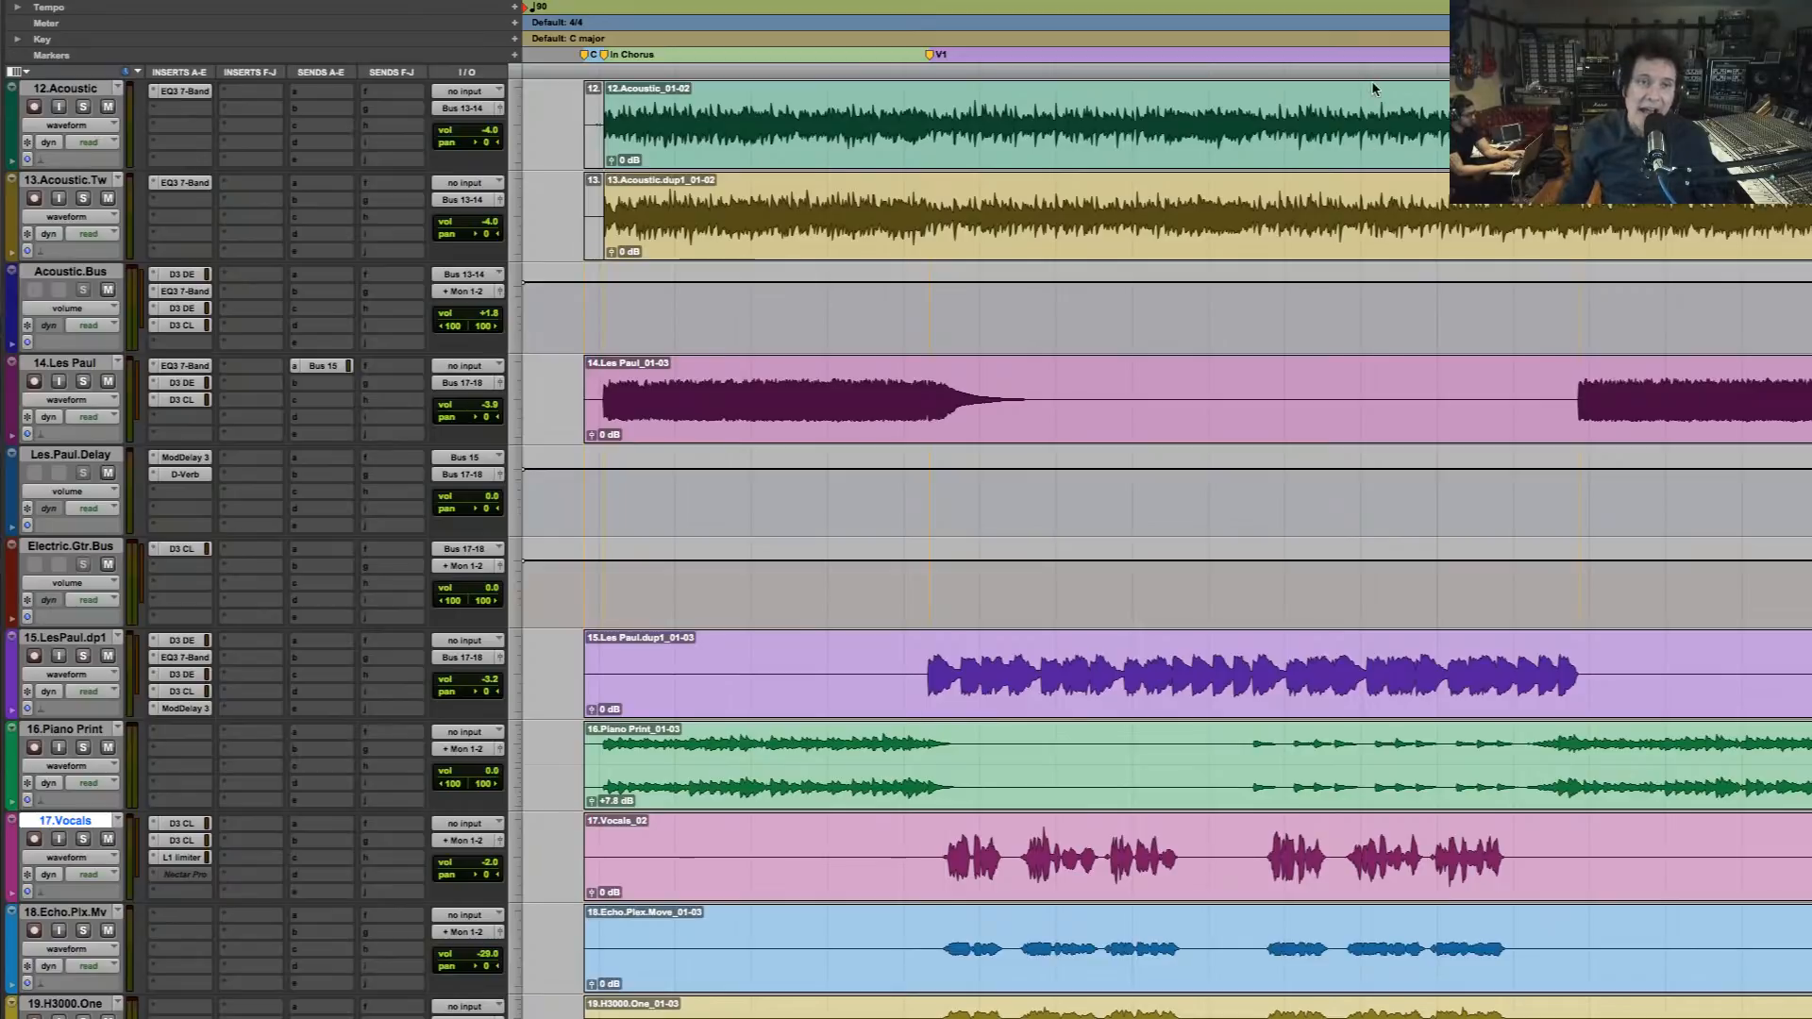
Fit the whole song in the timeline, look over the tracks down to the master, and play the full mix from the opening chorus
click(600, 129)
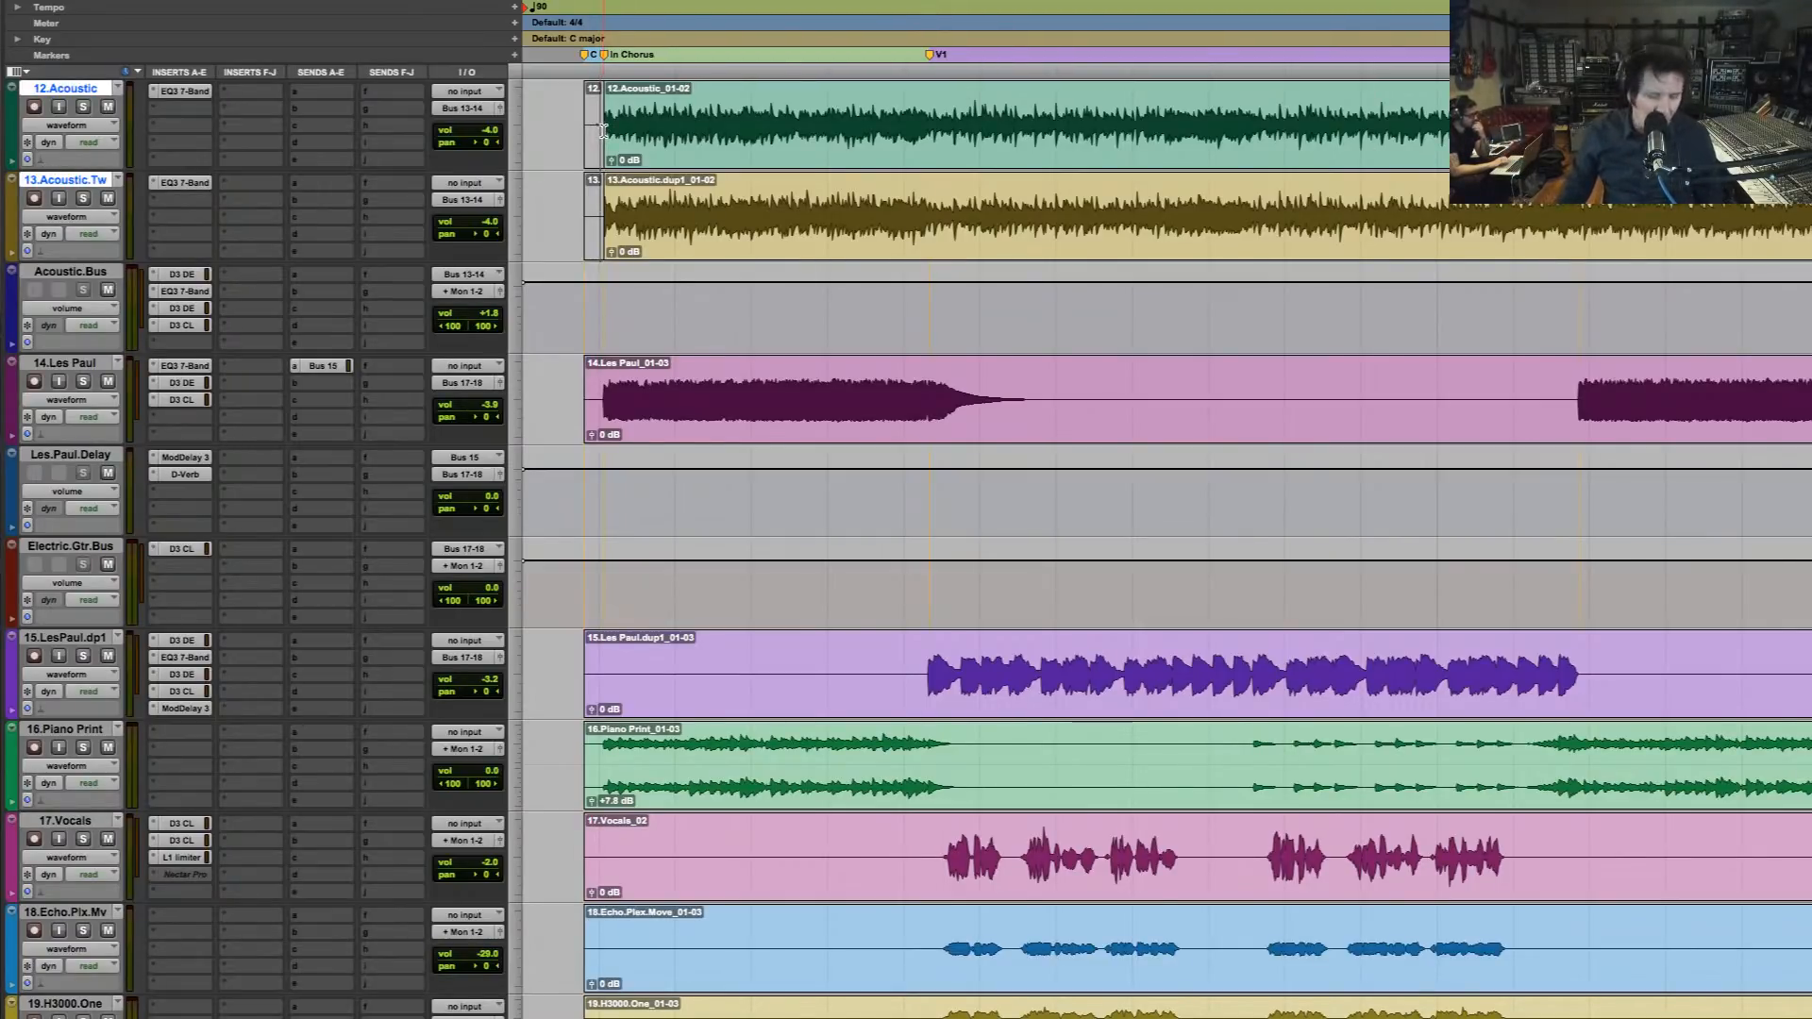
key(r)
key(r)
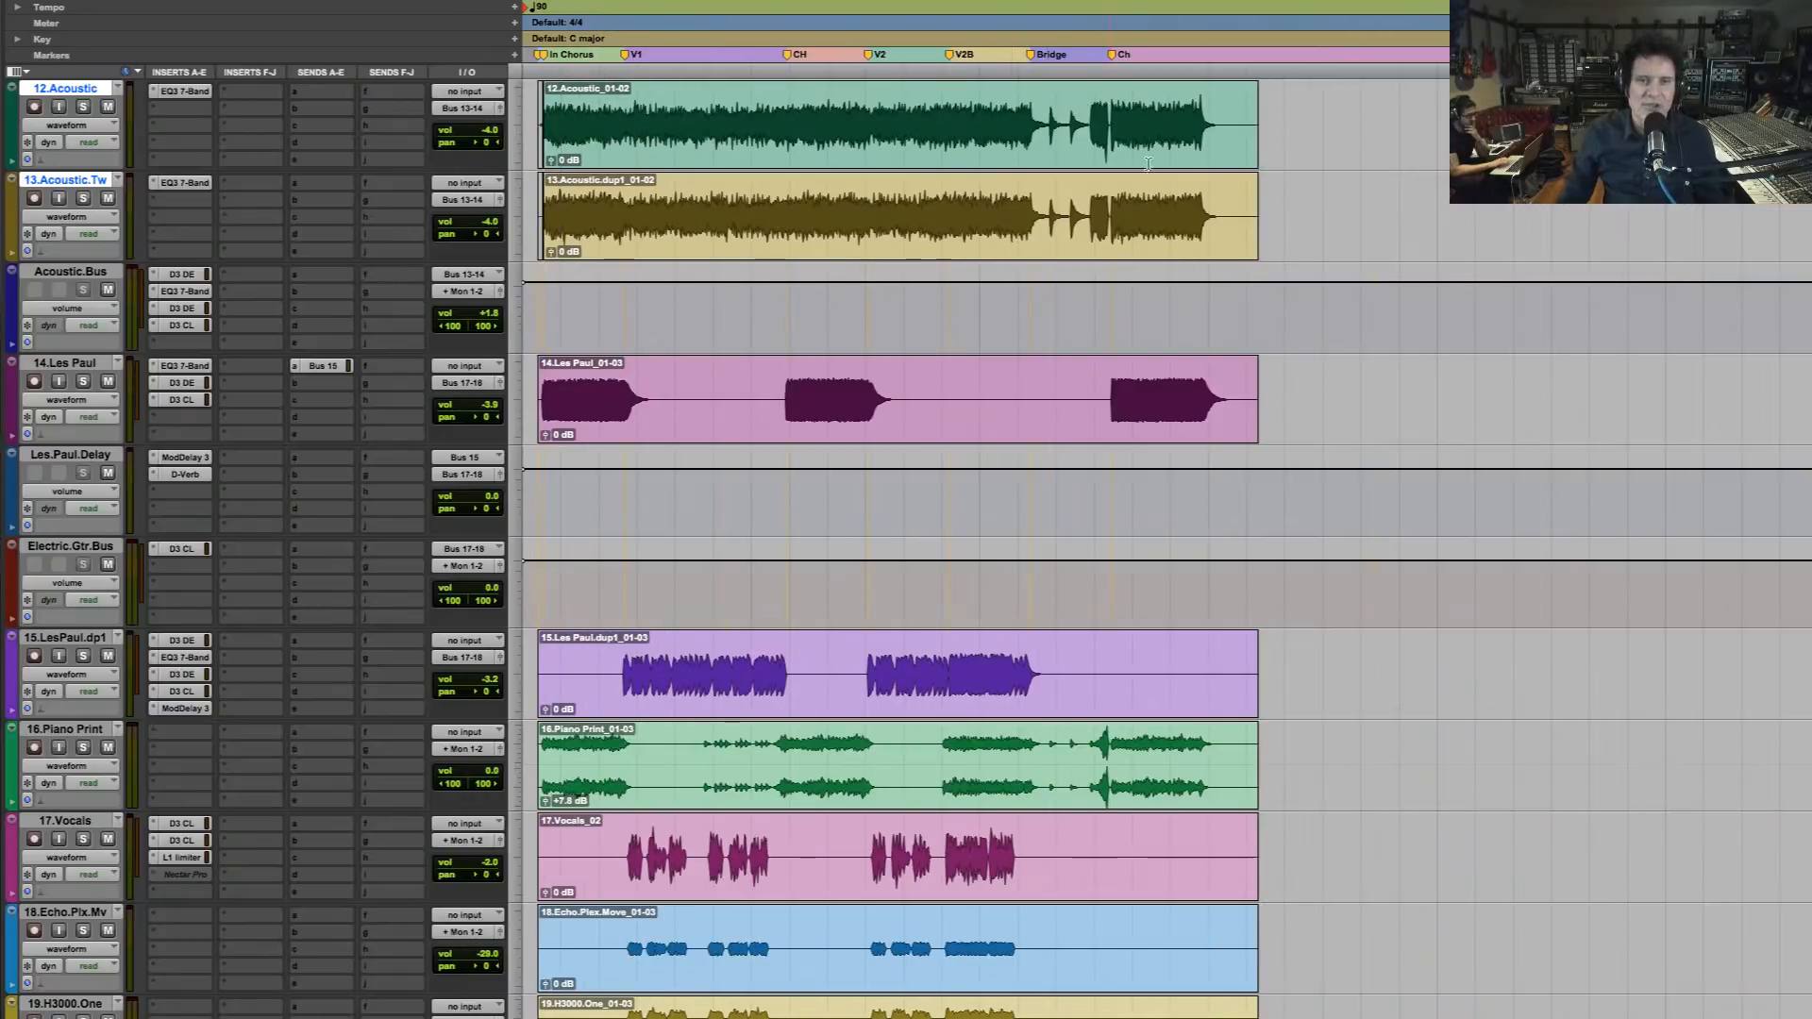
key(t)
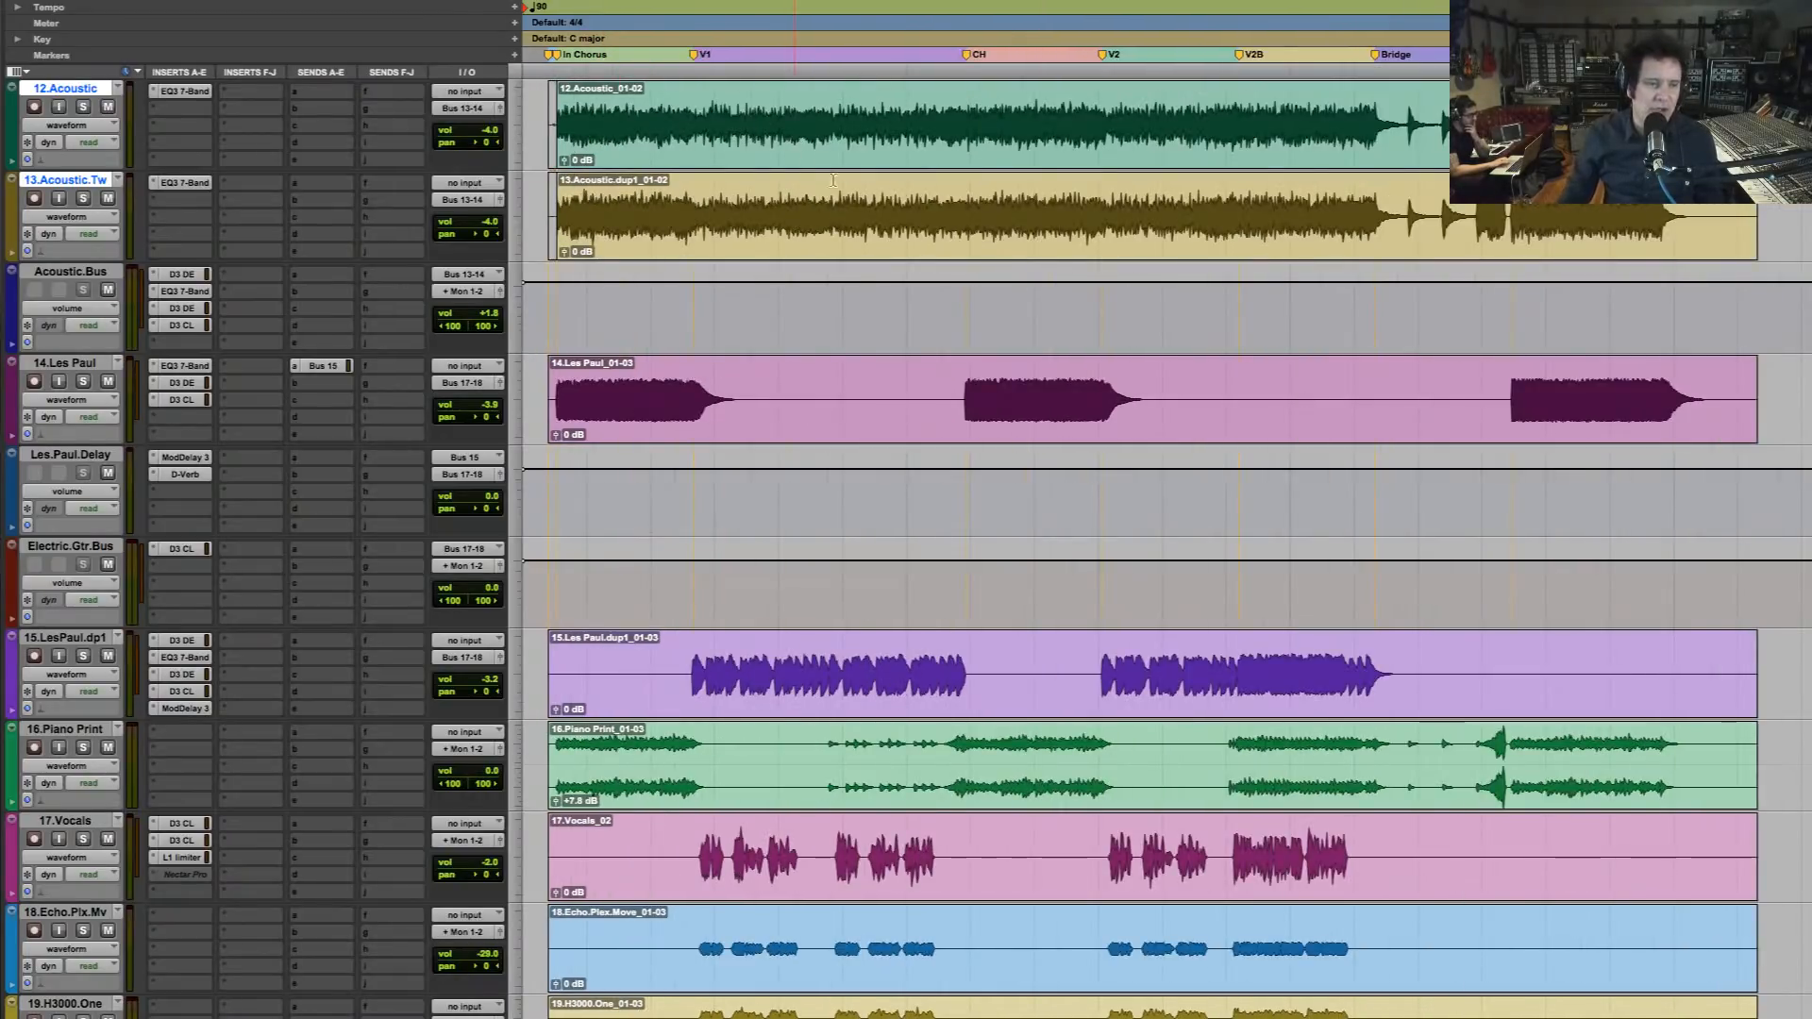
scroll(854, 283, down, 9)
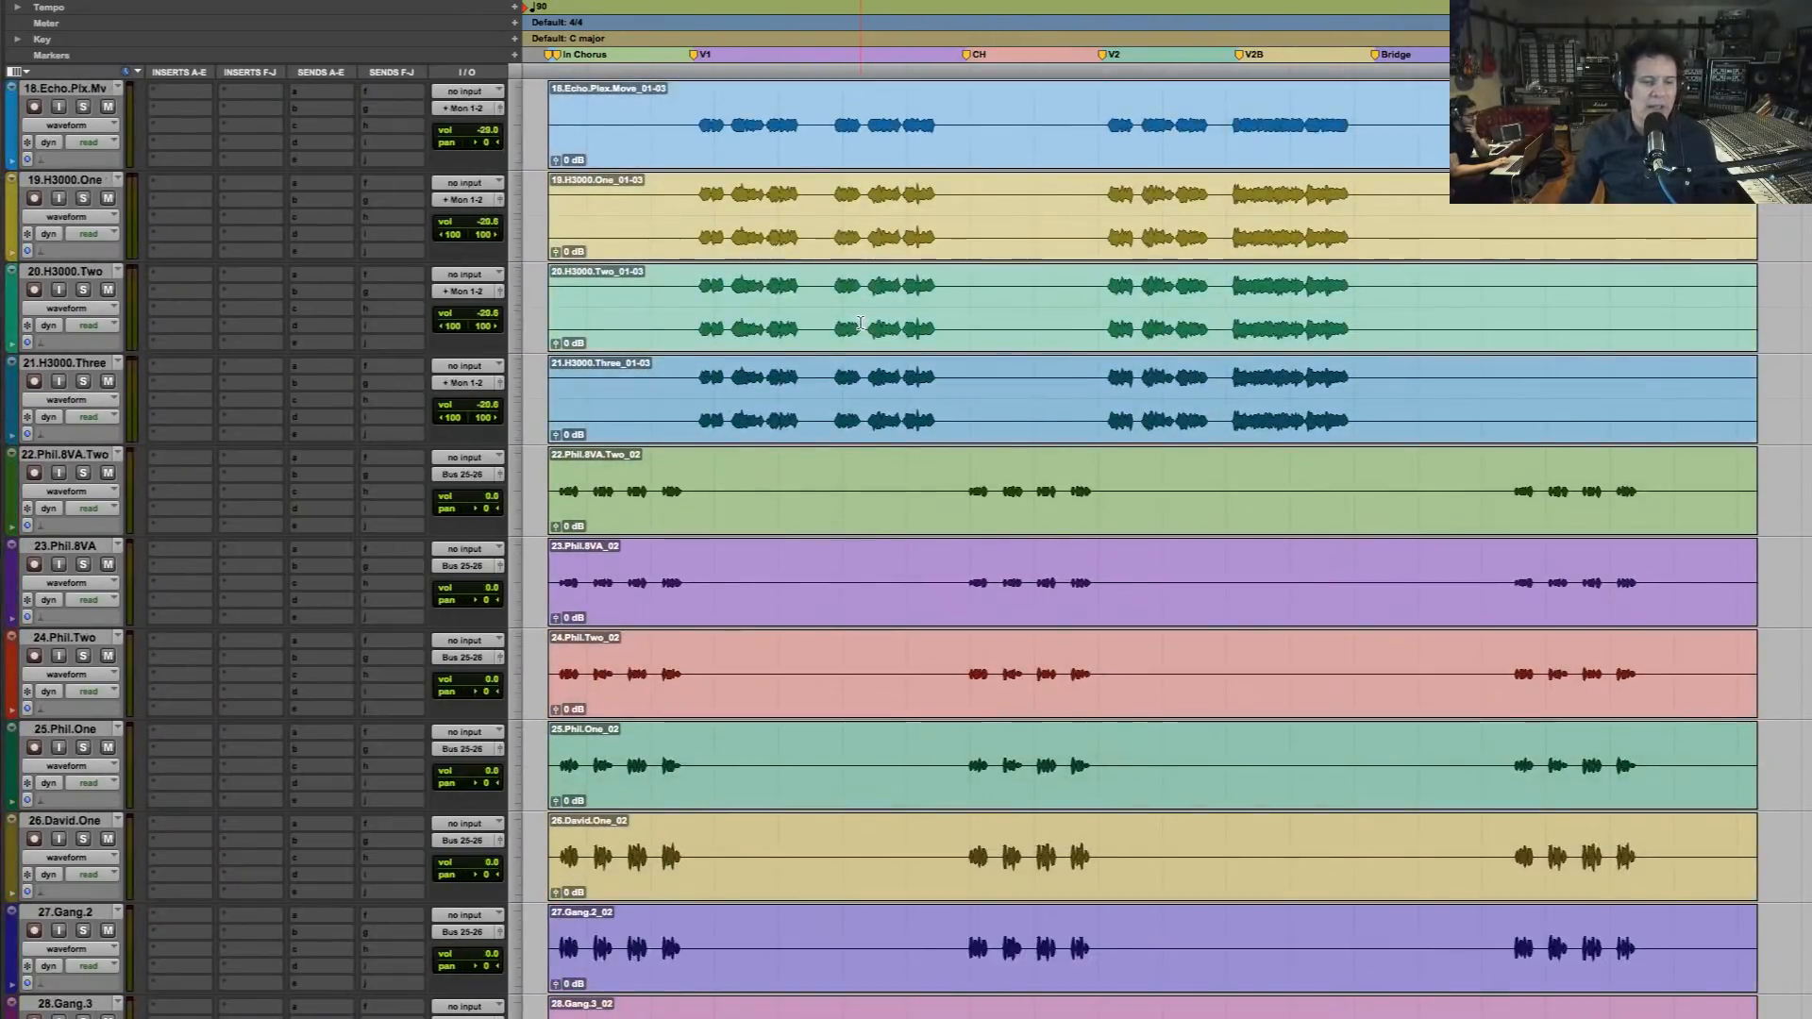
scroll(859, 323, down, 15)
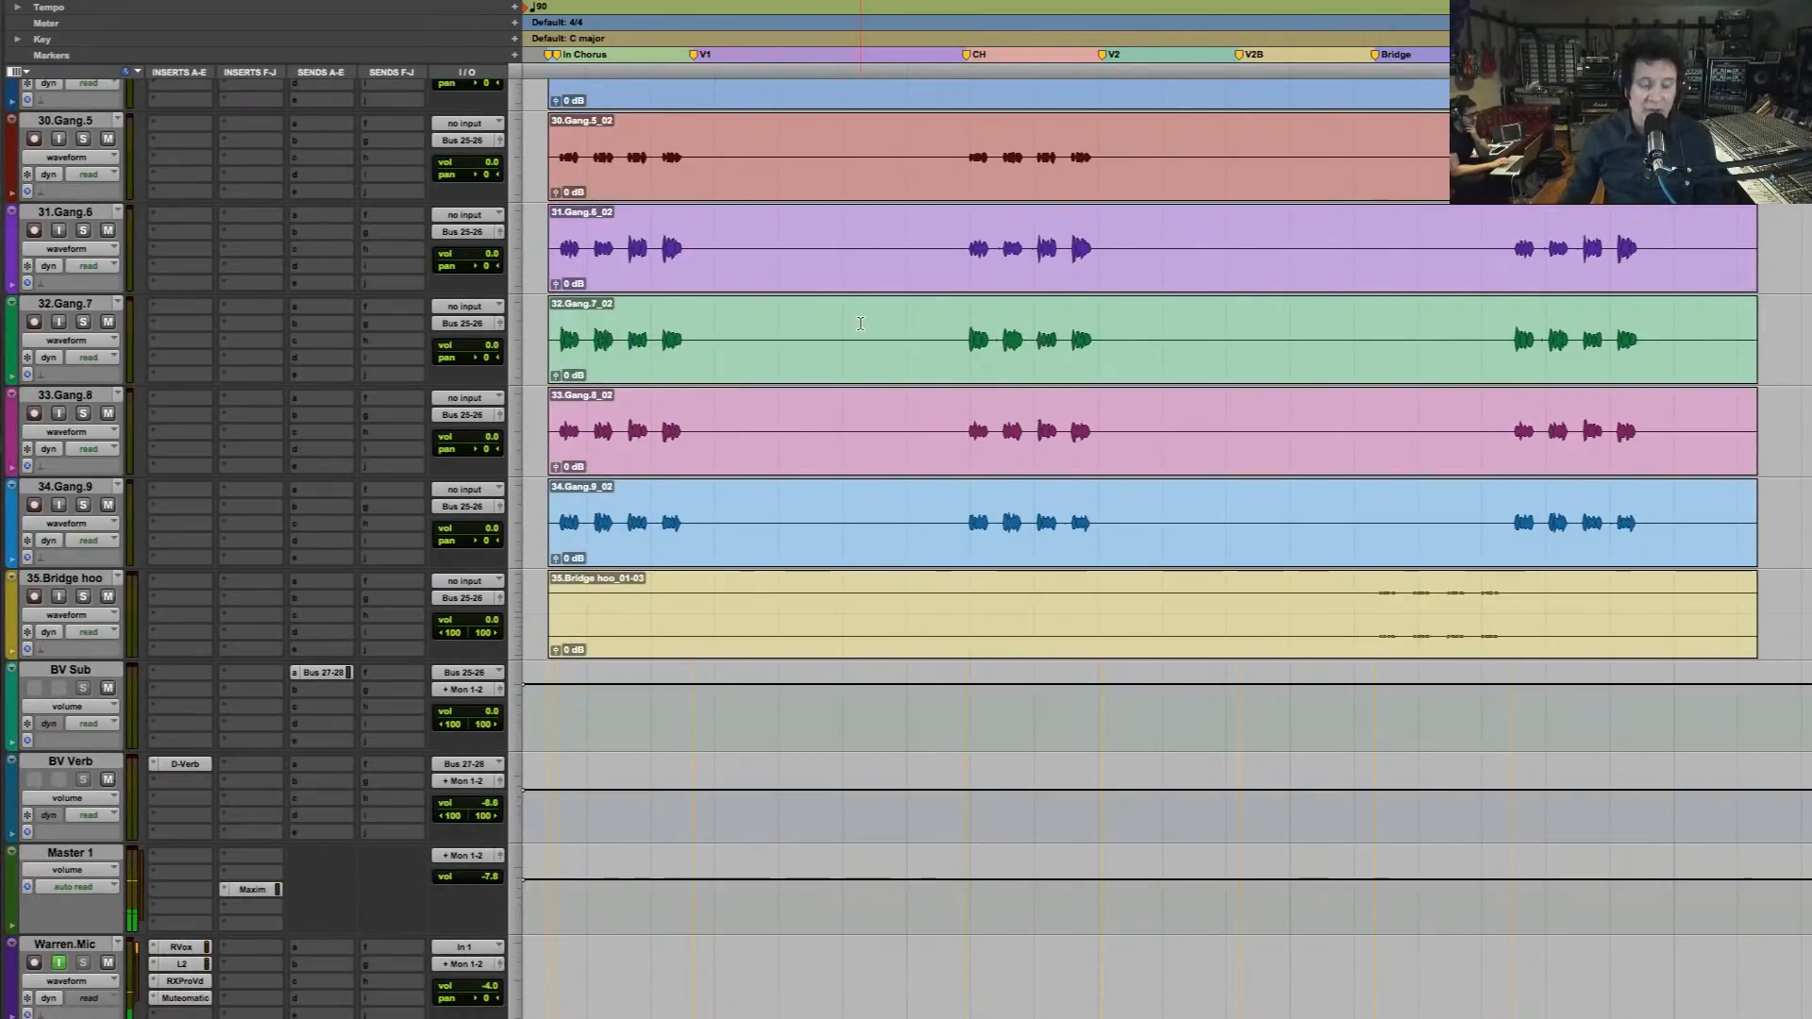
scroll(860, 323, up, 18)
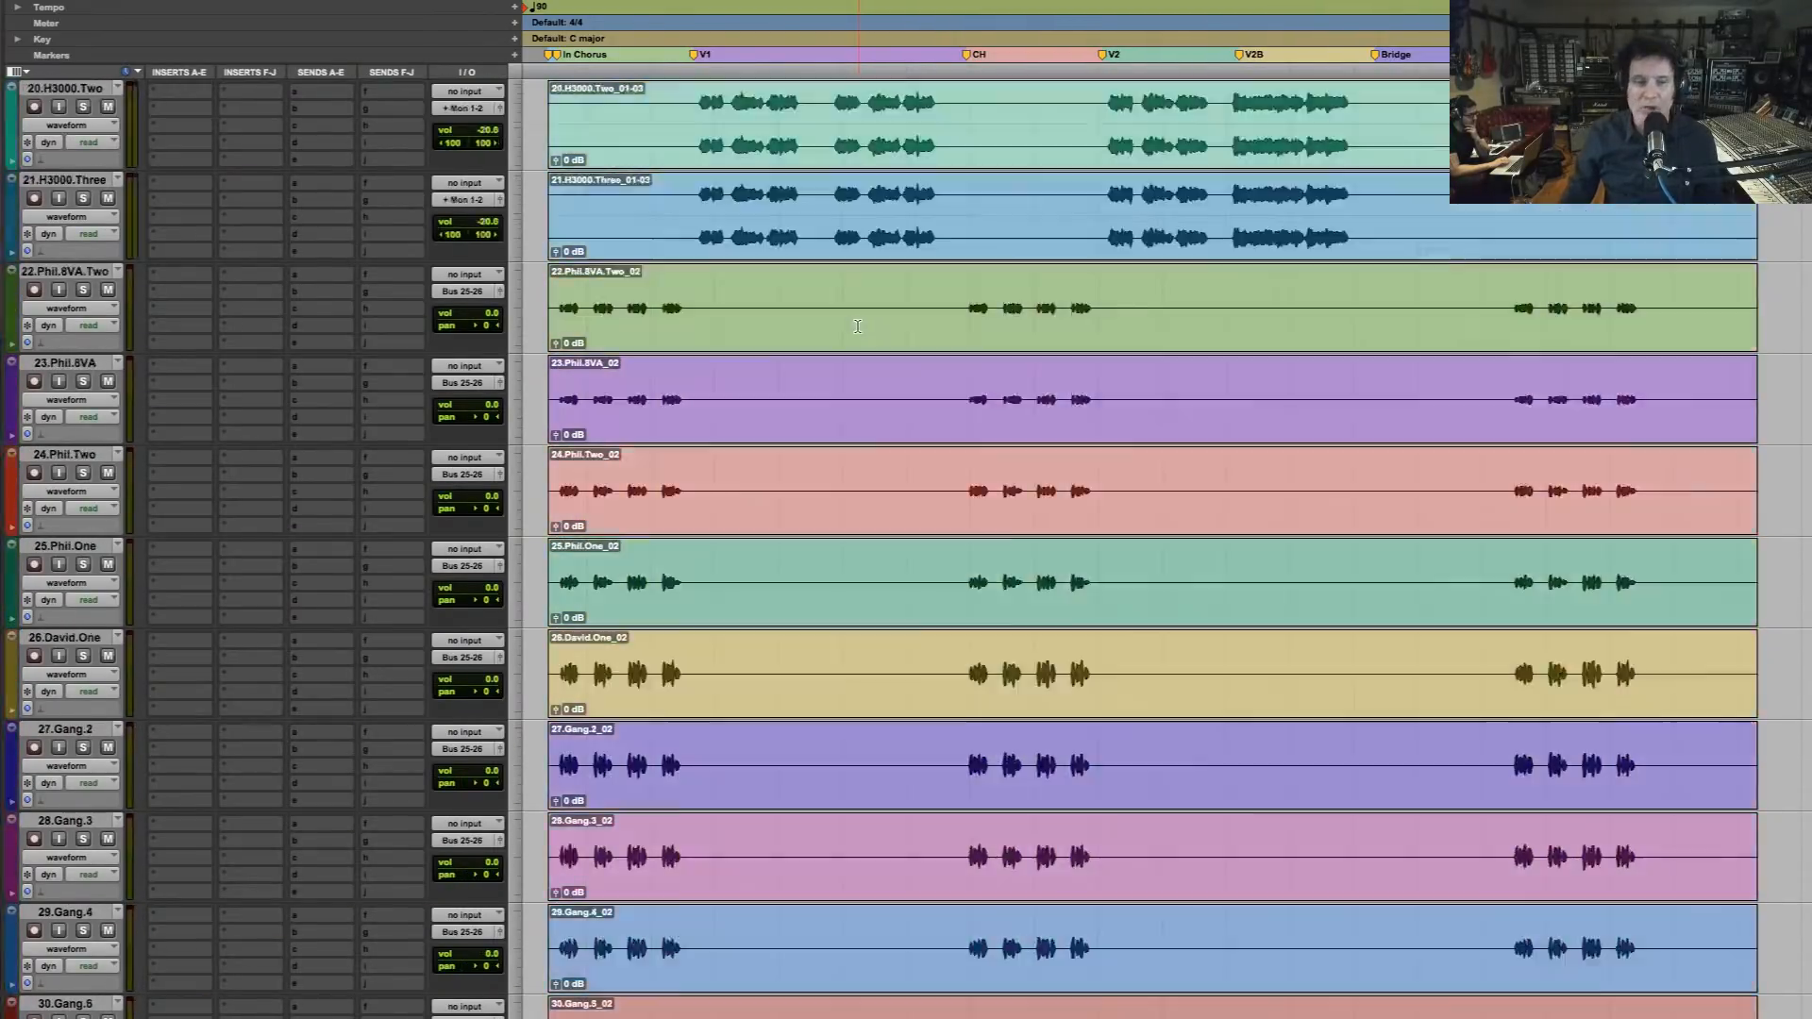
key(space)
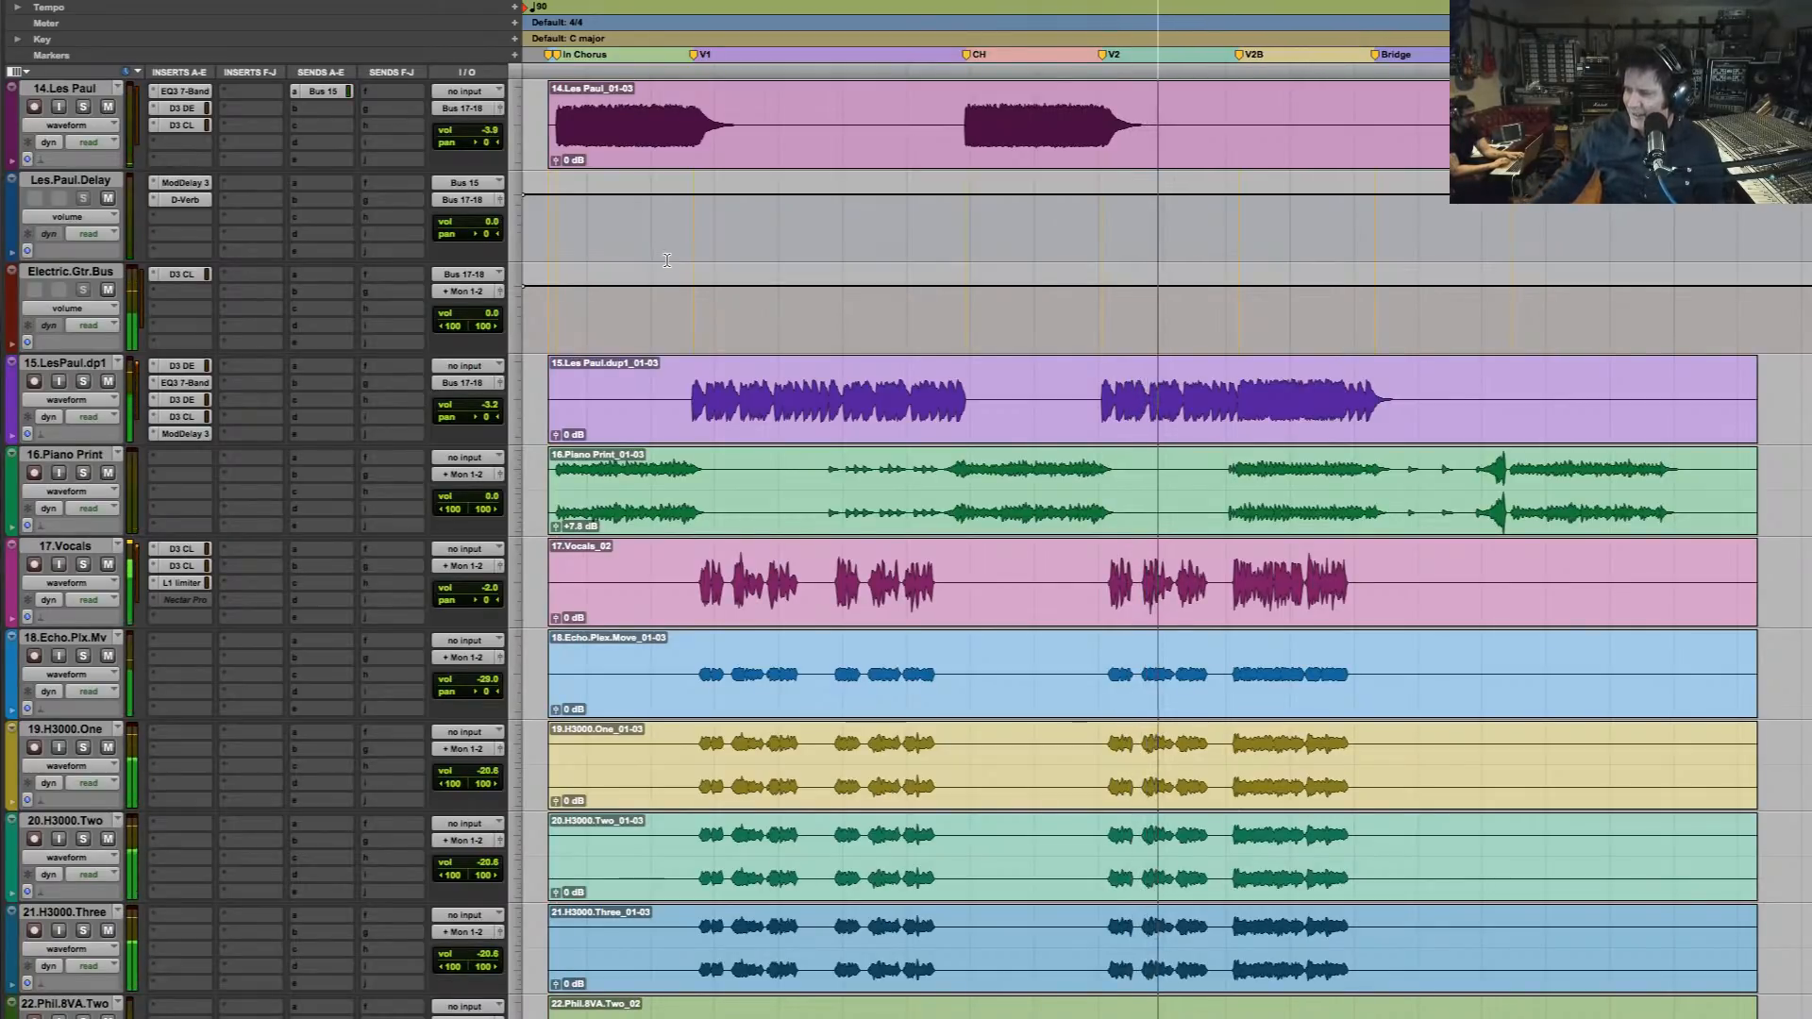
key(space)
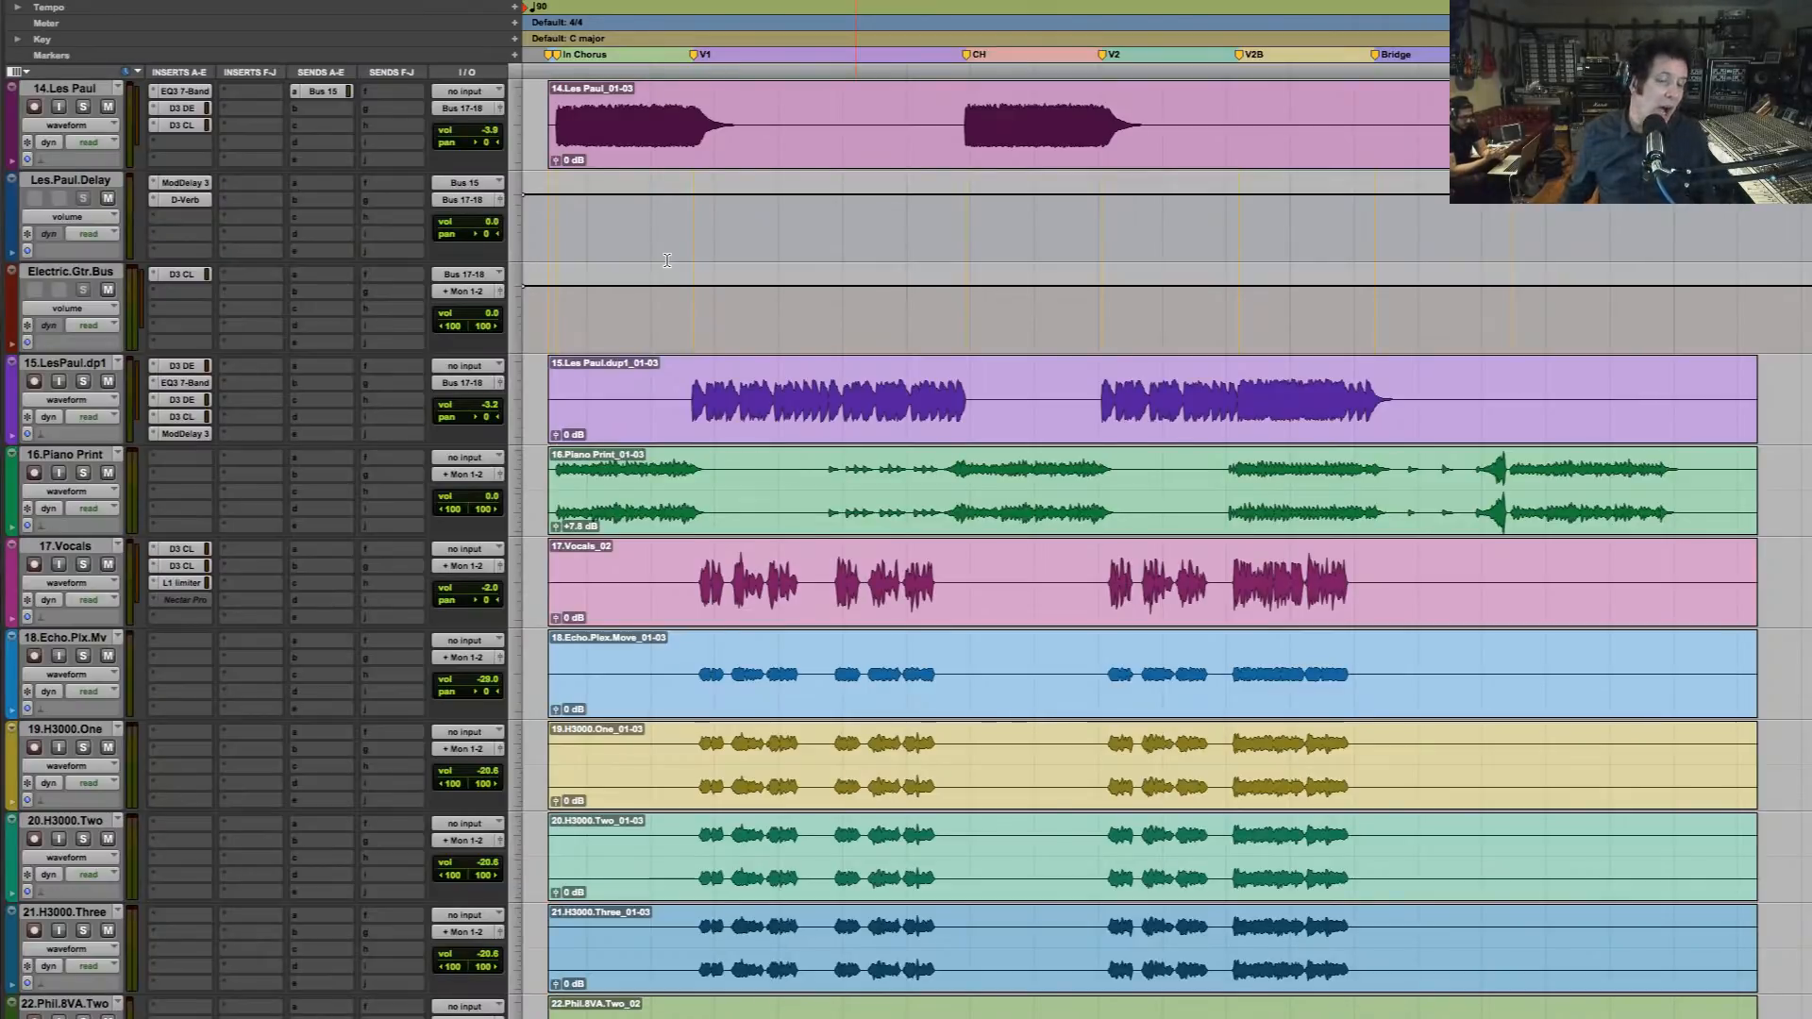
Look over the gang vocal, bass, guitar, piano and vocal effect tracks and their inserts across the song
scroll(756, 932, down, 15)
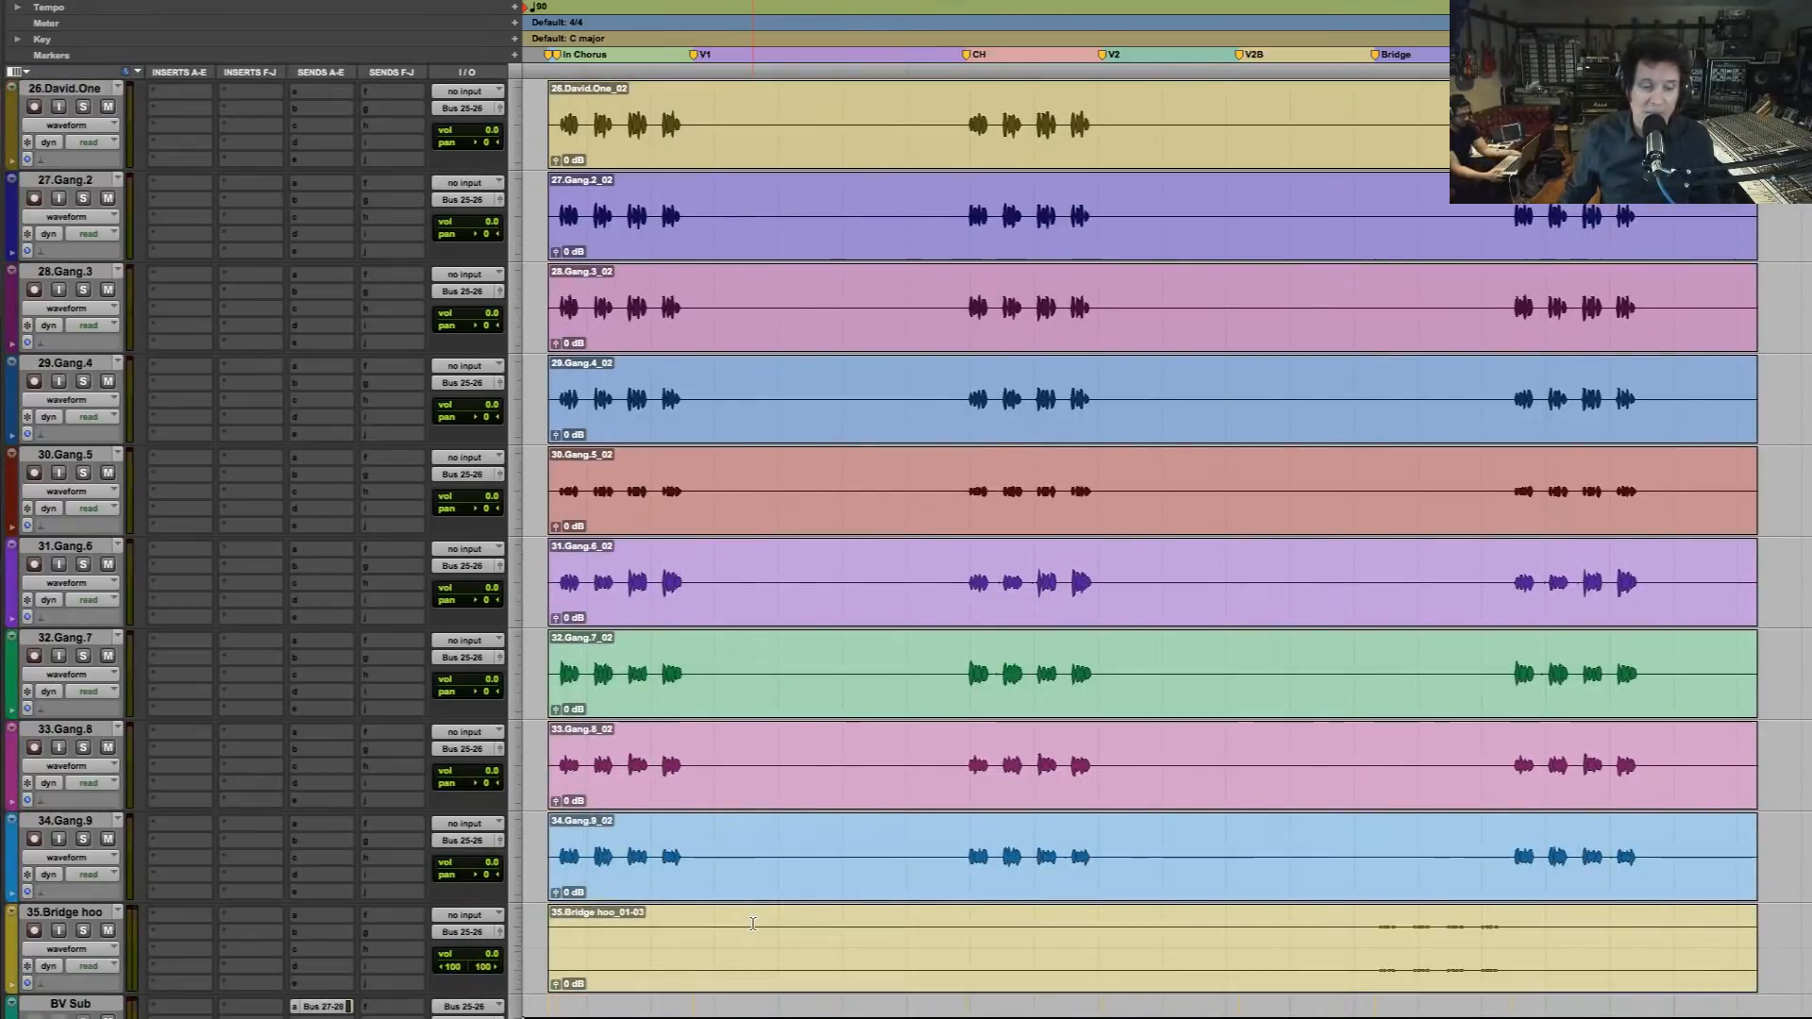
scroll(752, 925, up, 15)
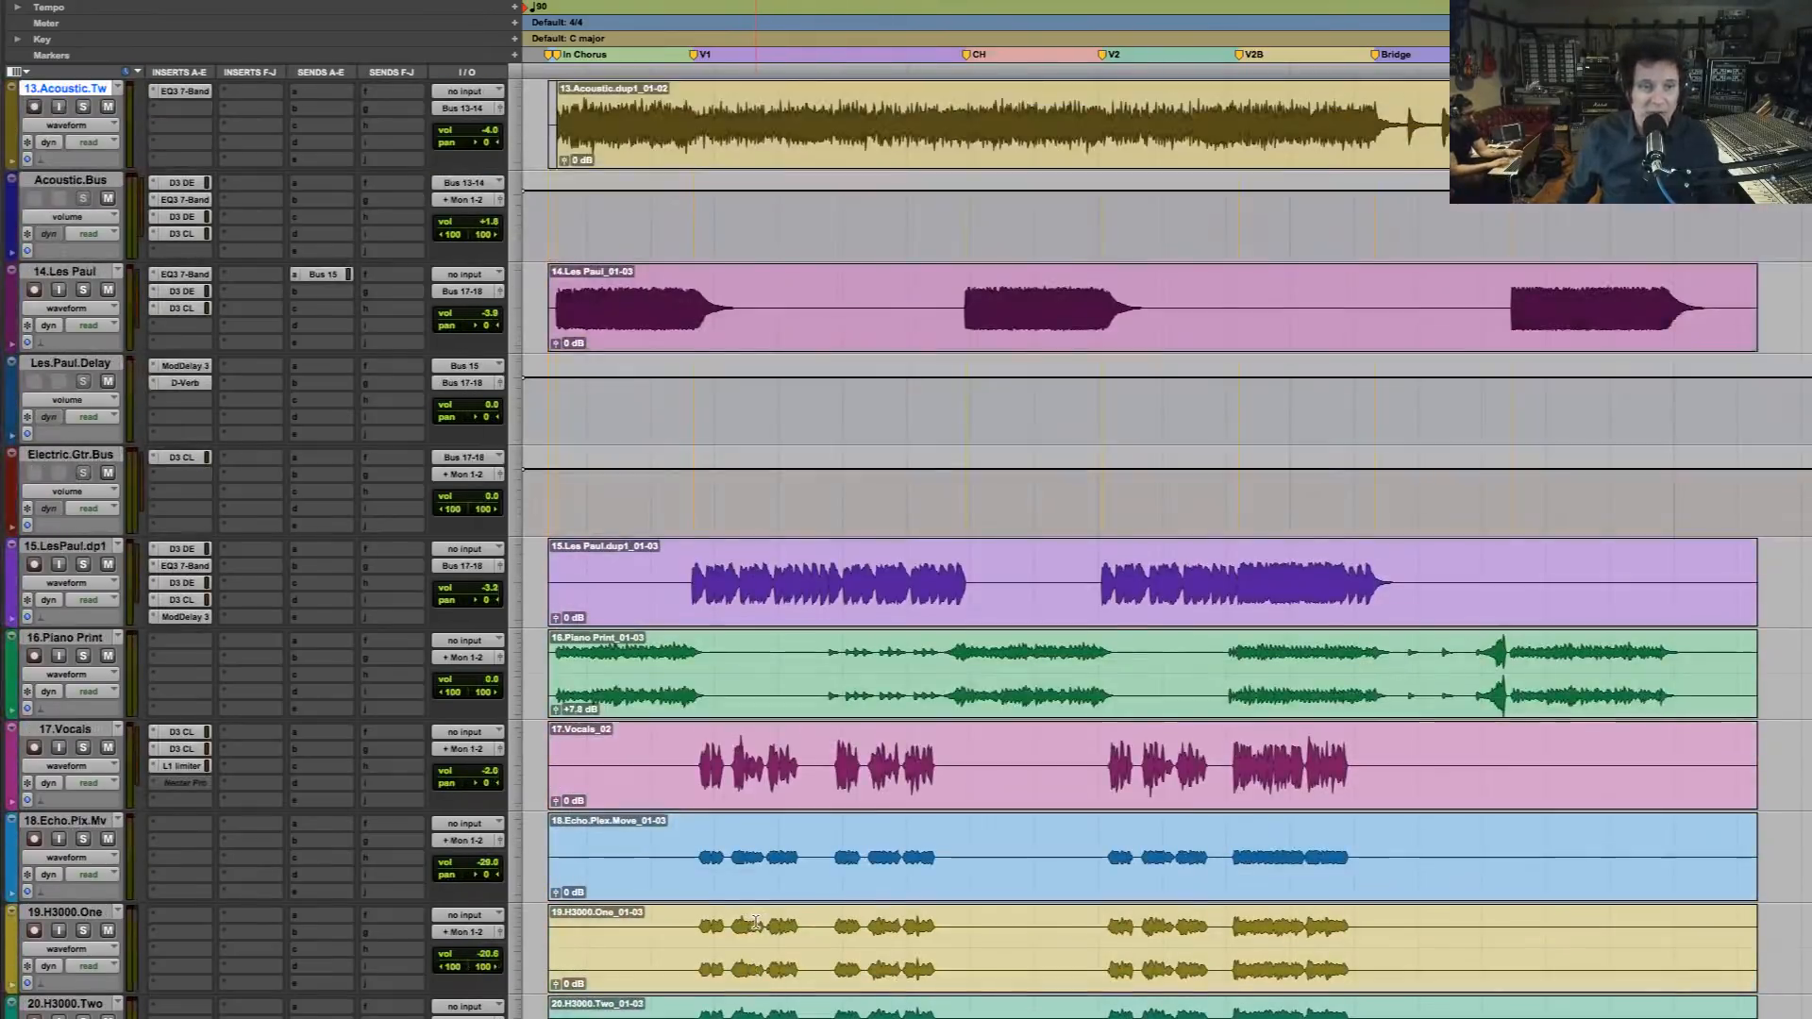
scroll(756, 922, up, 7)
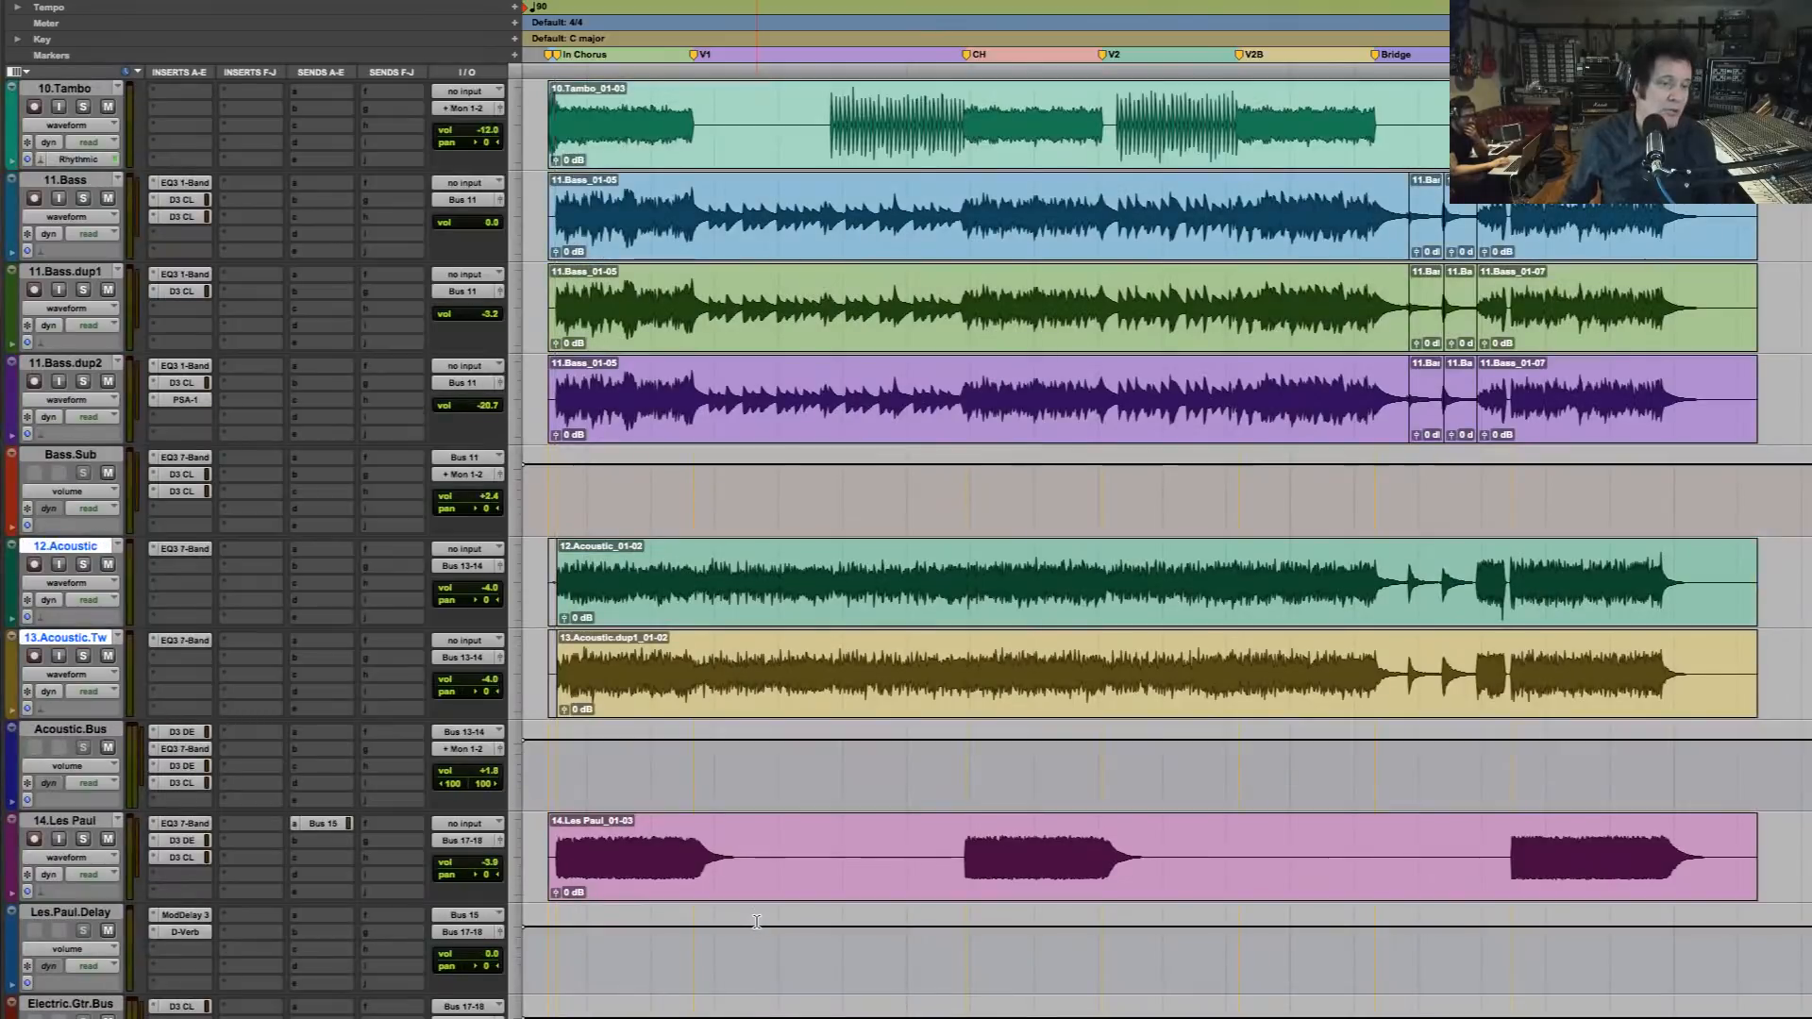
scroll(756, 922, down, 5)
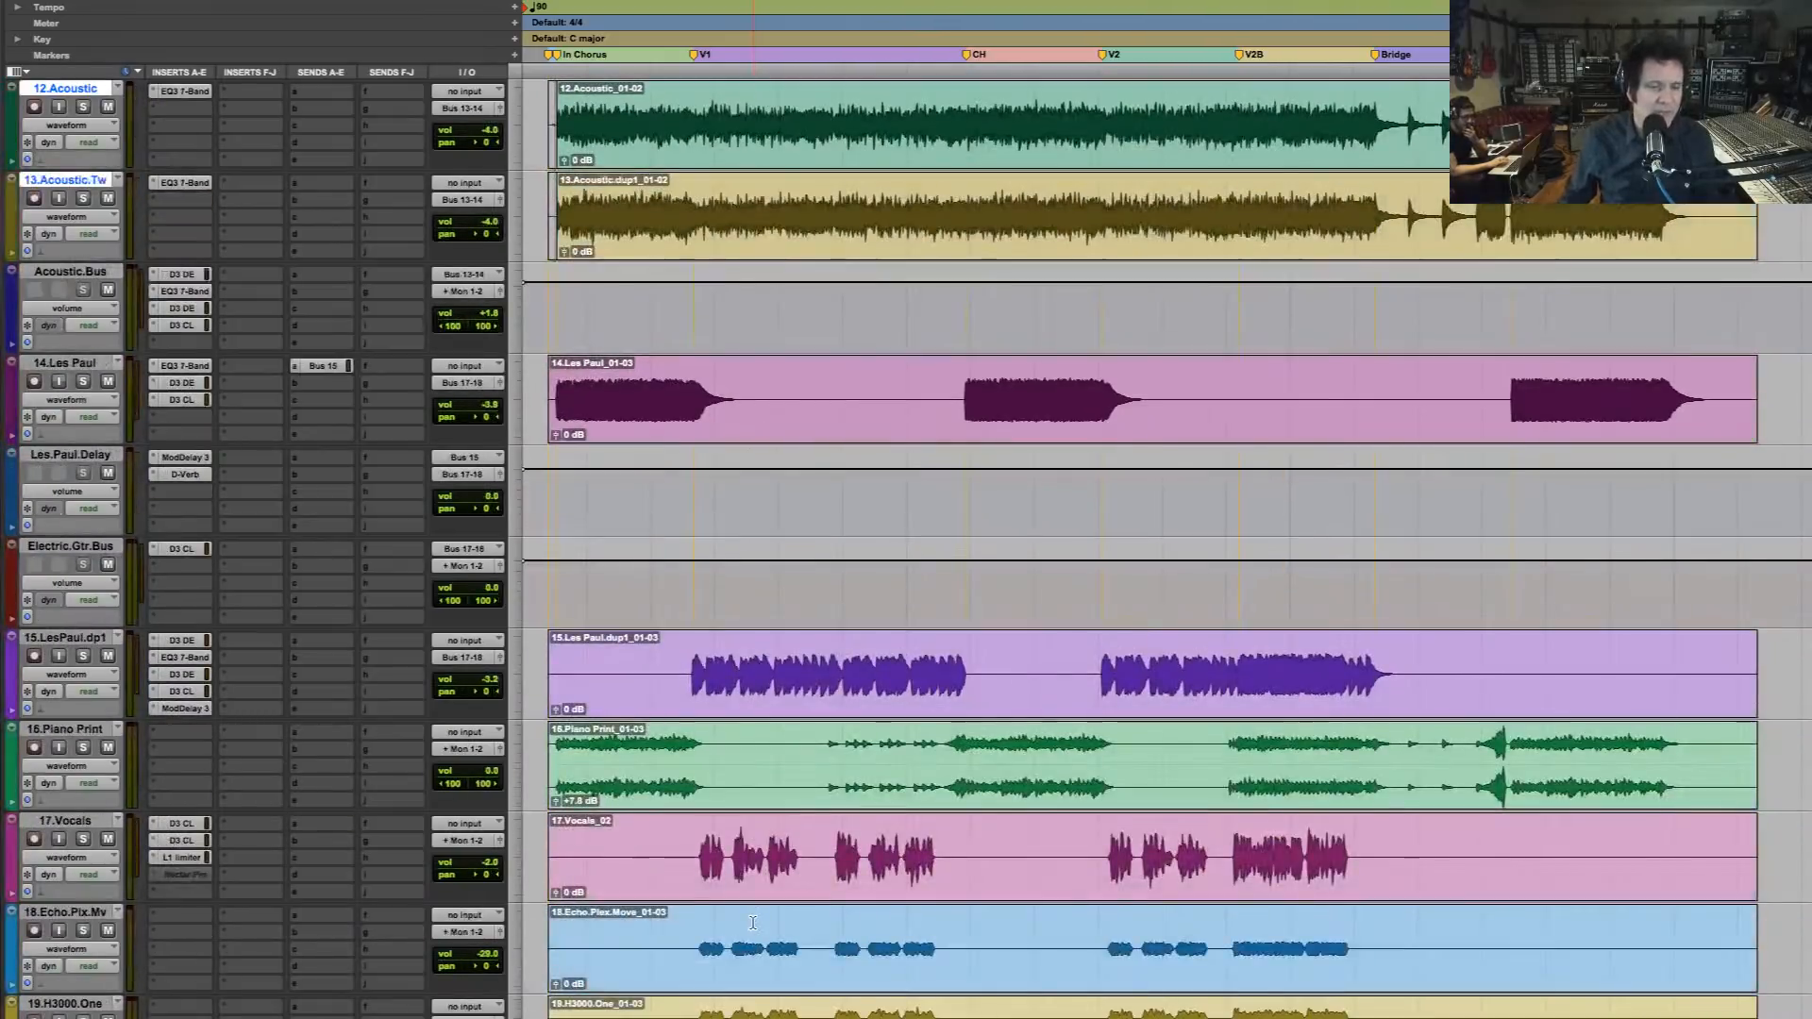
scroll(753, 922, down, 5)
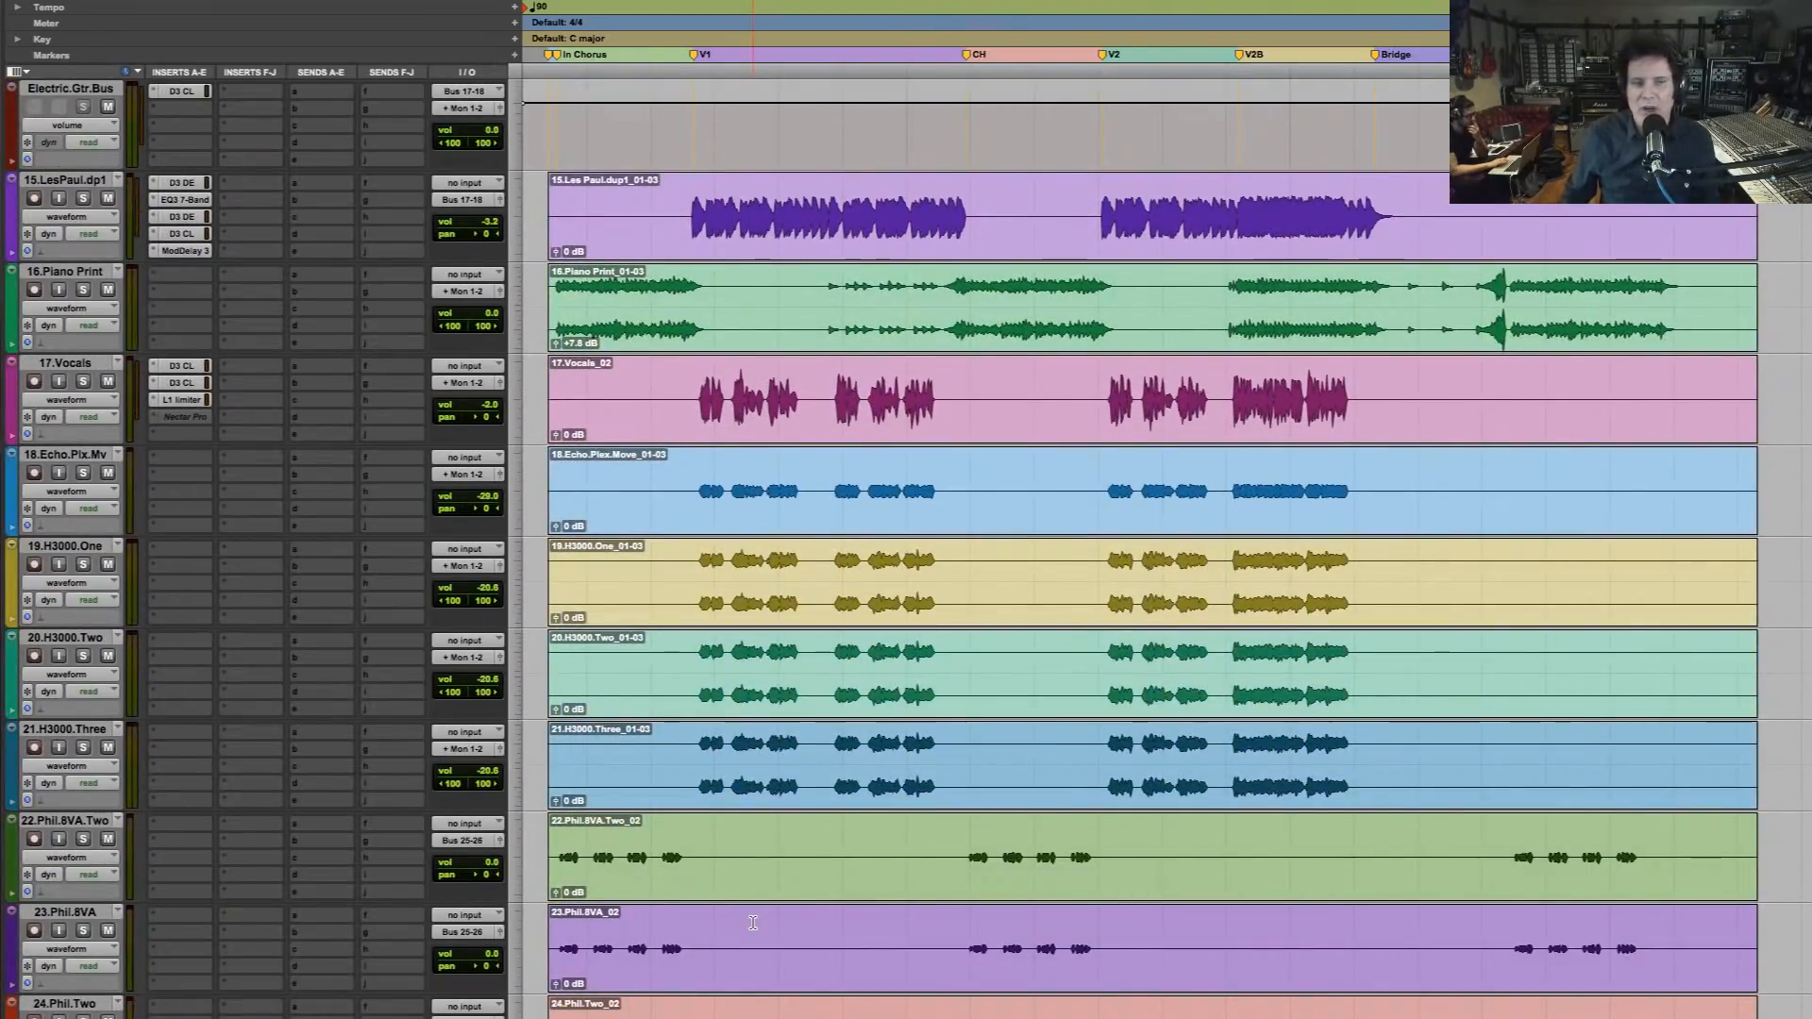
scroll(752, 922, down, 11)
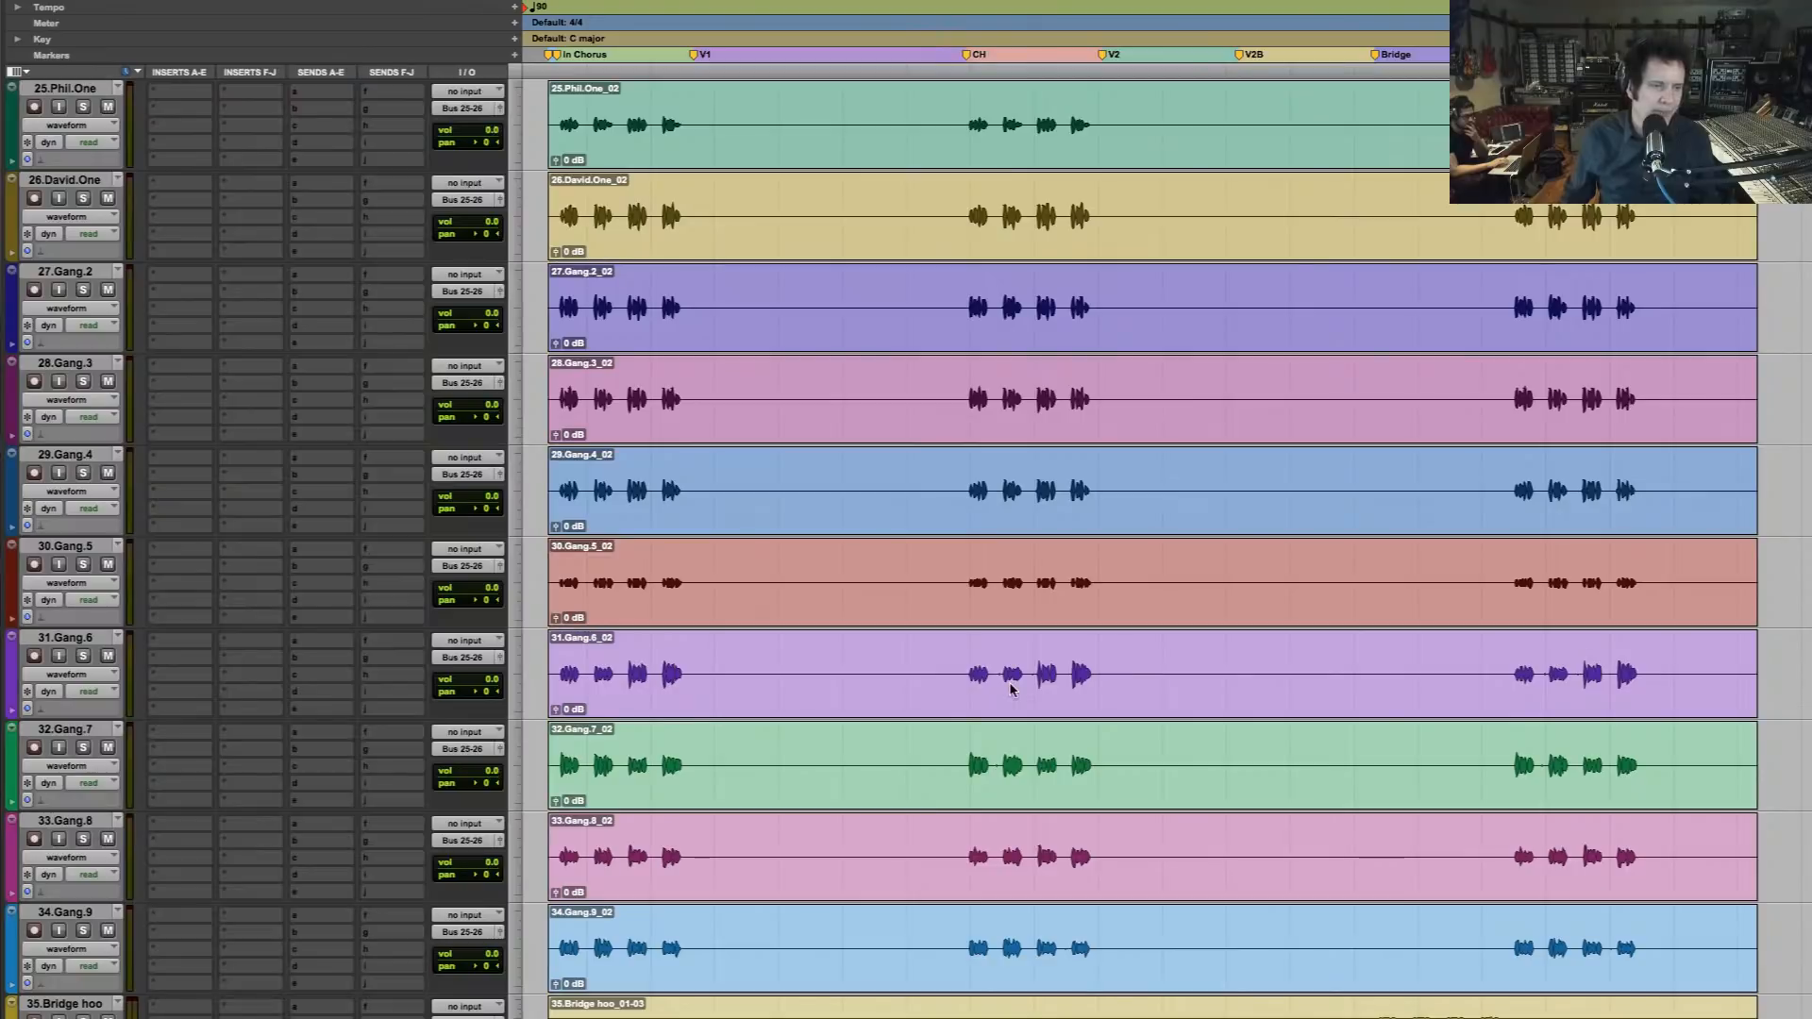
scroll(1011, 688, down, 5)
scroll(1015, 684, up, 20)
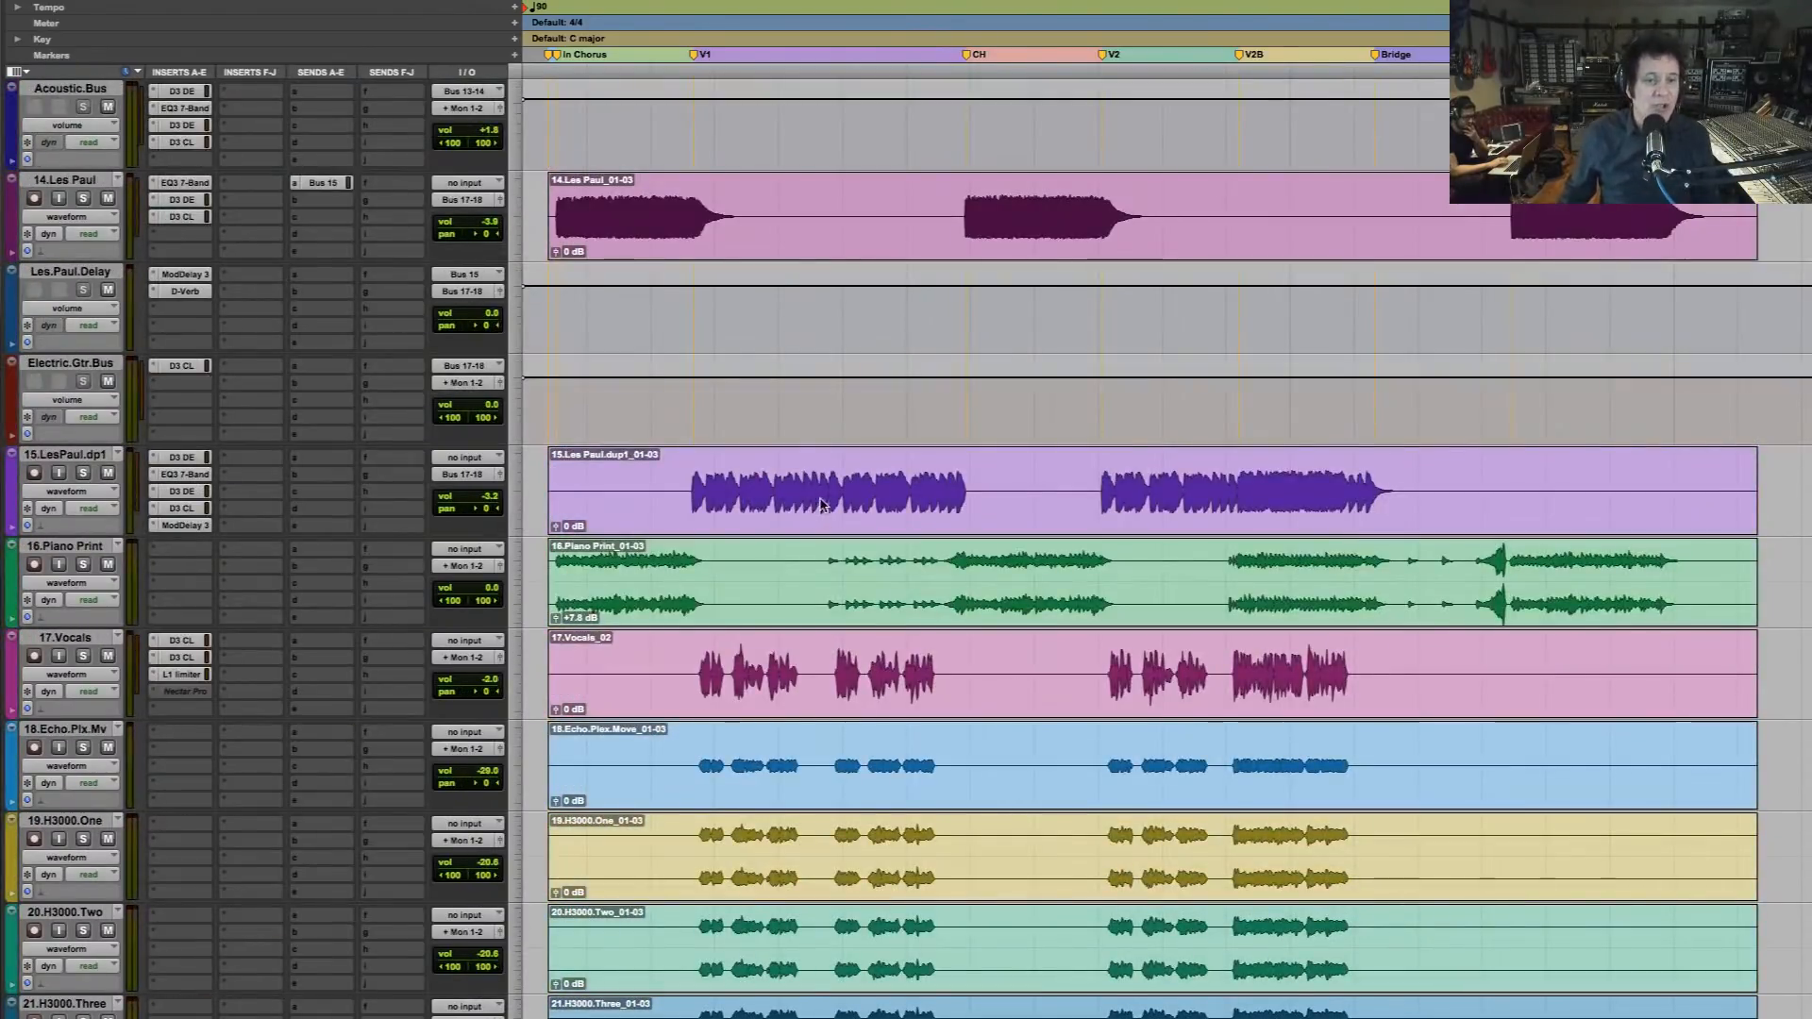
Solo the 17.Vocals track and listen to verse 1 from the start of the vocal
click(686, 490)
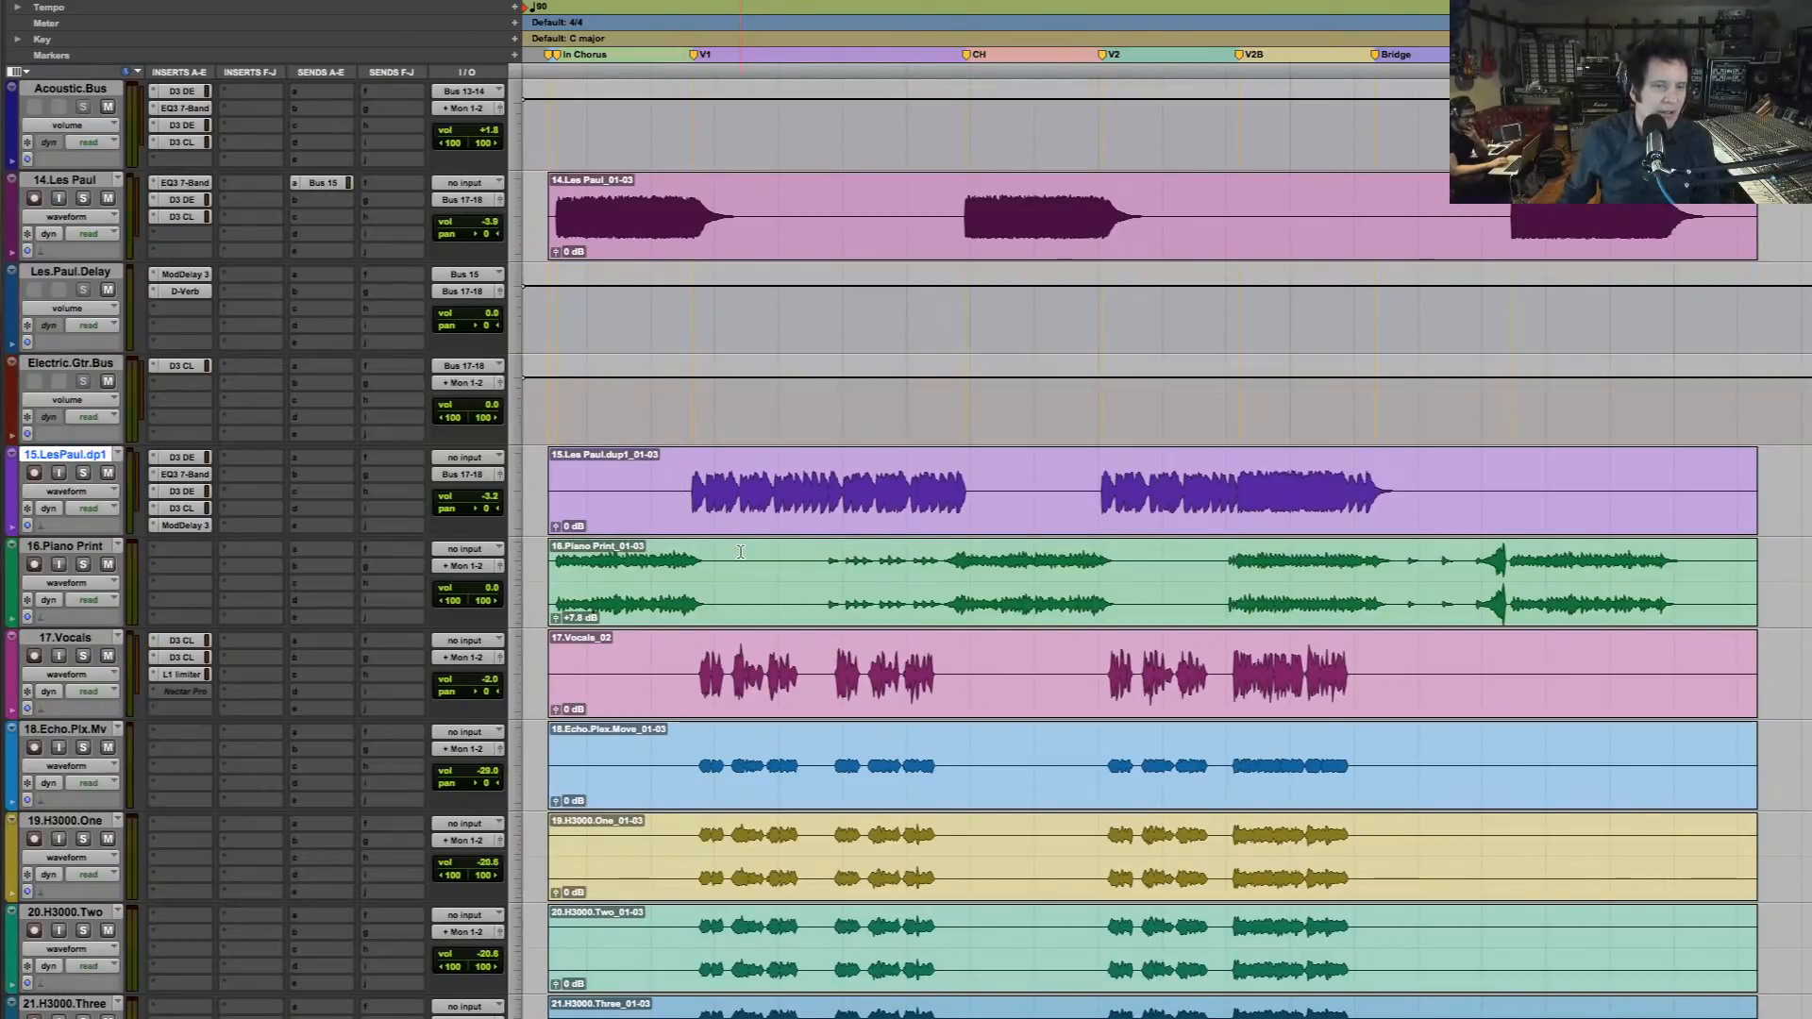
scroll(698, 472, up, 2)
scroll(720, 439, down, 4)
click(700, 483)
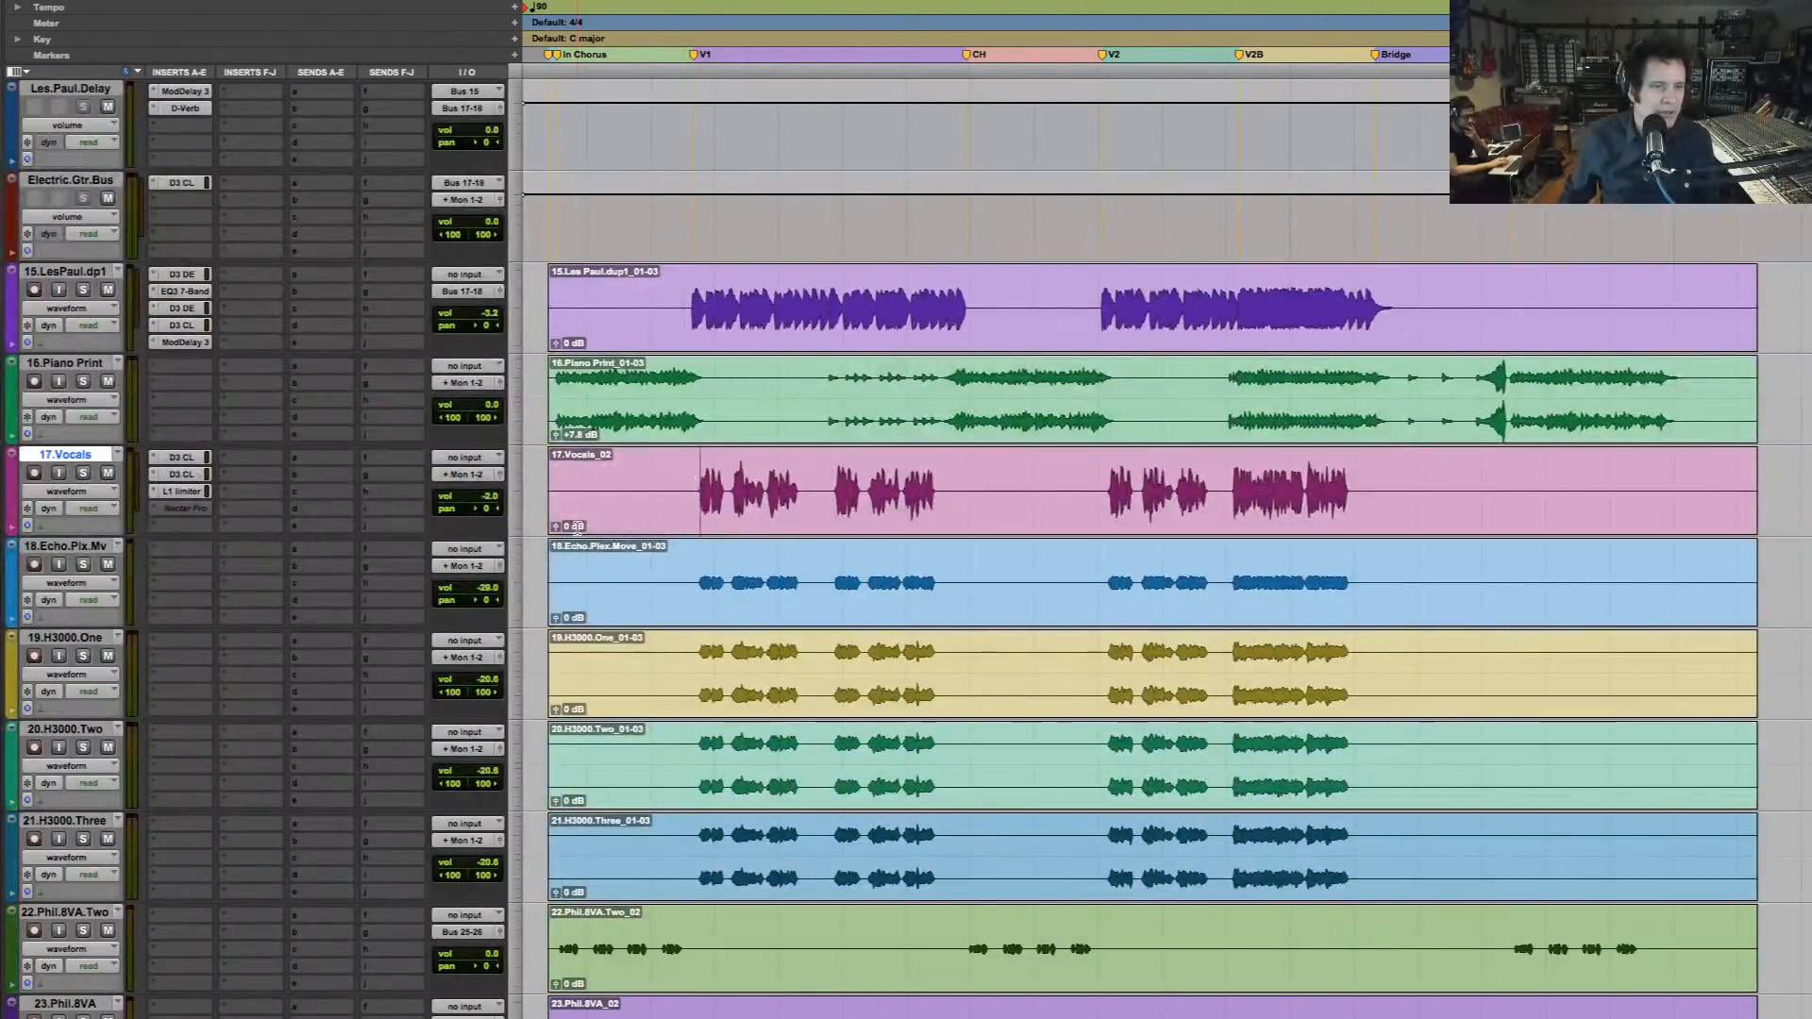
click(81, 479)
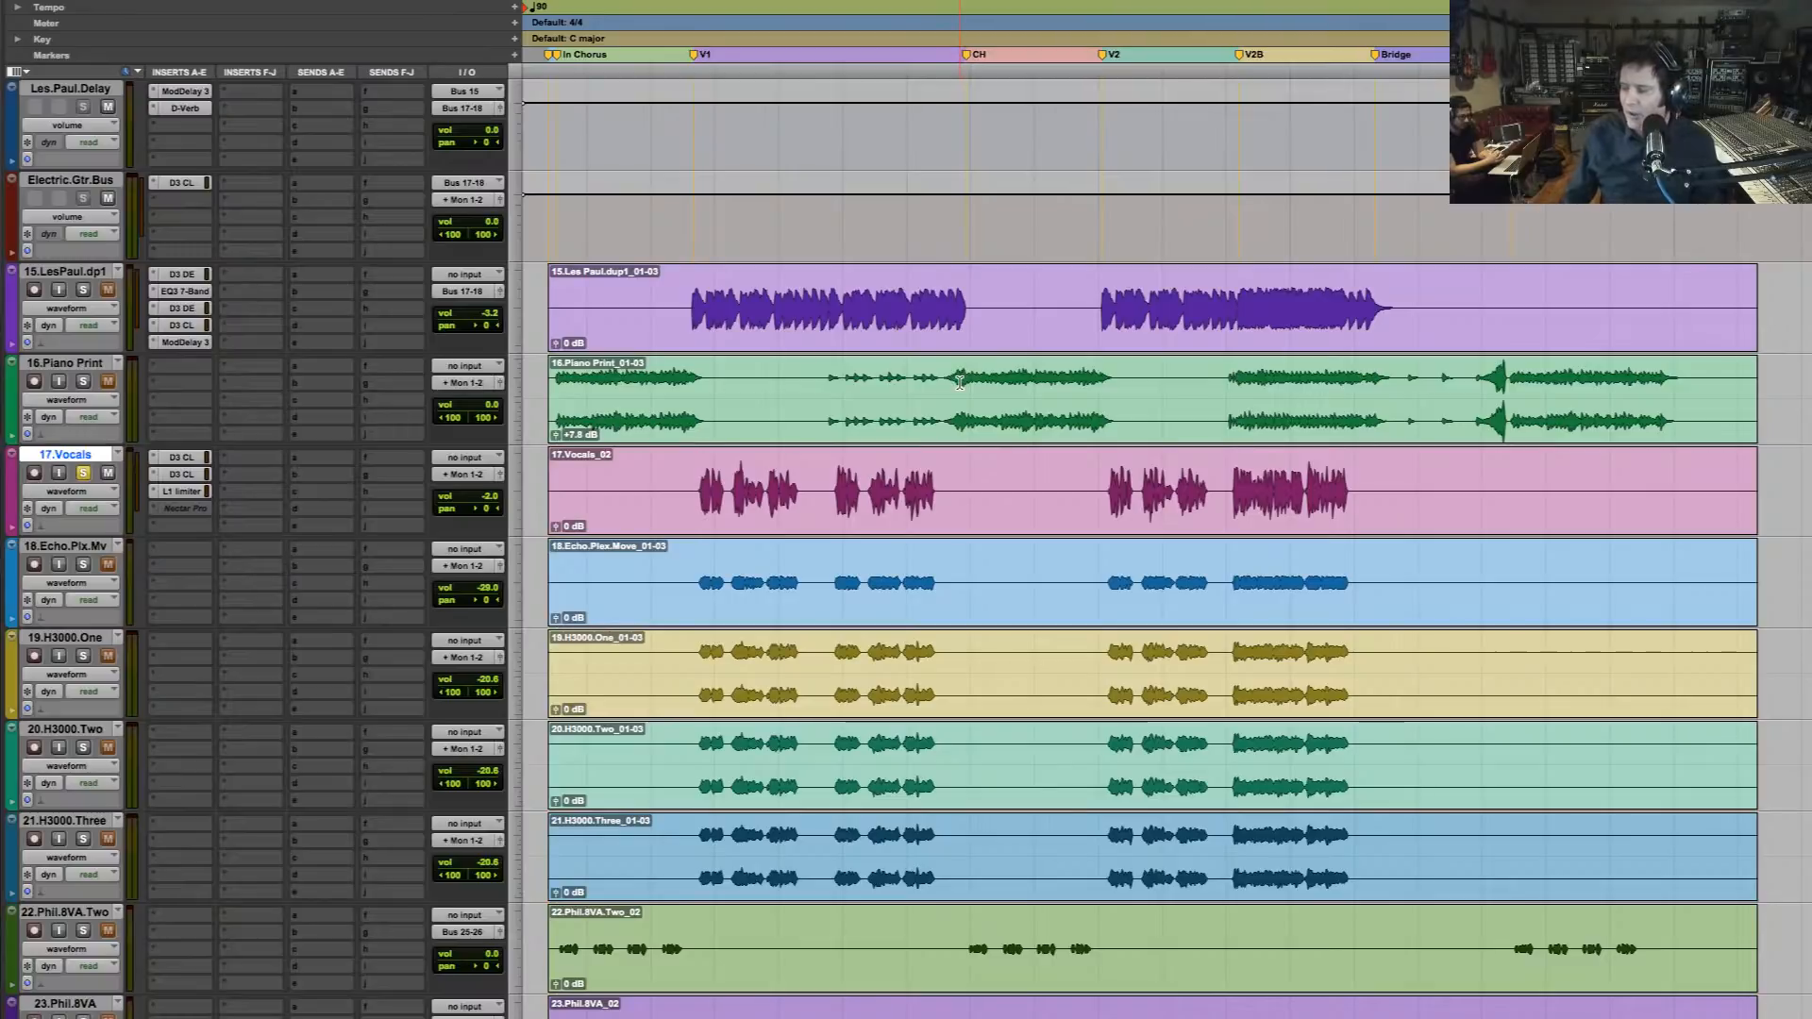
key(space)
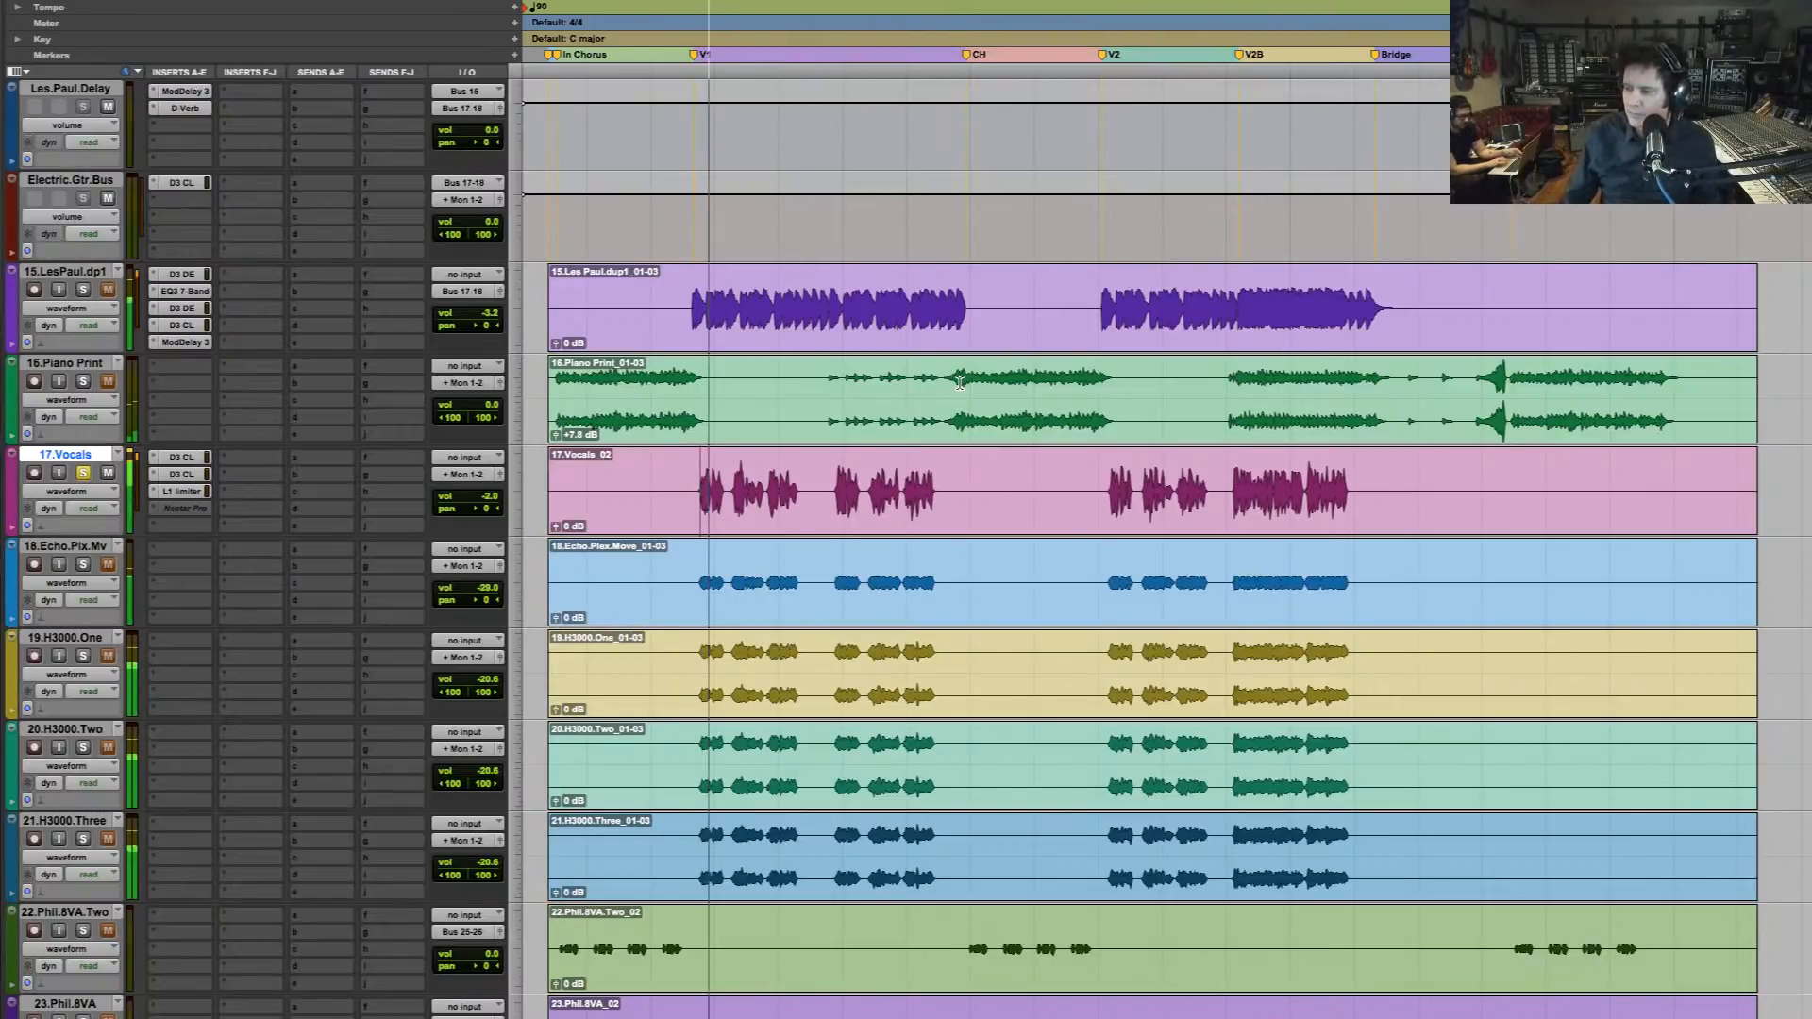
drag(647, 495, 1104, 411)
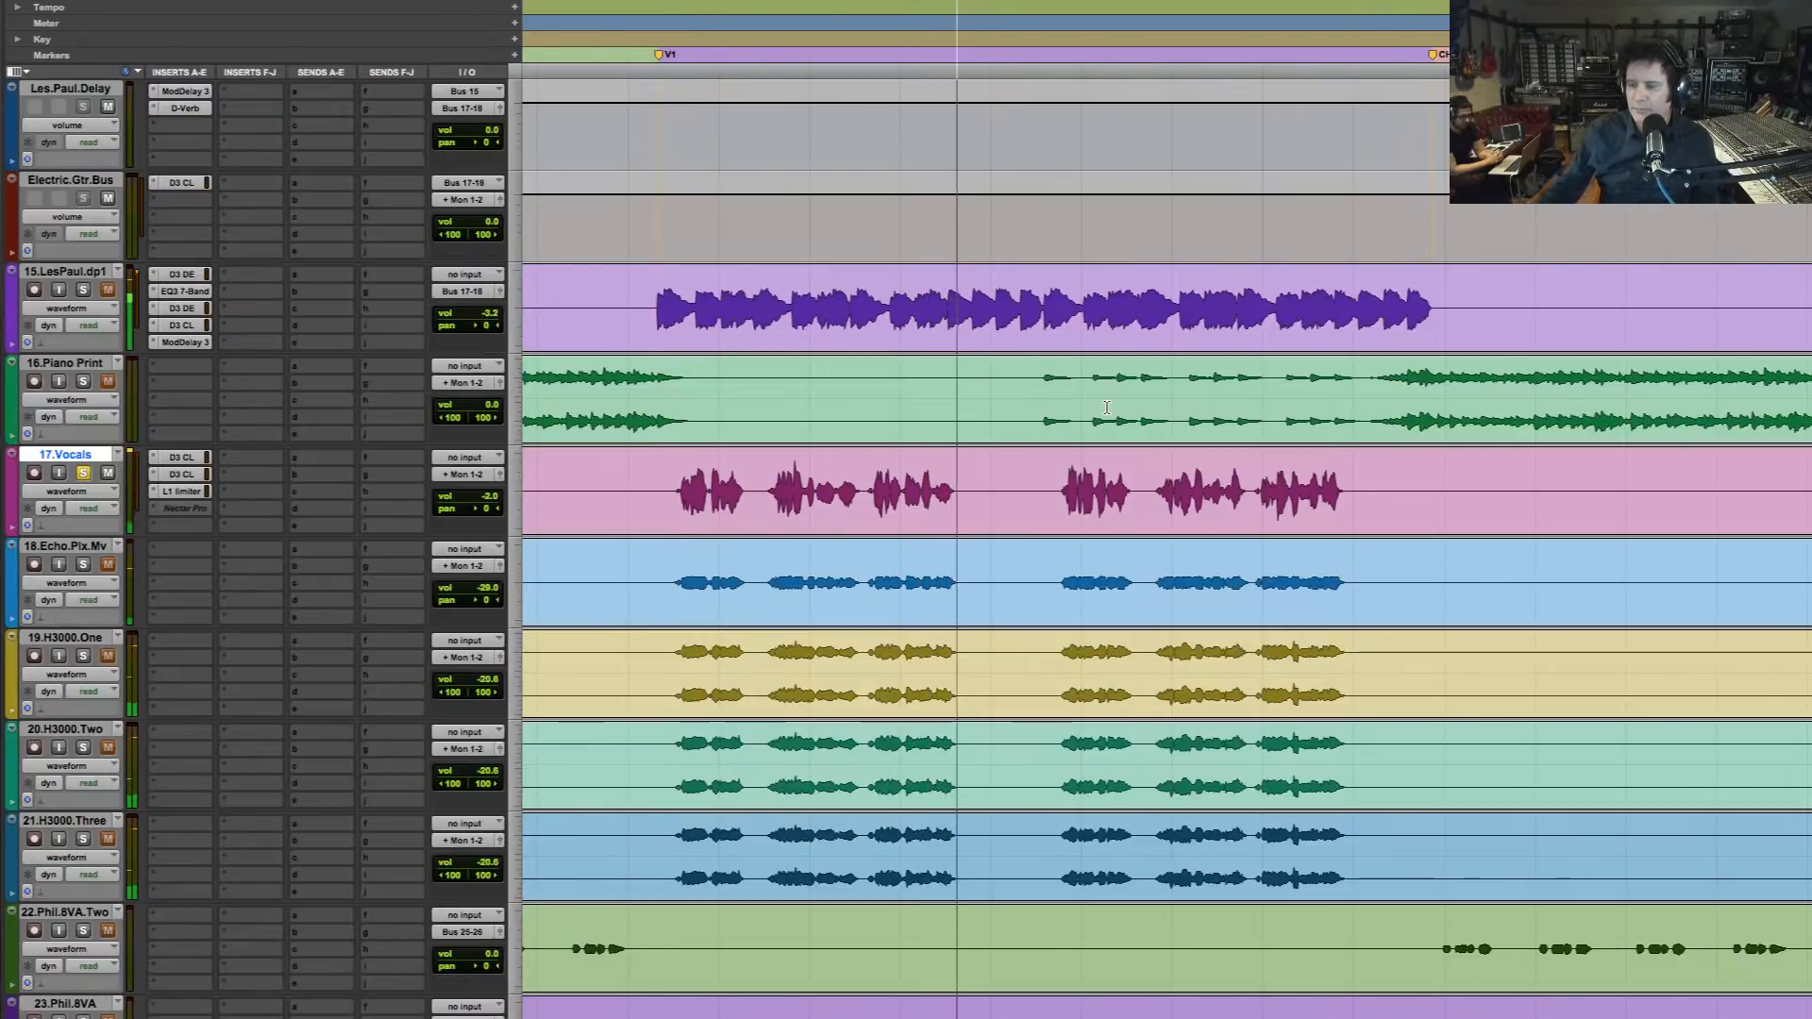
key(space)
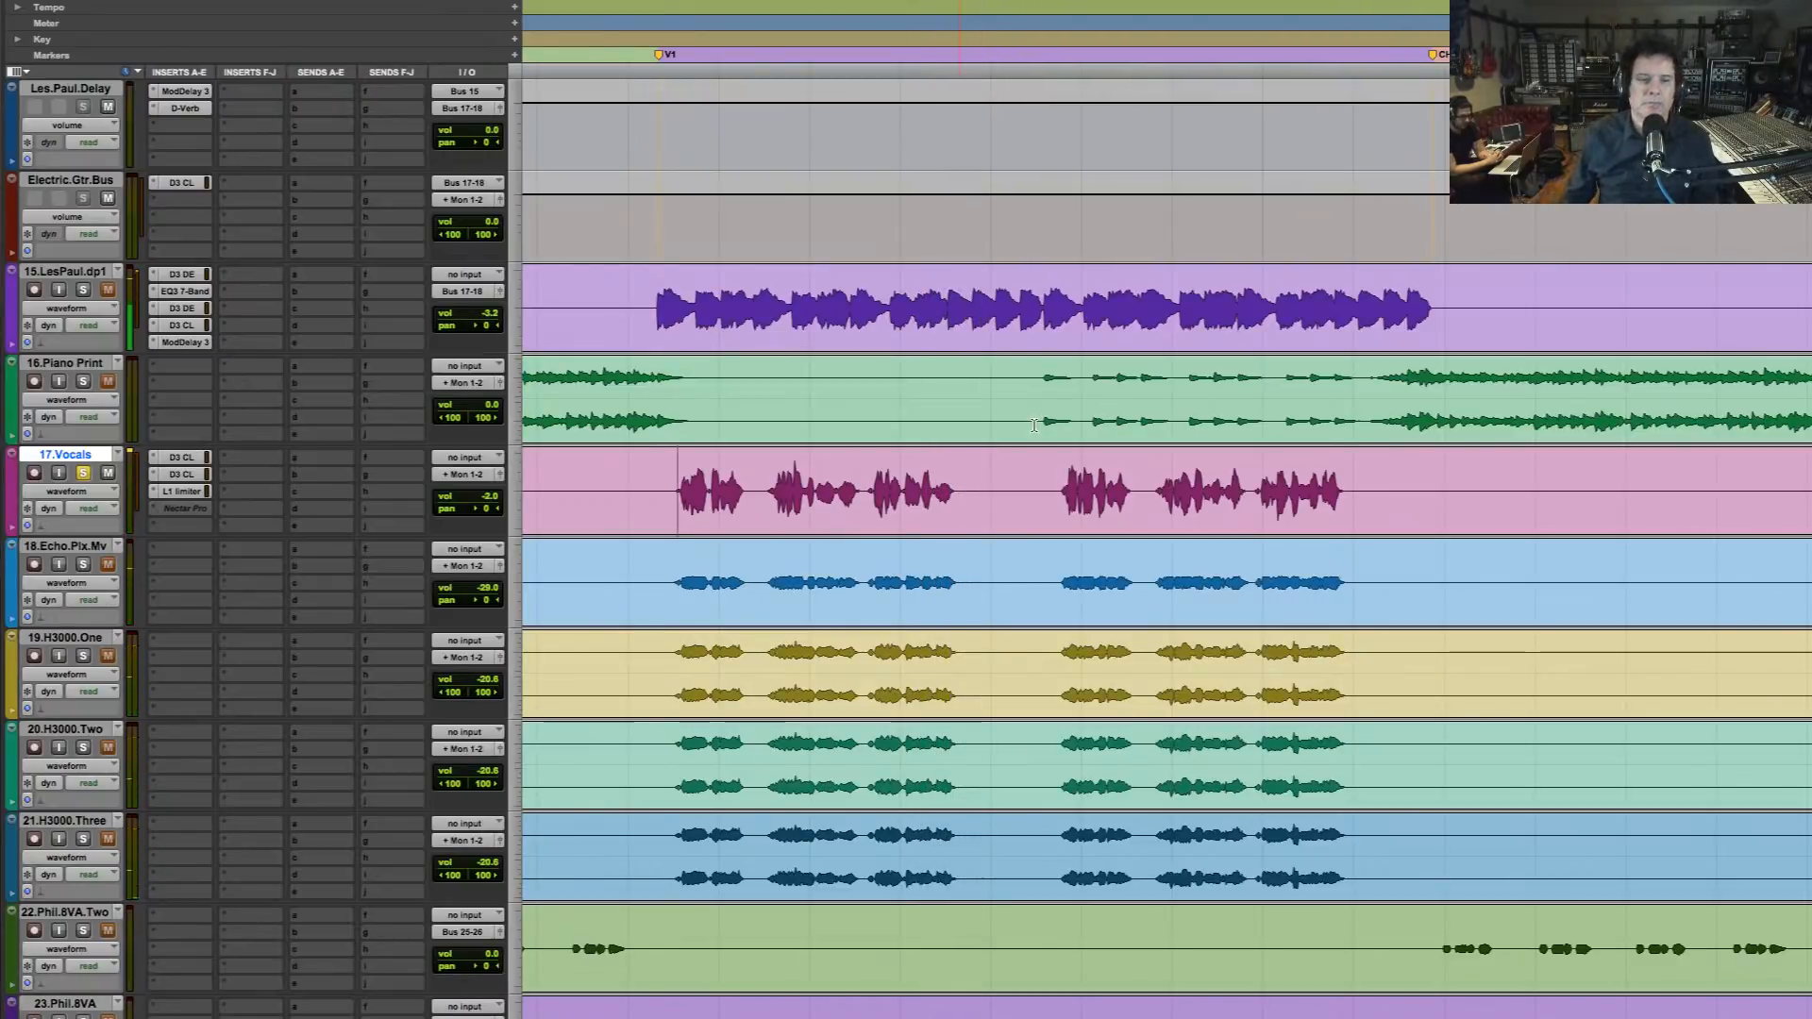
key(space)
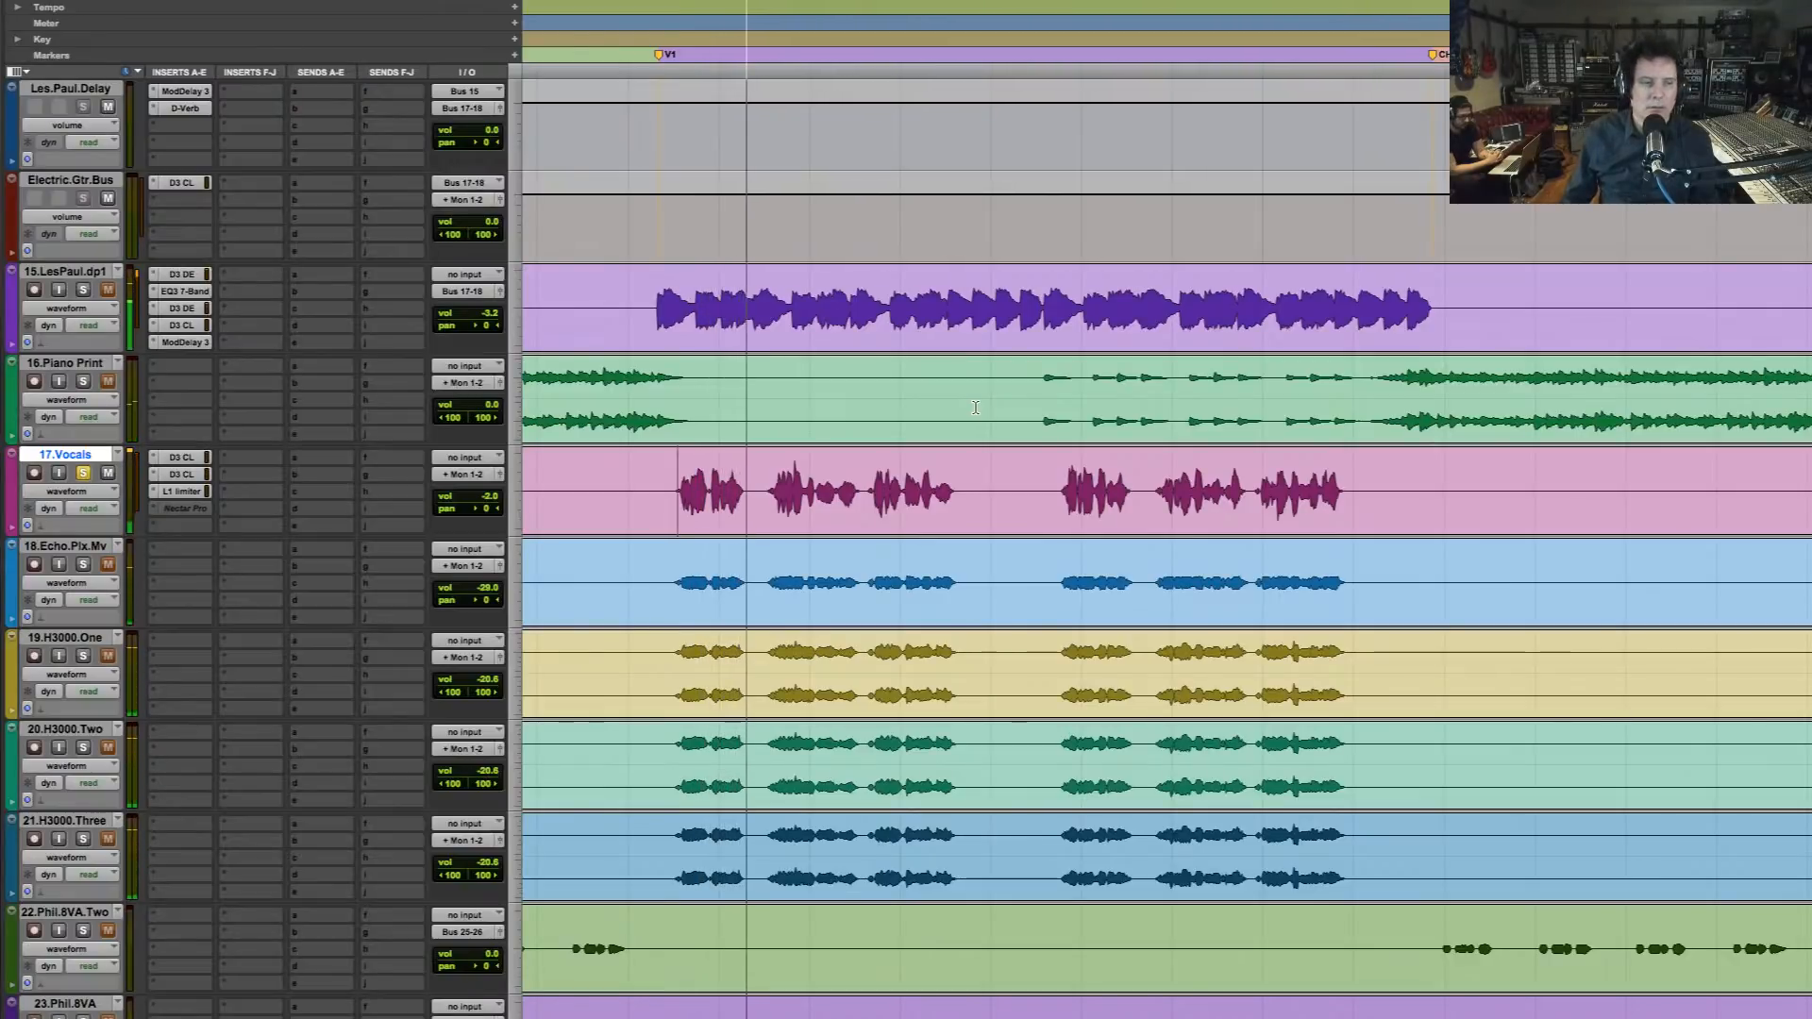
key(space)
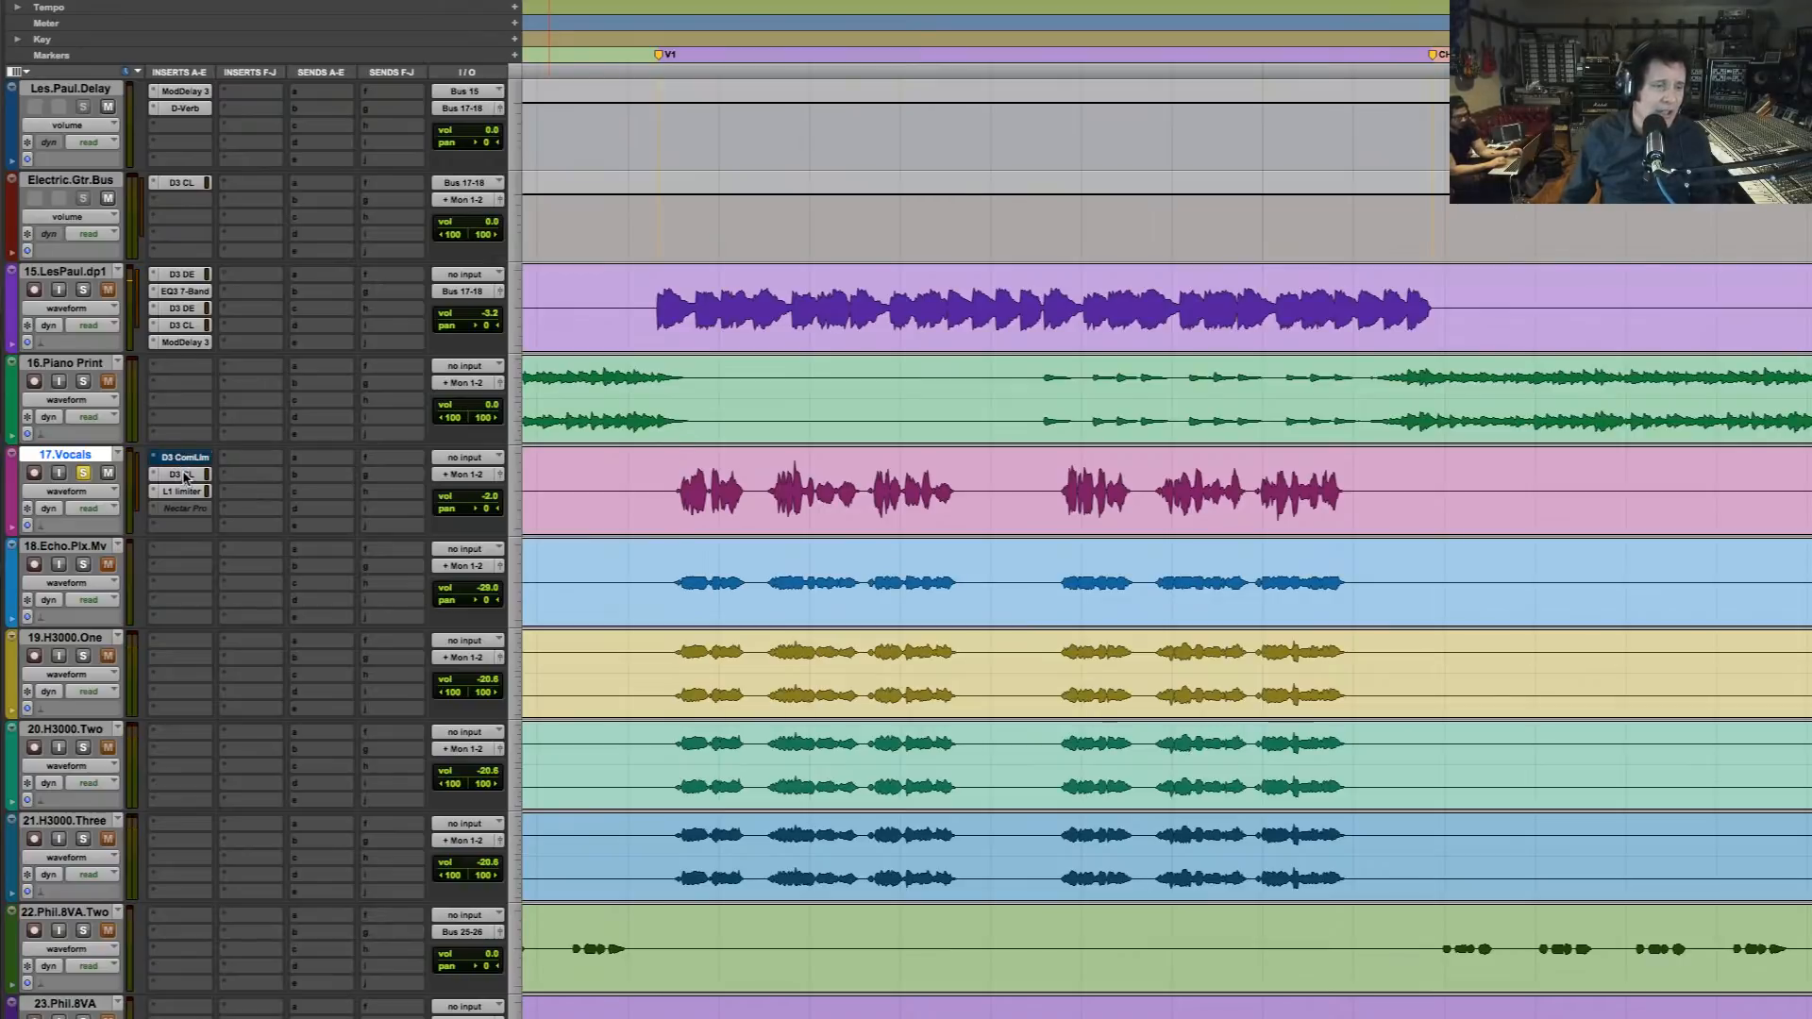
drag(184, 476, 185, 478)
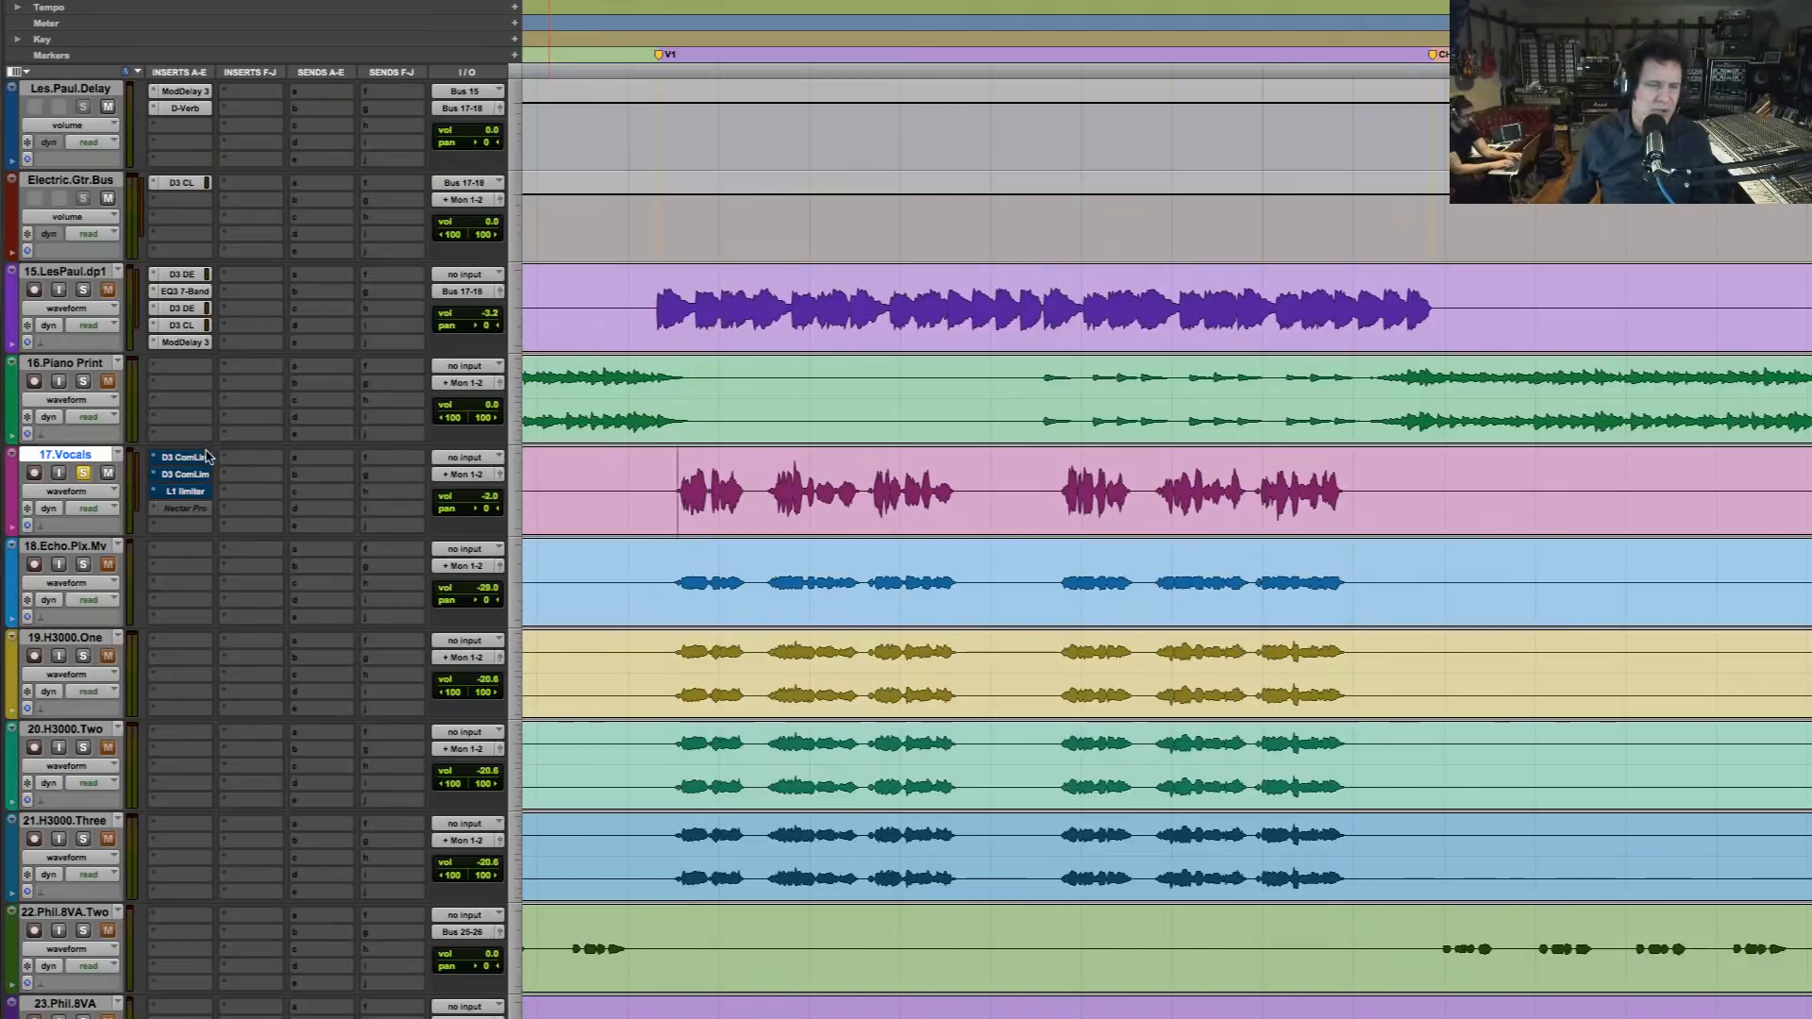
super+click(187, 459)
super+click(188, 476)
super+click(189, 495)
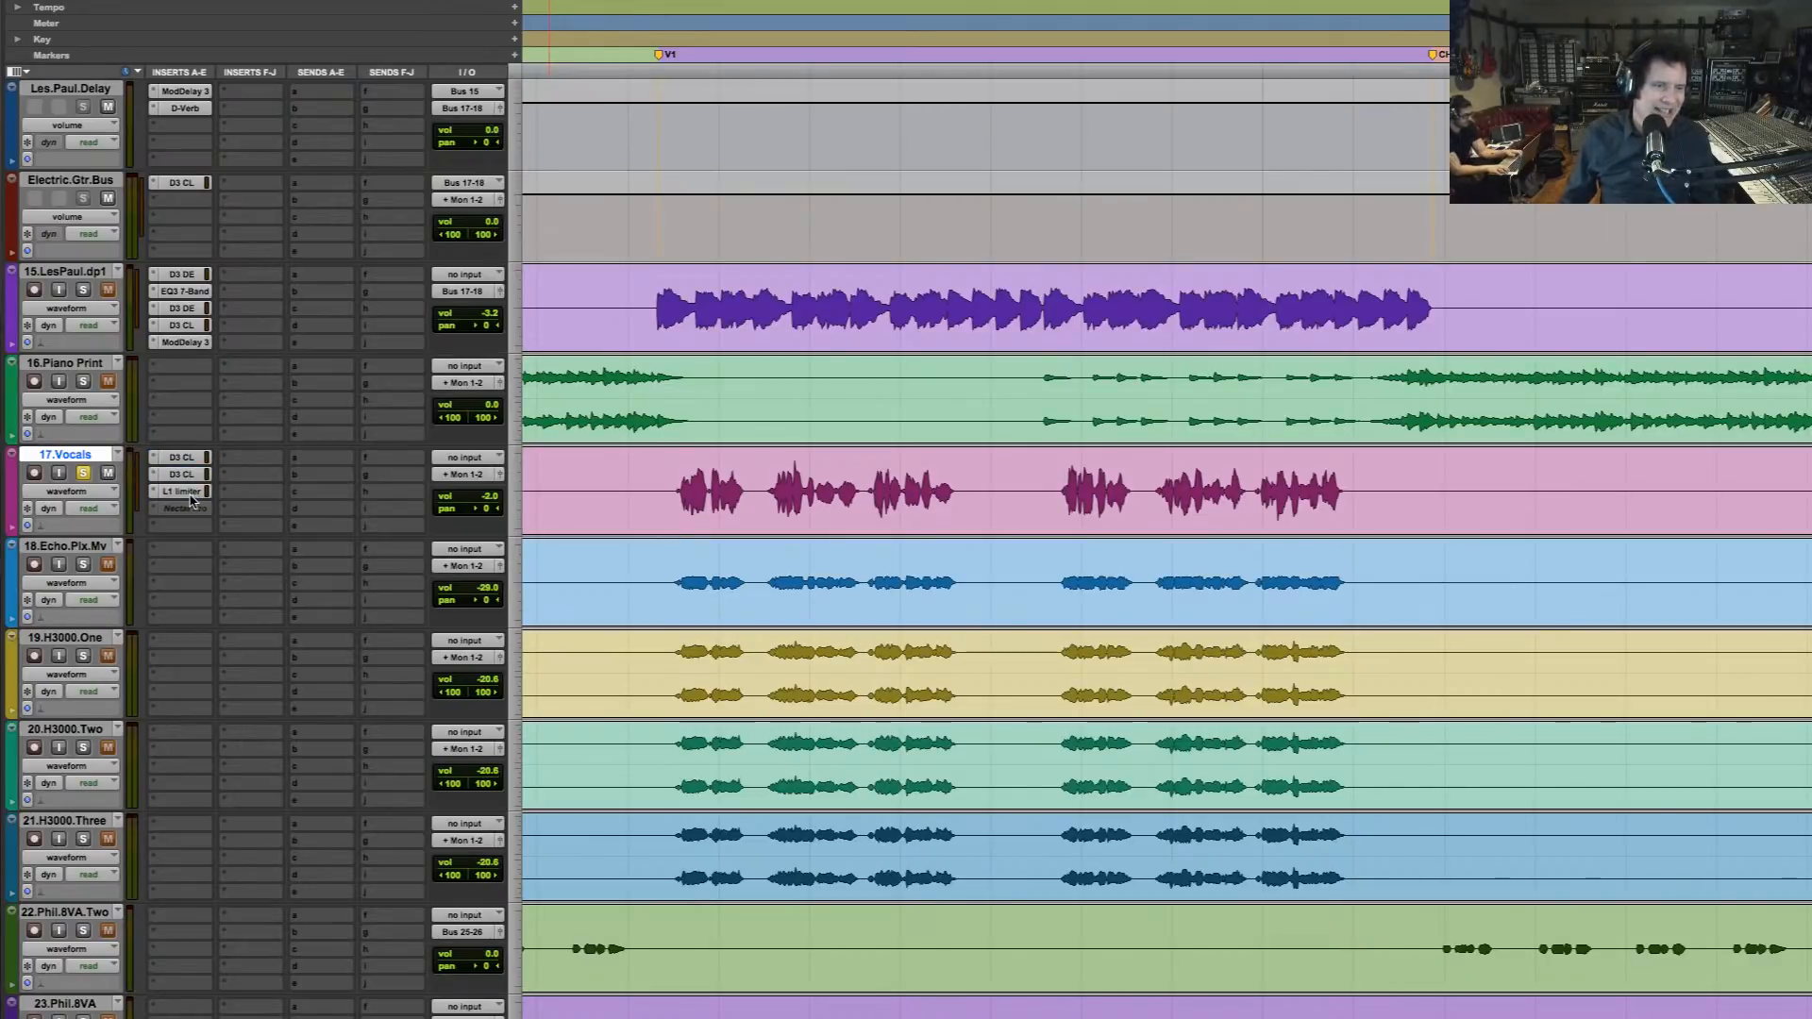
Take 17.Vocals out of solo and play verse 1 with its compressors and limiter active in the full mix
click(84, 474)
key(space)
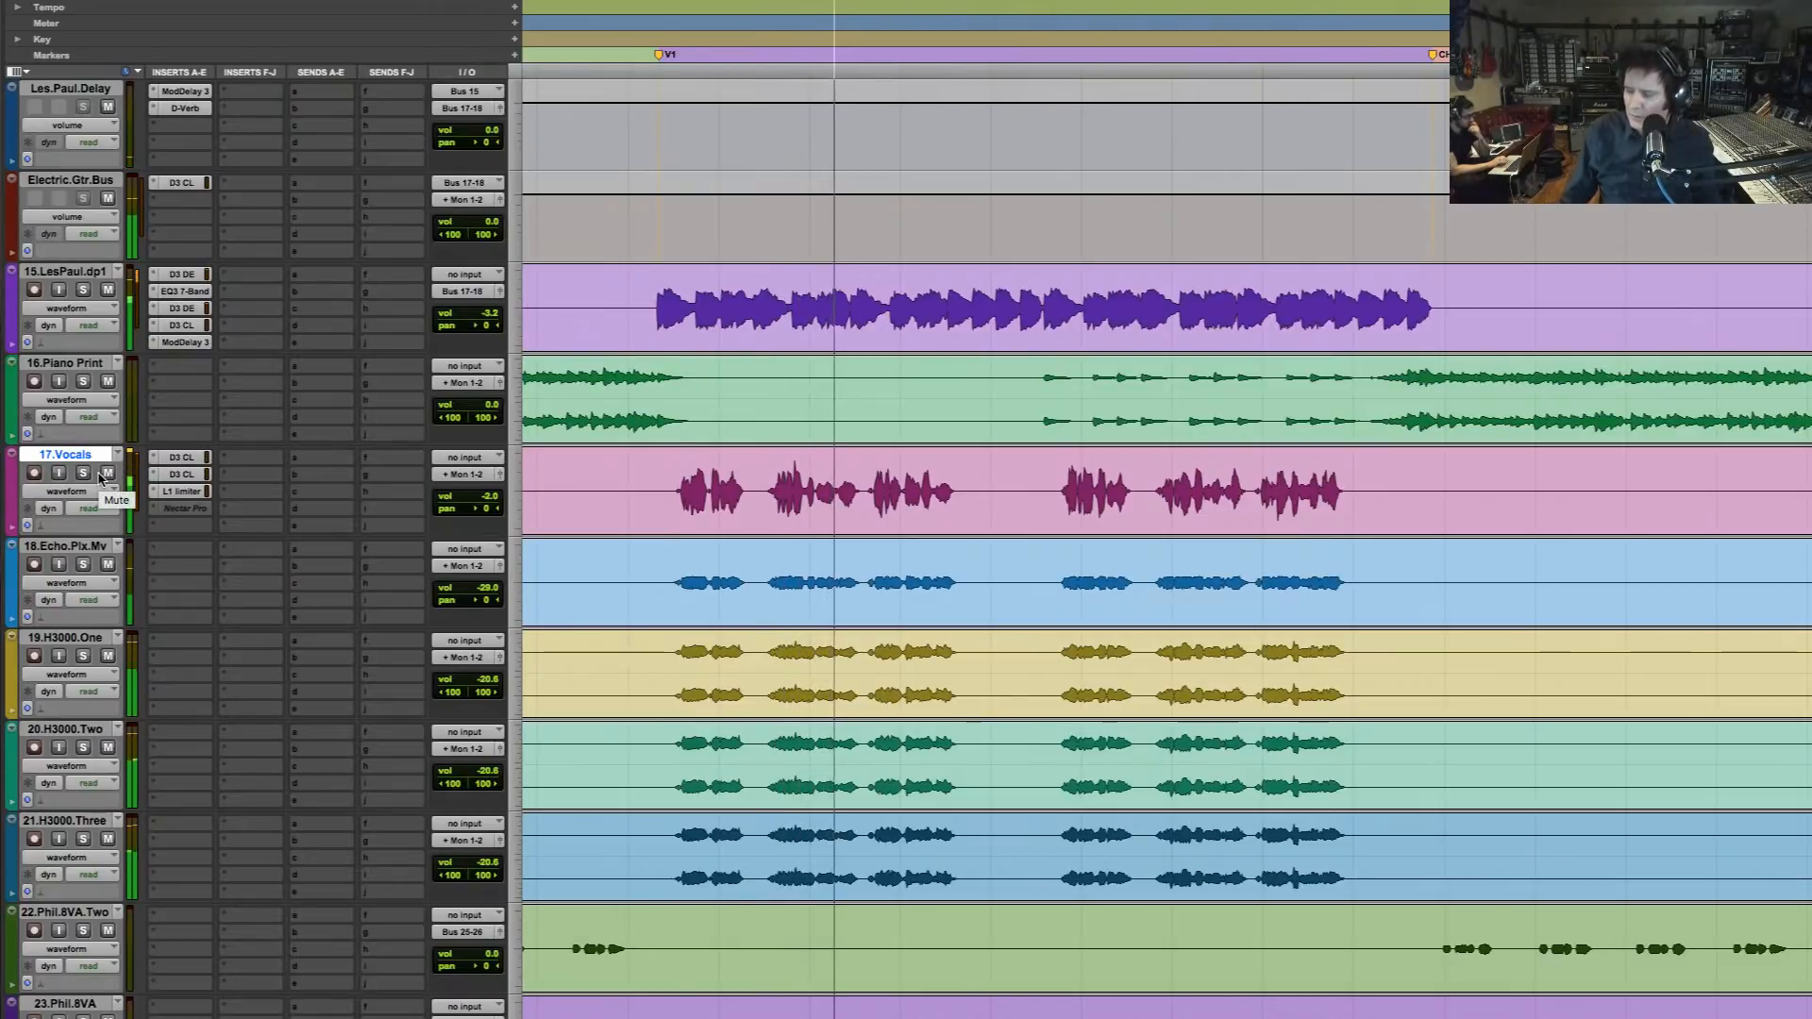
key(space)
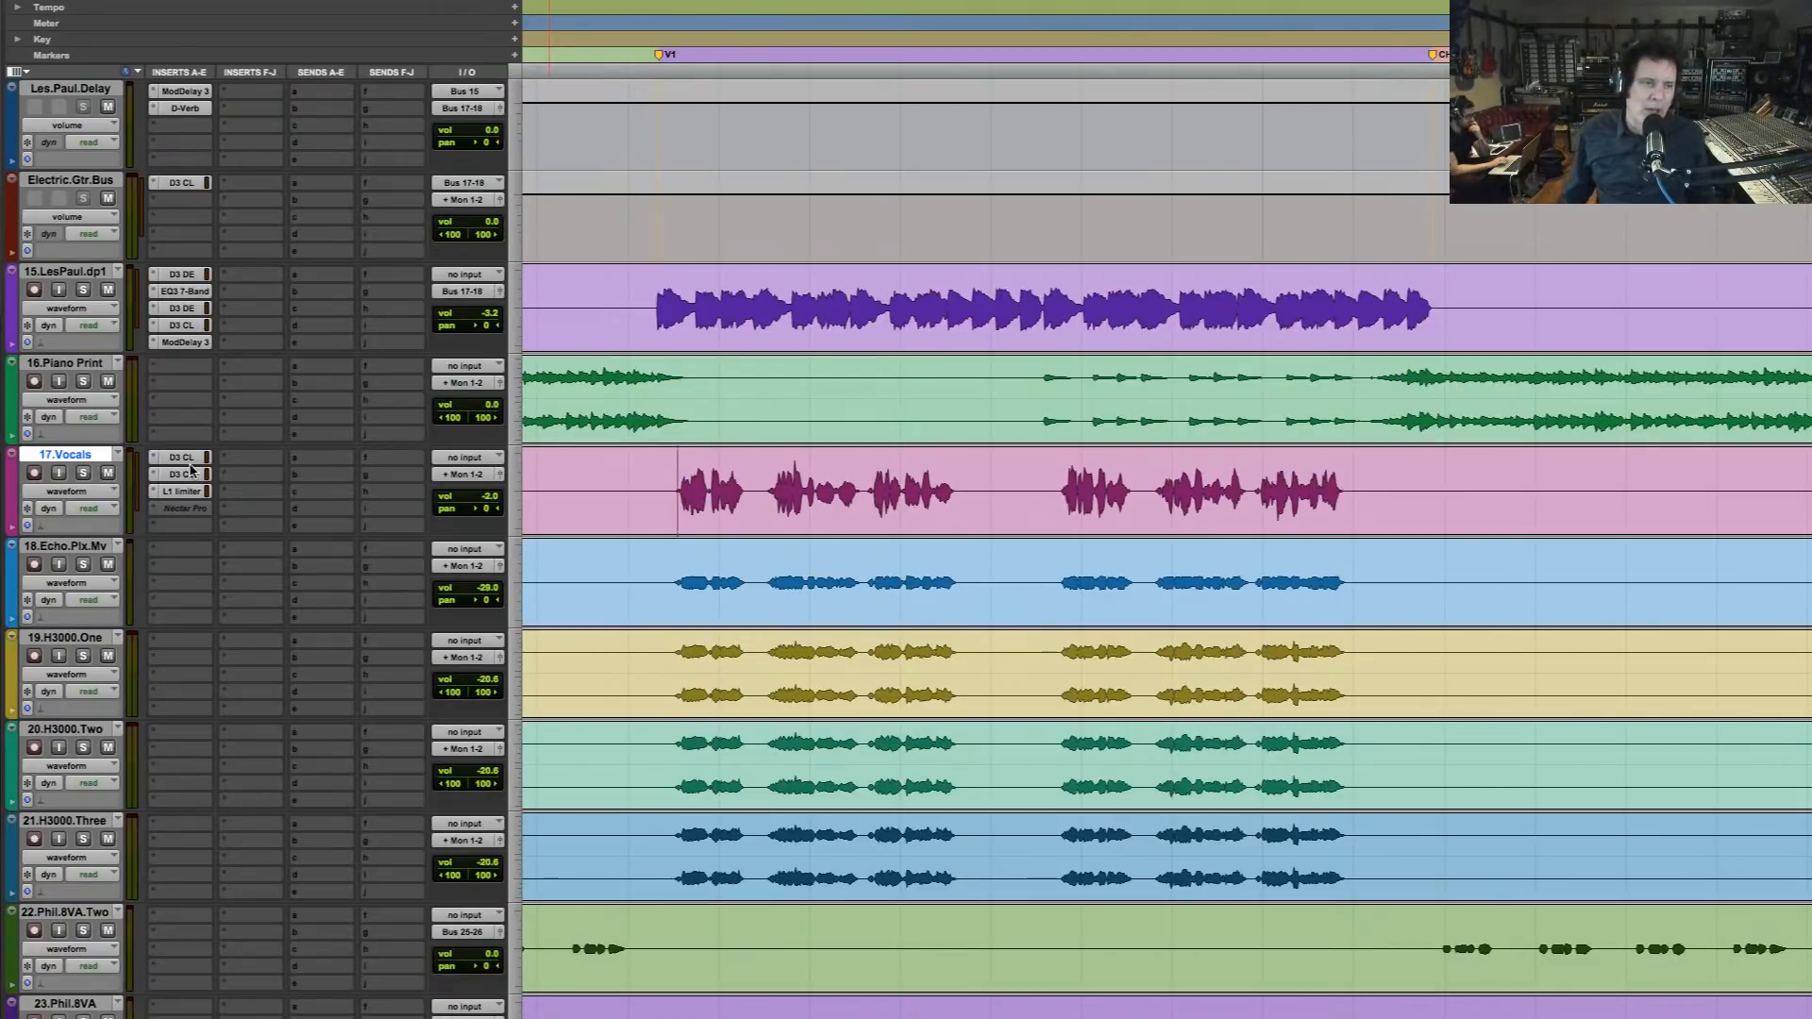
Bypass both D3 compressor/limiters and the L1 limiter on 17.Vocals and play verse 1 in the mix
drag(191, 483, 189, 500)
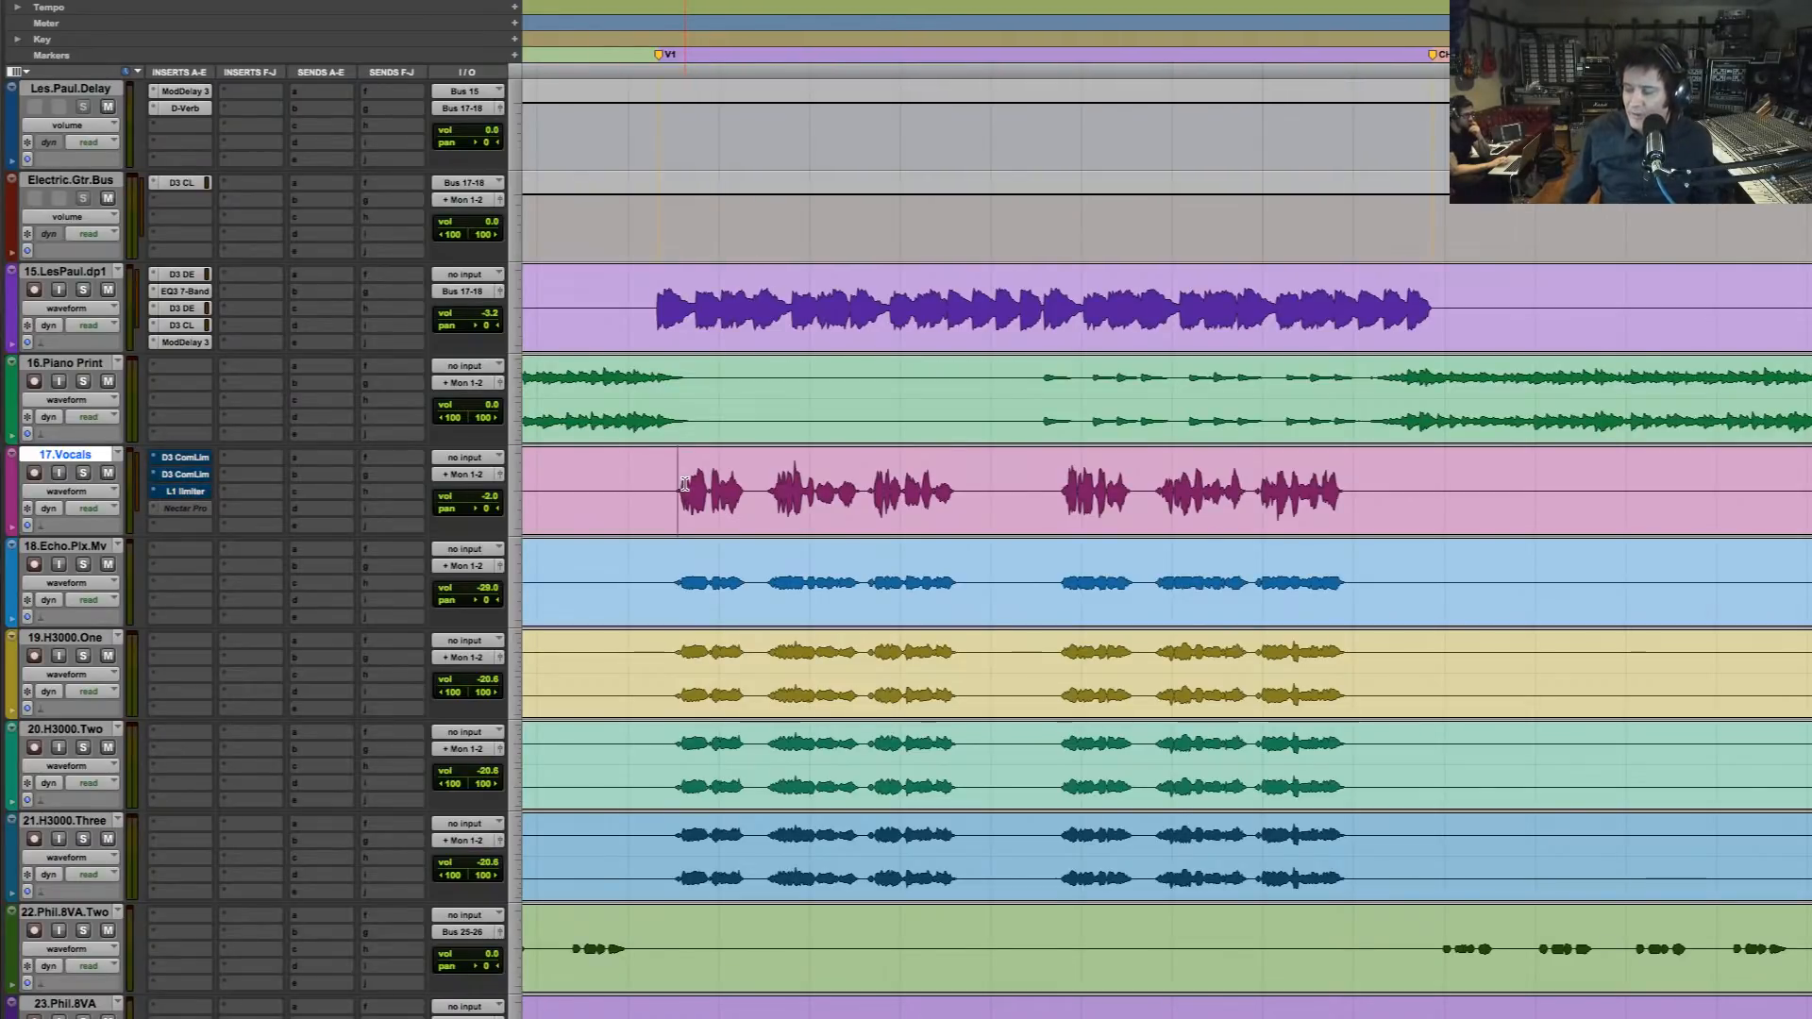
key(space)
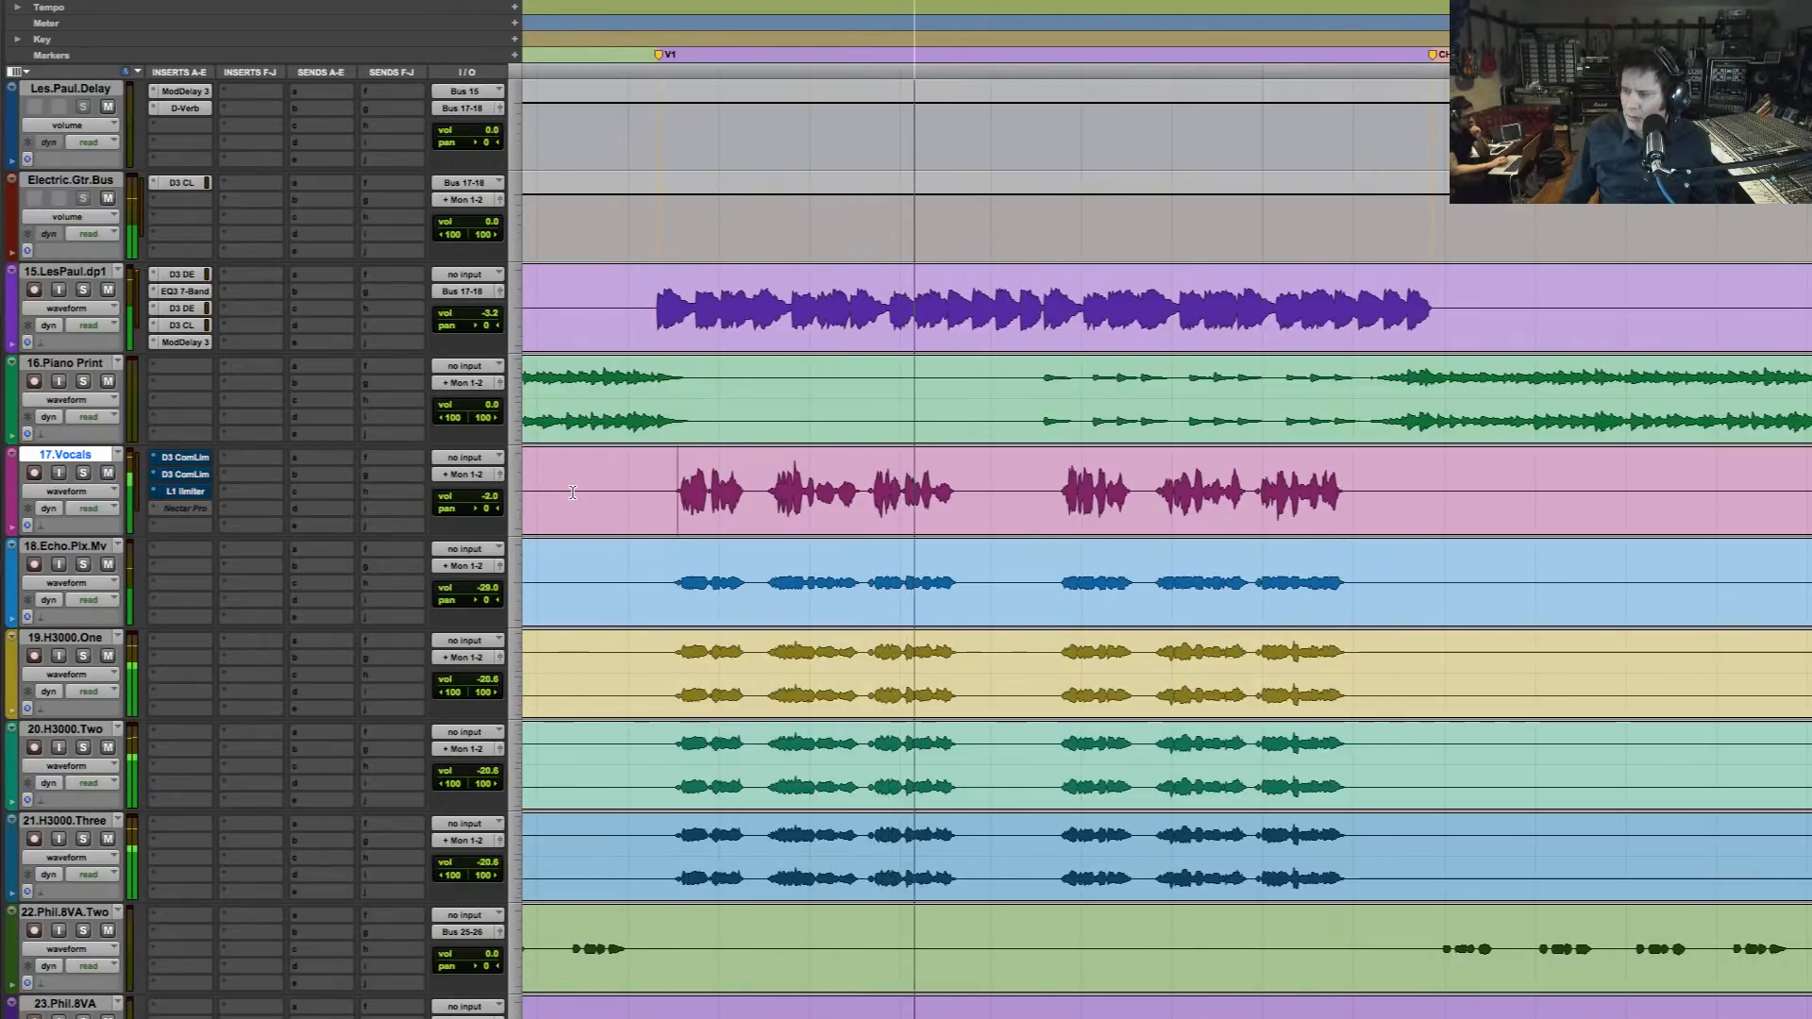
key(space)
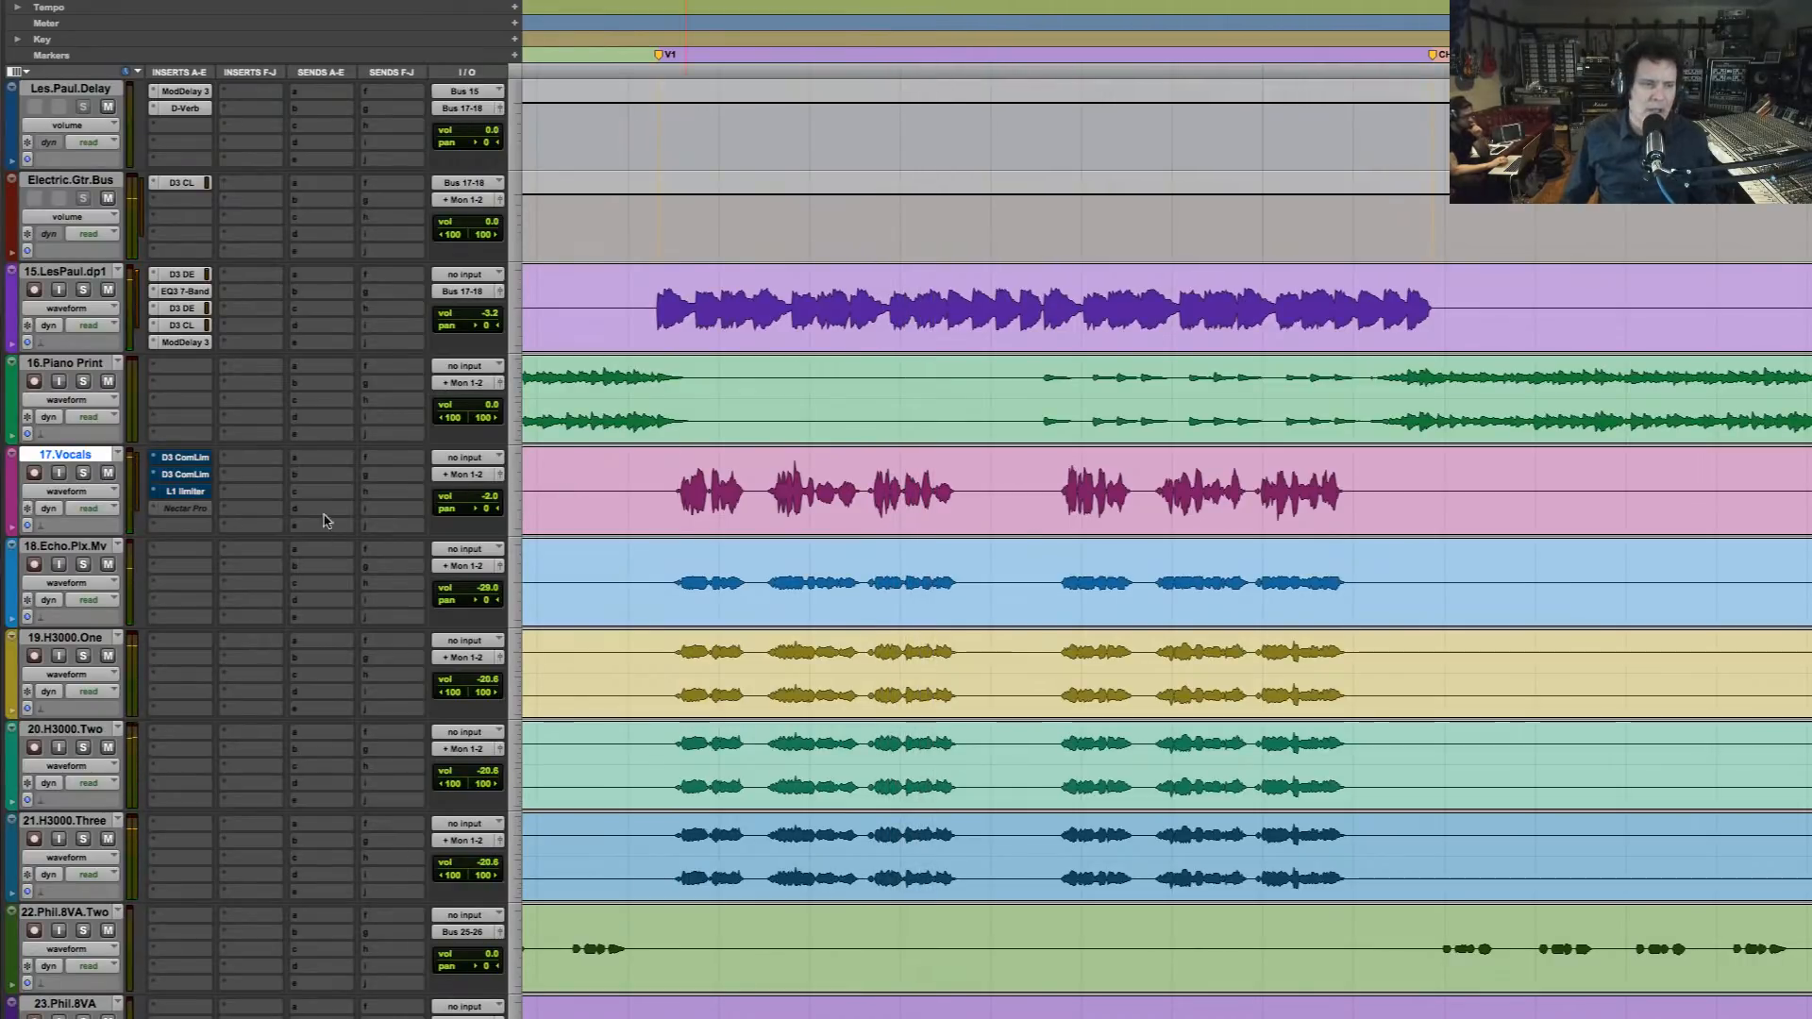
Activate the Nectar Pro insert on 17.Vocals to view its window, and remove the plug-in from its slot
ctrl+super+click(206, 511)
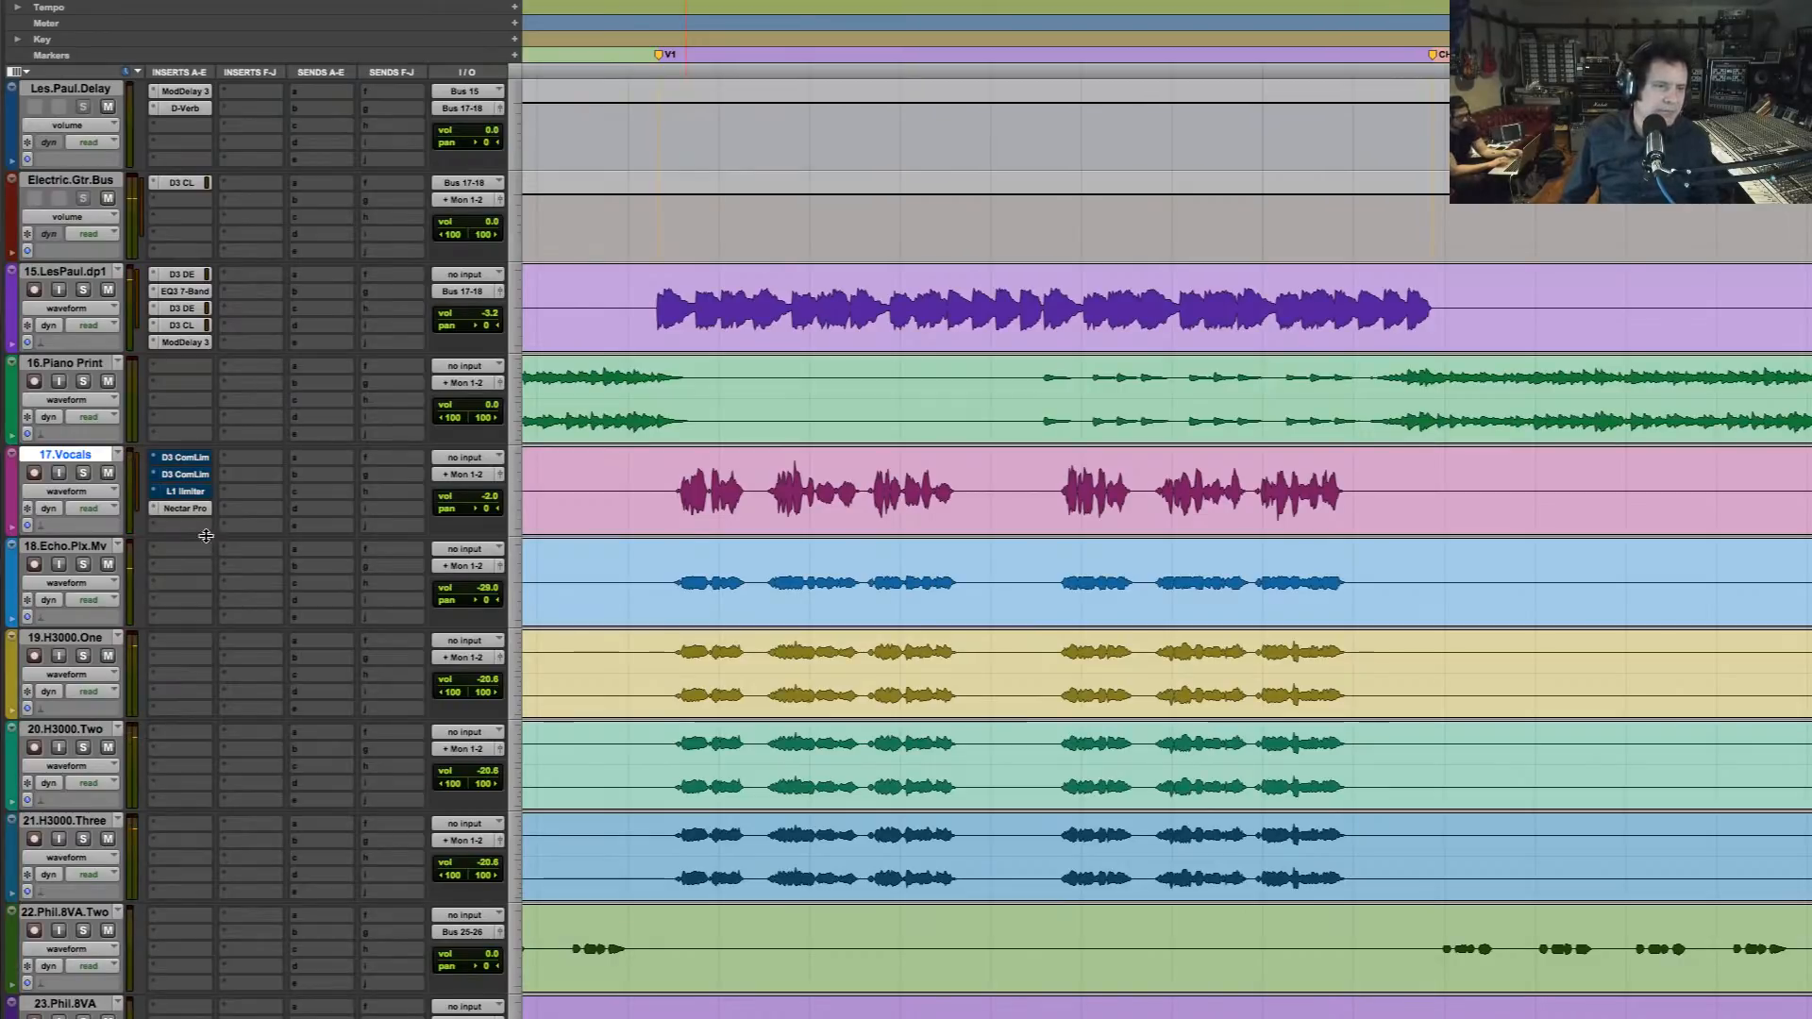
click(198, 509)
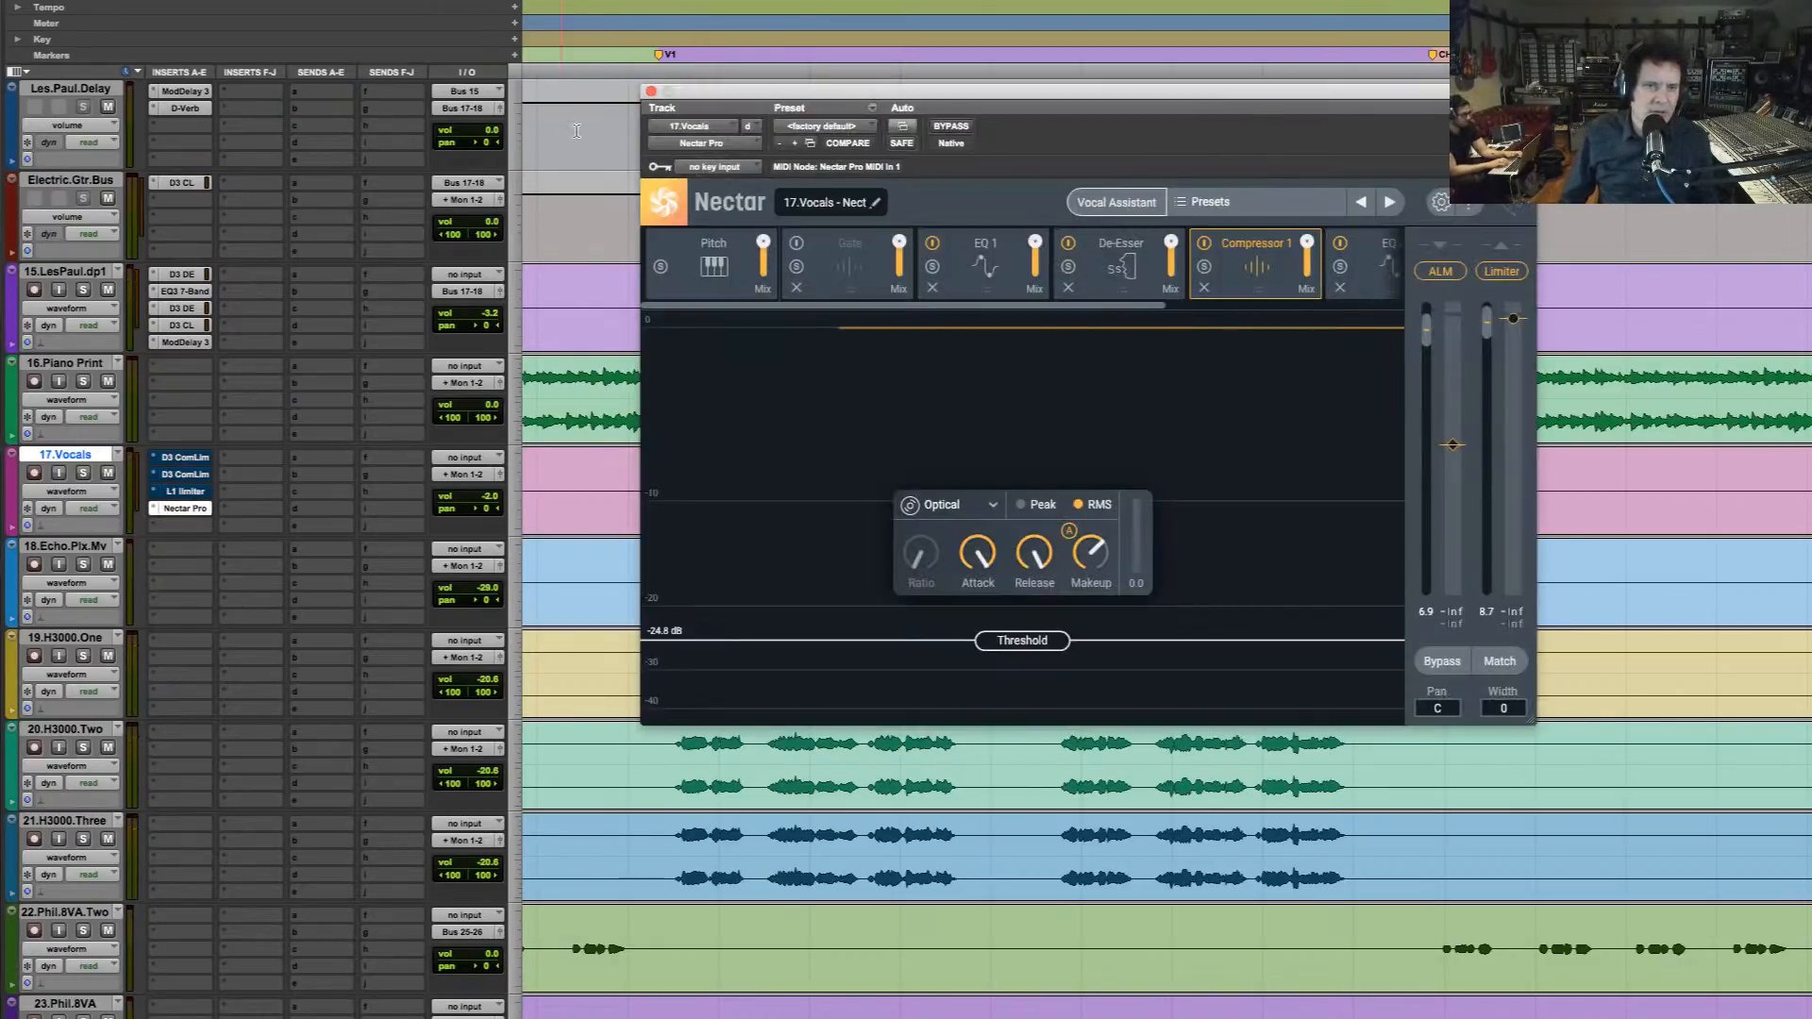
click(651, 91)
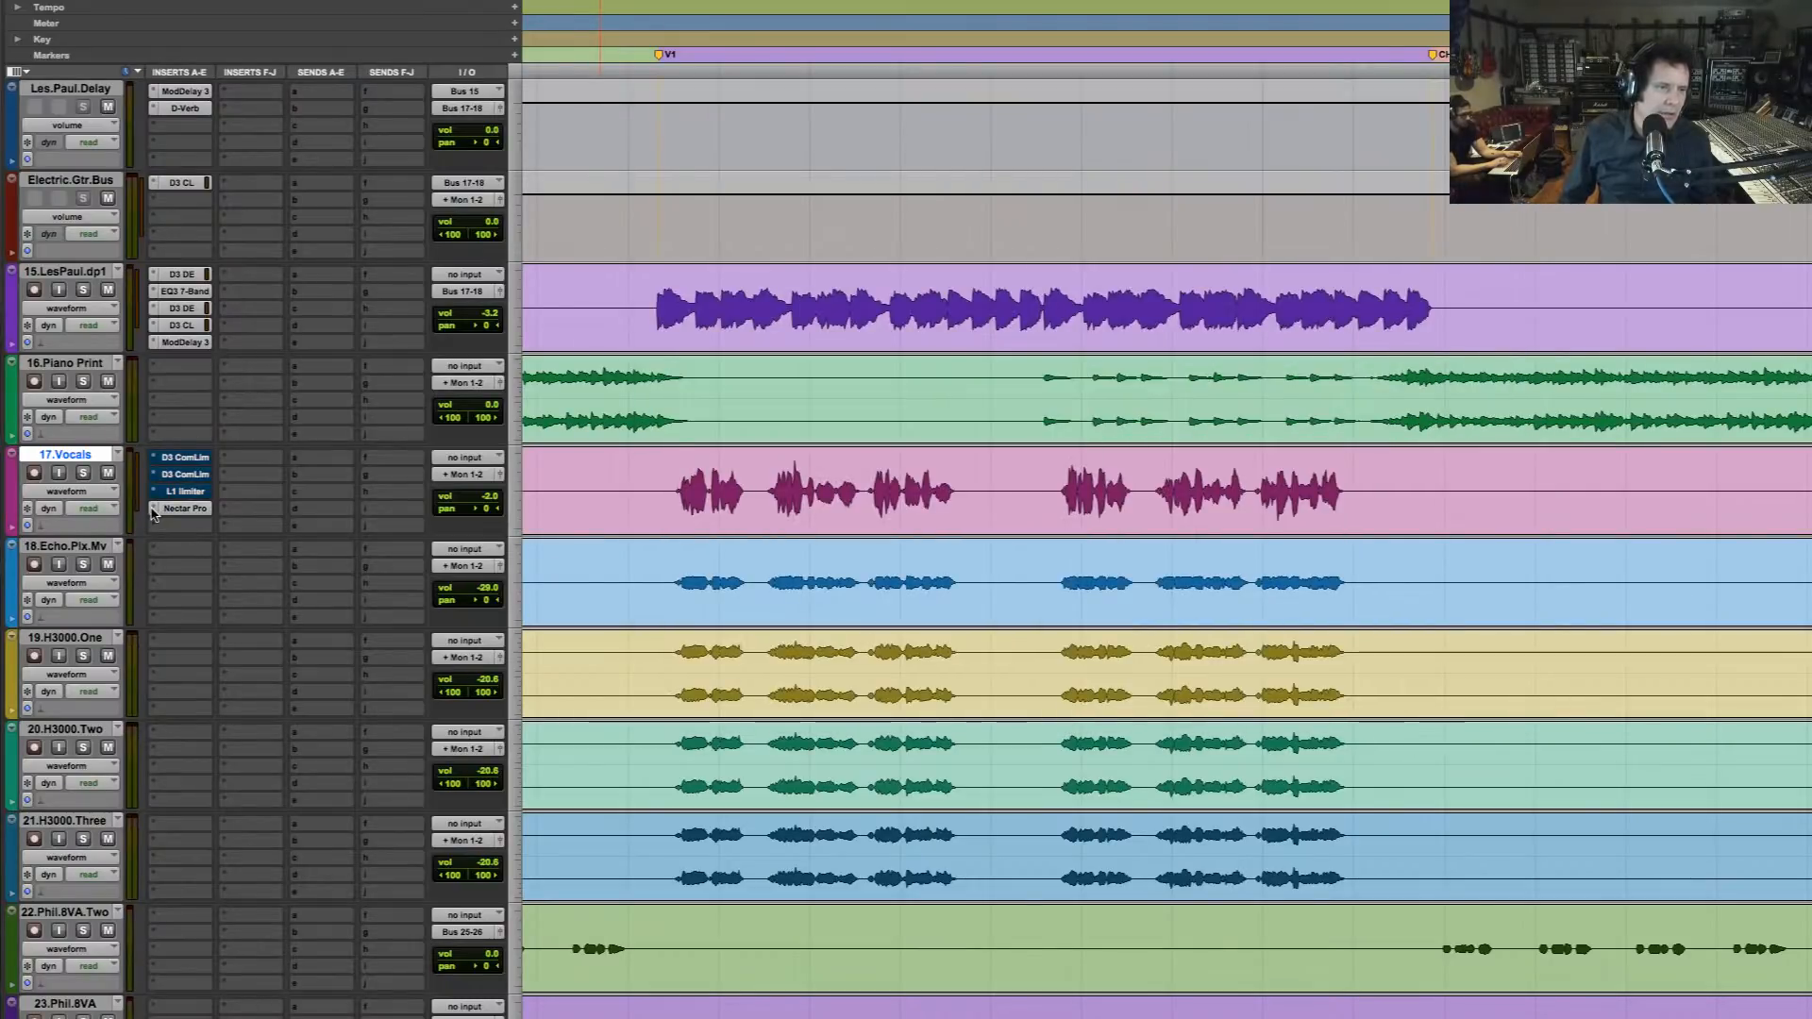
click(153, 510)
click(194, 445)
Insert iZotope's mono Nectar Pro in the free insert slot below the L1 limiter on 17.Vocals
click(154, 510)
mouse_move(250, 509)
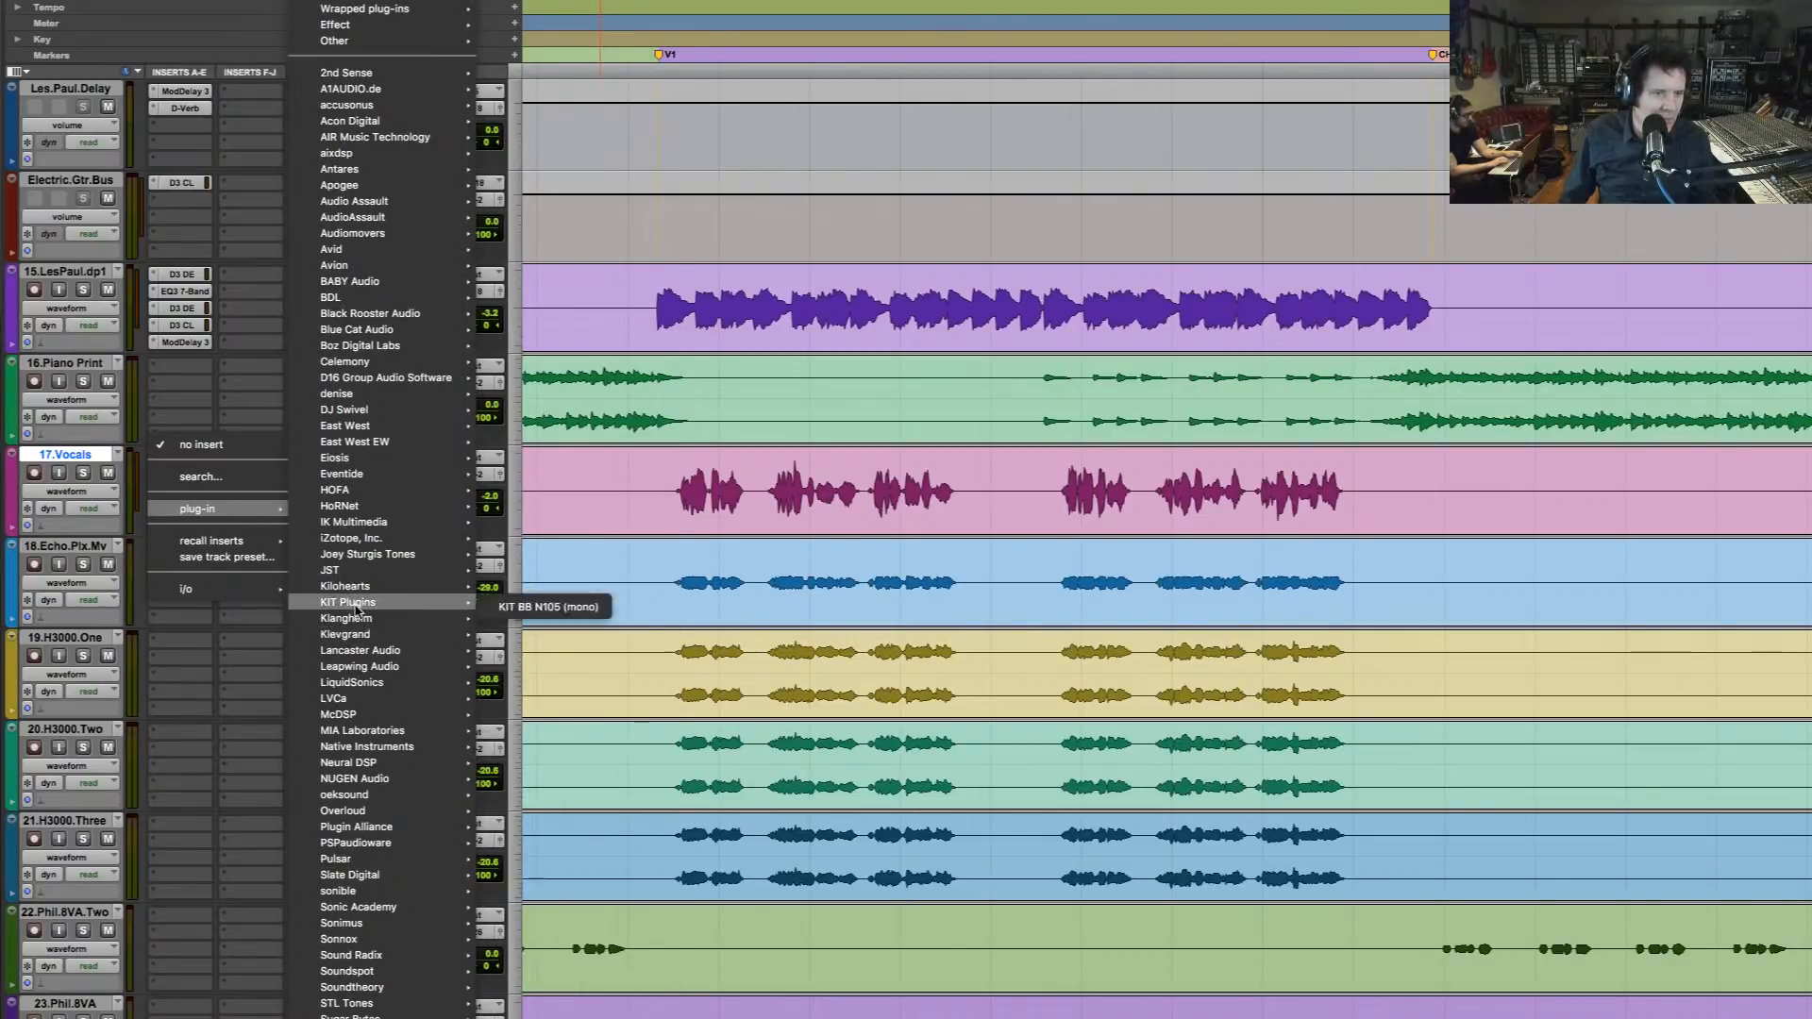
mouse_move(357, 622)
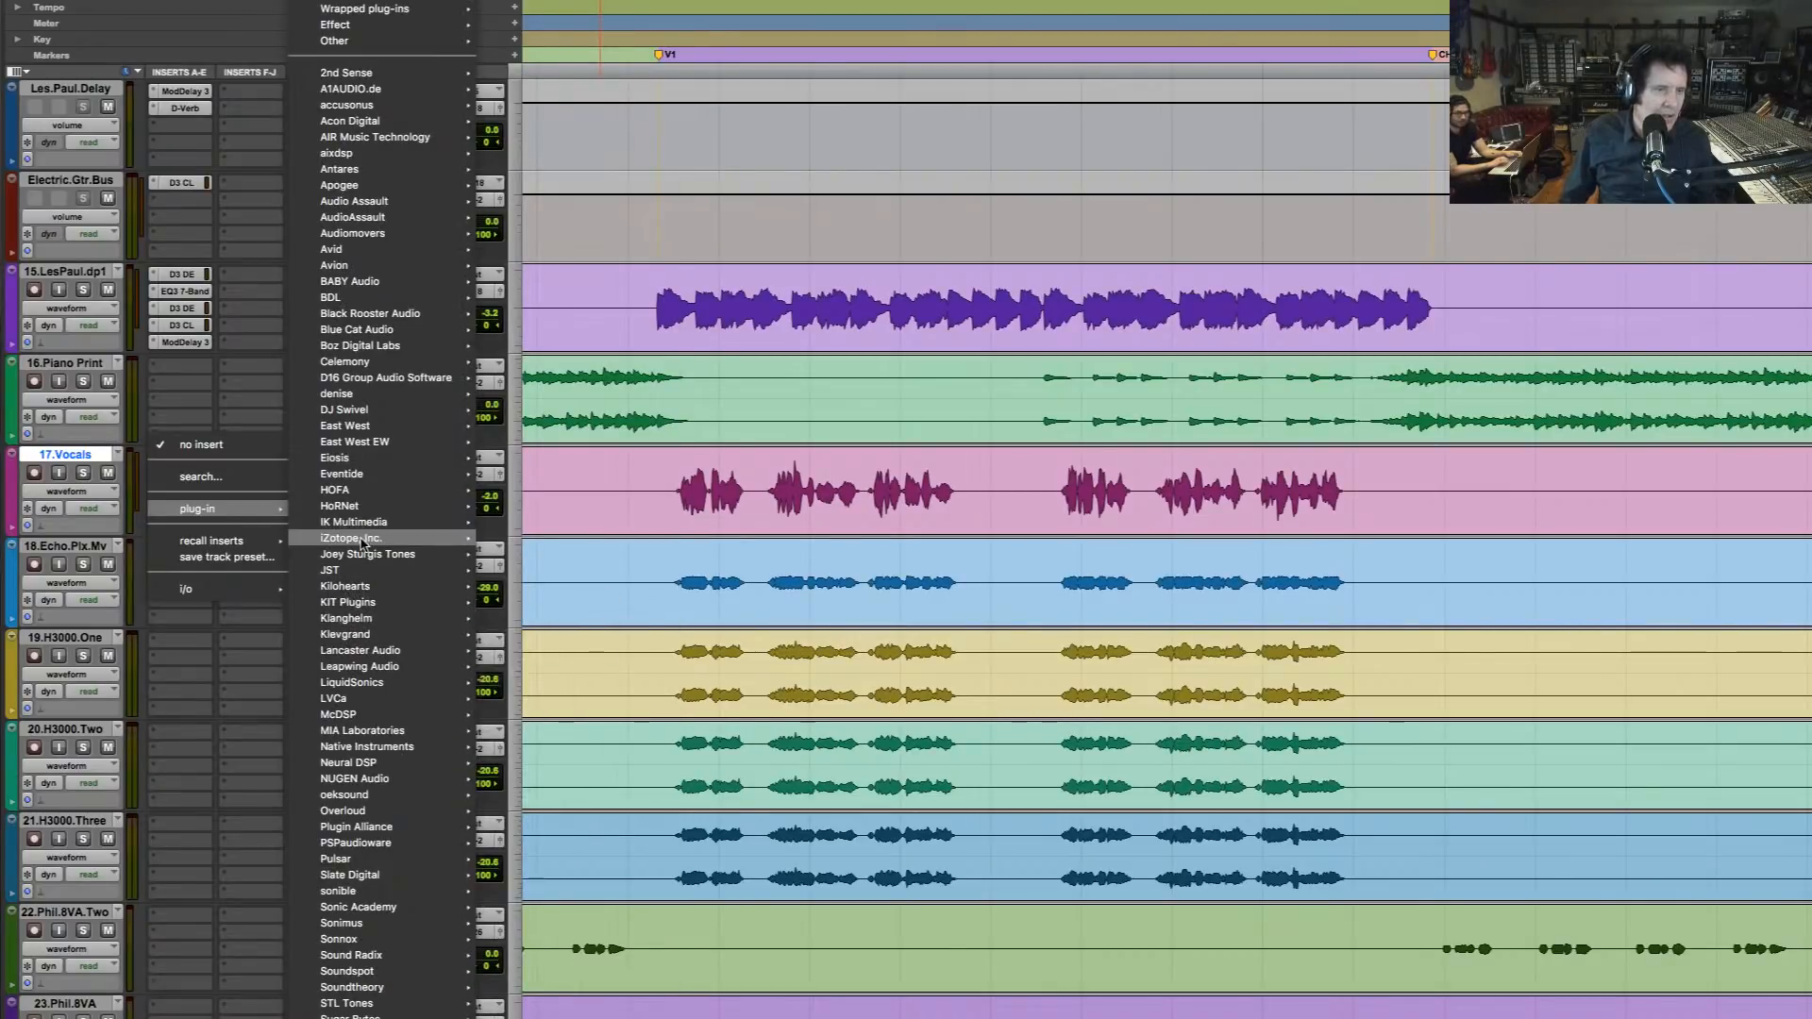
mouse_move(359, 538)
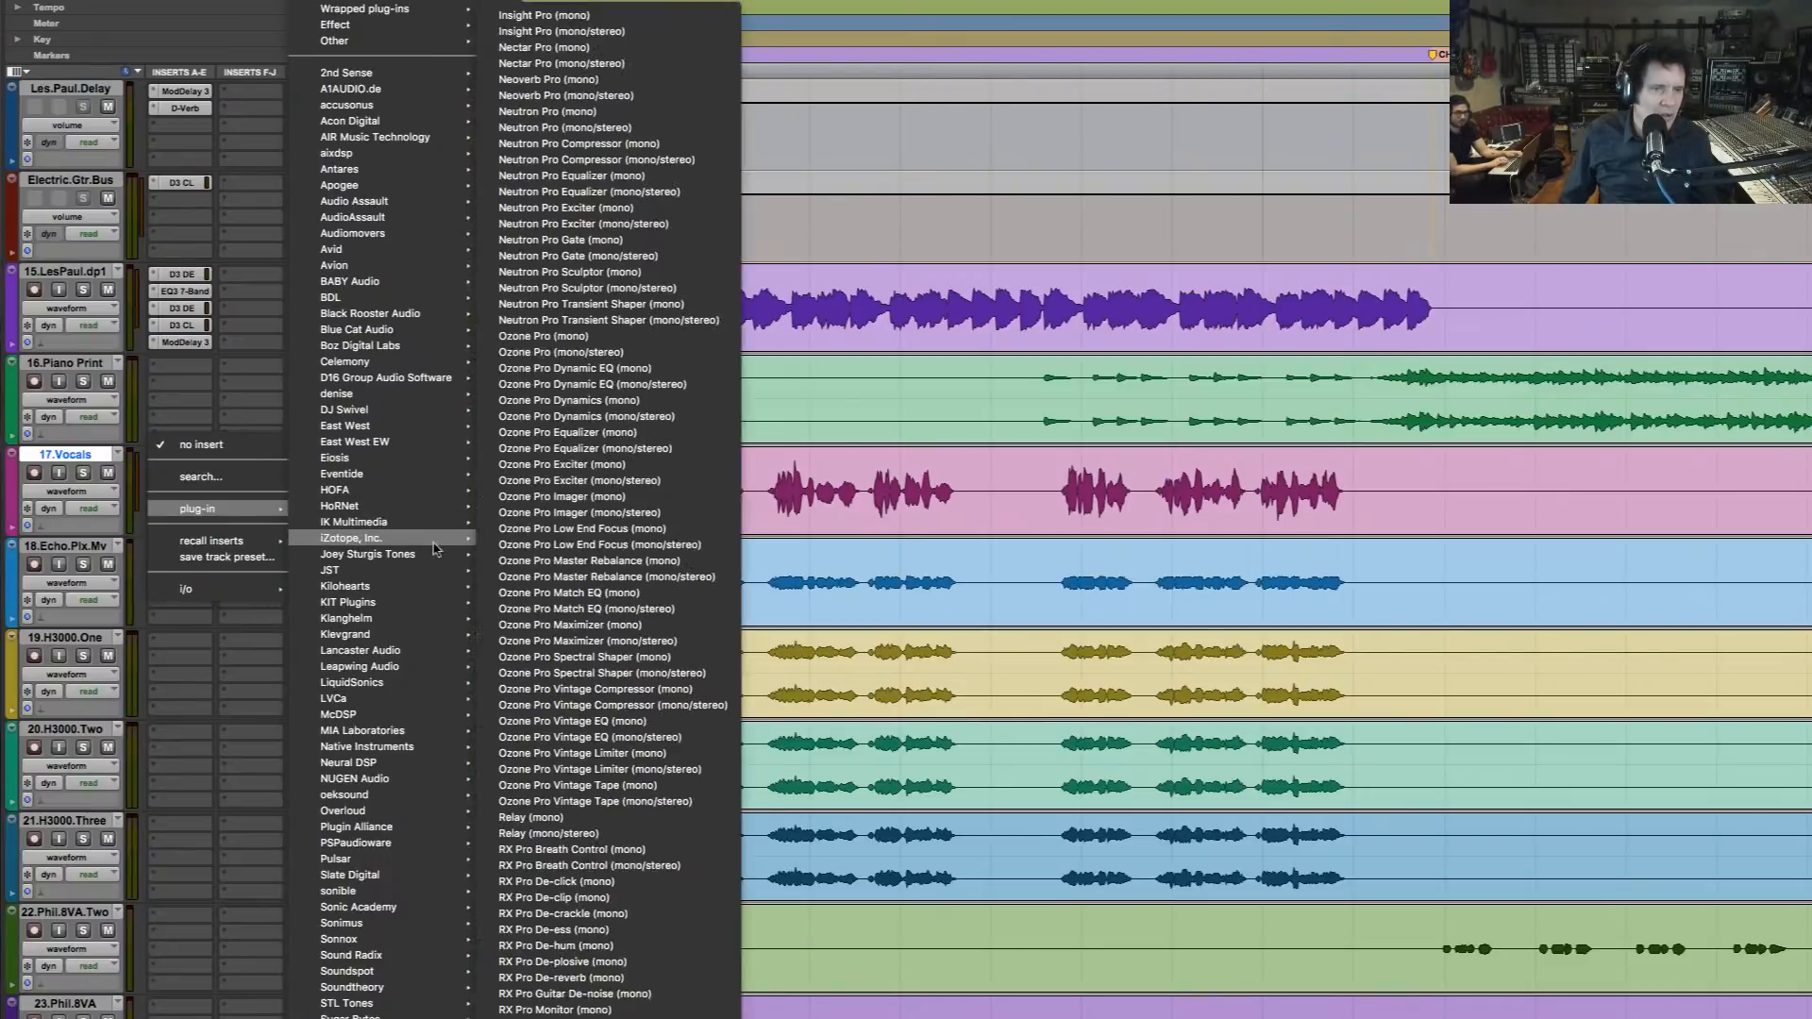
click(624, 52)
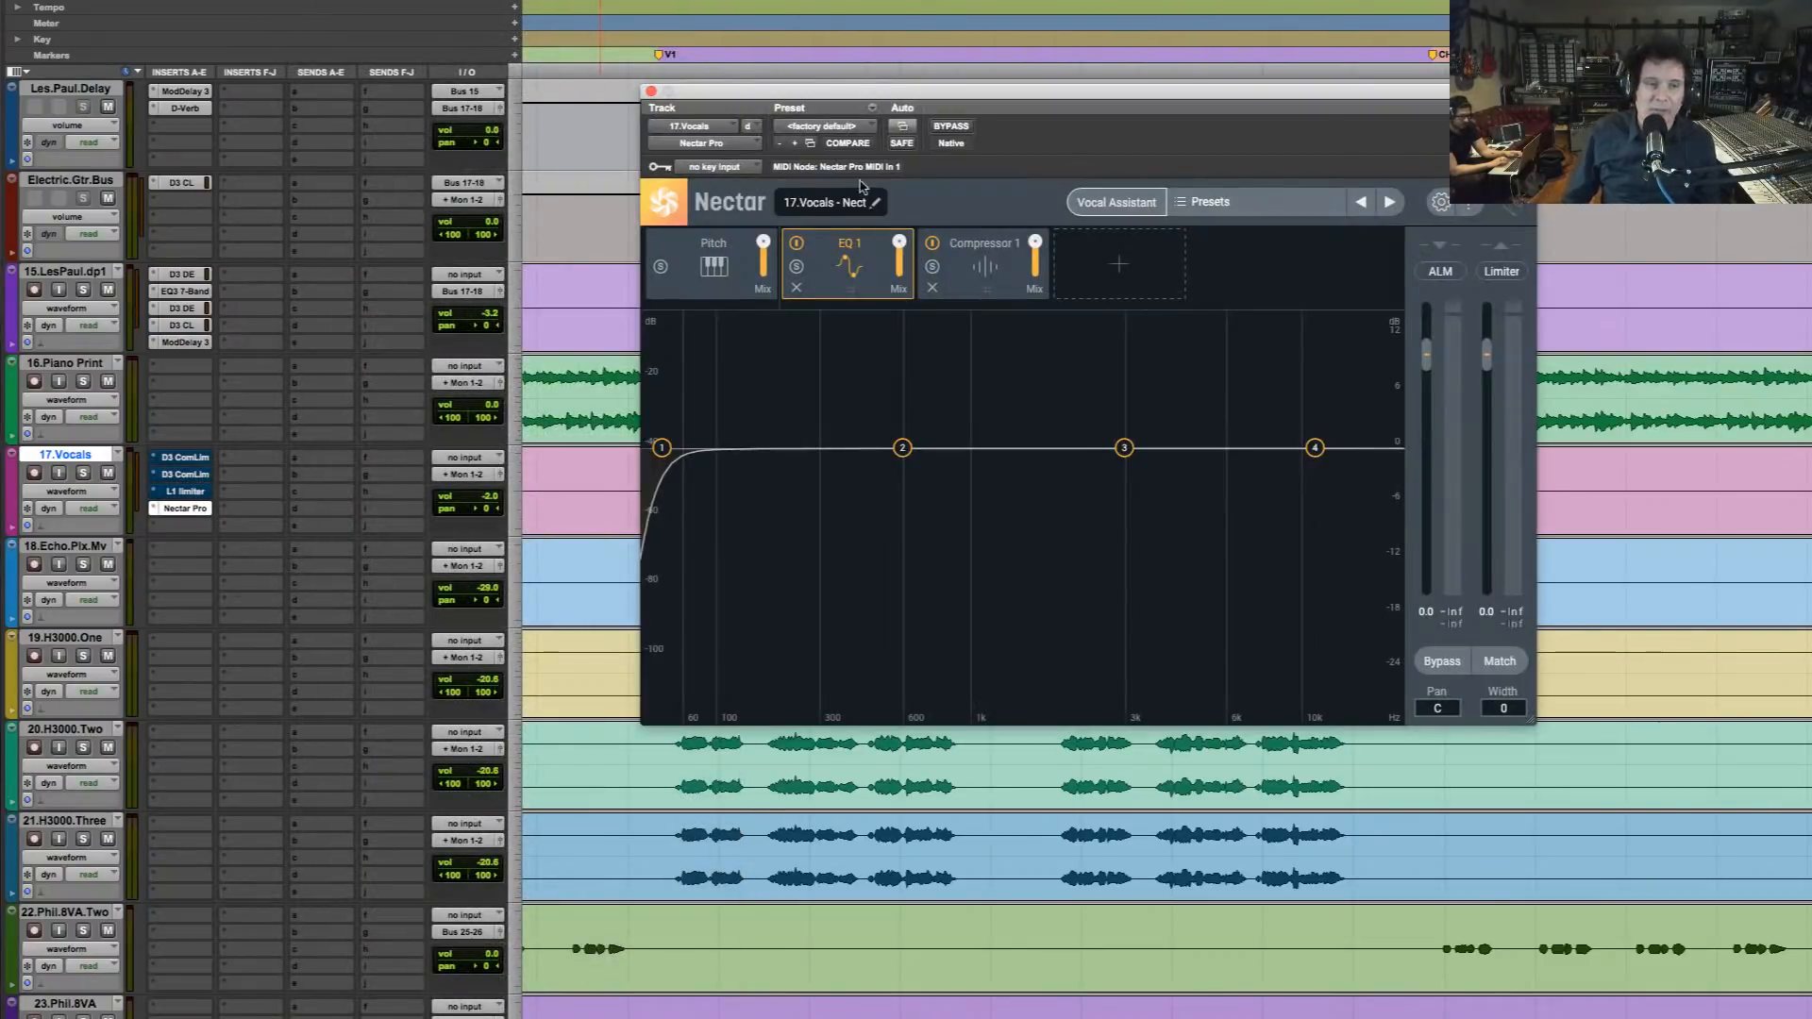
Uncover the vocal waveform, select the first vocal phrase of verse 1 on 17.Vocals and solo the track
click(947, 72)
drag(971, 96, 837, 575)
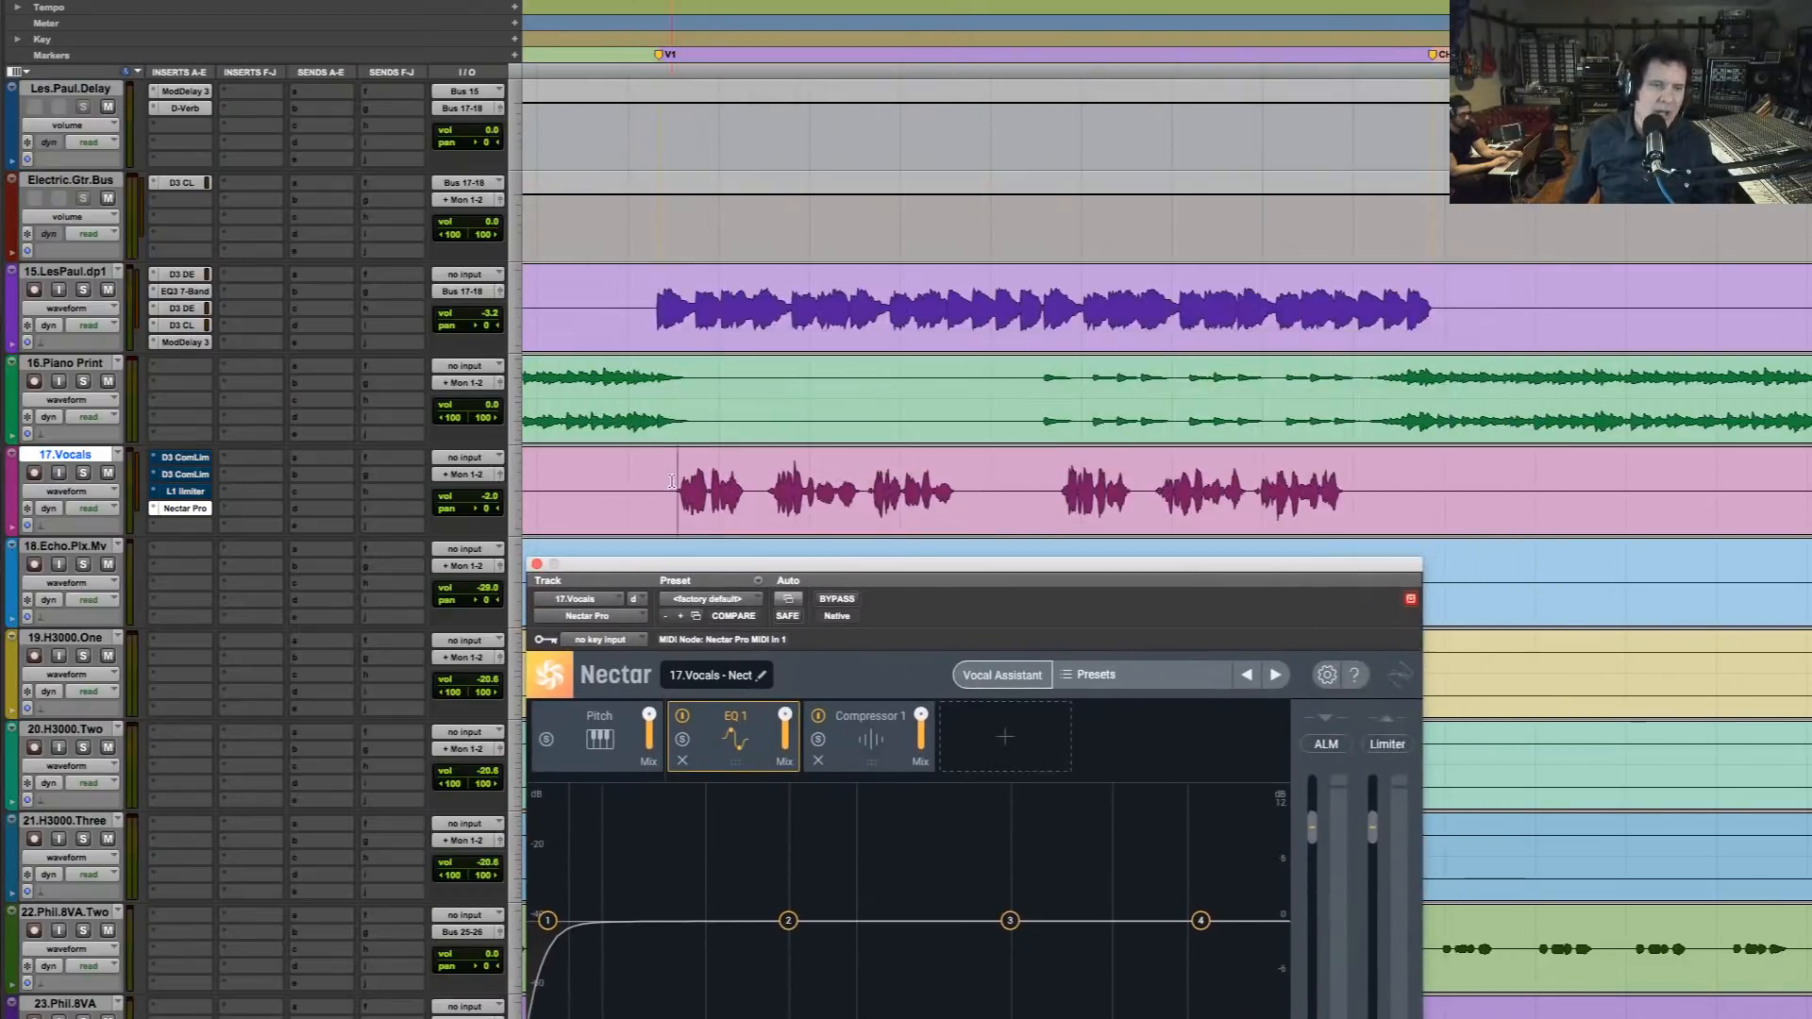
drag(672, 481, 750, 491)
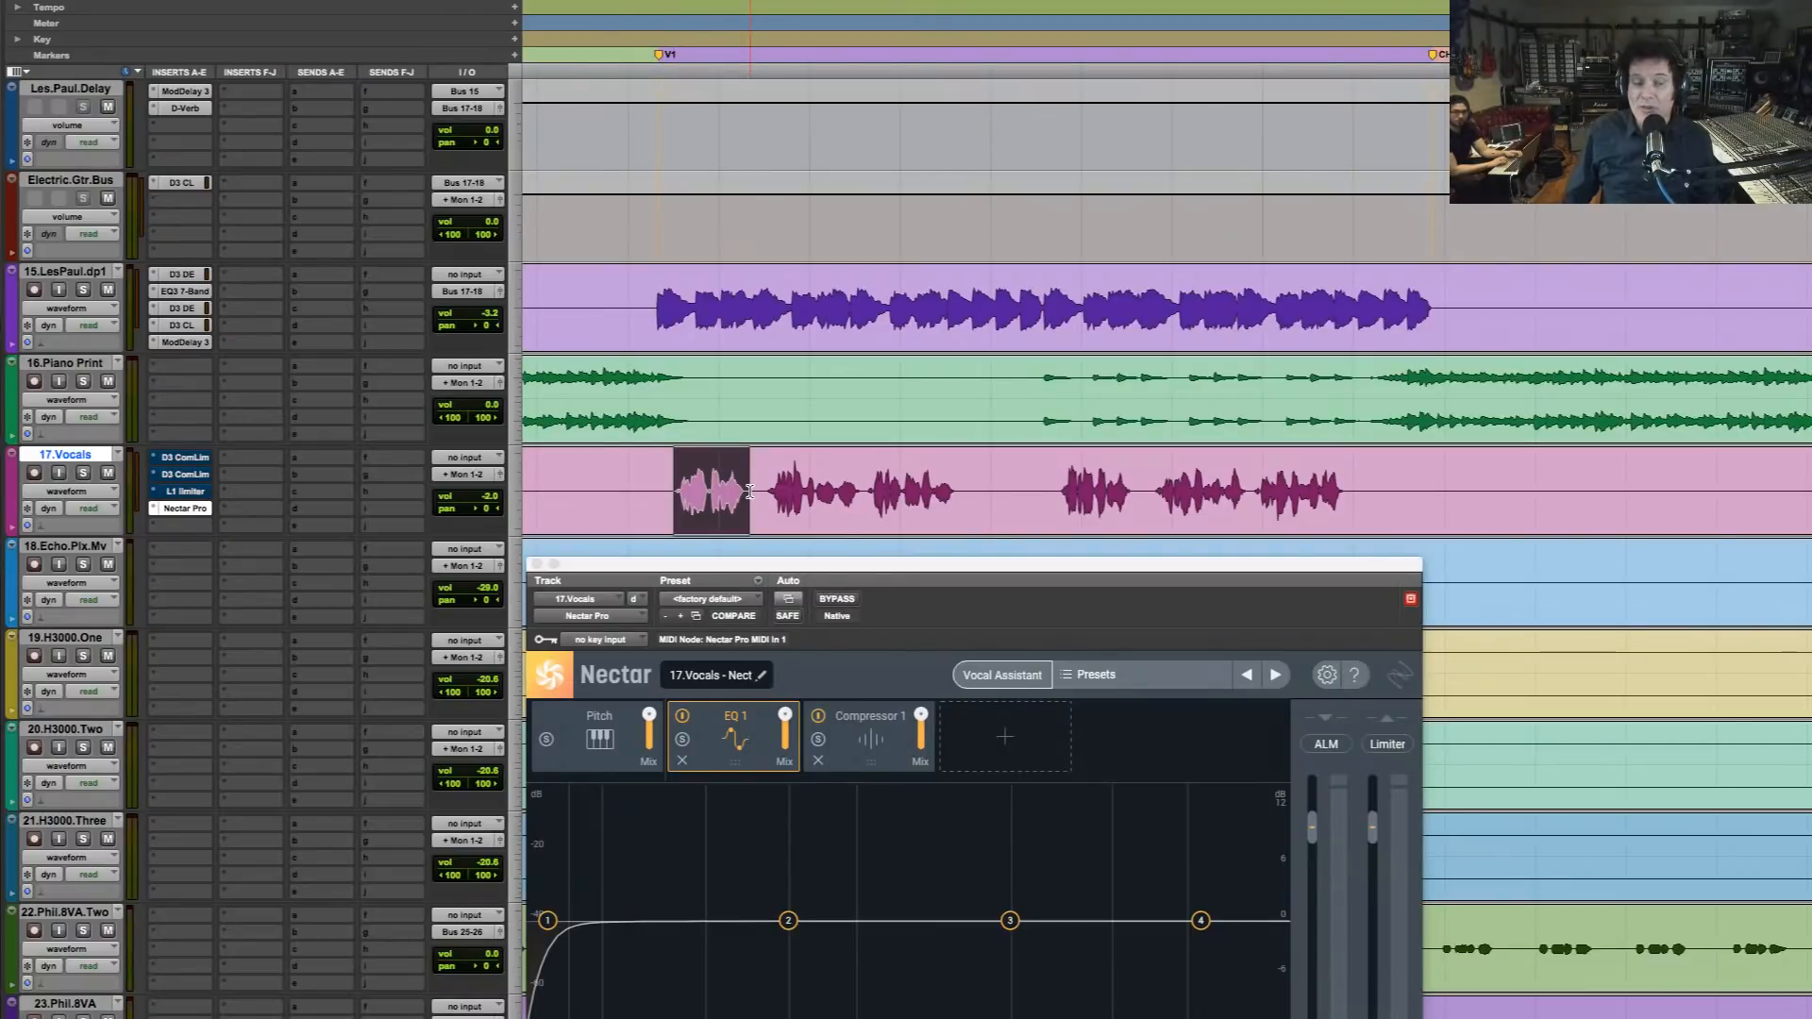
click(84, 473)
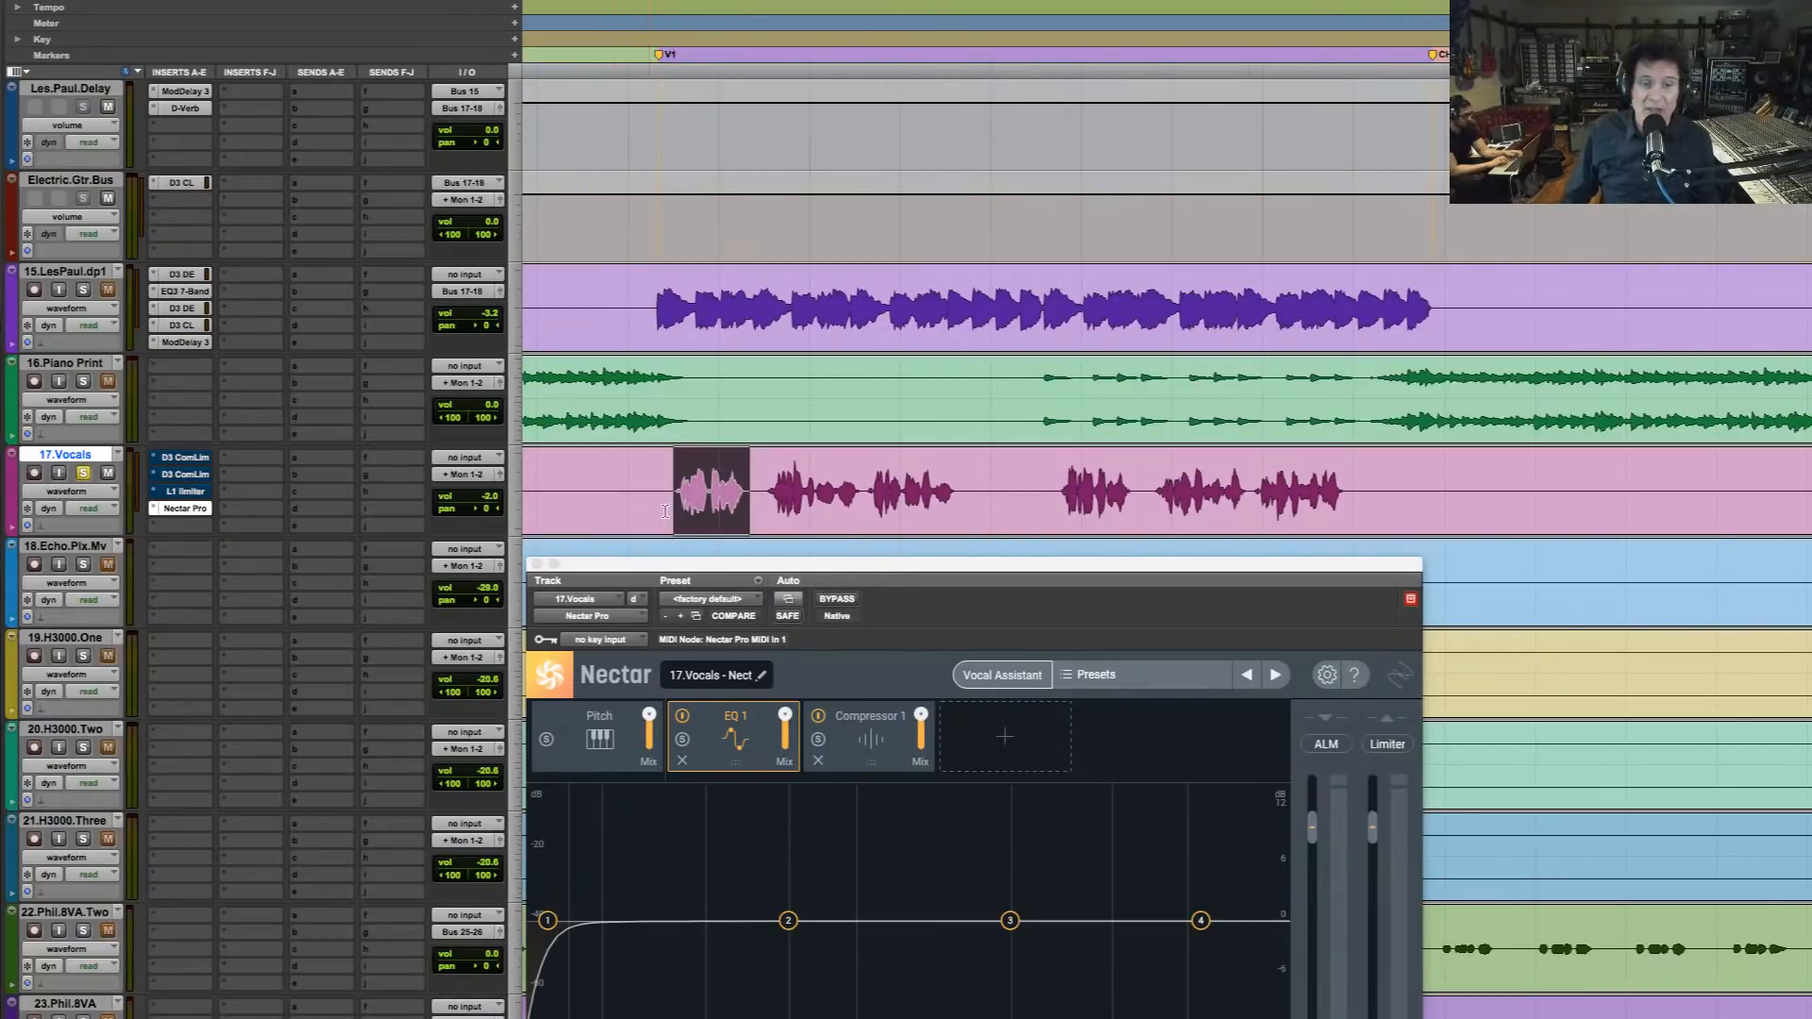
Start Nectar's Vocal Assistant in Enhance mode so that it waits for audio
drag(910, 572, 915, 76)
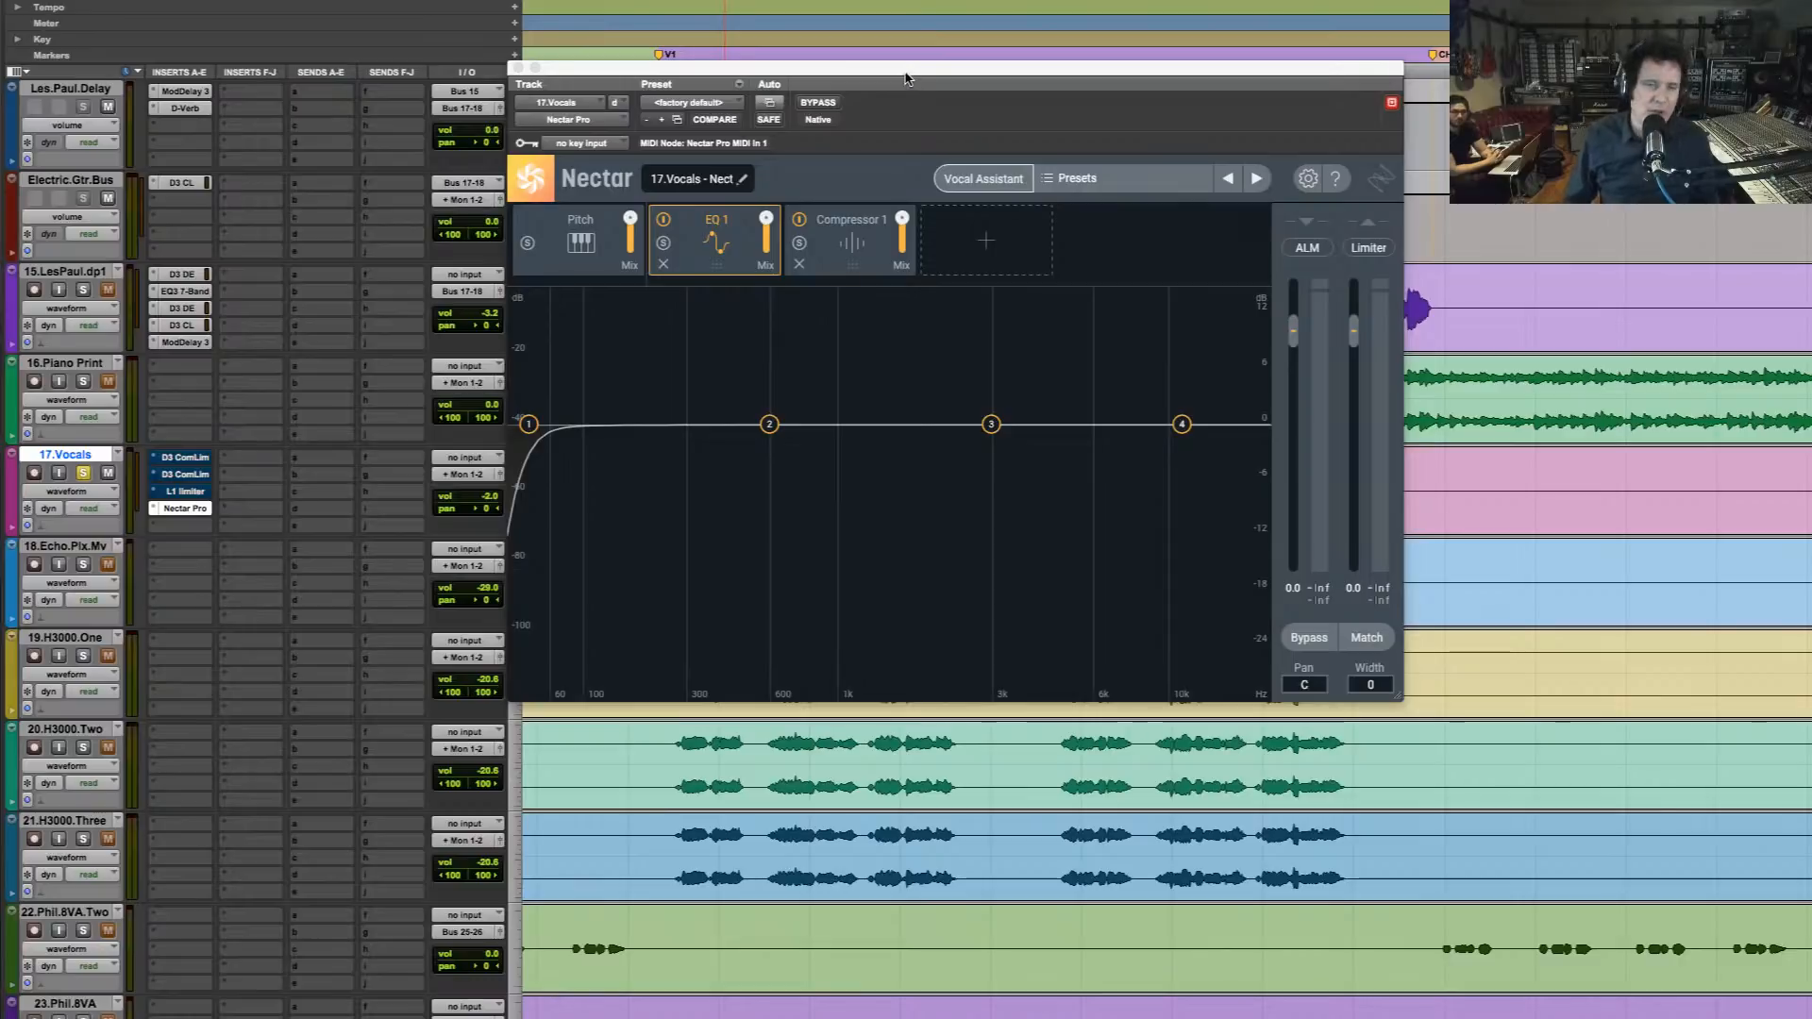
drag(909, 74, 923, 37)
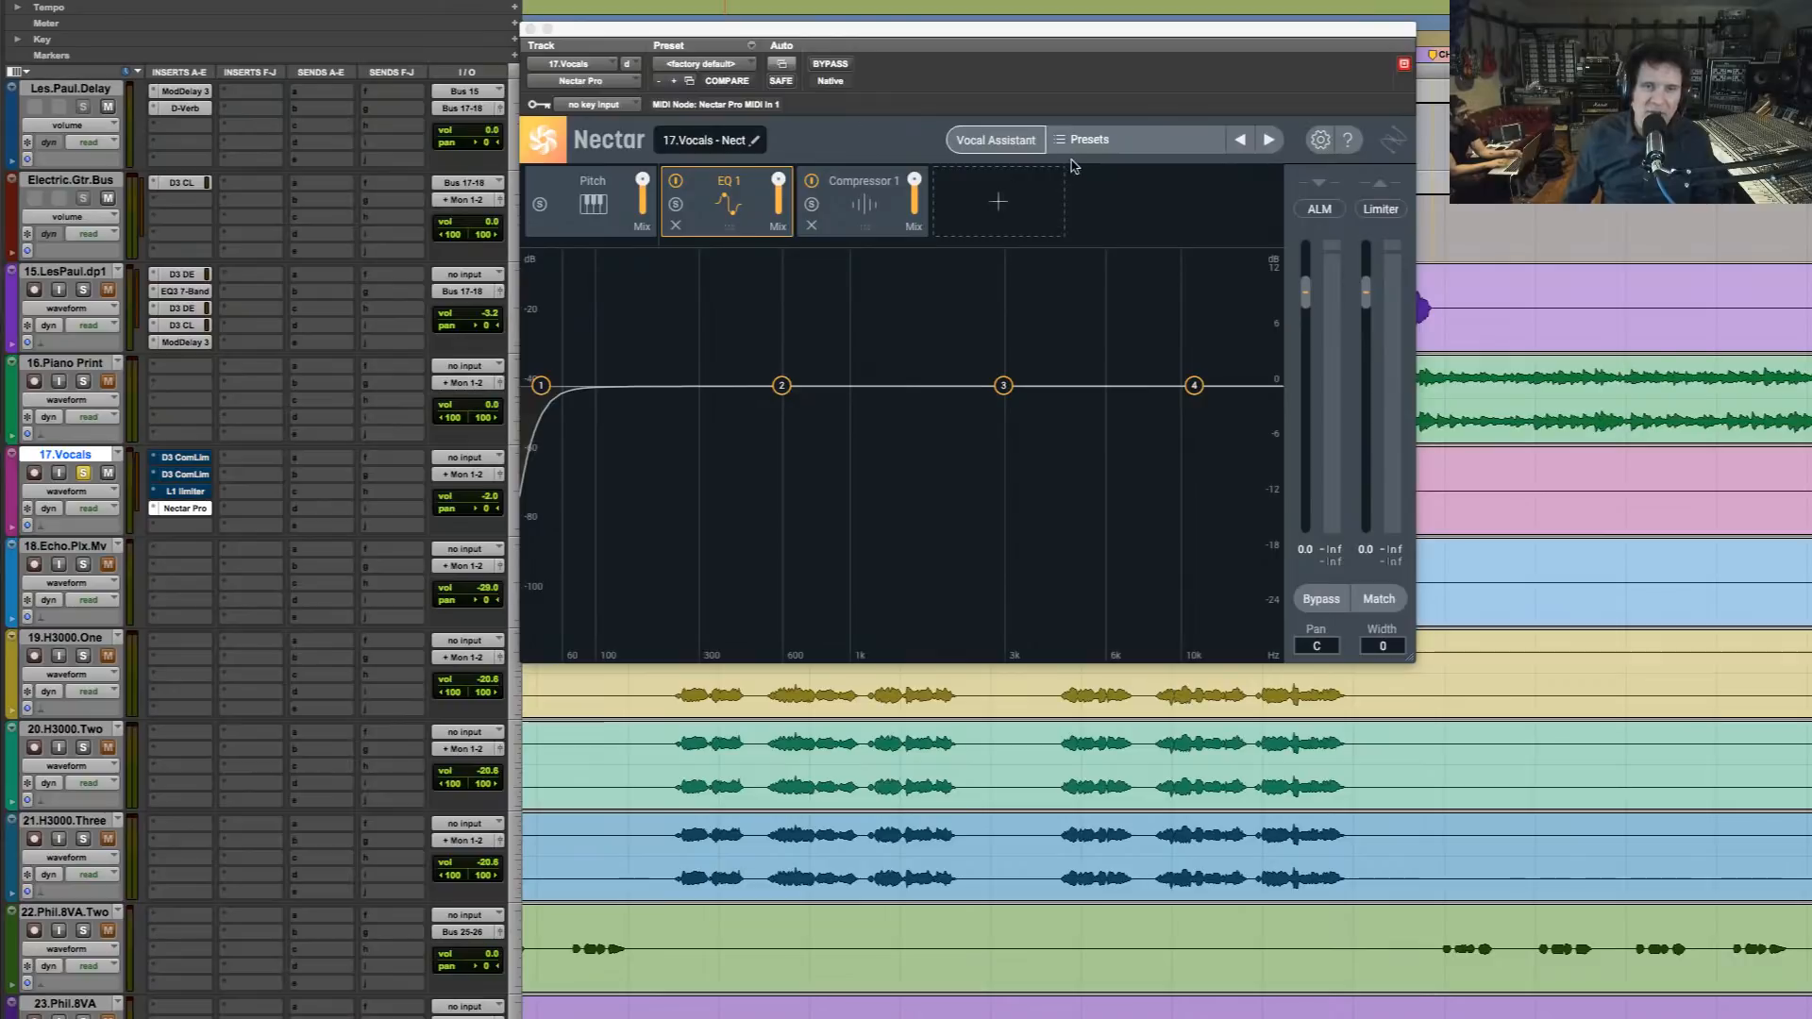
click(1015, 149)
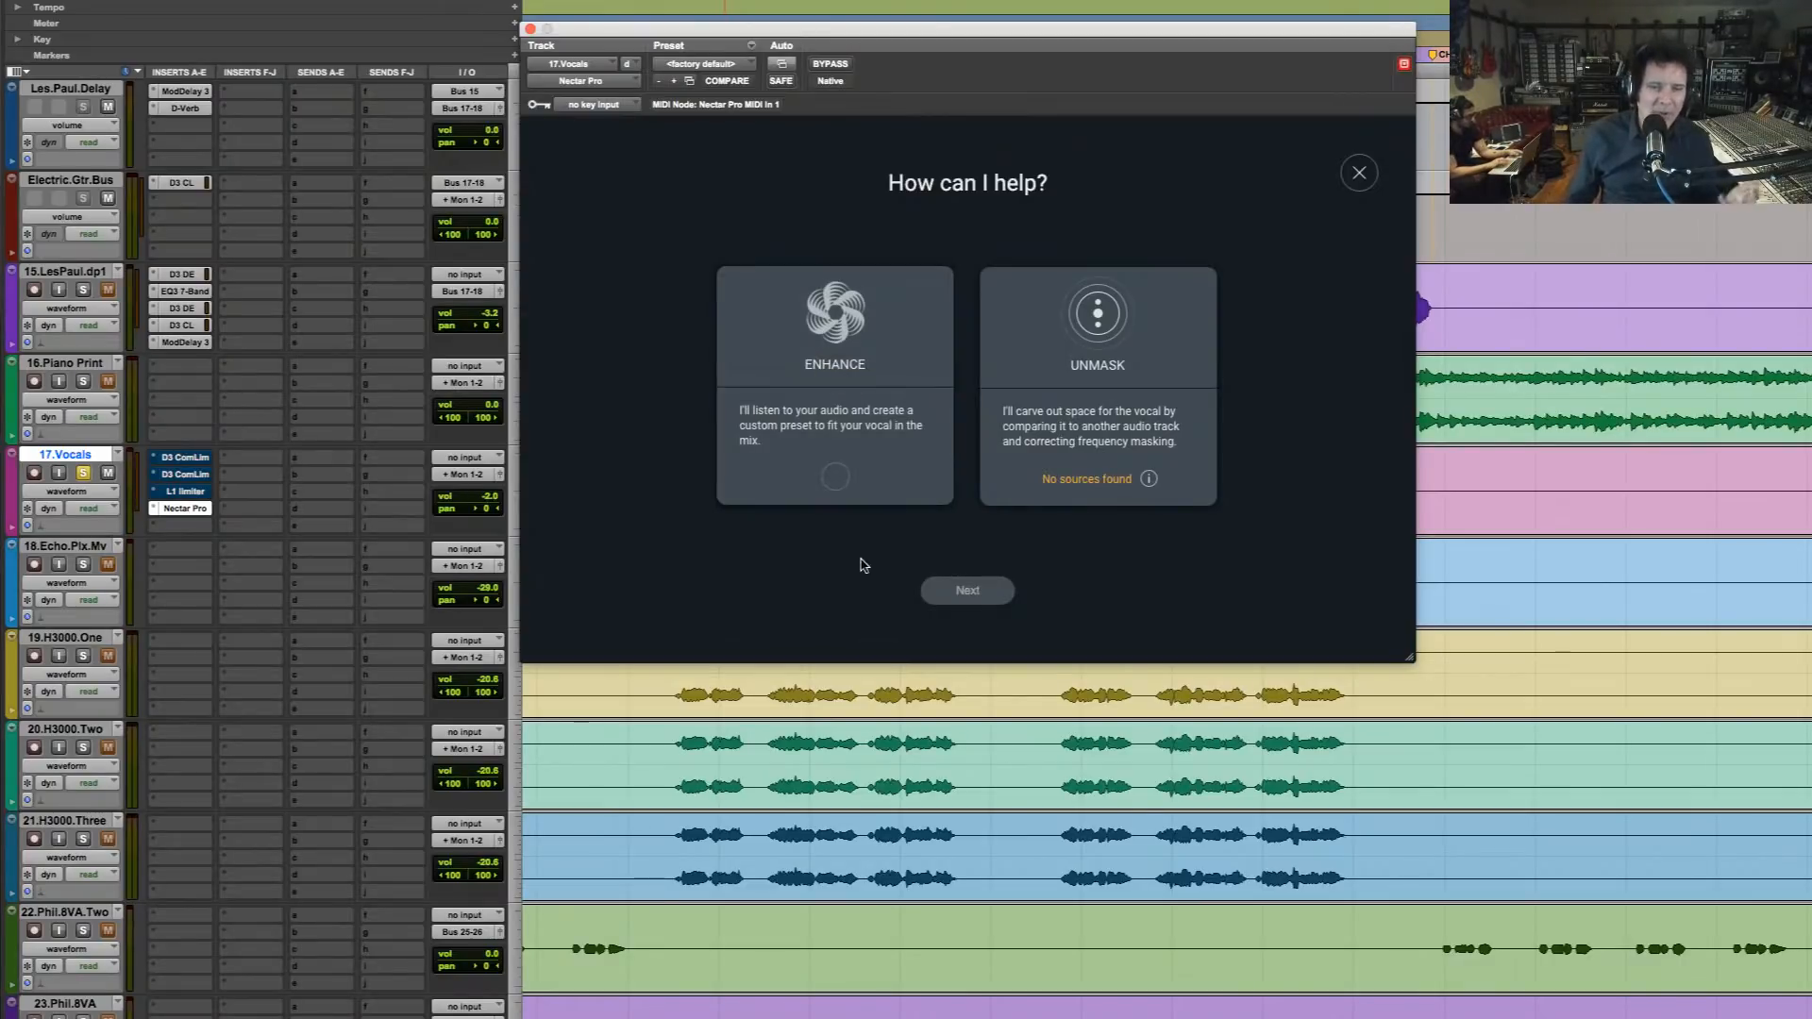
click(836, 479)
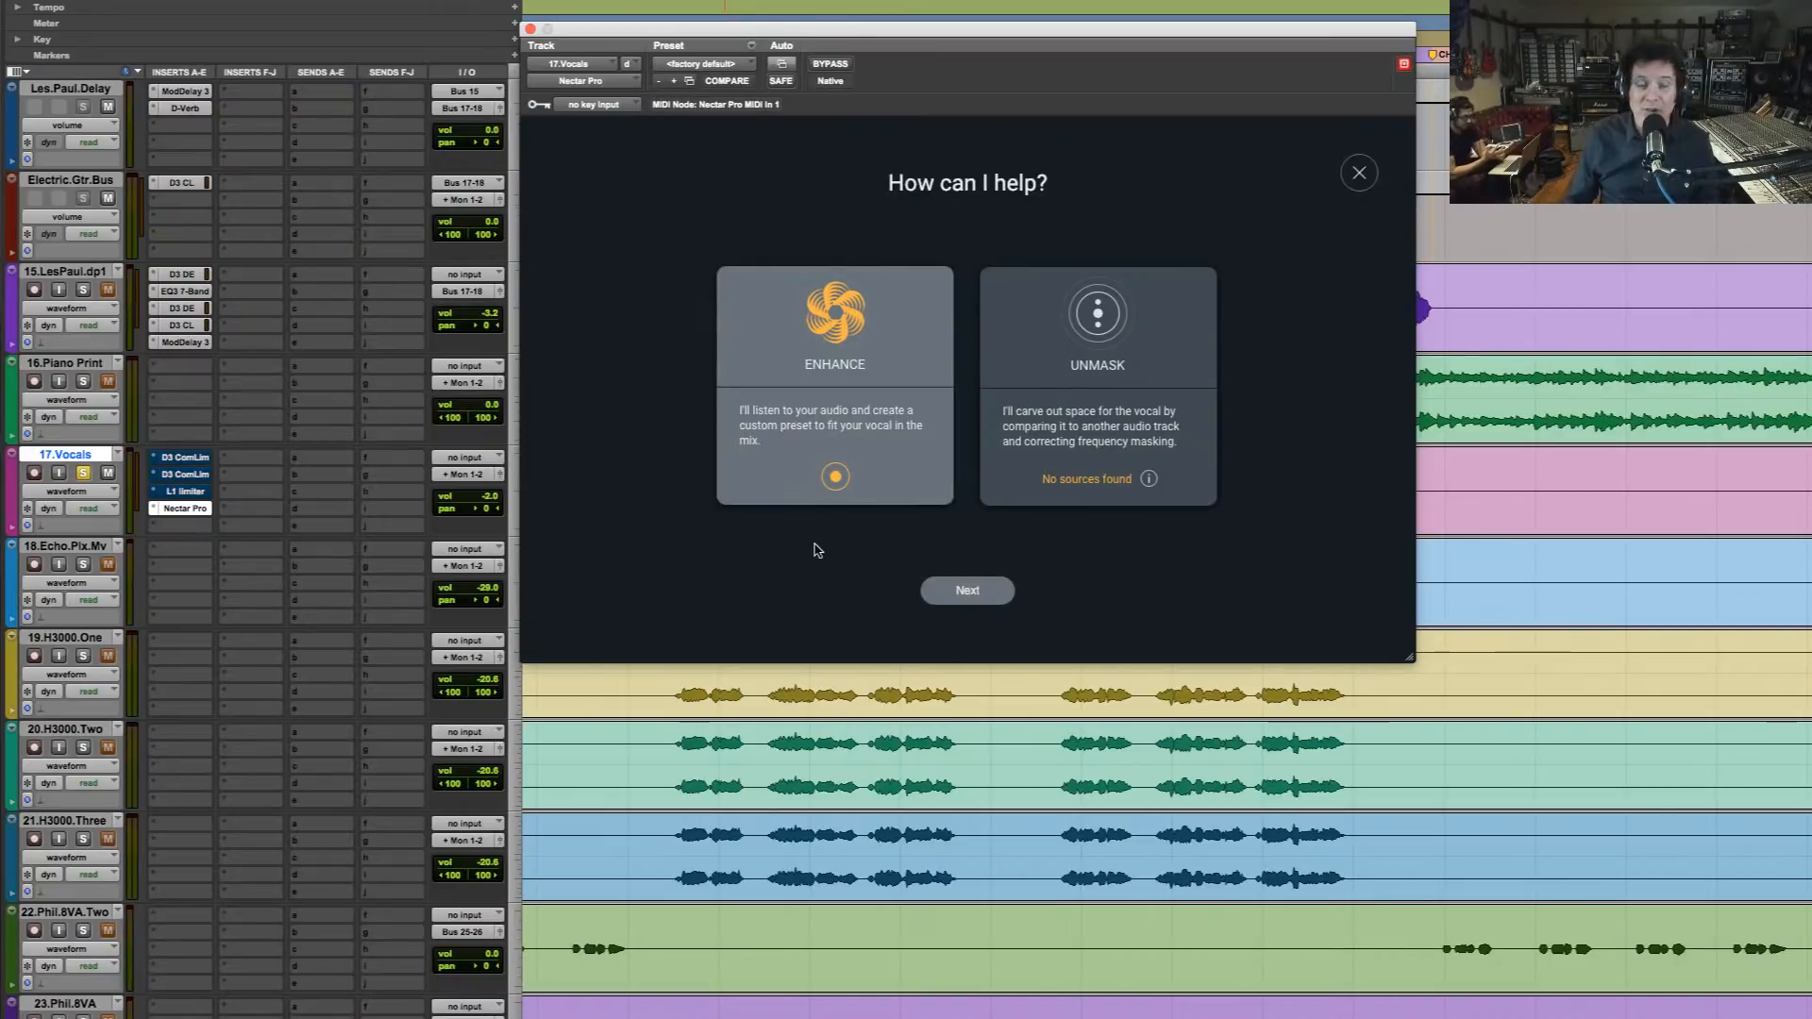
click(986, 592)
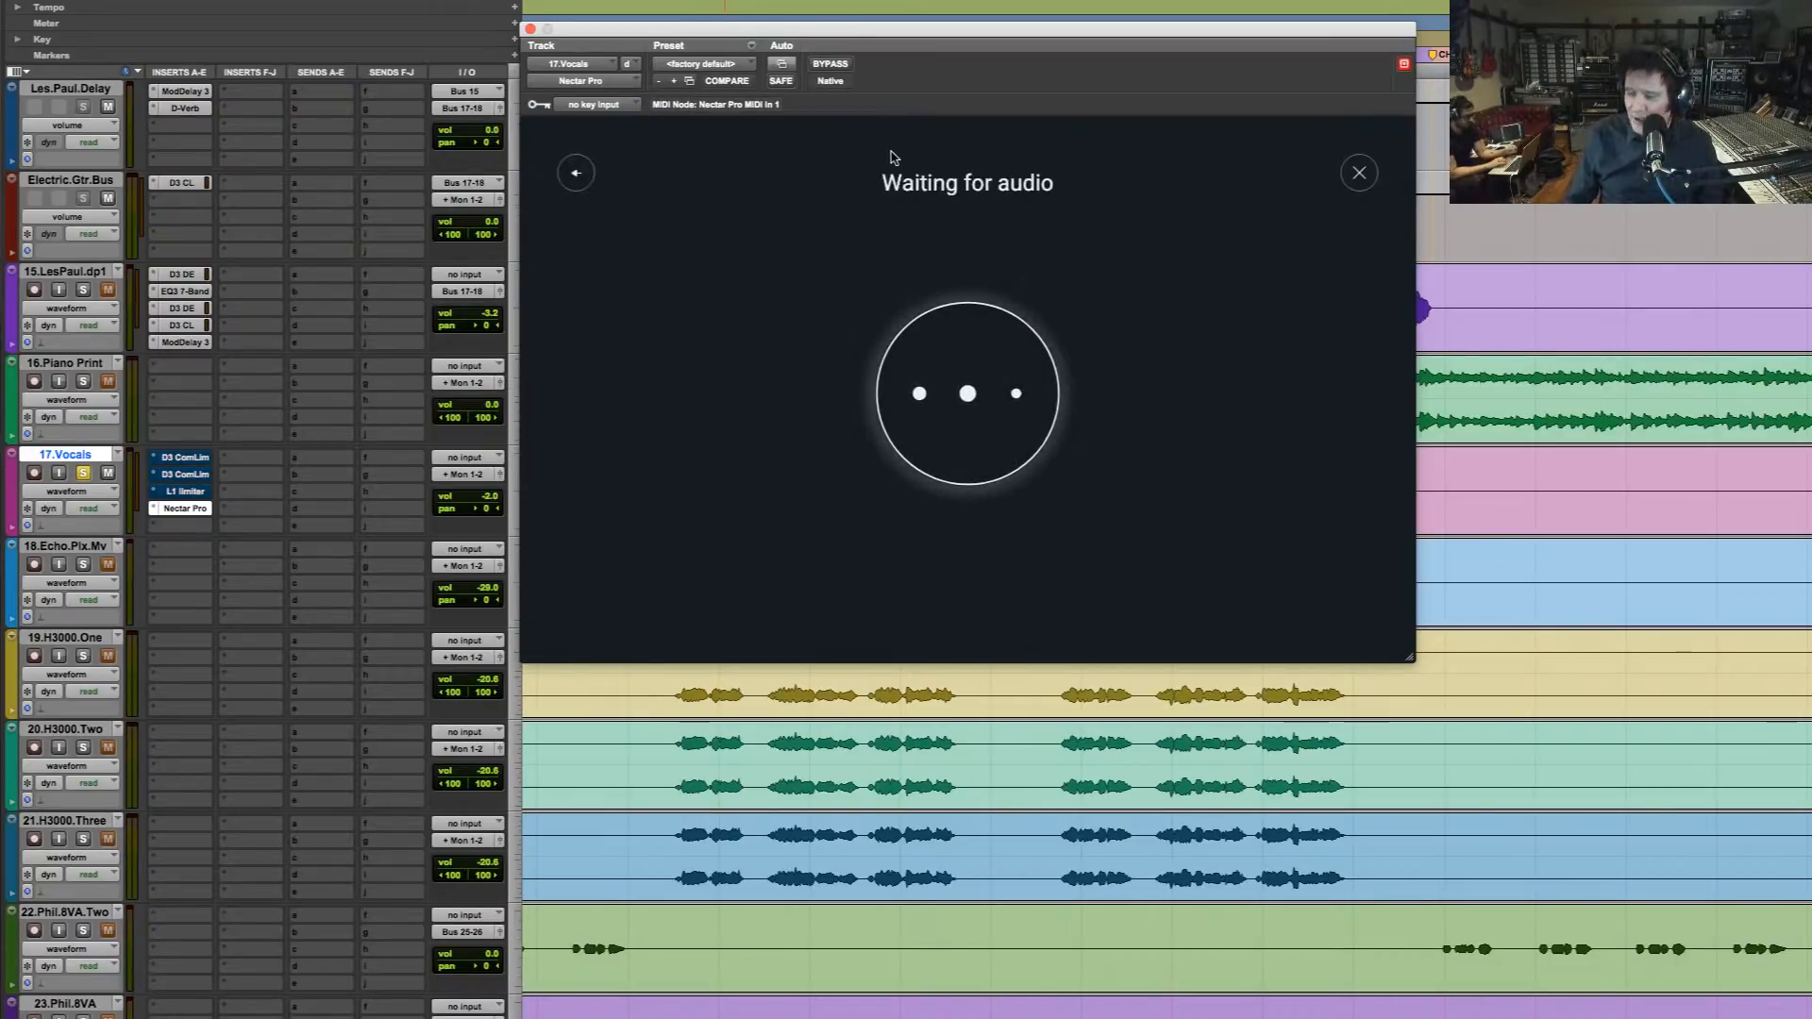
Play the selected verse 1 vocal phrase so the Vocal Assistant can analyse it
drag(1010, 31, 1292, 582)
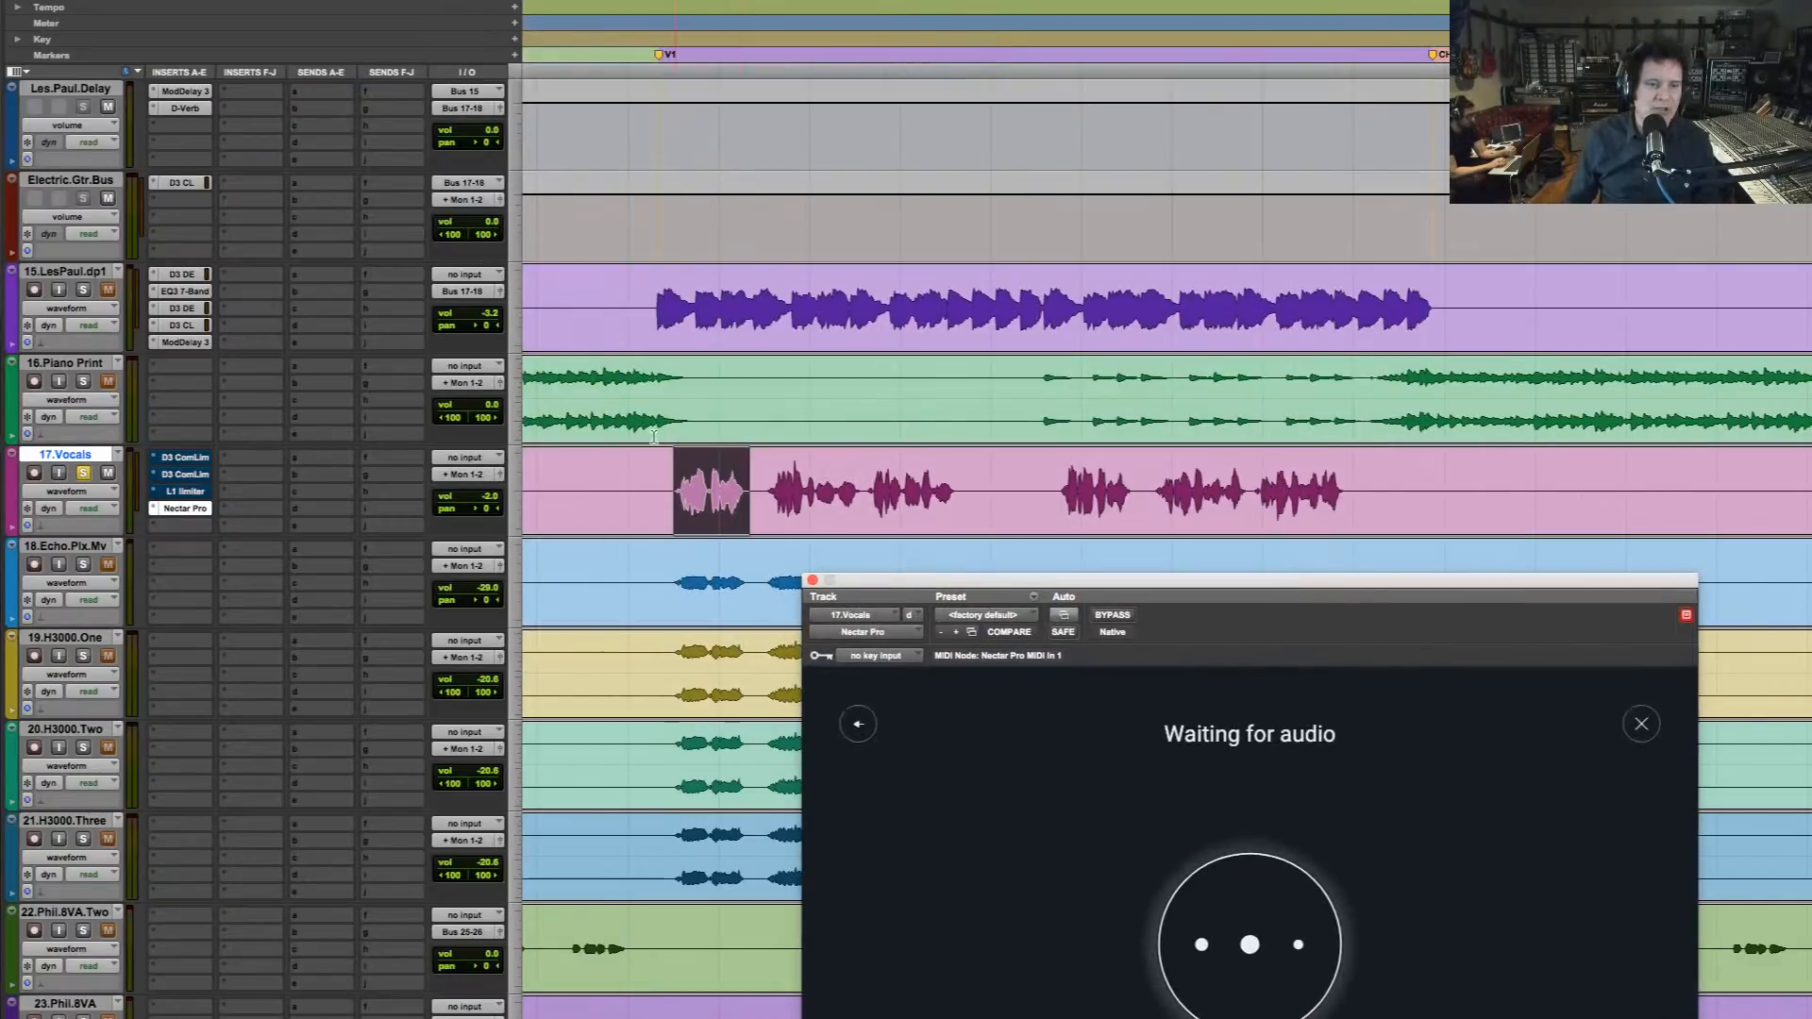
scroll(687, 492, up, 3)
scroll(714, 485, down, 3)
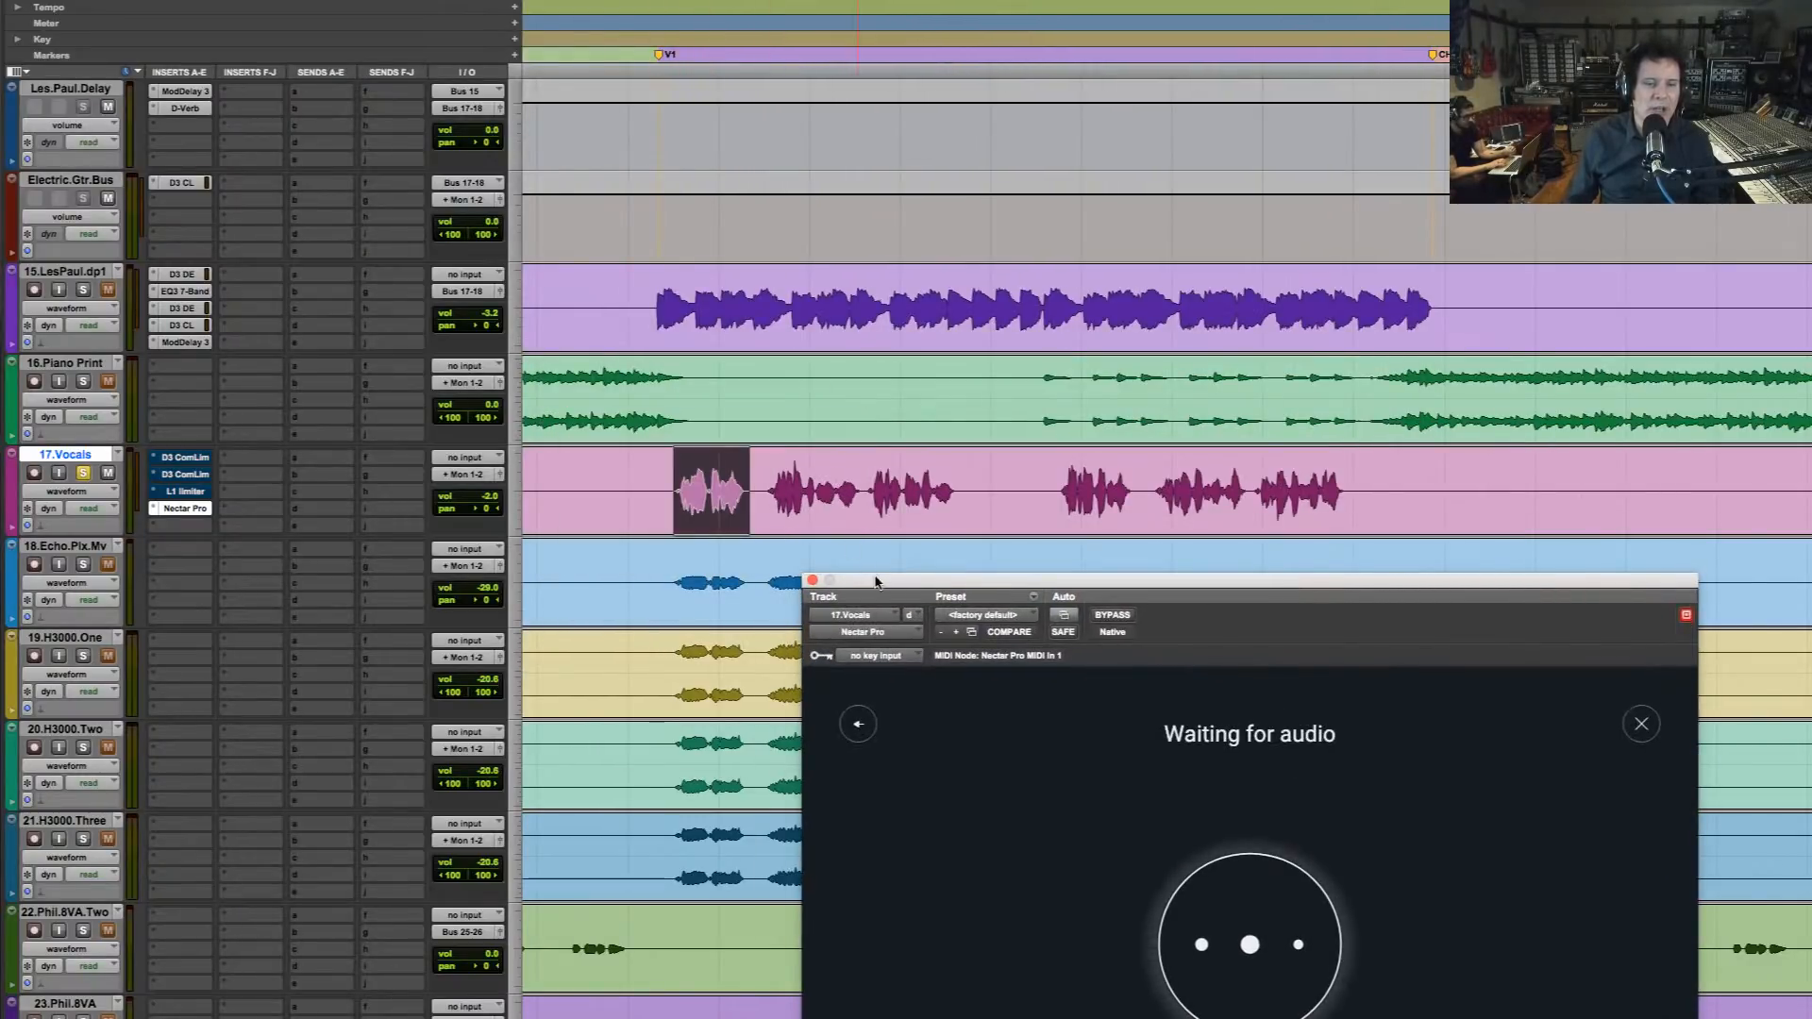
drag(887, 578, 739, 0)
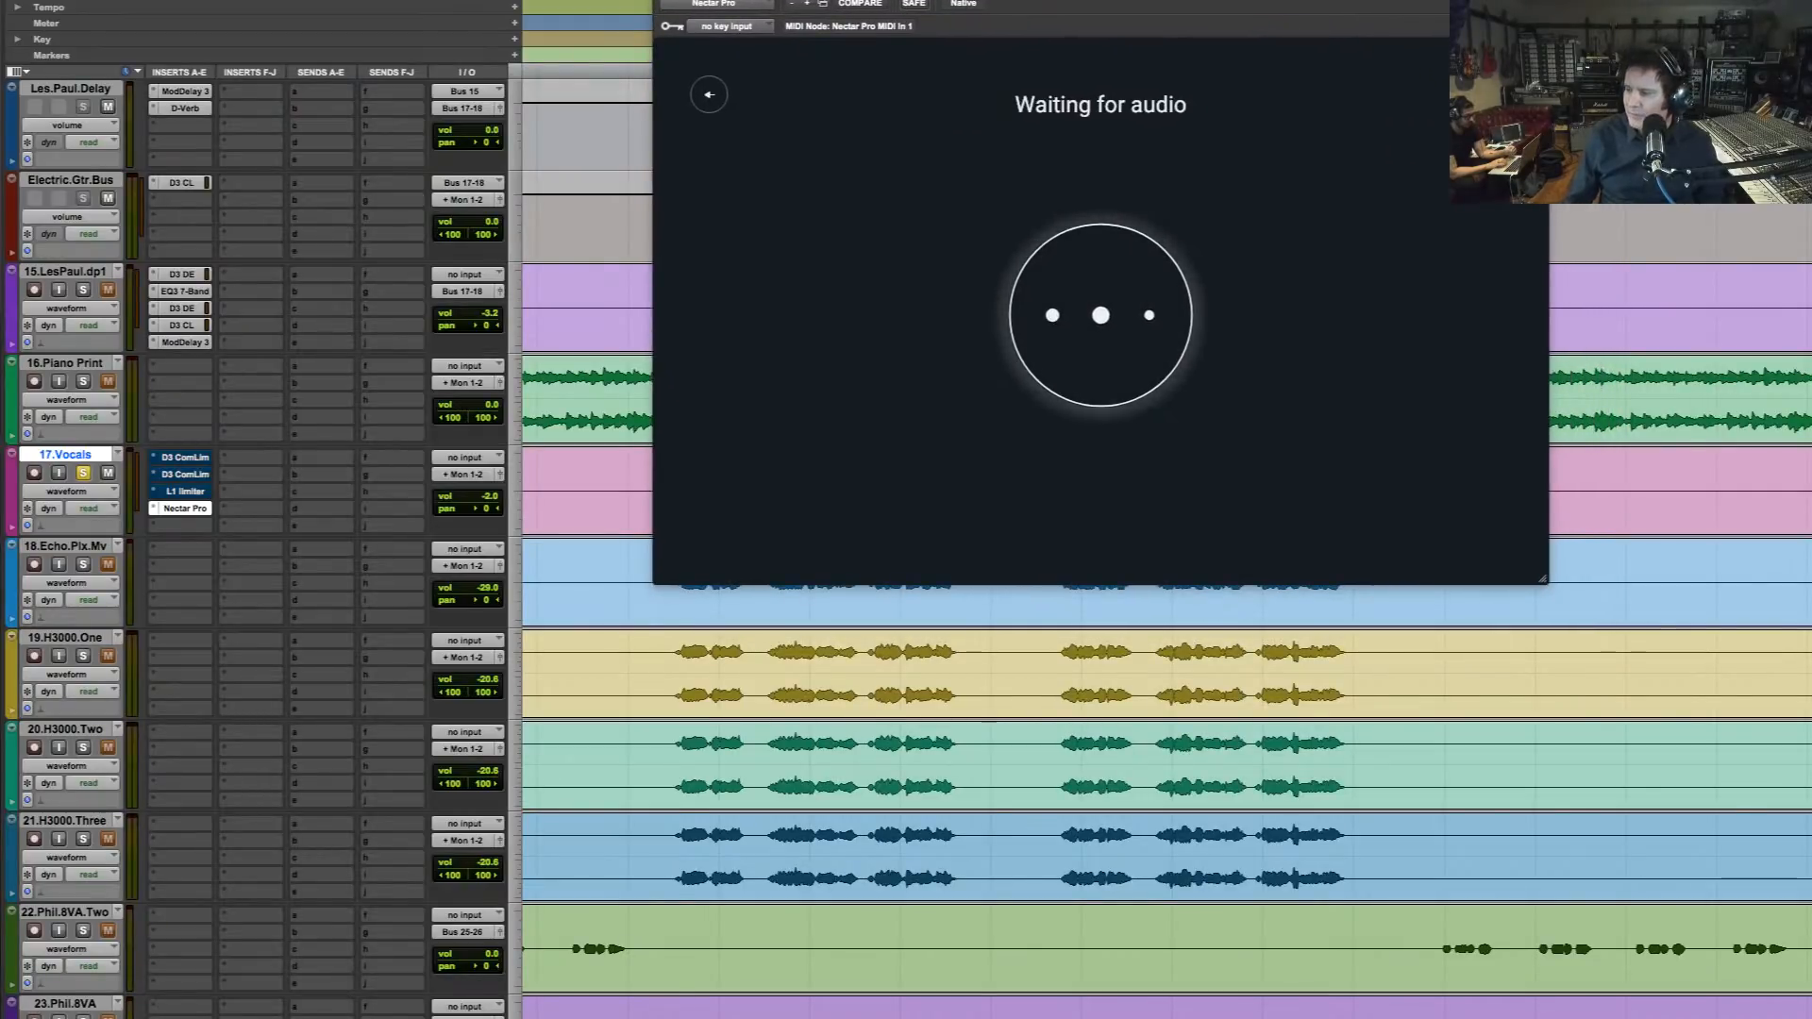
key(space)
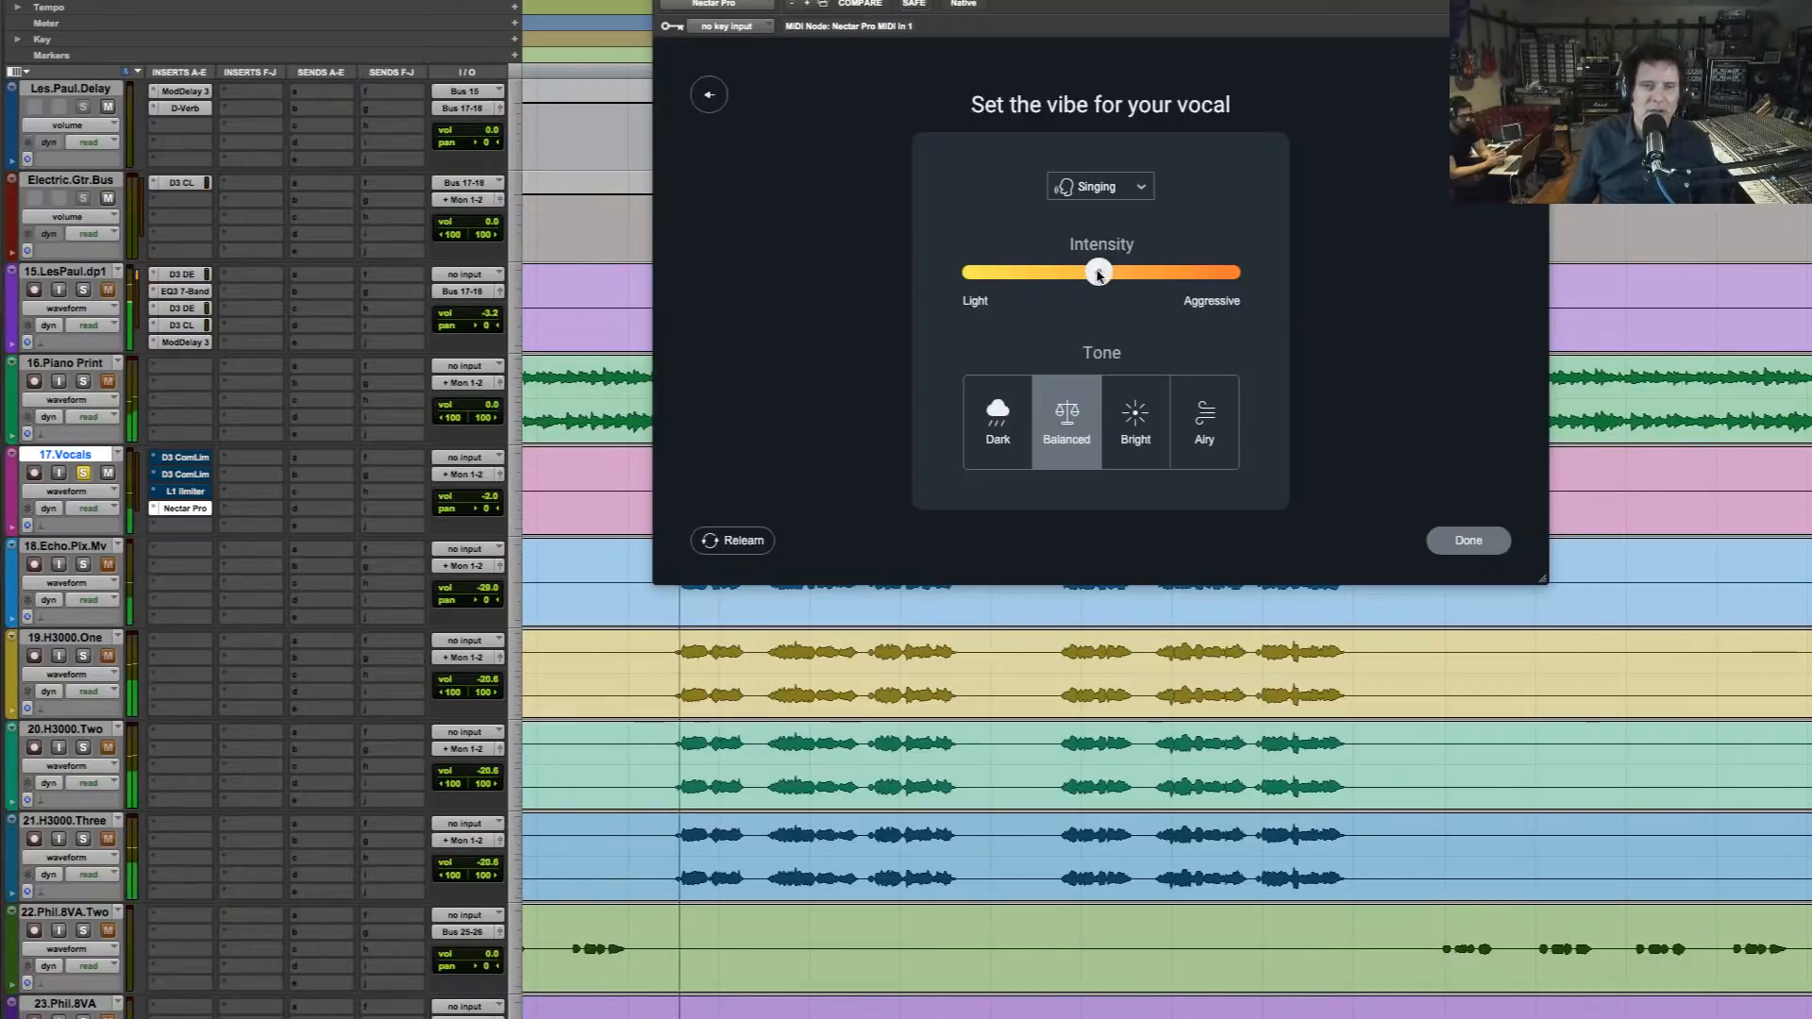
Try the Vocal Assistant's Intensity near Light and near Aggressive, and reset it to the middle
drag(1102, 273, 945, 288)
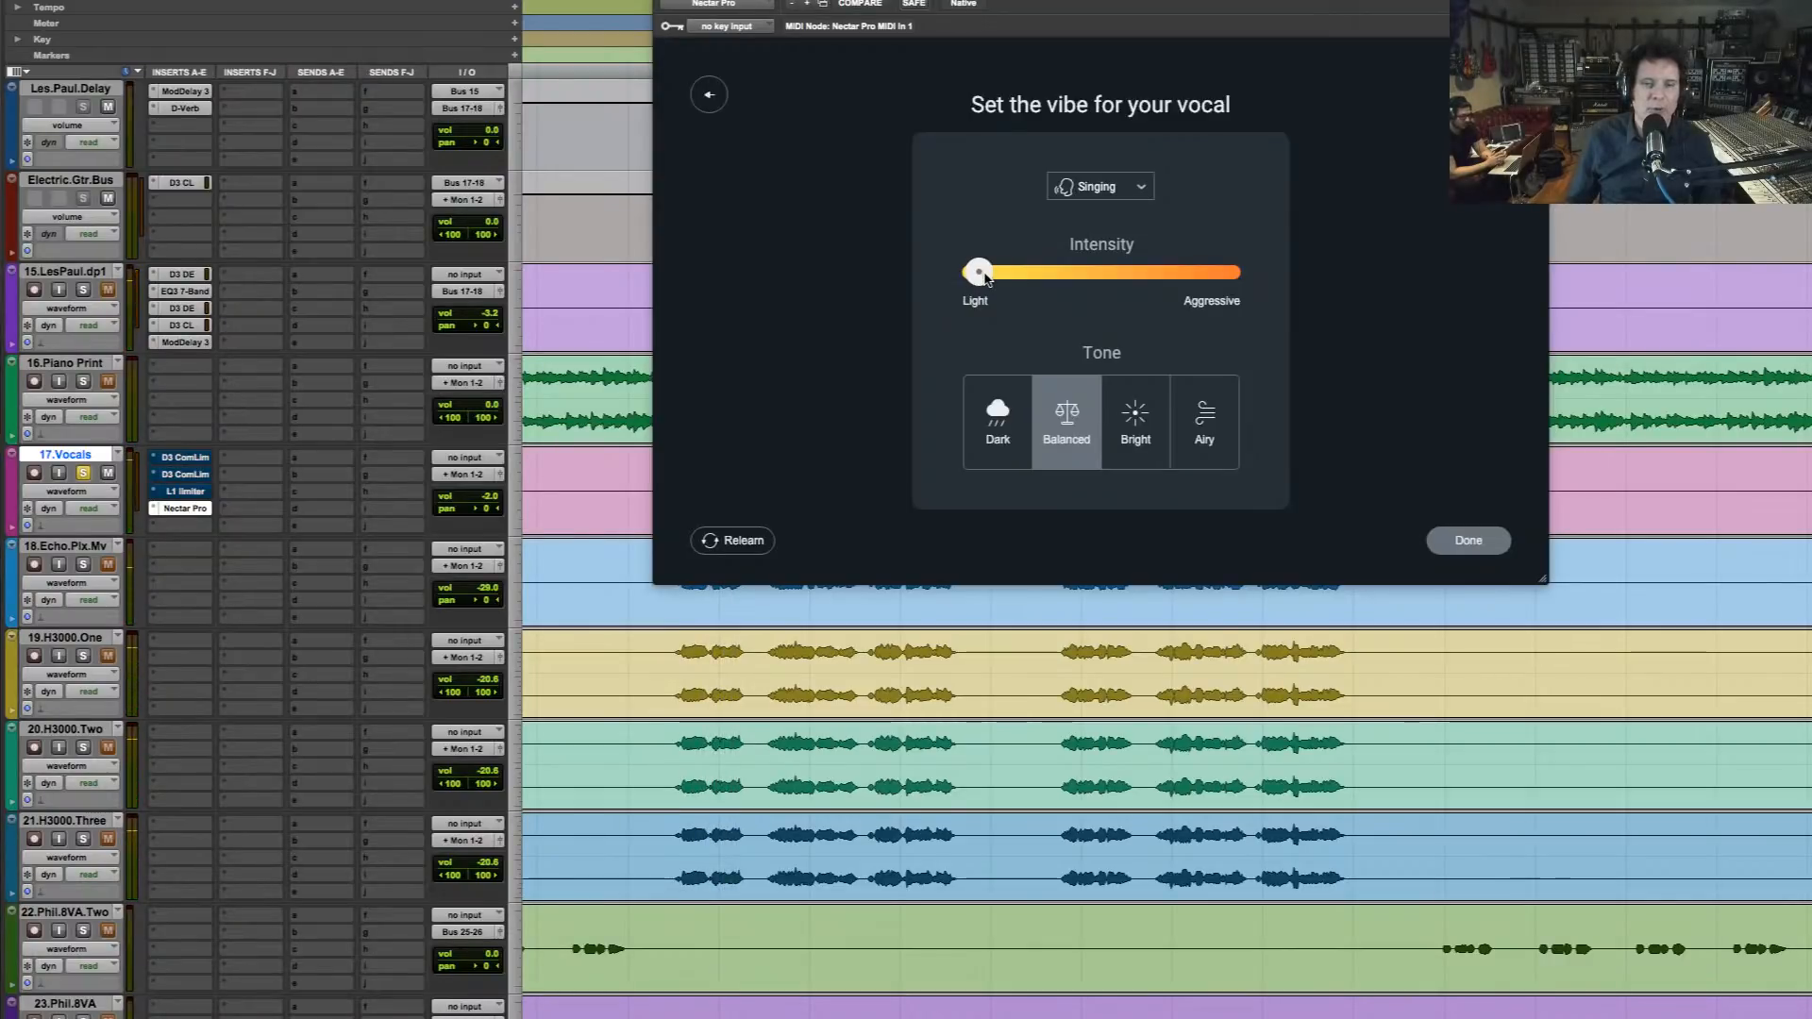
drag(984, 274, 1257, 269)
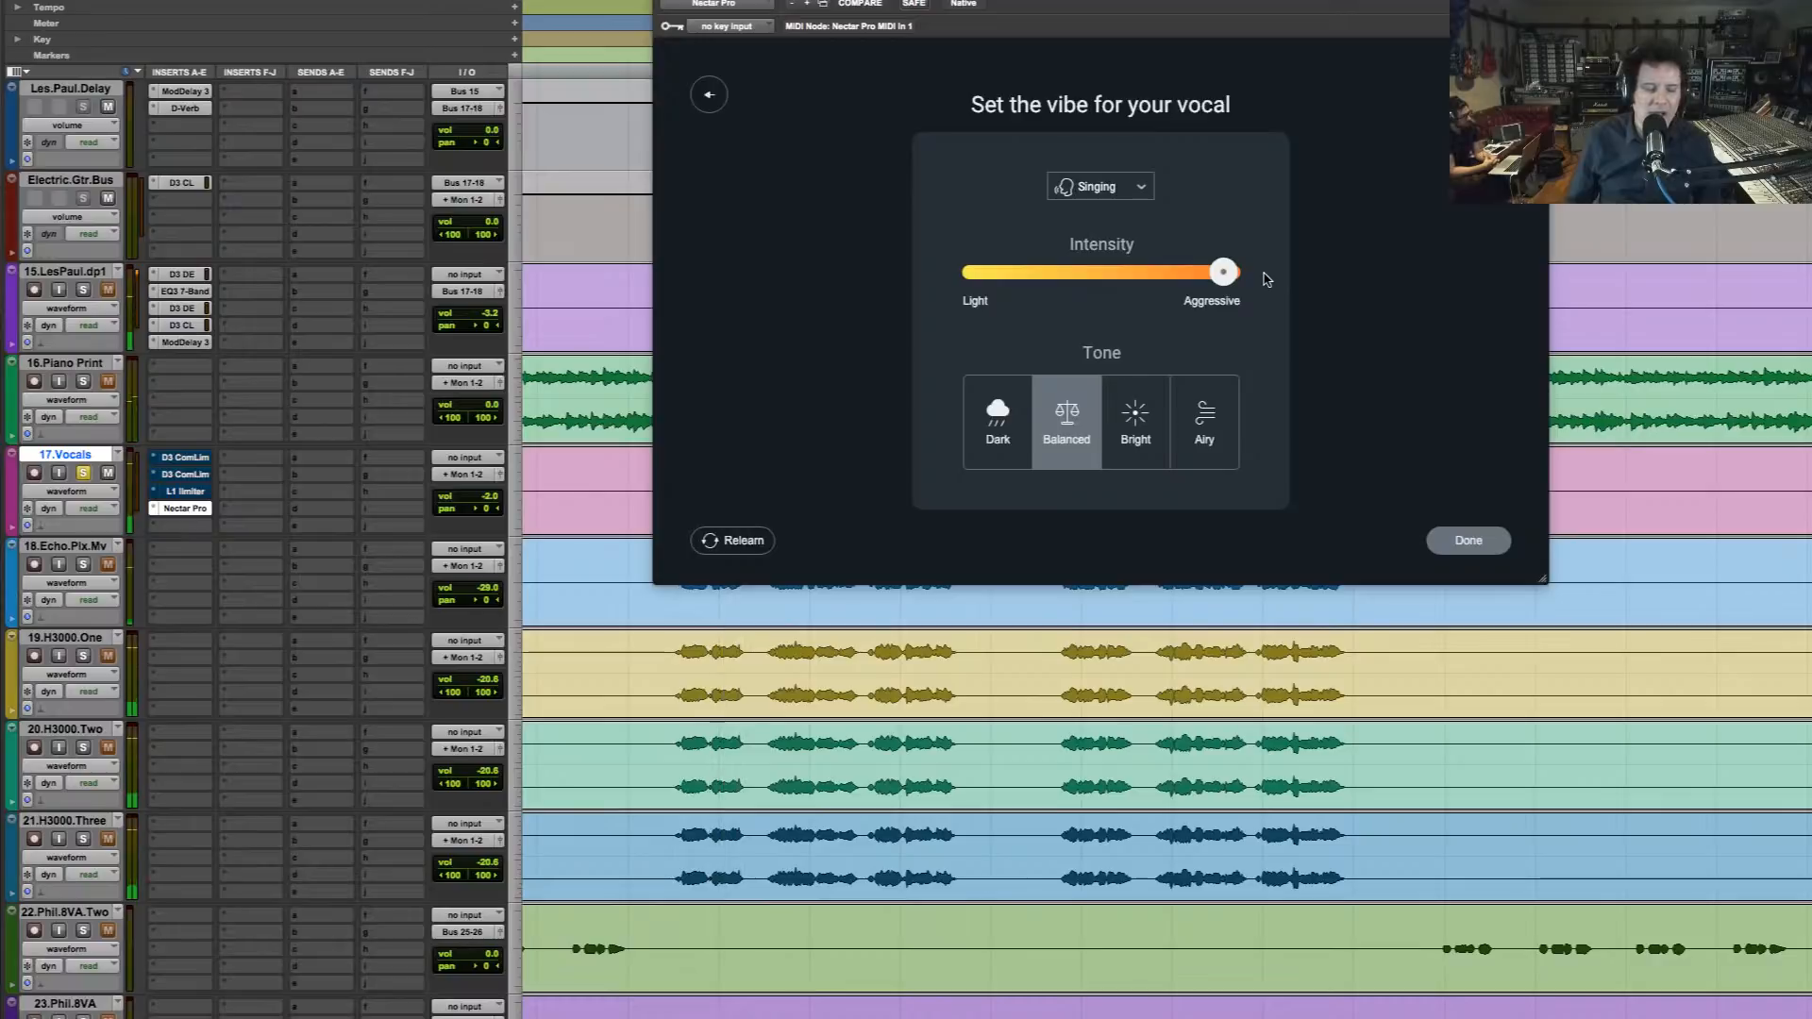
double_click(1228, 275)
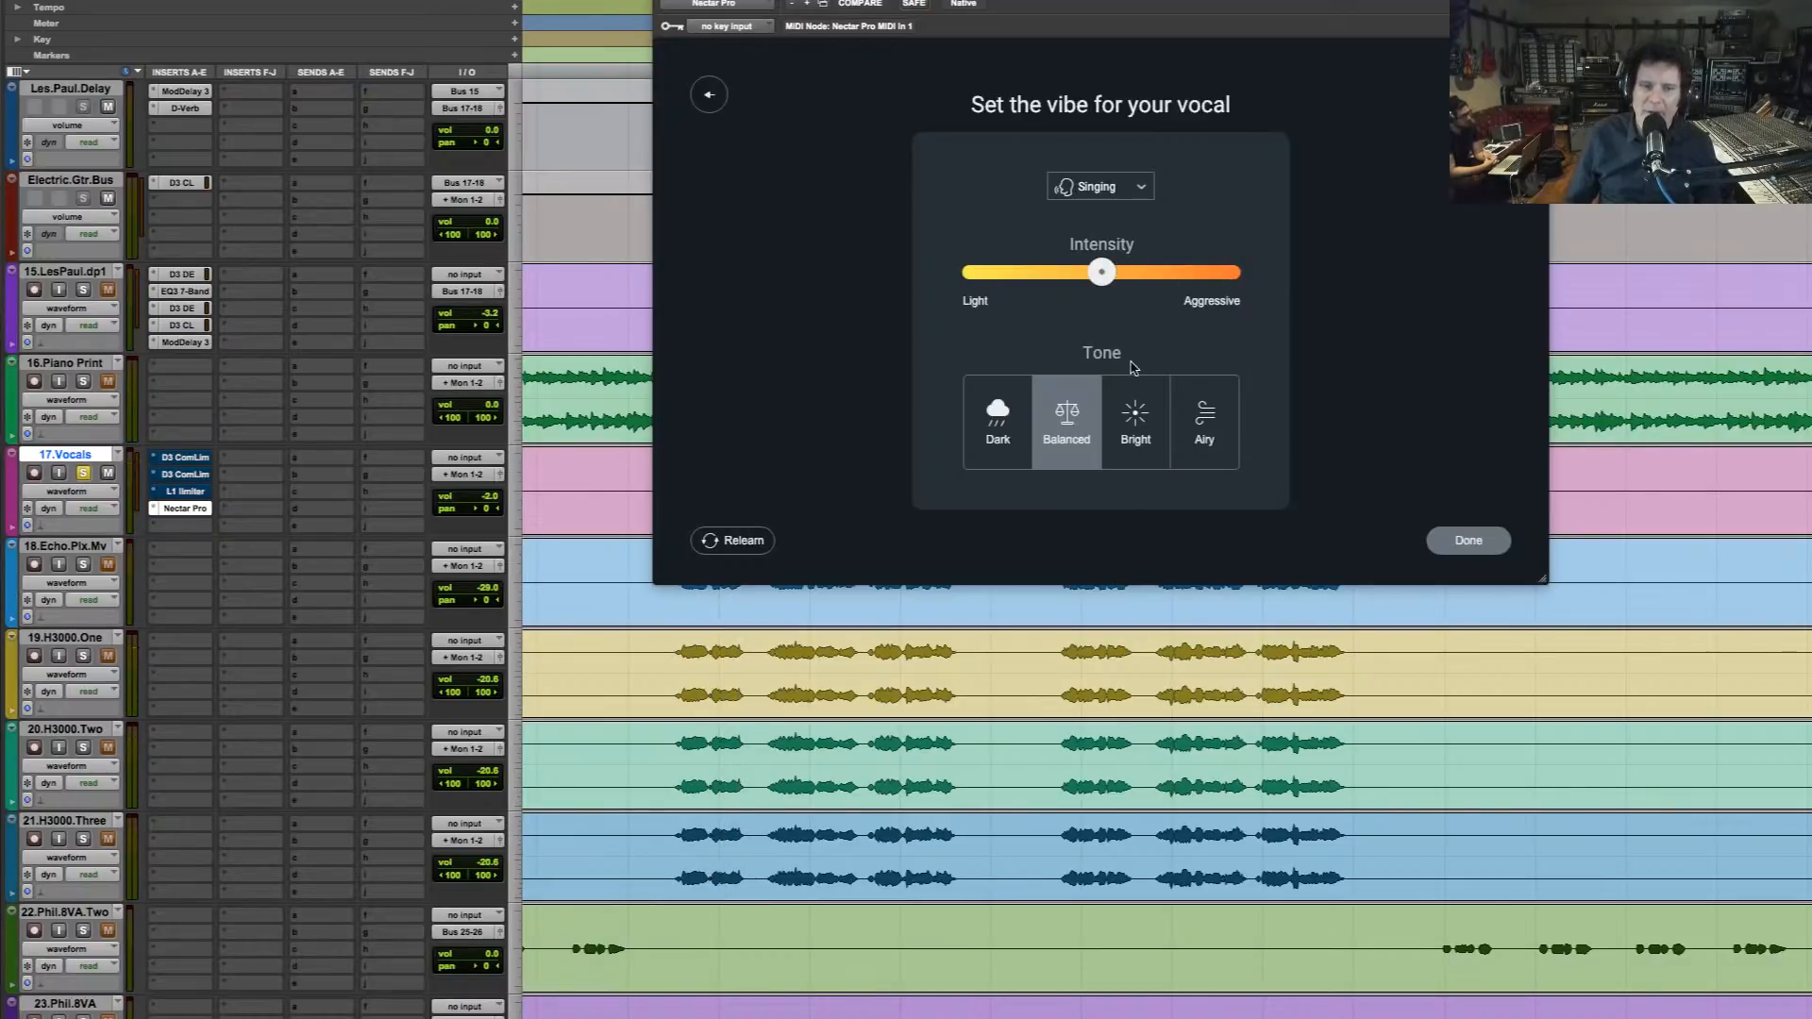
Set the assistant's Tone to Bright and Intensity slightly above the middle, and accept the custom vocal settings
click(1136, 427)
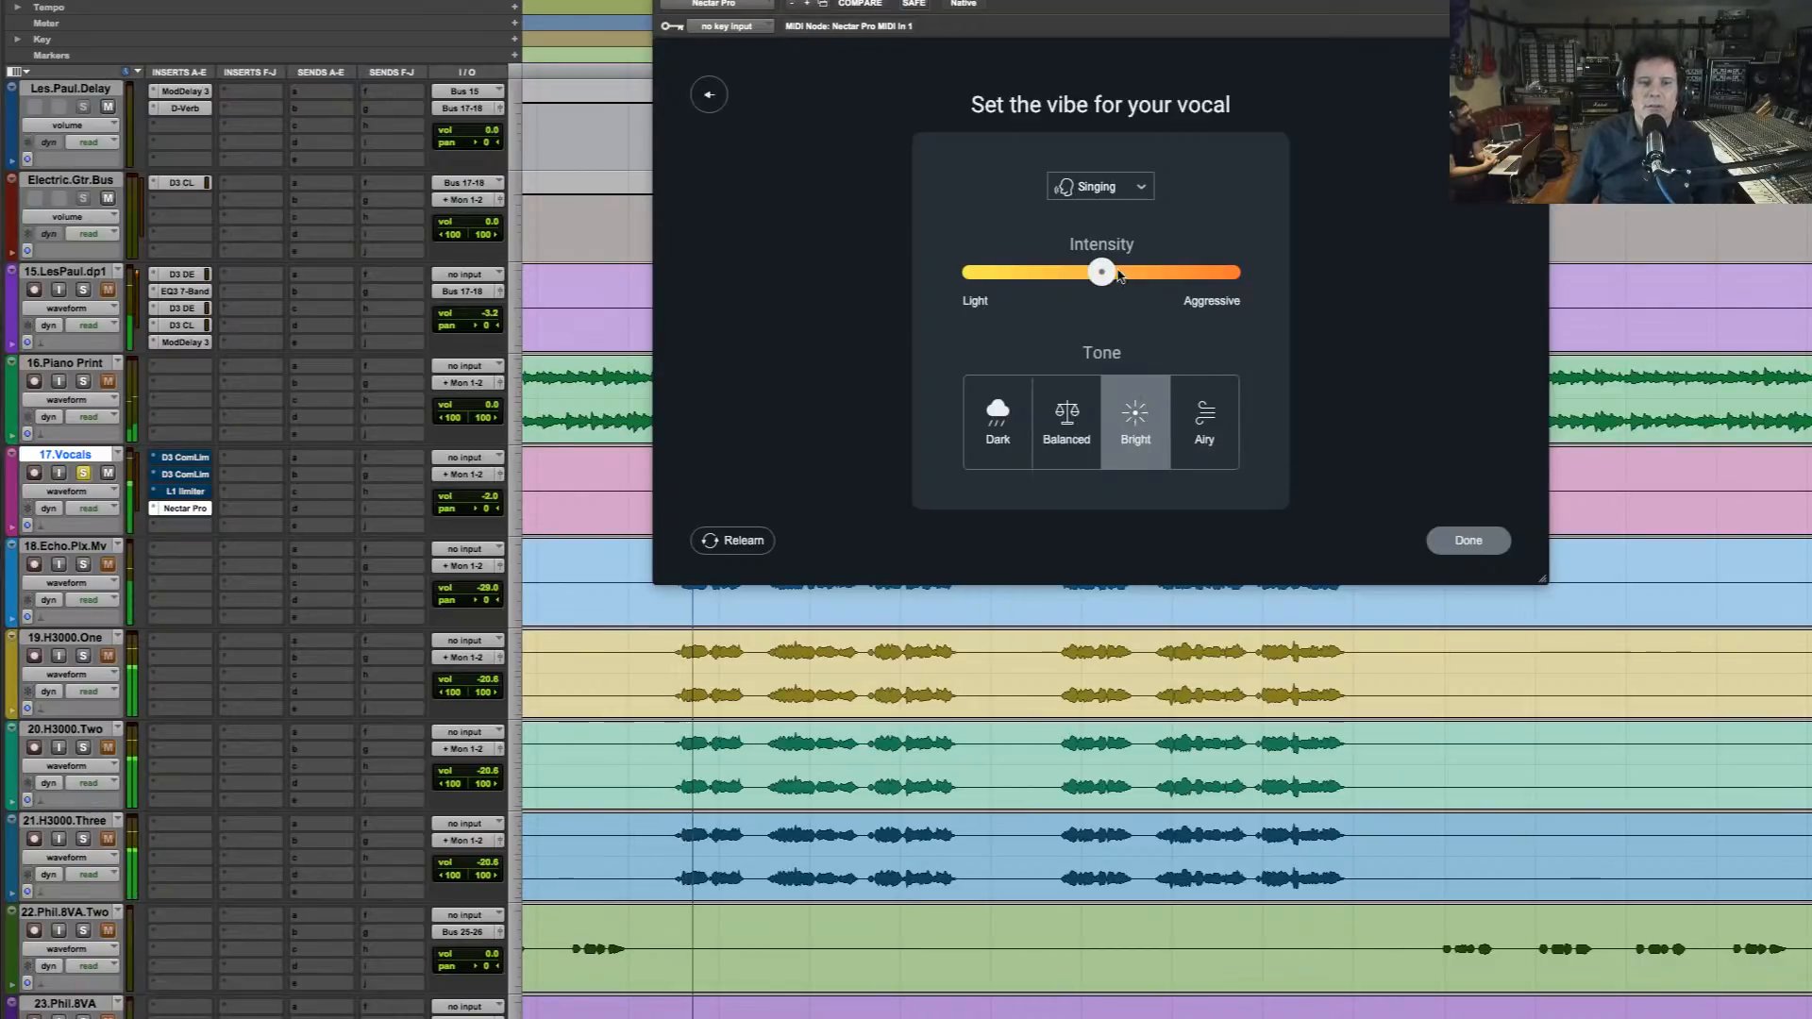
drag(1101, 272, 1134, 280)
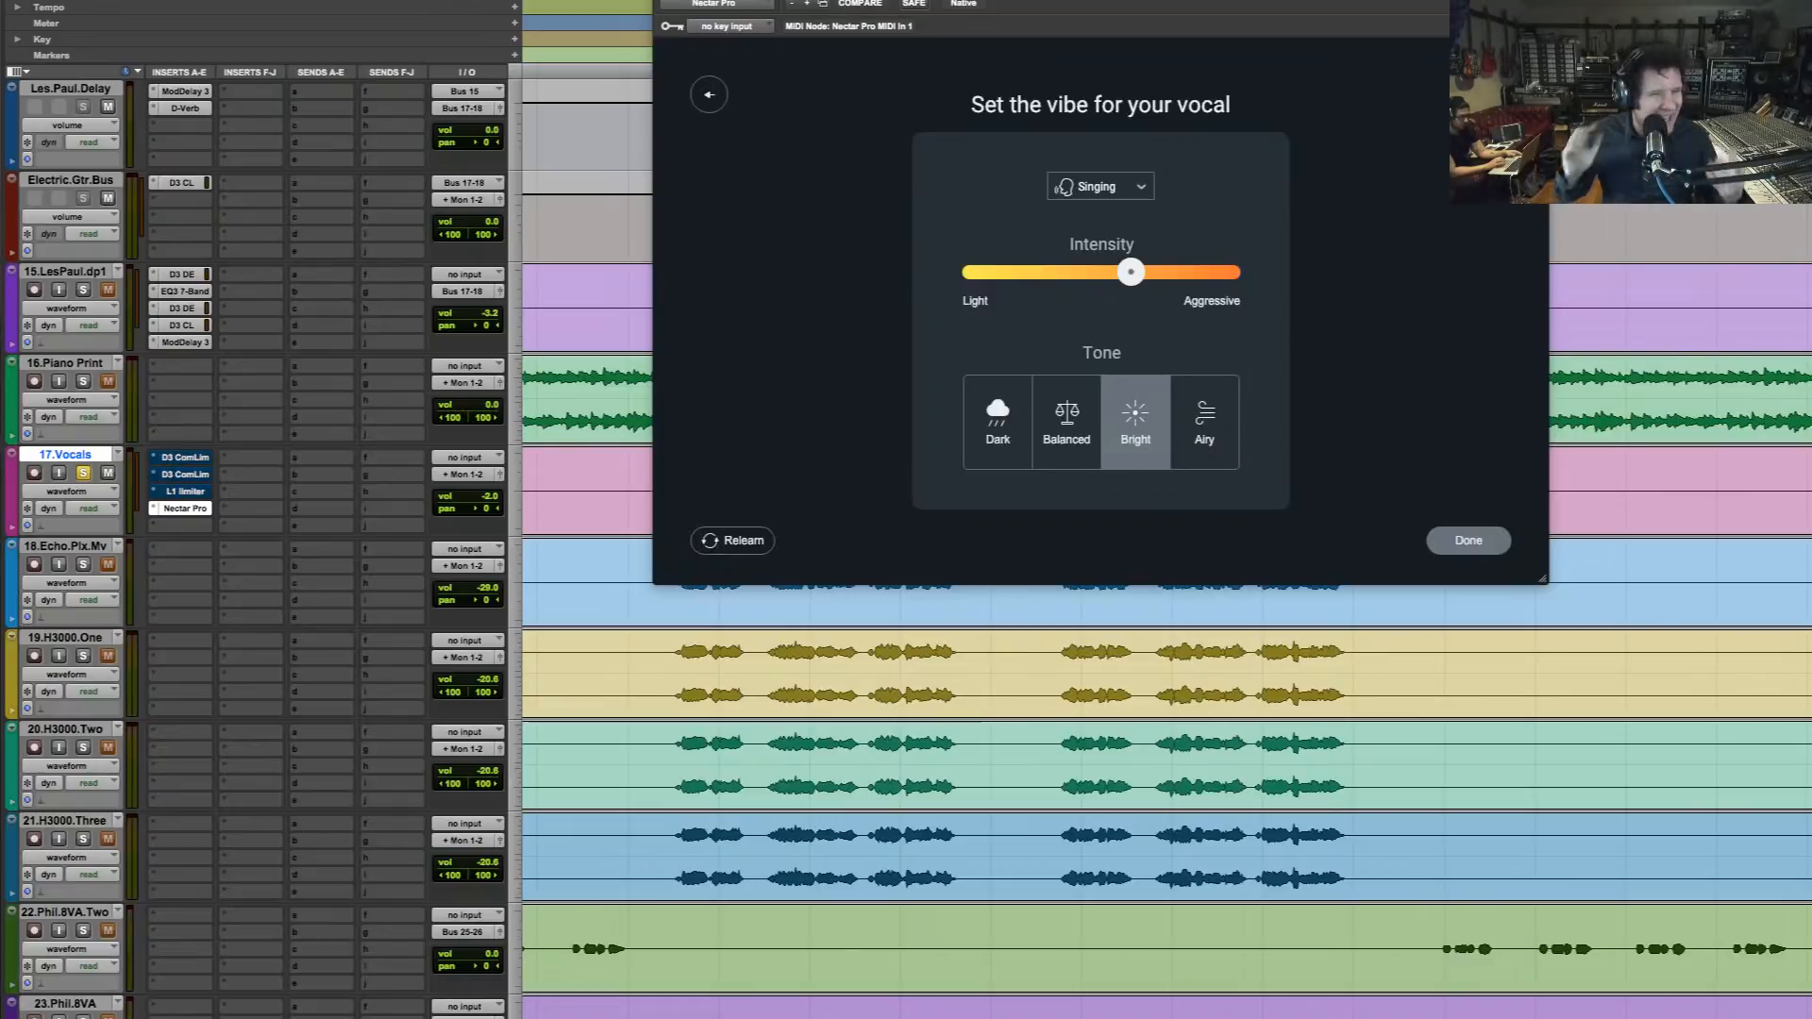
click(1468, 540)
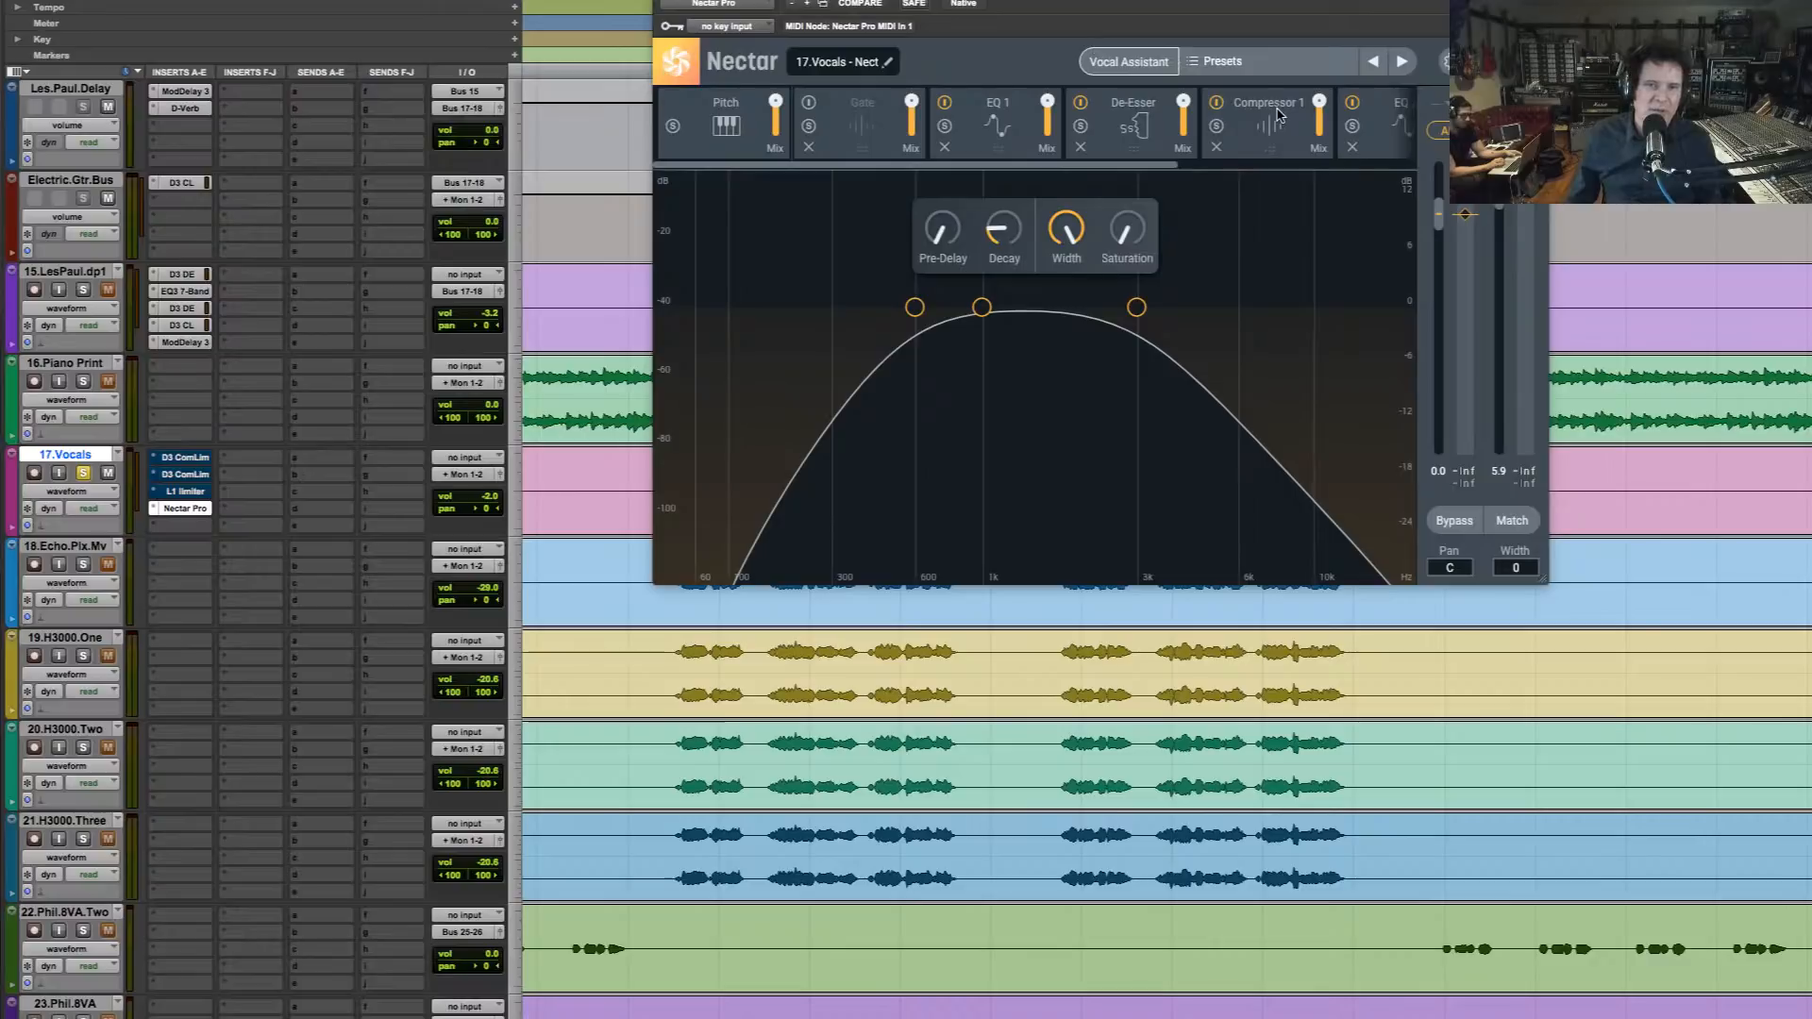
Raise the Saturation of Nectar's reverb module well past 25 % while the vocal plays
drag(1130, 237, 1130, 224)
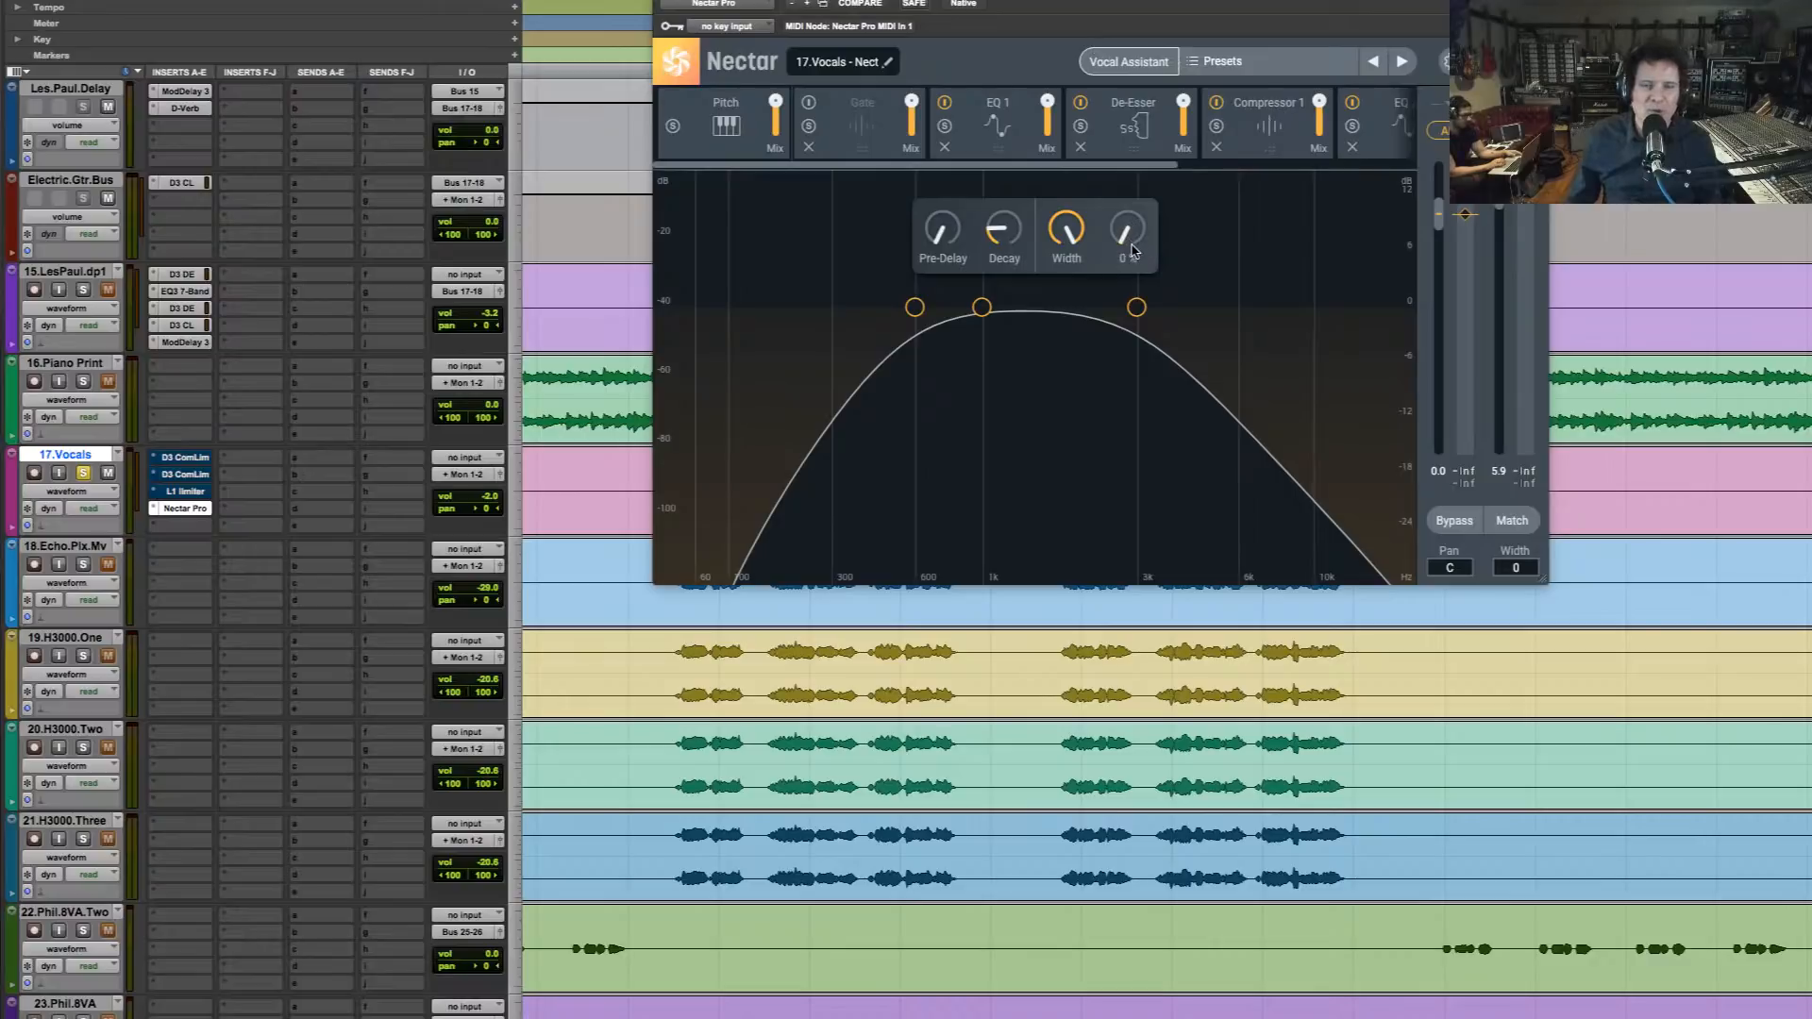
key(space)
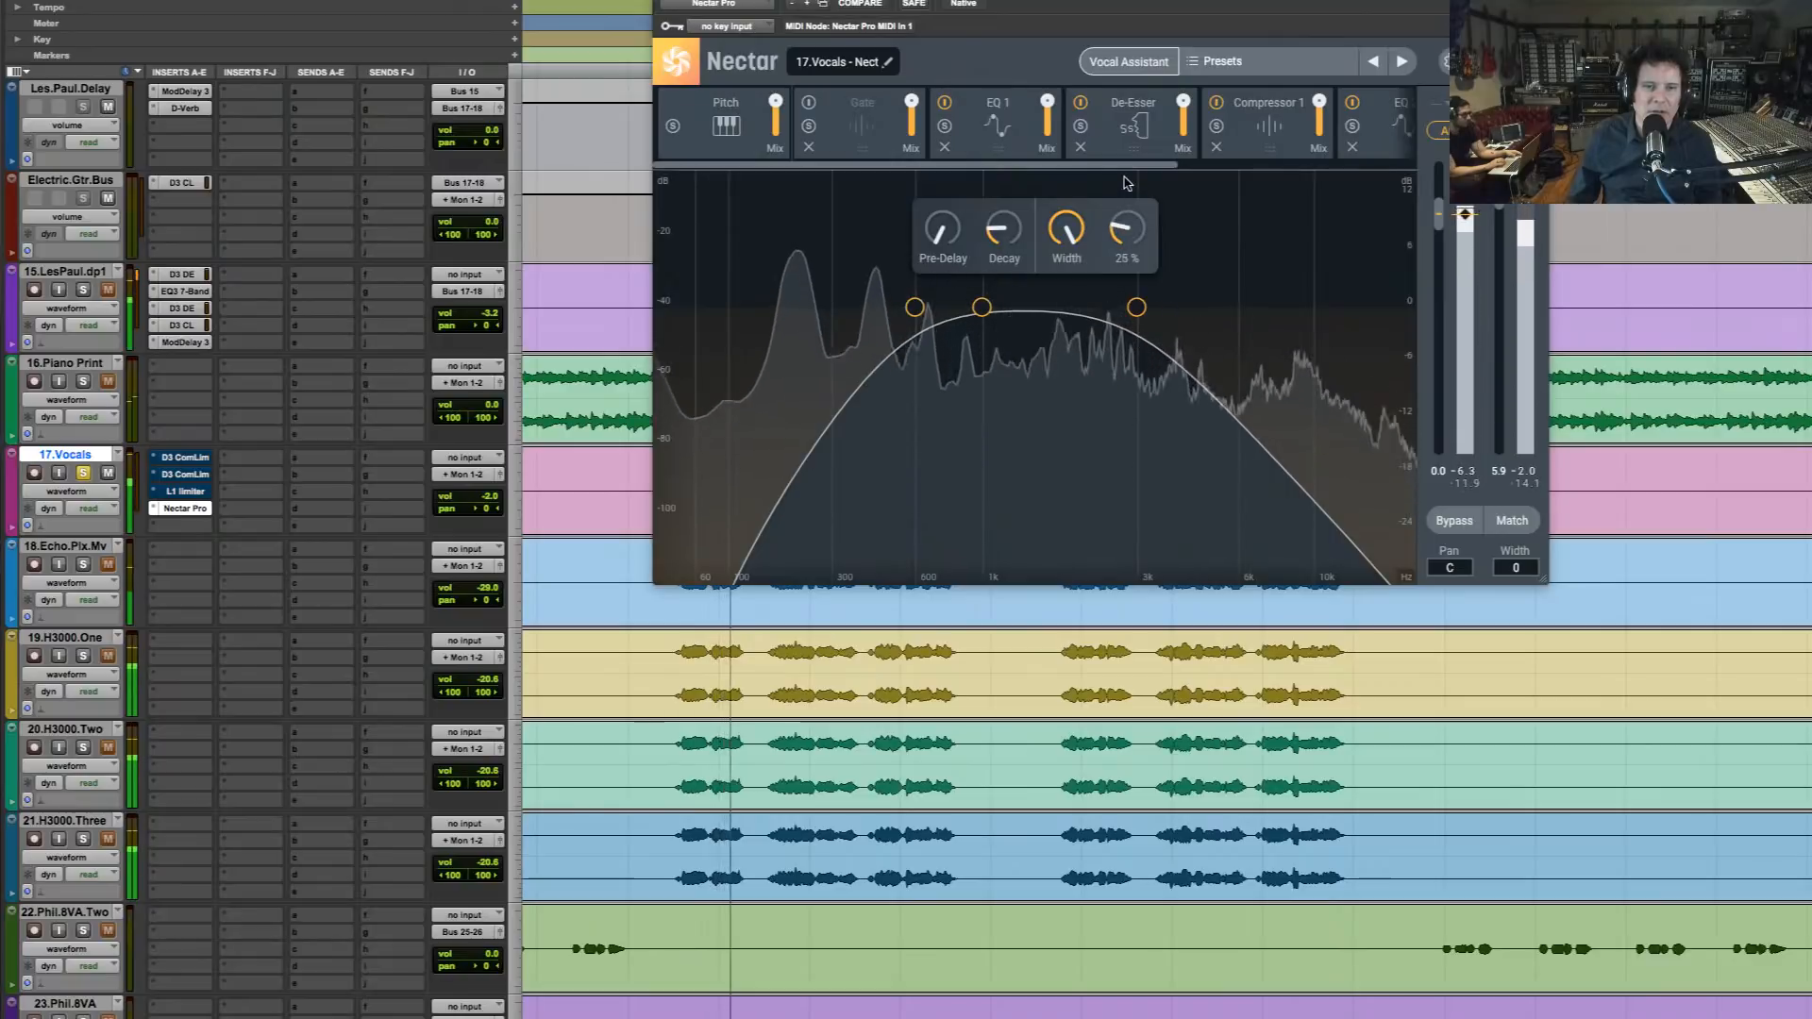
drag(1124, 178, 1144, 64)
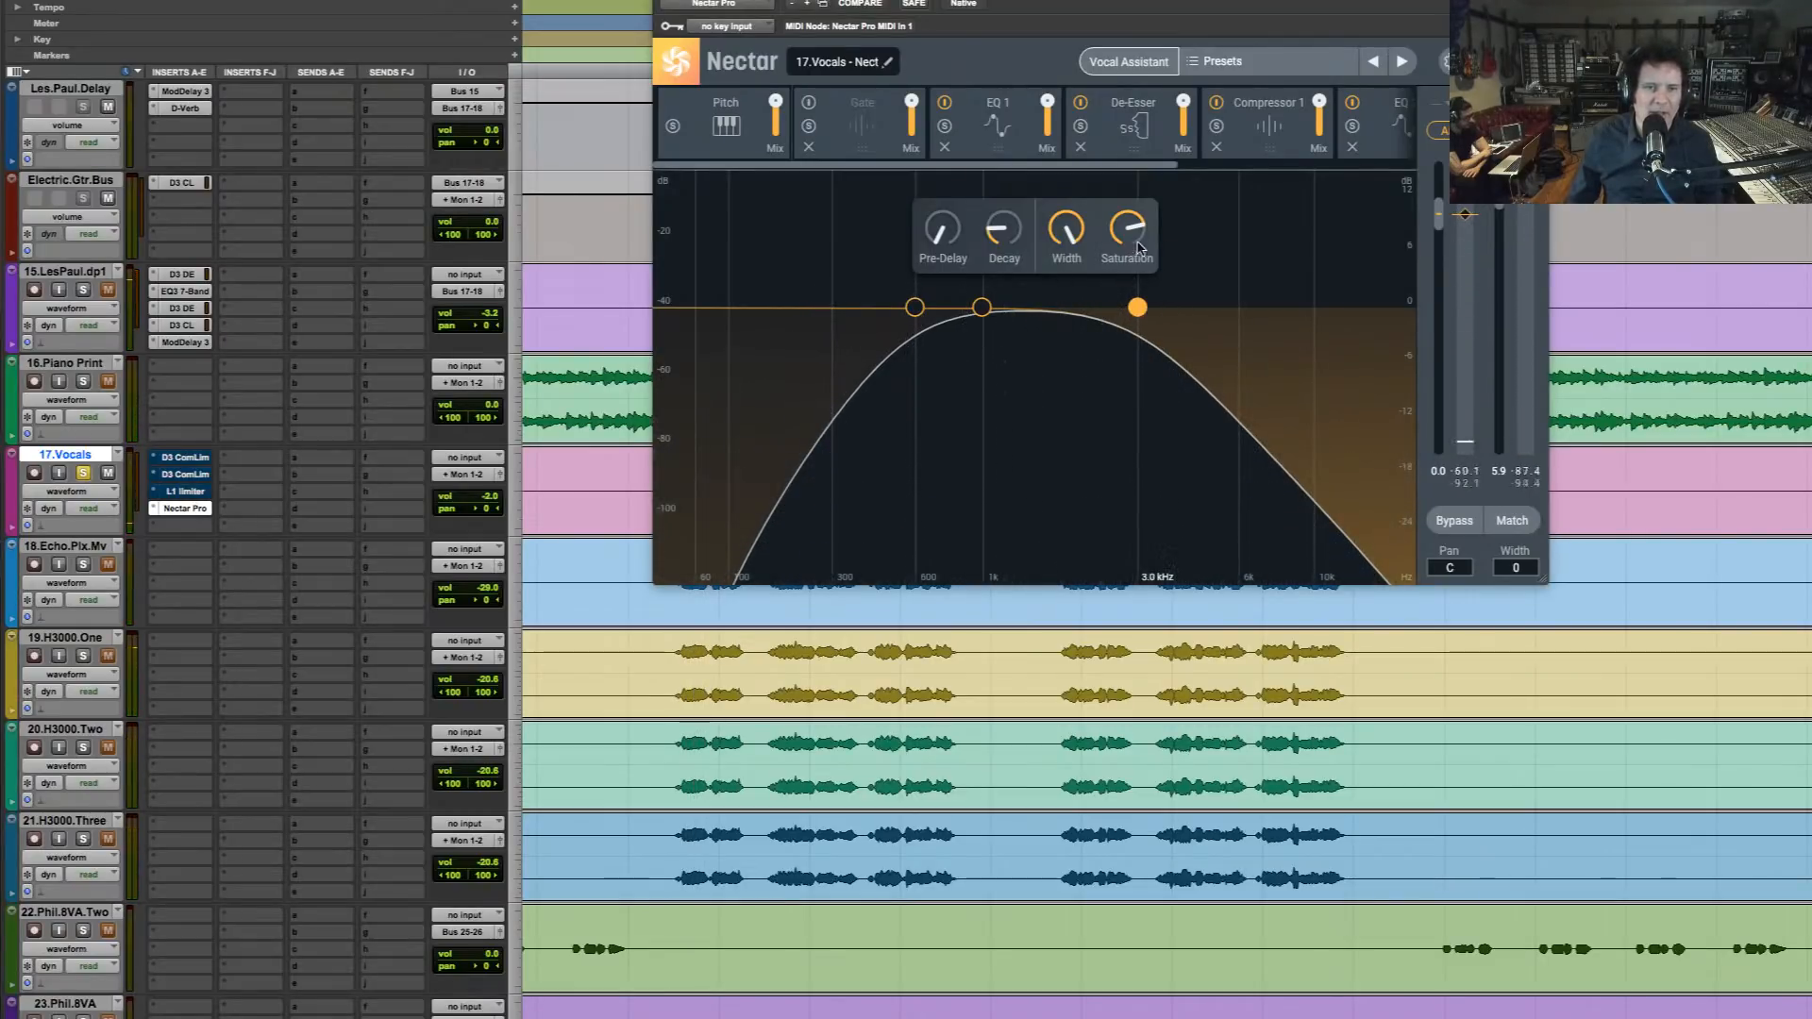
Take 17.Vocals out of solo and raise Compressor 1's makeup gain while the full mix plays
click(1251, 119)
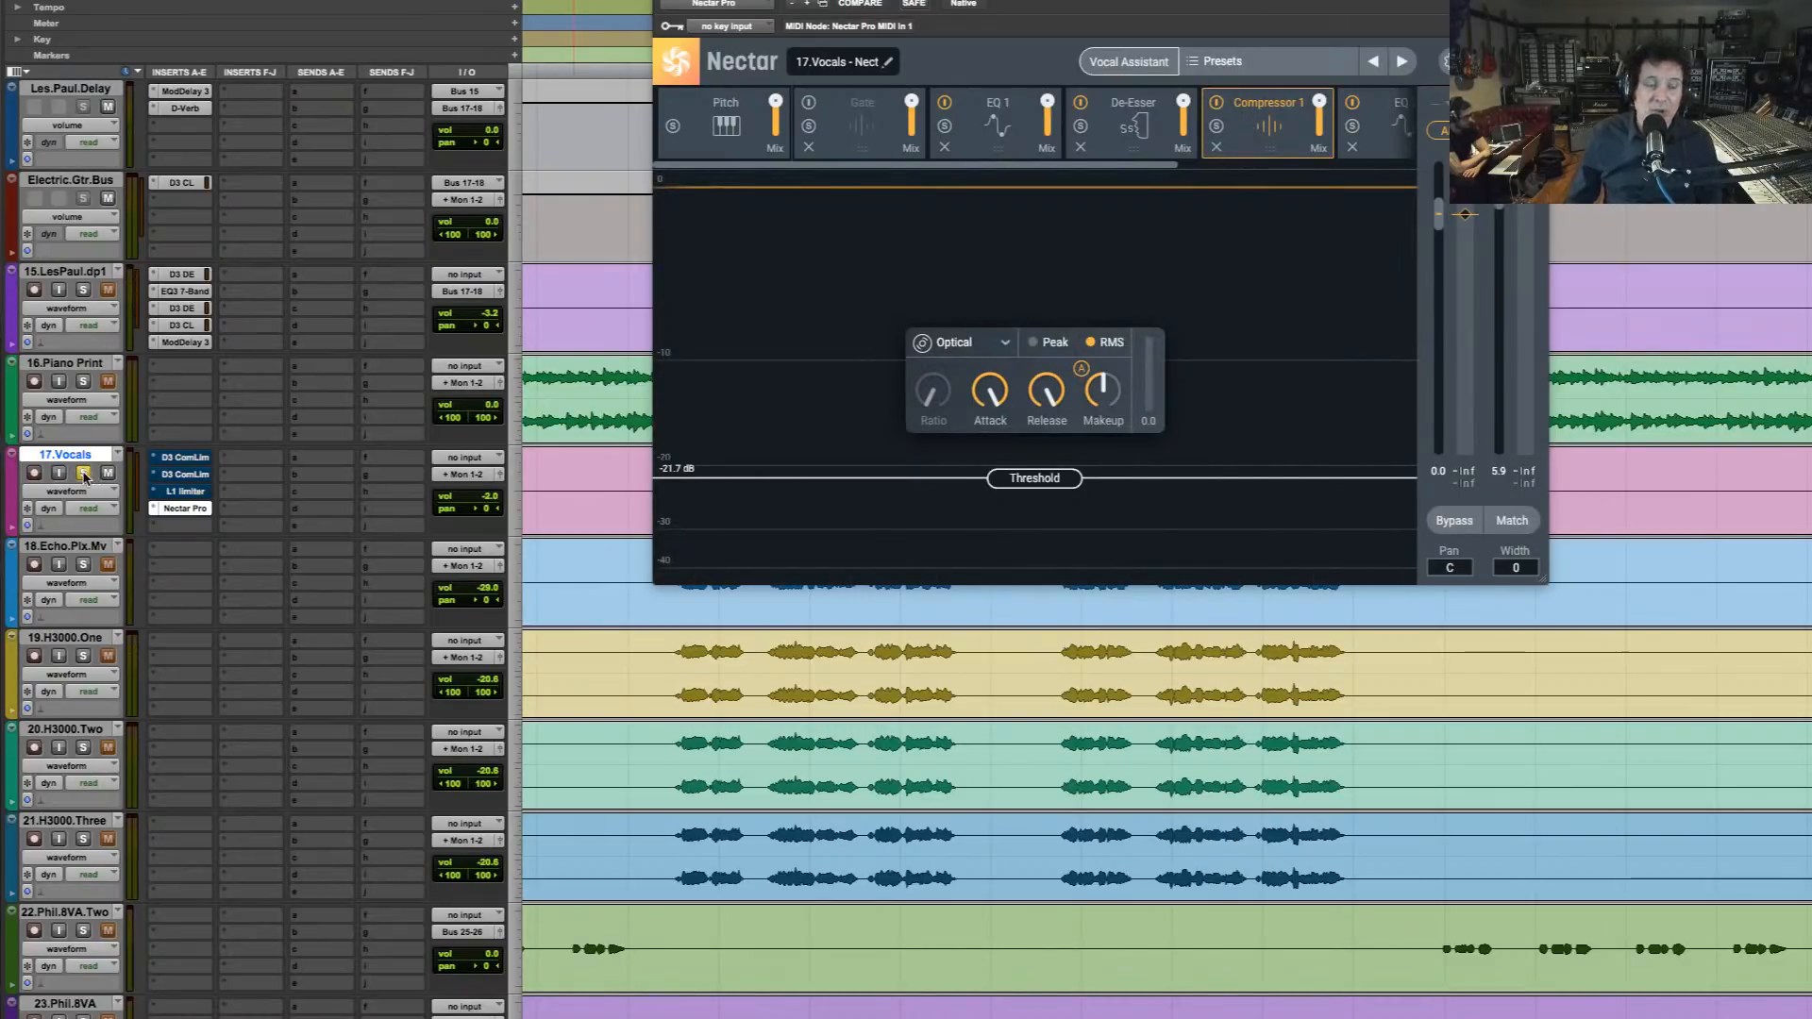
key(space)
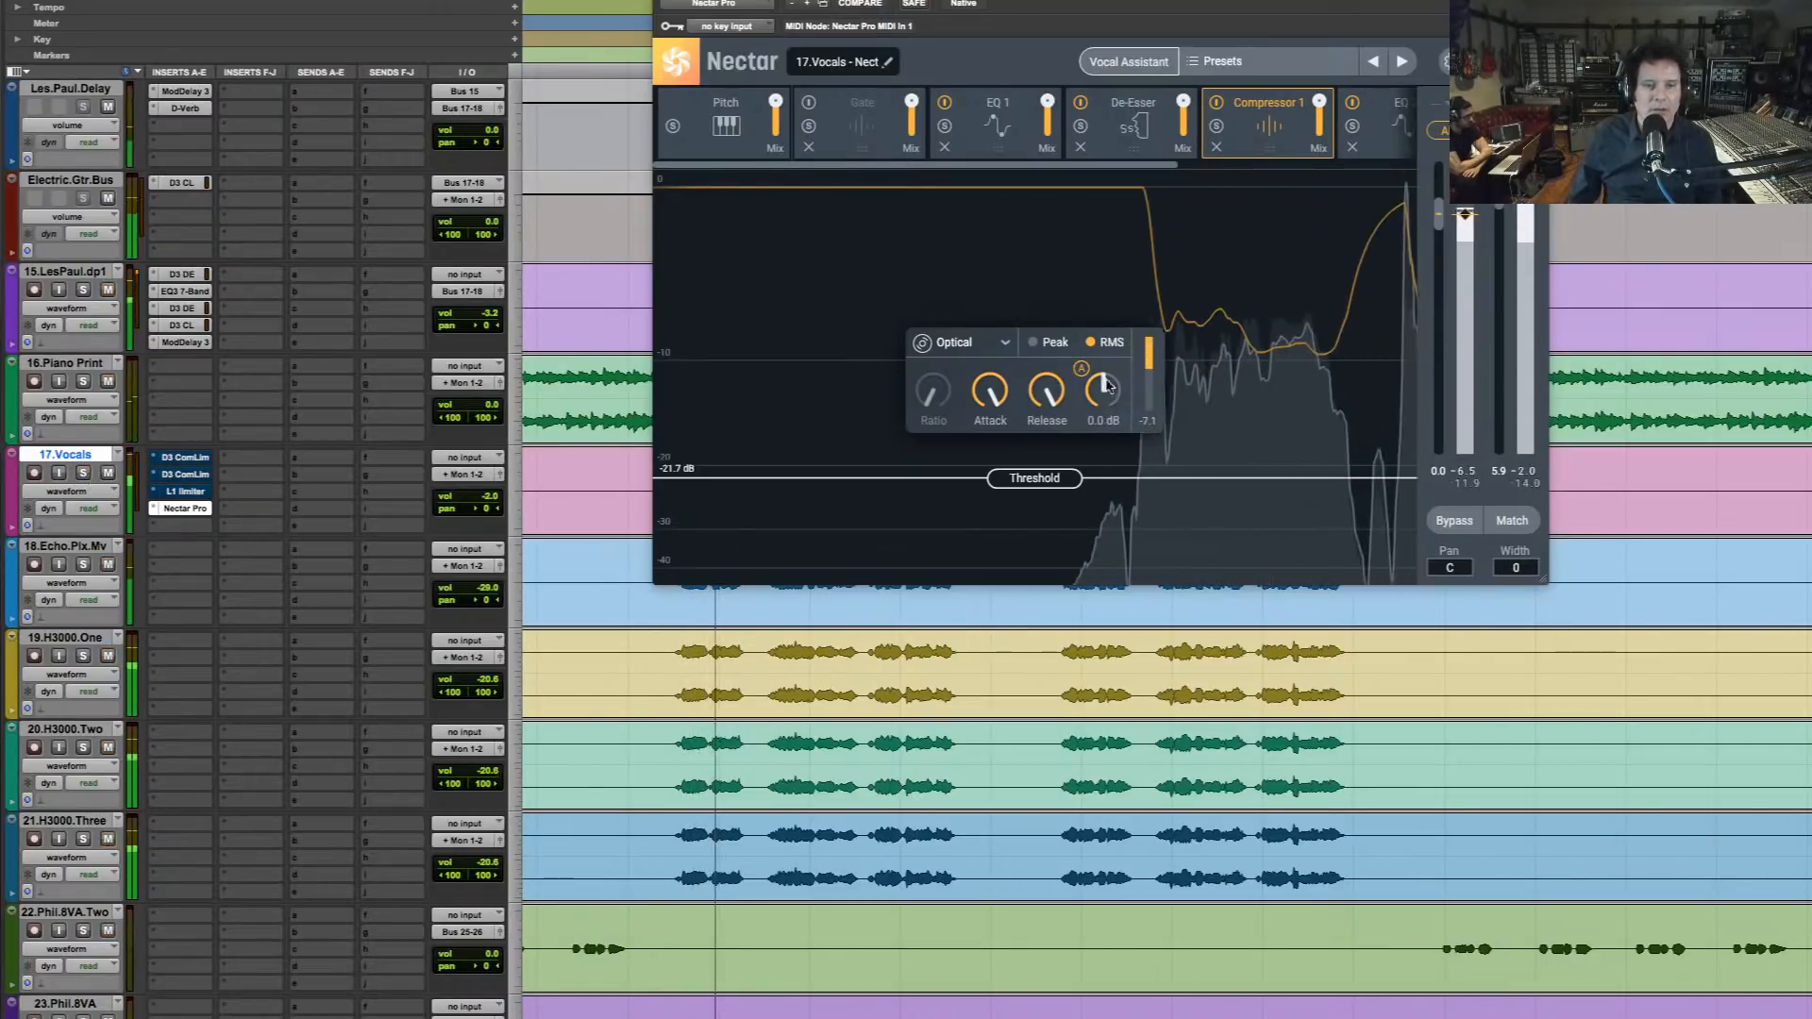
drag(1100, 389, 1114, 366)
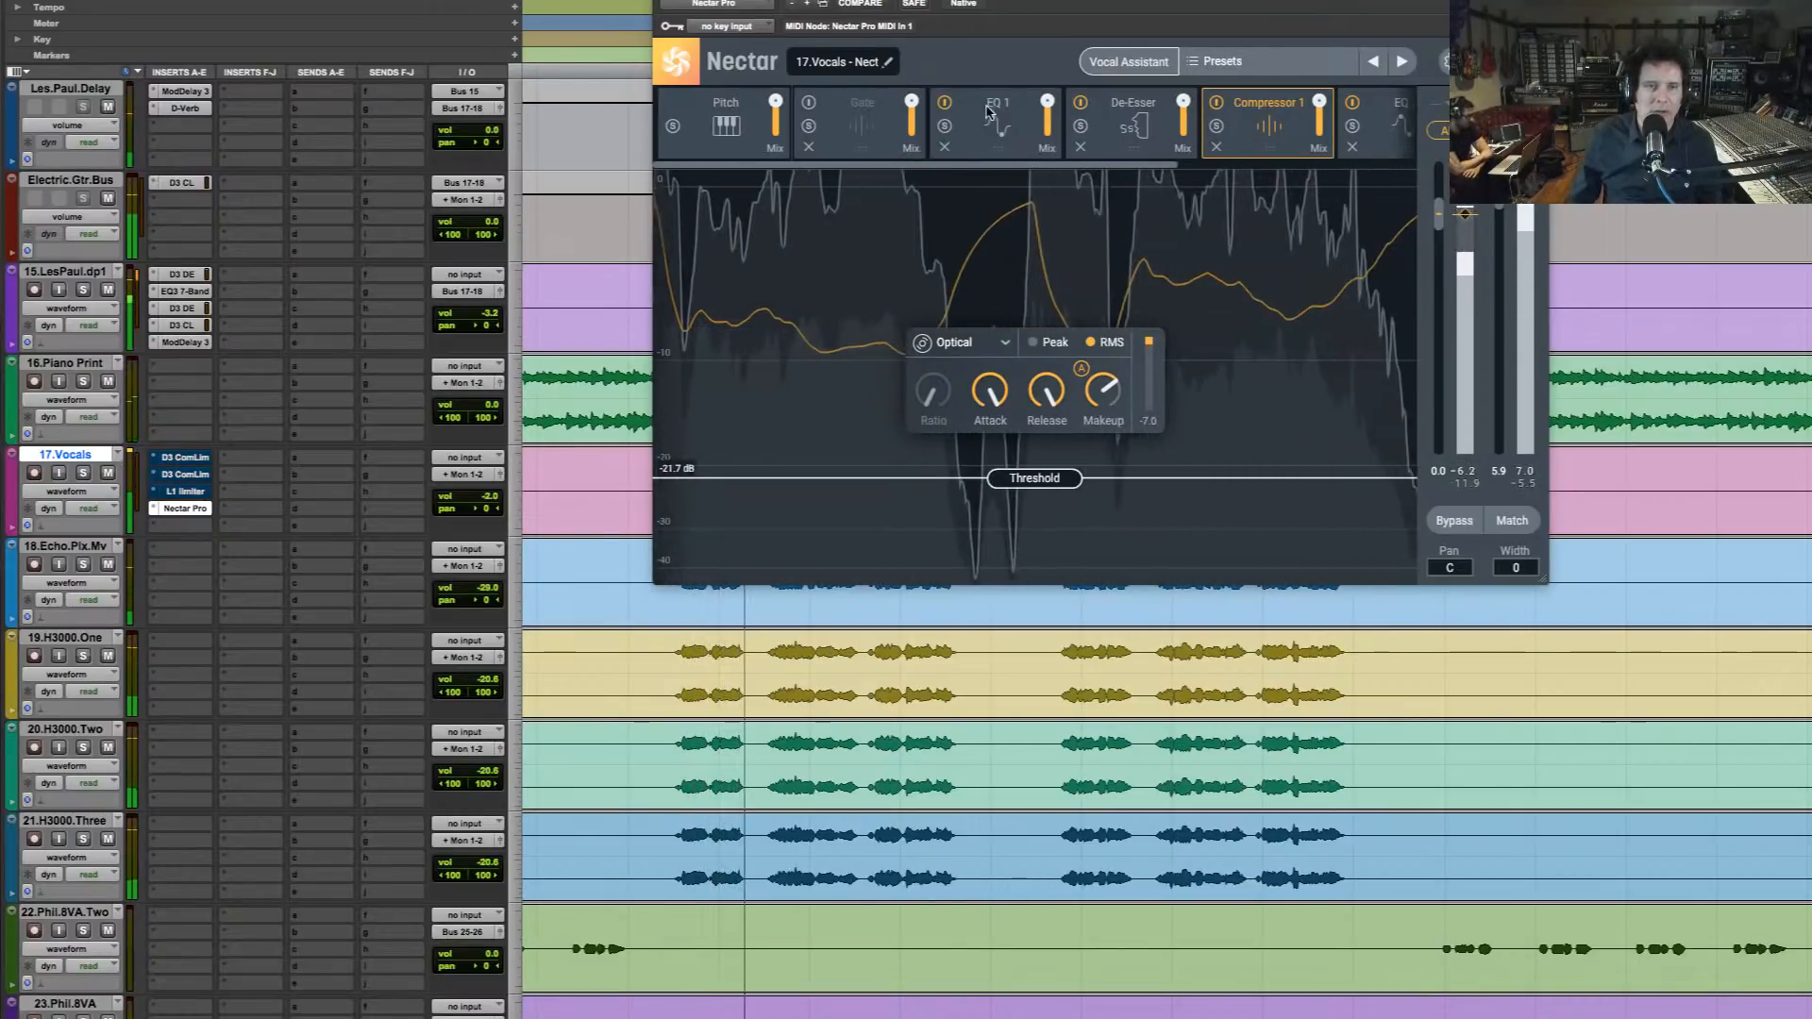
key(space)
Listen with EQ 1 shown and set its analog high shelf to 9361 Hz with 0.2 dB of gain
click(1026, 143)
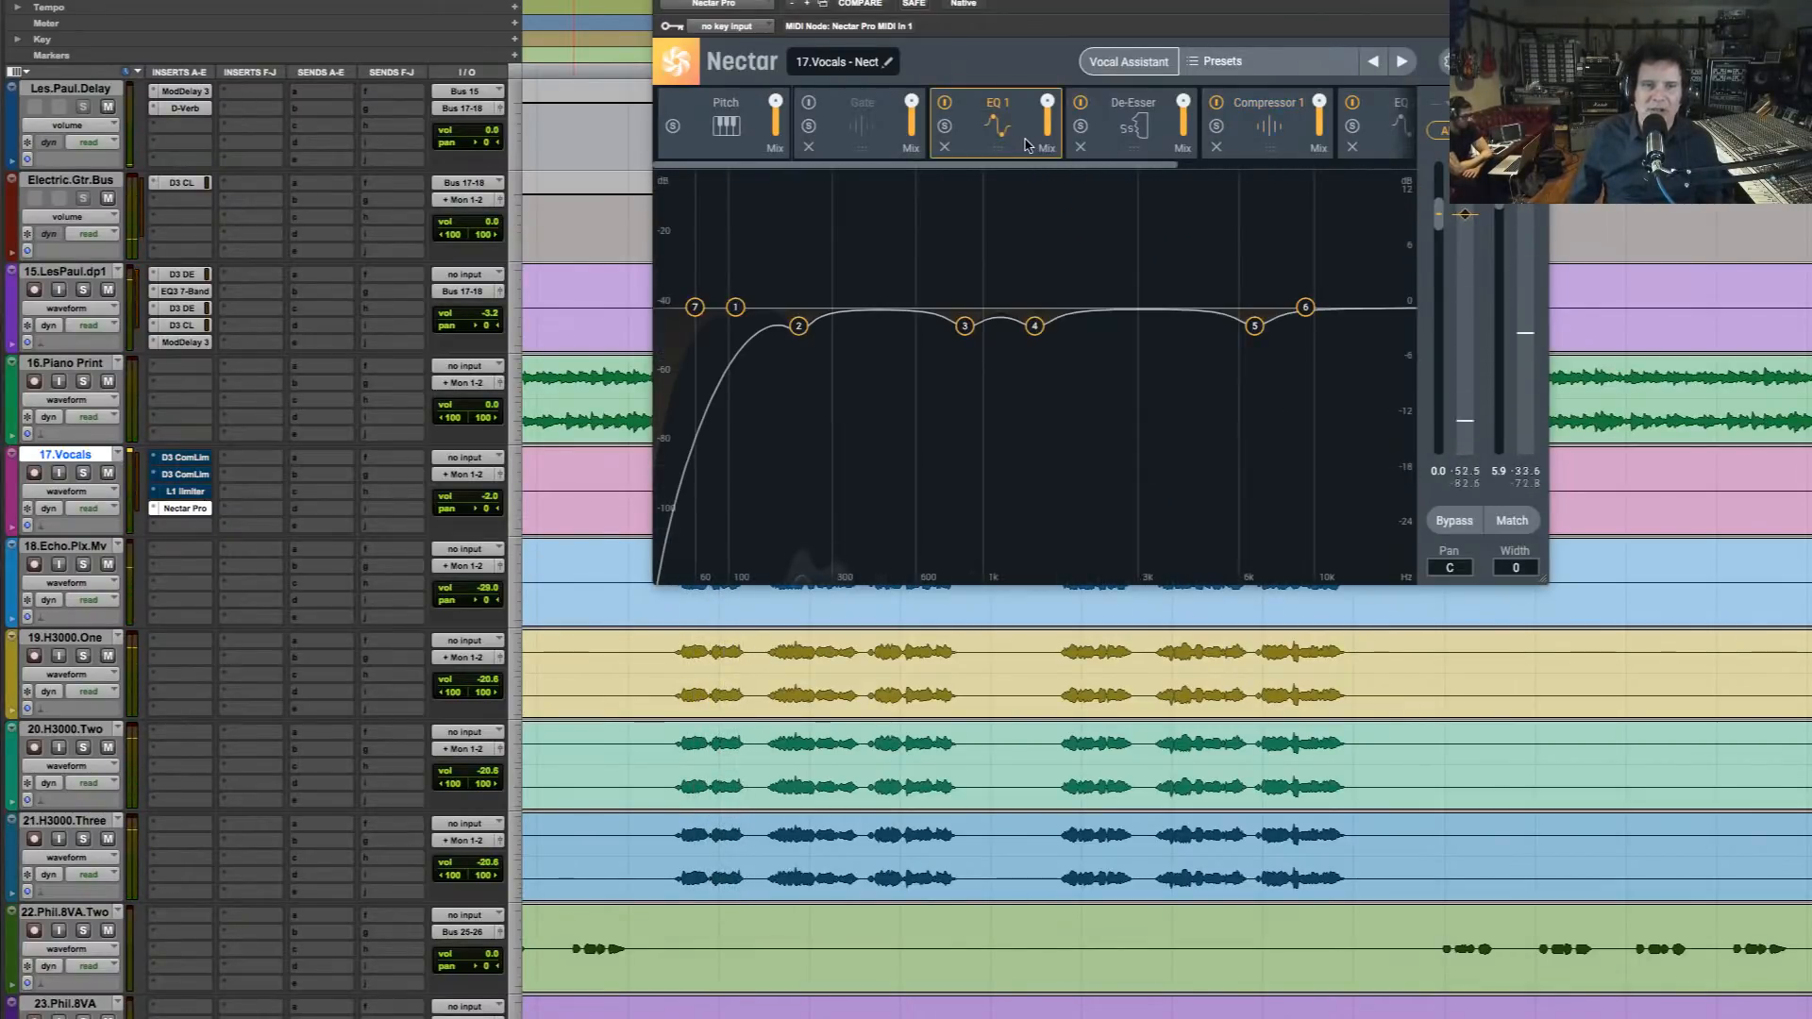
key(space)
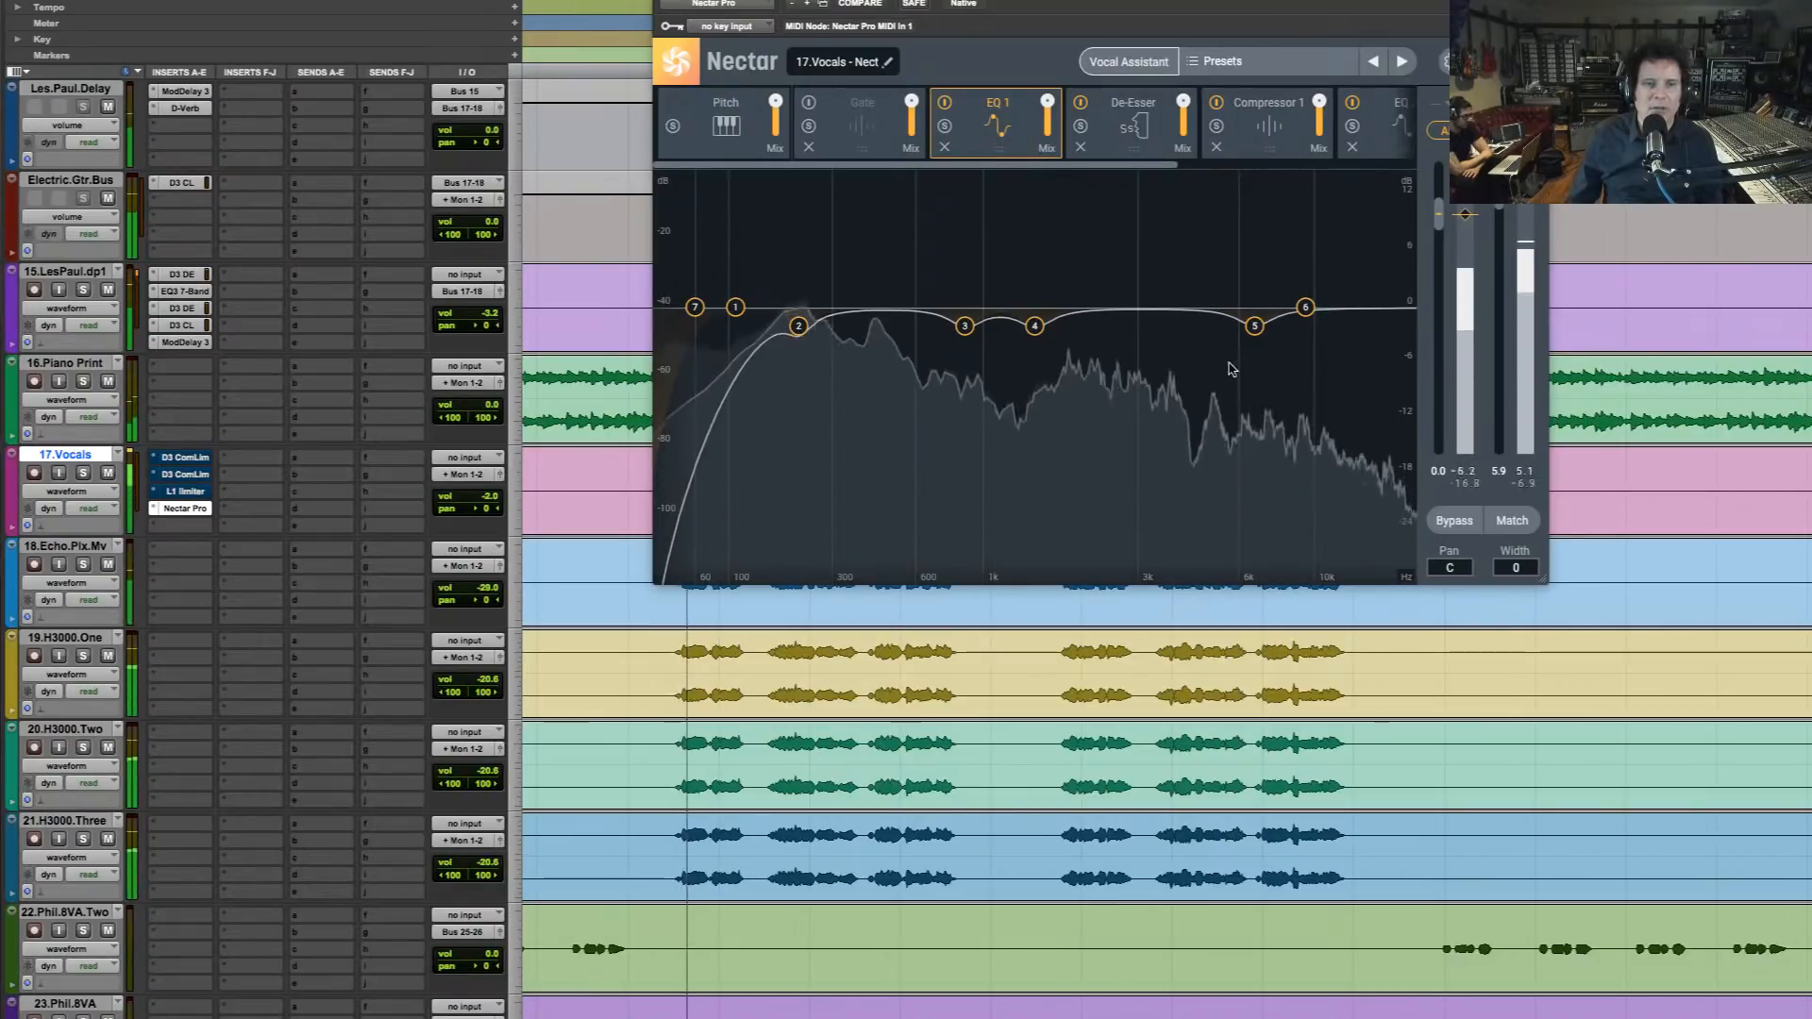
key(space)
click(1305, 306)
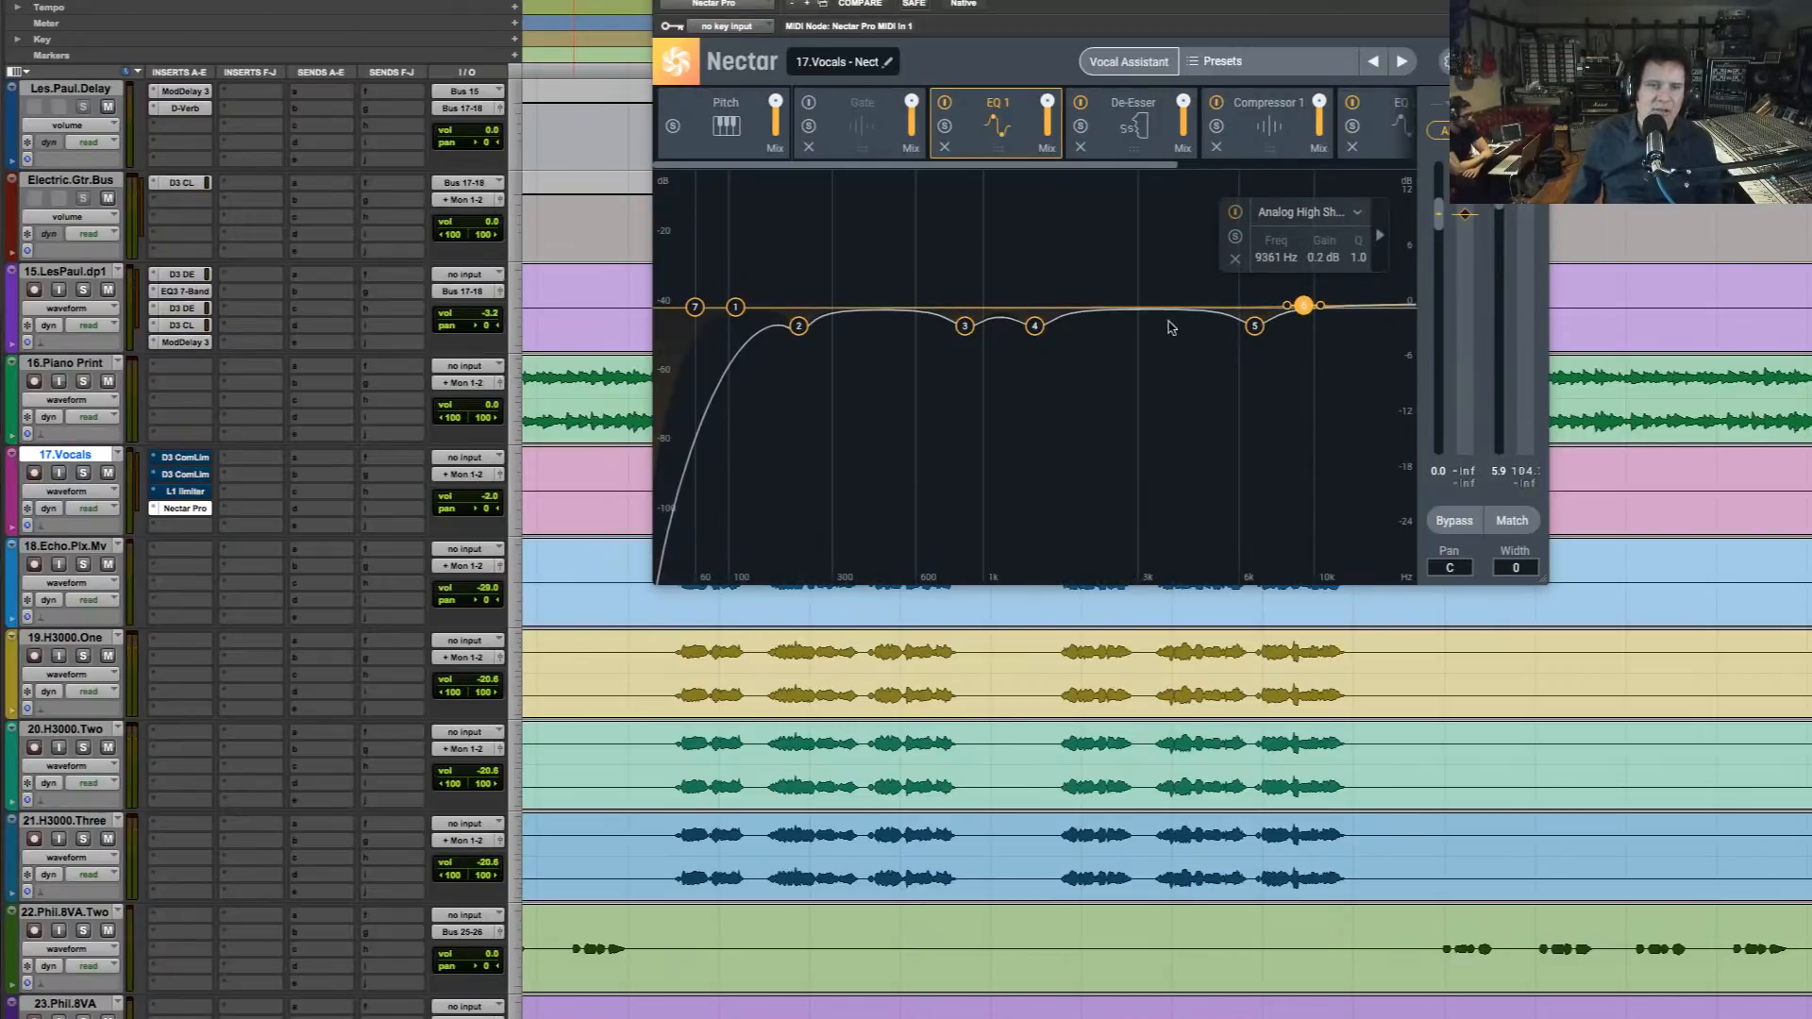
Set EQ 1's flat highpass to 70 Hz and low shelf to 142 Hz at 0.1 dB, and inspect band 5's settings
click(737, 307)
drag(694, 308, 715, 308)
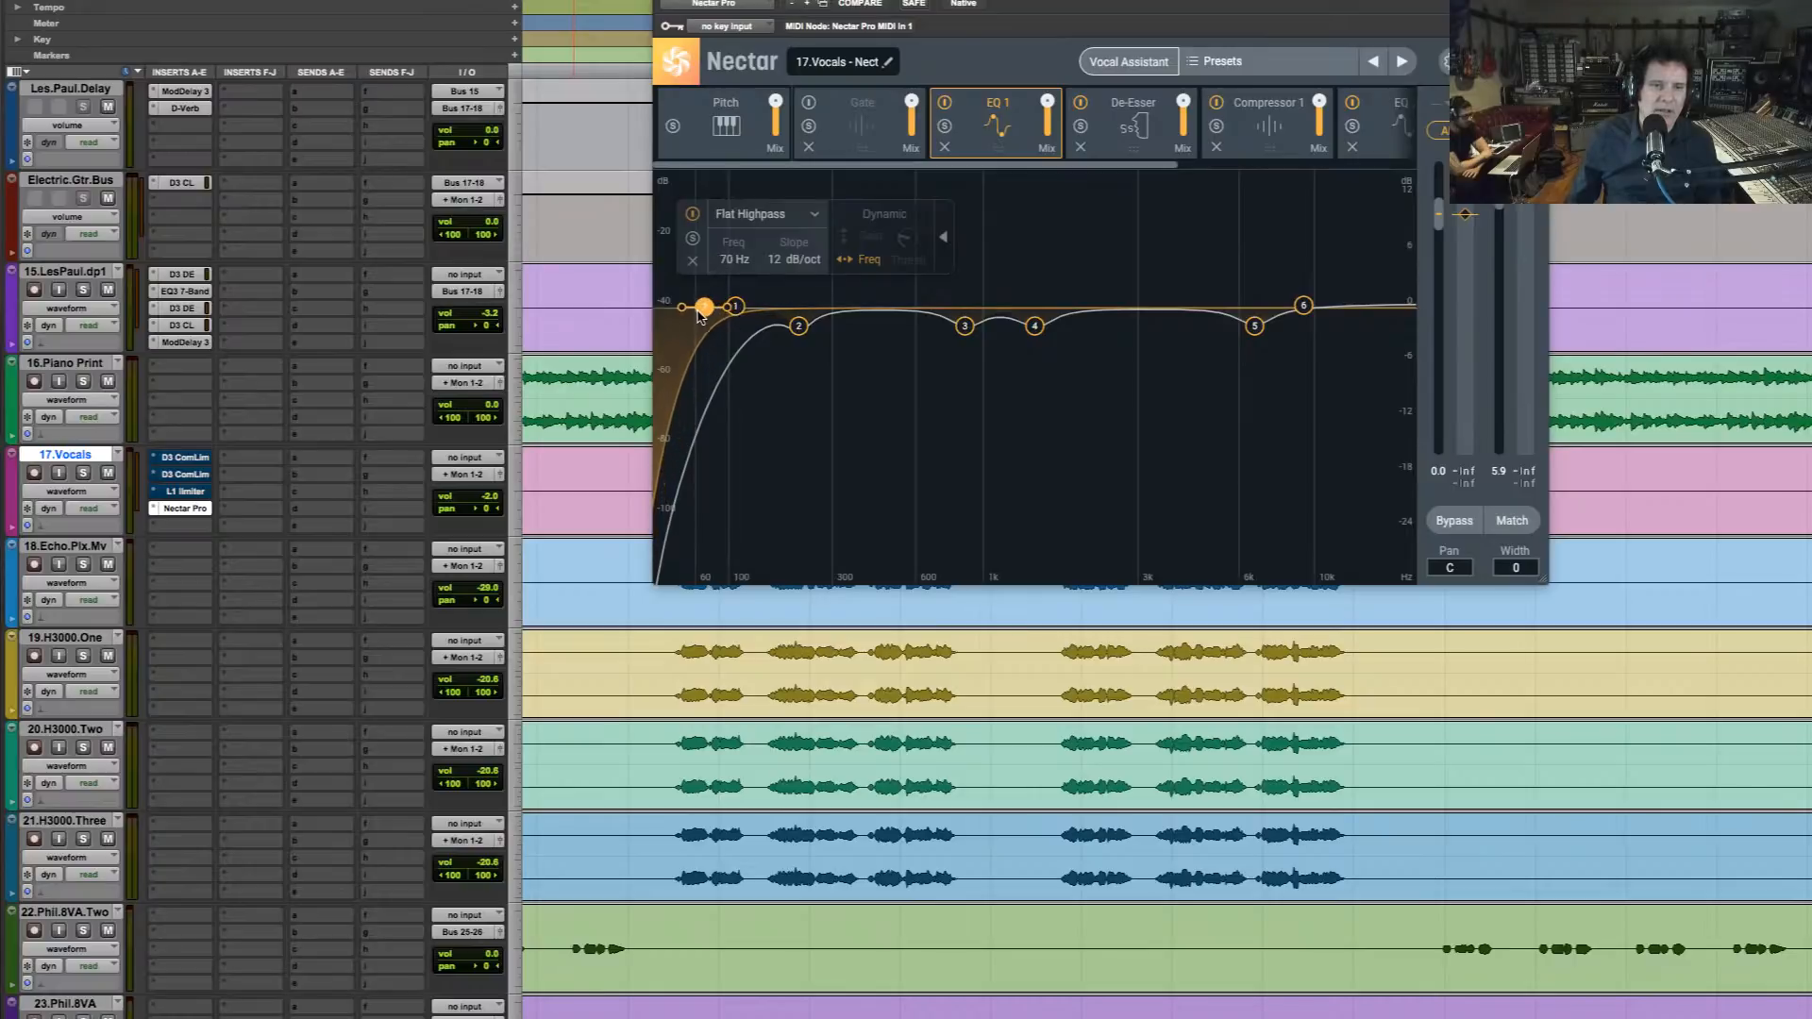
drag(736, 309, 757, 311)
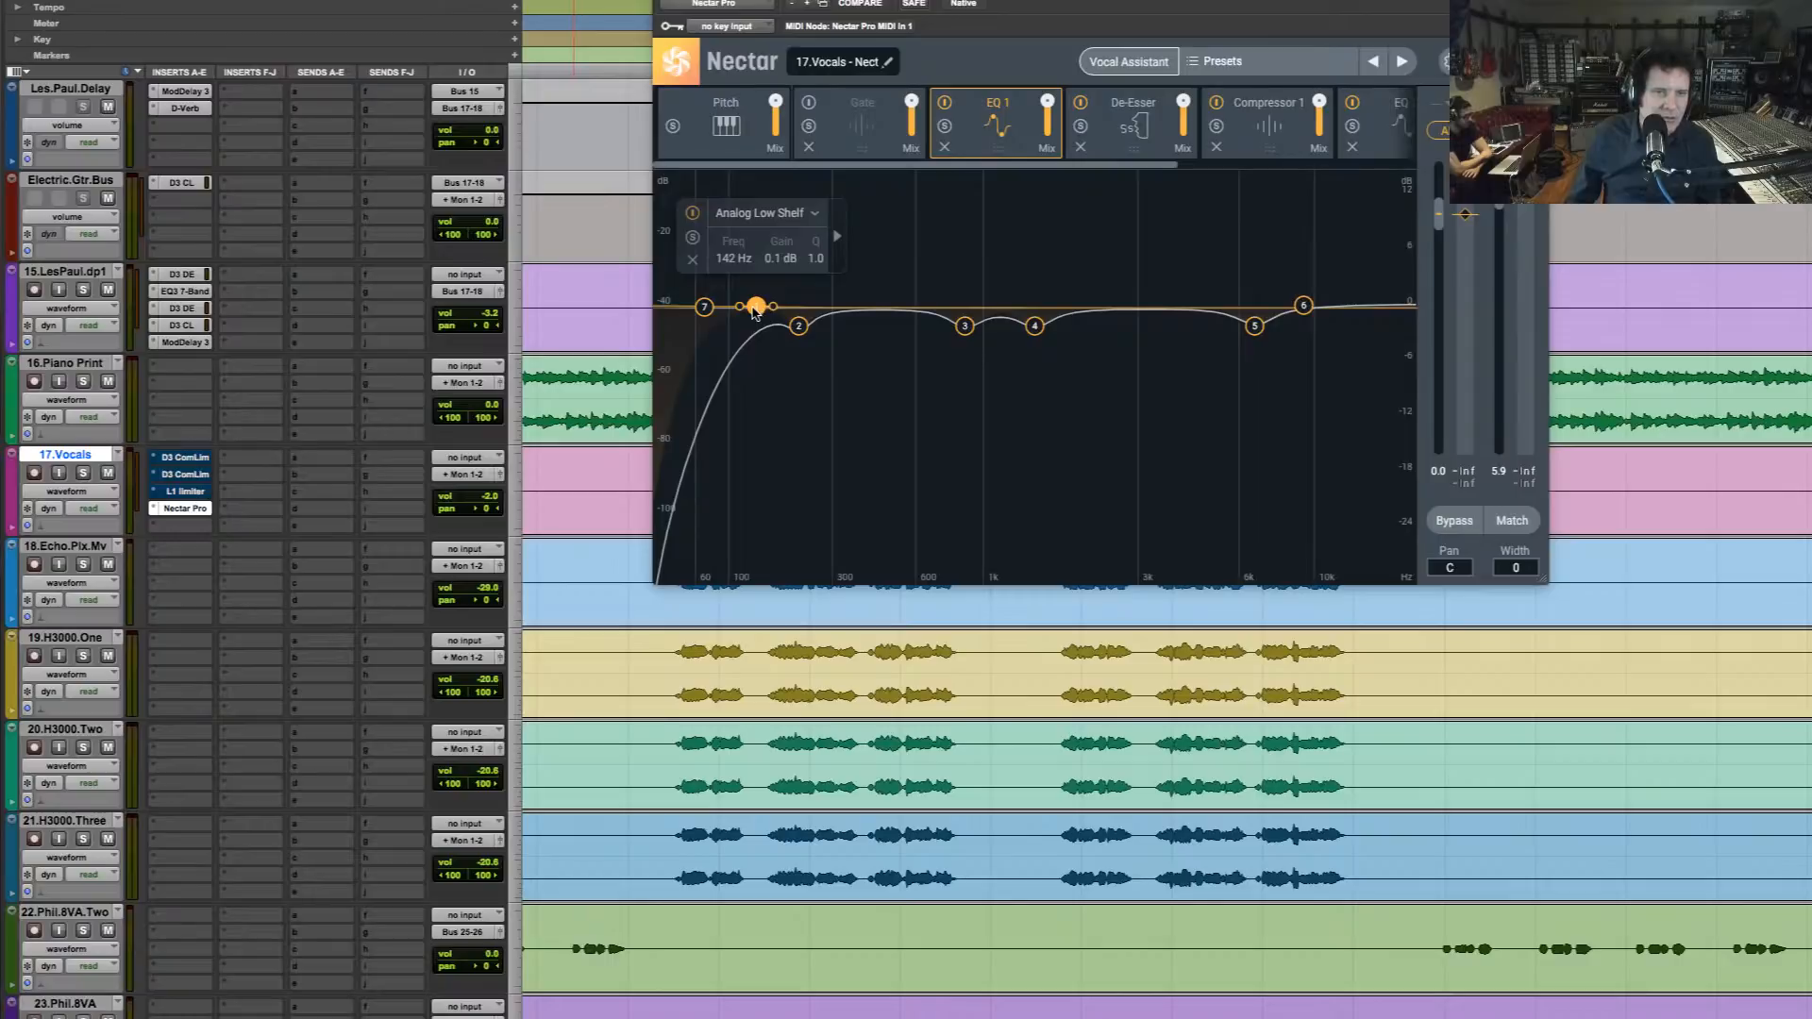
click(704, 307)
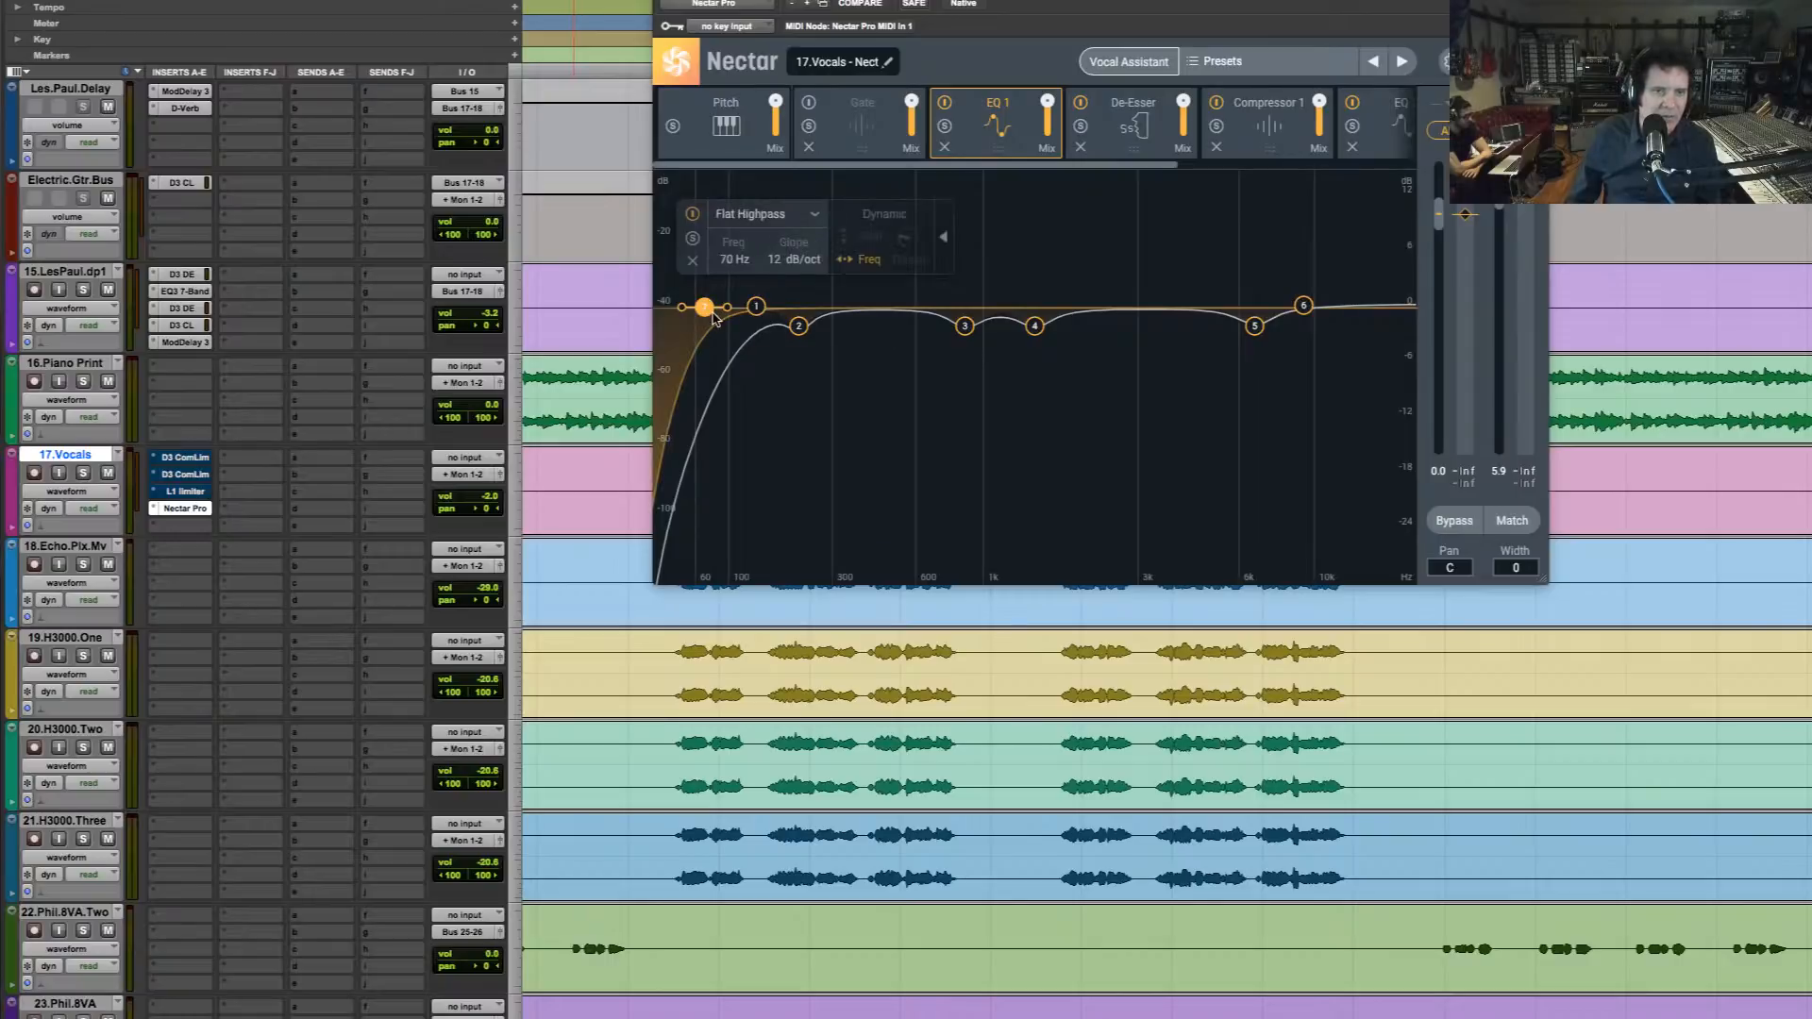
click(1254, 325)
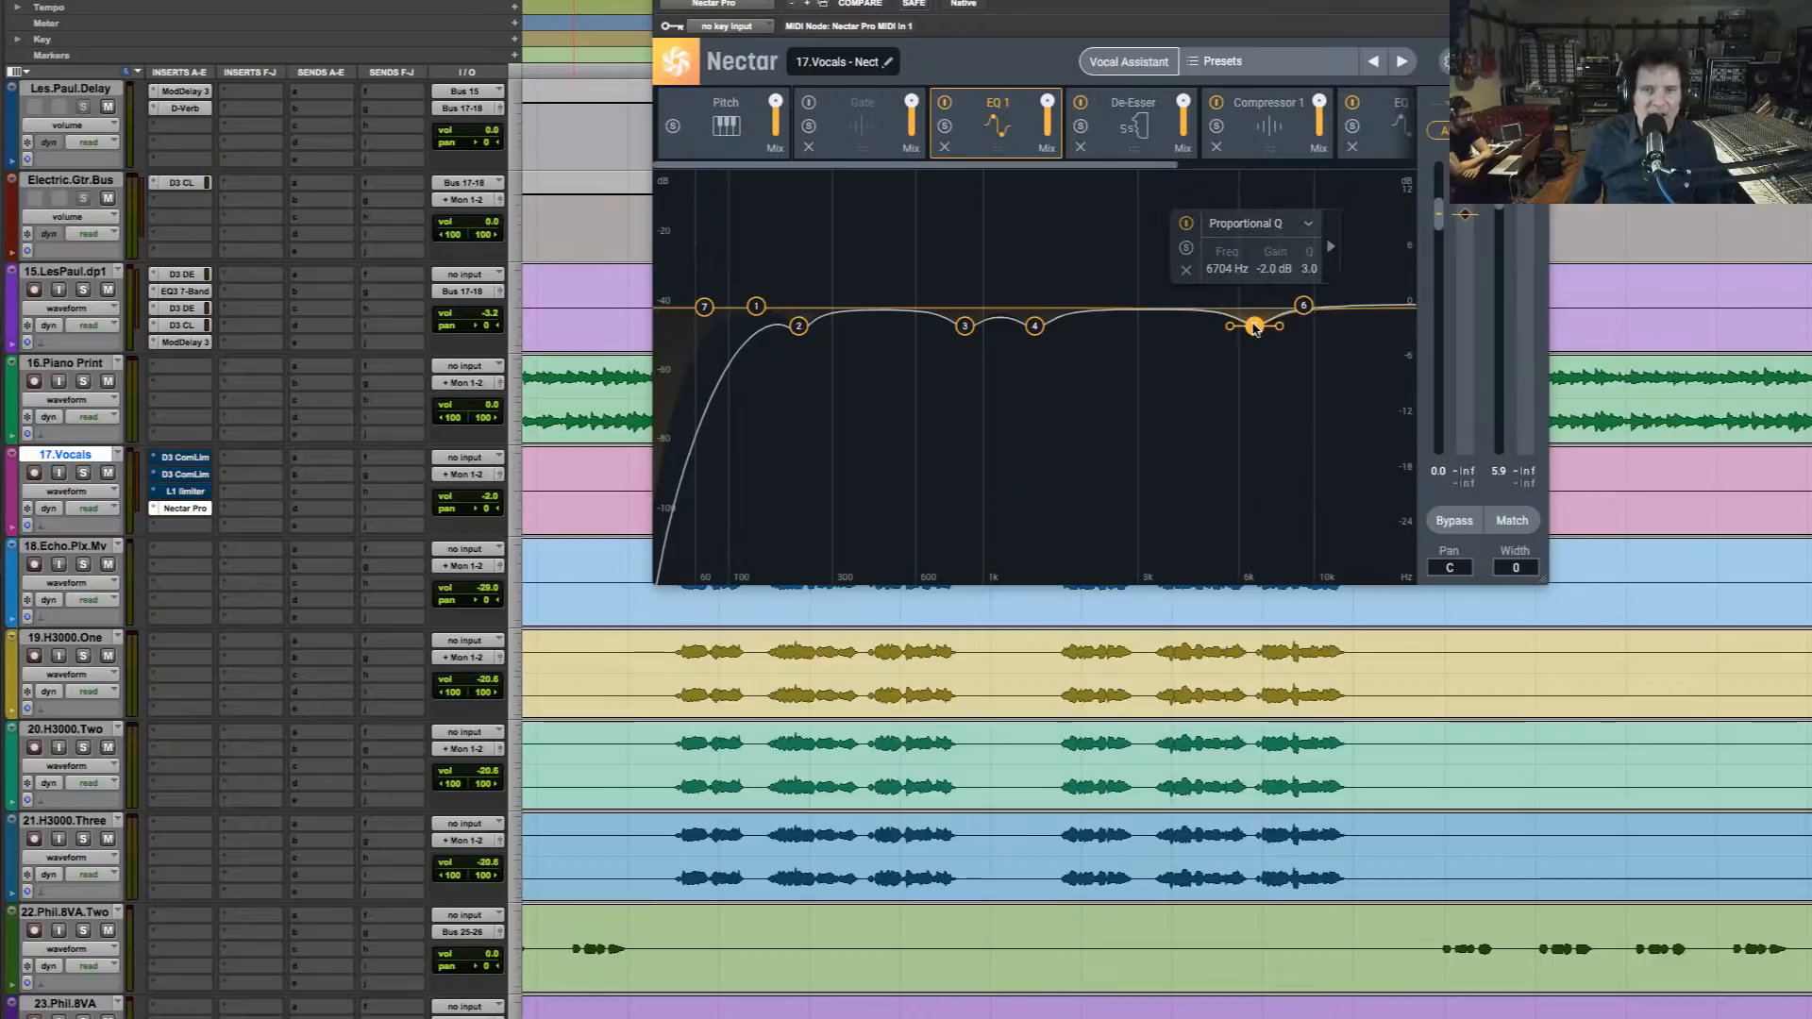
Set EQ 1's band 5 to 7819 Hz at -1.6 dB and its analog high shelf to about 8.8 kHz at -0.1 dB
drag(1255, 327, 1289, 326)
key(space)
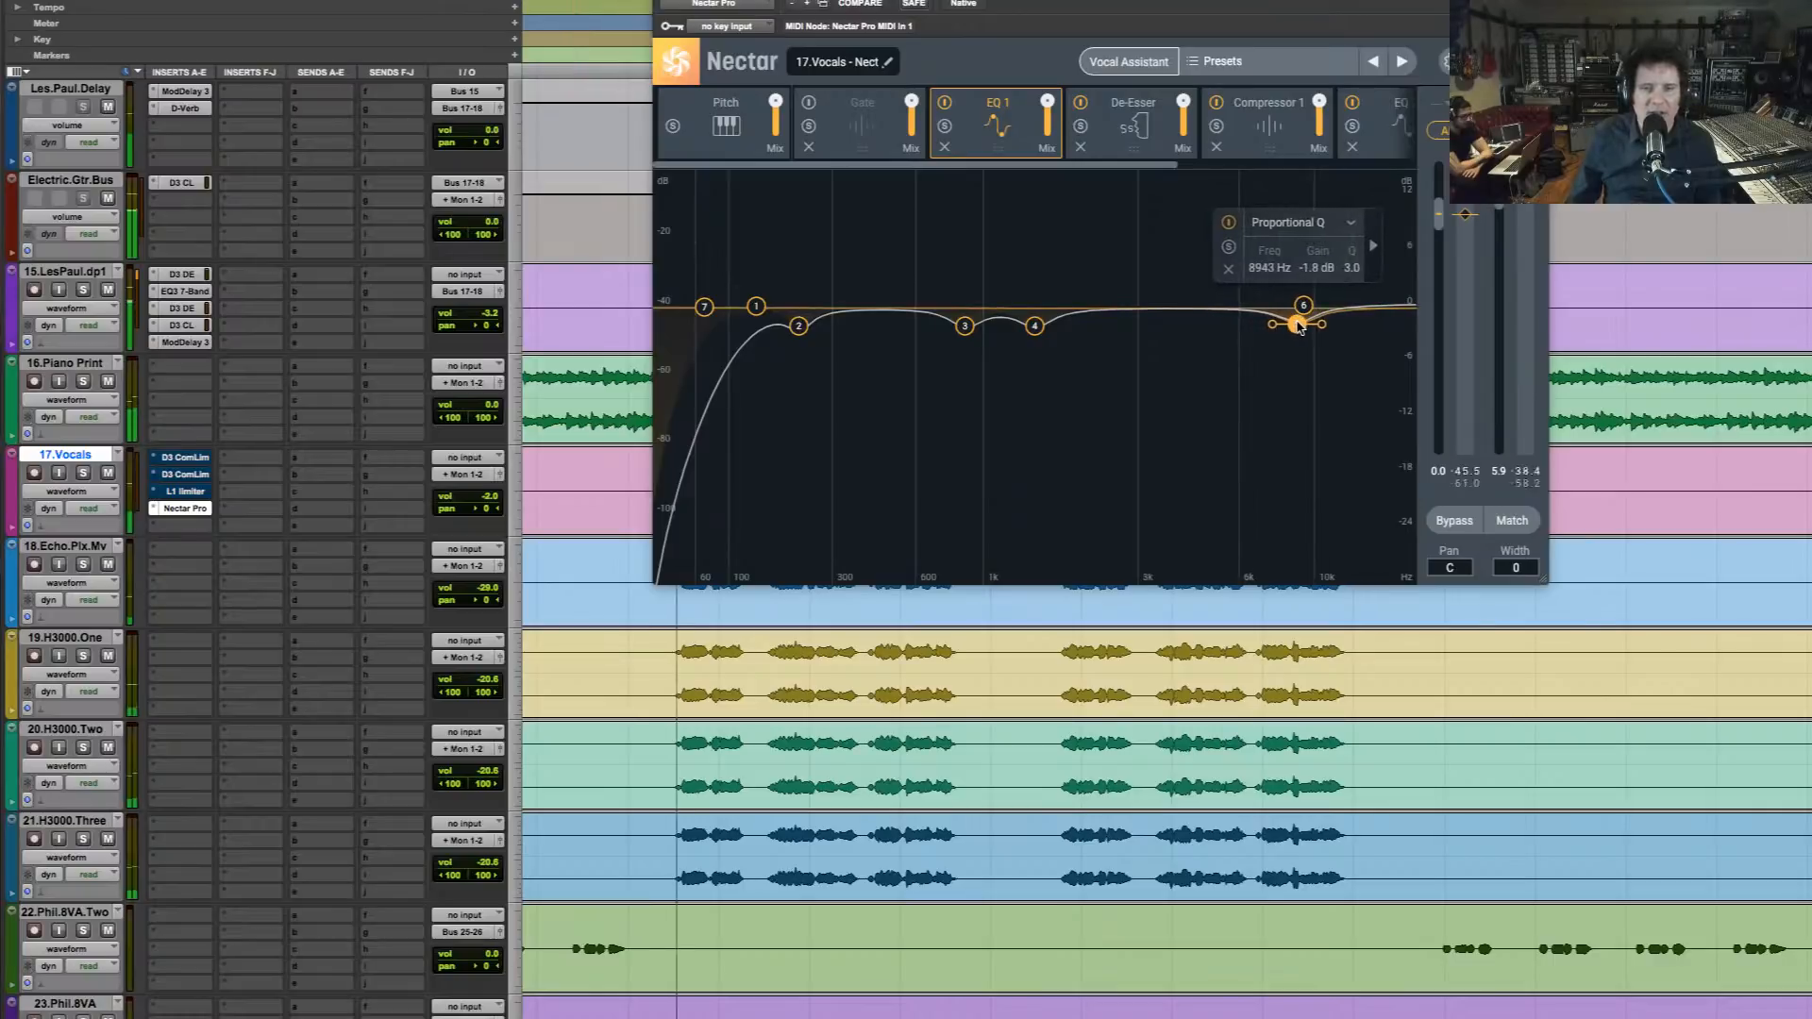
click(1303, 307)
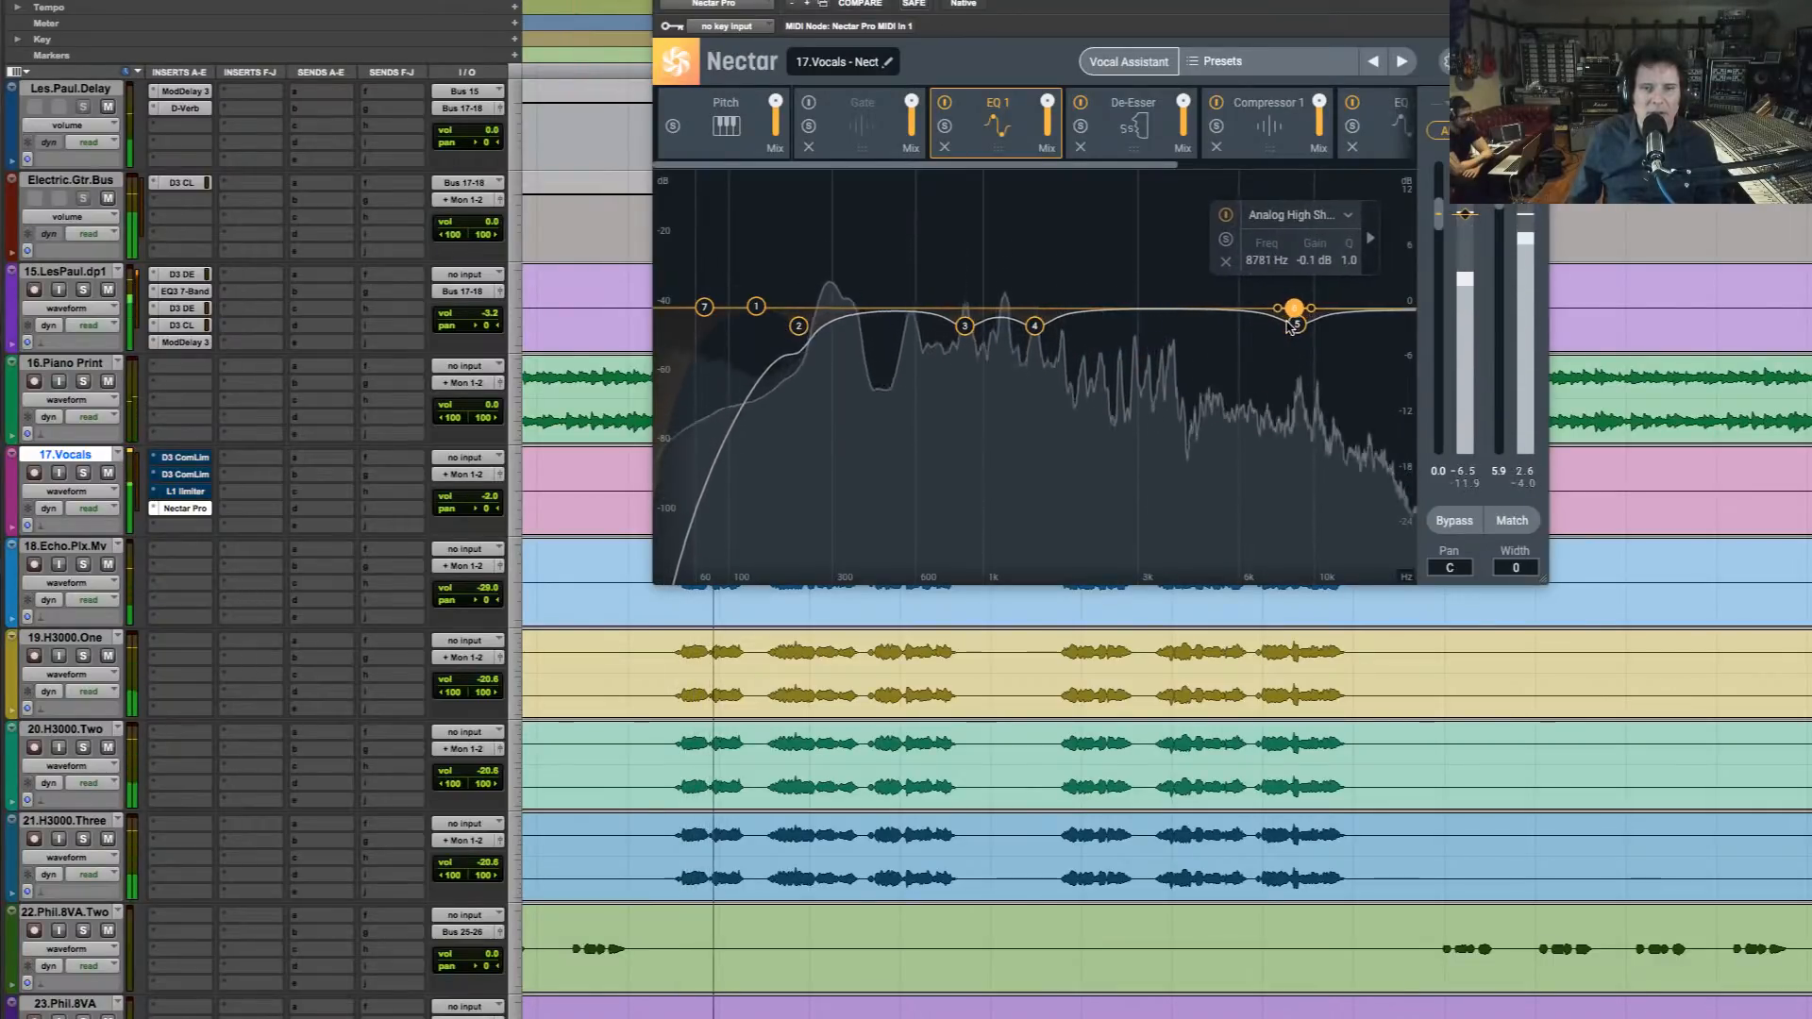
drag(1297, 327, 1281, 329)
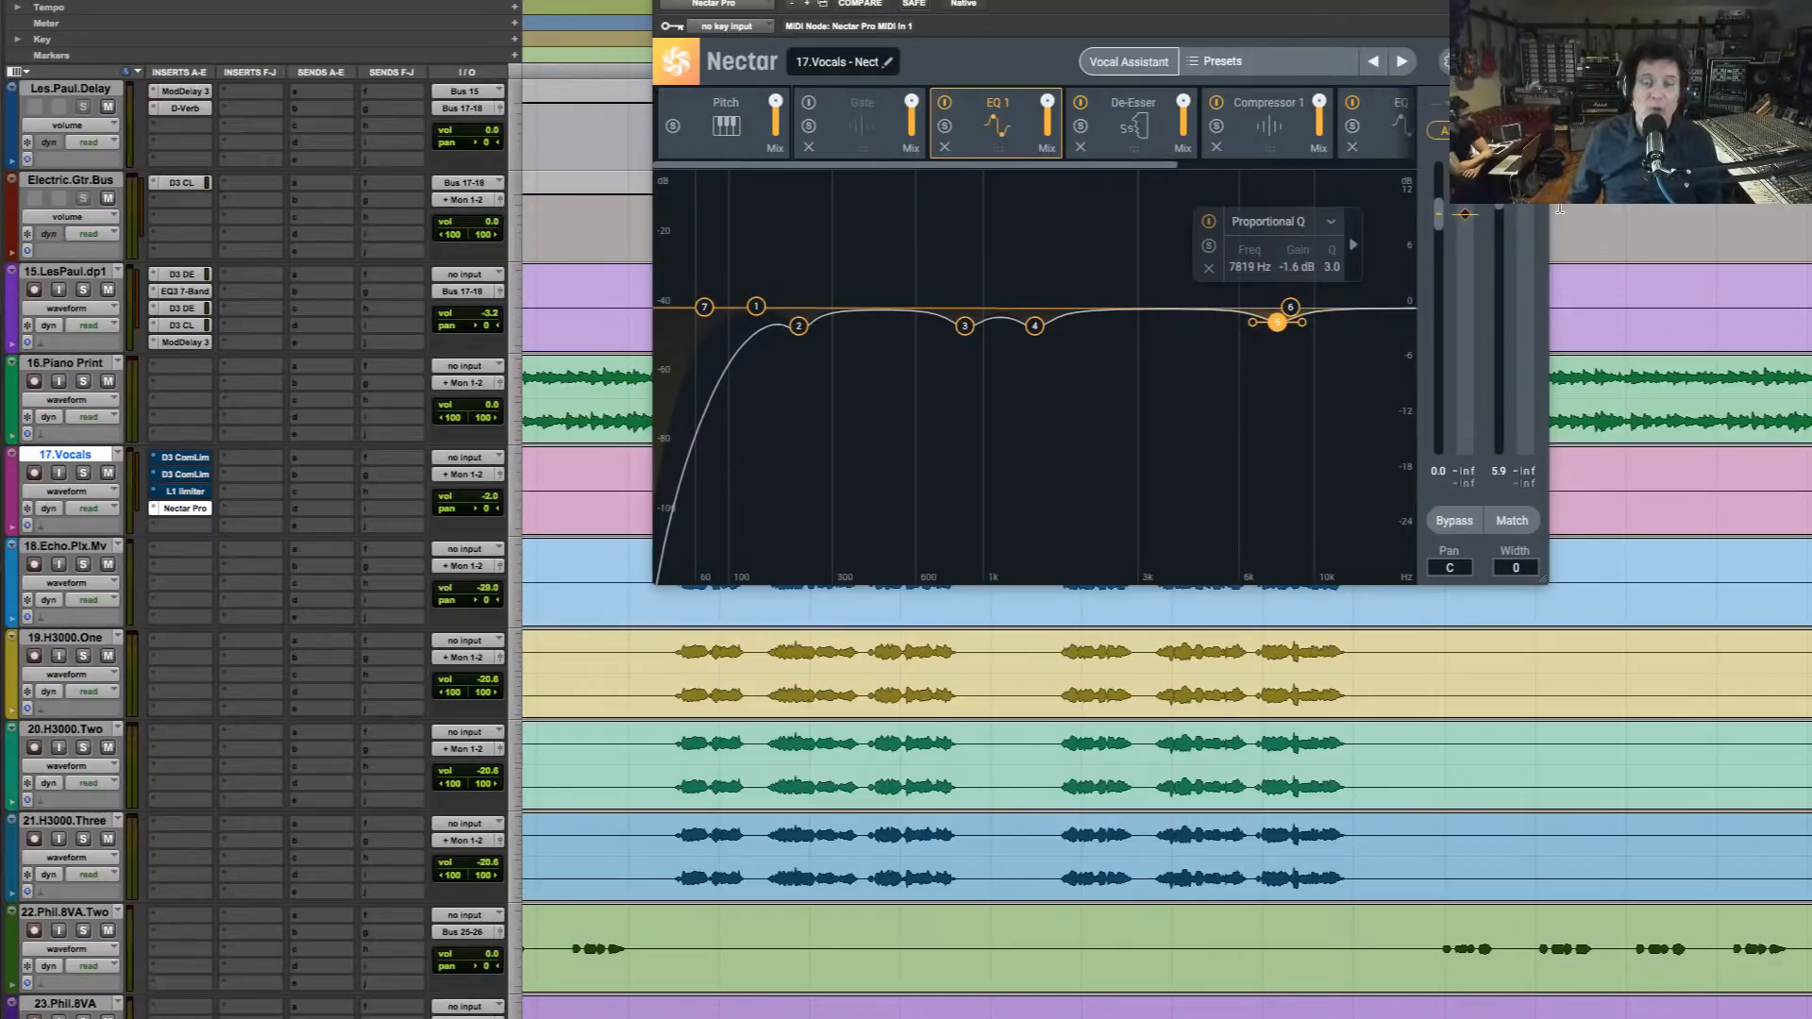
Play the mix with Compressor 1 shown and lower Nectar's auto-level target on the input meter
key(space)
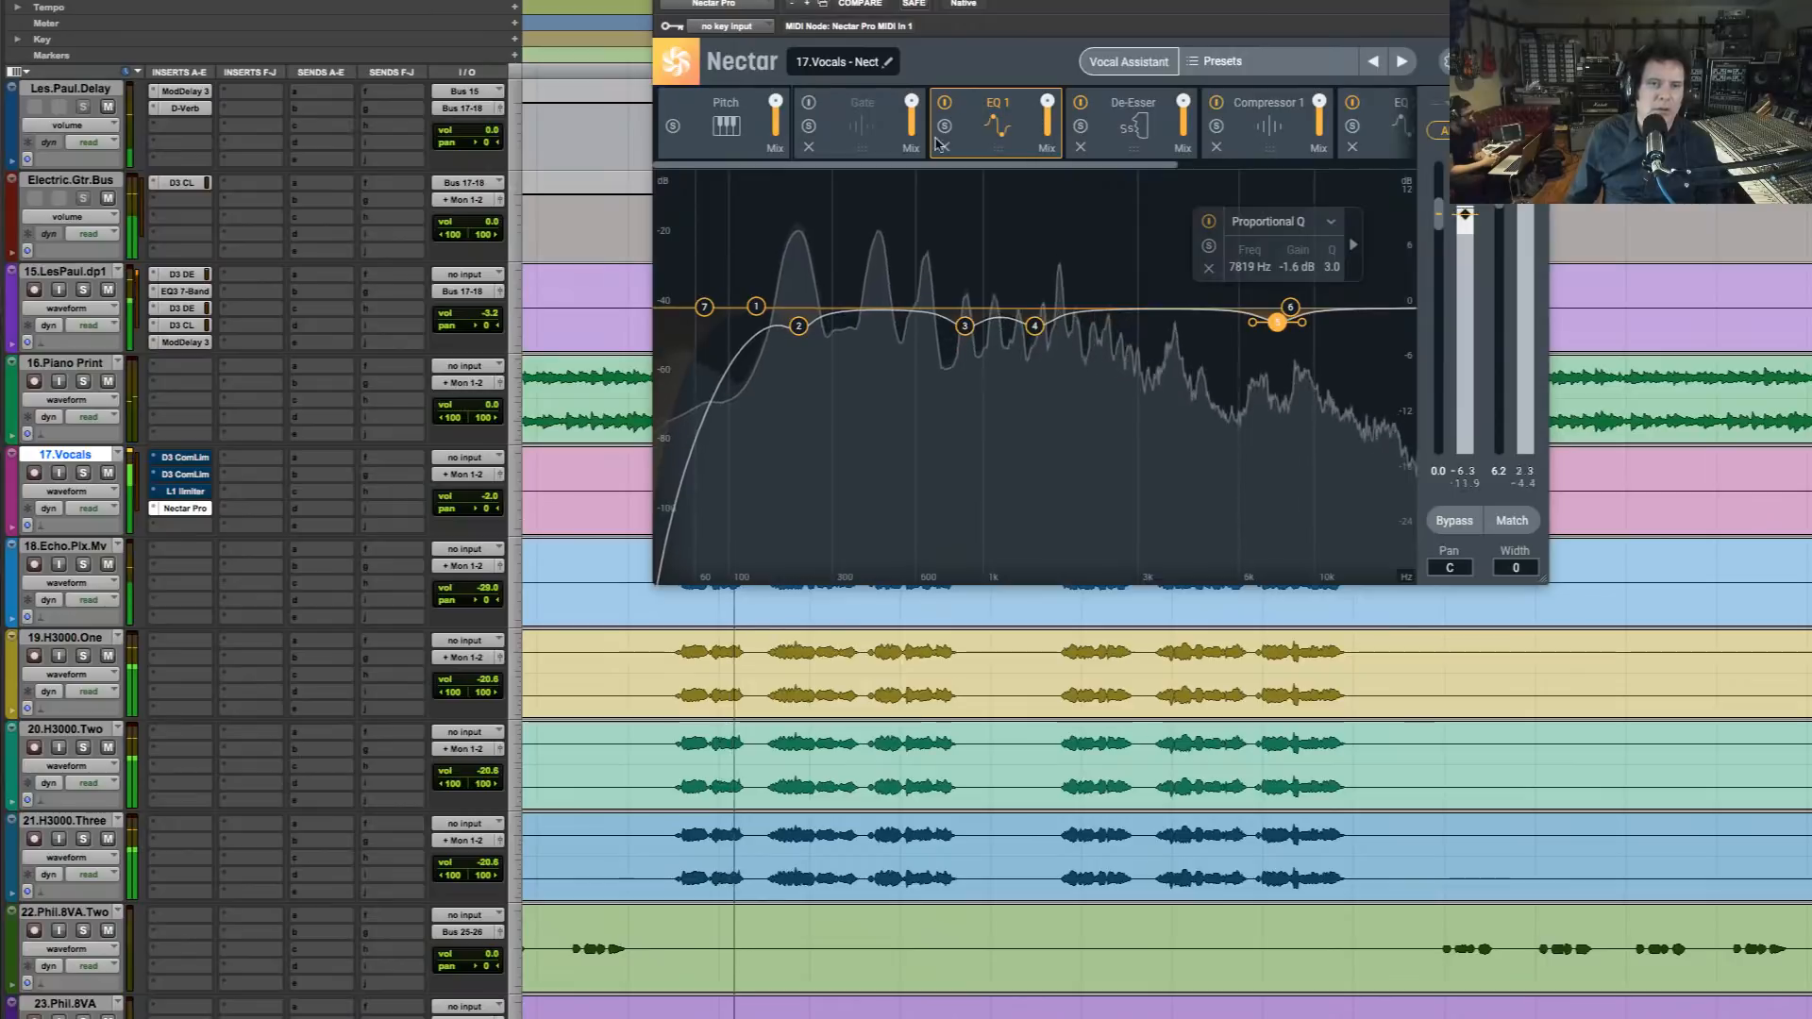
click(1276, 125)
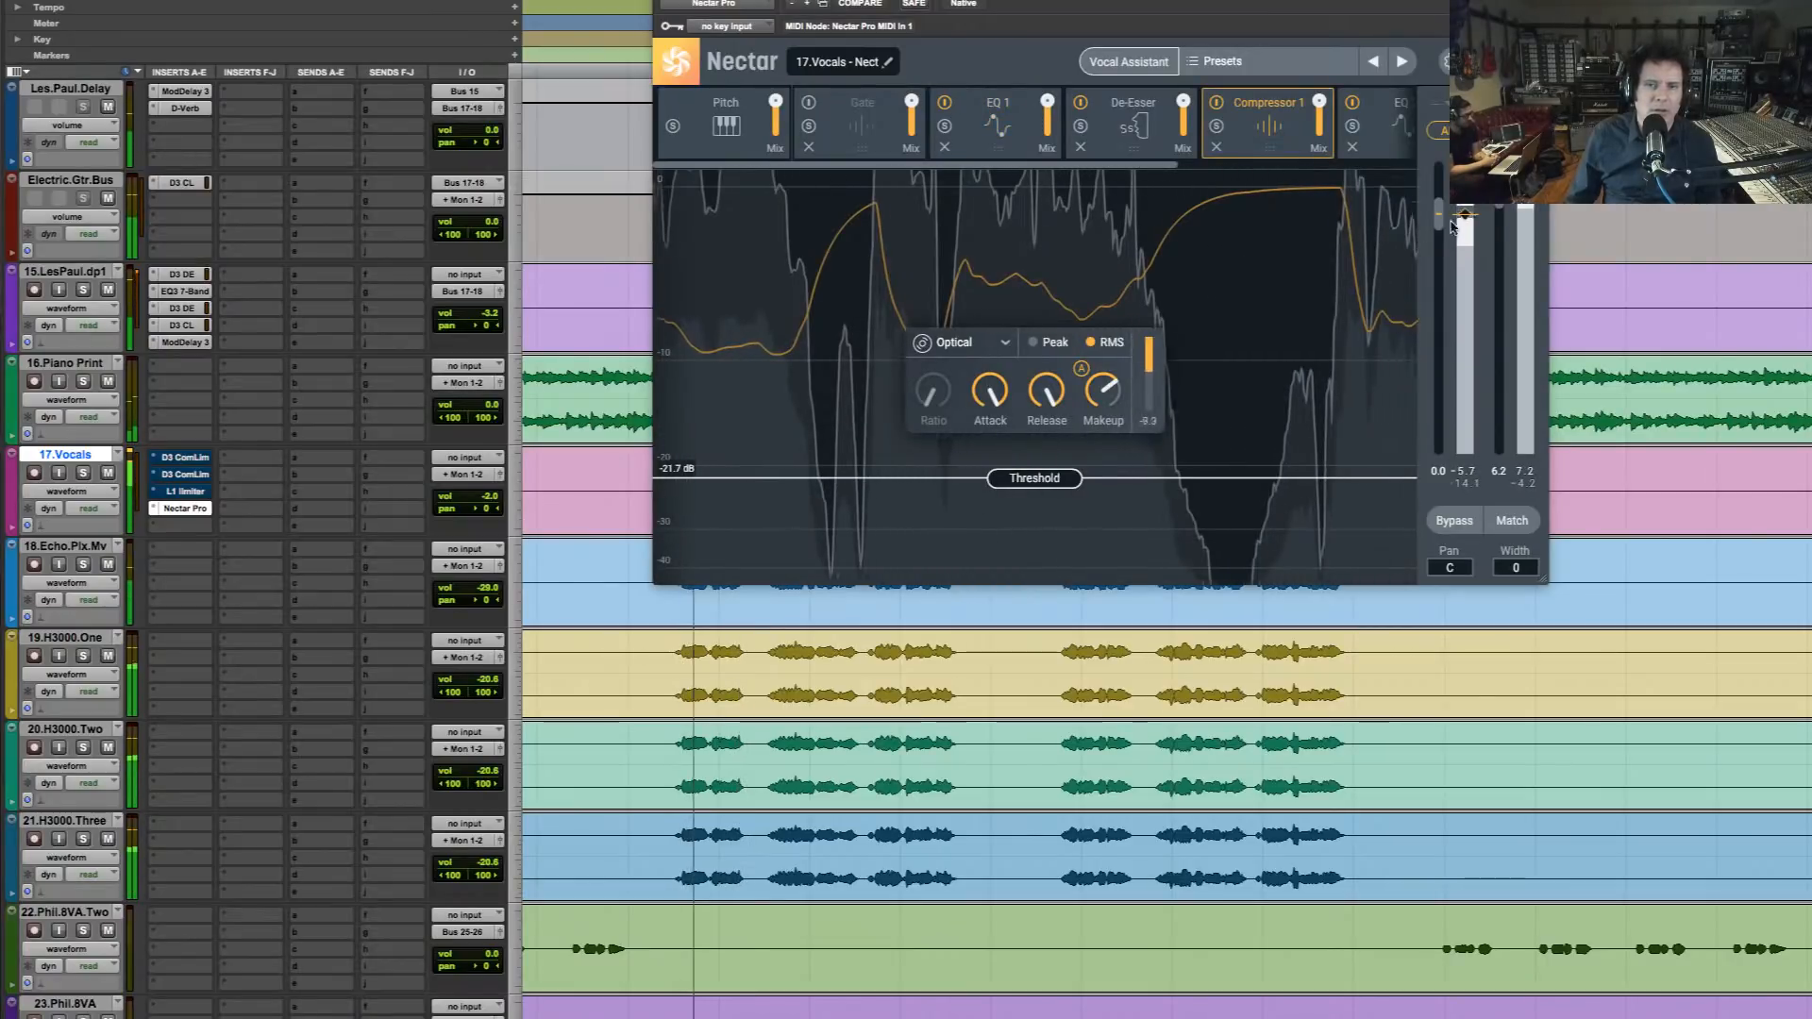
drag(1464, 219, 1465, 270)
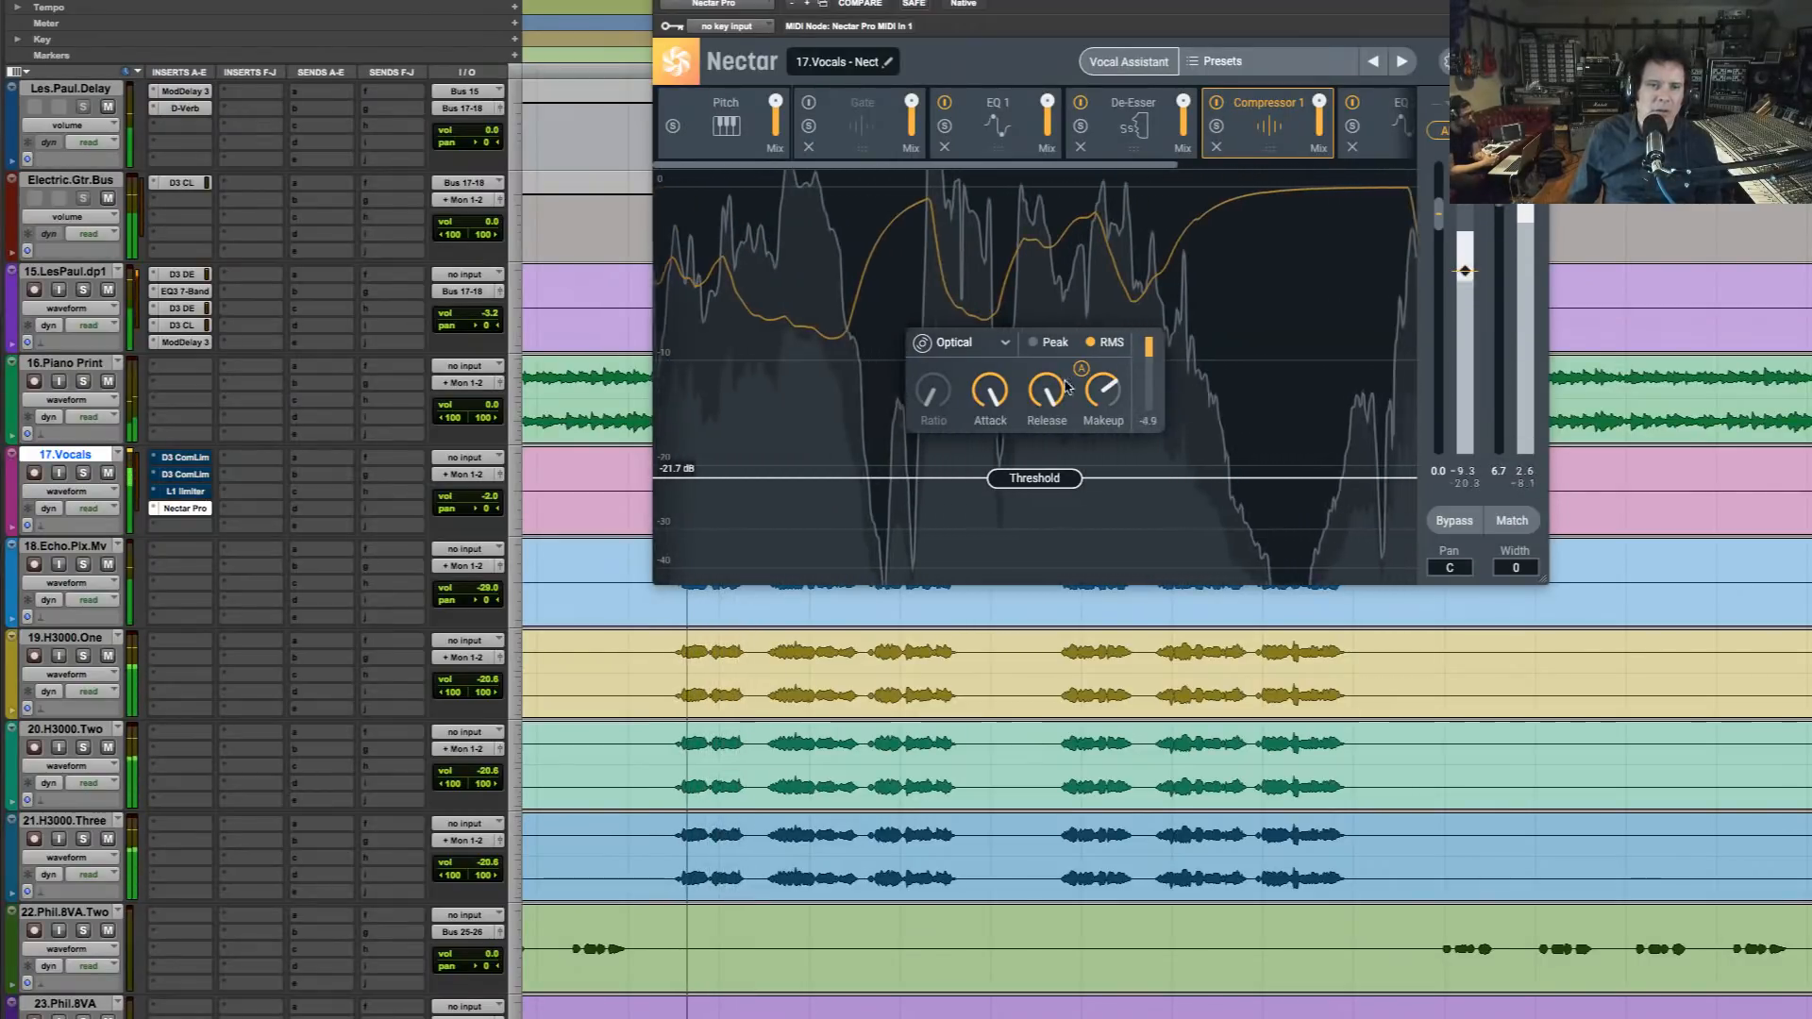
Raise Compressor 1's makeup gain, switch it to Vintage mode and lower its threshold to -30.3 dB
mouse_move(1100, 395)
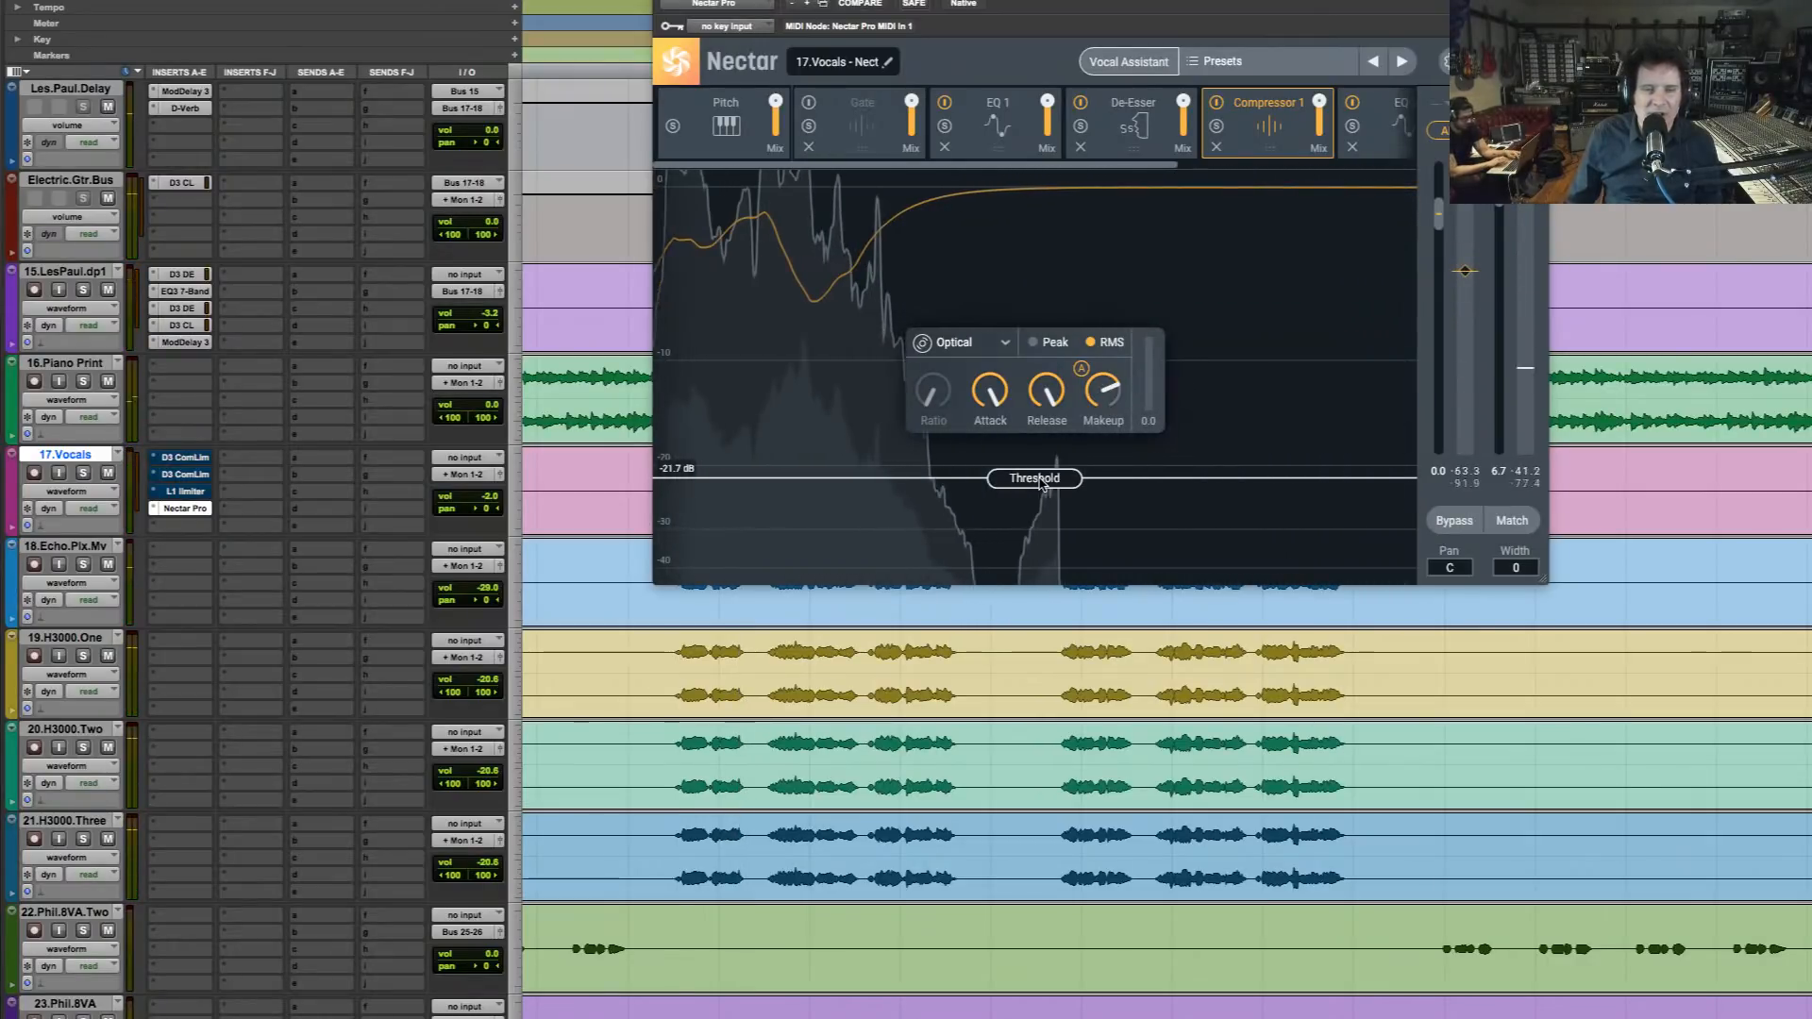
key(space)
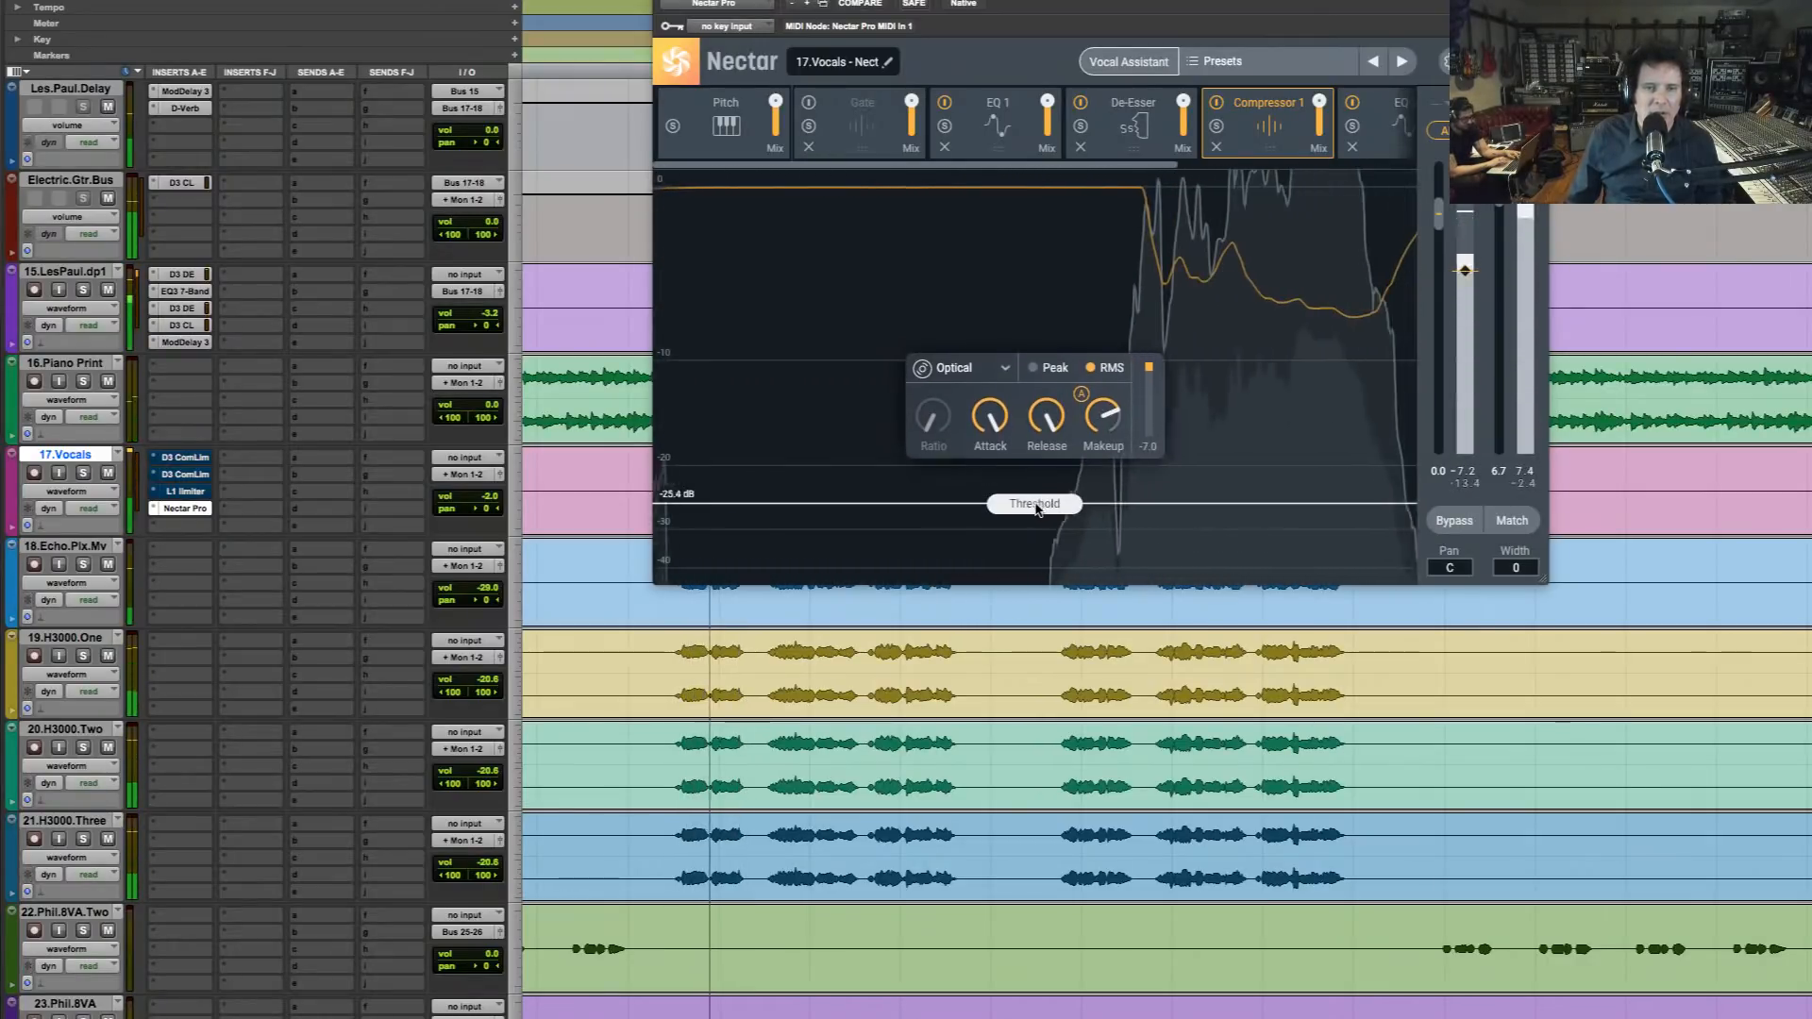
drag(1036, 509, 1038, 533)
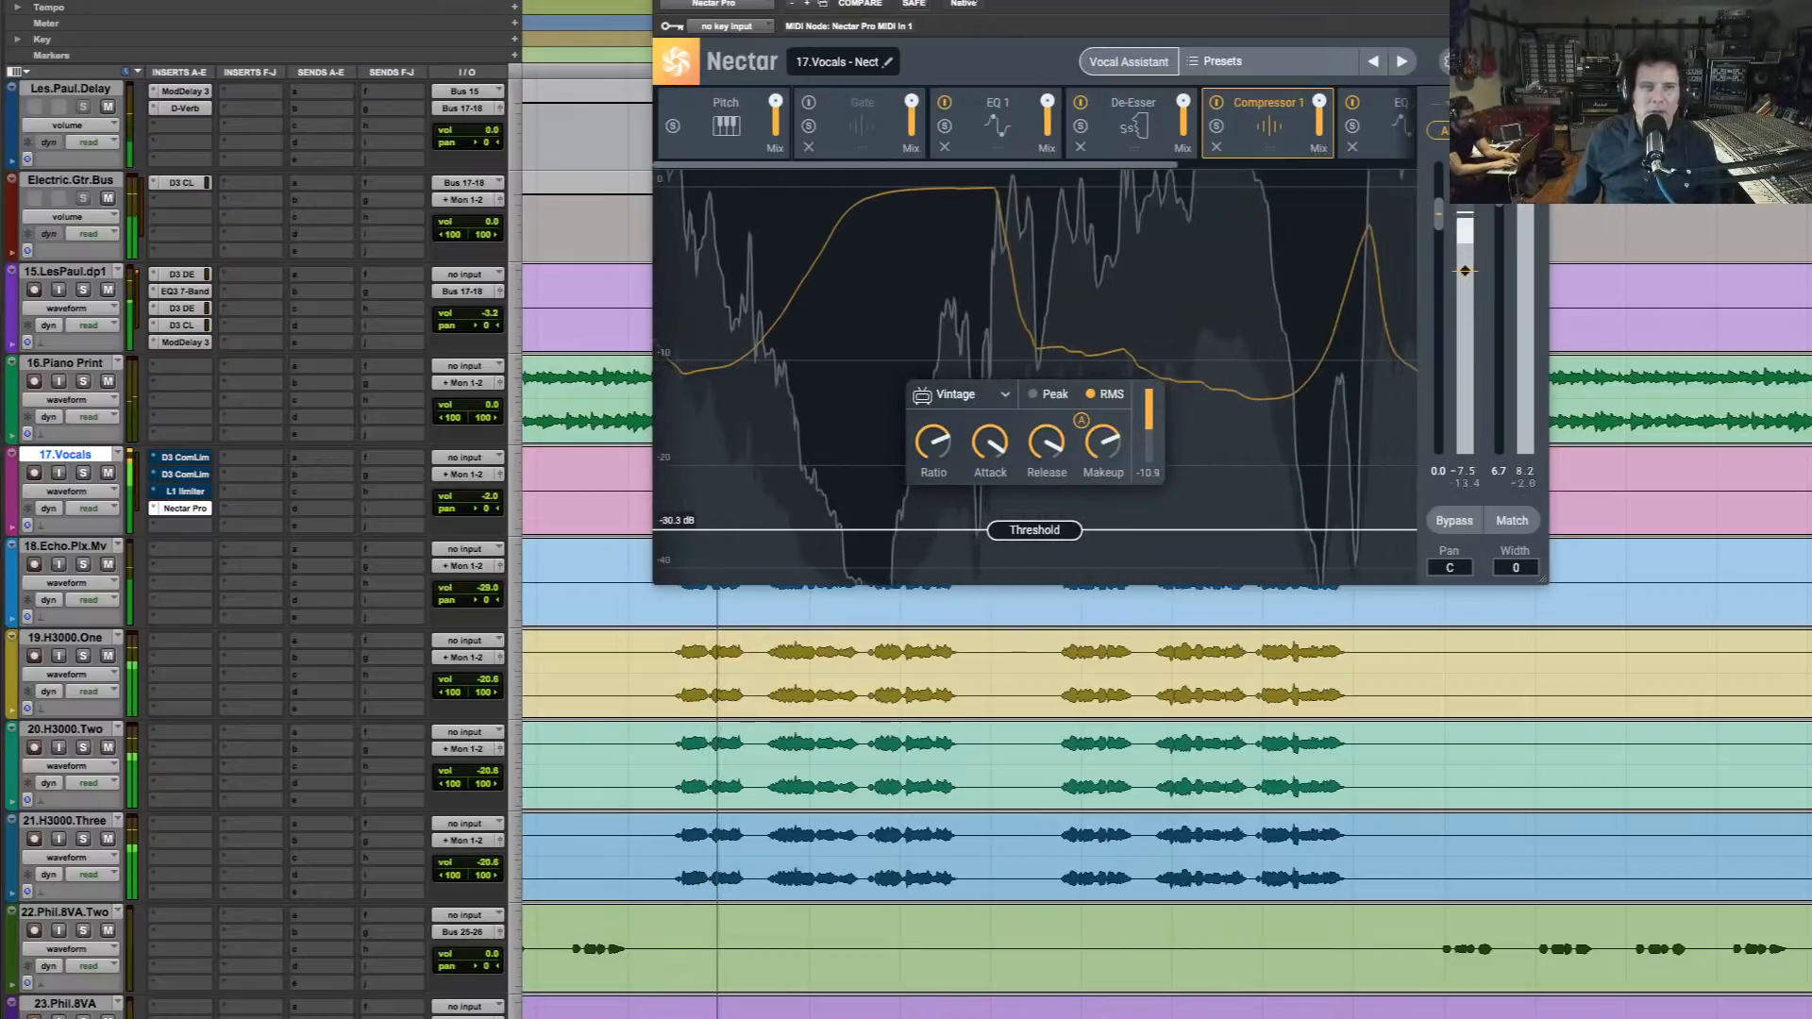
Compare the vocal in the mix with Nectar bypassed and then active again
click(966, 1)
key(space)
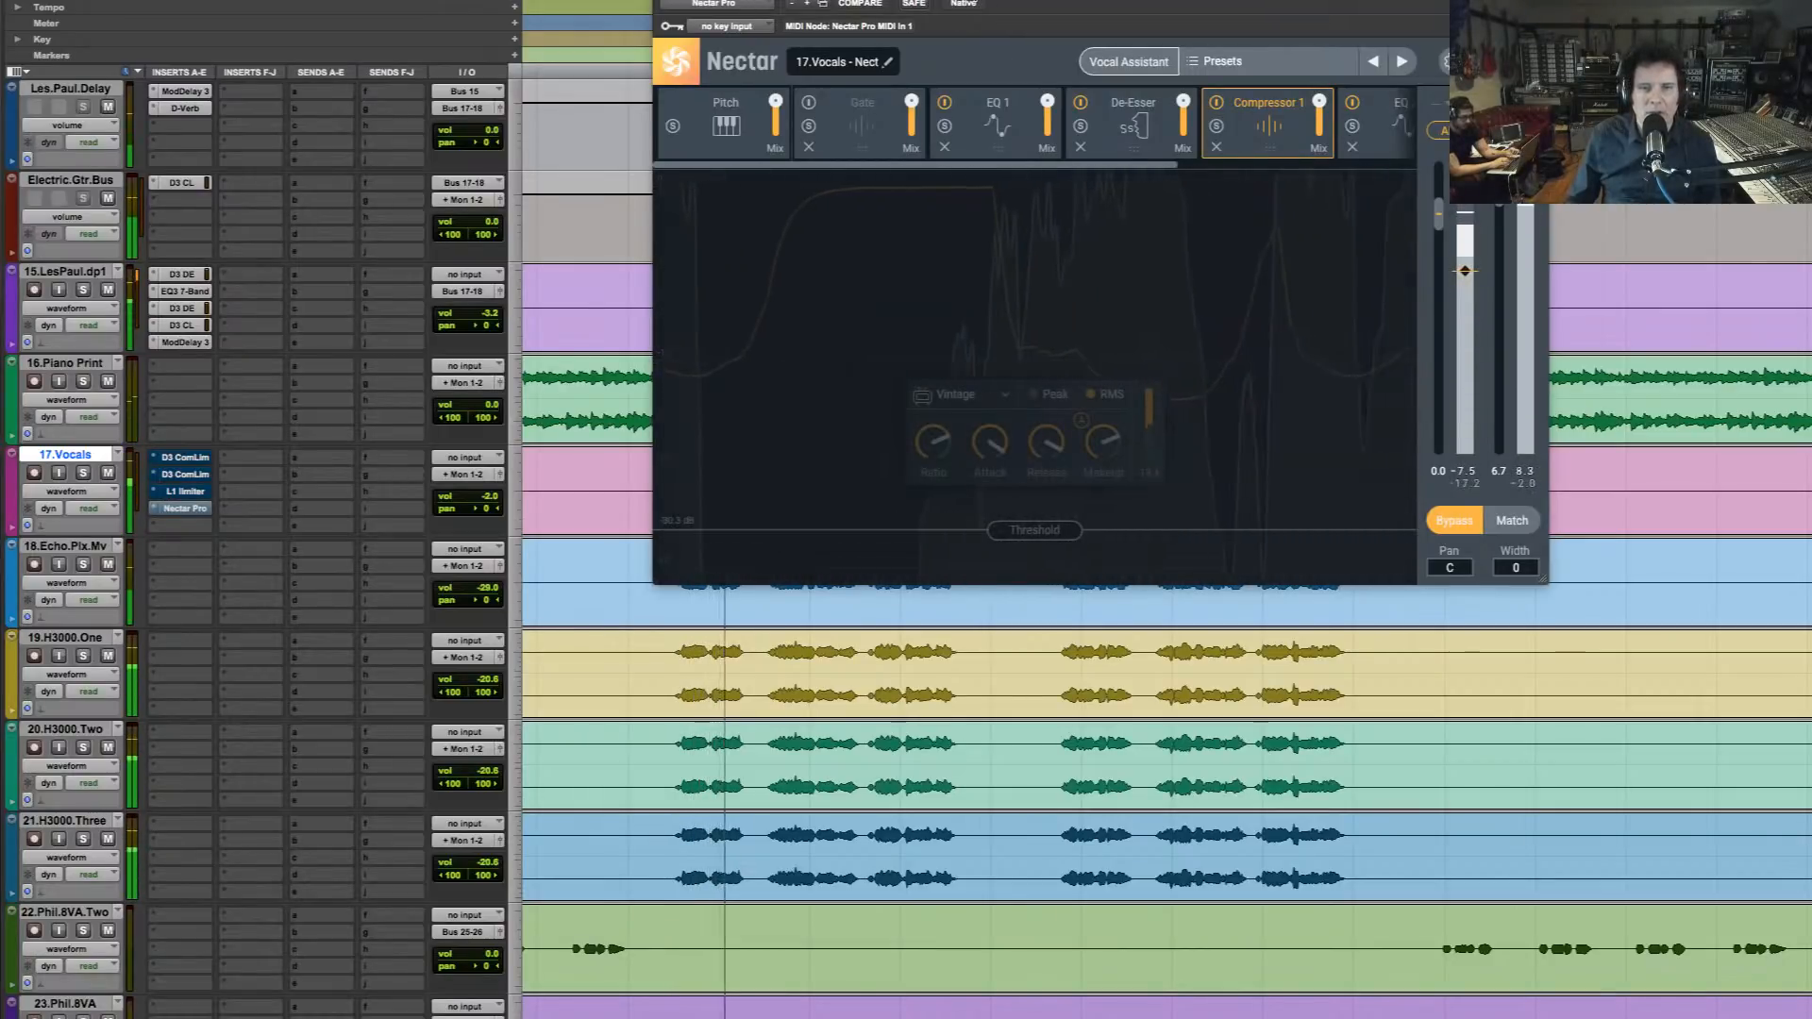
click(966, 1)
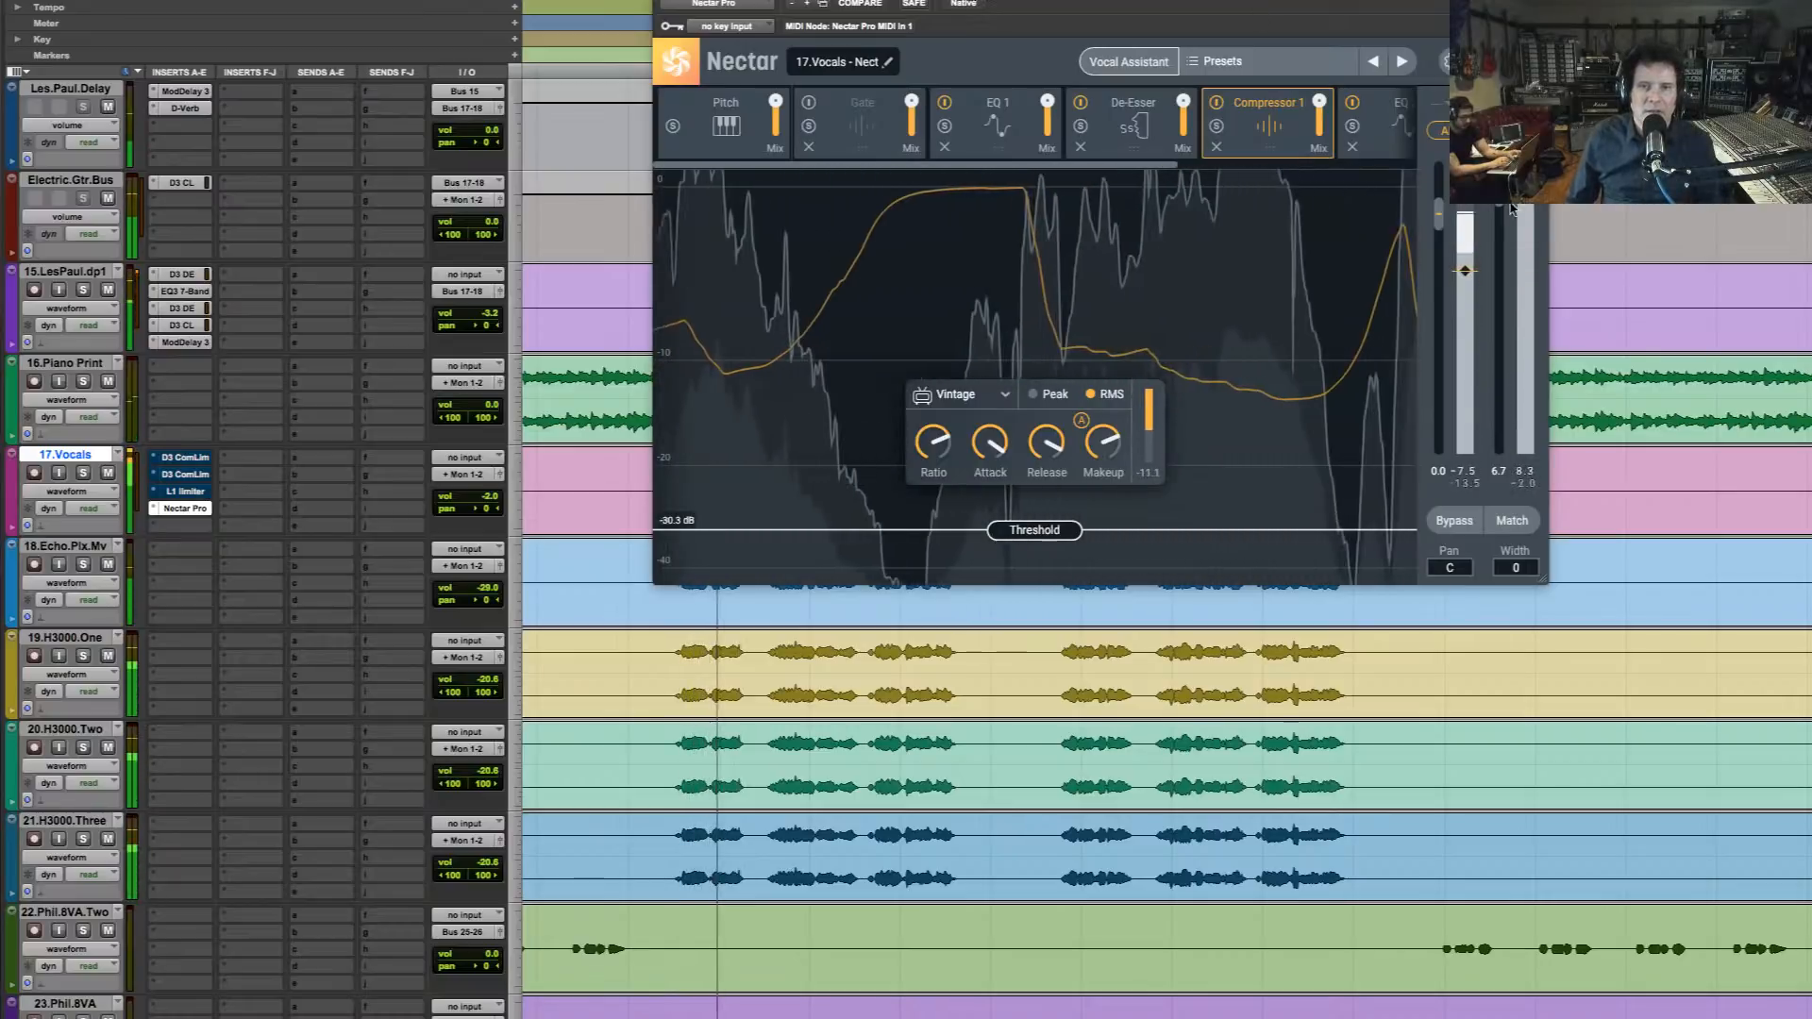
Check EQ 2's curve and raise the Reverb module's mix and decay while the full mix plays
click(1355, 124)
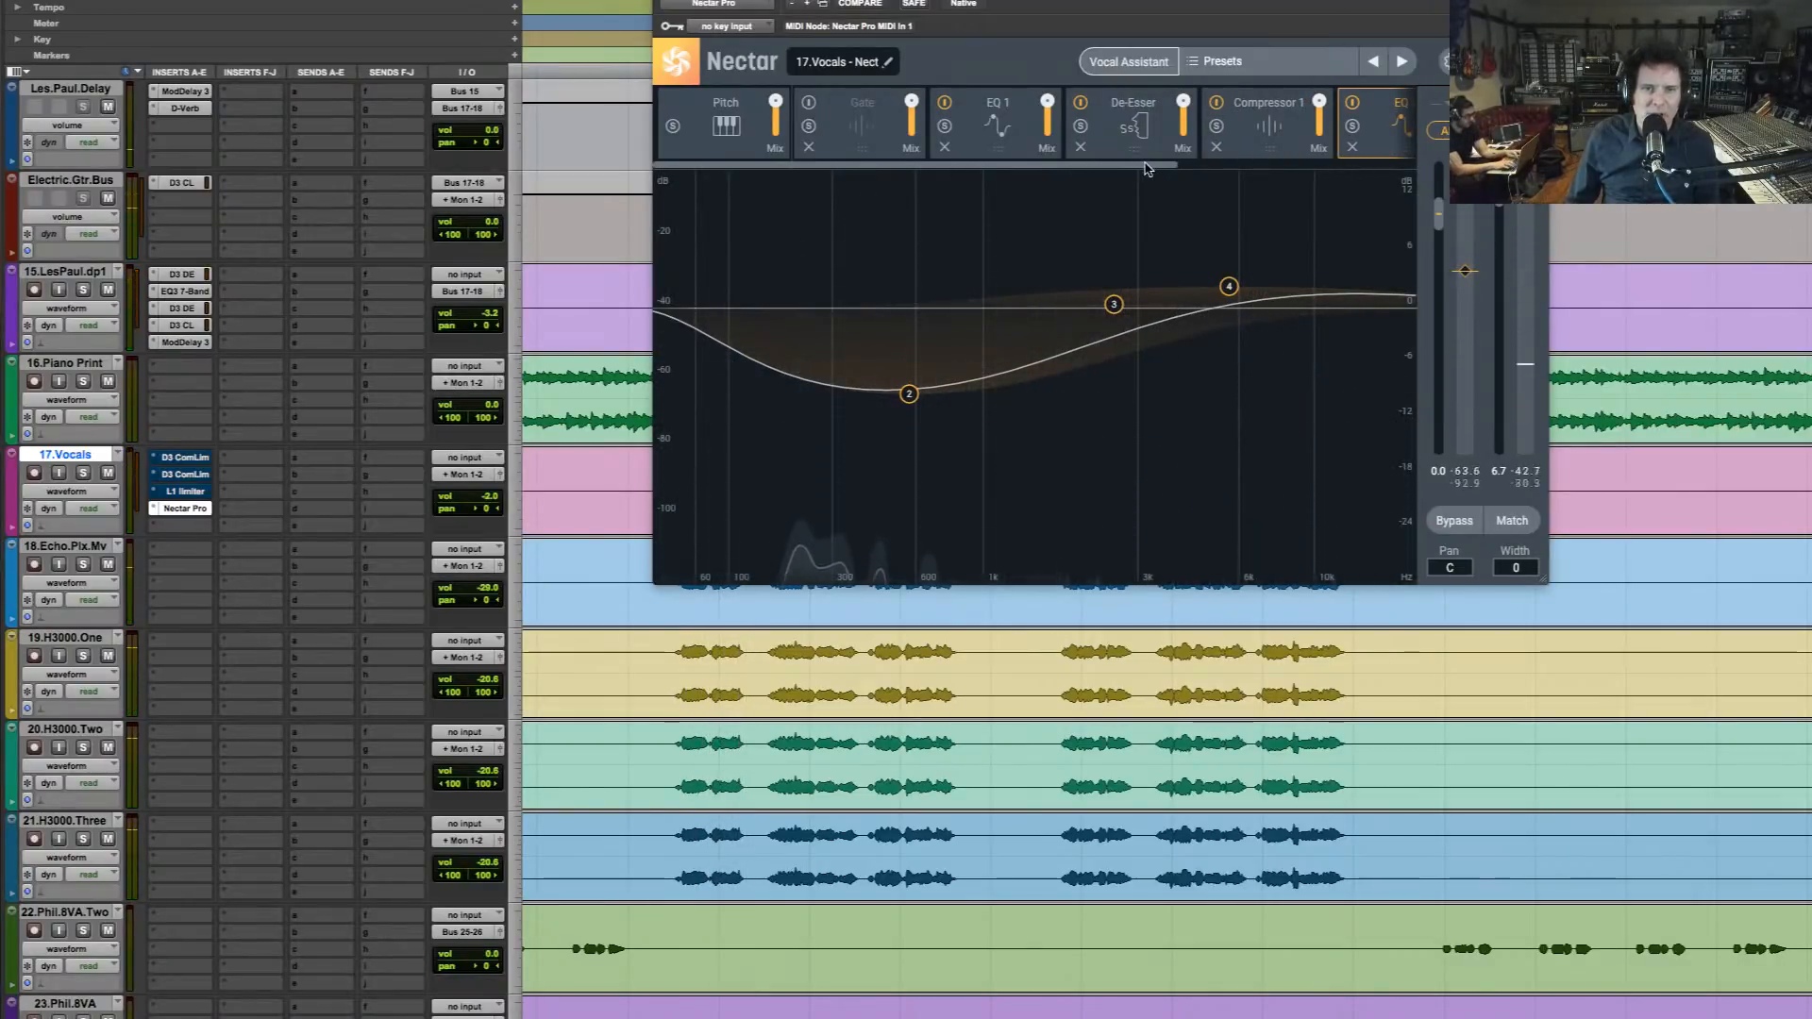
drag(1132, 168, 1357, 169)
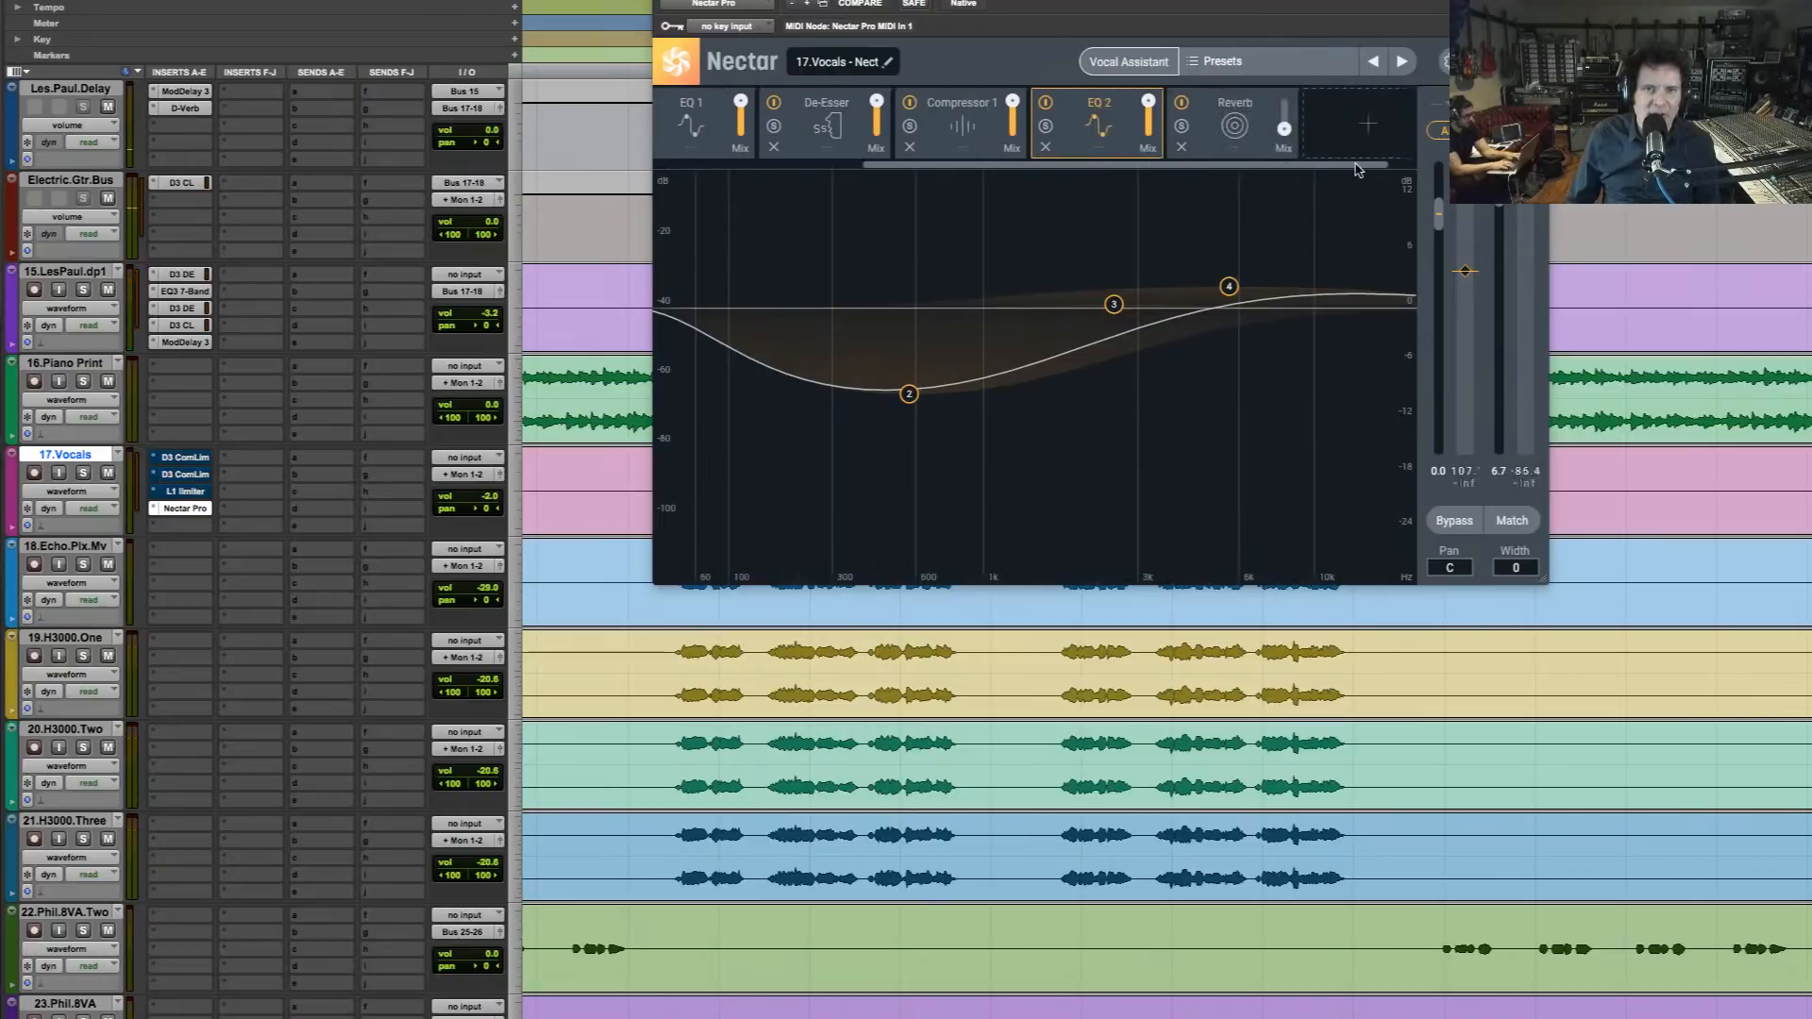
click(1260, 147)
key(space)
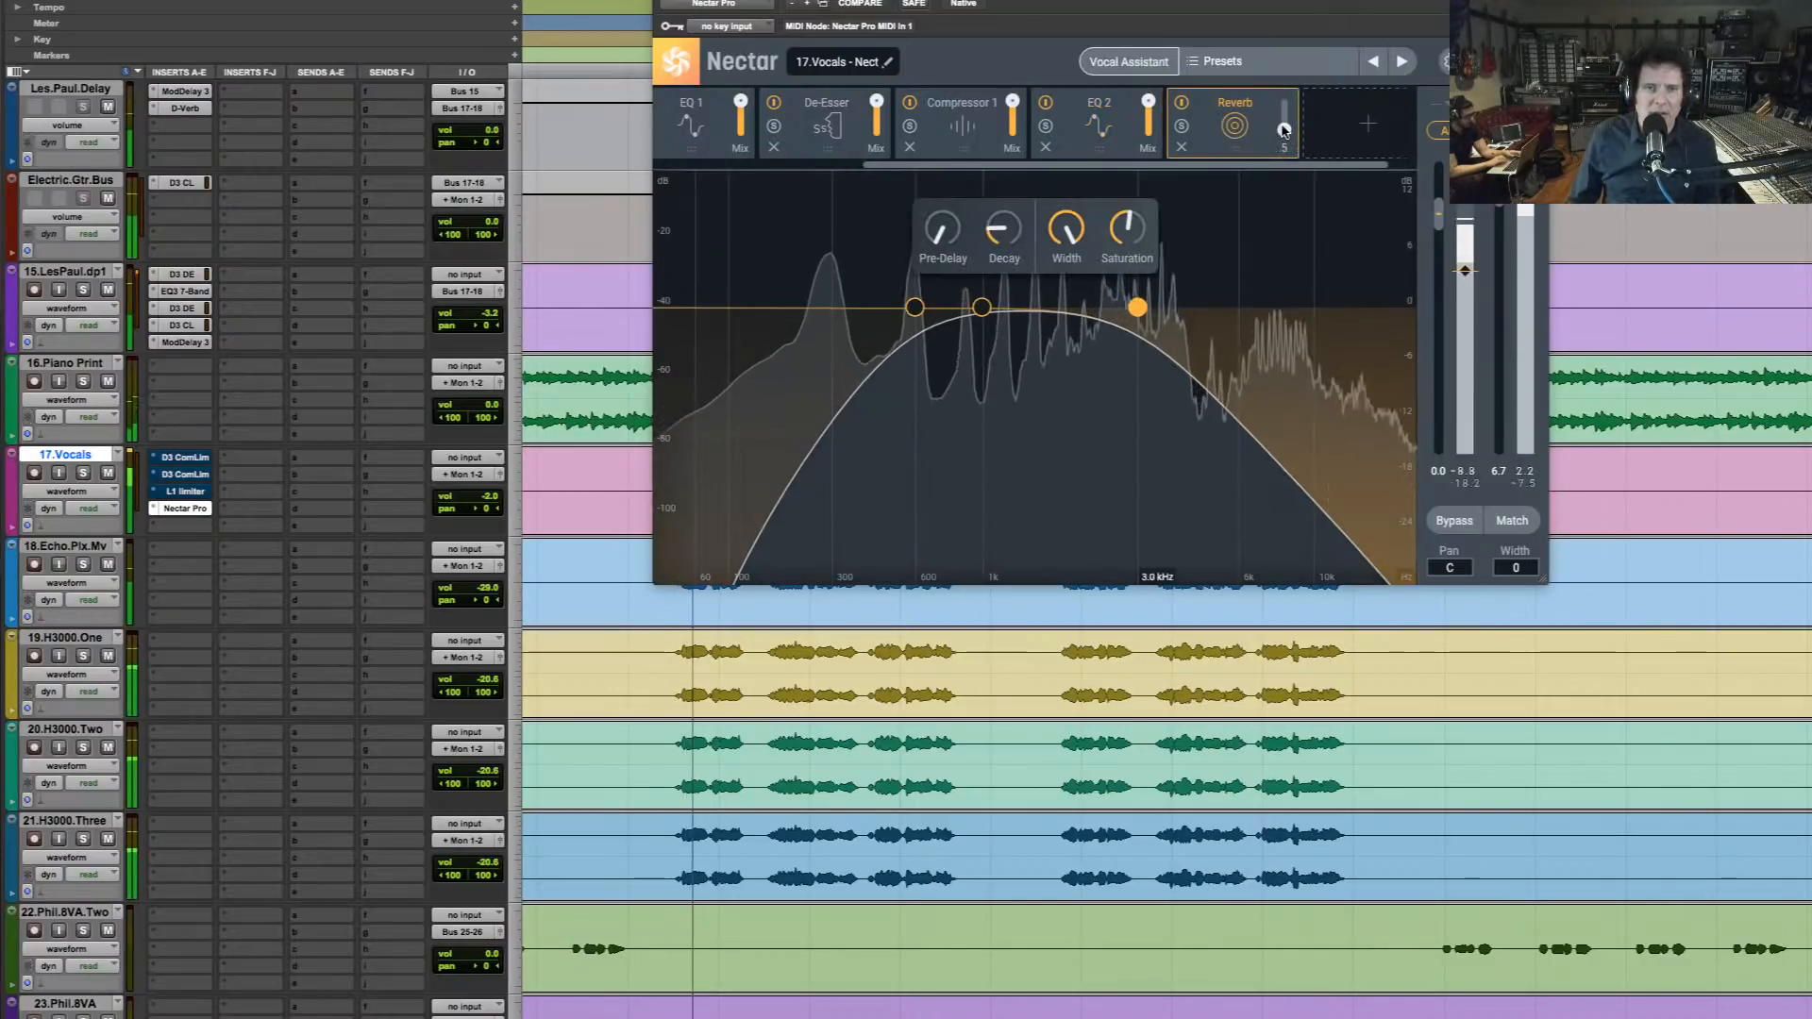
drag(1283, 120, 1279, 39)
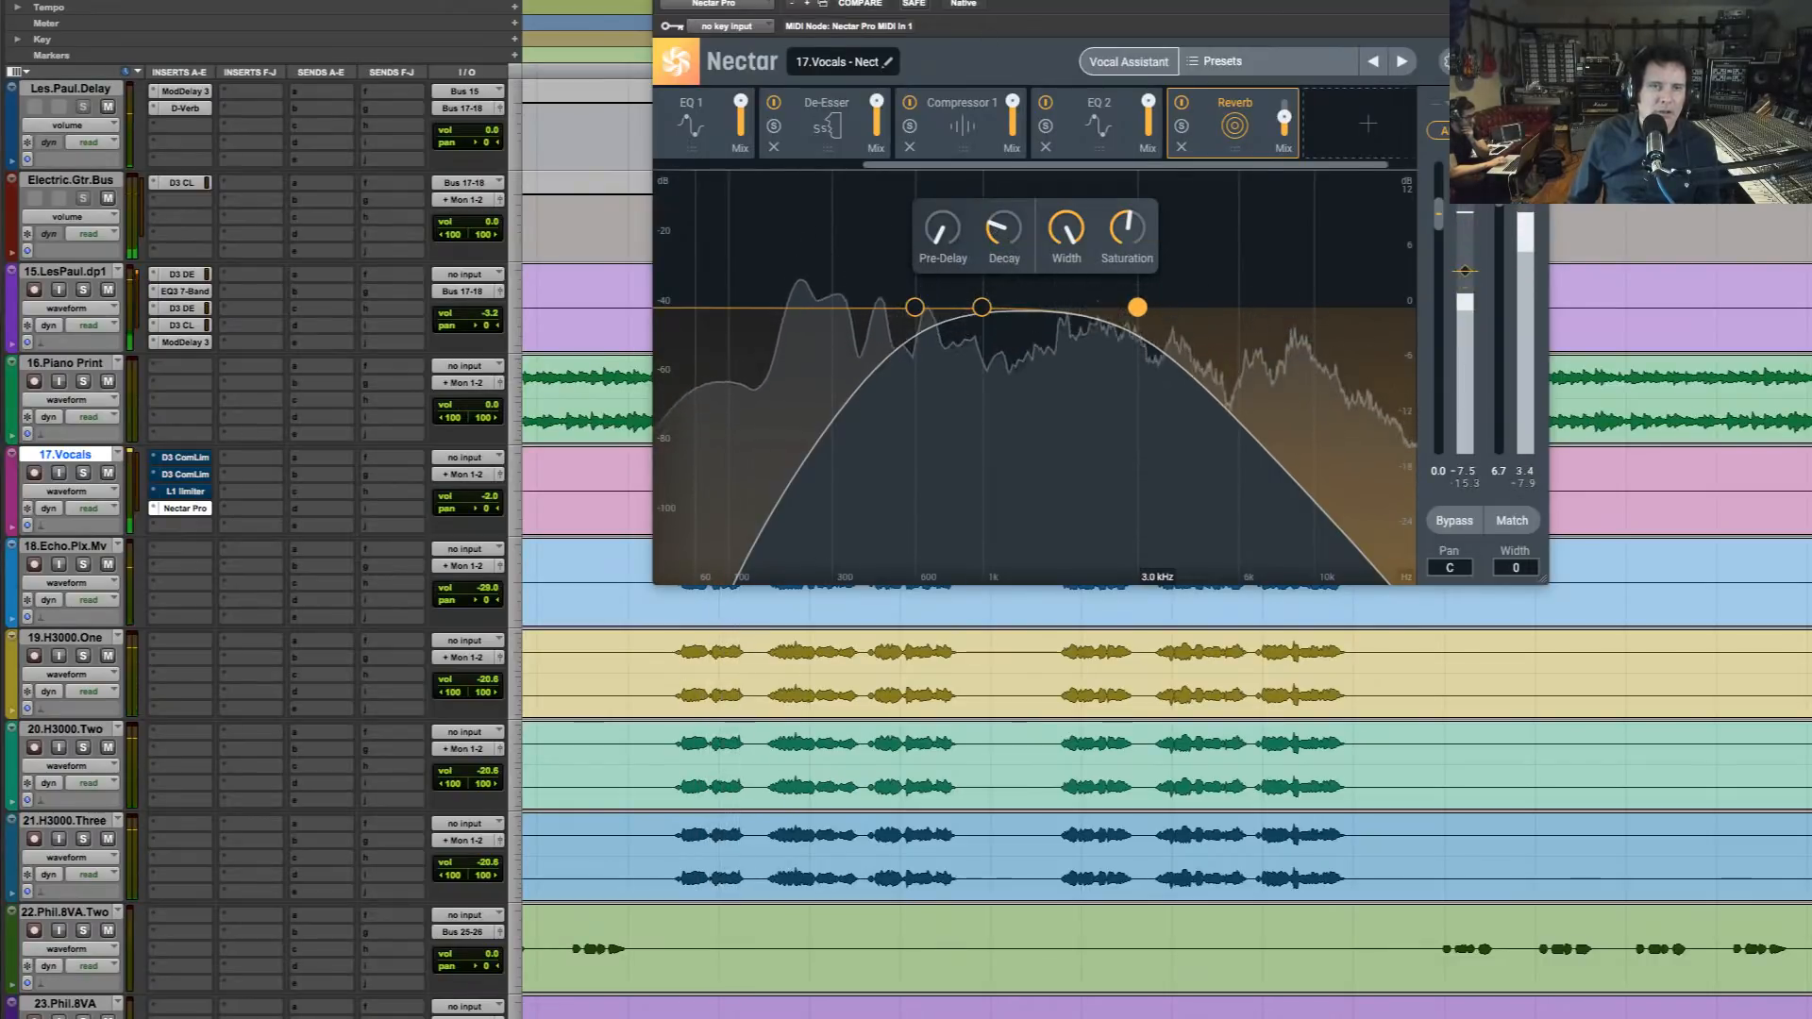
Move the Nectar window below 17.Vocals and play the mix from just before the verse's fourth vocal phrase
drag(1008, 0, 1084, 545)
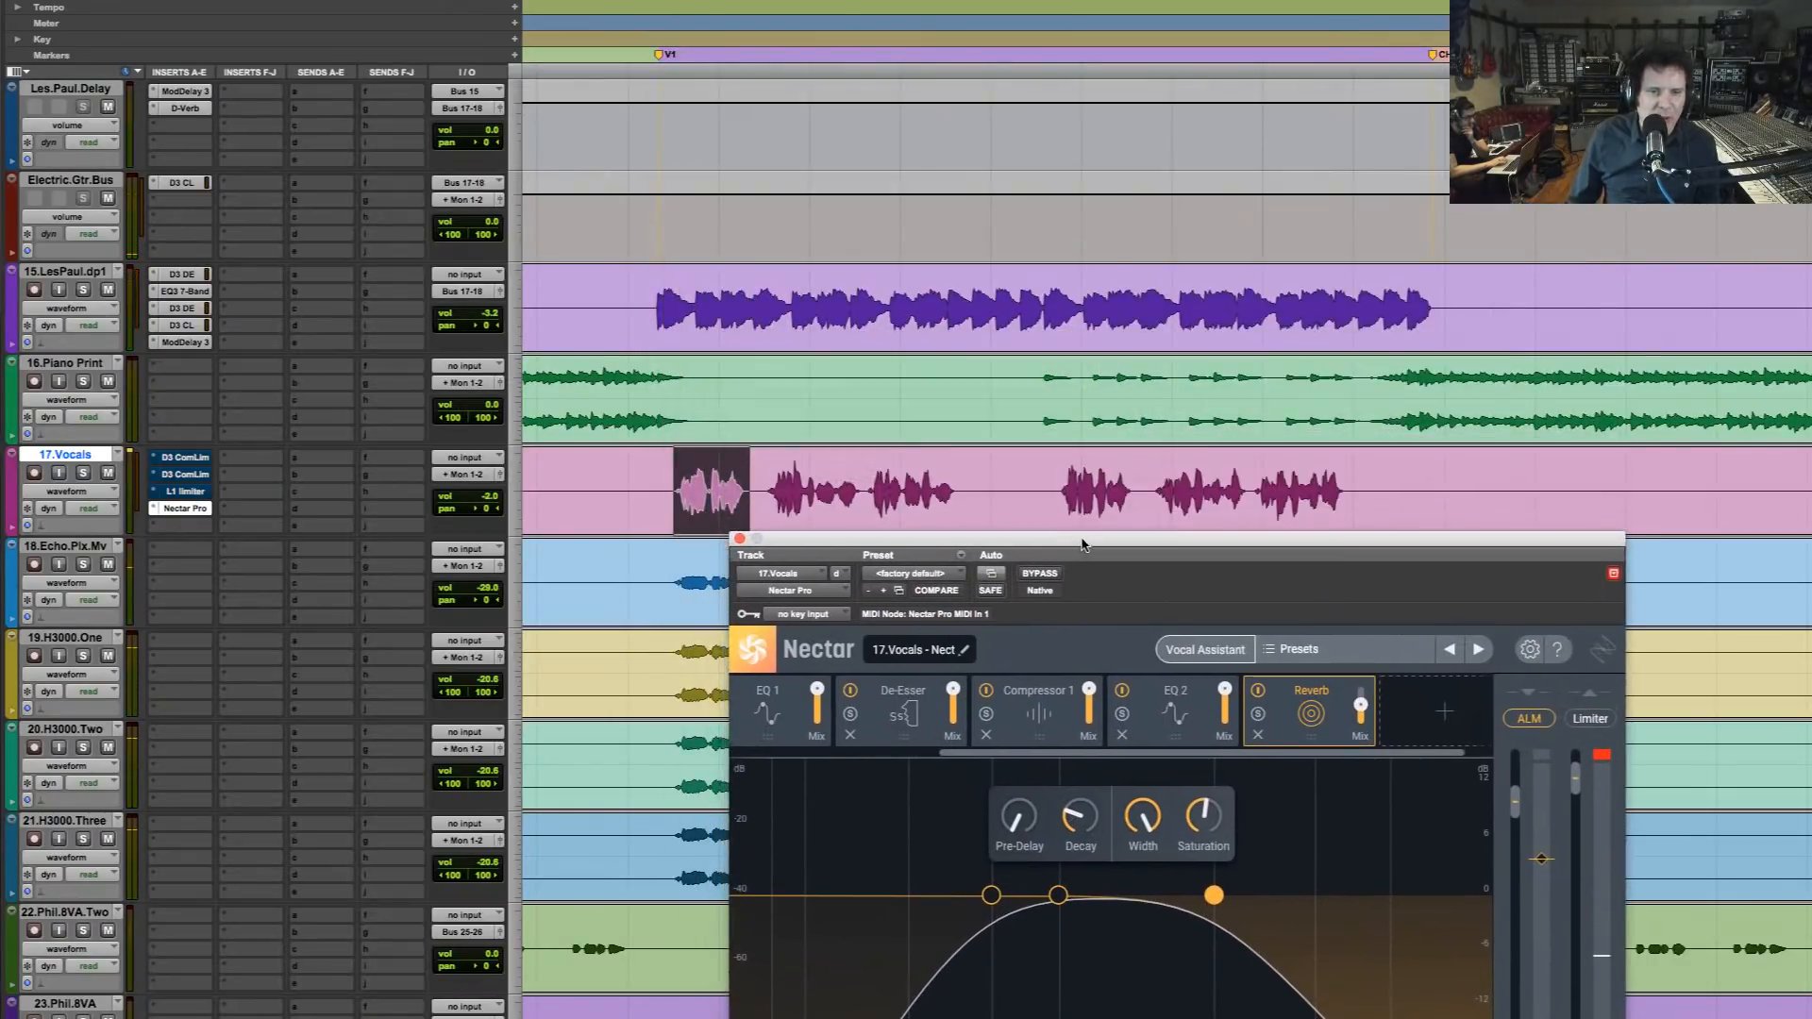
click(1067, 469)
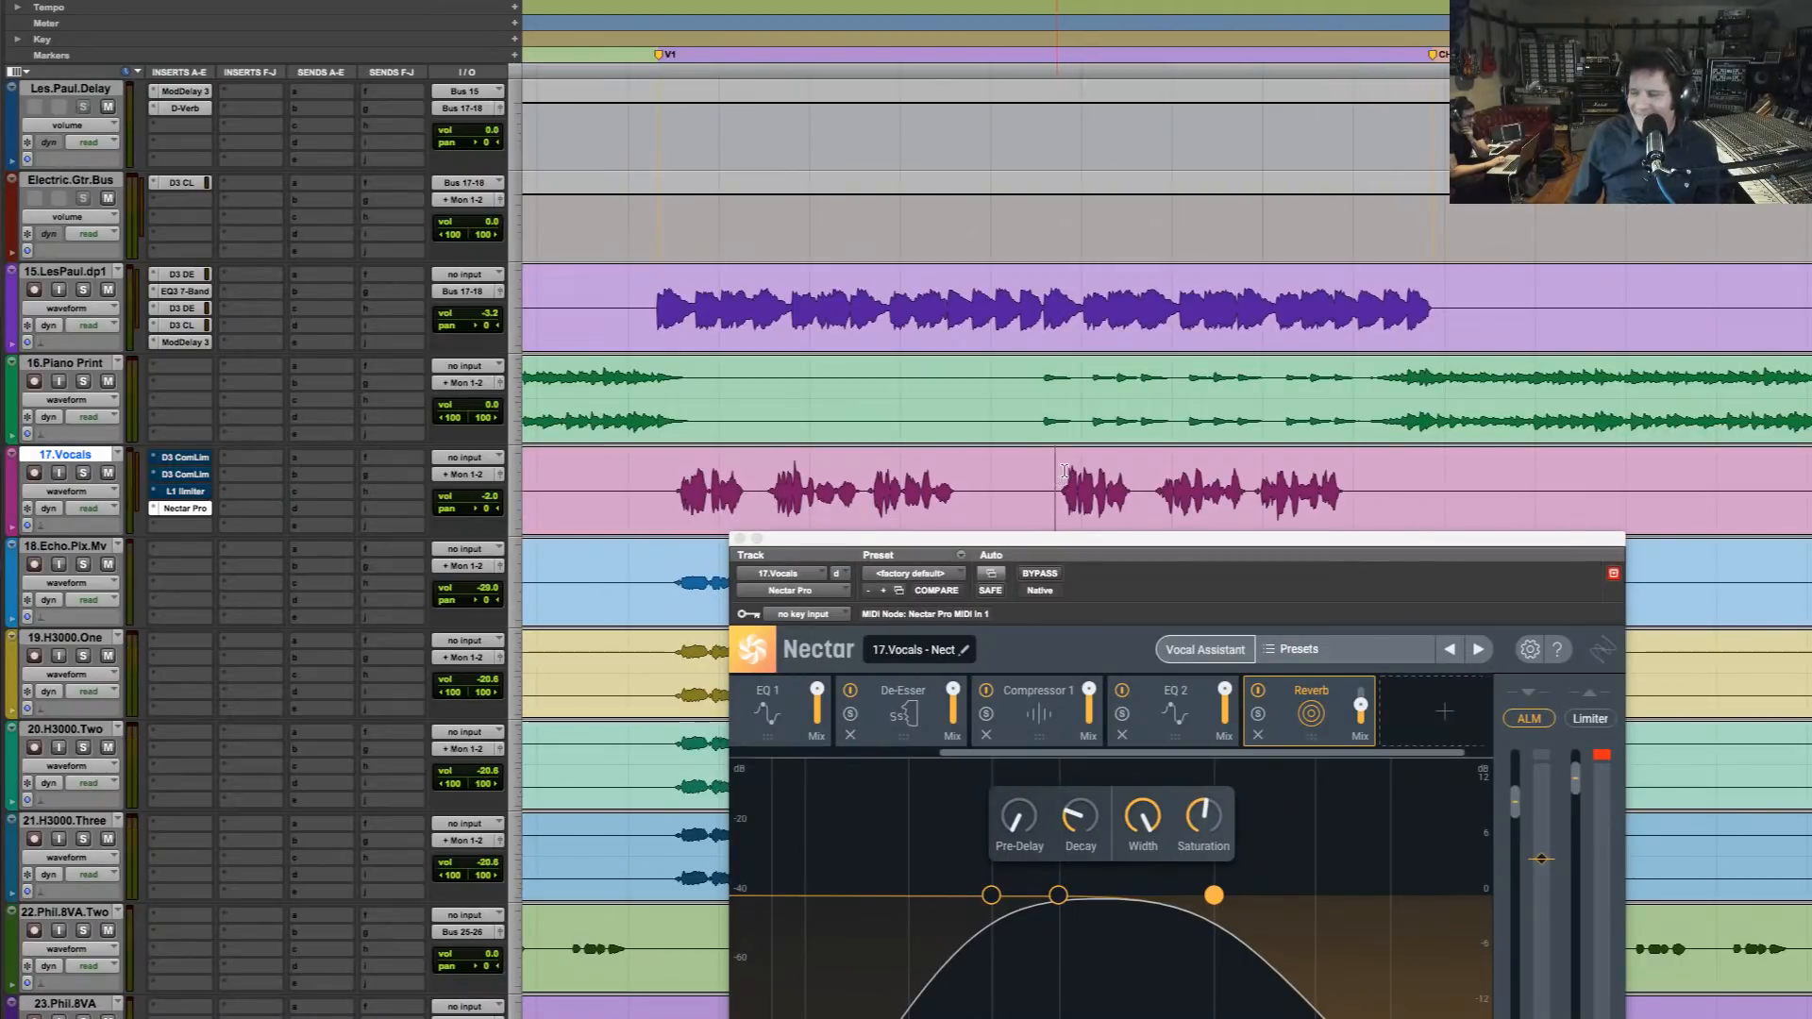
key(space)
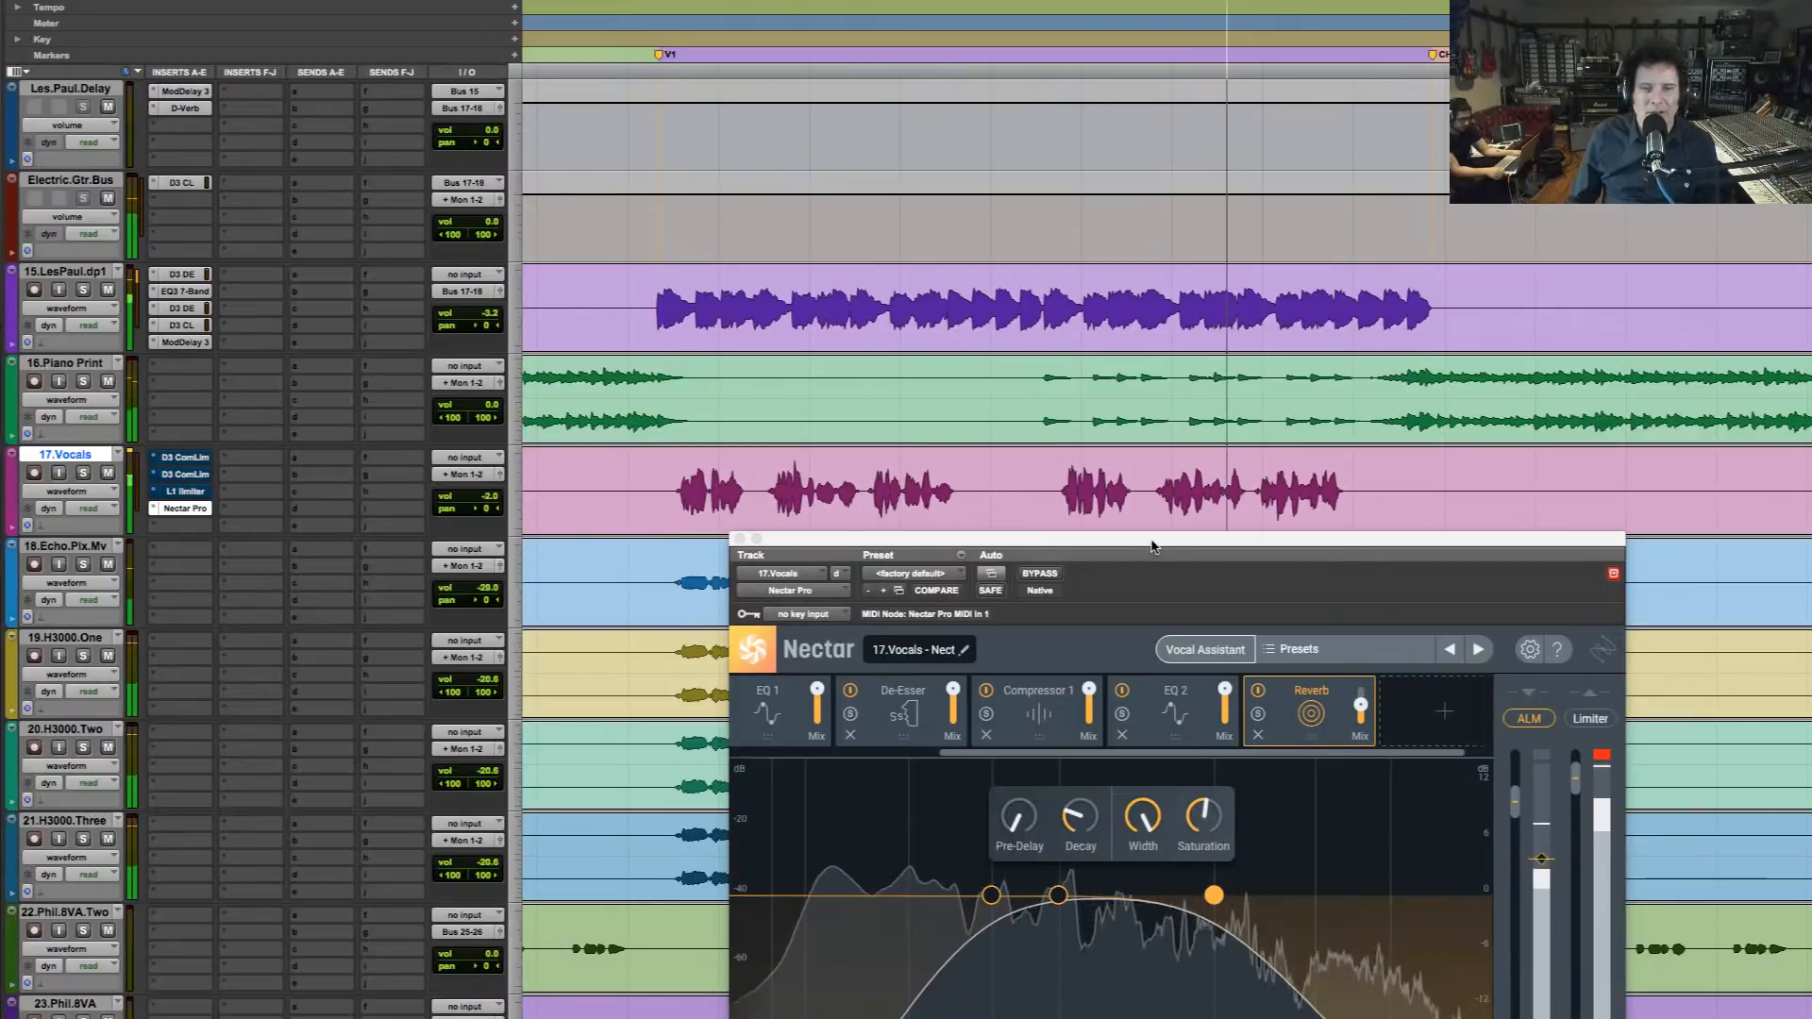
Move the Nectar window back up, lower the Reverb module's mix and show Compressor 1
drag(1151, 546, 1080, 142)
click(972, 323)
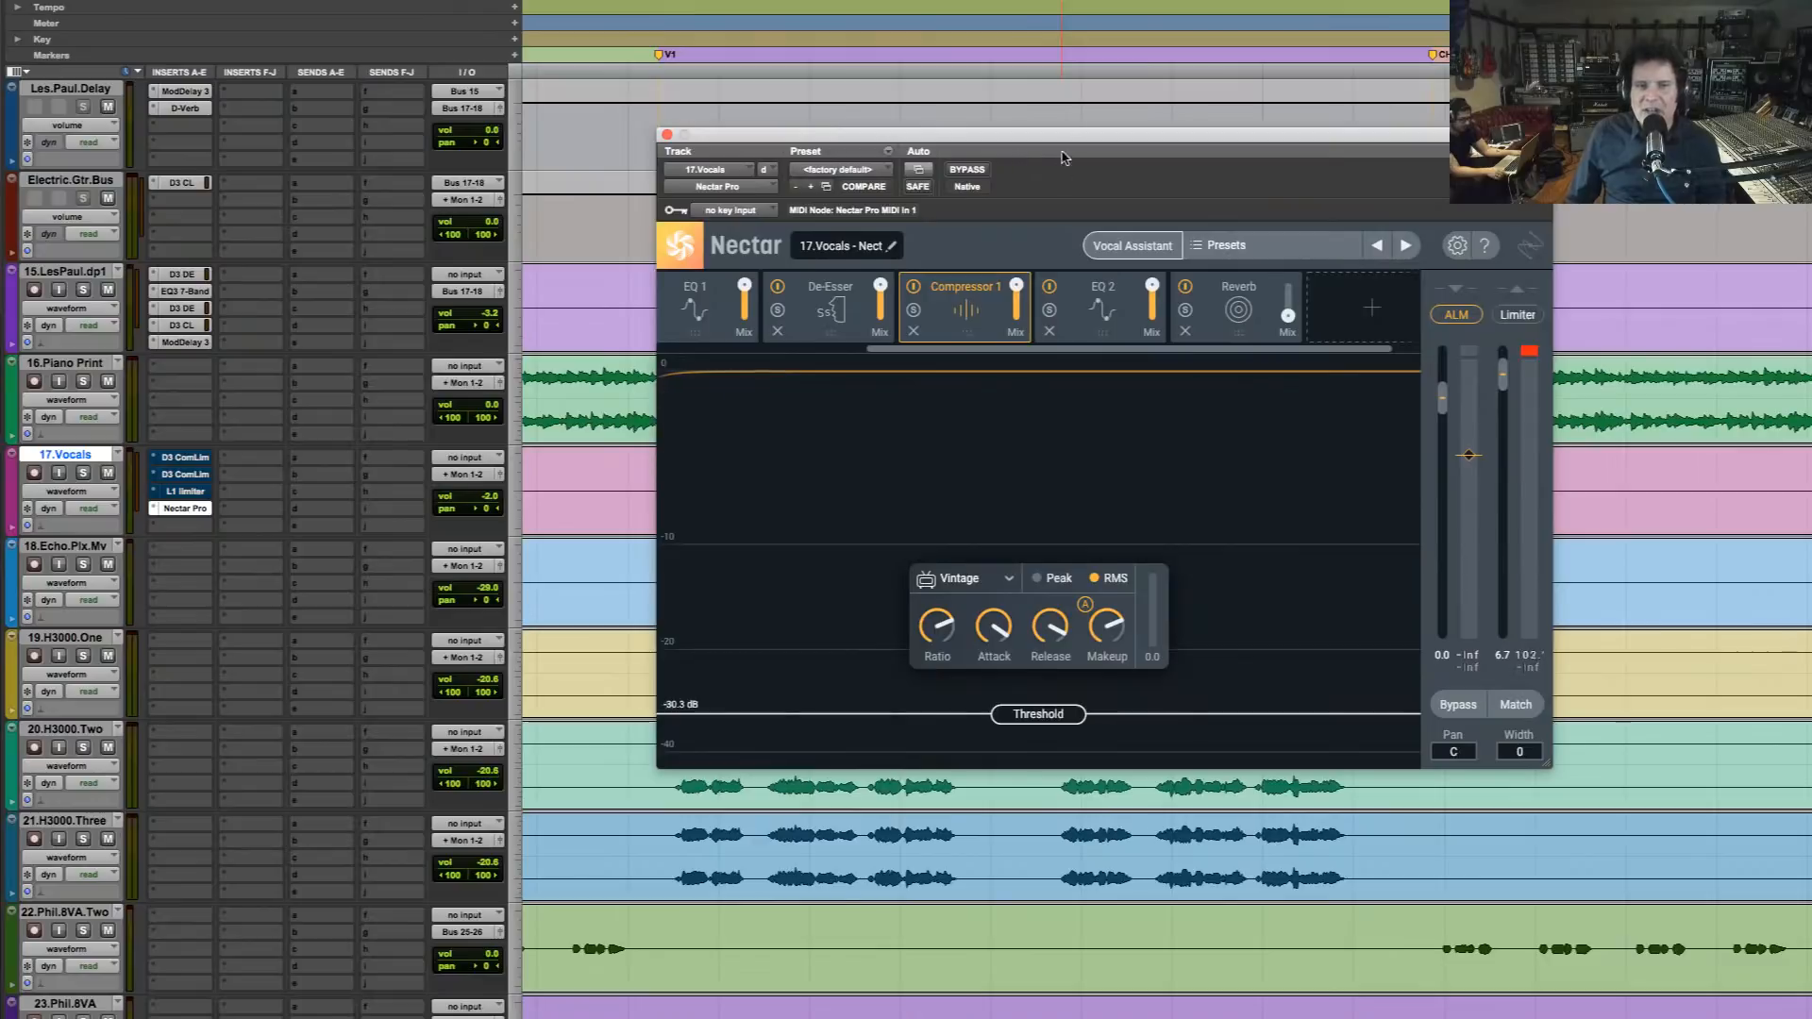
drag(1063, 157, 1046, 118)
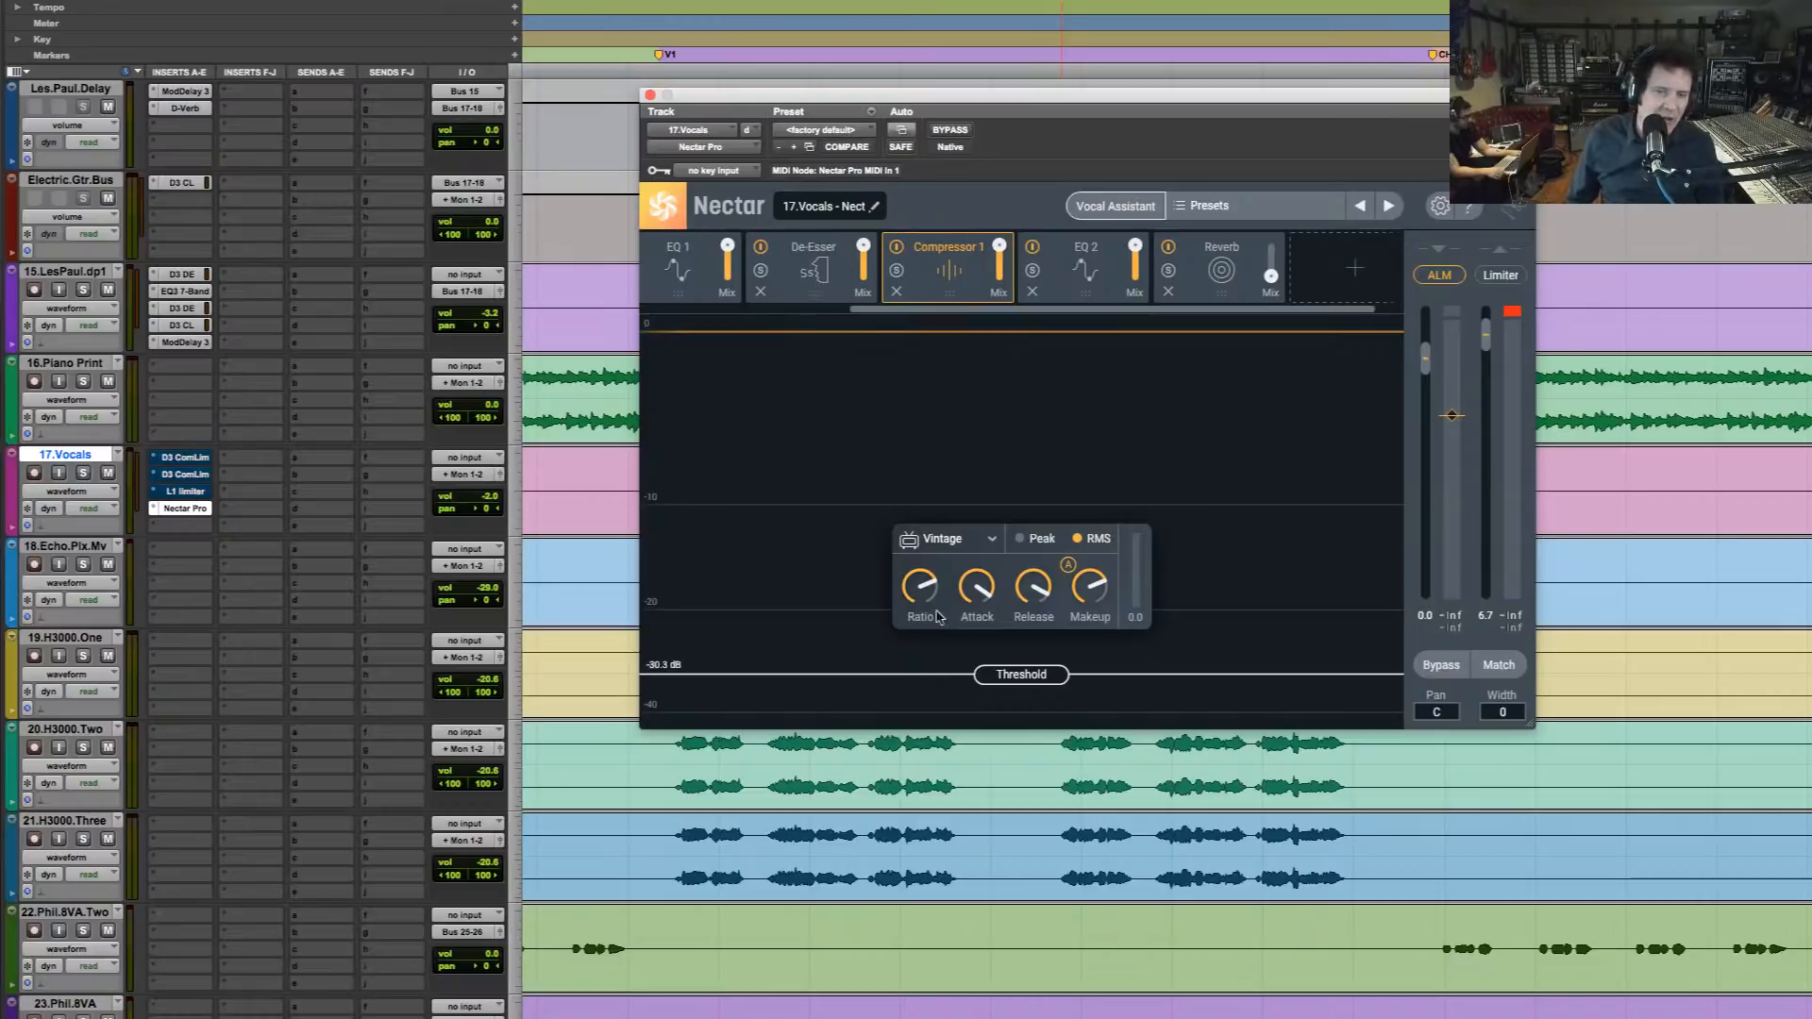
Play the mix while reviewing EQ 1 and set Compressor 1's ratio to 3.56:1
click(701, 290)
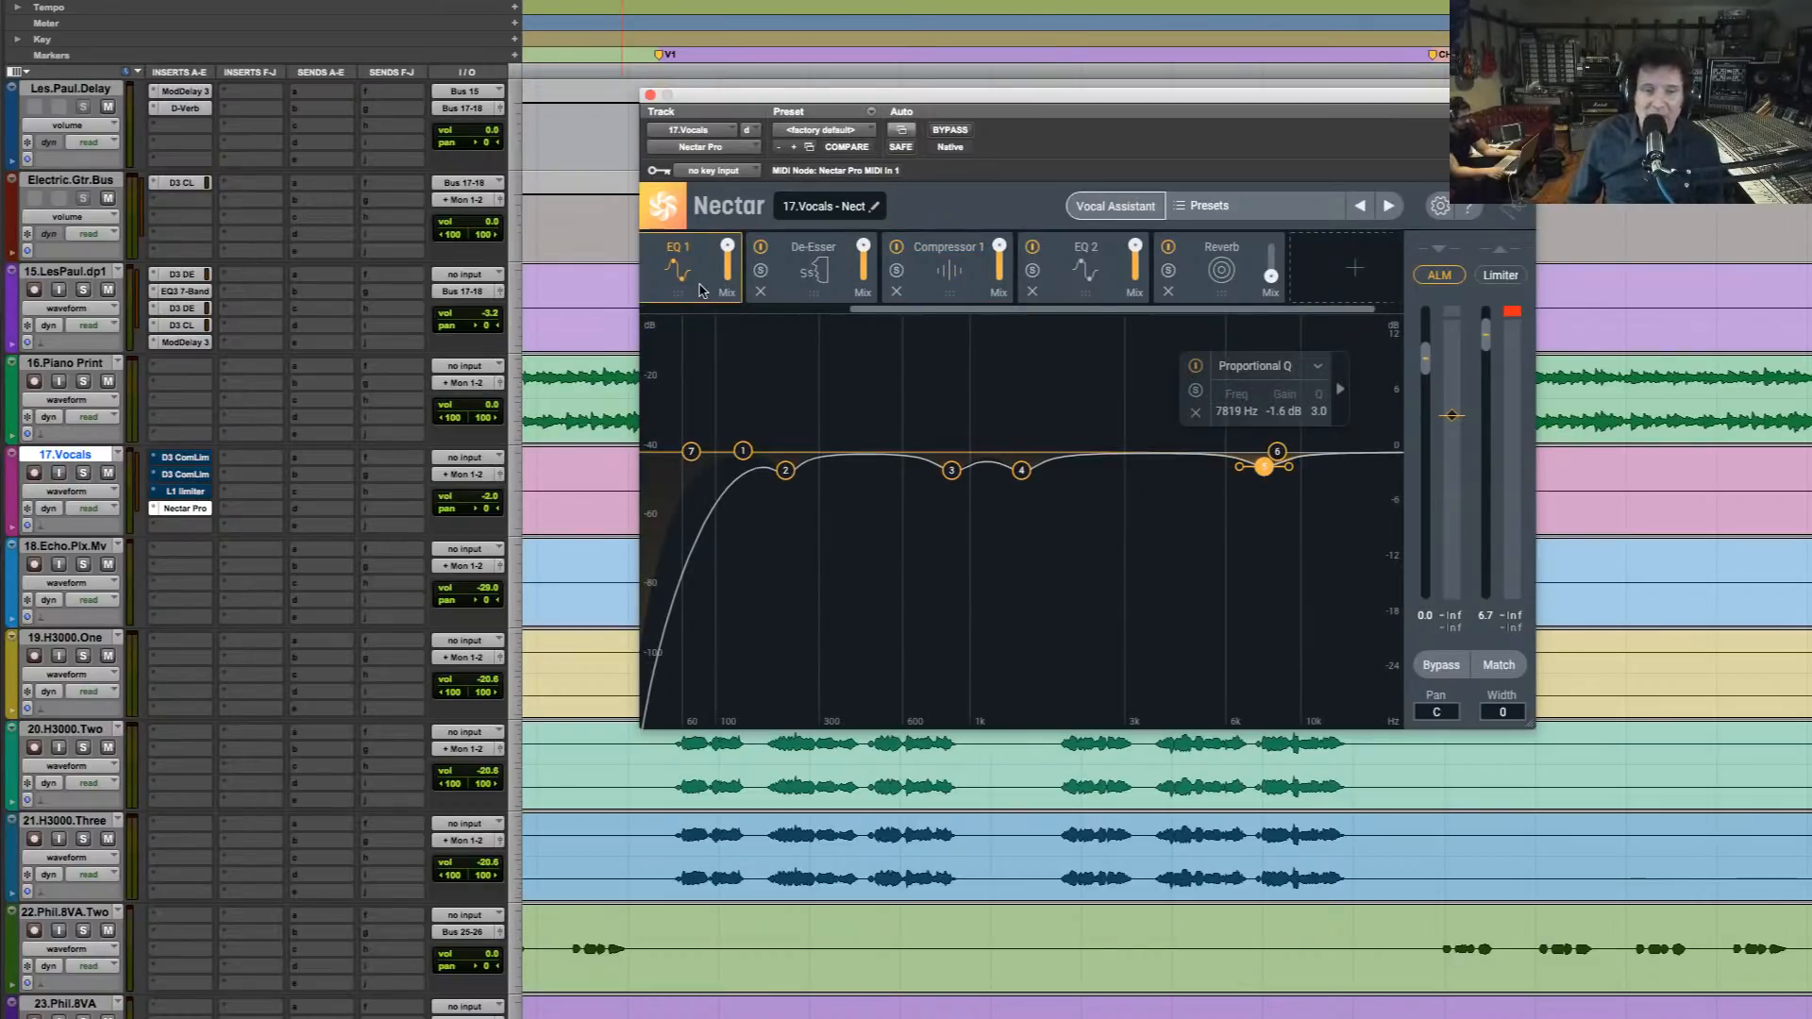
key(space)
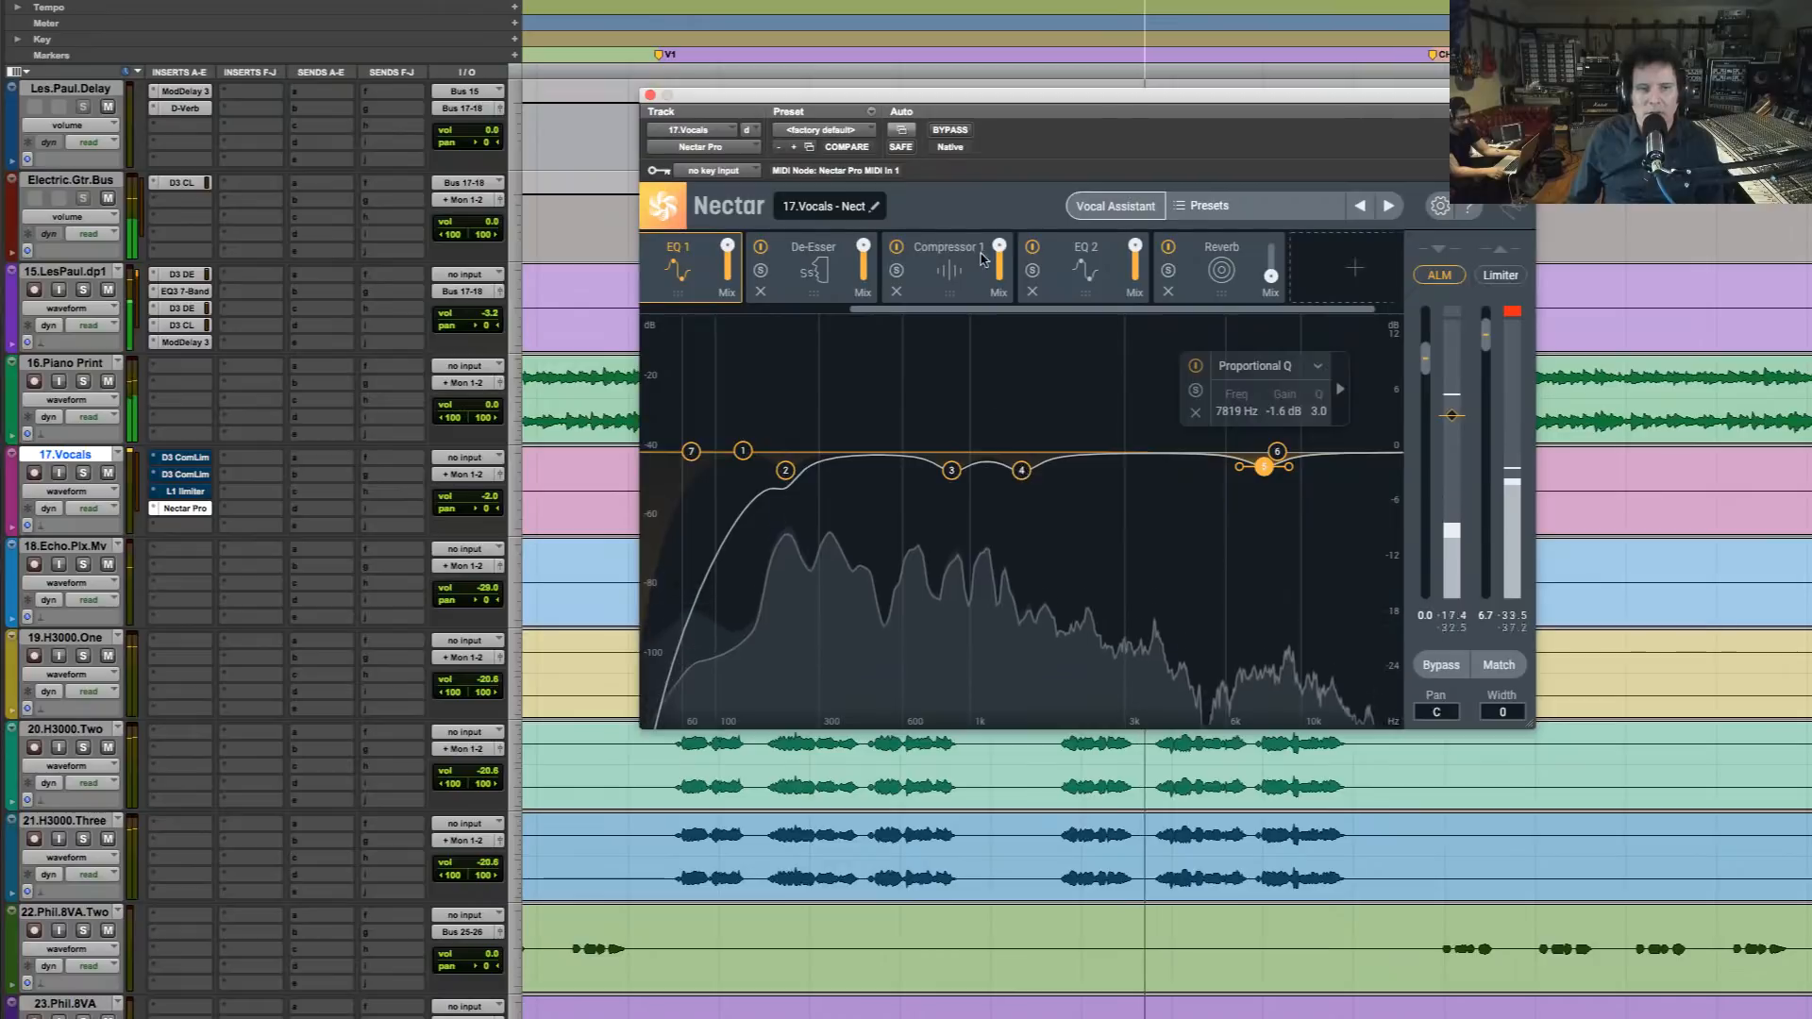
click(977, 284)
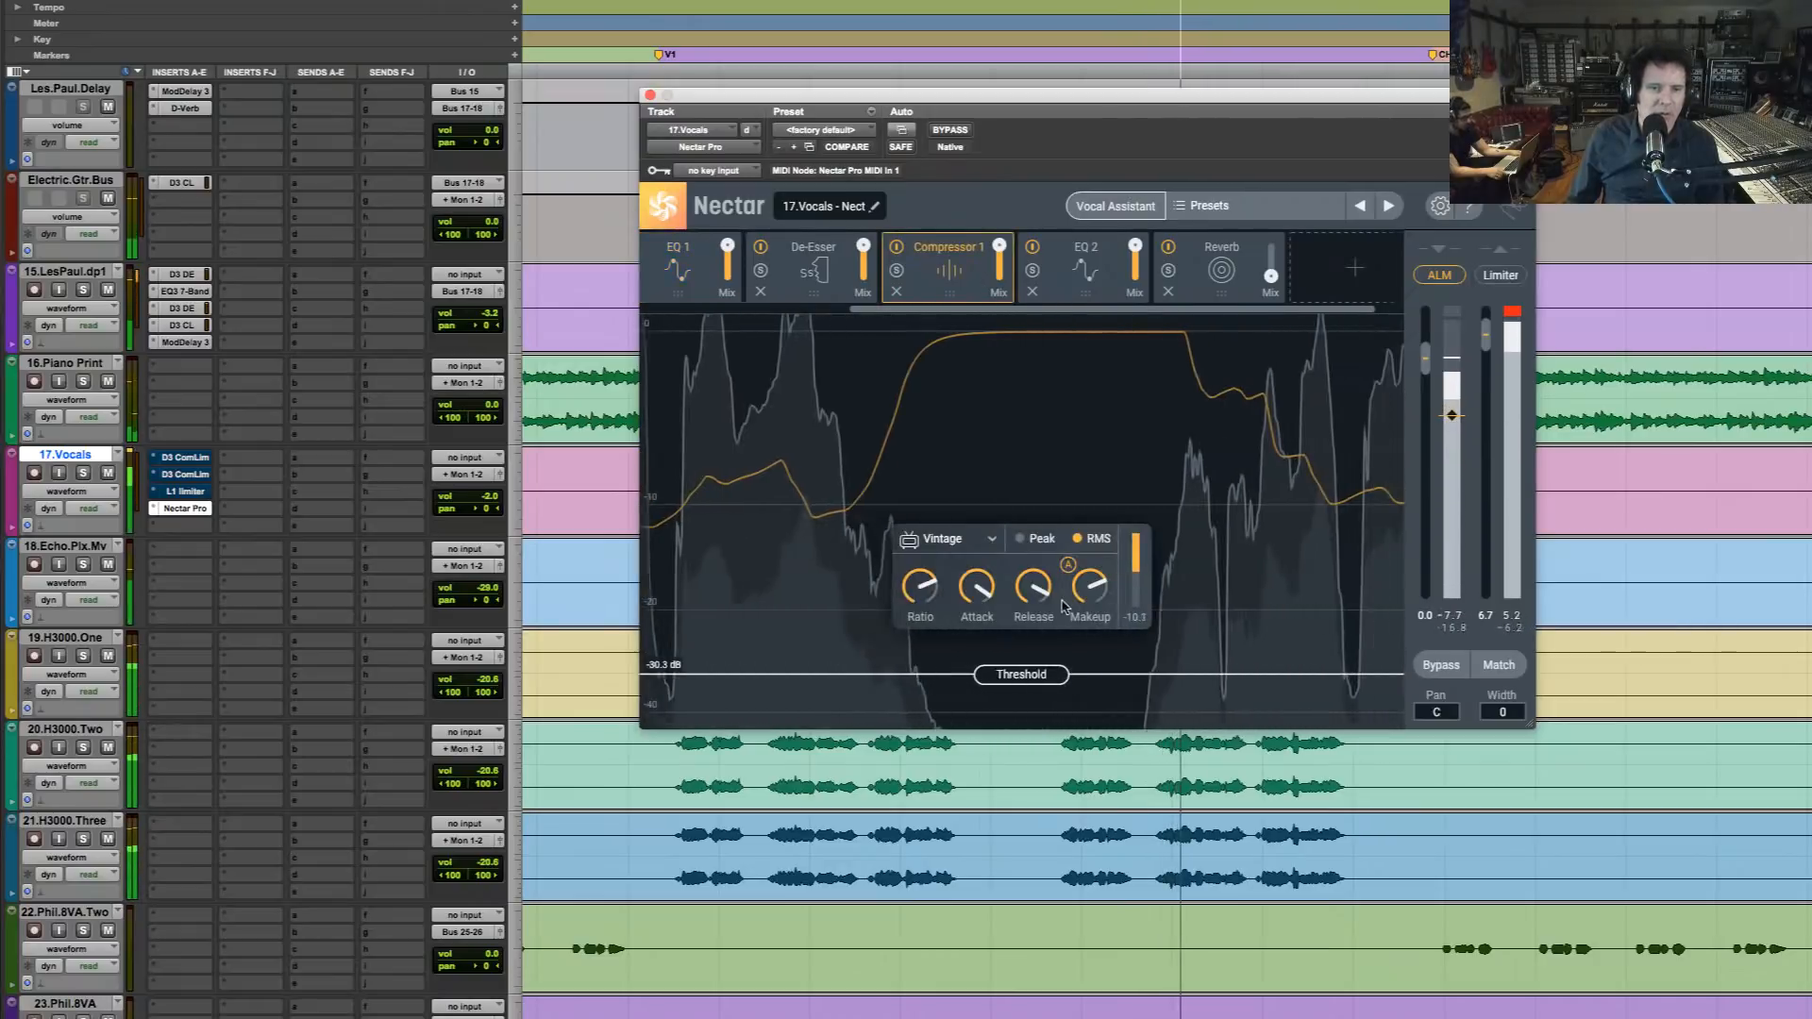
mouse_move(1097, 588)
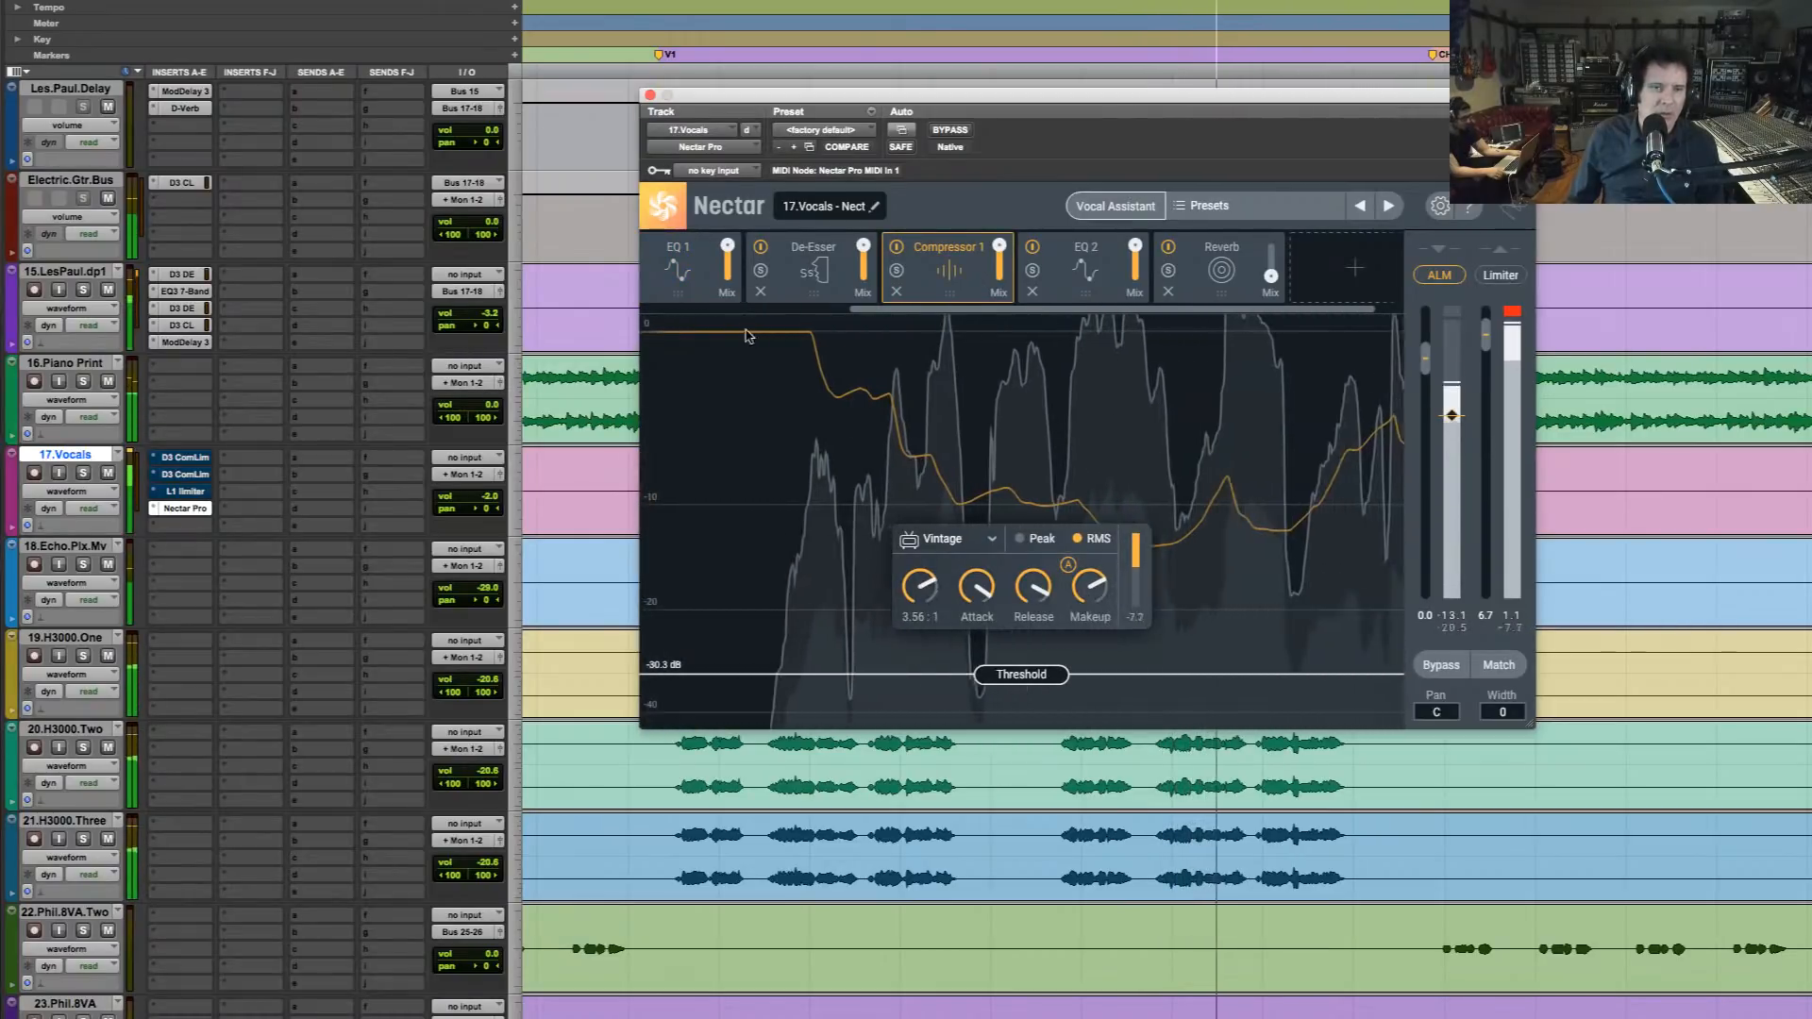
Add a second Compressor at the end of Nectar's chain with 3.4 dB of makeup gain and a -9.9 dB threshold
drag(1285, 309, 1197, 310)
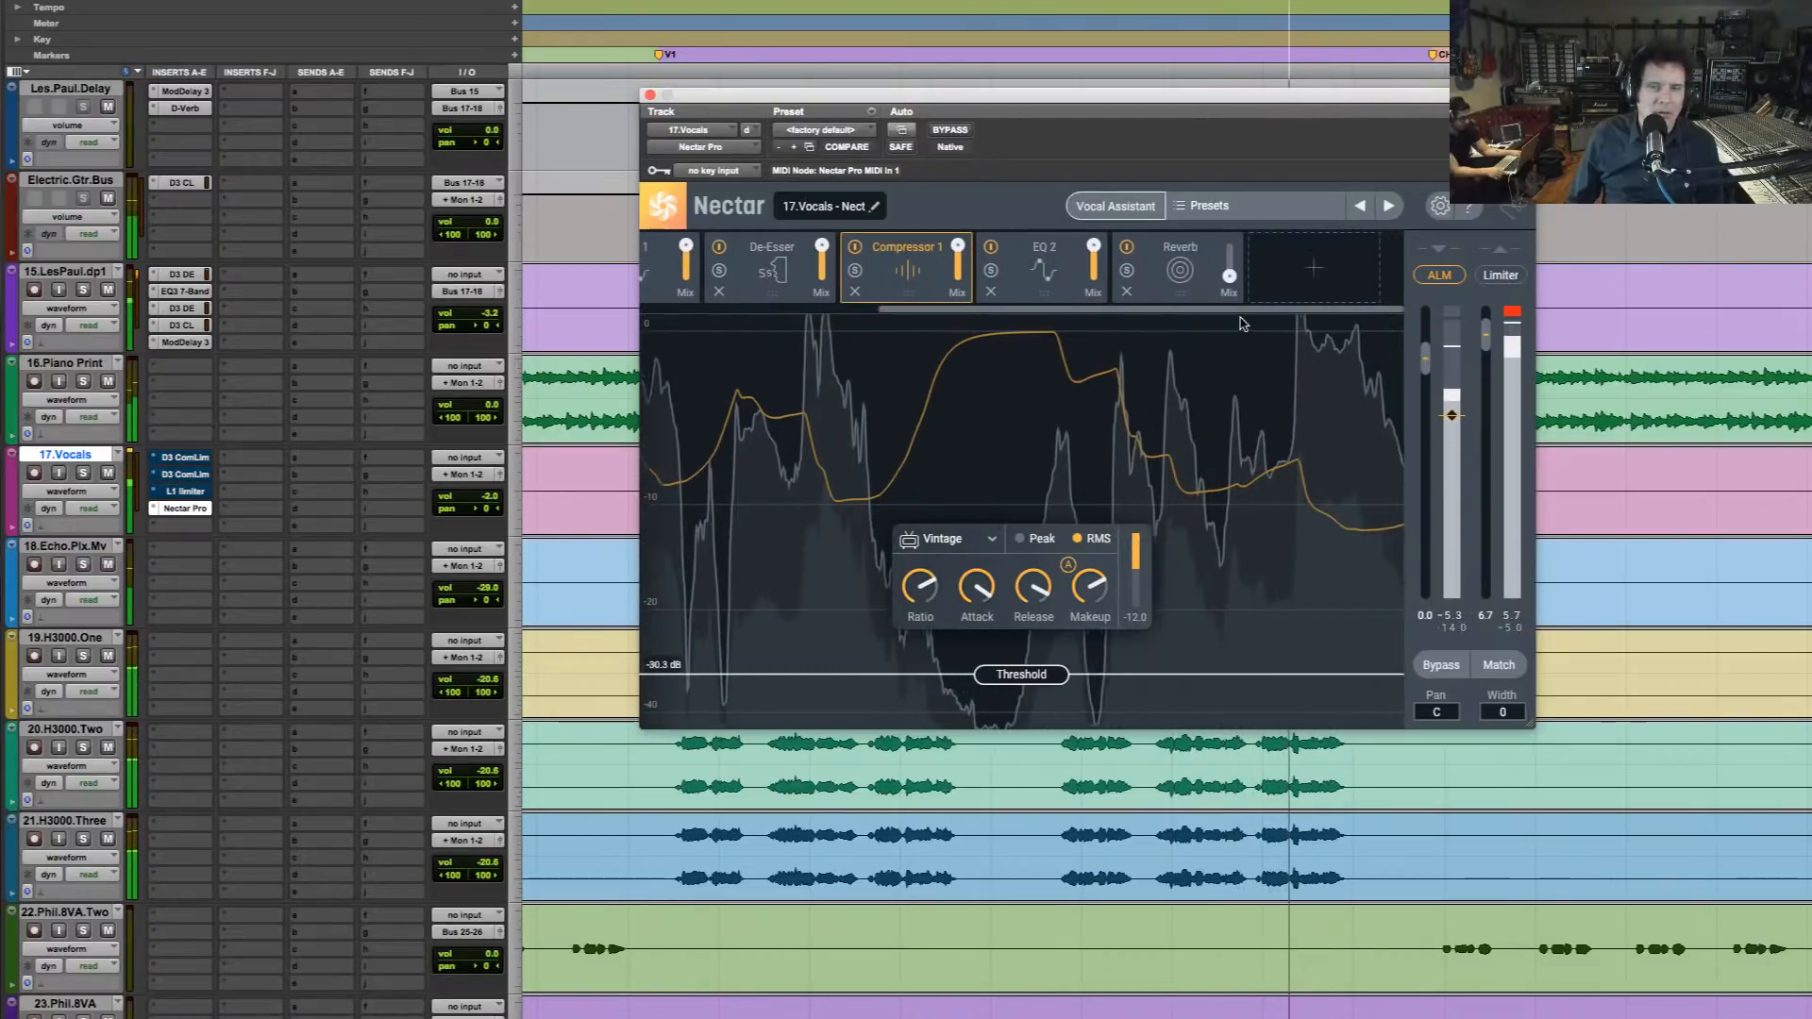
click(1314, 275)
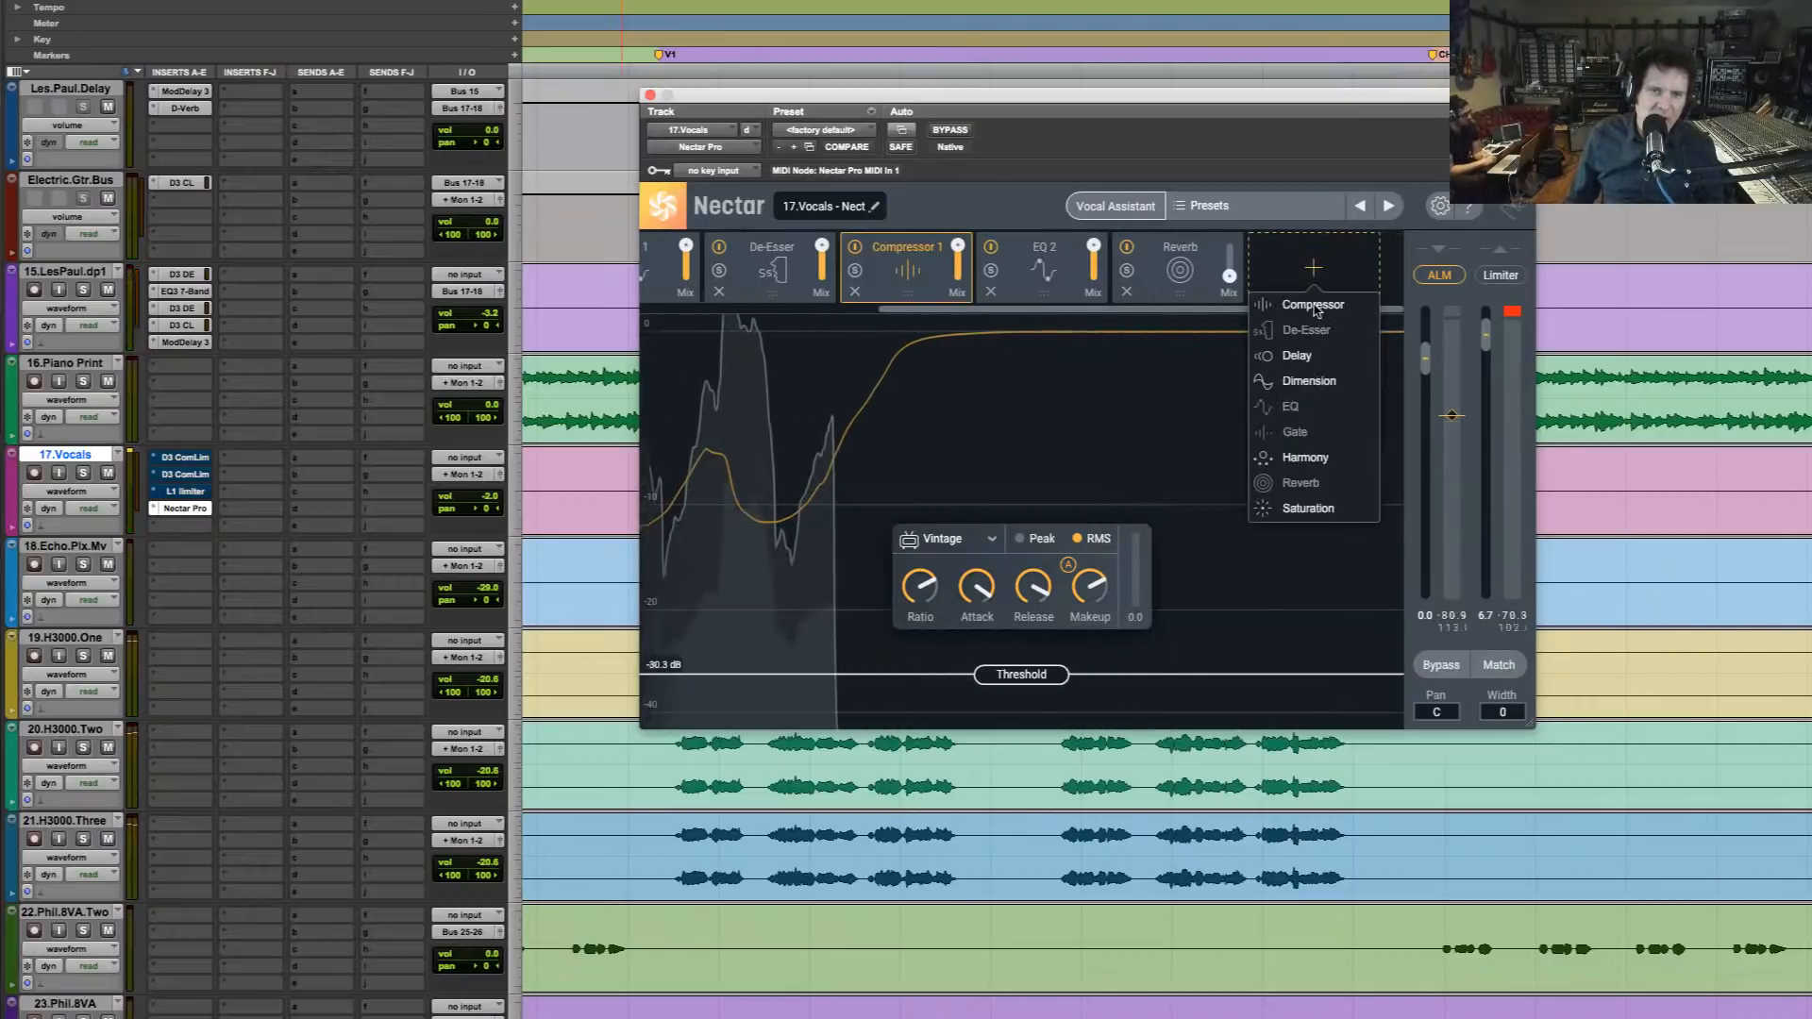
click(1315, 305)
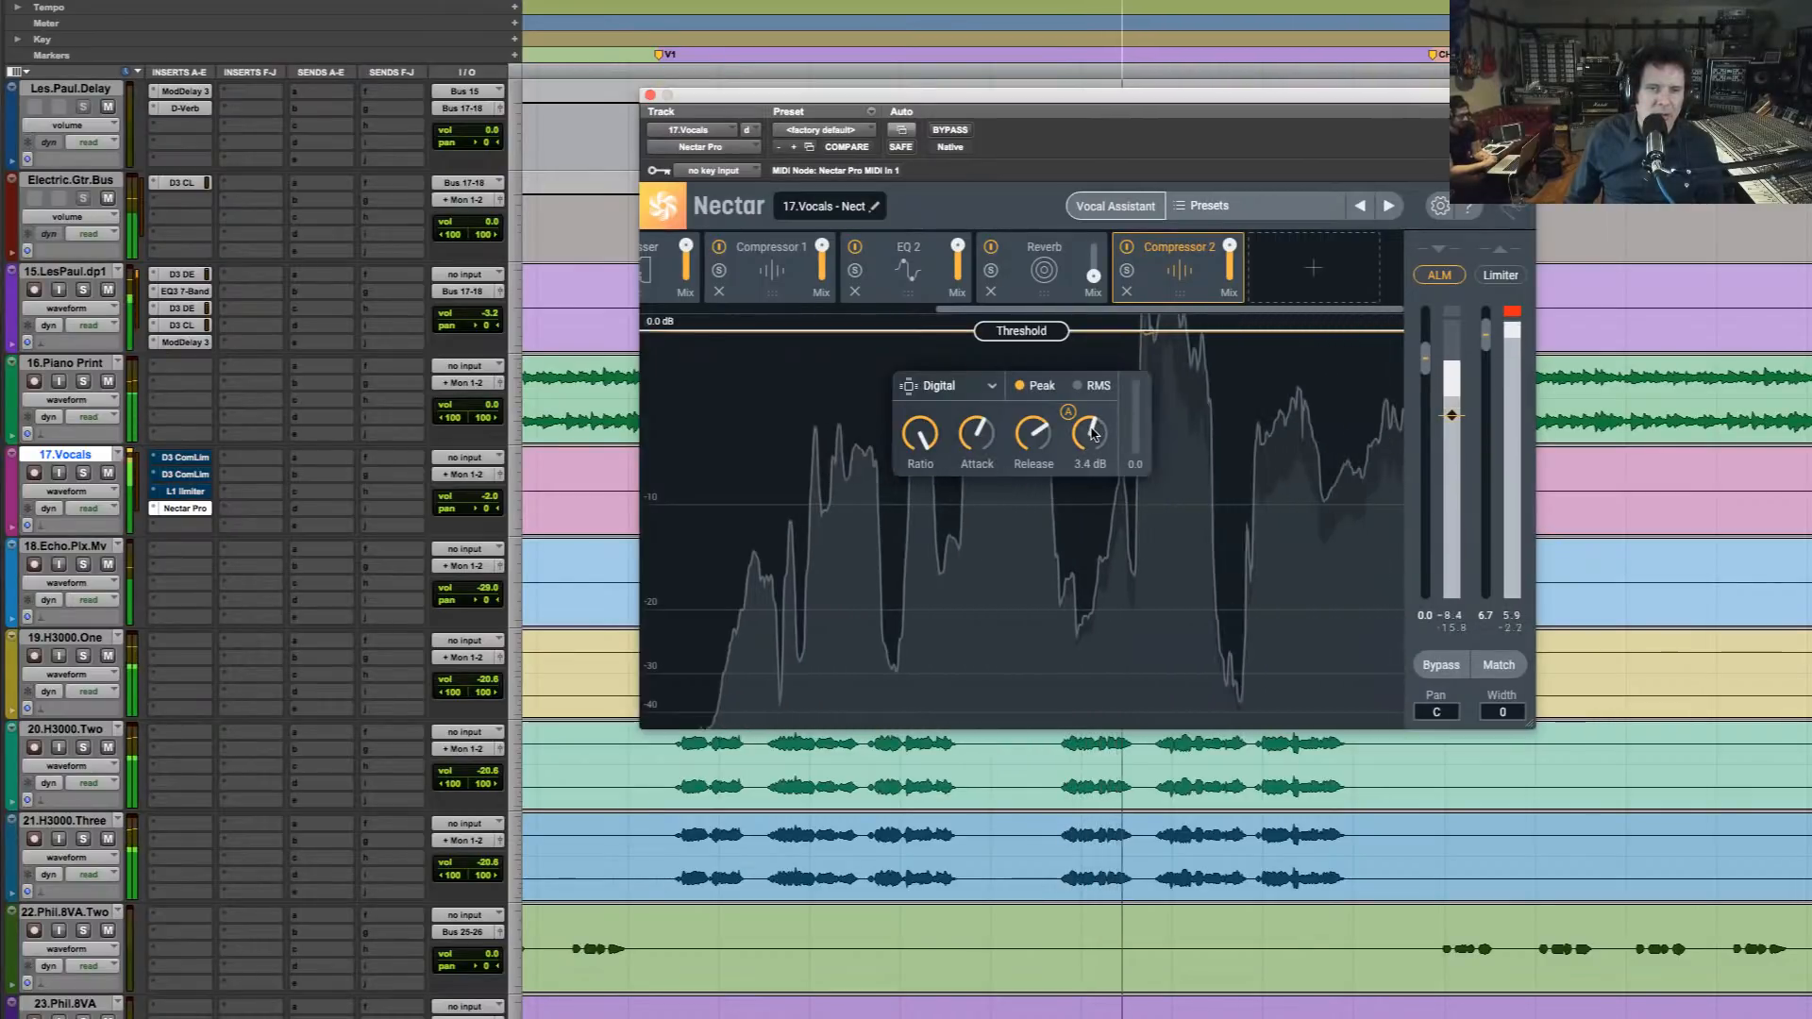
drag(1023, 332, 1034, 518)
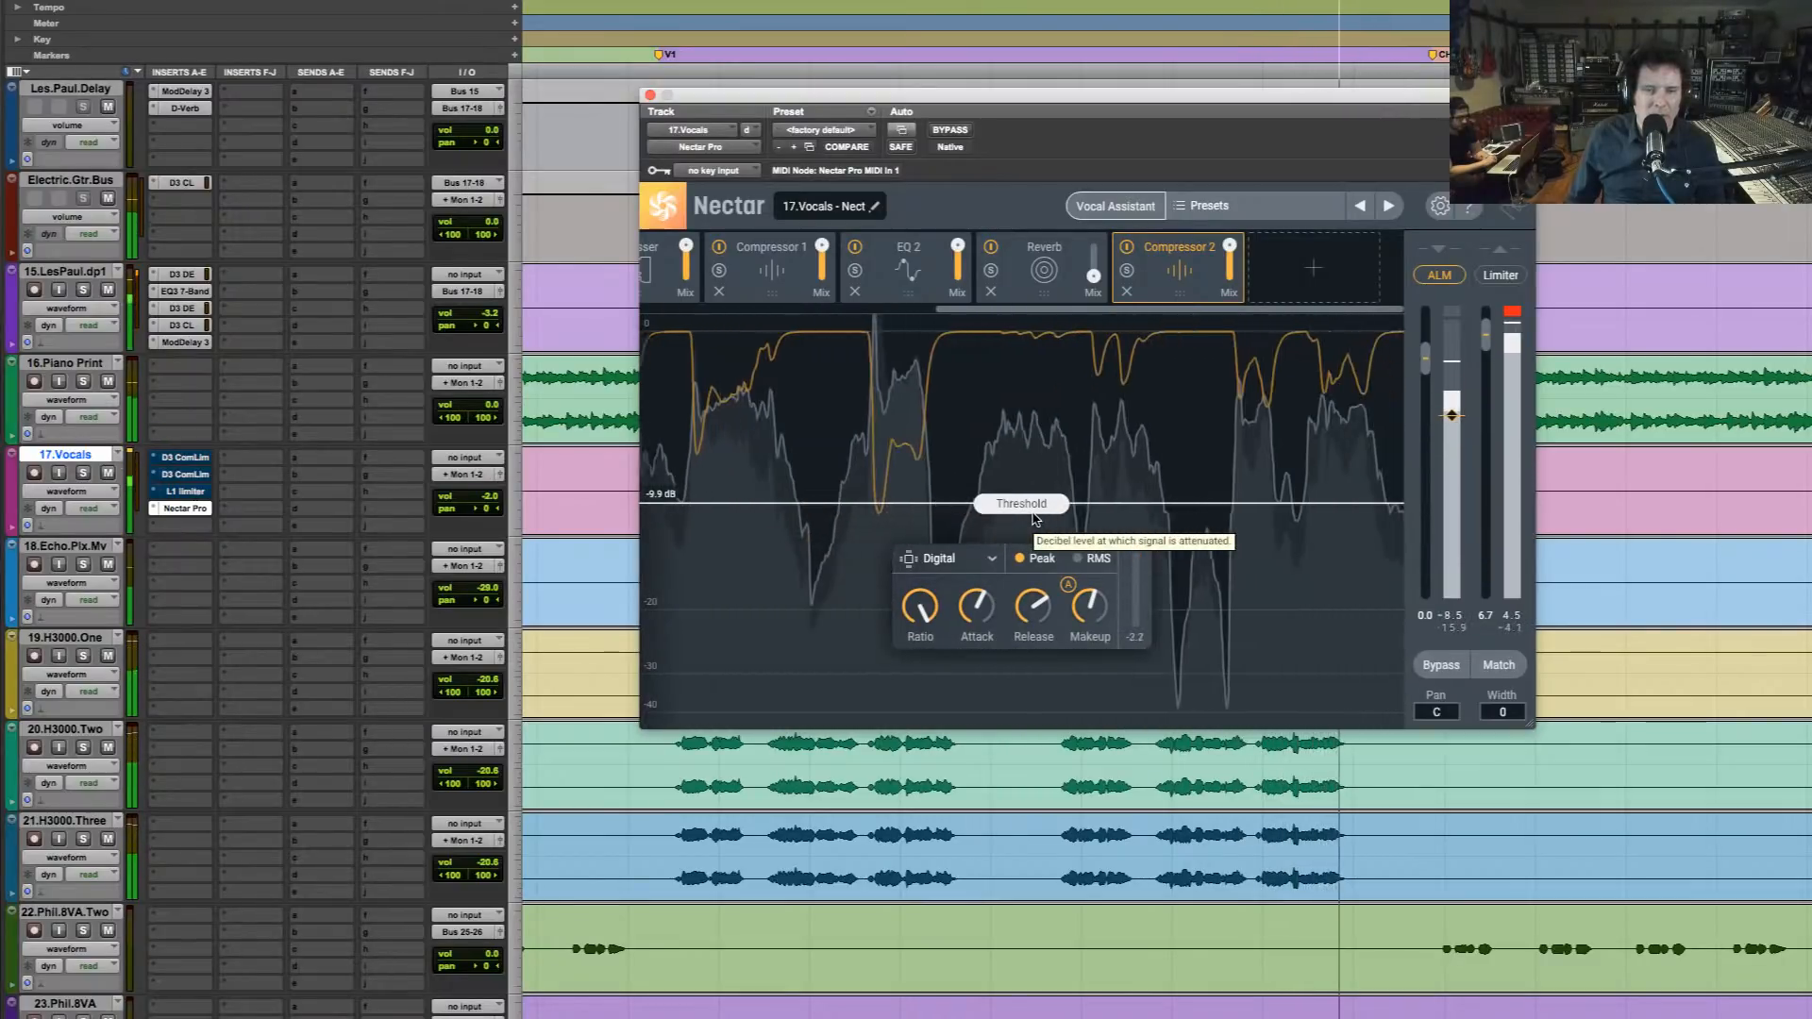
key(space)
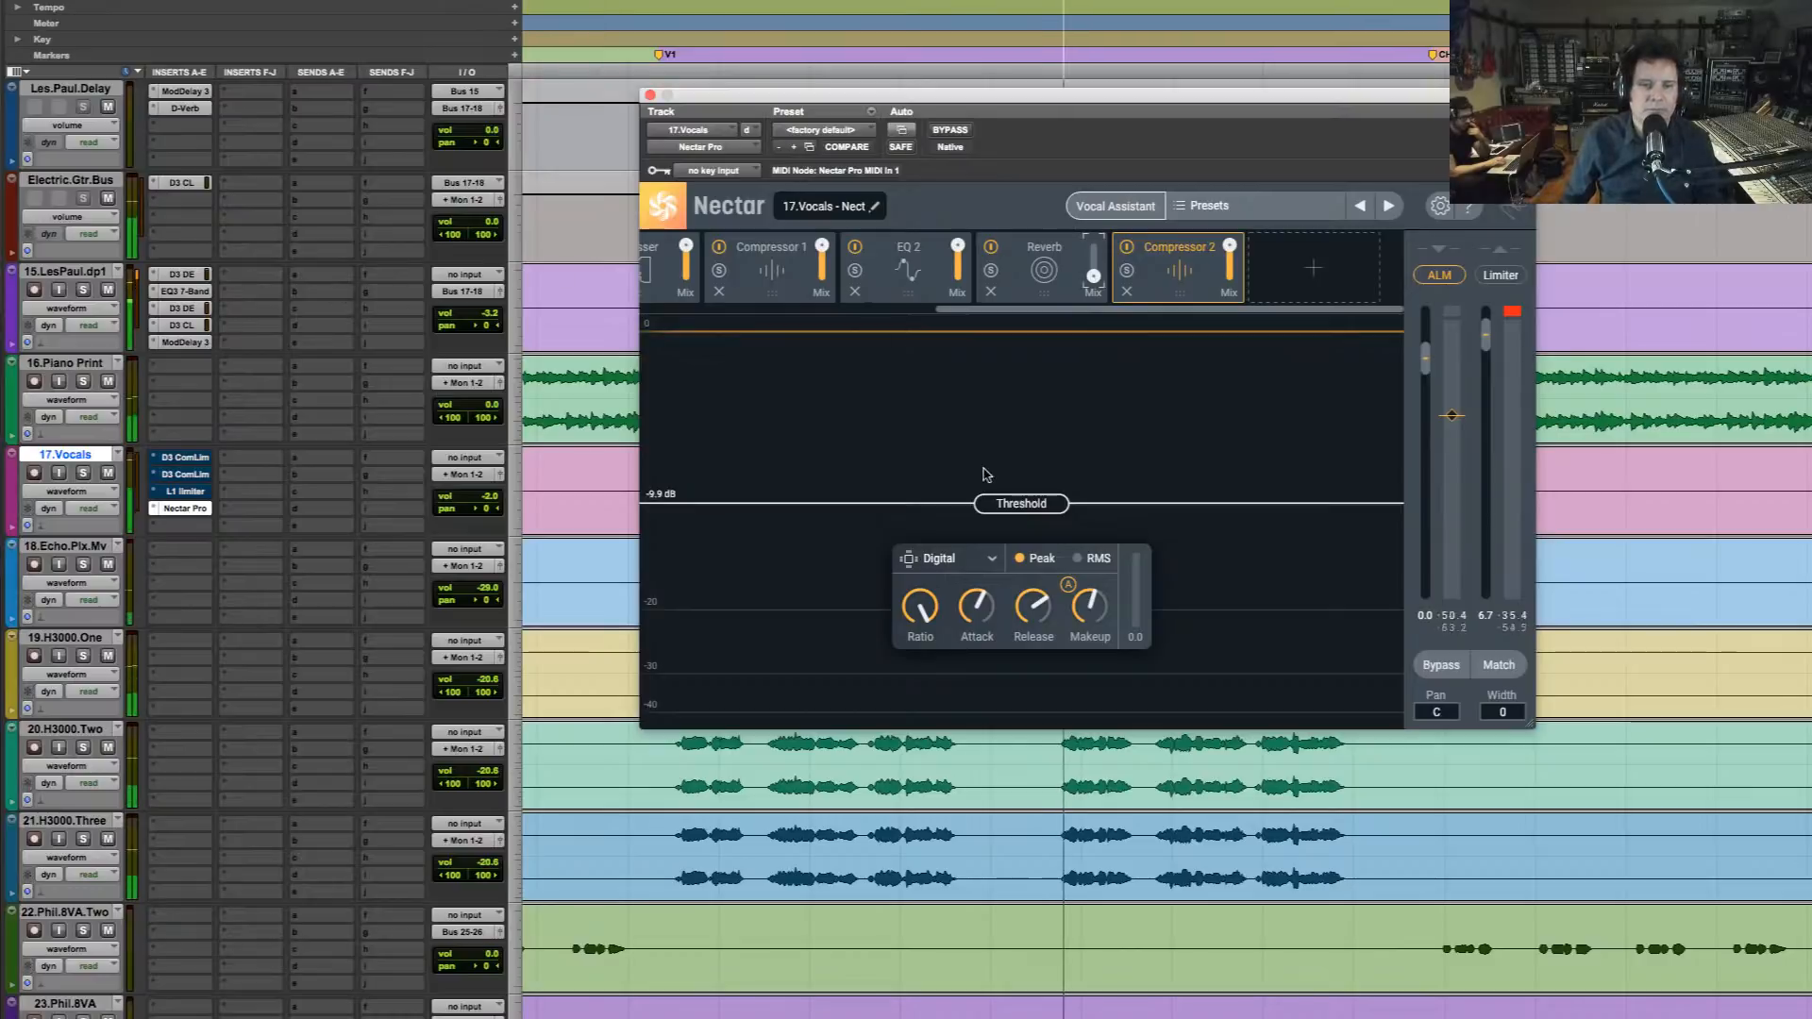
Set Compressor 2's threshold to -11.2 dB and its makeup gain to 3.8 dB while the mix plays
key(space)
drag(1027, 504, 1028, 524)
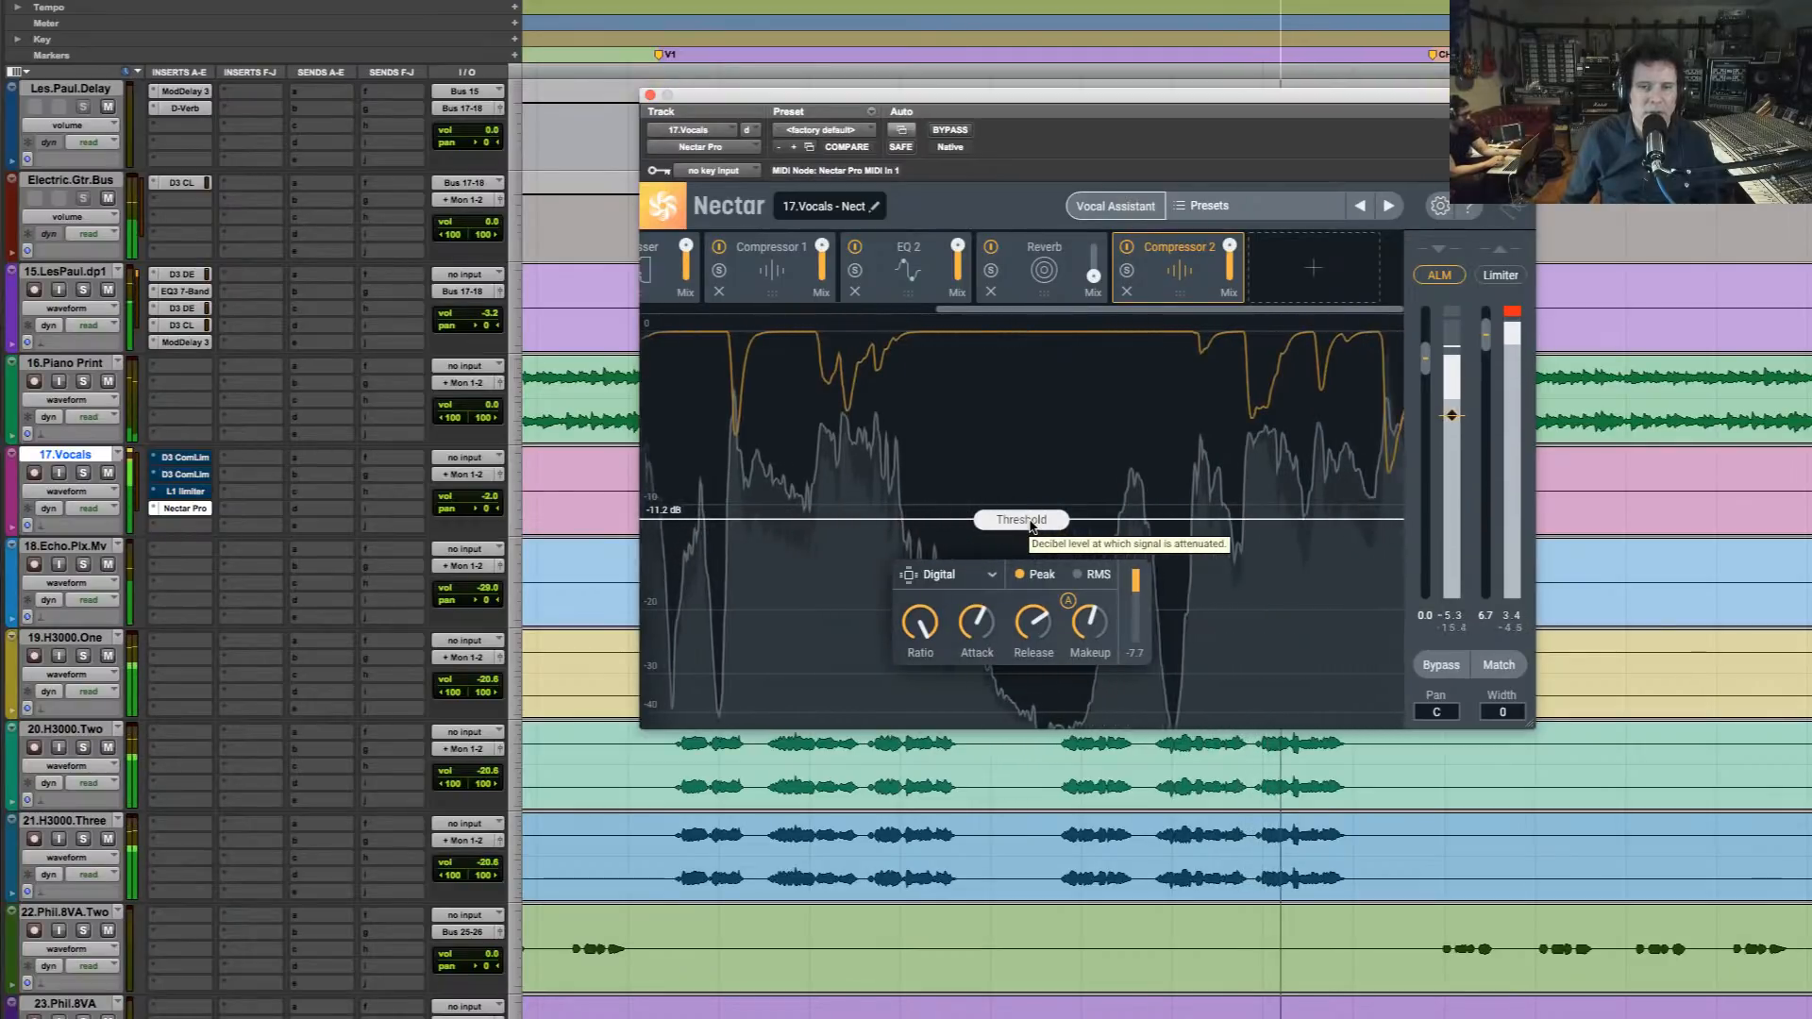
mouse_move(1077, 628)
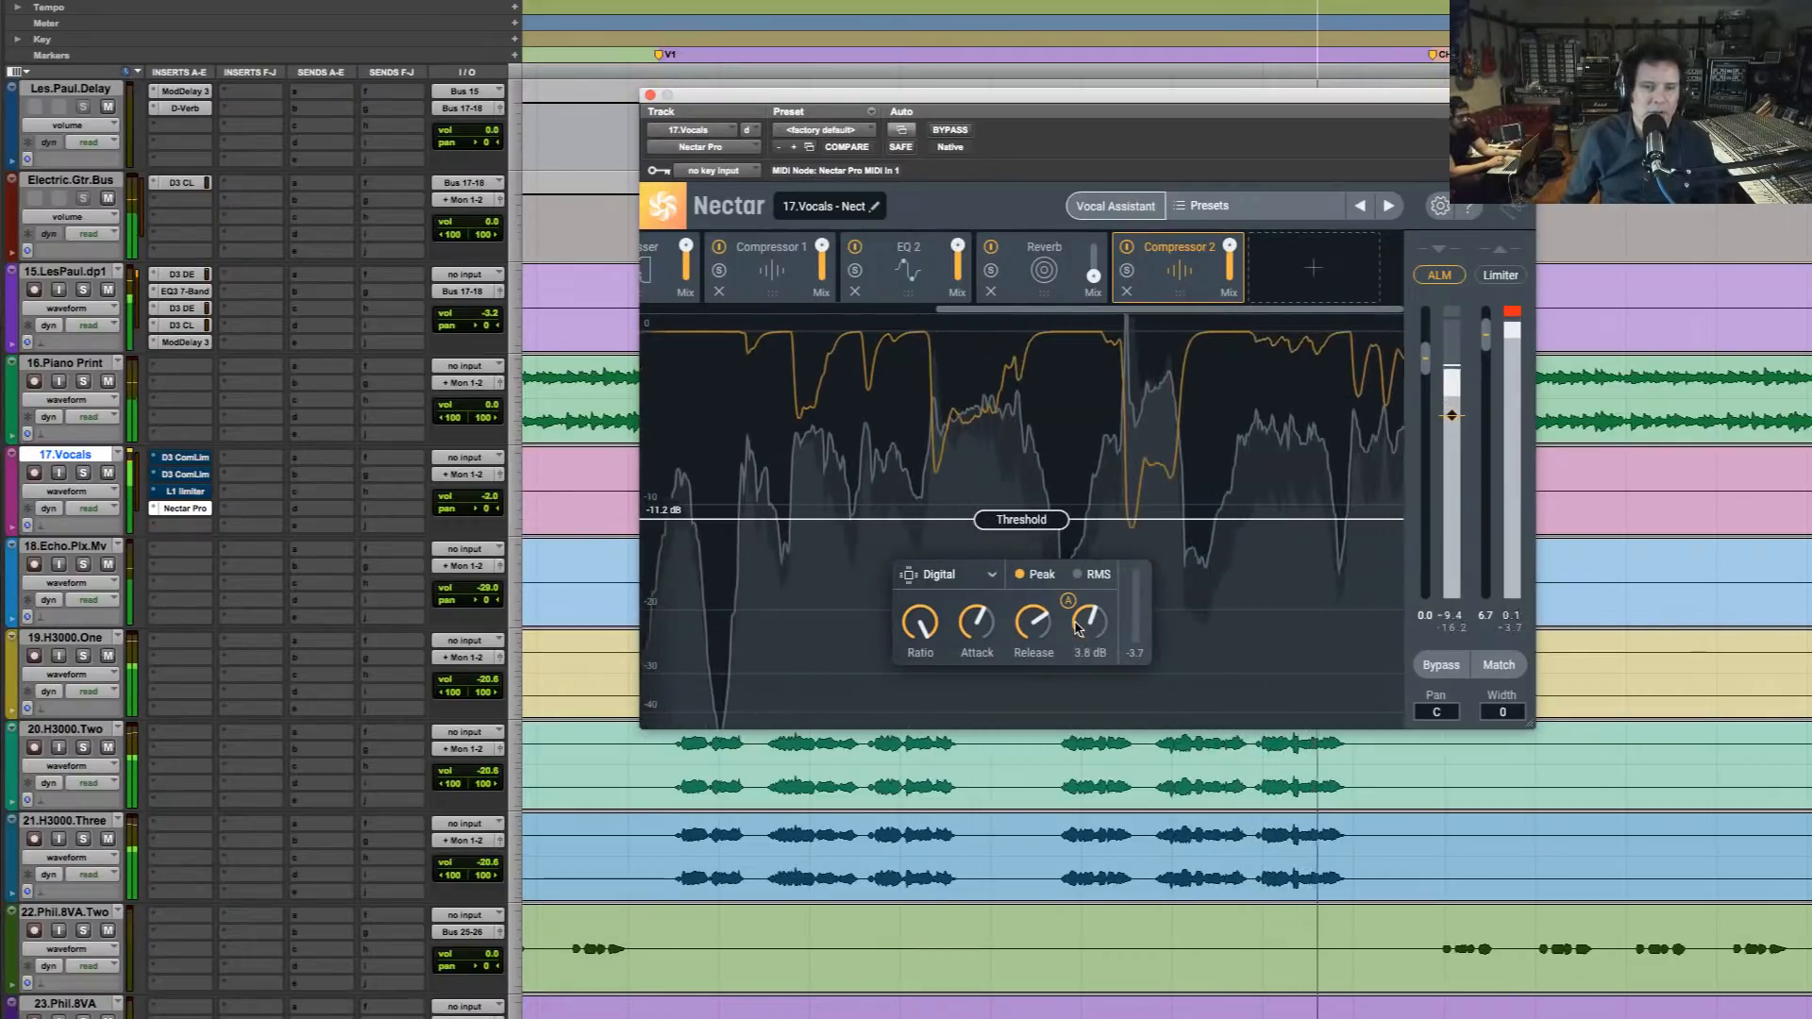
key(space)
Turn Compressor 2's release down to its minimum, listening to the mix, and move the Nectar window below the vocal waveform
drag(1038, 626, 1043, 583)
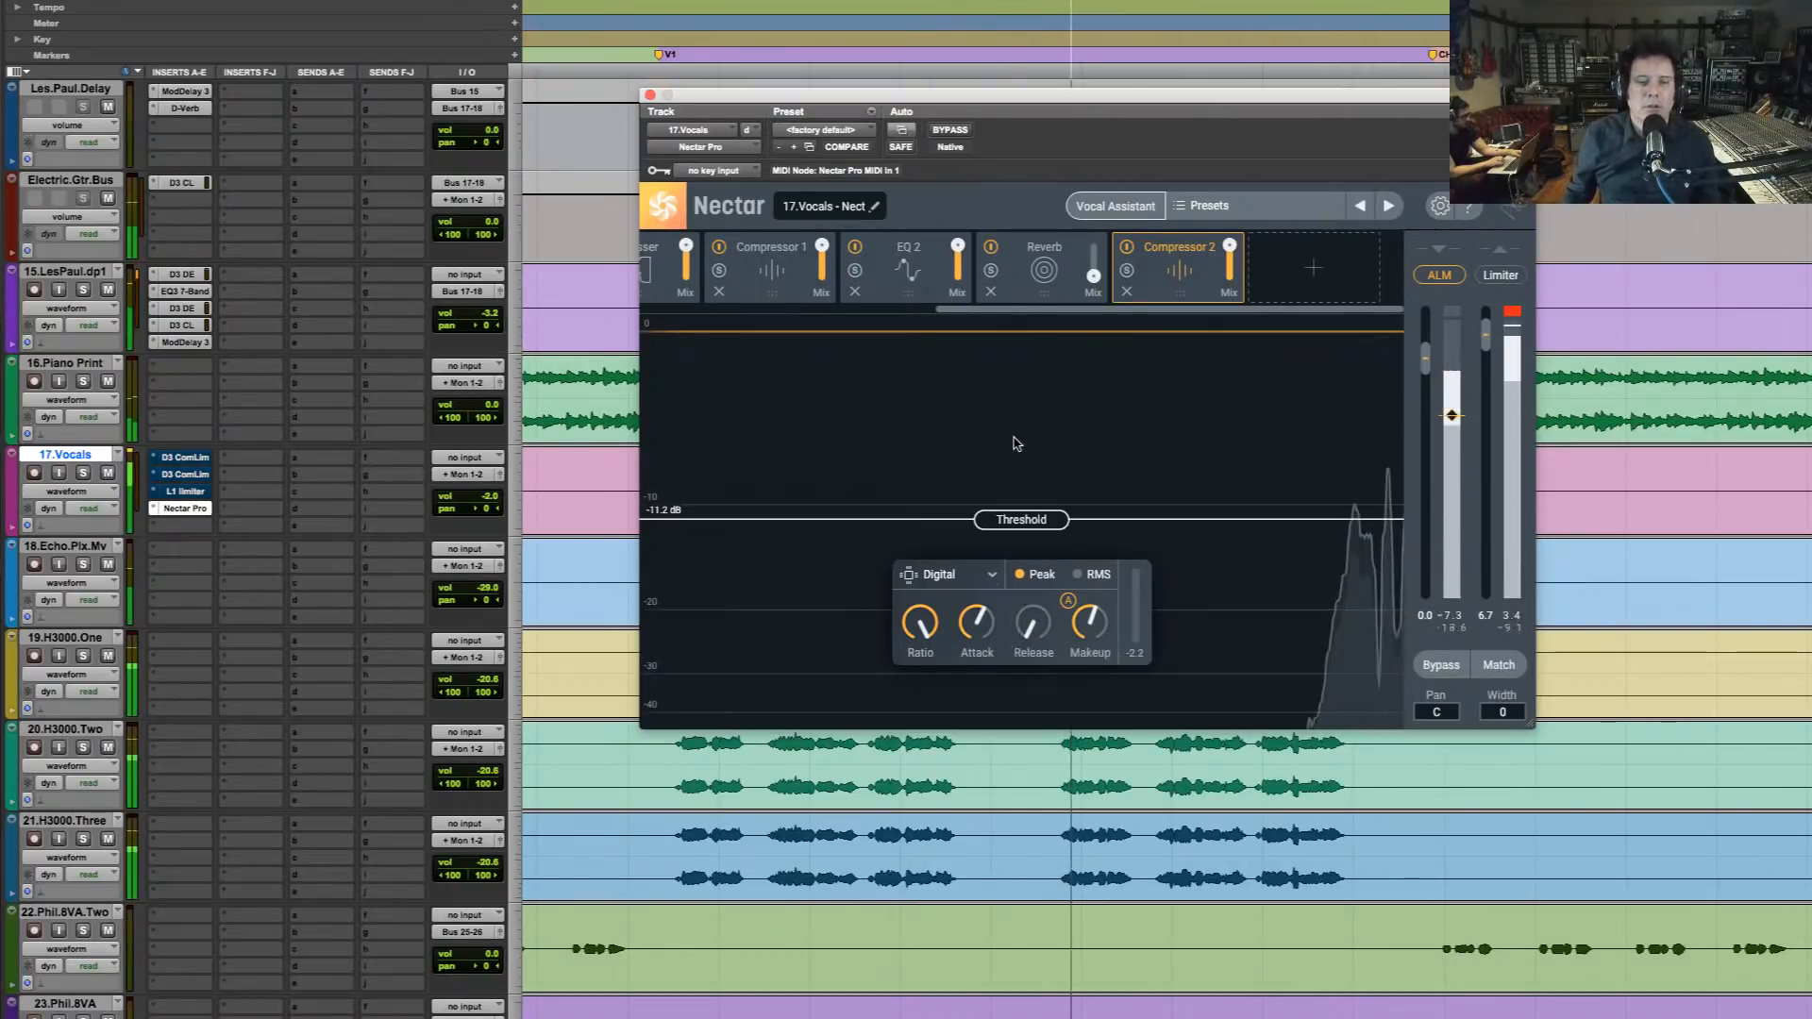
mouse_move(1101, 649)
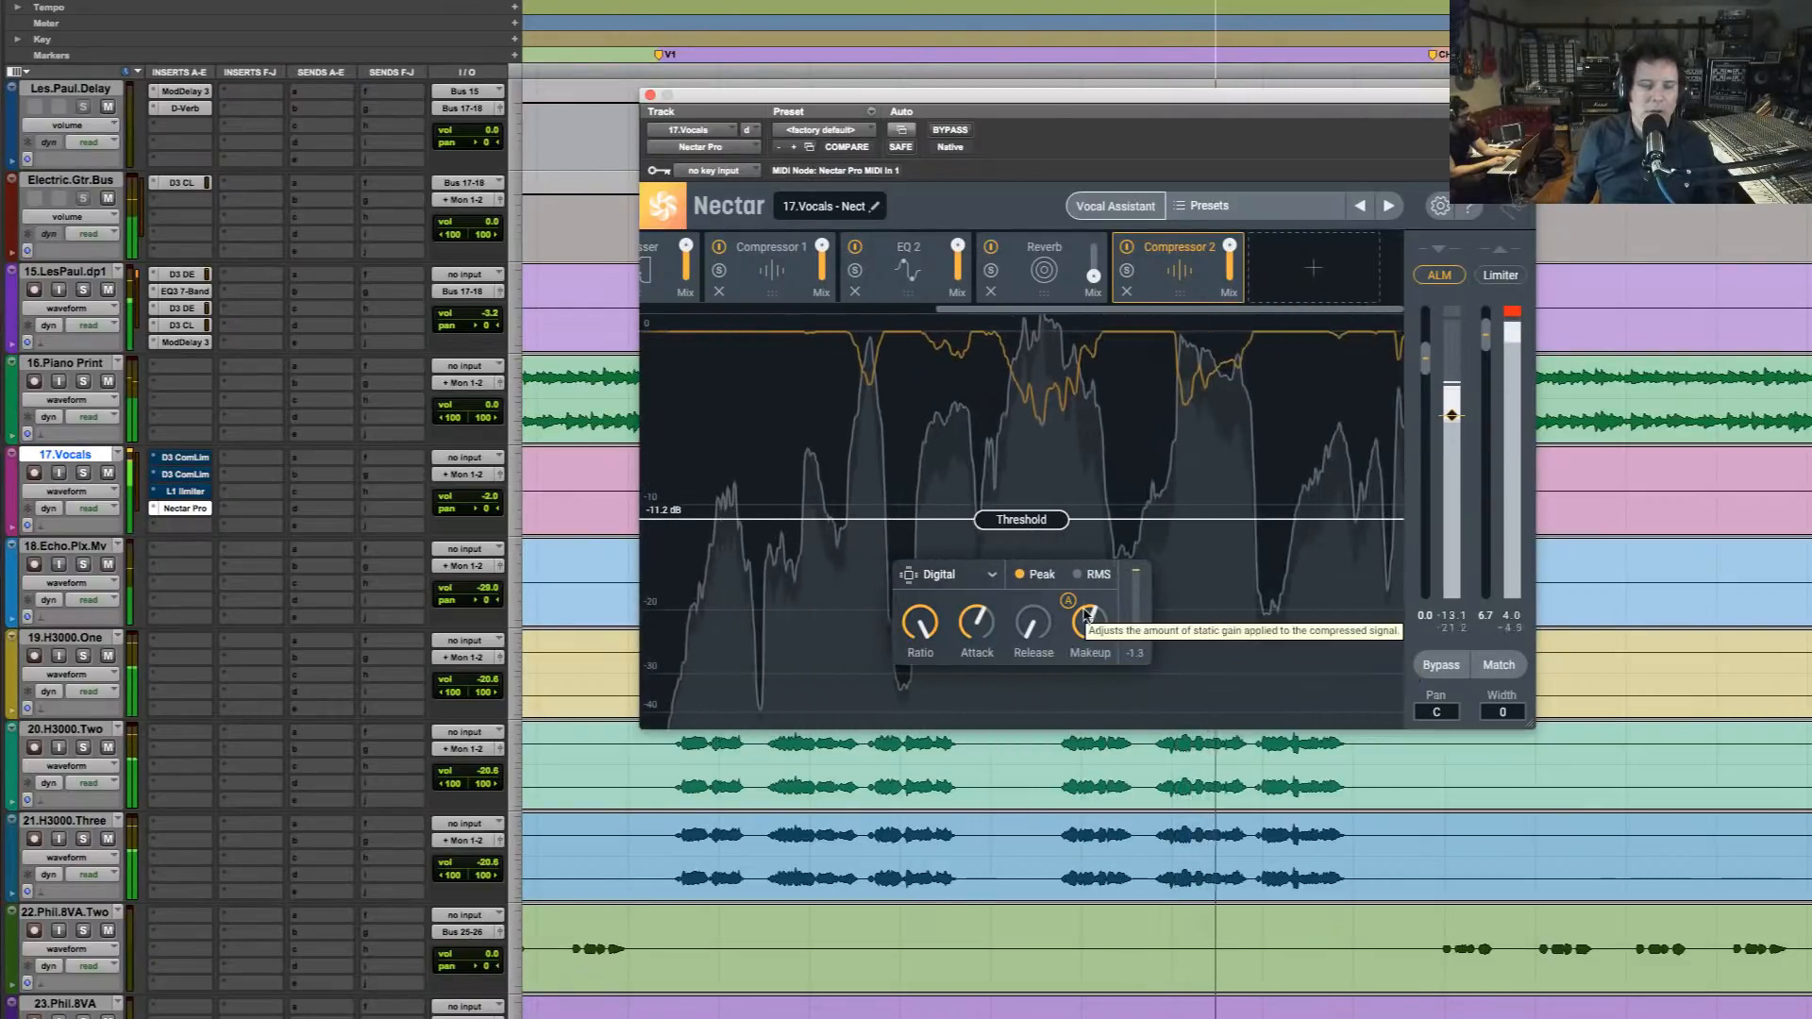
key(space)
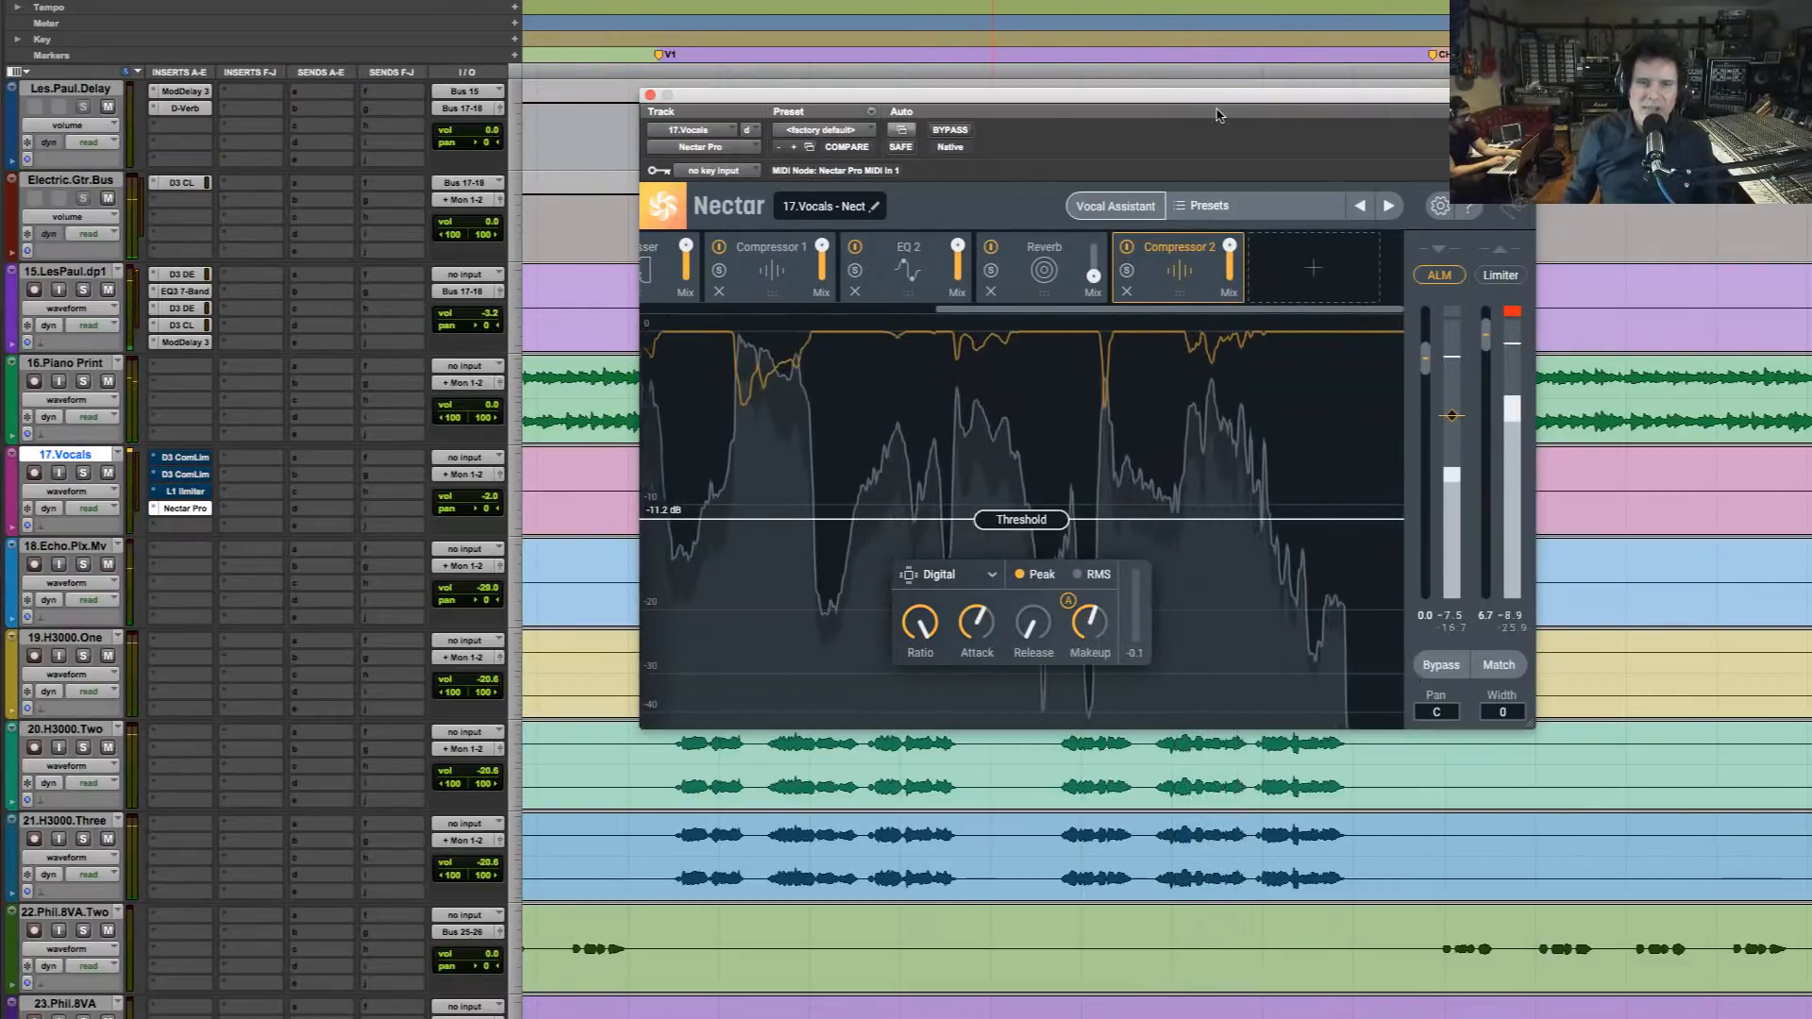
drag(1224, 96, 1253, 696)
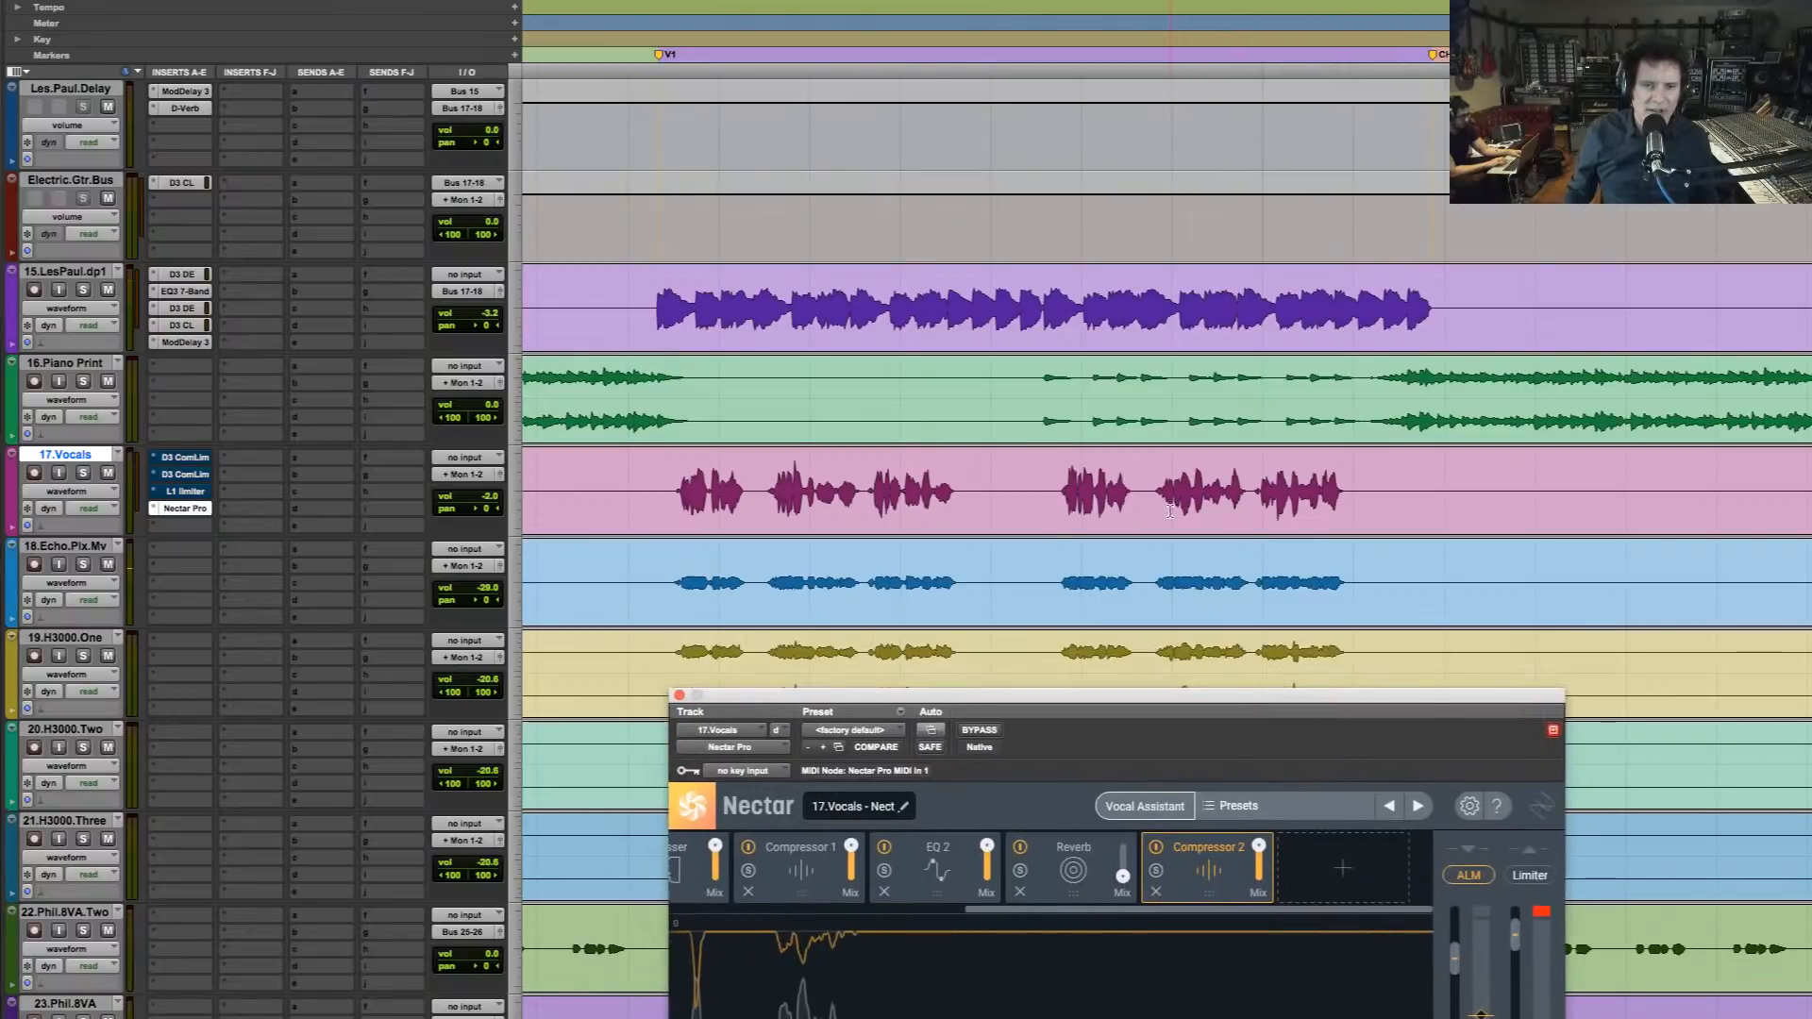
Play a quiet vocal phrase on 17.Vocals and raise Nectar's Compressor 1 makeup gain to 14.6 dB
drag(1114, 514, 1270, 519)
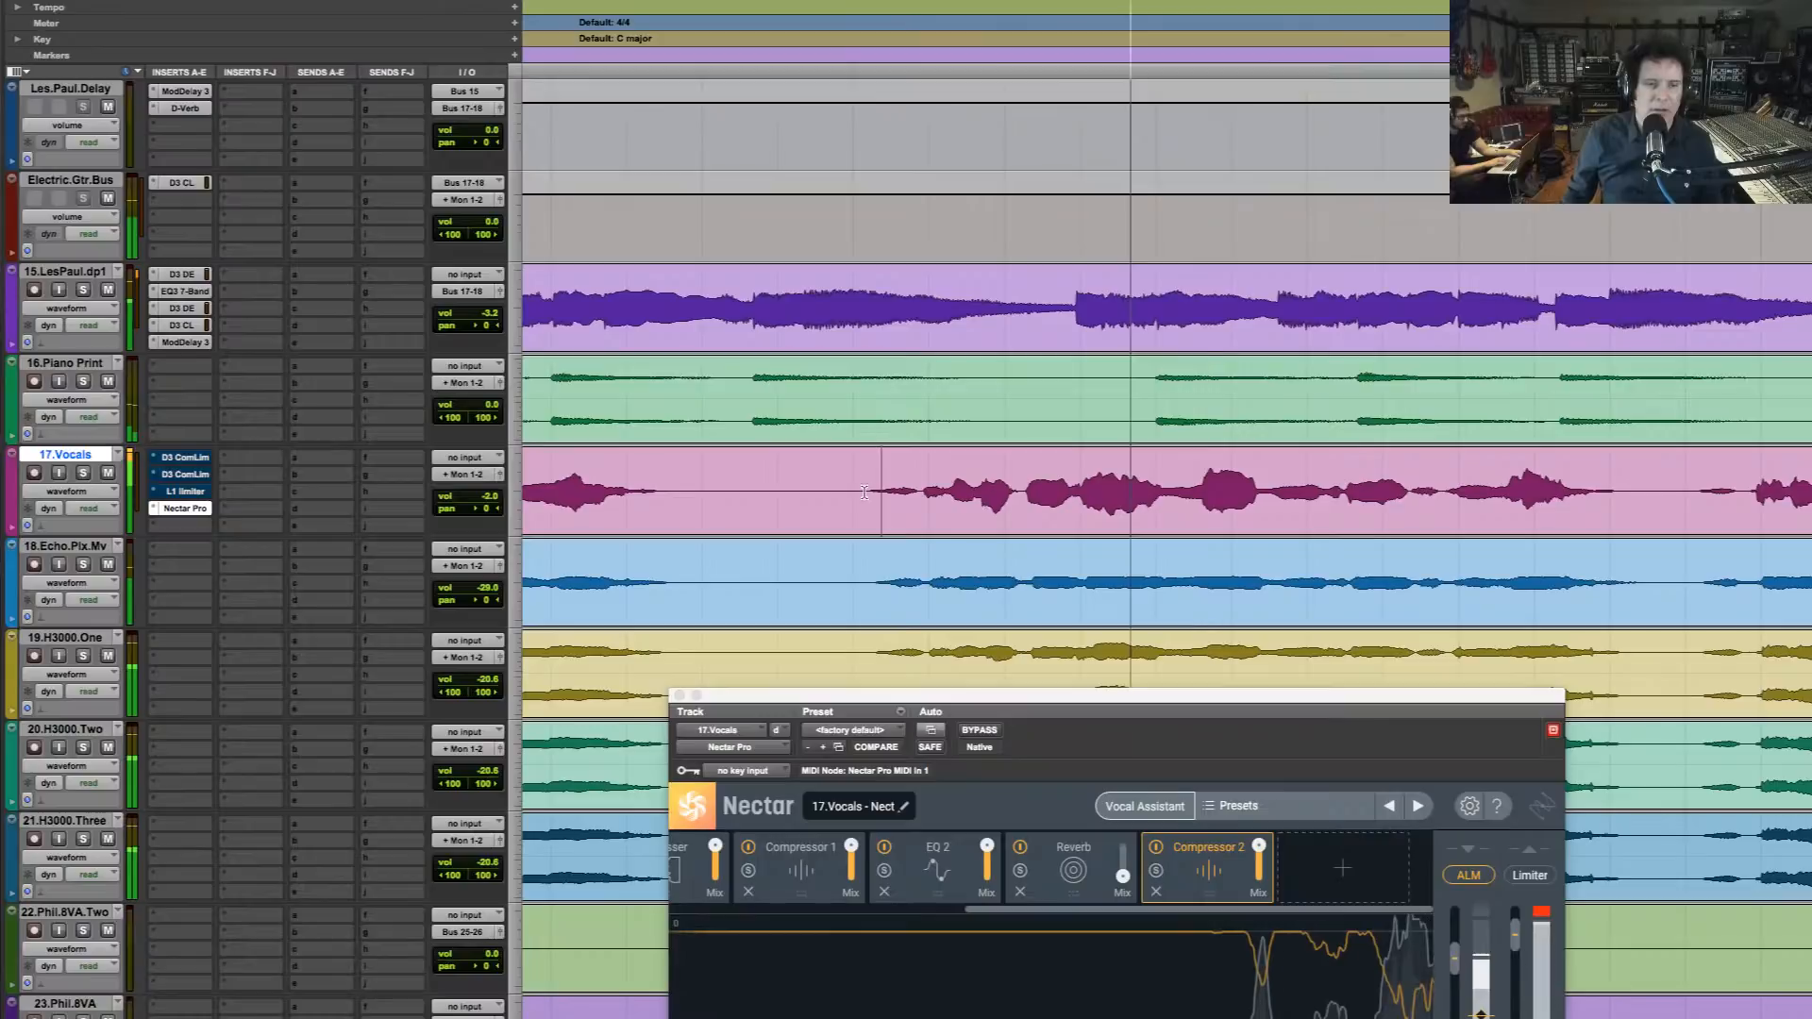
drag(911, 496, 1028, 500)
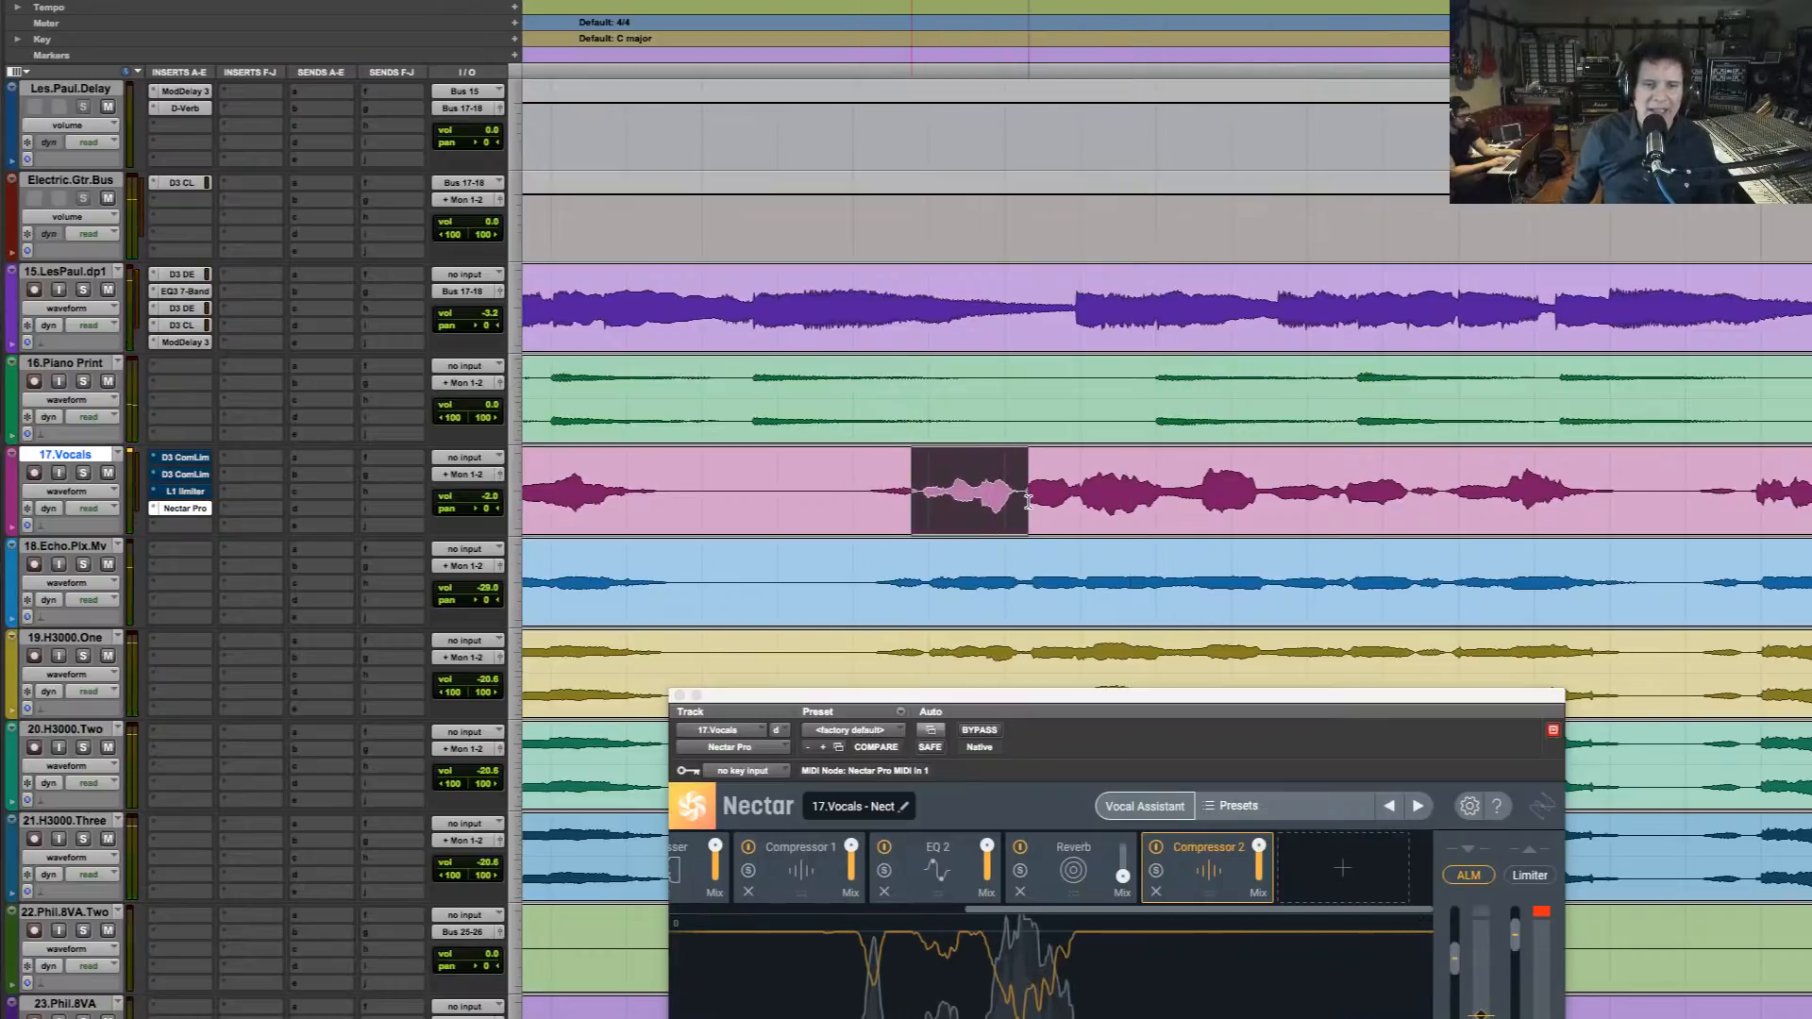
drag(1242, 742, 1186, 97)
click(741, 236)
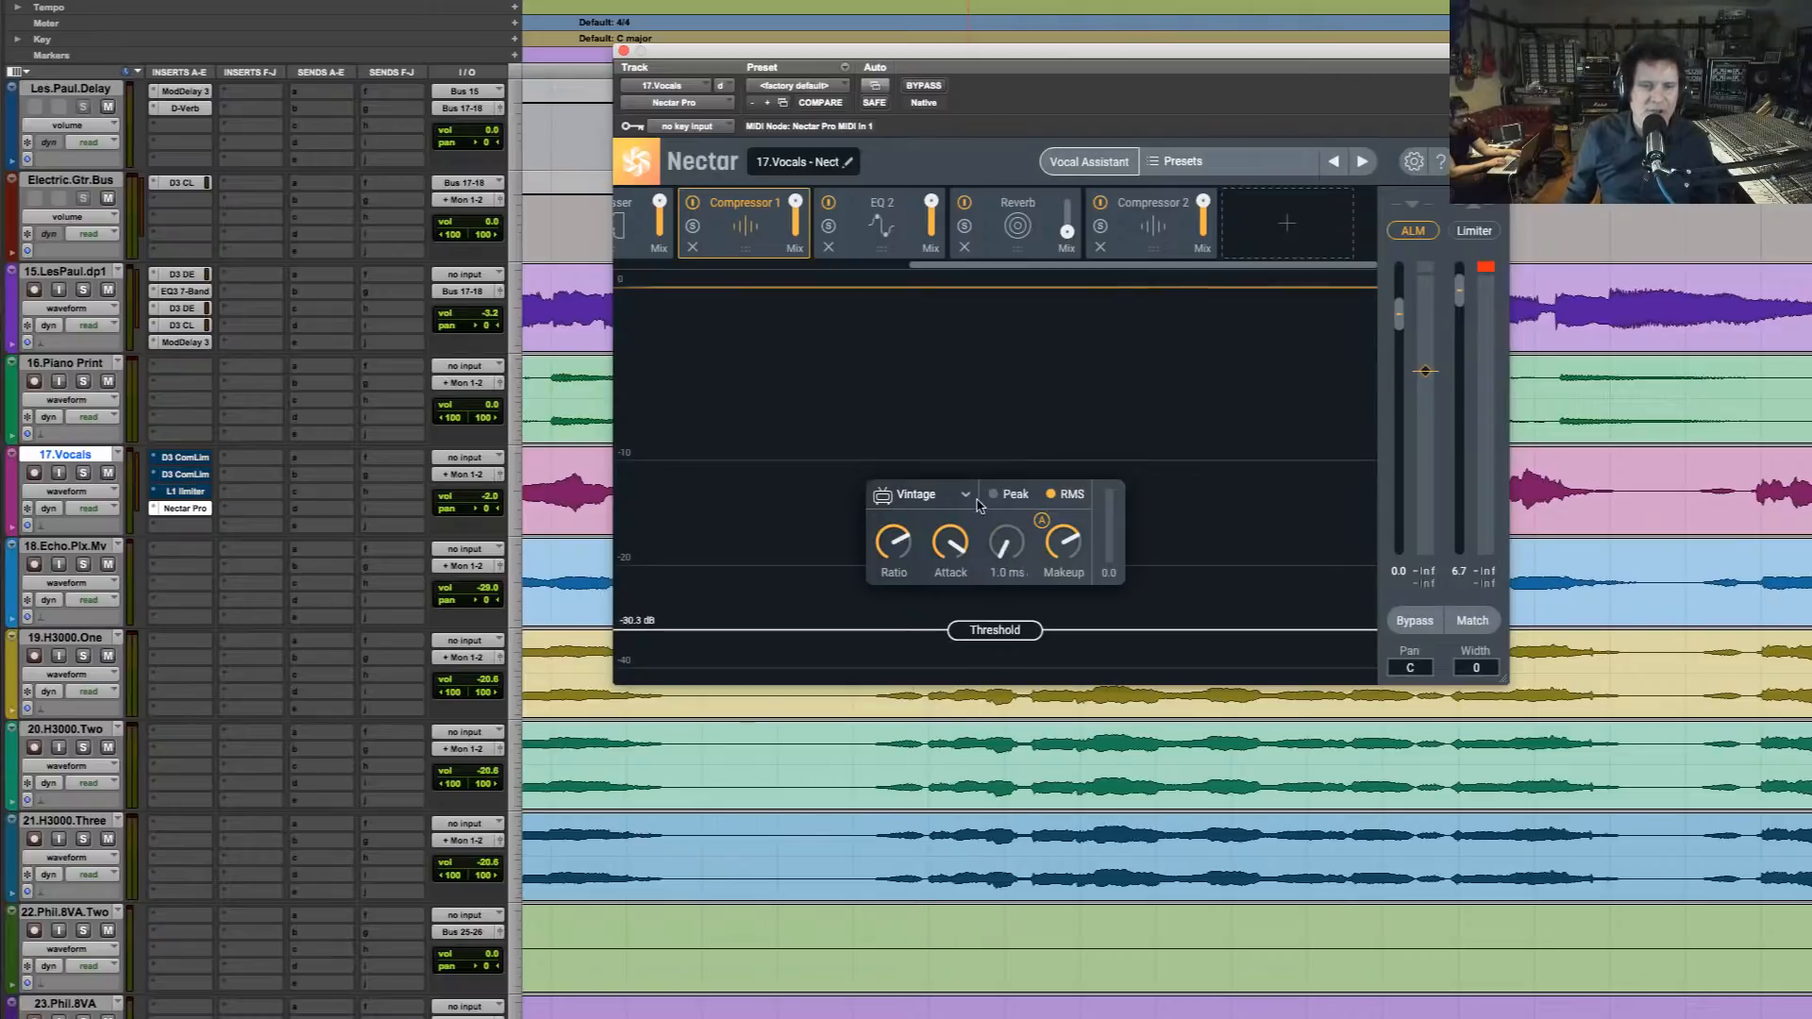
key(space)
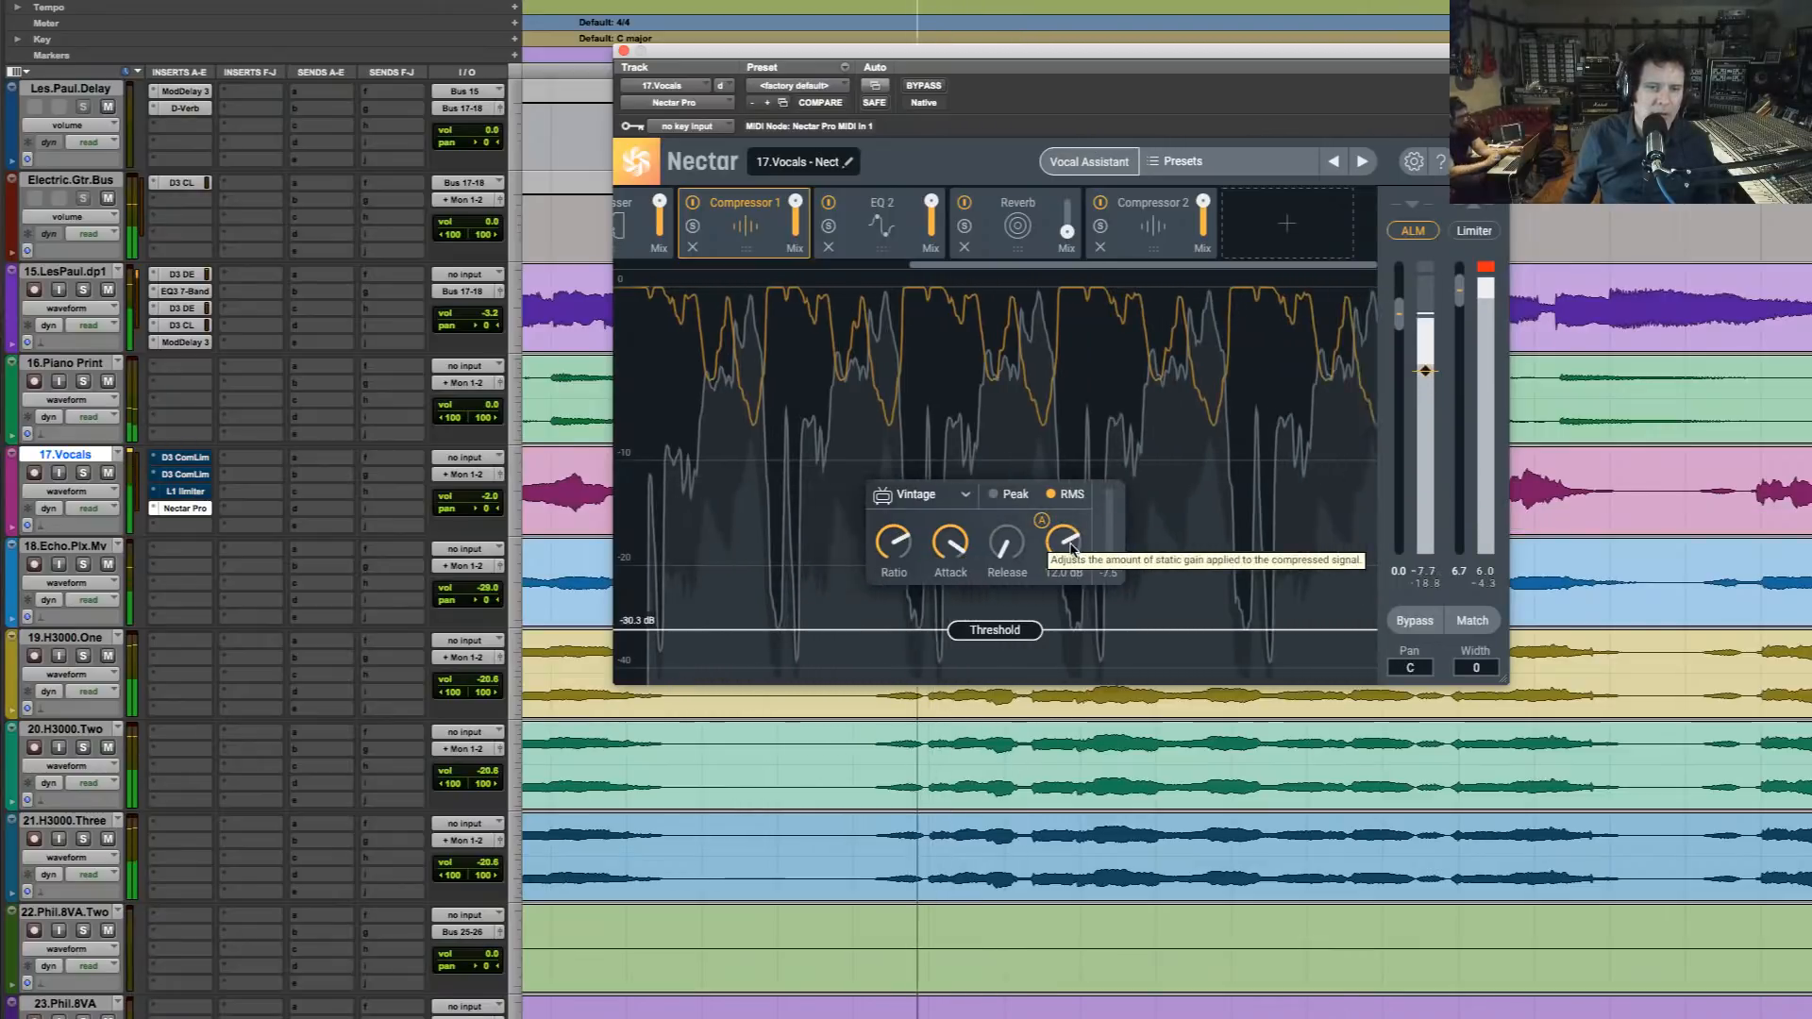
drag(1072, 547, 1072, 530)
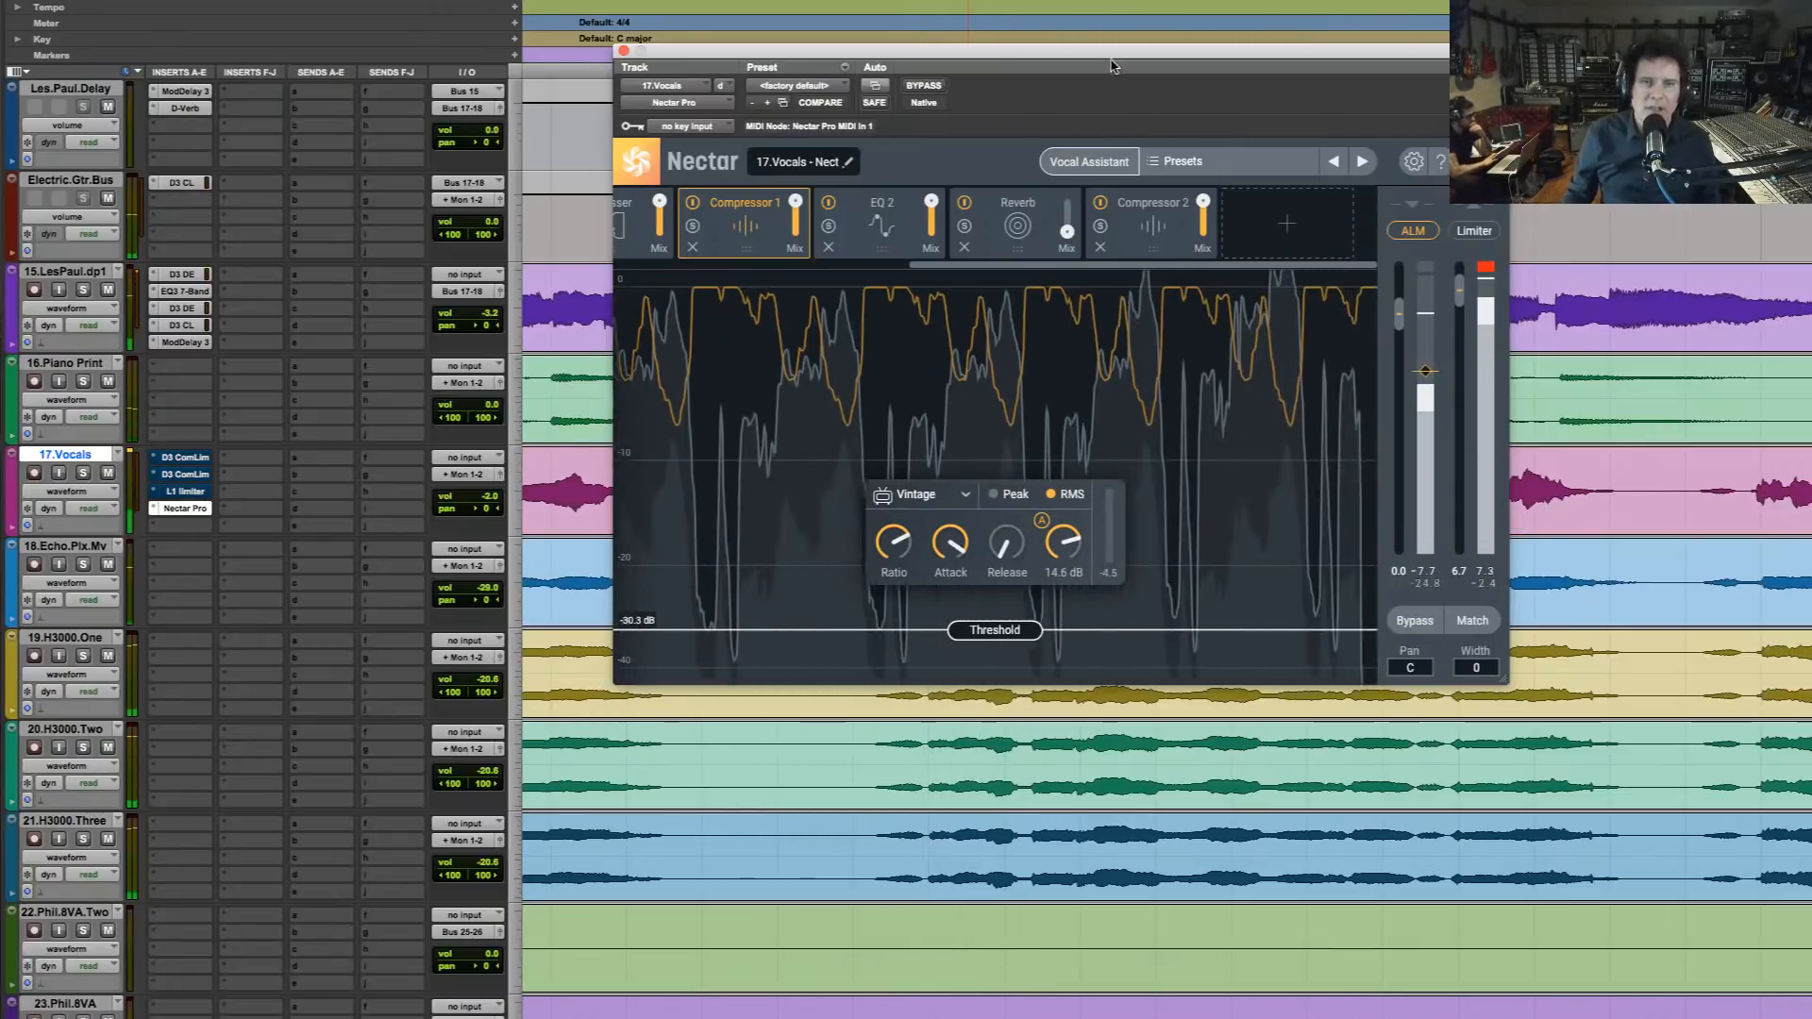
Replay the mix from just before the quiet vocal phrase and set Compressor 1's makeup gain to 13.7 dB
drag(1113, 66, 1182, 762)
click(846, 491)
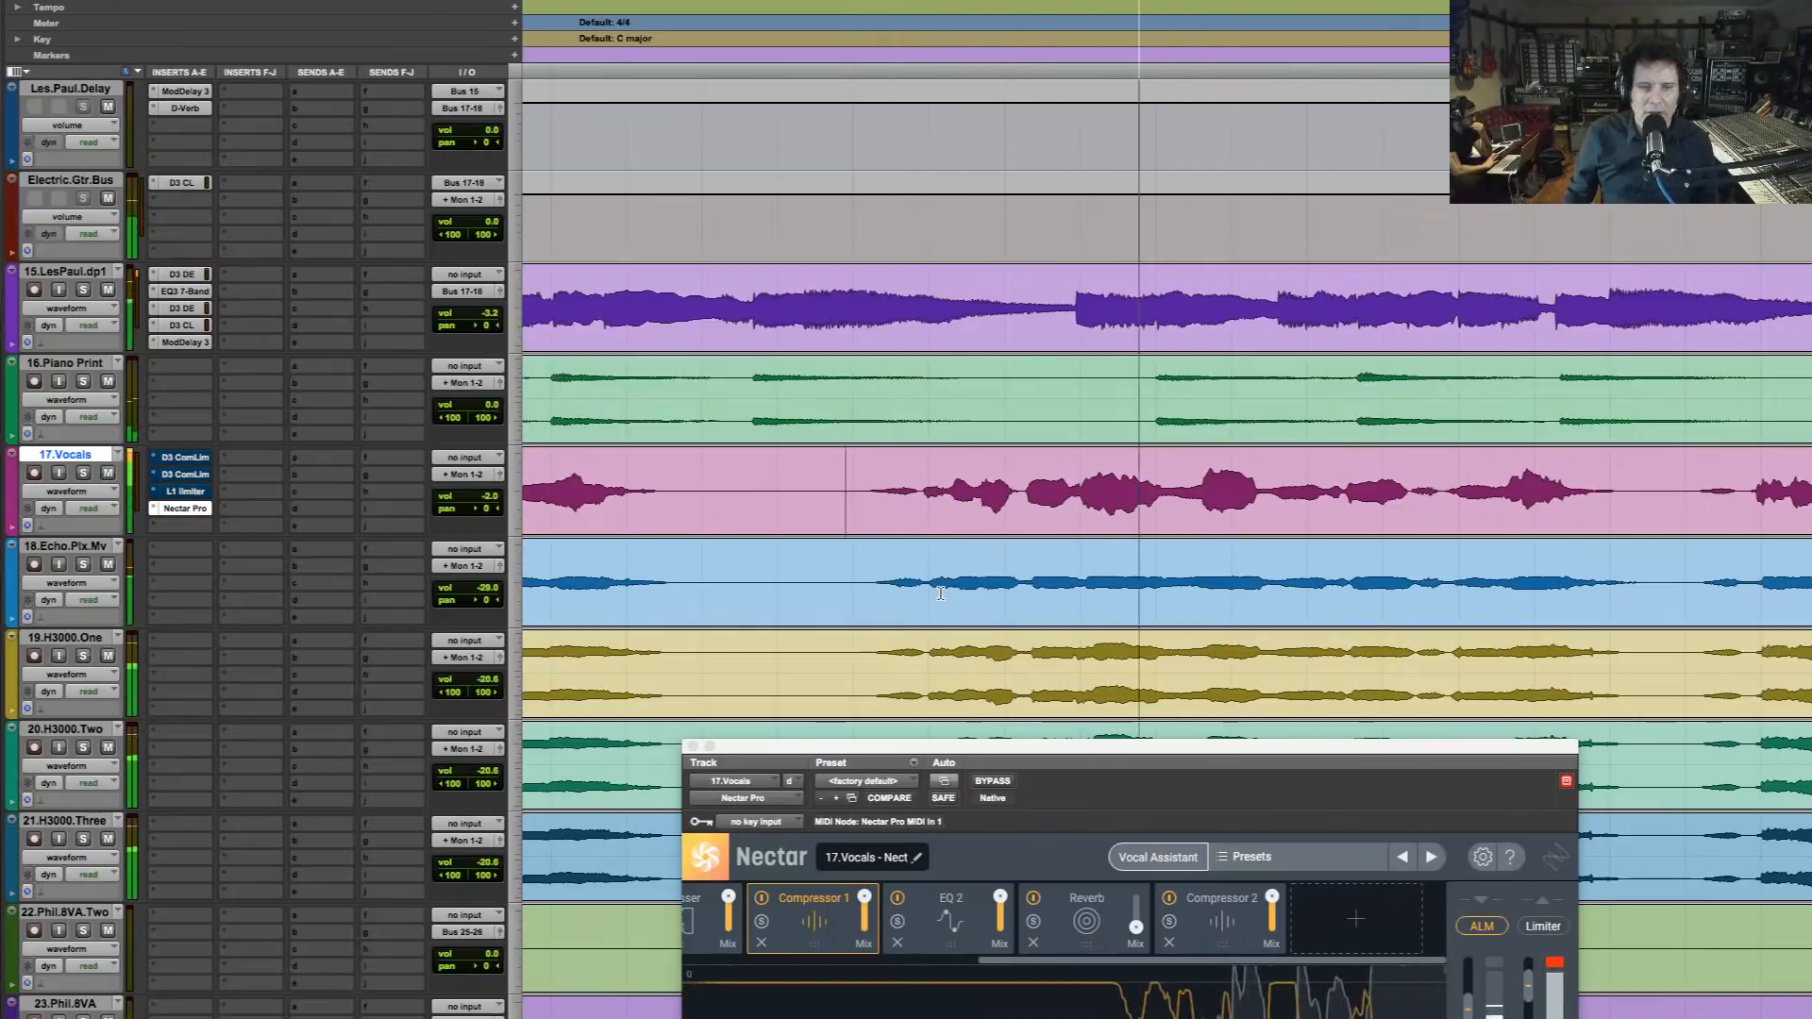
key(space)
drag(1139, 752, 1062, 229)
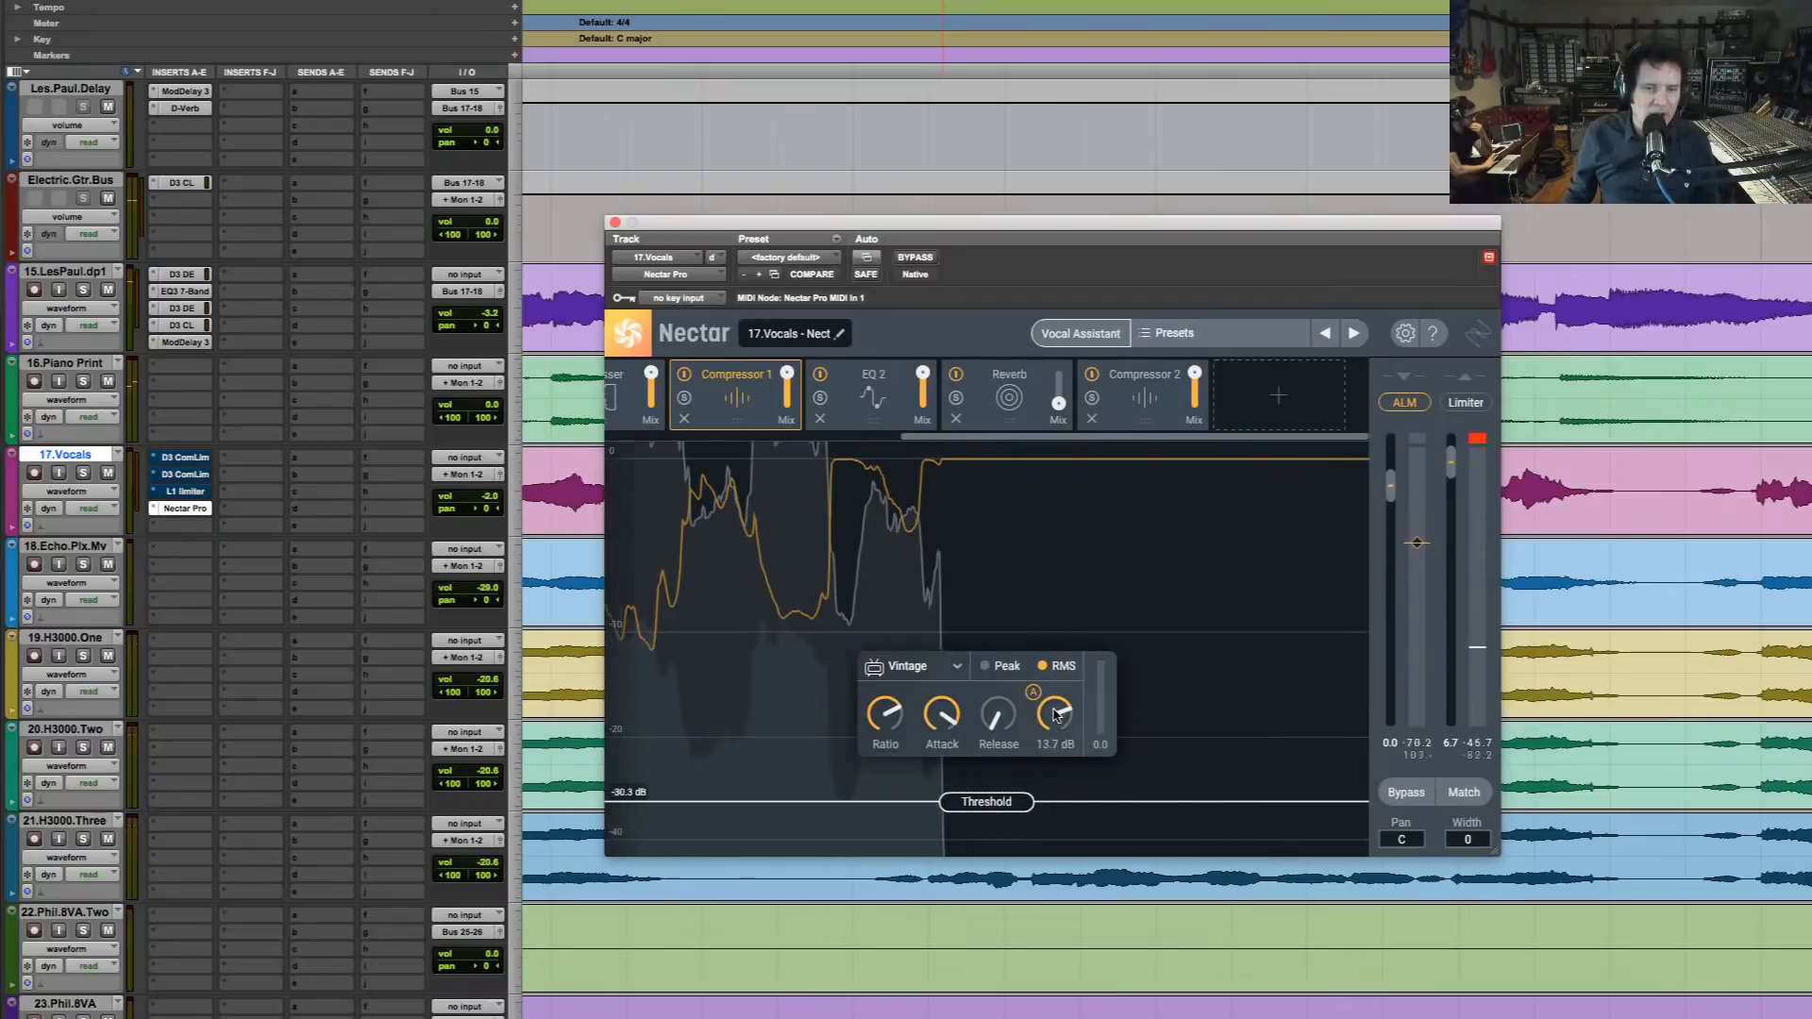
Lower Compressor 2's threshold to -17.5 dB and audition the vocal phrase in the mix
click(1170, 413)
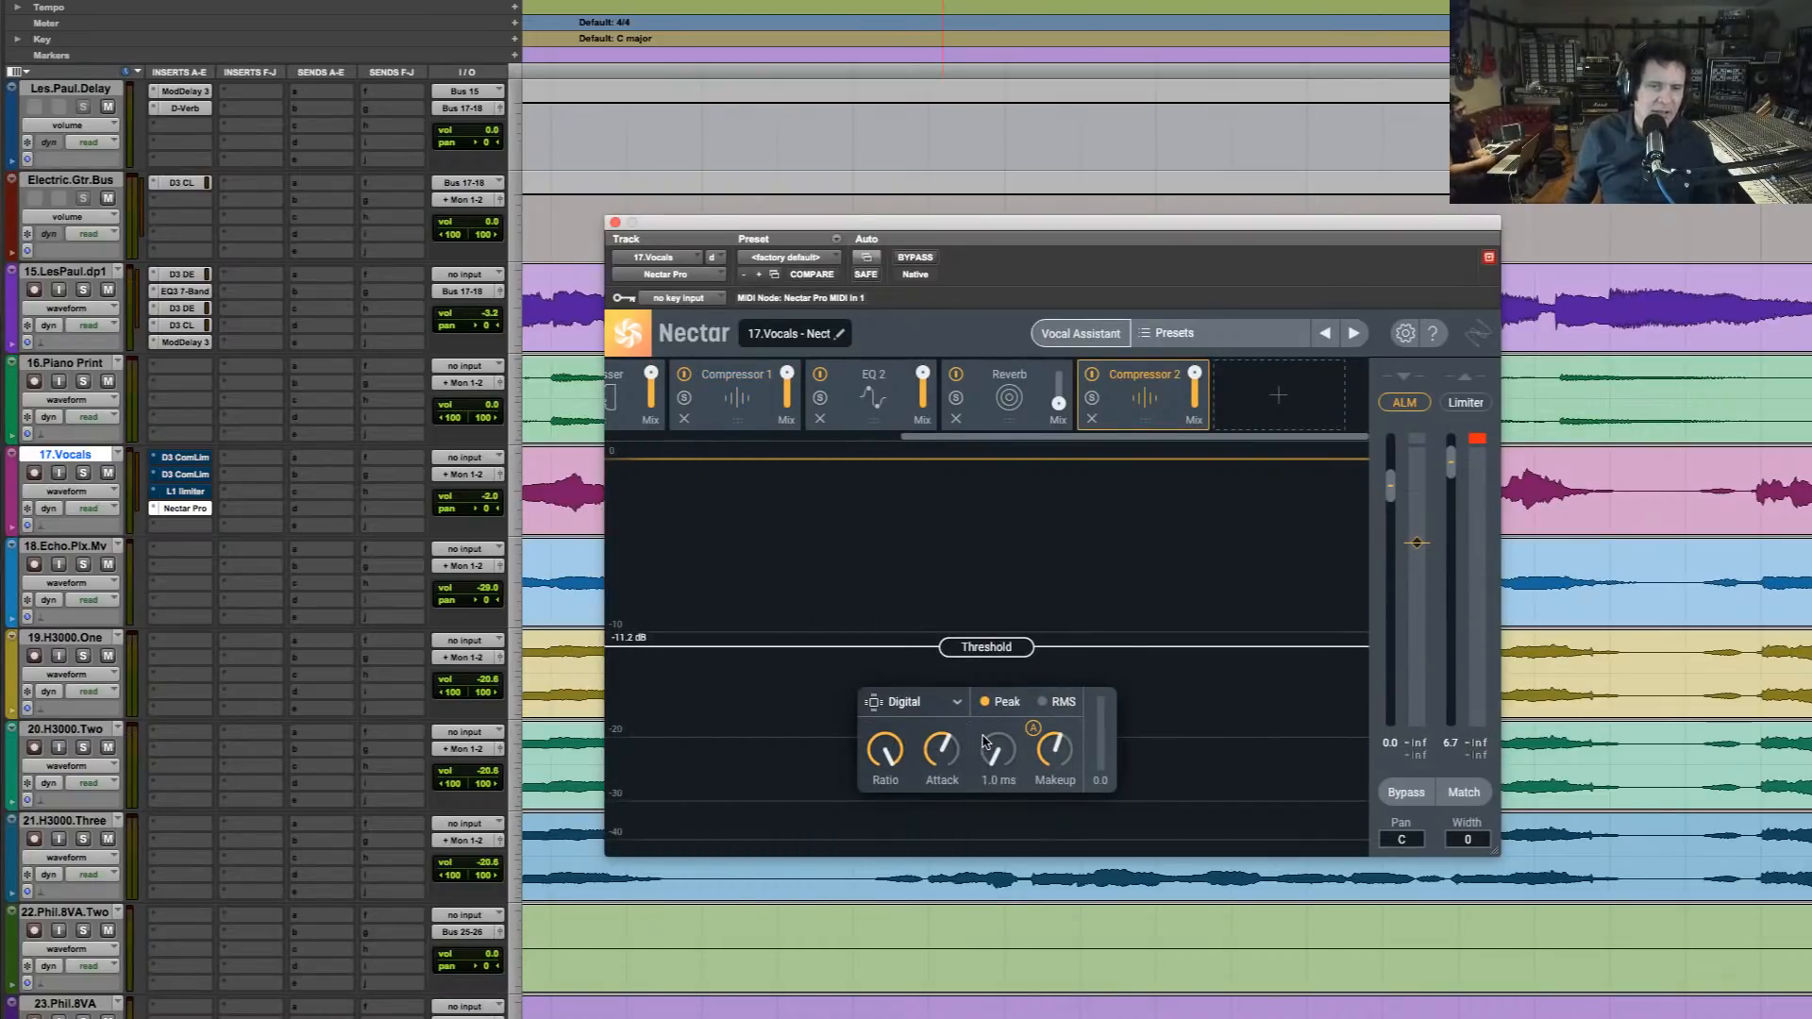
key(space)
drag(989, 651, 1002, 721)
key(space)
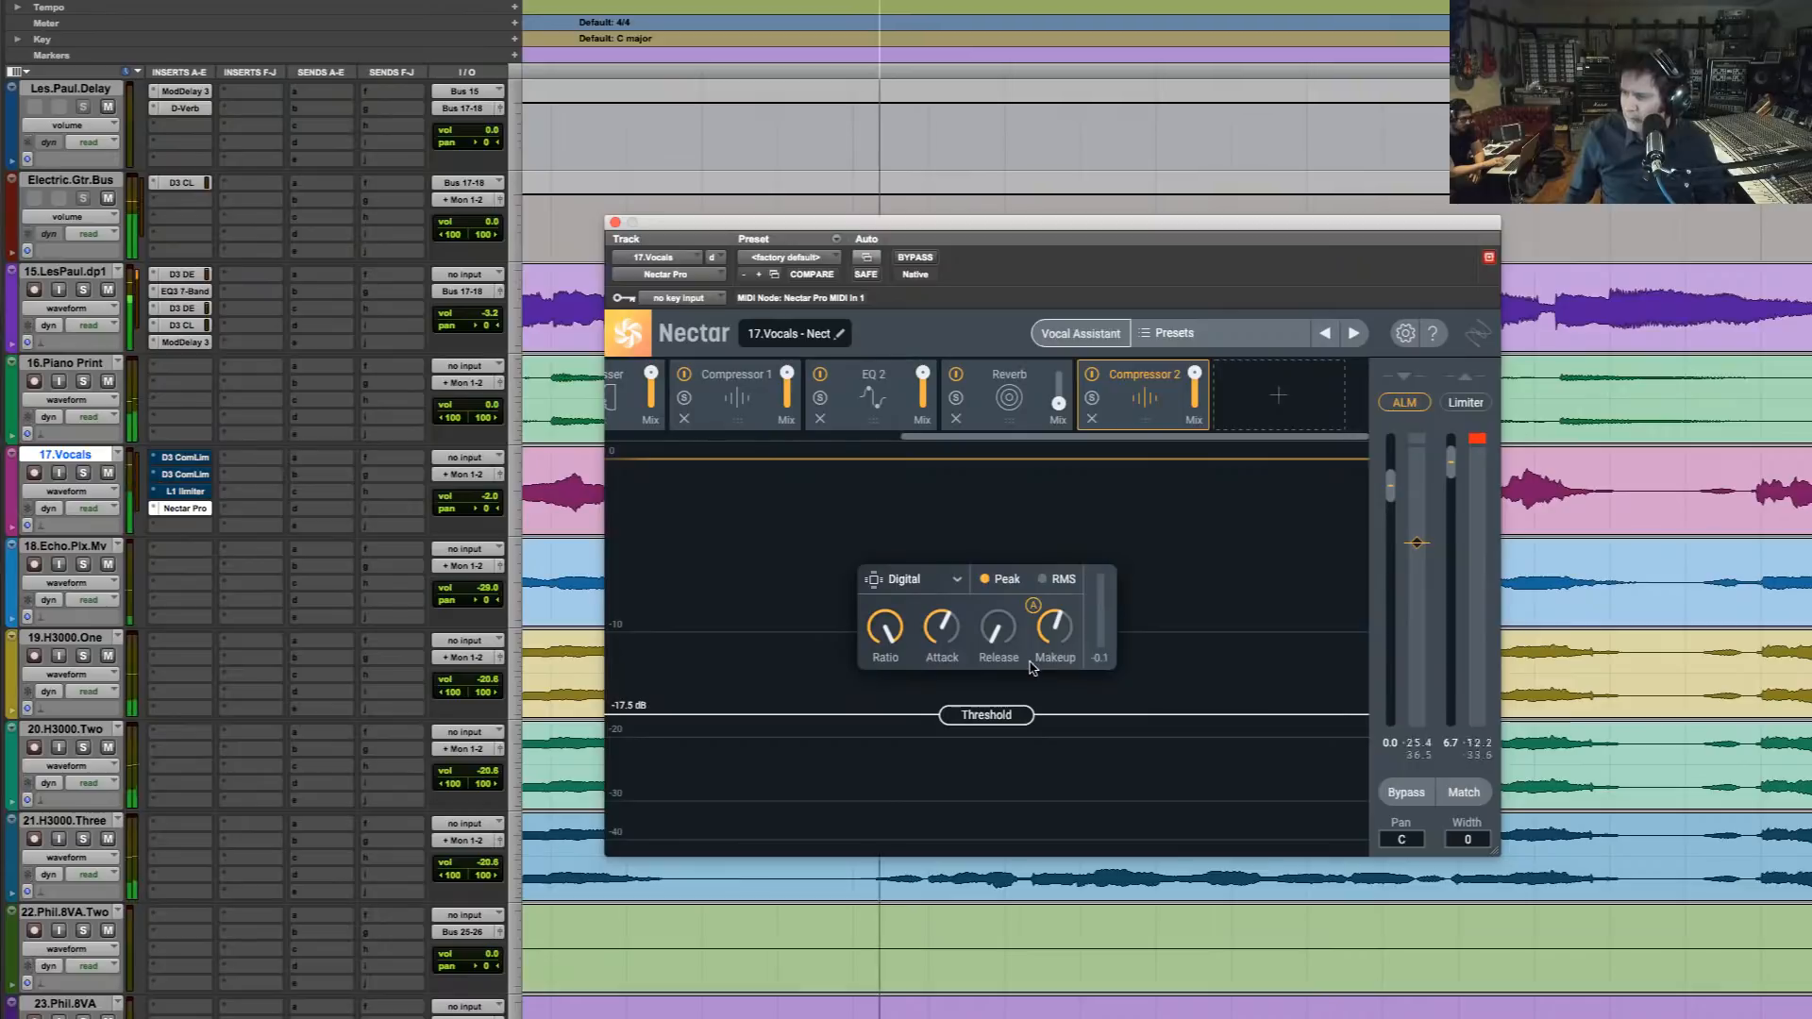
key(space)
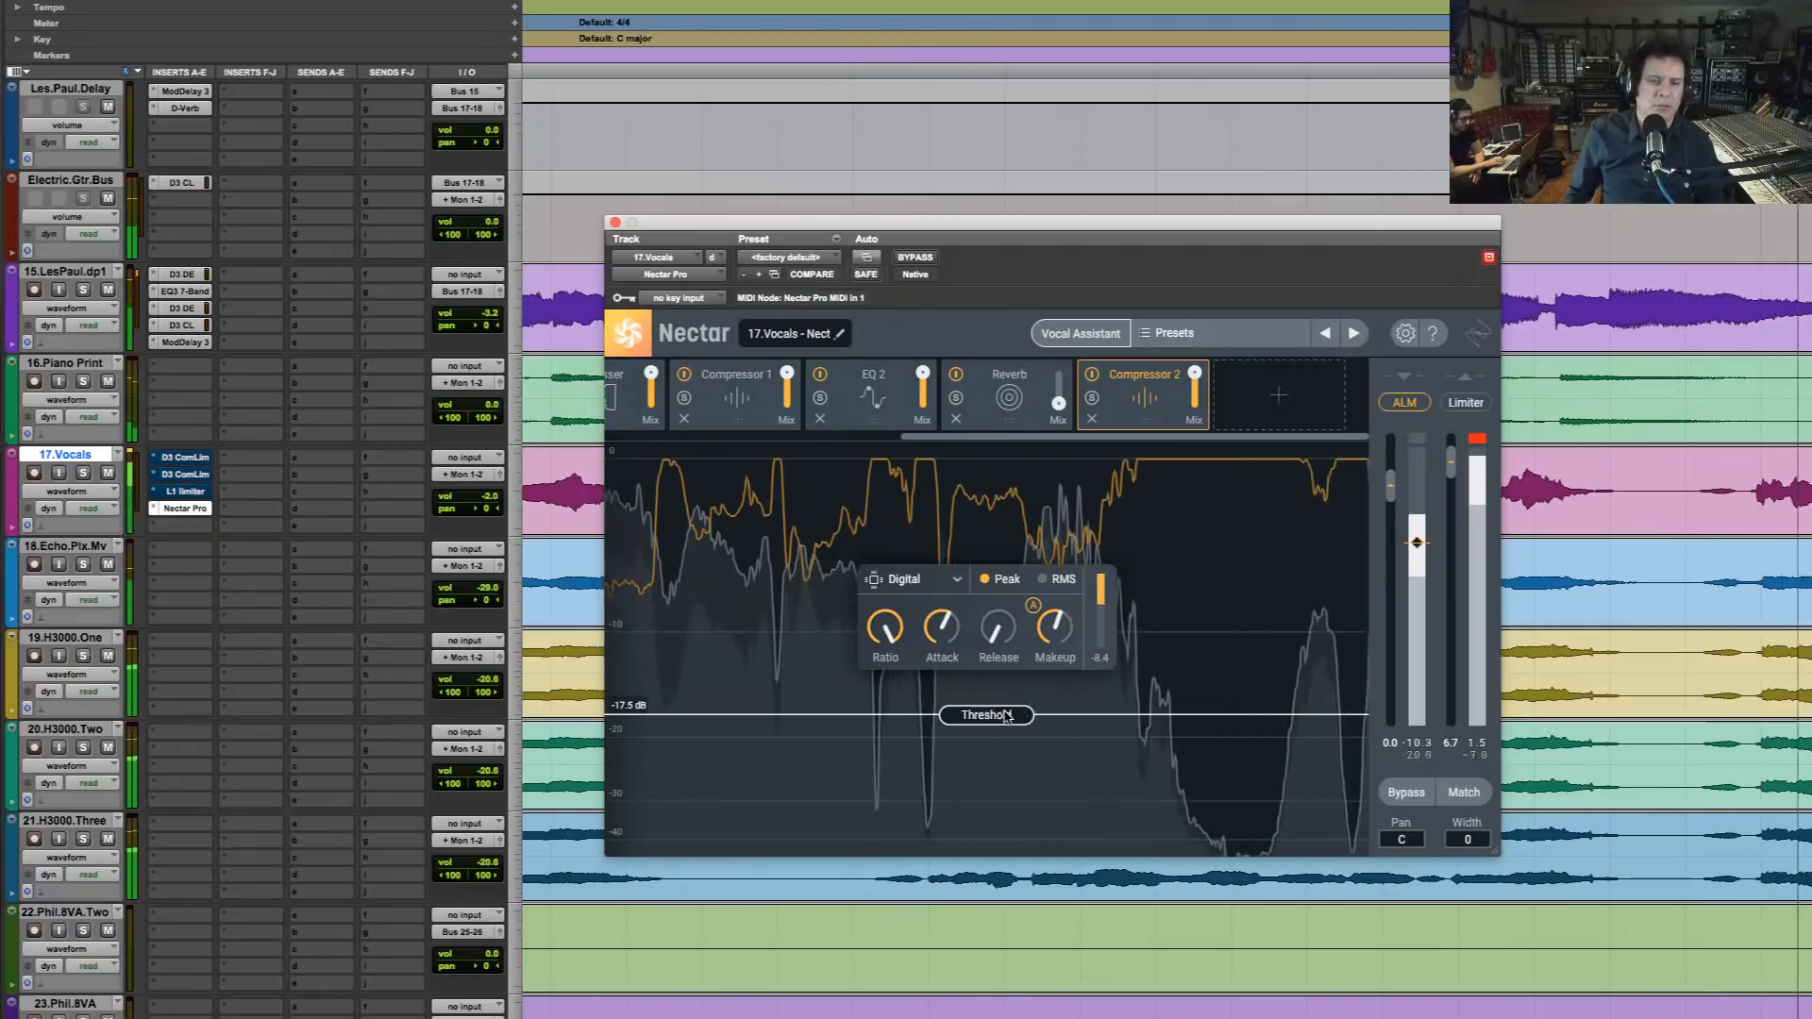
Set Compressor 2's threshold to -18.9 dB and switch its mode to Vintage while the mix plays
drag(1006, 717, 1007, 728)
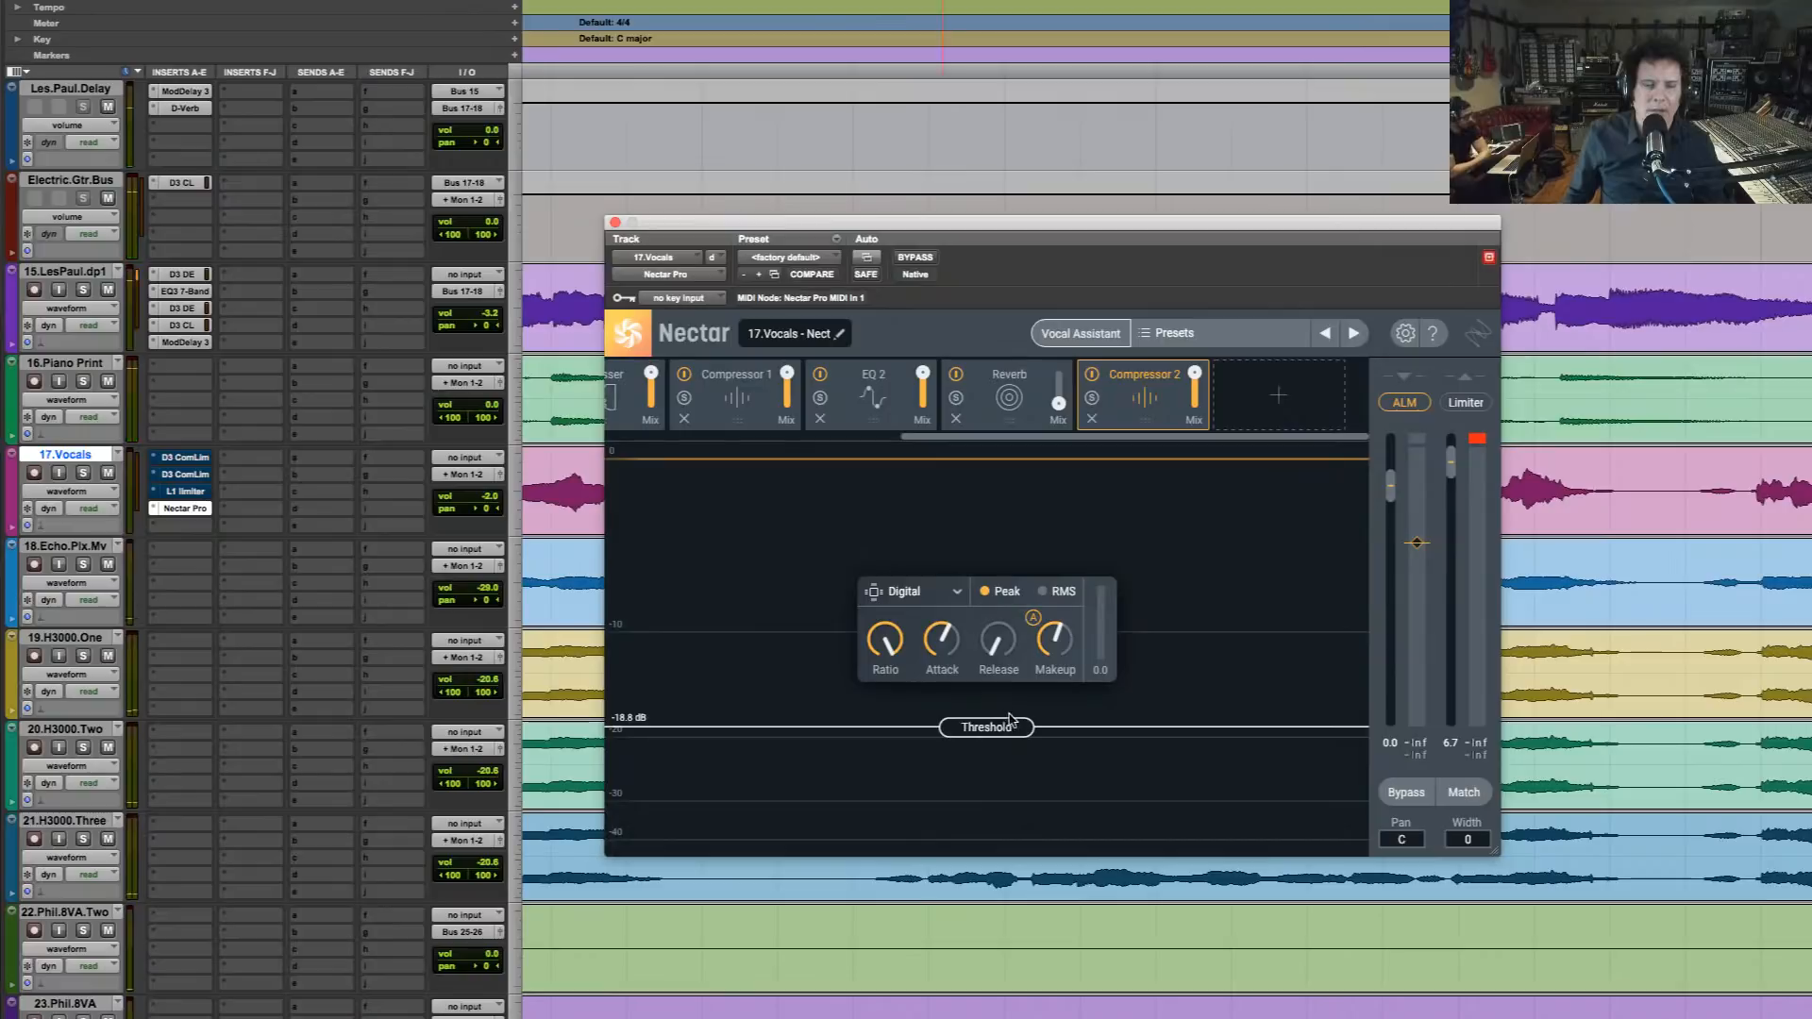
key(space)
drag(1006, 730, 1007, 732)
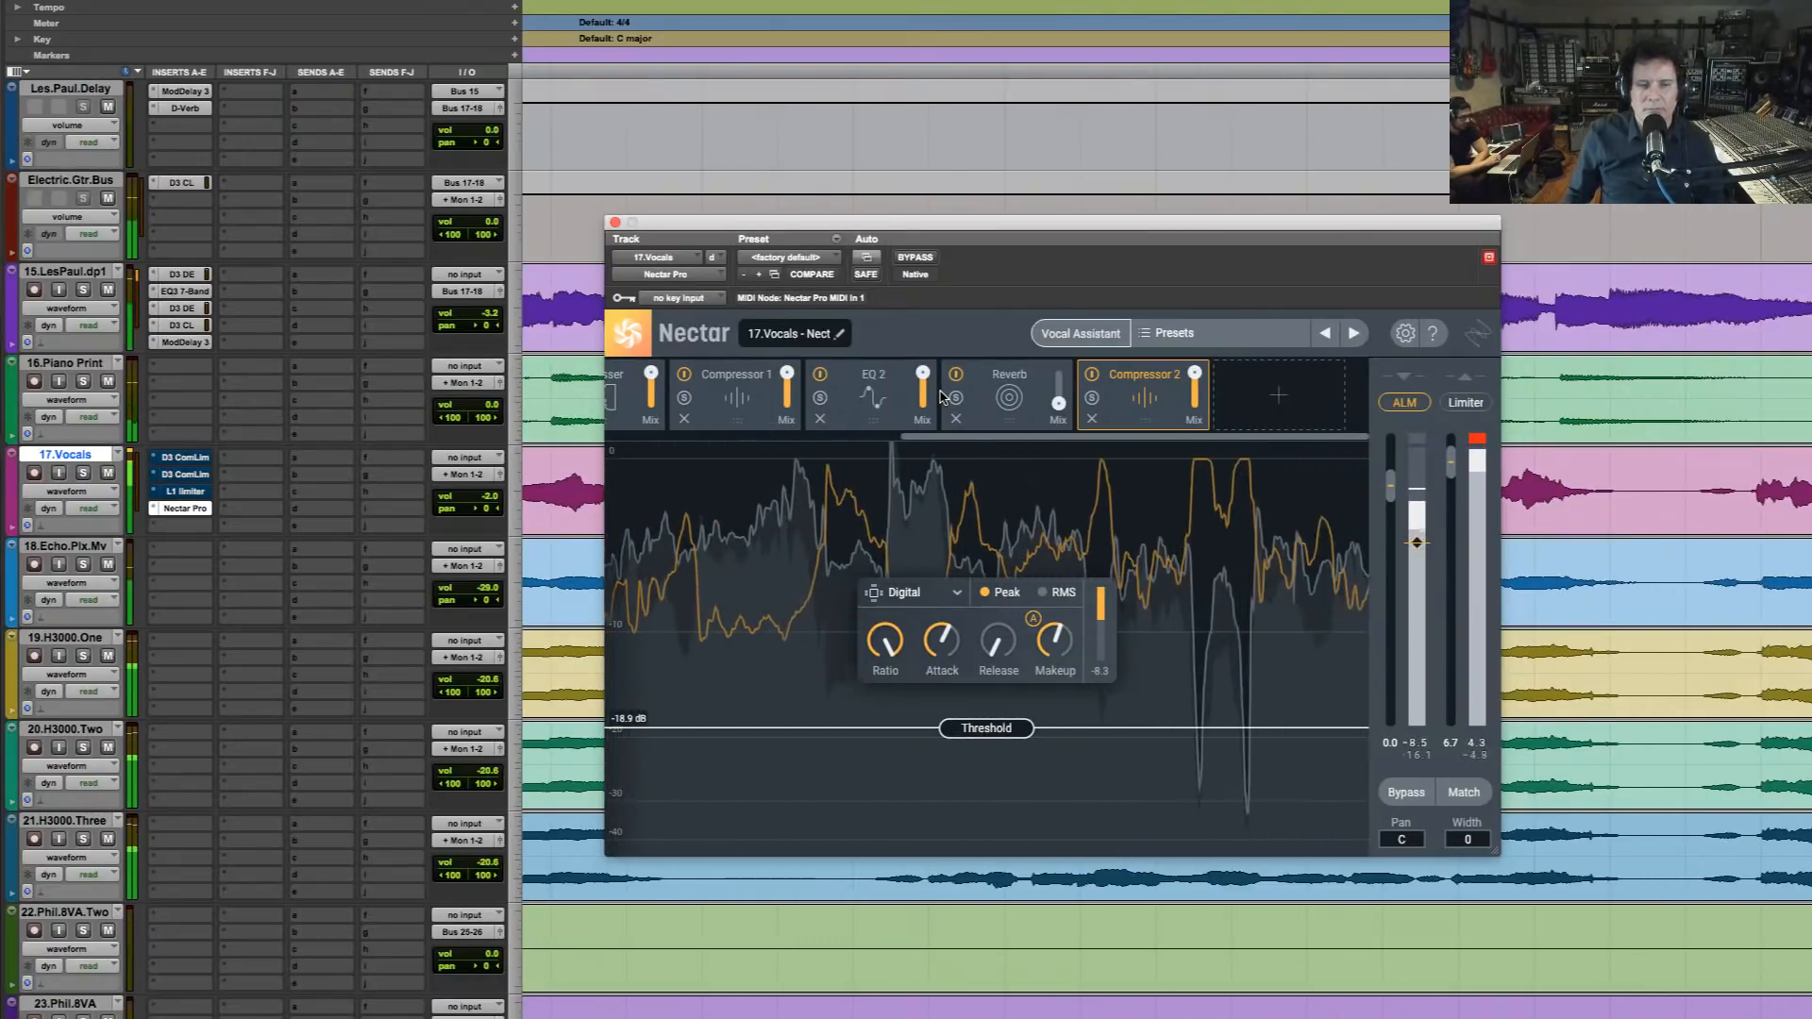
click(953, 595)
click(896, 653)
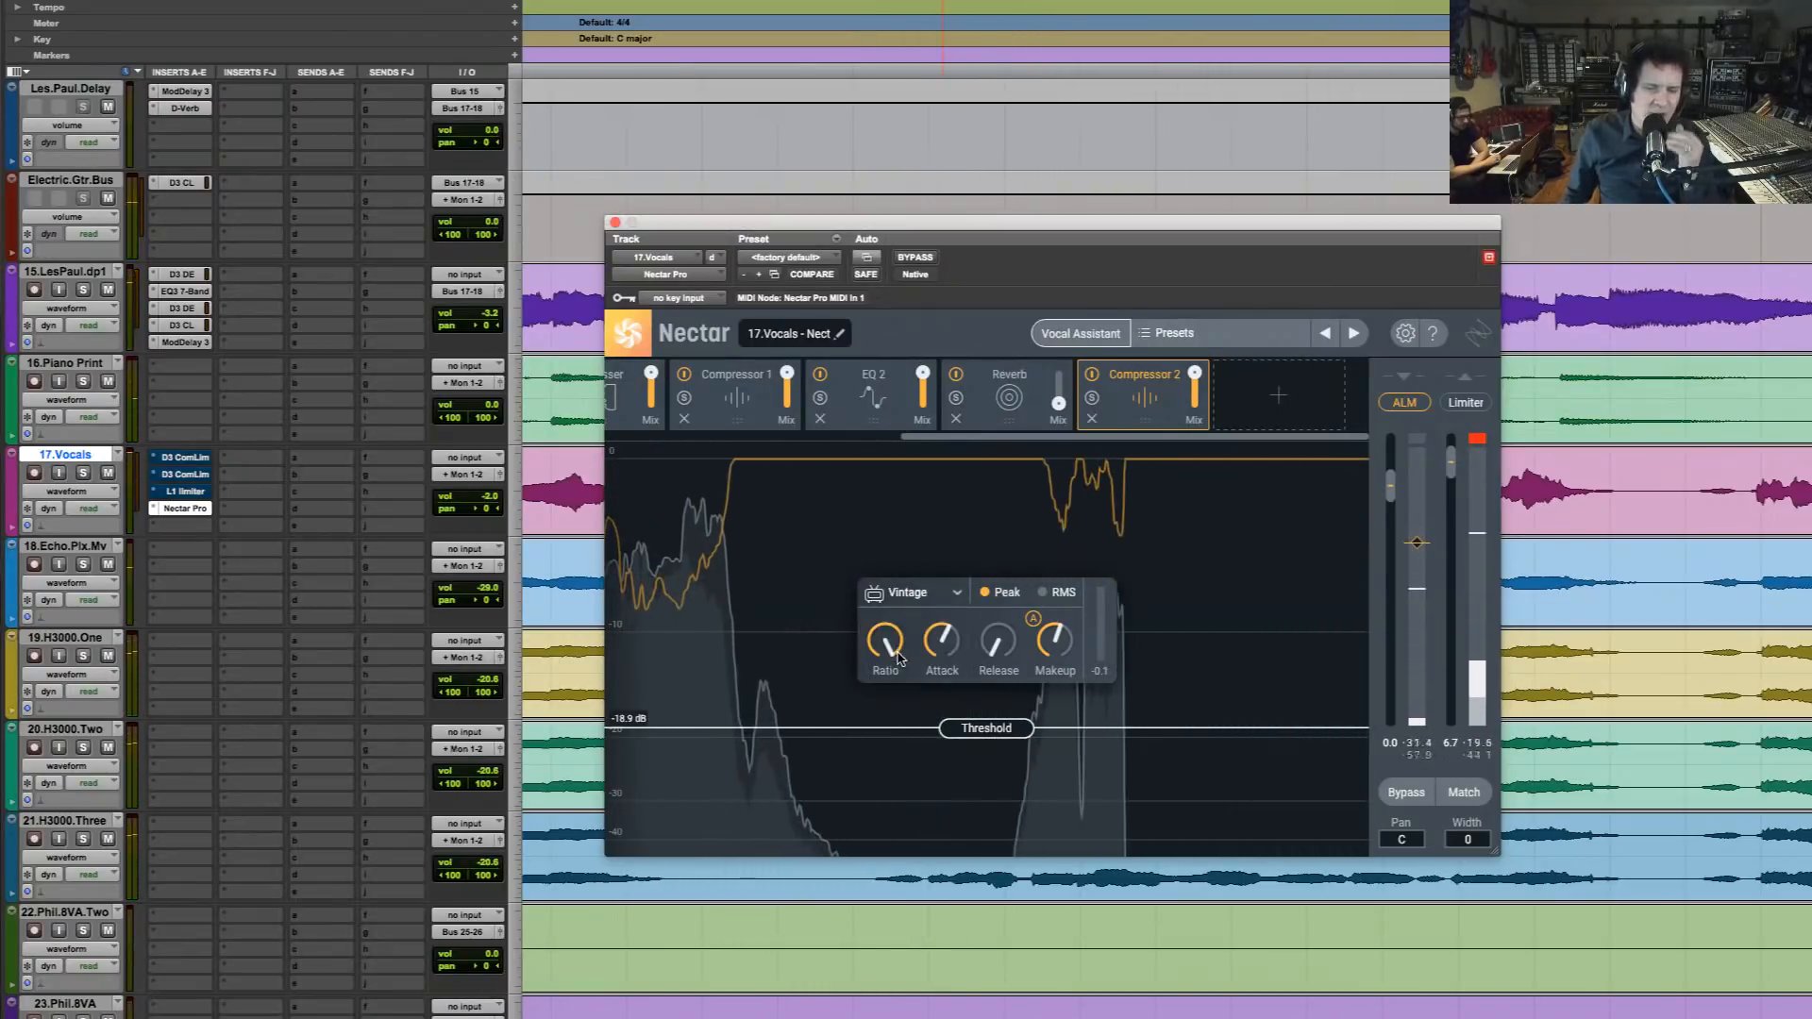
drag(1145, 225, 1126, 80)
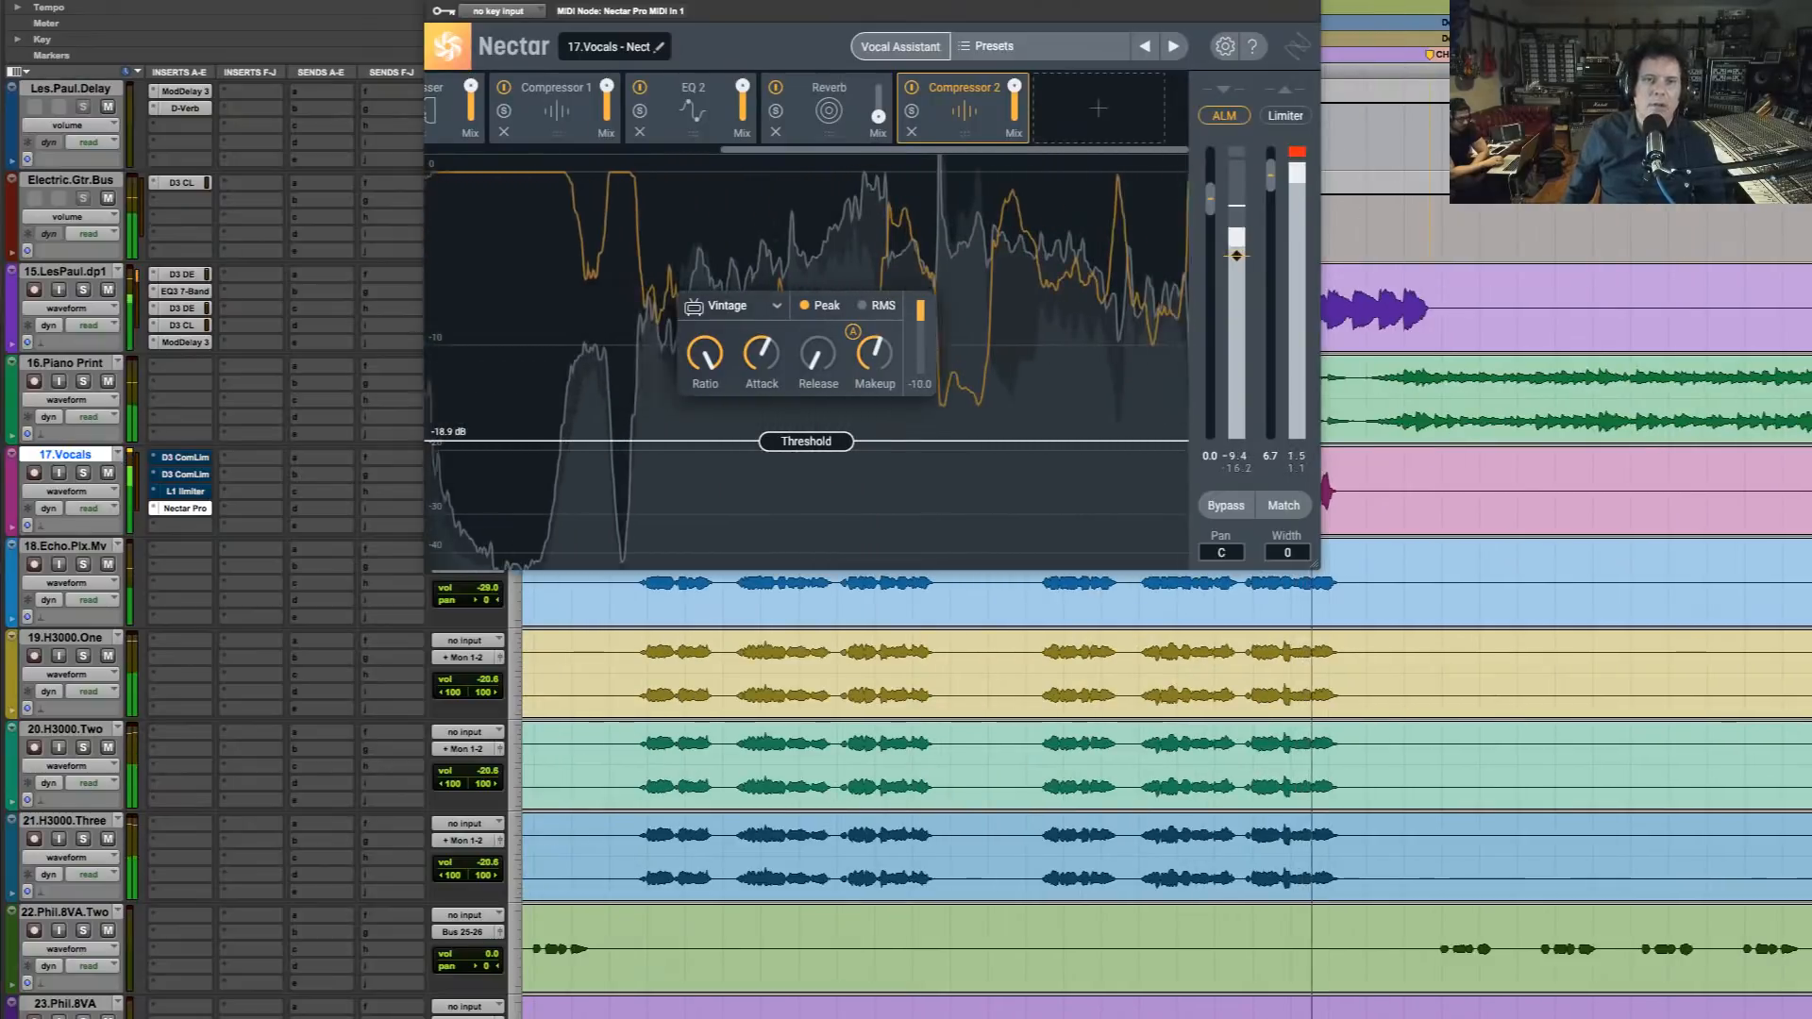
Replay the mix from the start of verse 1 and examine the Pitch module at the head of Nectar's chain
drag(1229, 0, 1422, 673)
key(space)
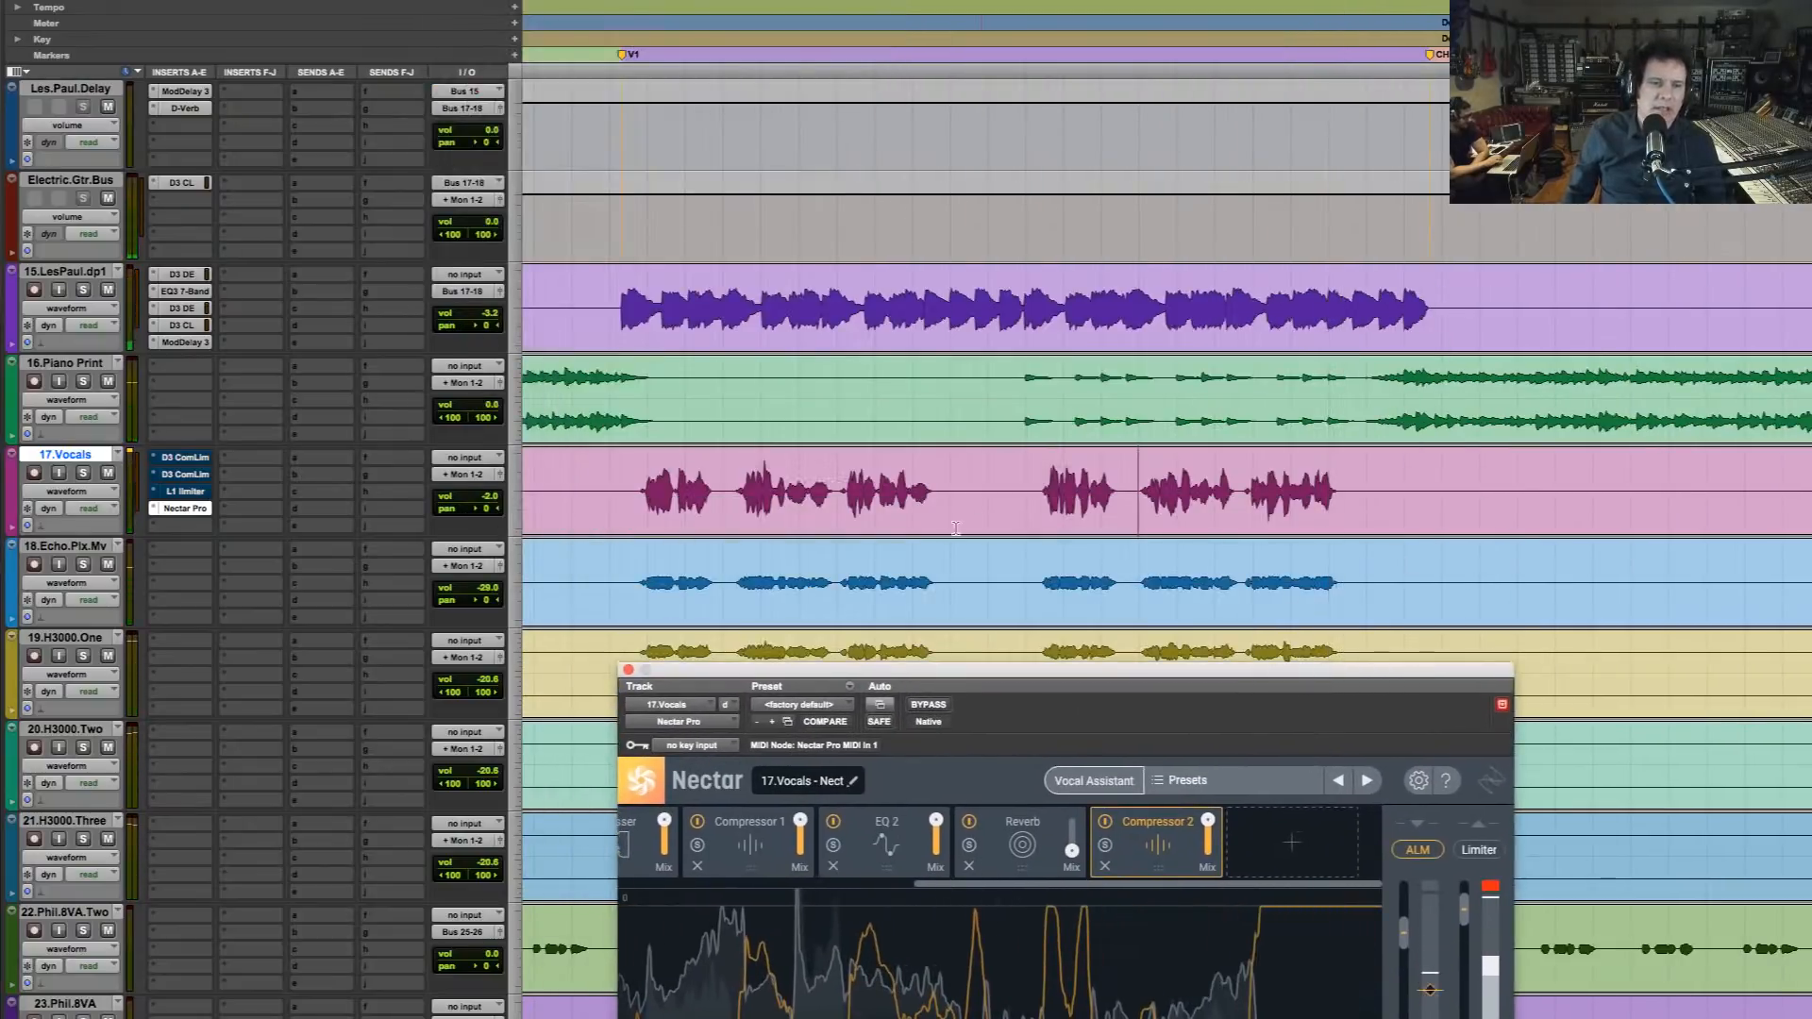
click(619, 470)
key(space)
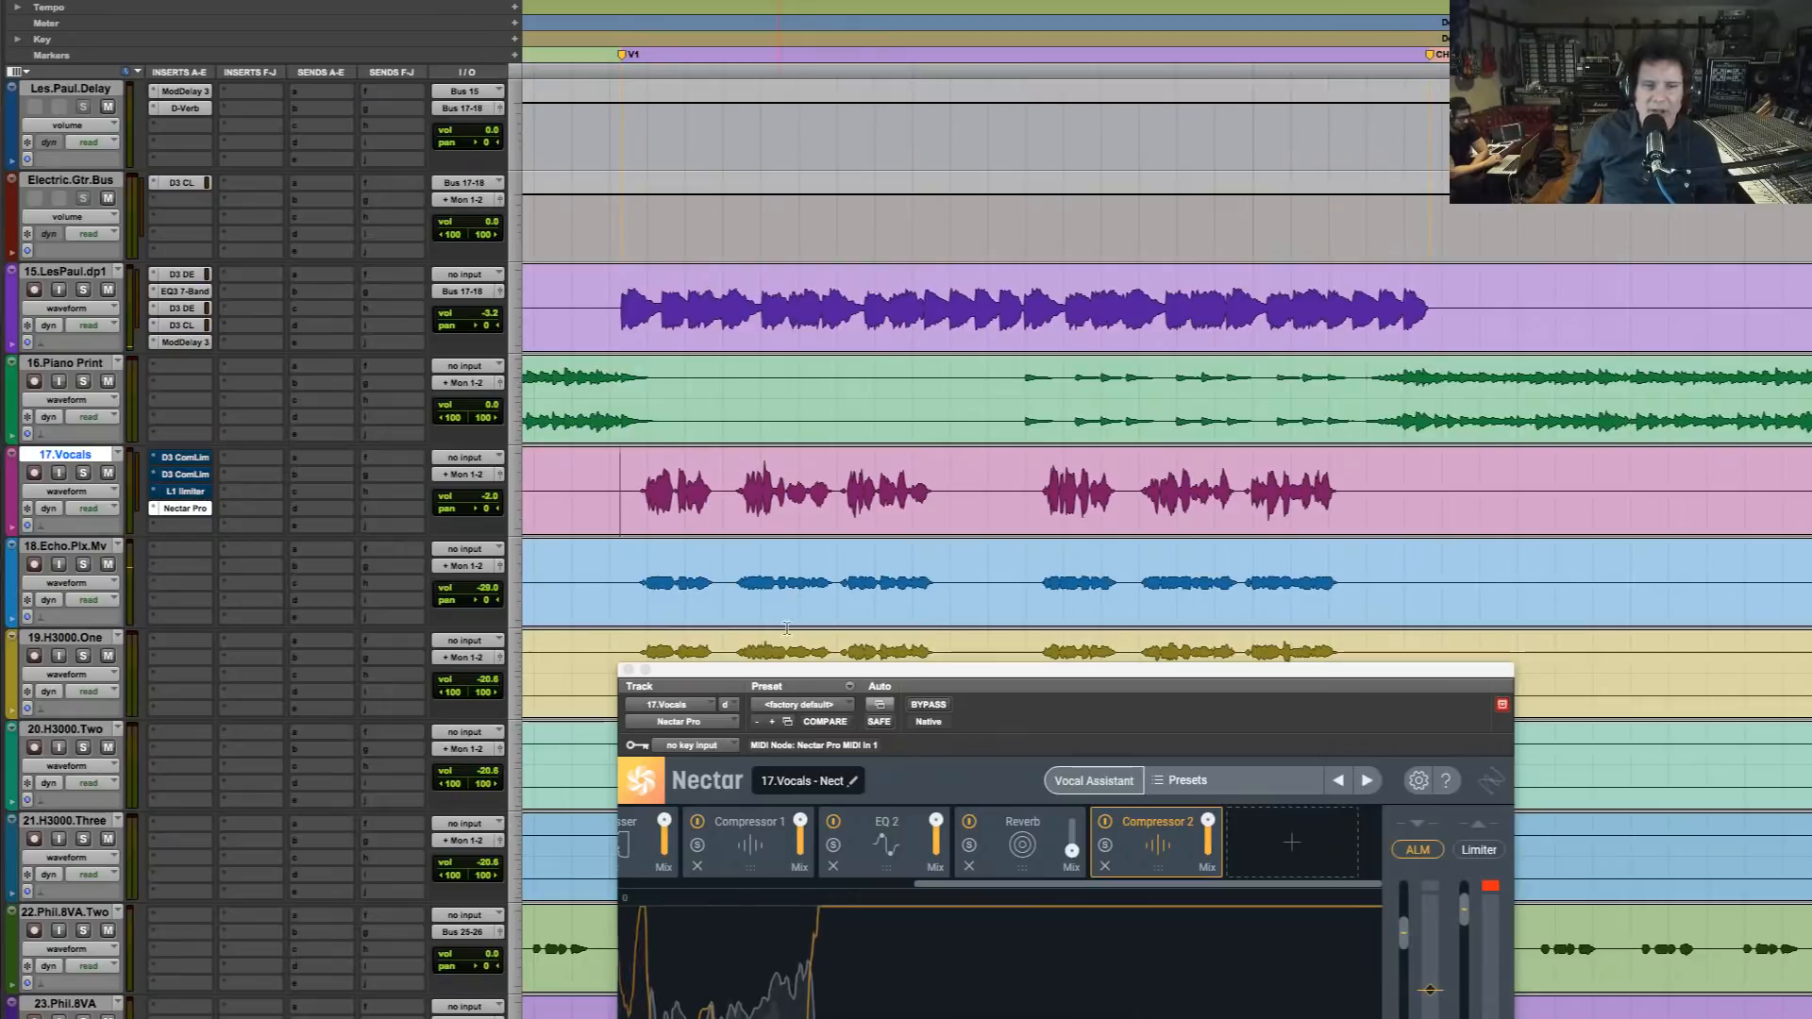
drag(914, 676, 870, 176)
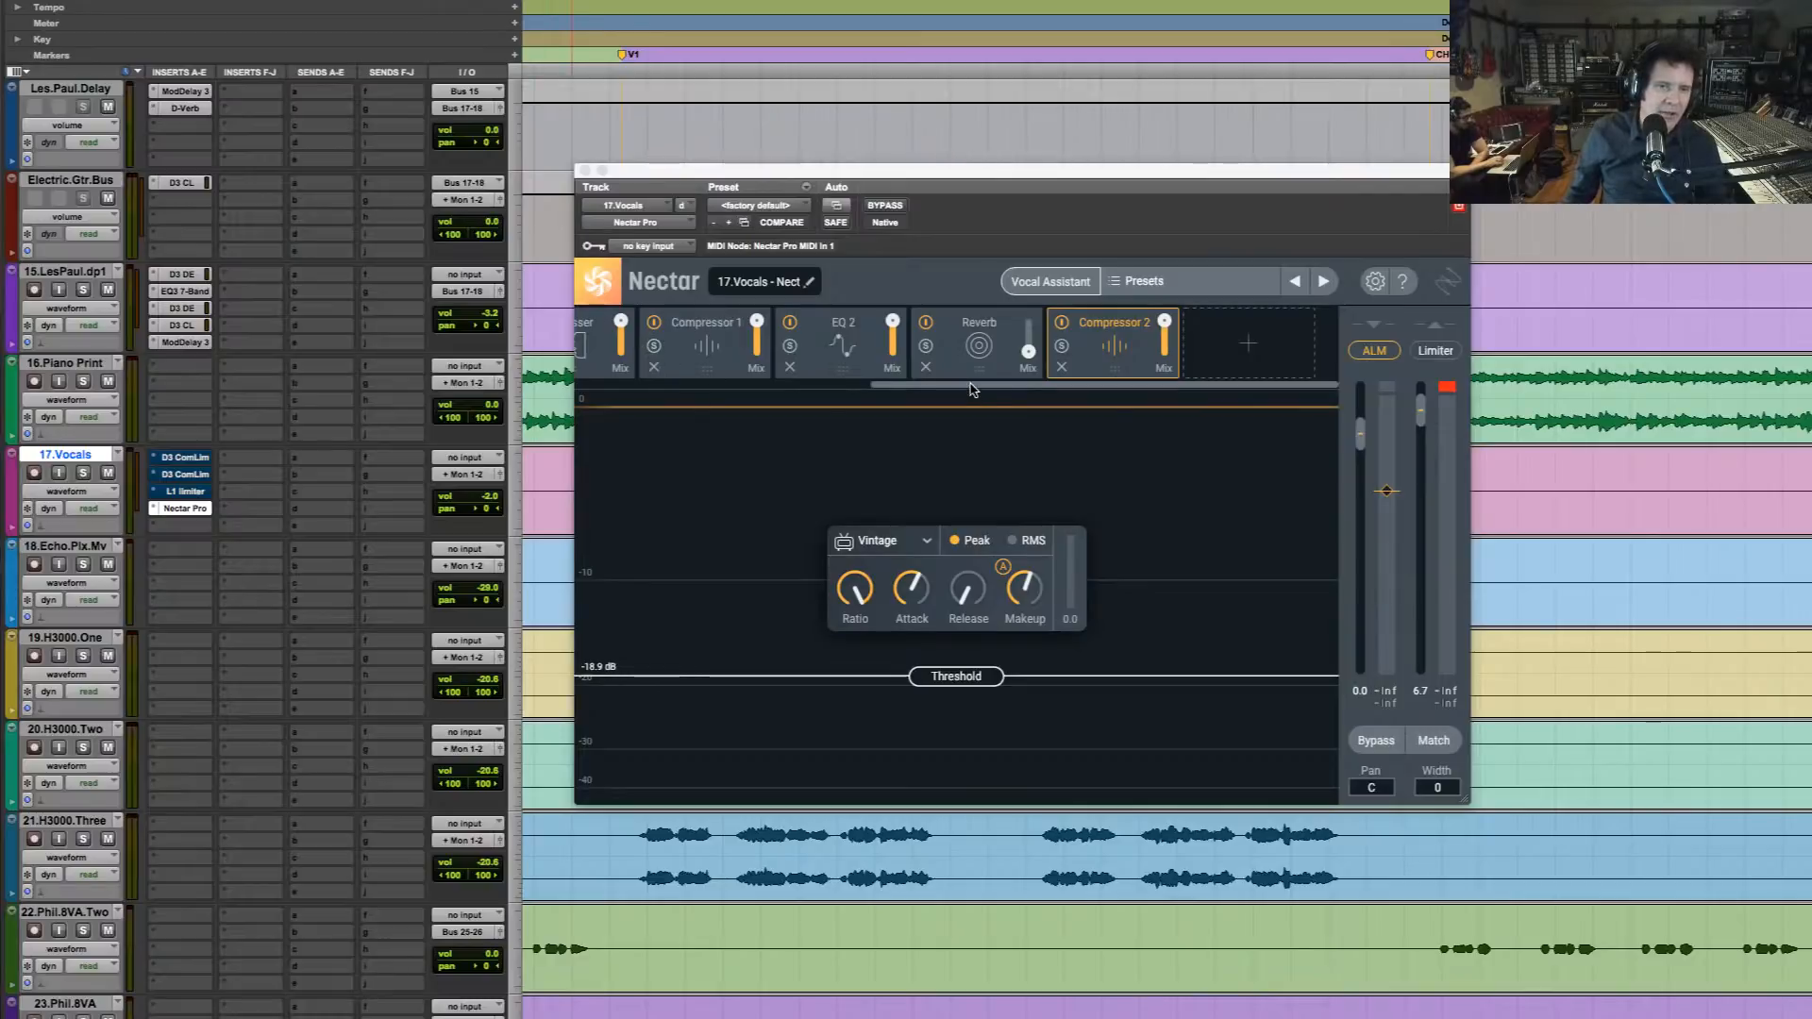
drag(972, 387, 526, 394)
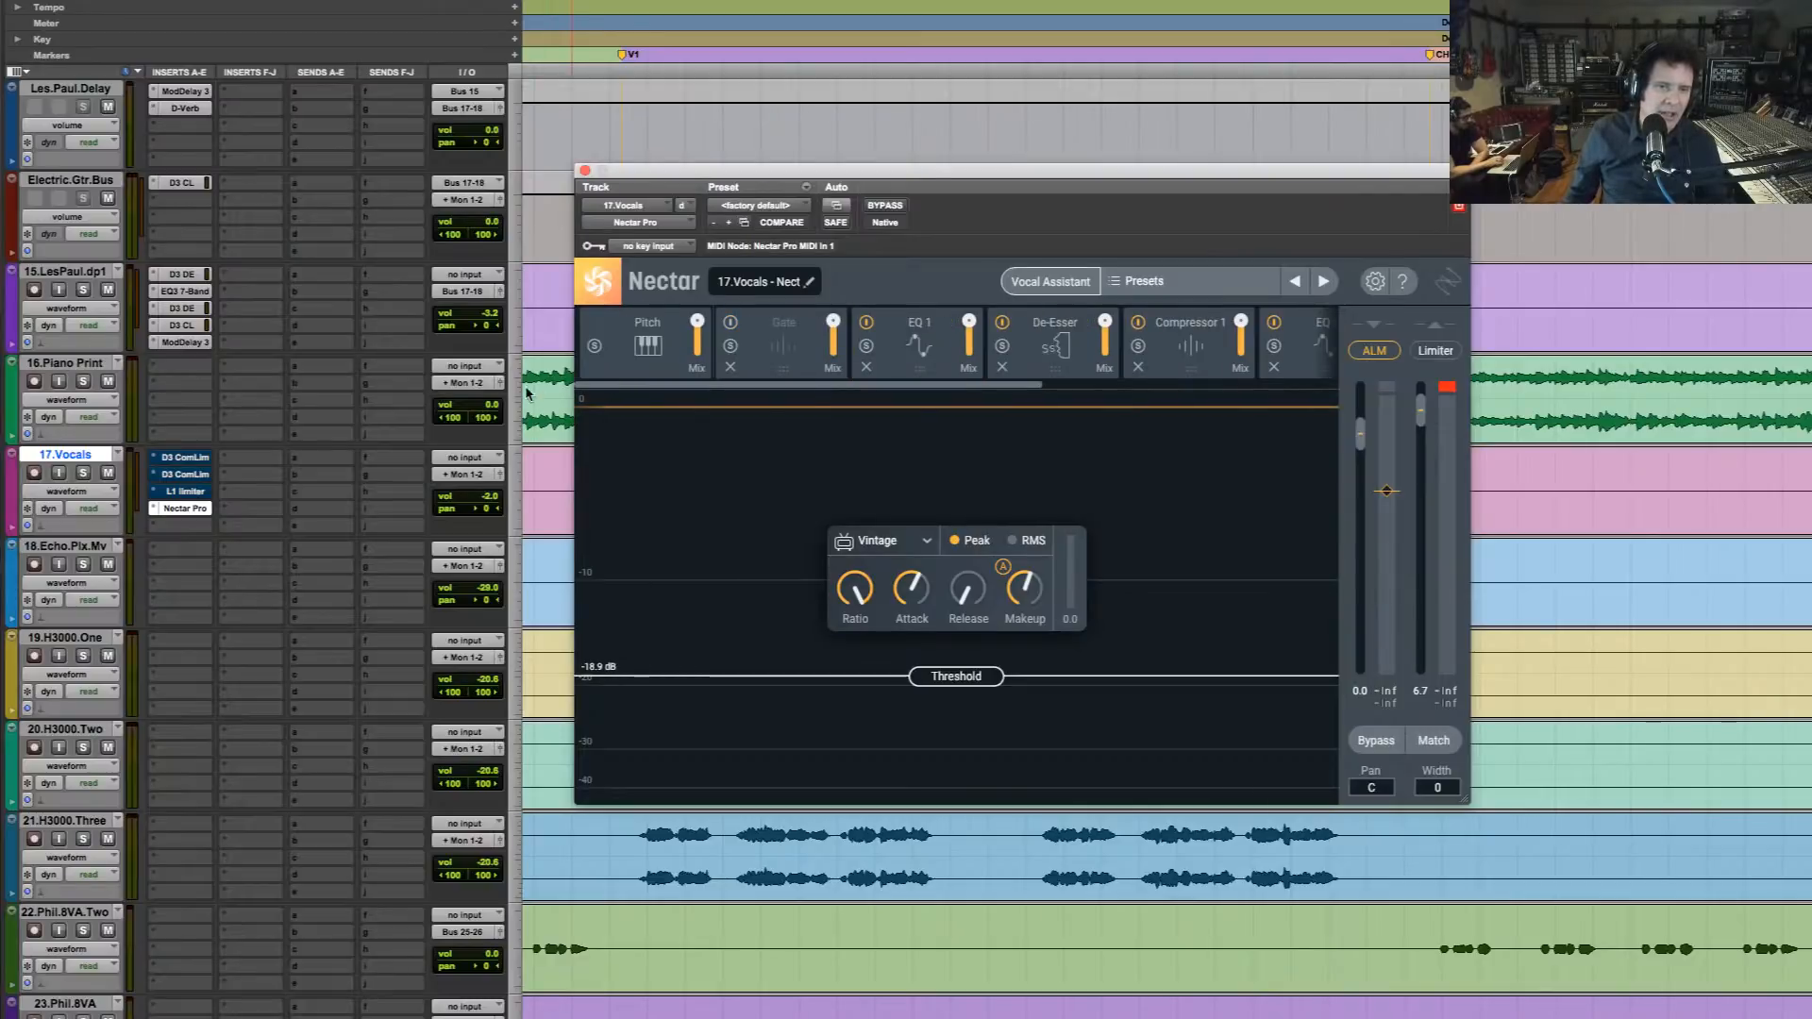
click(651, 349)
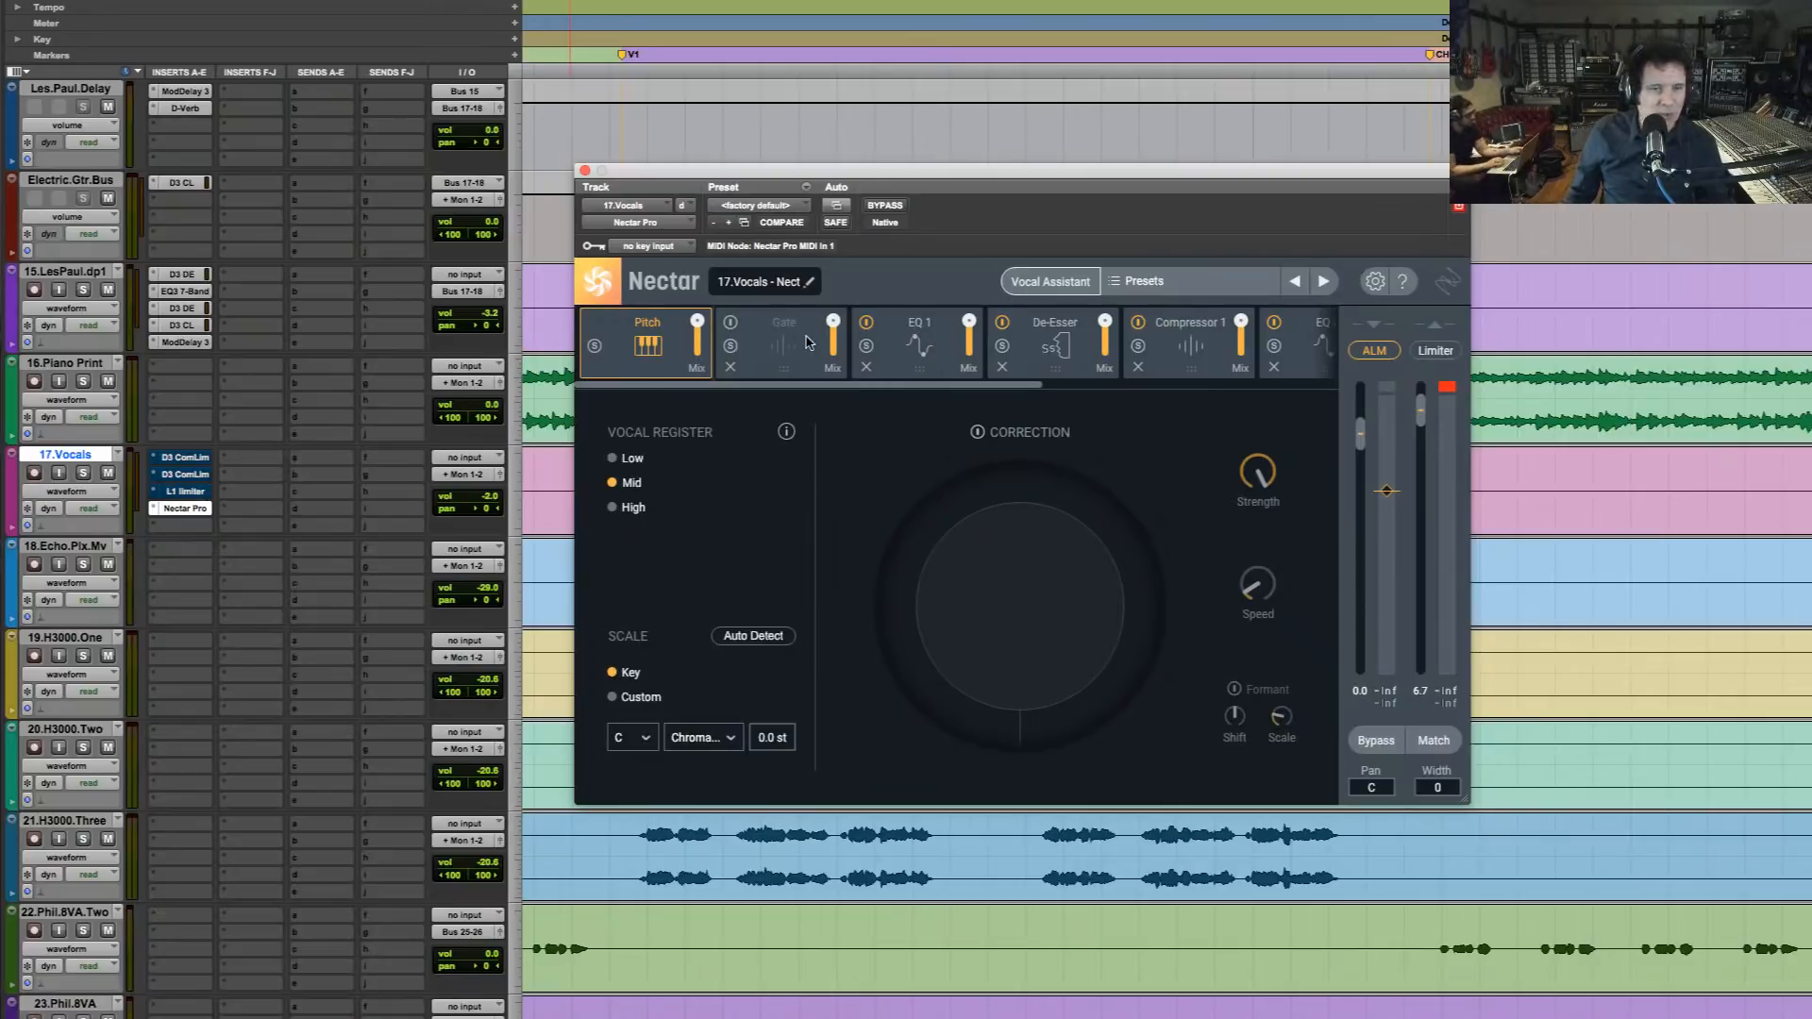
Move band 4 of EQ 1 to 2792 Hz with a -2.8 dB cut while playing the verse
click(925, 356)
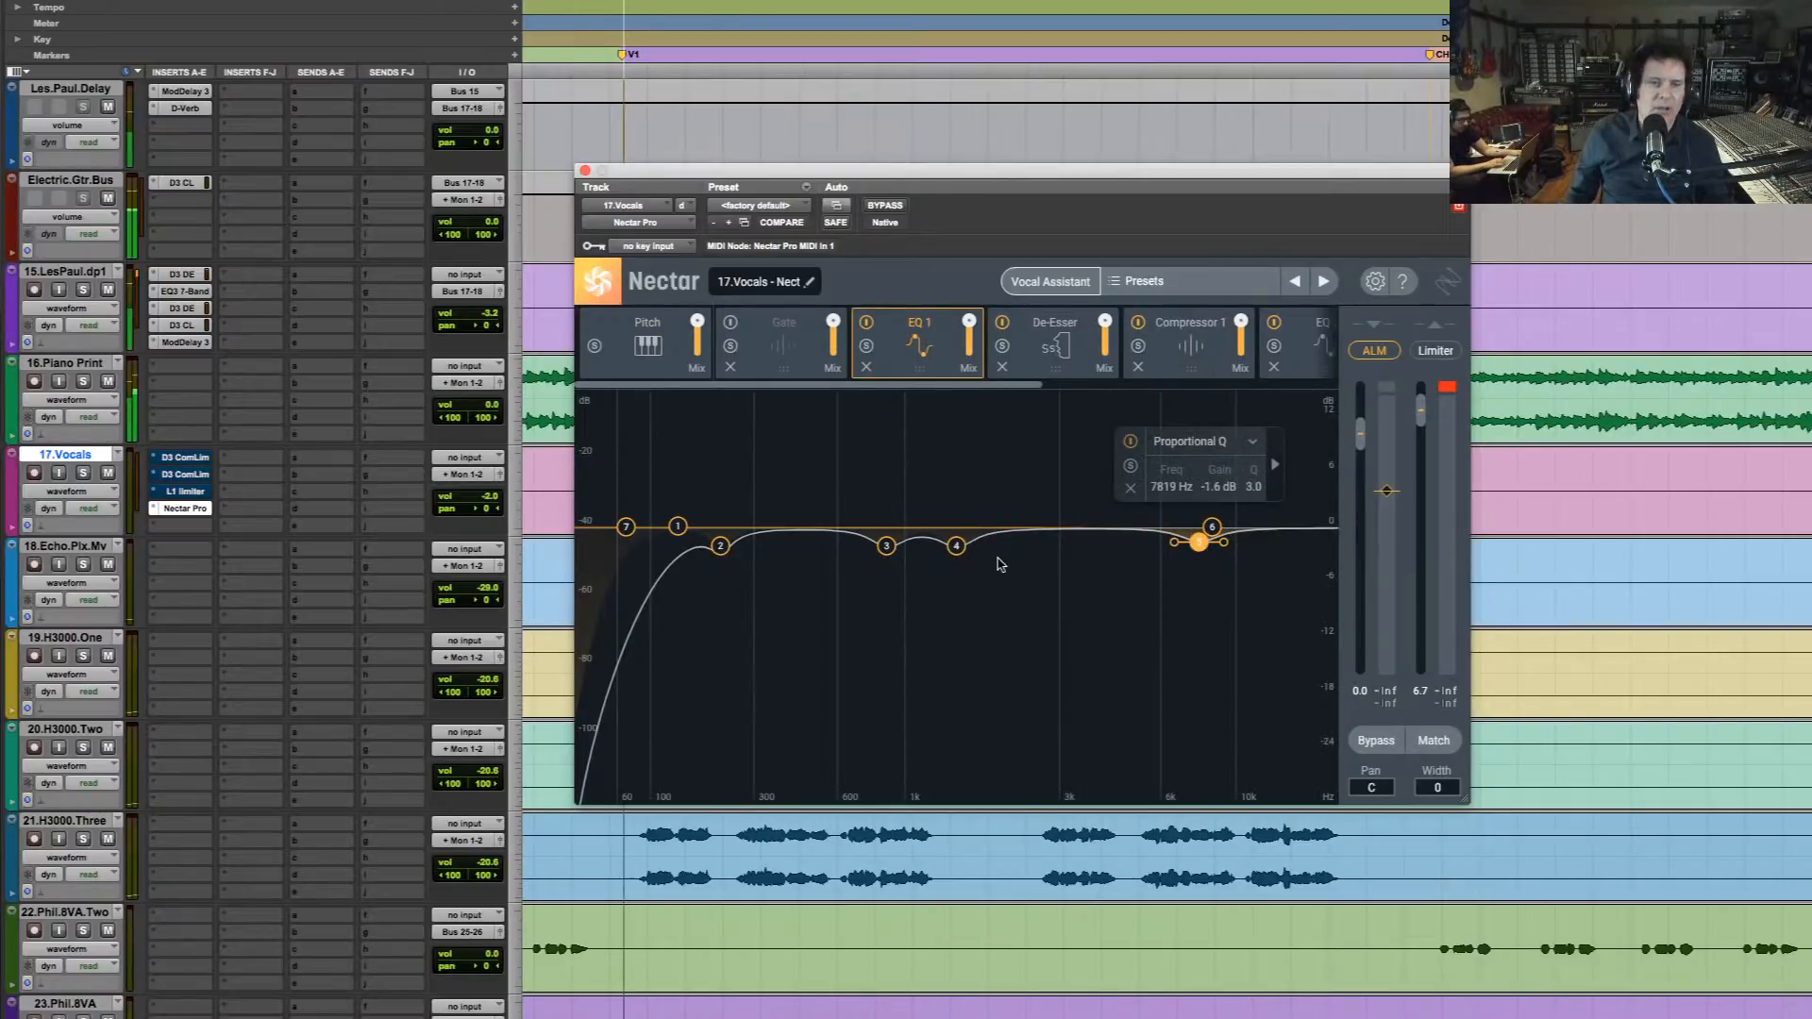
key(space)
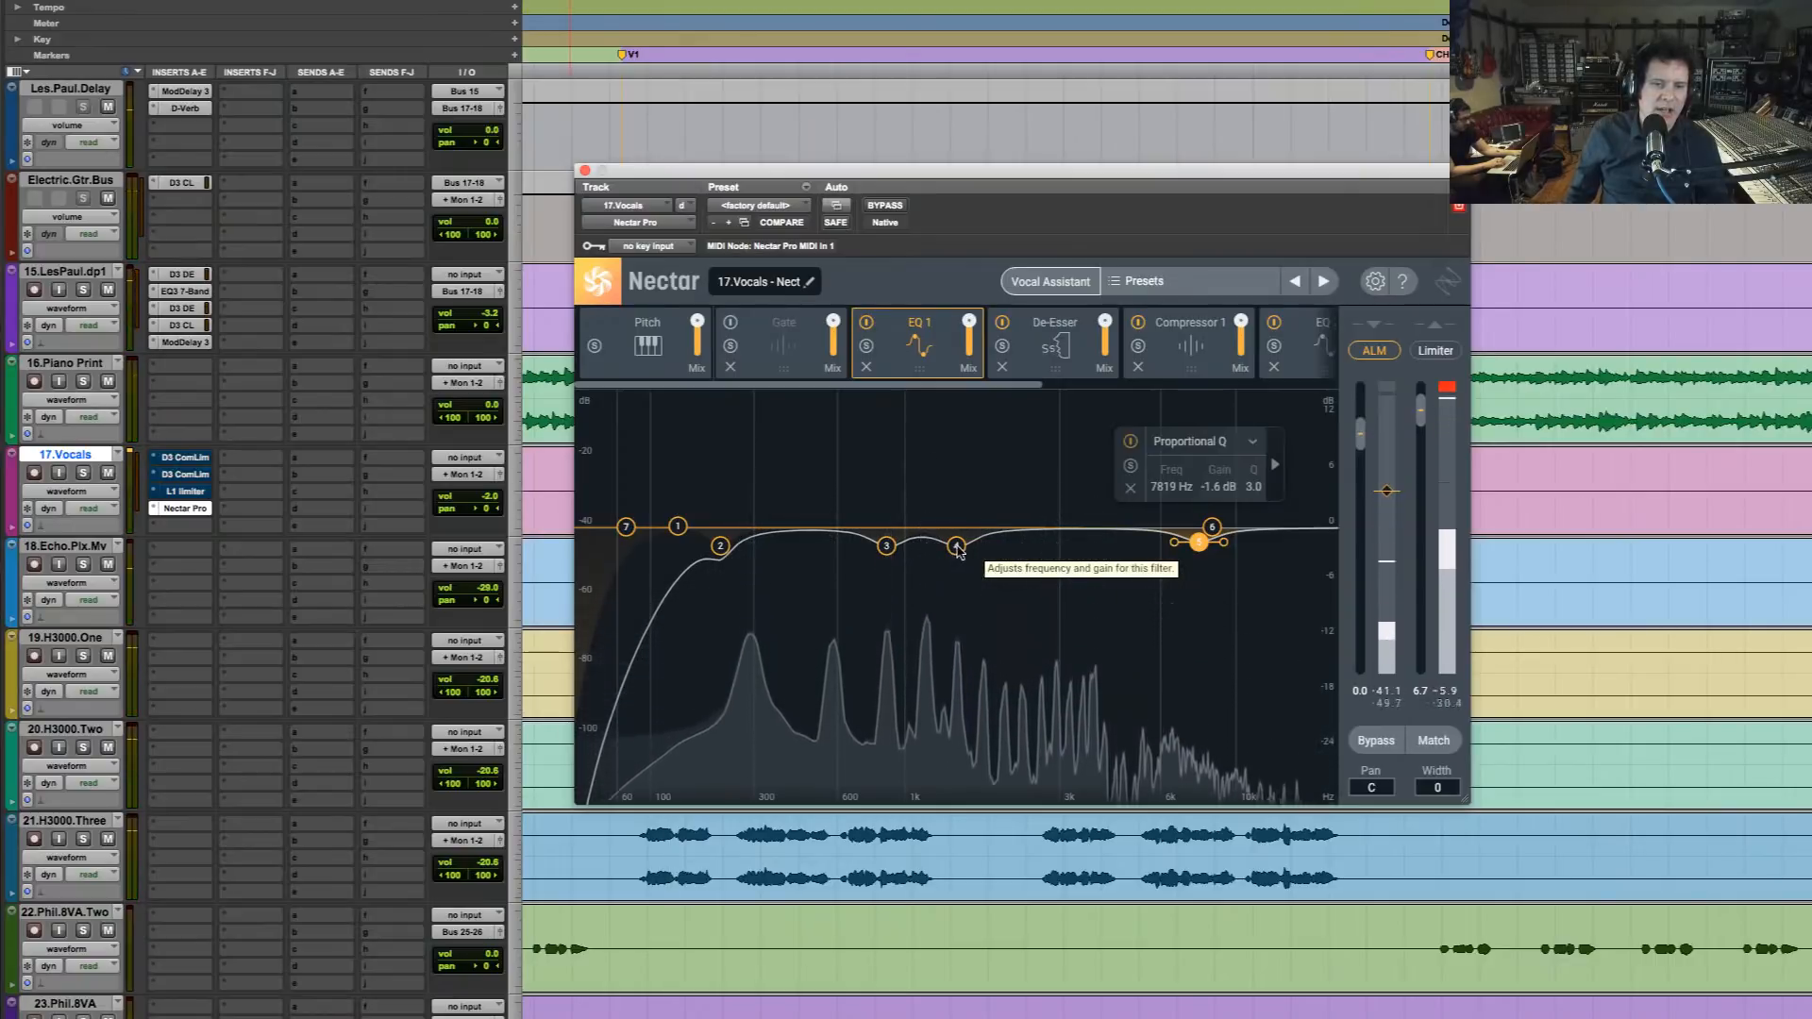
drag(956, 545, 1044, 543)
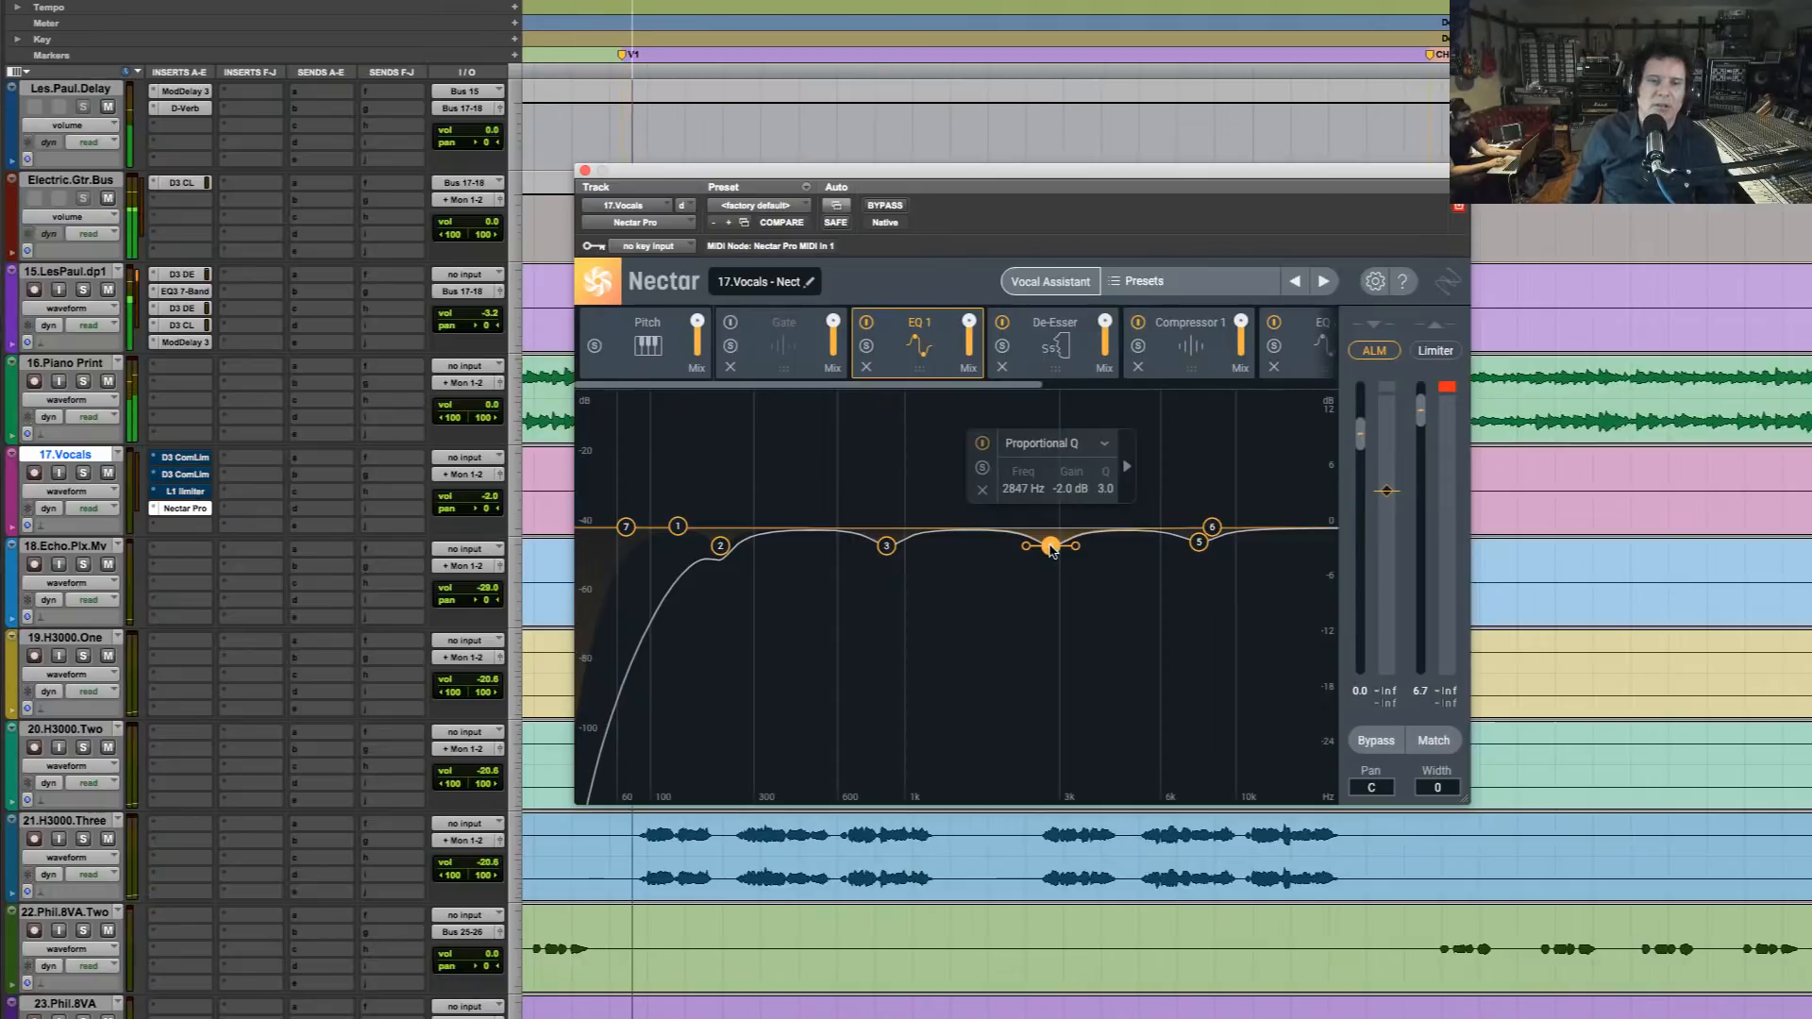
drag(1053, 552, 1049, 558)
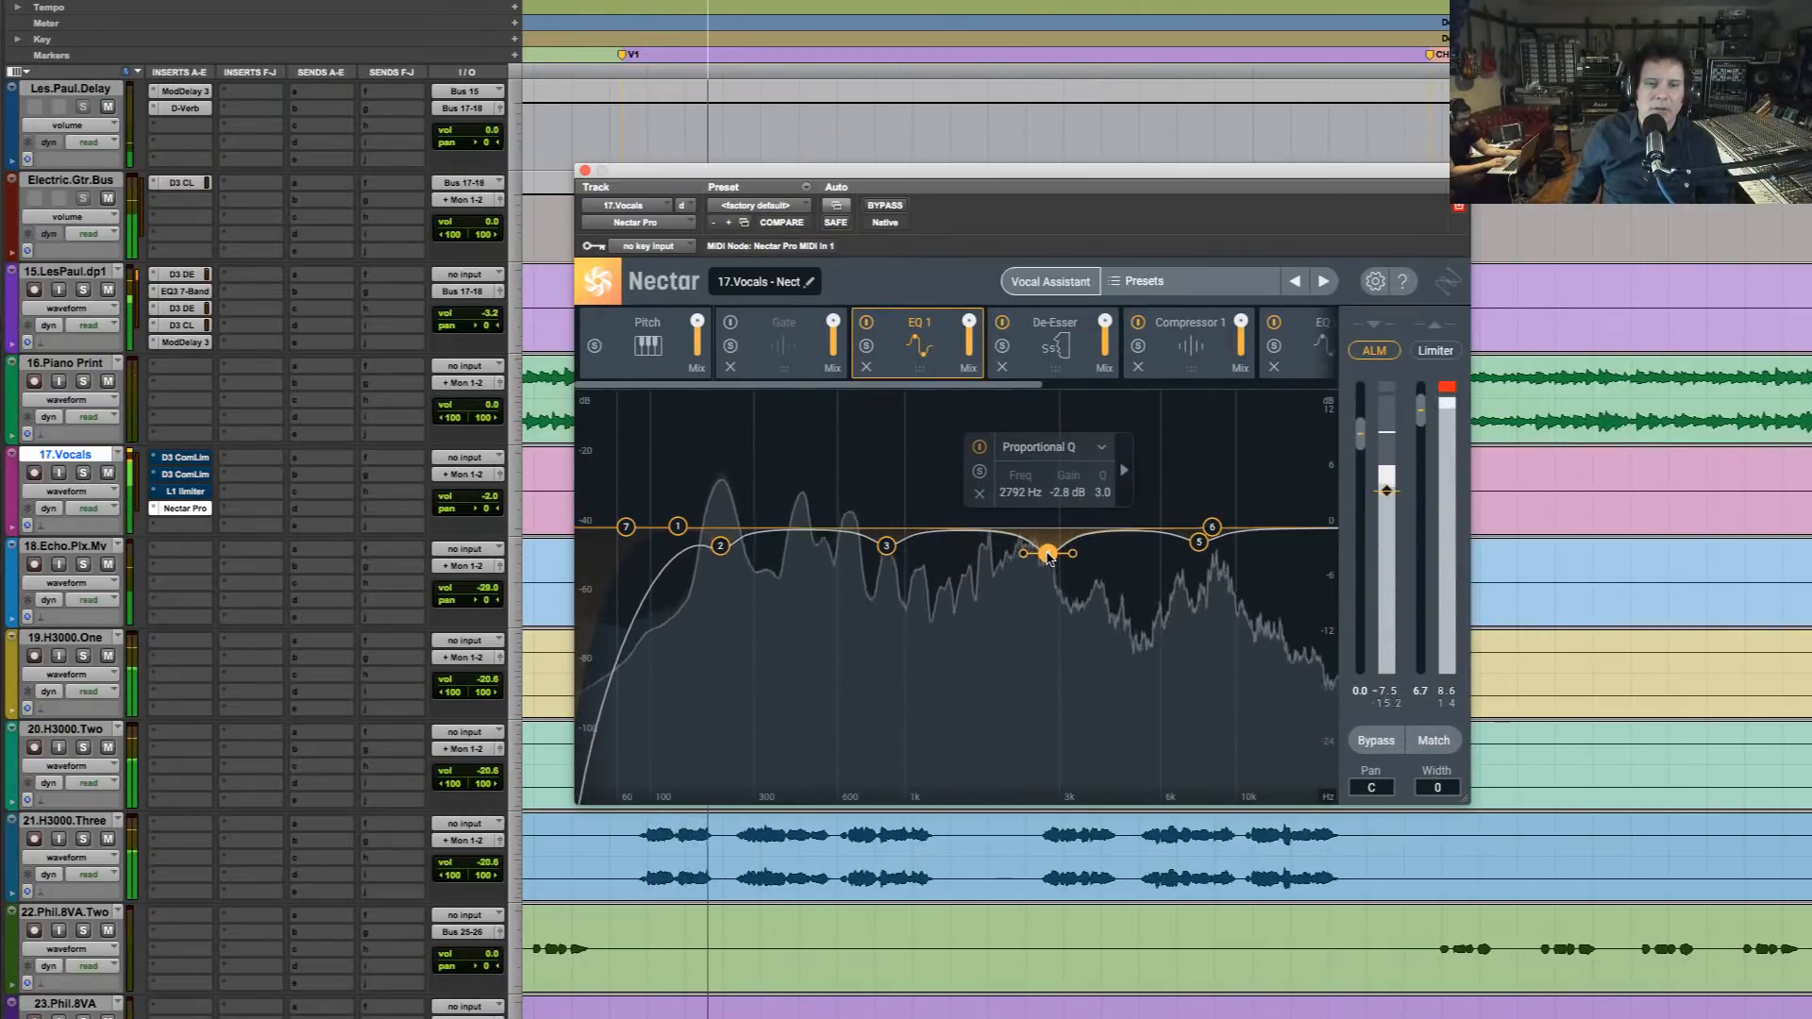
key(space)
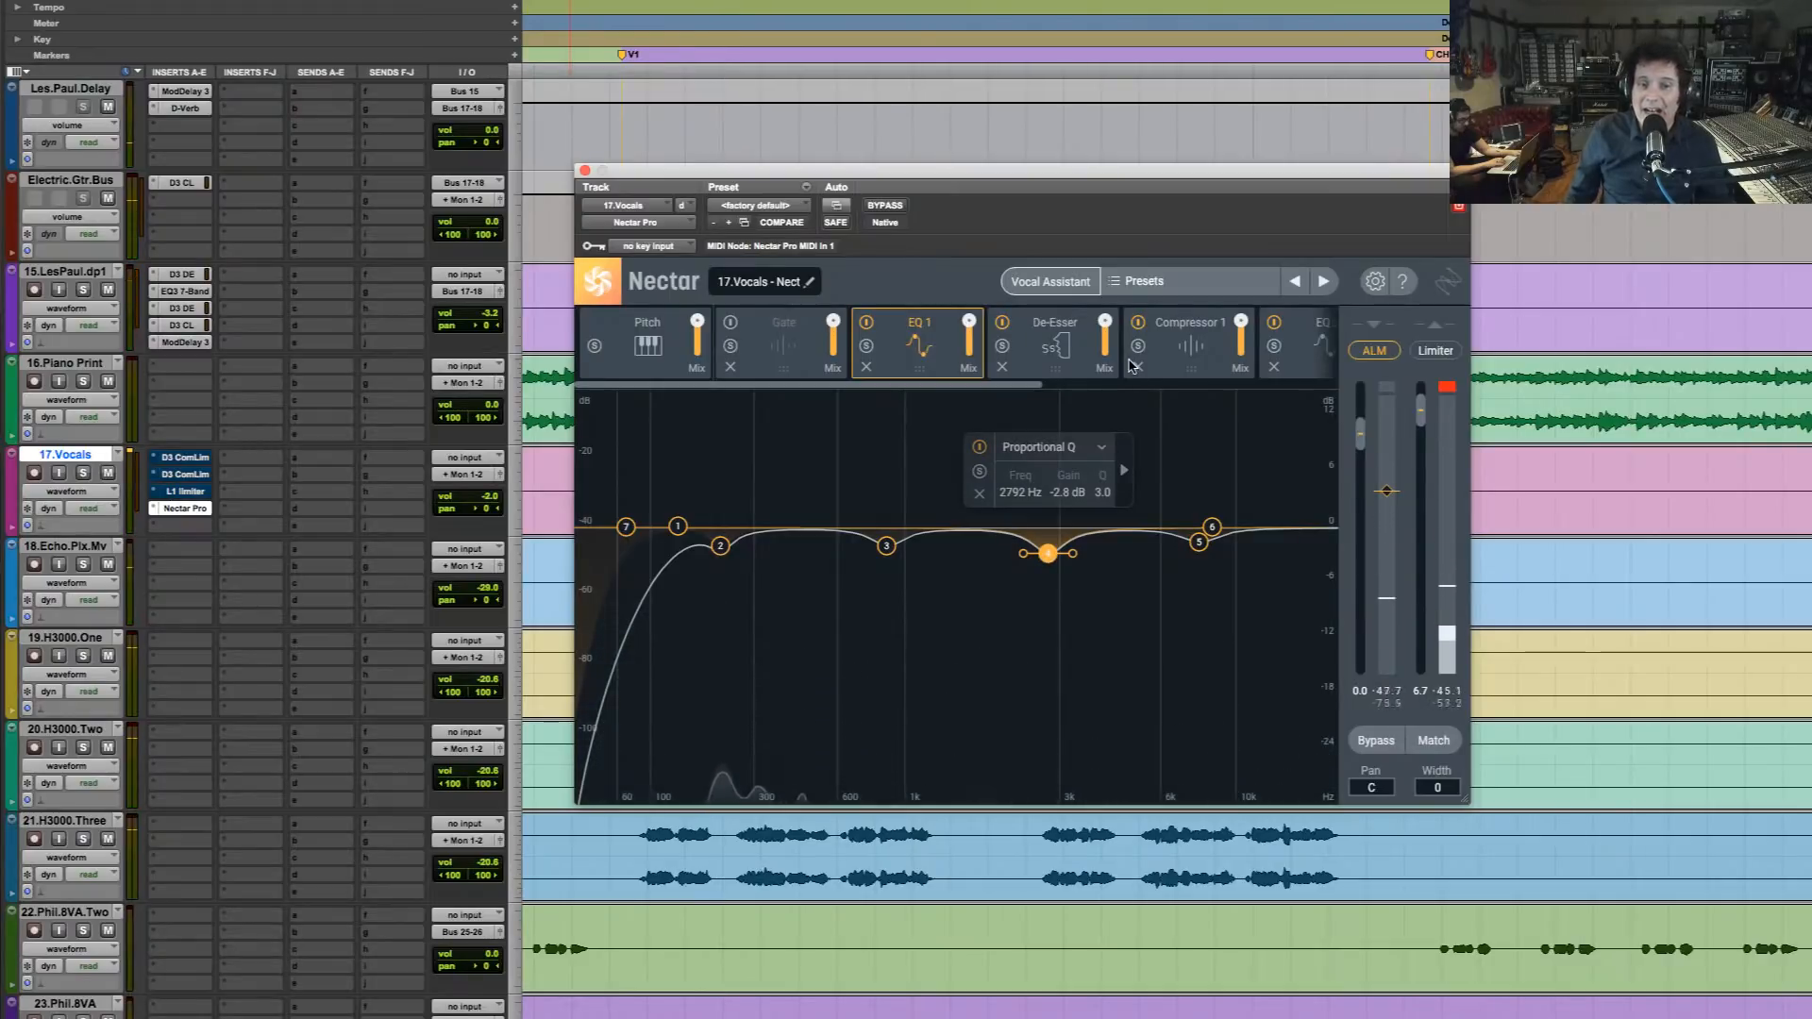
Audition the De-Esser in the mix and set its threshold to -1.8 dB and its frequency to 939.5 Hz
click(1061, 354)
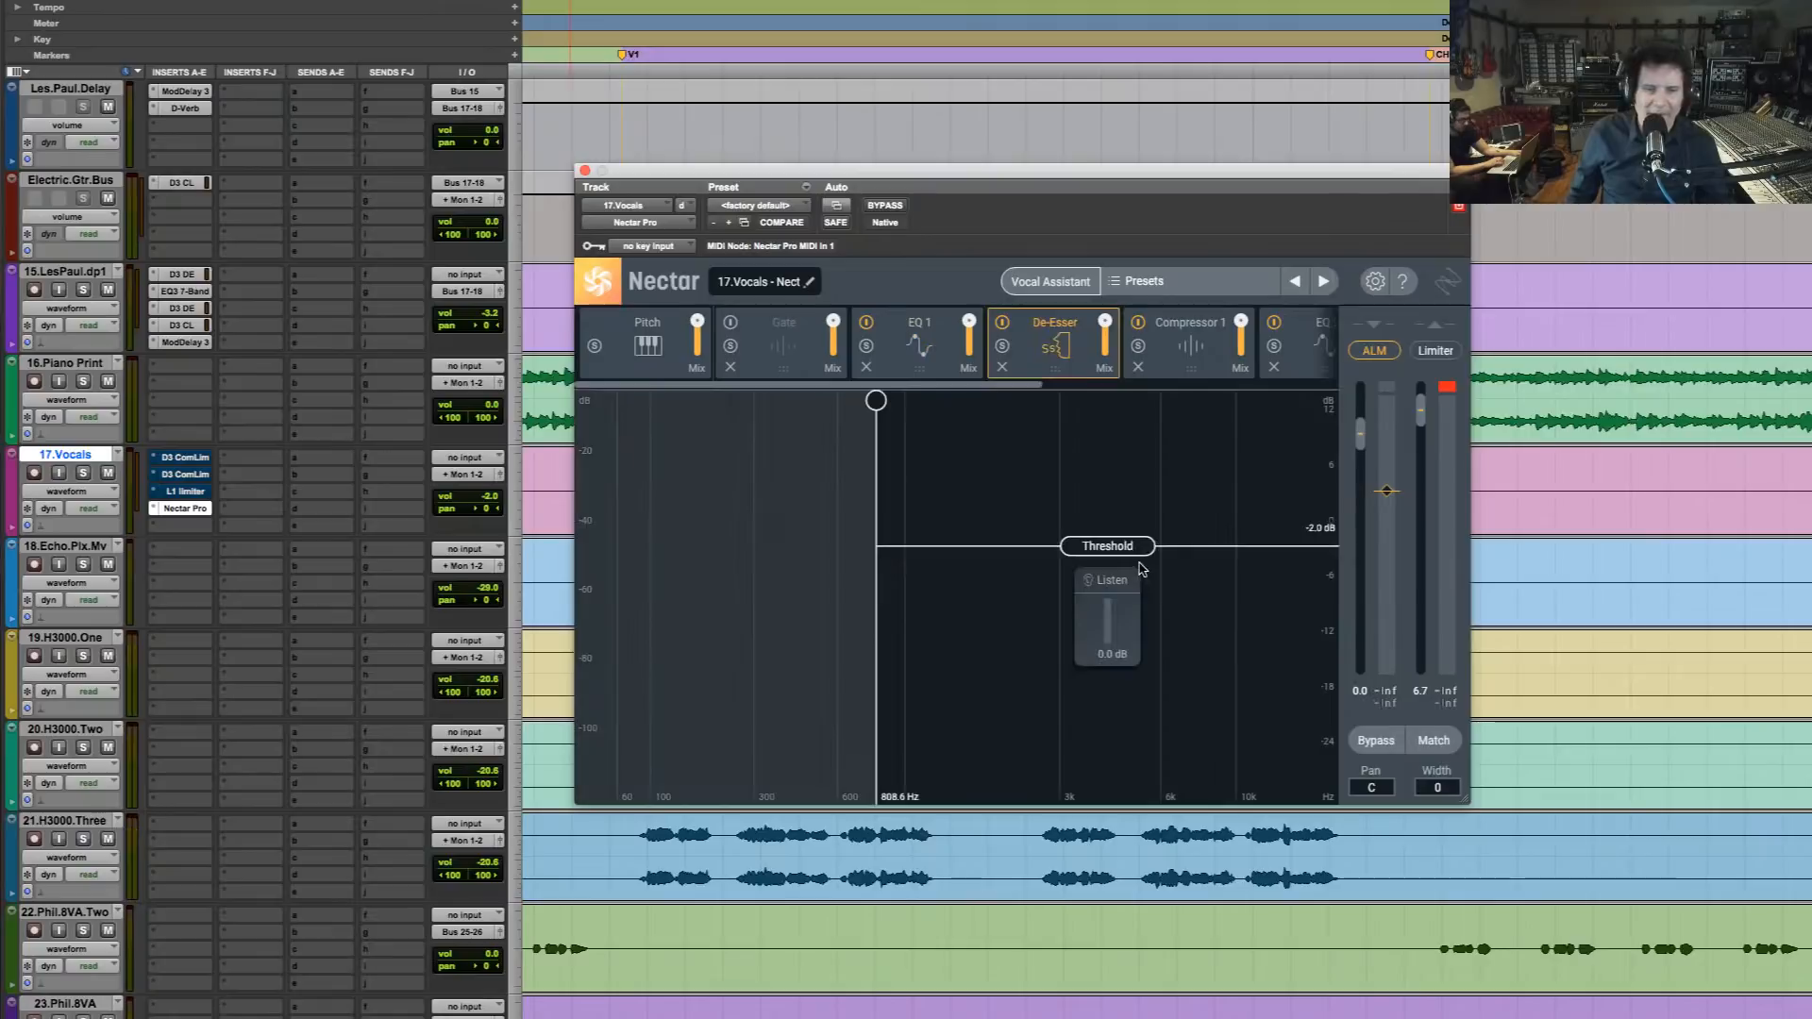
key(space)
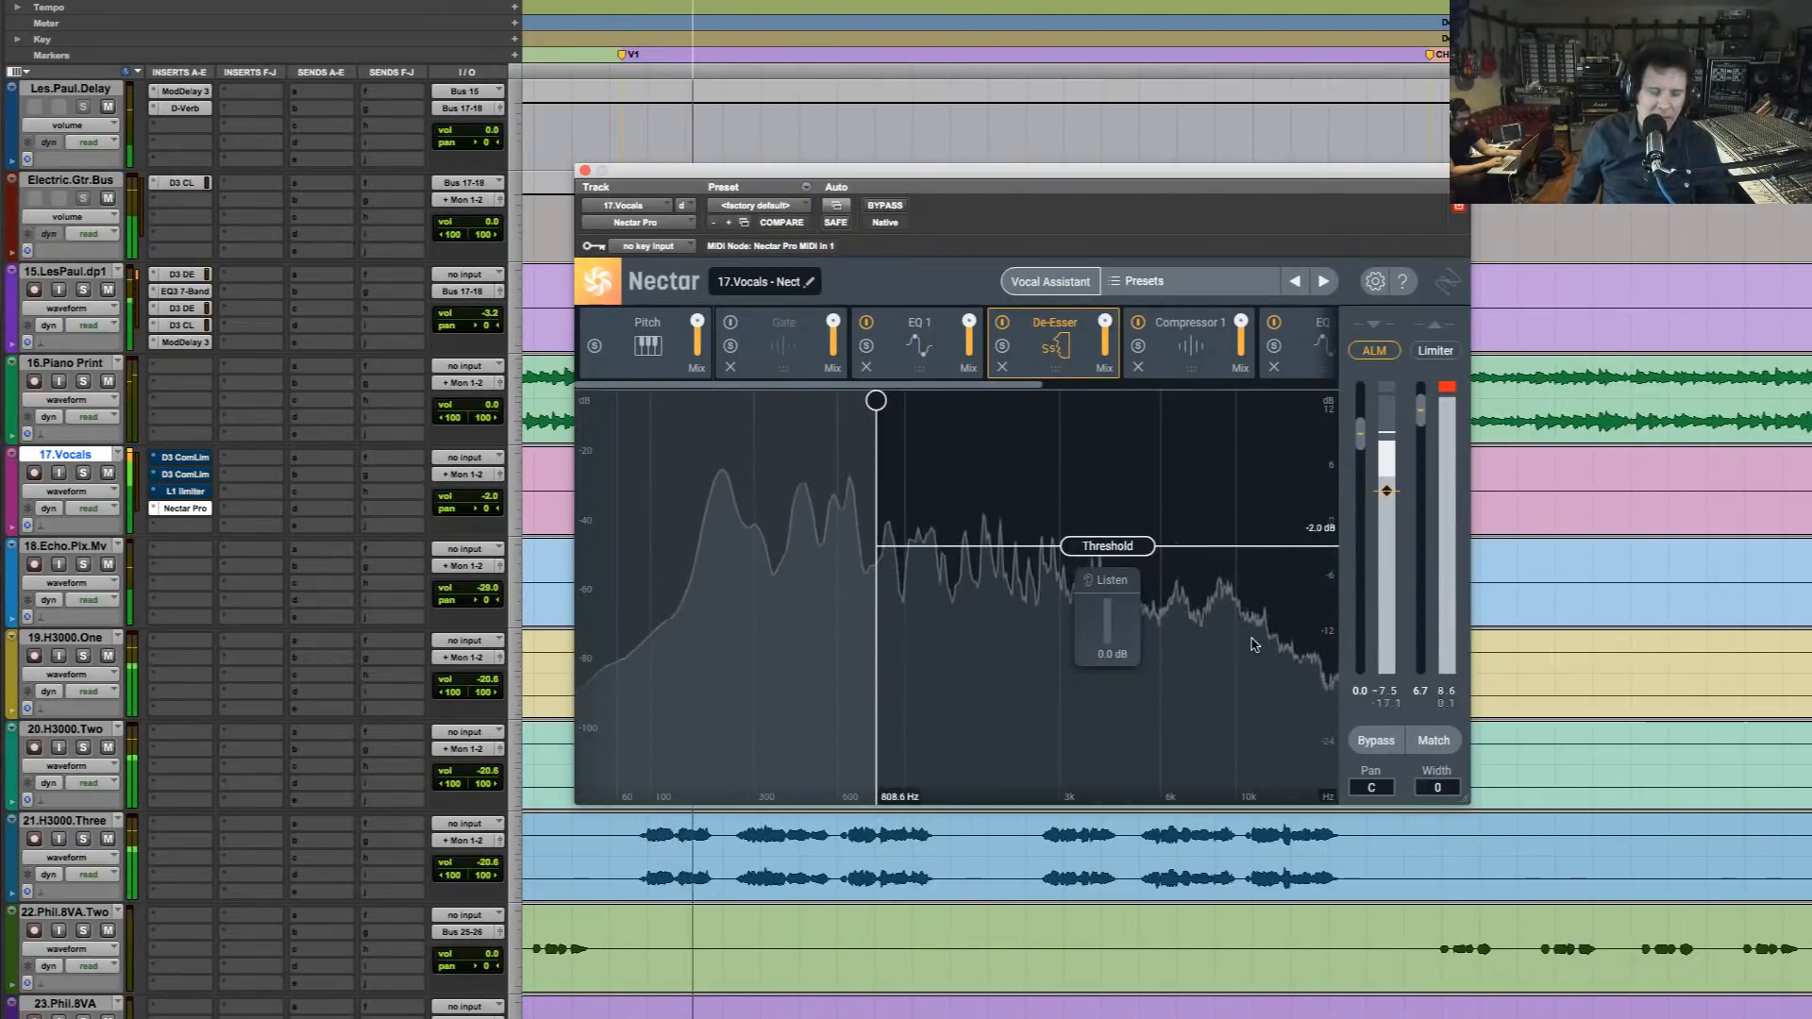
key(space)
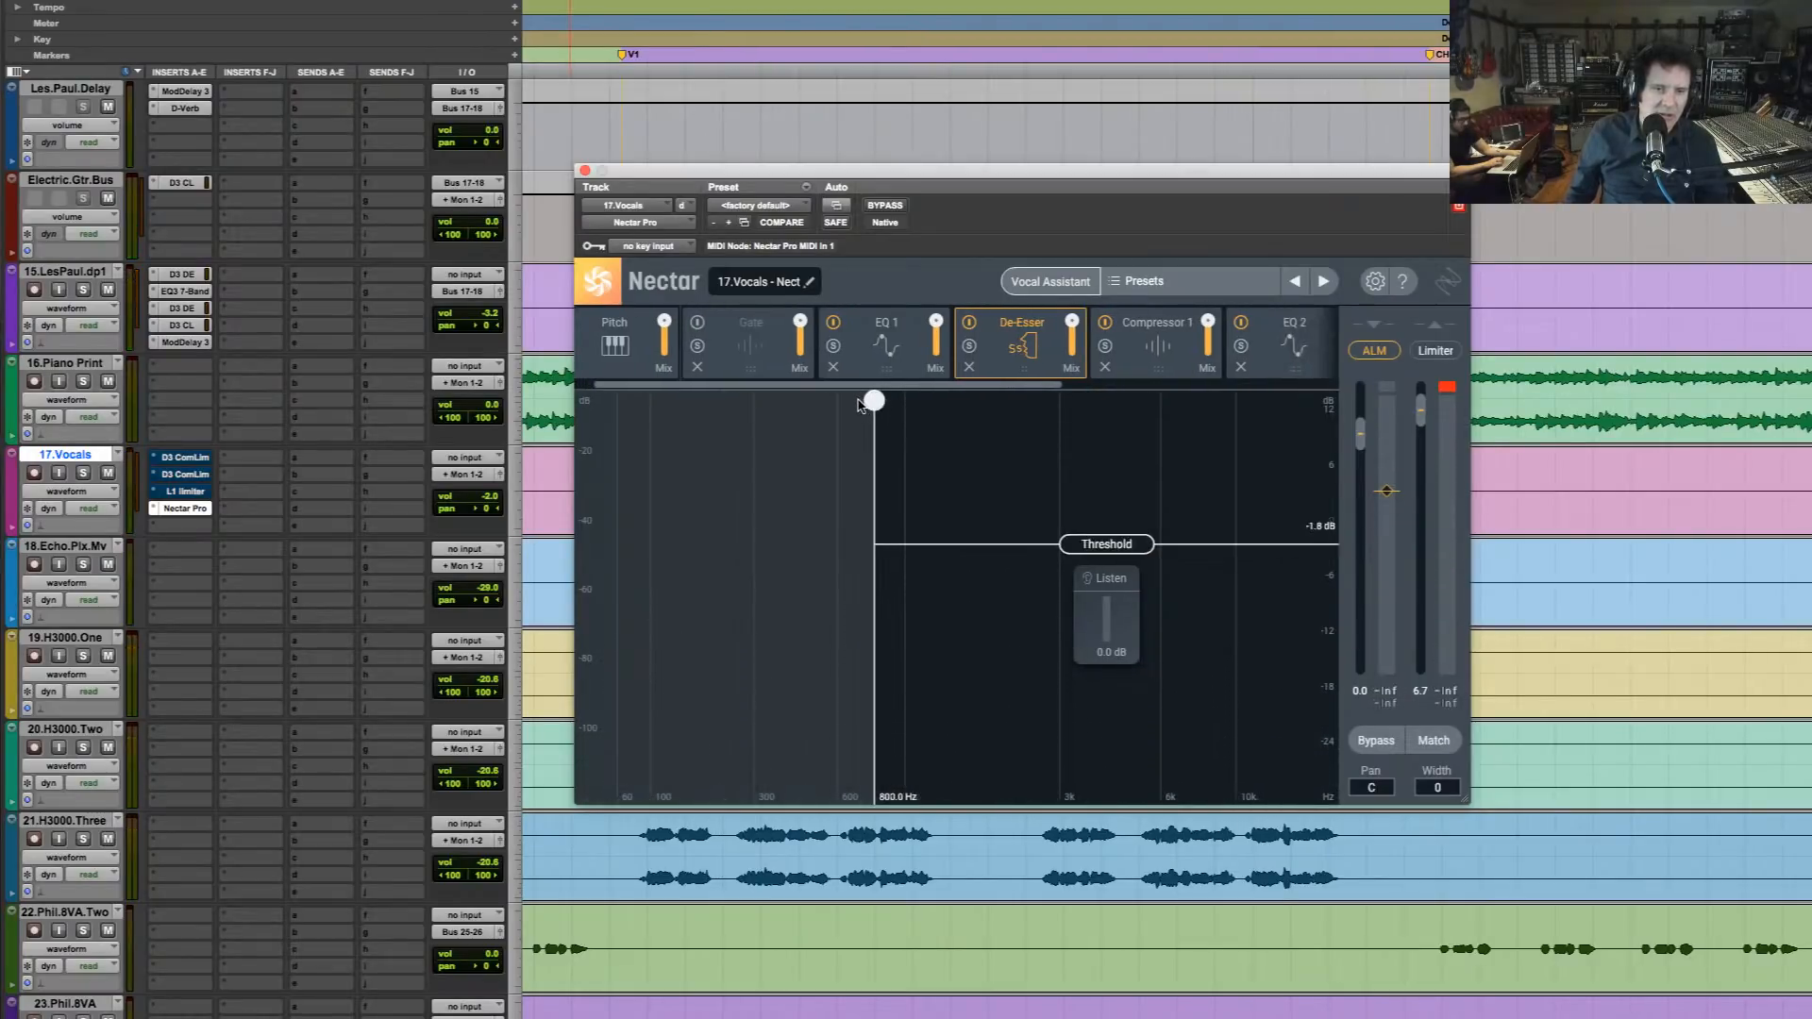
drag(876, 402, 908, 406)
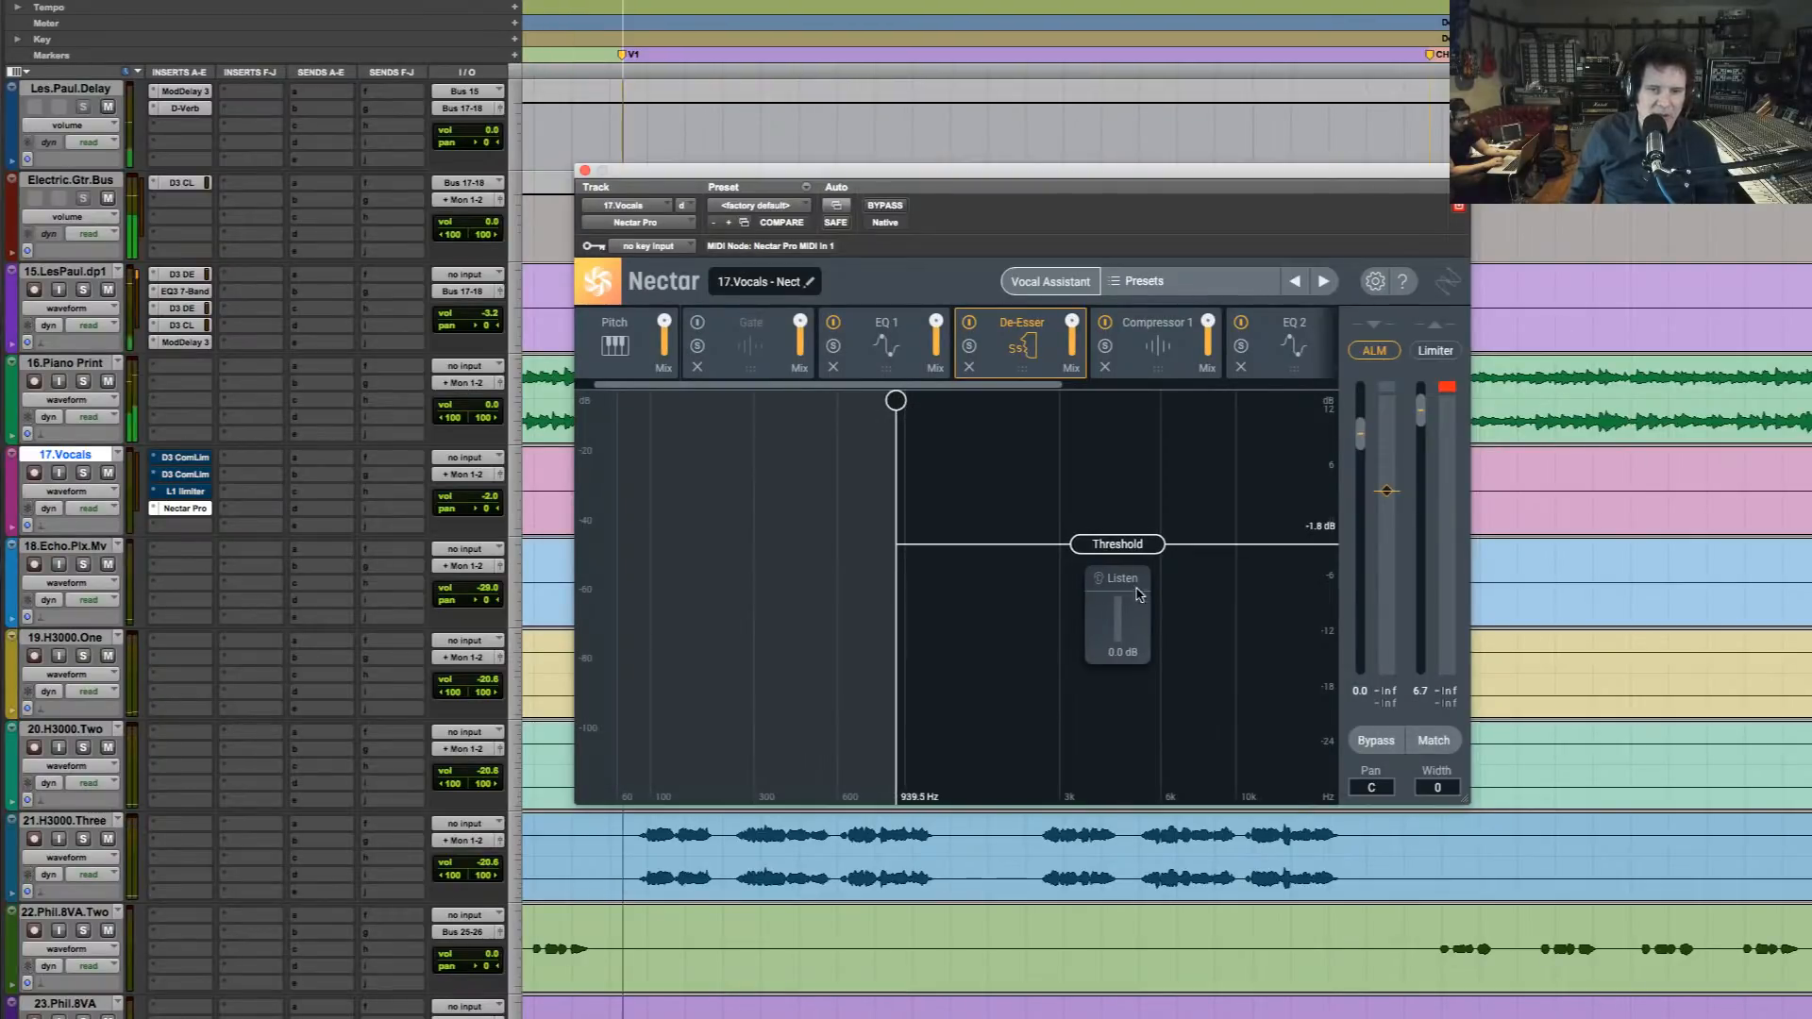
key(space)
Solo 17.Vocals, turn on the De-Esser's Listen mode and lower its threshold to -5.8 dB
click(83, 471)
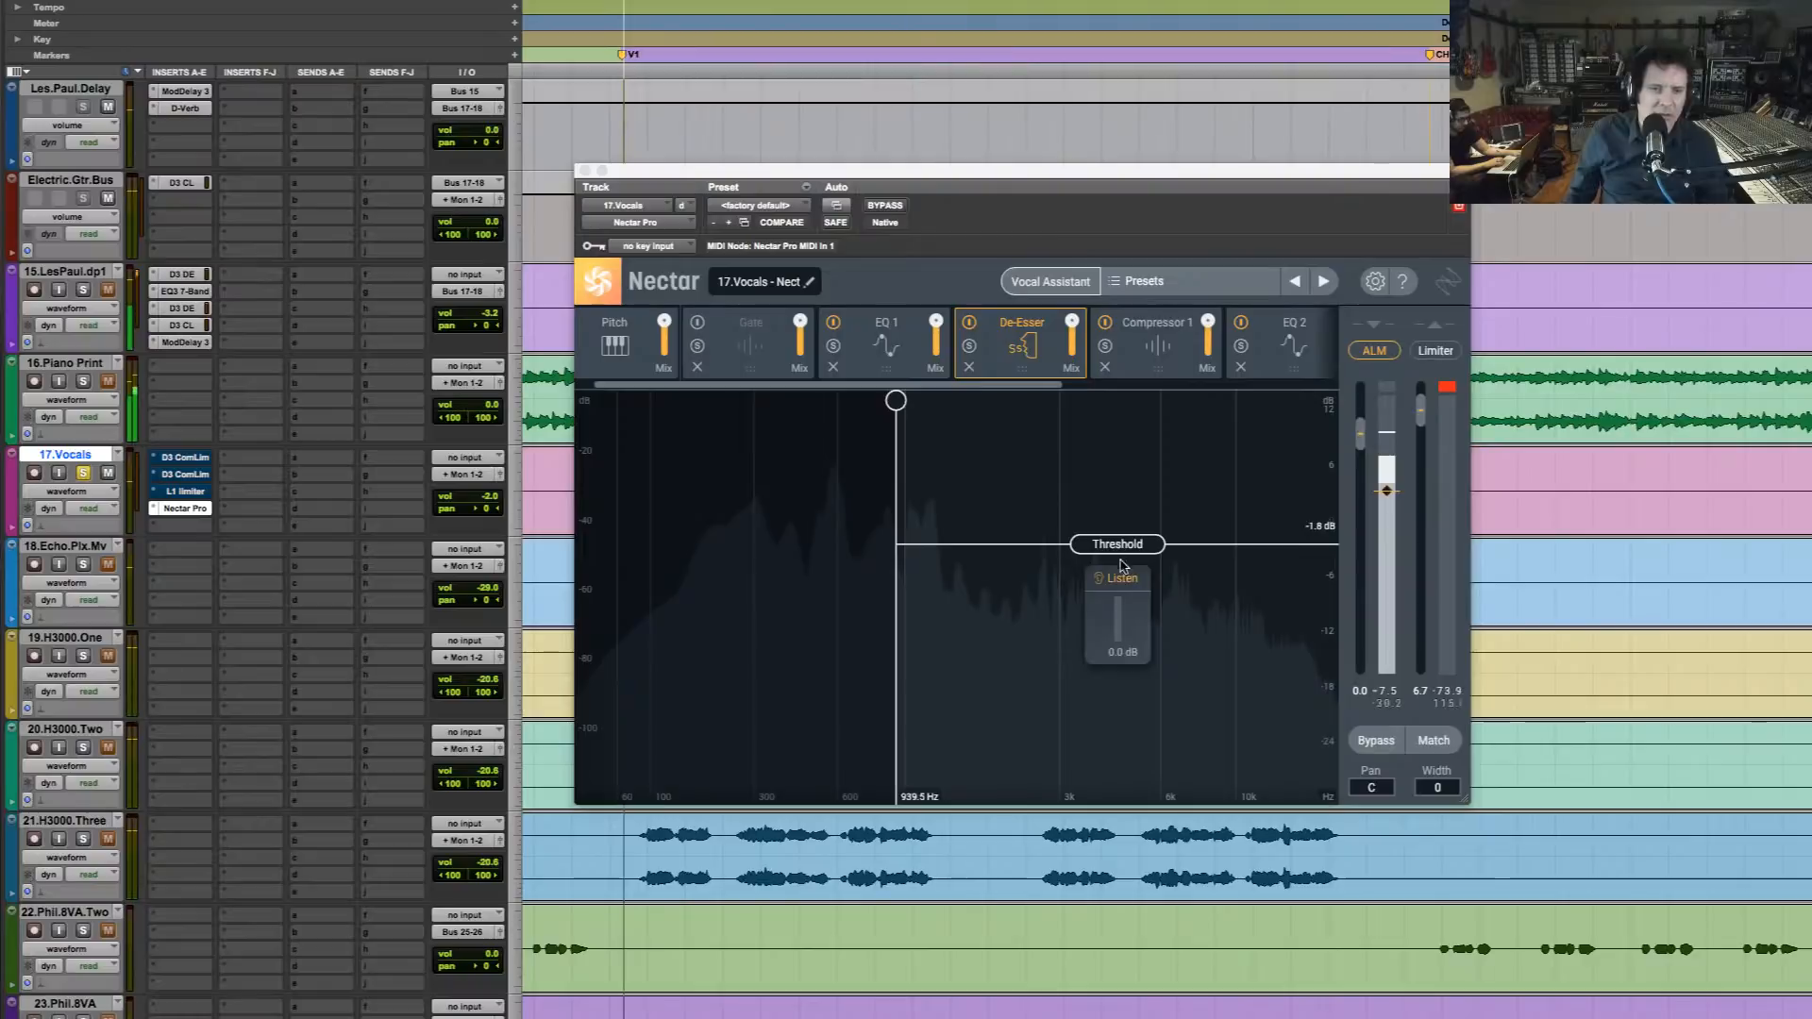
key(space)
key(space)
drag(1116, 548, 1114, 587)
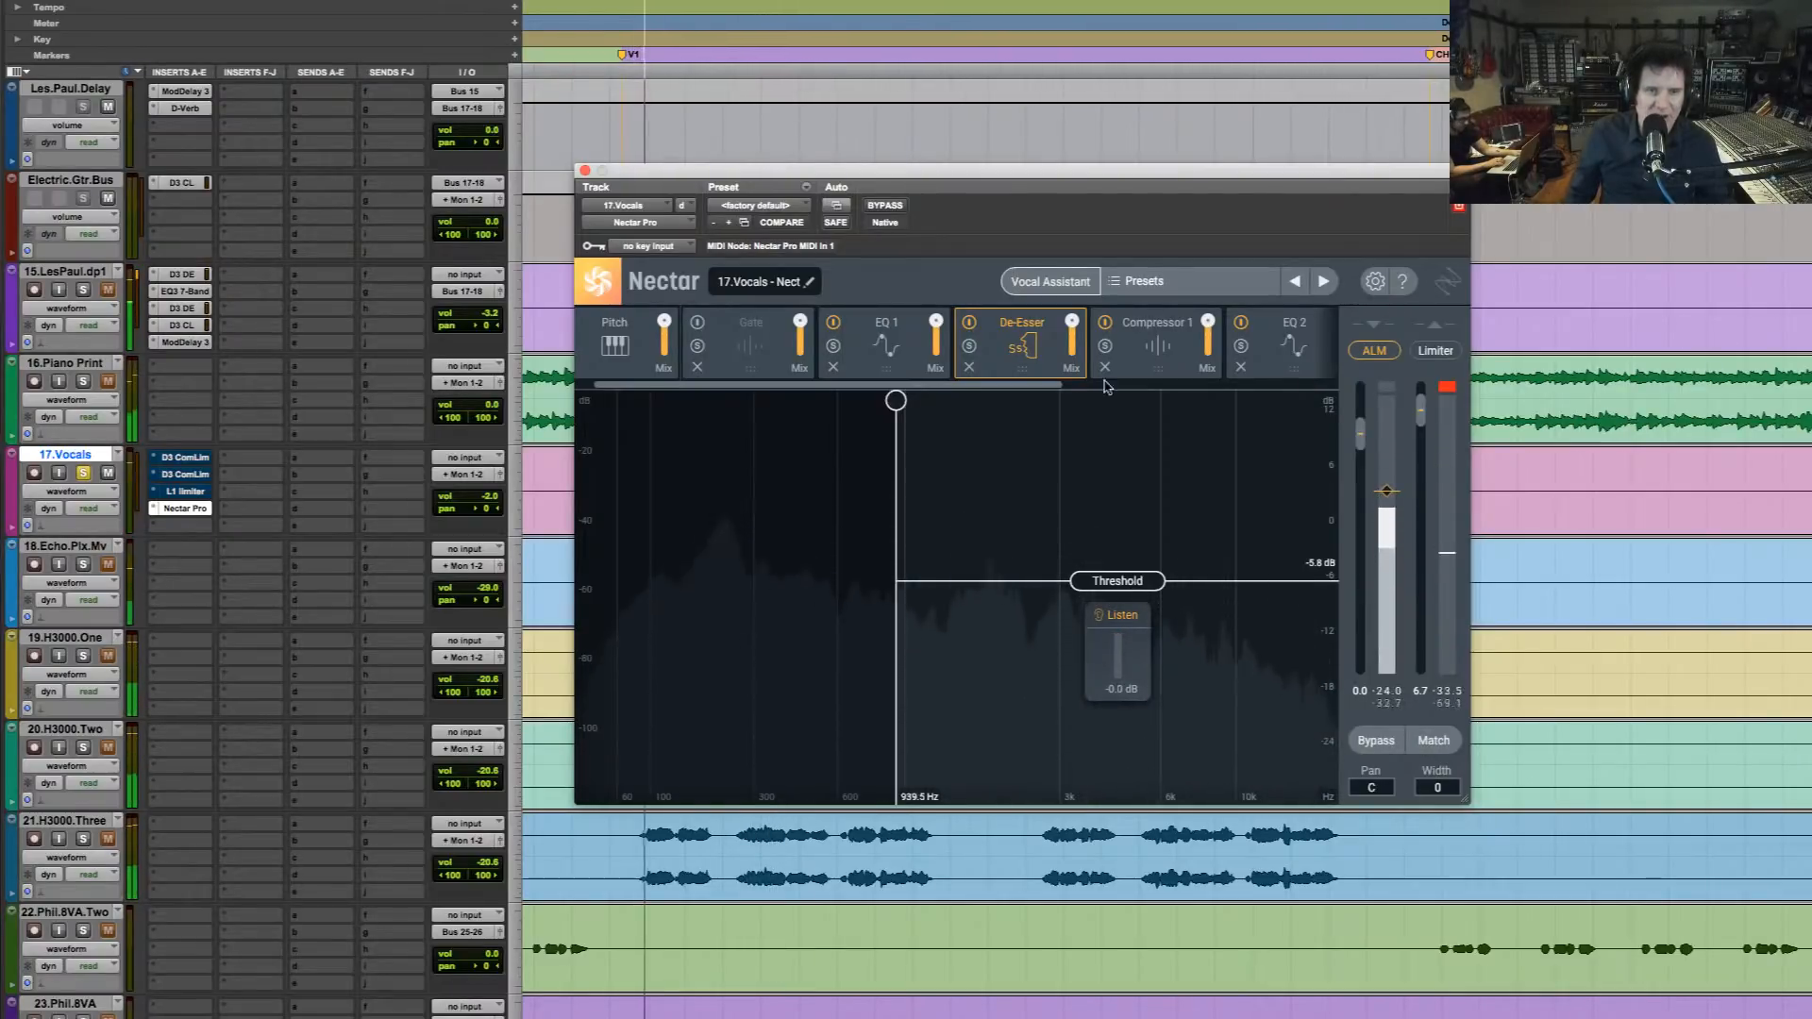
Set the De-Esser's threshold to -11.9 dB while monitoring the soloed vocal, and turn its Listen mode off
drag(1170, 184, 1415, 49)
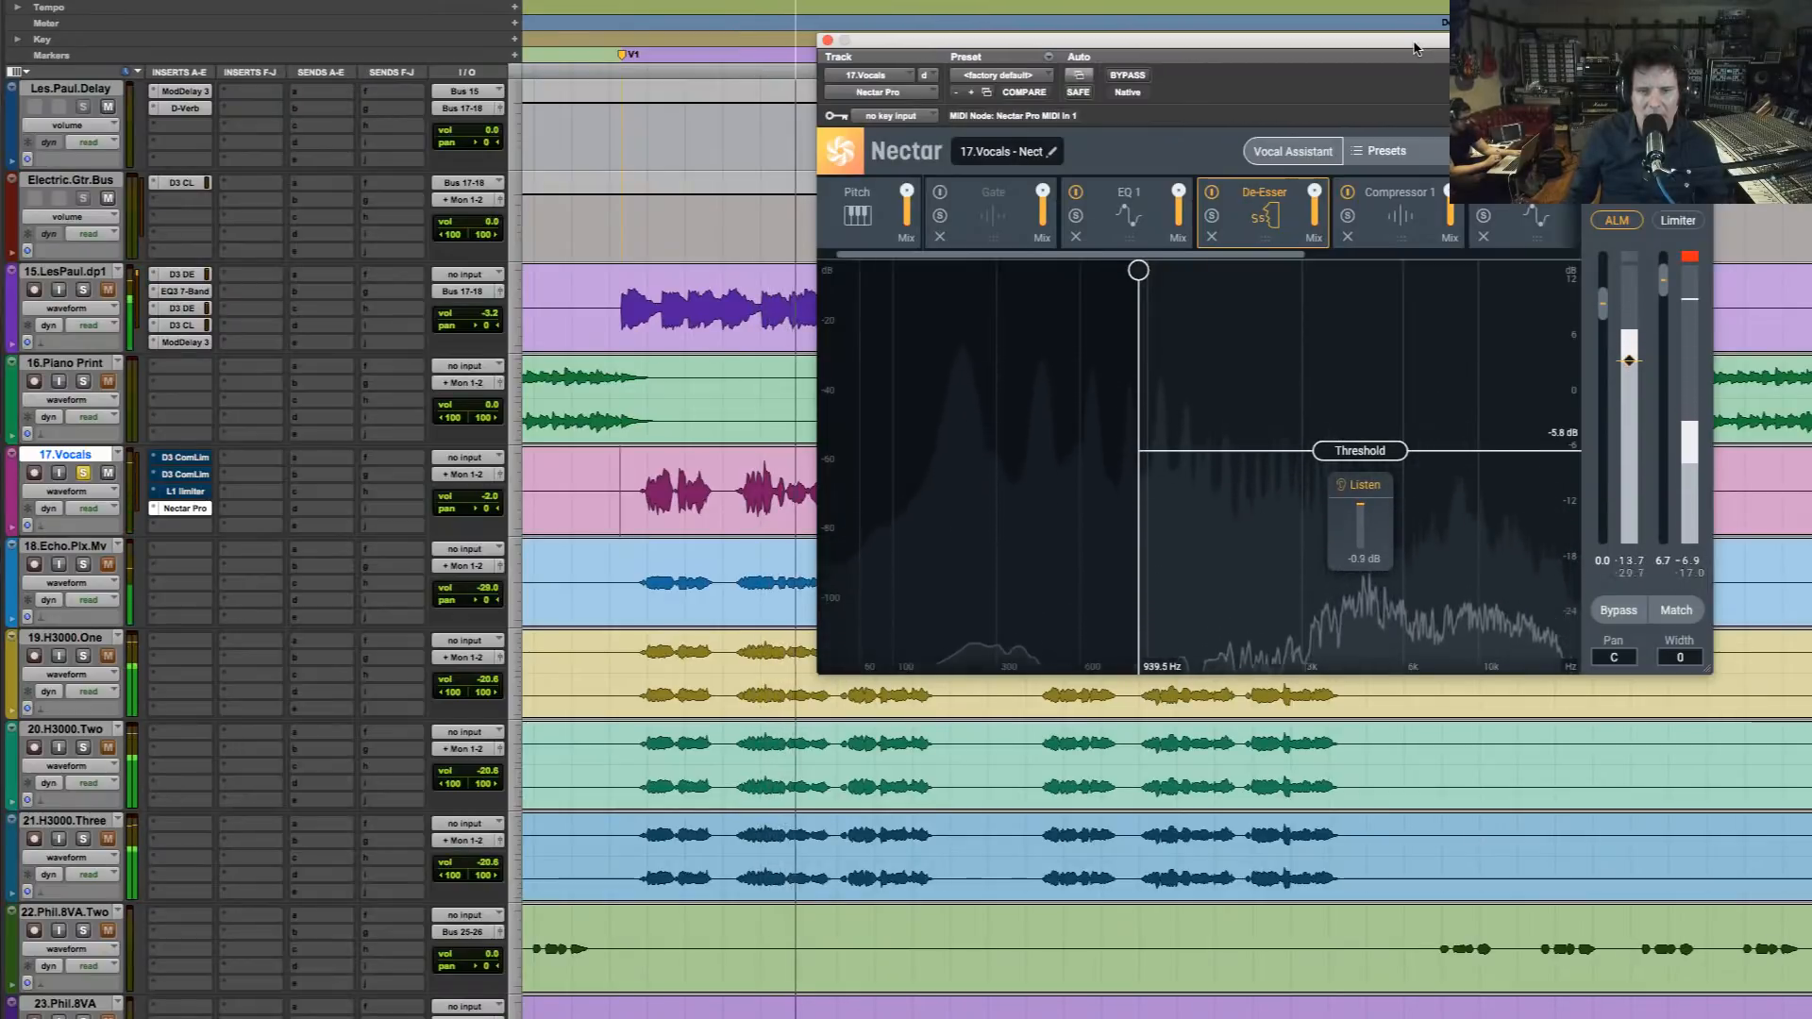
key(space)
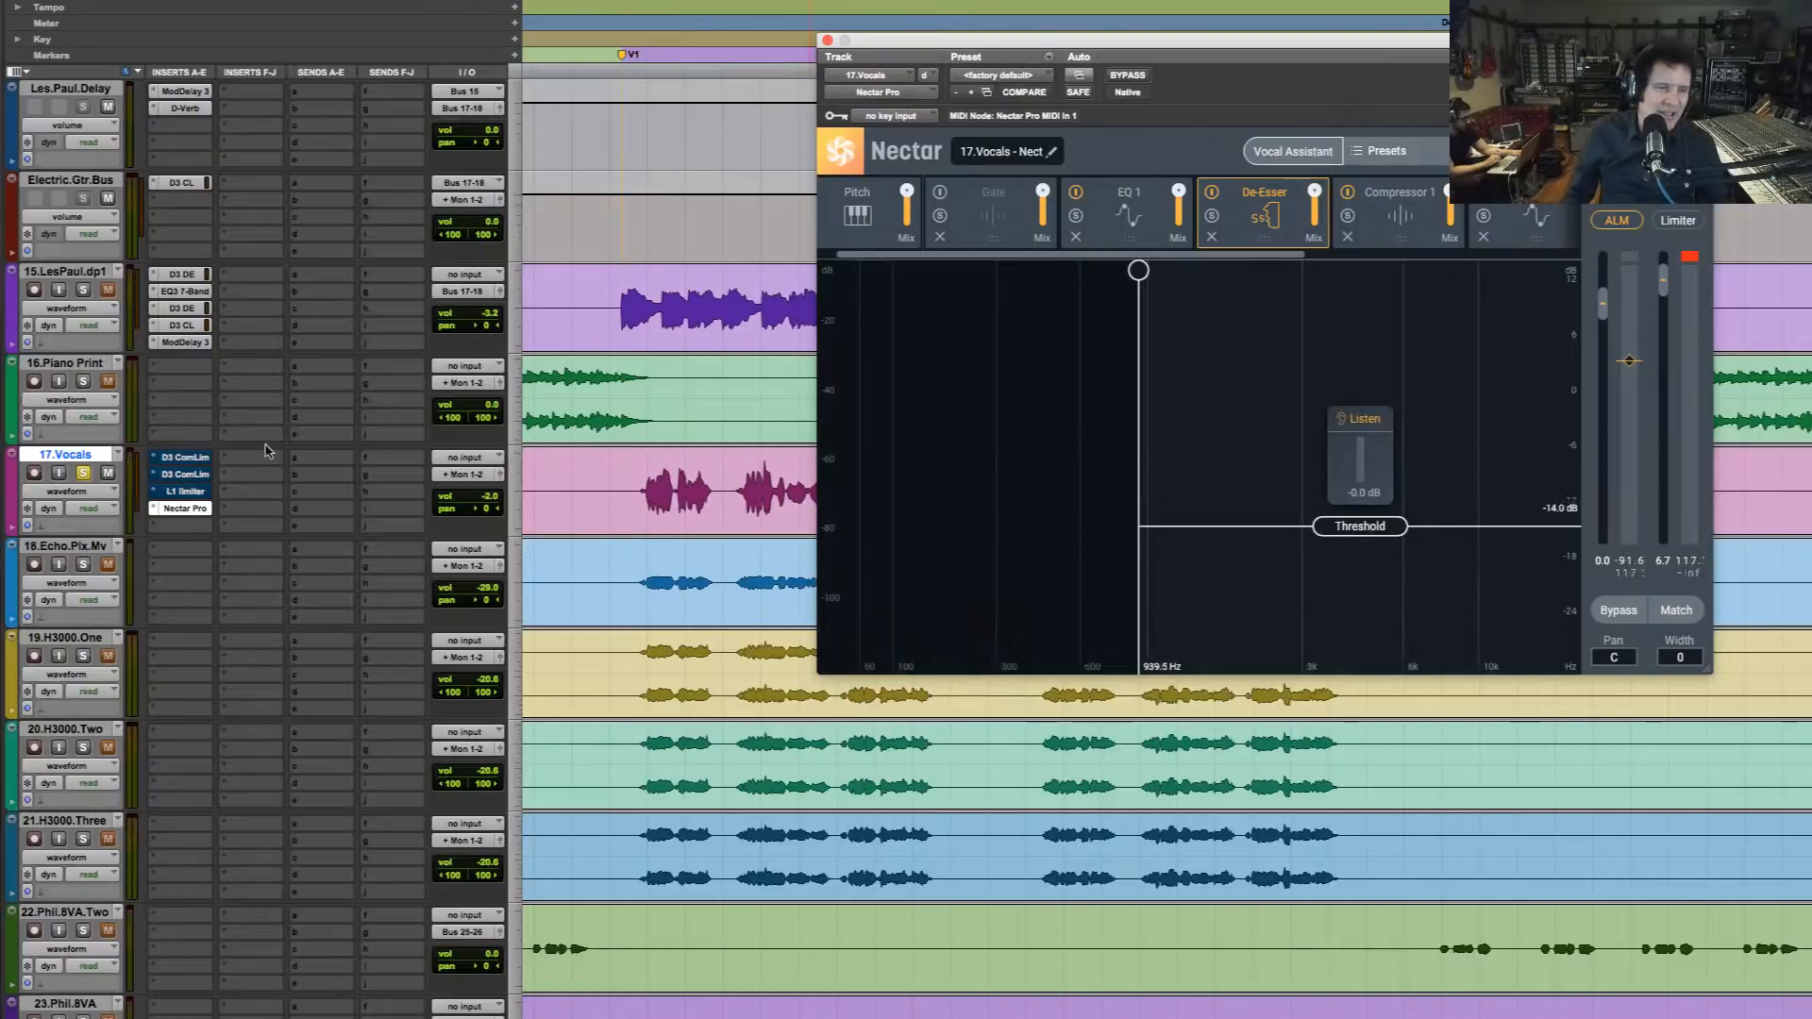
key(space)
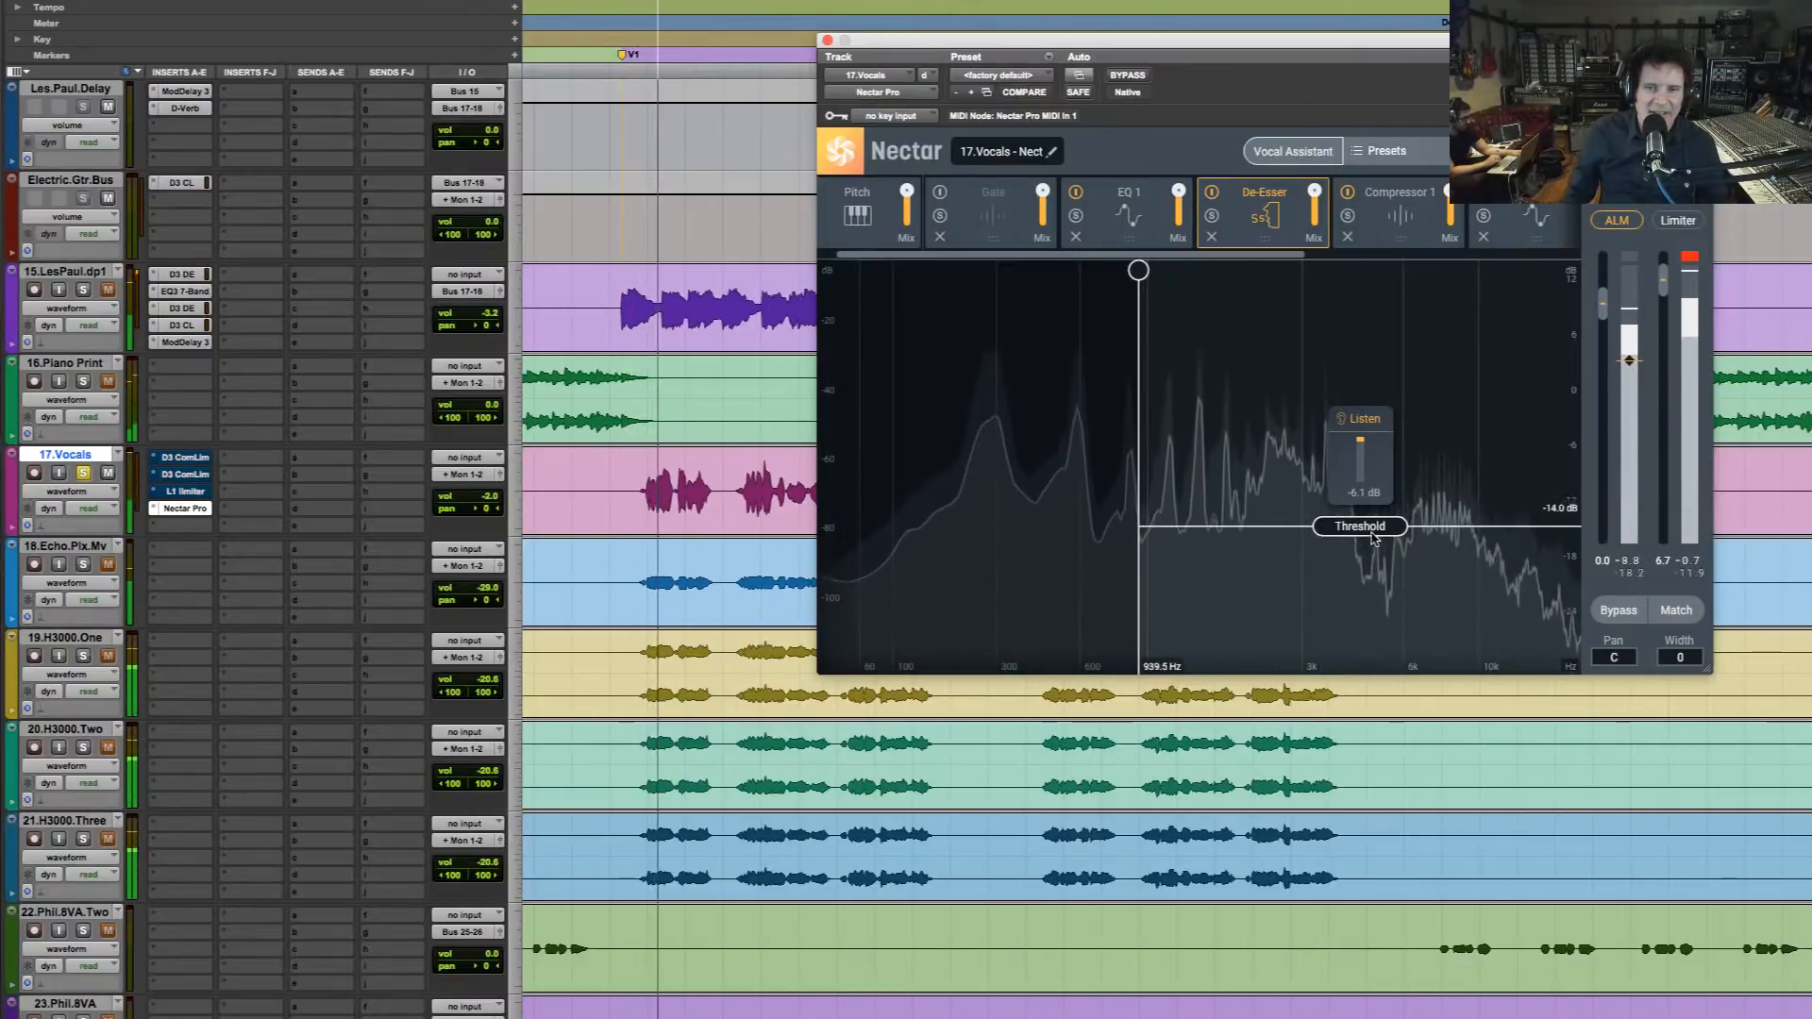
drag(1359, 526, 1359, 507)
key(space)
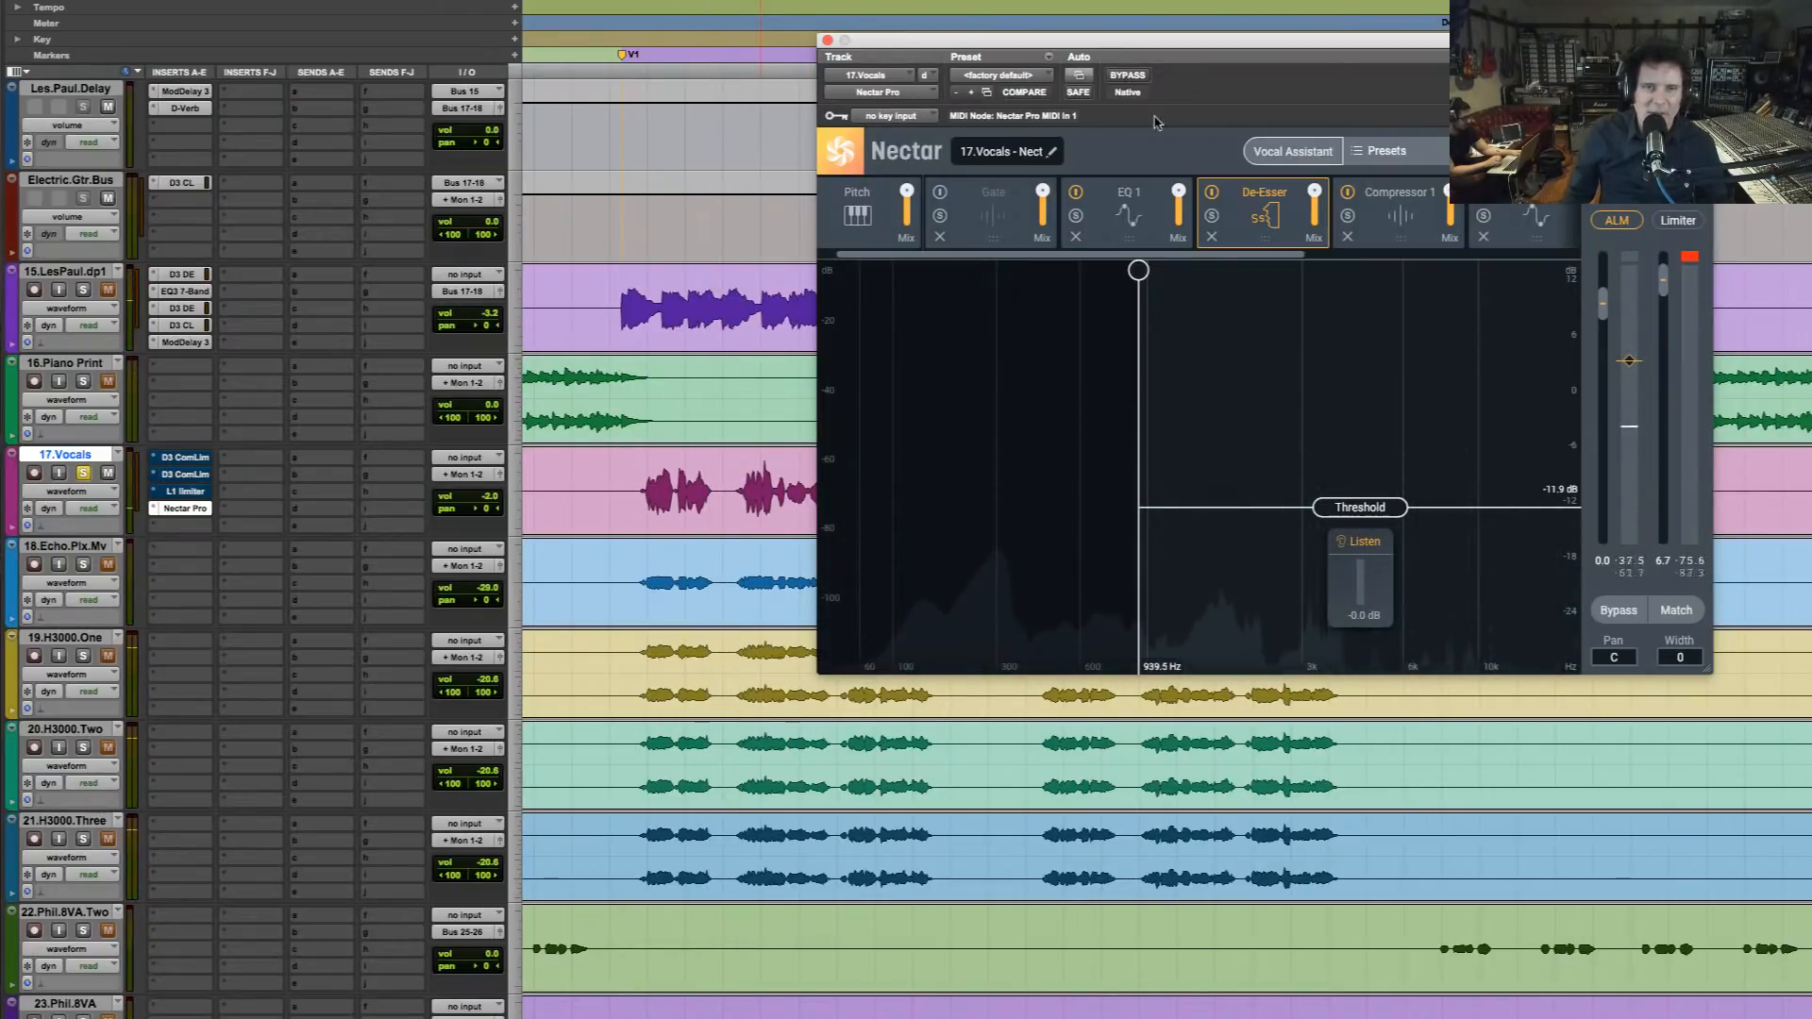
click(1366, 544)
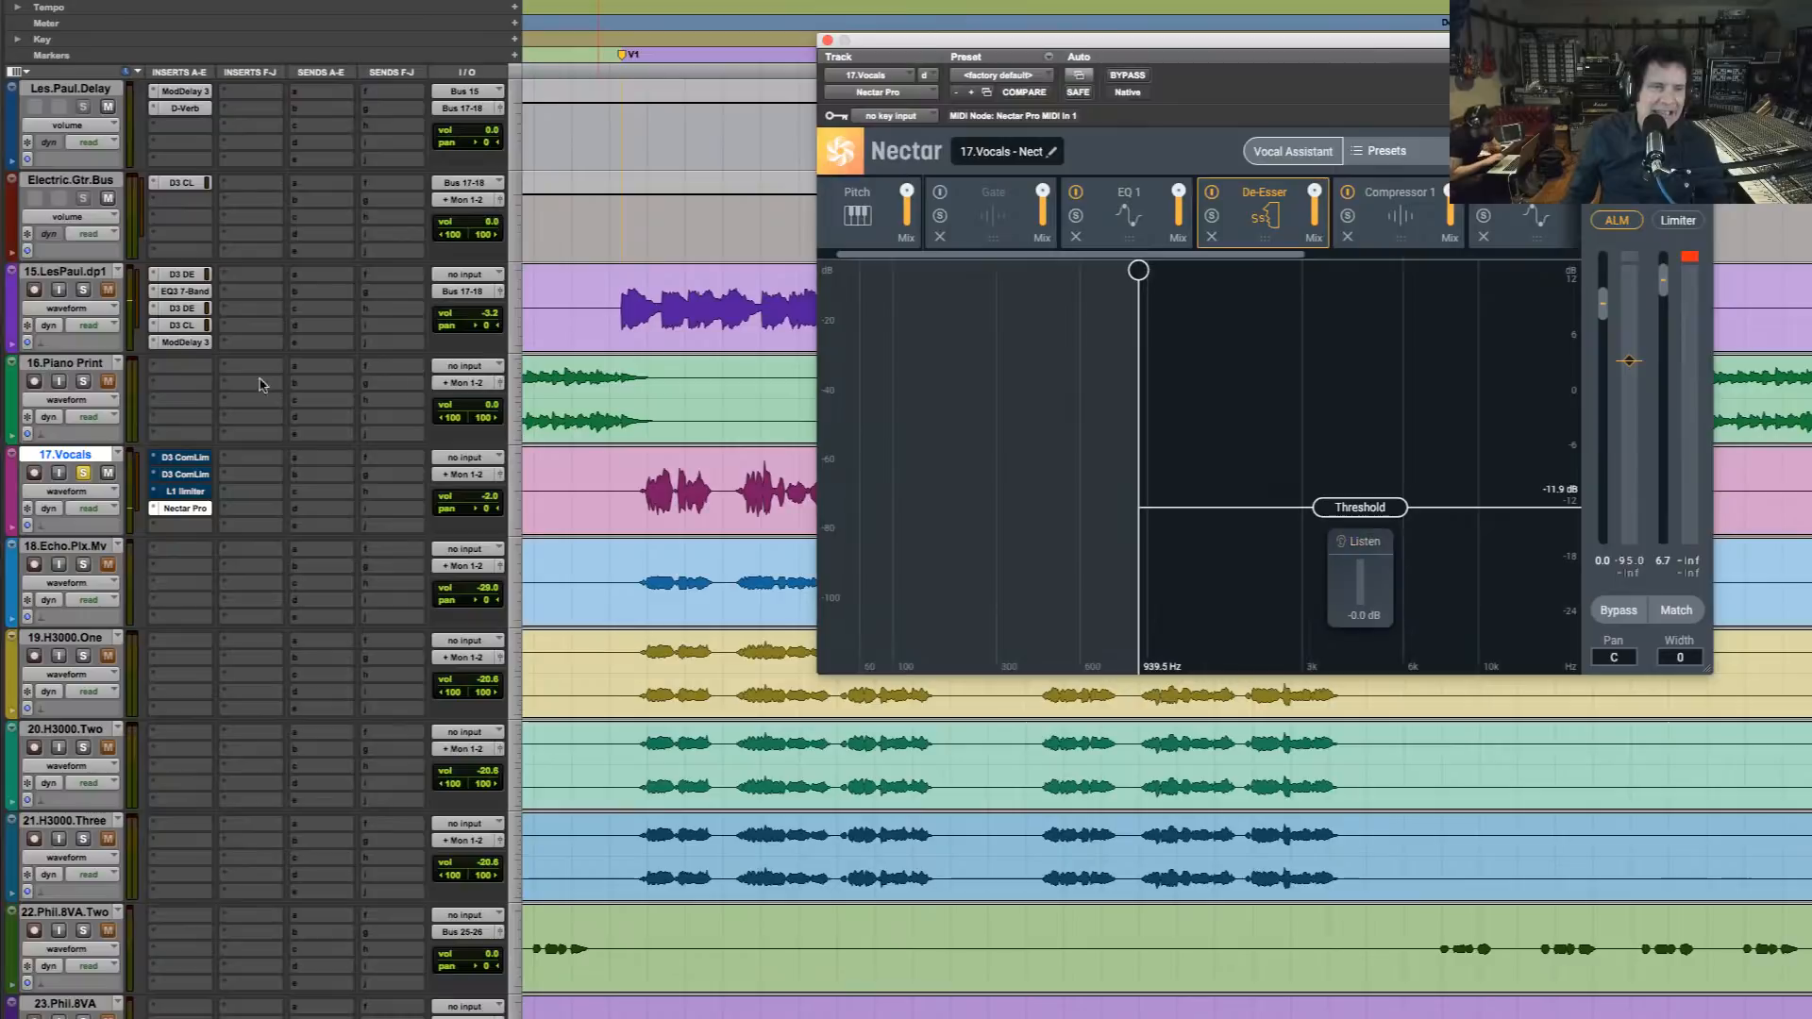
Lower Nectar's output gain to -0.4 dB while playing the soloed vocal
key(space)
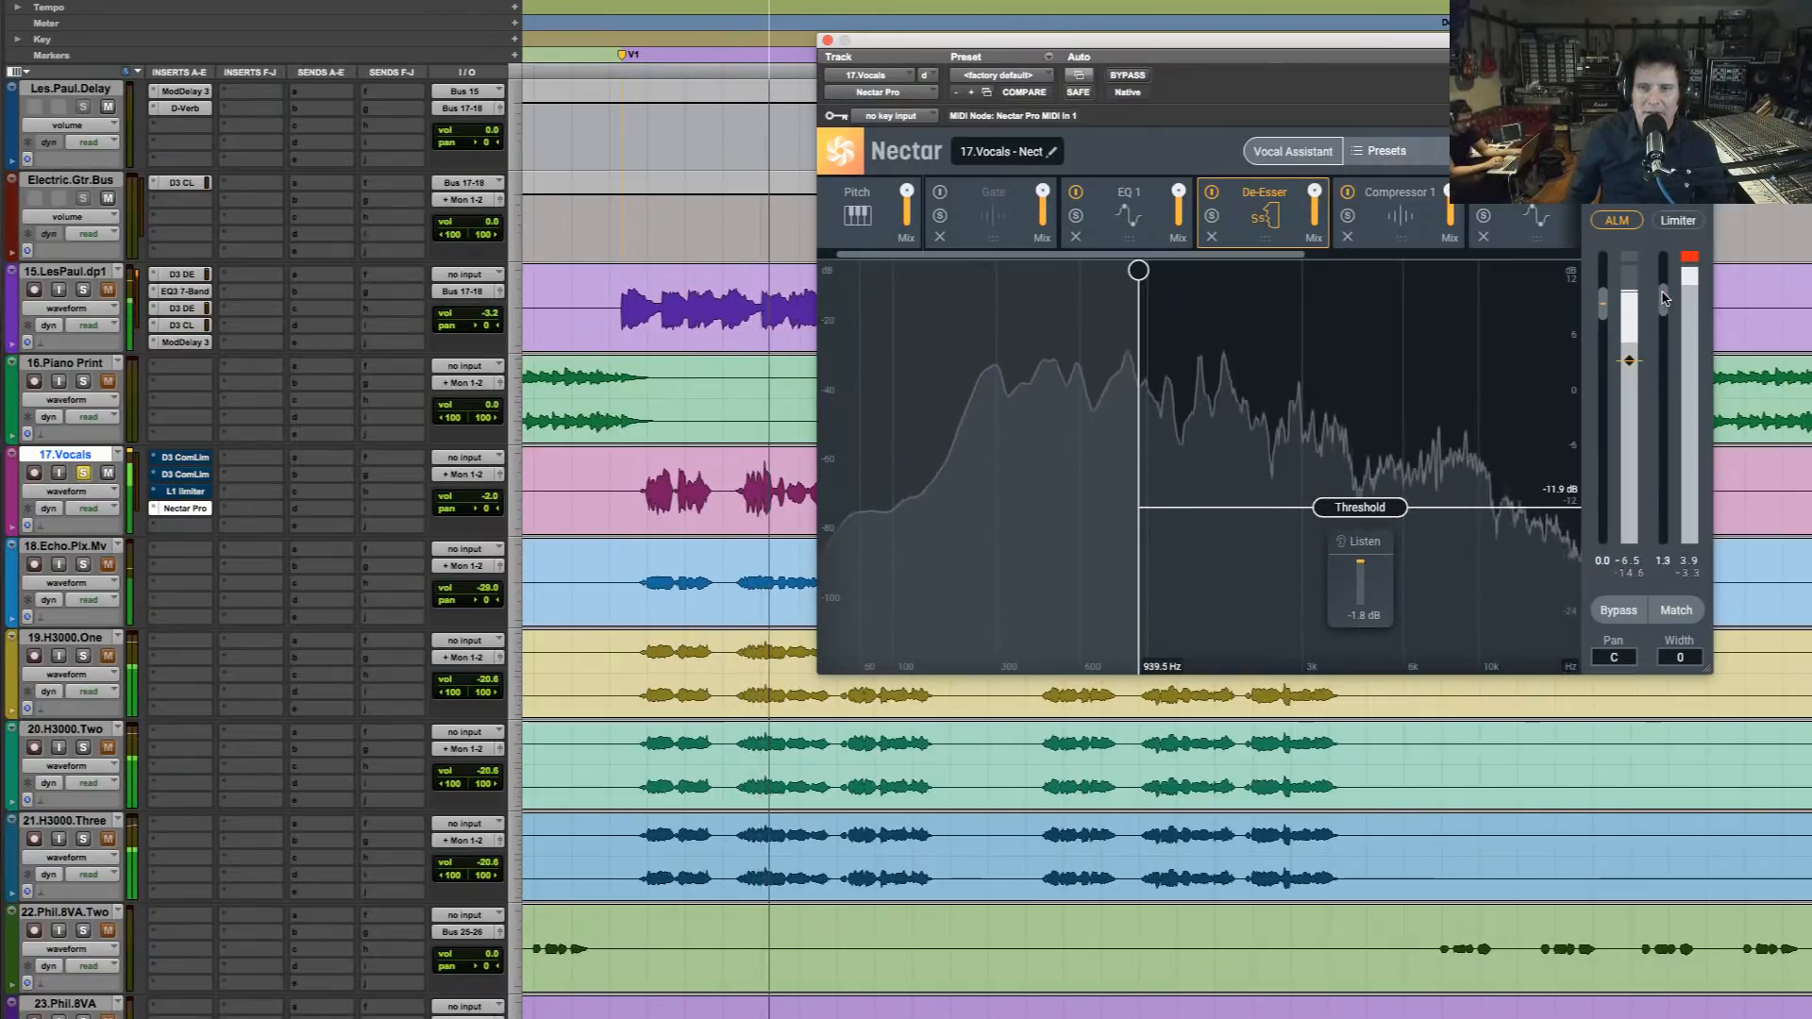
drag(1662, 298, 1662, 303)
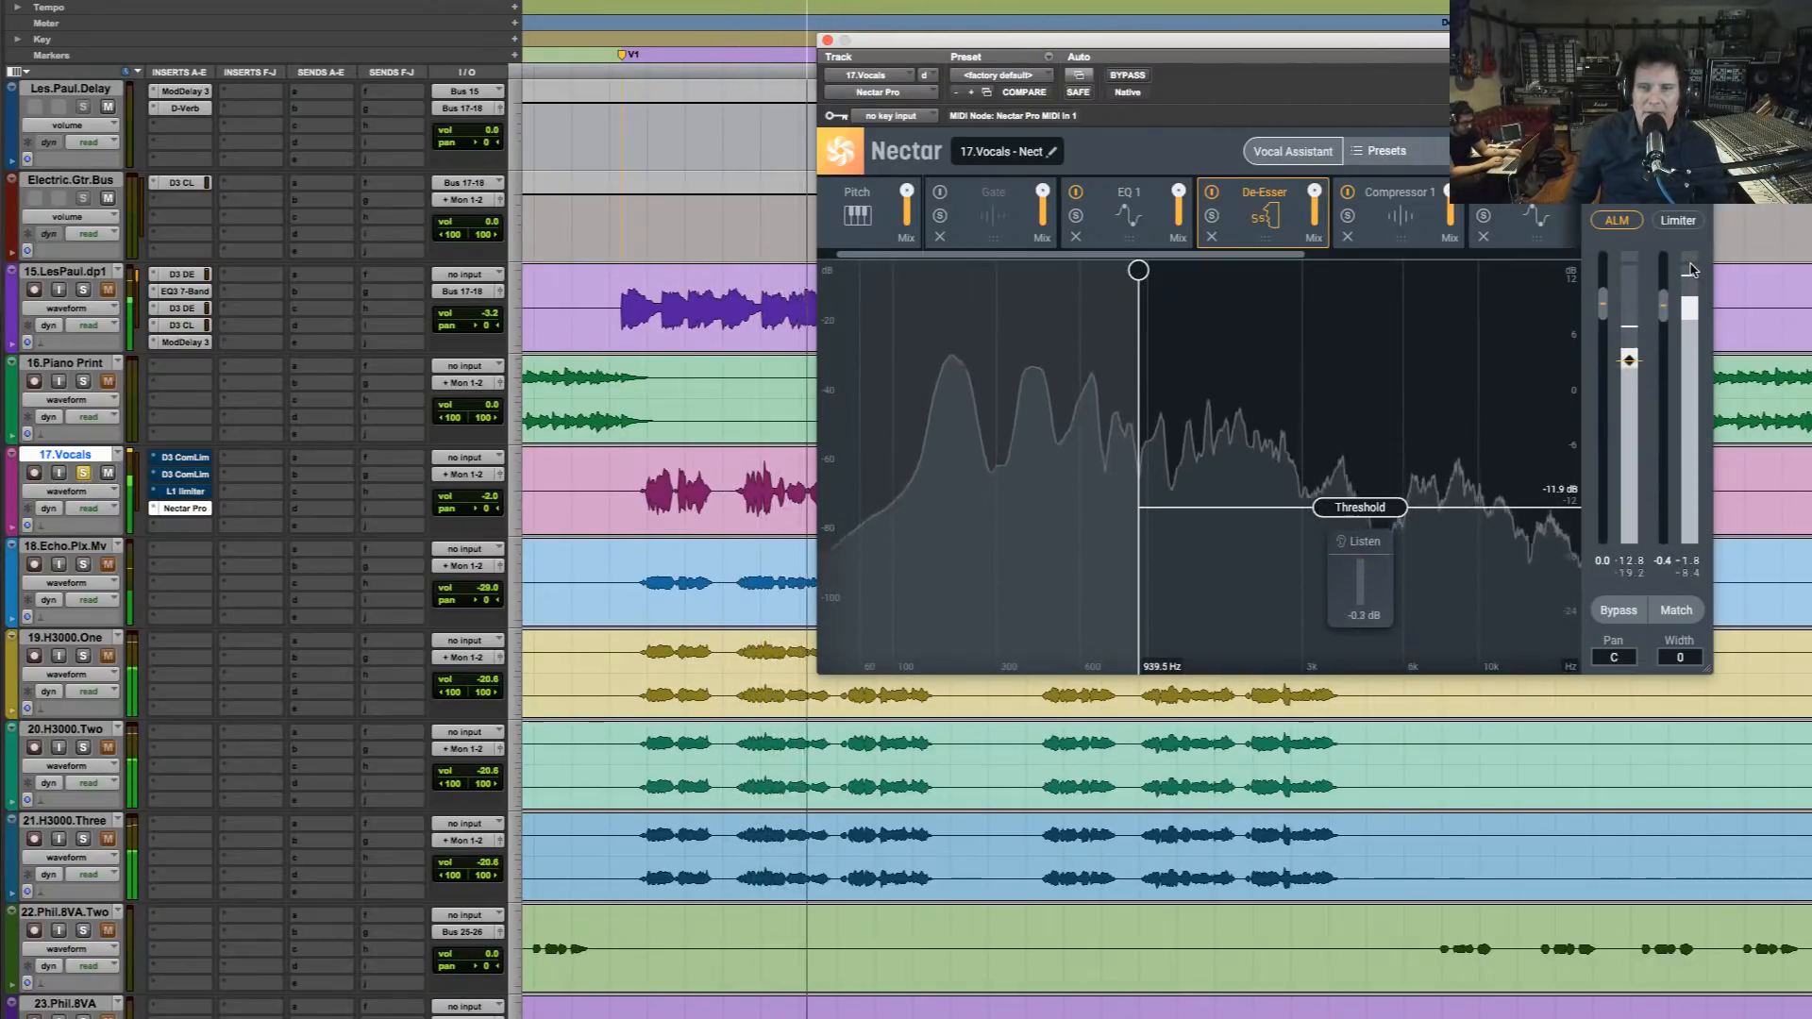
key(space)
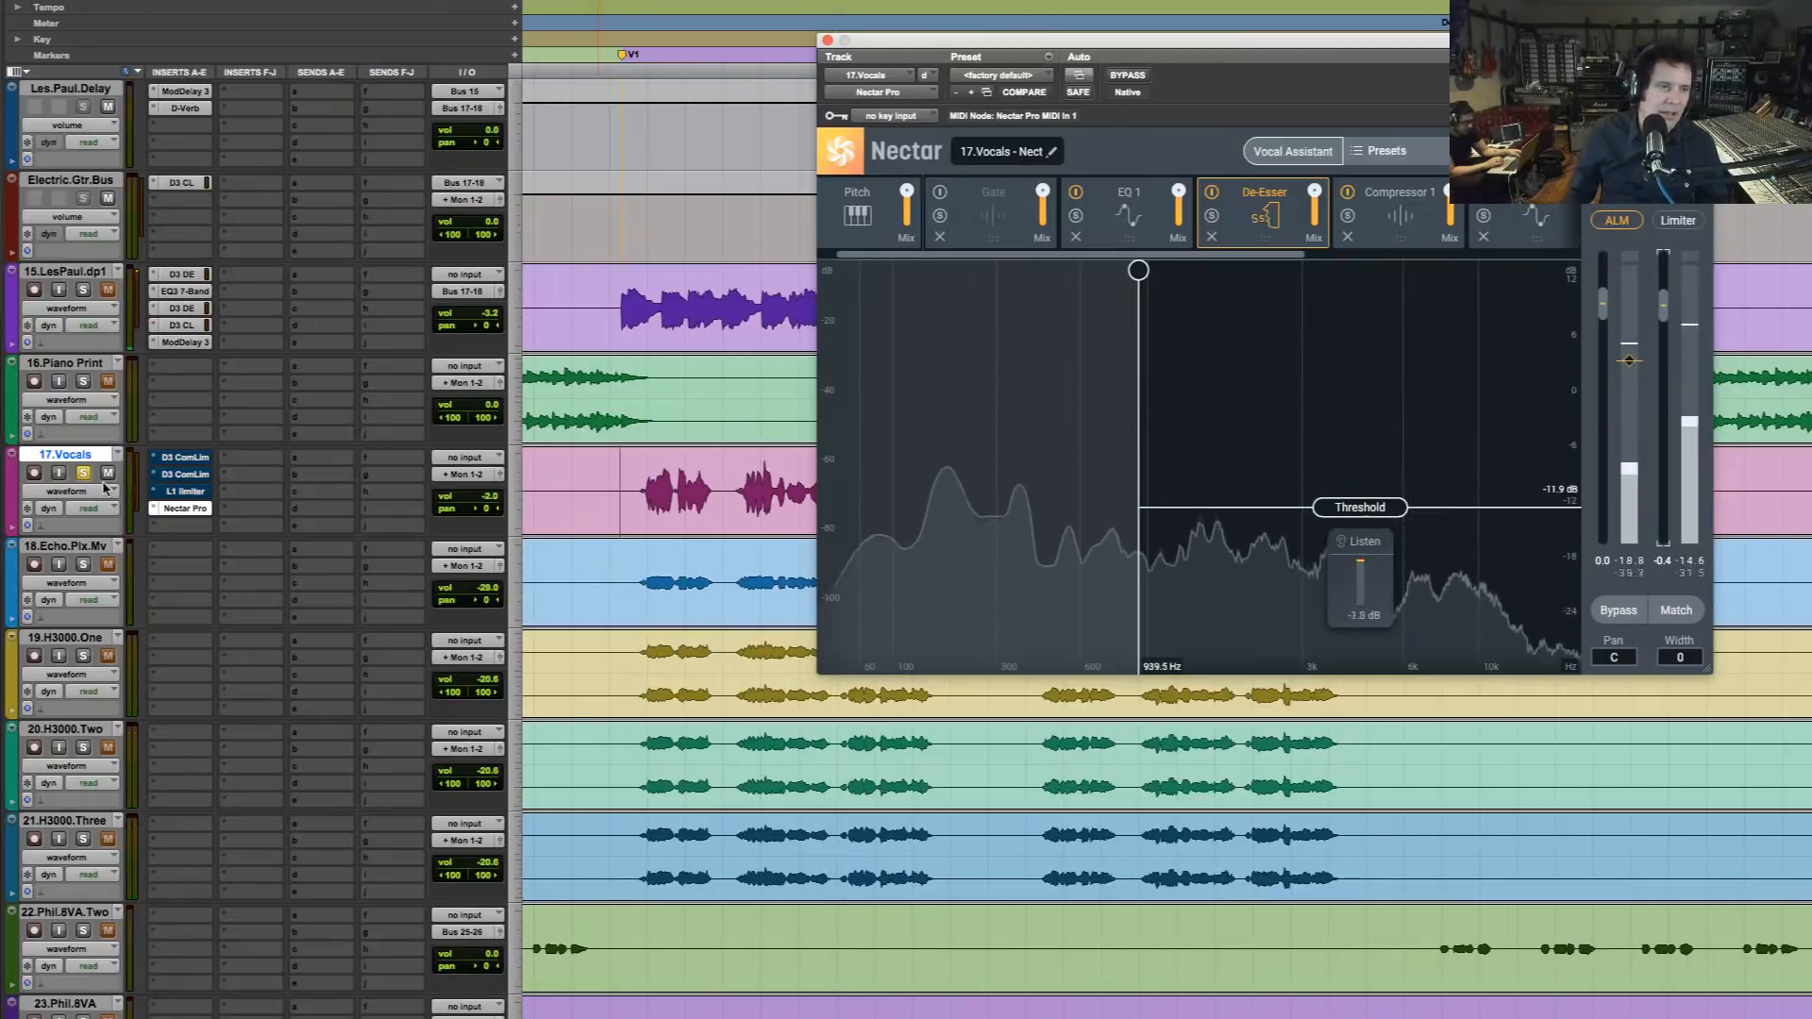
Unsolo 17.Vocals and raise its track volume to +4.2 dB while playing the verse in the full mix
click(83, 472)
key(space)
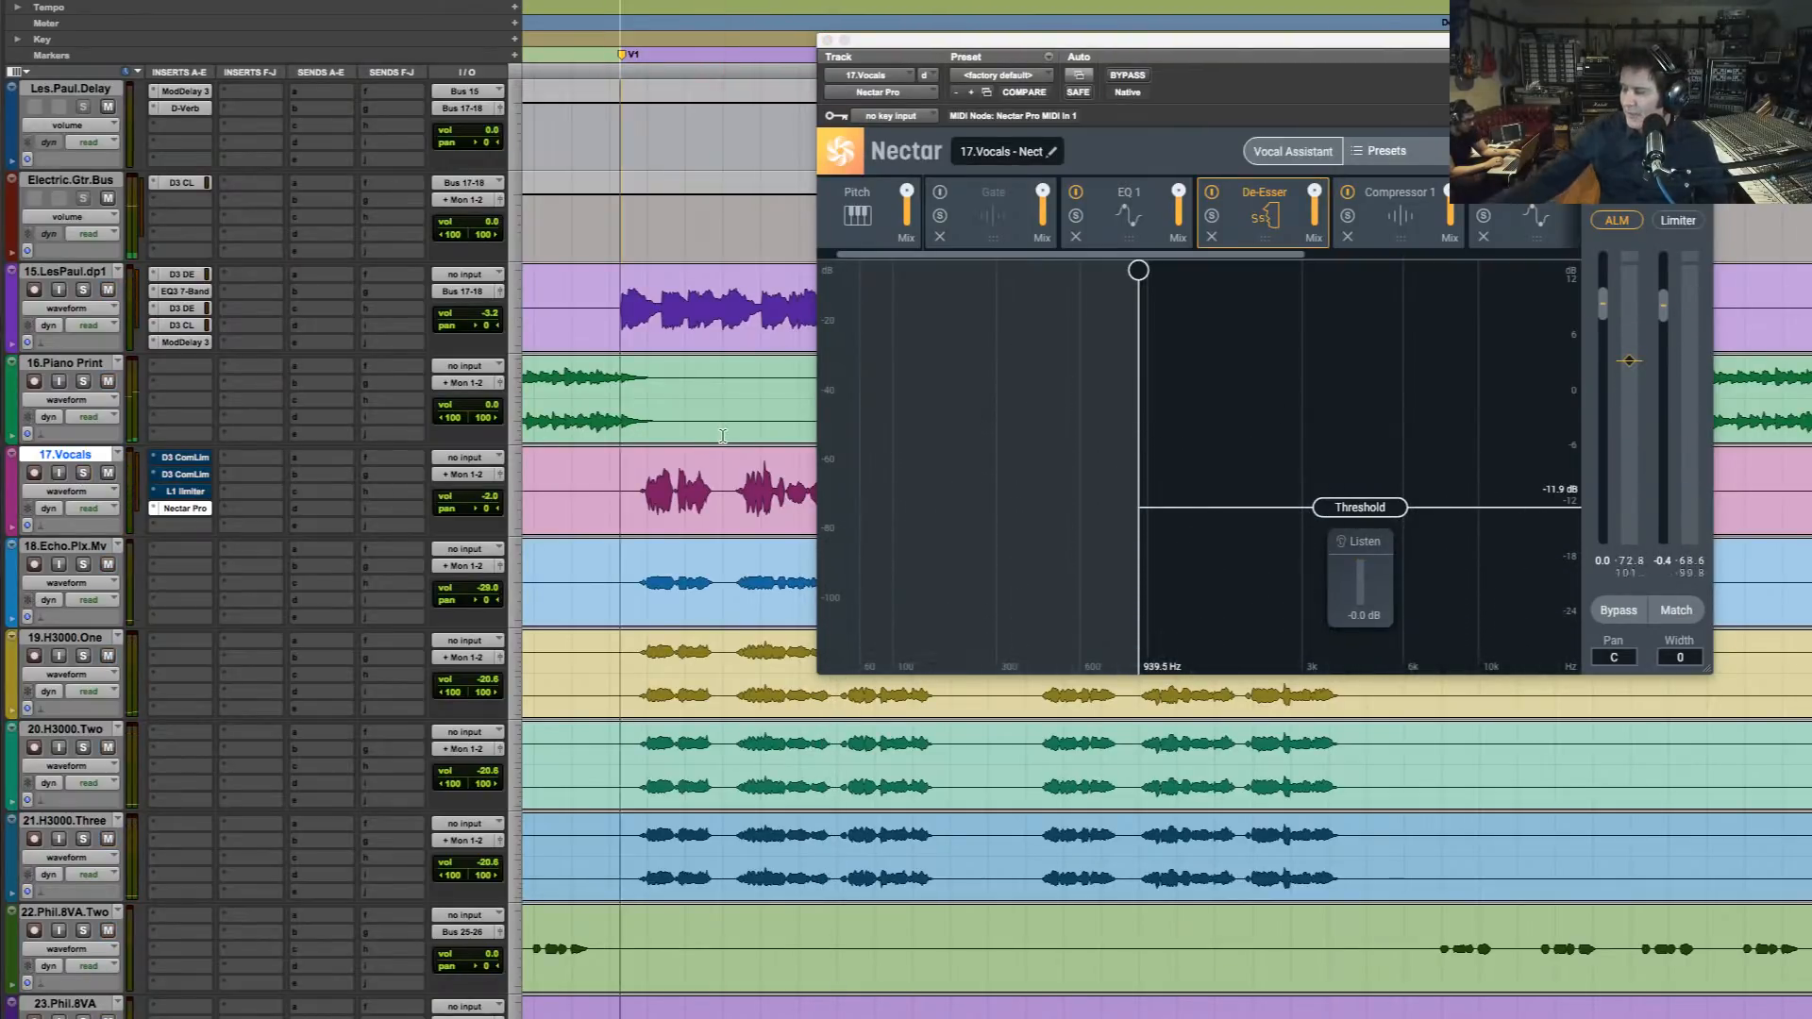
right_click(723, 438)
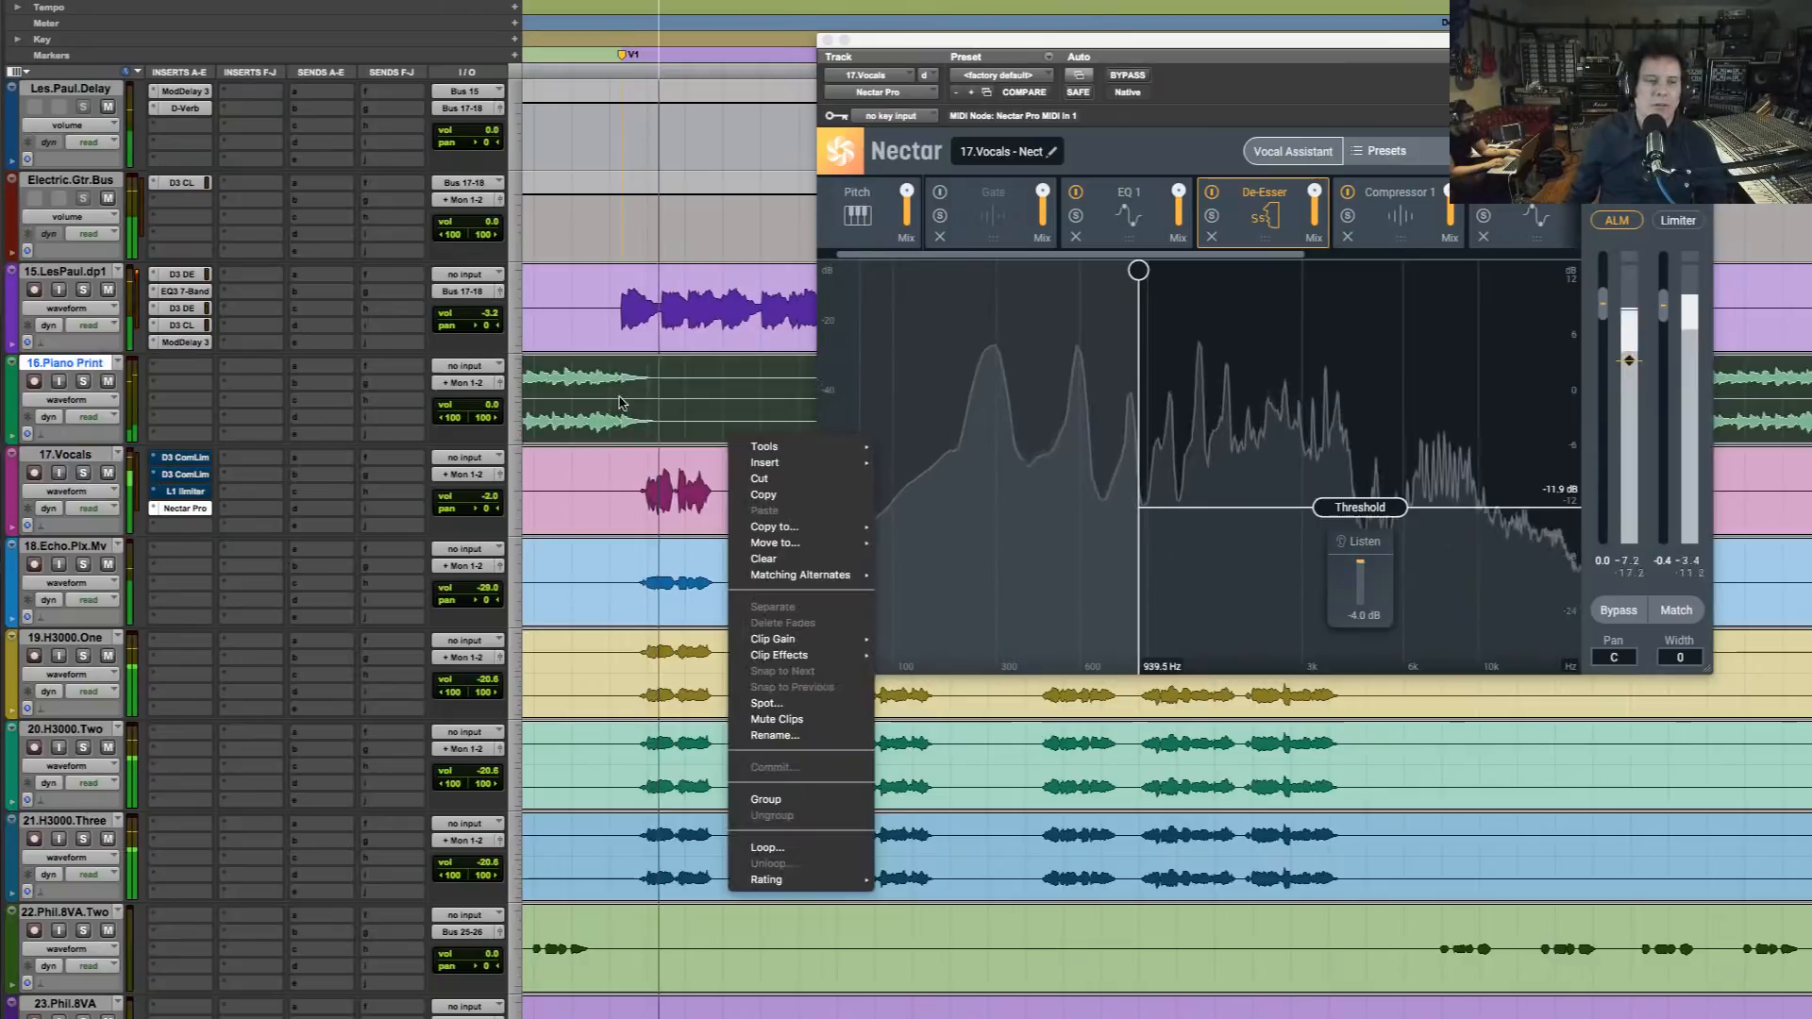
click(658, 416)
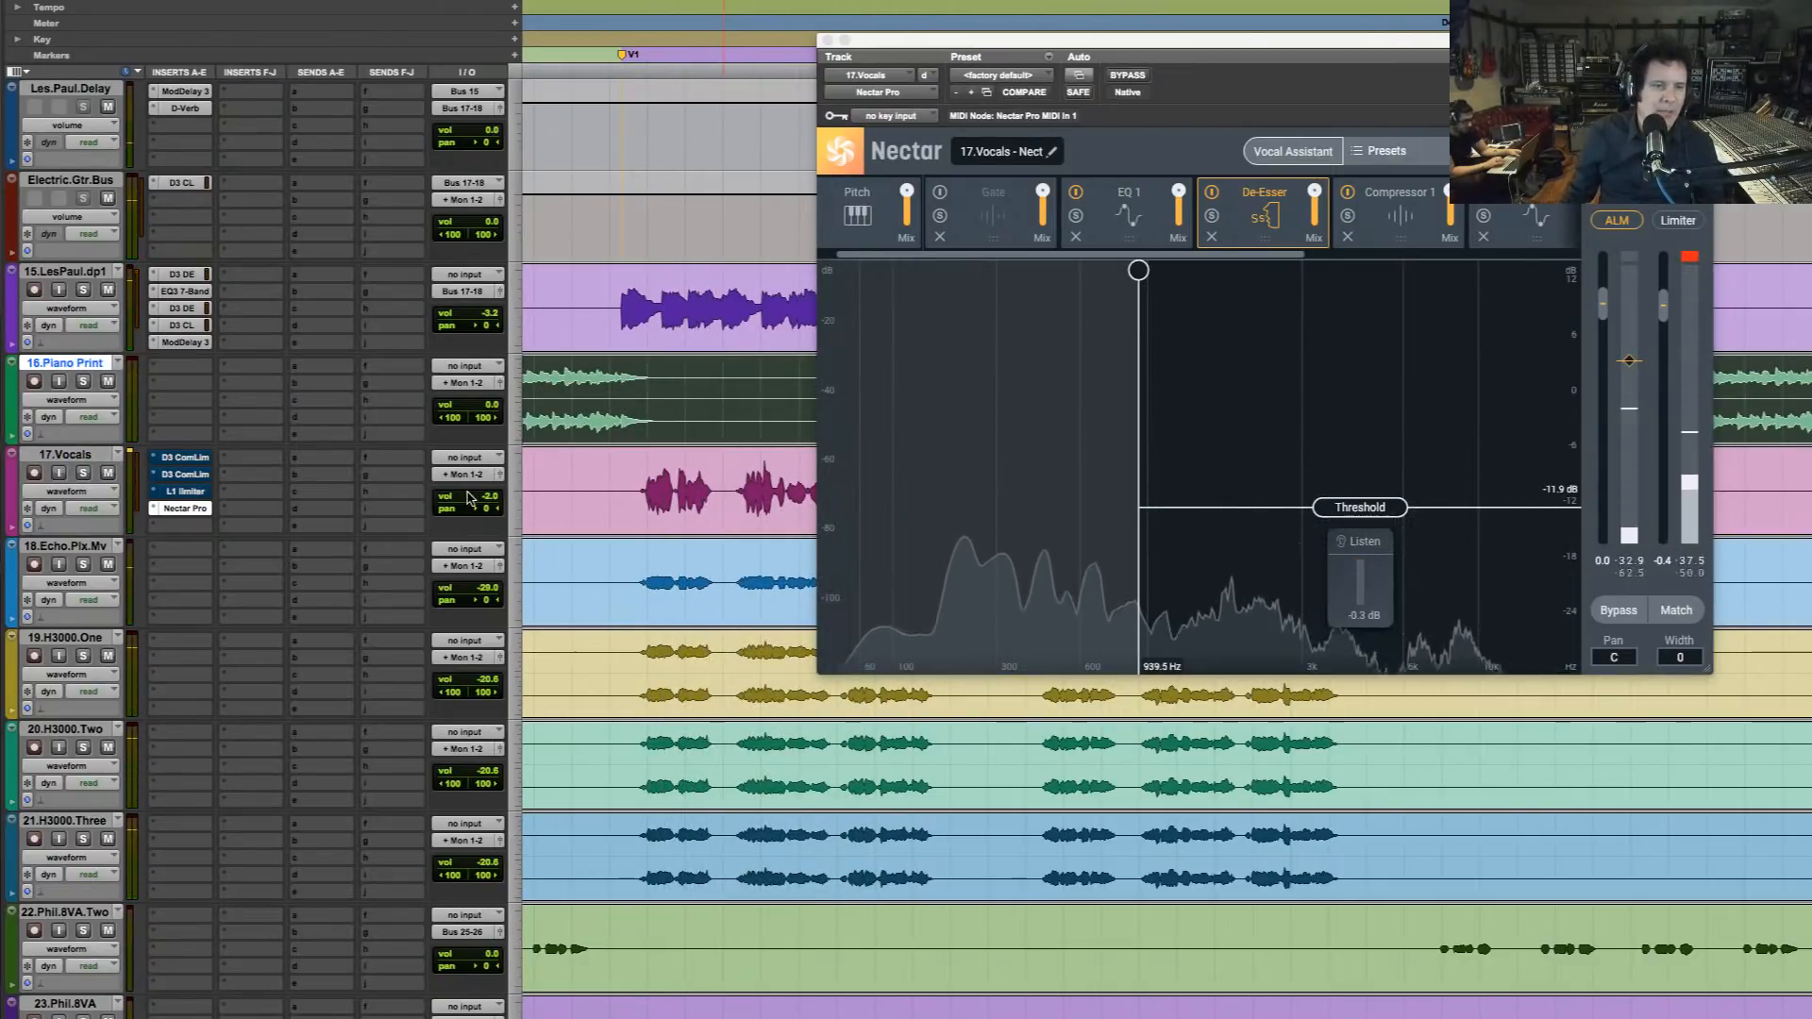
drag(465, 497, 466, 491)
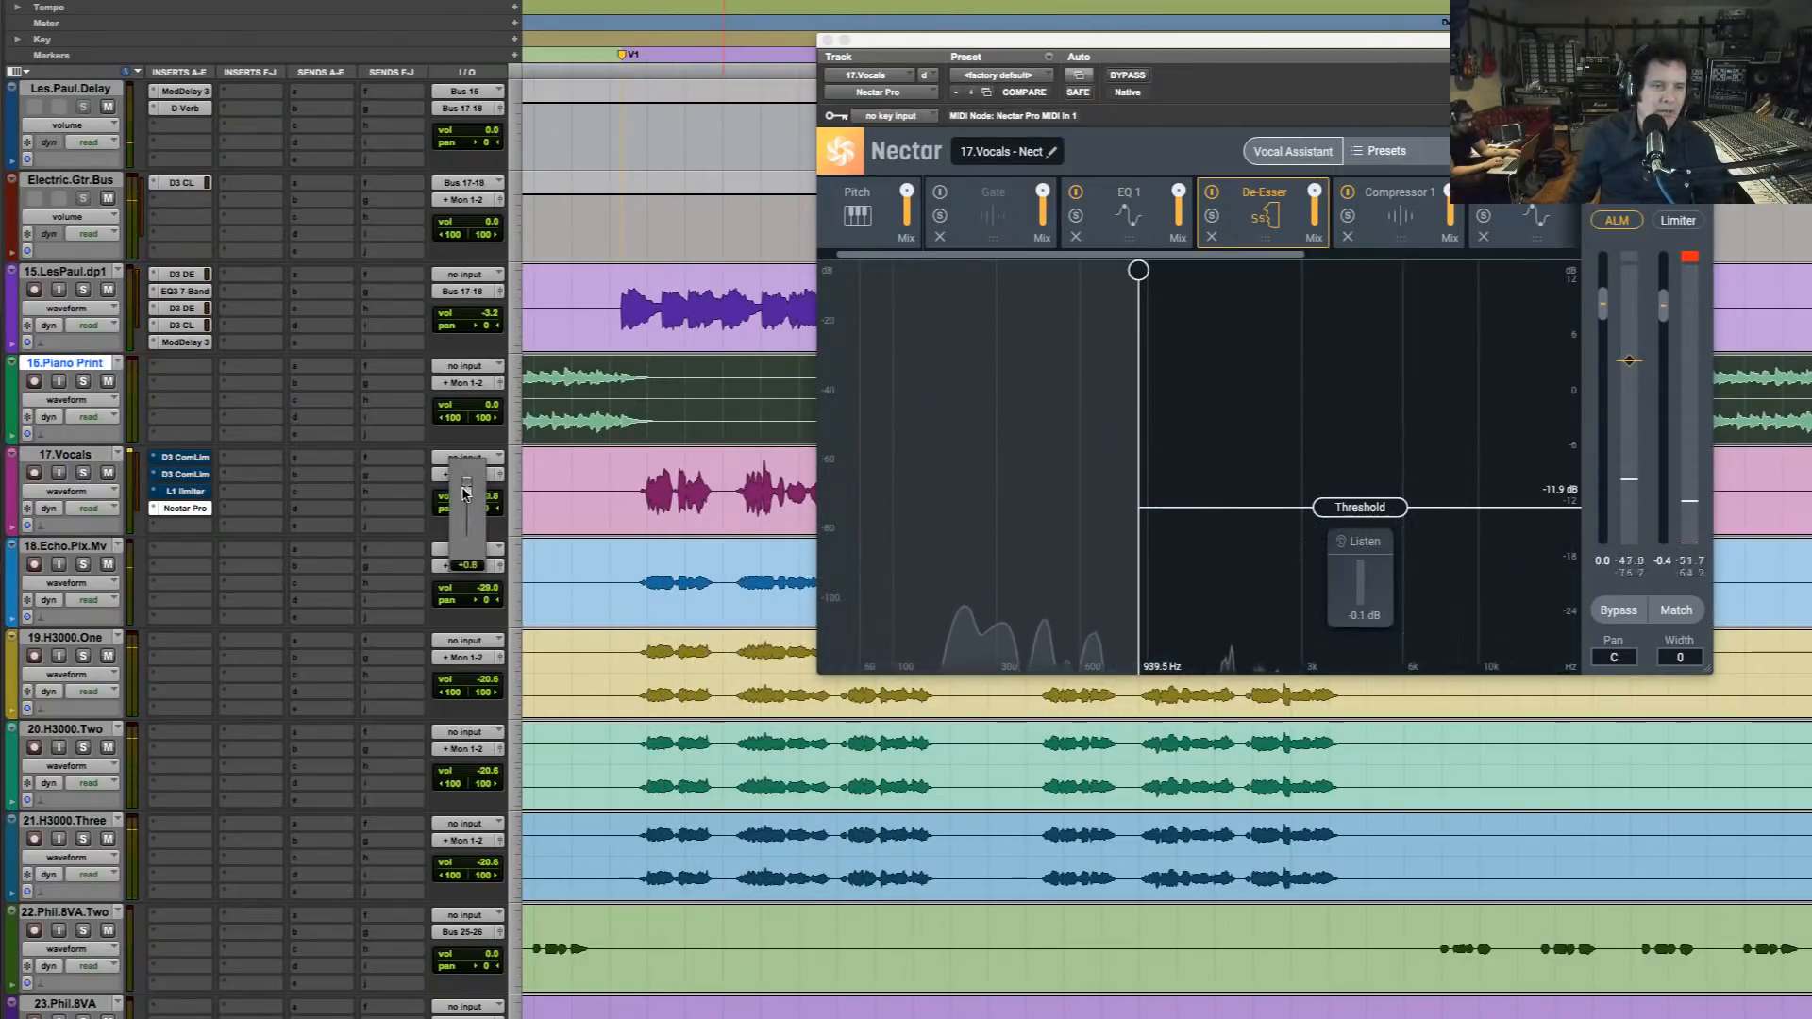
click(647, 474)
key(space)
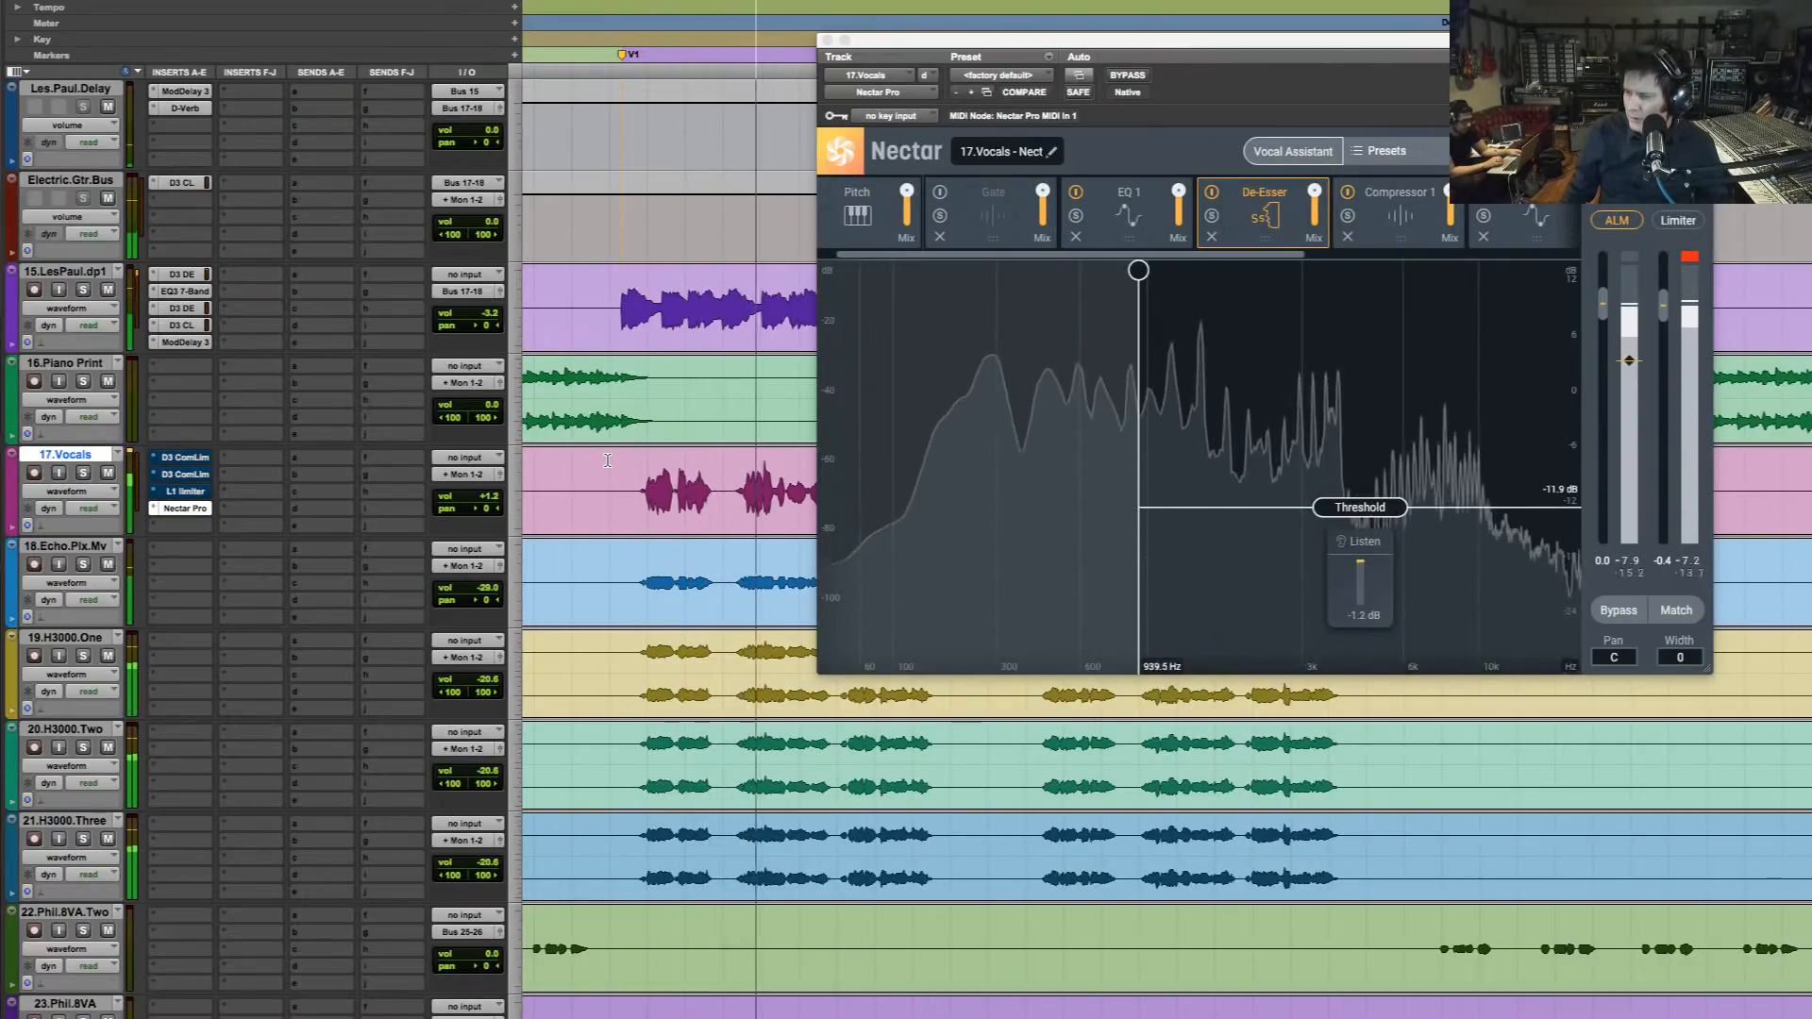
click(488, 492)
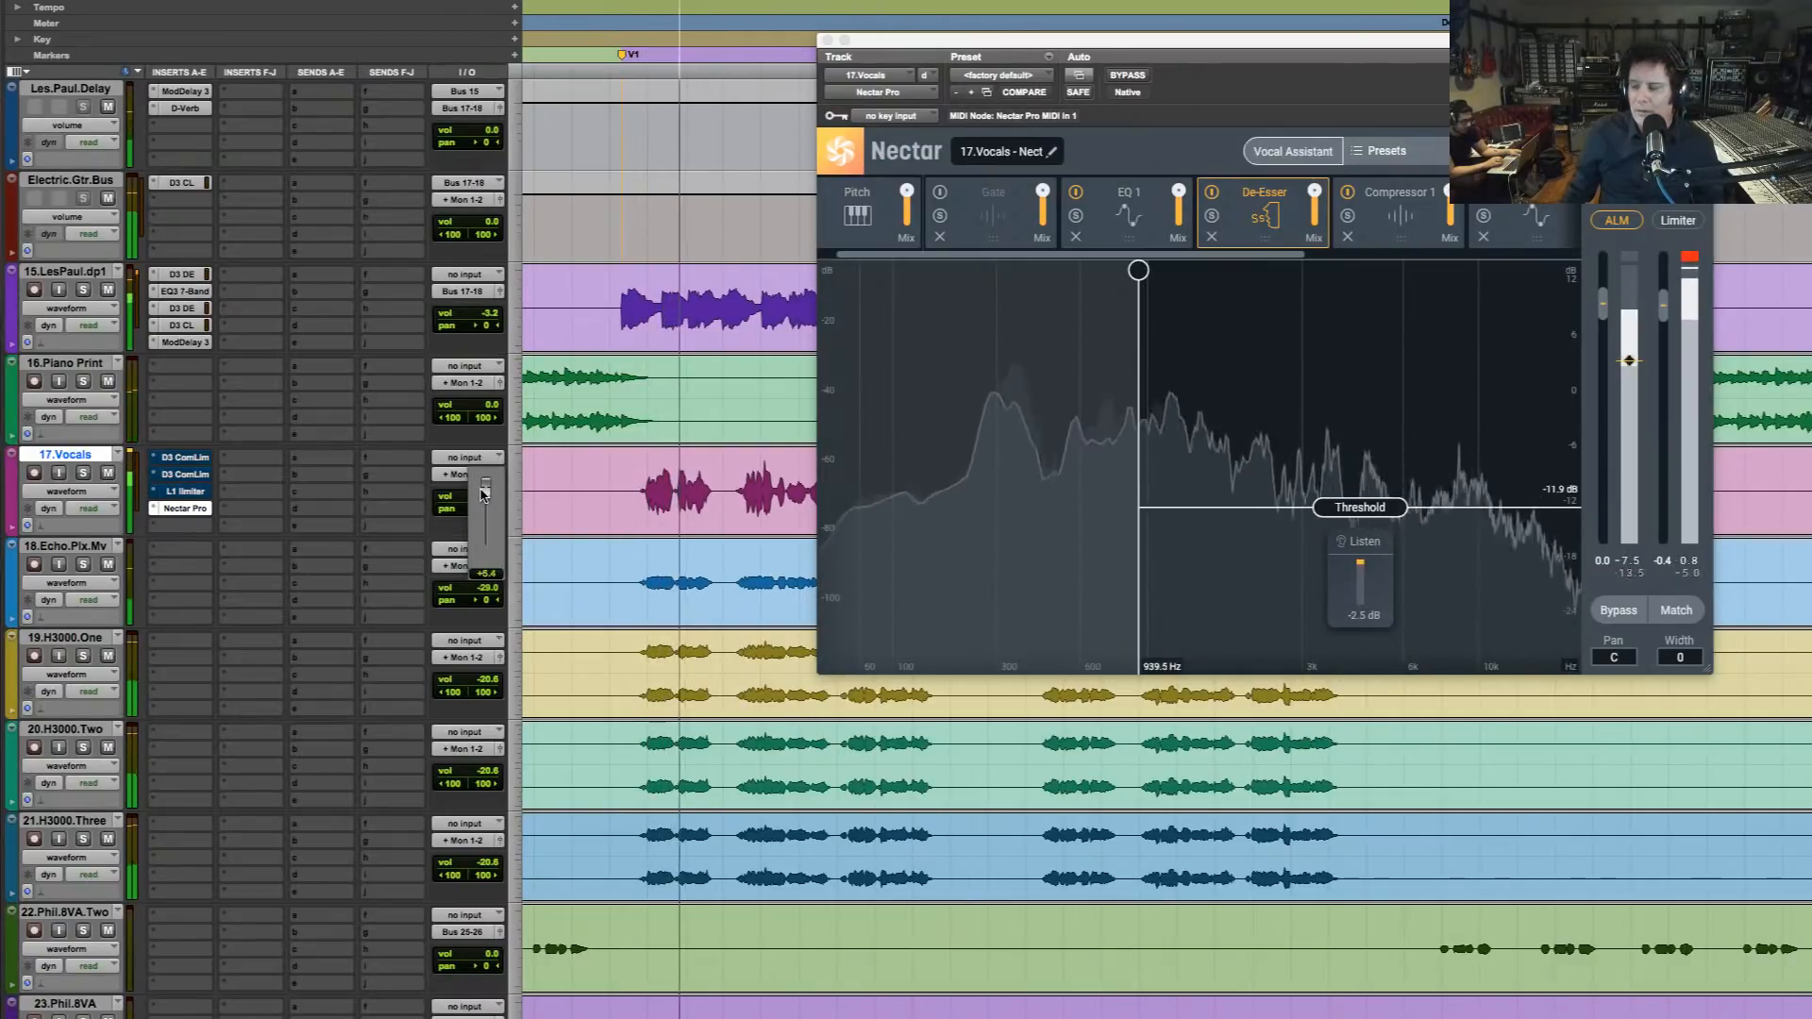
drag(482, 497, 482, 499)
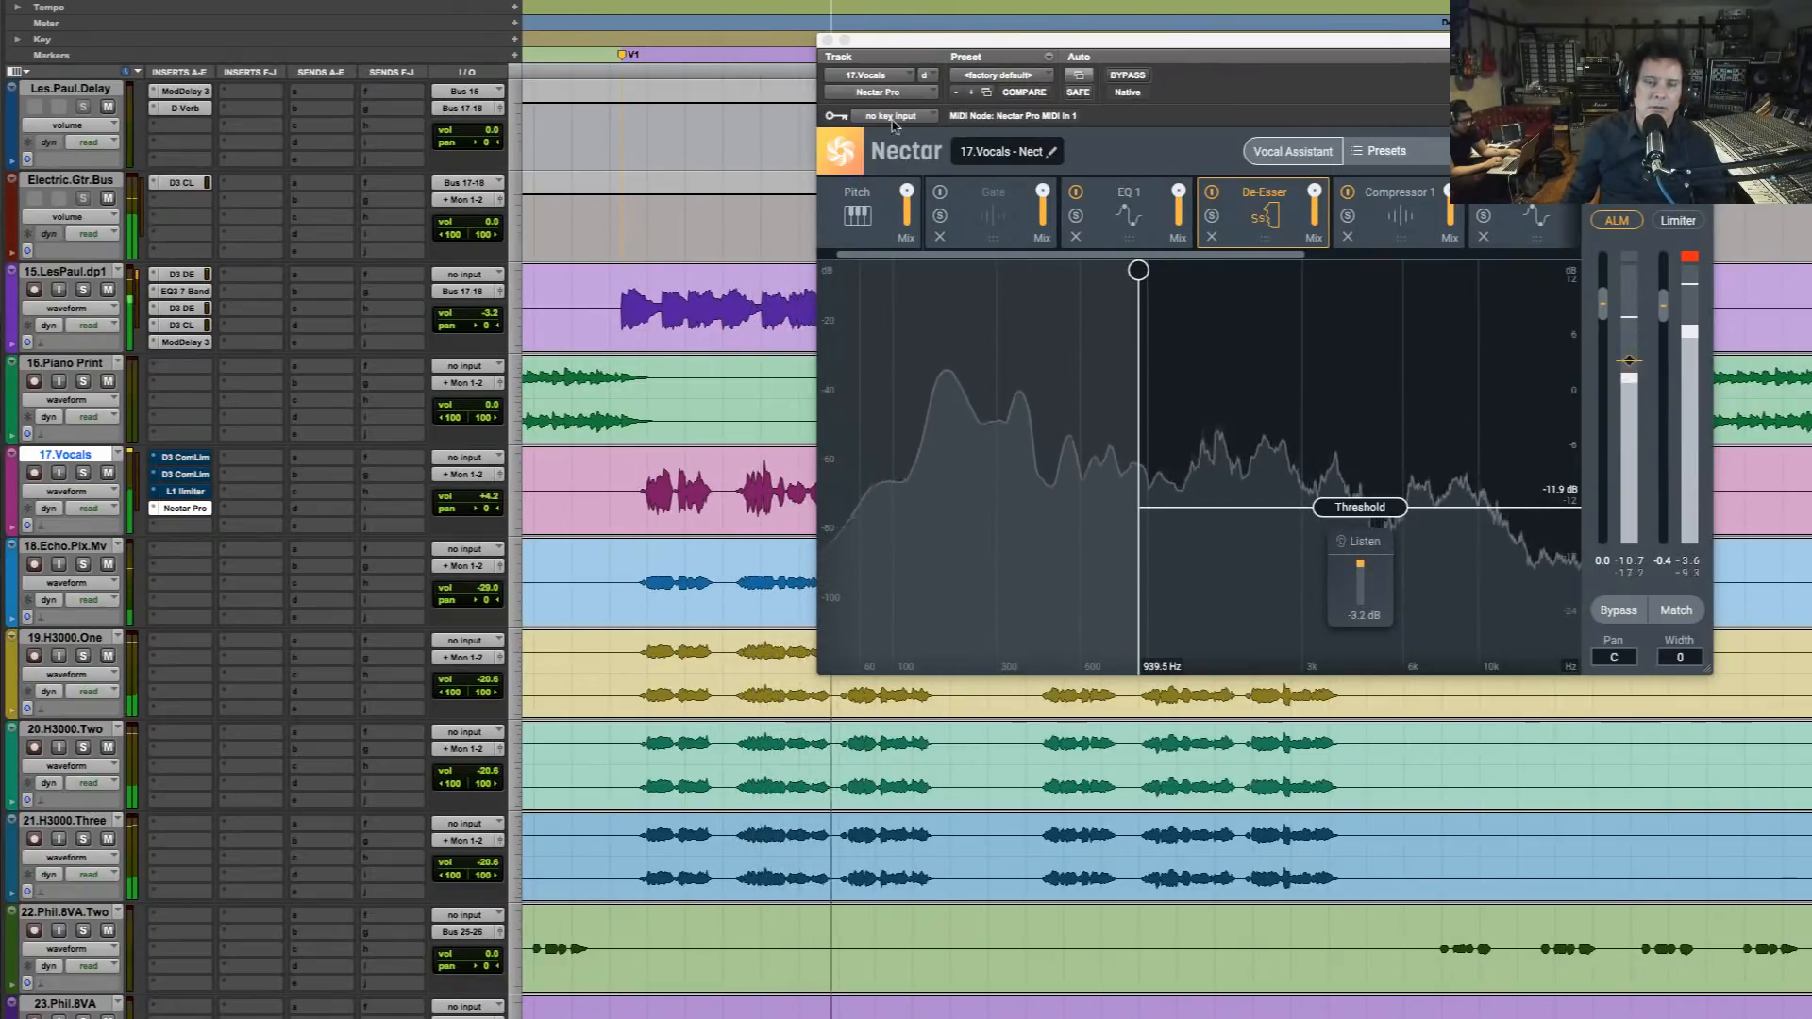
Place EQ 2 ahead of Compressor 1 in the Nectar chain, and give Compressor 1 a shorter attack and longer release during playback
click(1396, 215)
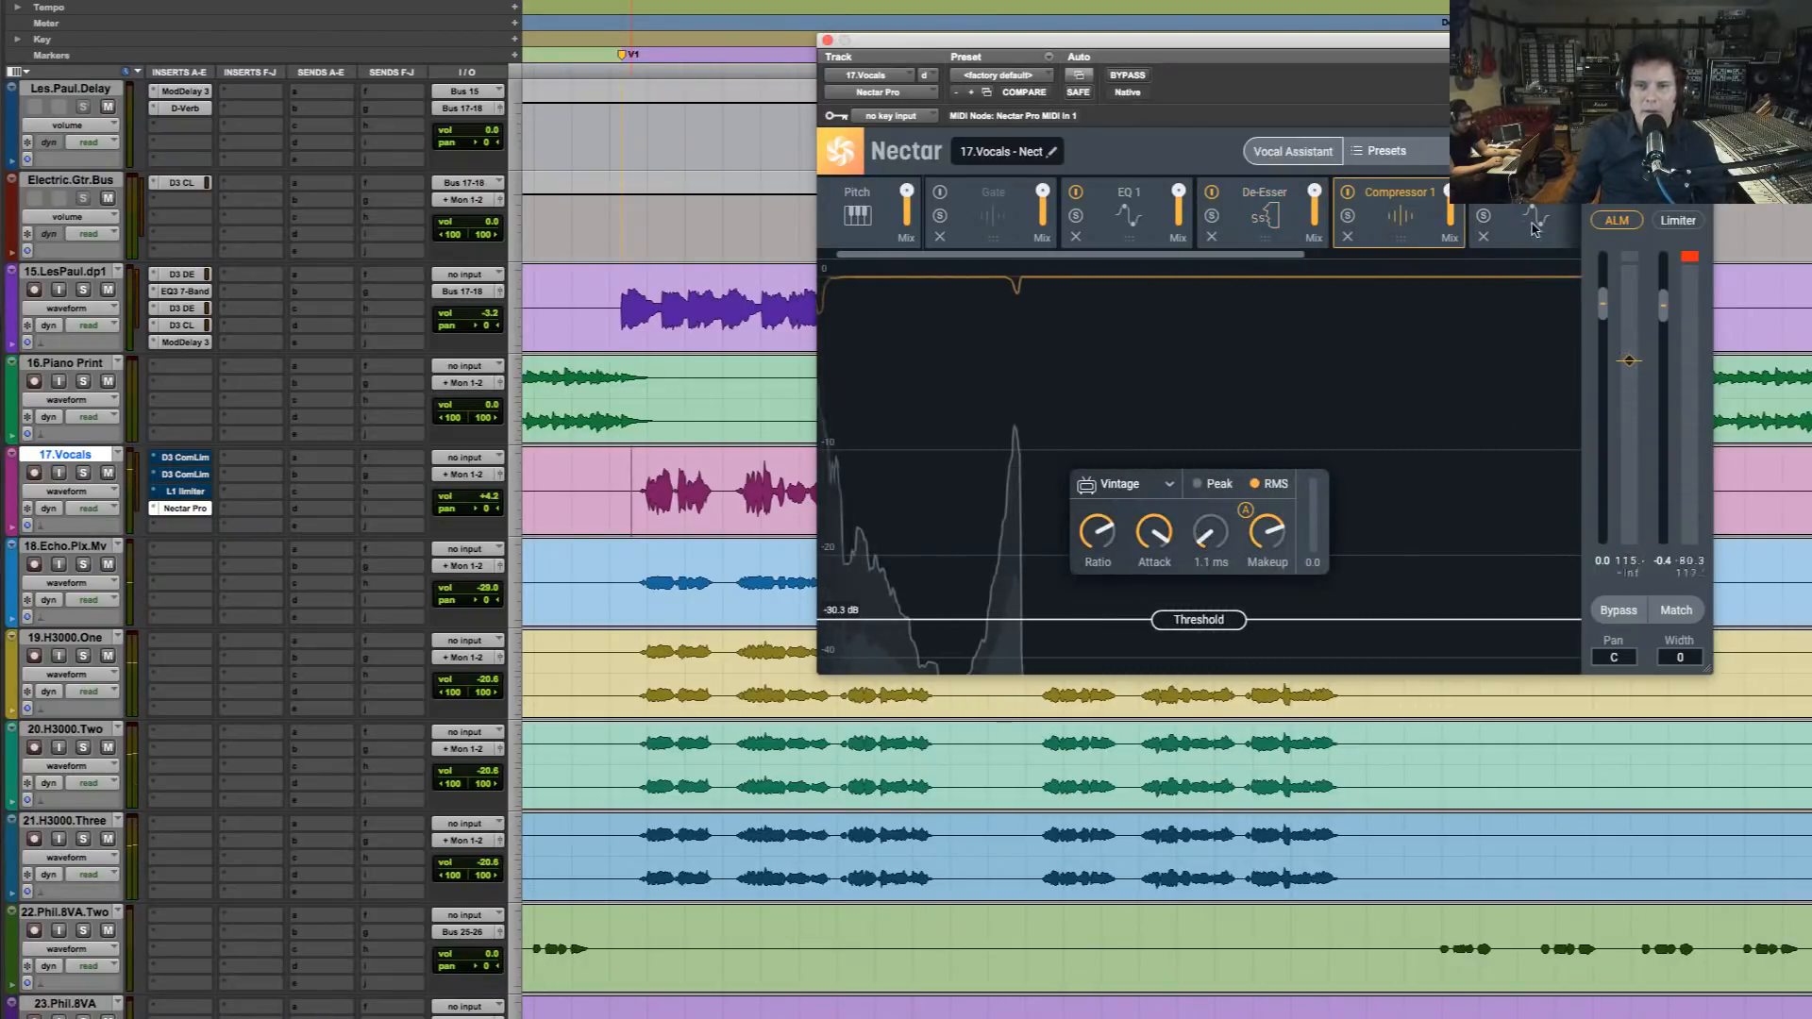
drag(1533, 230, 1433, 230)
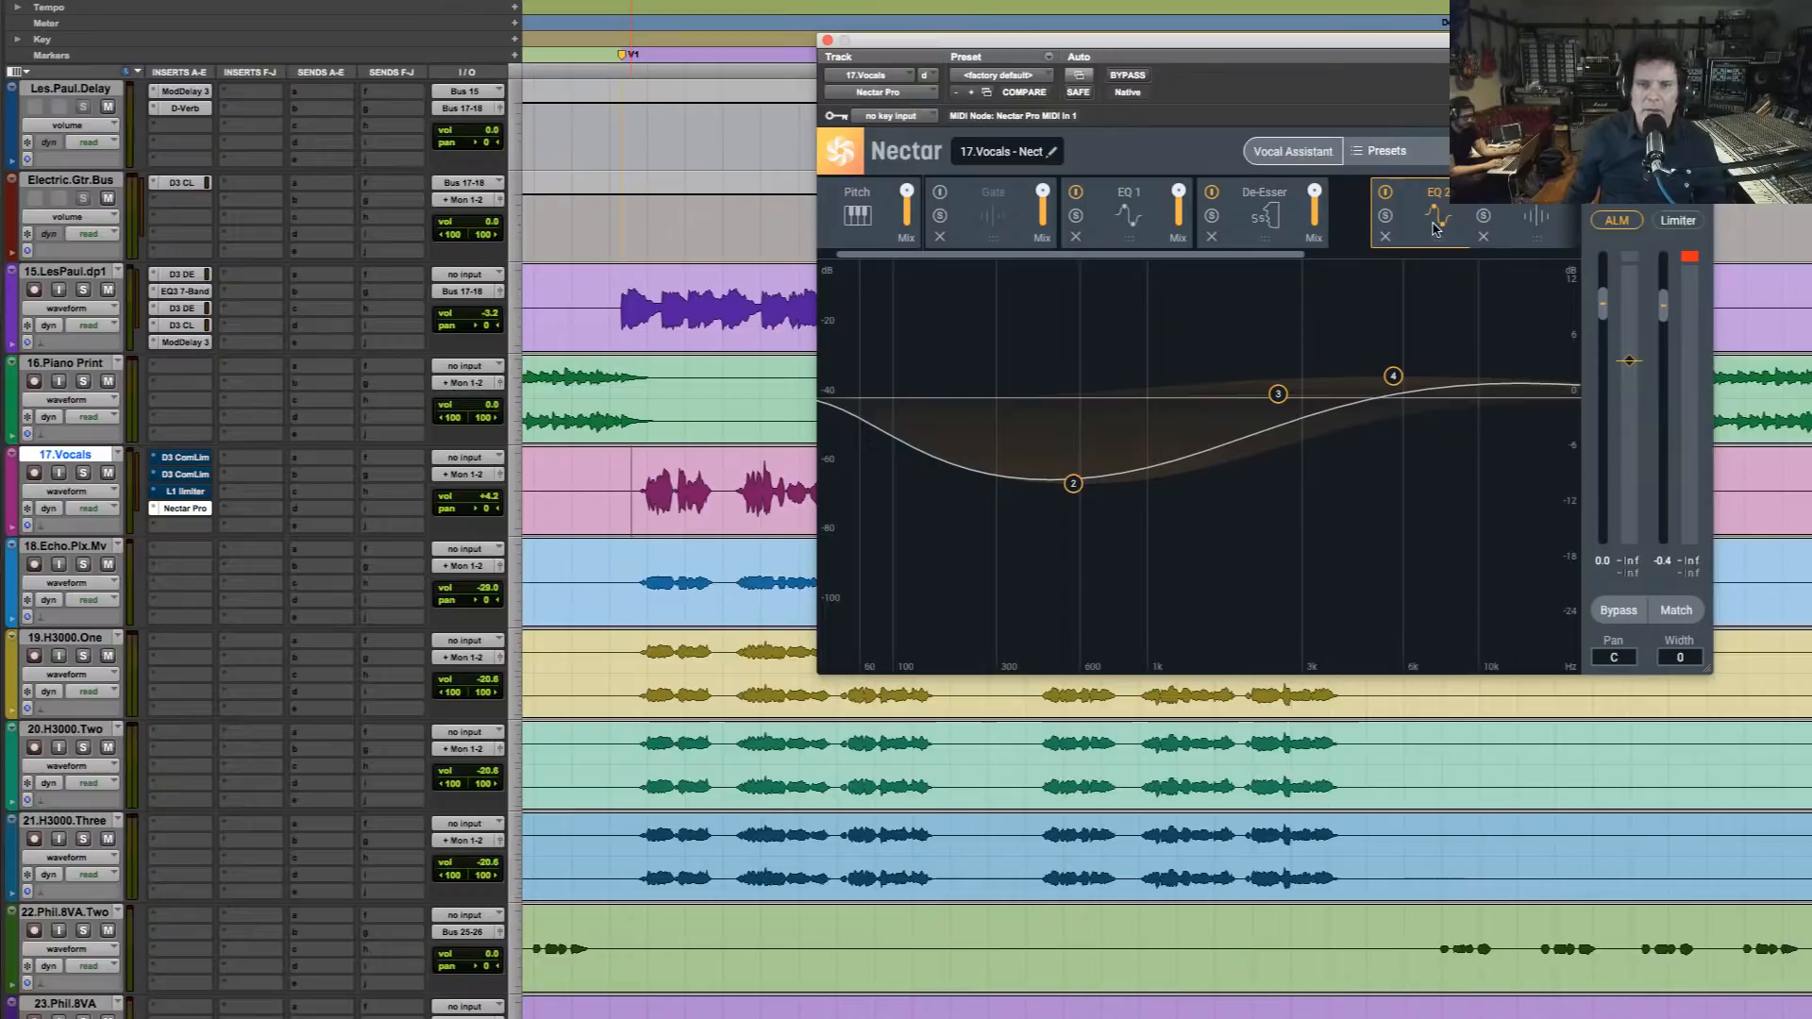
click(1540, 227)
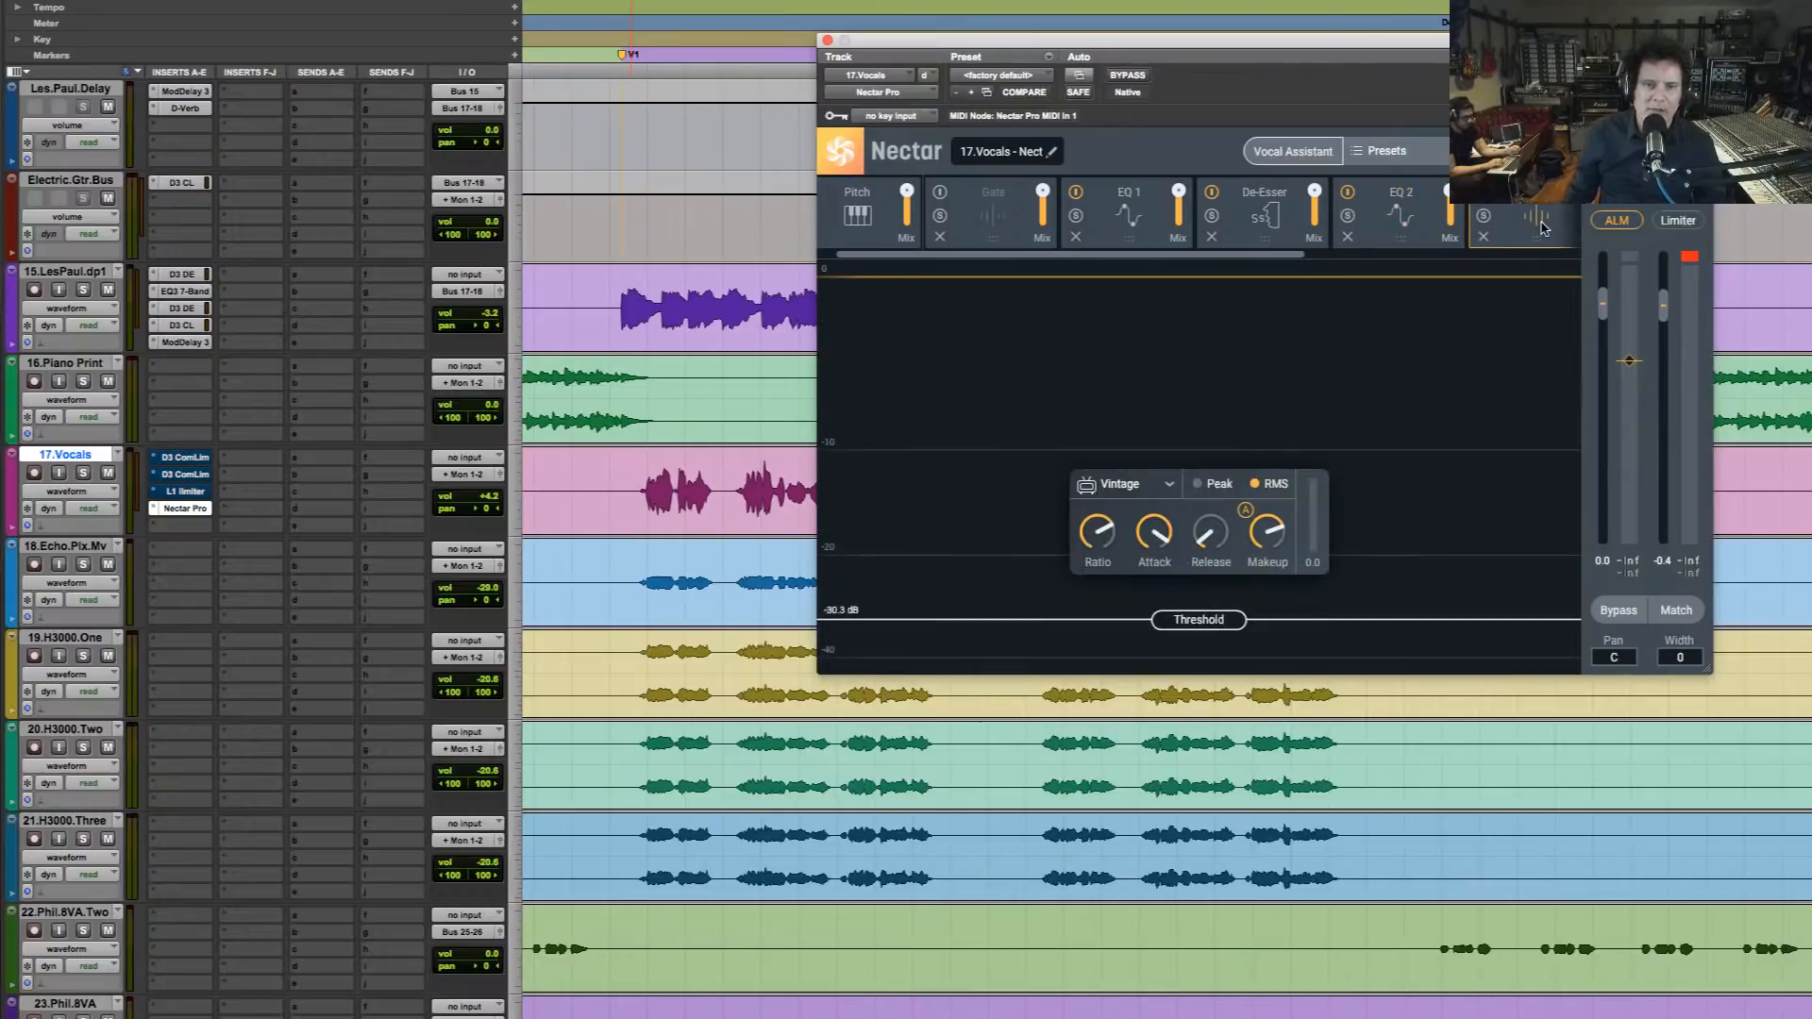
key(space)
drag(1214, 540, 1149, 582)
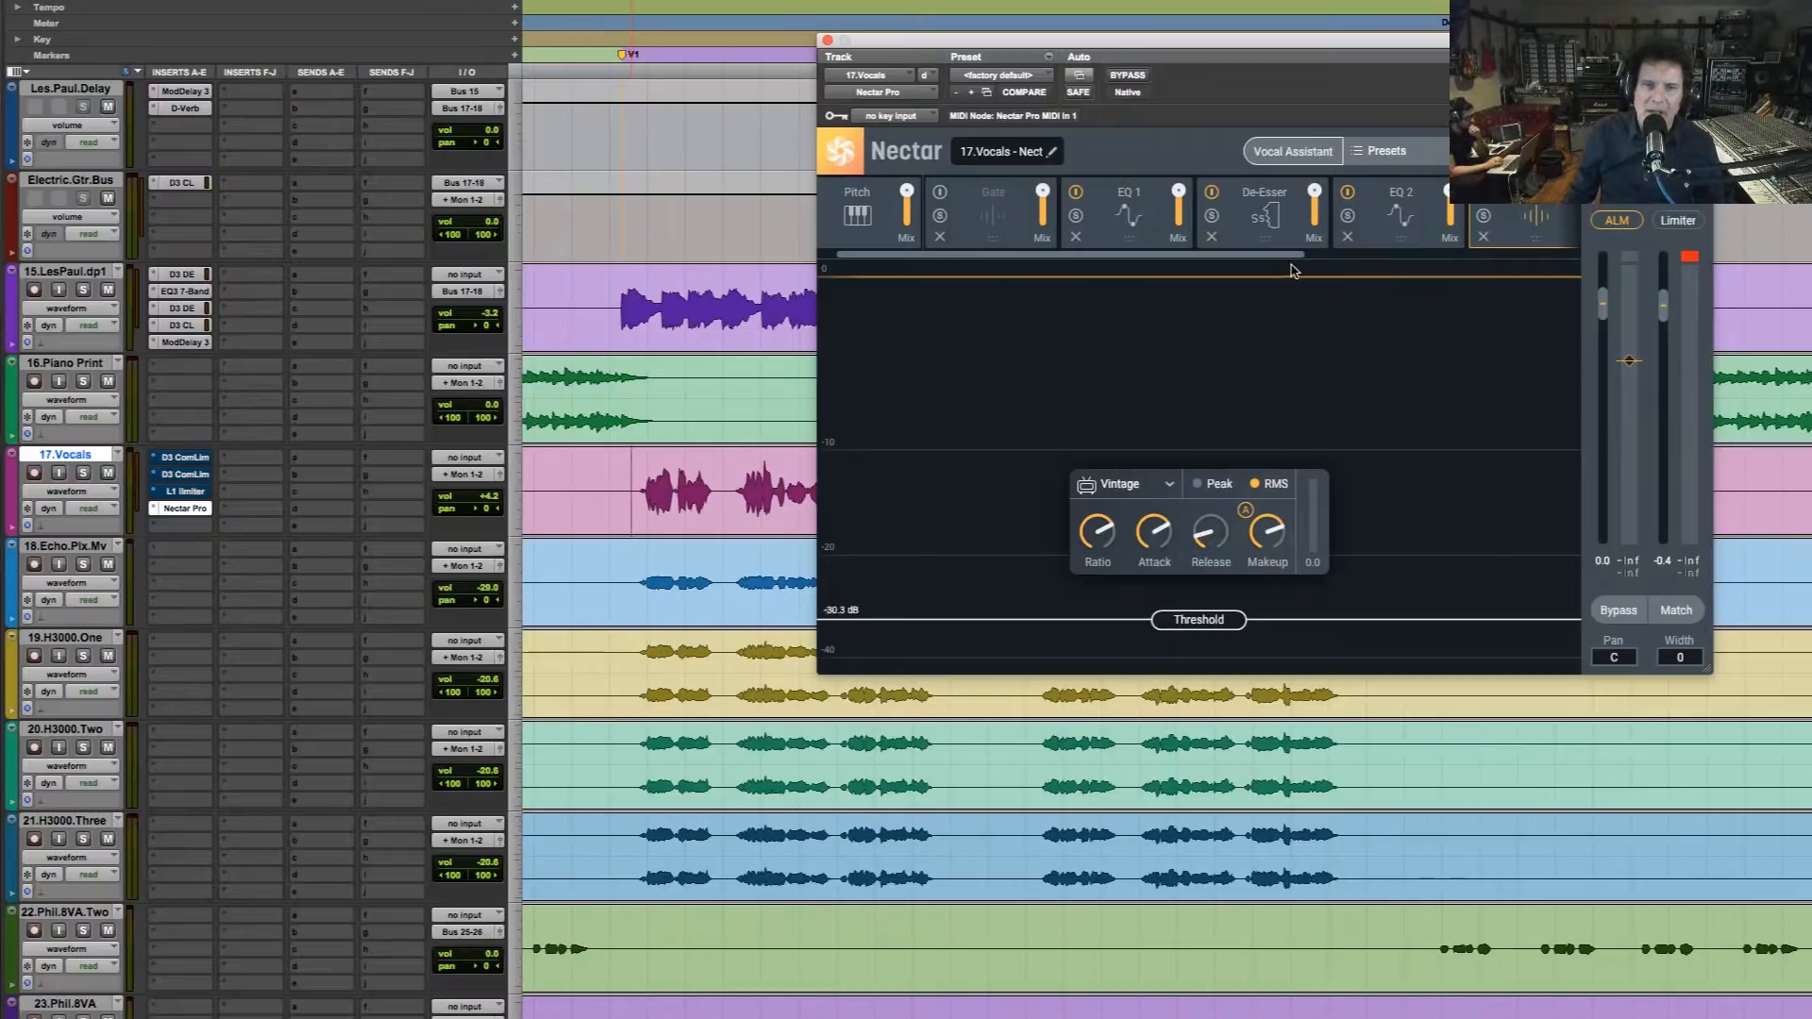
Audition Compressor 2 in the mix and shorten its attack to 2.1 ms
drag(1296, 257, 1558, 247)
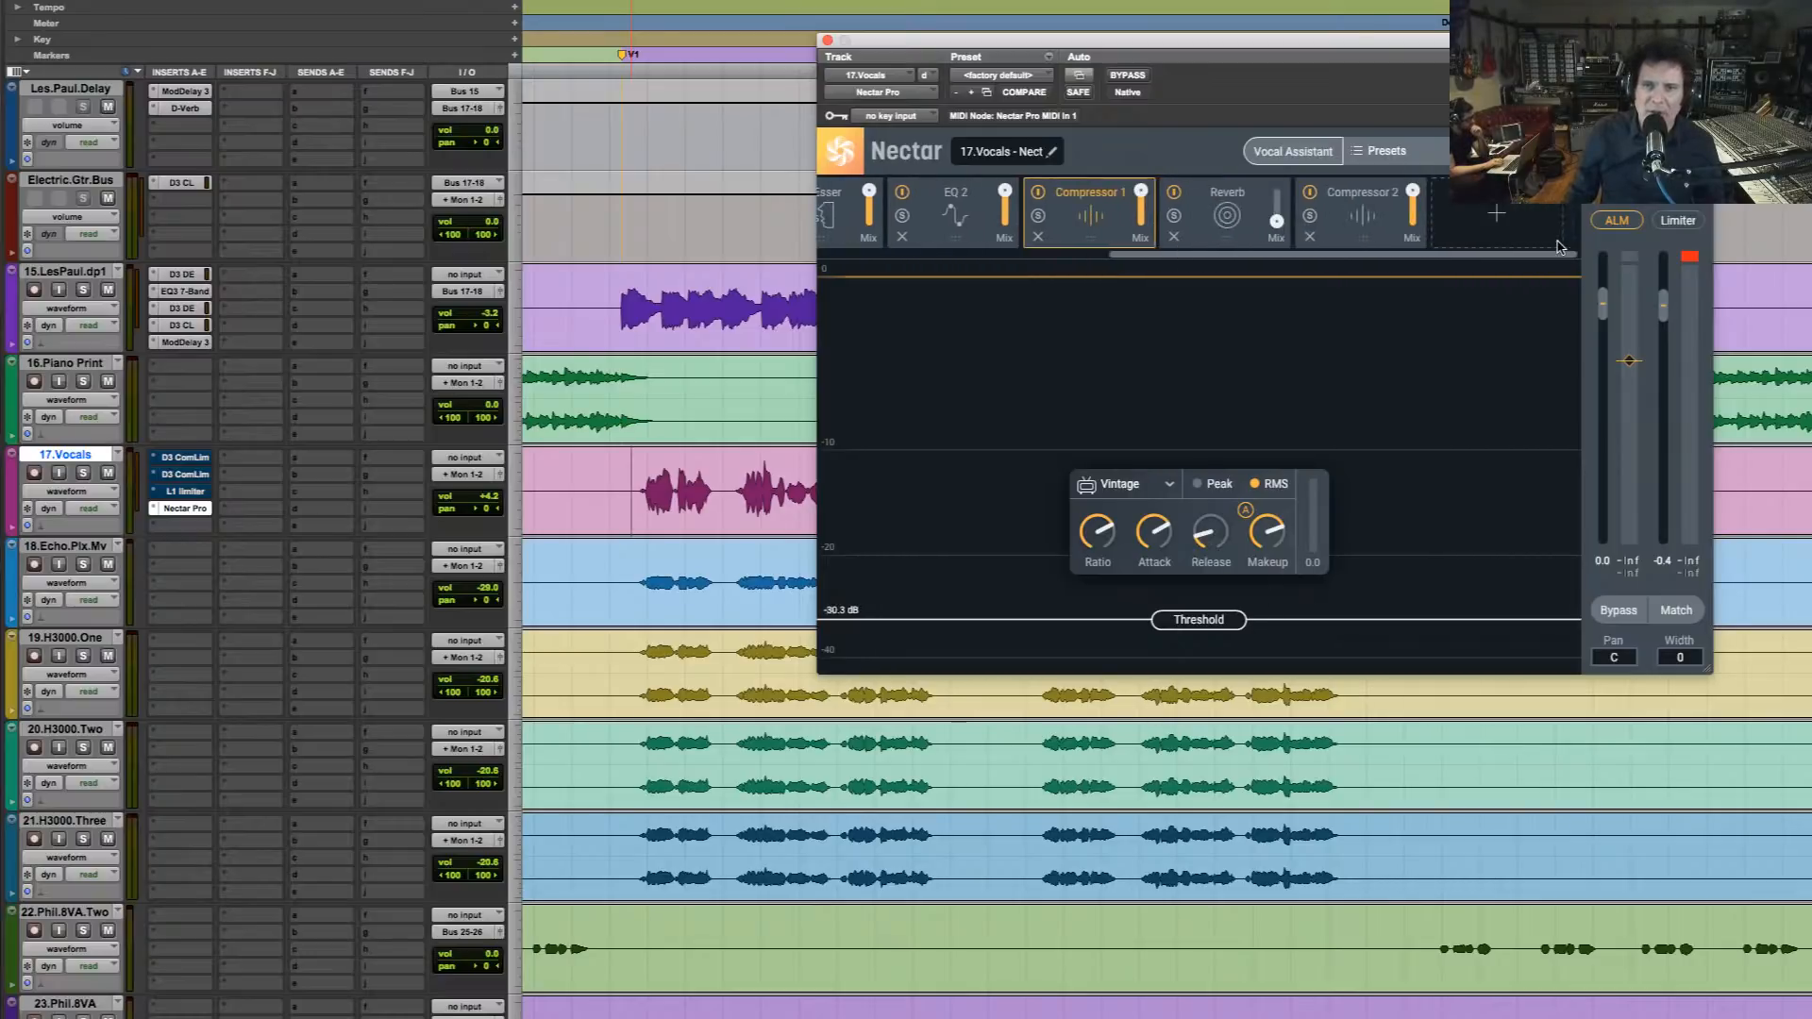
click(1368, 229)
key(space)
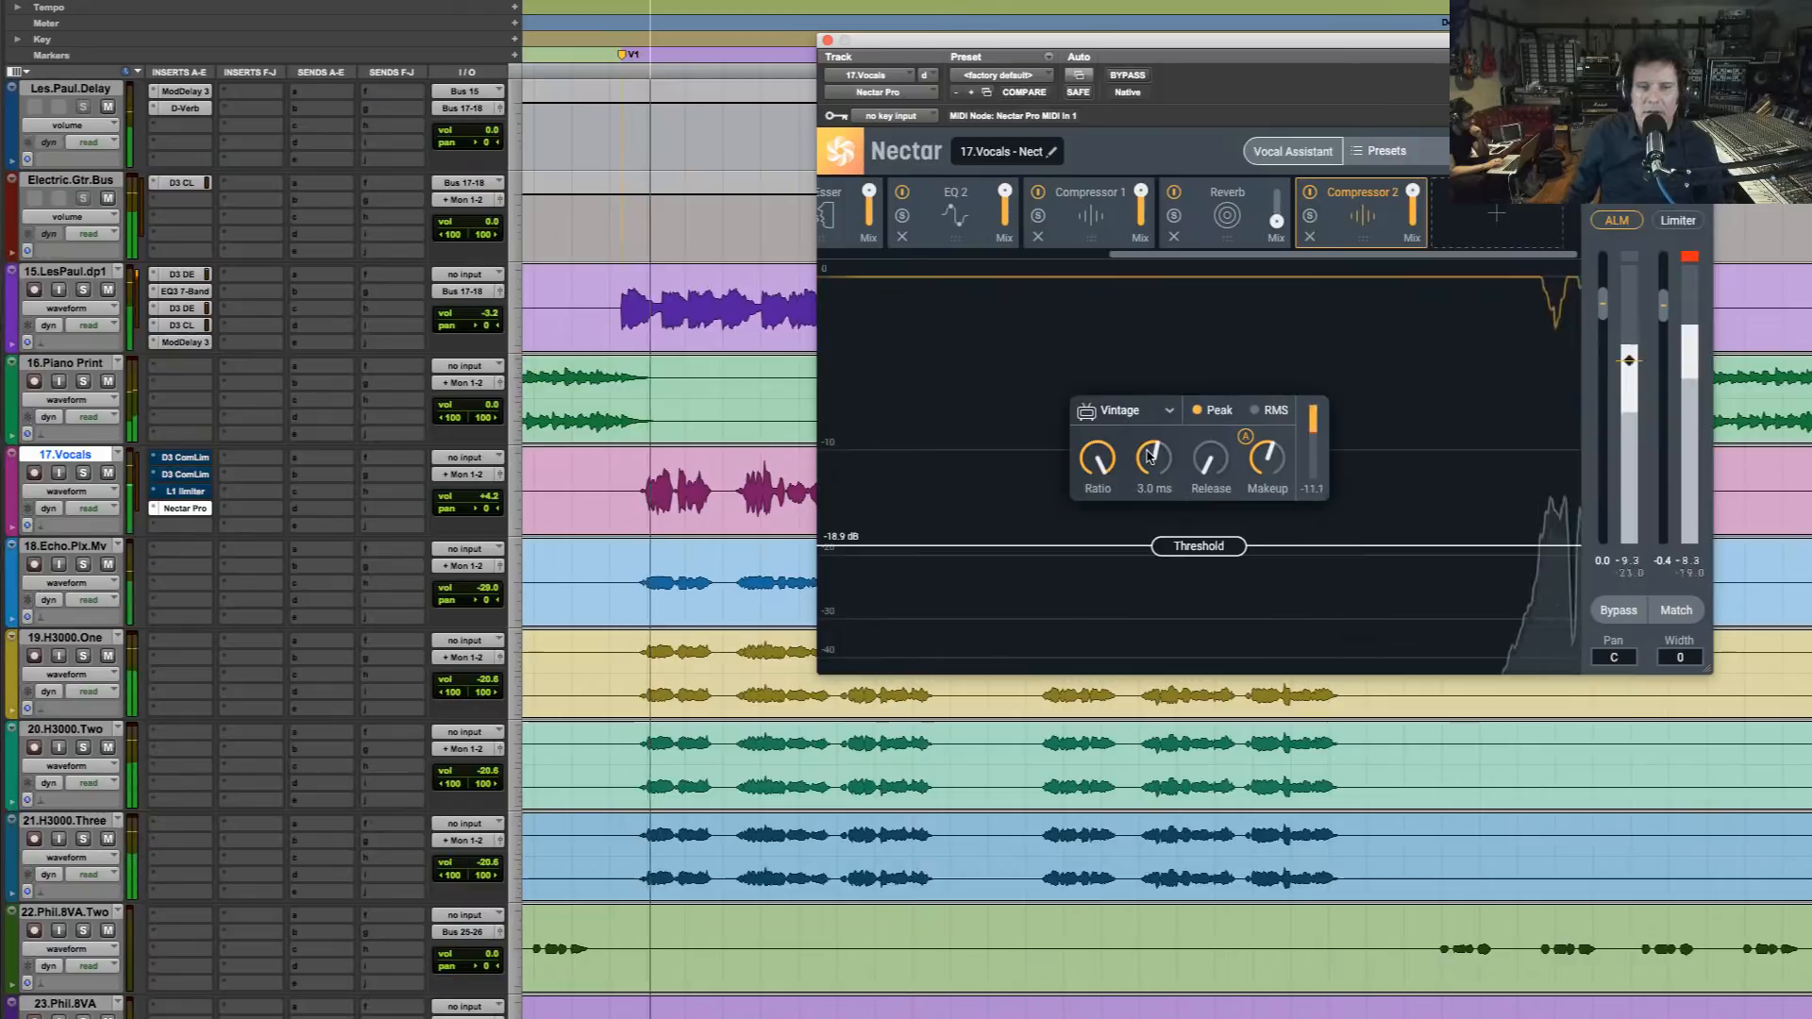
mouse_move(1149, 459)
drag(1148, 458, 1148, 467)
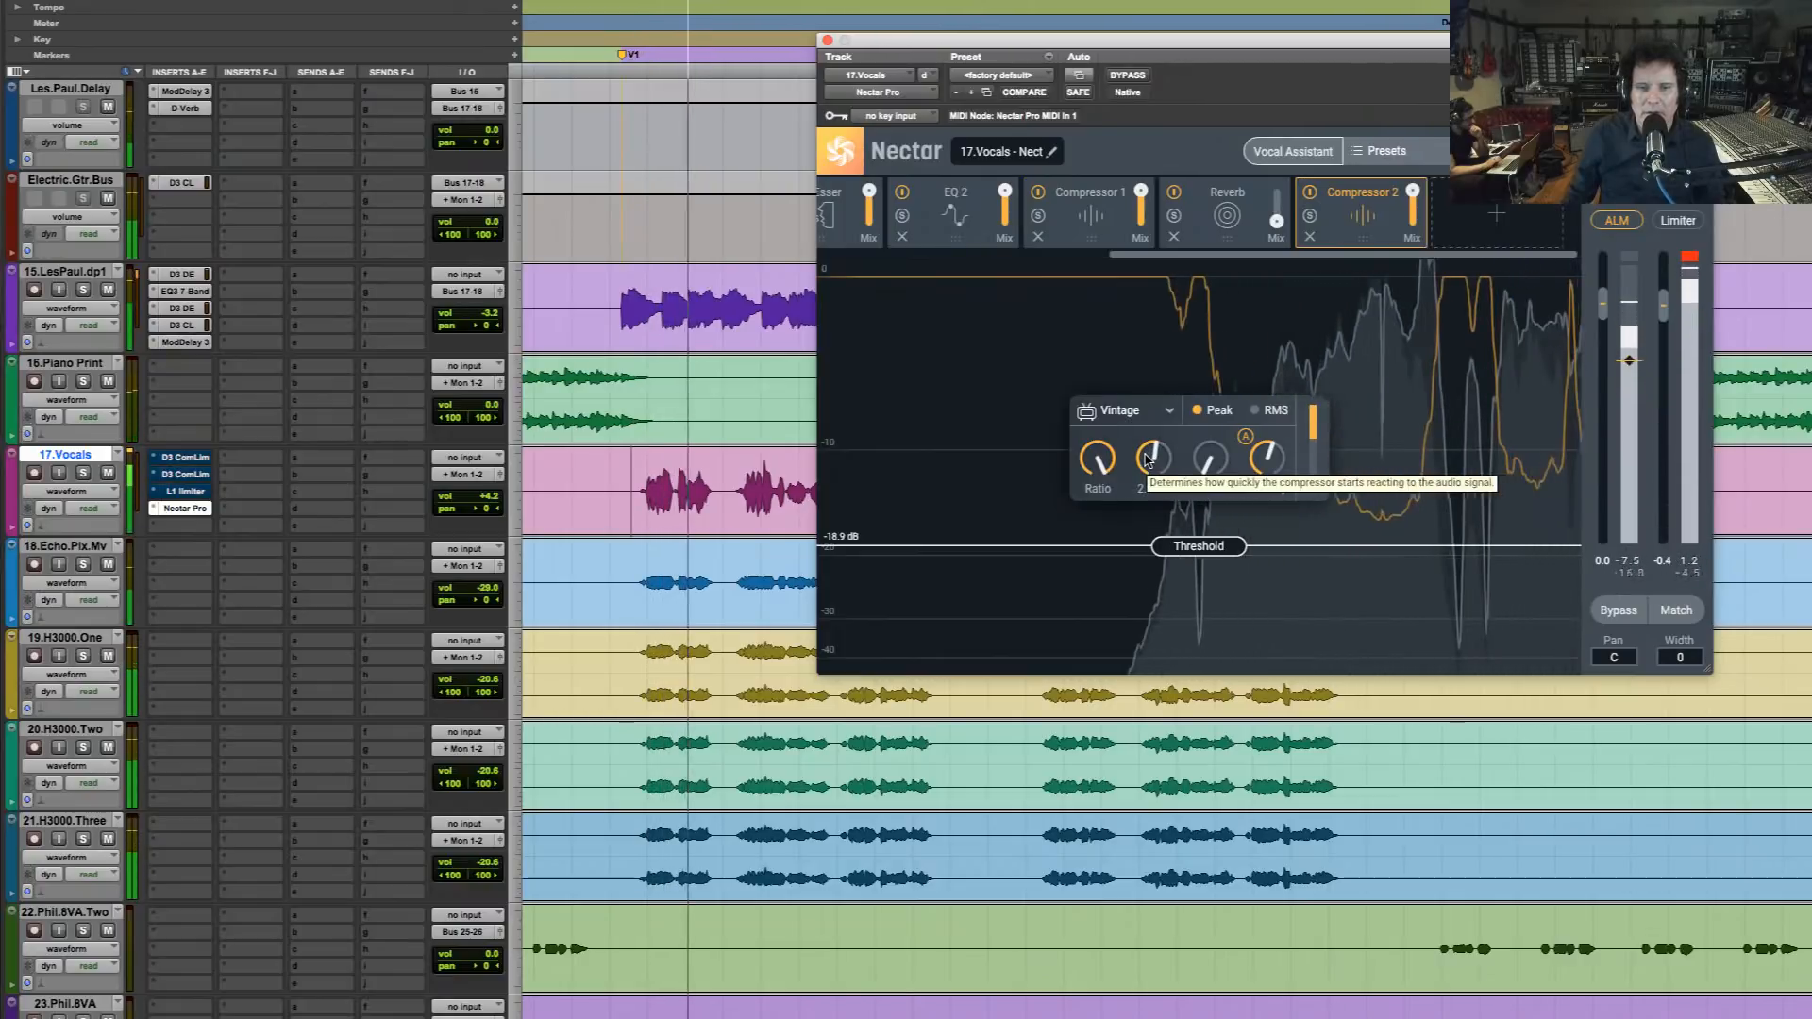
key(space)
key(space)
Shorten Compressor 2's attack further and lengthen its release while replaying the start of the verse
mouse_move(1207, 470)
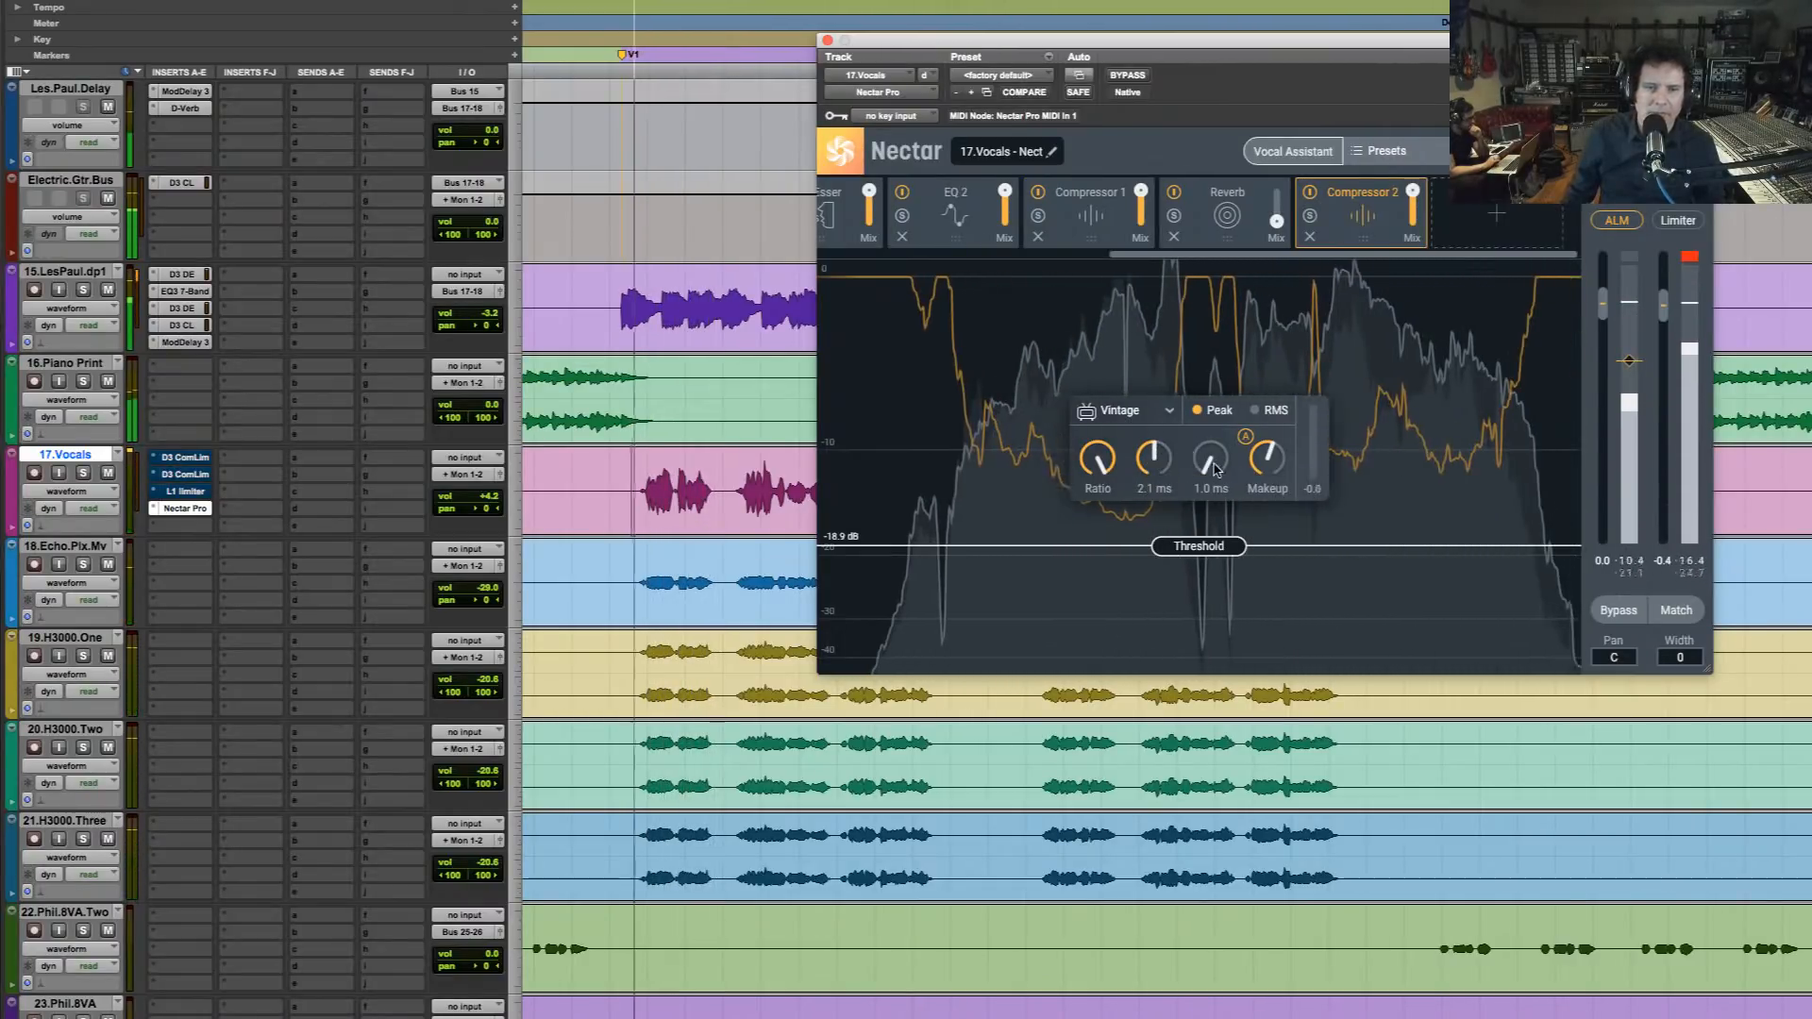
drag(1151, 461, 1230, 445)
key(space)
key(space)
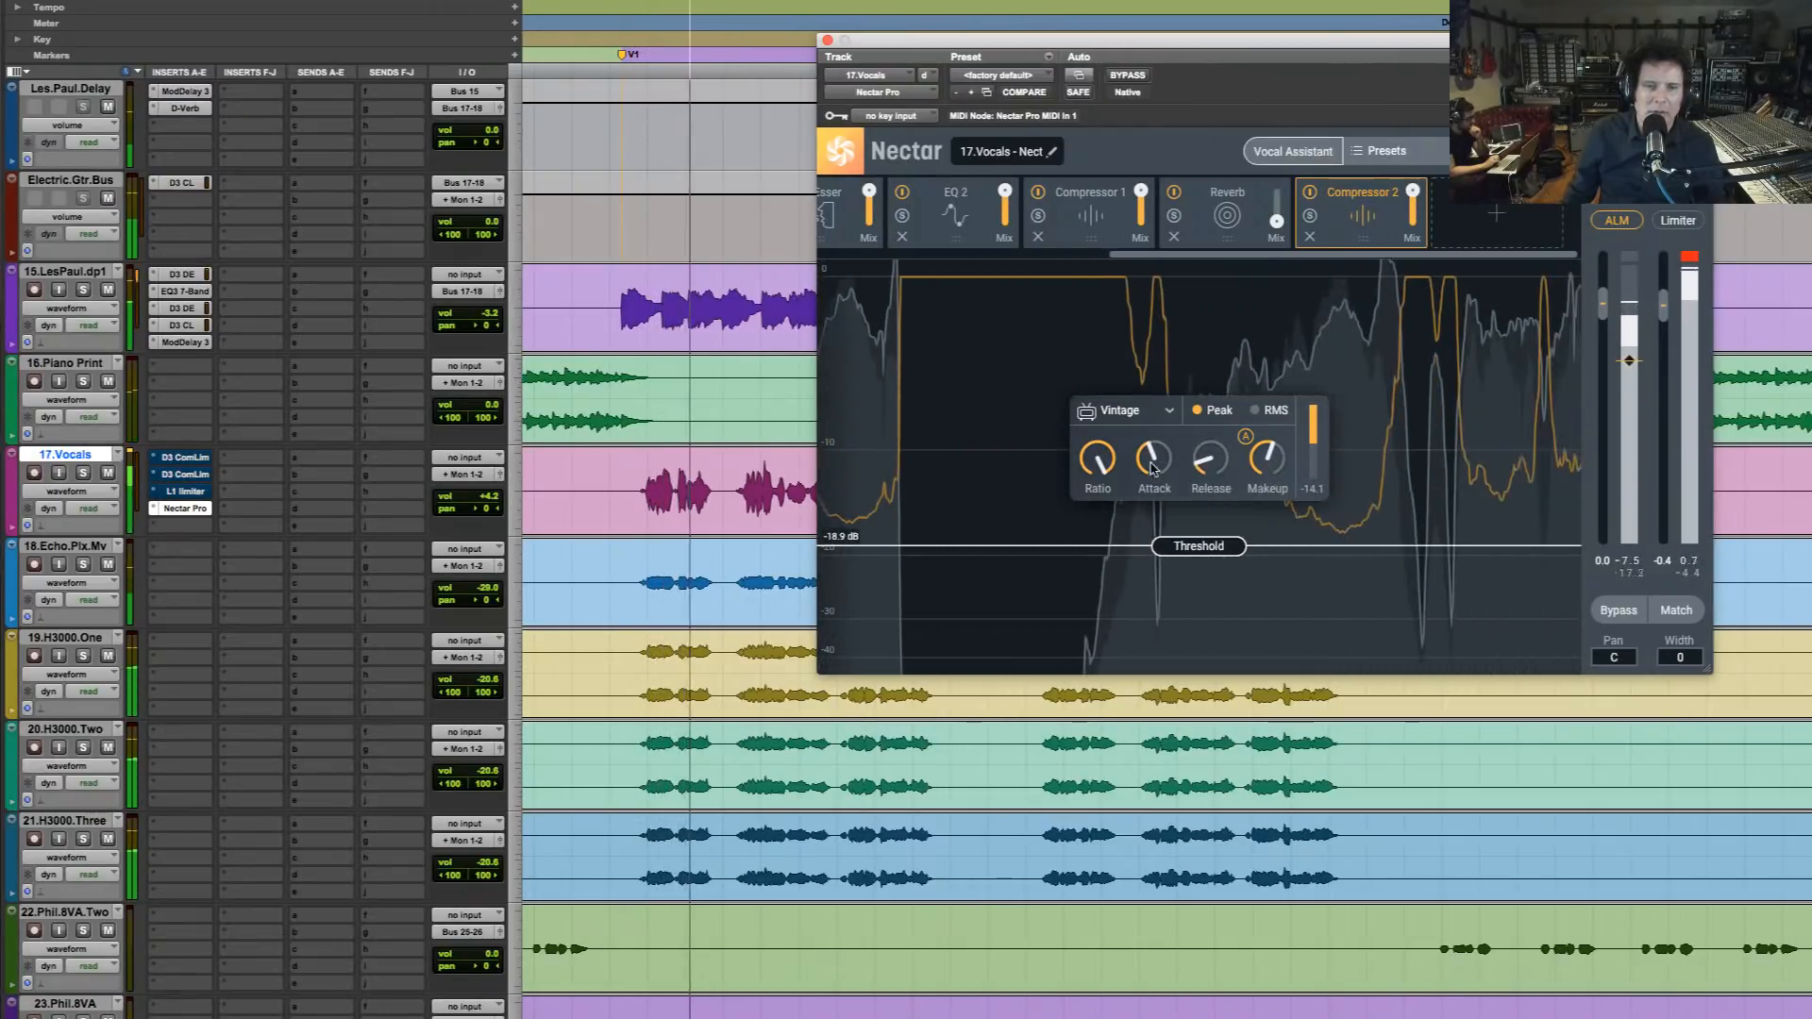
mouse_move(1117, 461)
key(space)
key(space)
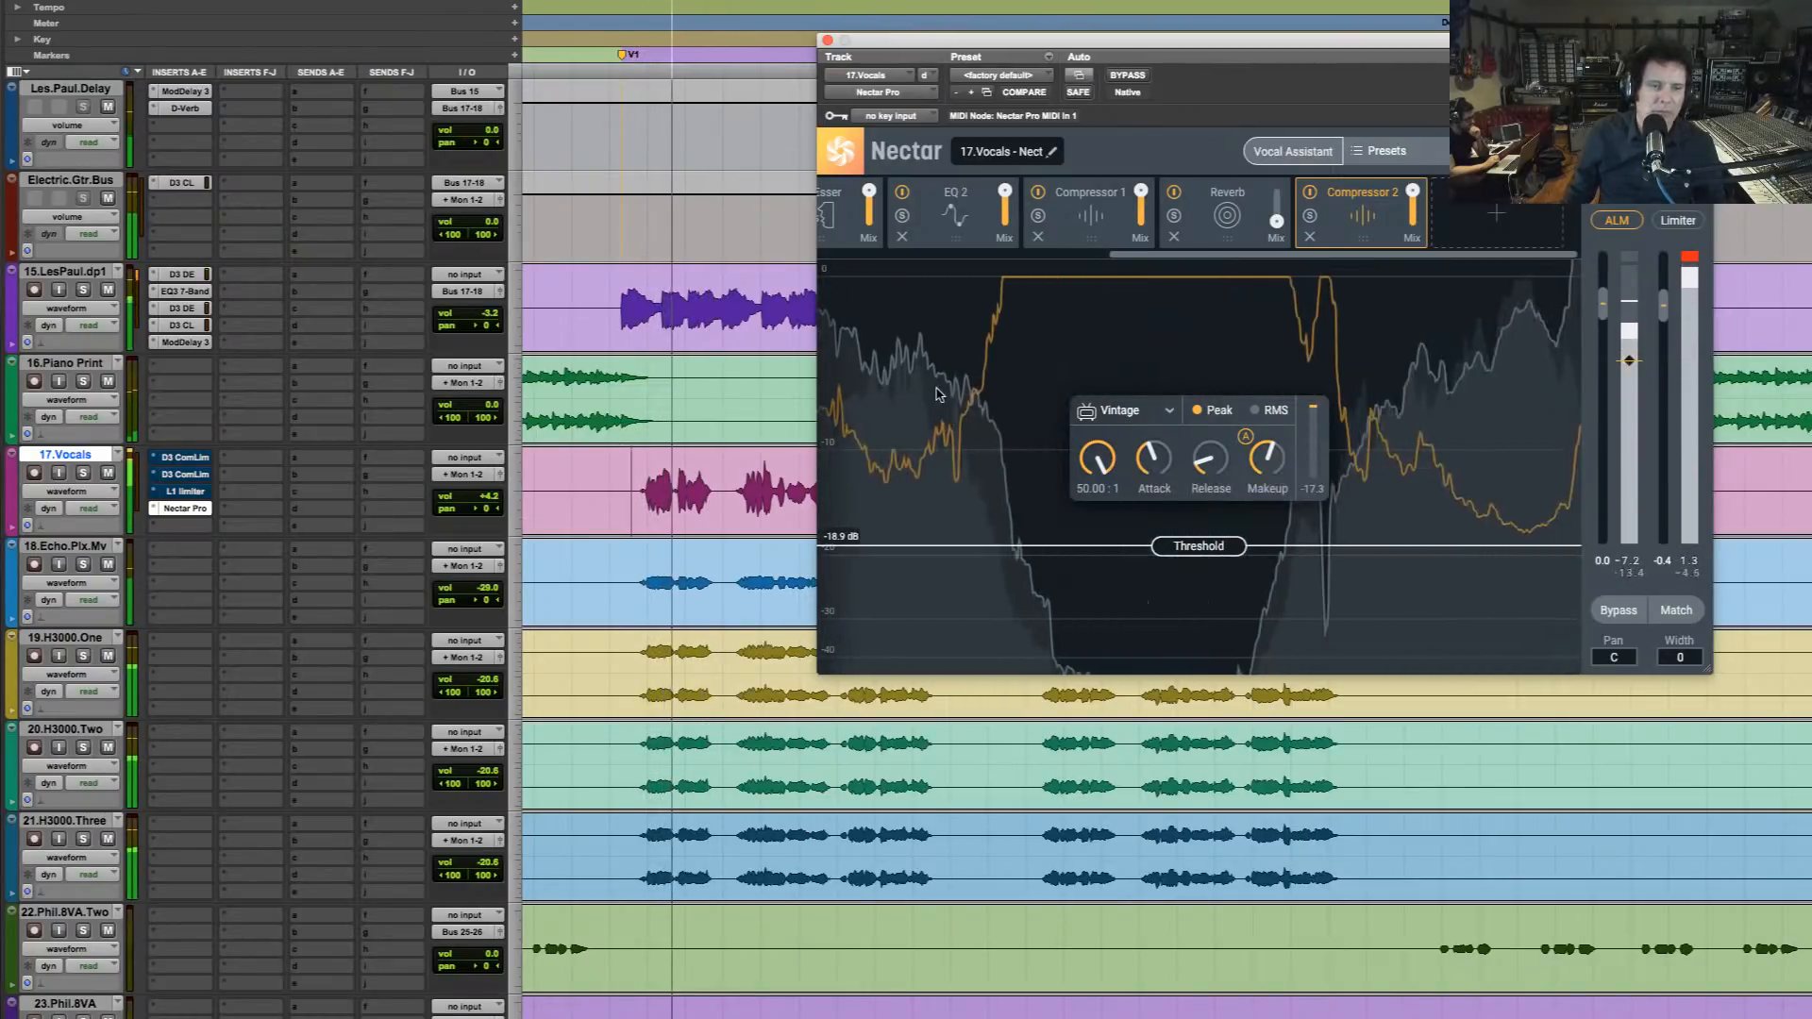
key(space)
Lower Compressor 1's ratio to 1.65:1 and fine-tune it slightly while the verse plays
click(1091, 218)
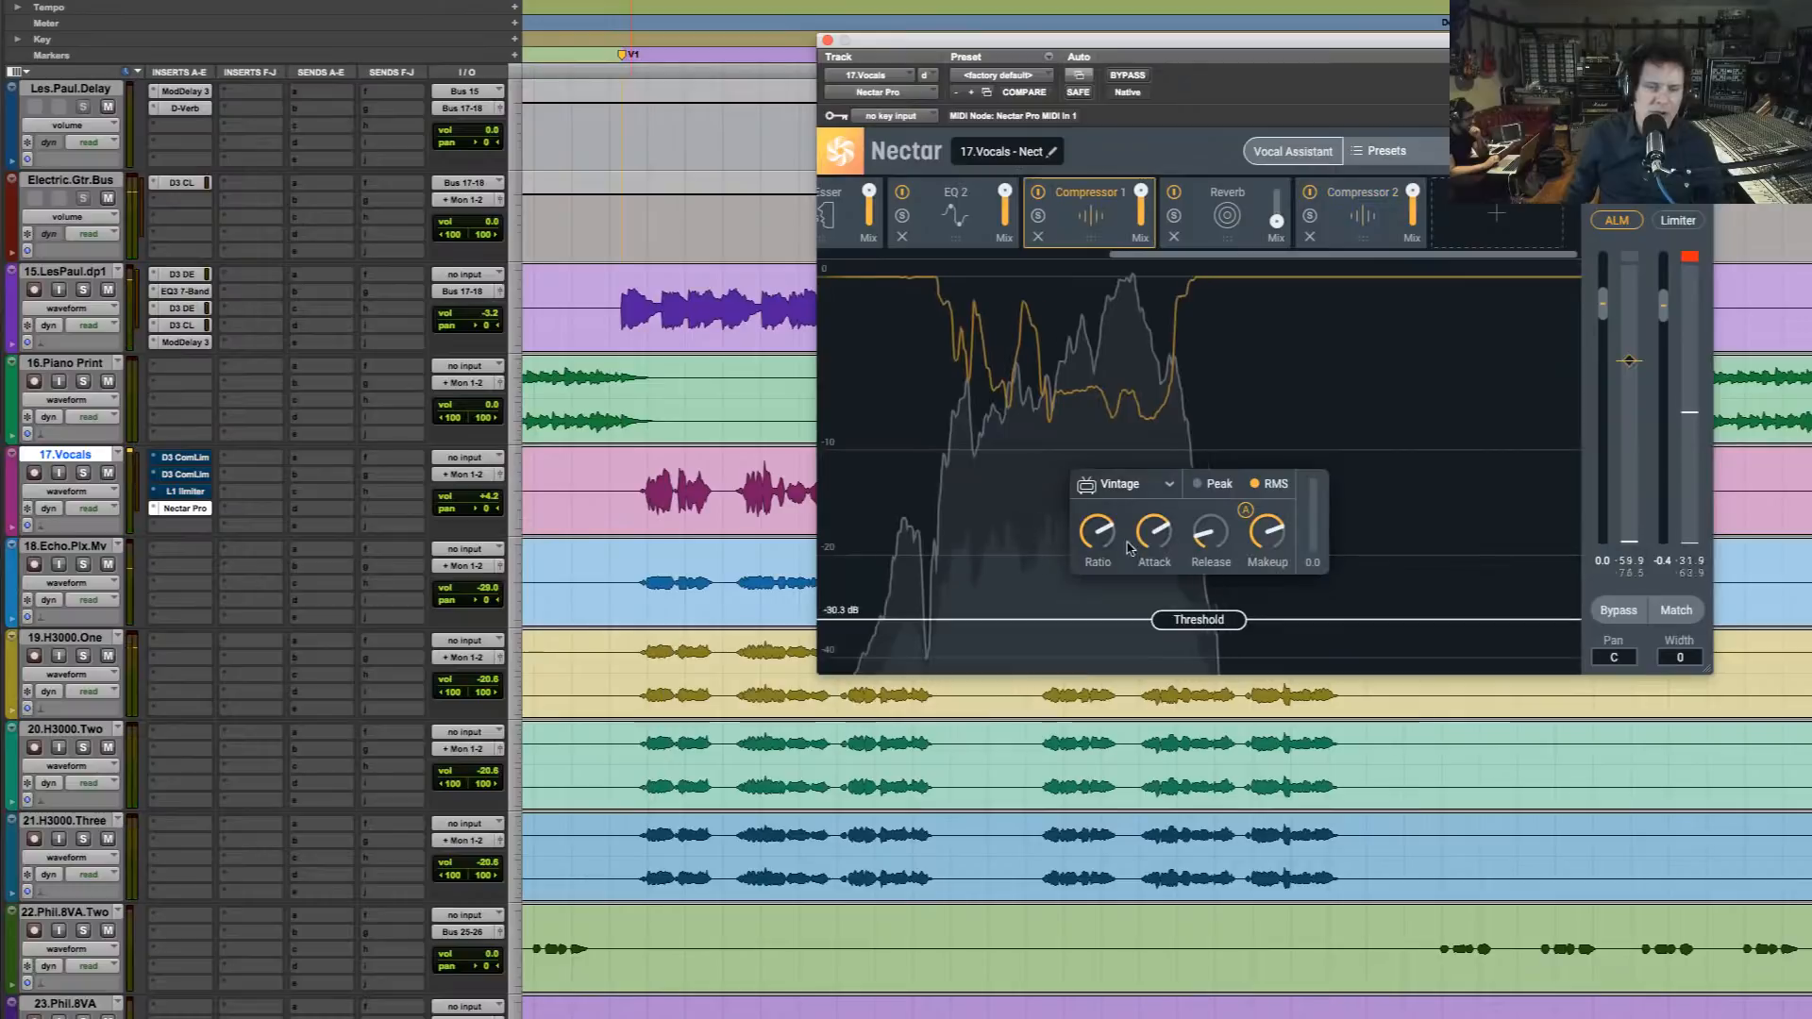
drag(1099, 534, 1099, 553)
key(space)
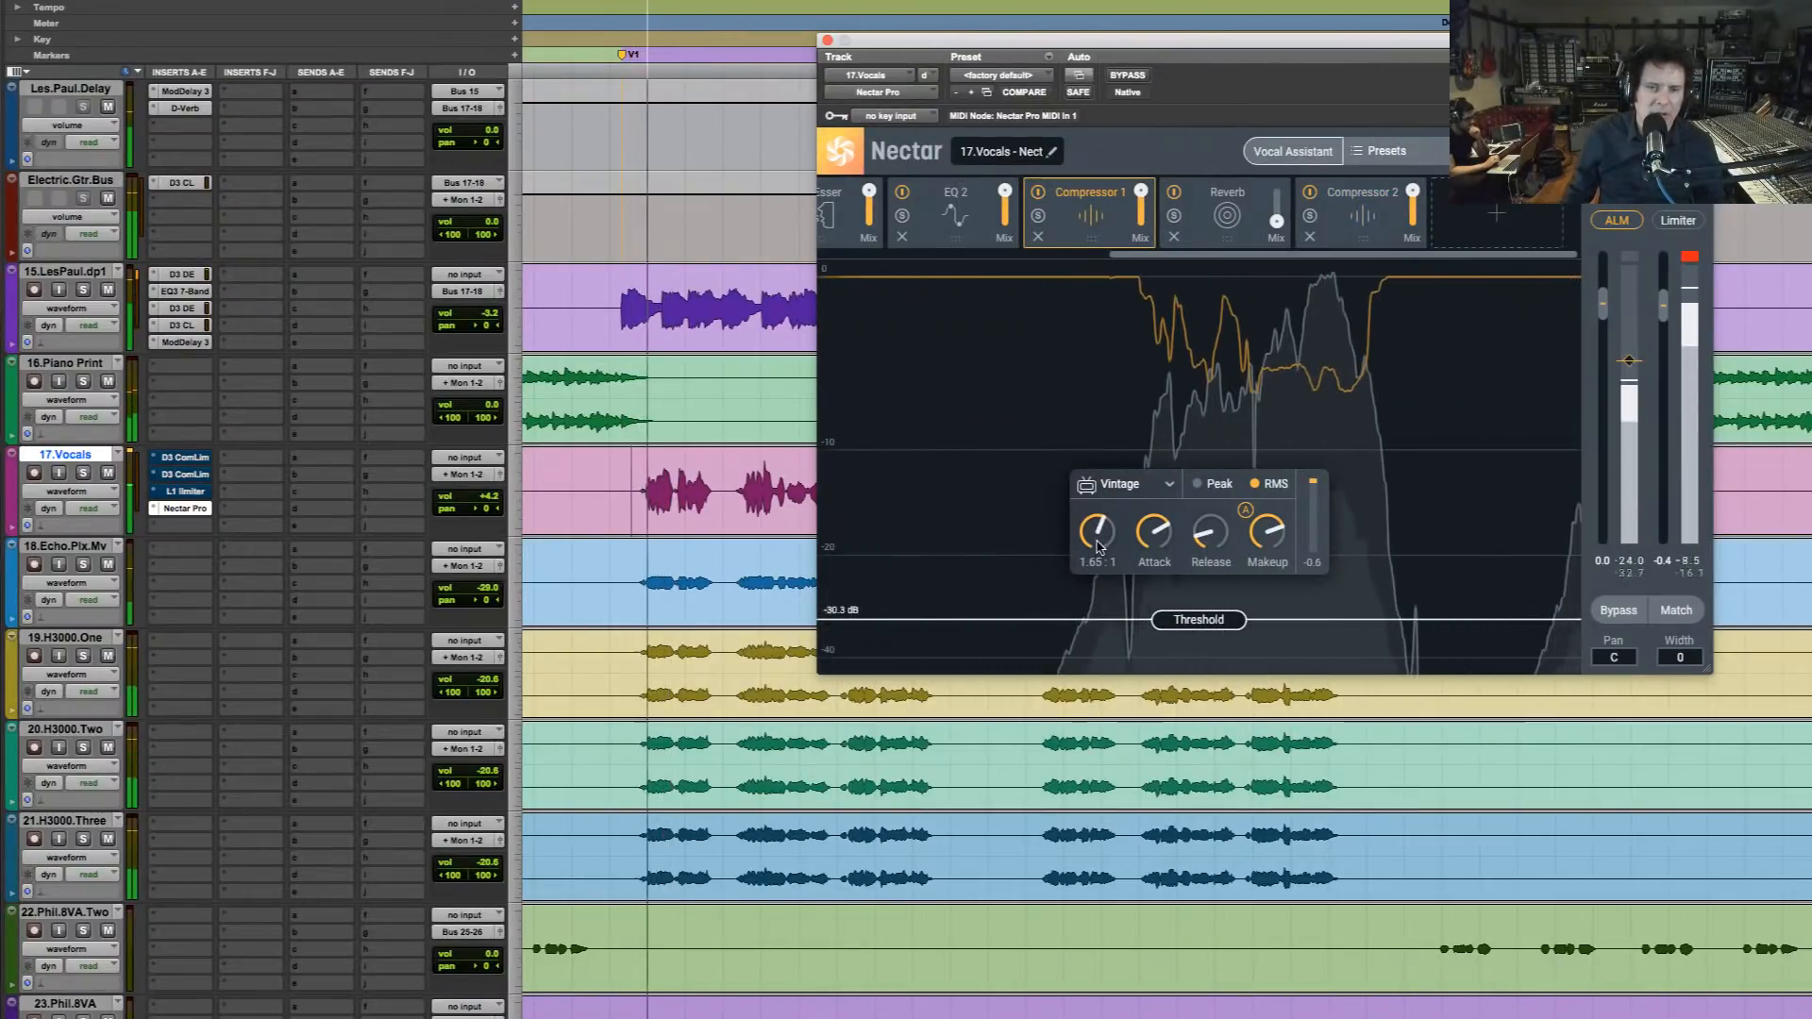
drag(1100, 533, 1102, 544)
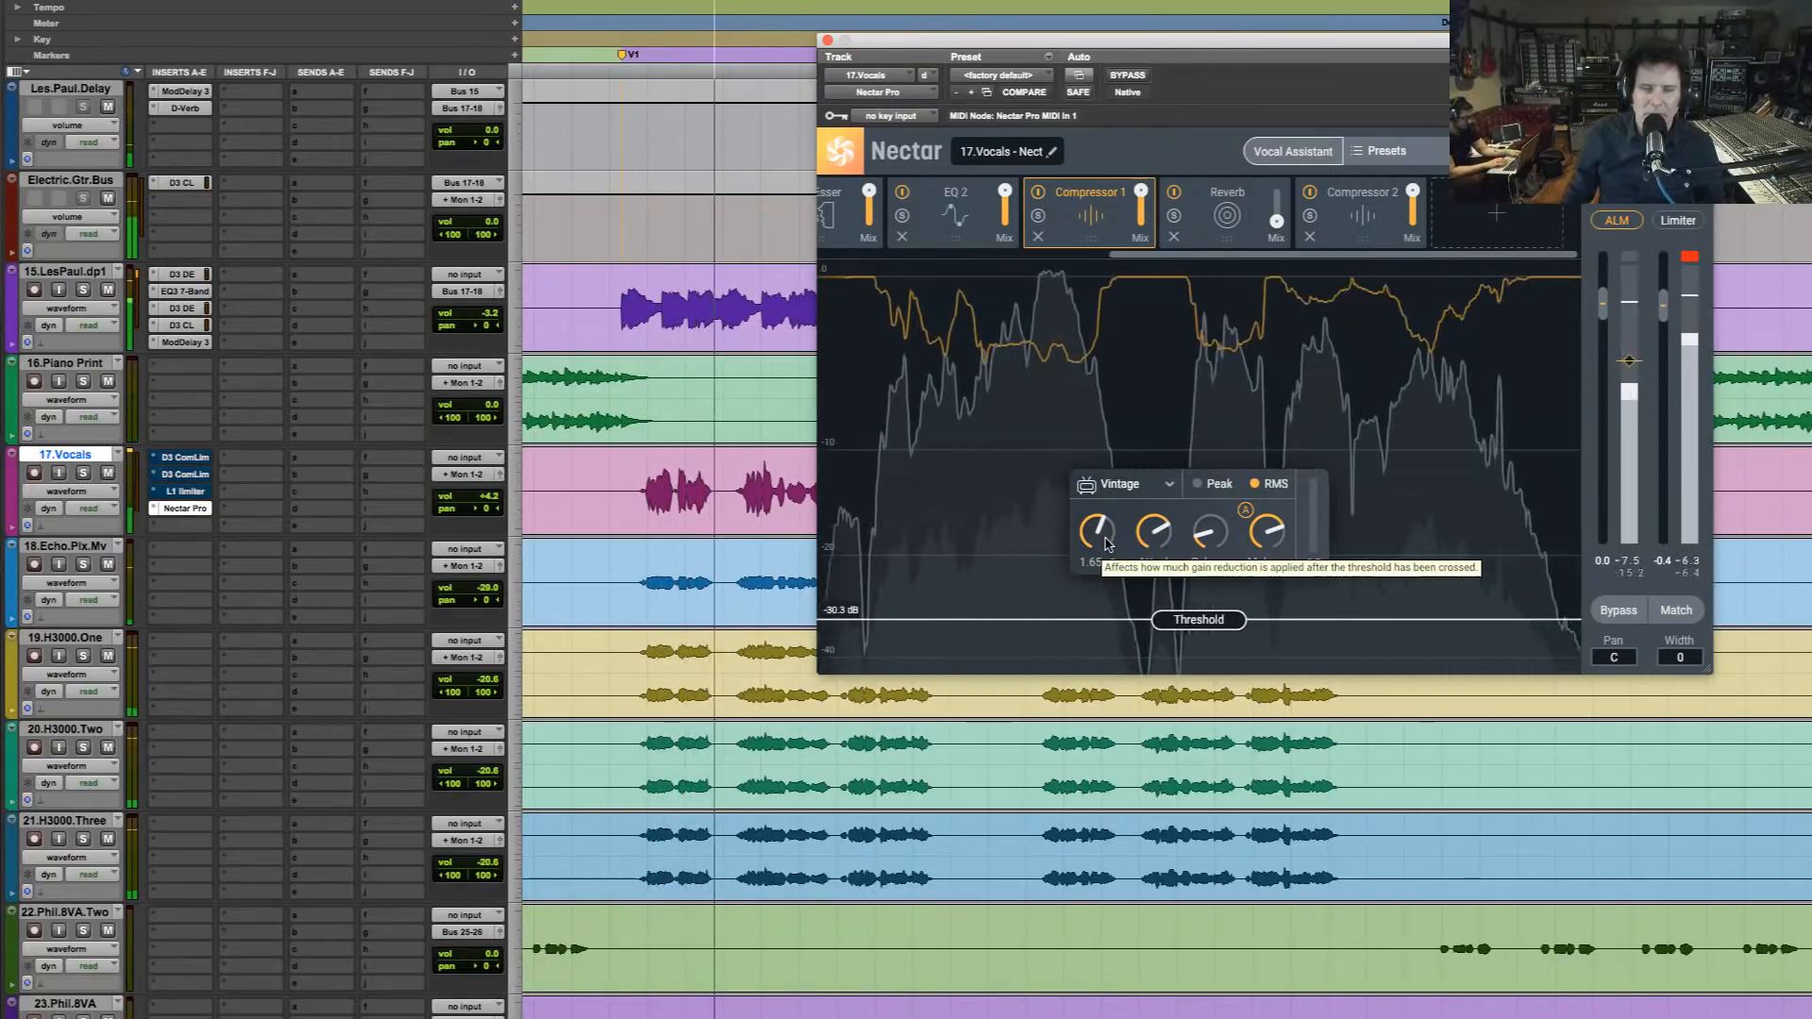
mouse_move(1109, 541)
mouse_down()
mouse_move(1092, 538)
mouse_move(1109, 534)
mouse_up()
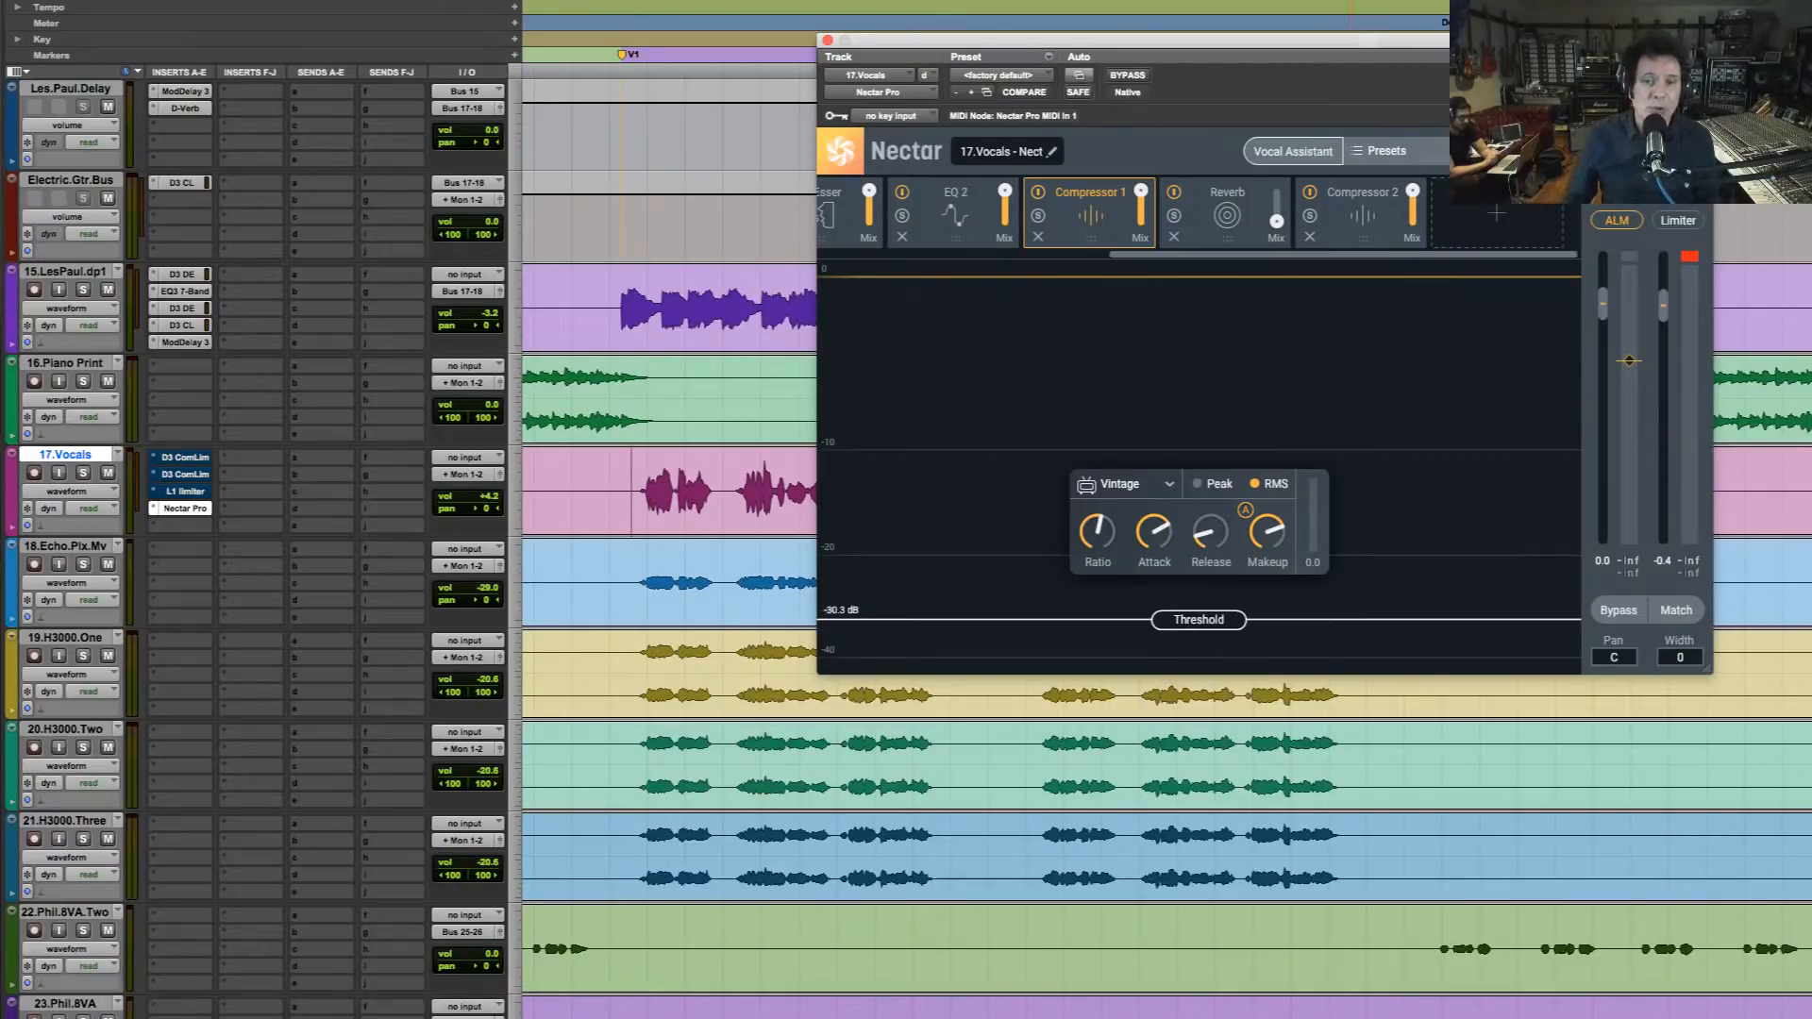
Zoom out the timeline, select the dense continuous phrase on 17.Vocals, and play it soloed while raising the Reverb mix slightly
key(r)
drag(1386, 45, 1205, 0)
drag(1573, 490, 1708, 493)
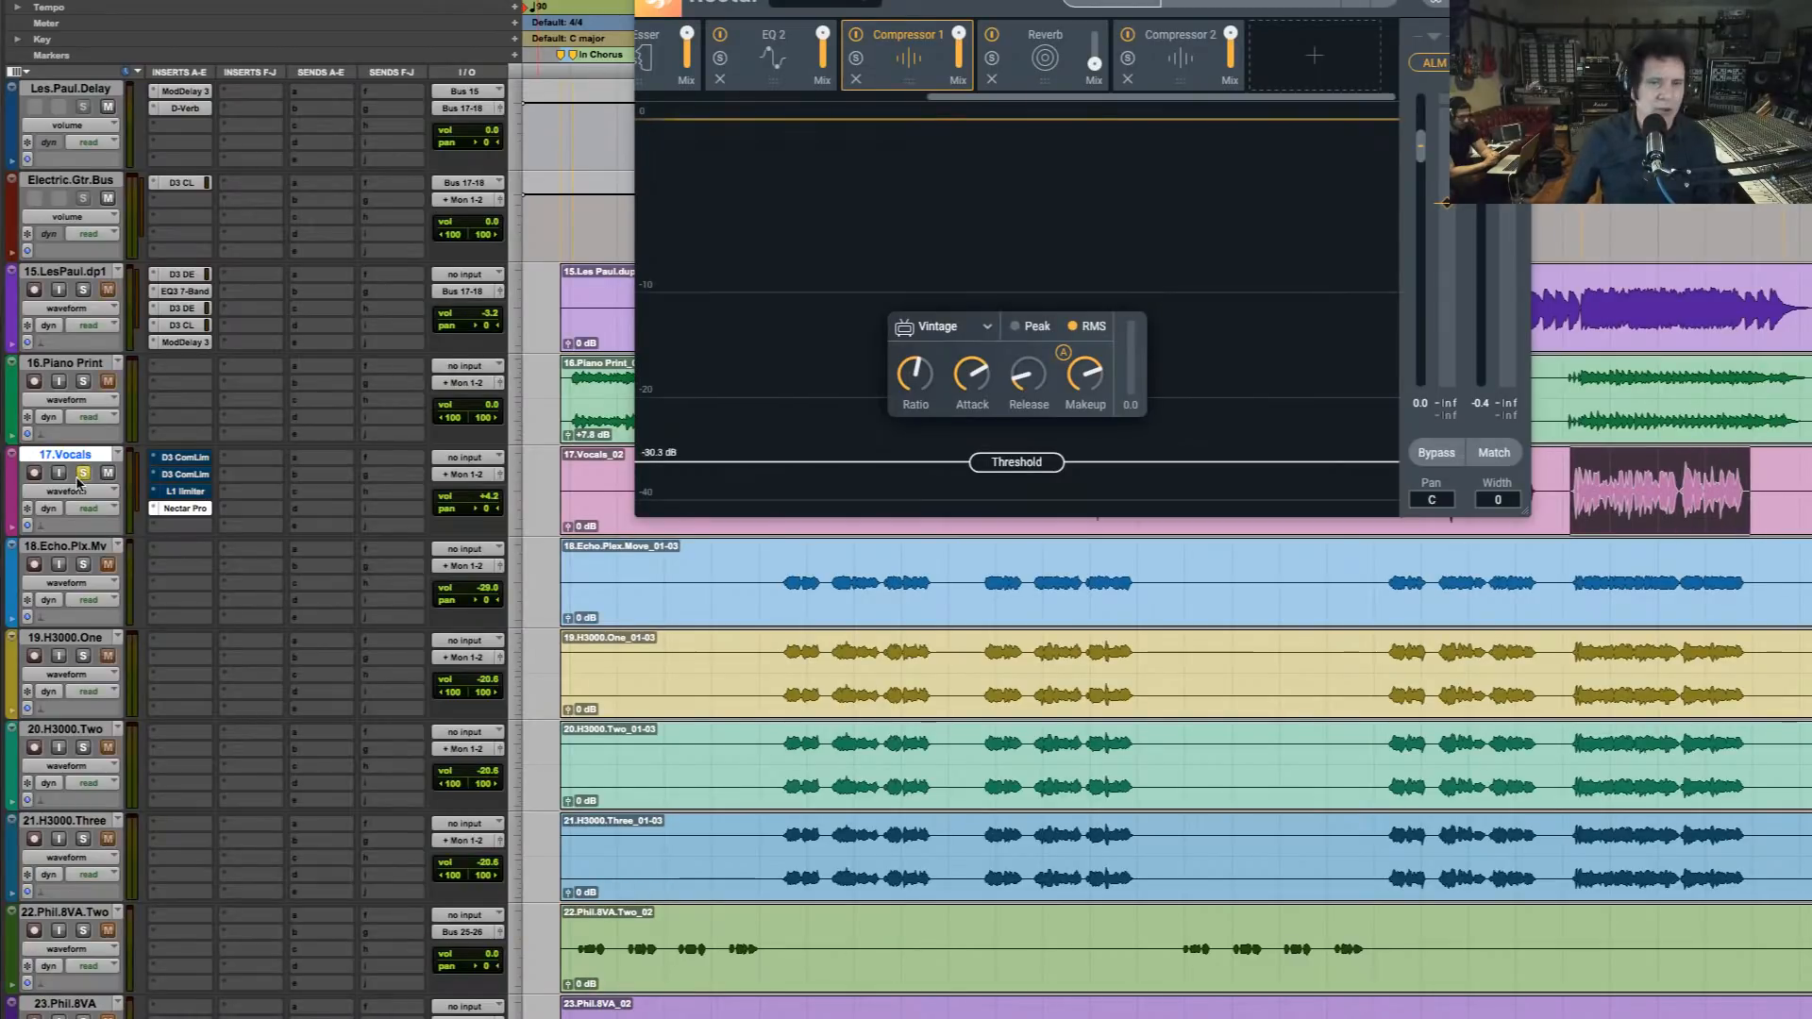
key(space)
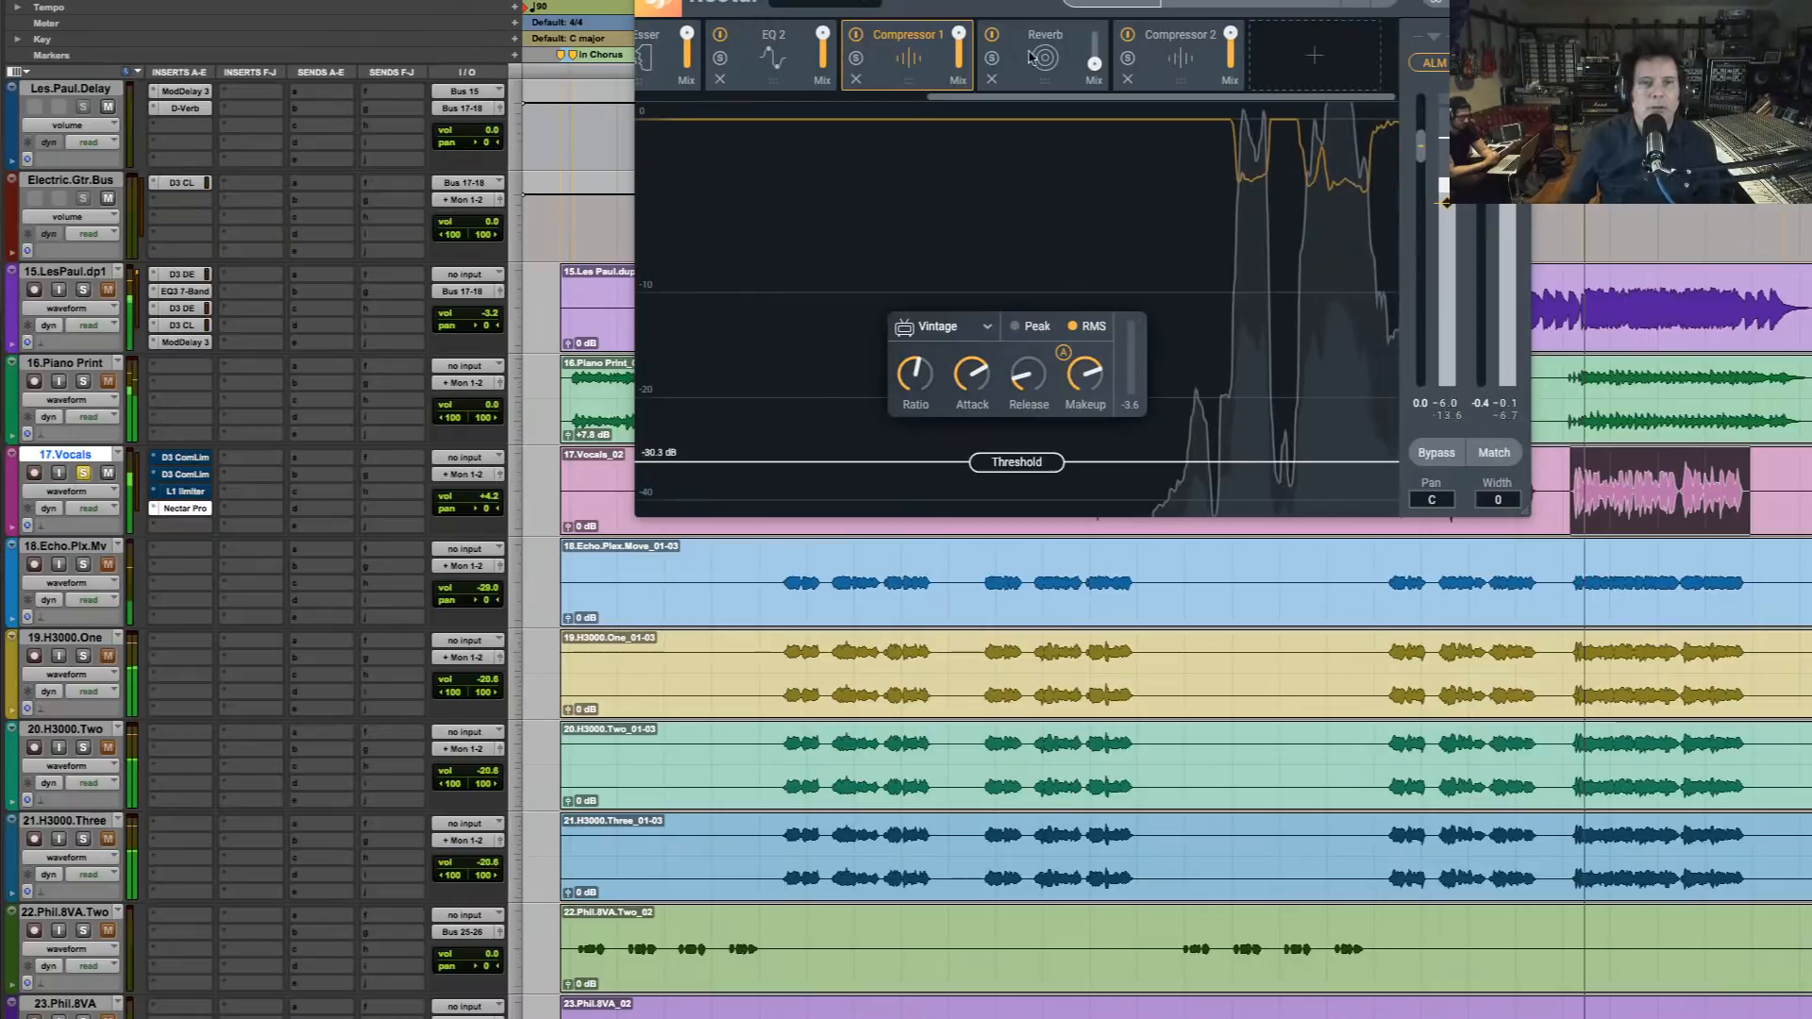
drag(1098, 67, 1098, 61)
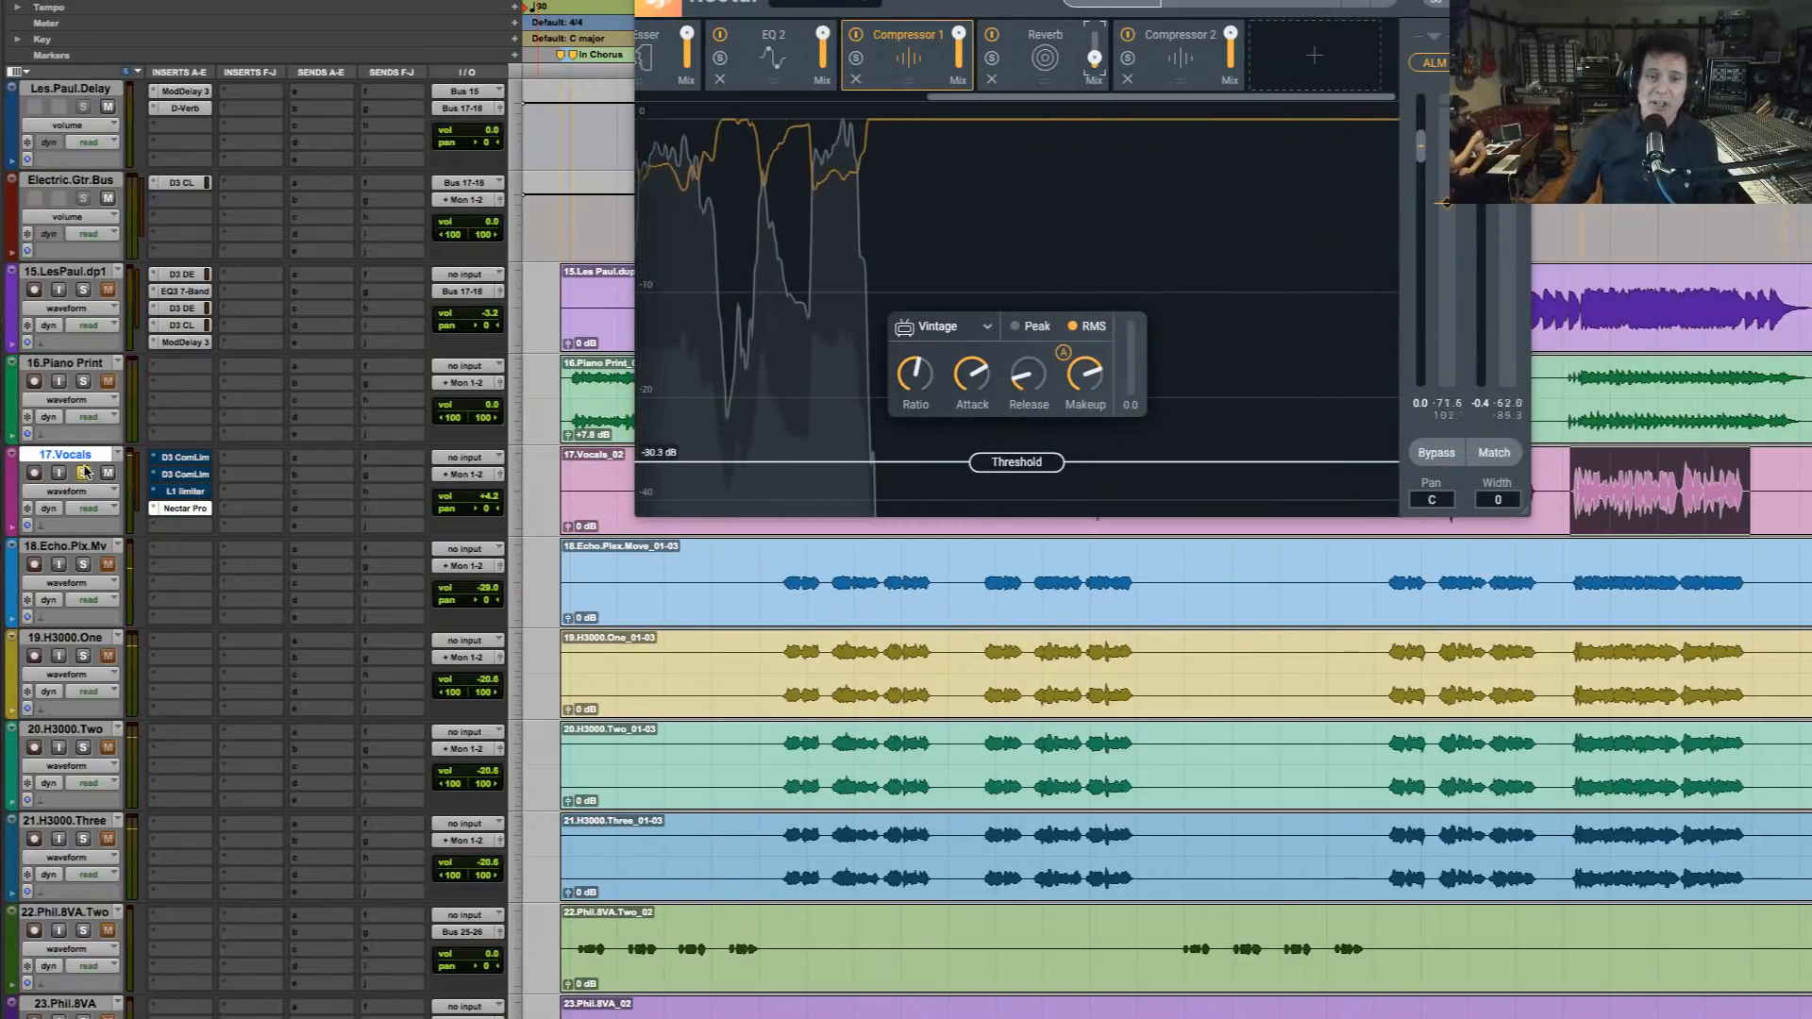
Run Vocal Assistant on the selected vocal phrase and accept the Singing setting with a Balanced tone
click(1130, 4)
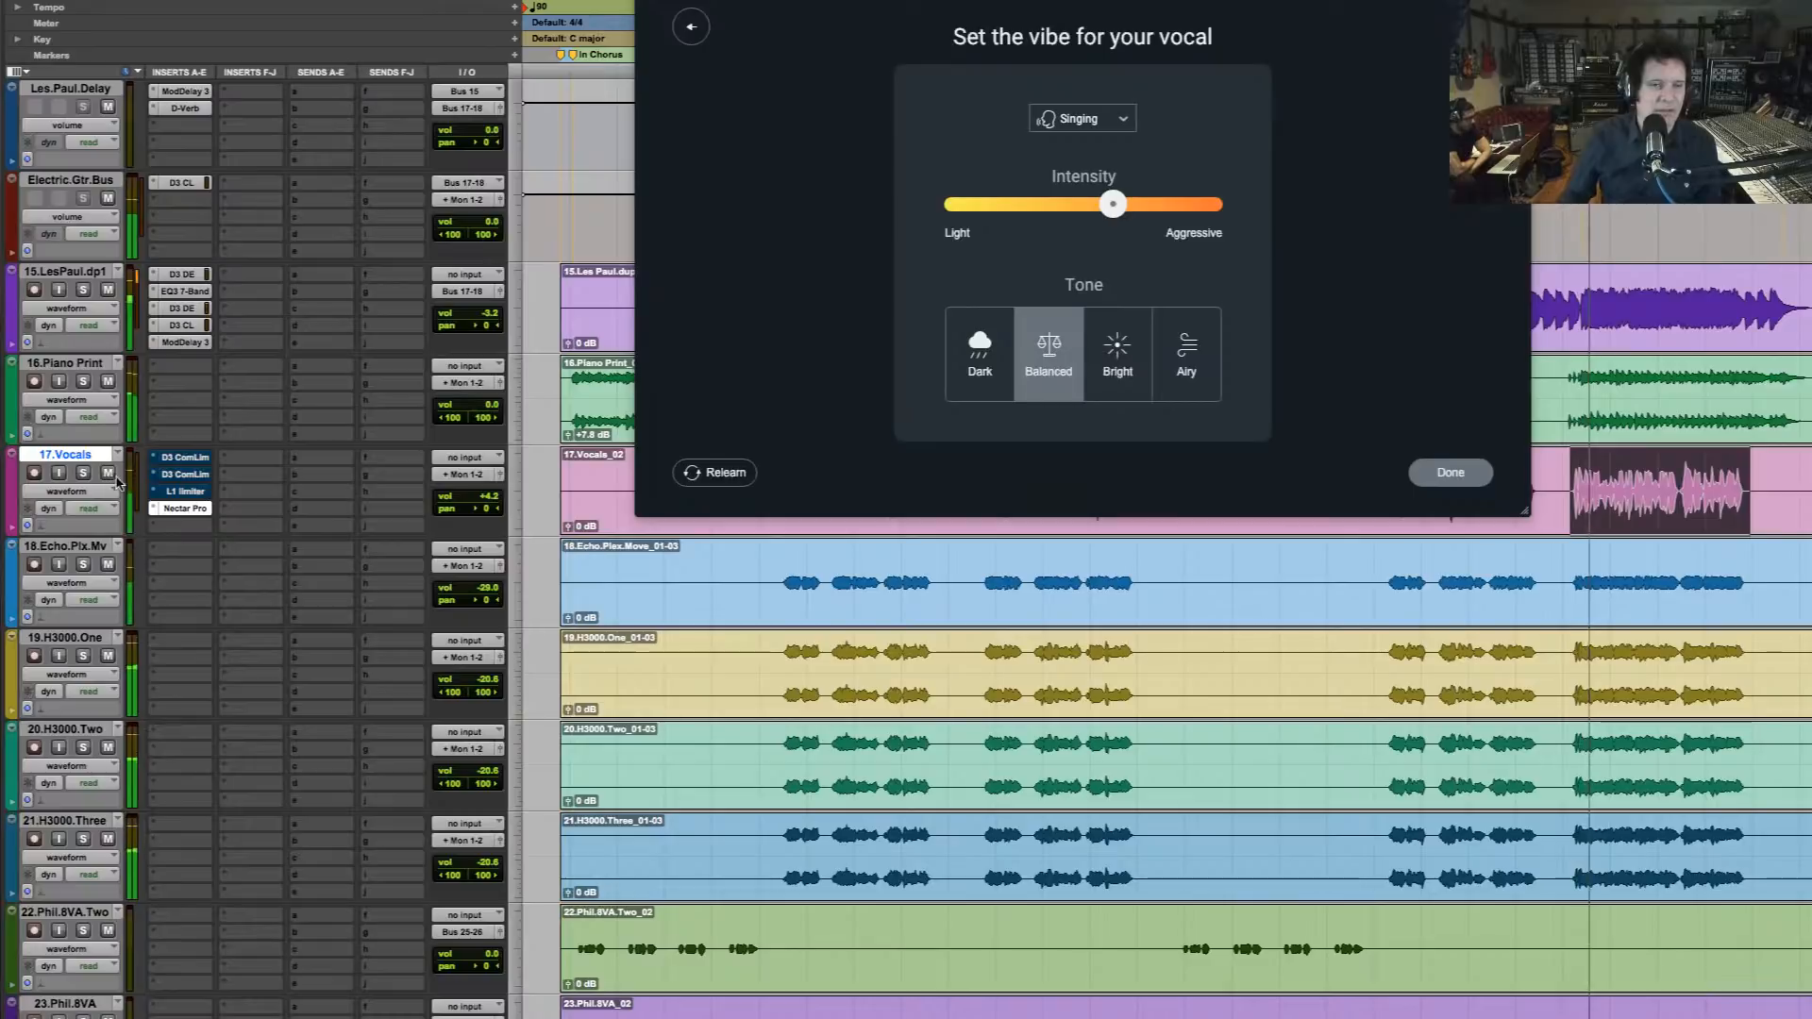
click(1472, 477)
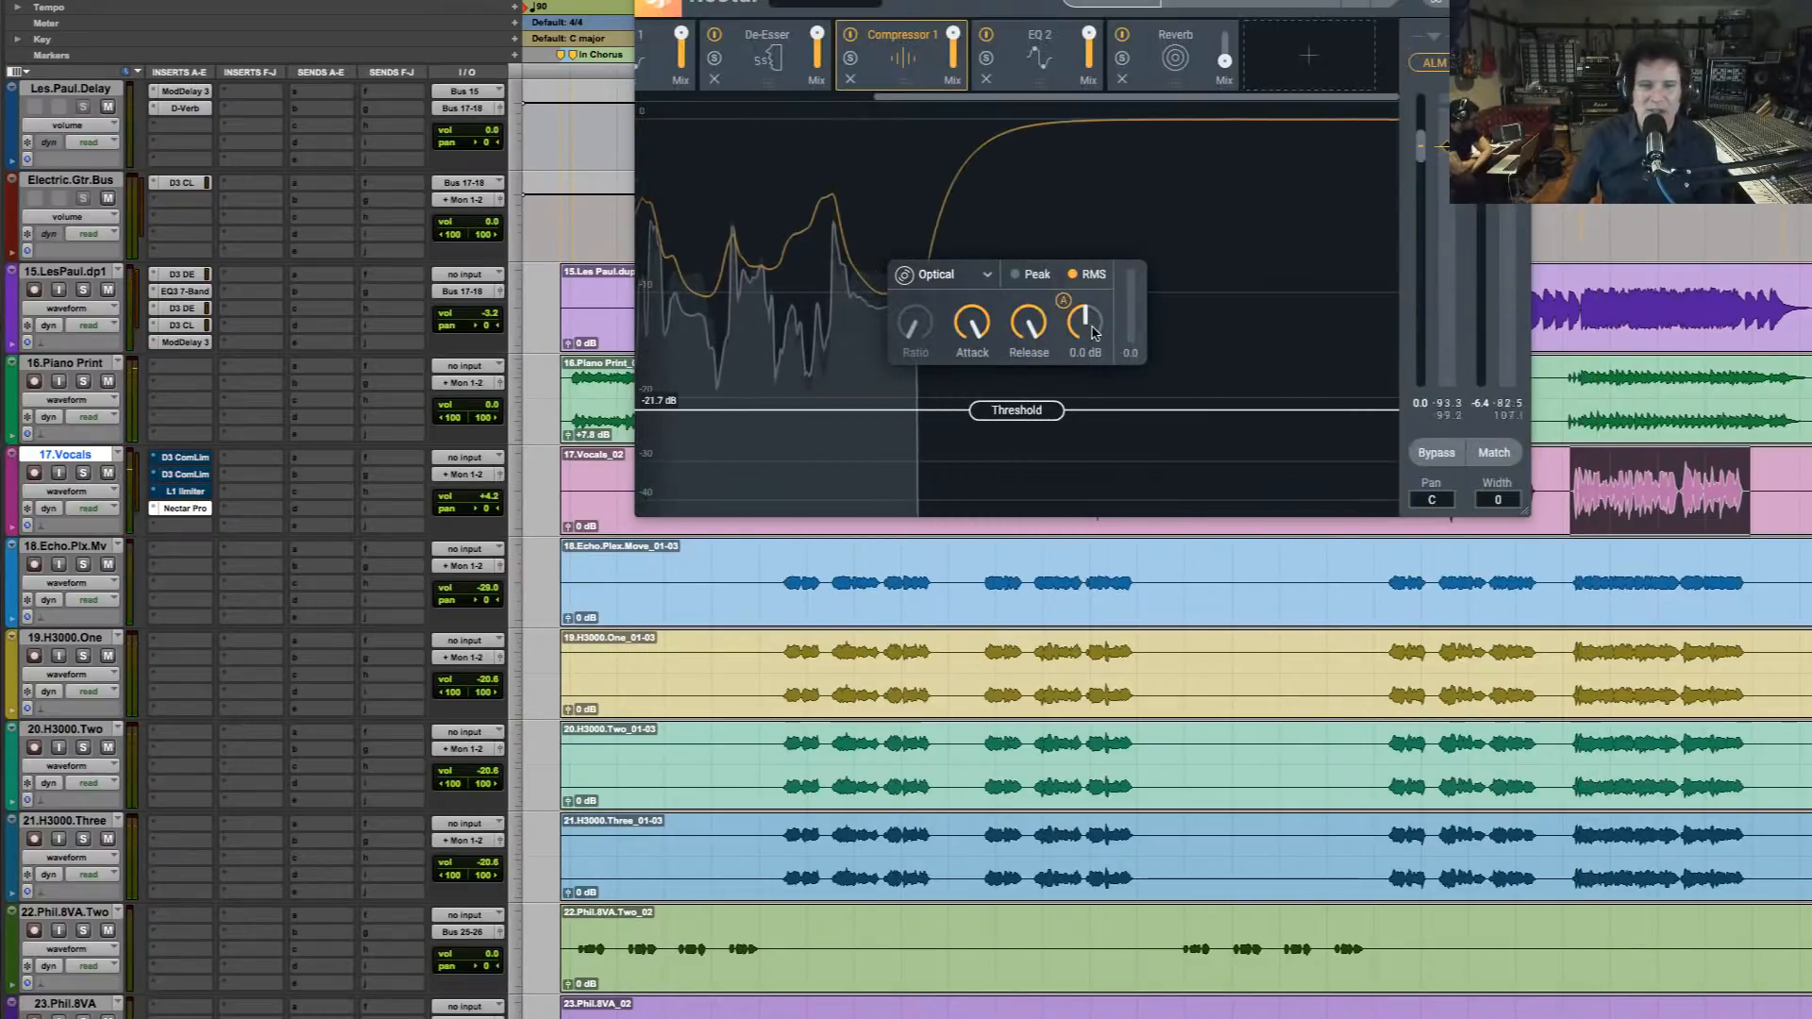
Raise Compressor 1's makeup gain and shorten its attack to 1.3 ms and its release to about 44.7 ms during playback
drag(1092, 332, 1085, 318)
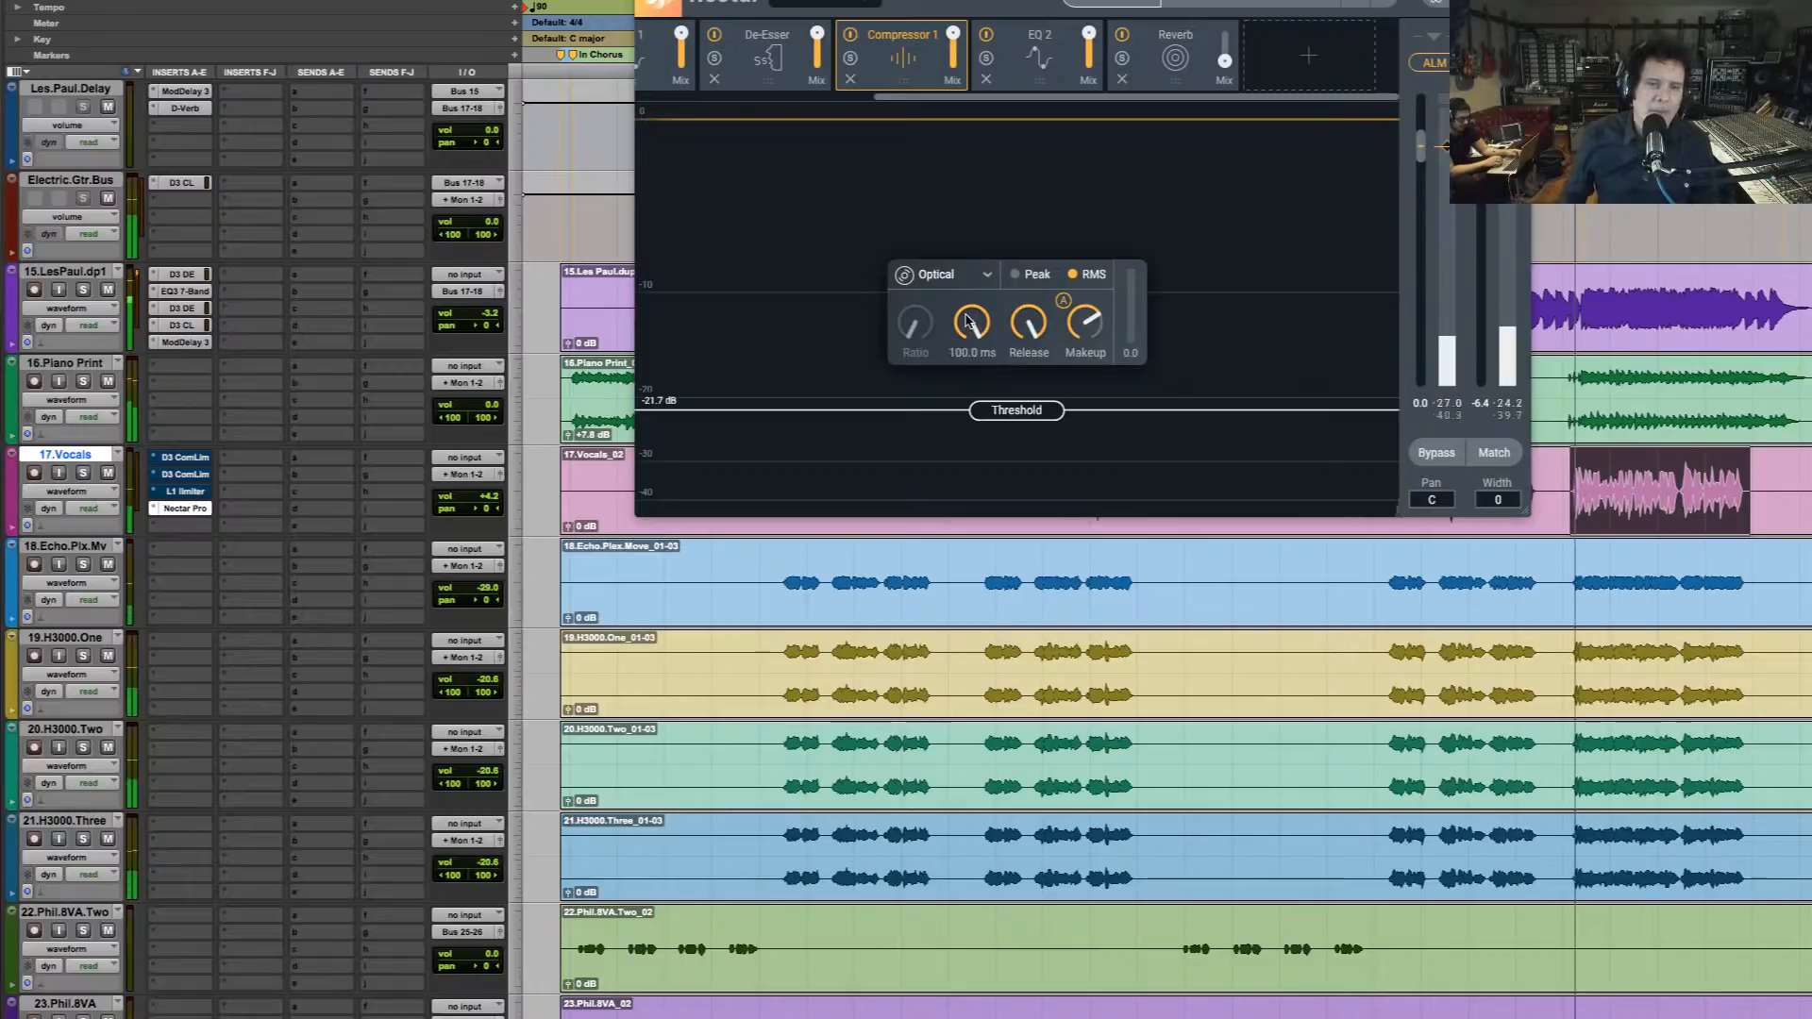
drag(965, 321, 967, 416)
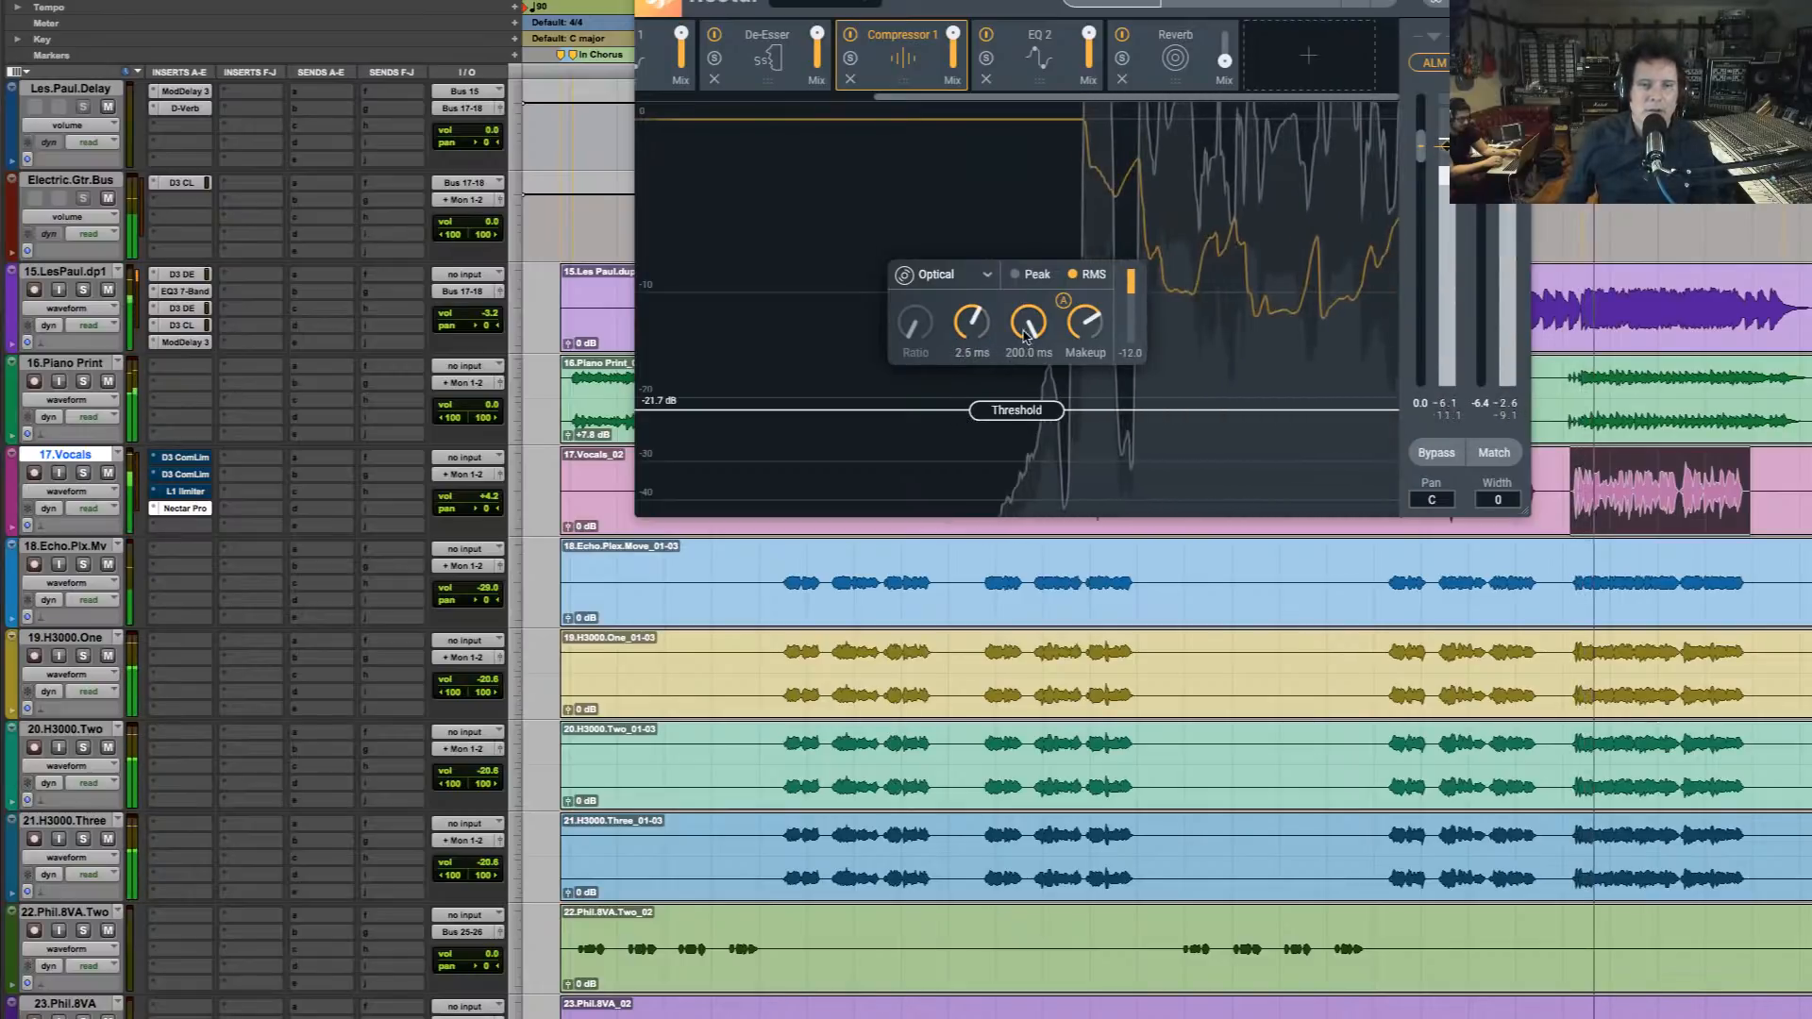
drag(1025, 335, 1002, 384)
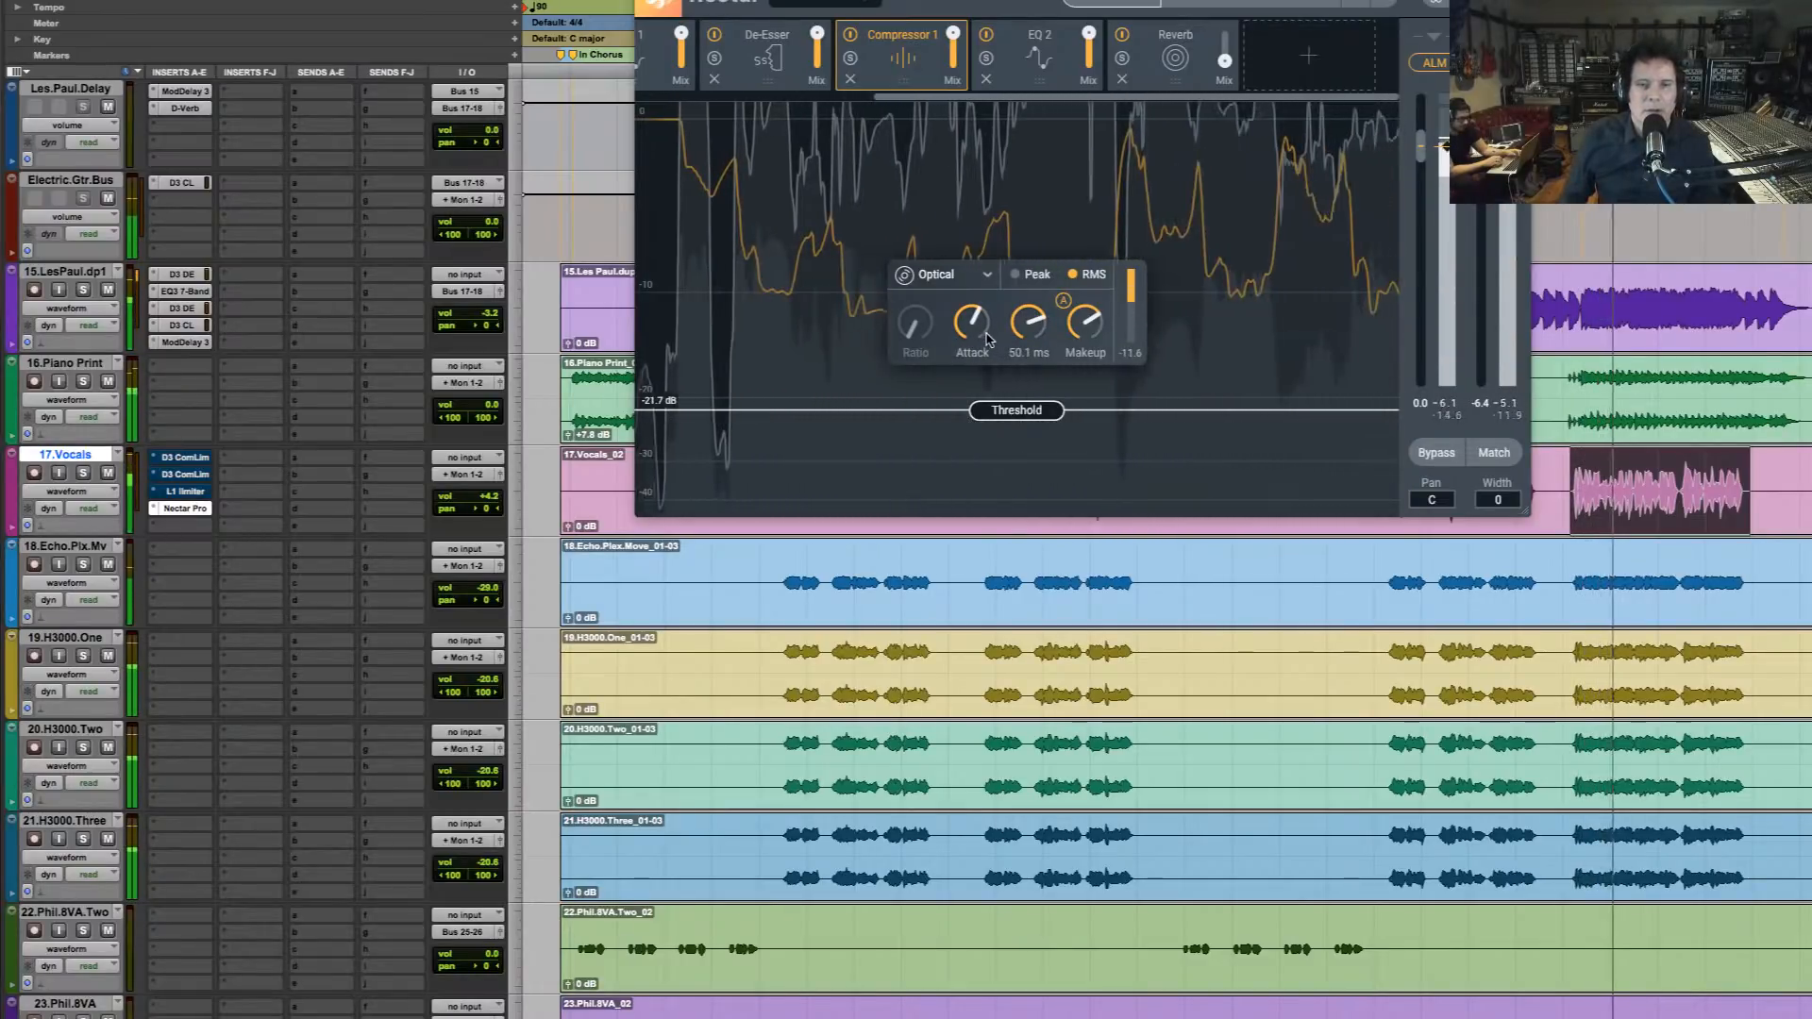
mouse_move(1029, 326)
mouse_down()
mouse_move(976, 350)
mouse_move(1031, 314)
mouse_up()
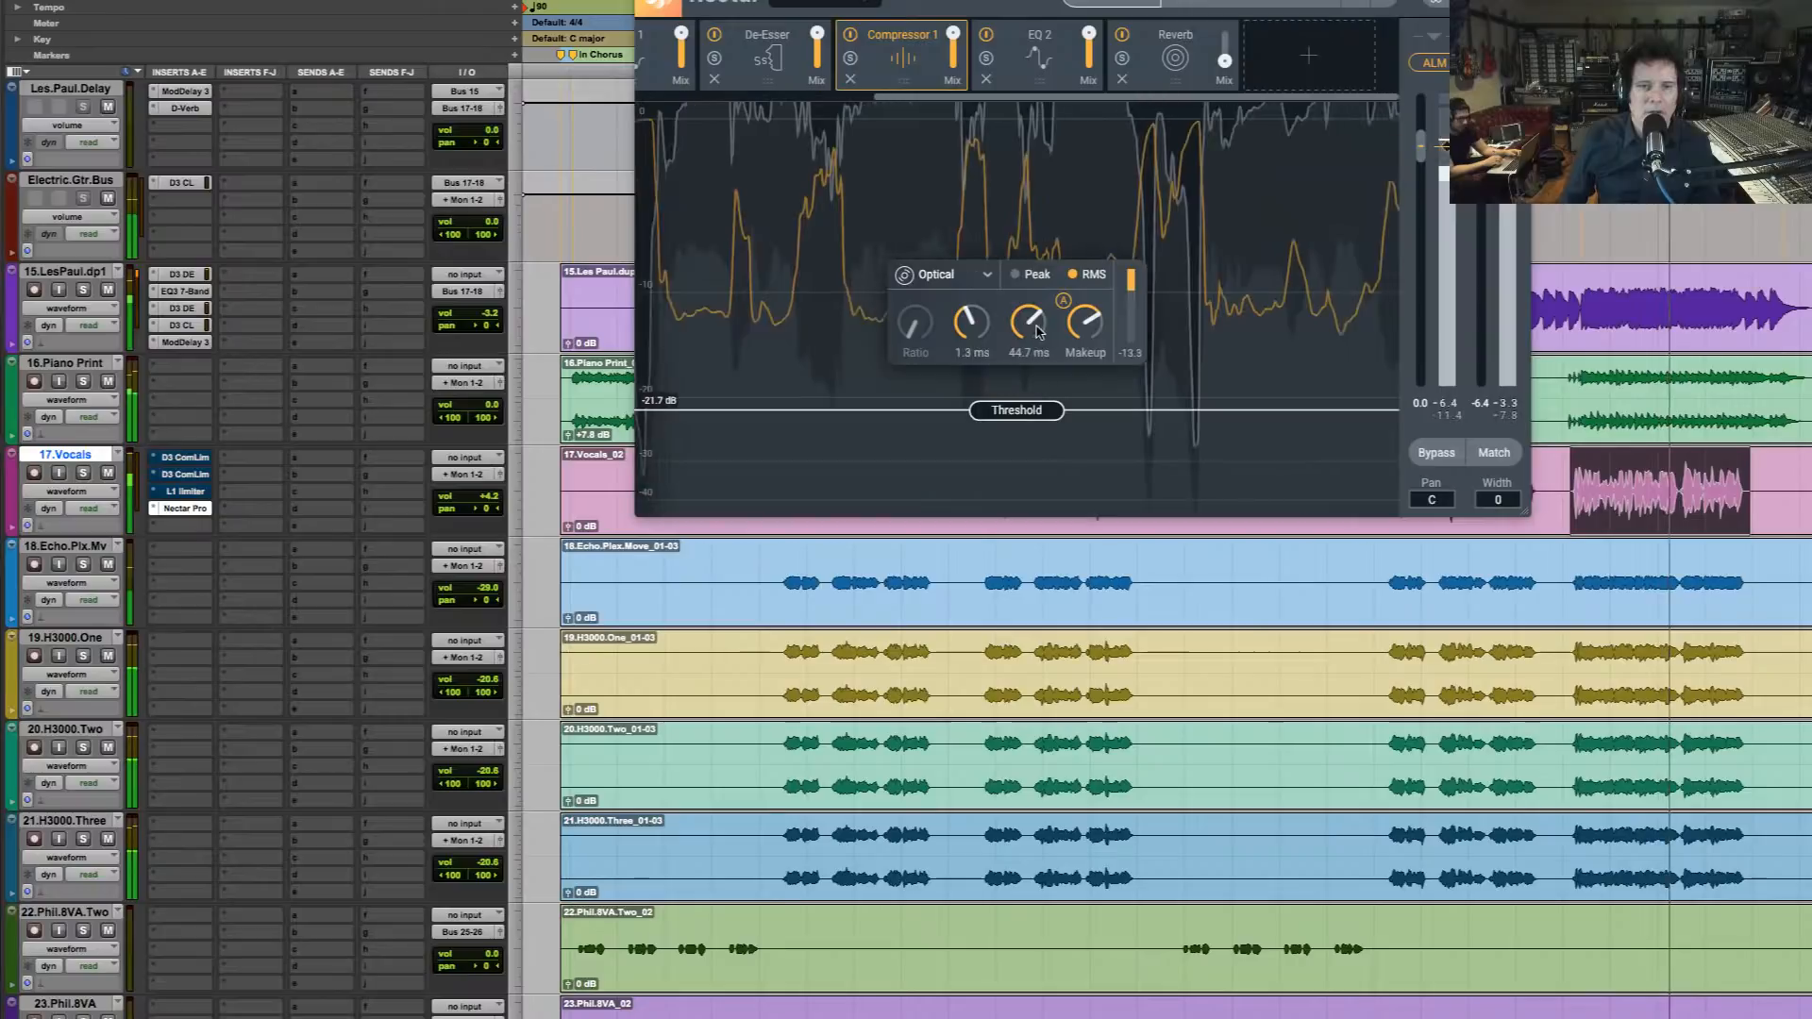
drag(1022, 326, 1019, 341)
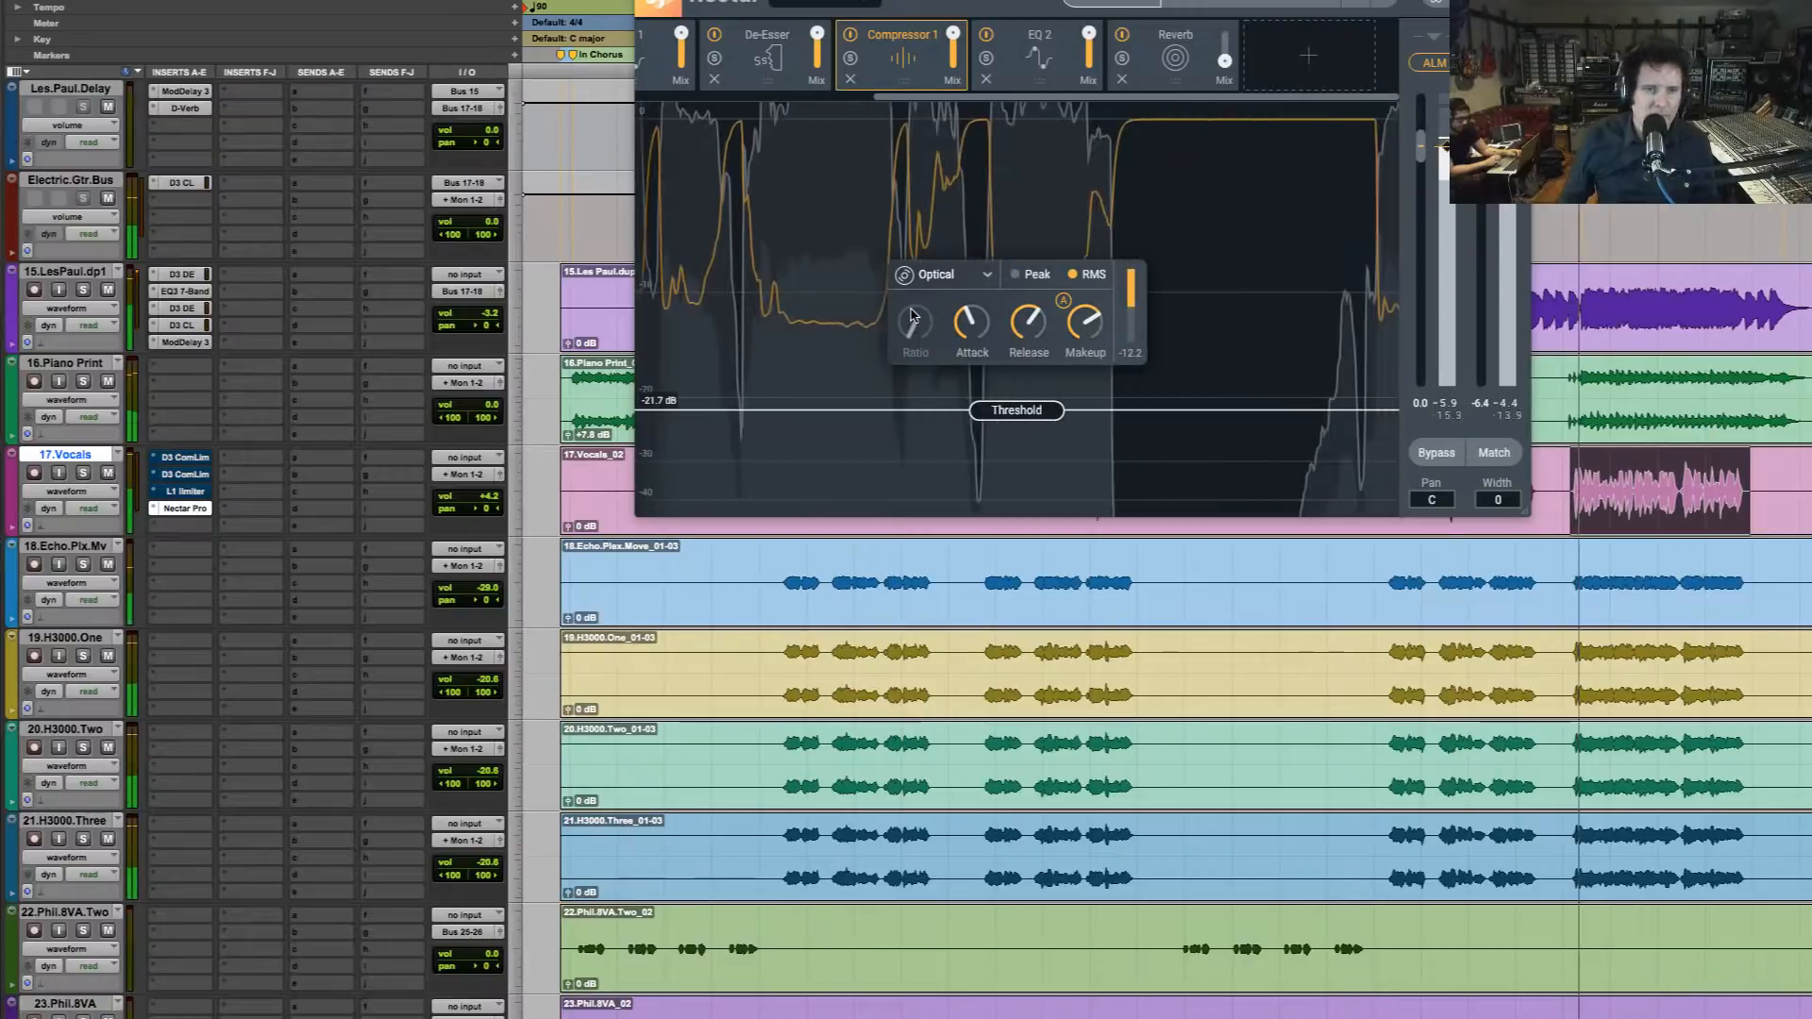
Switch Compressor 1 to the Vintage mode and add a second Compressor module at the end of the chain
click(955, 275)
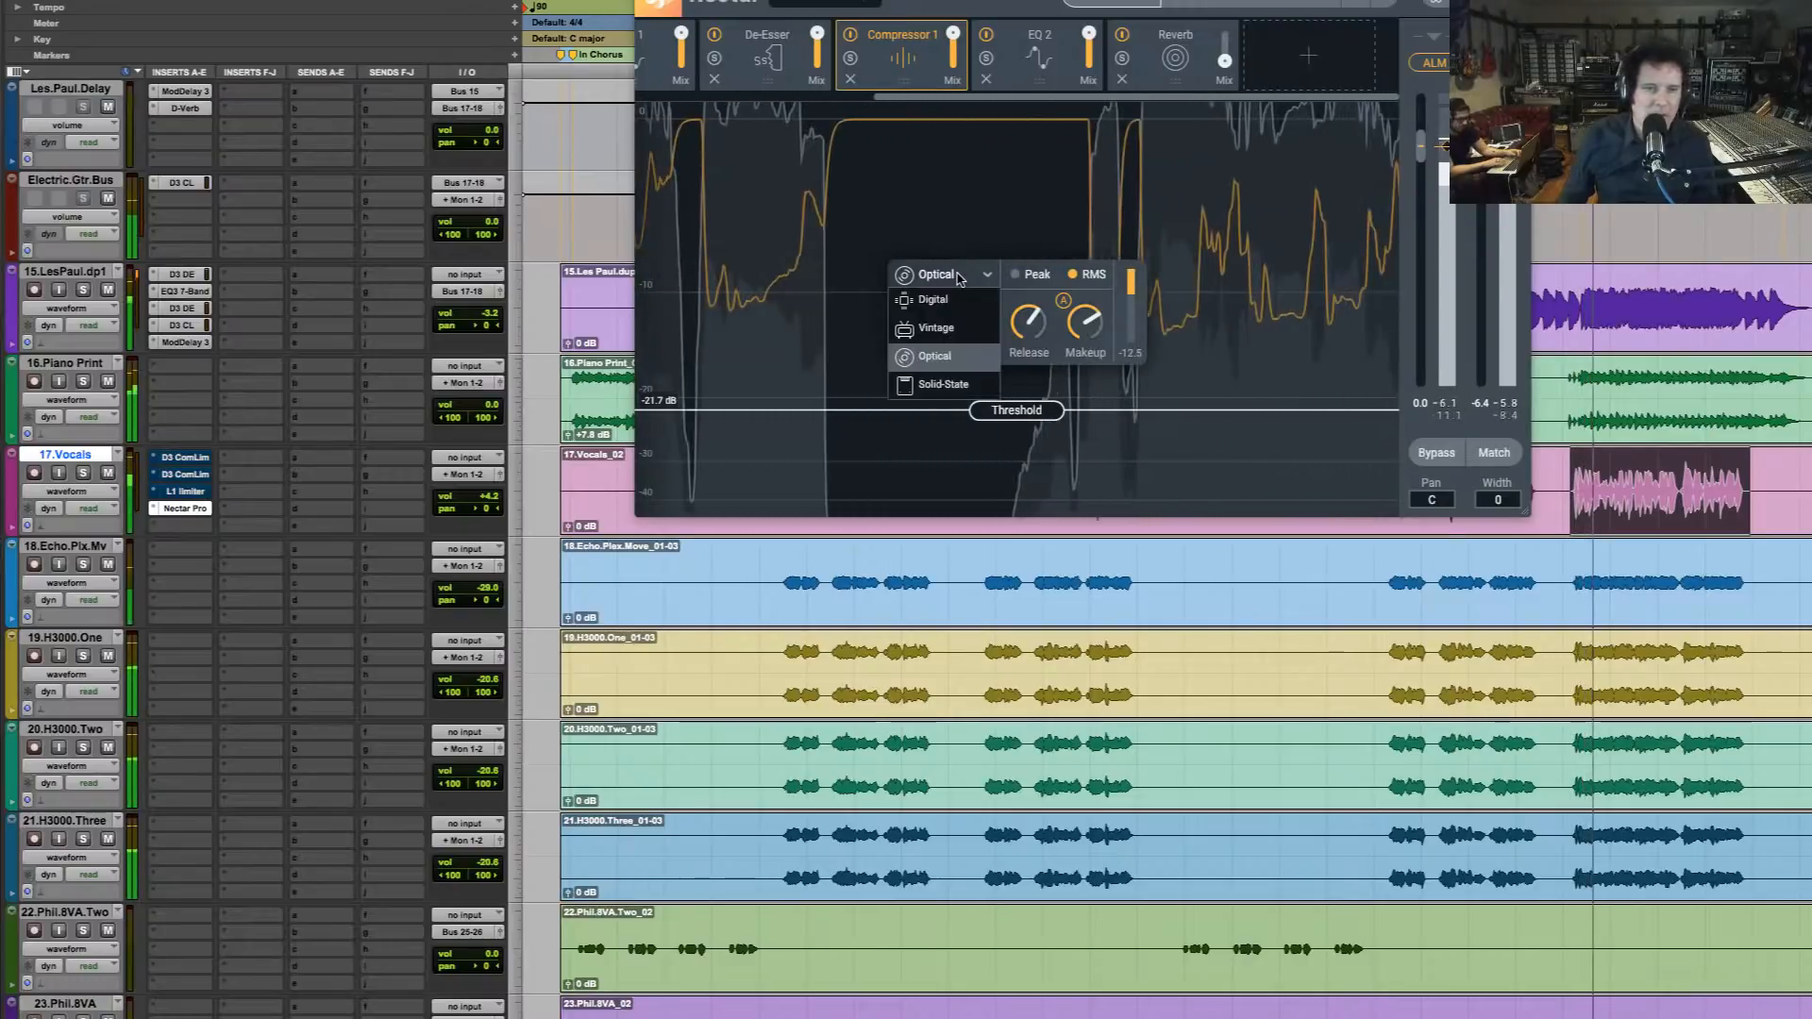
click(937, 327)
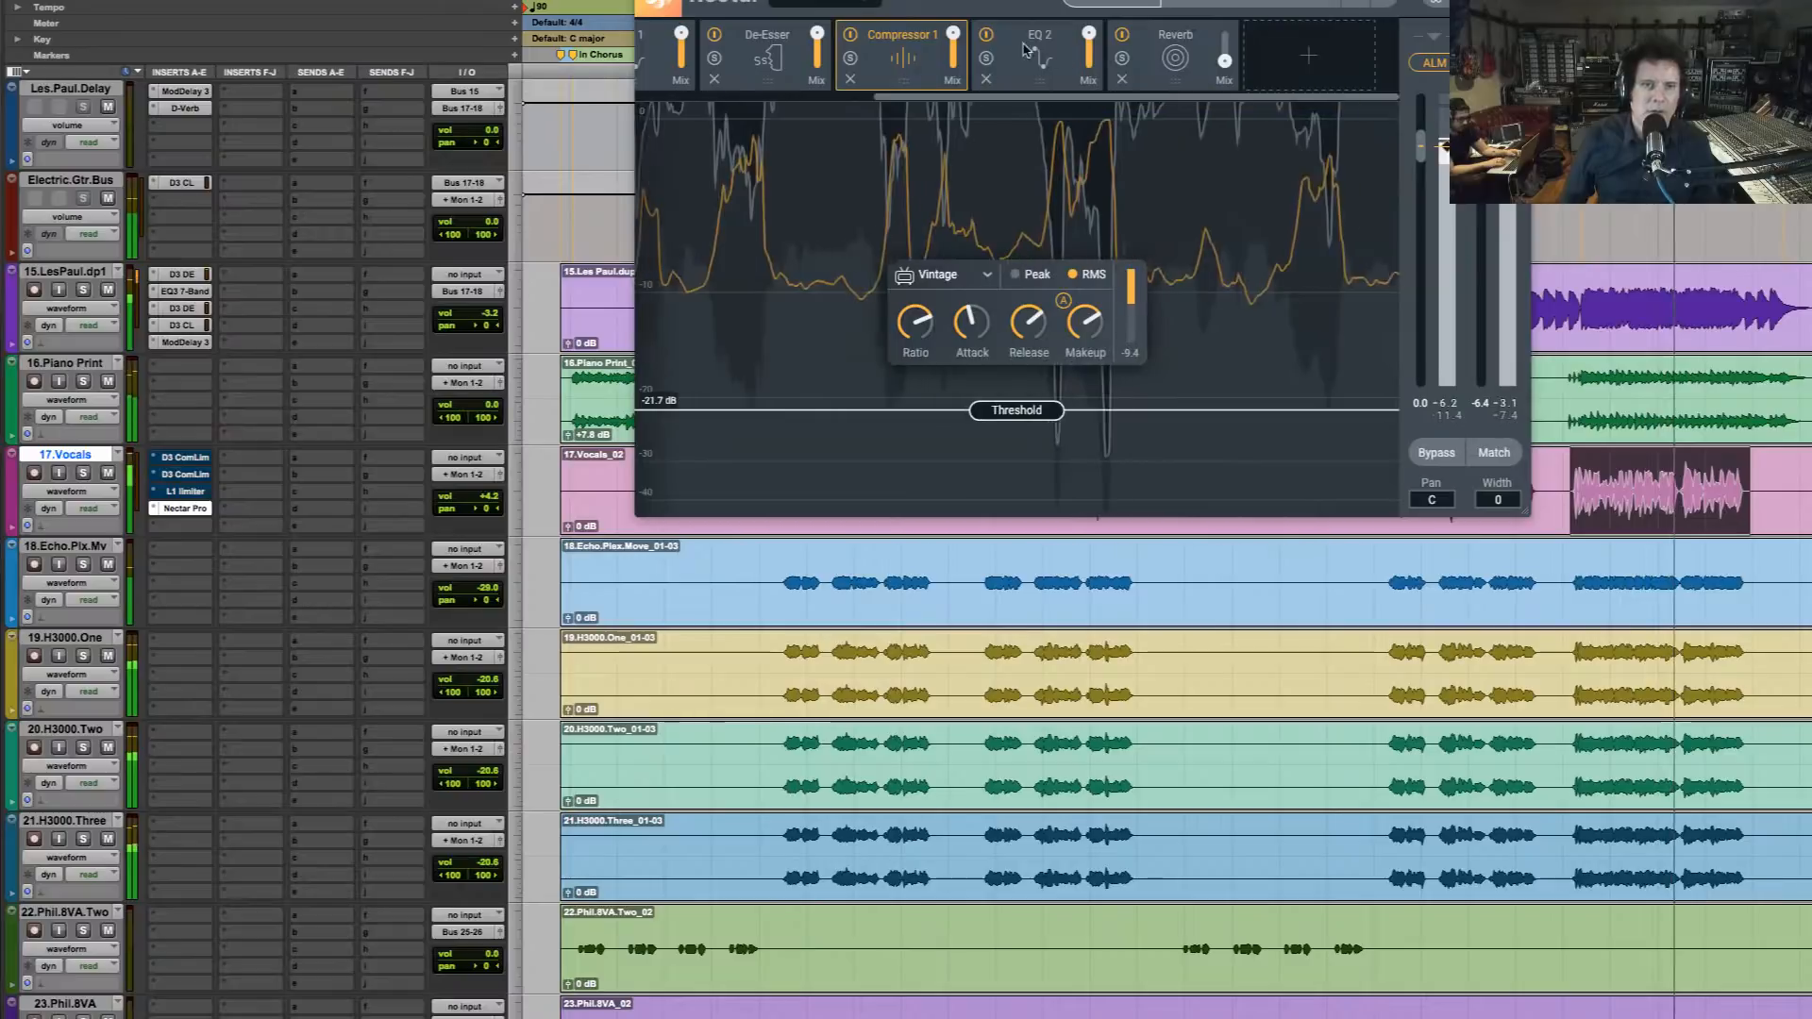
click(1309, 55)
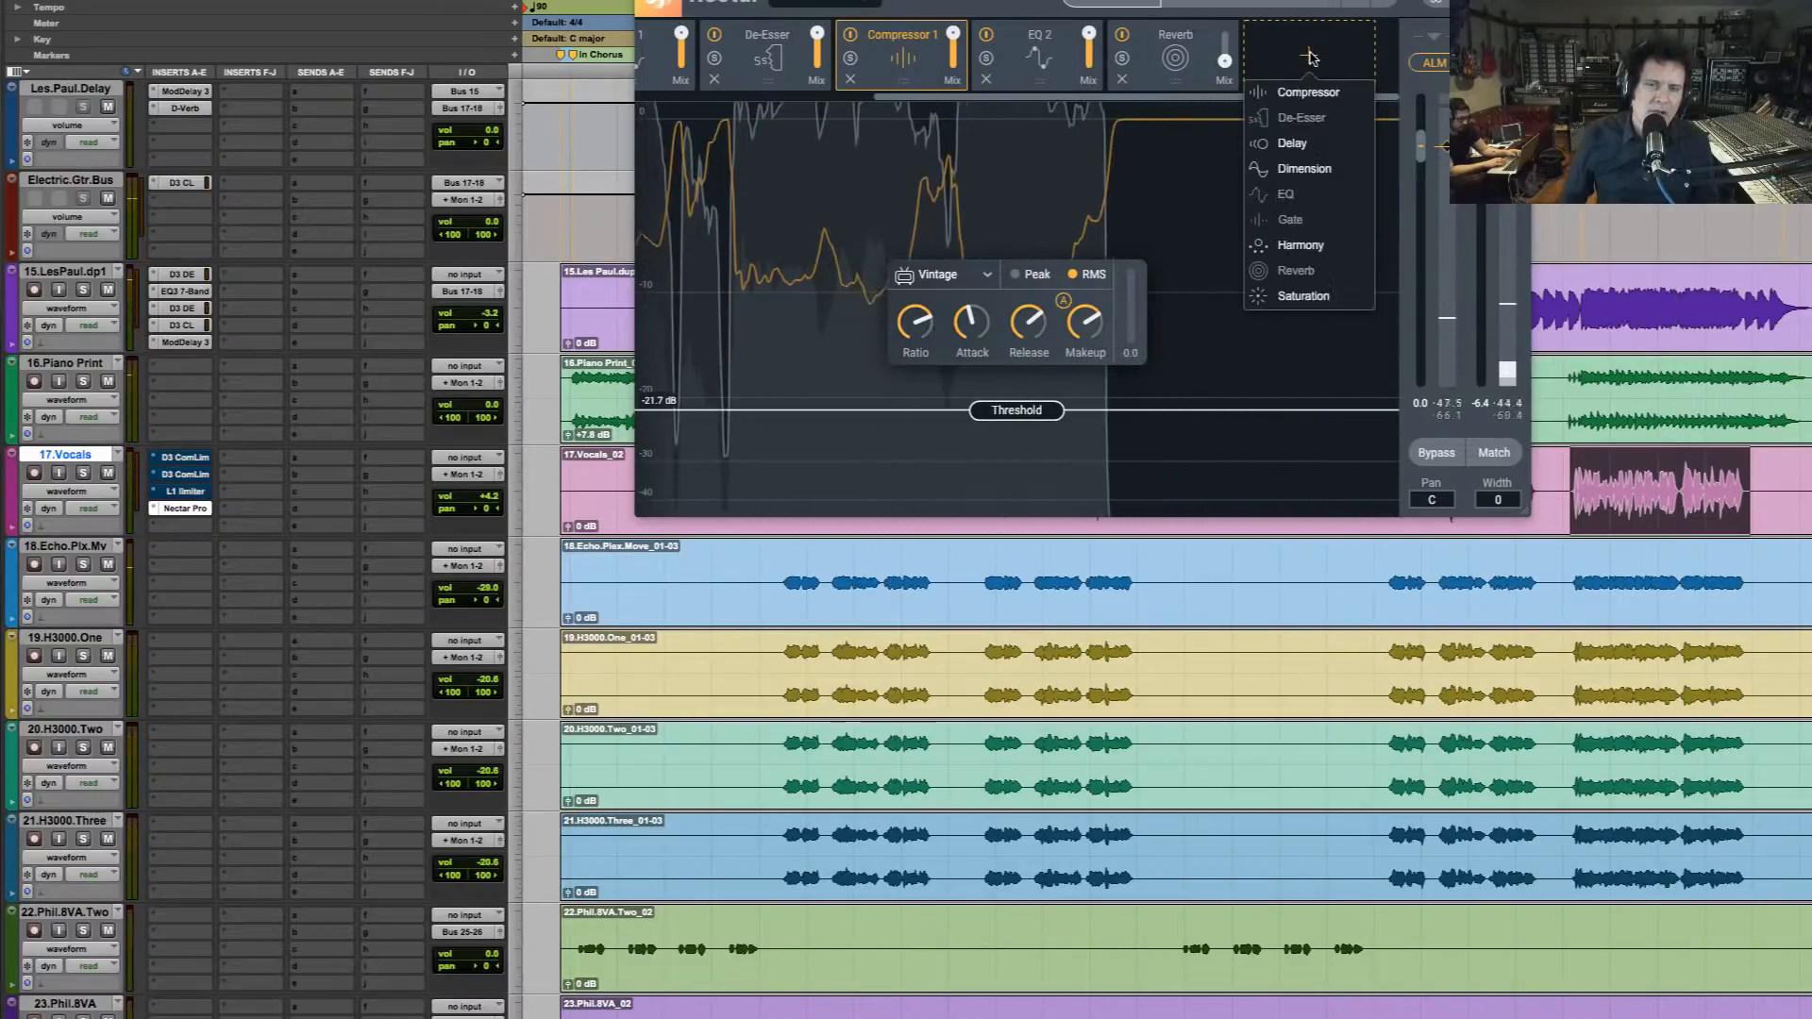
click(1307, 129)
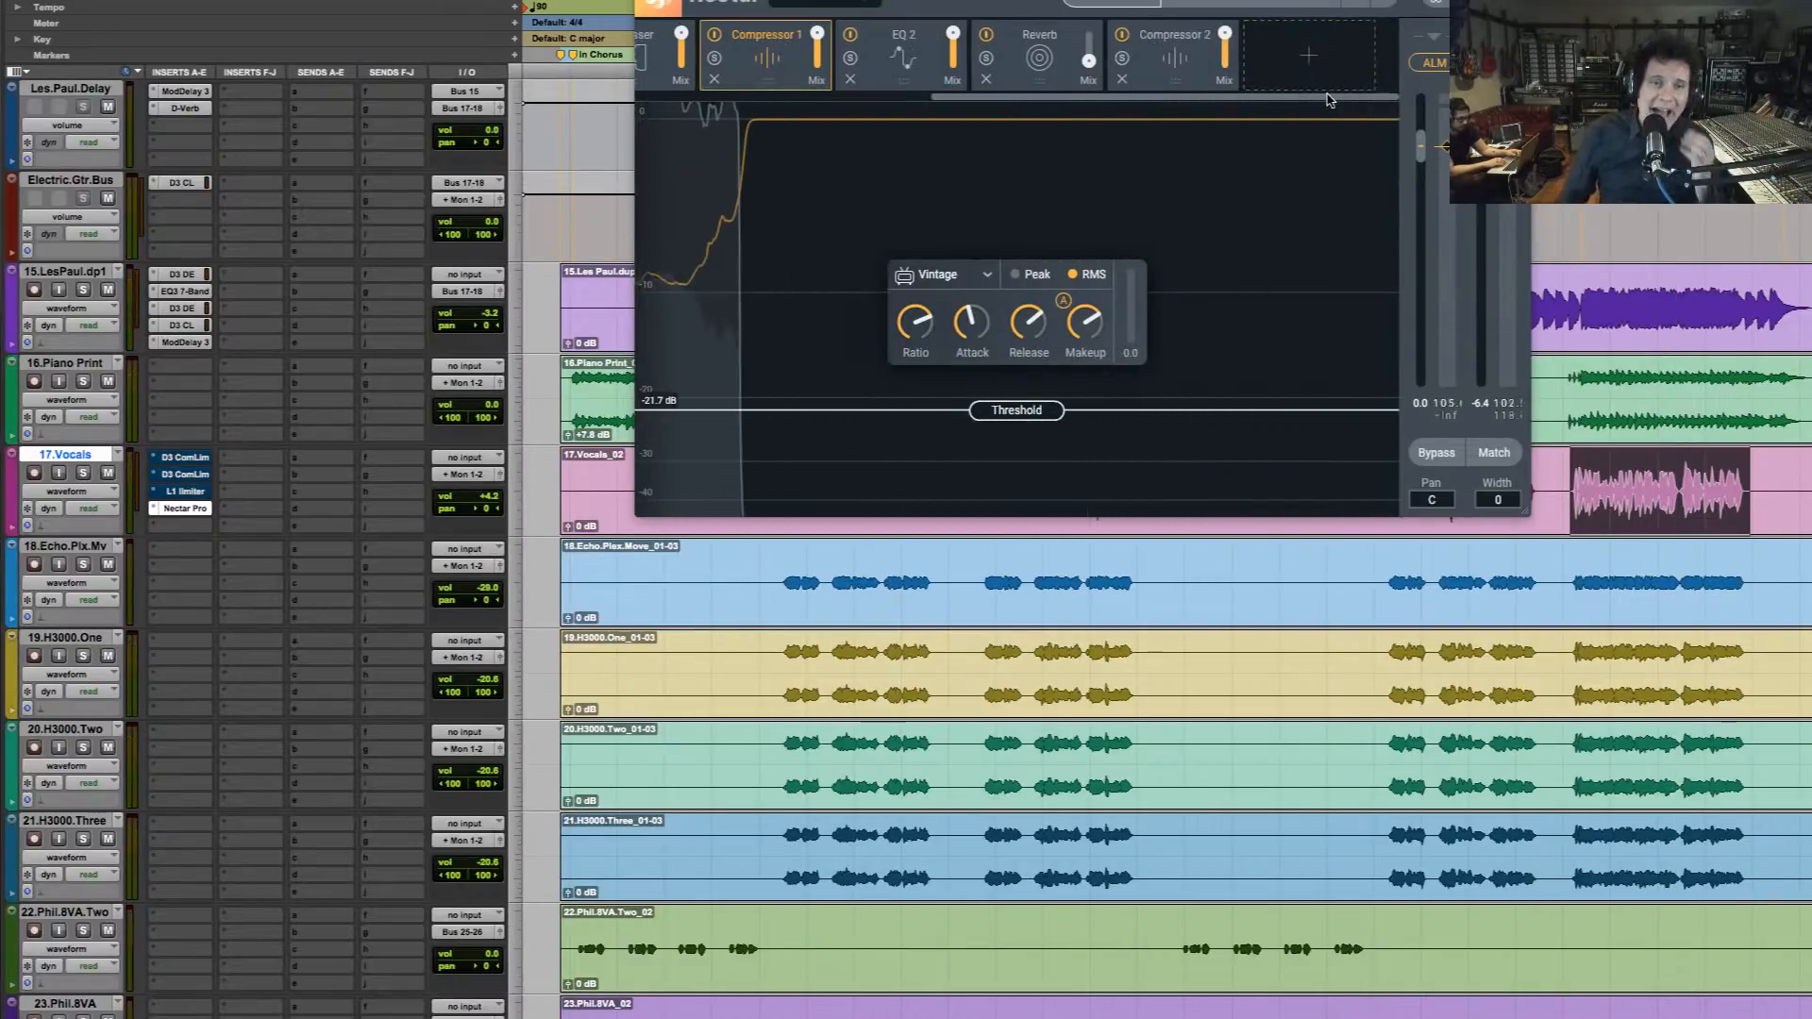
Open Compressor 2 and raise its ratio to the maximum, keeping the threshold at 0.0 dB
click(1197, 75)
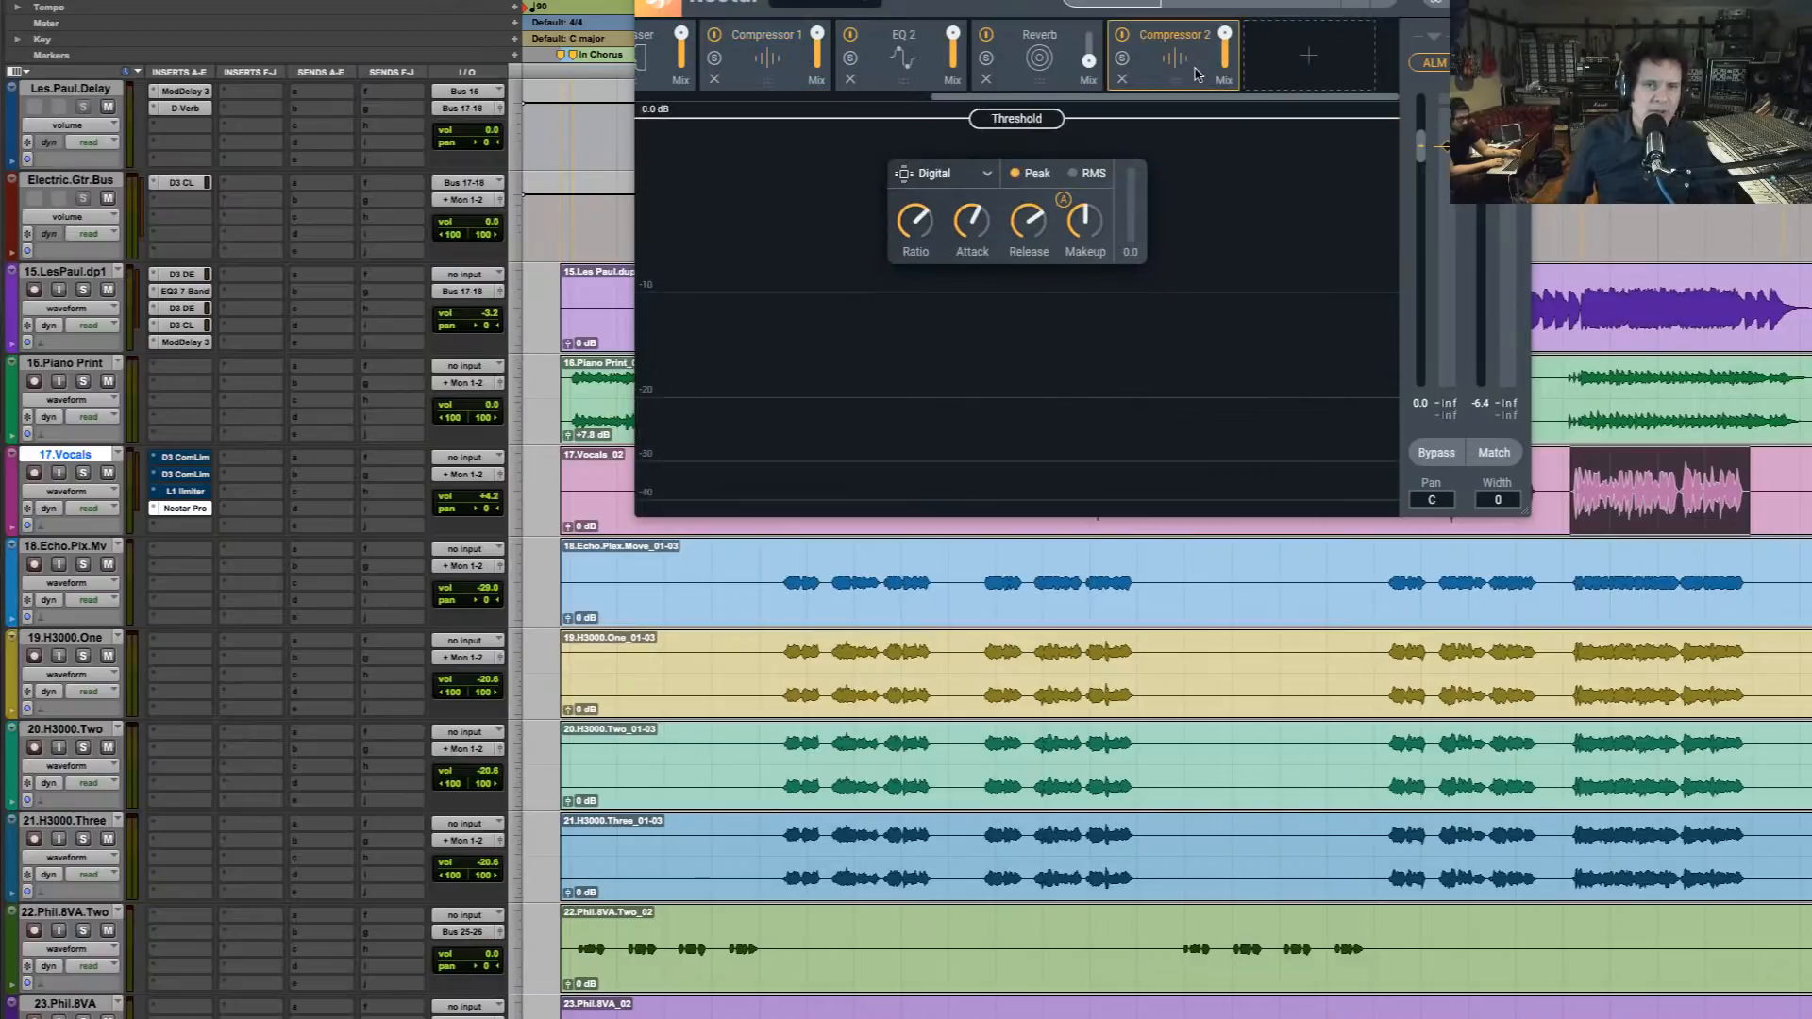
key(space)
drag(911, 230, 912, 160)
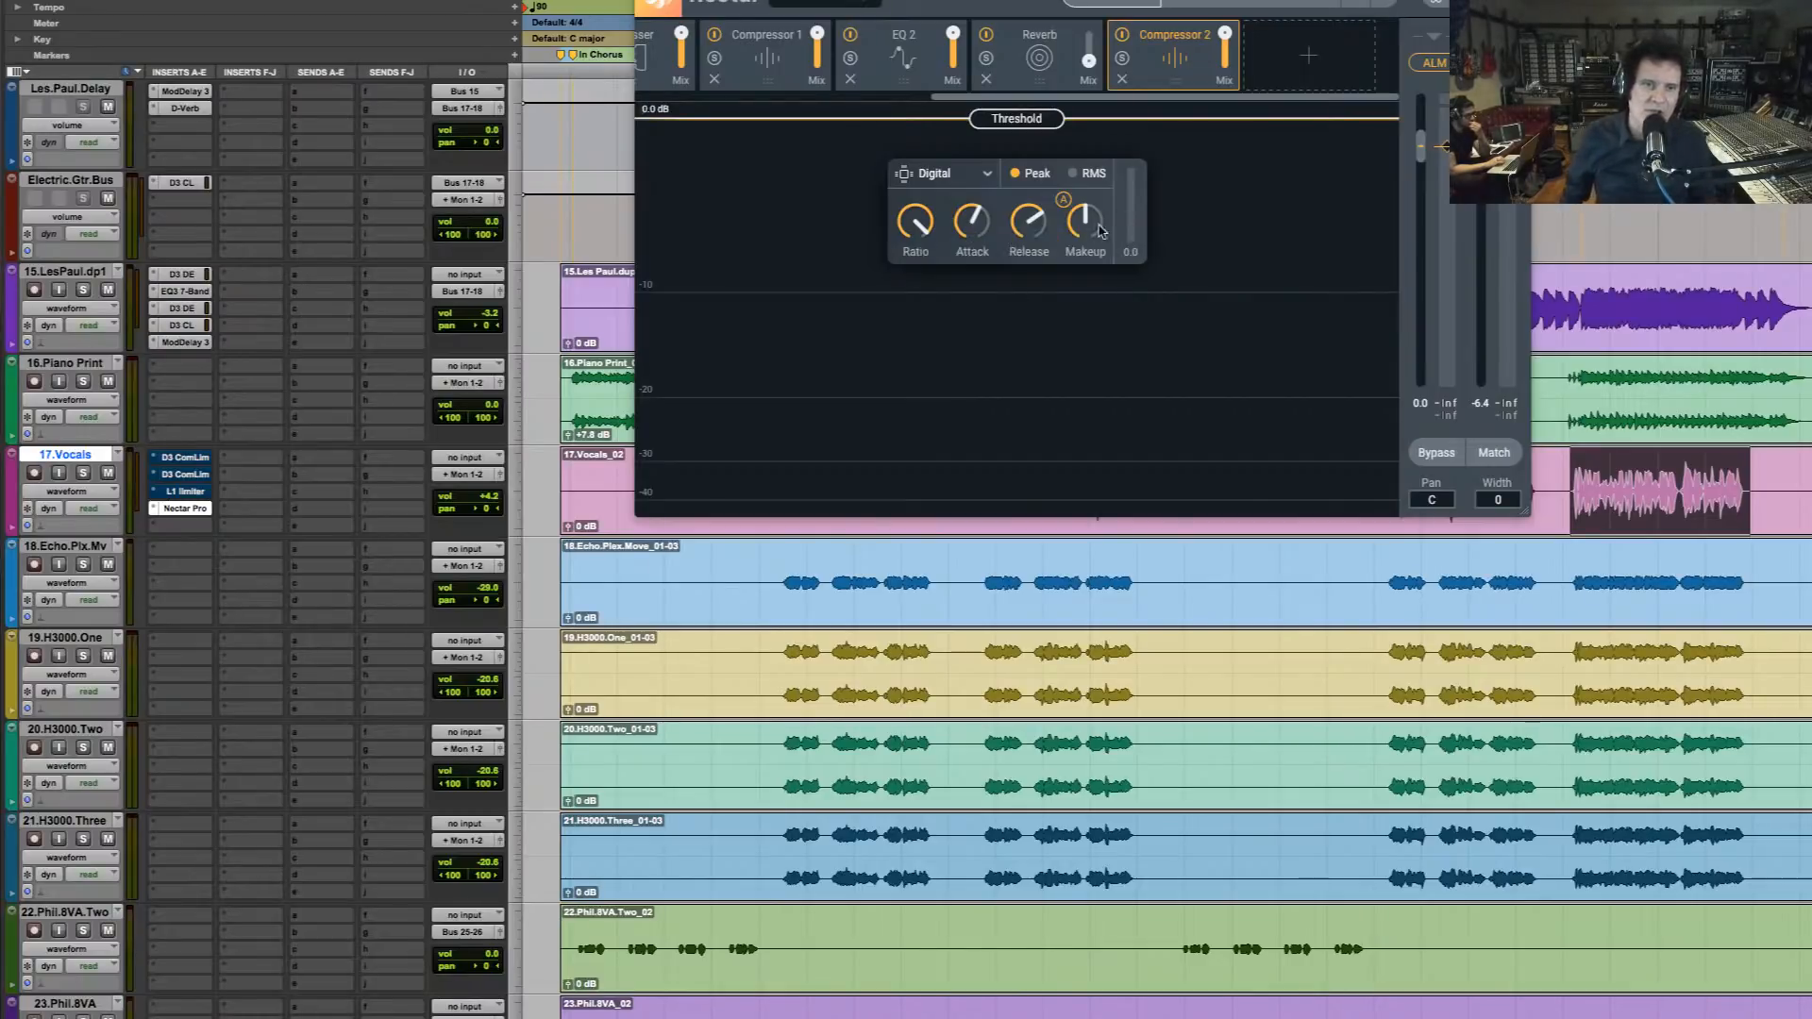
Open EQ 2 and play the selected vocal phrase to examine its curve against the live spectrum
click(927, 62)
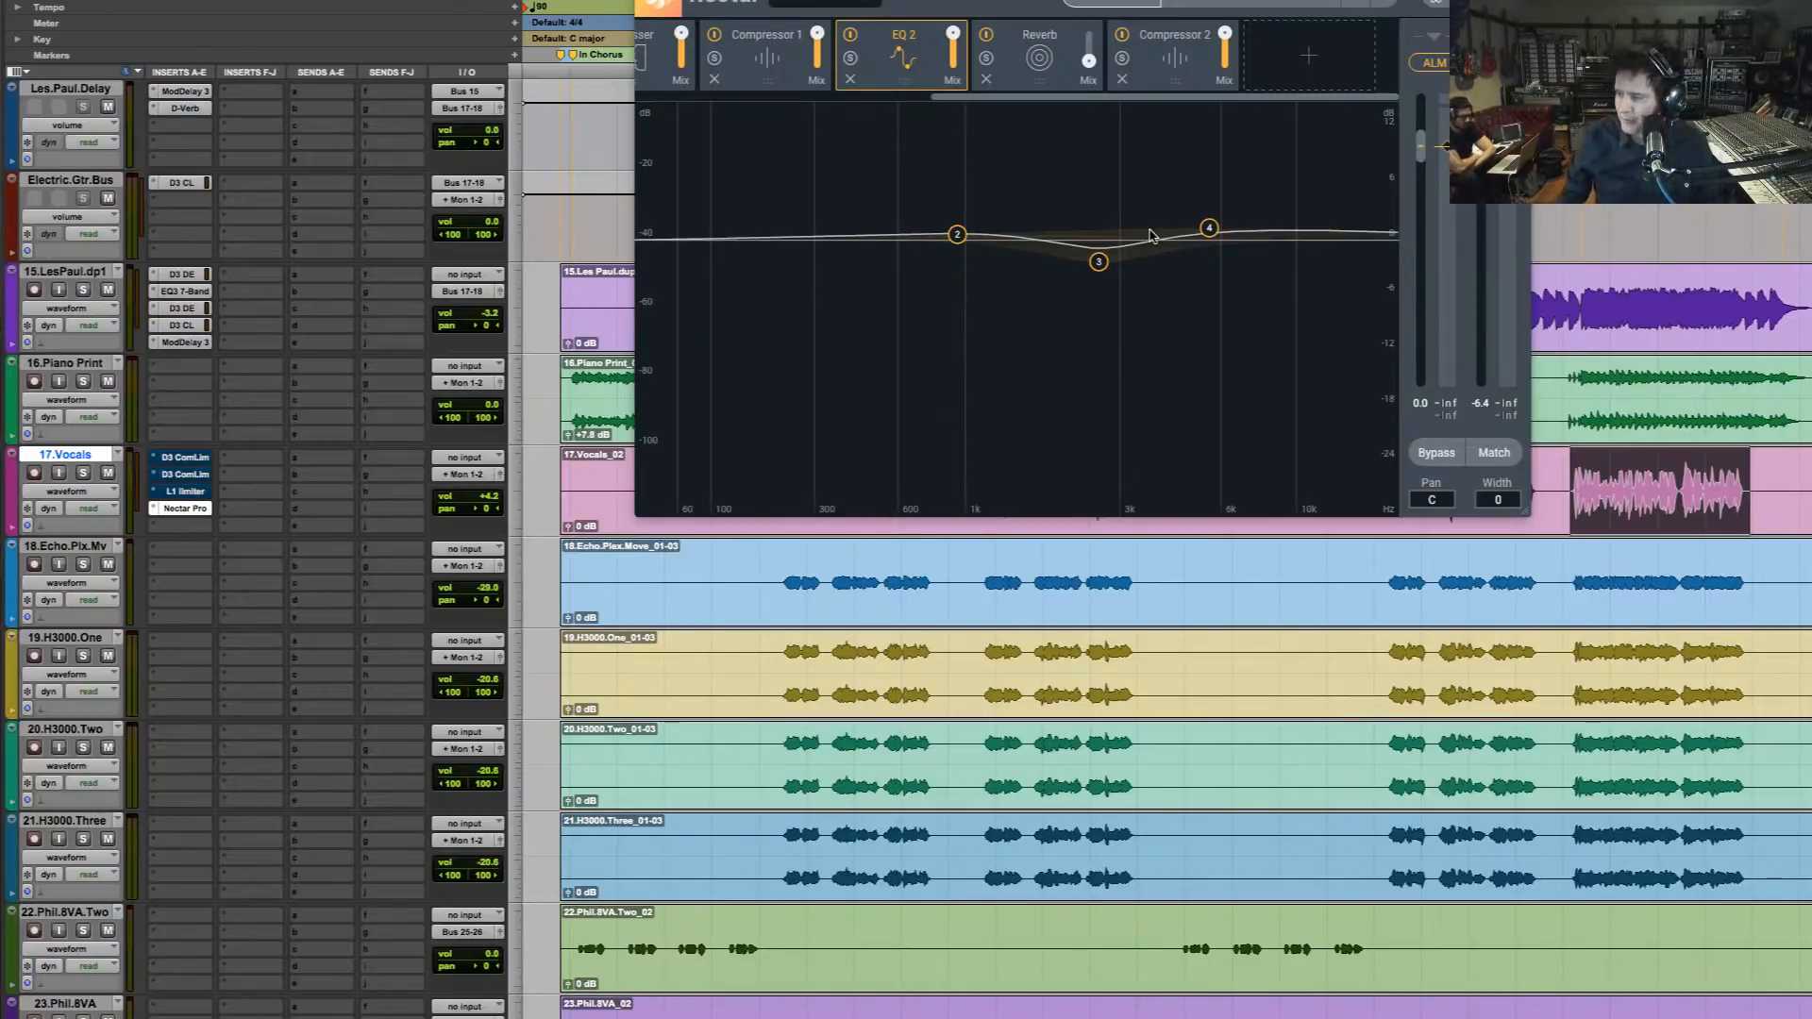
key(space)
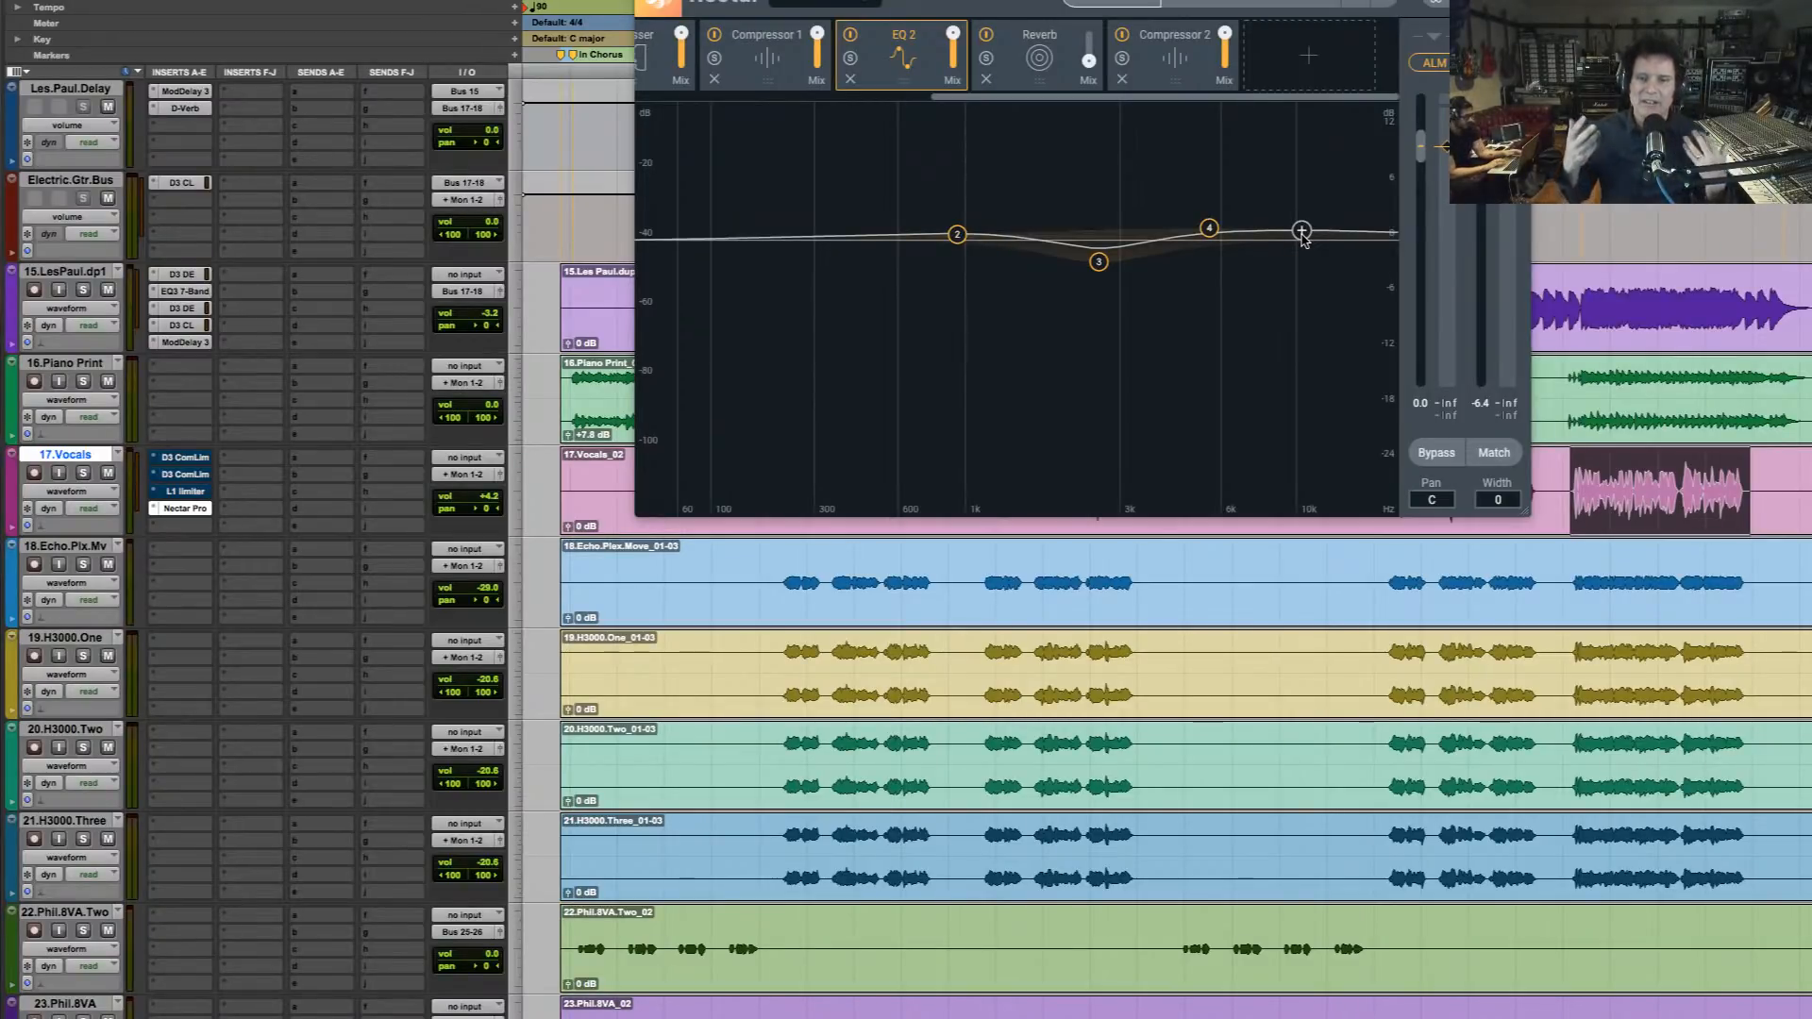
key(space)
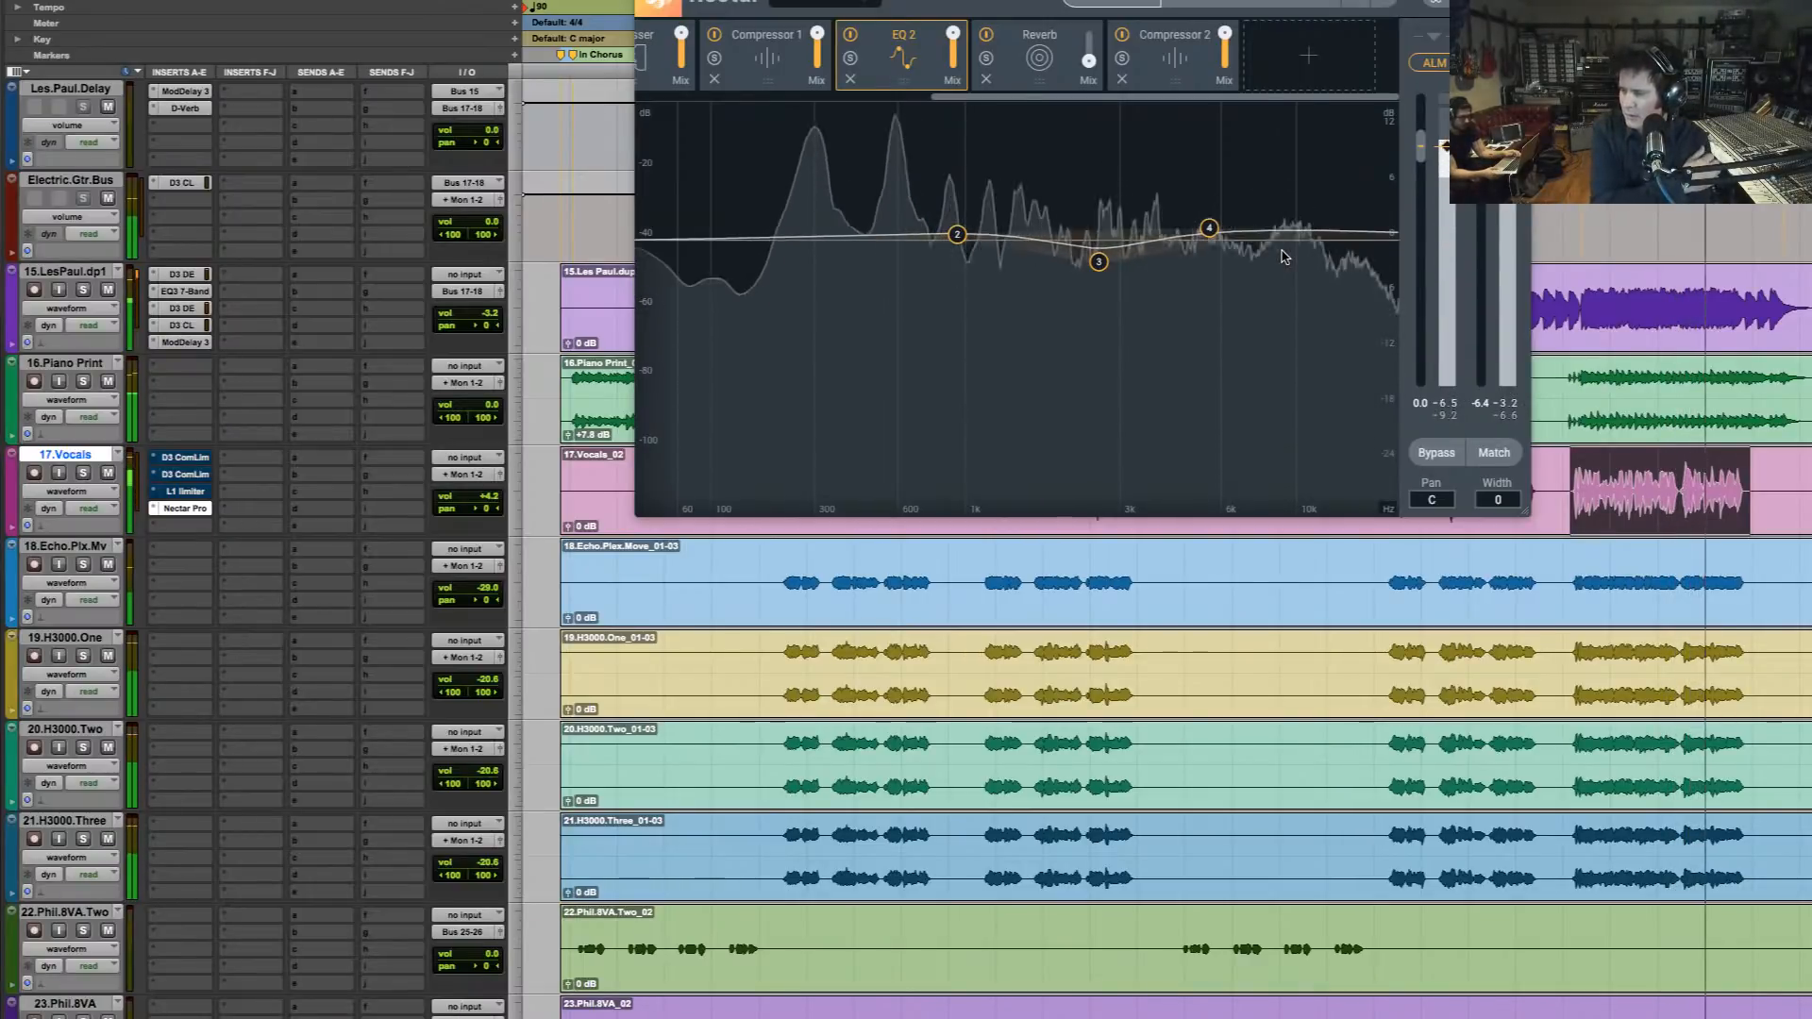
key(space)
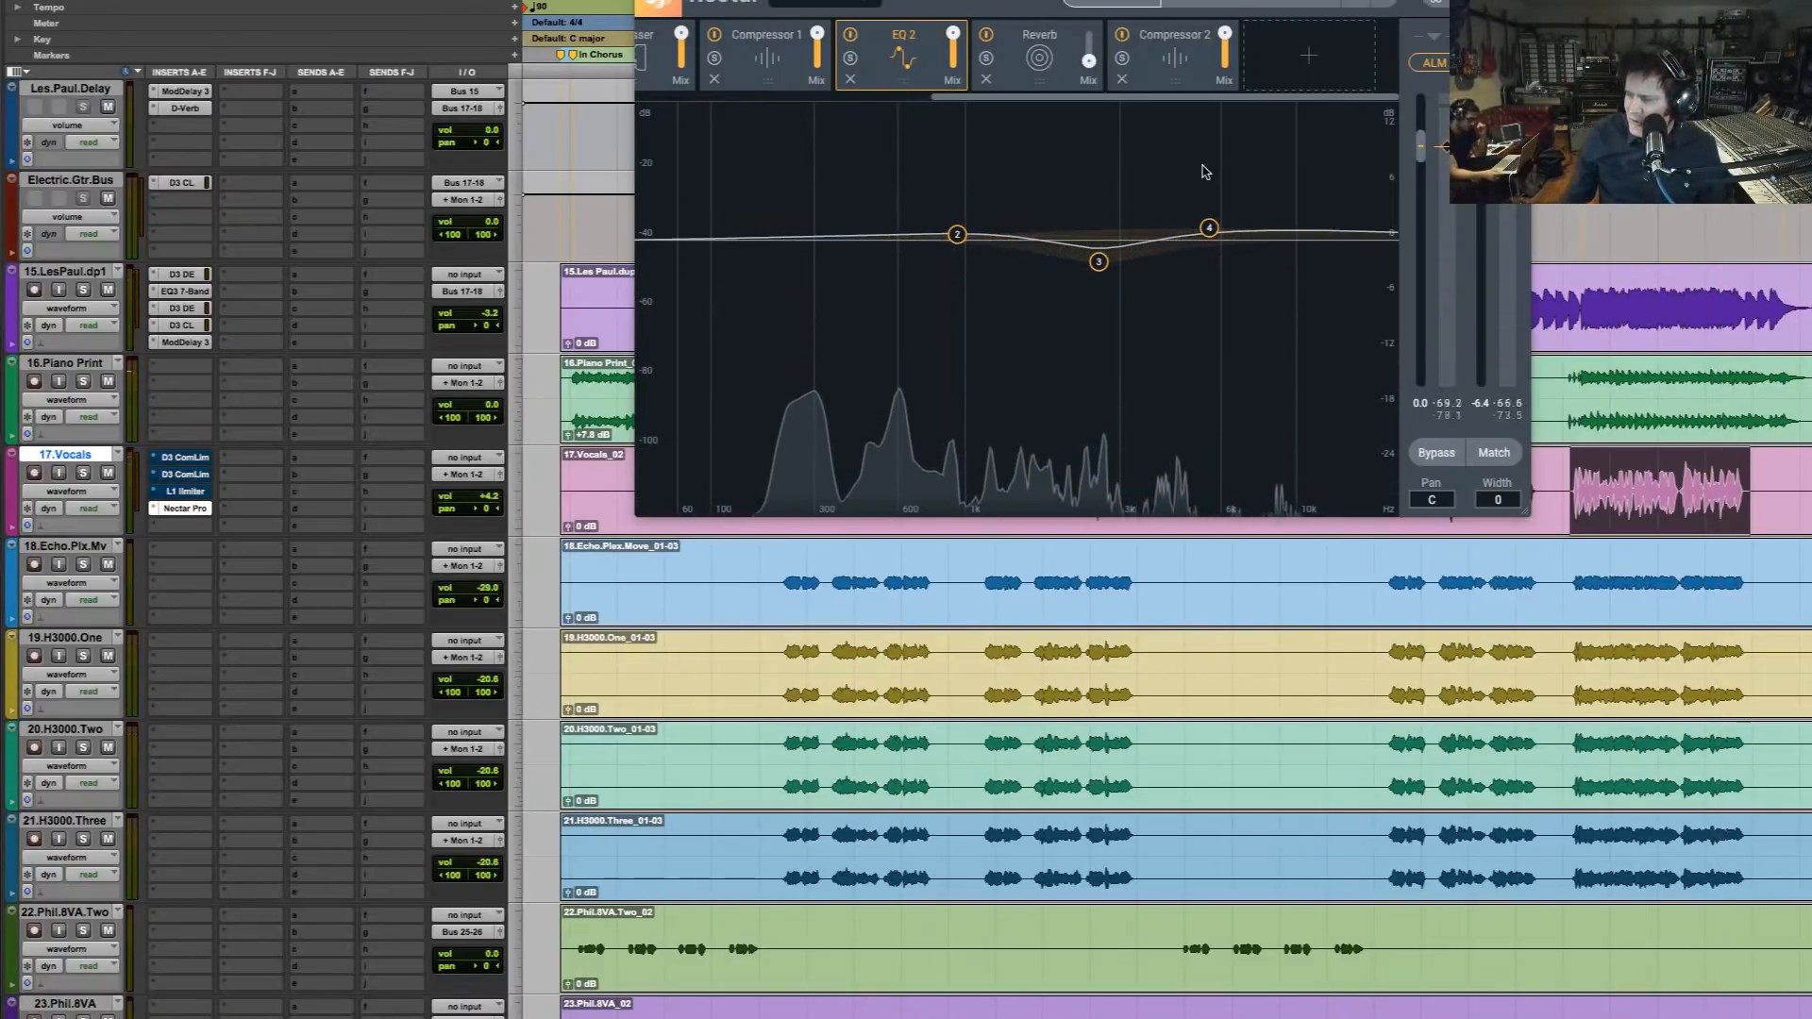
key(space)
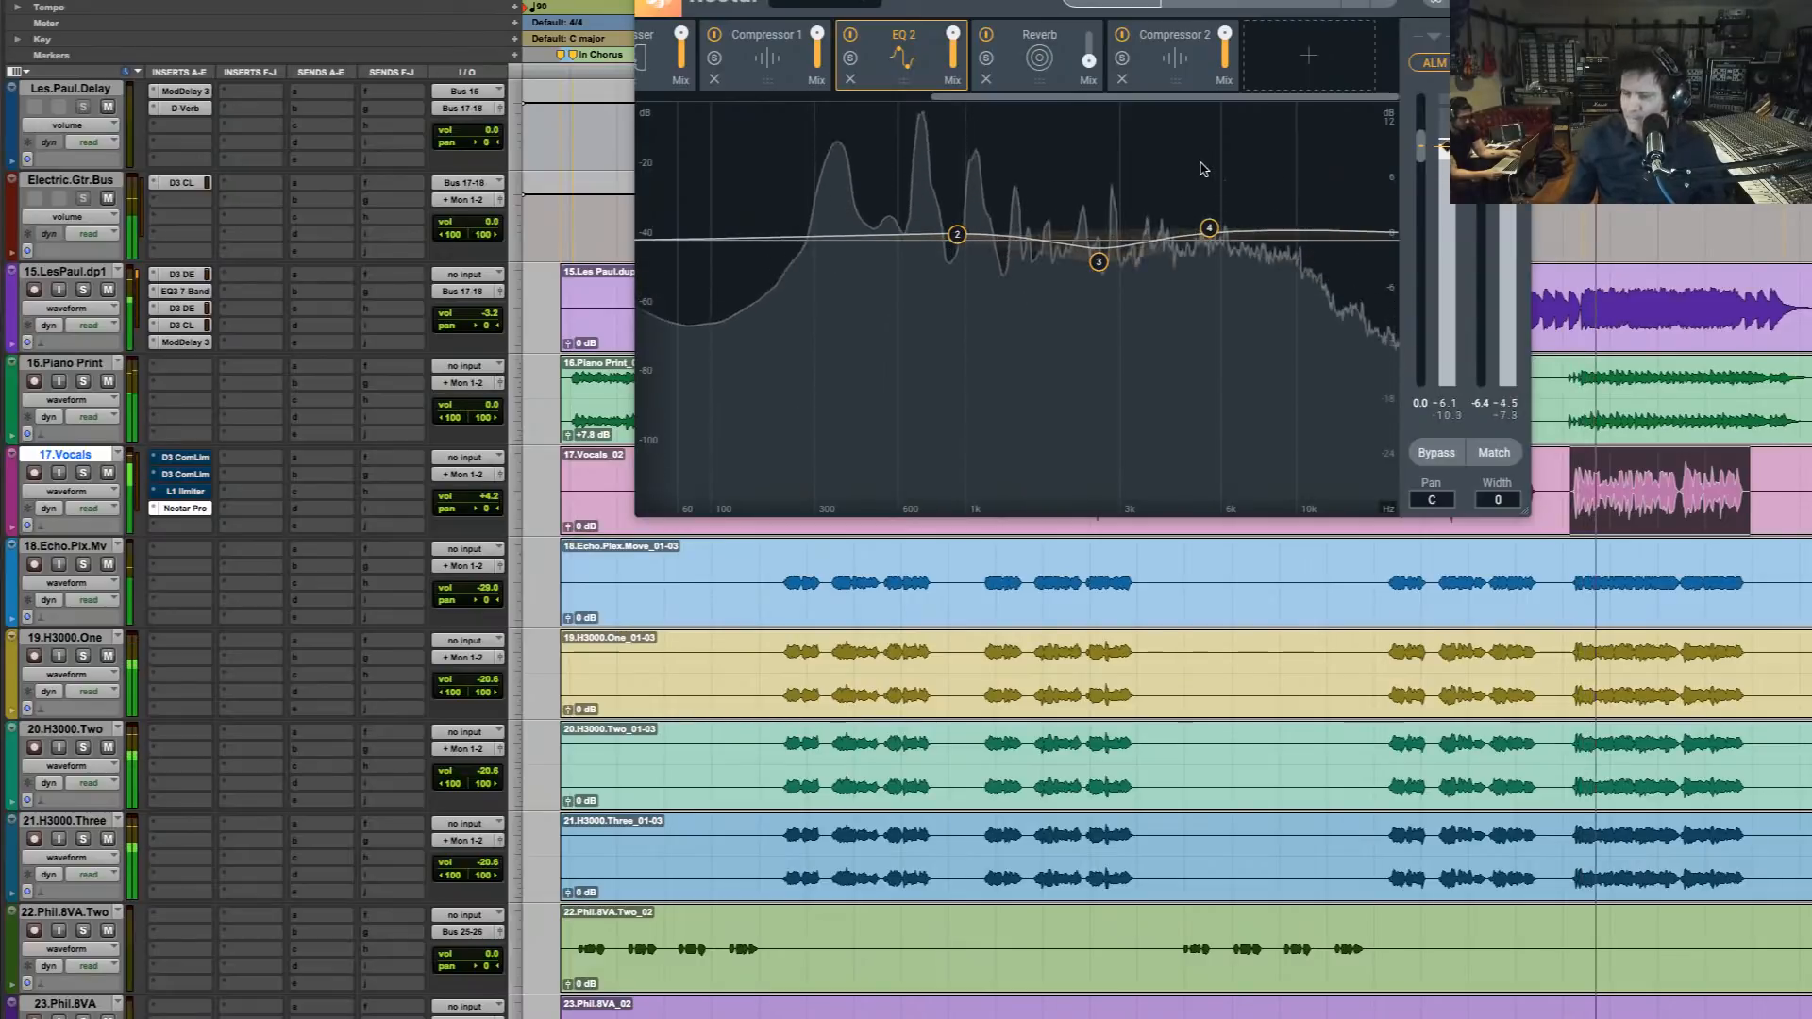
Try the output gain Match option on and off during playback and leave it enabled
click(1497, 457)
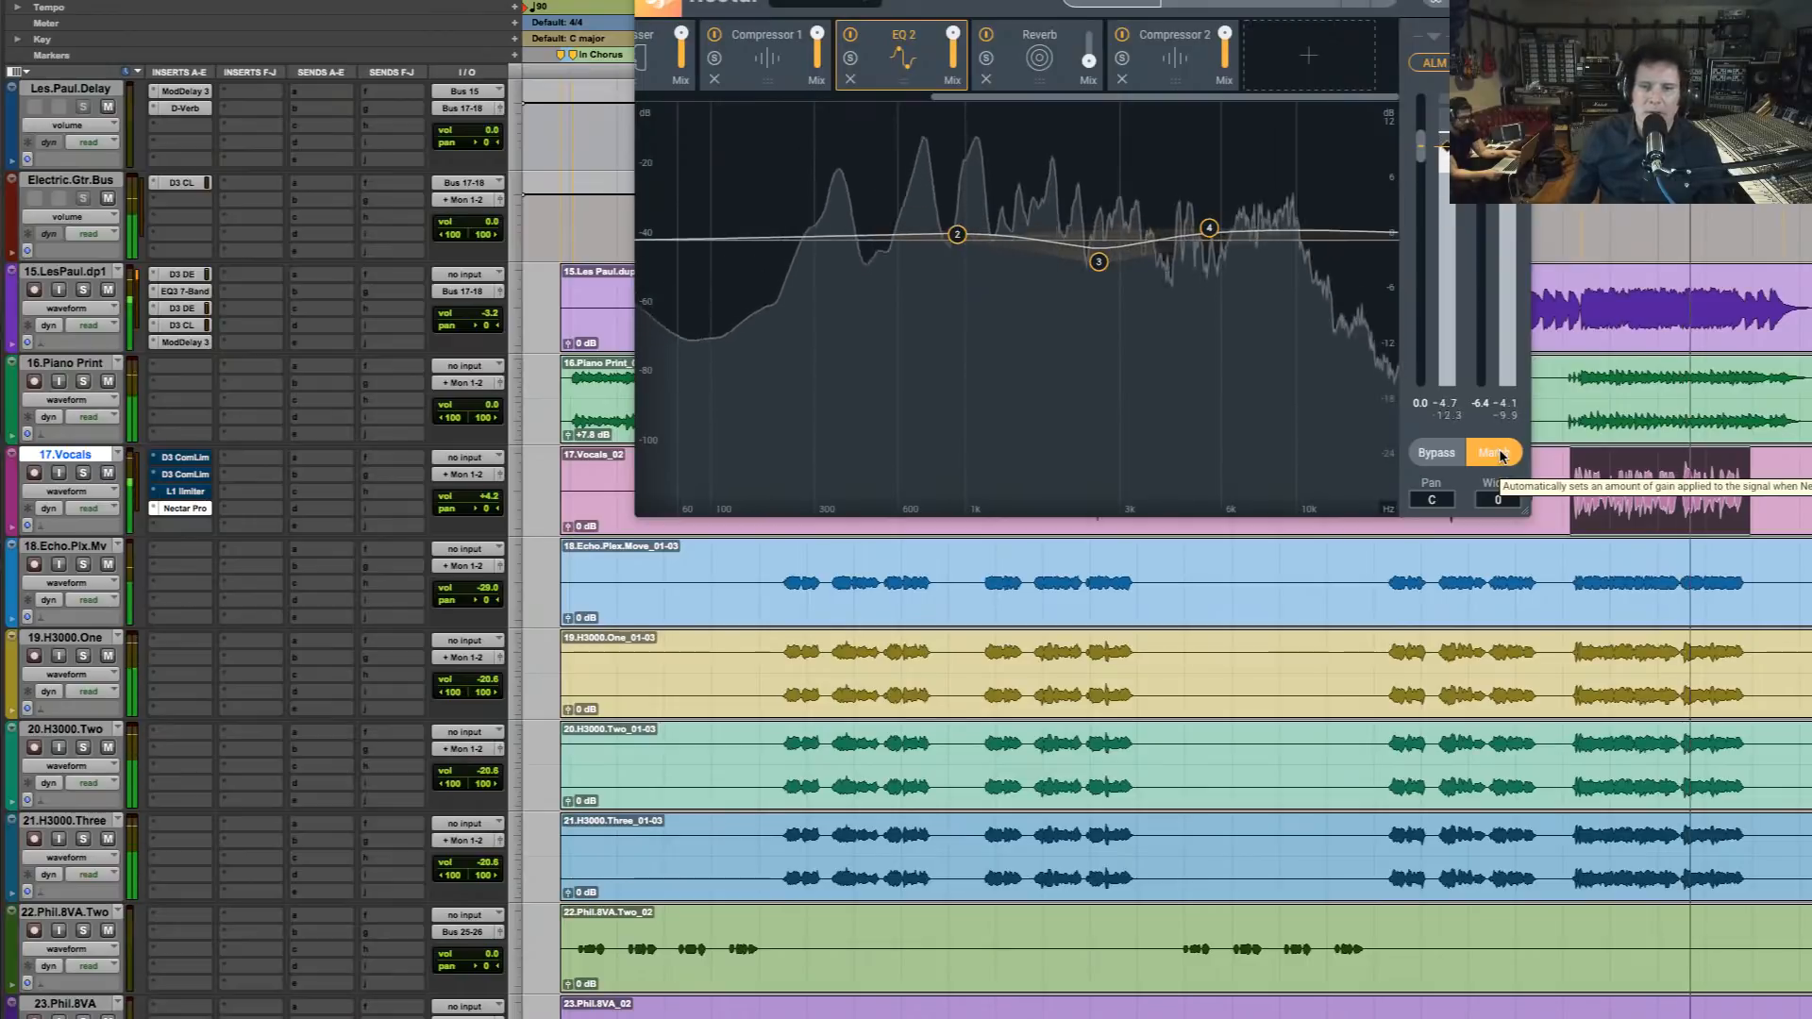
click(1497, 455)
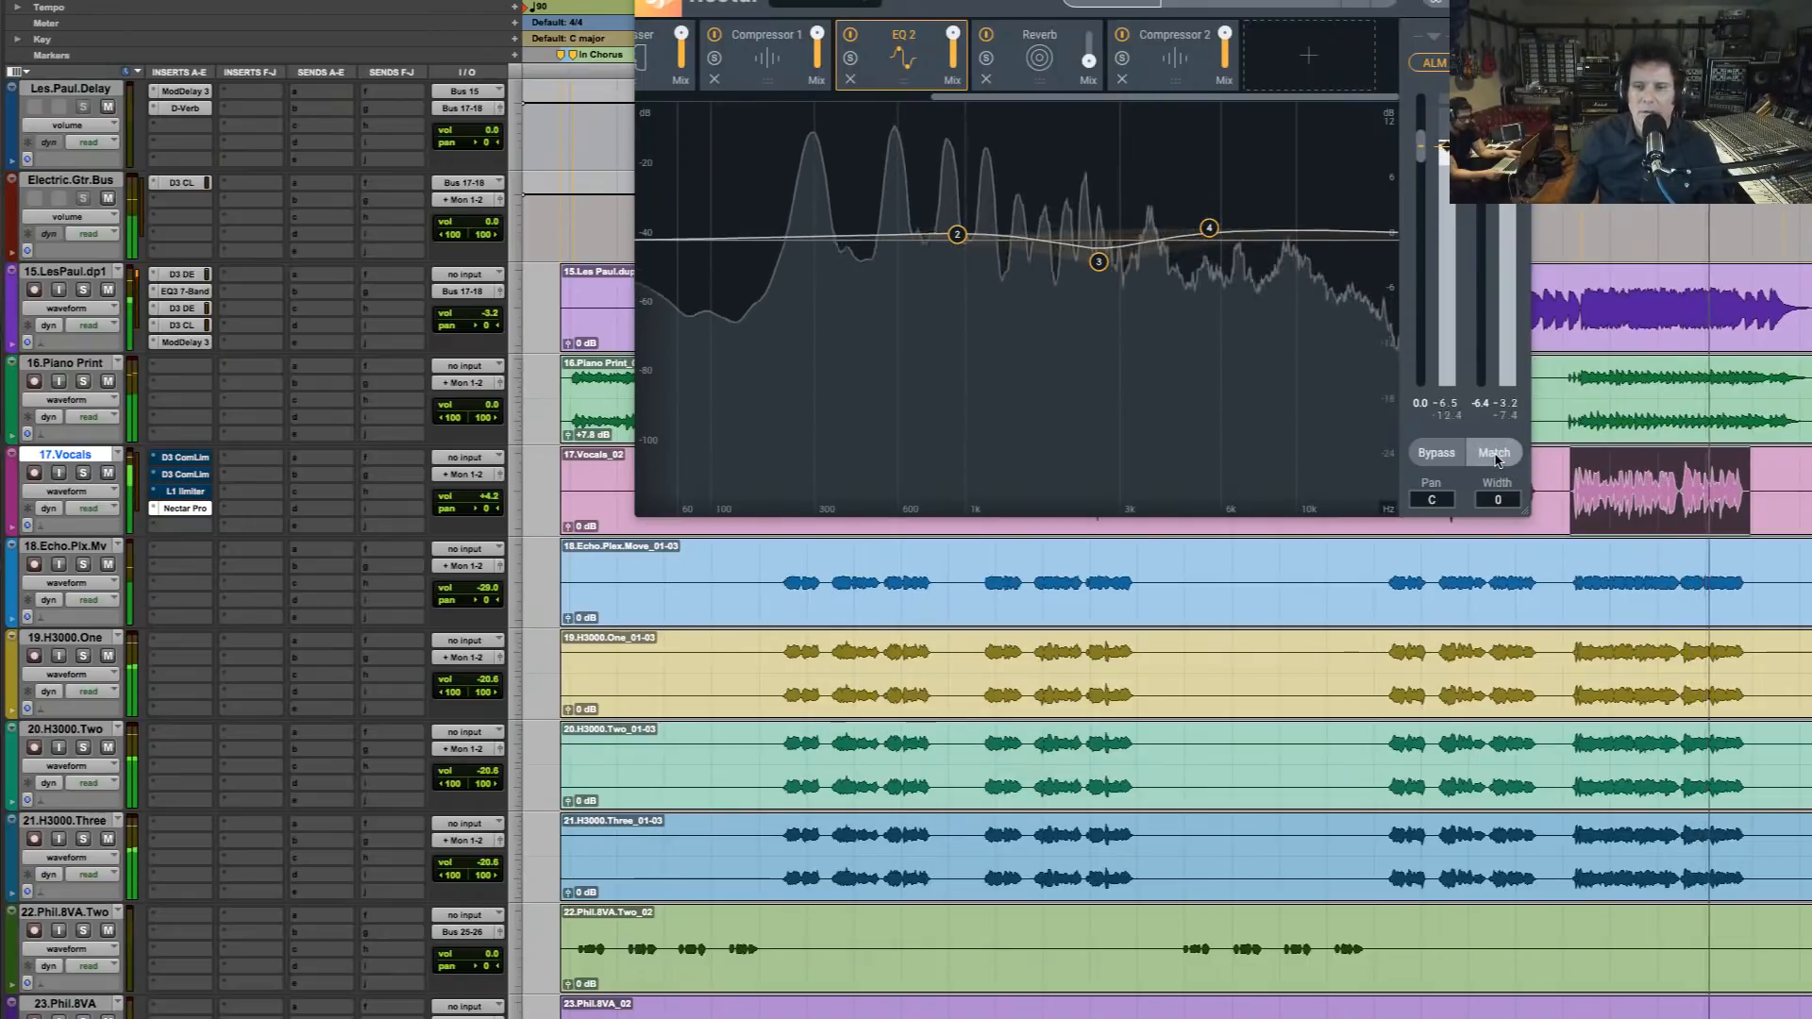
click(1497, 461)
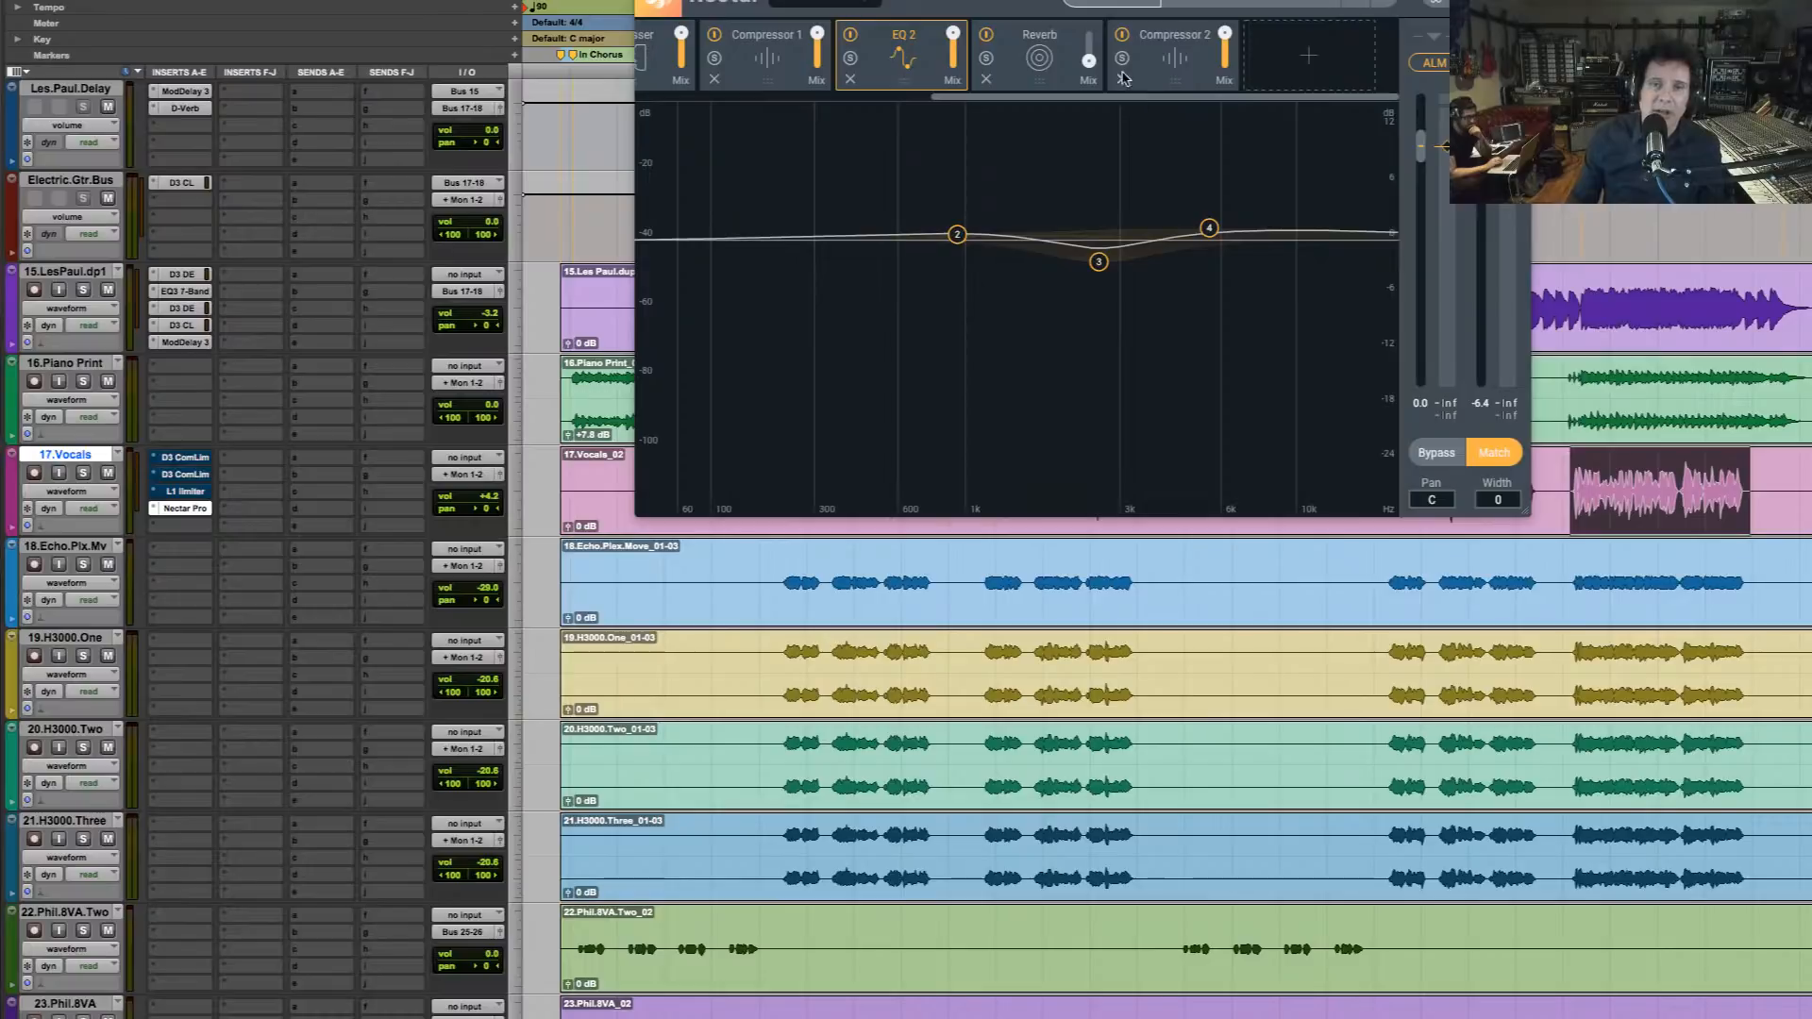
Review Compressor 2's settings and close the Nectar Pro window to return to the session's tracks
click(1175, 77)
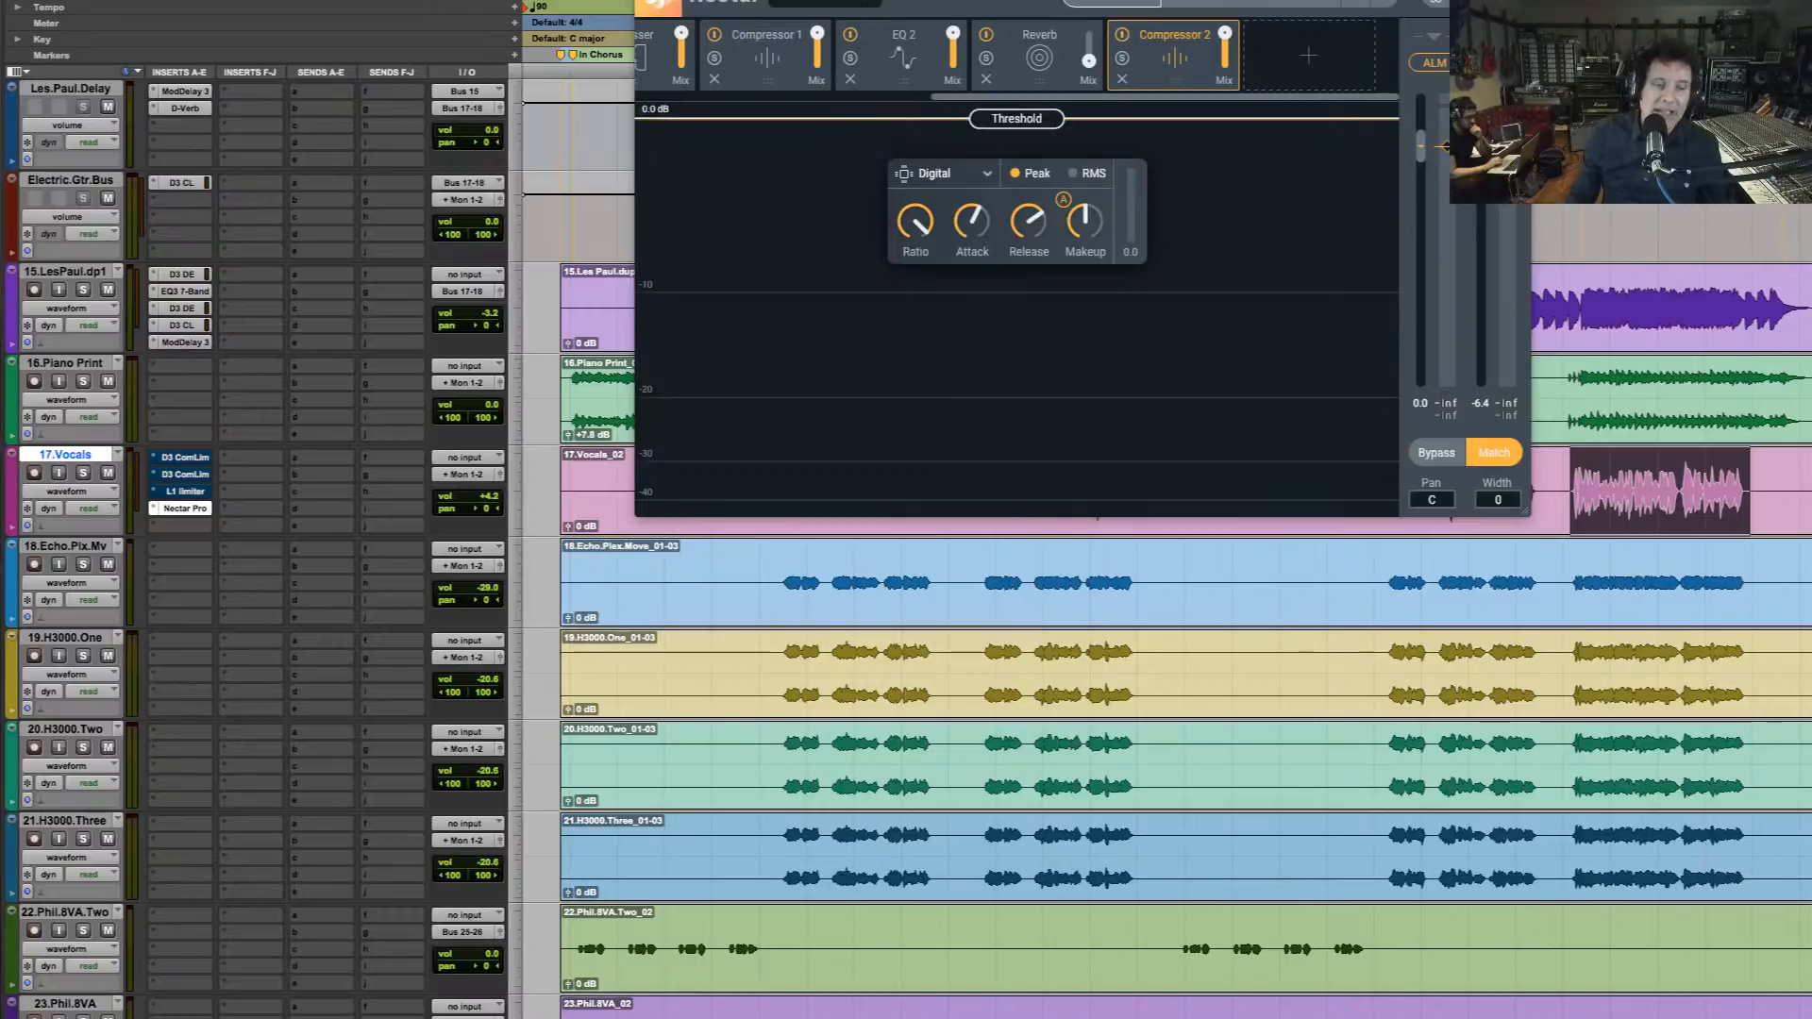
key(super+w)
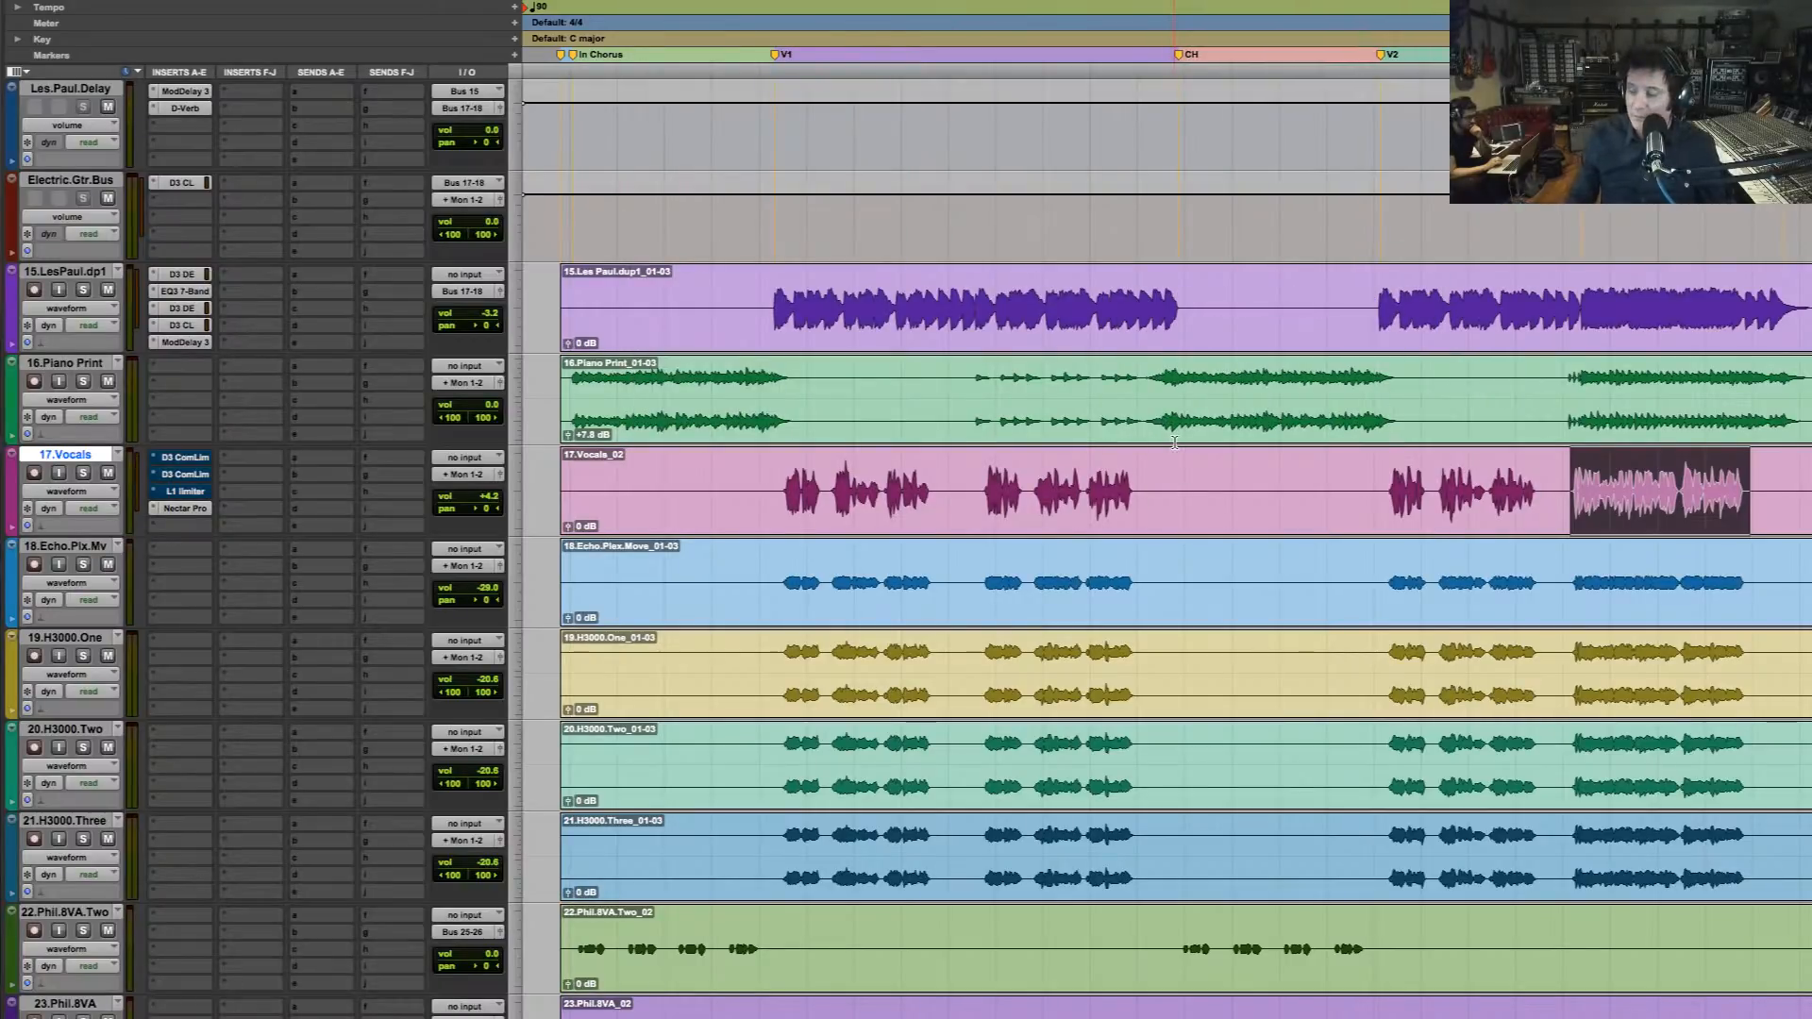
key(space)
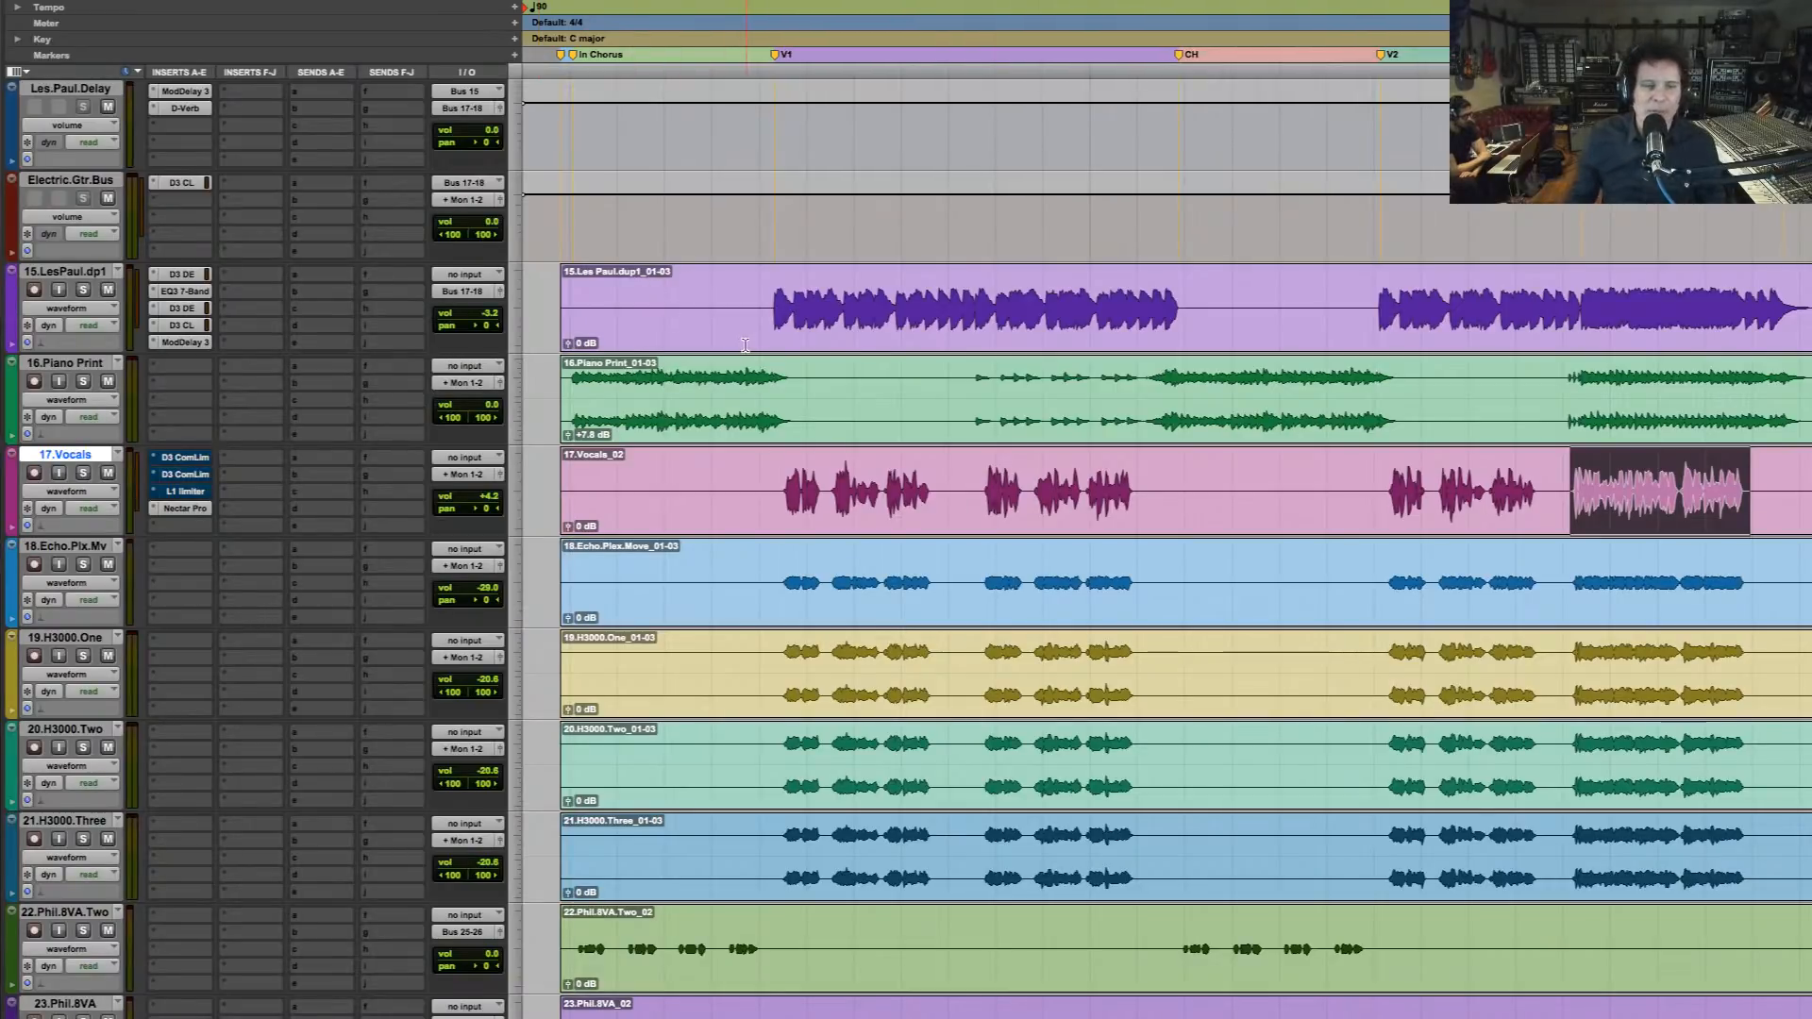
scroll(740, 346, up, 5)
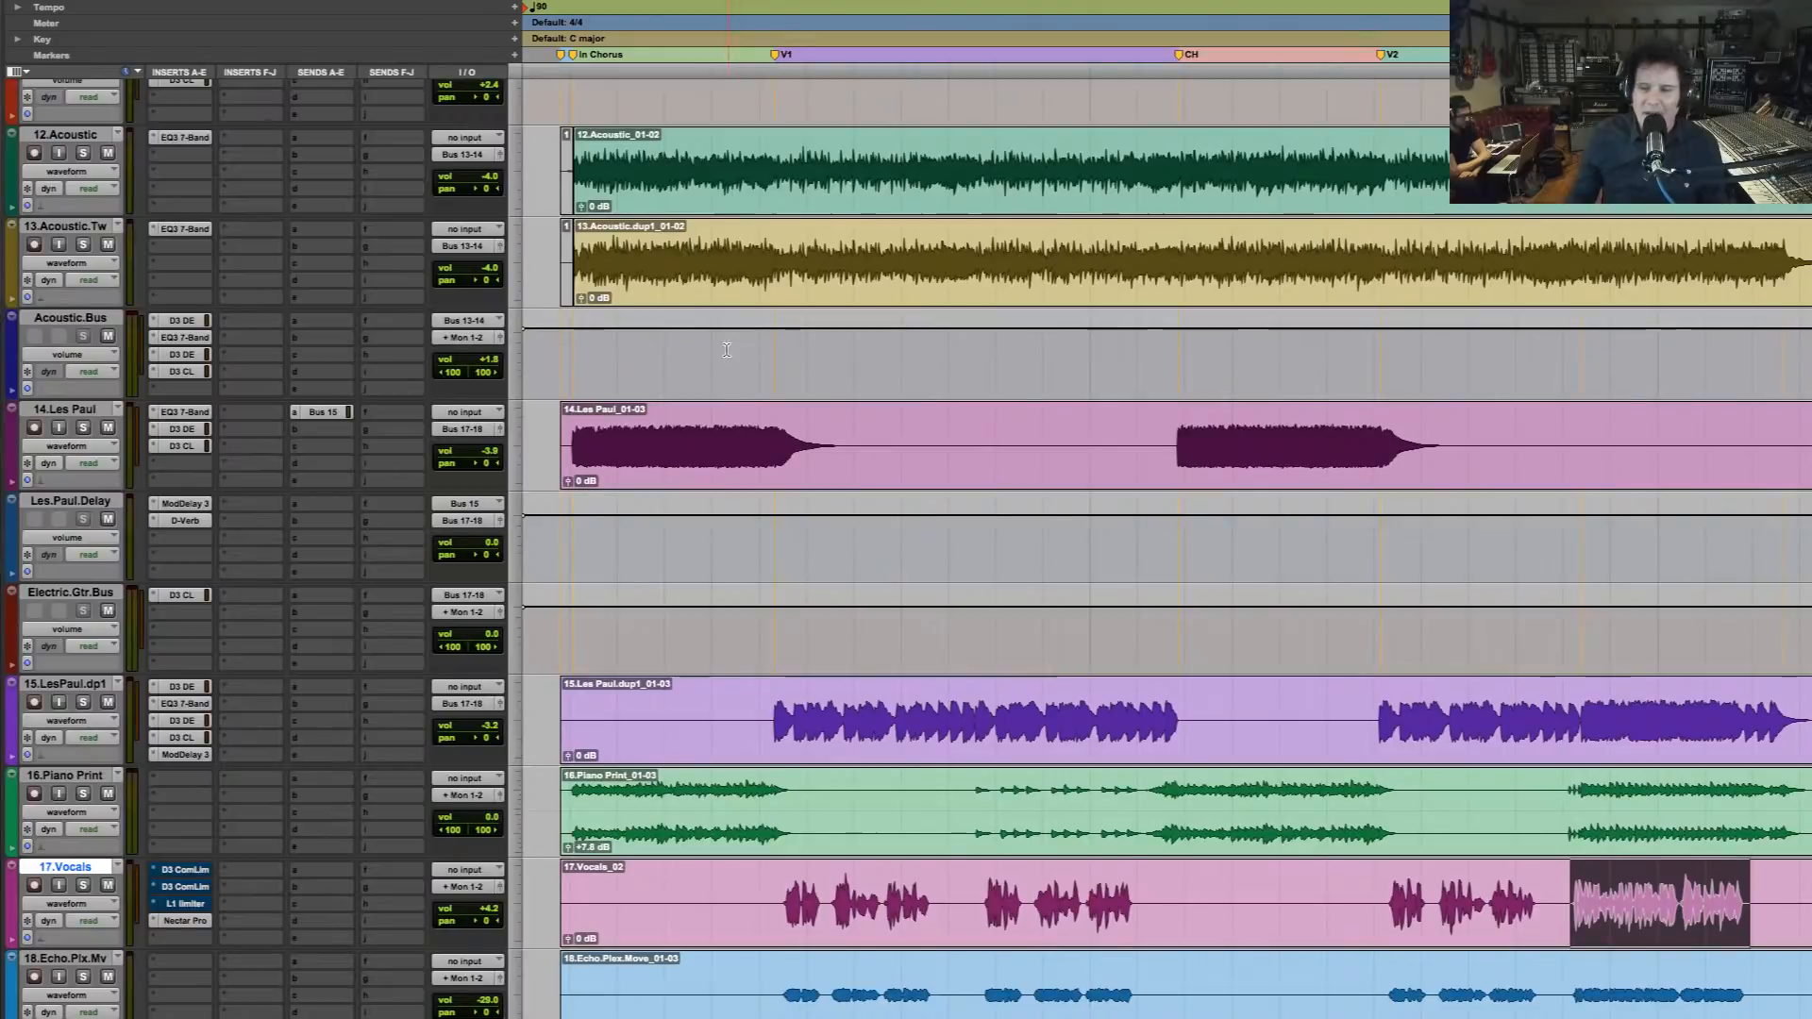
scroll(739, 348, down, 3)
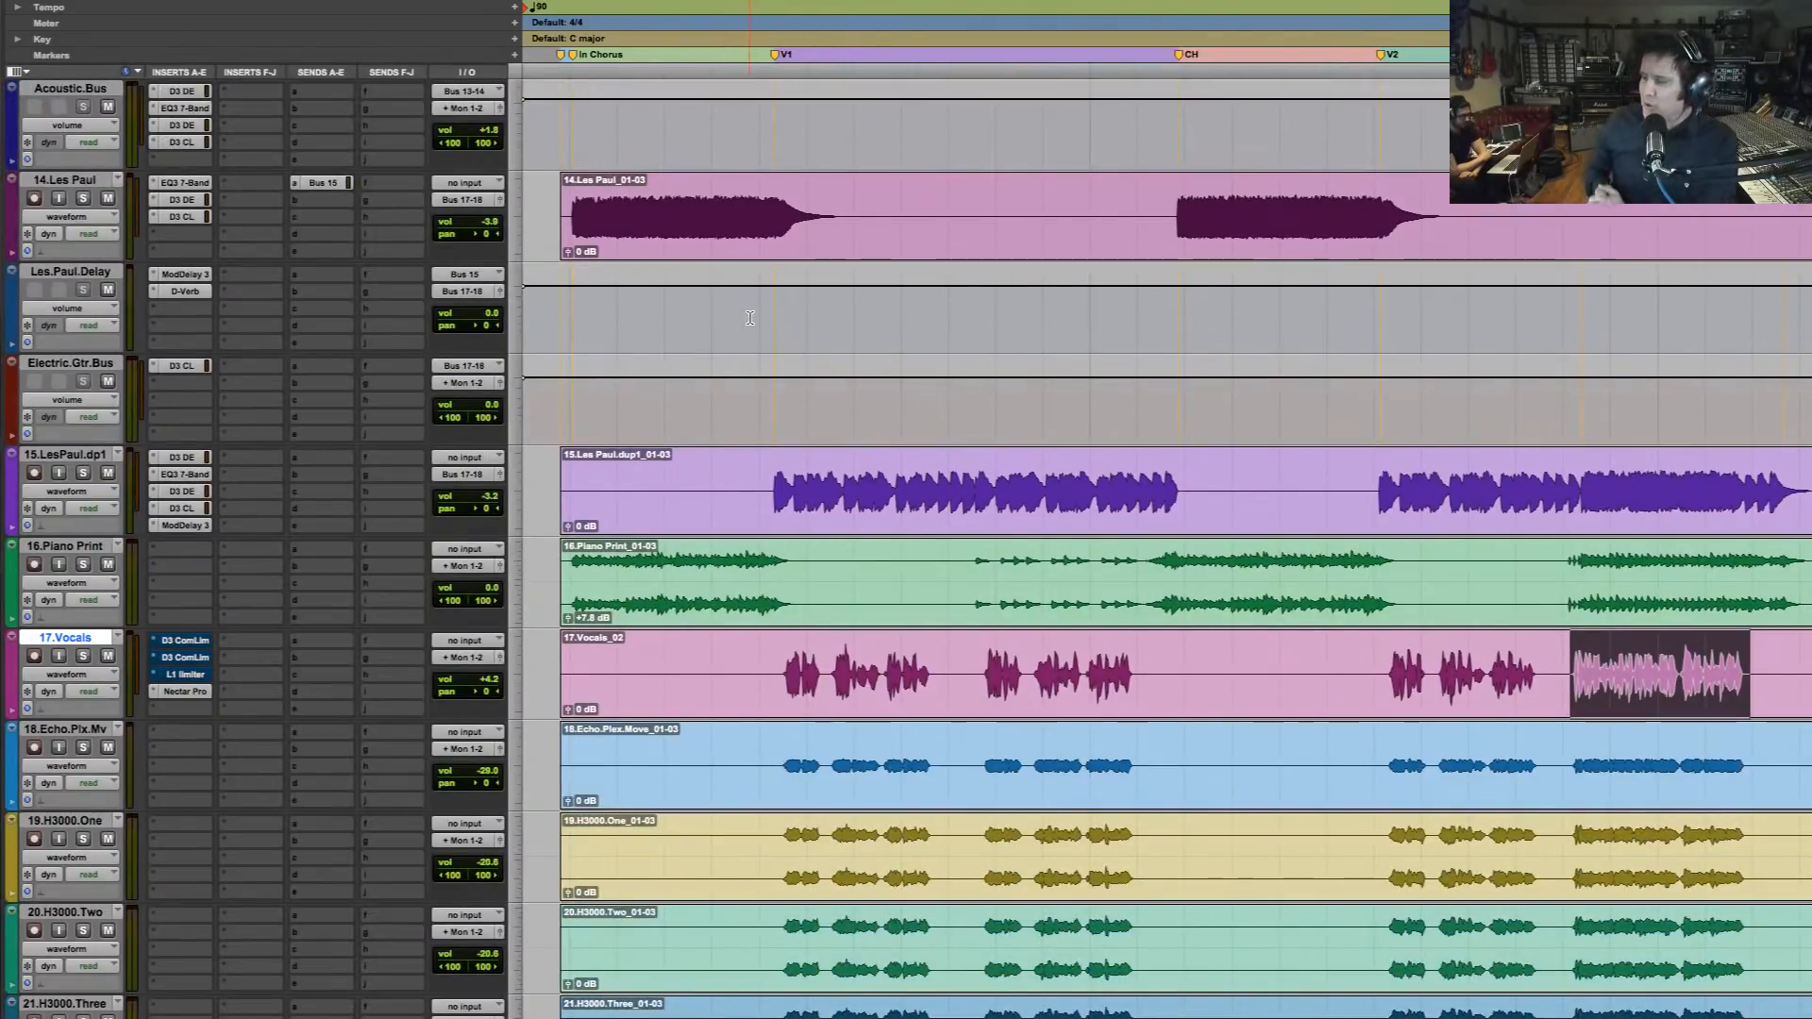
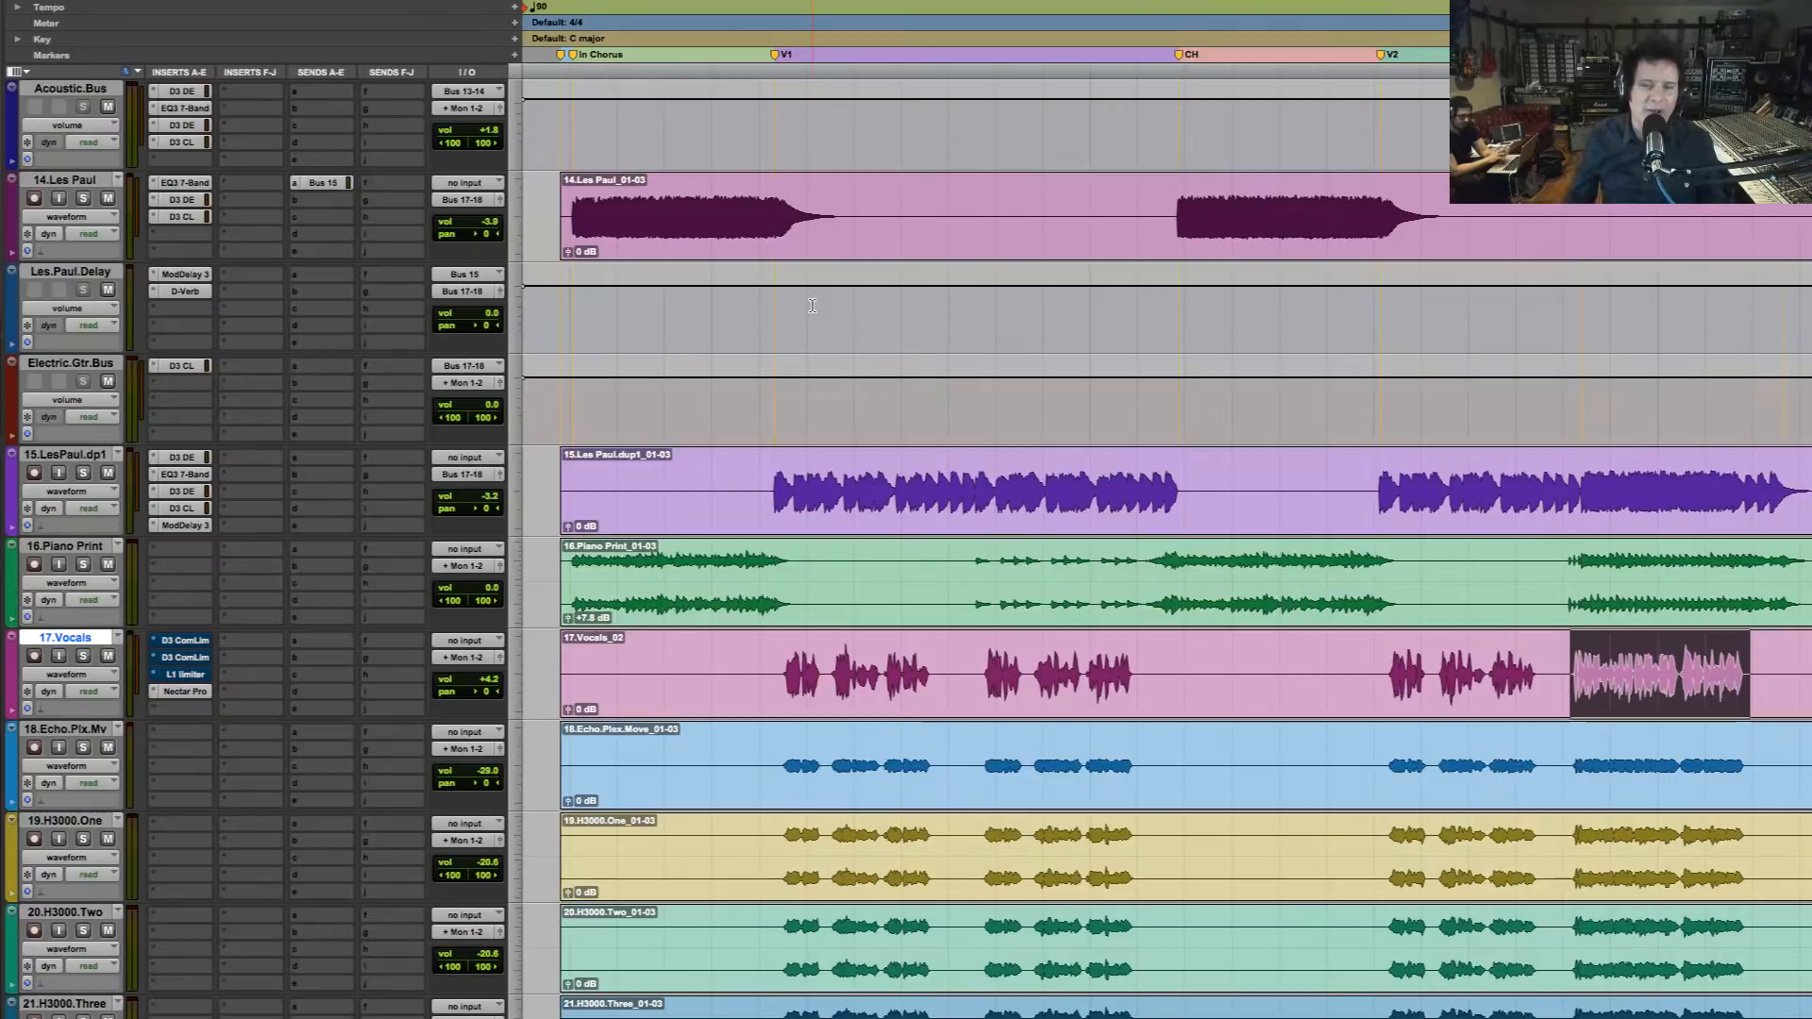
Bypass the existing Nectar Pro on 17.Vocals and insert a second Nectar Pro (mono) in the slot below it
click(193, 699)
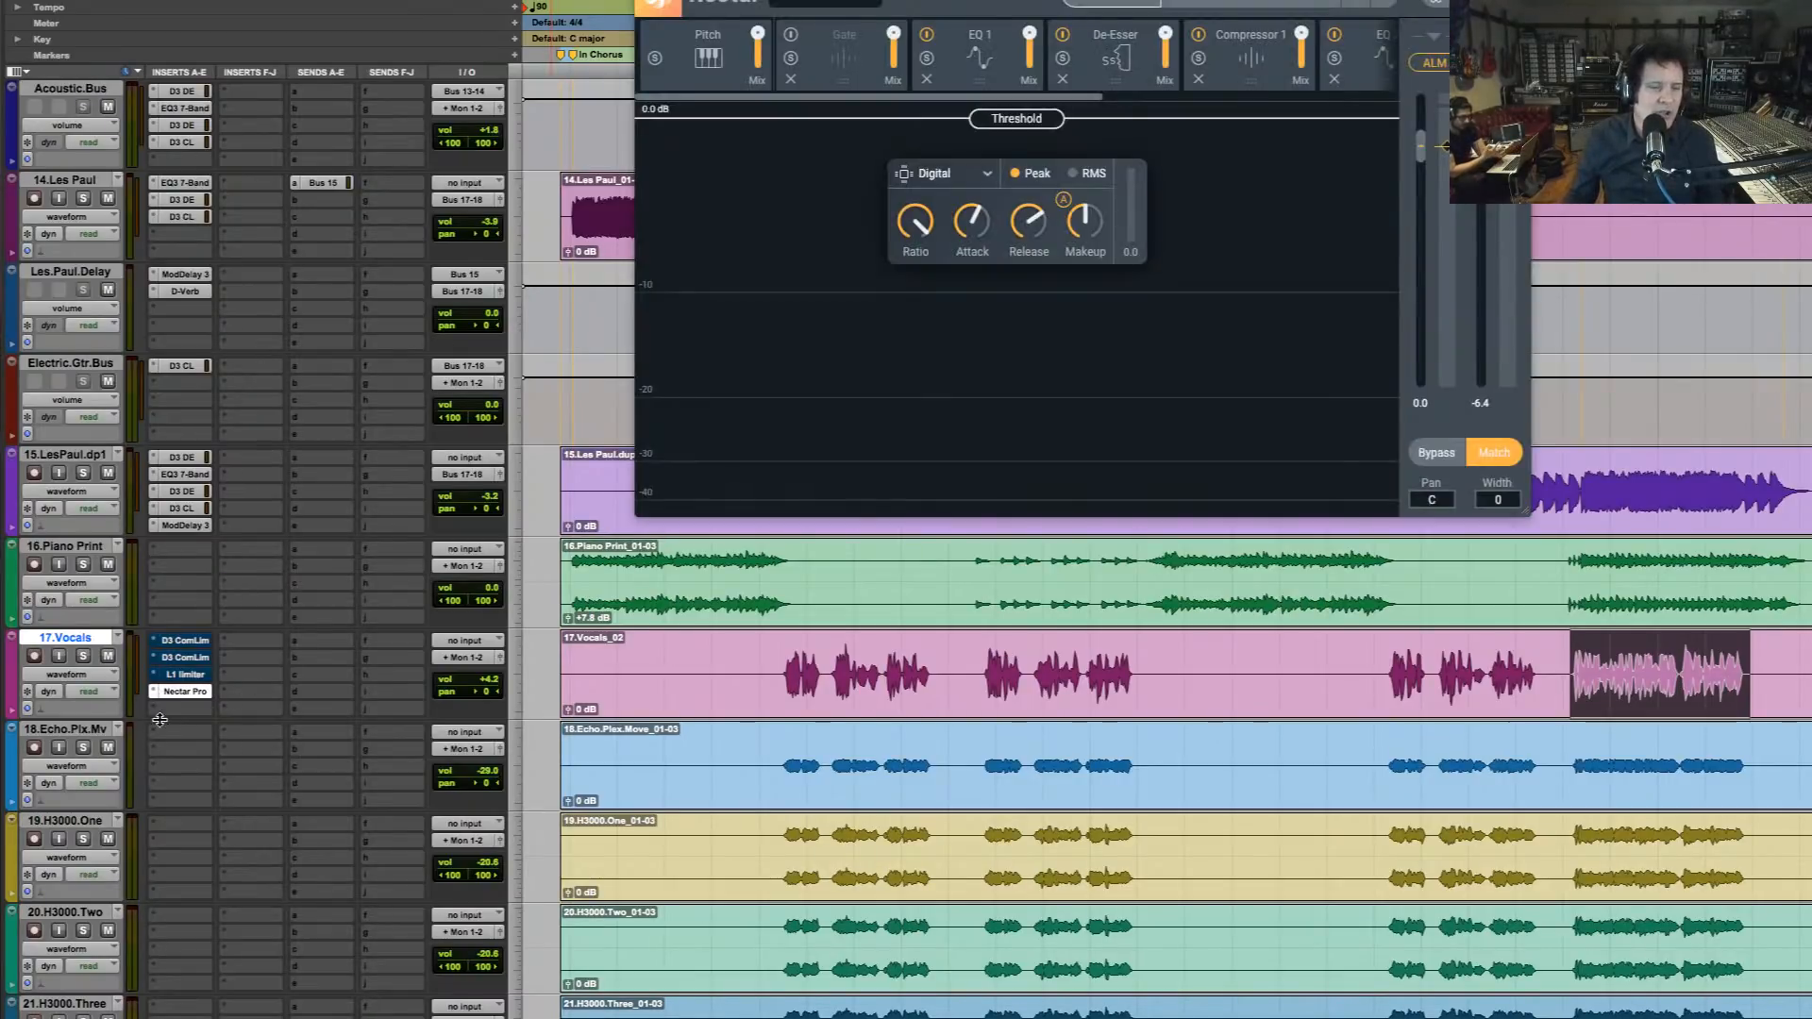
super+click(195, 696)
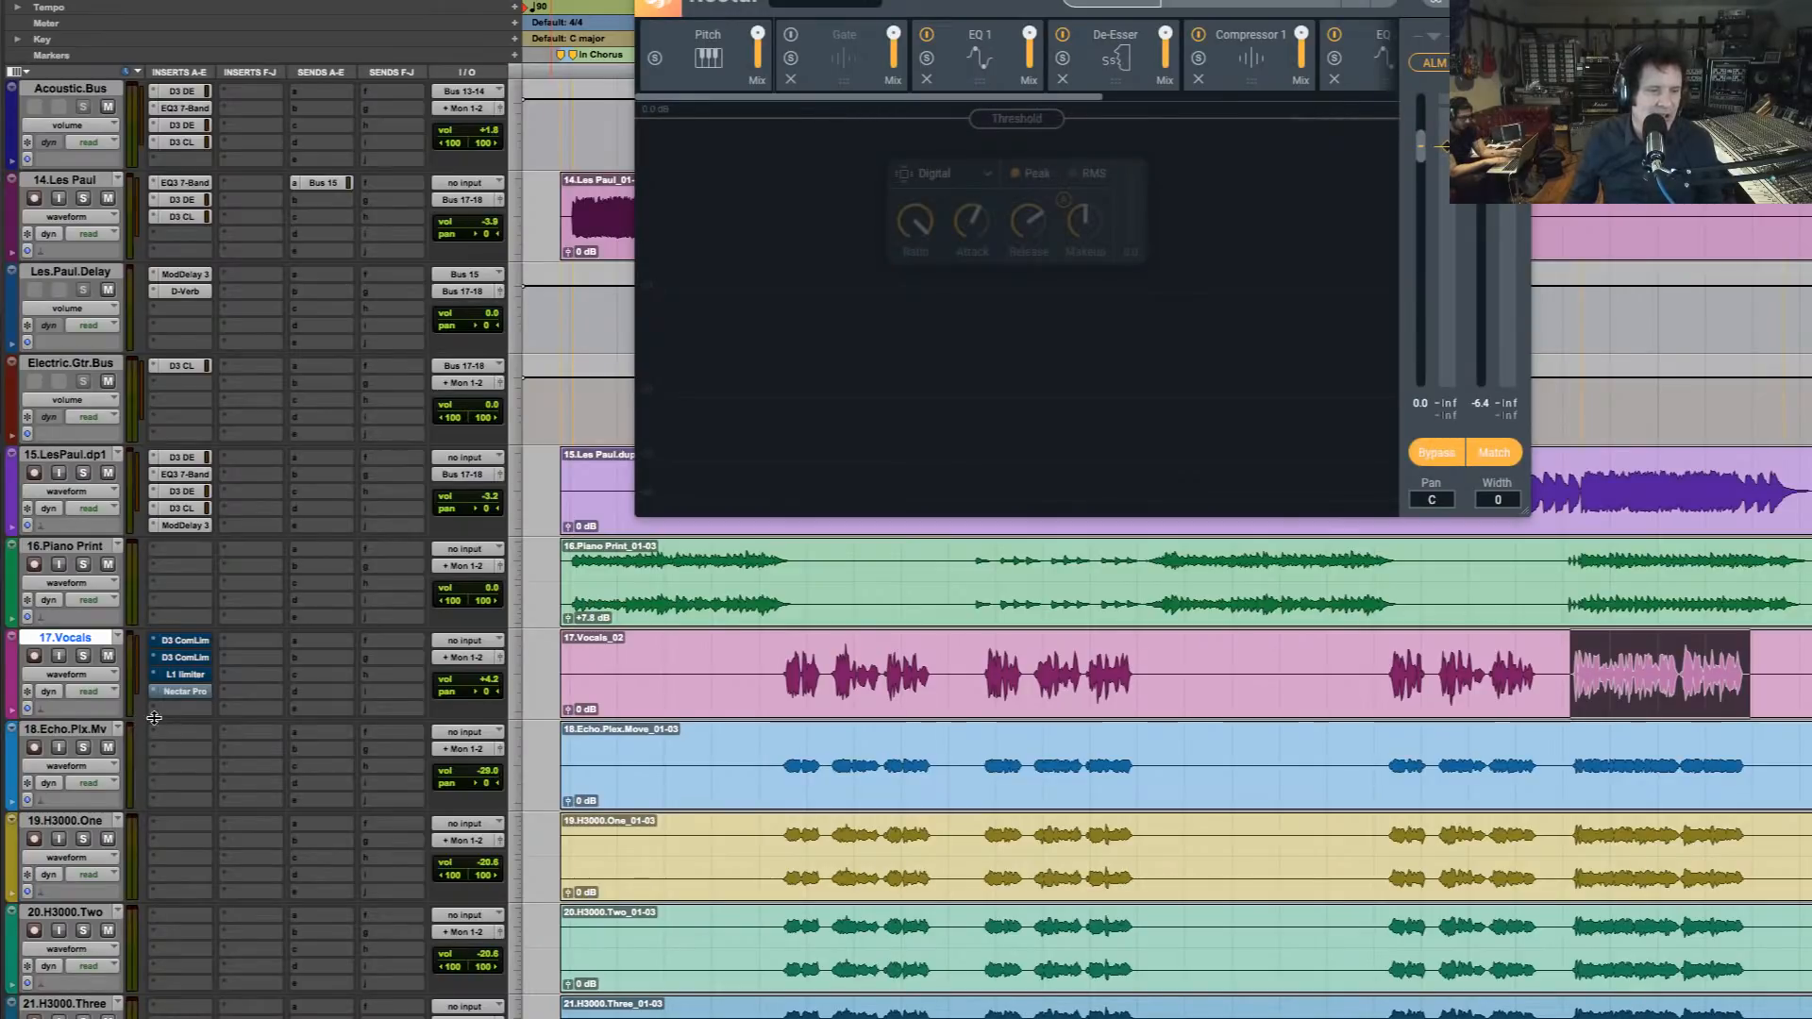
click(152, 710)
mouse_move(212, 708)
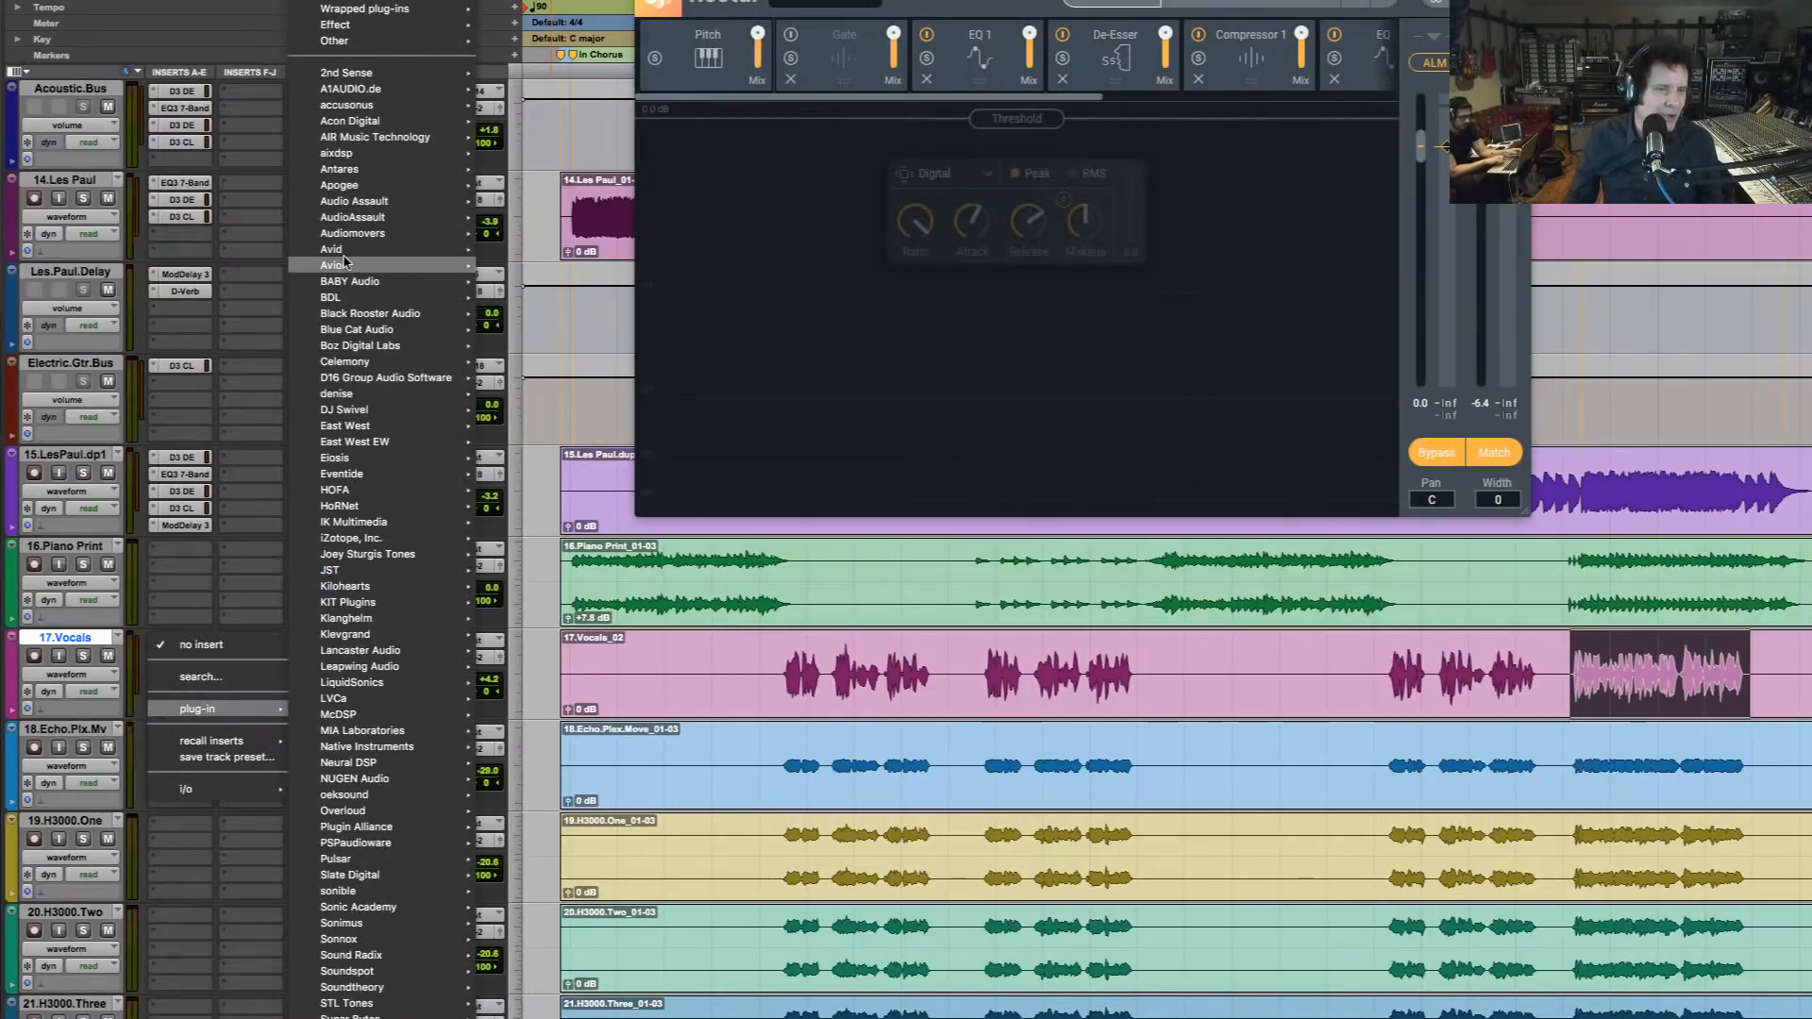
mouse_move(345, 264)
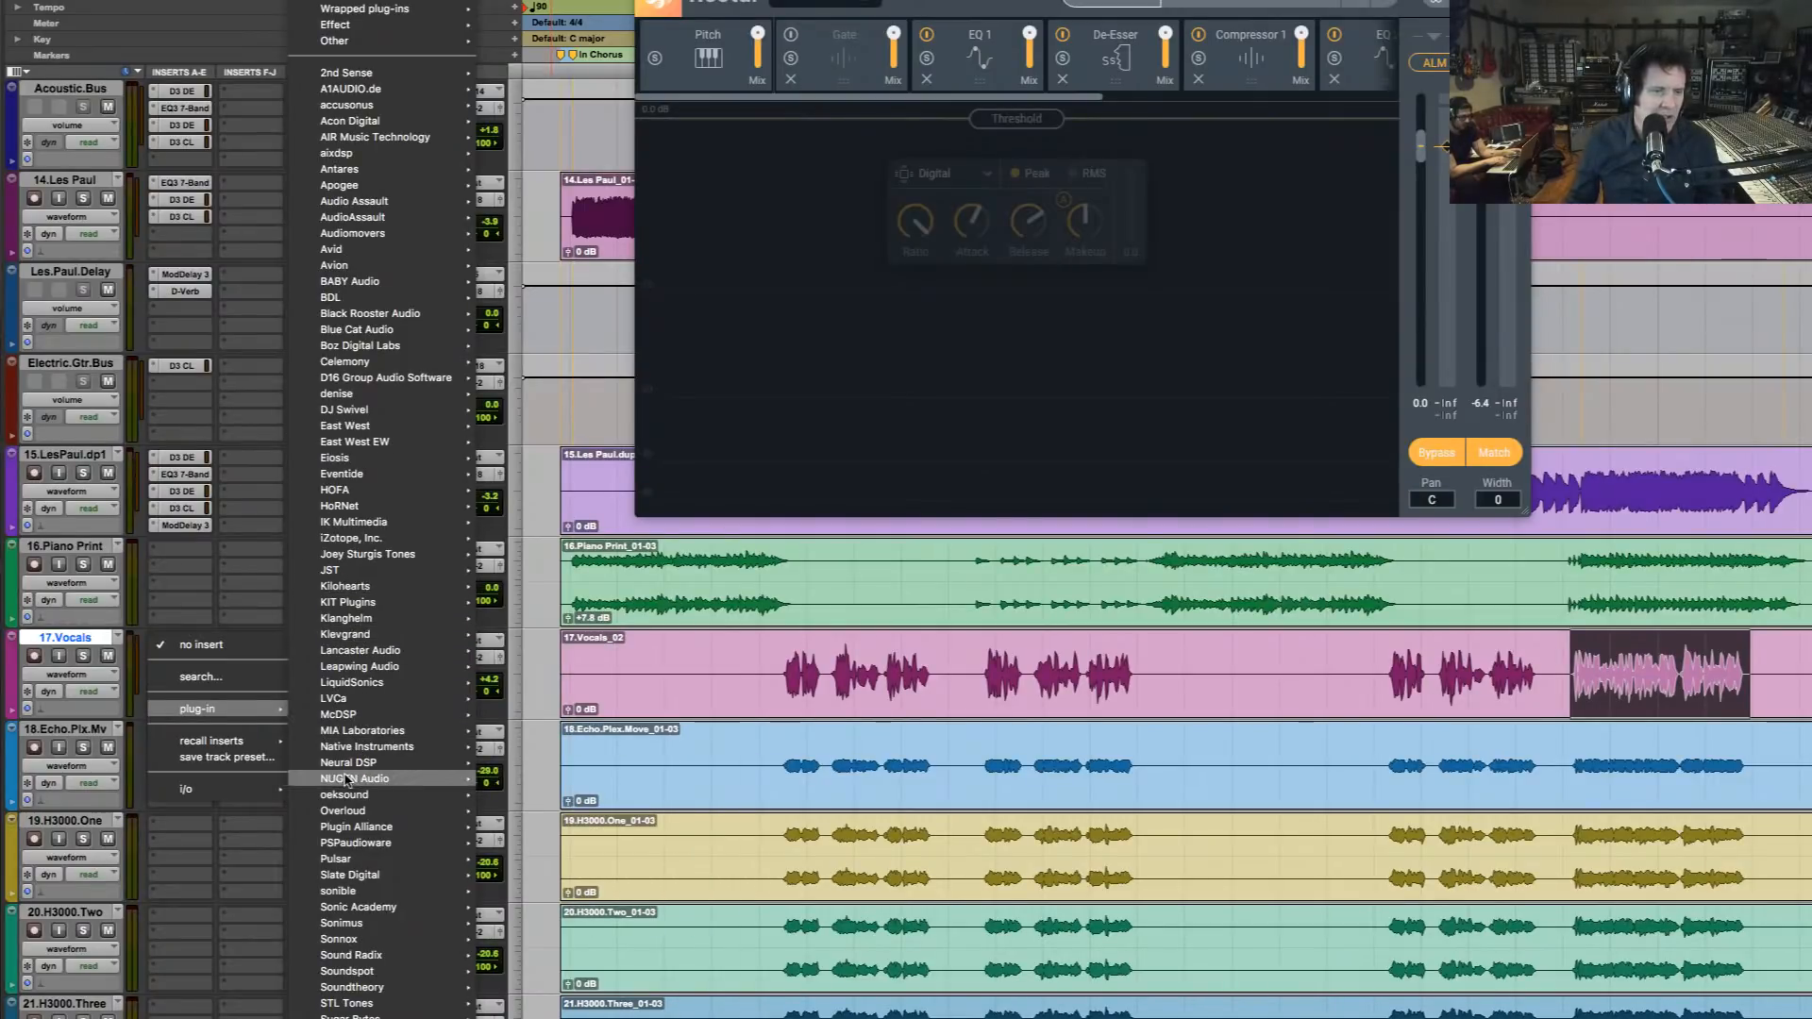
mouse_move(346, 779)
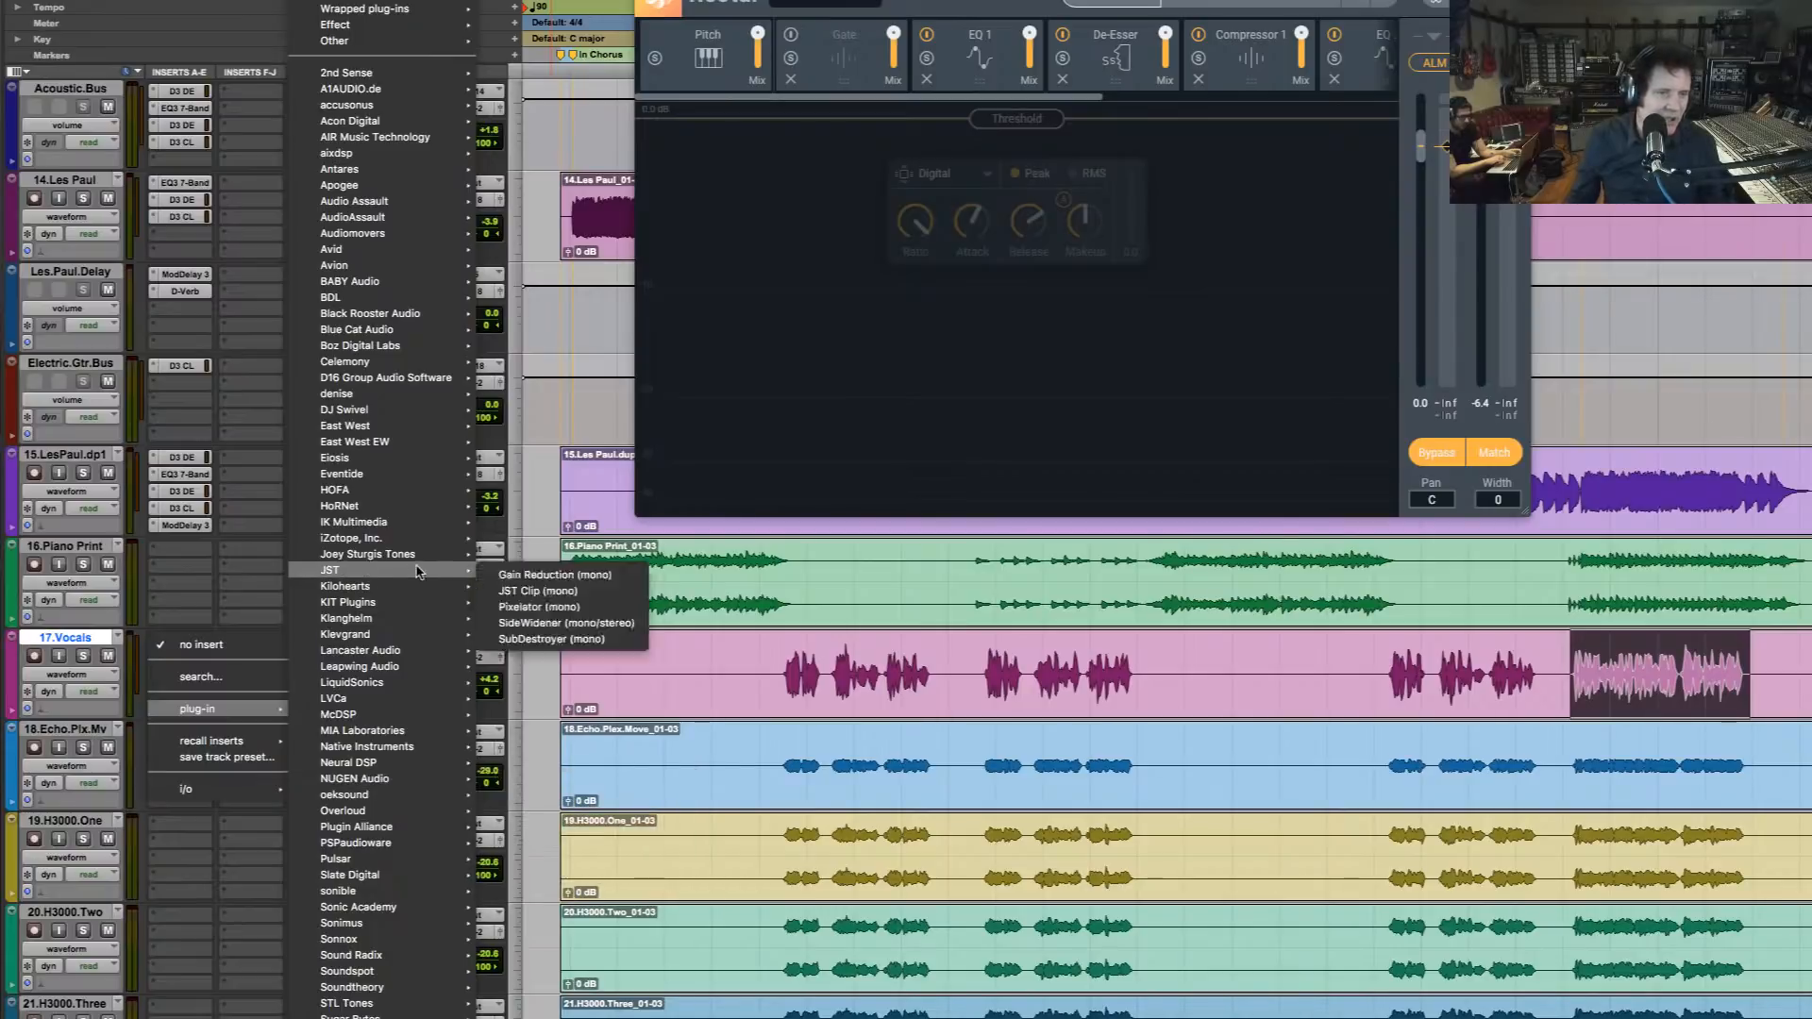
mouse_move(401, 536)
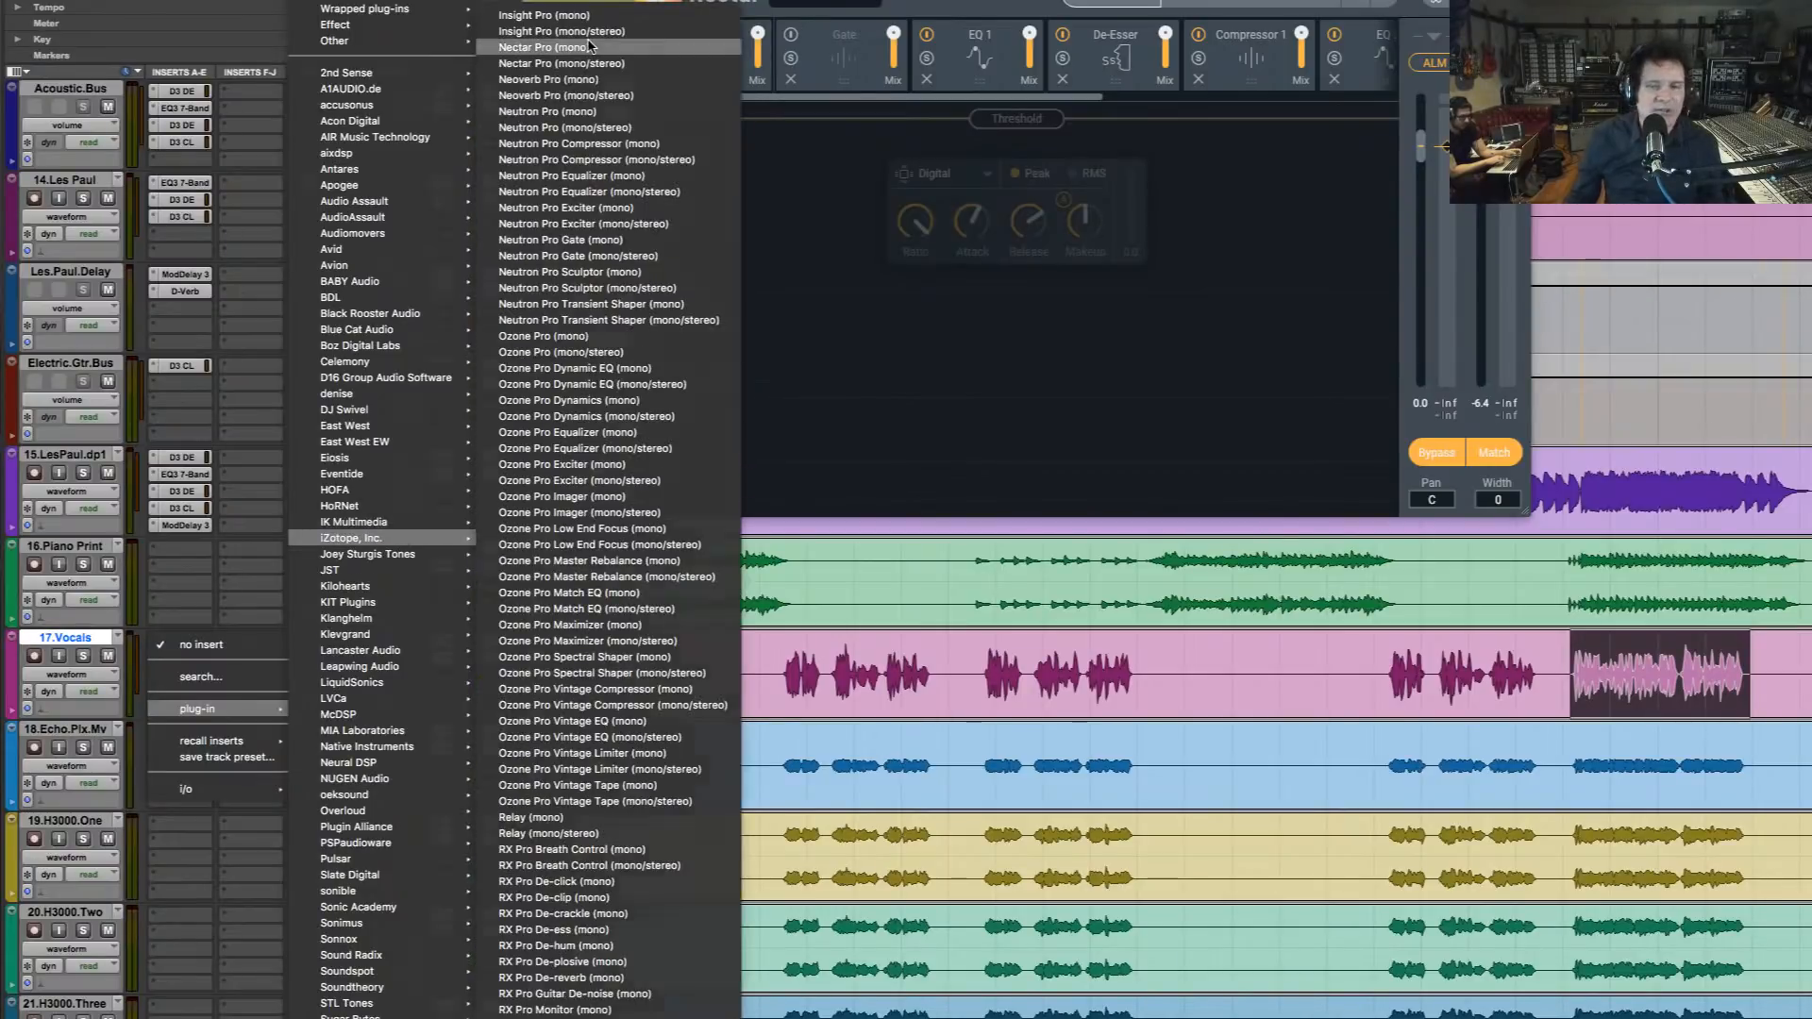
click(590, 45)
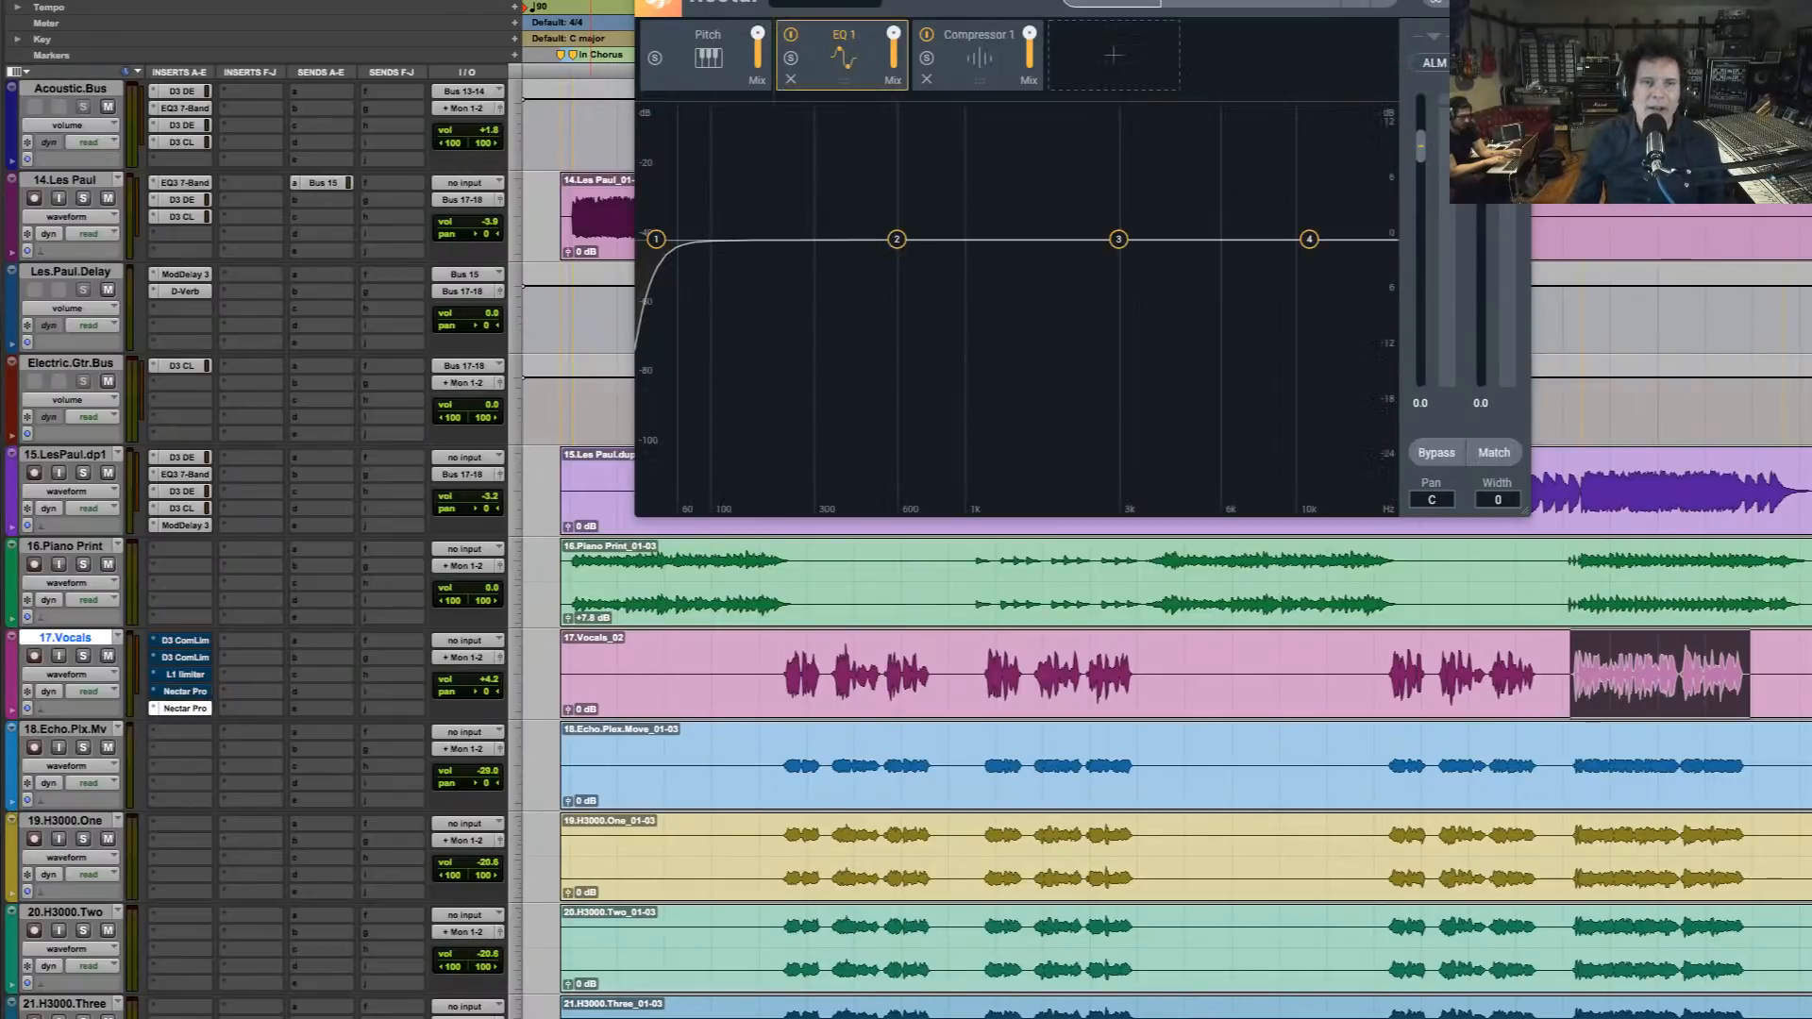
Run Vocal Assistant in Enhance mode on the new Nectar Pro while the selected vocal phrase plays, letting it analyse the audio
click(1113, 7)
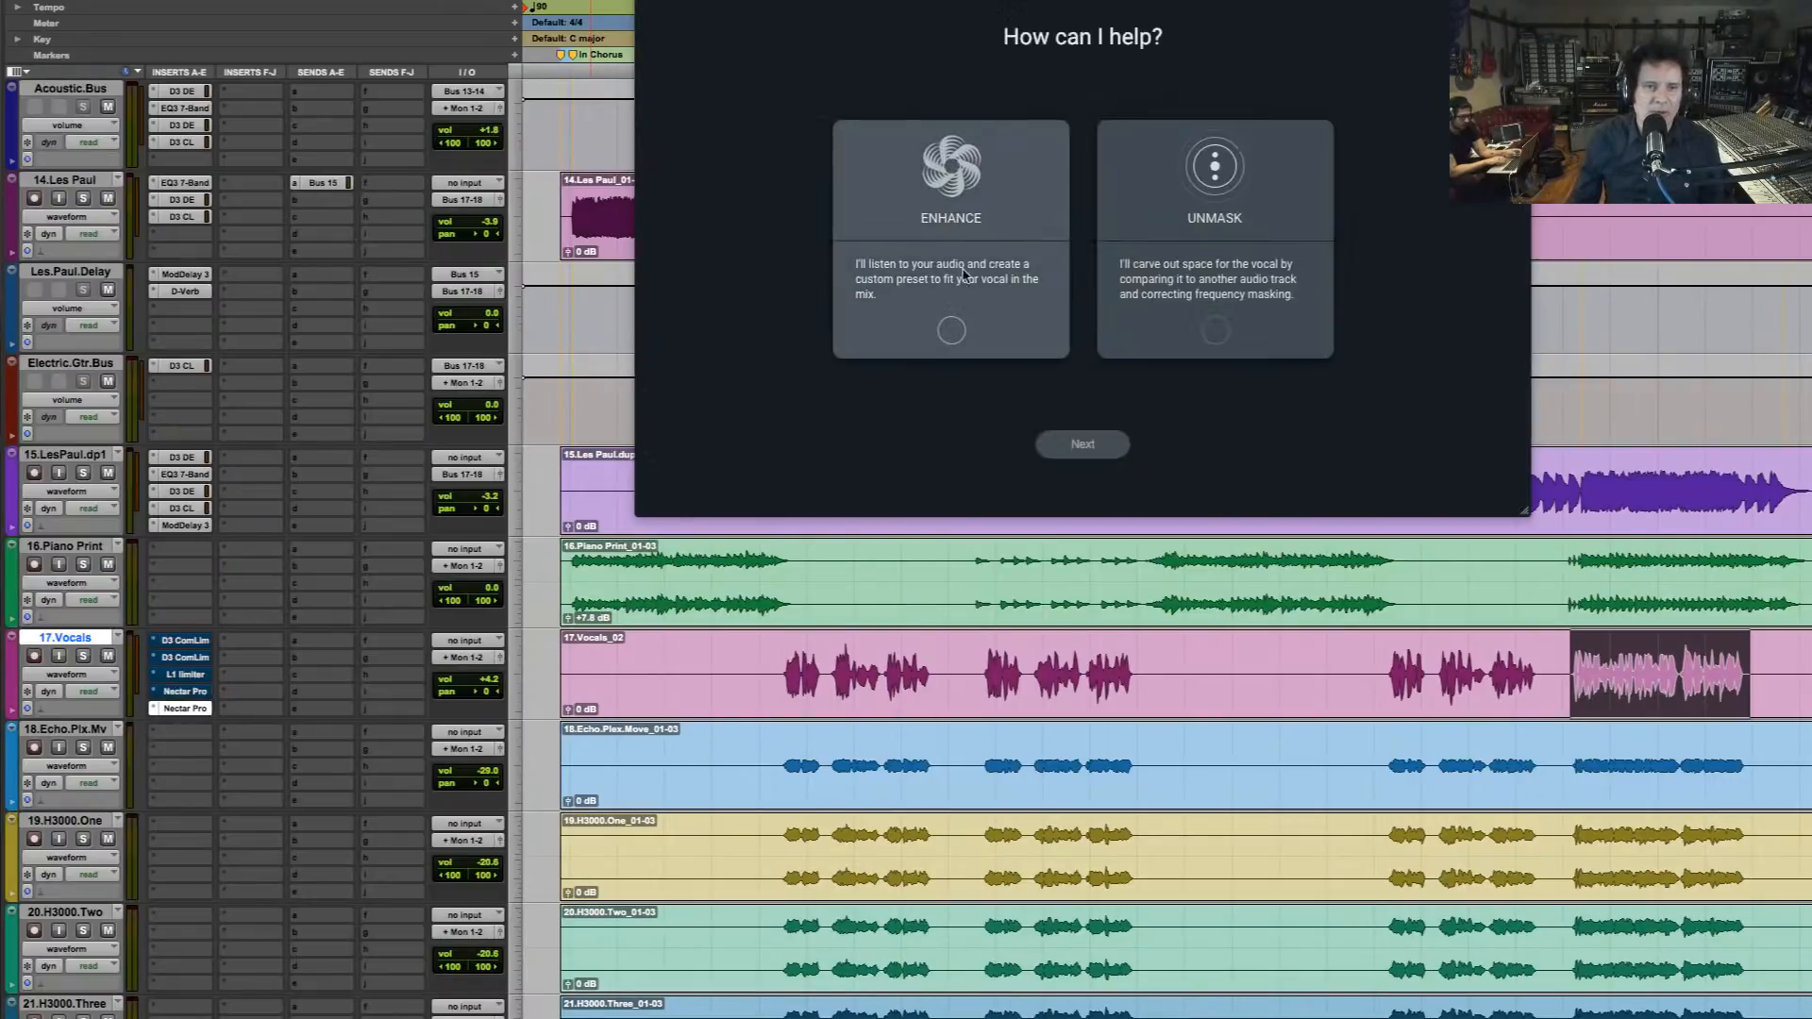
click(950, 330)
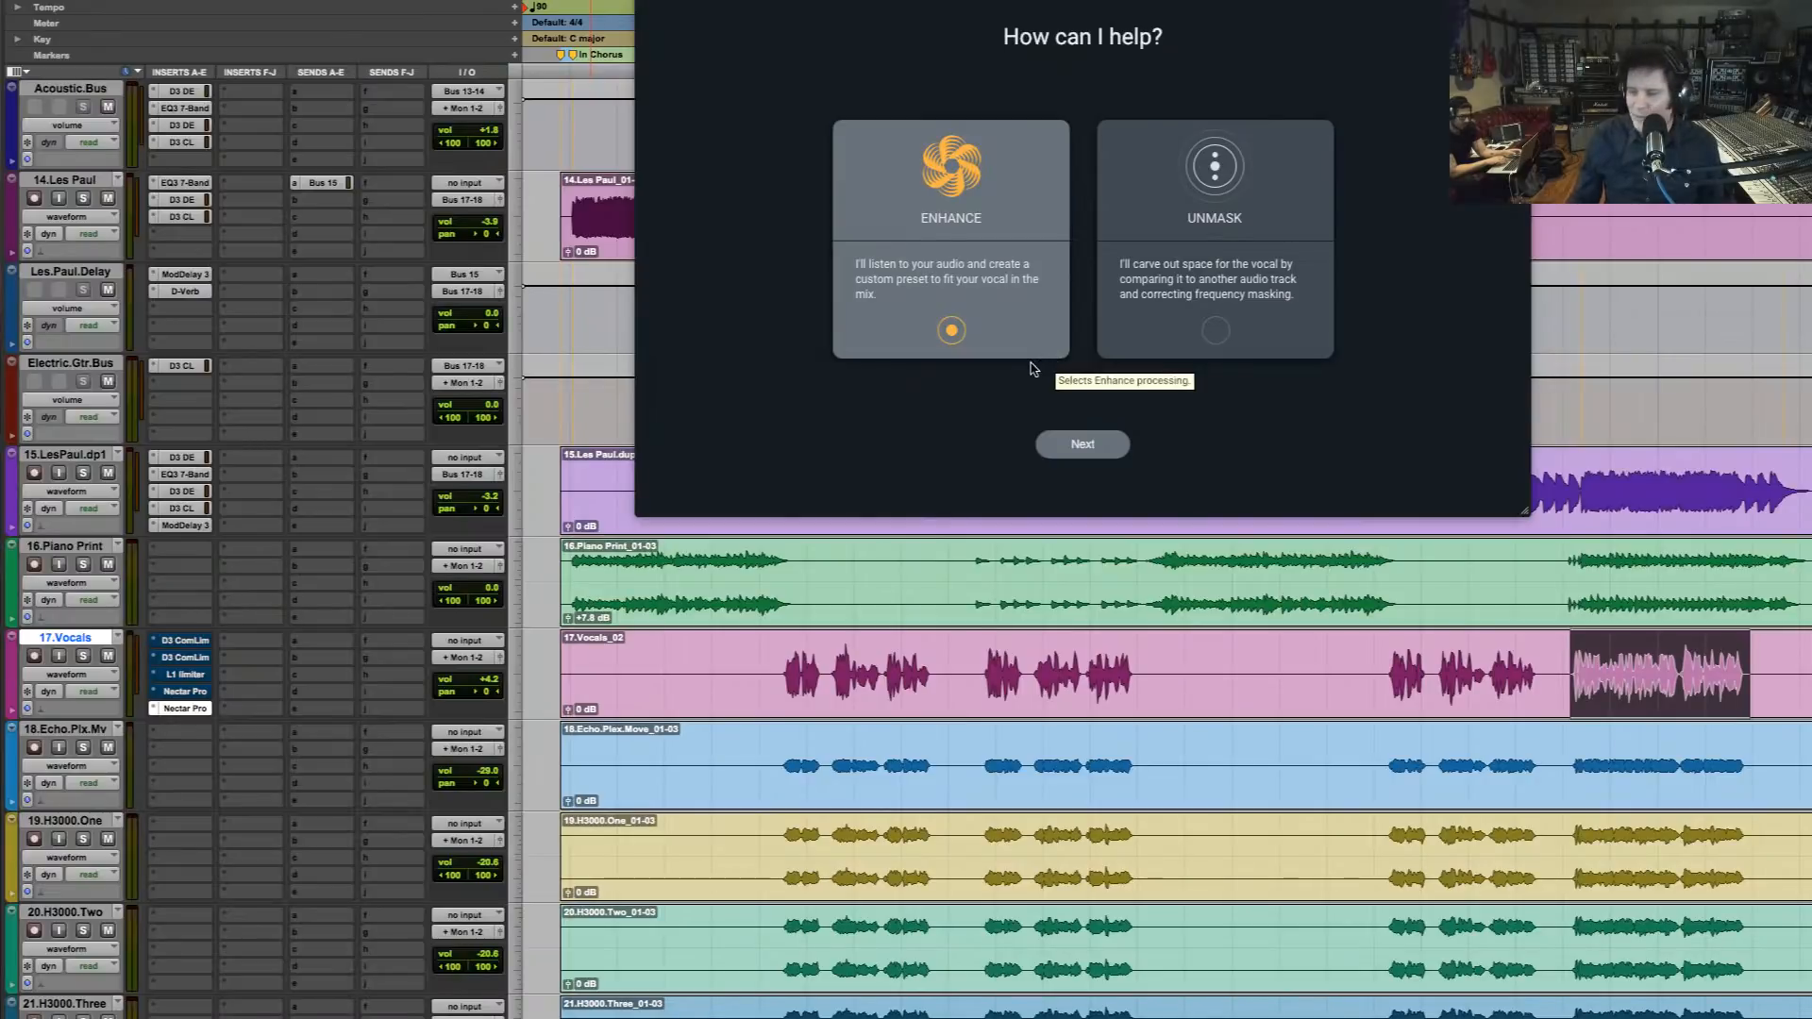
key(space)
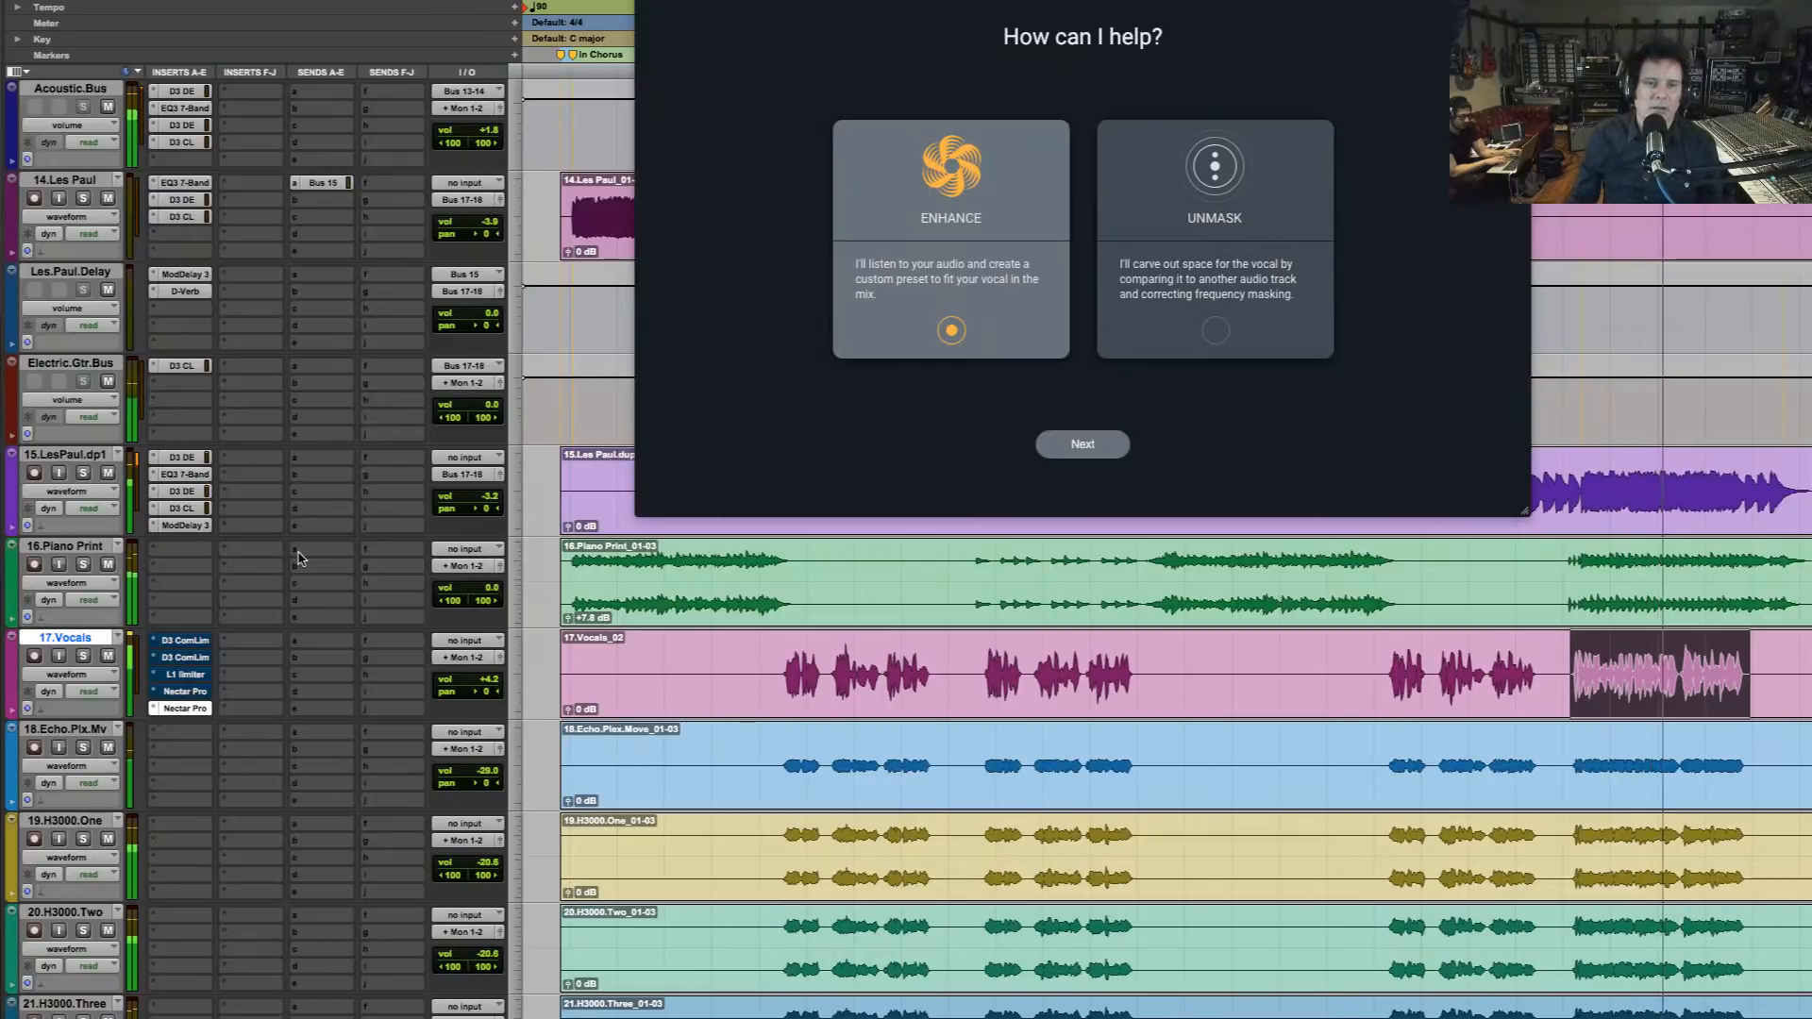
click(1110, 447)
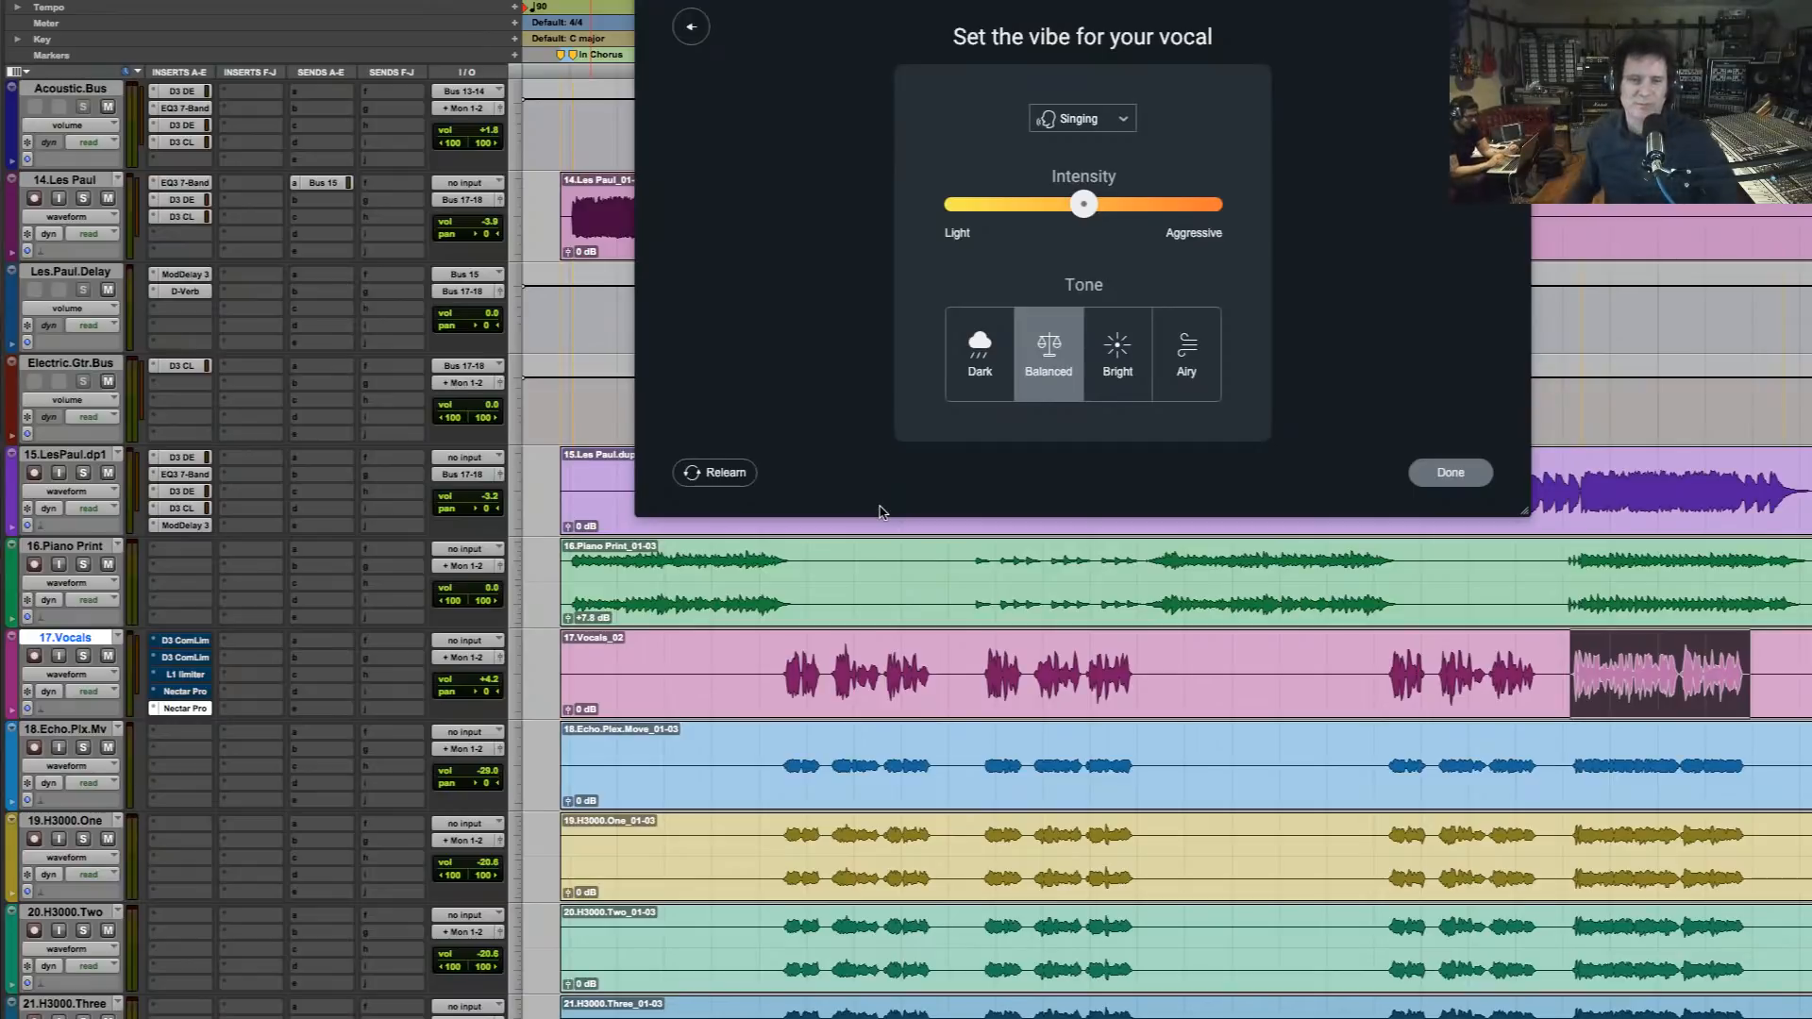
Choose the Dark tone with the intensity slightly above the middle, and accept the Vocal Assistant's custom preset
click(1000, 343)
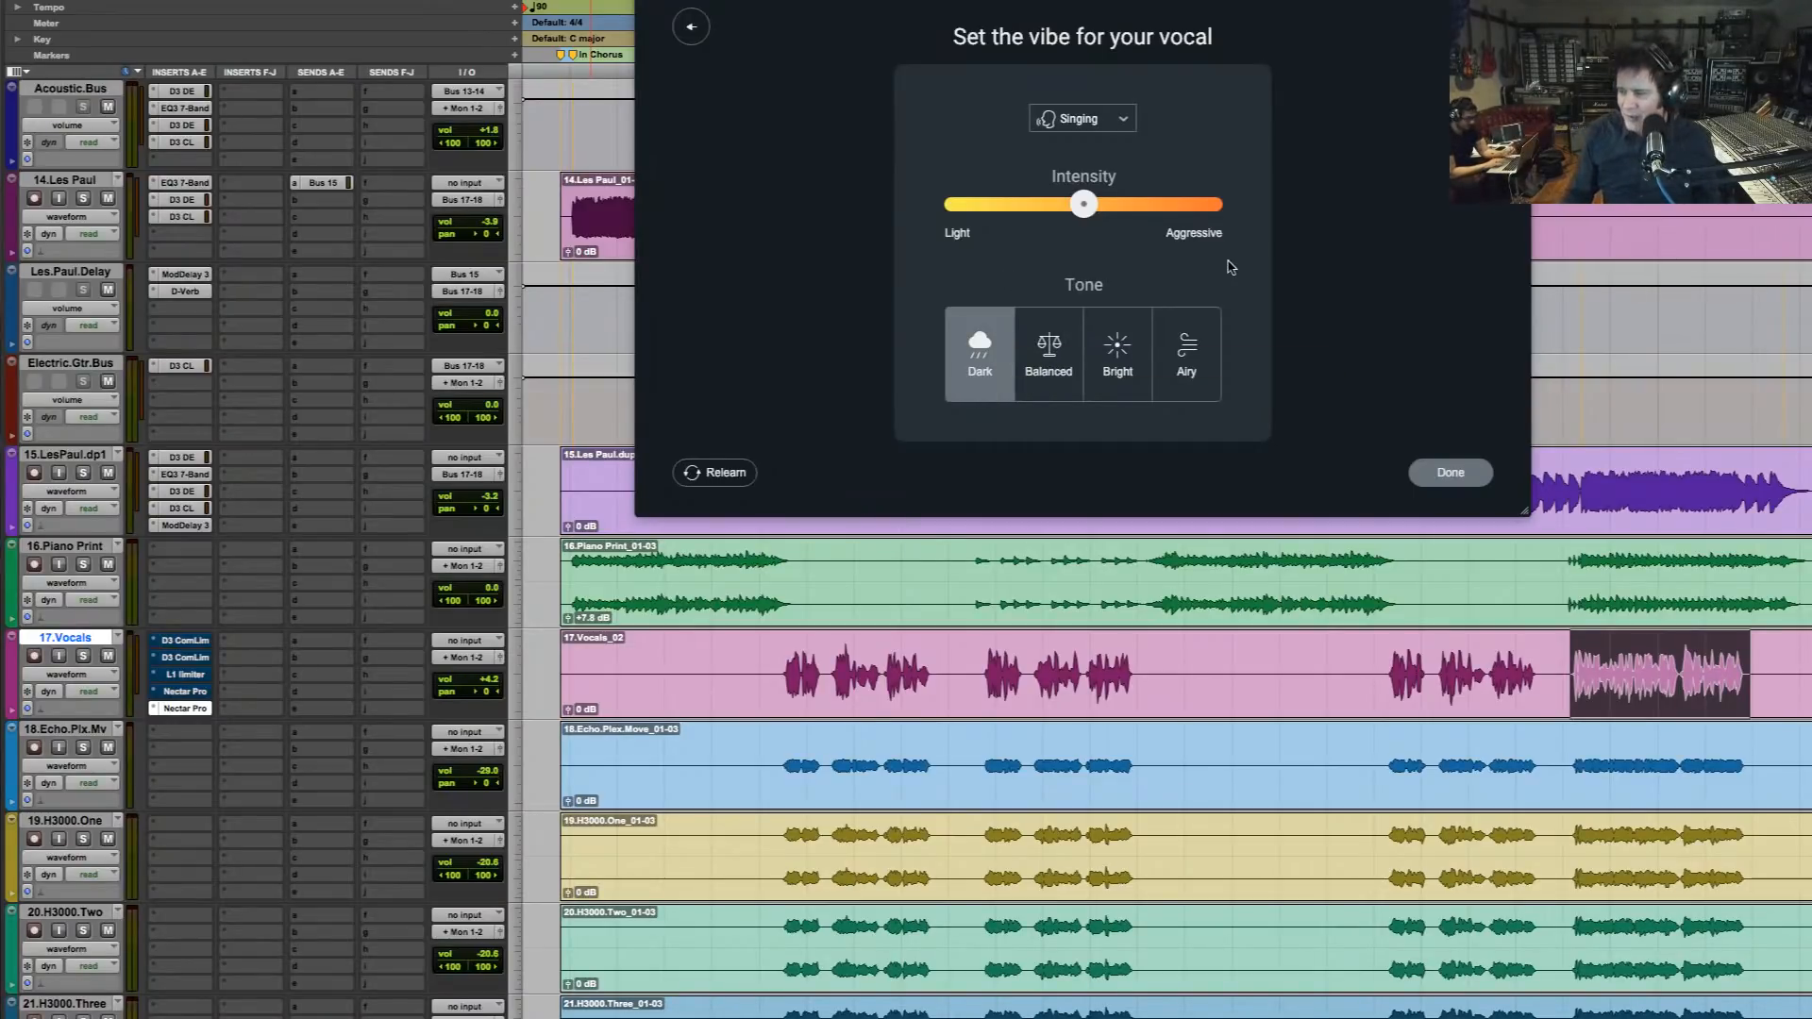
key(space)
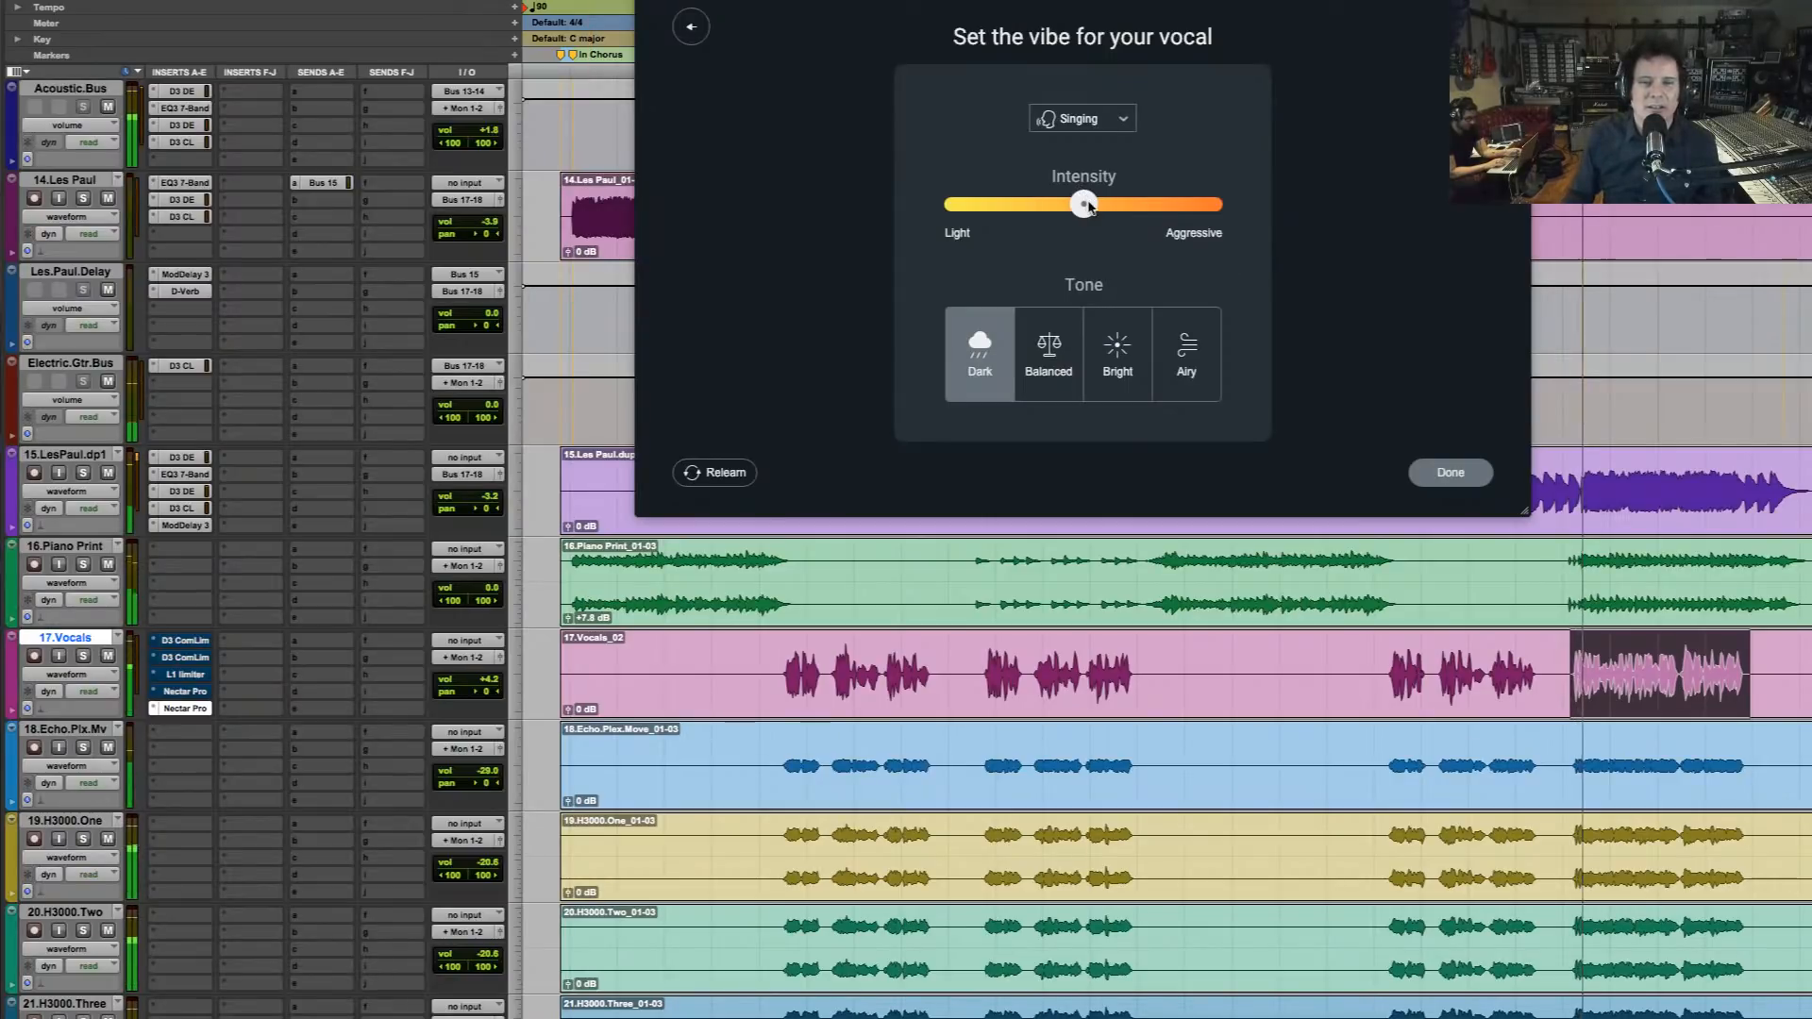
drag(1090, 210, 1104, 207)
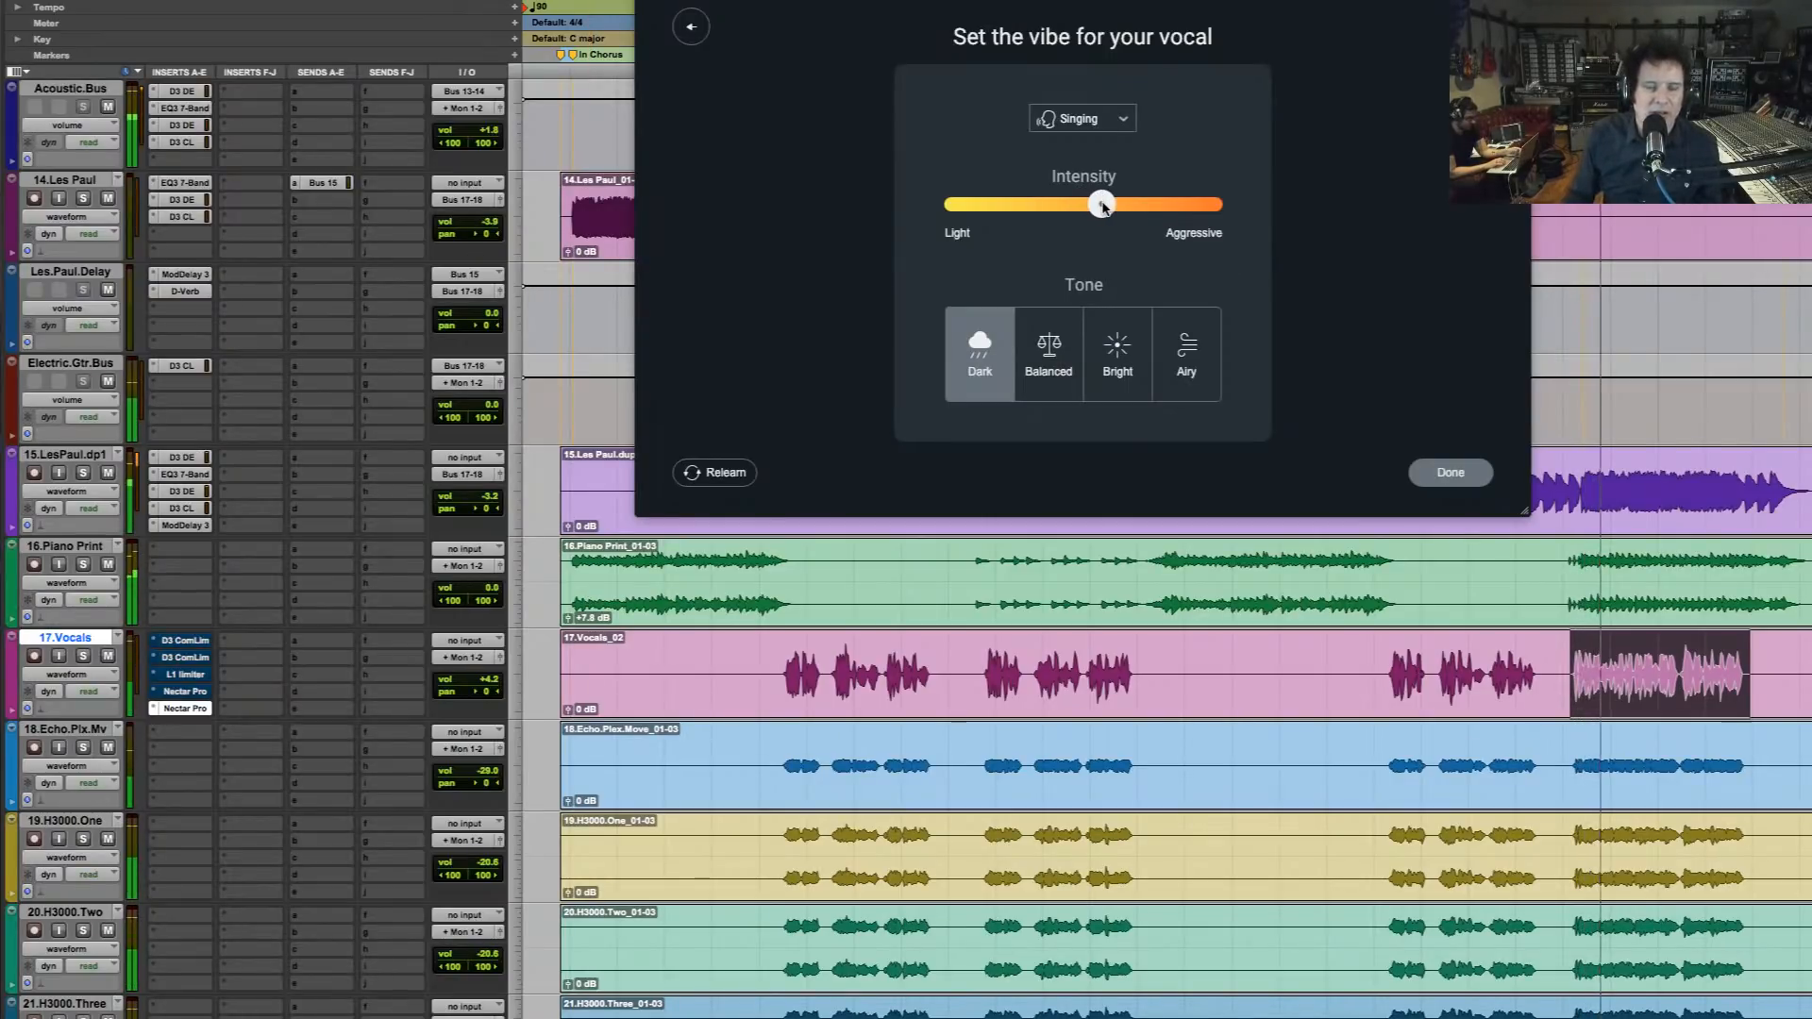
click(1446, 475)
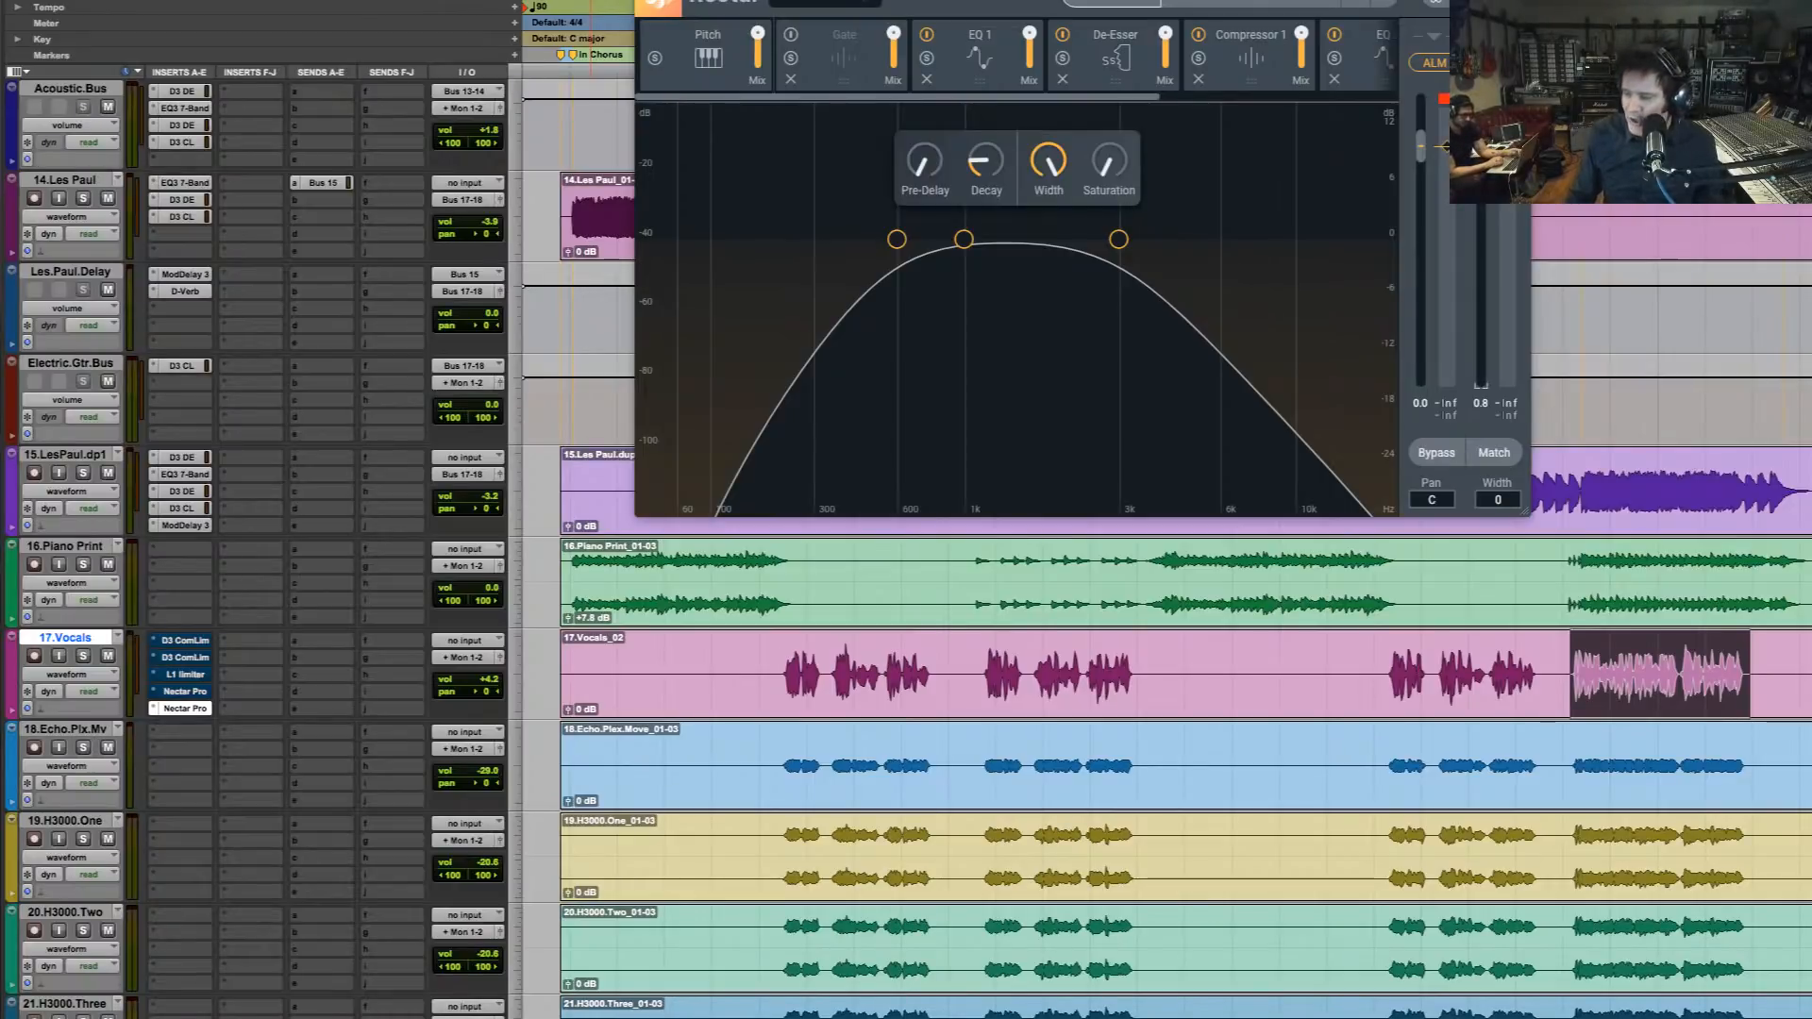
Bypass the second Nectar Pro, re-enable the first one, and play the selected vocal phrase in the mix
key(space)
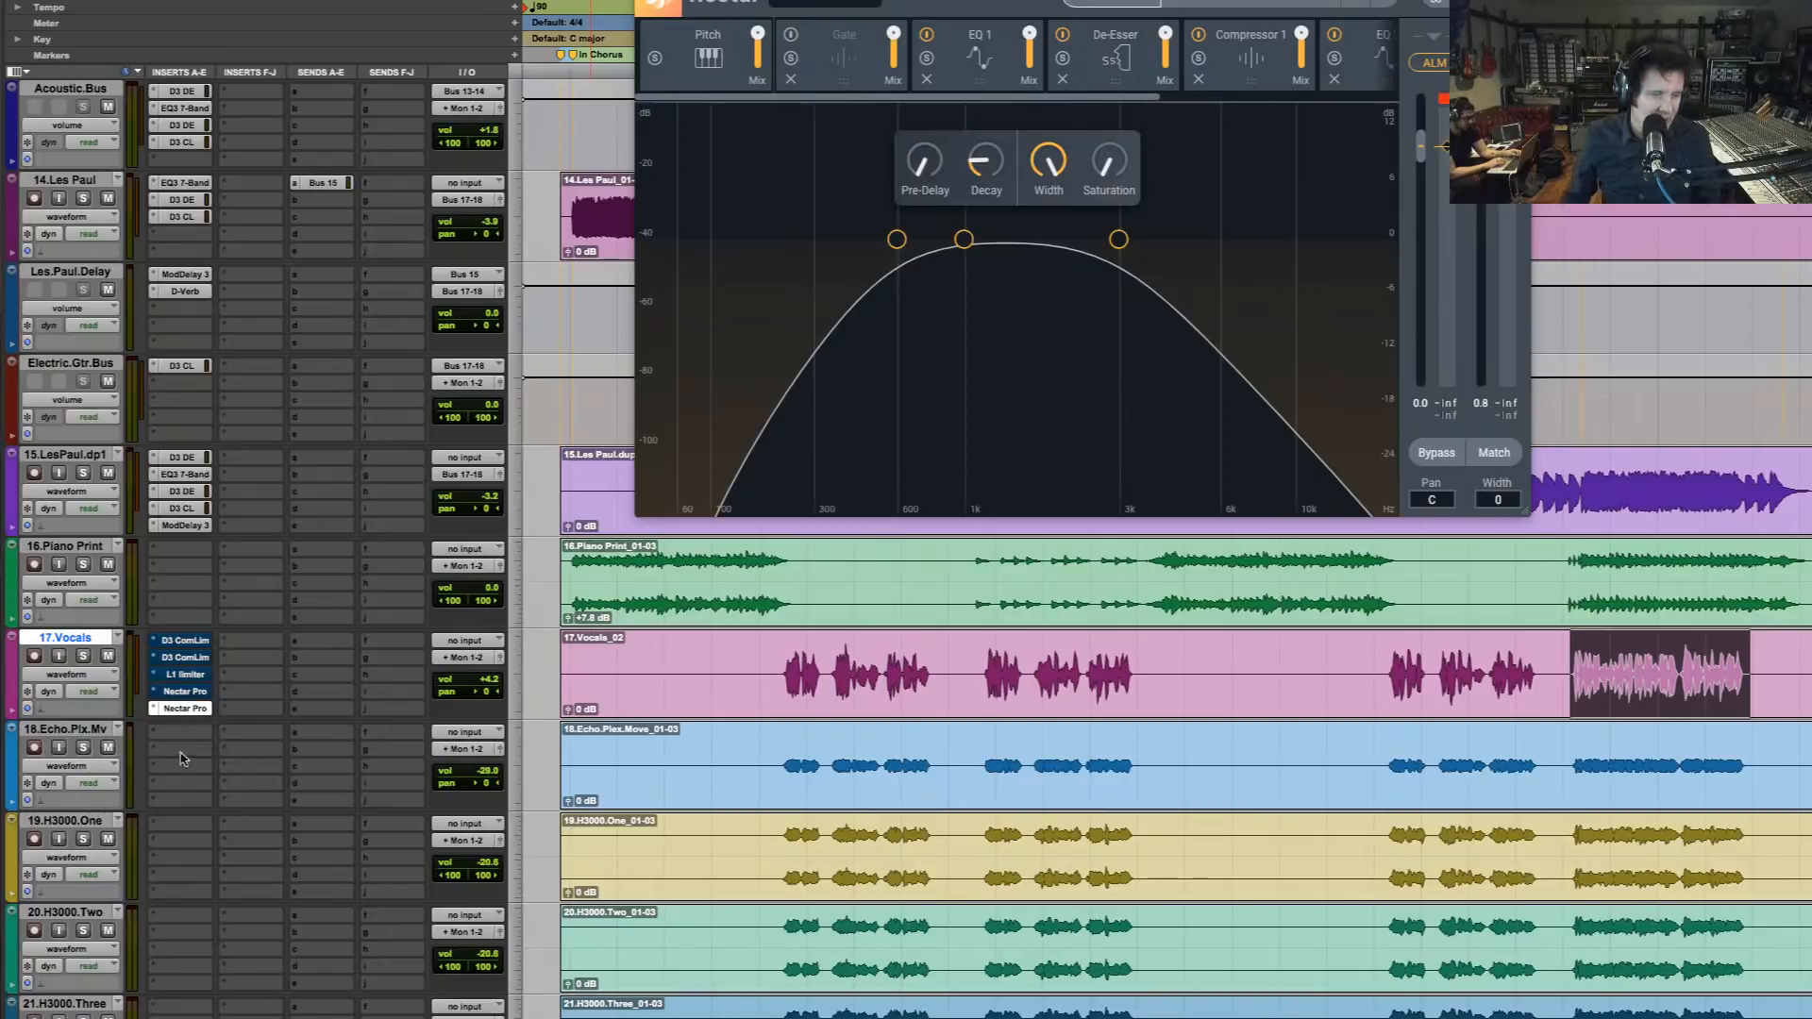
ctrl+super+click(189, 708)
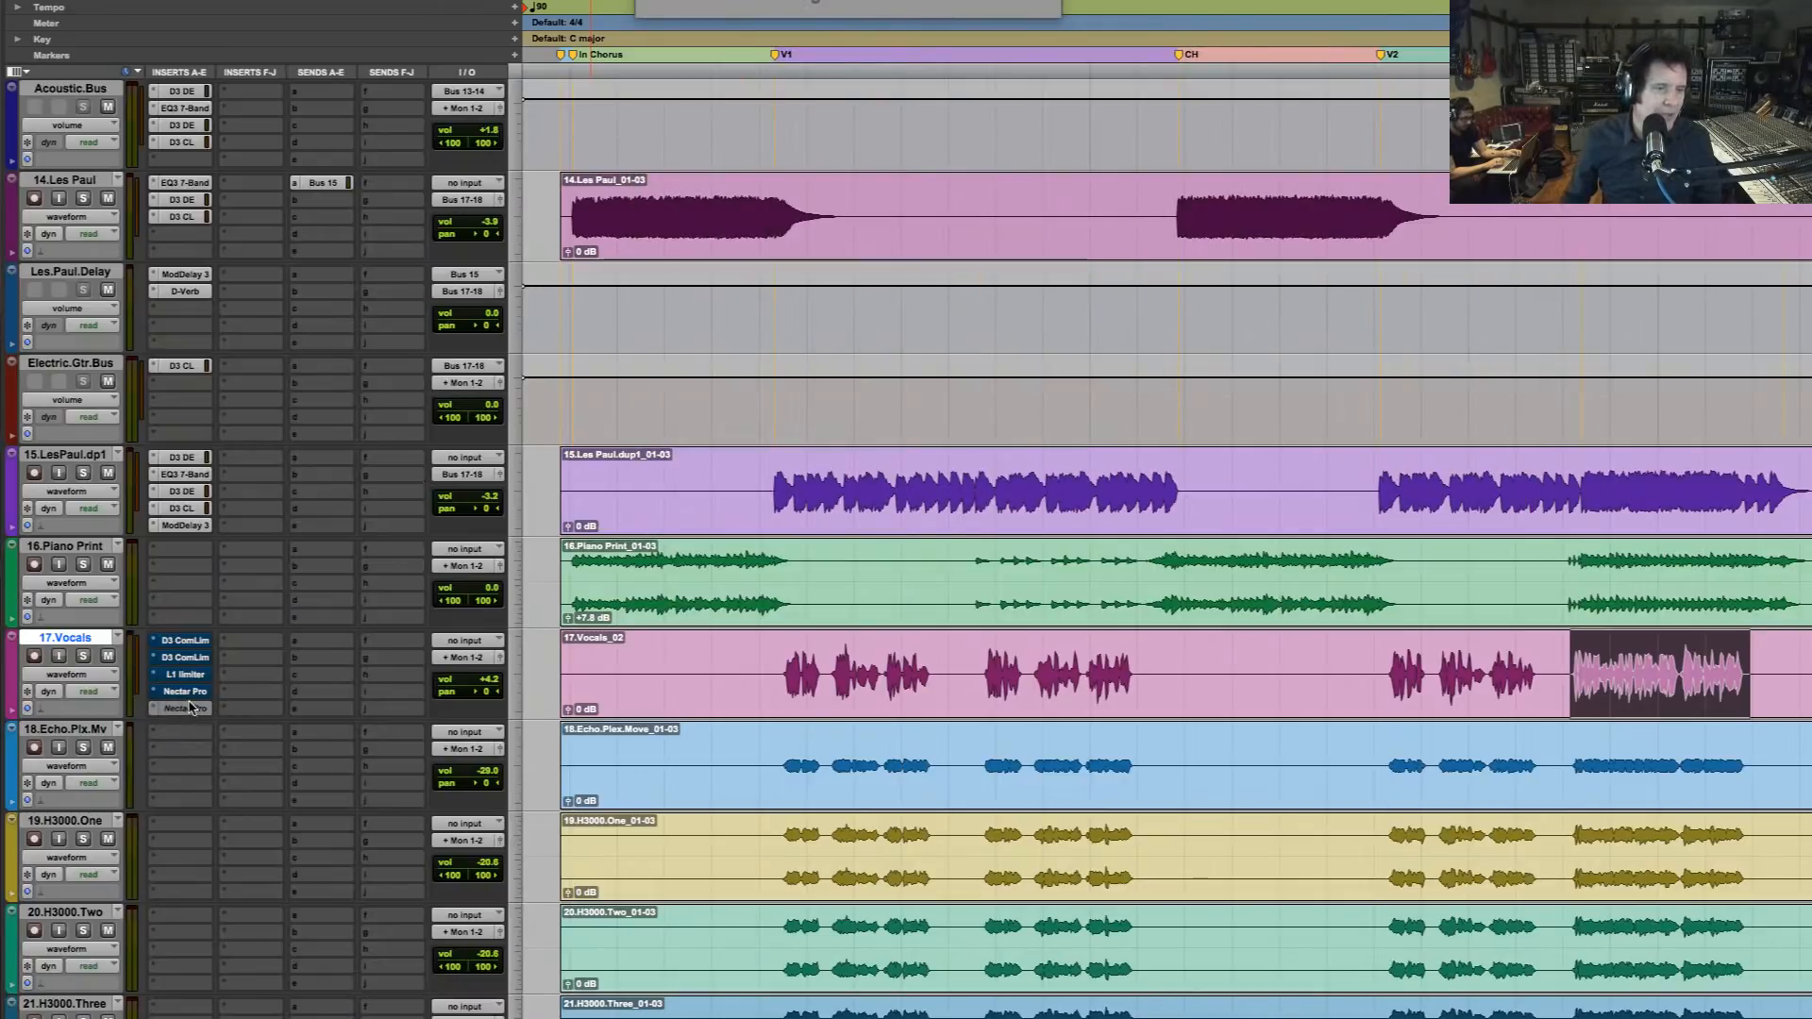
click(189, 692)
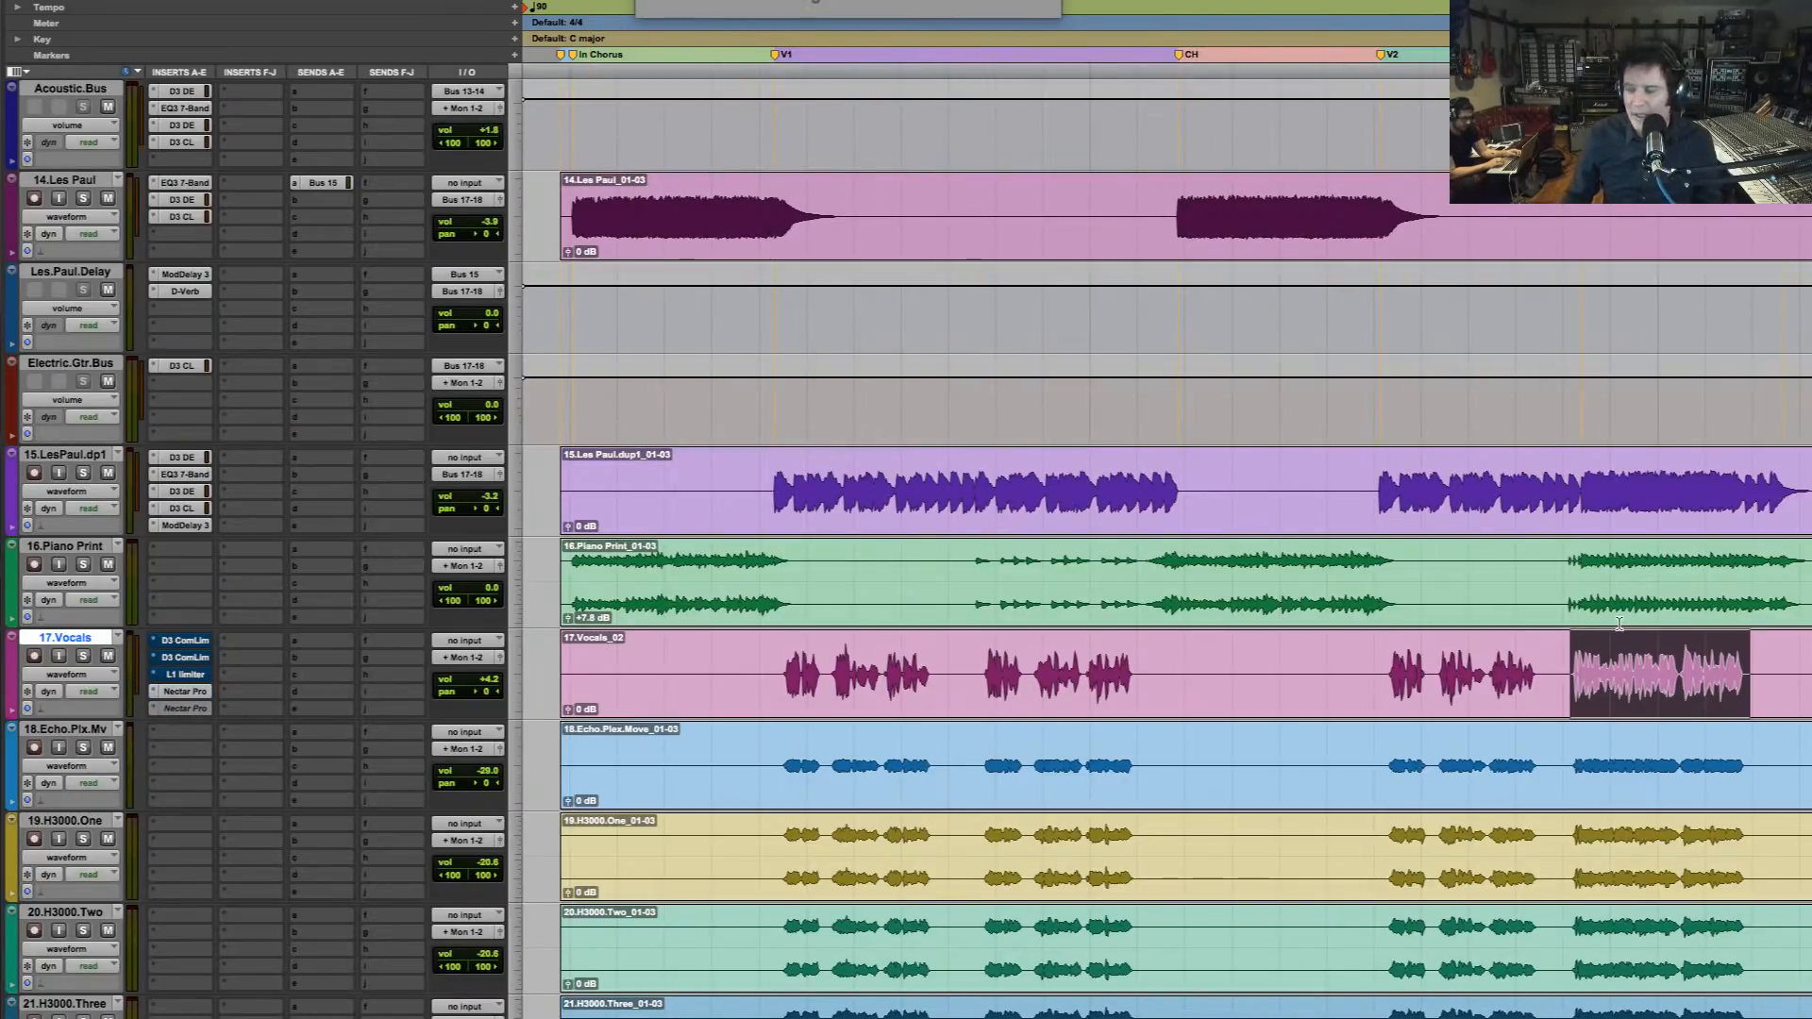
key(space)
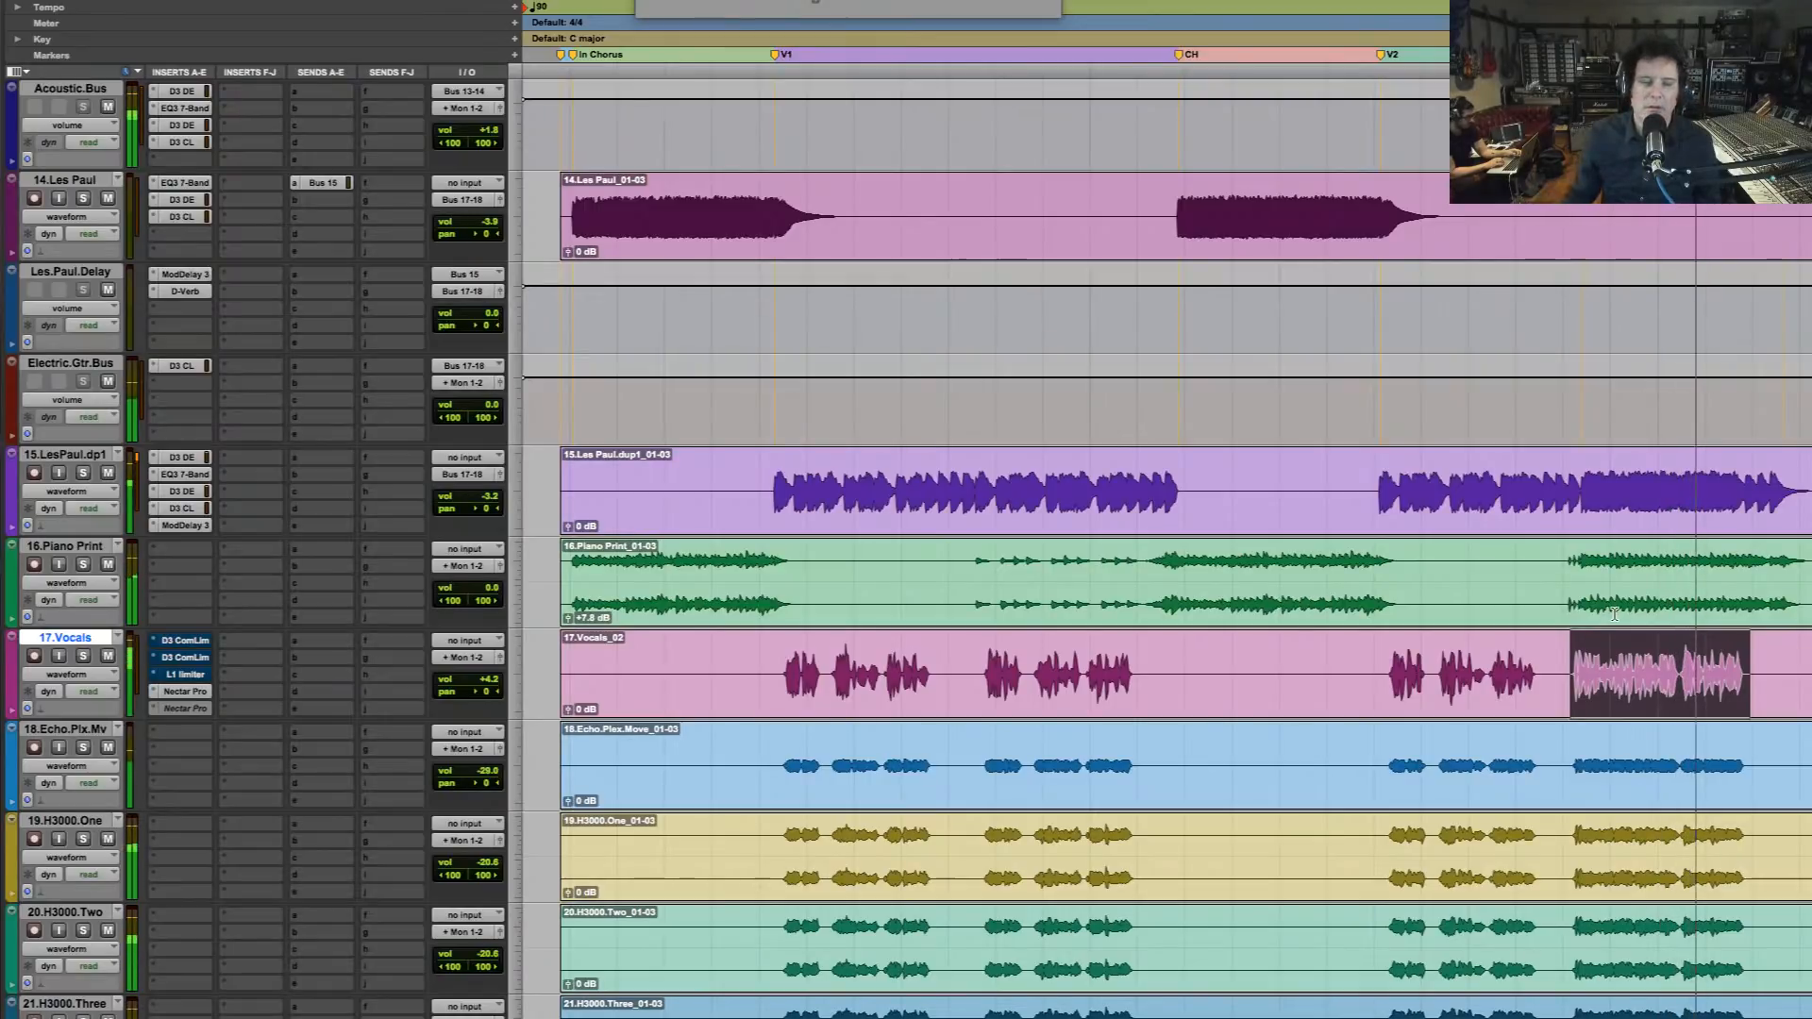
key(space)
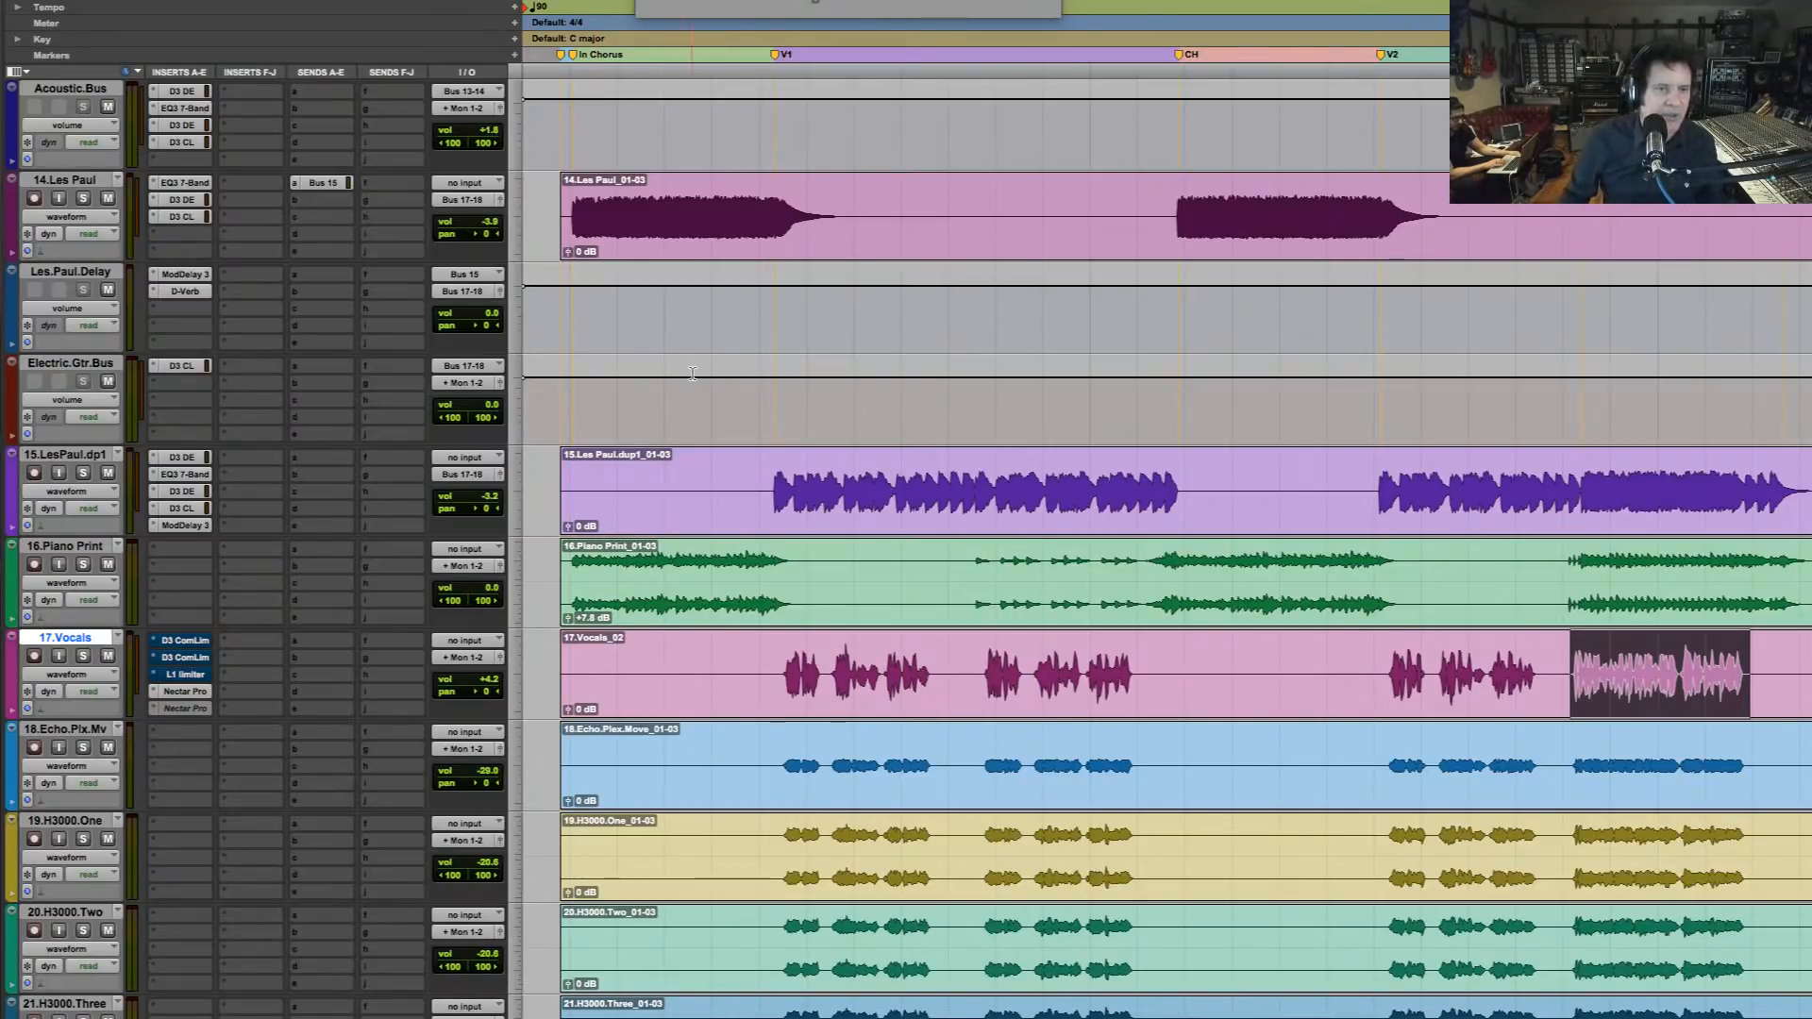
Solo 16.Piano Print and play it repeatedly from the start of the intro chorus, with the timeline enlarged around that section
scroll(692, 373, down, 5)
scroll(664, 397, up, 5)
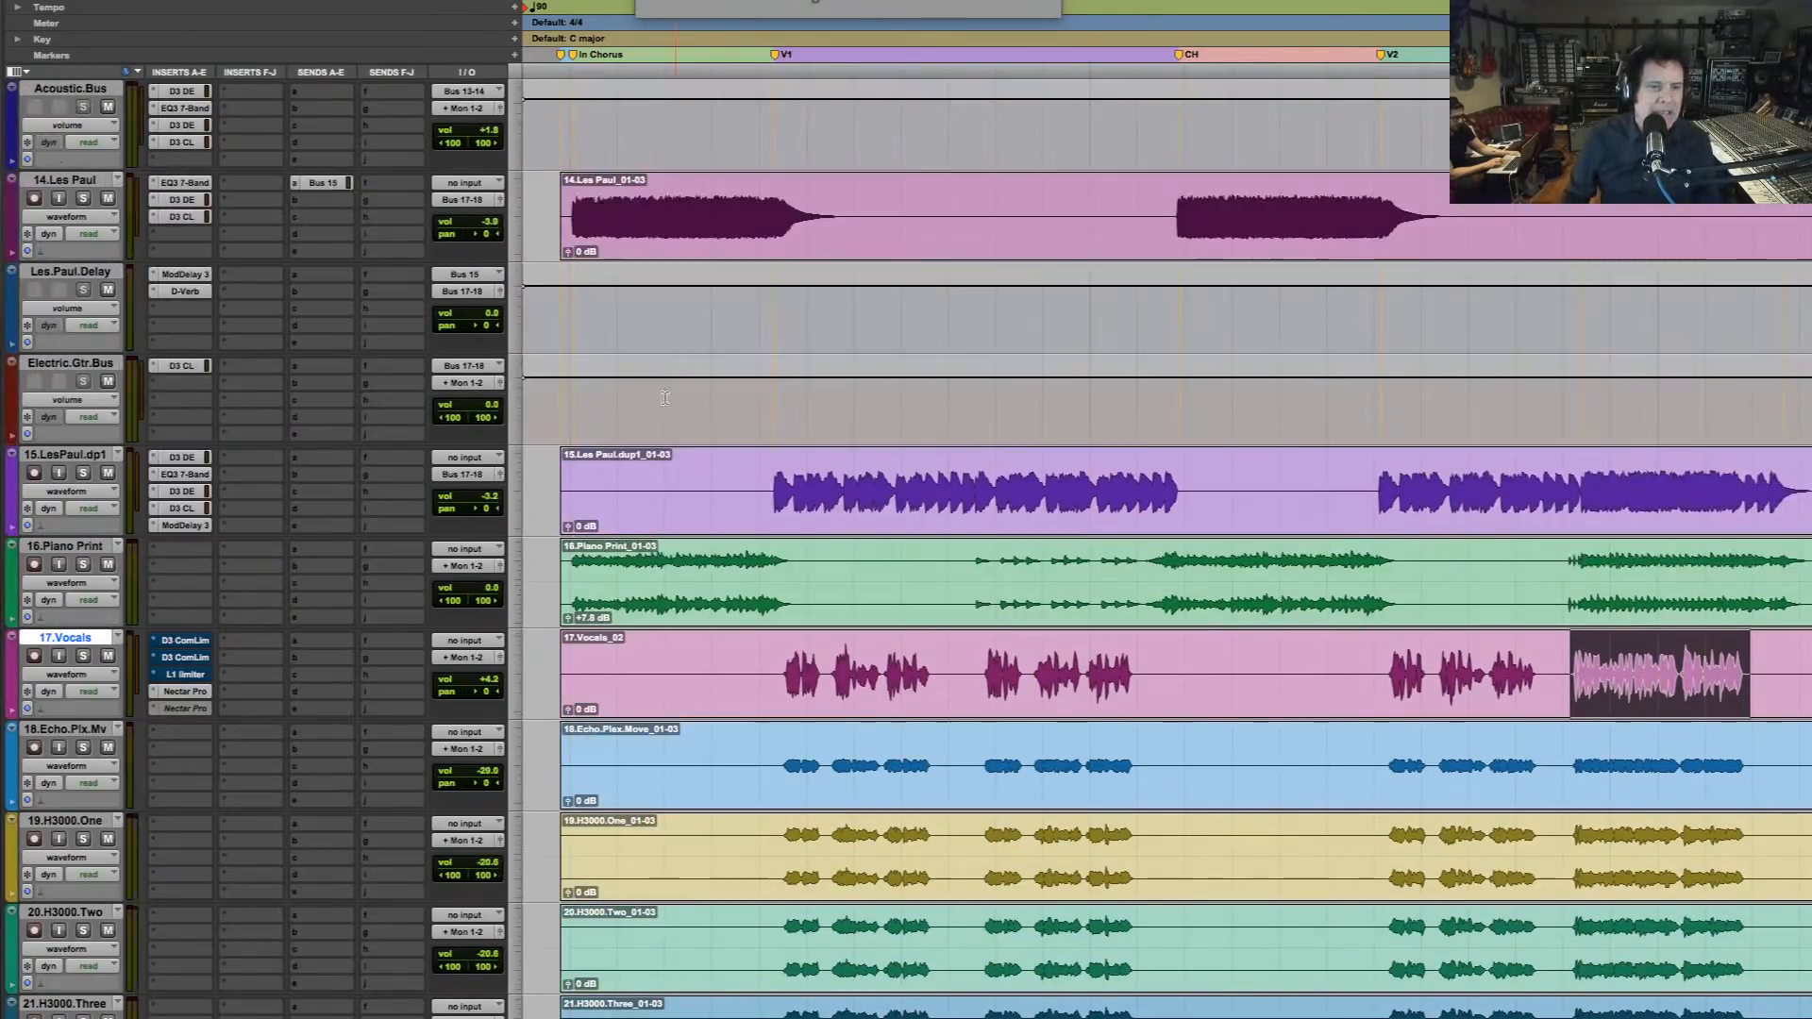
click(573, 564)
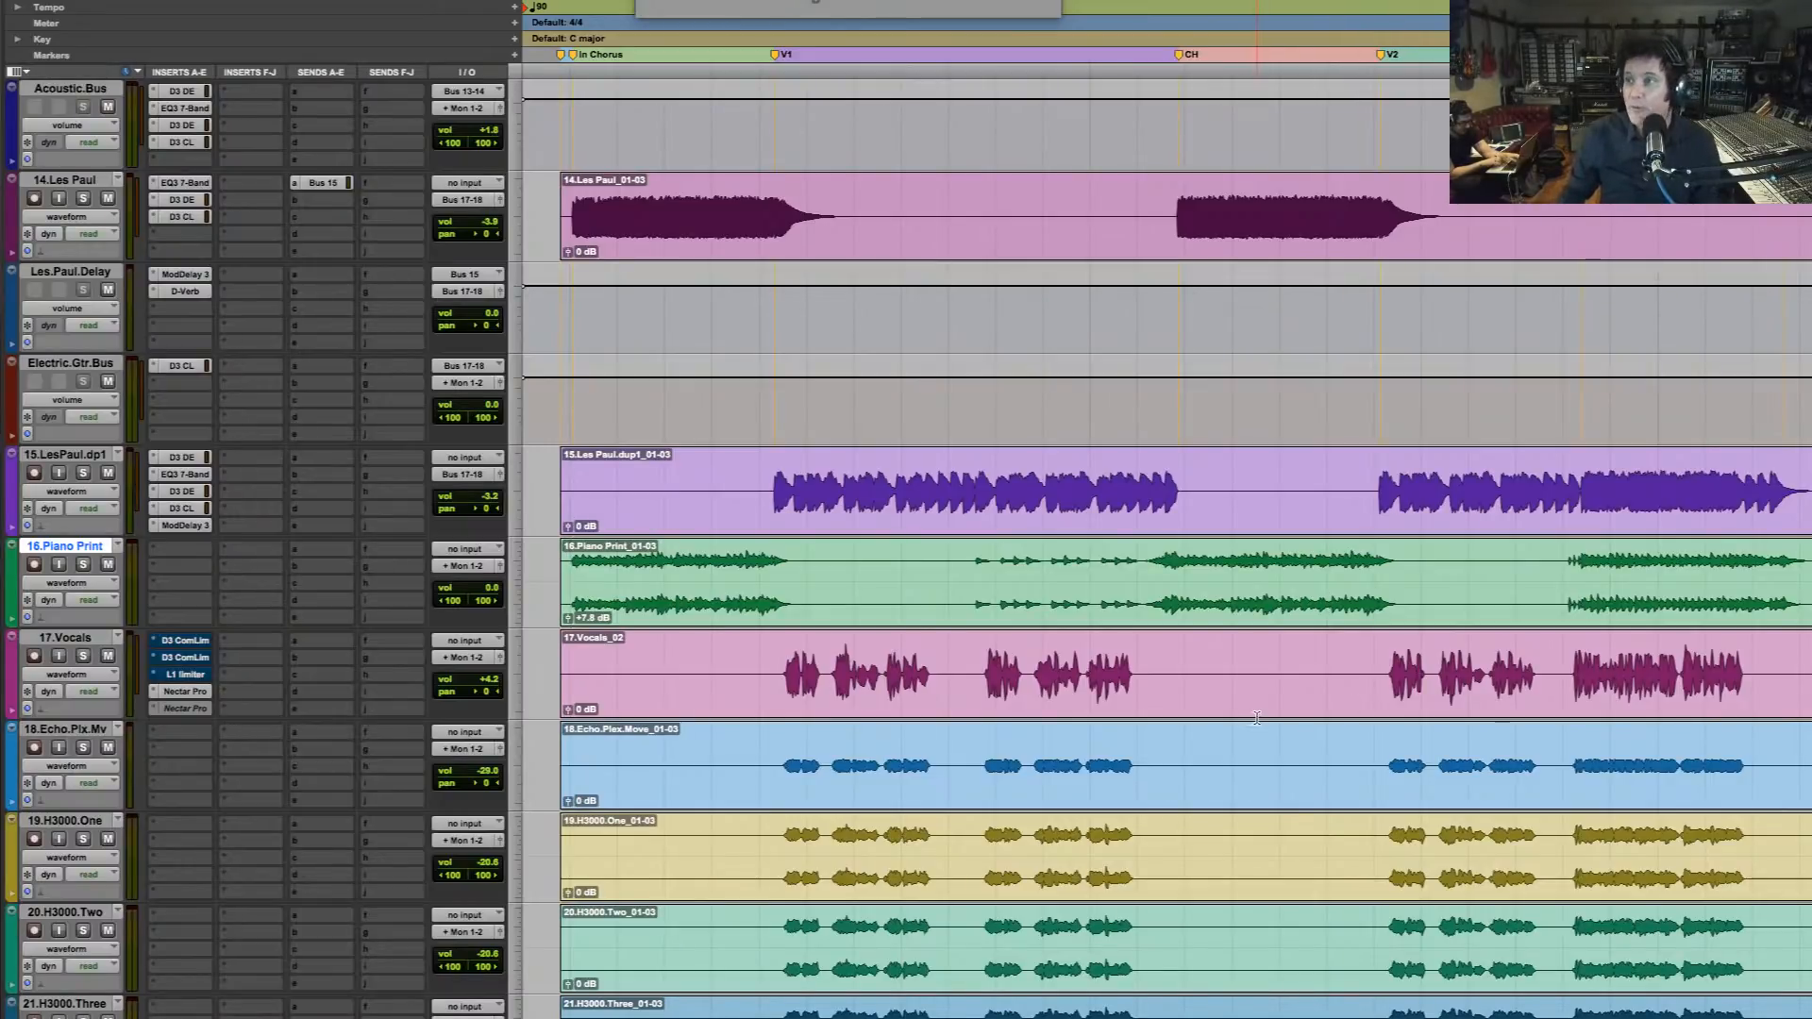
click(84, 565)
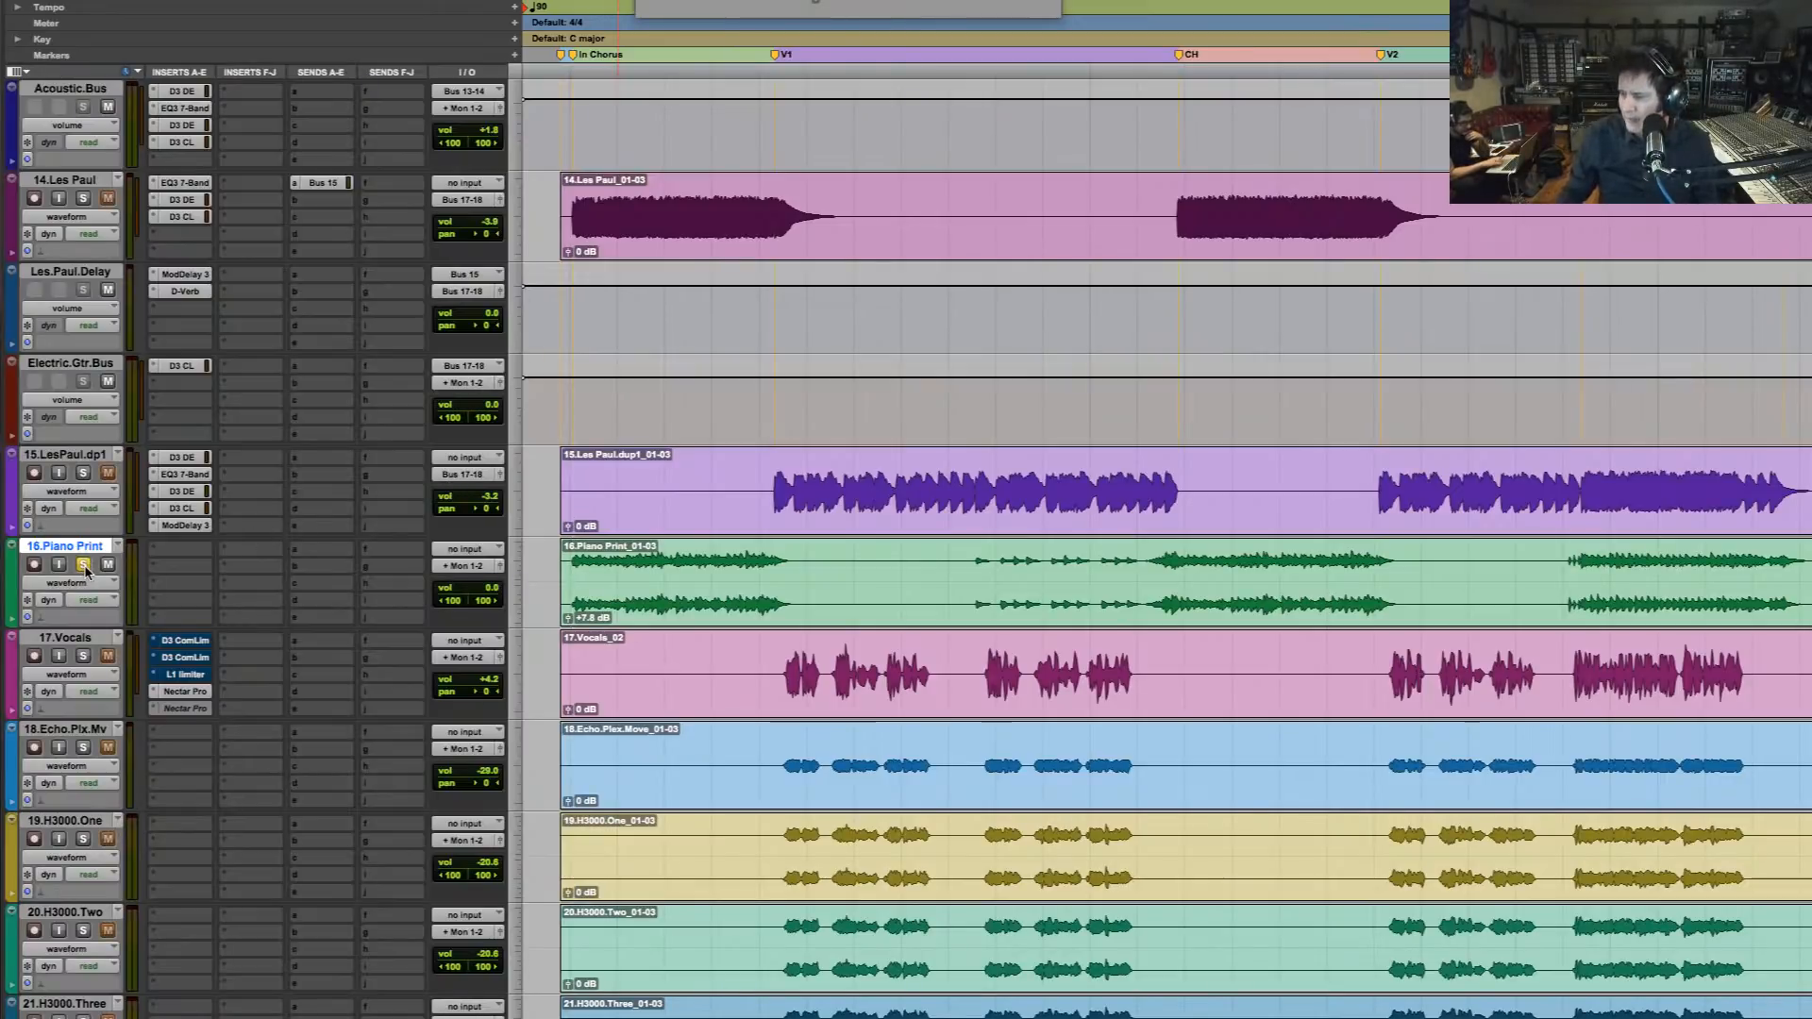
key(space)
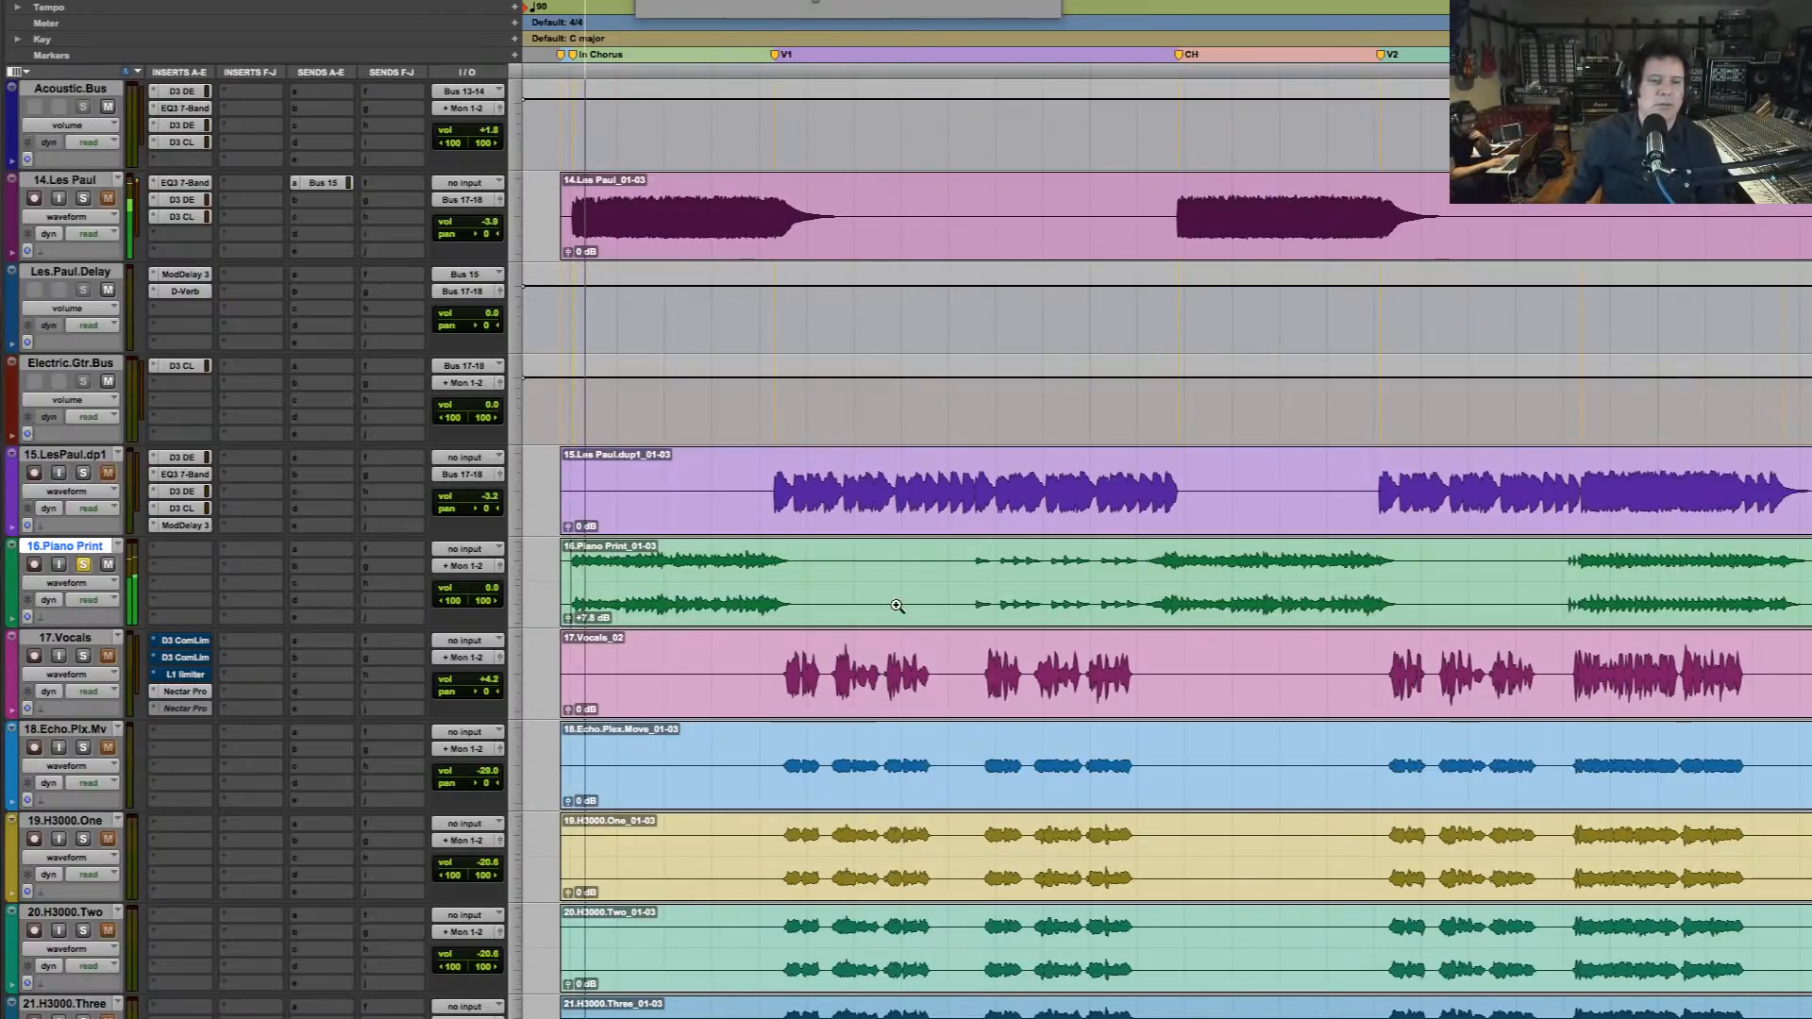
drag(950, 604, 525, 583)
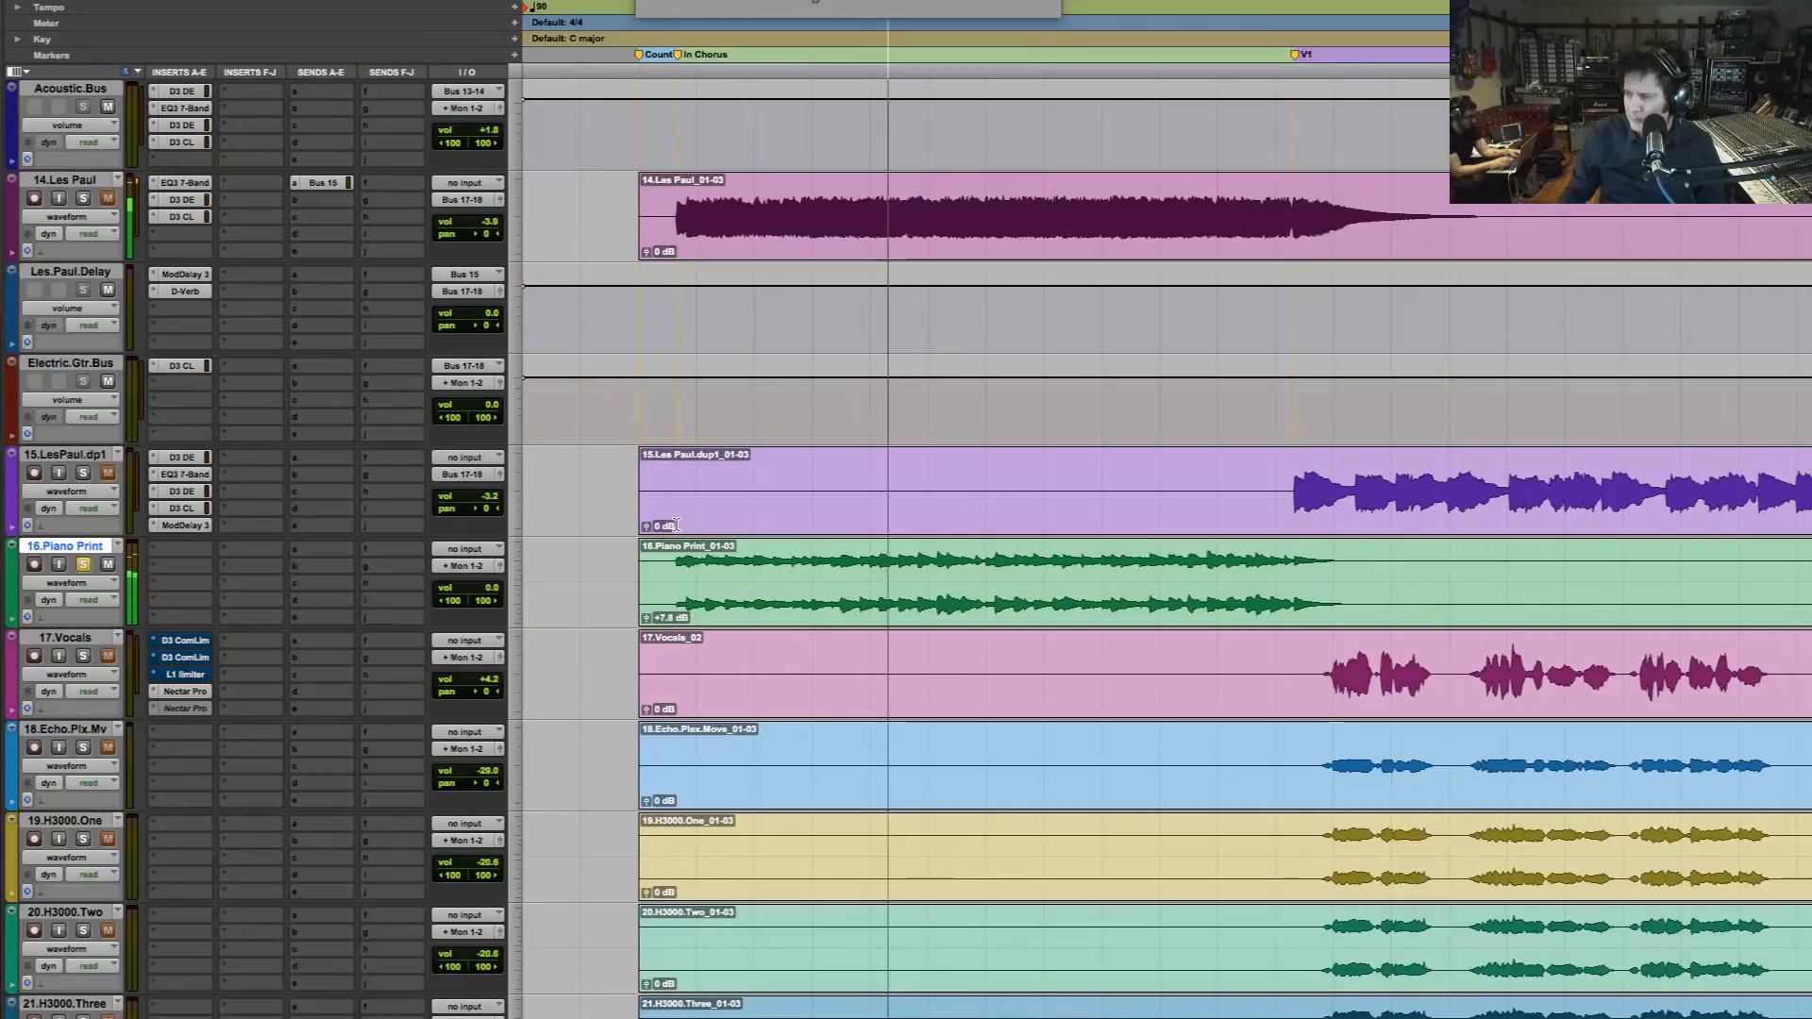
key(space)
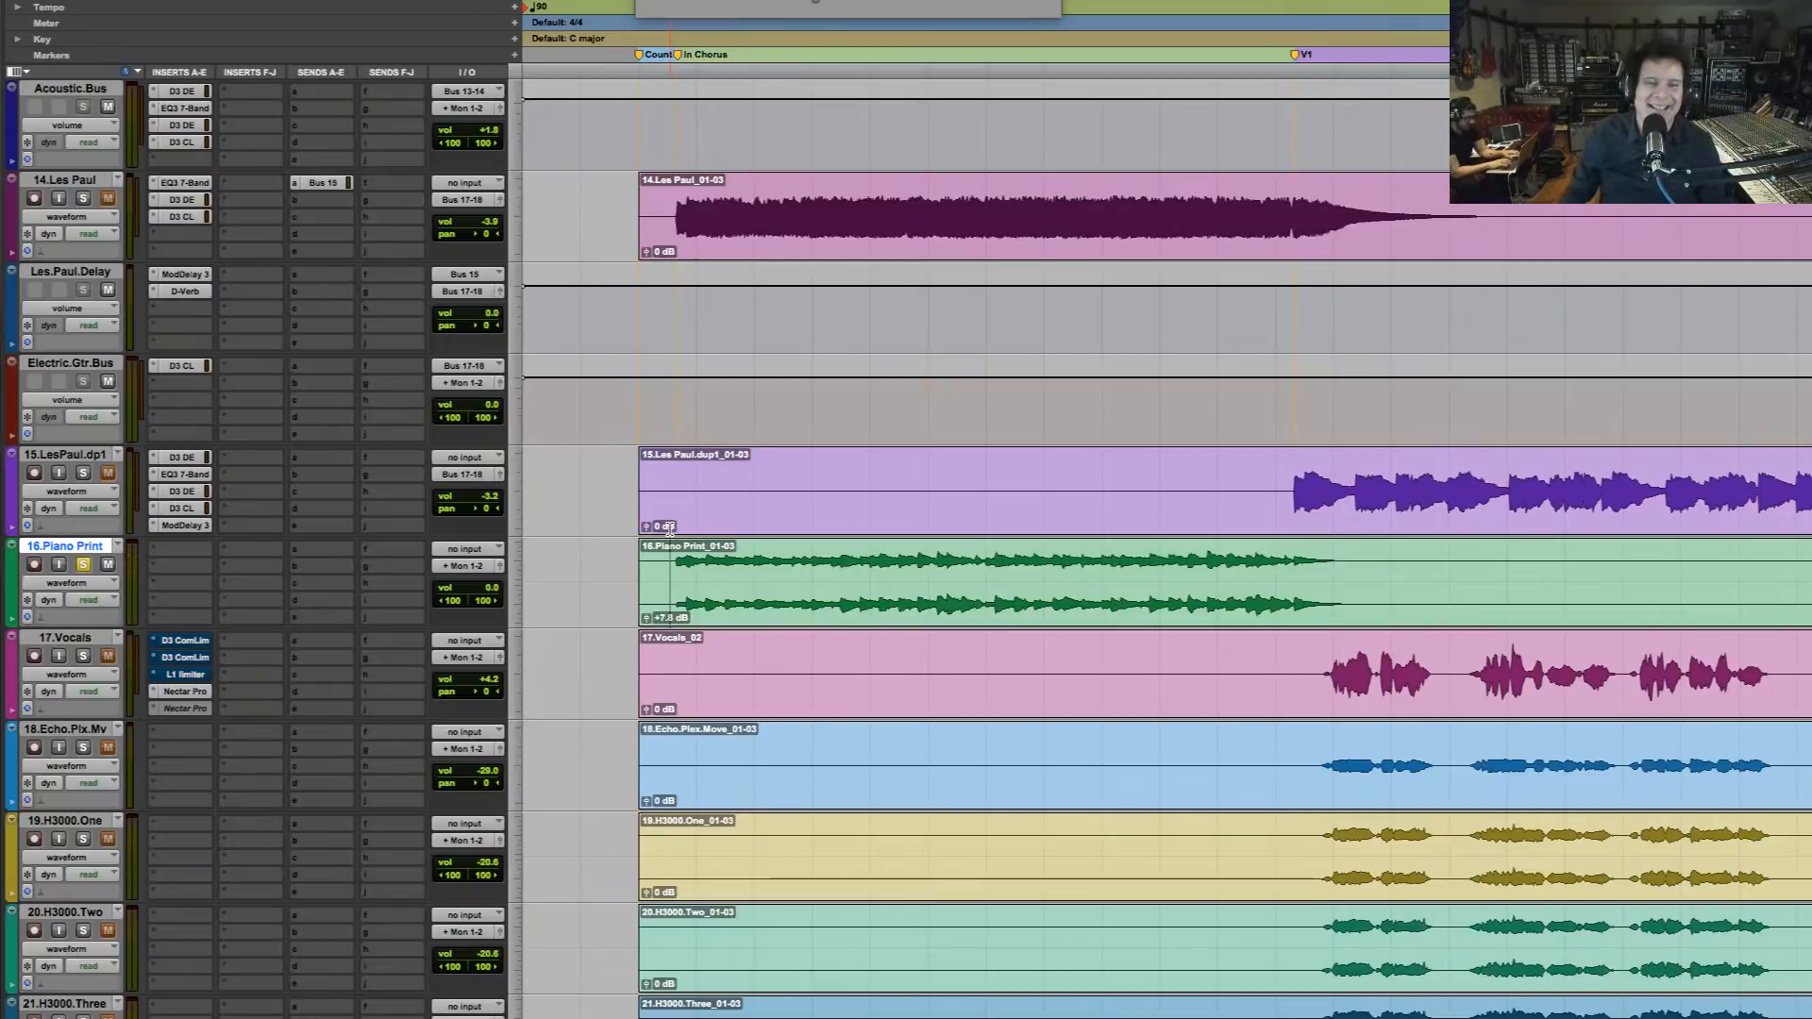
key(space)
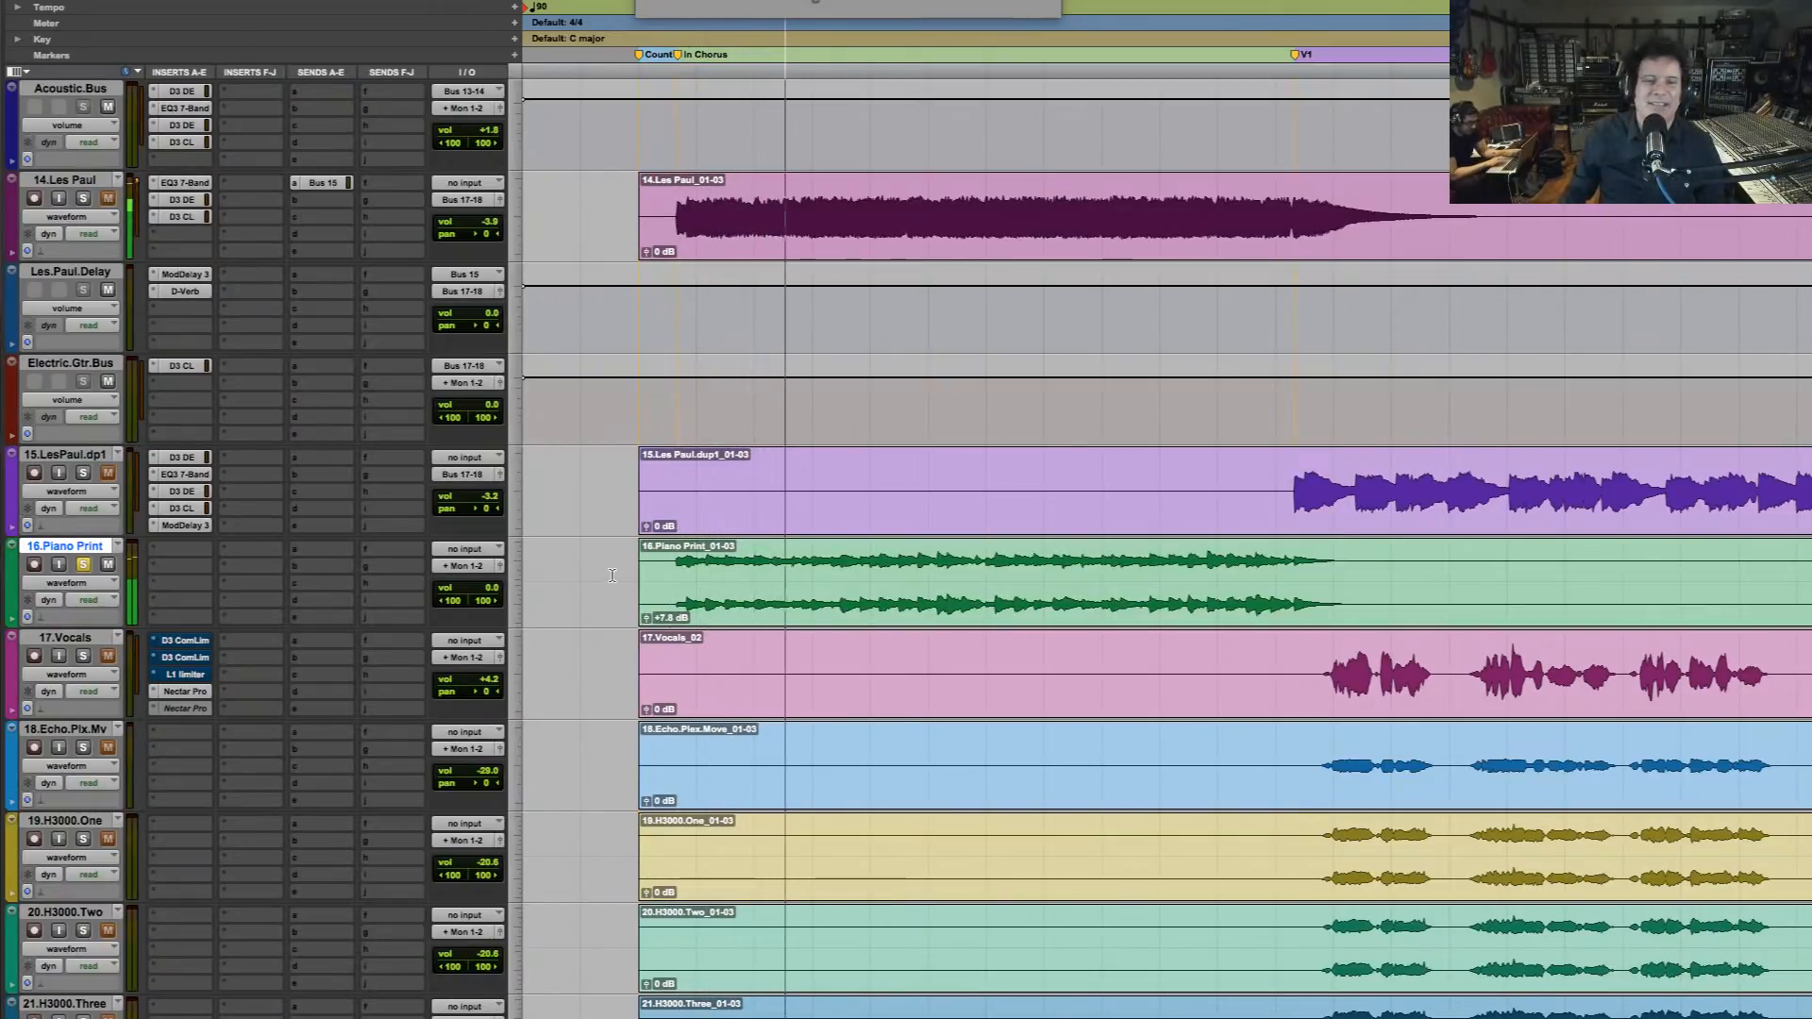
click(674, 565)
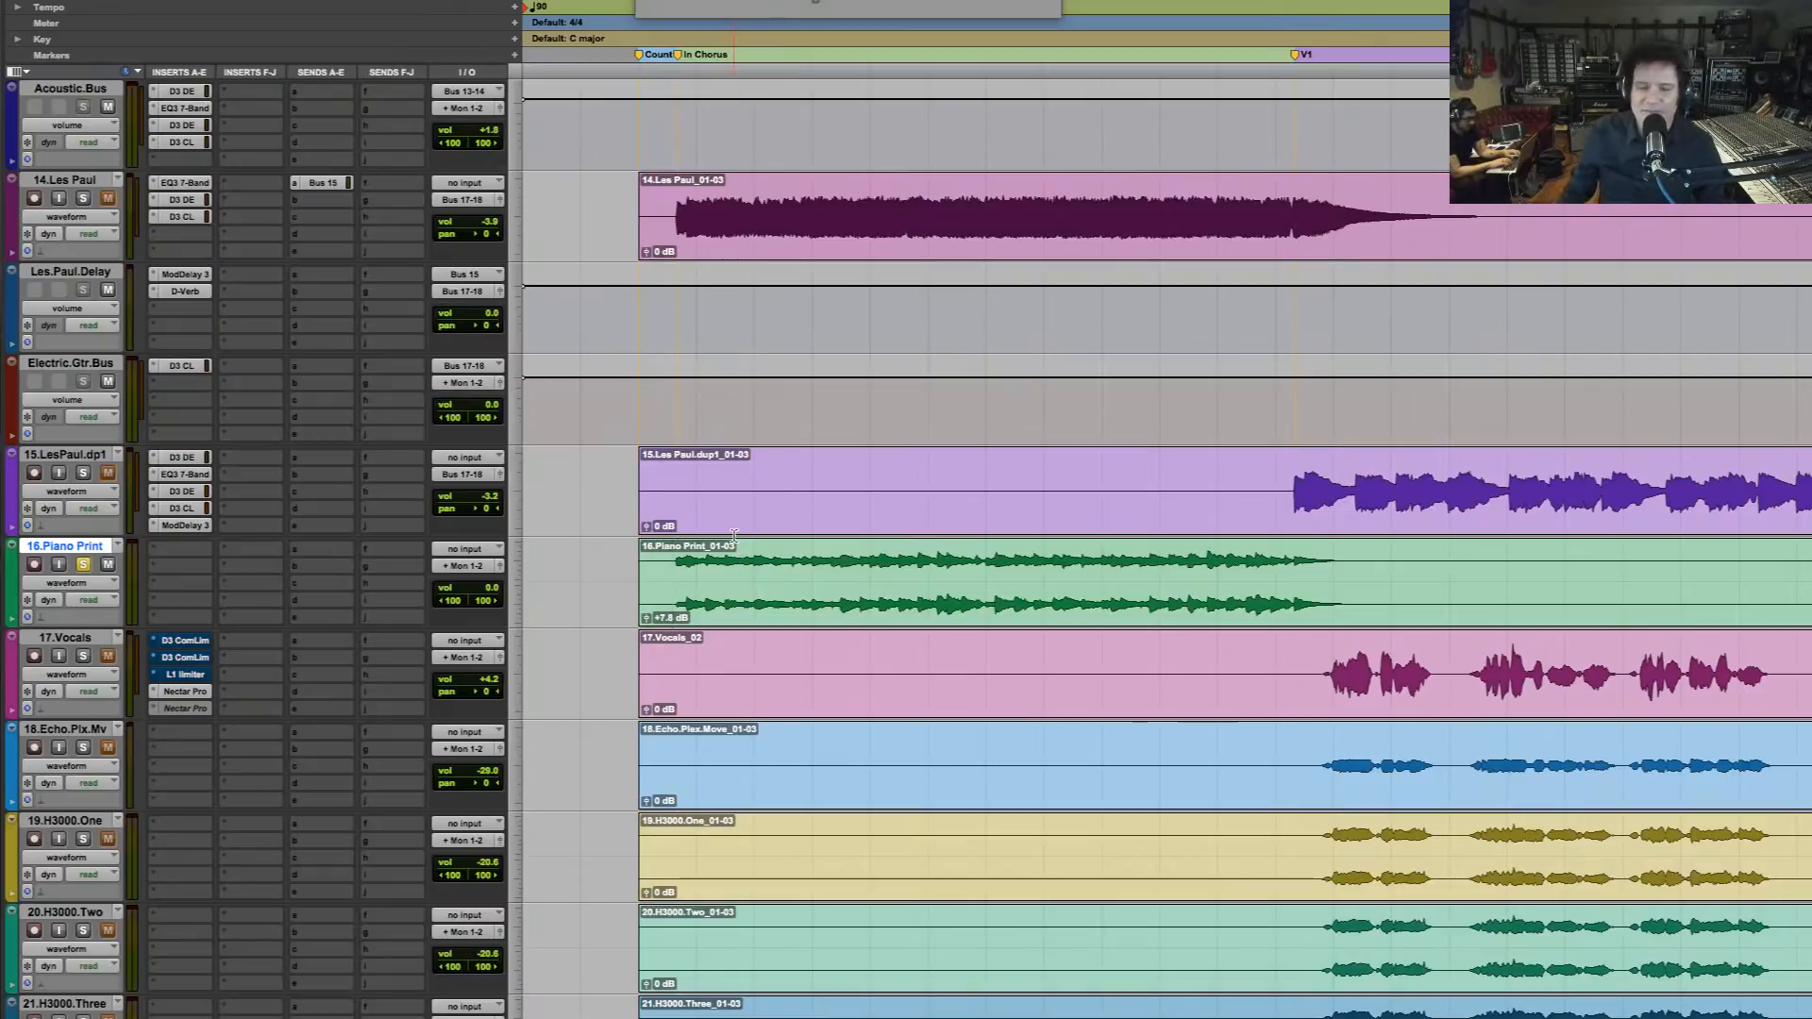
key(space)
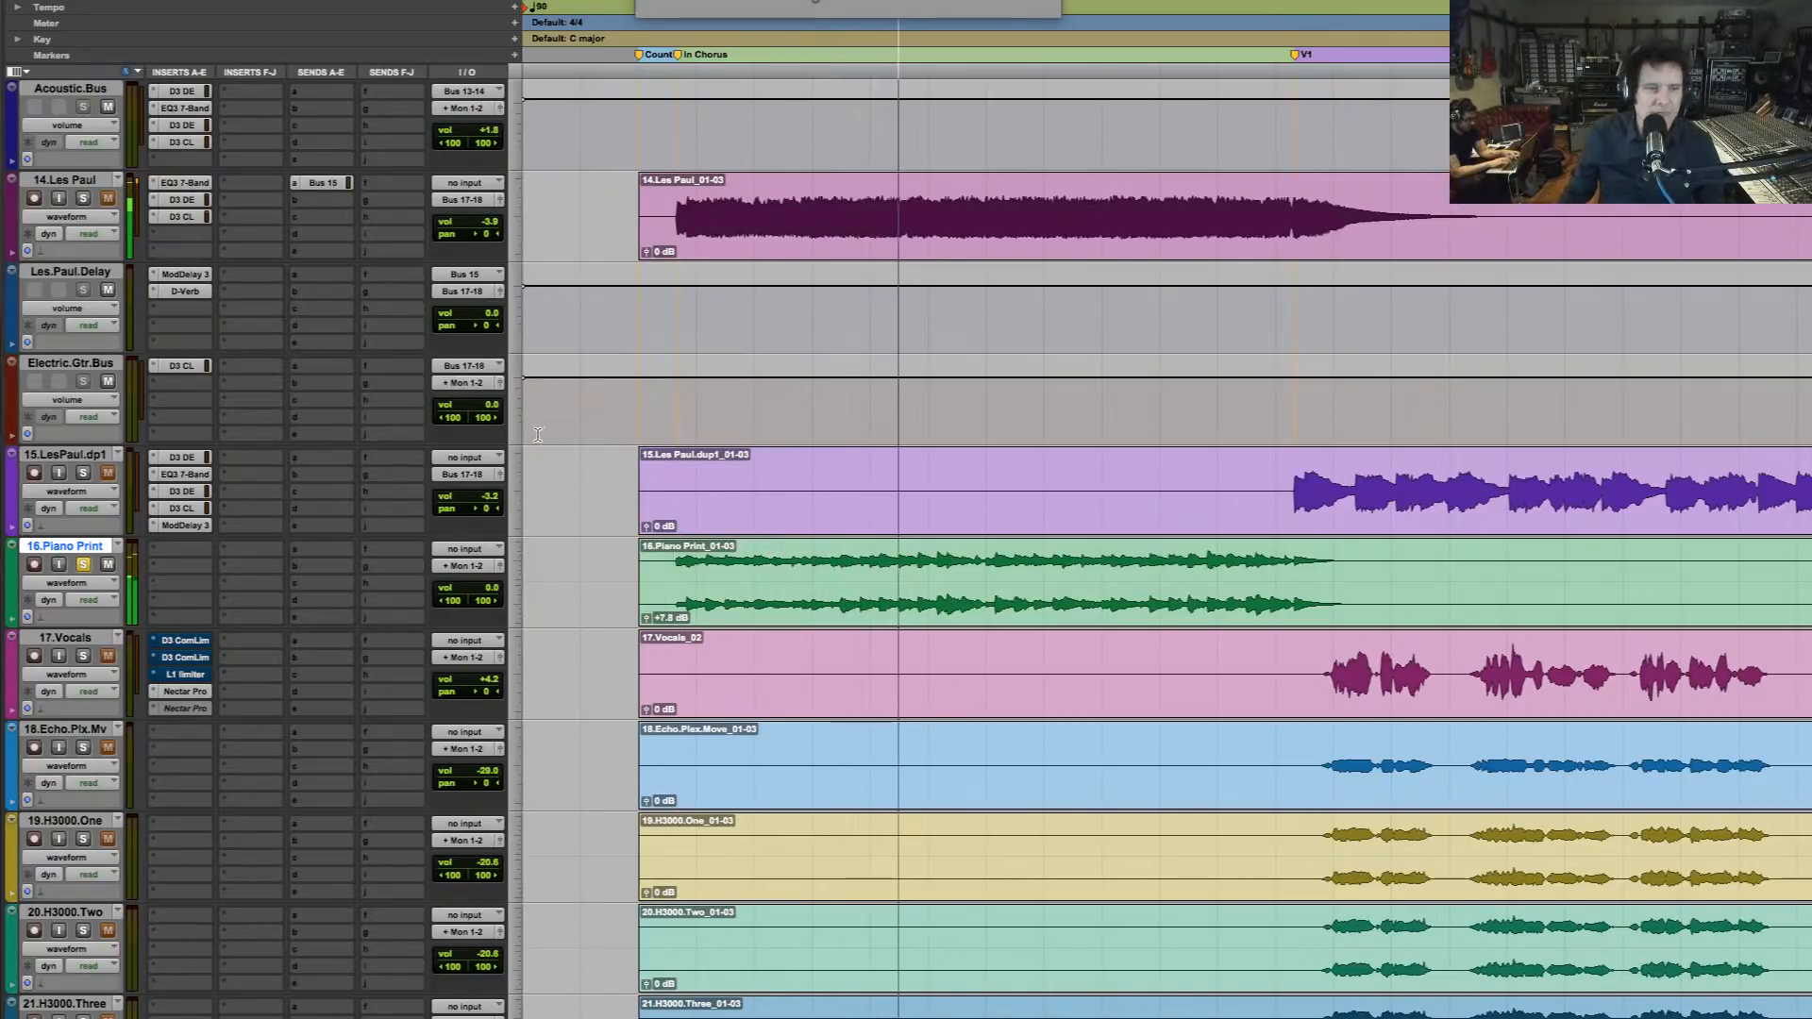
key(space)
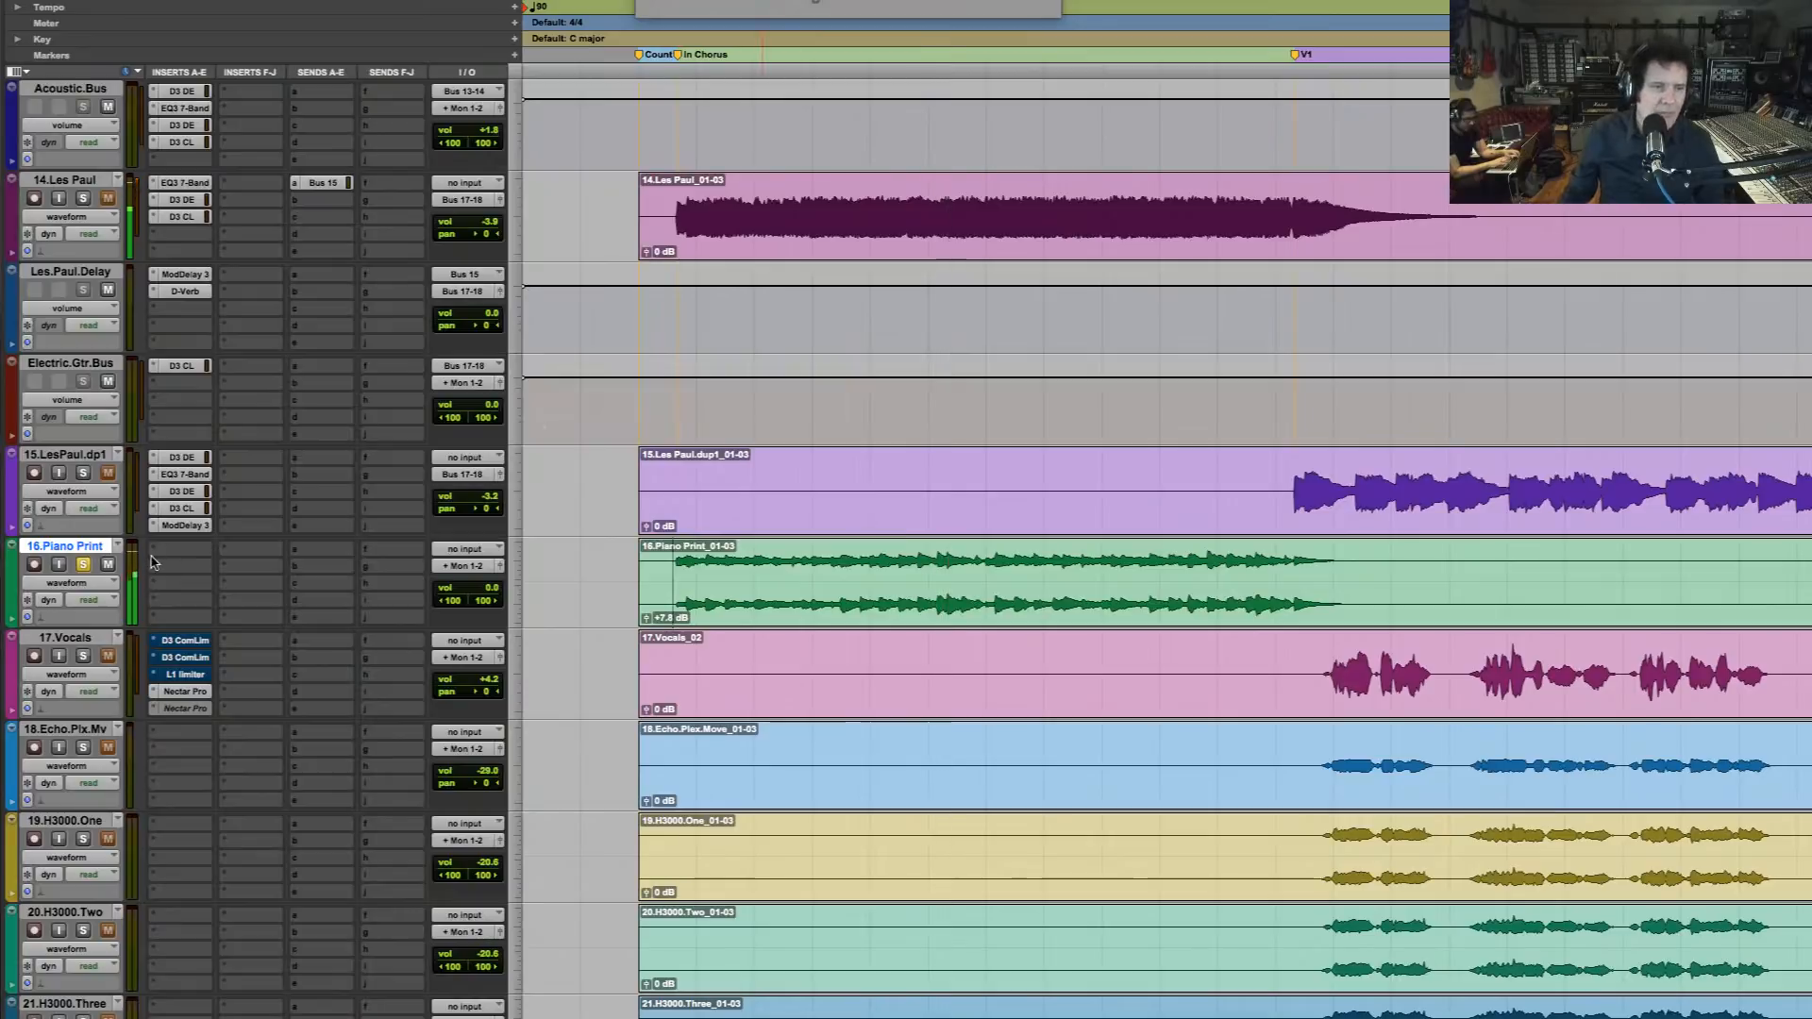
Take 16.Piano Print out of solo and listen to it within the full mix at the intro chorus
click(83, 564)
key(space)
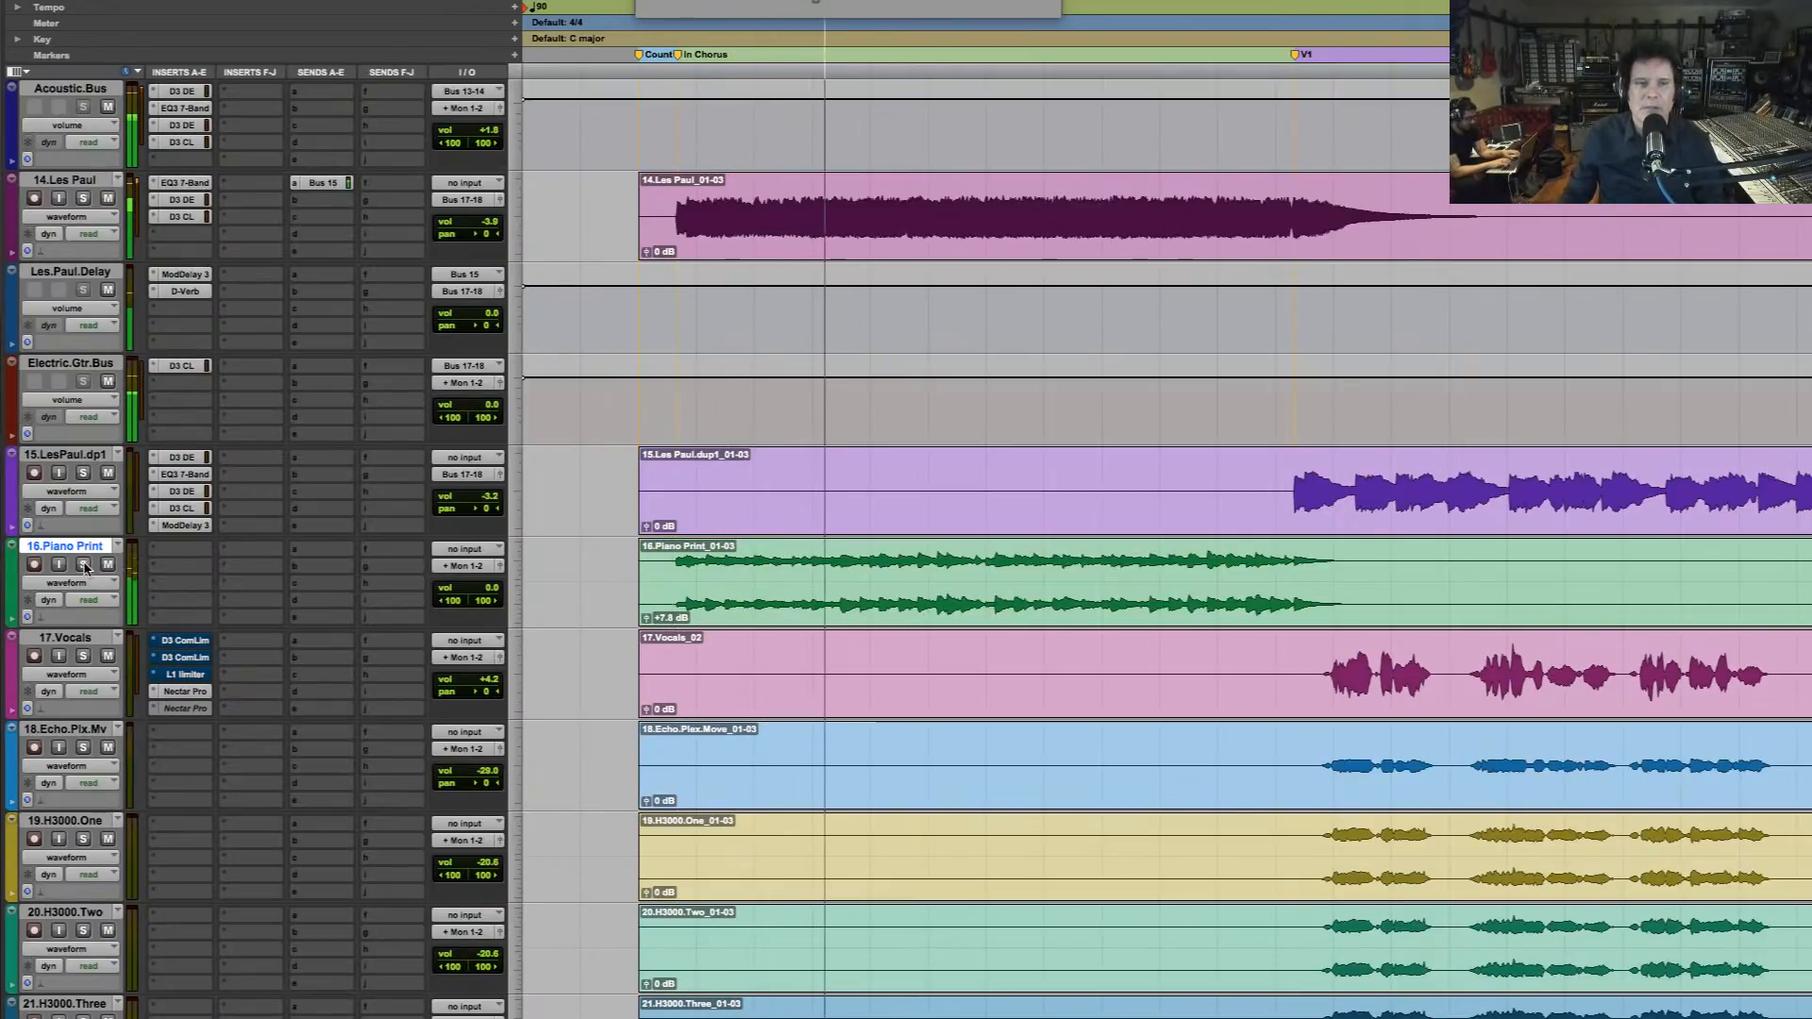
key(space)
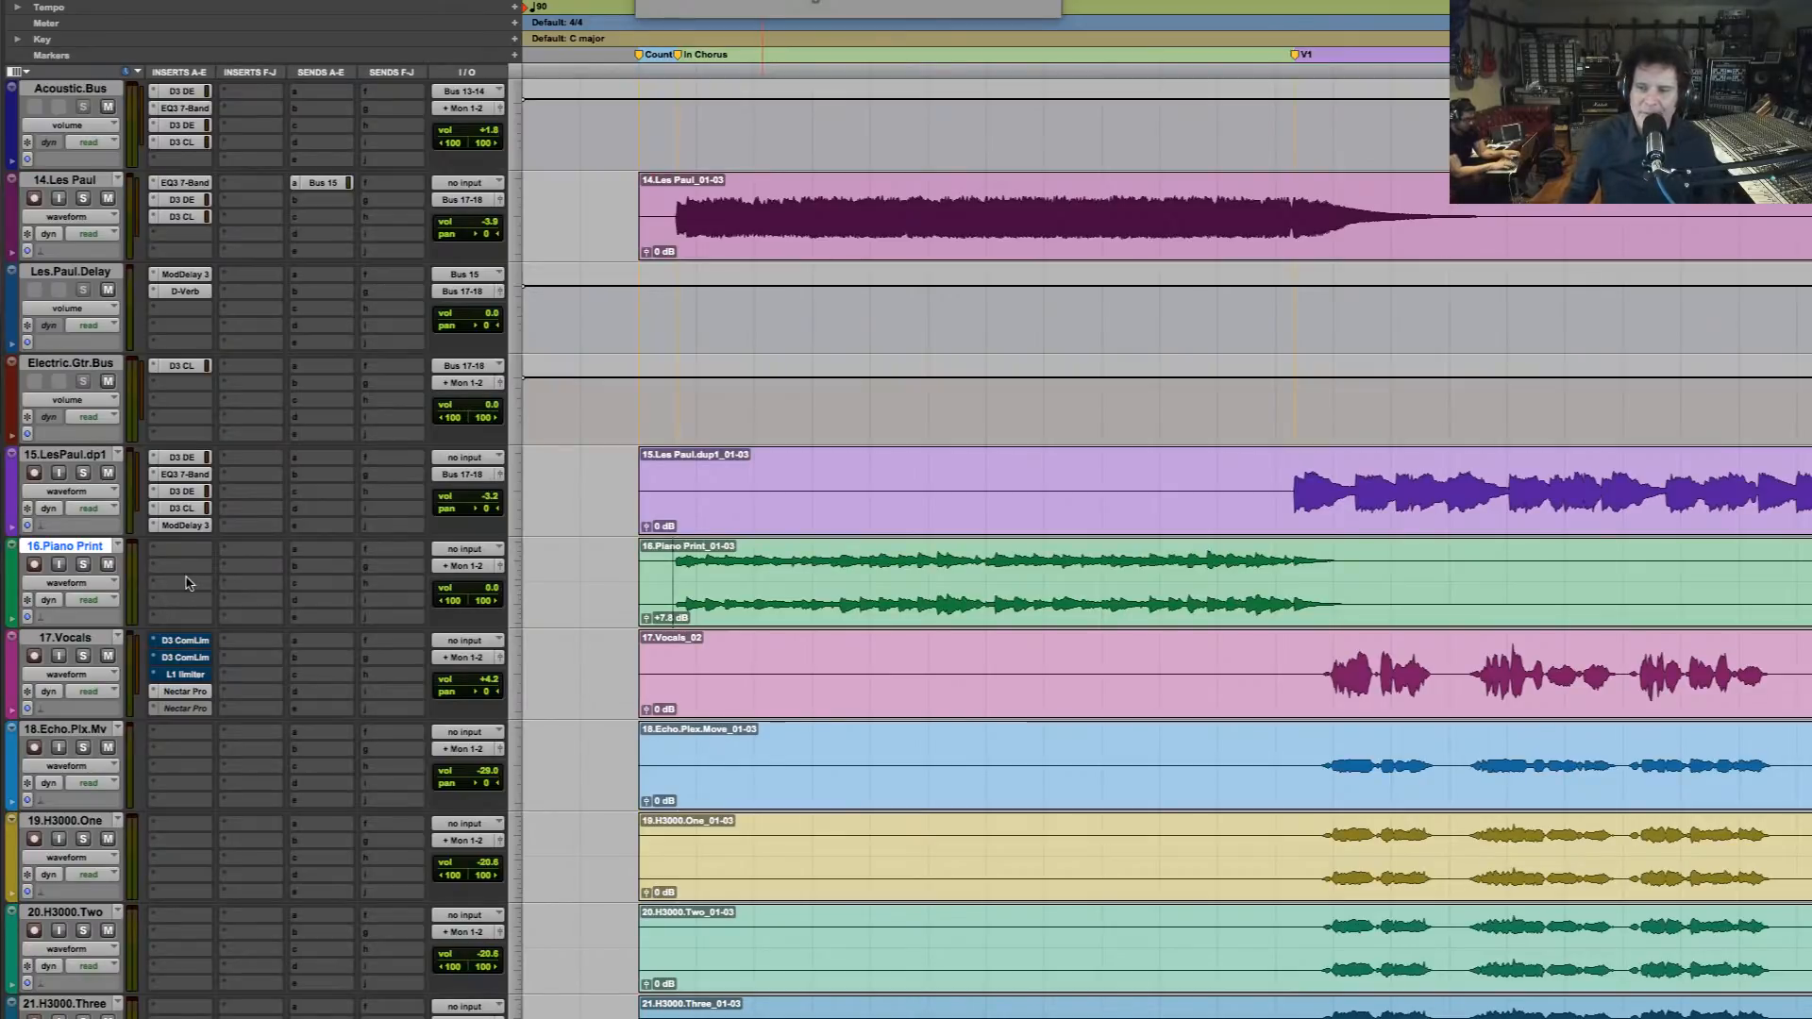
Make the two D3 ComLim inserts and the L1 limiter on 17.Vocals inactive
ctrl+super+click(179, 639)
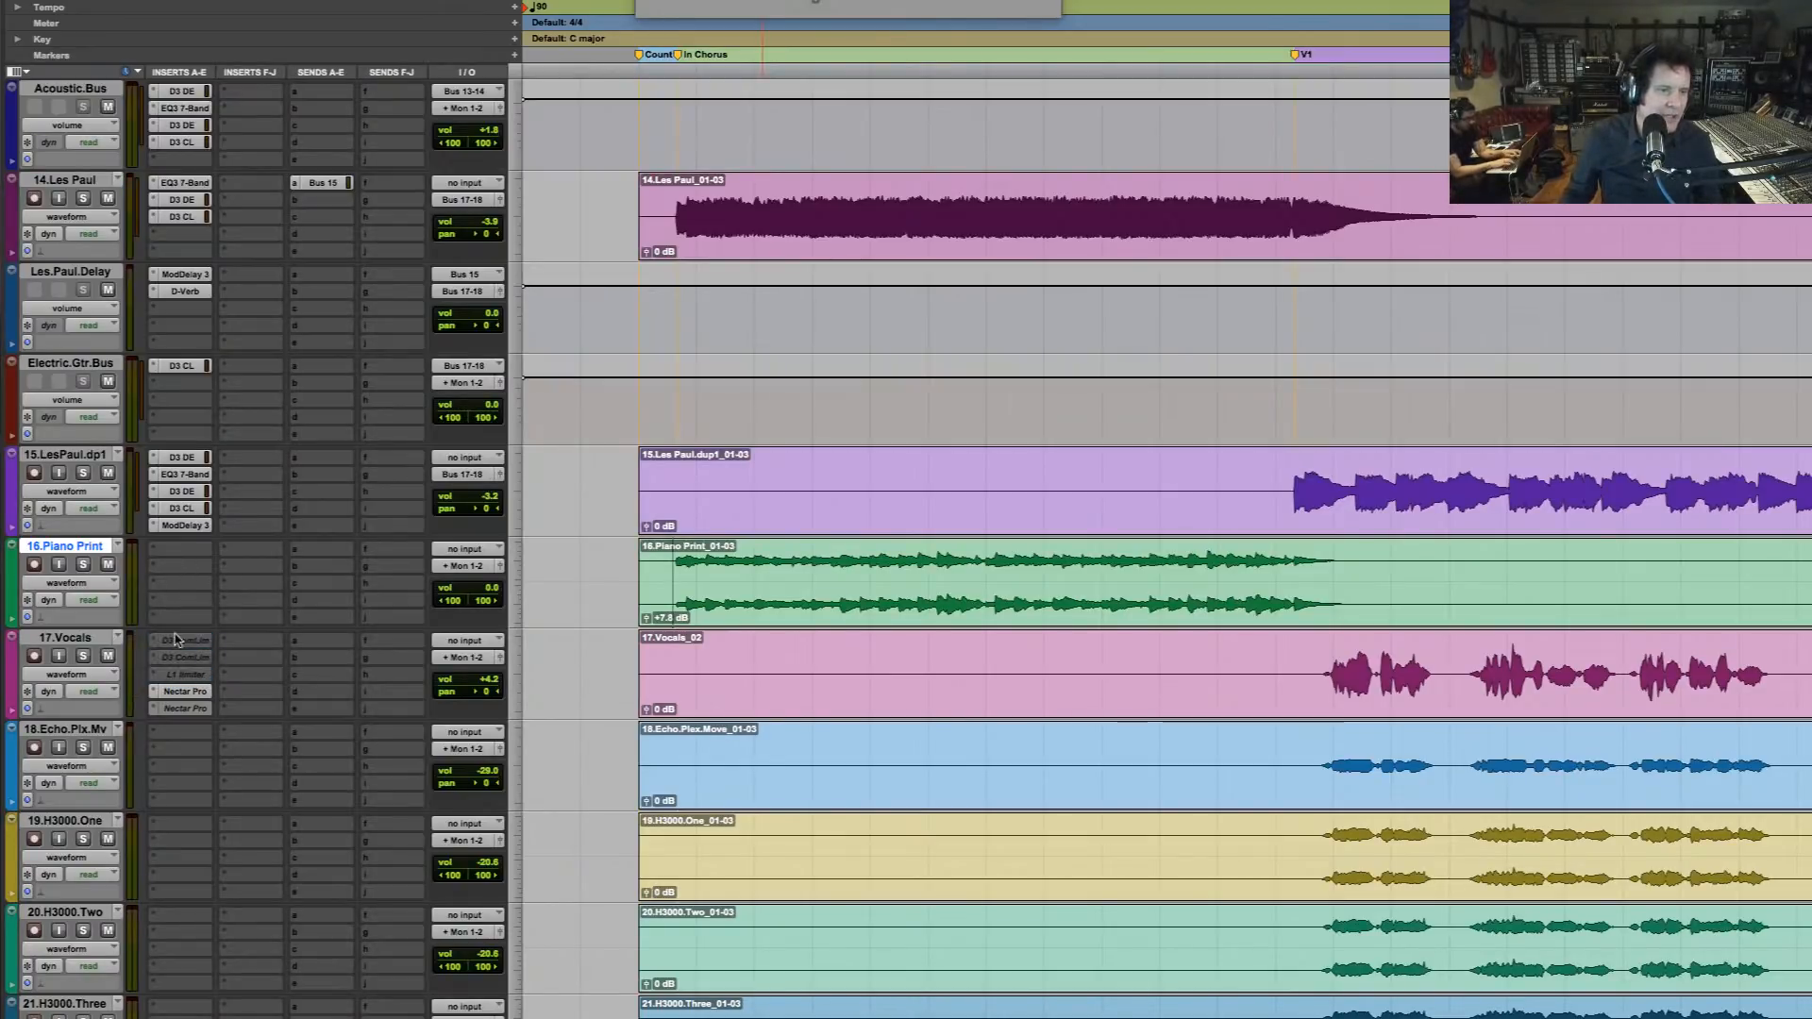
Insert the stereo iZotope Neutron Pro multichannel plug-in in the first insert slot of 16.Piano Print
click(174, 557)
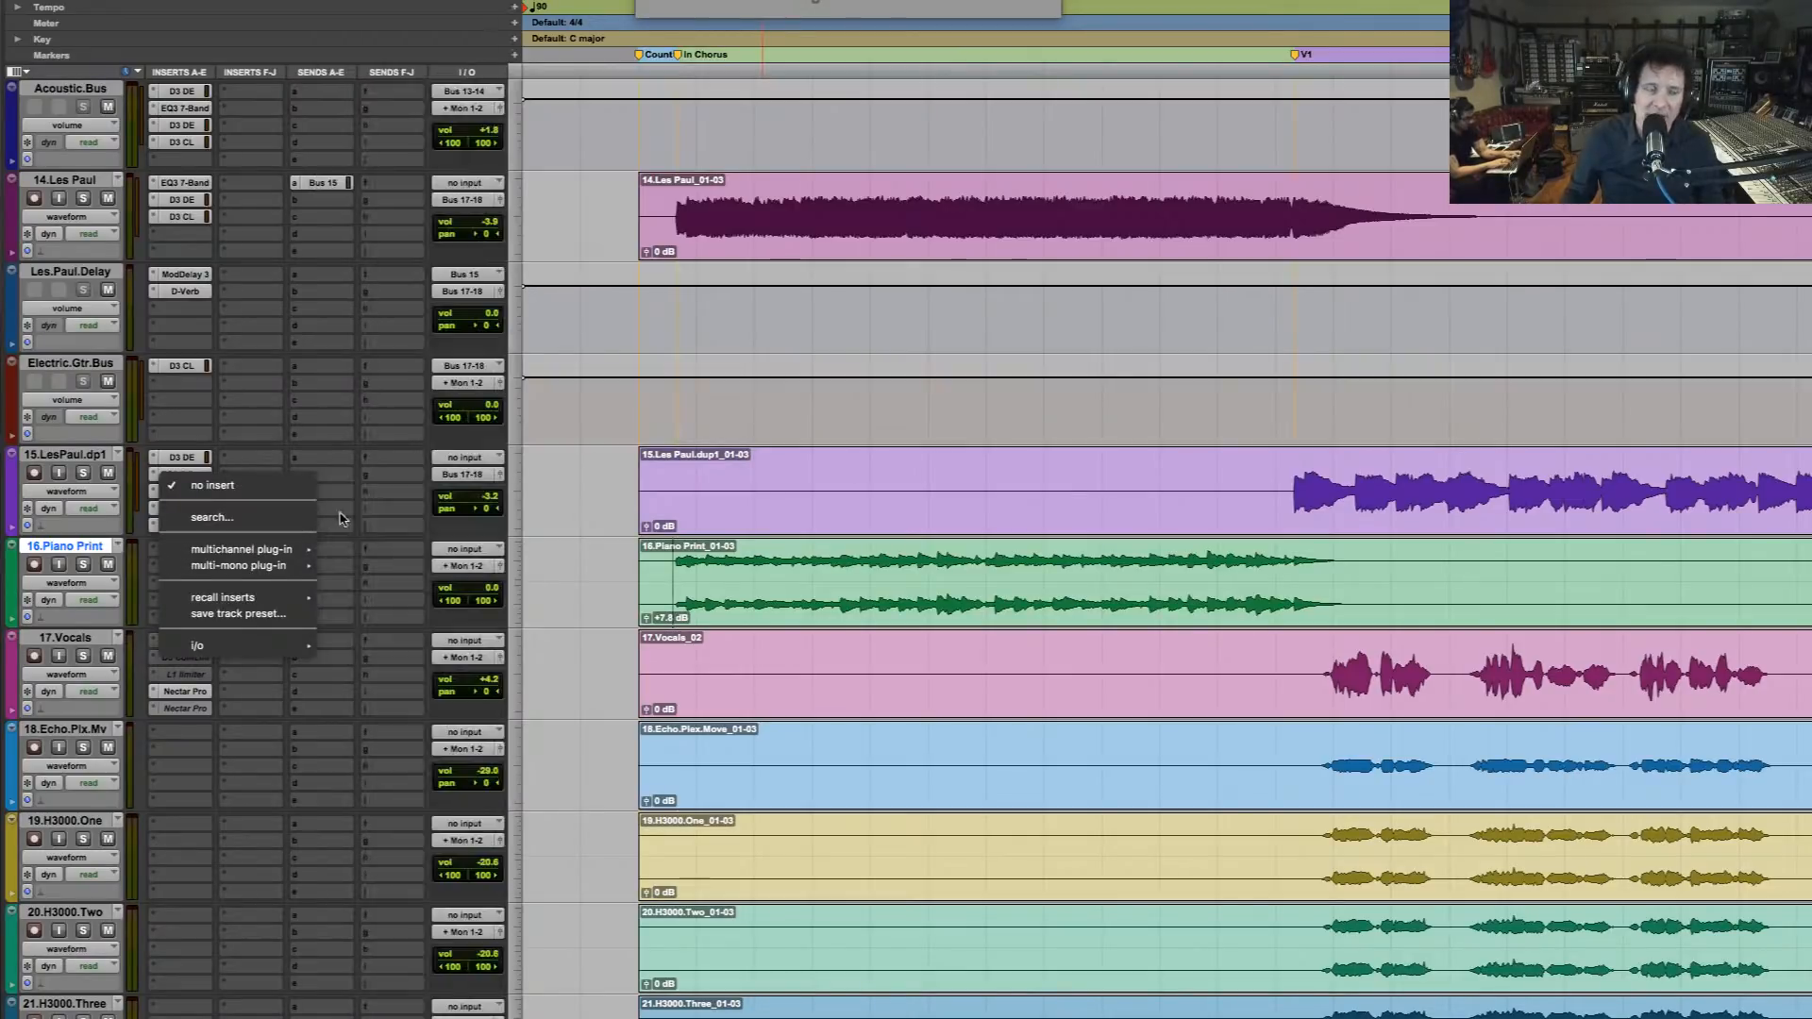
mouse_move(266, 550)
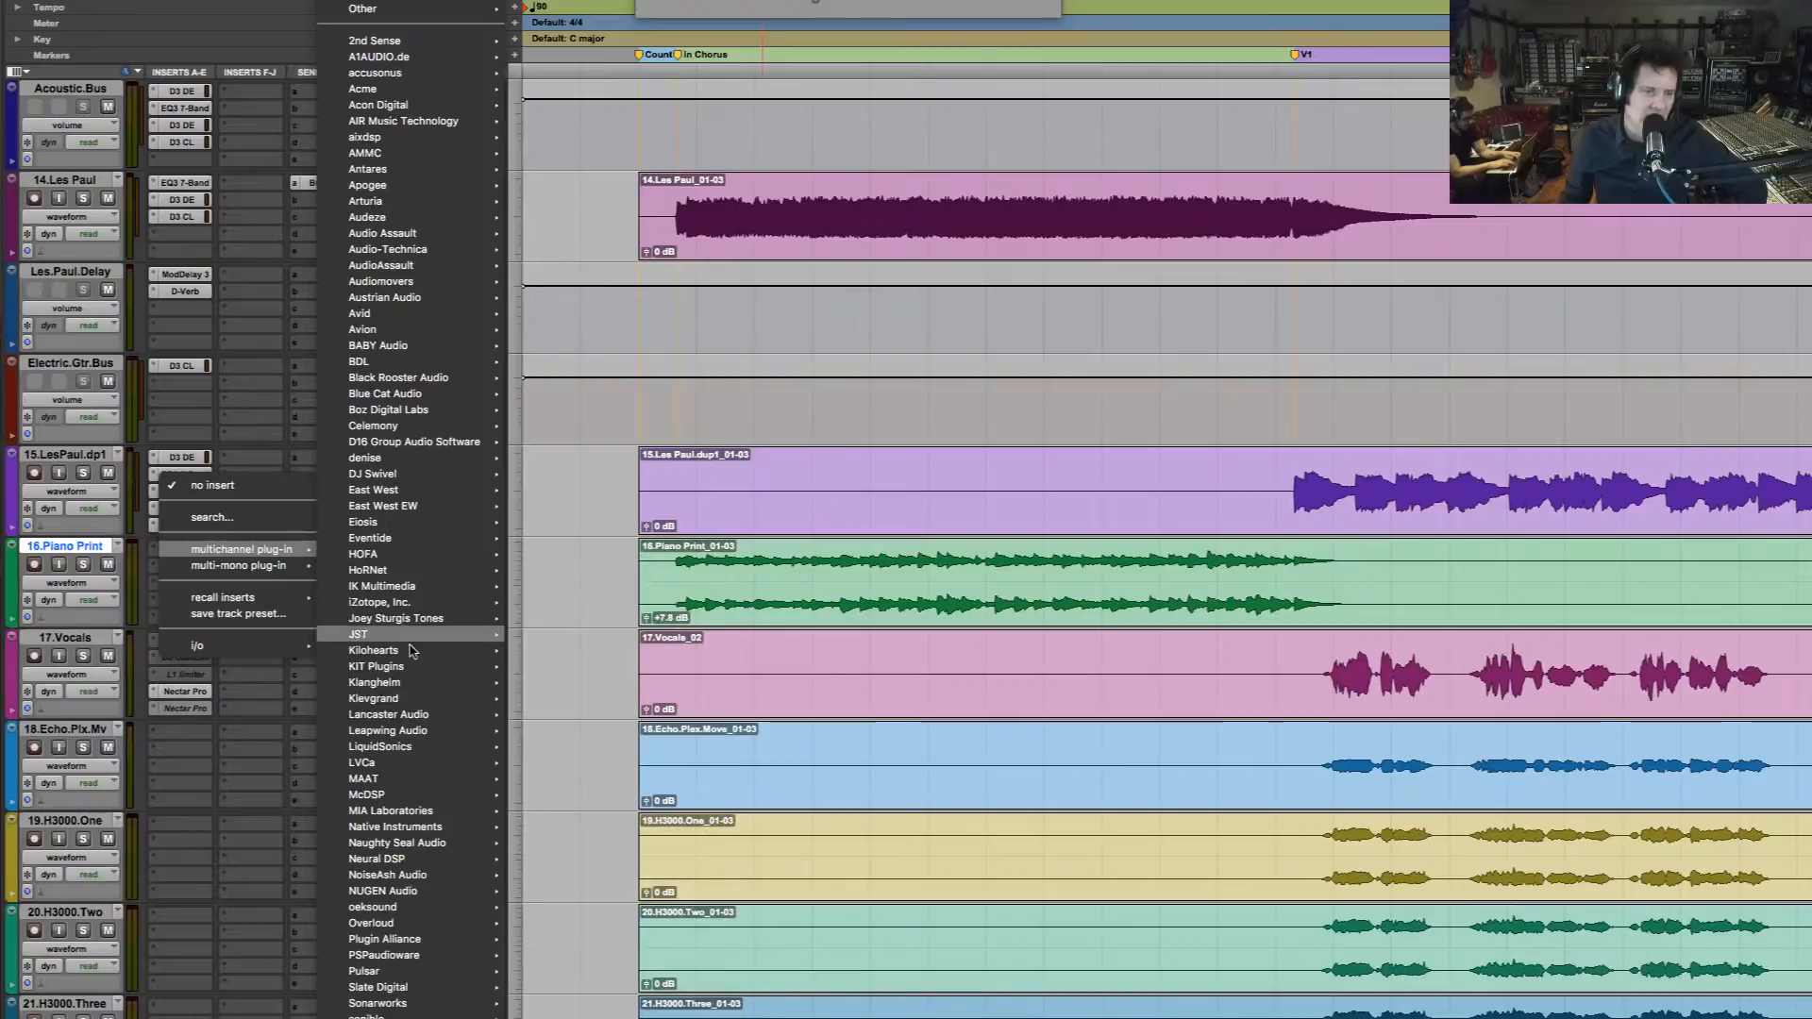
mouse_move(415, 705)
mouse_move(415, 604)
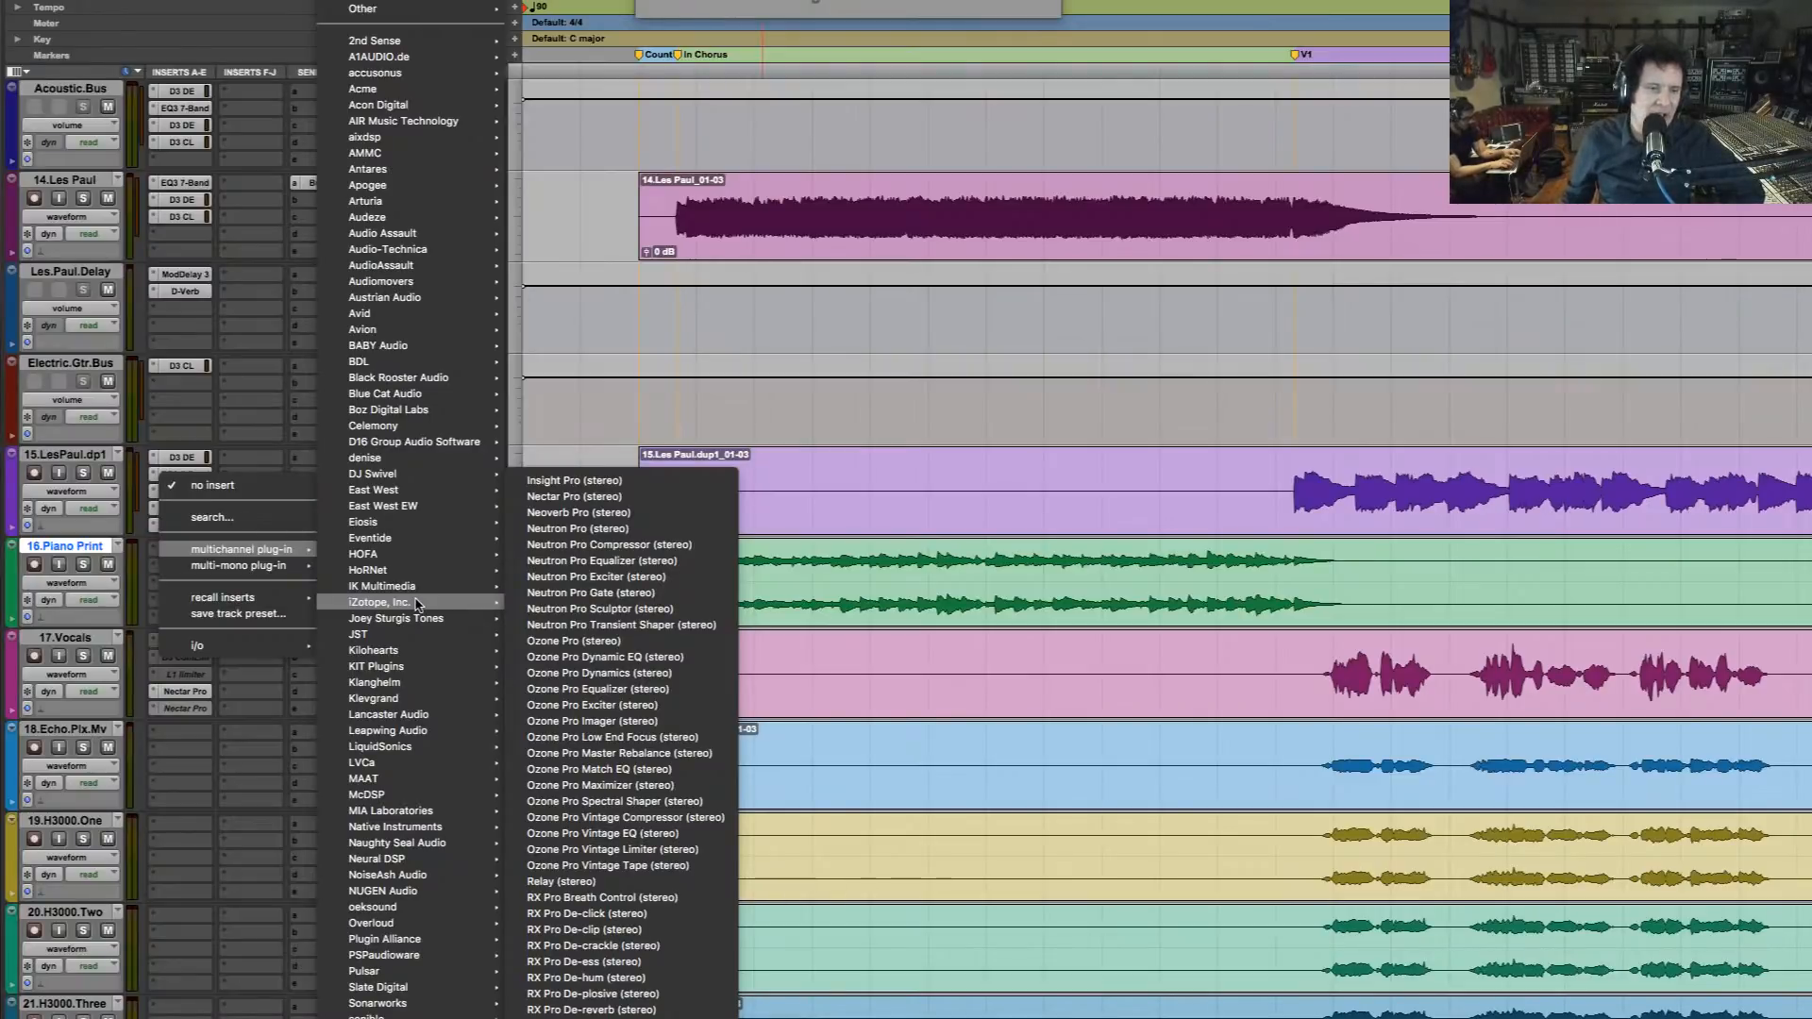
click(652, 531)
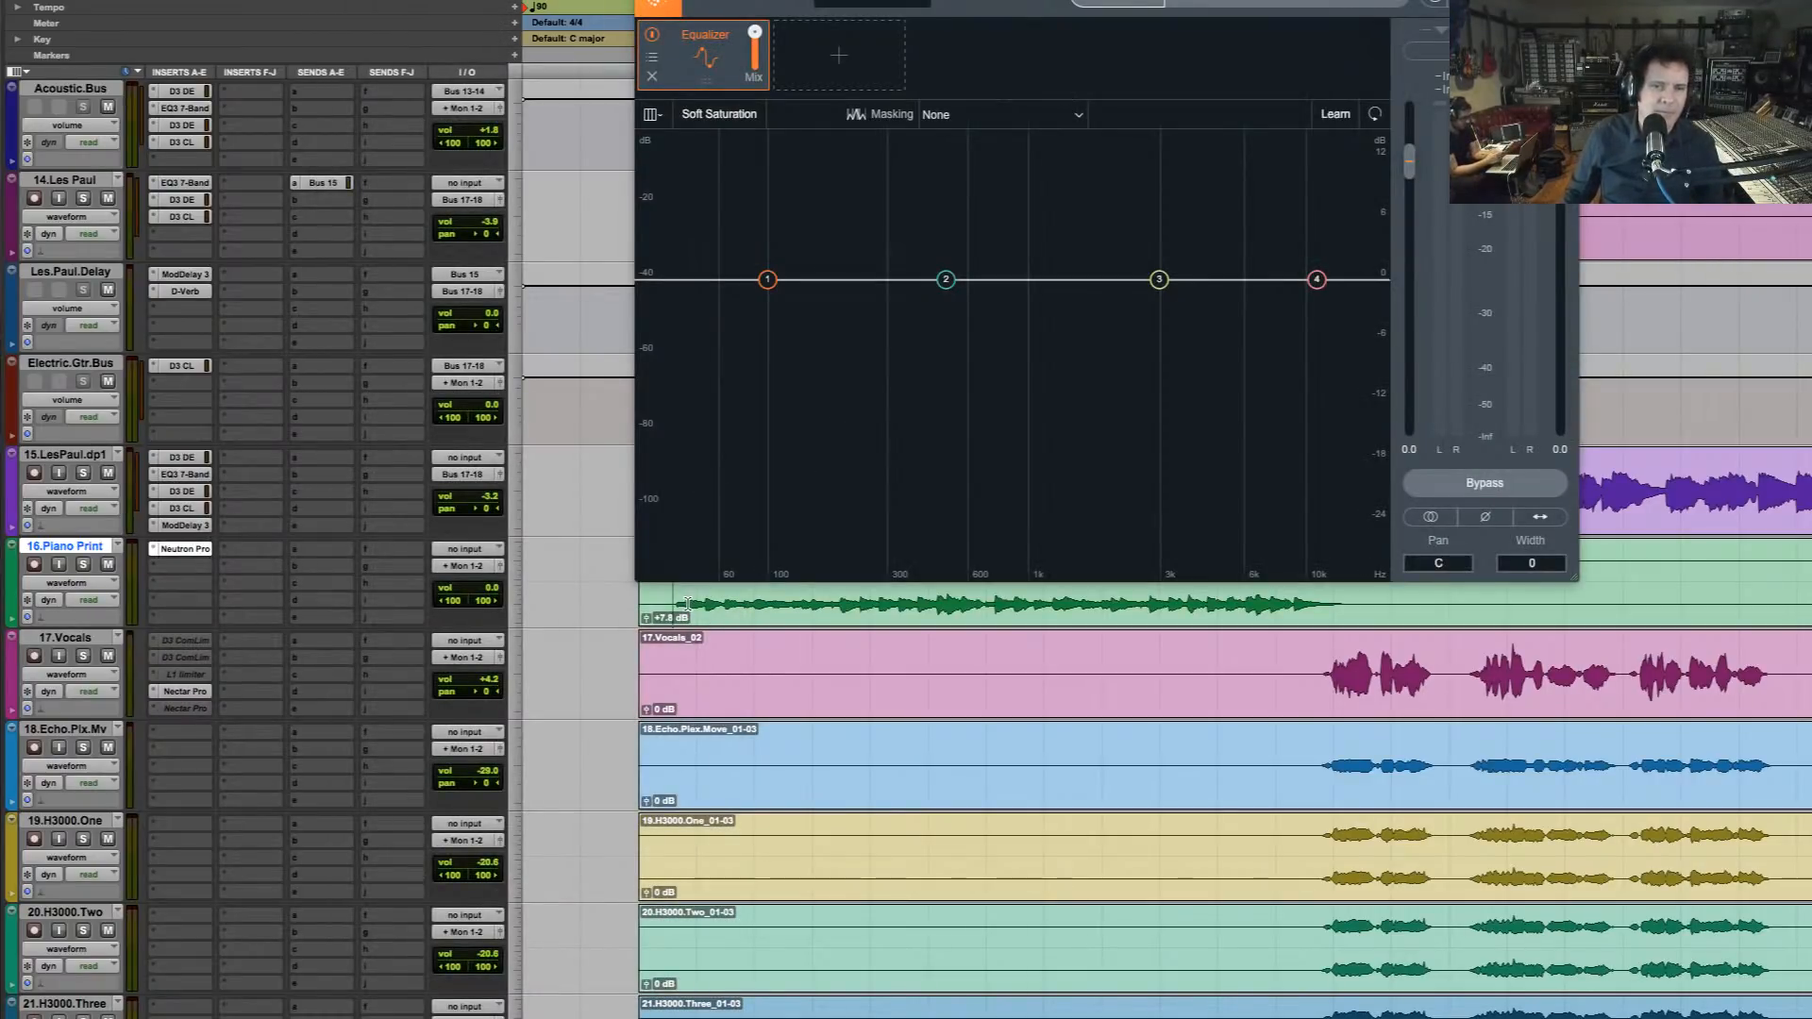
Start Neutron's Mix Assistant in Track Enhance mode with 16.Piano Print soloed
click(1139, 3)
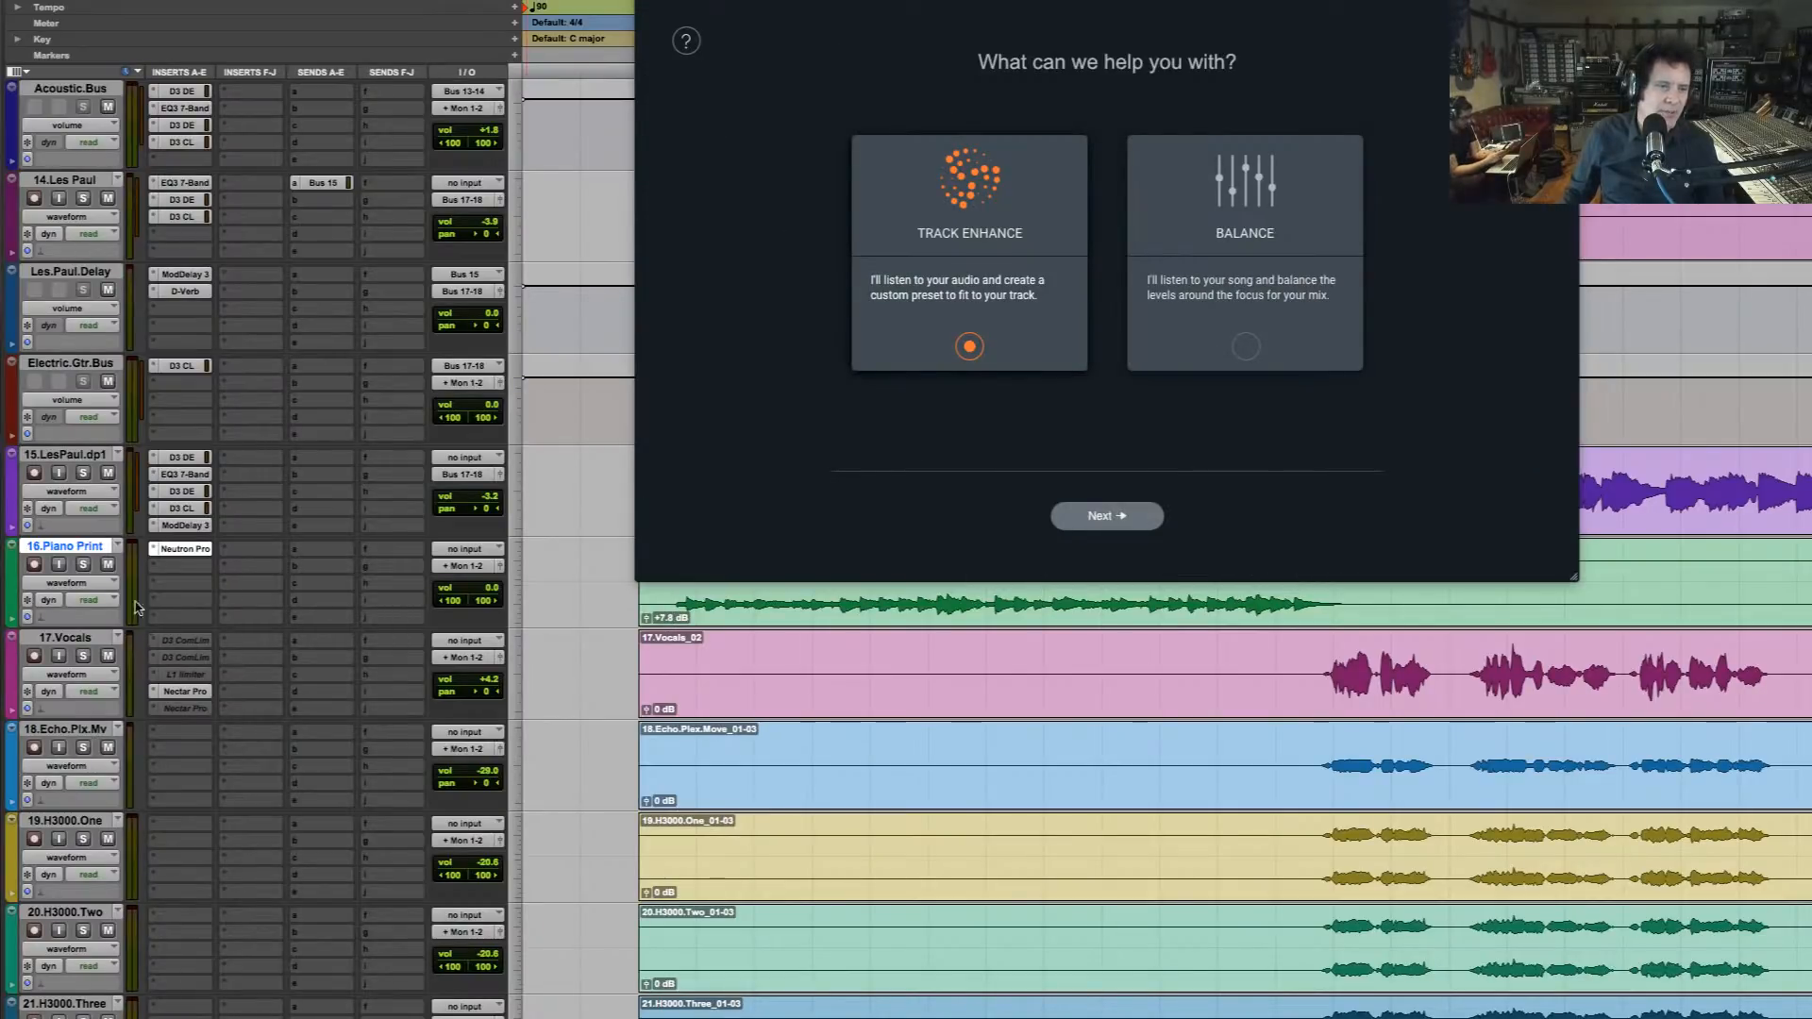
click(88, 564)
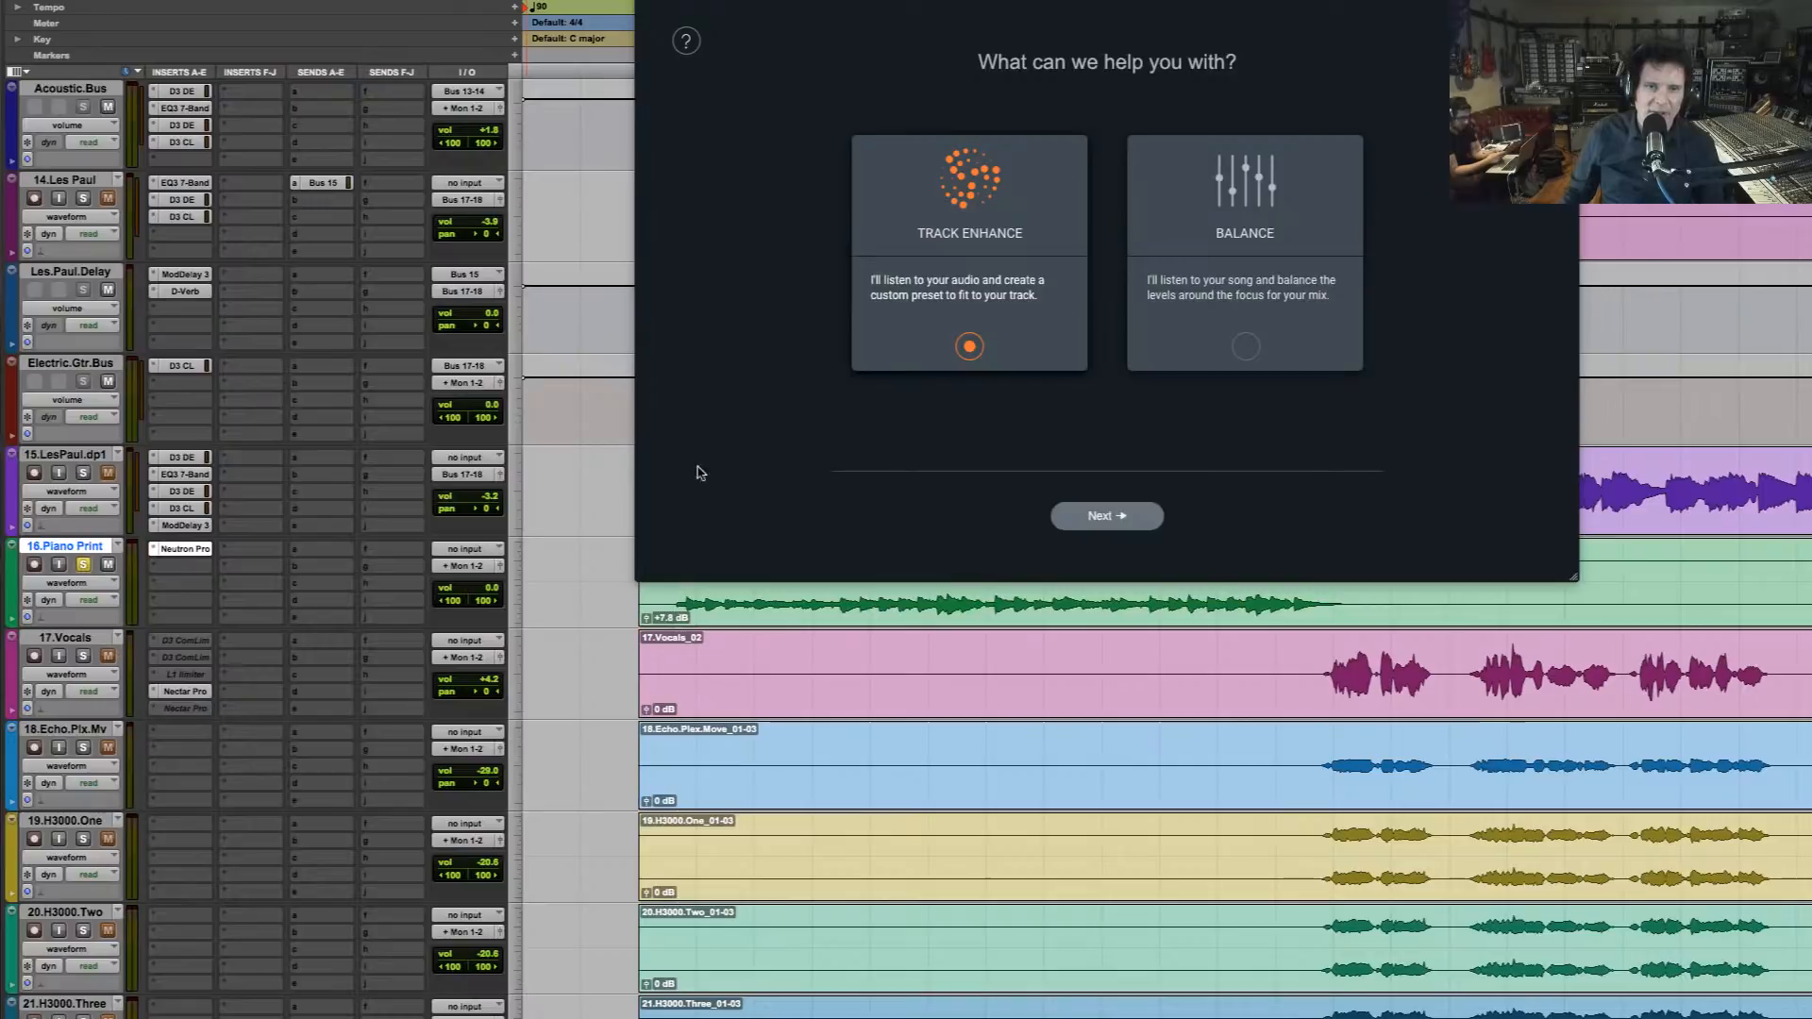
click(1102, 518)
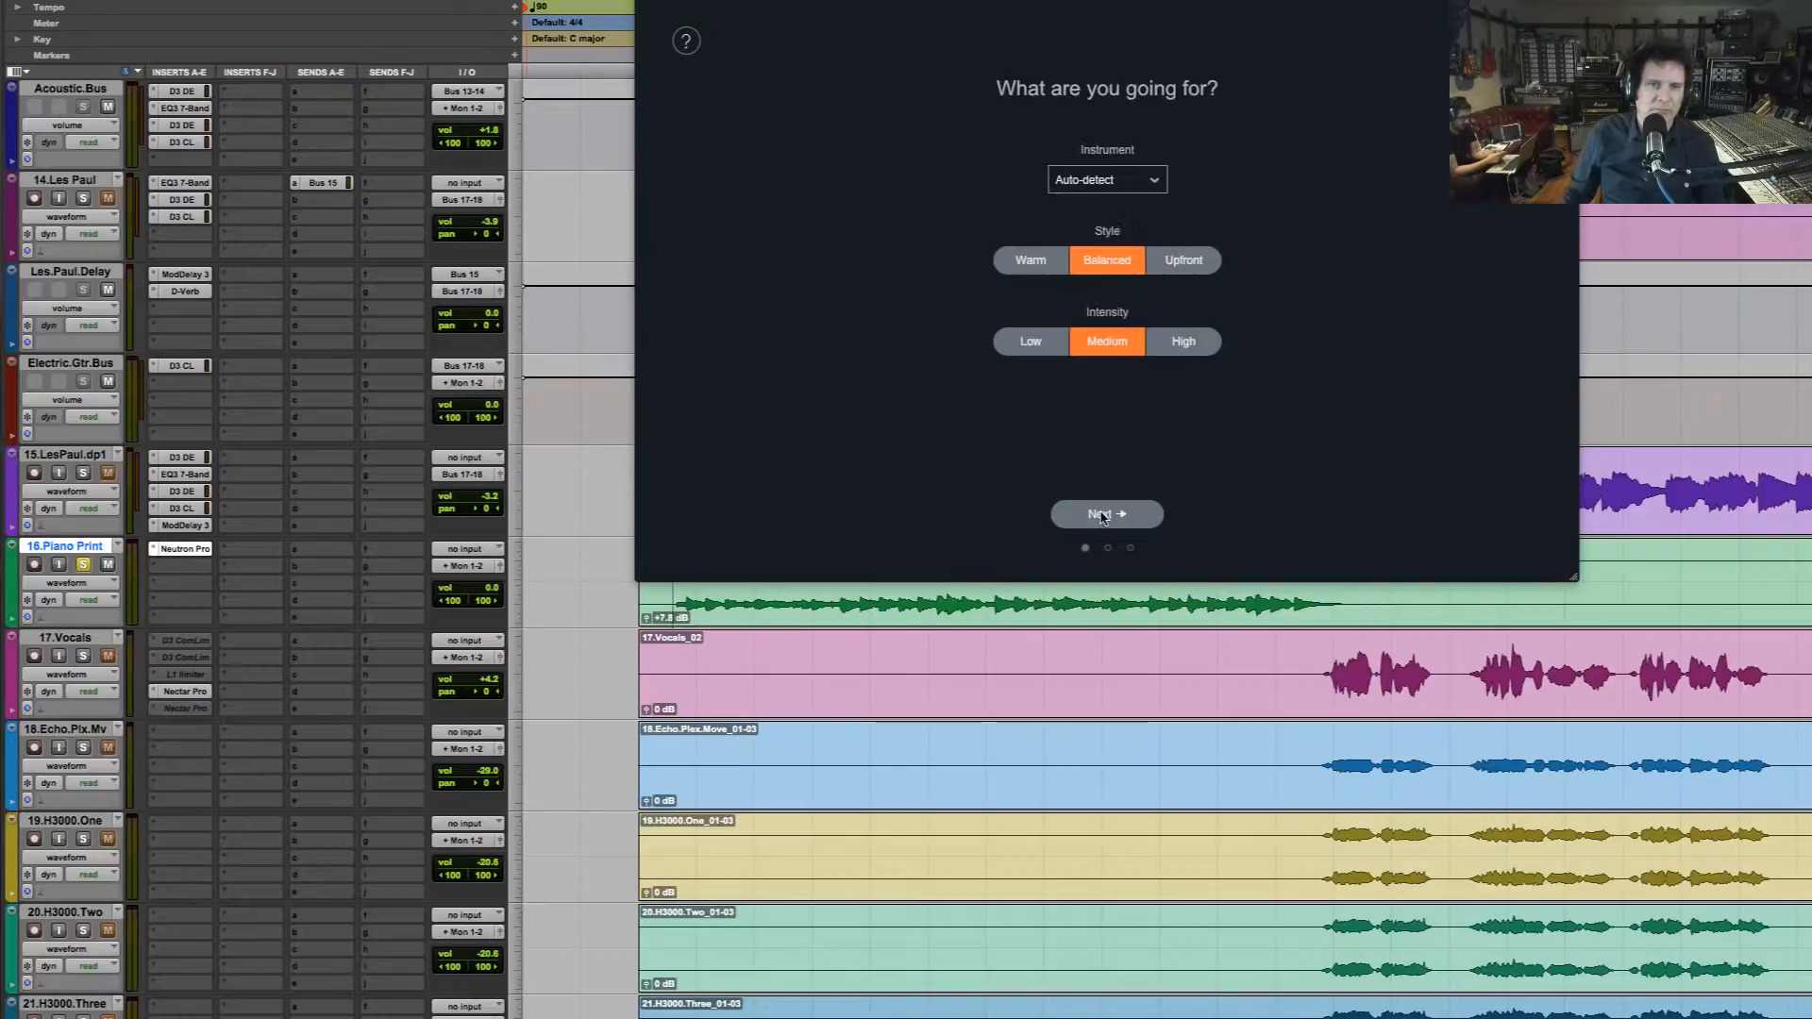
Set the assistant's instrument to Piano and its style to Upfront, keep Medium intensity, and proceed to the listening stage
click(1125, 185)
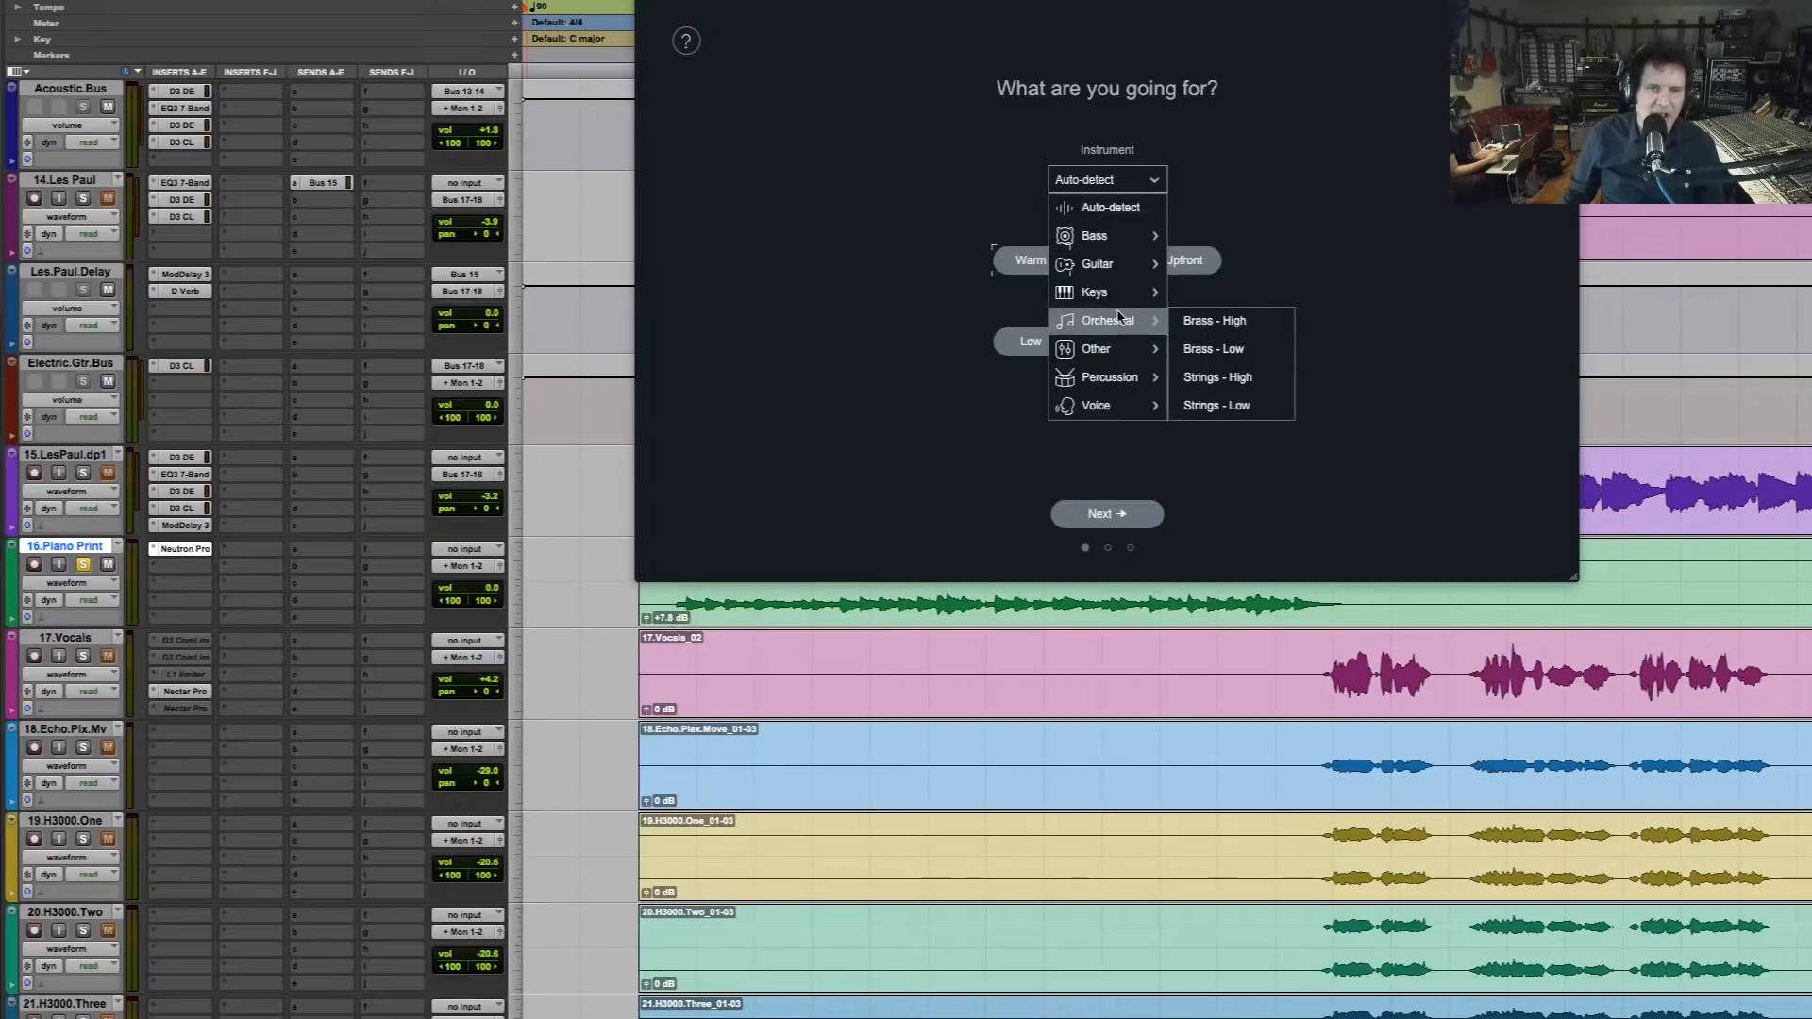
mouse_move(1125, 294)
click(1230, 321)
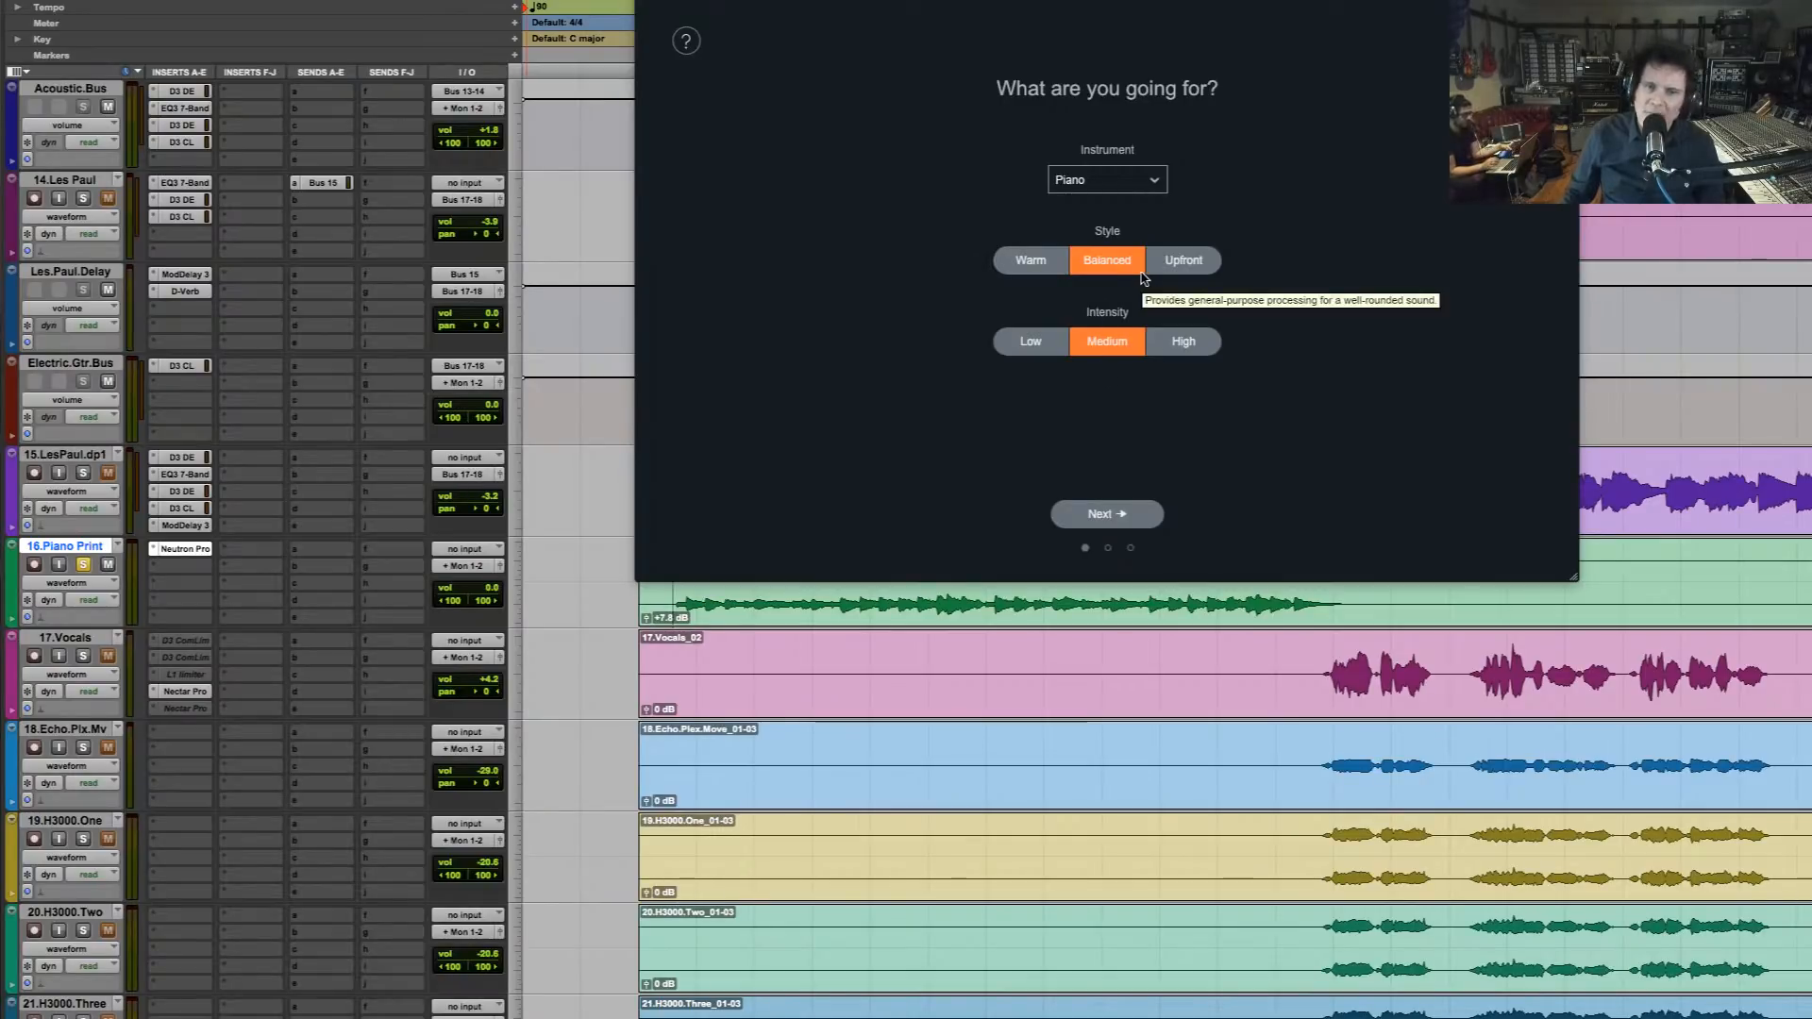
click(1180, 262)
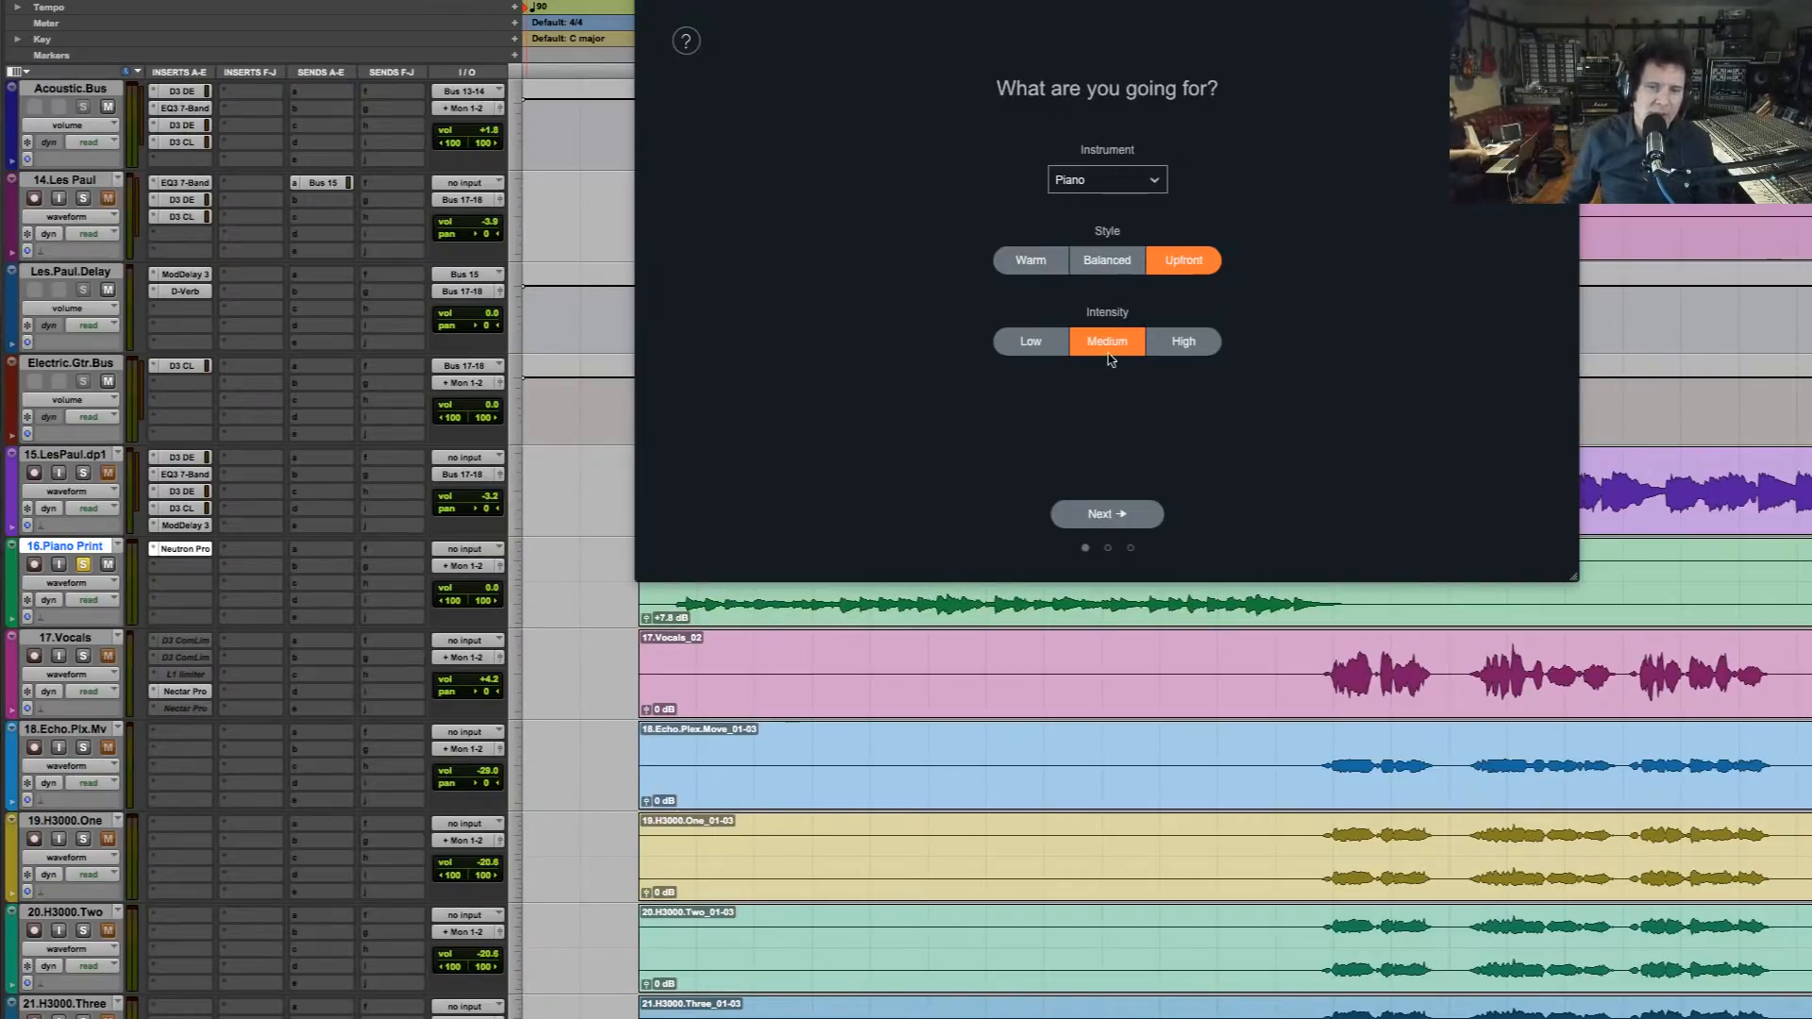
click(1129, 517)
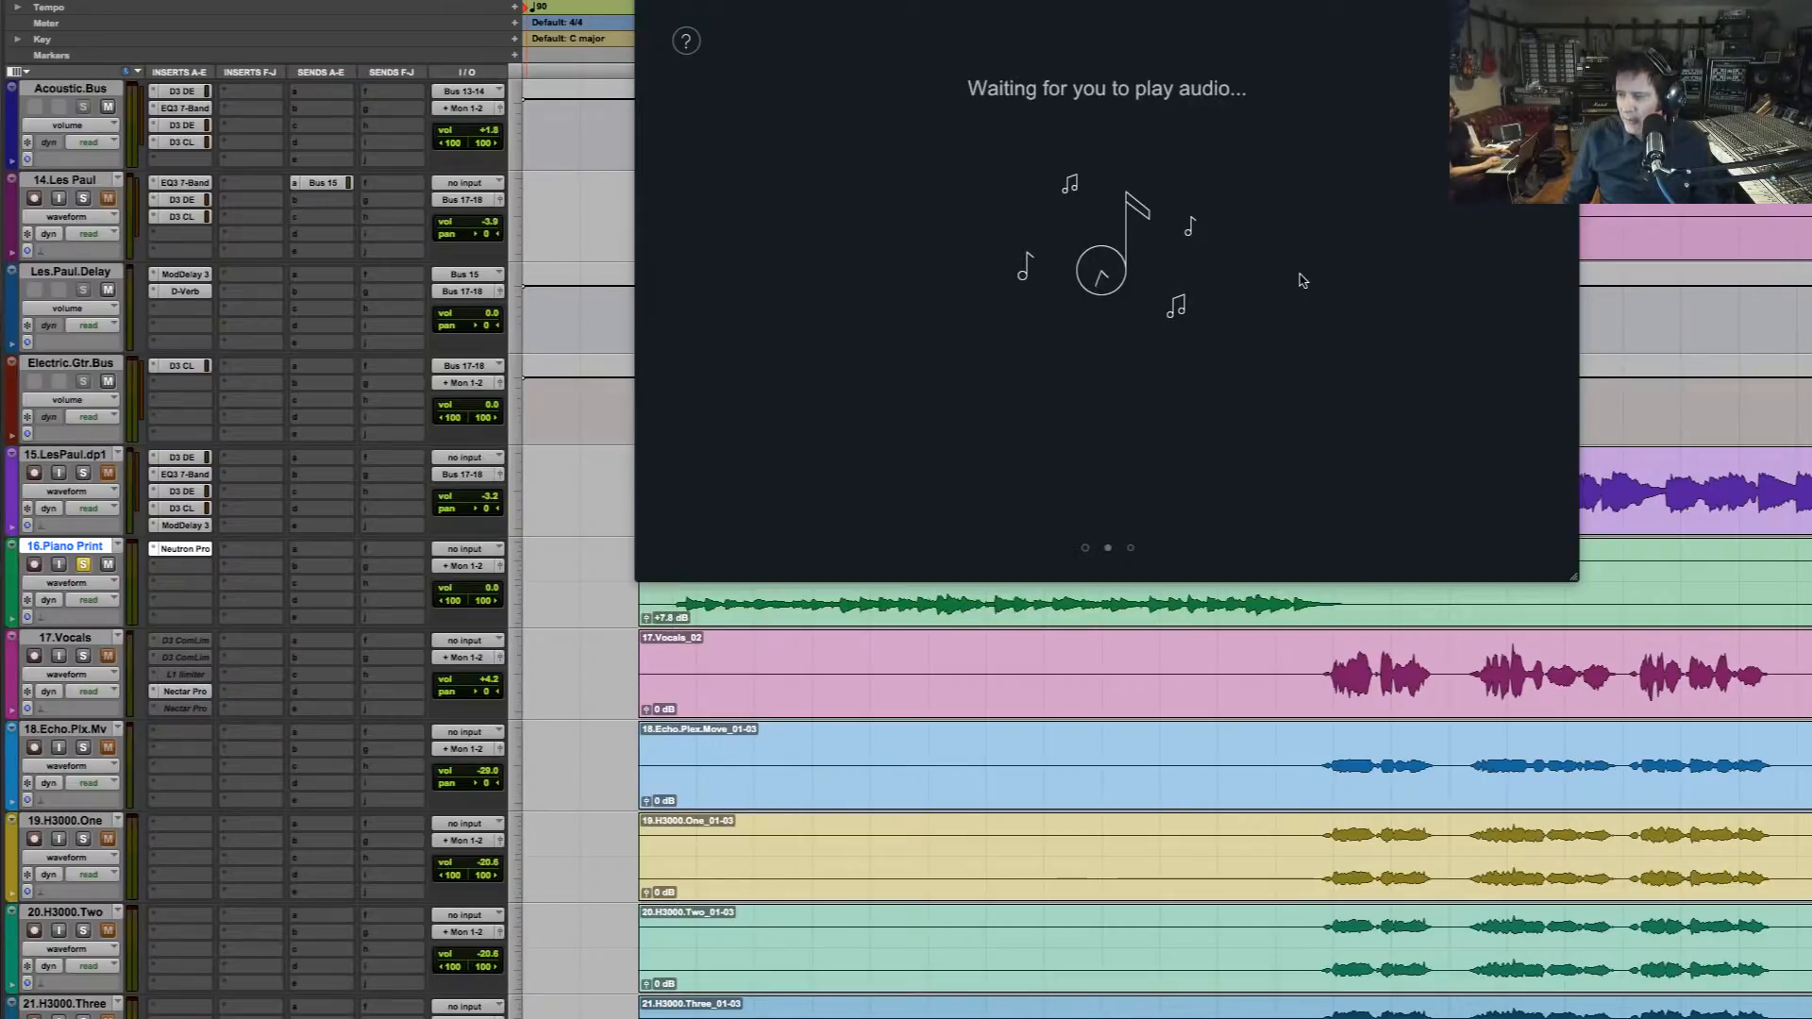
Play the soloed piano so the assistant can analyze it, and accept the suggested Neutron chain
key(space)
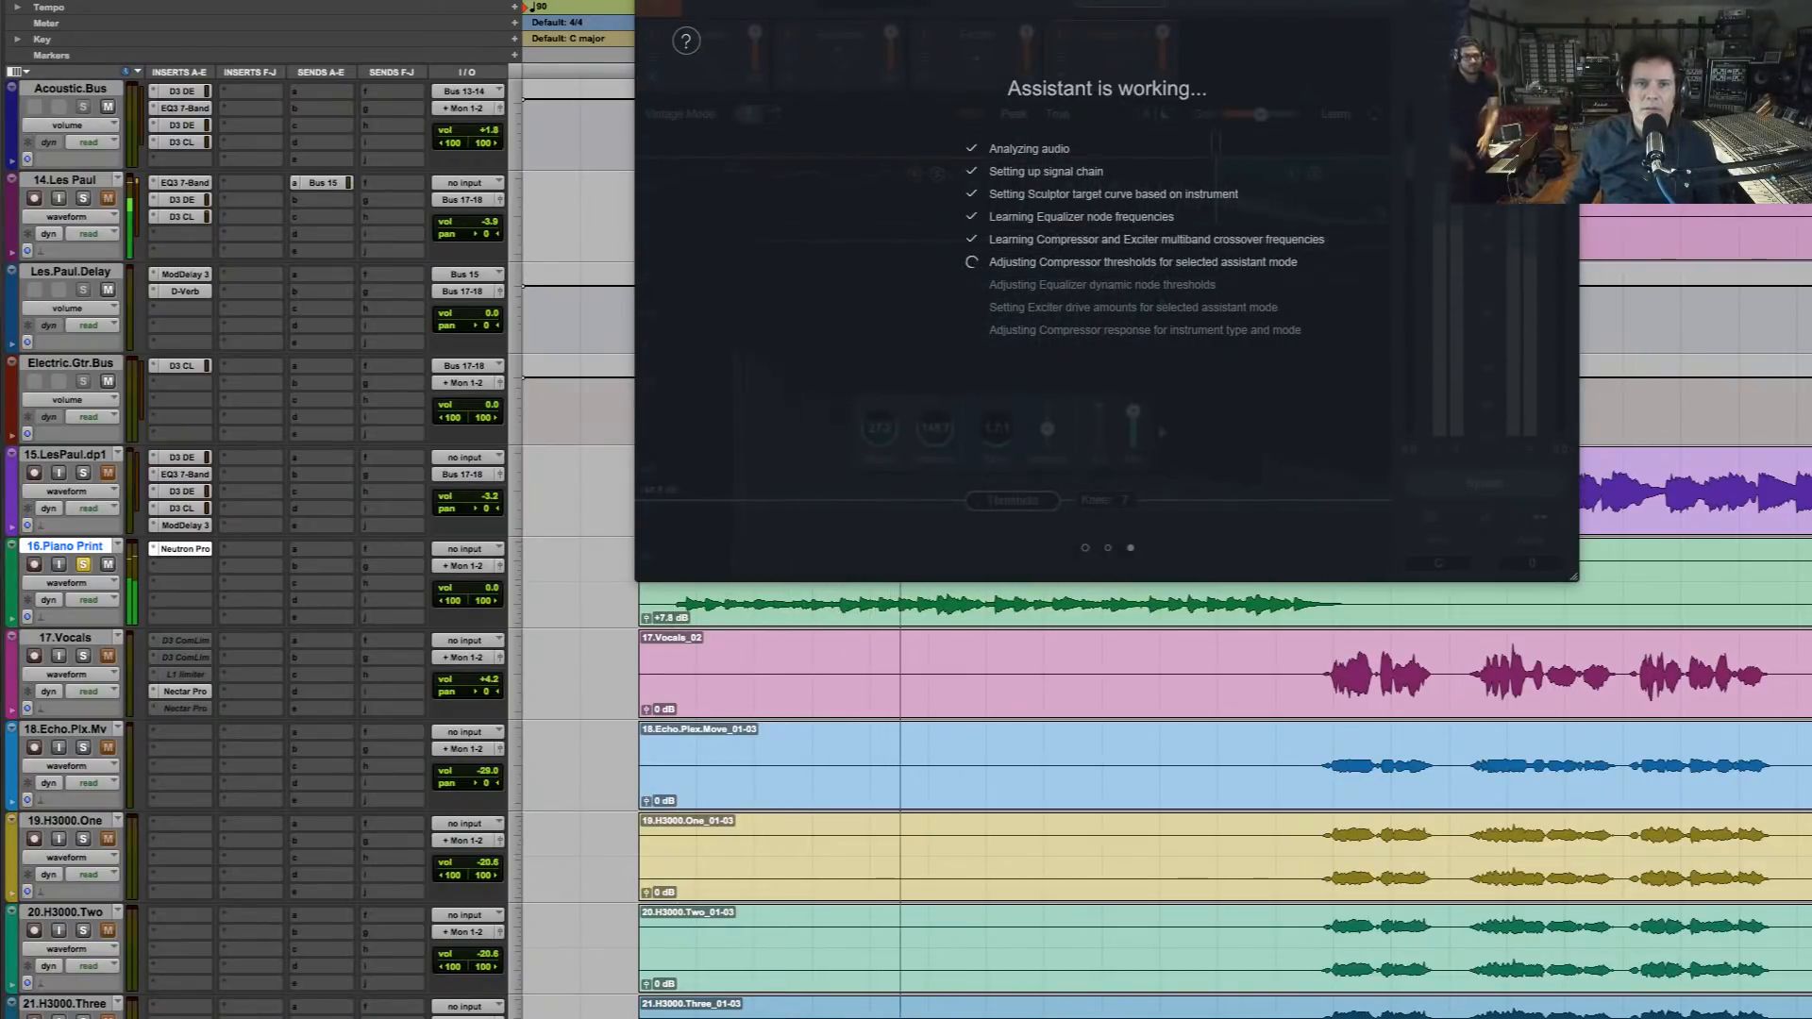
drag(1228, 0, 1132, 43)
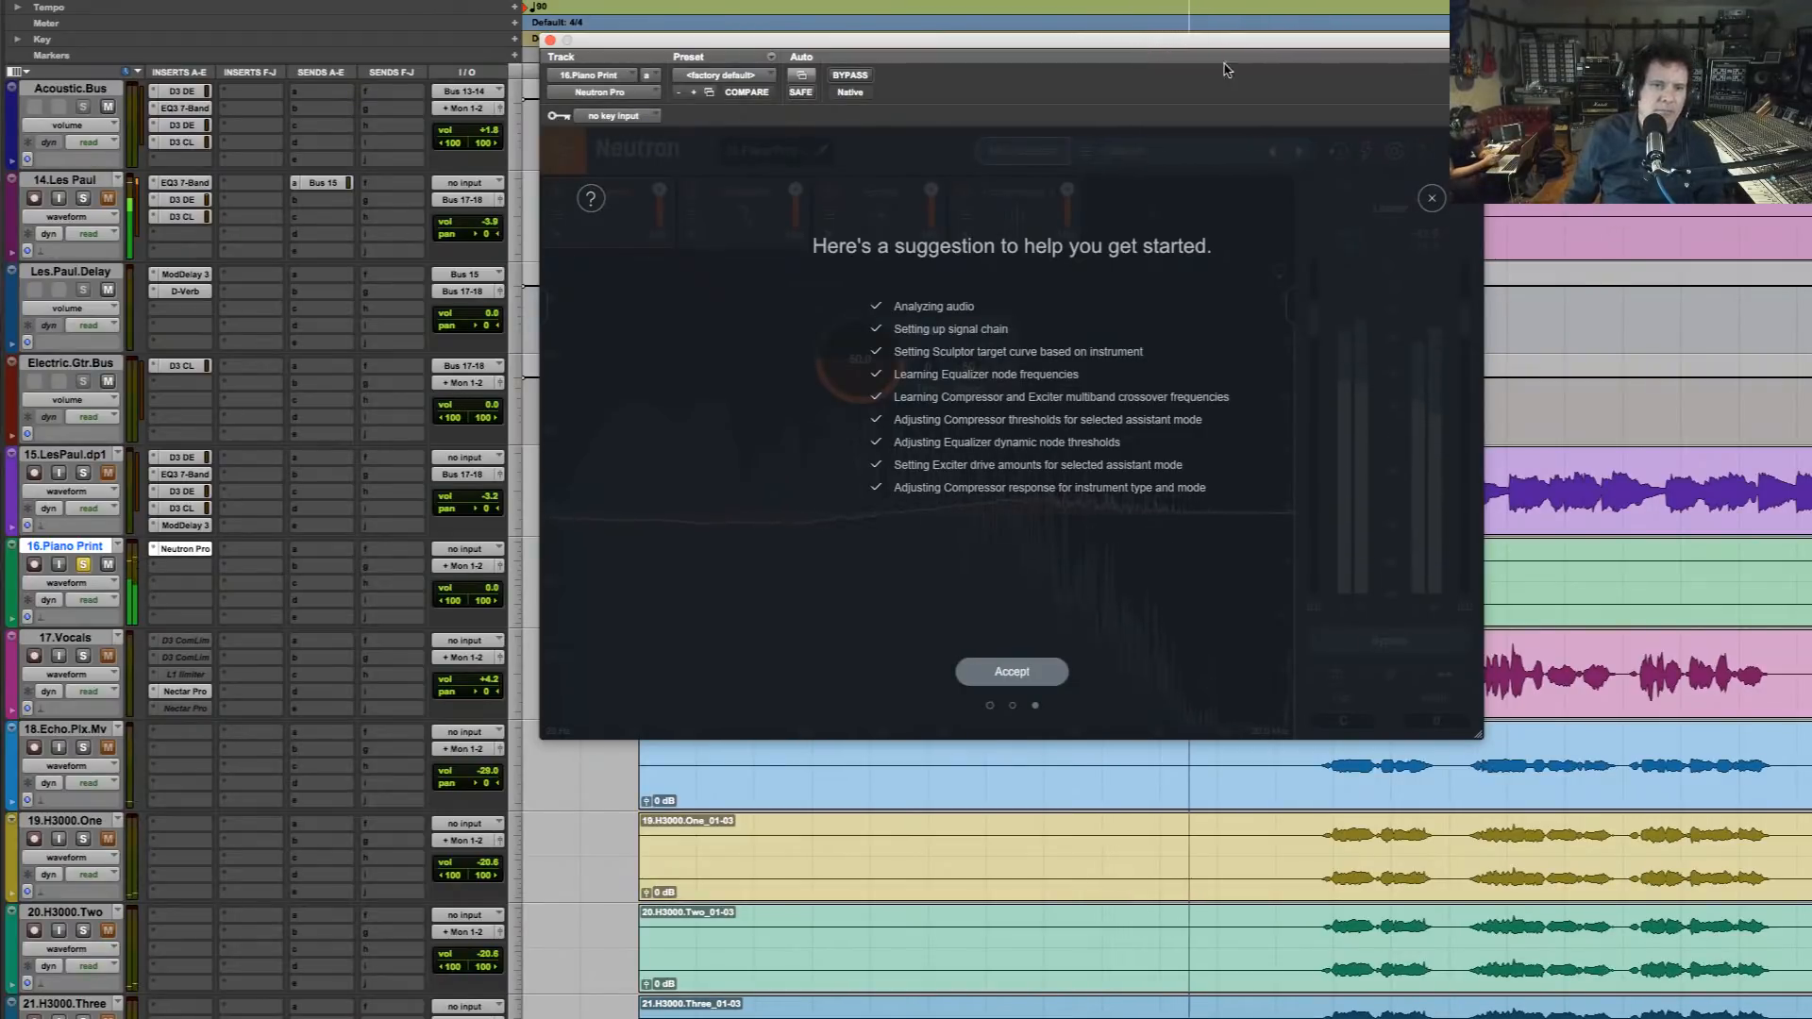
click(1040, 674)
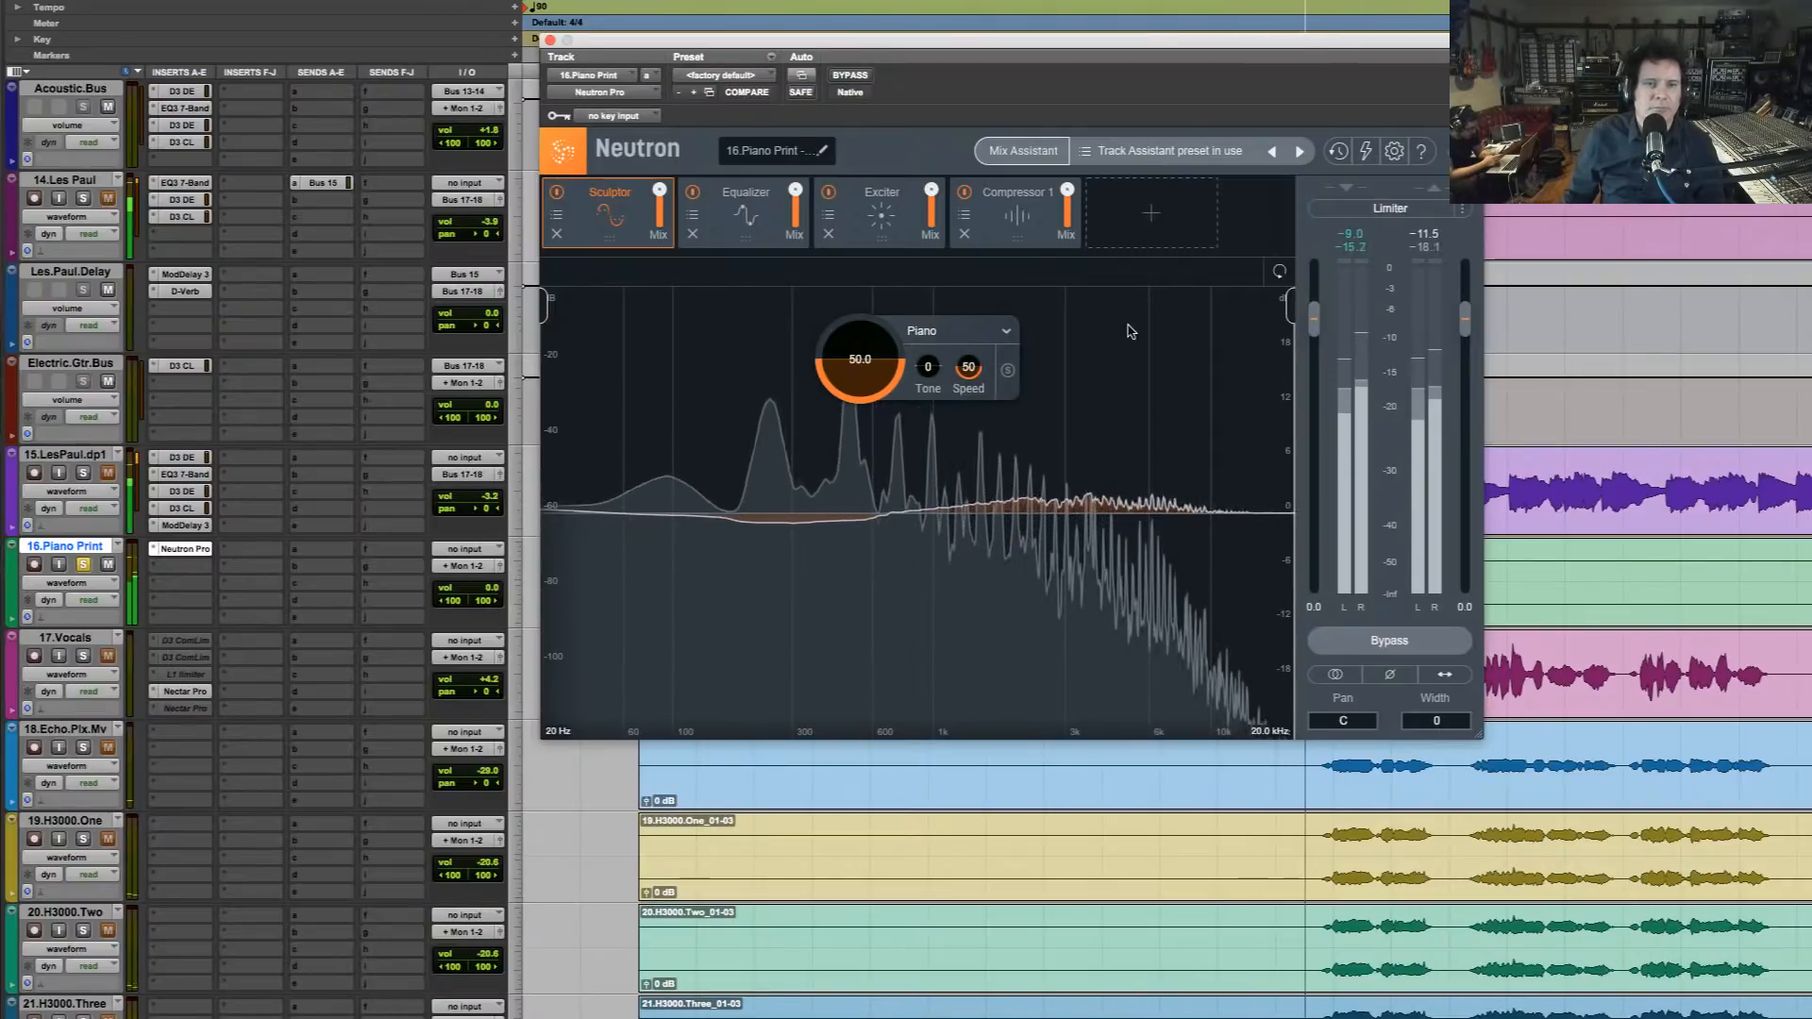
Compare the soloed piano with Neutron bypassed and active during playback
click(851, 75)
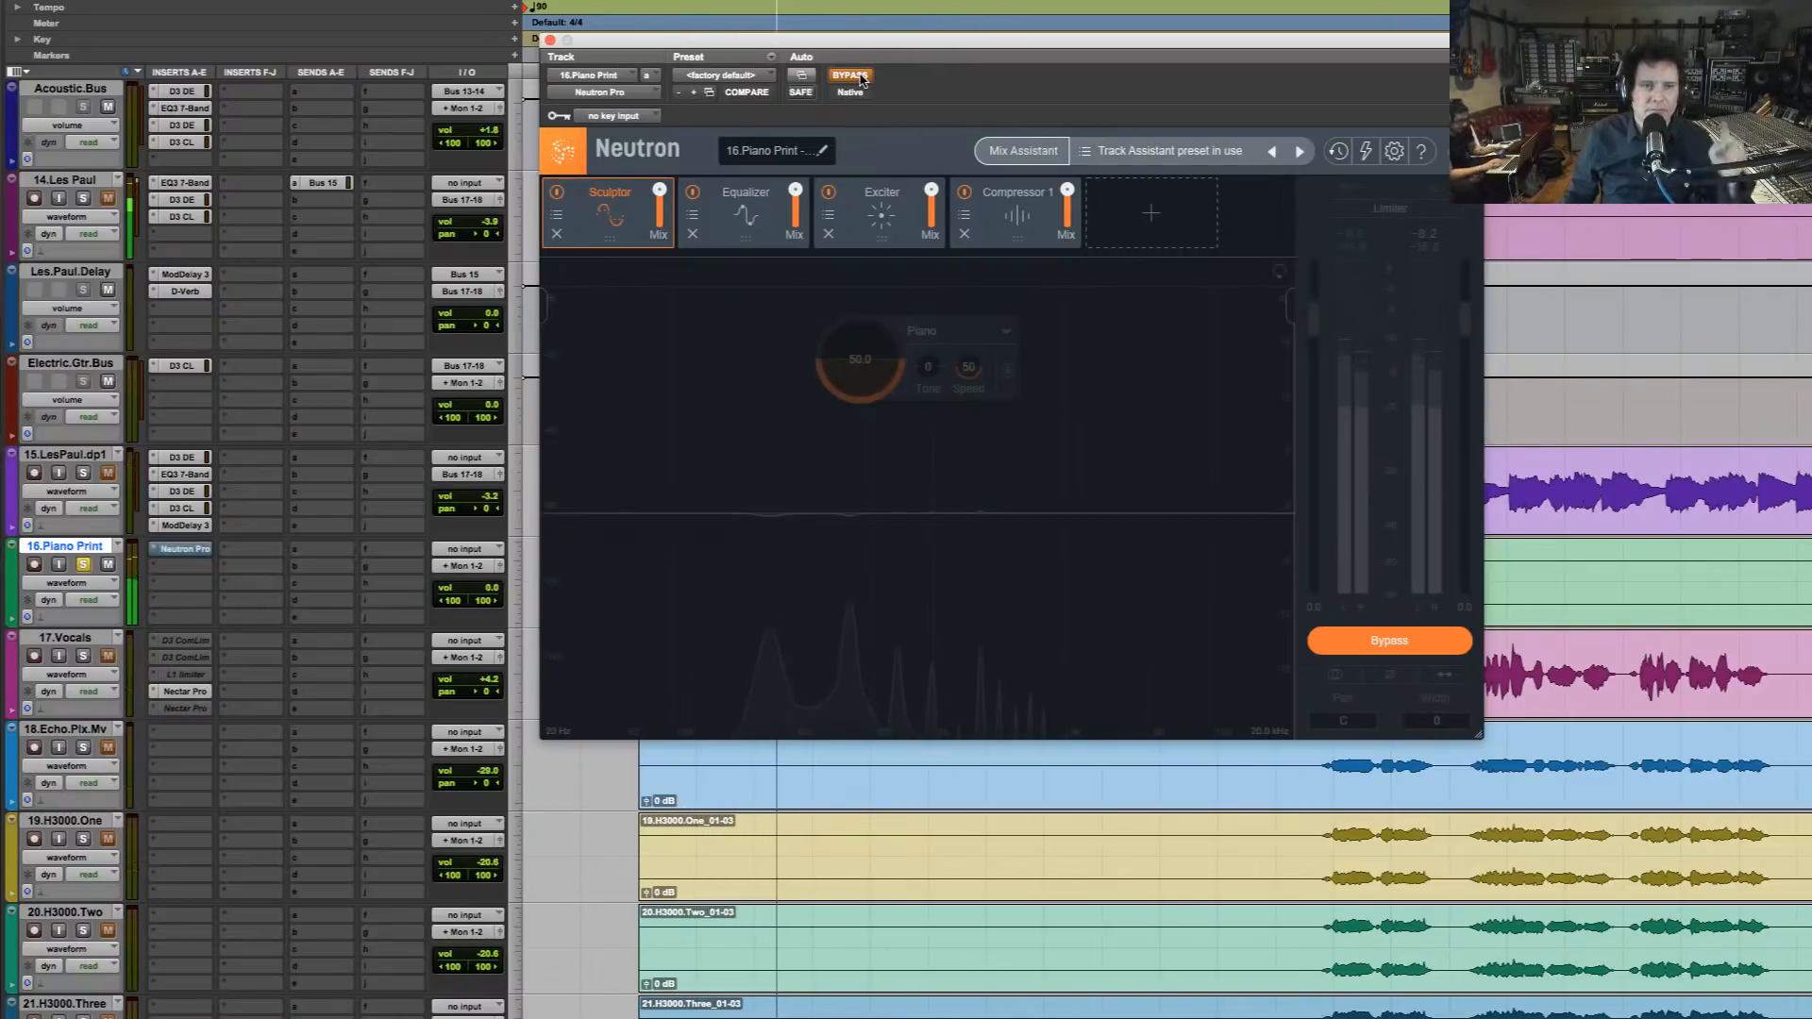
click(851, 76)
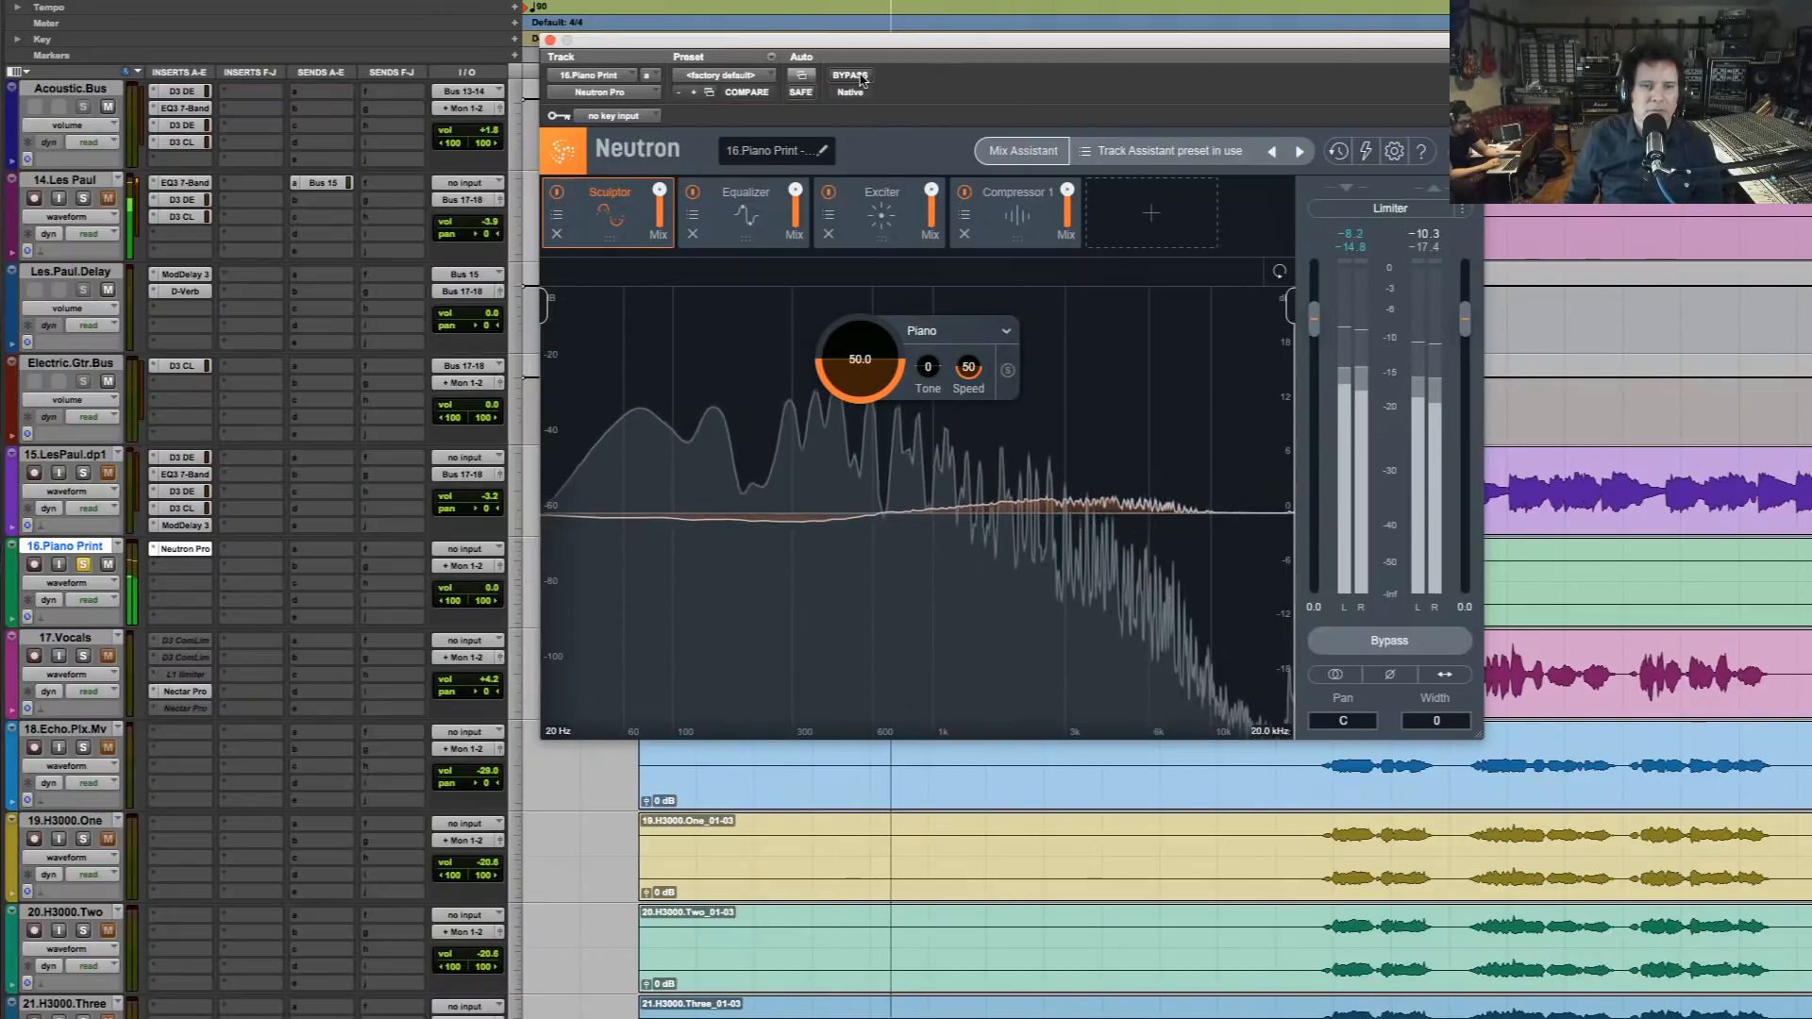
key(space)
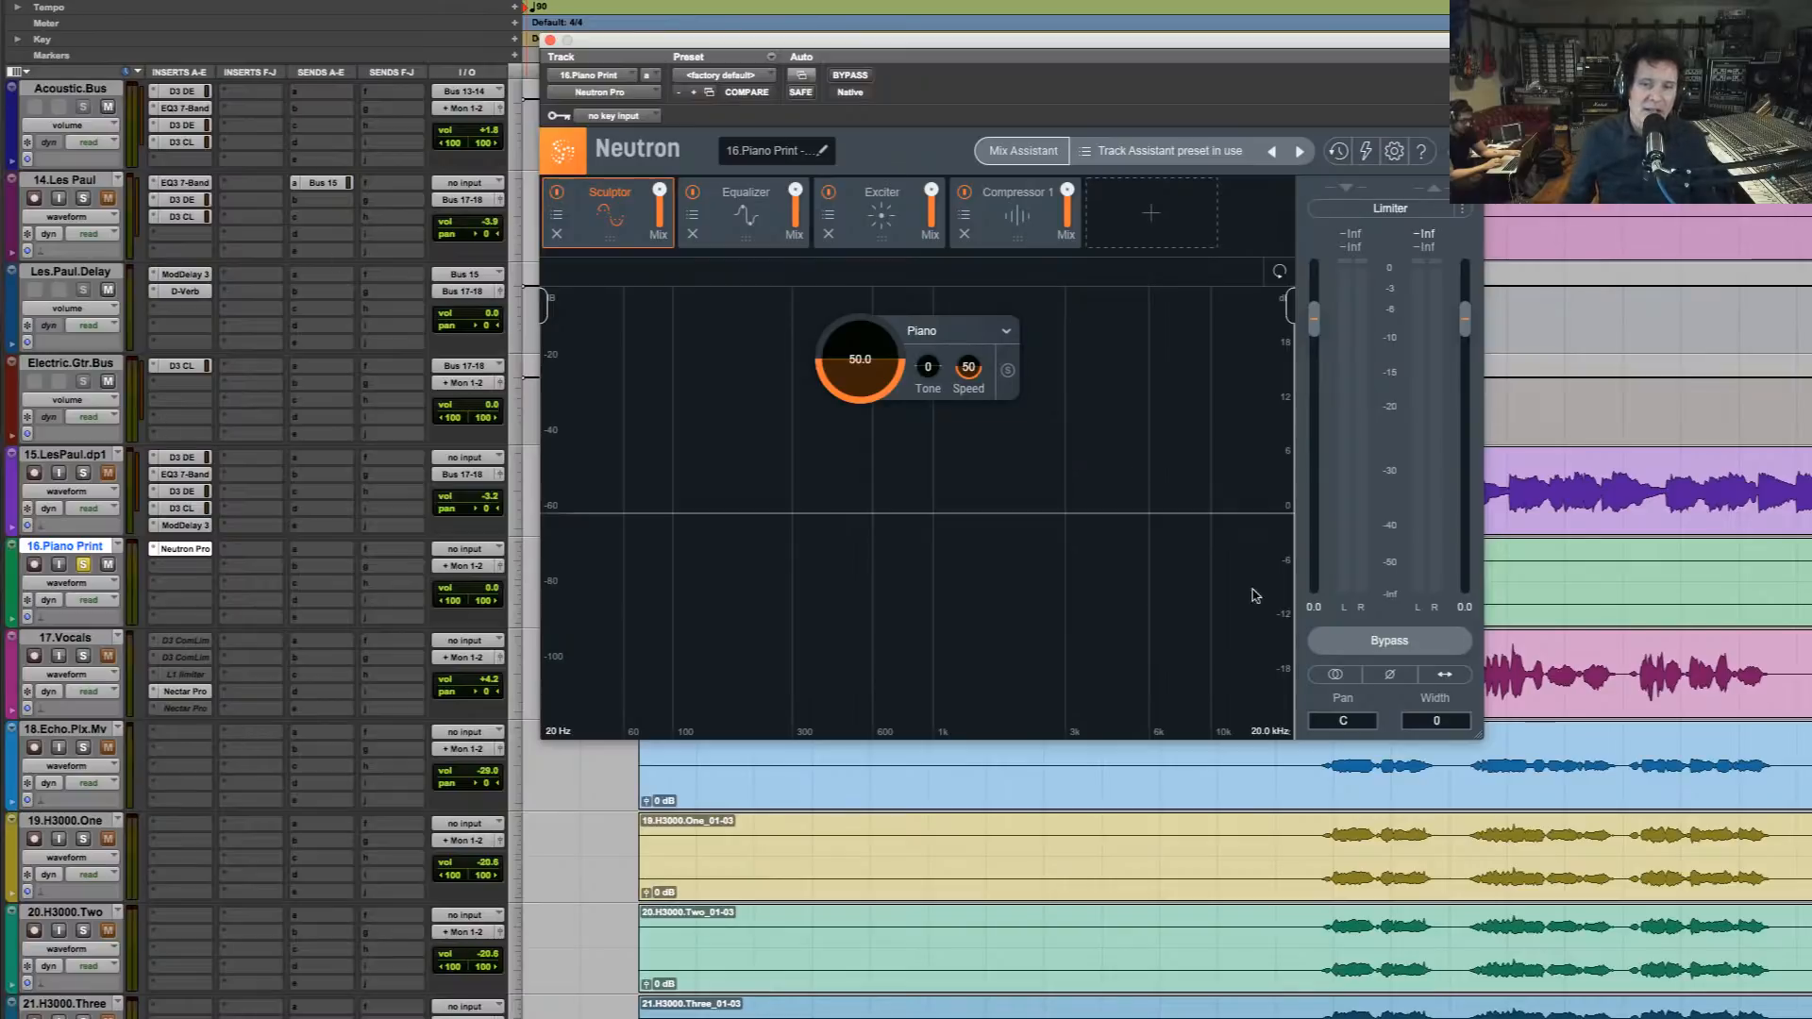
Take 16.Piano Print out of solo and compare it in the full mix with Neutron active and bypassed
click(84, 568)
key(space)
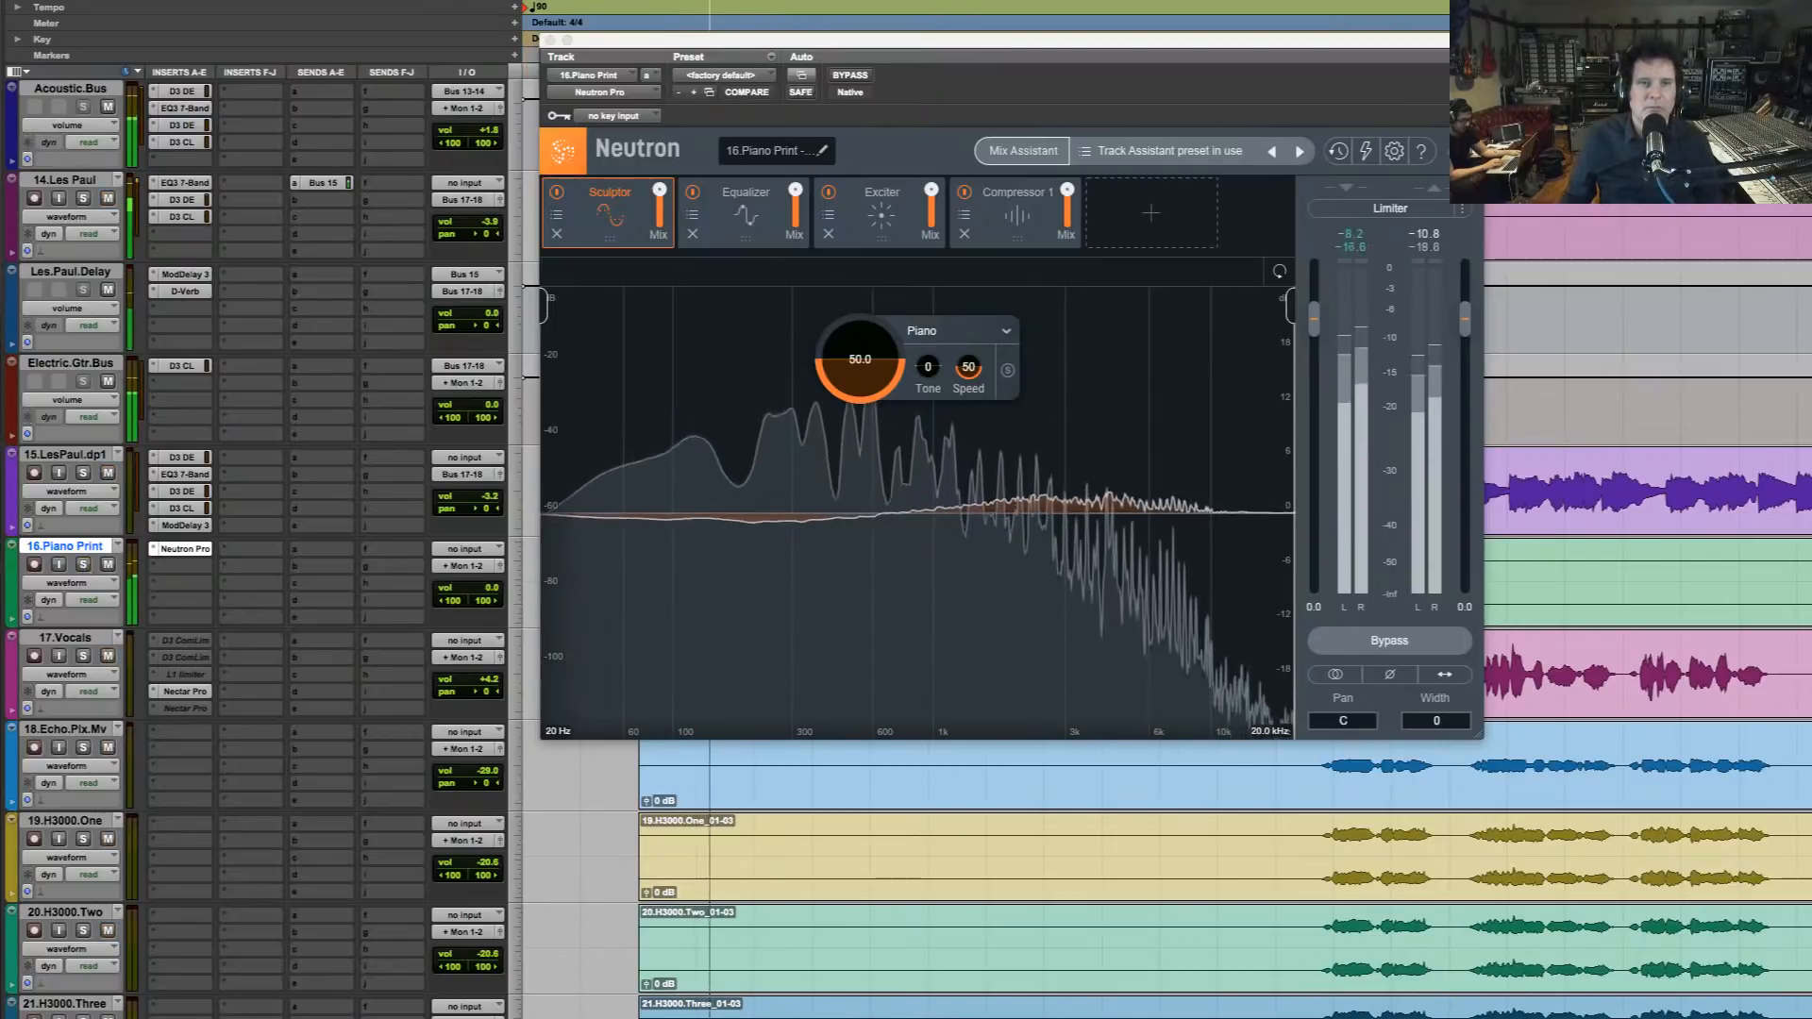
click(850, 75)
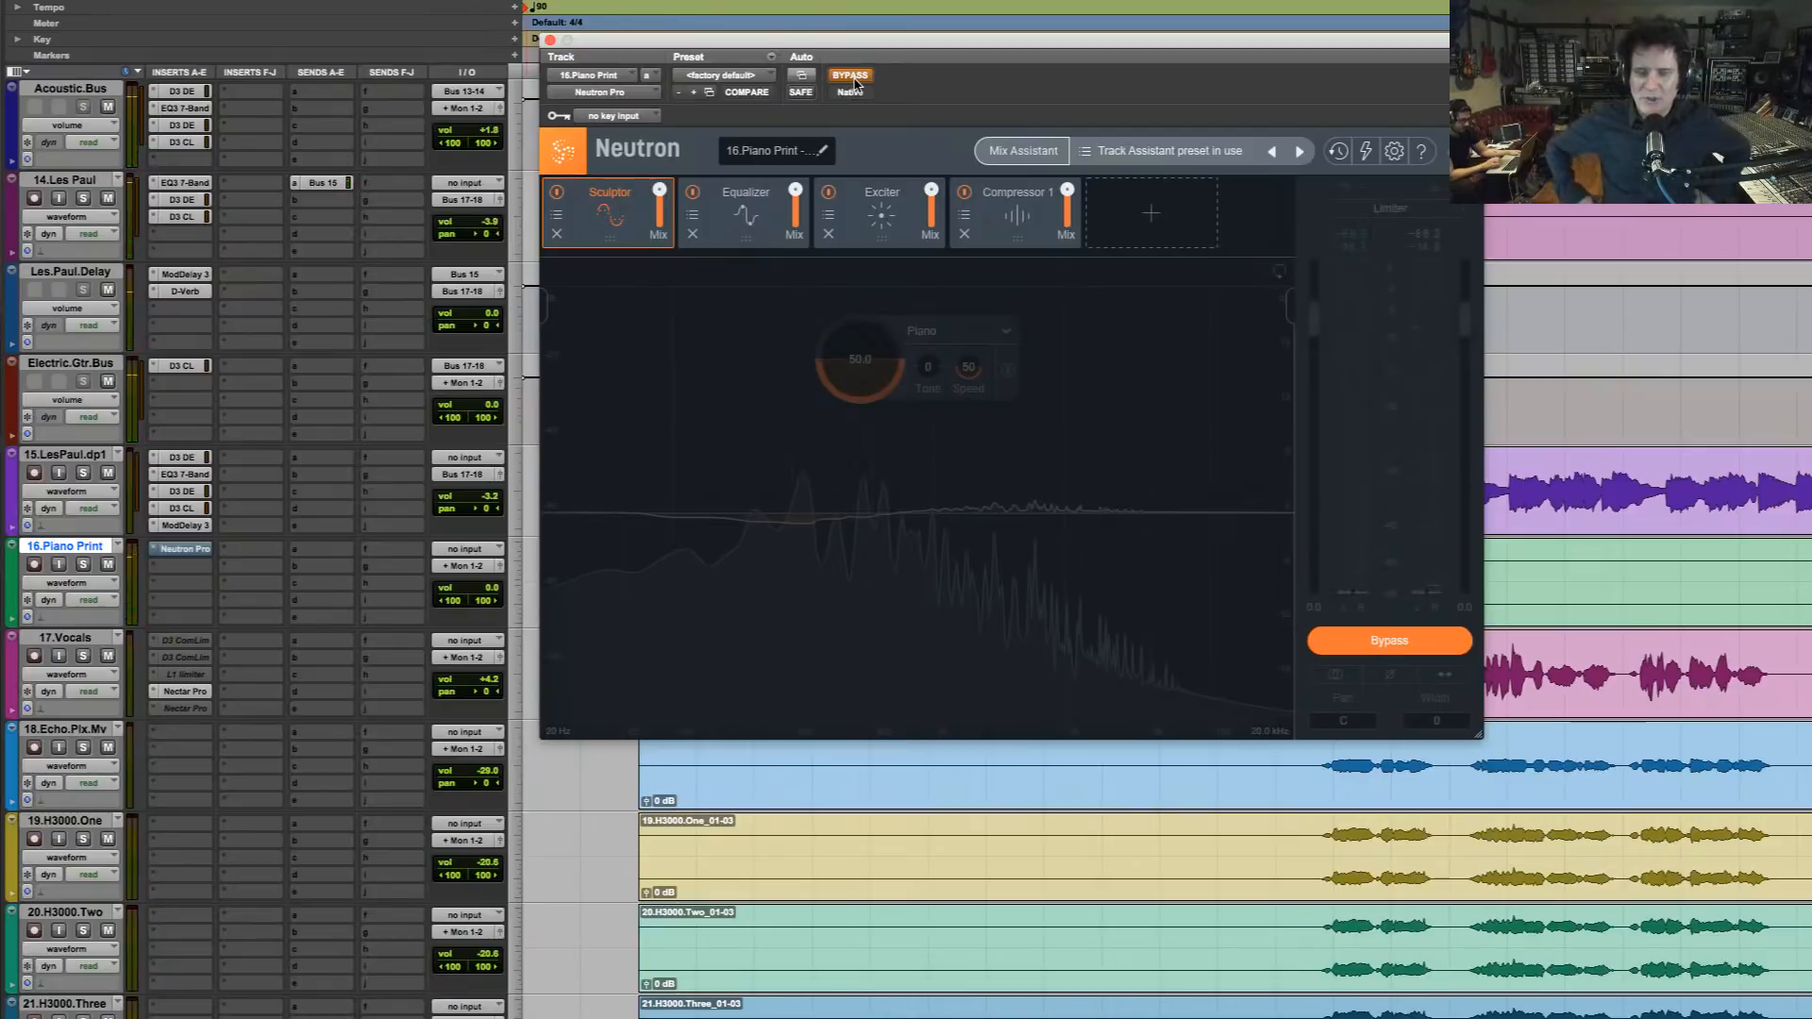
click(852, 77)
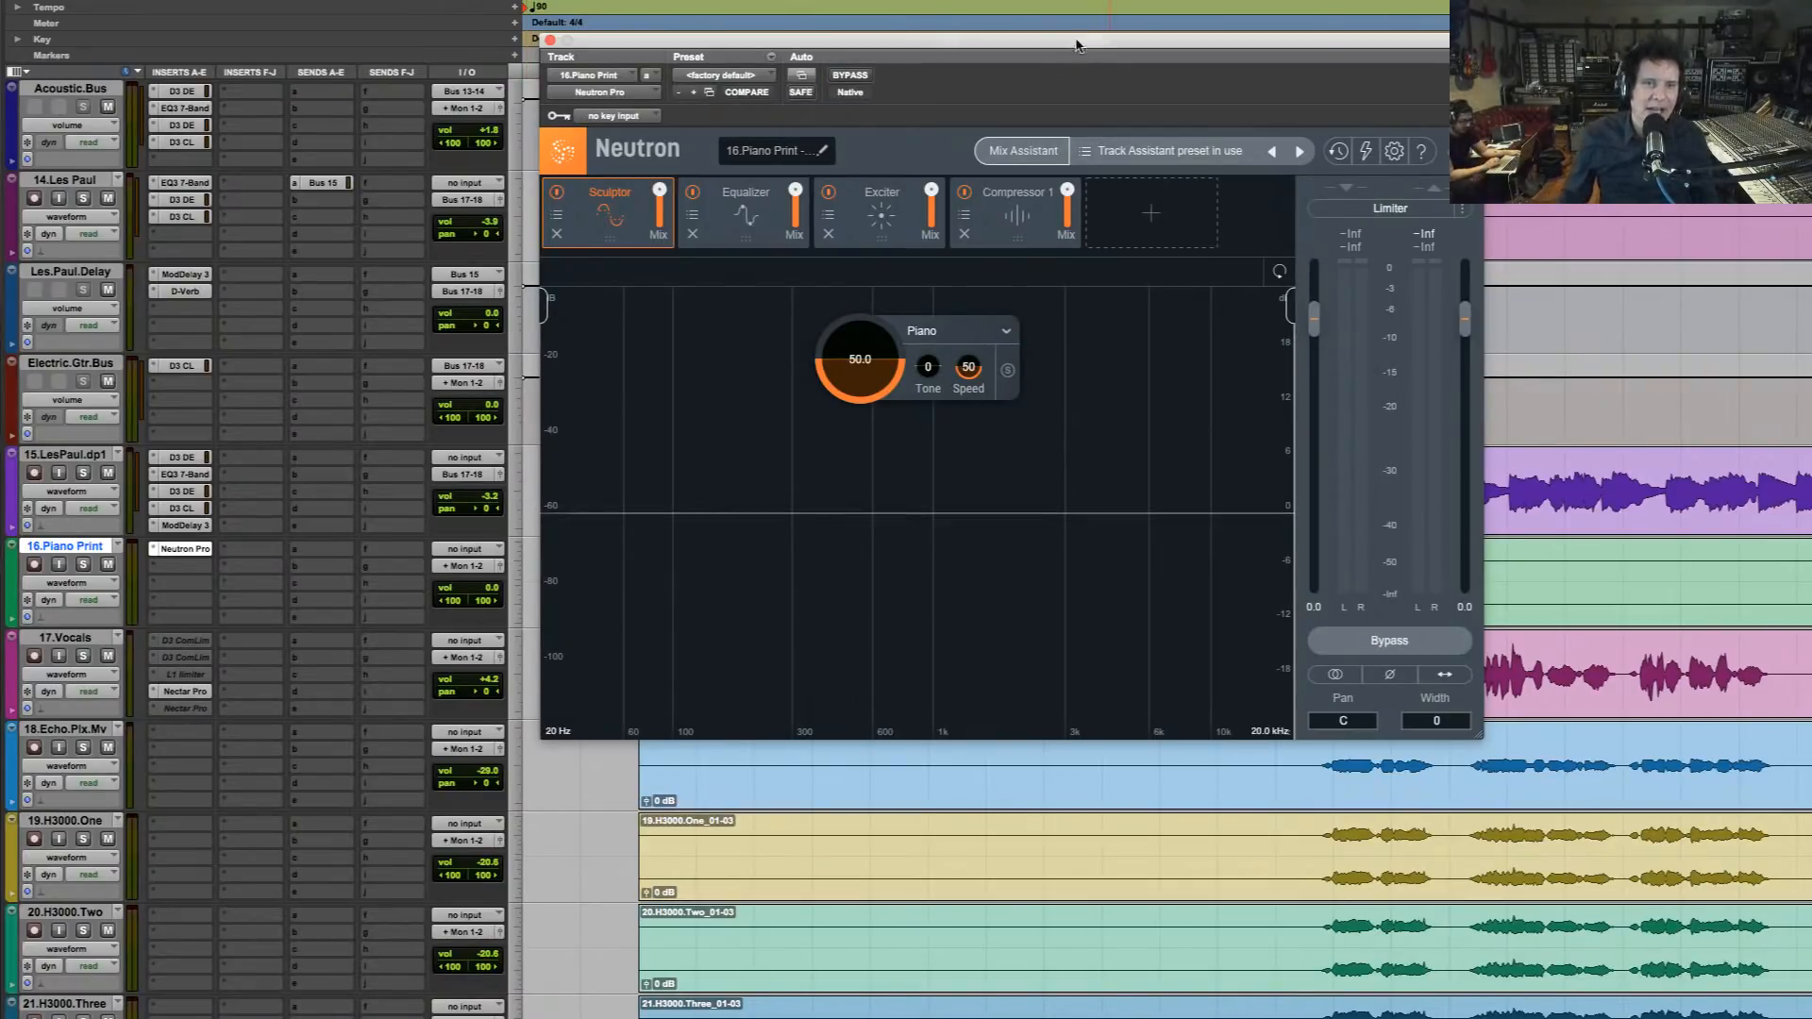
Replay the intro chorus in the full mix, once with Neutron active and once with it bypassed, and re-enable it
drag(1079, 43, 1150, 0)
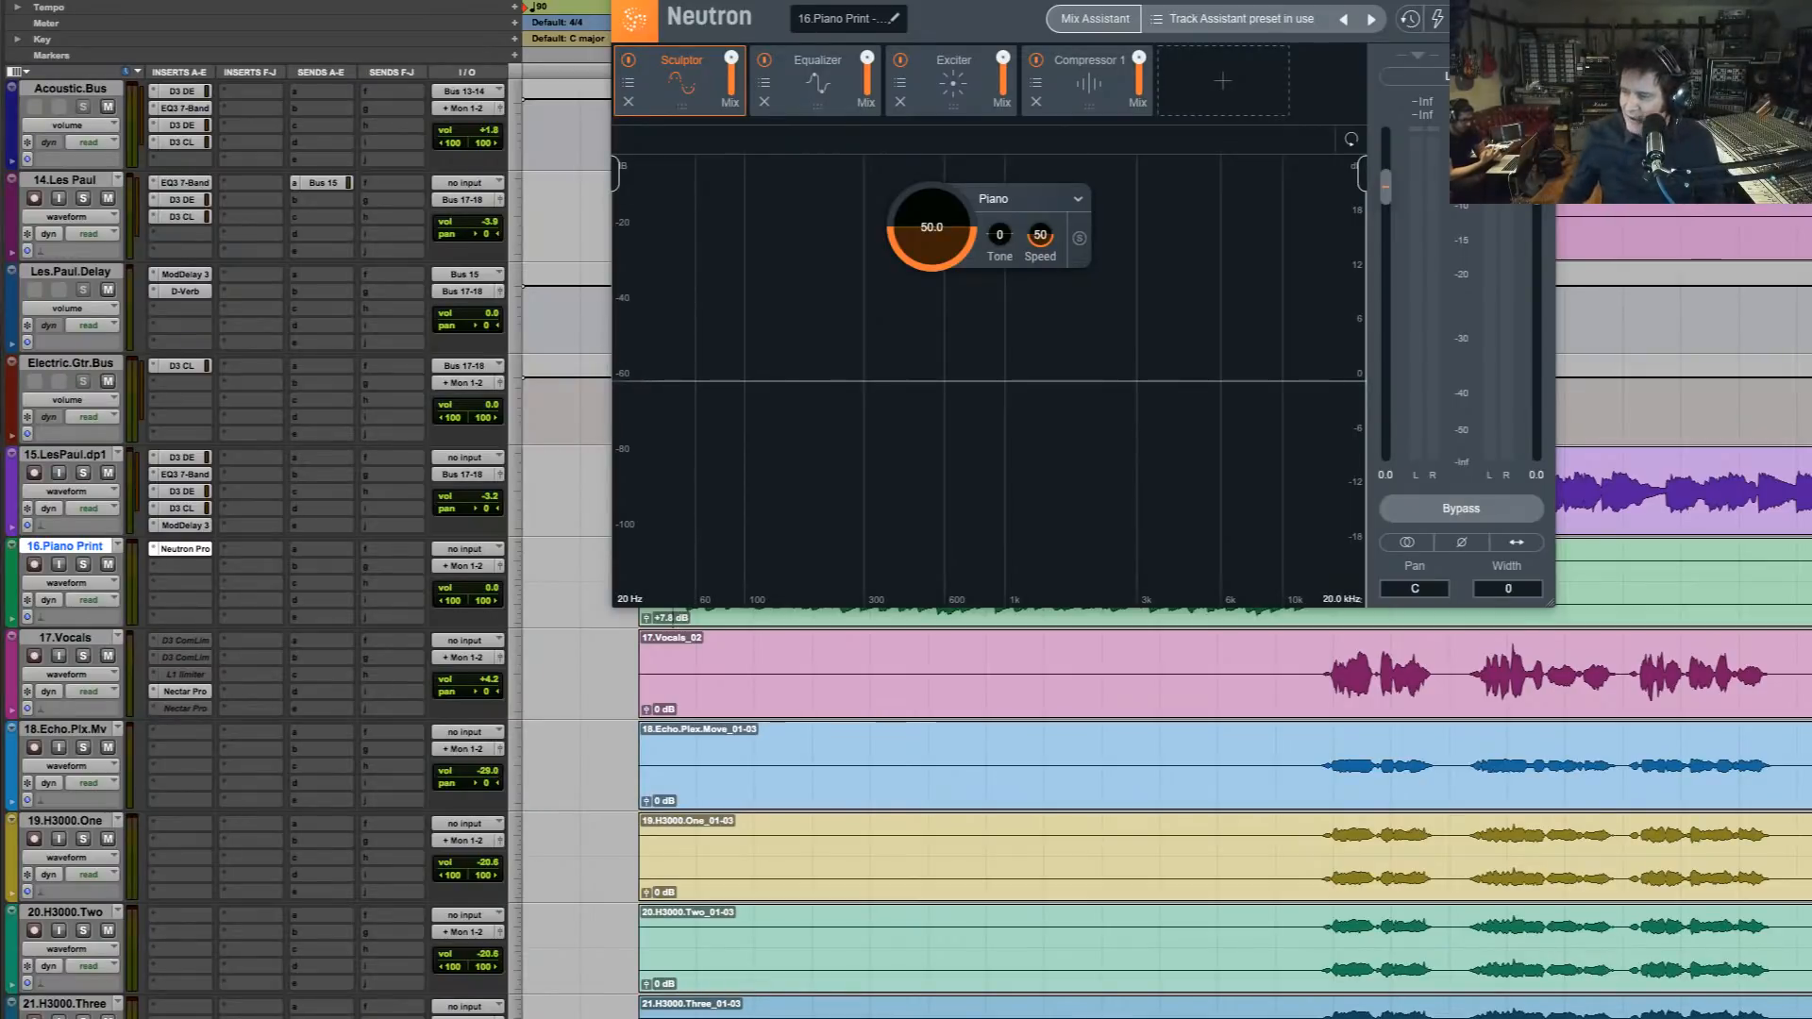
key(space)
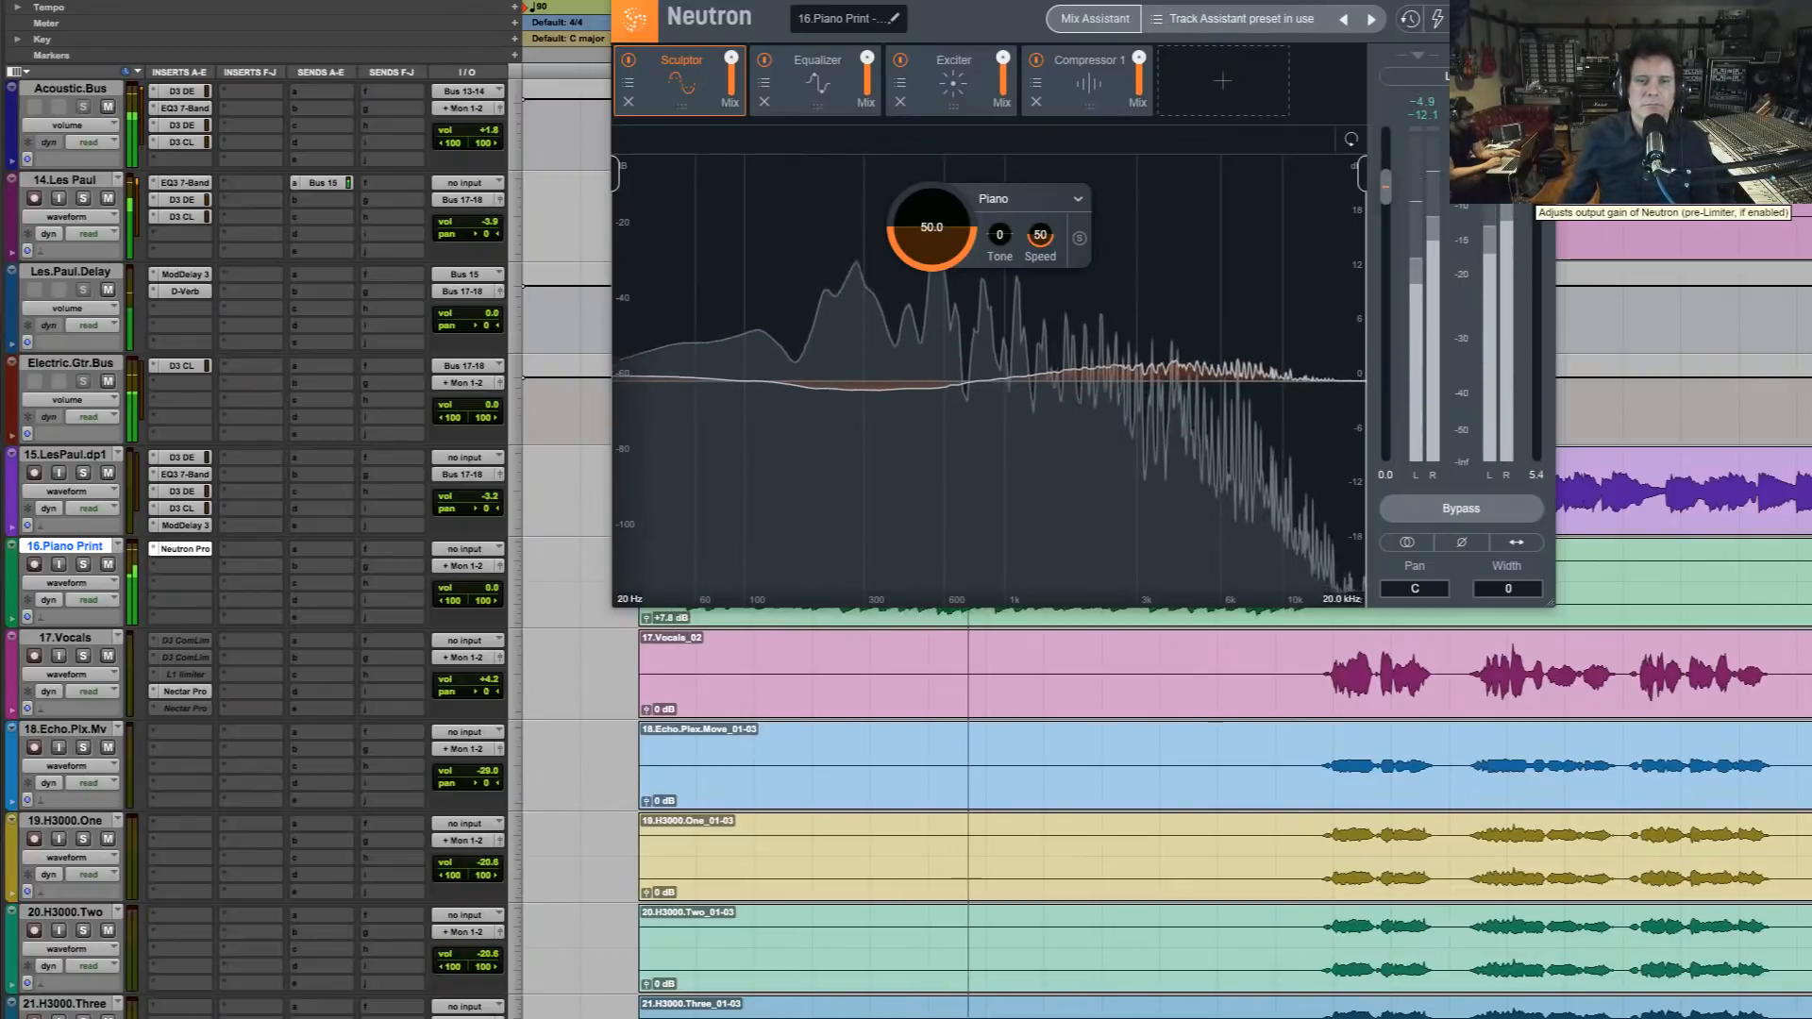
key(space)
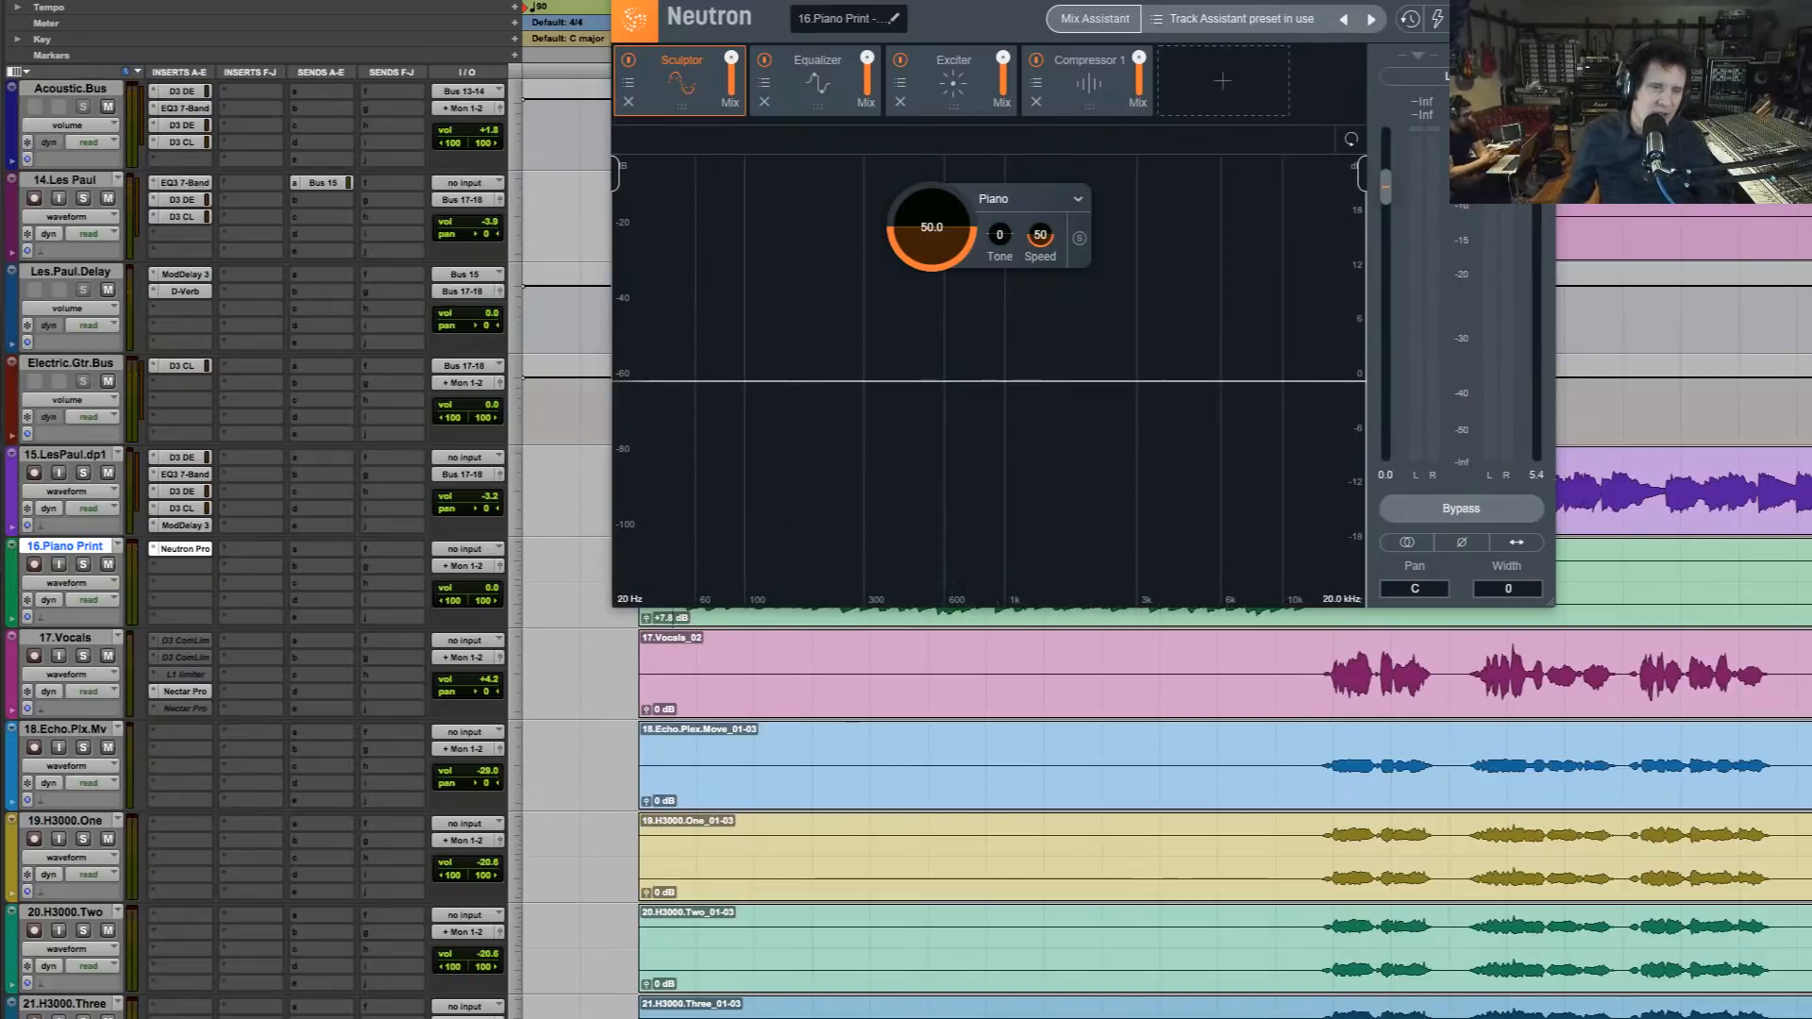
click(1460, 509)
key(space)
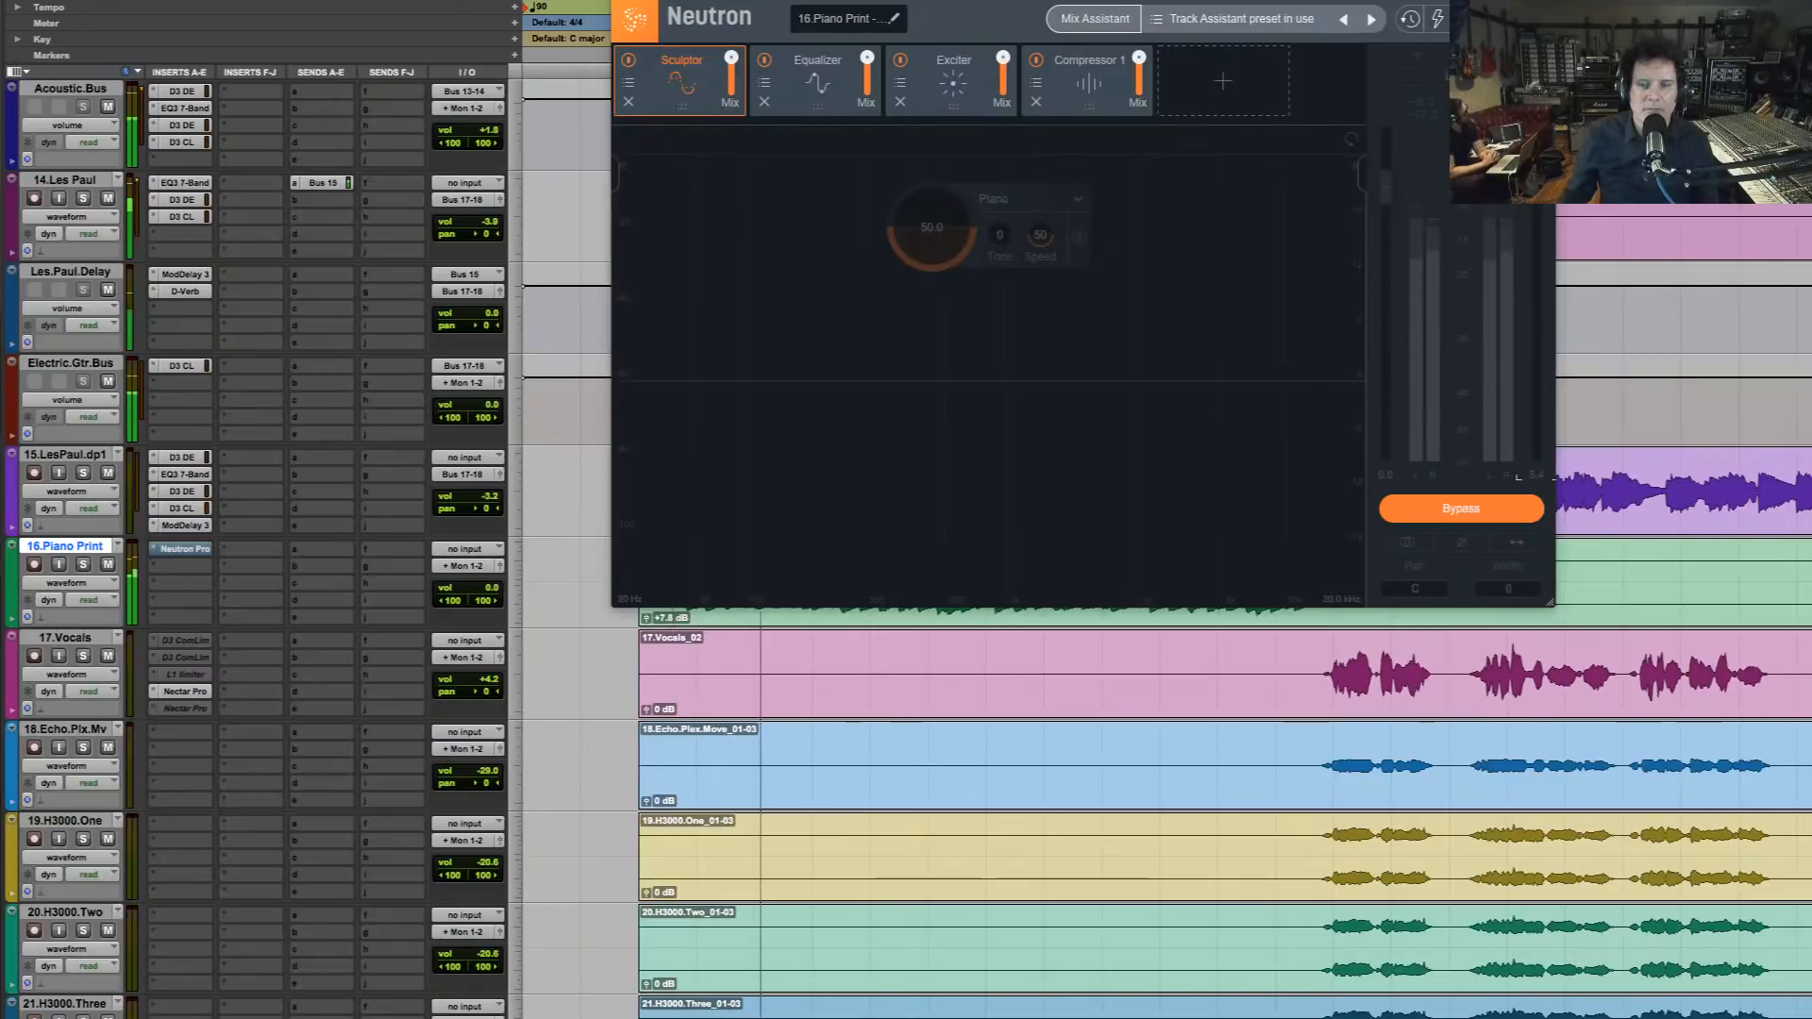
click(1461, 508)
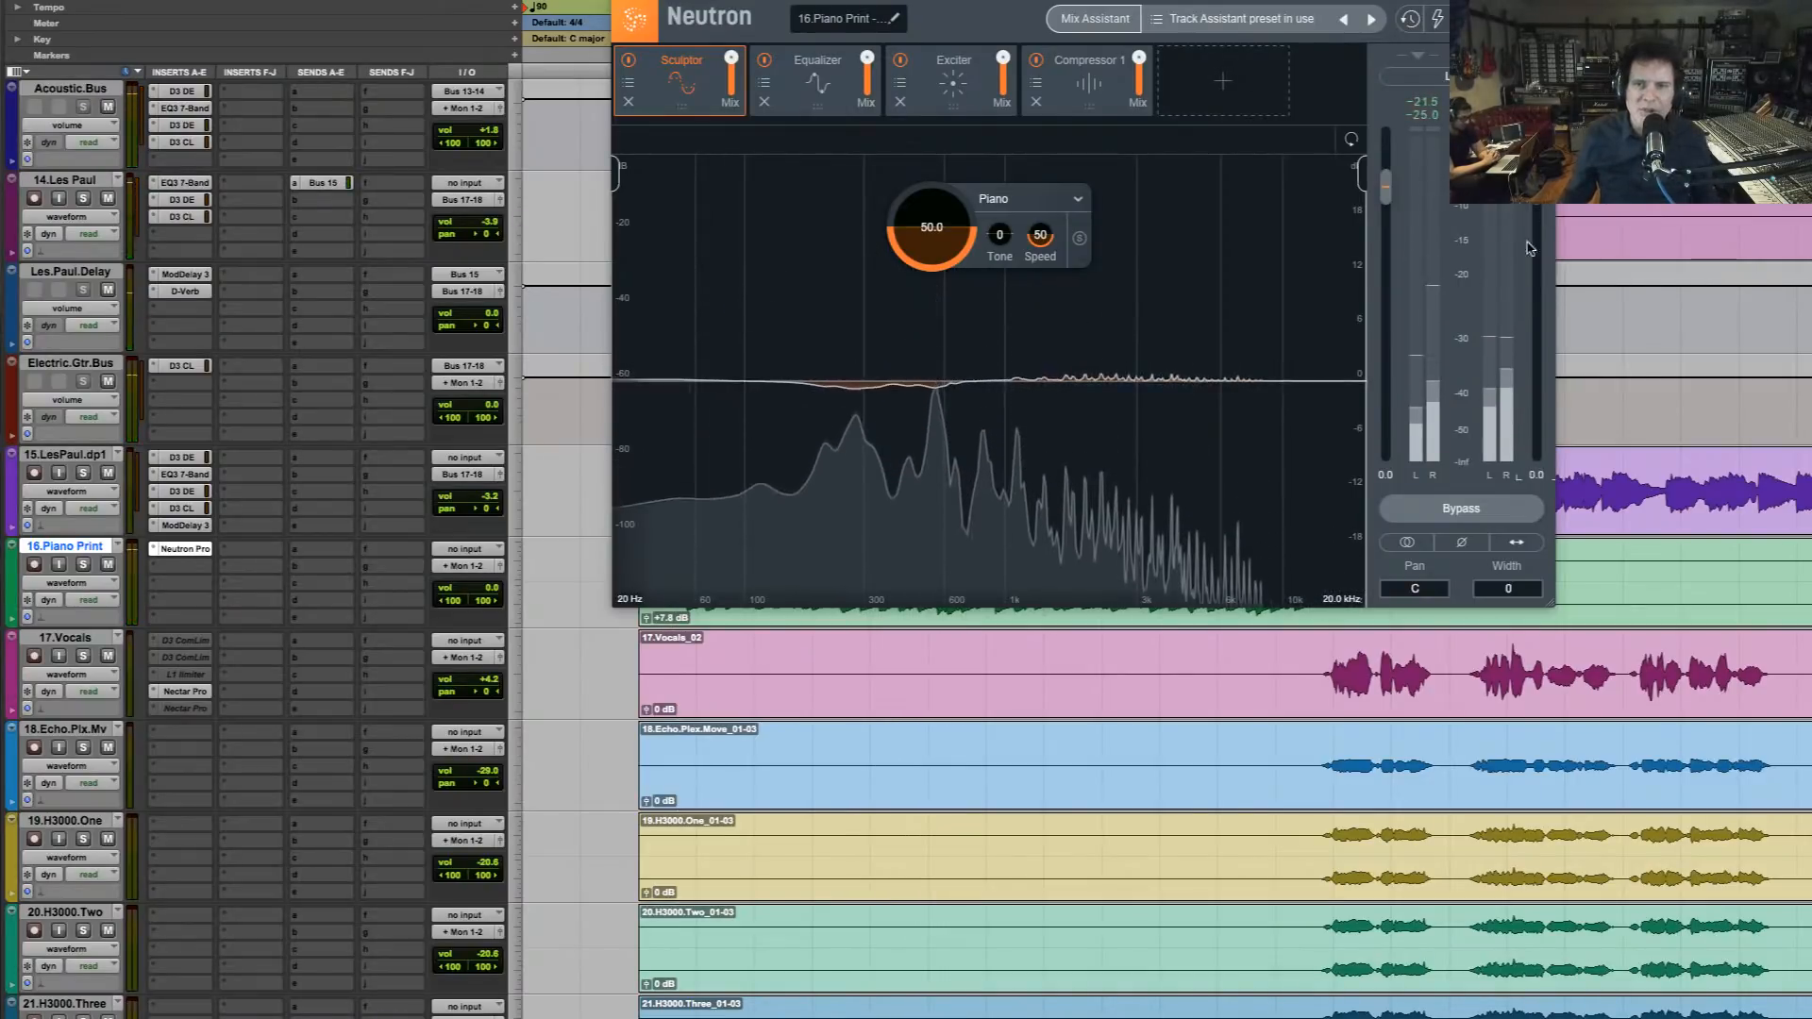
Raise 16.Piano Print's volume to +1.2 dB and compare the mix with Neutron bypassed and active
click(489, 596)
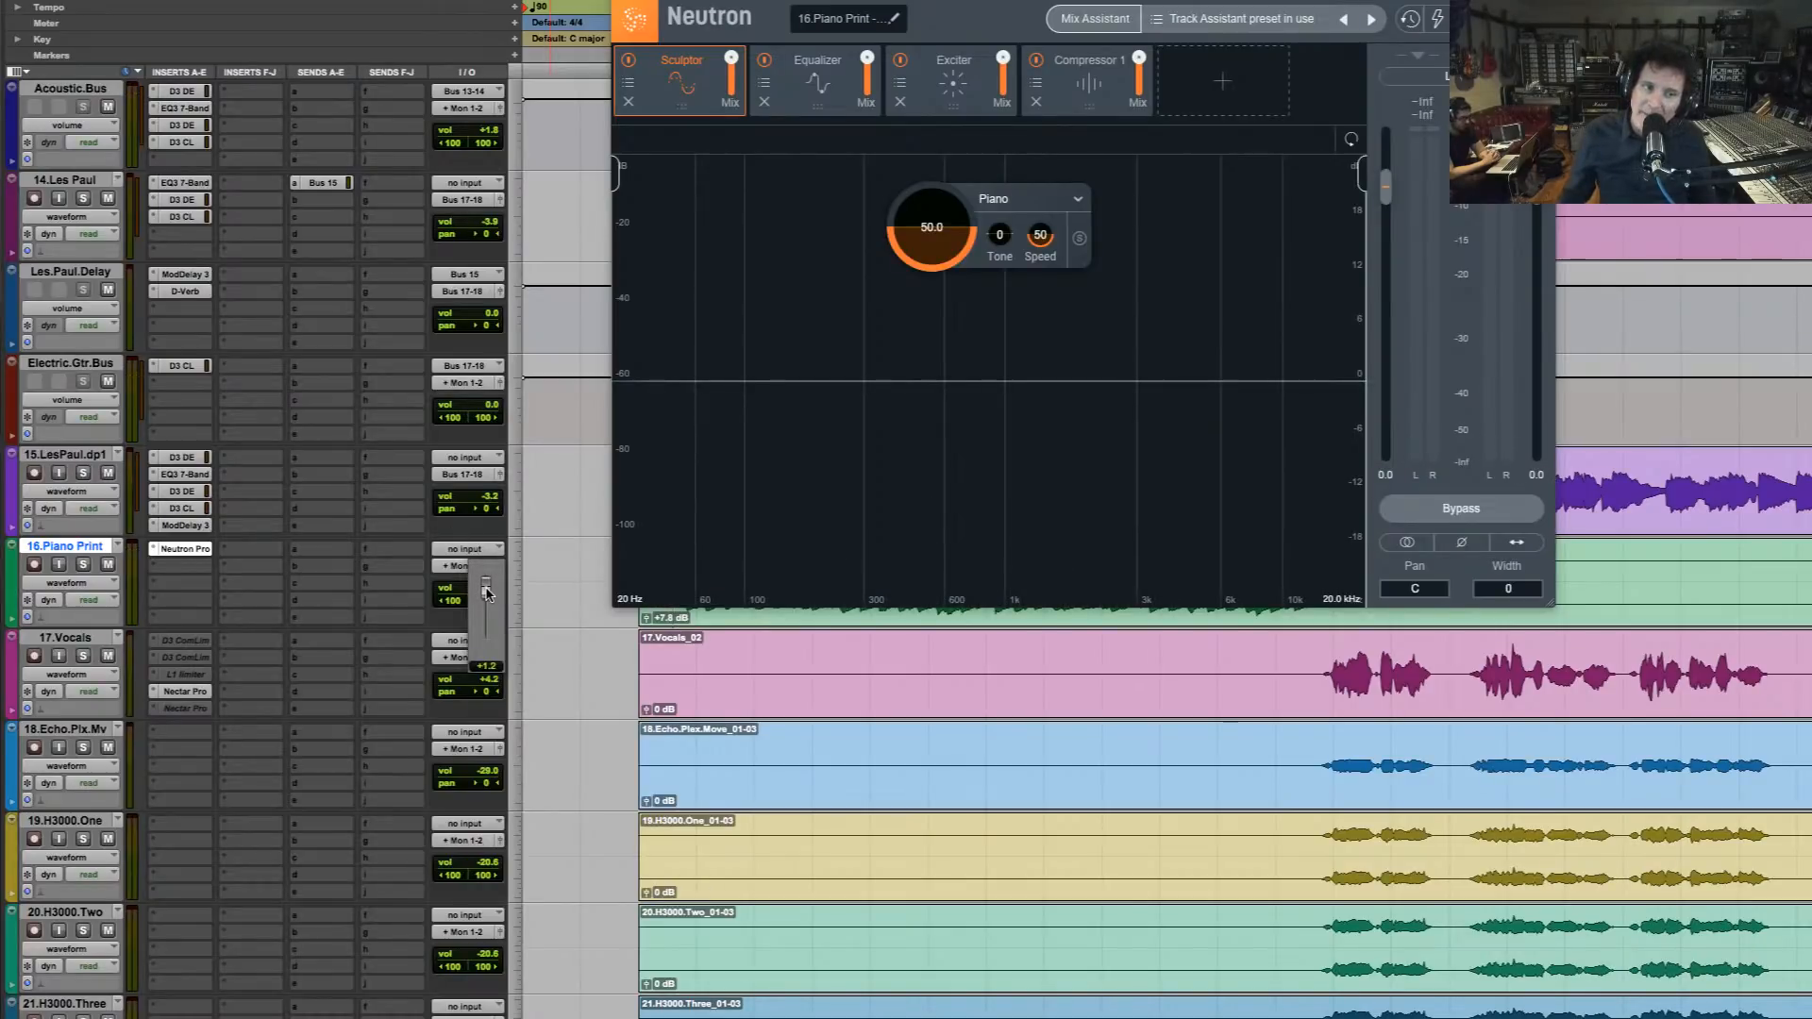
drag(485, 588, 486, 588)
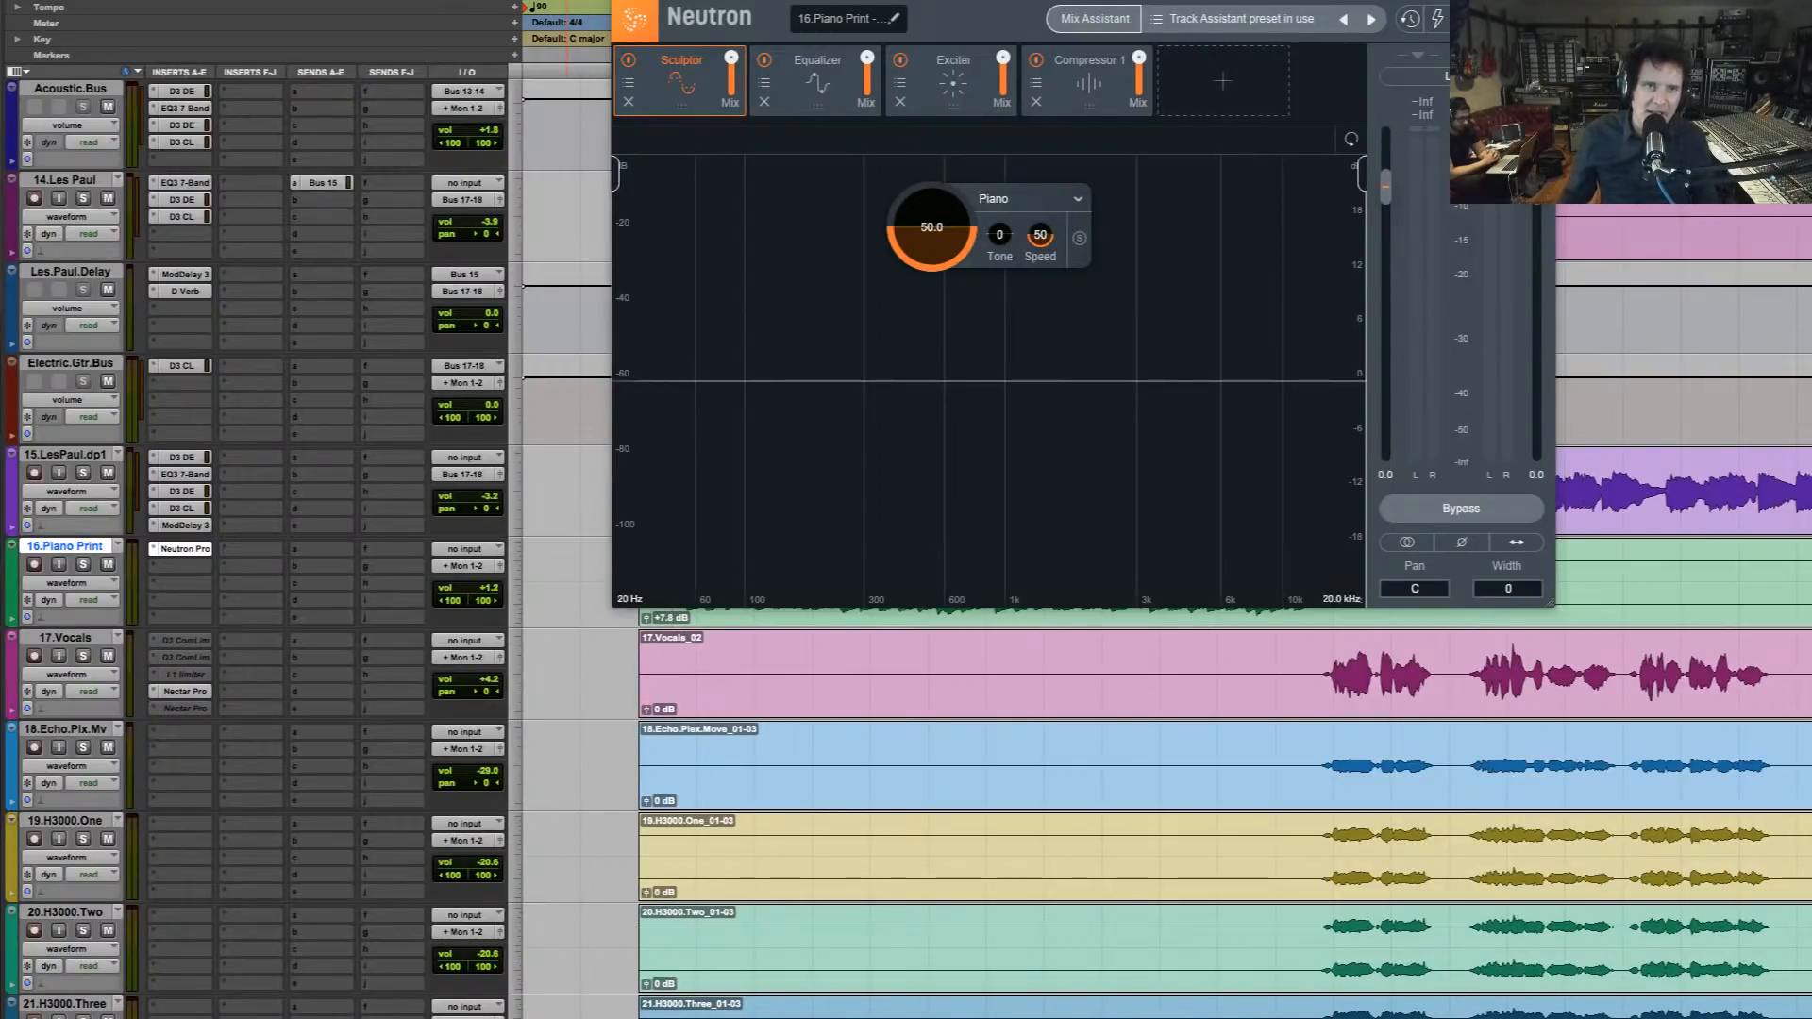
click(1461, 509)
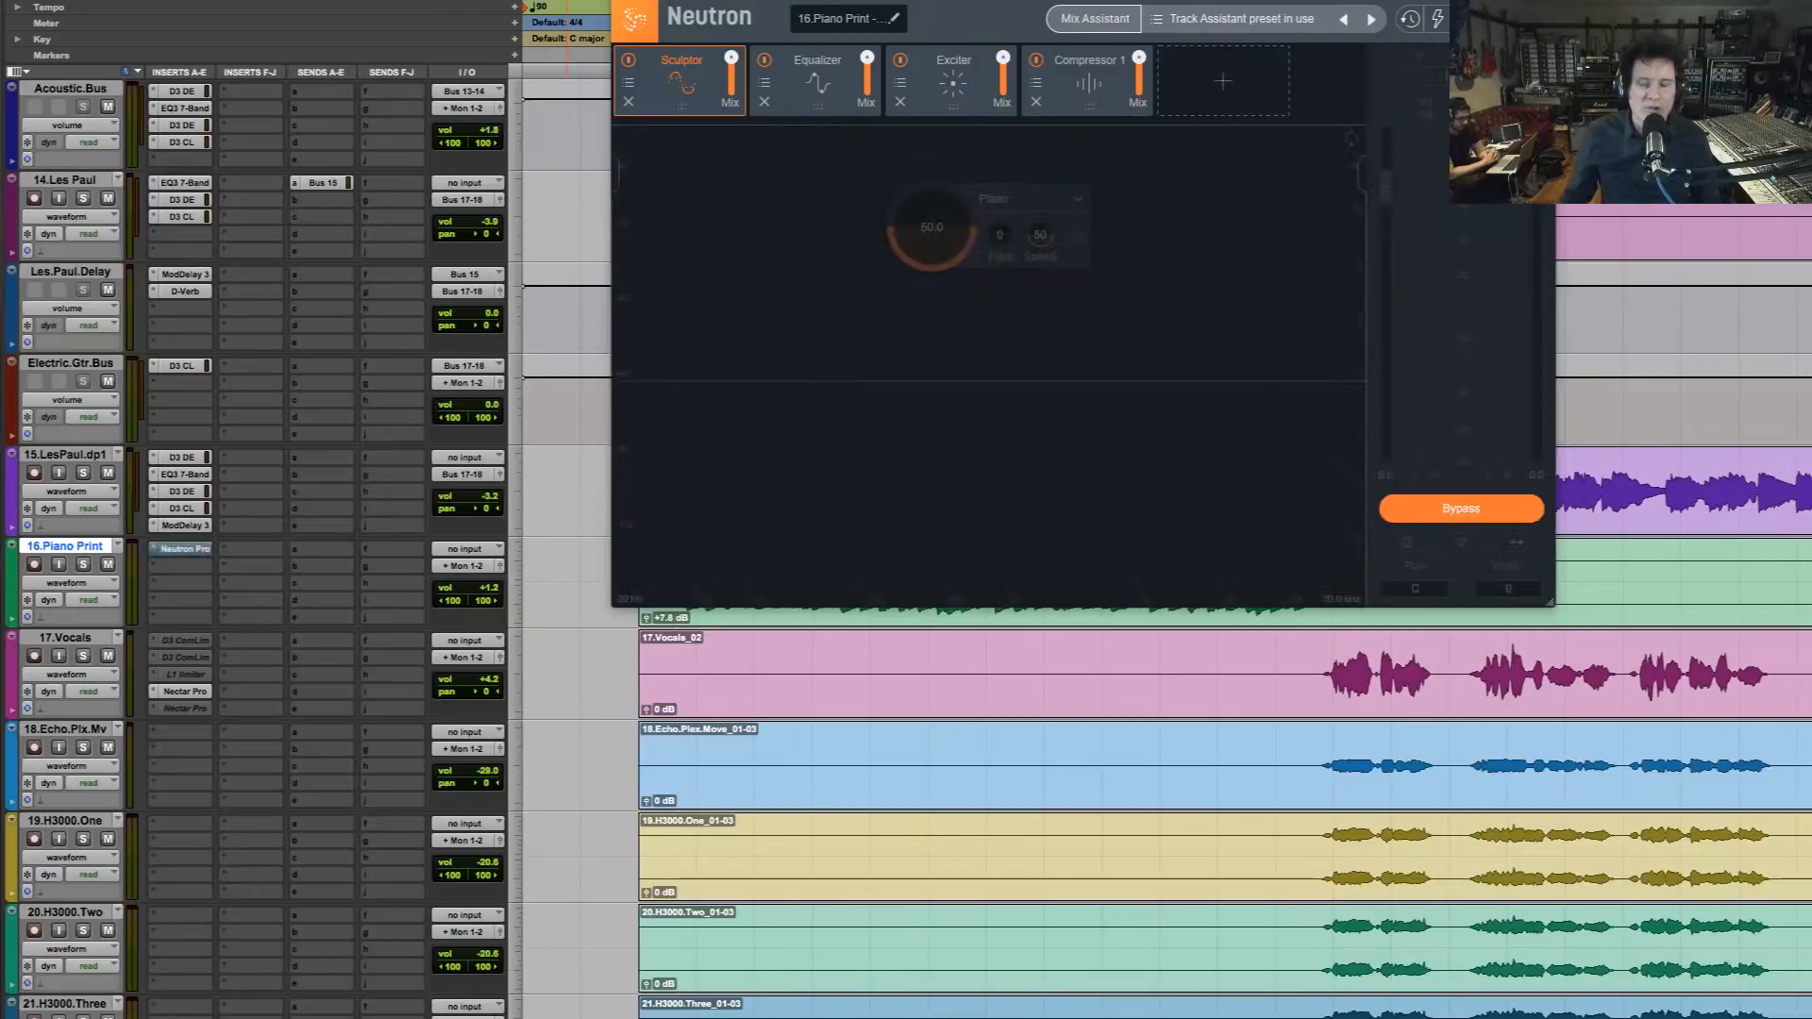
key(space)
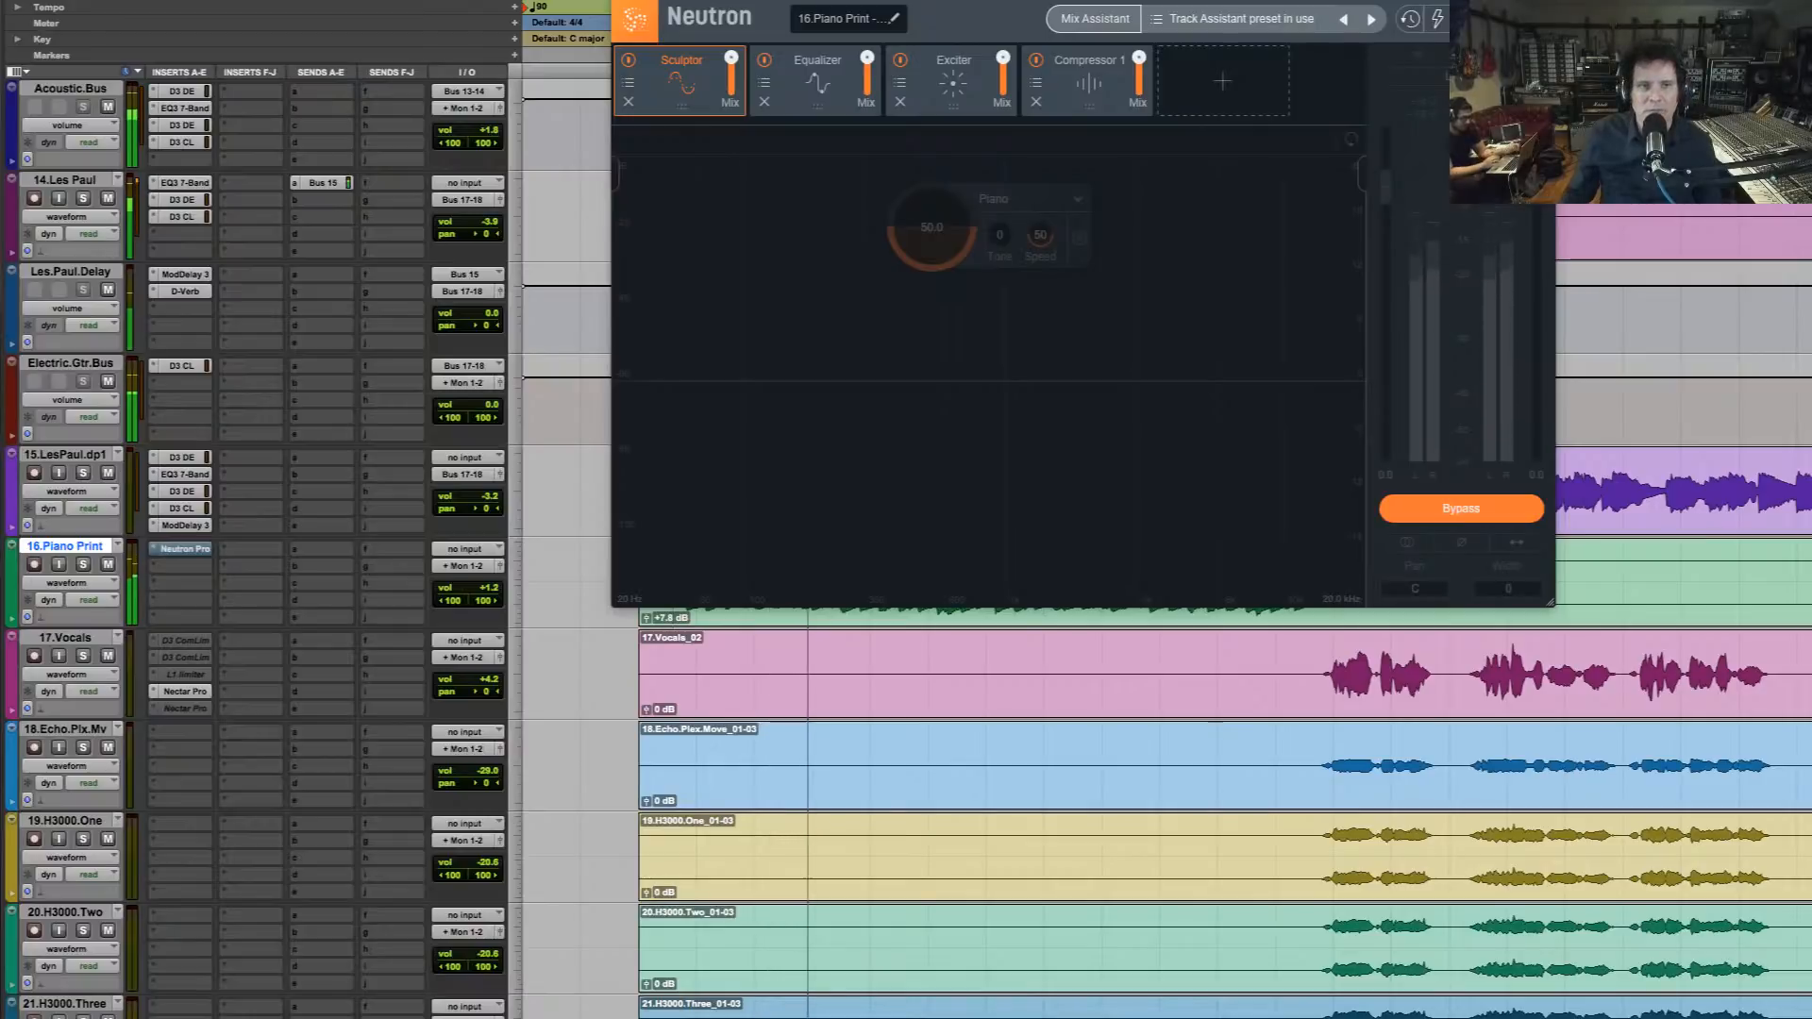
key(shift+a)
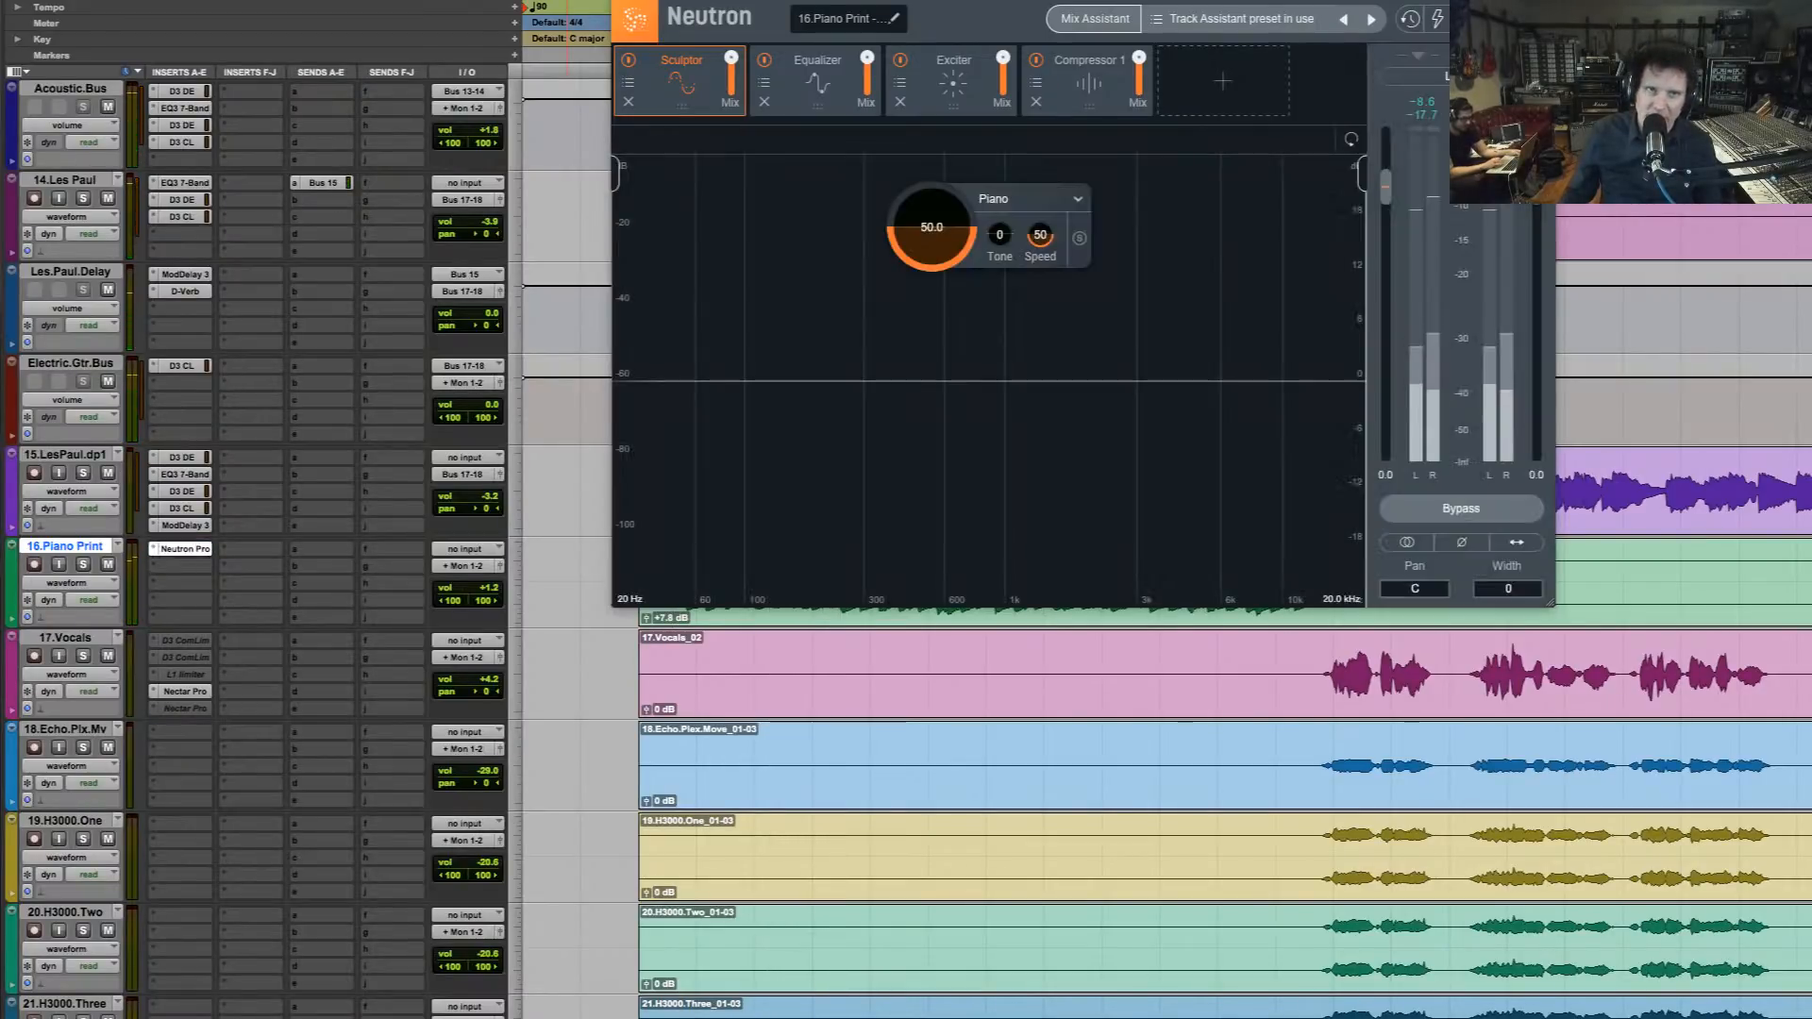
key(space)
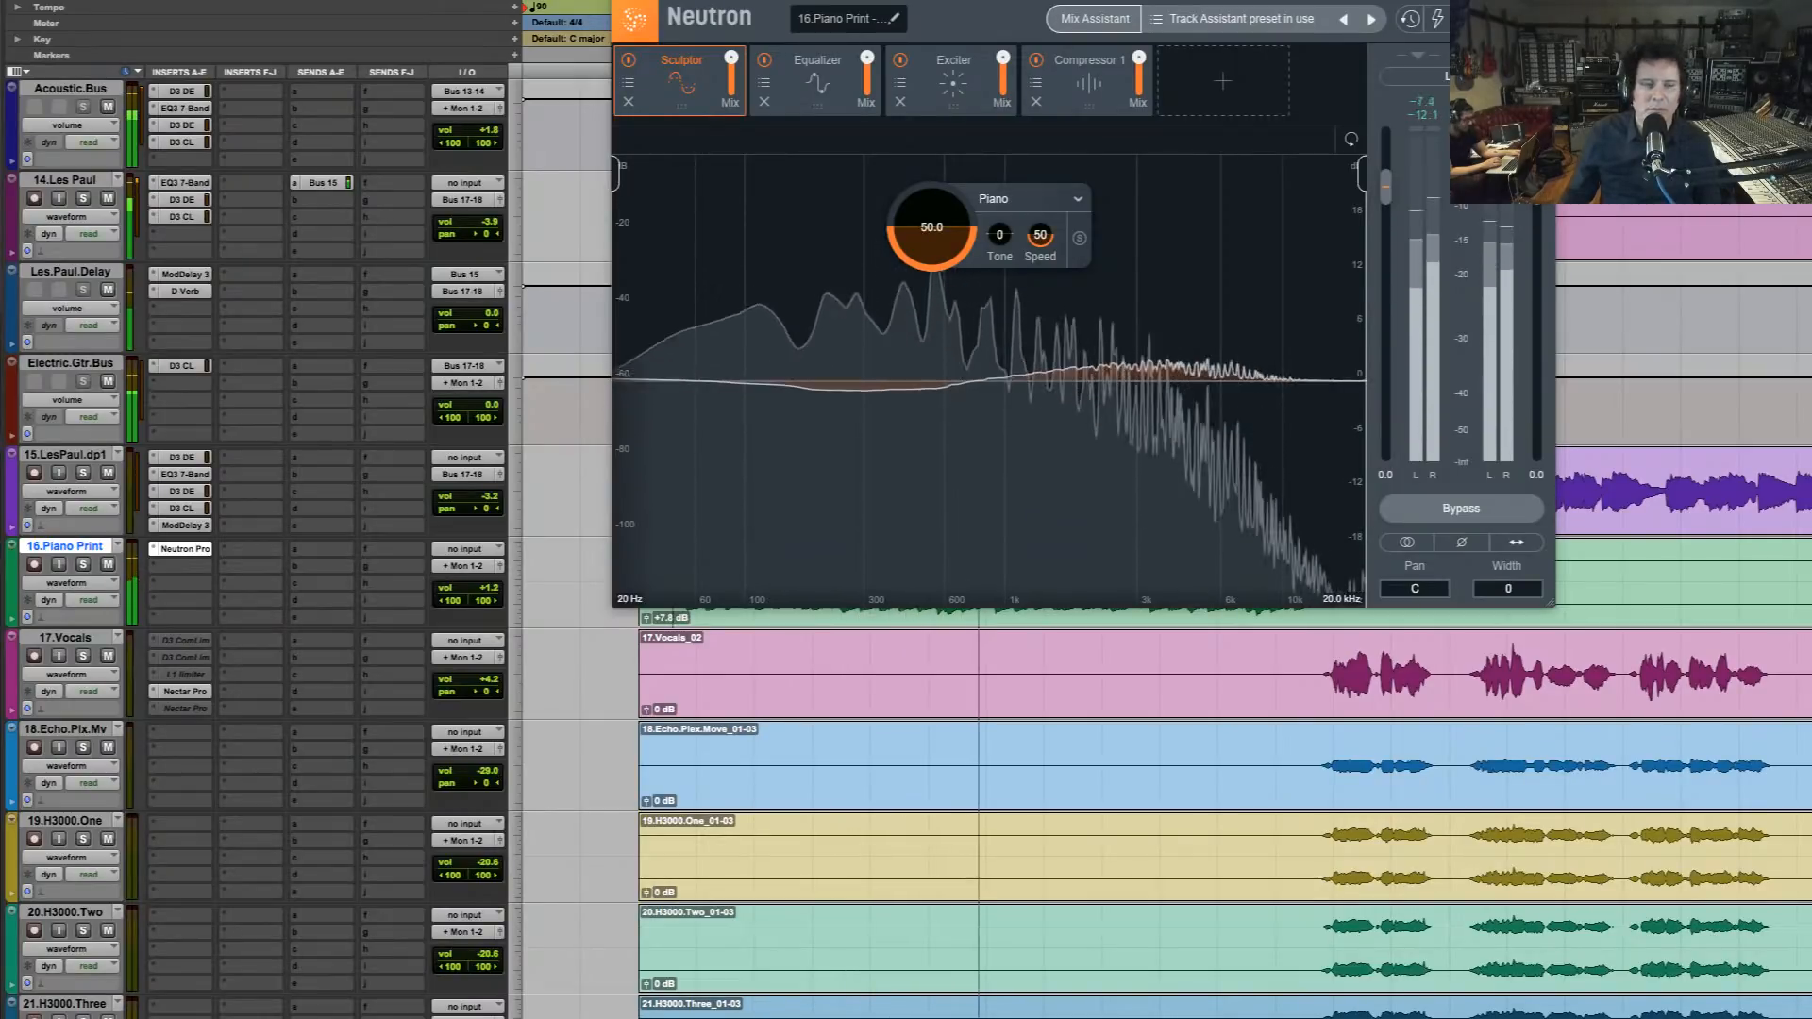
key(space)
Raise 16.Piano Print's volume to +2.4 dB and replay the intro chorus, comparing Neutron bypassed and active
click(480, 596)
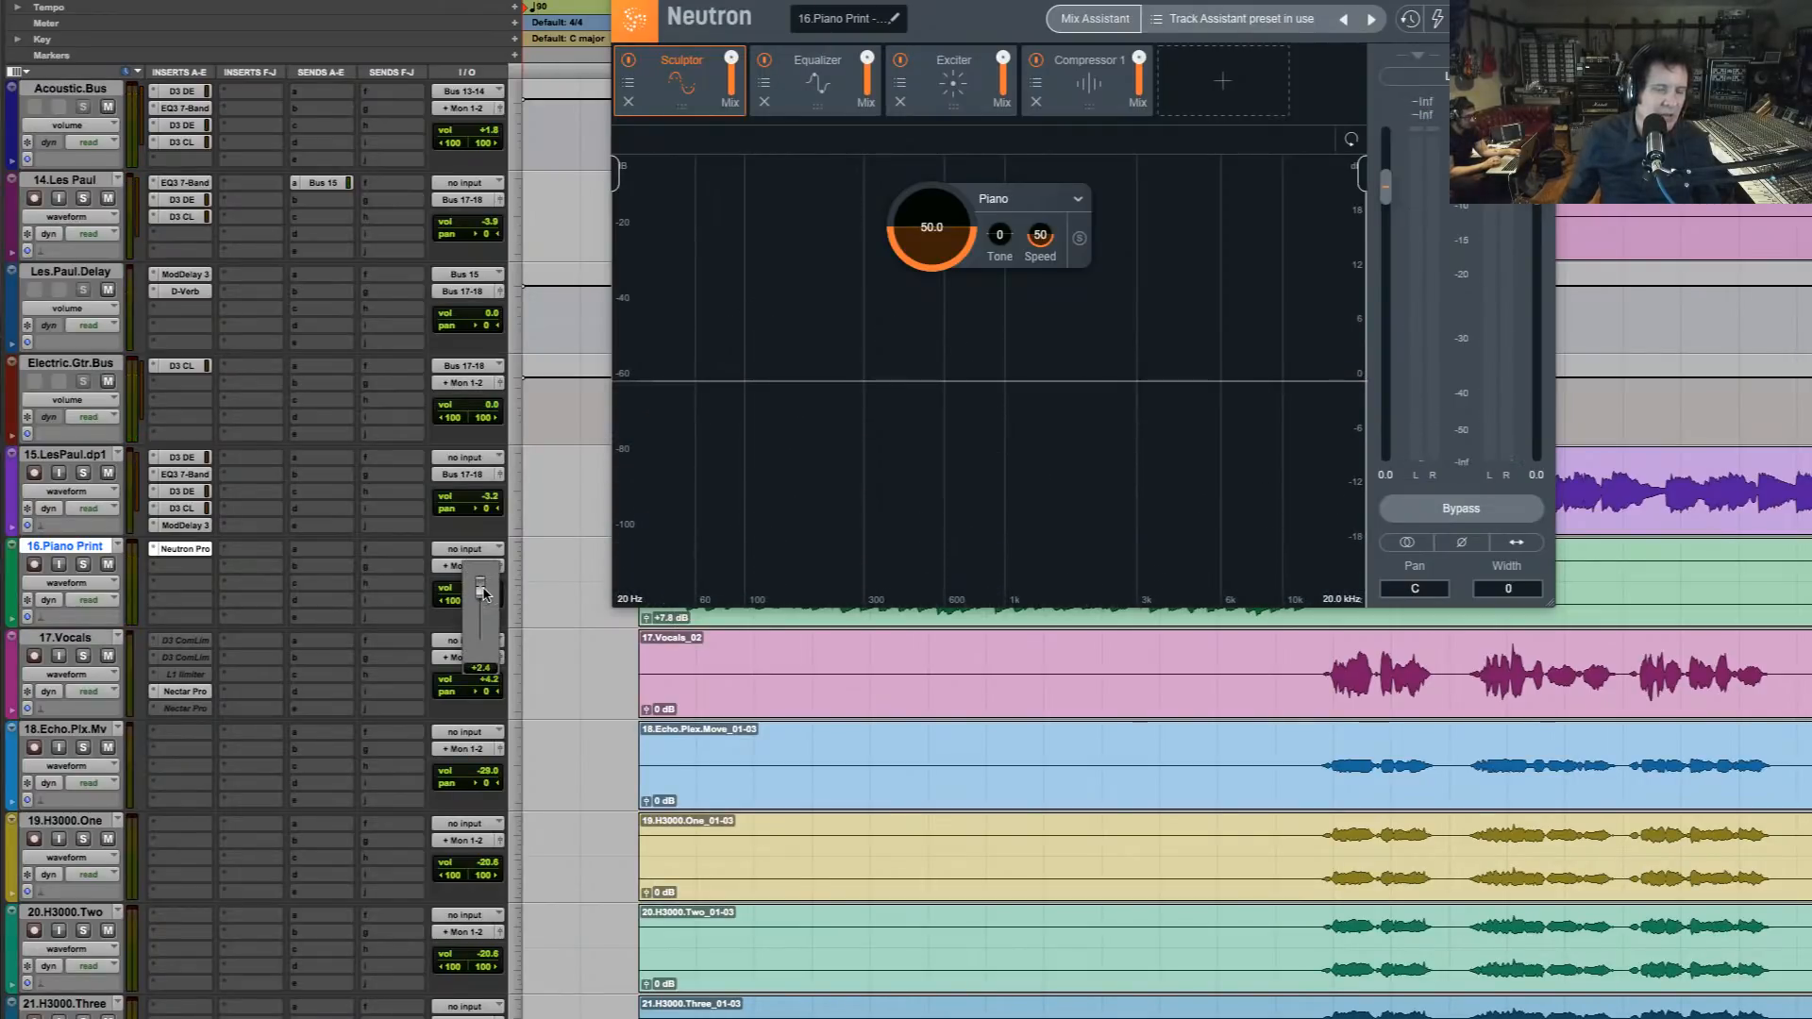
drag(483, 592, 483, 591)
key(space)
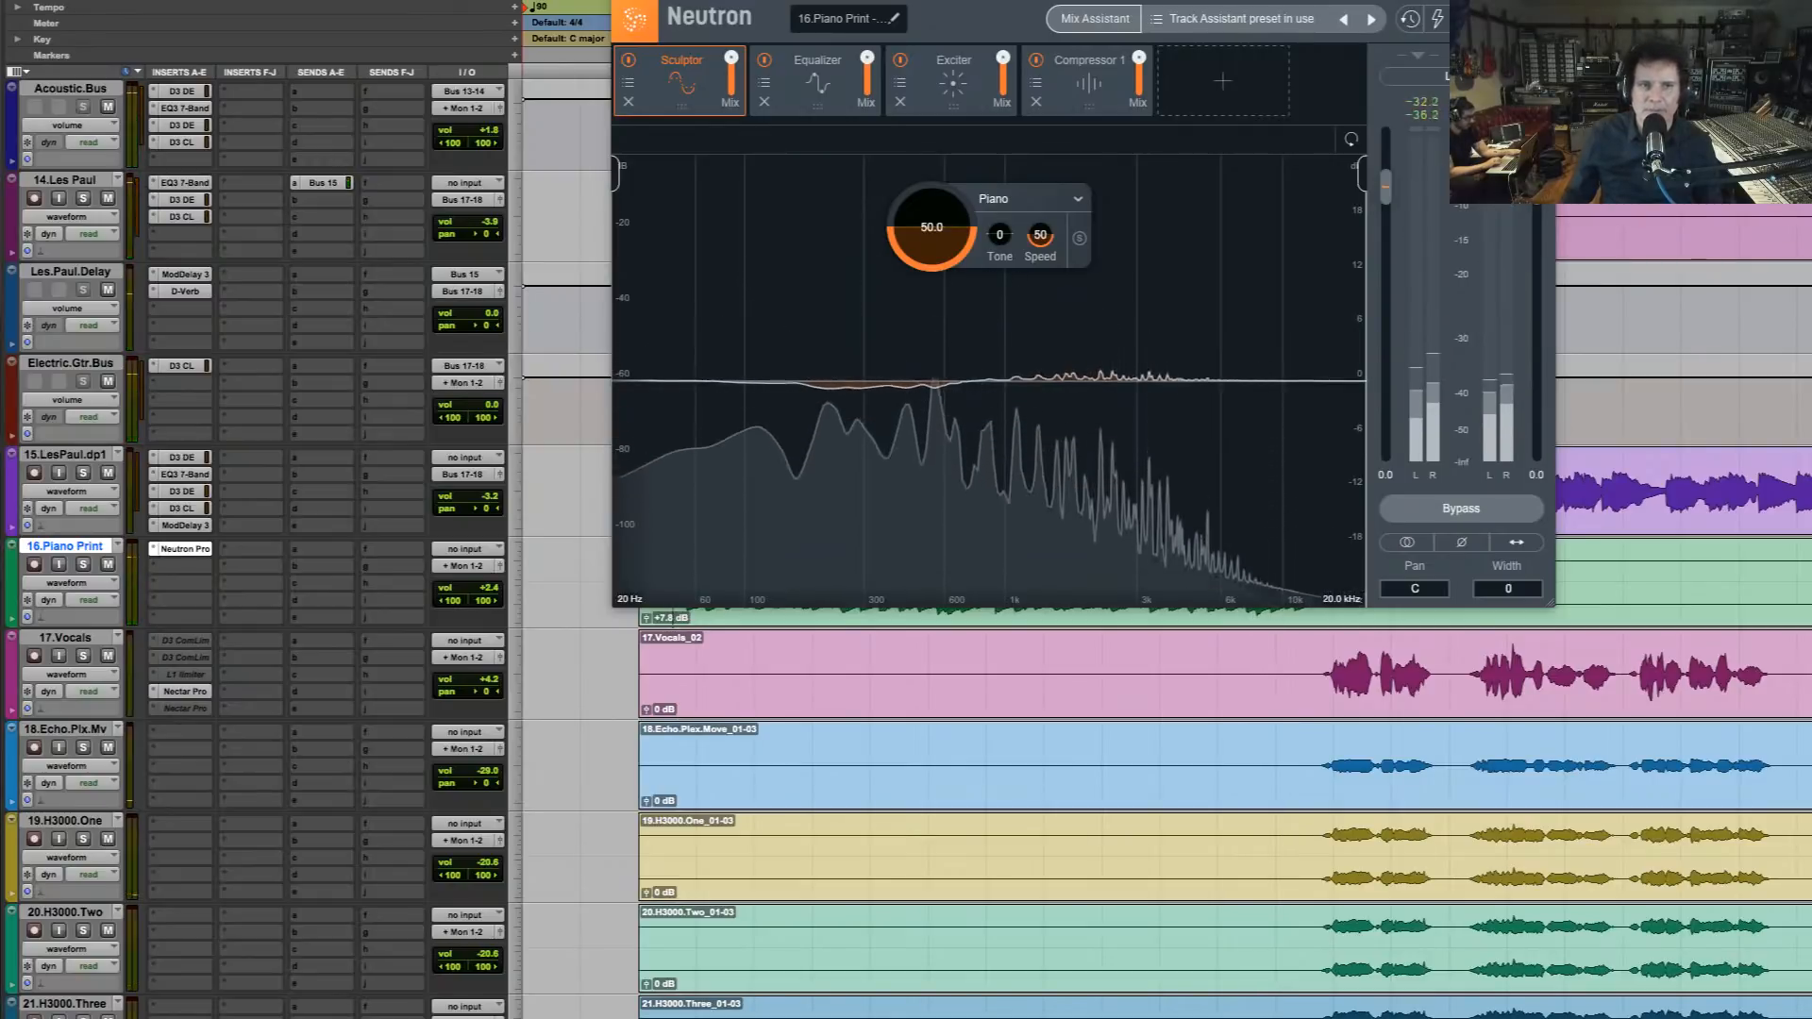
click(1461, 509)
key(space)
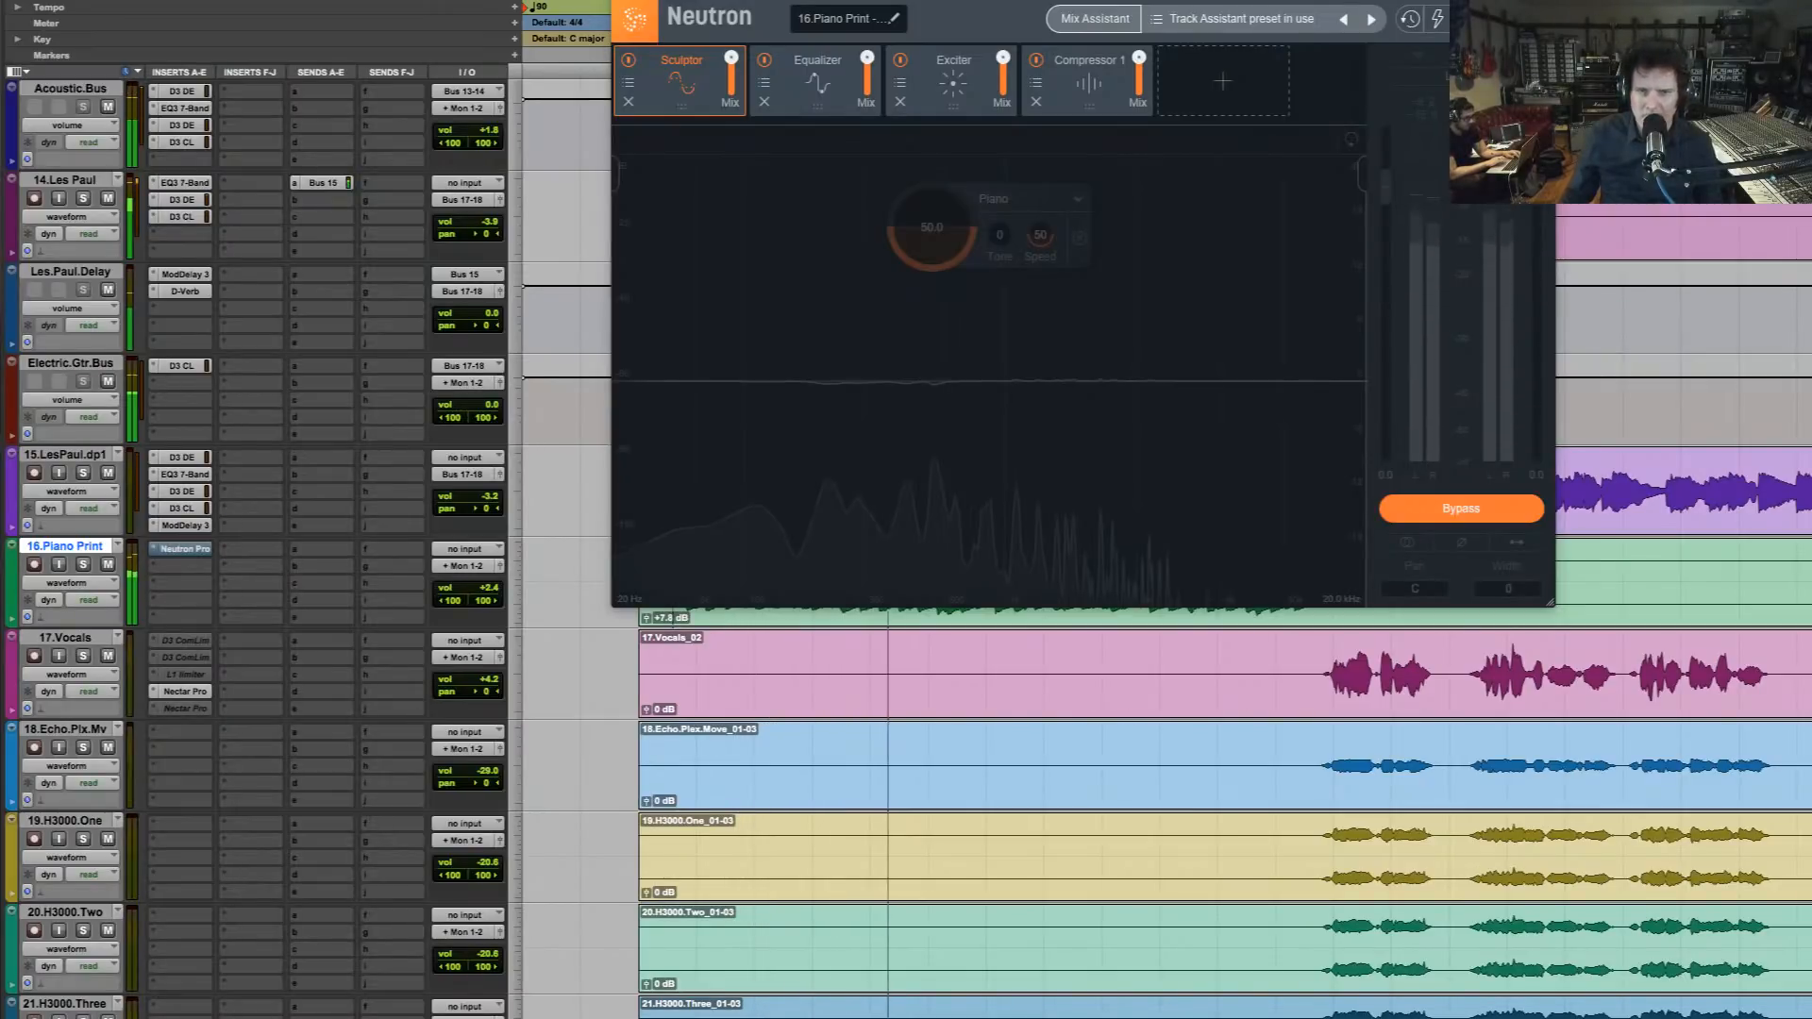
key(space)
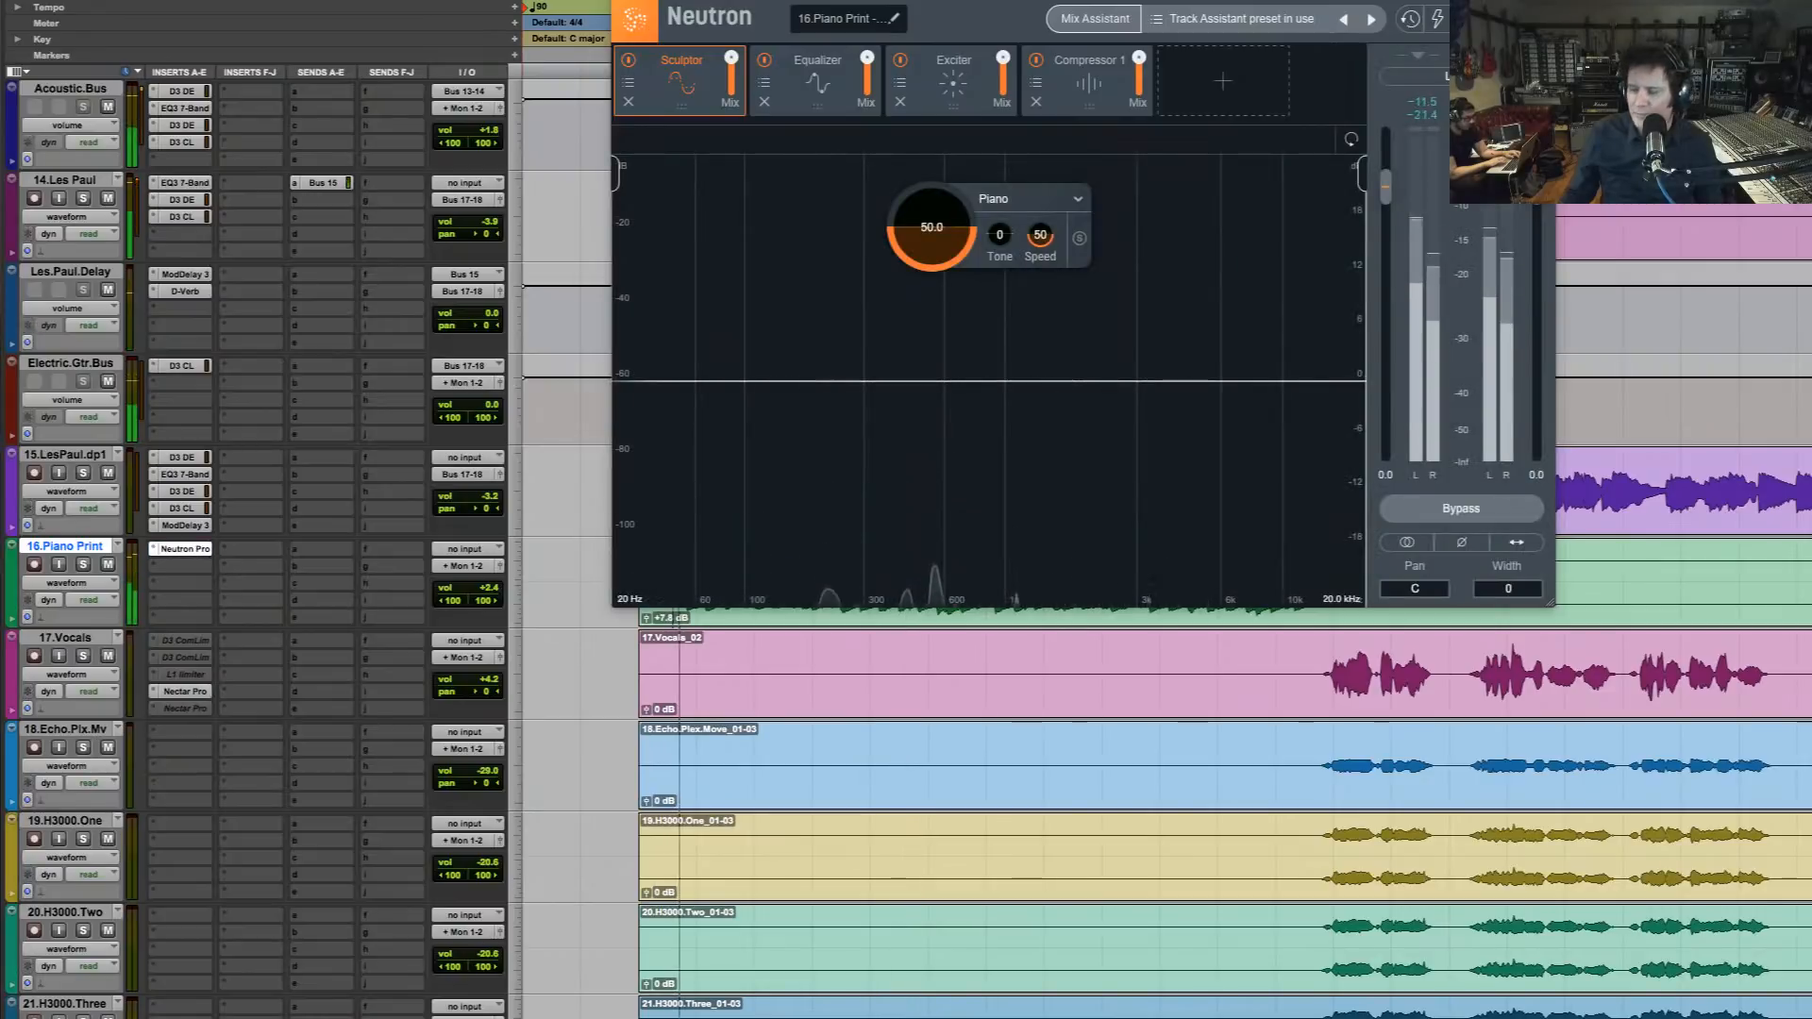
Stop the playback and close the Neutron window of 16.Piano Print
key(space)
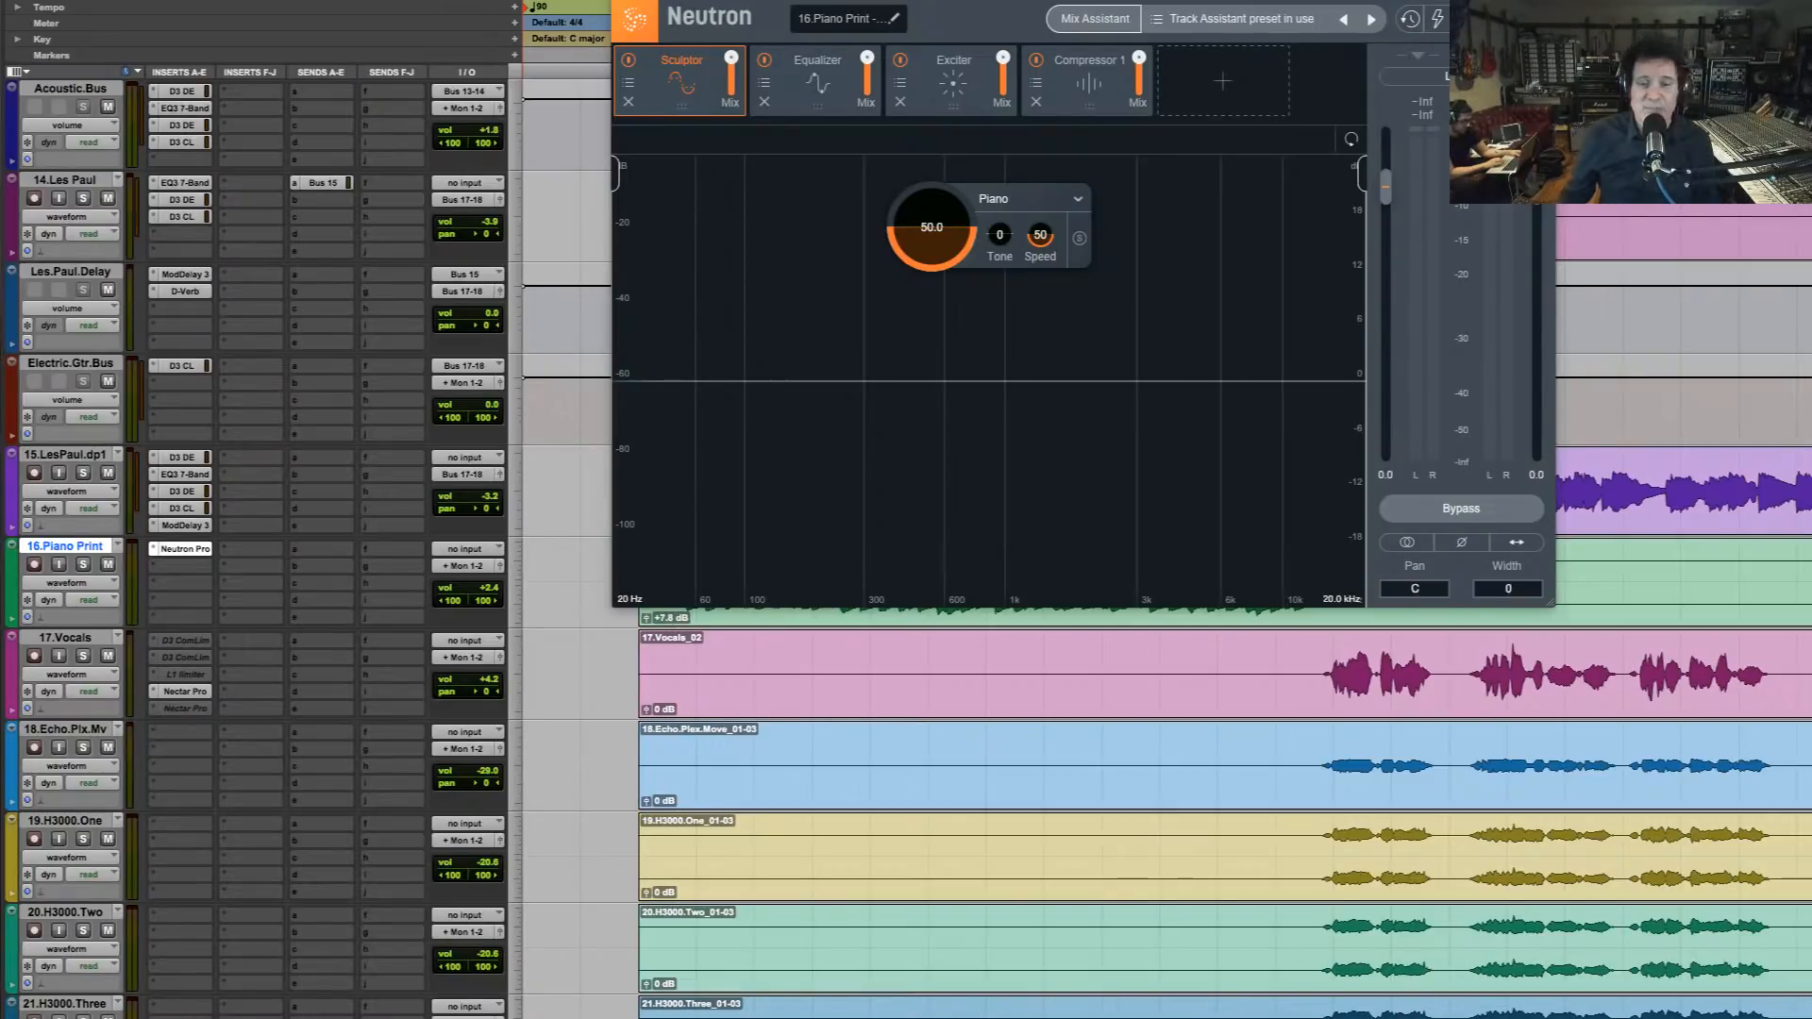
key(super+w)
key(super+bracketleft)
key(super+bracketleft)
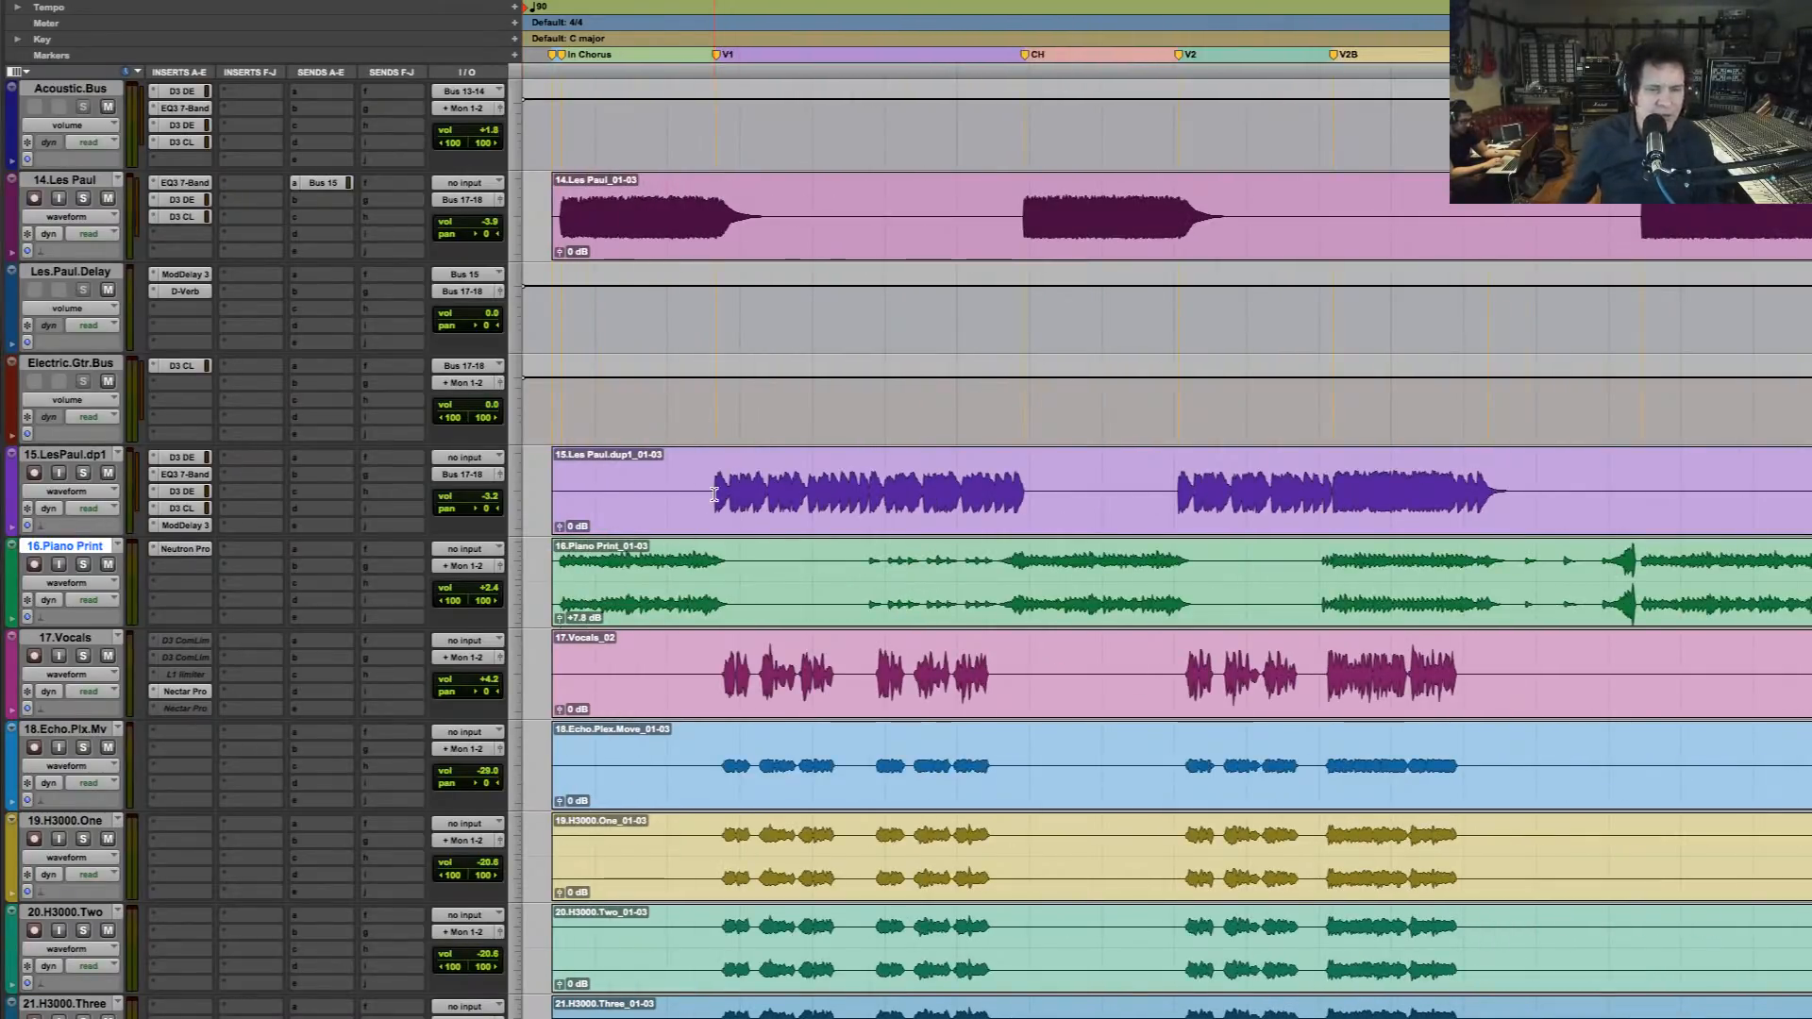
Play the full mix from the intro chorus into the first verse and adjust 17.Vocals' volume while it plays
click(713, 511)
scroll(725, 506, down, 2)
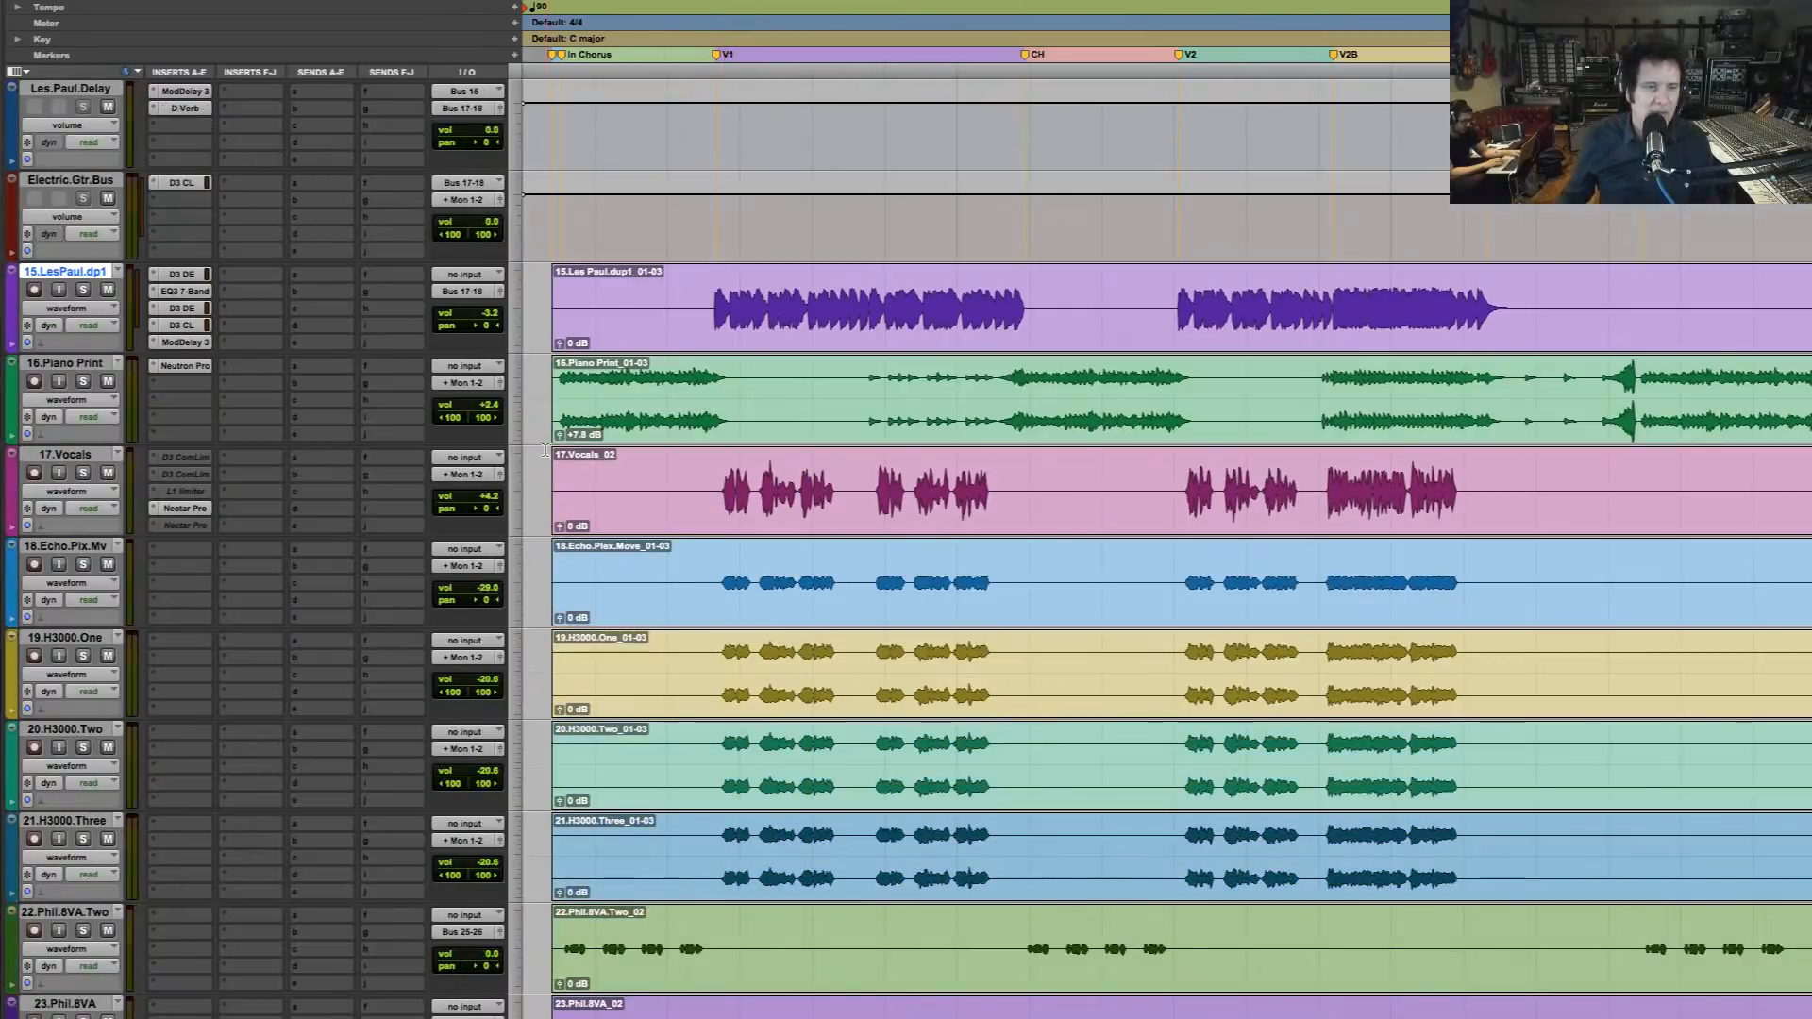
click(559, 388)
key(space)
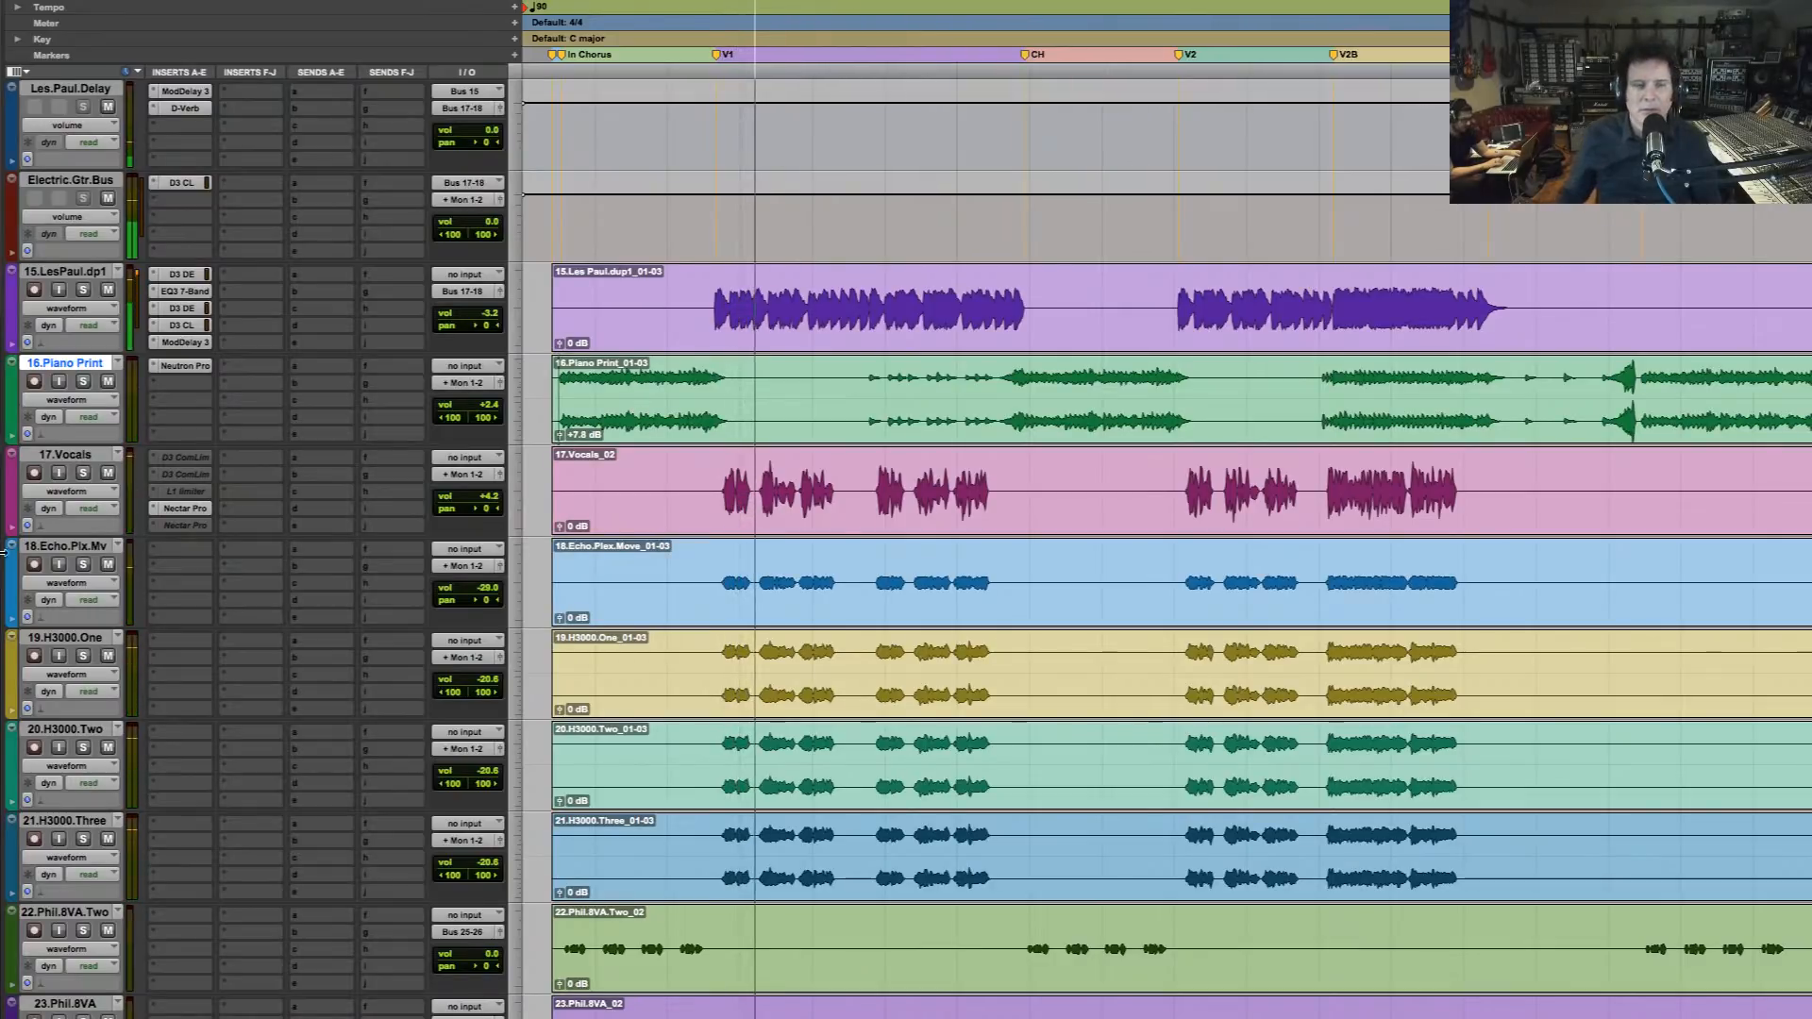
drag(476, 503, 478, 502)
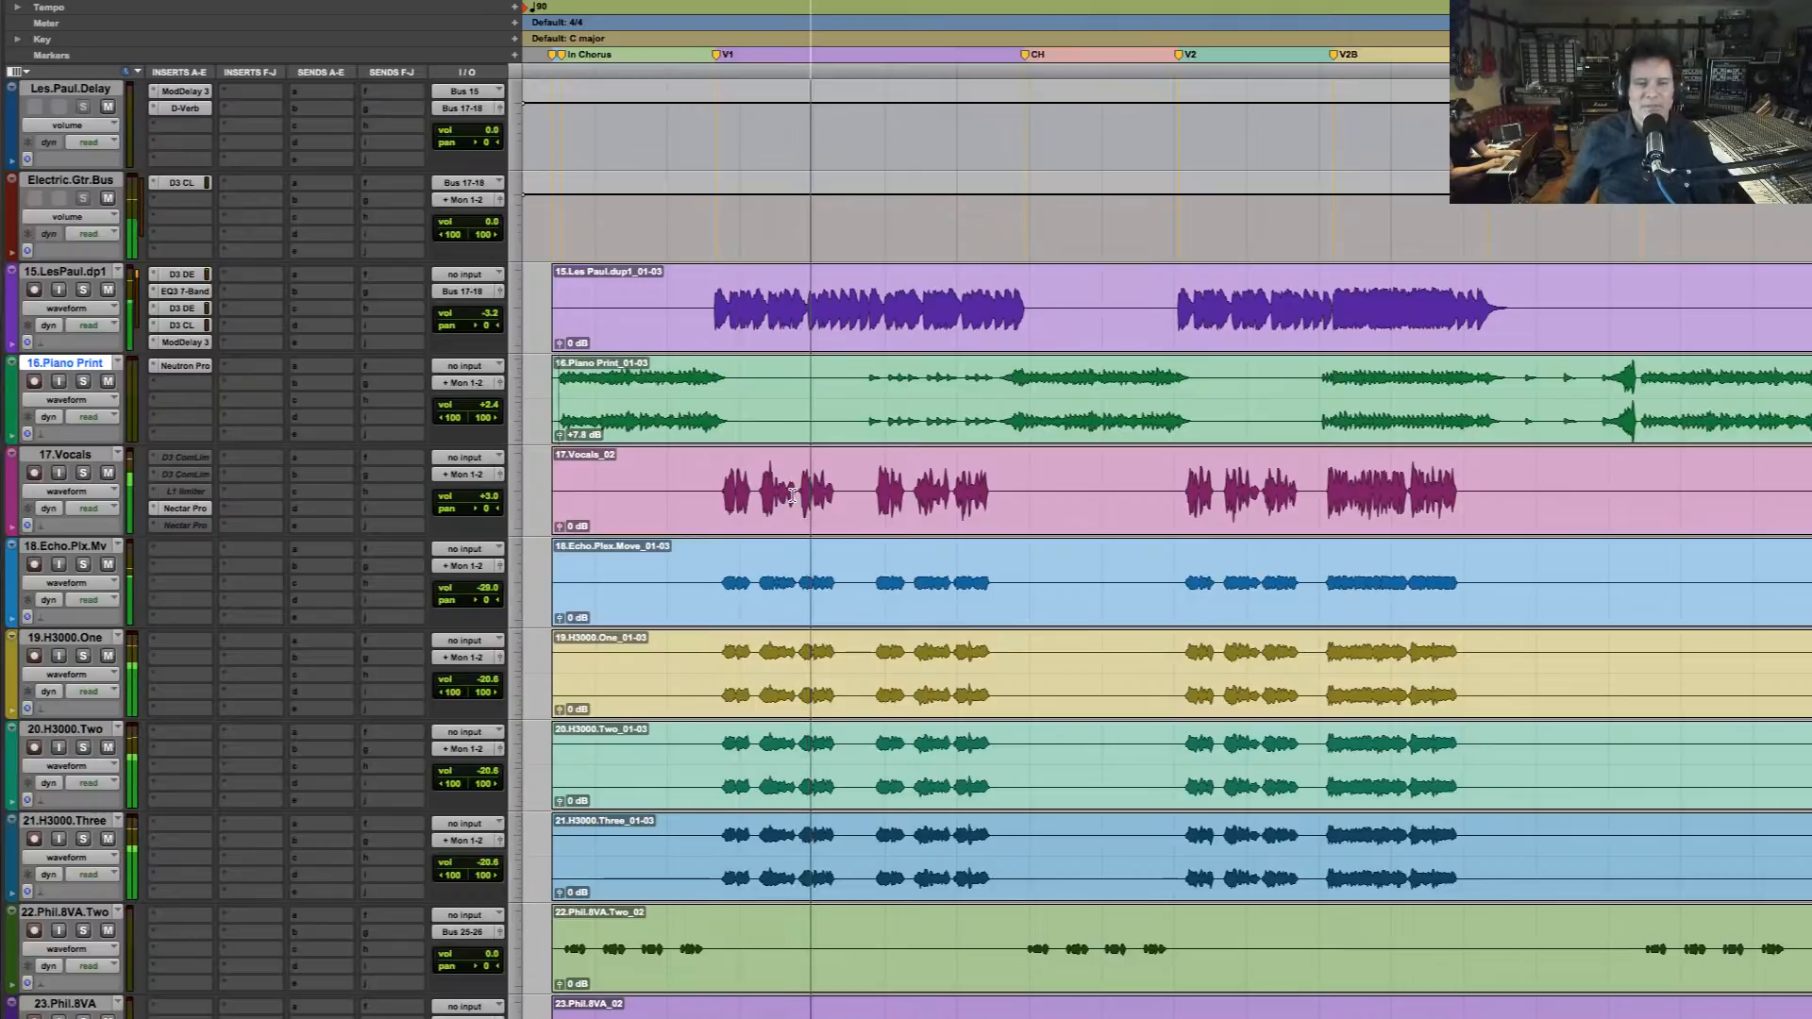
key(space)
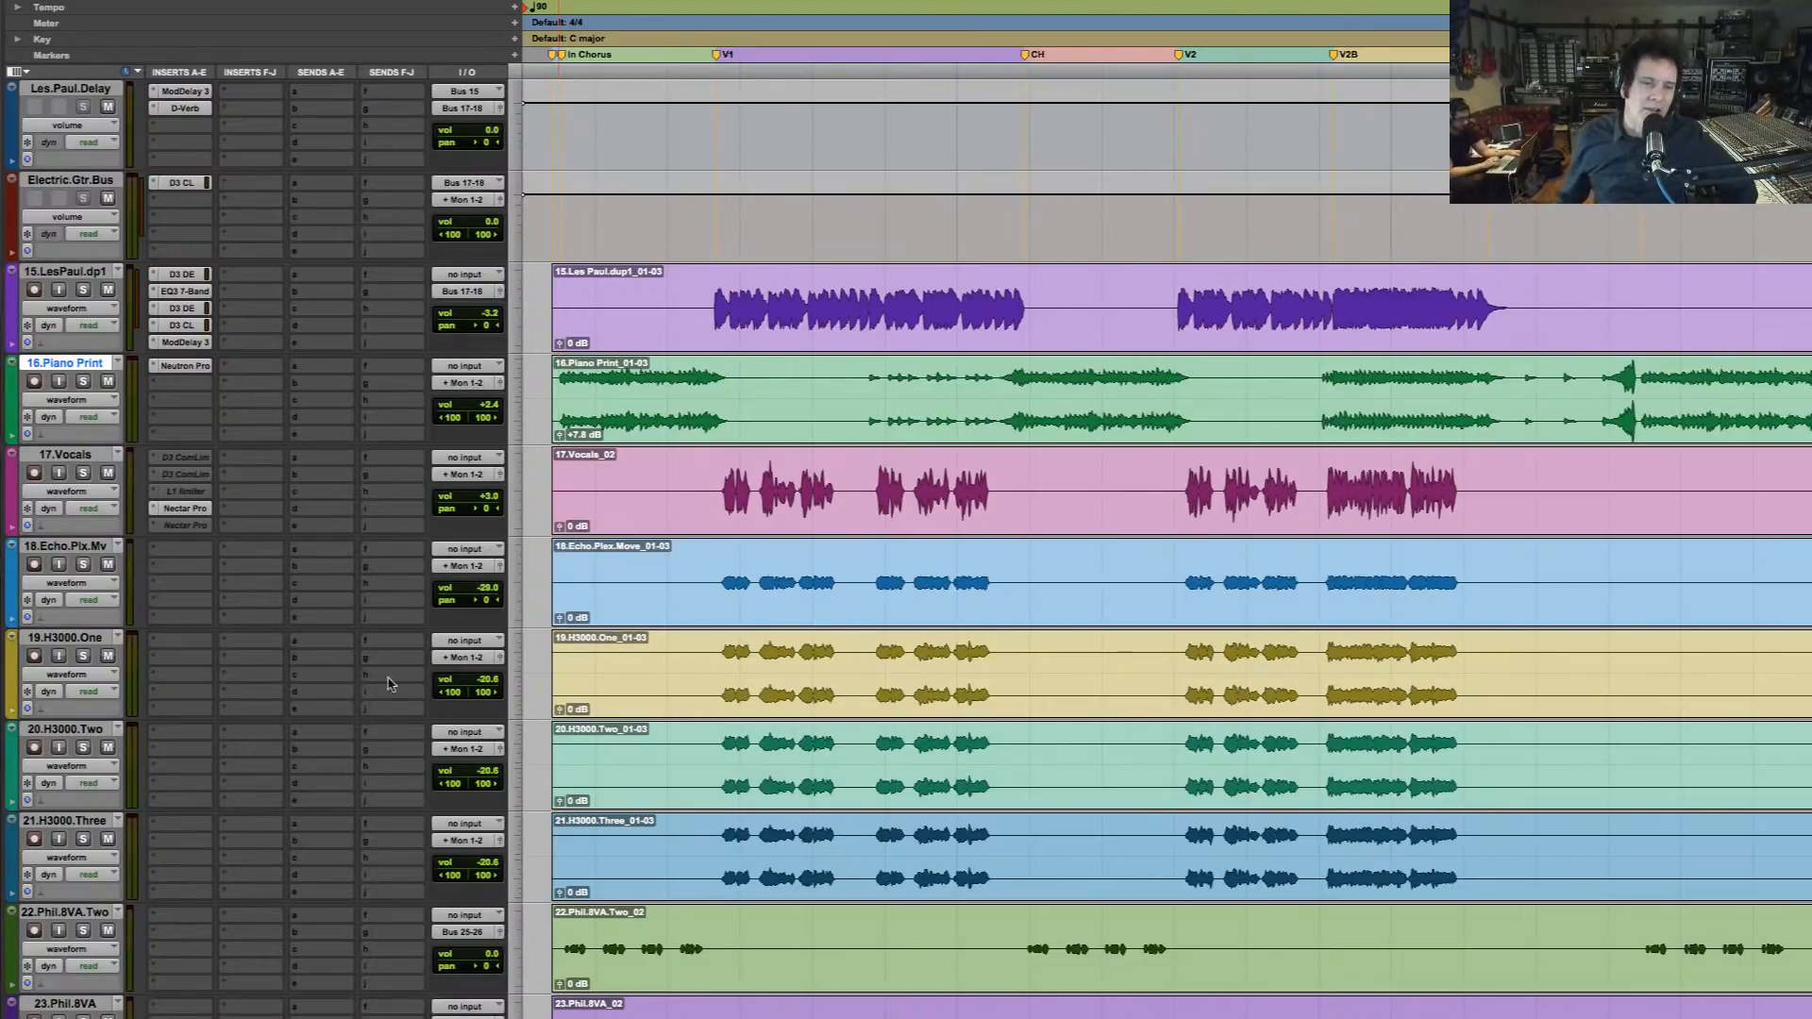
click(719, 478)
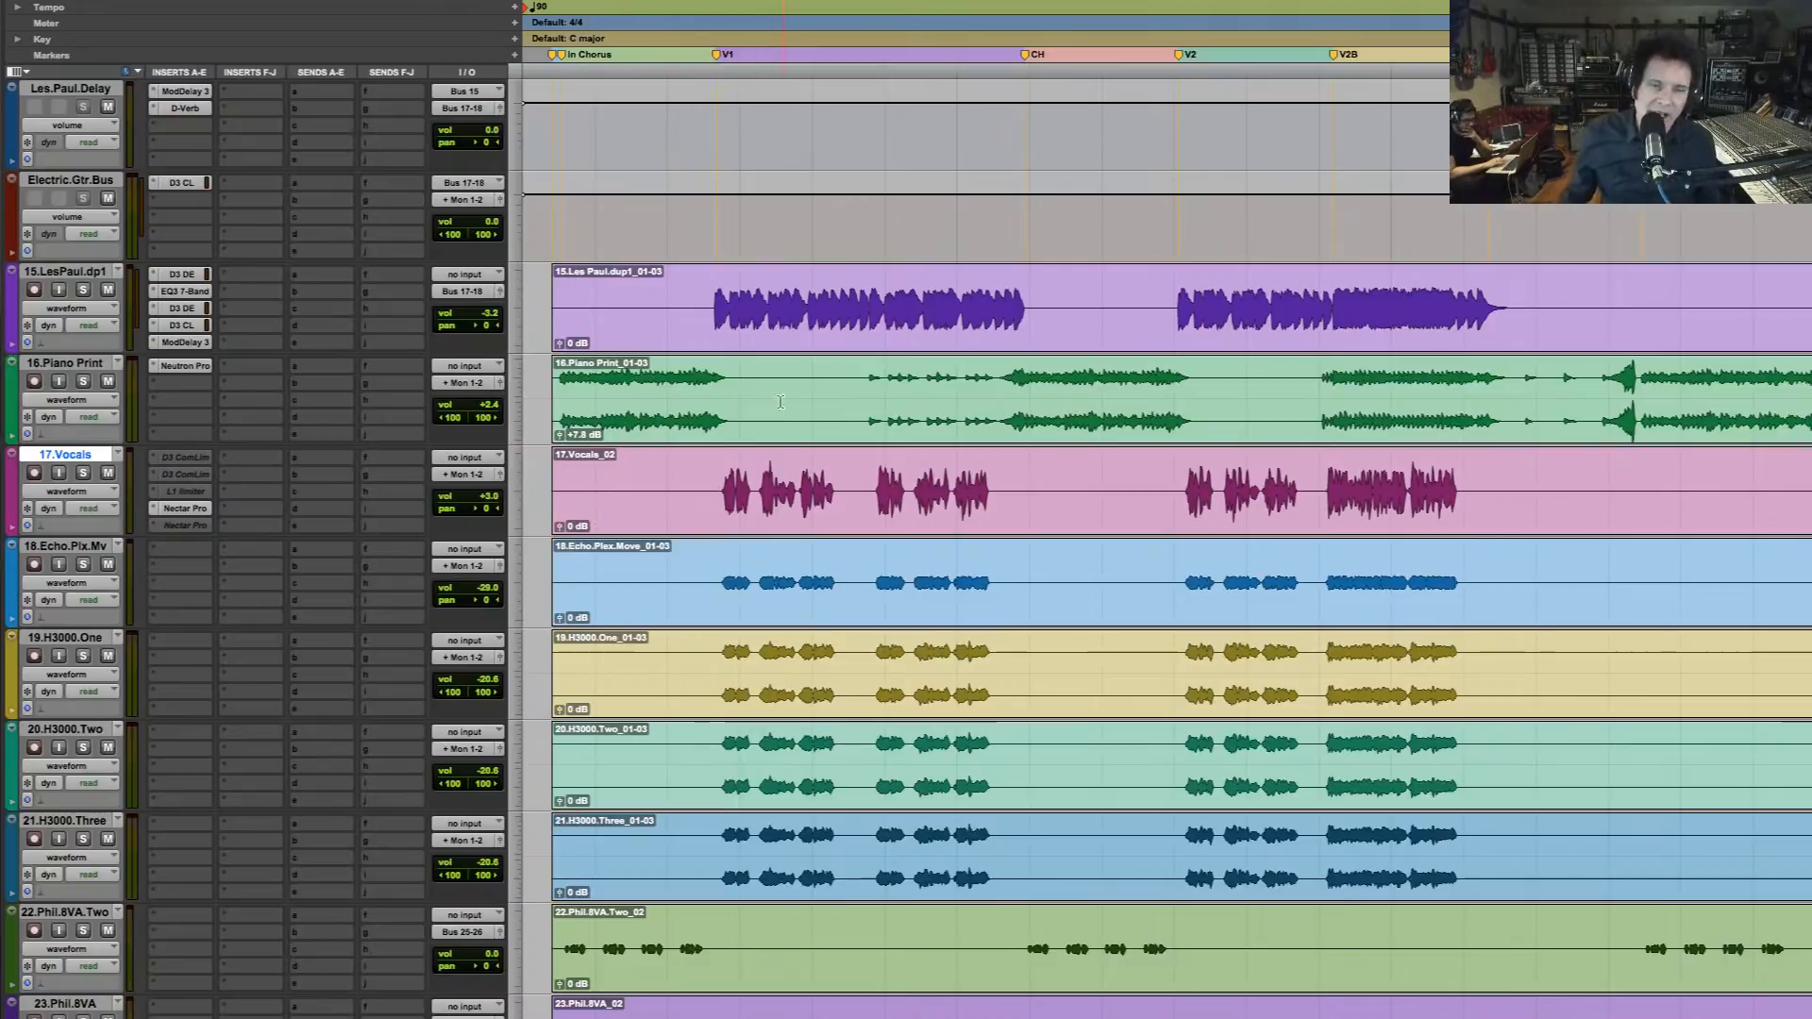
click(1322, 481)
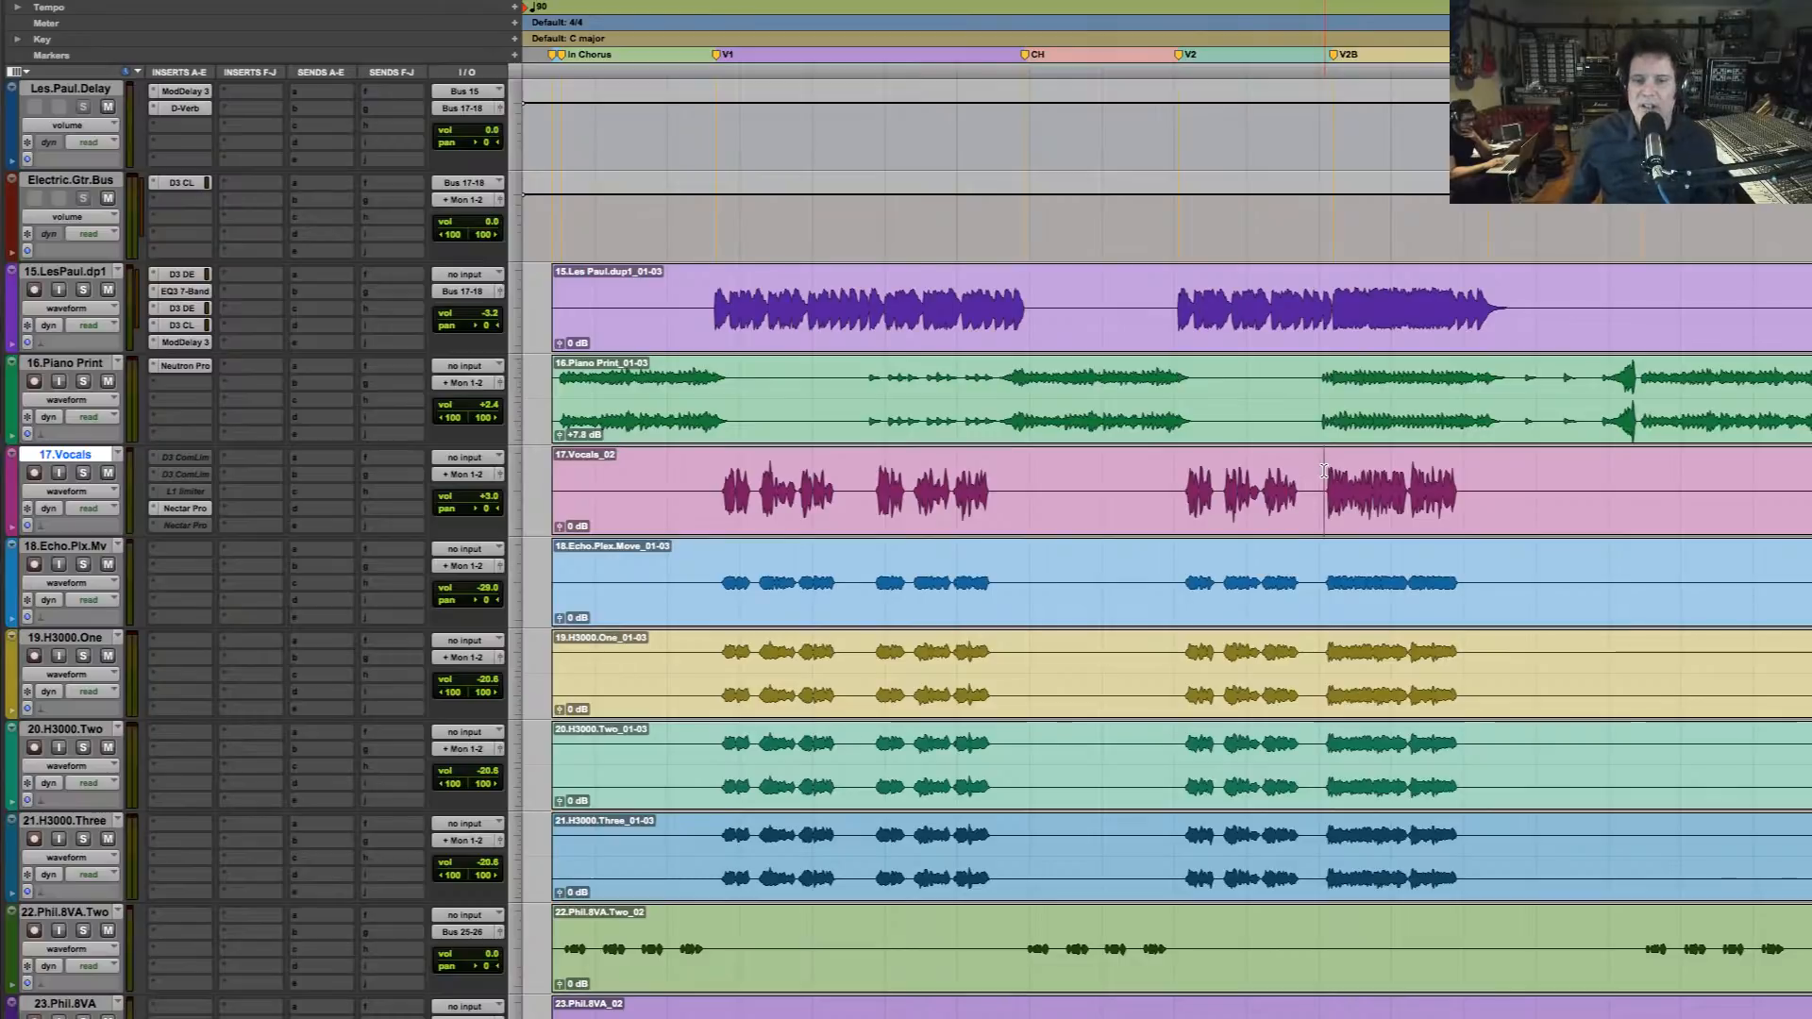
click(1320, 395)
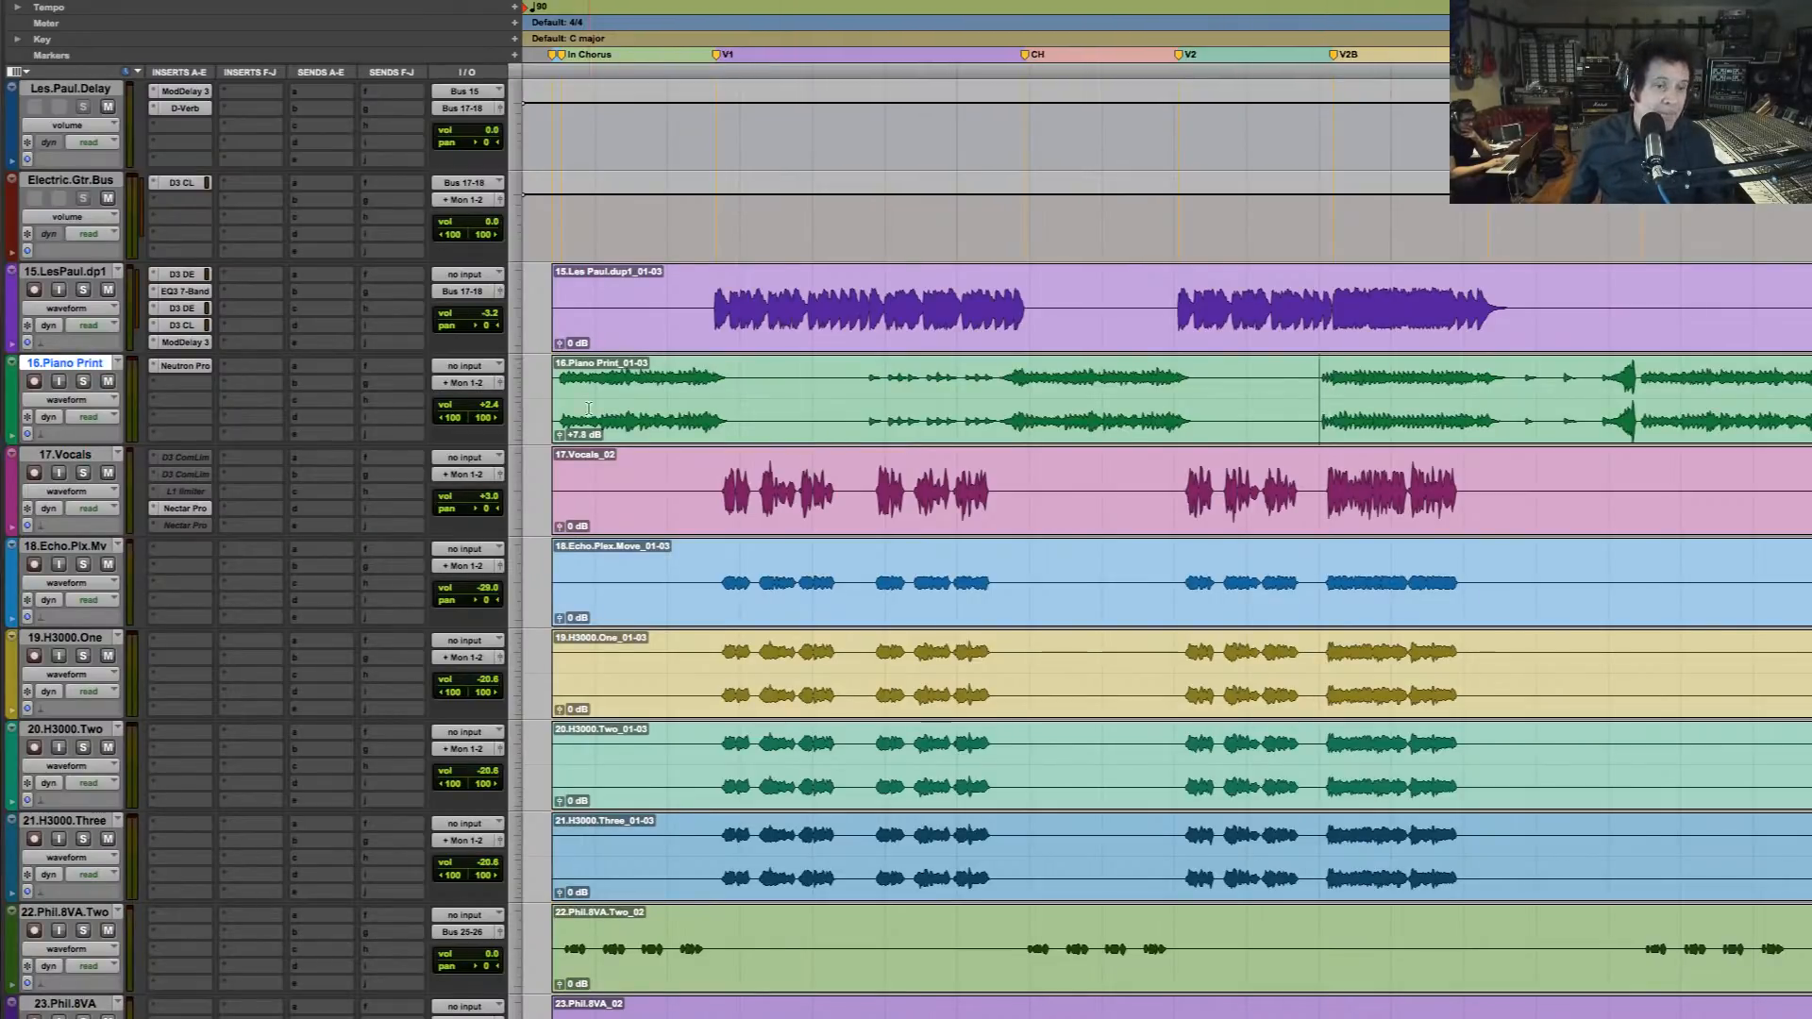
Select the intro chorus up to just past the V1 marker on 11.Bass, 11.Bass.dup1 and 11.Bass.dup2
scroll(661, 524, down, 2)
scroll(660, 525, down, 2)
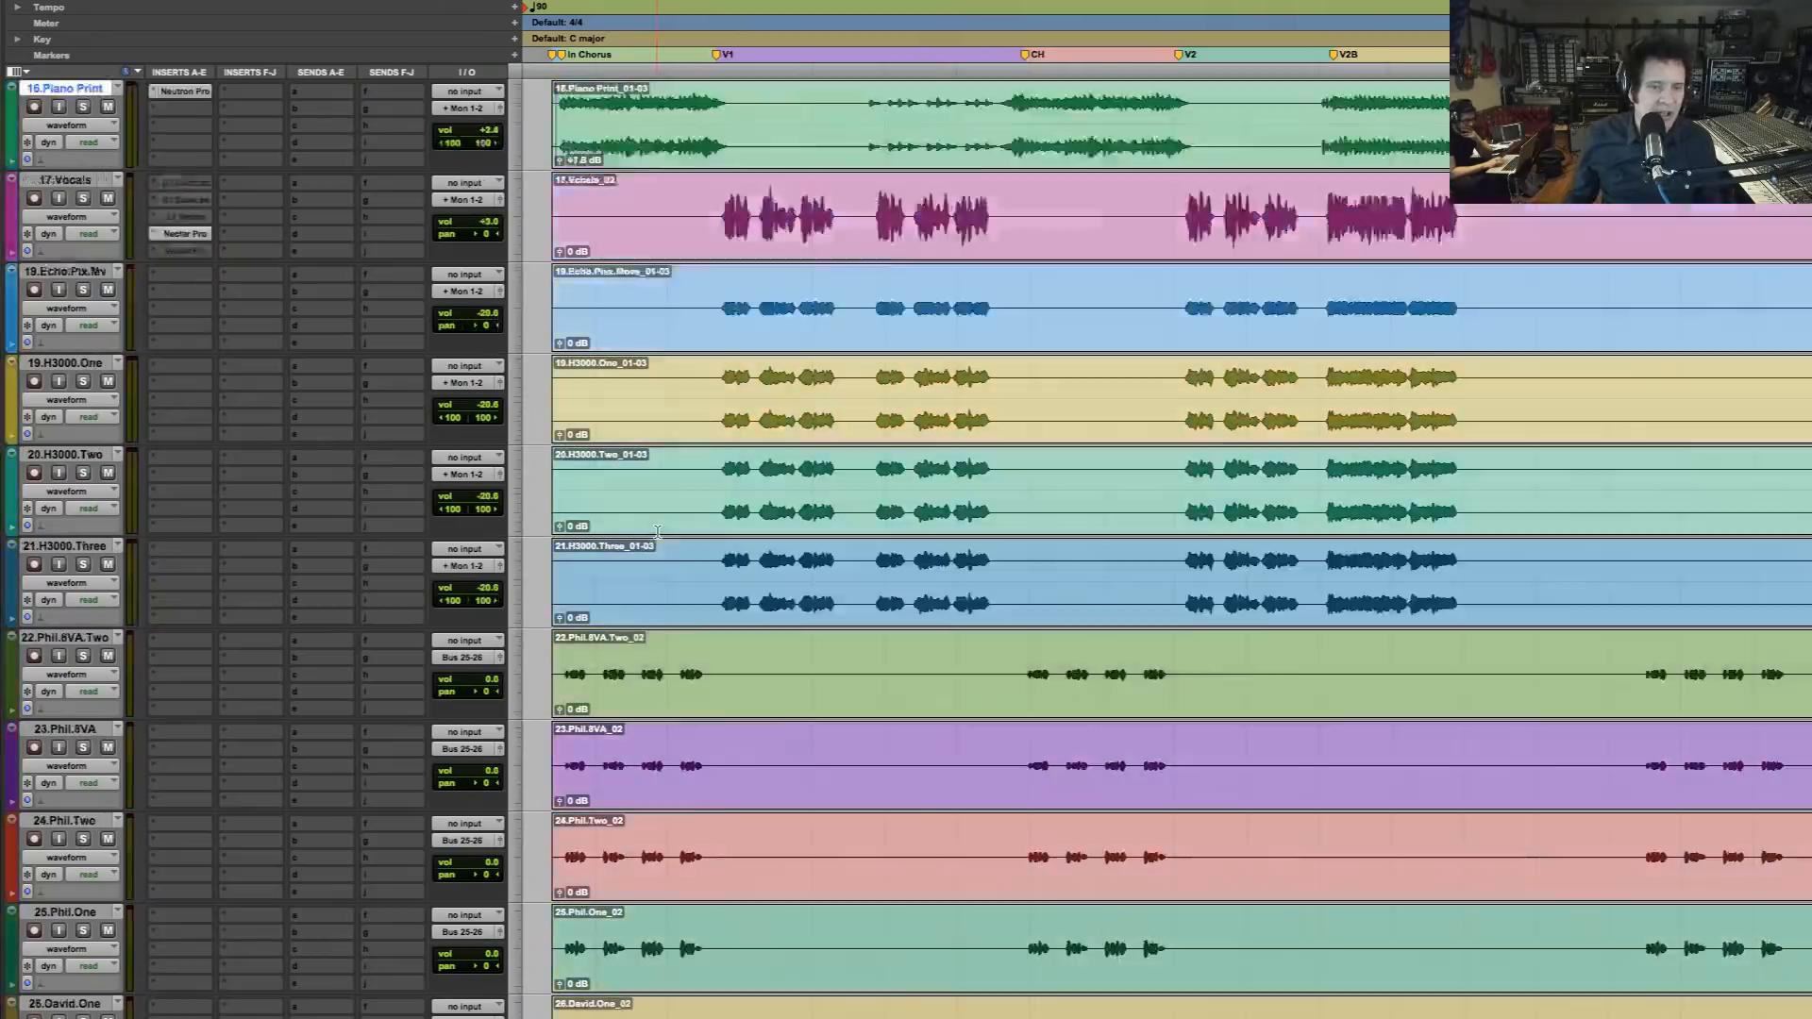
scroll(659, 529, up, 9)
scroll(636, 548, up, 6)
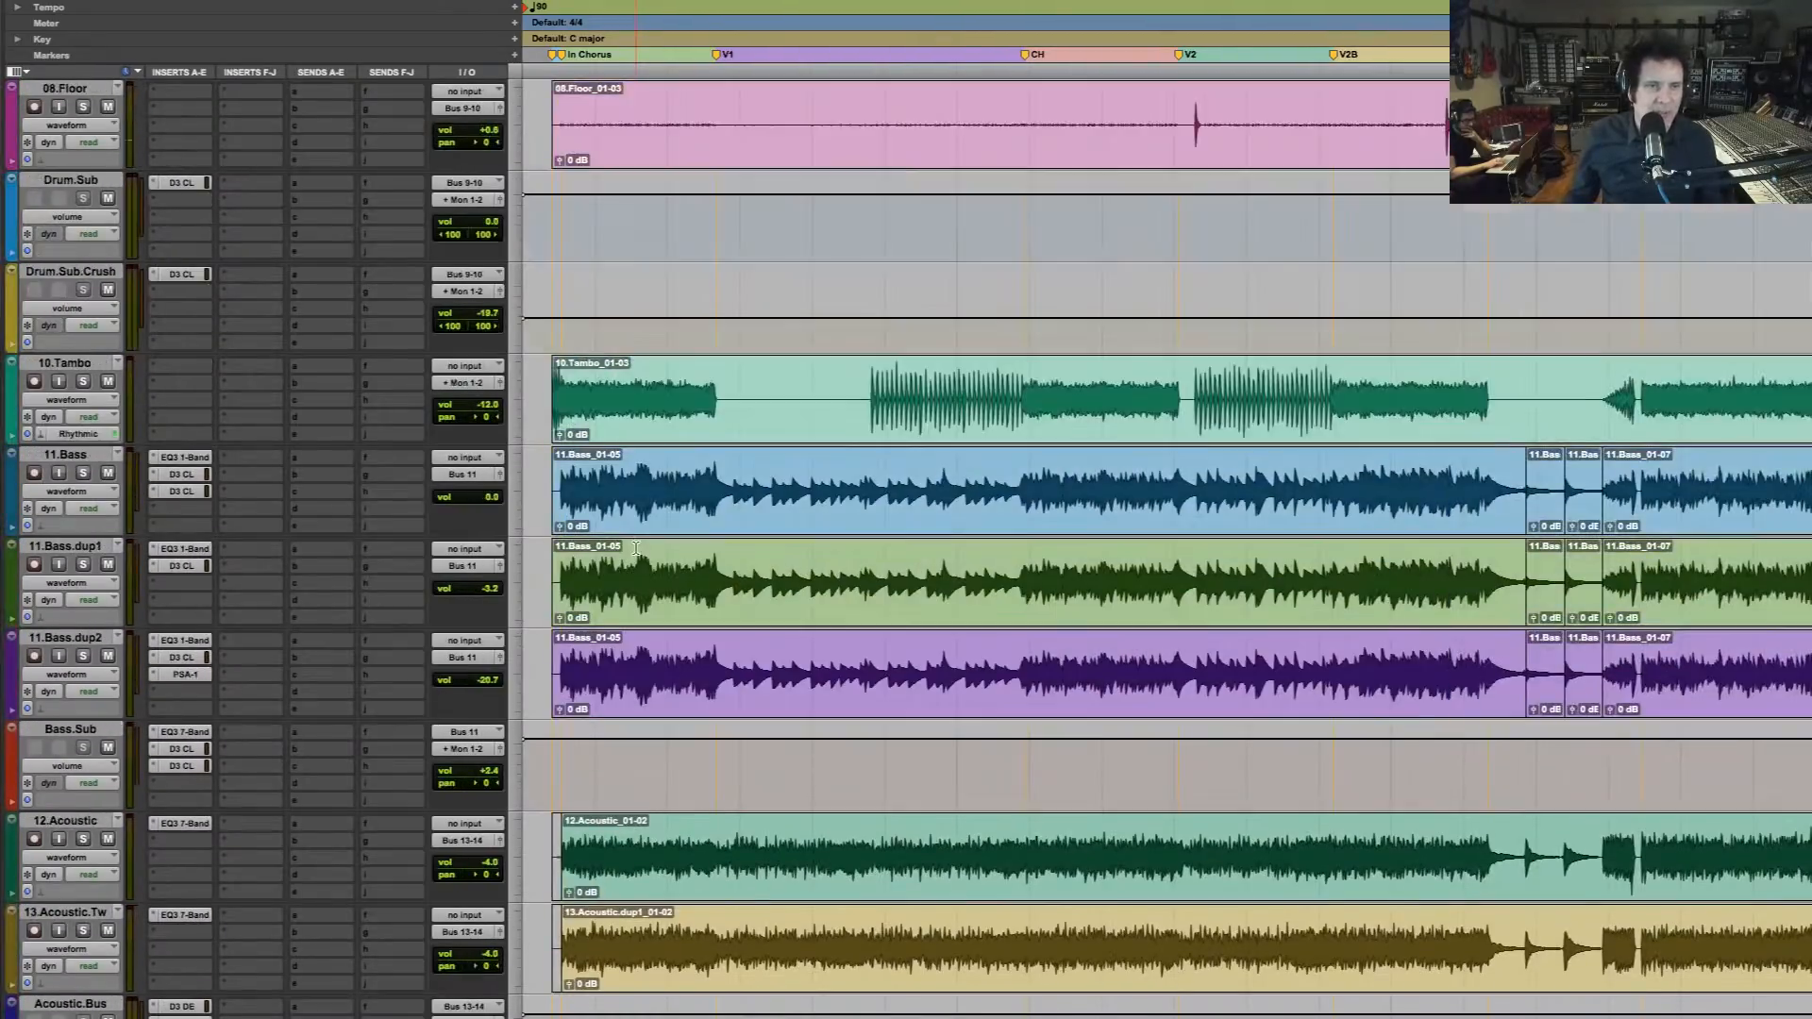
click(561, 489)
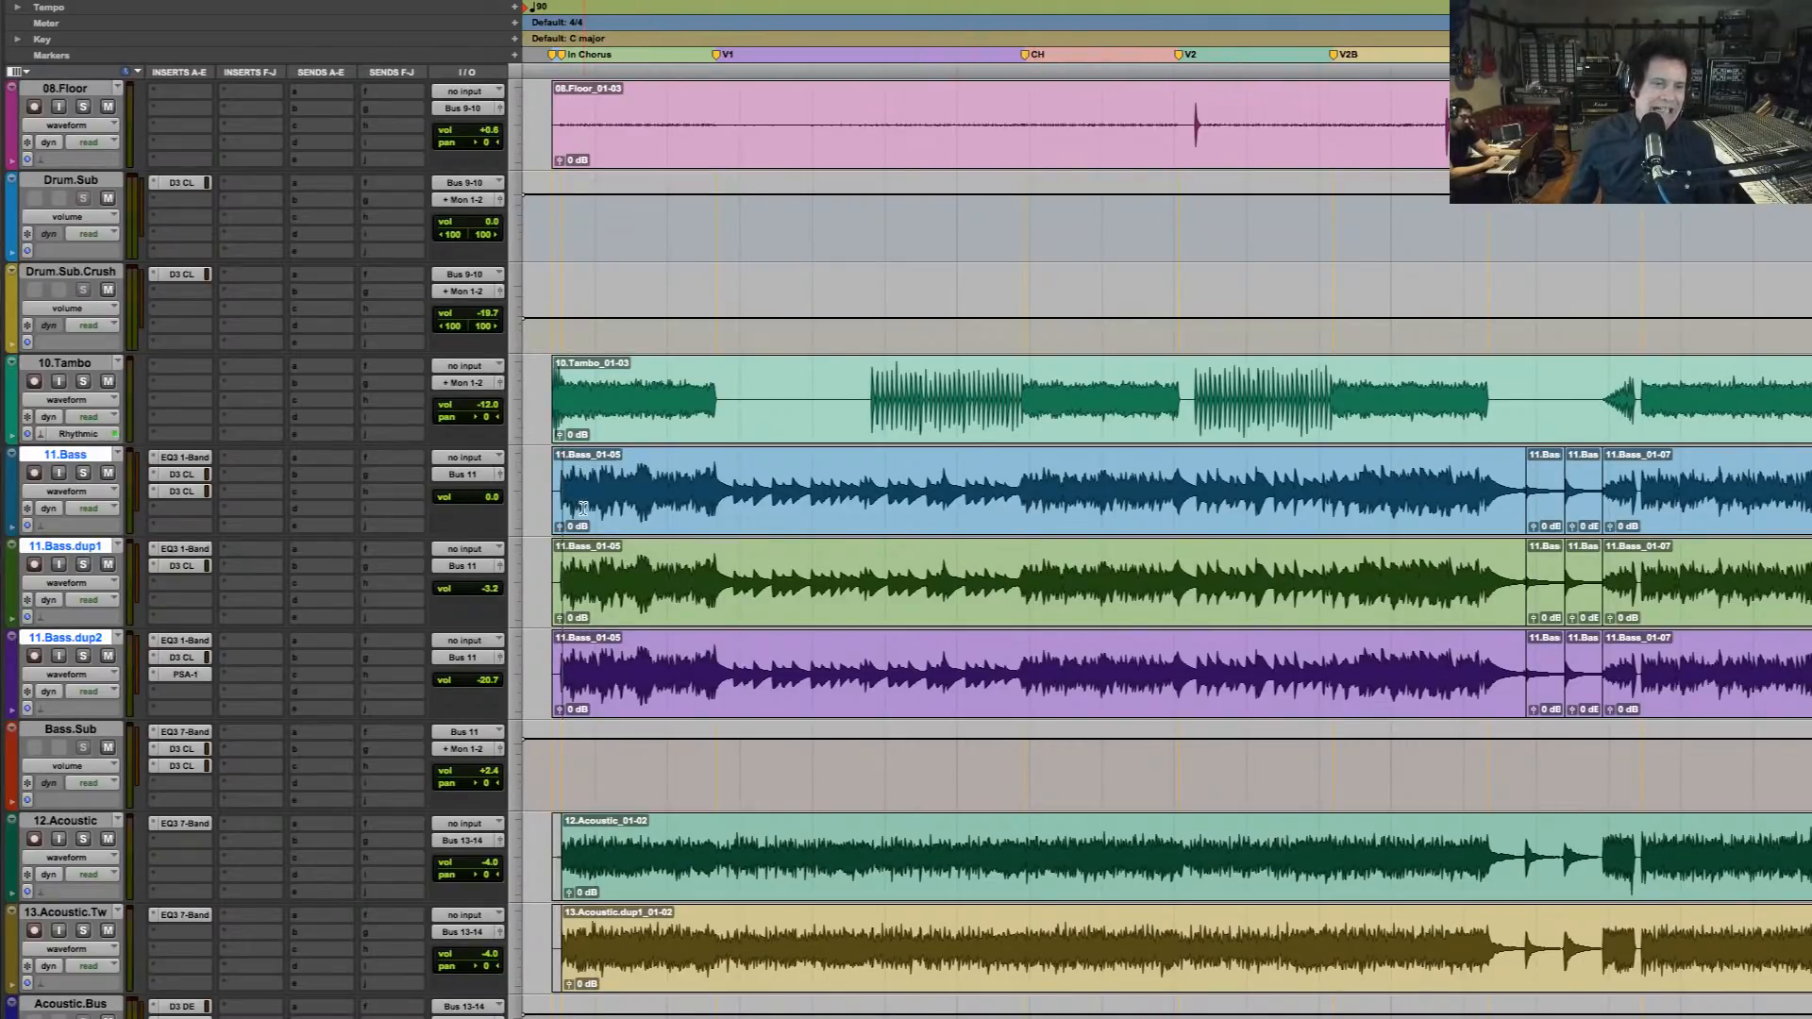
drag(890, 501, 527, 501)
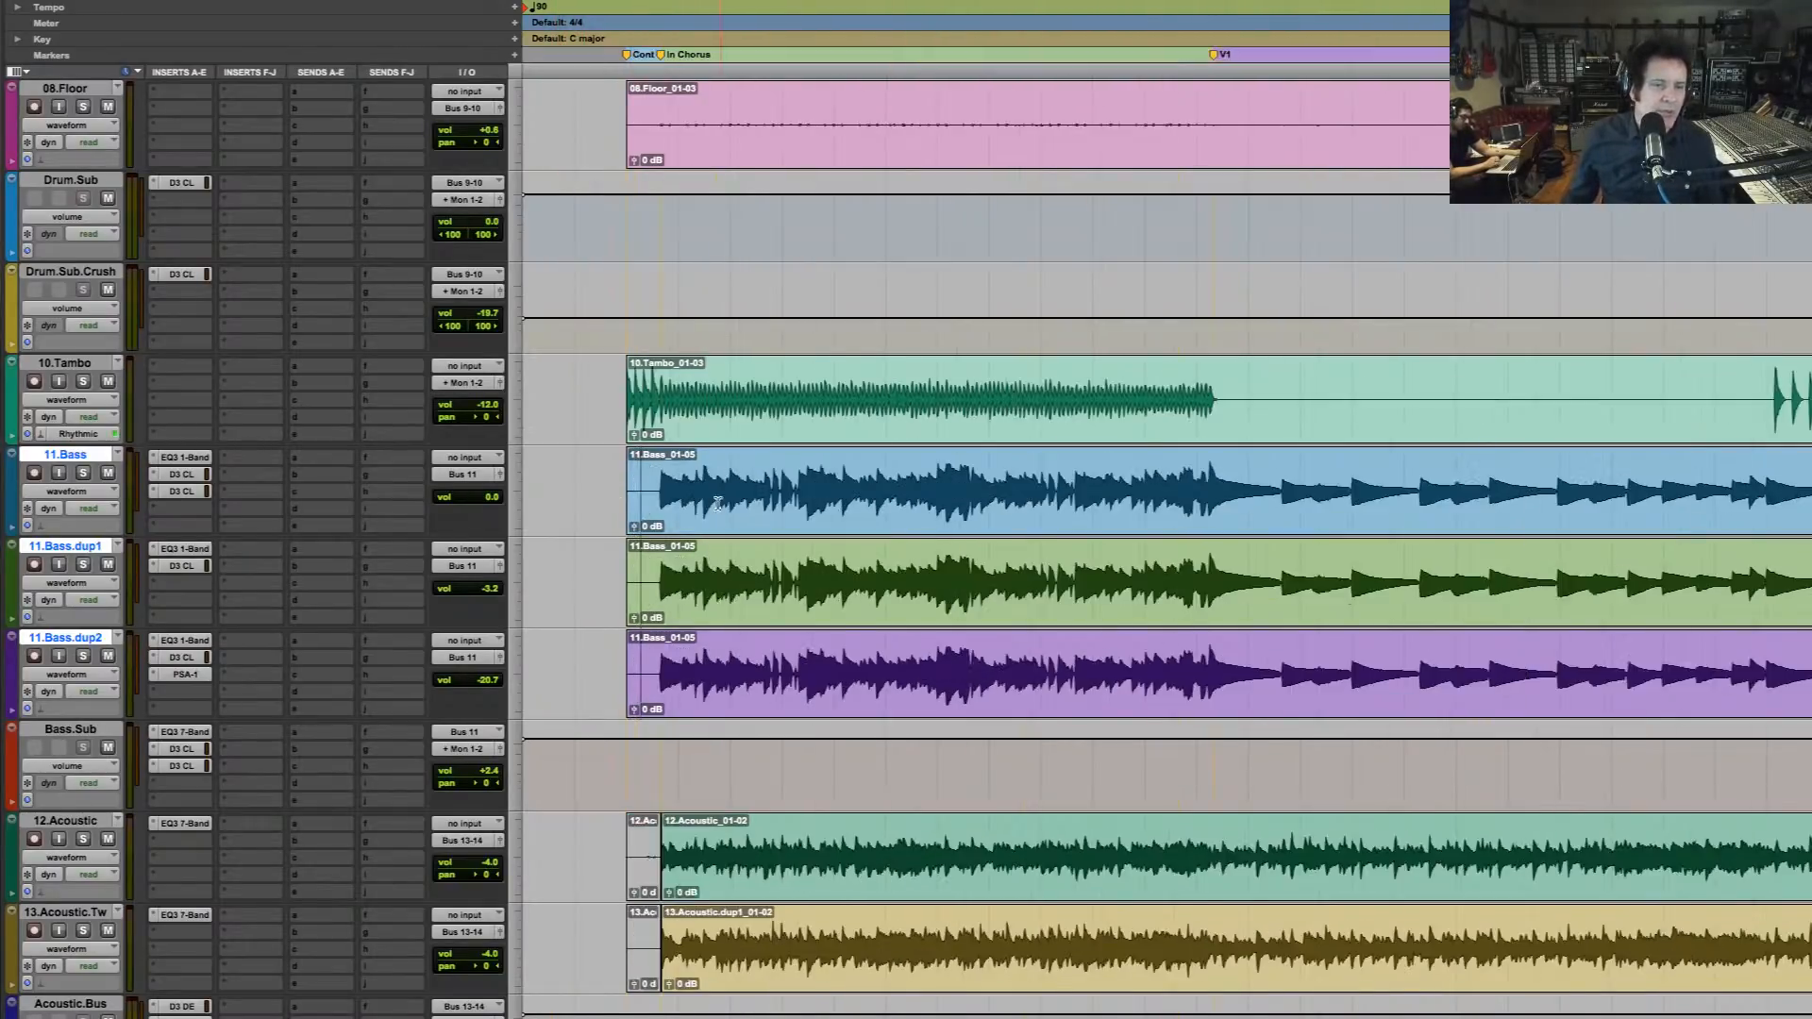
drag(658, 488, 1283, 489)
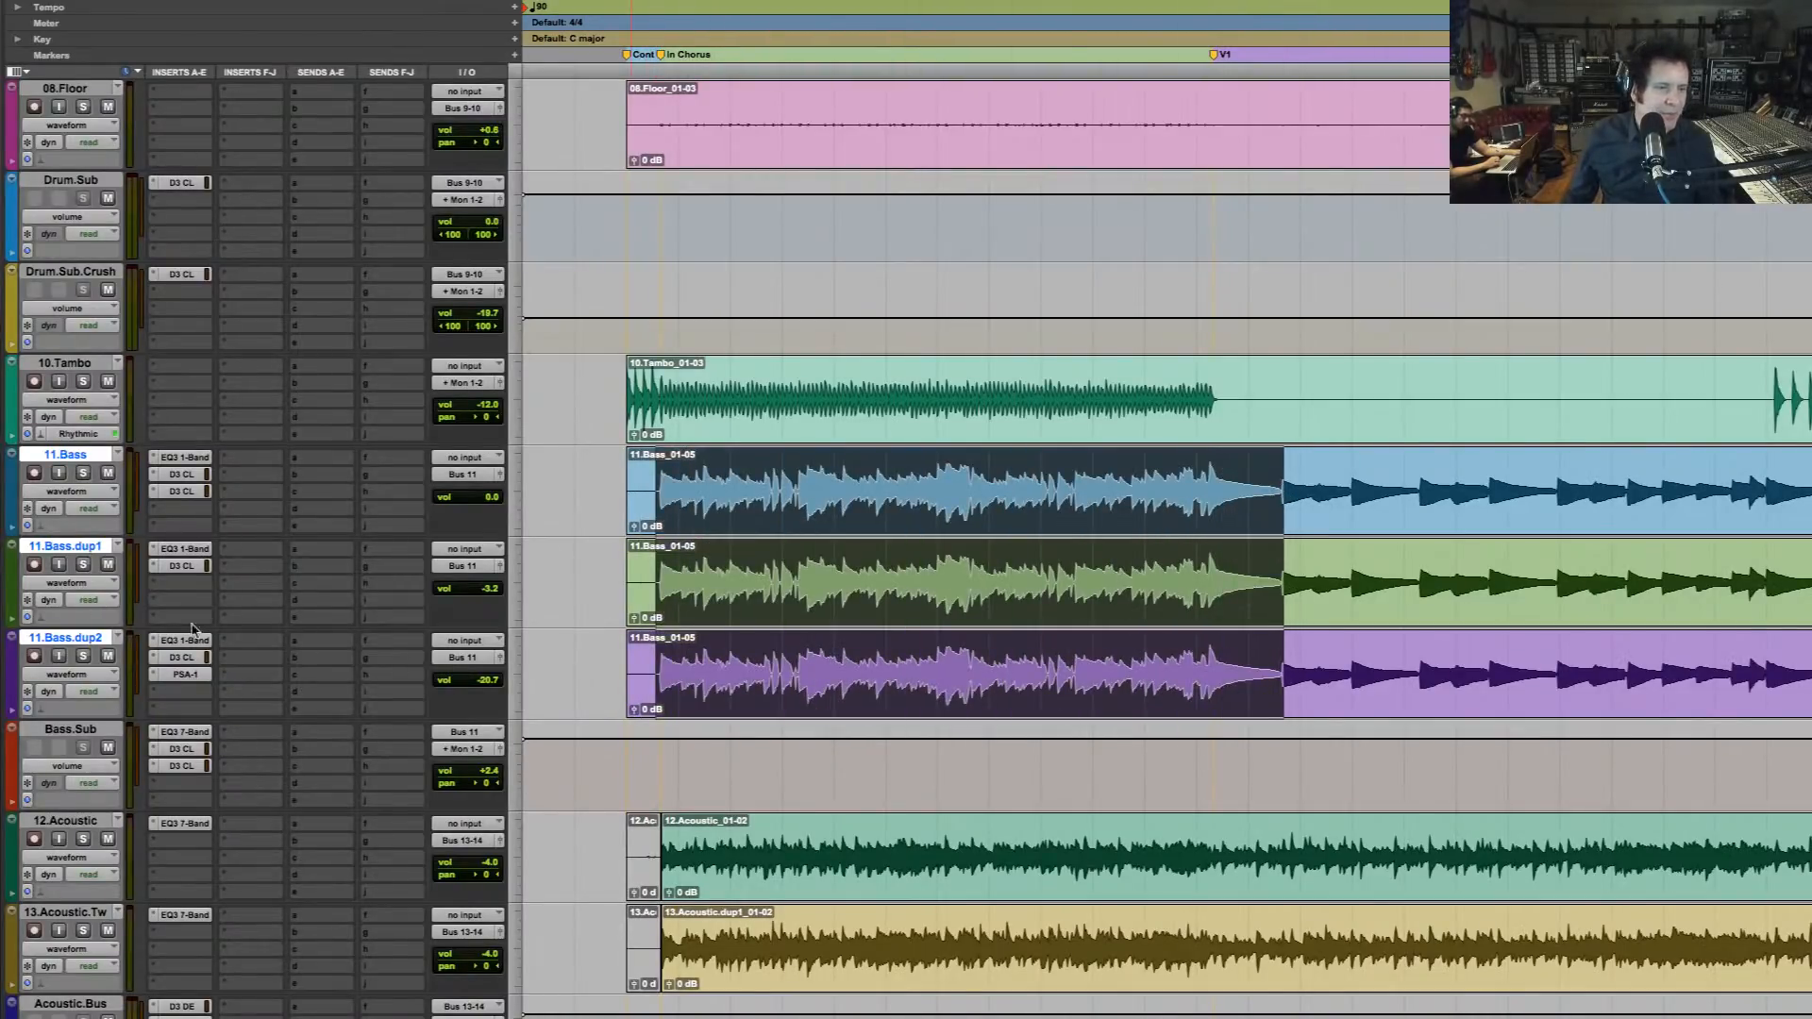
Listen to the three bass tracks soloed, and again with 11.Bass.dup1 and 11.Bass.dup2 muted and all bass and Bass.Sub inserts inactive
click(83, 658)
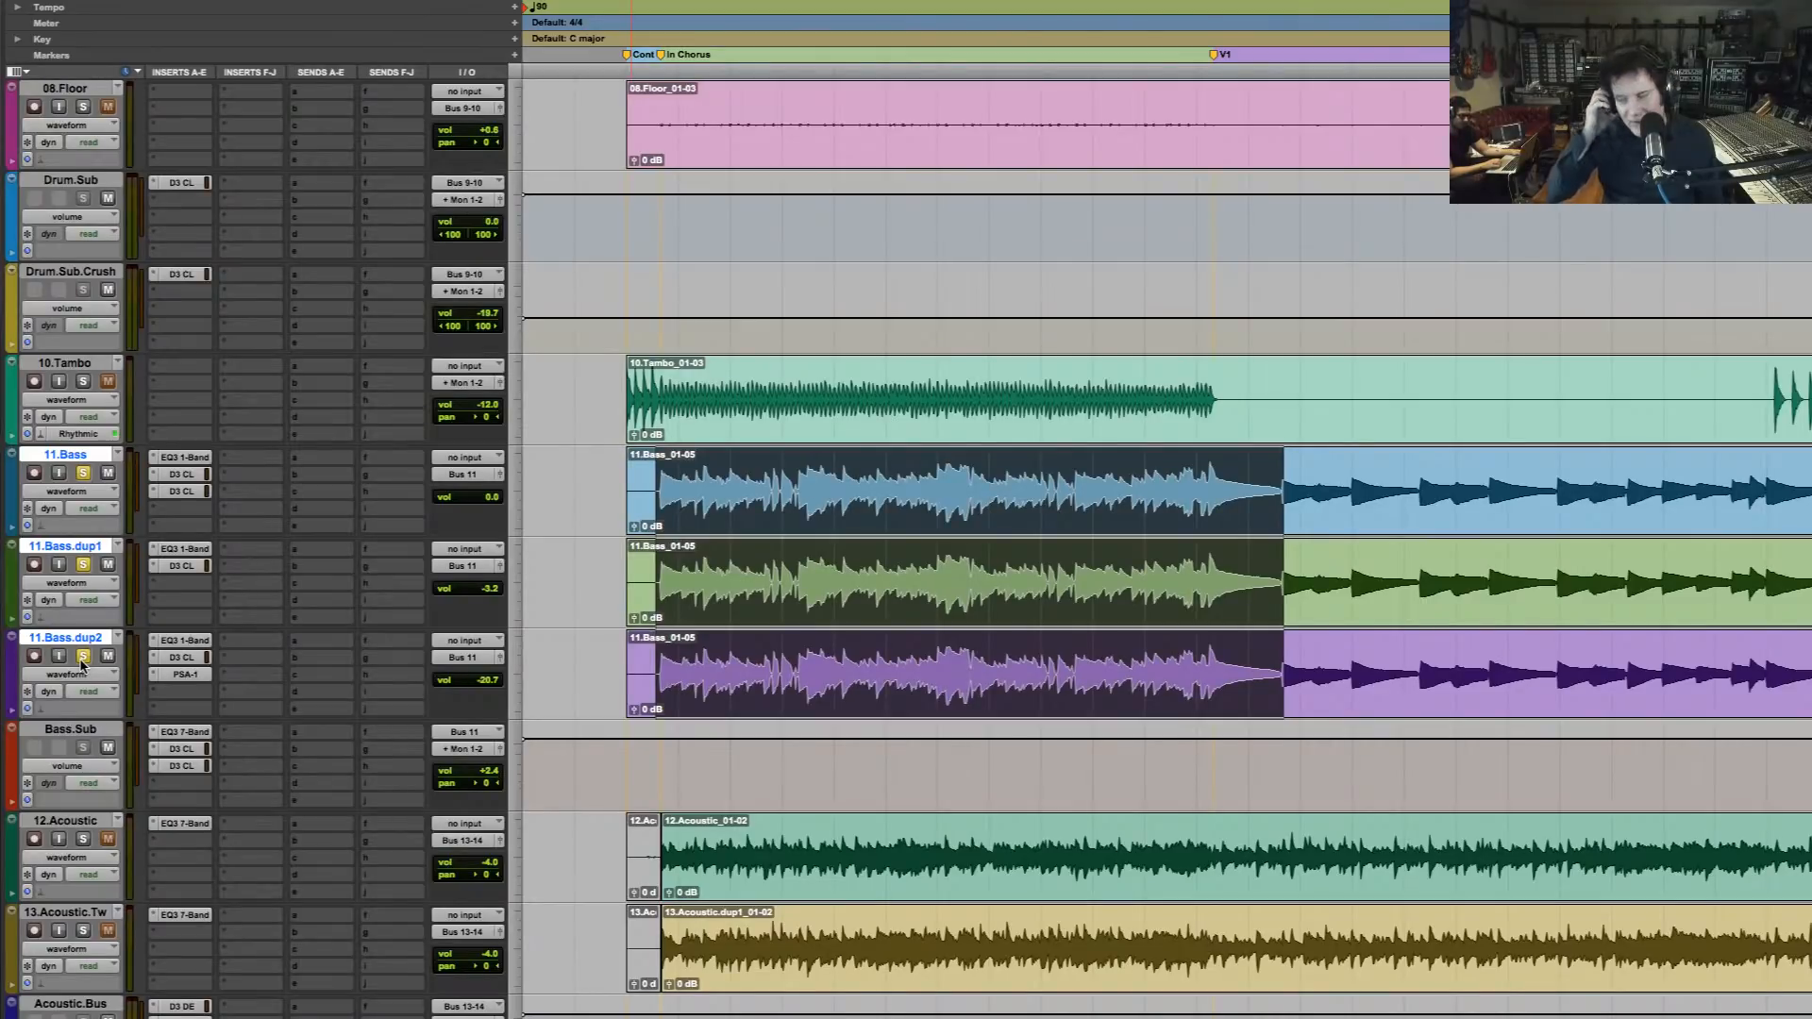
key(space)
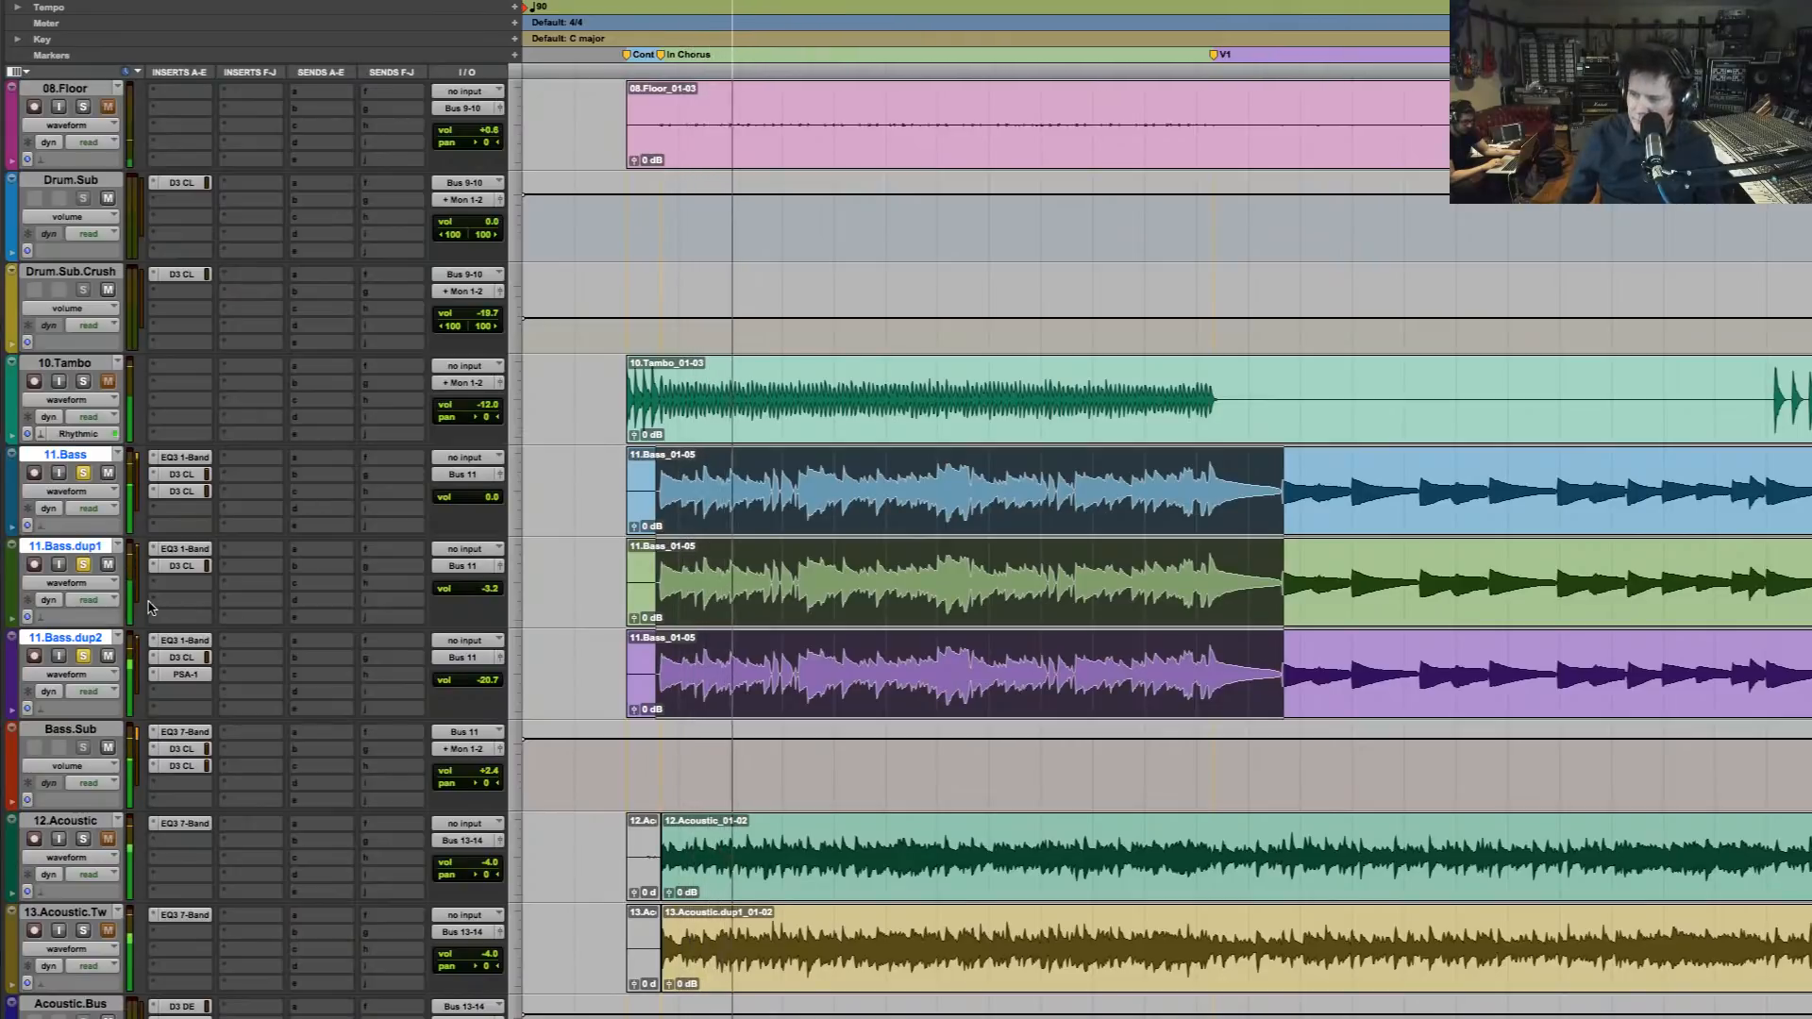
key(space)
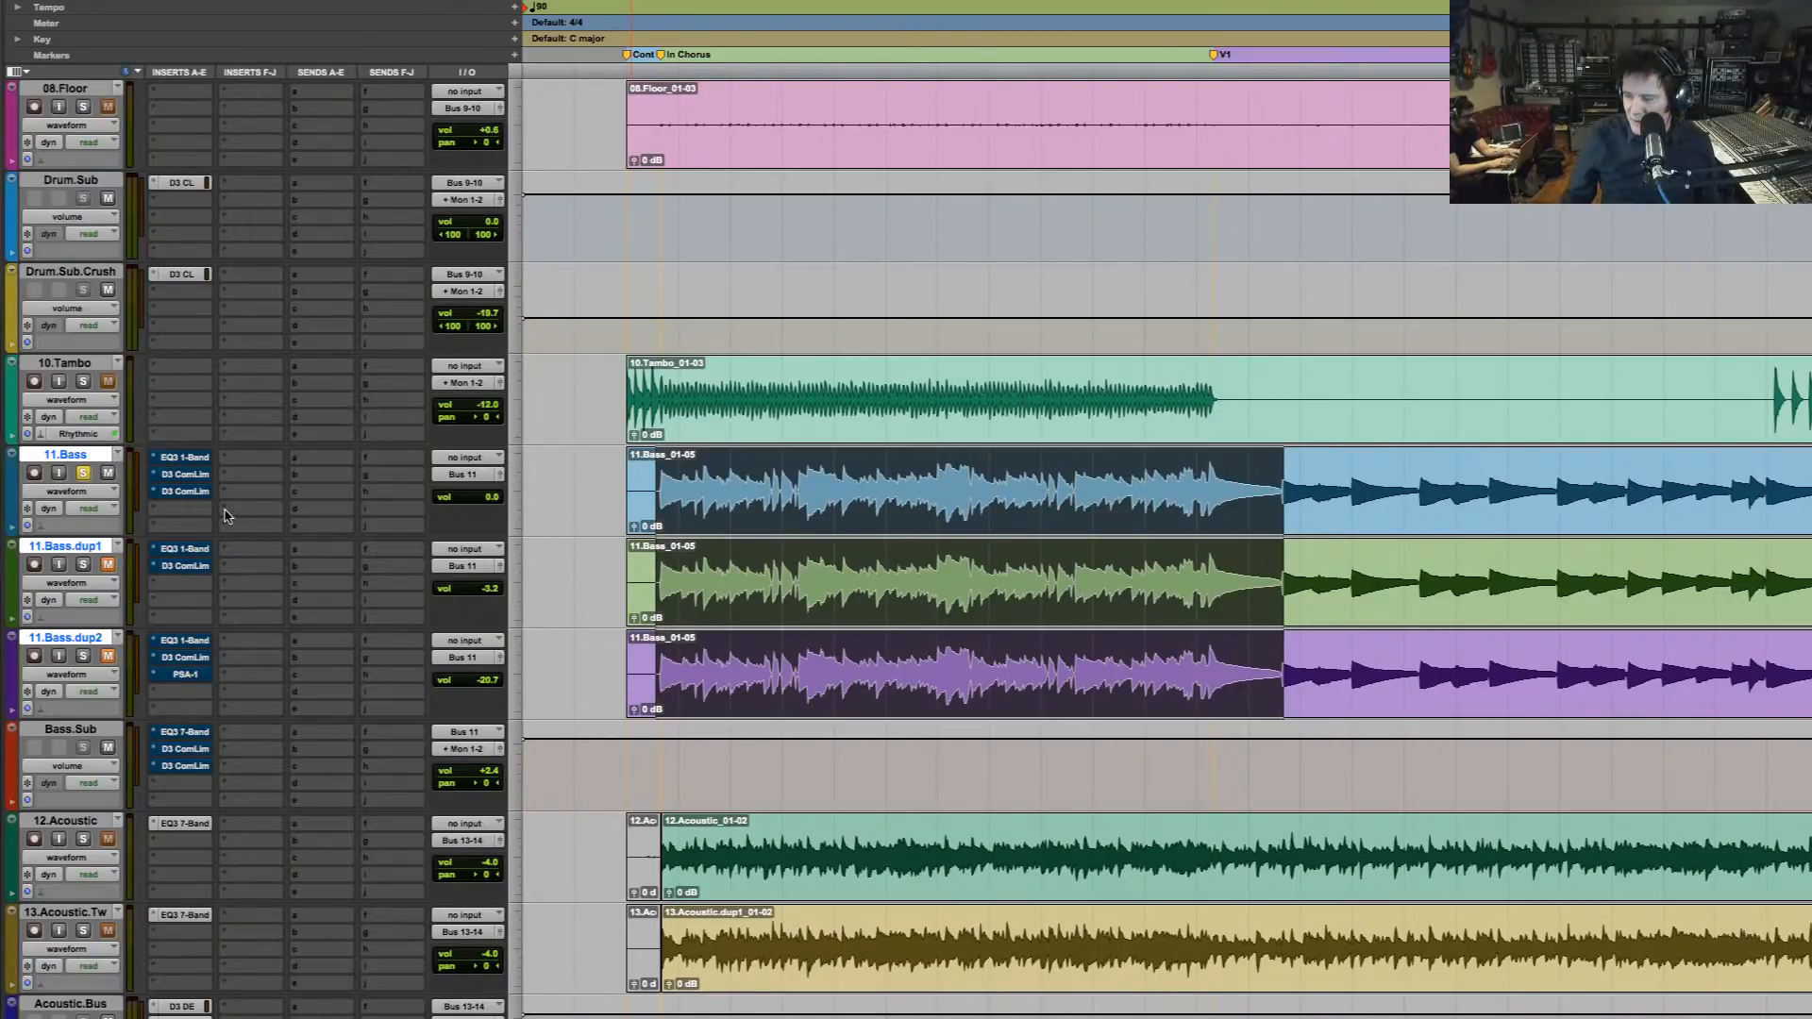
key(space)
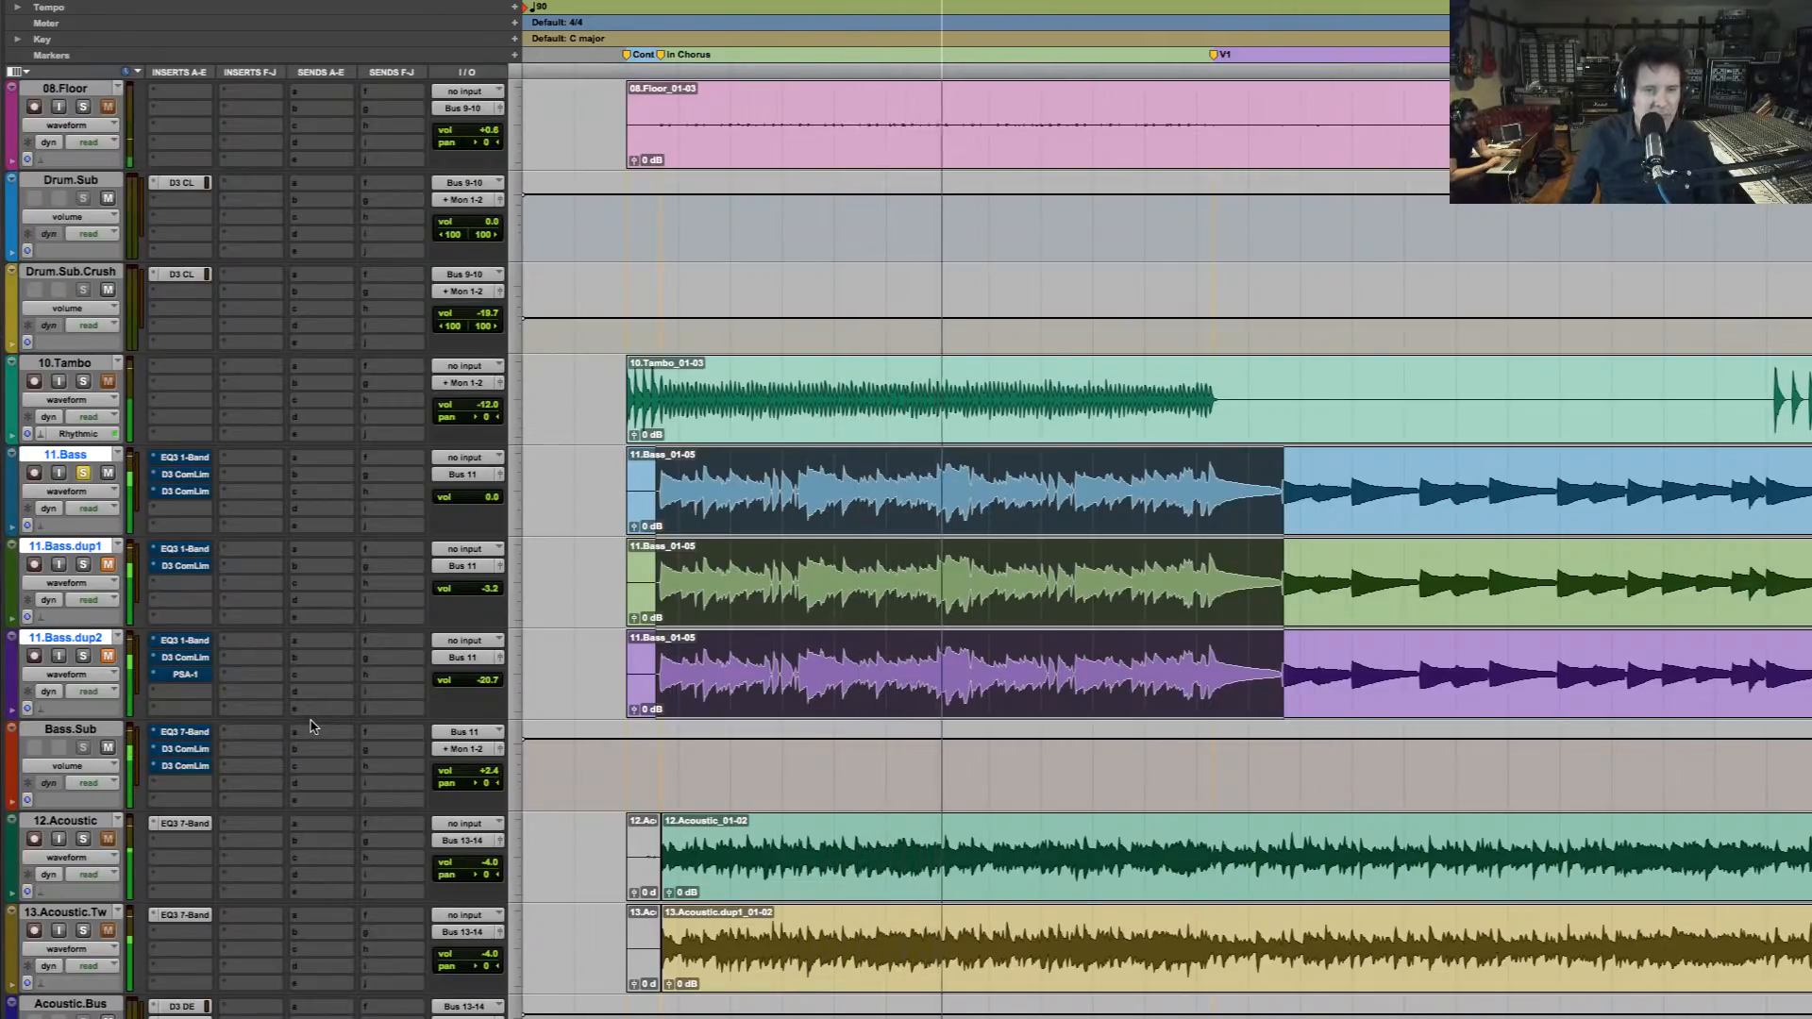
key(space)
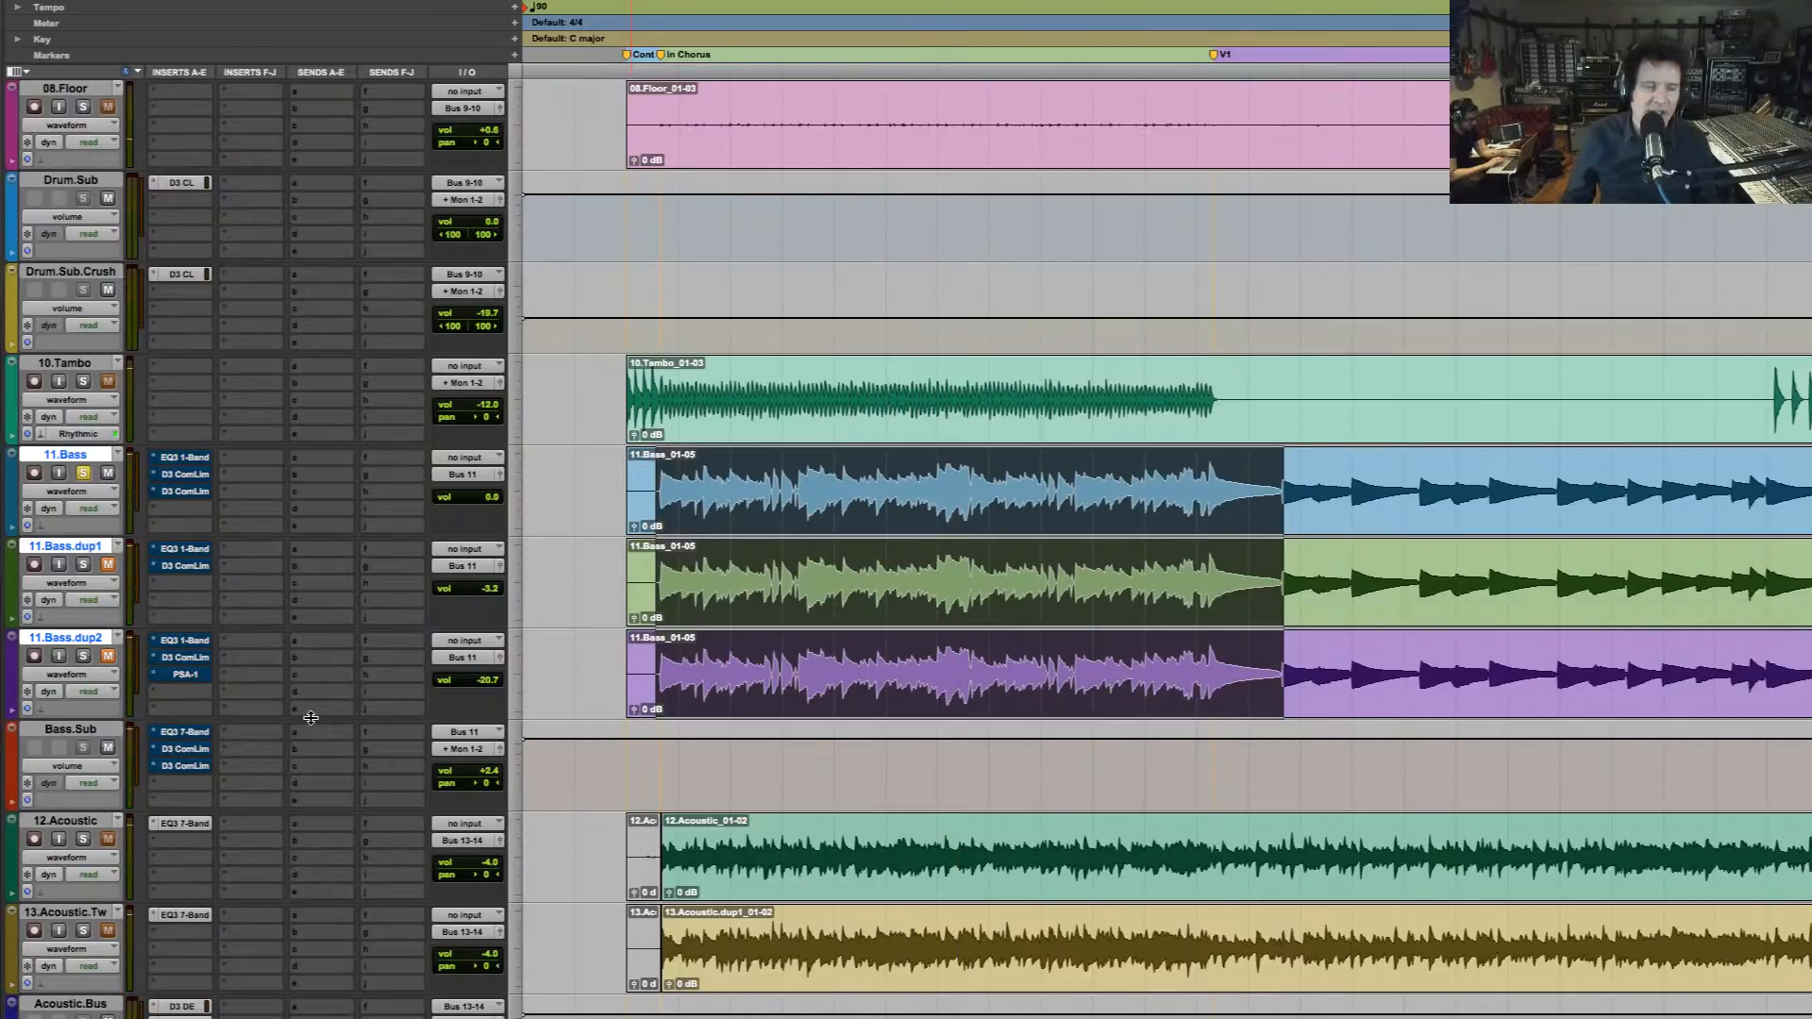
Insert iZotope's Neutron Pro (mono) in the first free insert slot of Bass.Sub
click(166, 790)
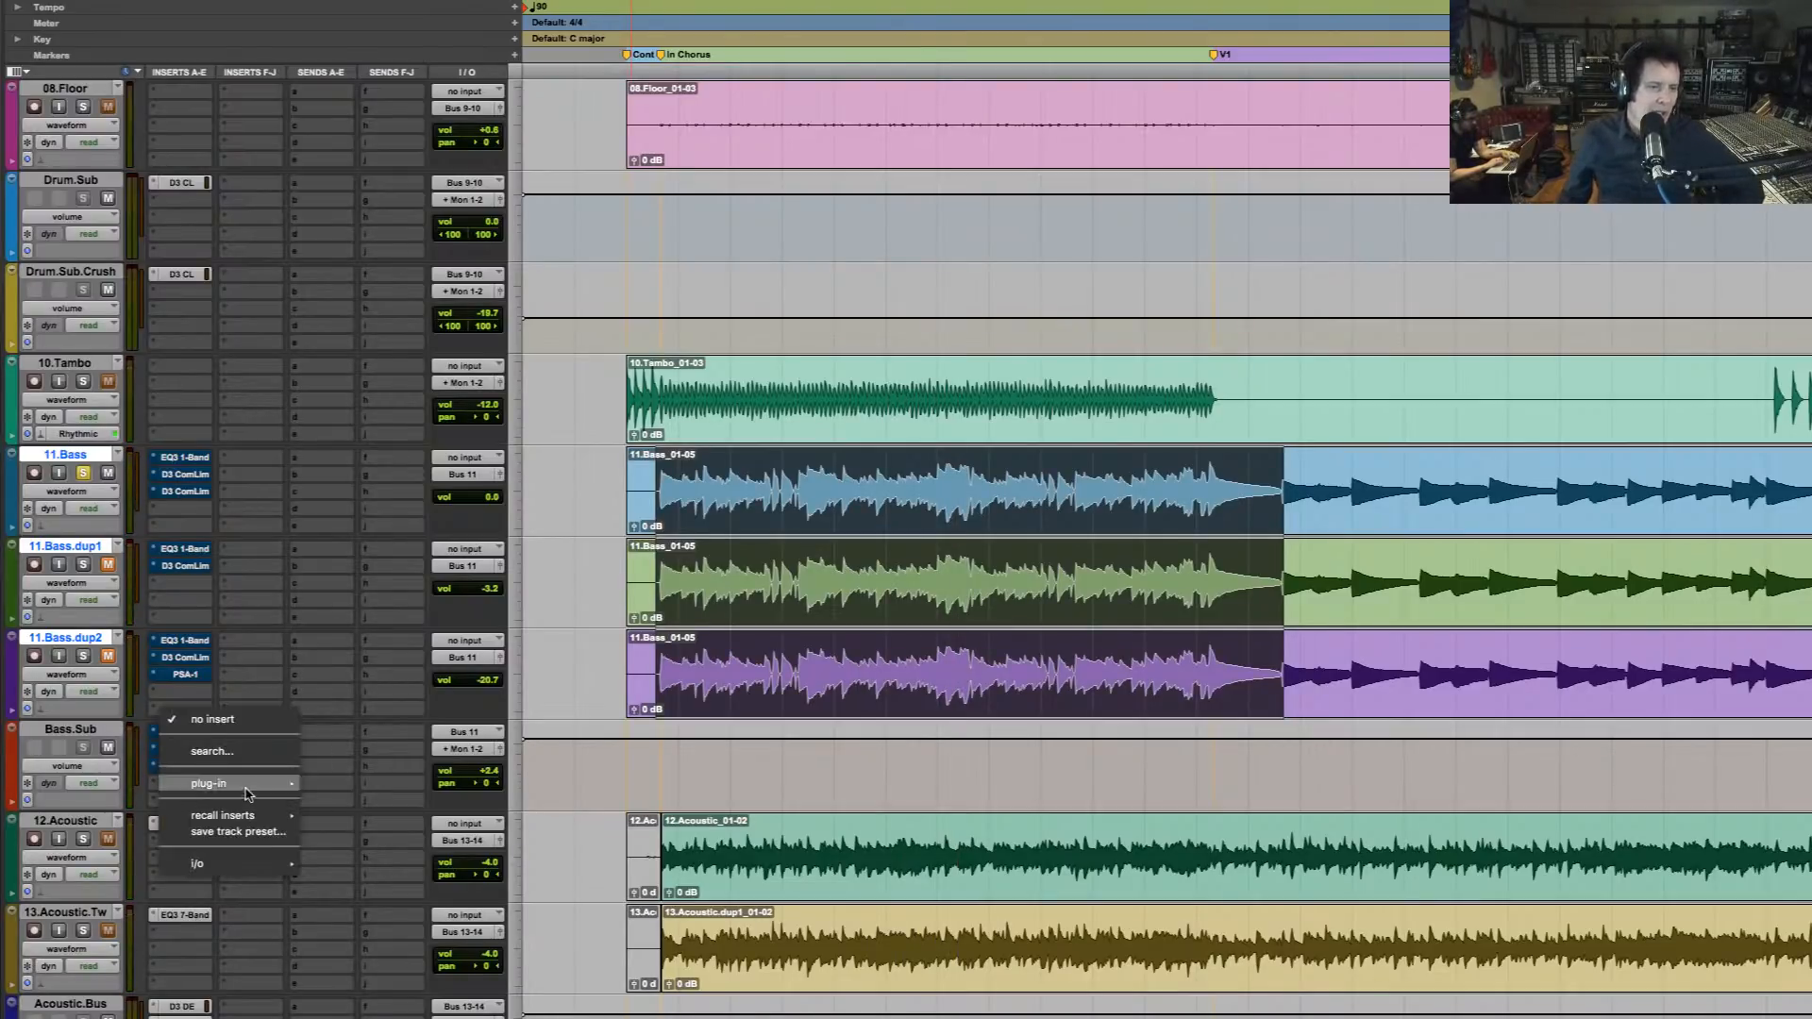
mouse_move(283, 783)
mouse_move(351, 30)
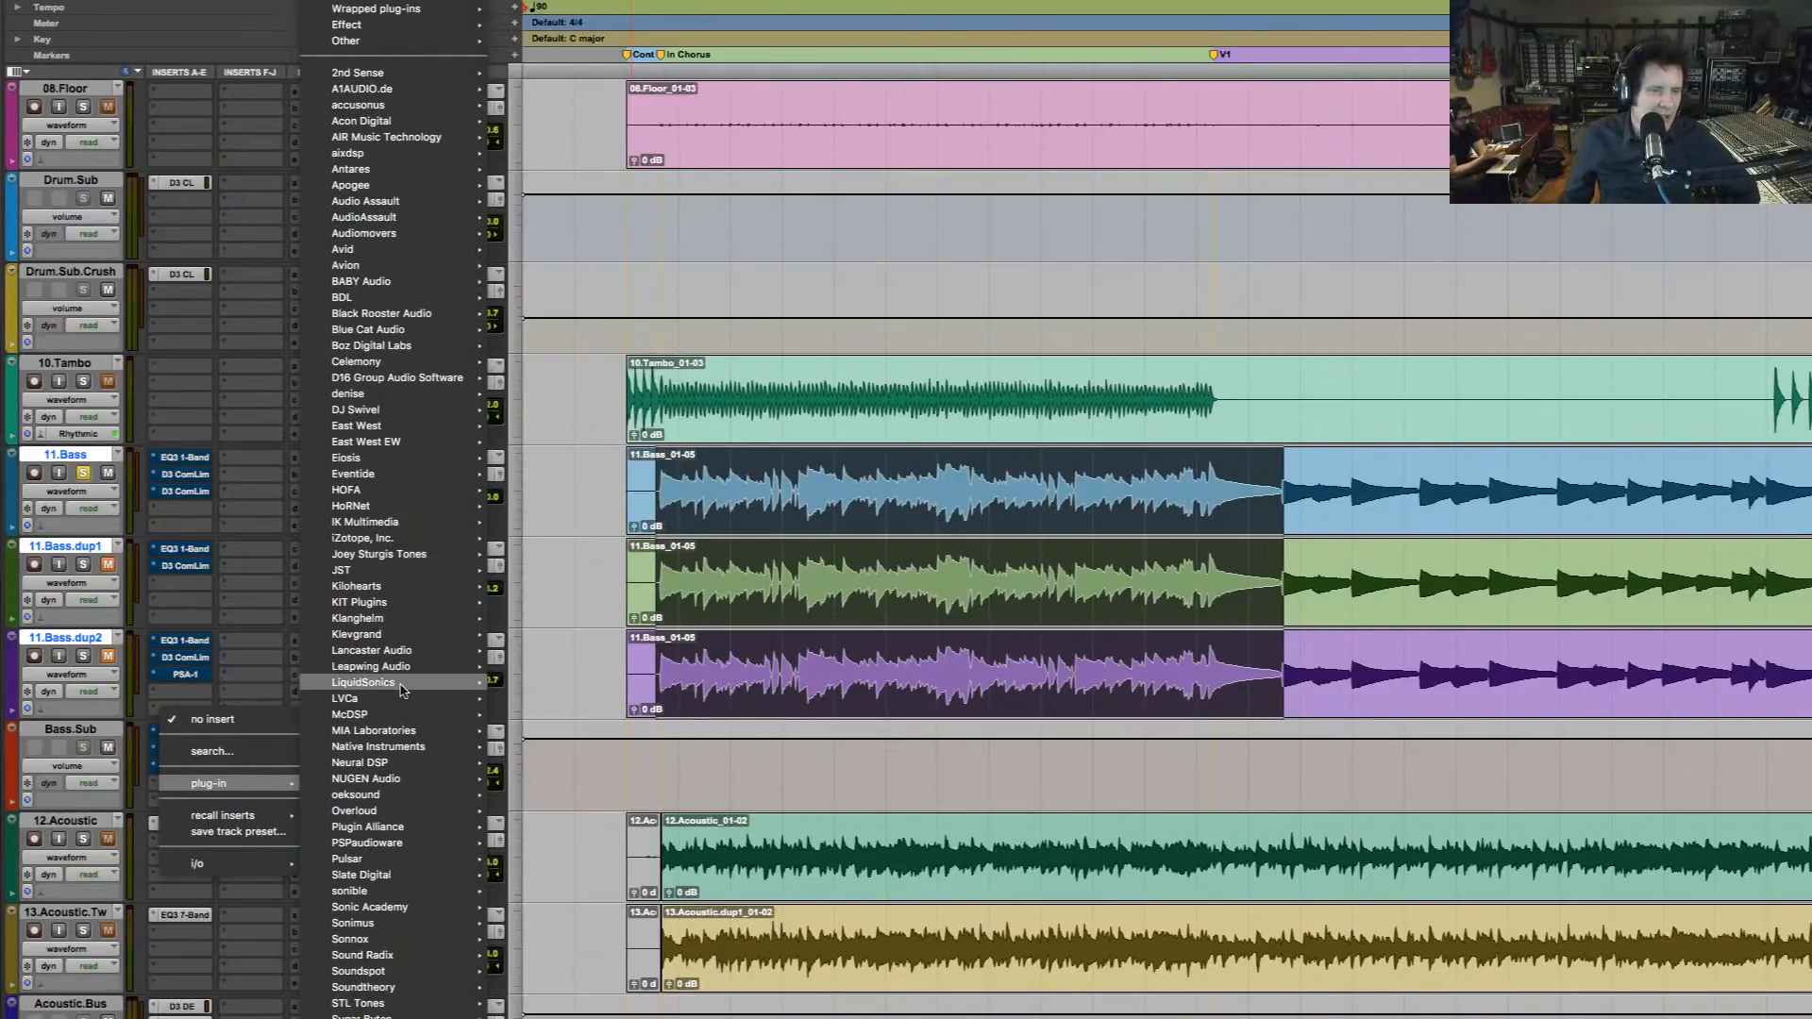
mouse_move(395, 750)
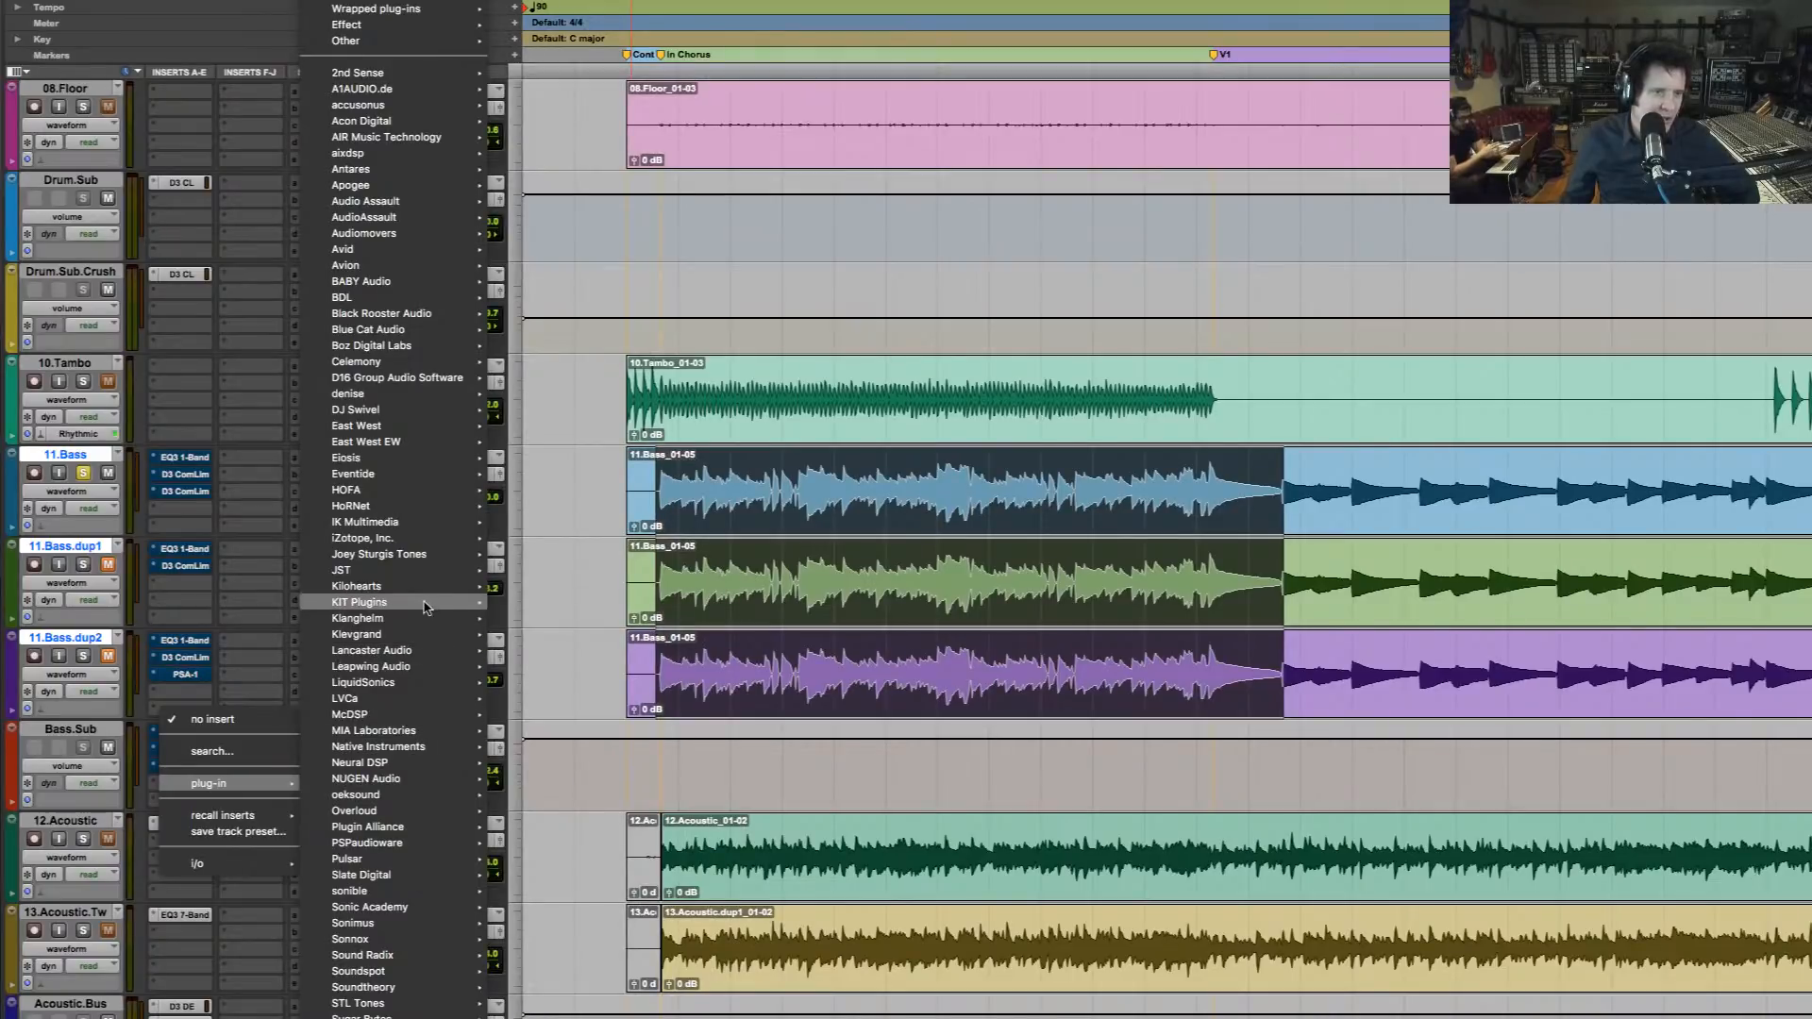
mouse_move(422, 539)
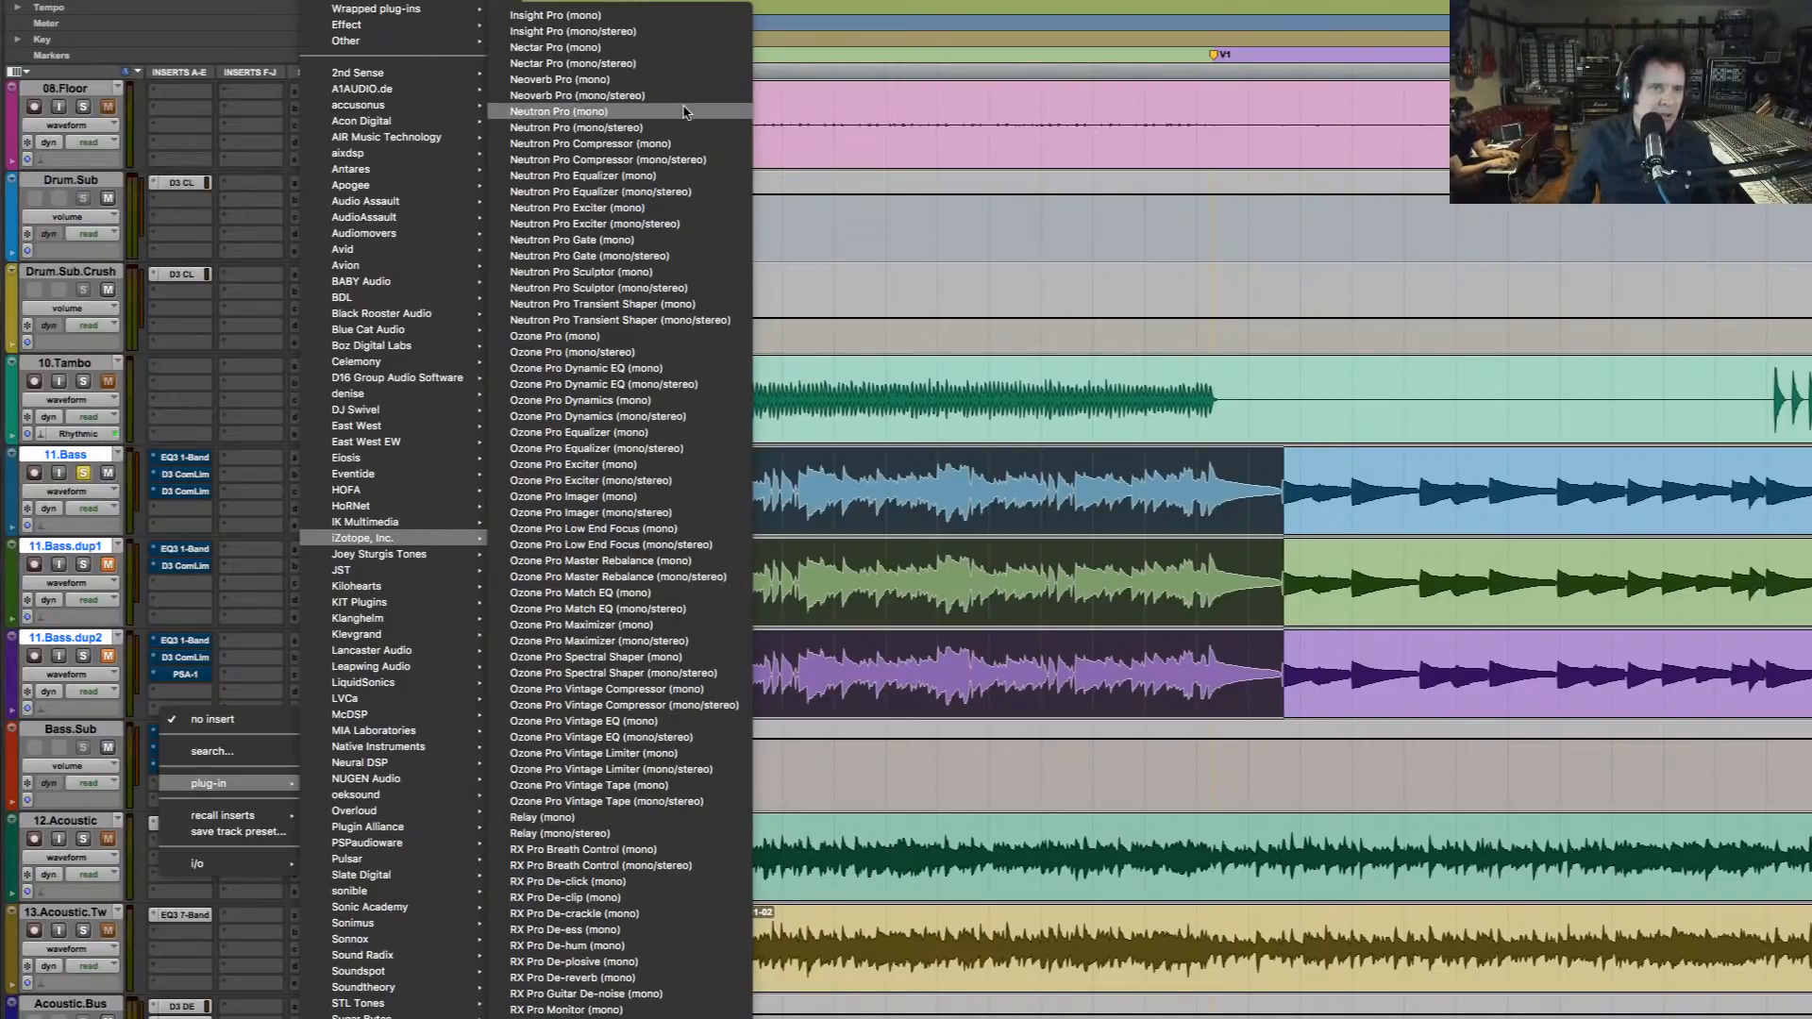
click(1311, 475)
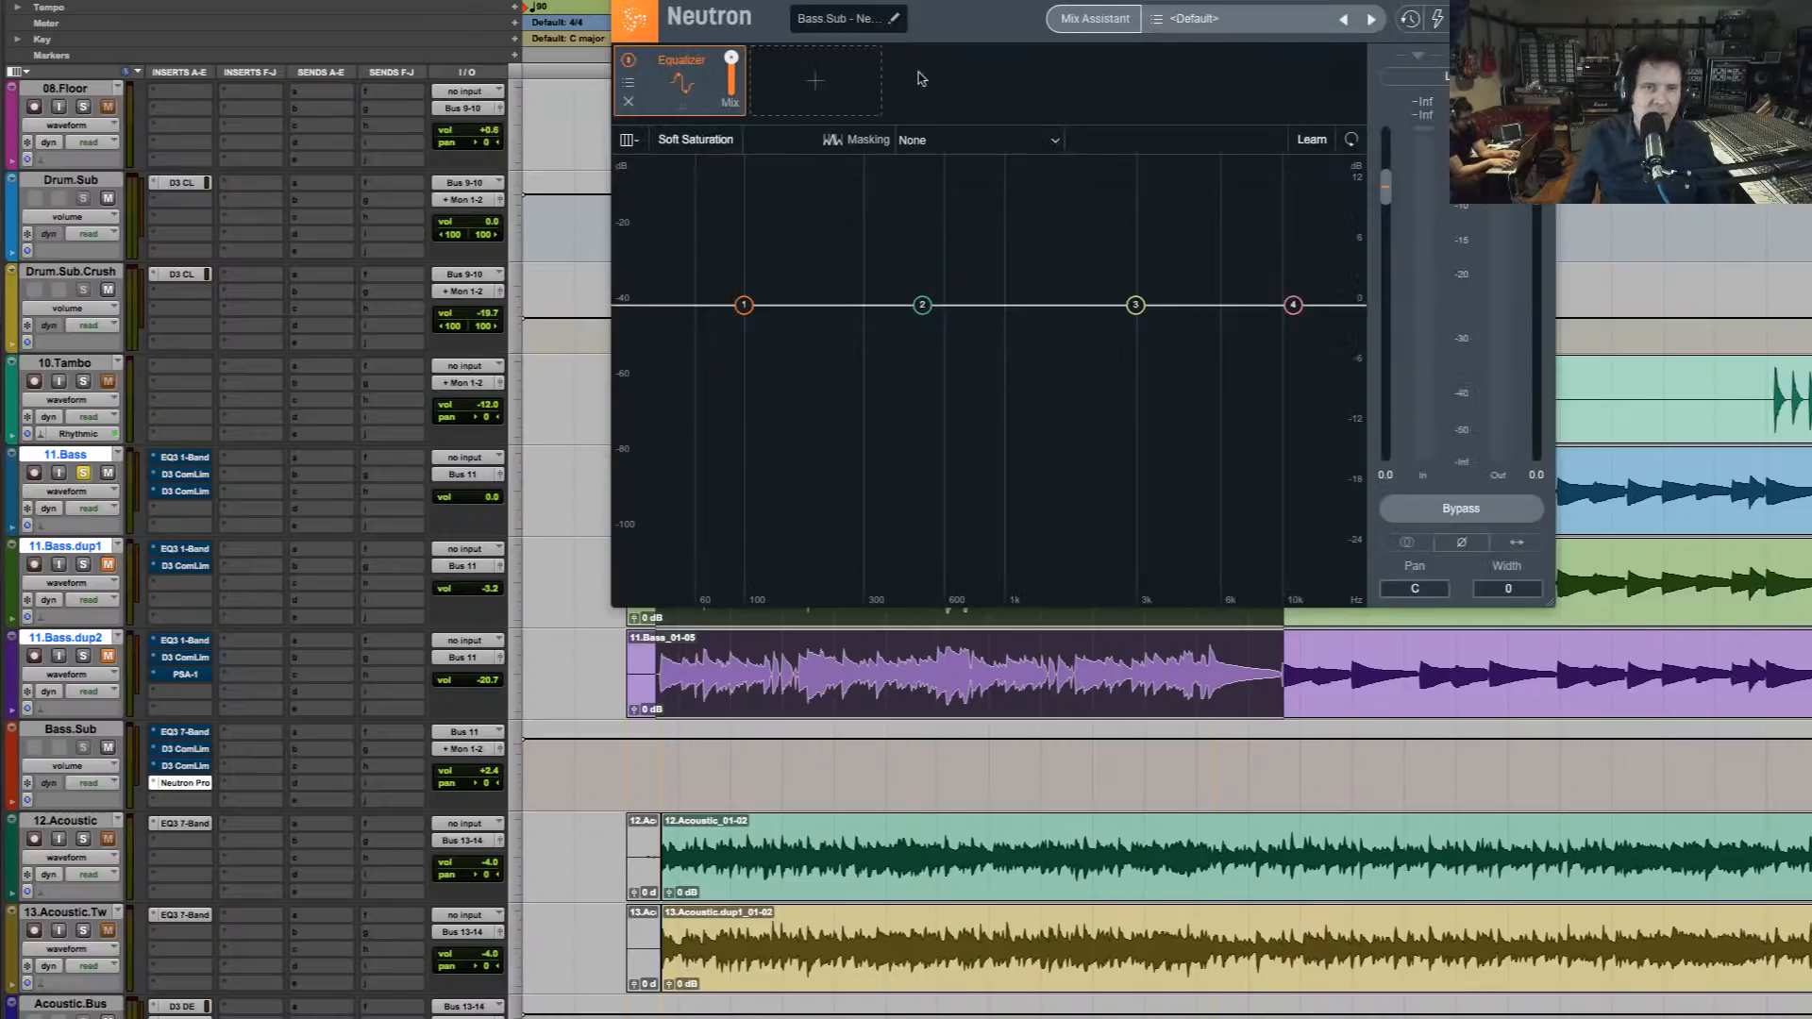
Start Neutron's Mix Assistant in Track Enhance mode and choose Bass as the instrument
click(1123, 20)
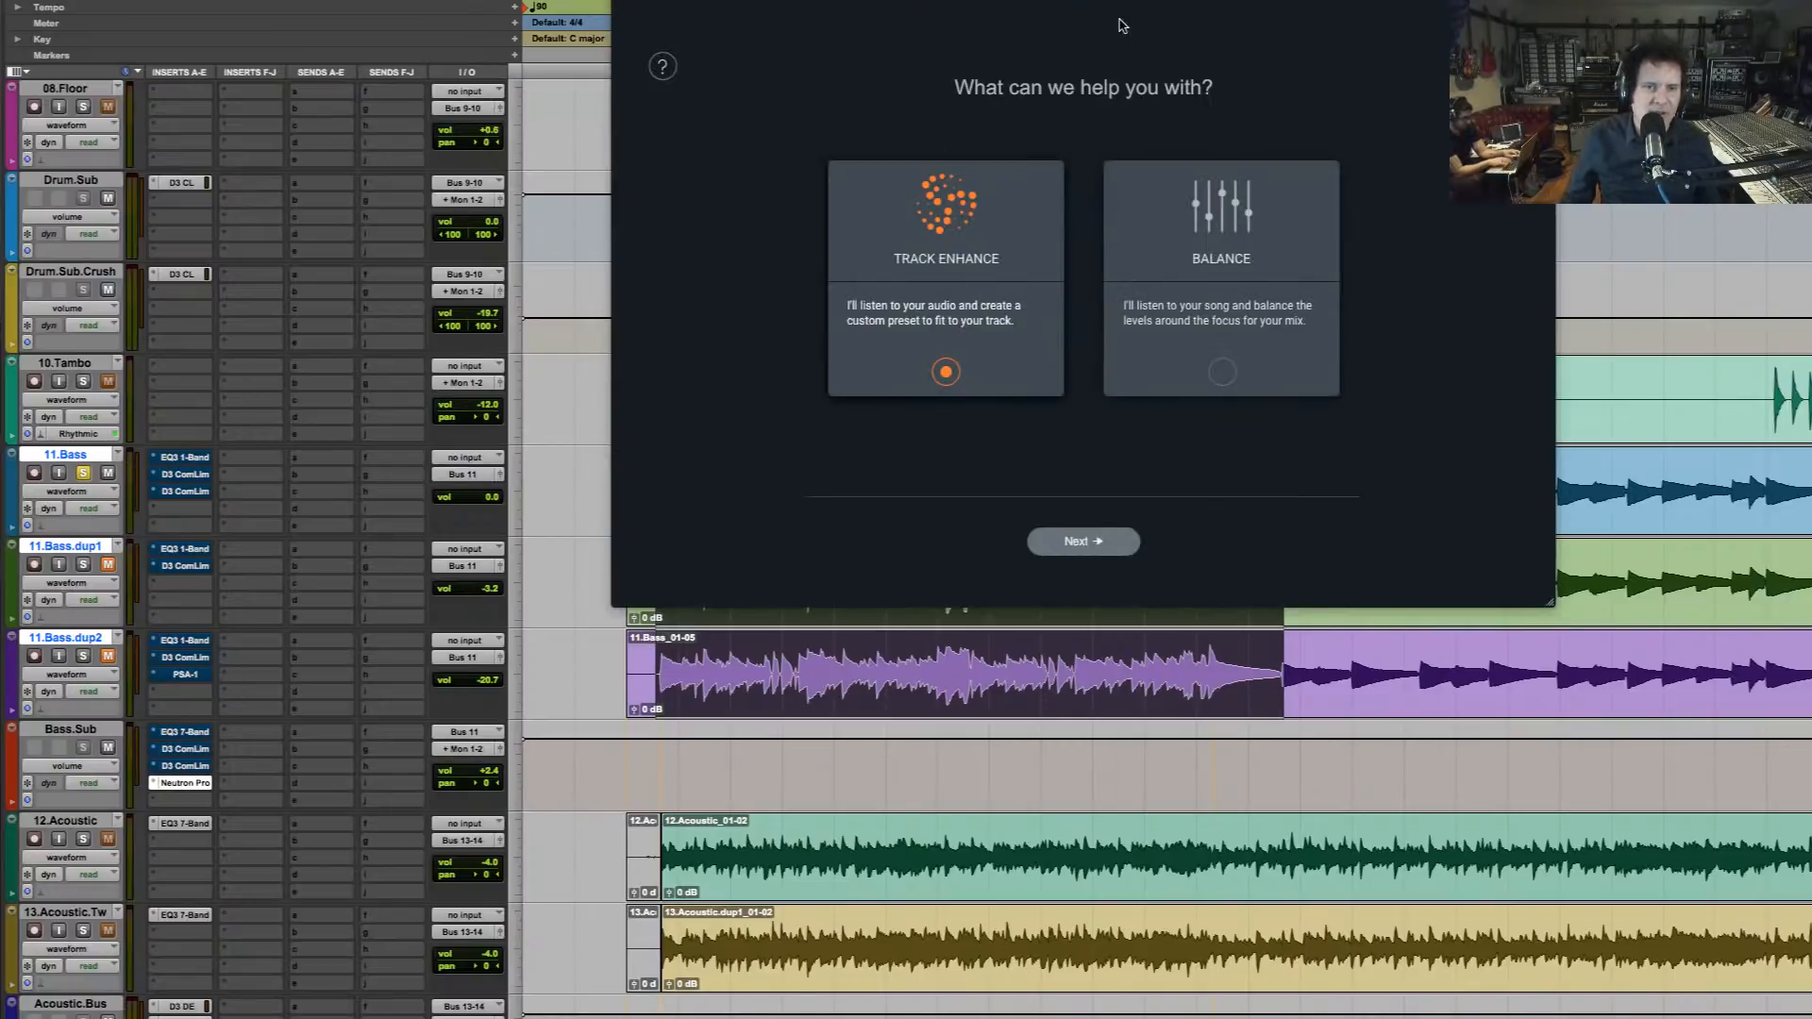
click(1088, 543)
click(1093, 205)
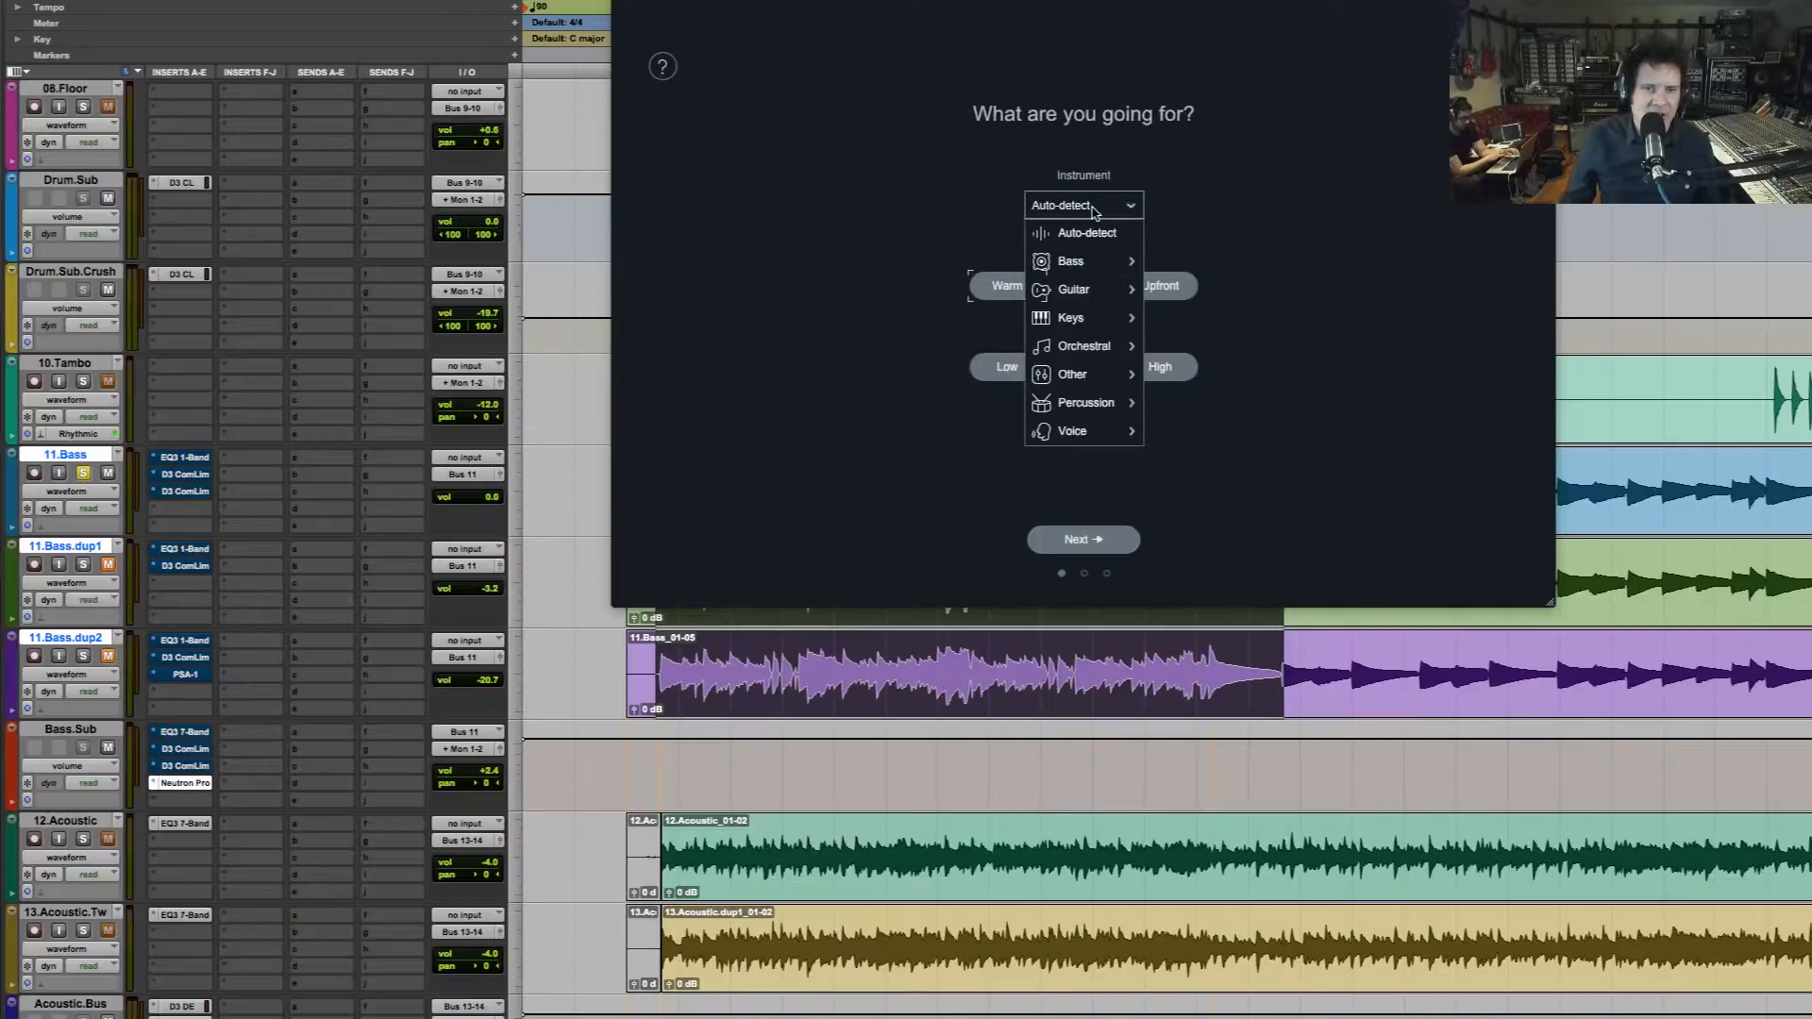
mouse_move(1090, 265)
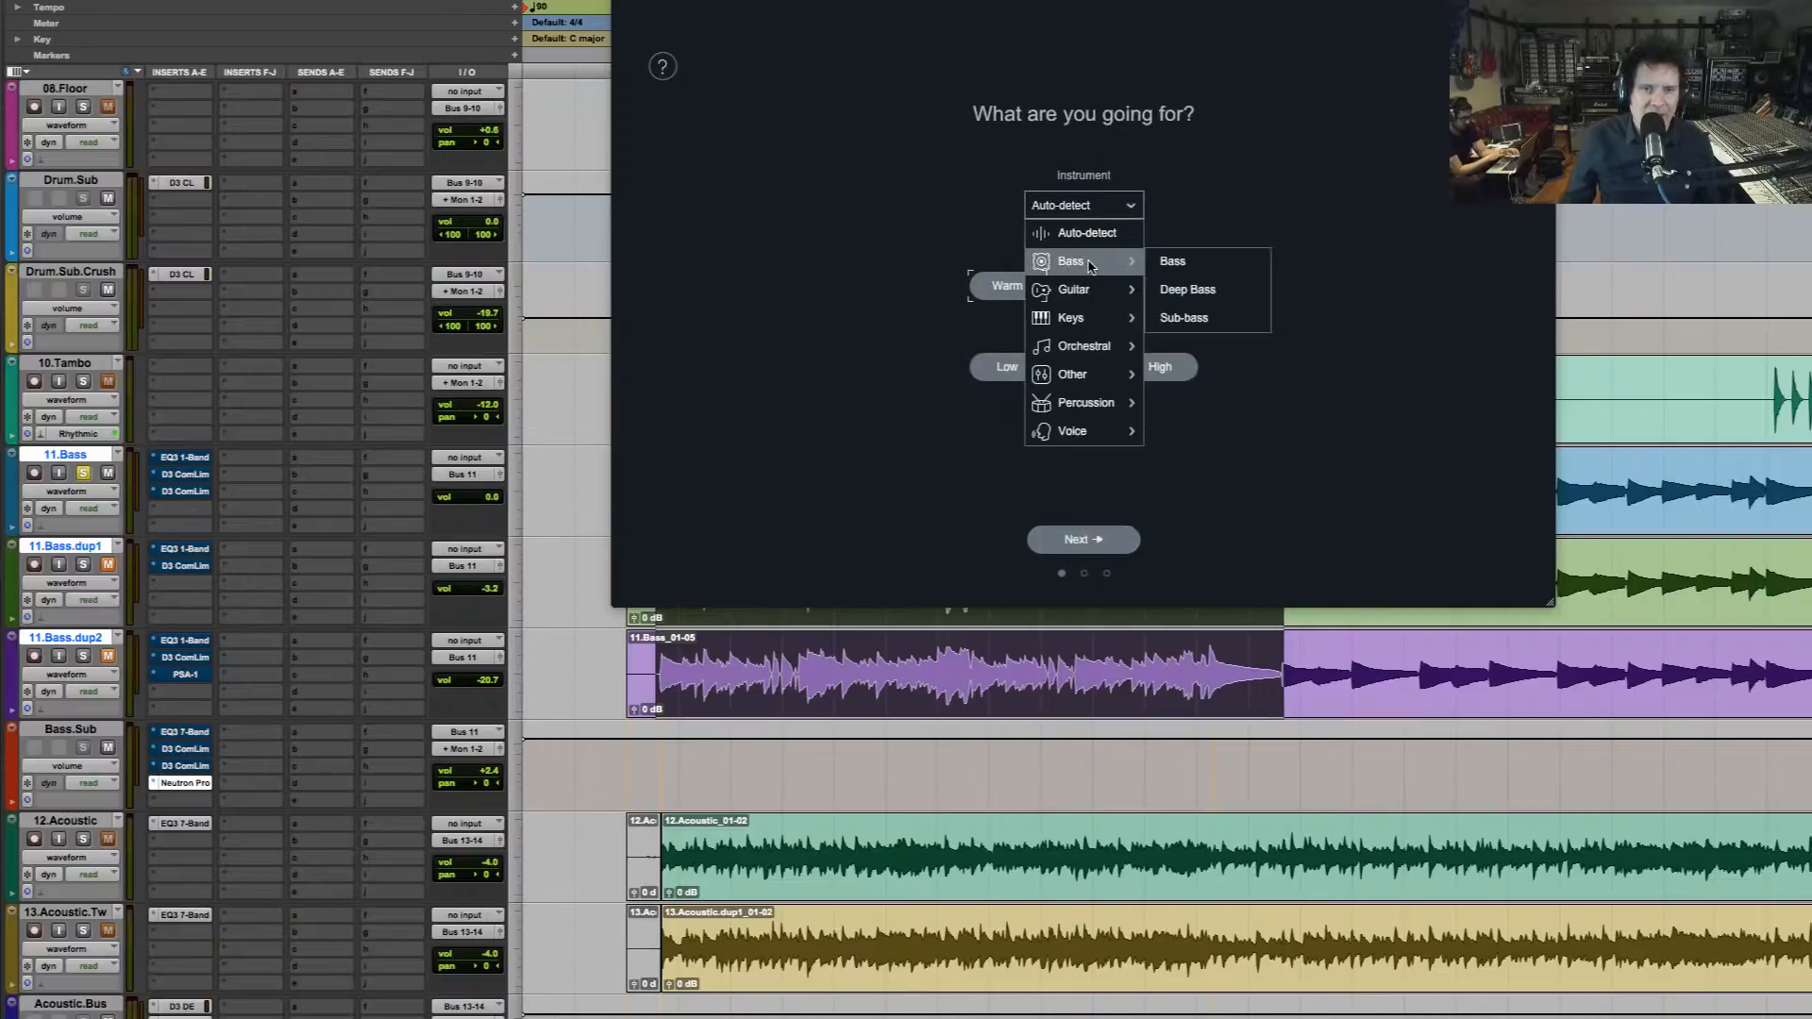
click(1180, 273)
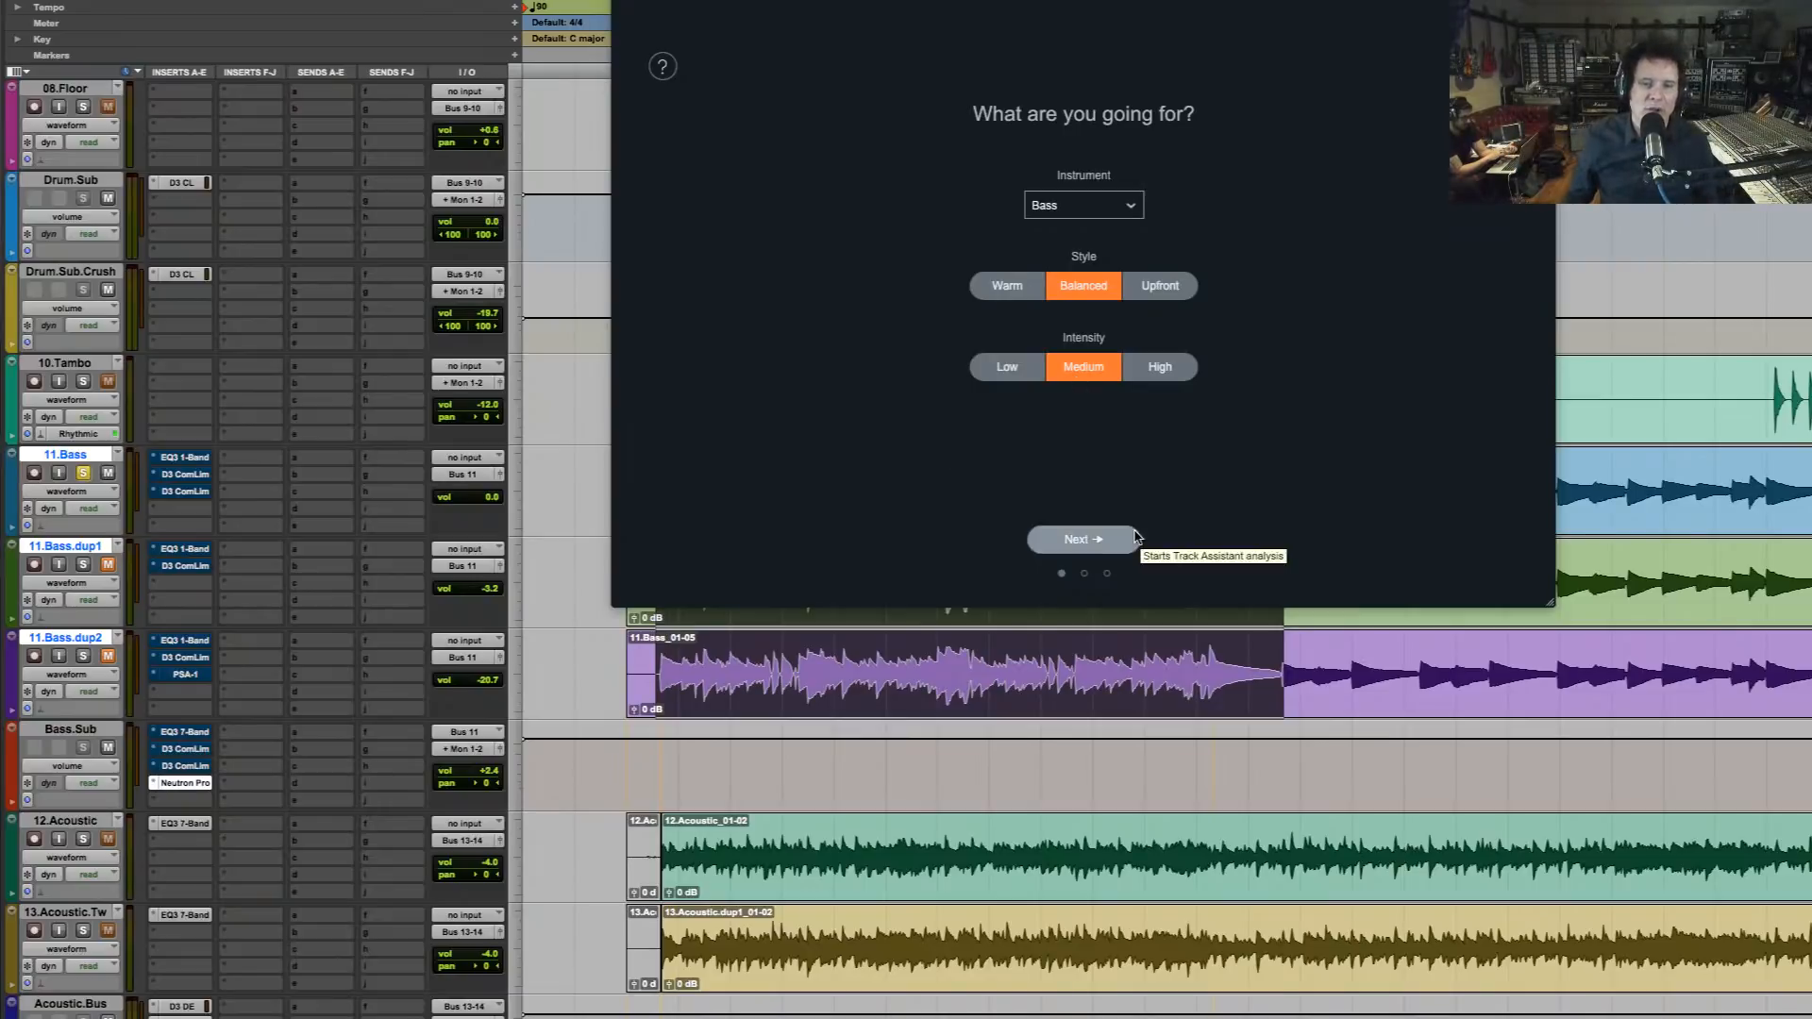
Run the assistant's analysis on the soloed bass with Balanced style and Medium intensity, and accept the suggested preset
click(1082, 542)
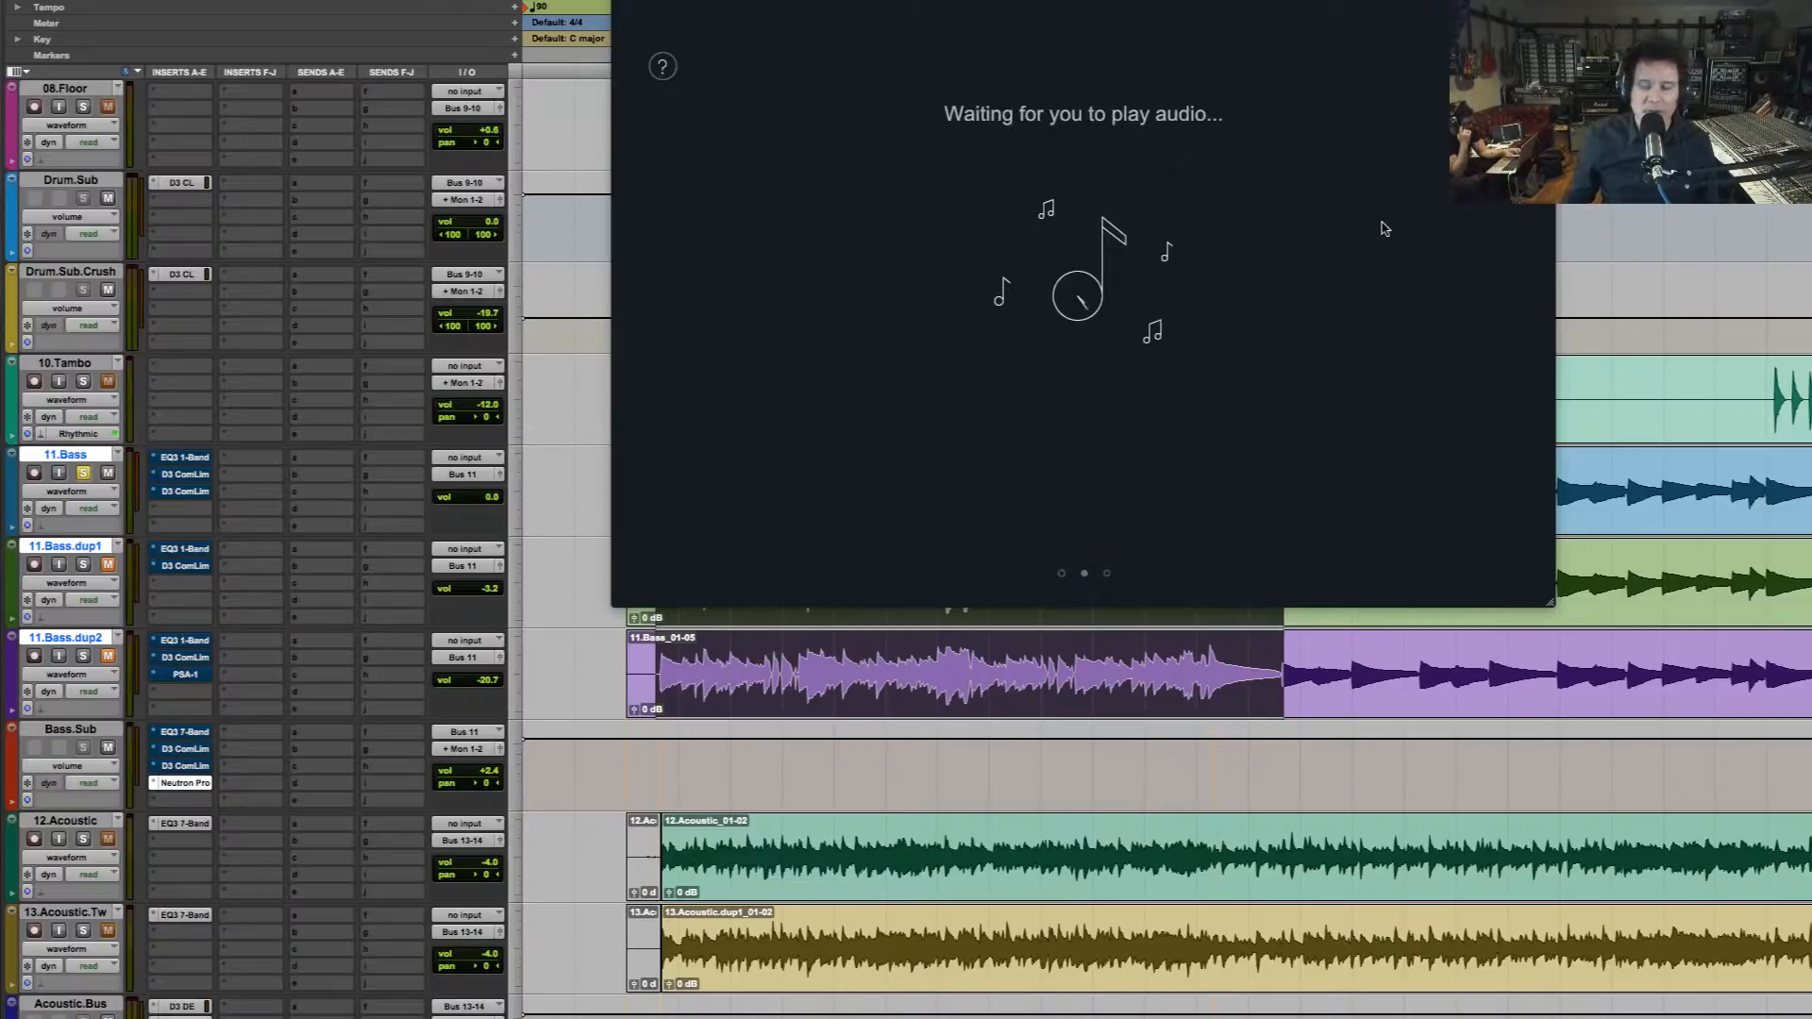
key(space)
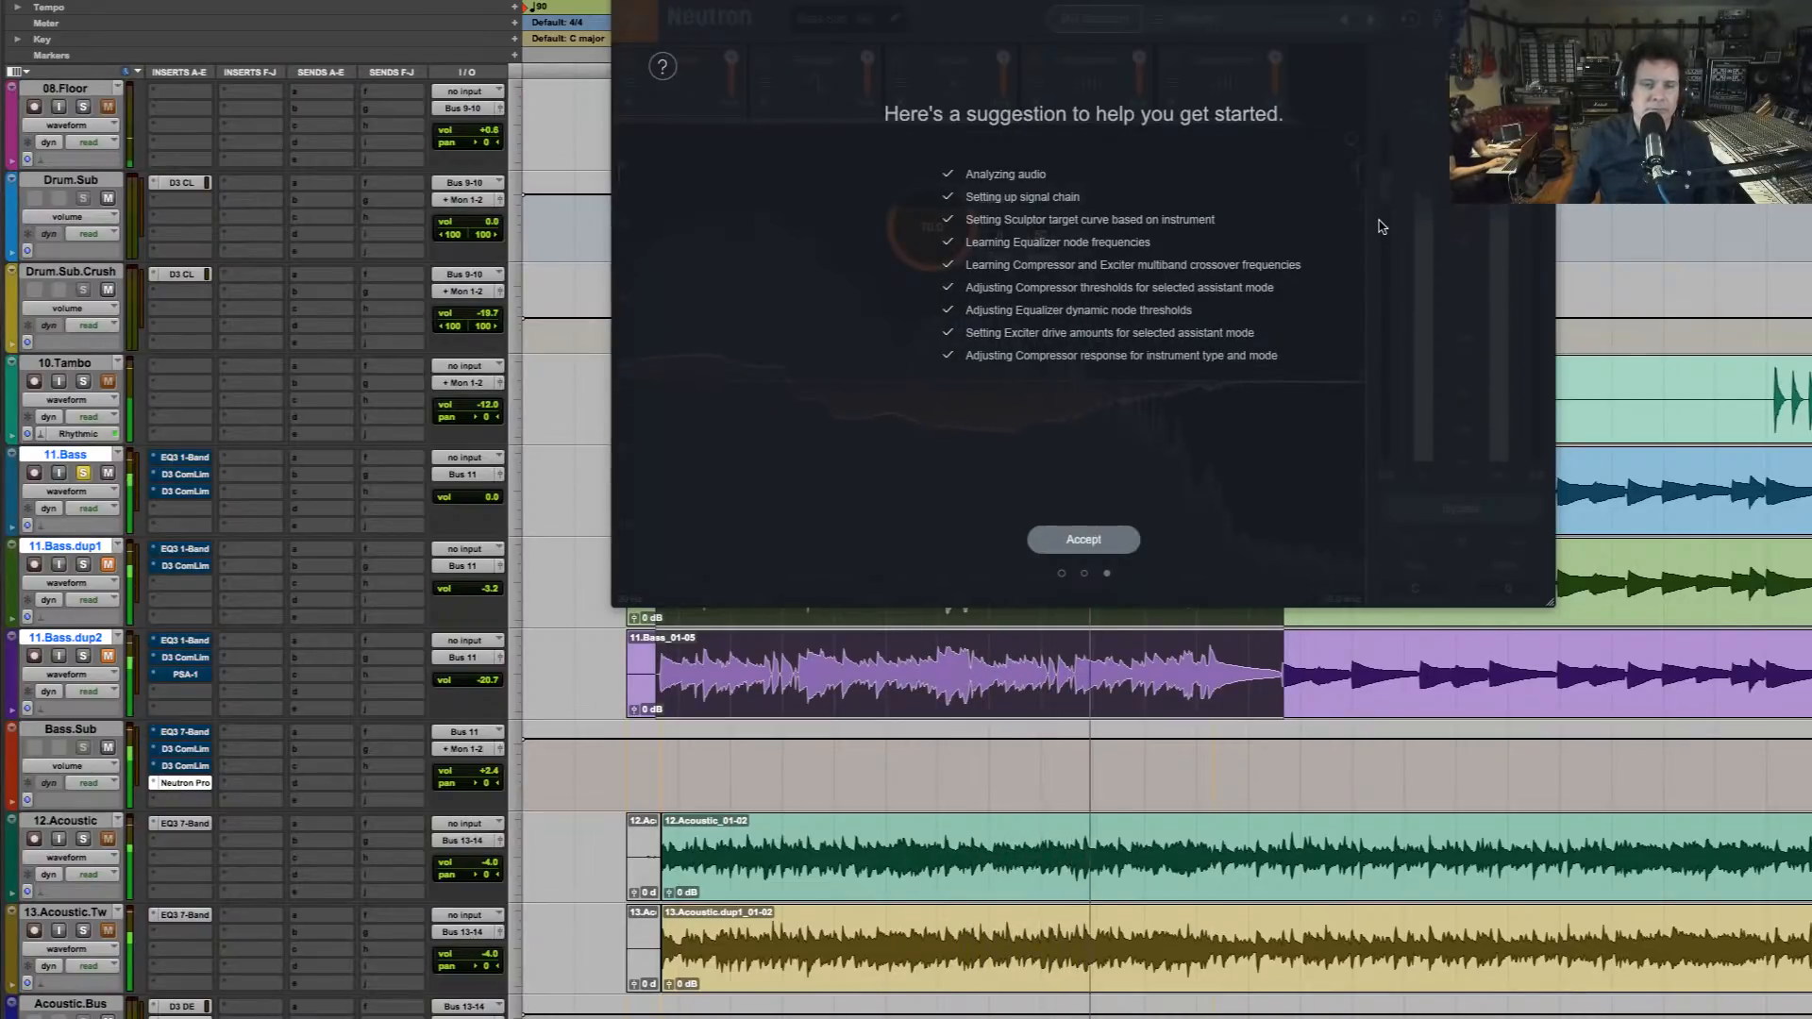
click(1080, 538)
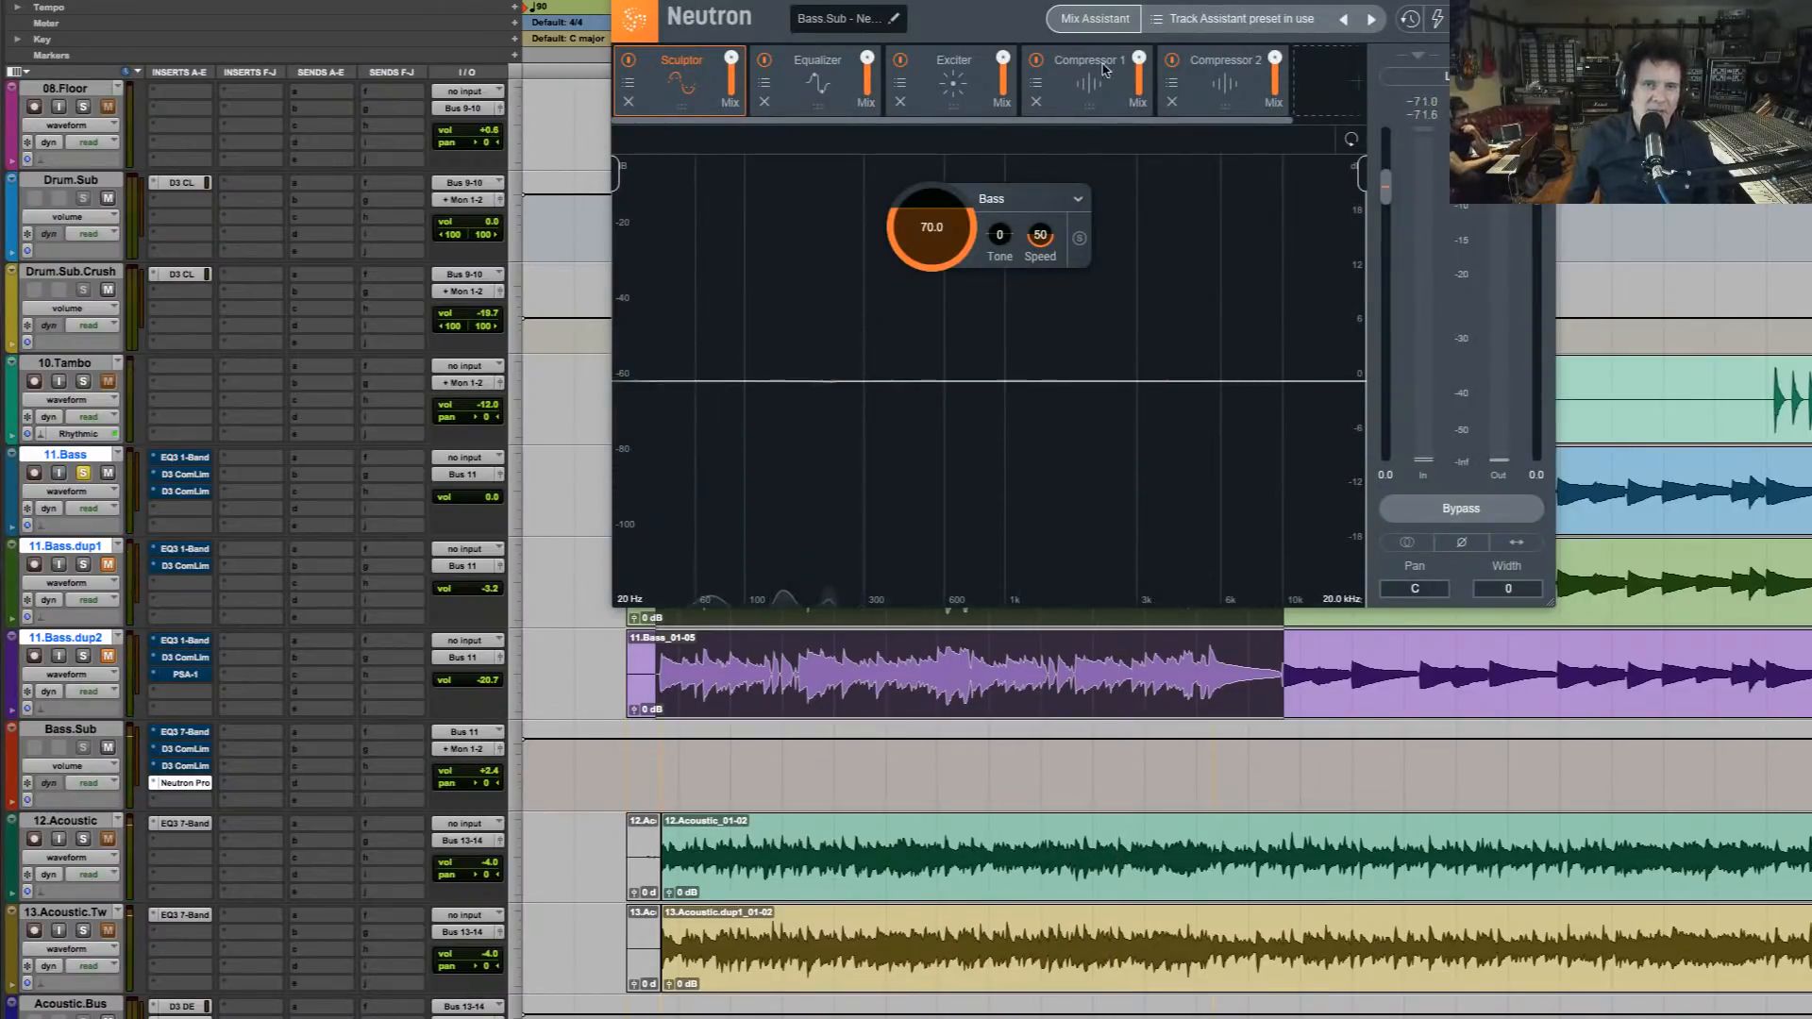
Bypass Neutron on Bass.Sub, play the bass alone briefly, and take 11.Bass out of solo to hear it in the full mix
click(1461, 509)
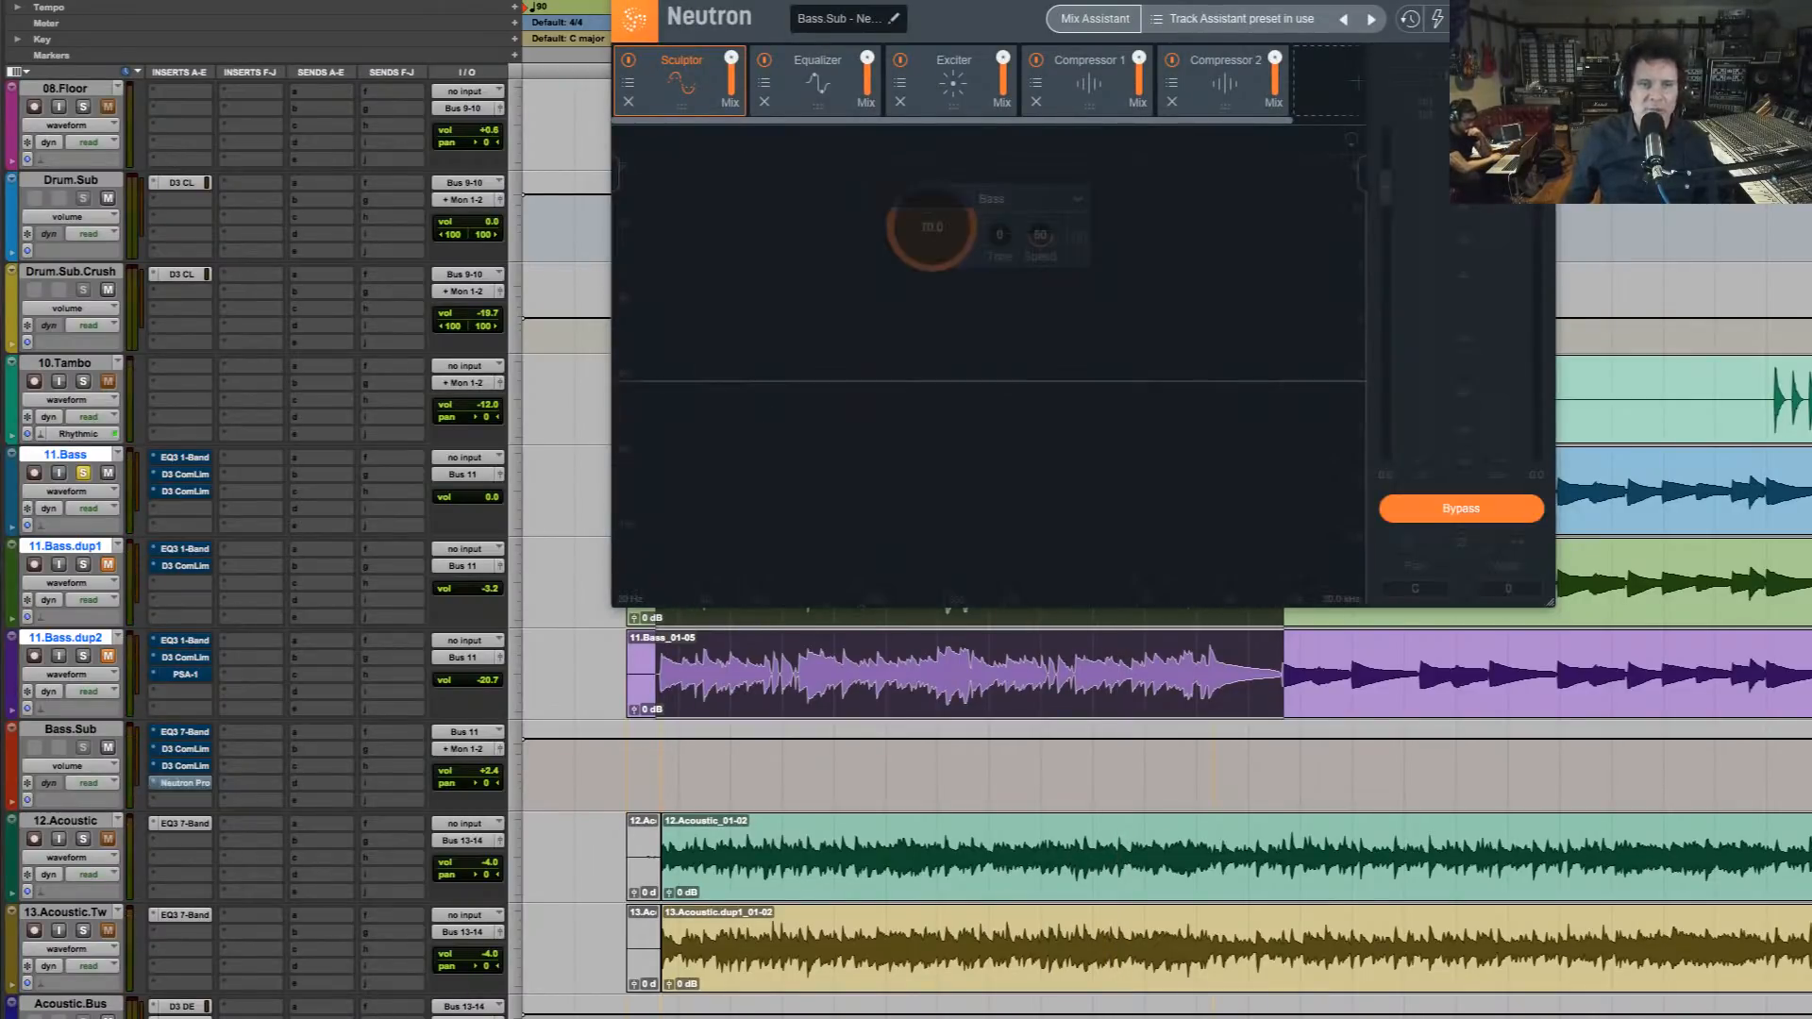
key(space)
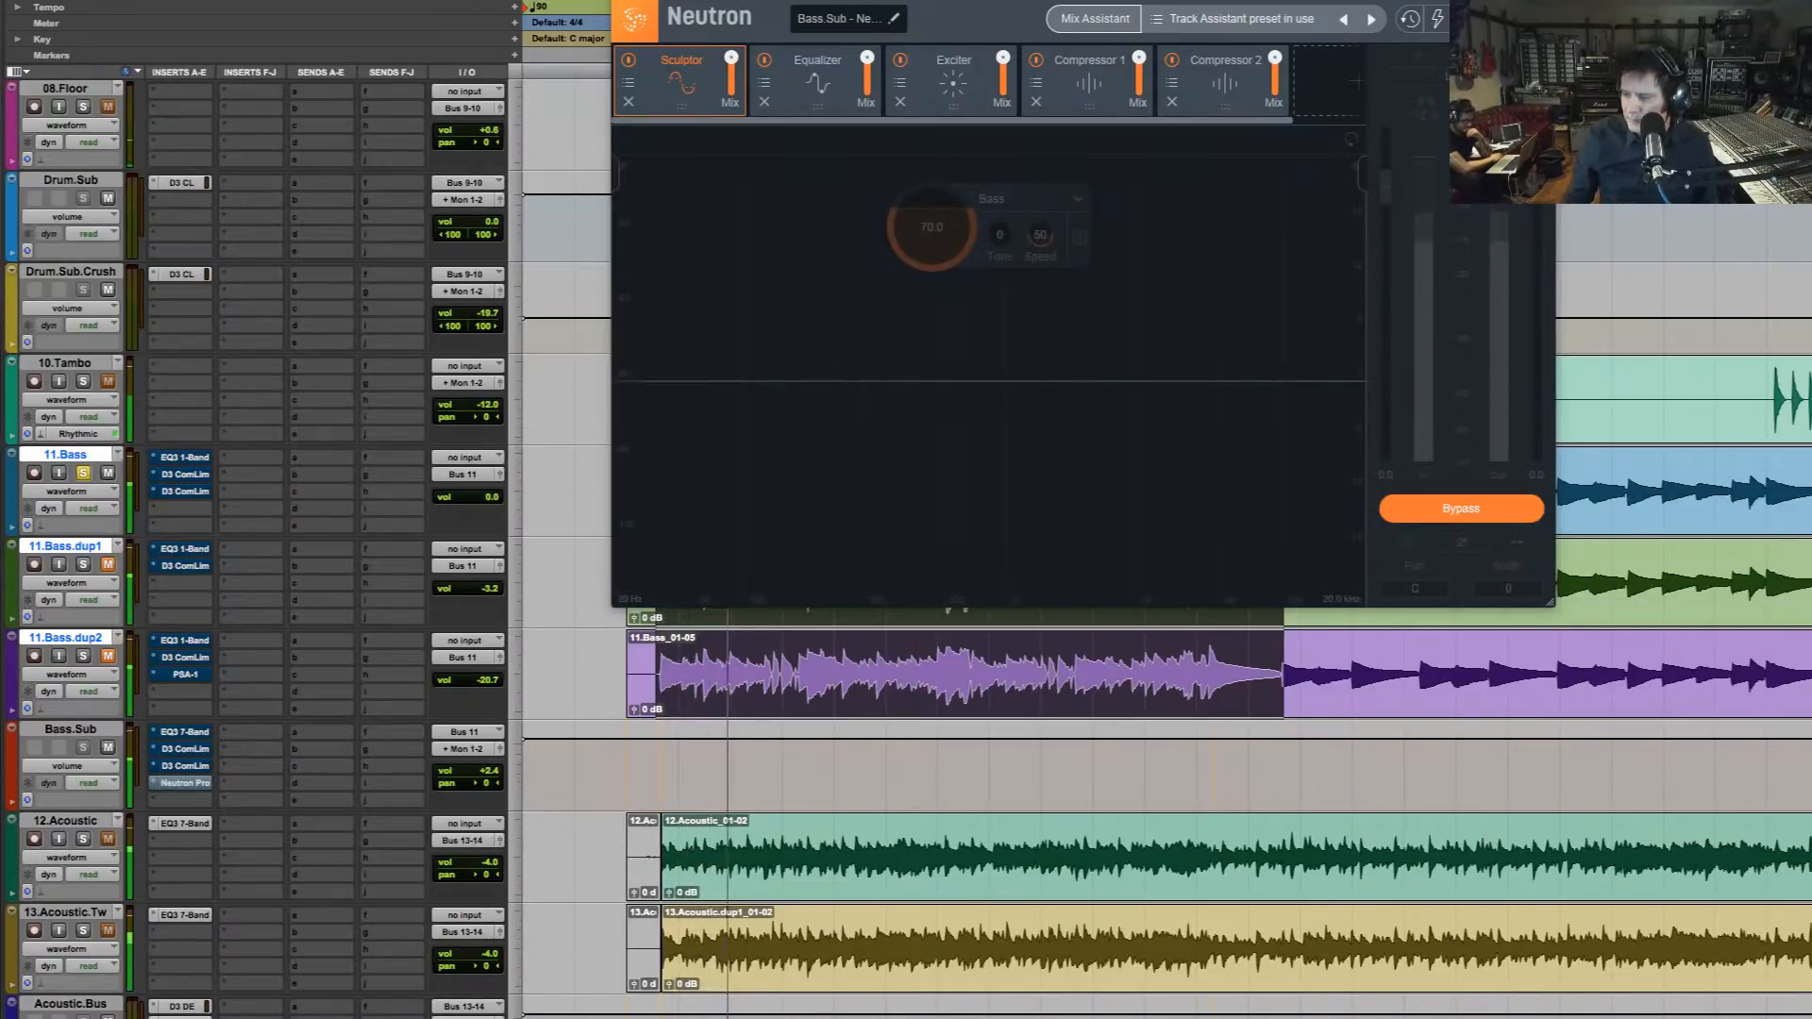
key(space)
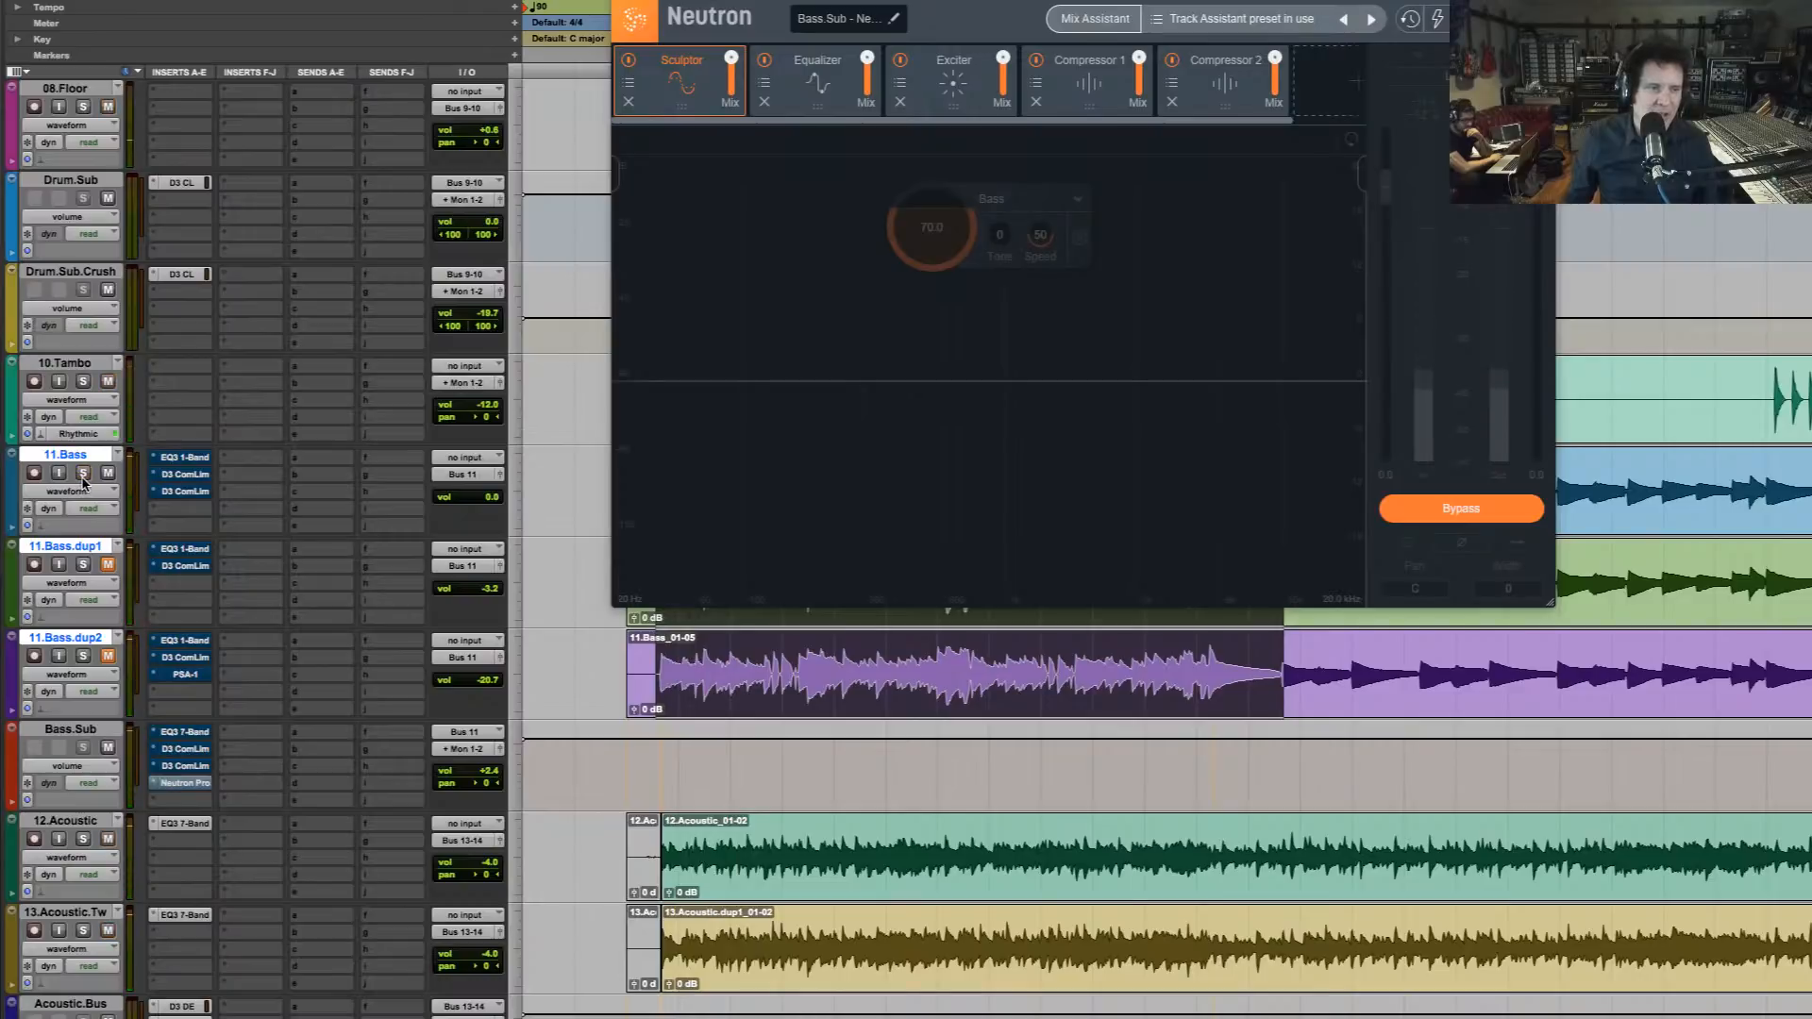
click(83, 473)
key(space)
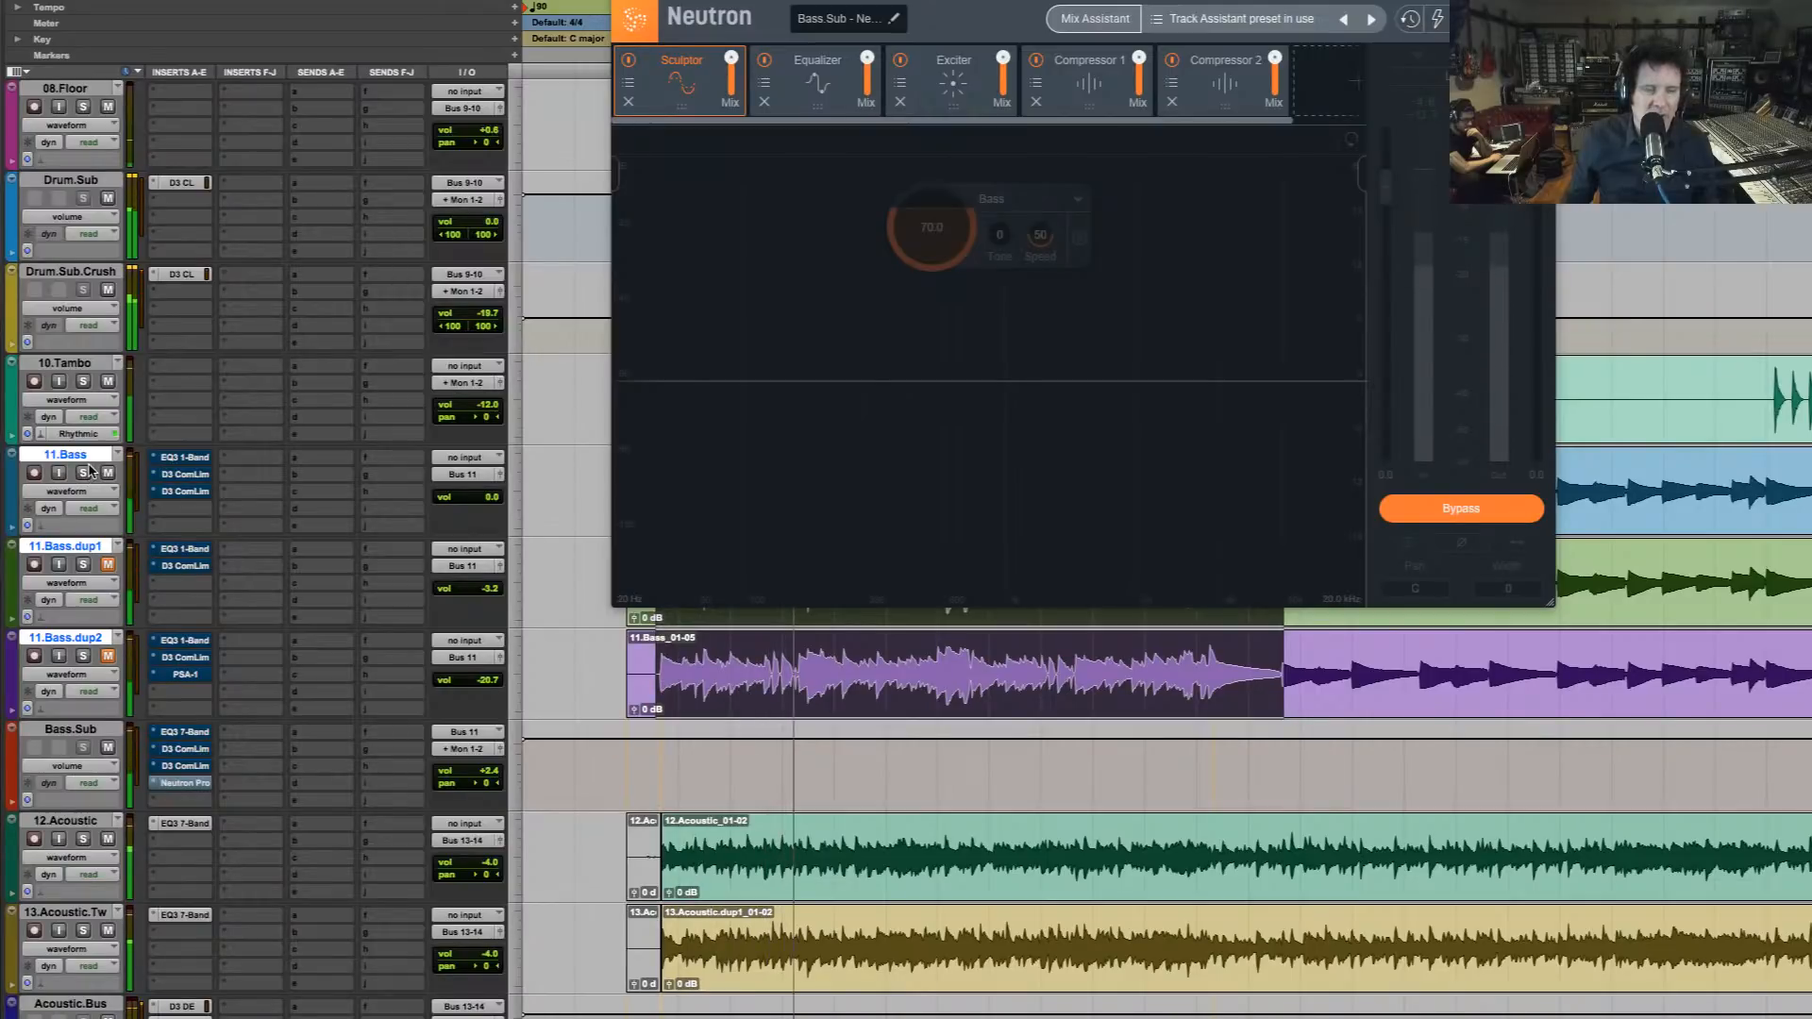
Compare the full mix with Neutron bypassed on Bass.Sub against the mix with Neutron active
key(space)
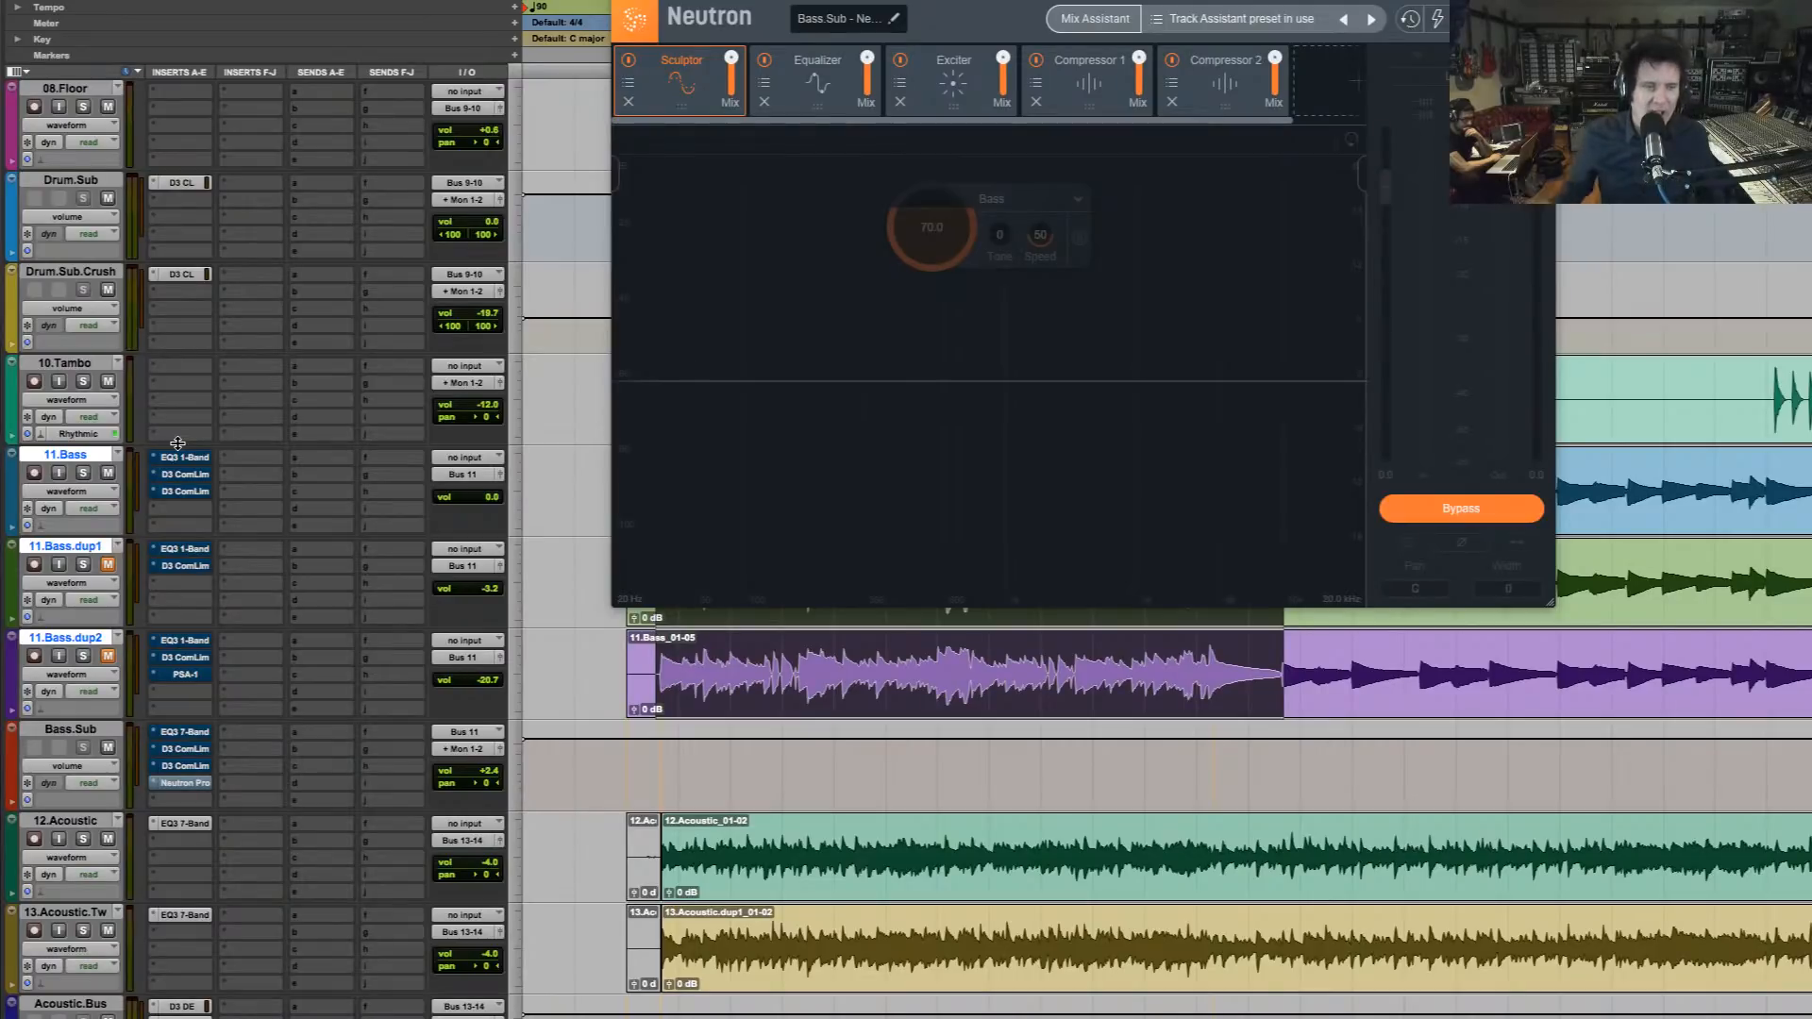
key(space)
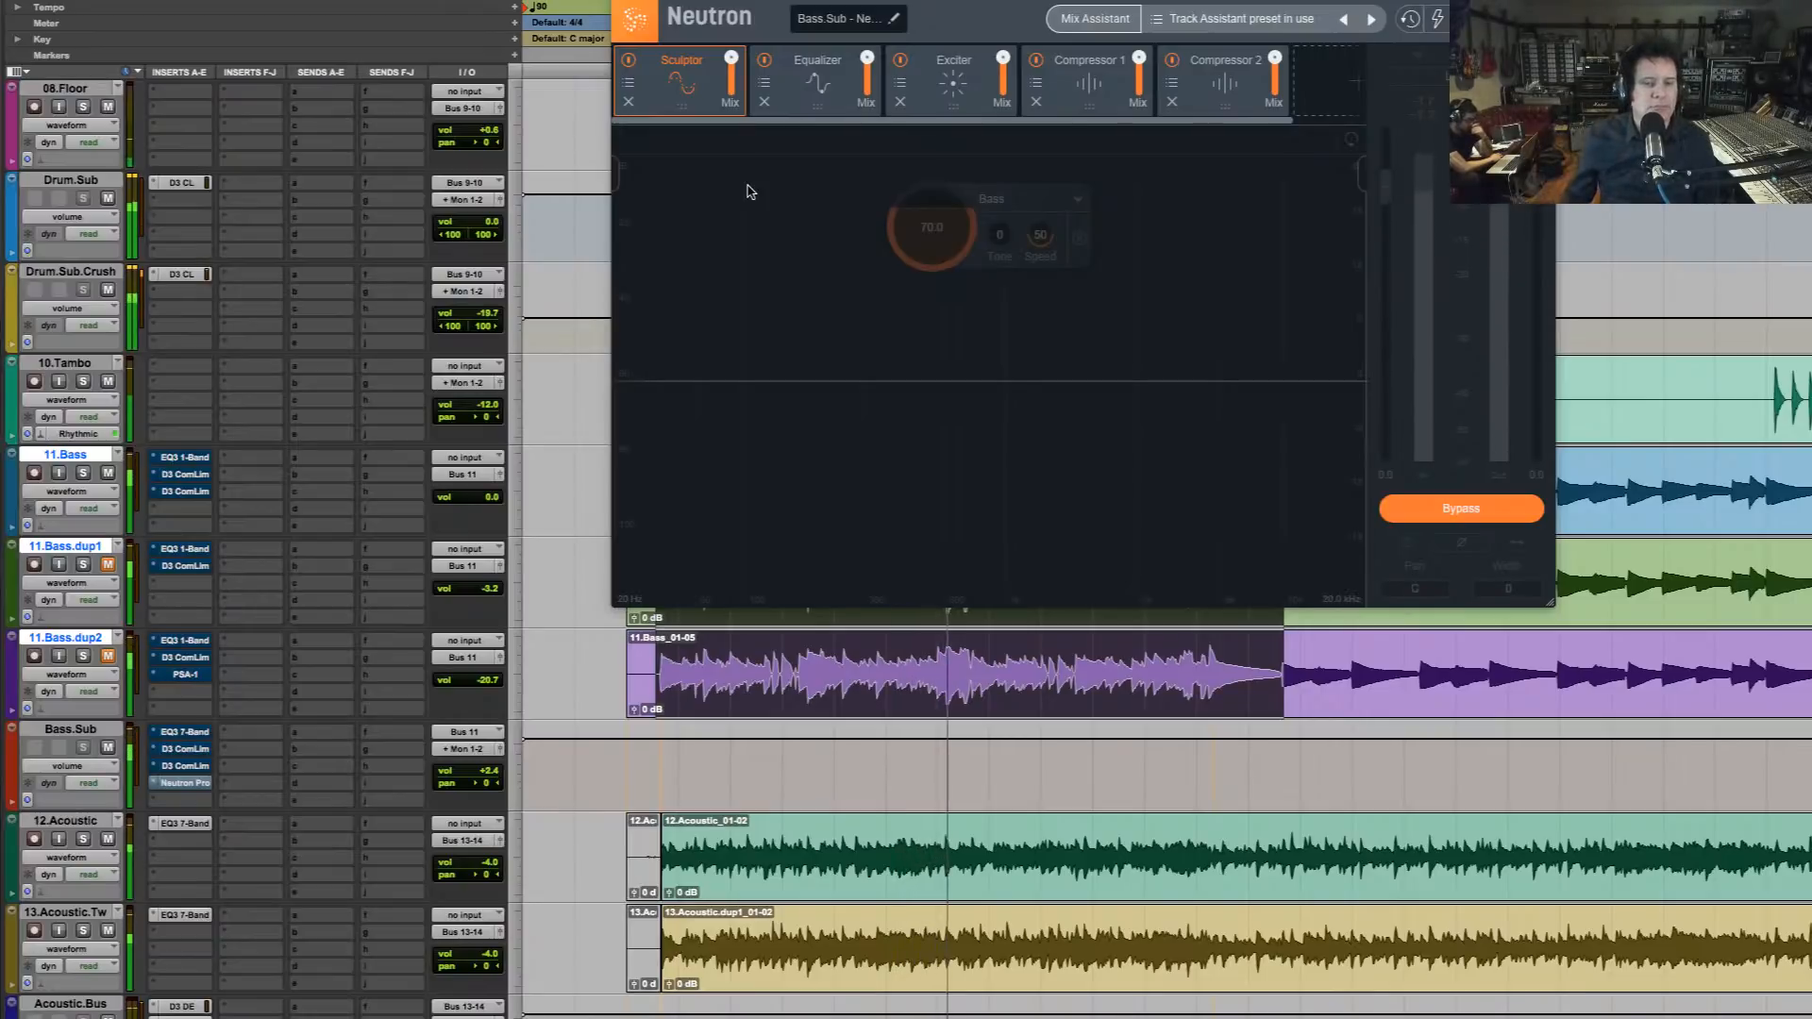
key(space)
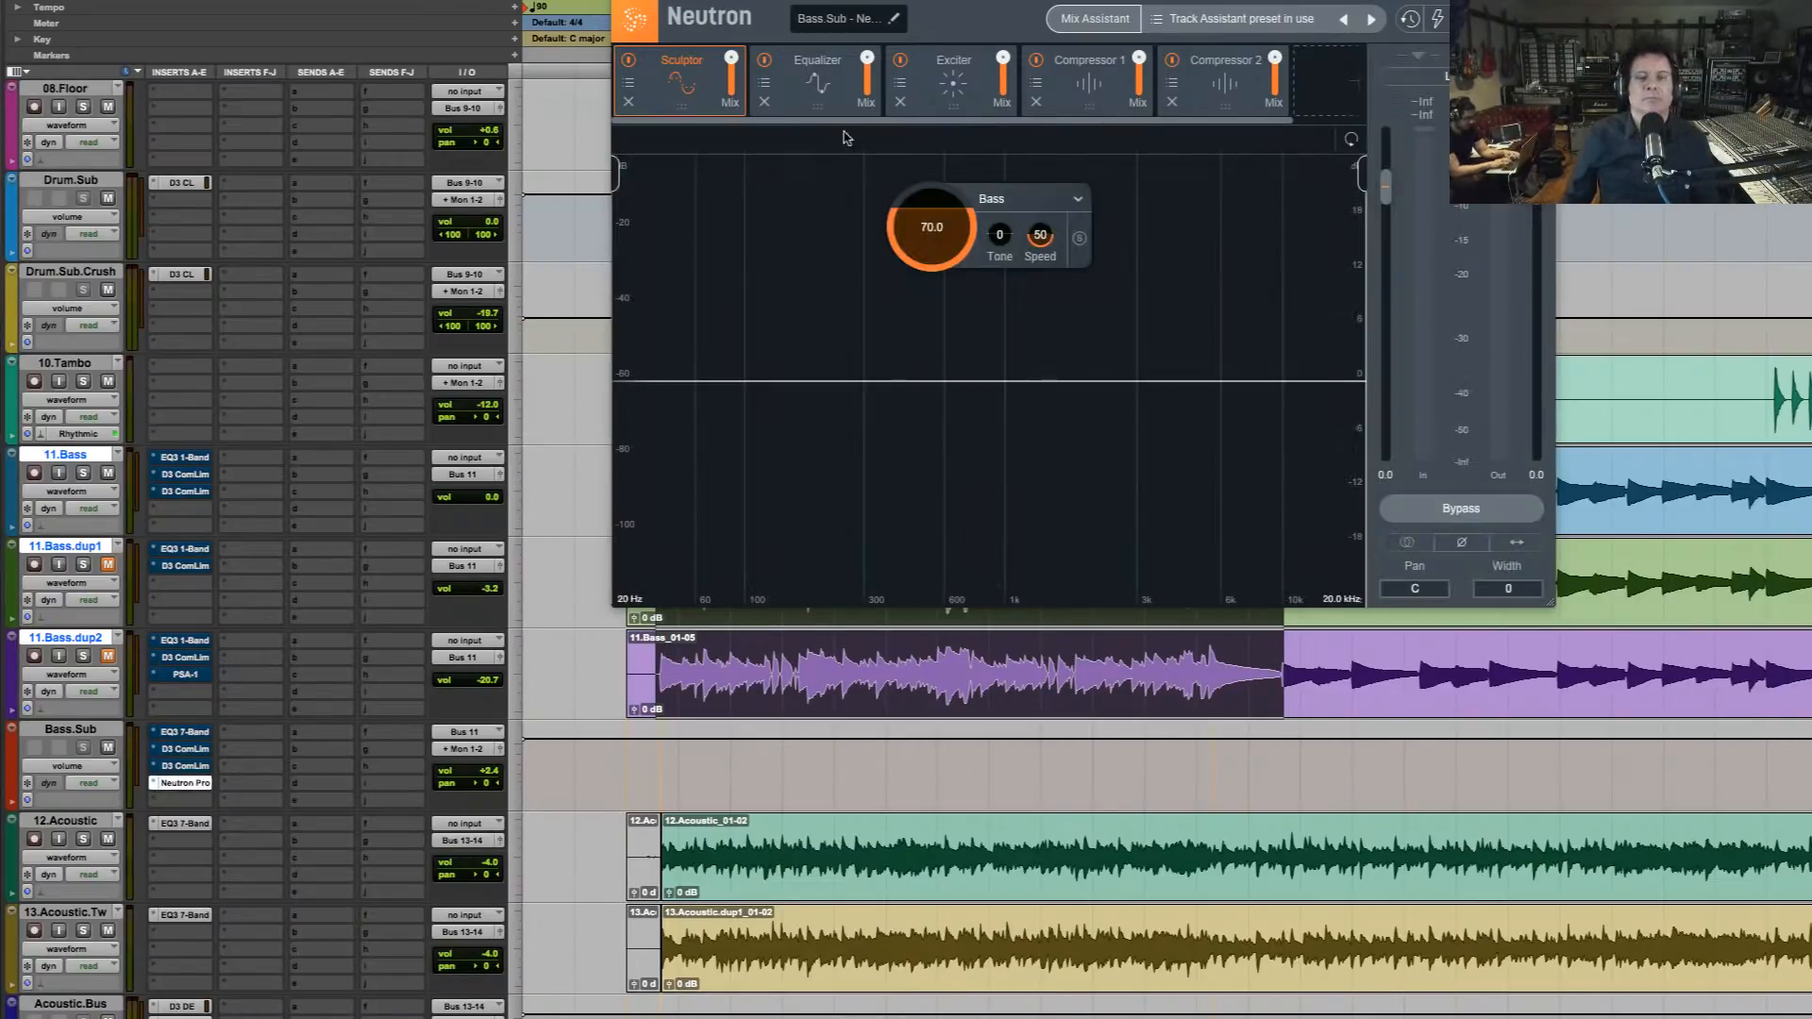
key(space)
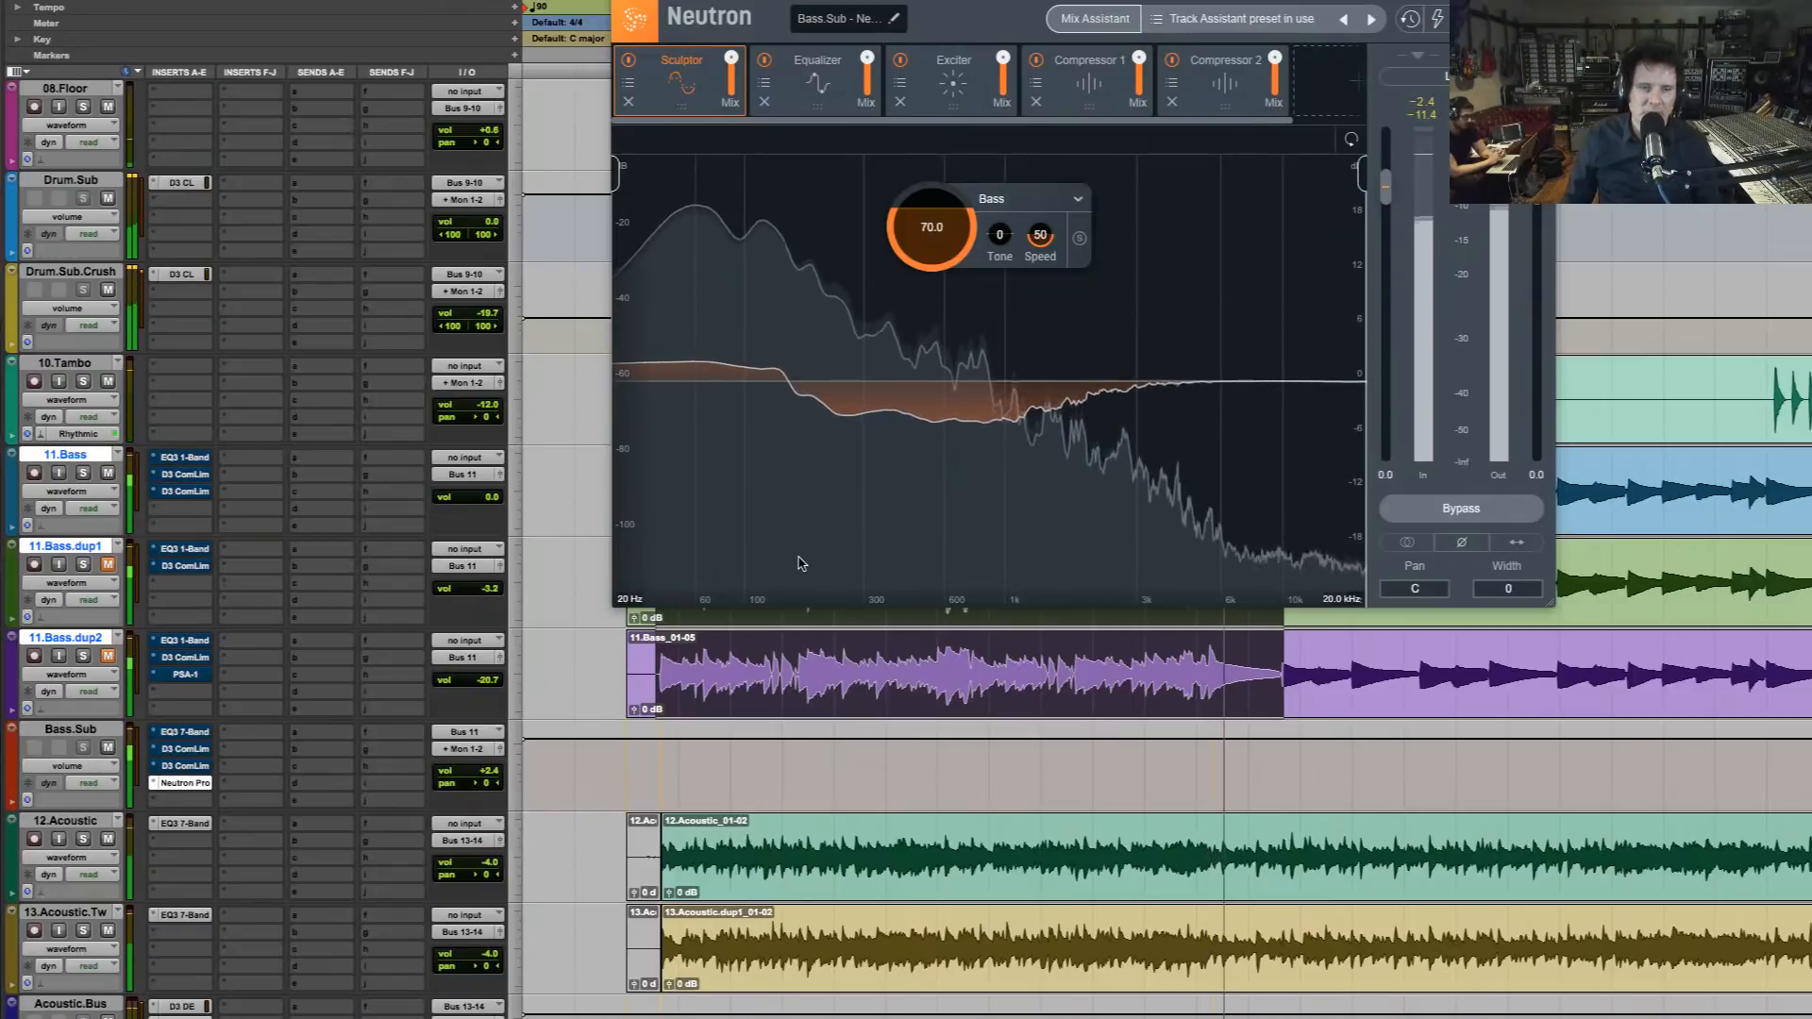
key(space)
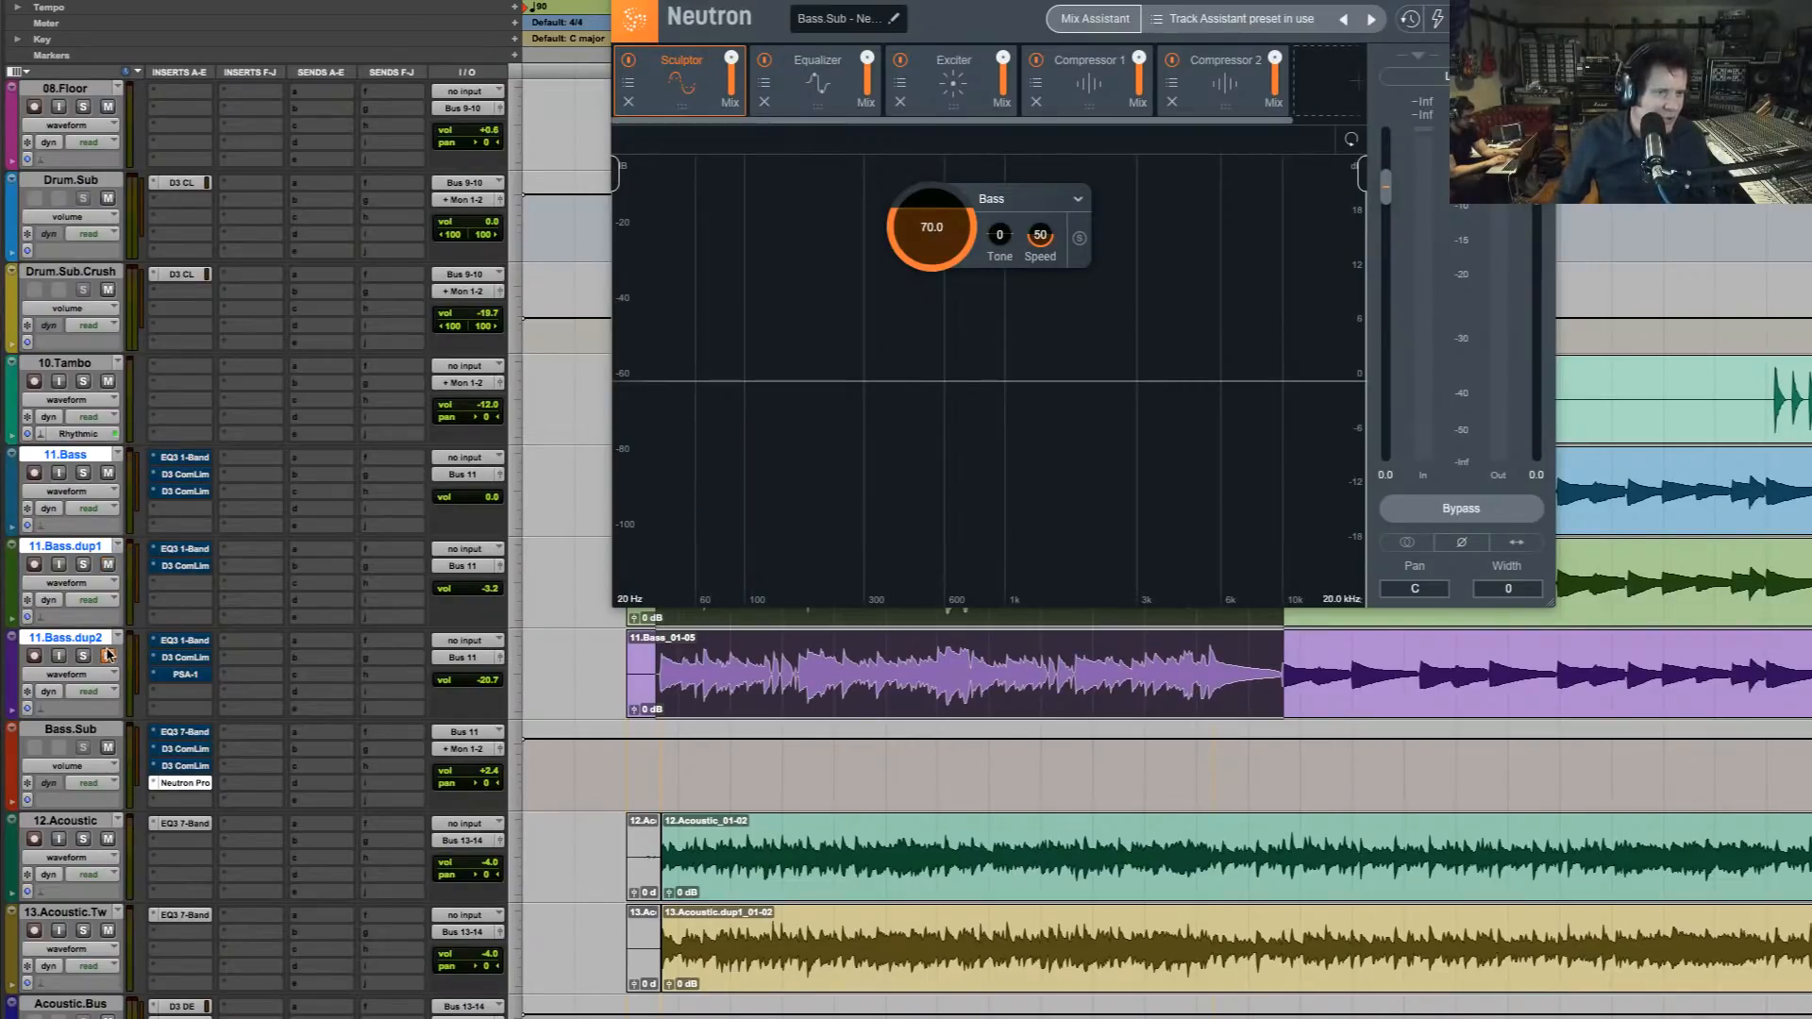
Bypass Neutron on Bass.Sub, re-enable the original inserts on the three bass tracks and Bass.Sub, and play the mix
ctrl+super+click(185, 784)
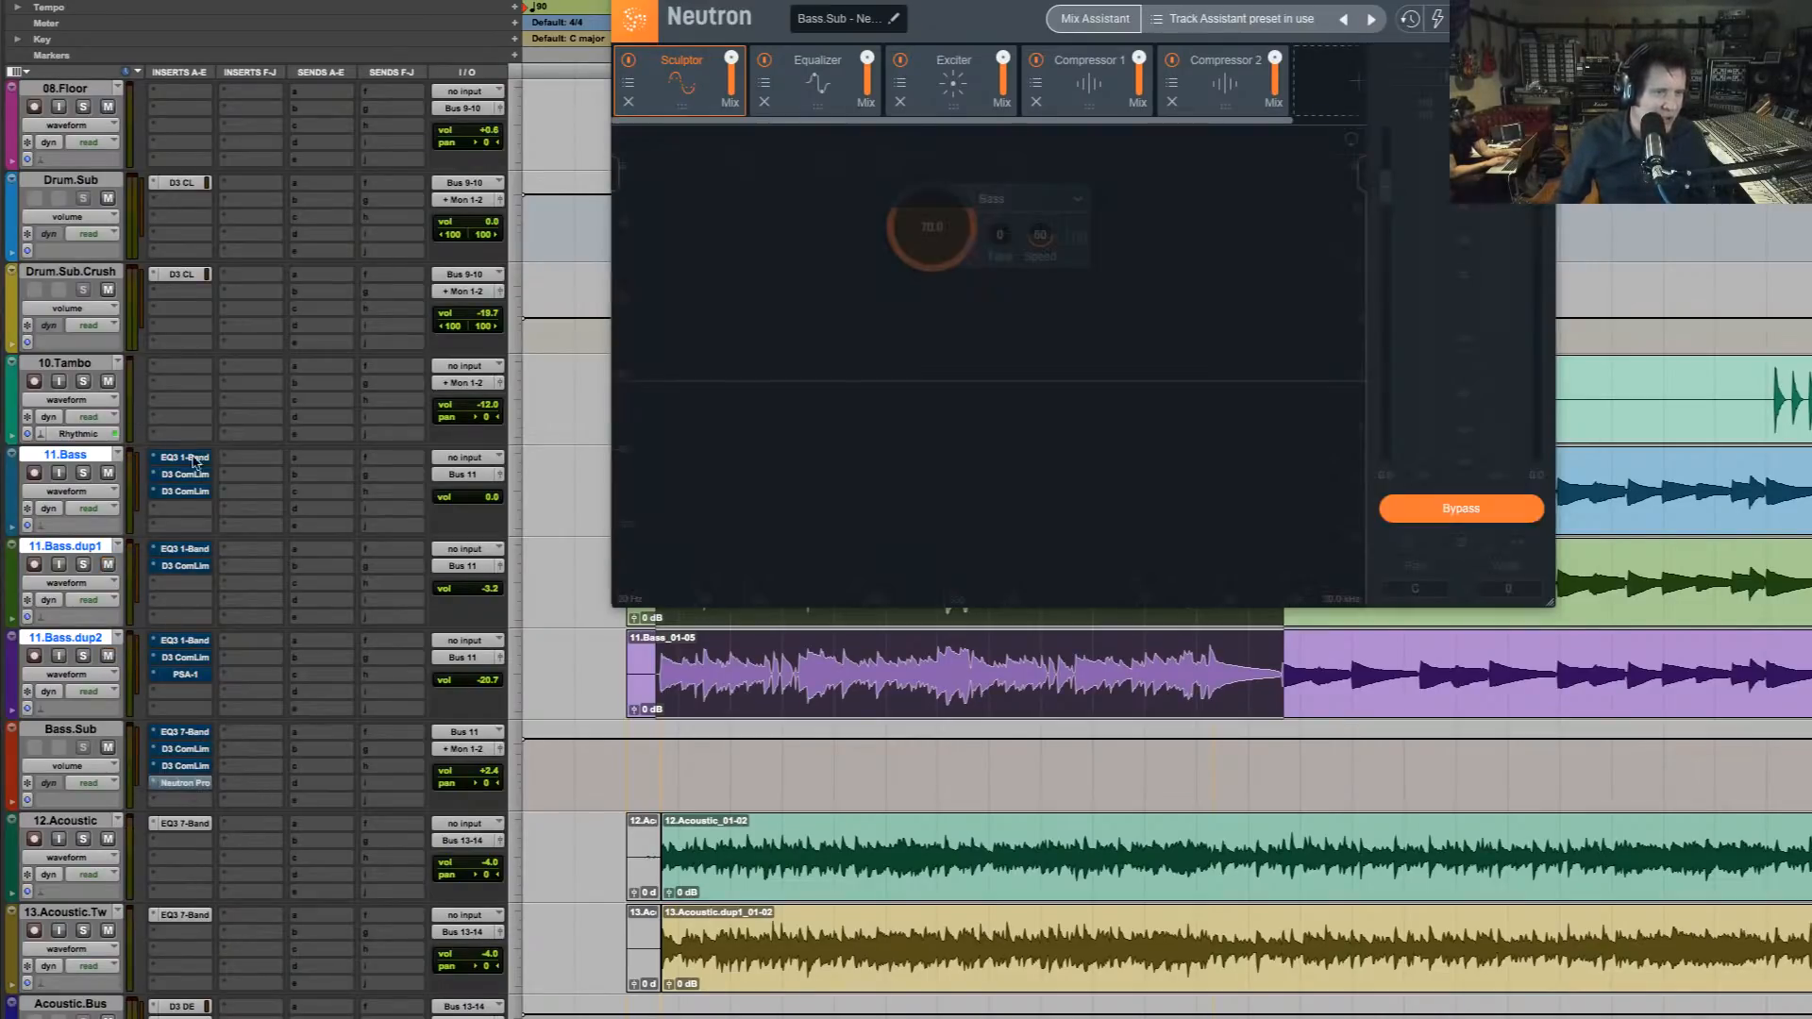
super+click(194, 492)
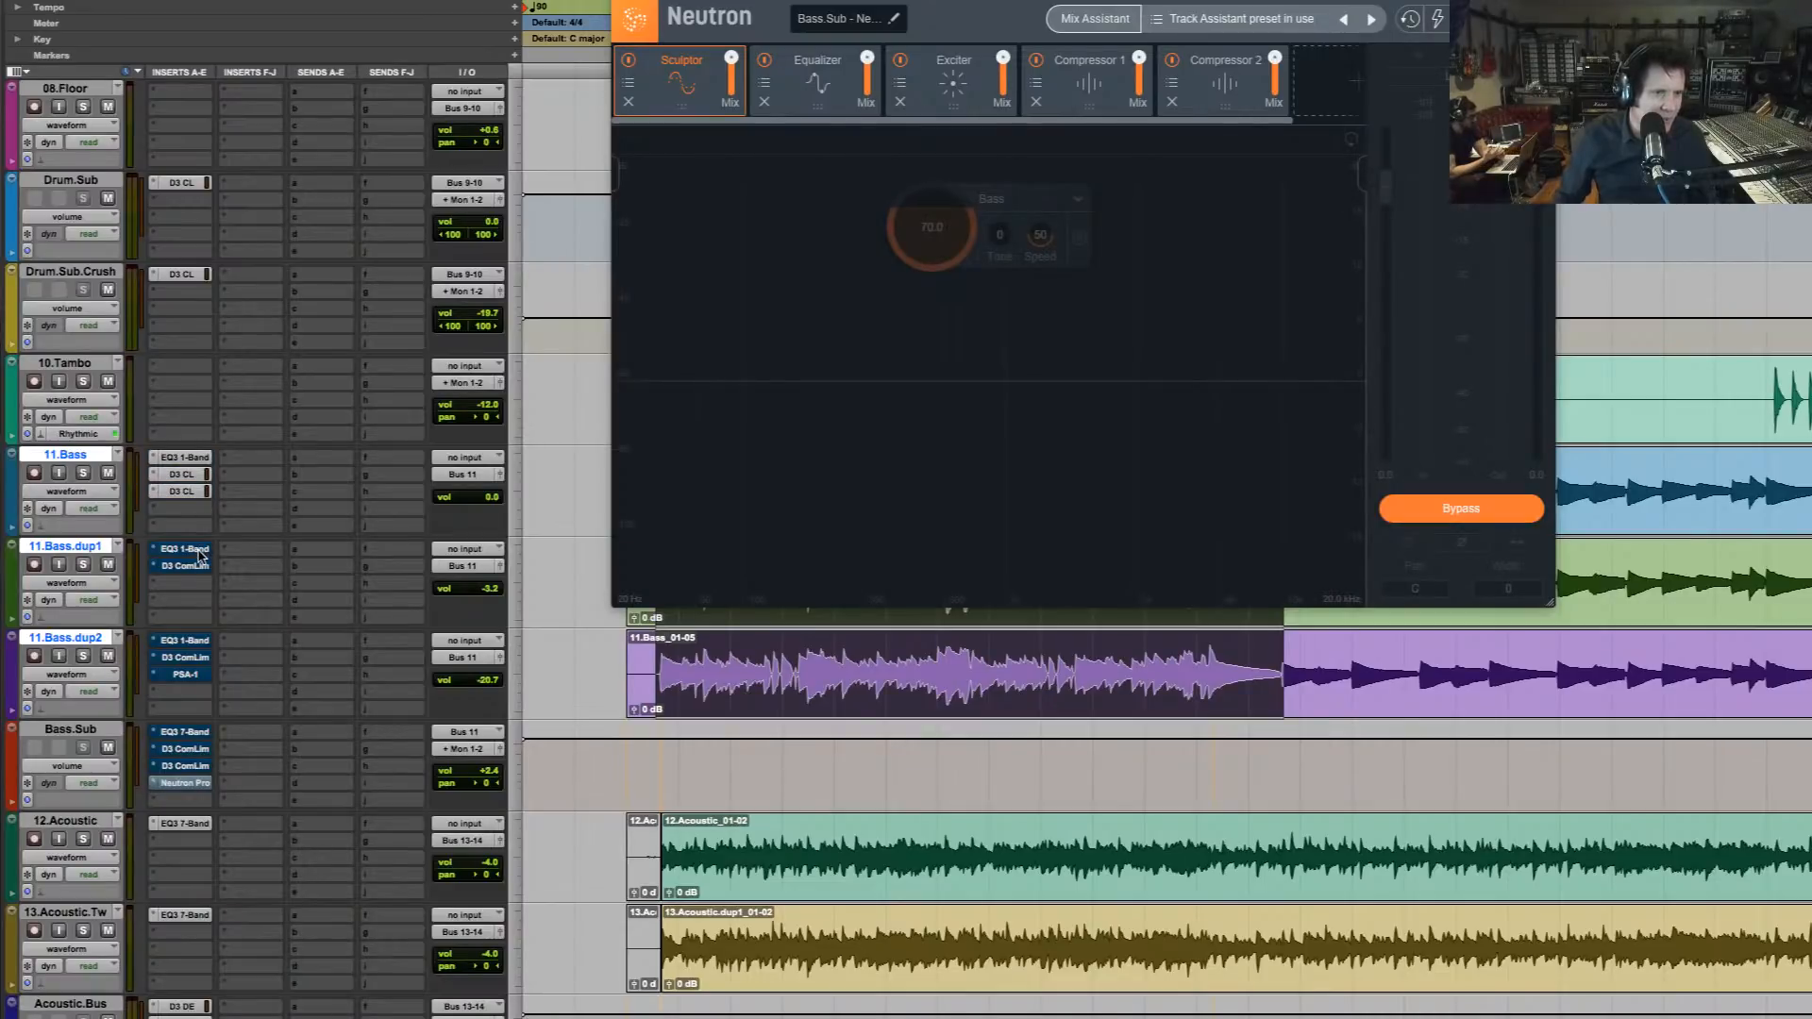
super+click(196, 549)
super+click(194, 568)
super+click(197, 641)
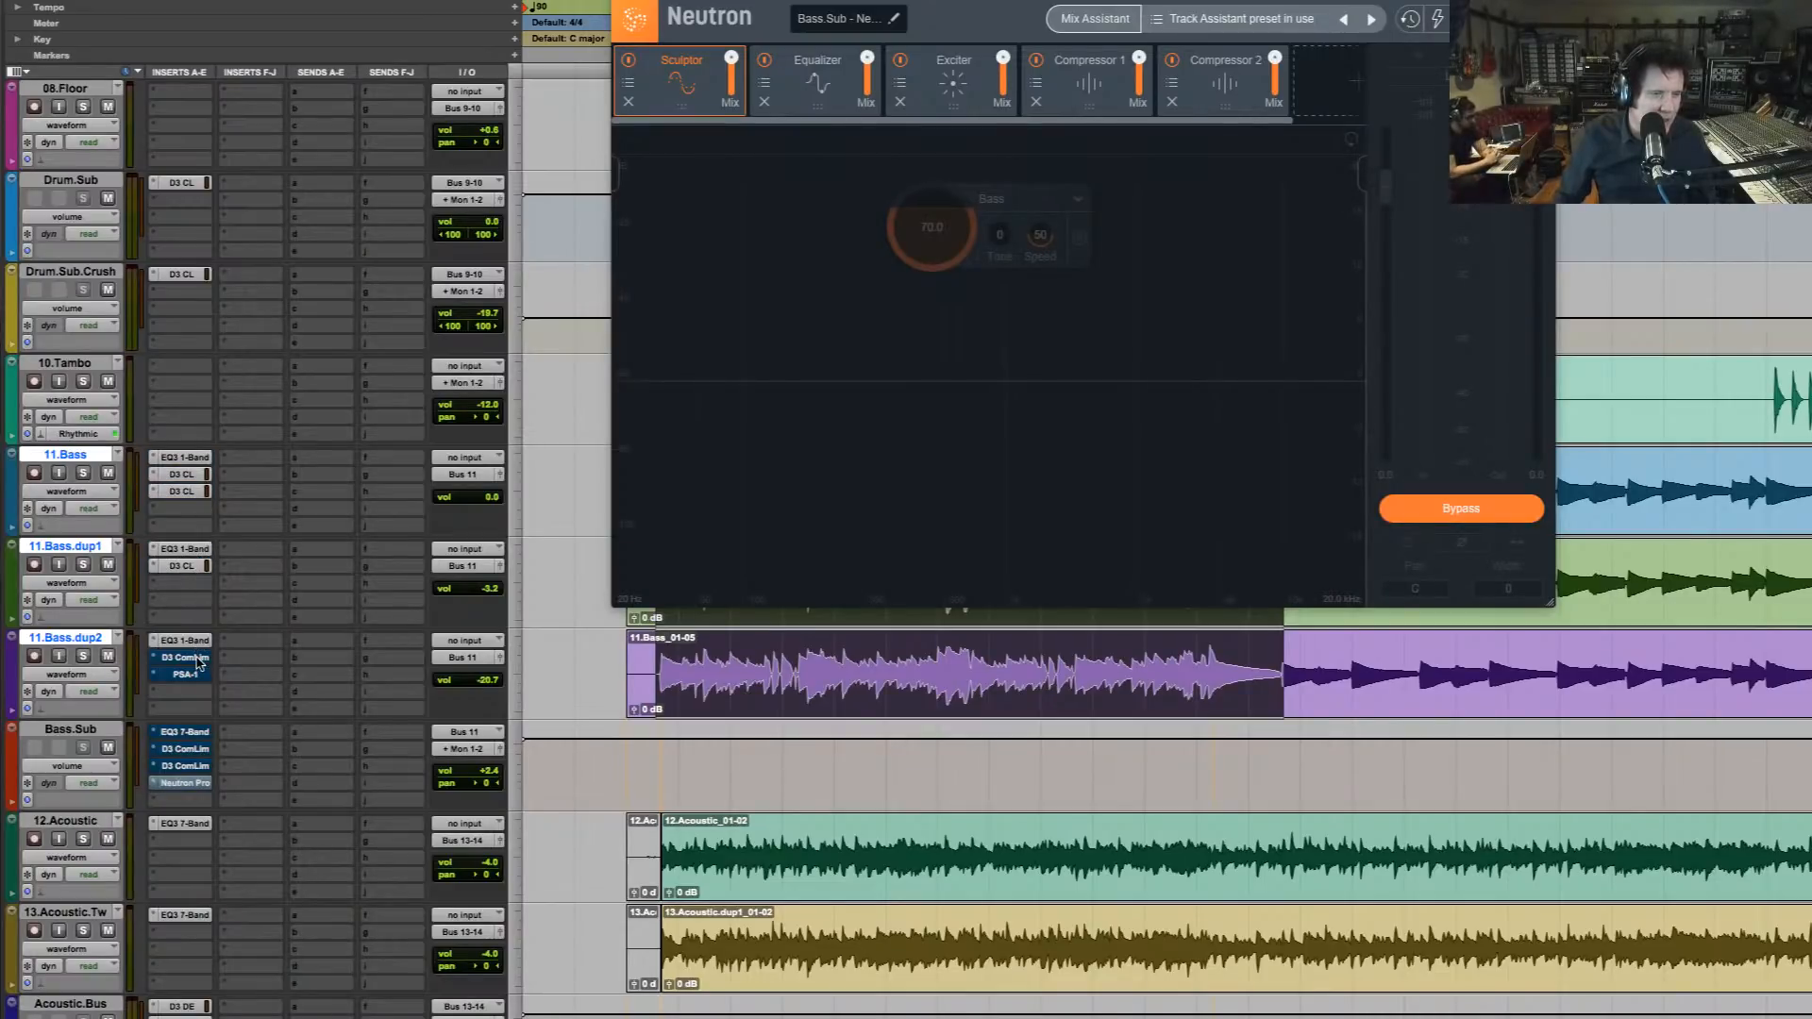
super+click(196, 657)
super+click(197, 675)
super+click(193, 734)
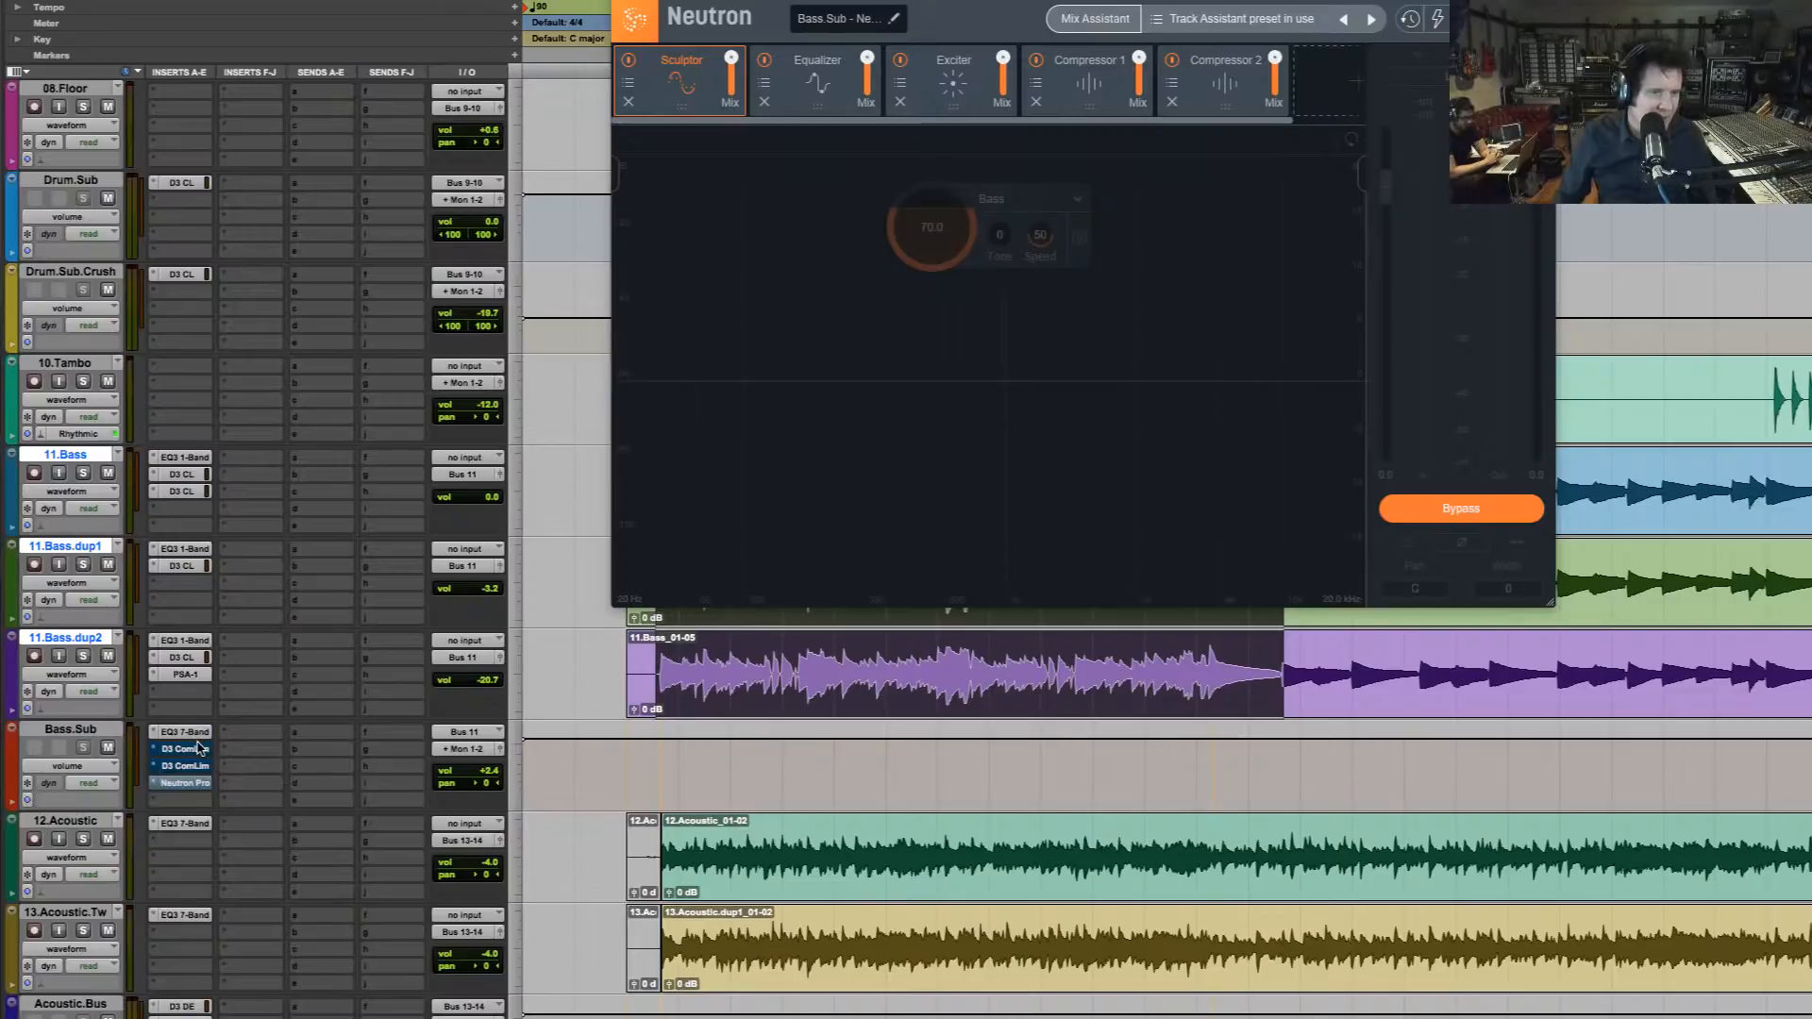
super+click(197, 749)
super+click(201, 766)
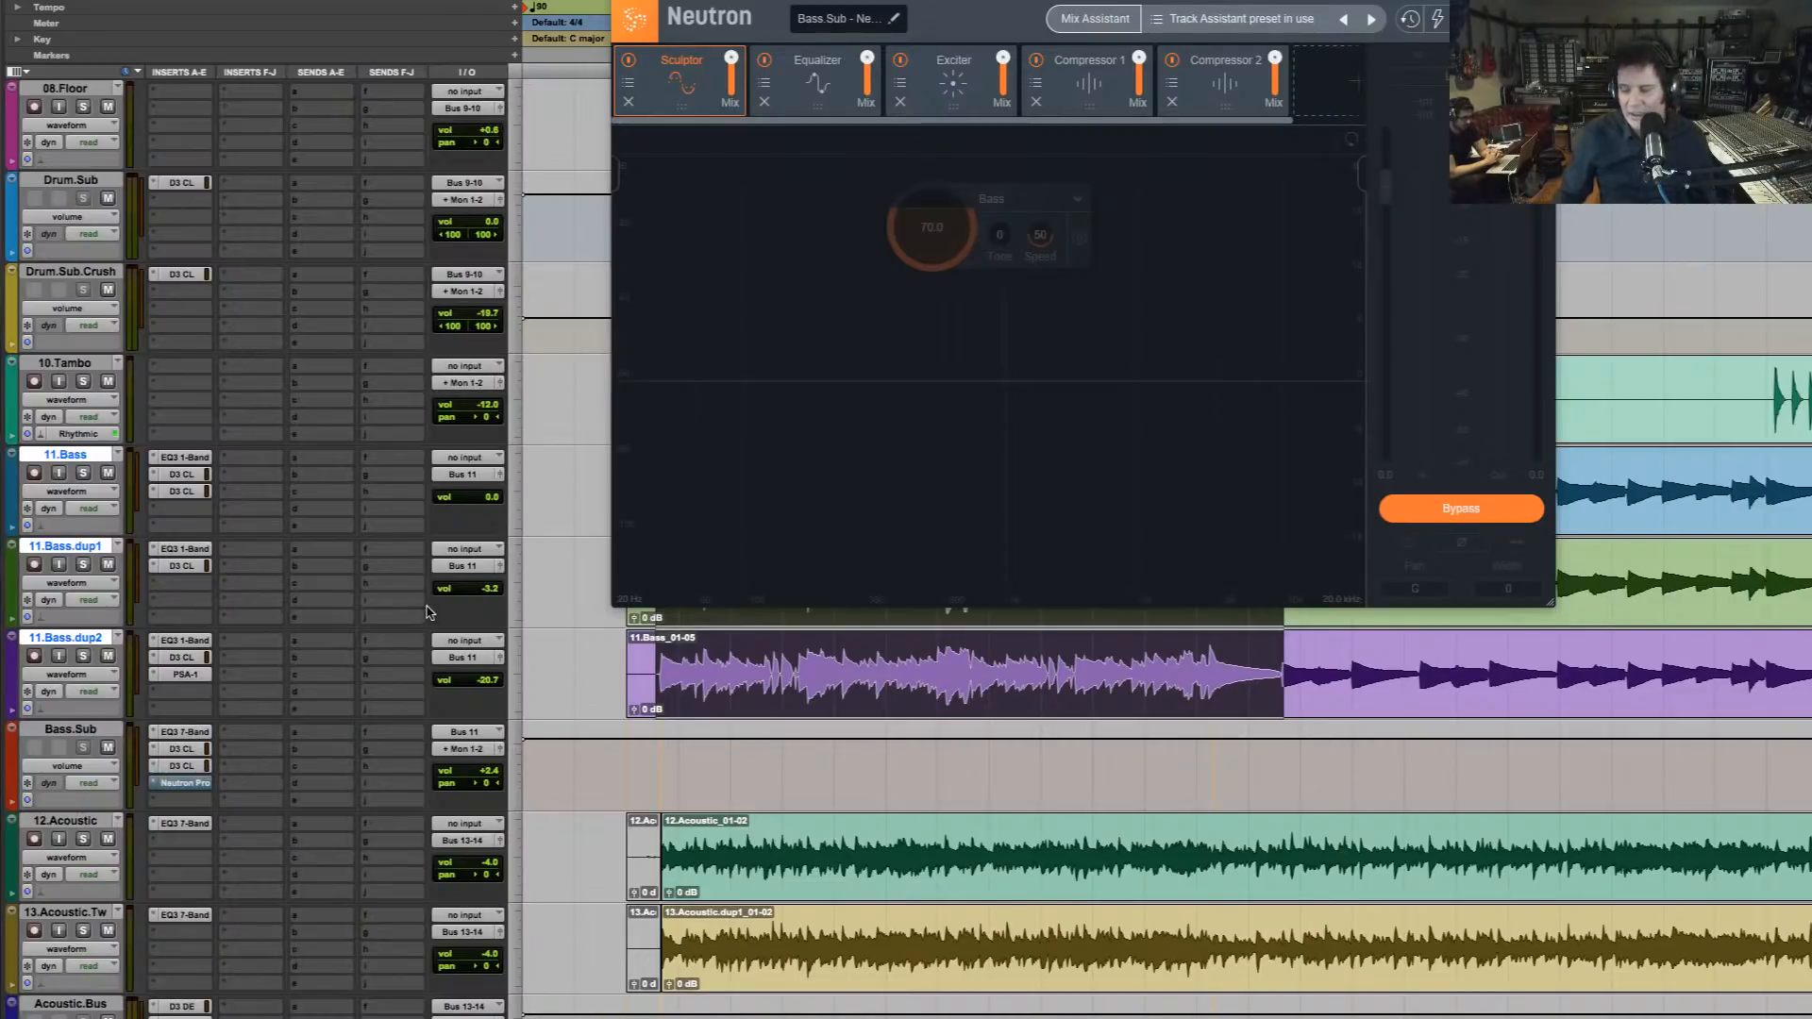
key(space)
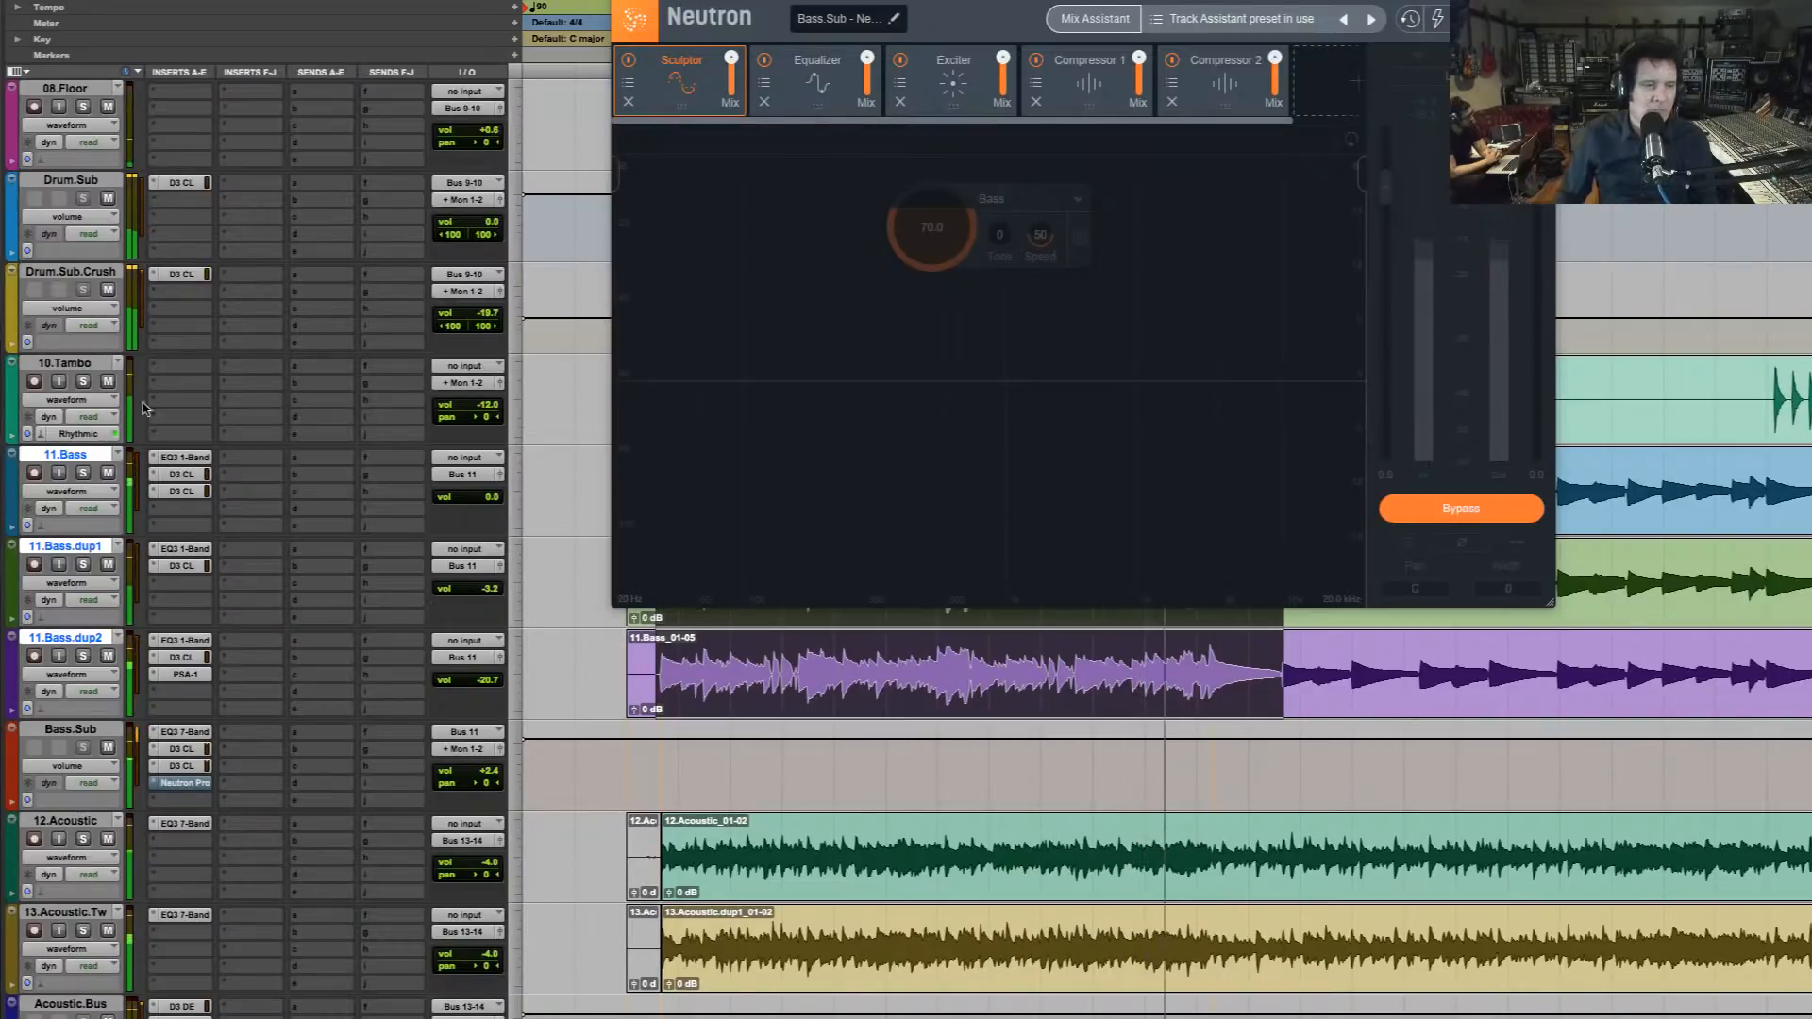
key(space)
Return to the Neutron bass version, with 11.Bass.dup1 and 11.Bass.dup2 muted and the original inserts bypassed, and play the mix
click(107, 564)
click(107, 656)
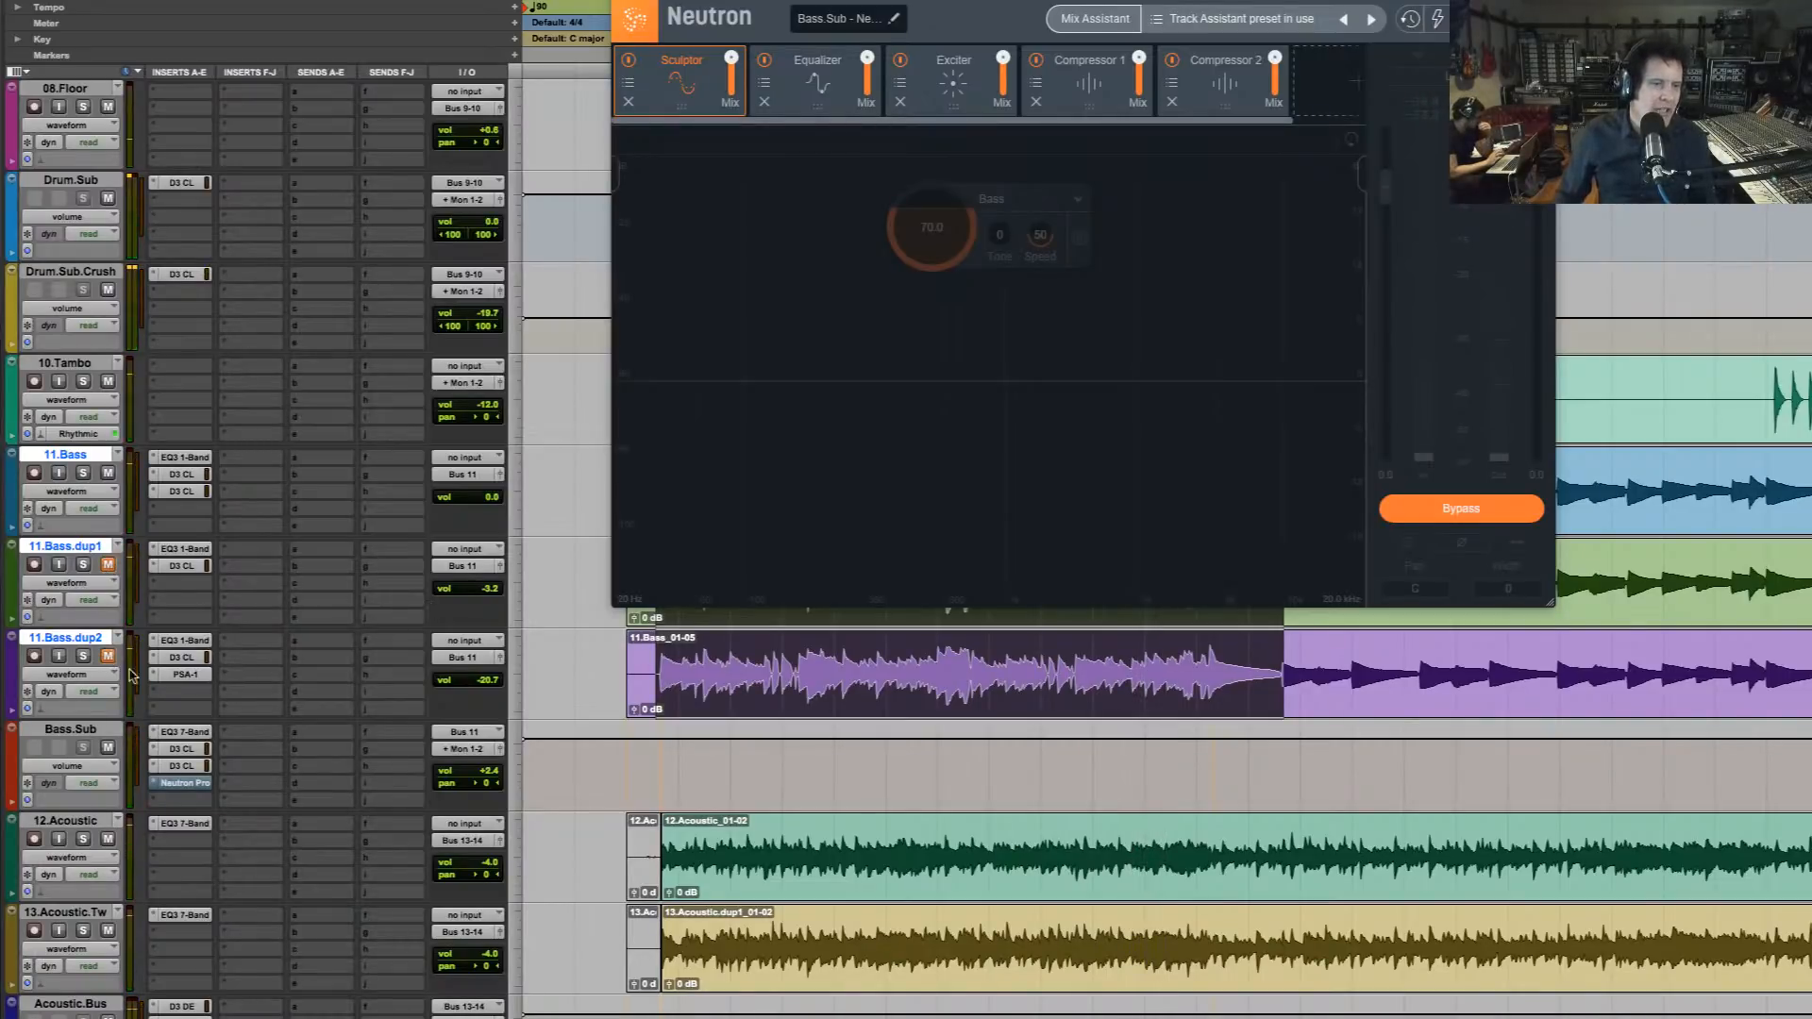
mouse_move(189, 458)
mouse_down()
mouse_move(189, 668)
mouse_move(215, 727)
mouse_move(196, 736)
mouse_move(196, 791)
mouse_move(266, 805)
mouse_up()
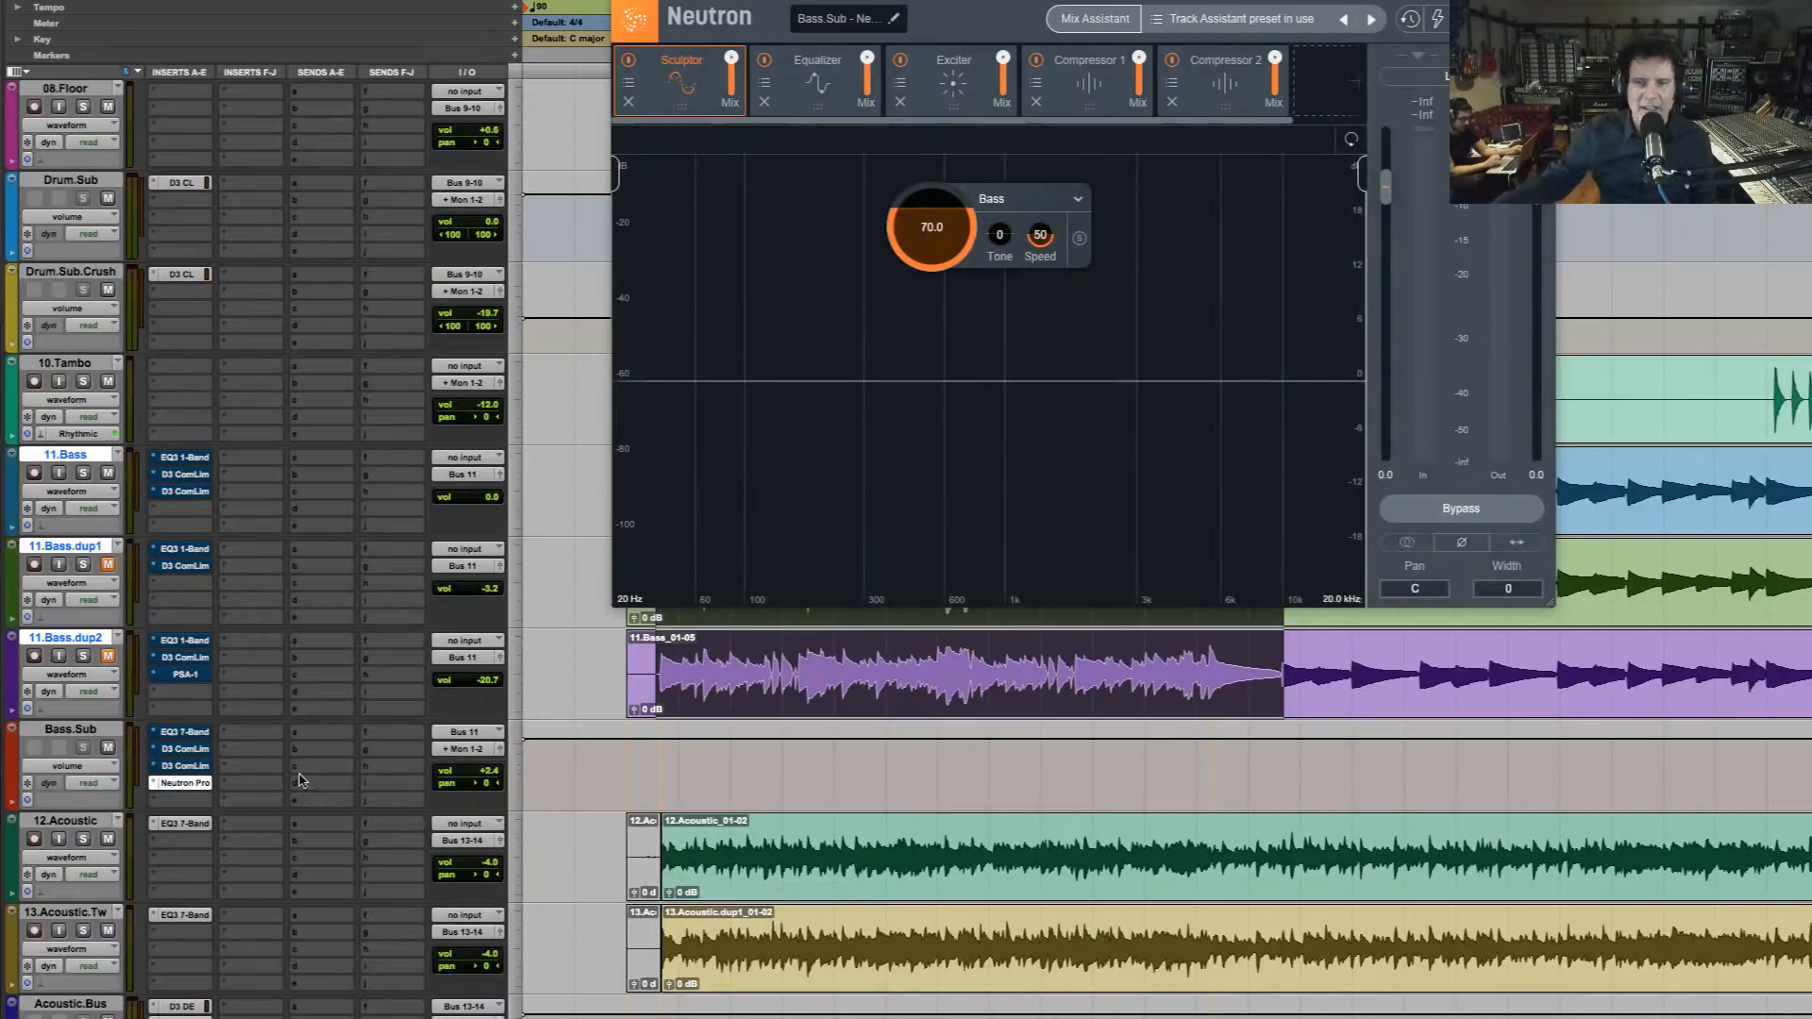
key(space)
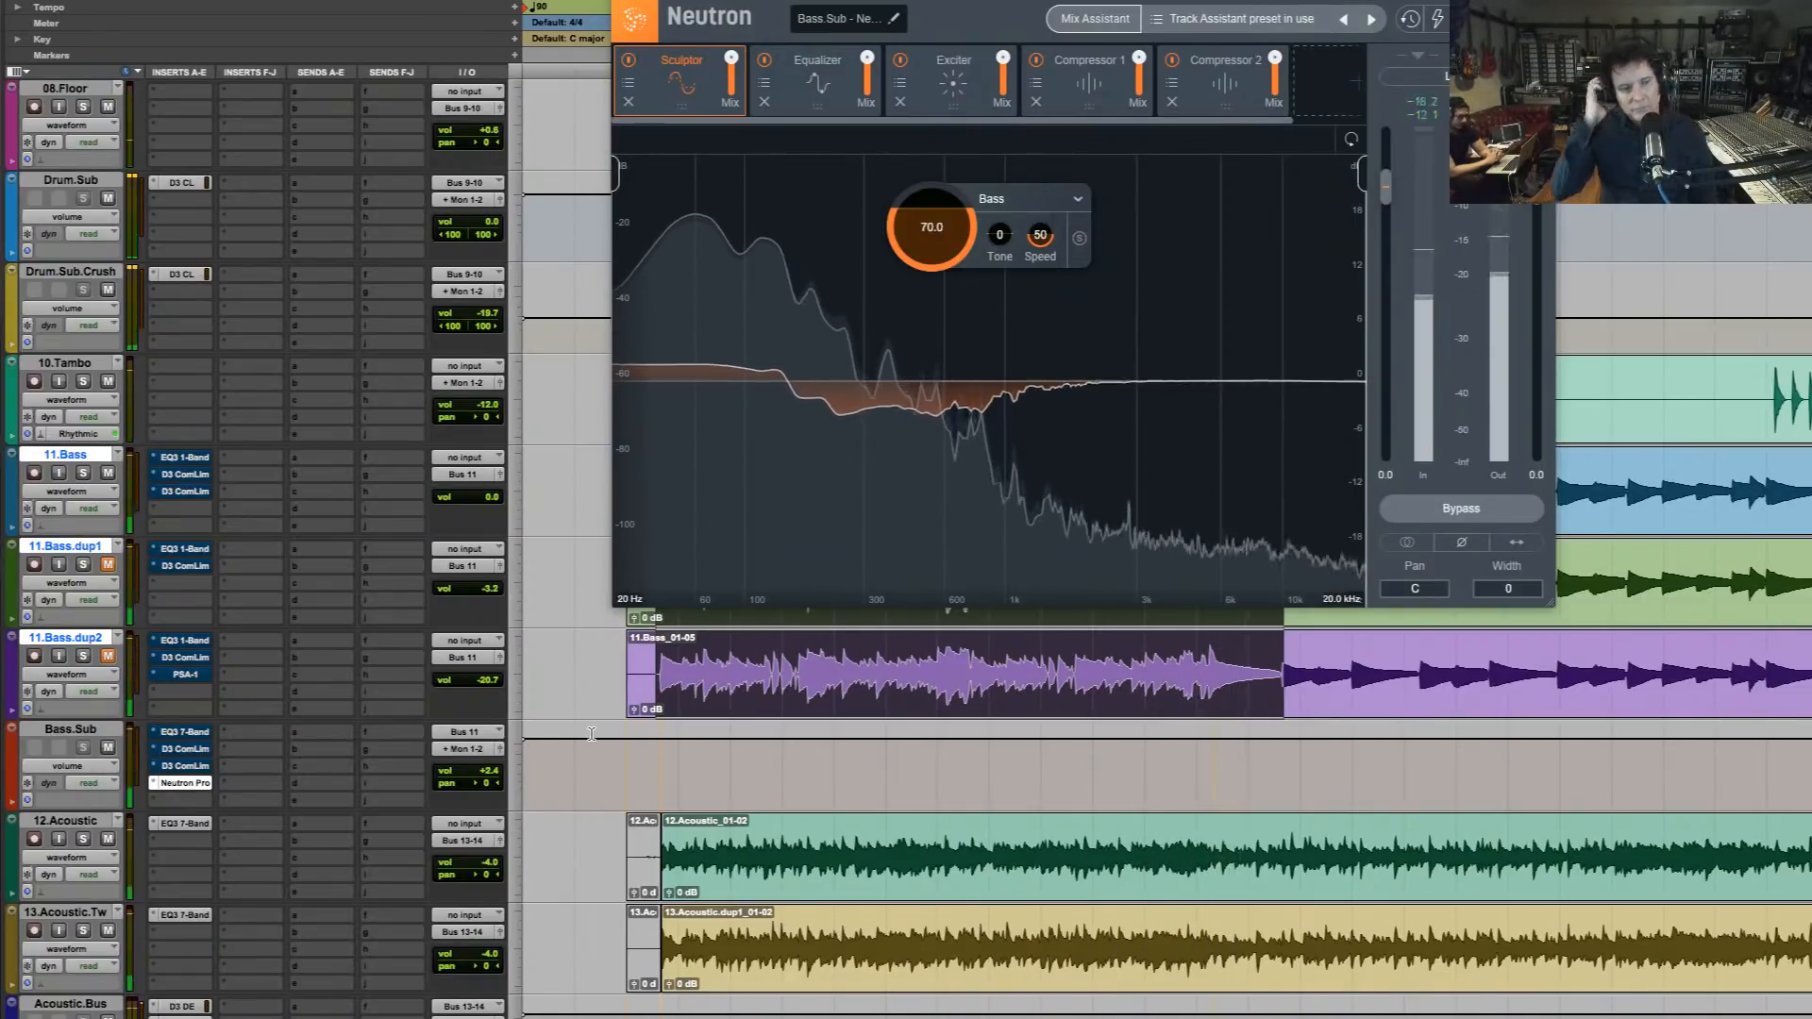
key(space)
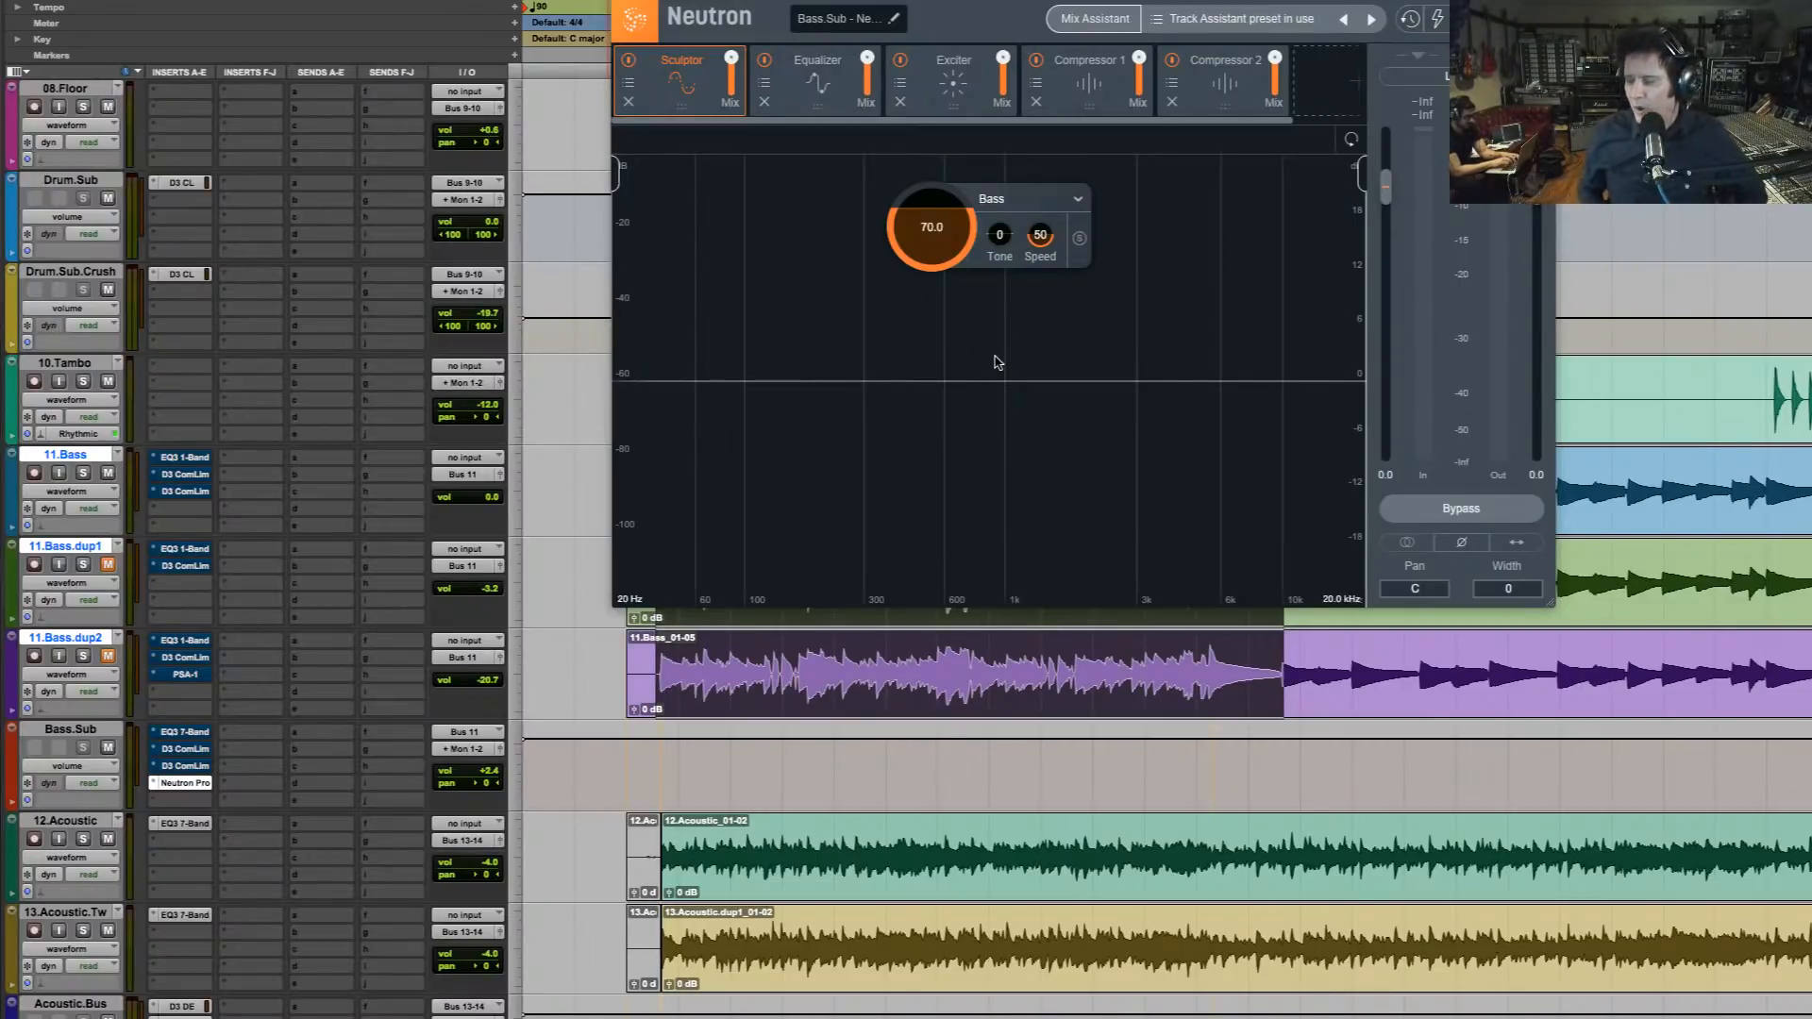
Make all original inserts on 11.Bass, its two duplicates and Bass.Sub inactive, keep Neutron Pro active, and close its window
ctrl+super+click(188, 461)
ctrl+super+click(184, 477)
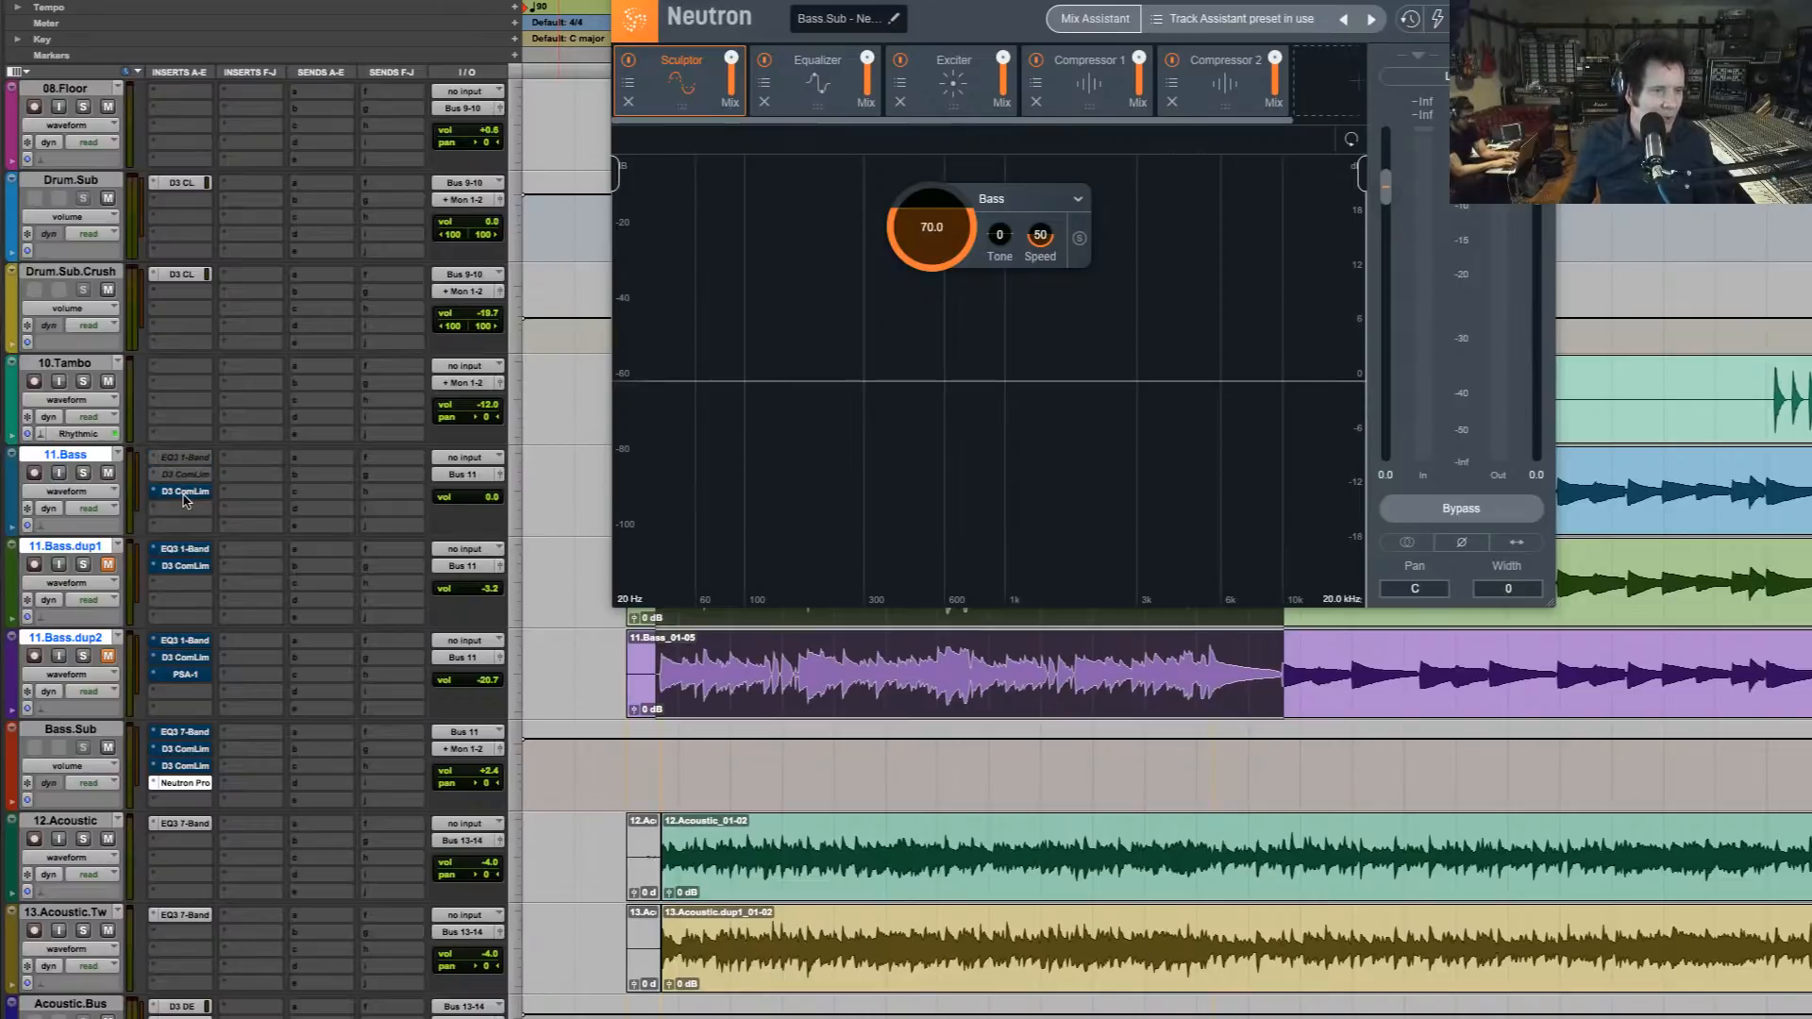
ctrl+super+click(182, 493)
ctrl+super+click(185, 548)
ctrl+super+click(185, 565)
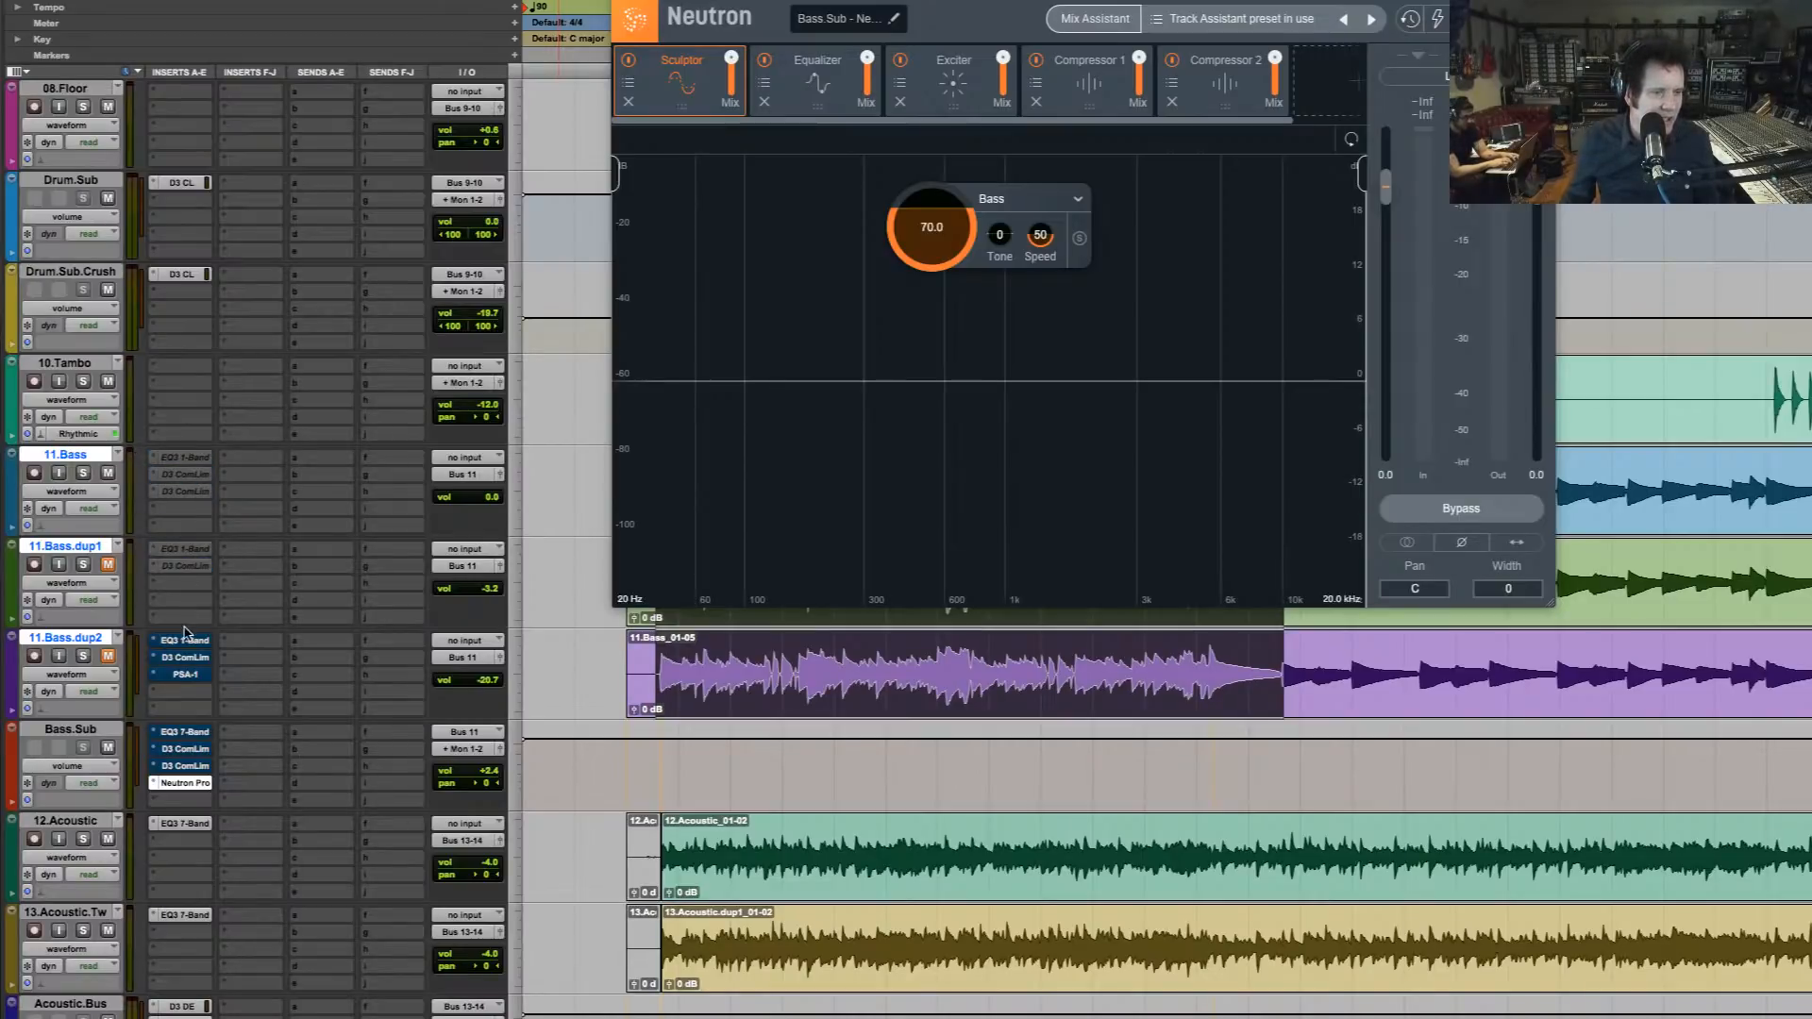
ctrl+super+click(187, 640)
ctrl+super+click(186, 660)
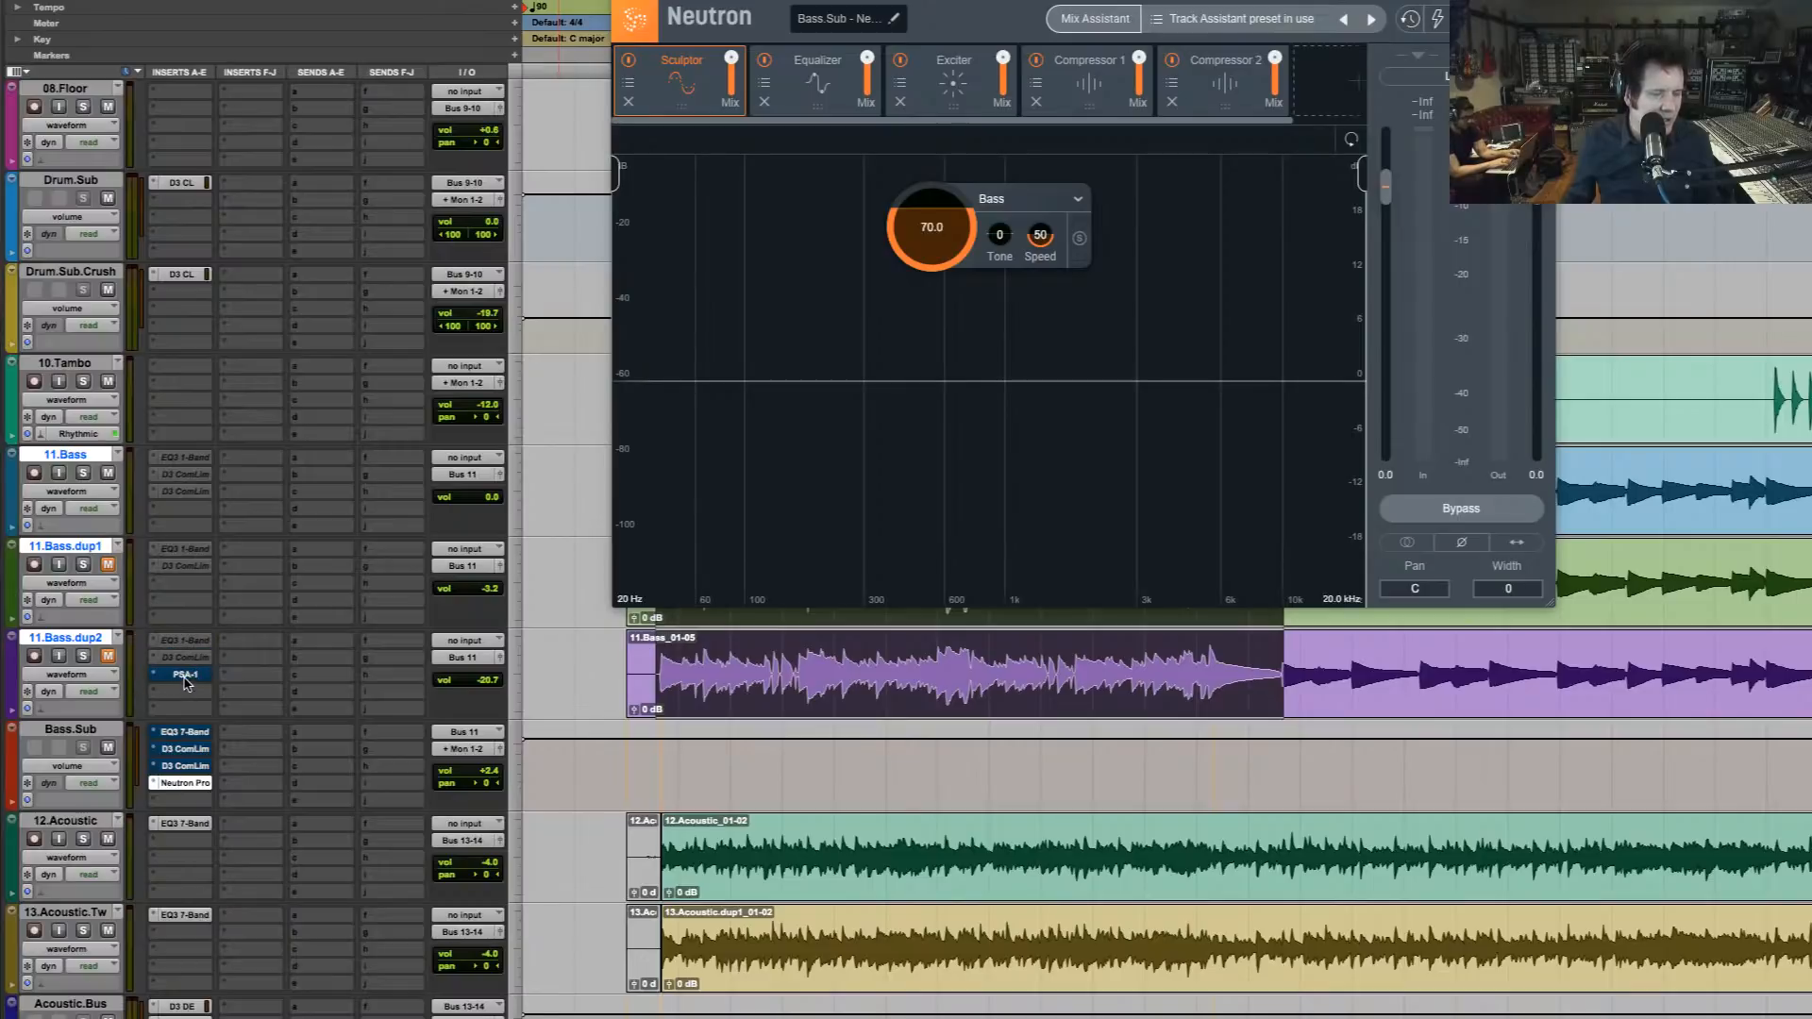
ctrl+super+click(186, 675)
ctrl+super+click(189, 734)
ctrl+super+click(191, 750)
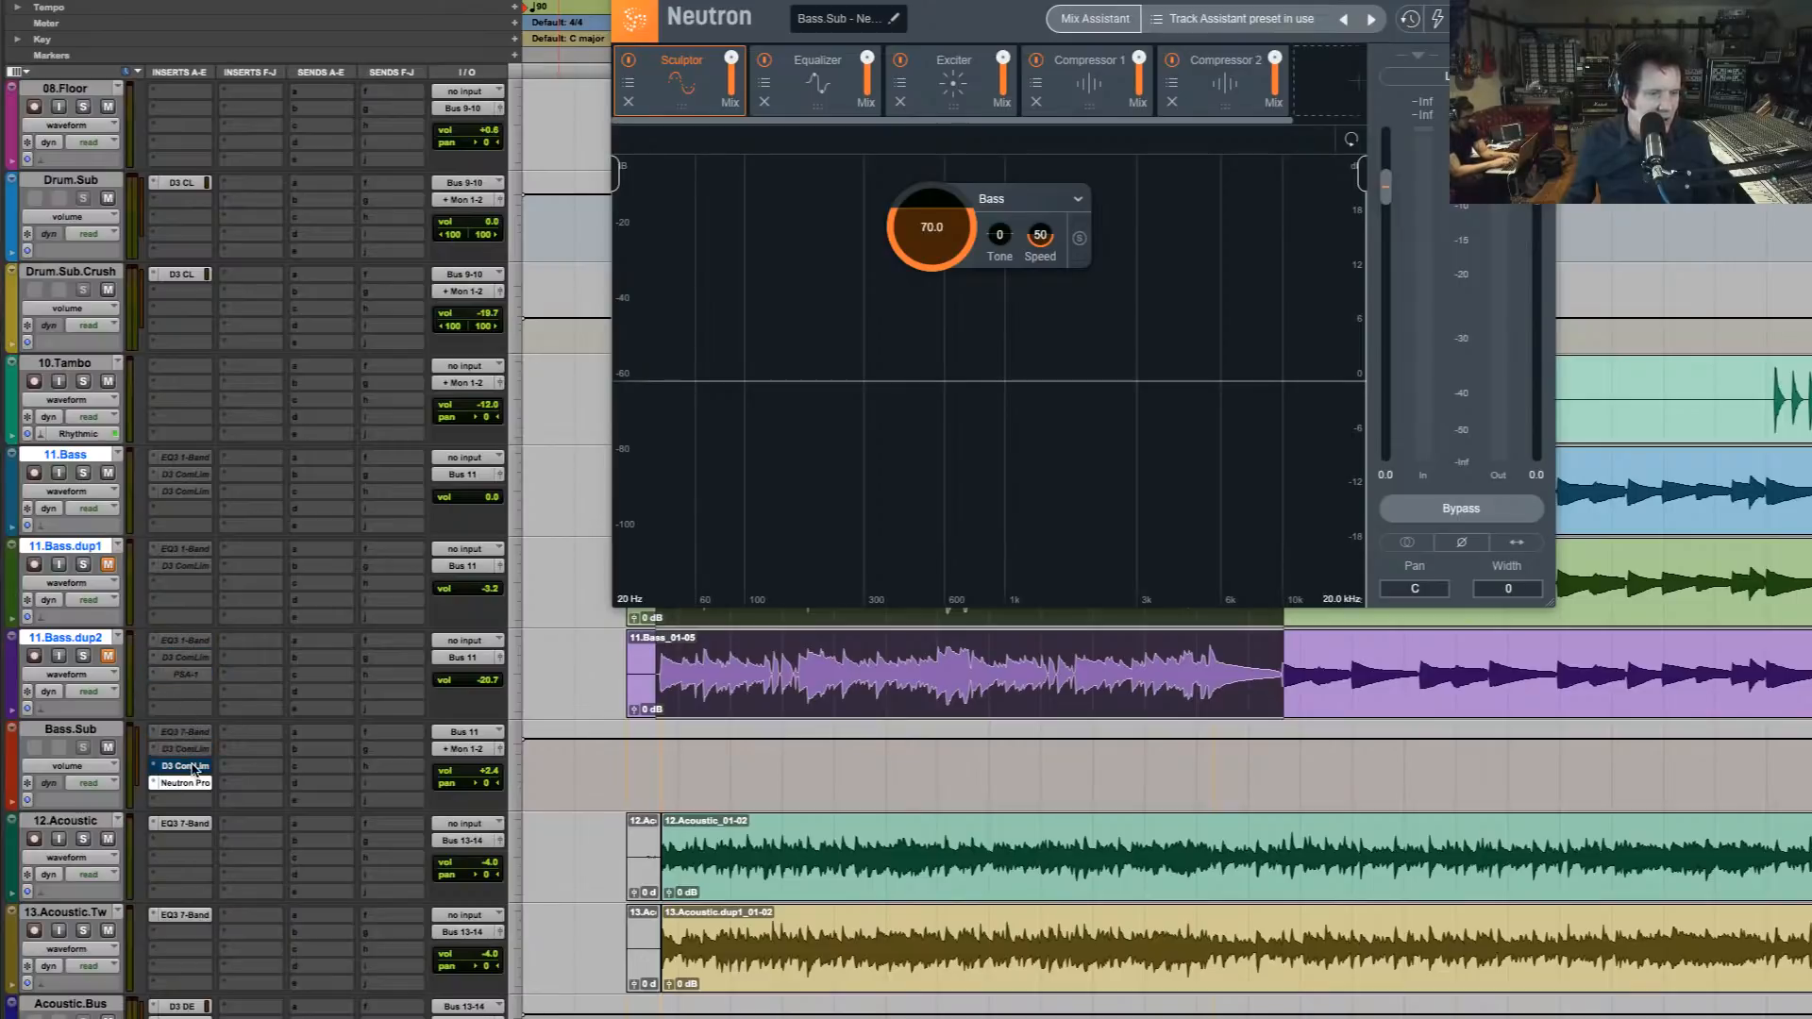
ctrl+super+click(192, 766)
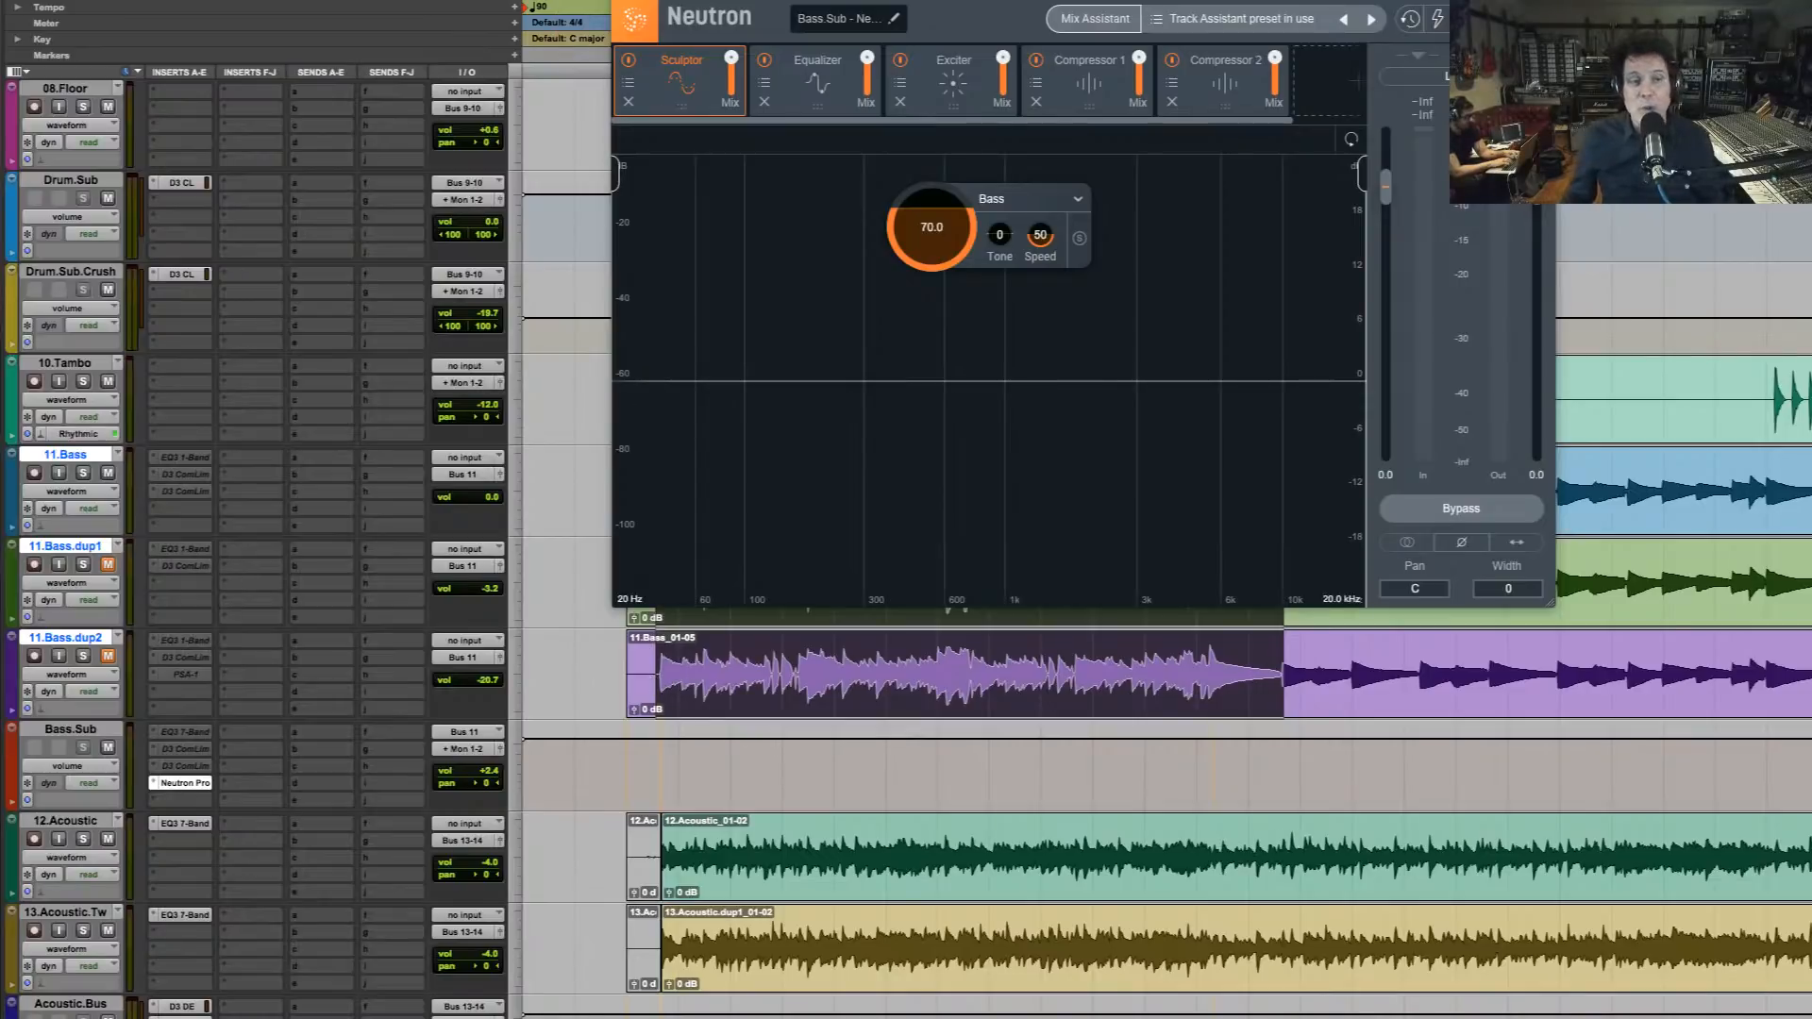
key(super+w)
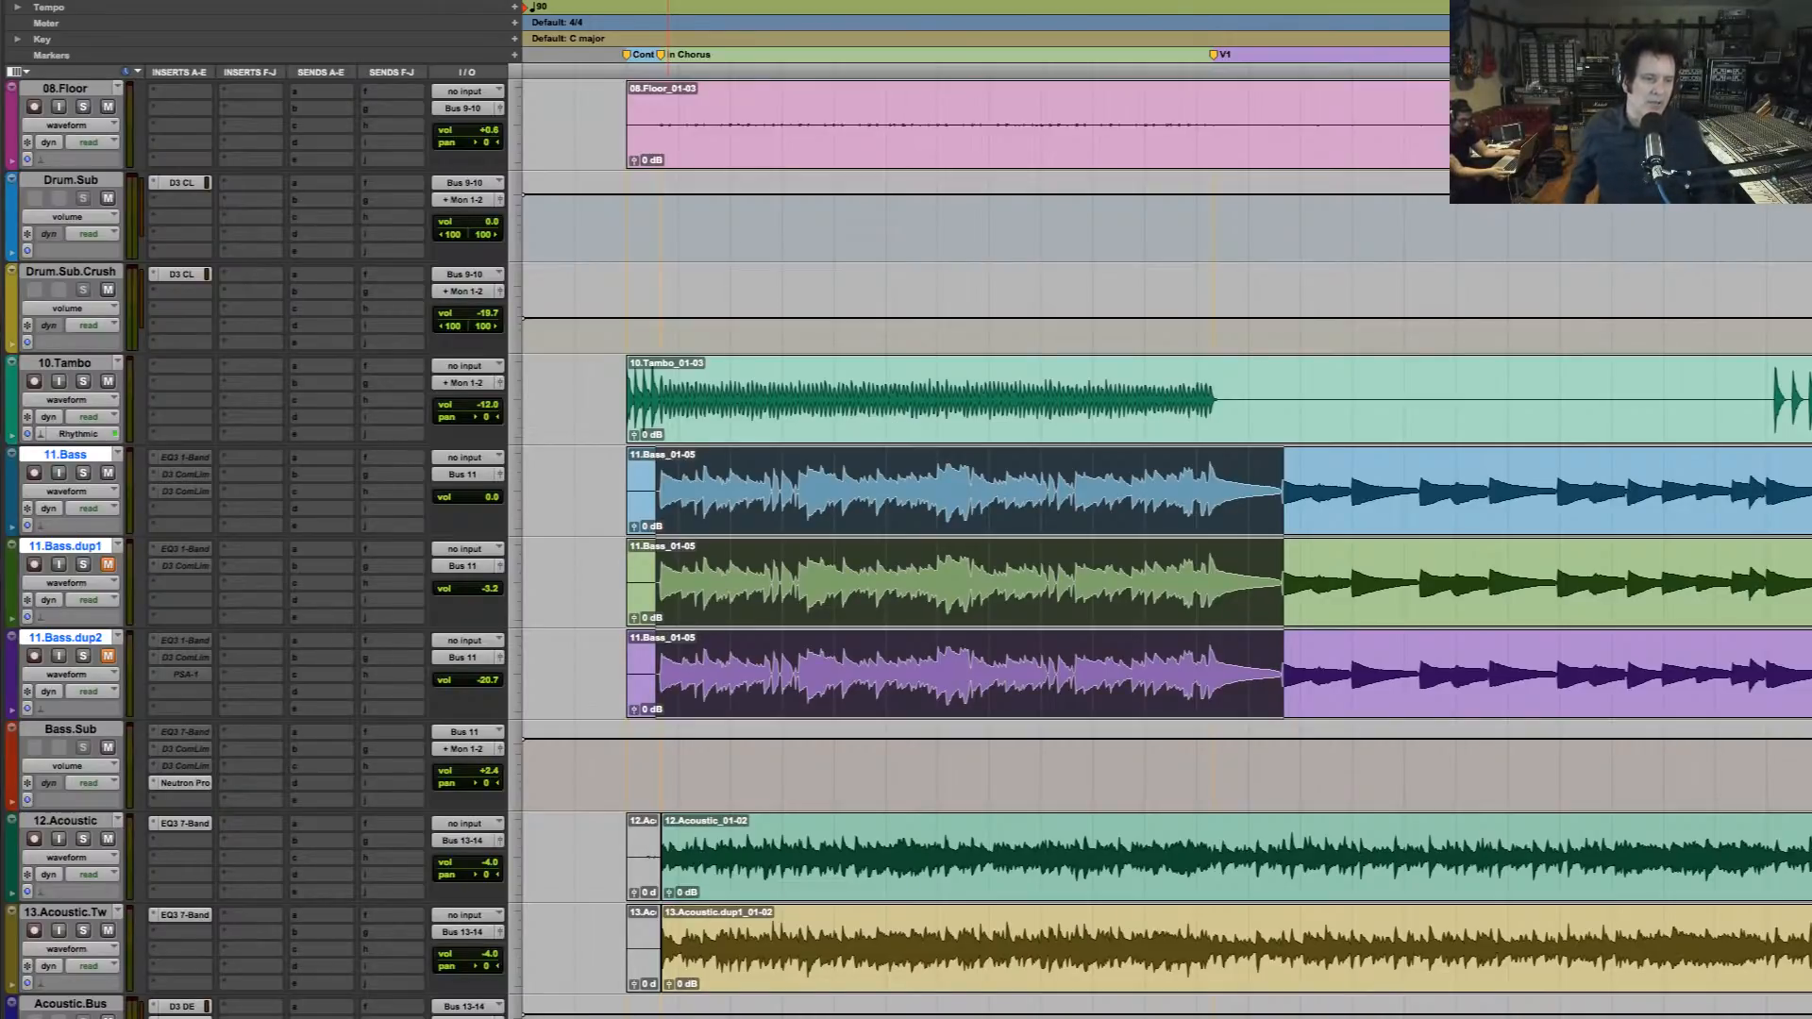
click(177, 783)
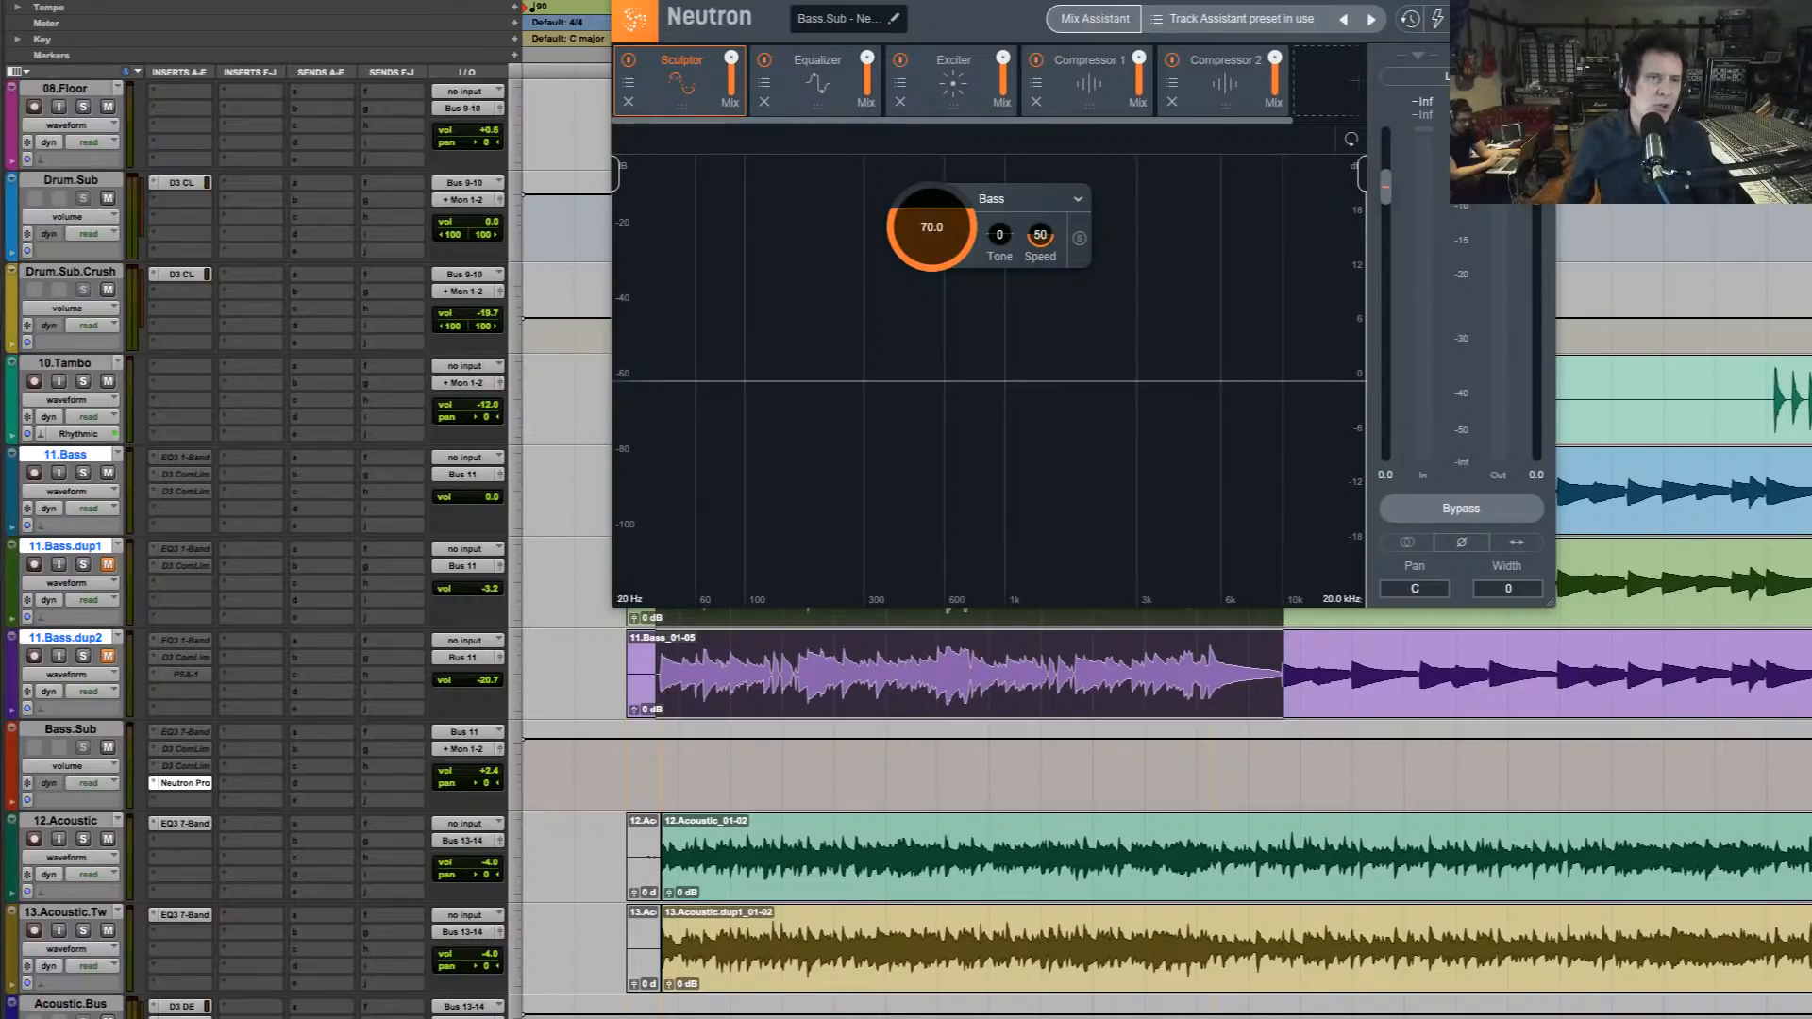
key(super+w)
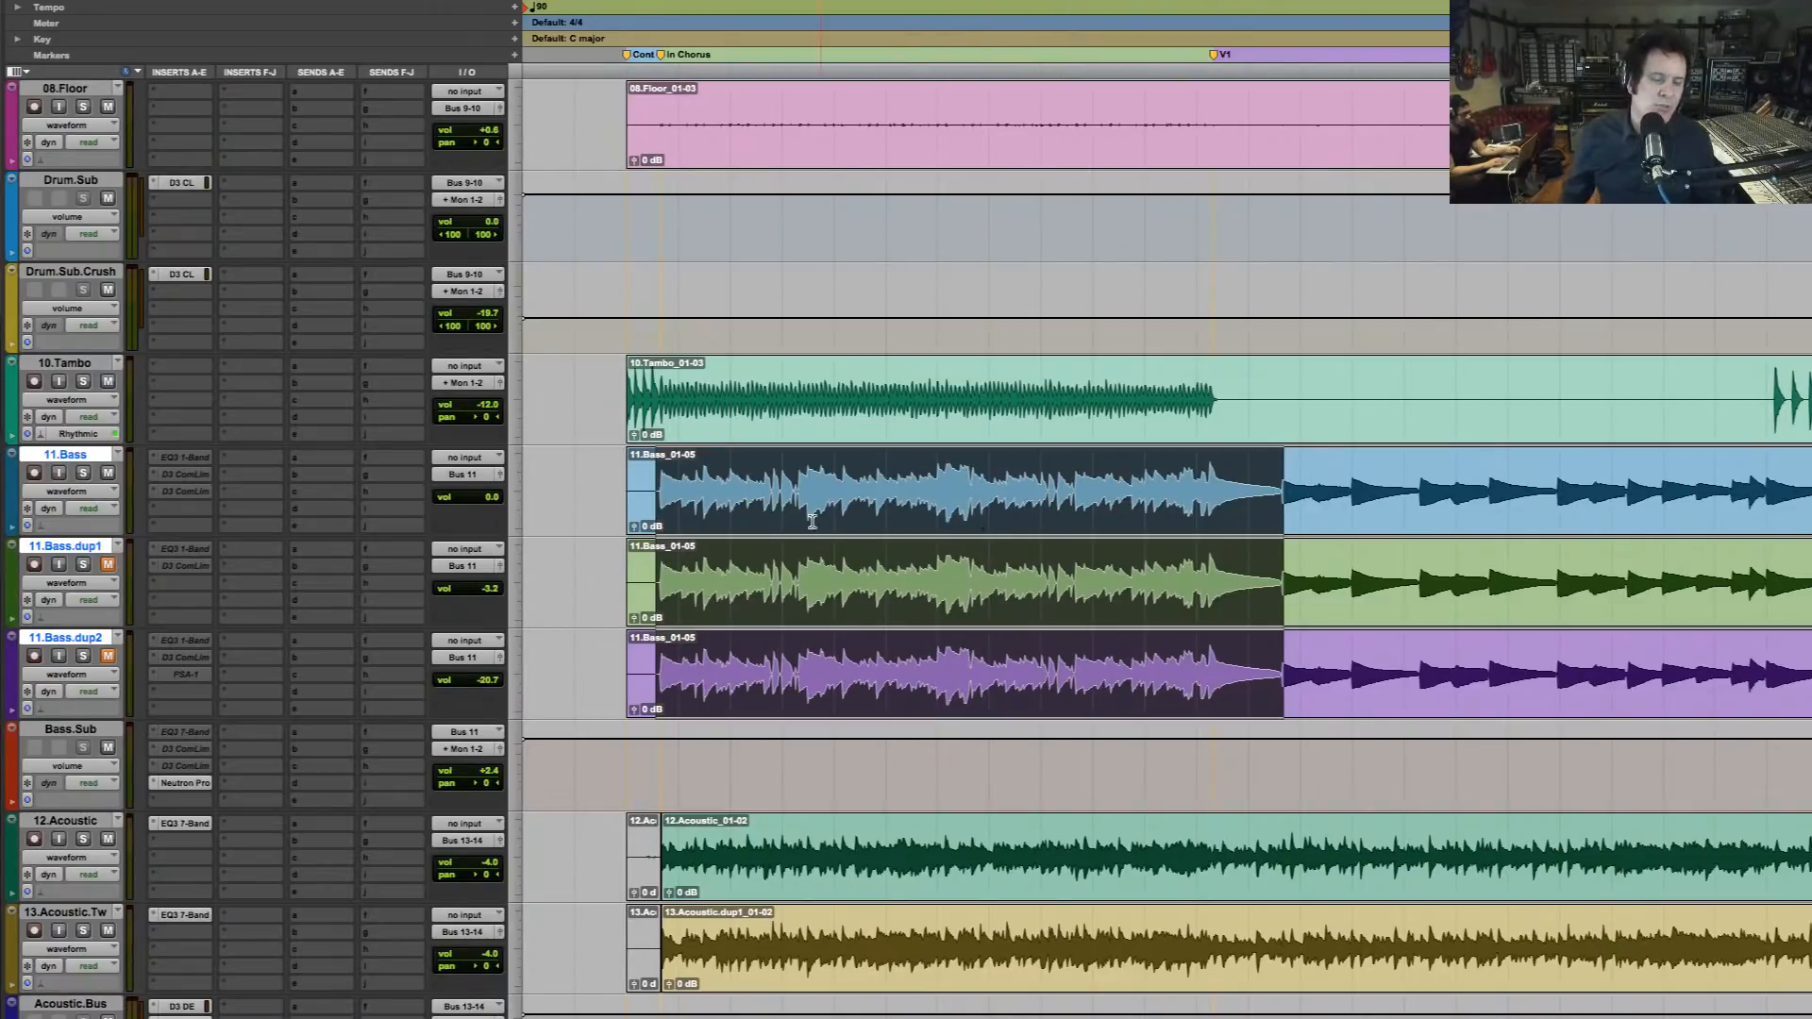
Select the 12.Acoustic and 13.Acoustic.Tw tracks and solo them together
double_click(665, 417)
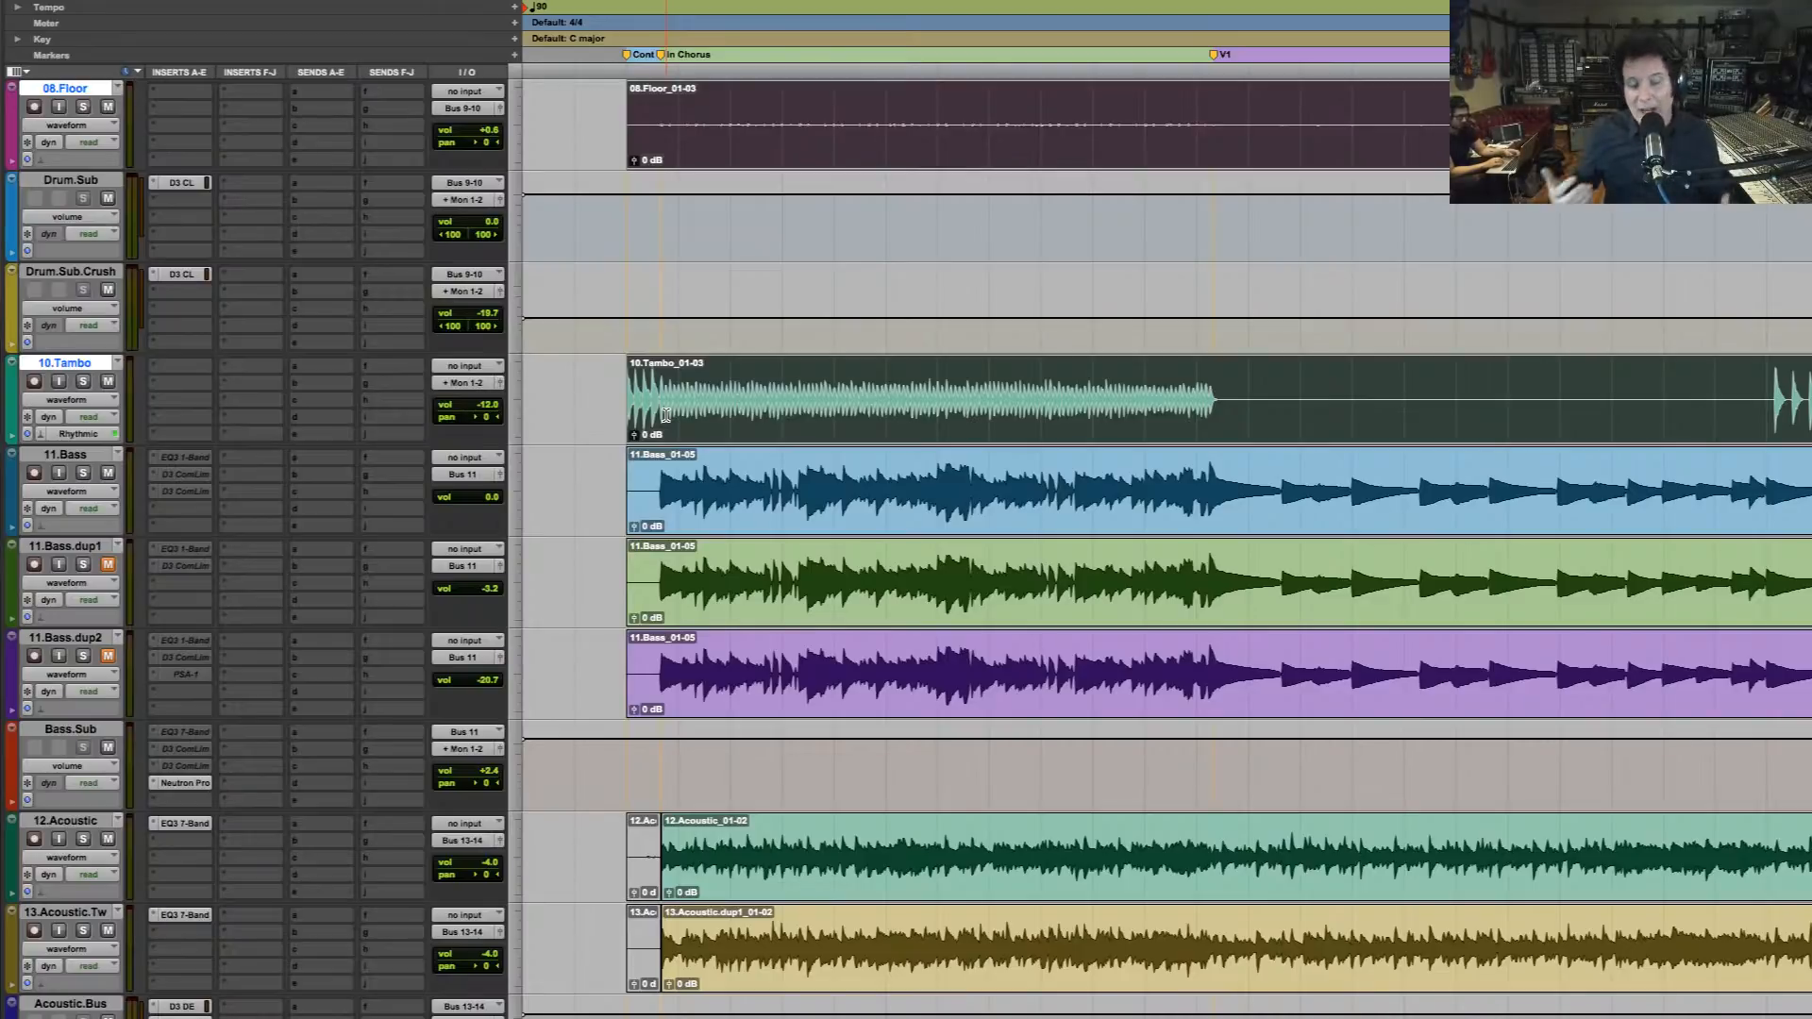
click(760, 943)
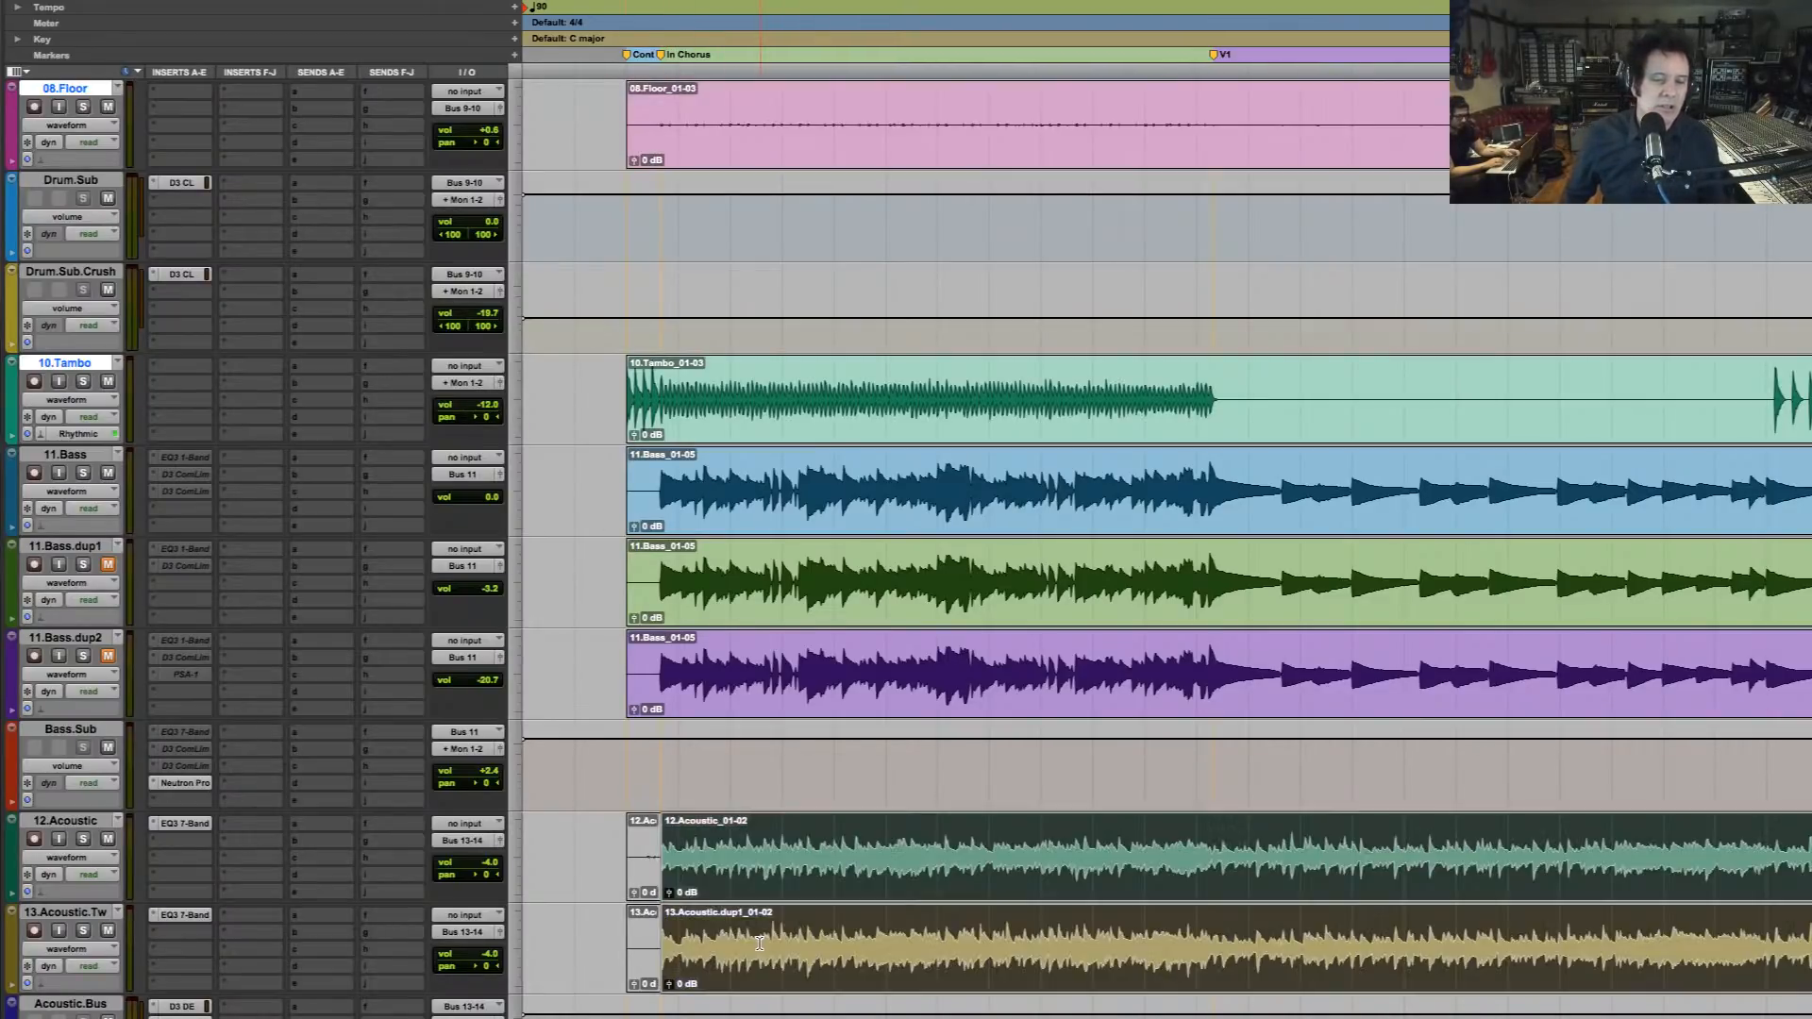
scroll(760, 944, down, 1)
scroll(759, 944, down, 2)
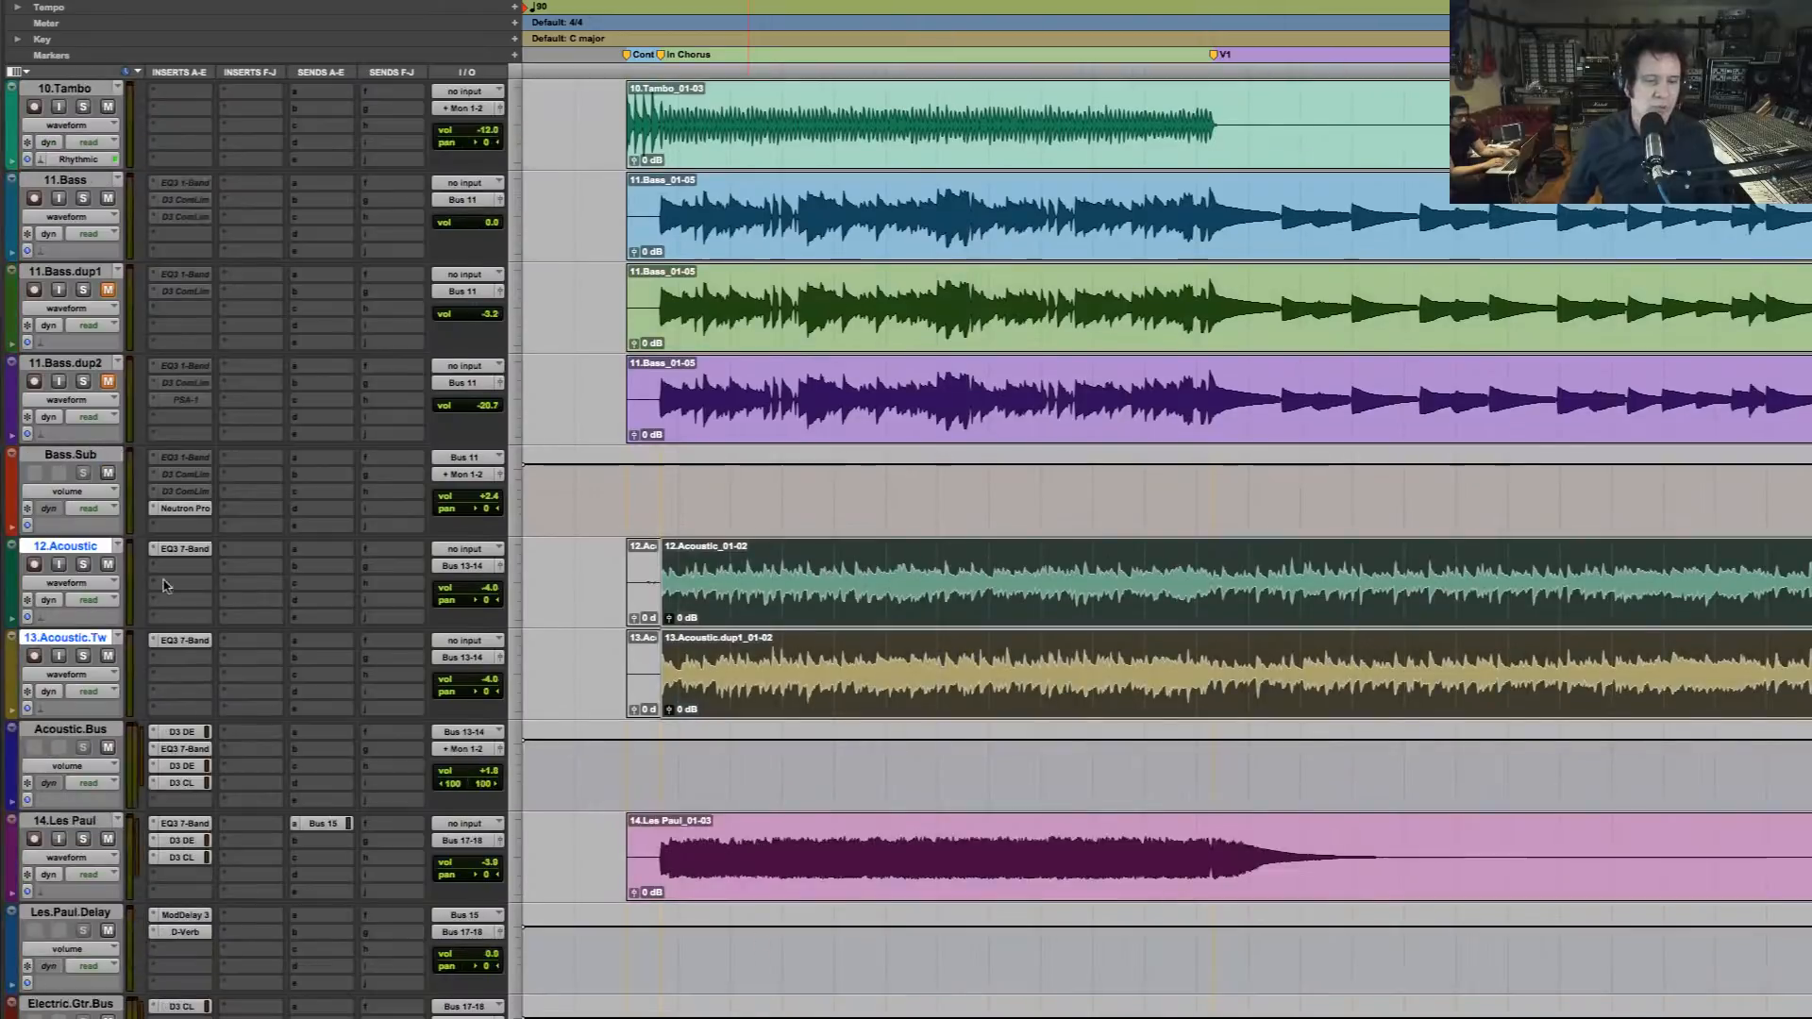
click(83, 565)
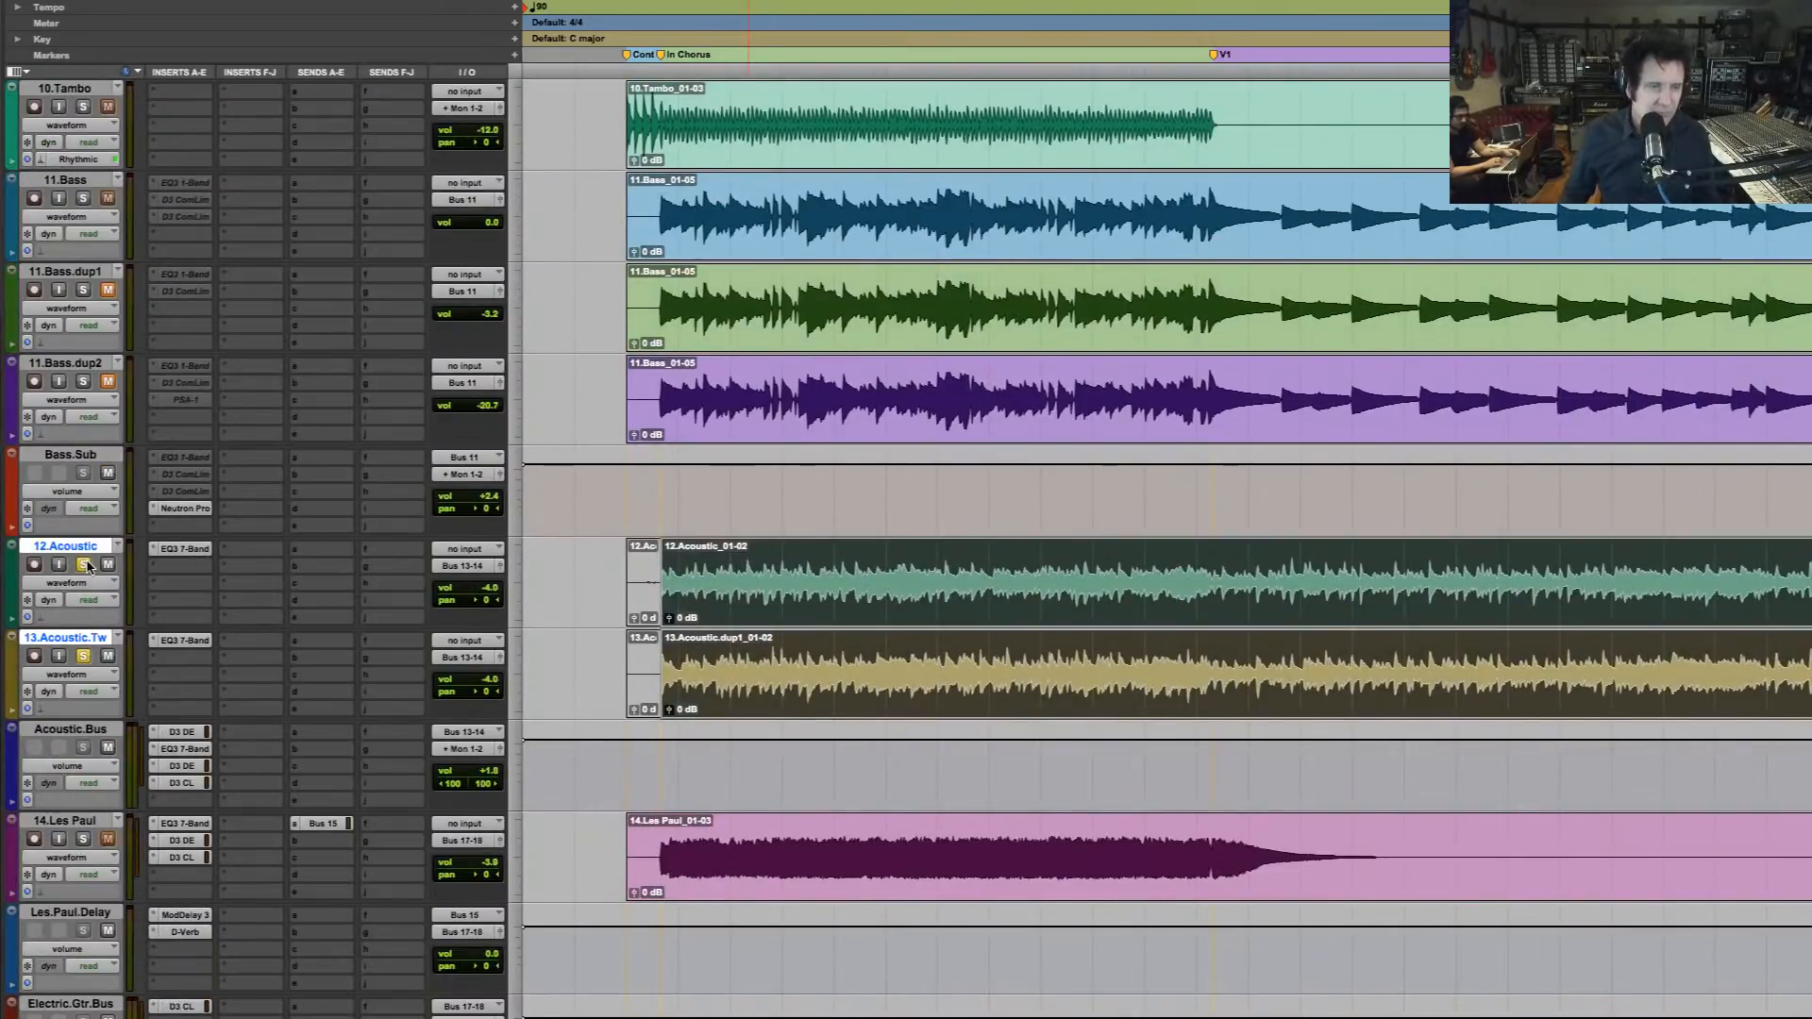
Play the soloed acoustic guitars to hear their sound with both tracks panned to the centre
scroll(585, 550, down, 3)
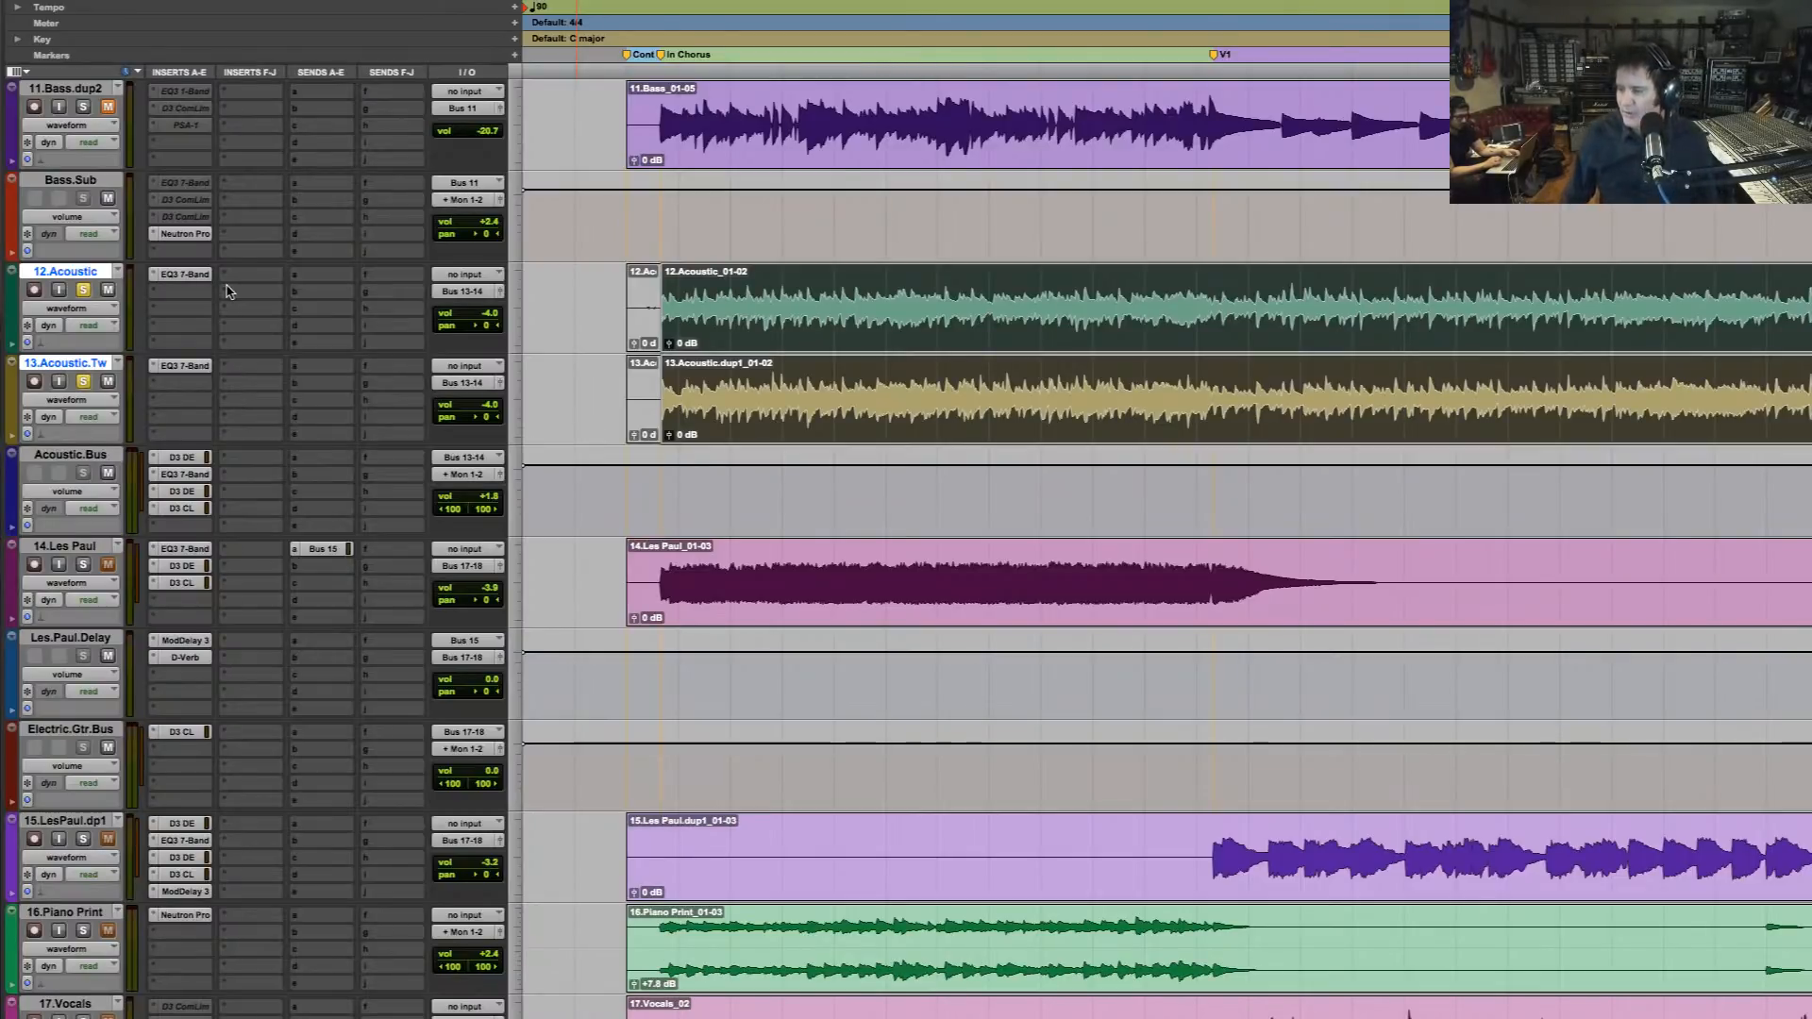
key(space)
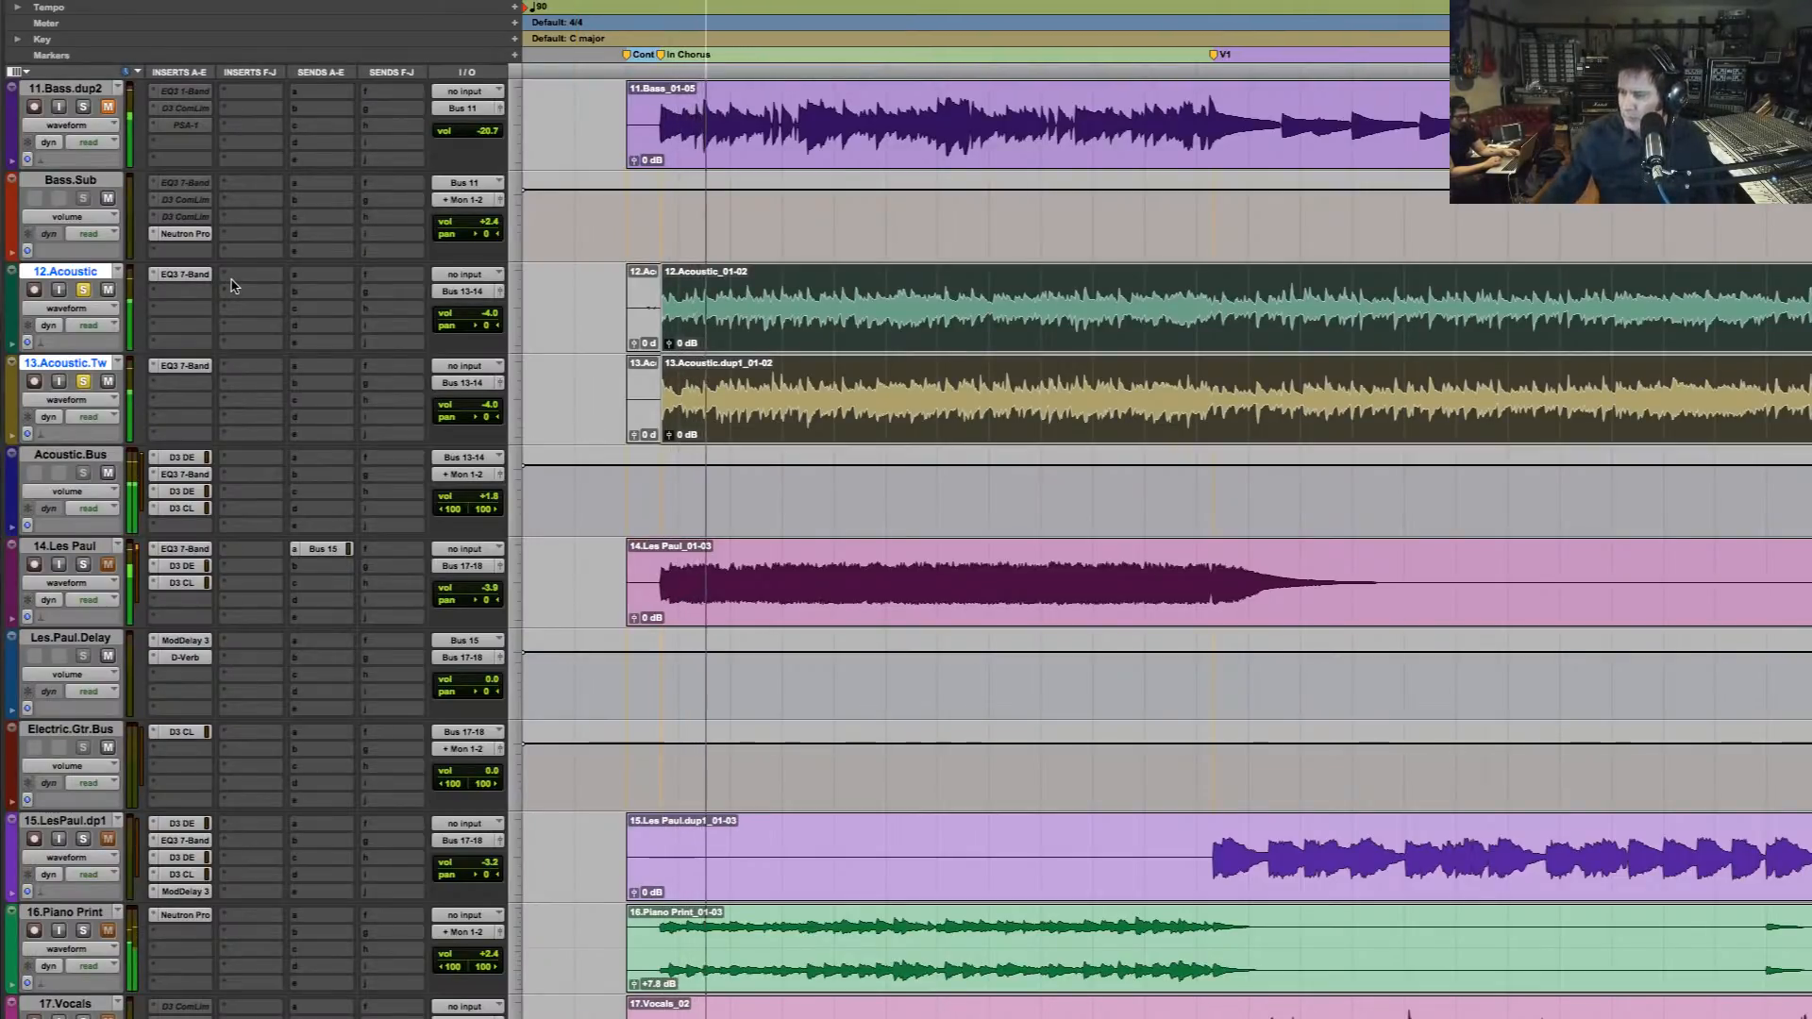
key(space)
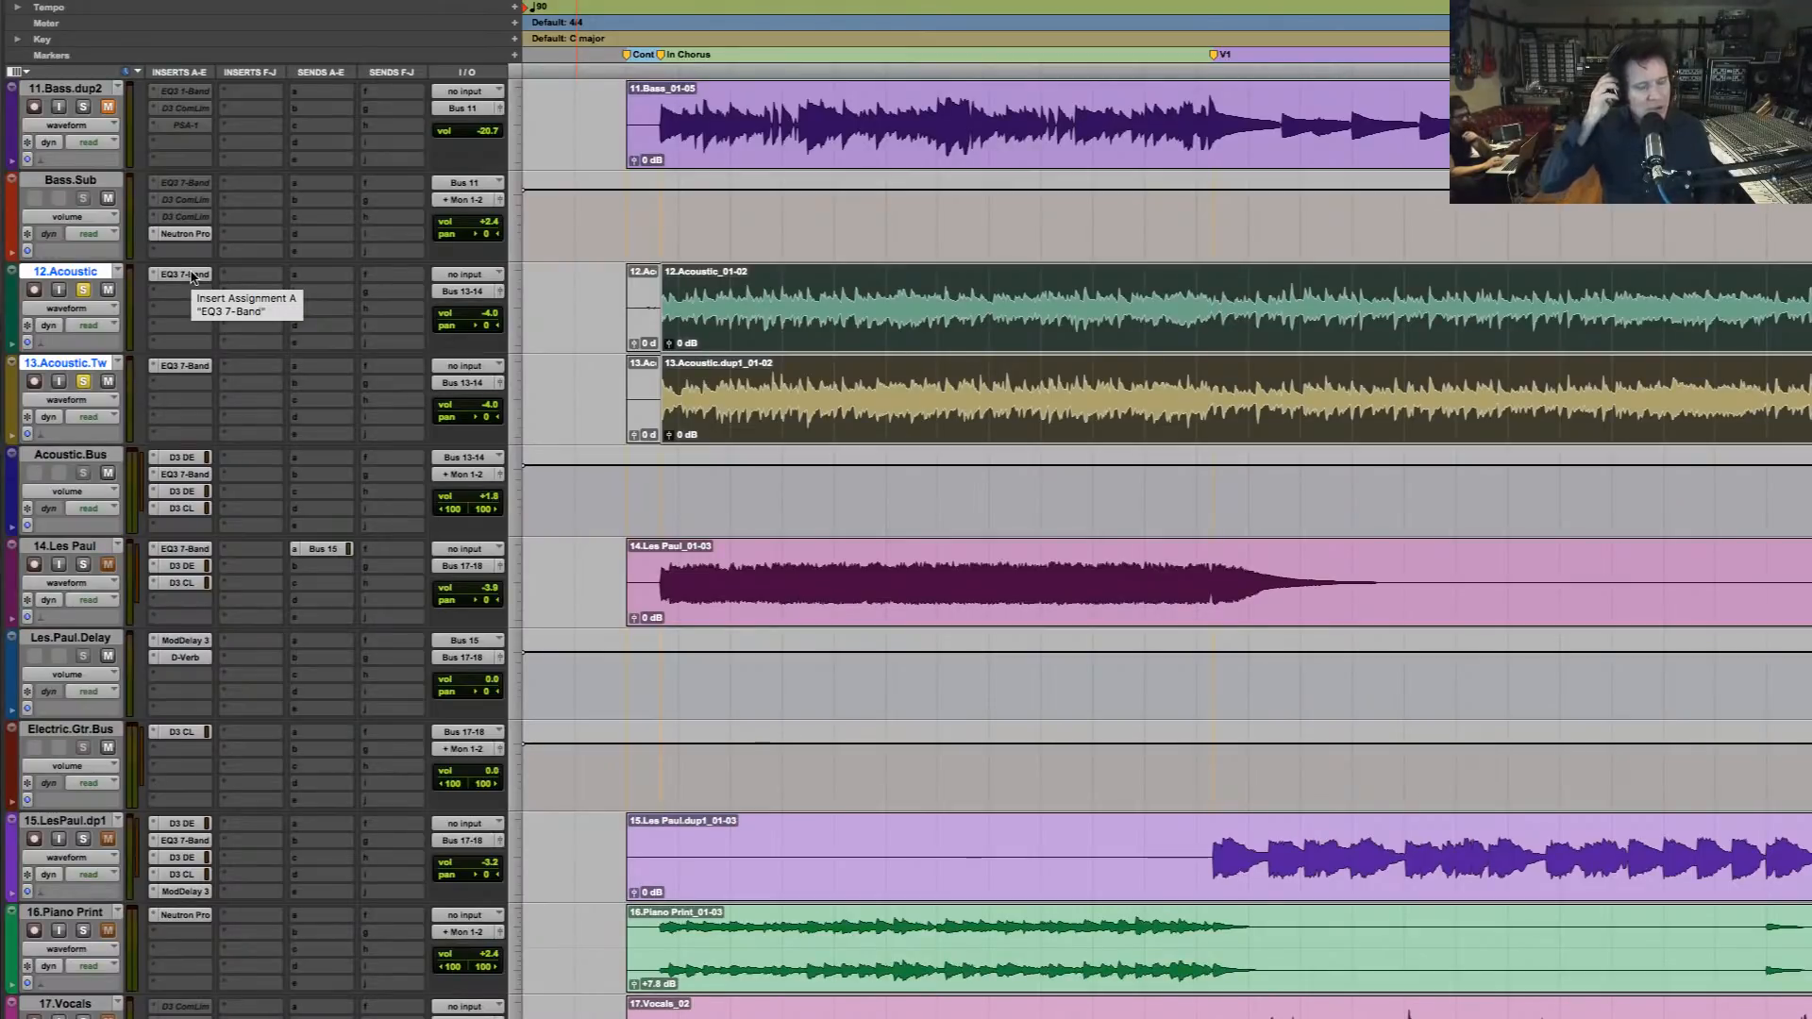
key(space)
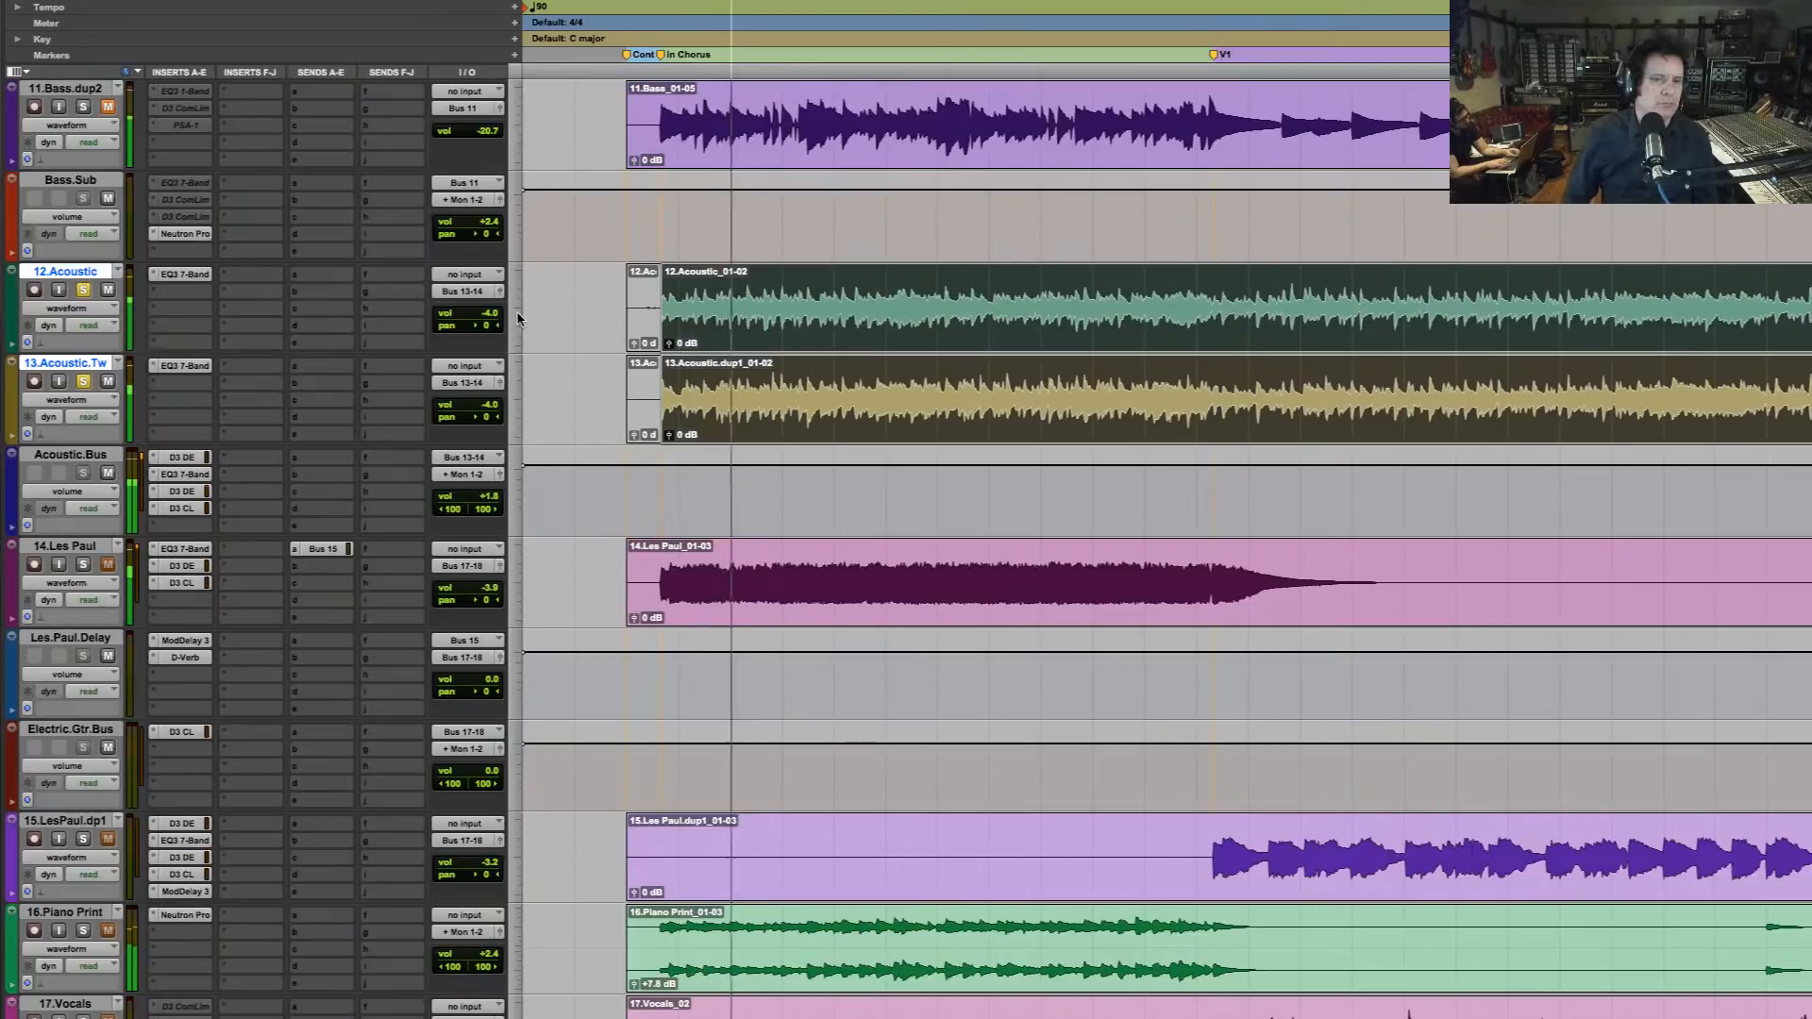
key(space)
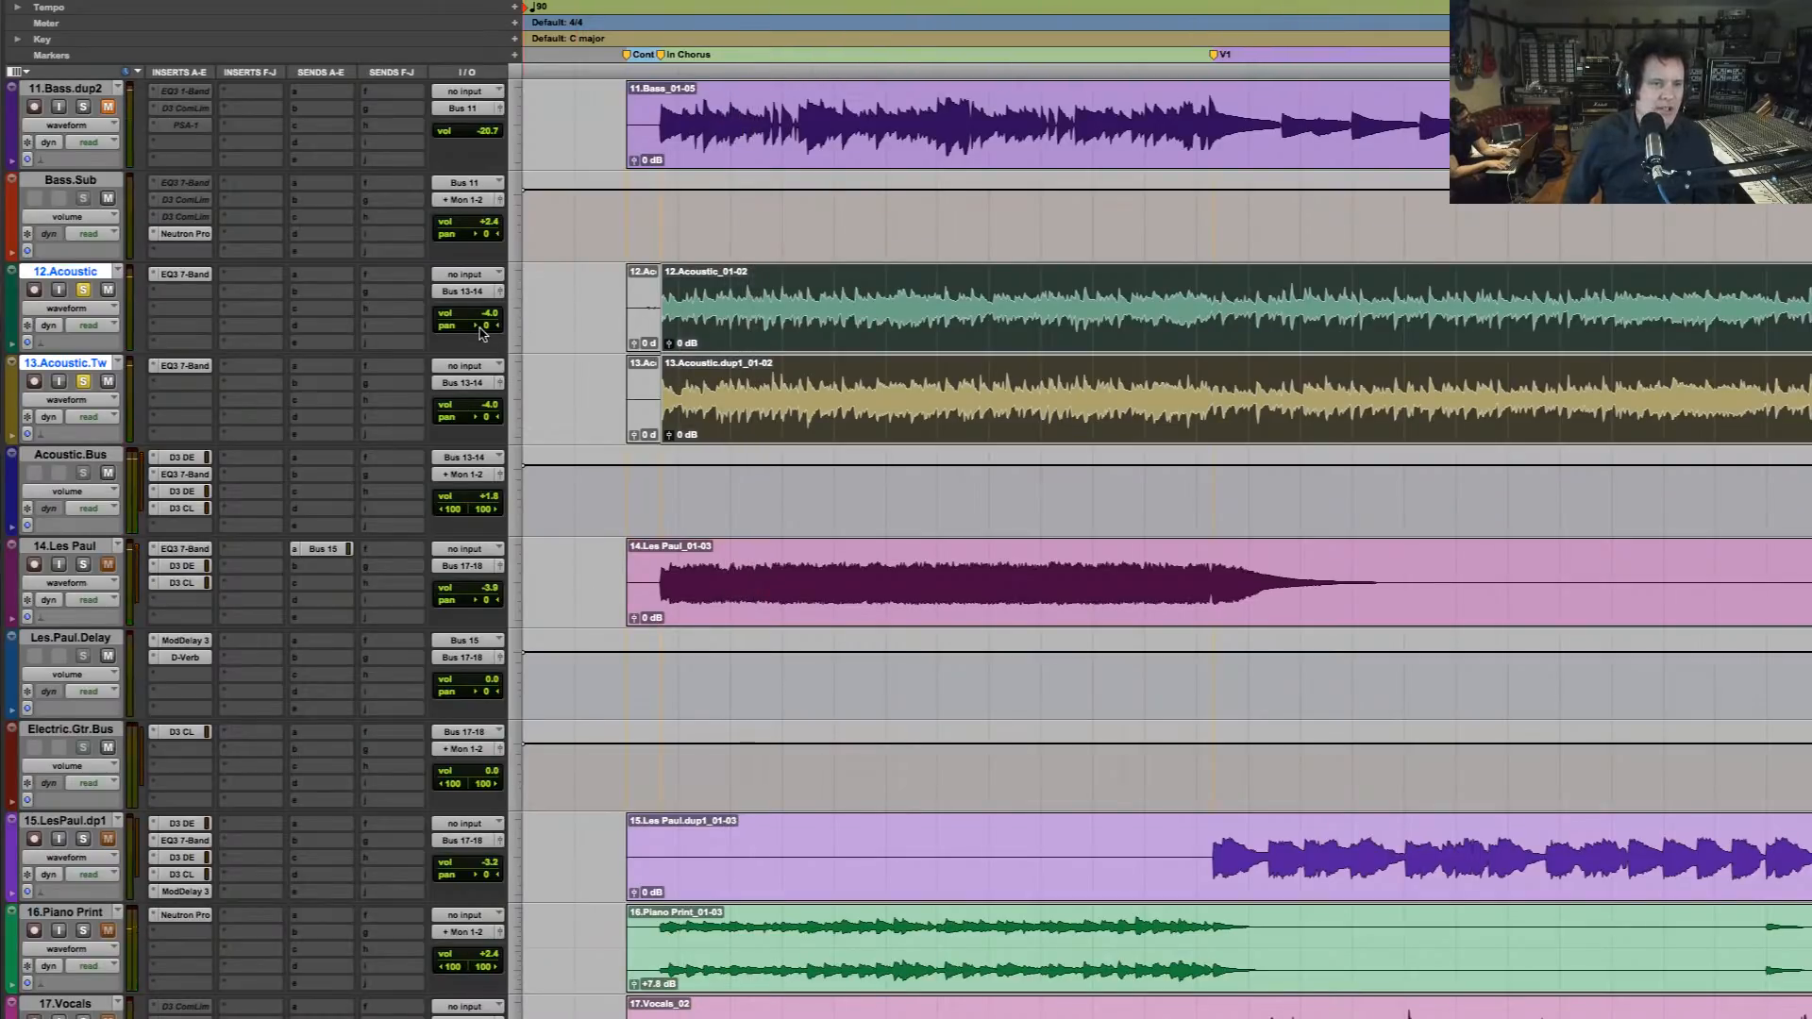
Pan 12.Acoustic 100 left and 13.Acoustic.Tw 100 right, and play the soloed guitars
drag(483, 325, 413, 324)
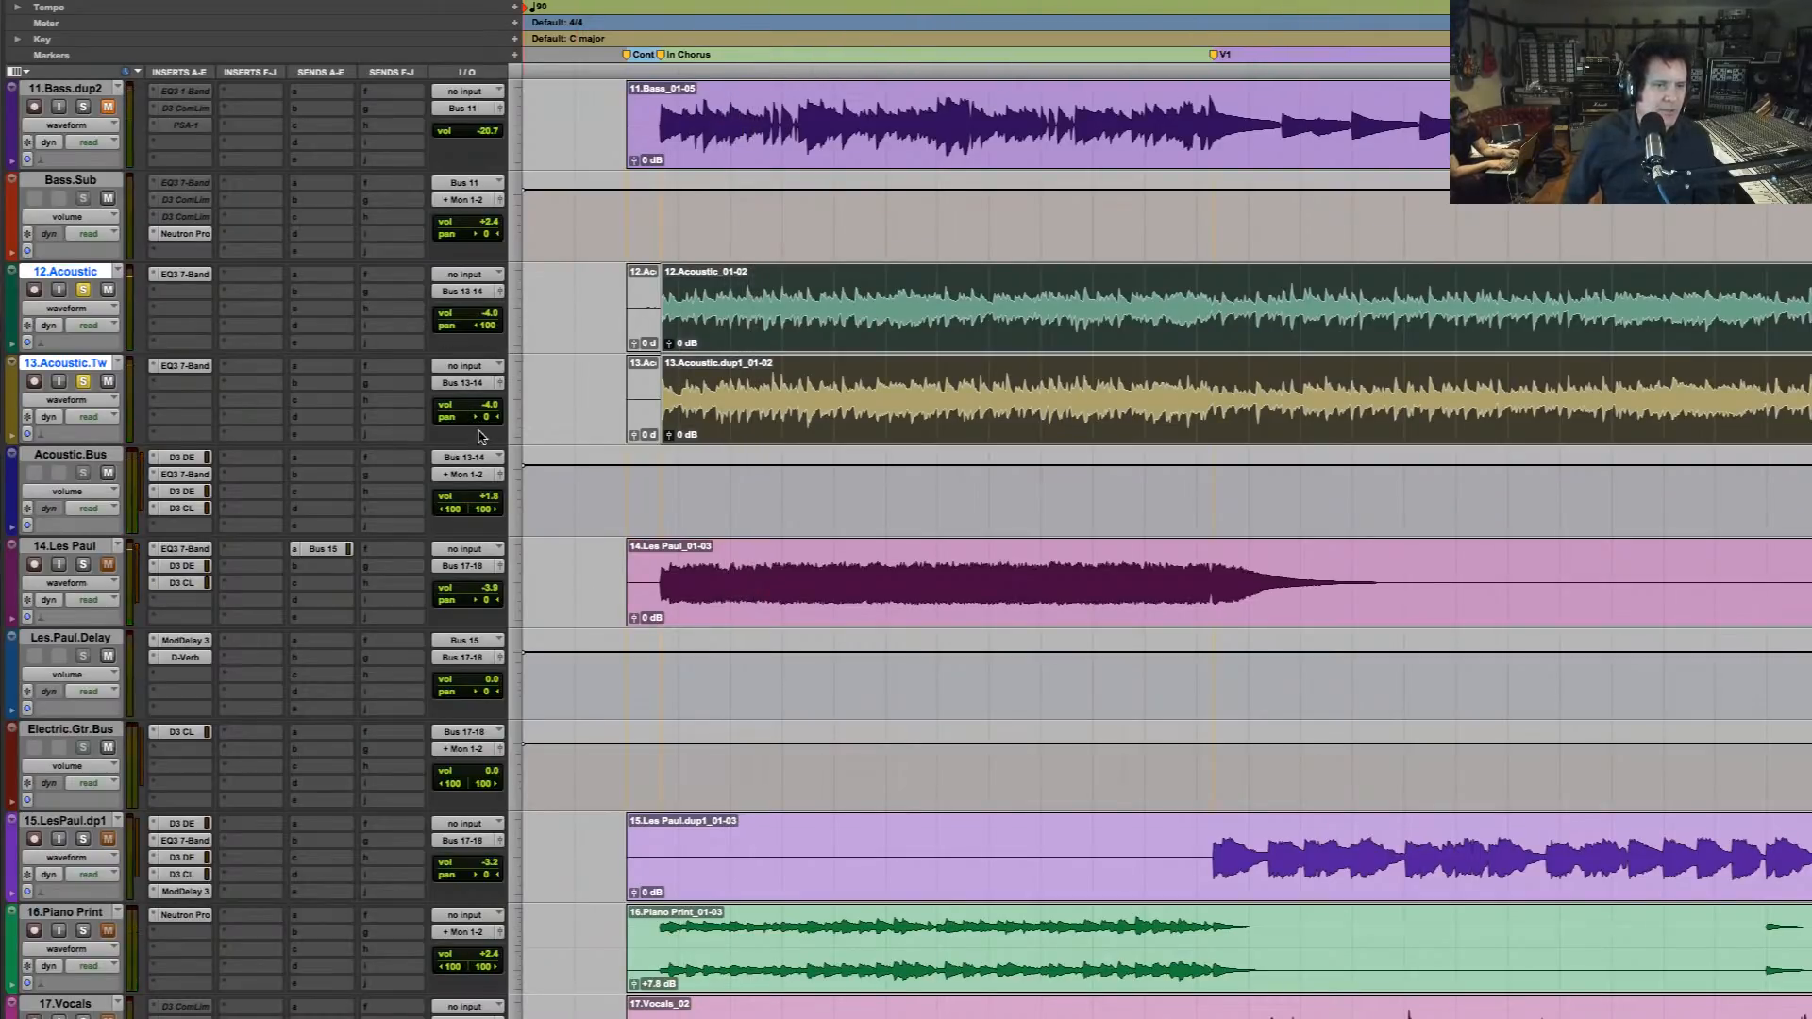
drag(476, 417, 642, 413)
key(space)
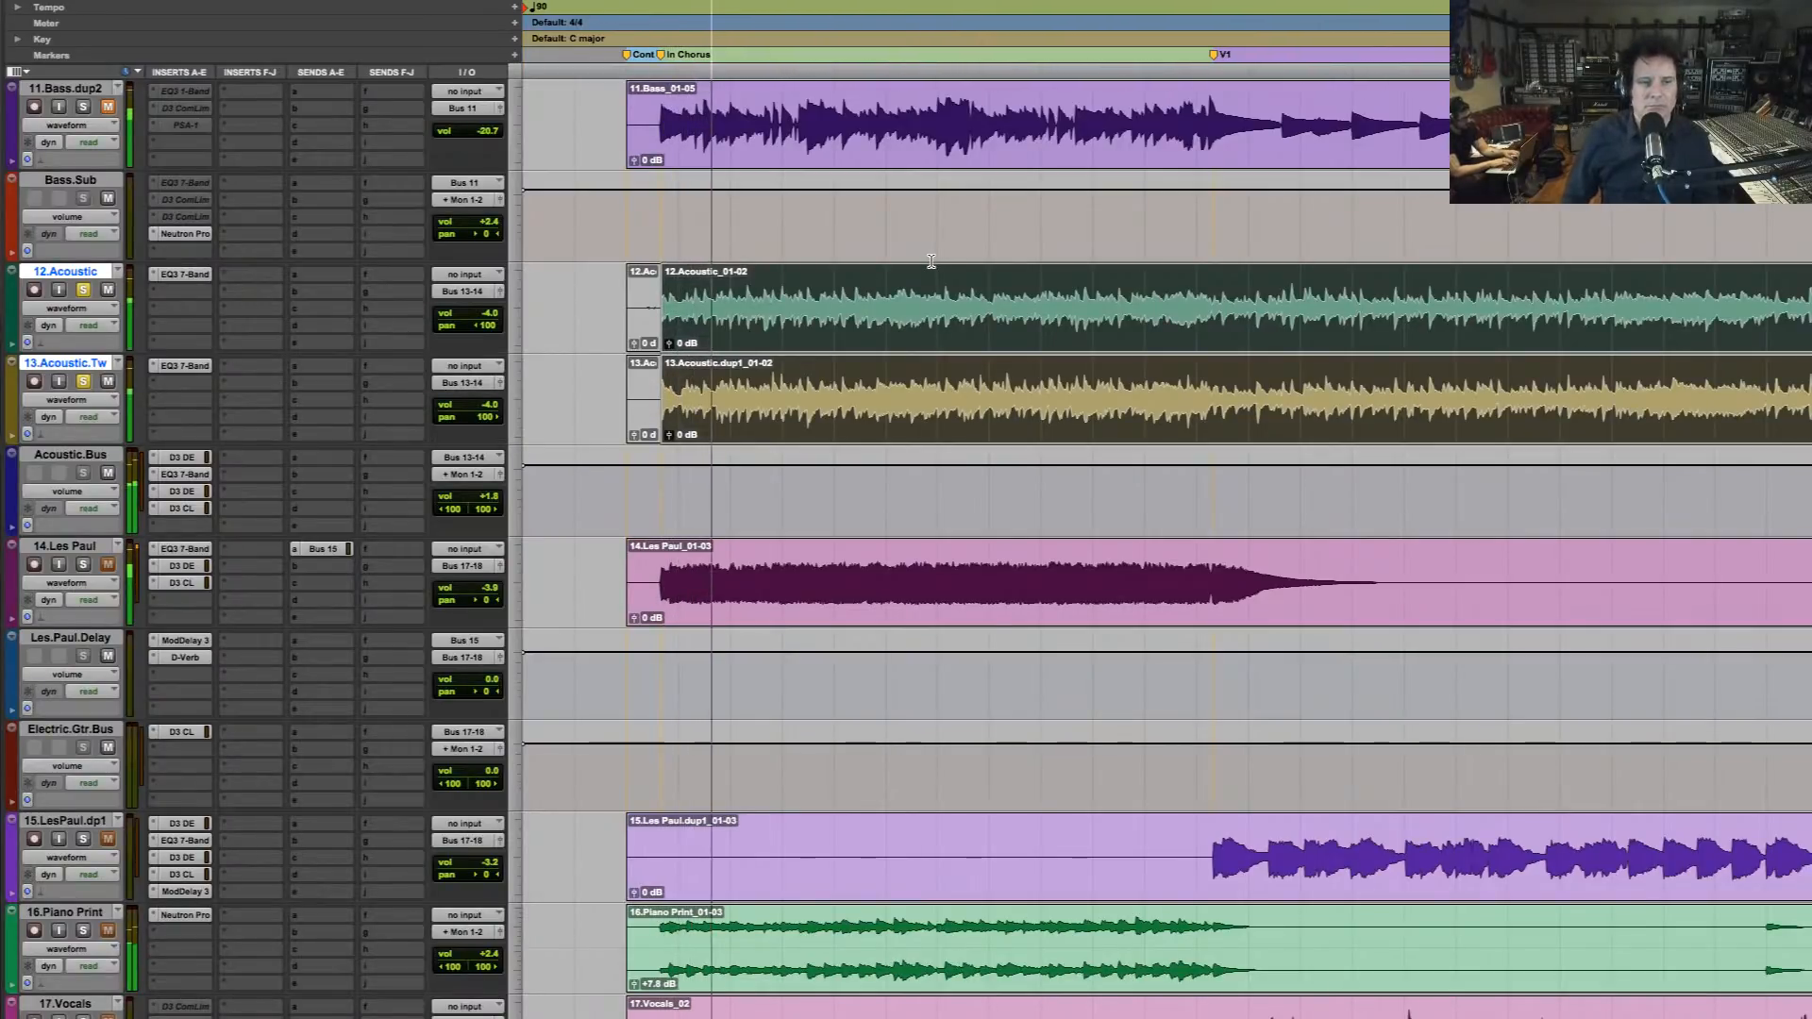
key(r)
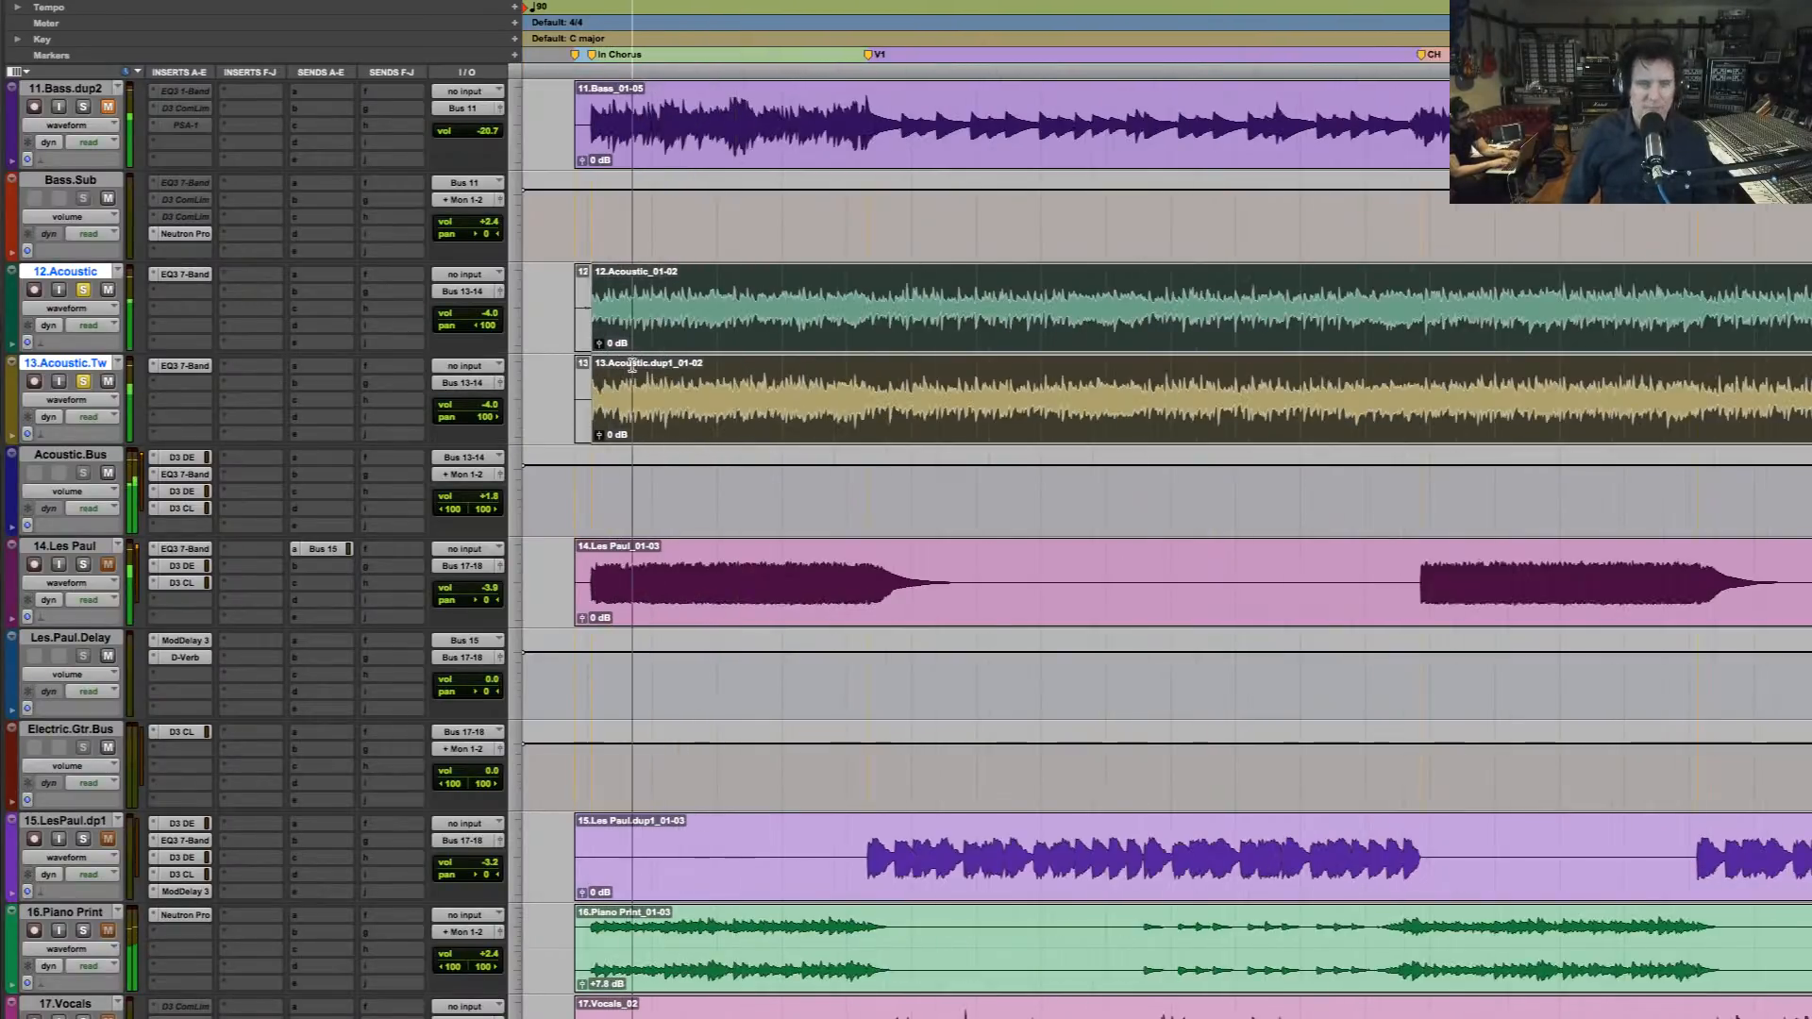
Compare the widely panned acoustic guitars in the full mix and soloed
alt+click(83, 290)
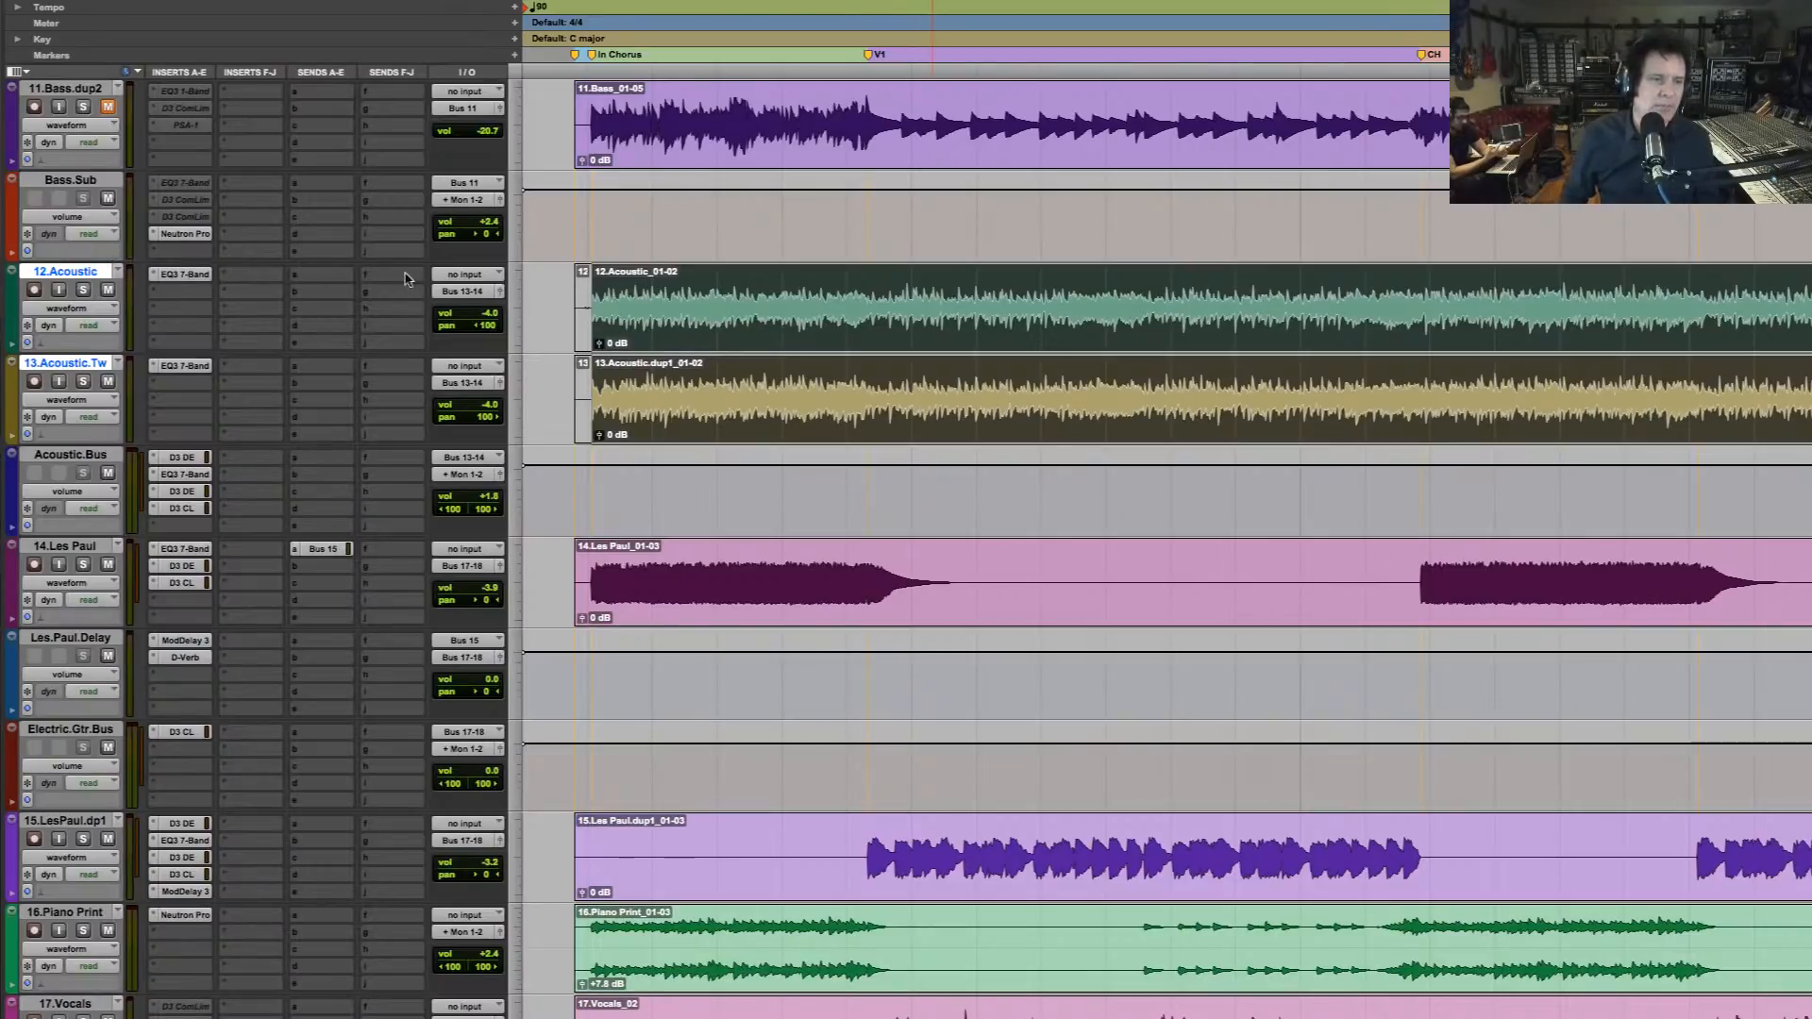
key(space)
click(84, 291)
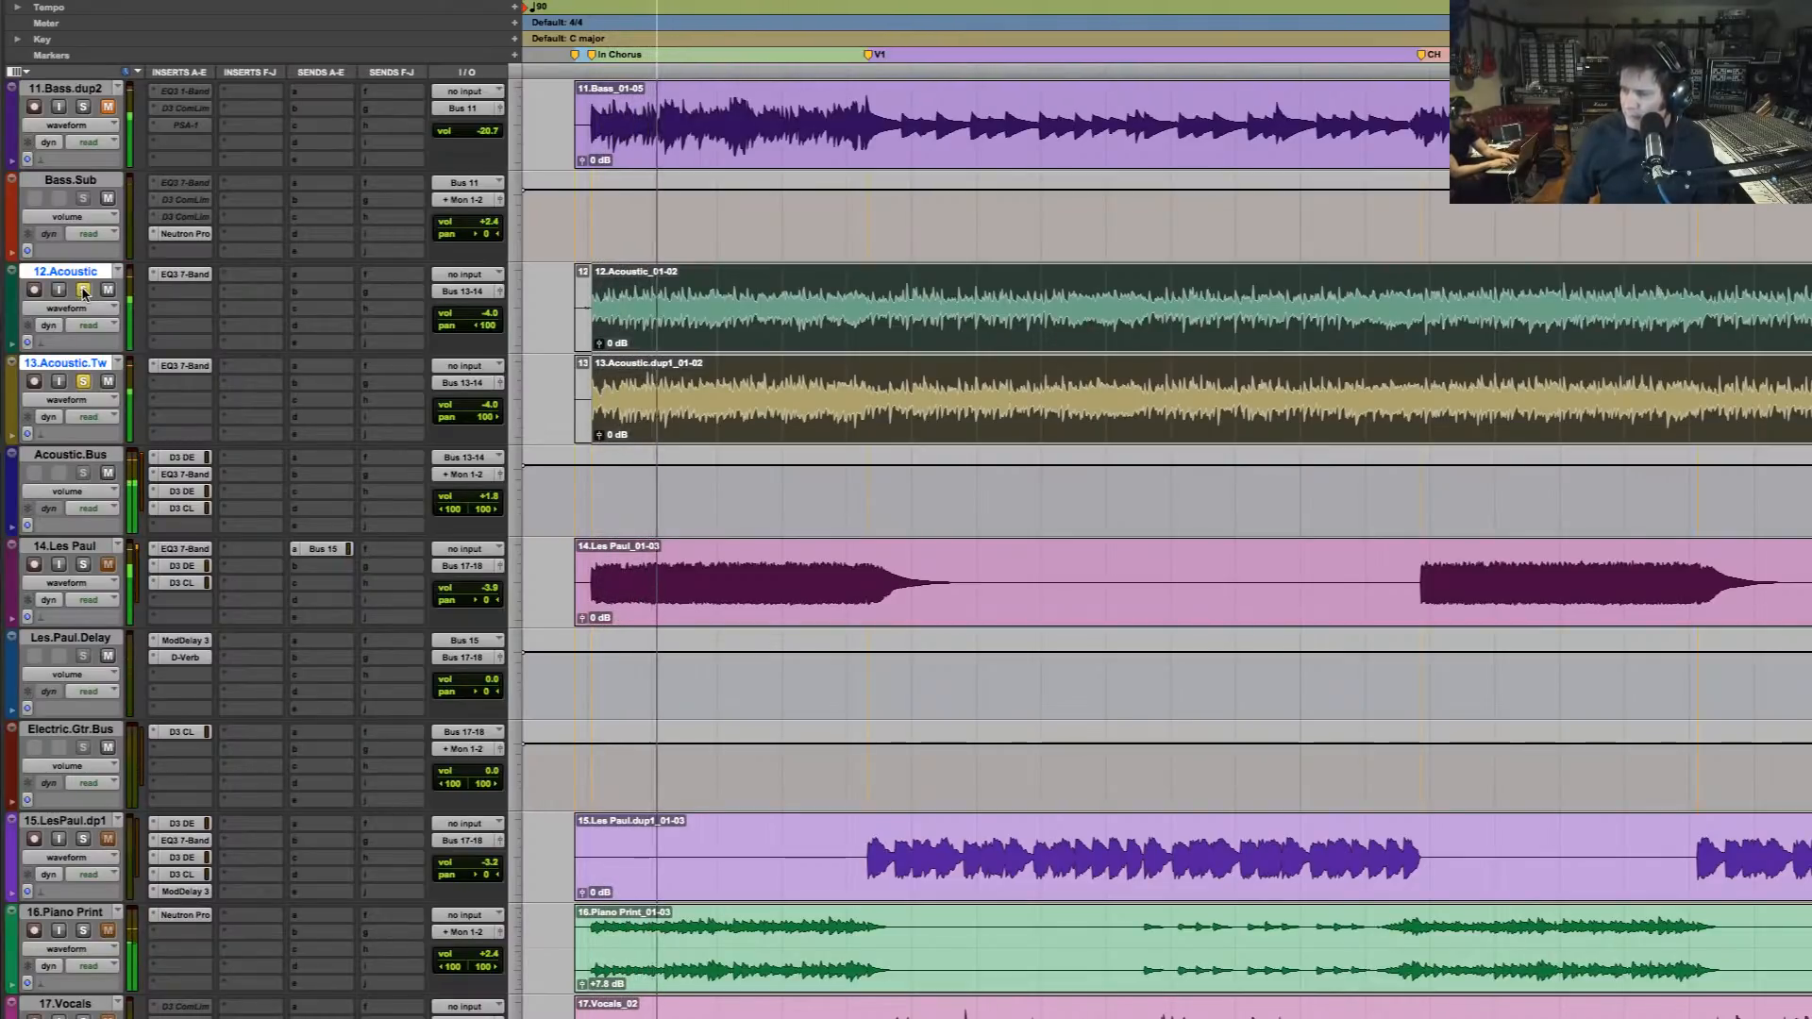
key(space)
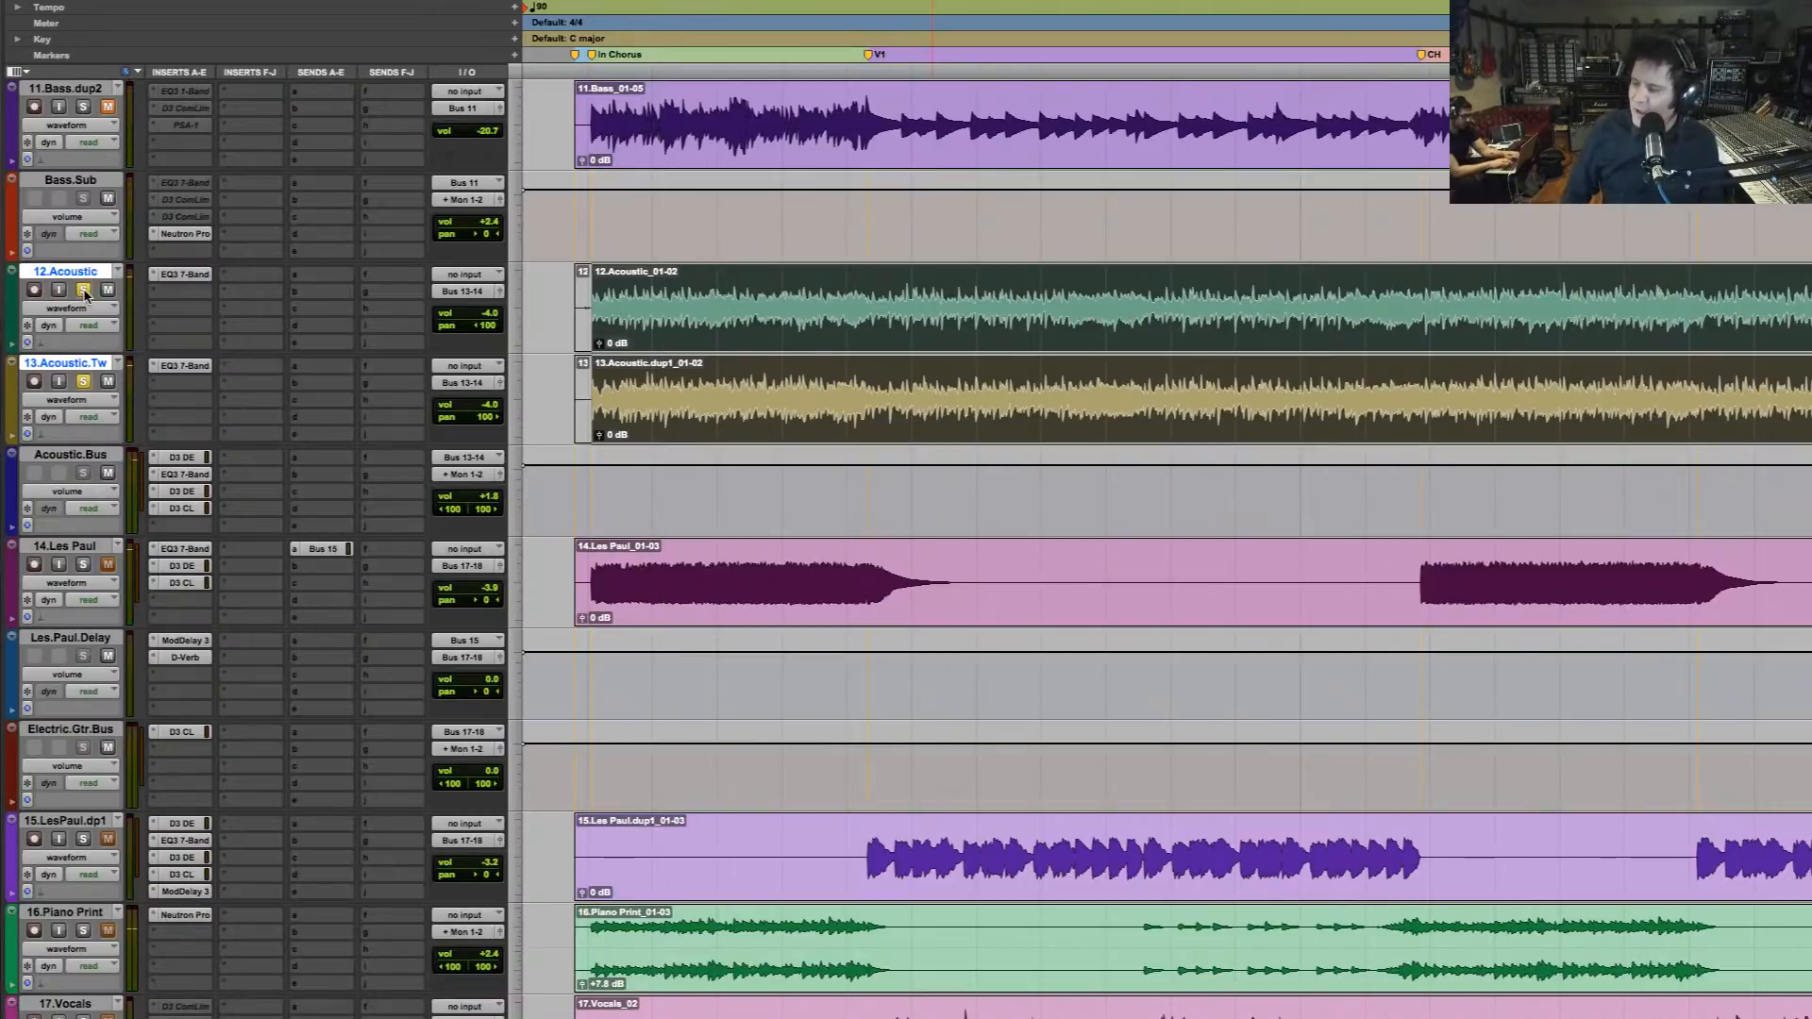
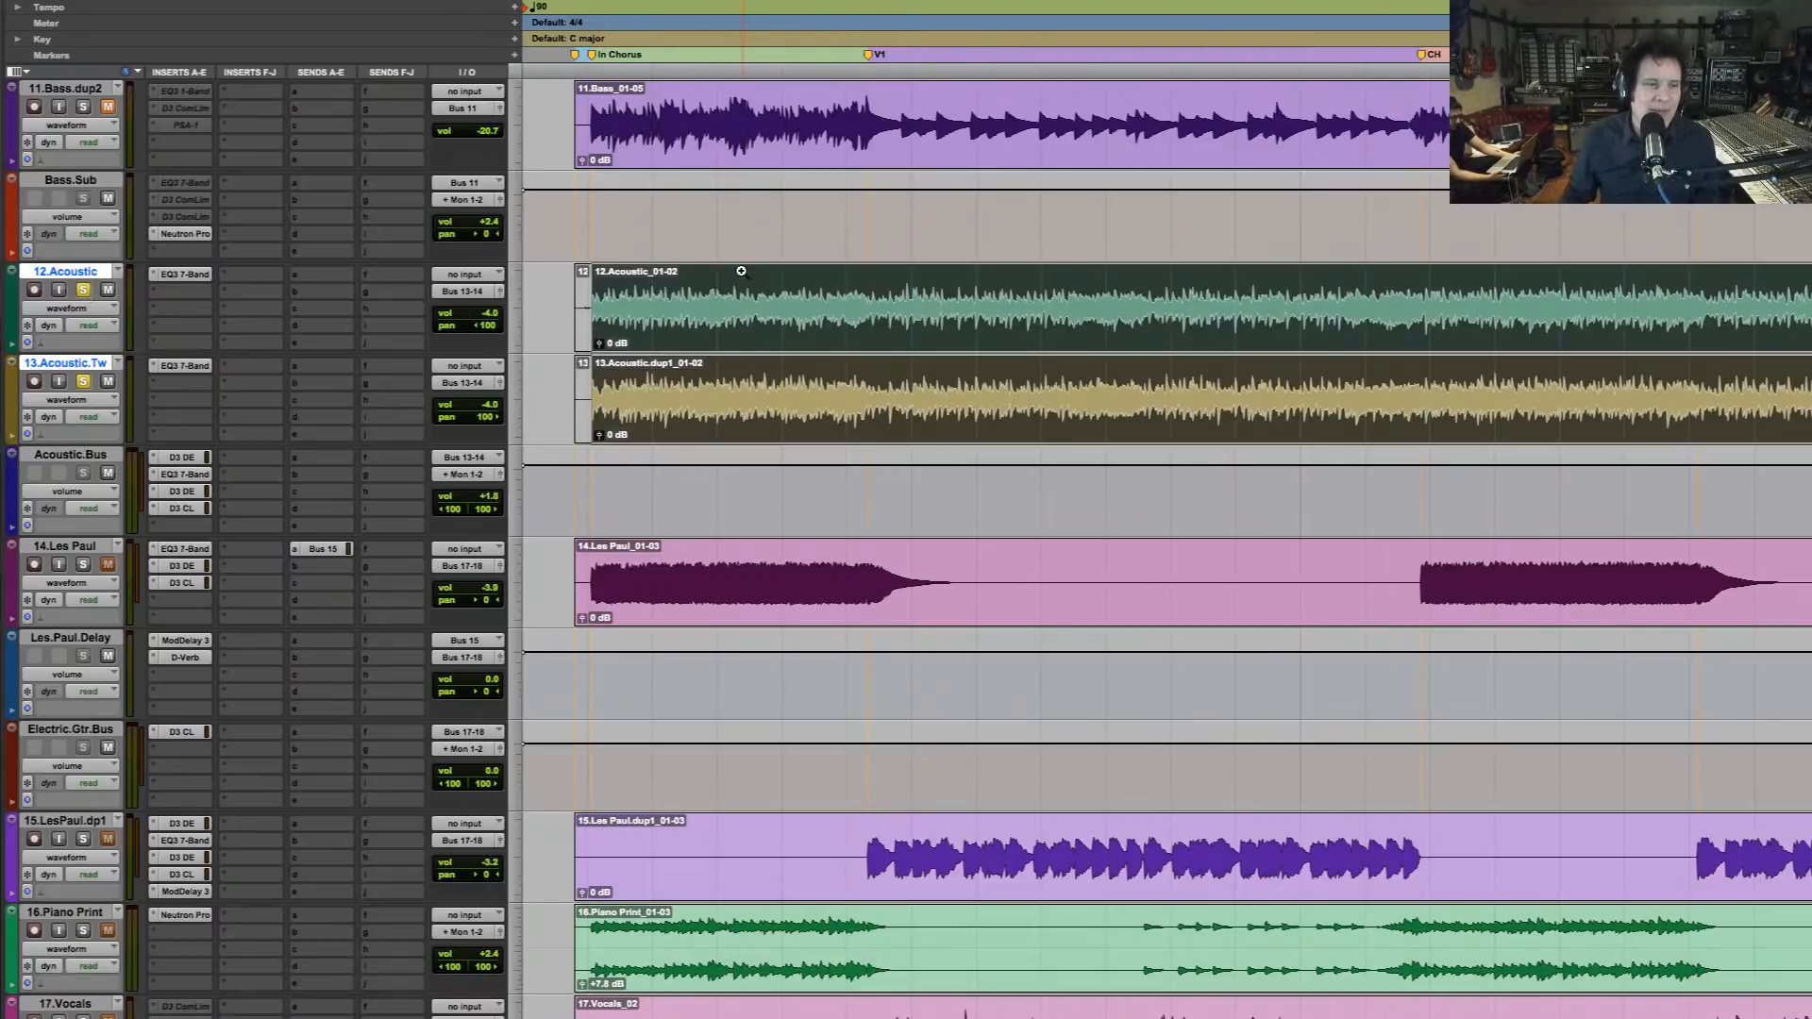
Play the soloed acoustic guitars with their existing EQ and bus processing active
key(space)
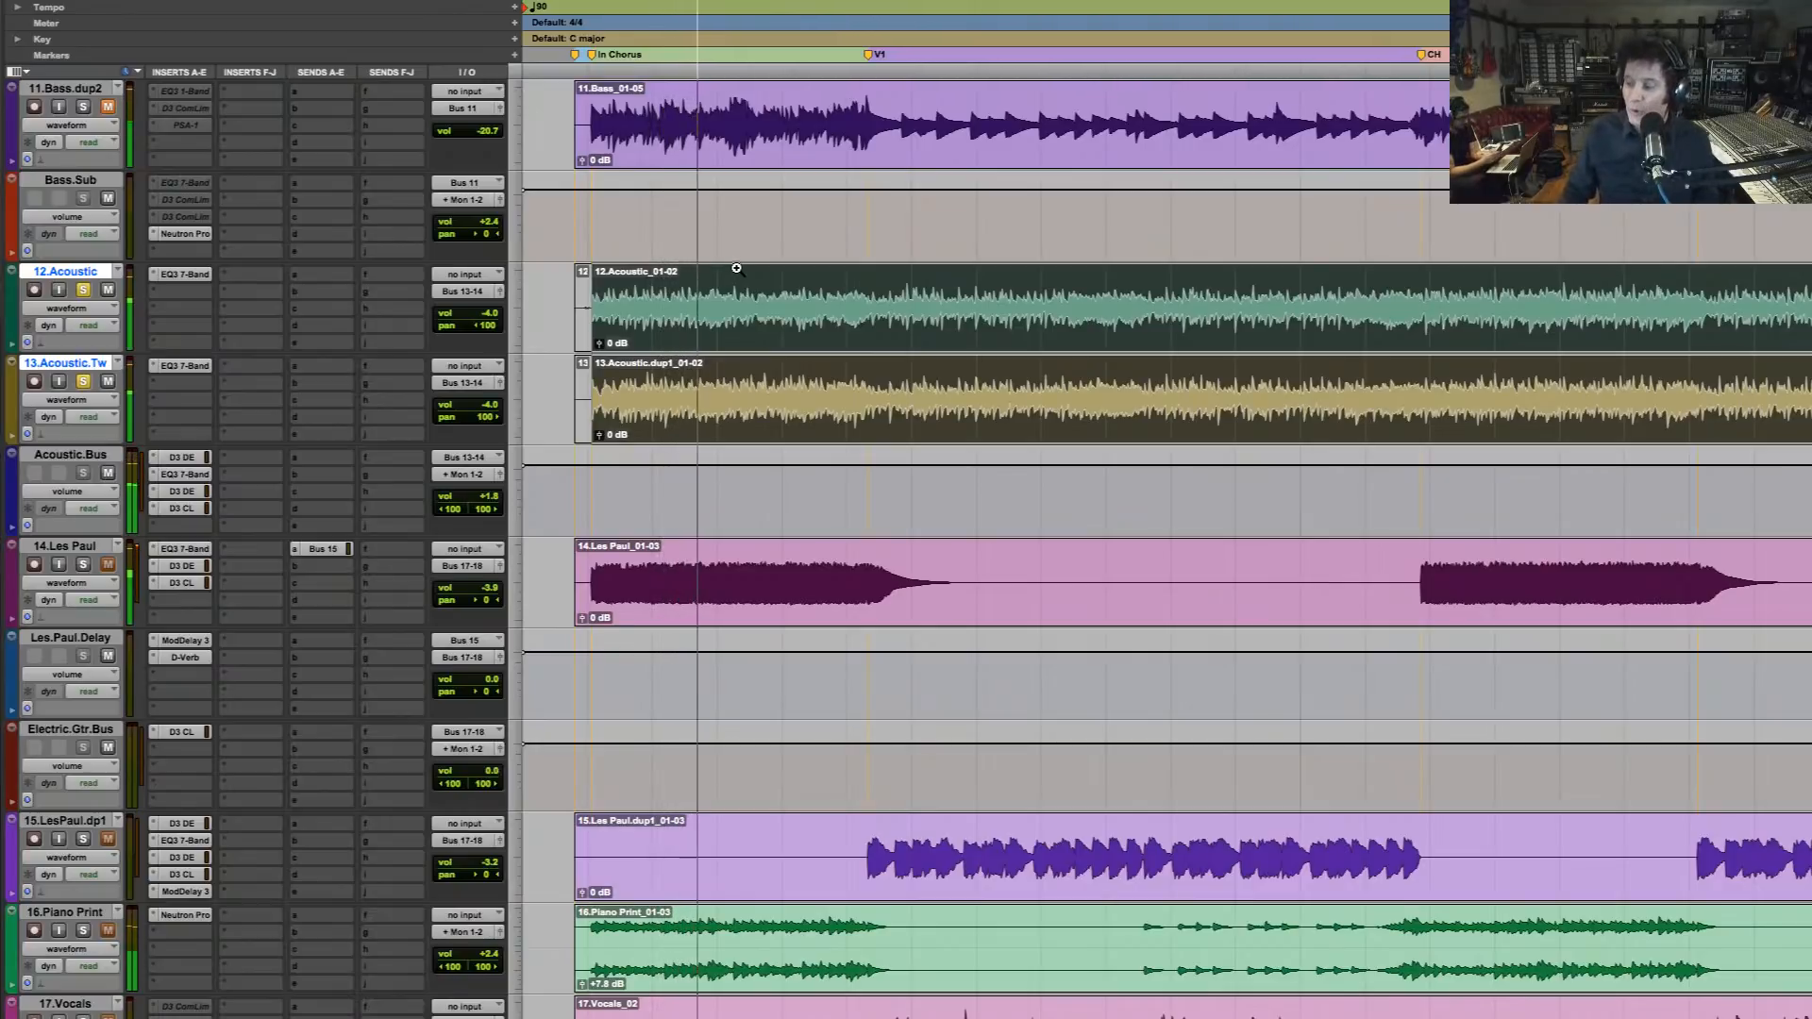
key(space)
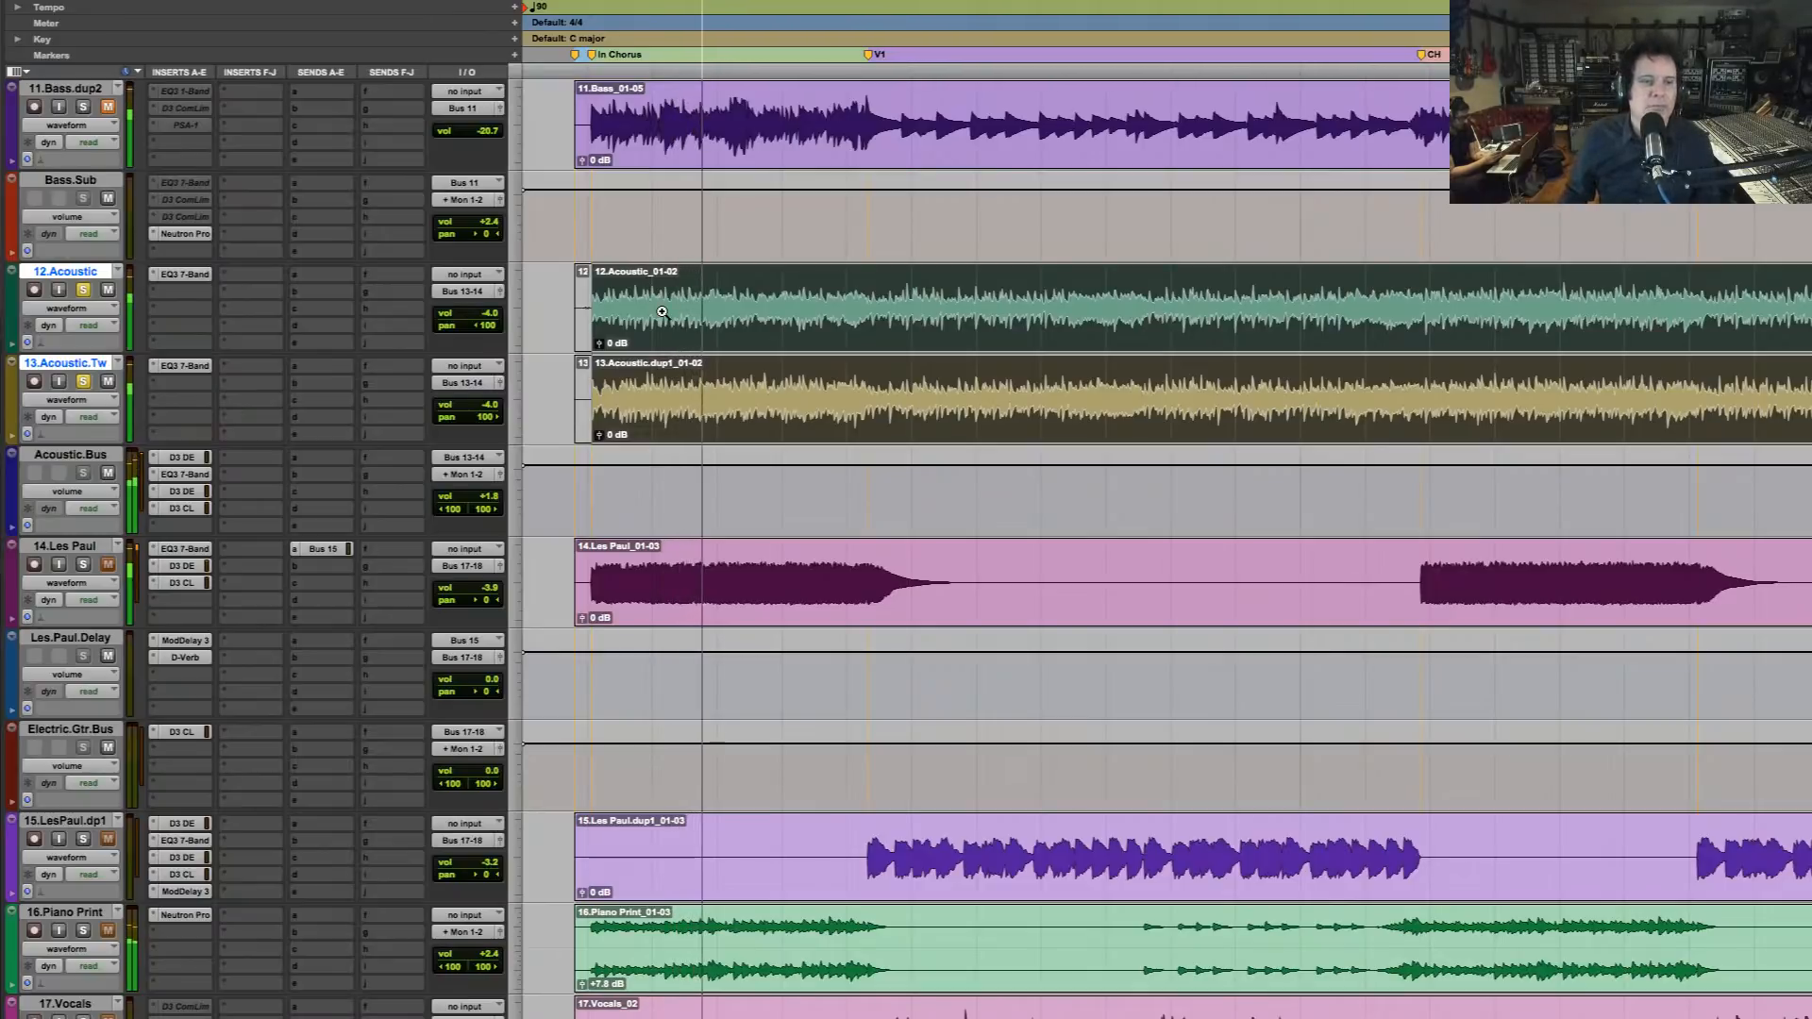
key(space)
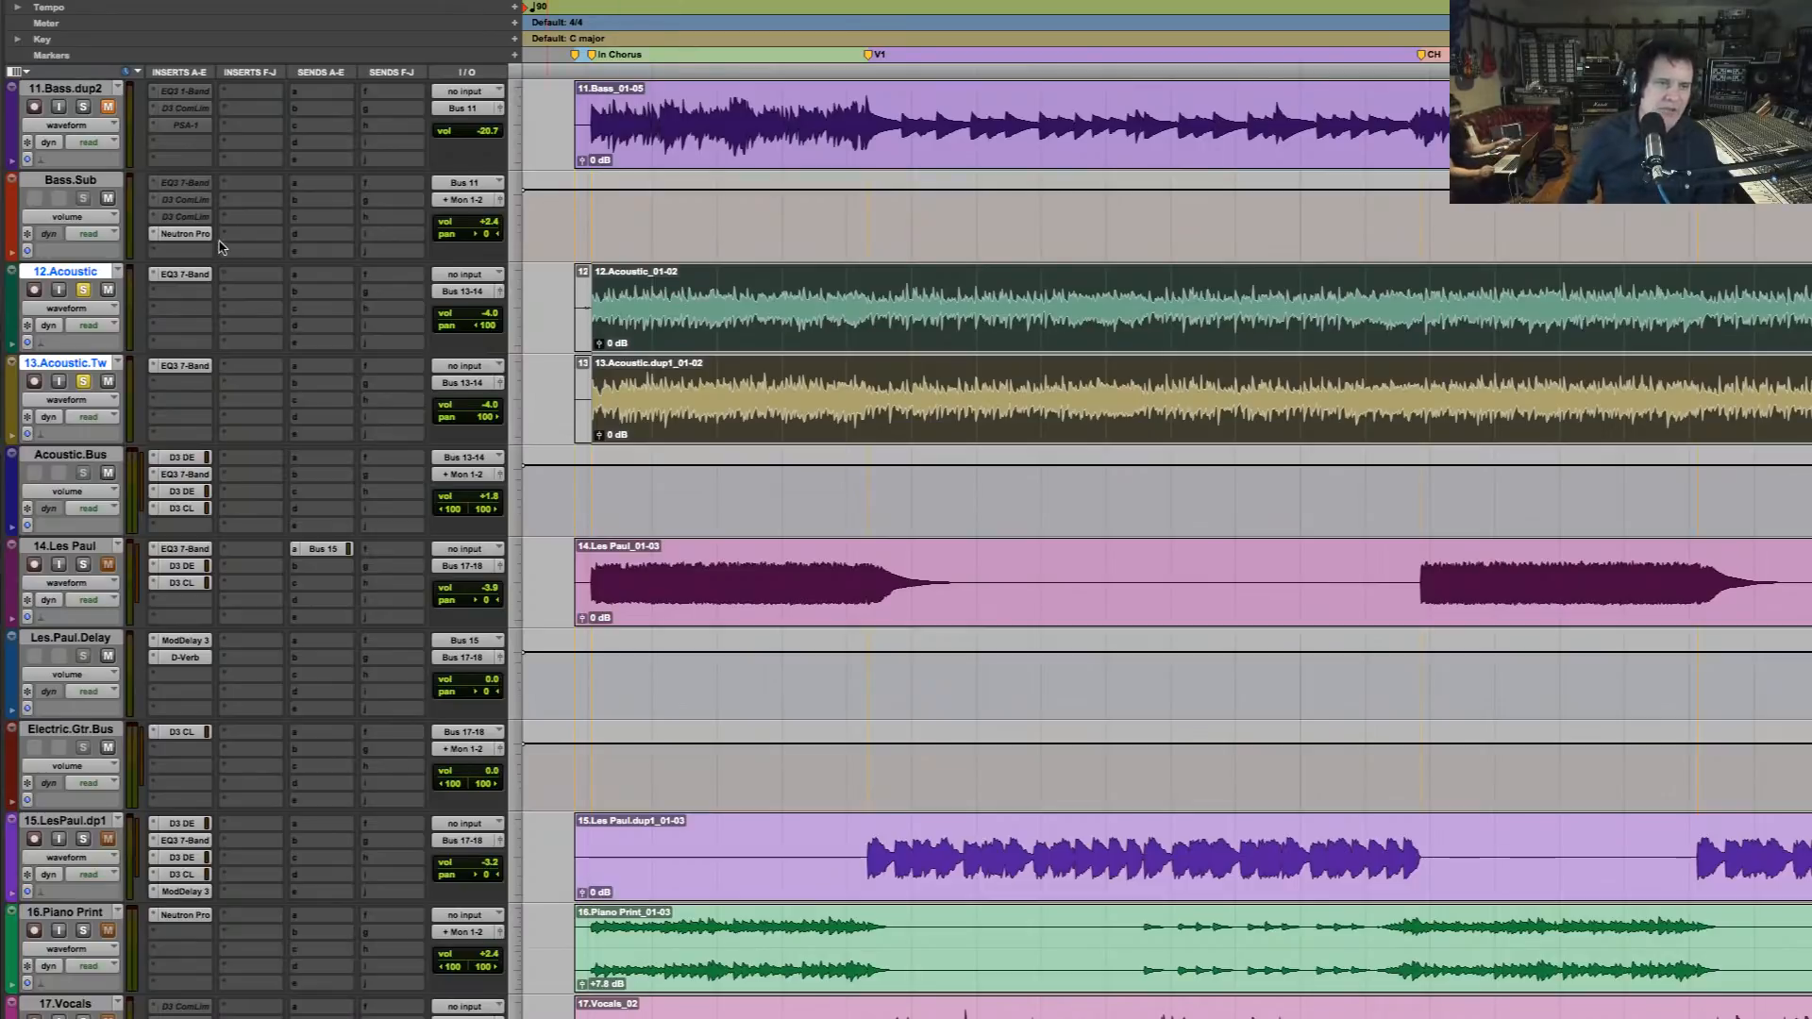
Bypass the EQ on 12.Acoustic and 13.Acoustic.Tw, and all four D3 and EQ3 inserts on Acoustic.Bus
super+click(197, 276)
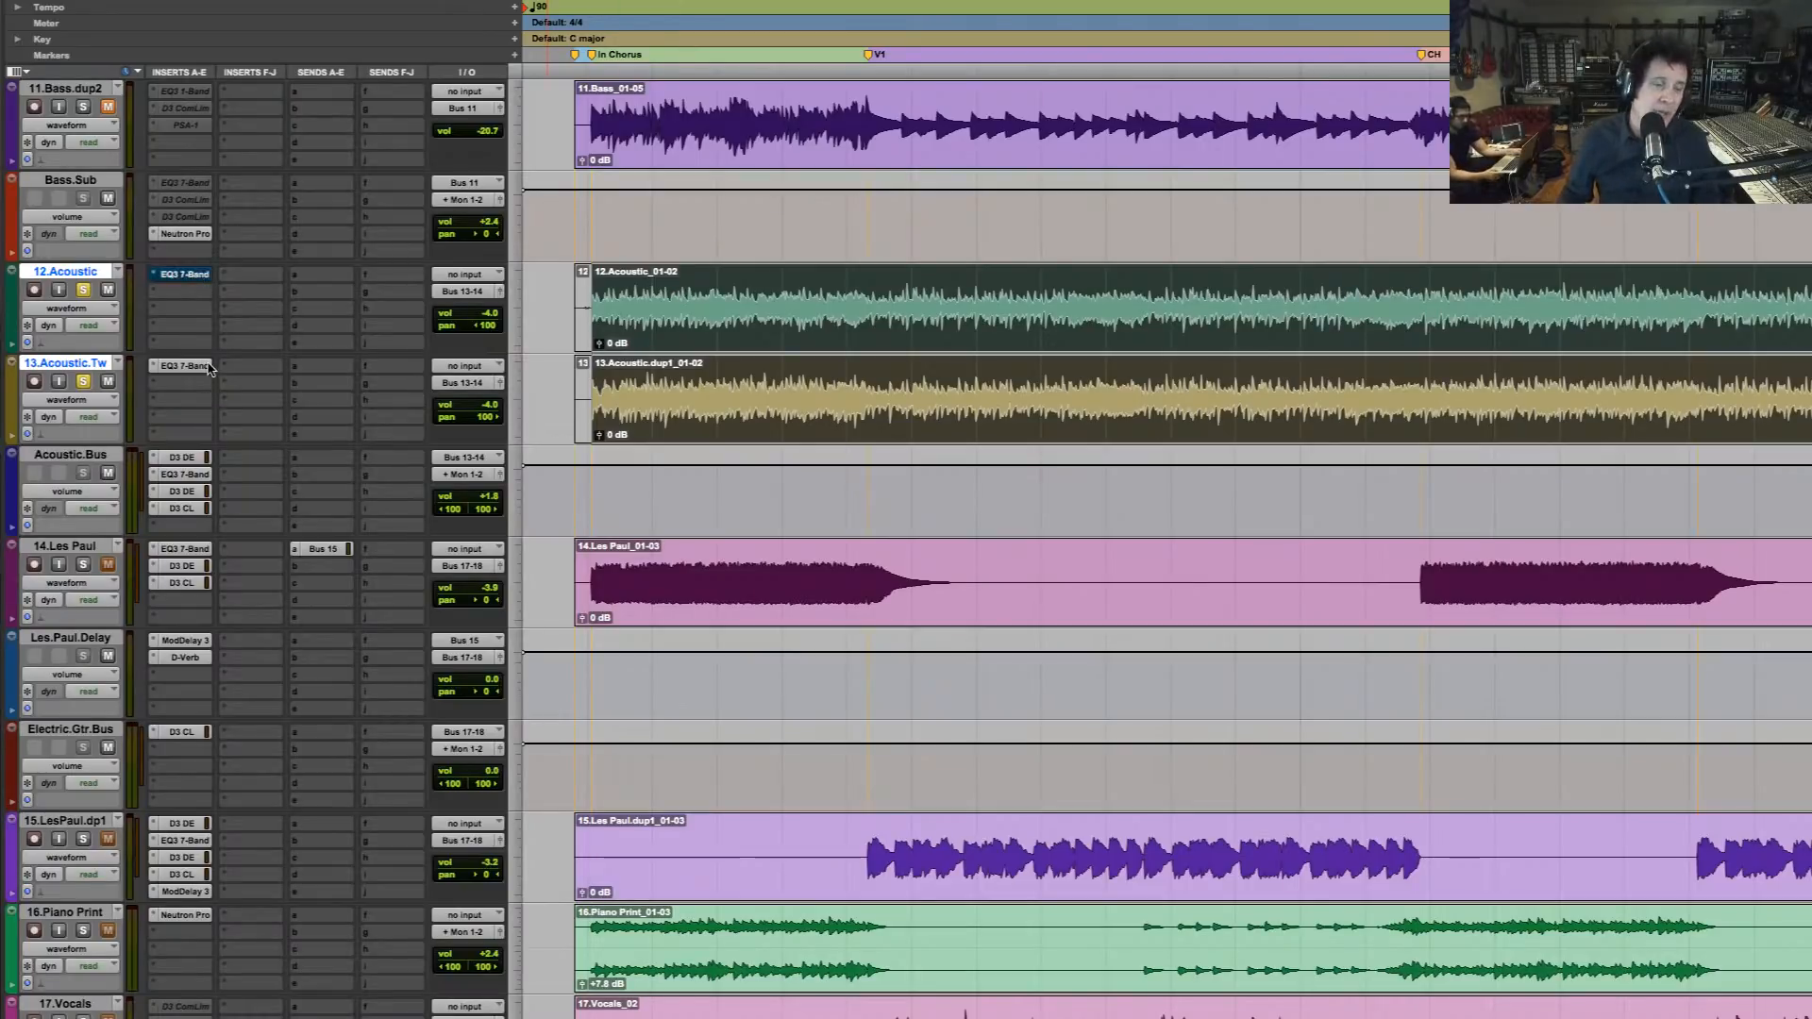
super+click(201, 367)
super+click(189, 459)
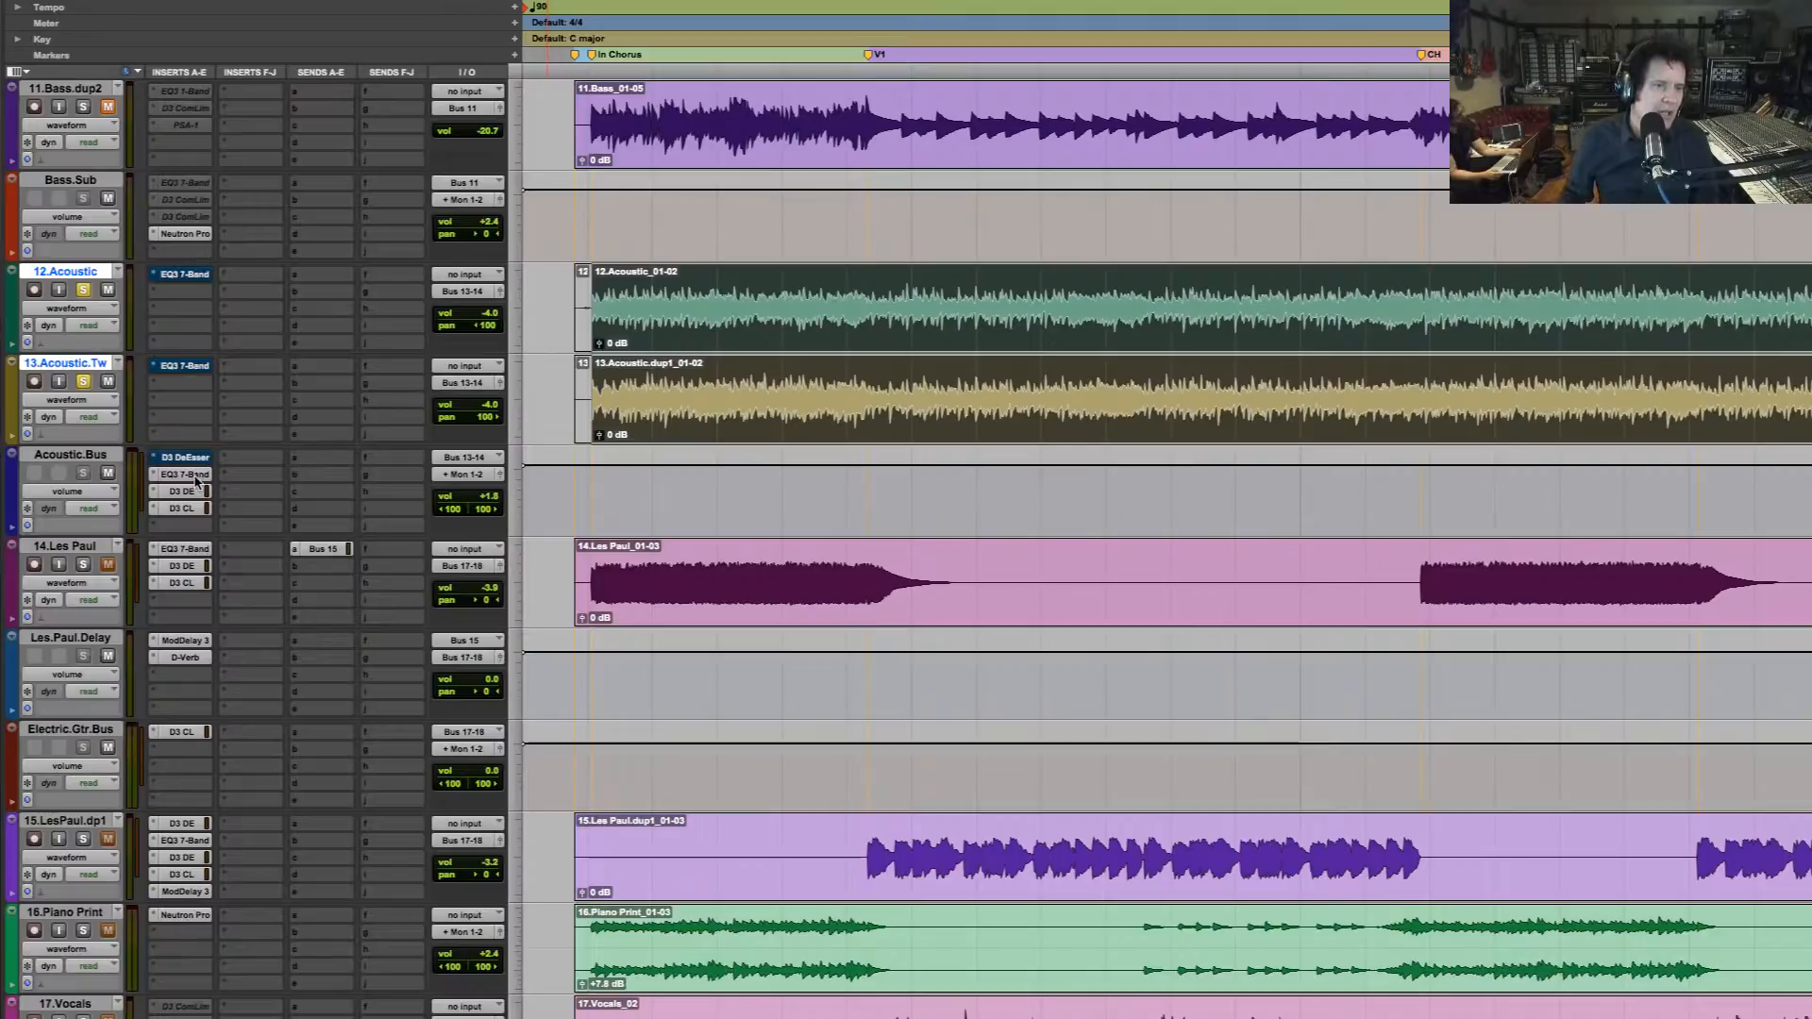
super+click(189, 475)
super+click(192, 491)
super+click(191, 509)
Play the soloed acoustic guitars with all their plug-ins bypassed
click(787, 283)
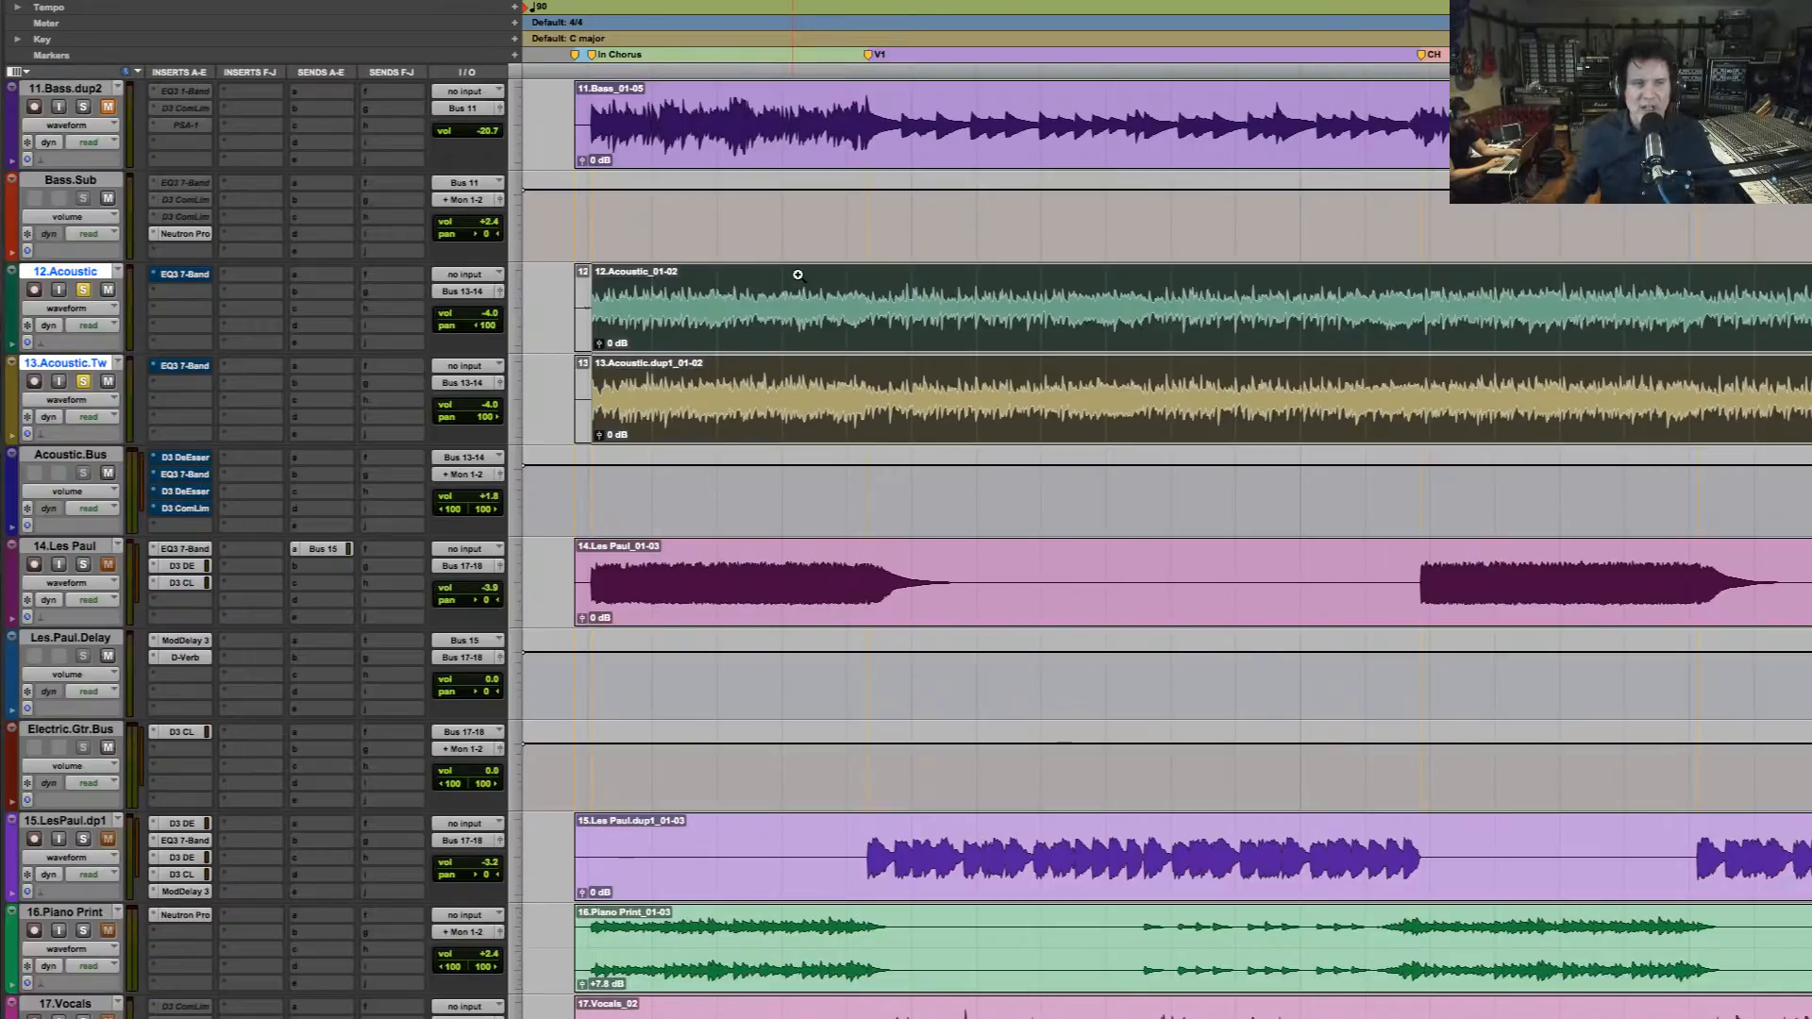
key(space)
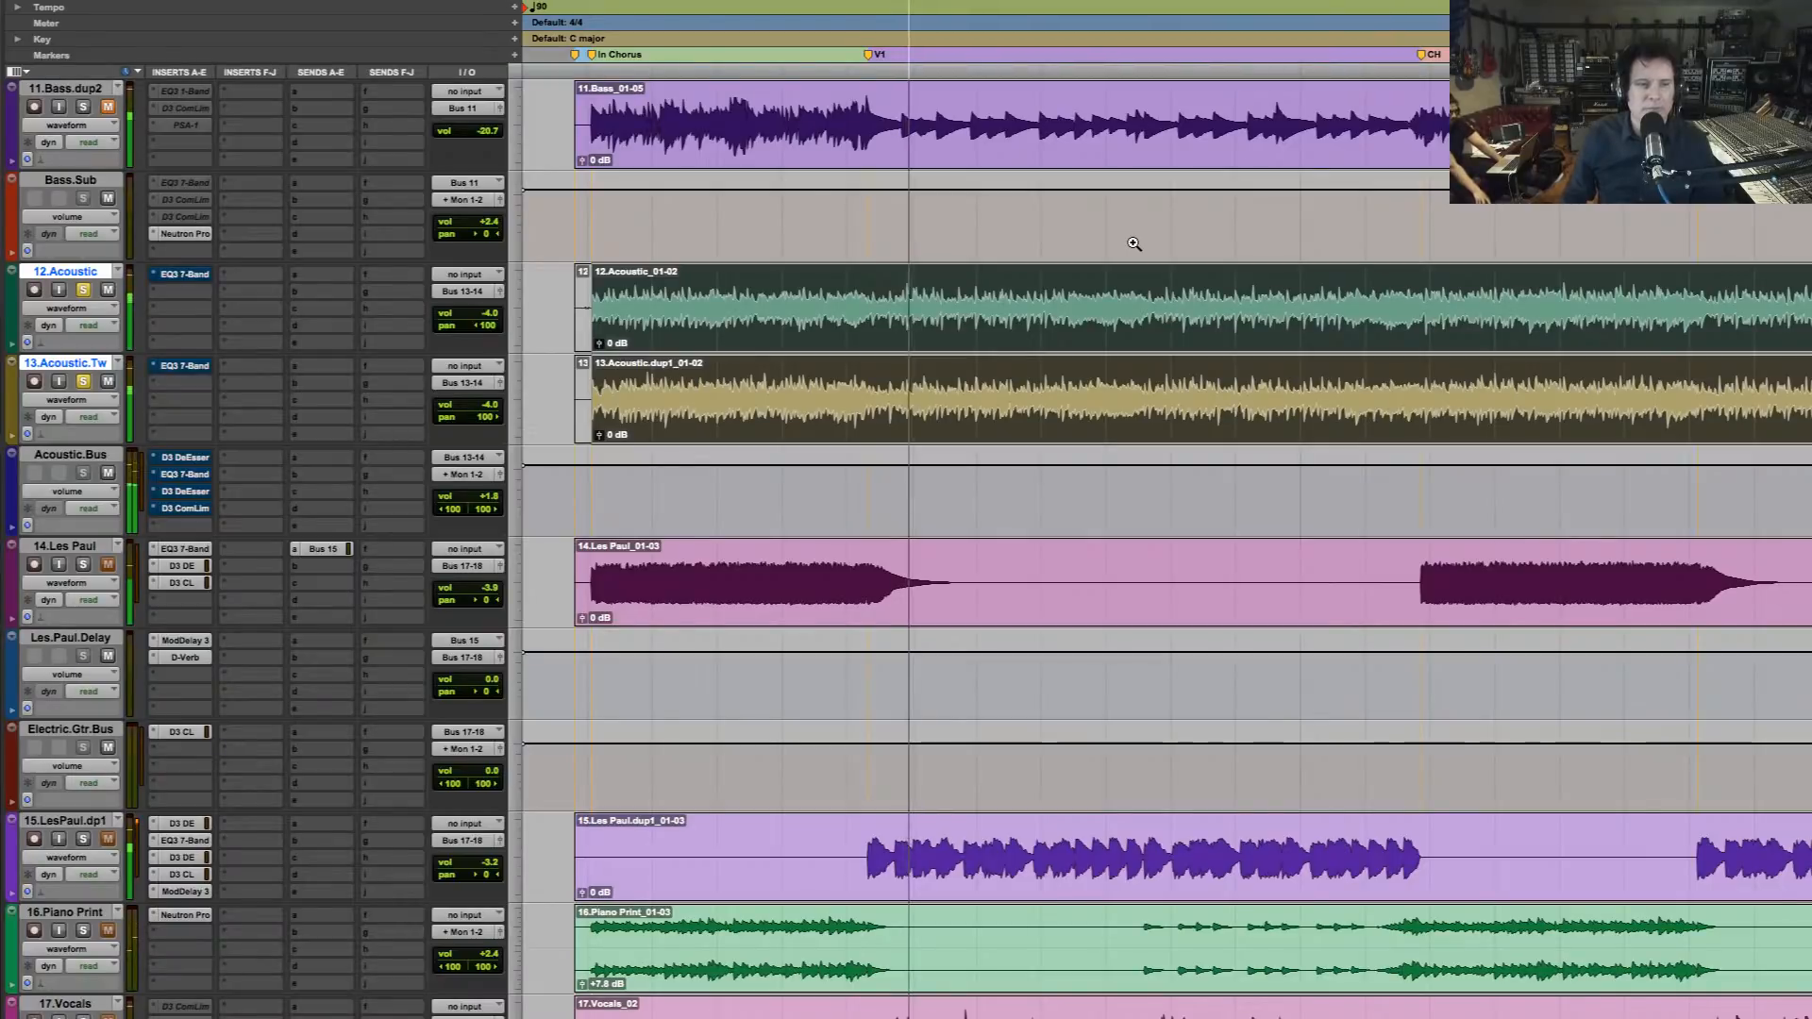
key(space)
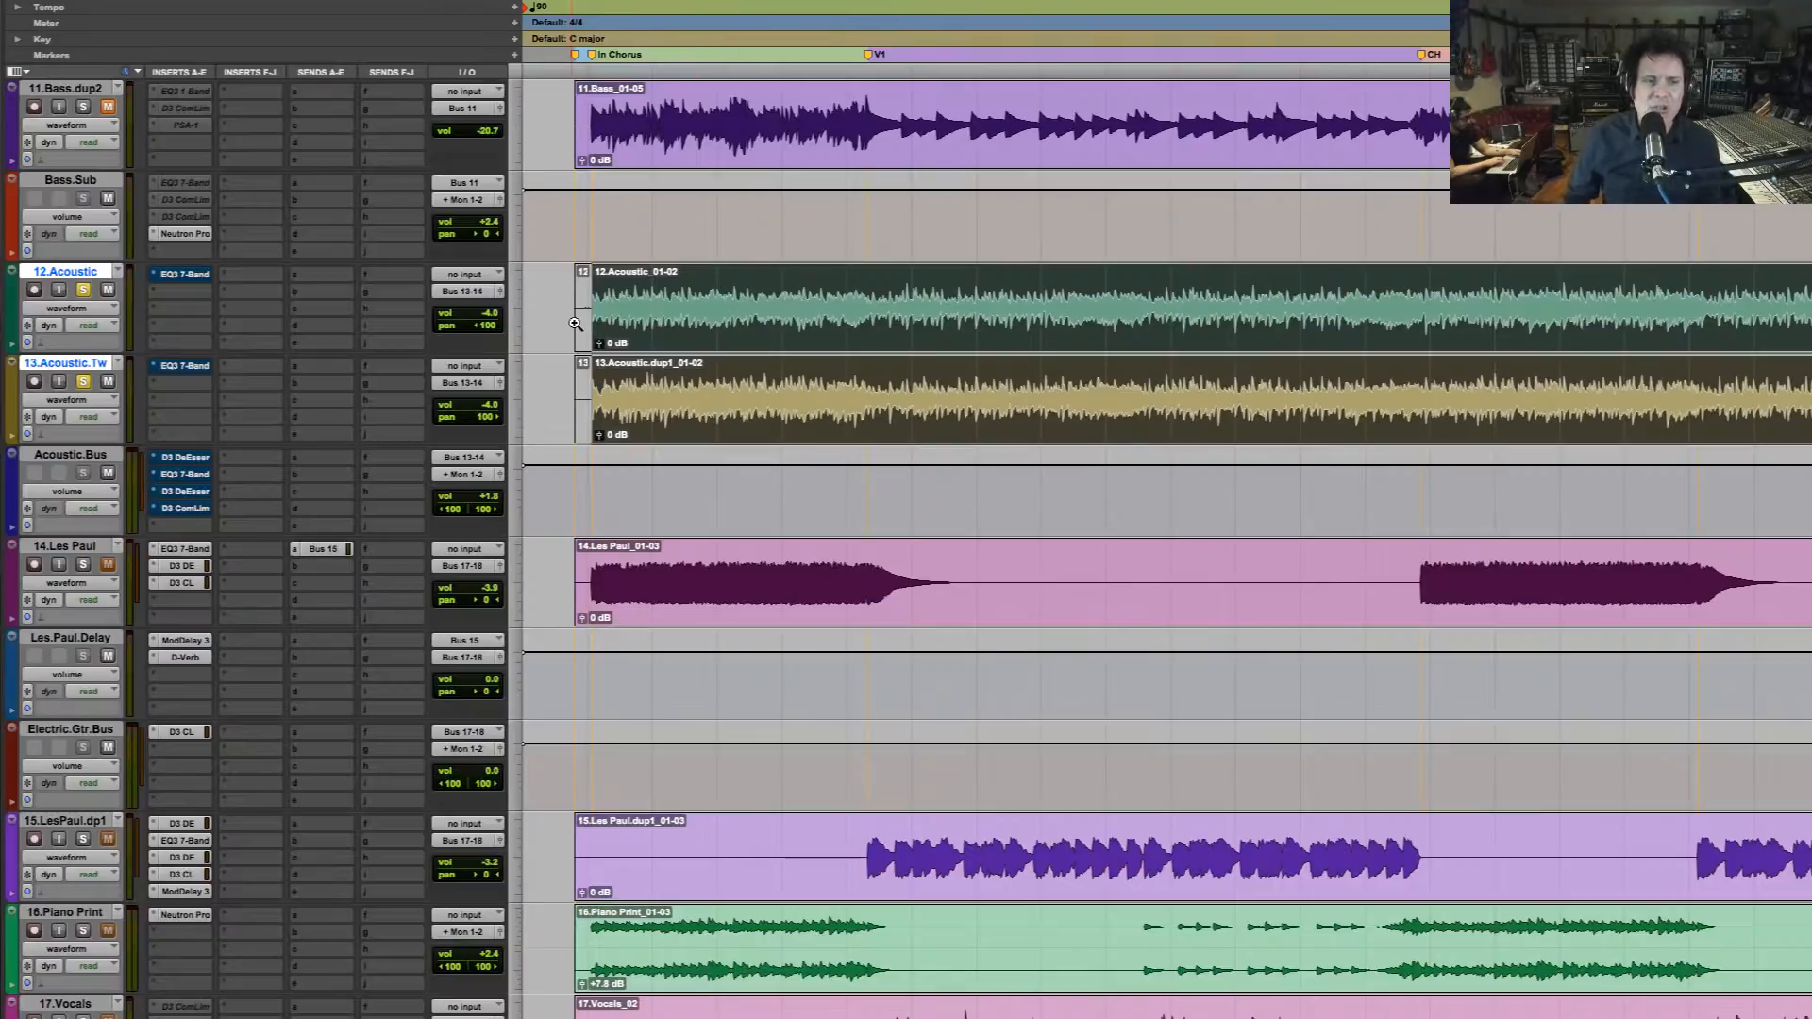
Play the unprocessed acoustic guitars in the full mix, and solo both guitar tracks again
click(602, 295)
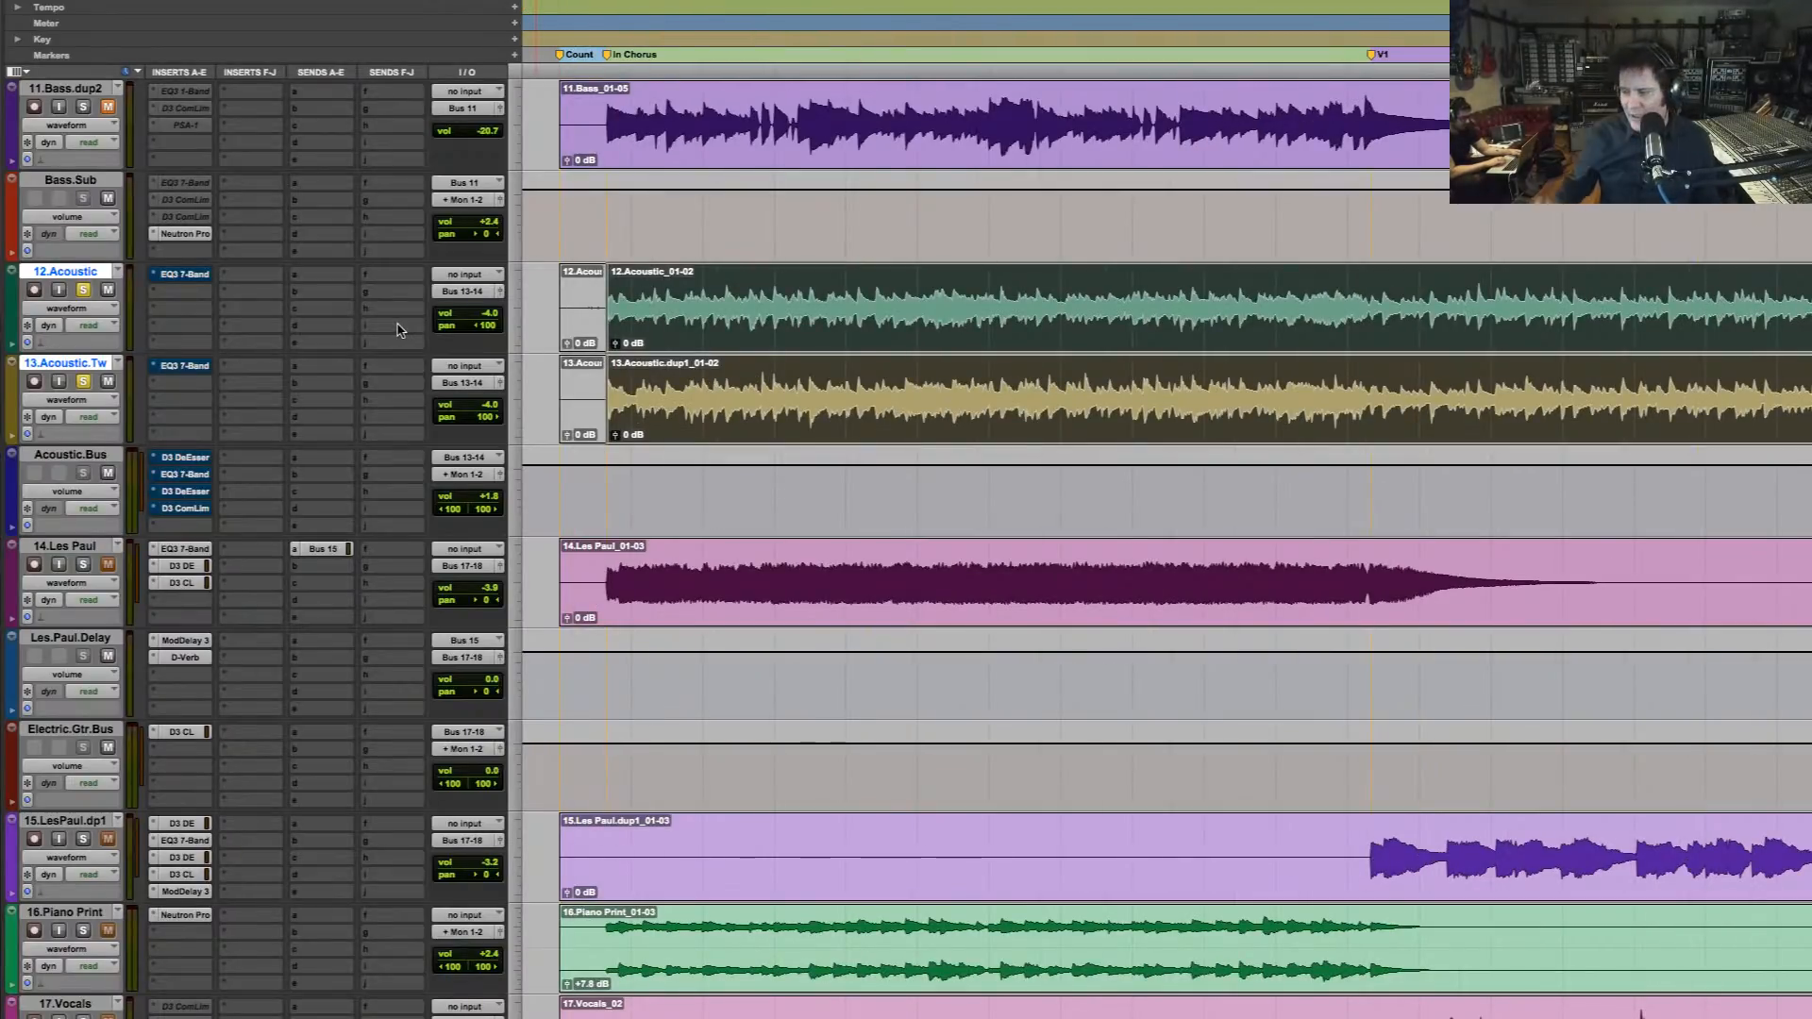
key(space)
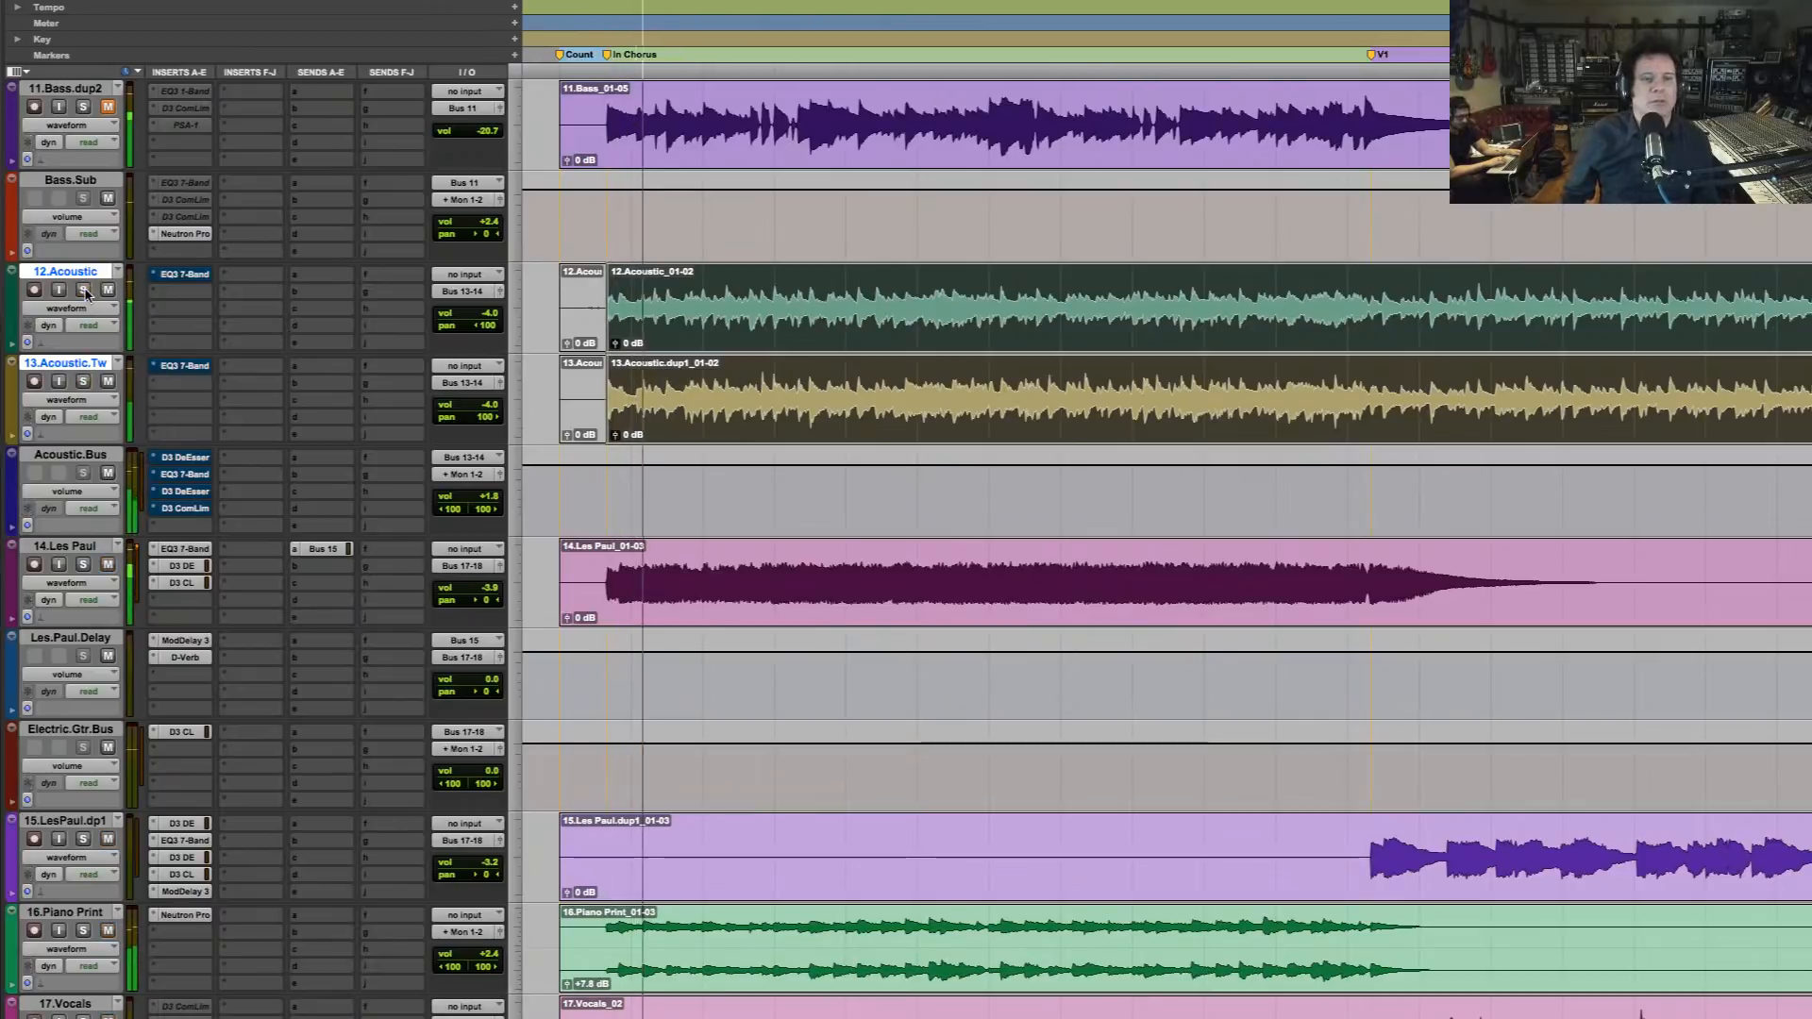
click(84, 290)
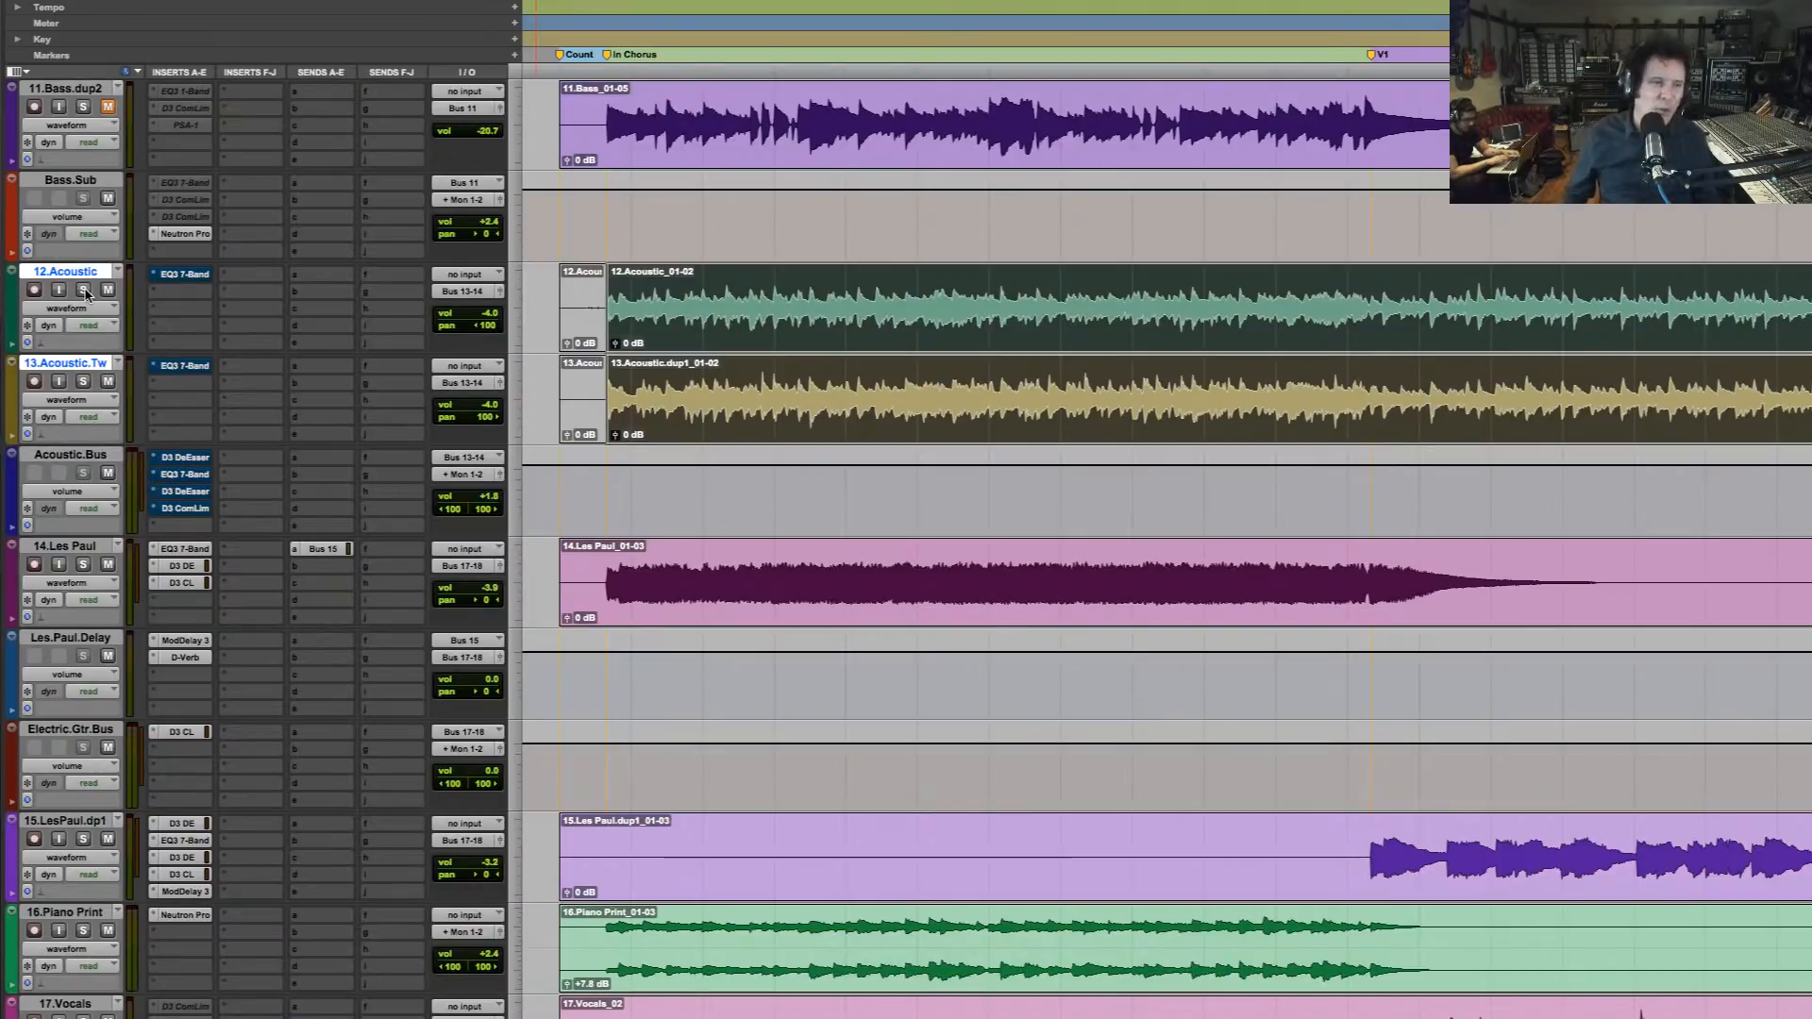
click(83, 291)
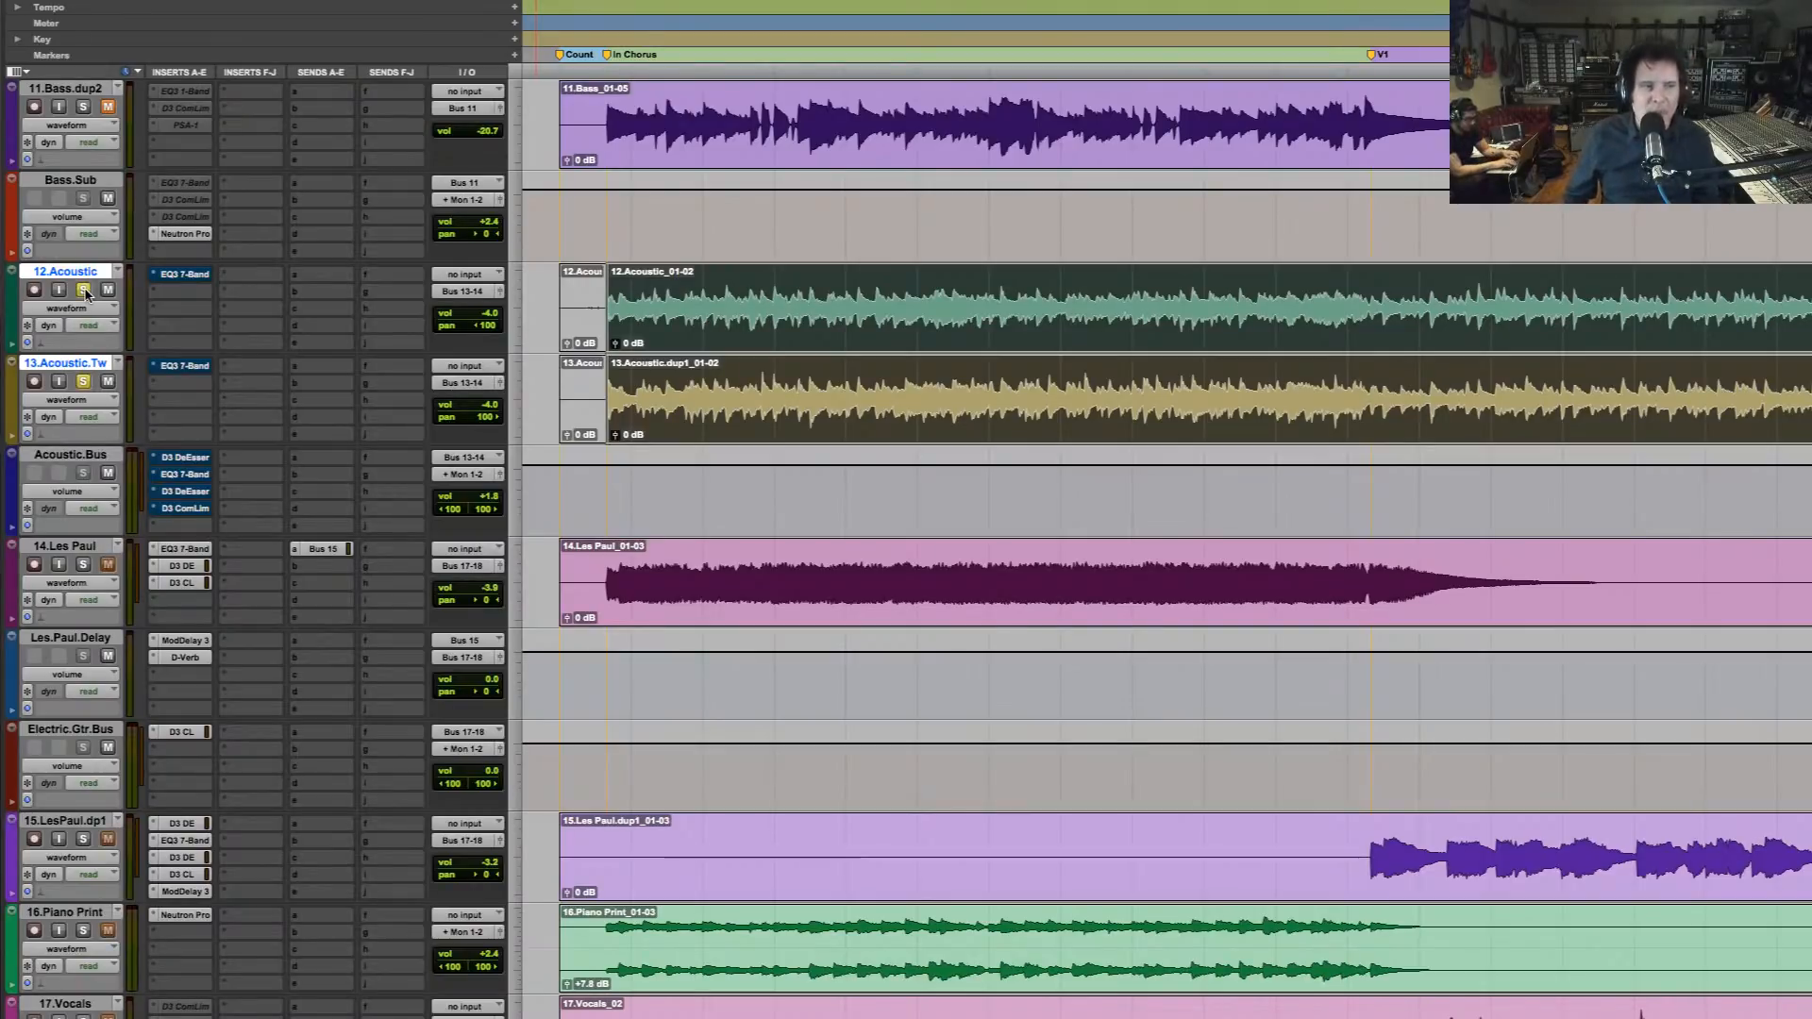
Insert iZotope's stereo Neutron Pro as a multichannel plug-in in the empty fifth slot of Acoustic.Bus
click(158, 528)
mouse_move(161, 526)
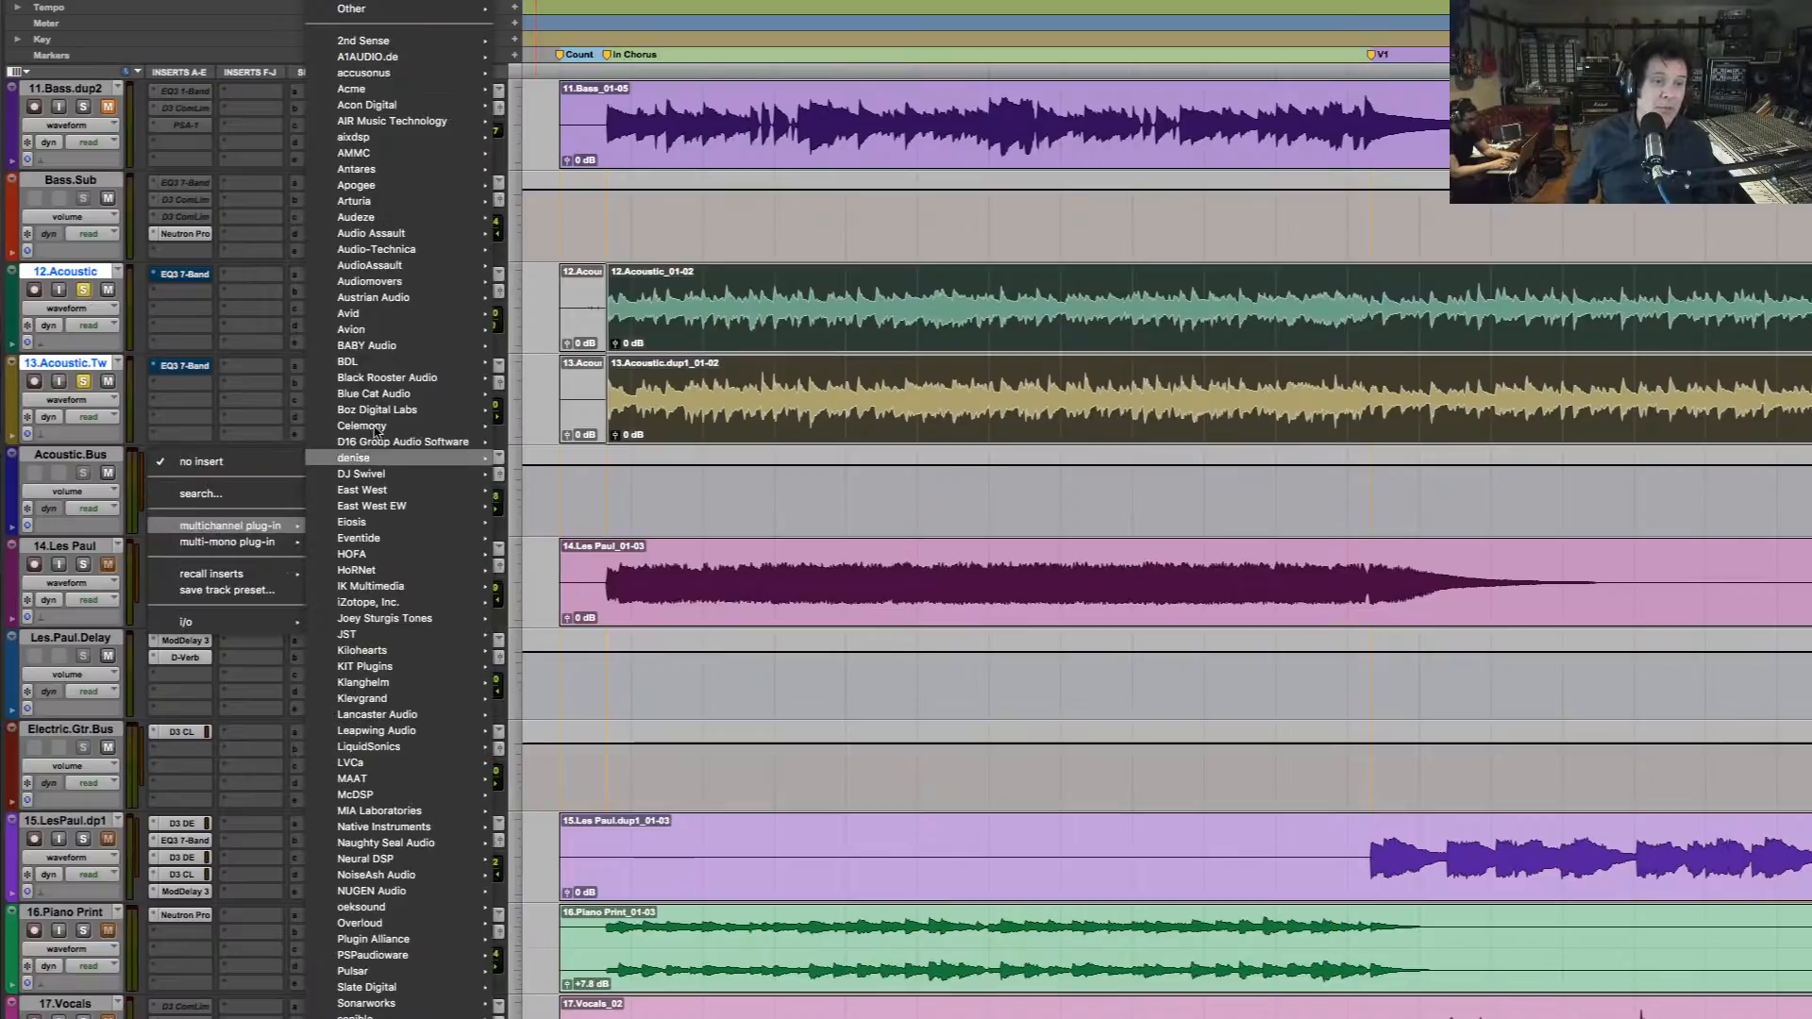
mouse_move(449, 90)
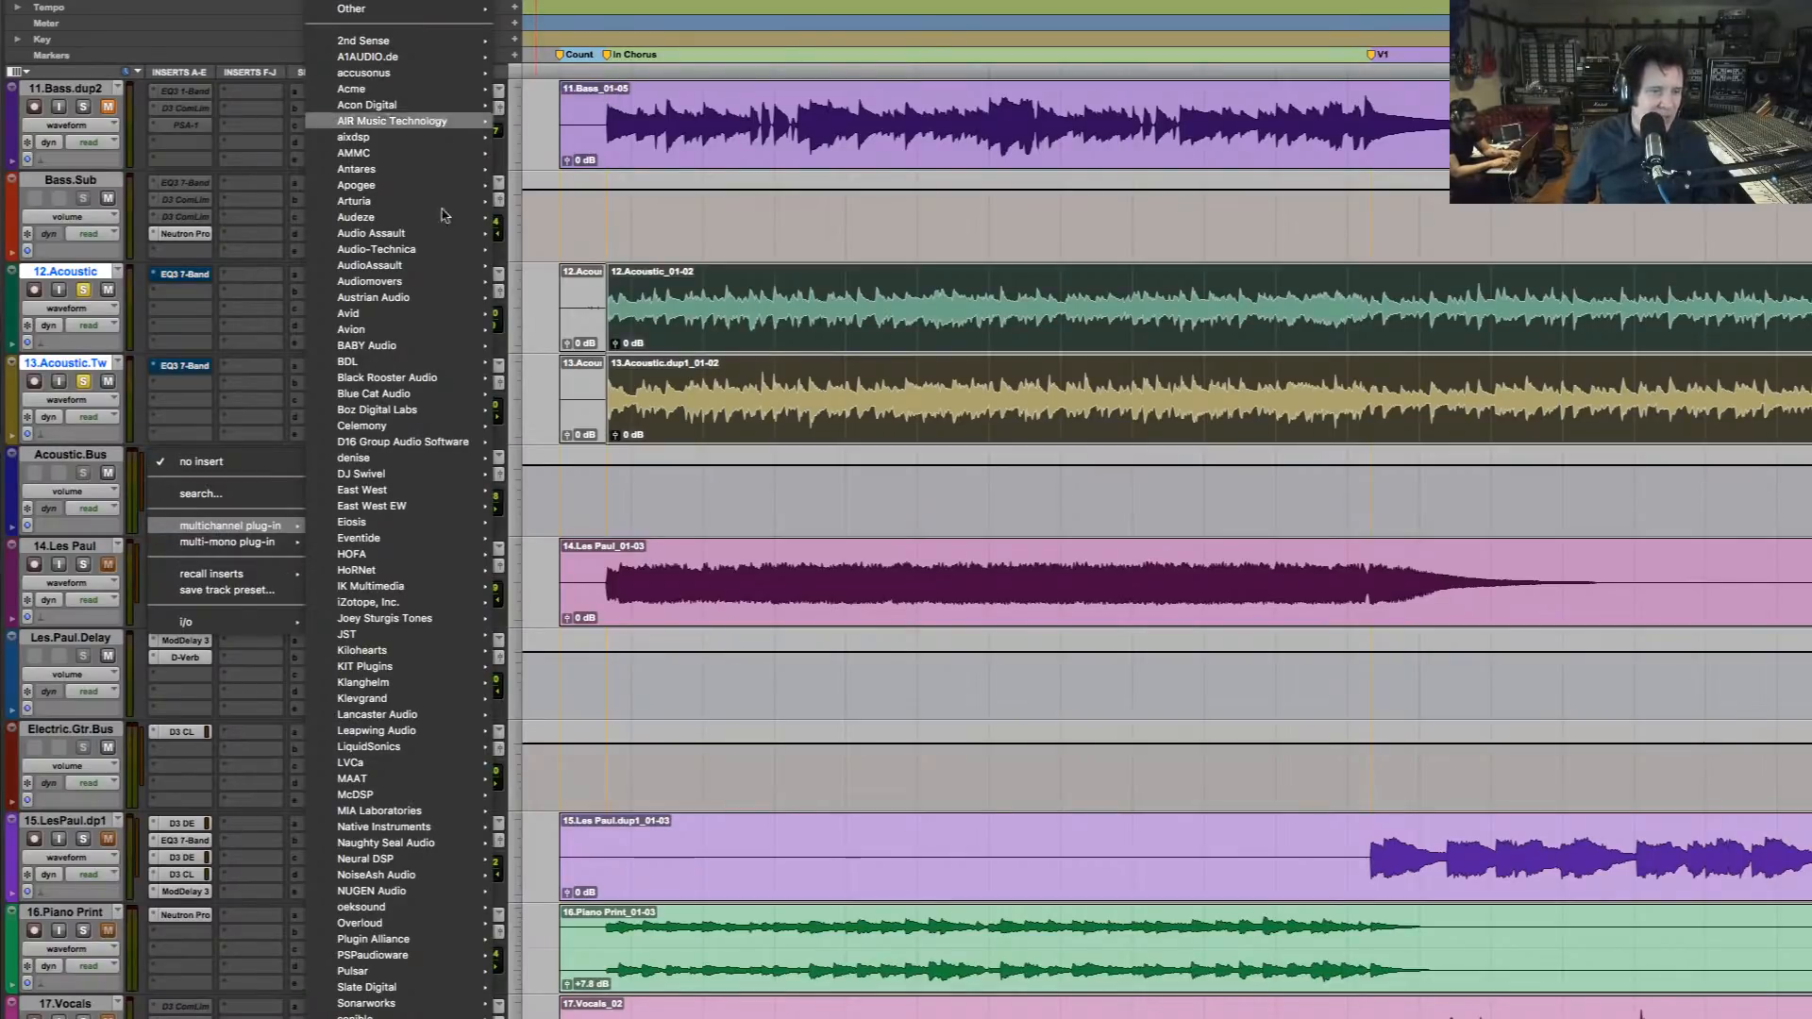
mouse_move(426, 635)
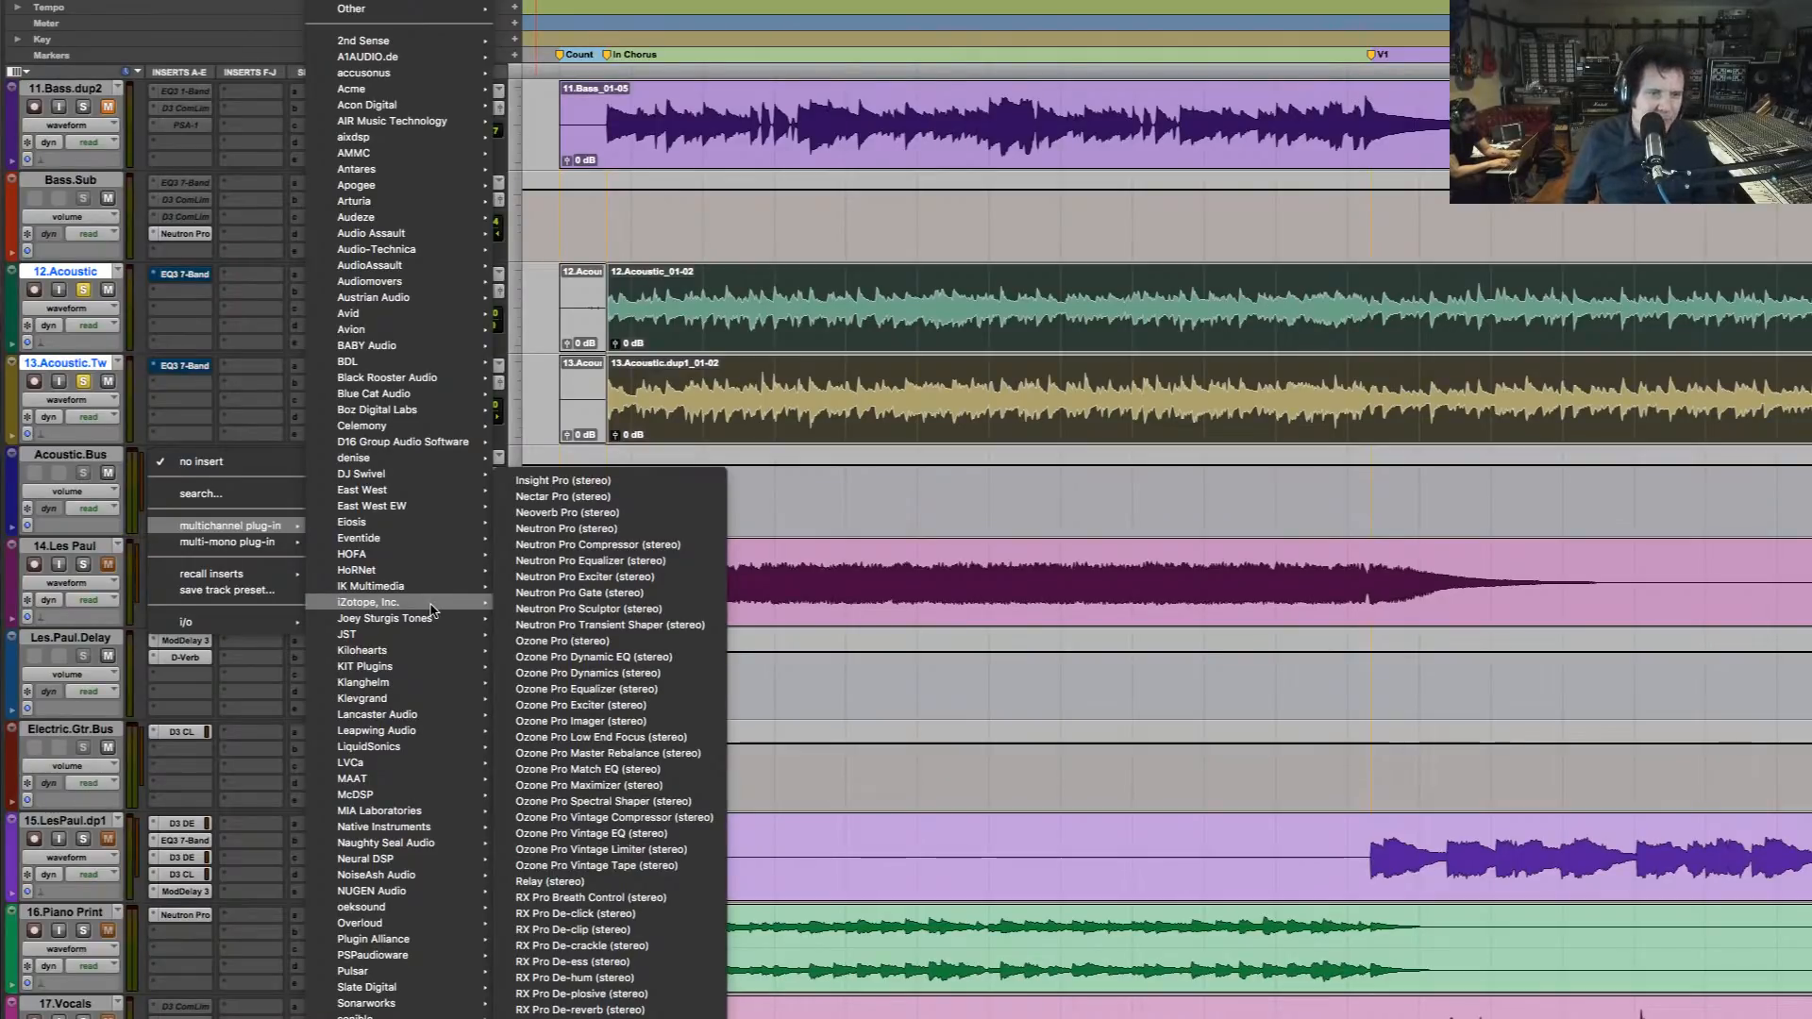
click(615, 530)
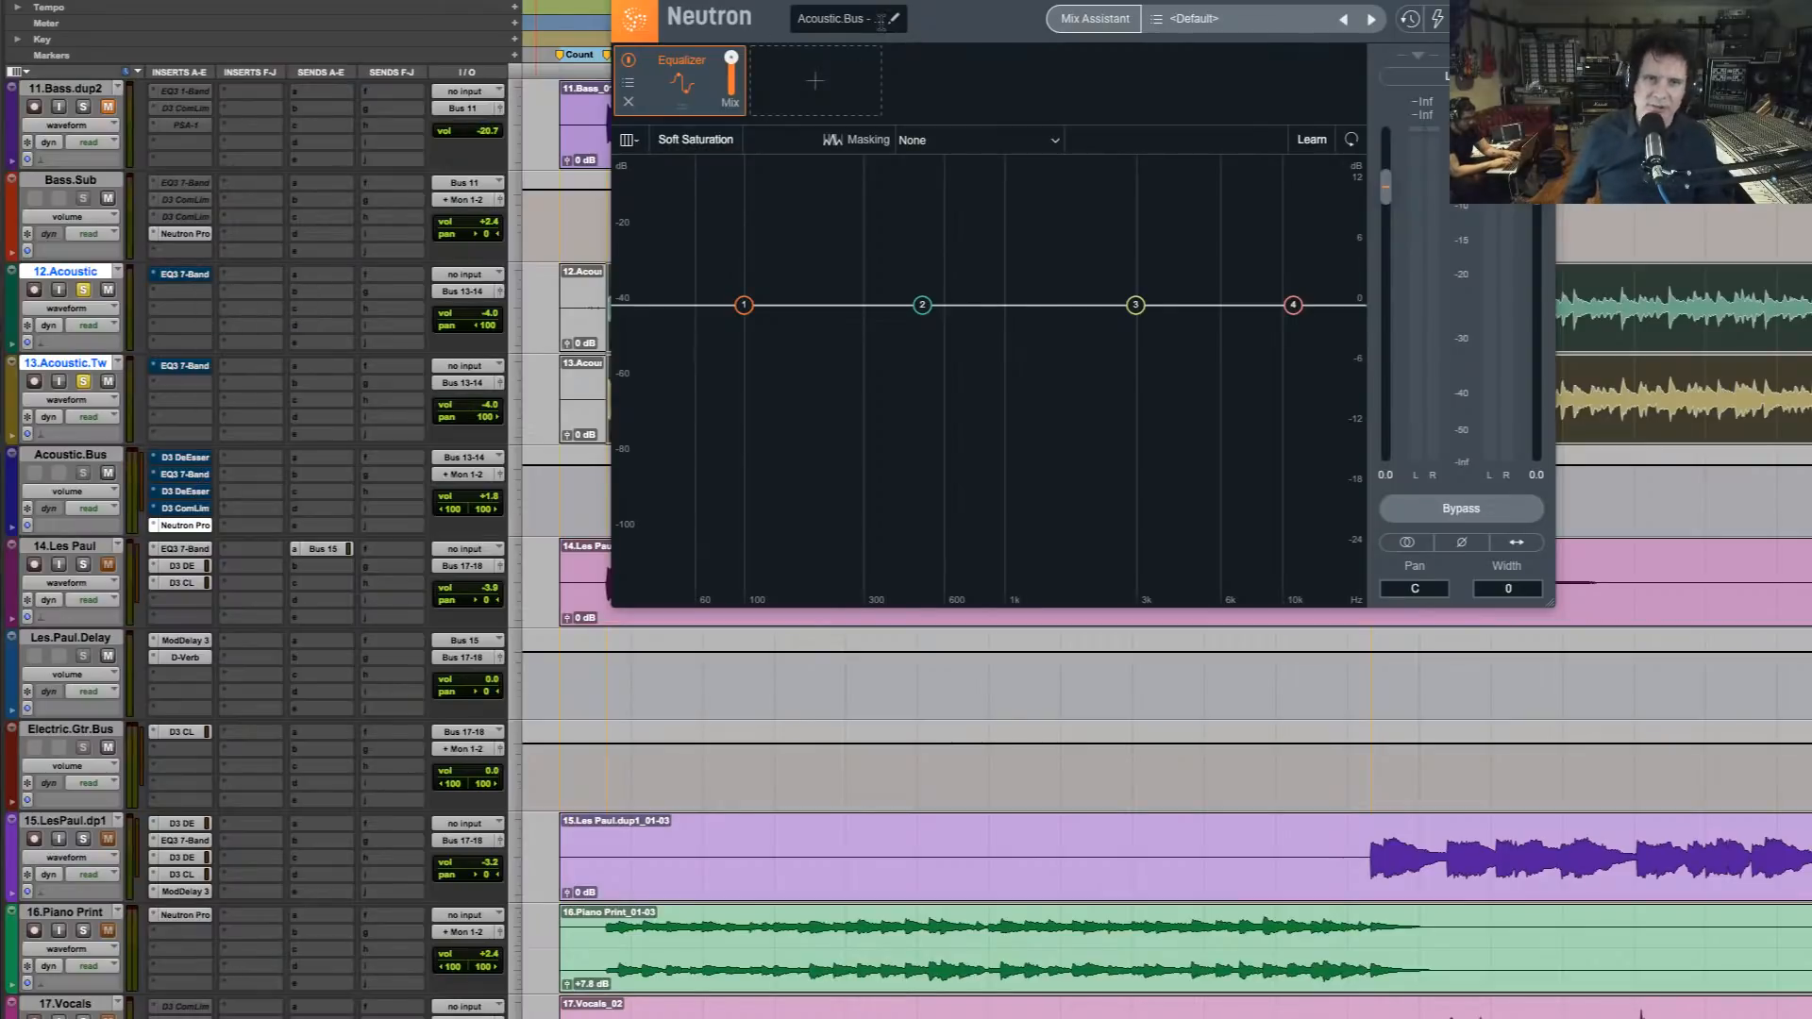
Start Mix Assistant with Track Enhance and set it to Acoustic Guitar, Upfront style and Medium intensity
click(1119, 18)
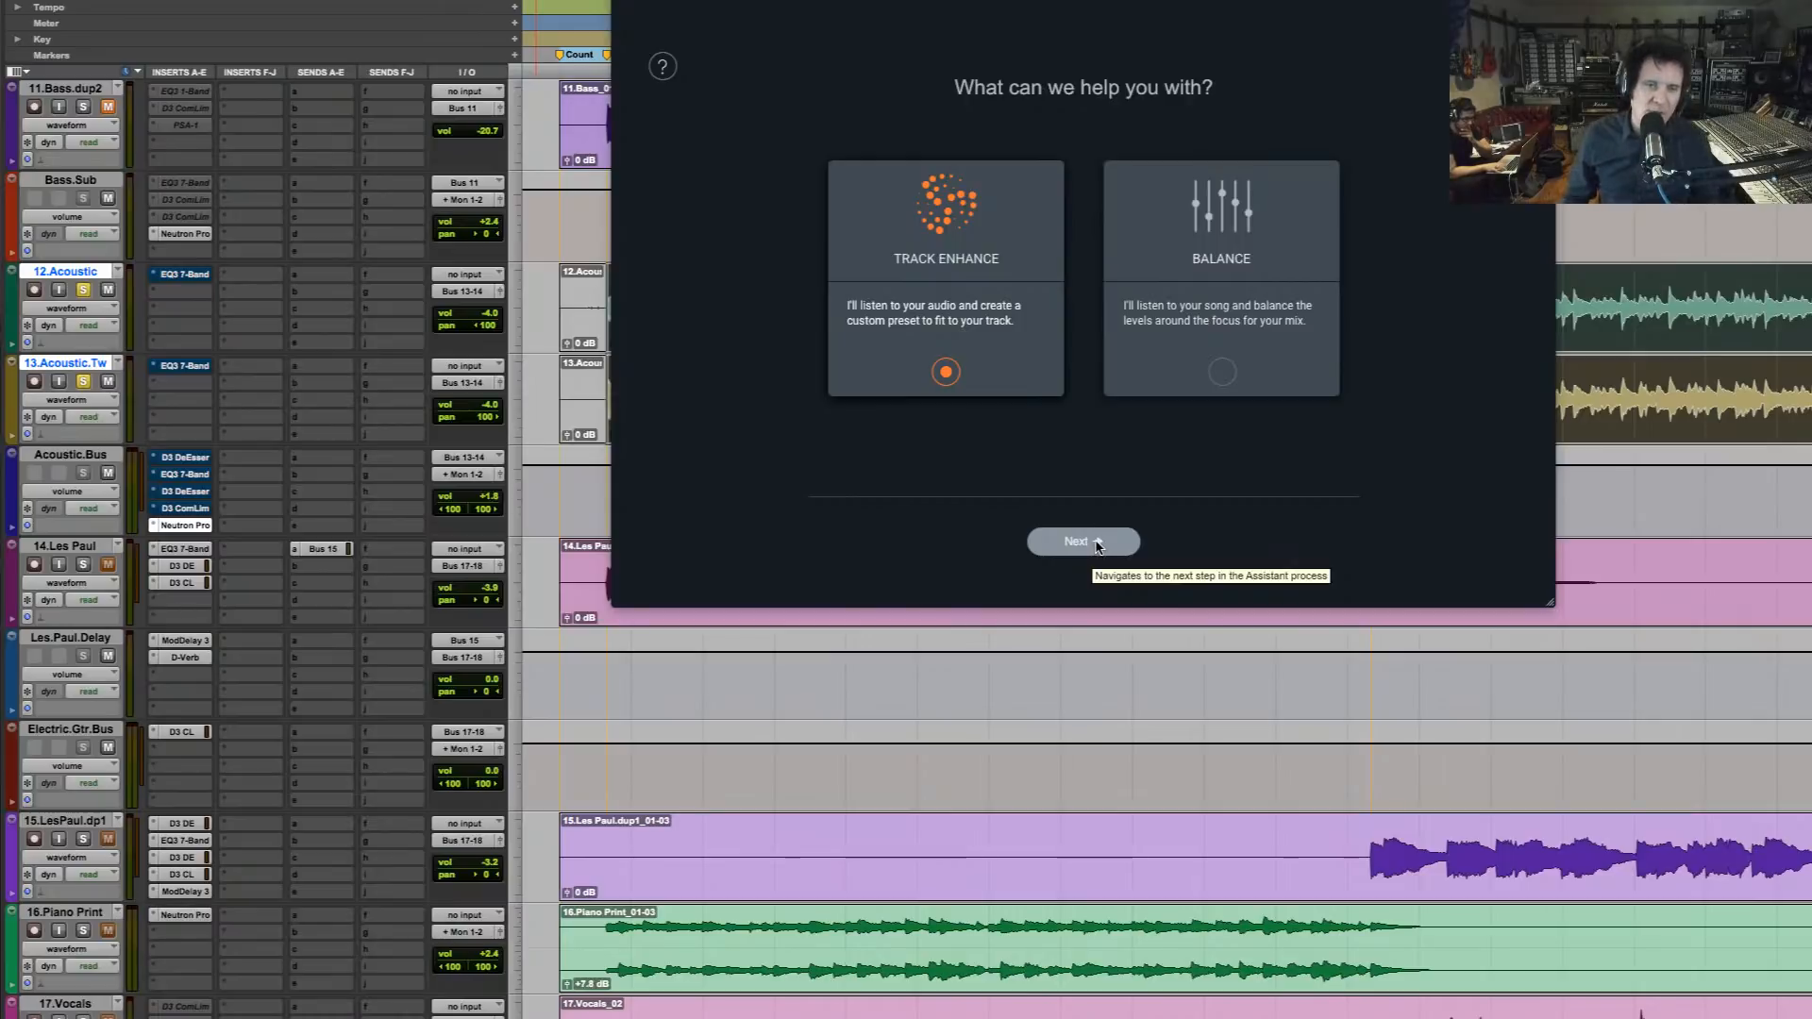
click(1097, 544)
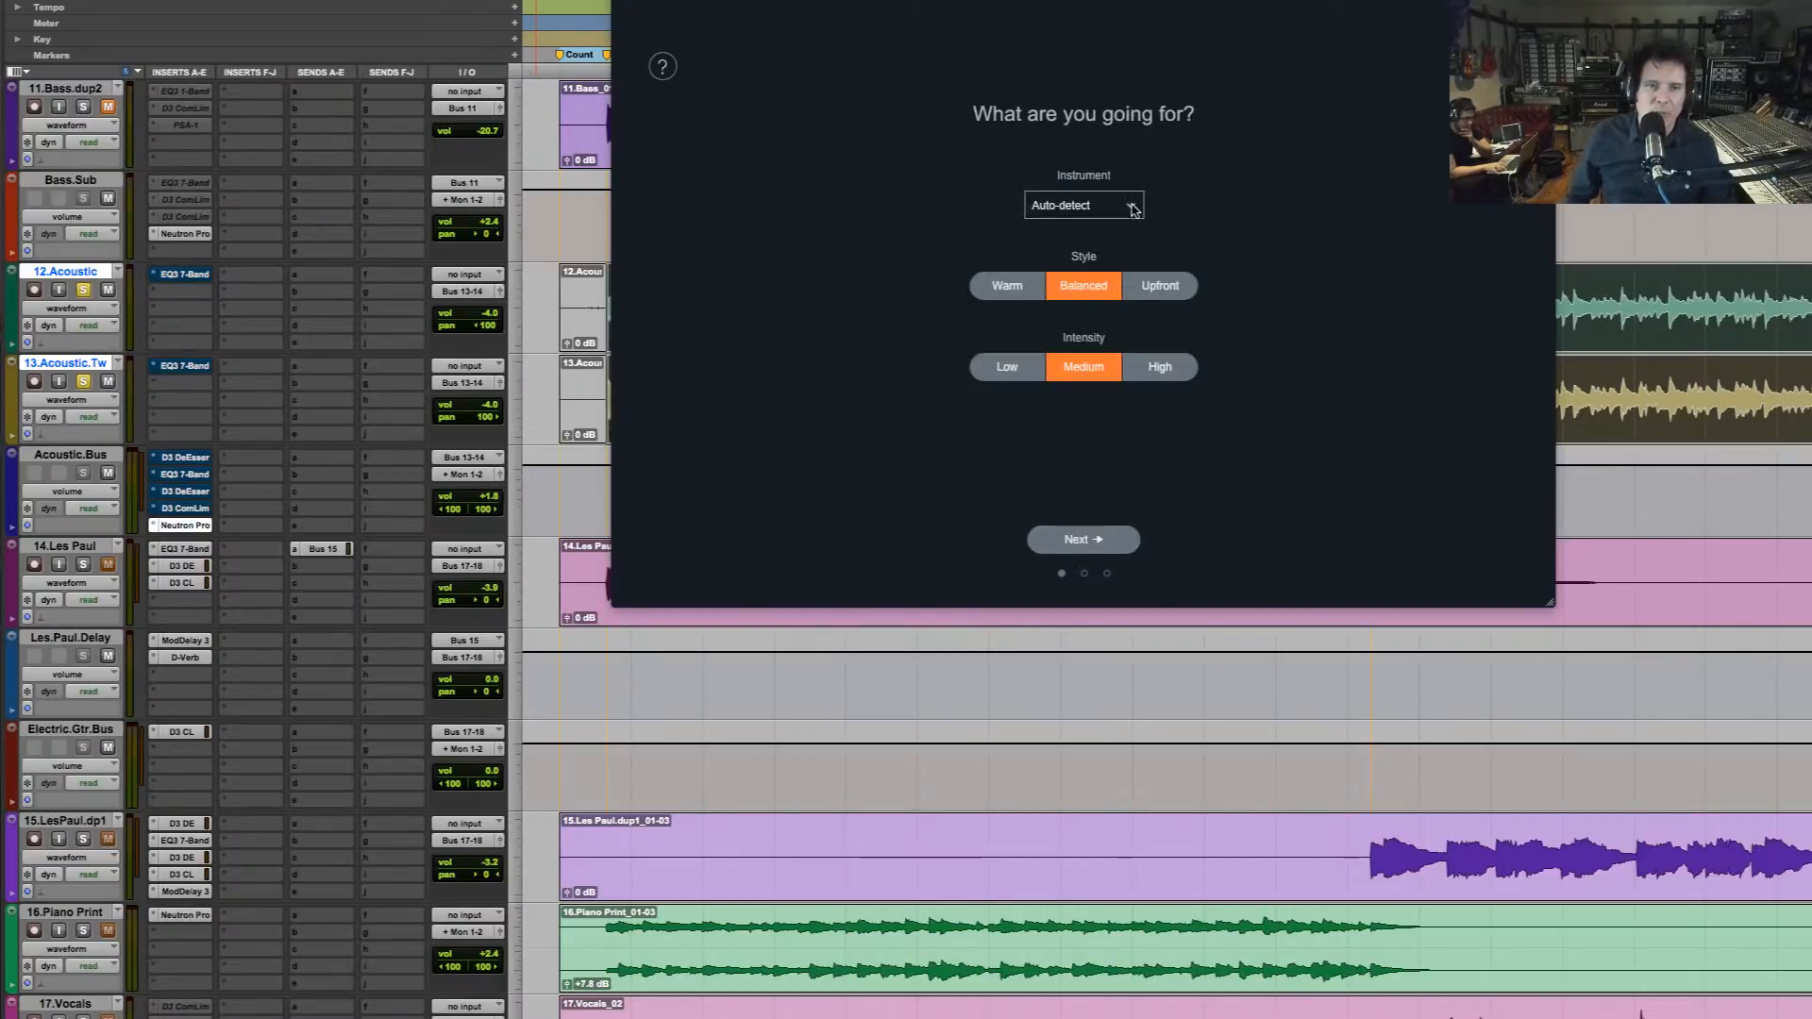
click(1131, 208)
mouse_move(1095, 287)
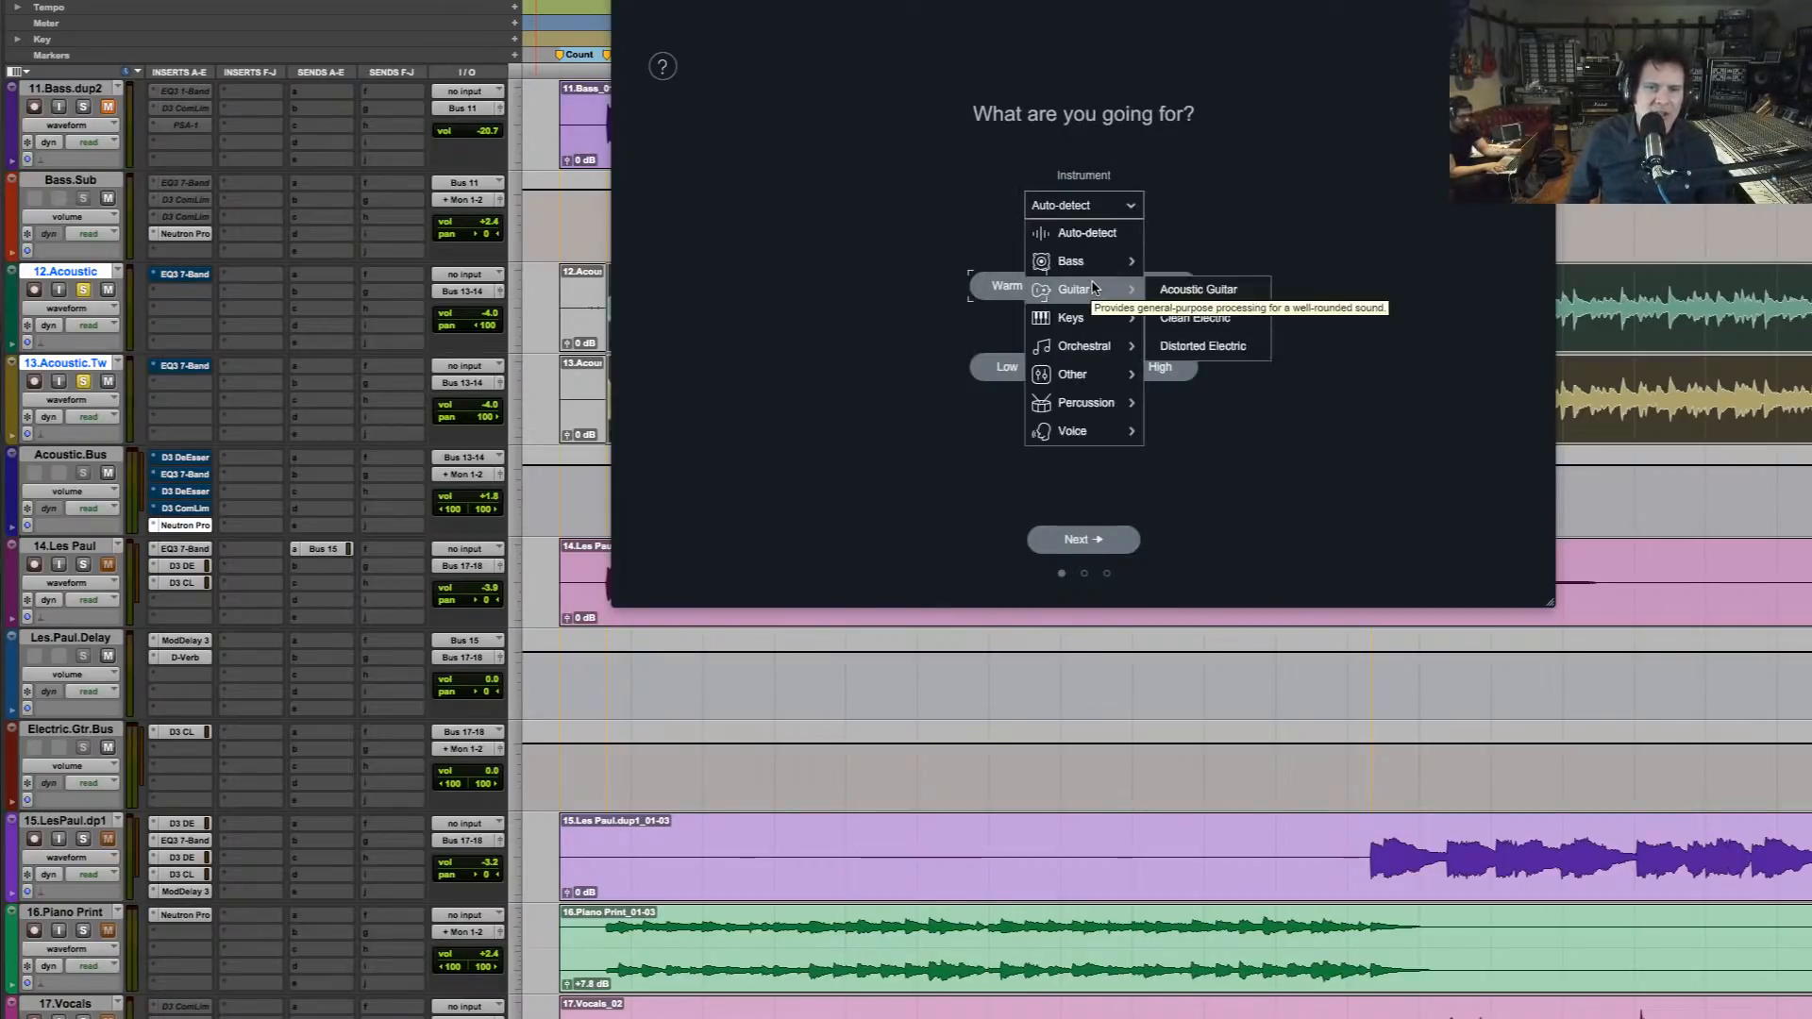
click(1224, 300)
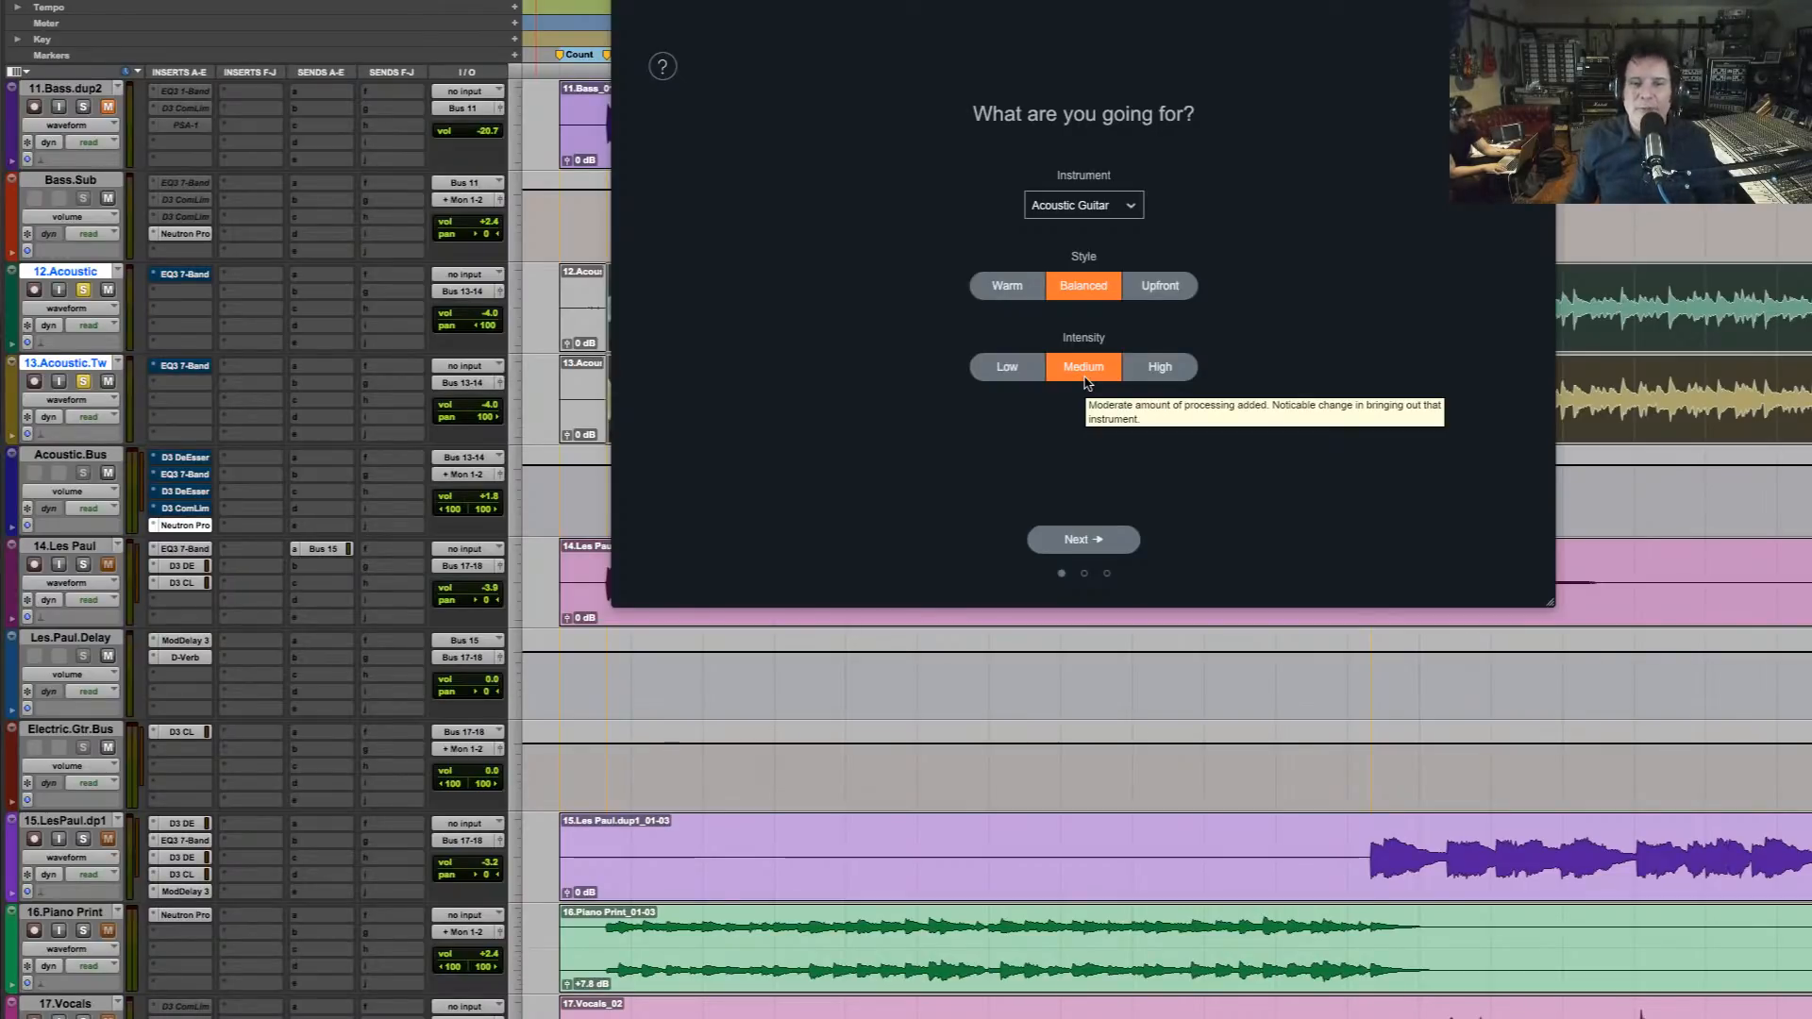
click(1160, 292)
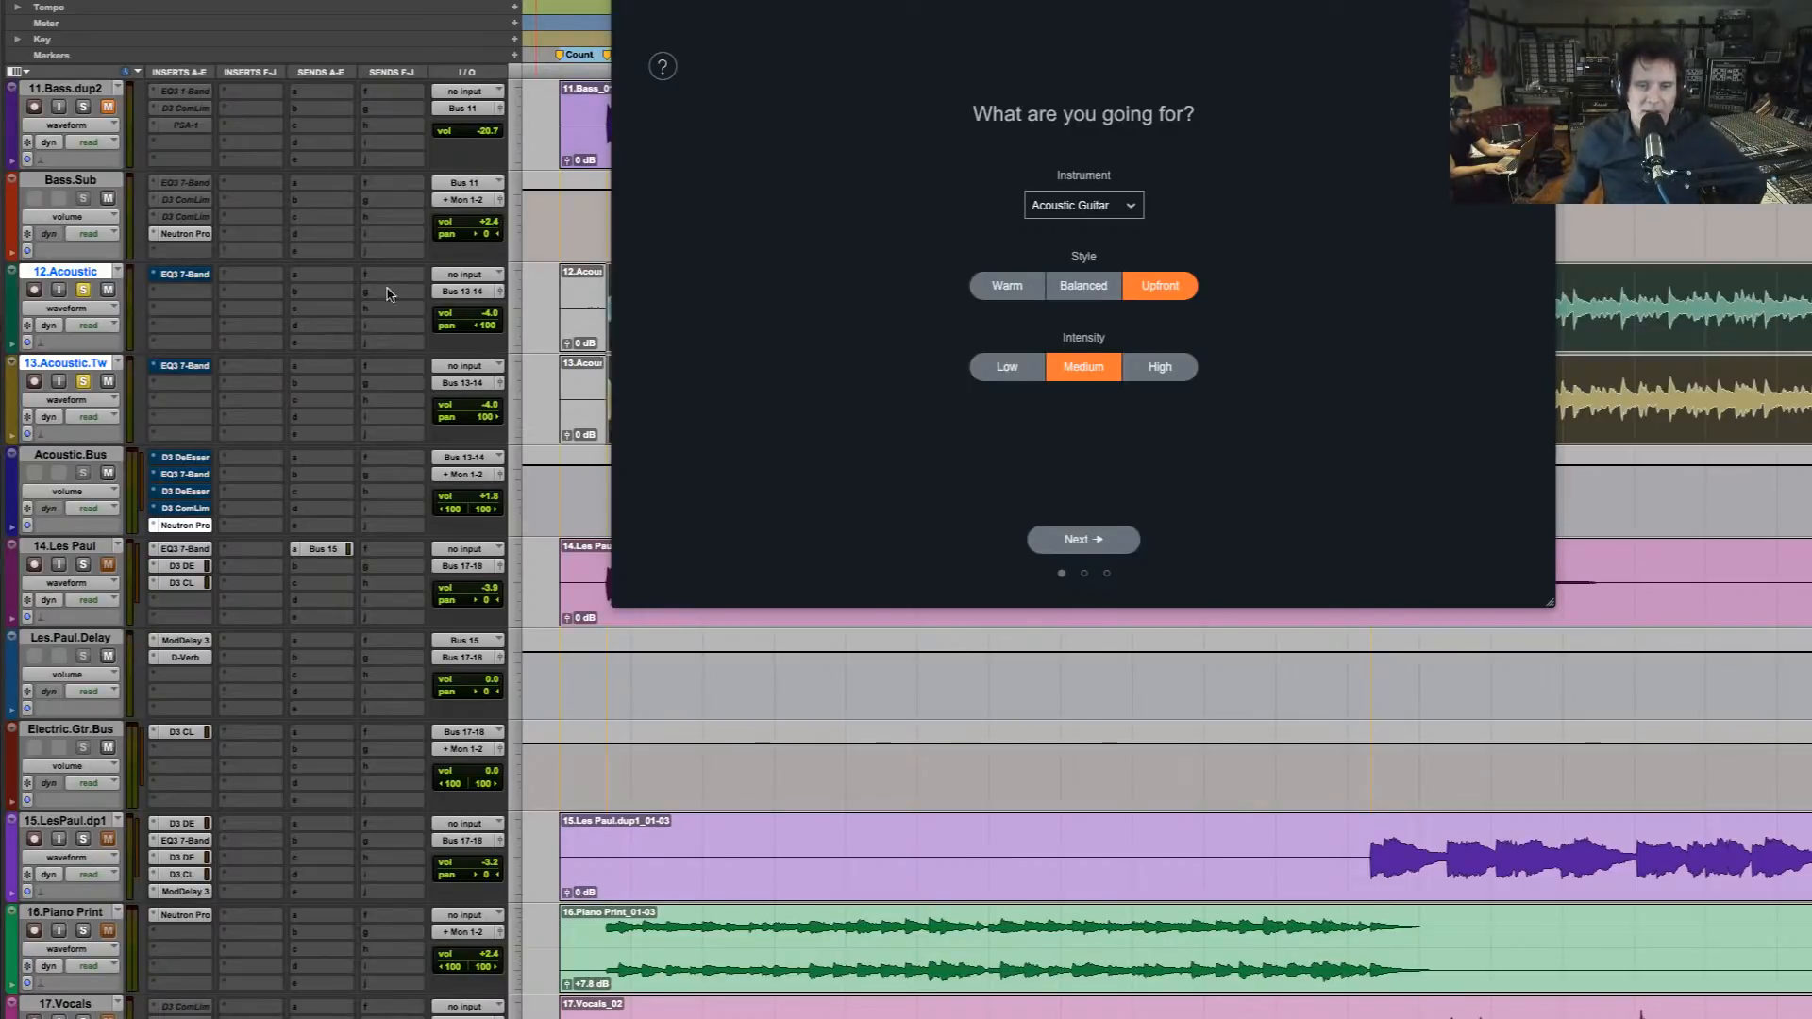
Play the soloed guitars for the assistant to analyse and accept its suggested signal chain
click(1097, 546)
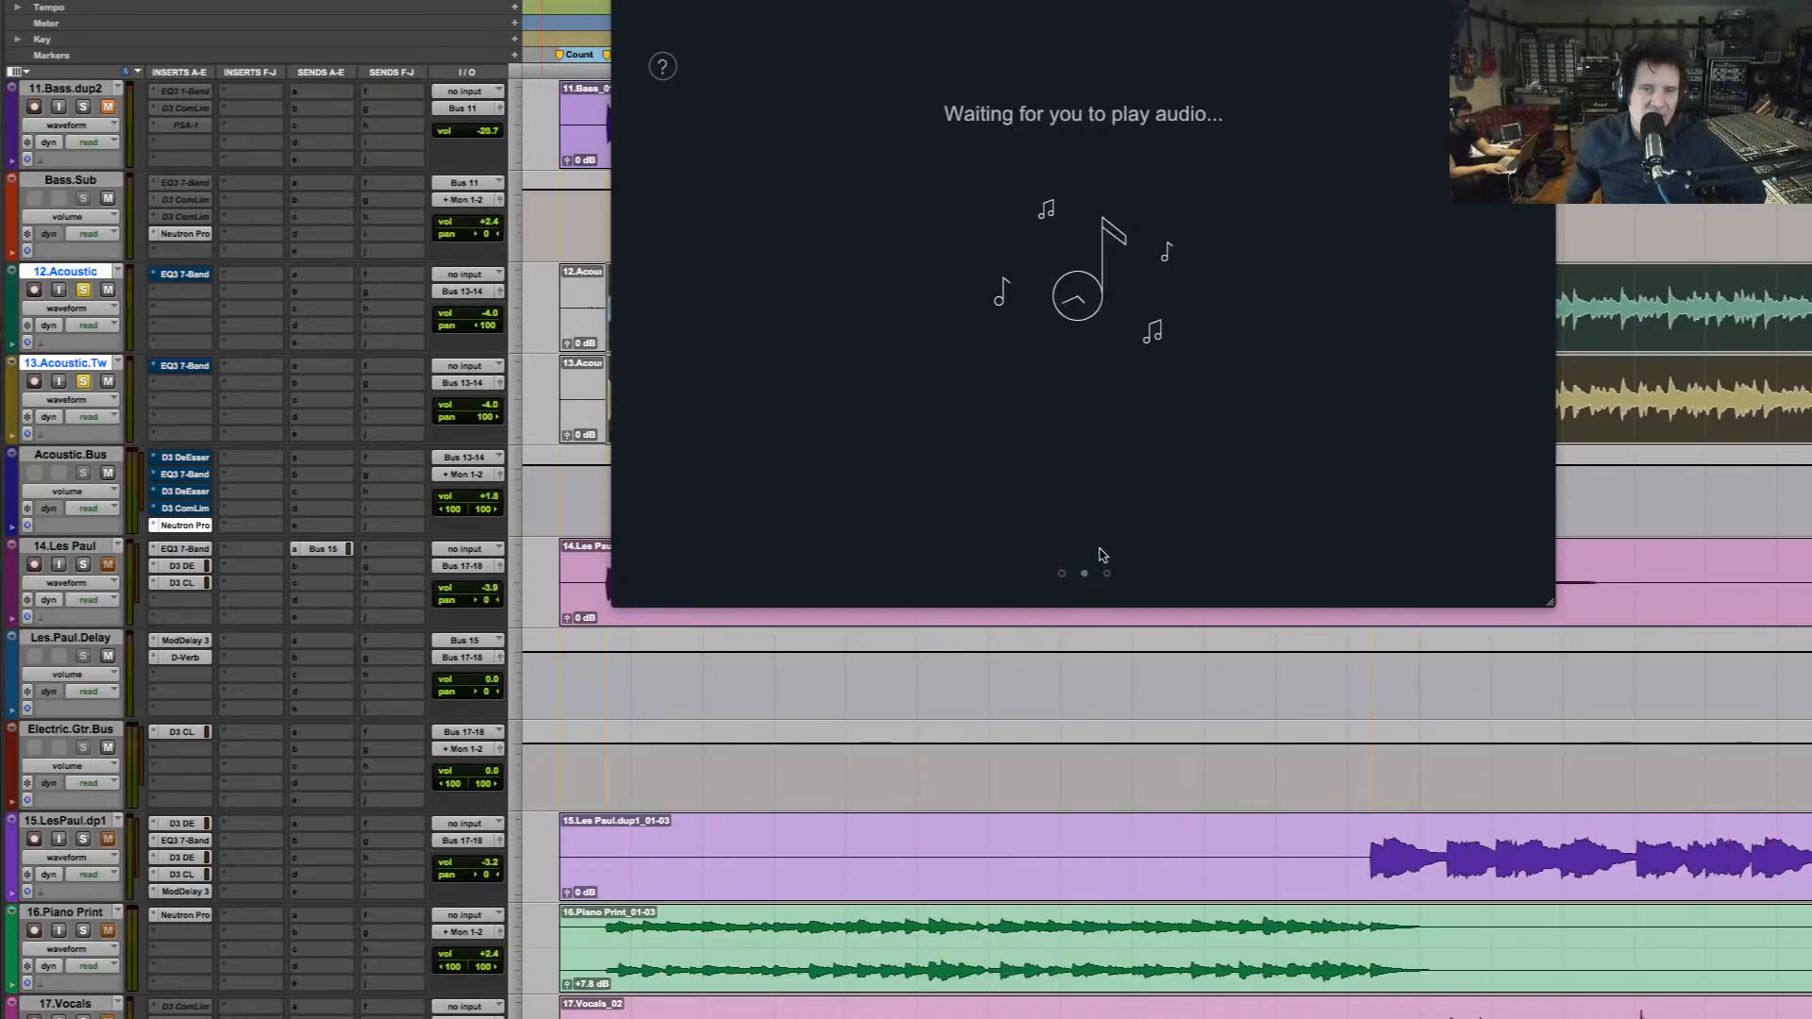
key(space)
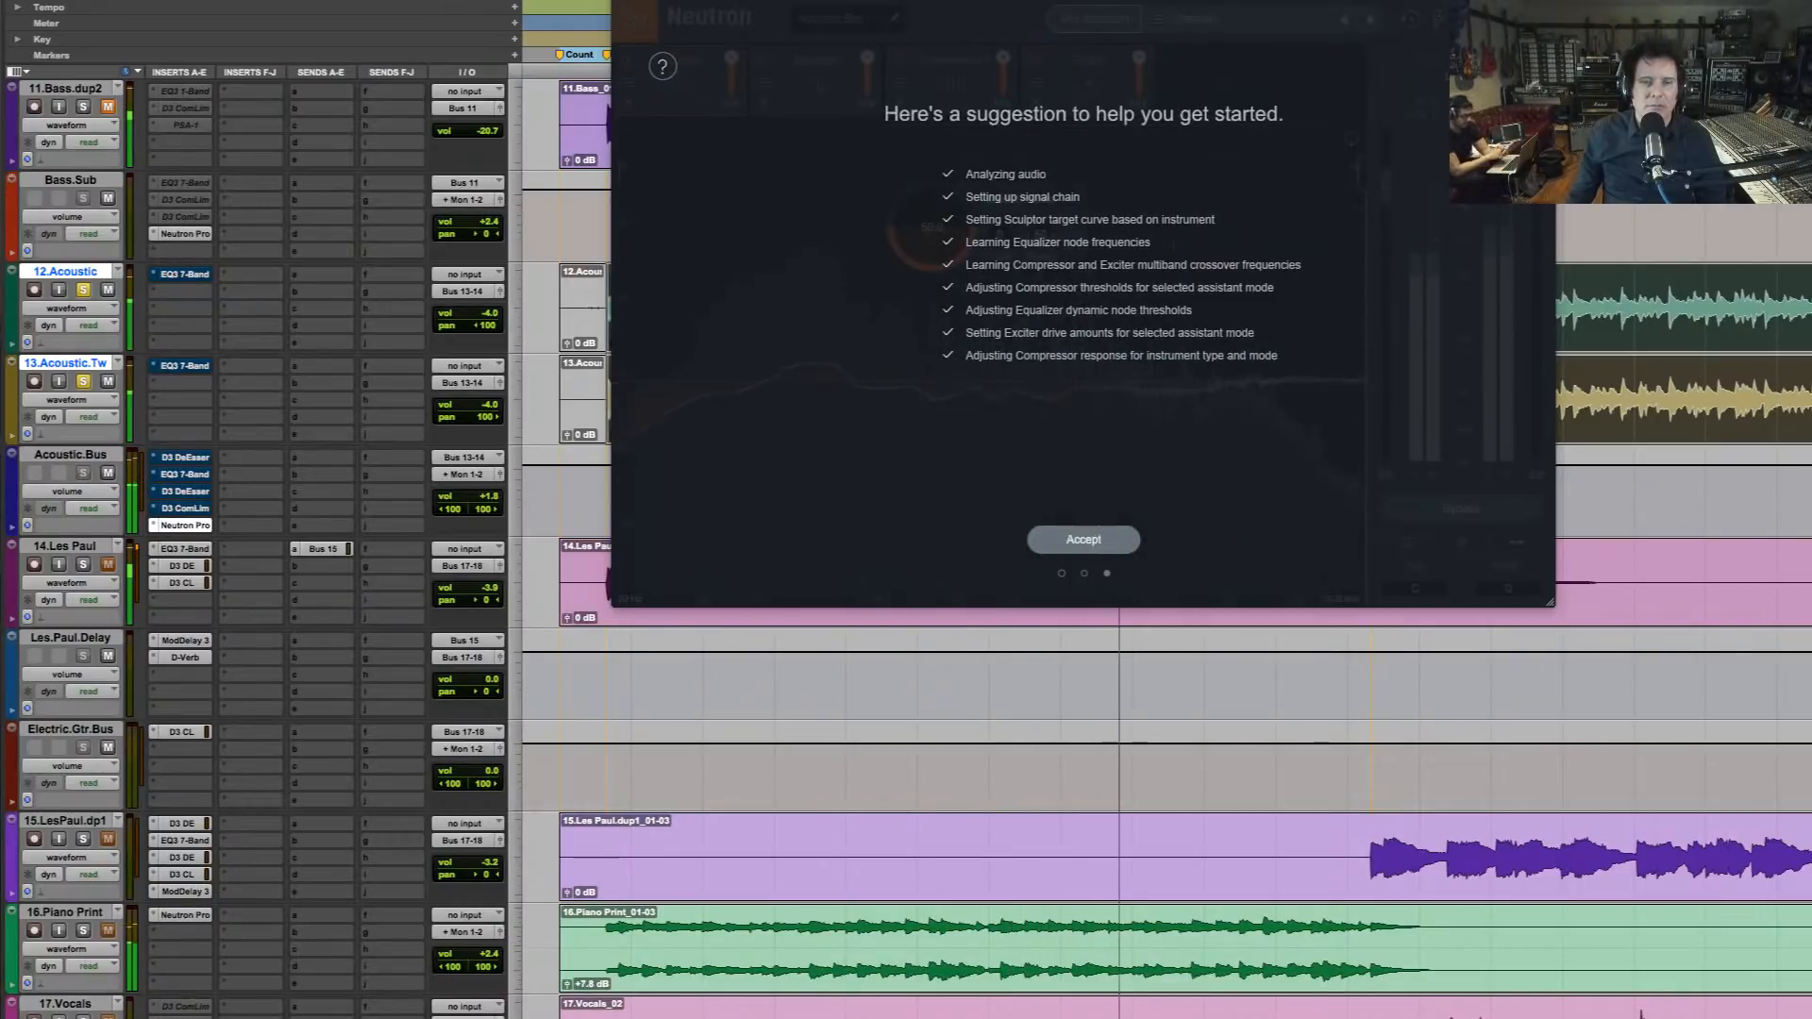
click(1113, 541)
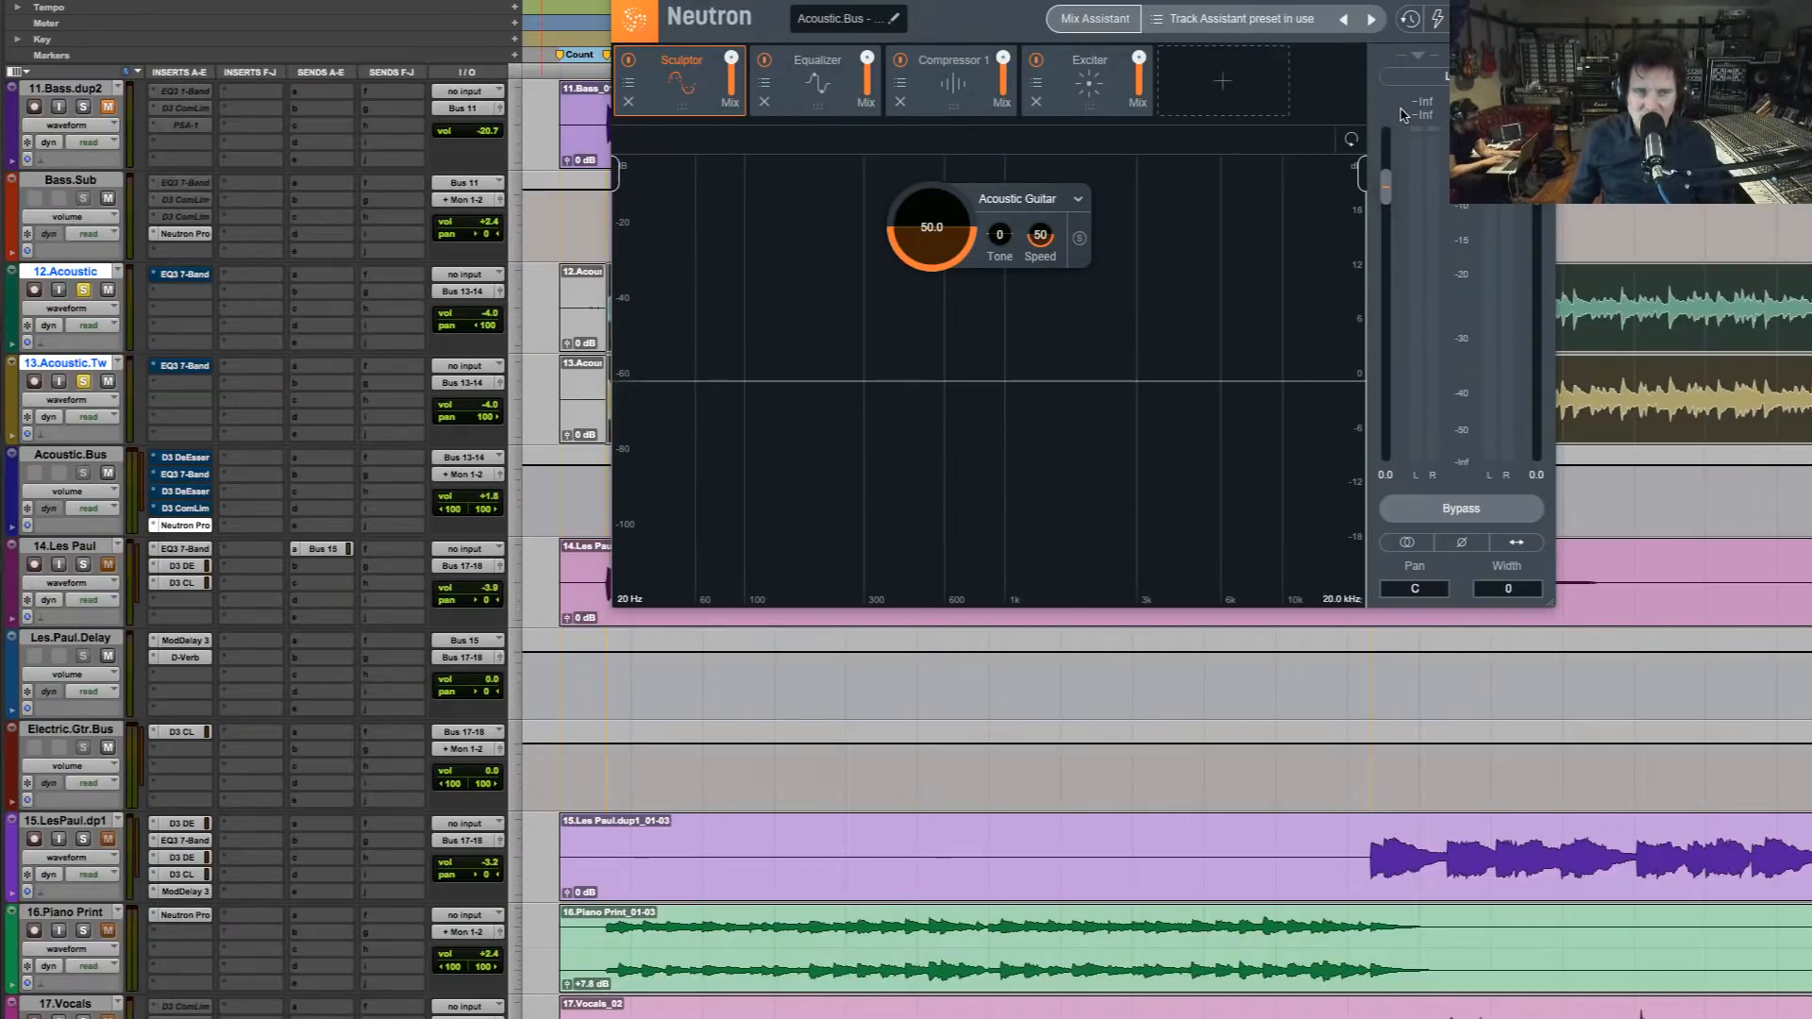
Audition the guitars with Neutron bypassed, and examine the assistant's Sculptor and Equalizer settings
click(1461, 508)
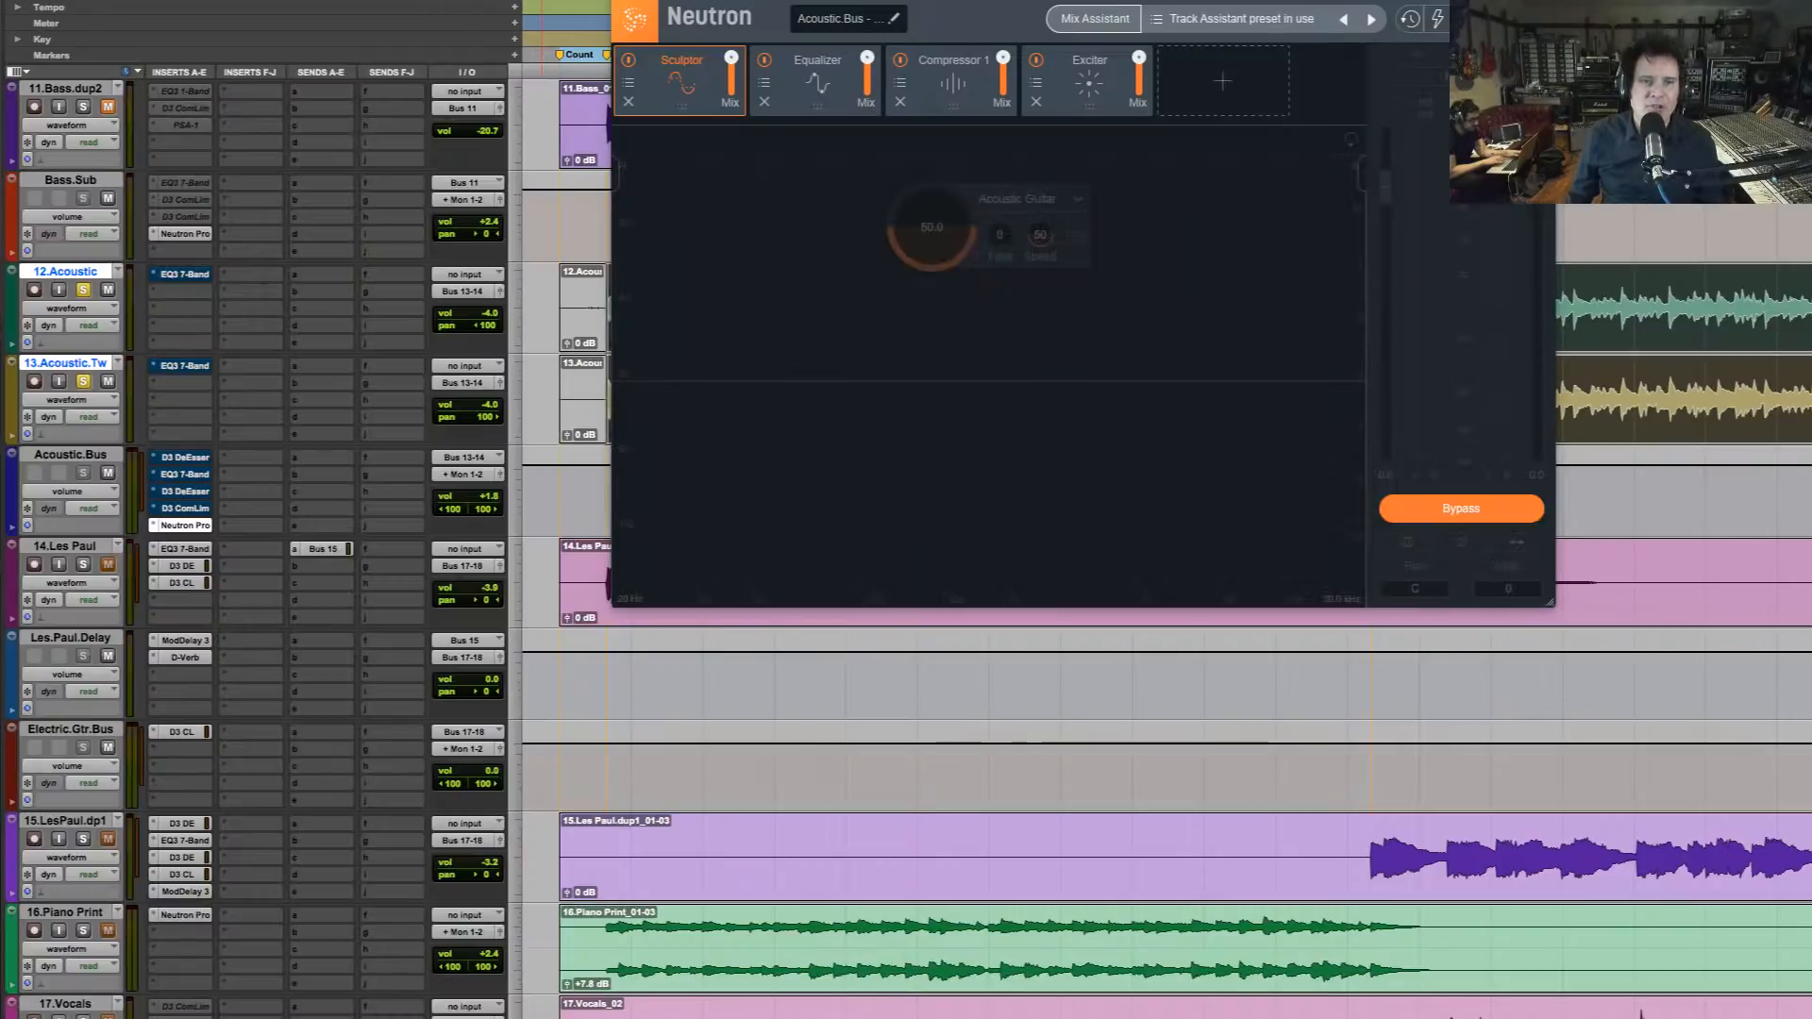
key(space)
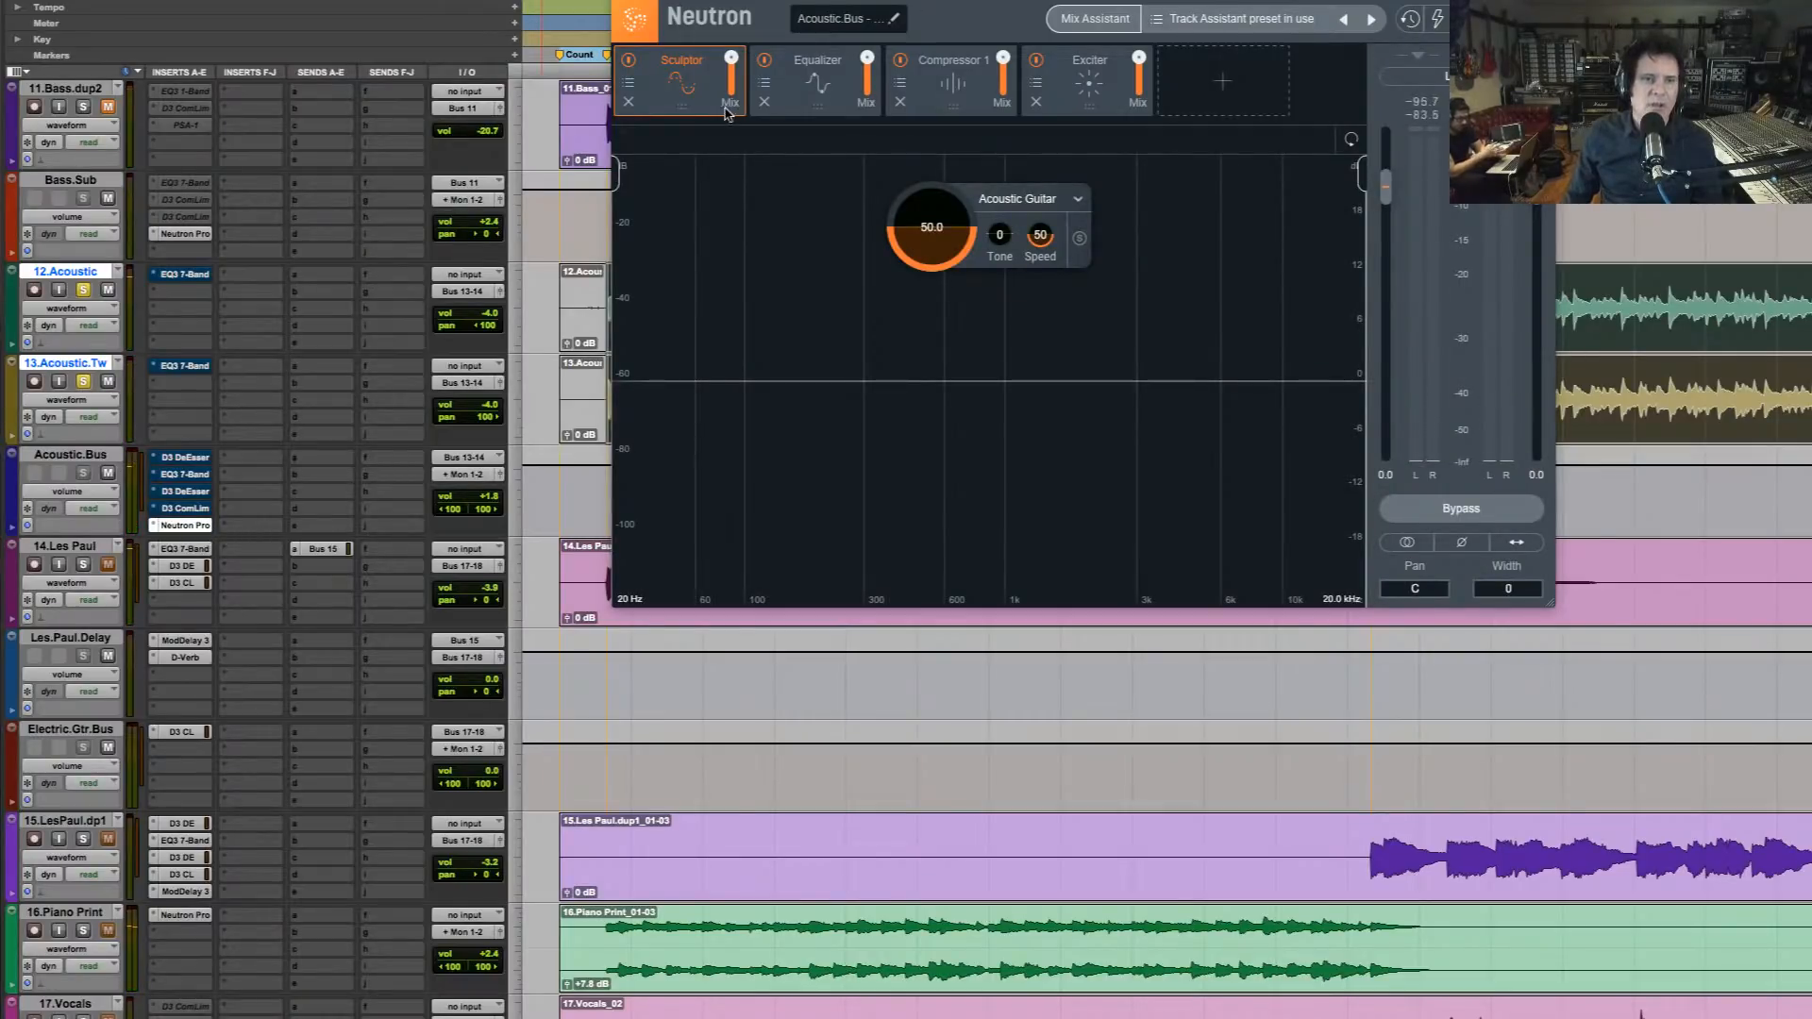
click(839, 81)
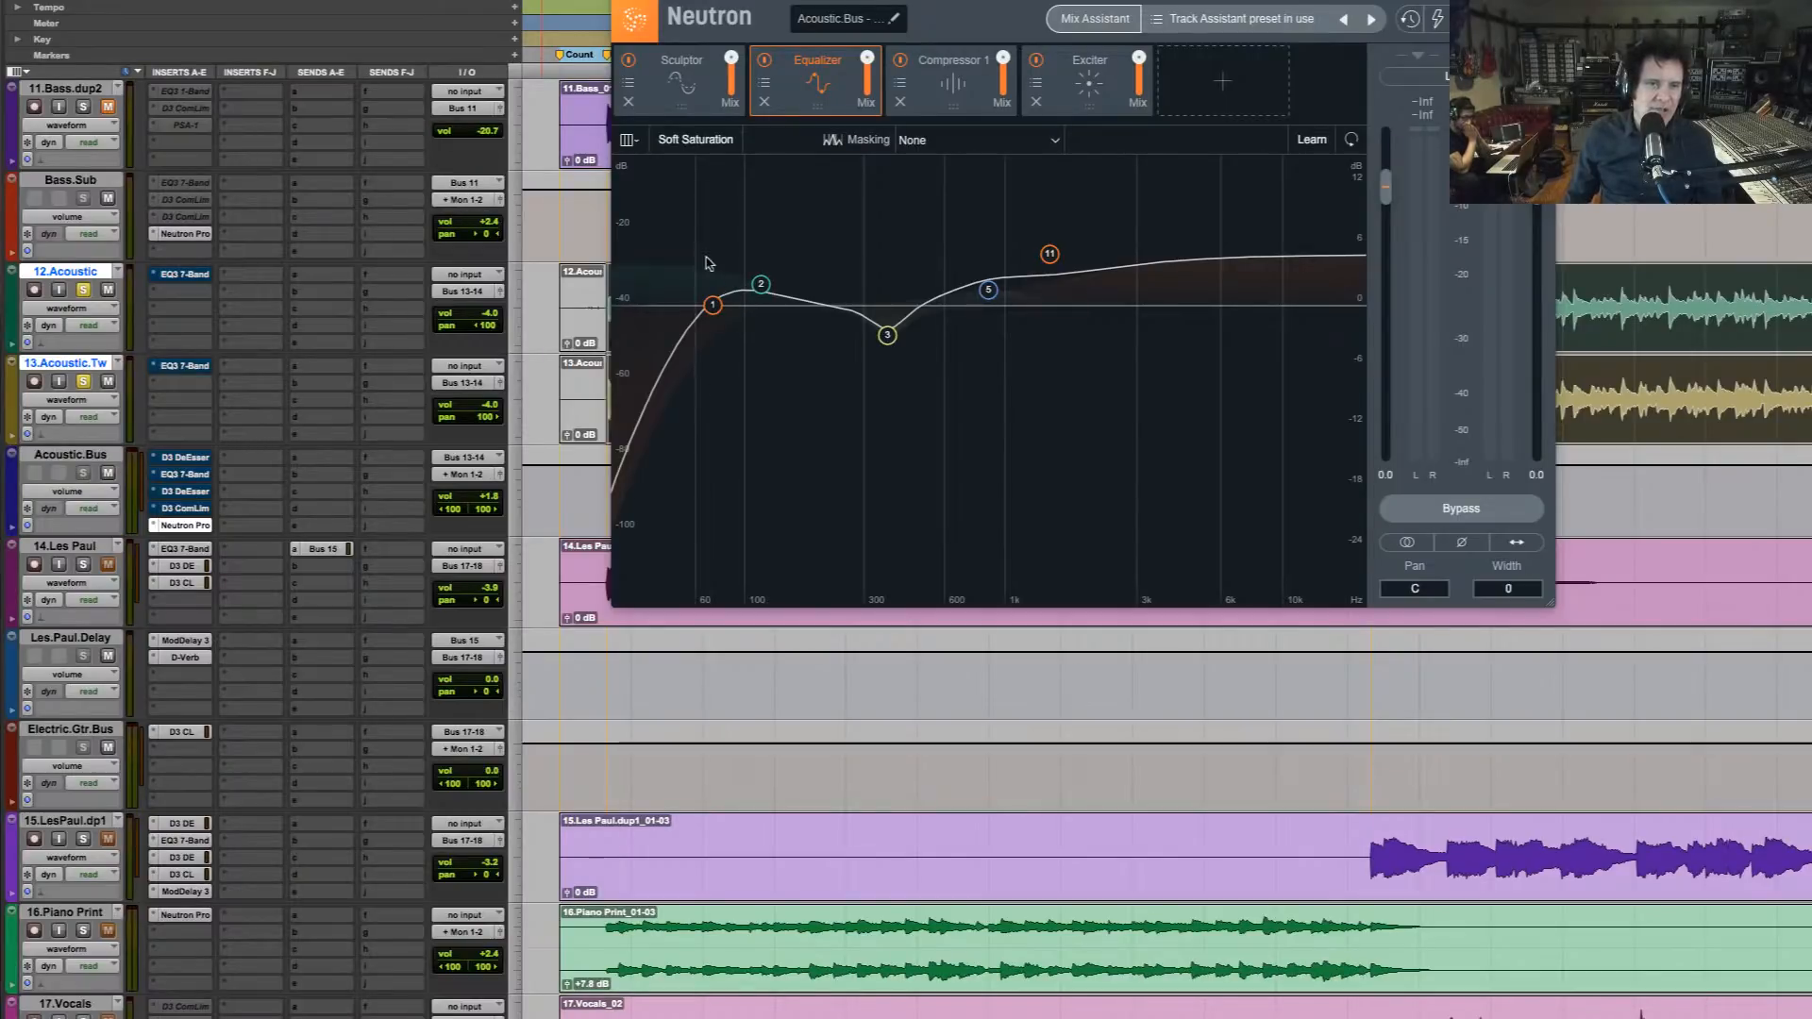
click(703, 90)
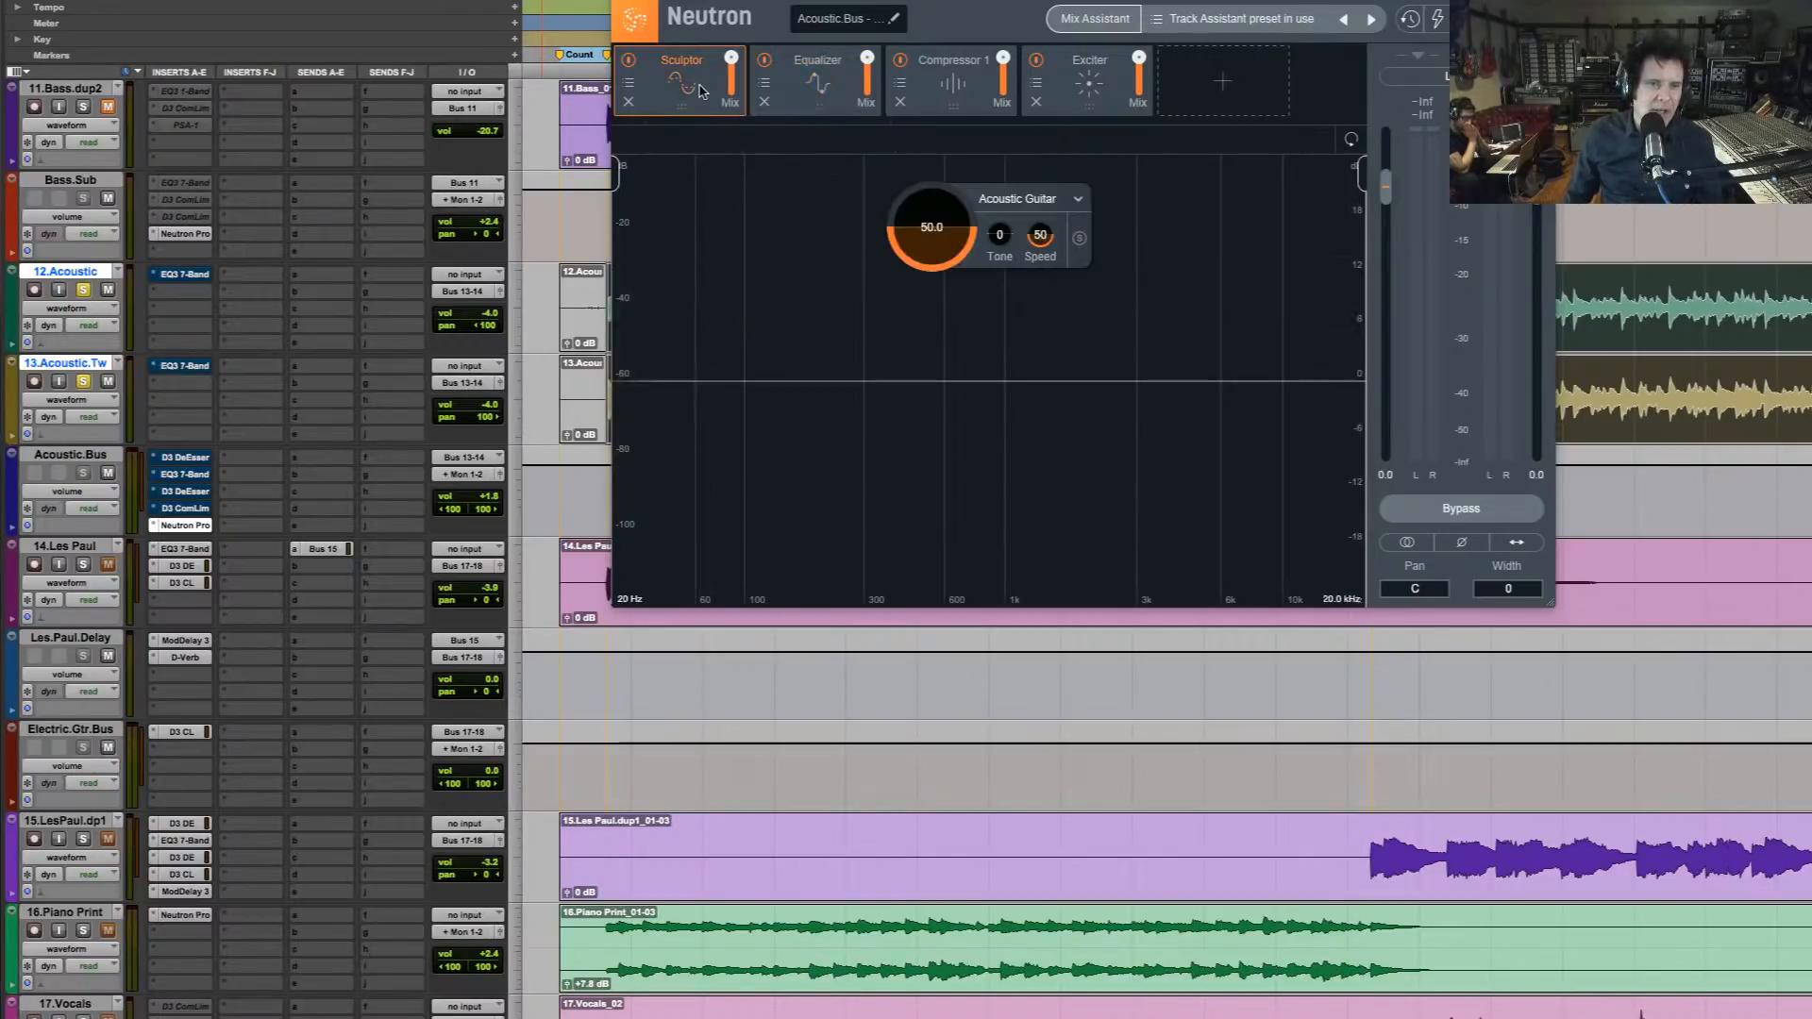
click(807, 99)
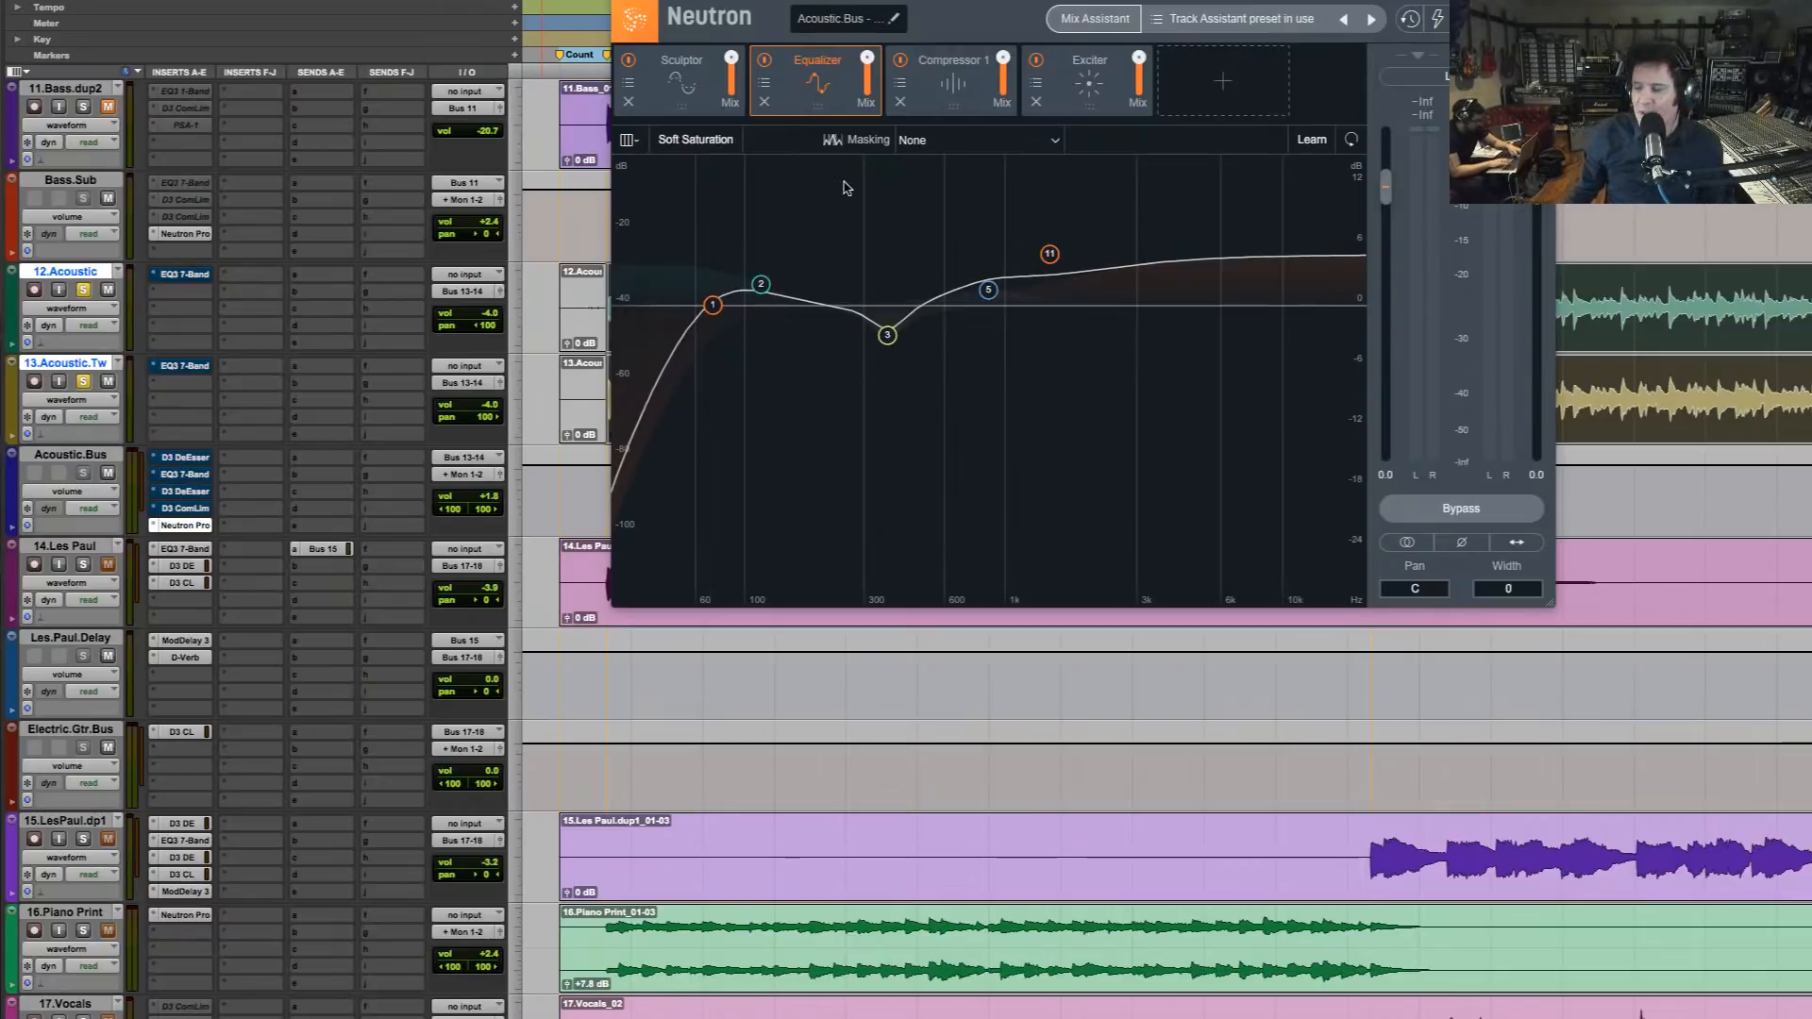
Compare the soloed guitars with Neutron active and bypassed, and view the Exciter module during playback
key(space)
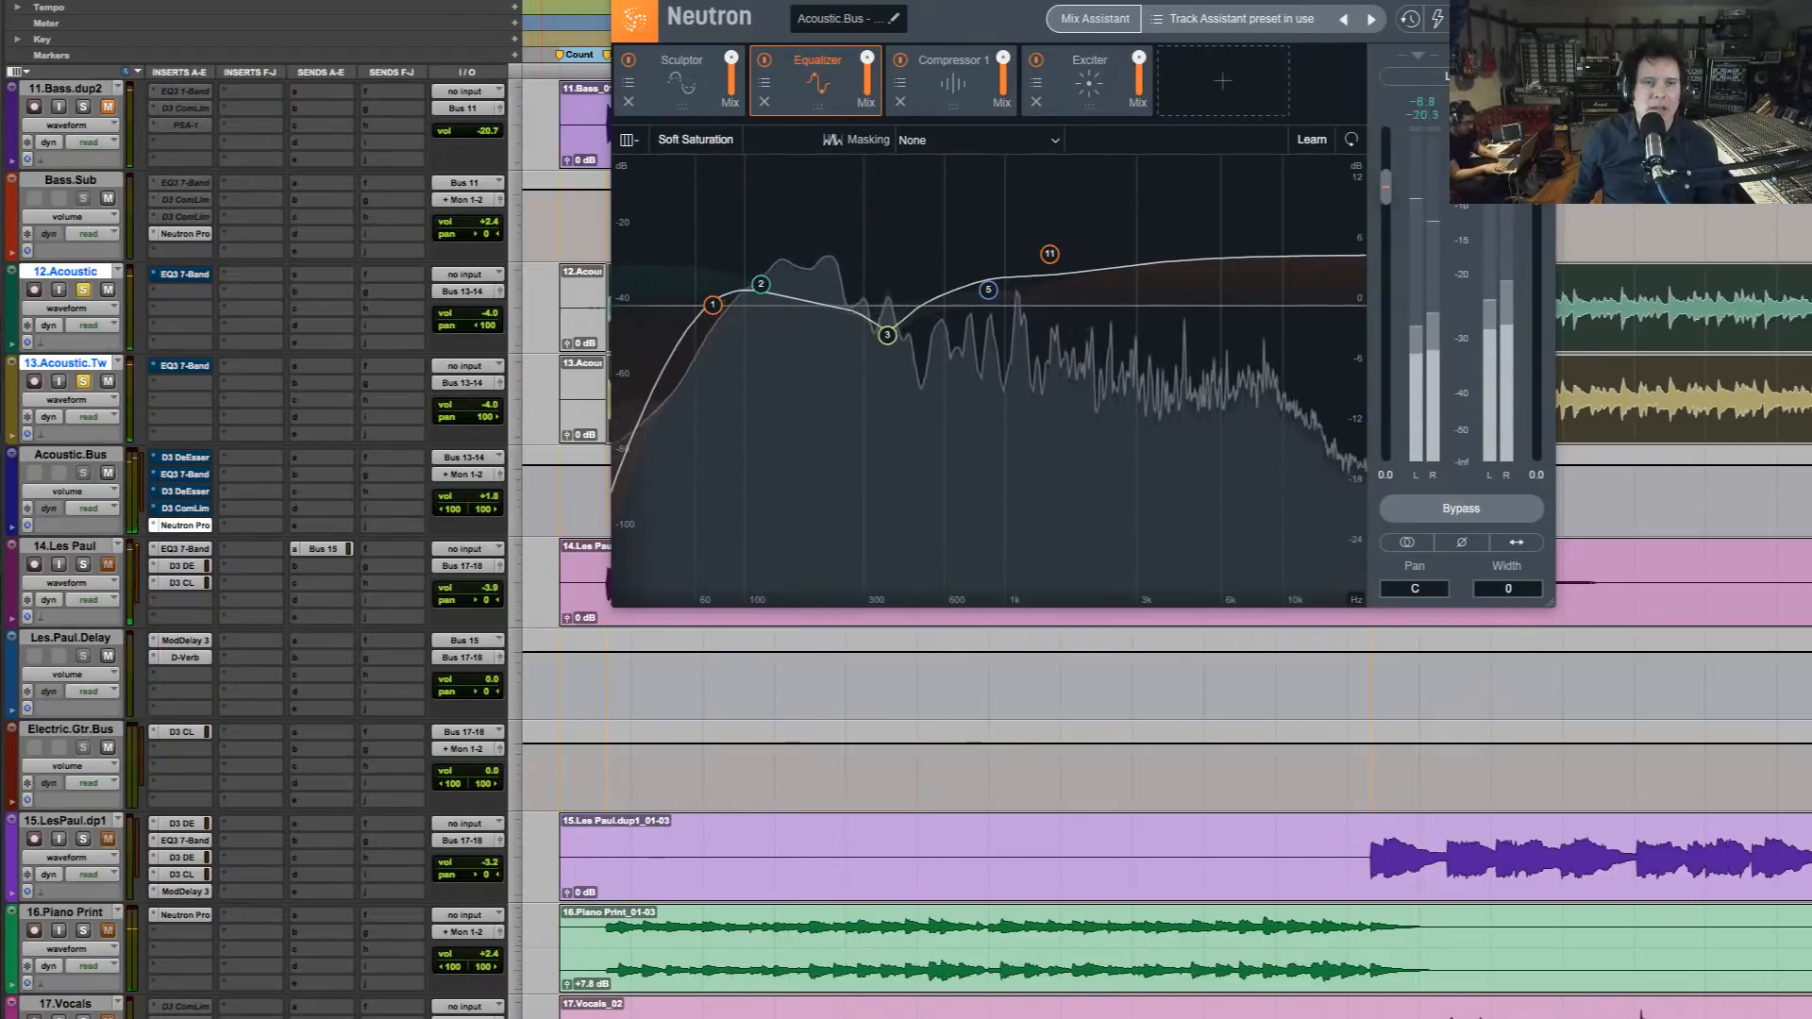
click(1461, 509)
key(space)
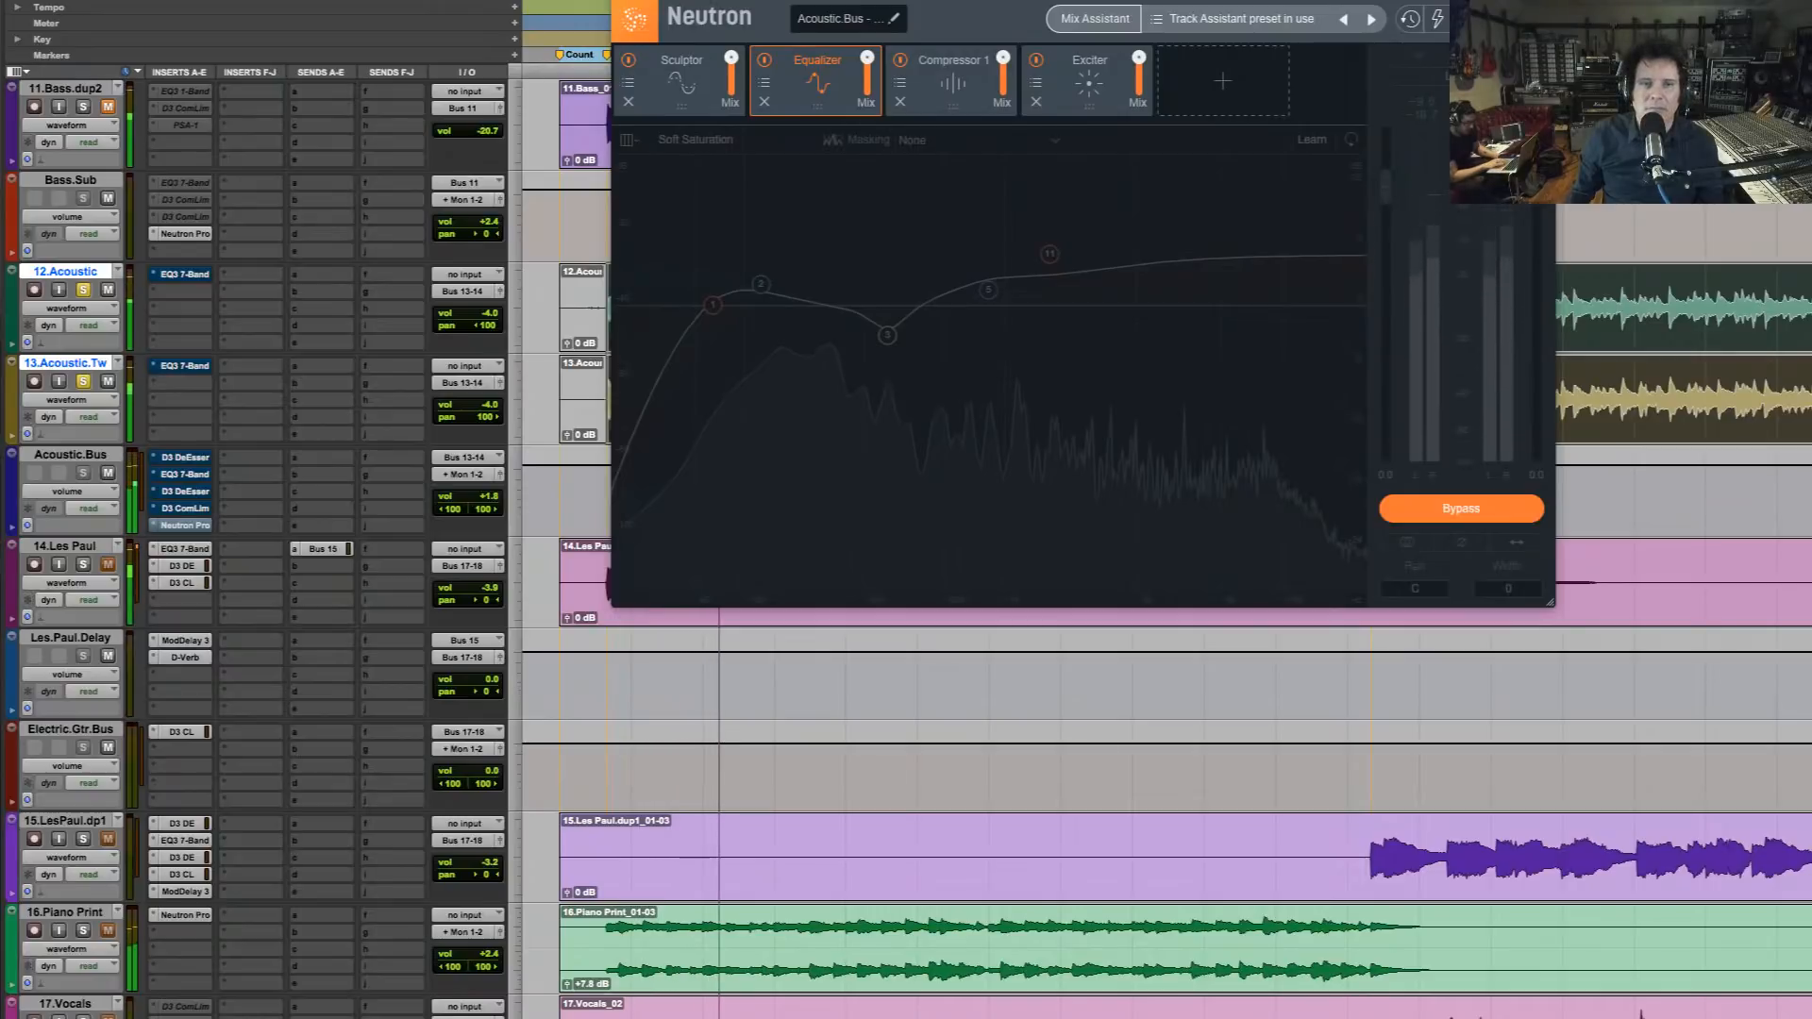
key(space)
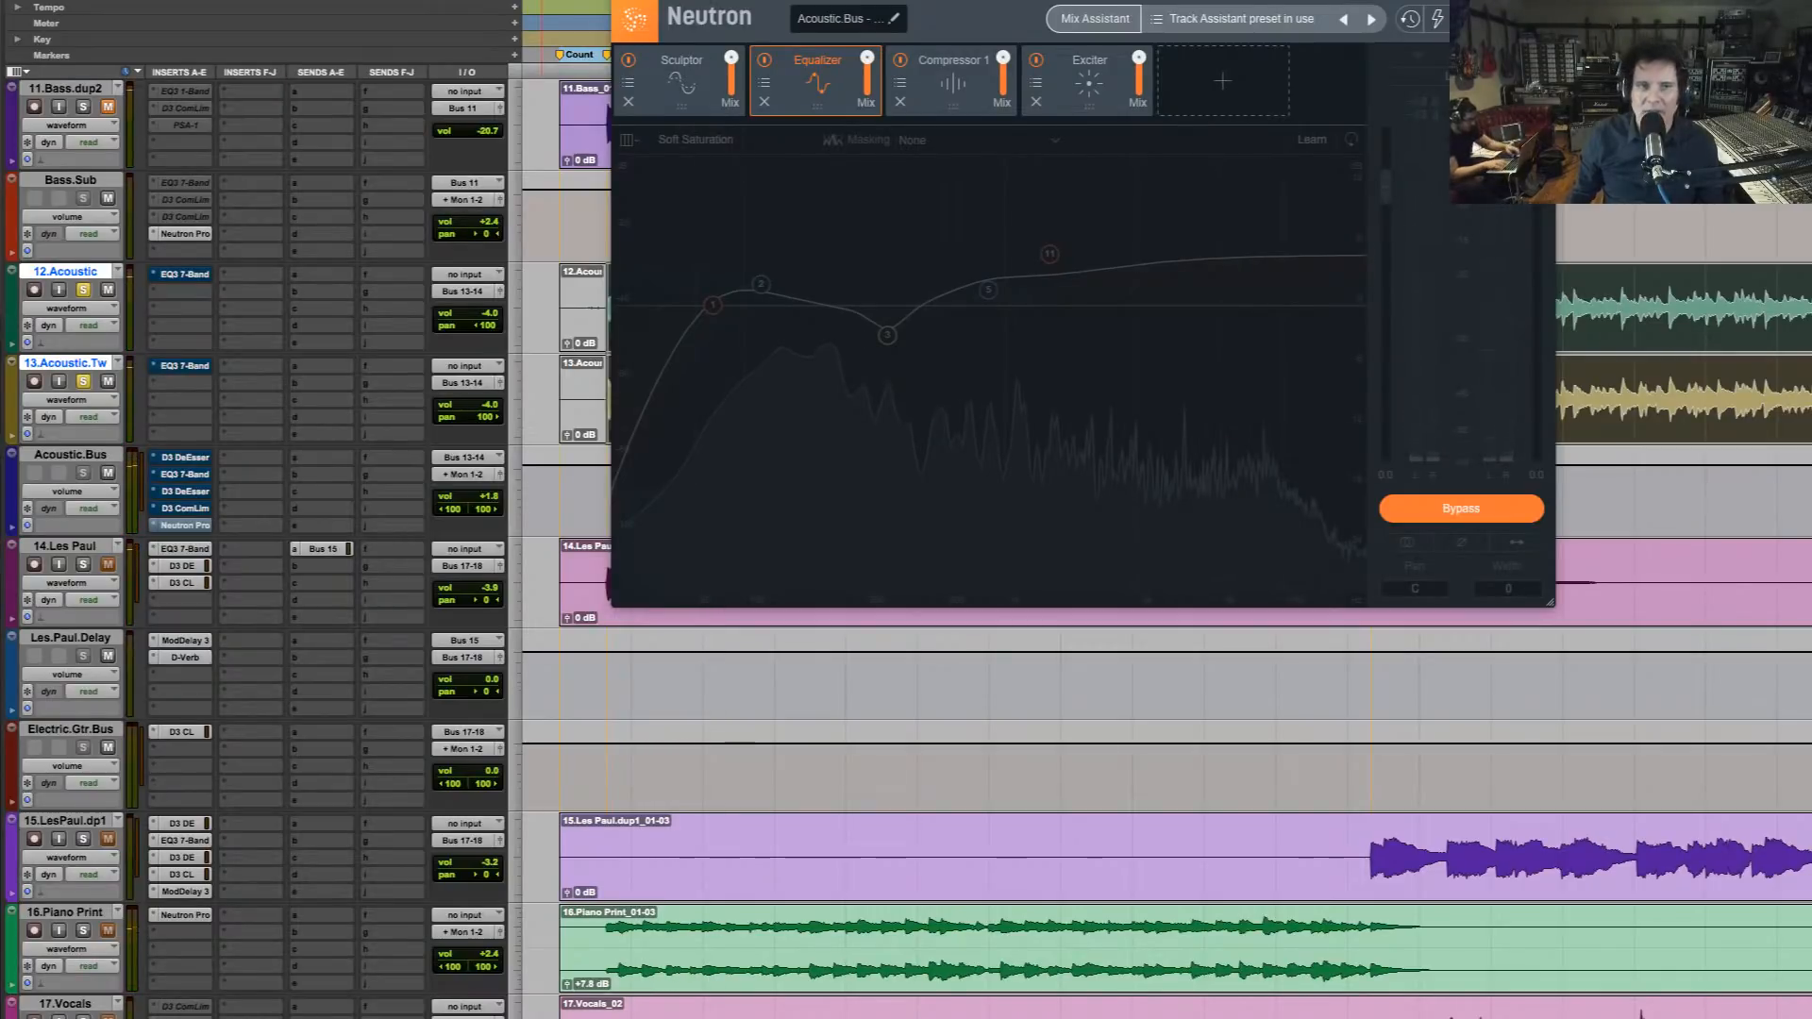
click(1460, 509)
key(space)
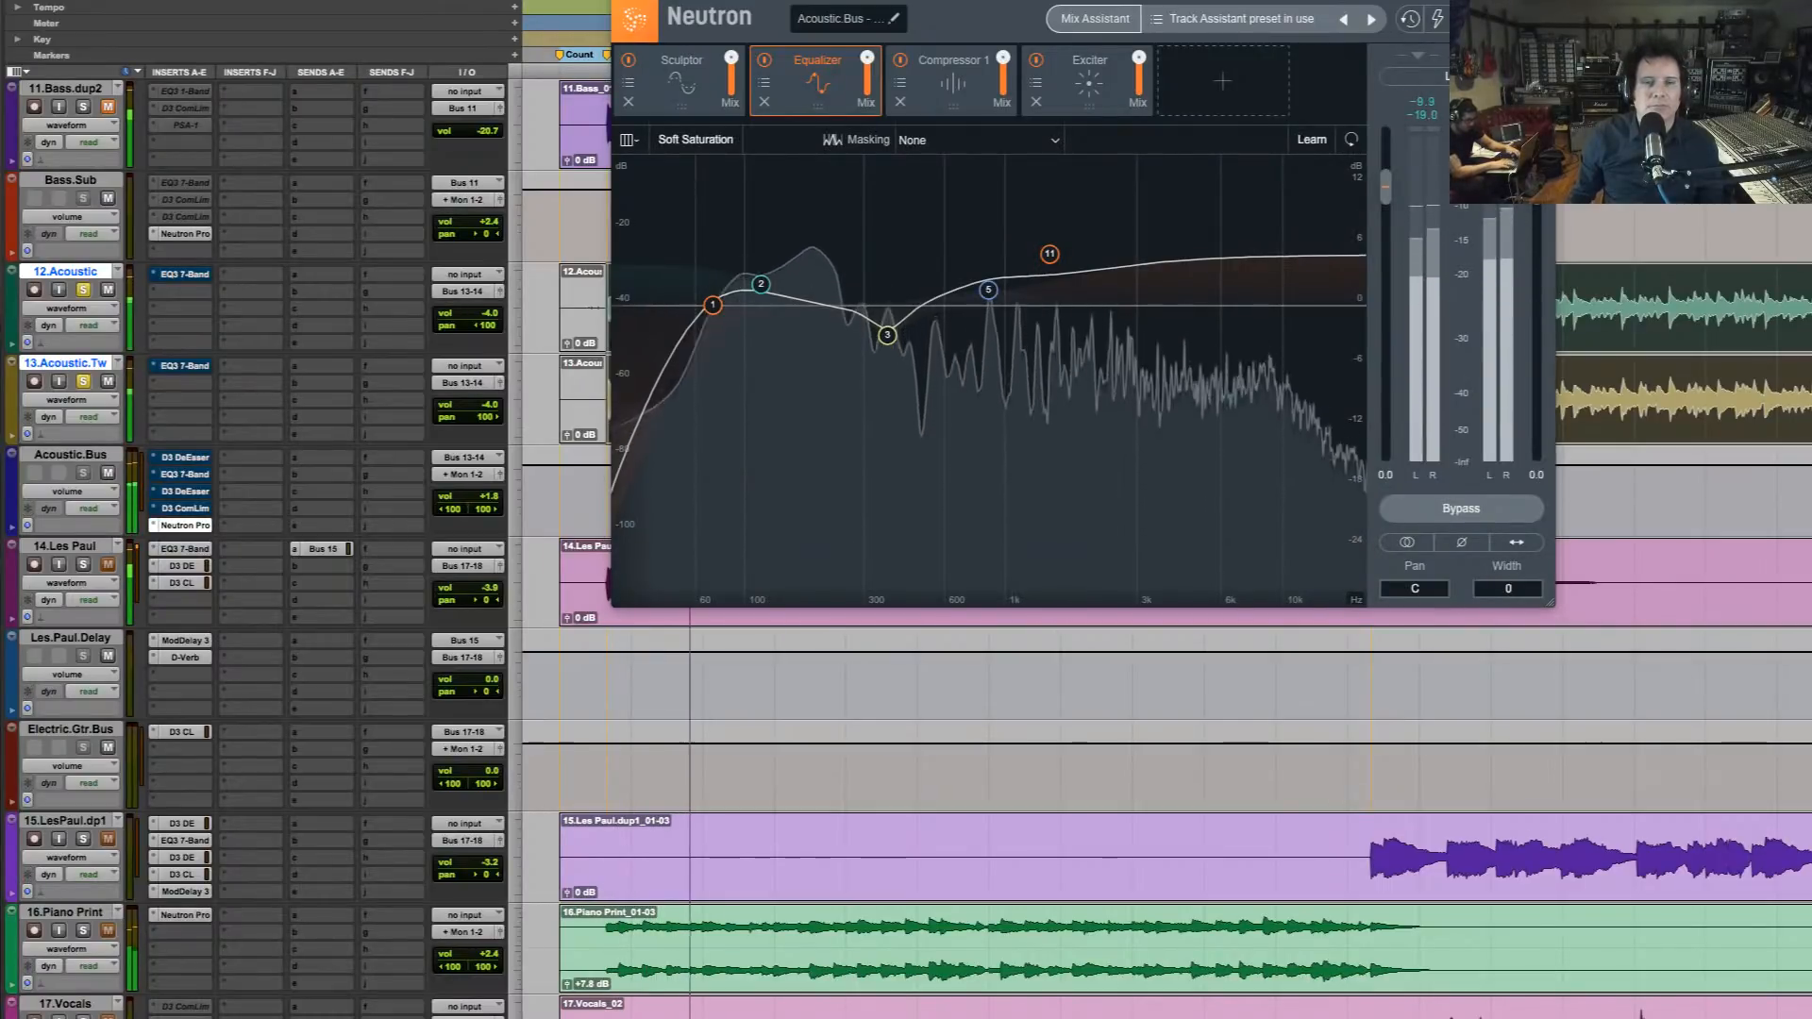
click(1066, 102)
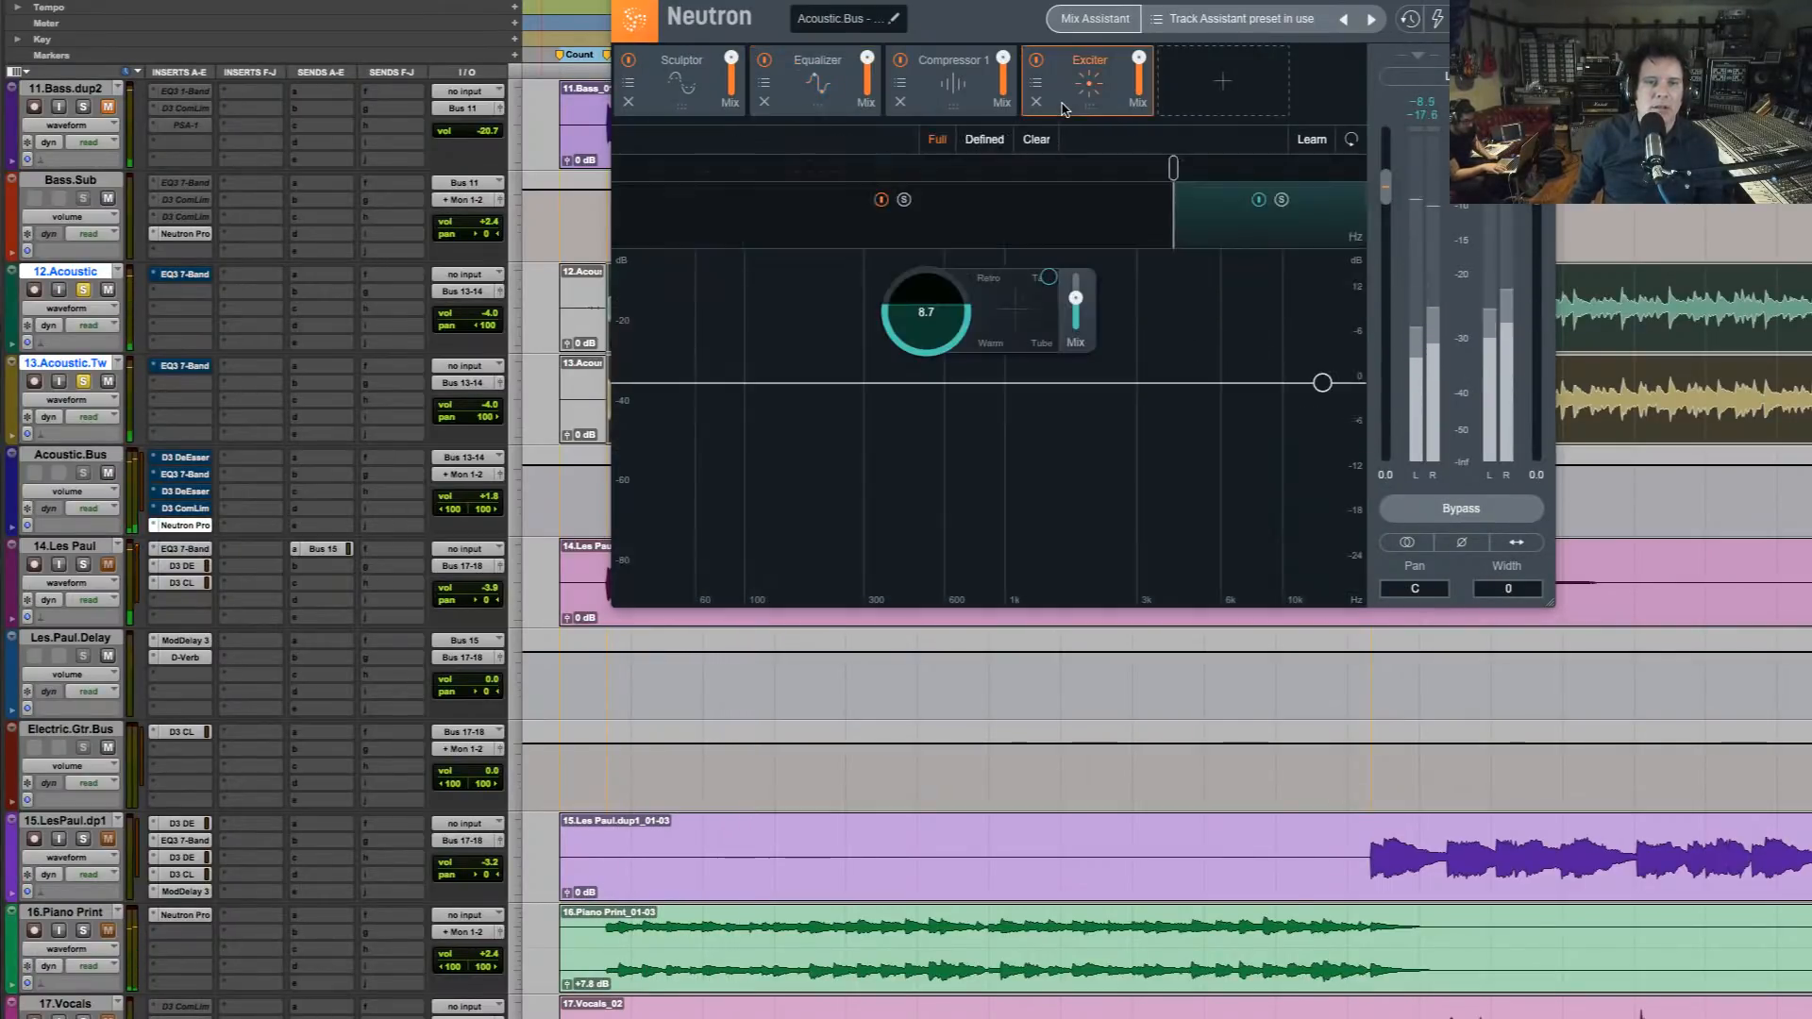
key(space)
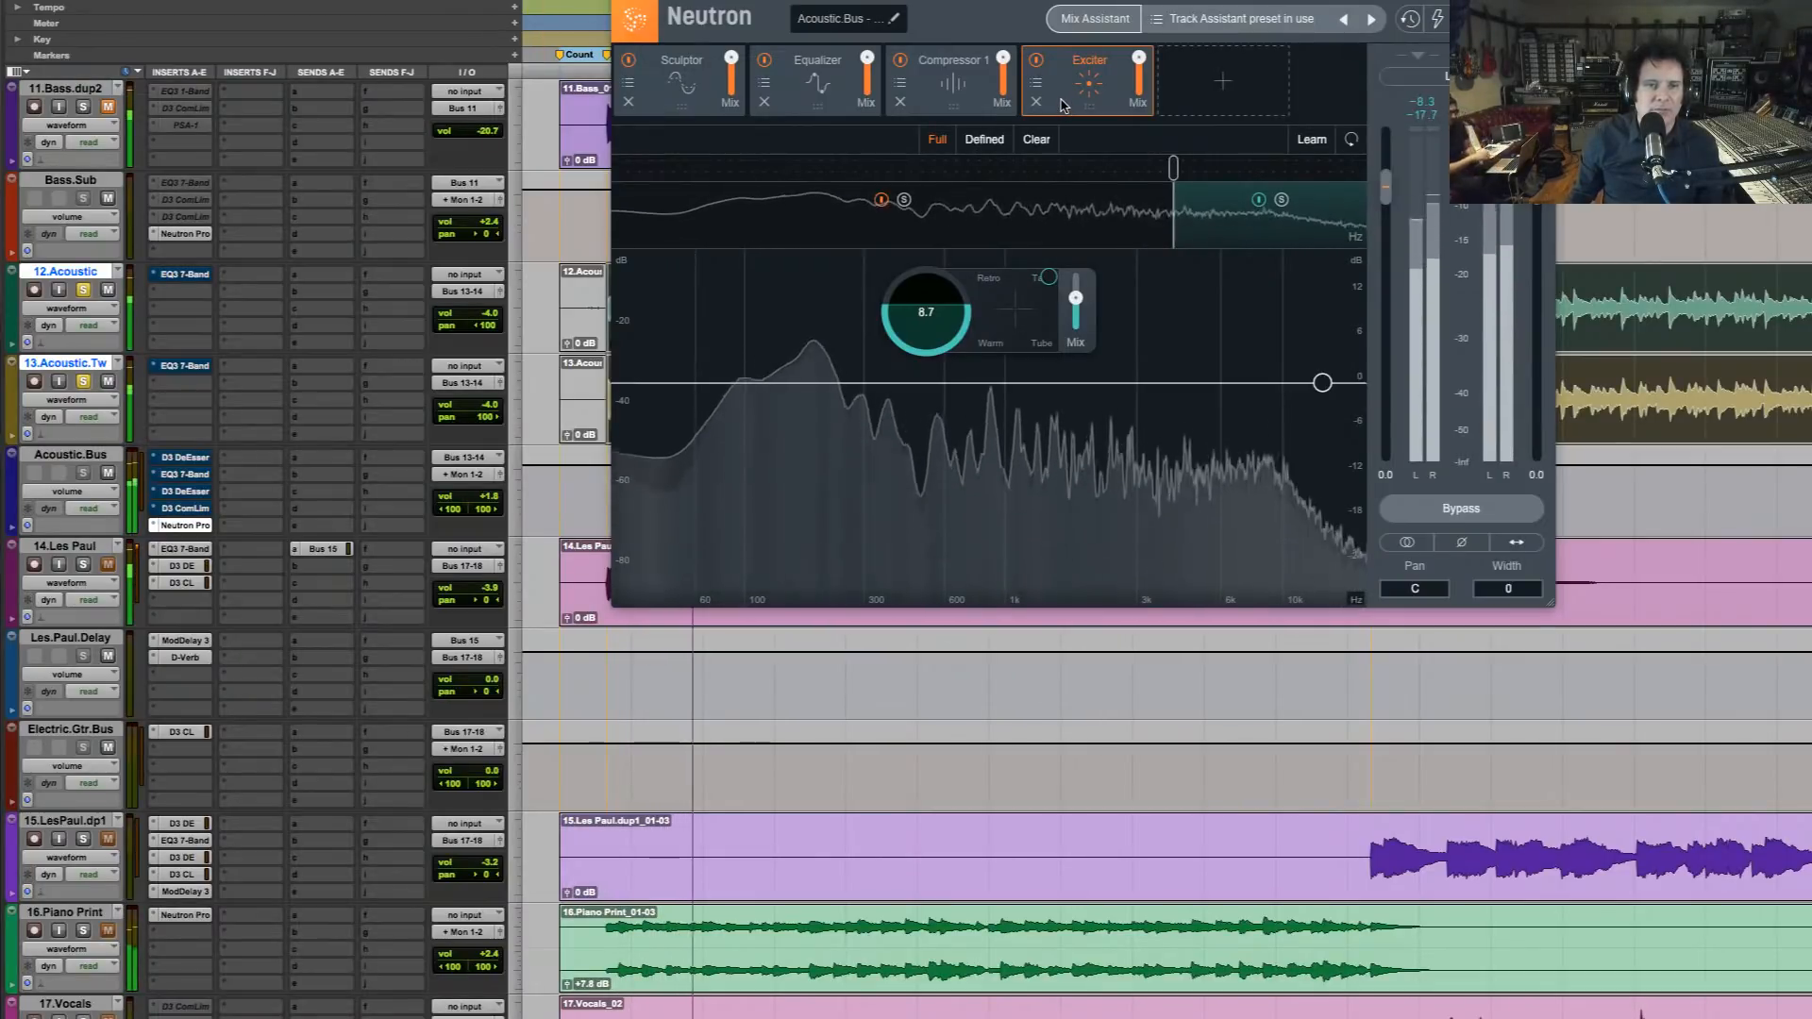
Compare the acoustic guitars with the Exciter module disabled and enabled, and audition them in the mix
click(1036, 61)
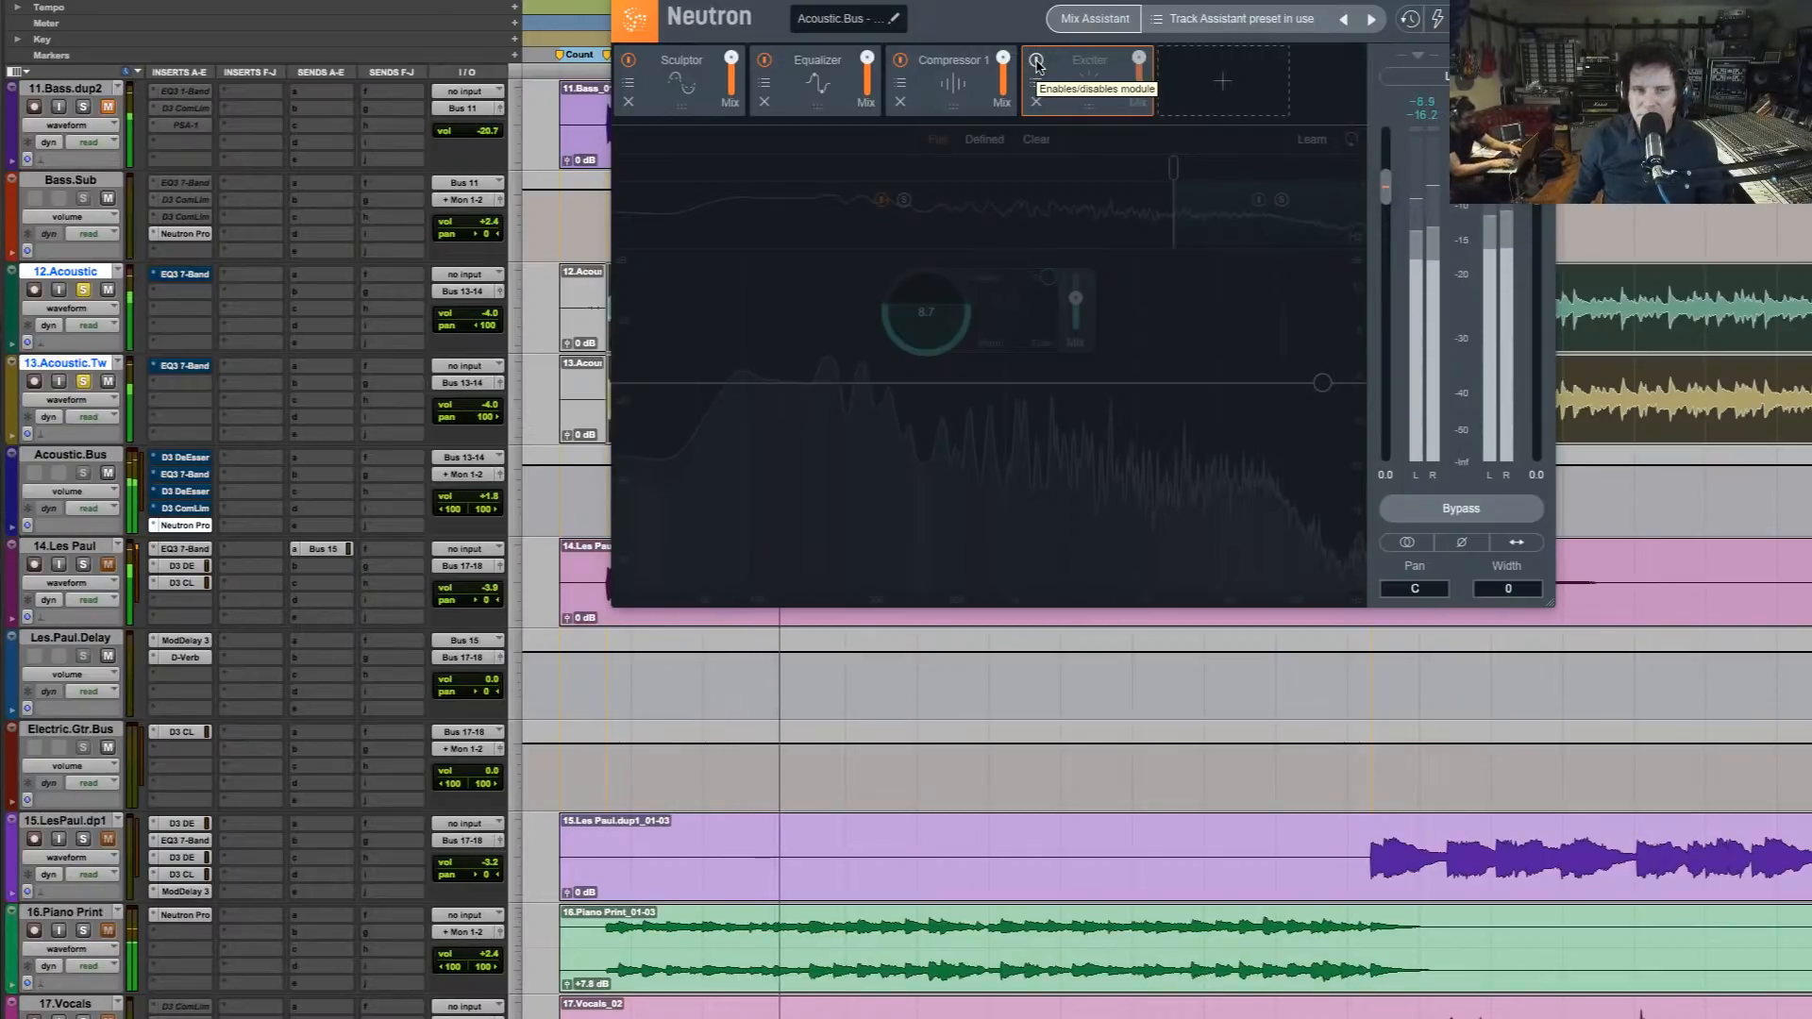
click(1036, 62)
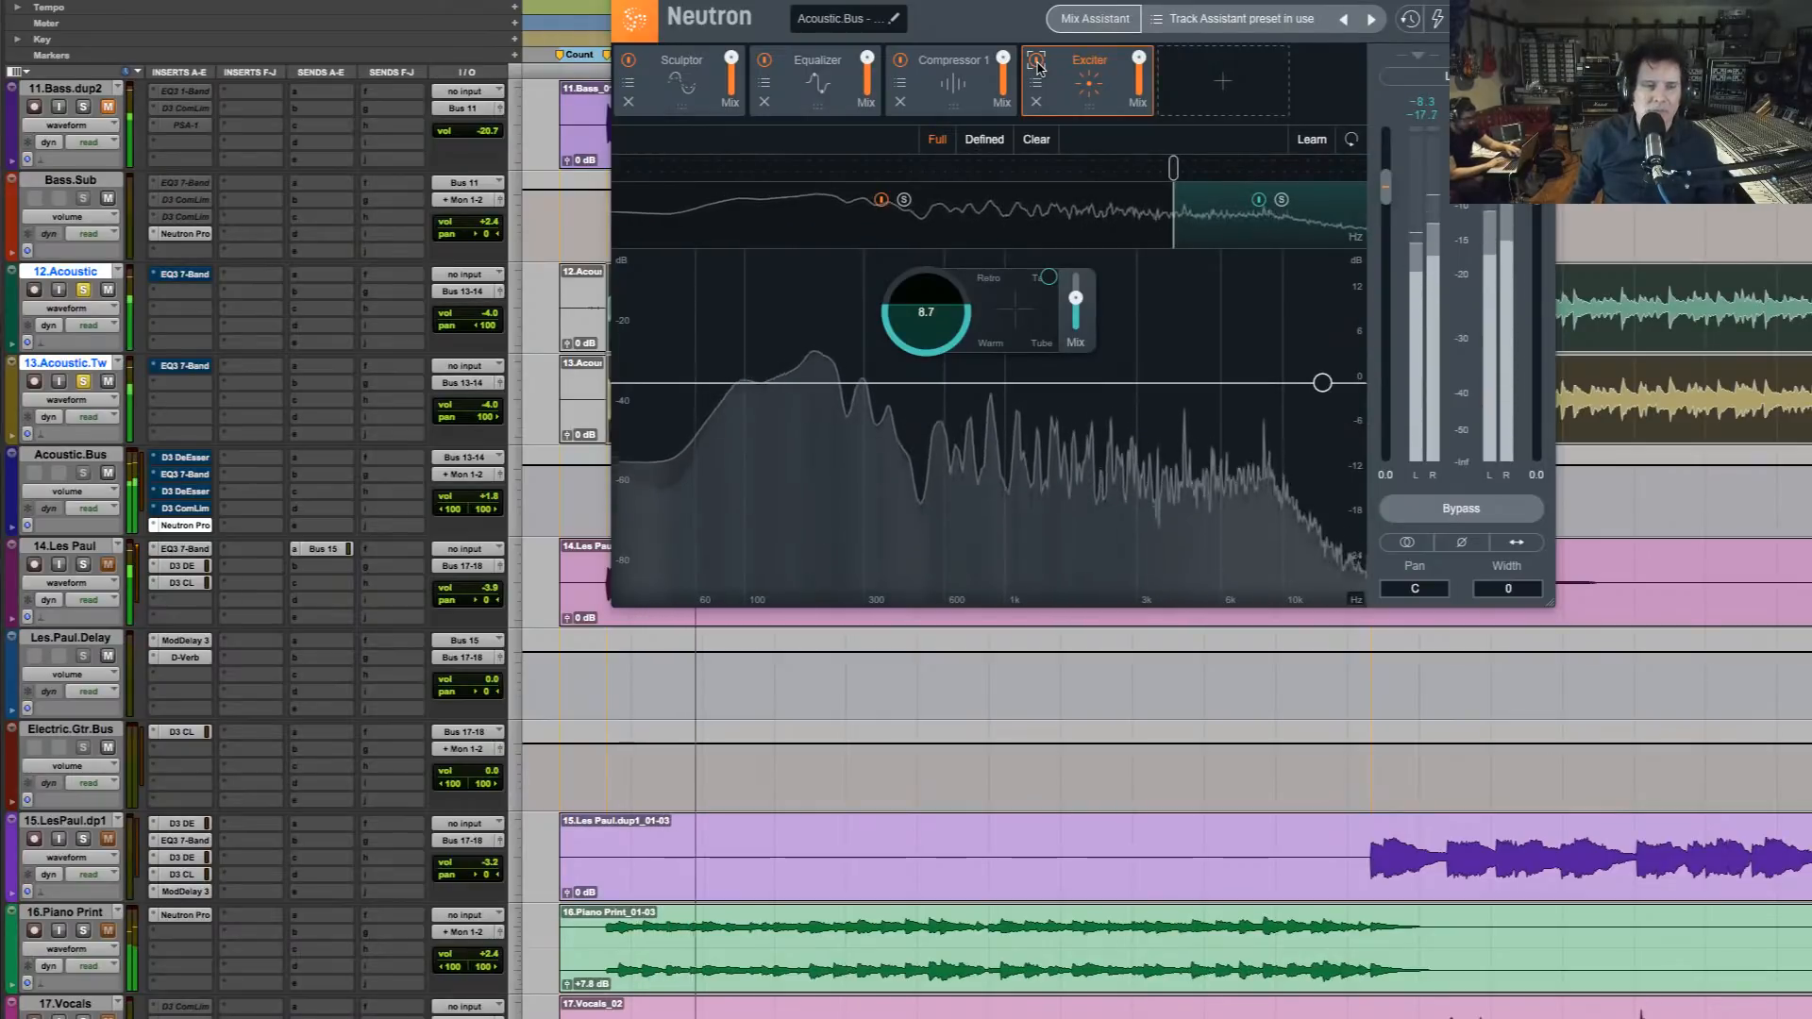
key(space)
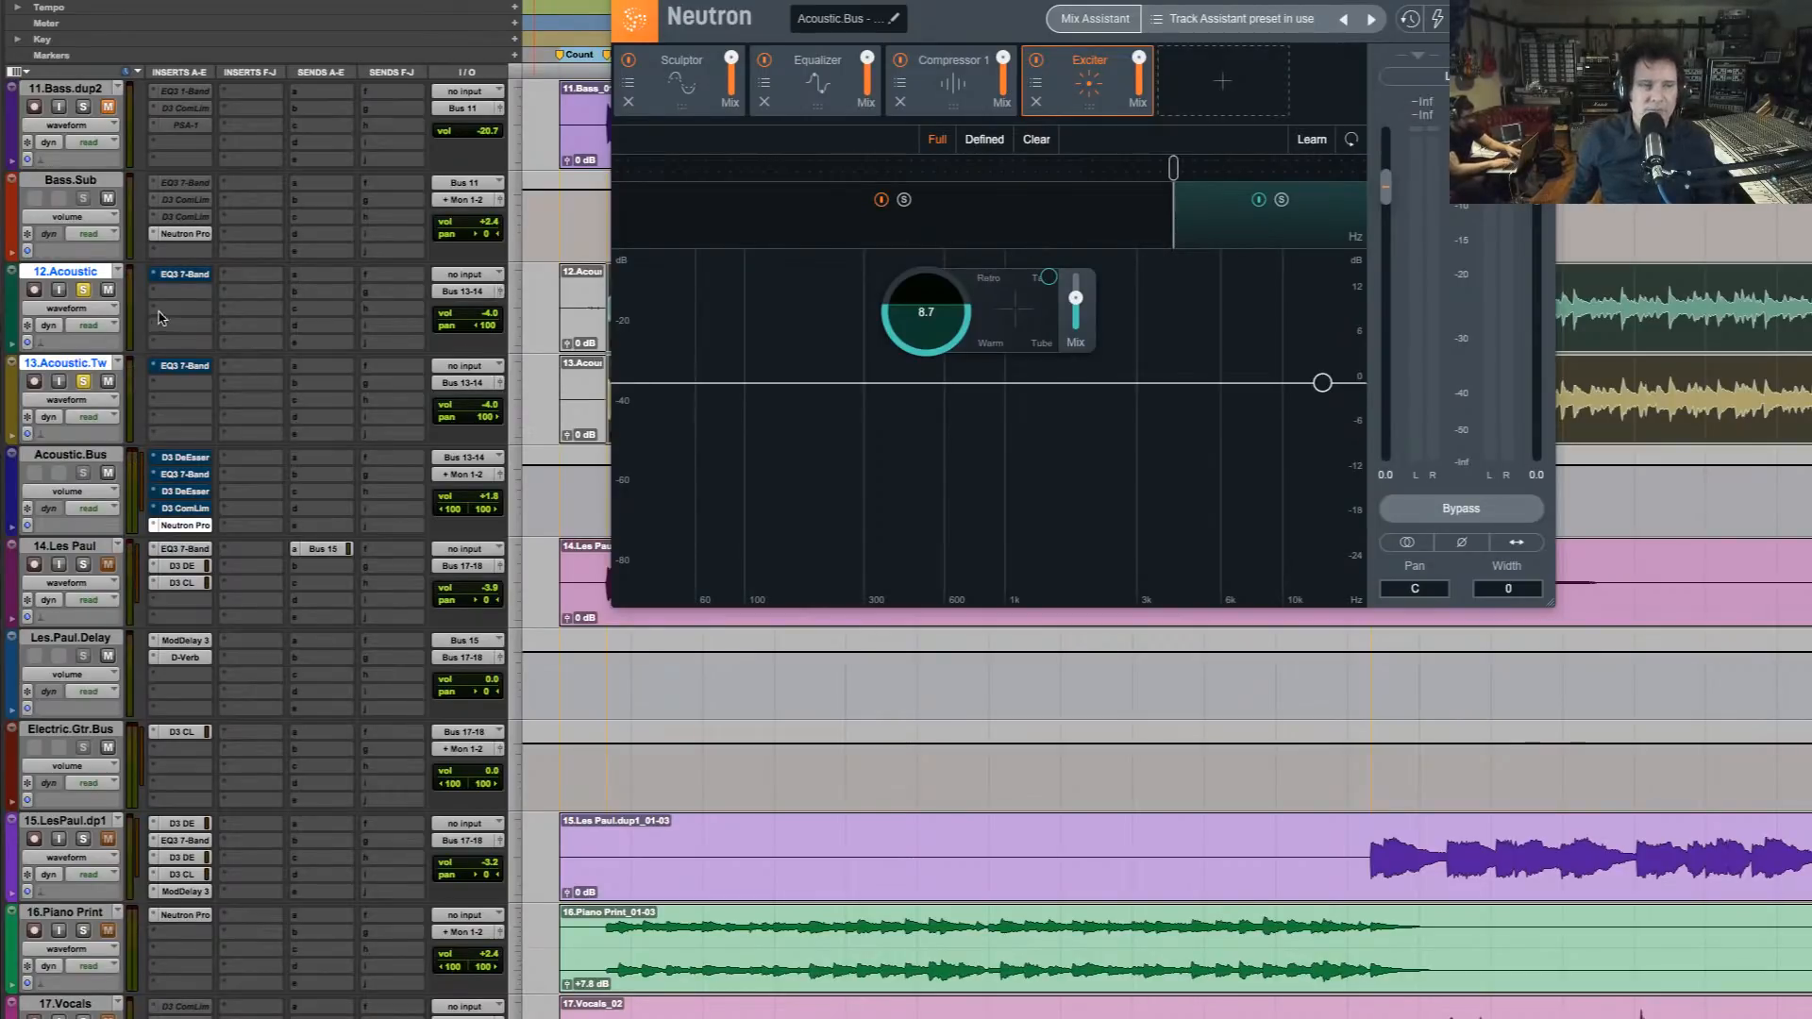
key(space)
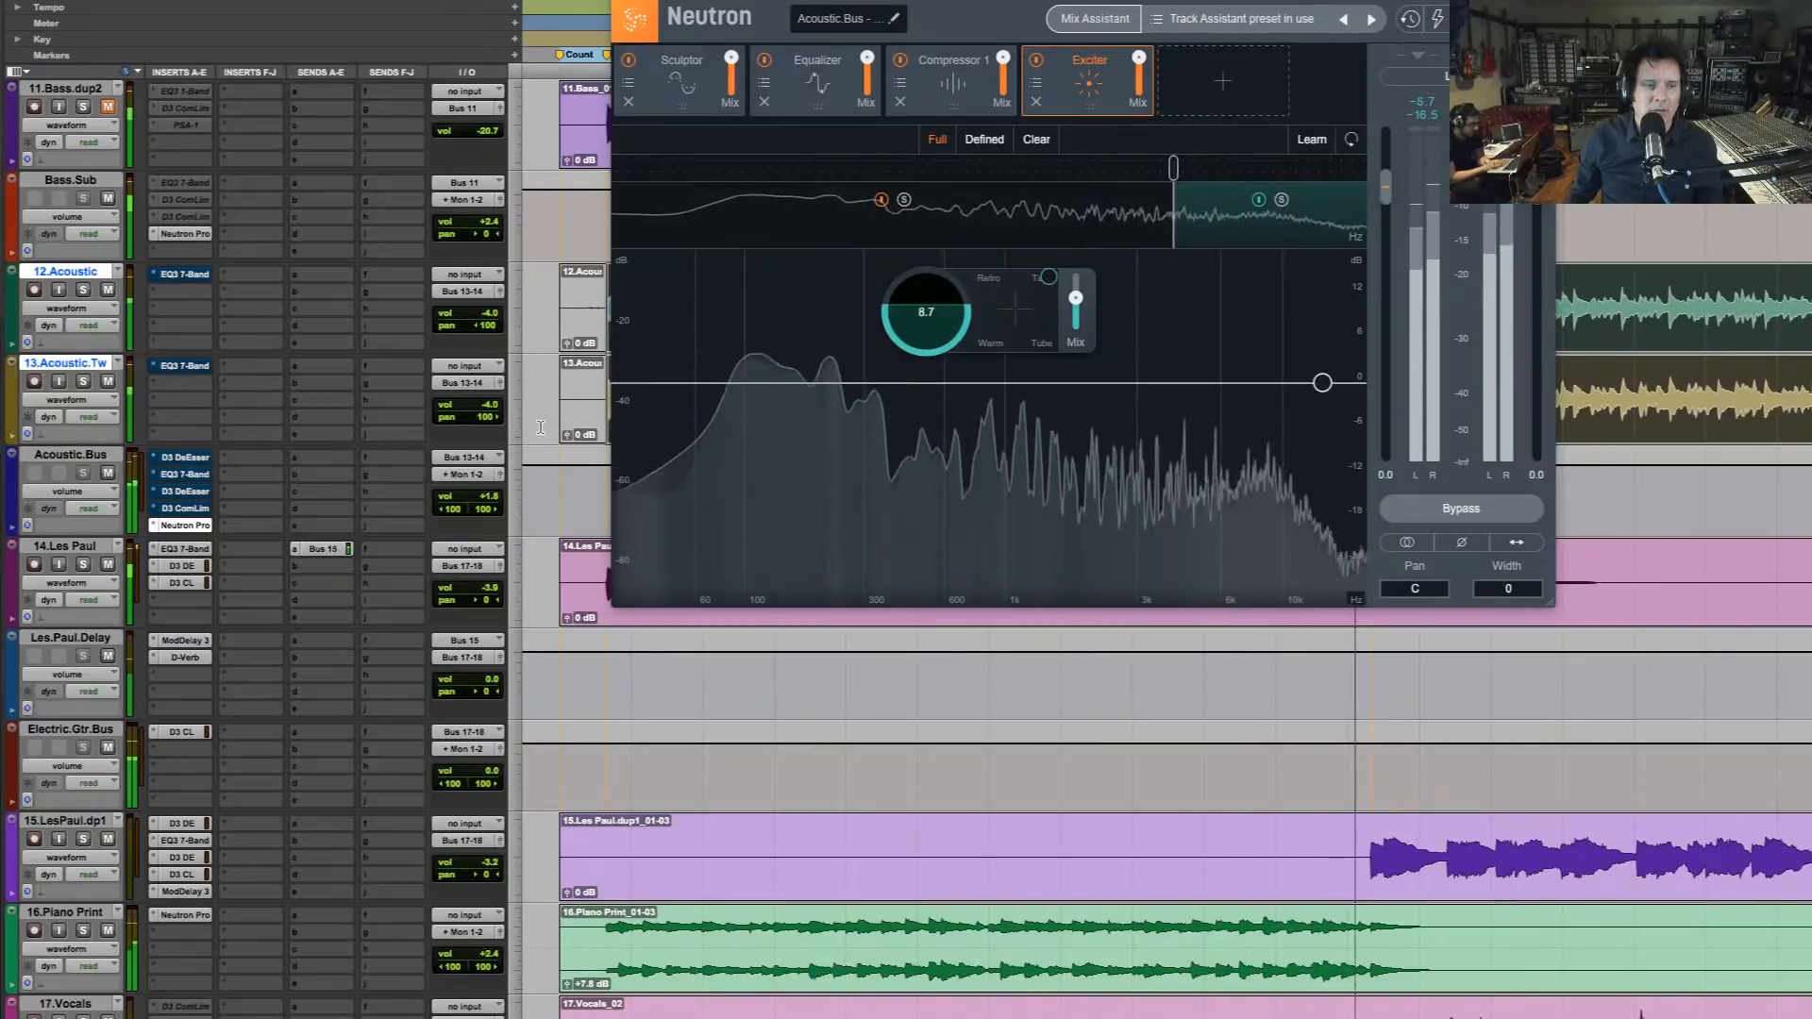
key(space)
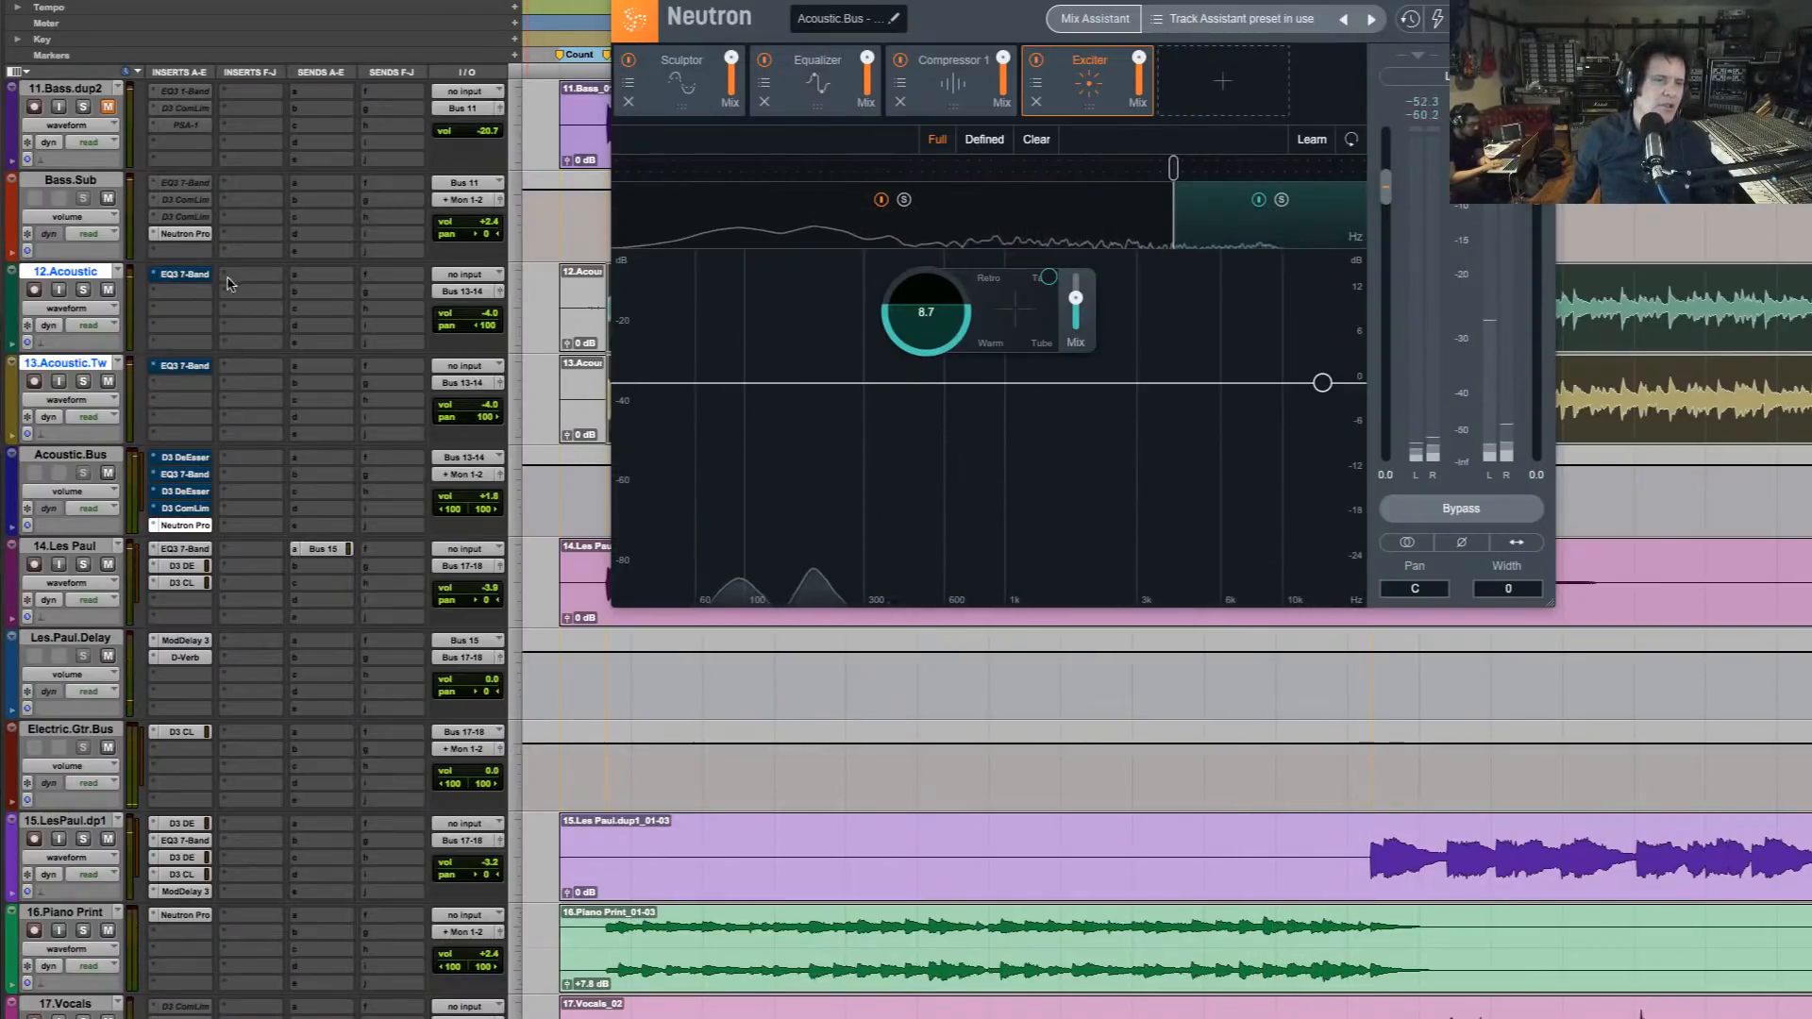
Re-enable the original EQ, de-esser and compressor inserts on both acoustic tracks and their bus, bypass Neutron, and audition the result
super+click(191, 276)
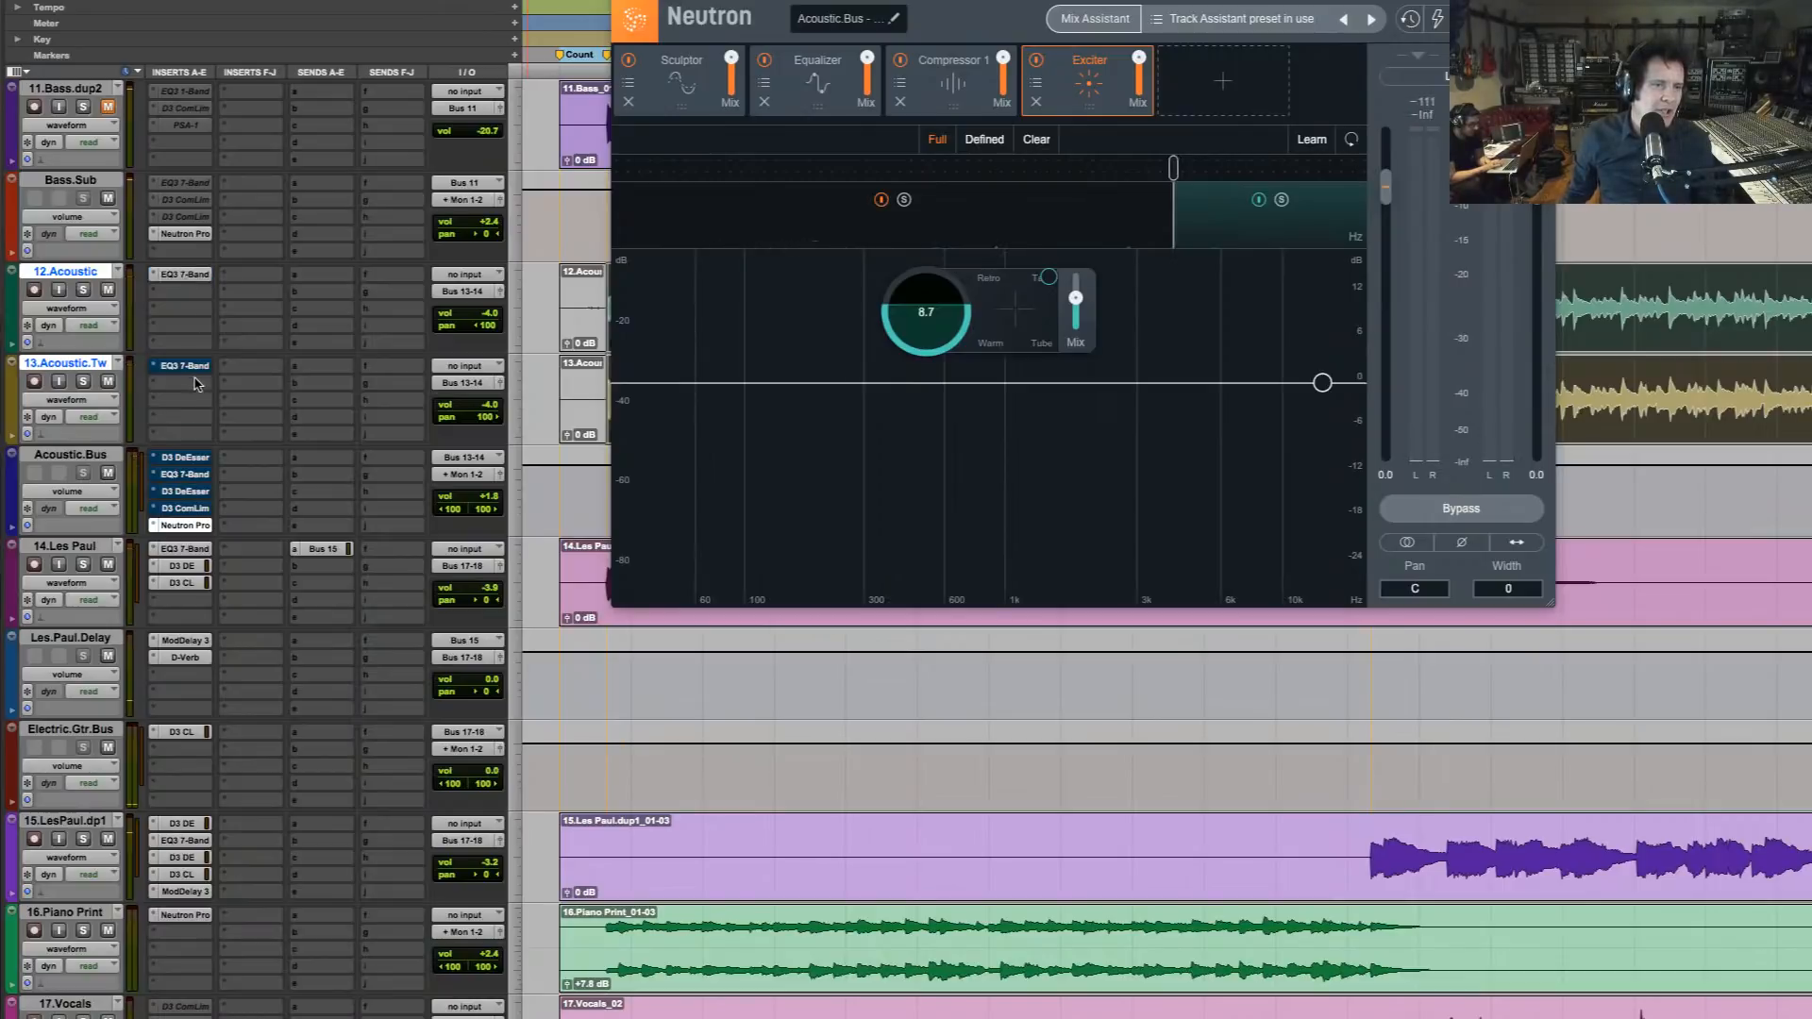
super+click(188, 366)
super+click(186, 458)
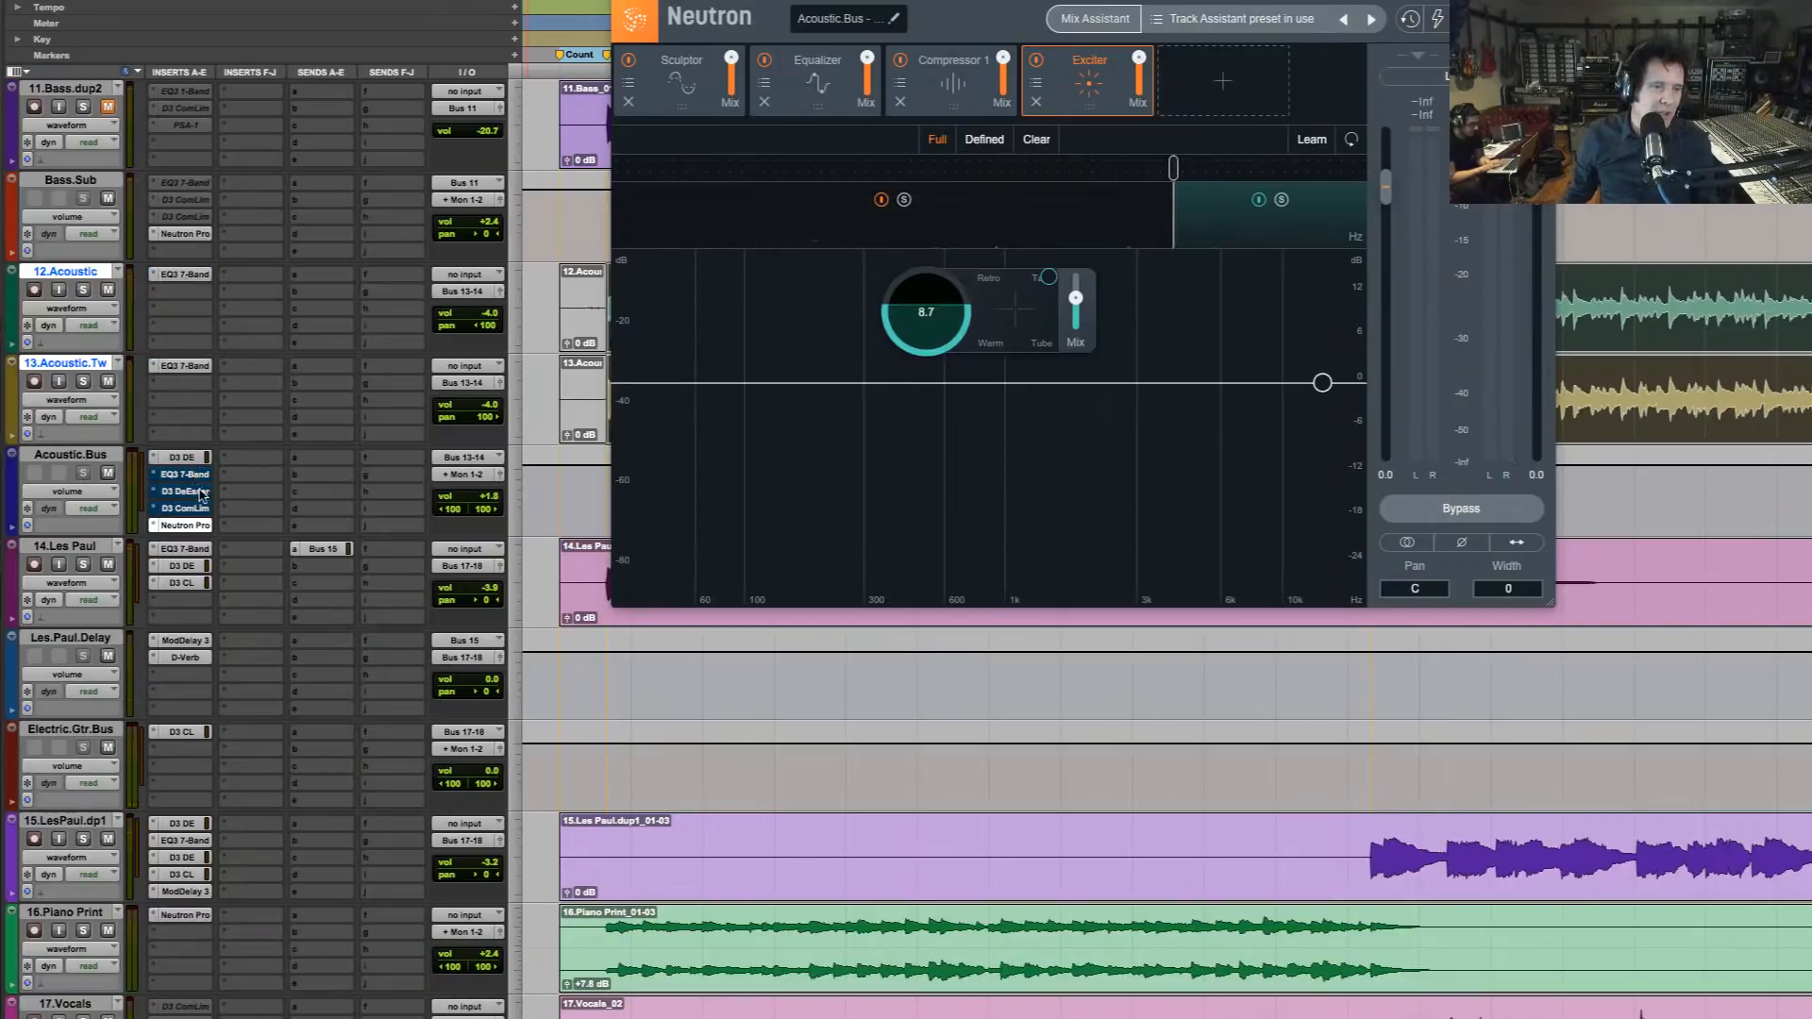
super+click(197, 478)
super+click(195, 509)
super+click(198, 526)
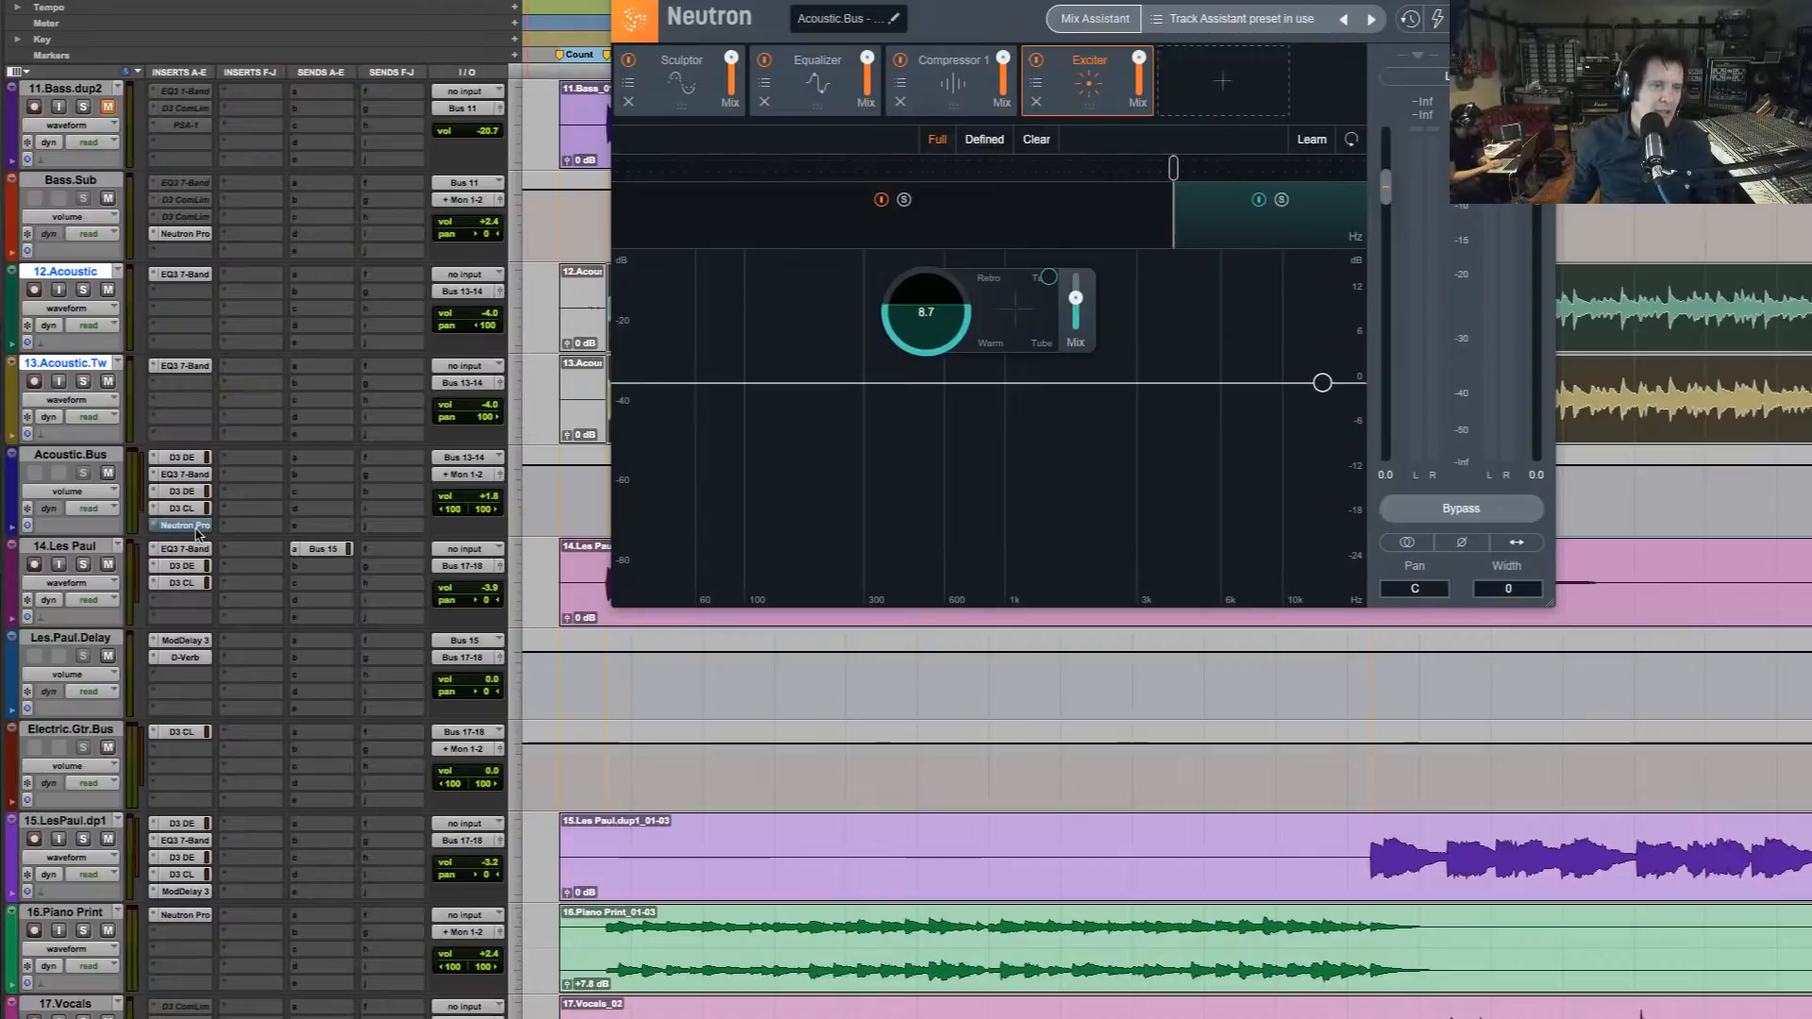
key(space)
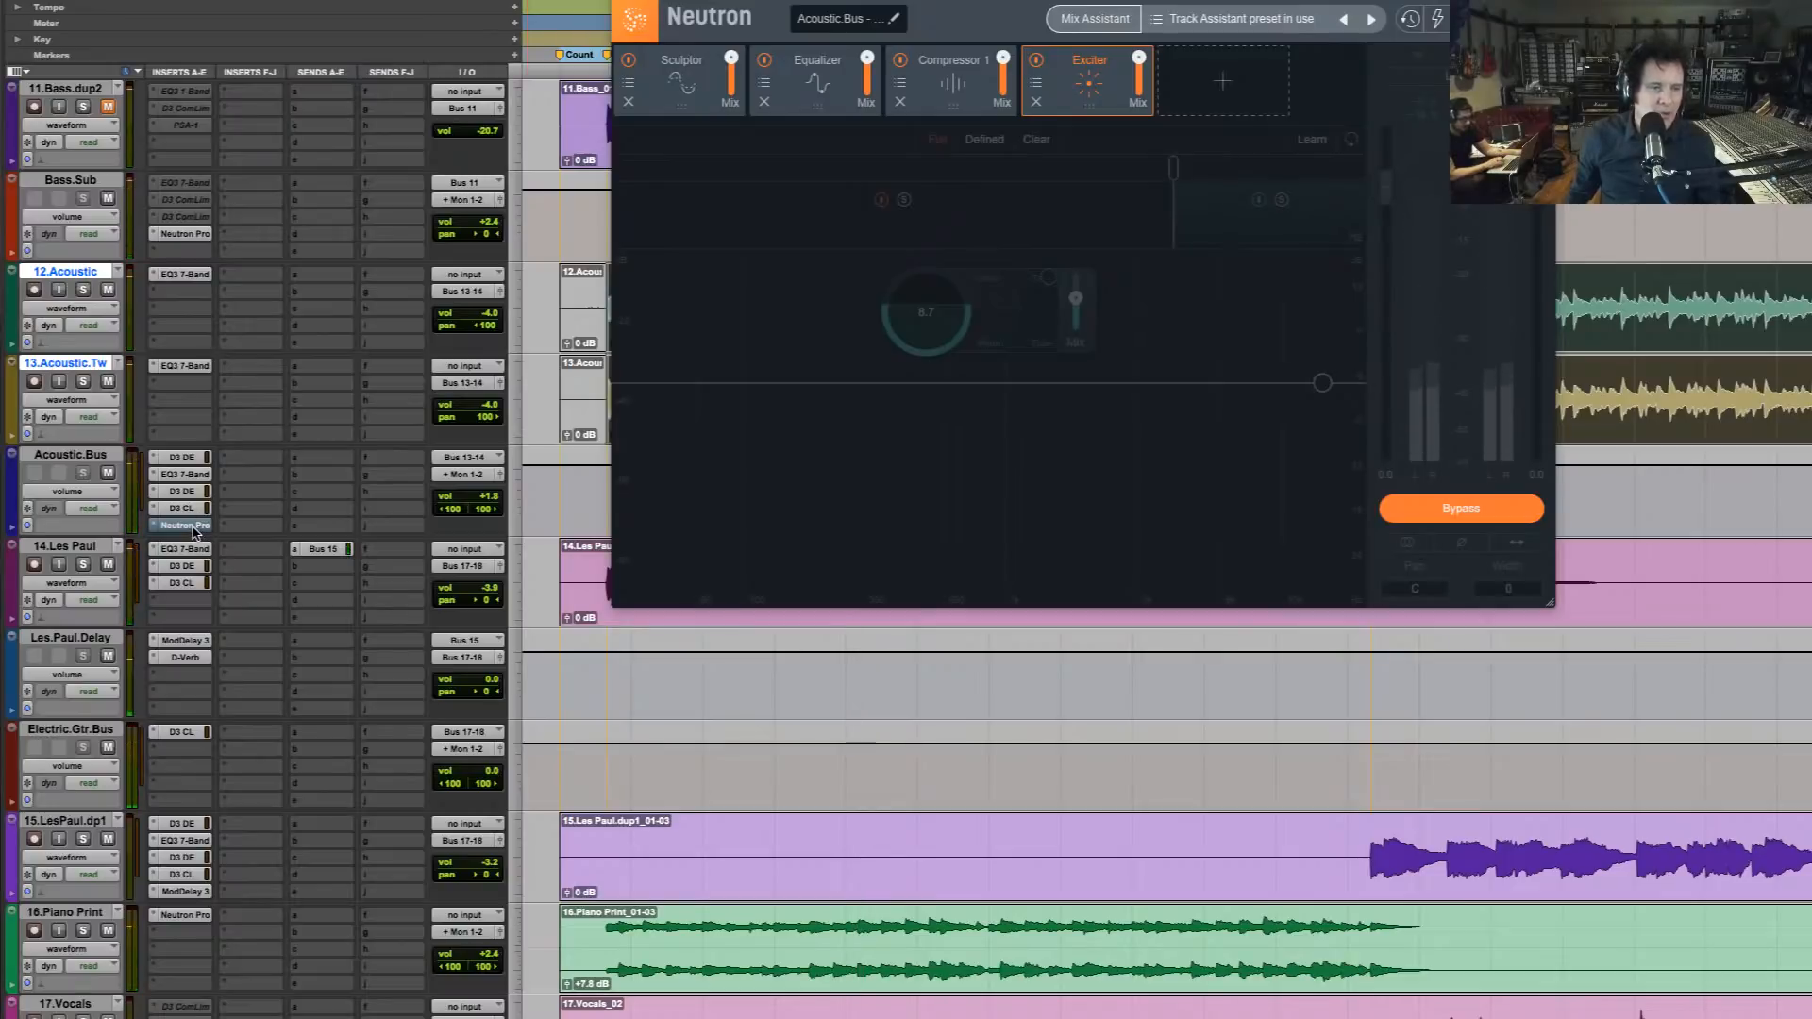
Bypass the original acoustic guitar inserts again, re-enable Neutron on the bus, and play the mix to compare
click(189, 459)
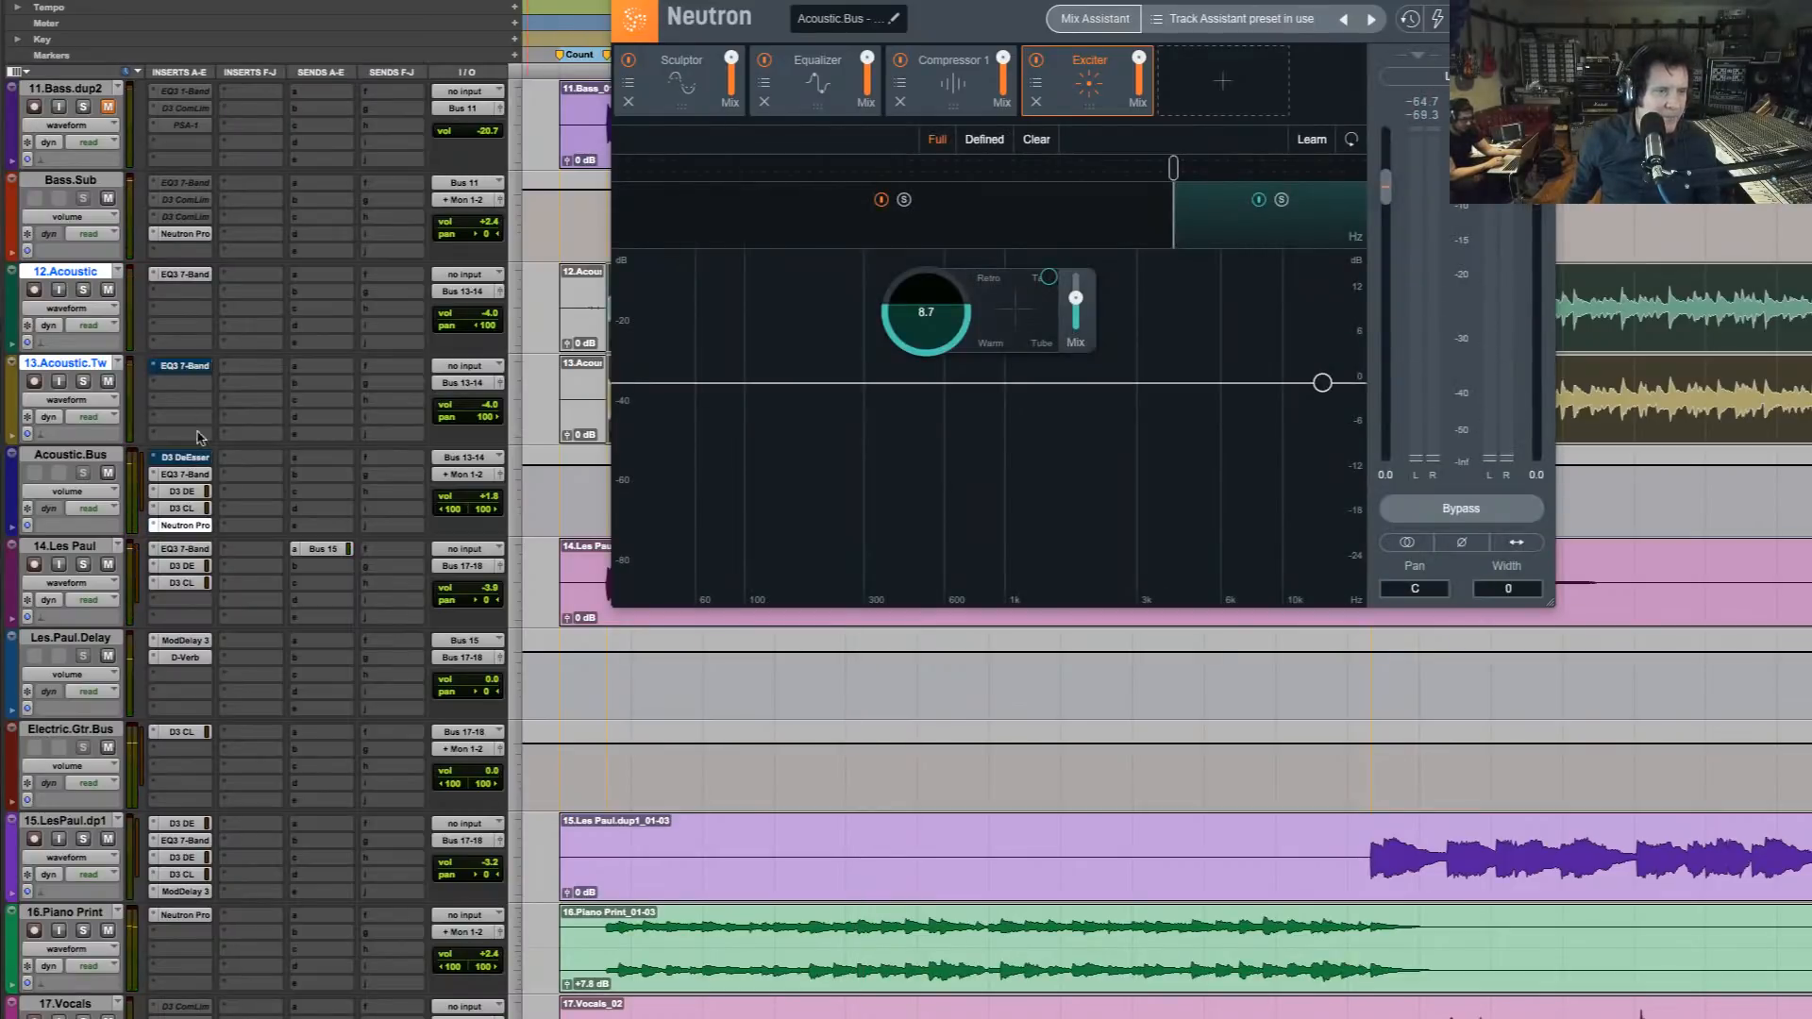
click(185, 275)
click(184, 475)
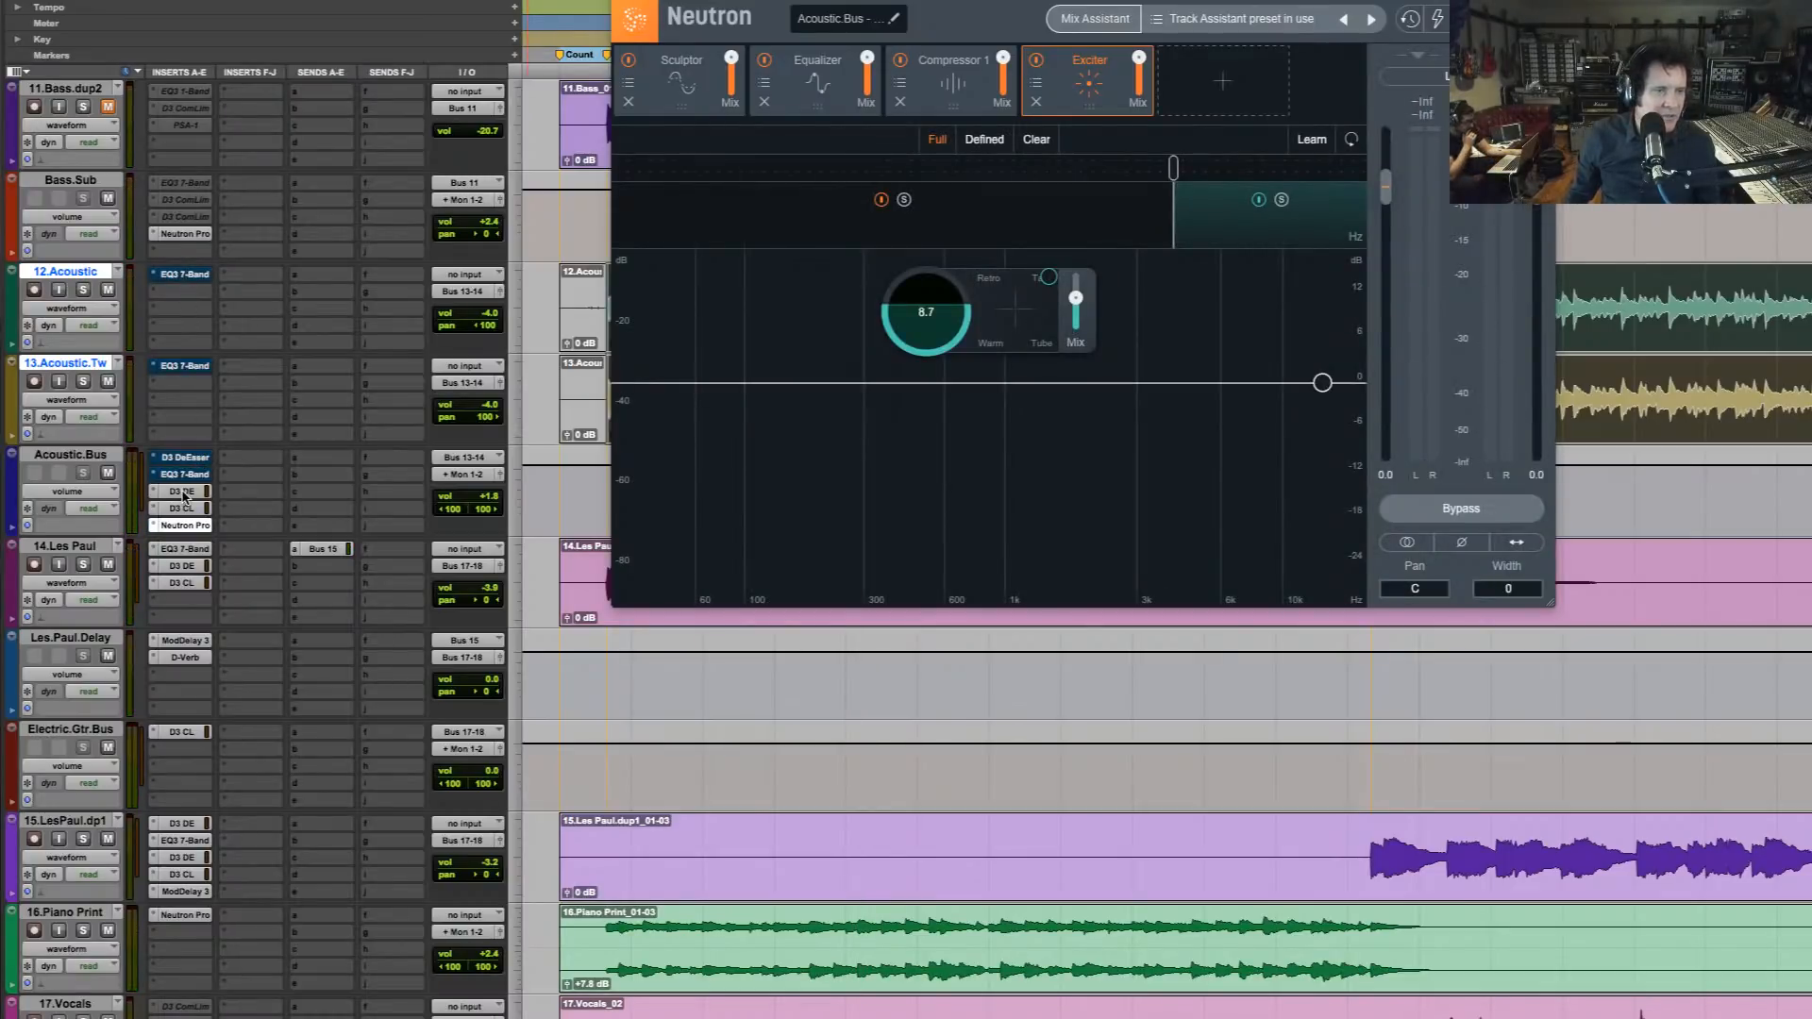
click(188, 508)
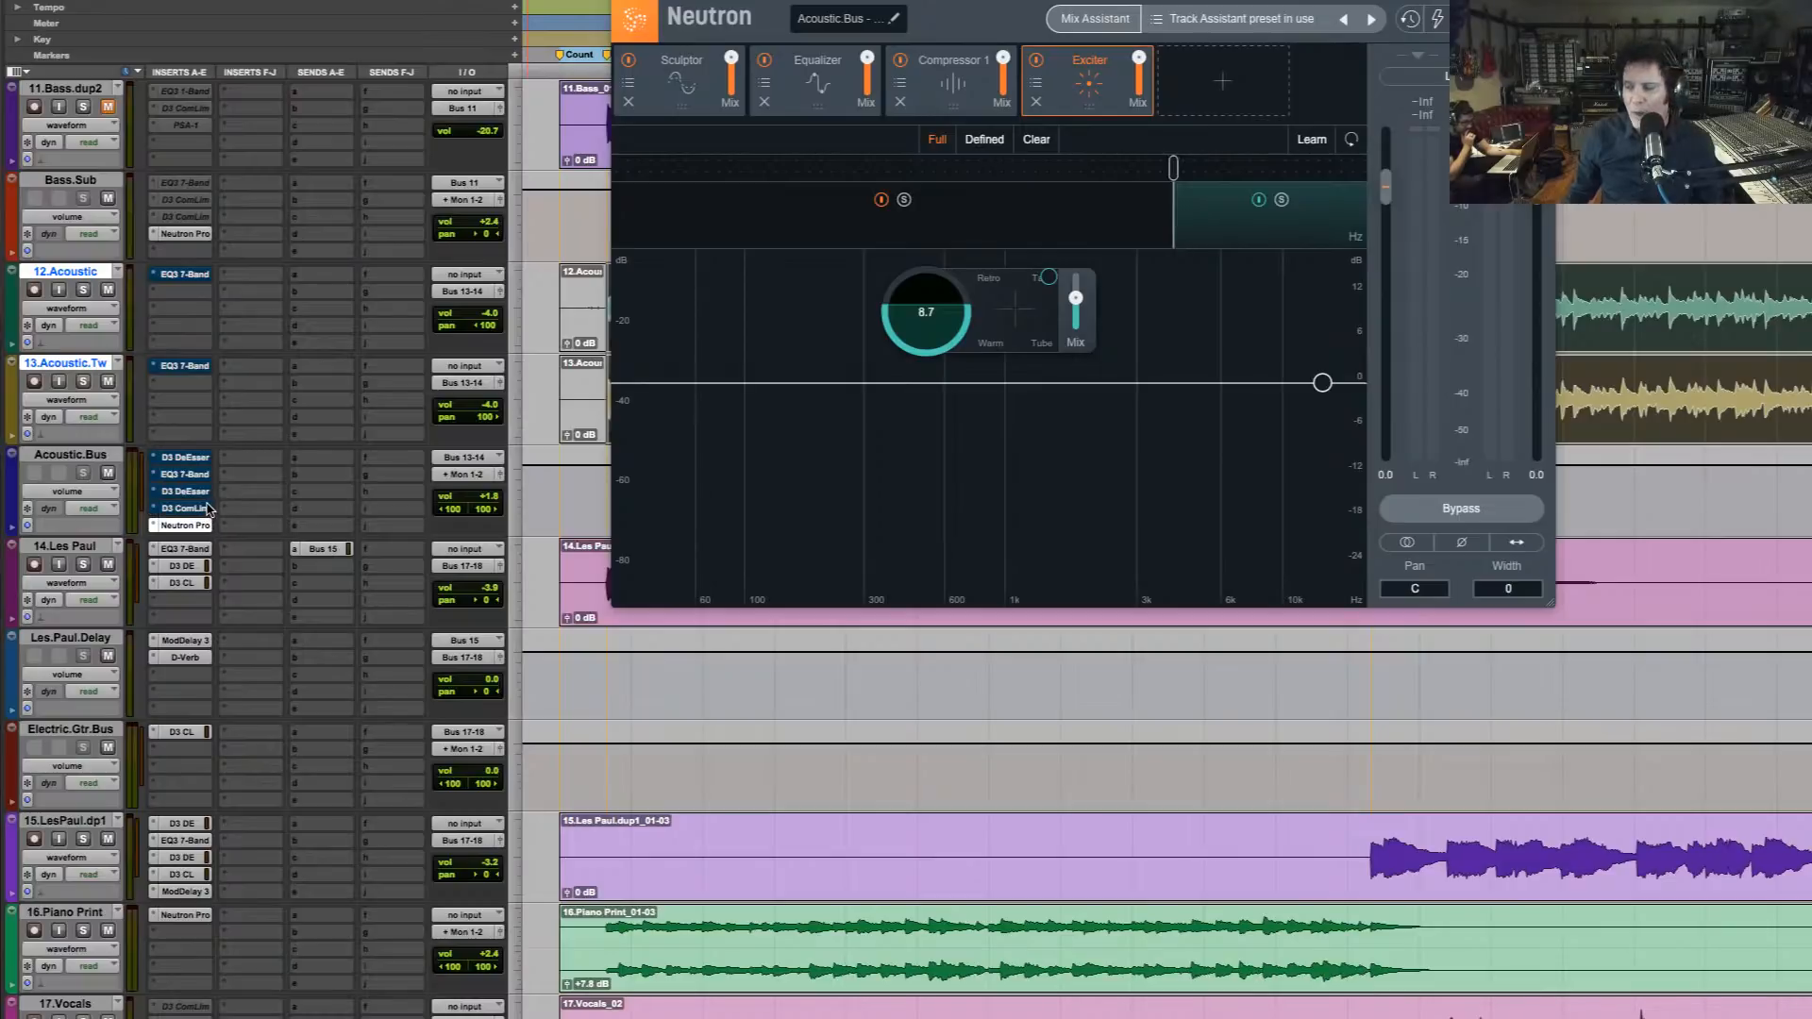
key(space)
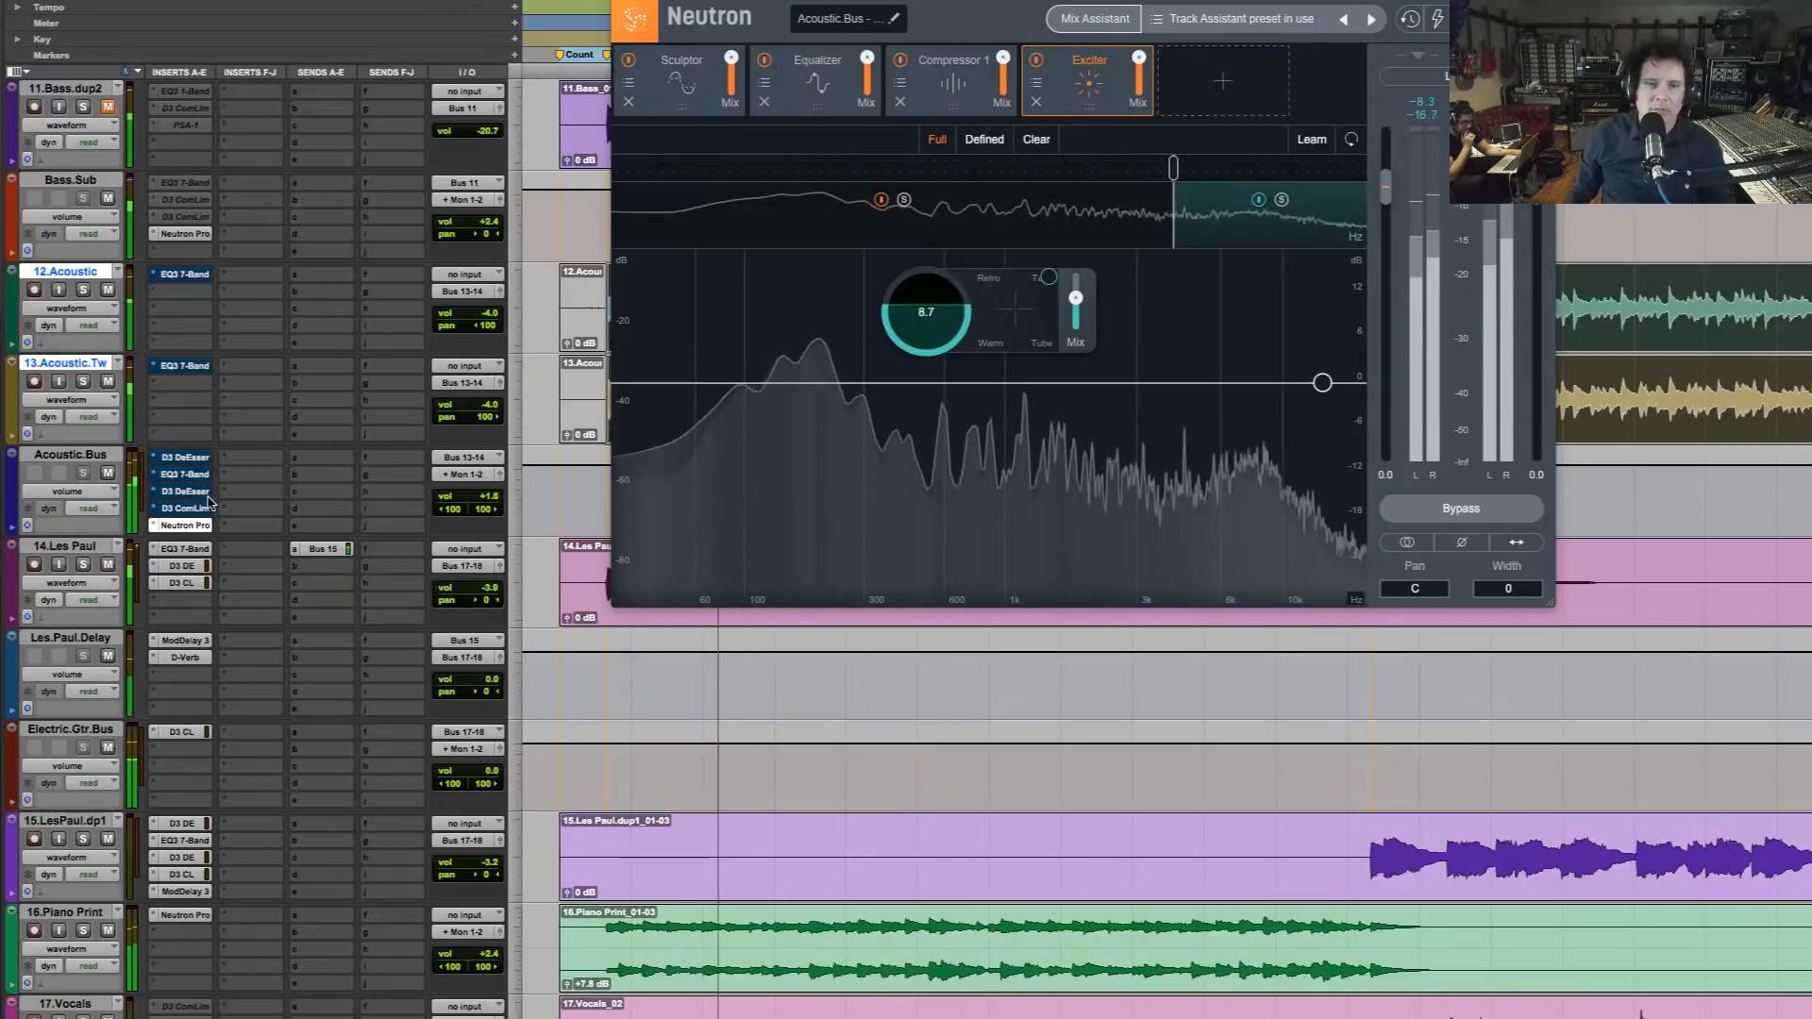
key(space)
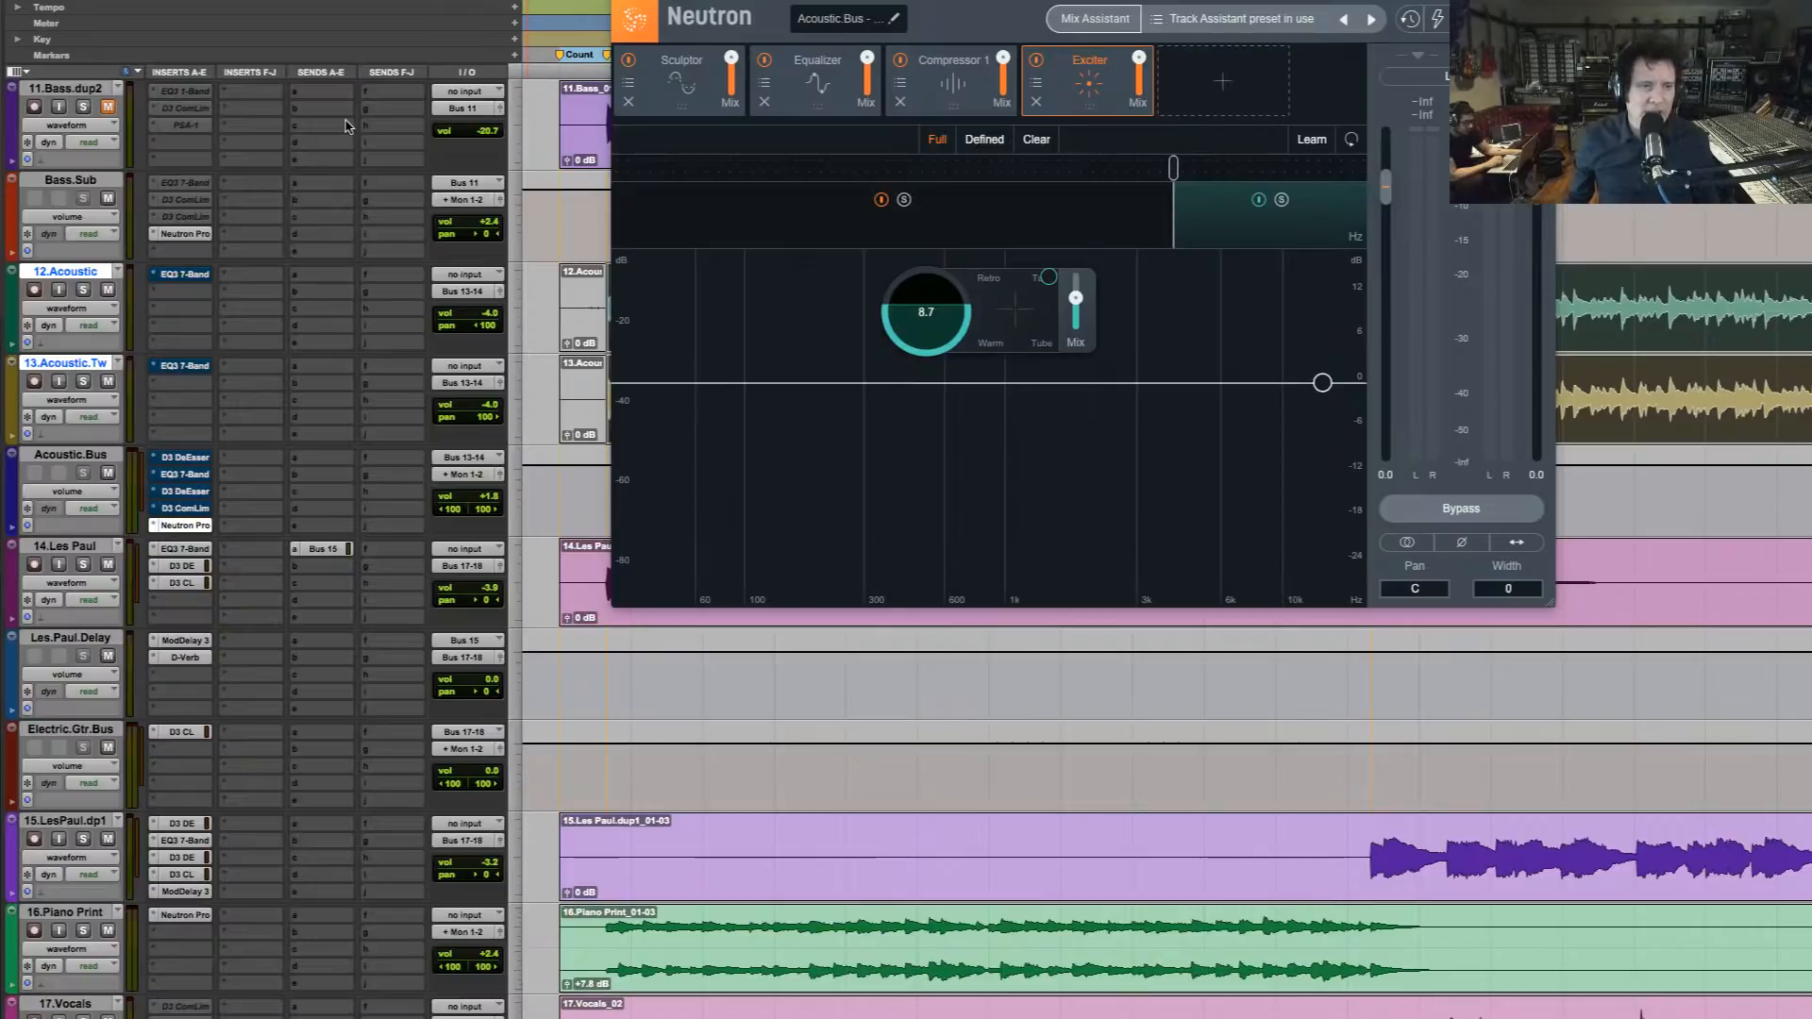
Make the original EQ, de-esser and compressor inserts on the acoustic tracks and bus inactive, and close the Neutron window
ctrl+super+click(189, 276)
ctrl+super+click(187, 367)
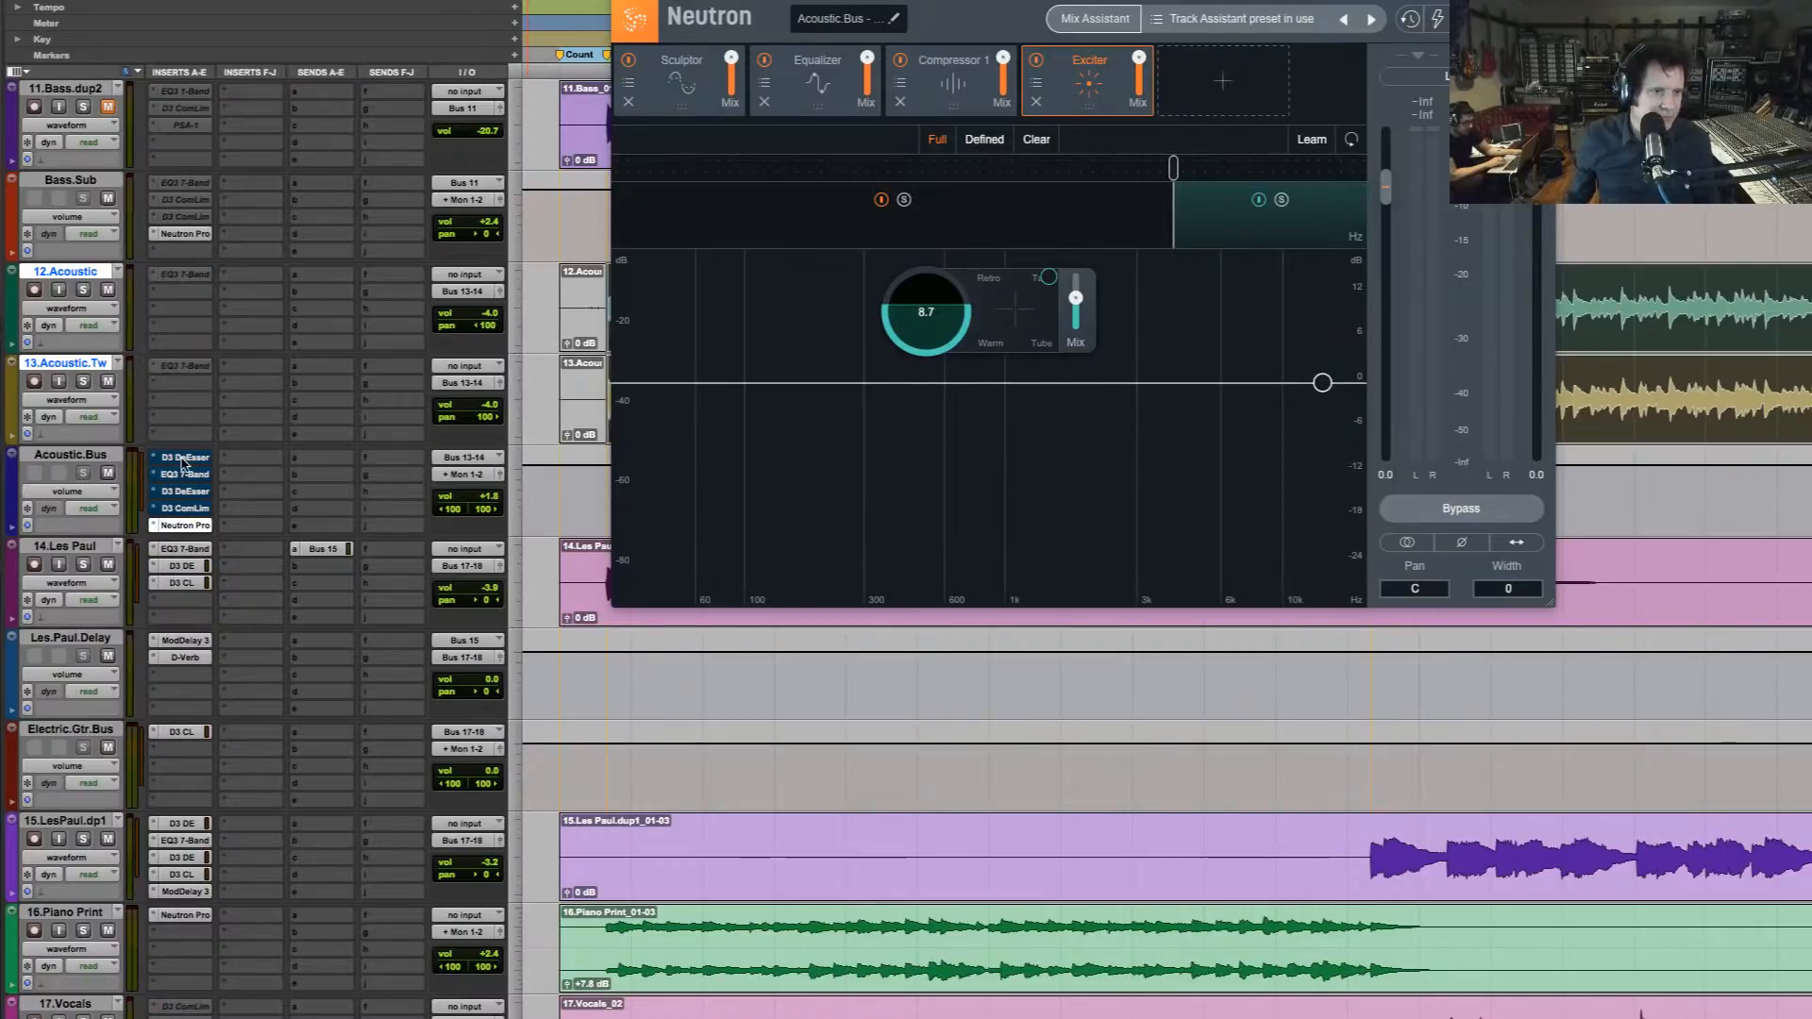
ctrl+super+click(184, 459)
ctrl+super+click(187, 475)
ctrl+super+click(189, 492)
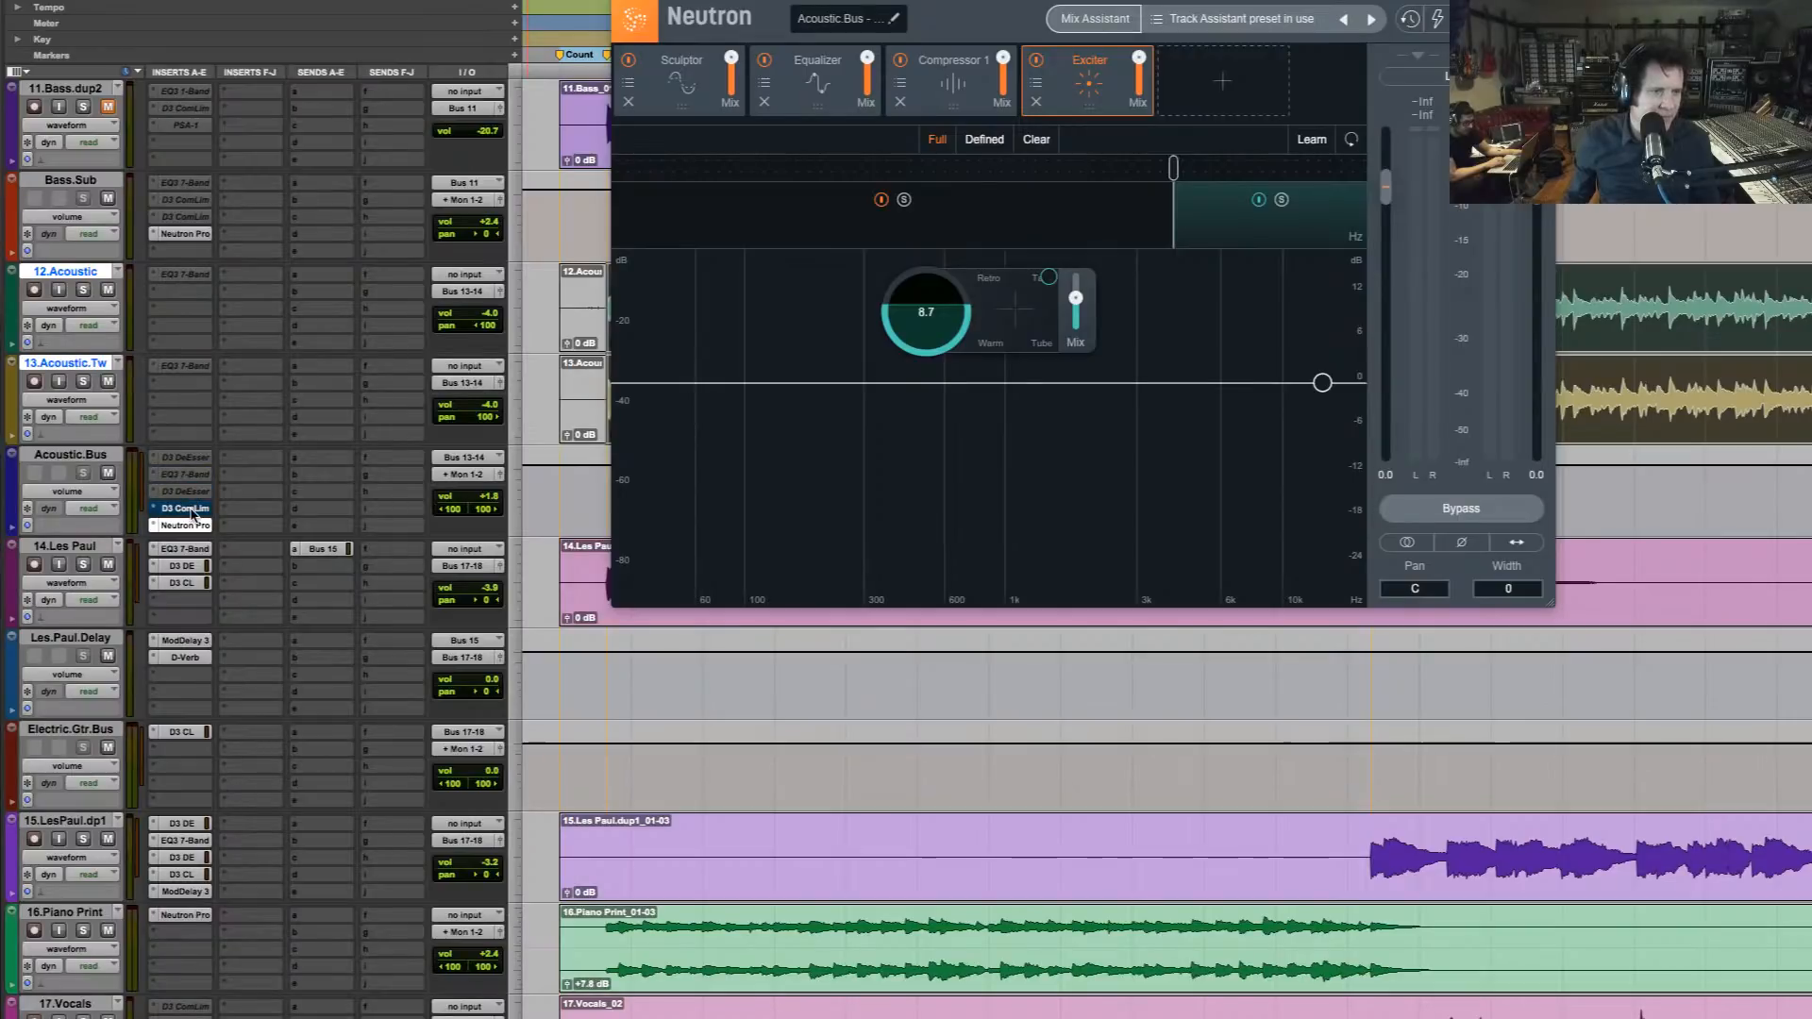
ctrl+super+click(190, 509)
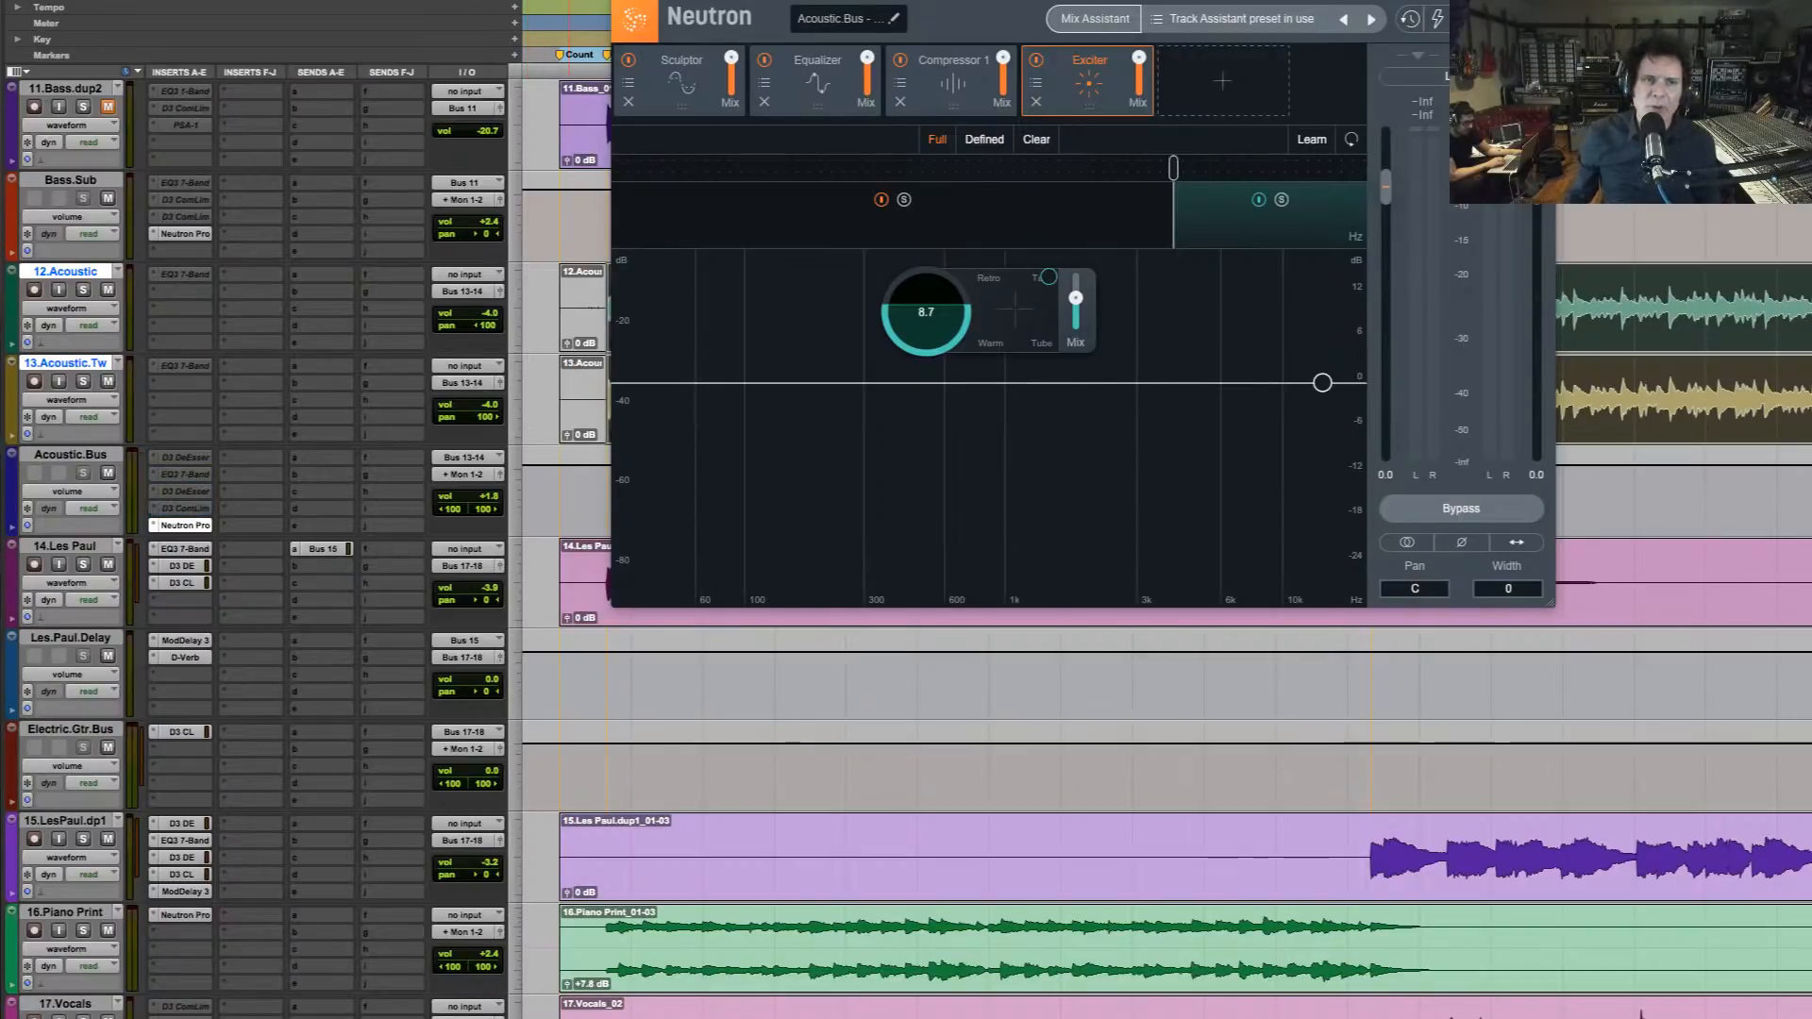
click(187, 525)
Play the full mix from the In Chorus marker with only Neutron processing the acoustic guitars
click(592, 283)
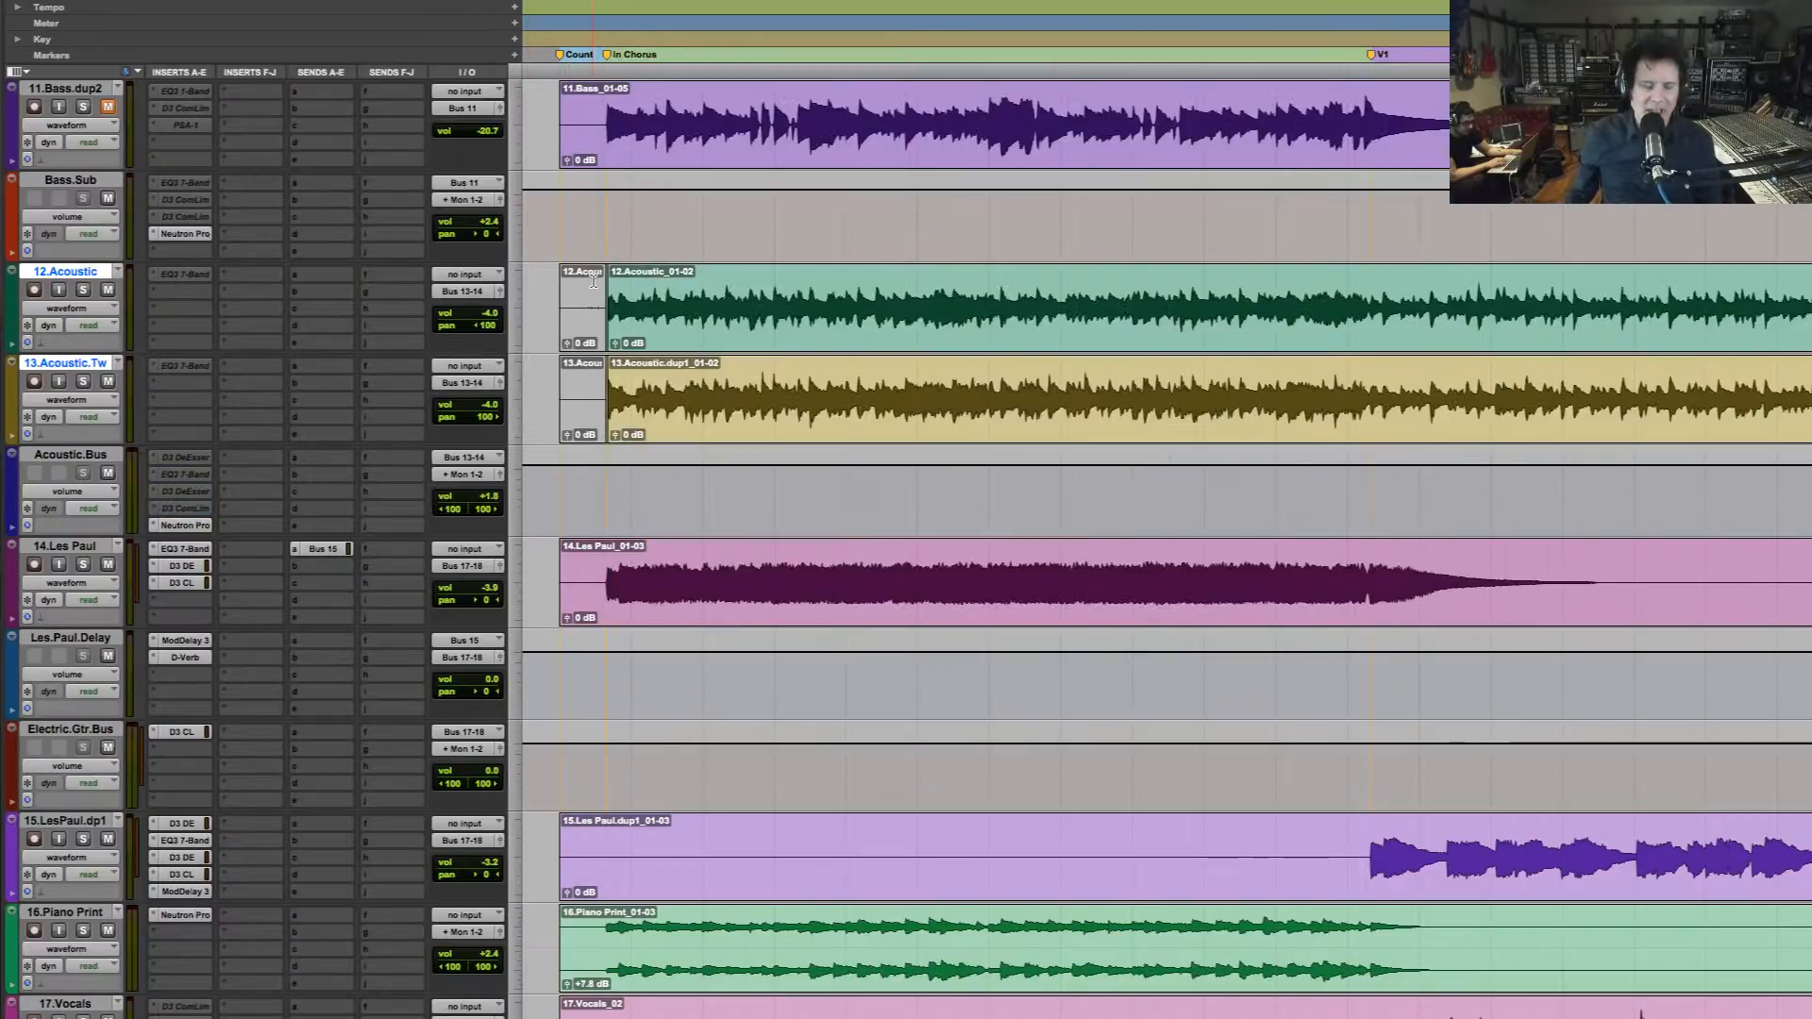
click(600, 106)
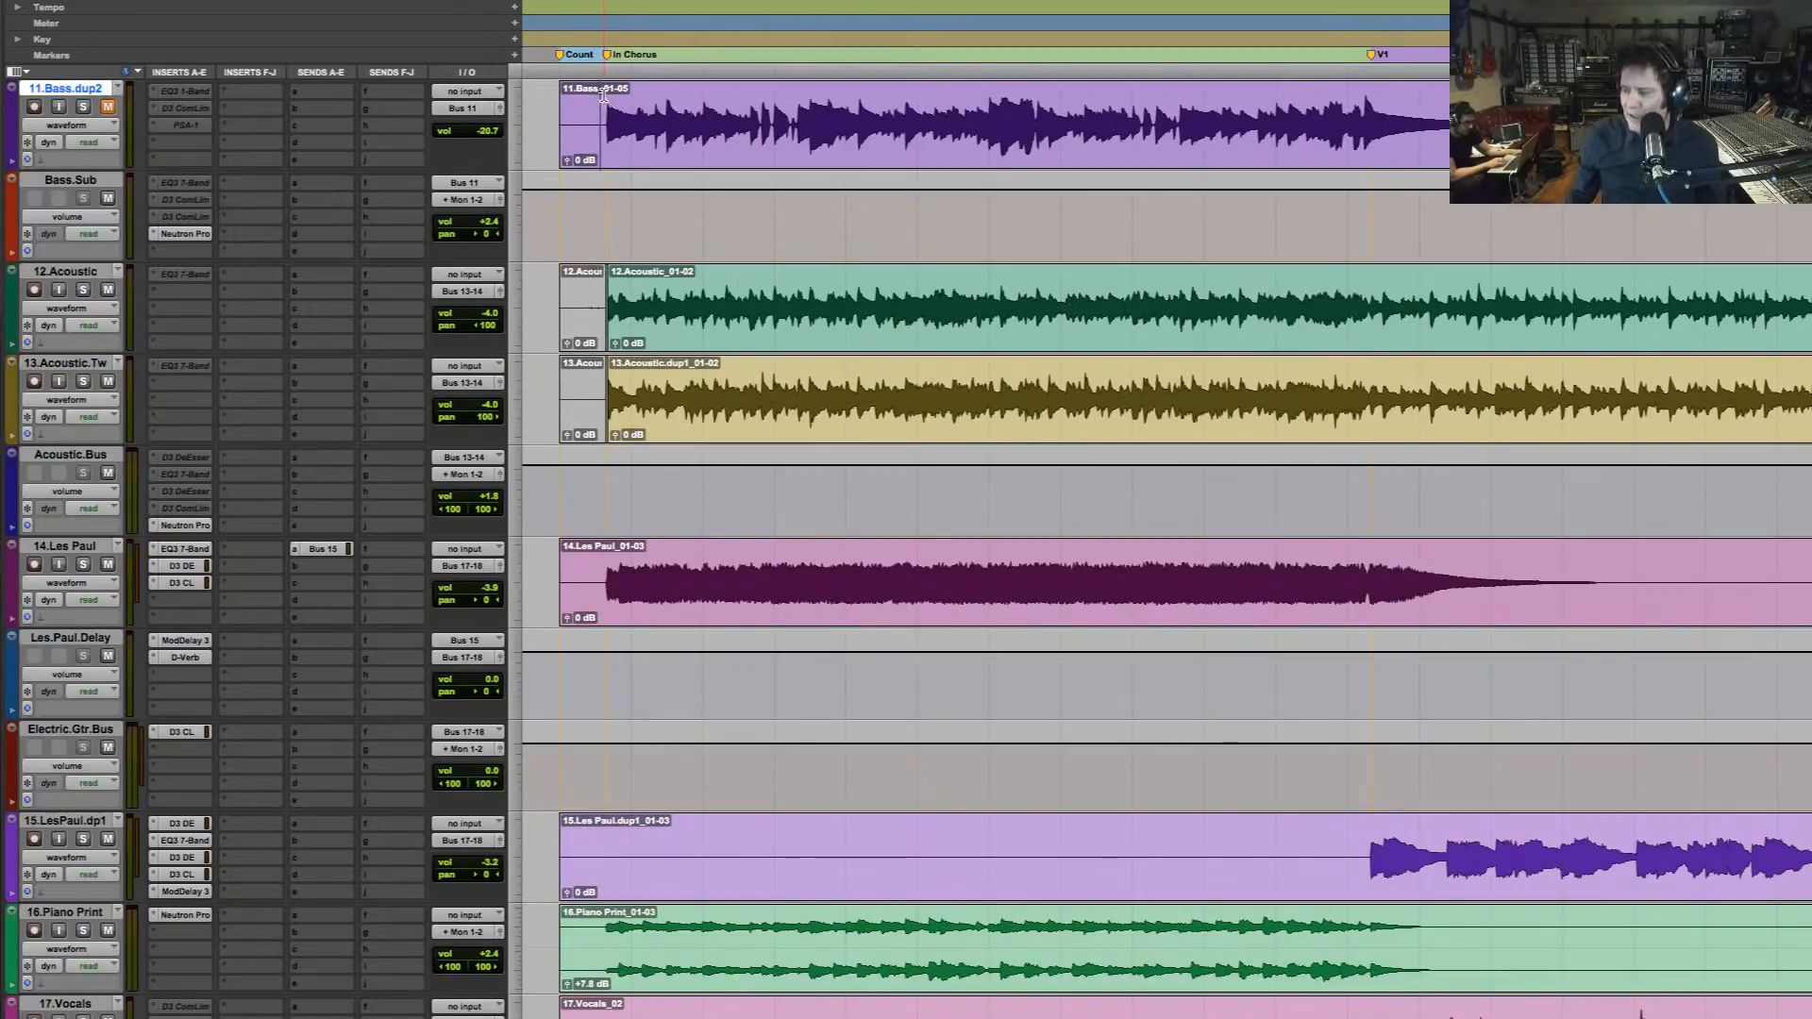
key(space)
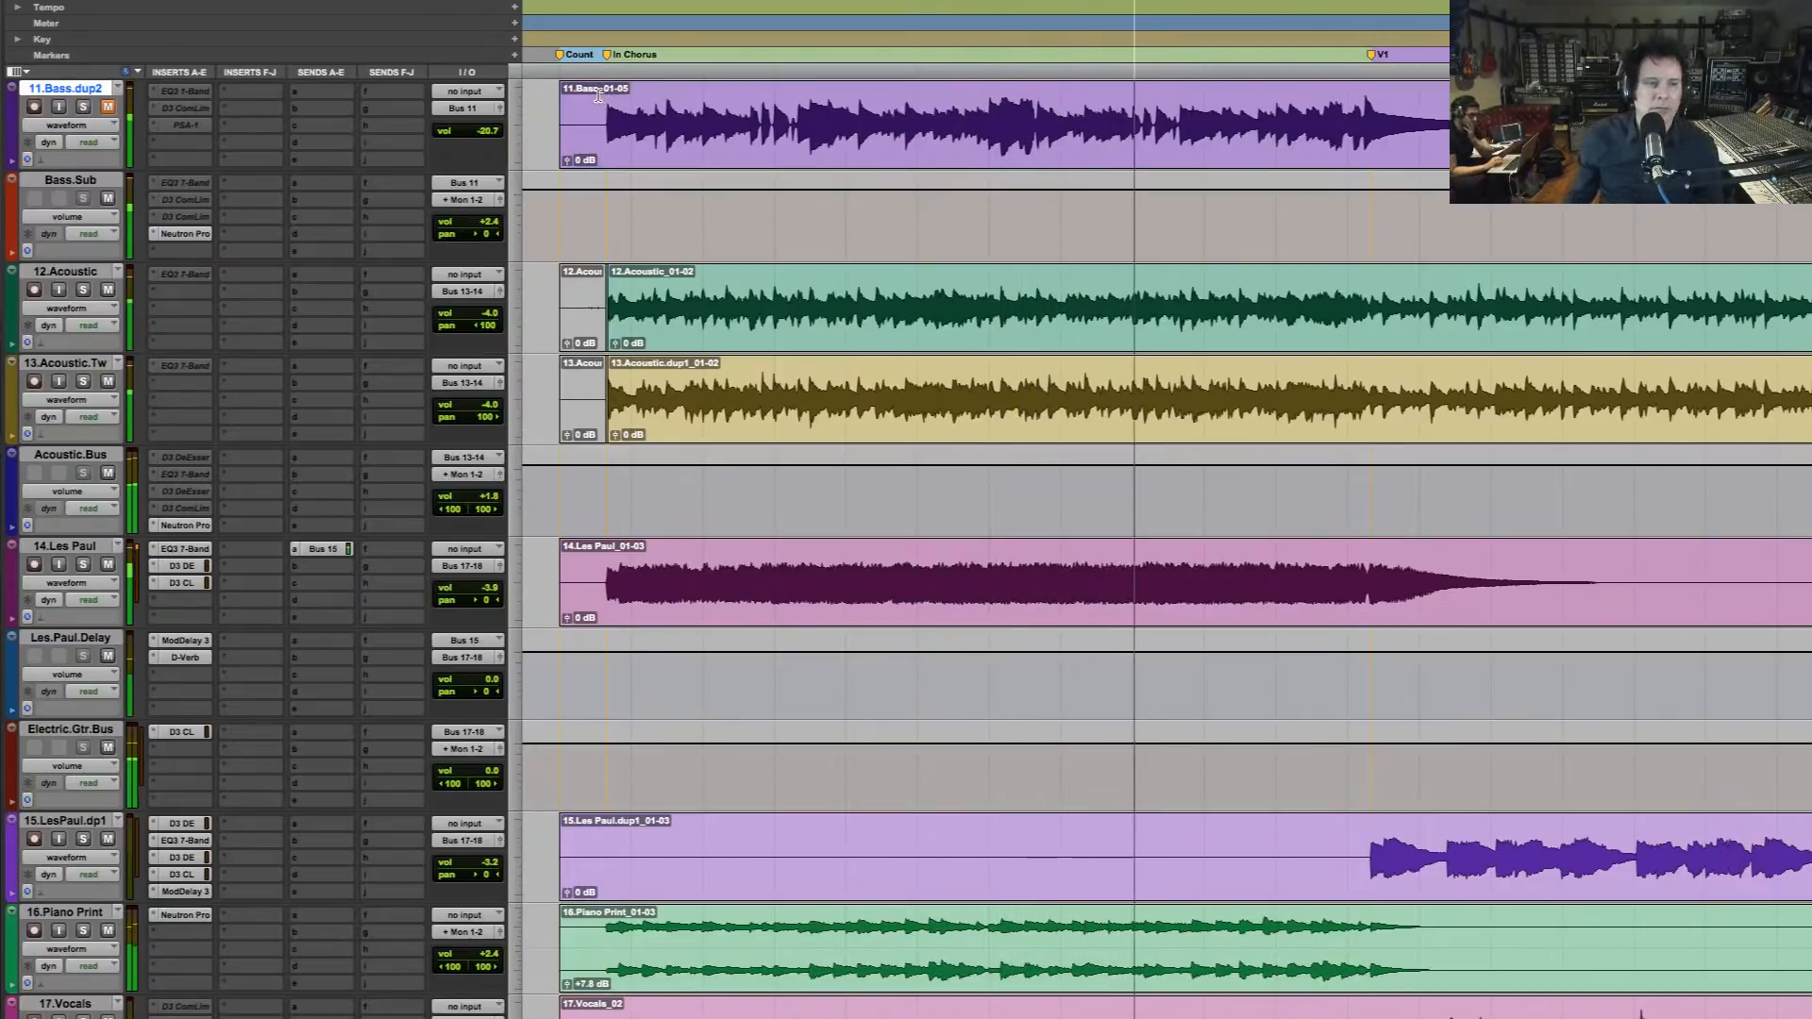
key(space)
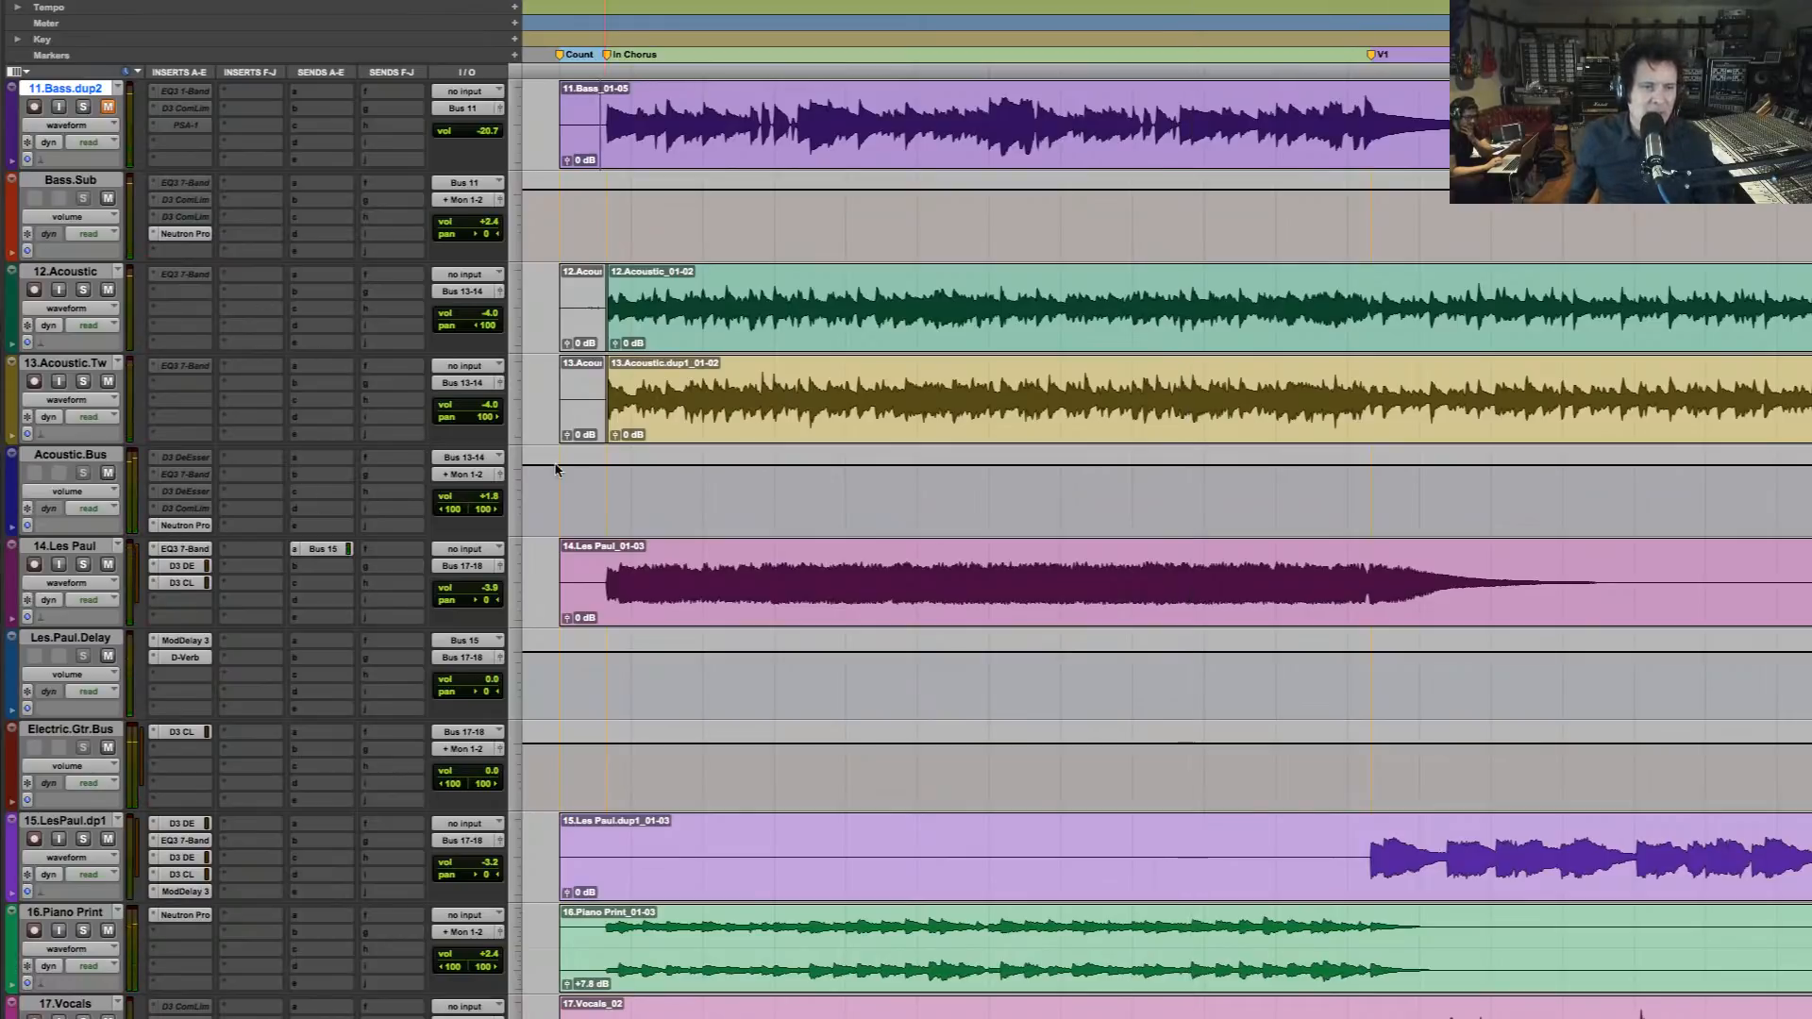
Set the Acoustic.Bus volume to +1.2 dB
key(r)
key(r)
key(r)
key(r)
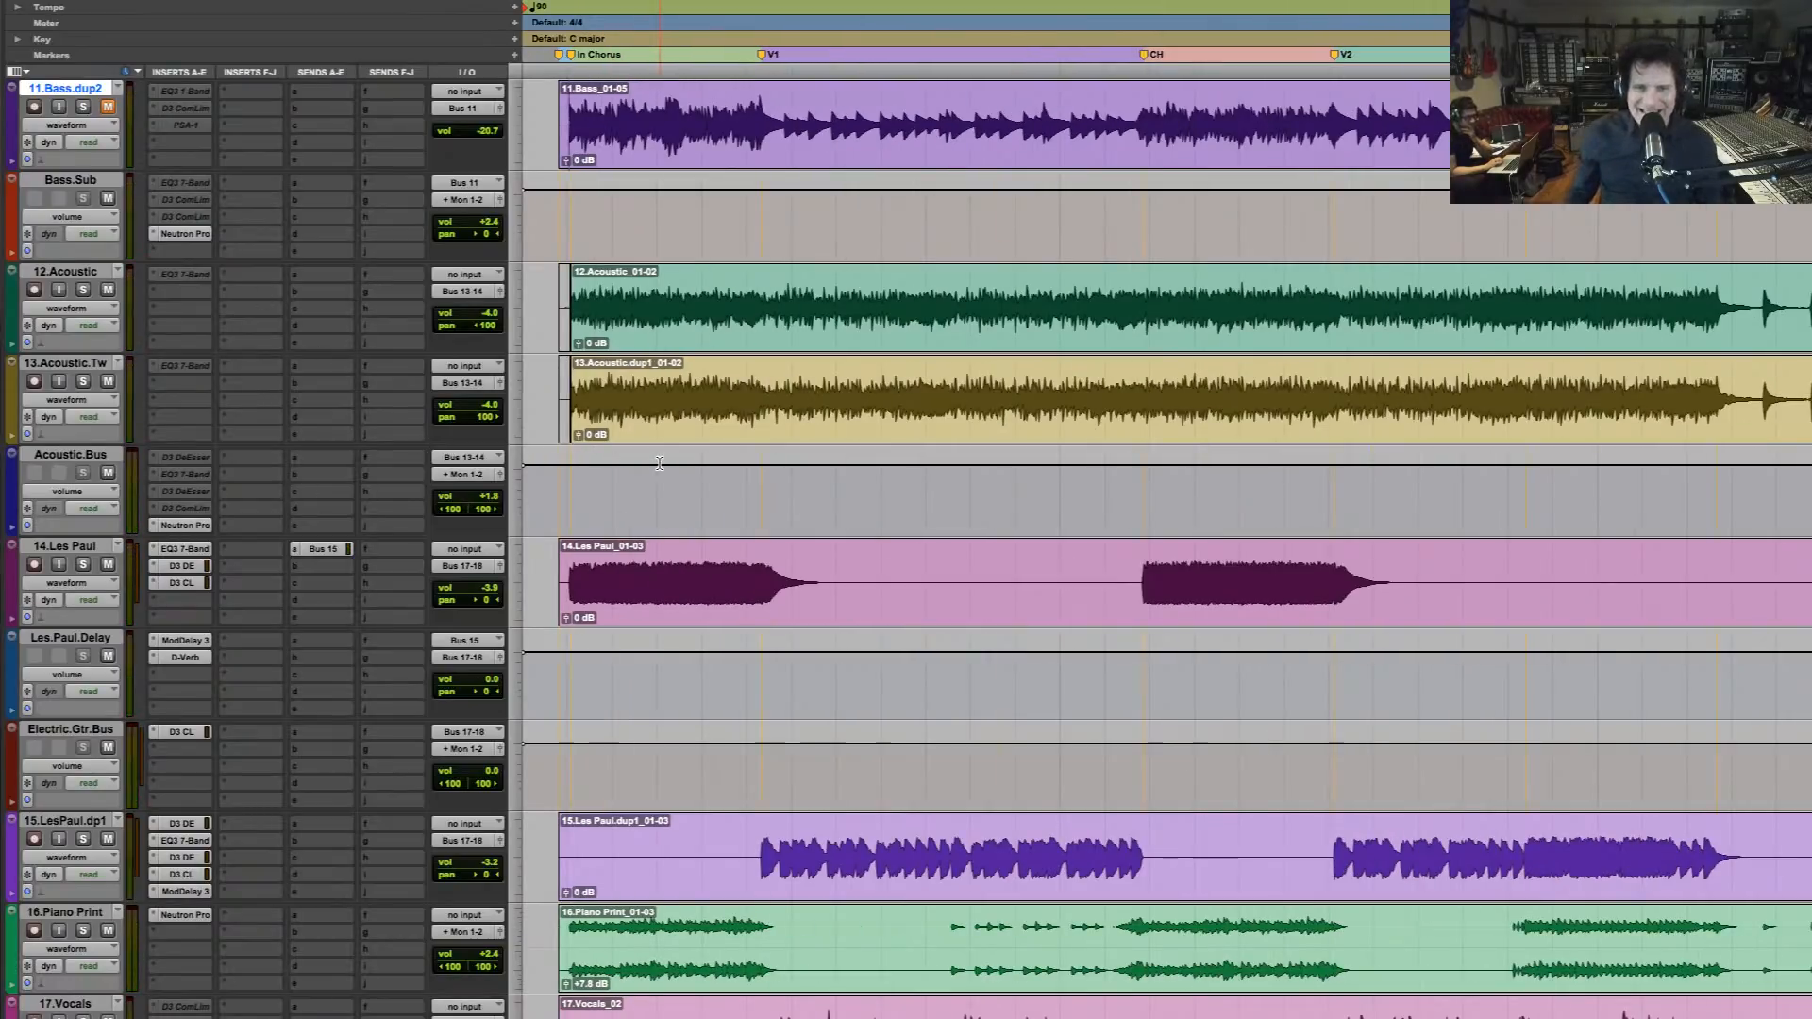
drag(1033, 420, 13, 316)
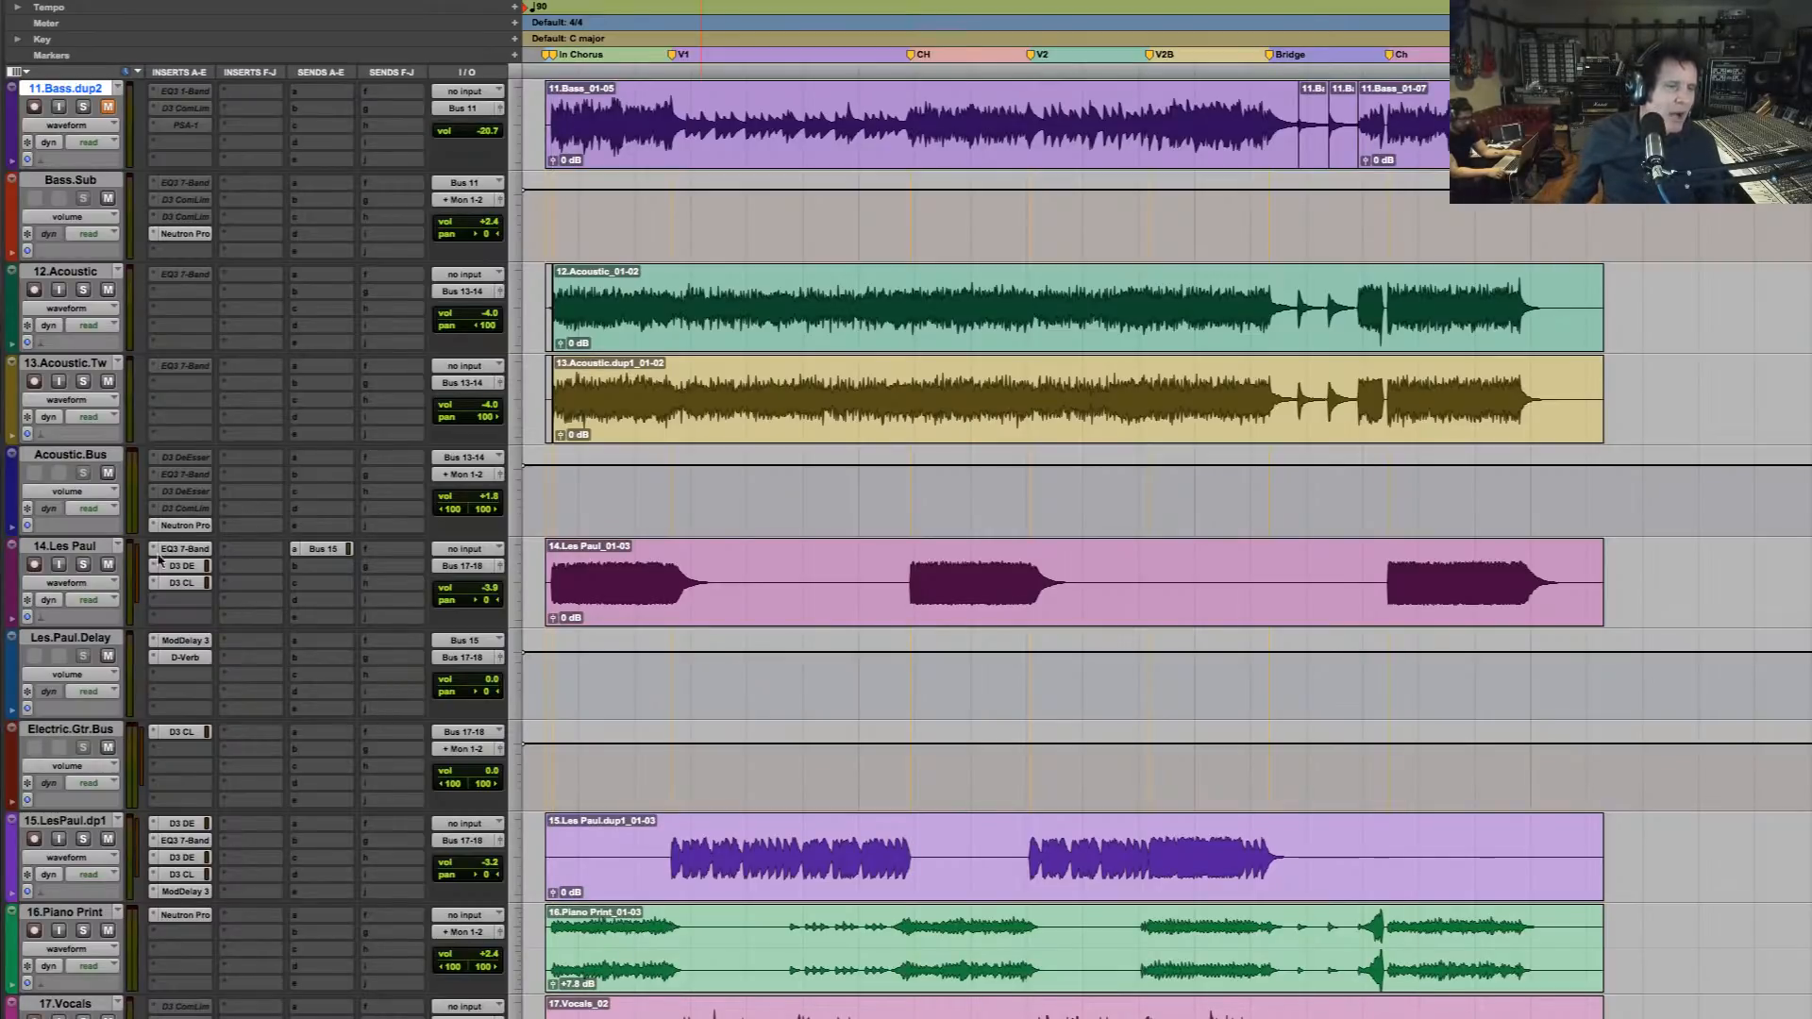
click(487, 499)
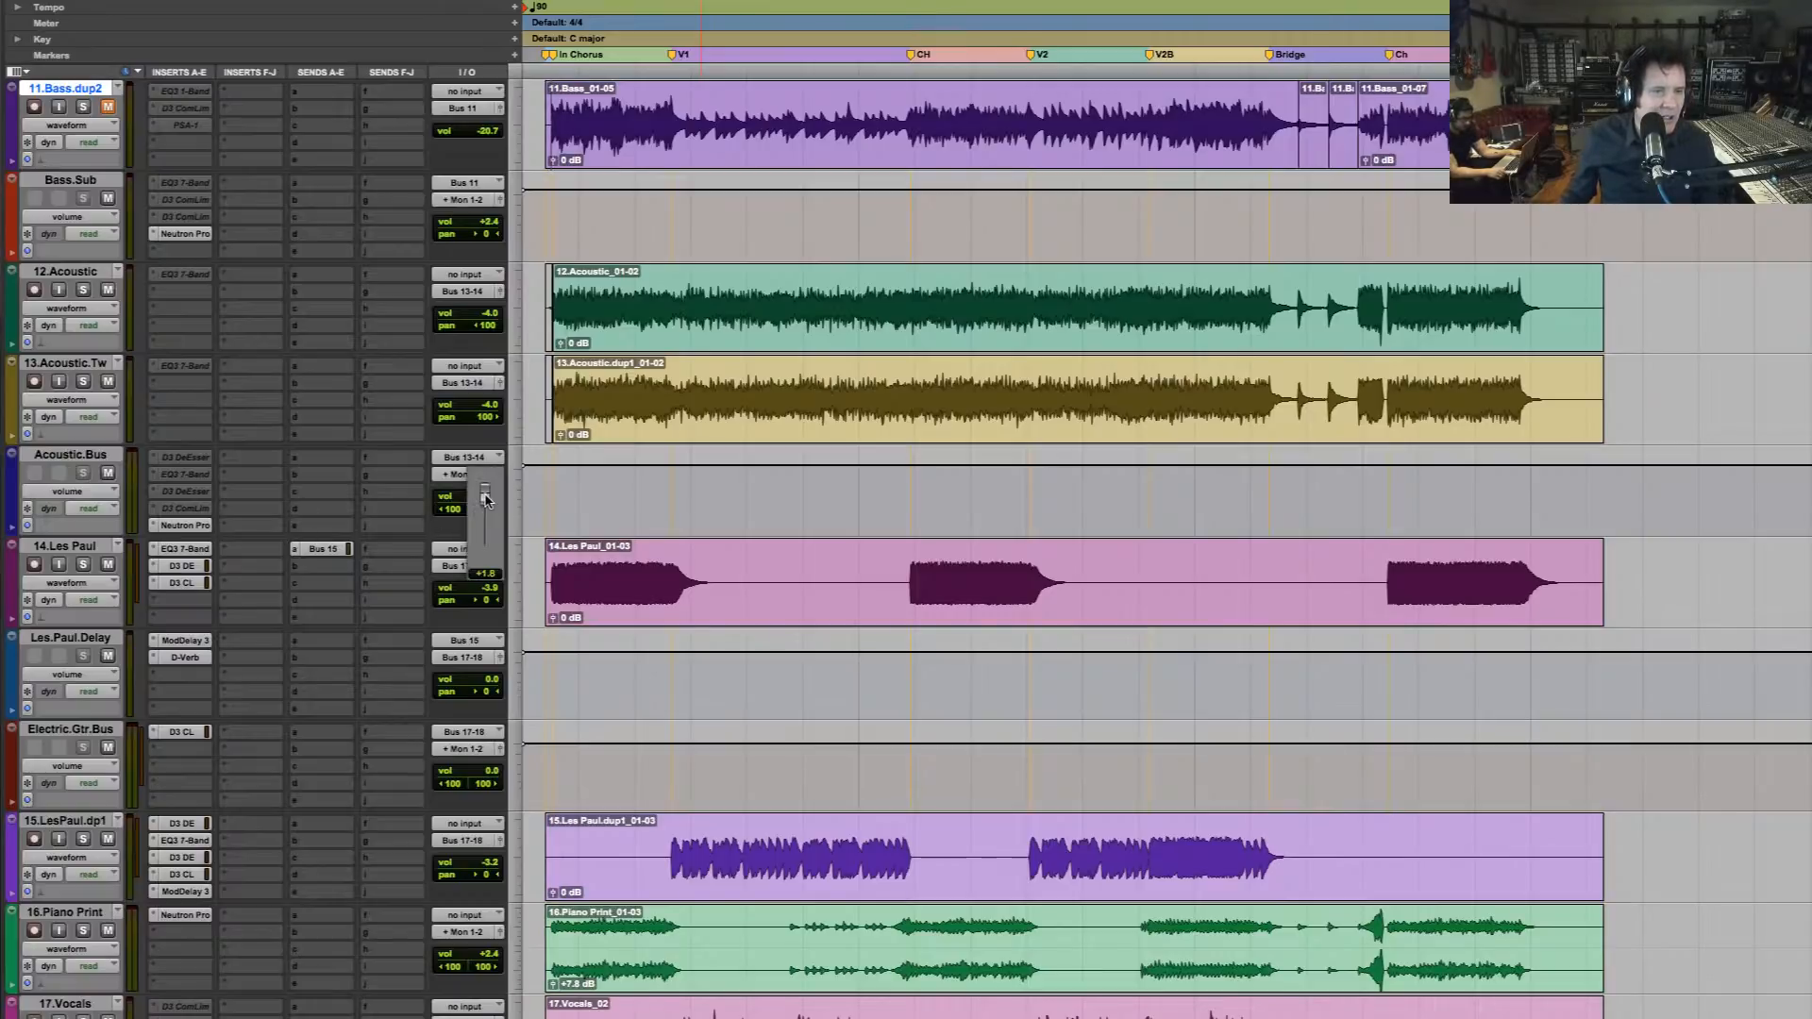
click(637, 426)
key(space)
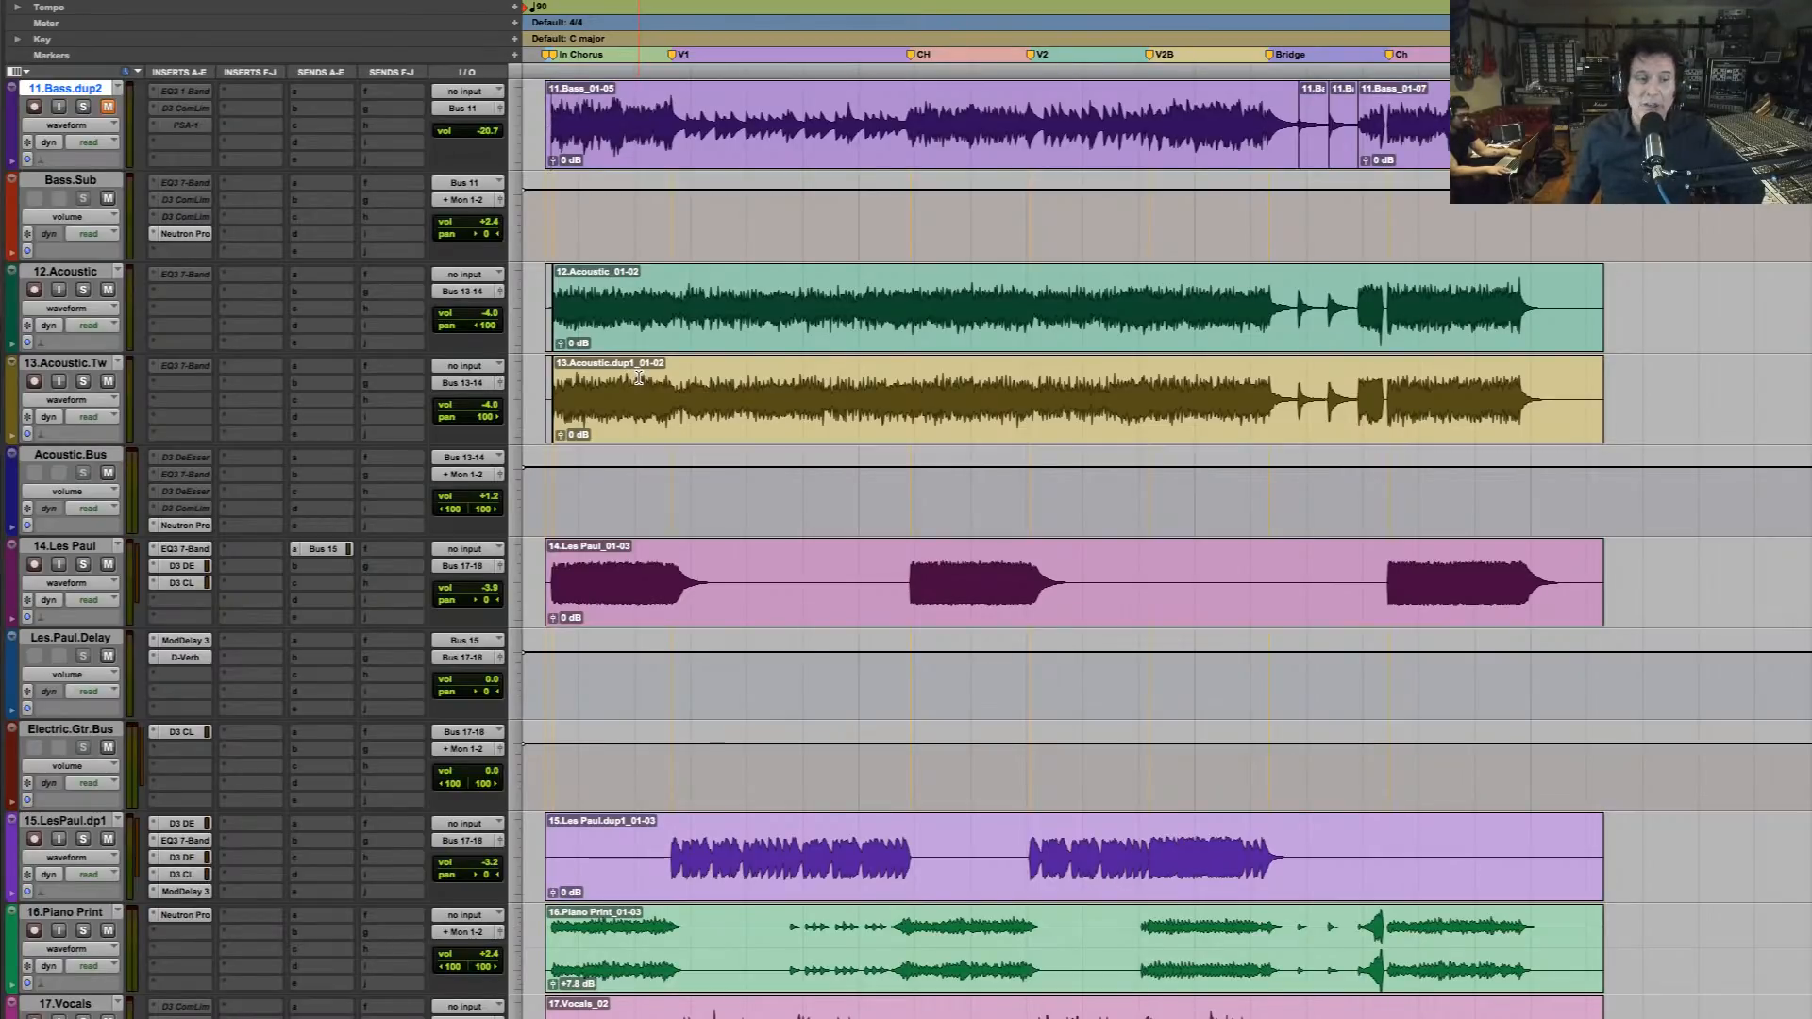
Make the duplicate tracks 11.Bass.dup1 and 11.Bass.dup2 inactive, and place the edit cursor at the start of the bass clip
scroll(639, 373, down, 2)
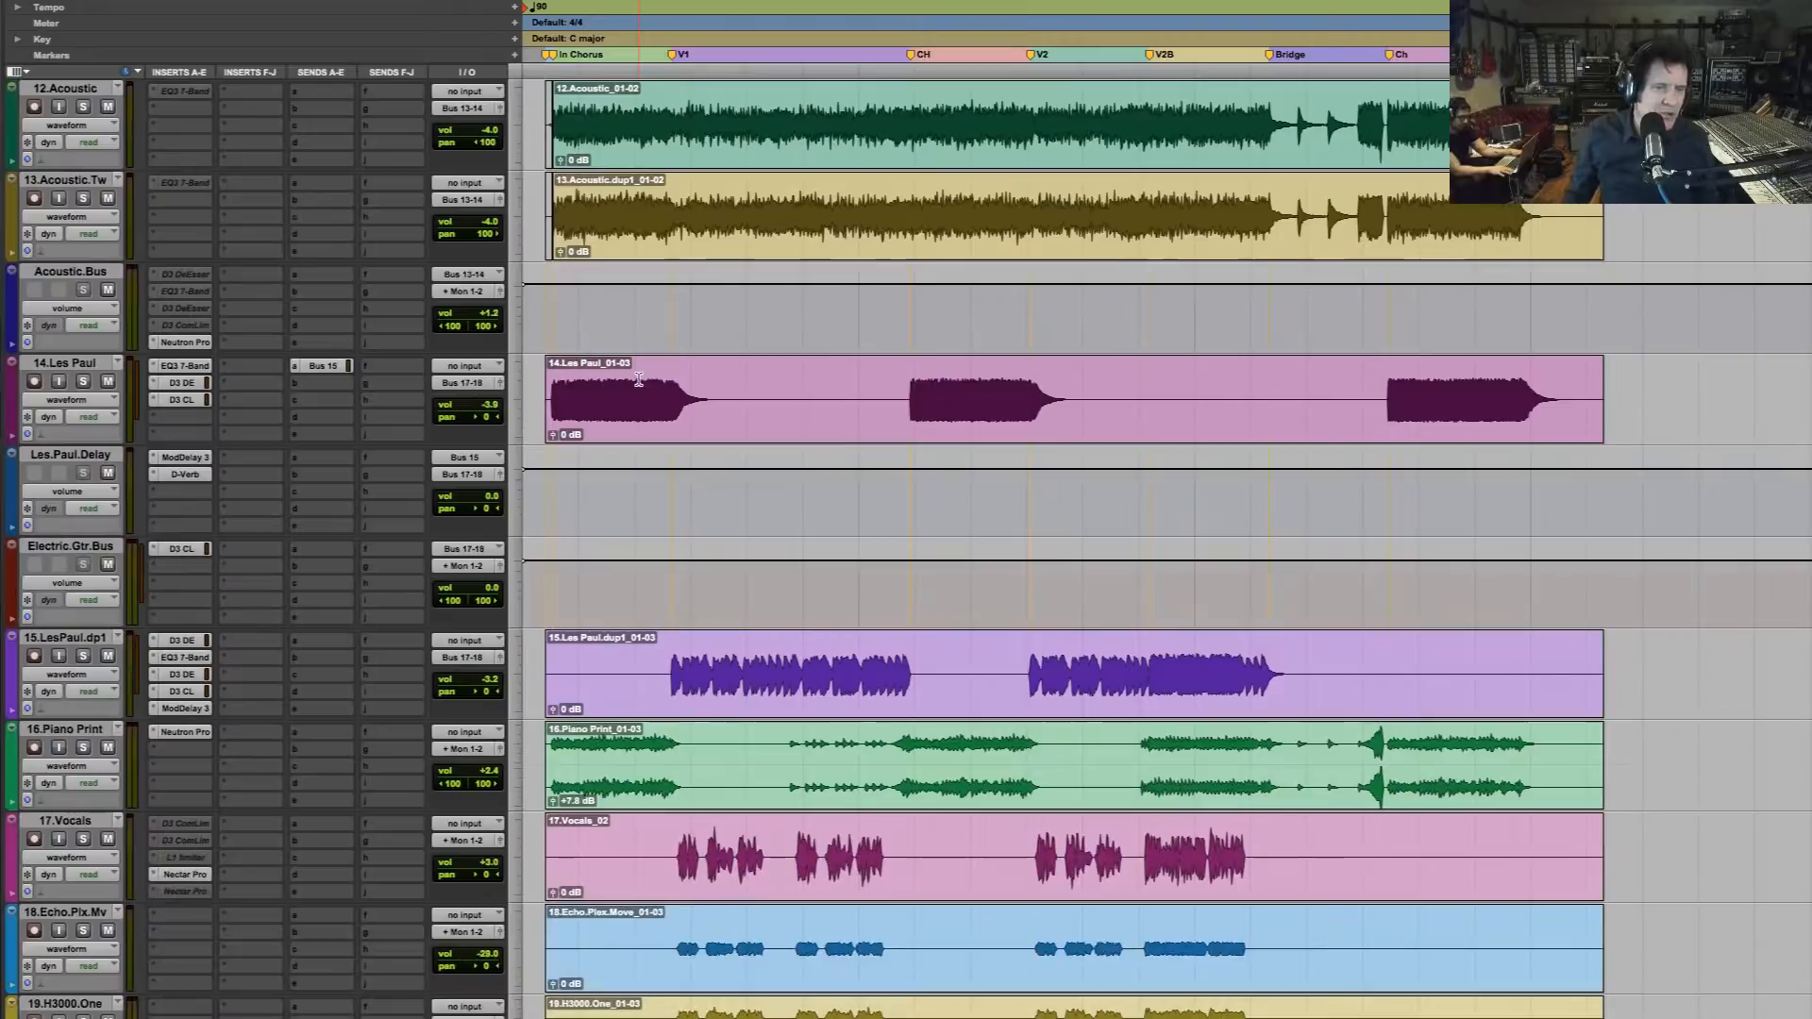
scroll(631, 530, down, 2)
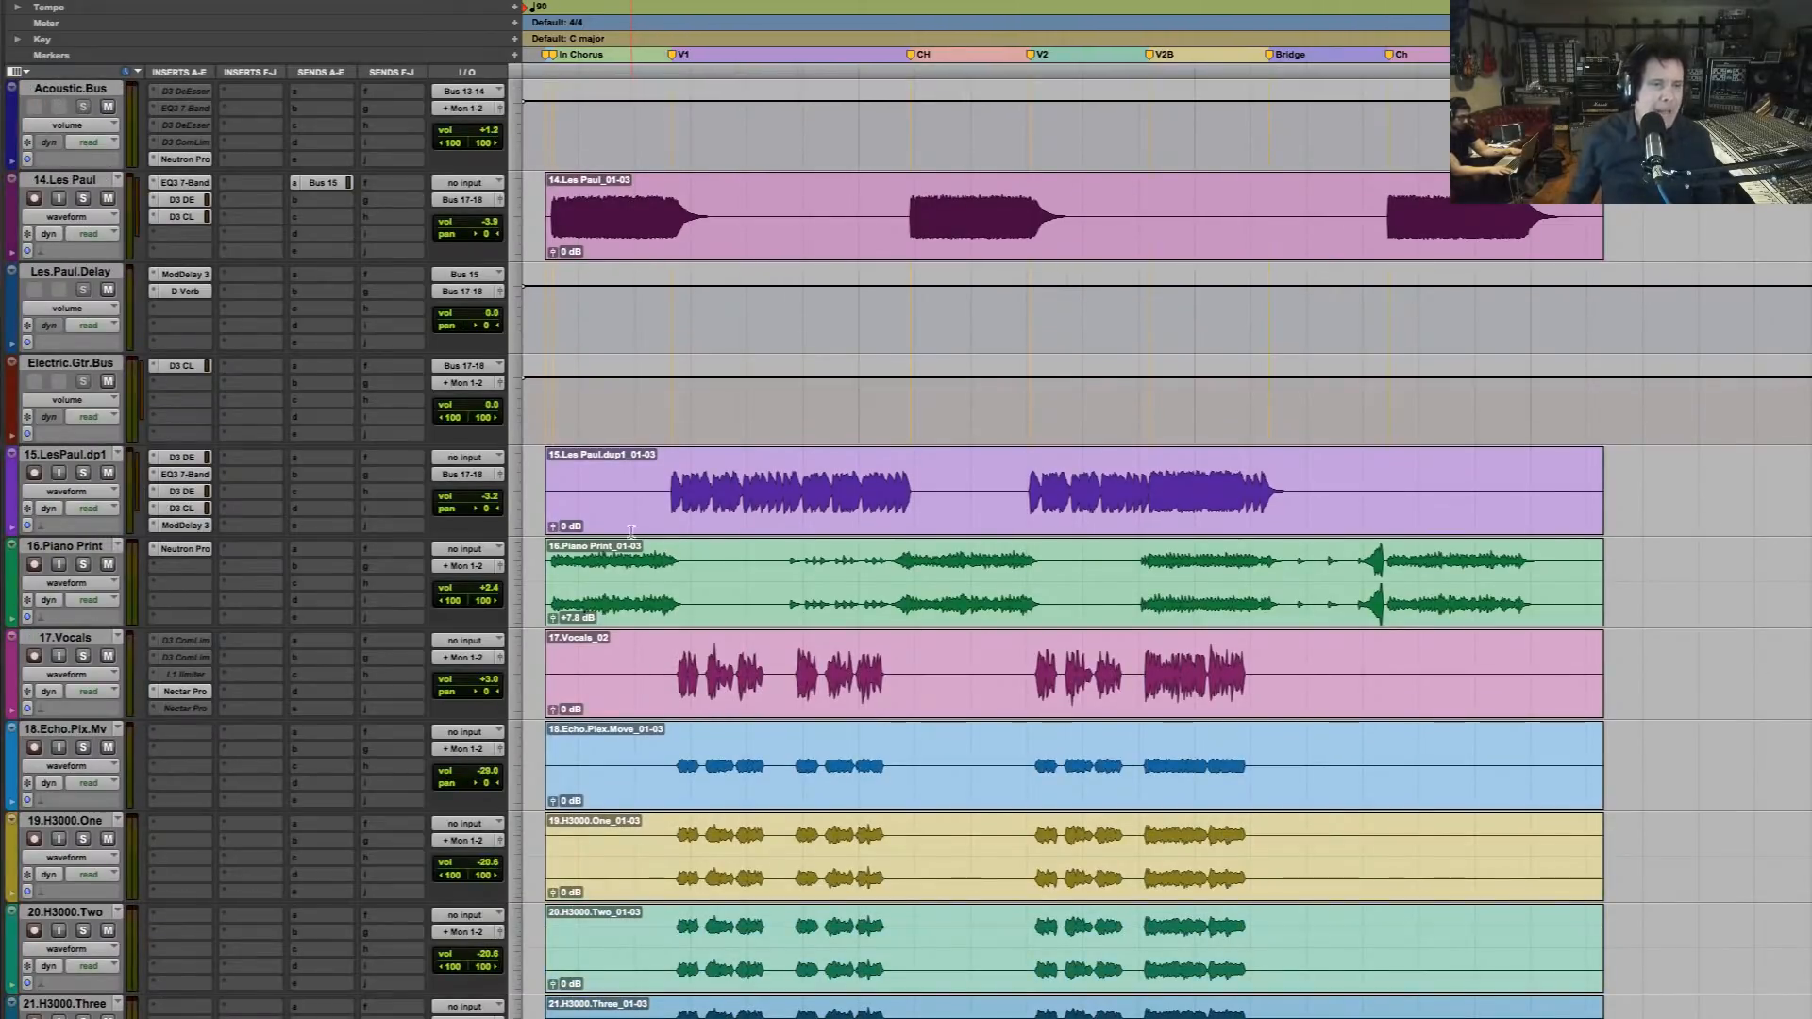
click(551, 570)
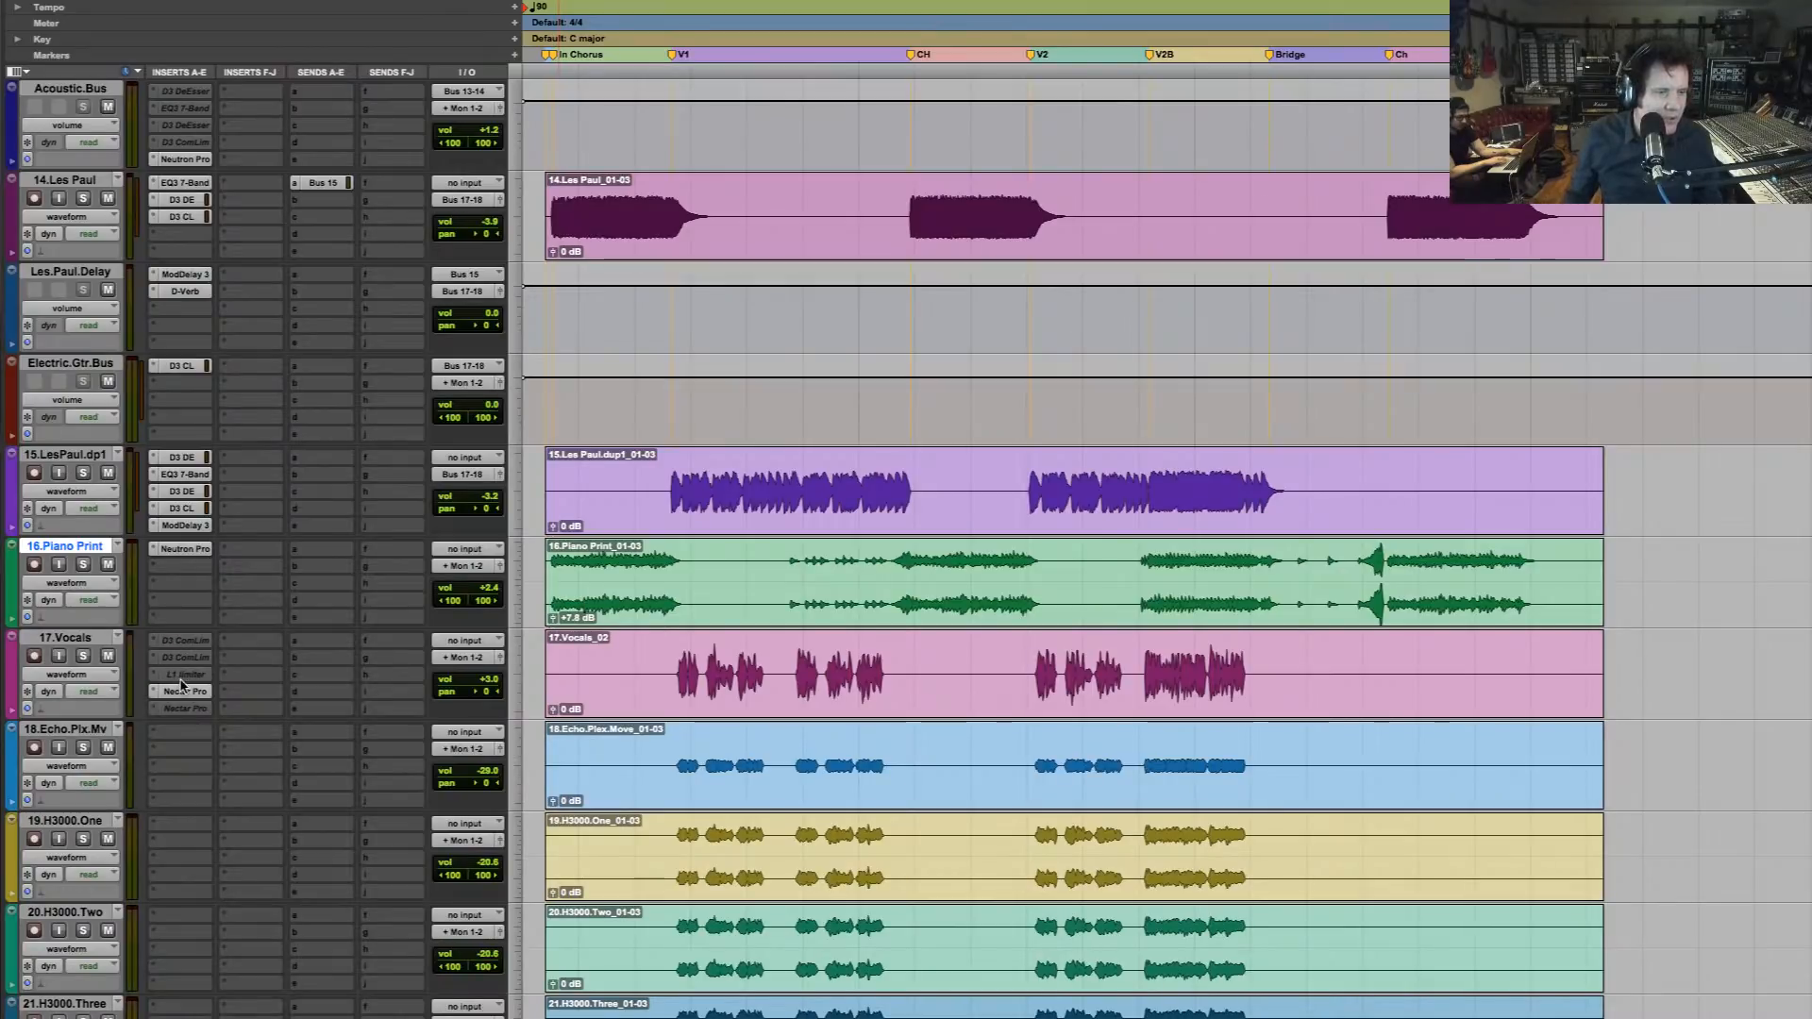
scroll(267, 585, up, 4)
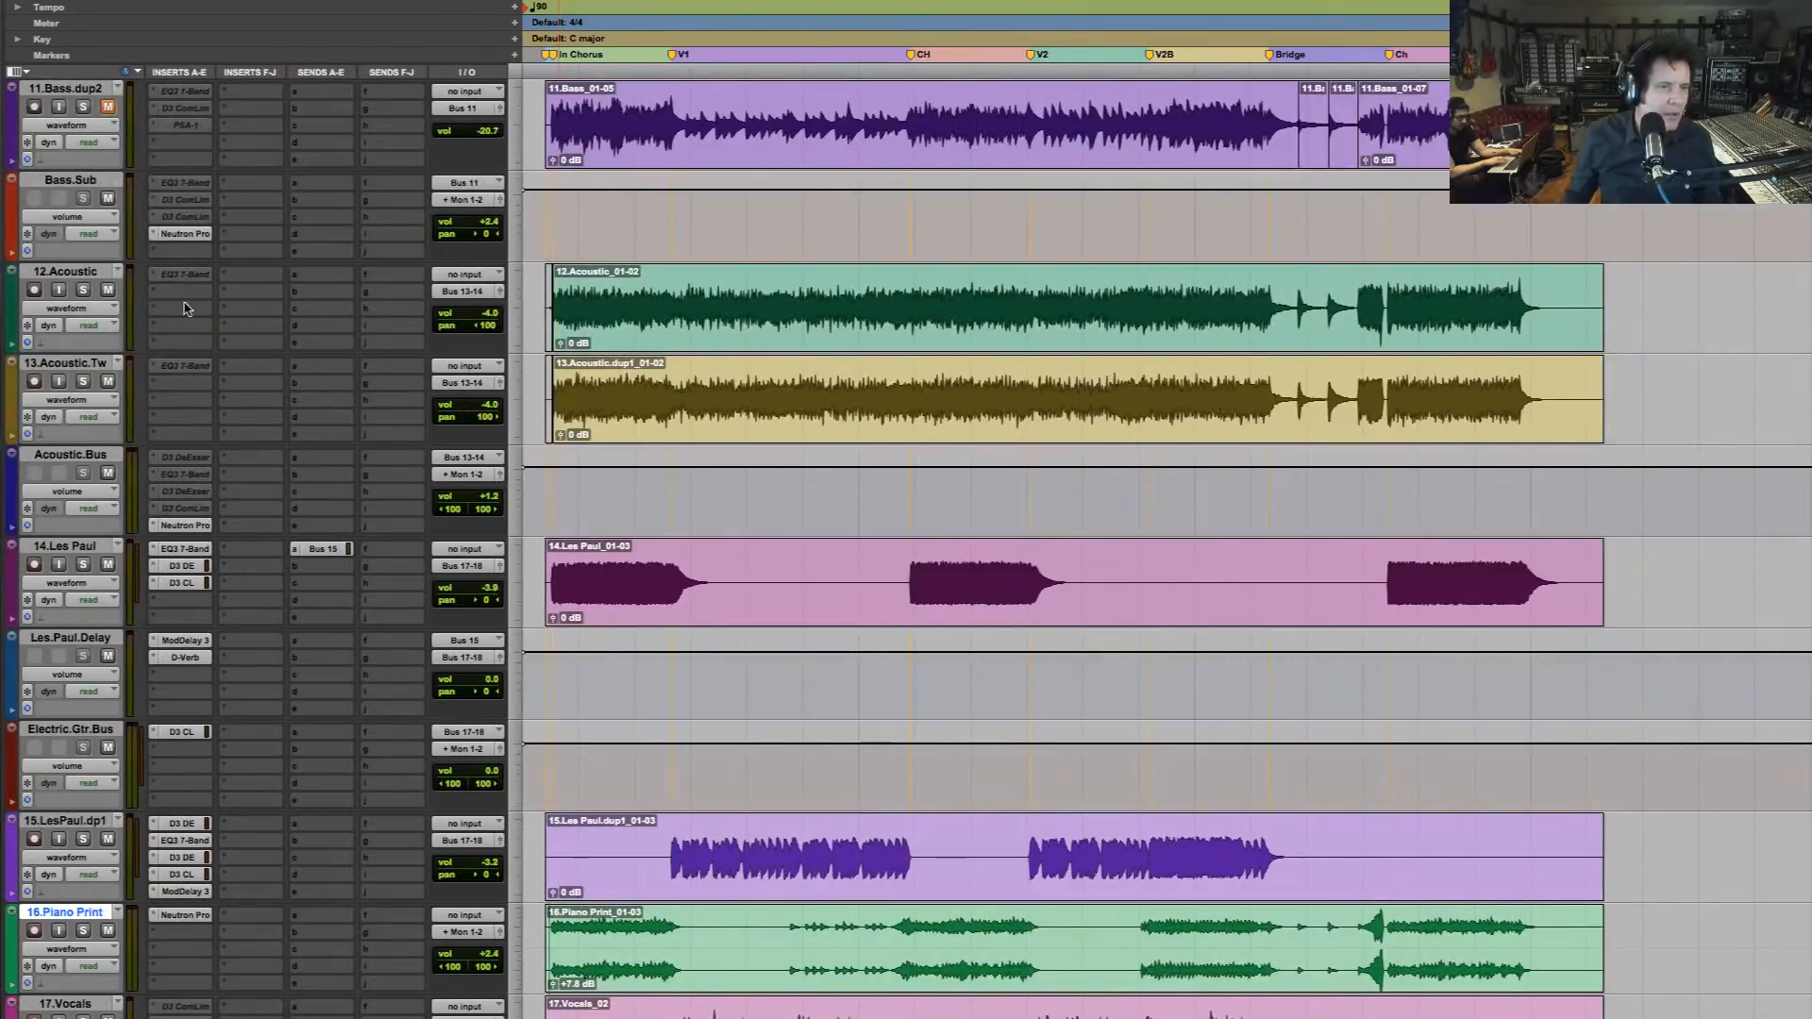
scroll(189, 239, up, 2)
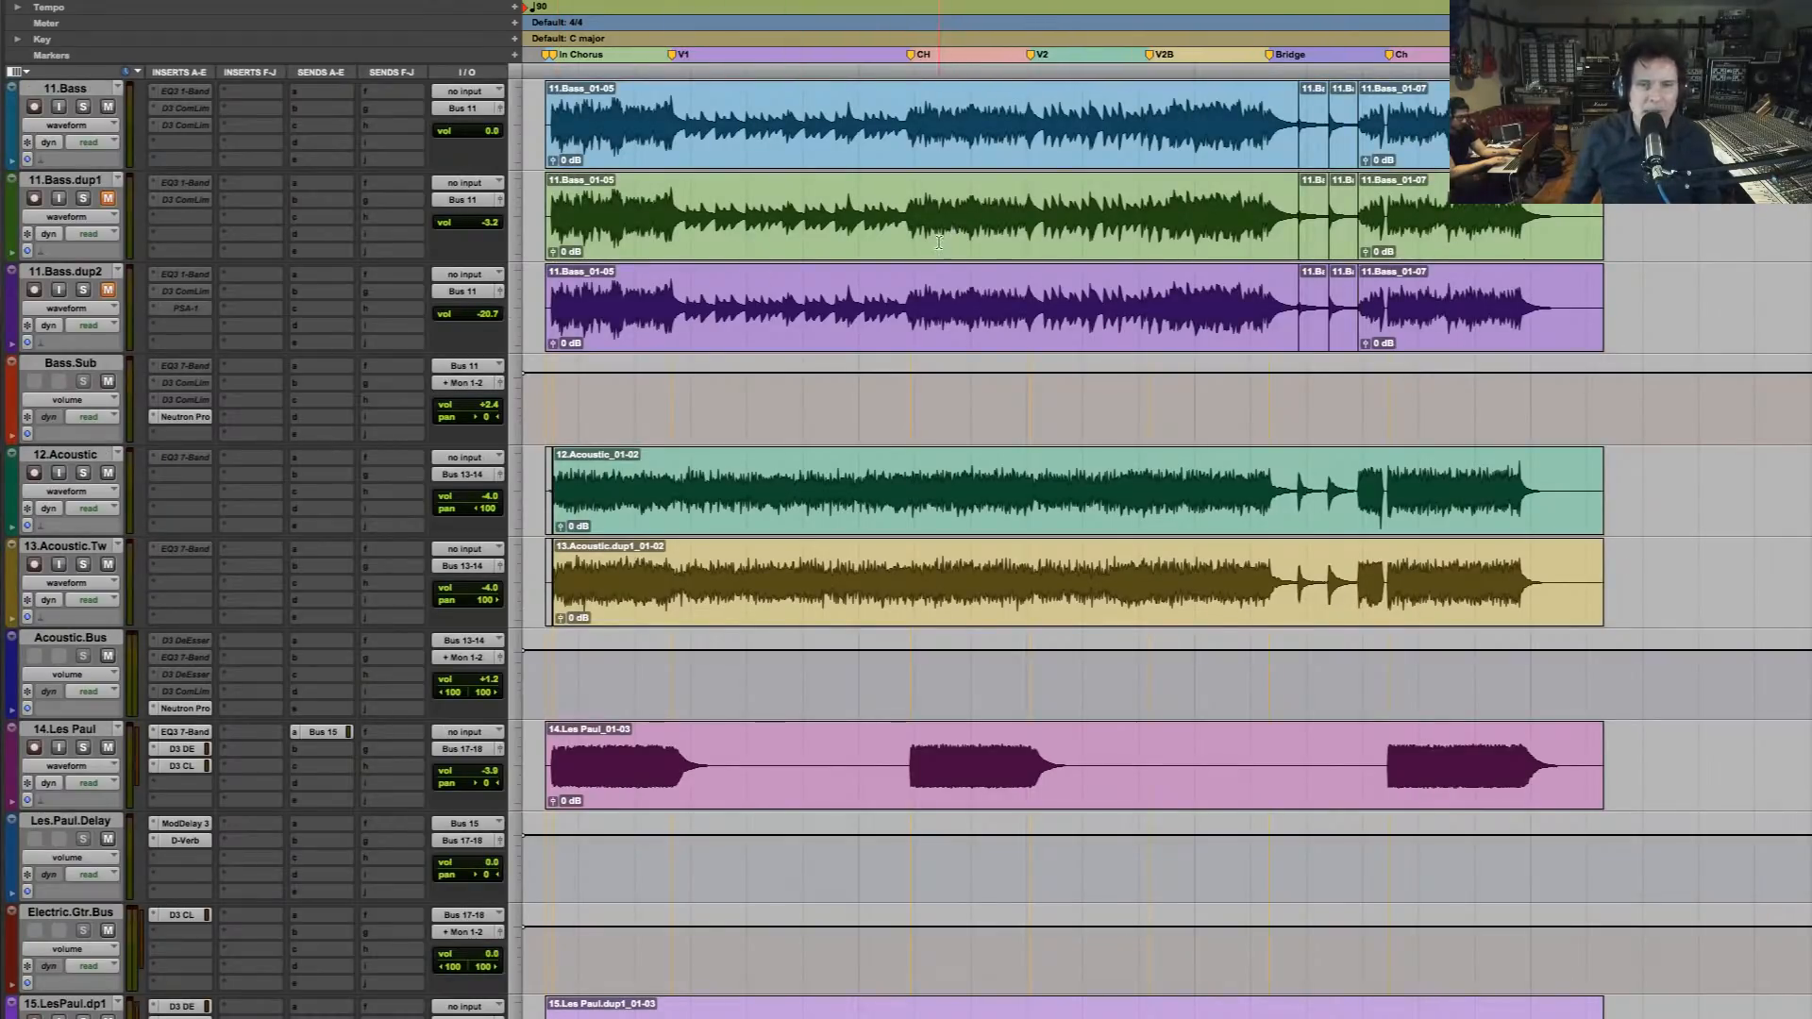
click(1042, 217)
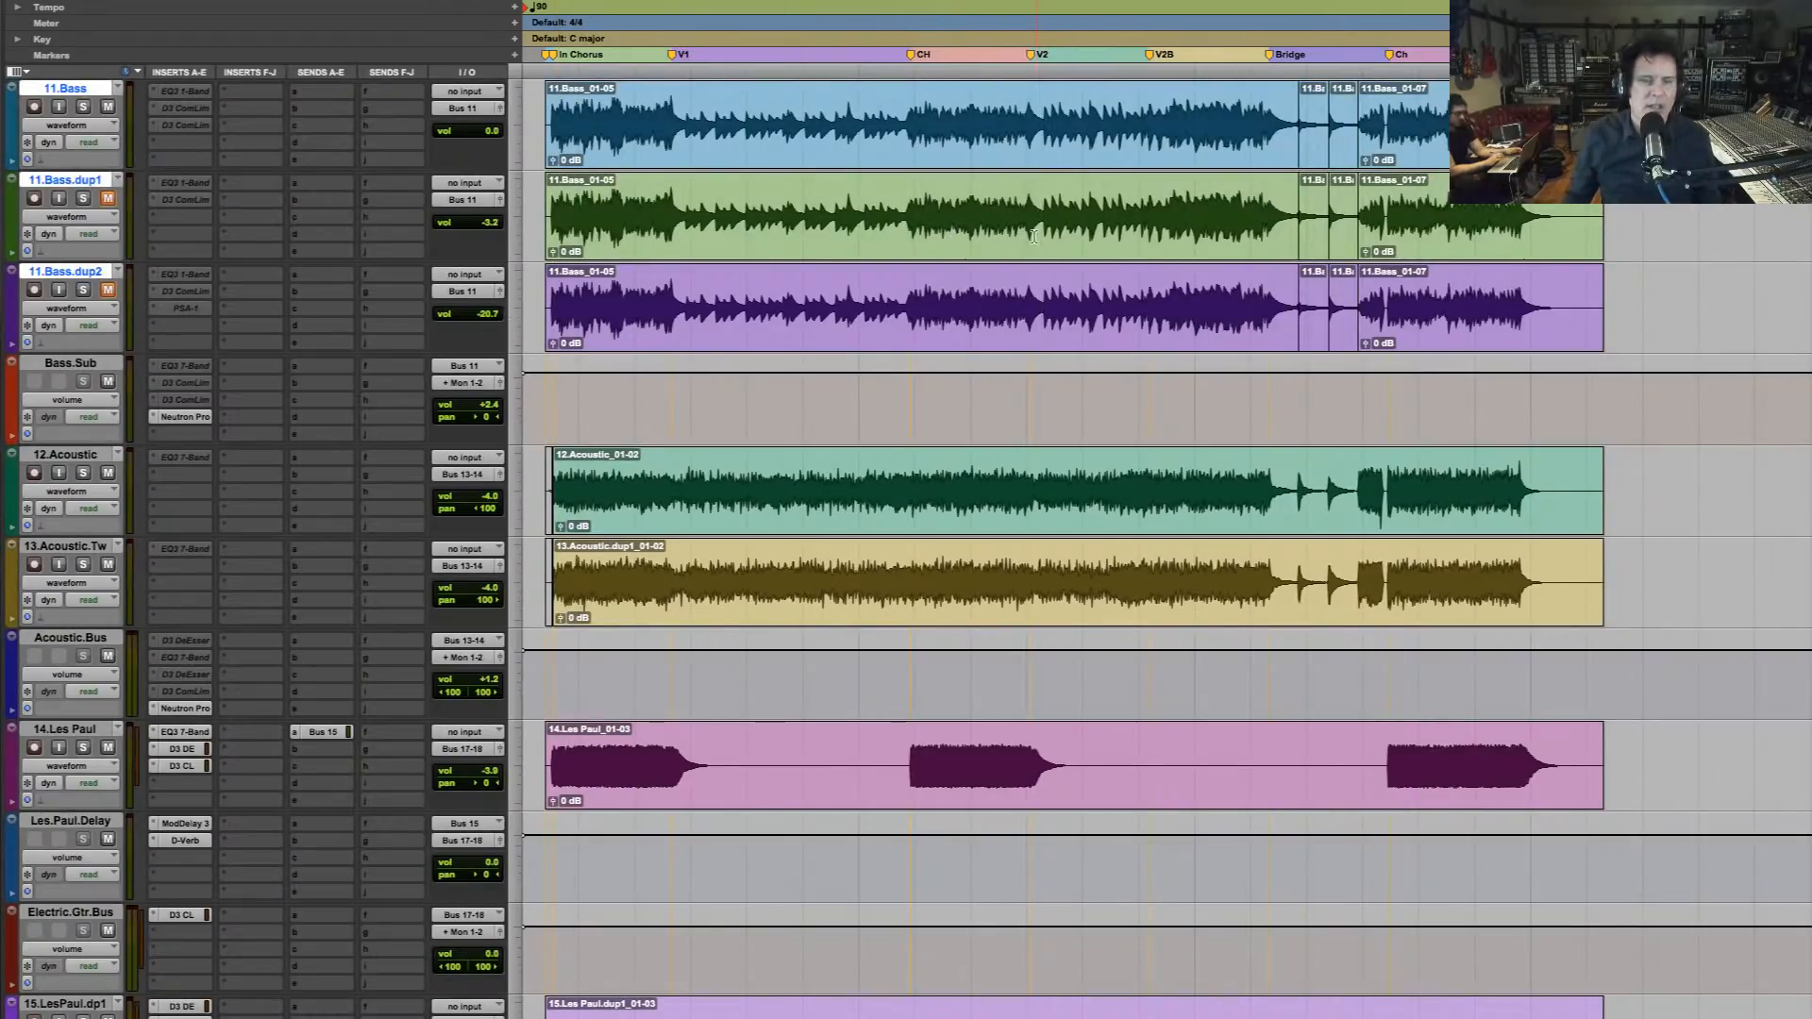
double_click(929, 217)
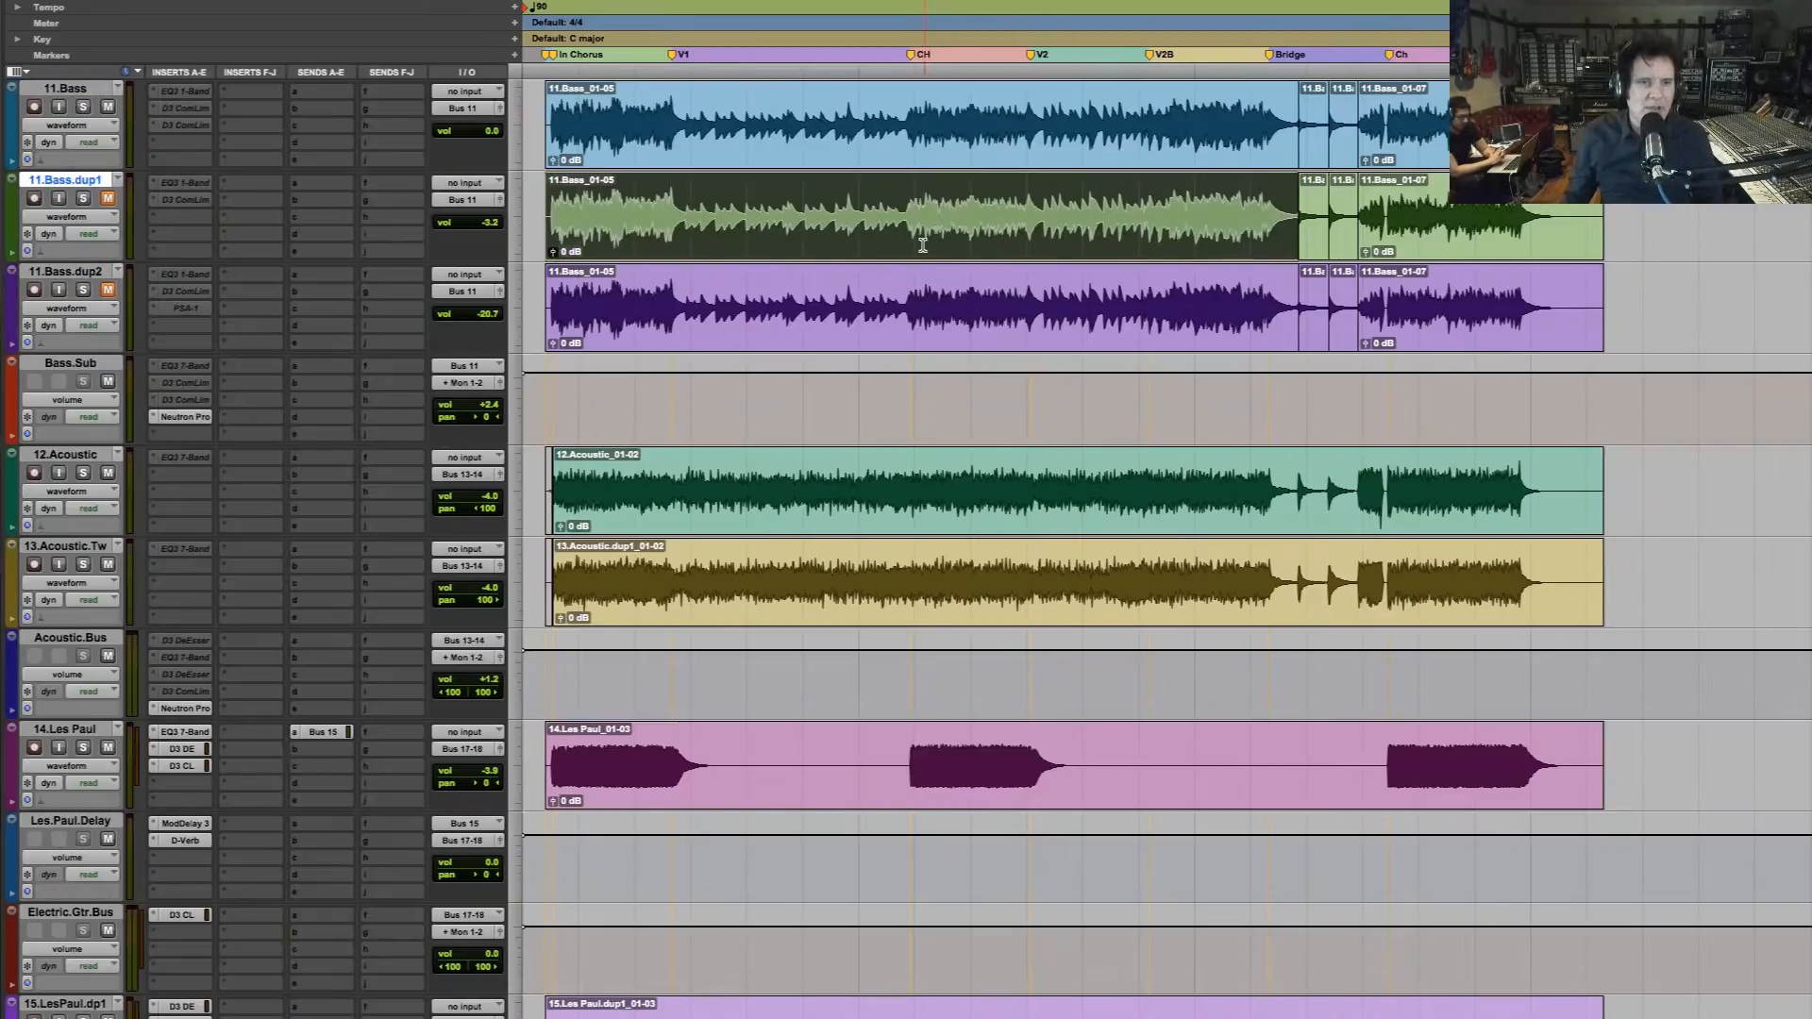
shift+click(85, 271)
right_click(80, 274)
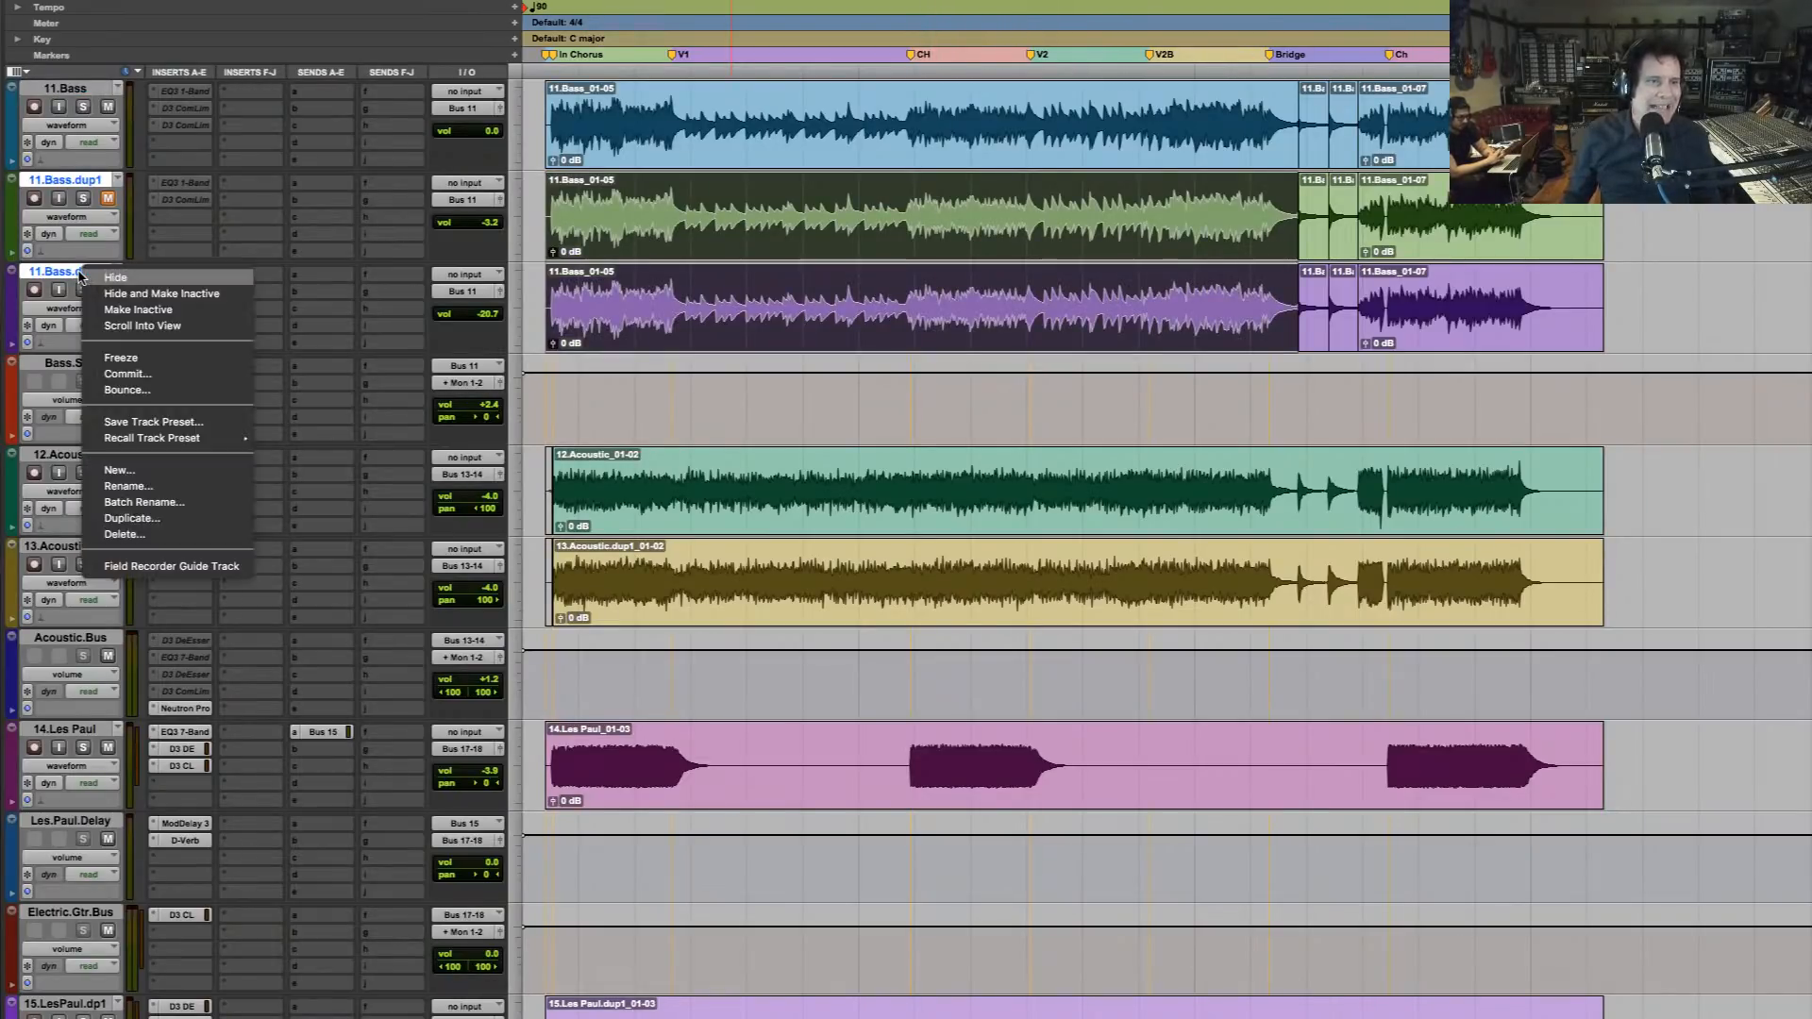
click(128, 309)
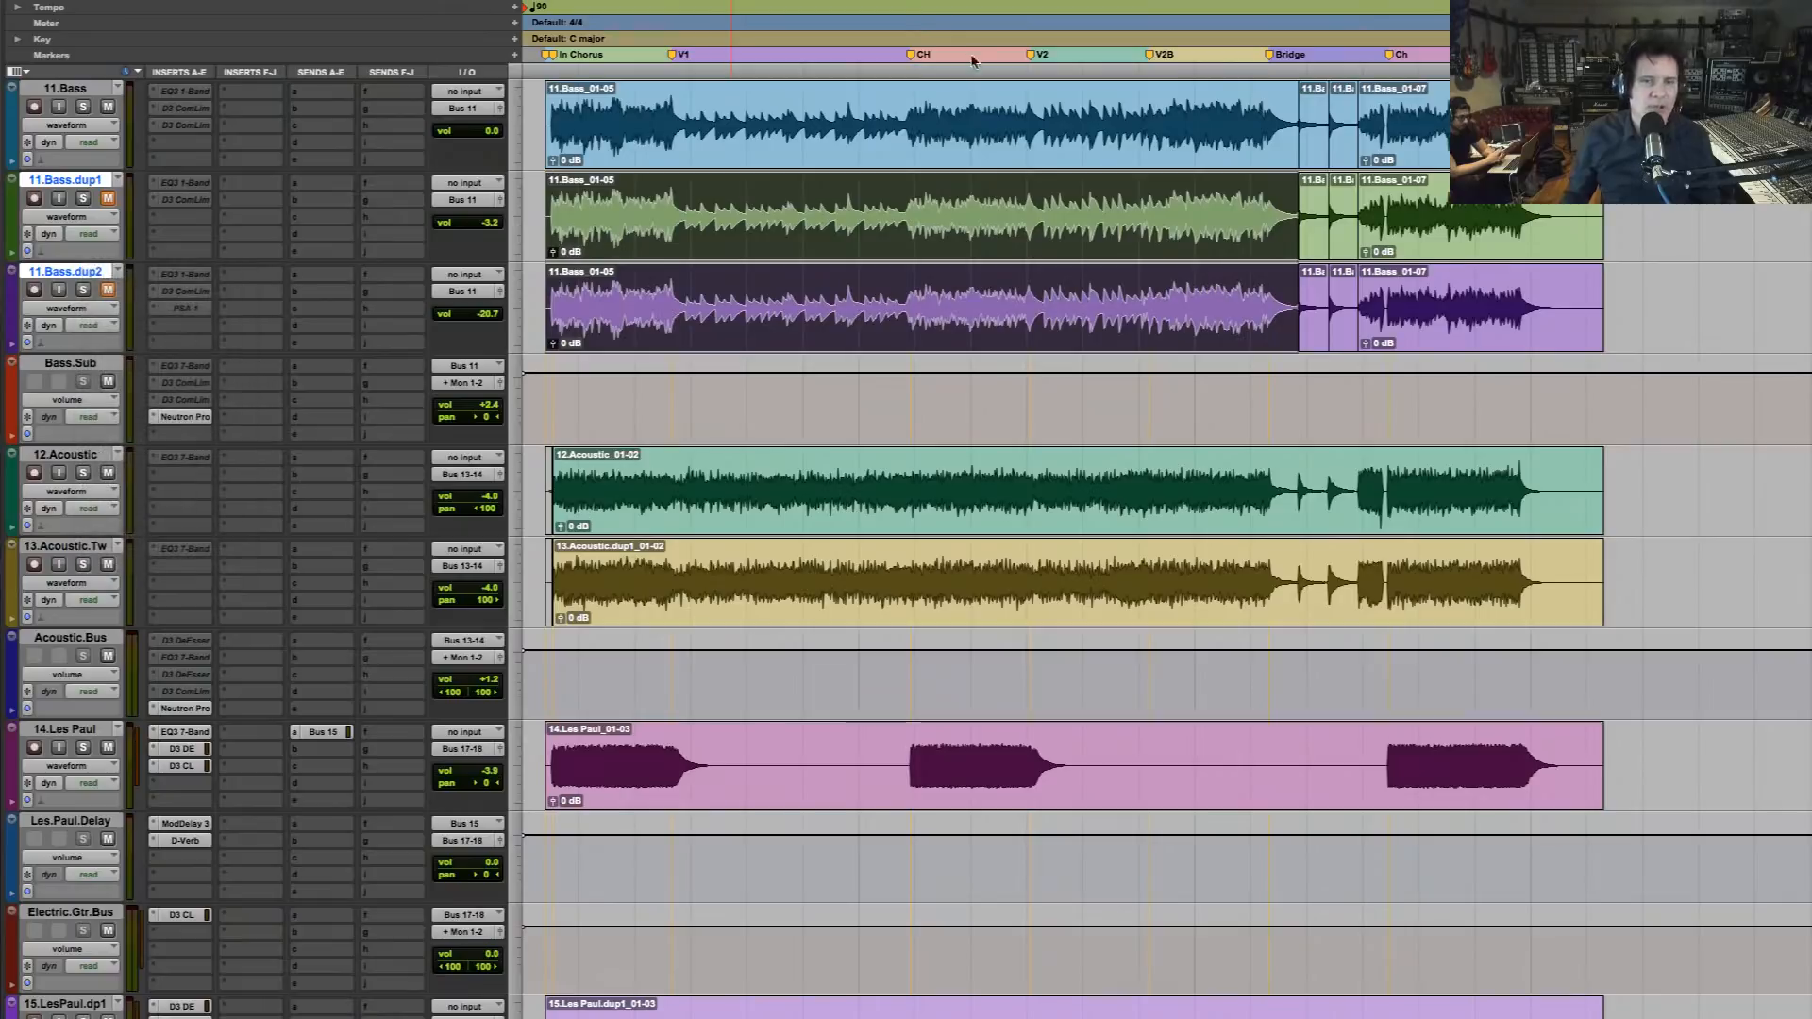
click(546, 113)
scroll(585, 297, down, 9)
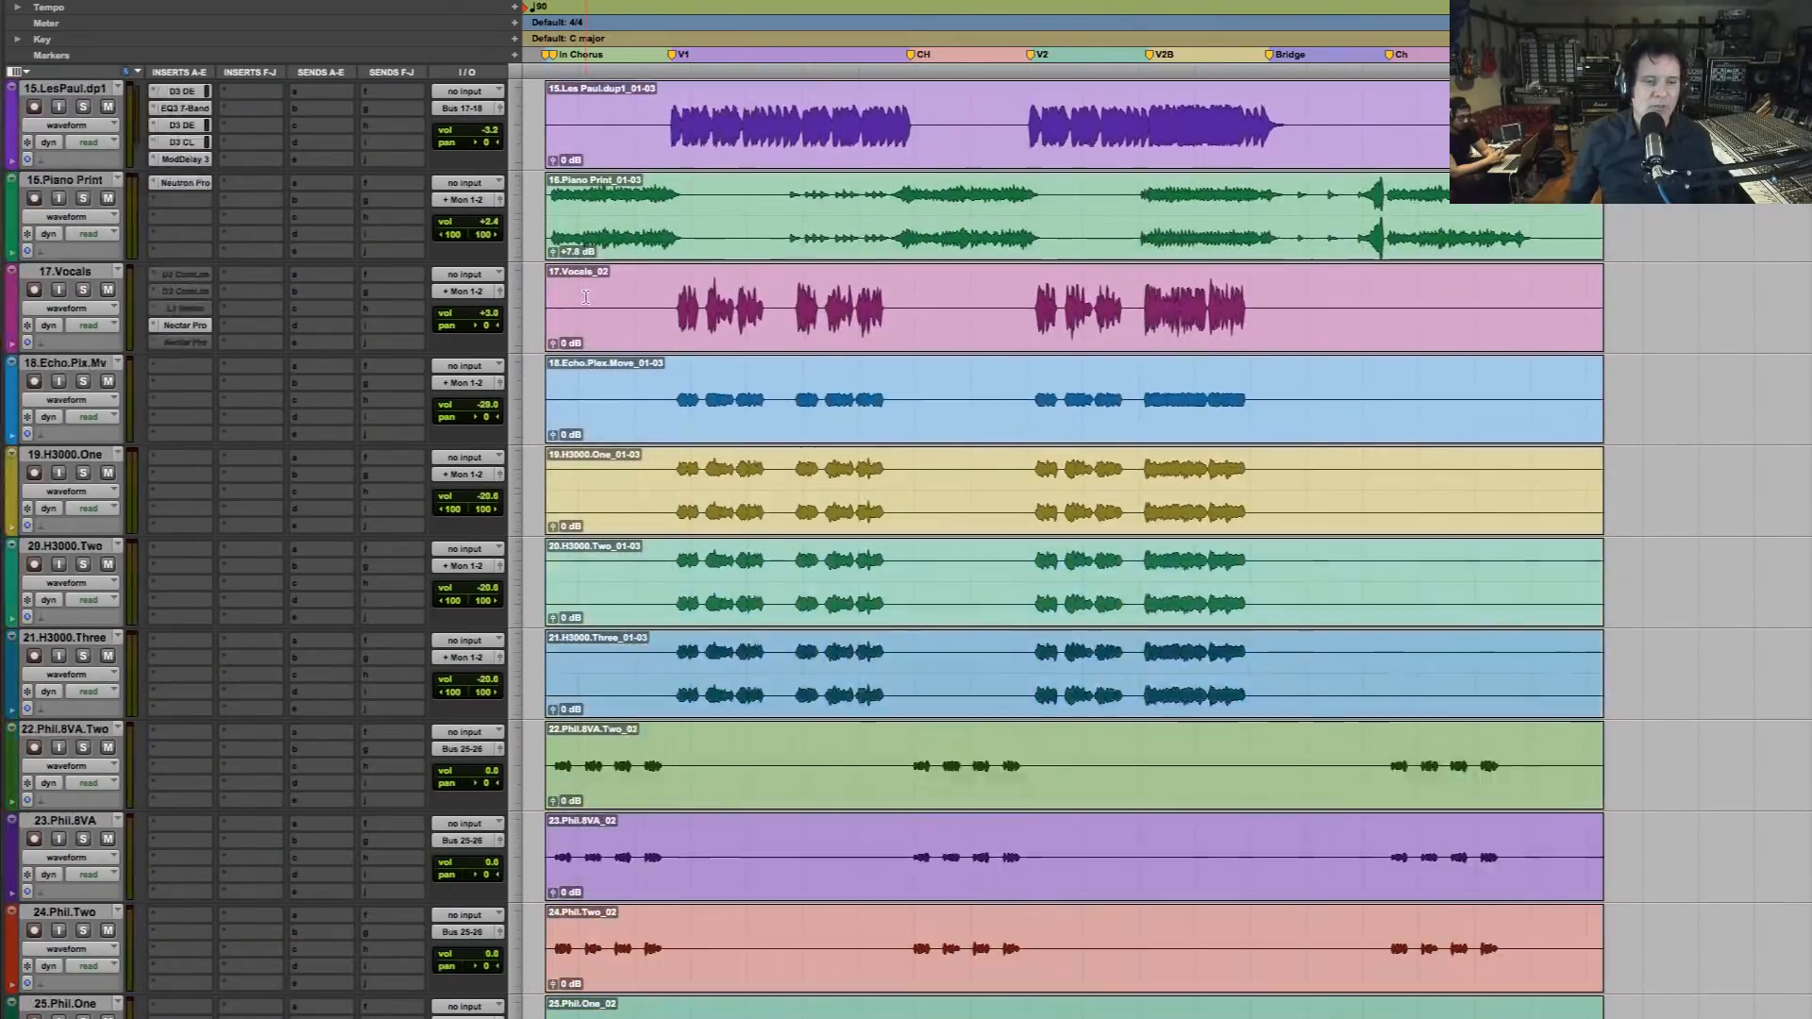
Play the mix from shortly before the V1 marker on the 16.Piano Print track, and stop during the first verse
scroll(585, 298, down, 6)
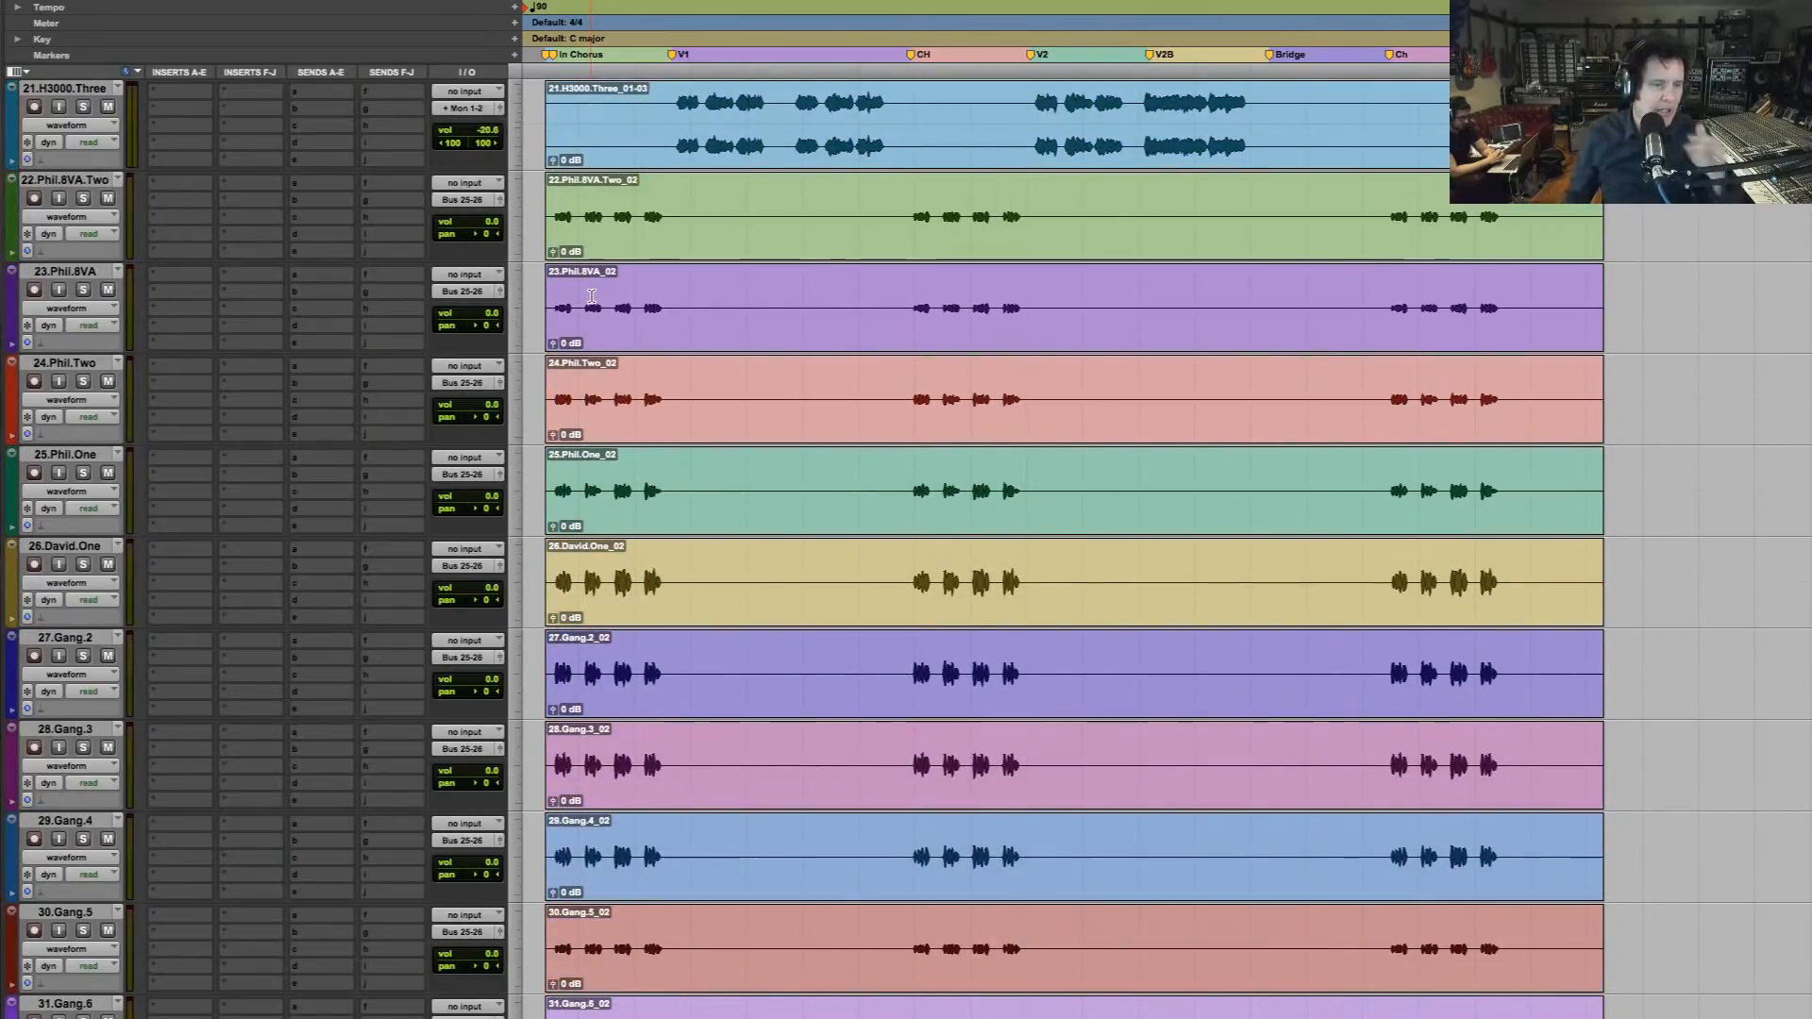
scroll(592, 296, down, 9)
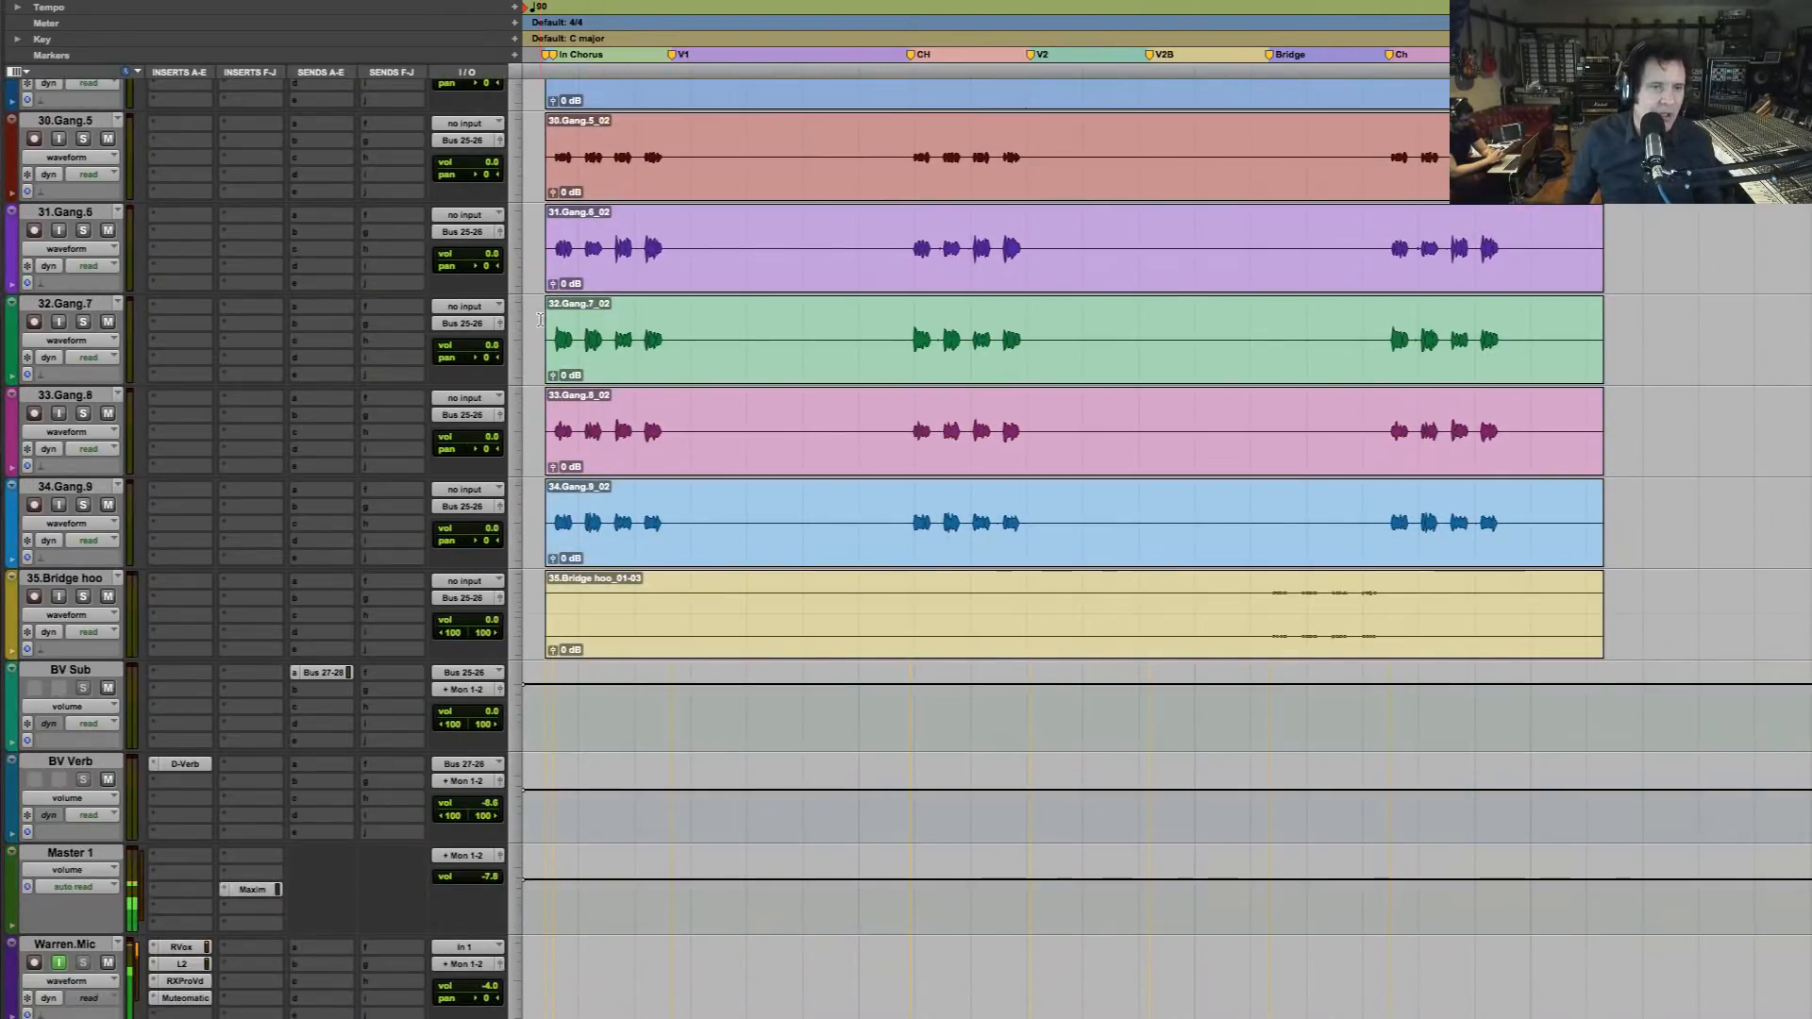
click(553, 323)
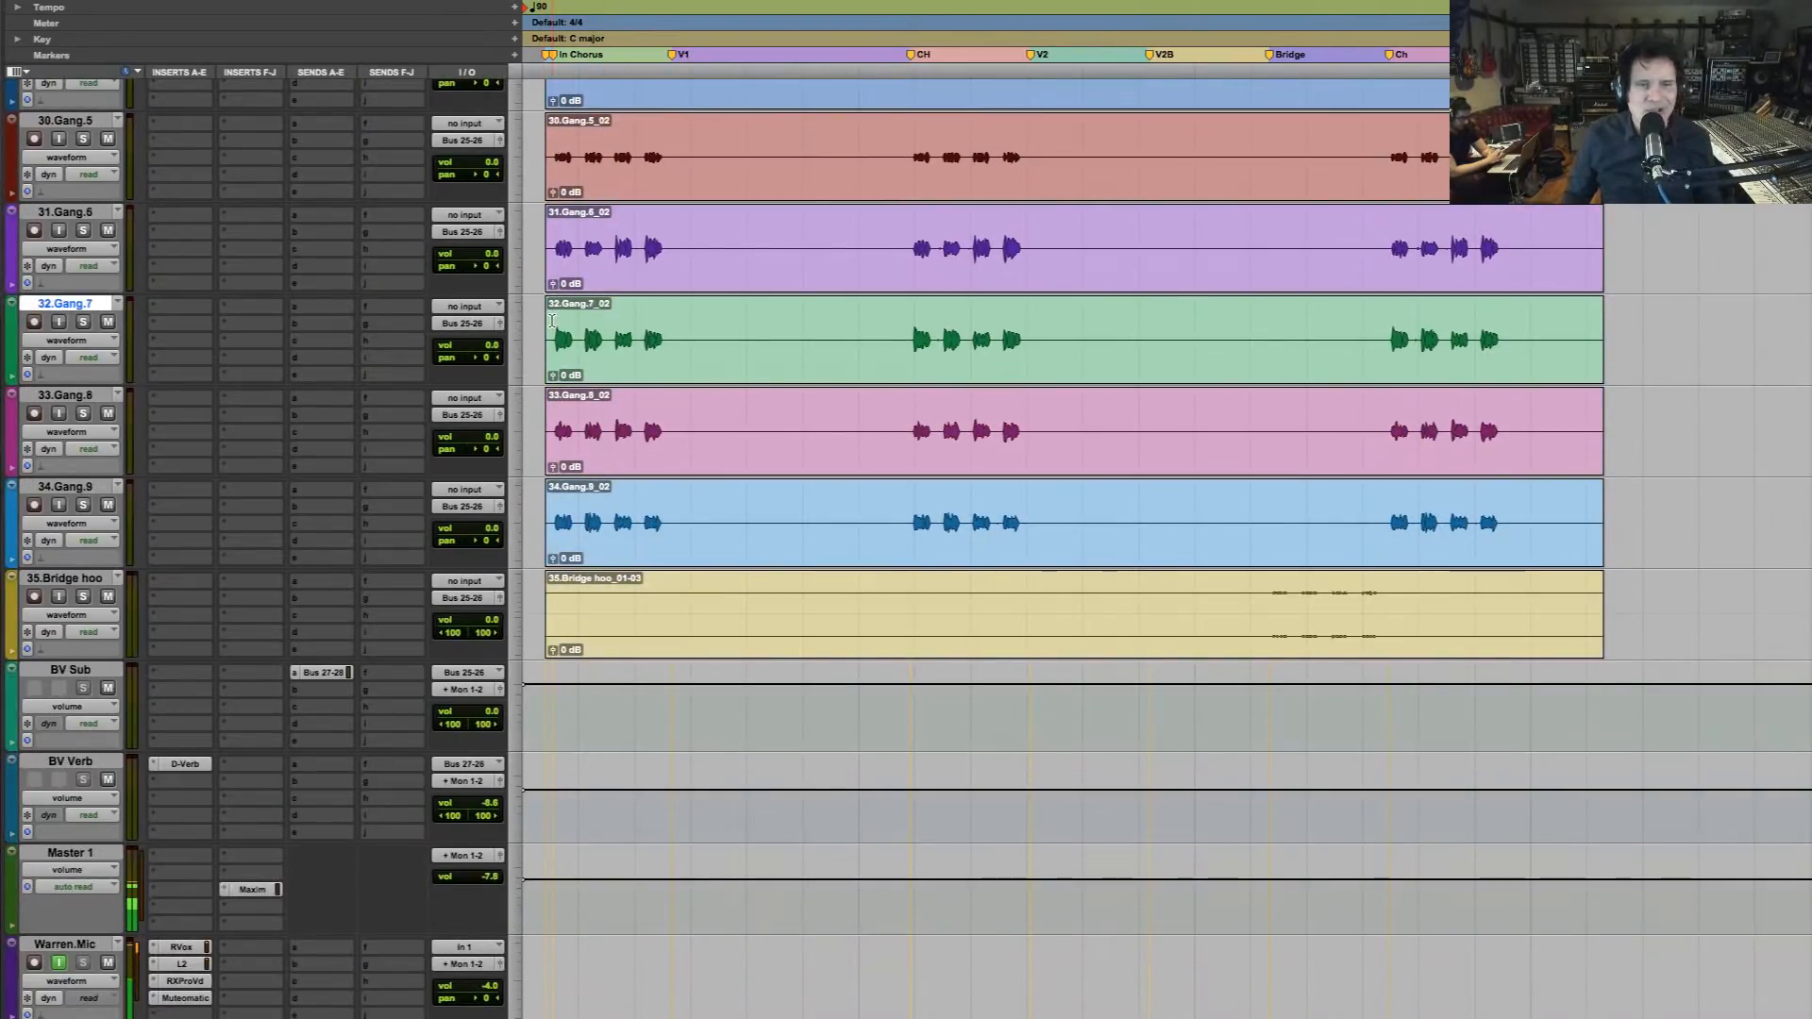
scroll(552, 321, up, 20)
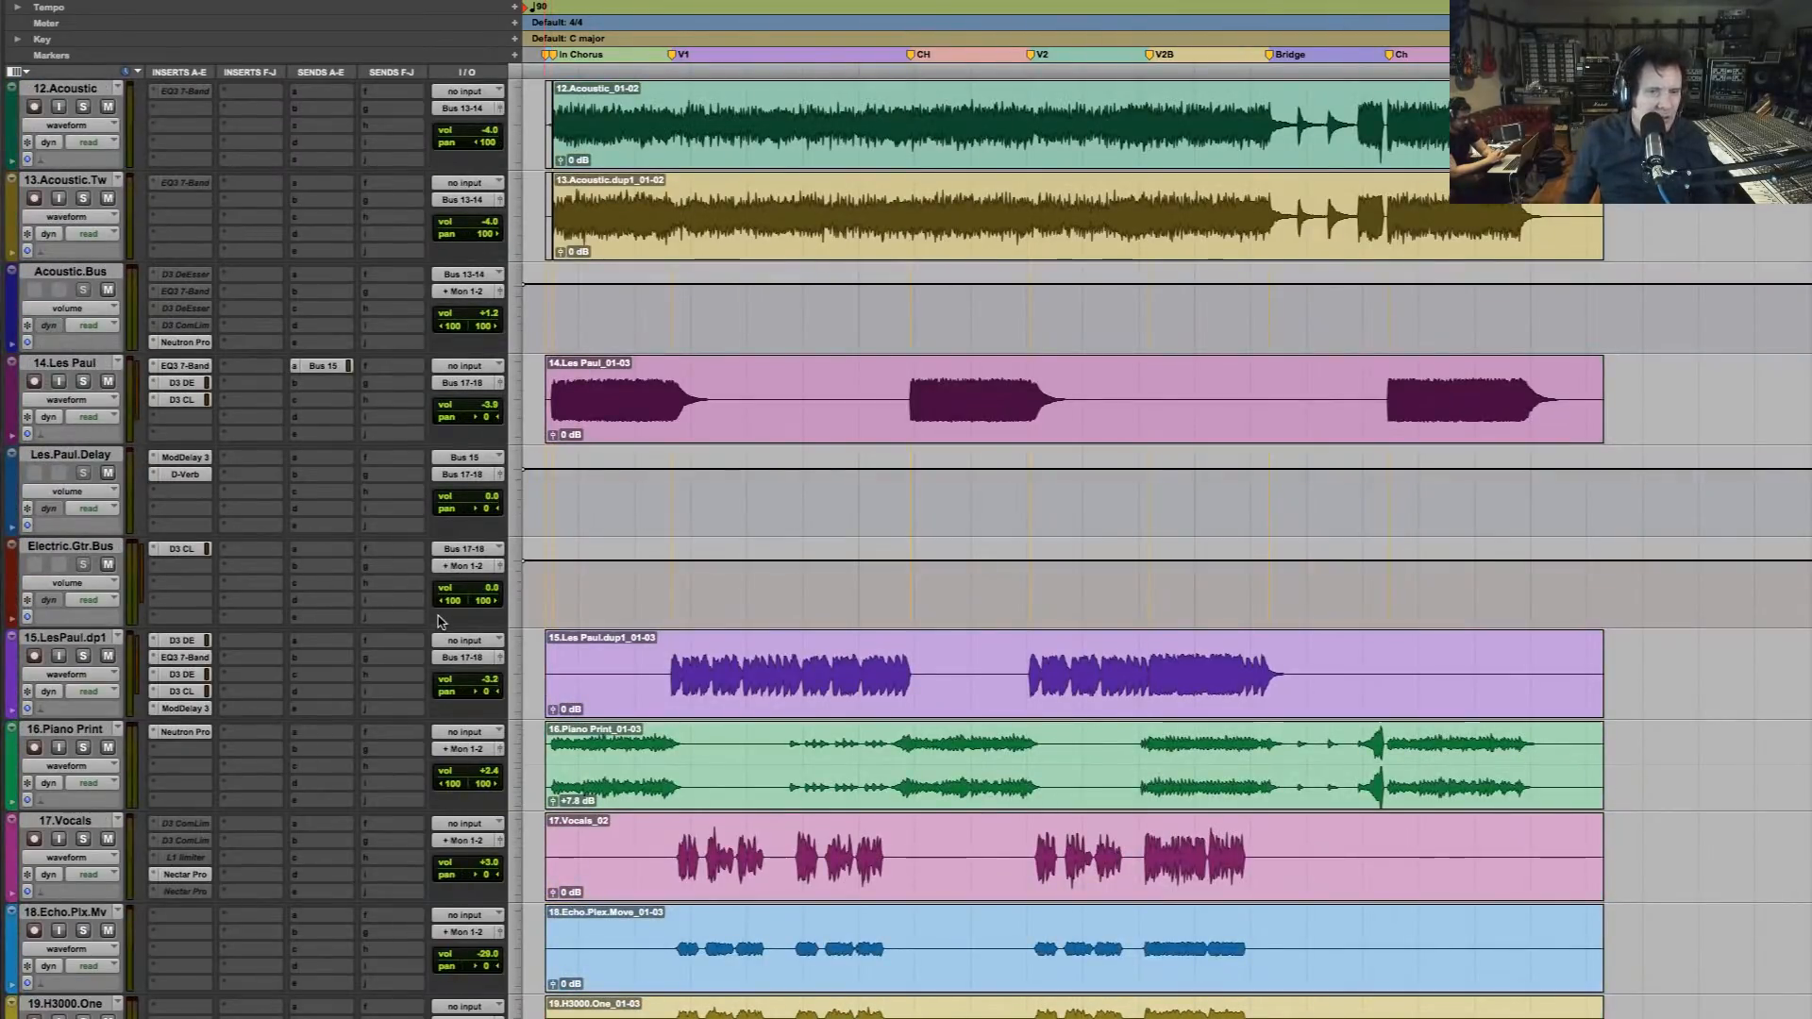
scroll(439, 621, down, 3)
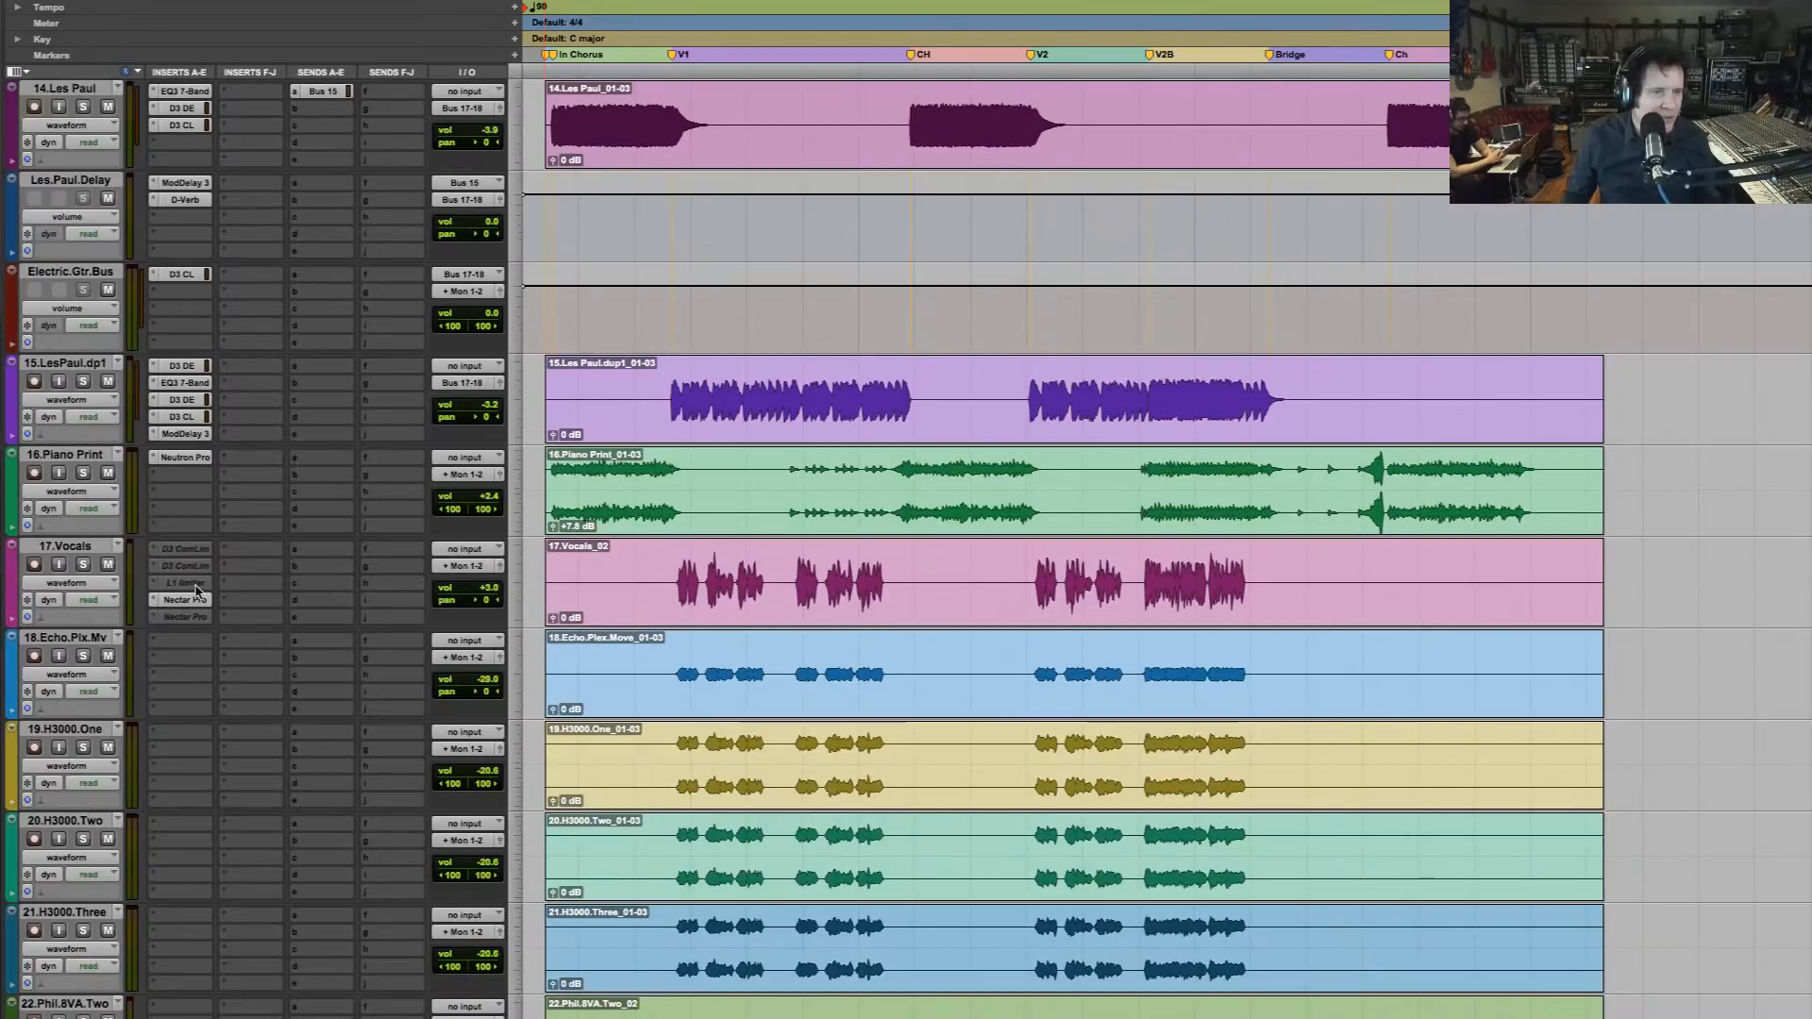
scroll(674, 536, down, 1)
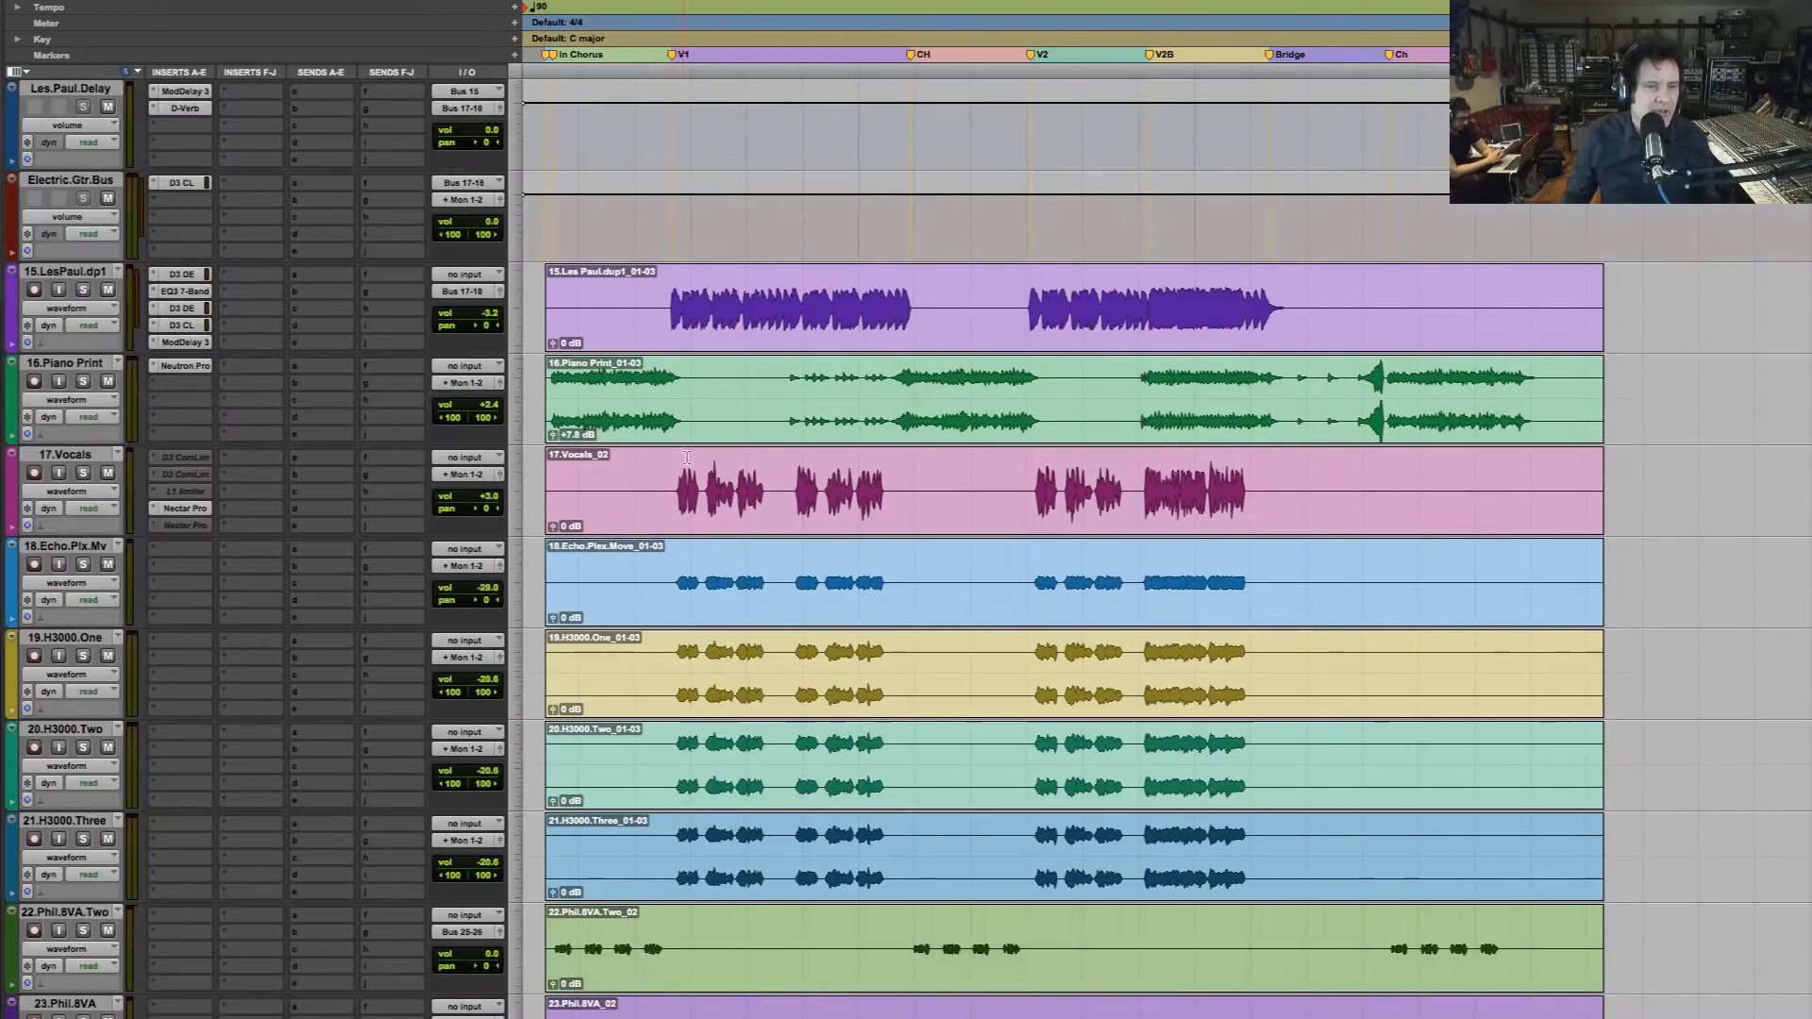
click(647, 394)
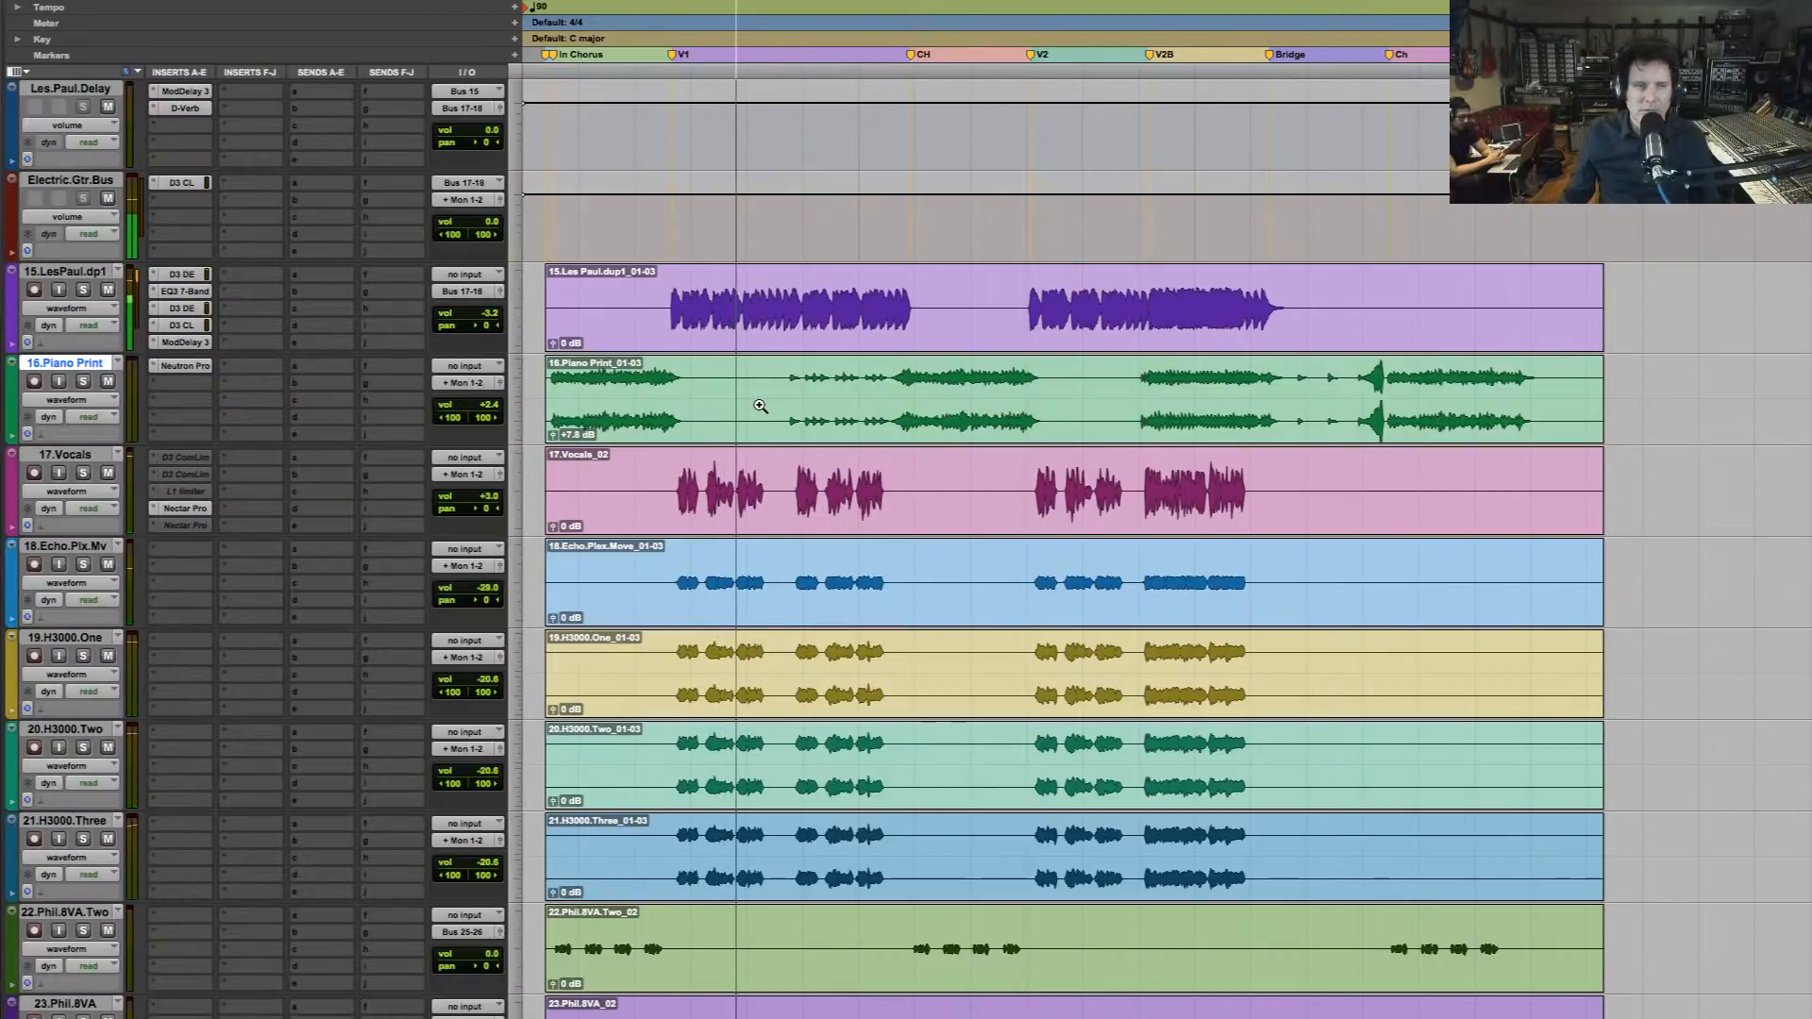
key(space)
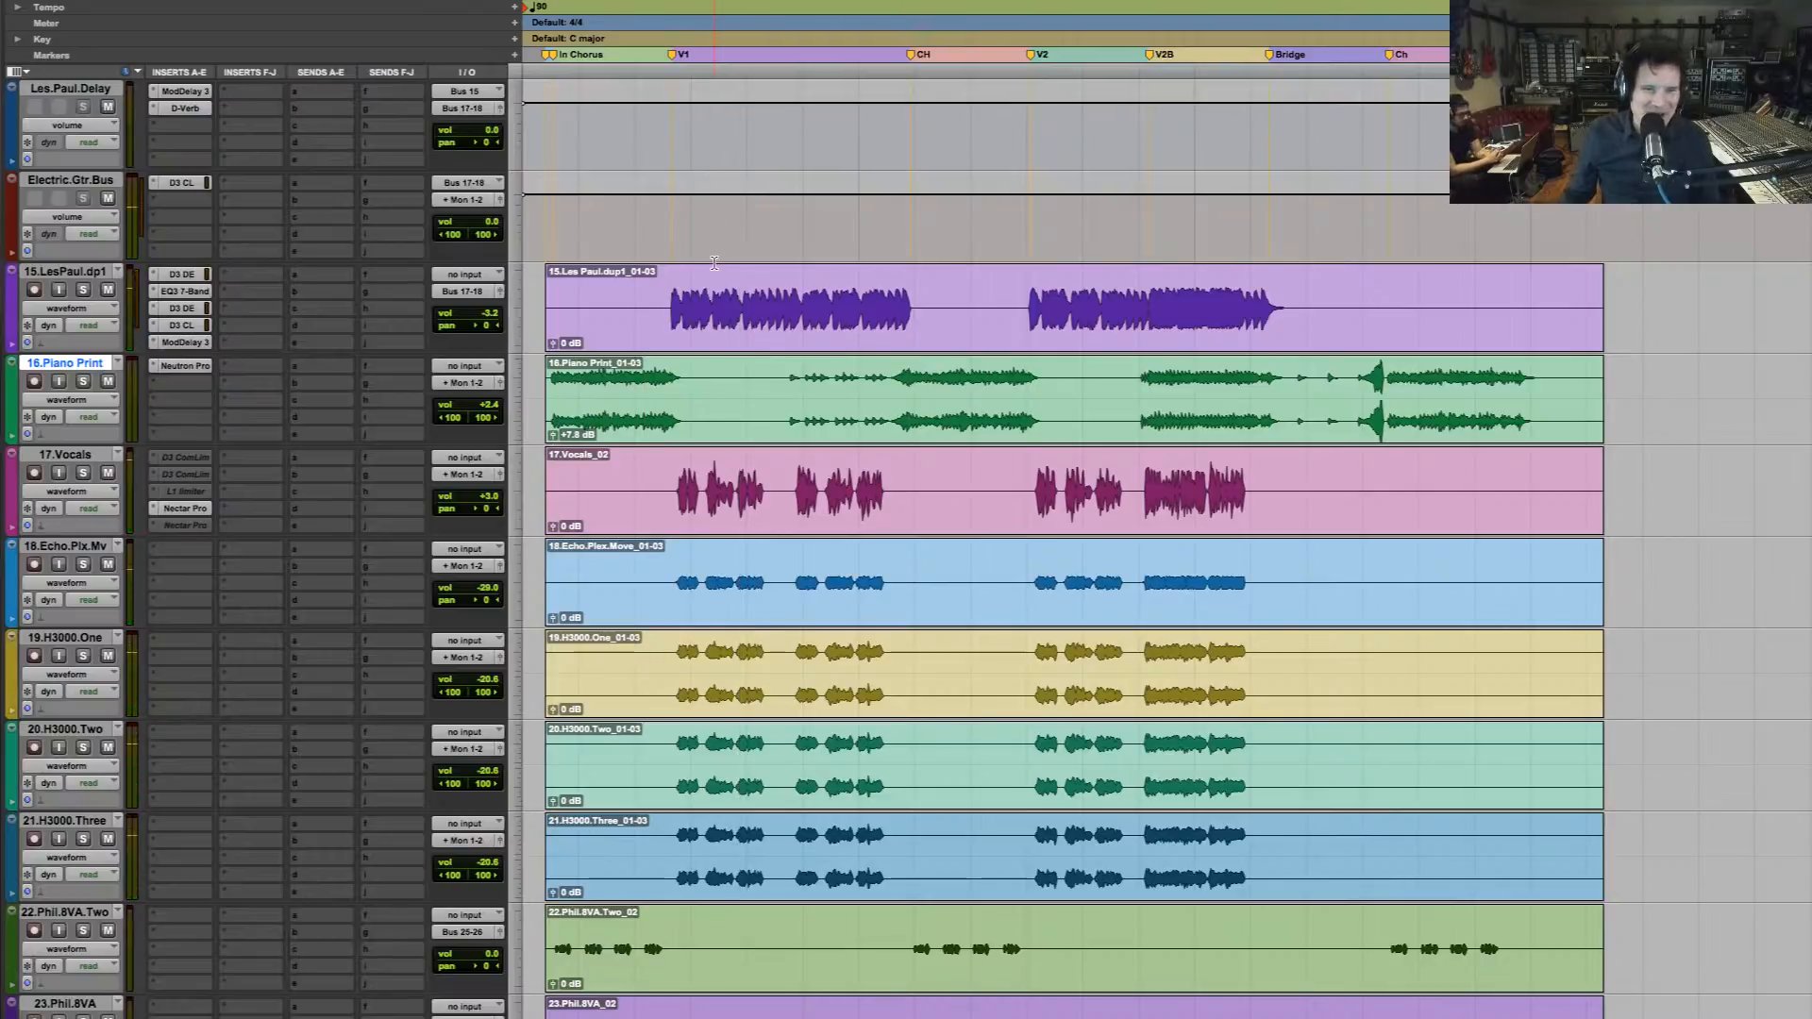
Place the edit cursor at the V1 marker on the 12.Acoustic track and play the first verse, then stop playback
click(665, 297)
scroll(670, 283, up, 3)
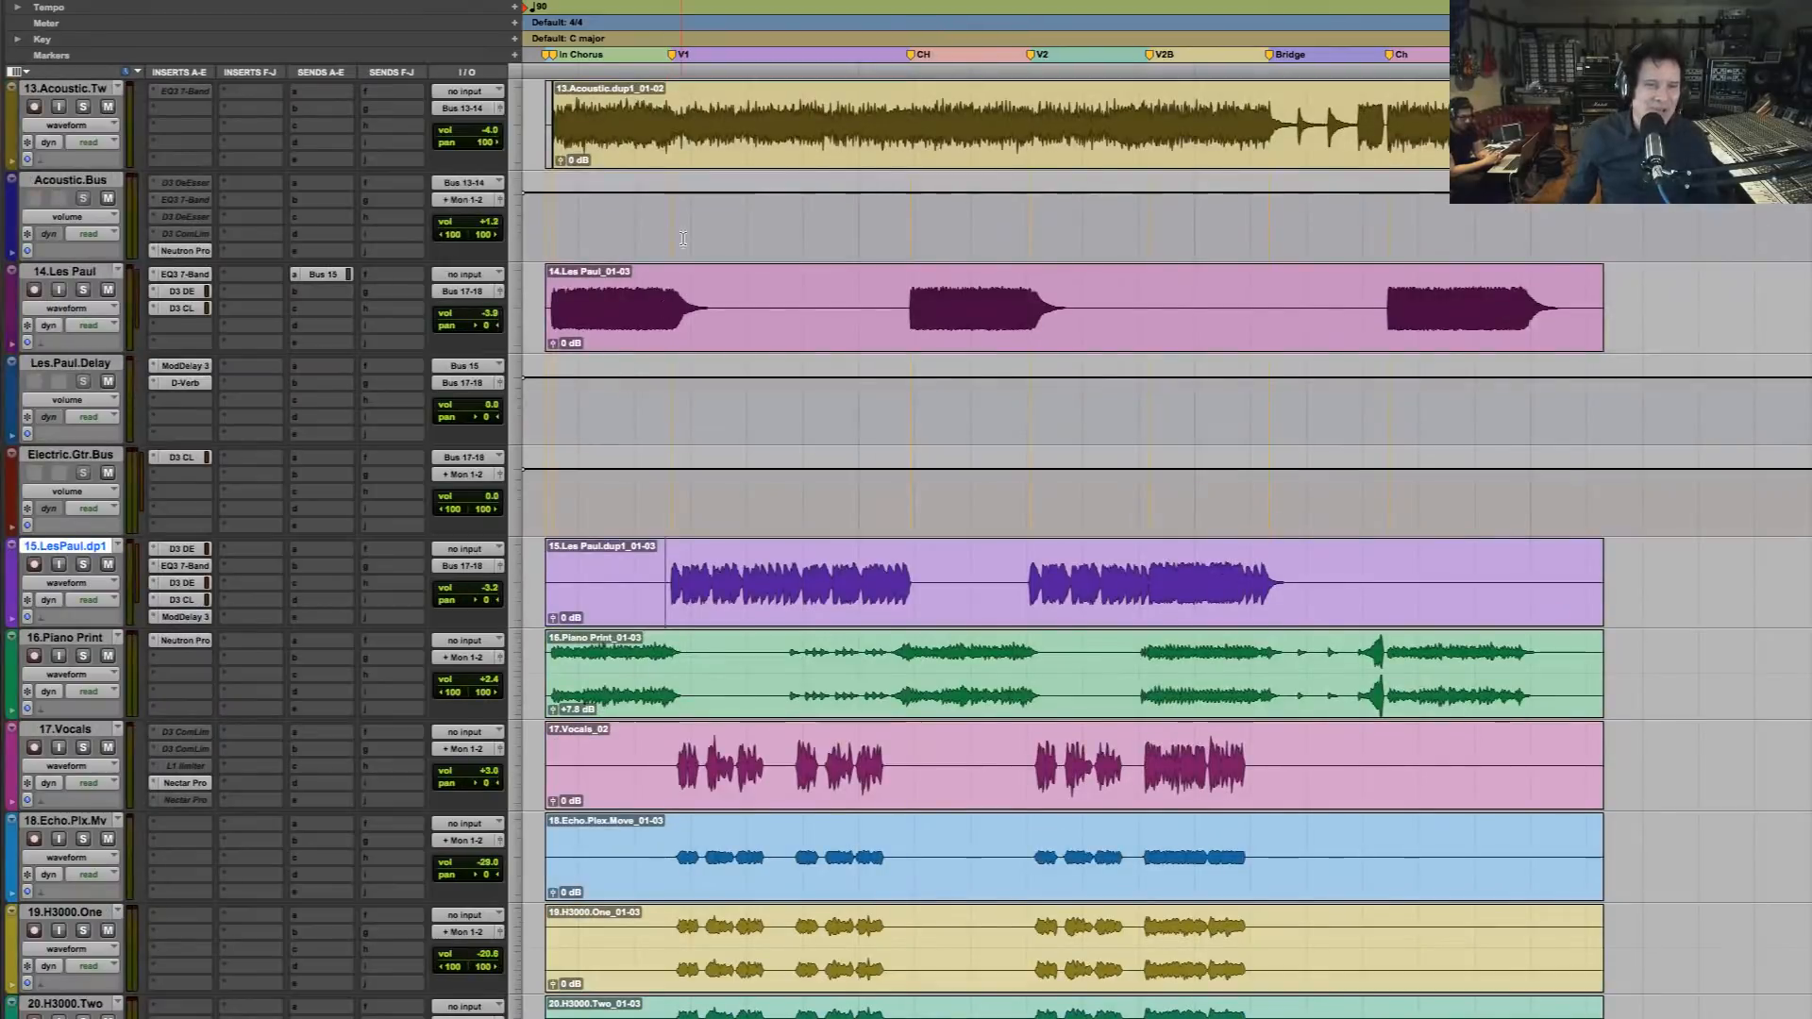
scroll(682, 260, up, 2)
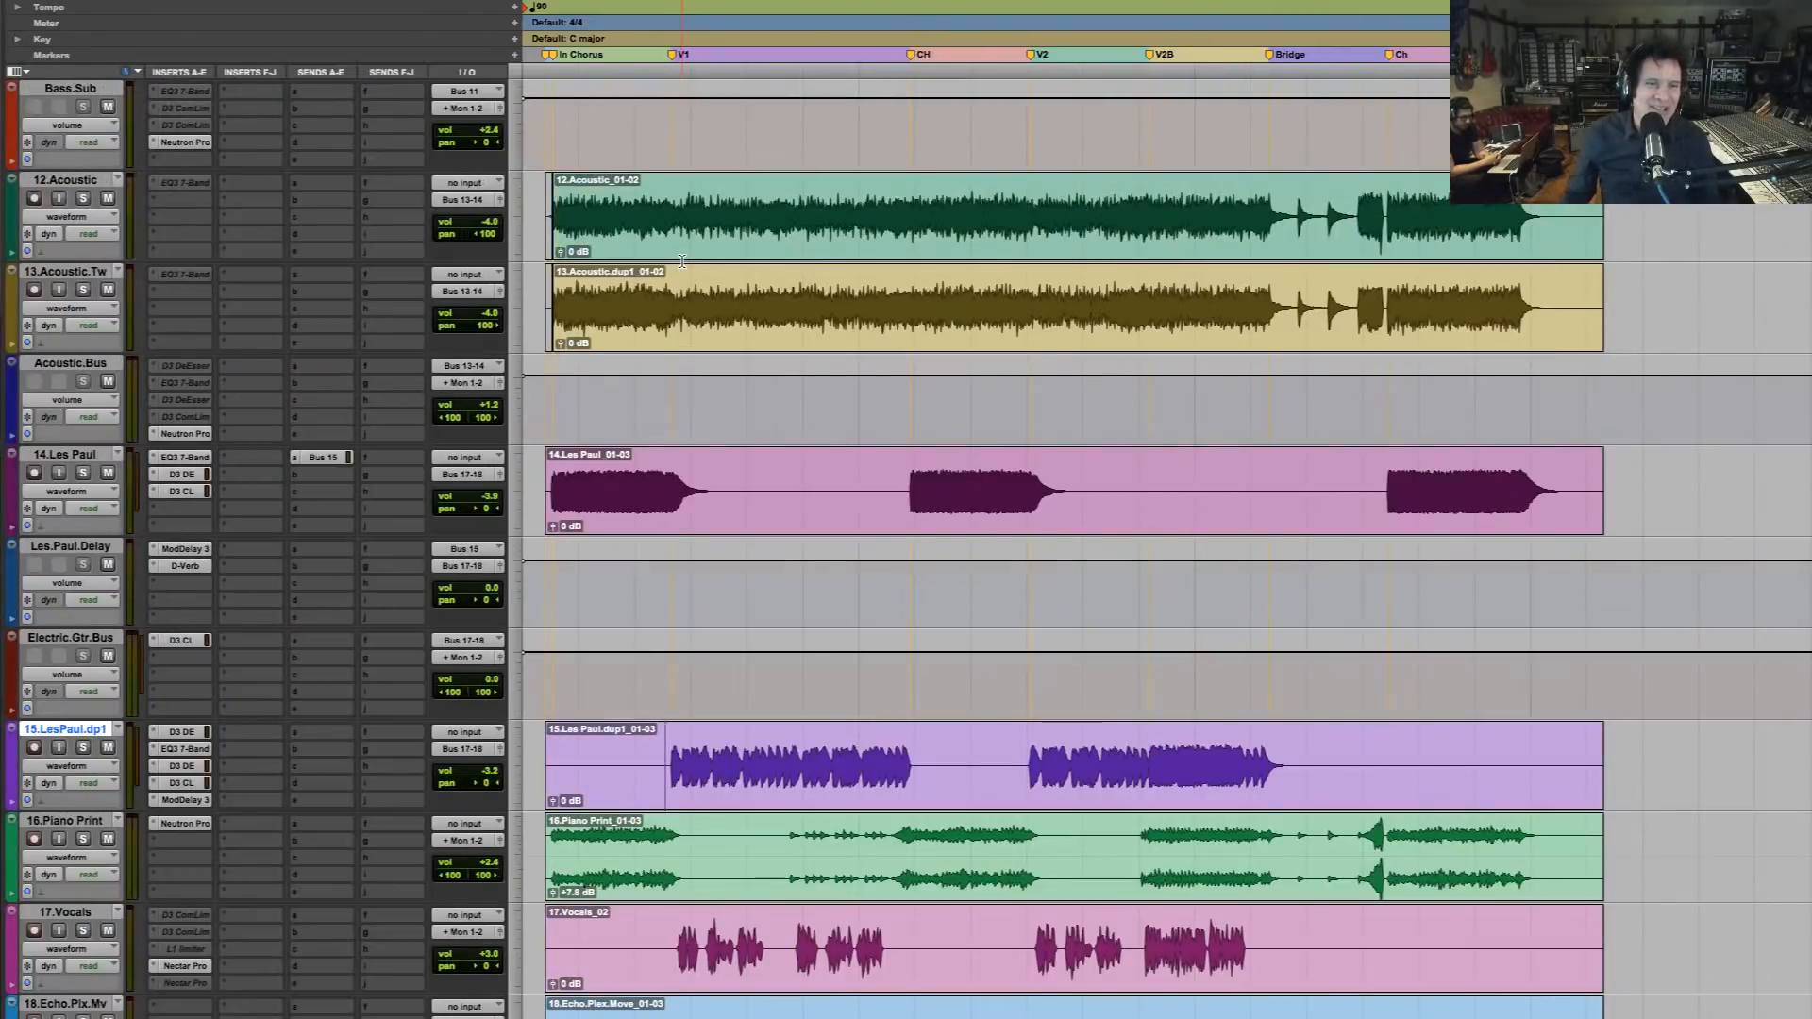
click(671, 205)
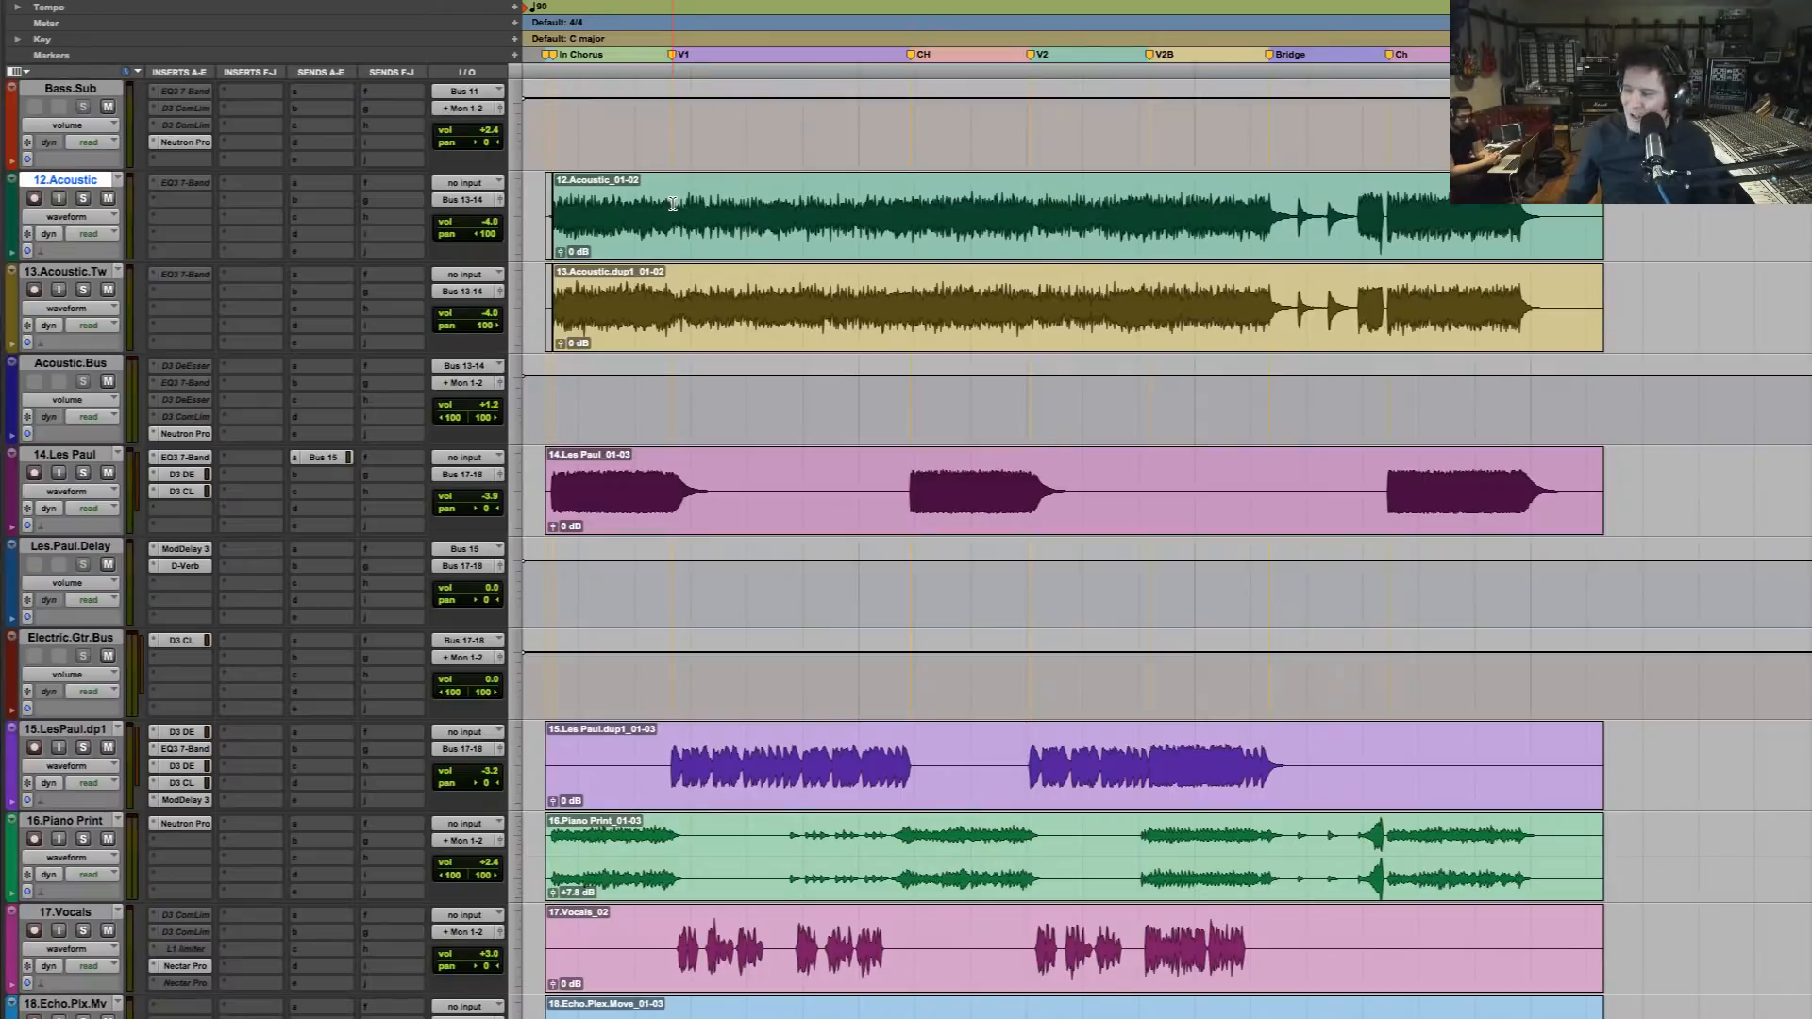
key(space)
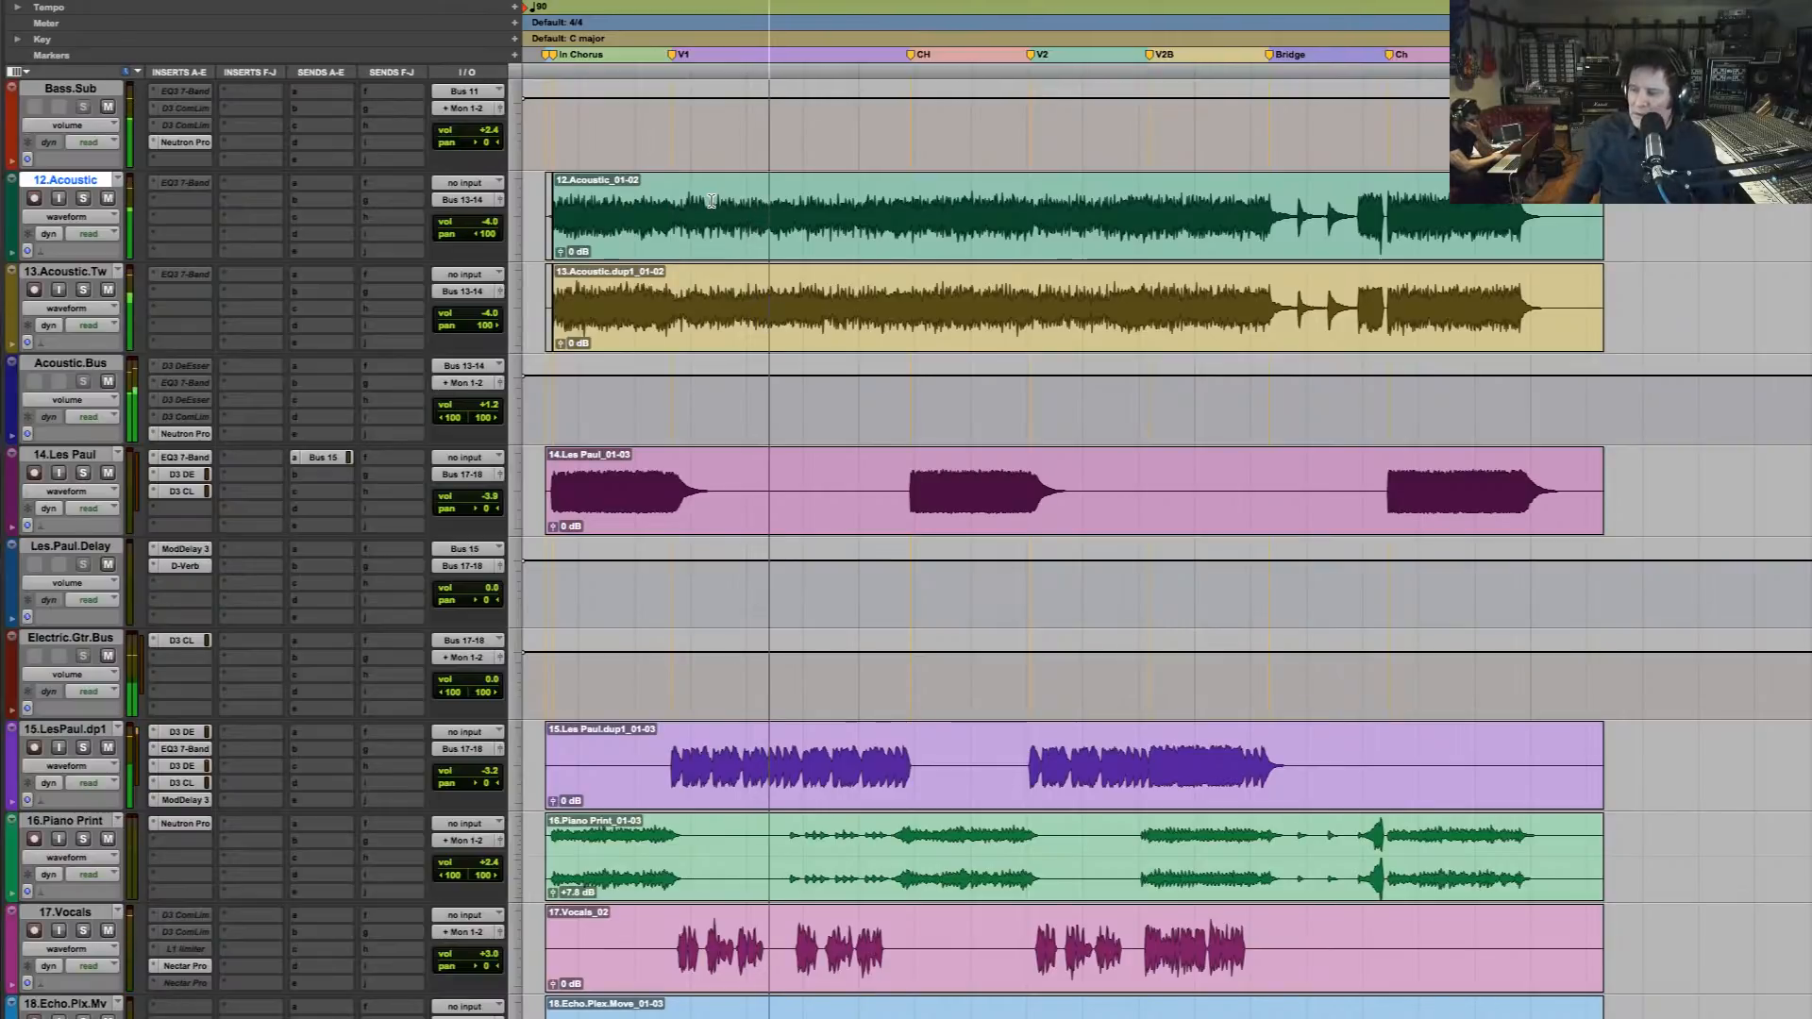
key(space)
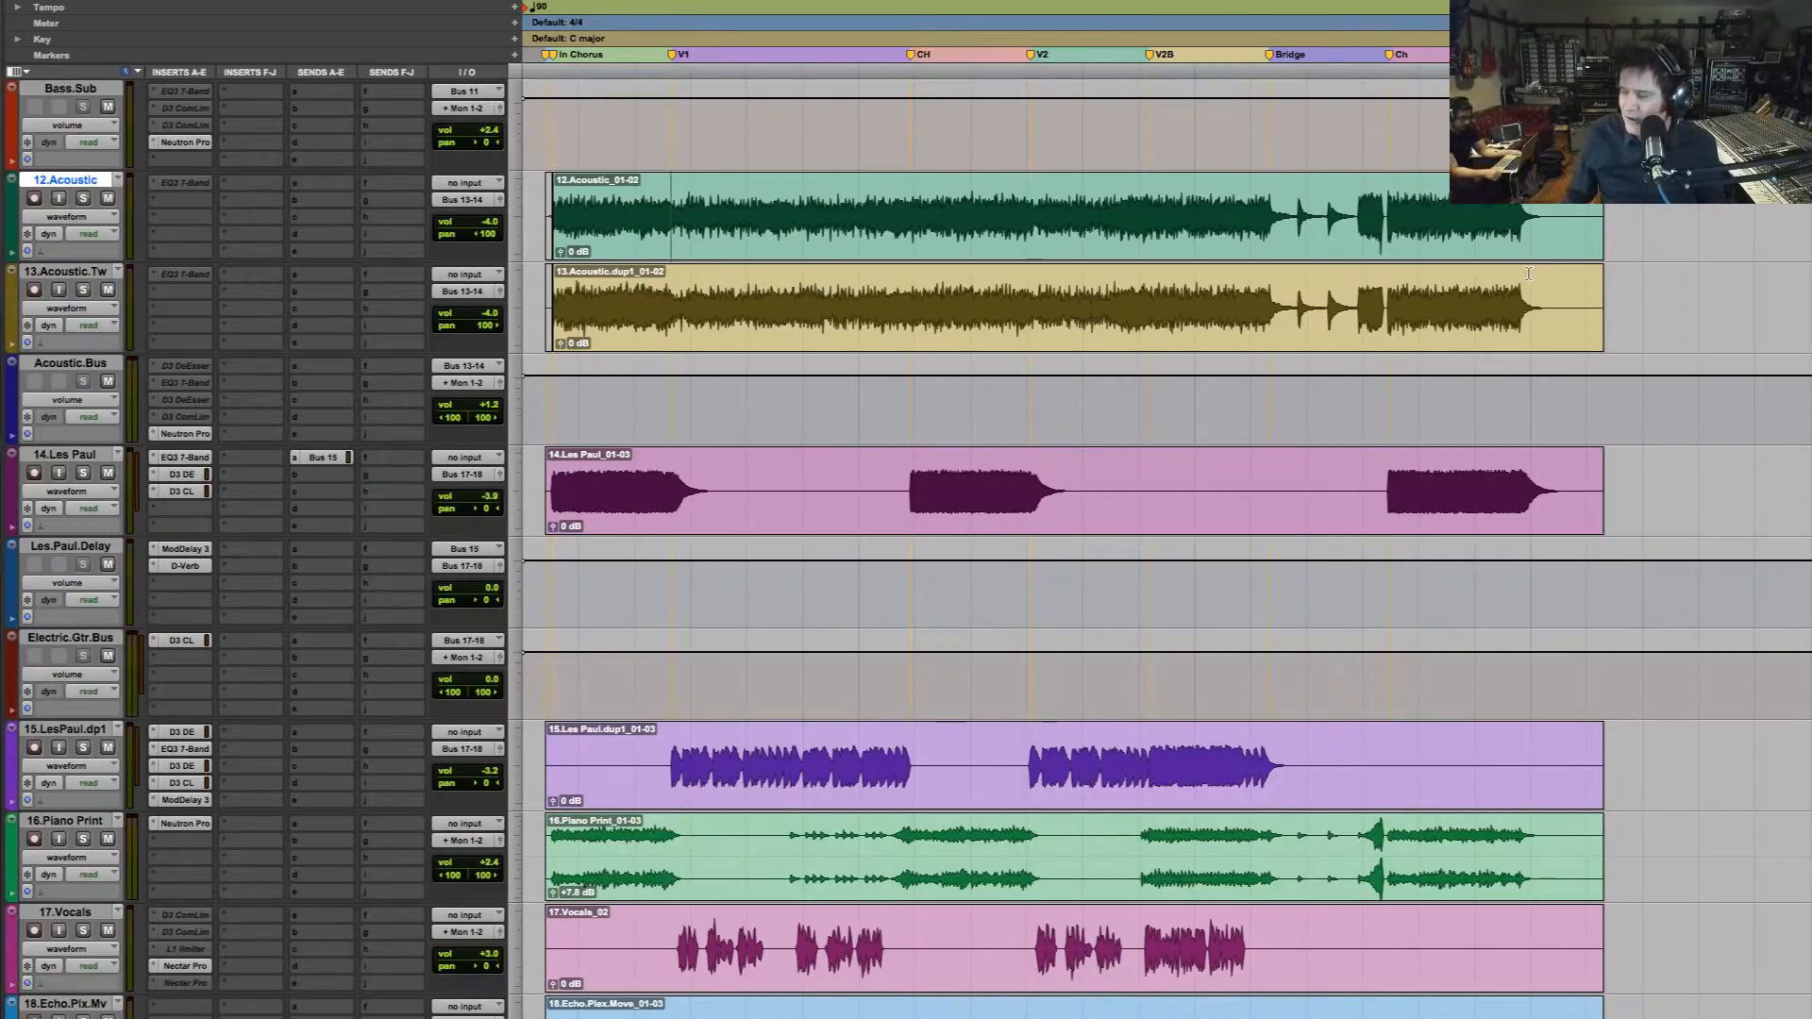
Play the first verse twice from the start of the guitar part on the 15.LesPaul.dp1 track, stopping after each pass
click(676, 761)
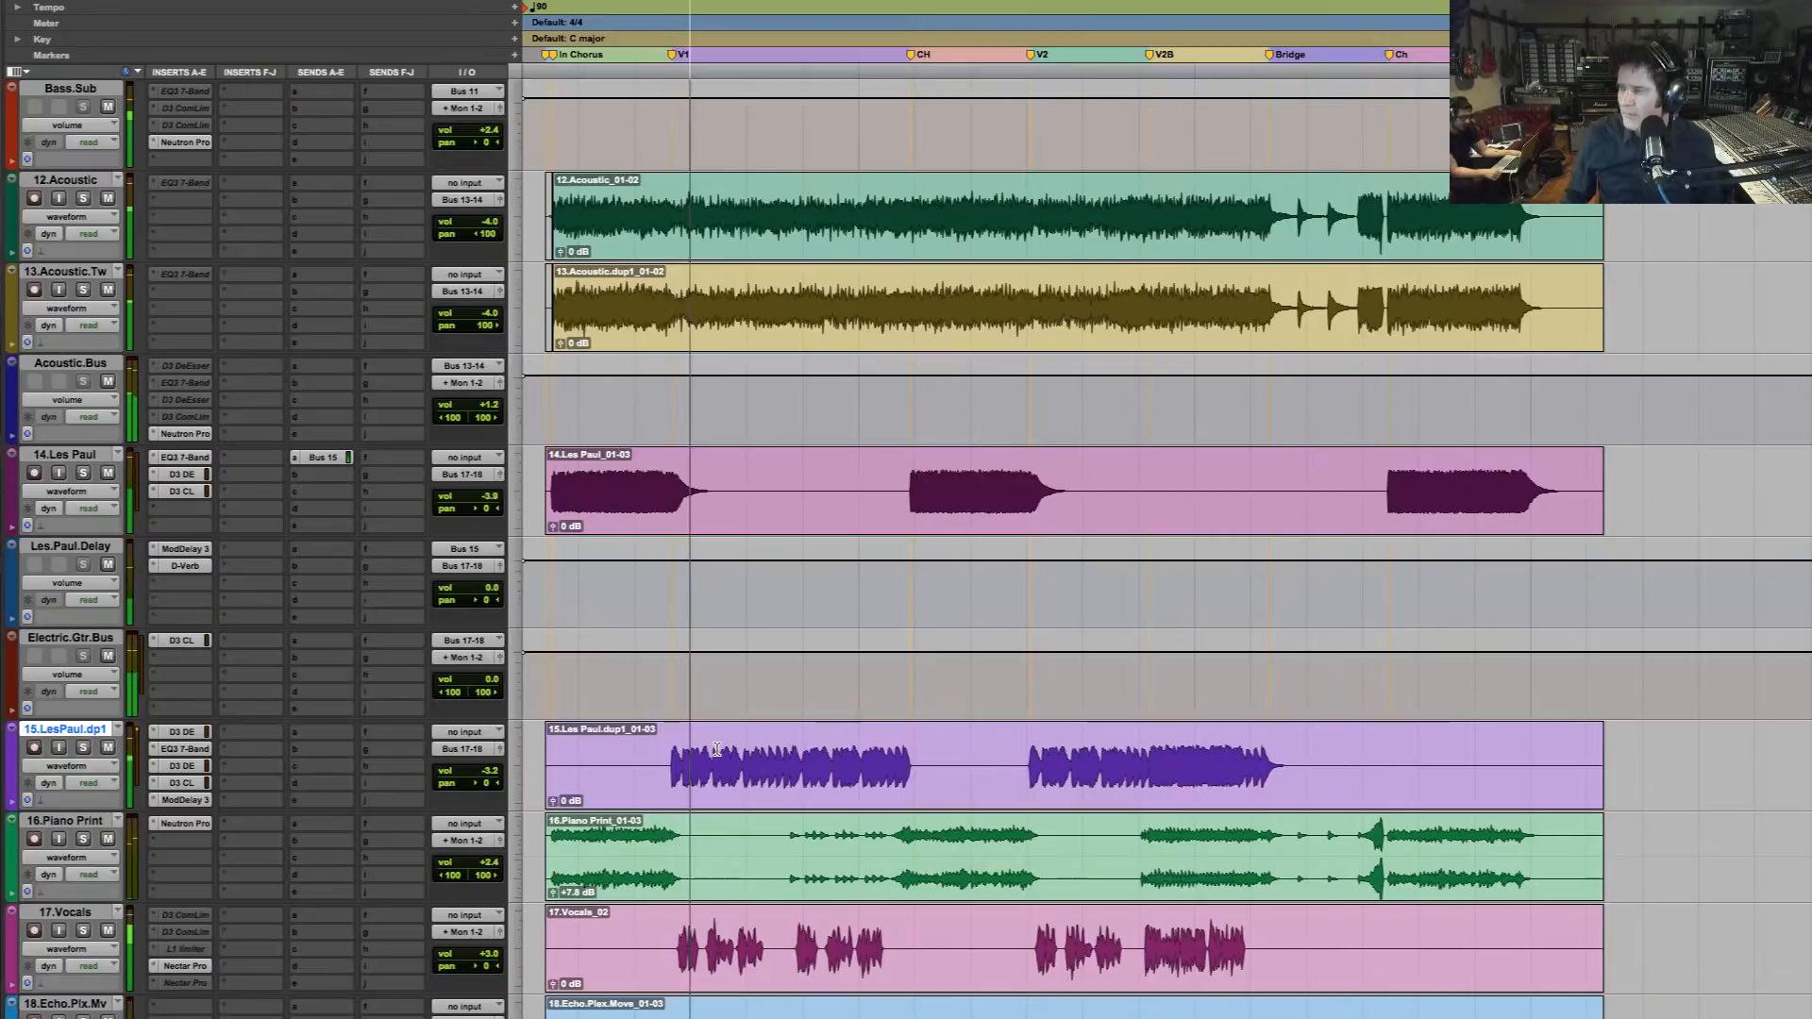
scroll(717, 750, down, 3)
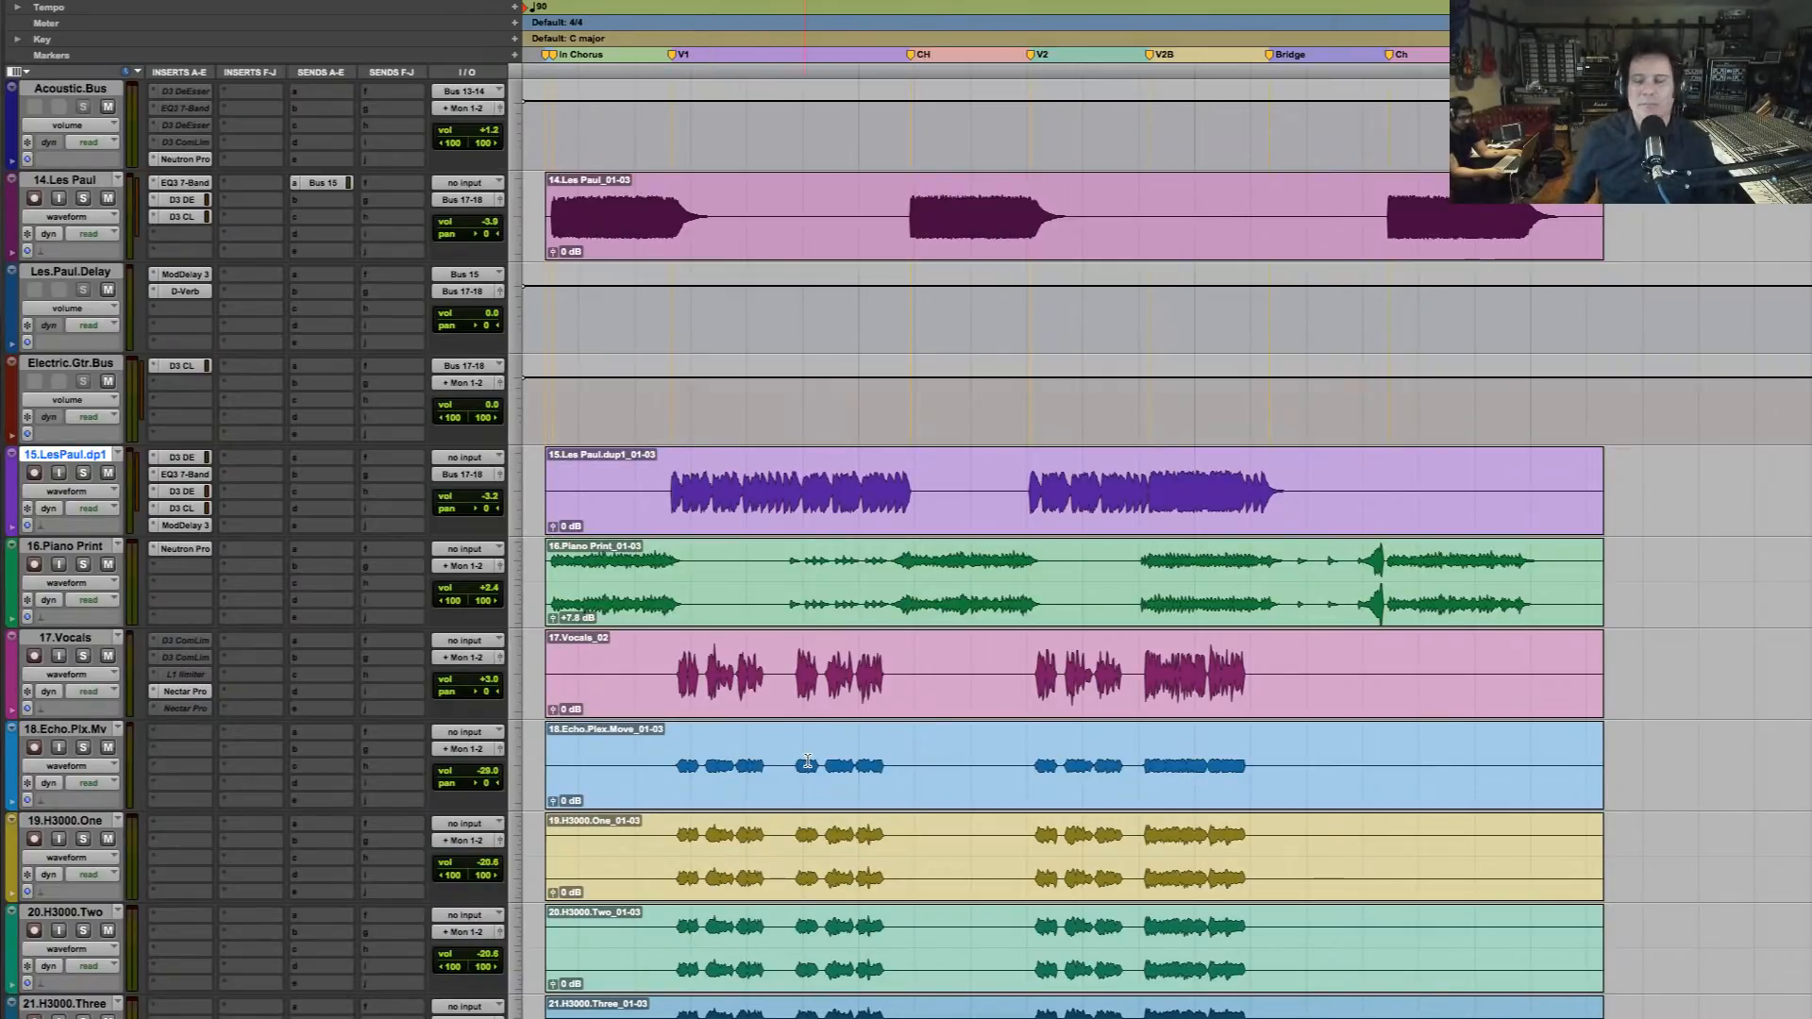
key(space)
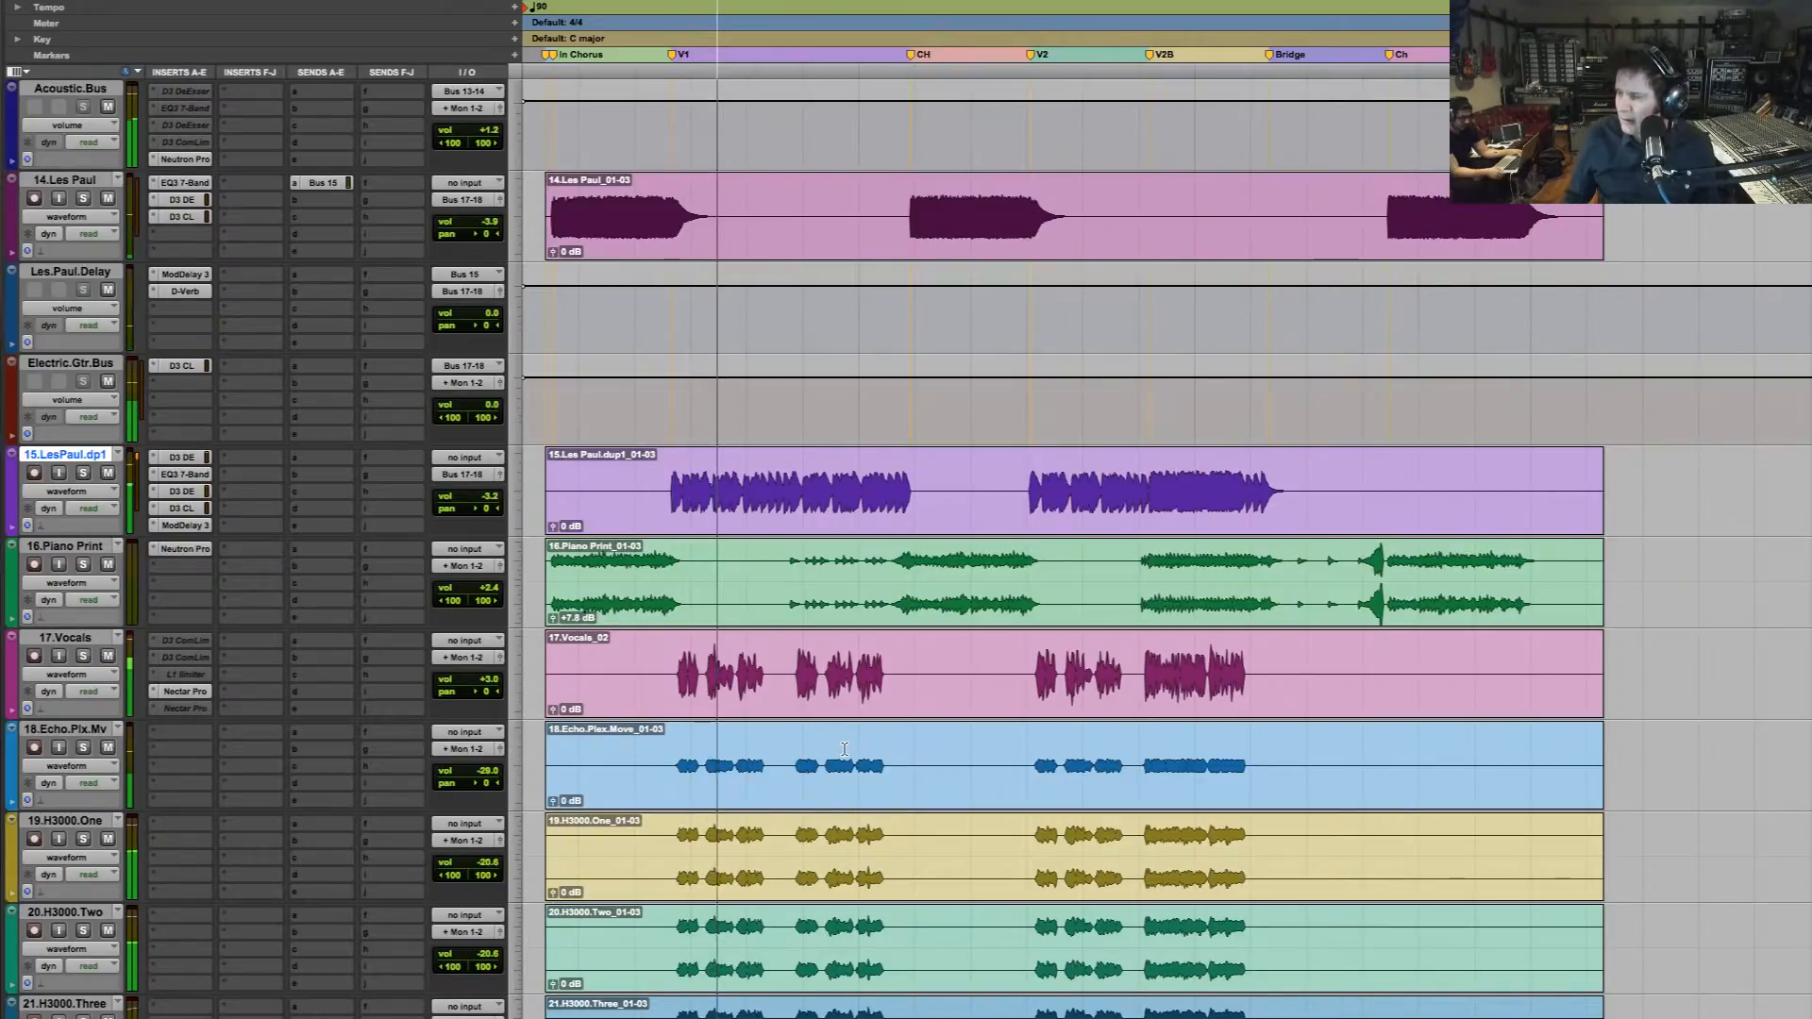
key(space)
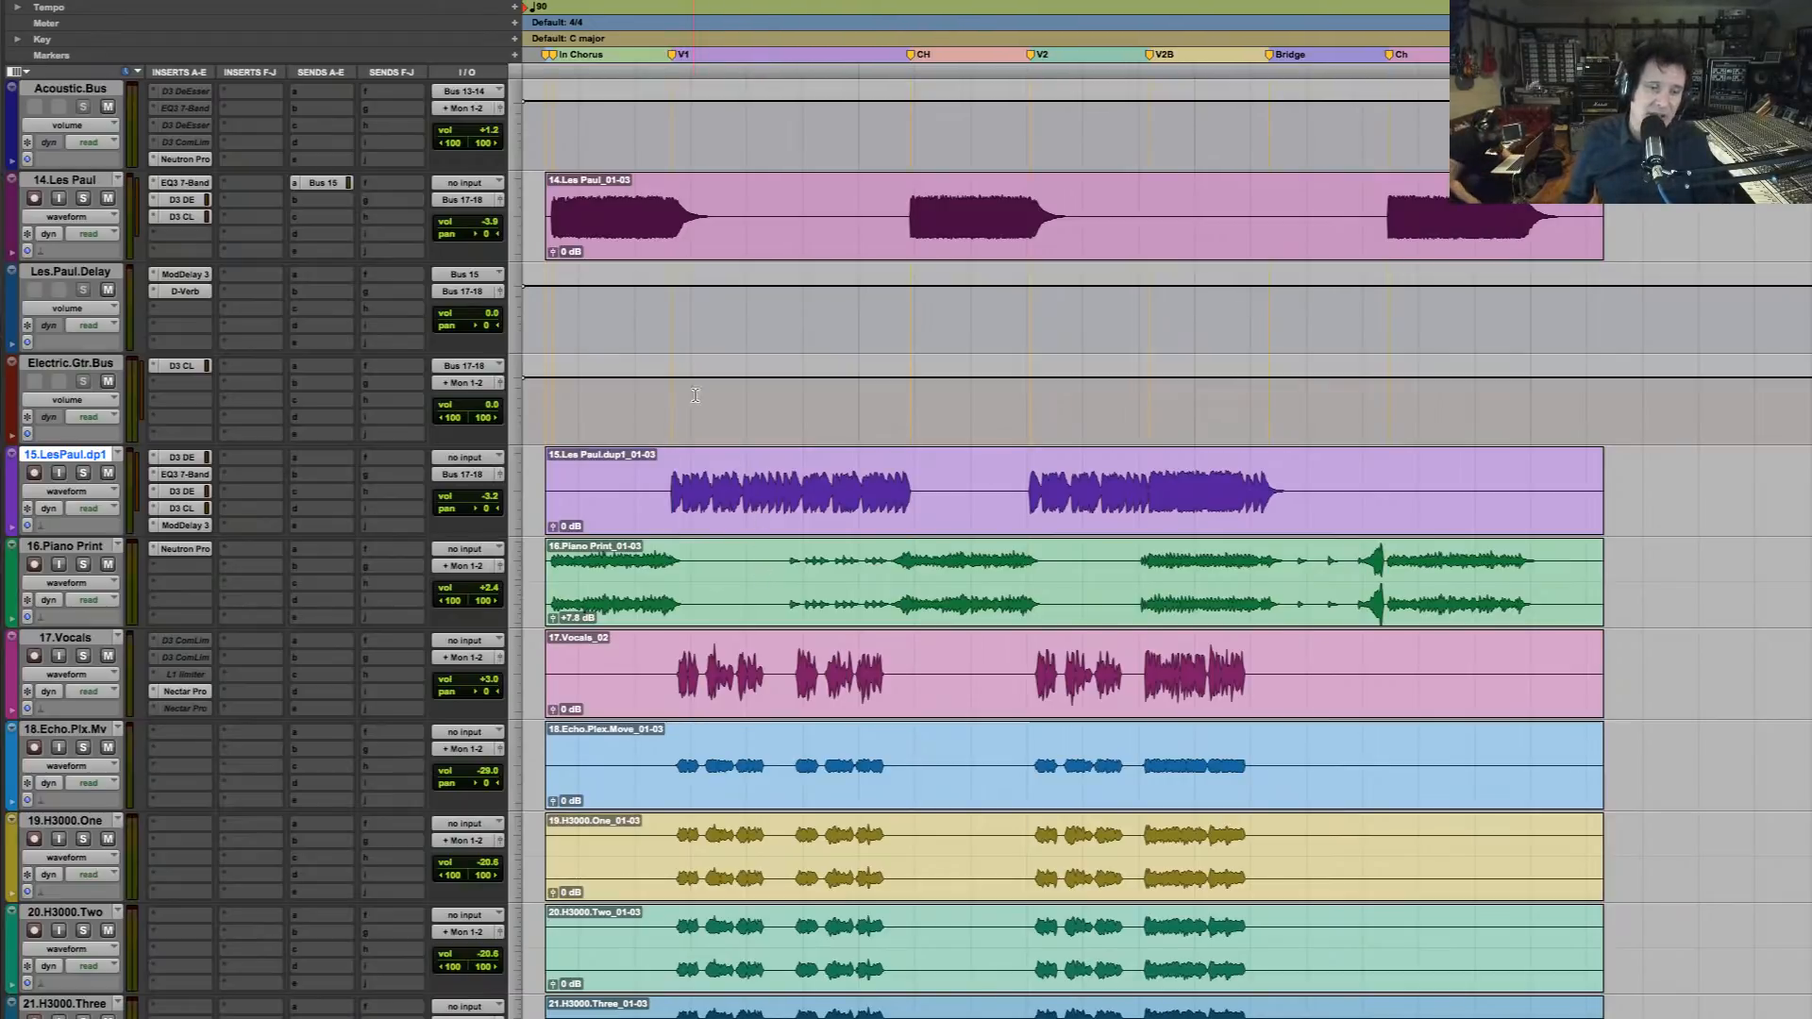
Examine the inserts, routing and levels across the vocal, gang, guitar, bass and drum tracks
scroll(783, 527, down, 10)
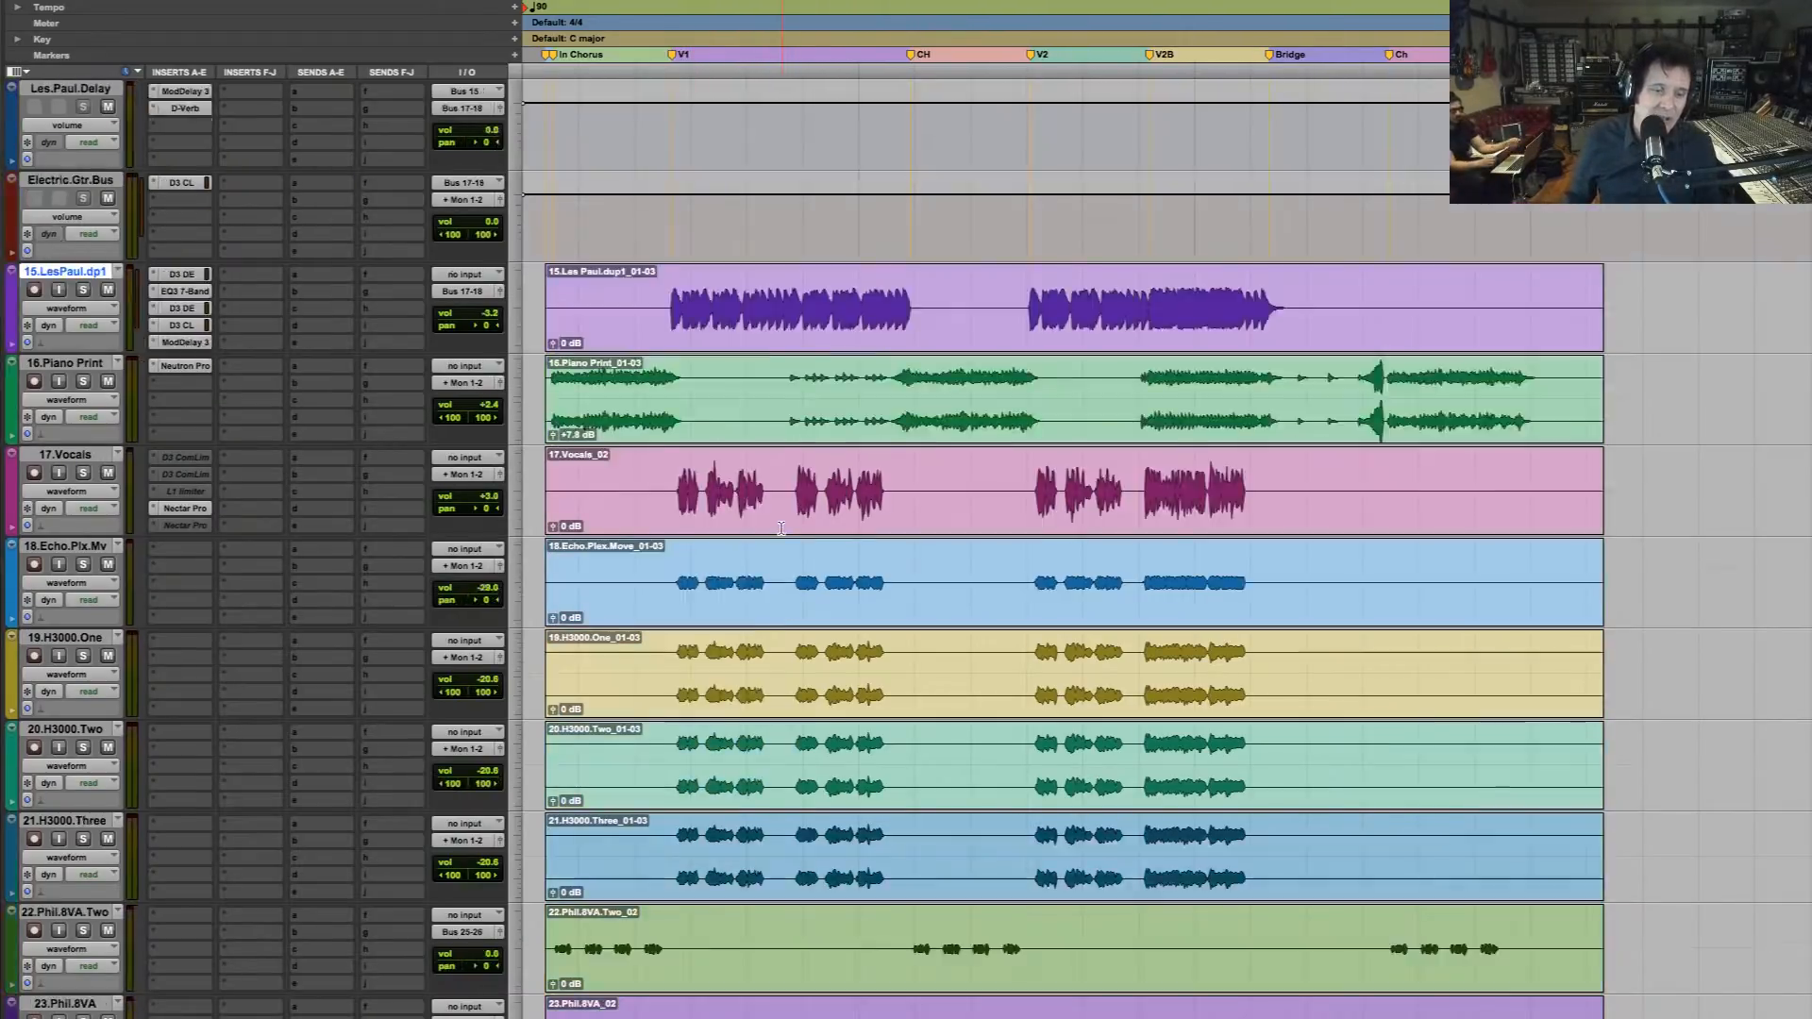
scroll(786, 527, down, 5)
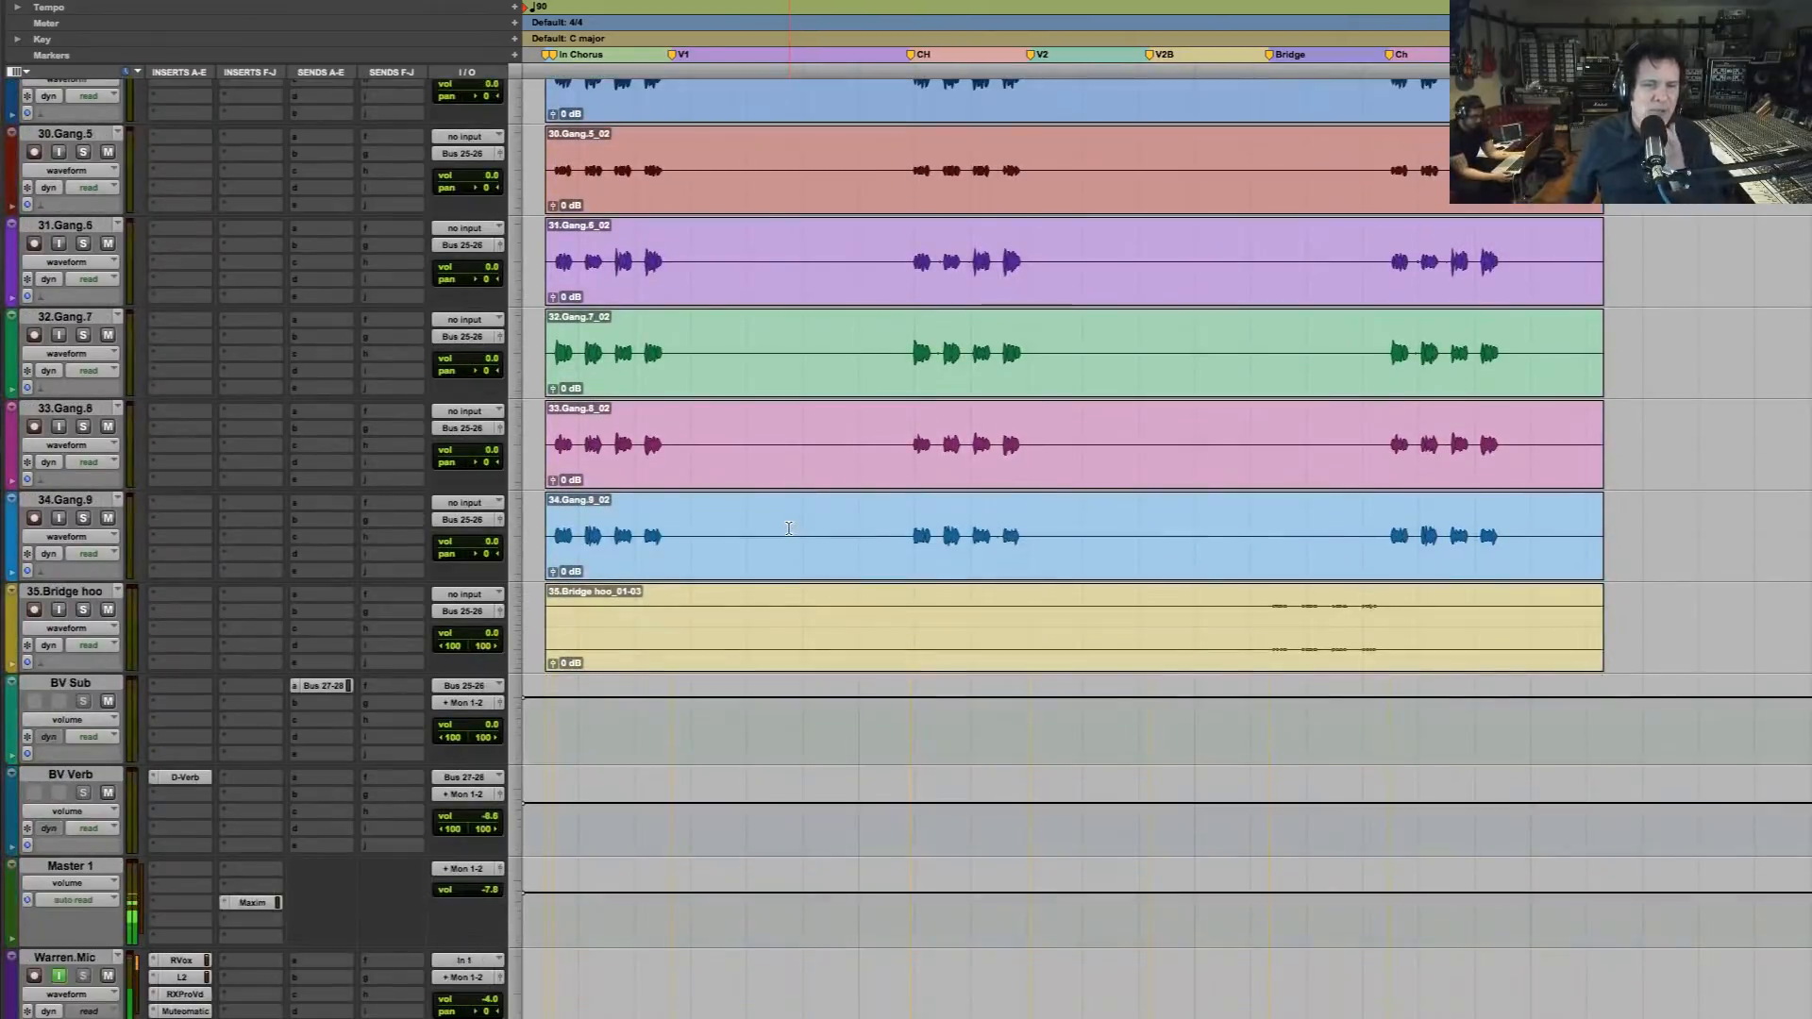
scroll(787, 525, up, 14)
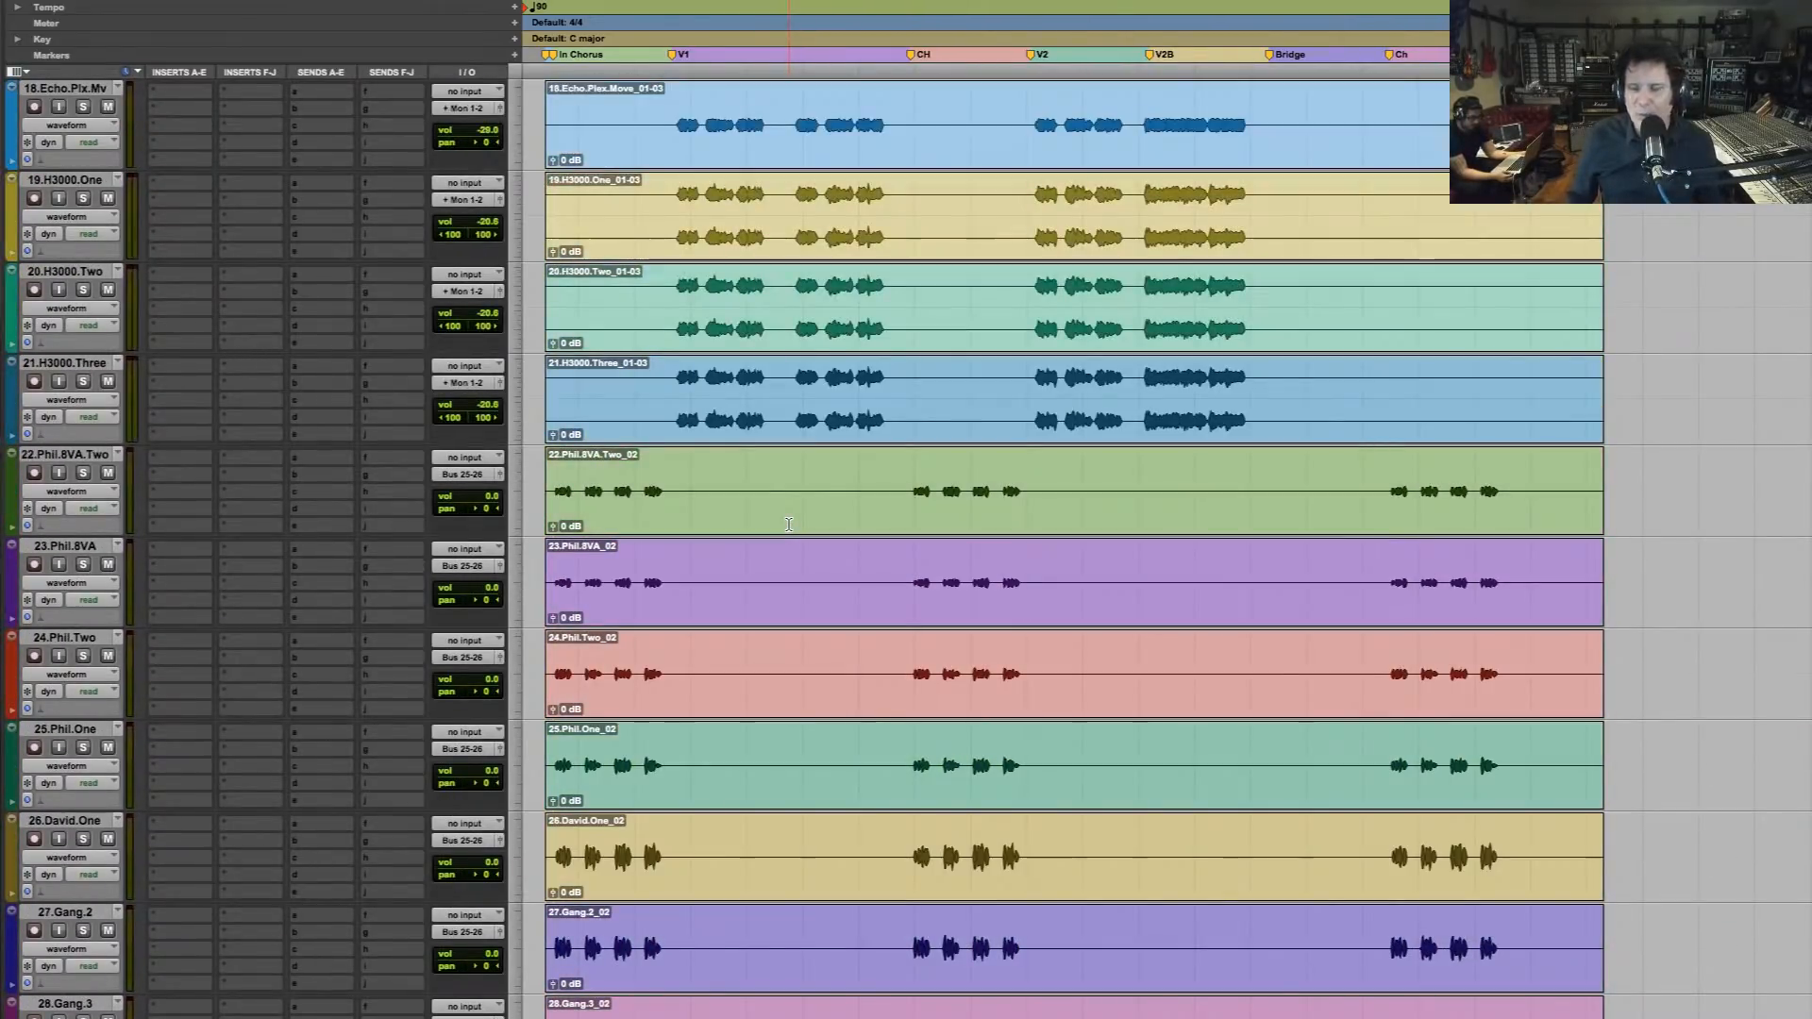
scroll(788, 525, up, 9)
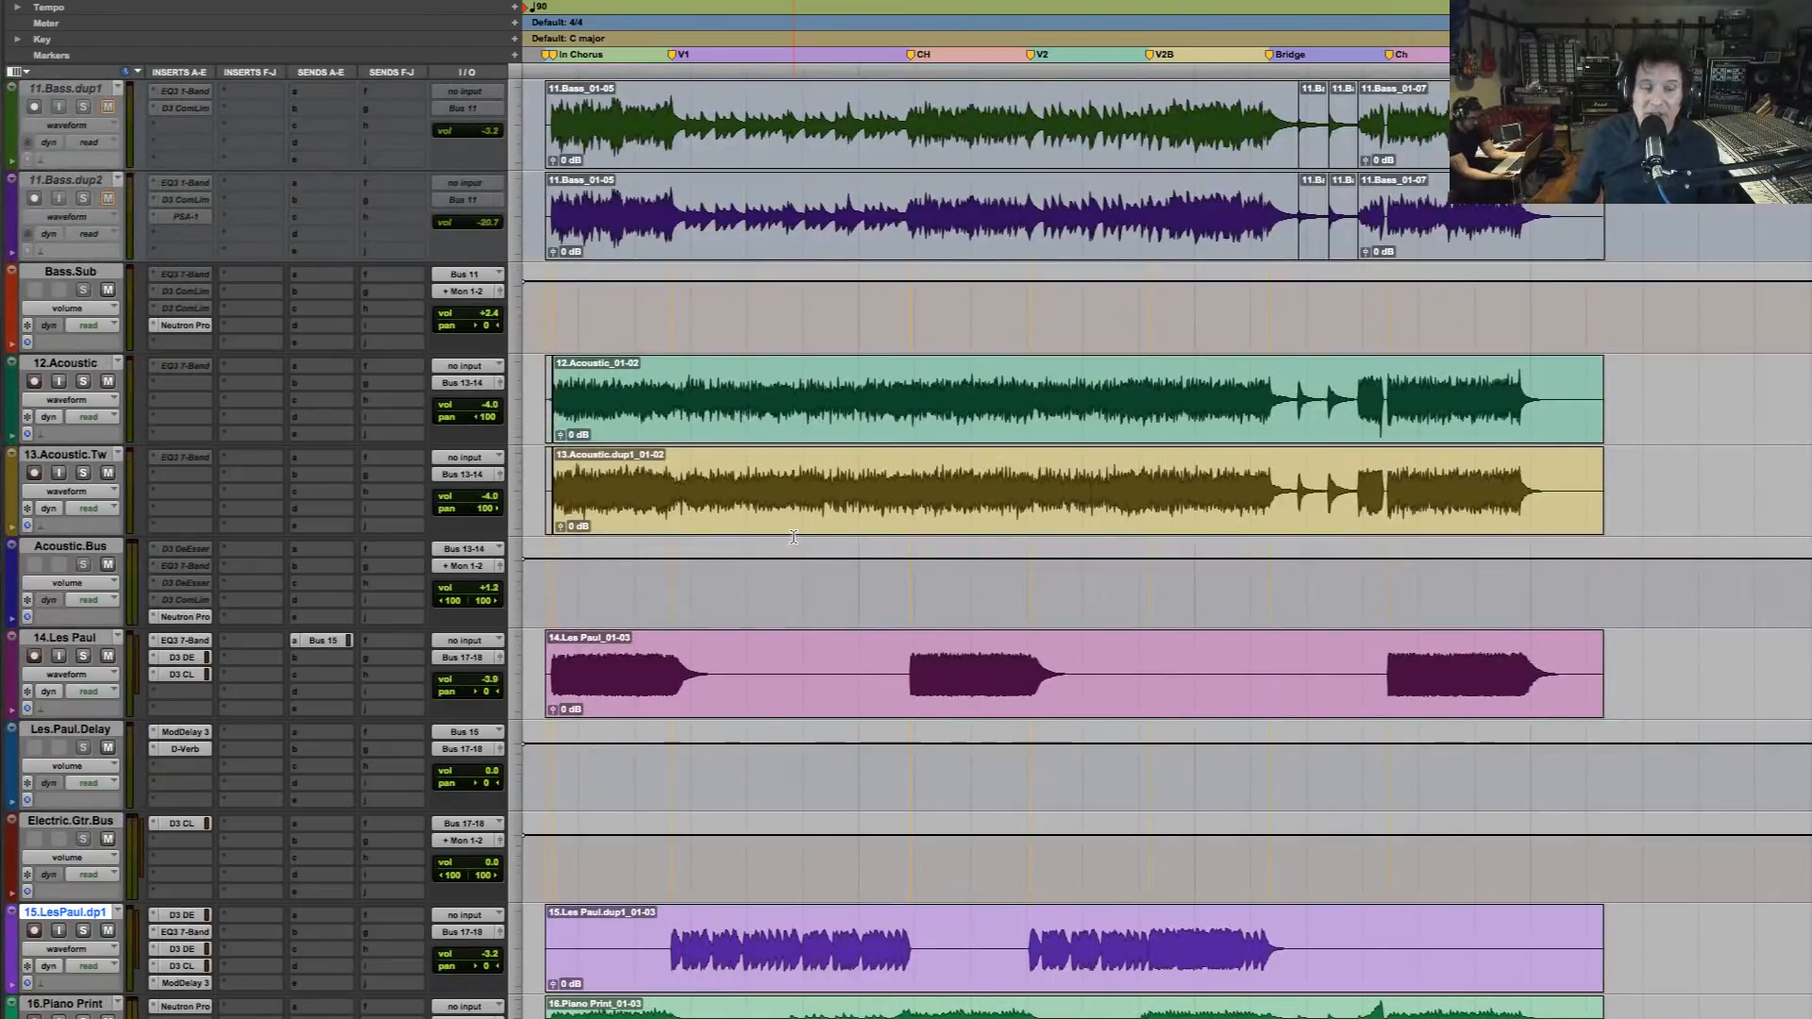
scroll(793, 537, up, 9)
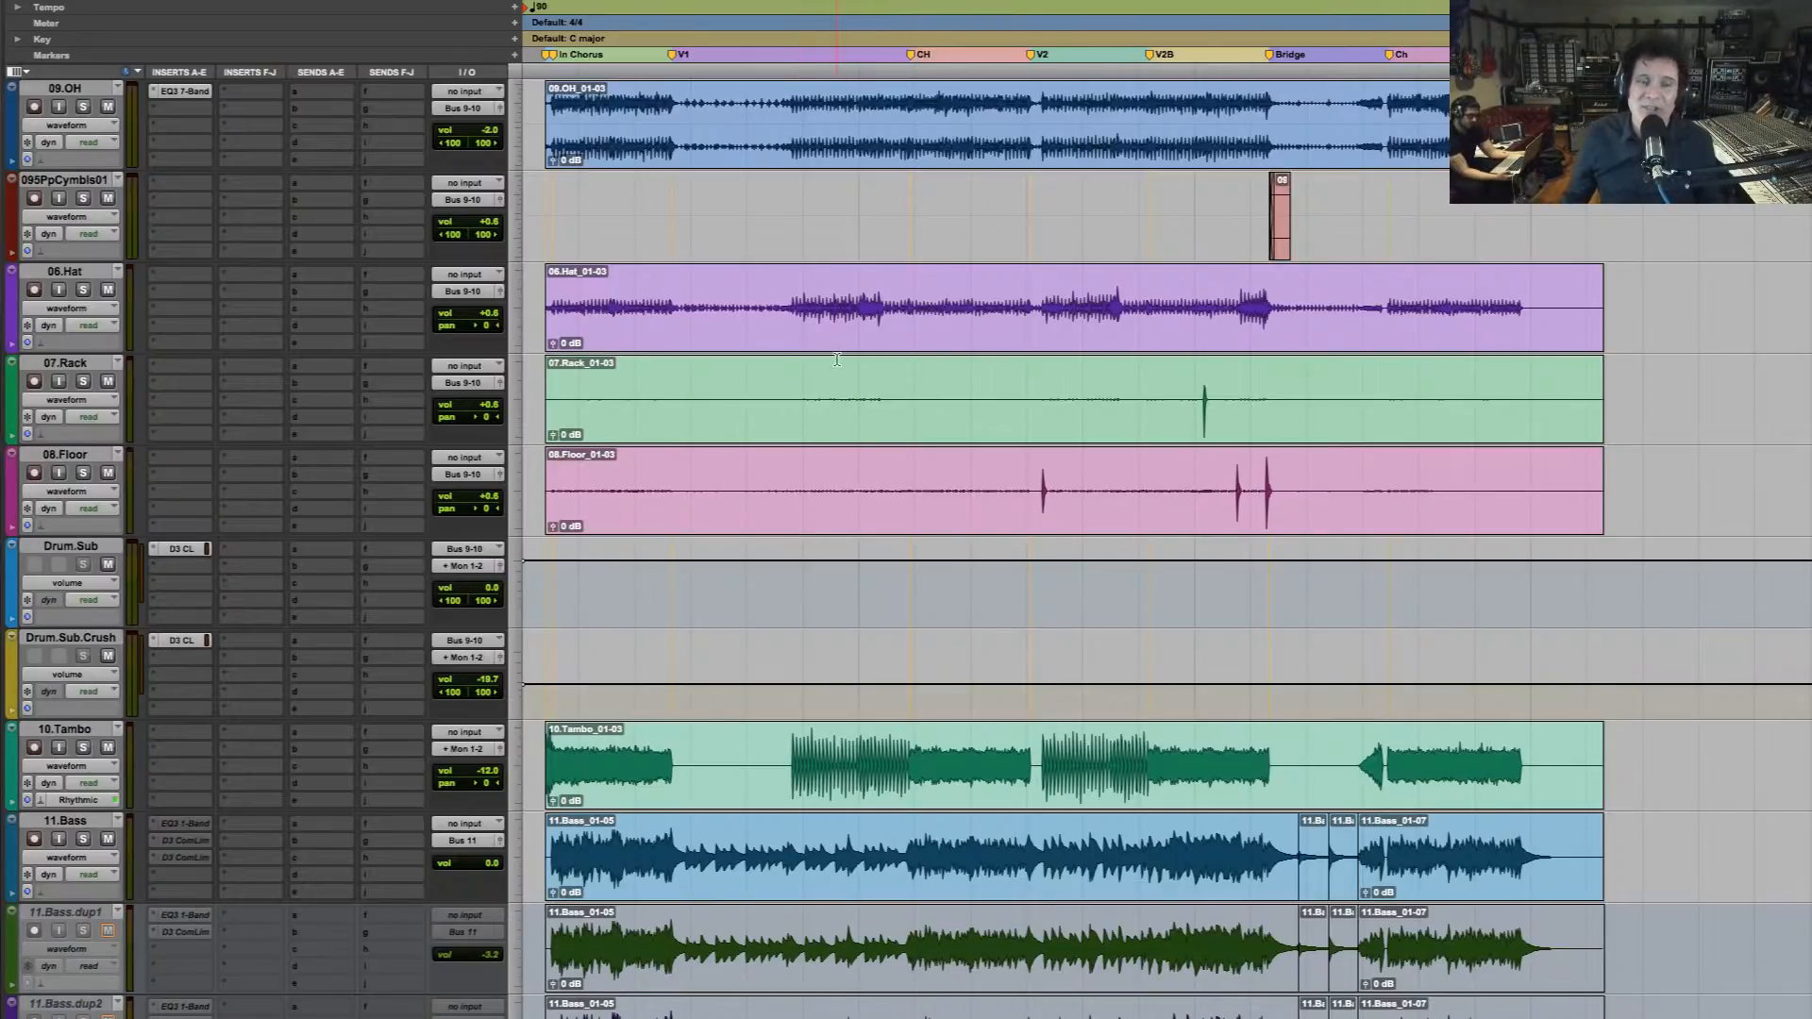
scroll(833, 328, down, 3)
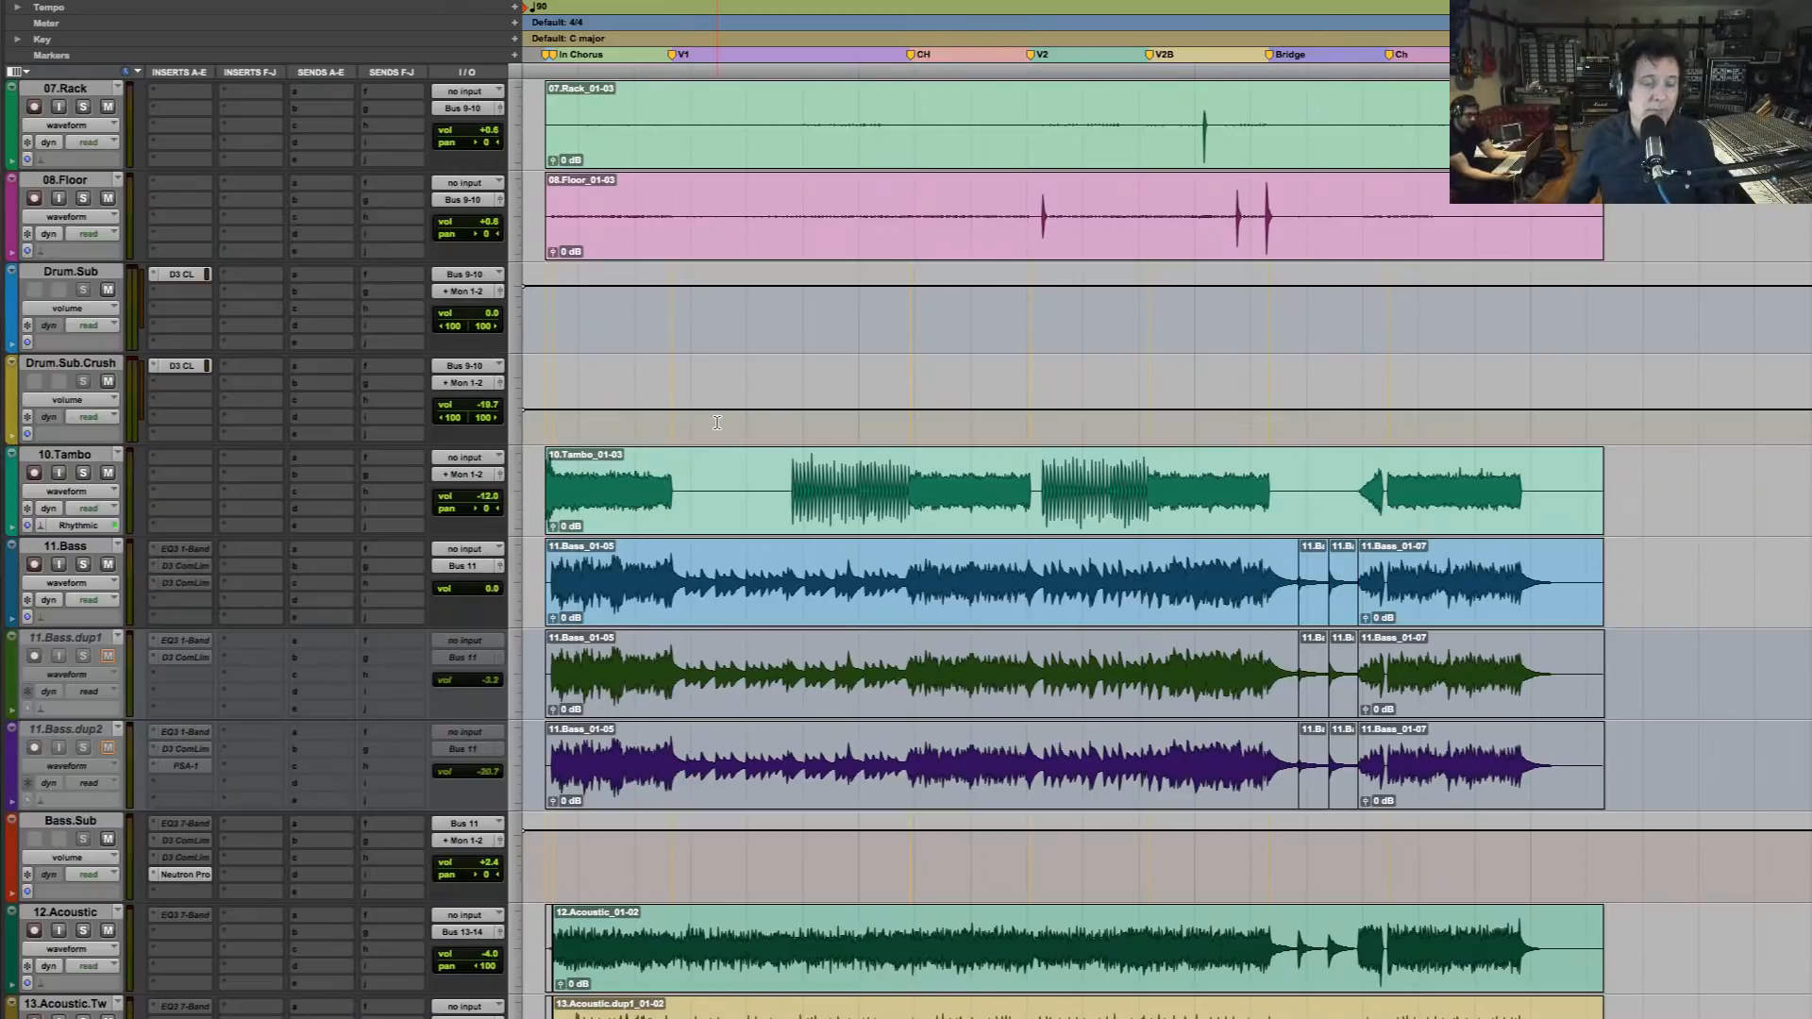
scroll(802, 496, down, 2)
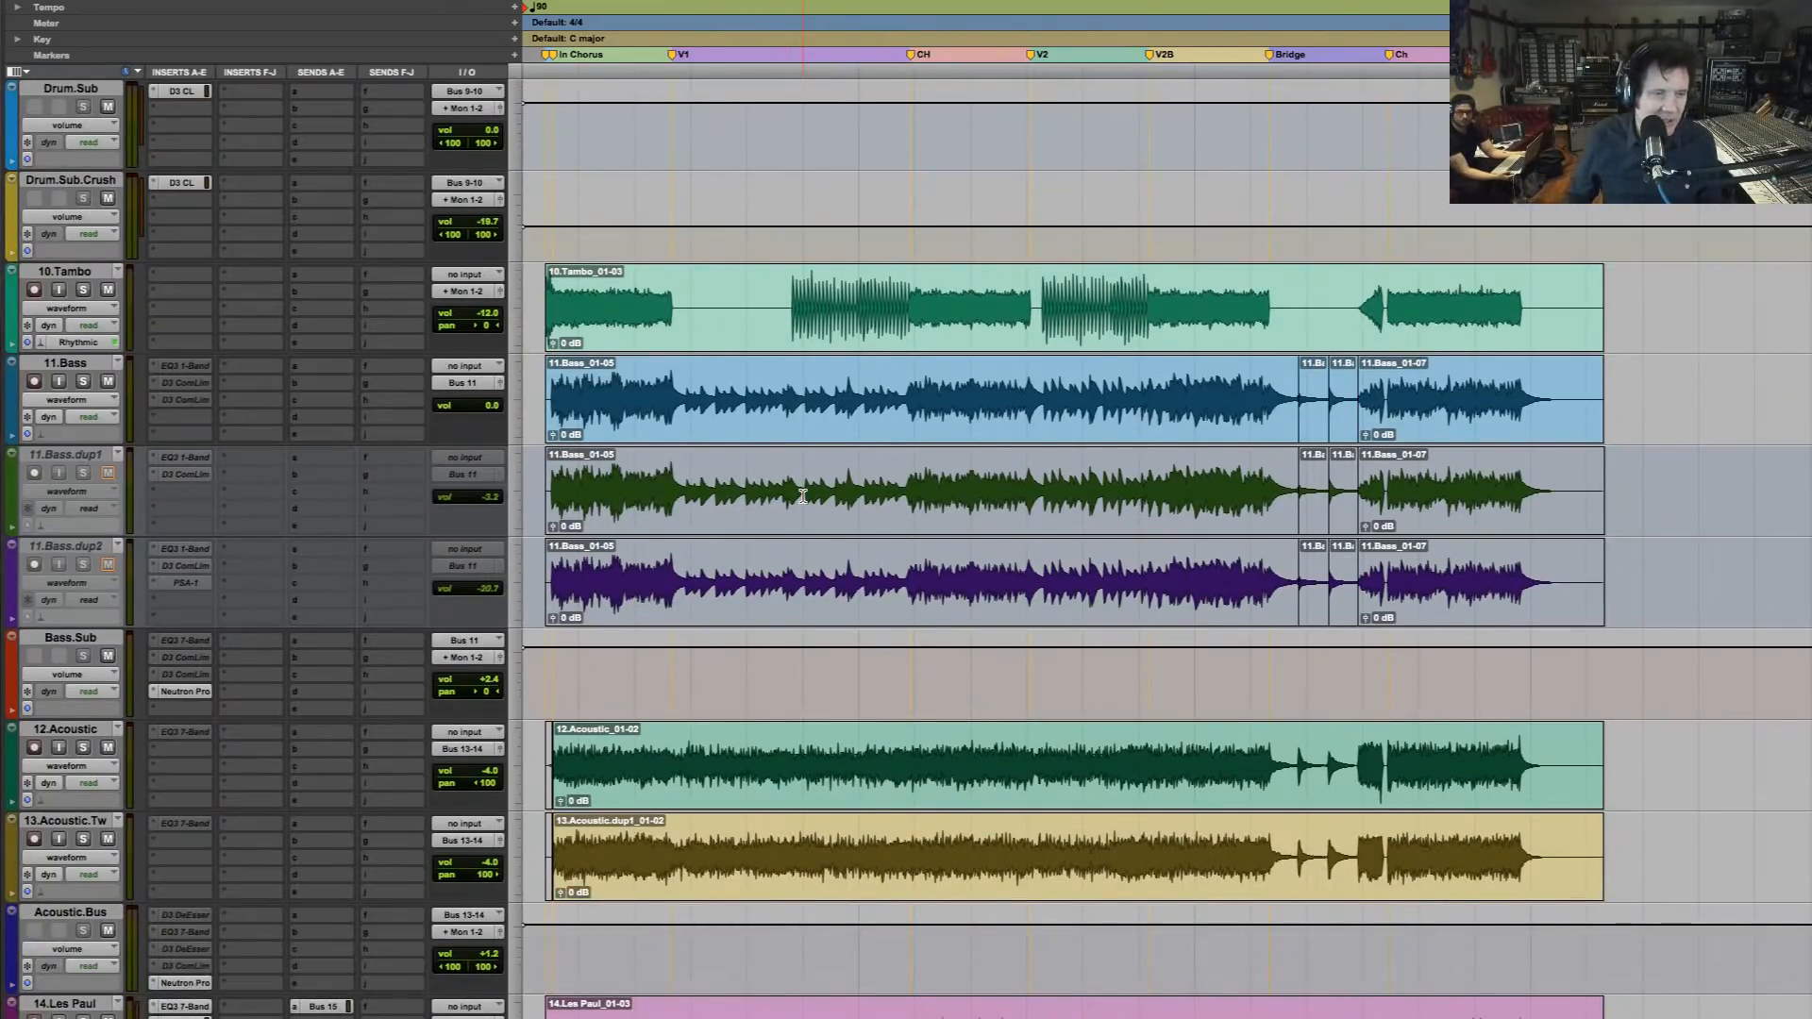
scroll(621, 529, up, 5)
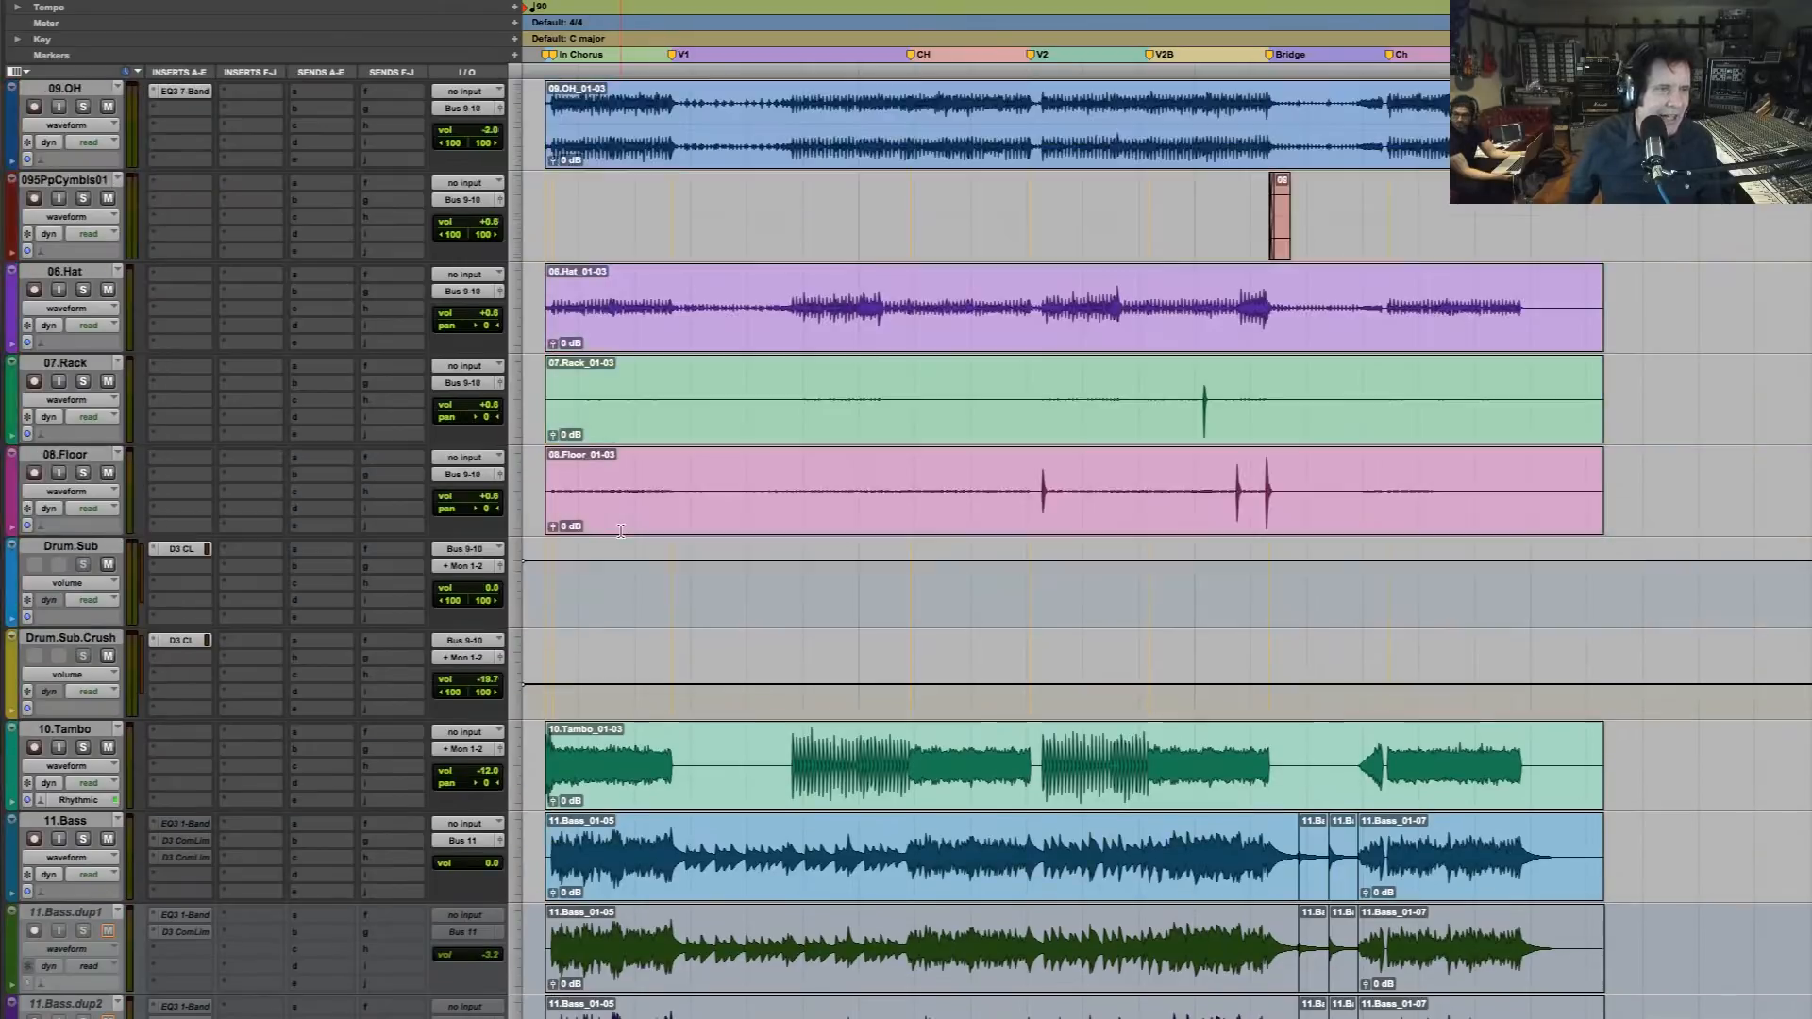
scroll(621, 530, up, 4)
scroll(621, 530, down, 3)
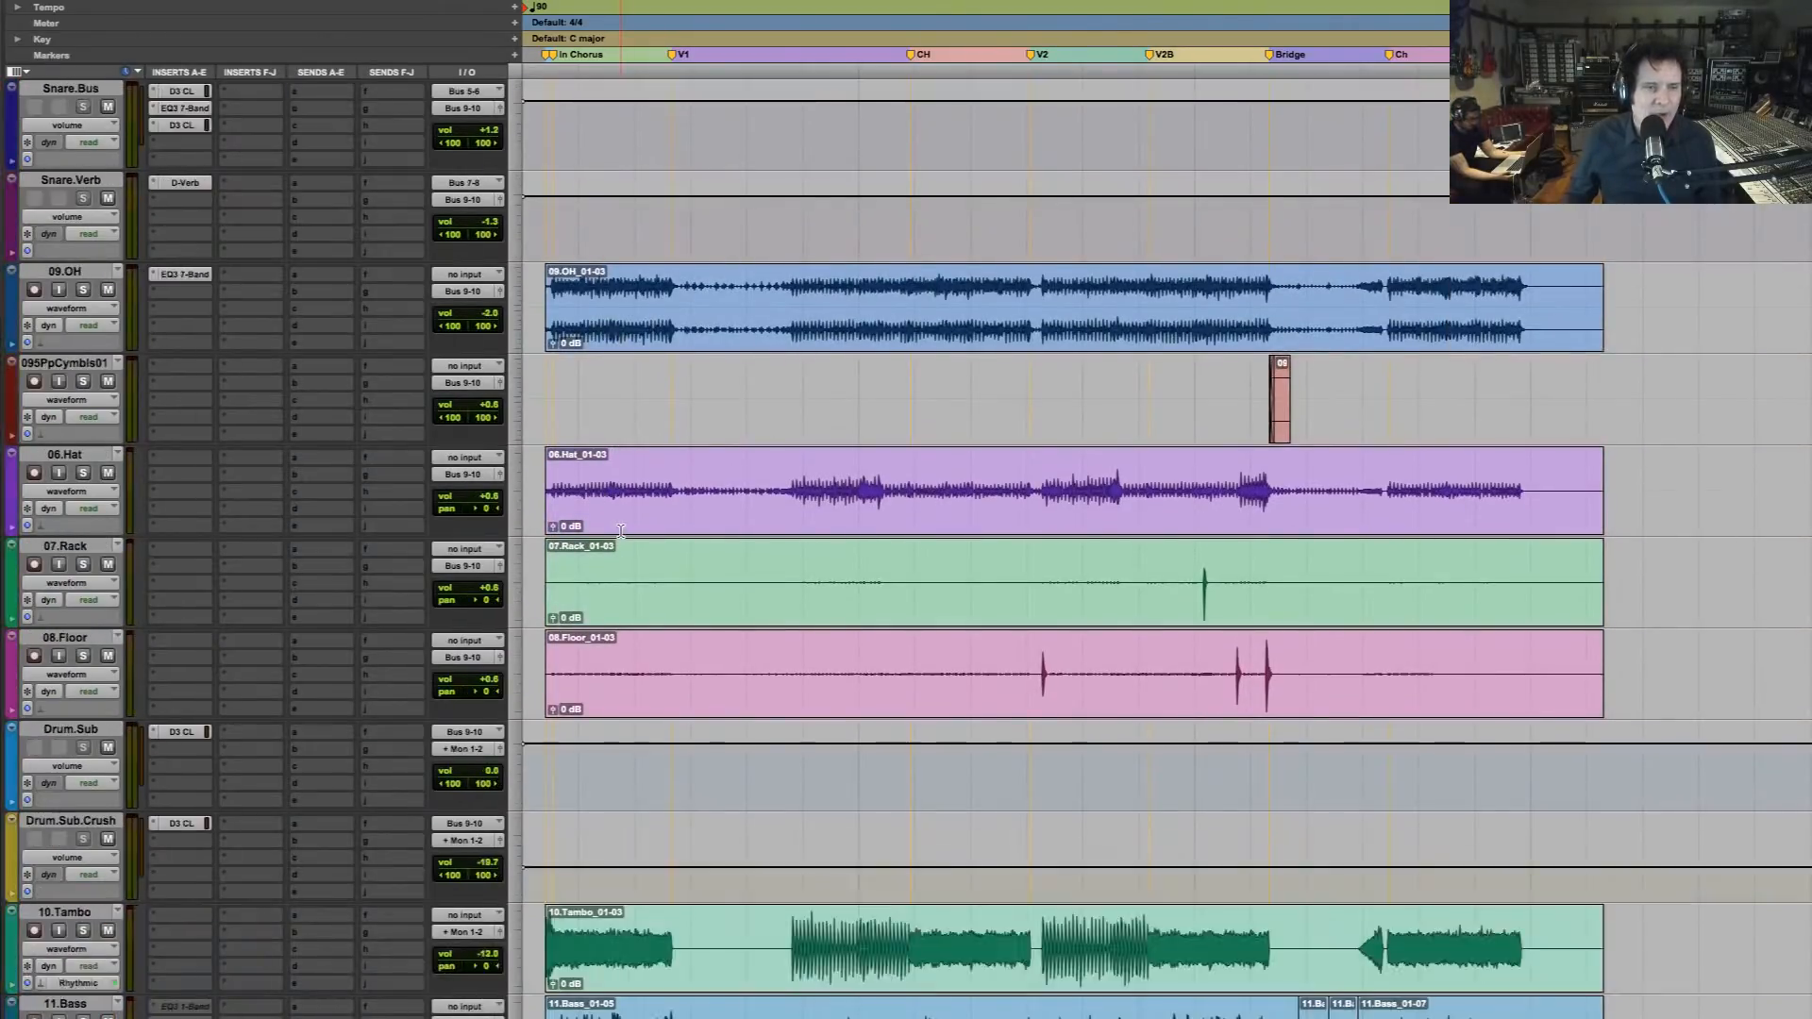
scroll(621, 531, down, 4)
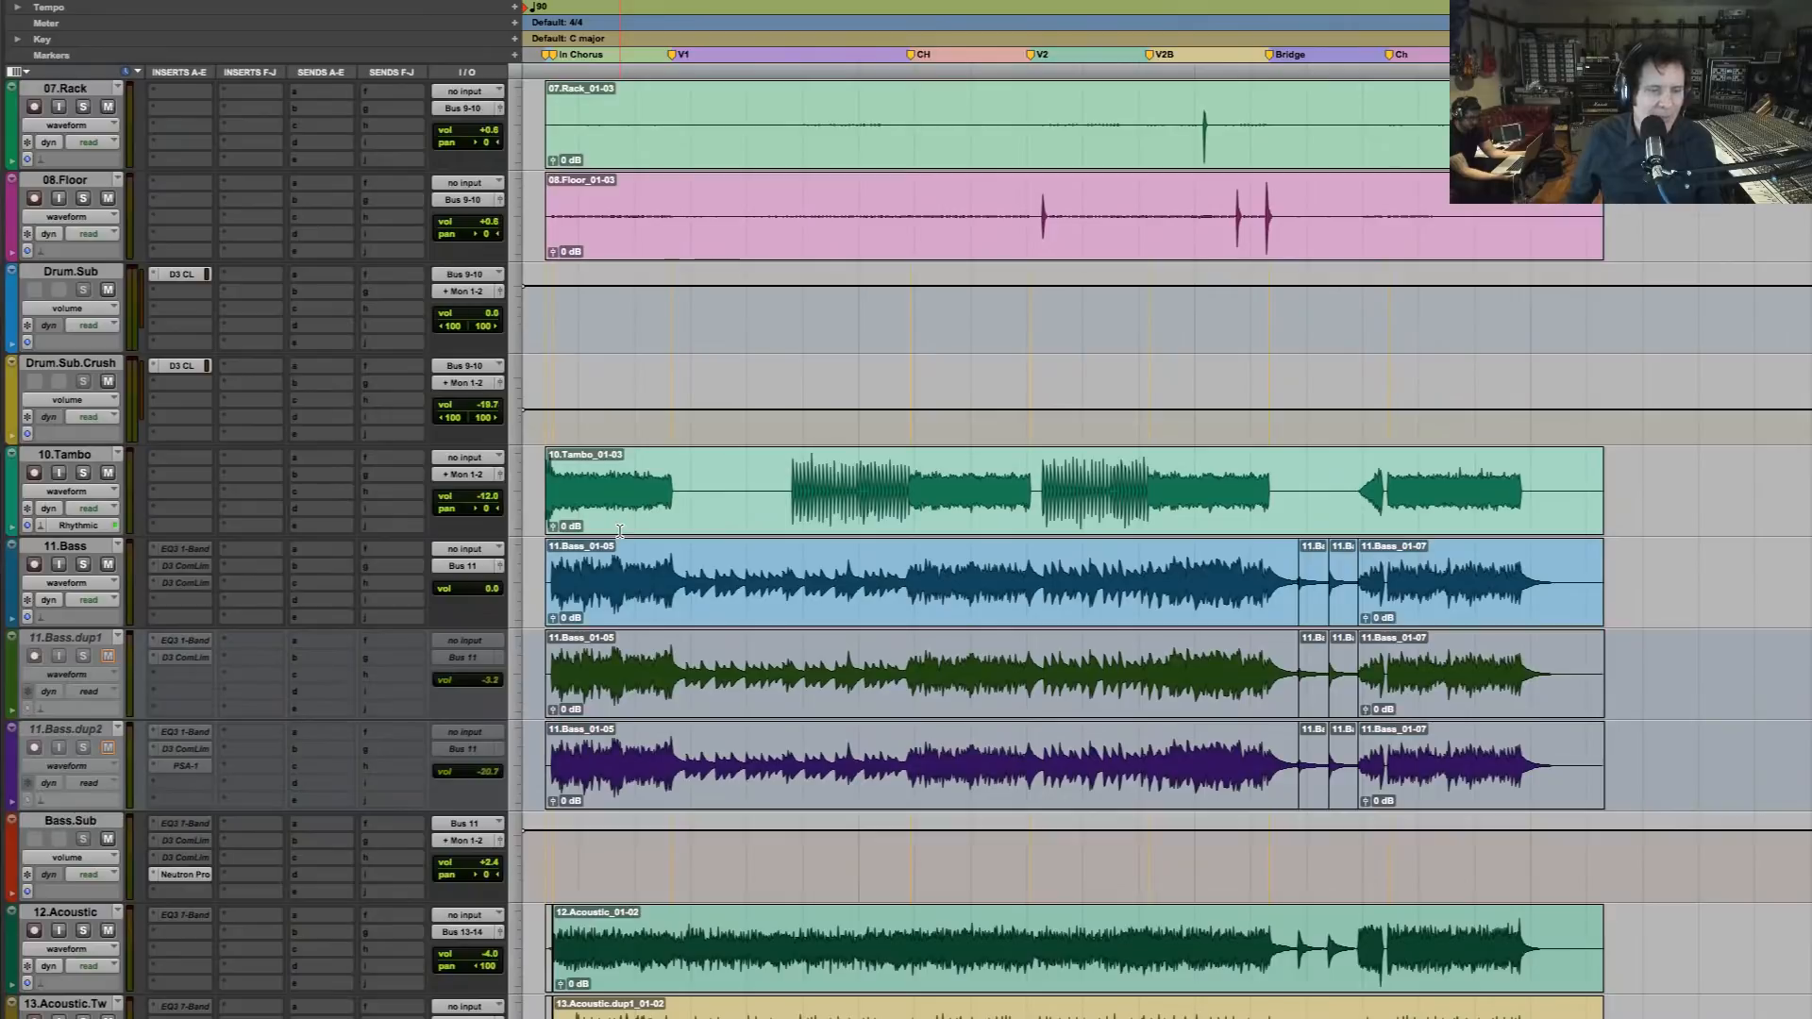
scroll(619, 531, down, 3)
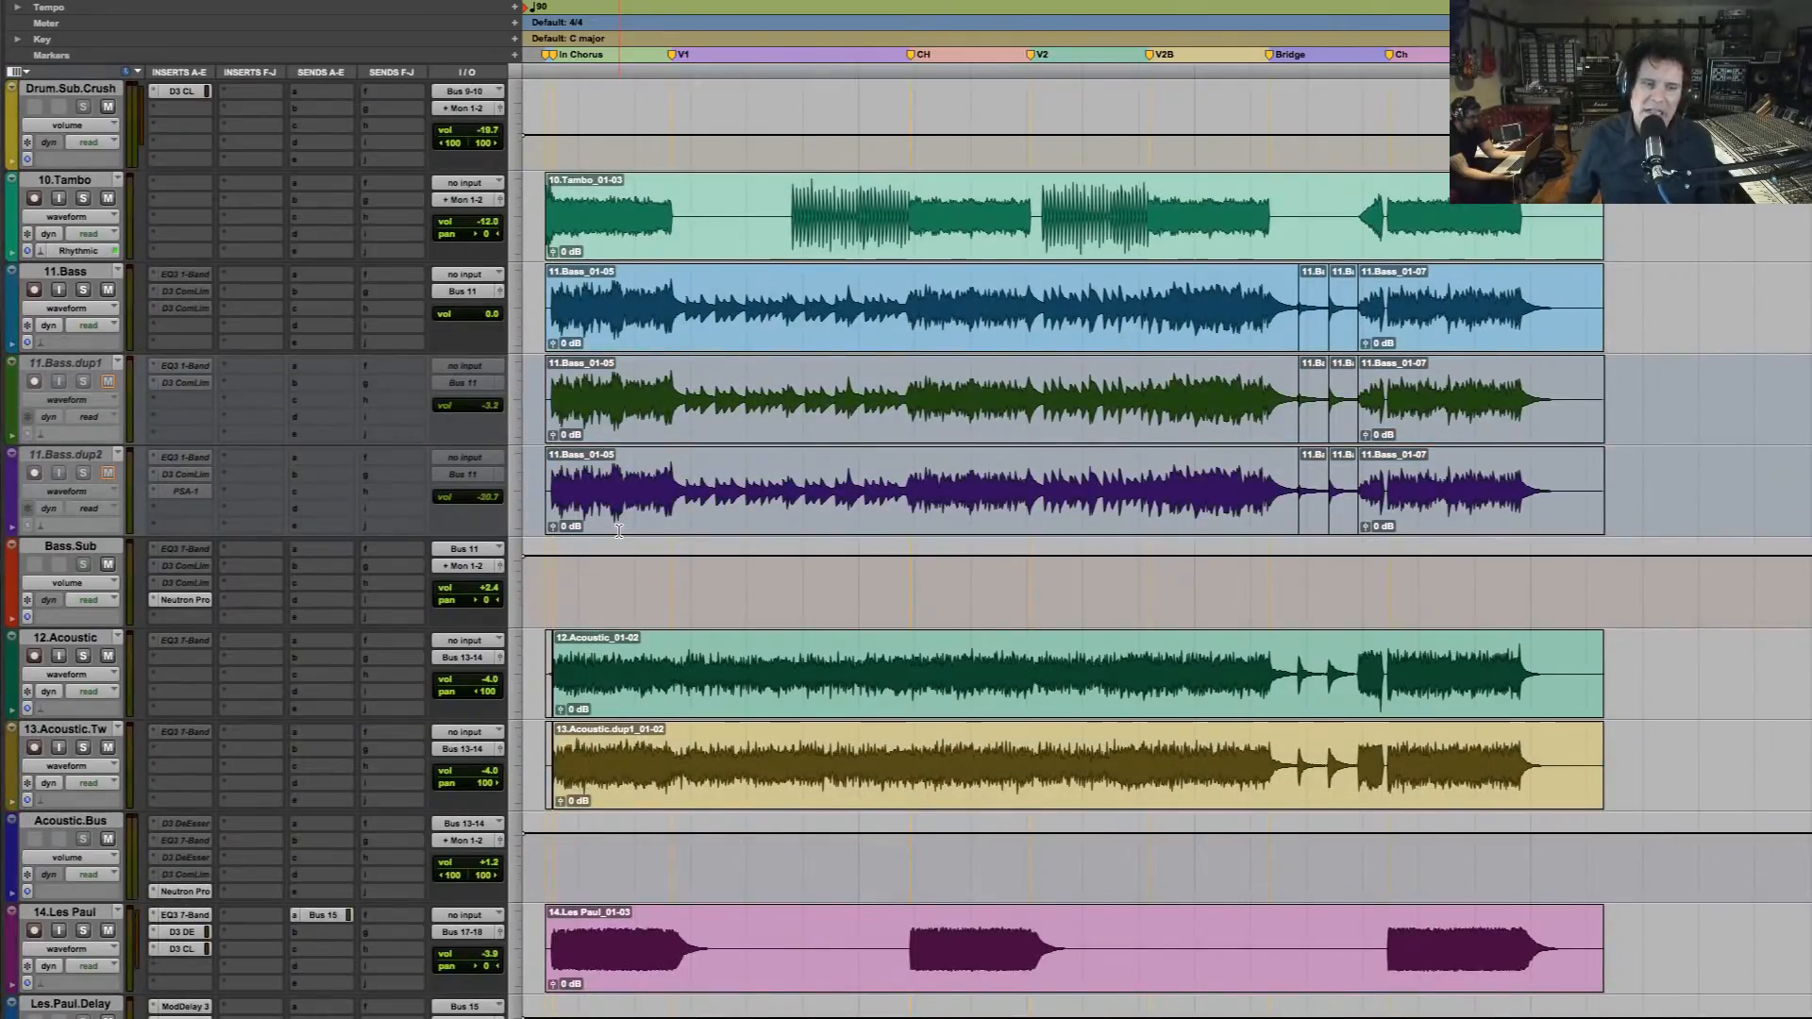
scroll(618, 530, down, 4)
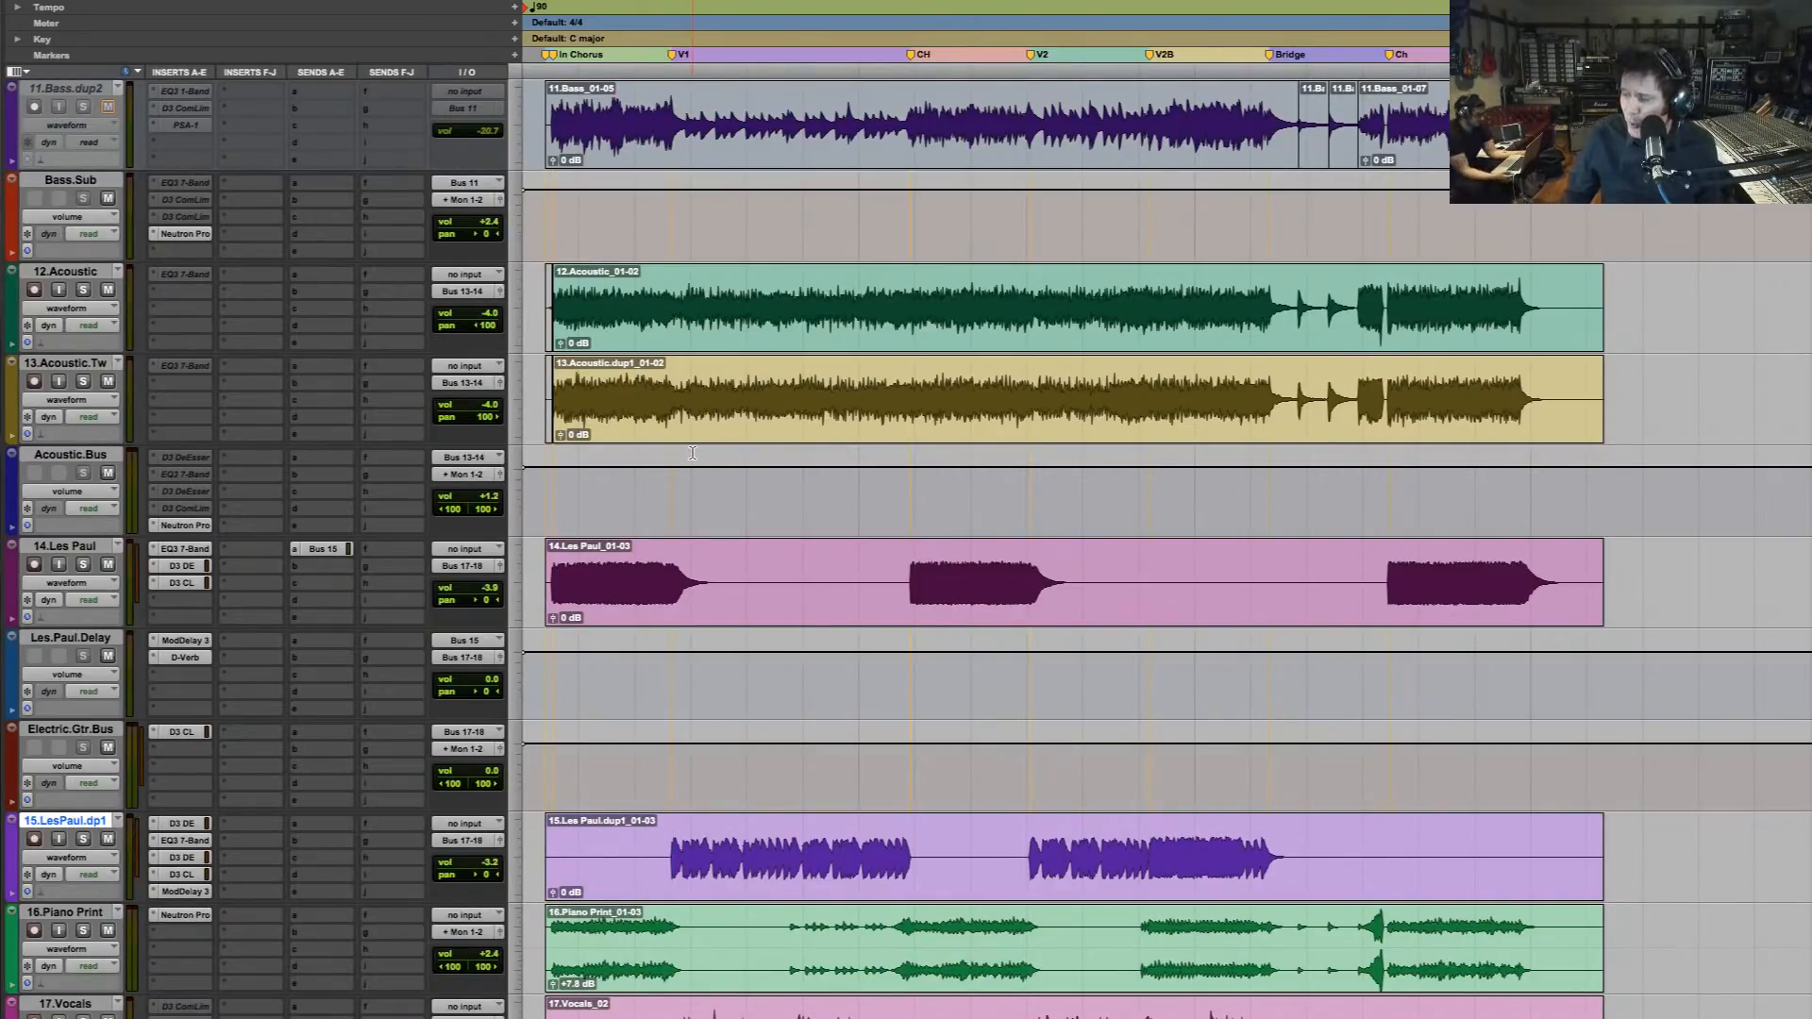
Listen to the full mix through most of the first verse, and return the edit cursor to the verse start on 15.LesPaul.dp1
scroll(692, 453, down, 4)
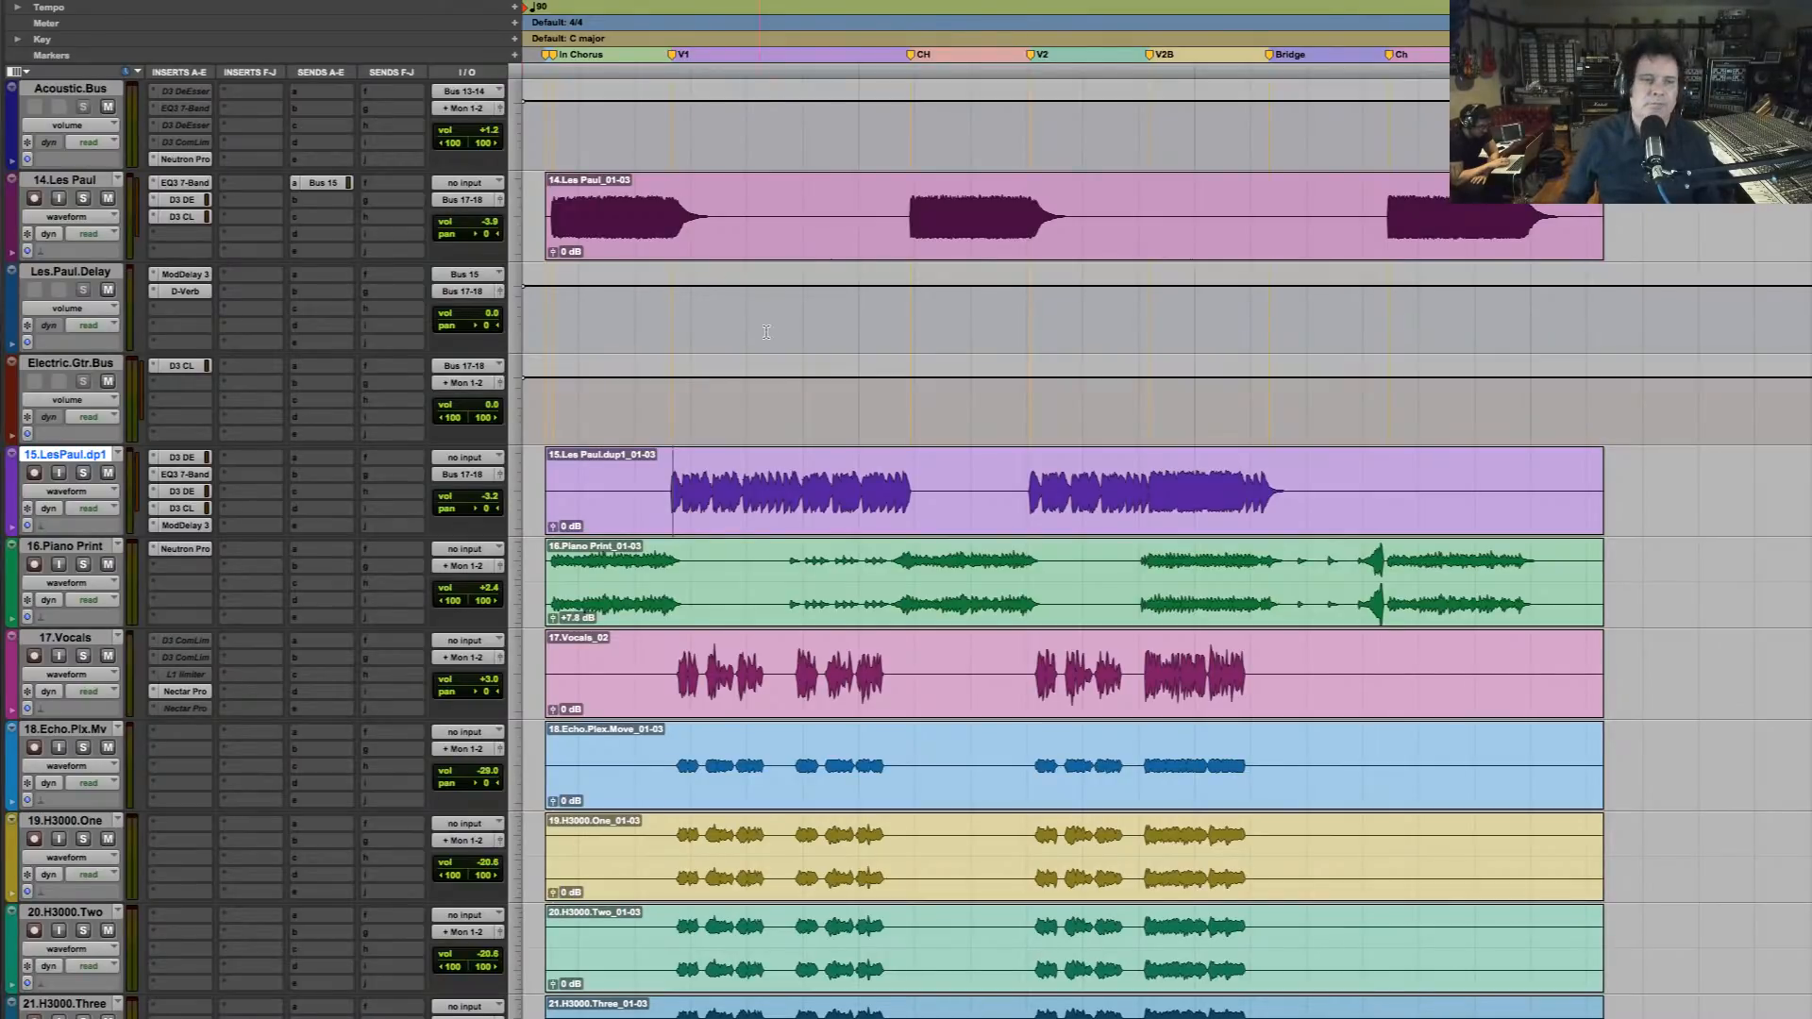
key(space)
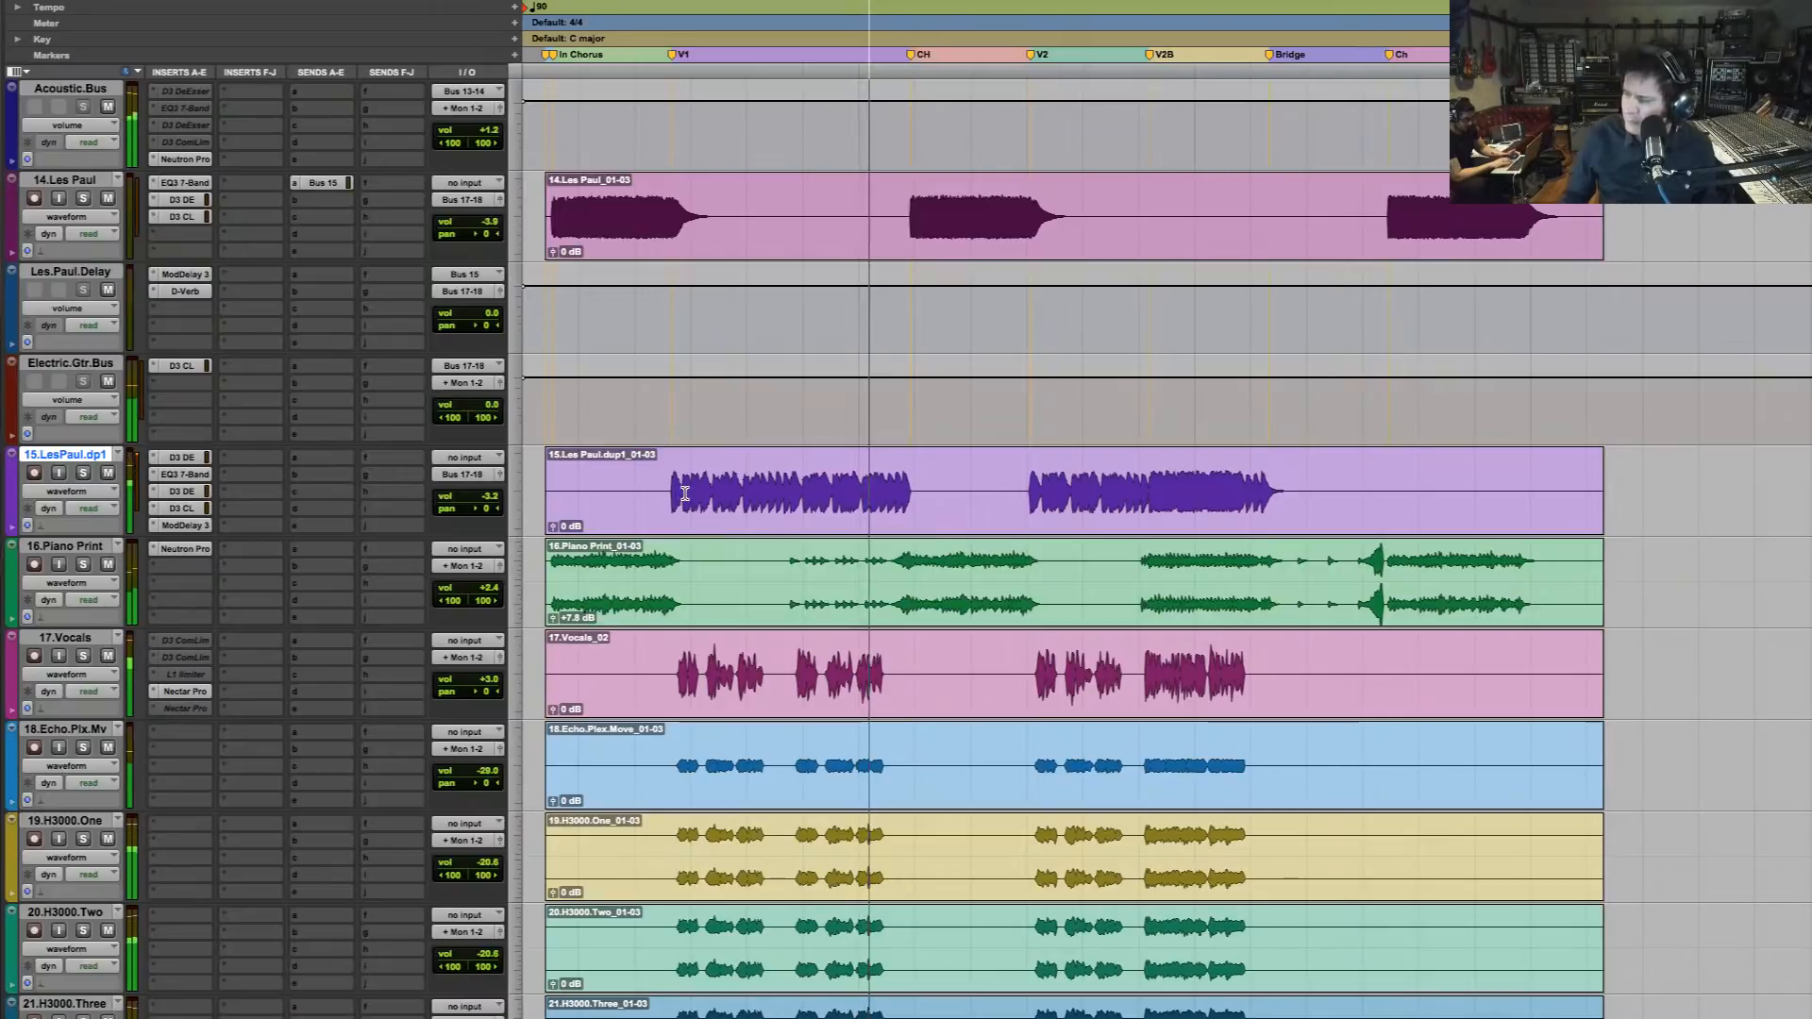
key(space)
click(686, 488)
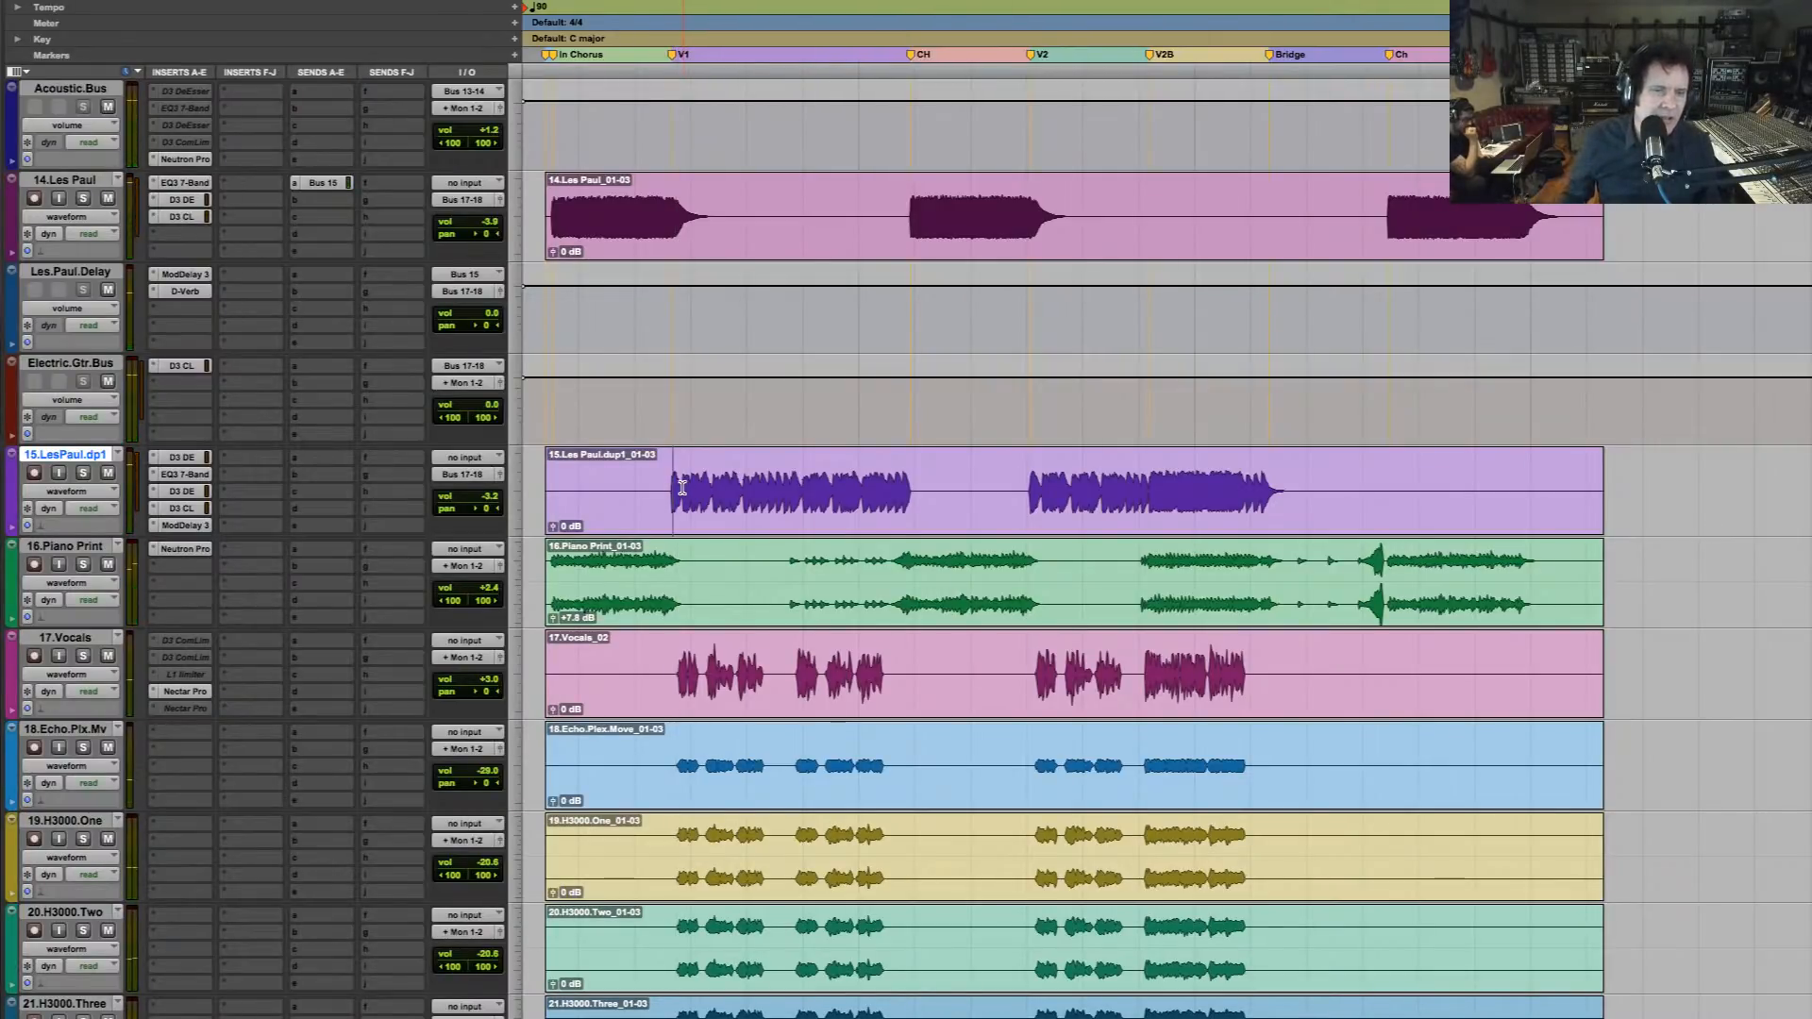
scroll(668, 484, down, 10)
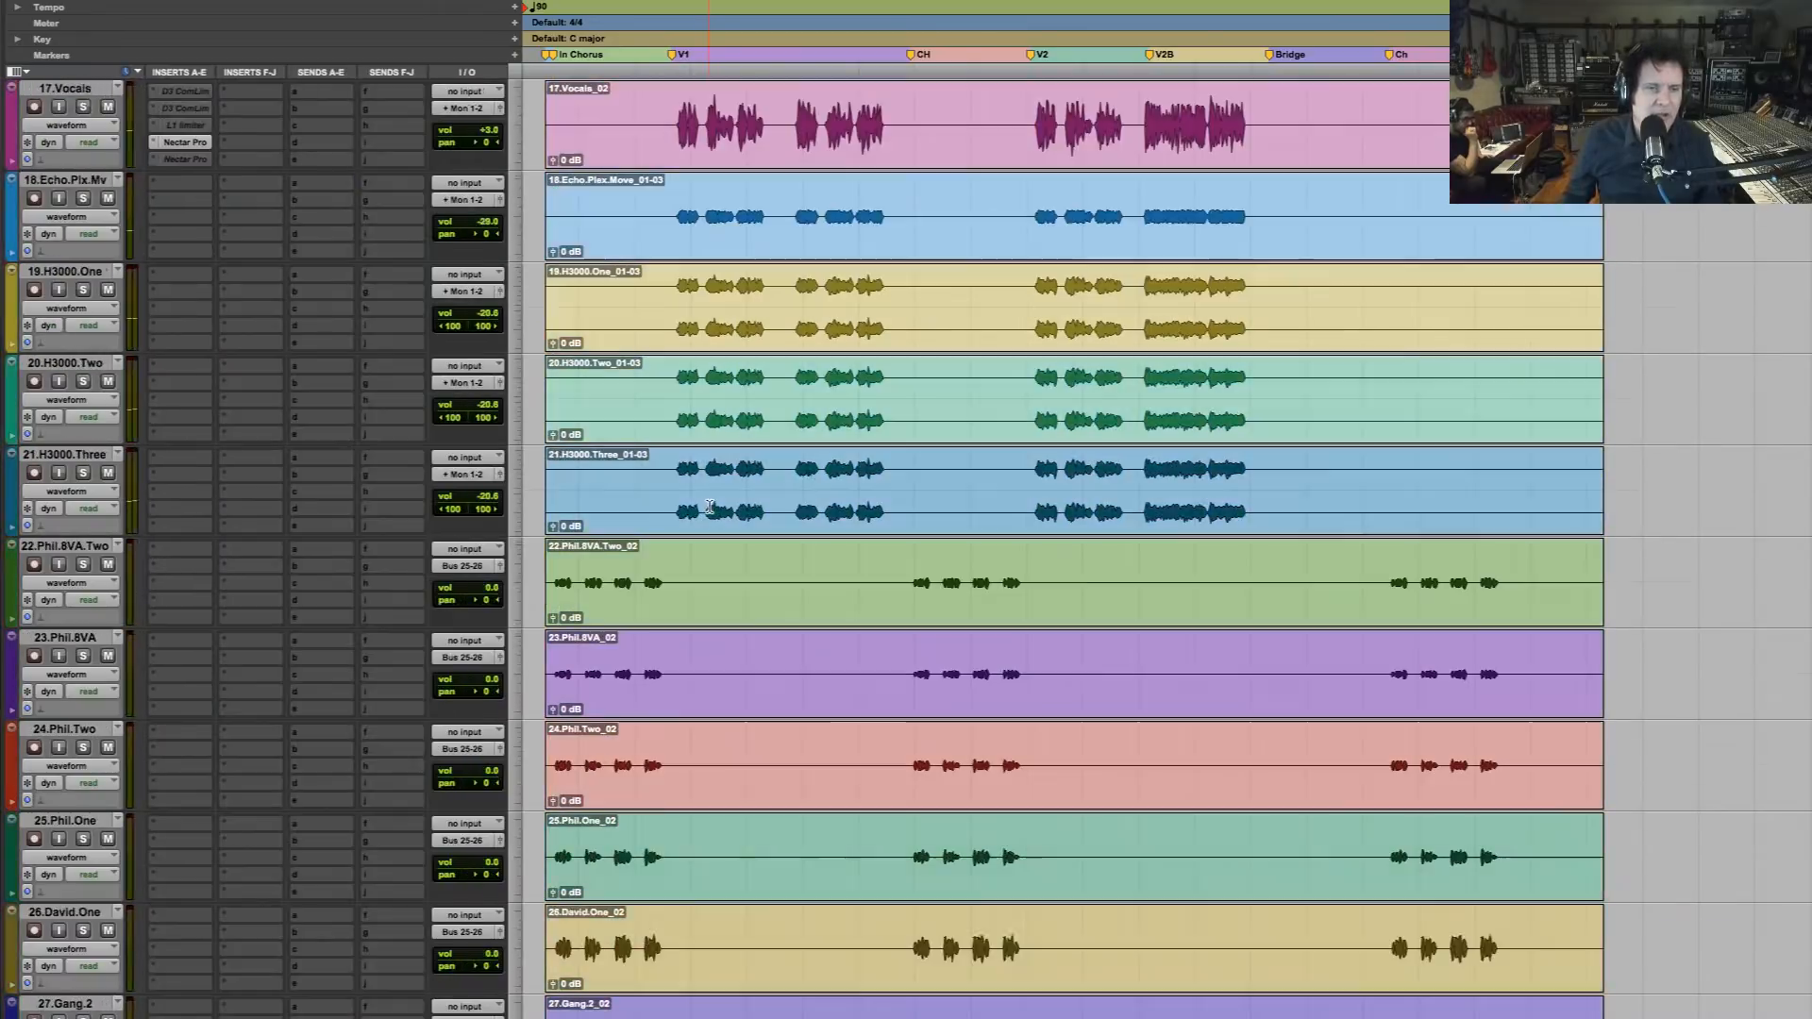
scroll(710, 506, down, 9)
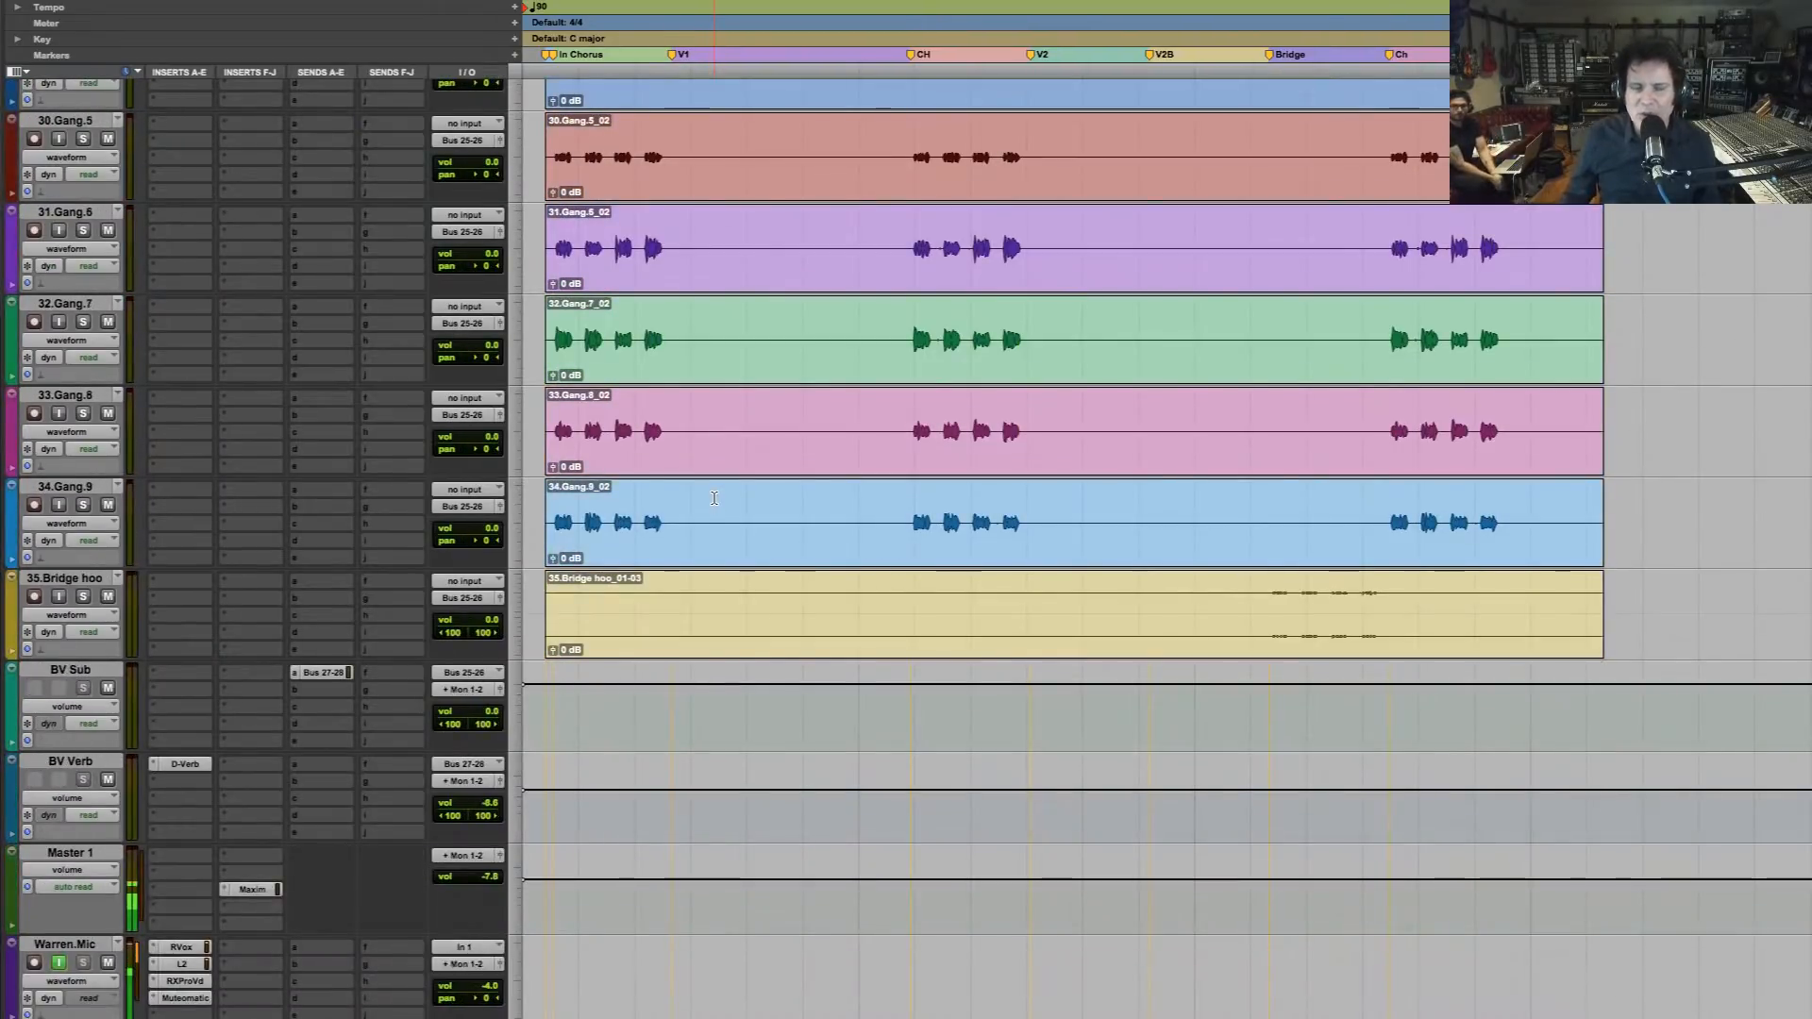
scroll(715, 497, up, 20)
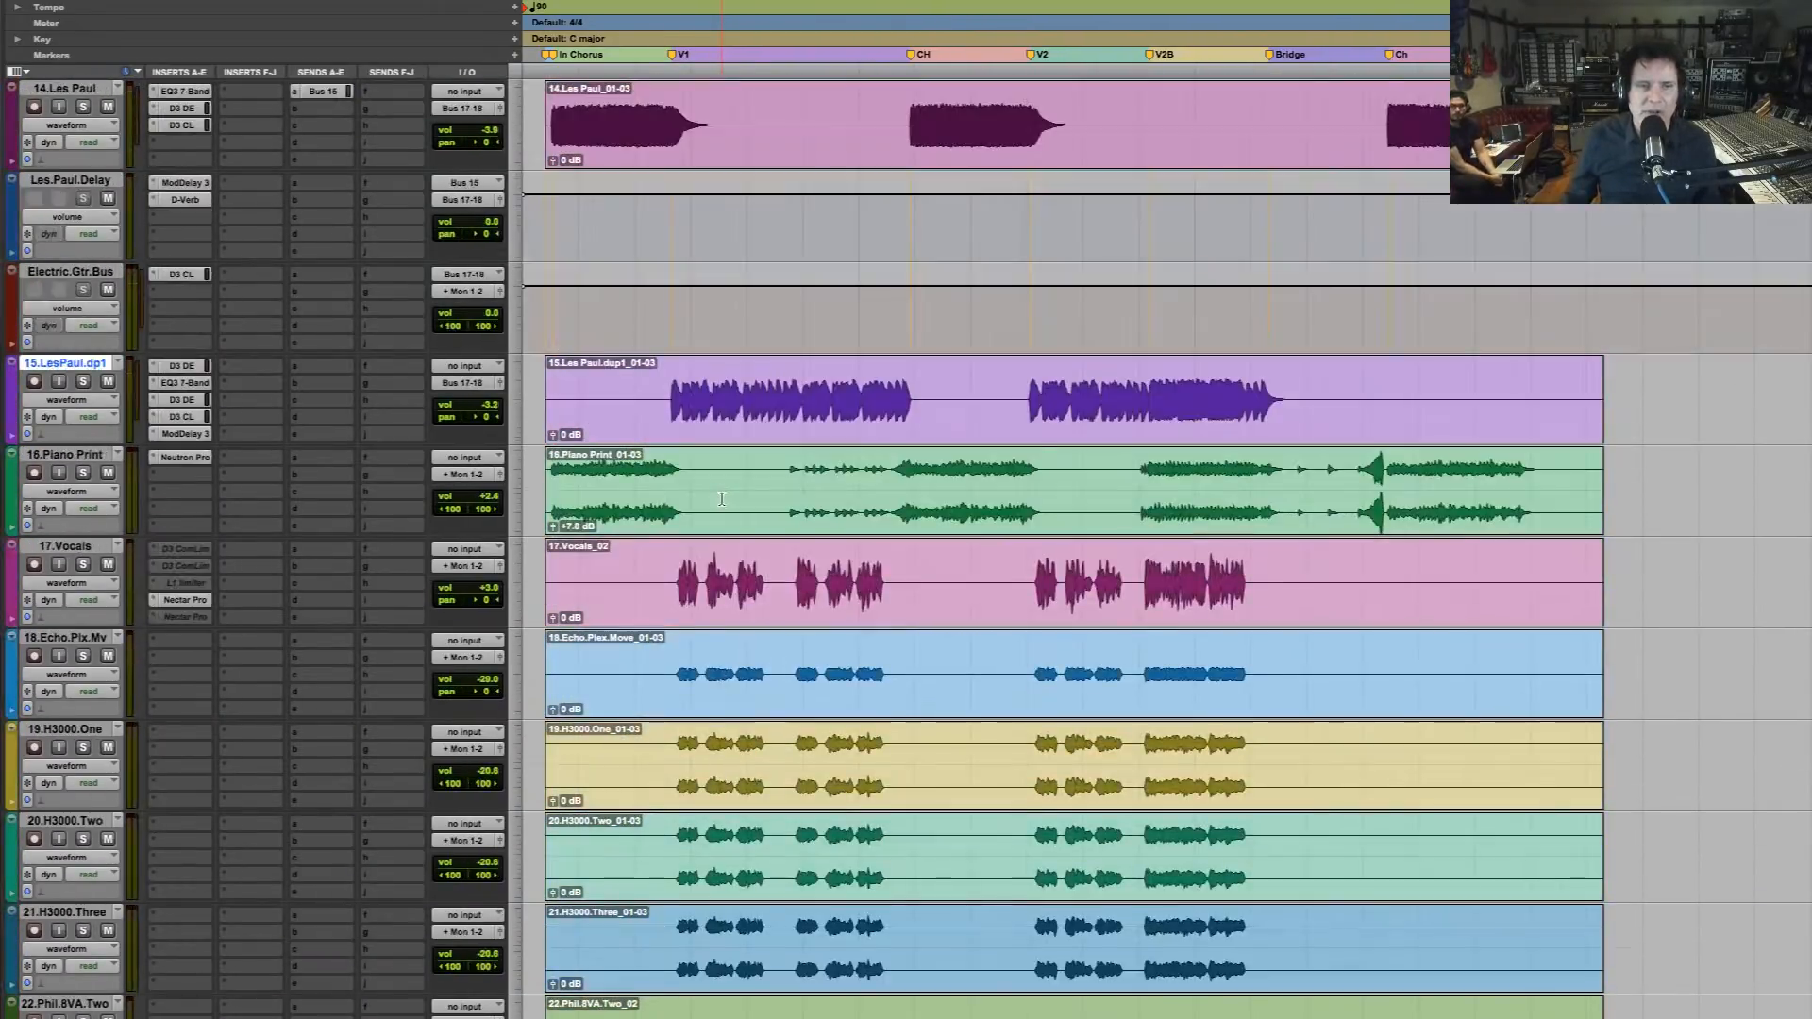
Examine the inserts, routing and clips on the tracks from the bass and guitars down to the gang vocals and buses
scroll(724, 495, up, 6)
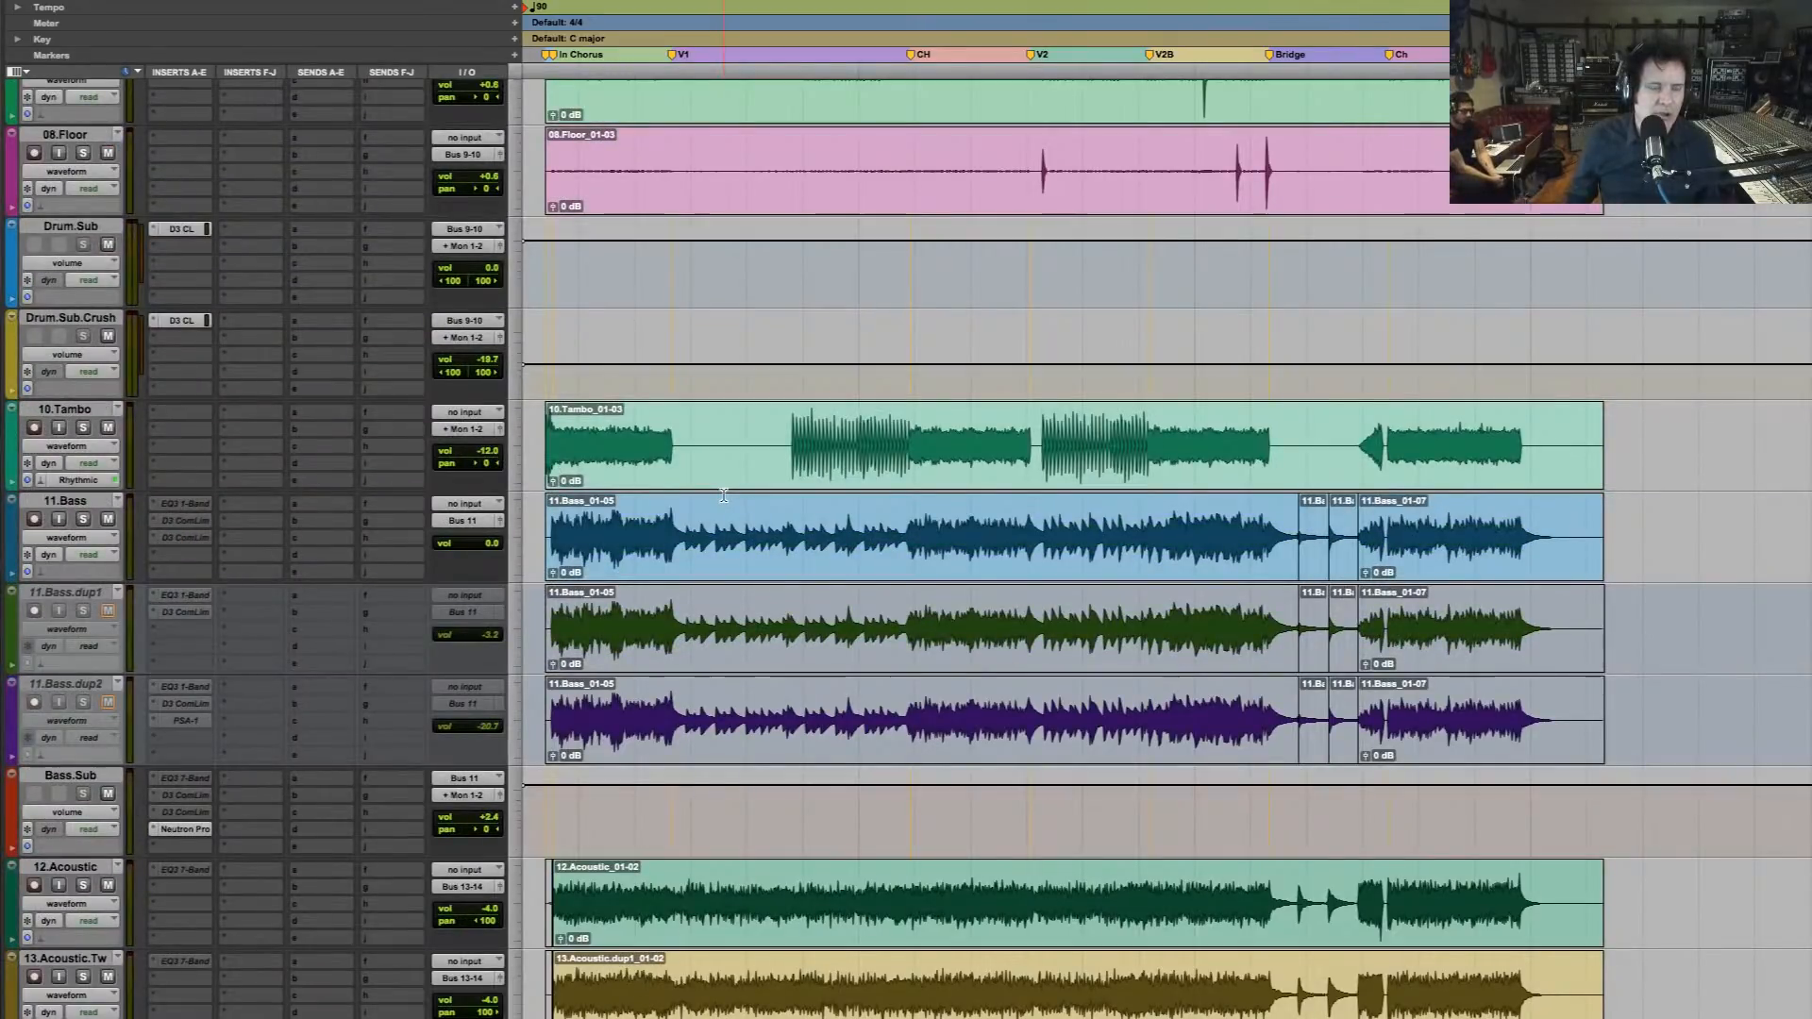
scroll(724, 496, down, 6)
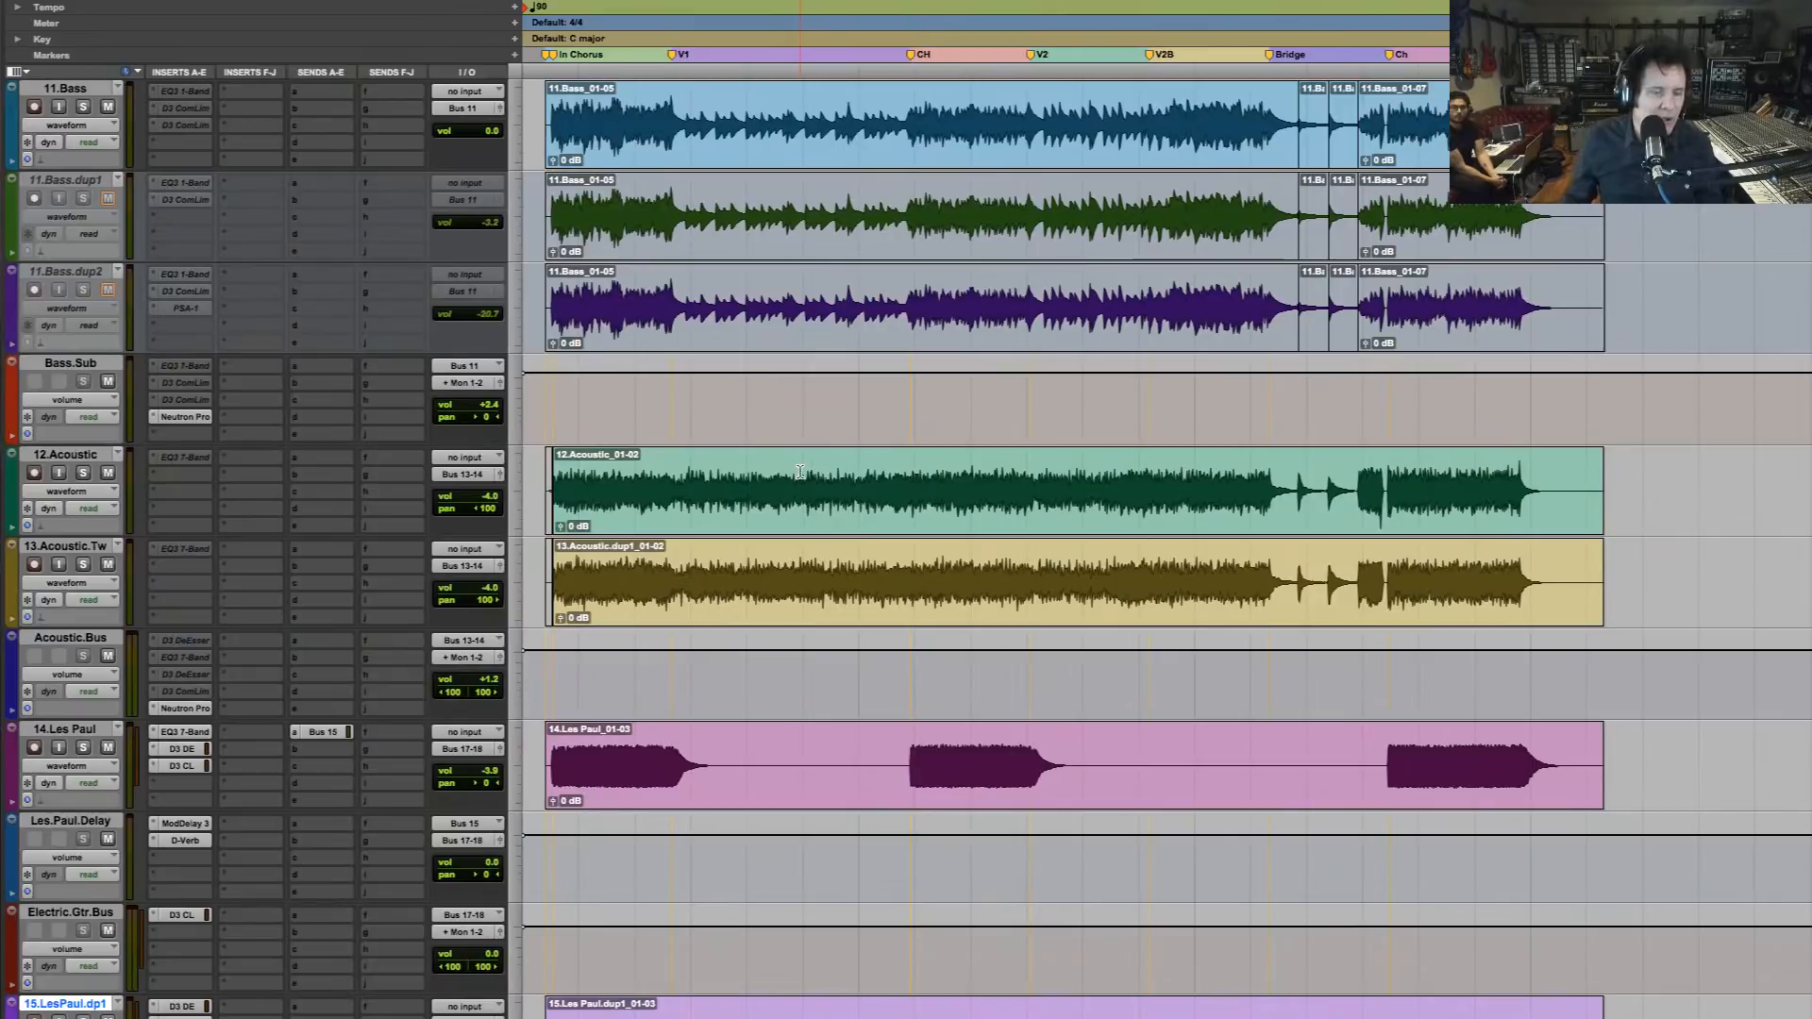
scroll(792, 471, down, 9)
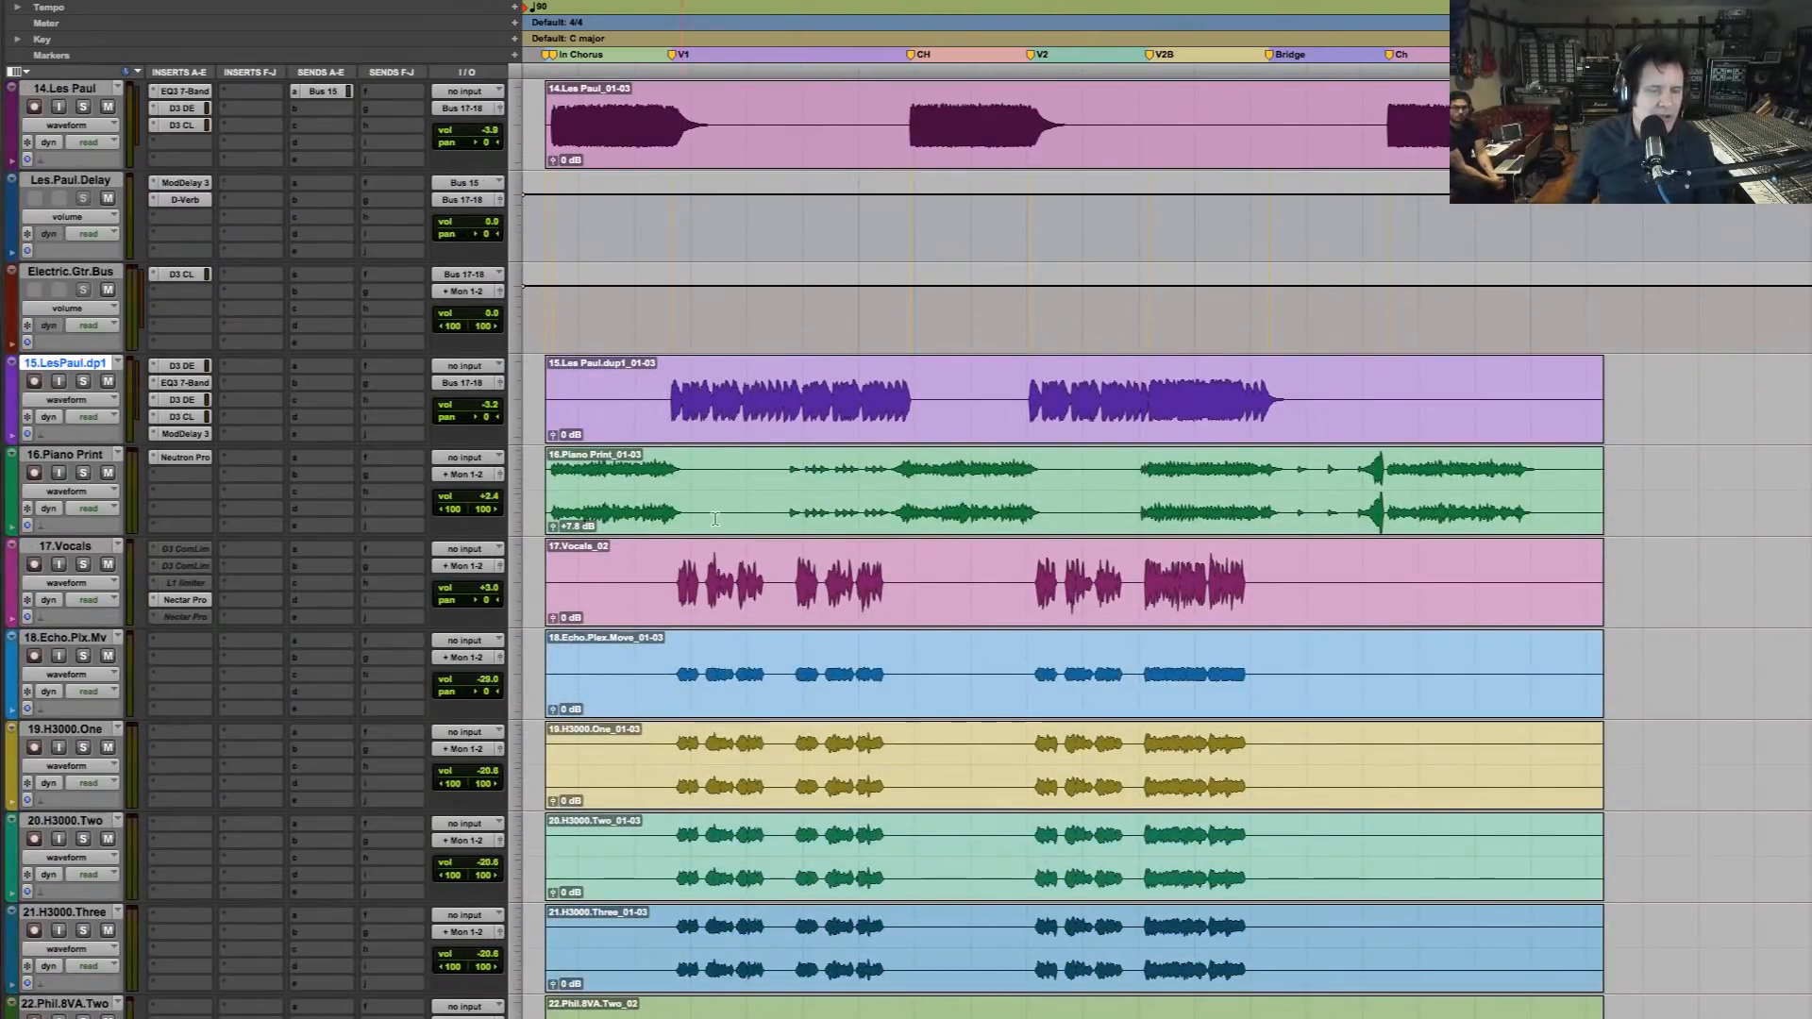
scroll(720, 516, down, 3)
scroll(721, 516, down, 16)
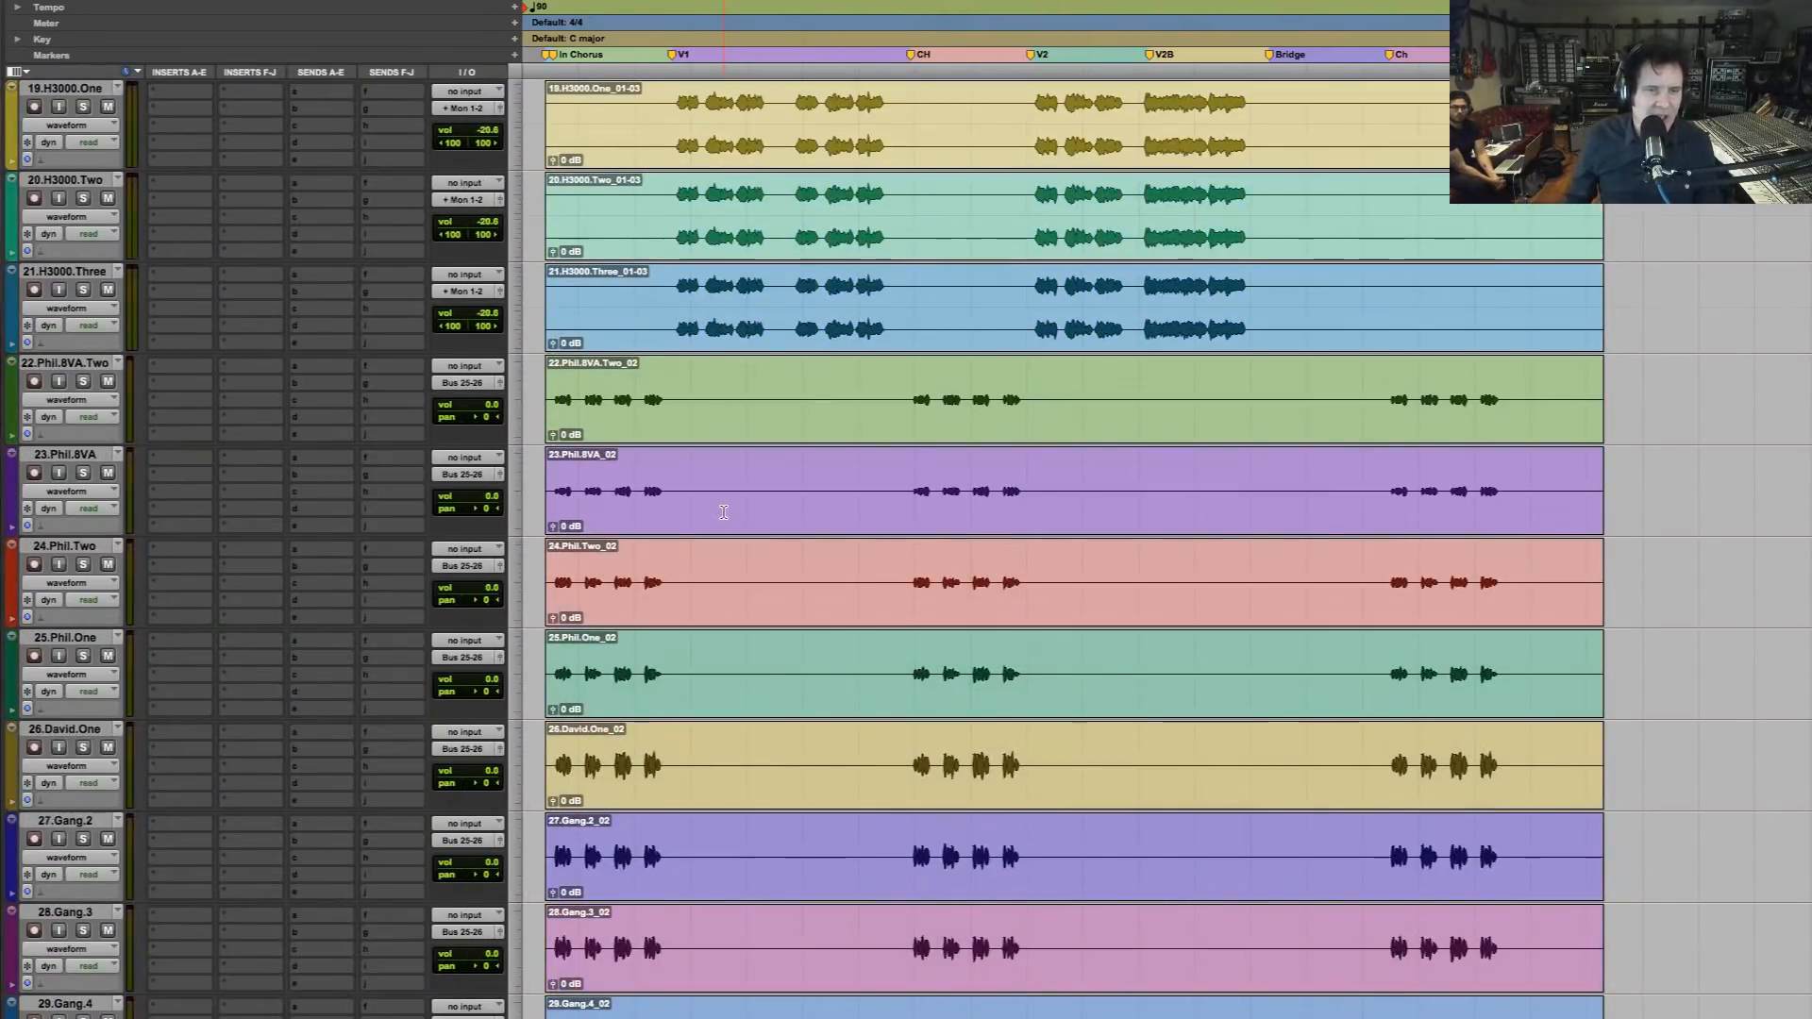
scroll(724, 512, down, 4)
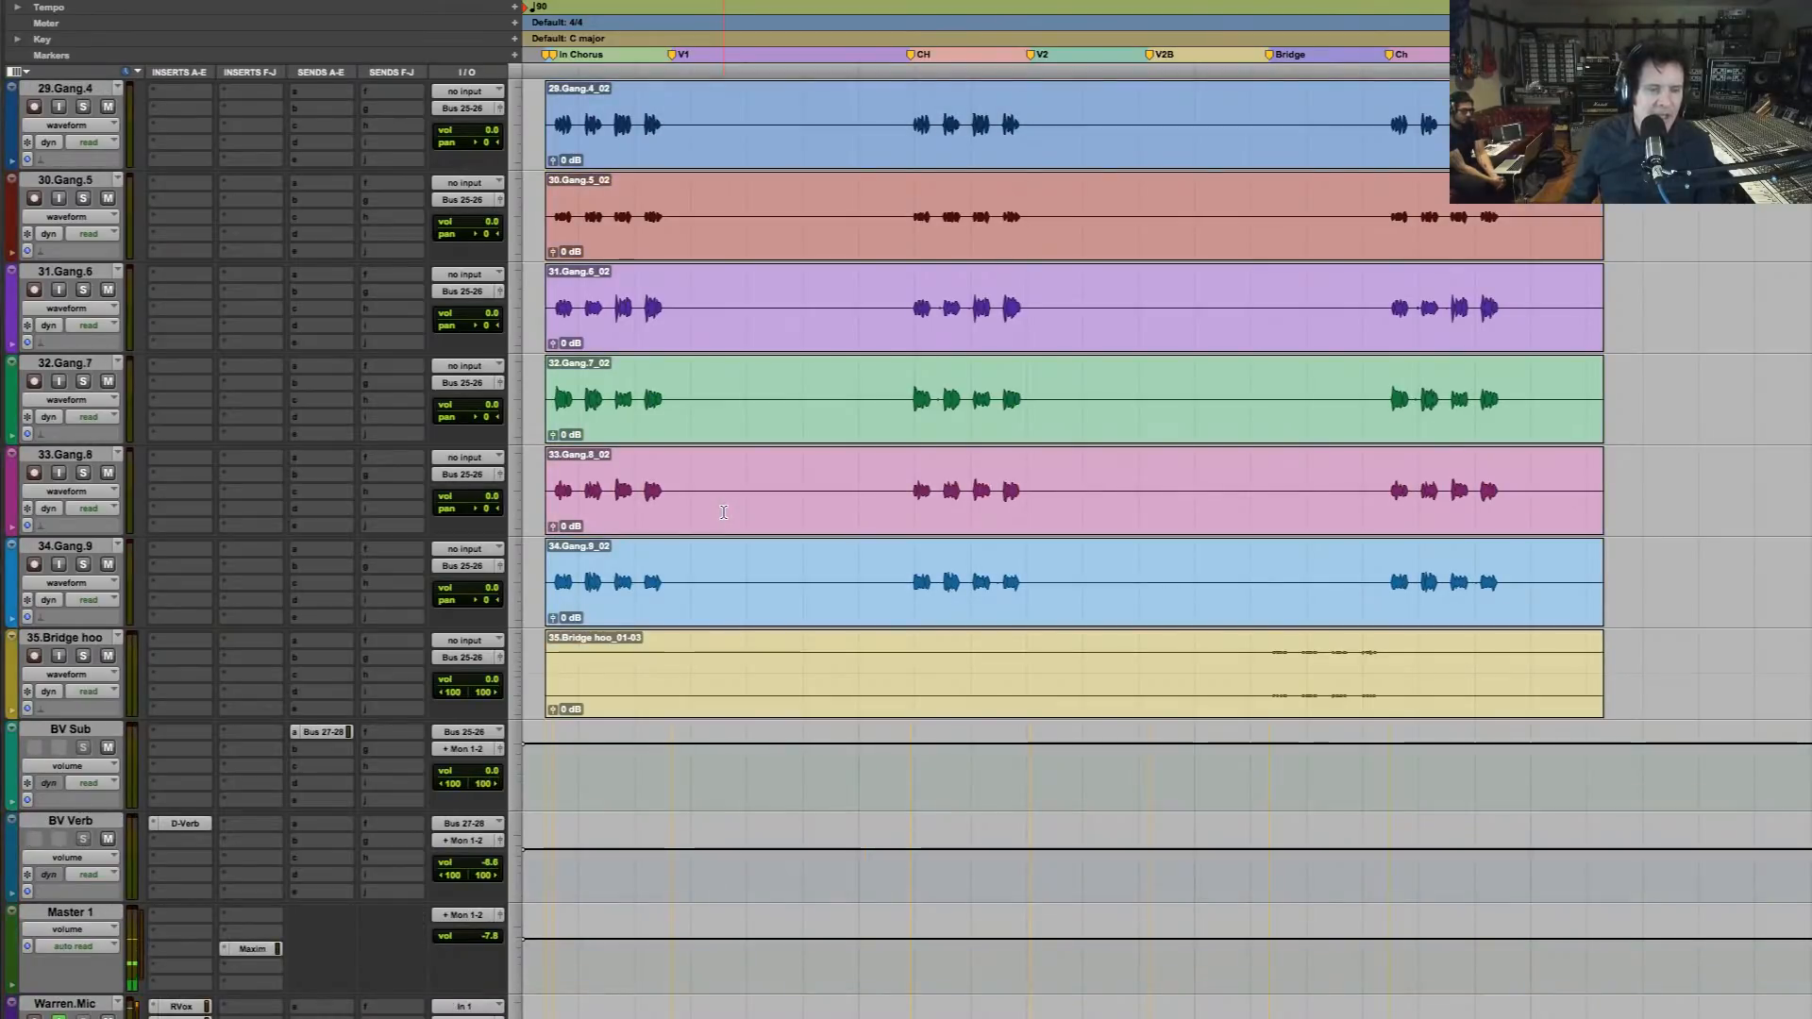
scroll(726, 512, up, 6)
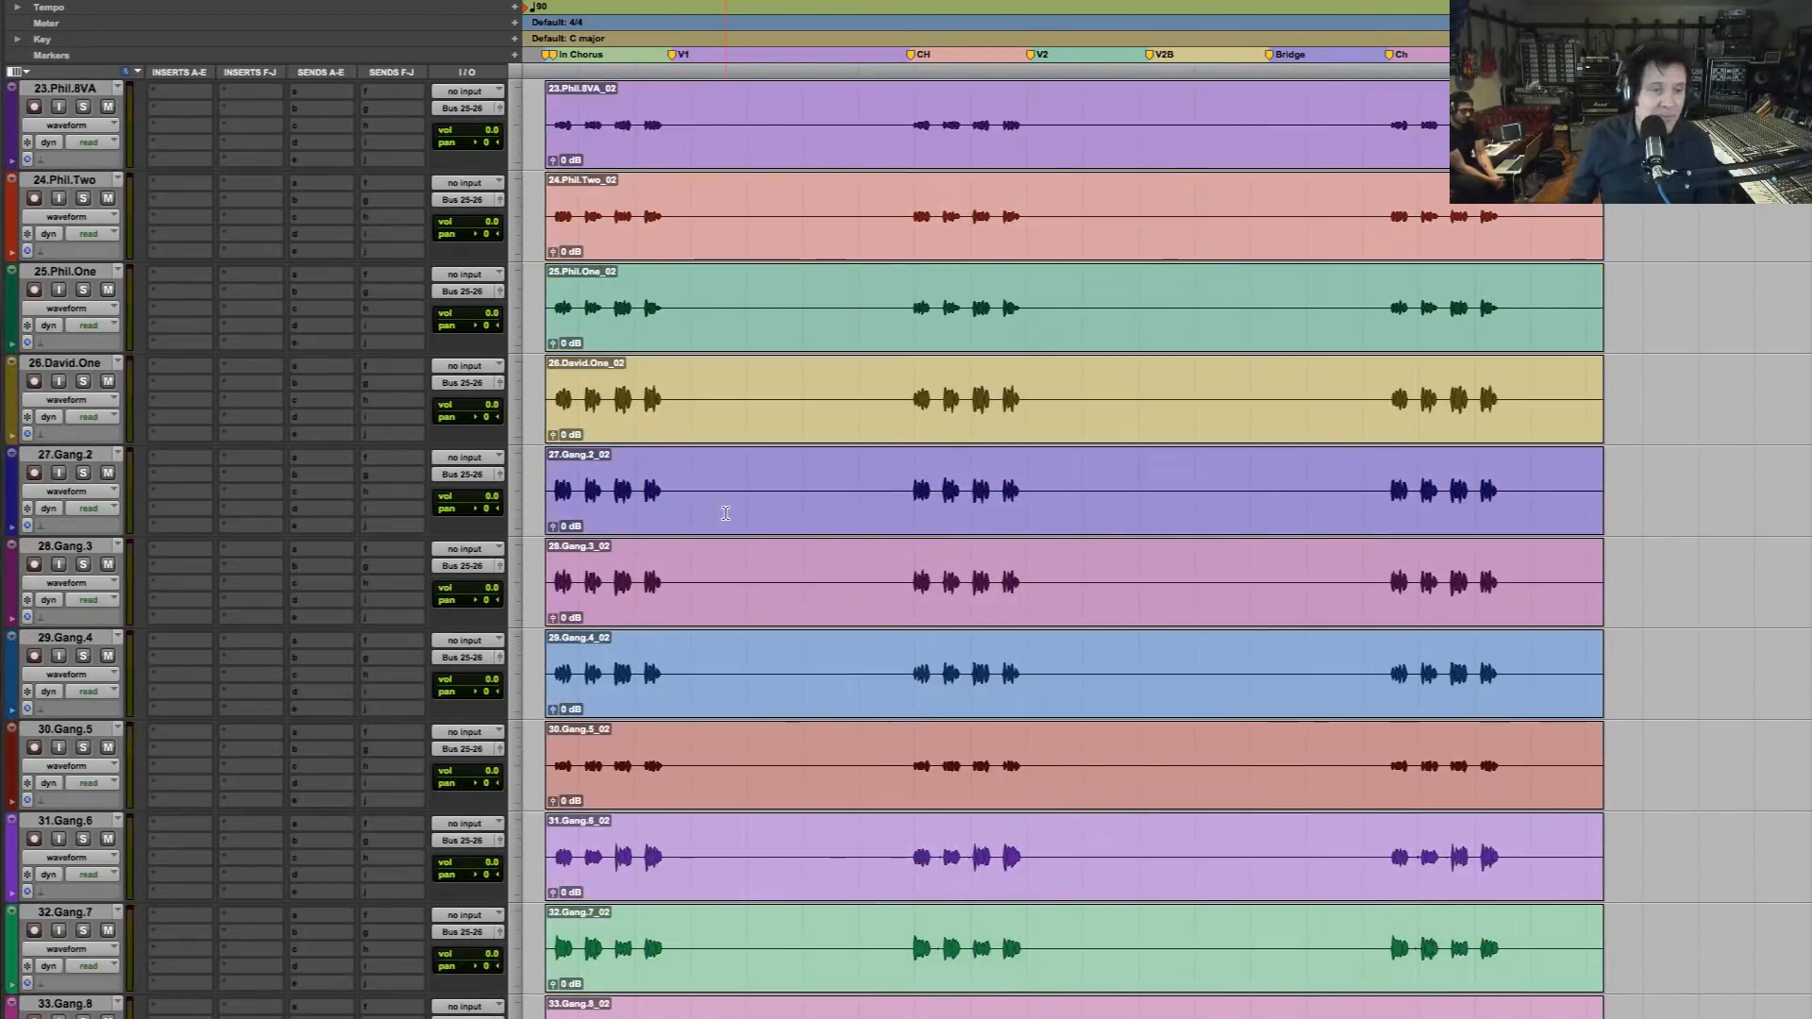
Select the opening In Chorus vocal phrases on track 26, from the first sung note to the end of the fourth phrase
drag(226, 431, 227, 432)
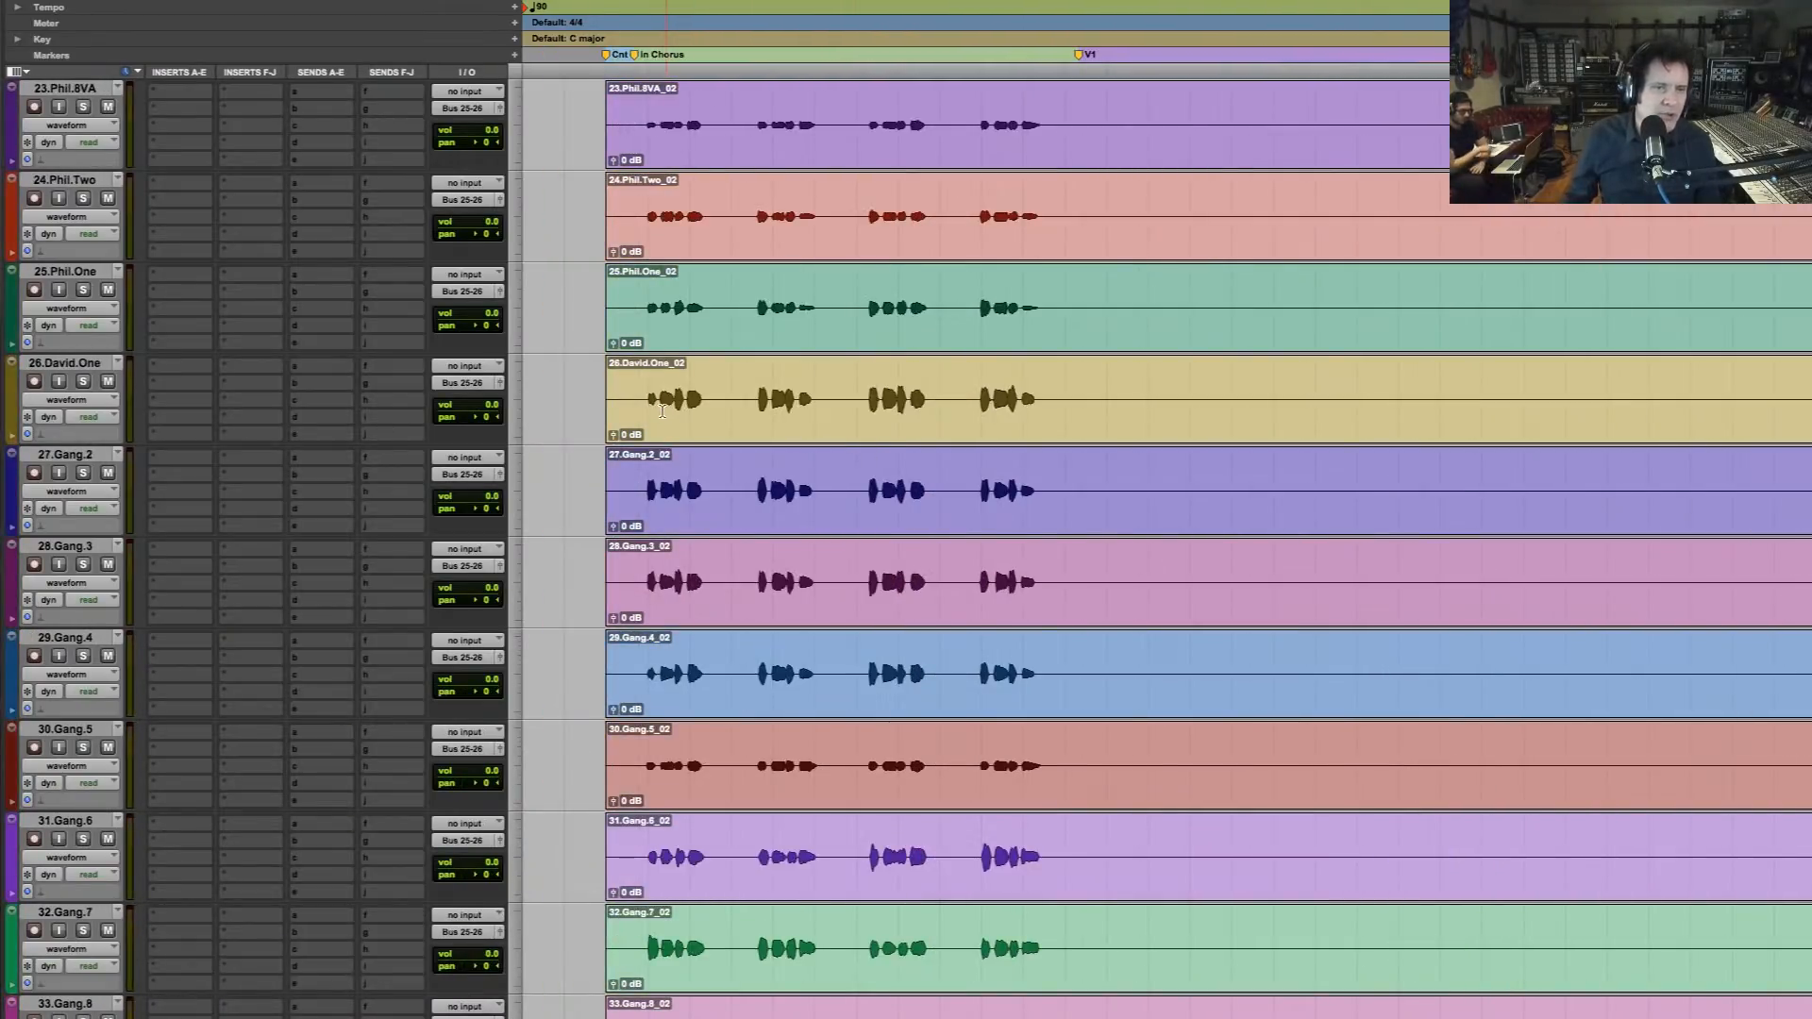
drag(645, 388, 1033, 445)
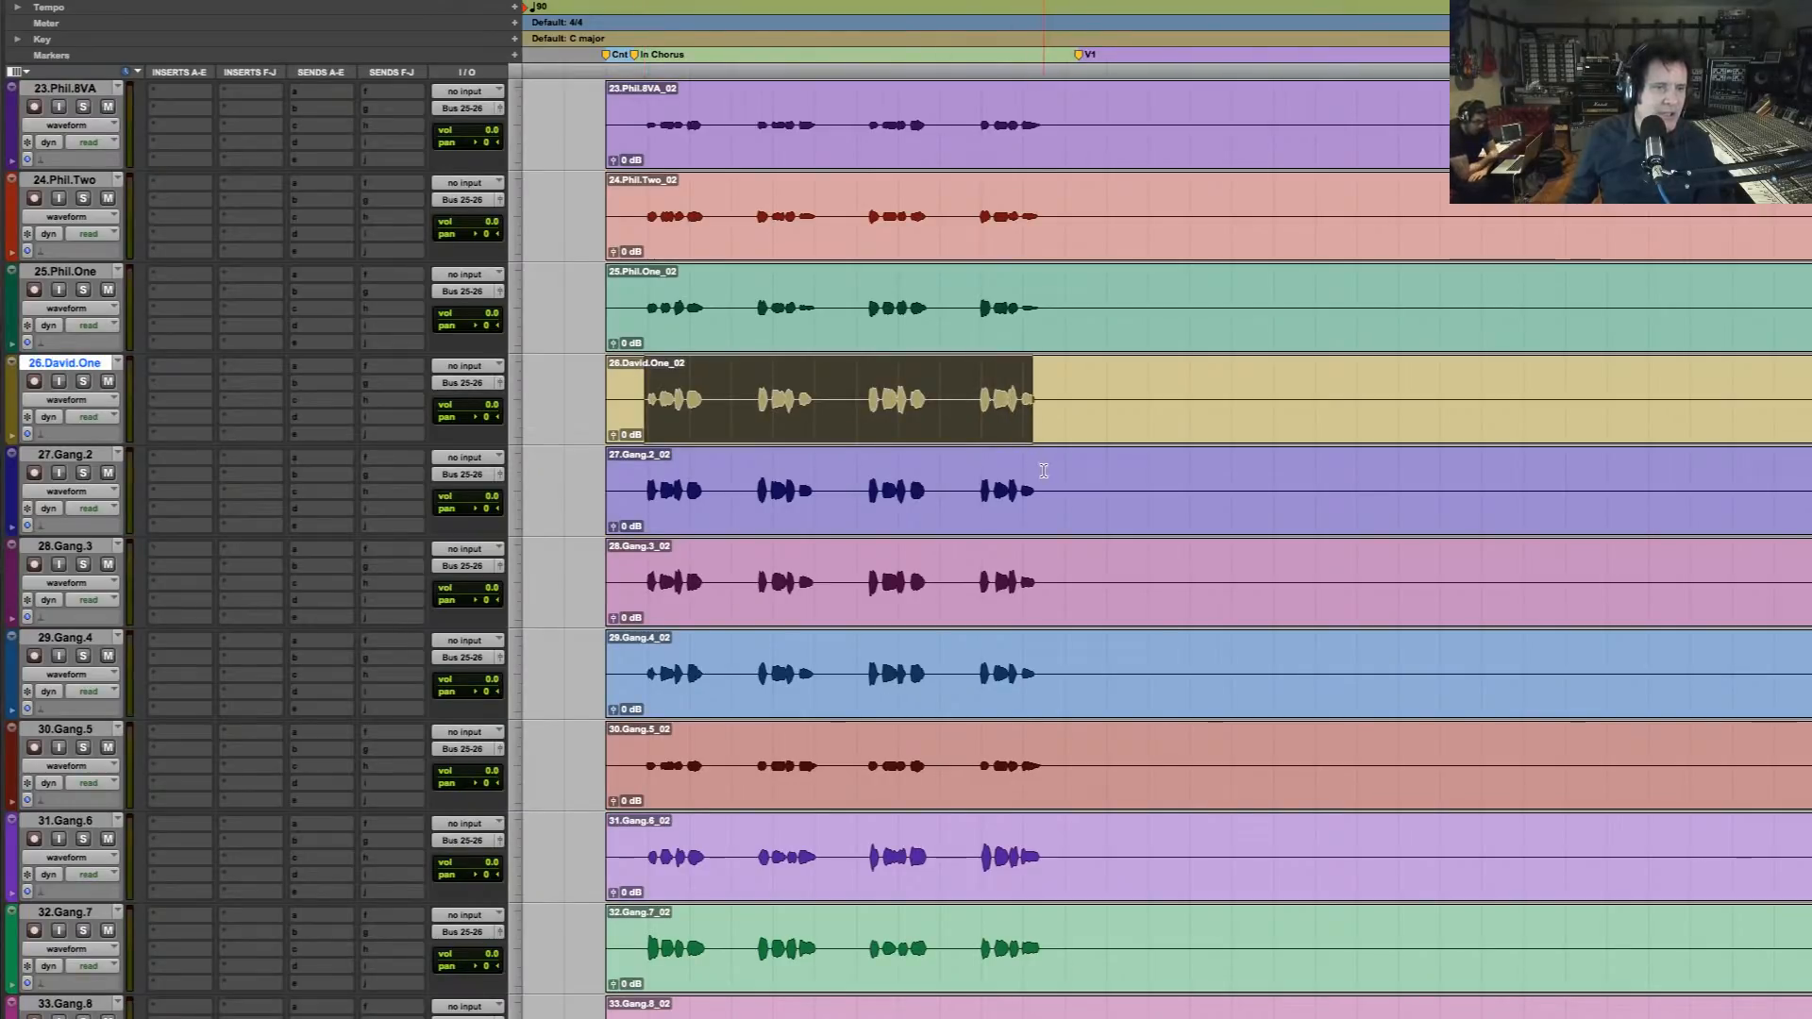
scroll(1044, 470, down, 3)
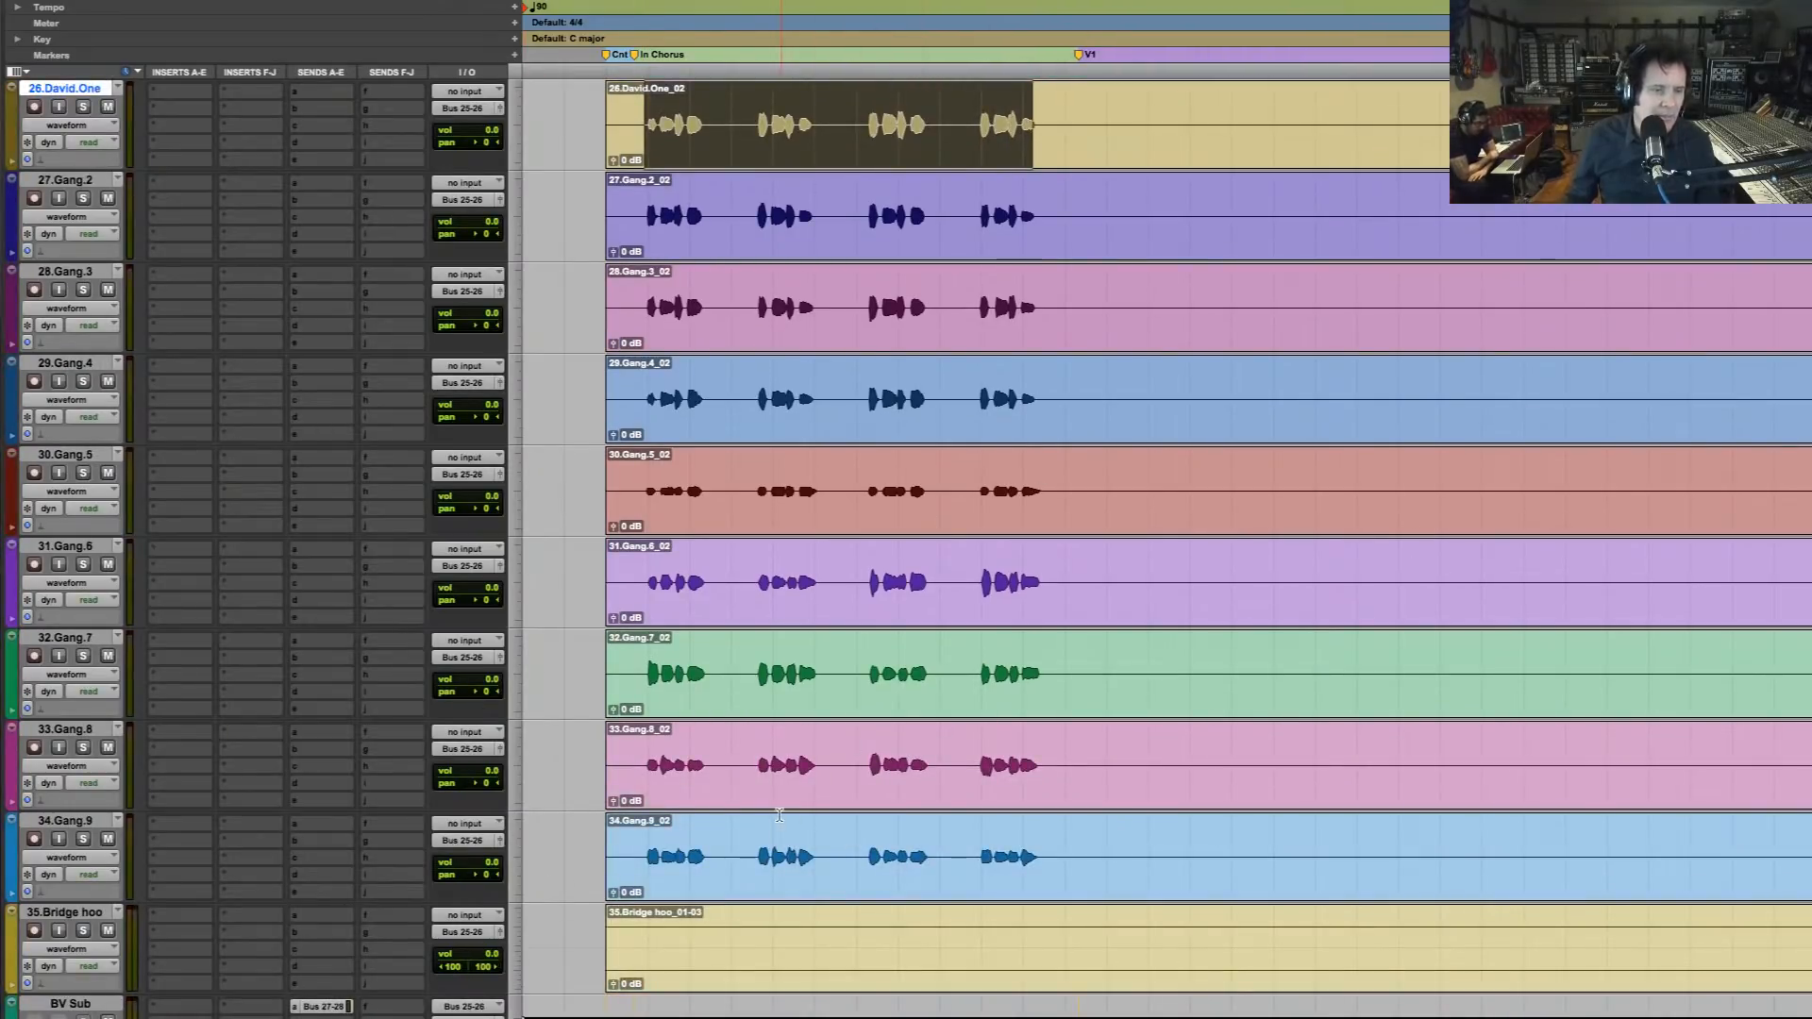
key(r)
key(r)
key(r)
key(t)
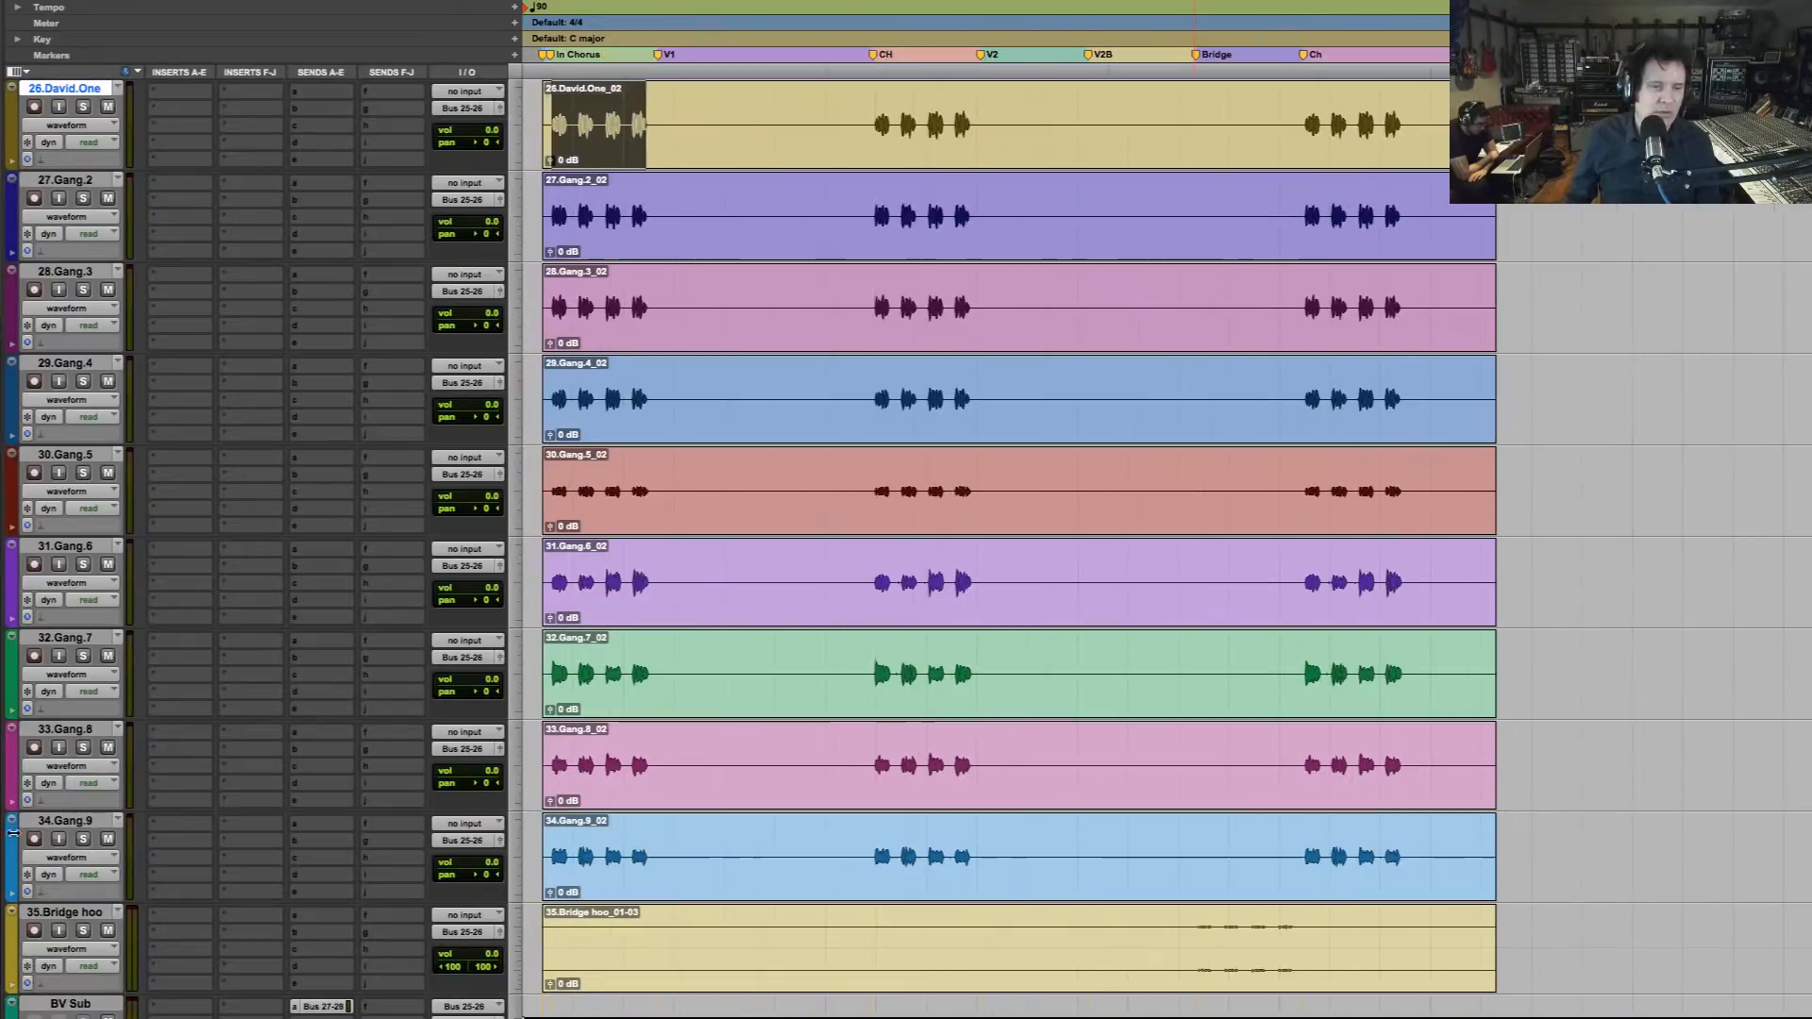
Extend the intro chorus selection across backing vocal tracks 22 to 35 and create a group from those tracks
scroll(135, 939, up, 10)
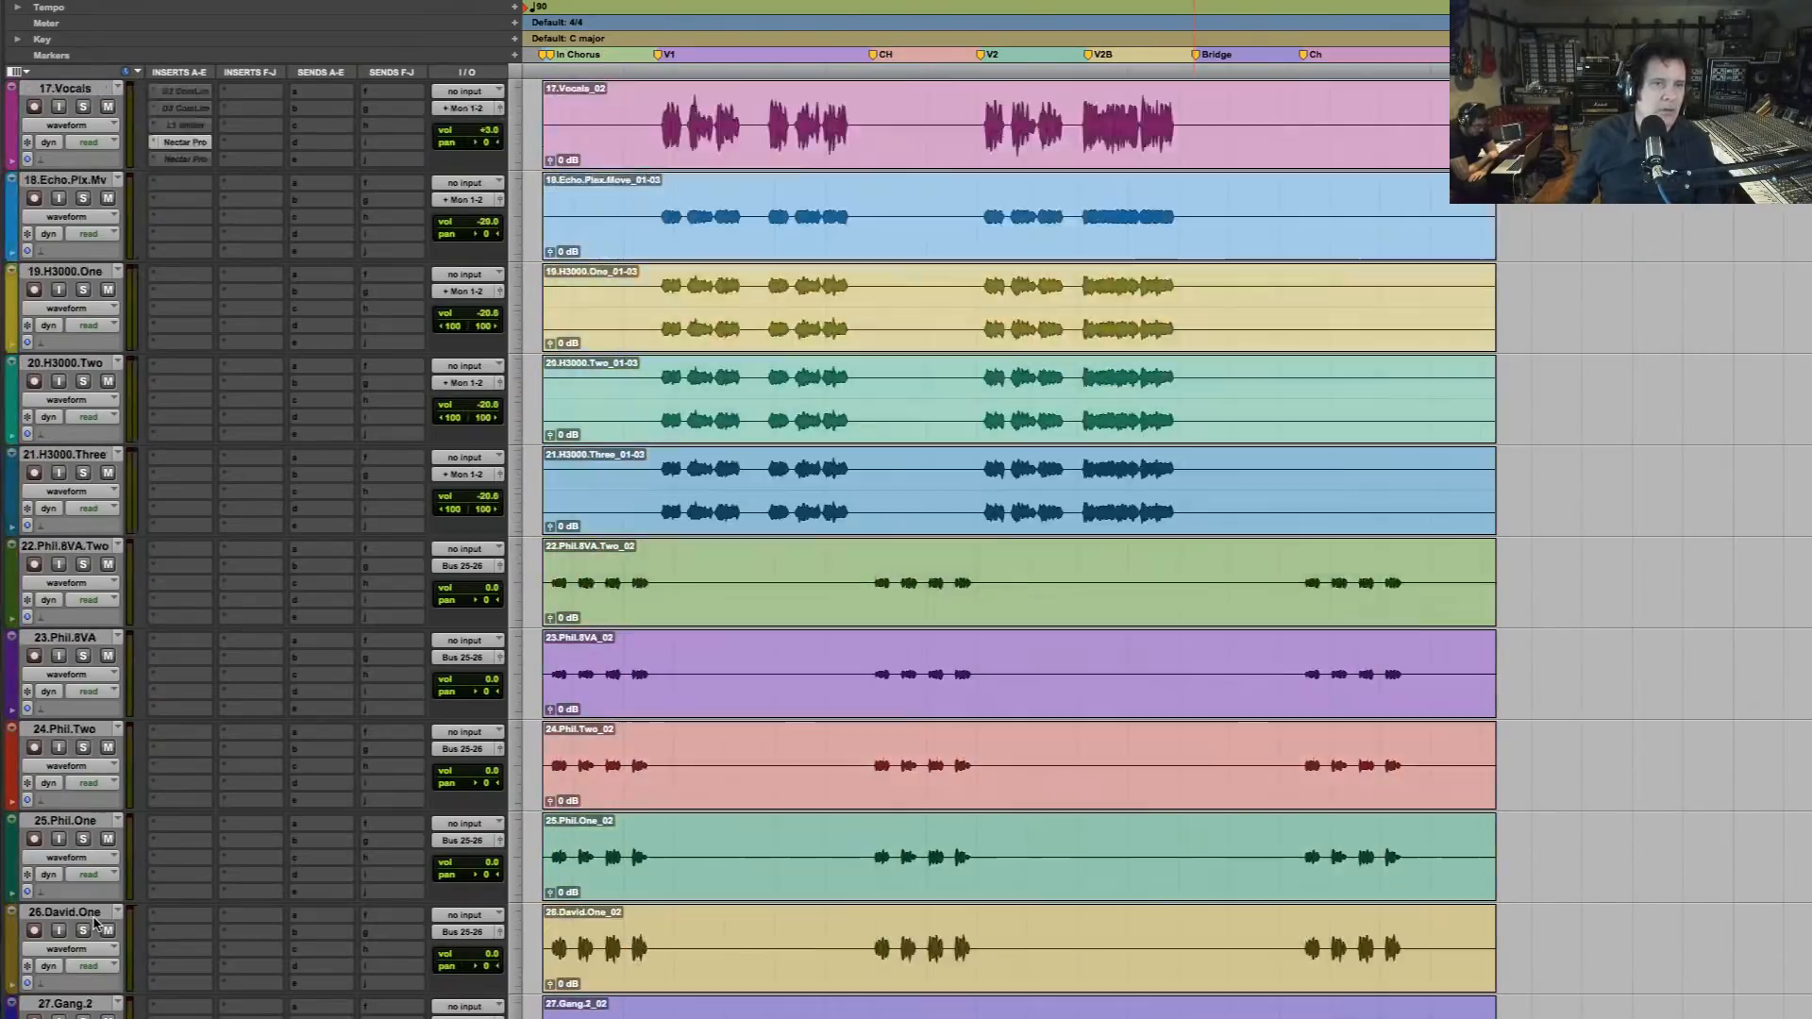
scroll(95, 923, up, 1)
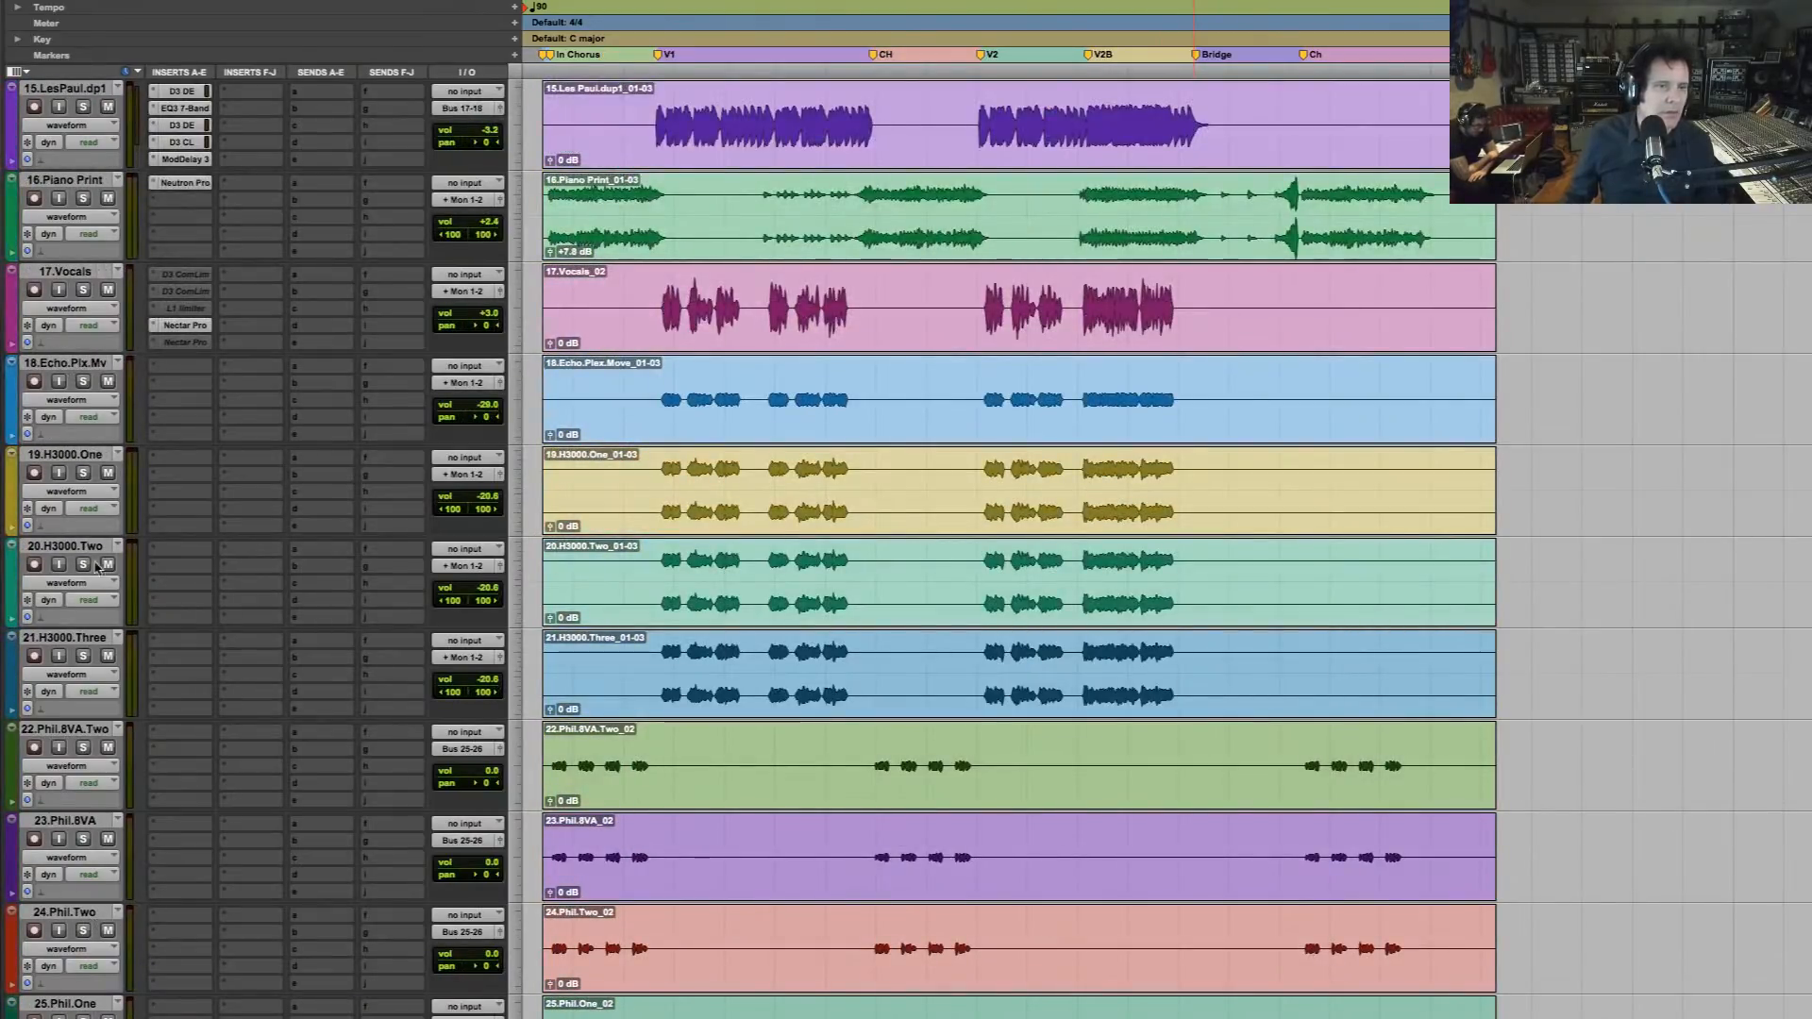
scroll(704, 667, down, 4)
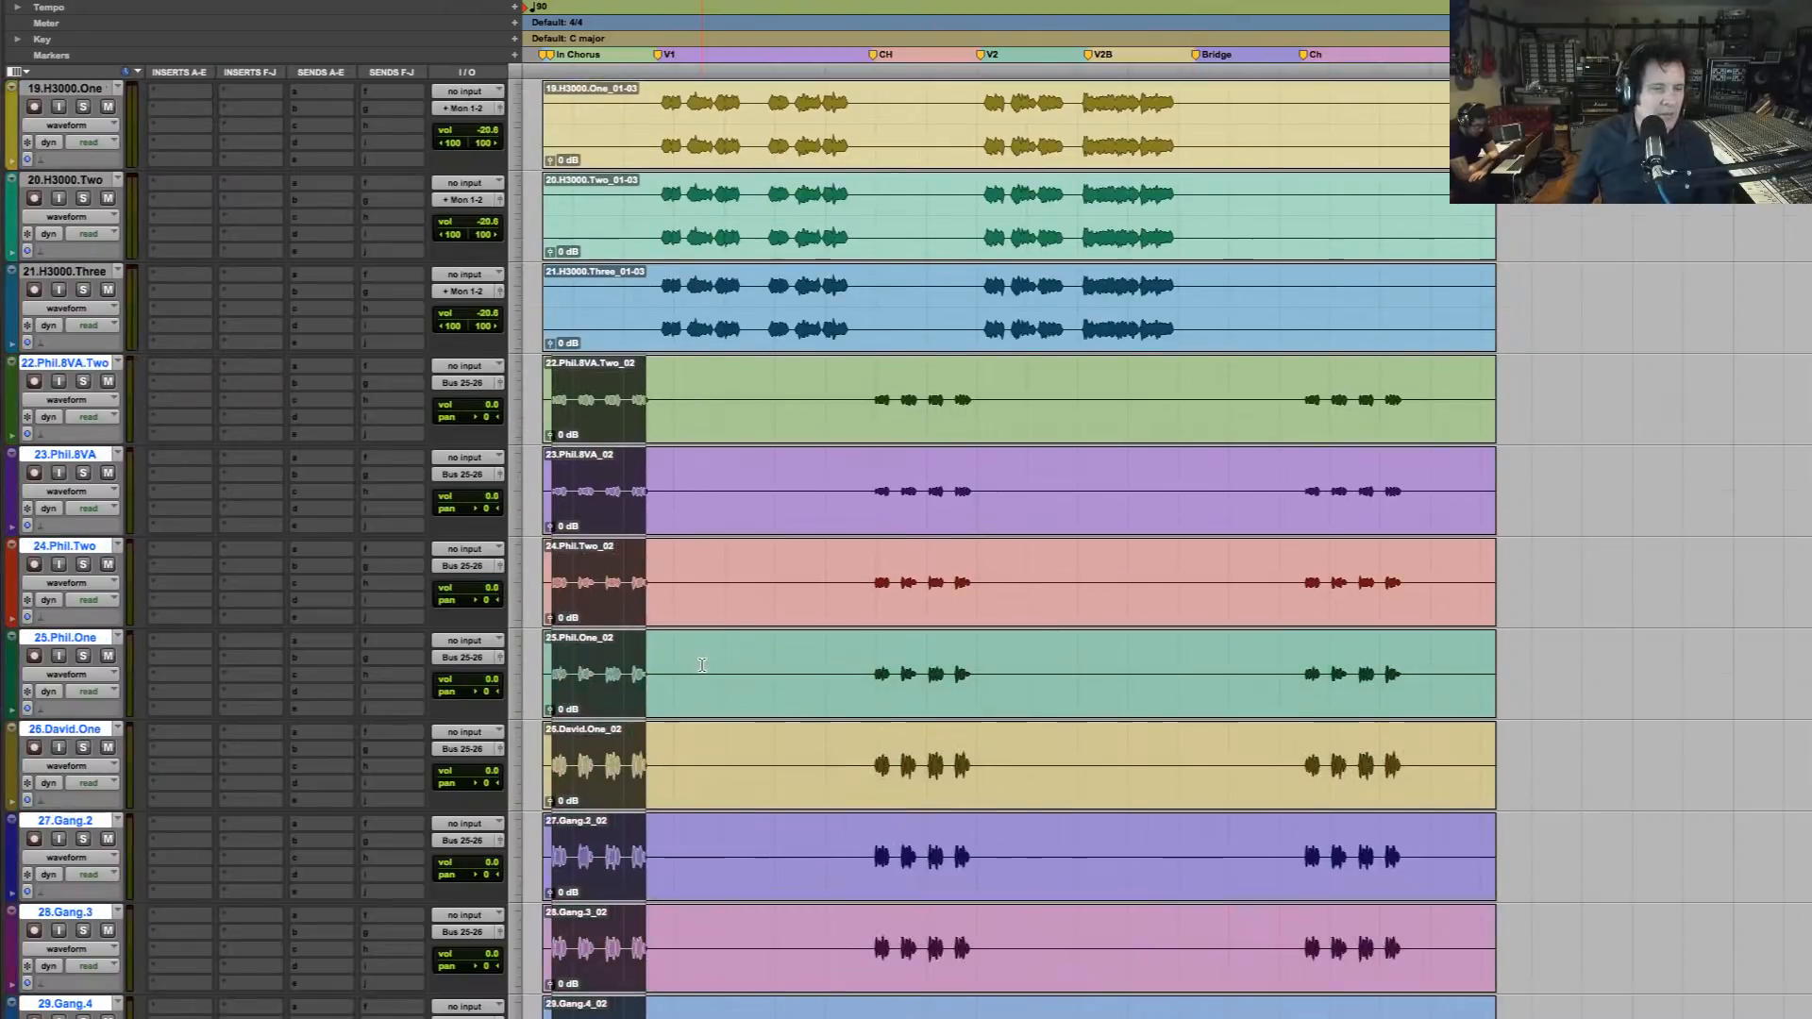
scroll(762, 499, down, 3)
key(super+g)
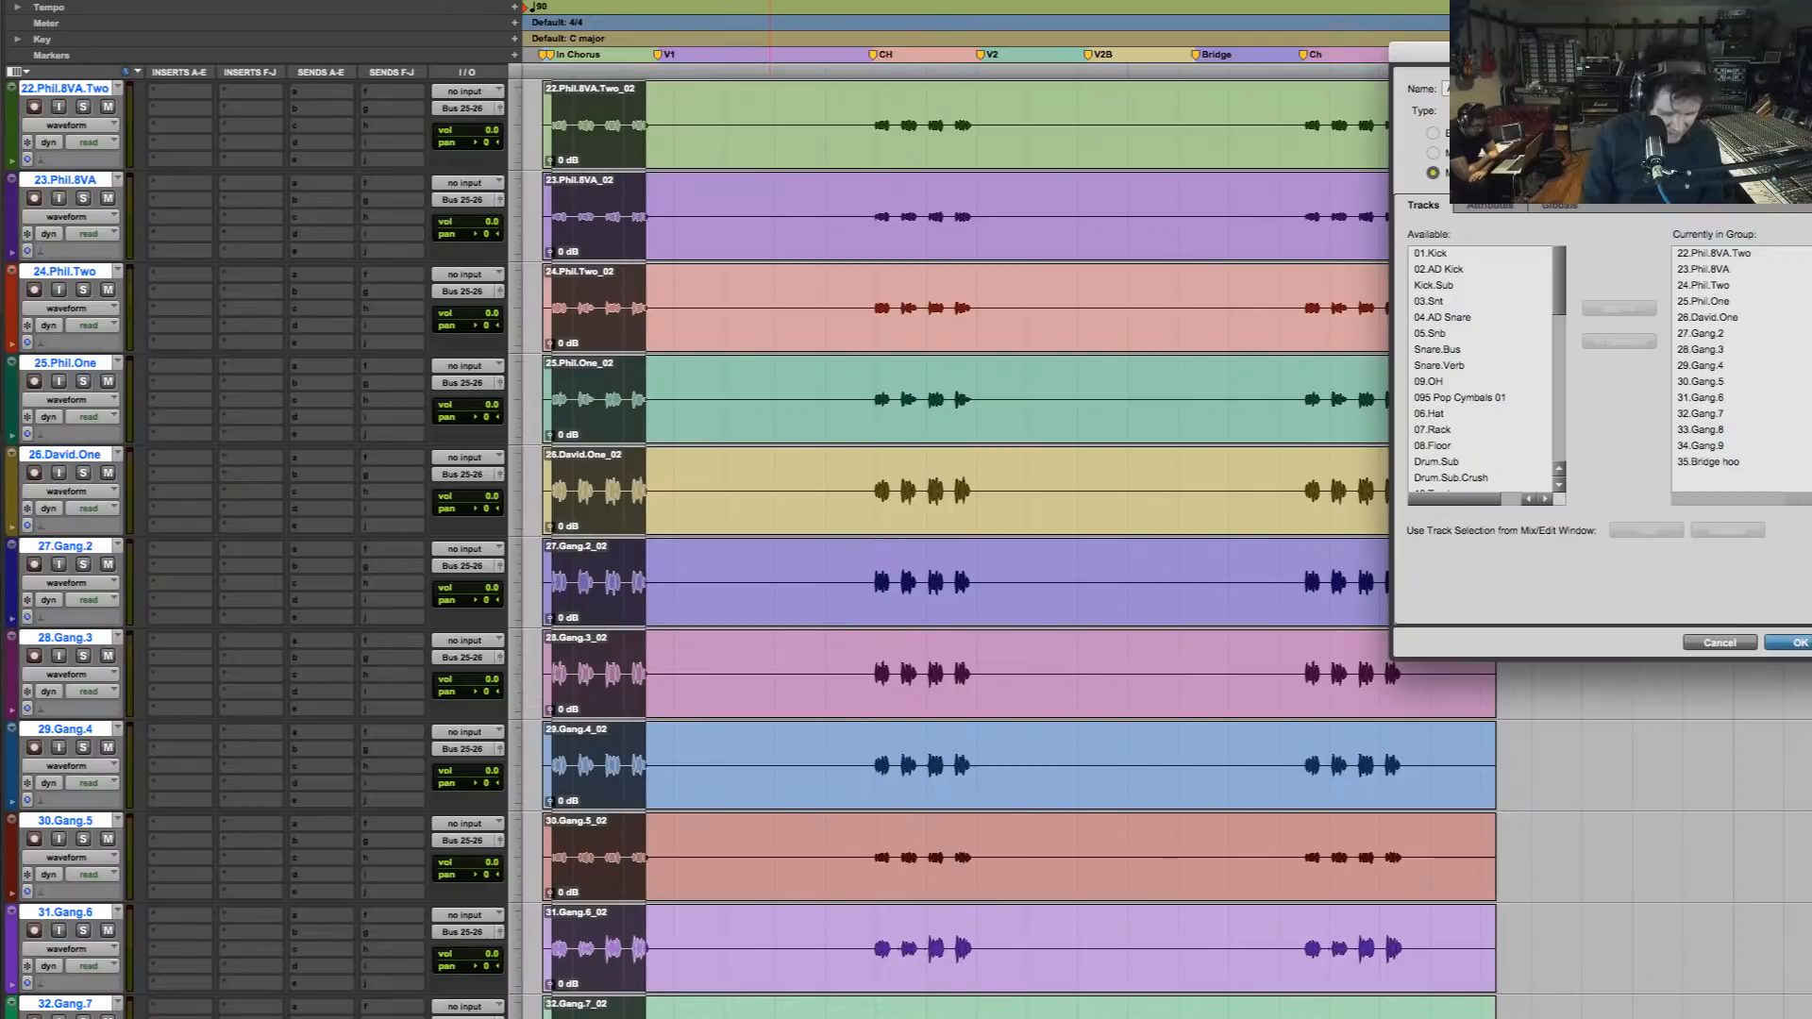
key(Return)
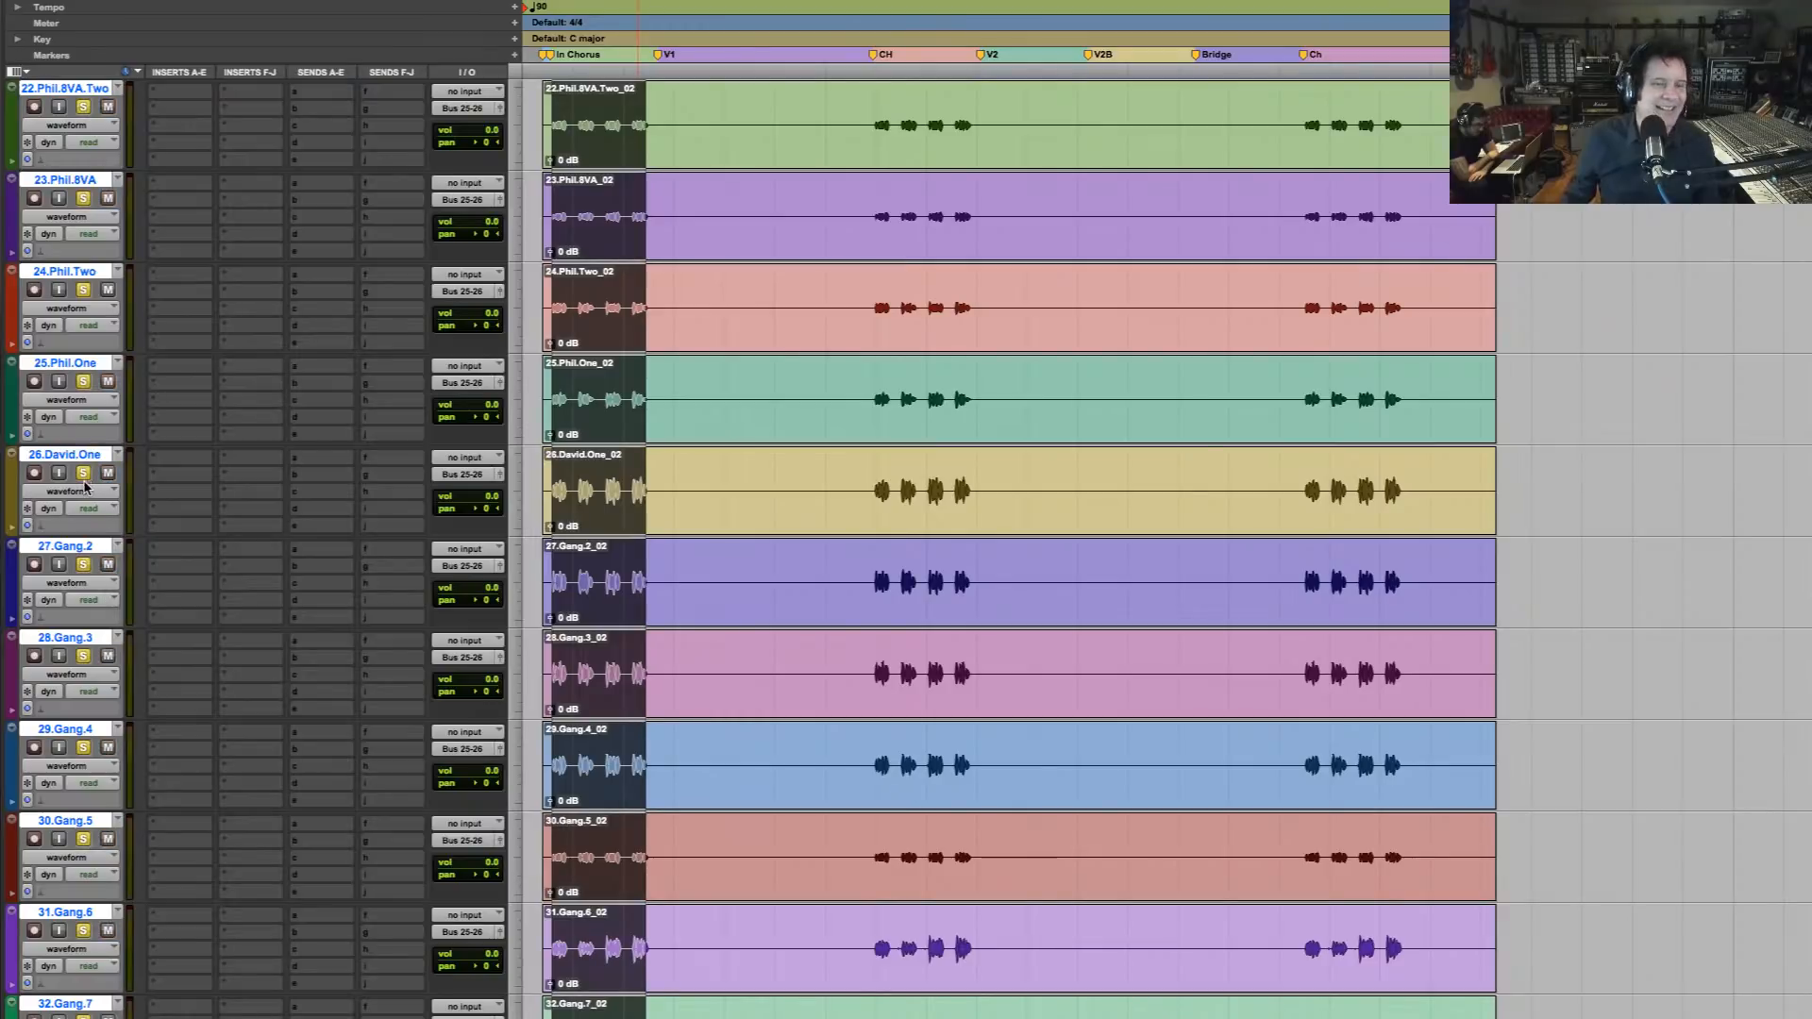
Solo the grouped backing vocals and play the selected intro chorus passage, then stop playback
drag(679, 329, 524, 325)
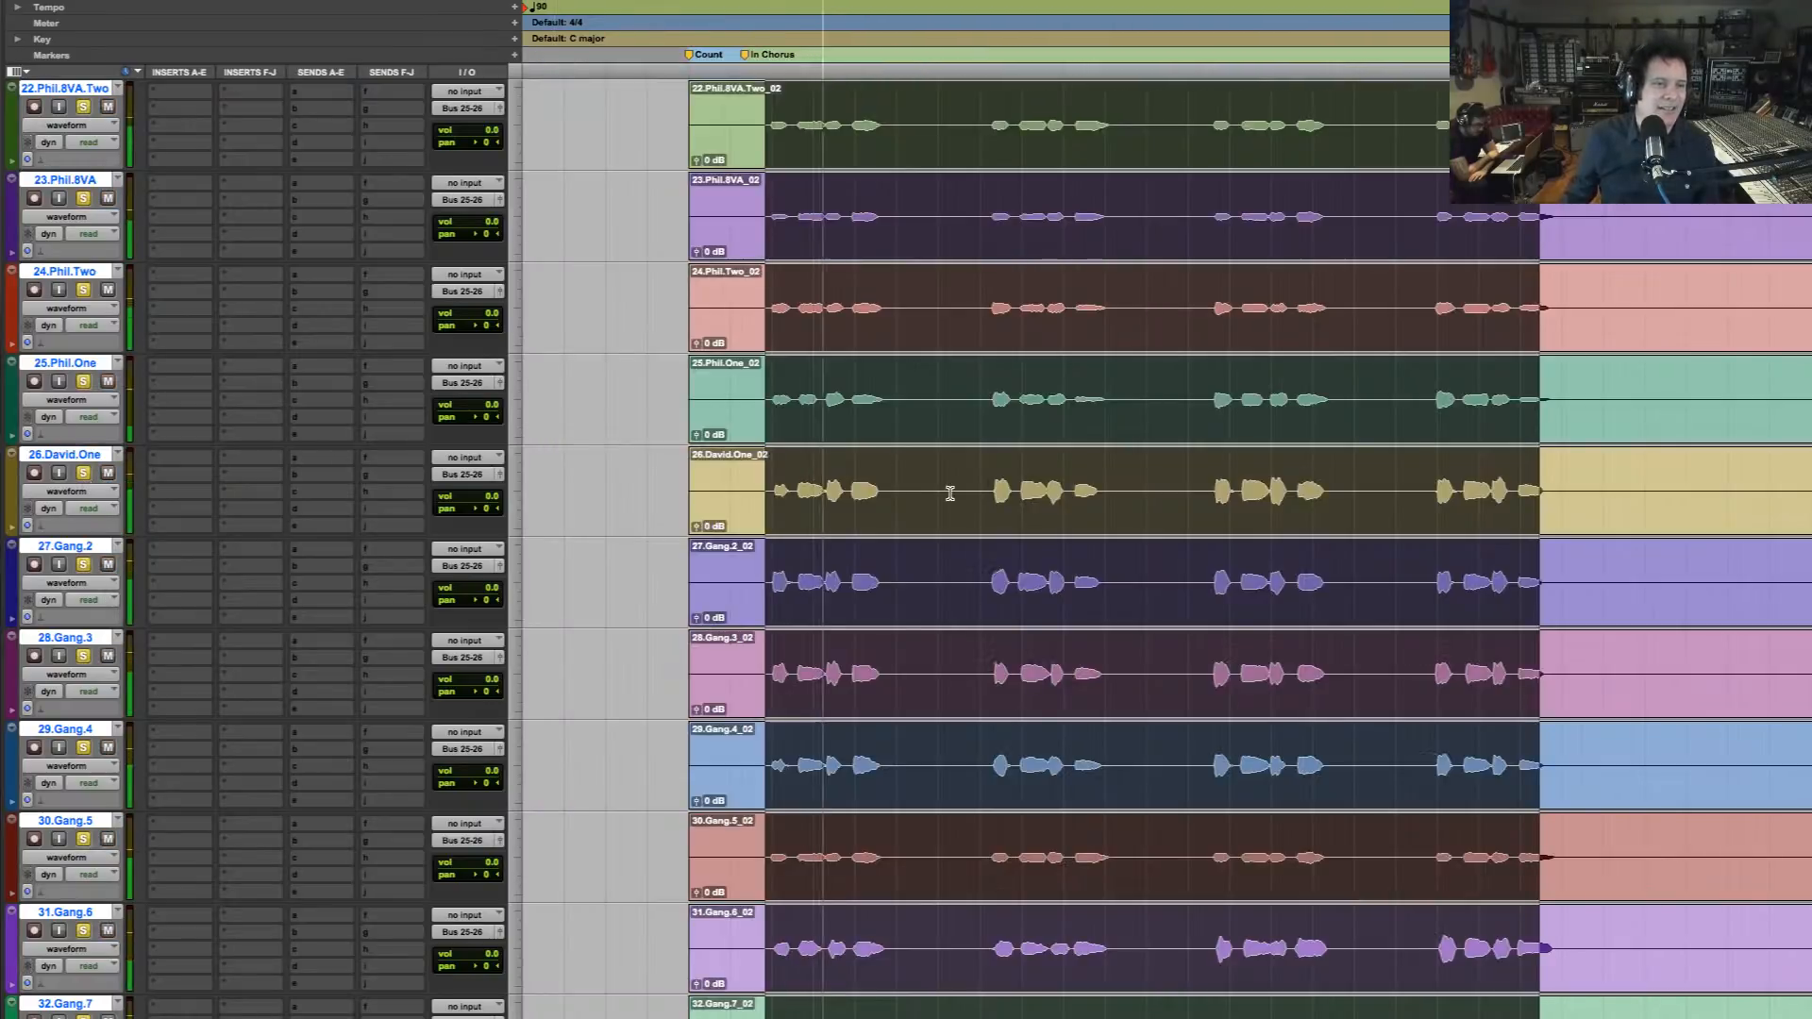
scroll(949, 494, down, 6)
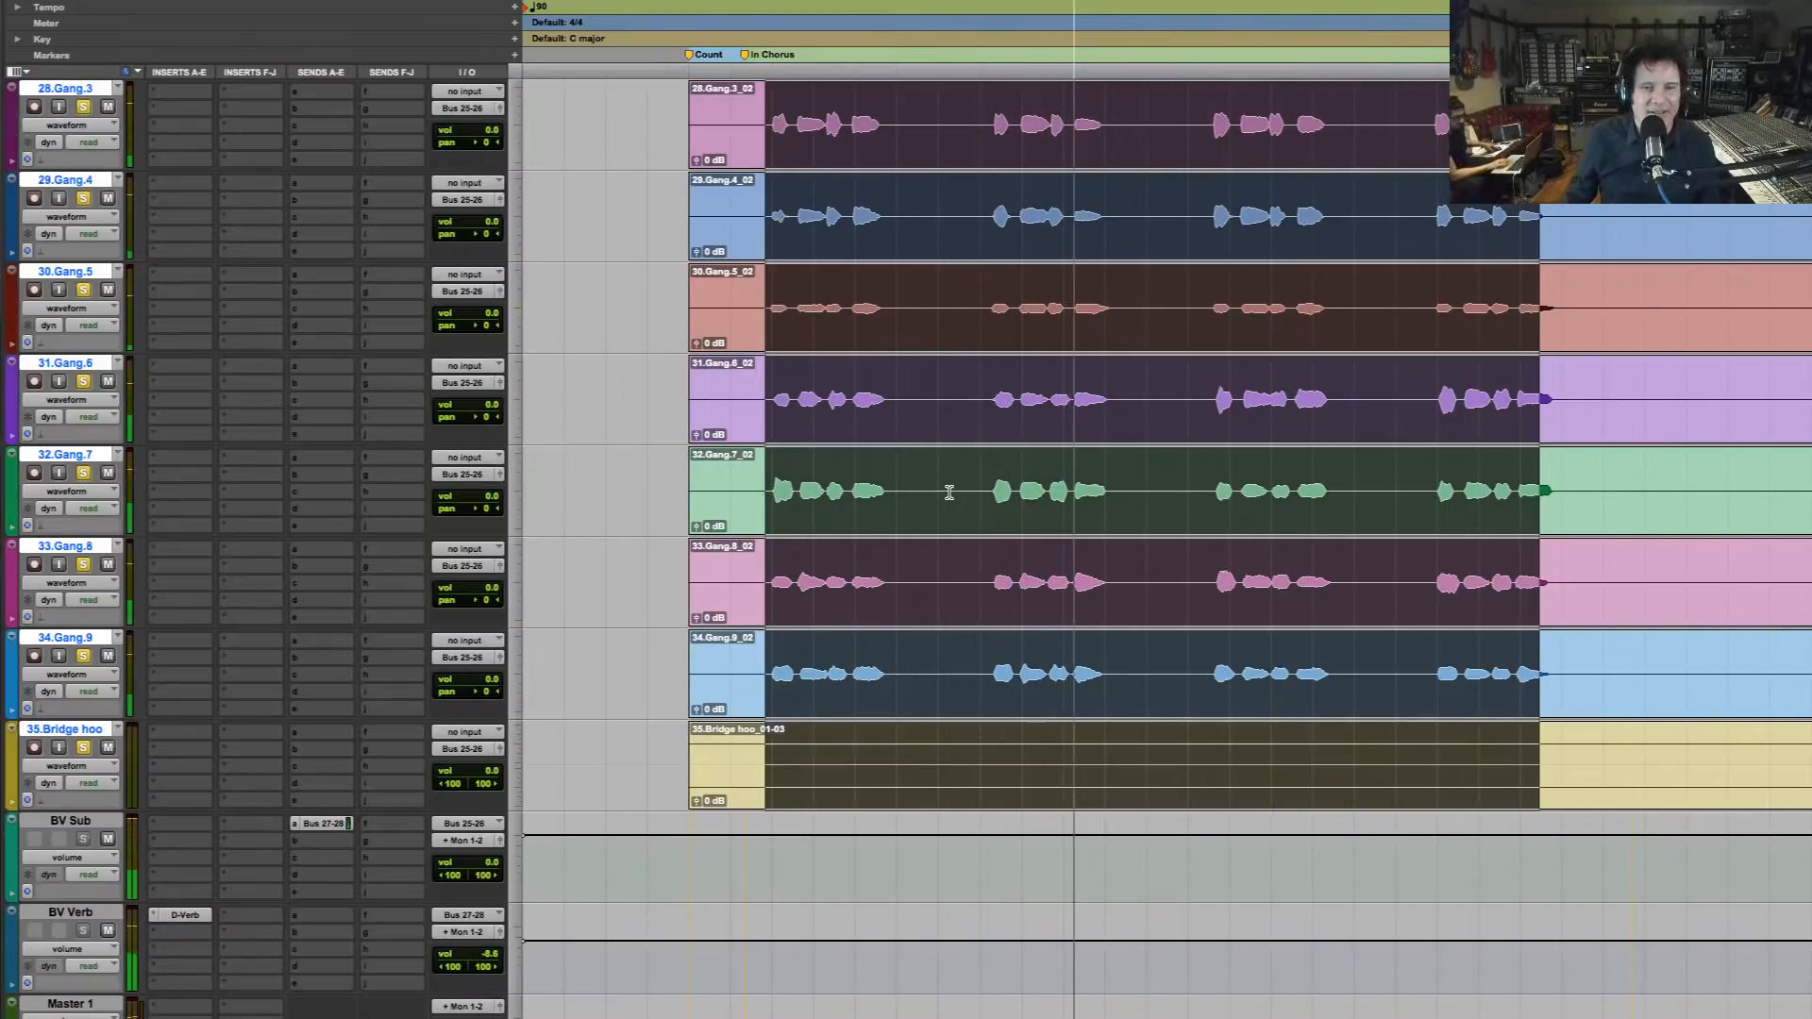
click(843, 344)
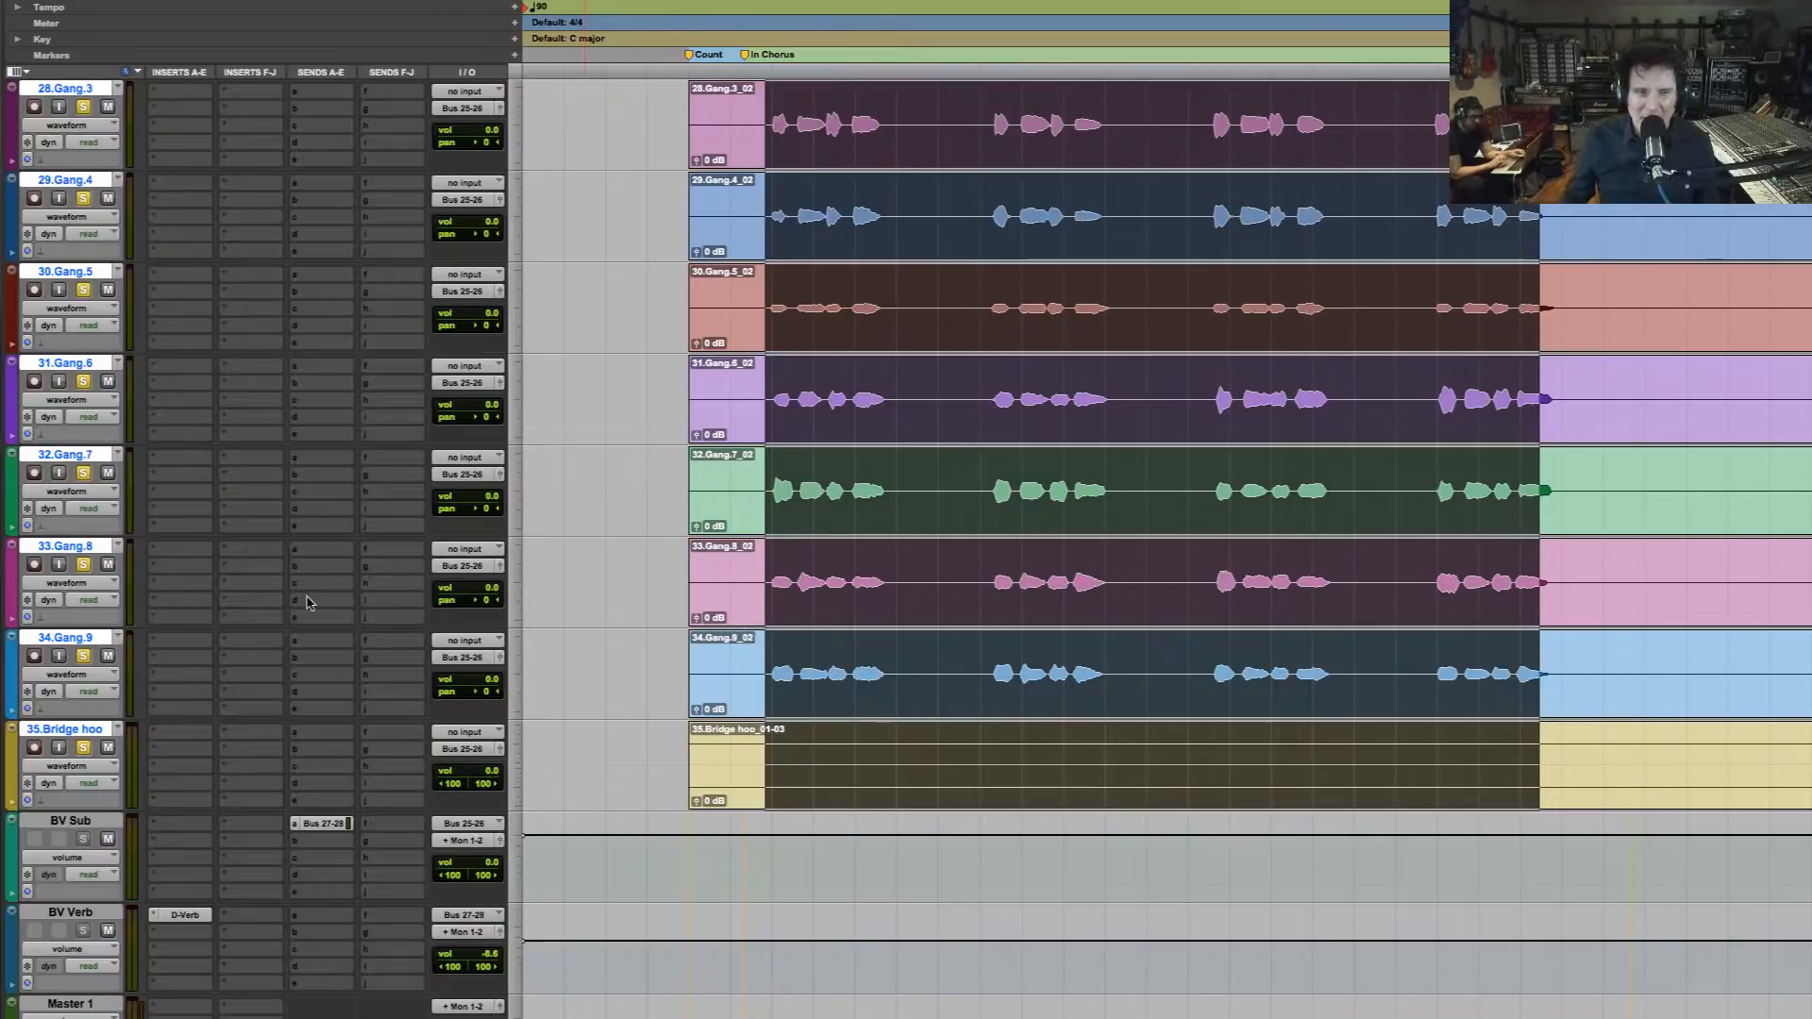
Insert the stereo Neutron Pro plug-in in the first insert slot of the BV Sub track
click(182, 833)
mouse_move(241, 824)
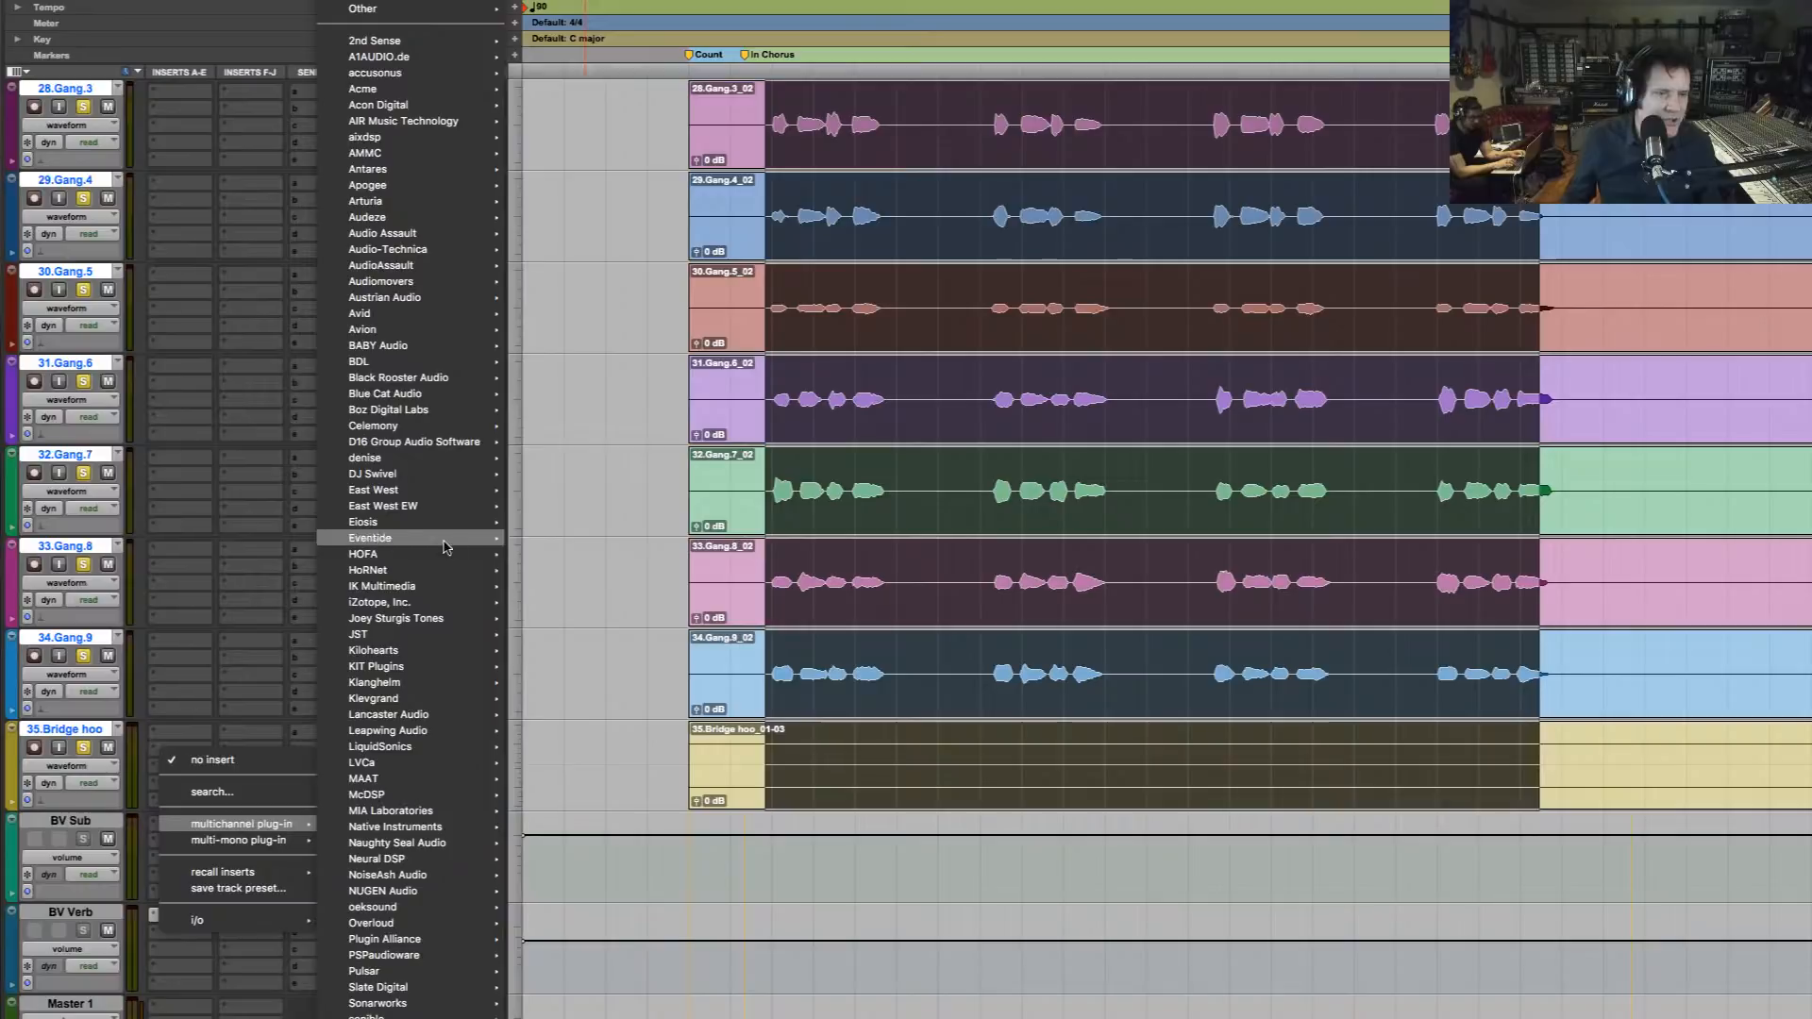
mouse_move(434, 604)
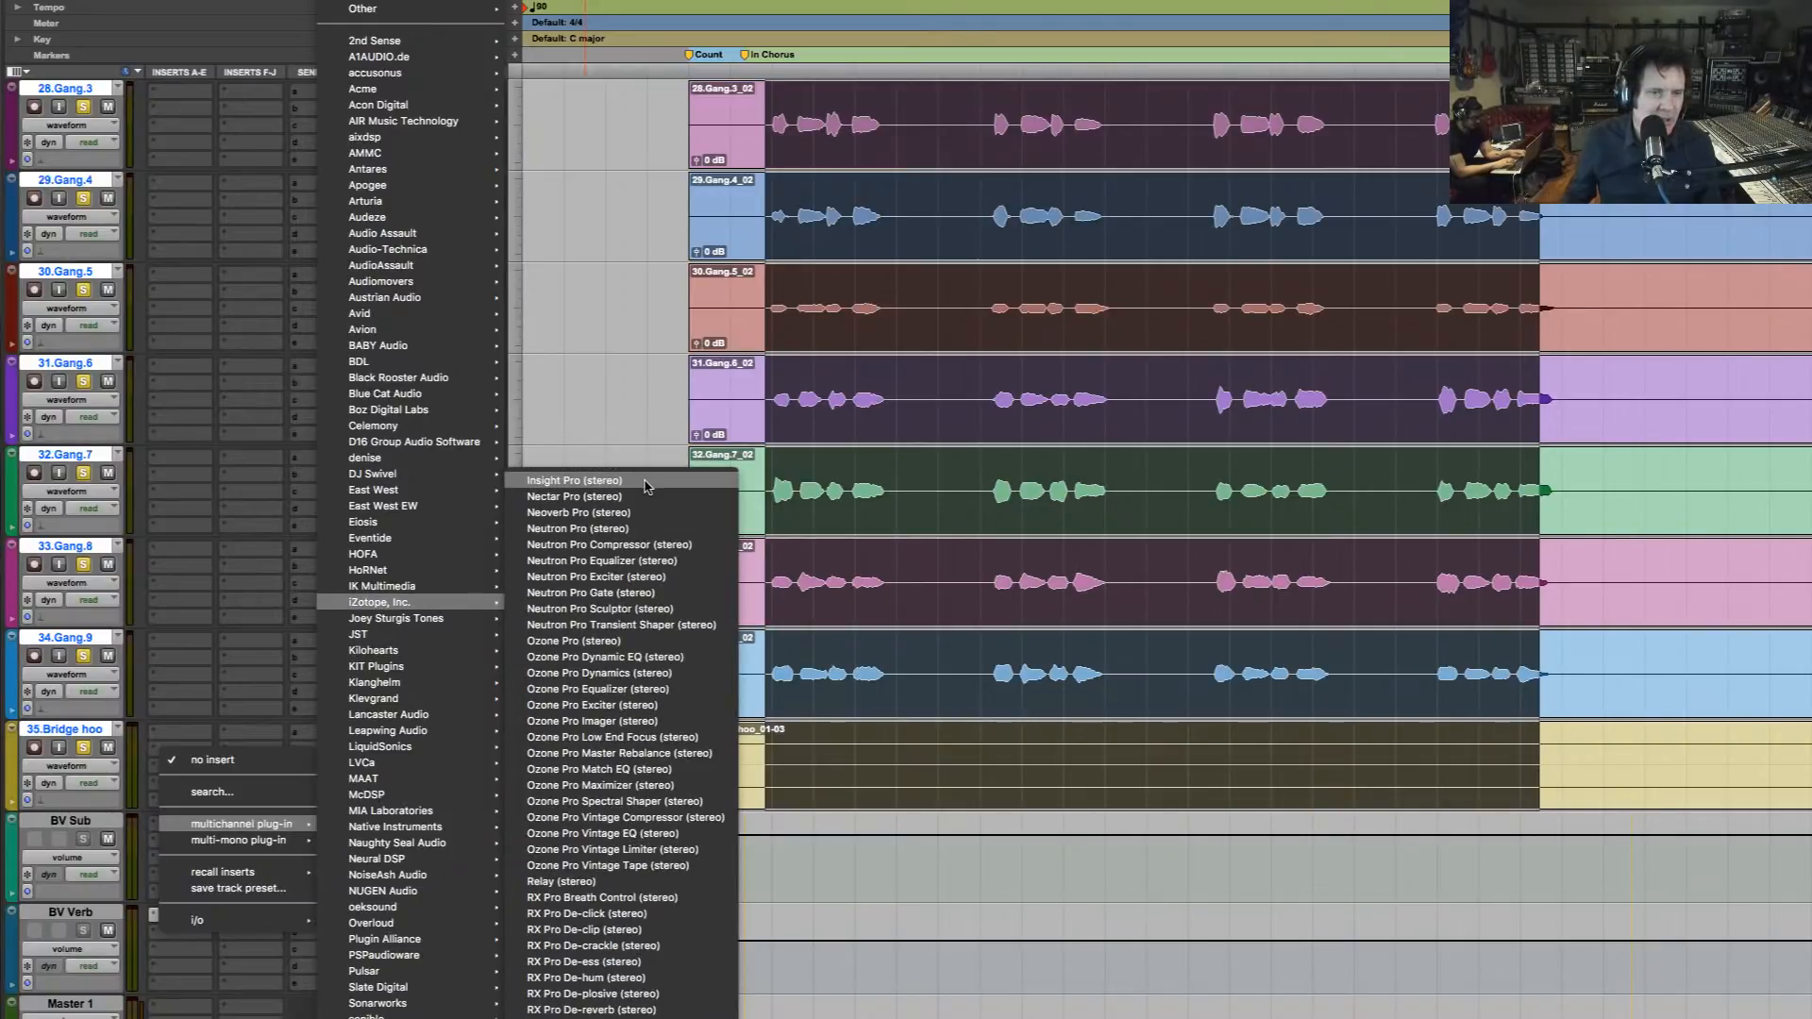
click(644, 530)
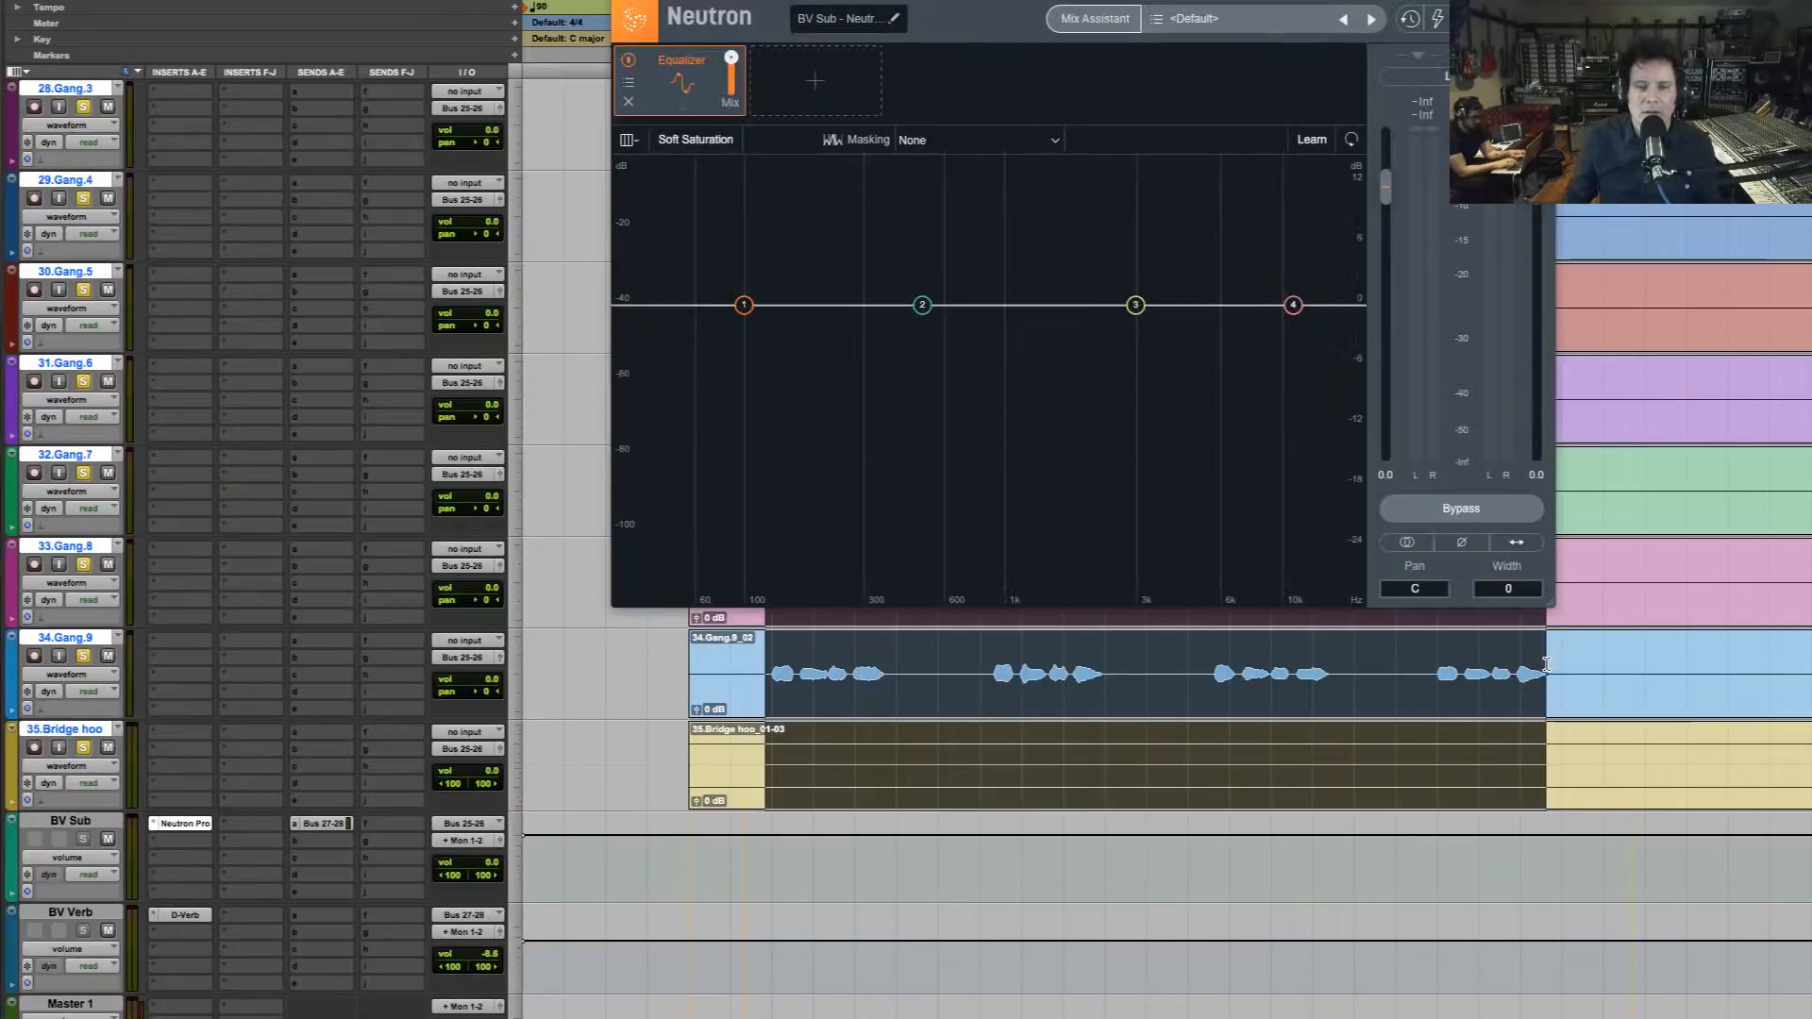
click(1094, 19)
click(1087, 544)
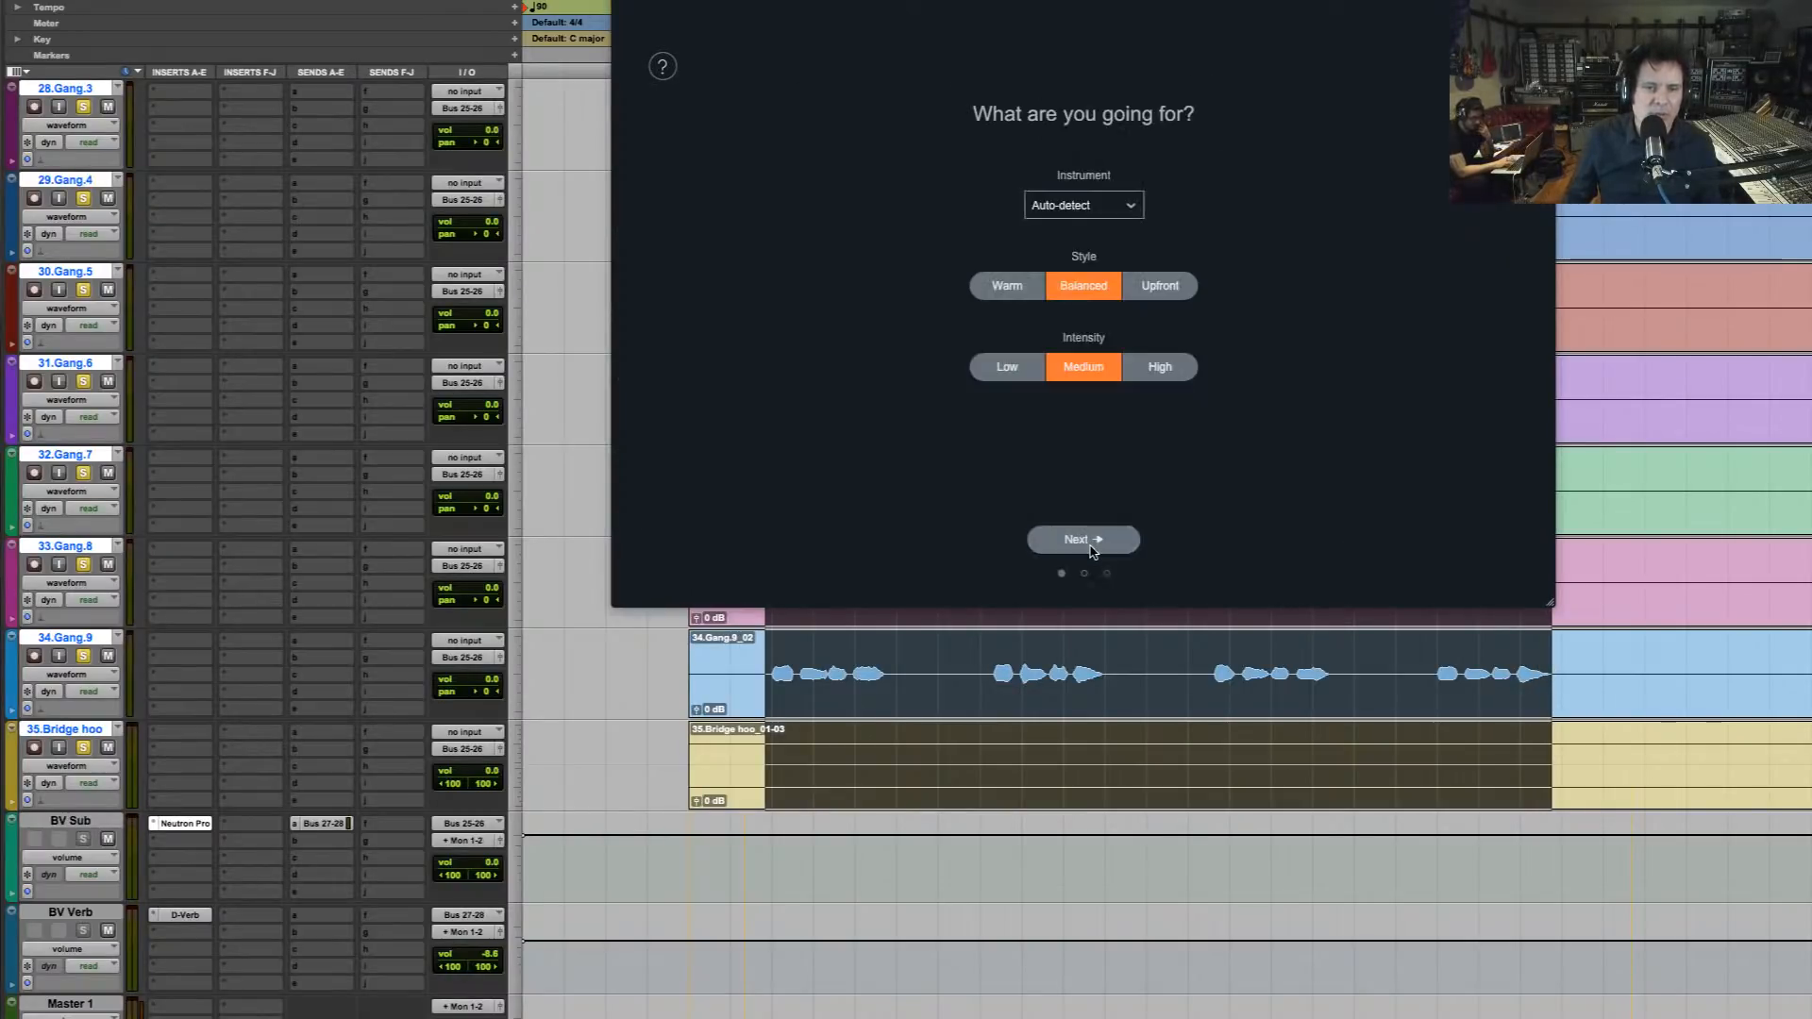
click(1095, 212)
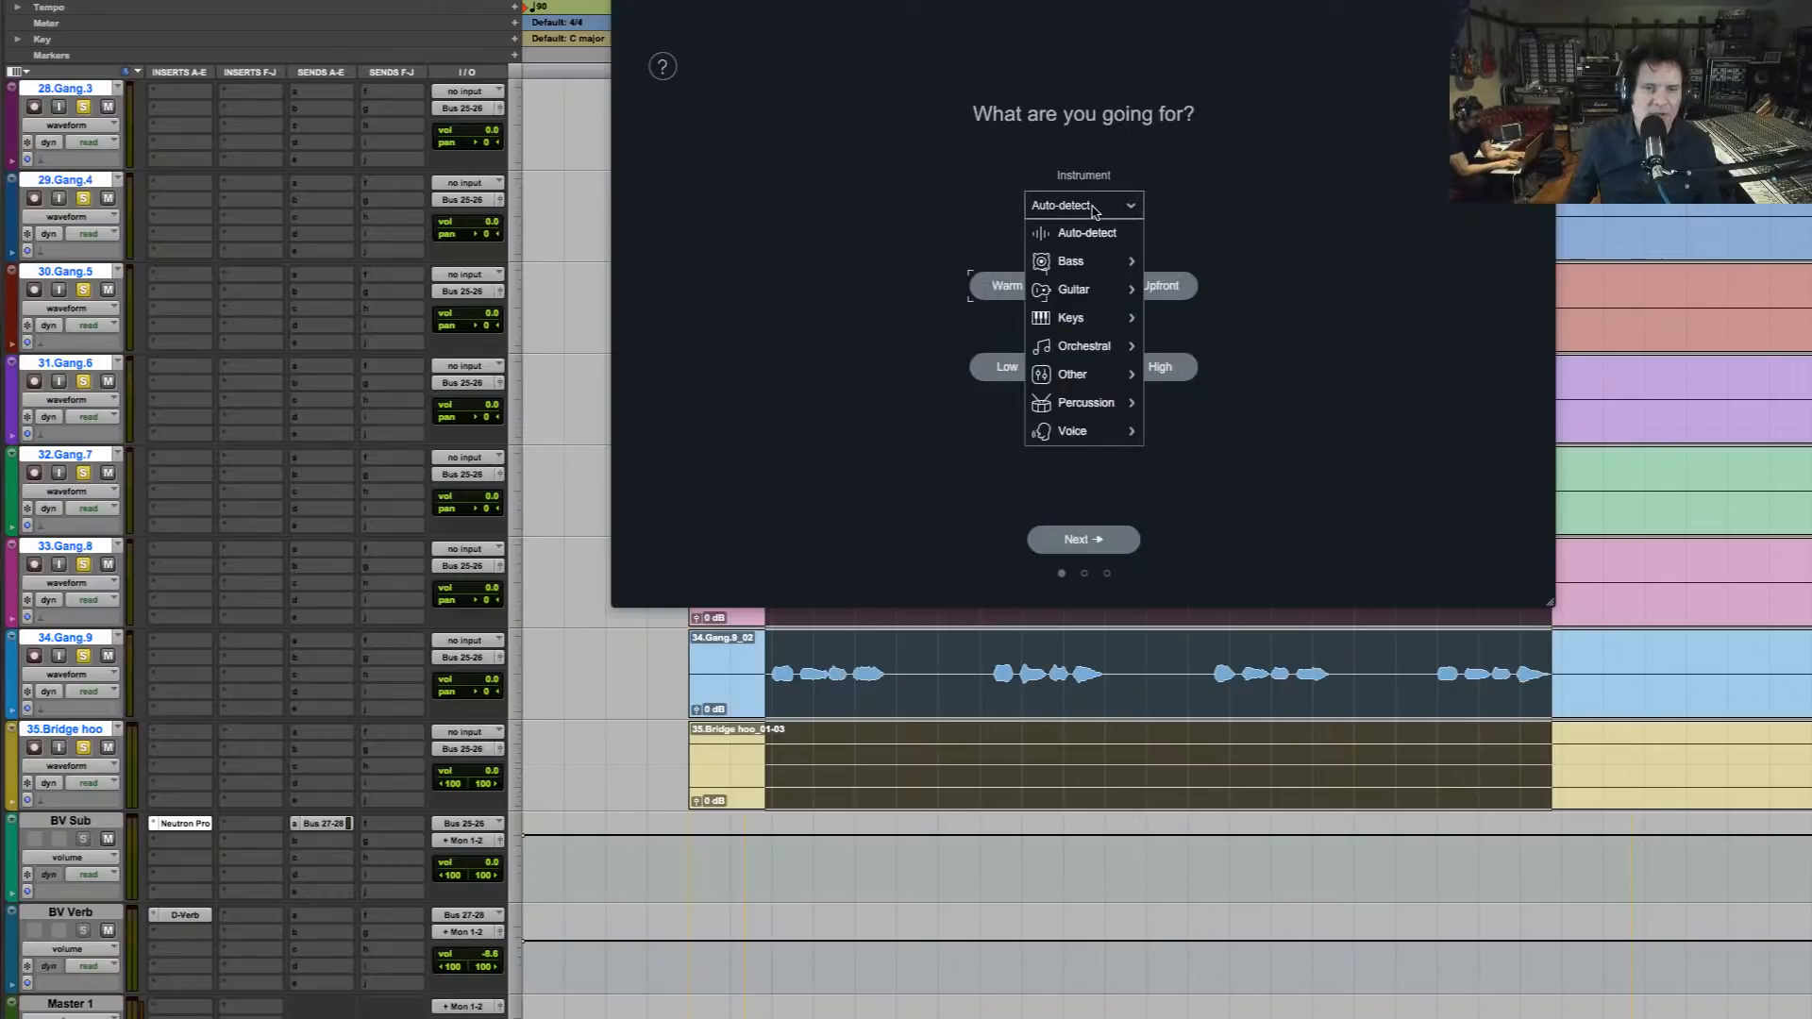
mouse_move(1110, 431)
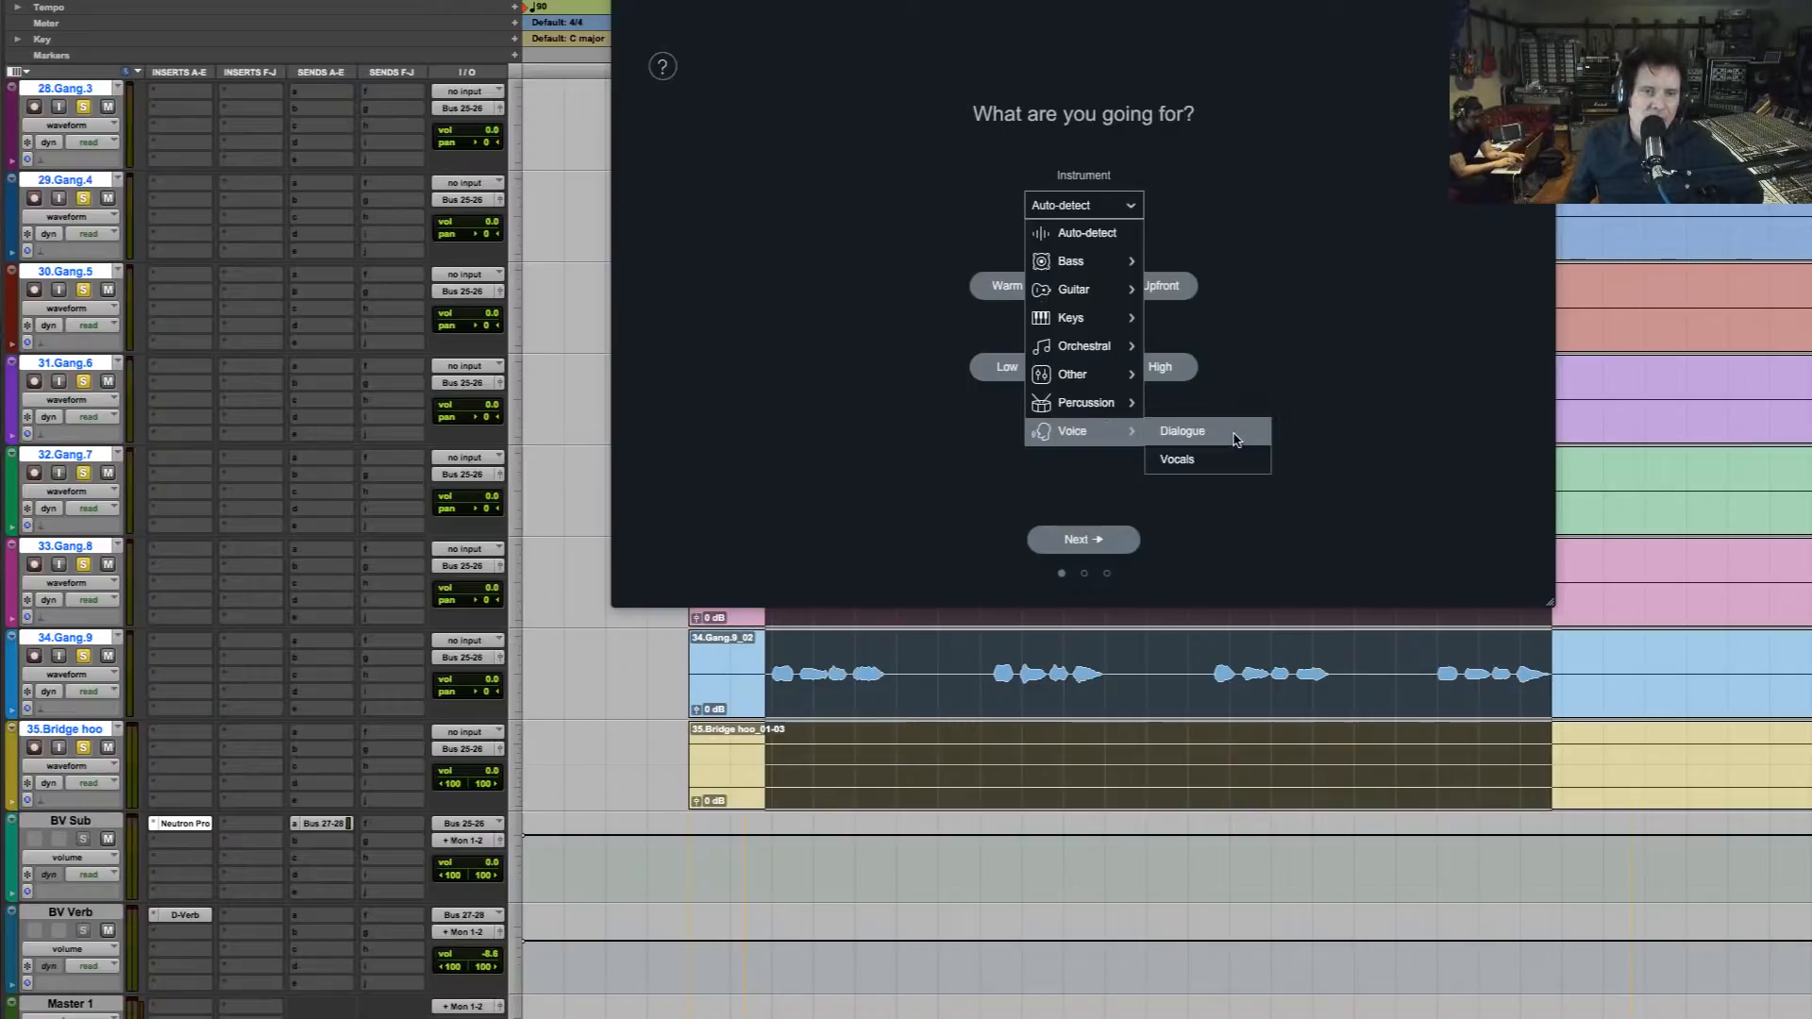
click(697, 621)
key(super+w)
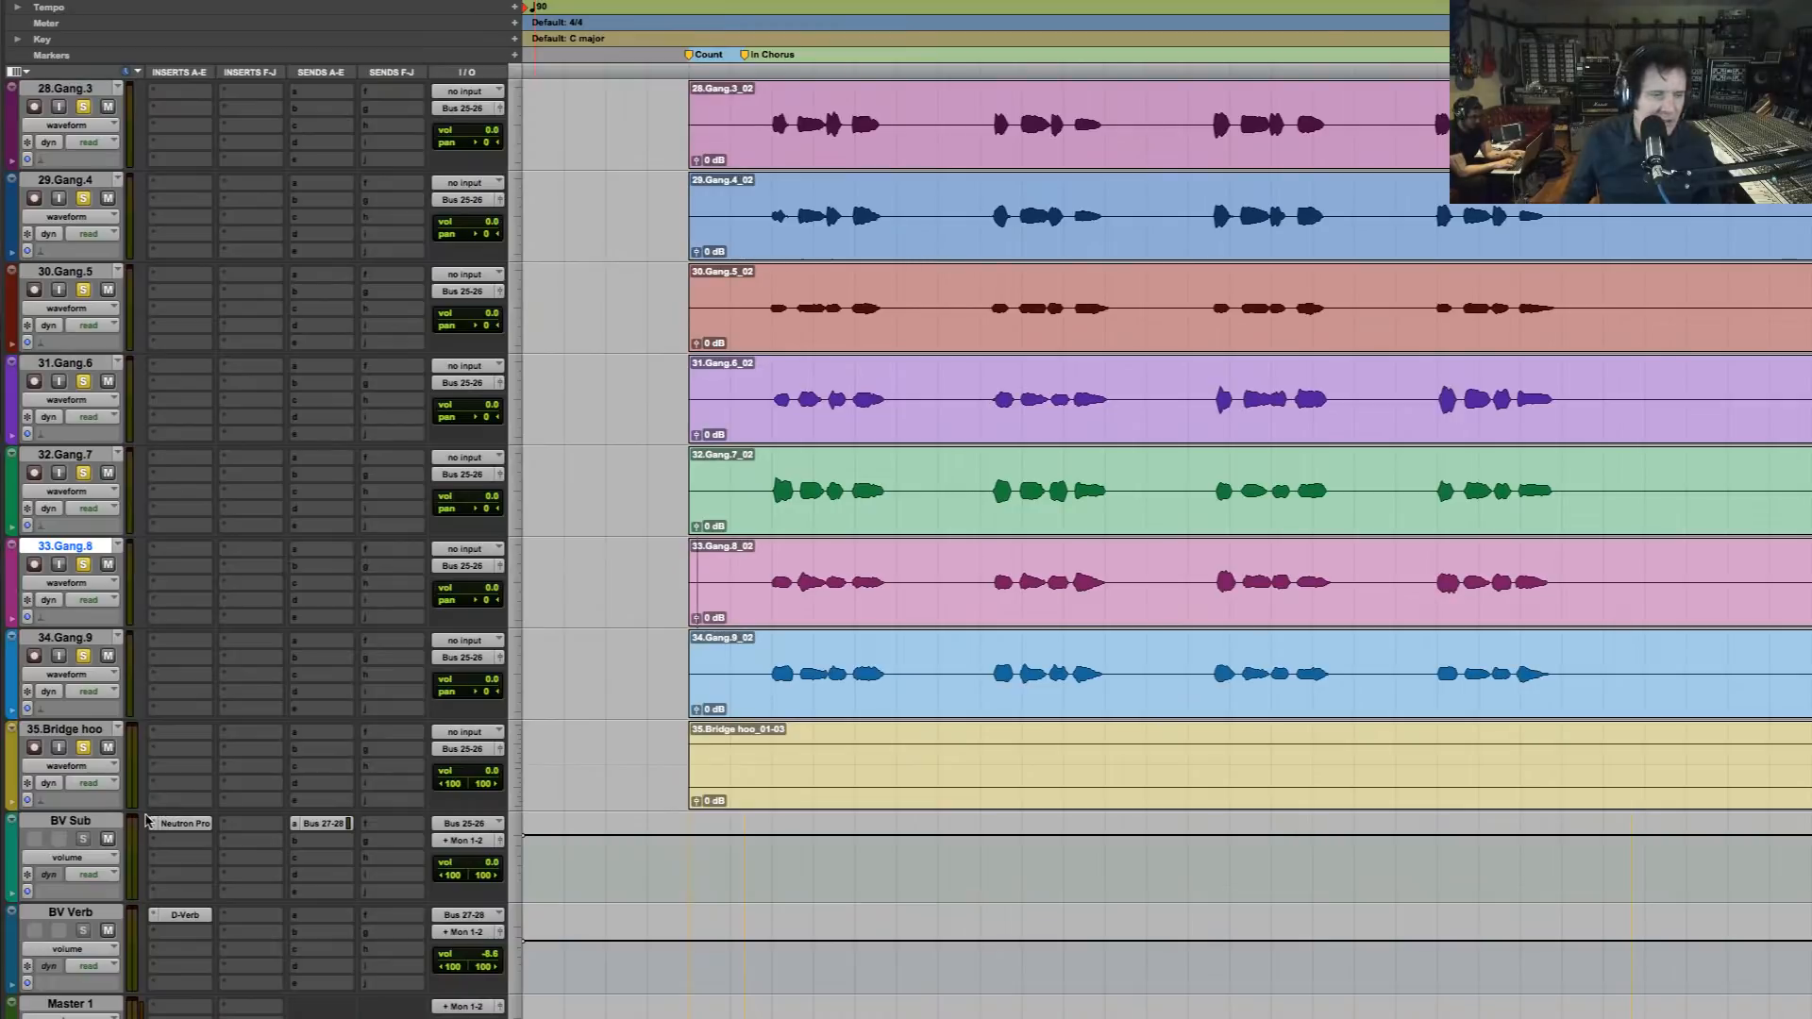
Replace Neutron Pro on the BV Sub track with the stereo Nectar Pro plug-in
click(152, 827)
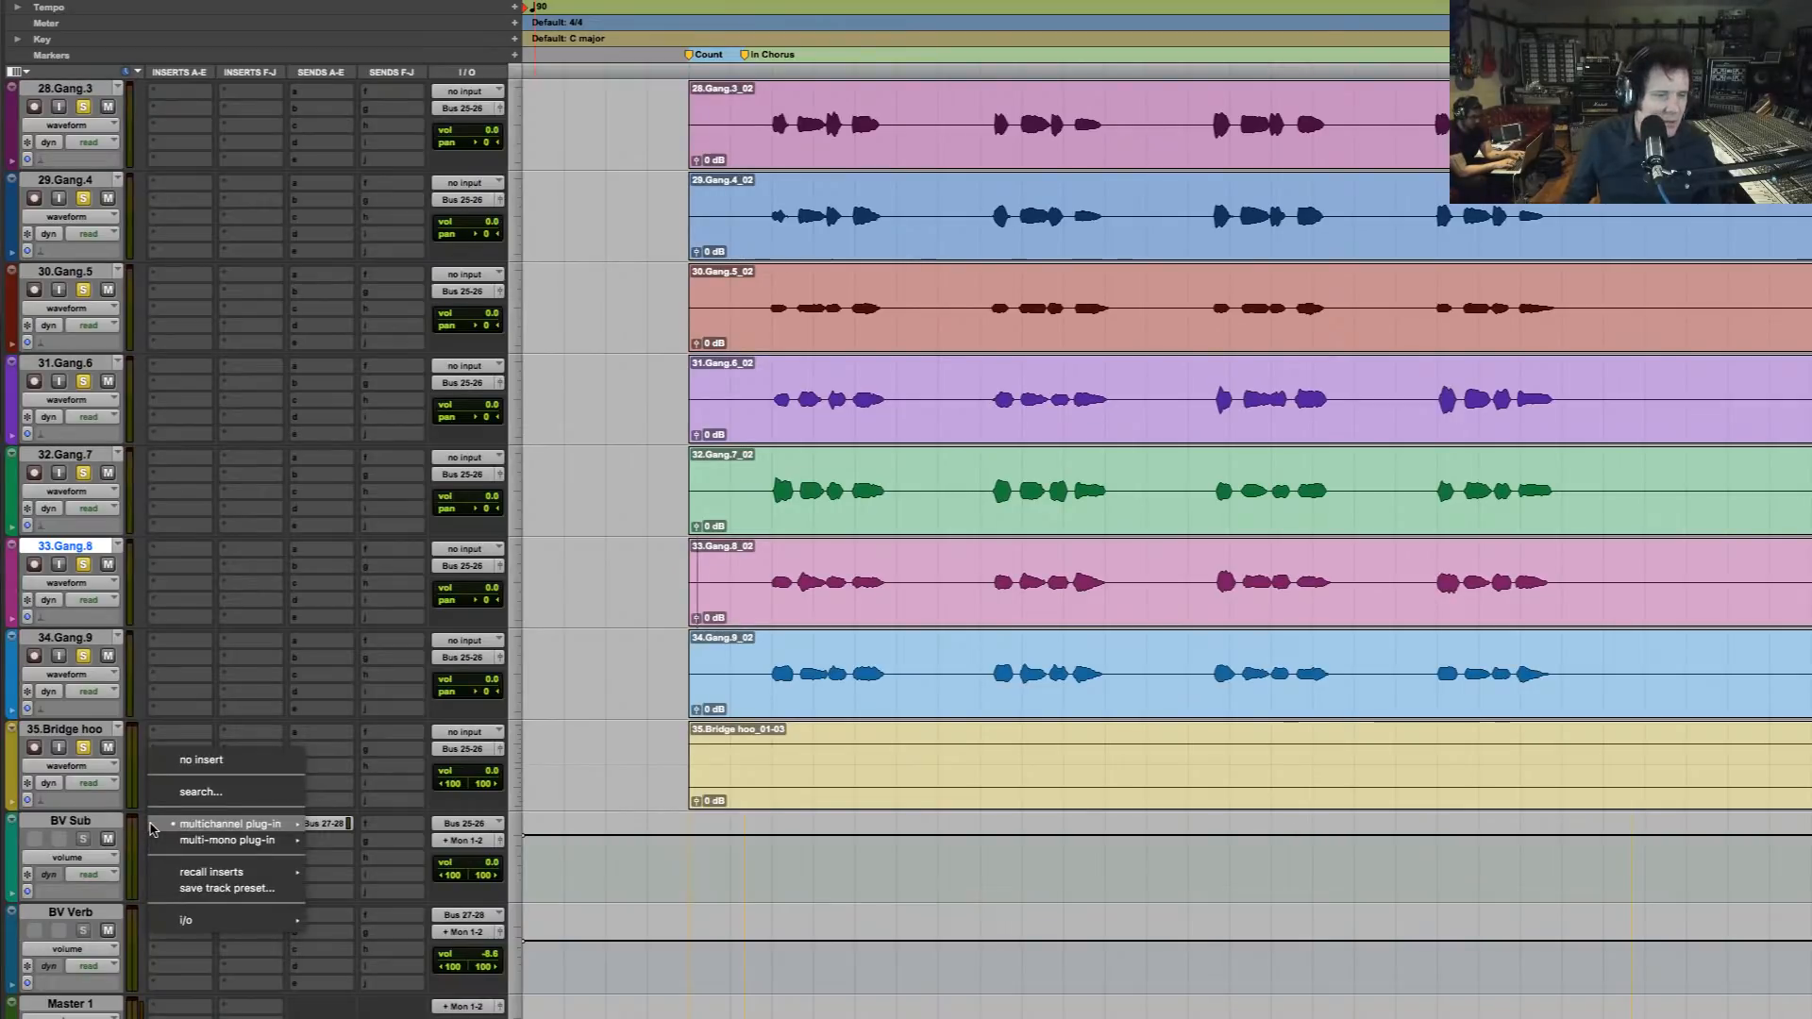
mouse_move(269, 824)
mouse_move(396, 602)
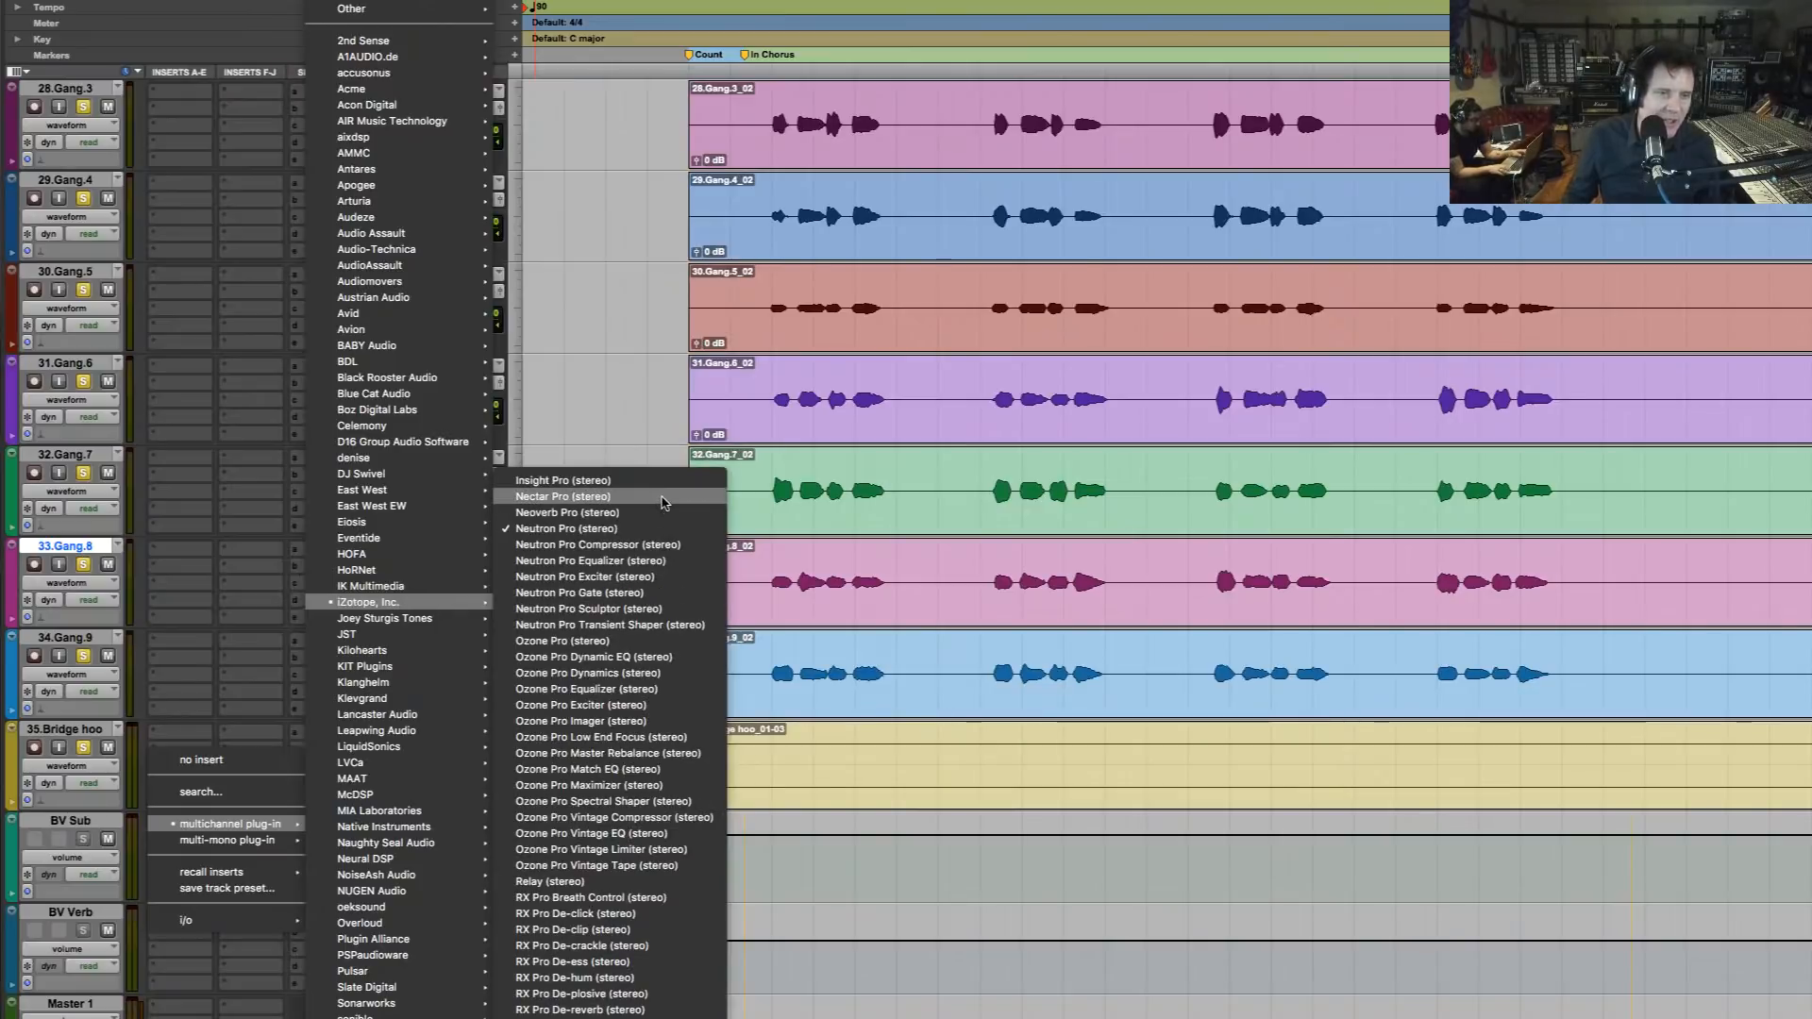
click(761, 415)
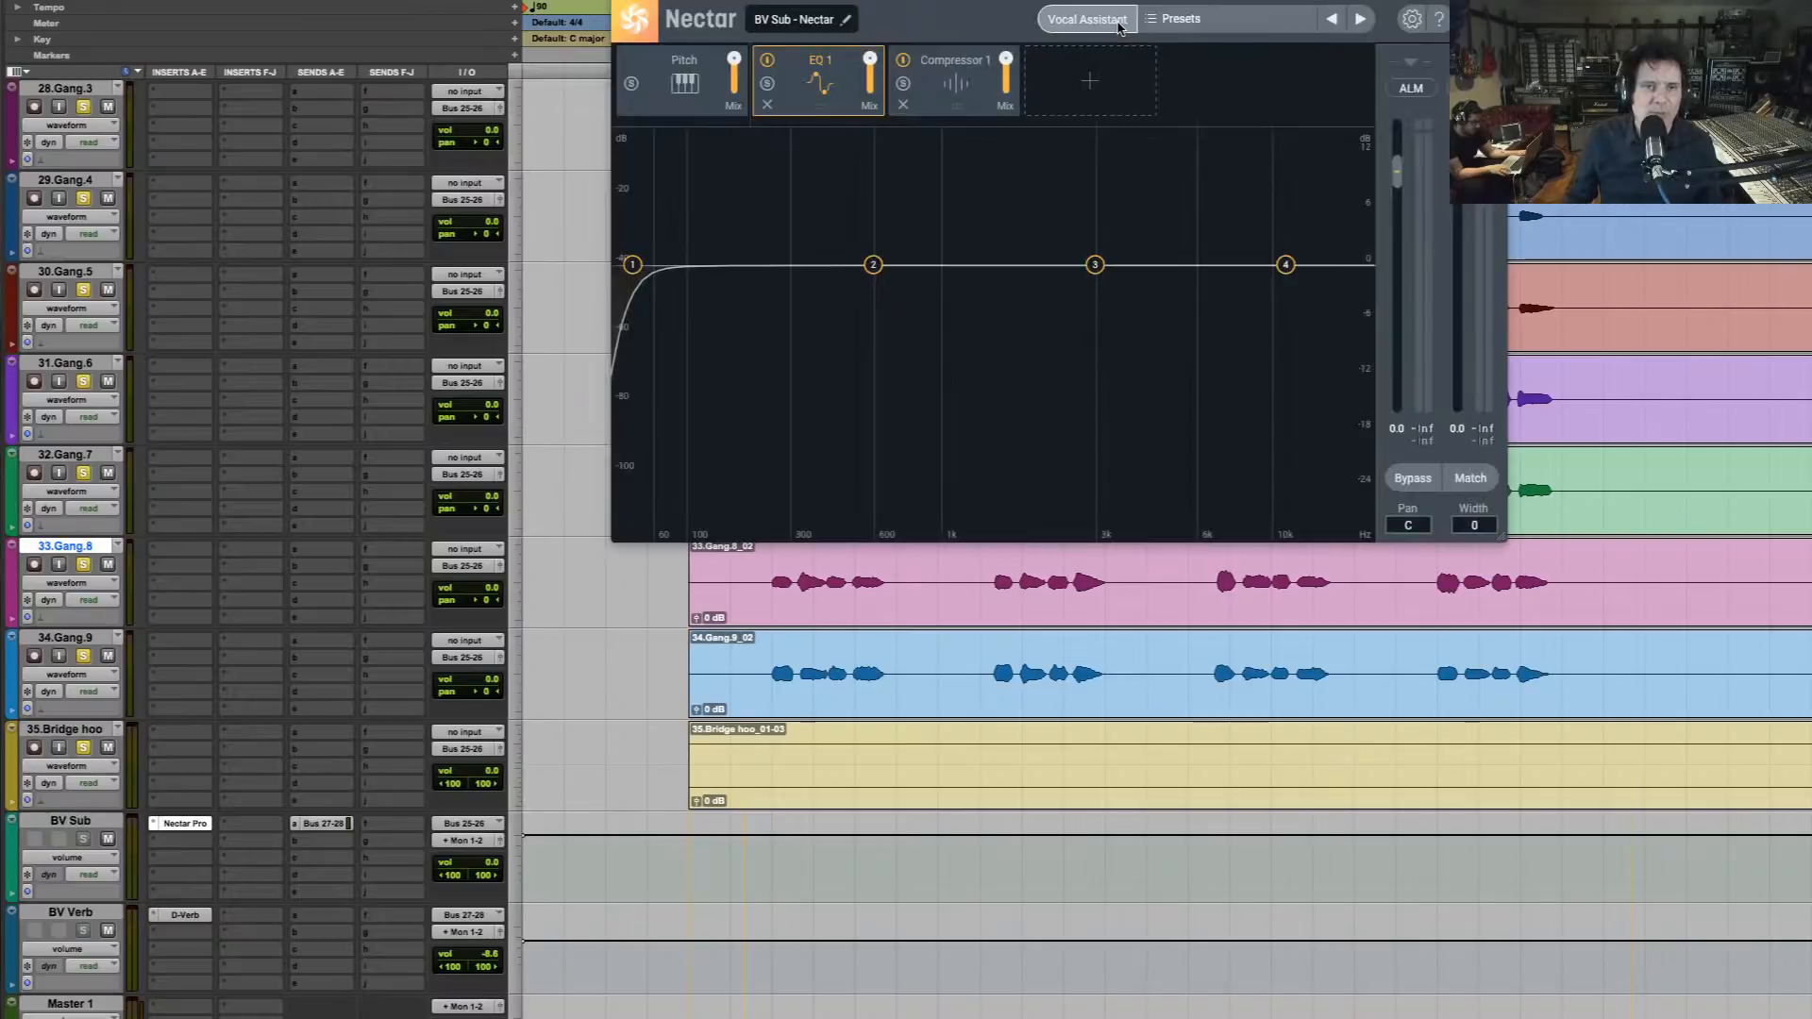
Run Nectar's Vocal Assistant in Enhance mode on the playing backing vocals and accept the Singing vibe with medium intensity and Balanced tone
click(1119, 28)
click(927, 355)
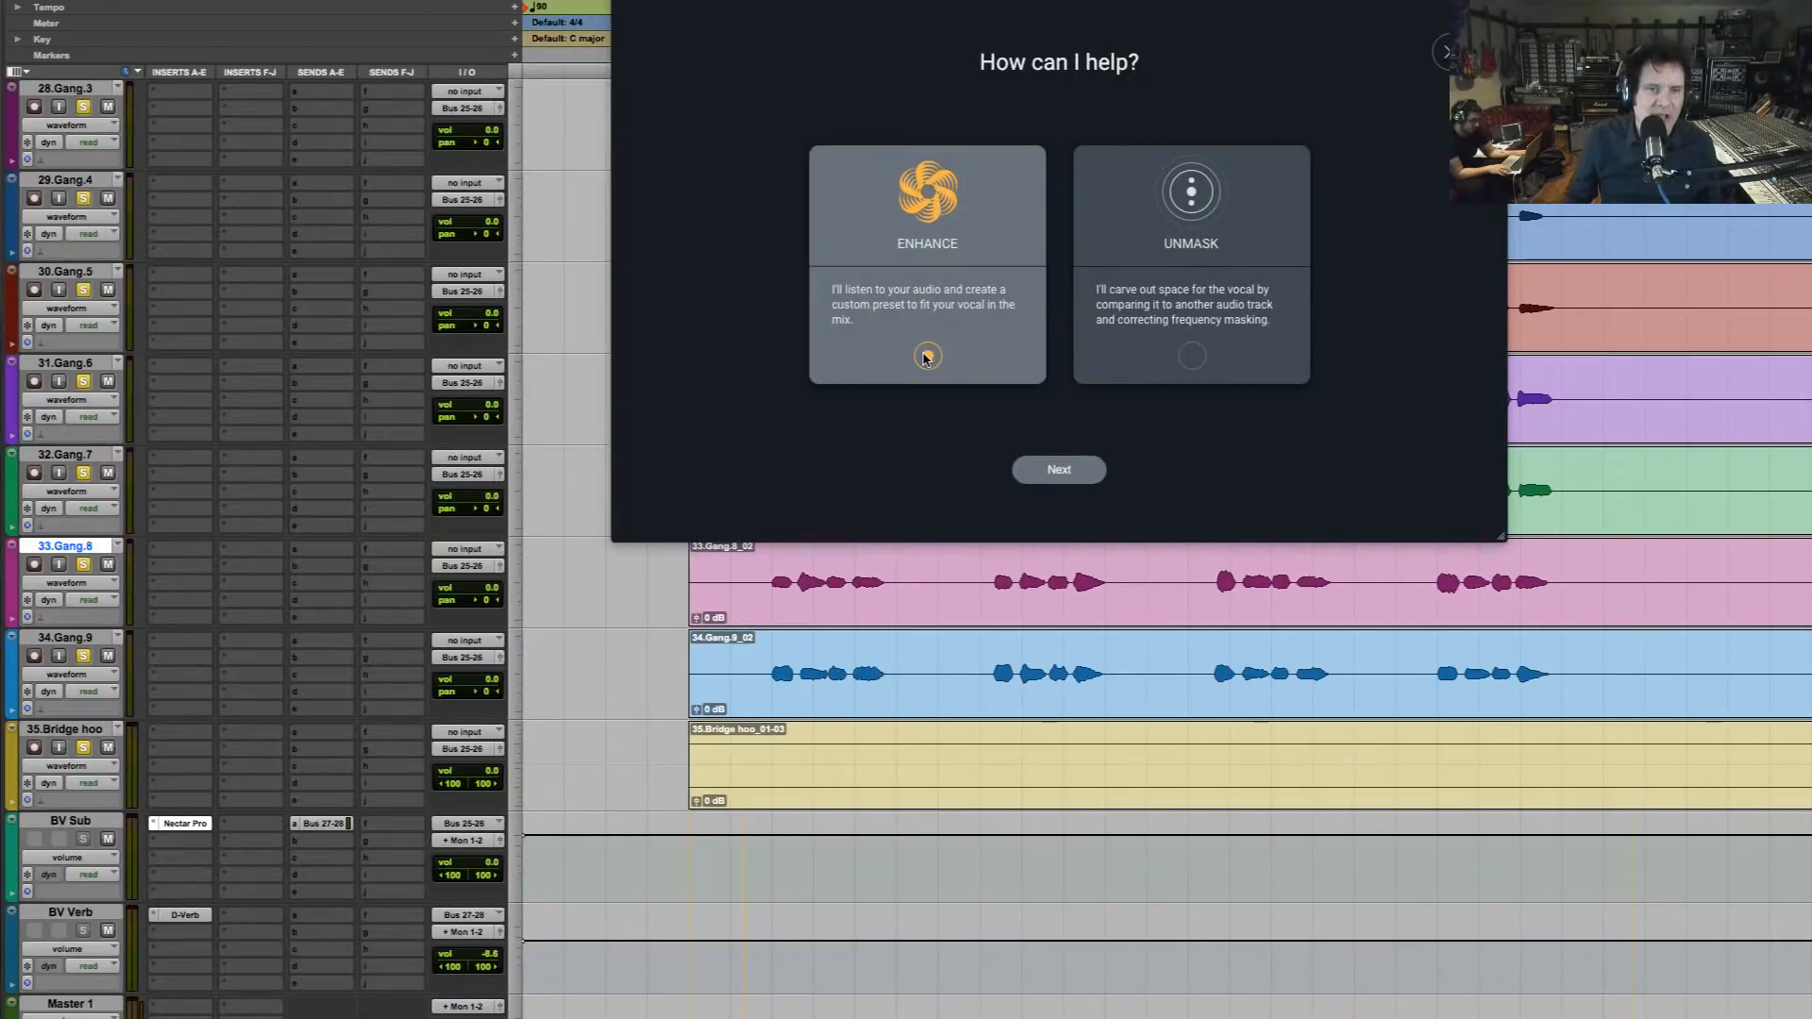
click(1070, 476)
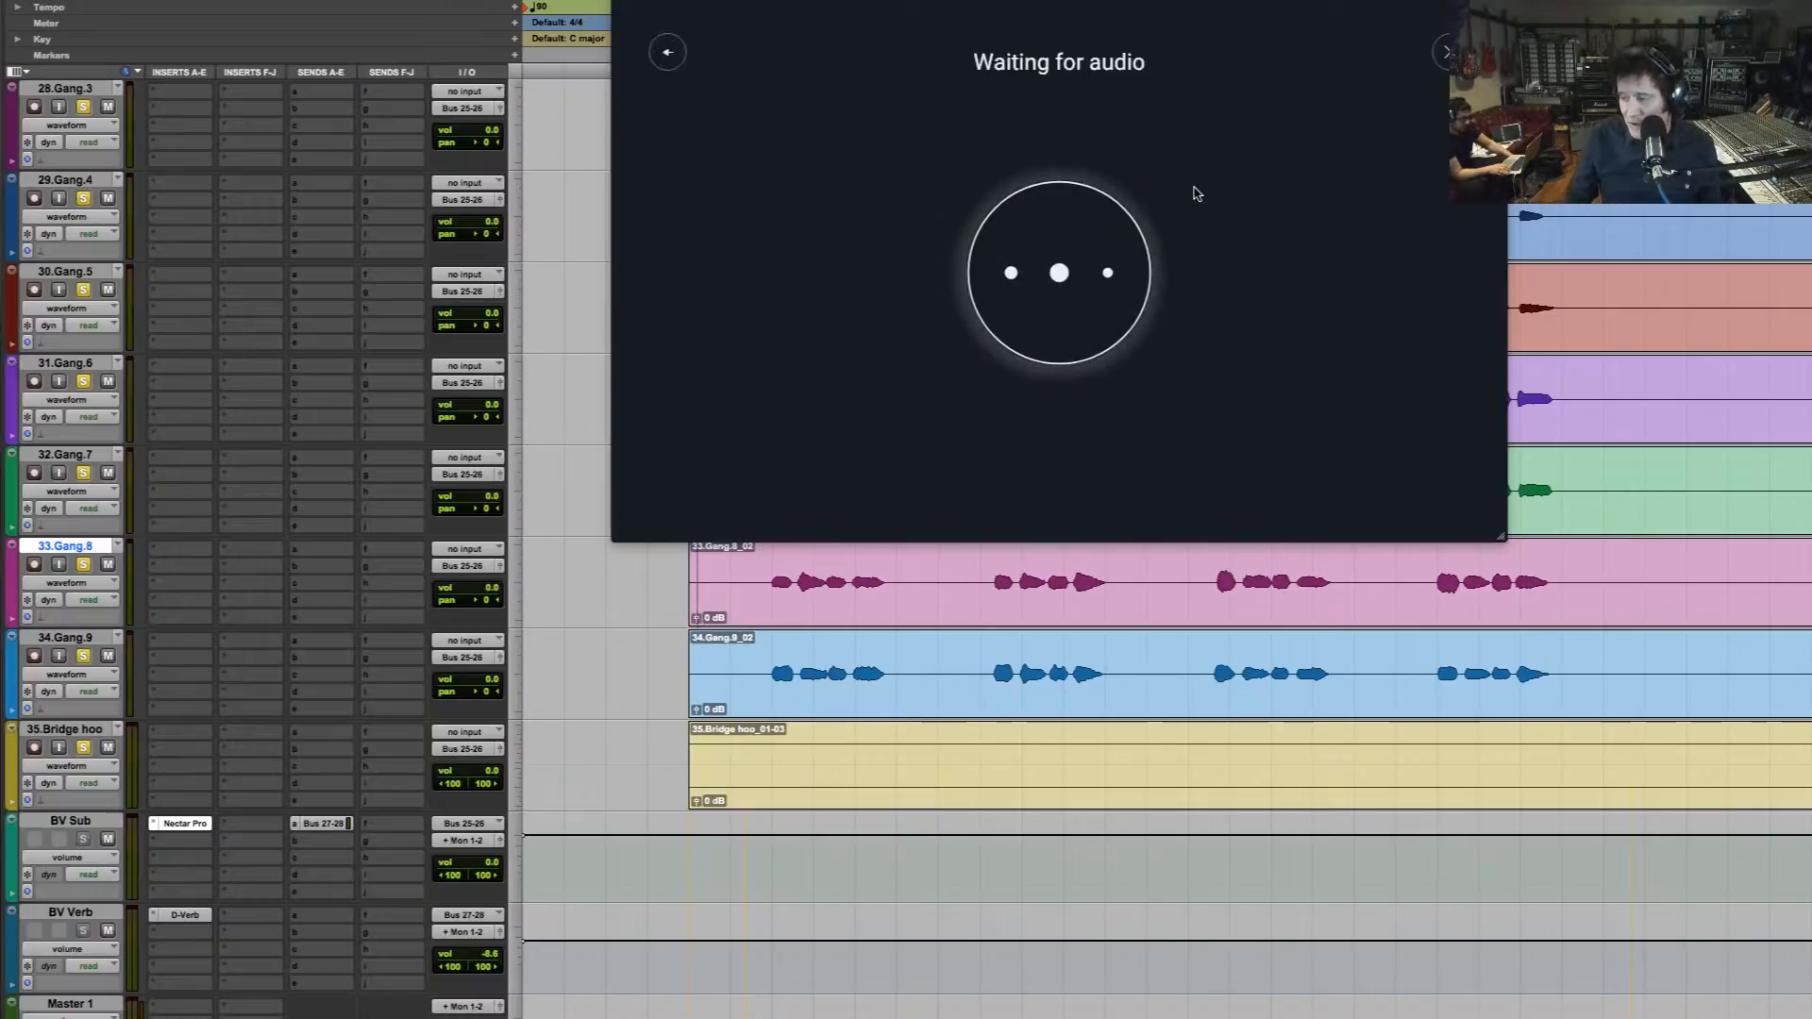
key(space)
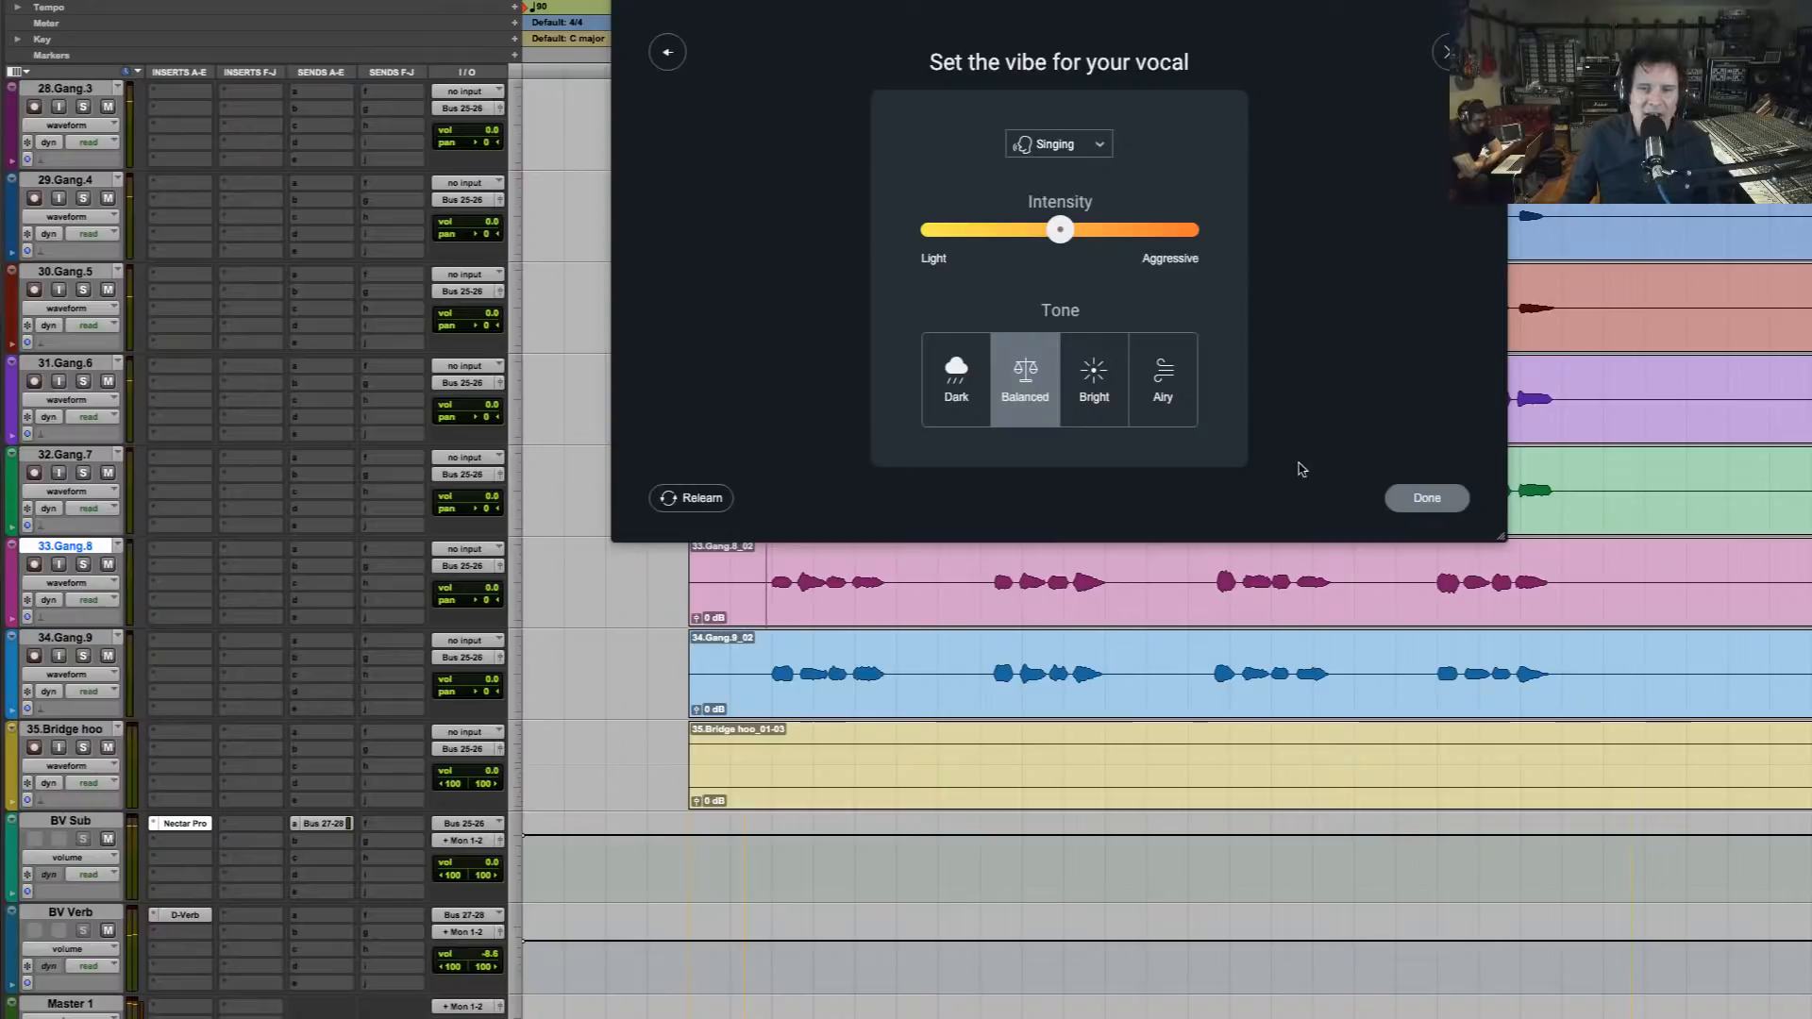
click(1426, 497)
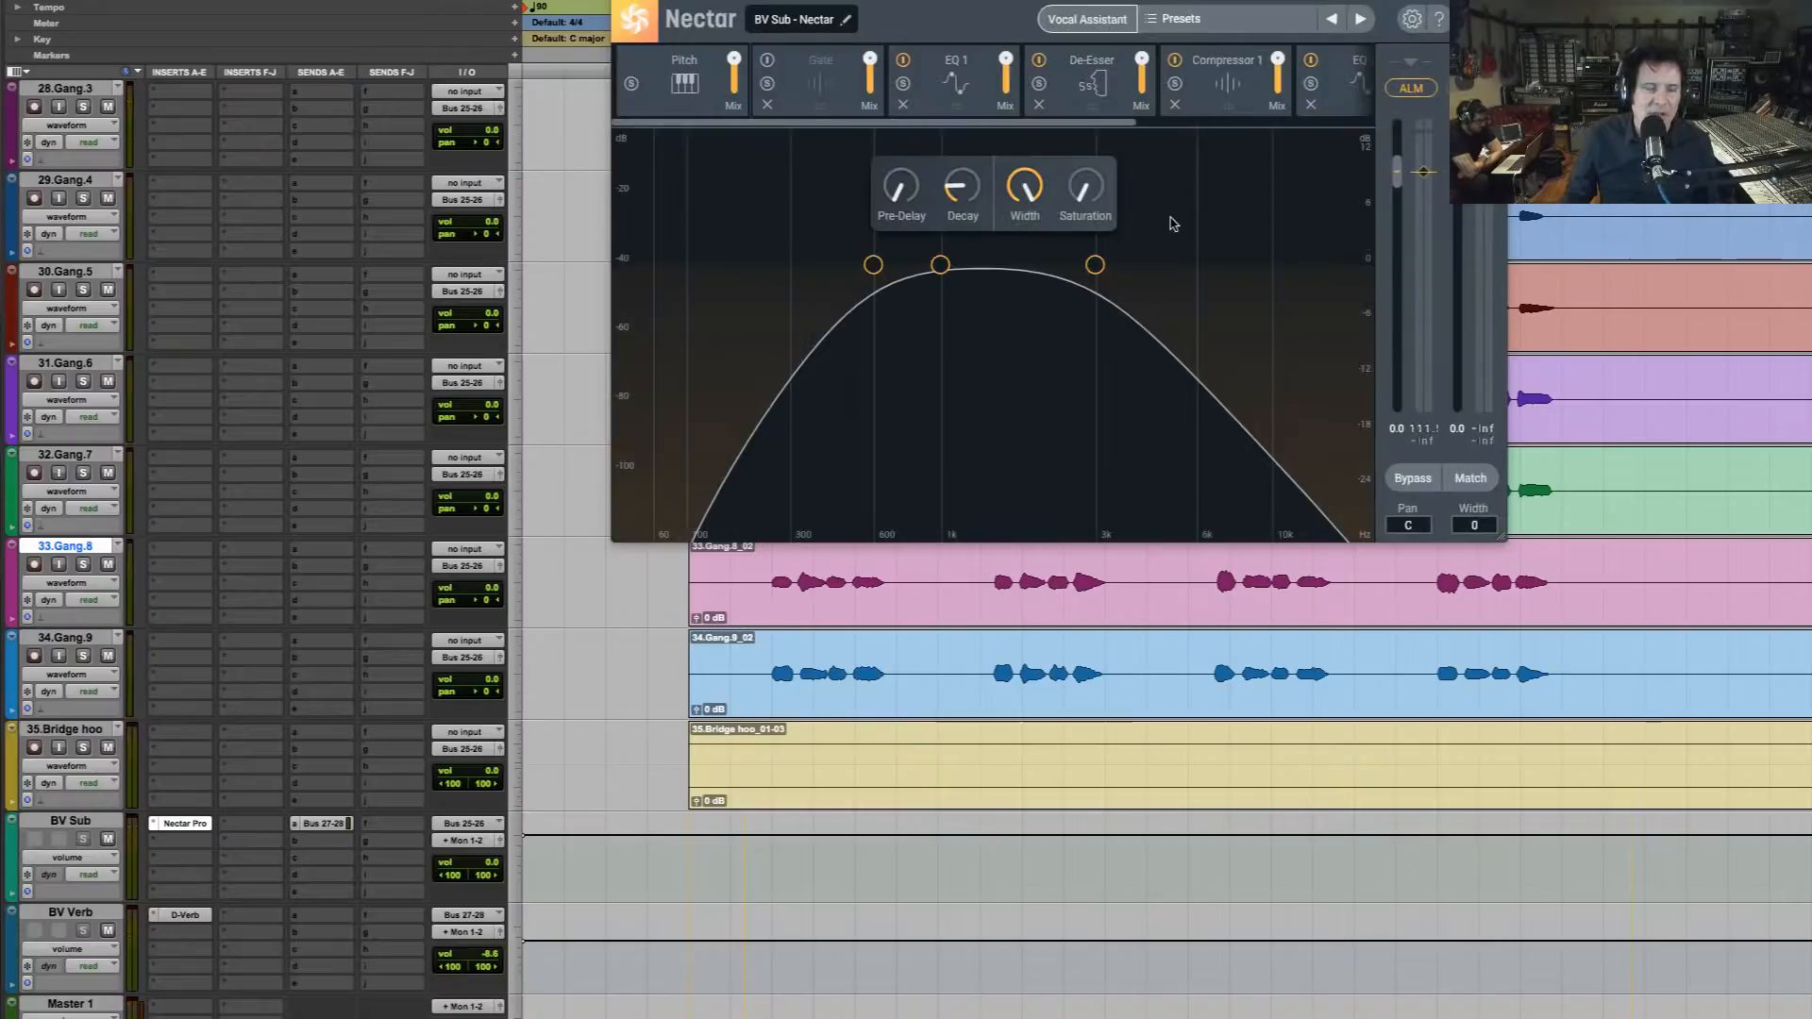
Play the gang vocal passage with Nectar Pro bypassed on the BV Sub track and with it active to compare them
key(space)
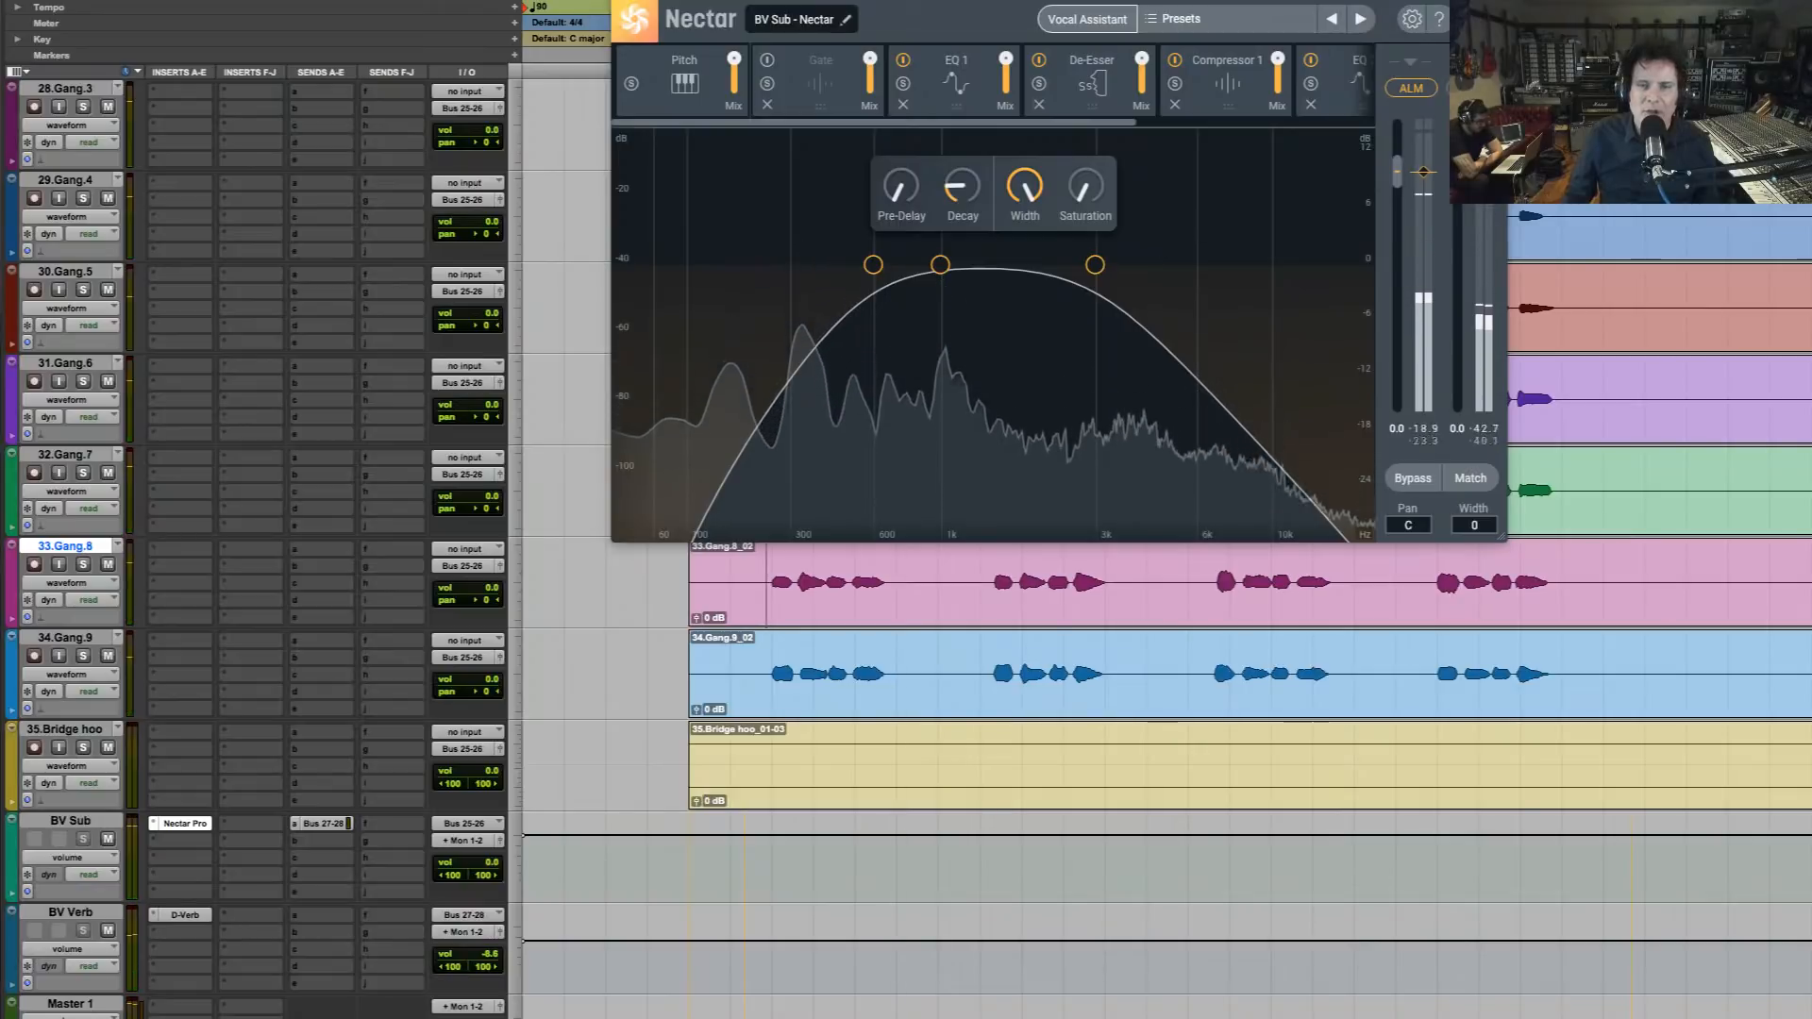
click(1412, 478)
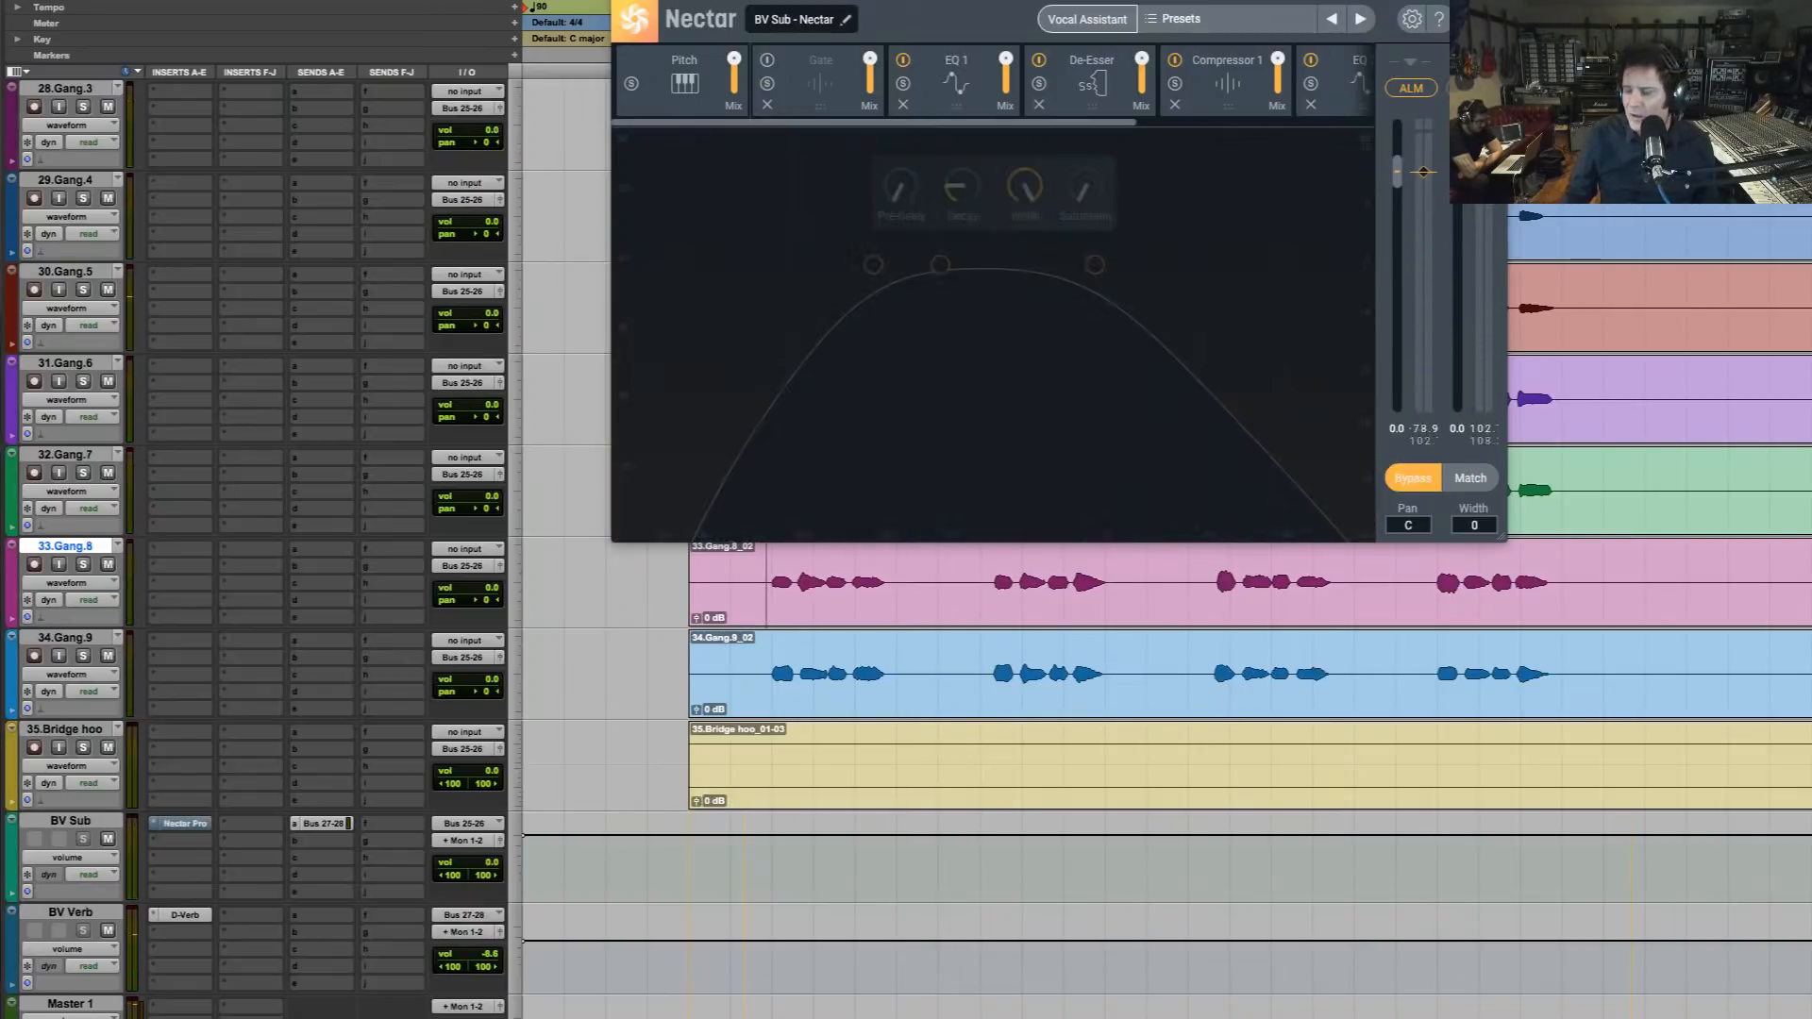
key(space)
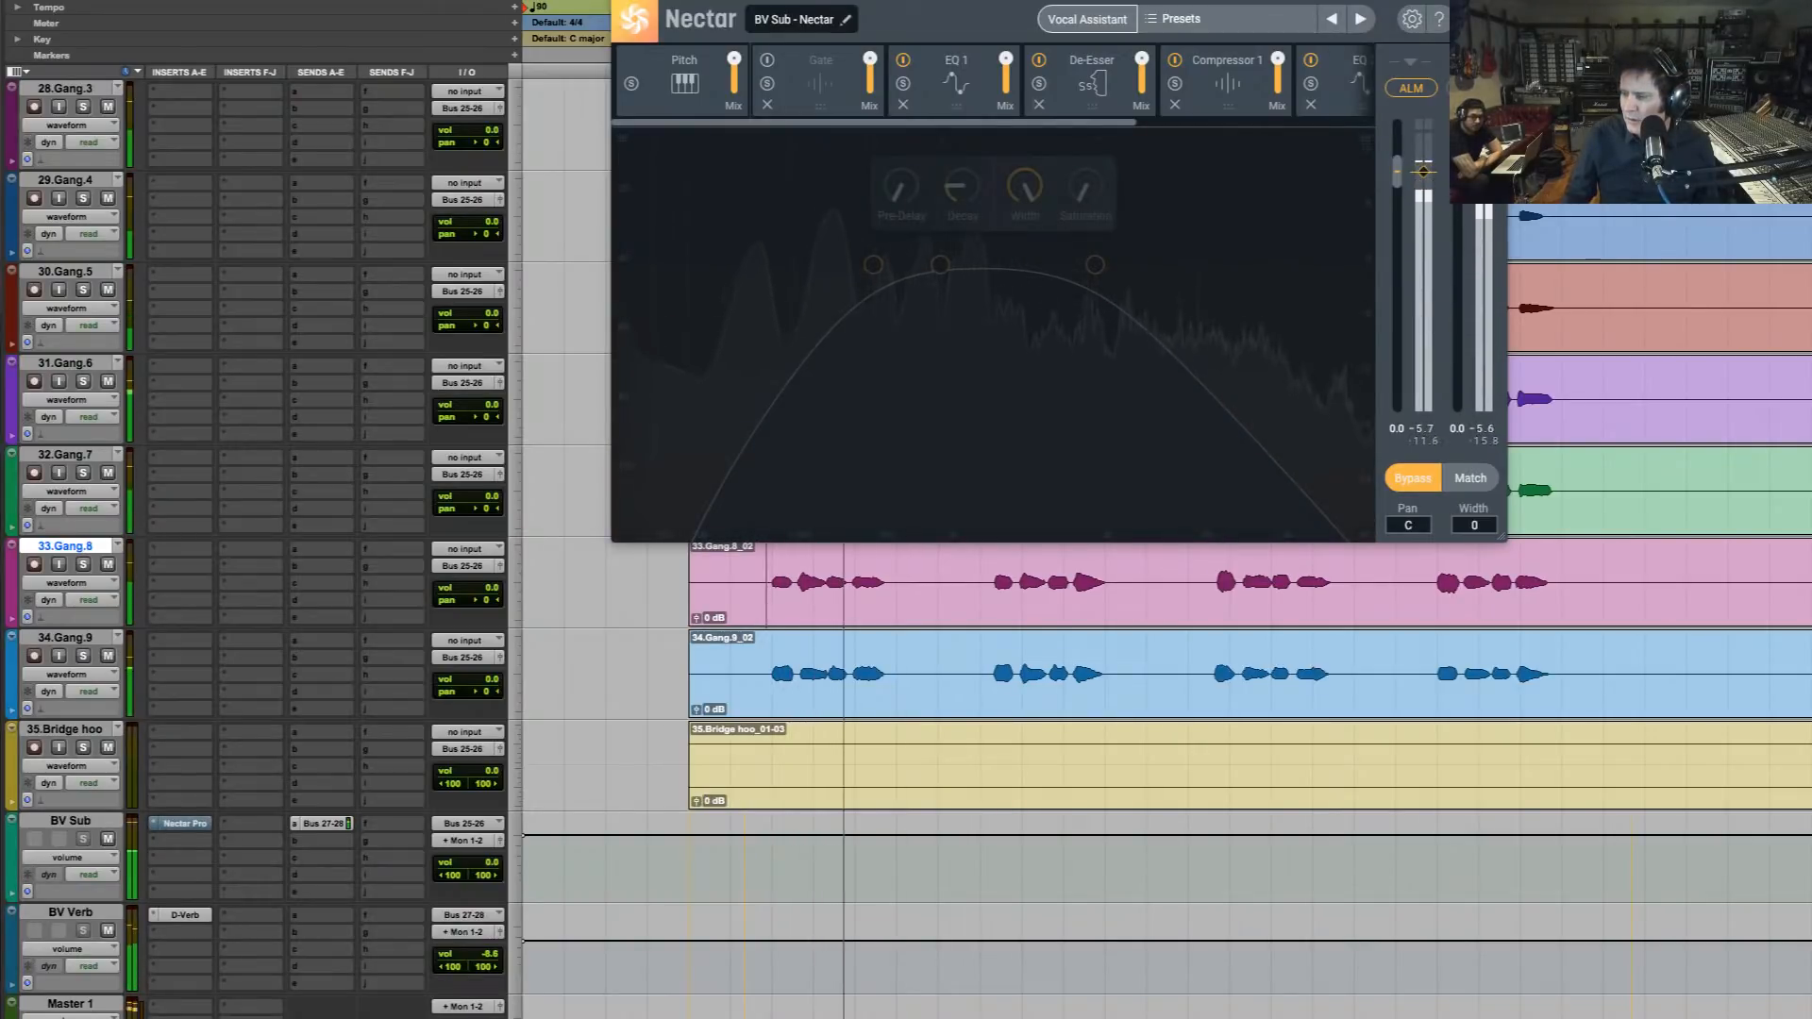
click(1413, 479)
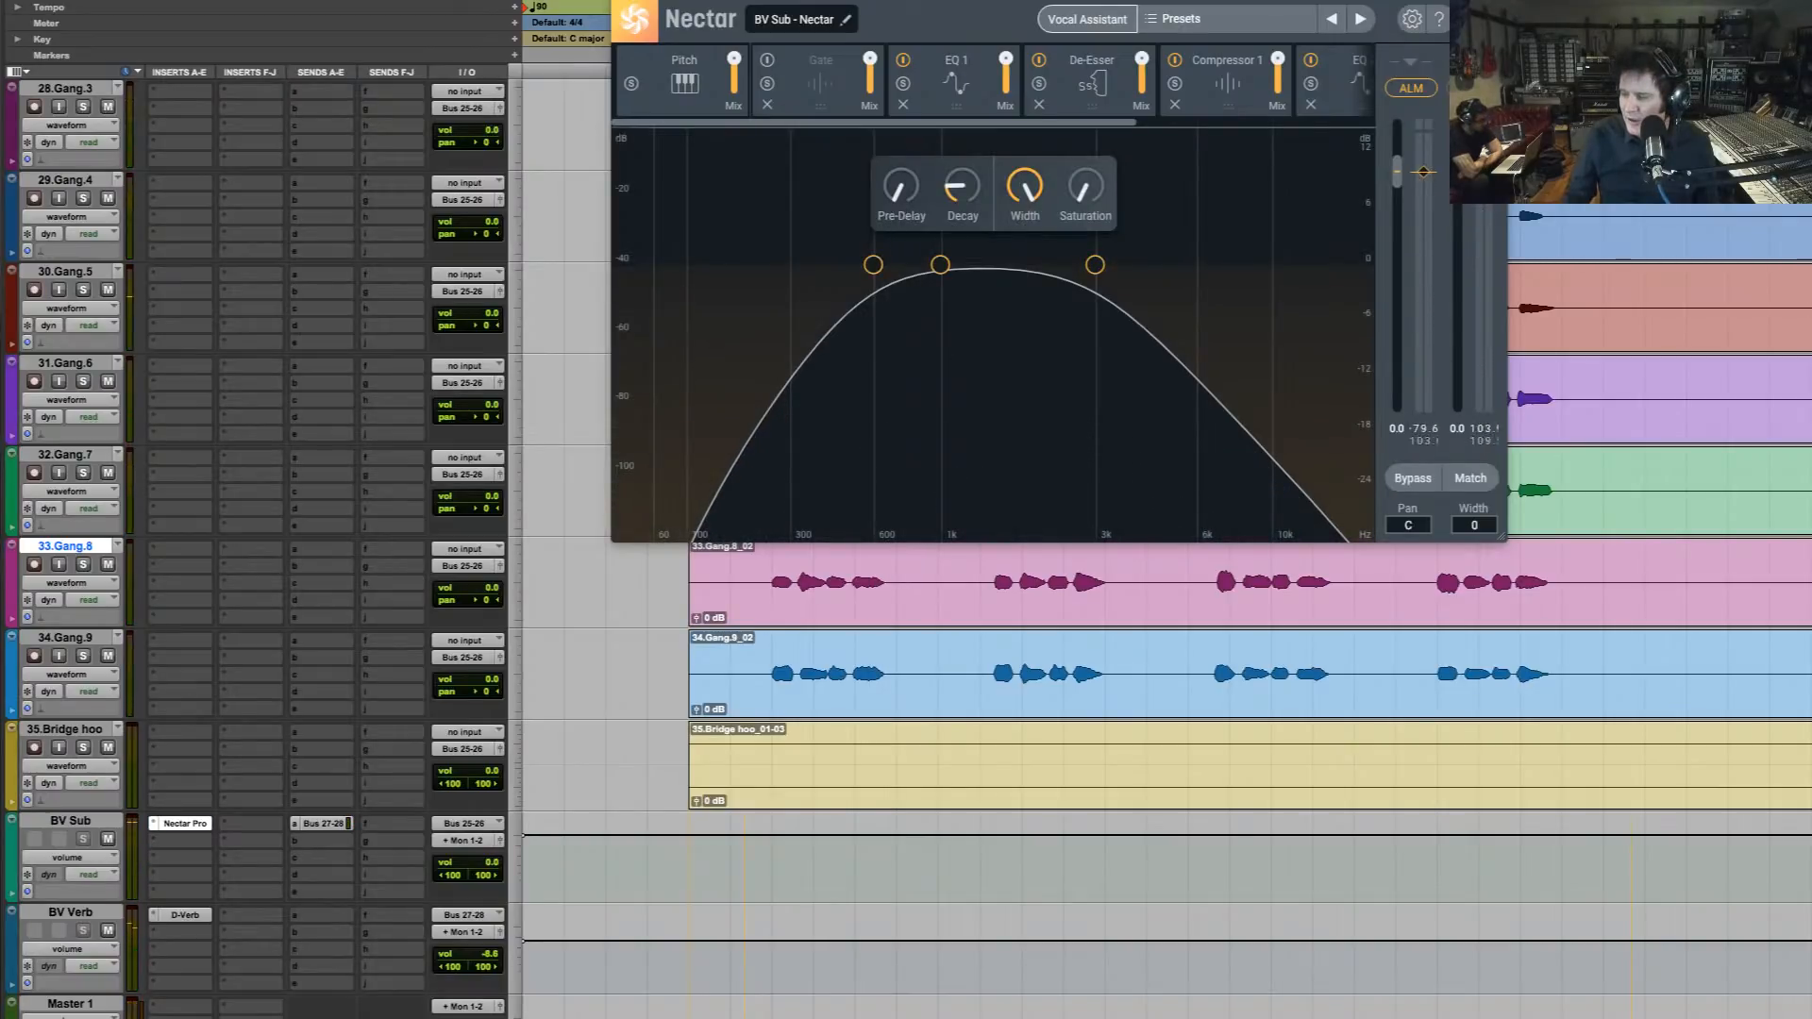
key(space)
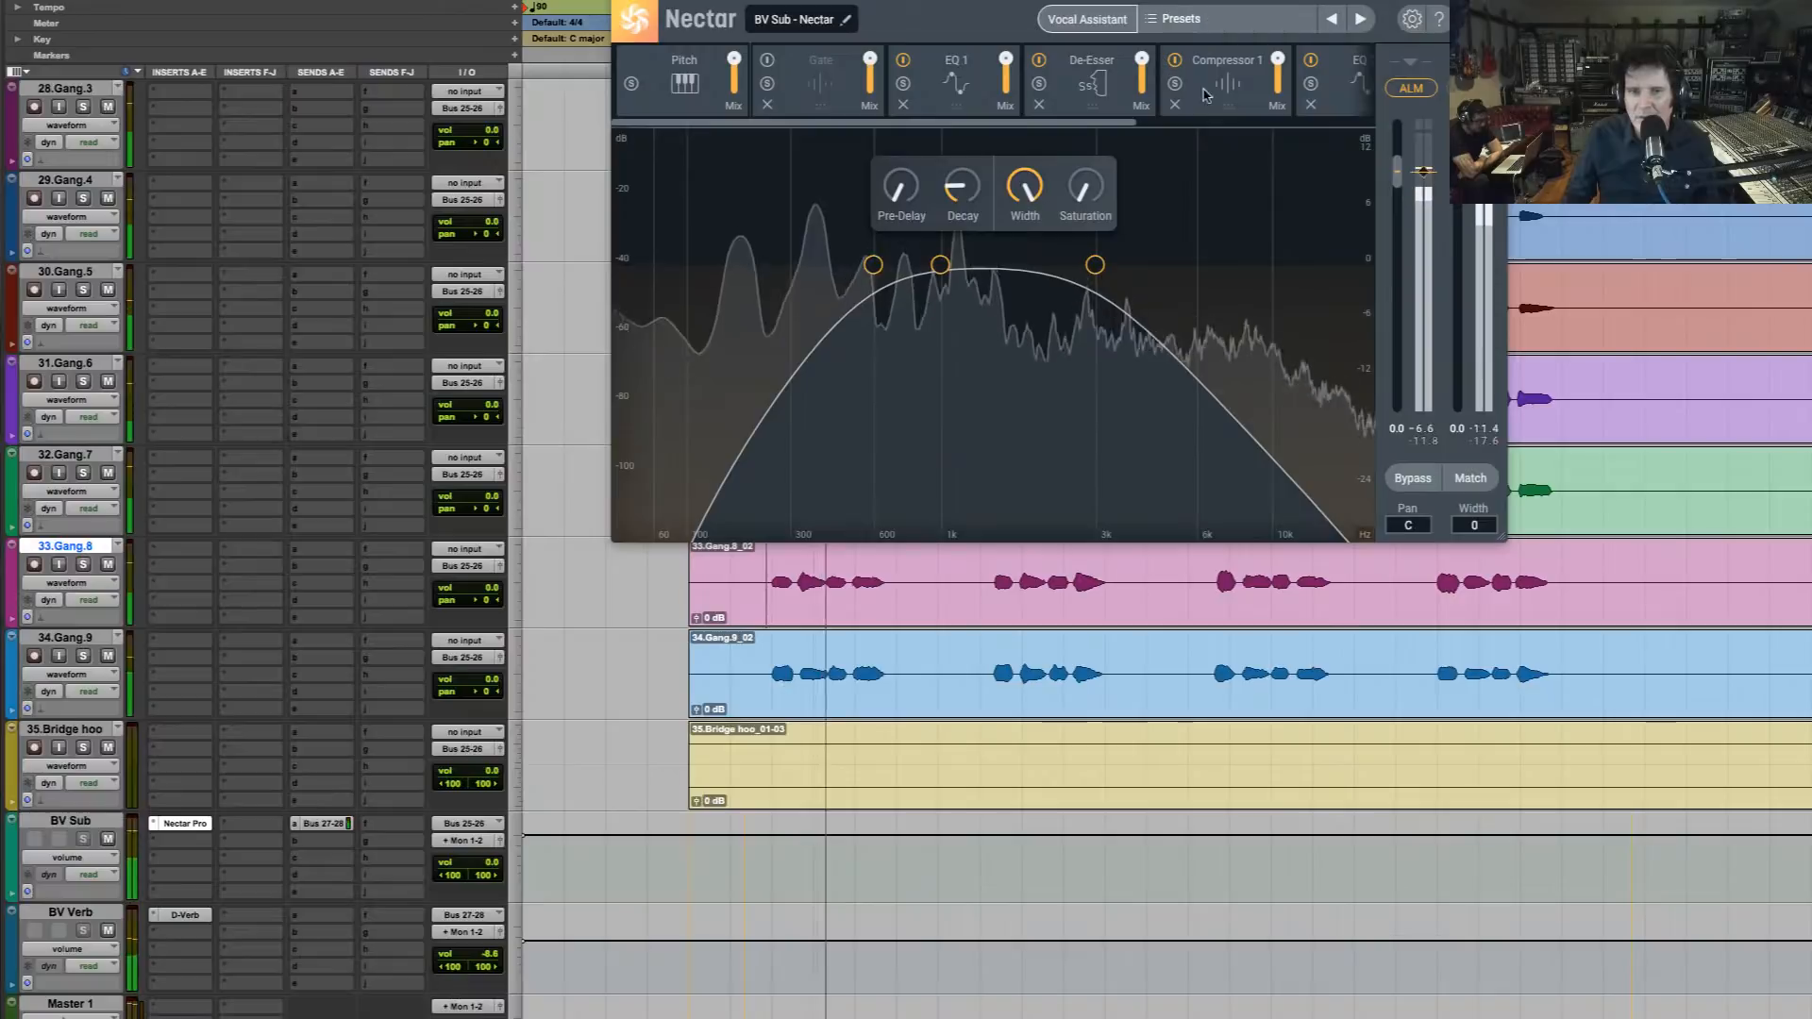
key(space)
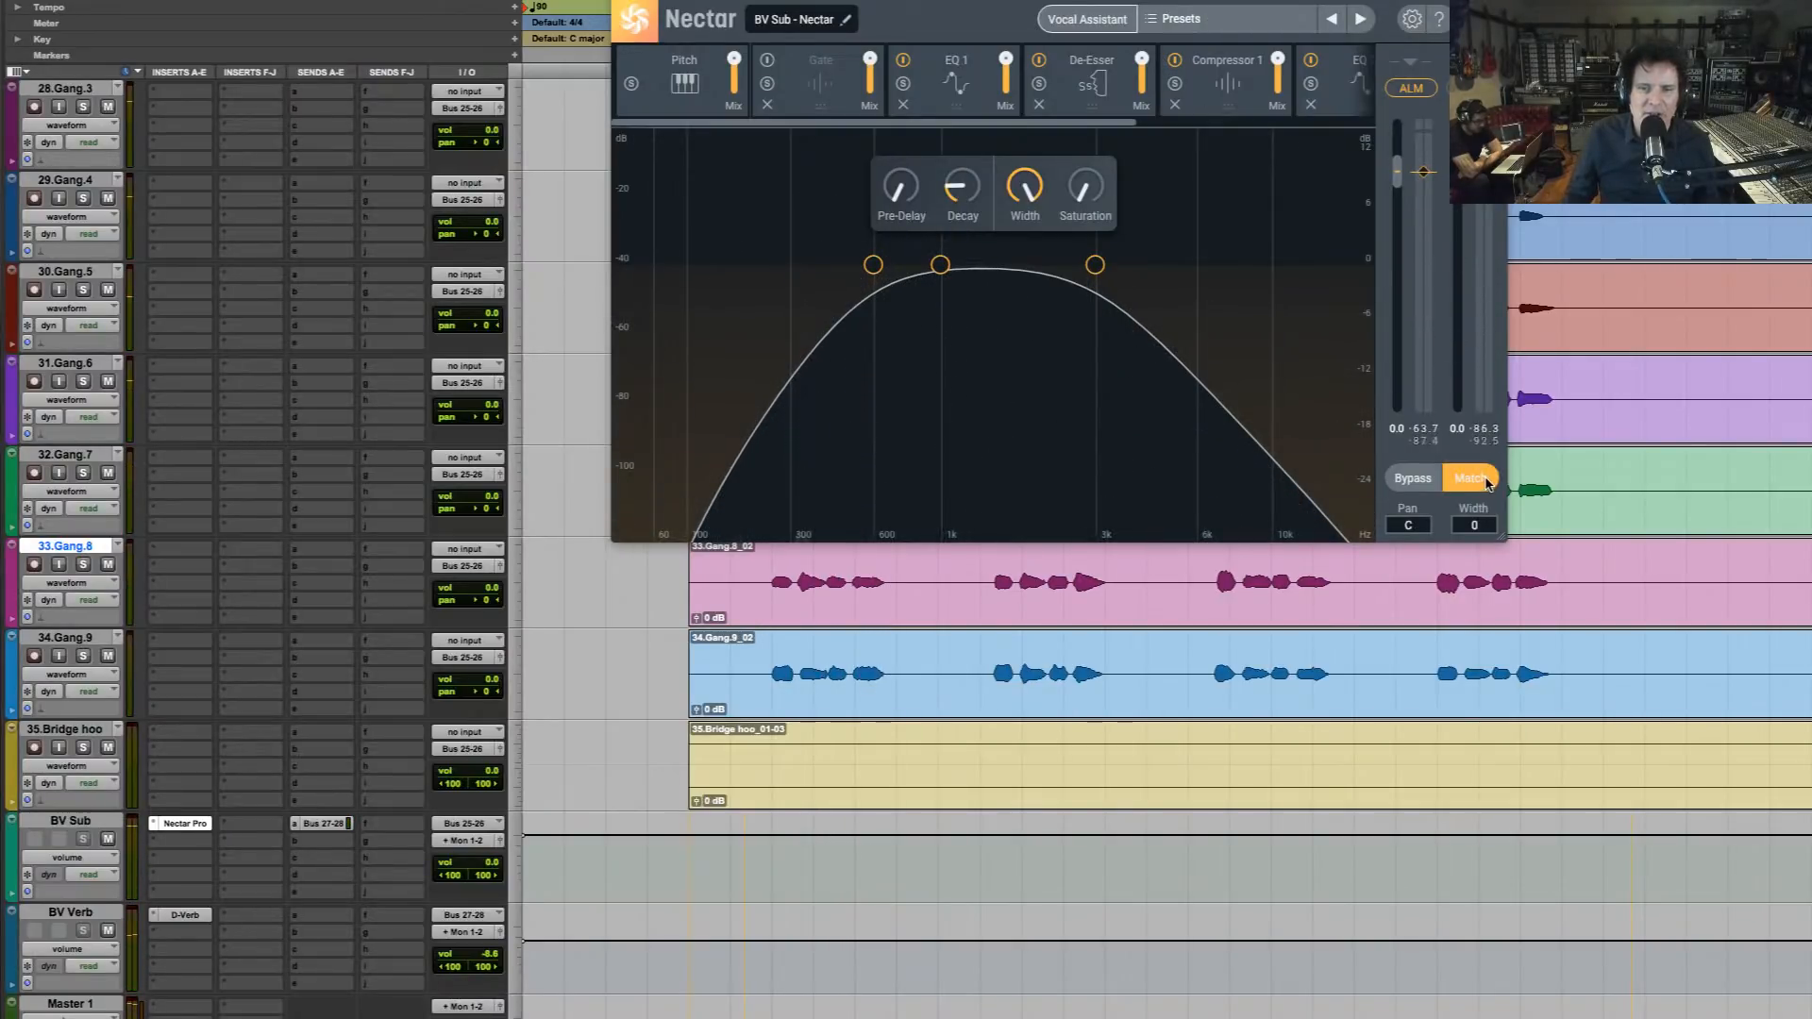
Audition the passage with Nectar's gain Match on, turn Match off and raise the output gain to 5.4 dB during playback
key(space)
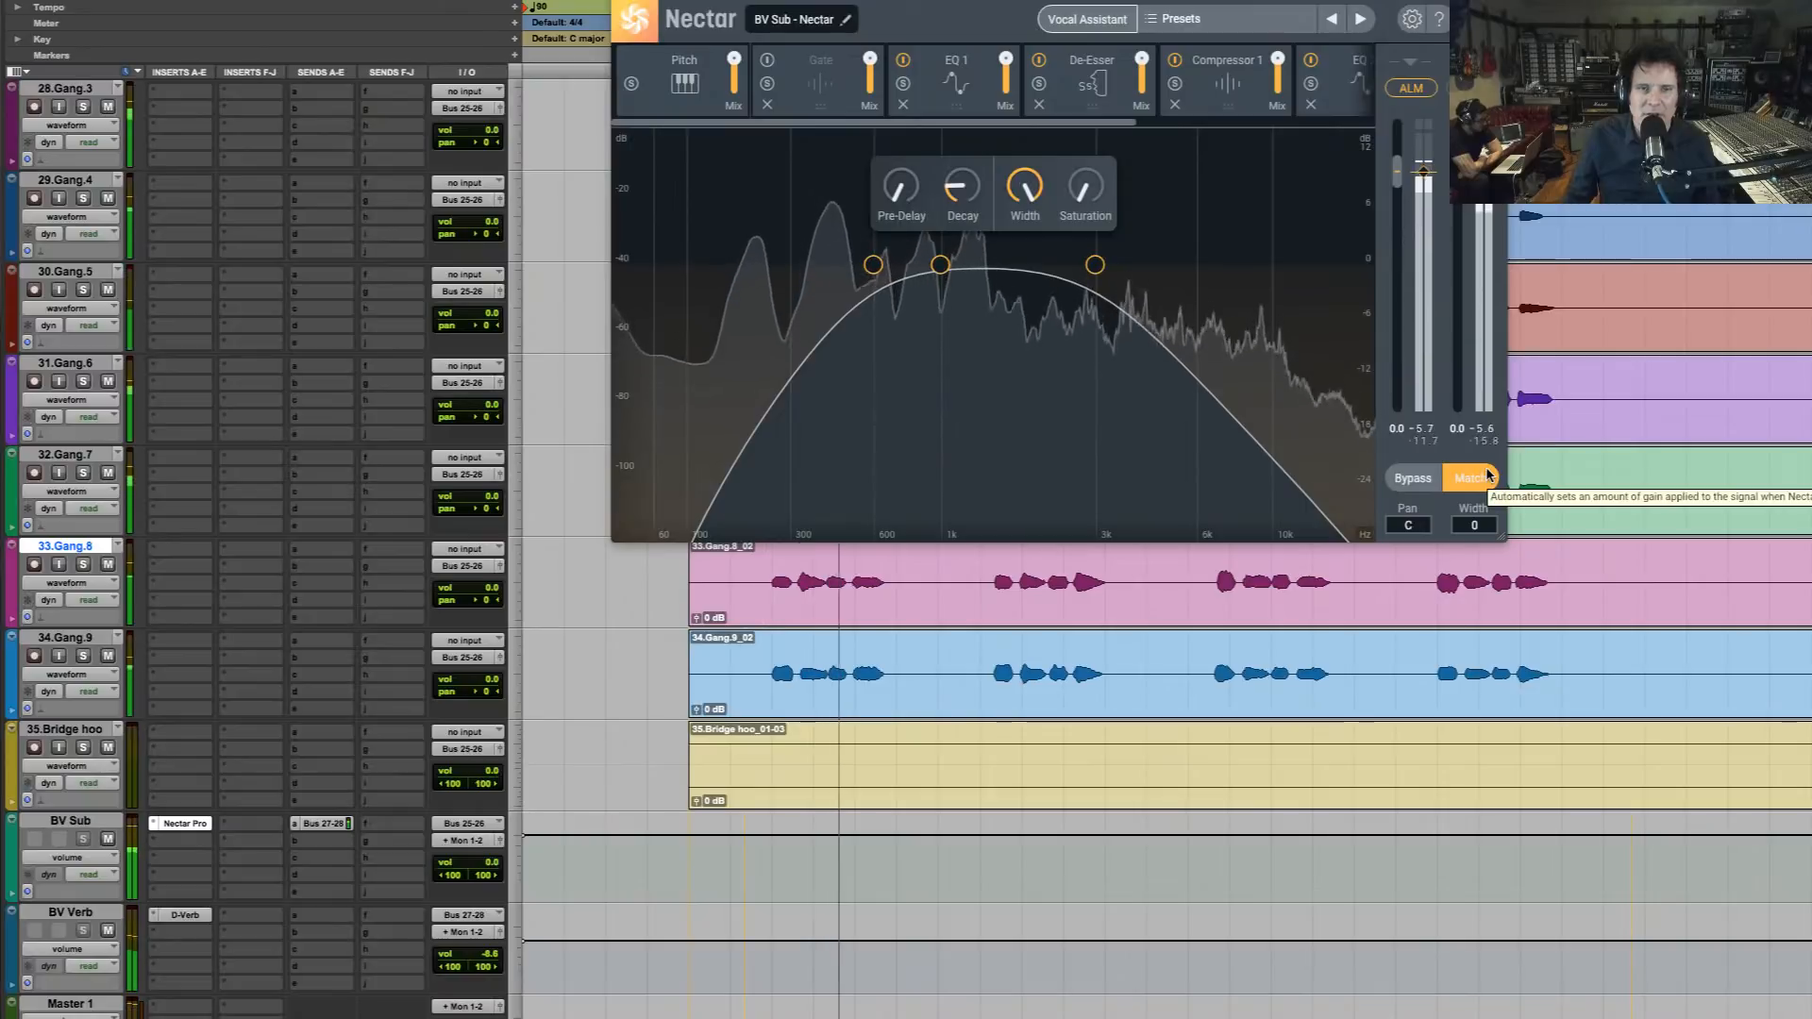
key(space)
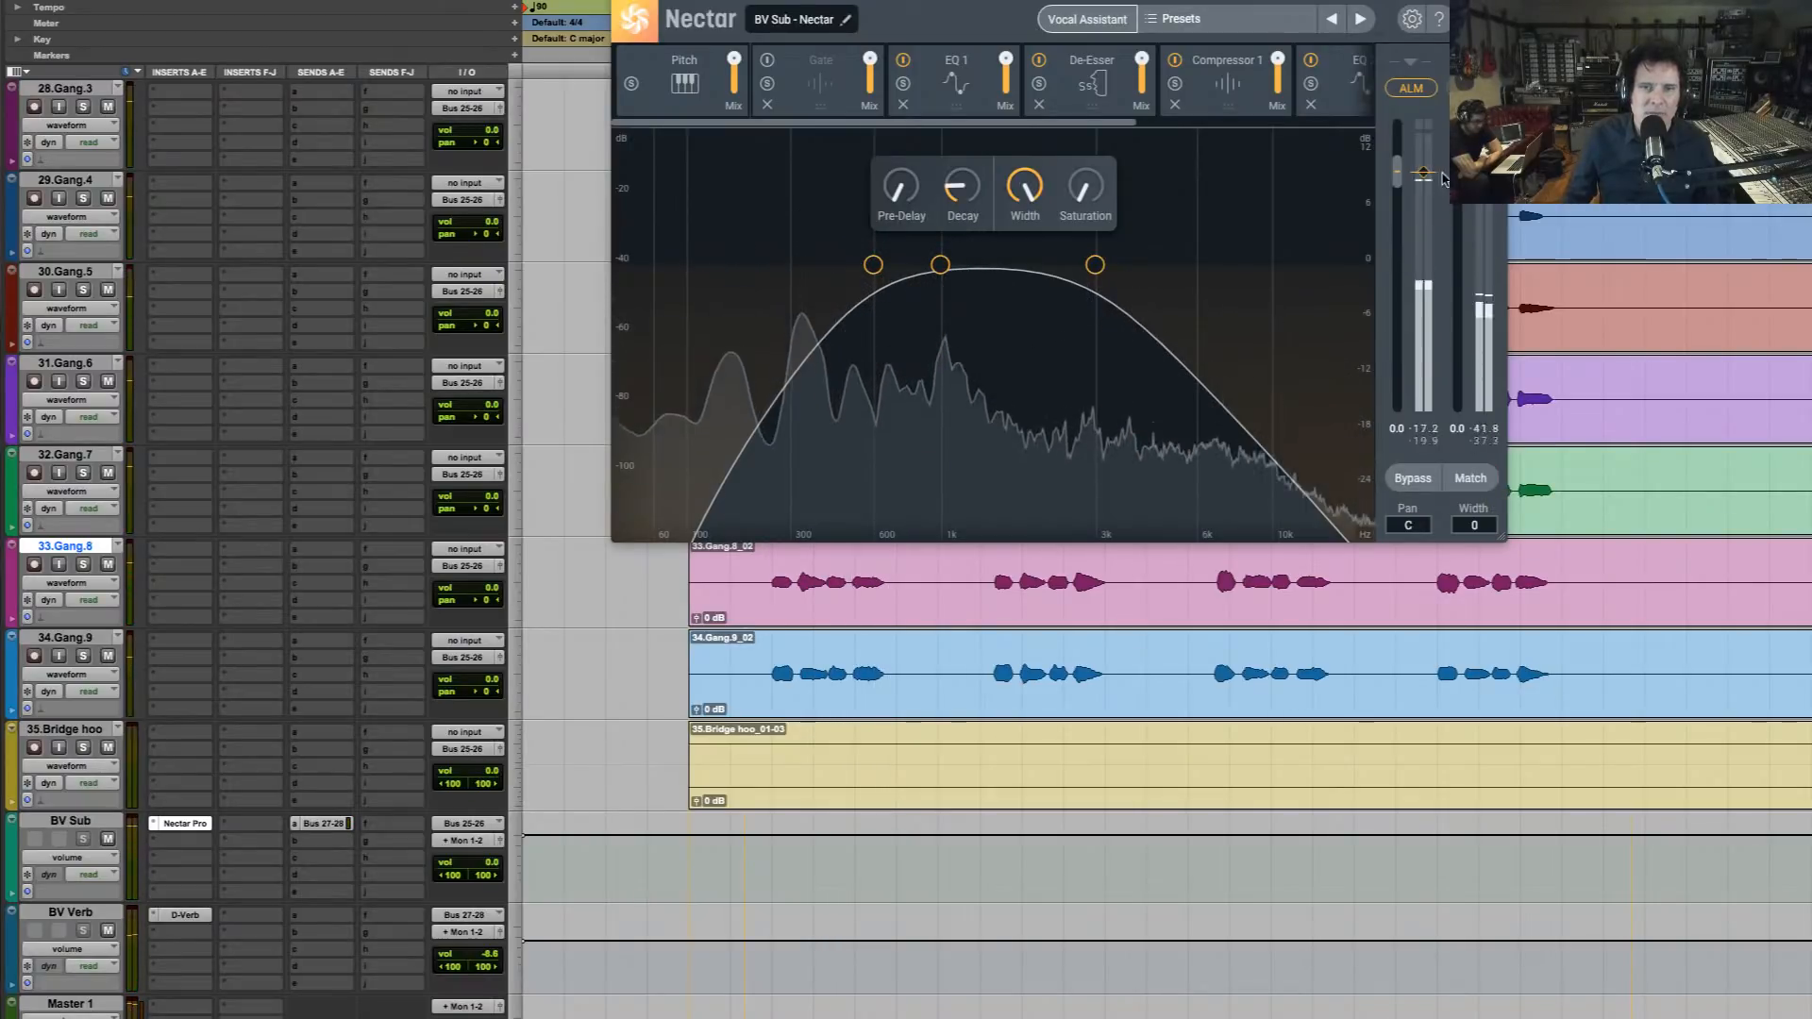
key(space)
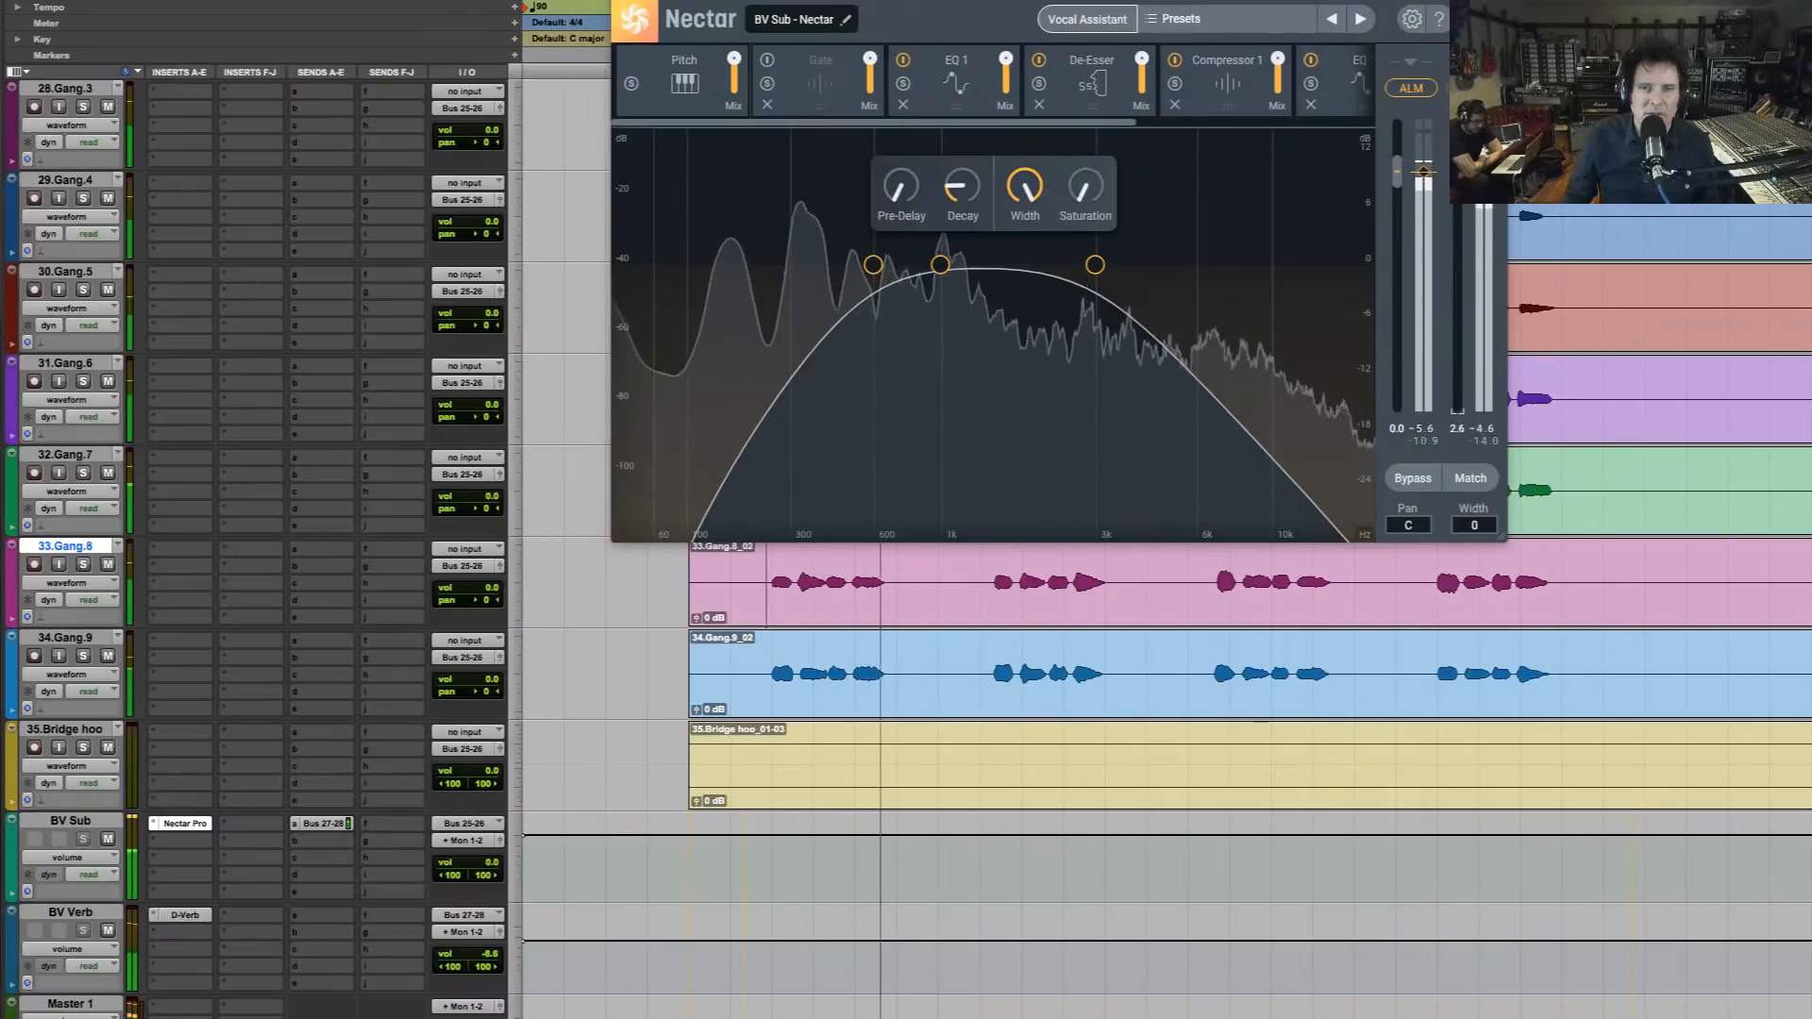
key(space)
key(space)
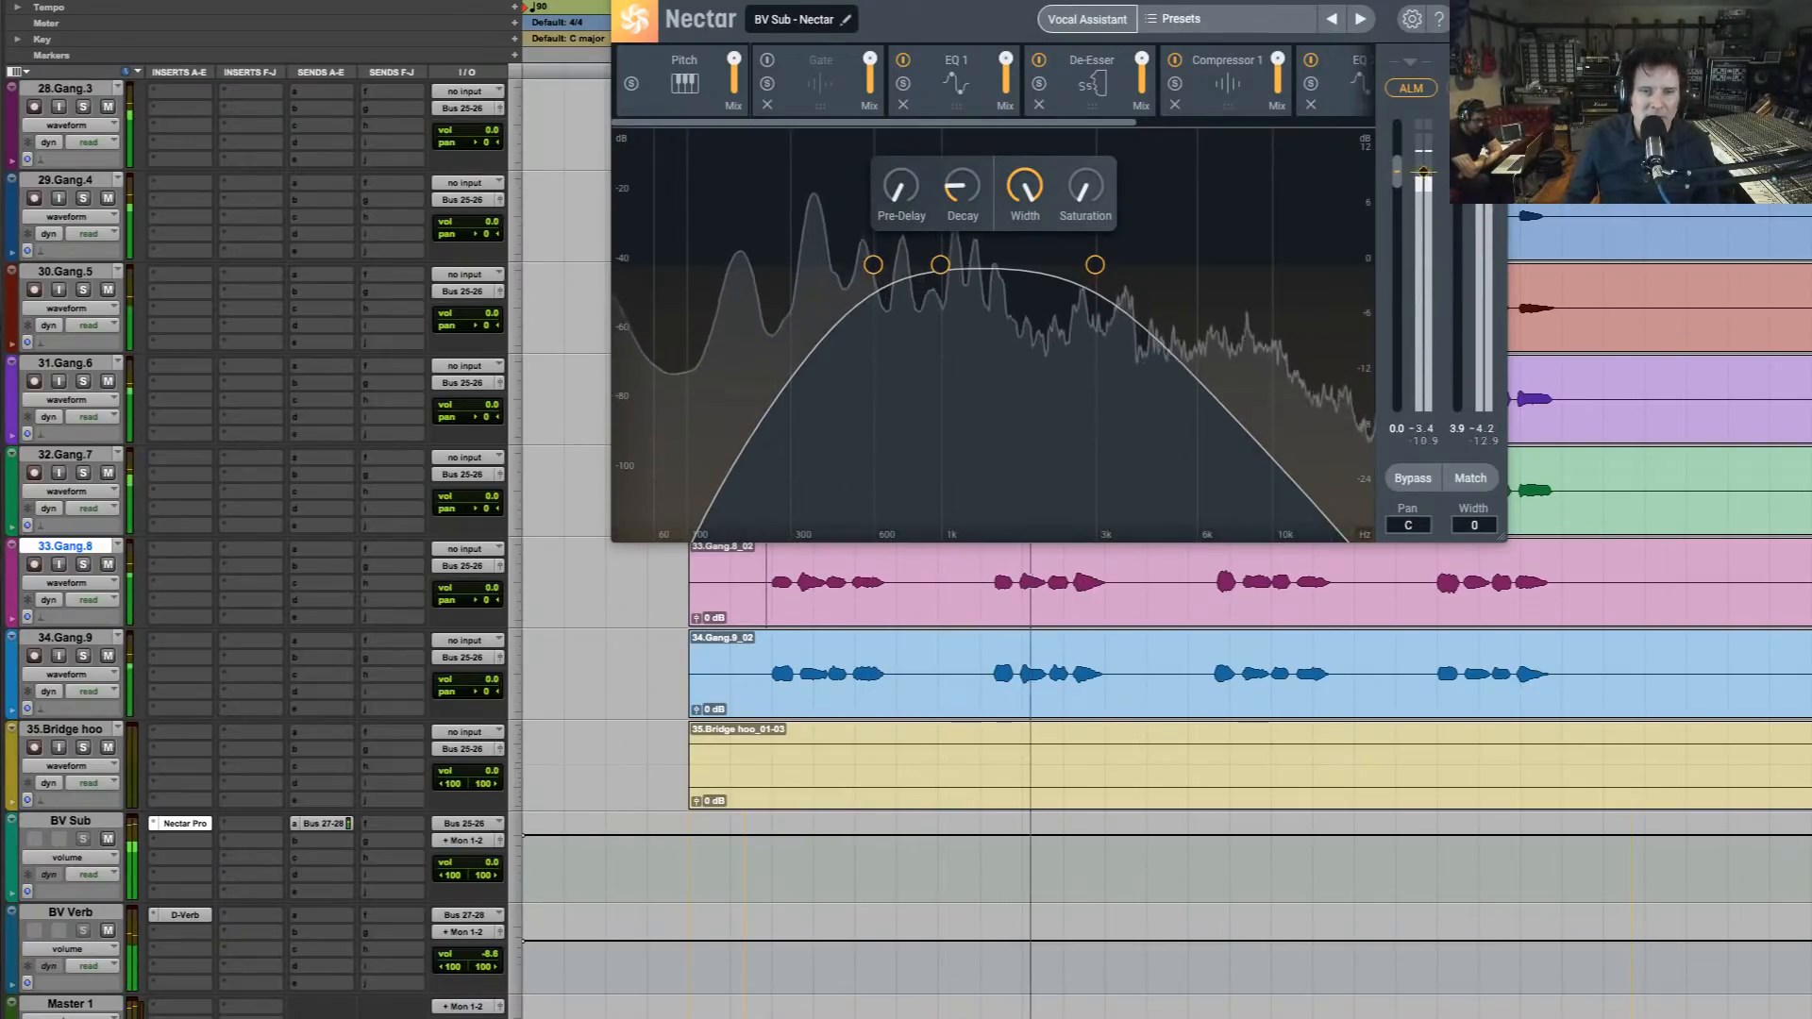
key(space)
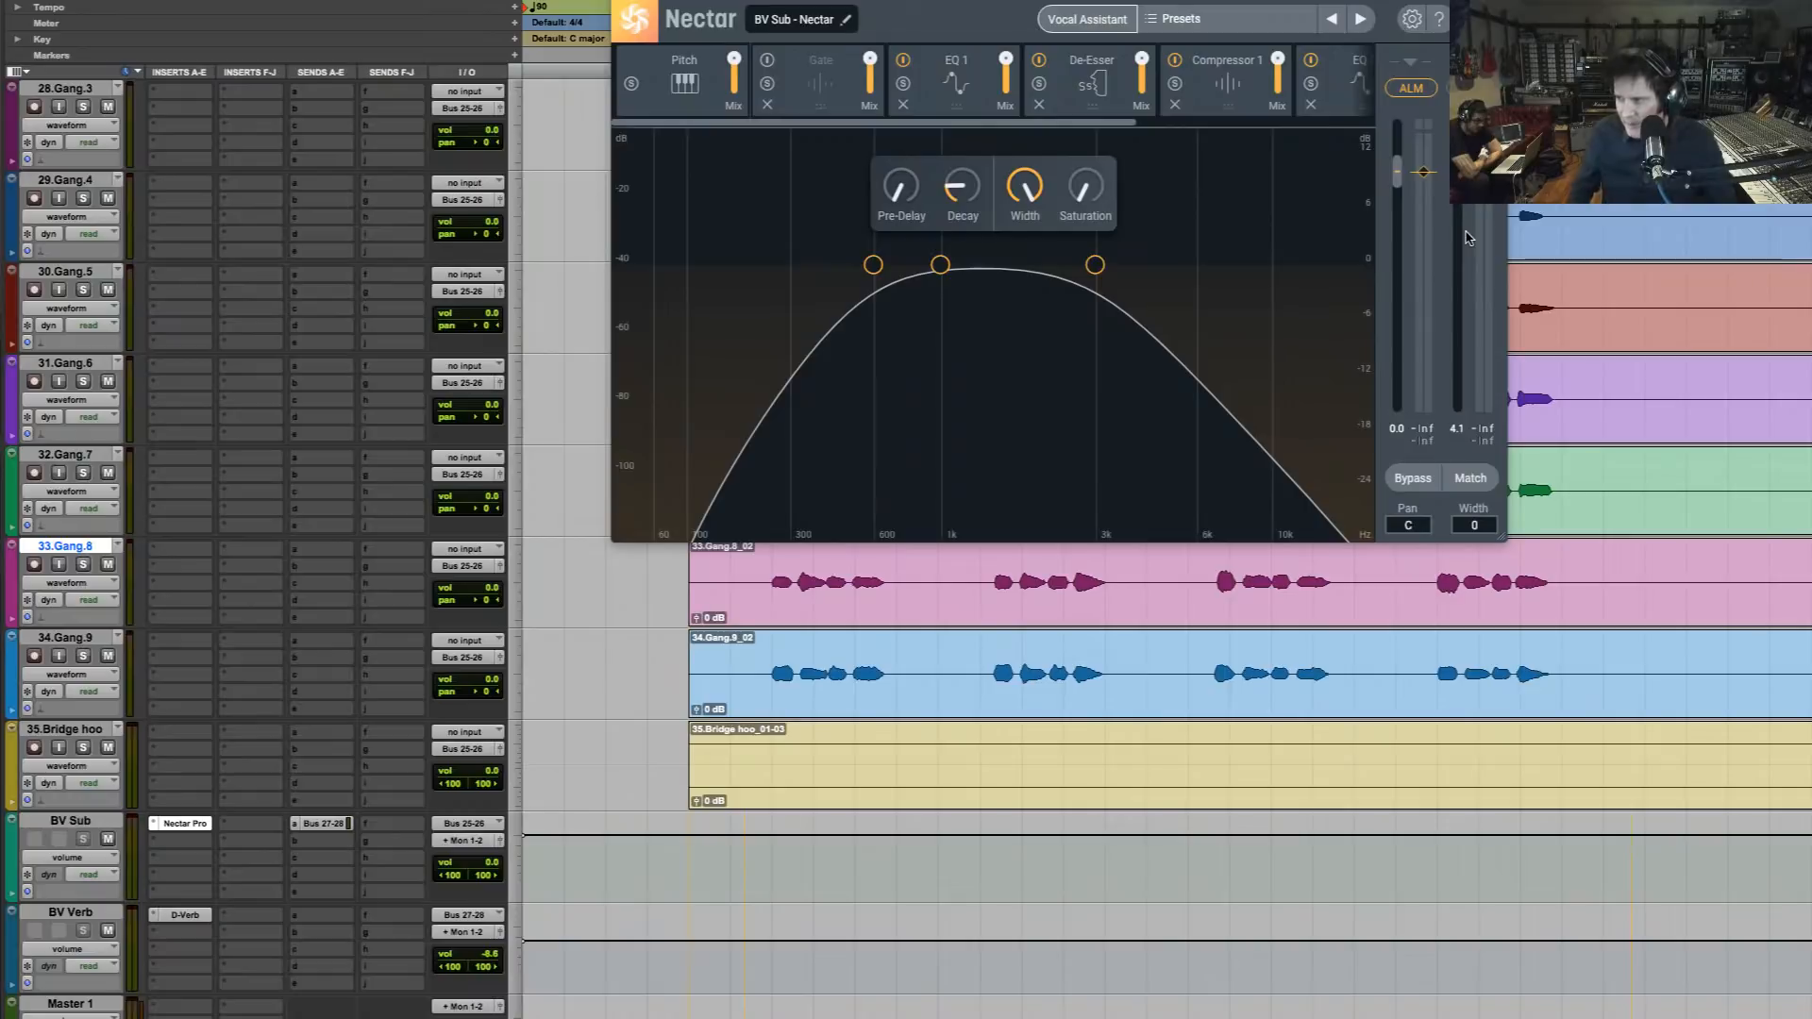
key(space)
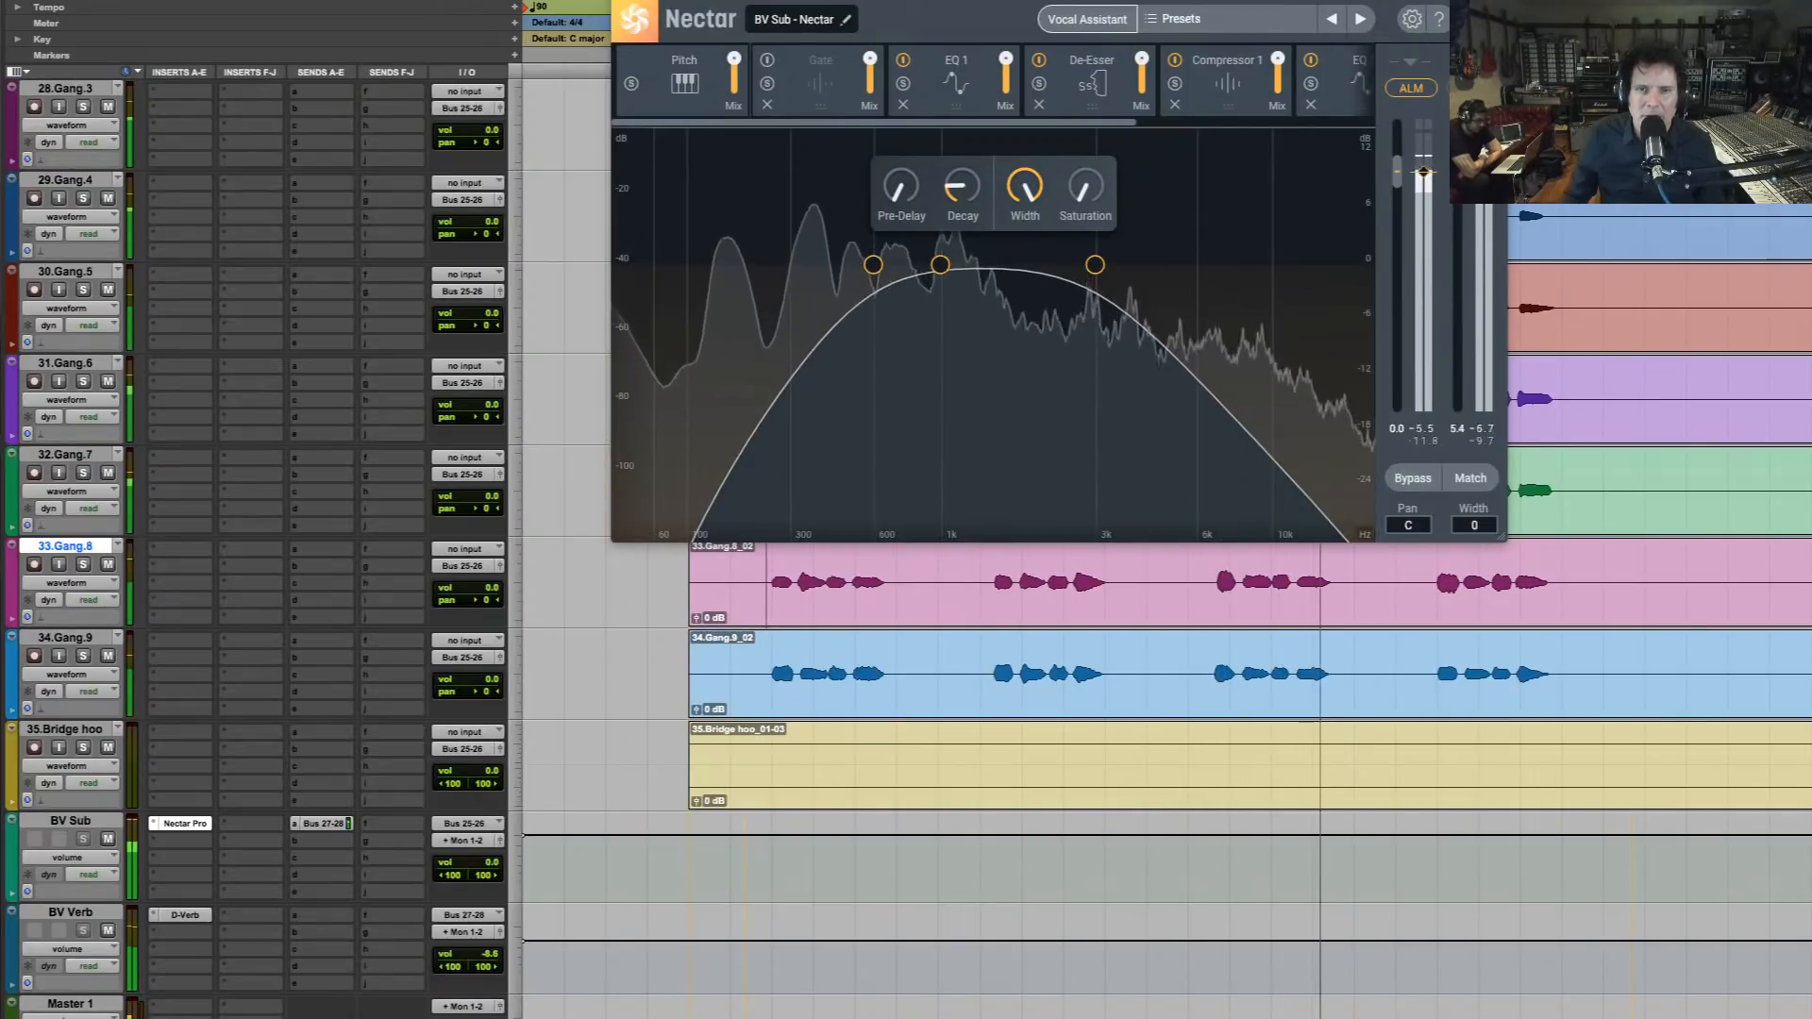
Change Nectar's Compressor 1 to Vintage mode and play the backing vocals through it
click(1219, 71)
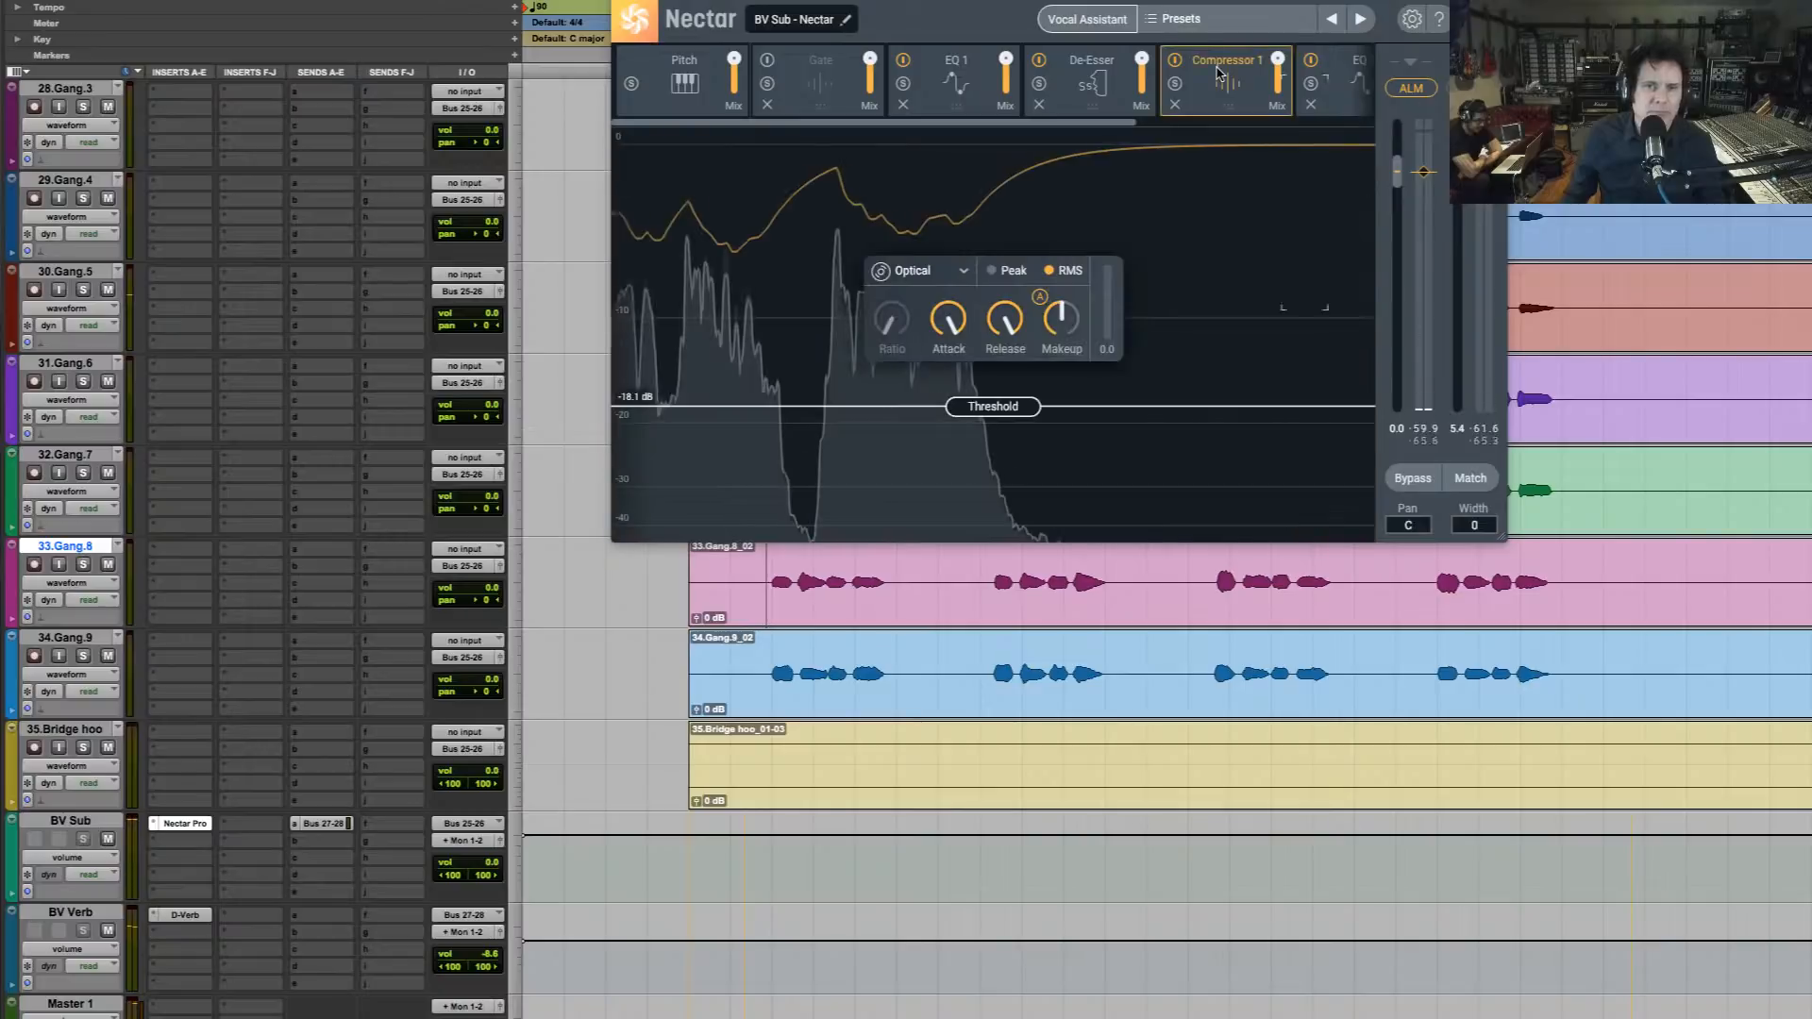
key(space)
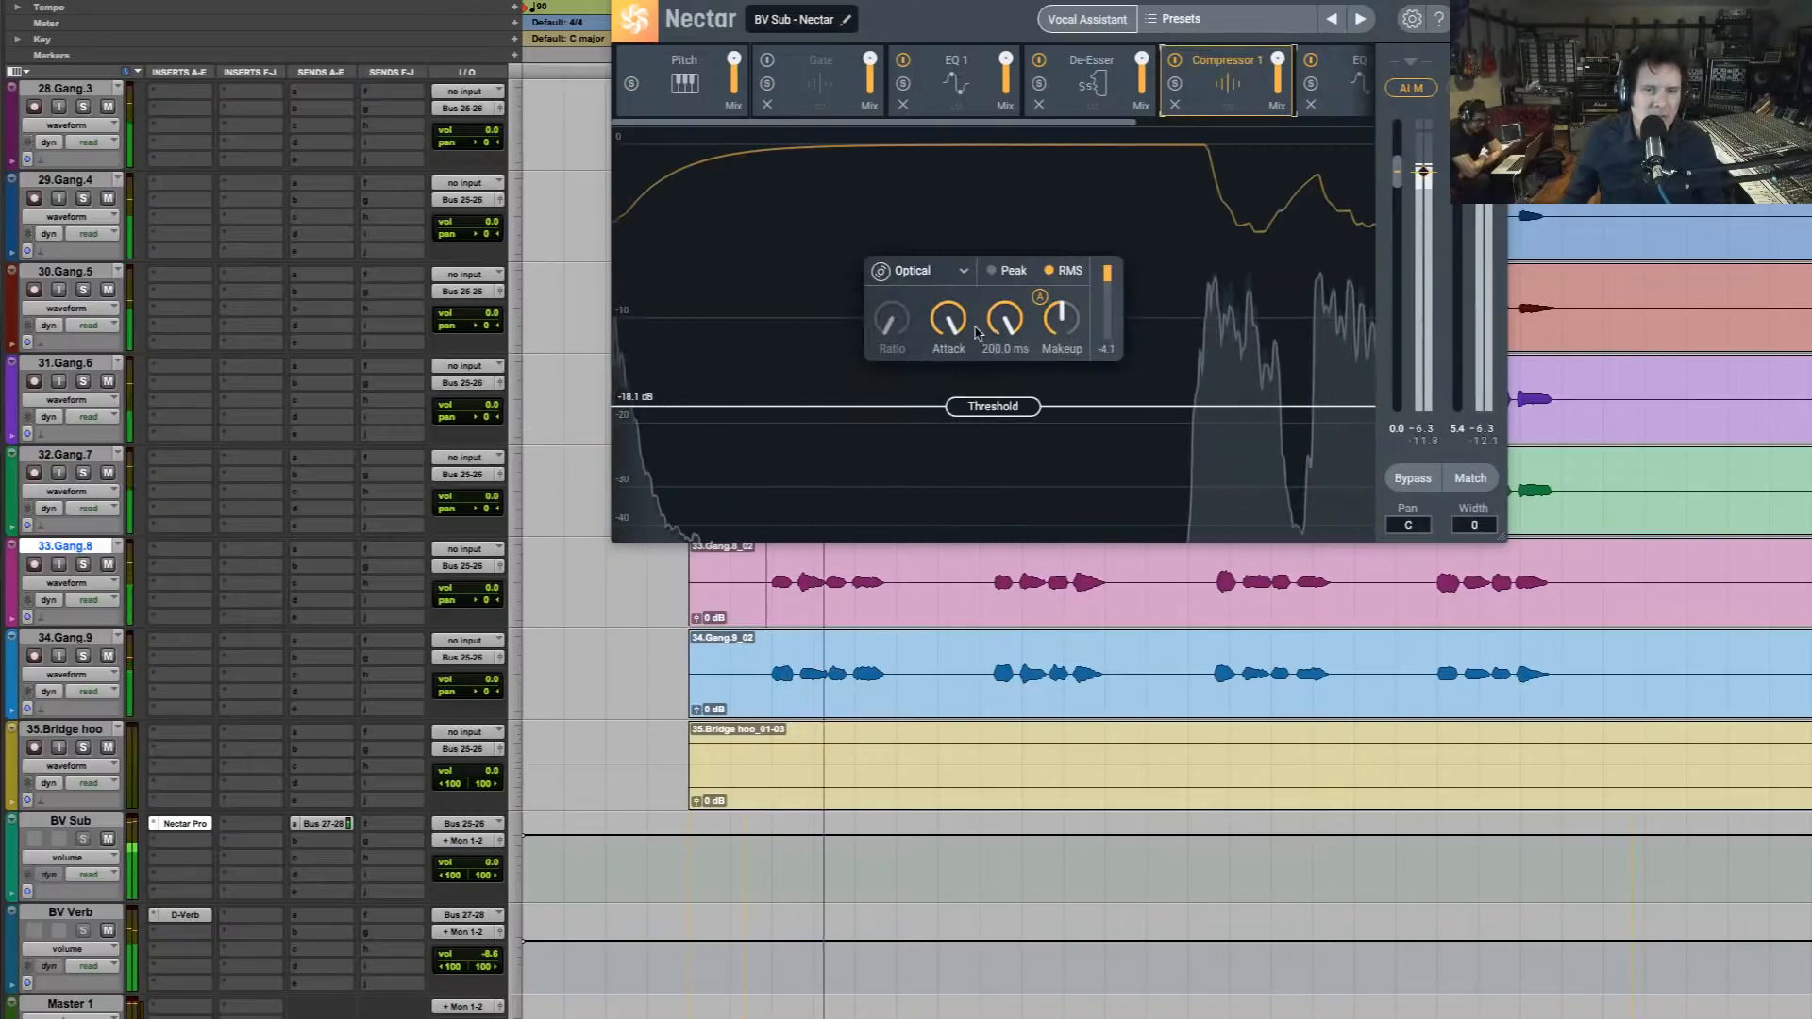
click(920, 271)
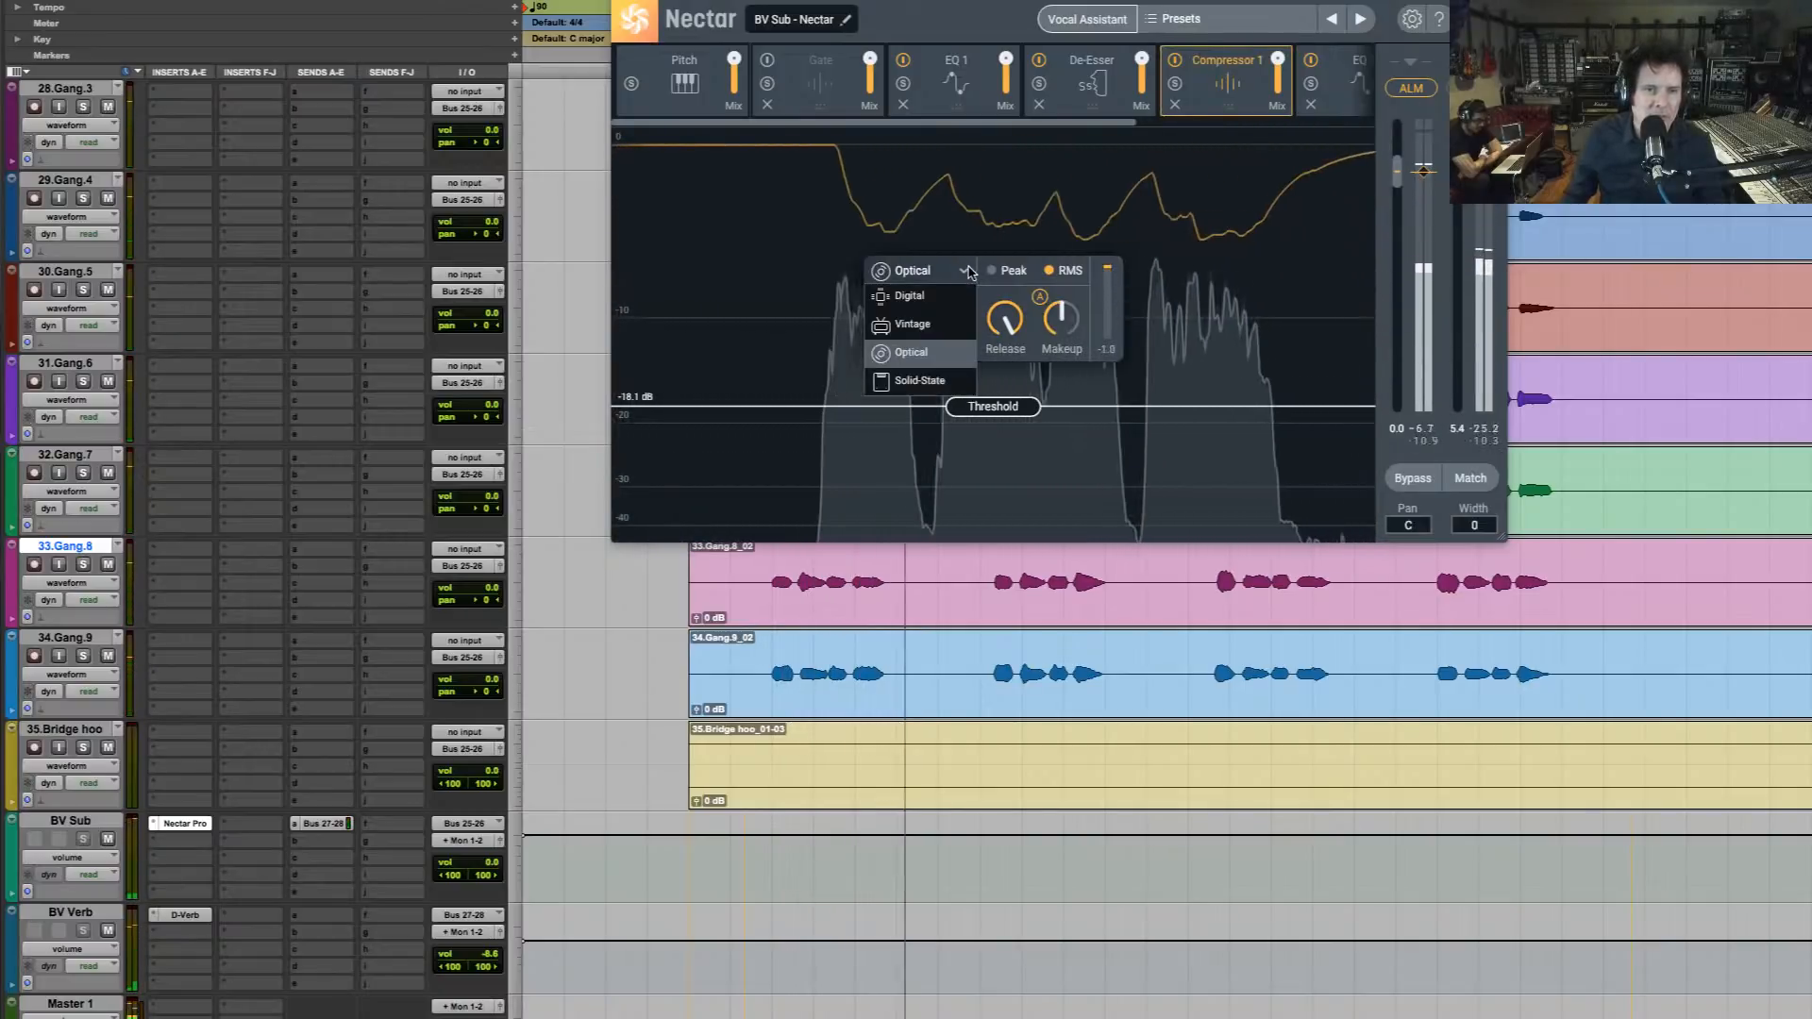
click(939, 331)
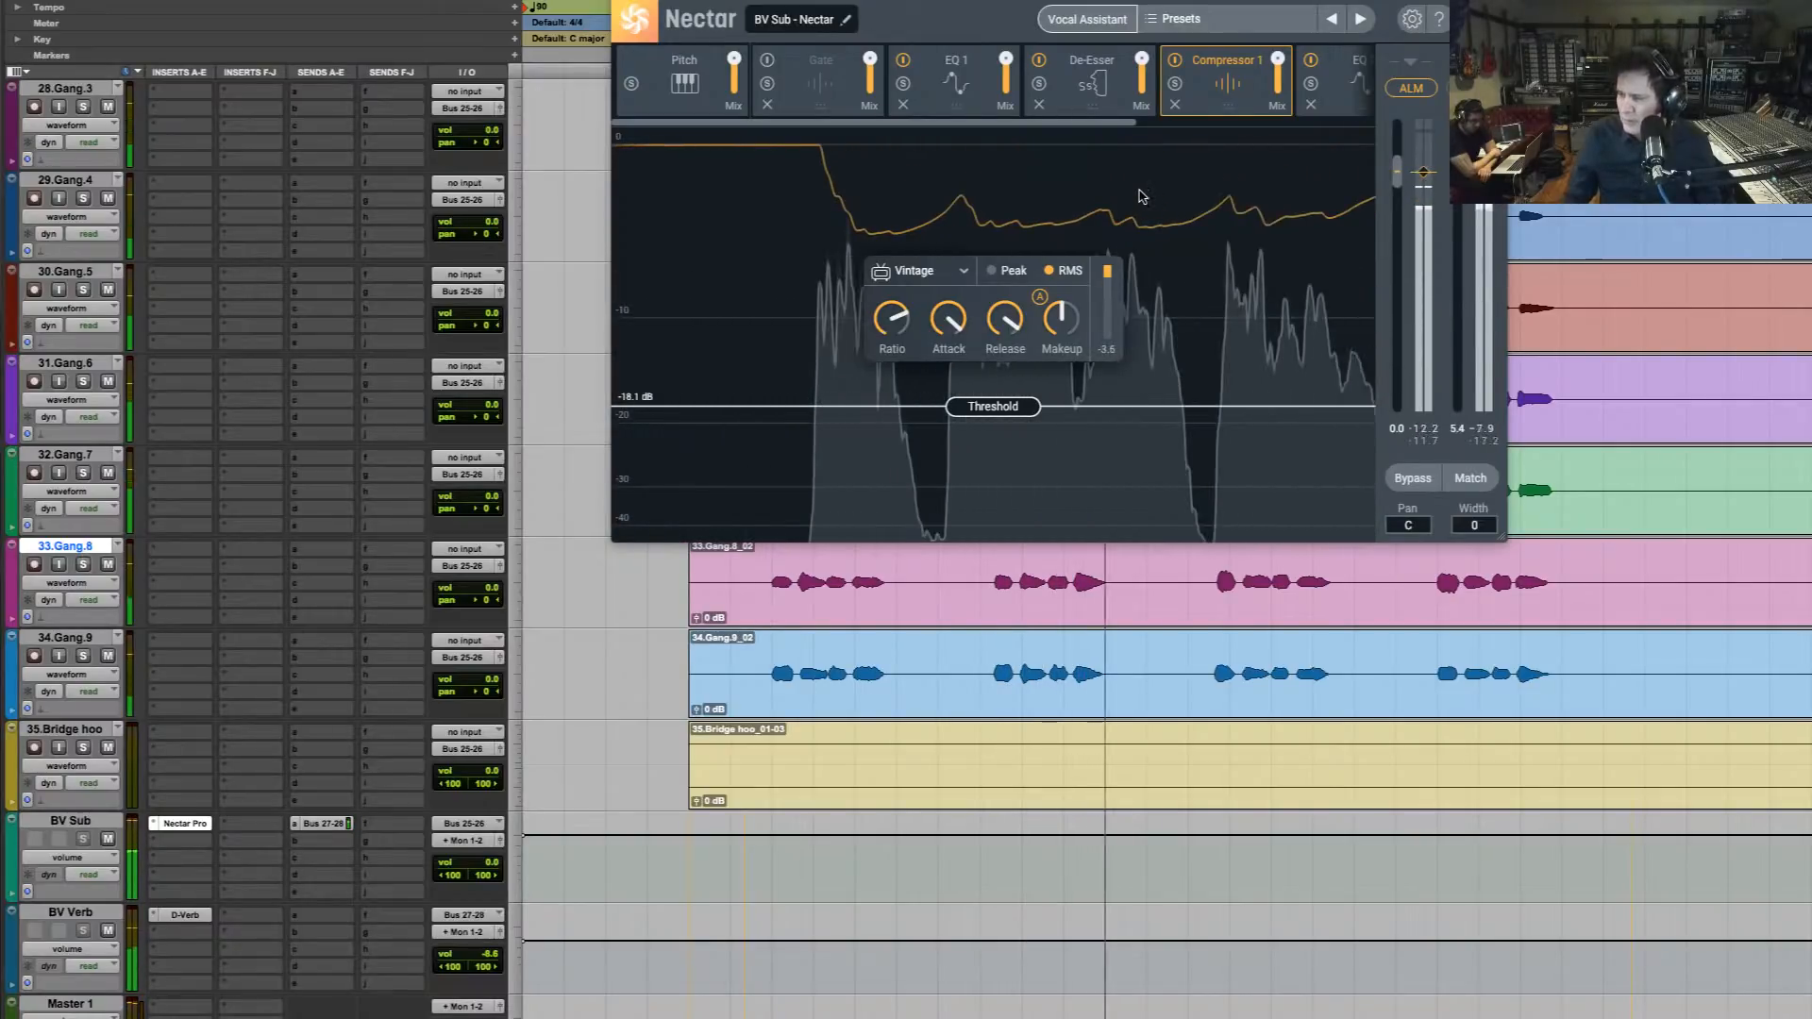
key(space)
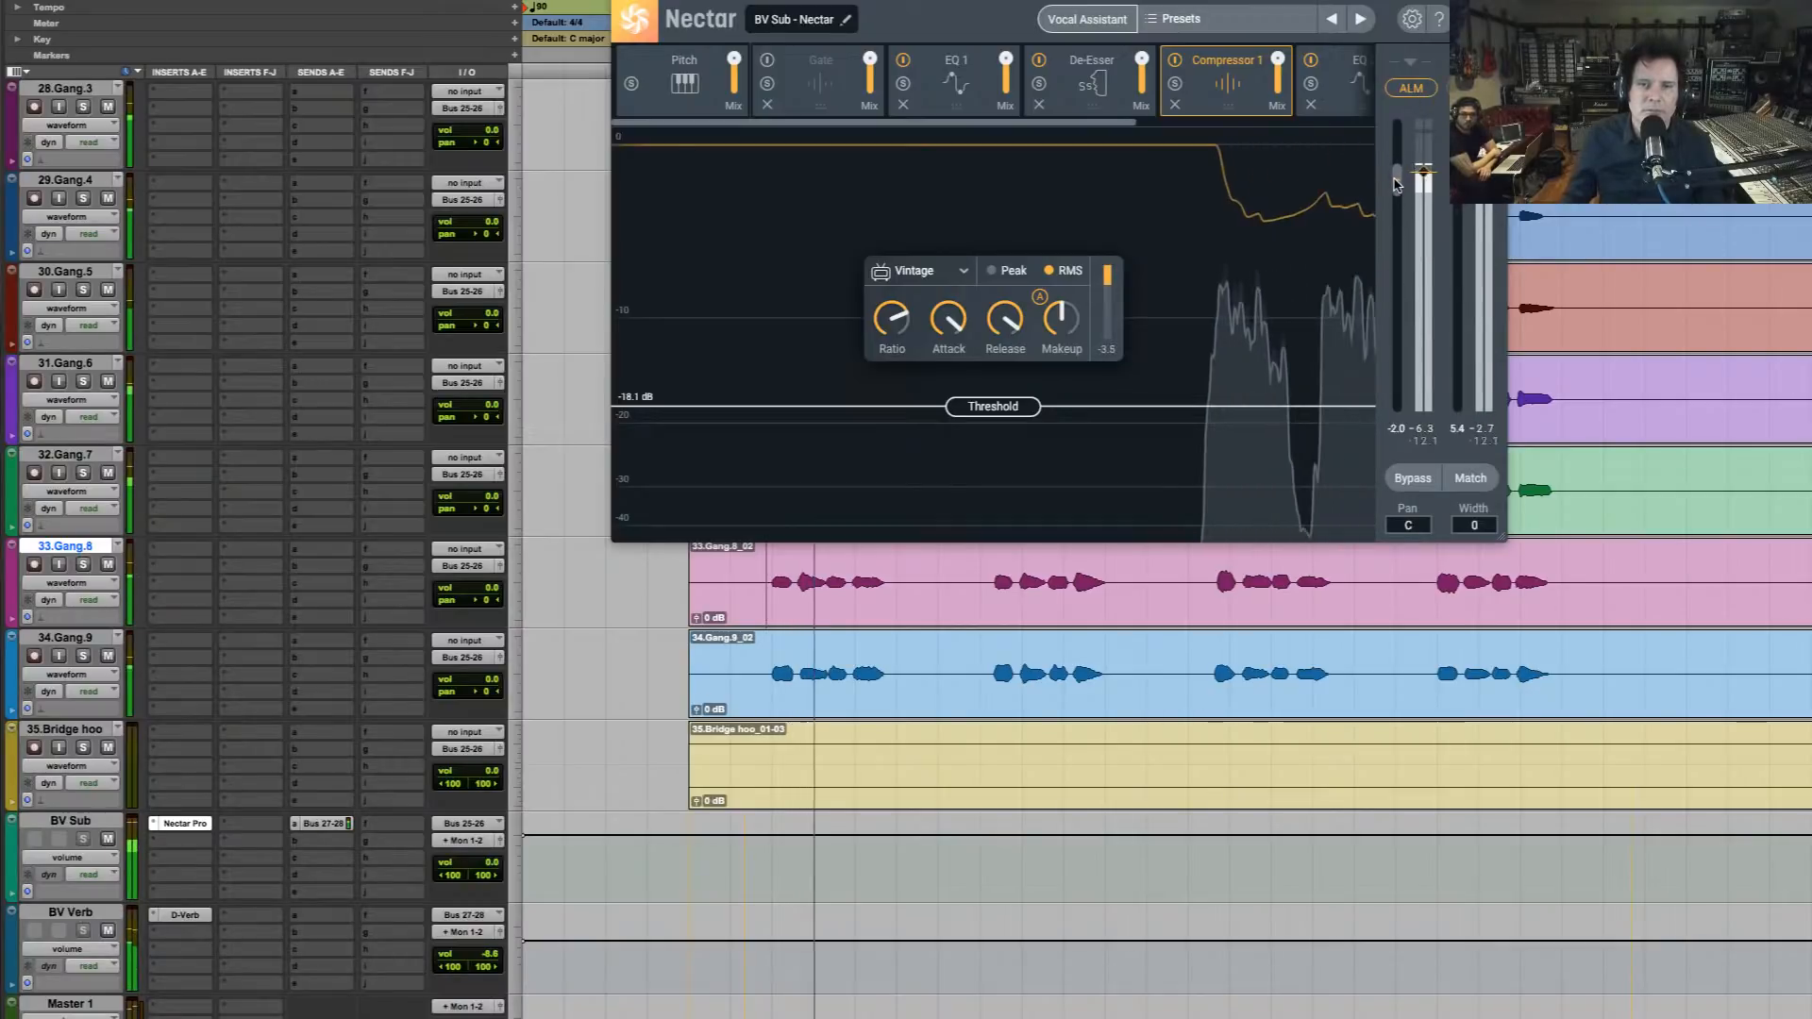
Set Nectar's Auto Level Mode target to -19.3 dB, input gain to 2.6 dB and output gain to 4.1 dB during playback
drag(1424, 175, 1425, 215)
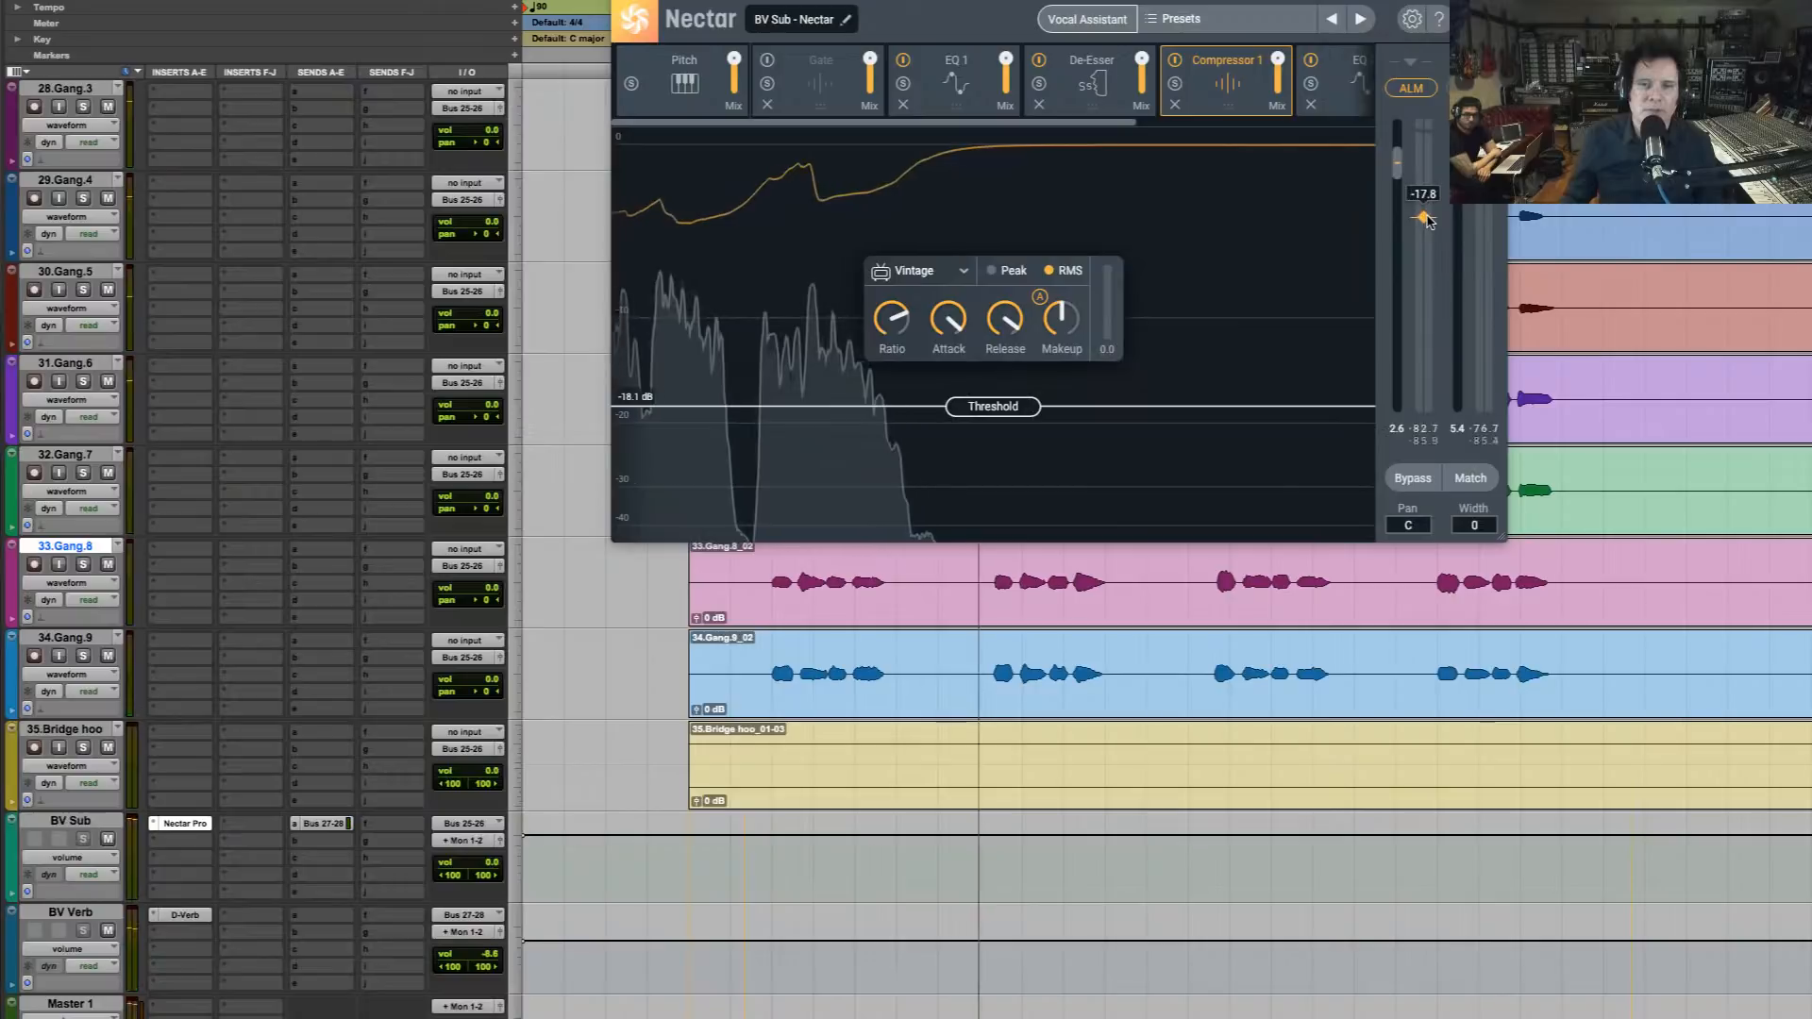
drag(1423, 211, 1427, 222)
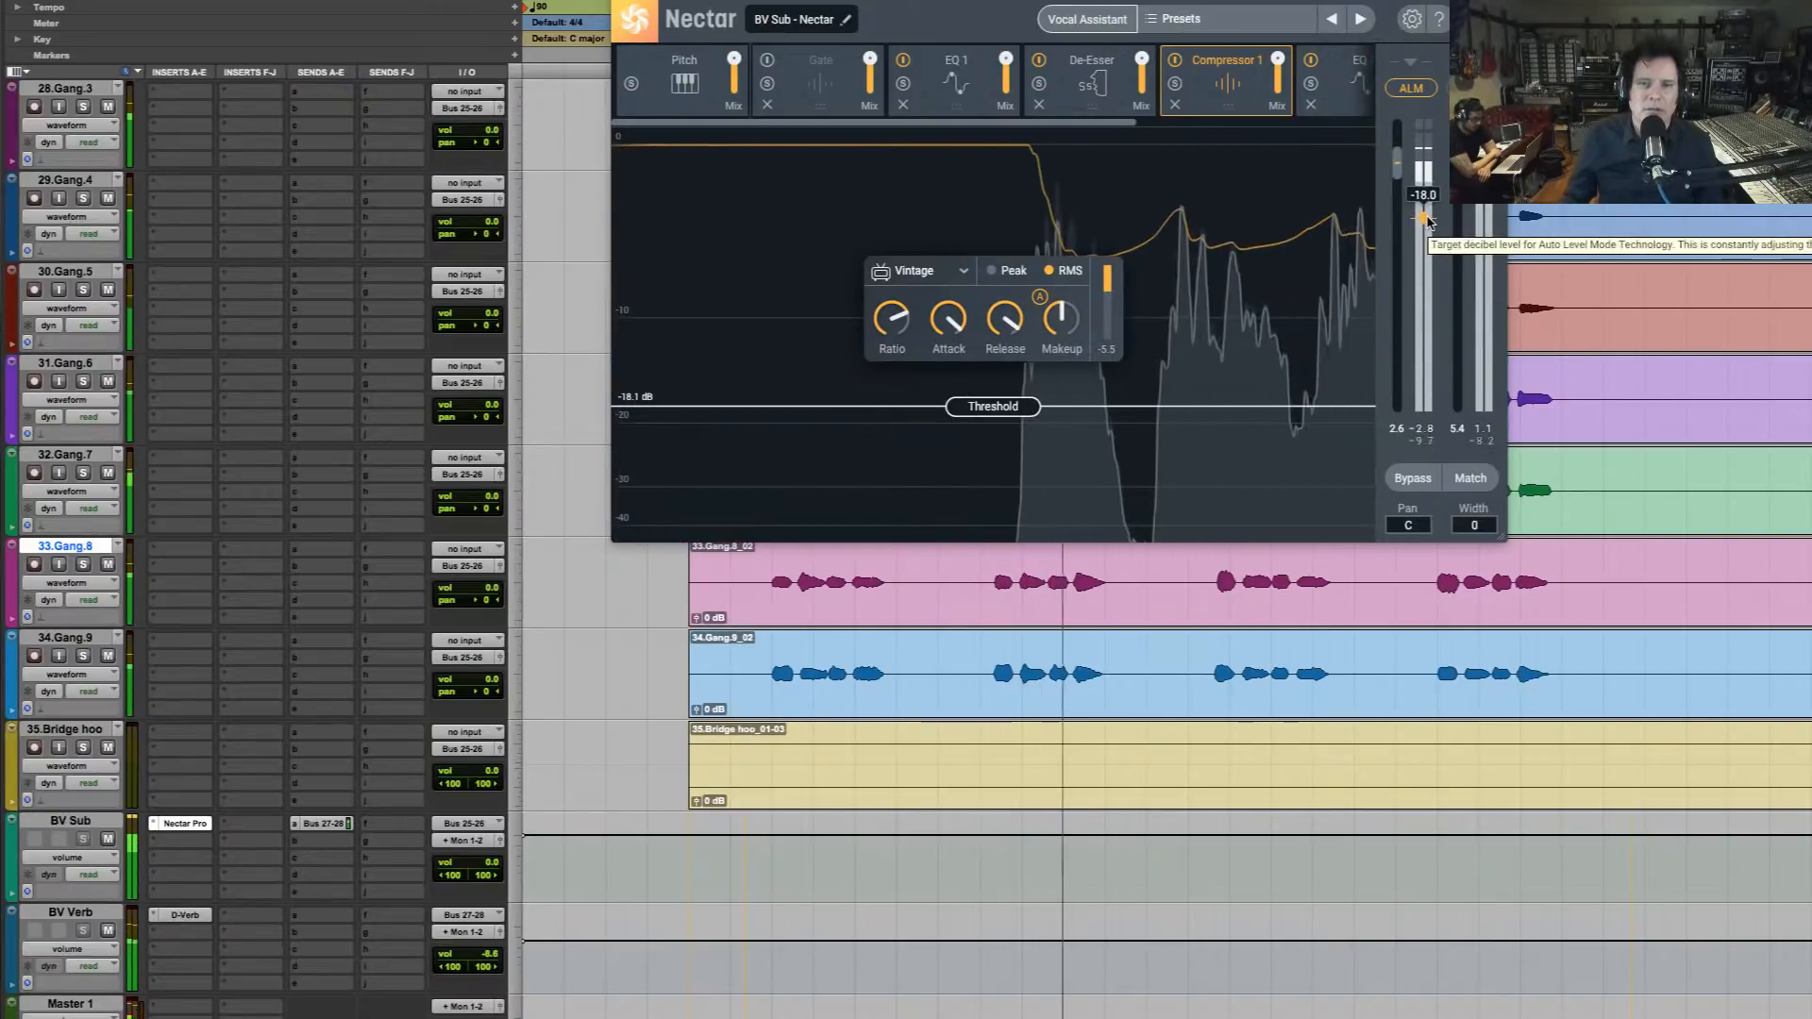
key(space)
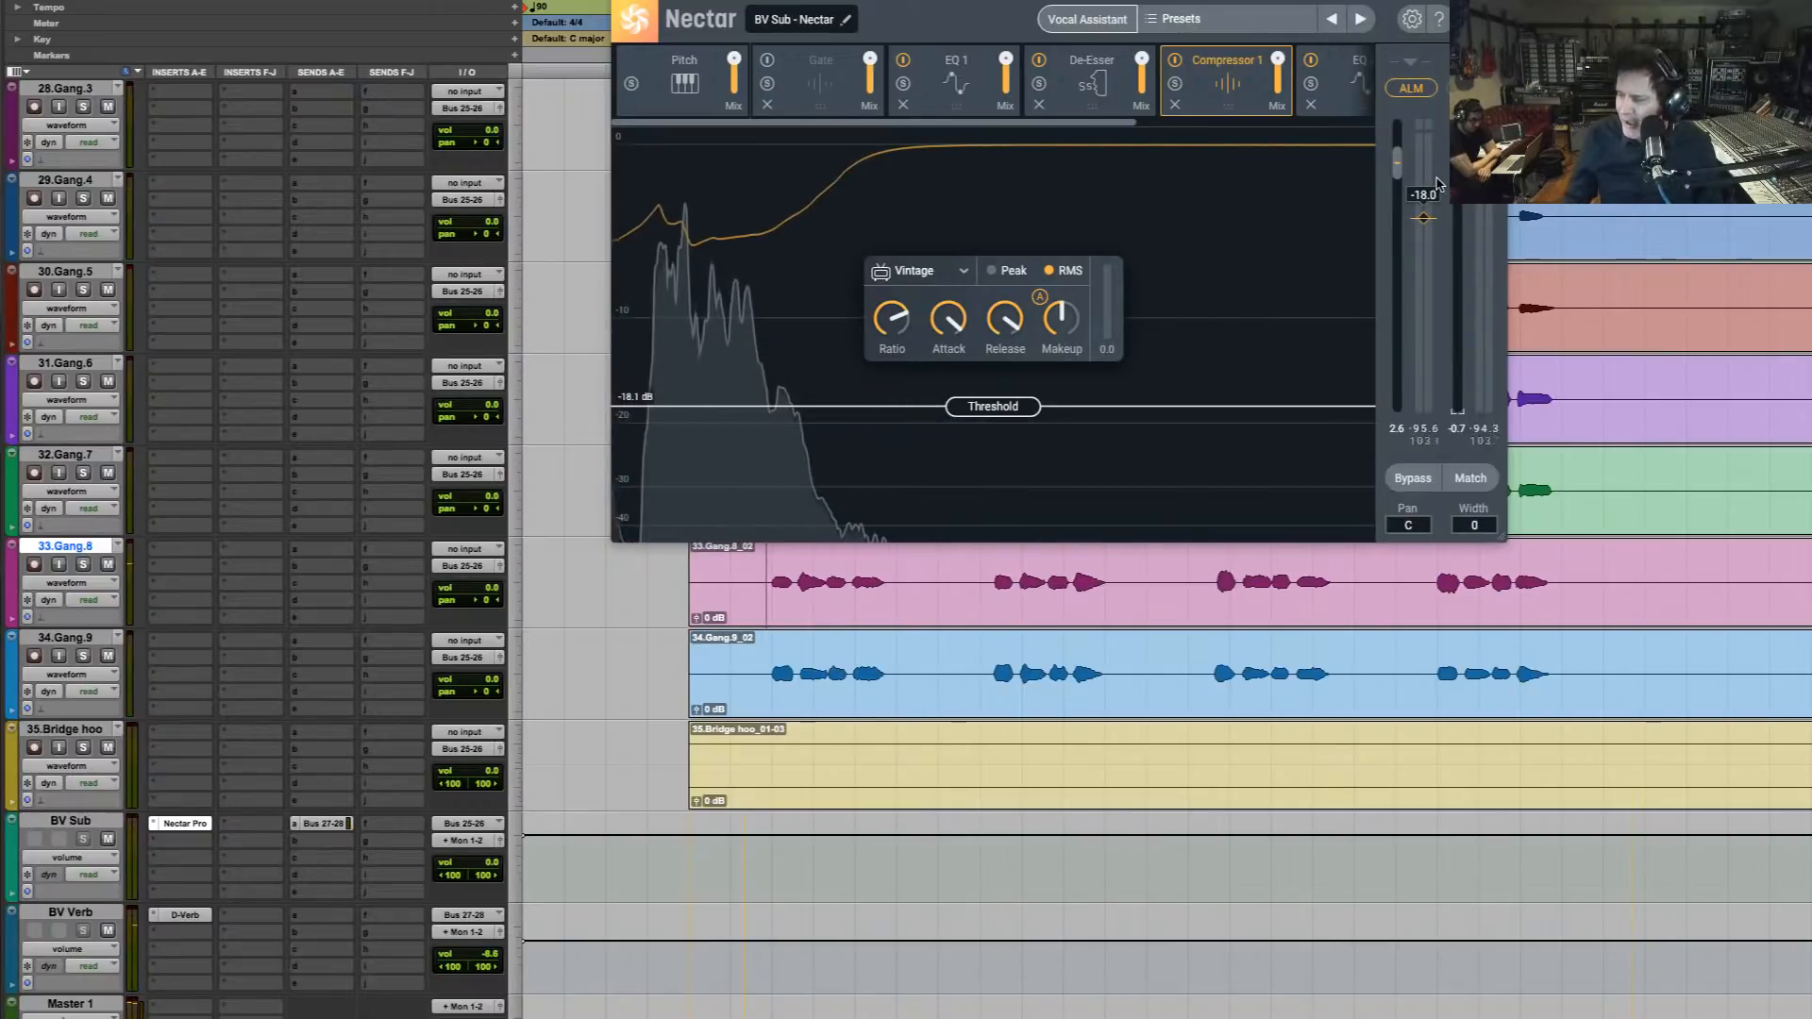
key(space)
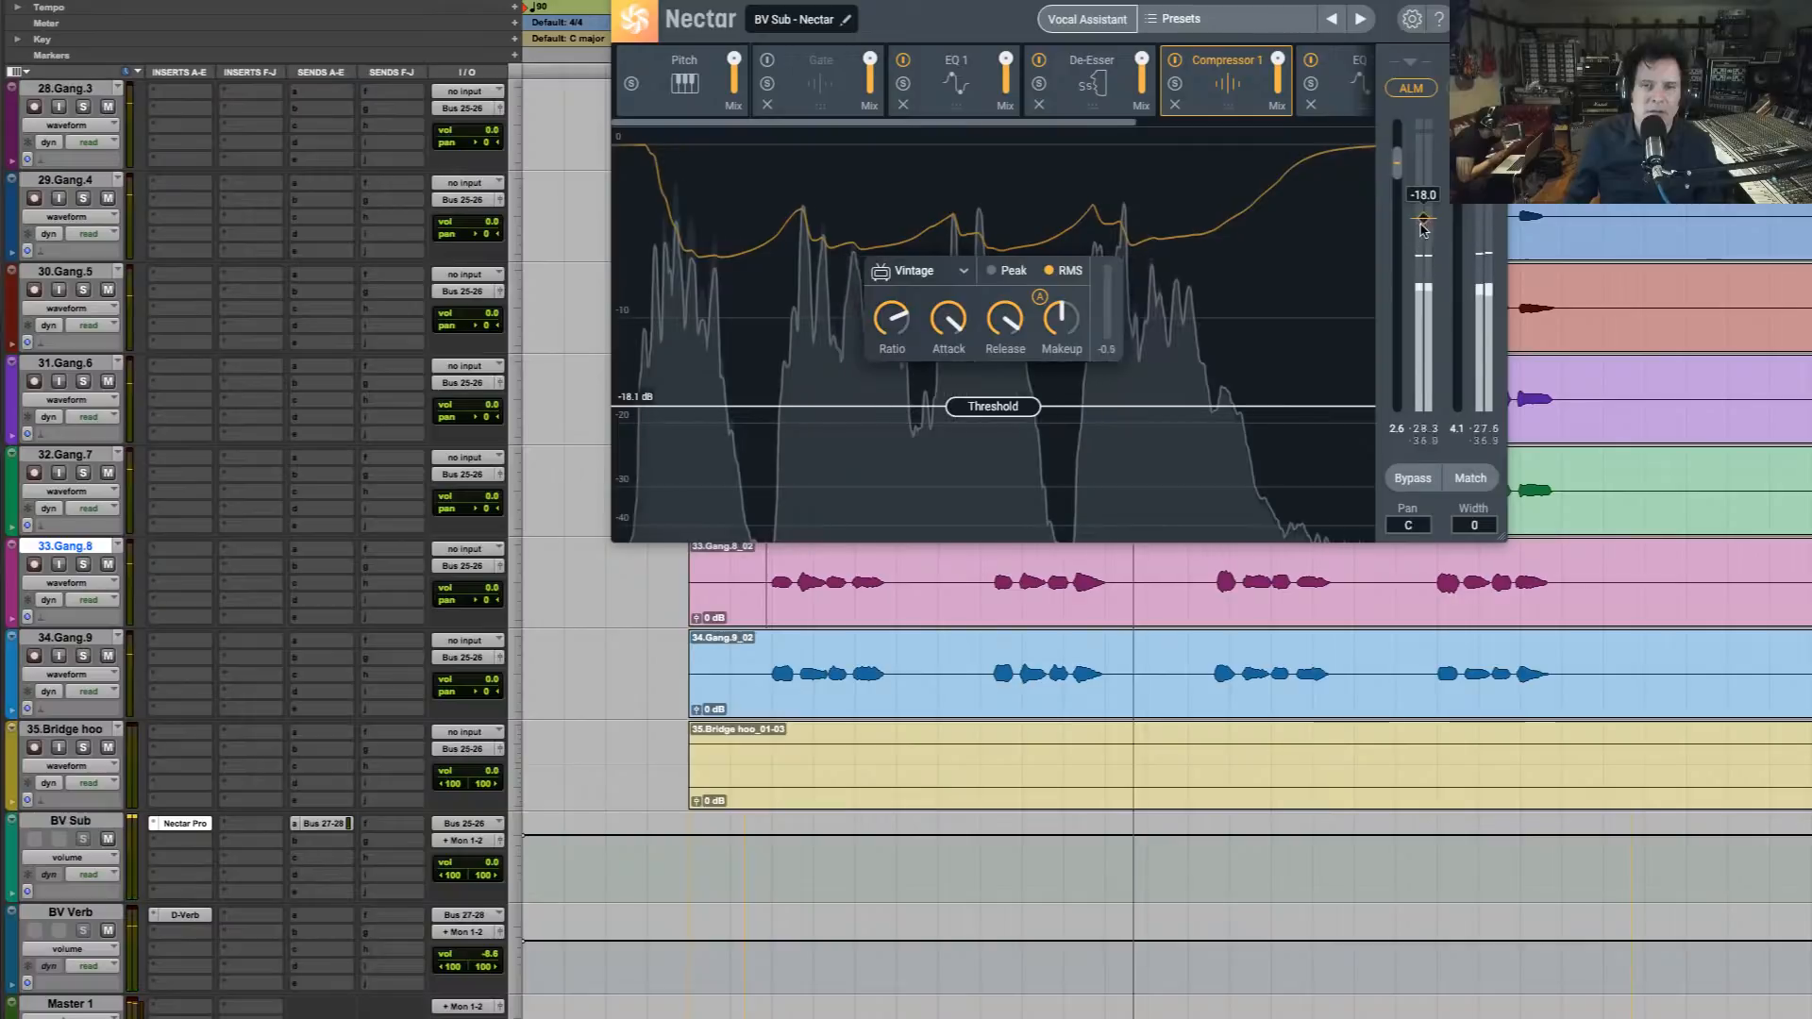
drag(1423, 218, 1425, 225)
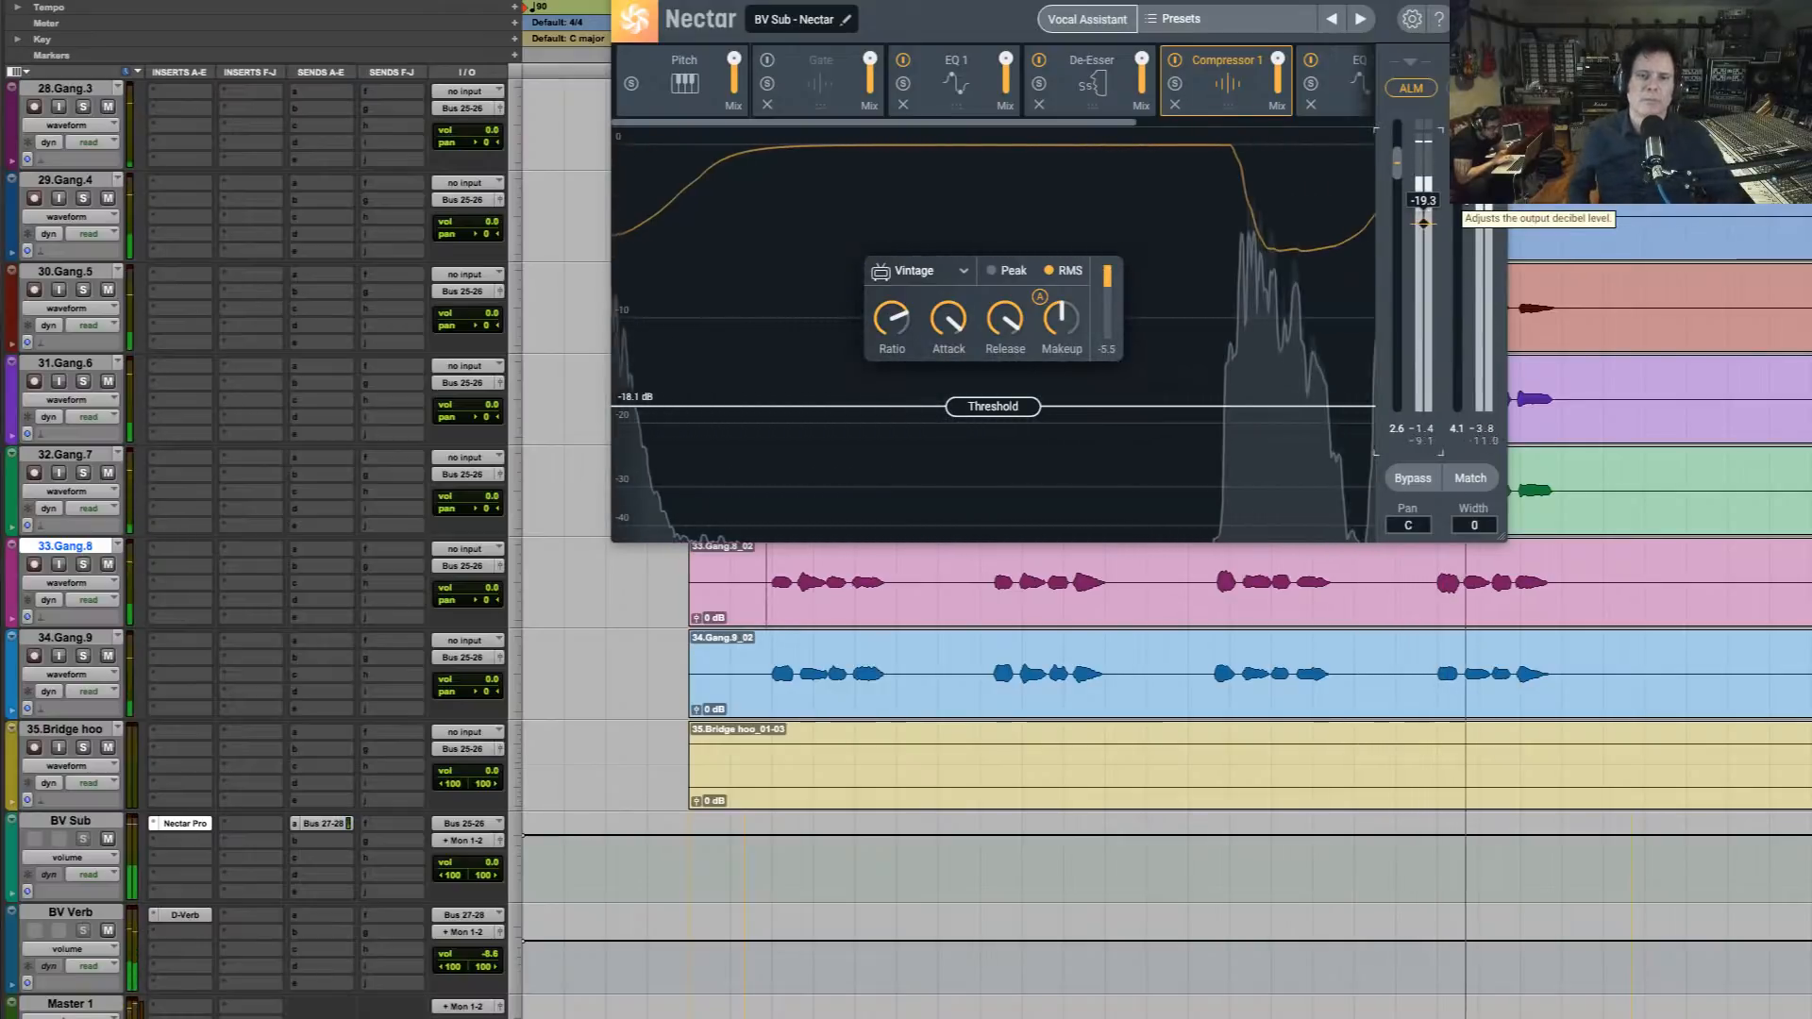
View Nectar's preset list, then play the backing vocals while bypassing and re-enabling the Nectar Pro insert on BV Sub
click(1180, 18)
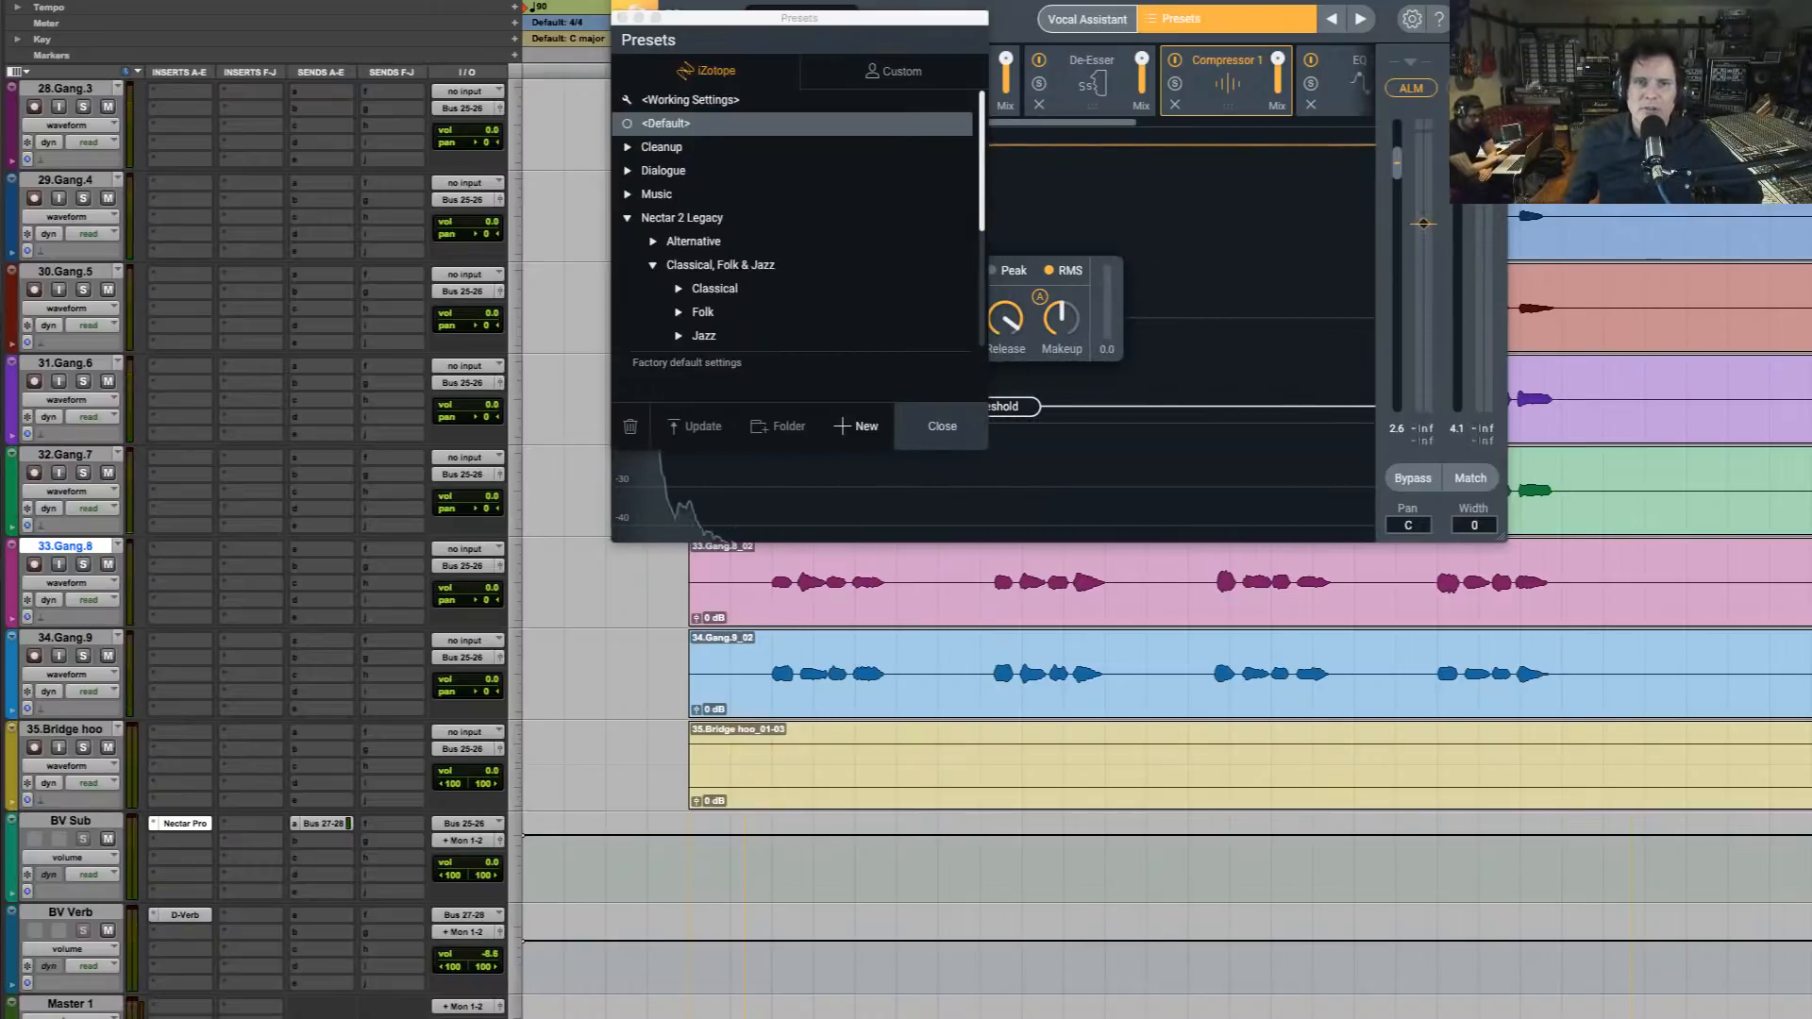
click(941, 426)
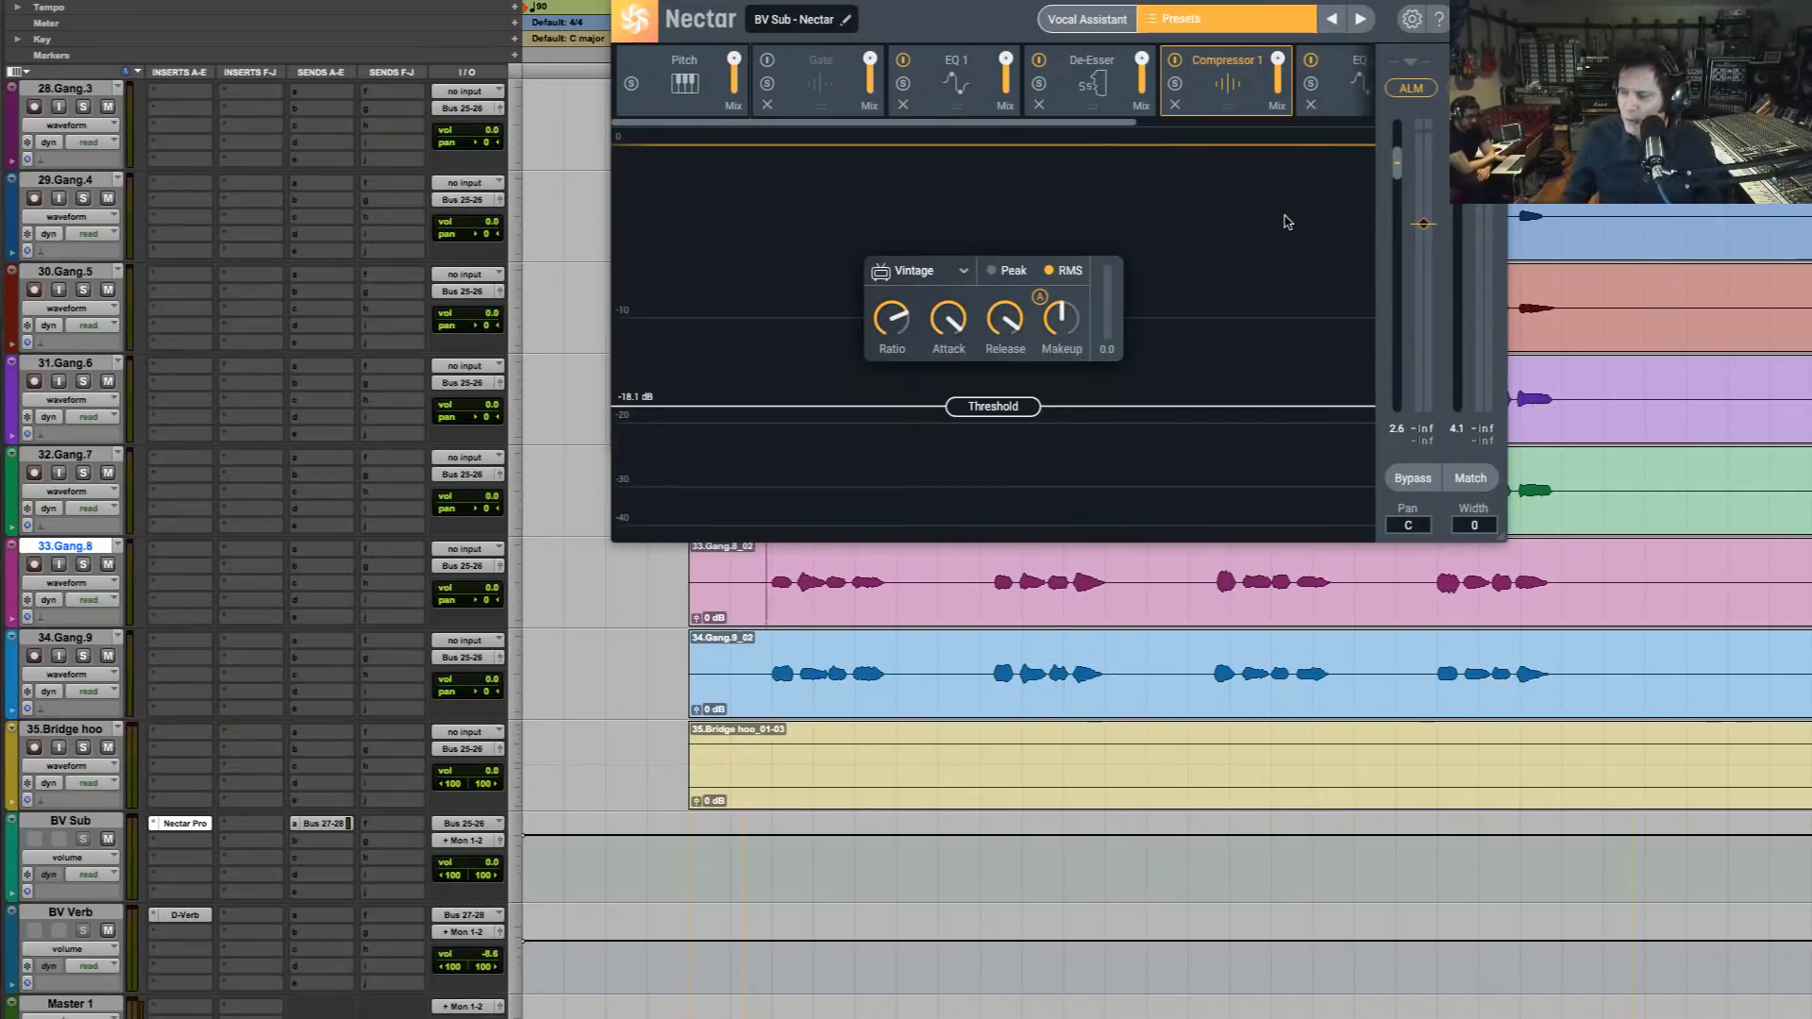
key(space)
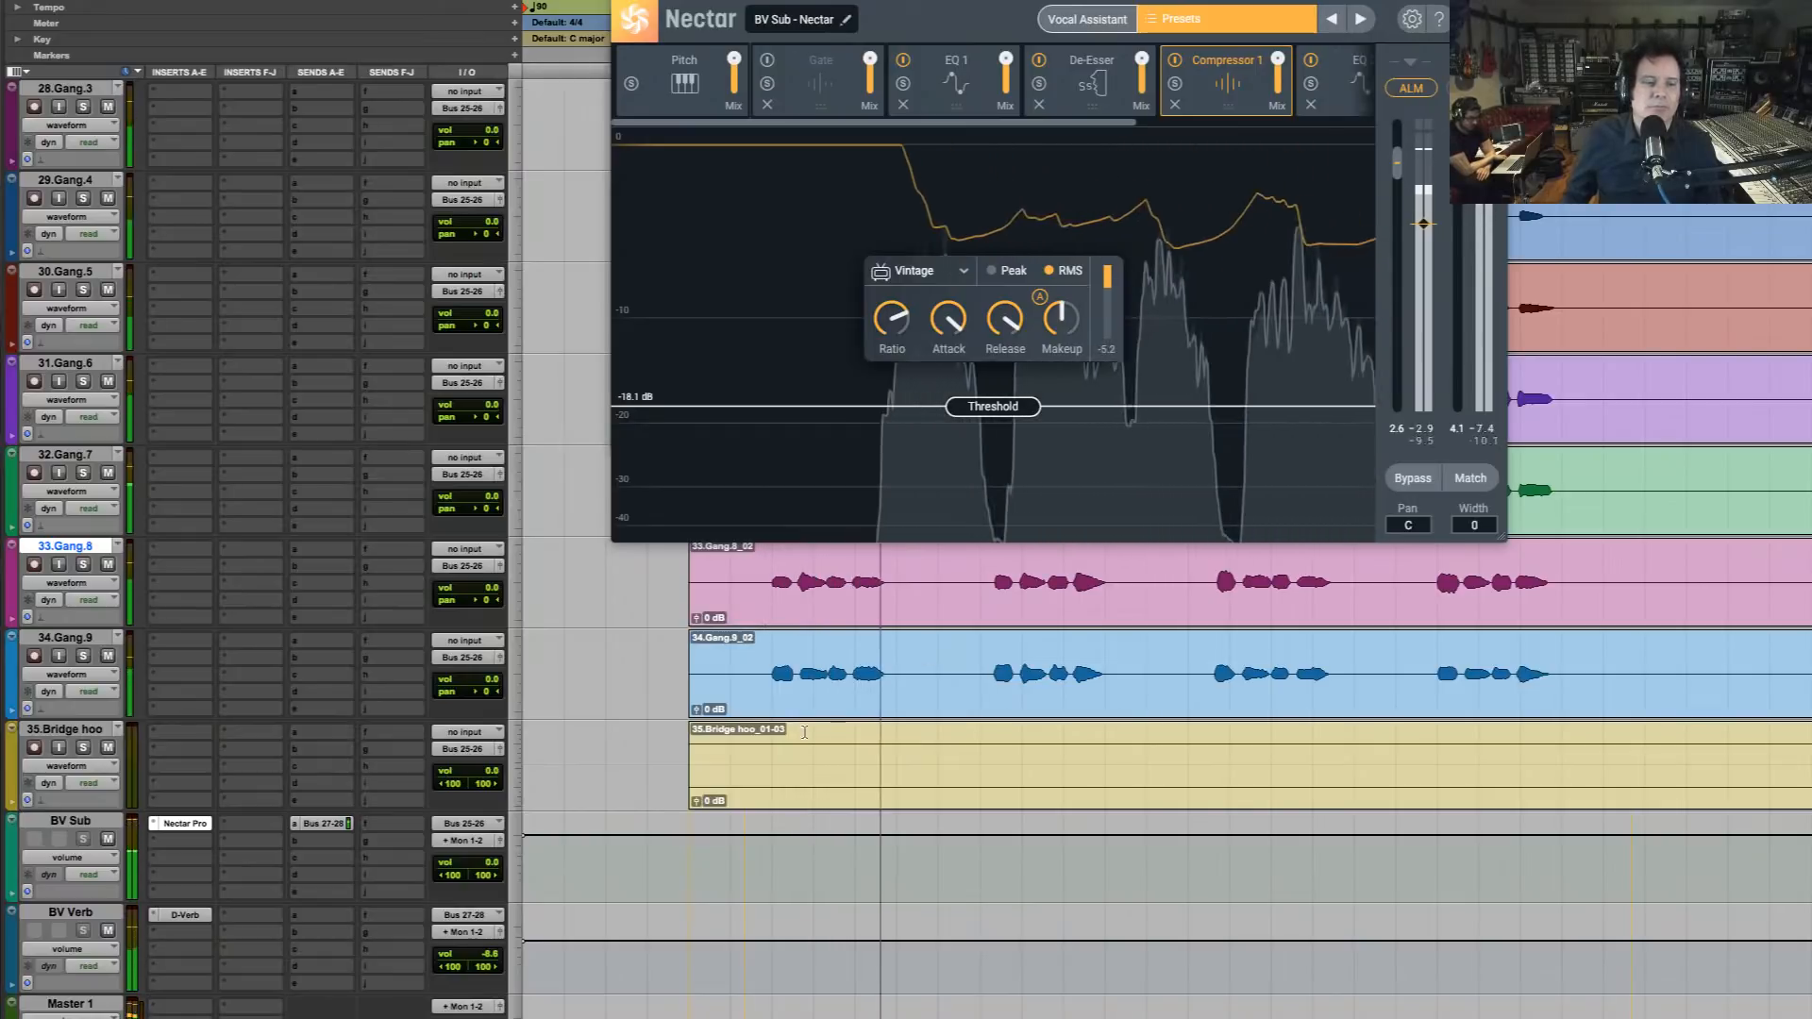
super+click(193, 825)
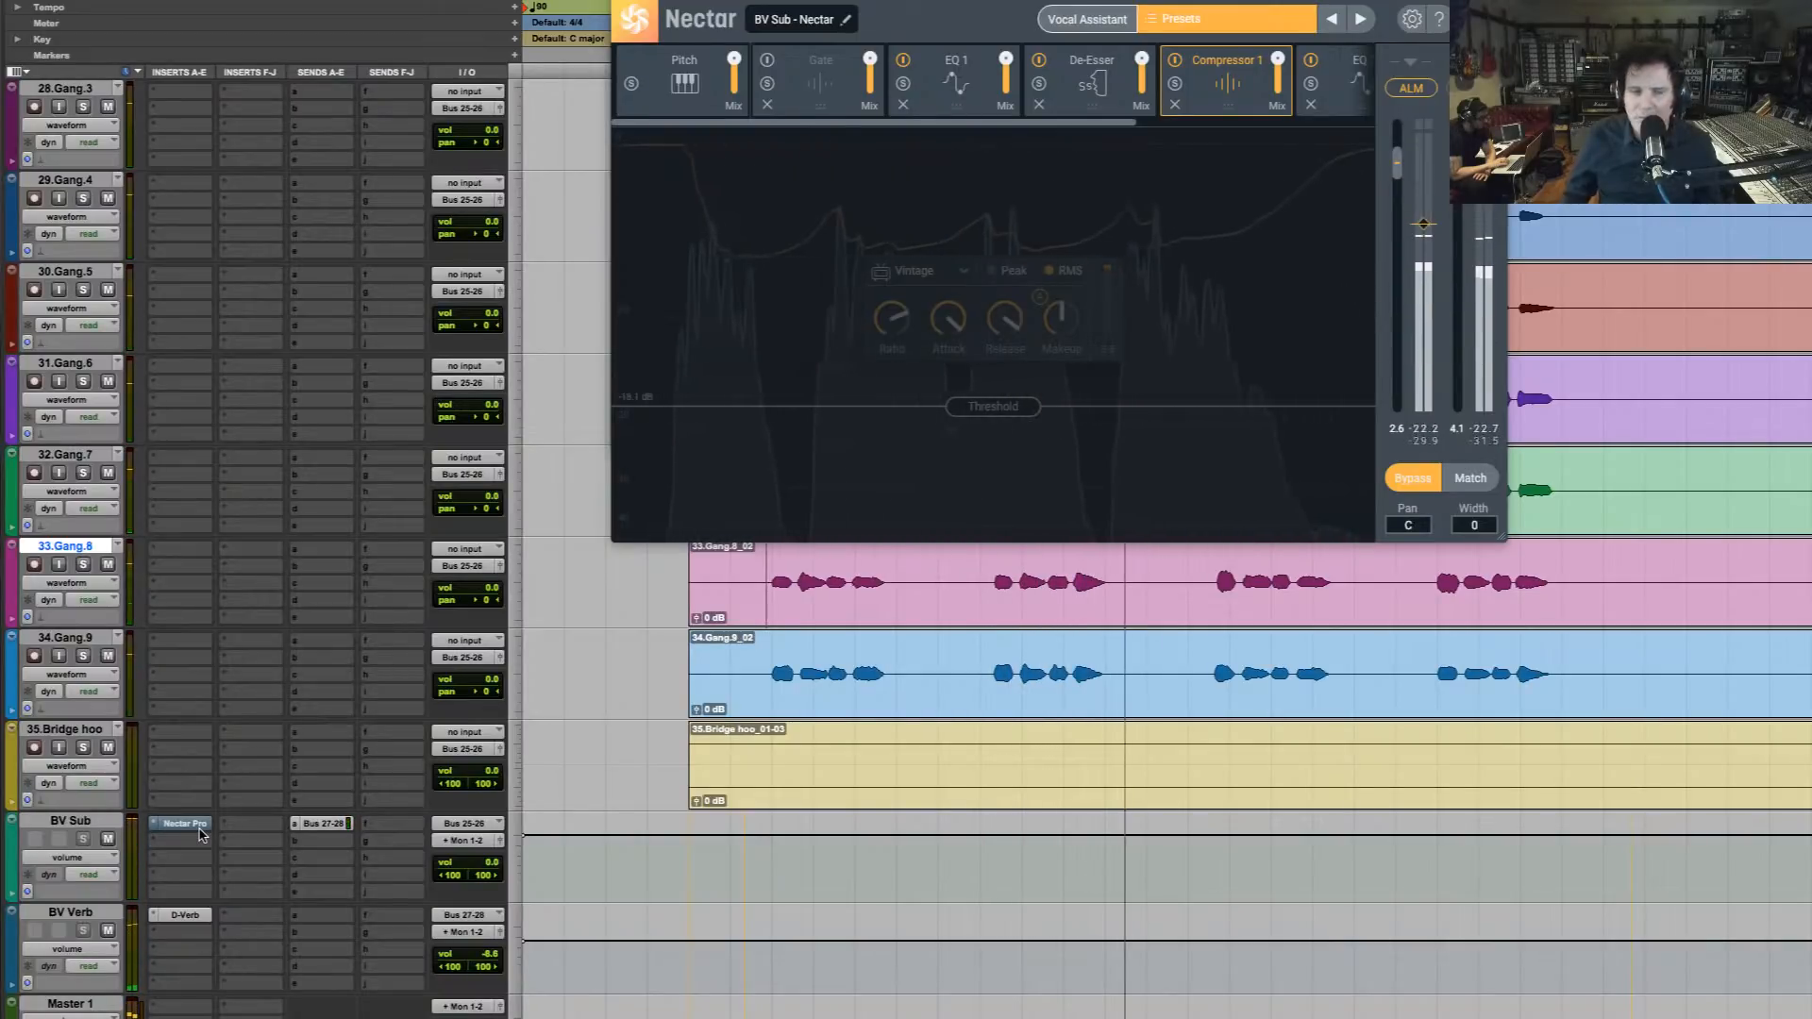
super+click(200, 830)
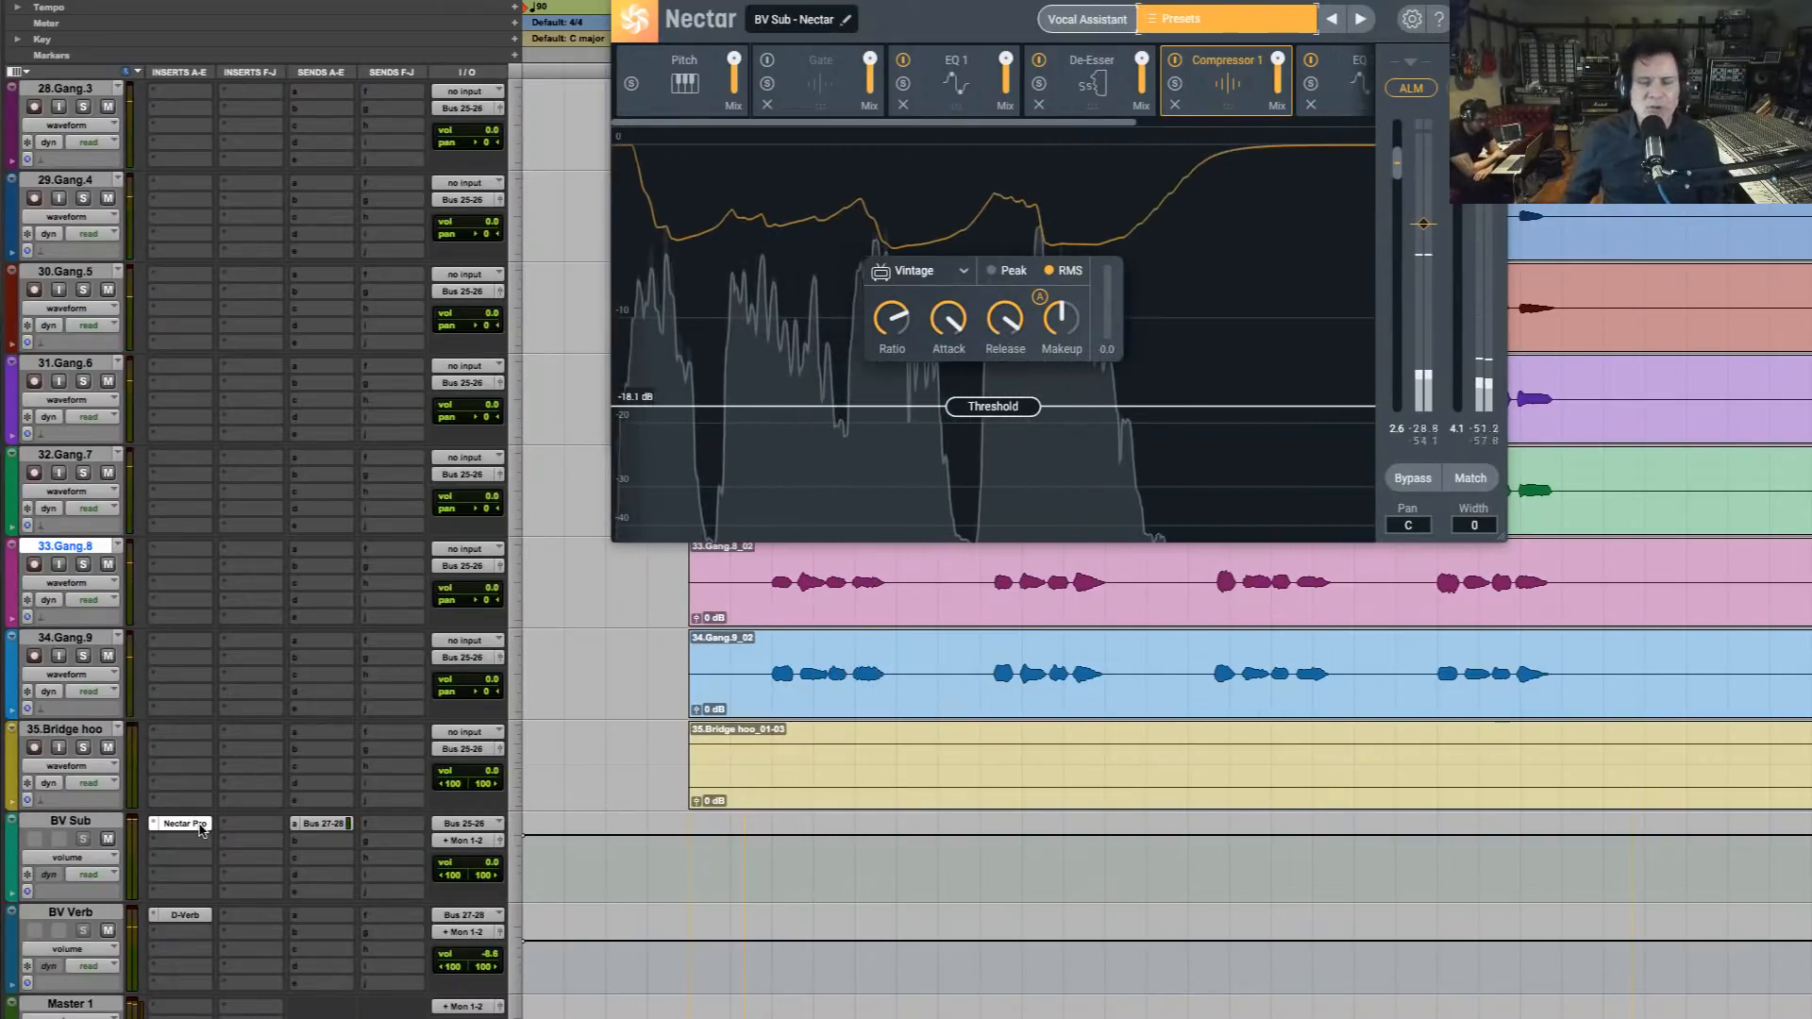
super+click(200, 830)
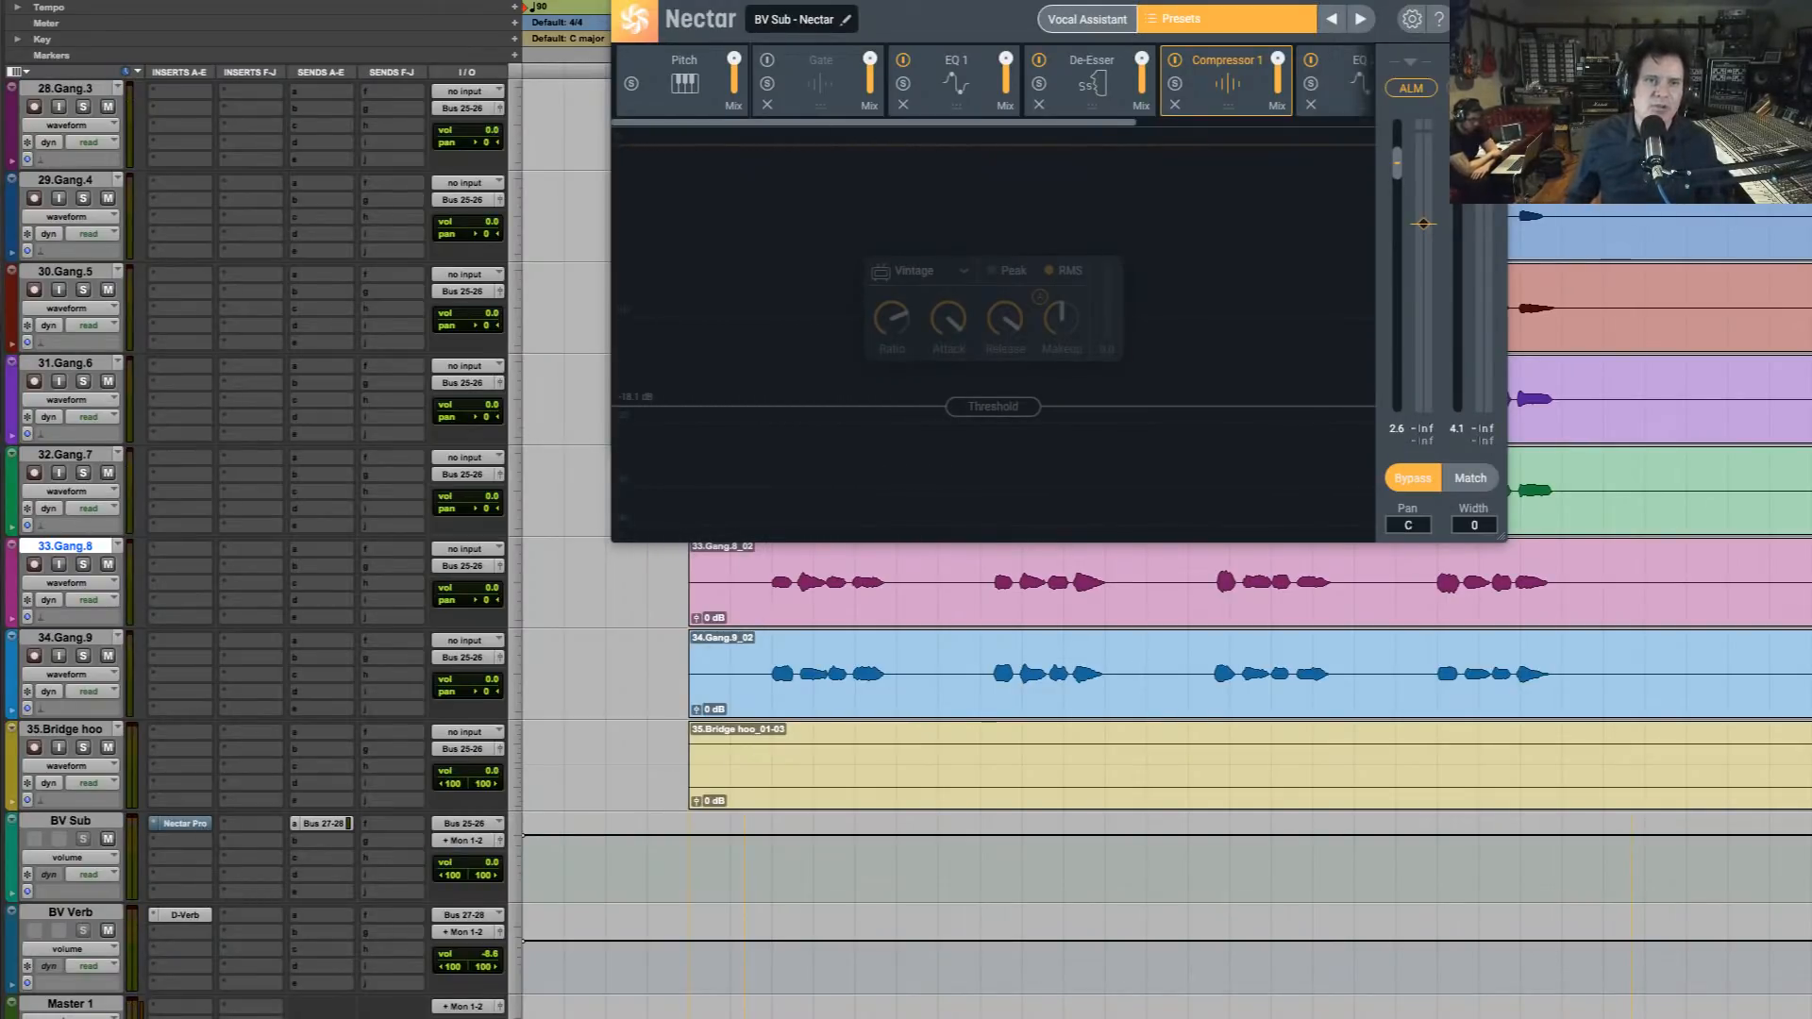
super+click(200, 830)
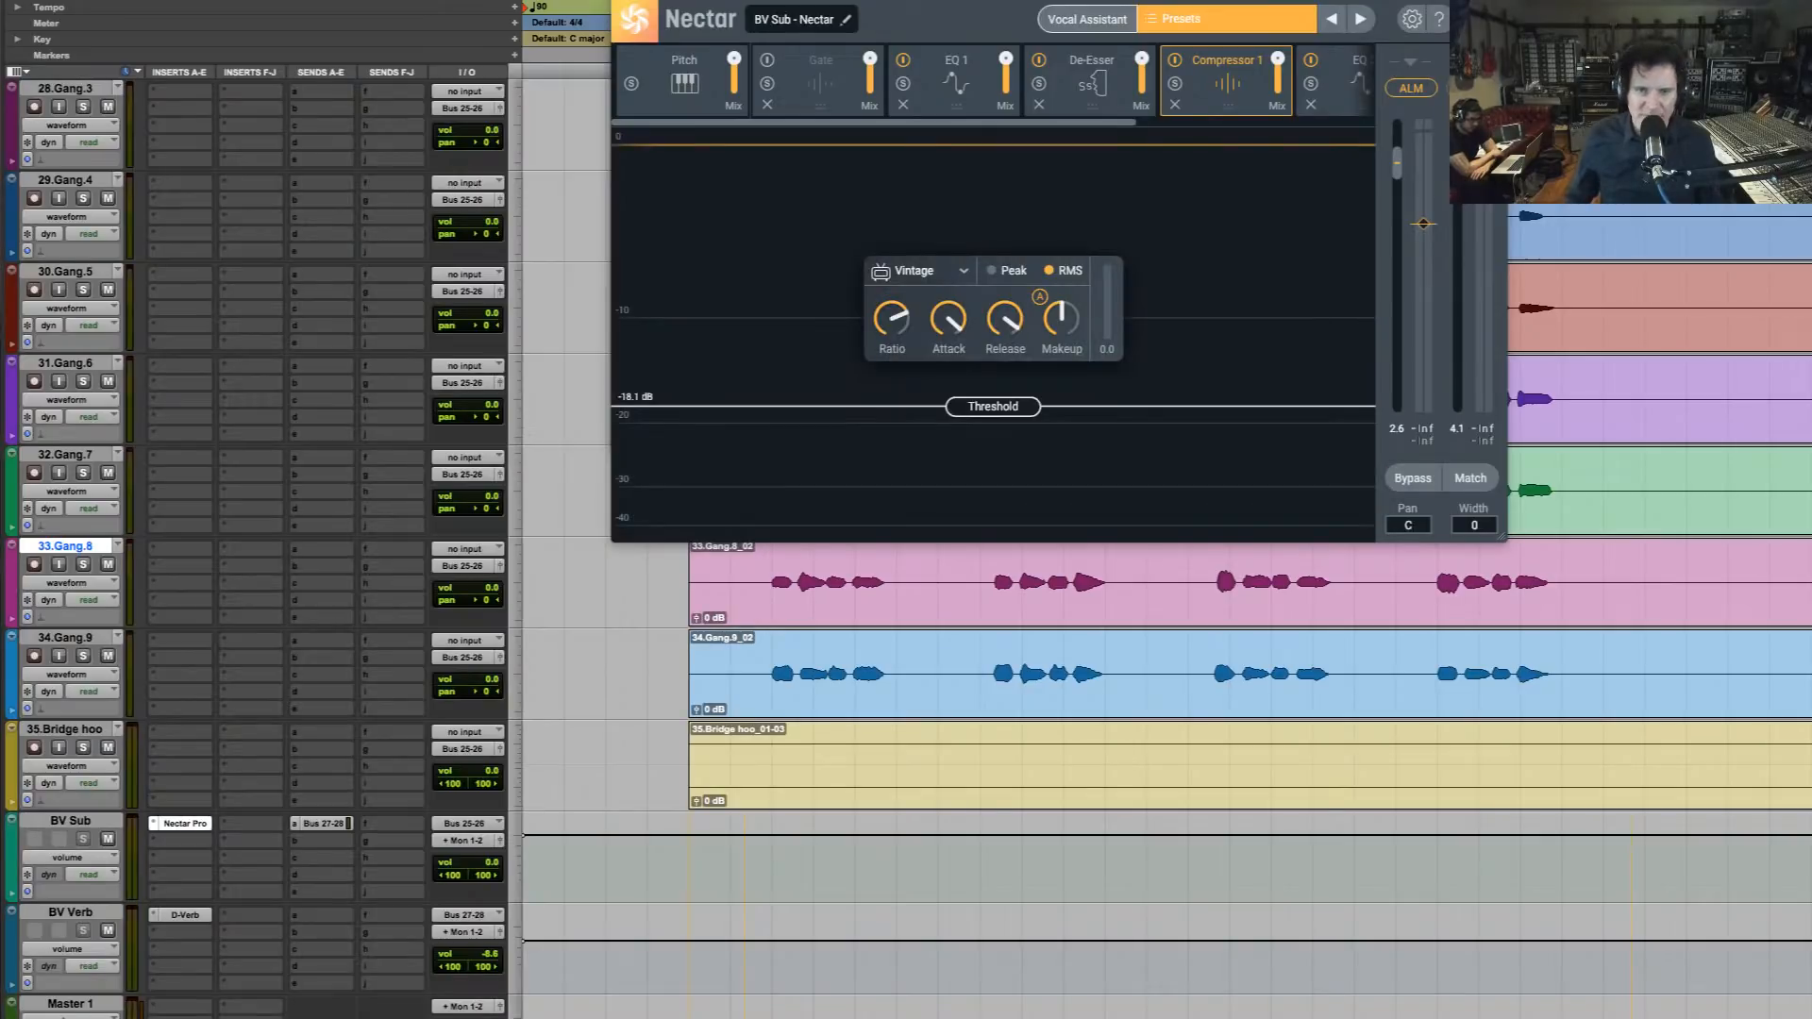
Reopen Nectar's Vocal Assistant vibe settings and lower the Singing intensity toward Light with the Balanced tone while auditioning the passage
click(1090, 20)
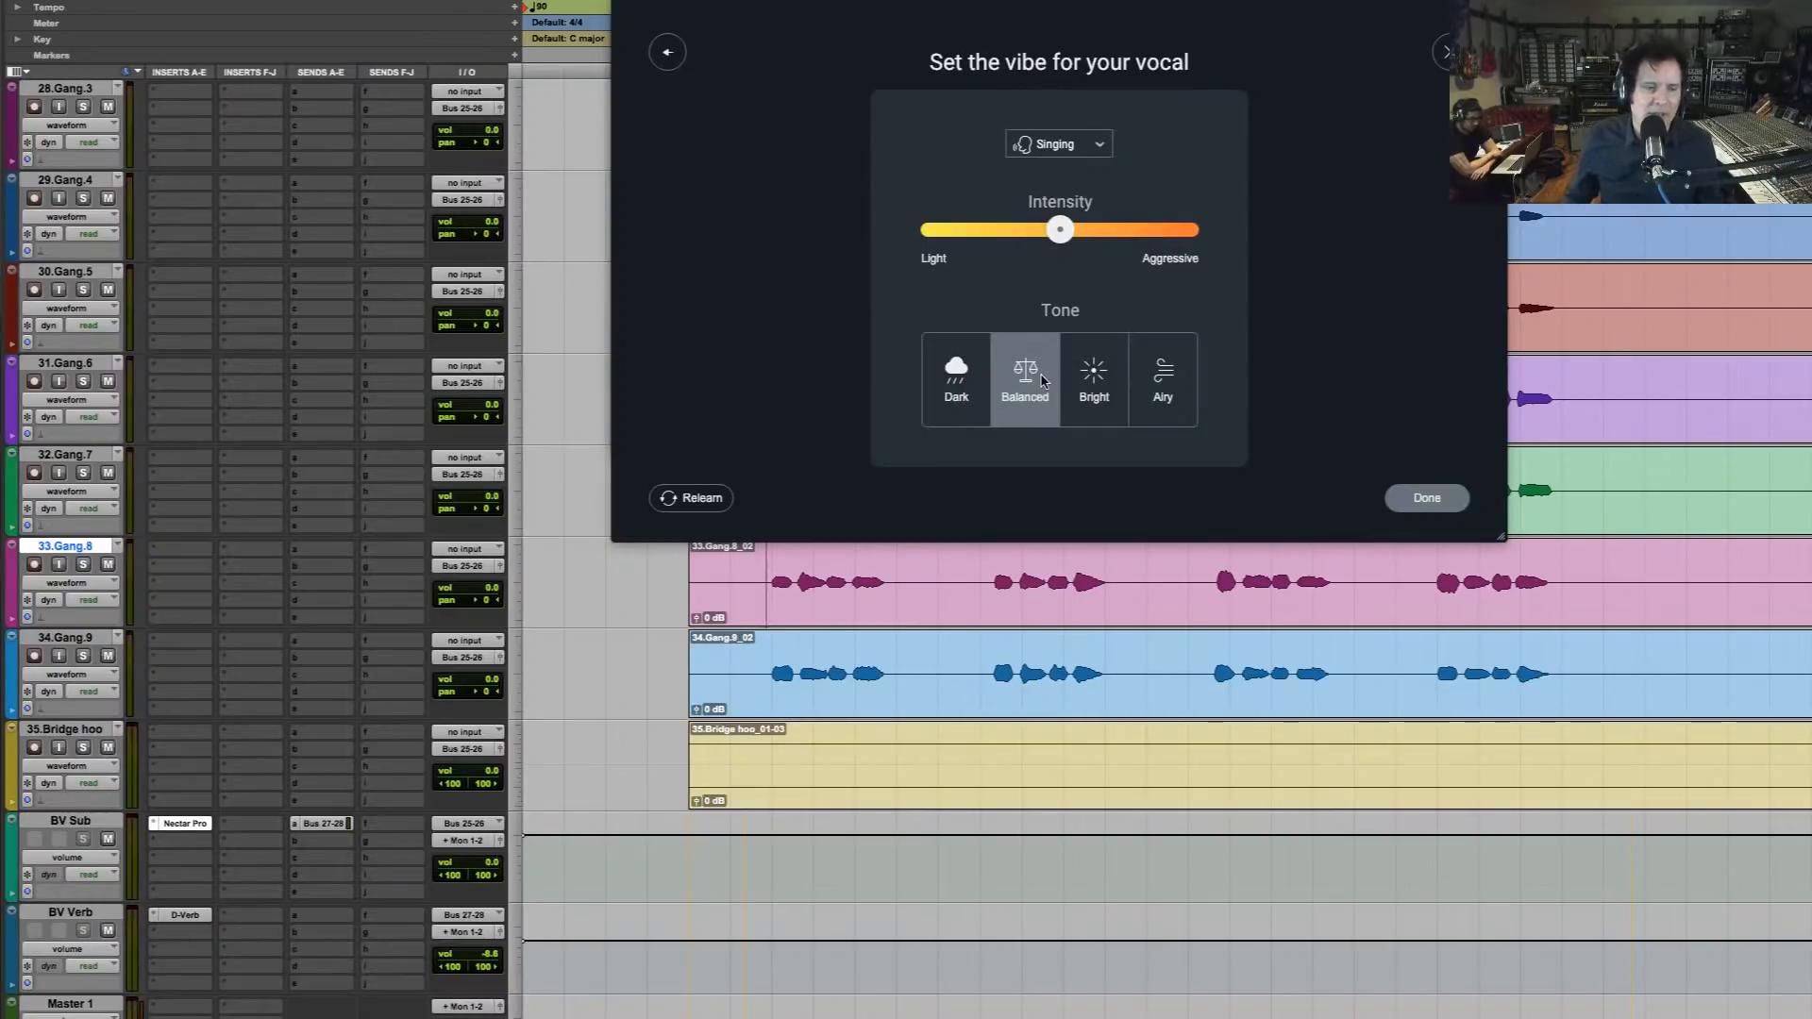
key(space)
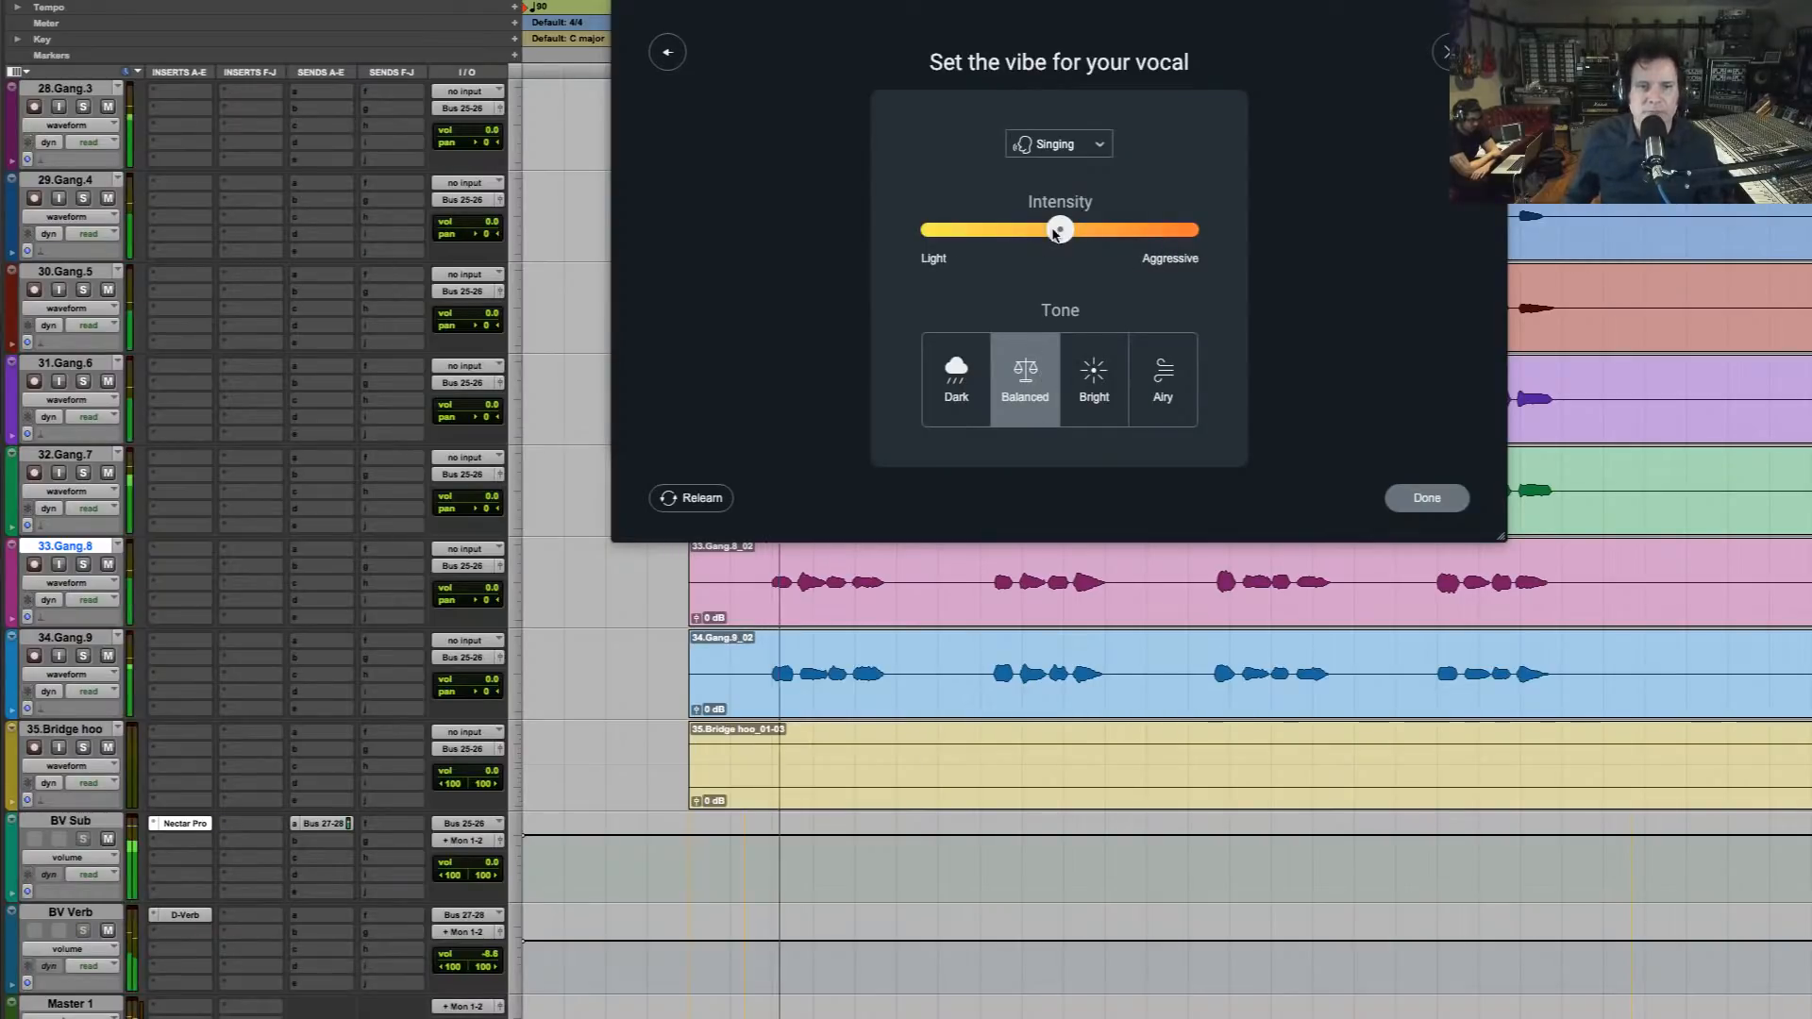
drag(1056, 233, 1005, 233)
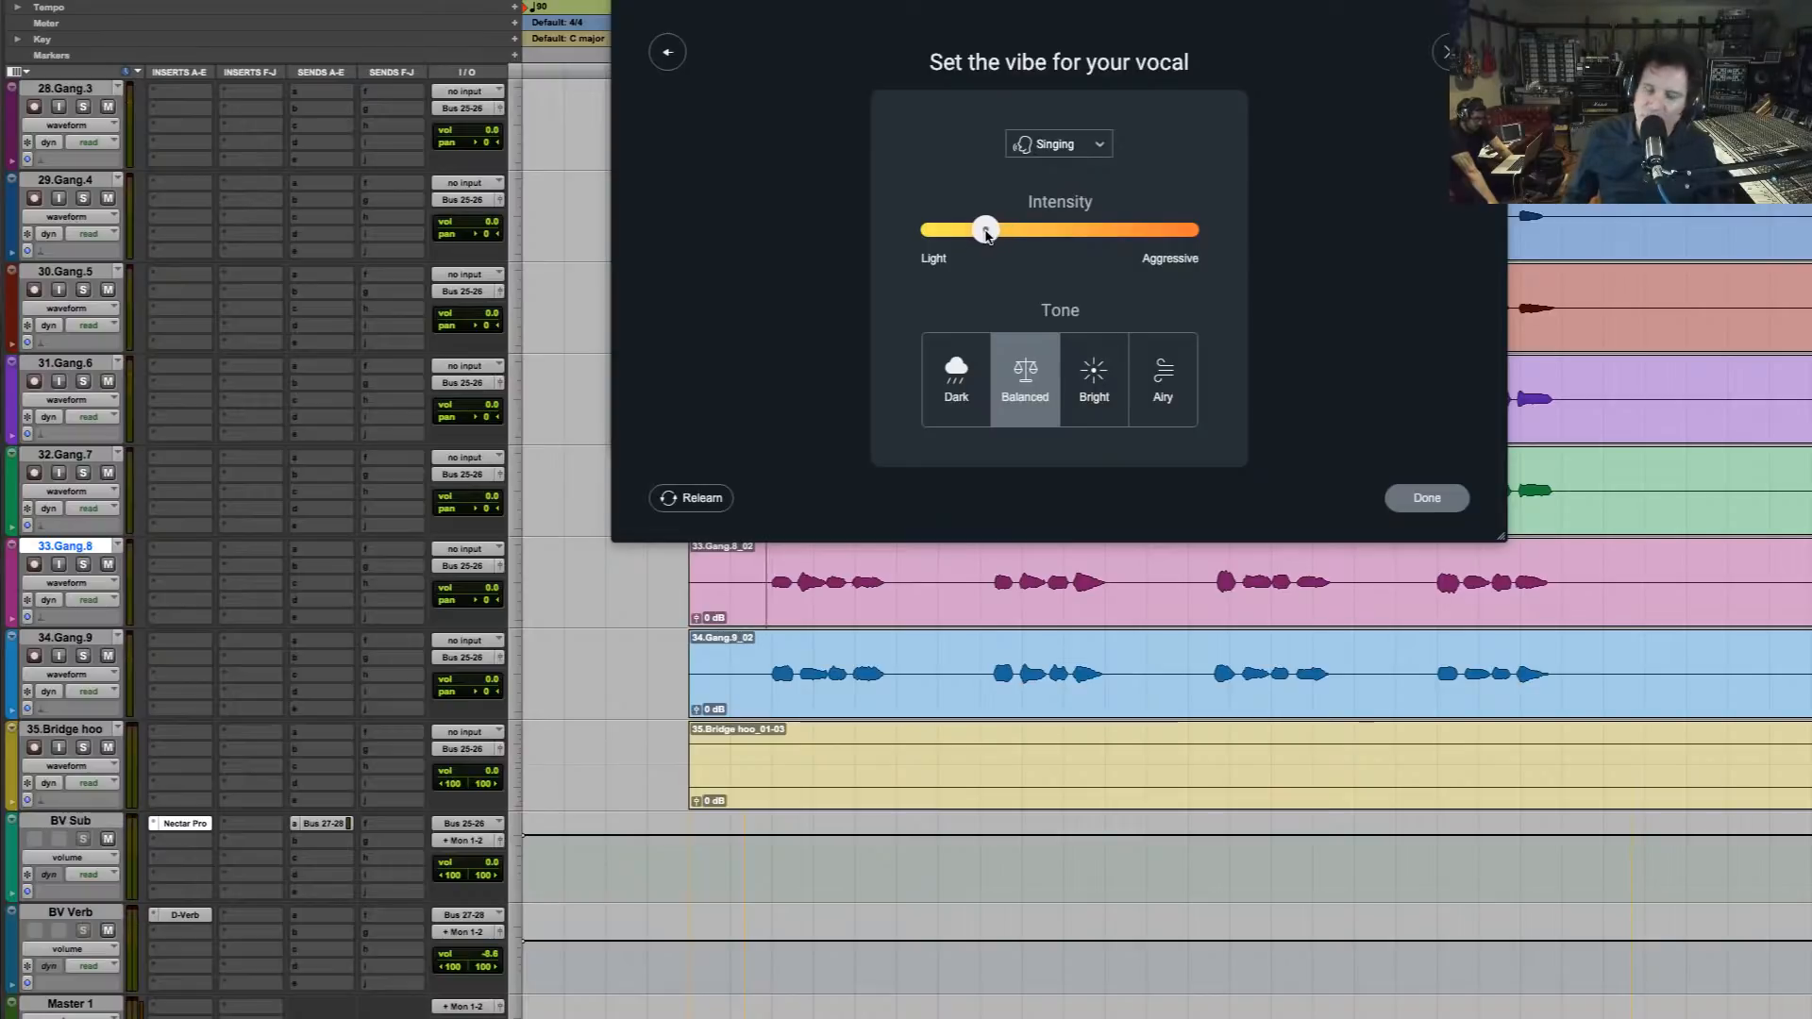
drag(987, 236, 992, 239)
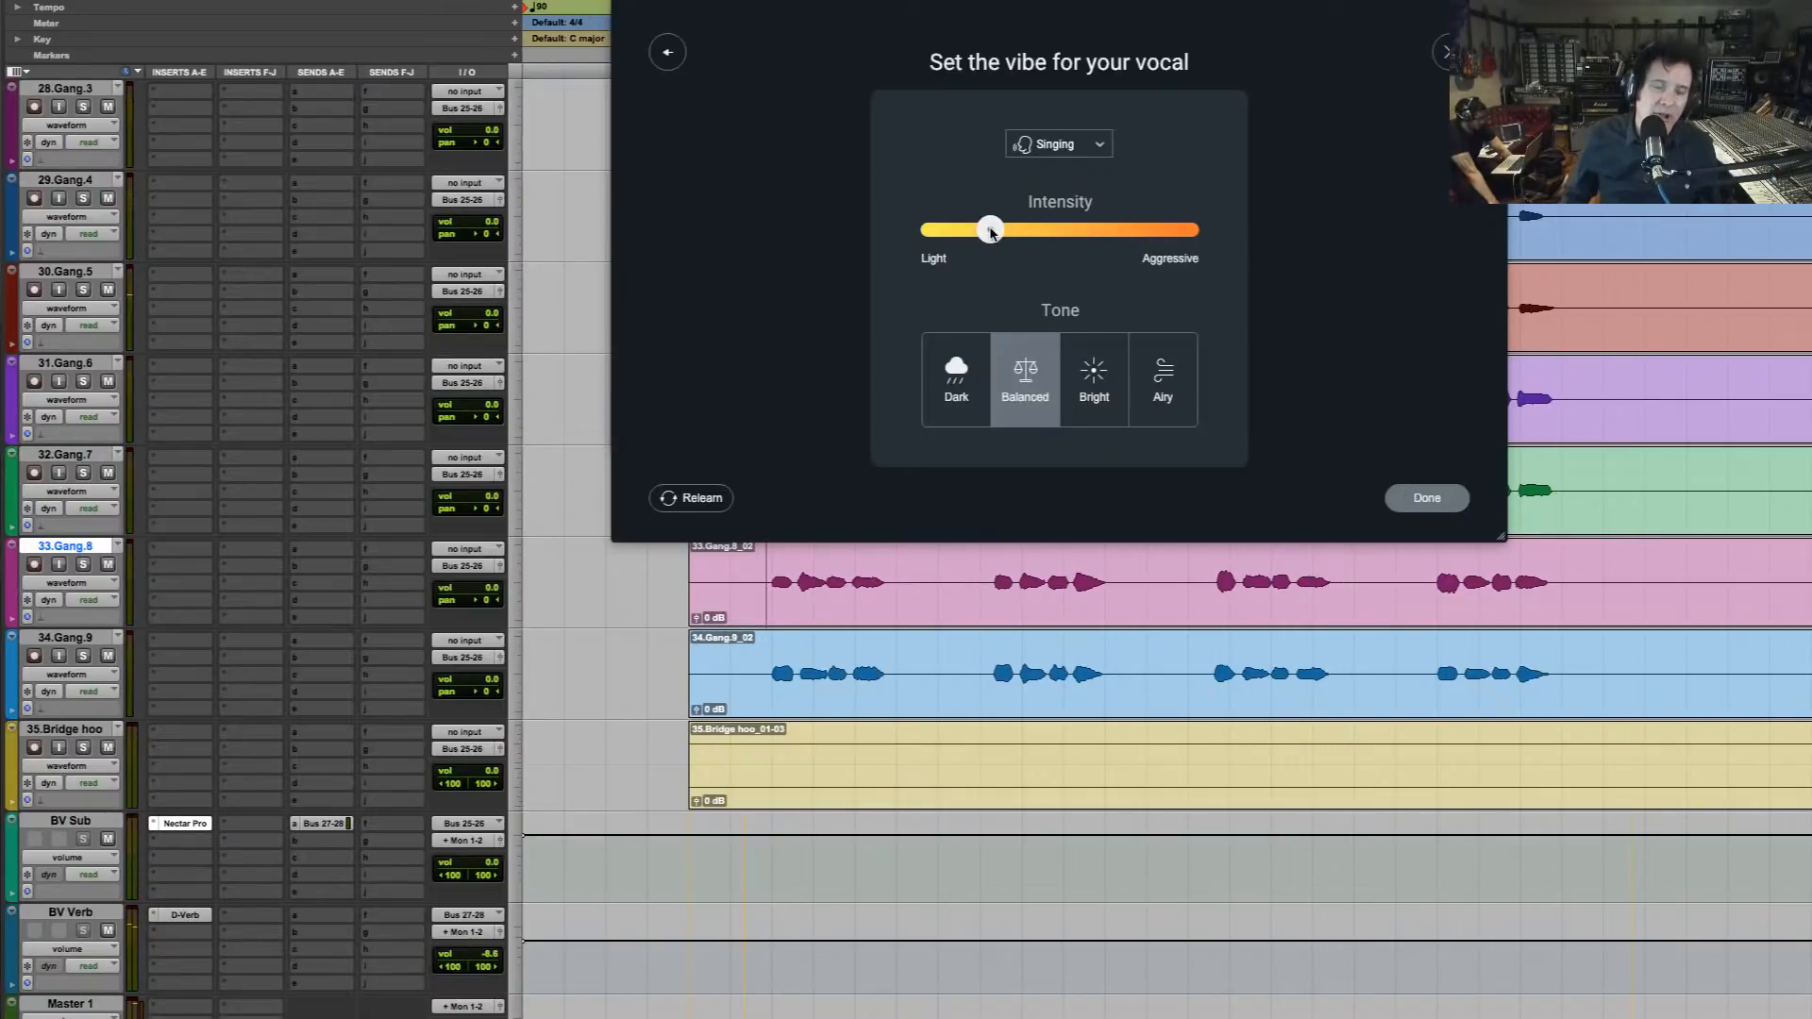
drag(991, 233, 980, 232)
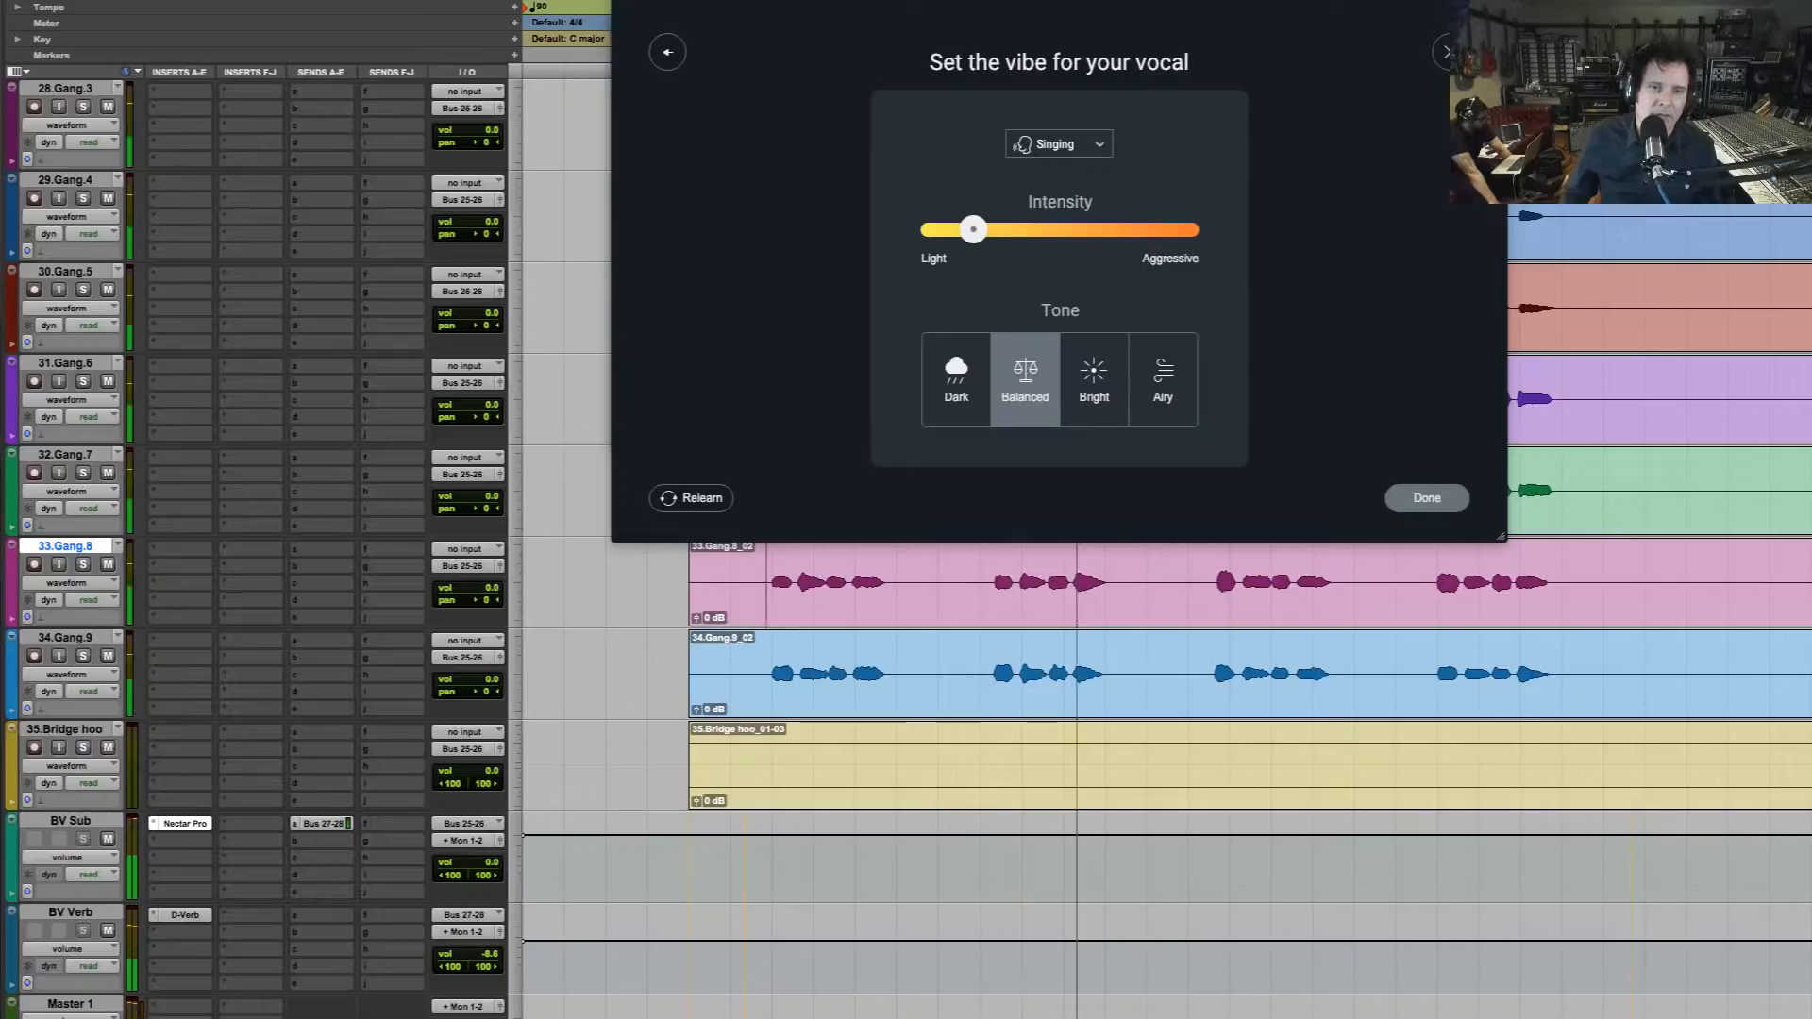
key(space)
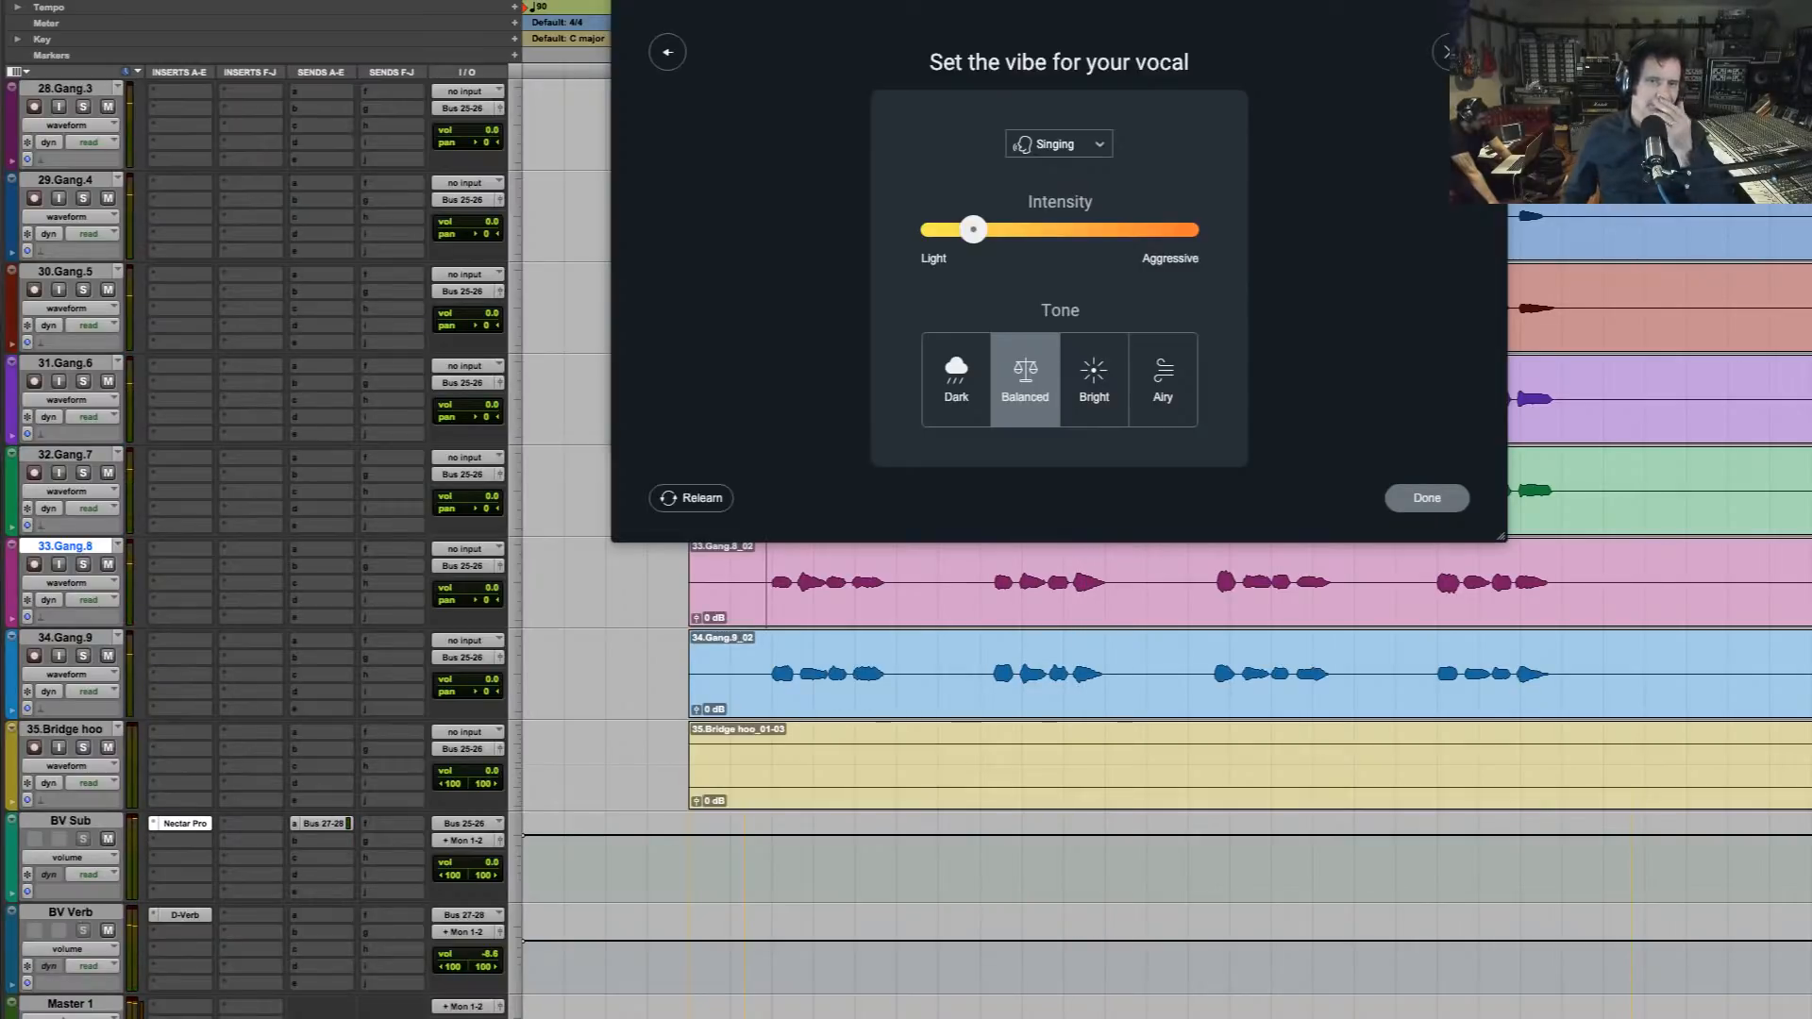
Audition the Dark tone at an intensity near Light, then return the intensity to the middle and choose the Airy tone
click(965, 399)
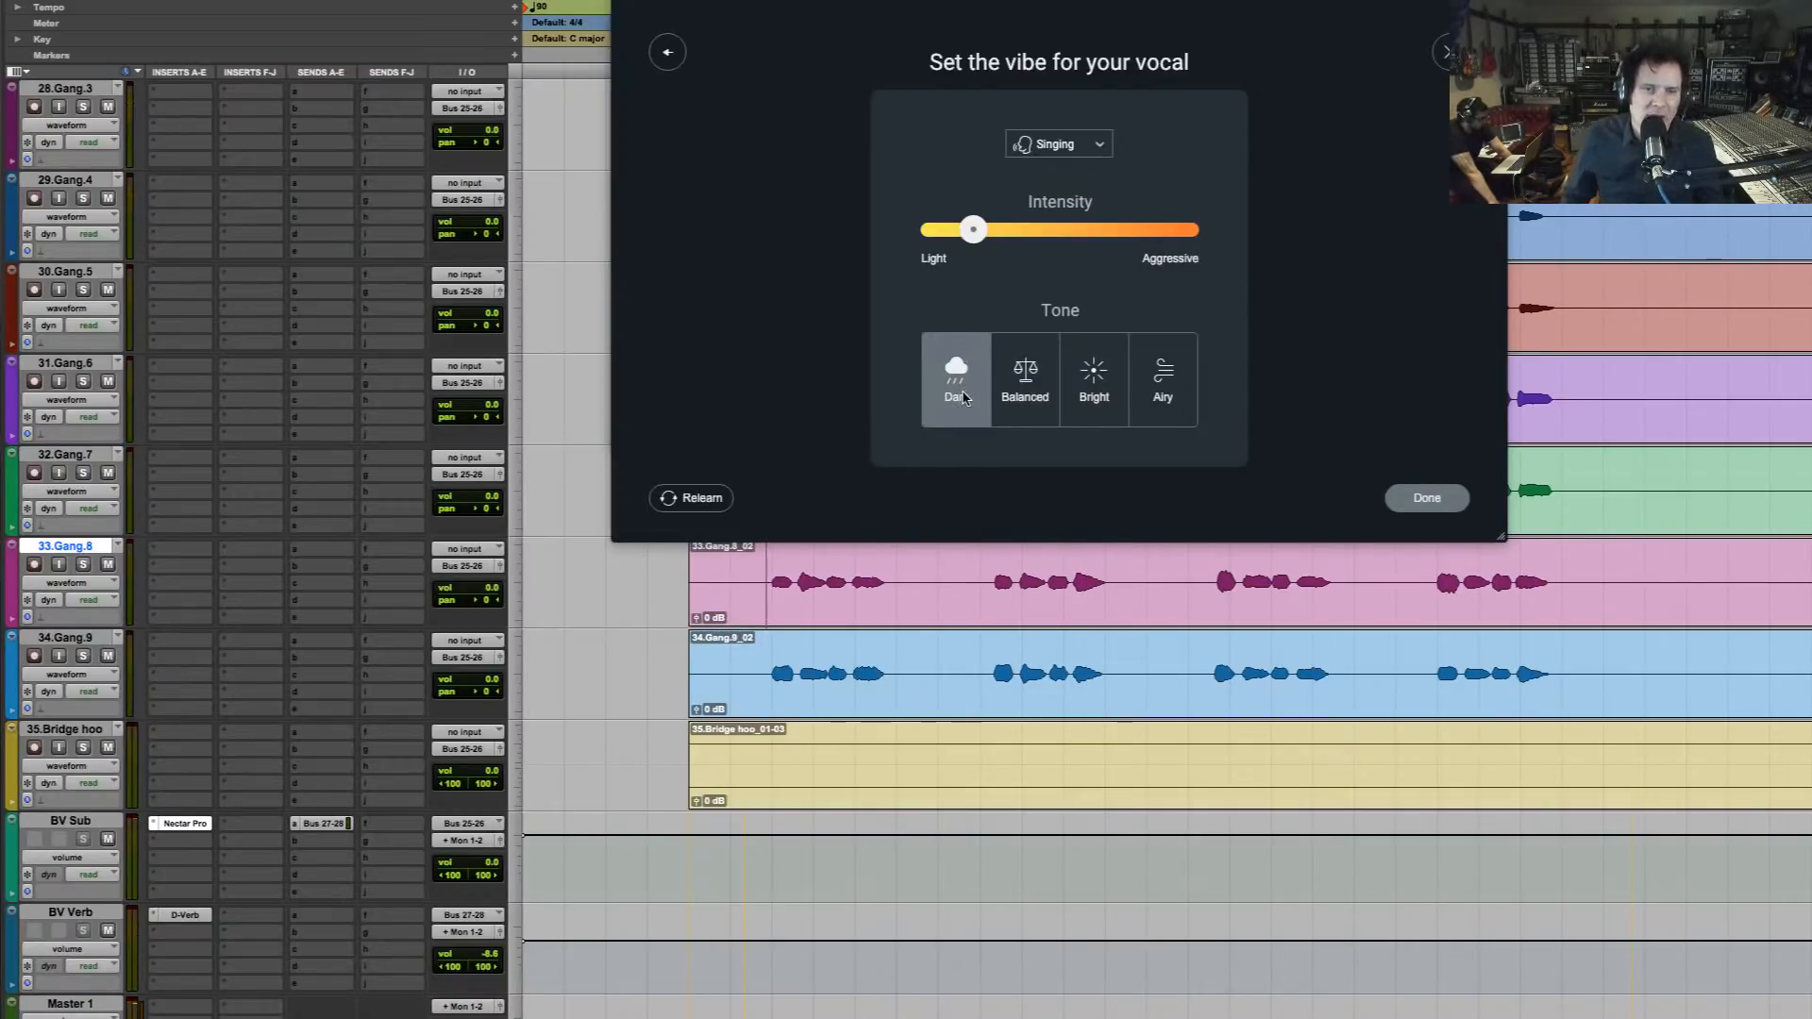
key(space)
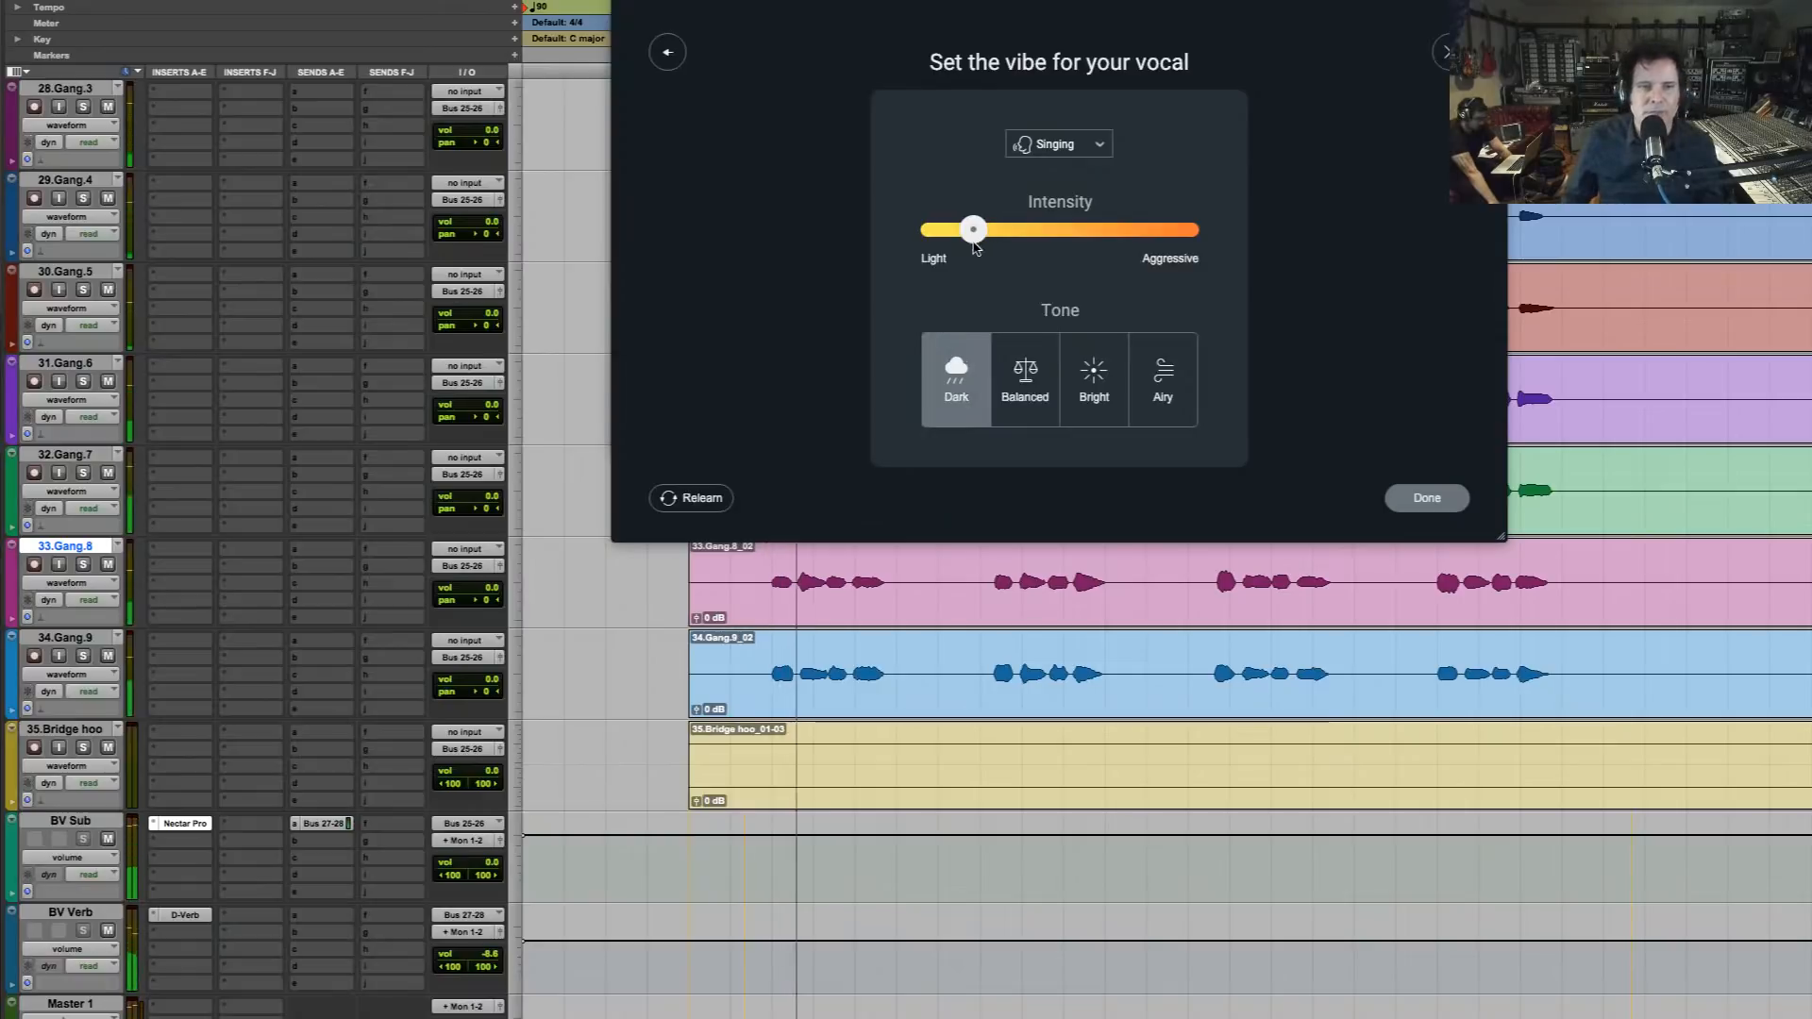
drag(978, 235, 980, 229)
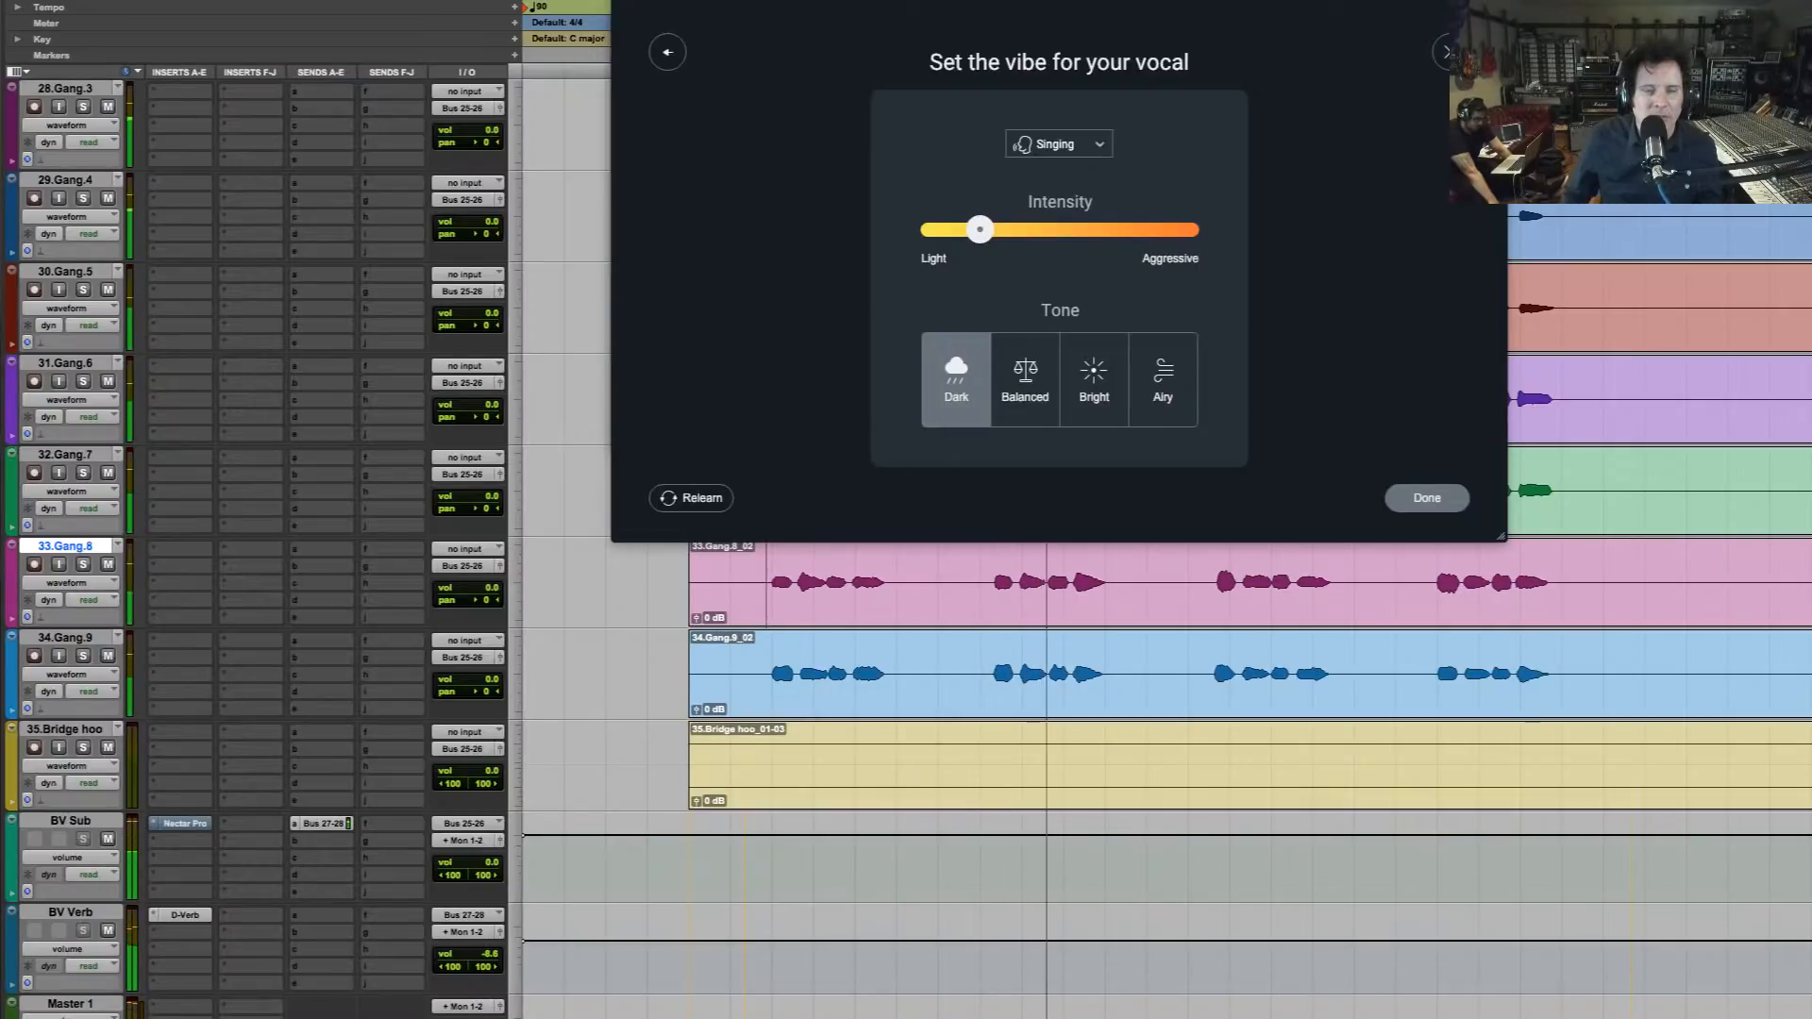
key(space)
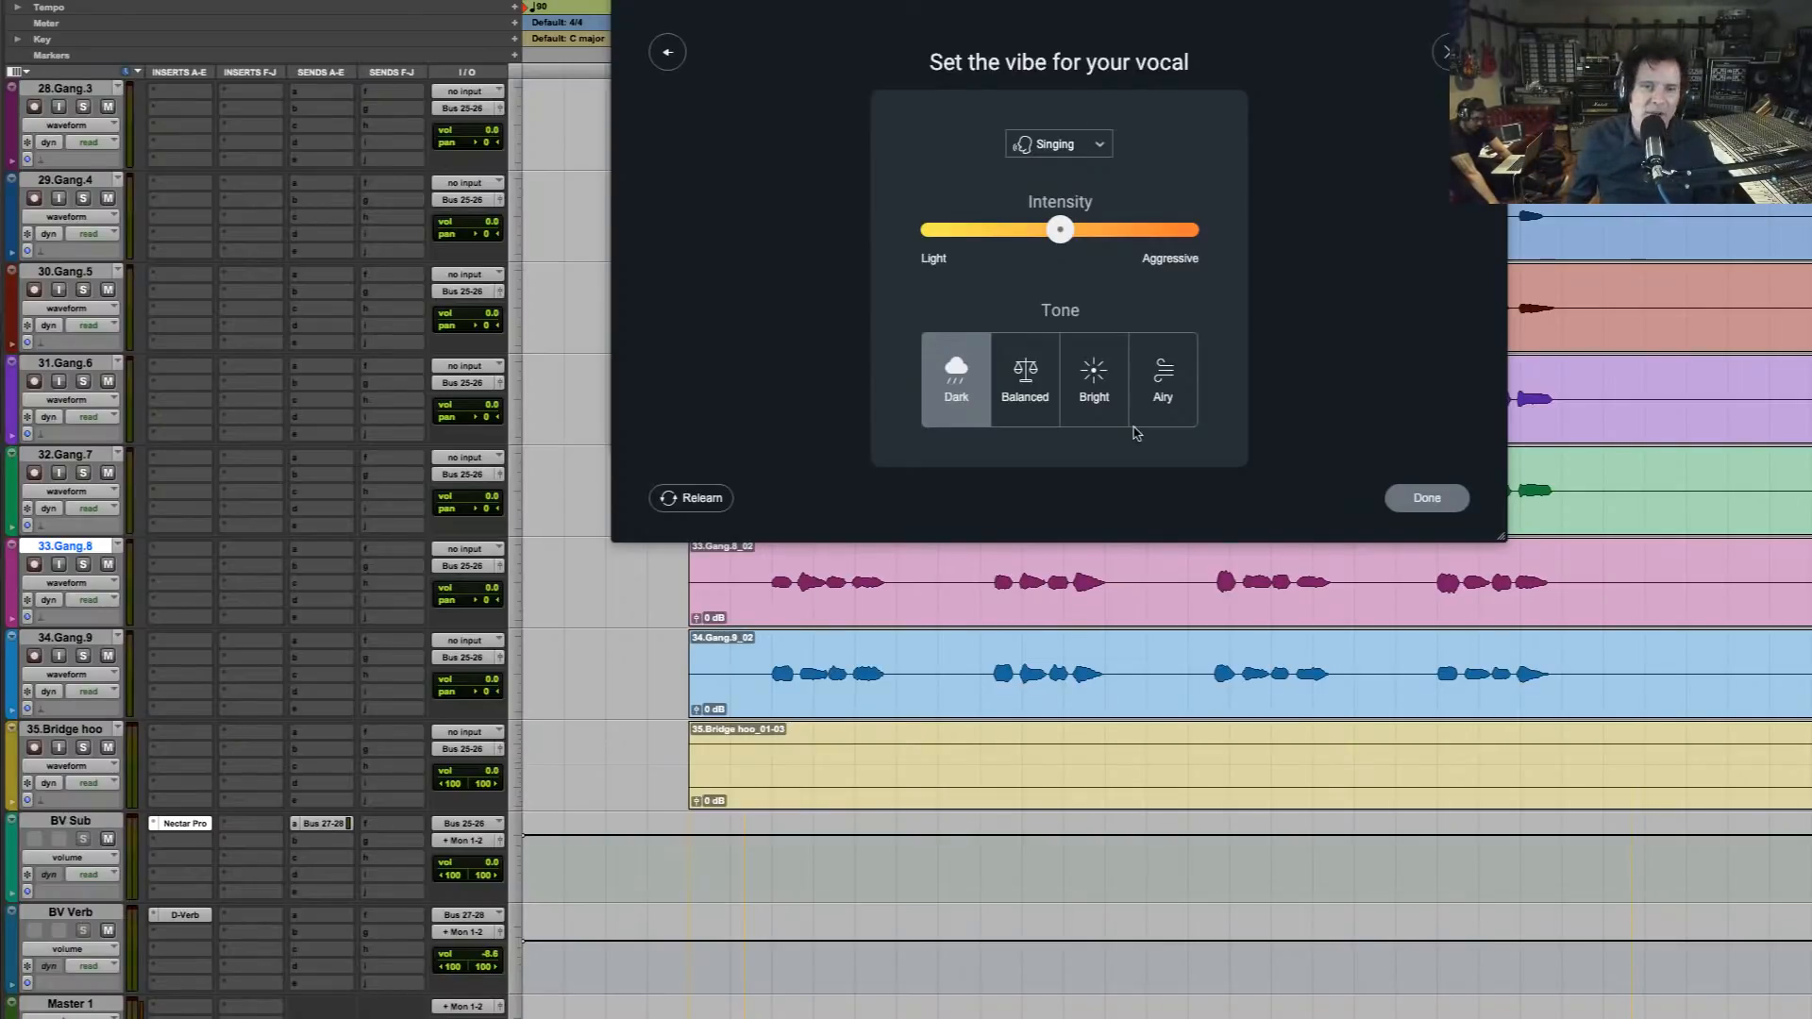
click(1161, 390)
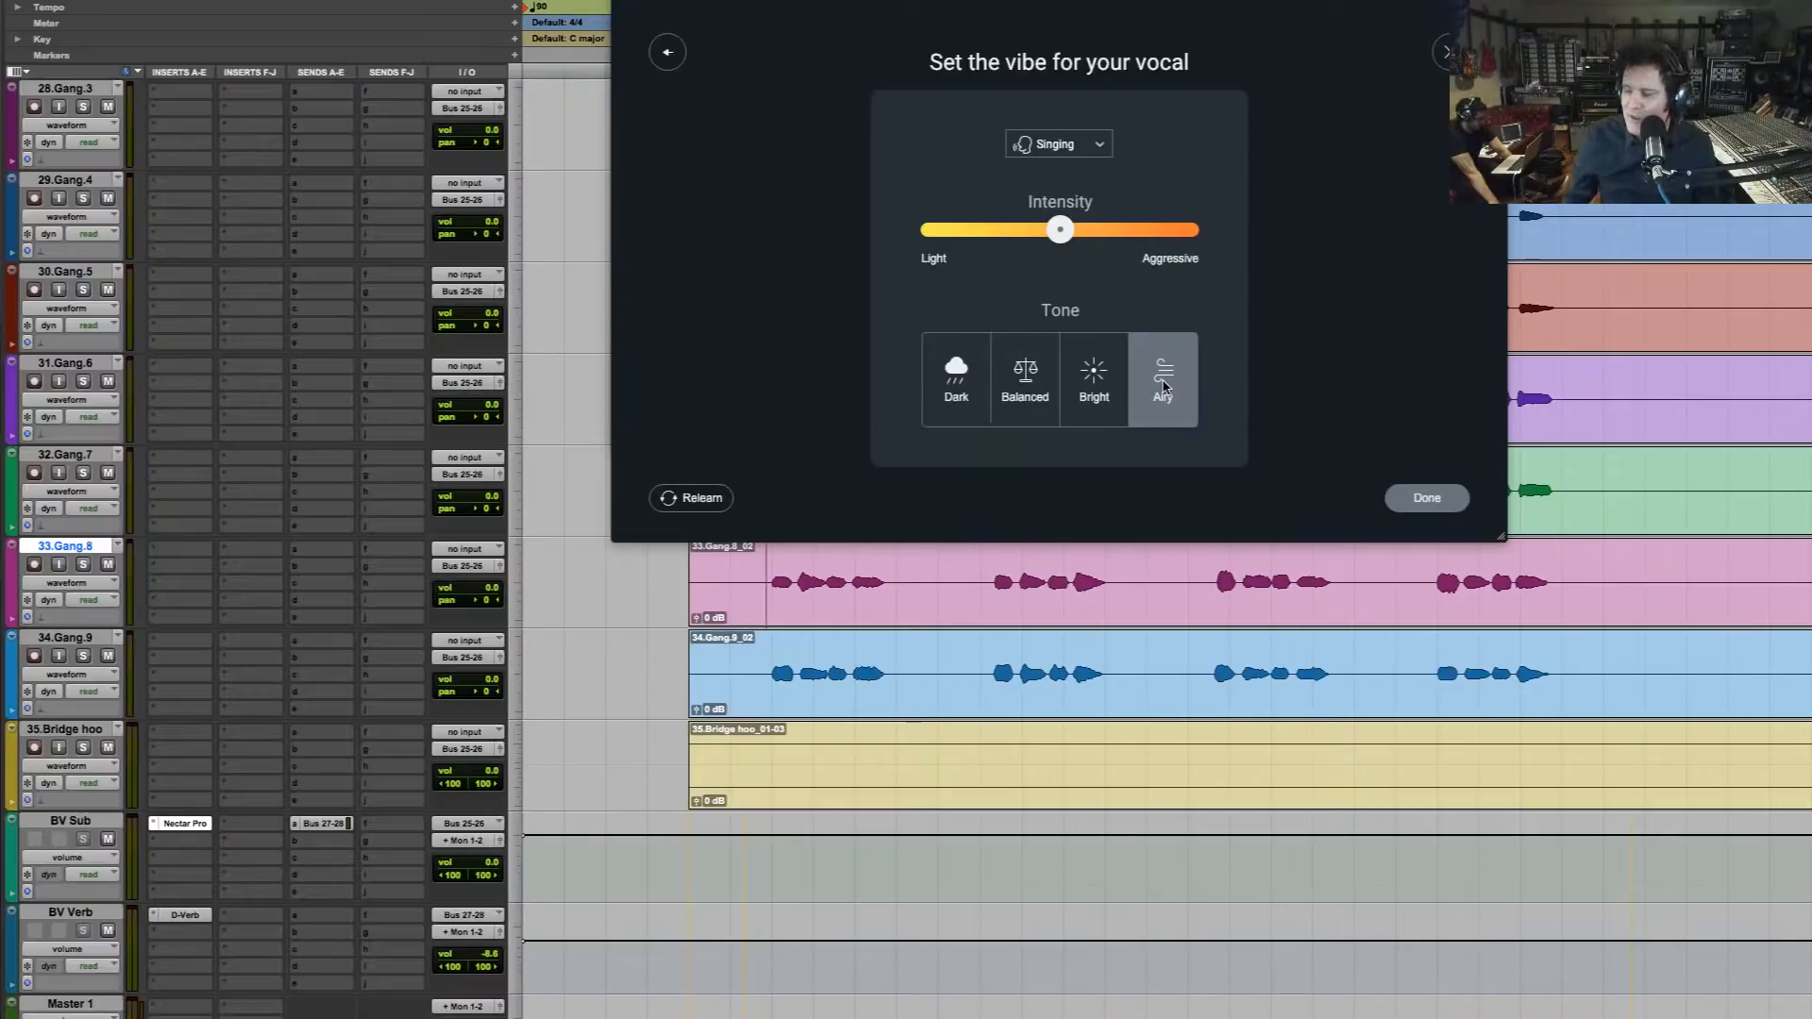
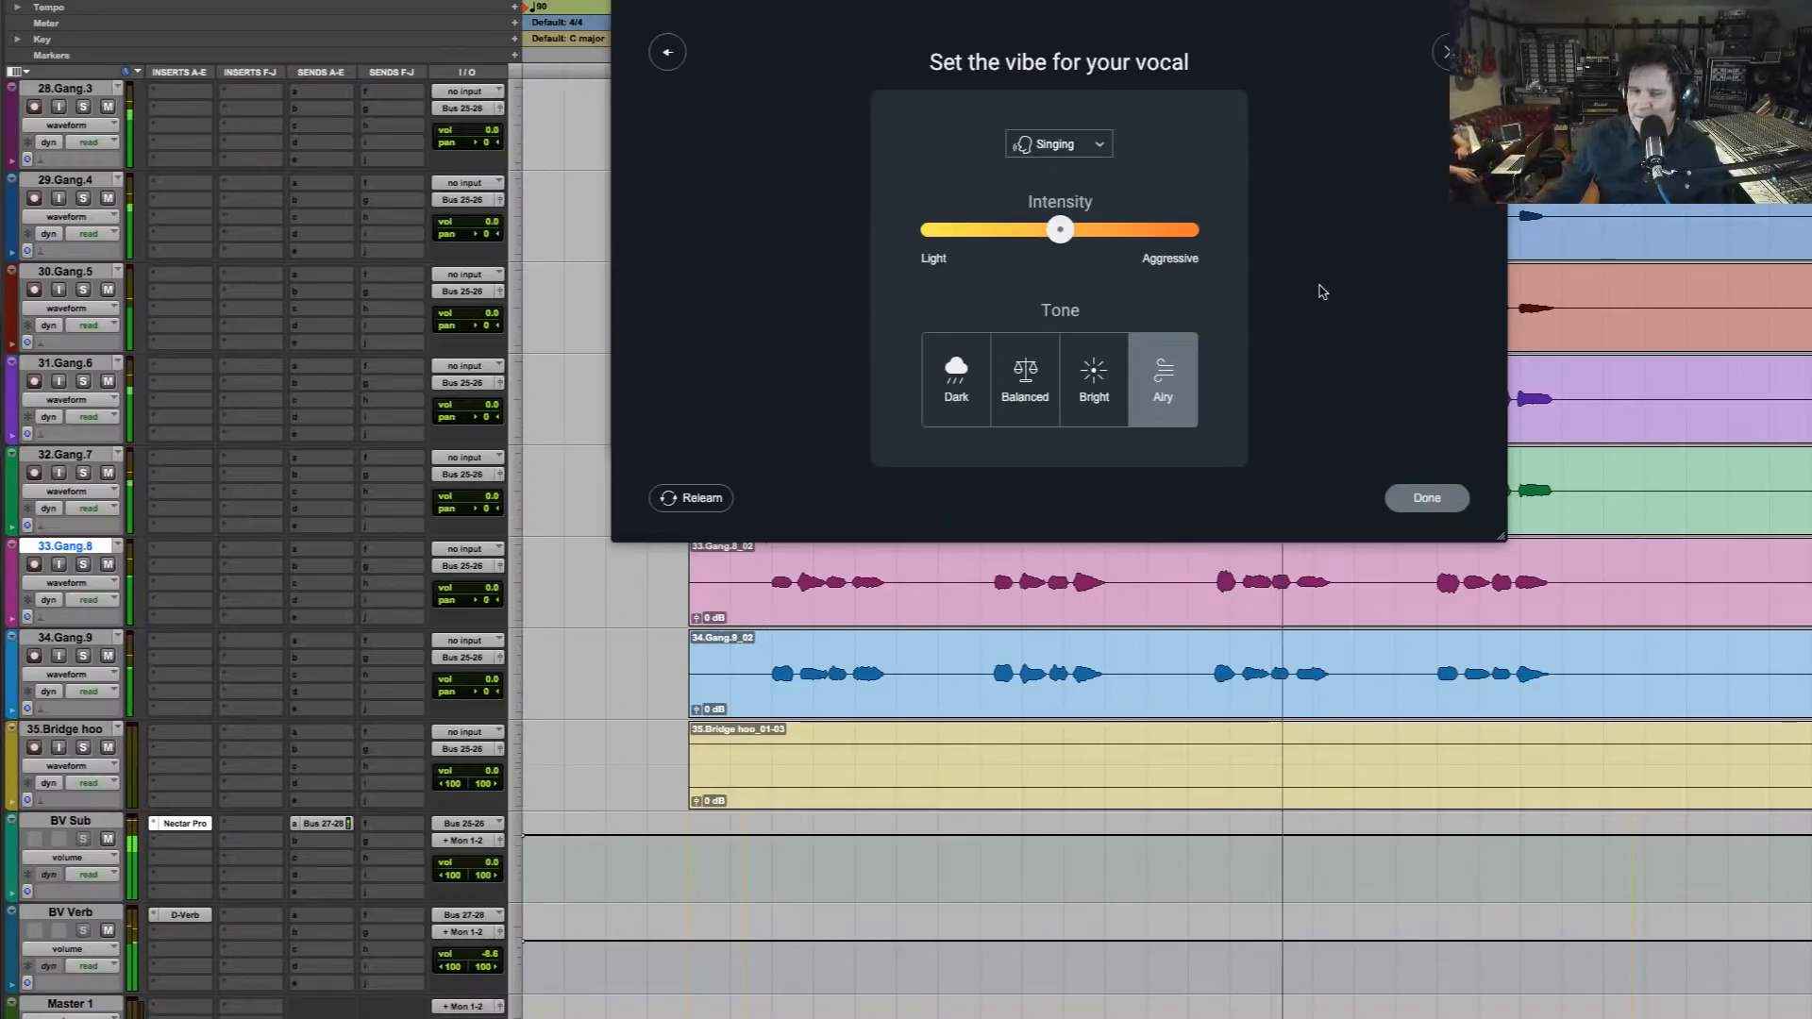
Switch Nectar's vocal vibe to the Dark tone and audition the Singing intensity lowered near Light
click(956, 378)
drag(1061, 231, 959, 231)
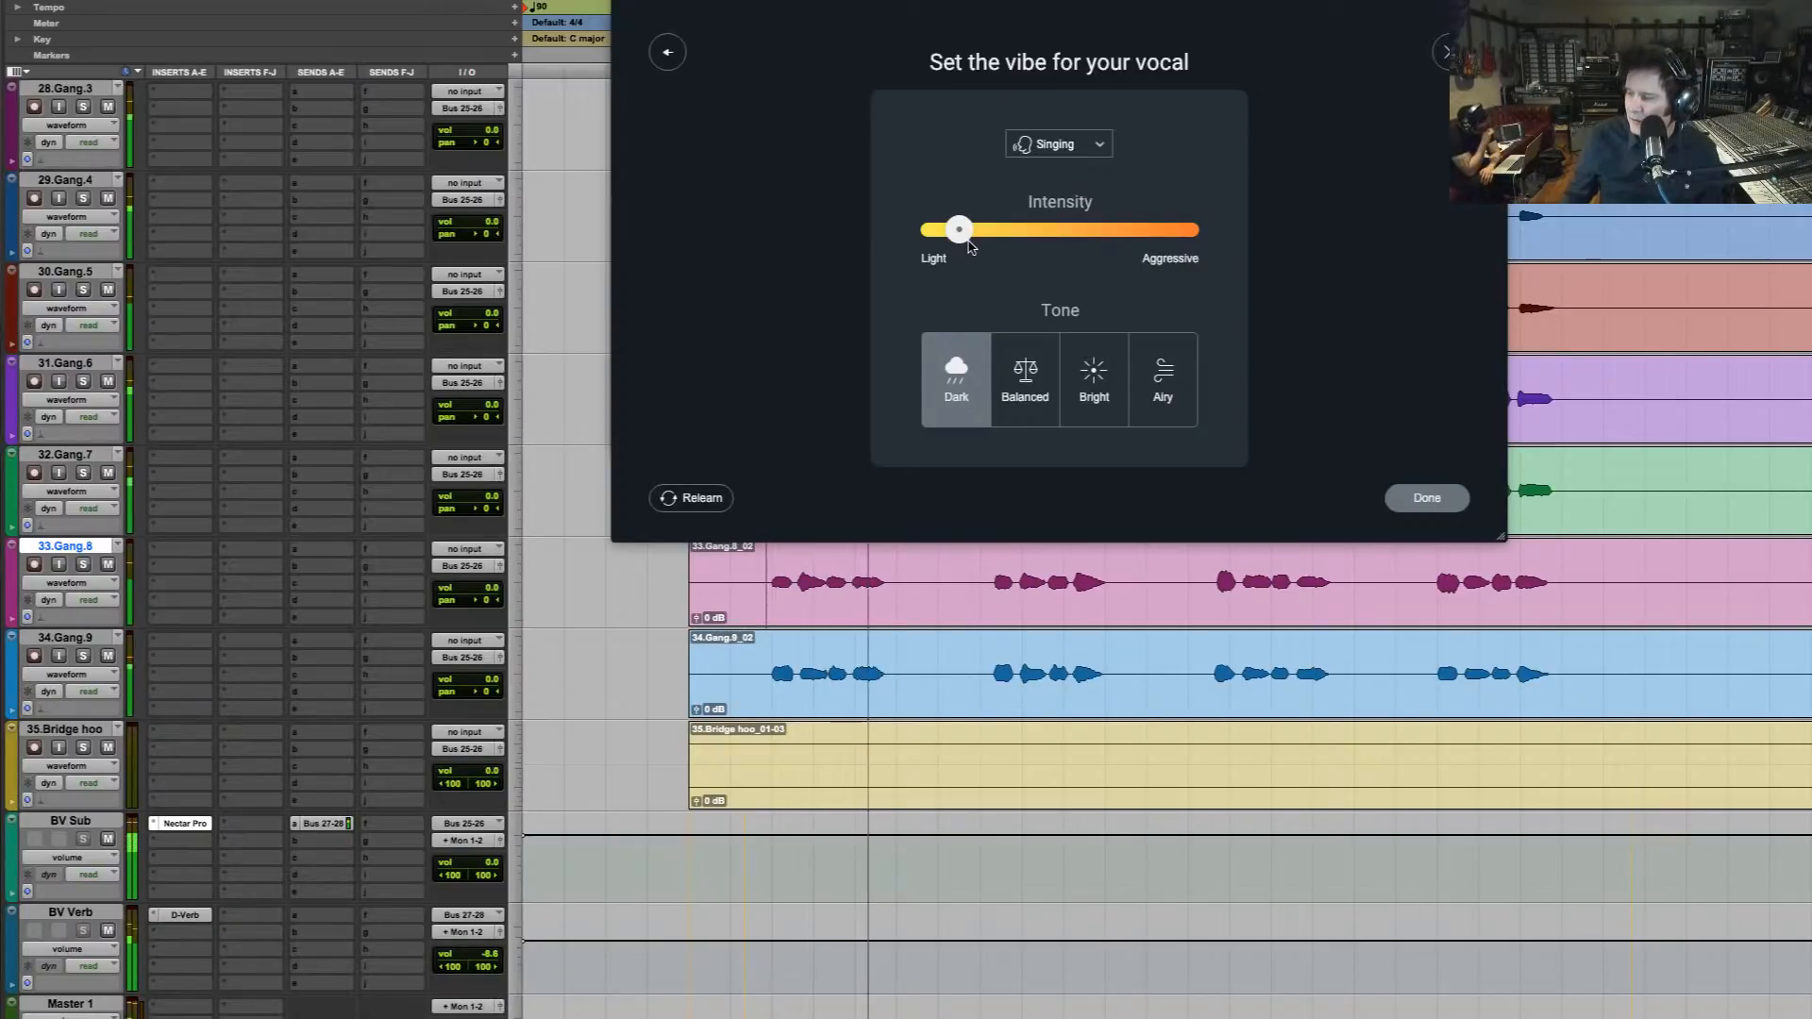
drag(969, 242, 977, 242)
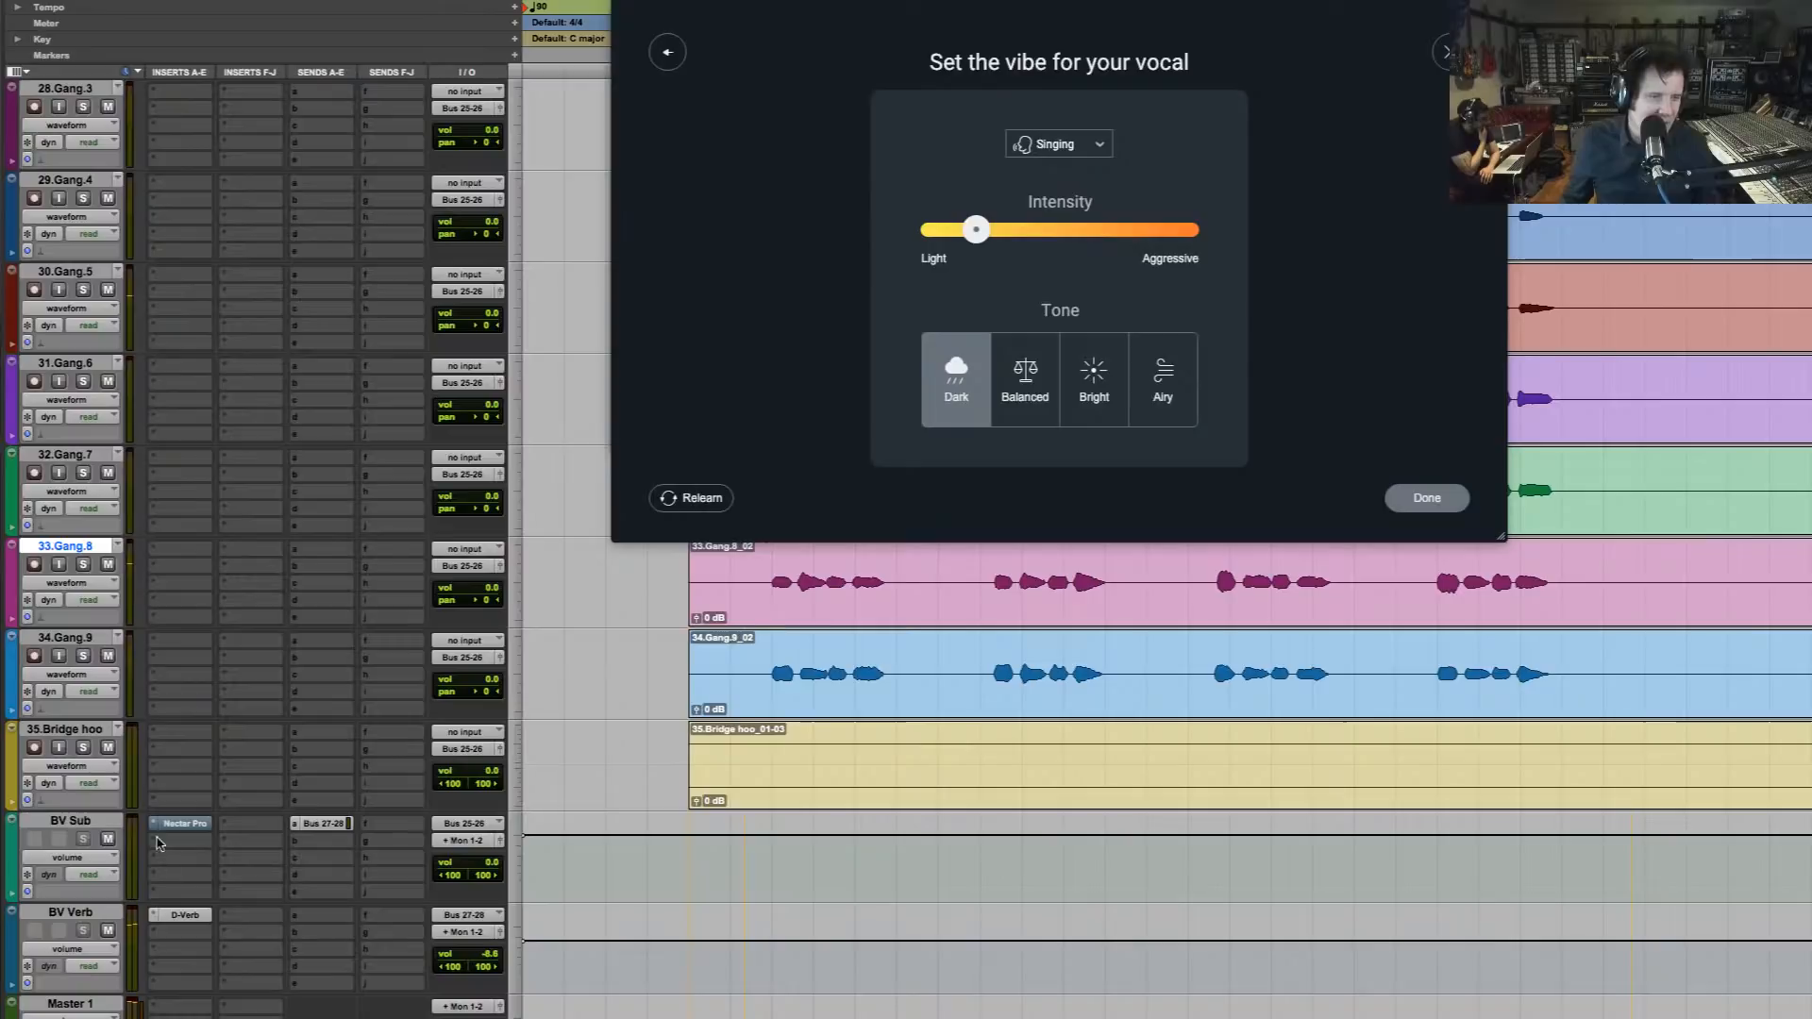
Replace Nectar Pro on the BV Sub track with iZotope's Neutron Pro (stereo) multichannel plug-in
click(155, 831)
mouse_move(231, 824)
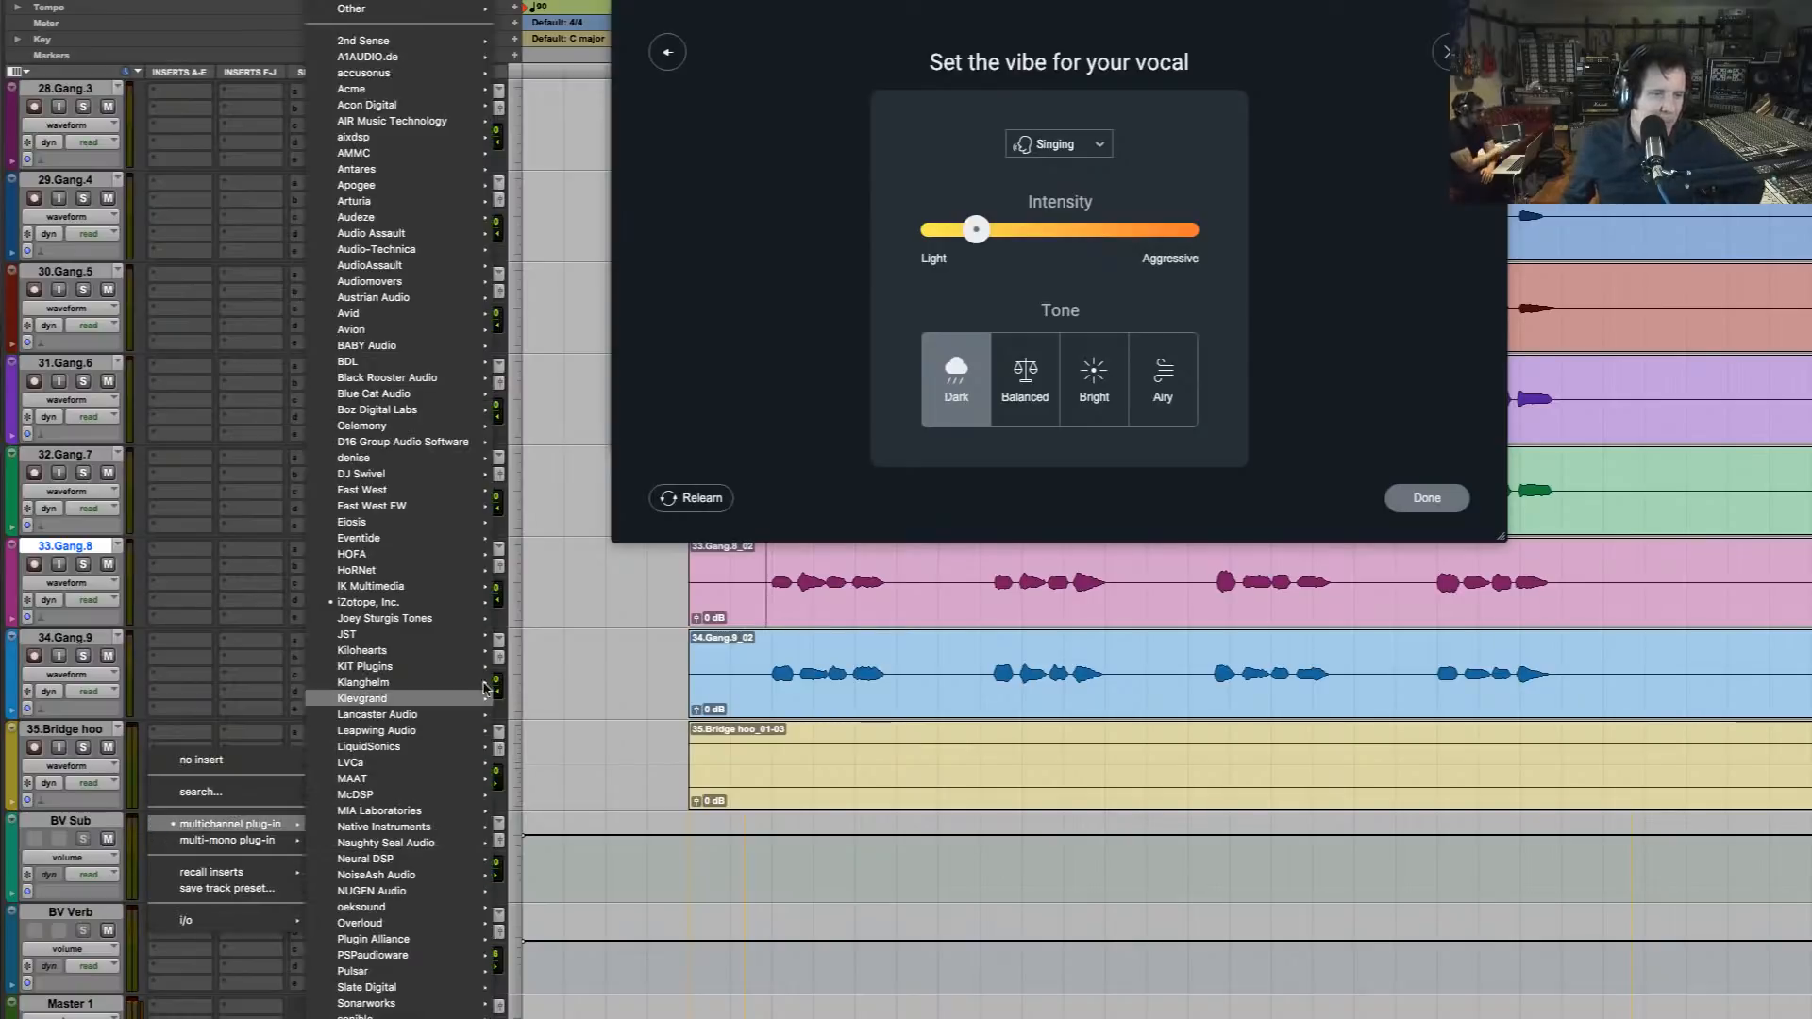
mouse_move(486, 604)
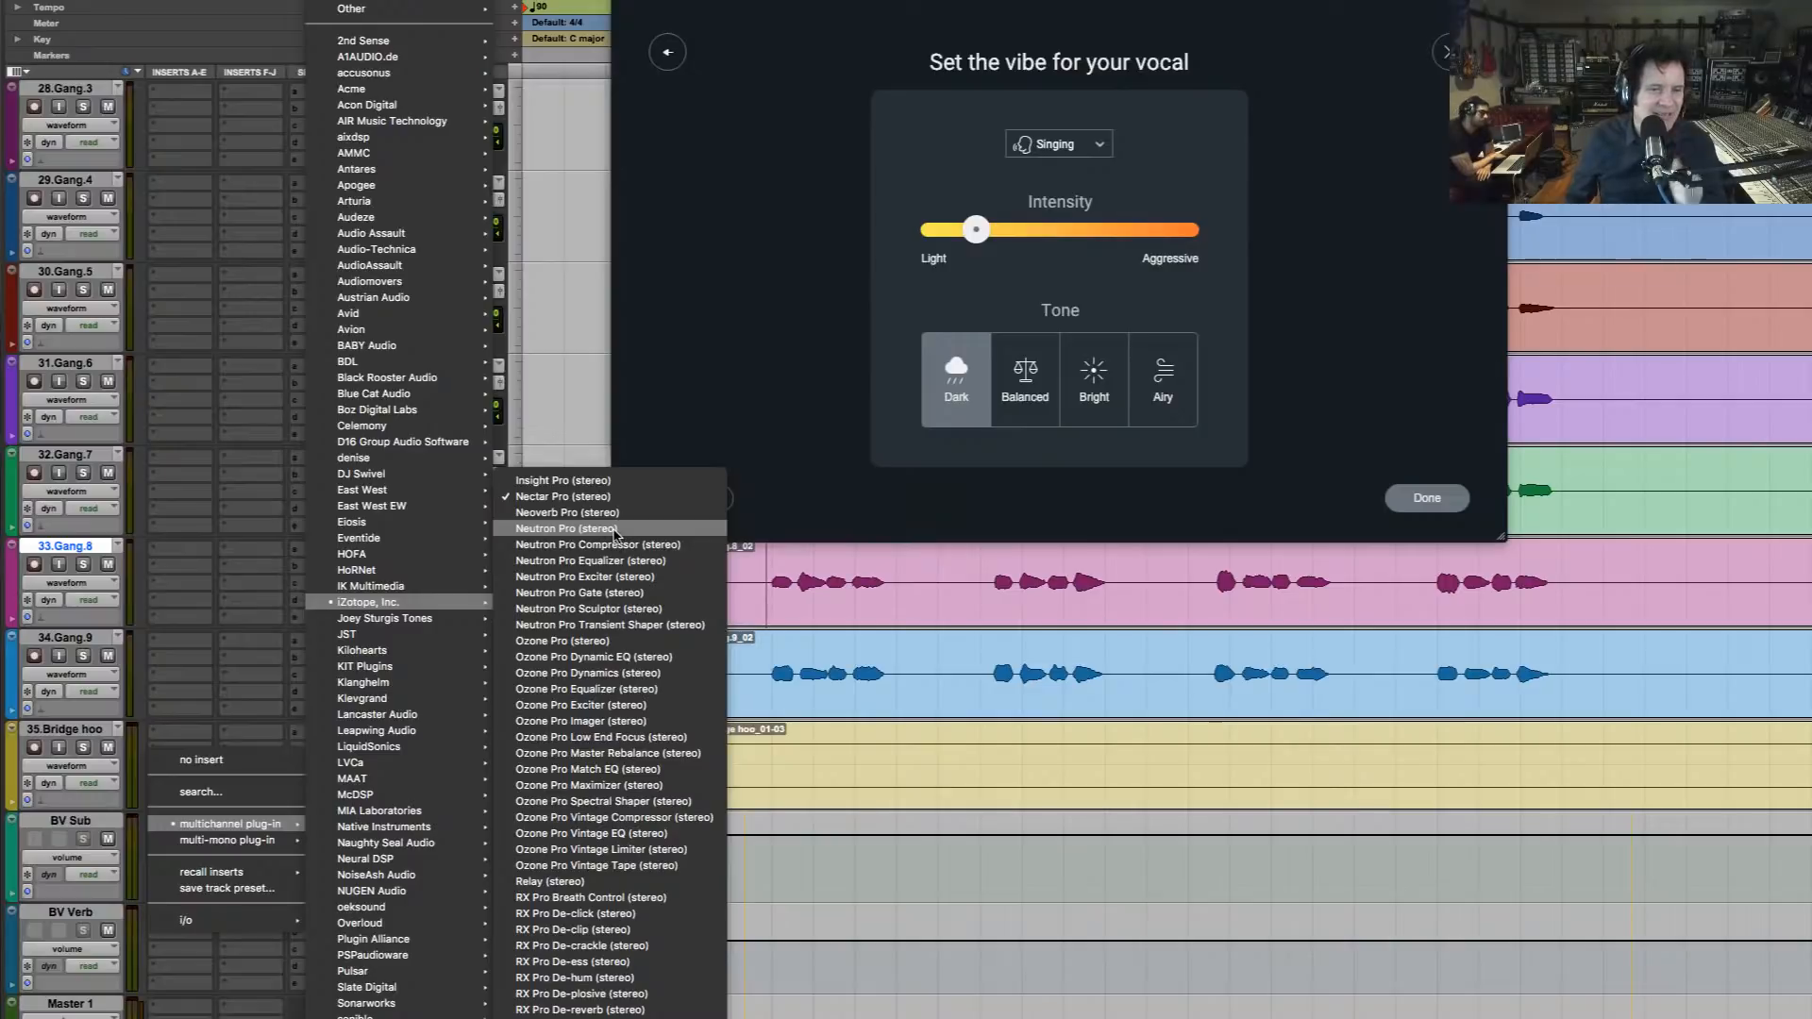
key(Escape)
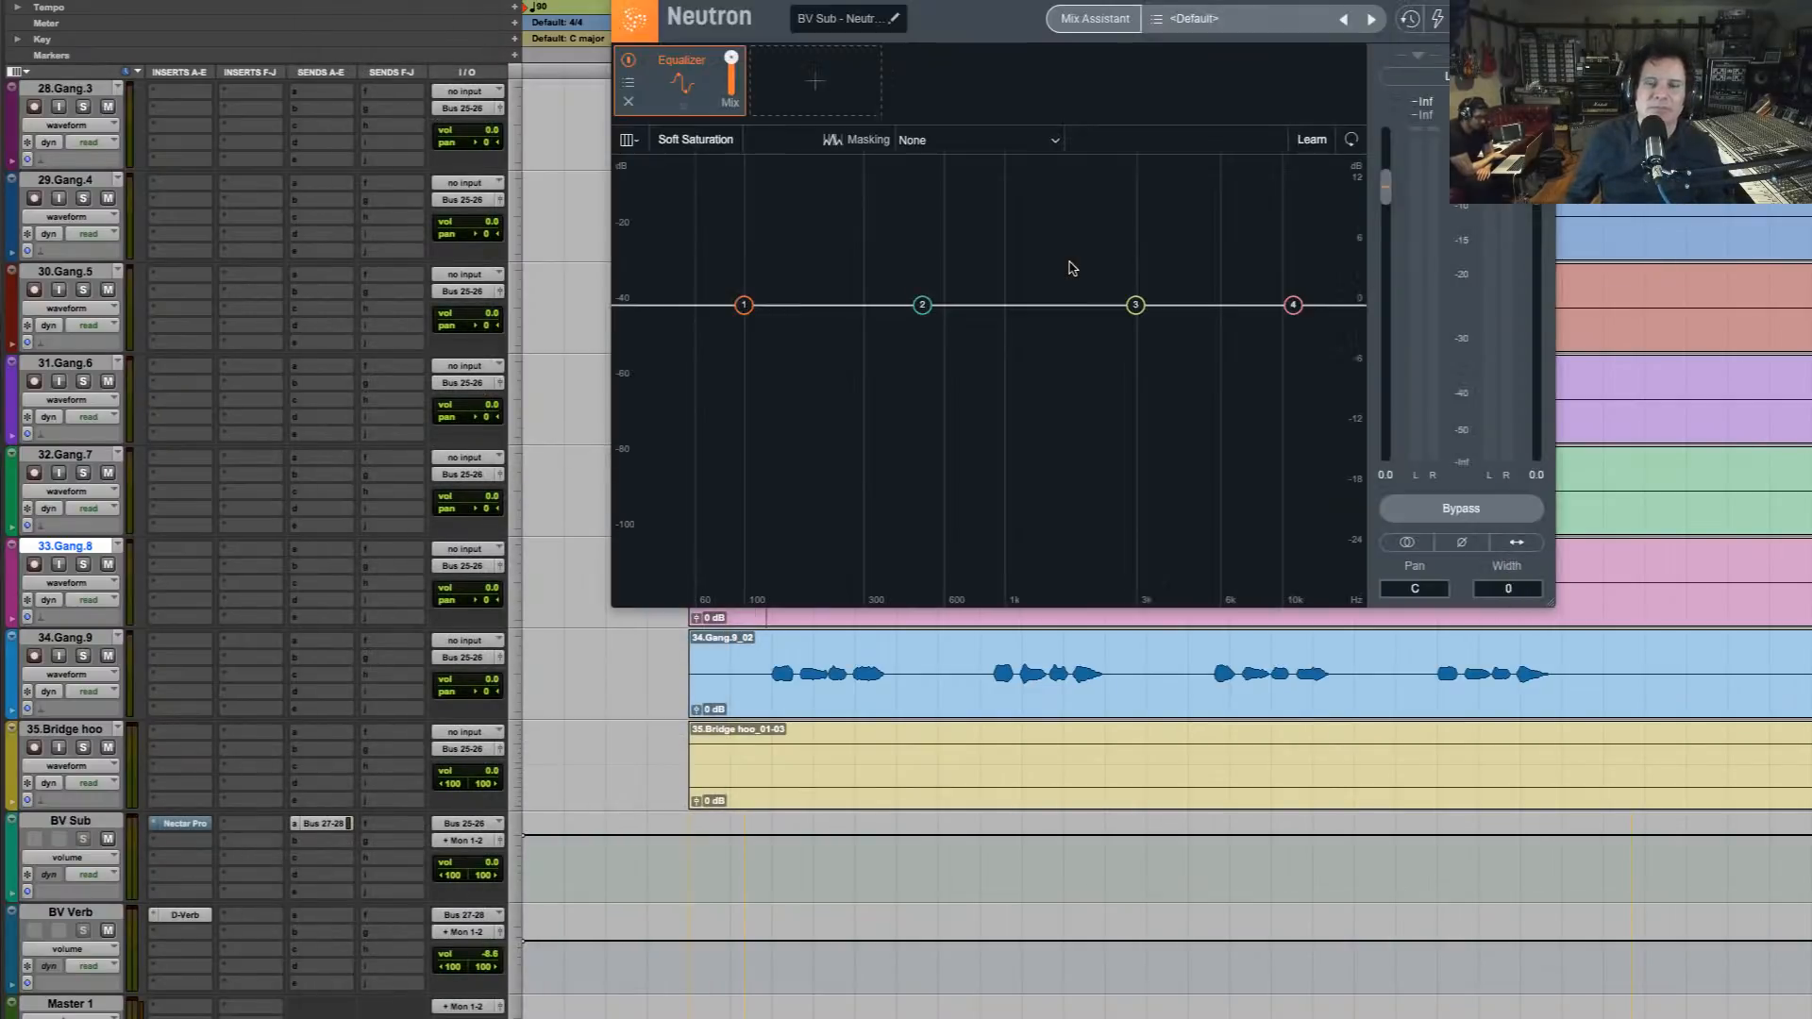
Start Neutron's Mix Assistant for the track and set the instrument to Vocals, keeping Balanced style and Medium intensity
click(1133, 23)
click(1080, 542)
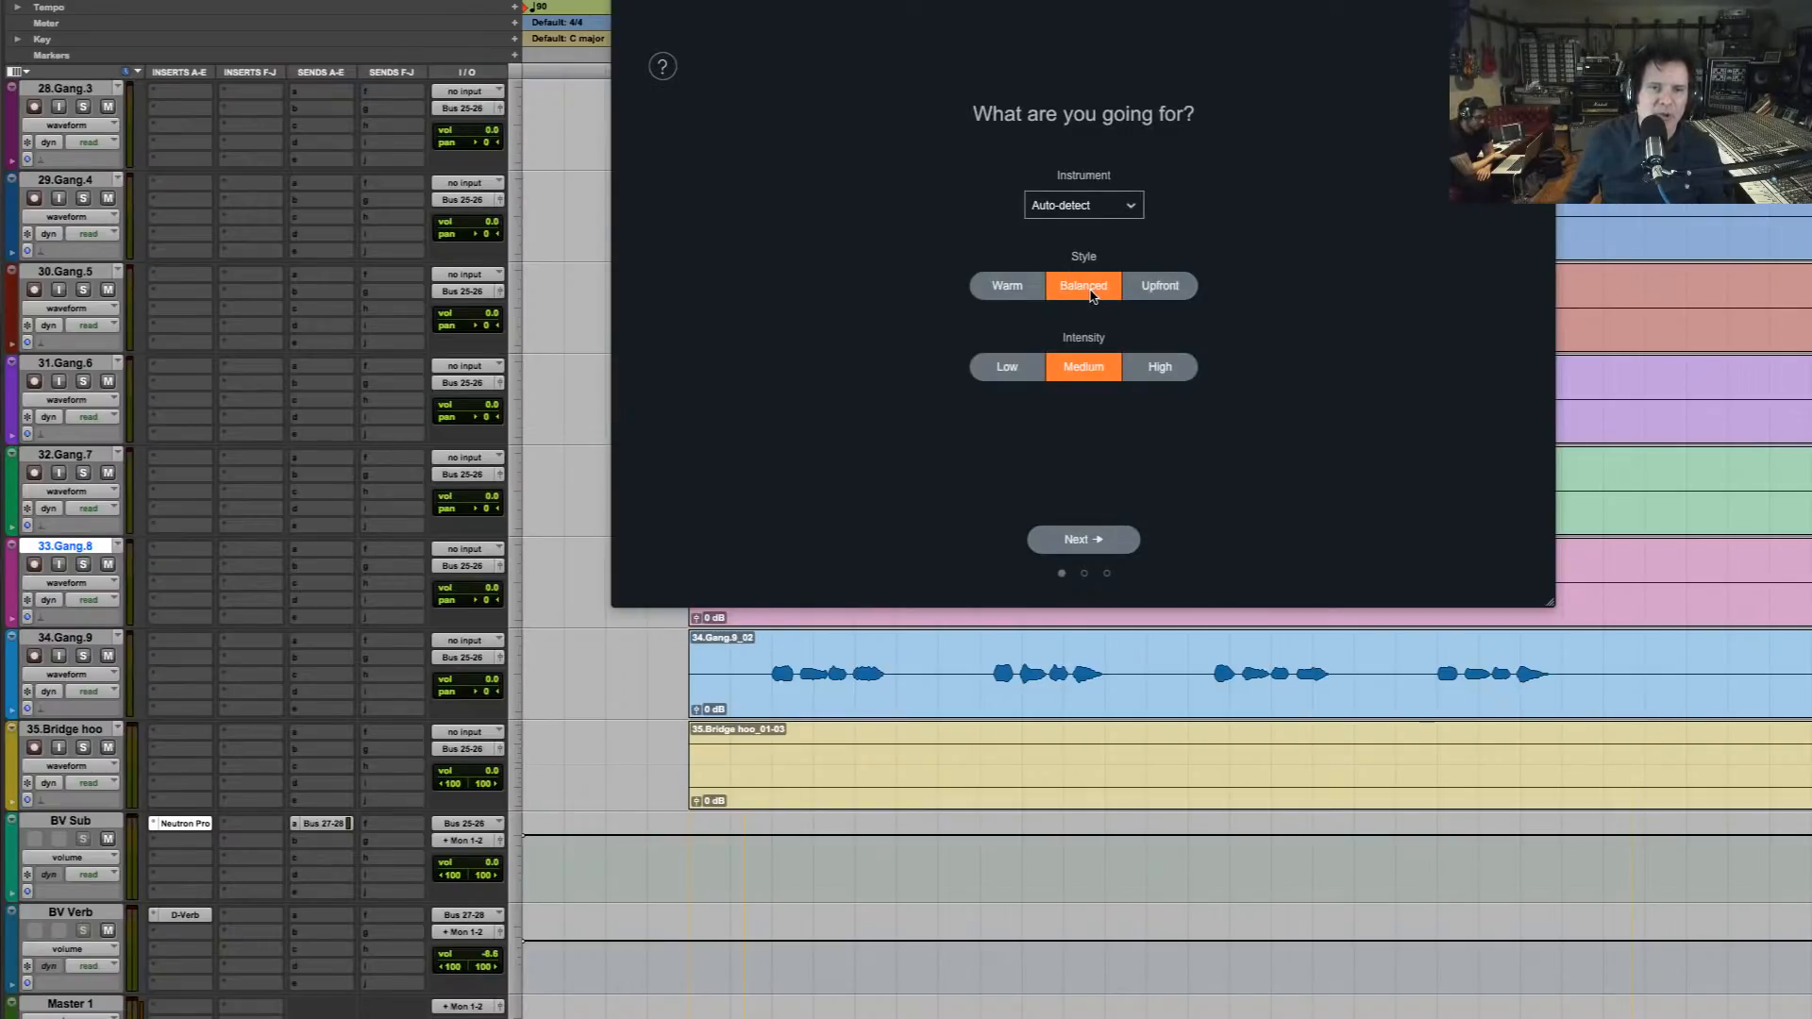
click(1130, 205)
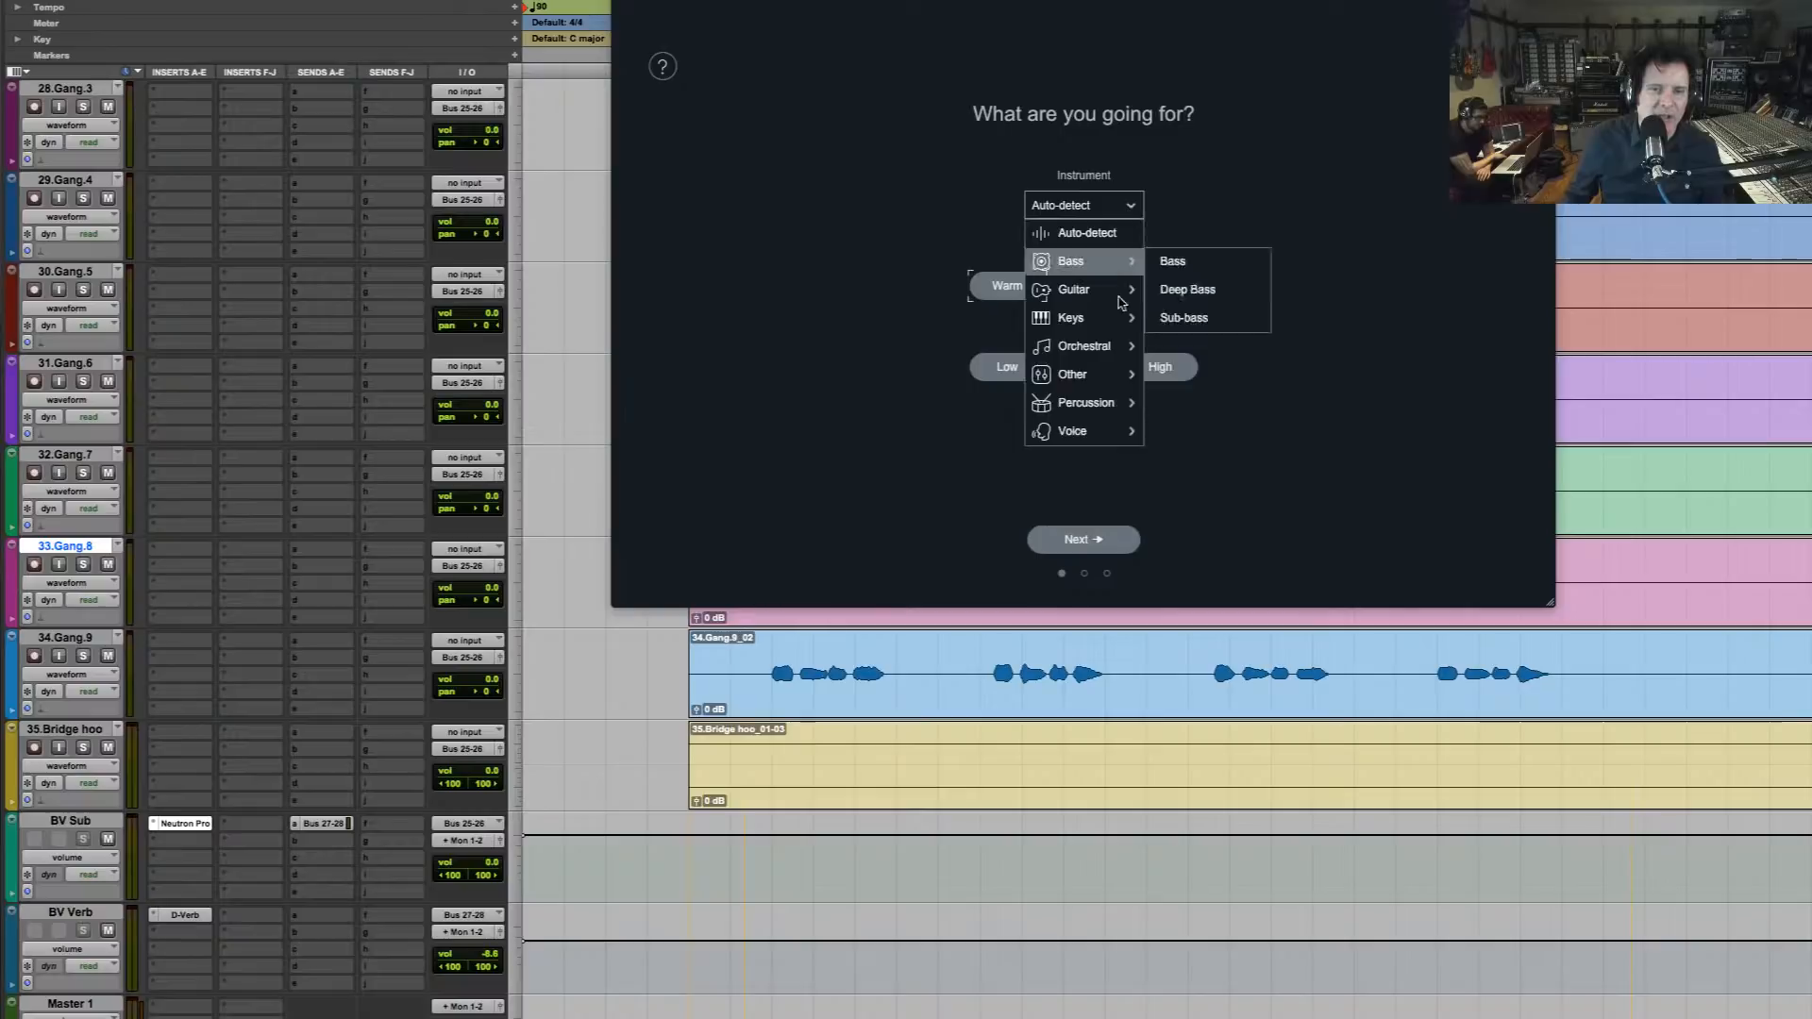
mouse_move(1104, 434)
click(1212, 459)
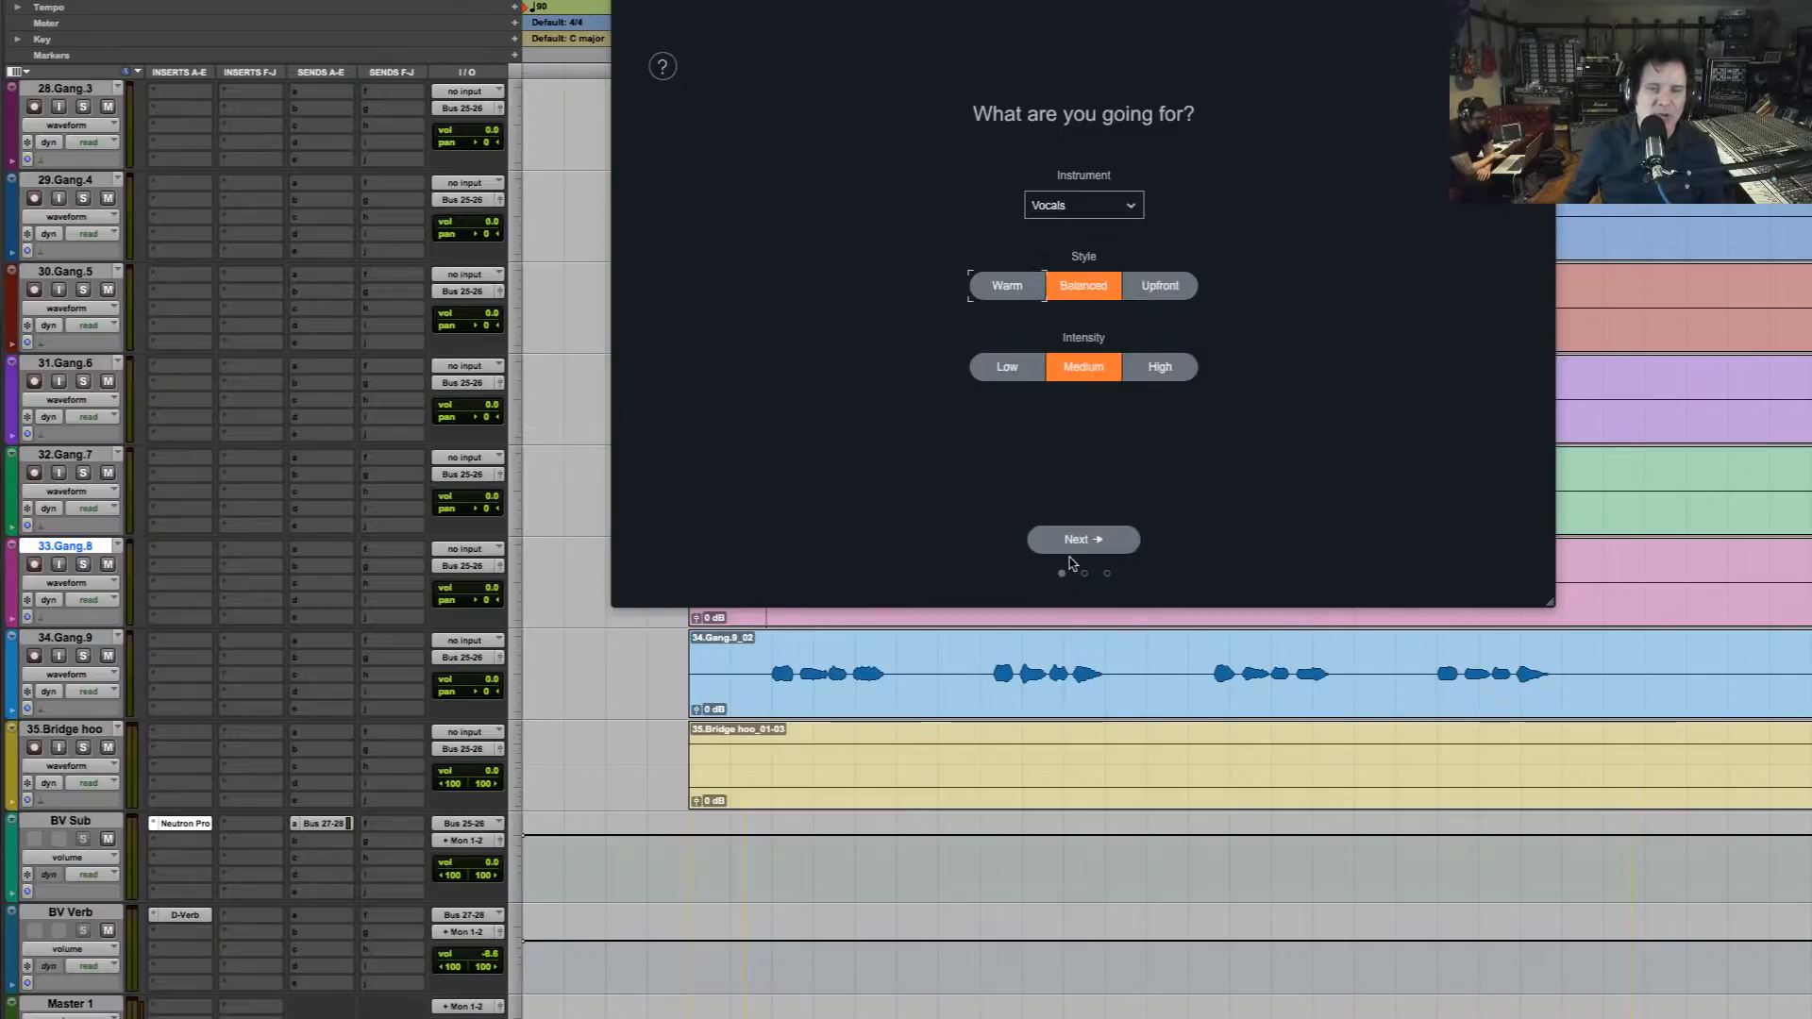
Play the backing vocals for the assistant's analysis and accept its suggested signal chain
click(1110, 544)
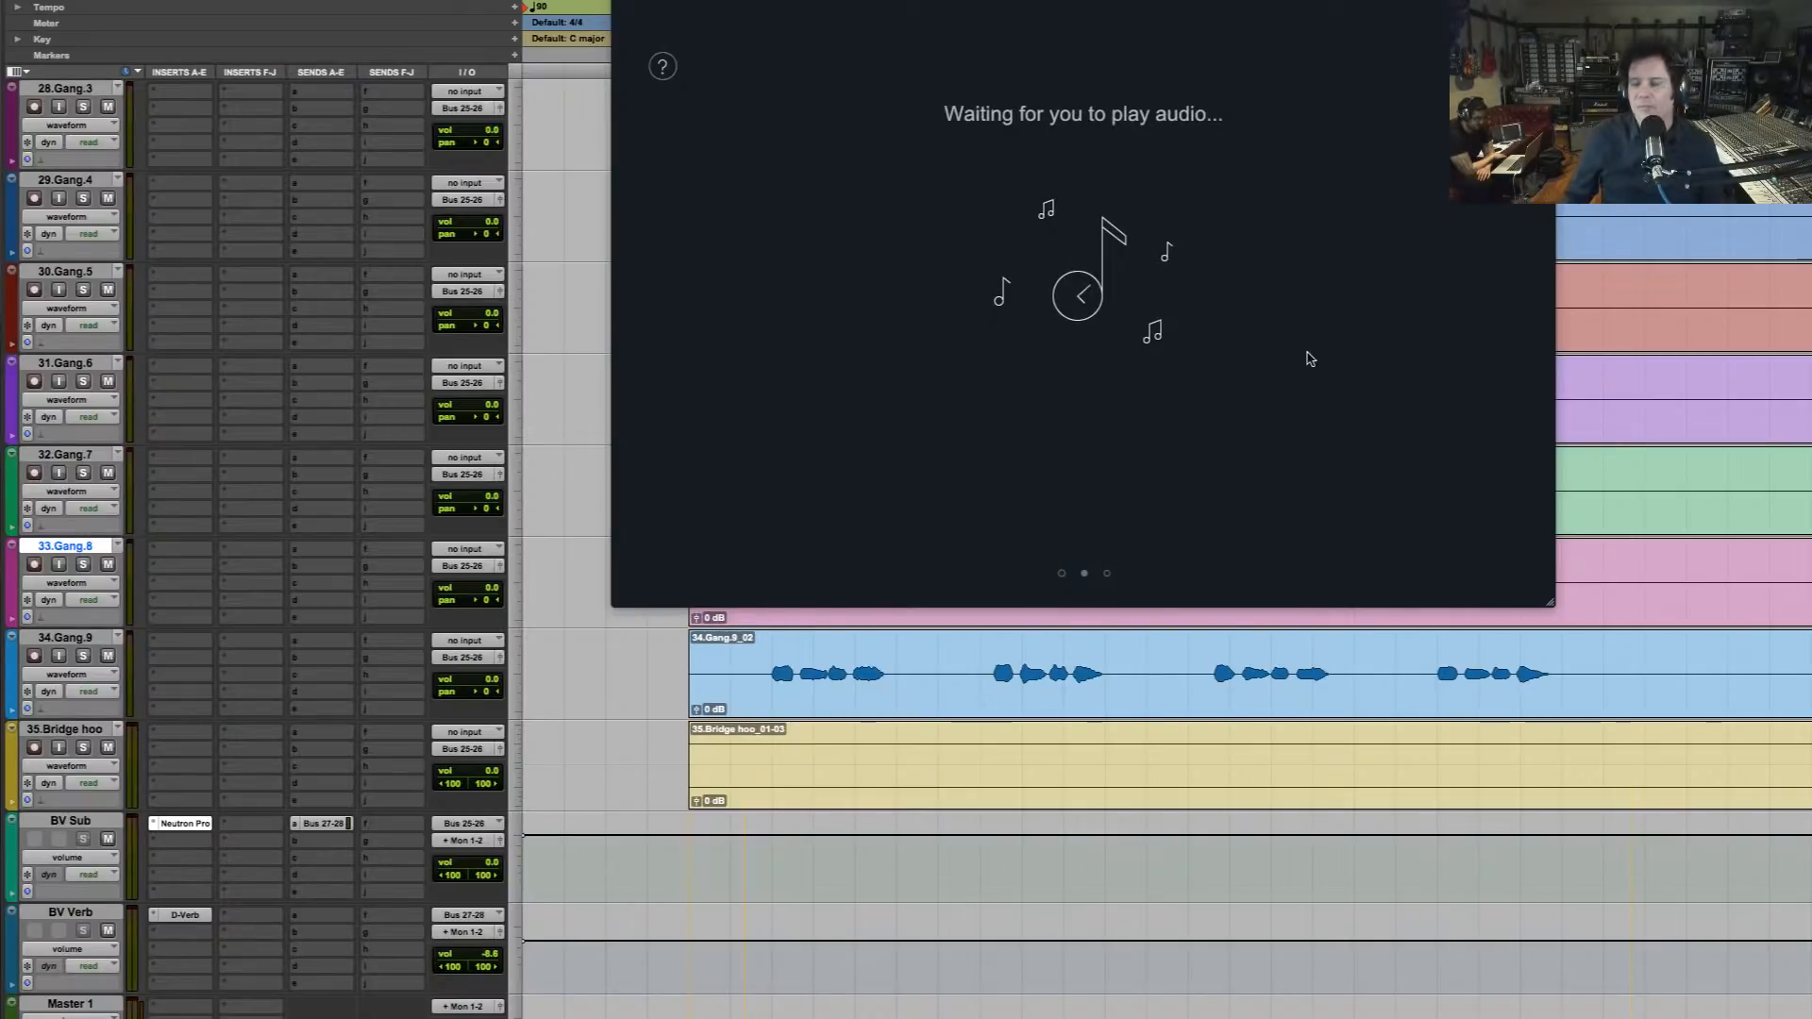
key(space)
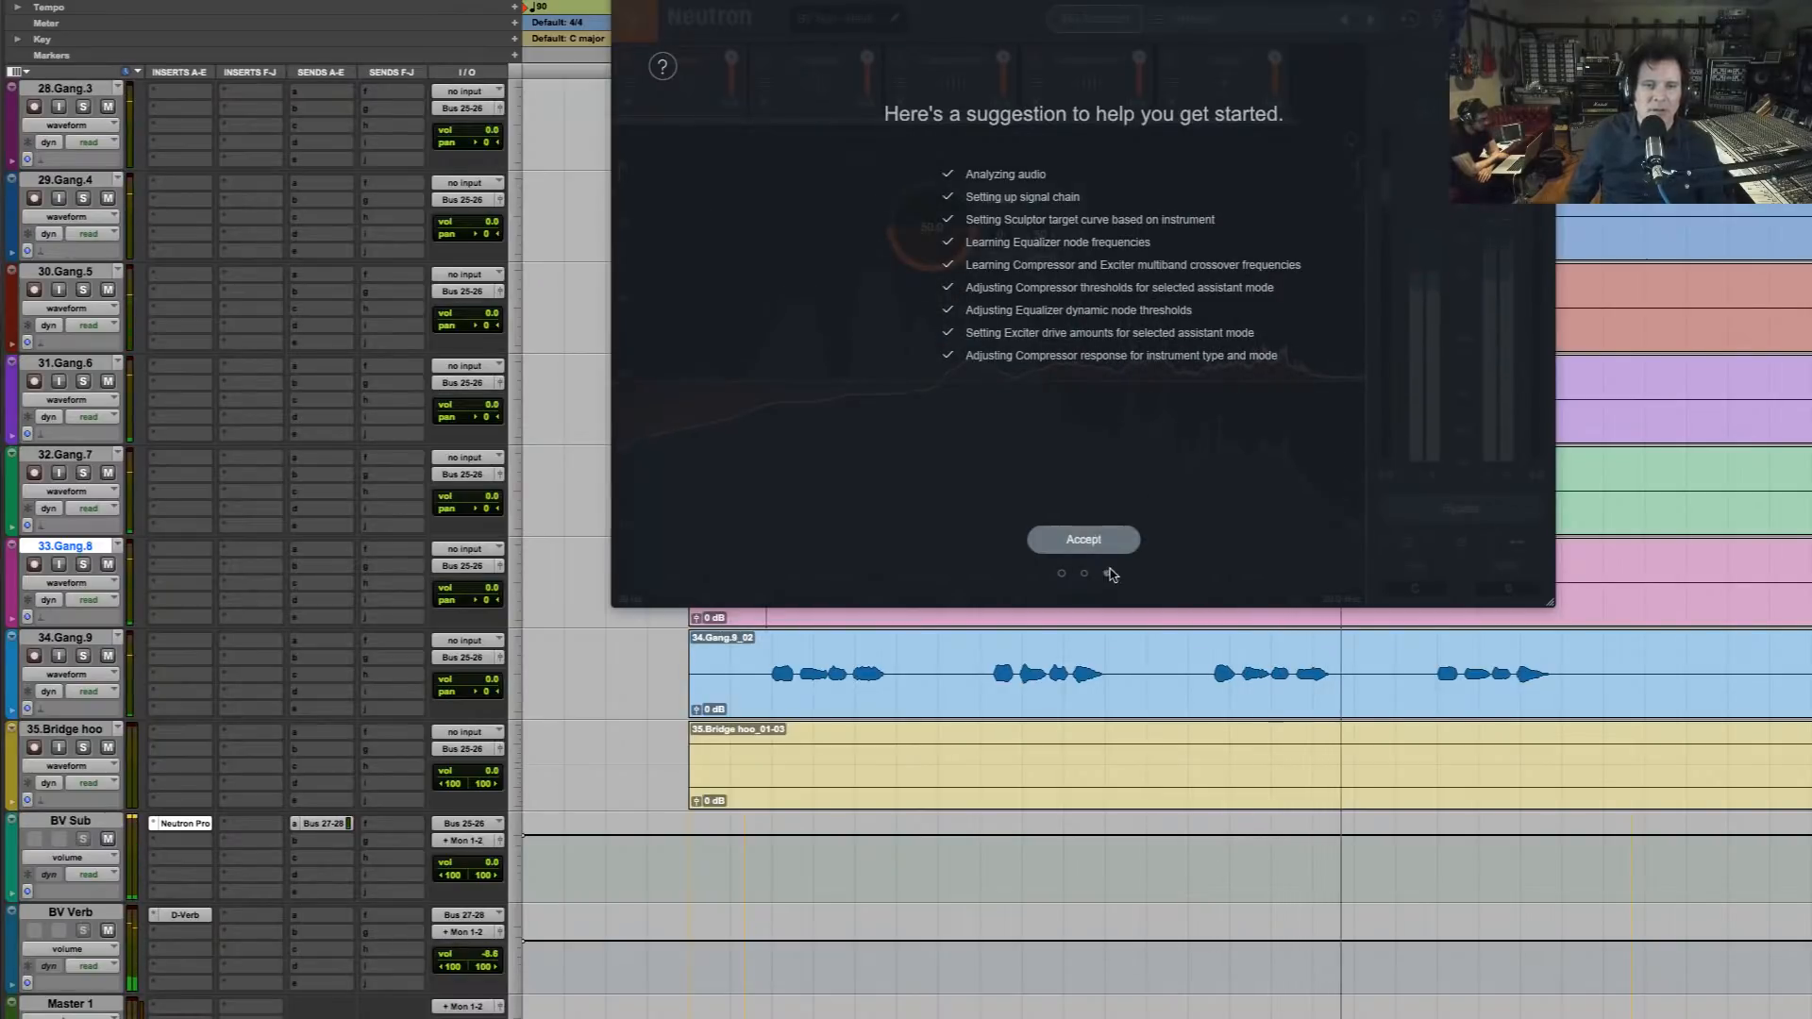
click(1123, 538)
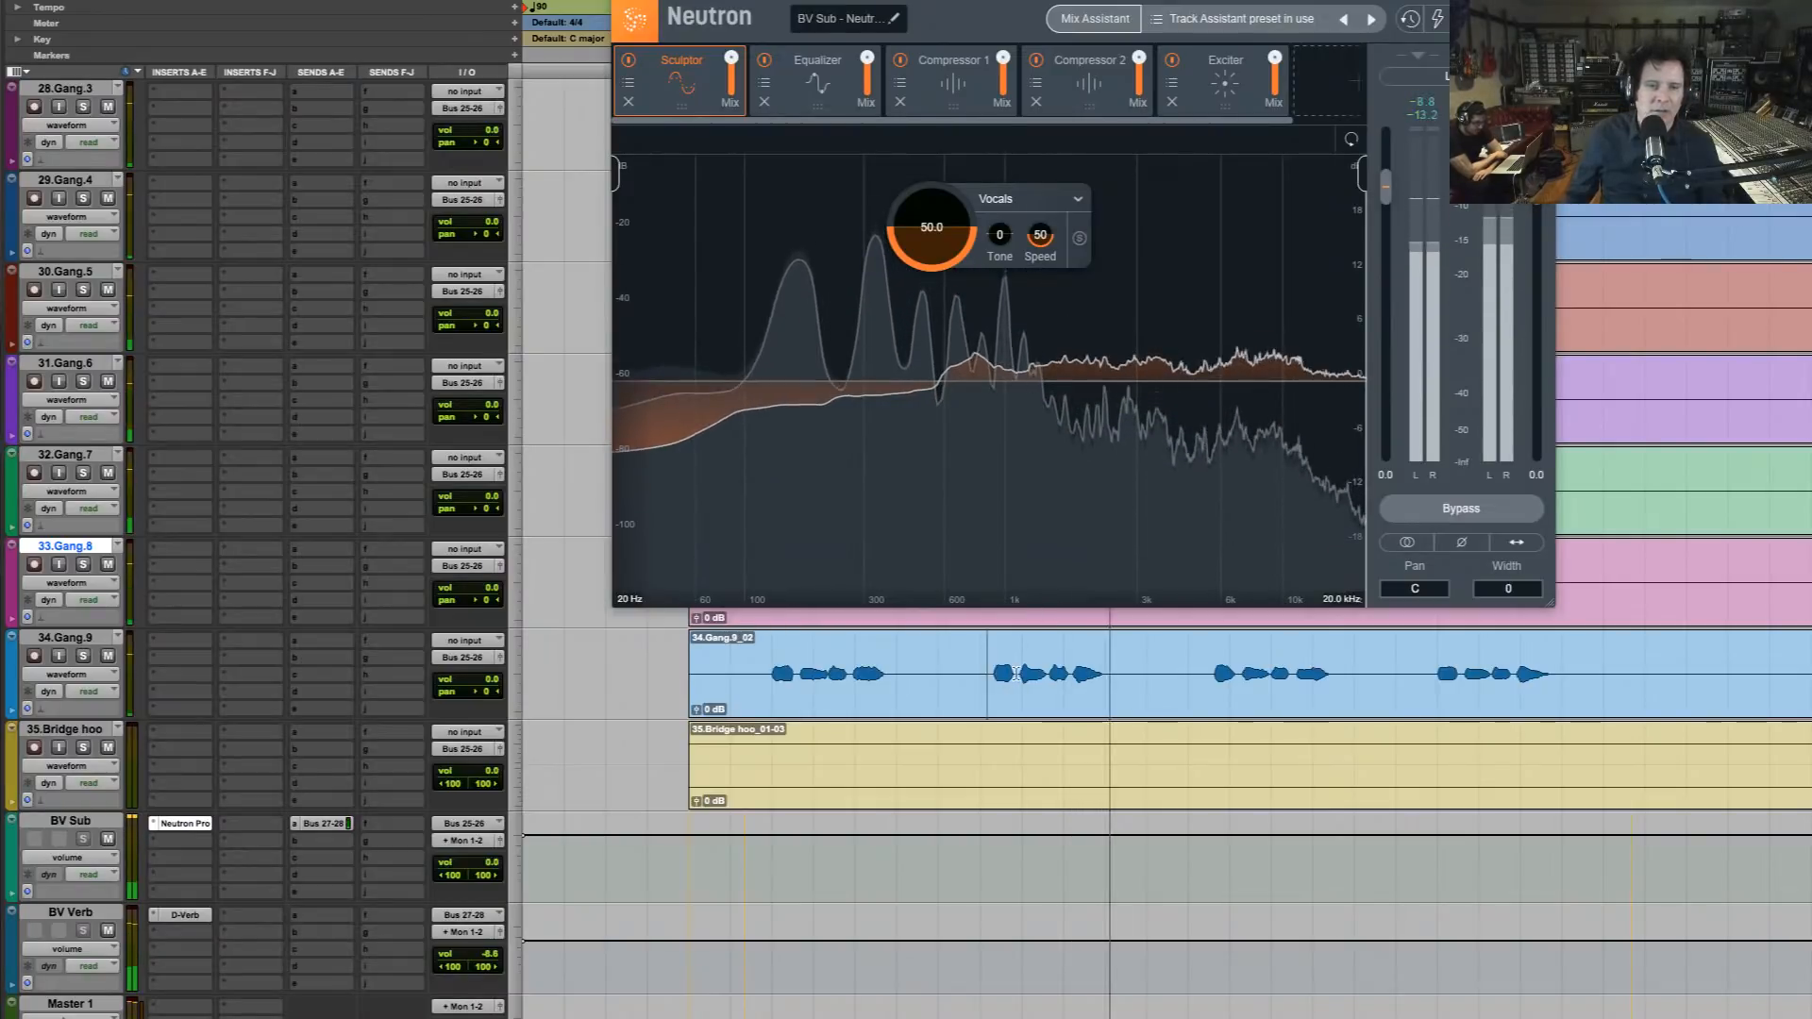
Select the second phrase on Gang.9 and compare its playback with Neutron bypassed and active
click(1015, 673)
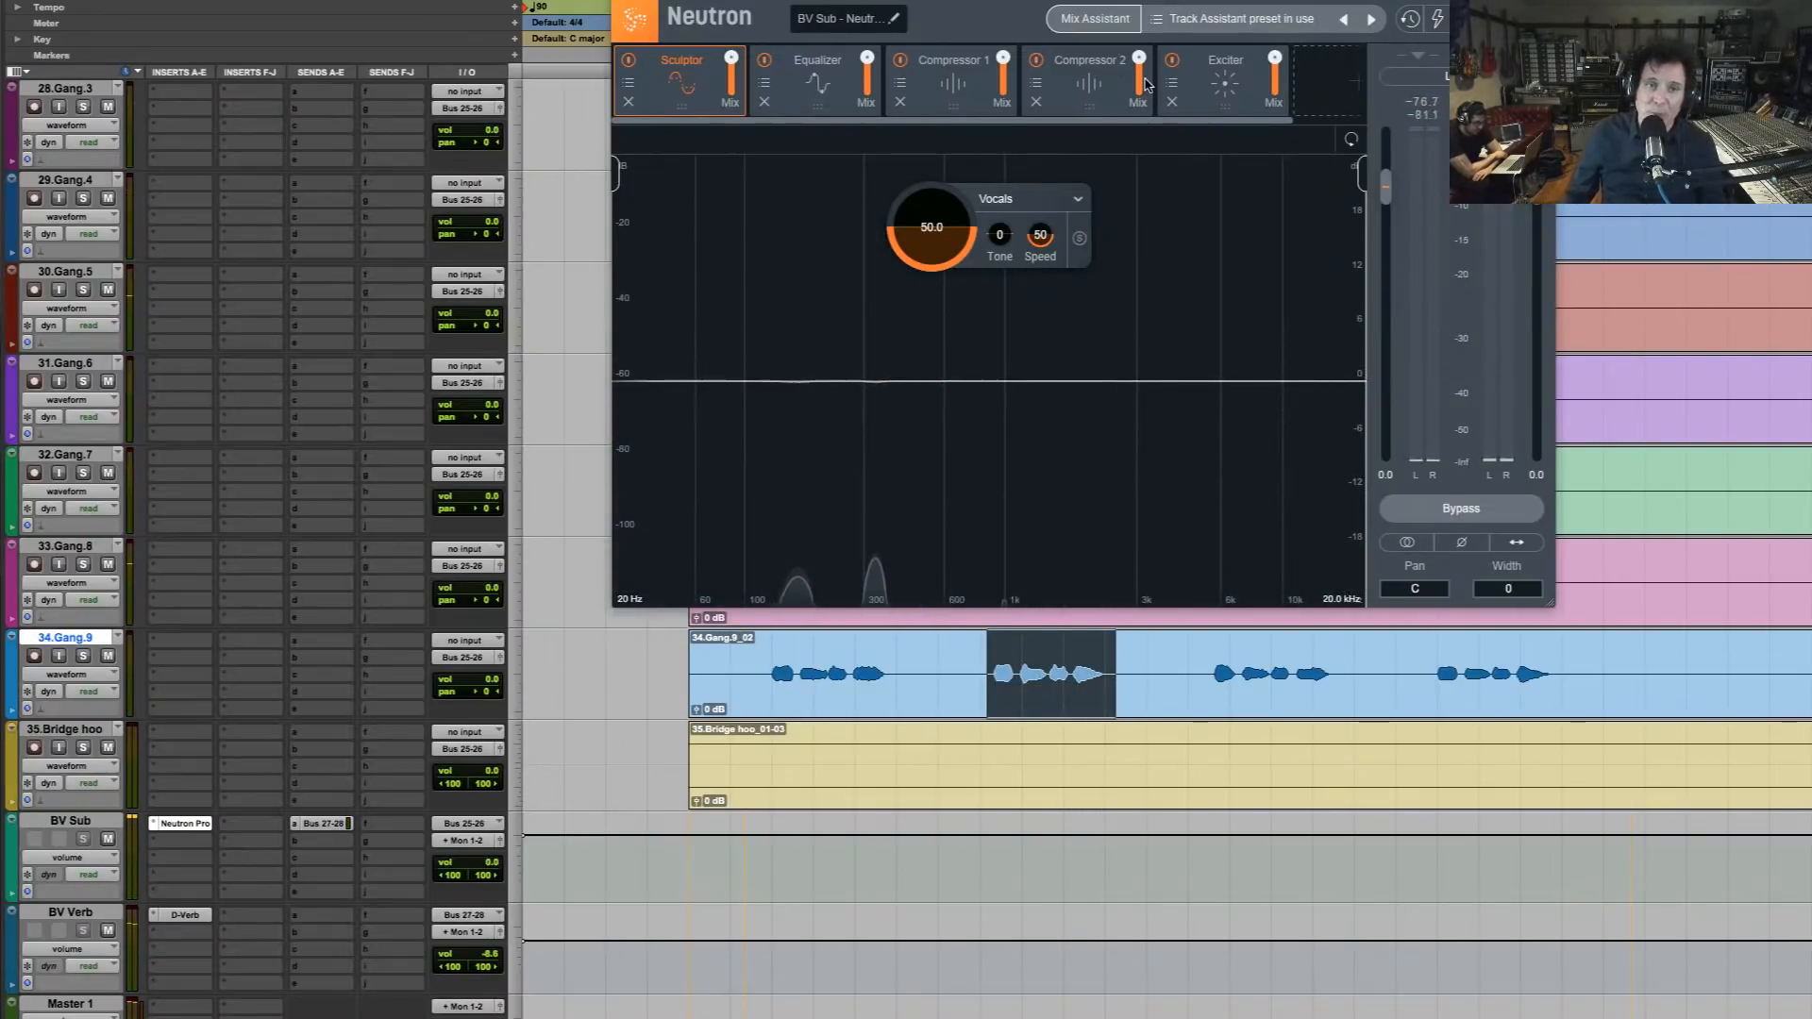
click(1460, 509)
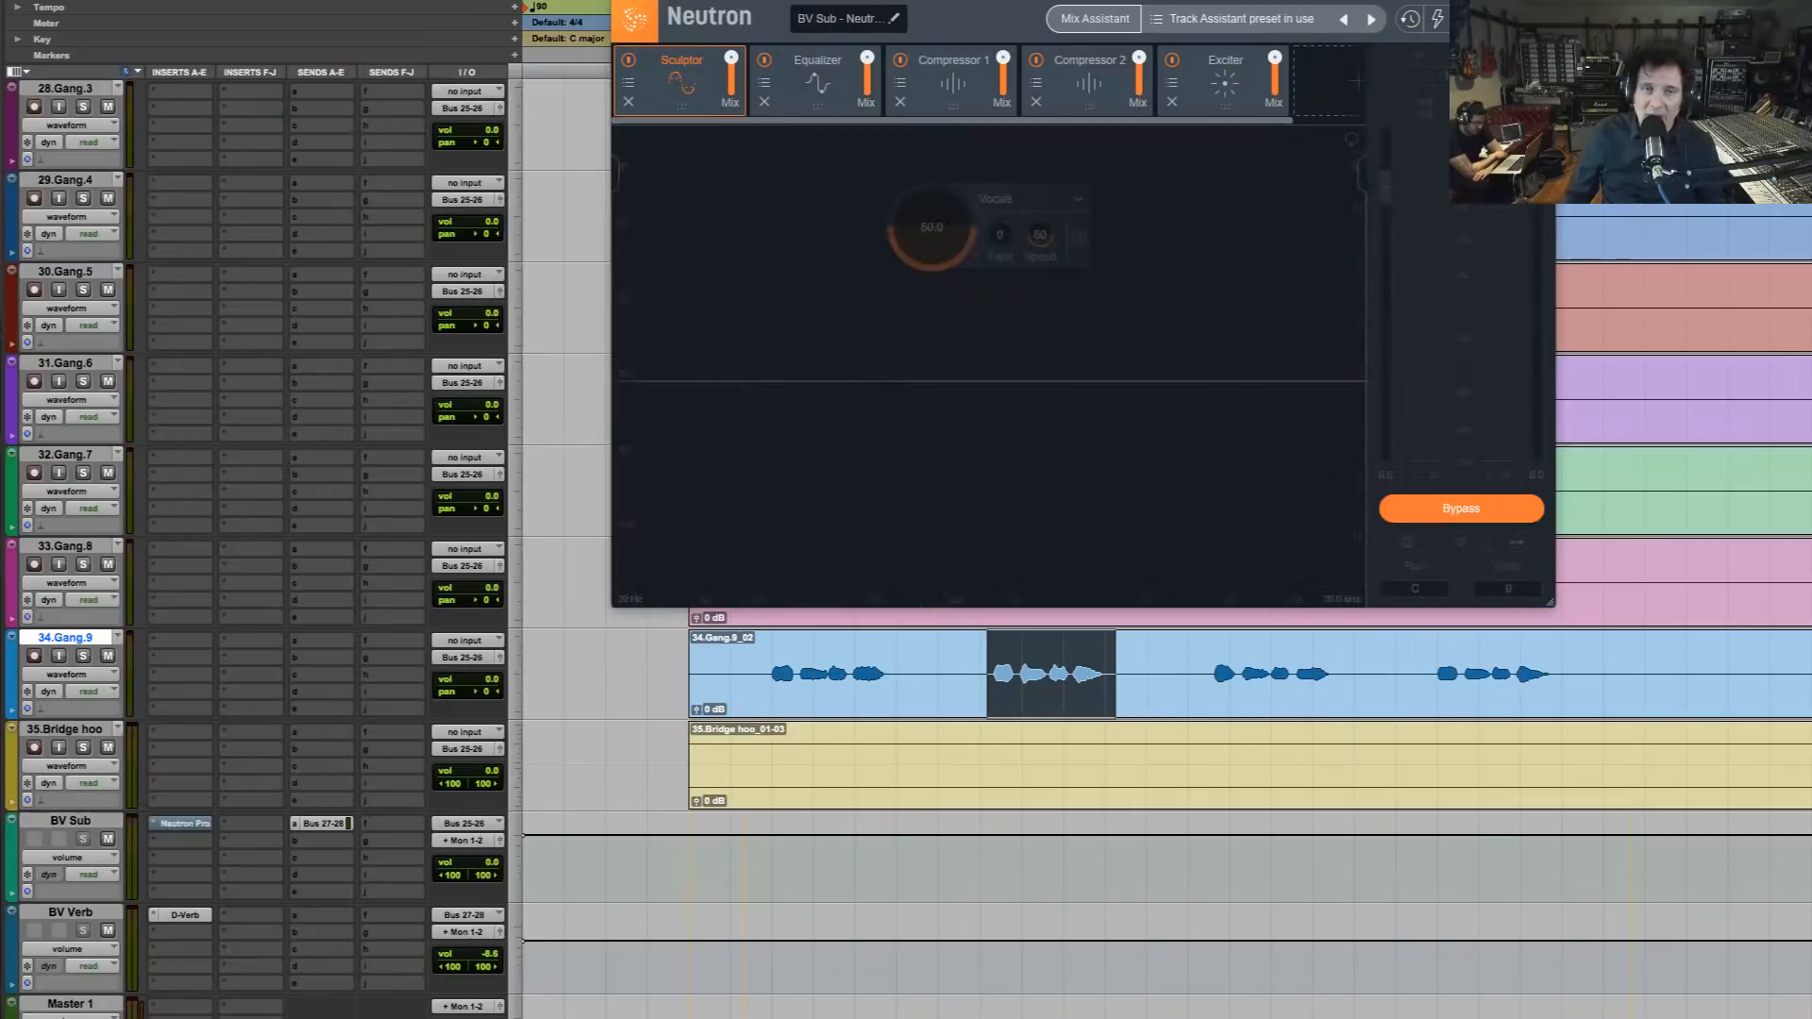
key(space)
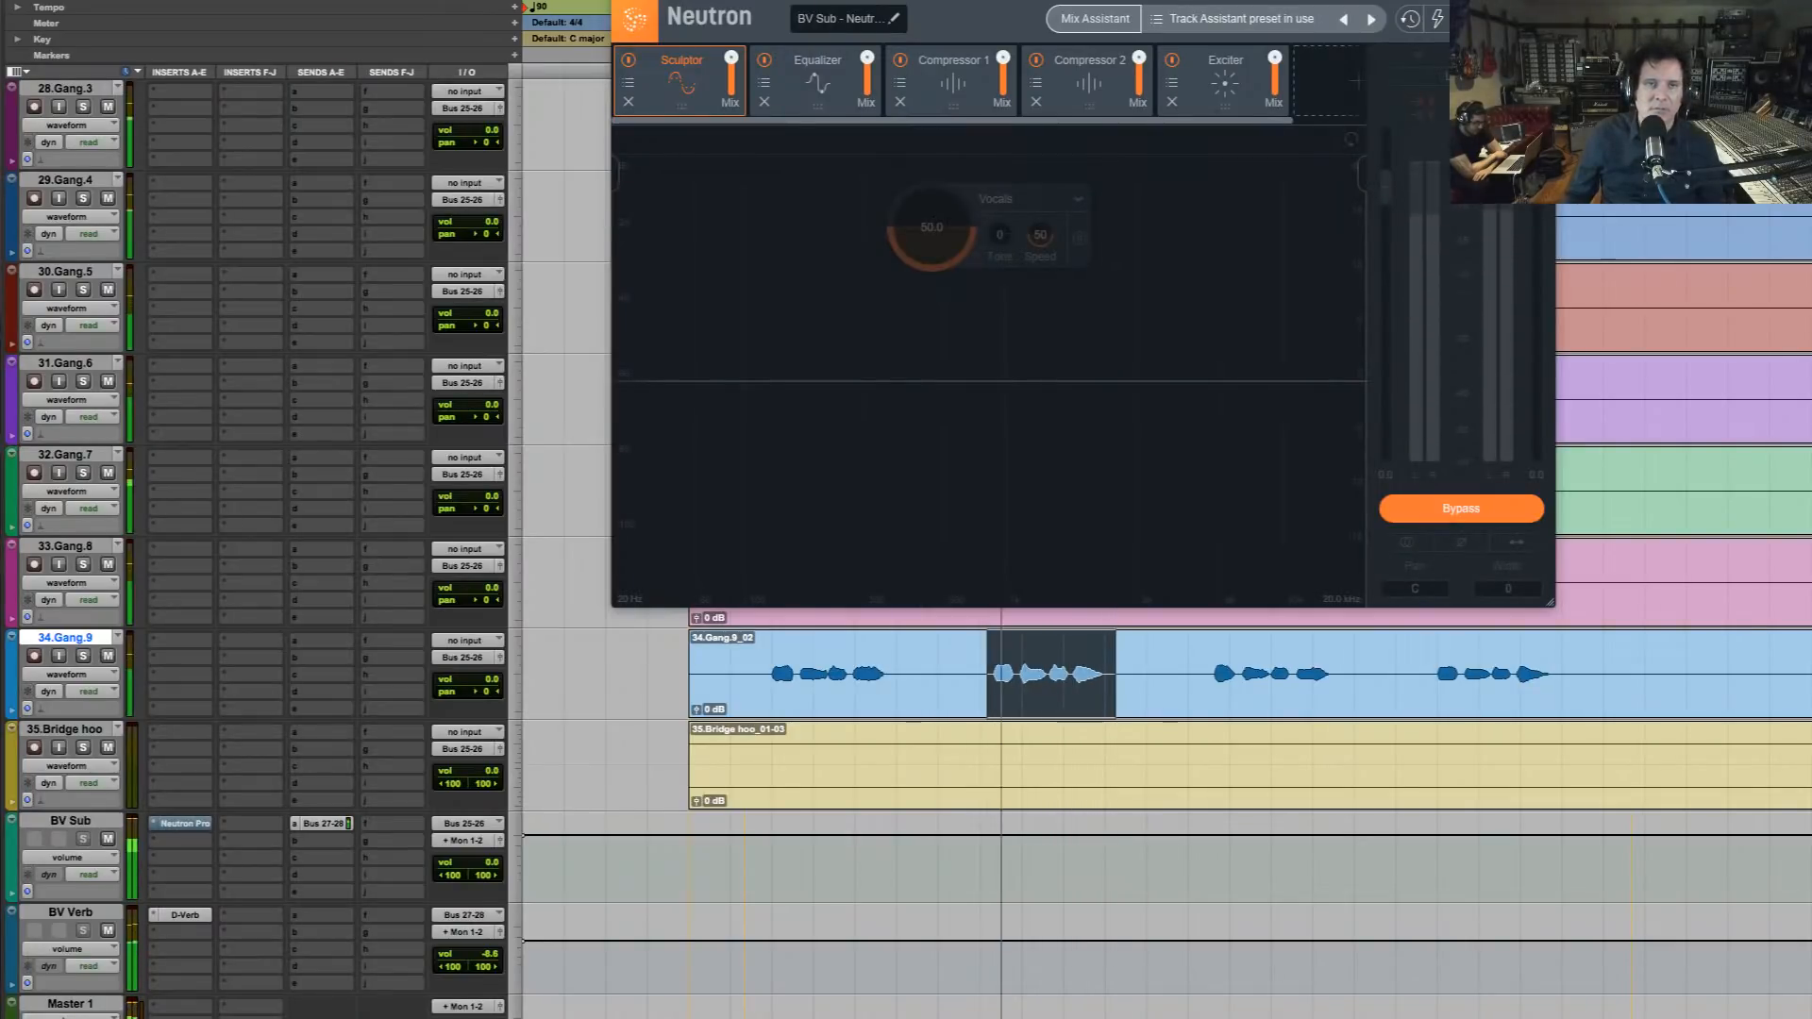
key(space)
click(1460, 508)
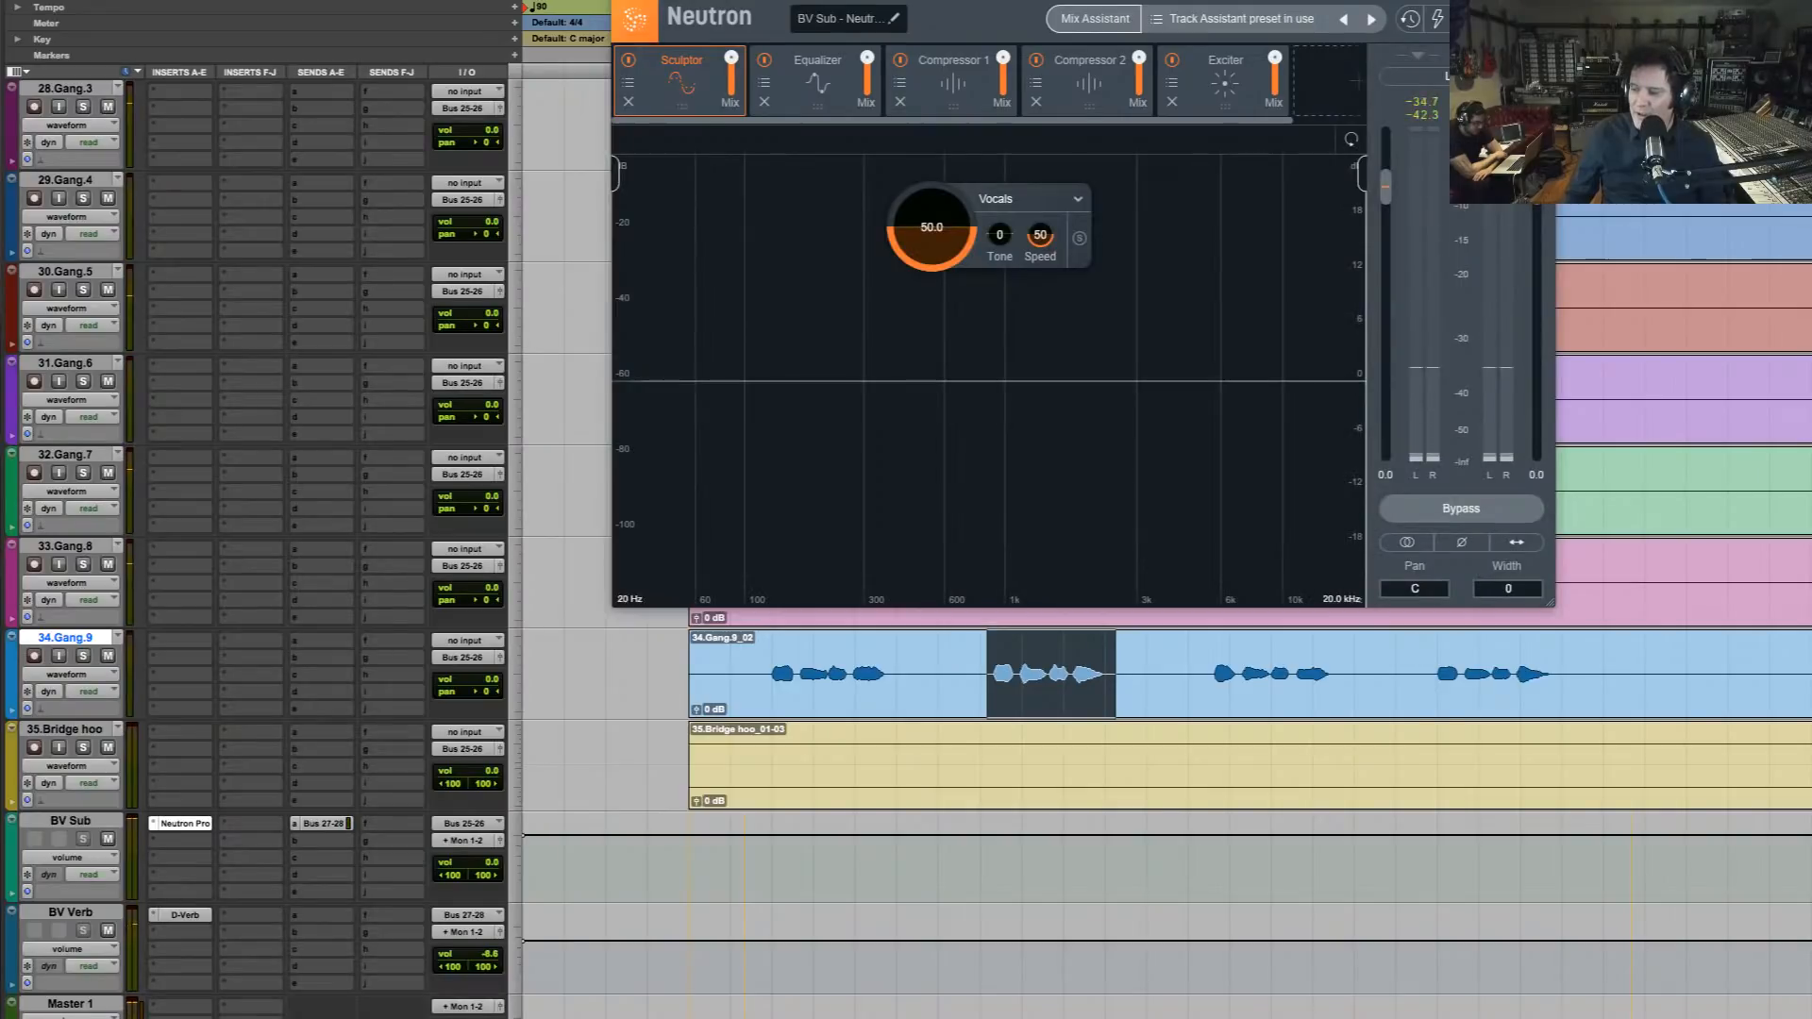
key(space)
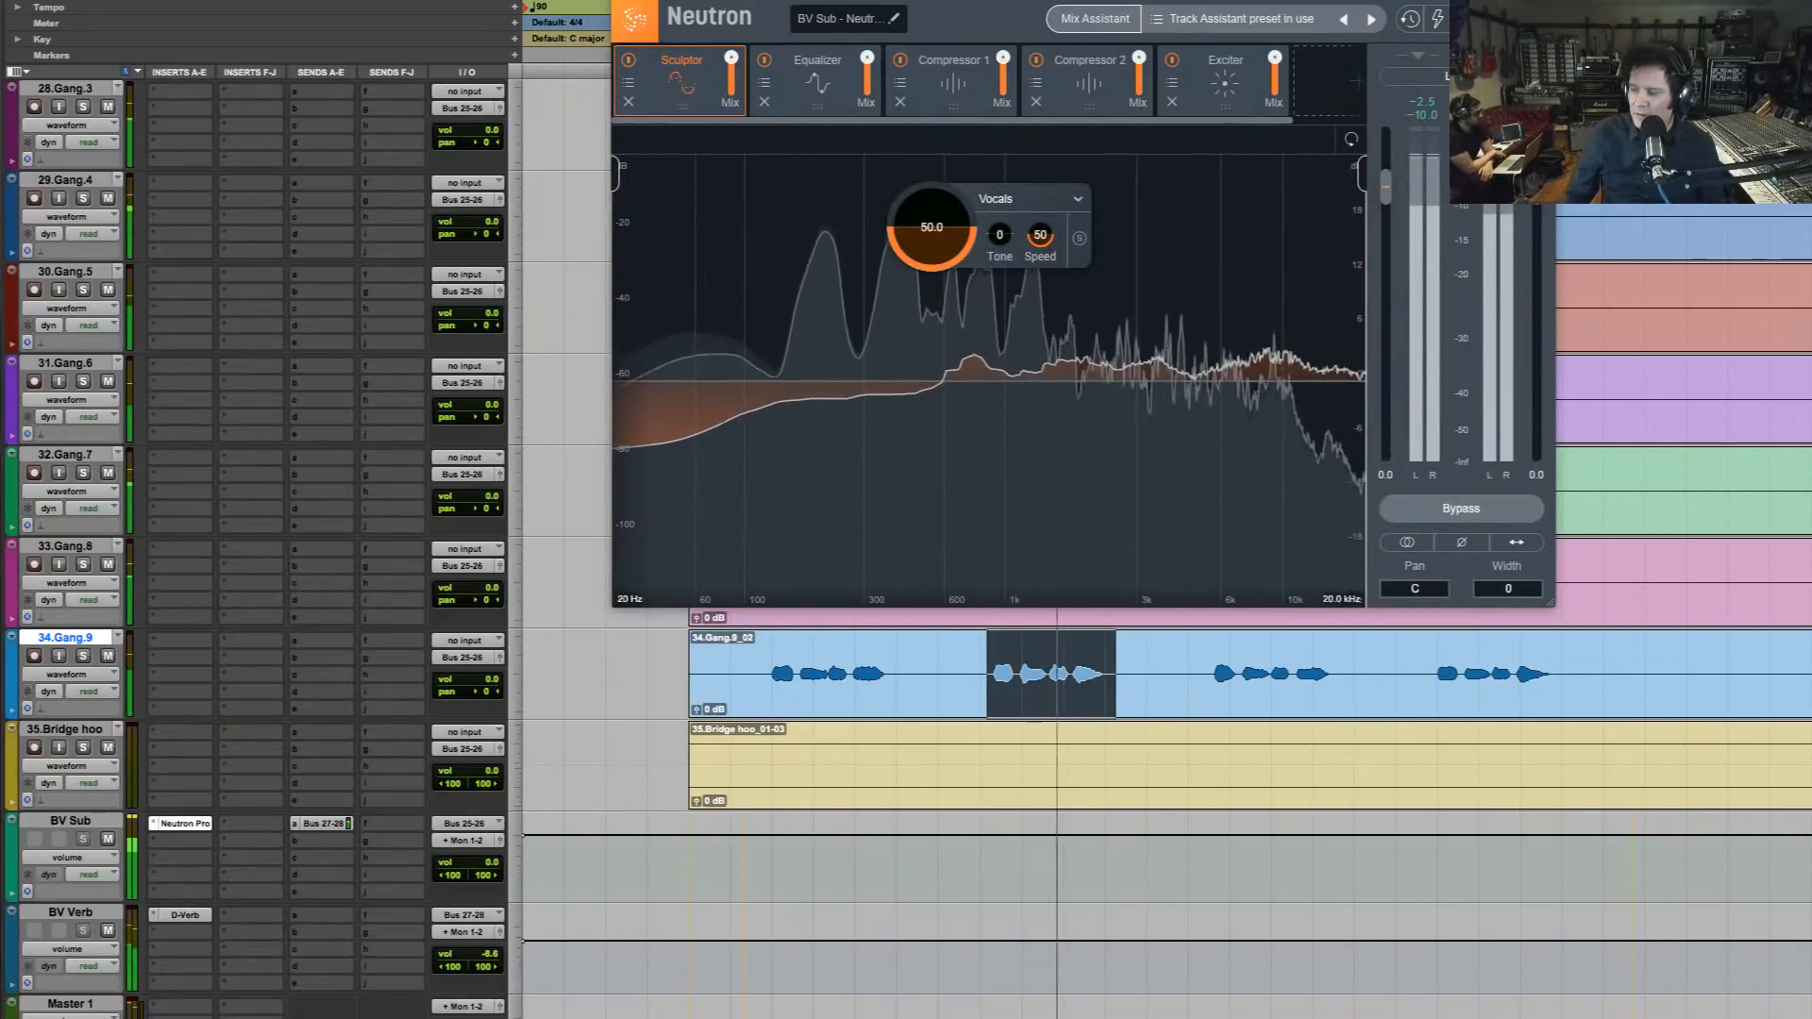
key(space)
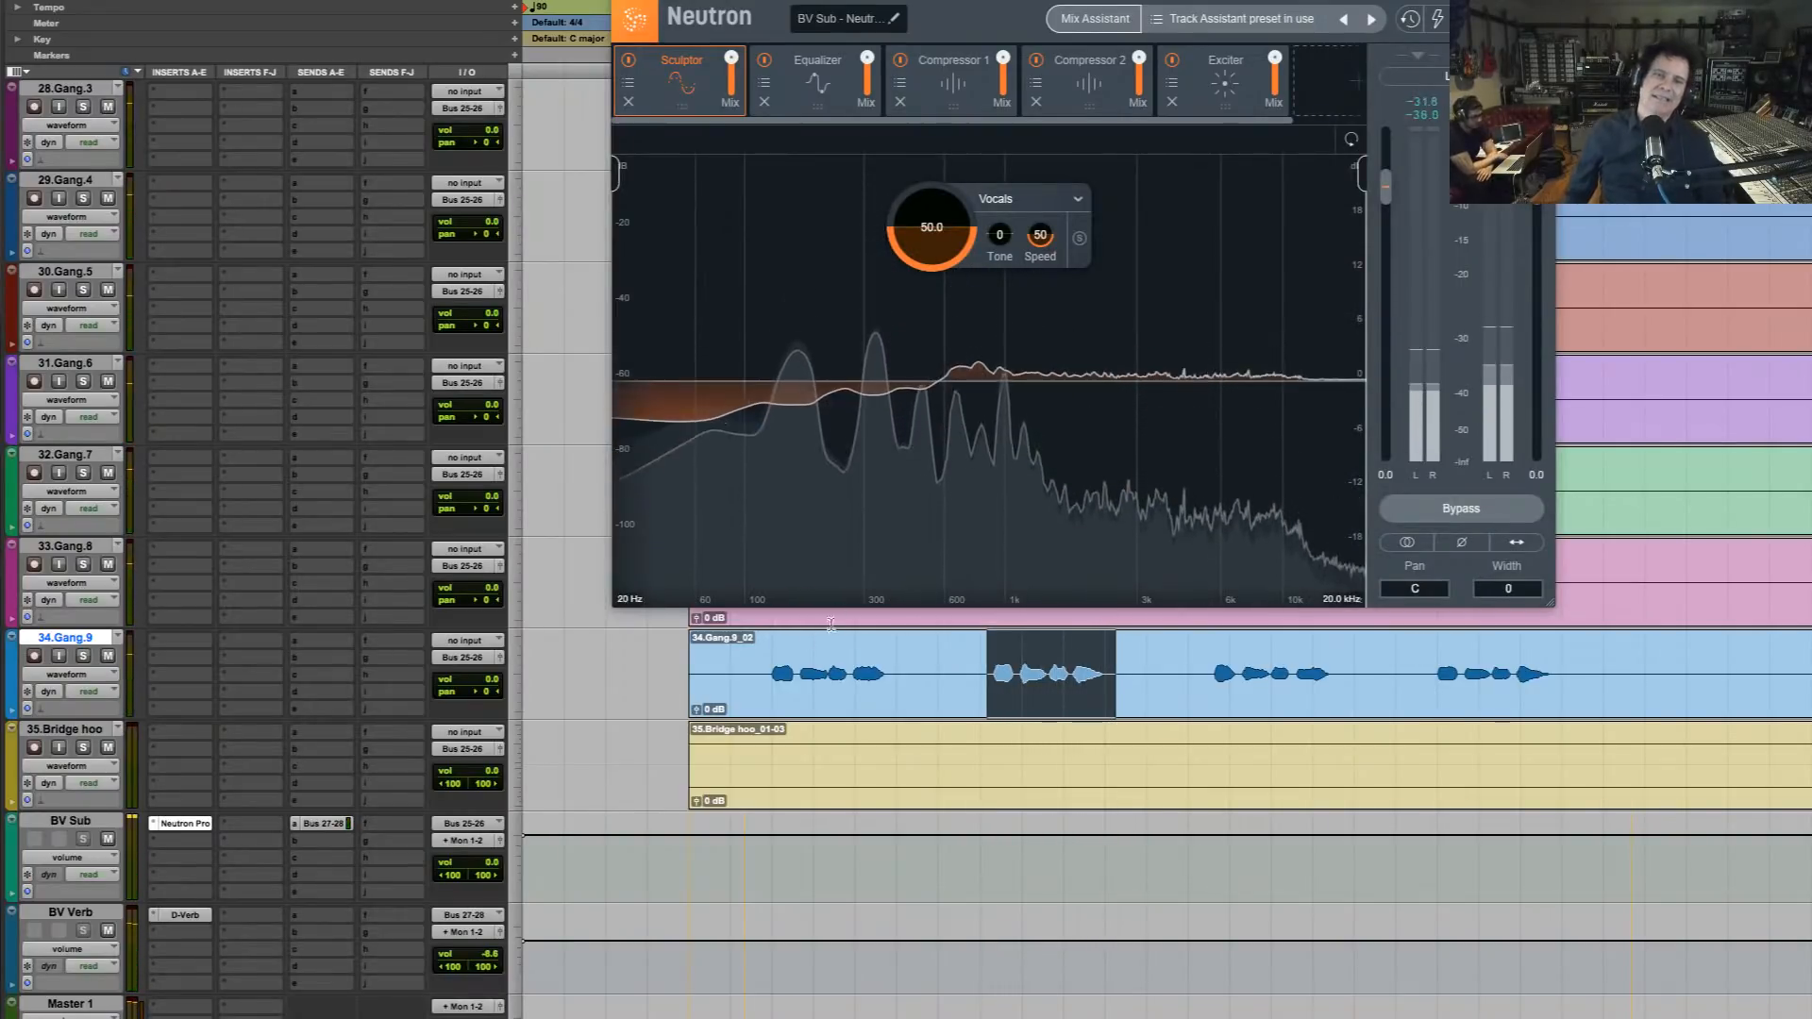
Close the Neutron window and play the full mix from before the count-in through the backing vocal phrases
click(753, 697)
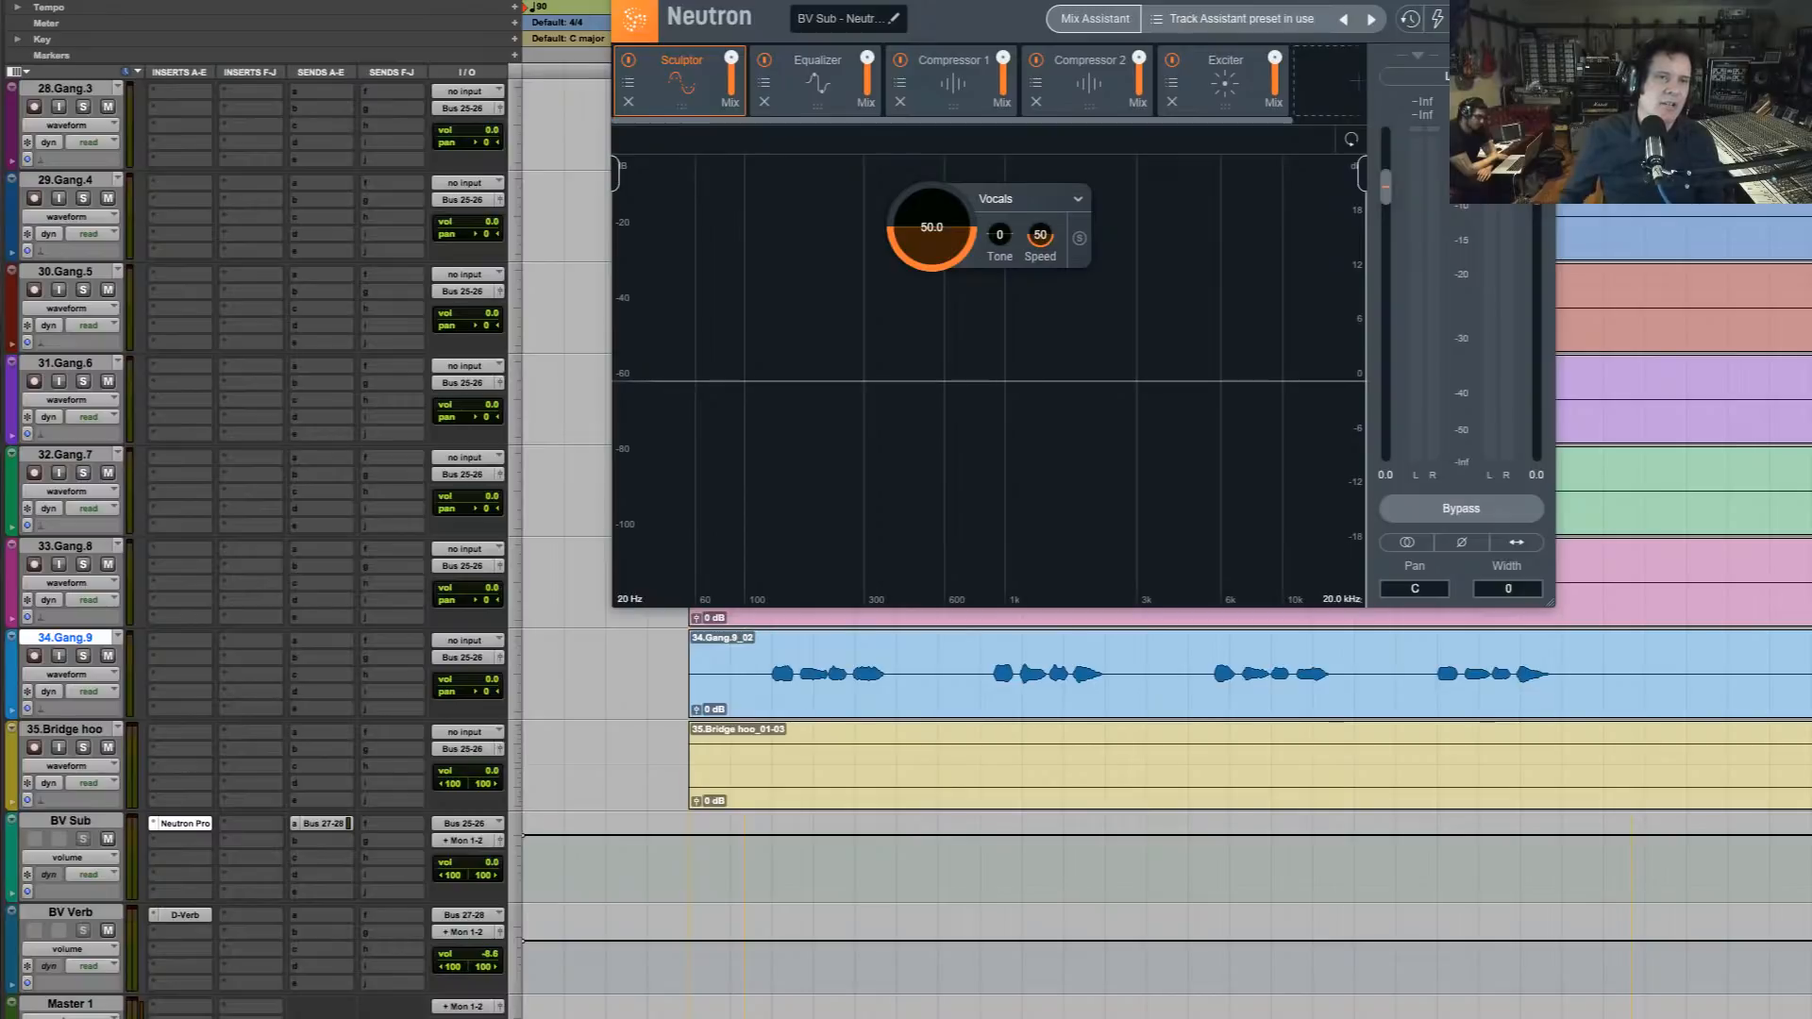
click(620, 2)
scroll(639, 164, up, 17)
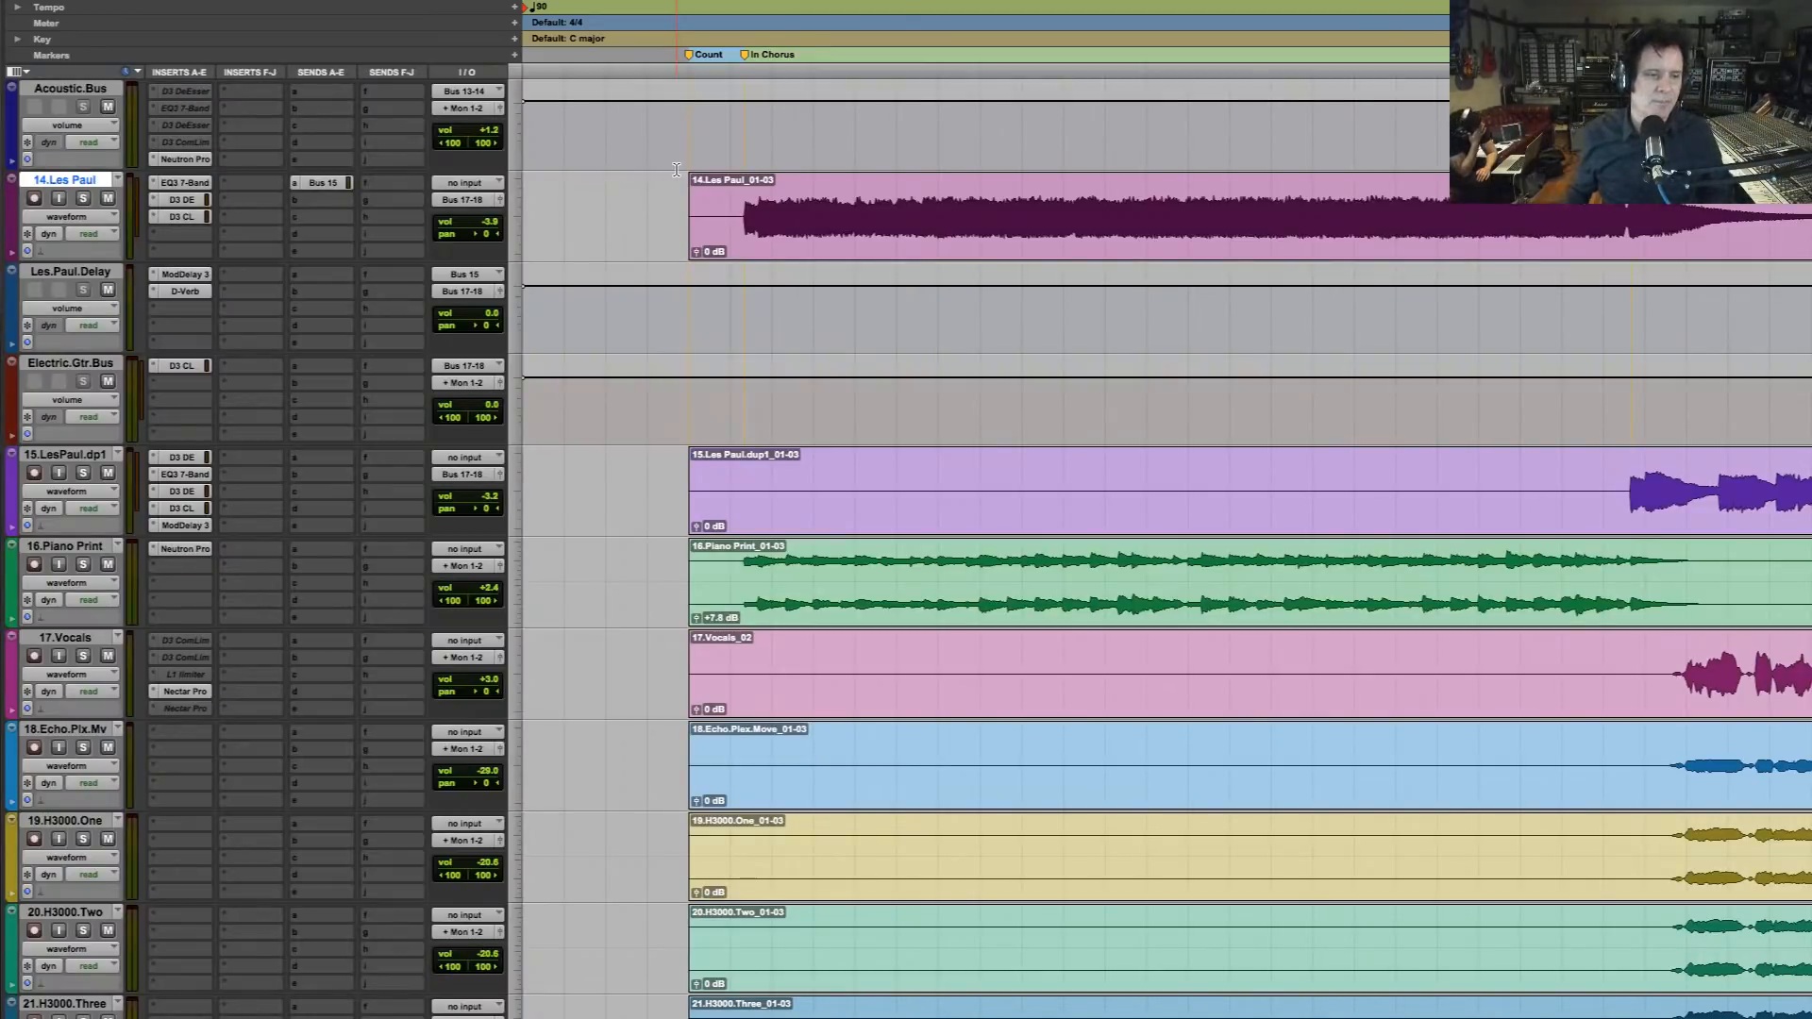
key(space)
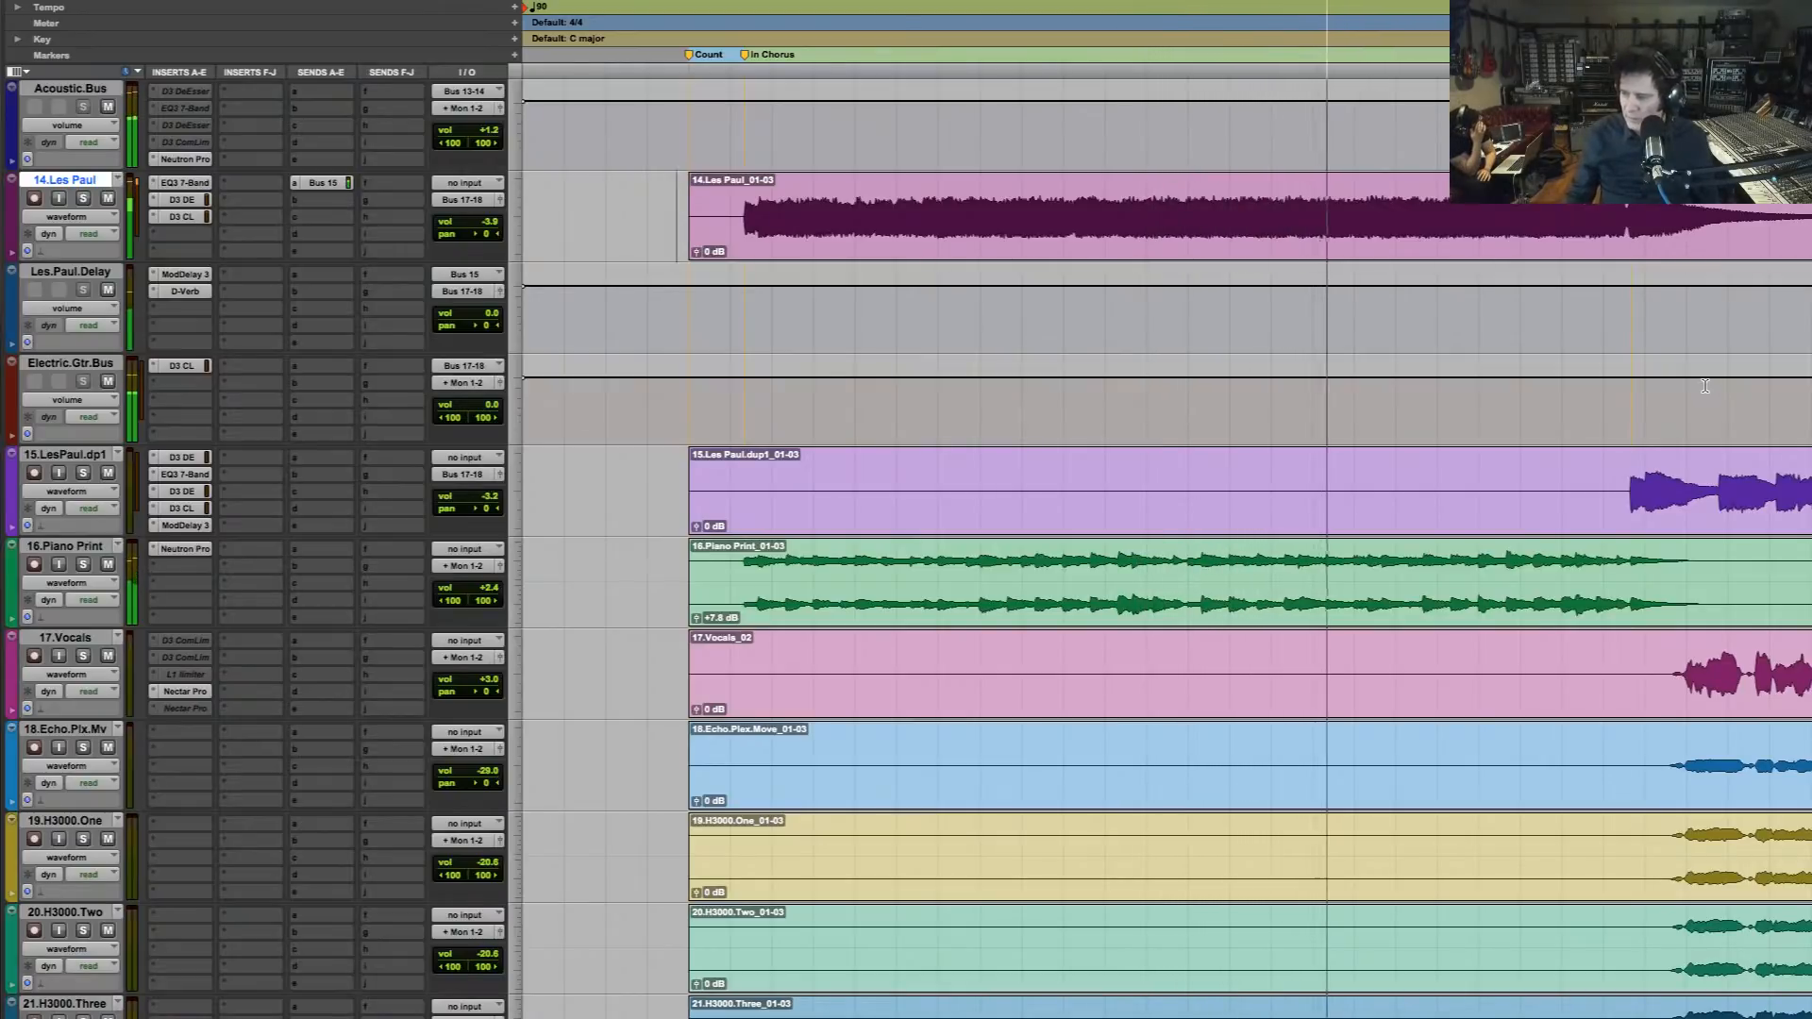
scroll(1703, 387, down, 8)
scroll(1699, 386, down, 4)
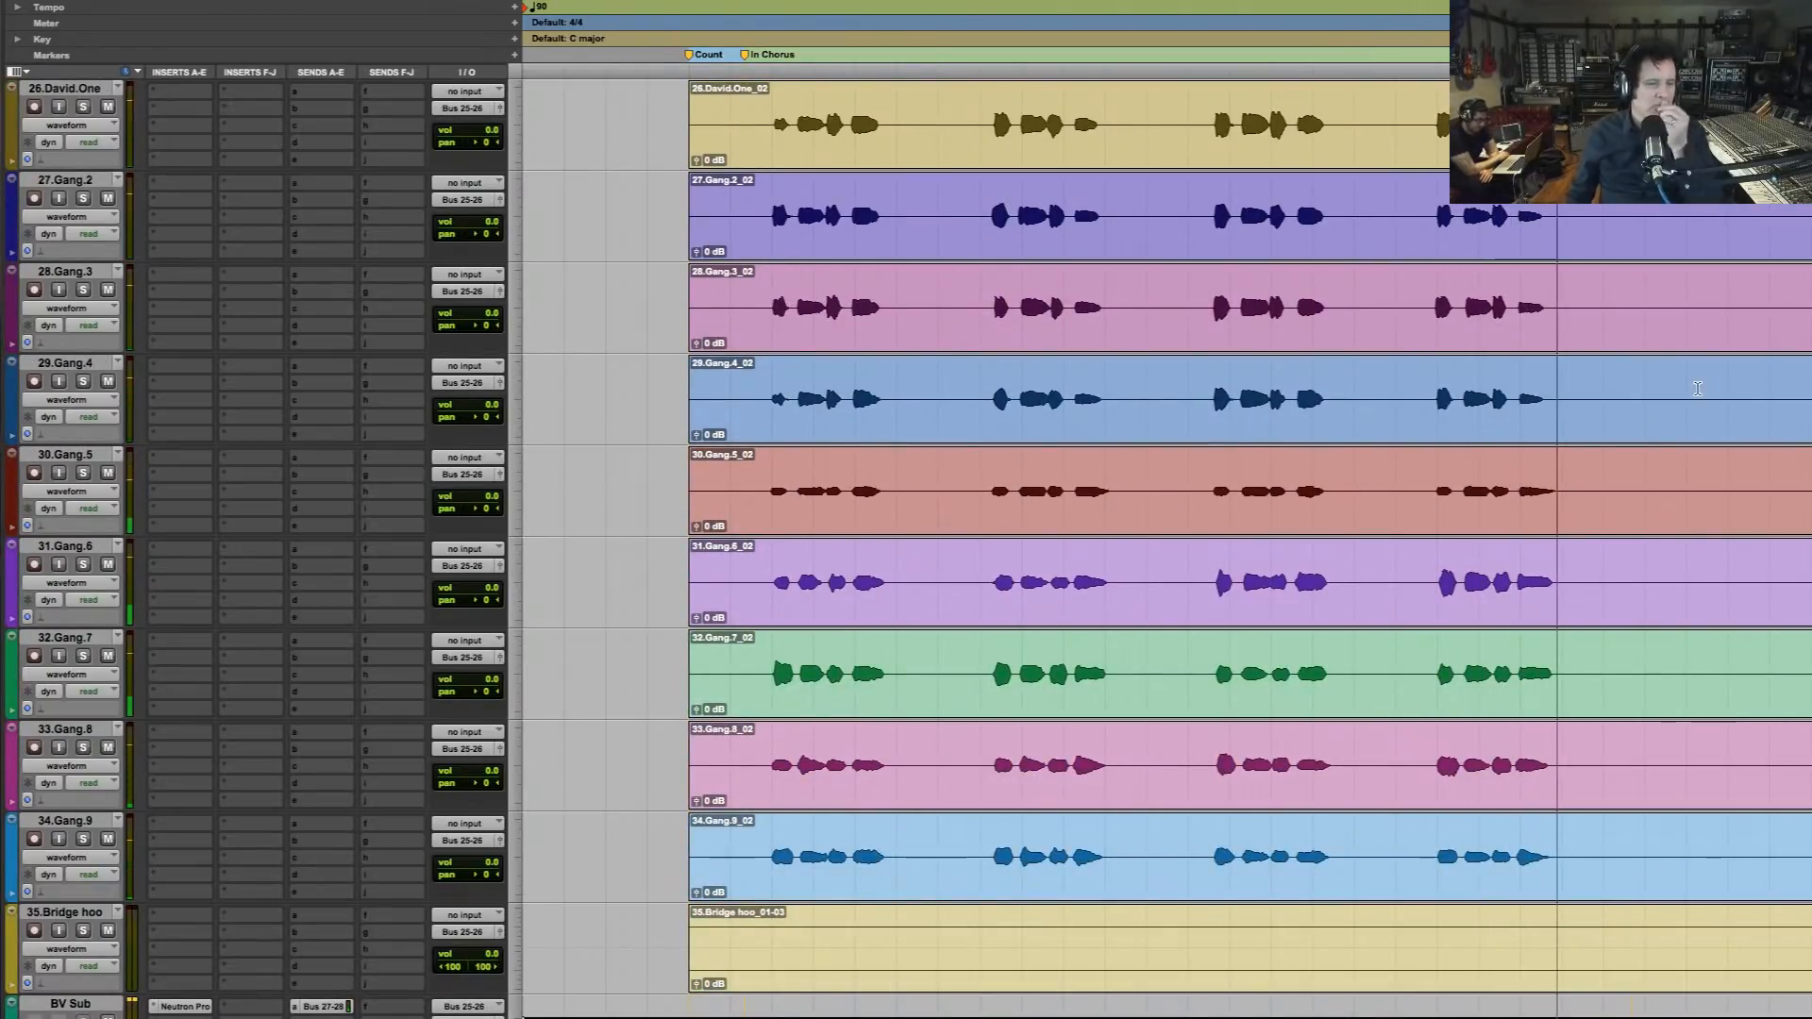
key(space)
scroll(1671, 416, down, 3)
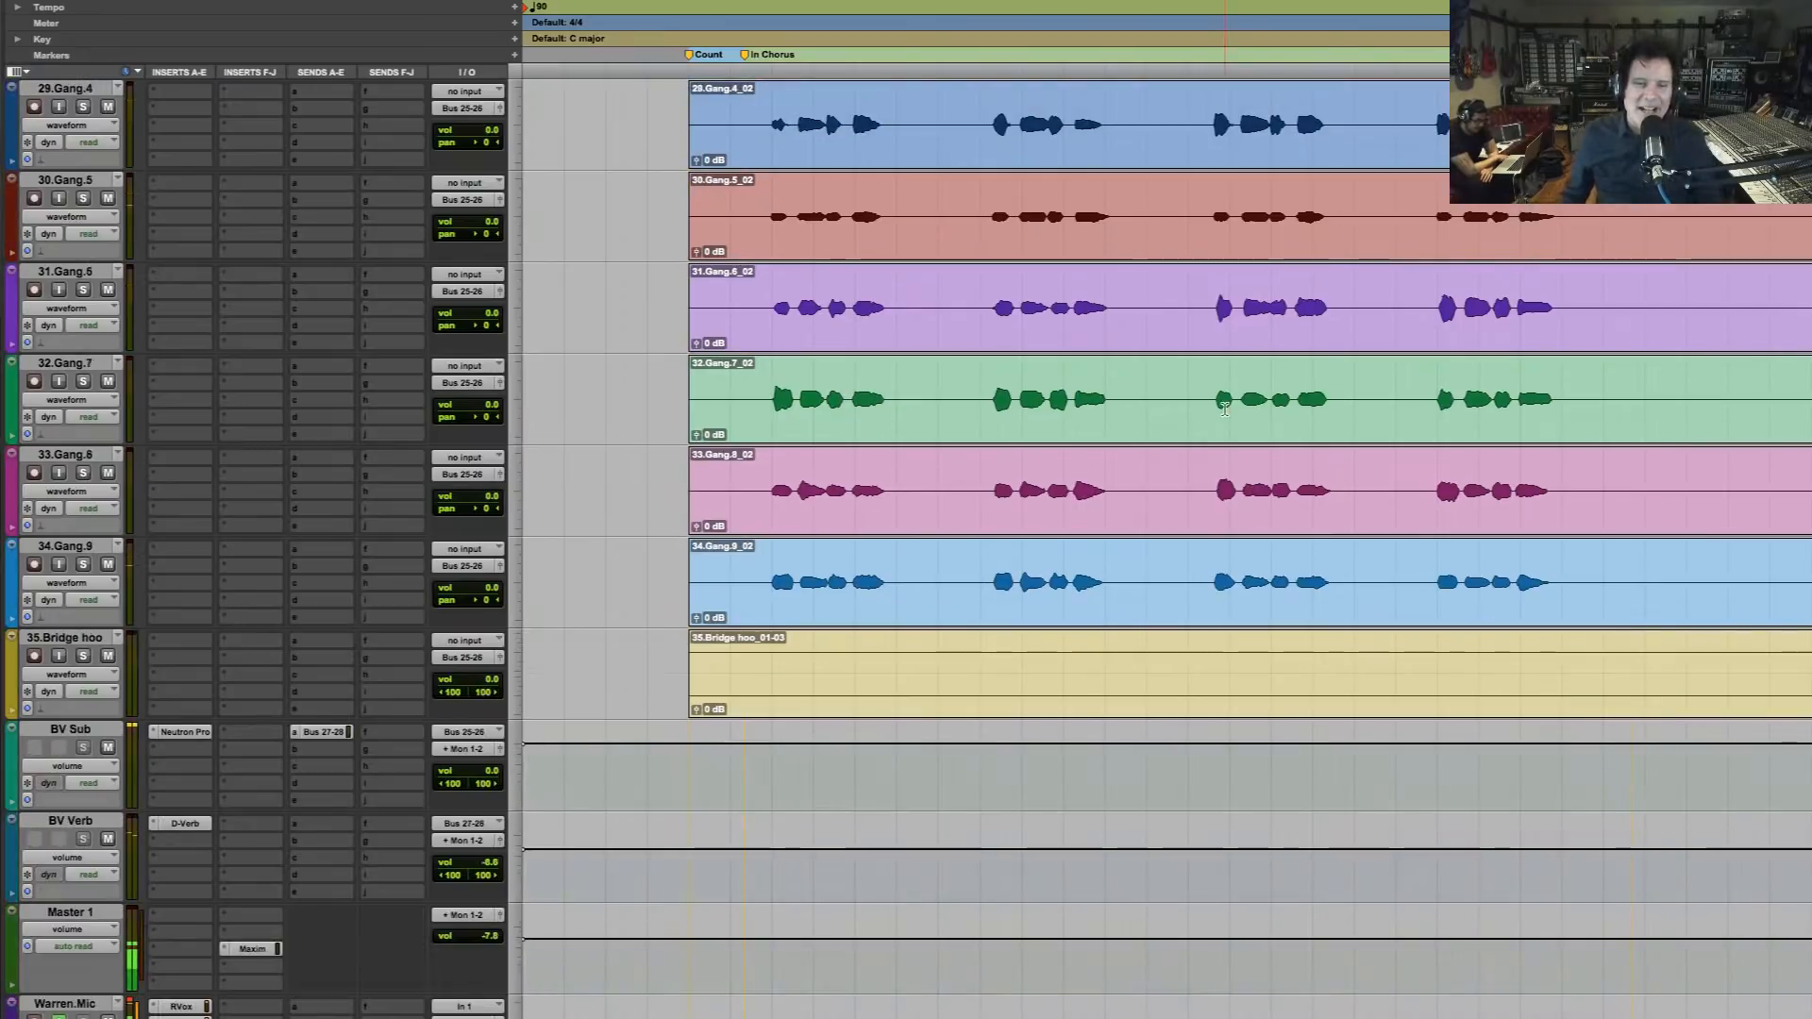
Select the four phrases on Gang.7, reopen Neutron Pro on BV Sub and solo the backing vocals during playback
drag(763, 401, 1584, 408)
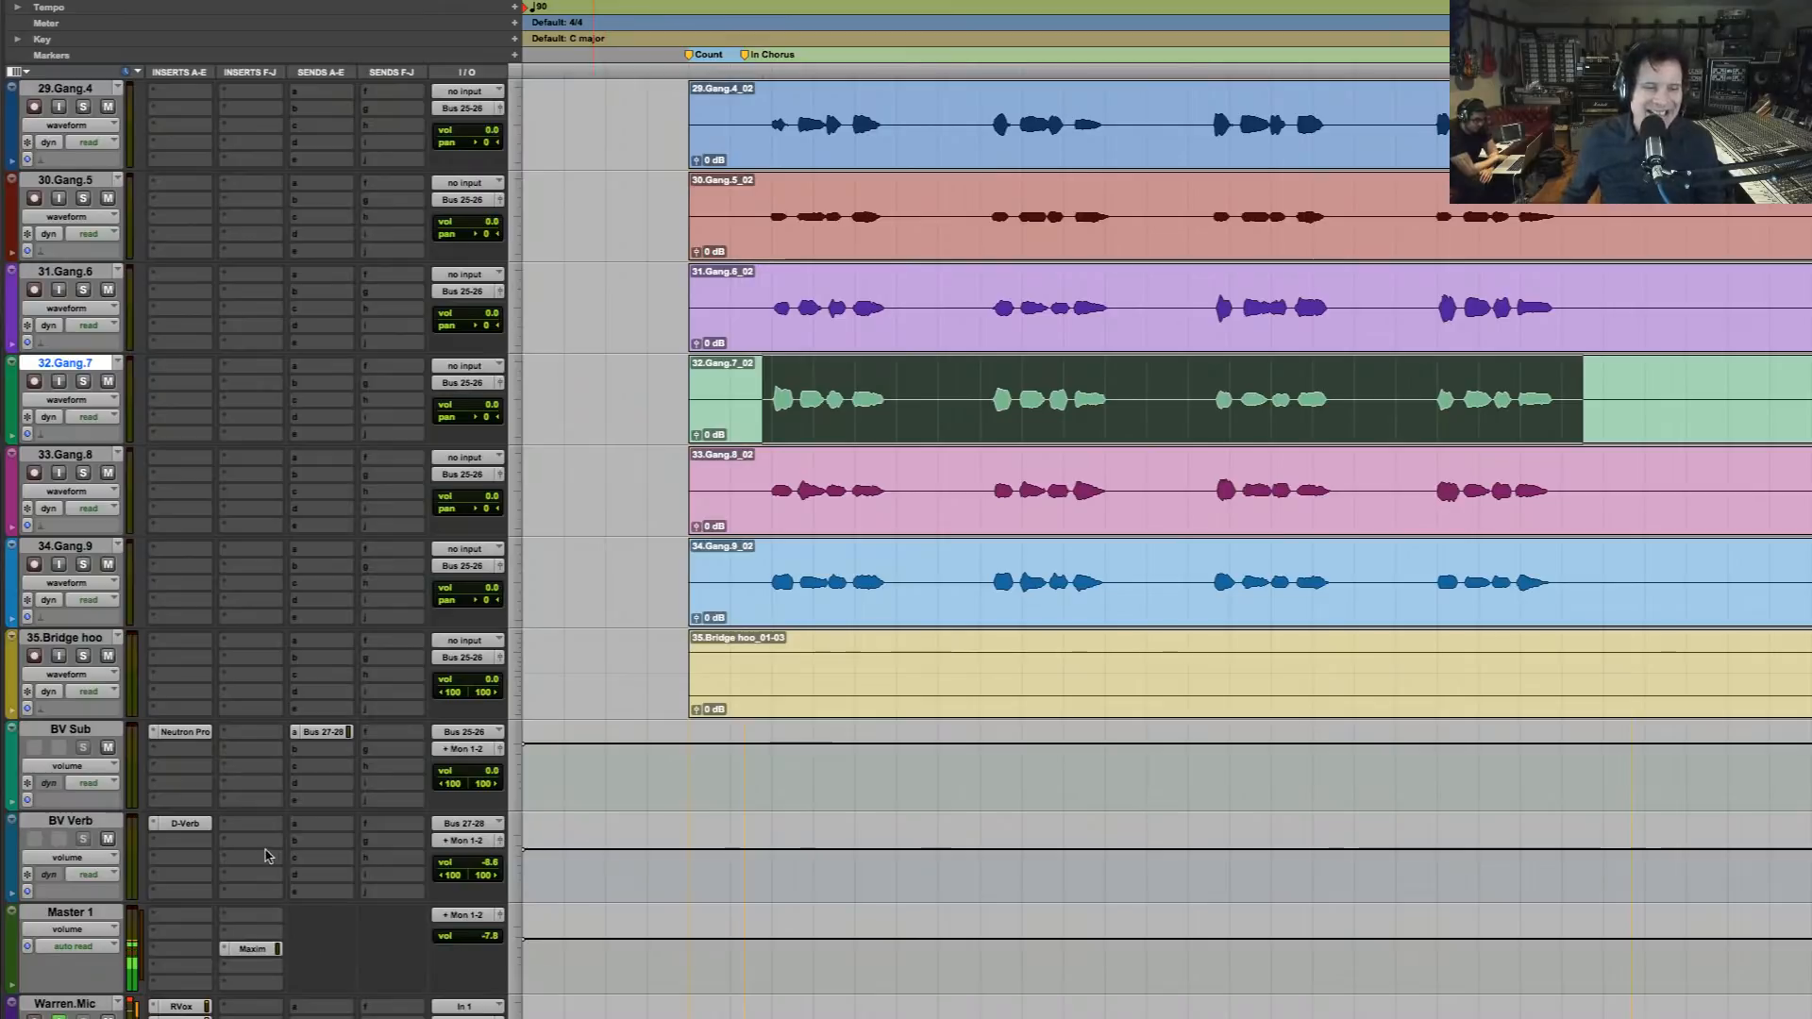
click(185, 732)
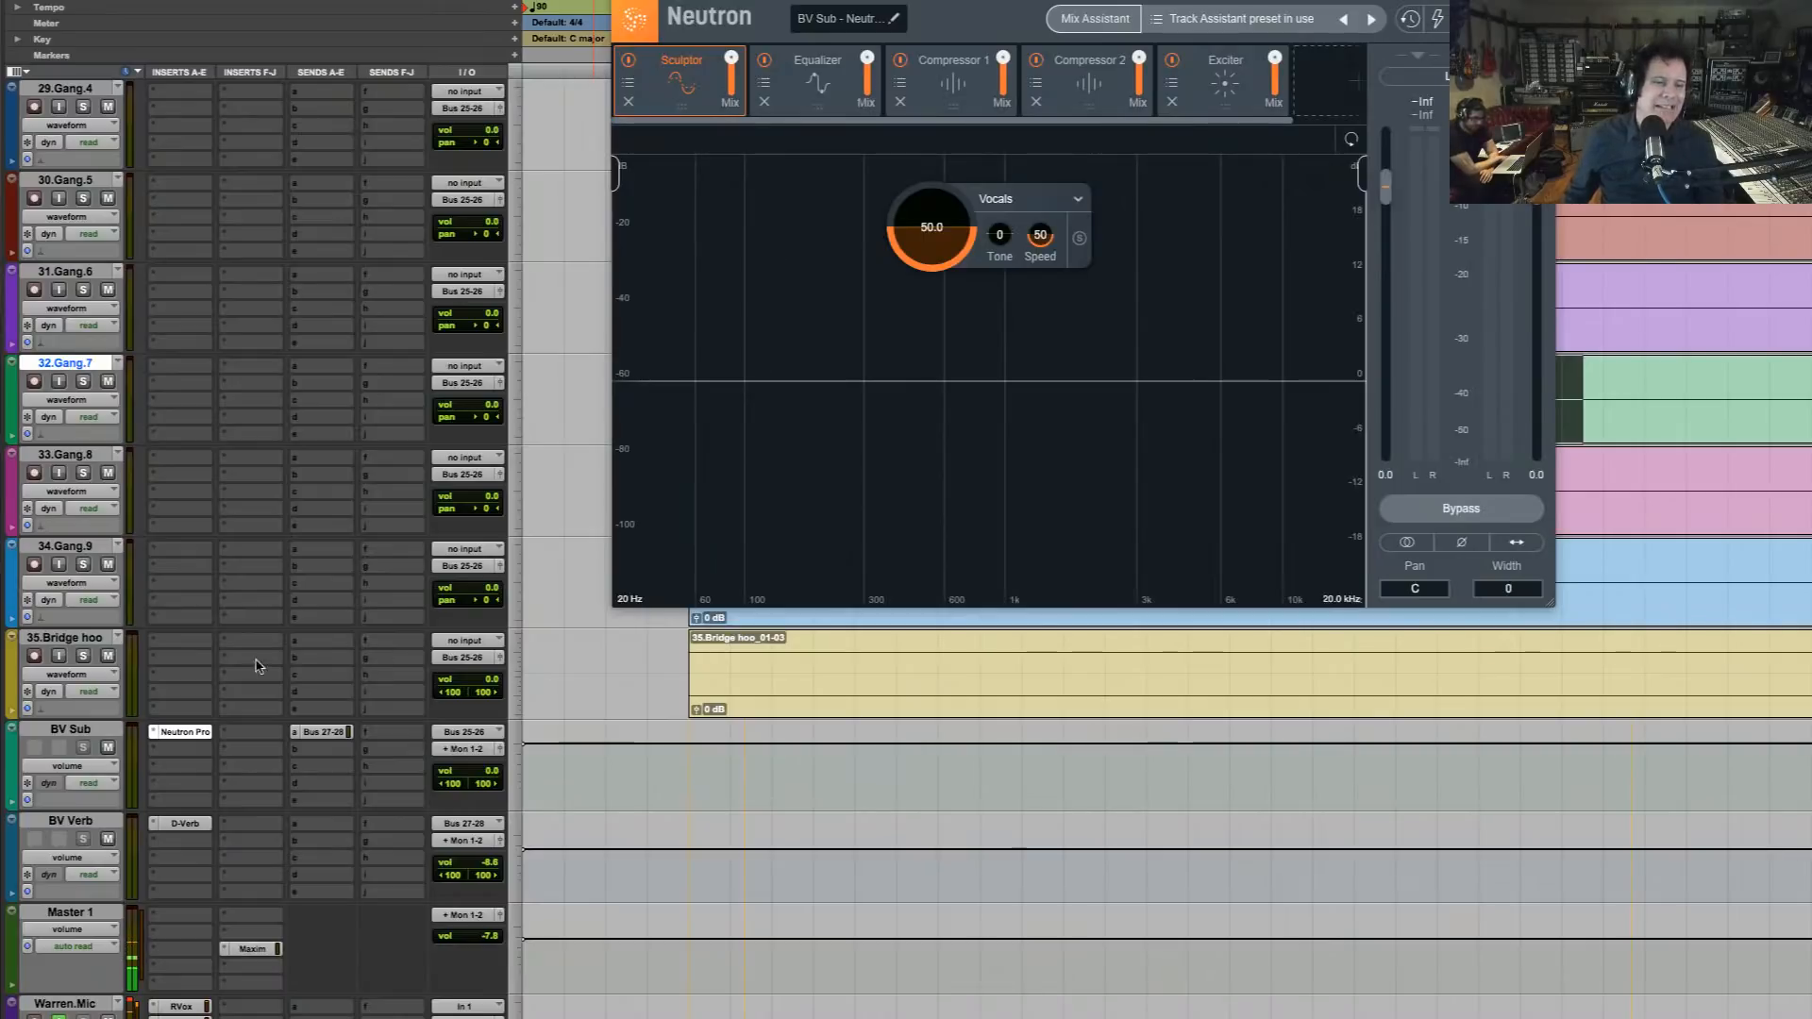
key(space)
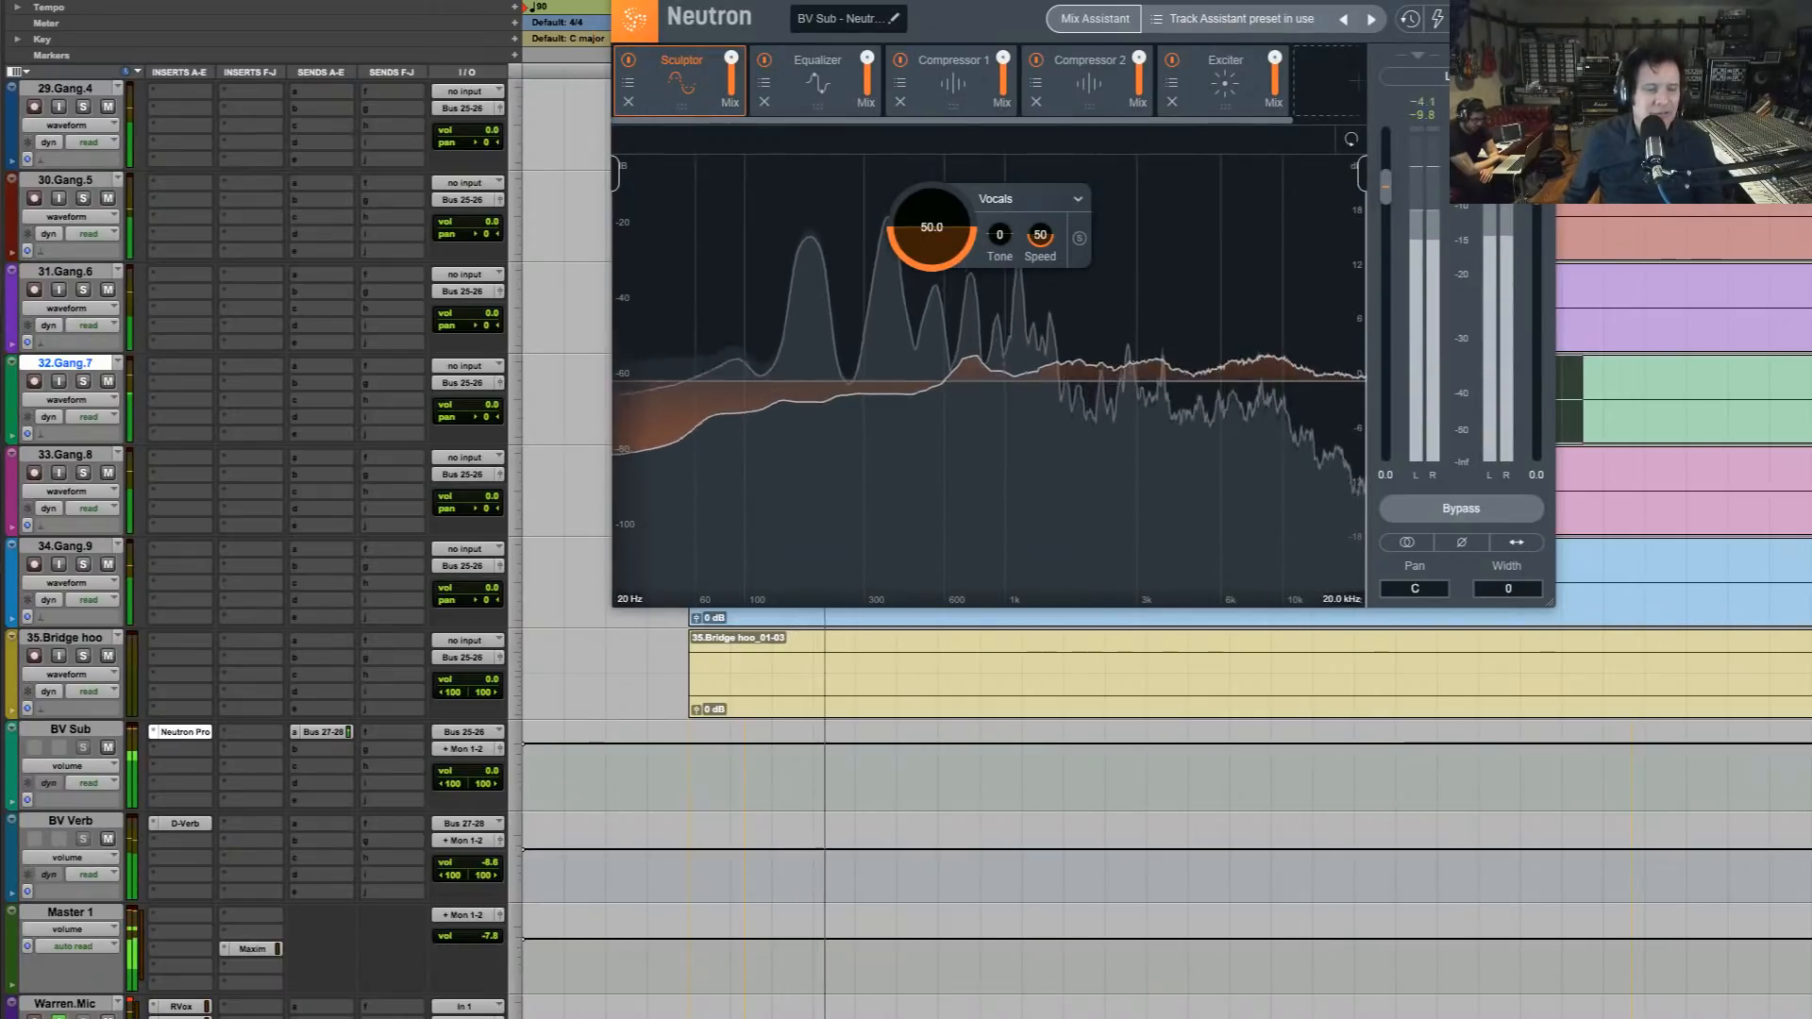
click(8, 1014)
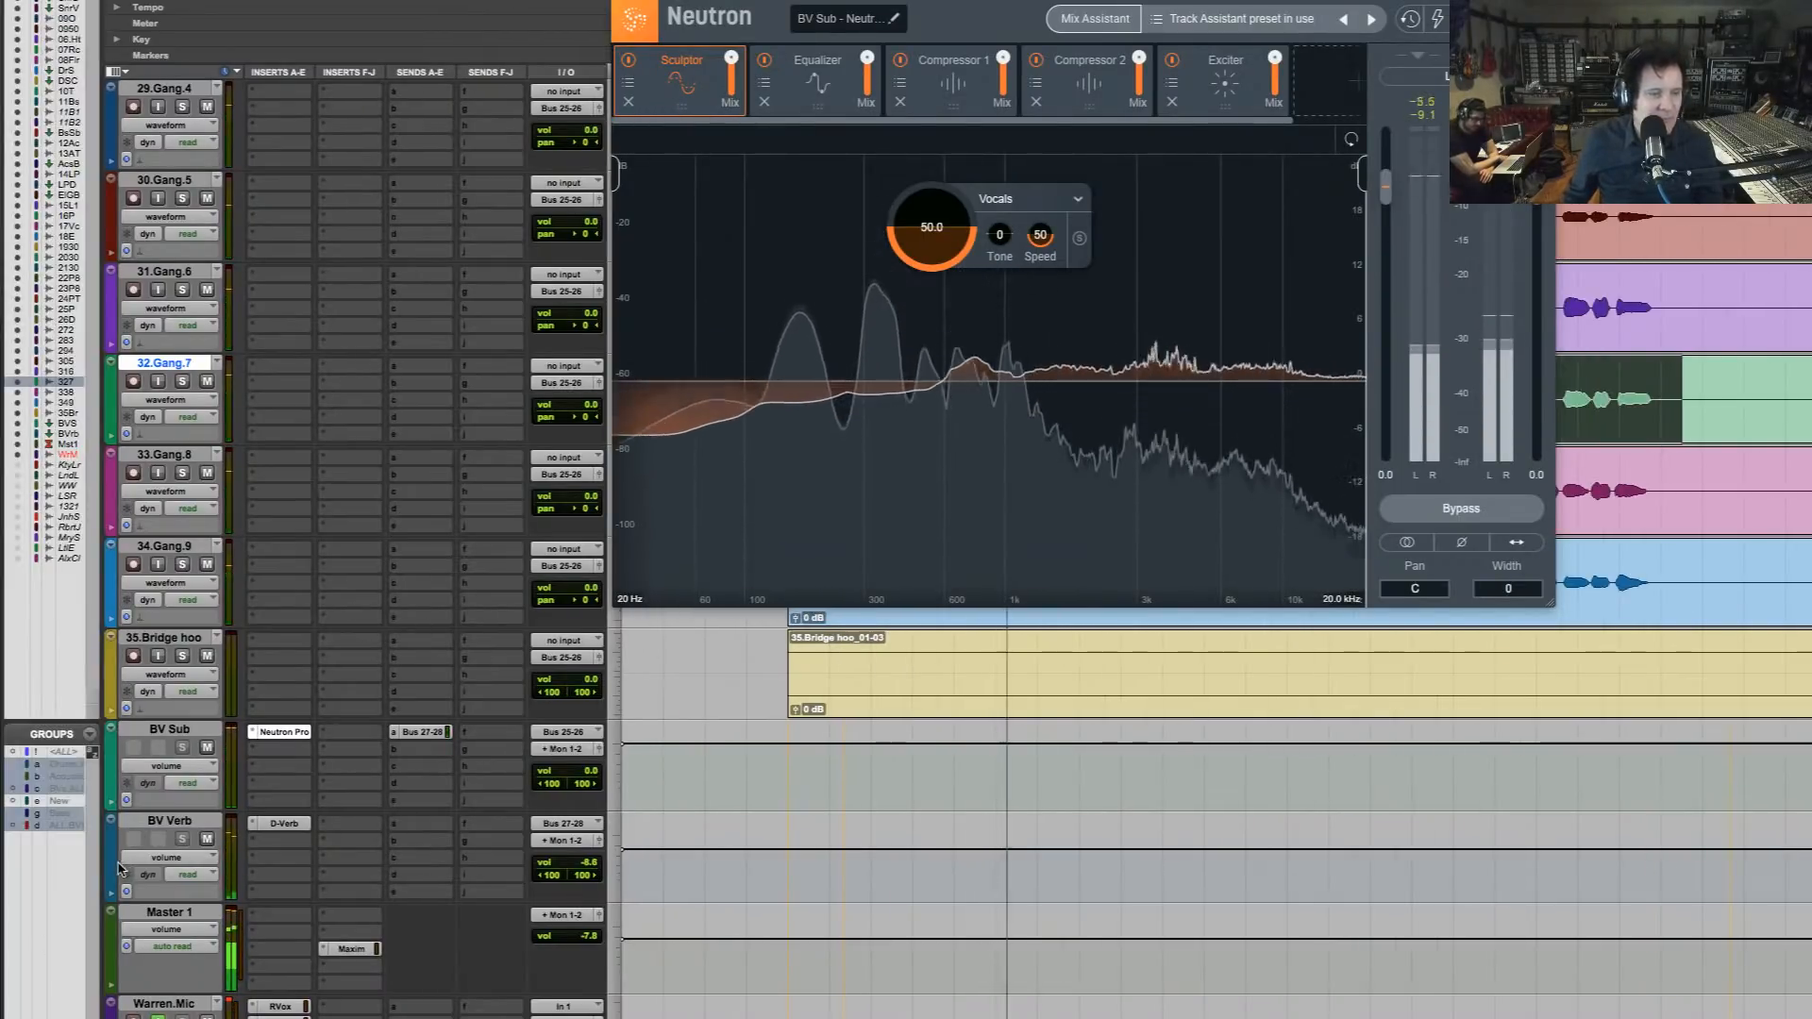
click(182, 565)
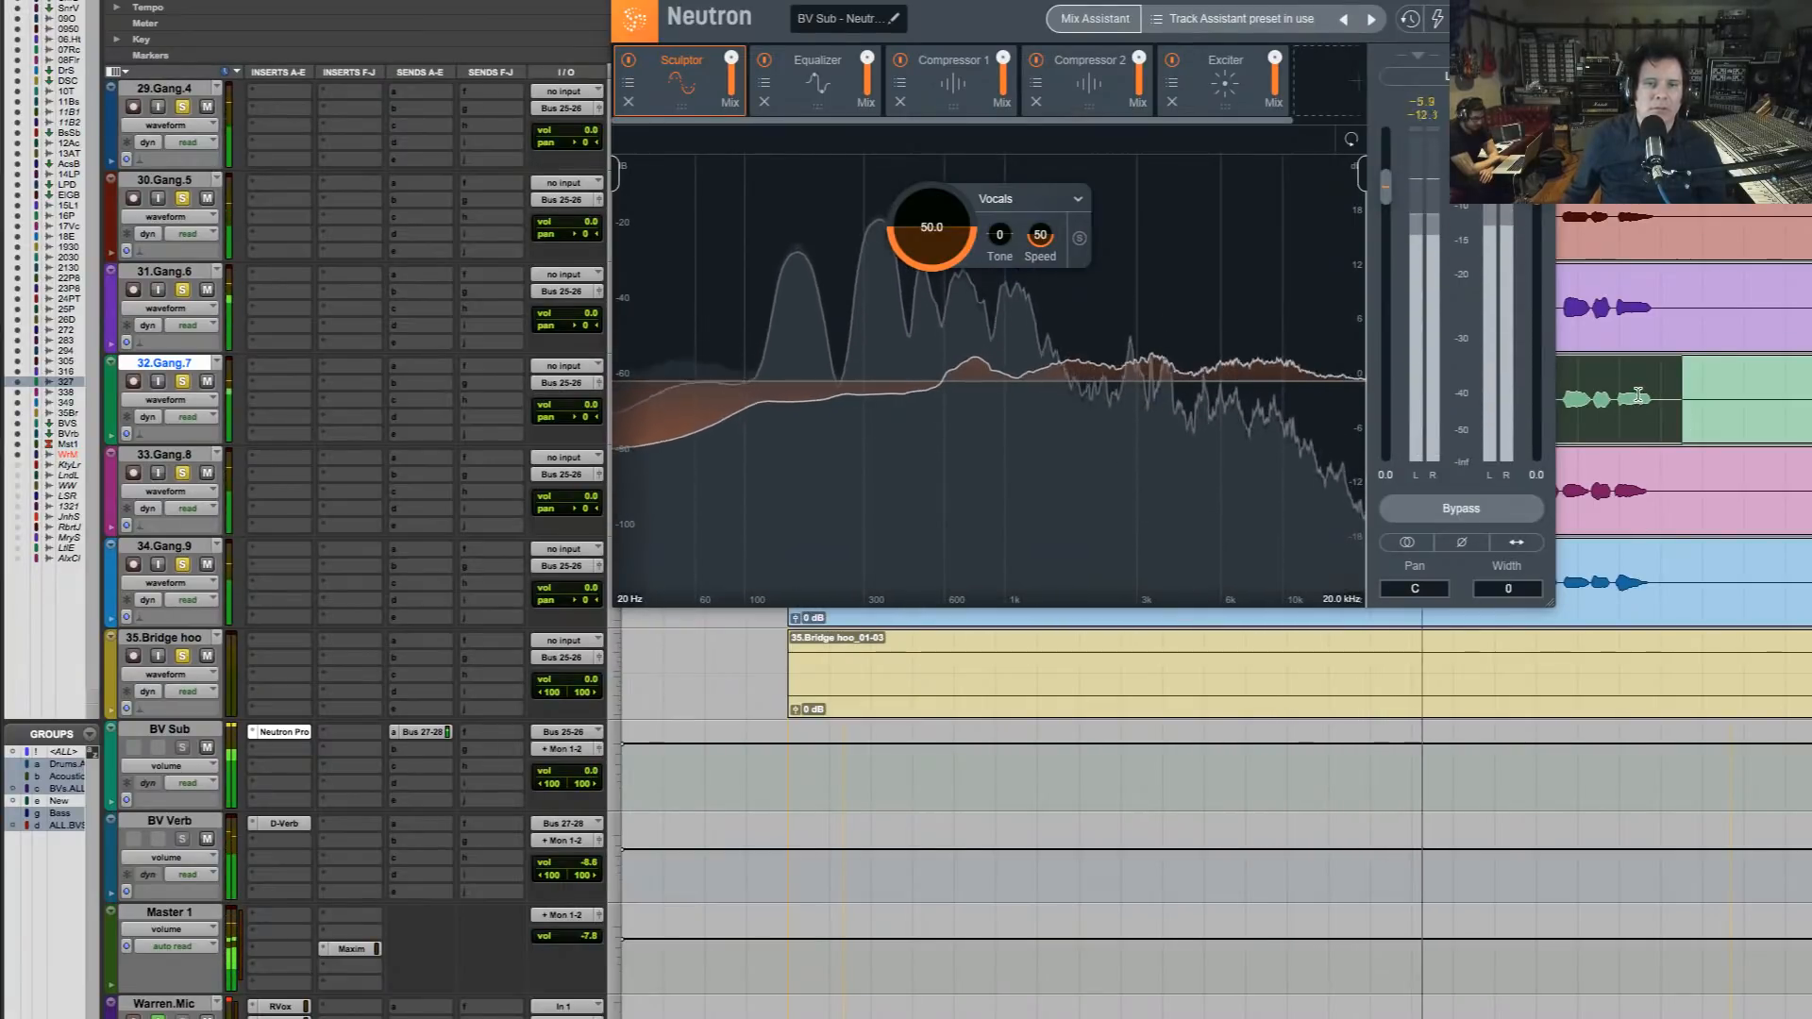
Select the third phrase across the backing vocal tracks and play it, moving the Neutron window clear of the waveforms
drag(1295, 0, 1263, 551)
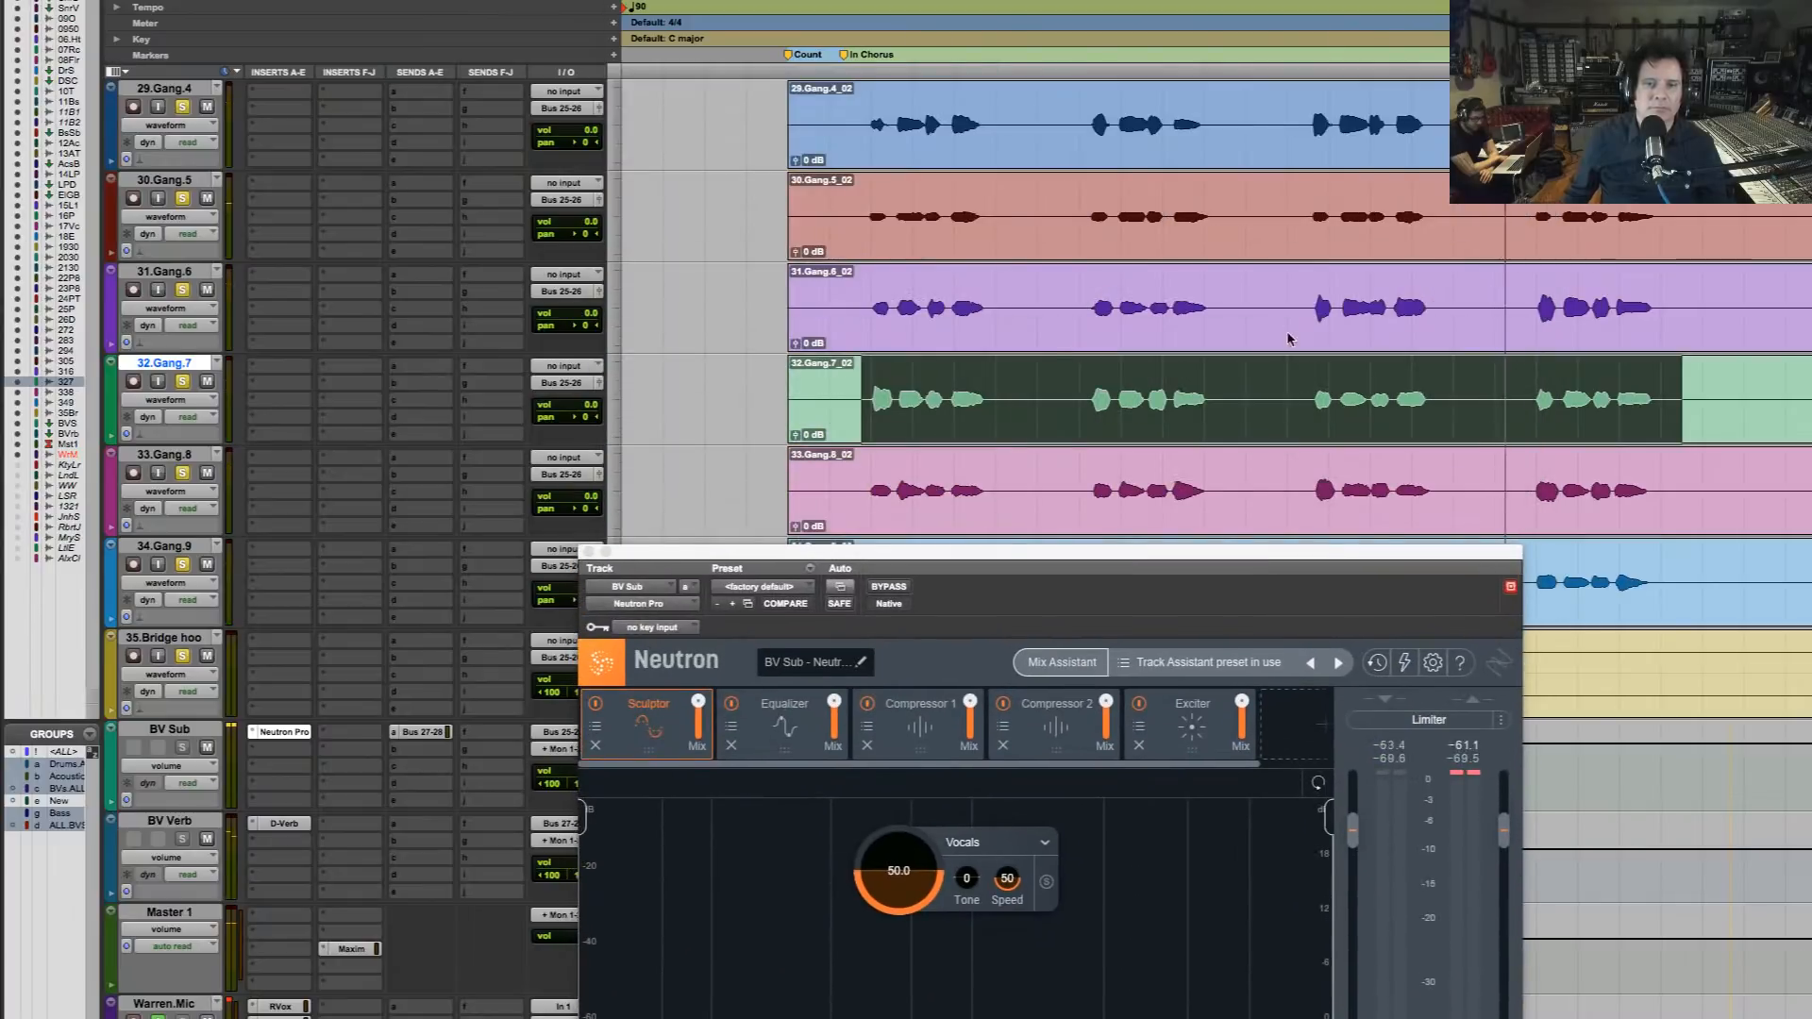
click(1299, 326)
drag(1341, 316, 1450, 359)
key(space)
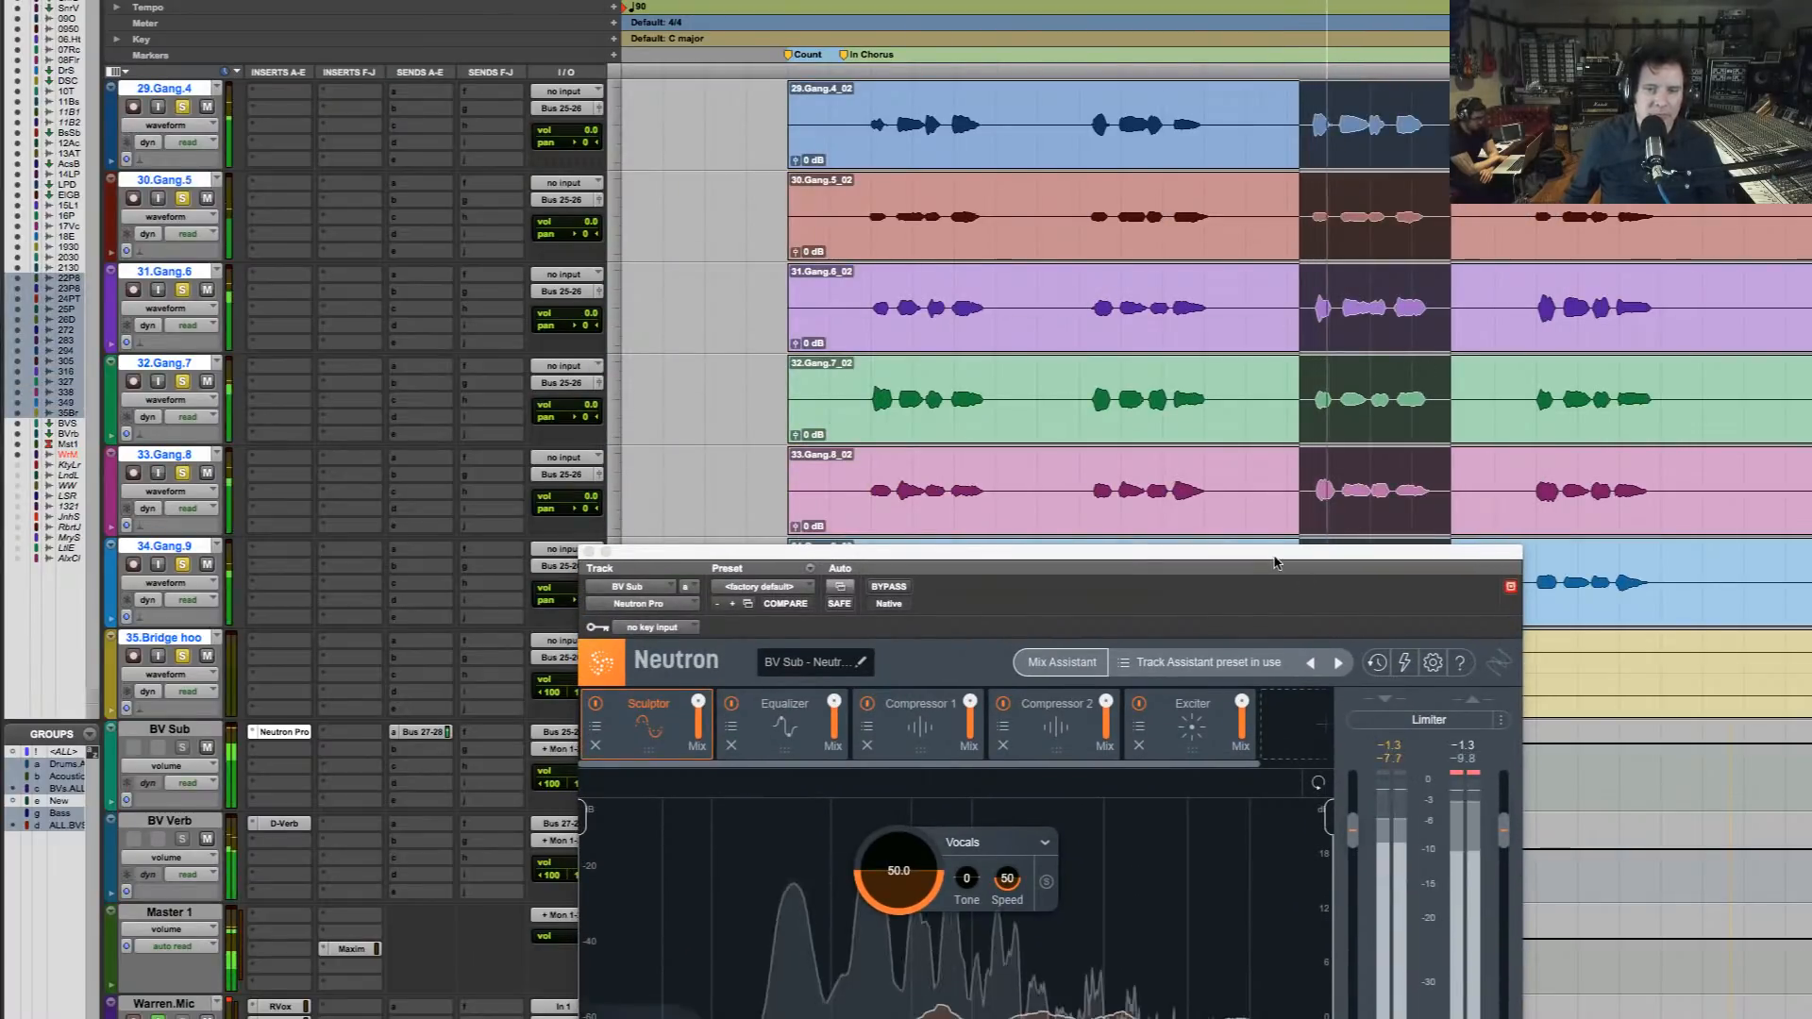
drag(1276, 555, 1292, 141)
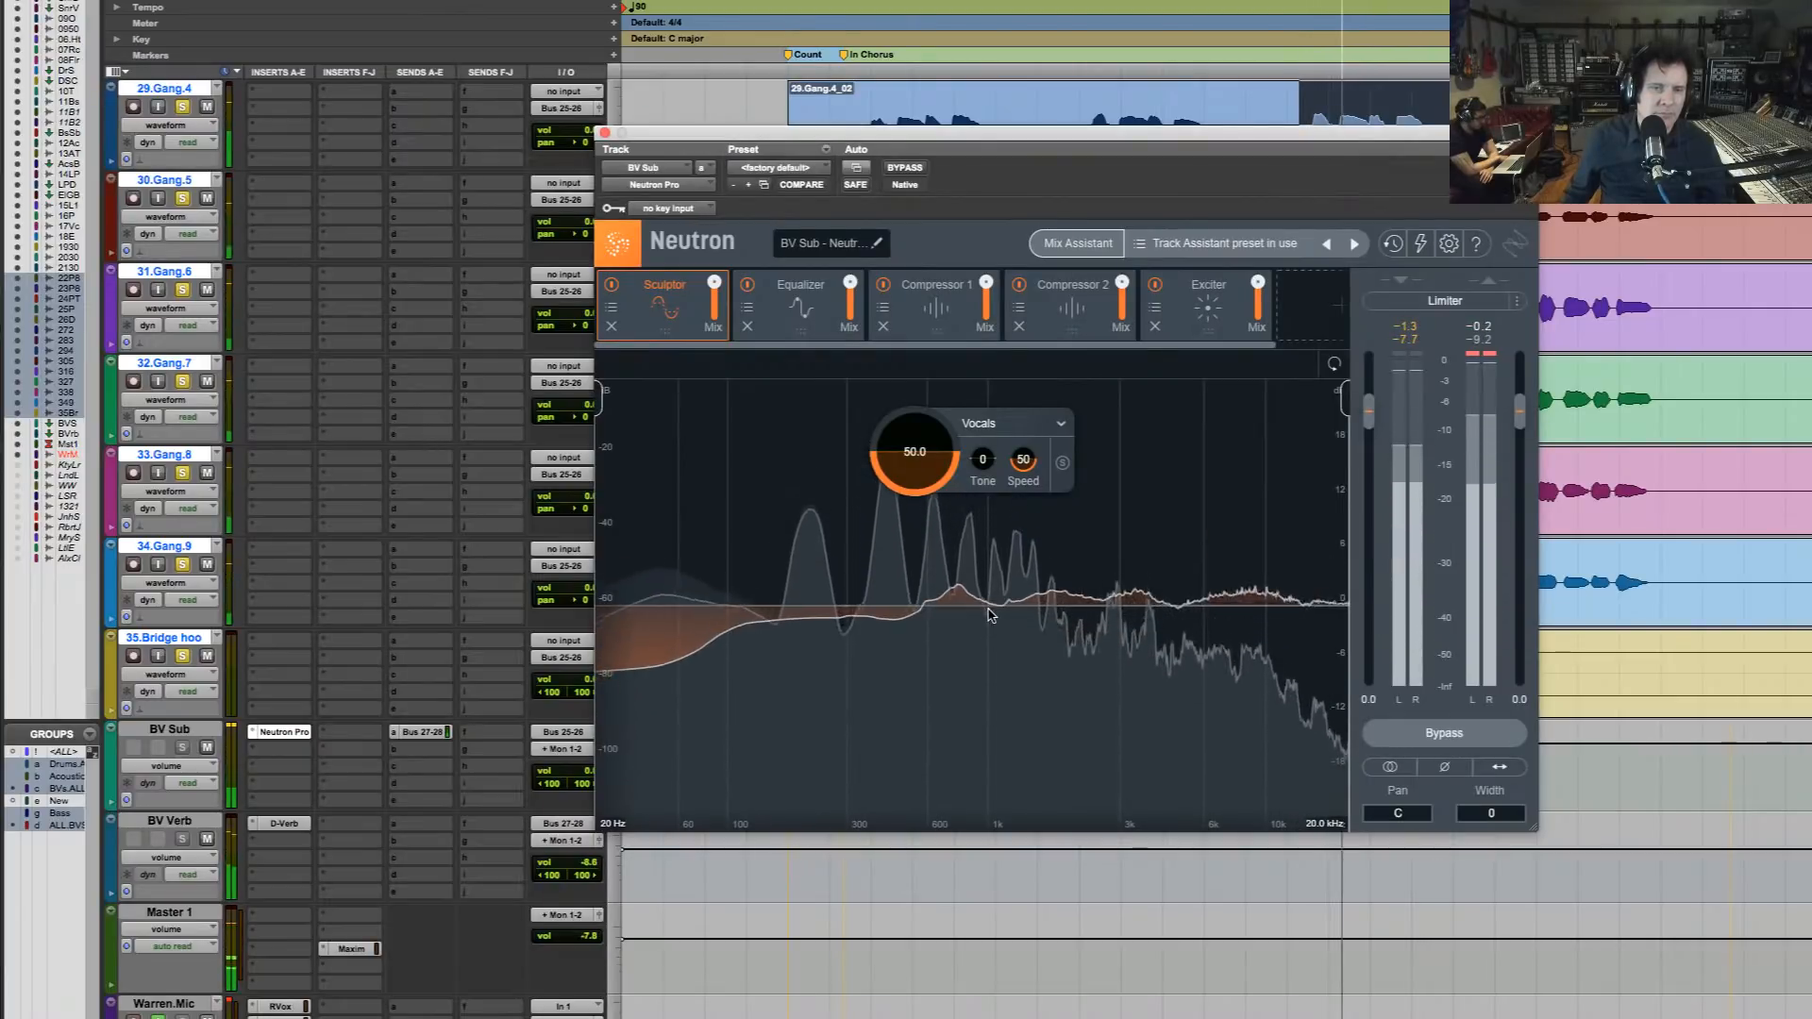
In Neutron's Equalizer, set band 3 to a 5.6 dB cut at 375 Hz while auditioning the phrase
click(800, 300)
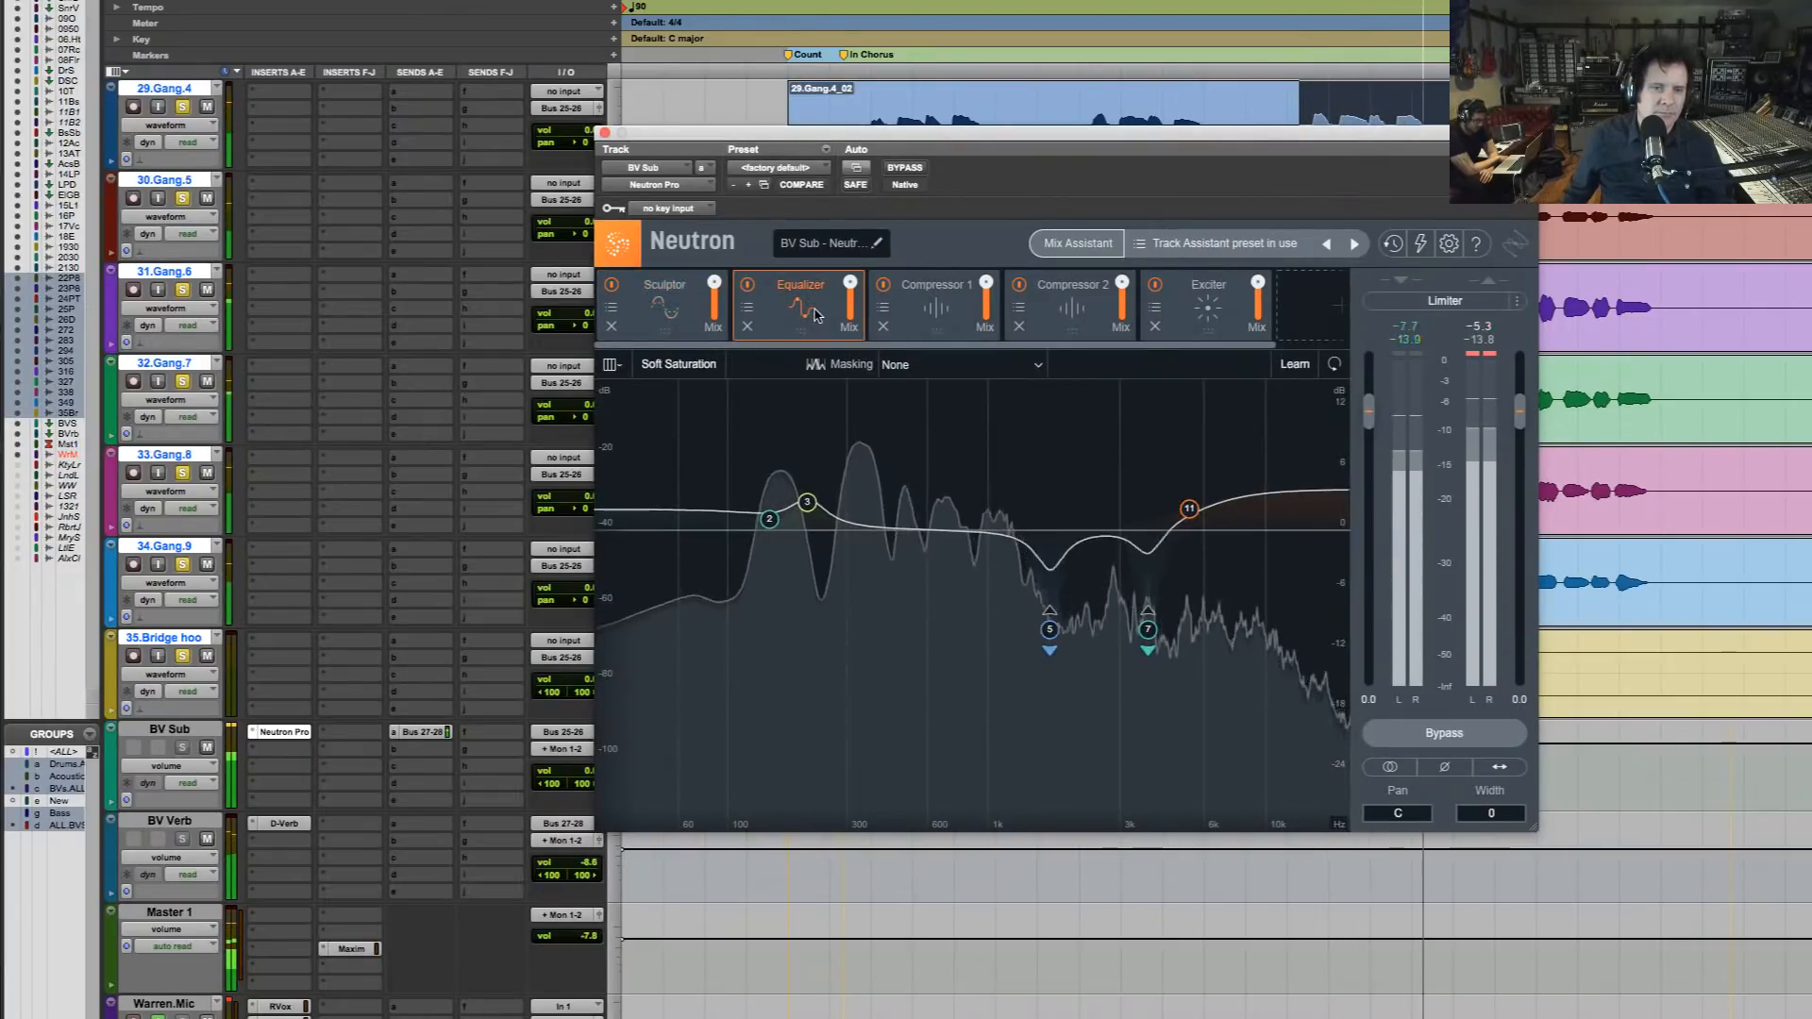
drag(807, 508, 809, 549)
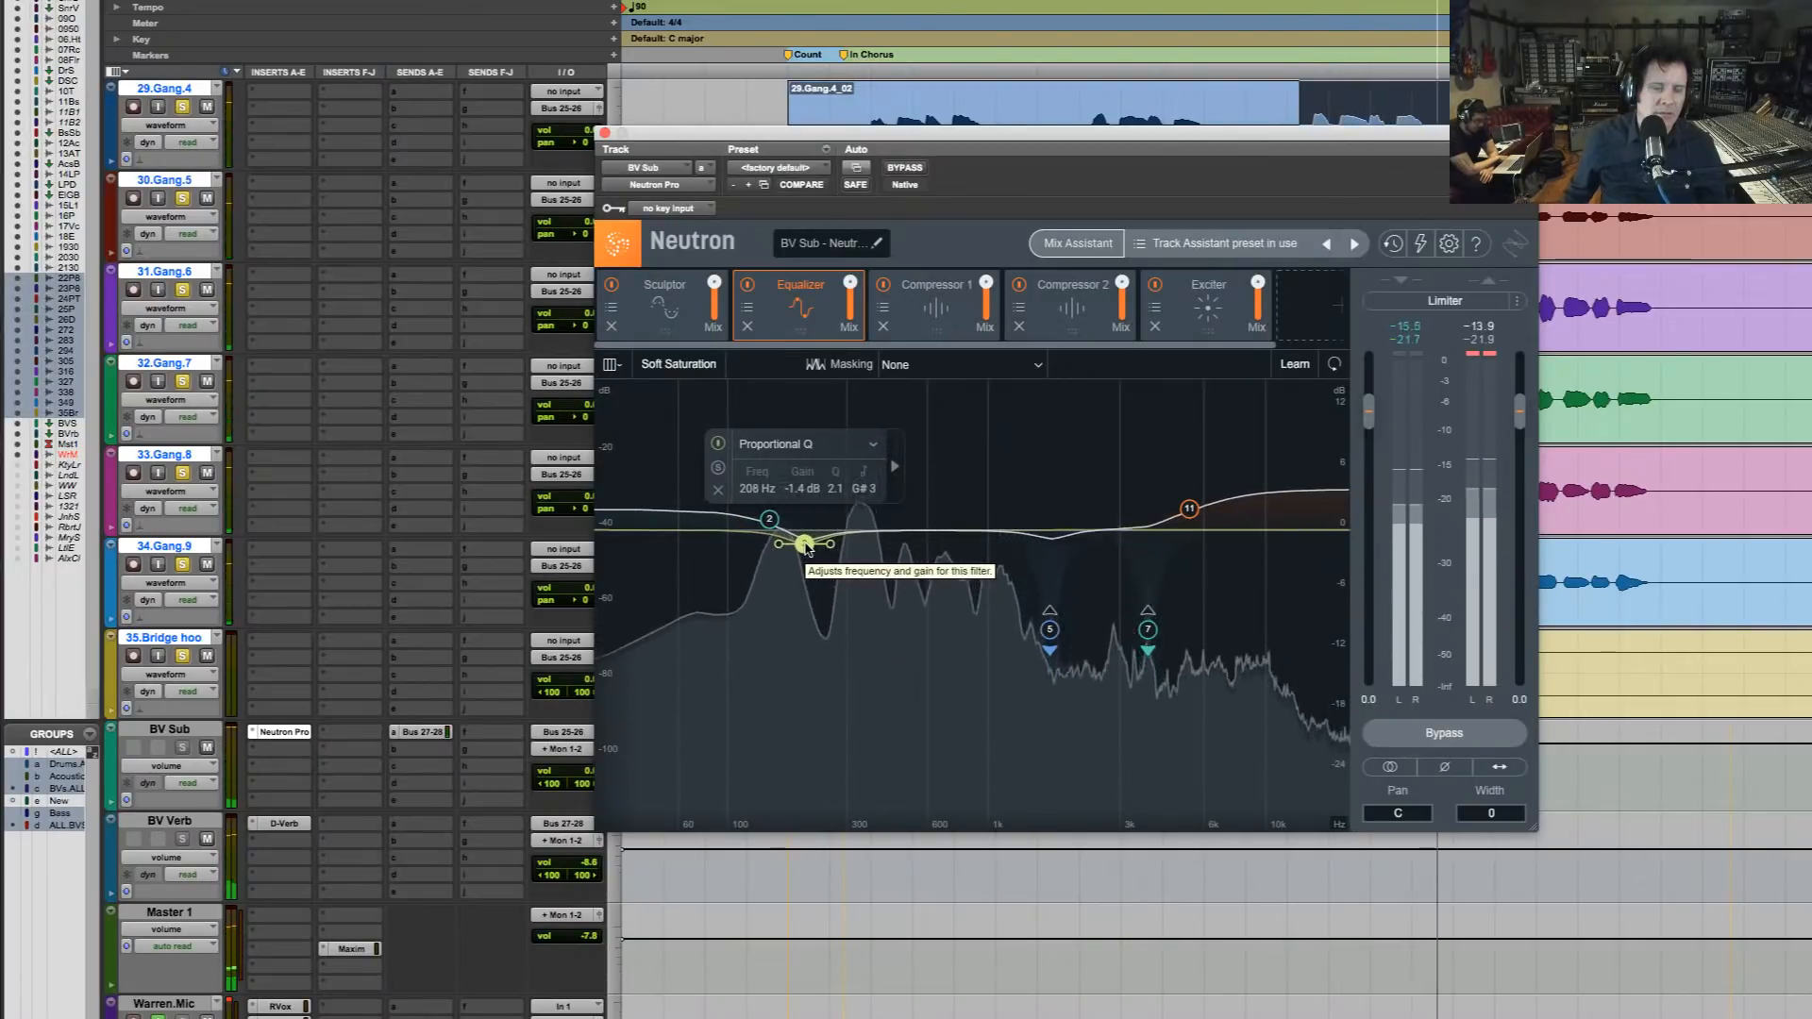
drag(809, 548, 873, 589)
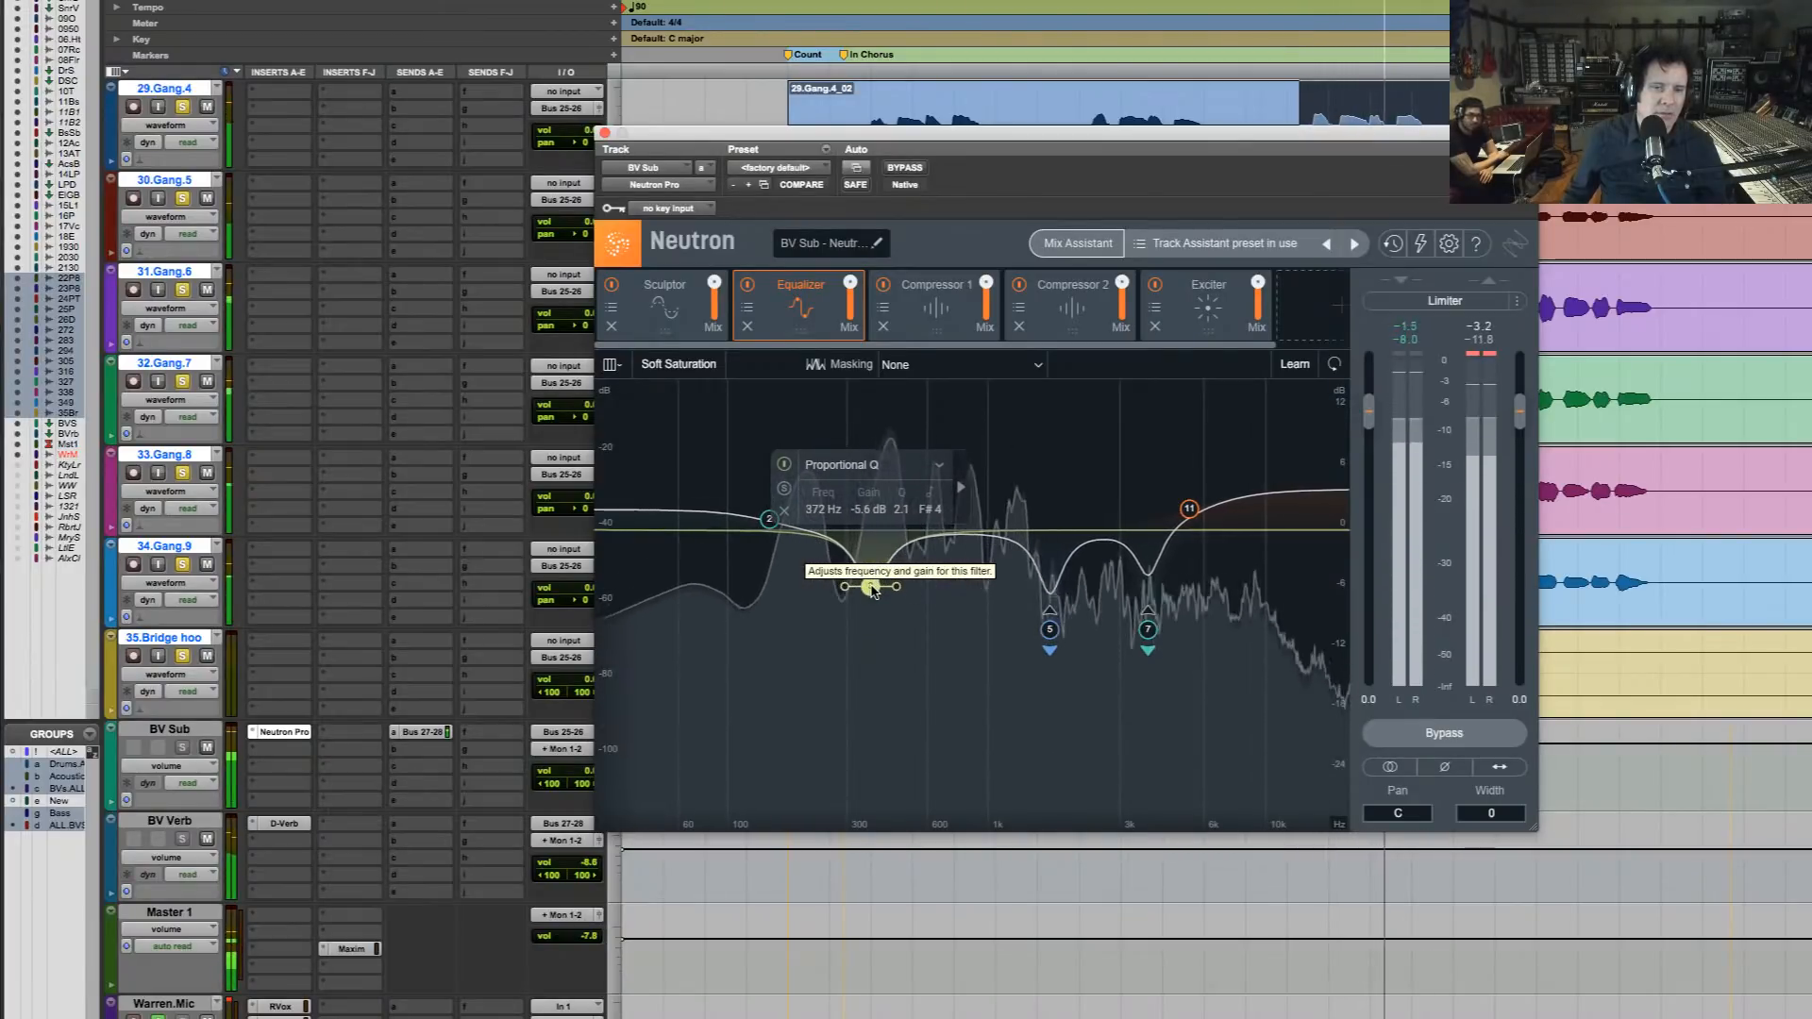
key(space)
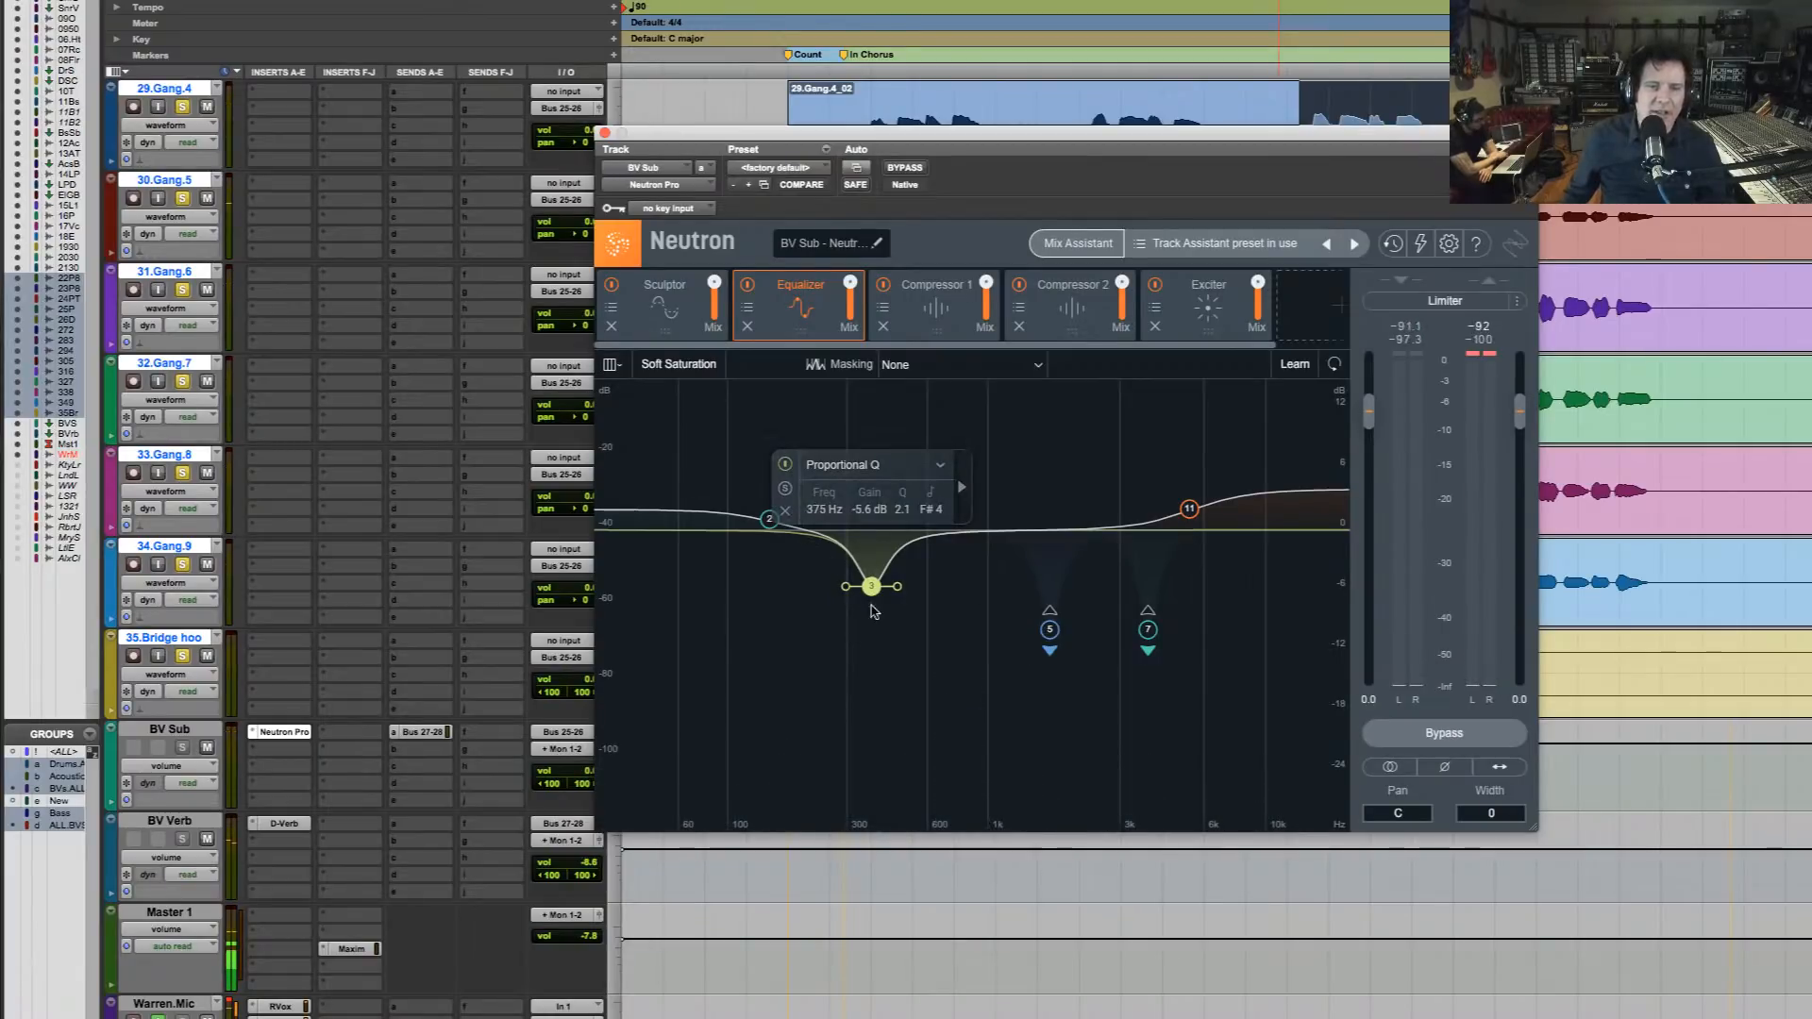
key(space)
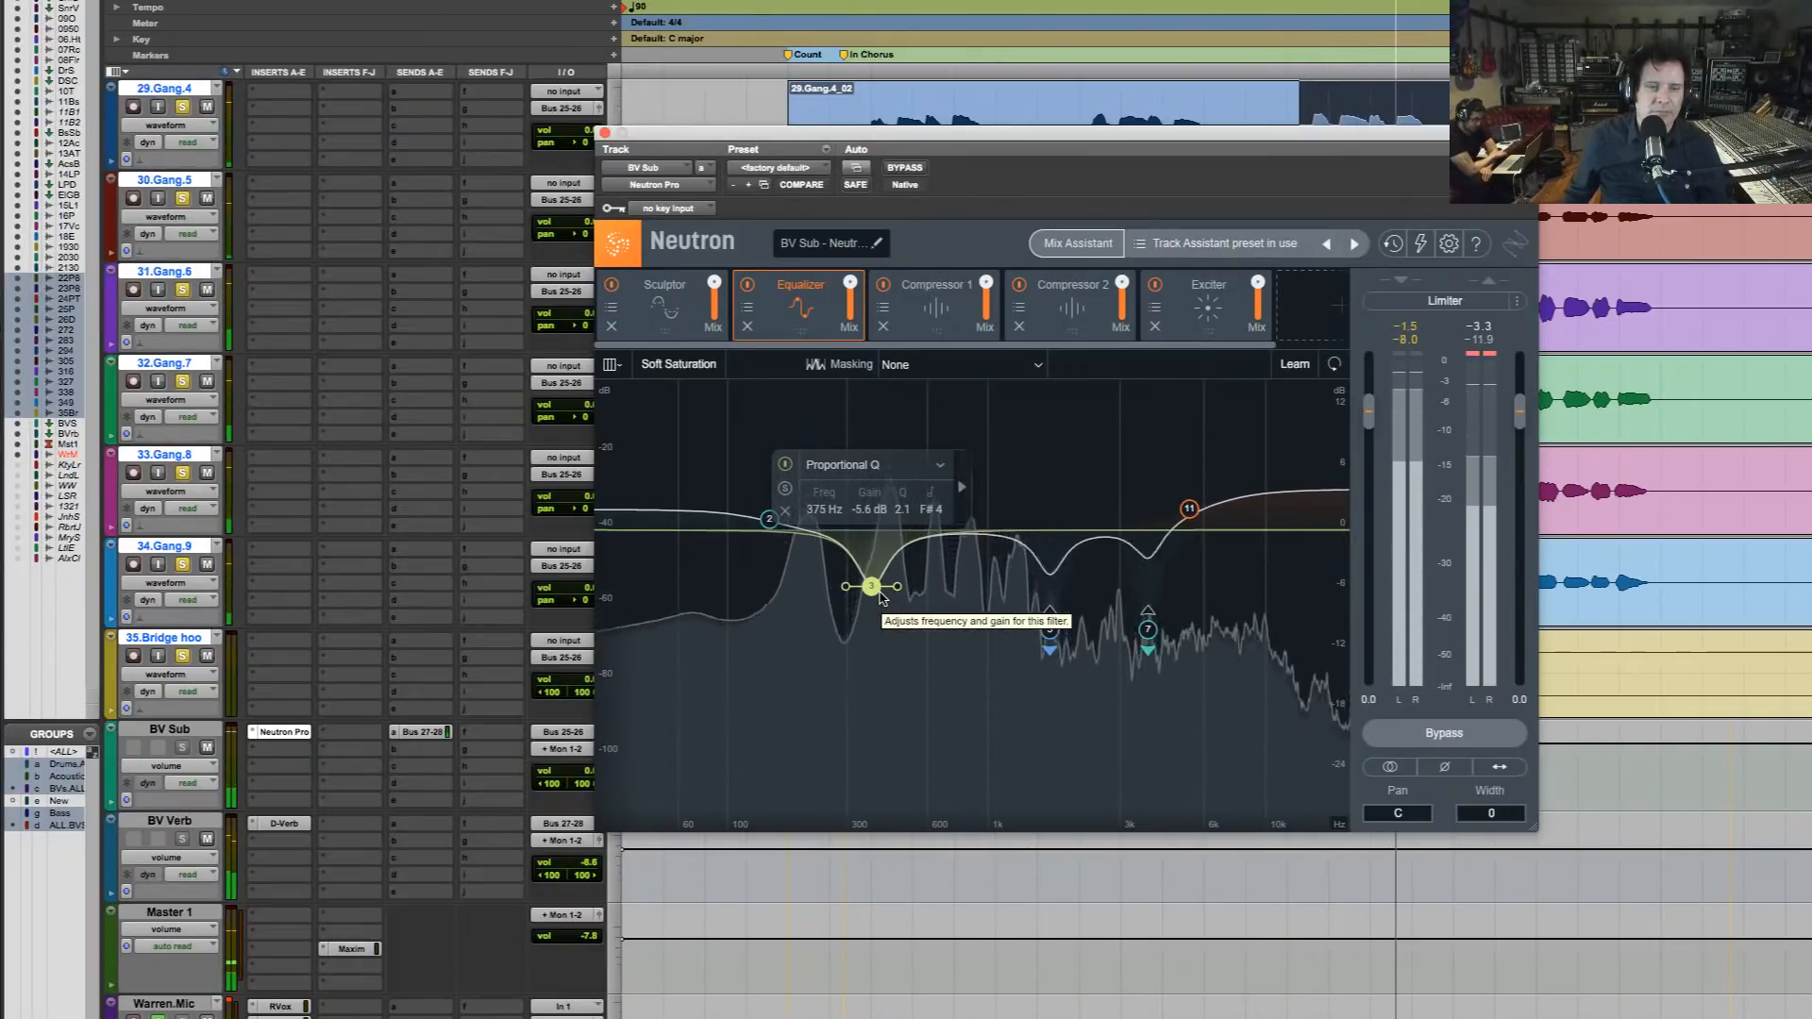
Take the backing vocals out of solo, hear the selected phrase in the full mix, and close the Neutron window
click(182, 655)
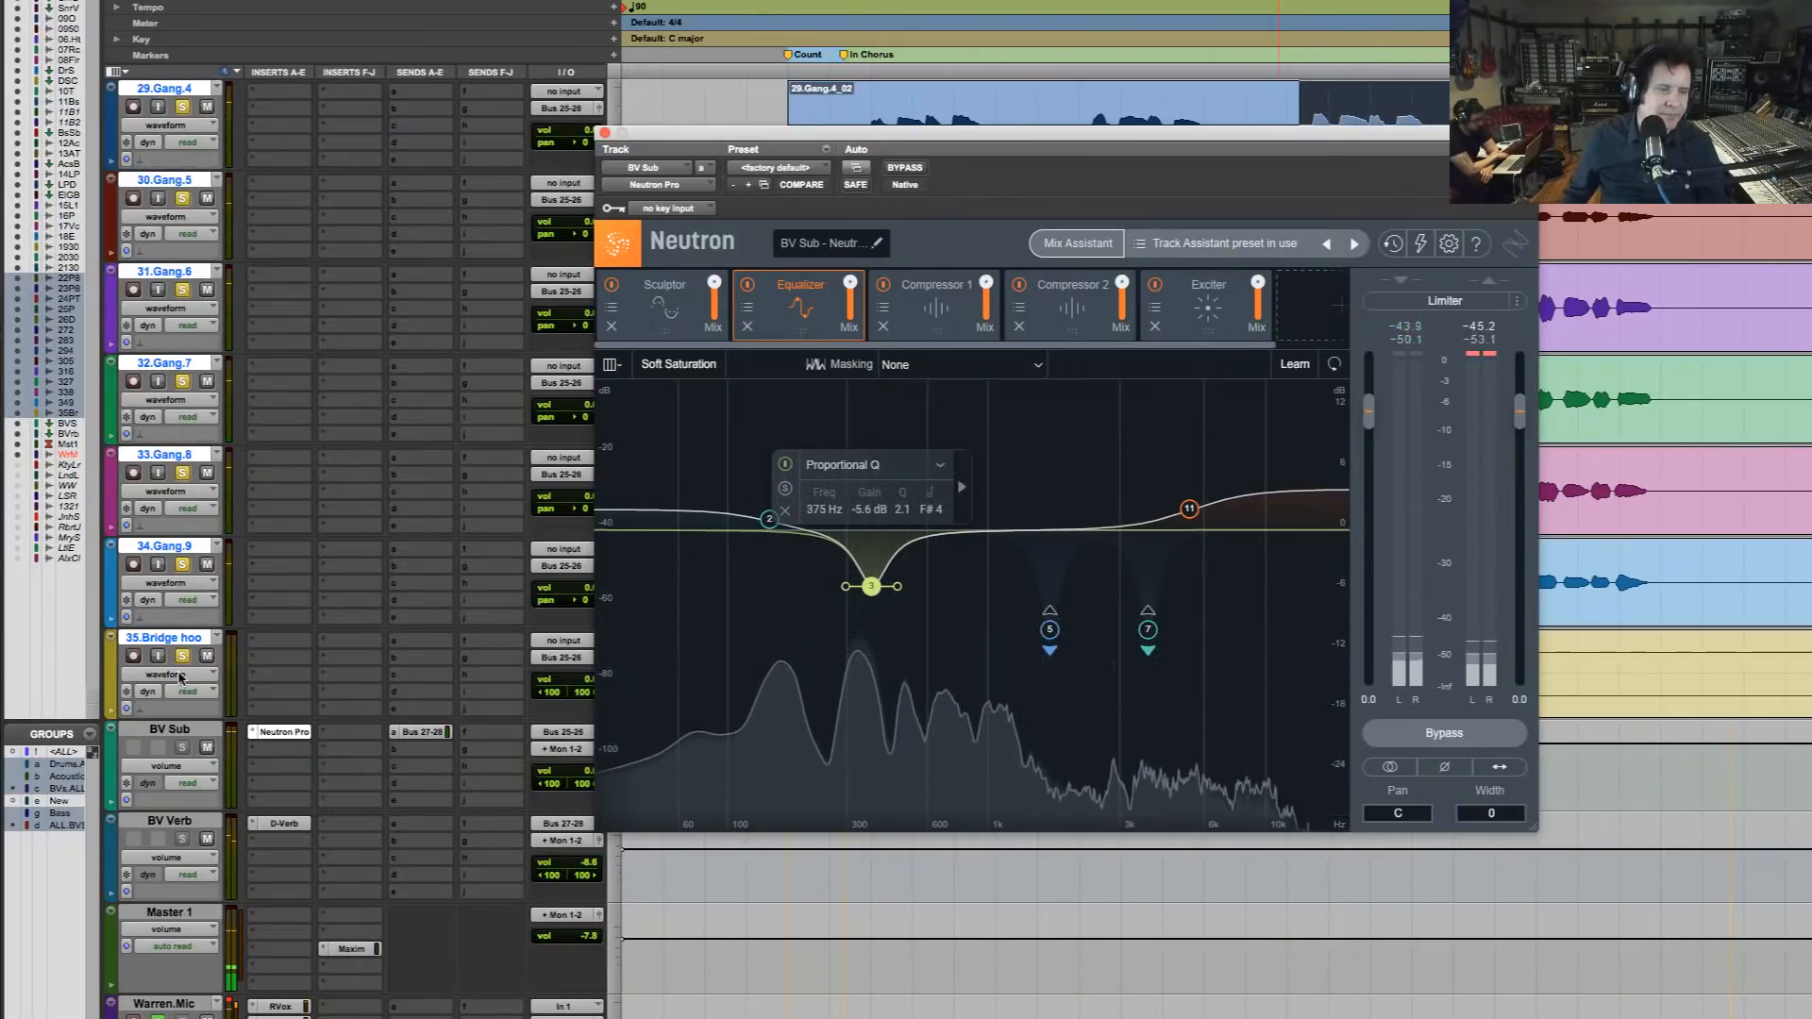
click(182, 655)
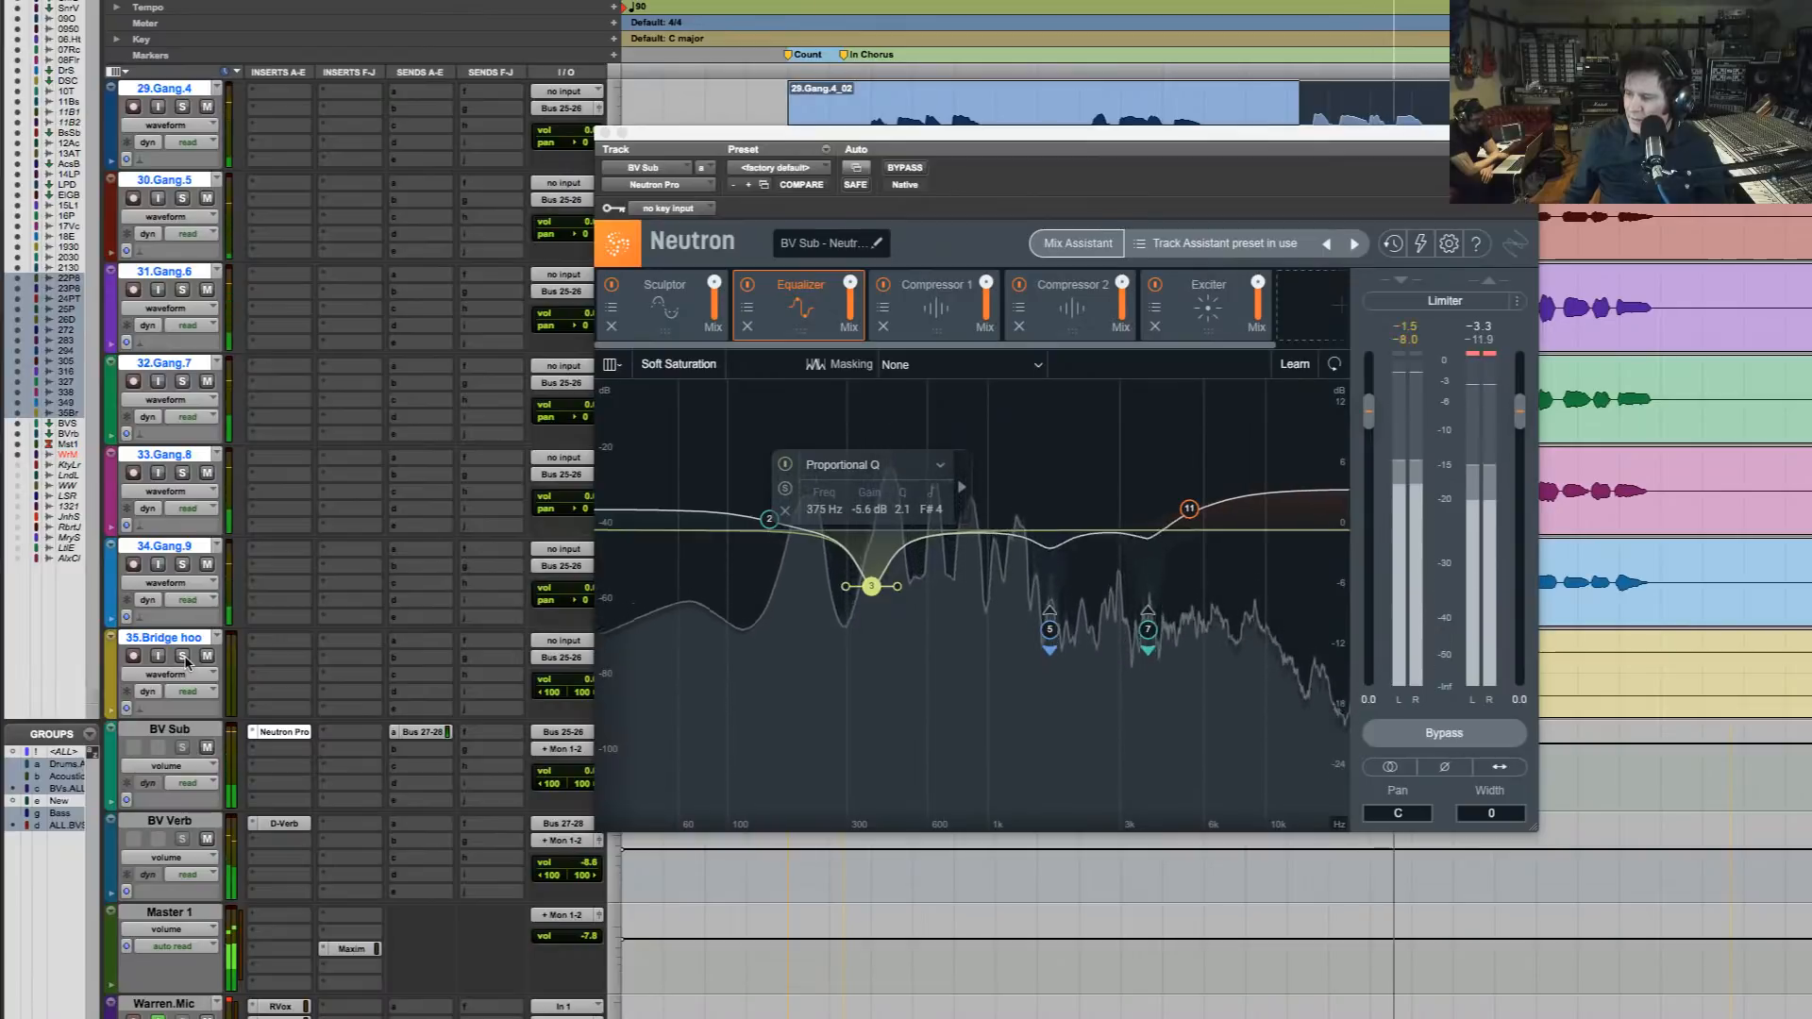
key(space)
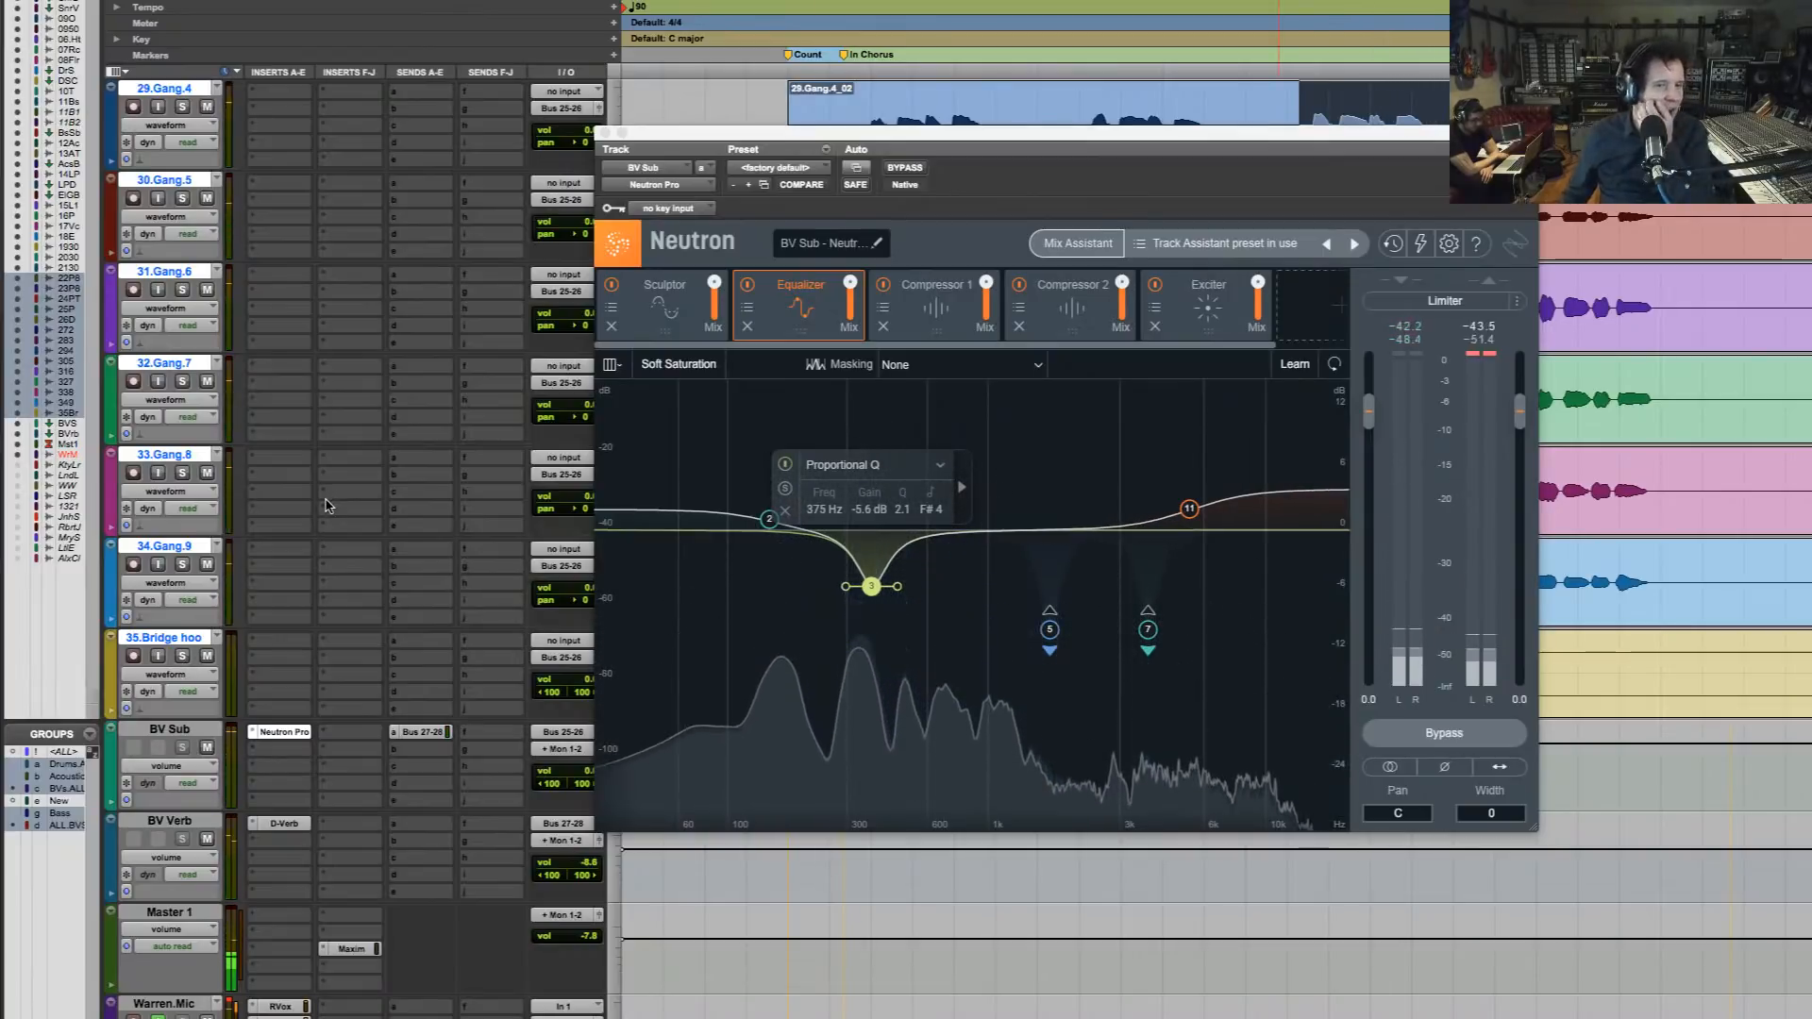
click(605, 133)
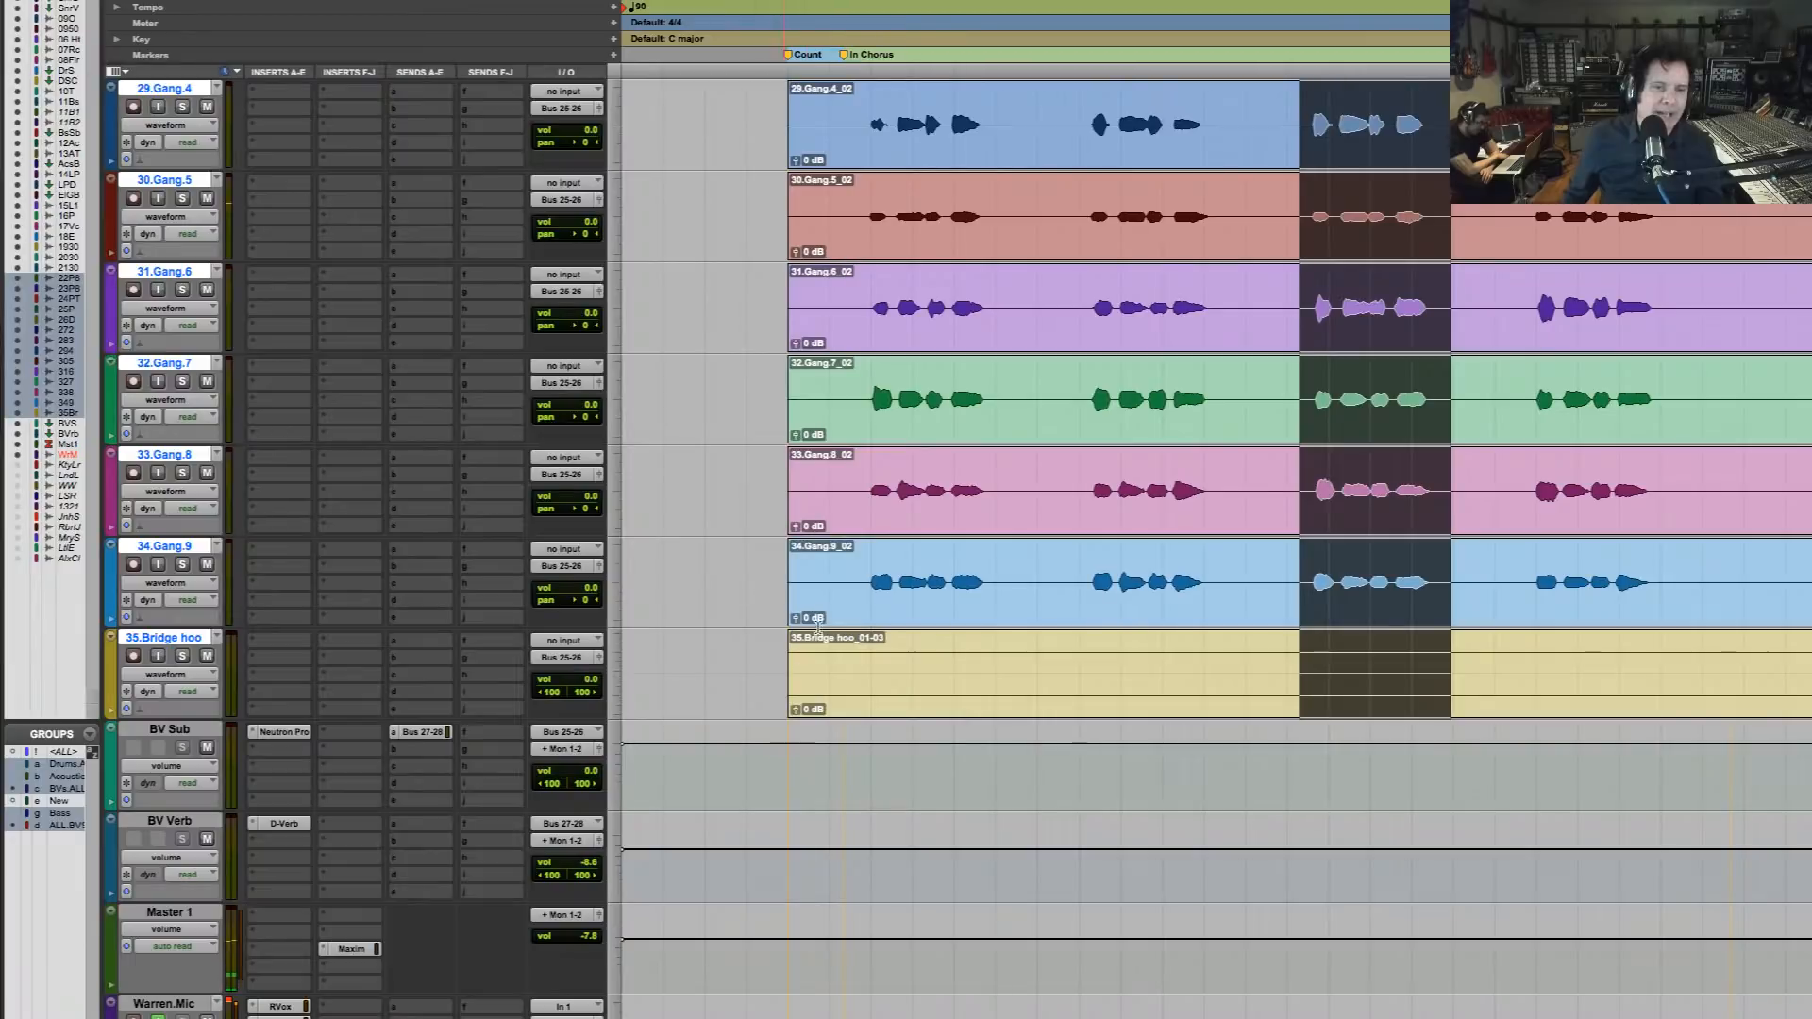
Play the full mix from the count-in through the first backing vocal phrases
click(818, 557)
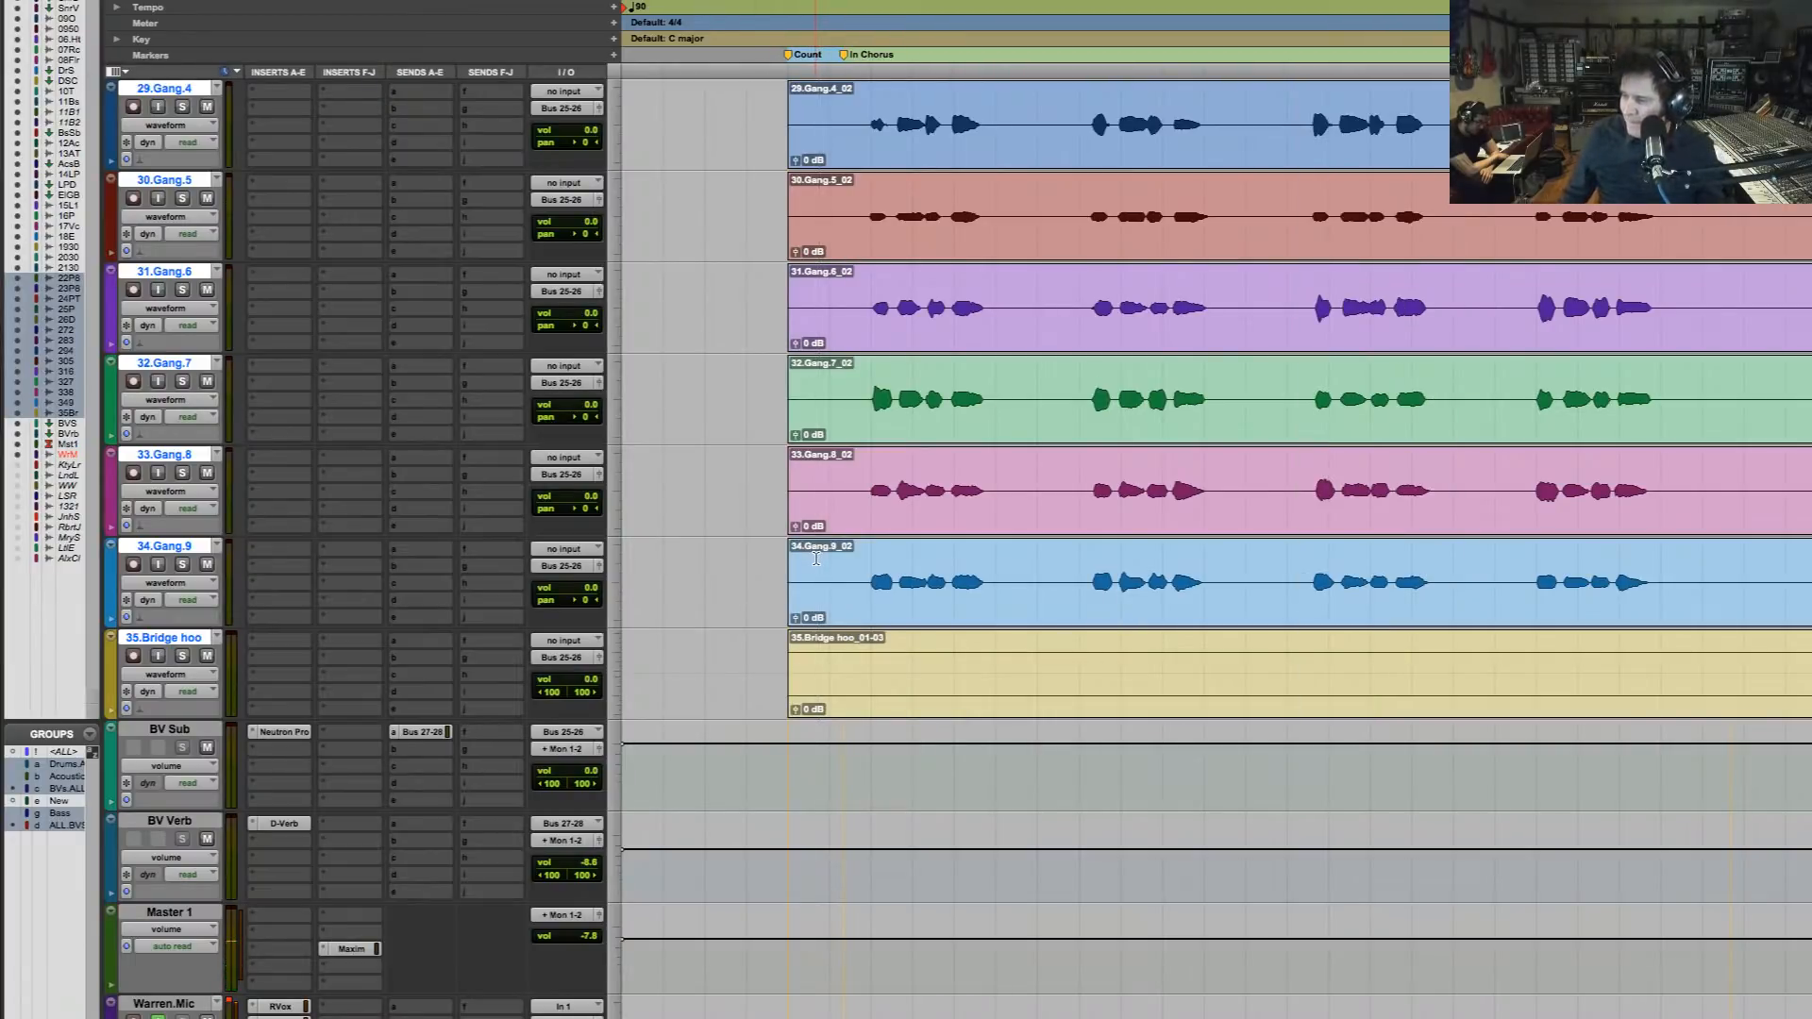
key(space)
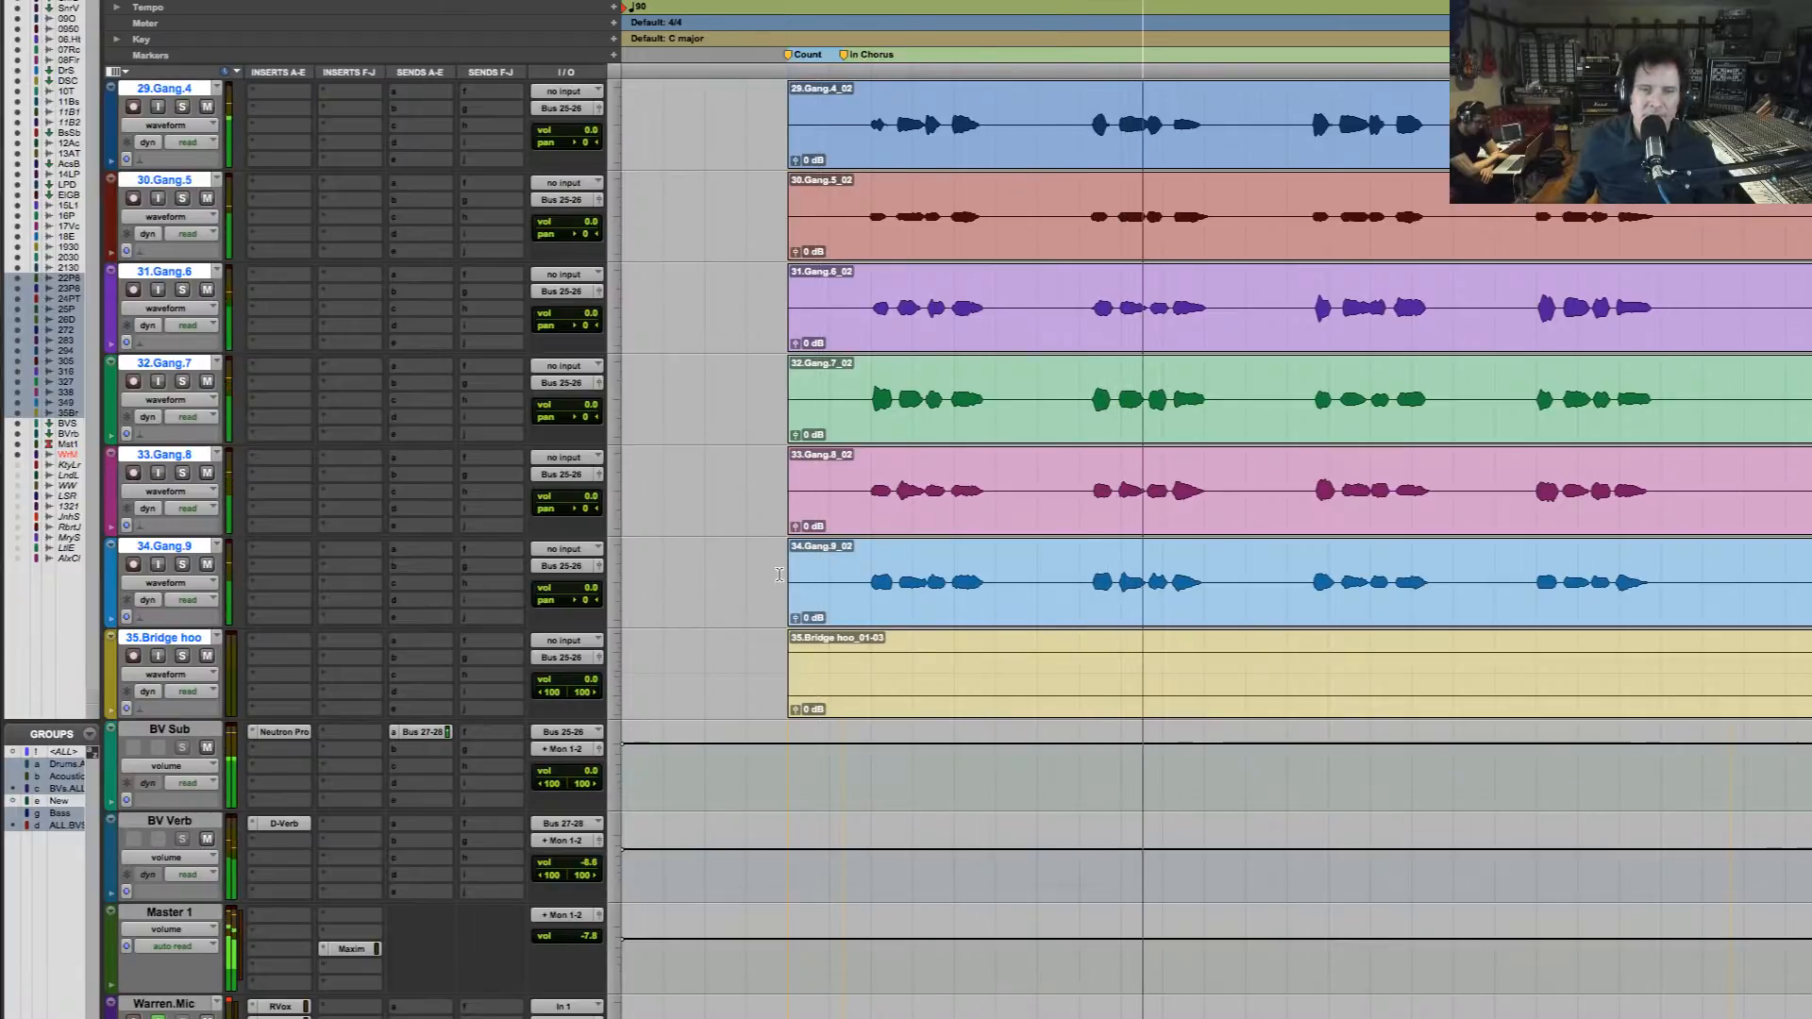
key(space)
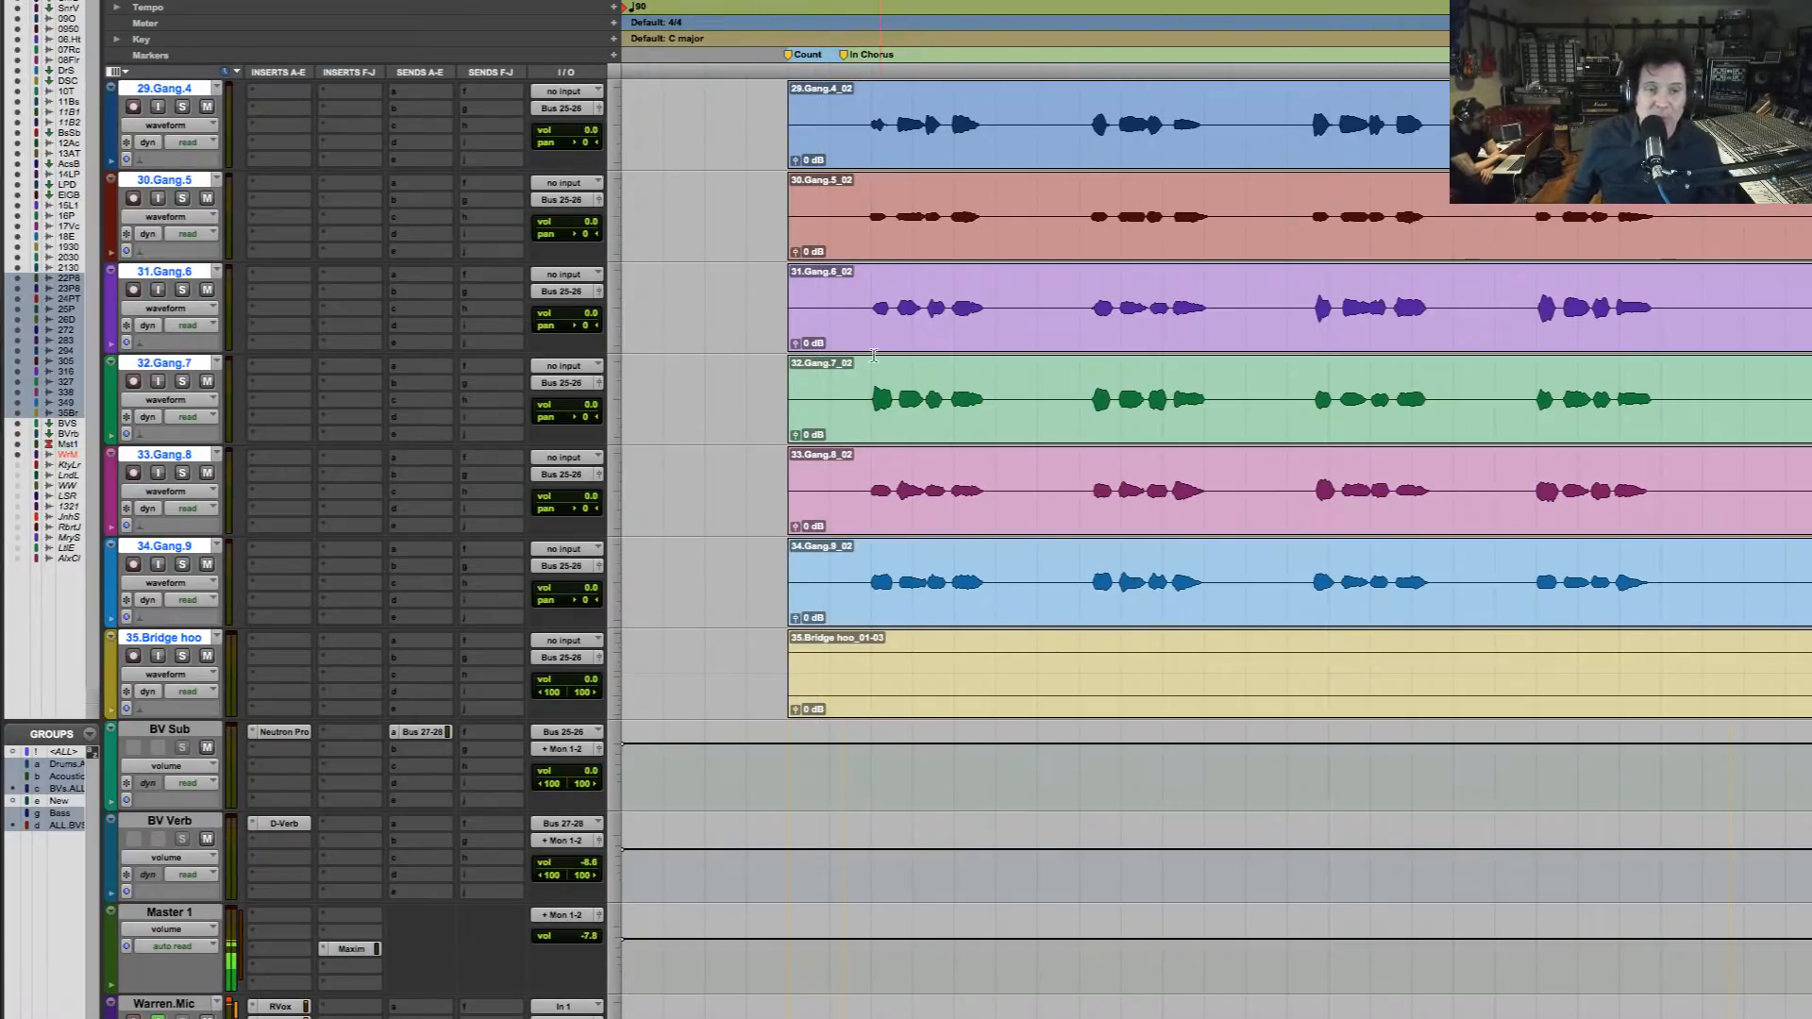
Raise the BV Sub volume to +1.2 dB and play the full mix from the count-in through the backing vocal phrases
click(593, 772)
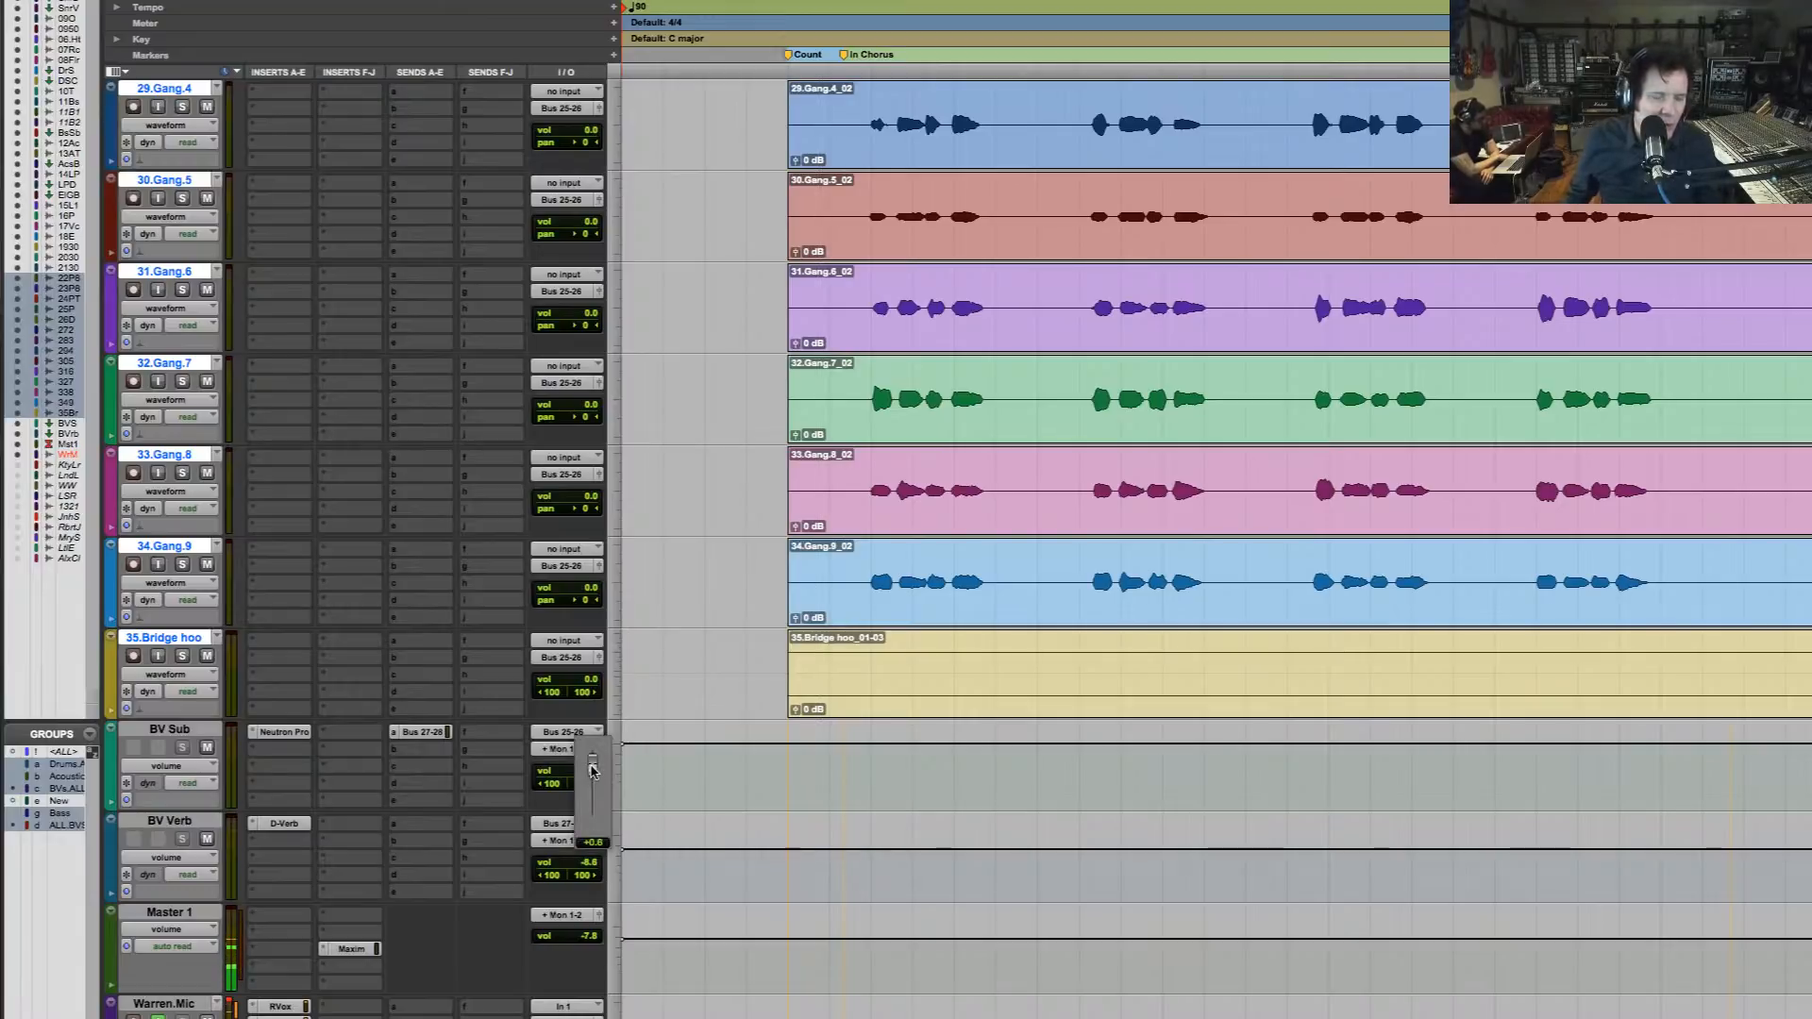
drag(590, 764, 590, 764)
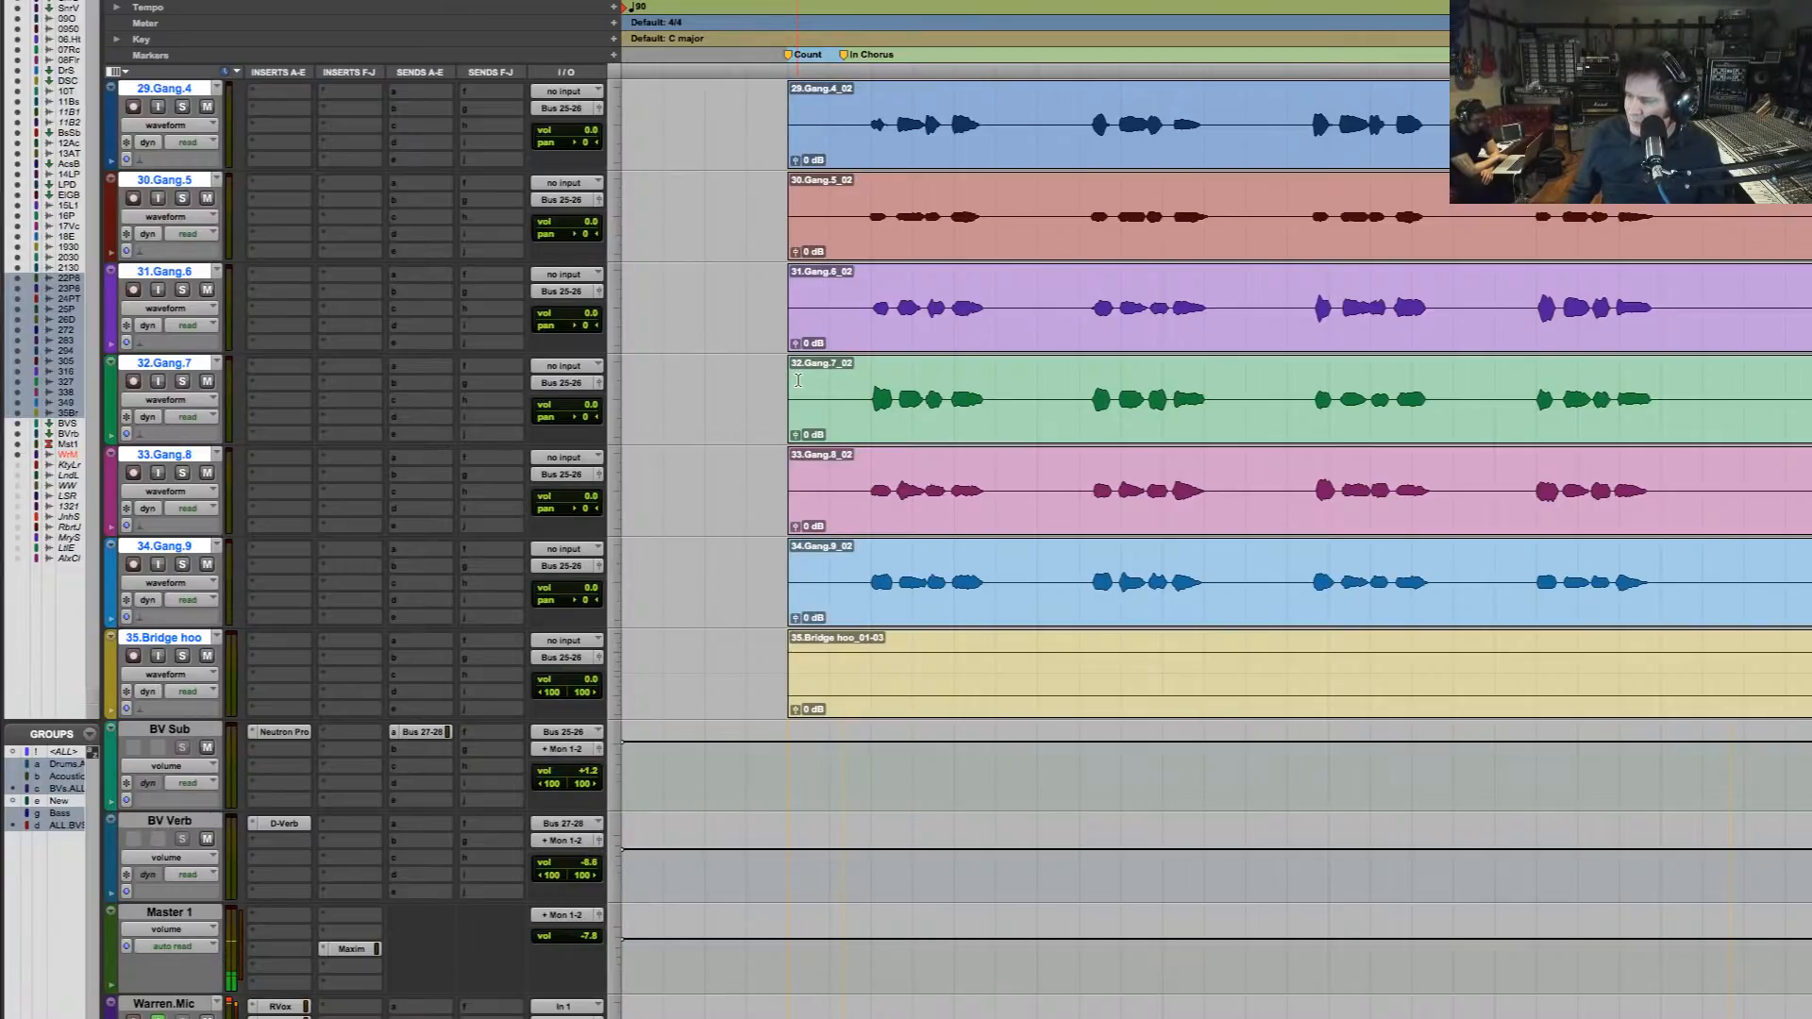
key(space)
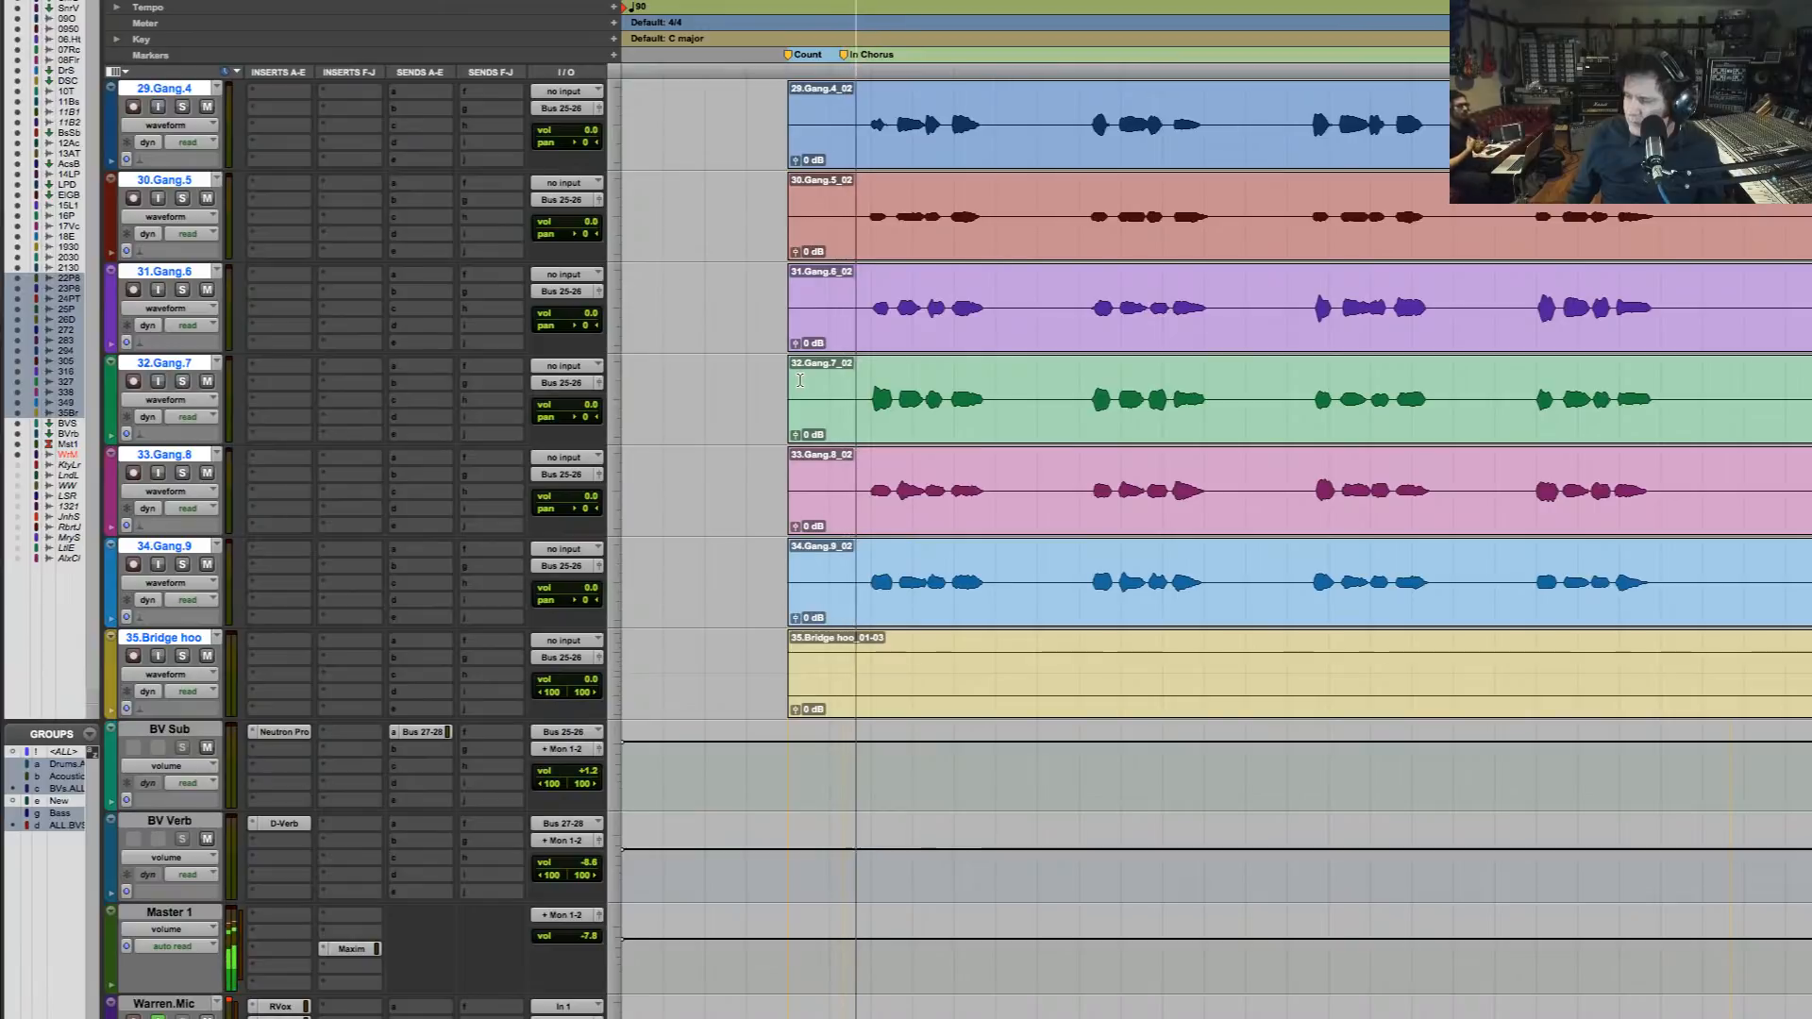
key(space)
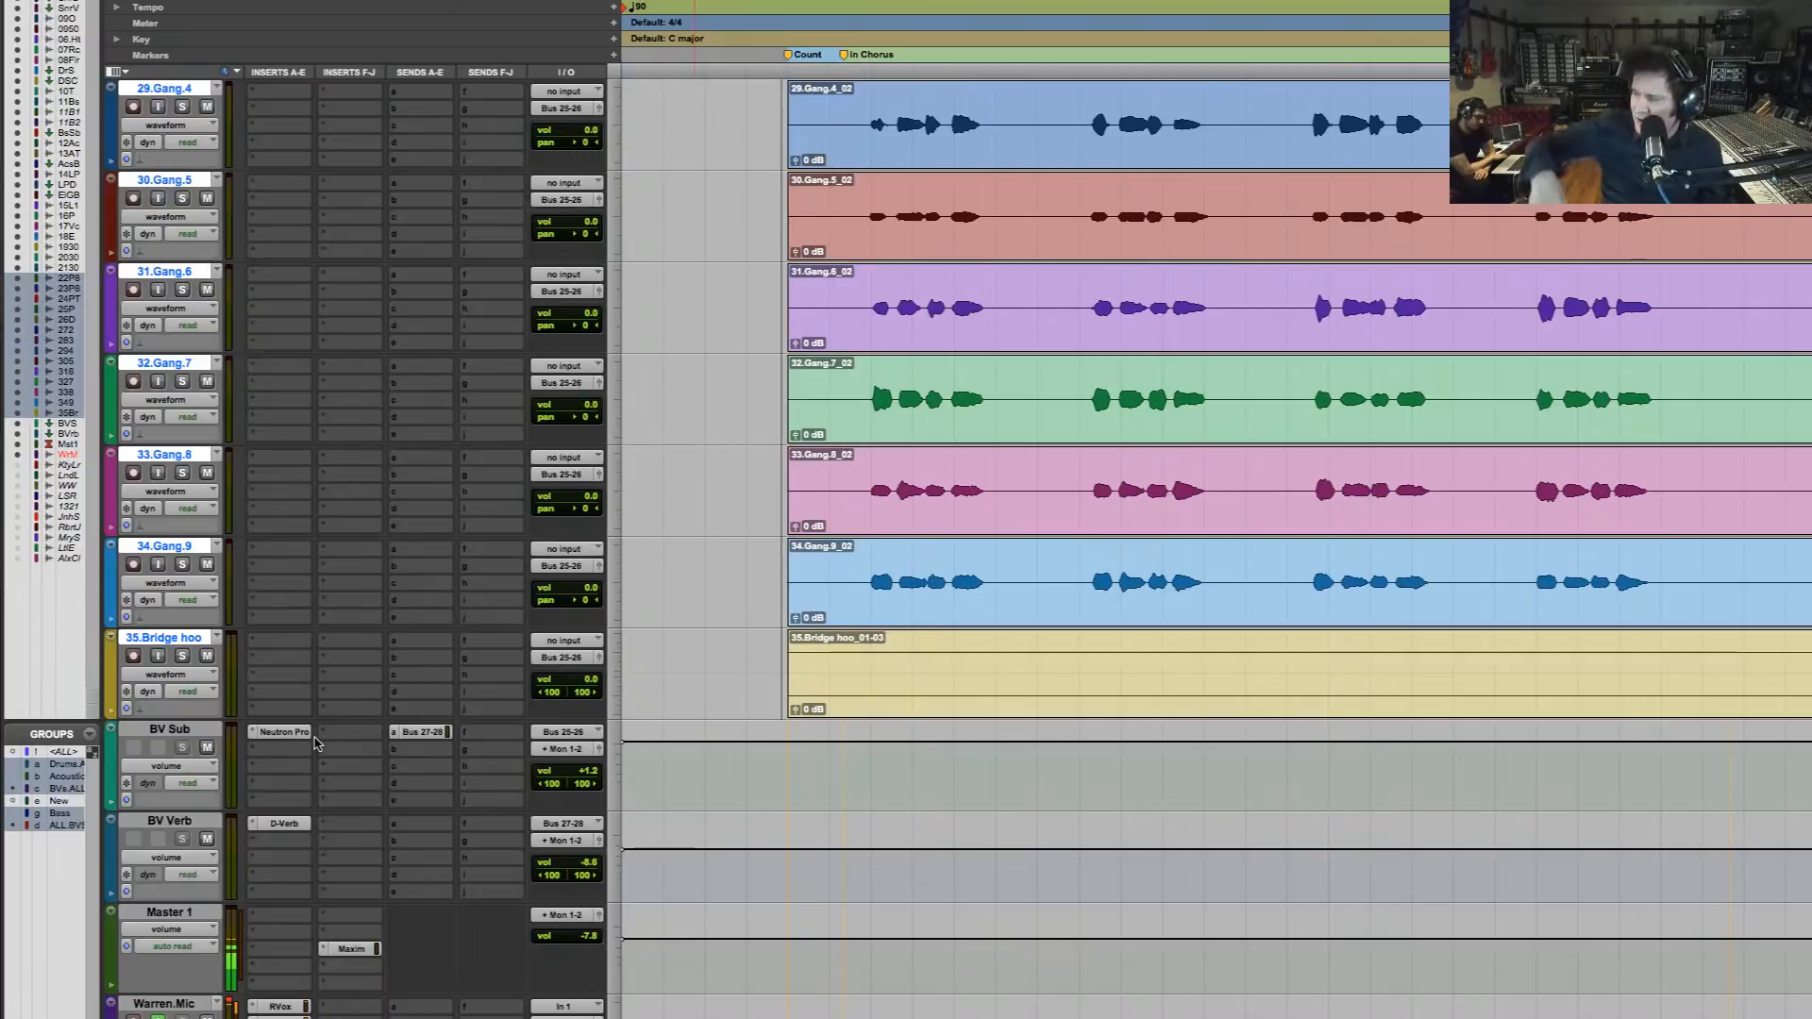
key(space)
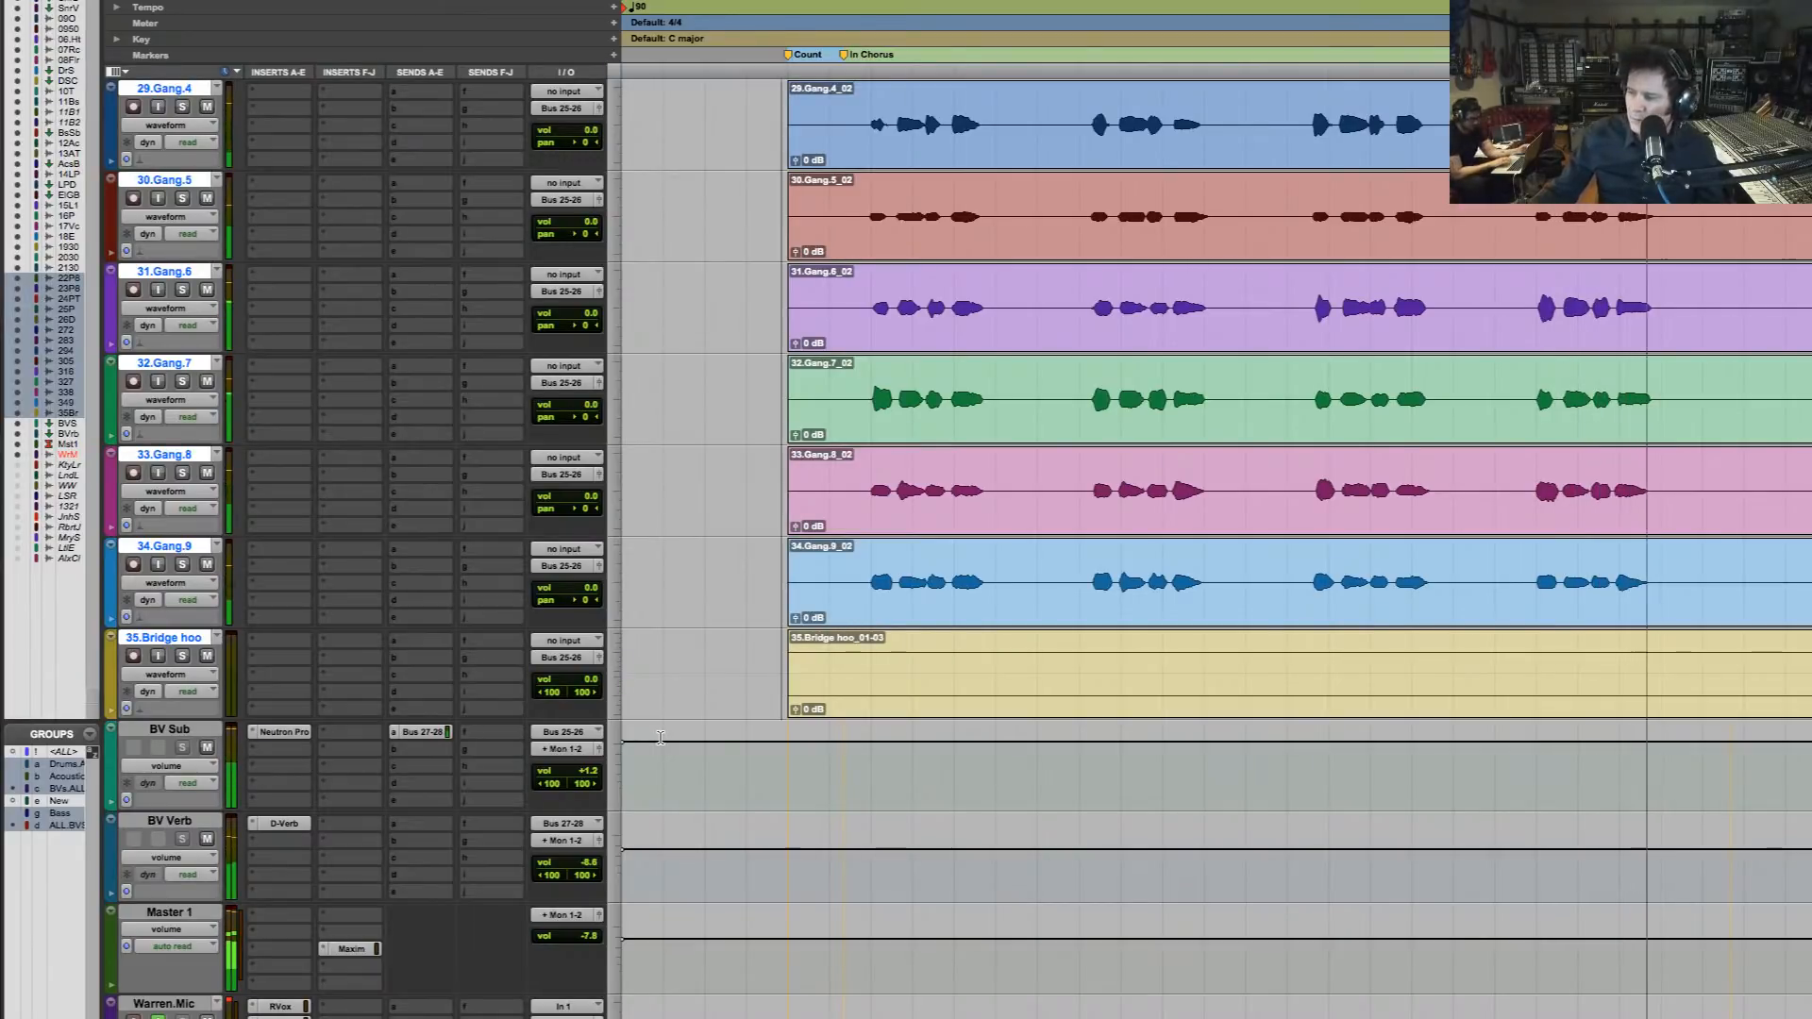
key(space)
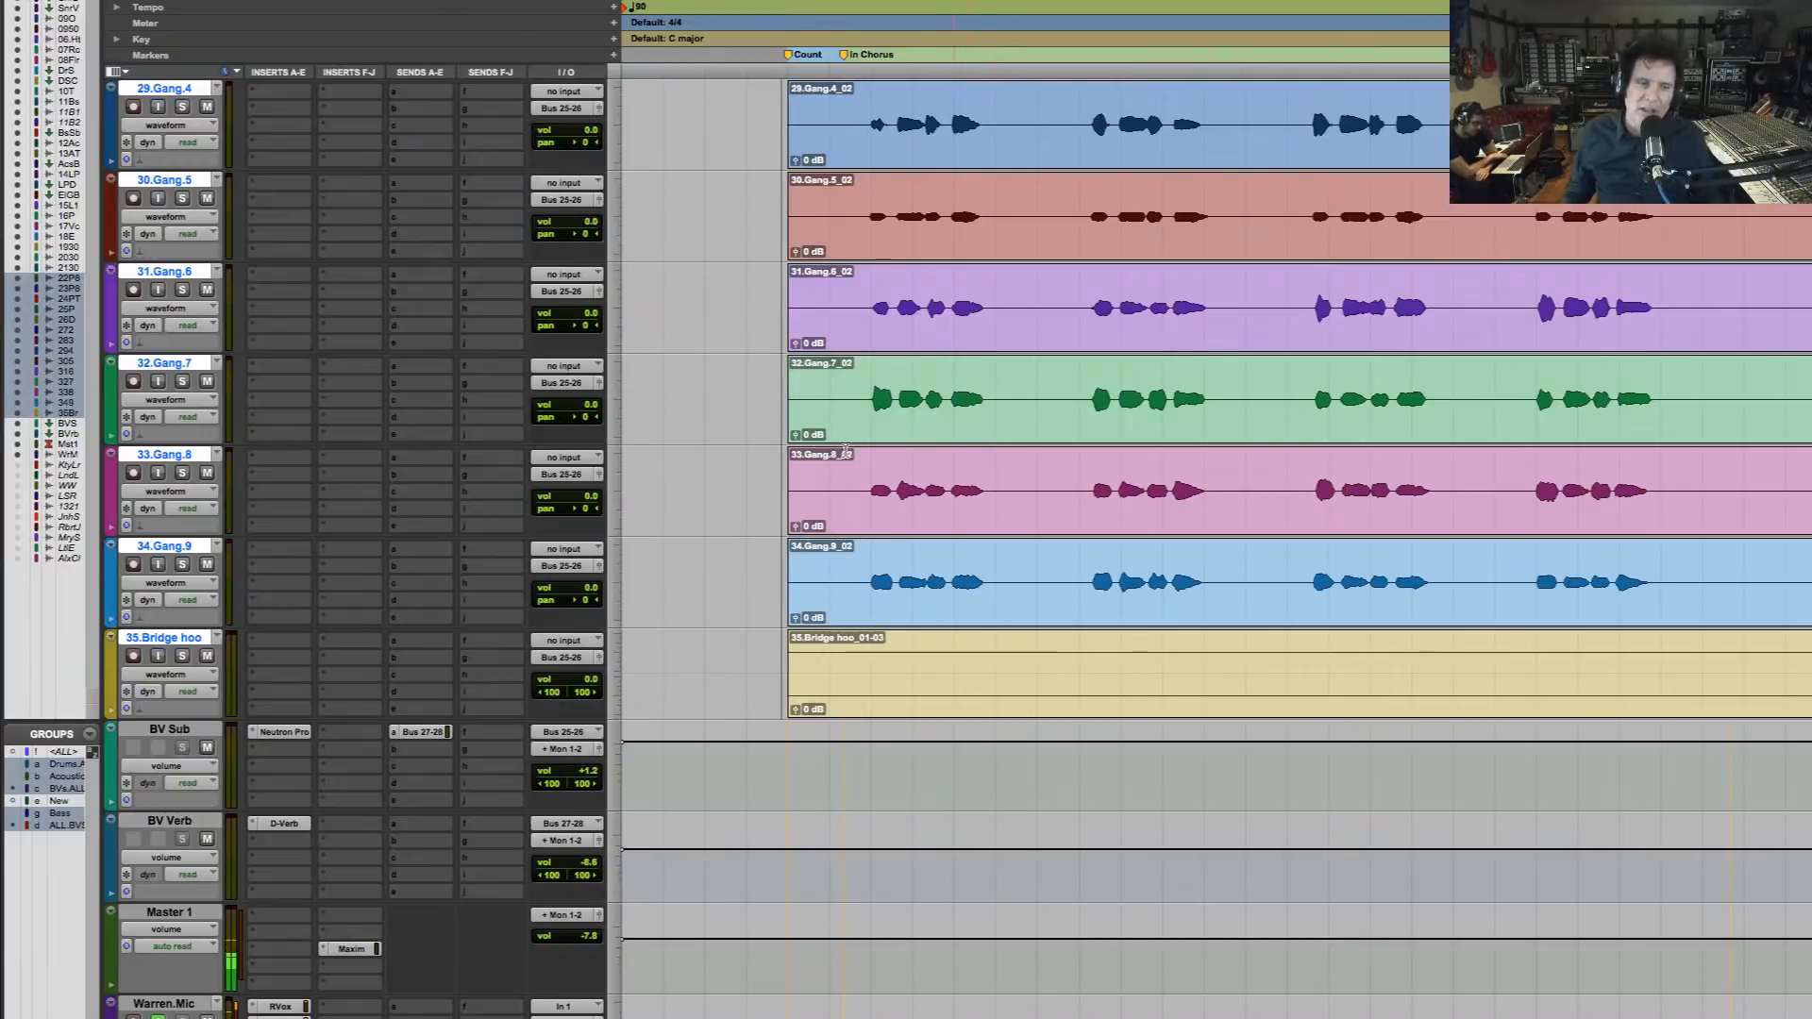
Select the chorus section across the drum tracks from the In Chorus marker and play it
scroll(901, 382, up, 6)
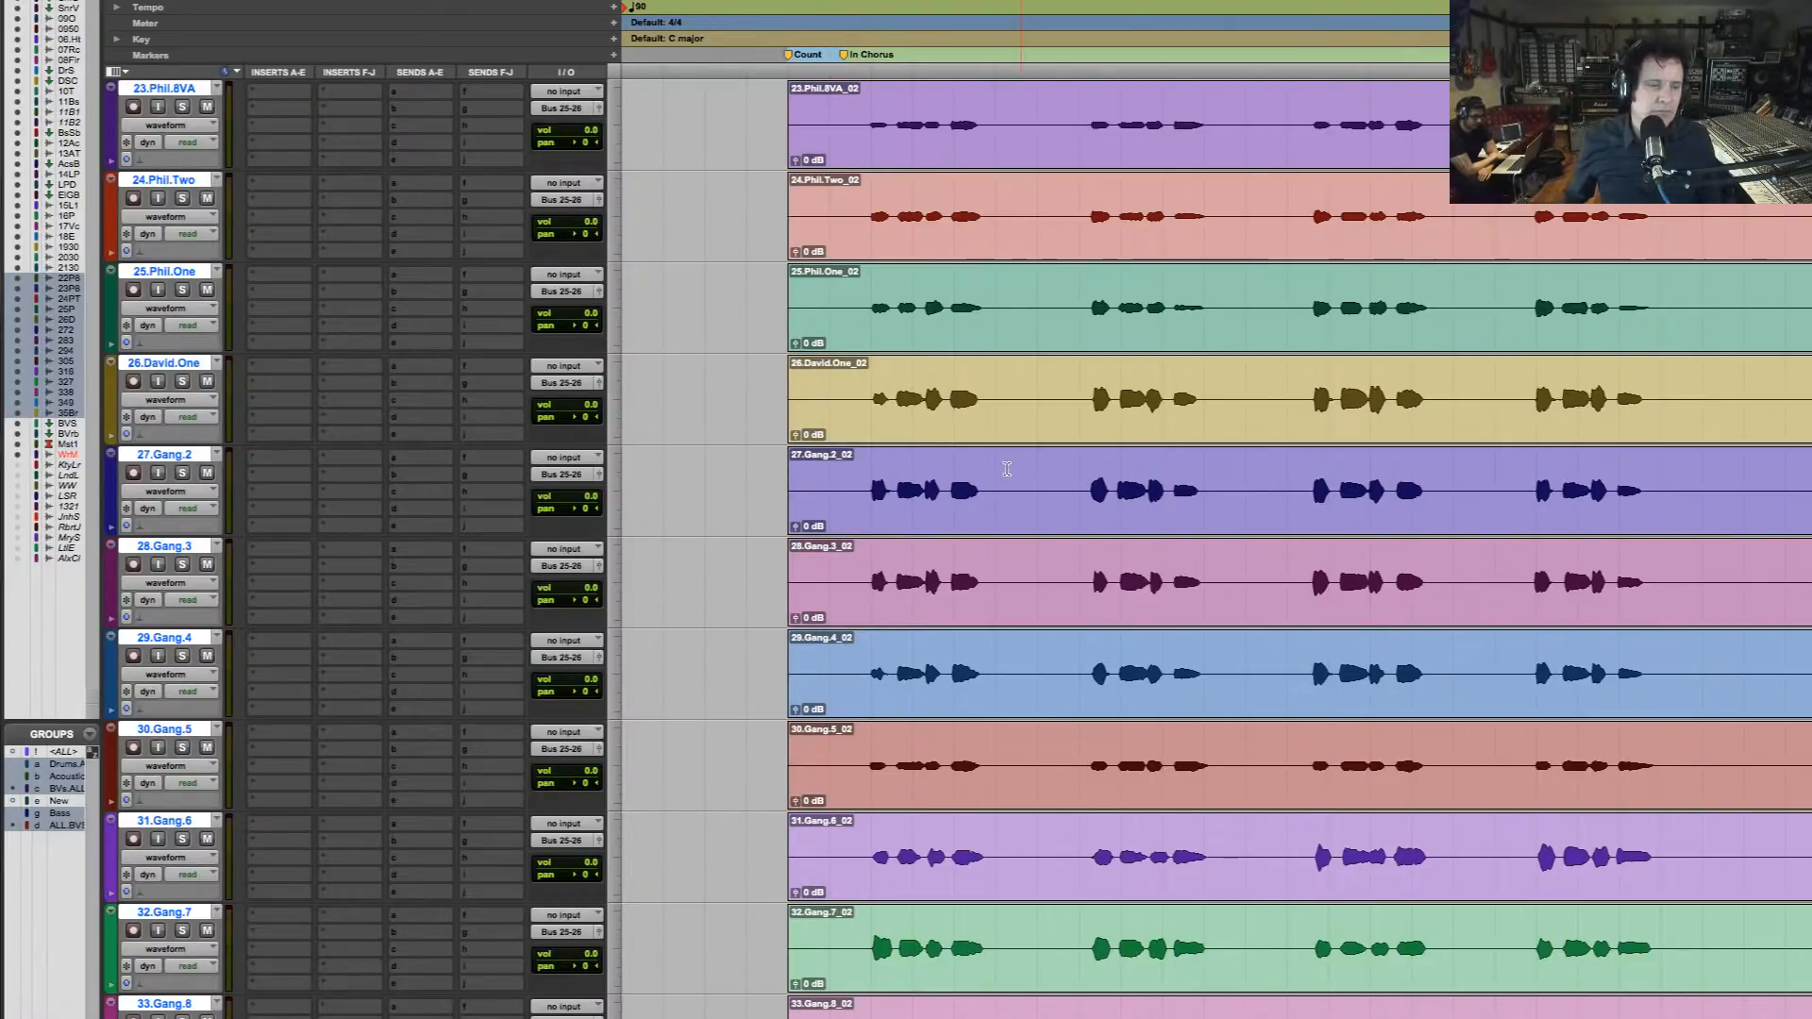
scroll(1114, 604, up, 1)
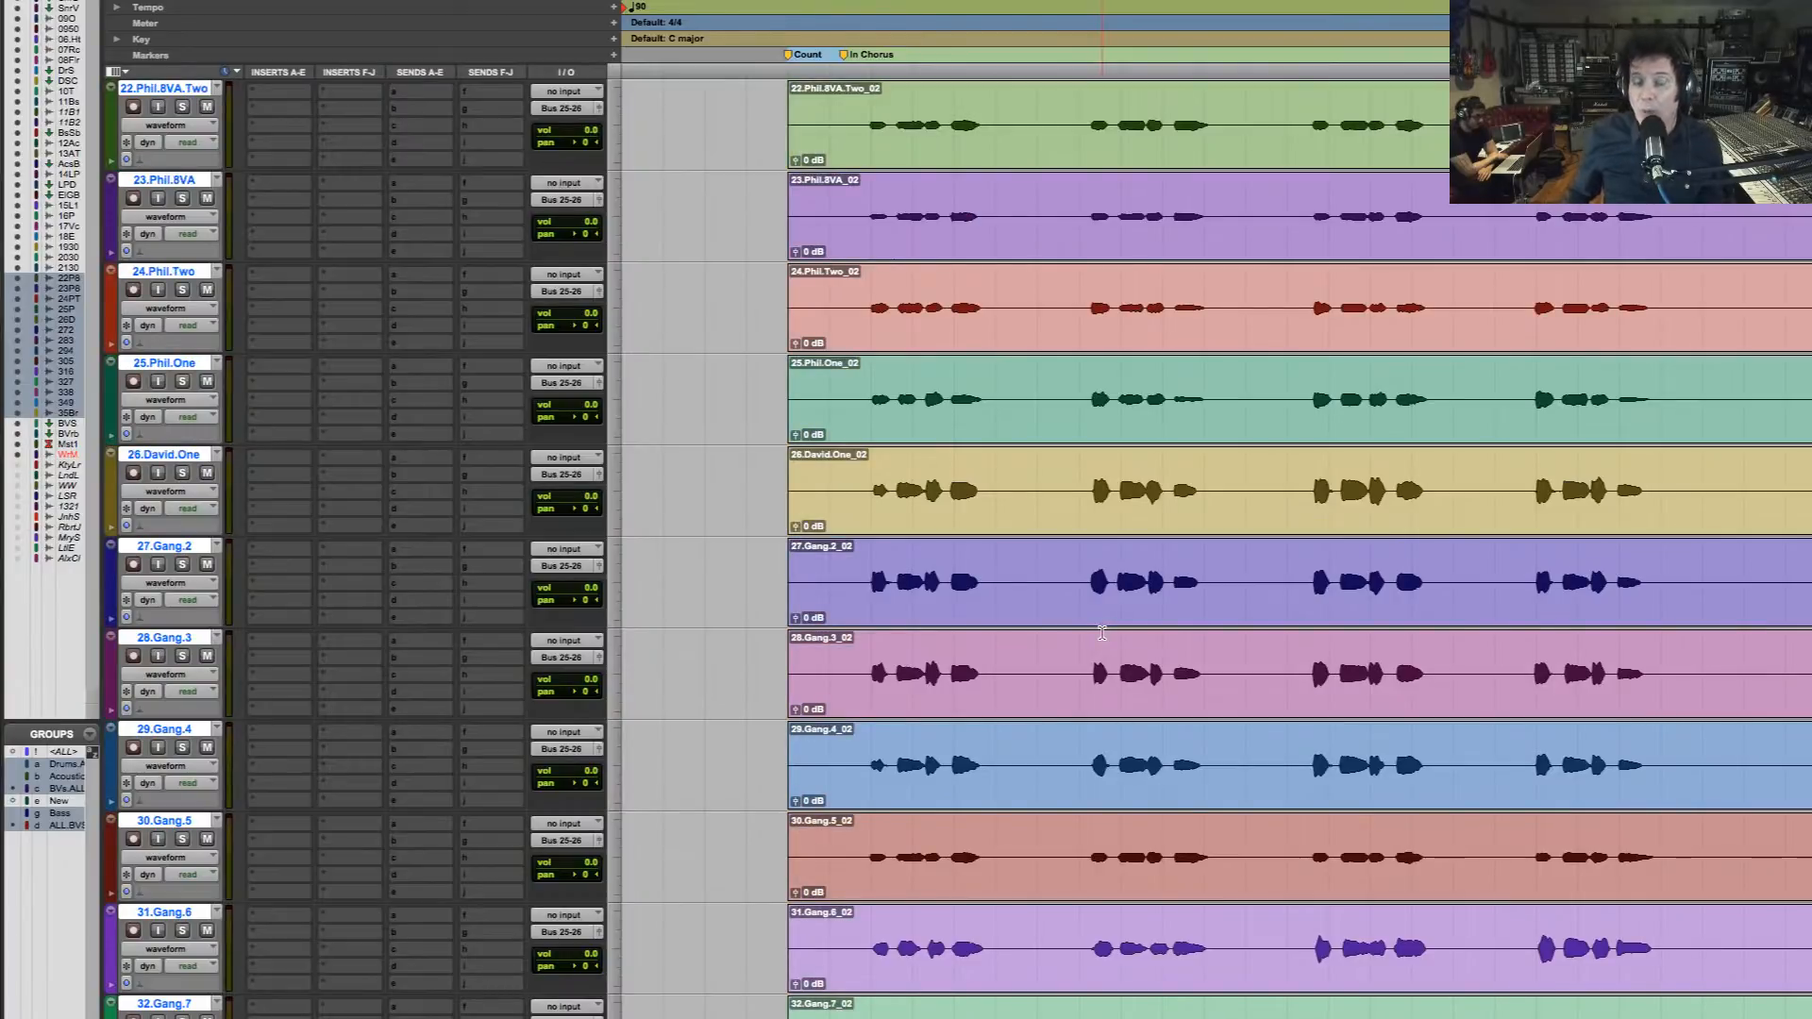
scroll(1108, 637, down, 5)
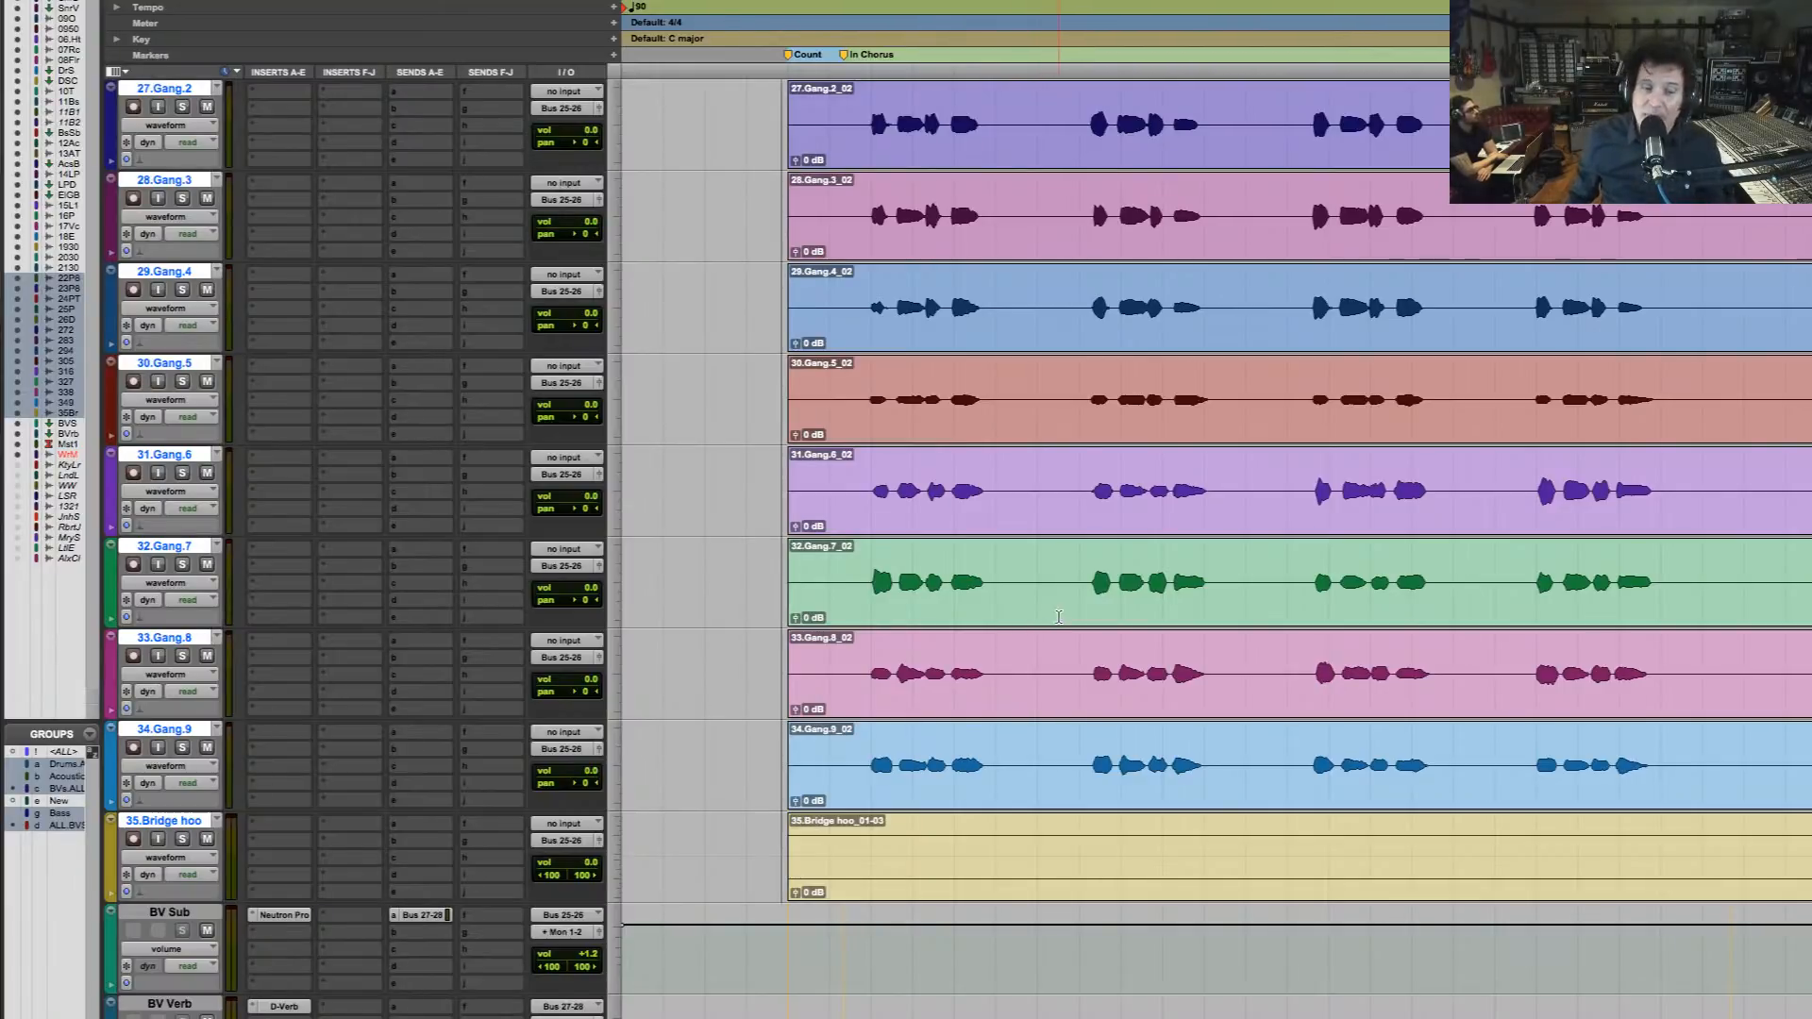
scroll(1058, 616, up, 20)
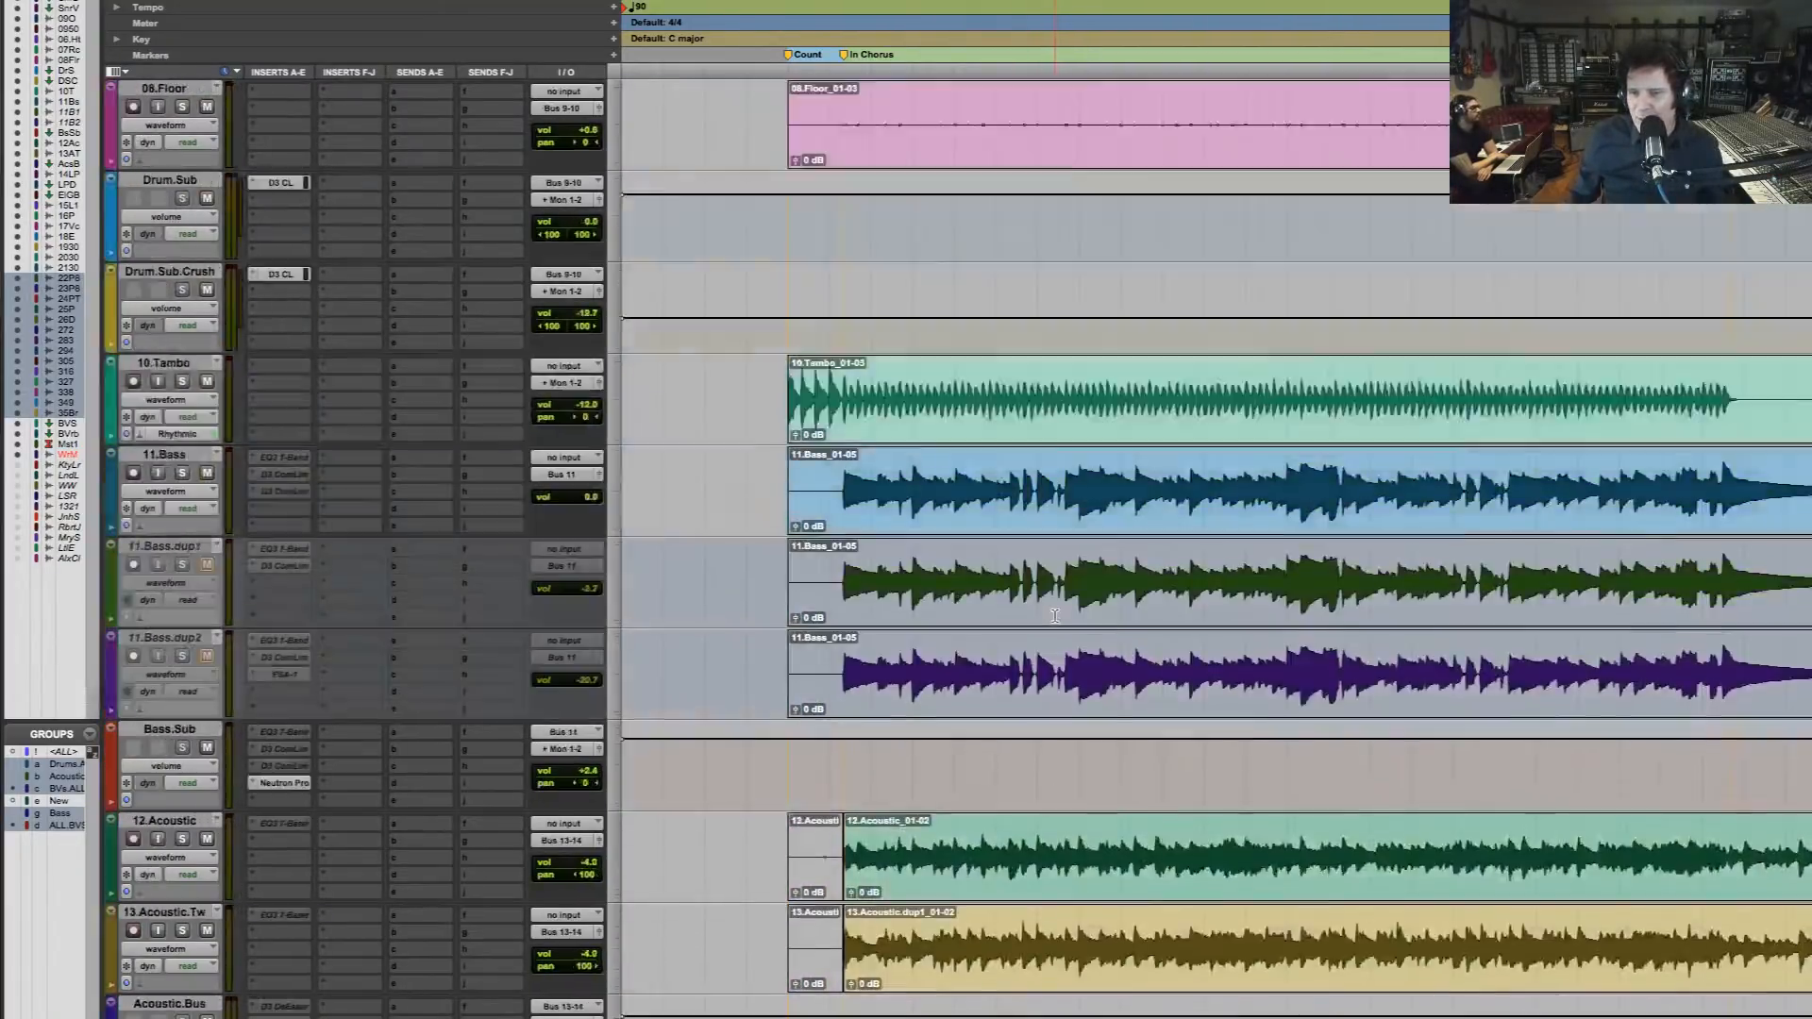
scroll(1054, 616, up, 10)
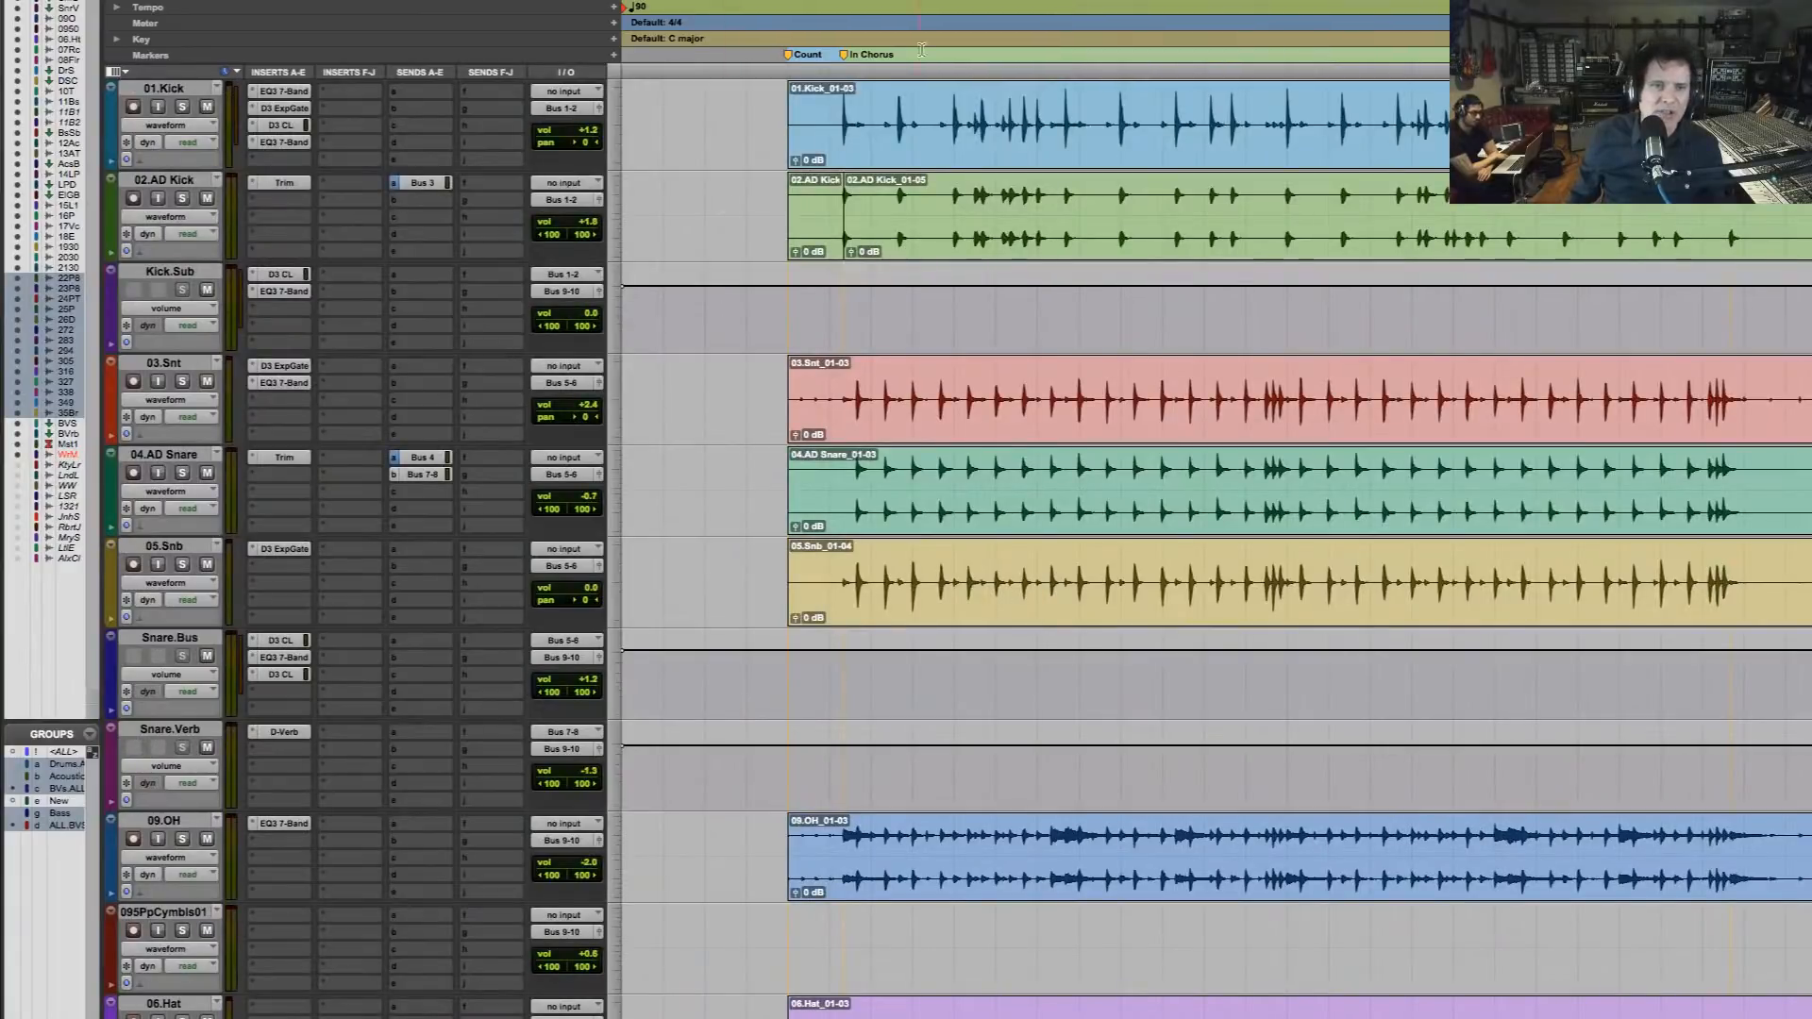
double_click(882, 211)
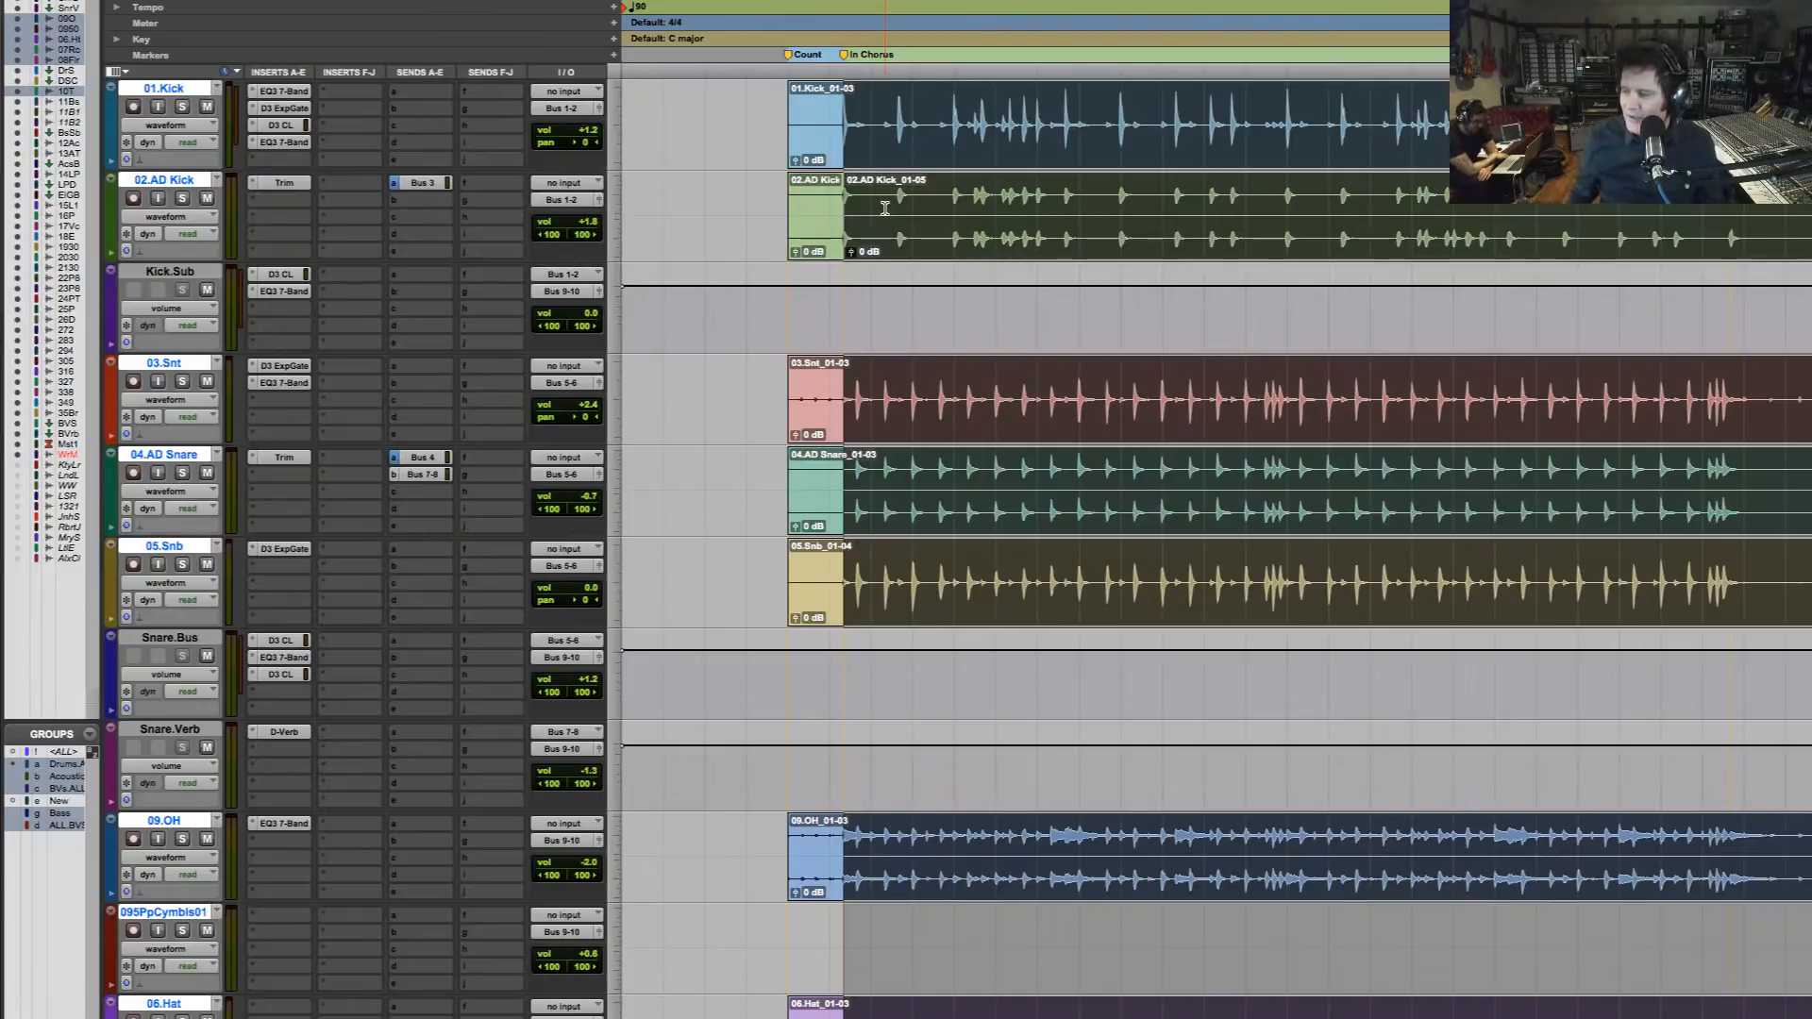
key(space)
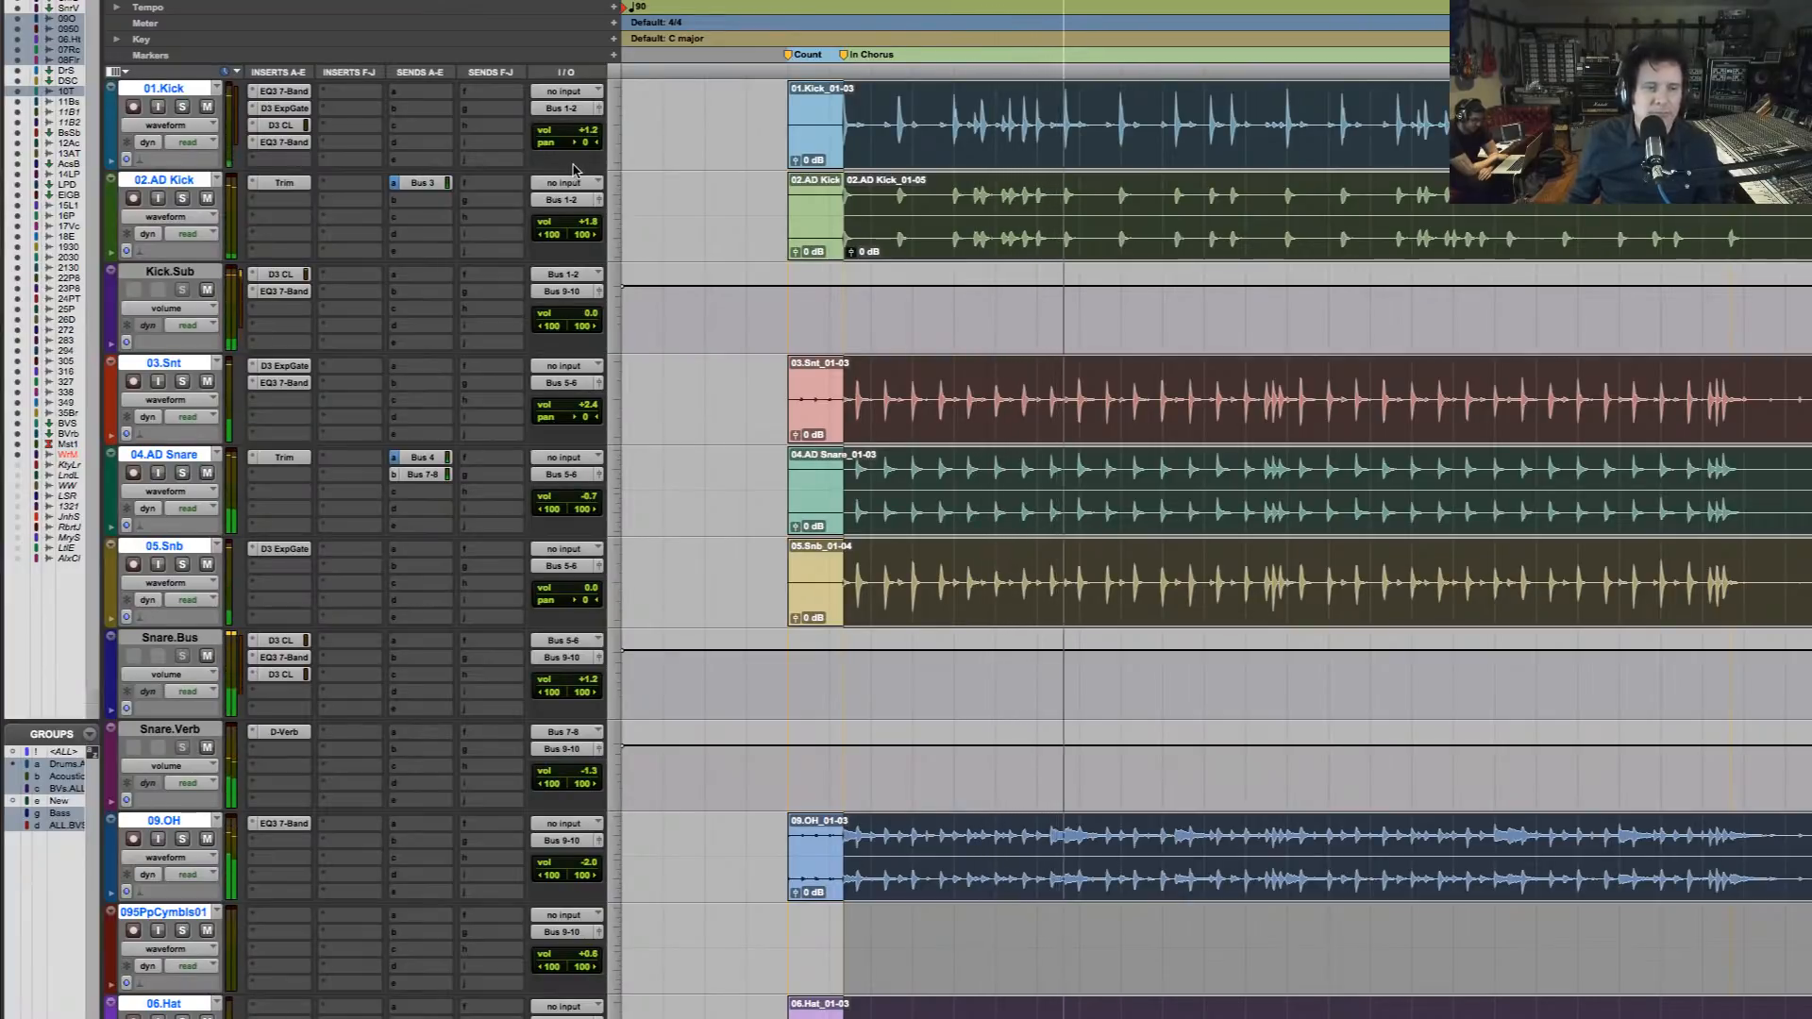
Solo the drum tracks, including 03.Snt, 04.AD Snare, 05.Snb and 02.AD Kick, during playback and stop
click(182, 565)
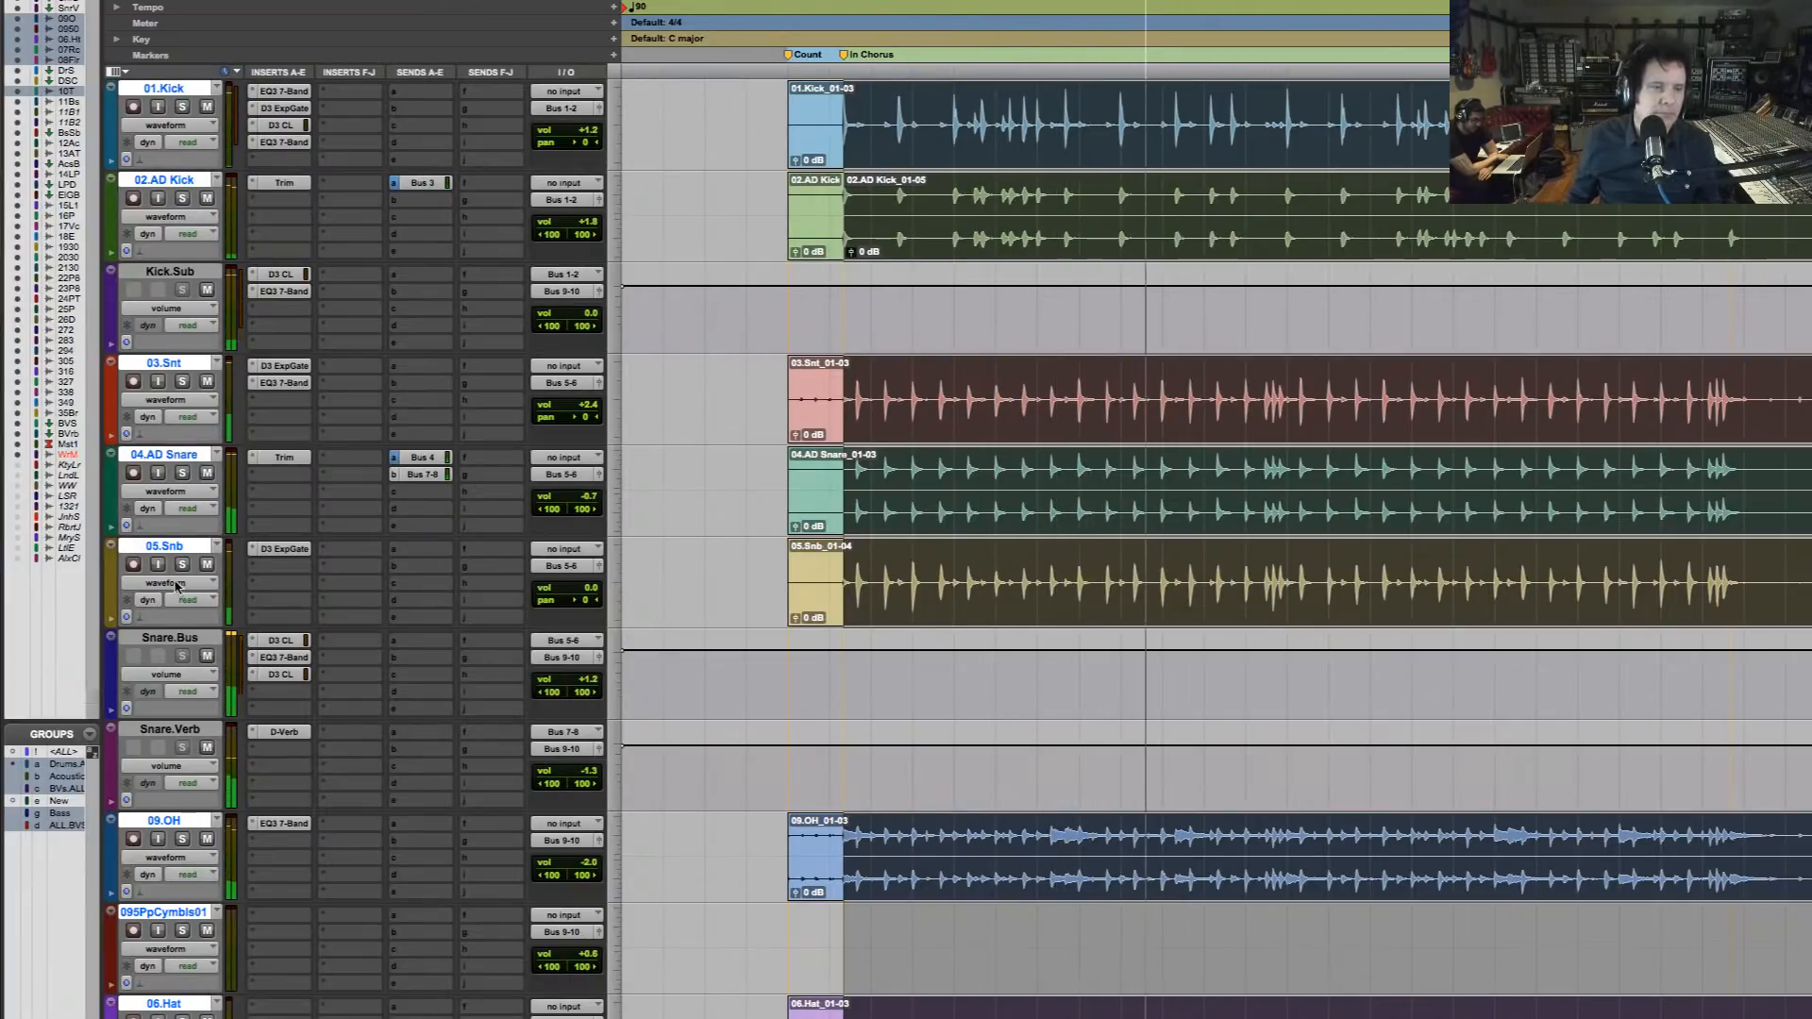
click(183, 473)
click(182, 381)
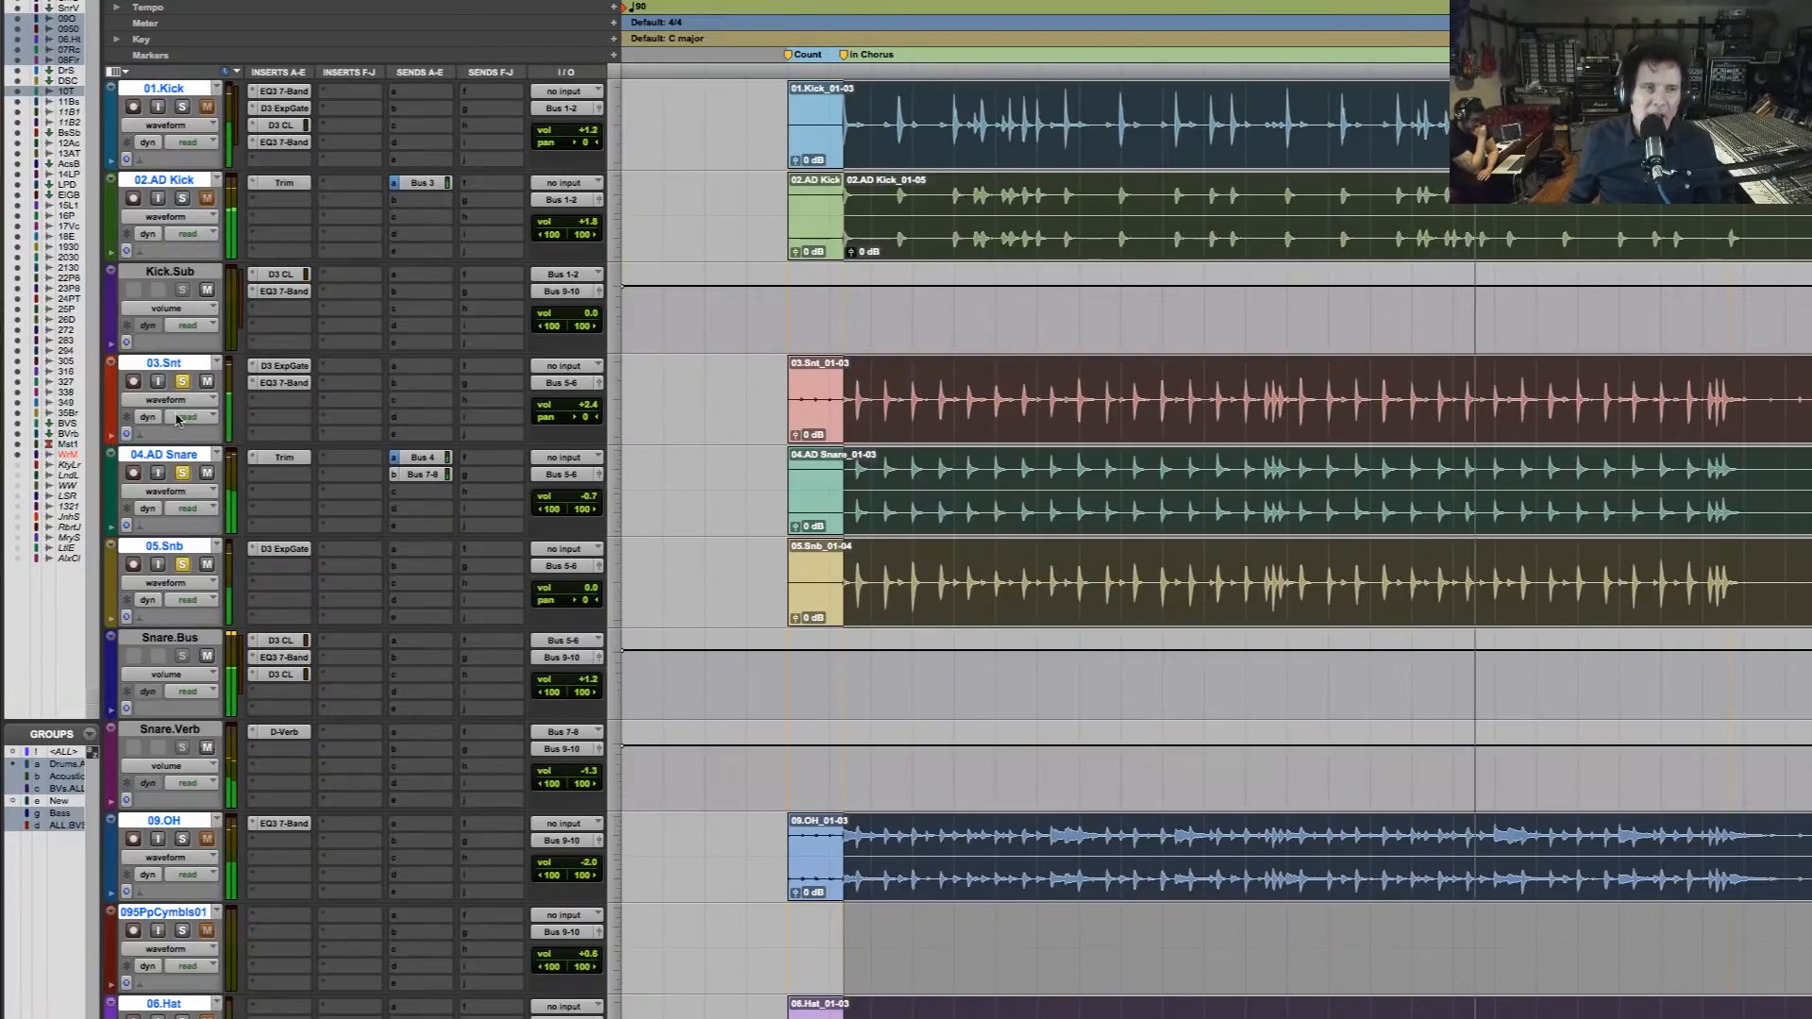
key(space)
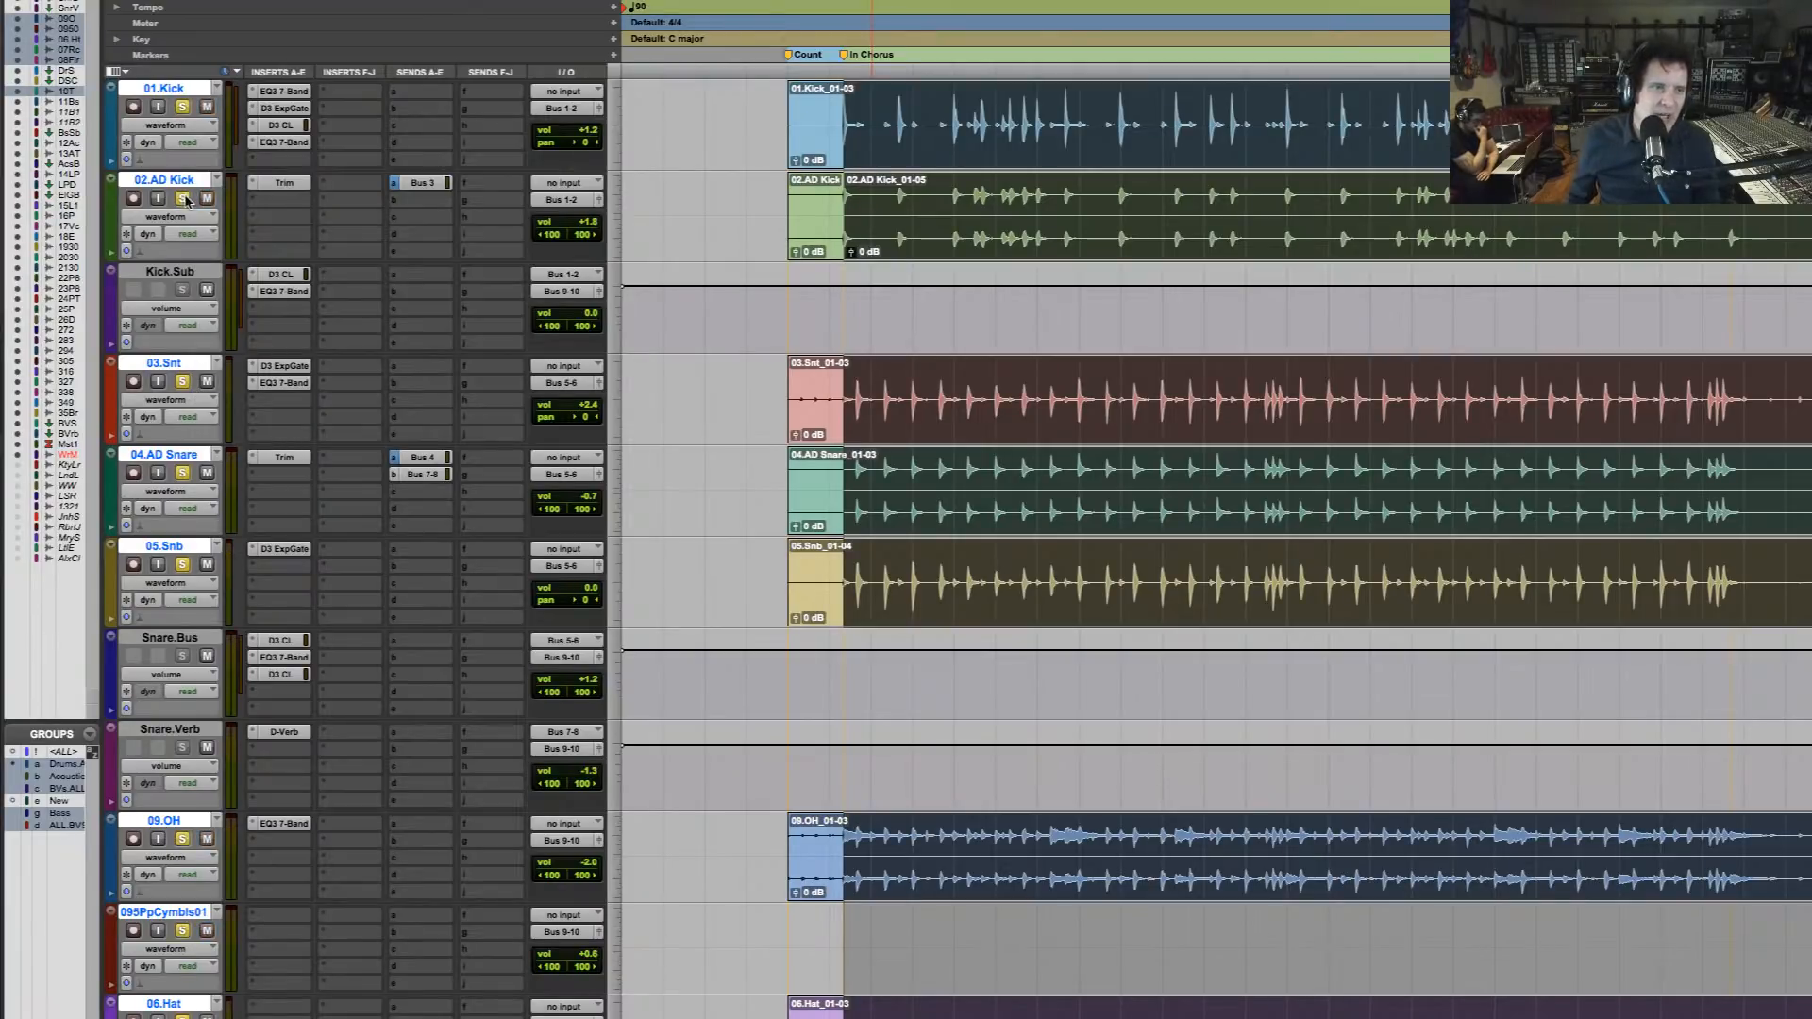
Play the soloed drums from the start of the In Chorus section and add 11.Bass to the solo
click(840, 151)
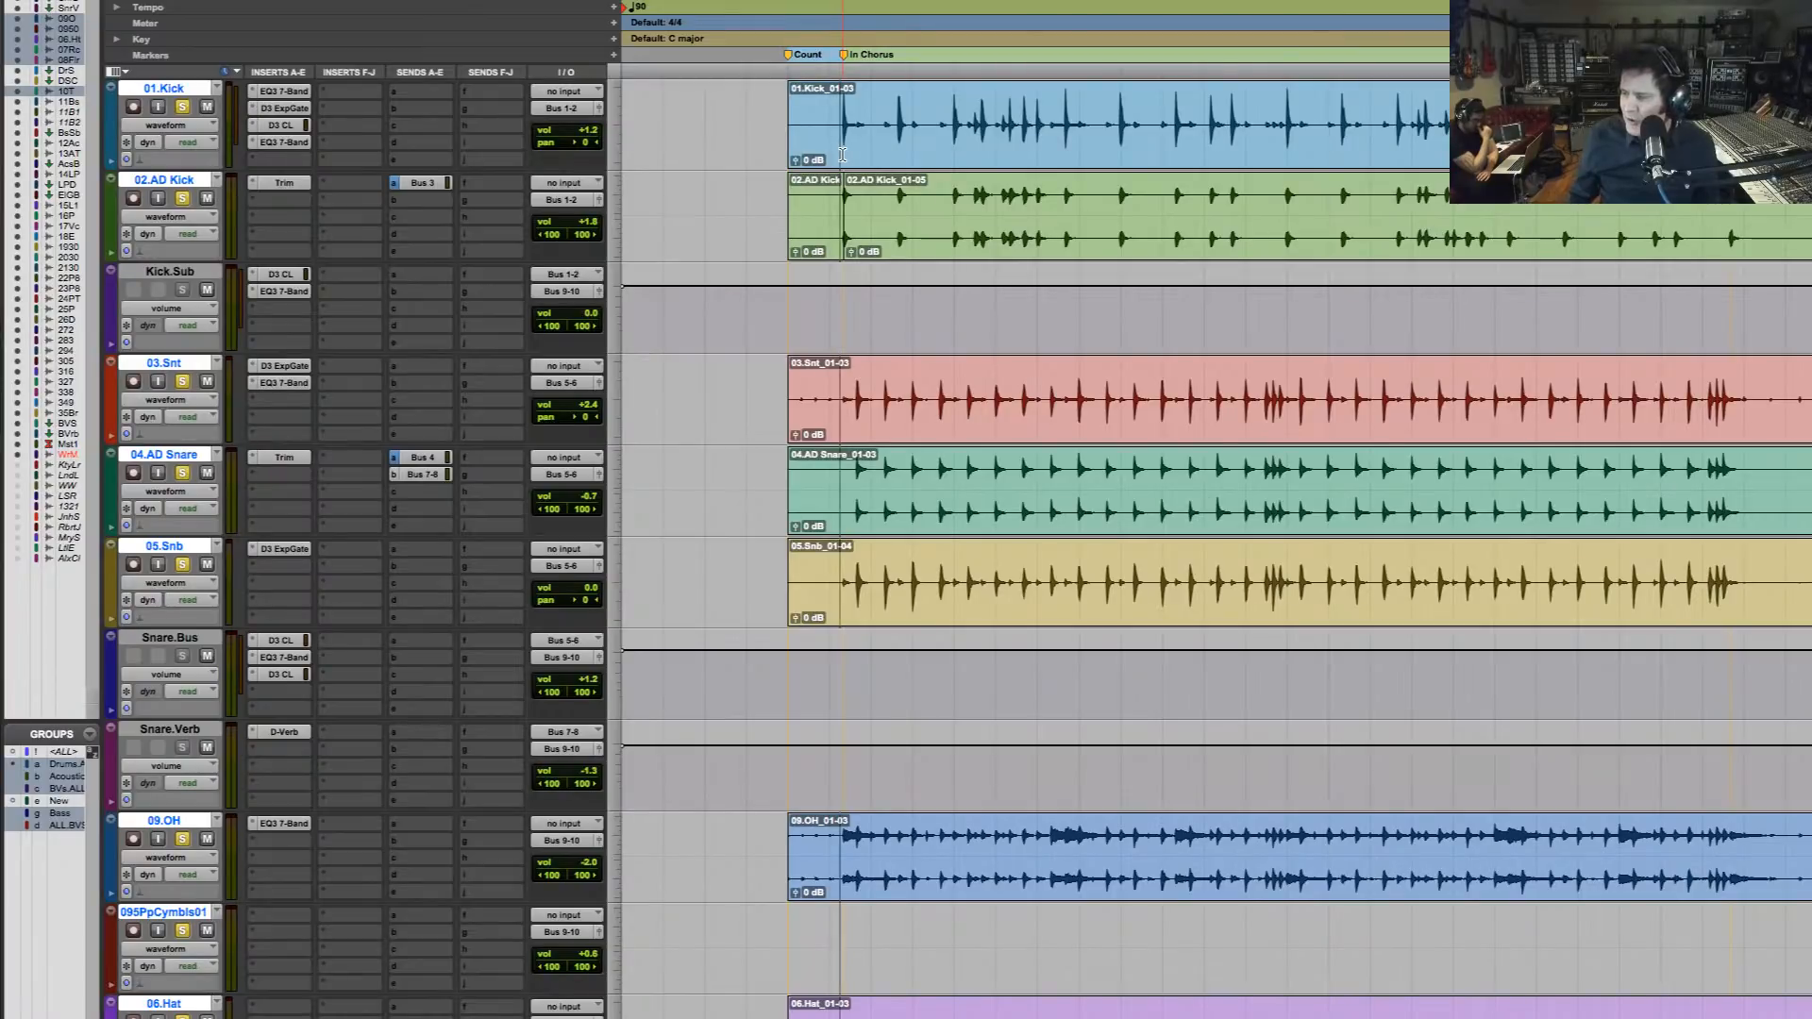
key(space)
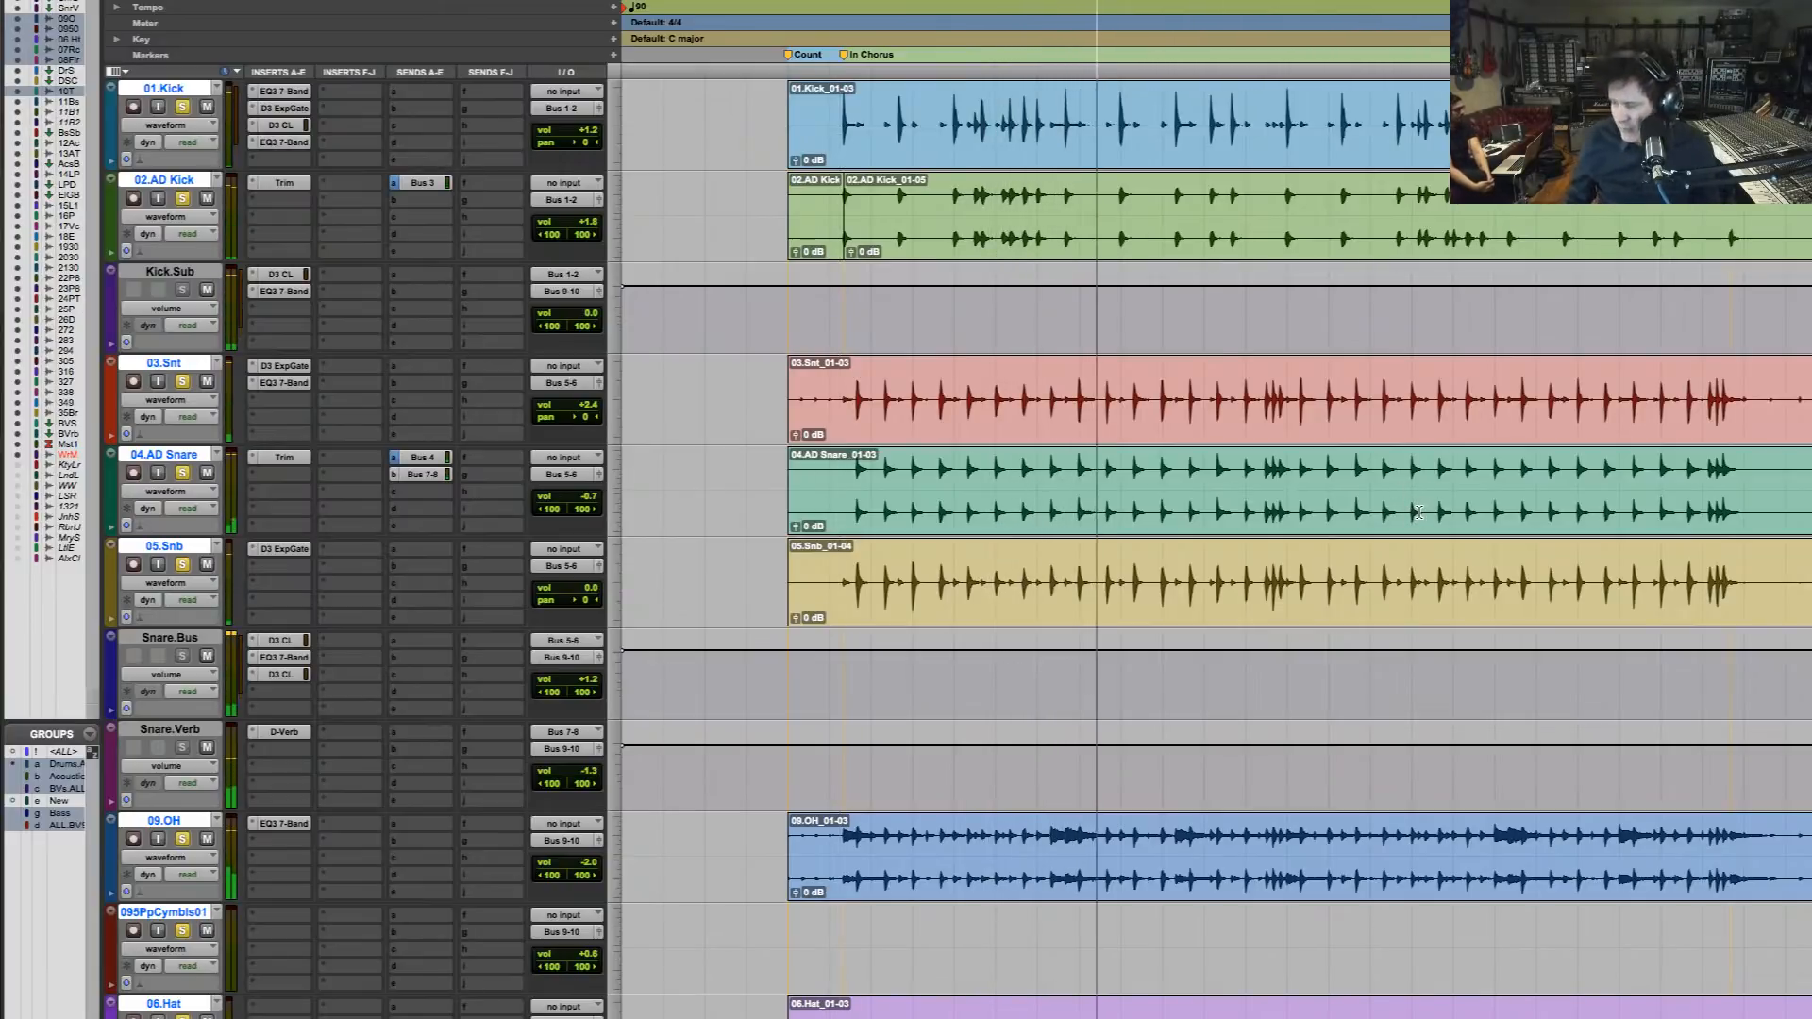
scroll(1415, 509, down, 10)
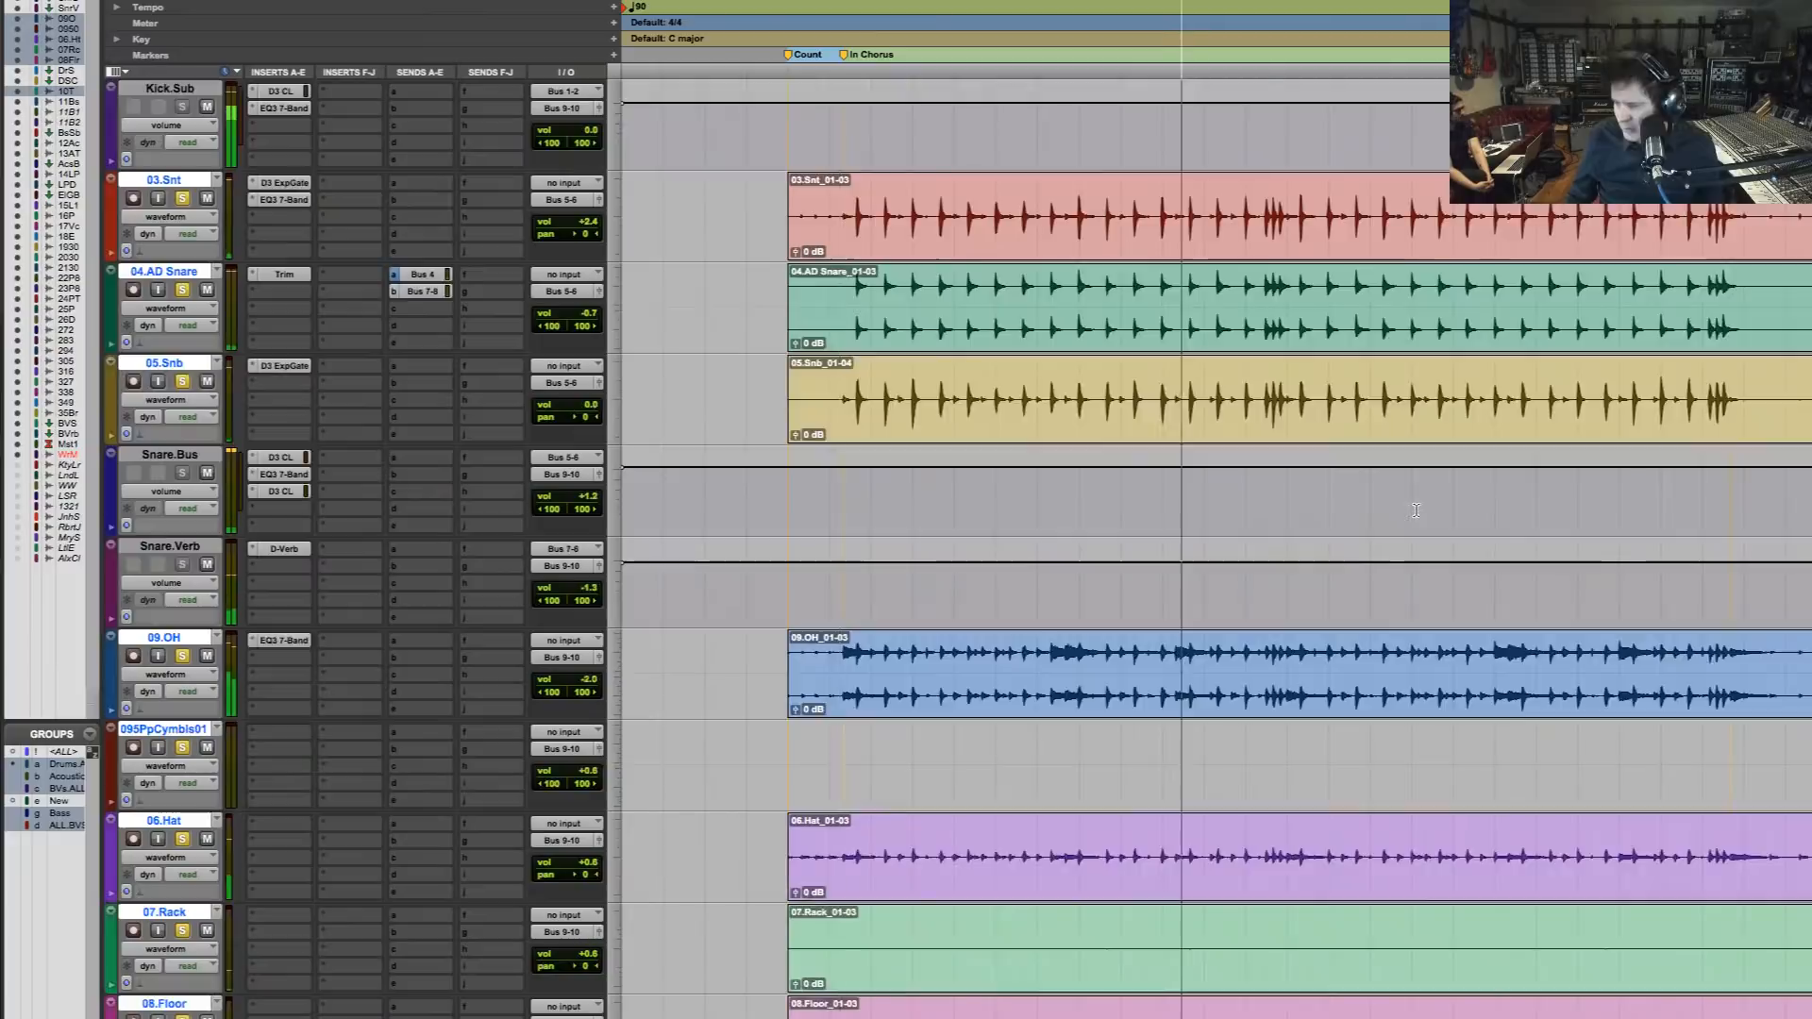
scroll(1416, 509, down, 1)
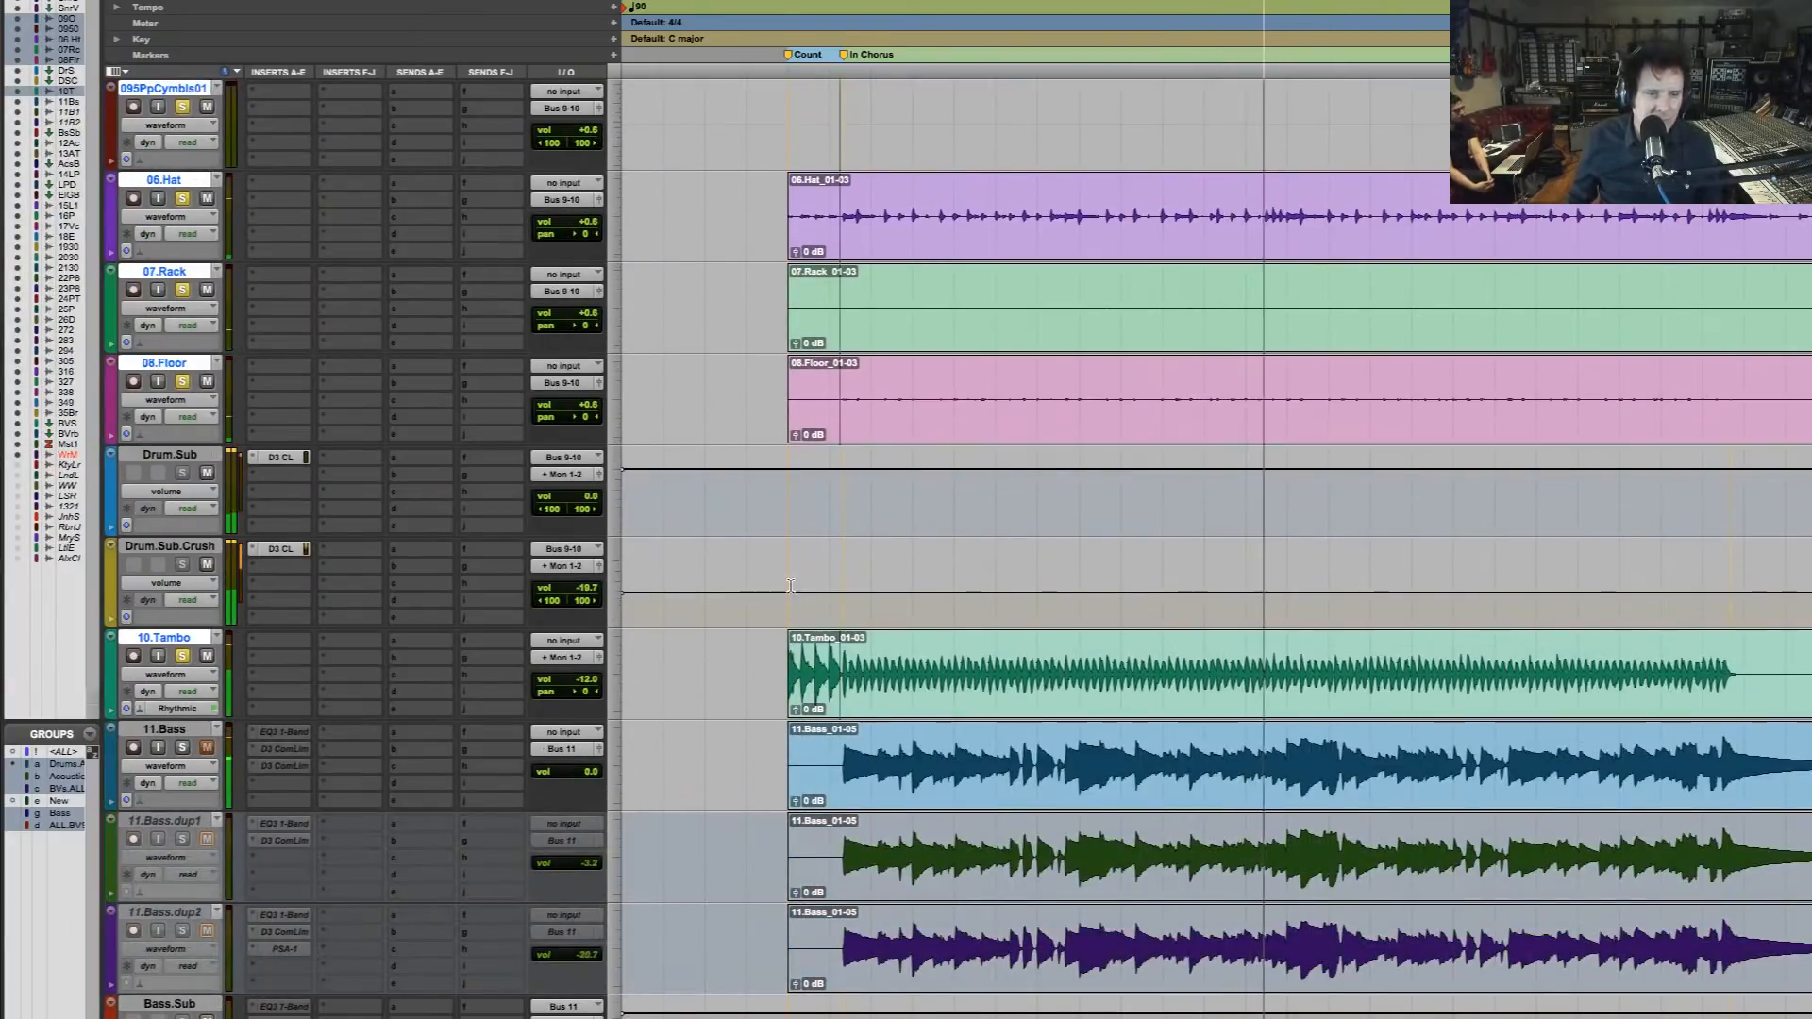
scroll(323, 573, down, 2)
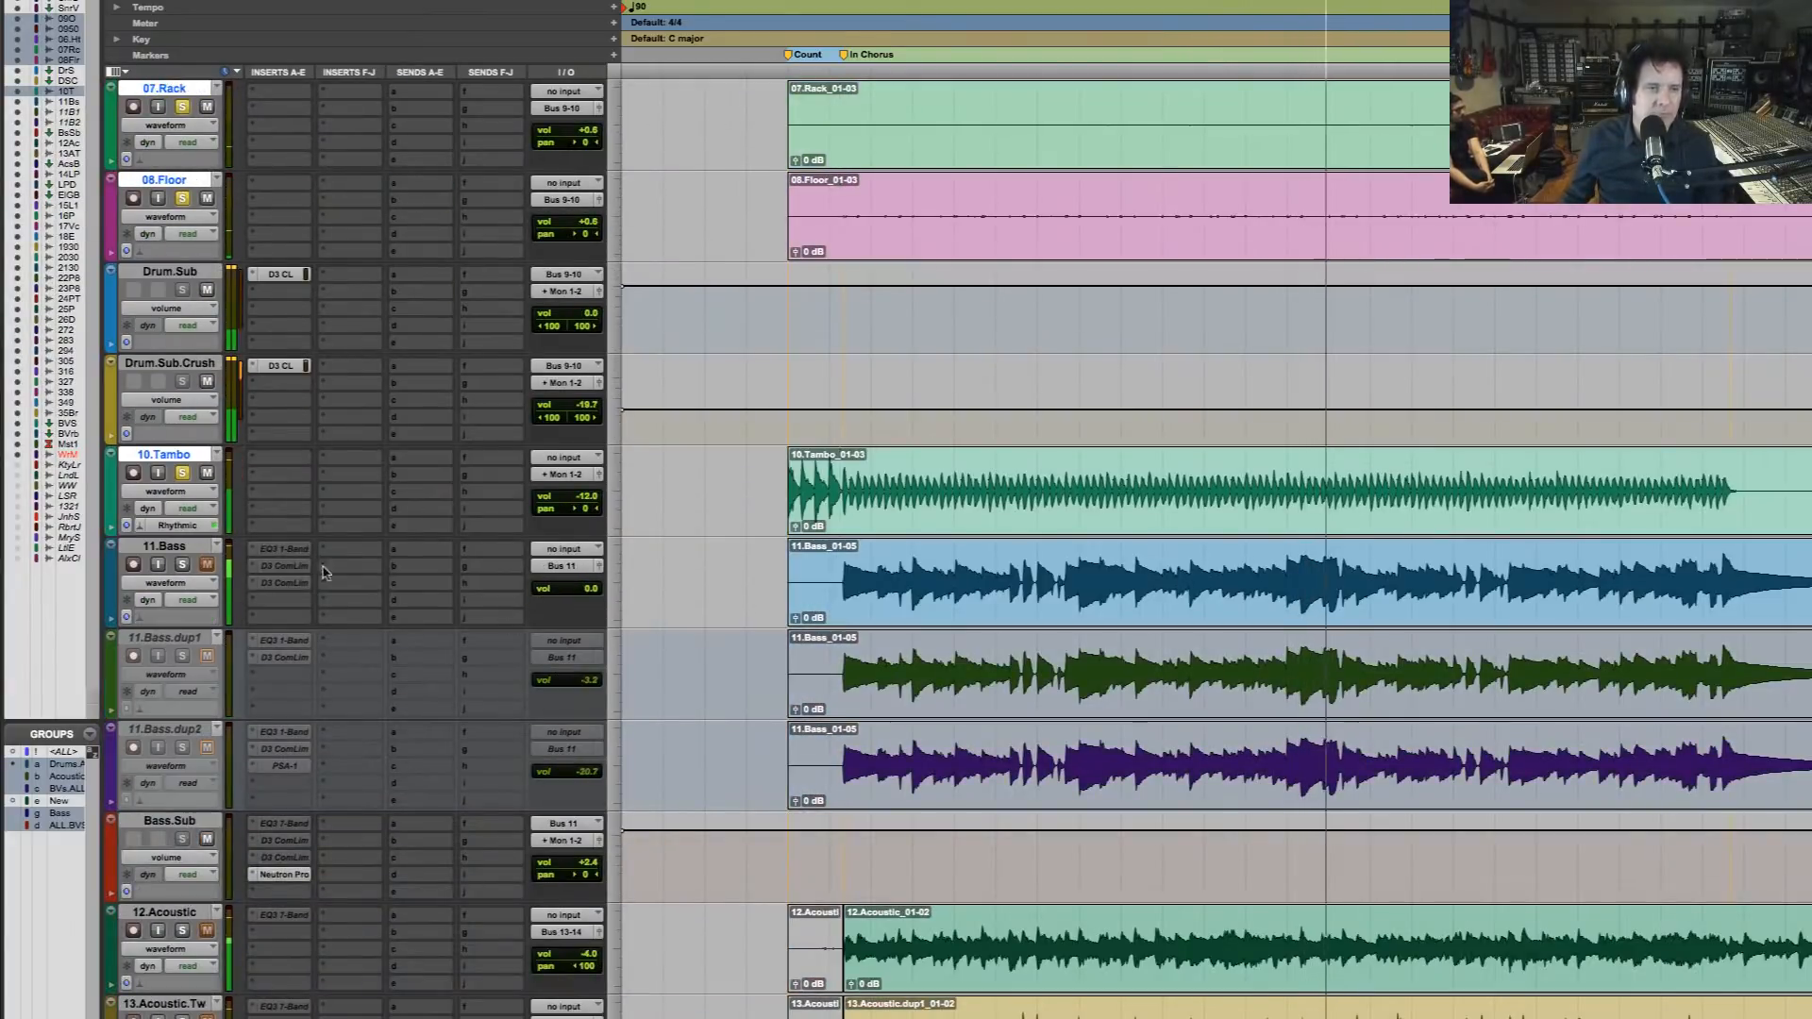
click(183, 565)
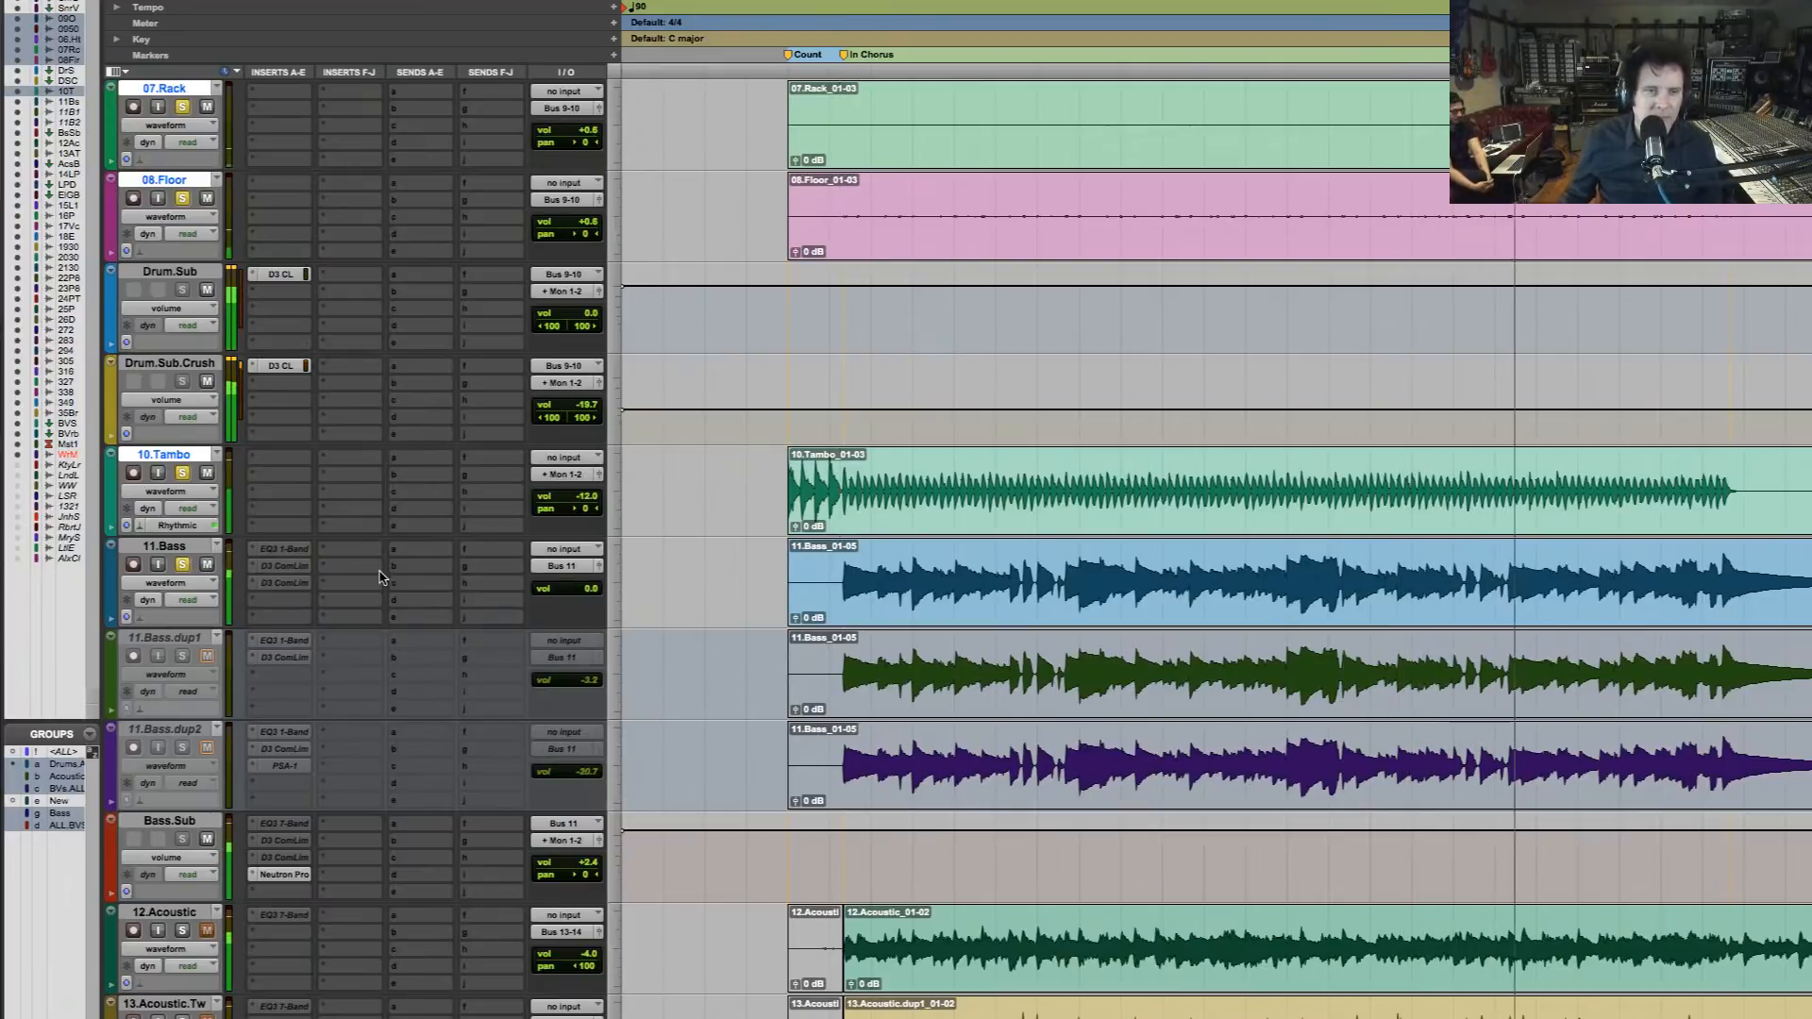
Add 12.Acoustic, 13.Acoustic.Tw and 16.Piano Print to the soloed tracks during playback
scroll(338, 582, down, 3)
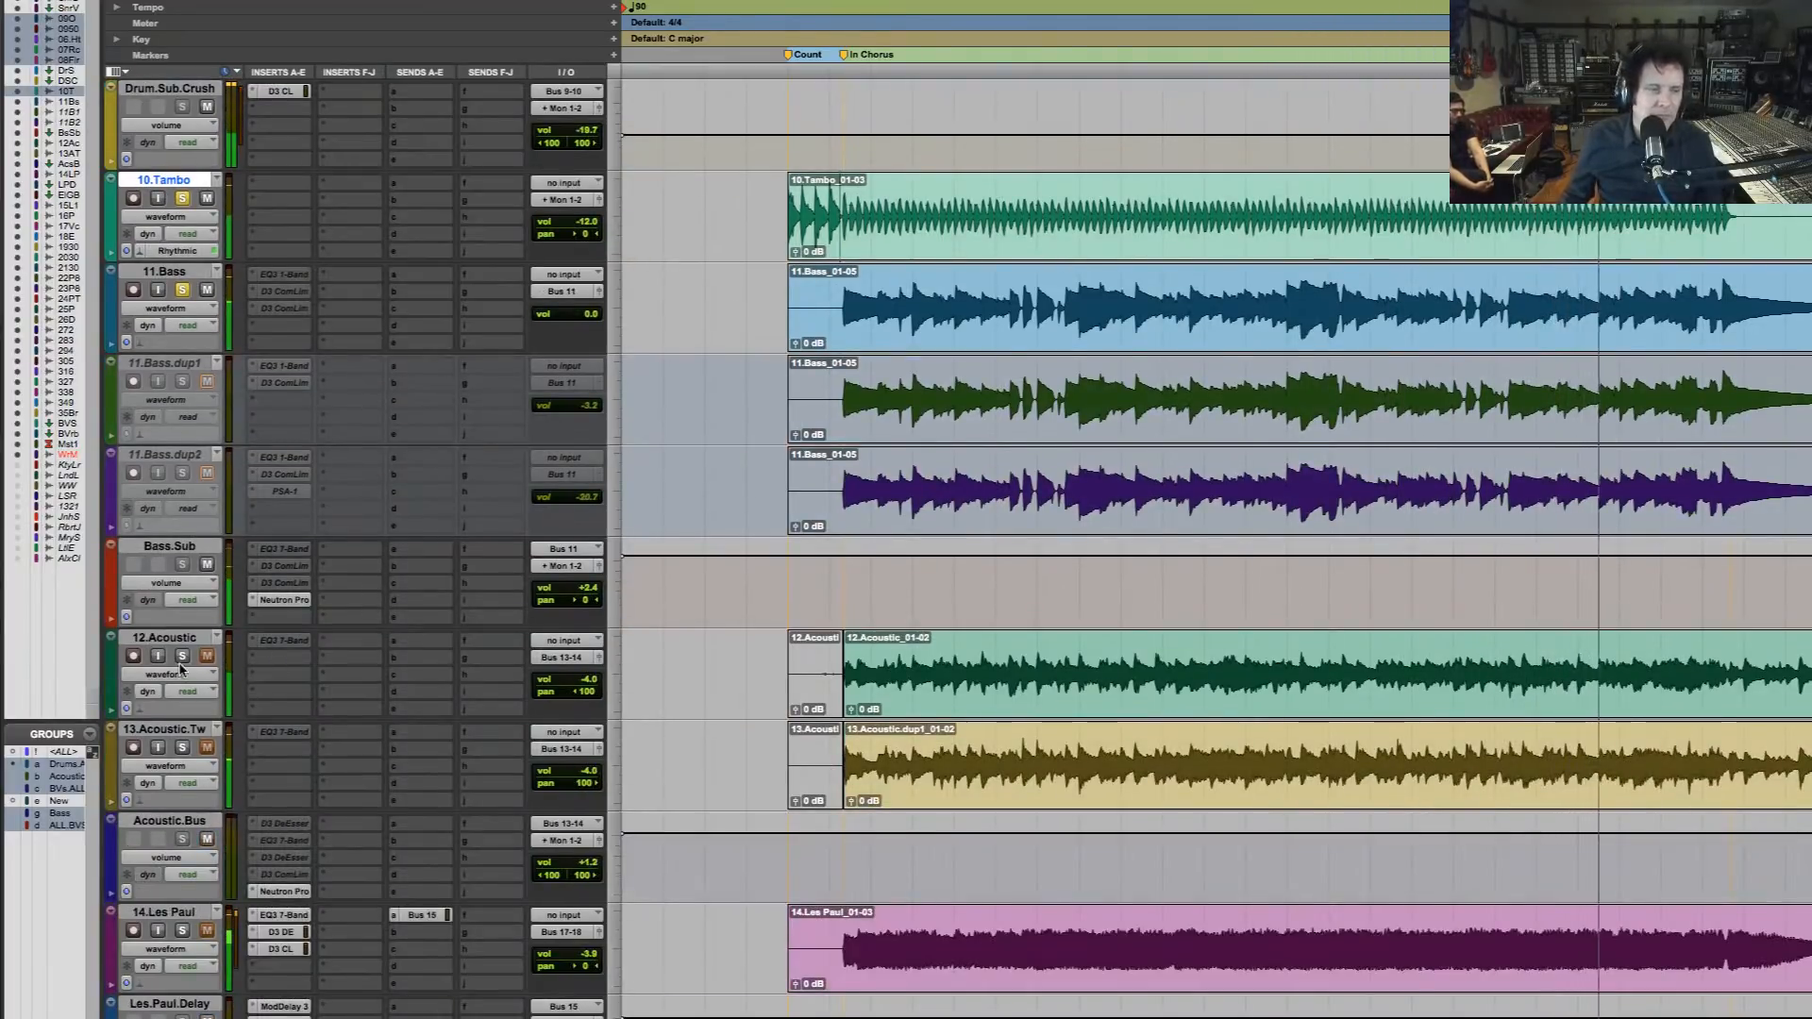
scroll(197, 679, down, 2)
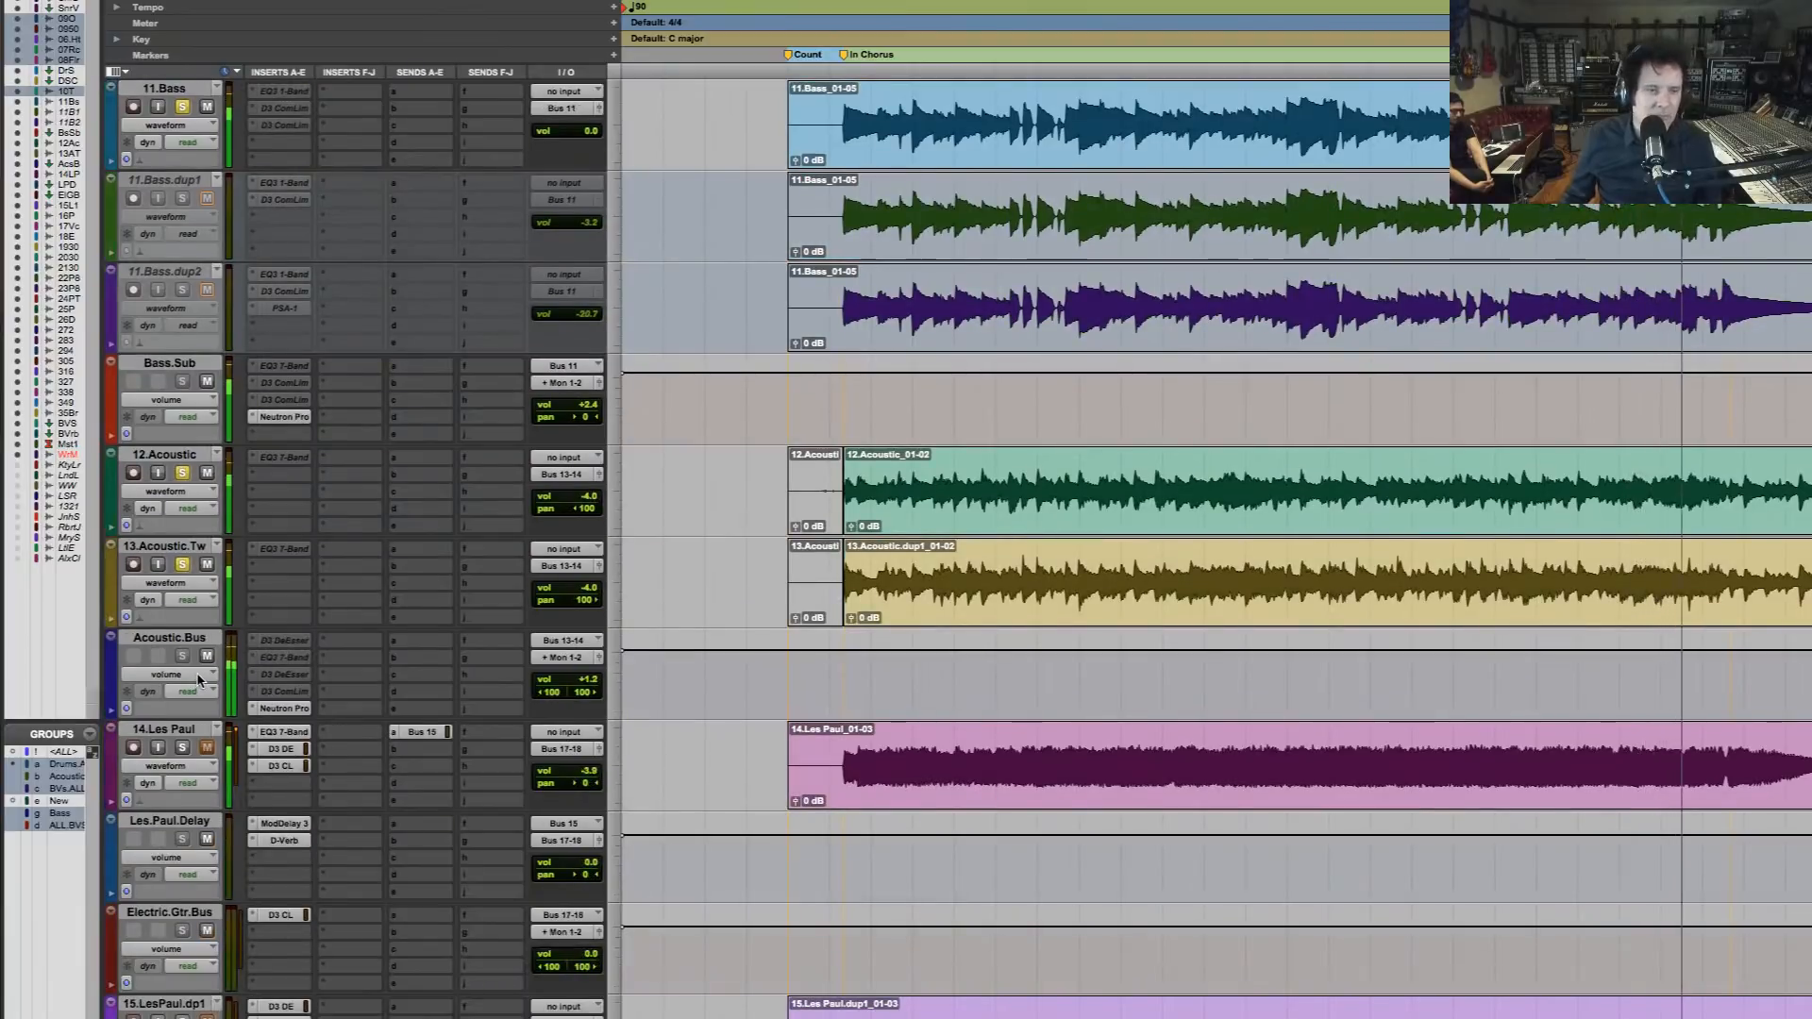
scroll(197, 679, down, 6)
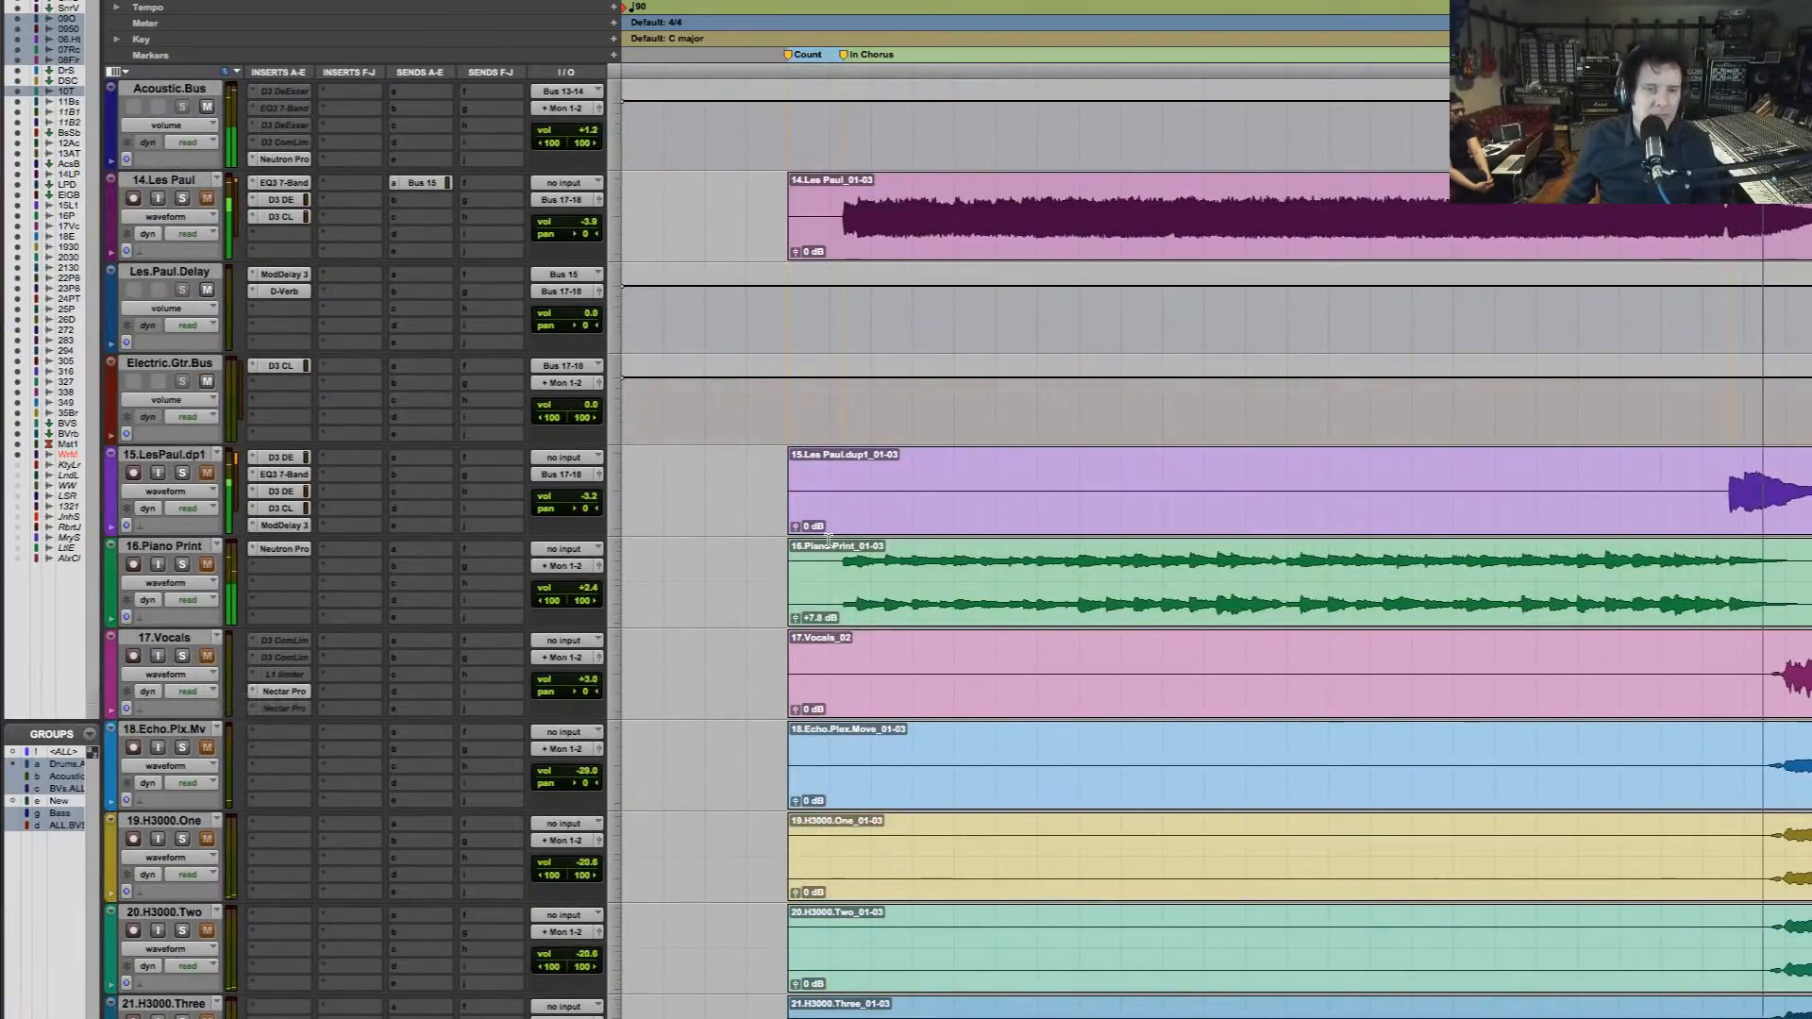
click(162, 546)
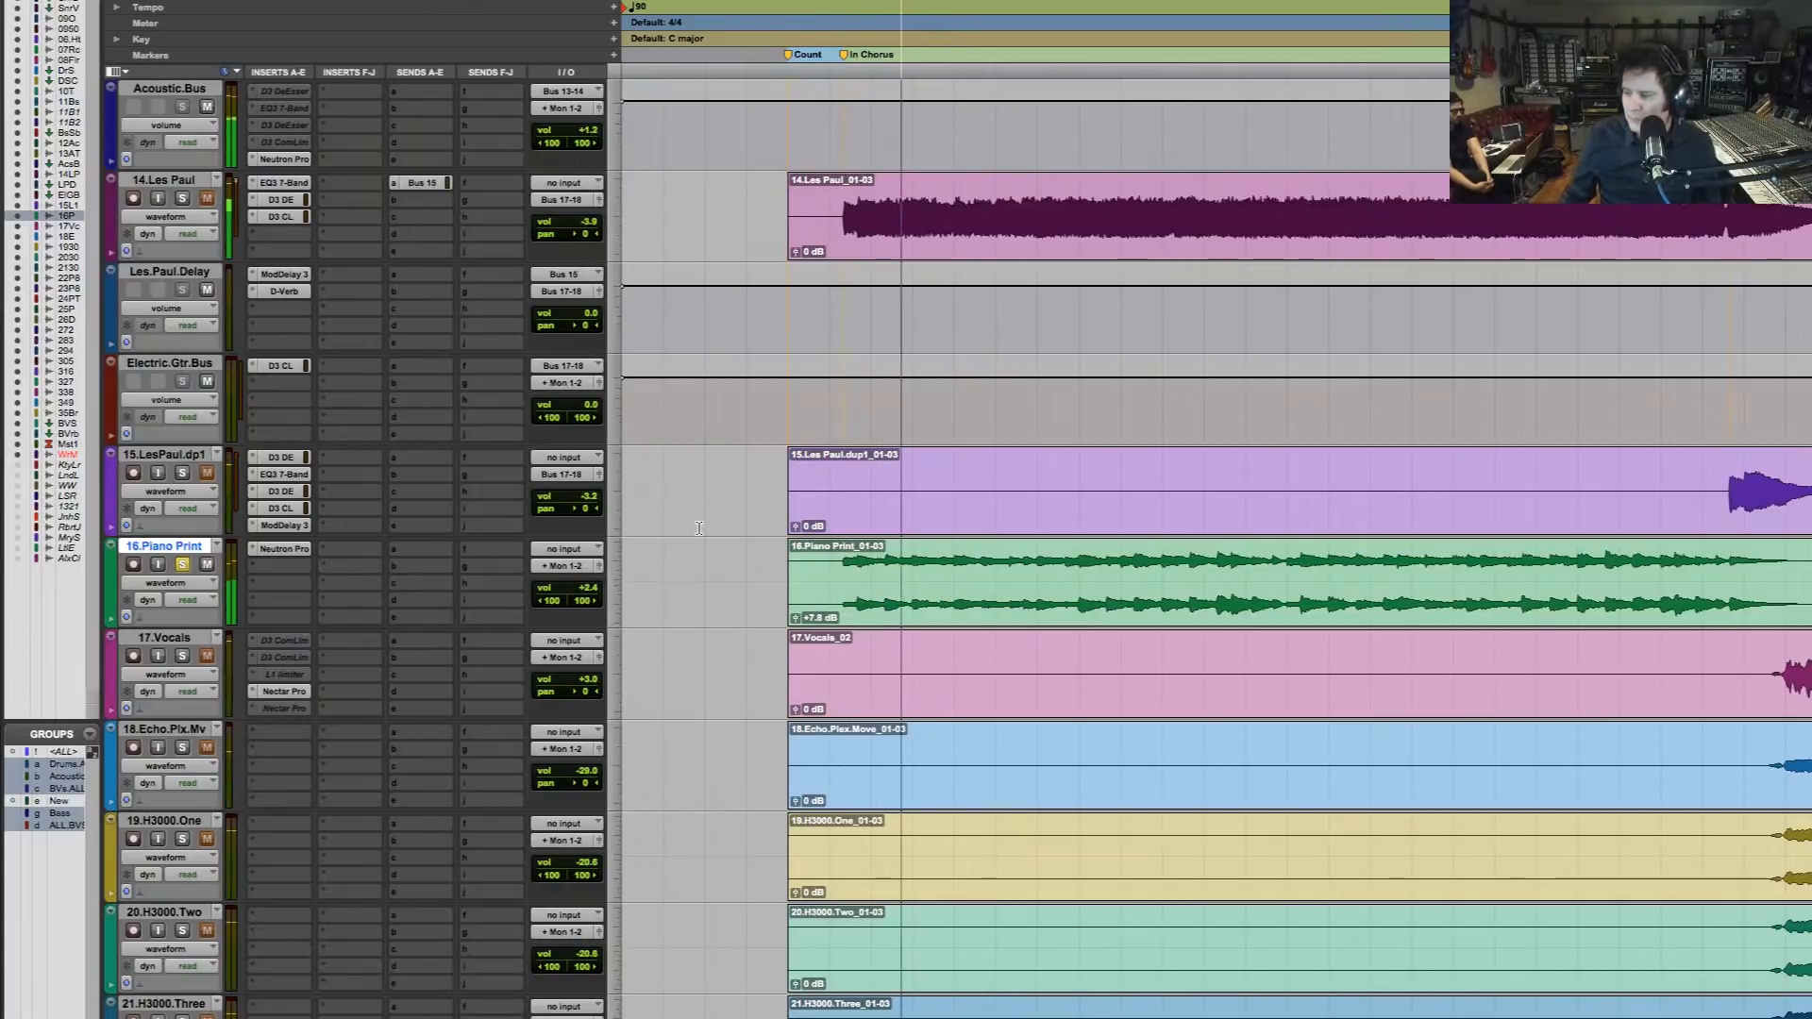
Add the grouped backing vocals, from 22.Phil.8VA.Two through the Gang tracks, to the solo during playback and stop
scroll(717, 533, down, 4)
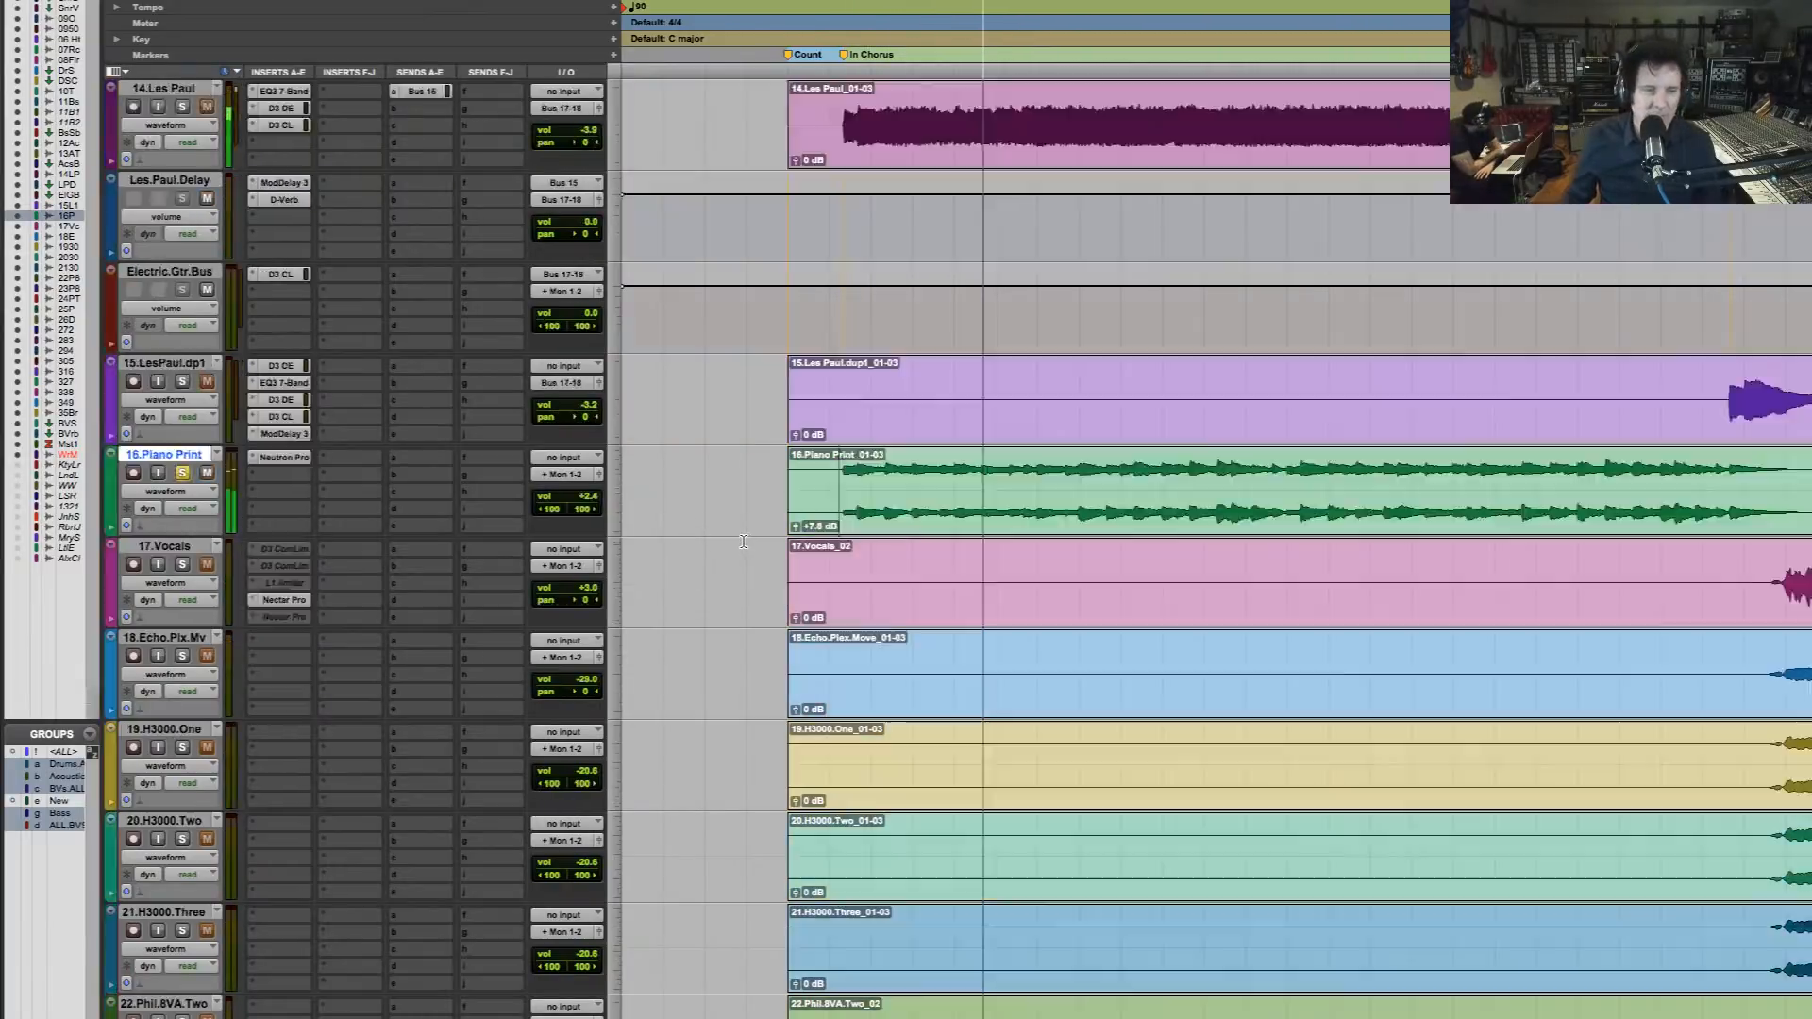
scroll(741, 539, down, 3)
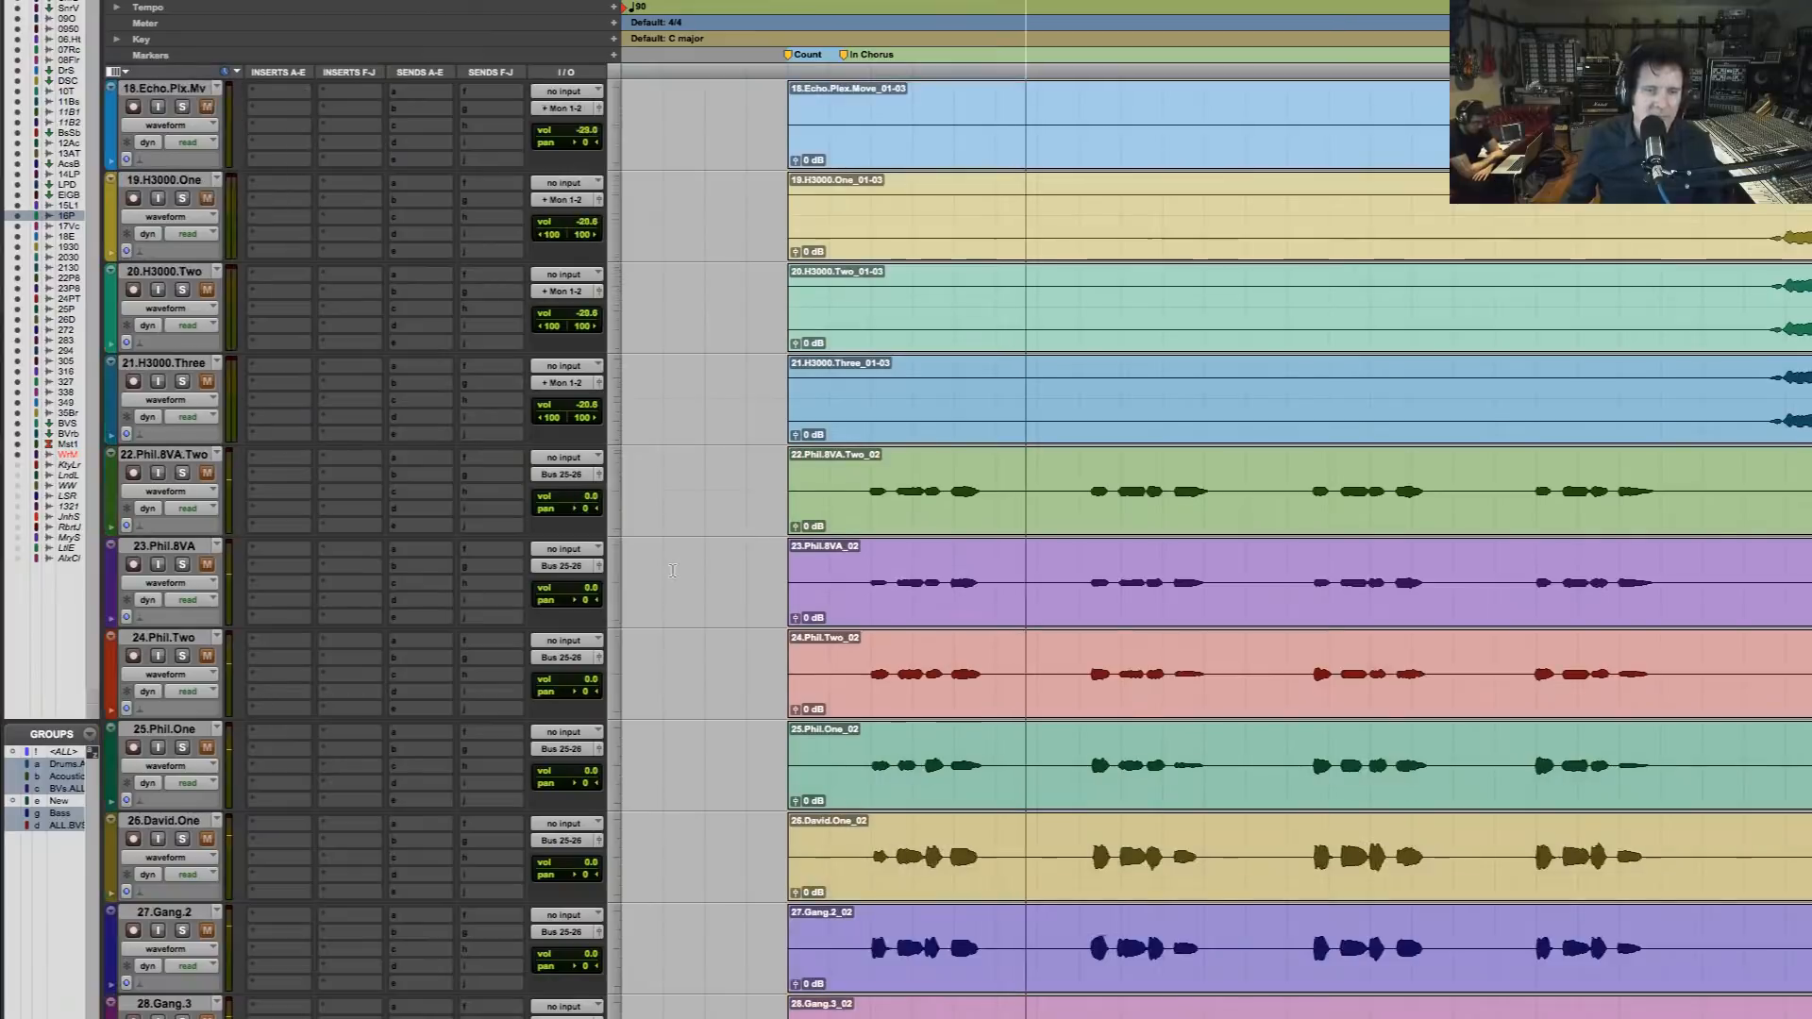
click(181, 474)
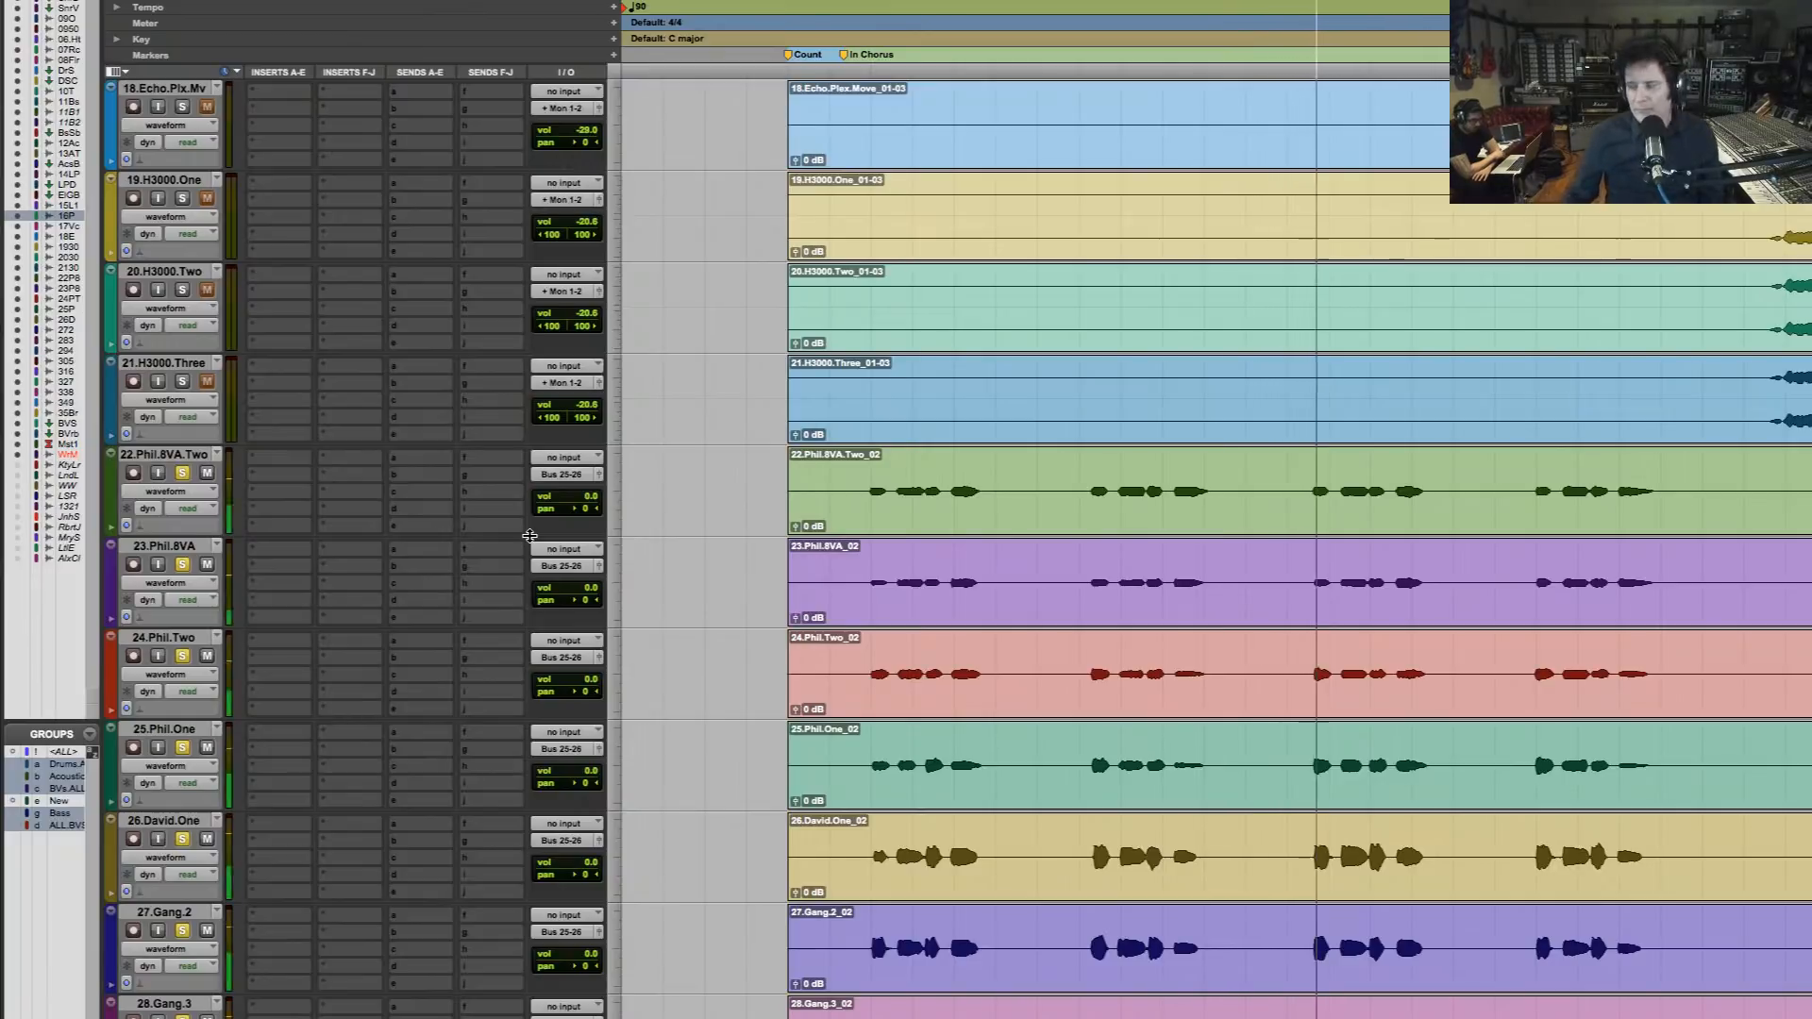
key(space)
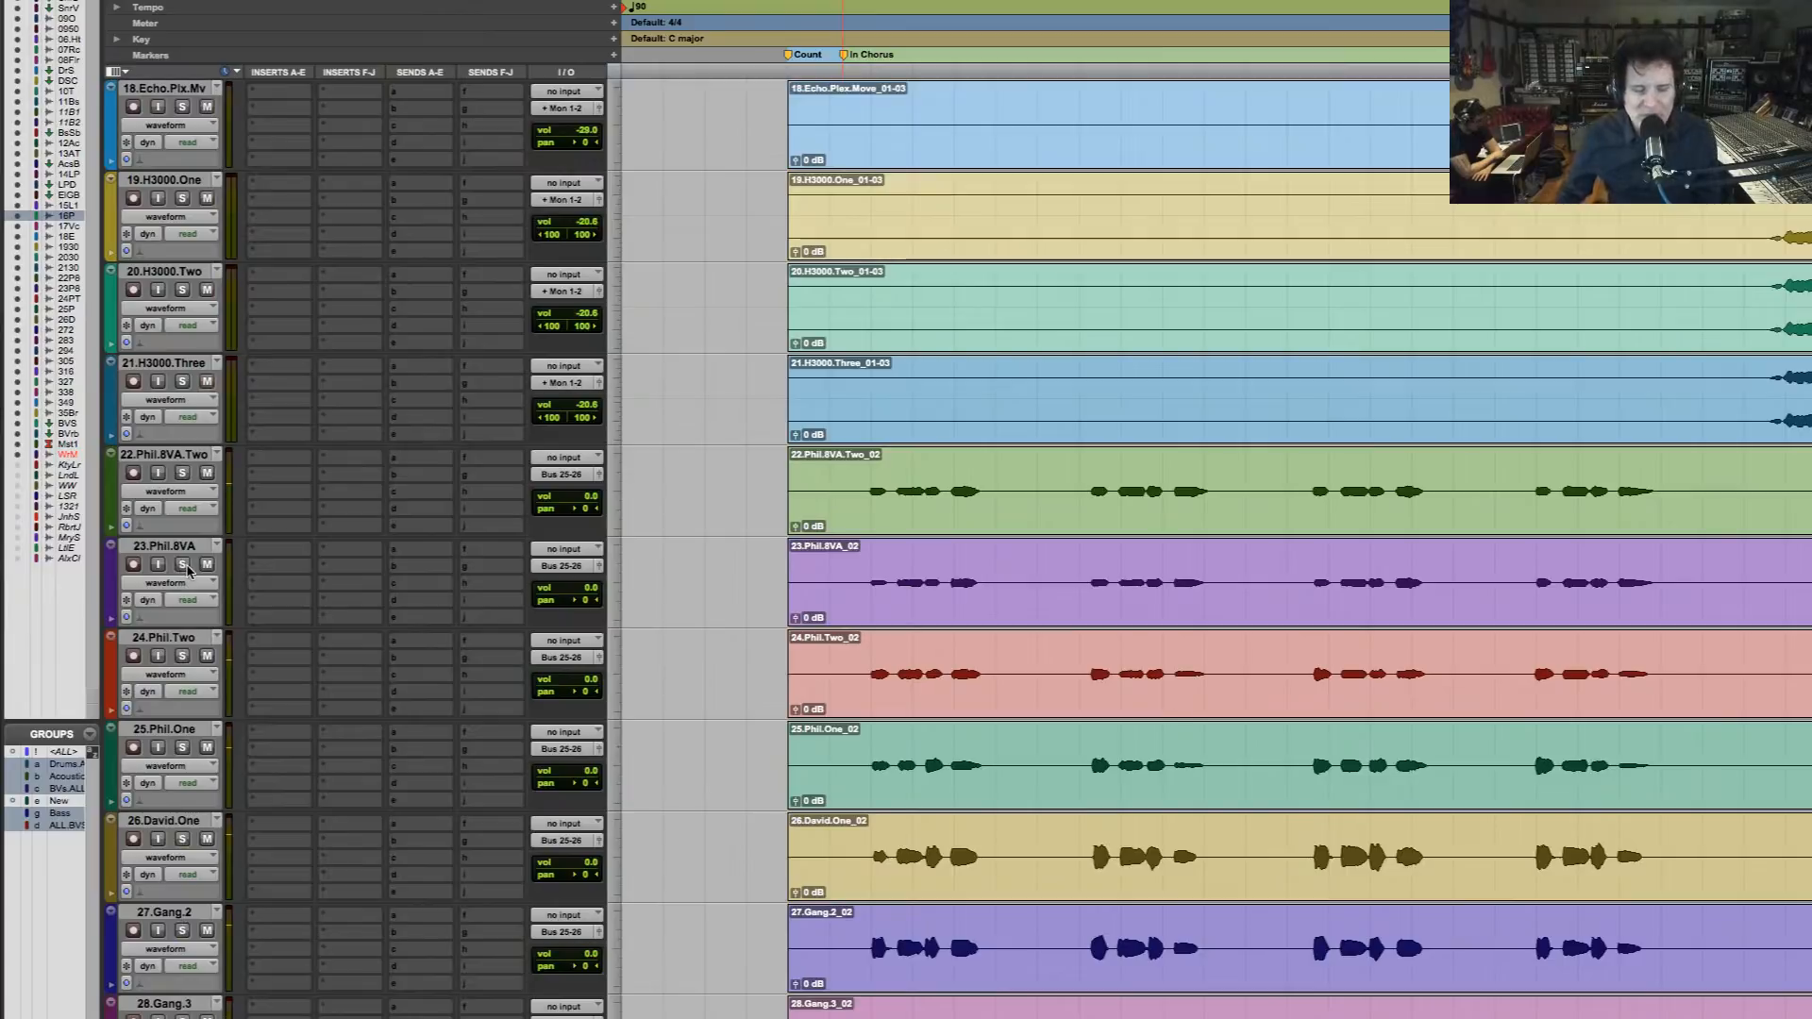
key(space)
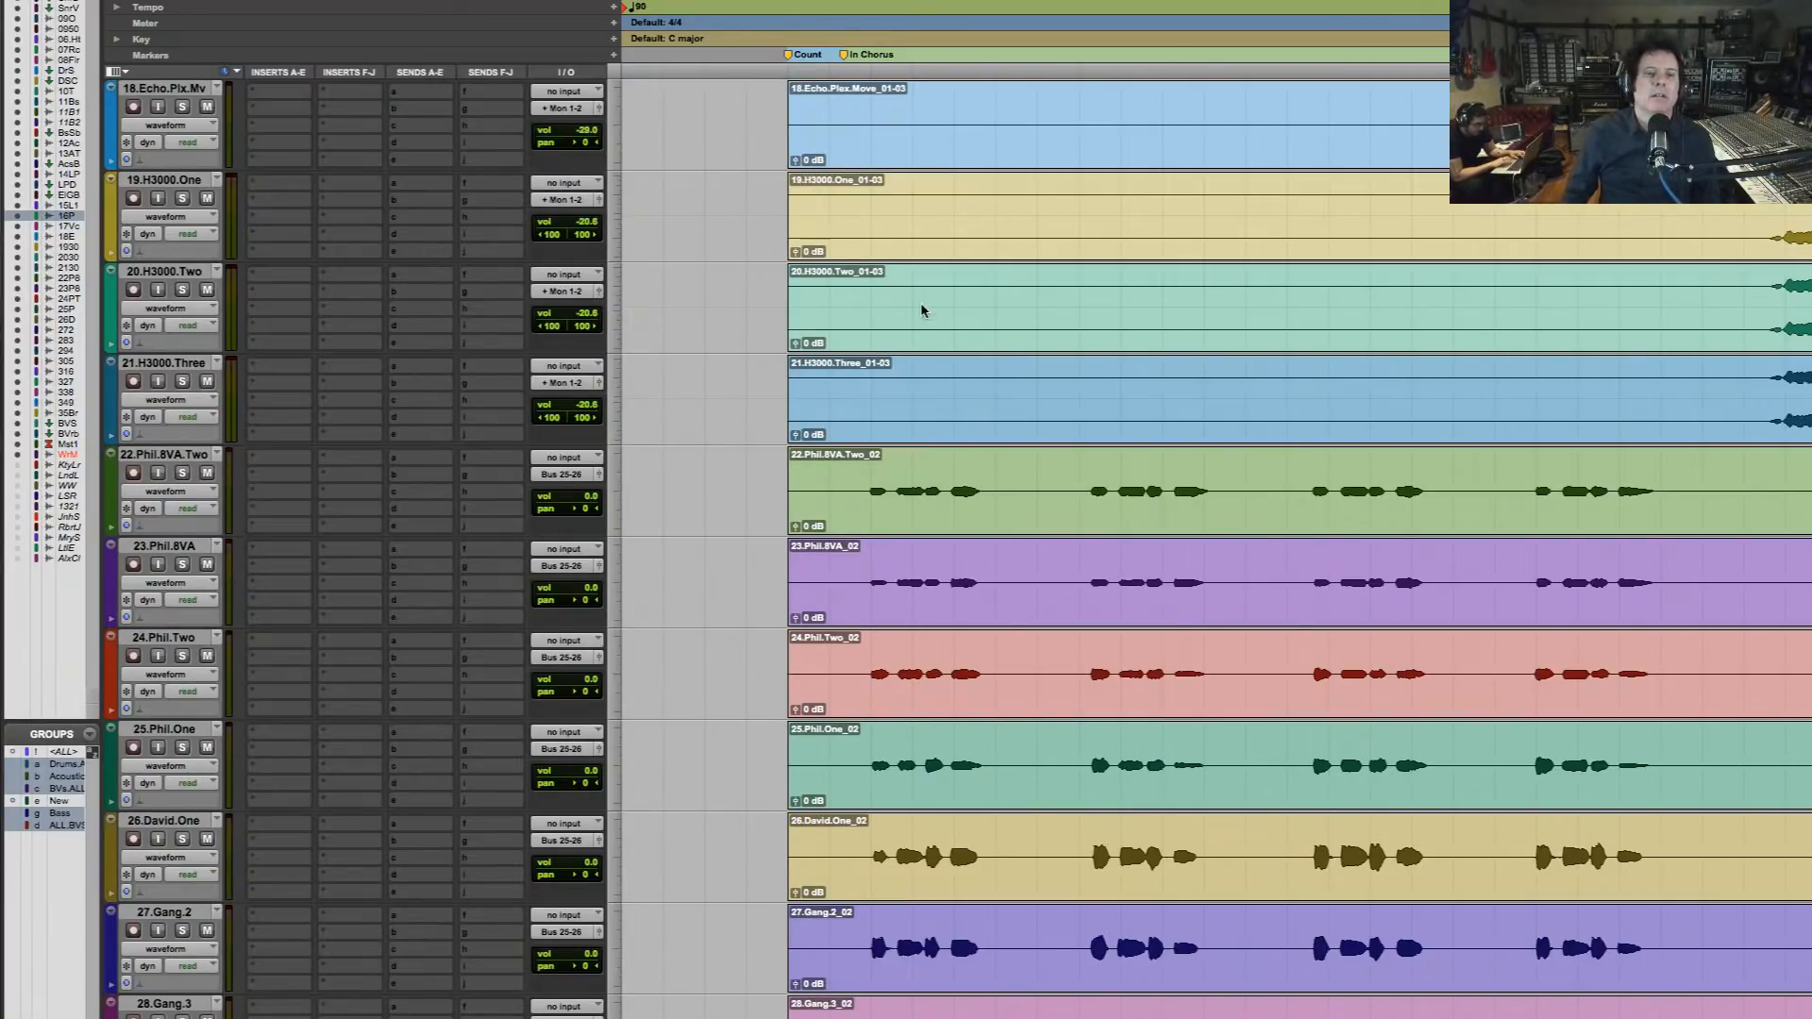
Play the unsoloed full mix from the first backing vocal entry, check the tracks down to Master 1, and stop
click(914, 225)
click(872, 366)
key(space)
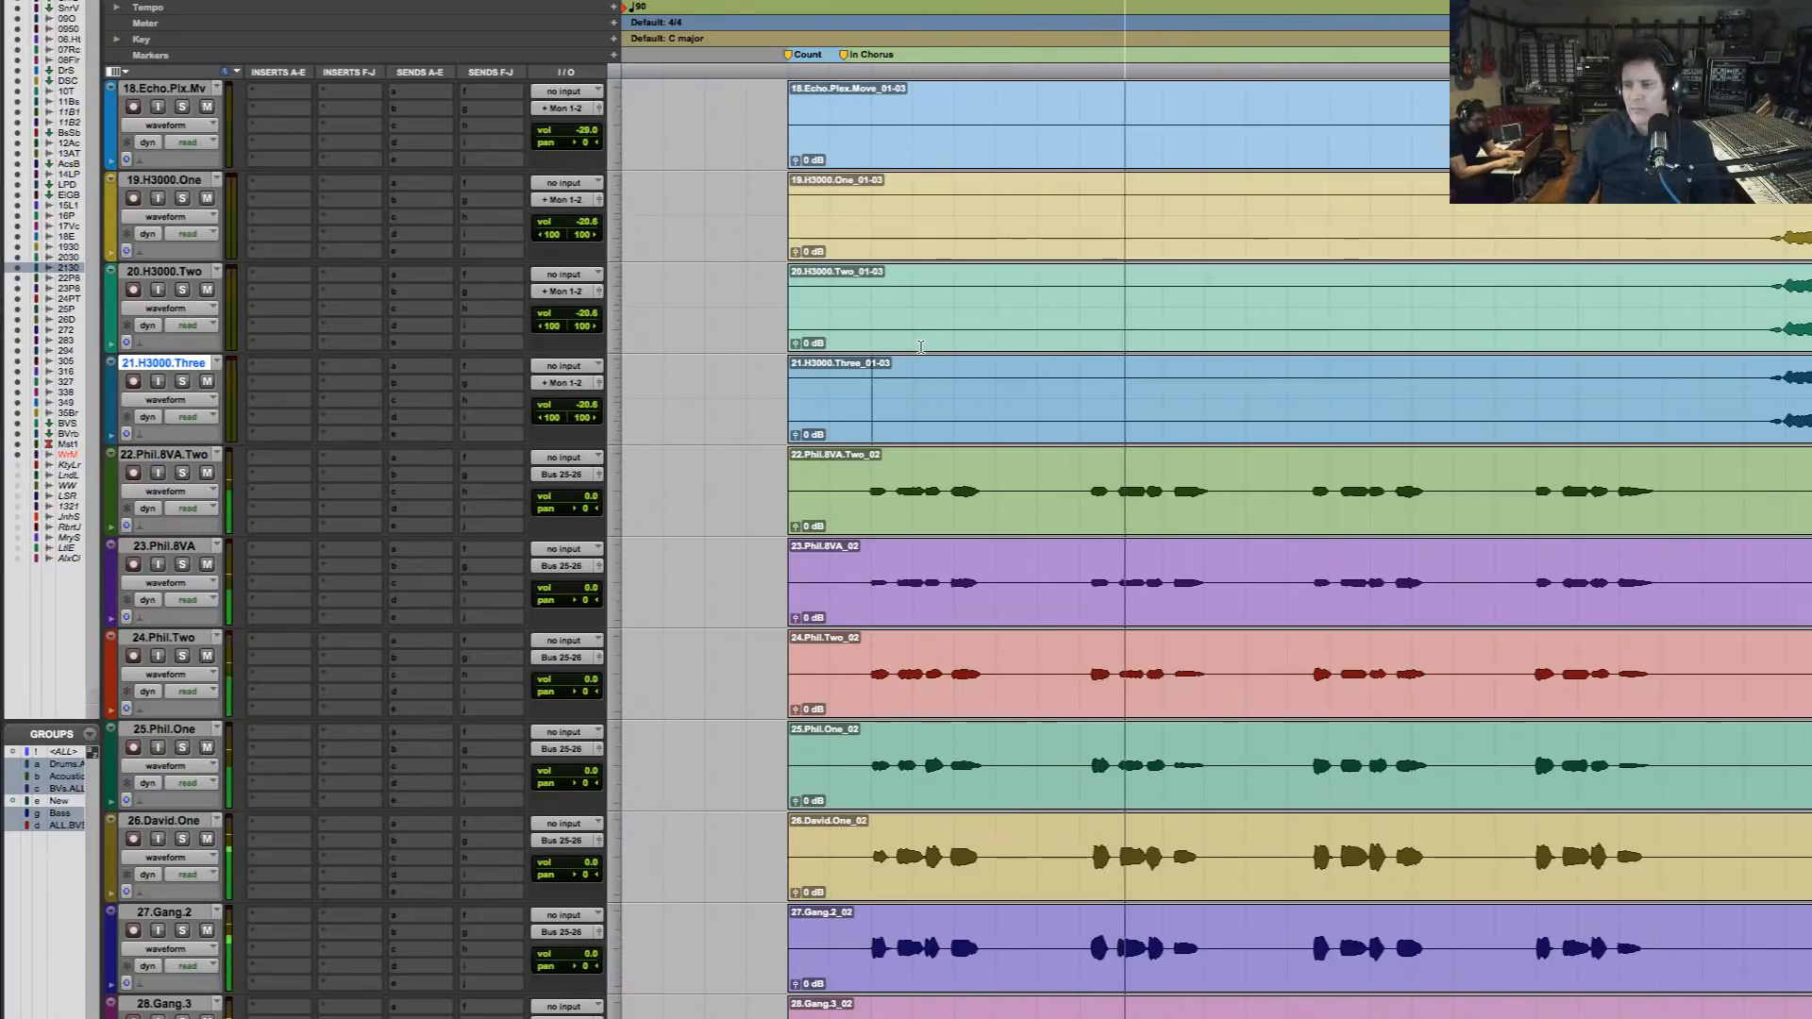
scroll(920, 347, down, 10)
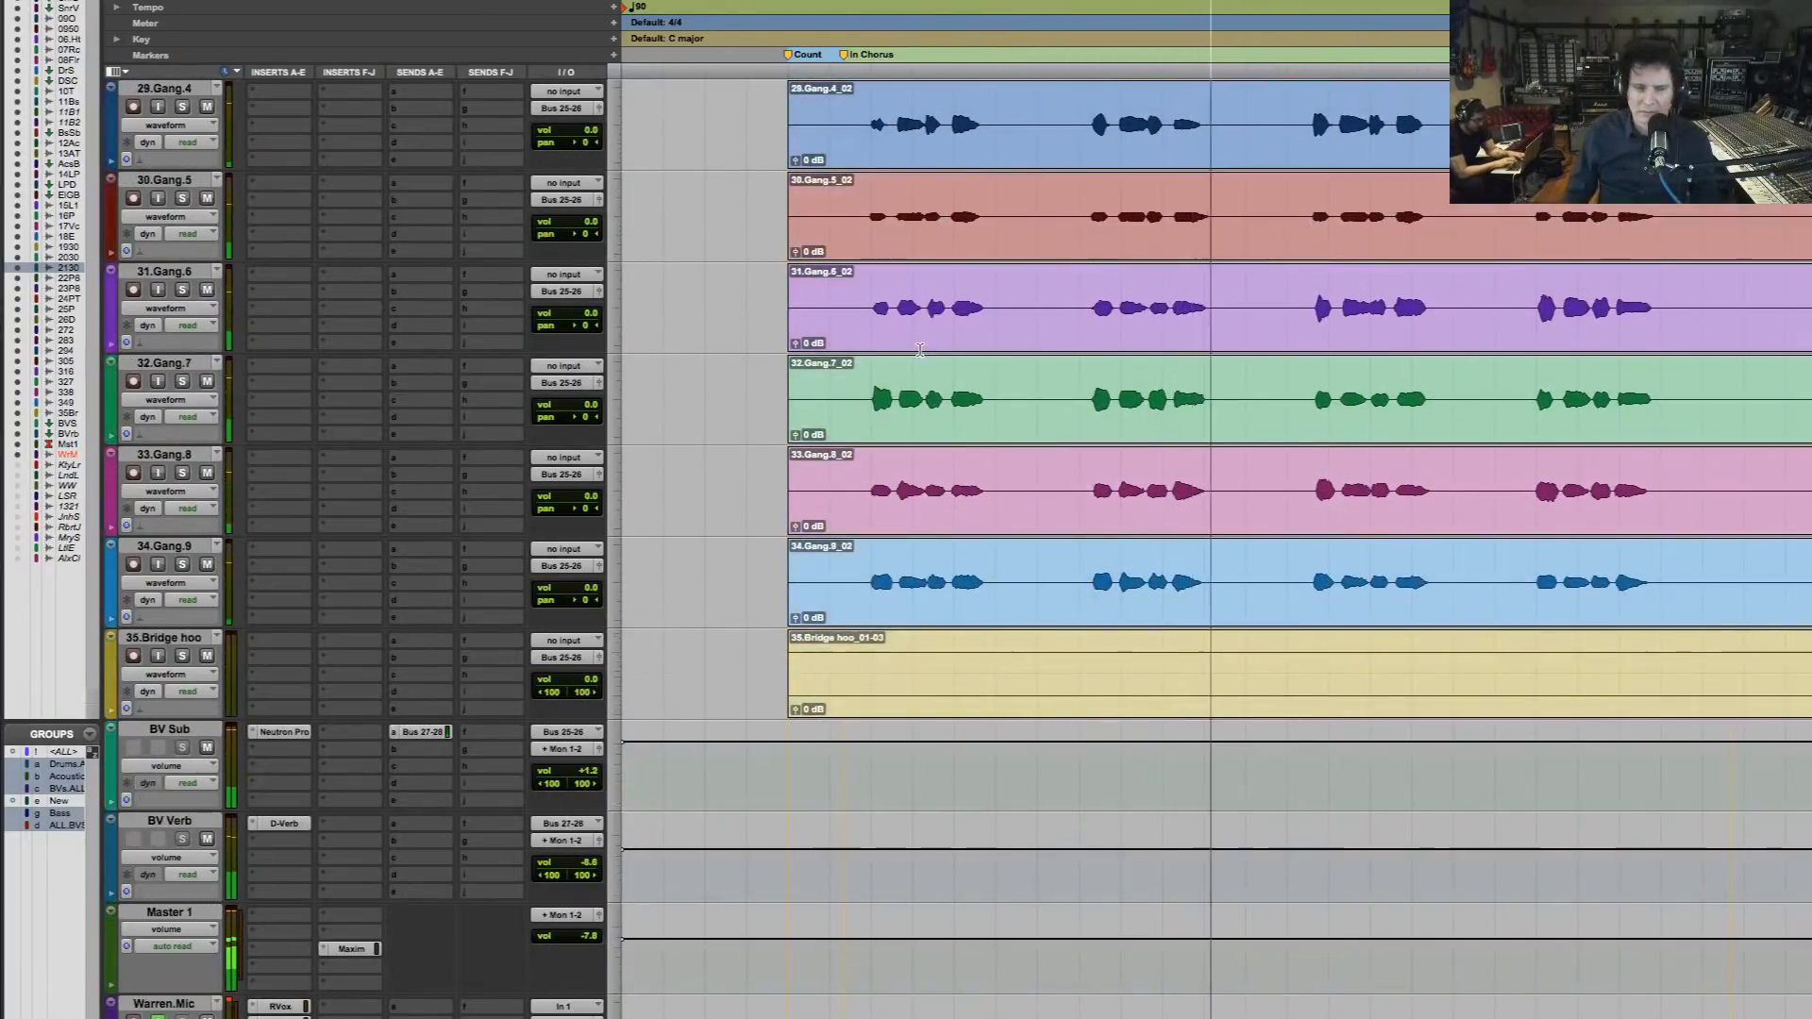
scroll(920, 349, down, 2)
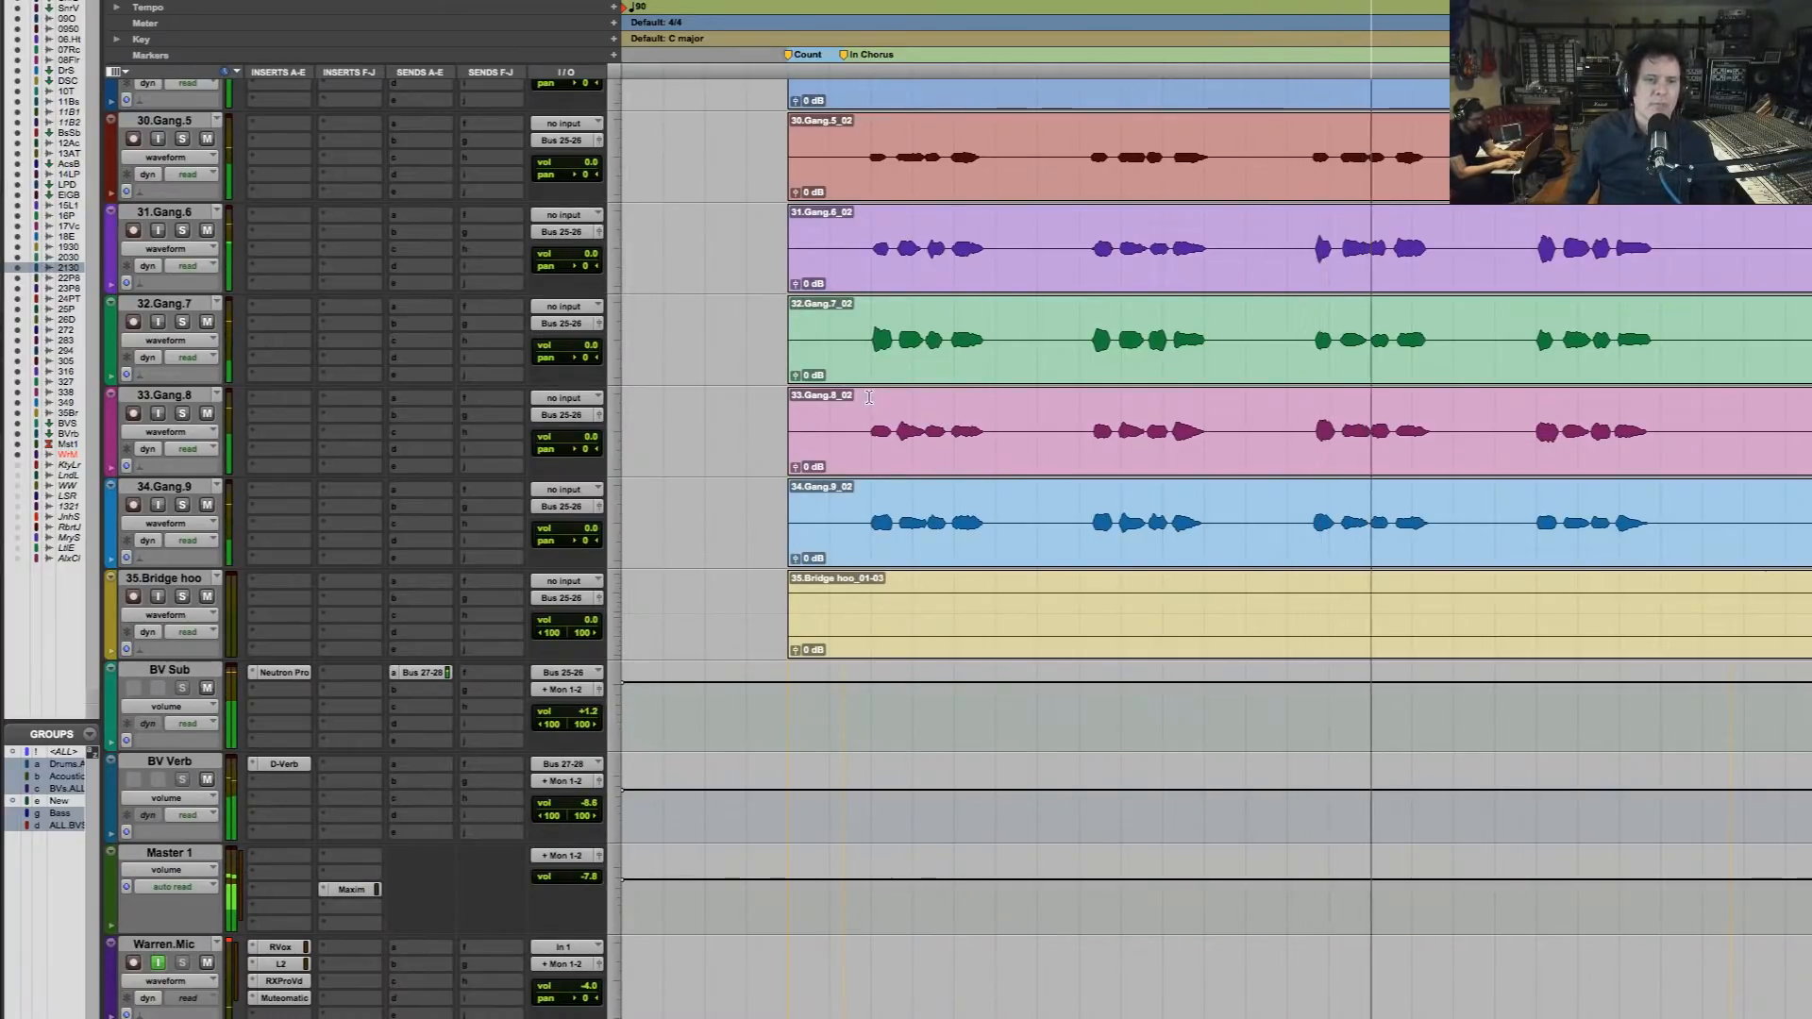
click(869, 397)
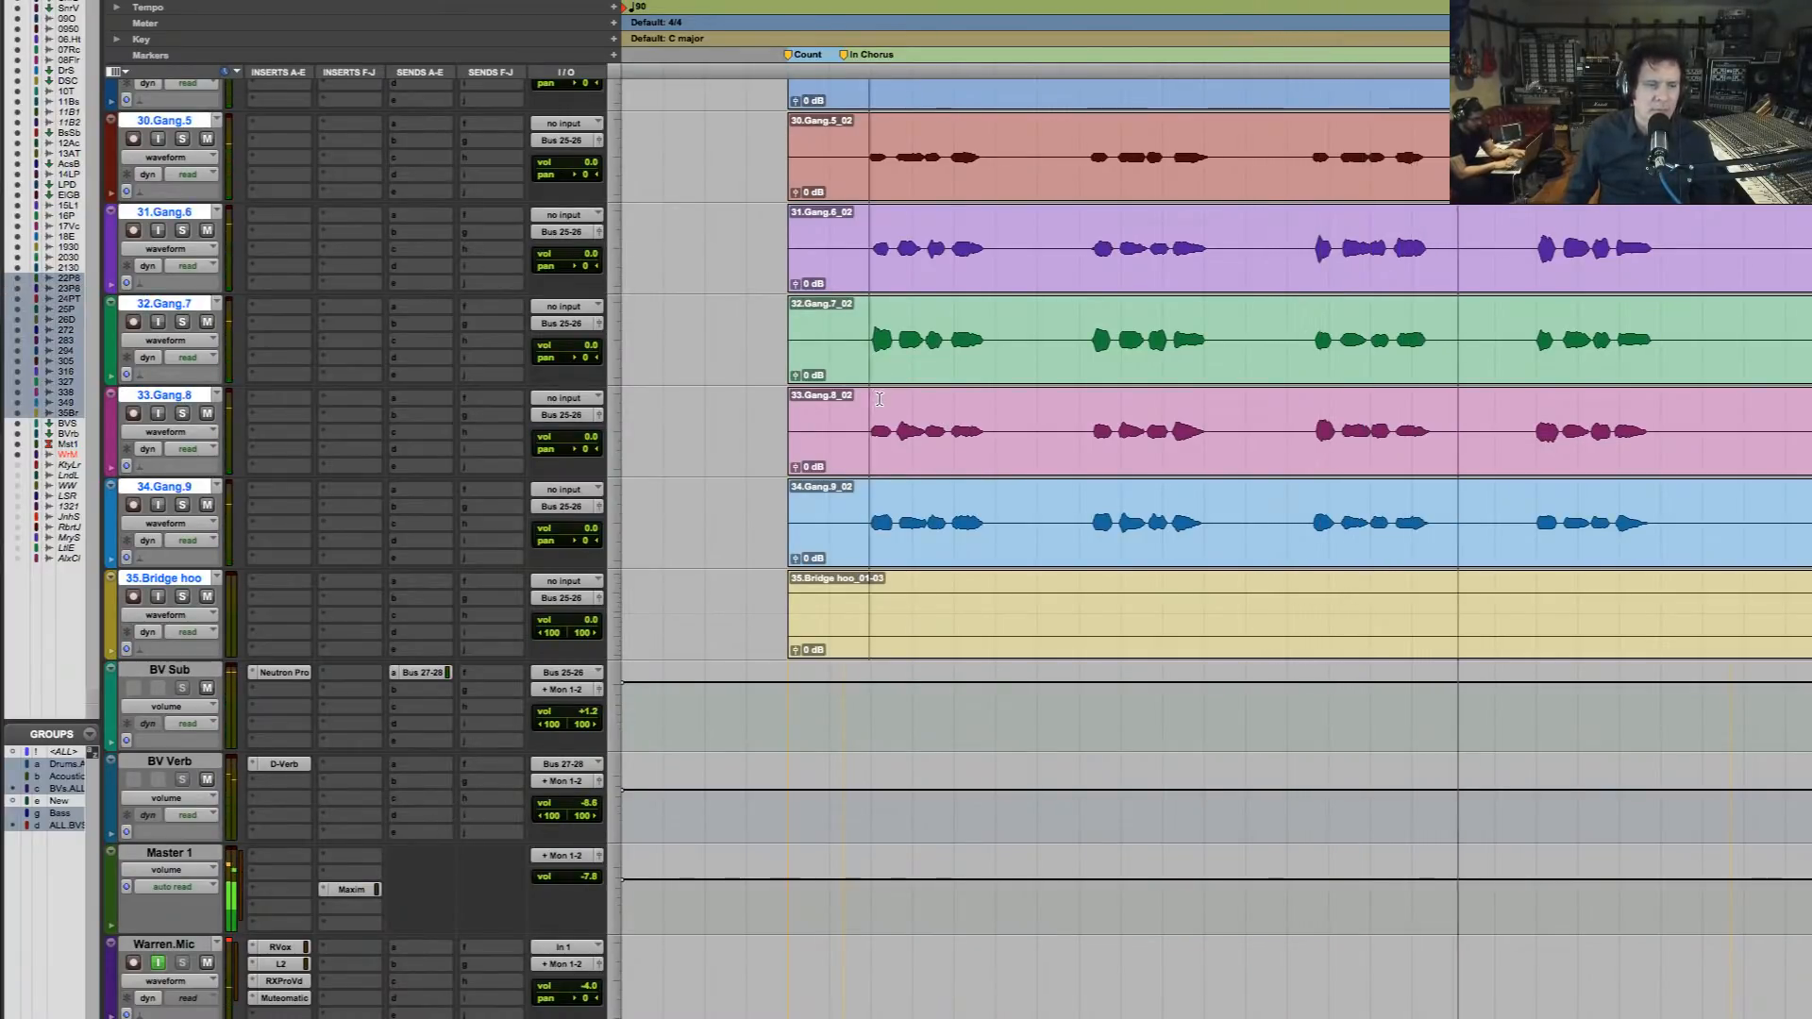
key(space)
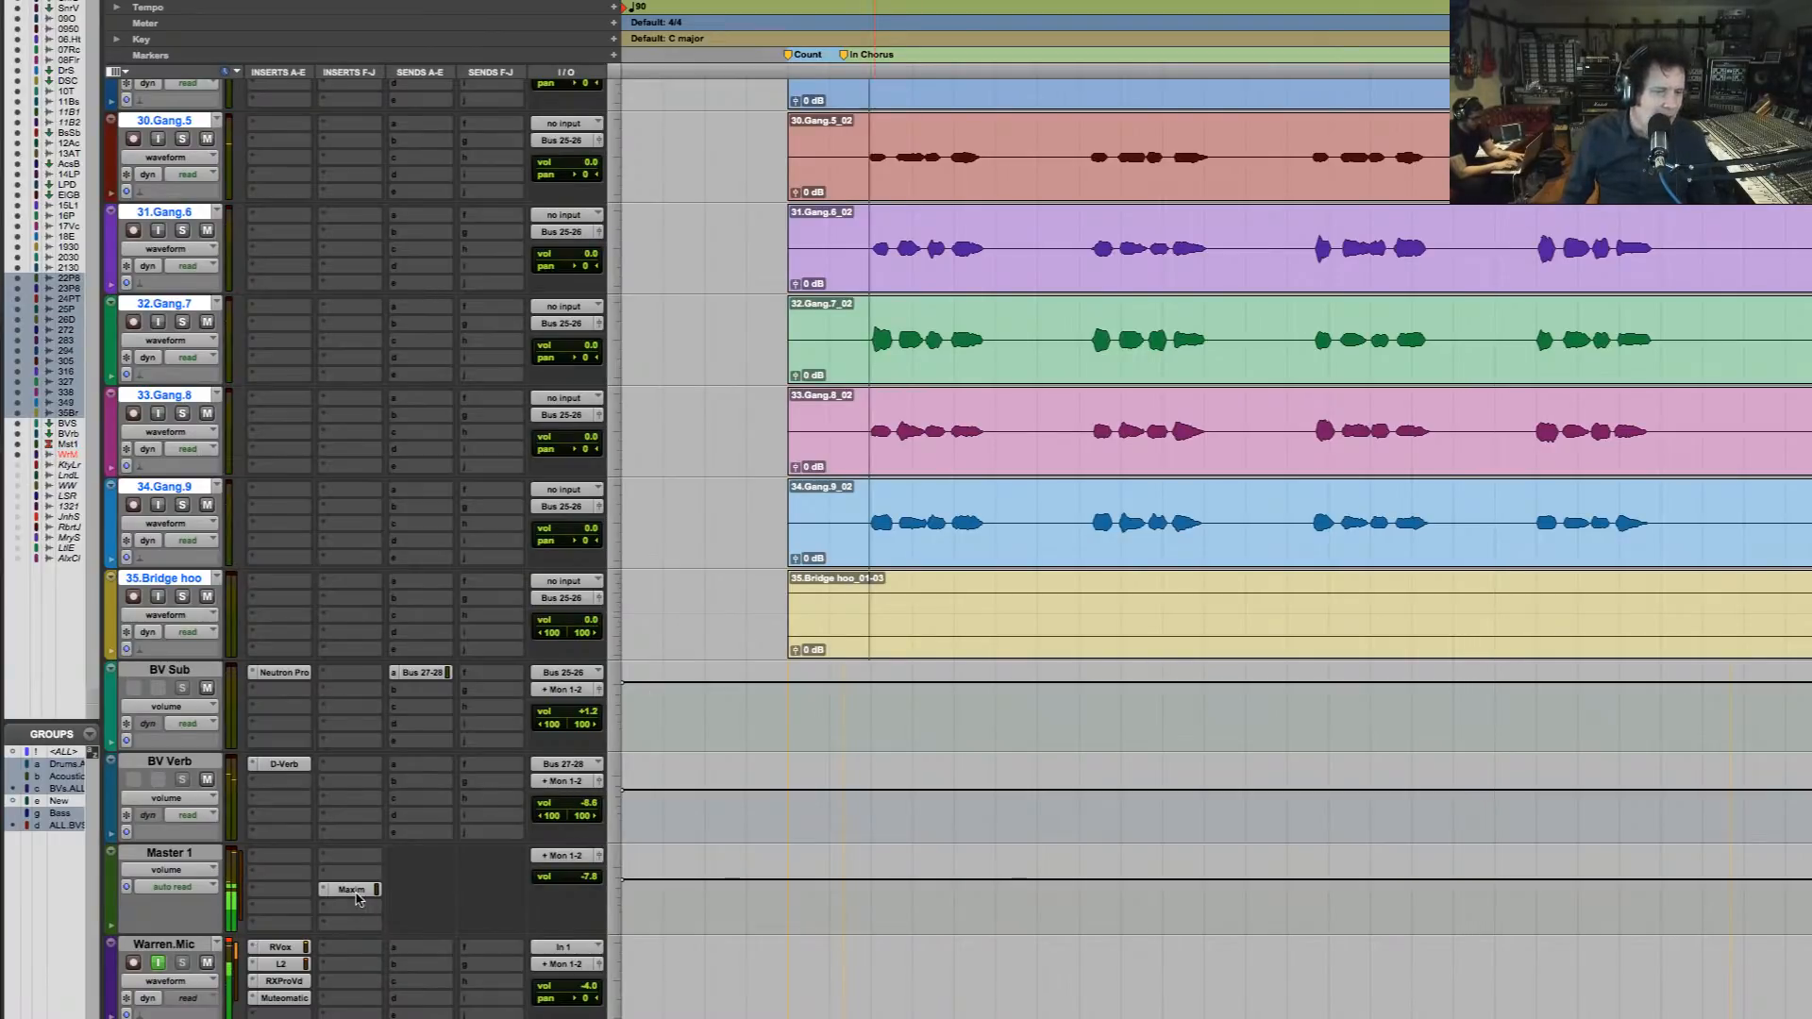
Inspect the Maxim limiter on Master 1 and compare the mix with it bypassed and active
click(351, 890)
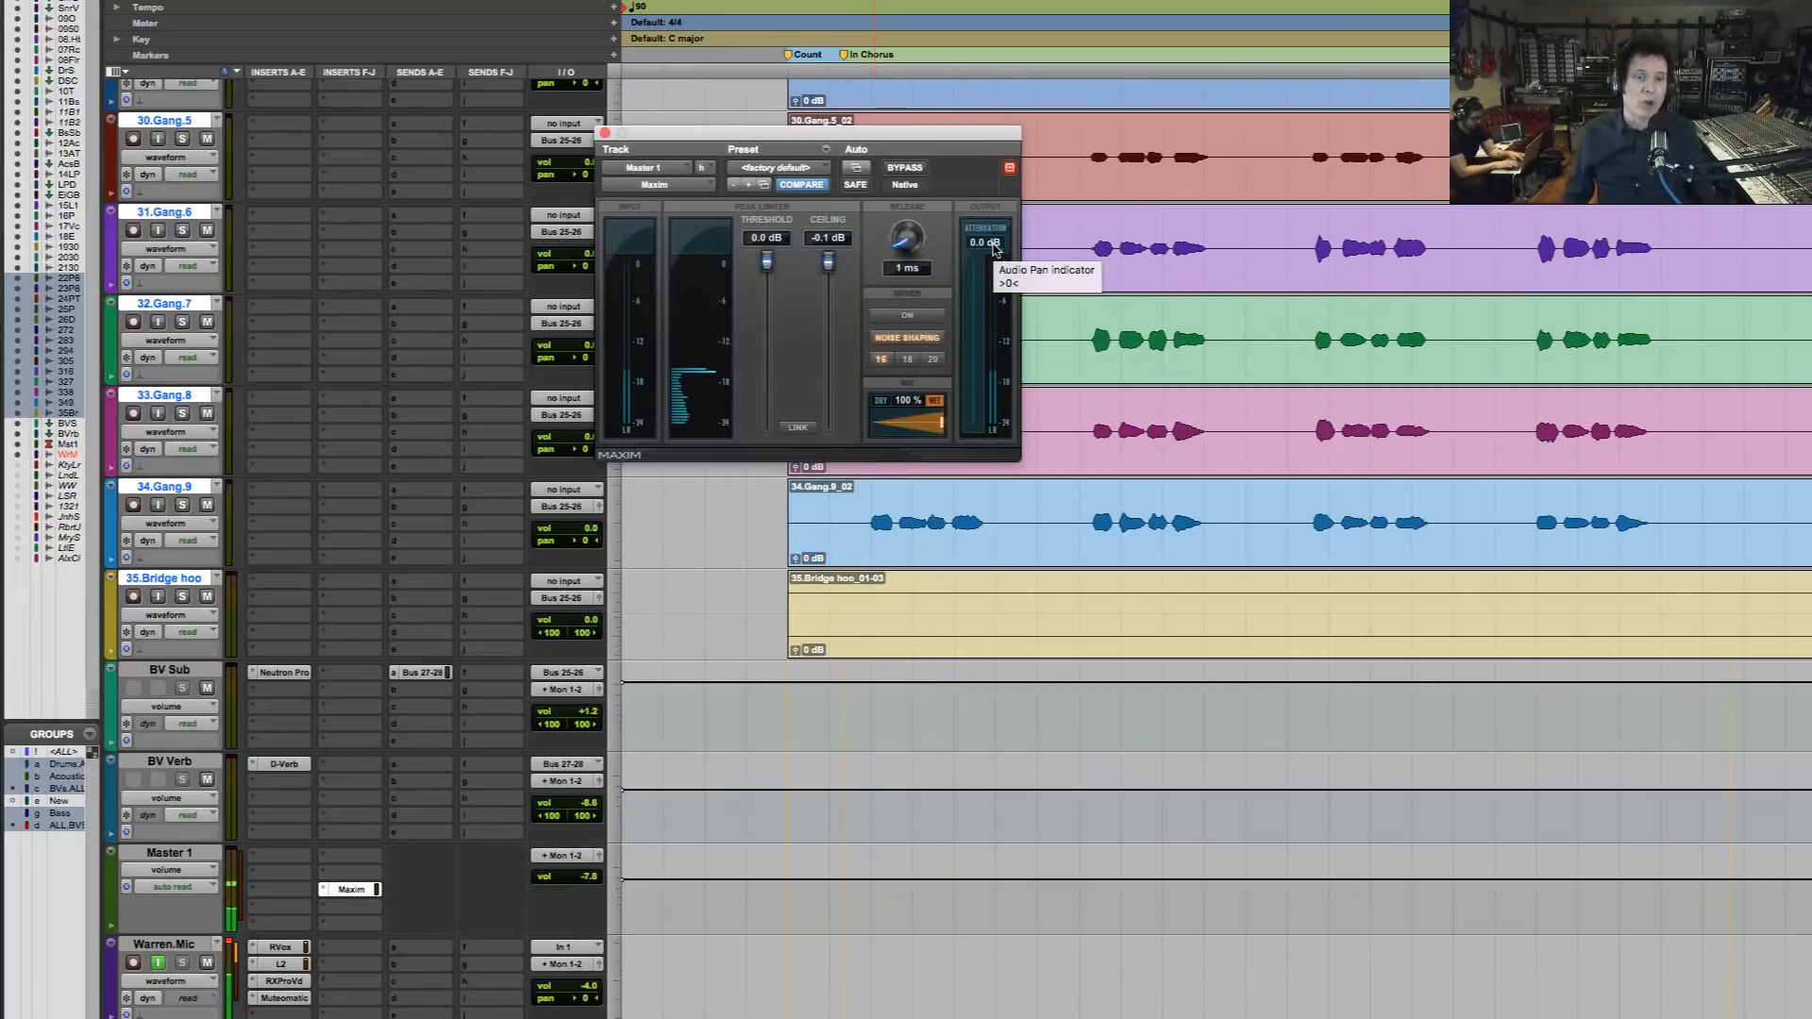
mouse_move(995, 248)
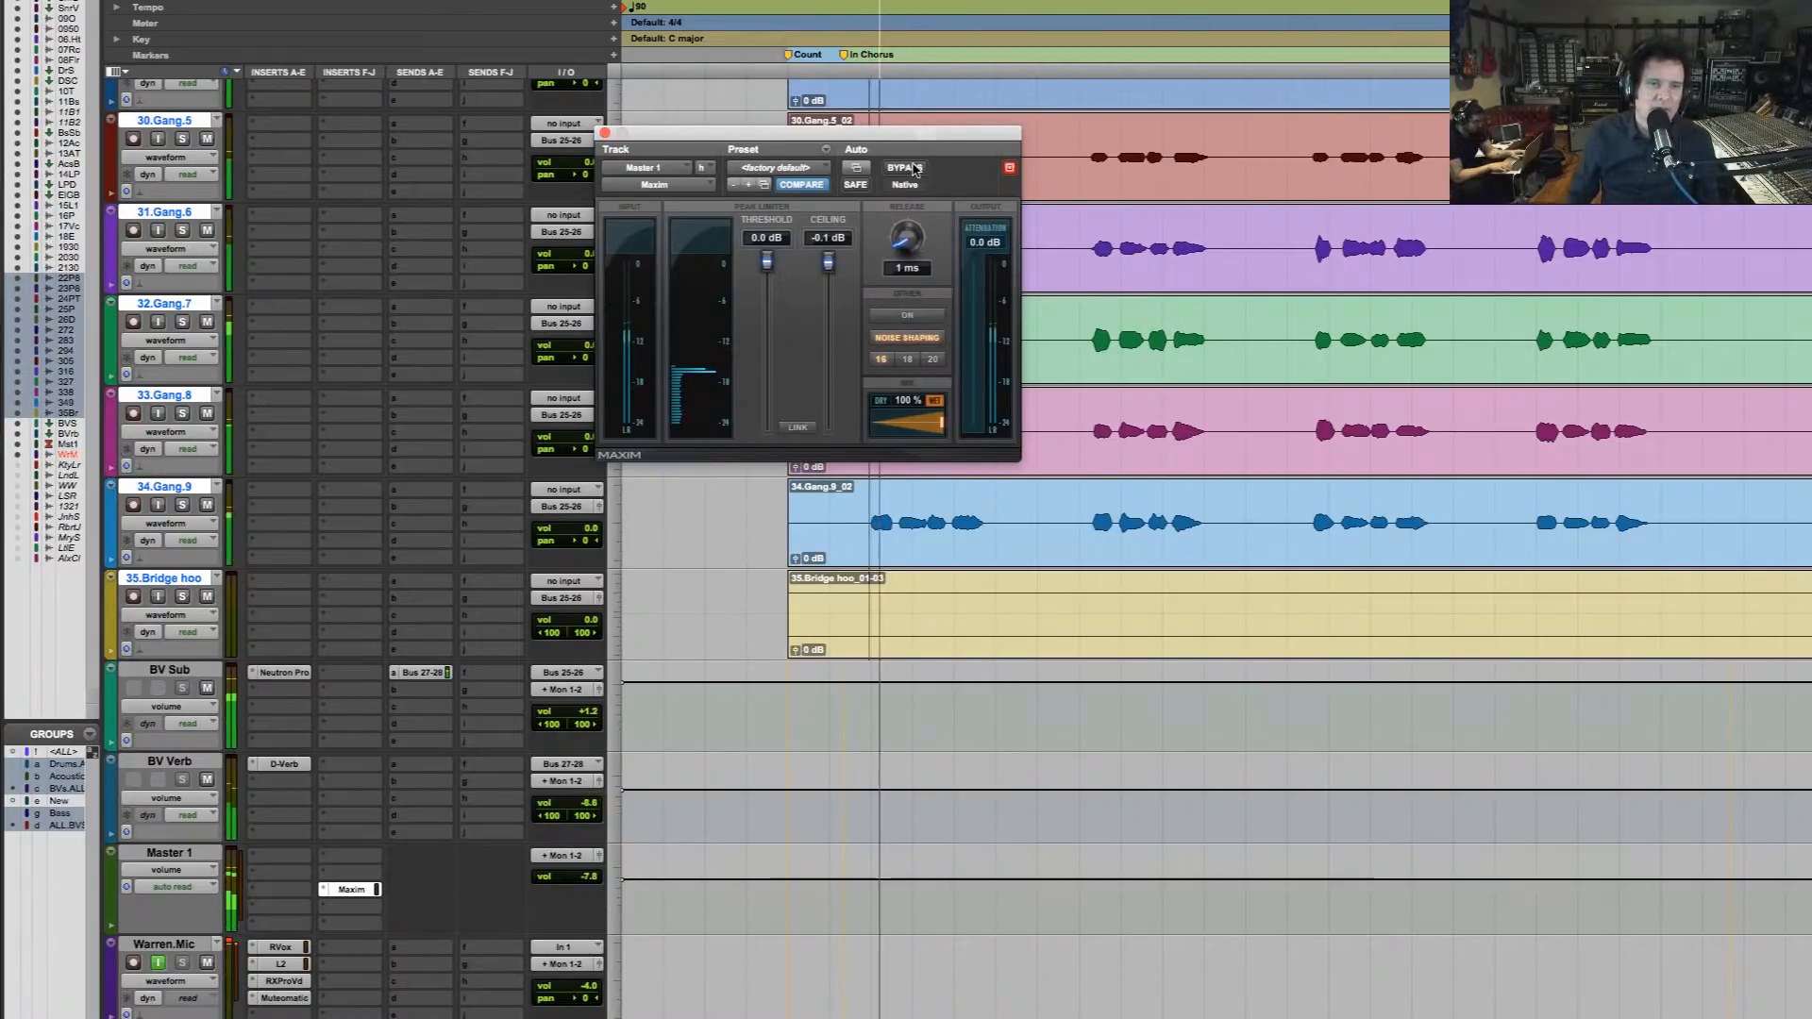
click(915, 168)
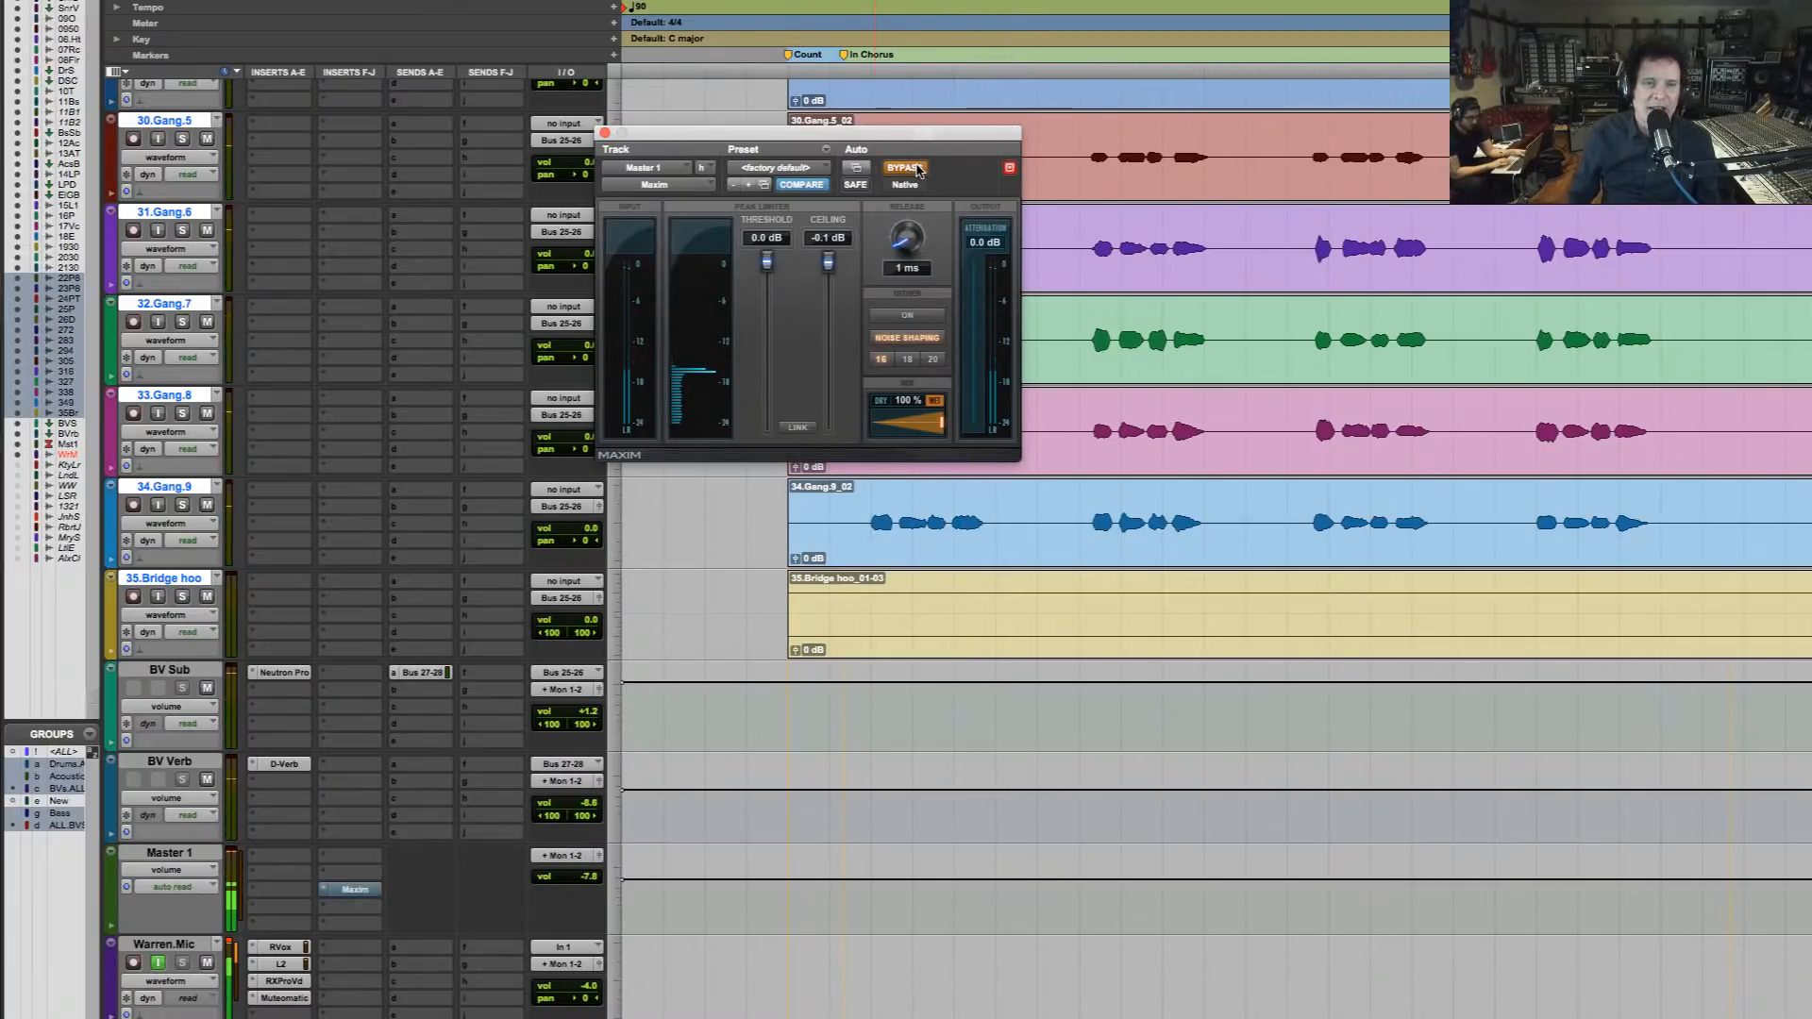
click(908, 168)
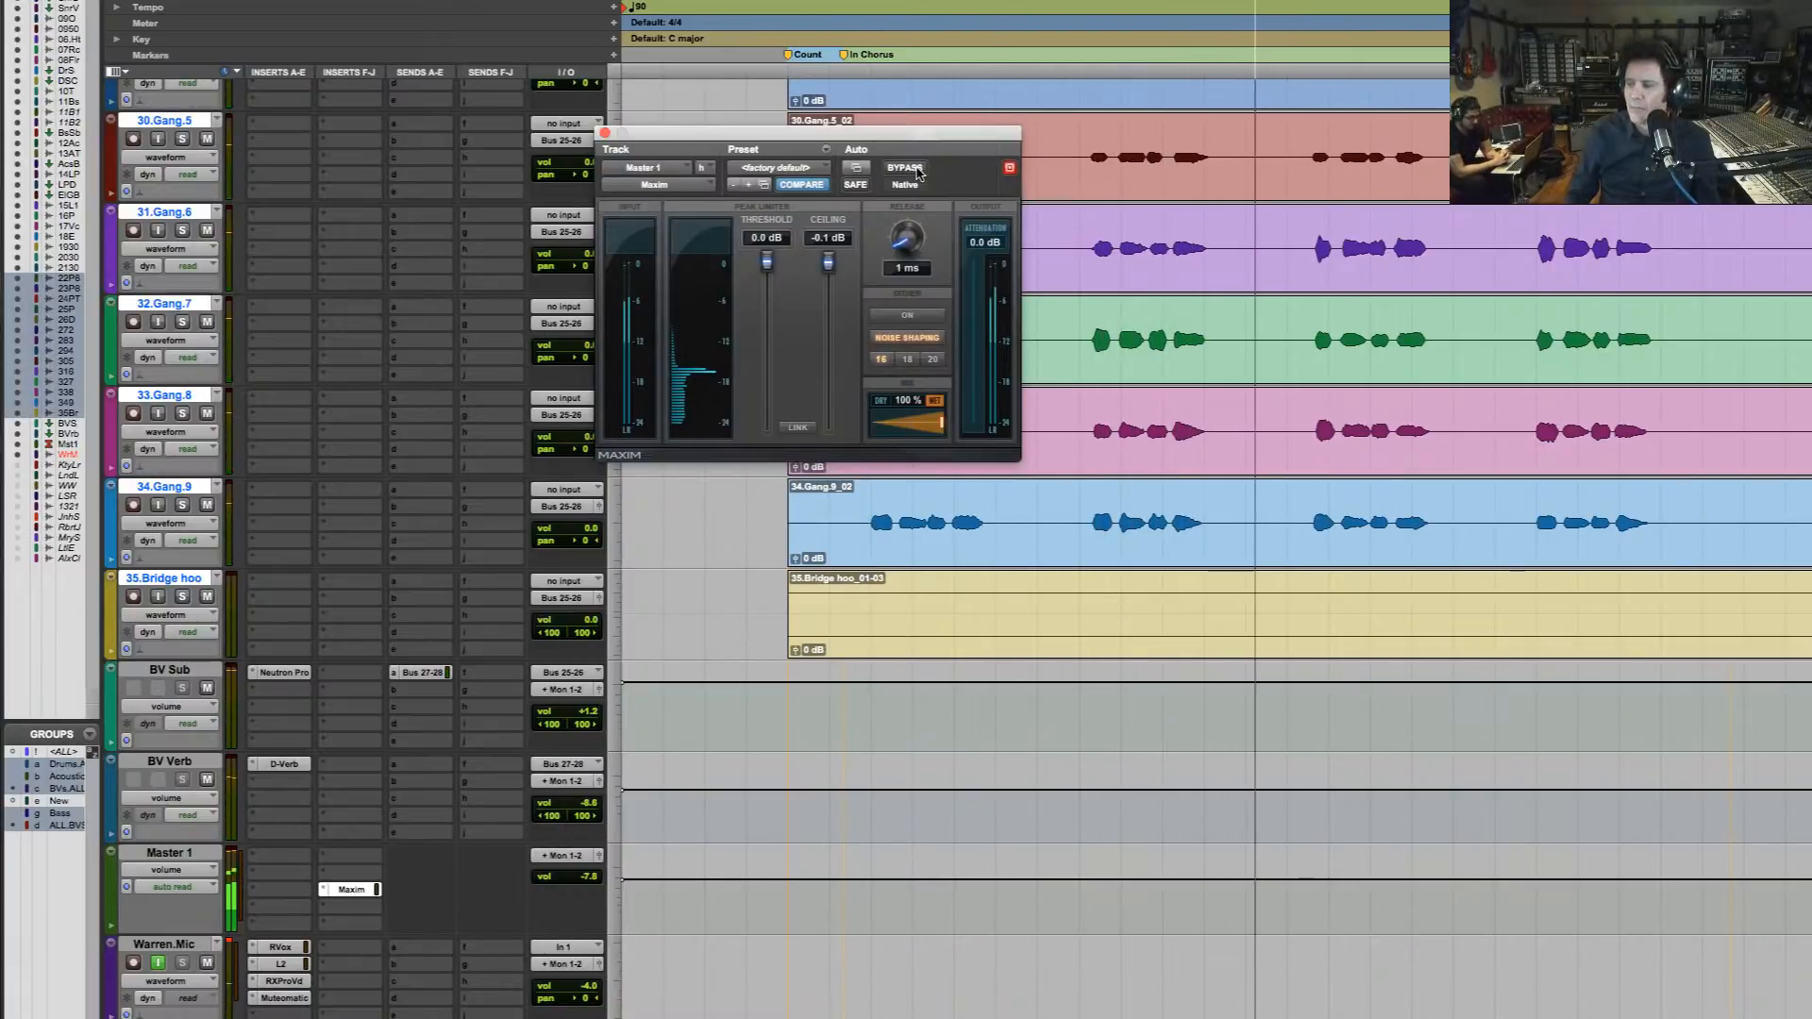
Stop playback and make the Maxim insert on Master 1 inactive
key(space)
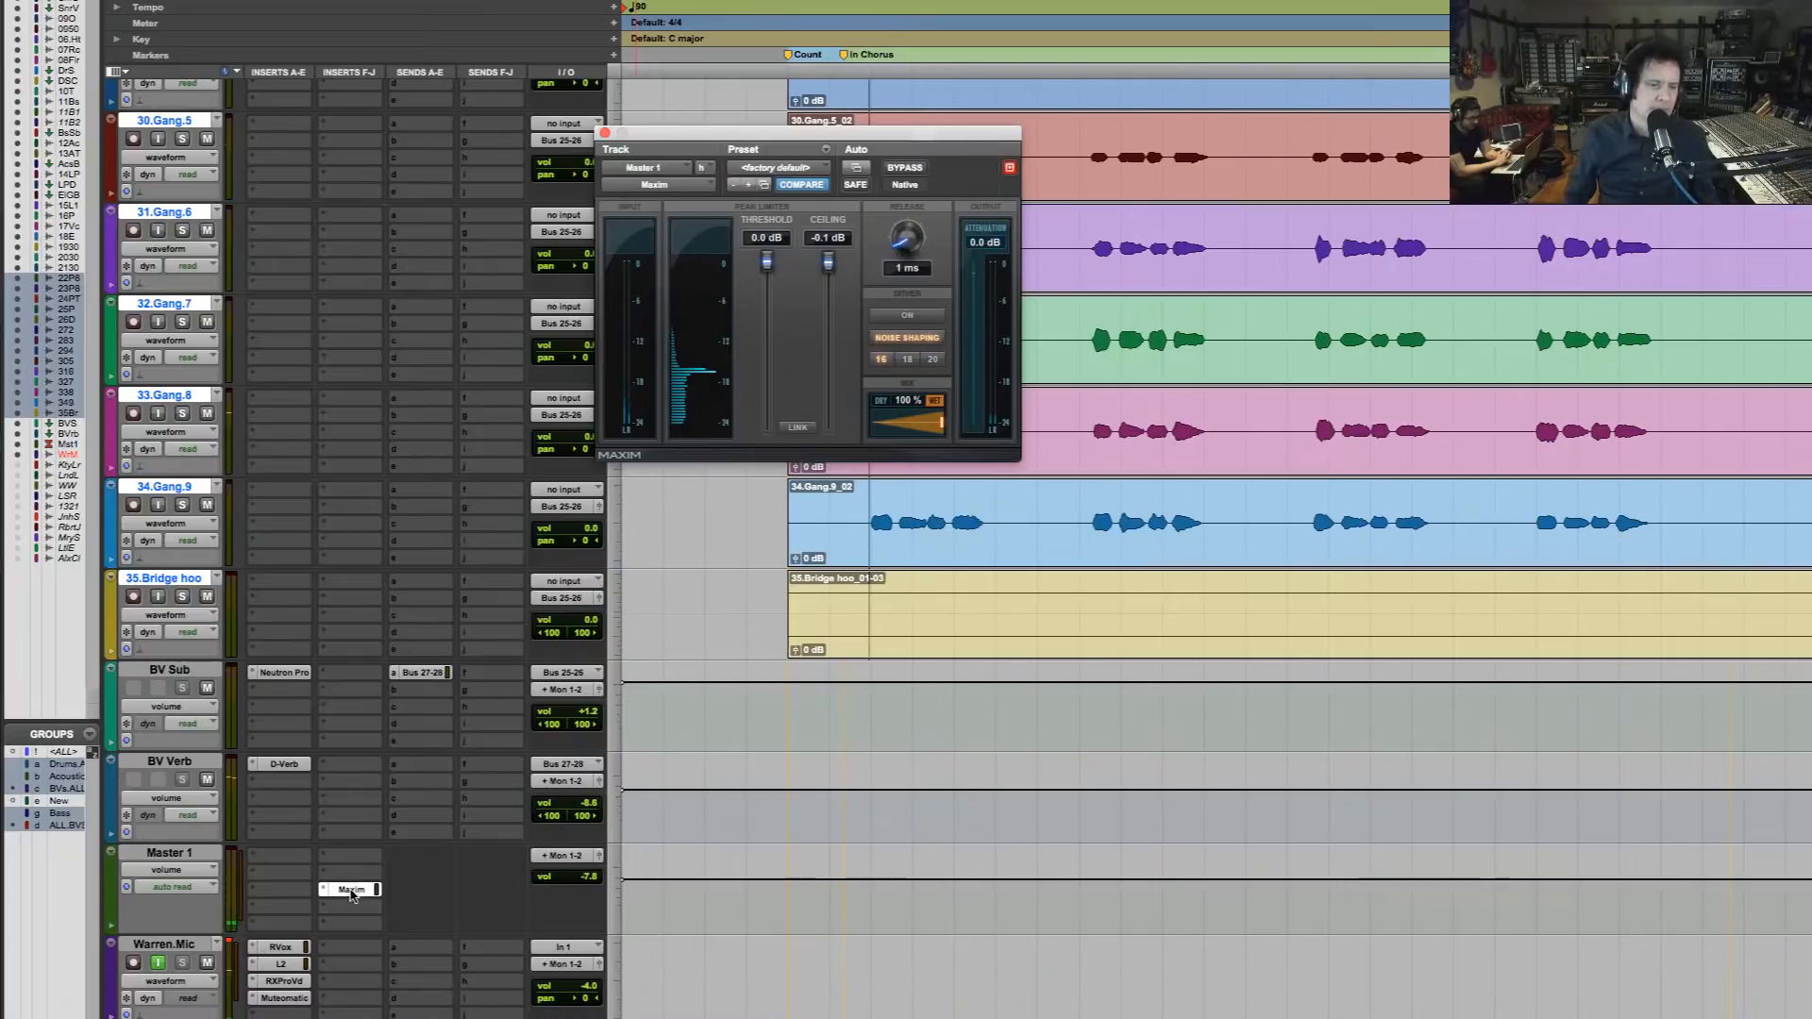
click(449, 913)
ctrl+super+click(351, 889)
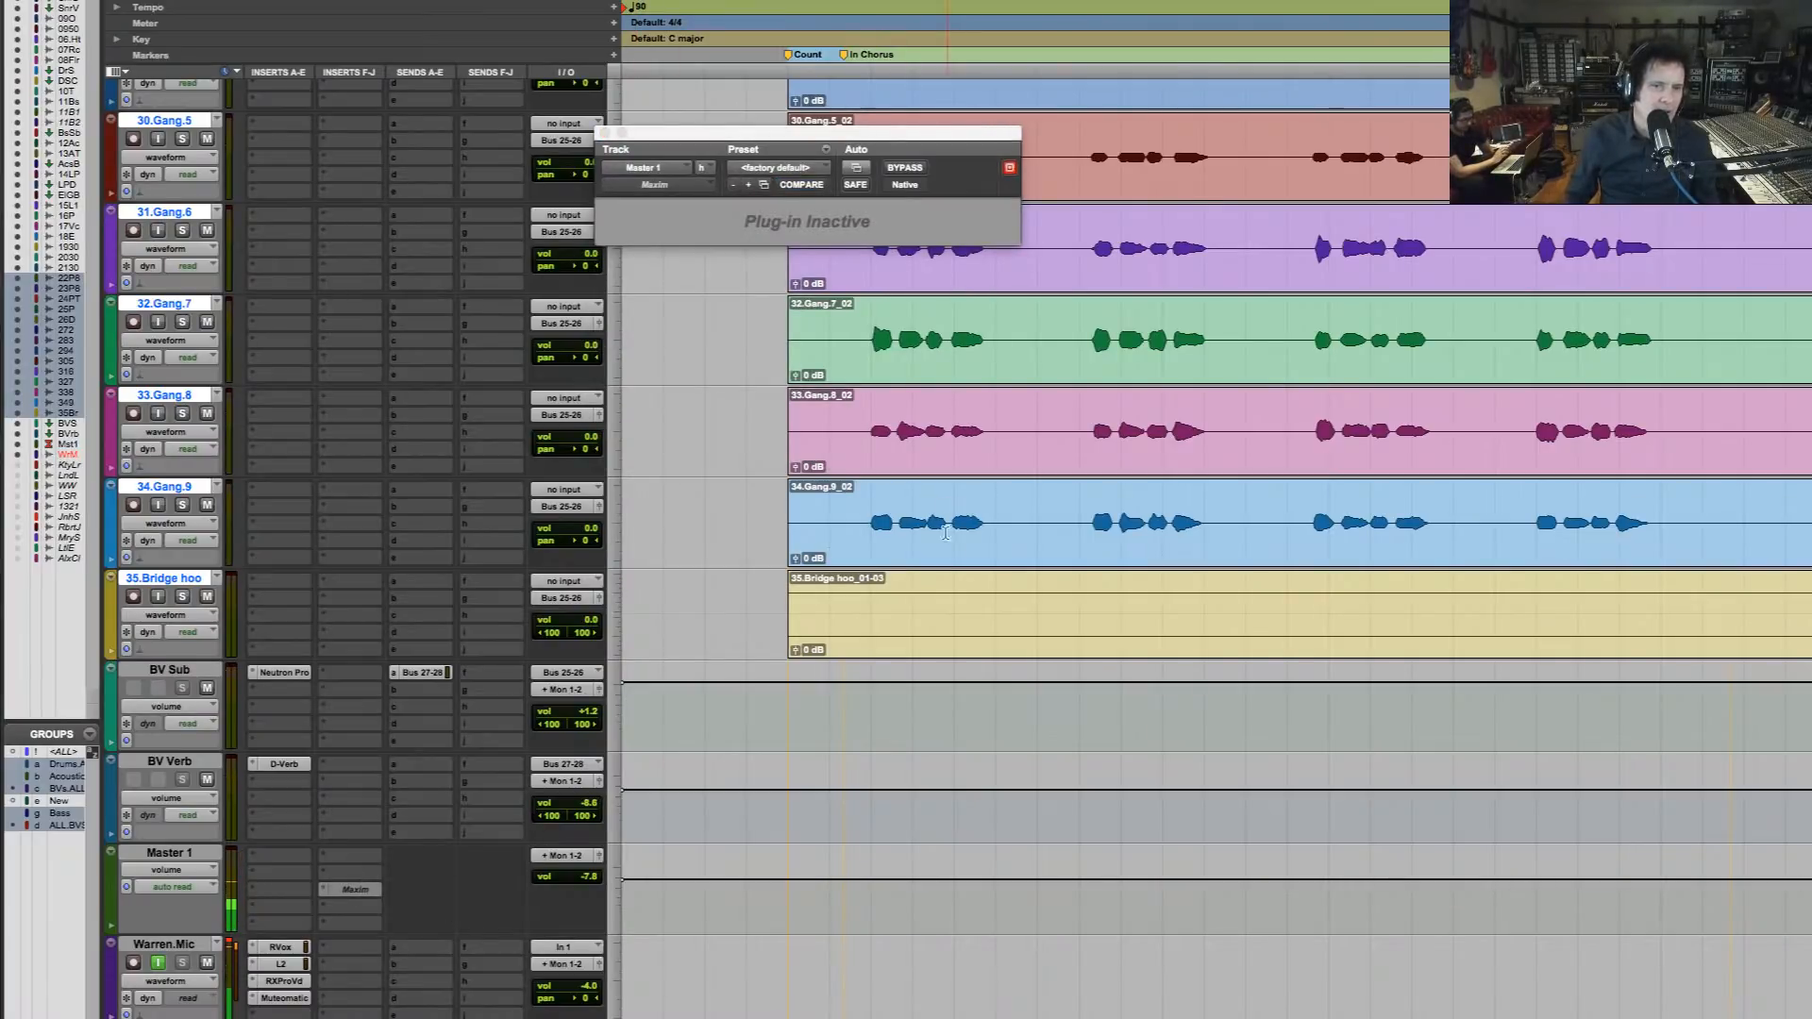
Zoom out to the whole song and audition the 15.LesPaul.dp1 guitar part from the V2 marker
scroll(946, 533, up, 15)
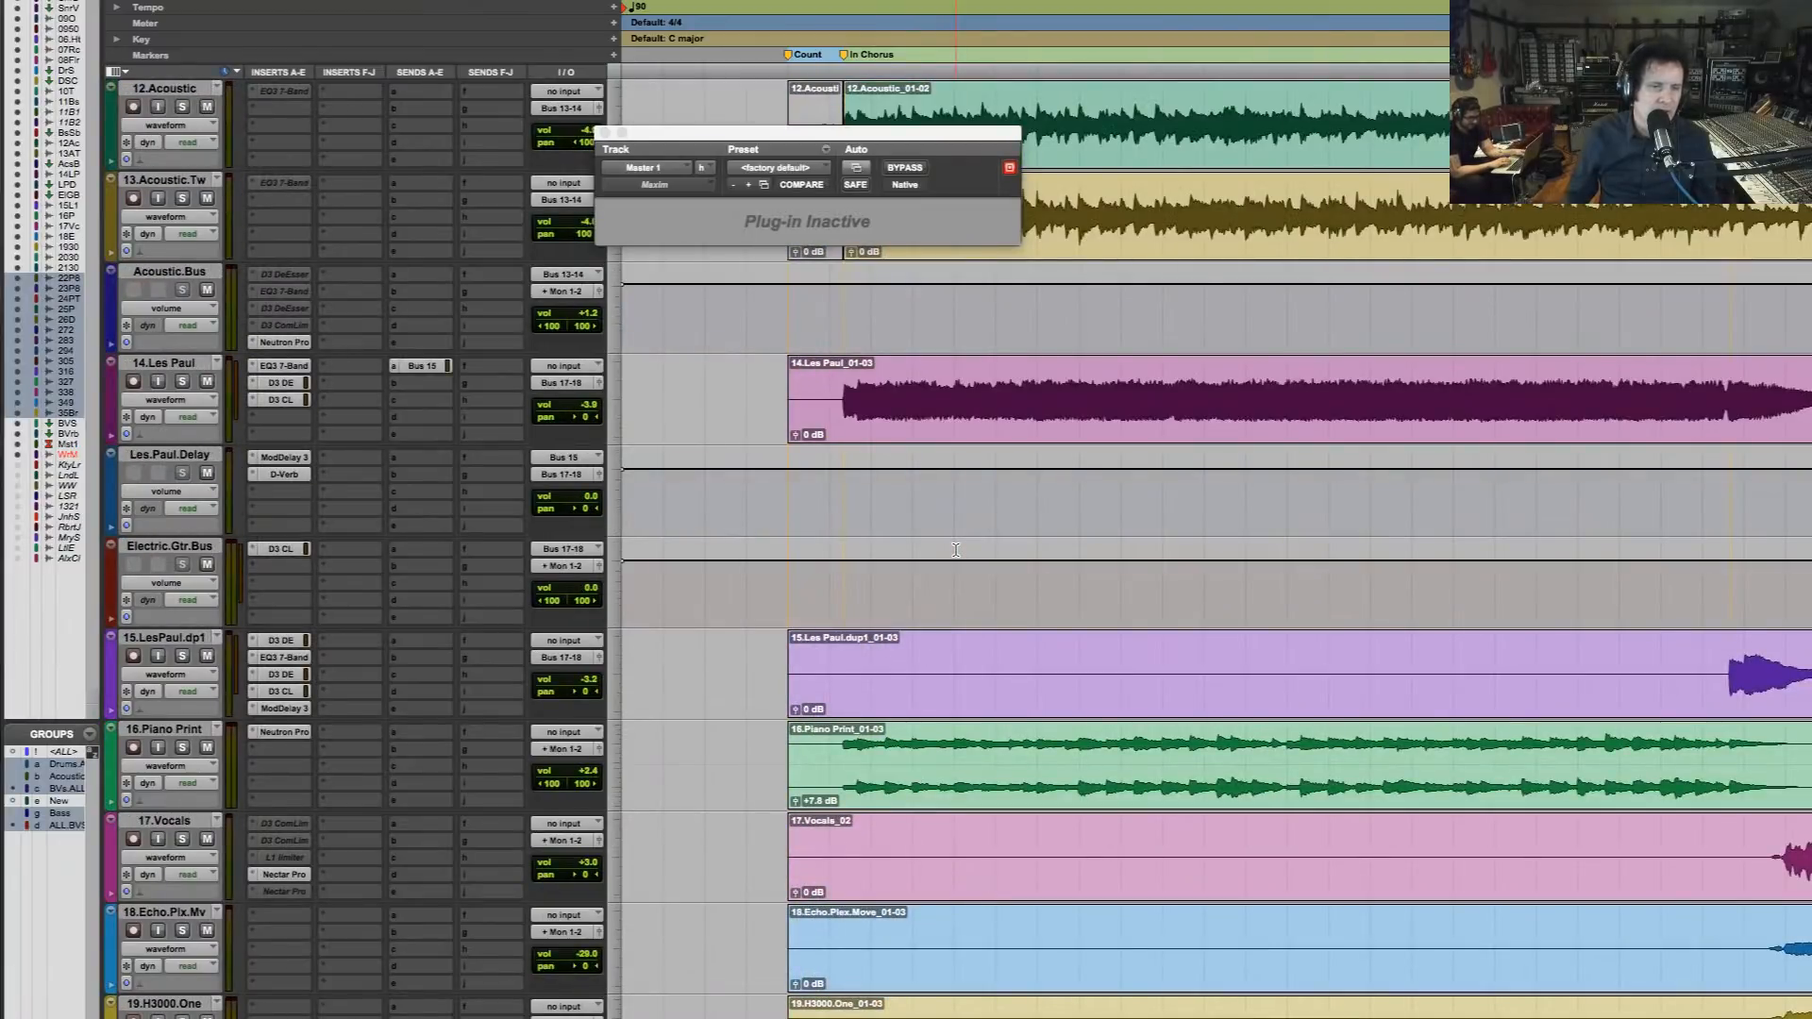
key(r)
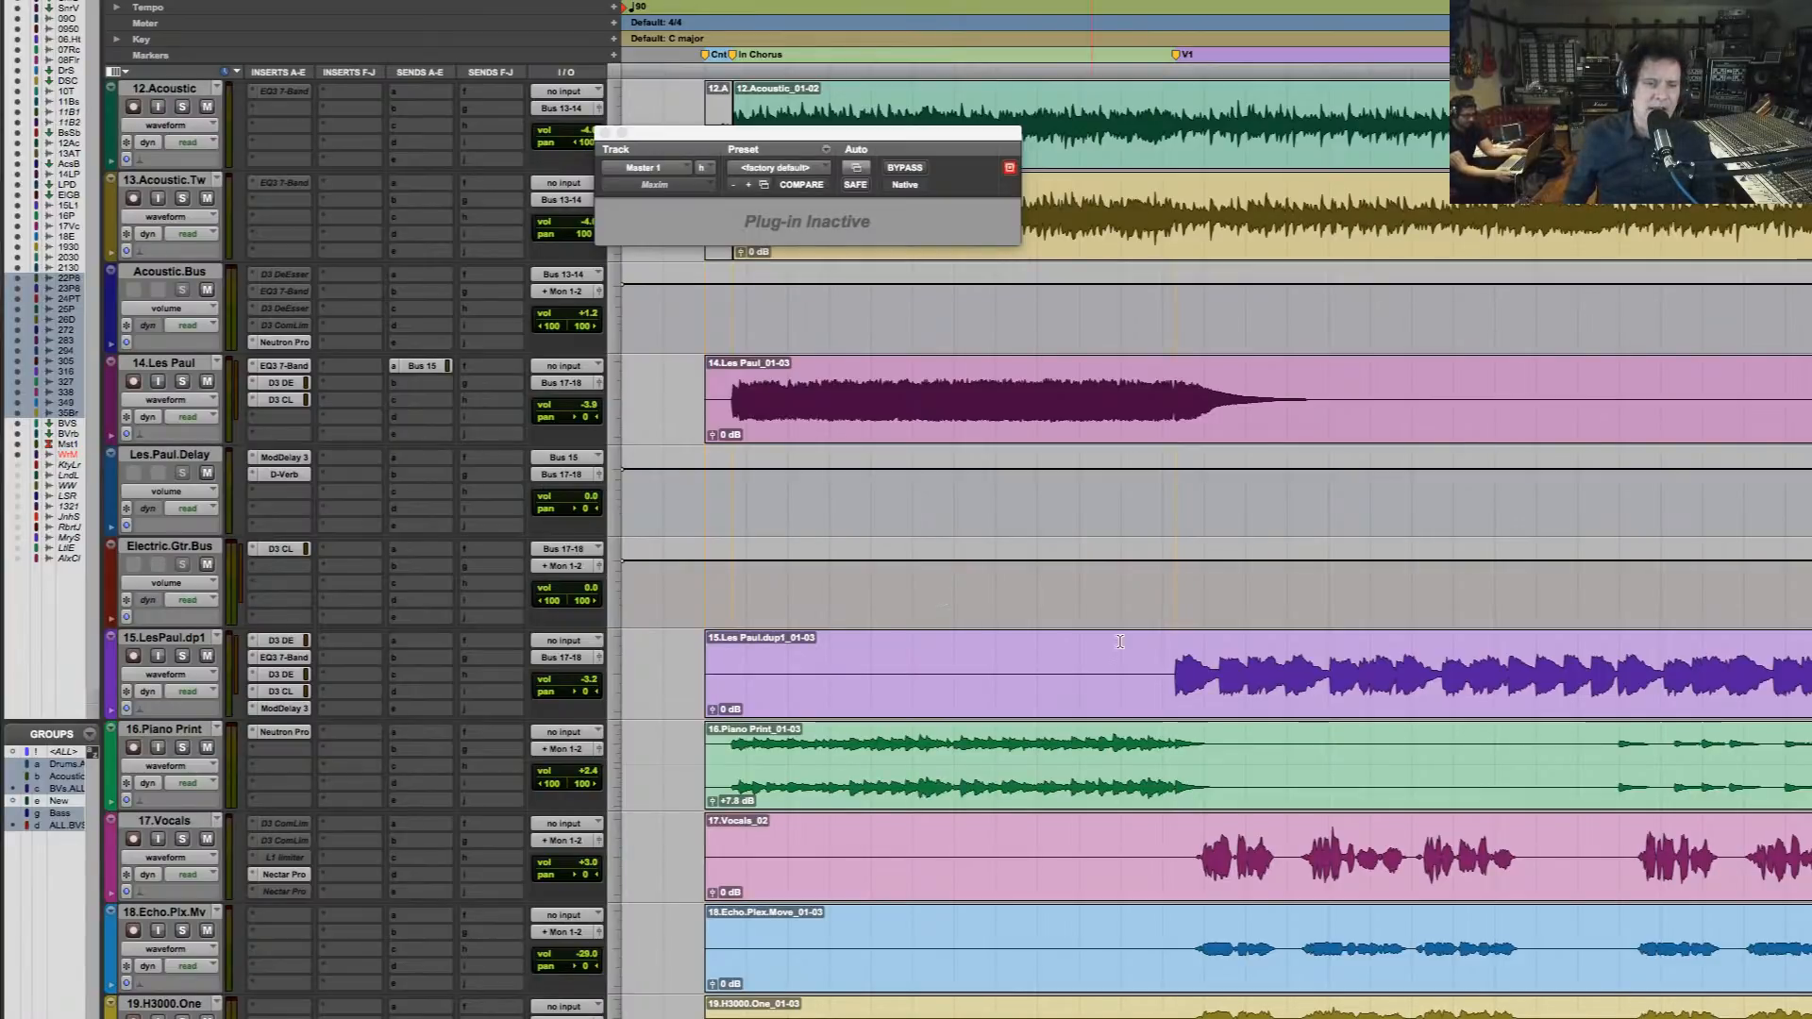
click(1179, 669)
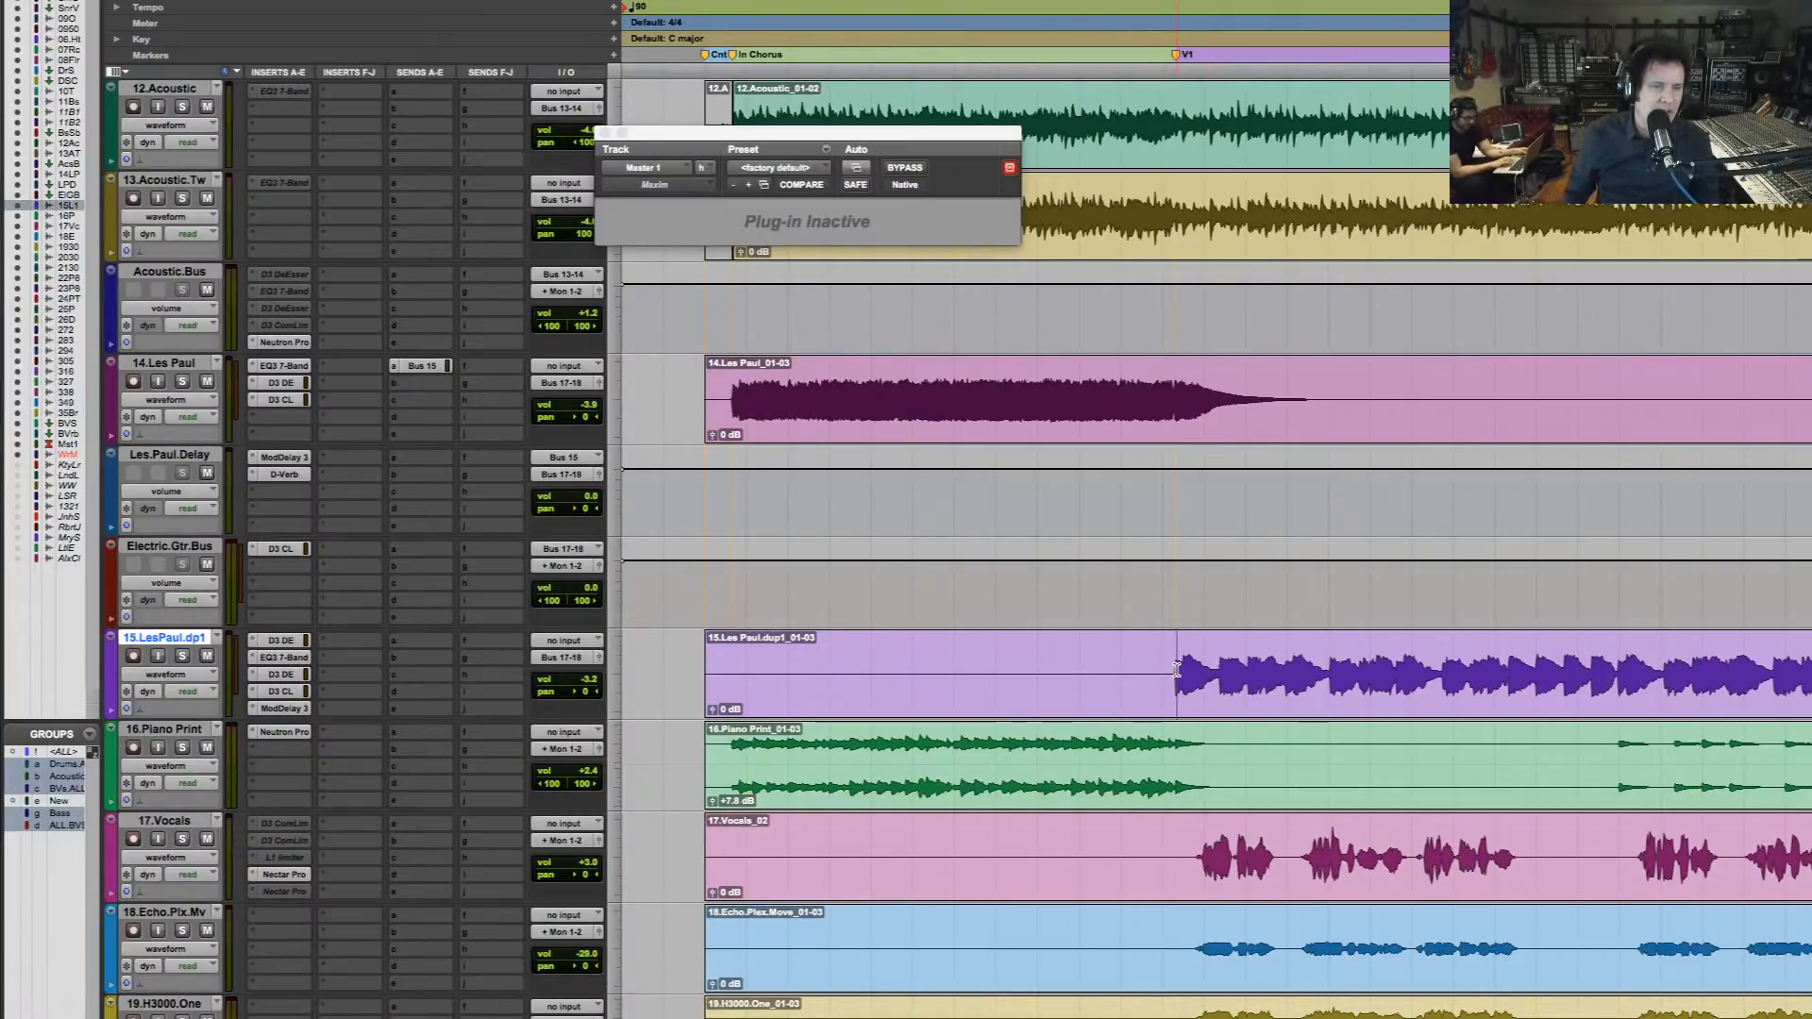
key(alt+a)
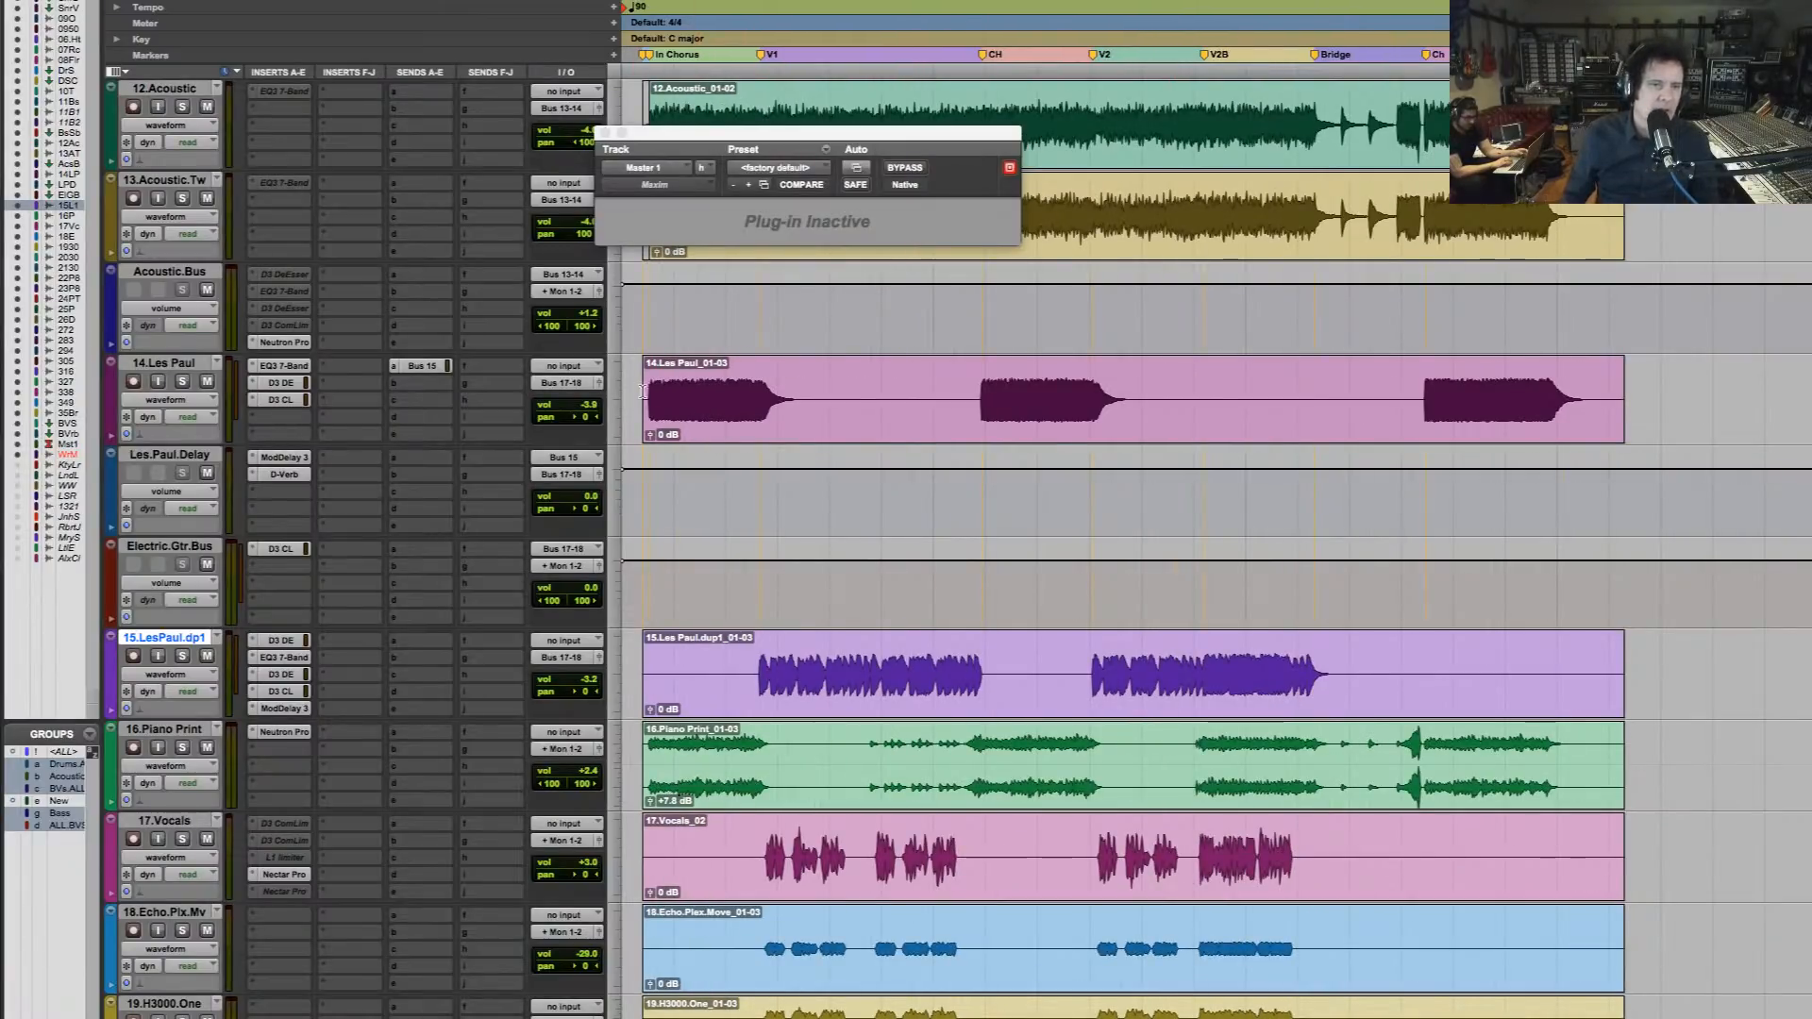
drag(652, 393, 1042, 390)
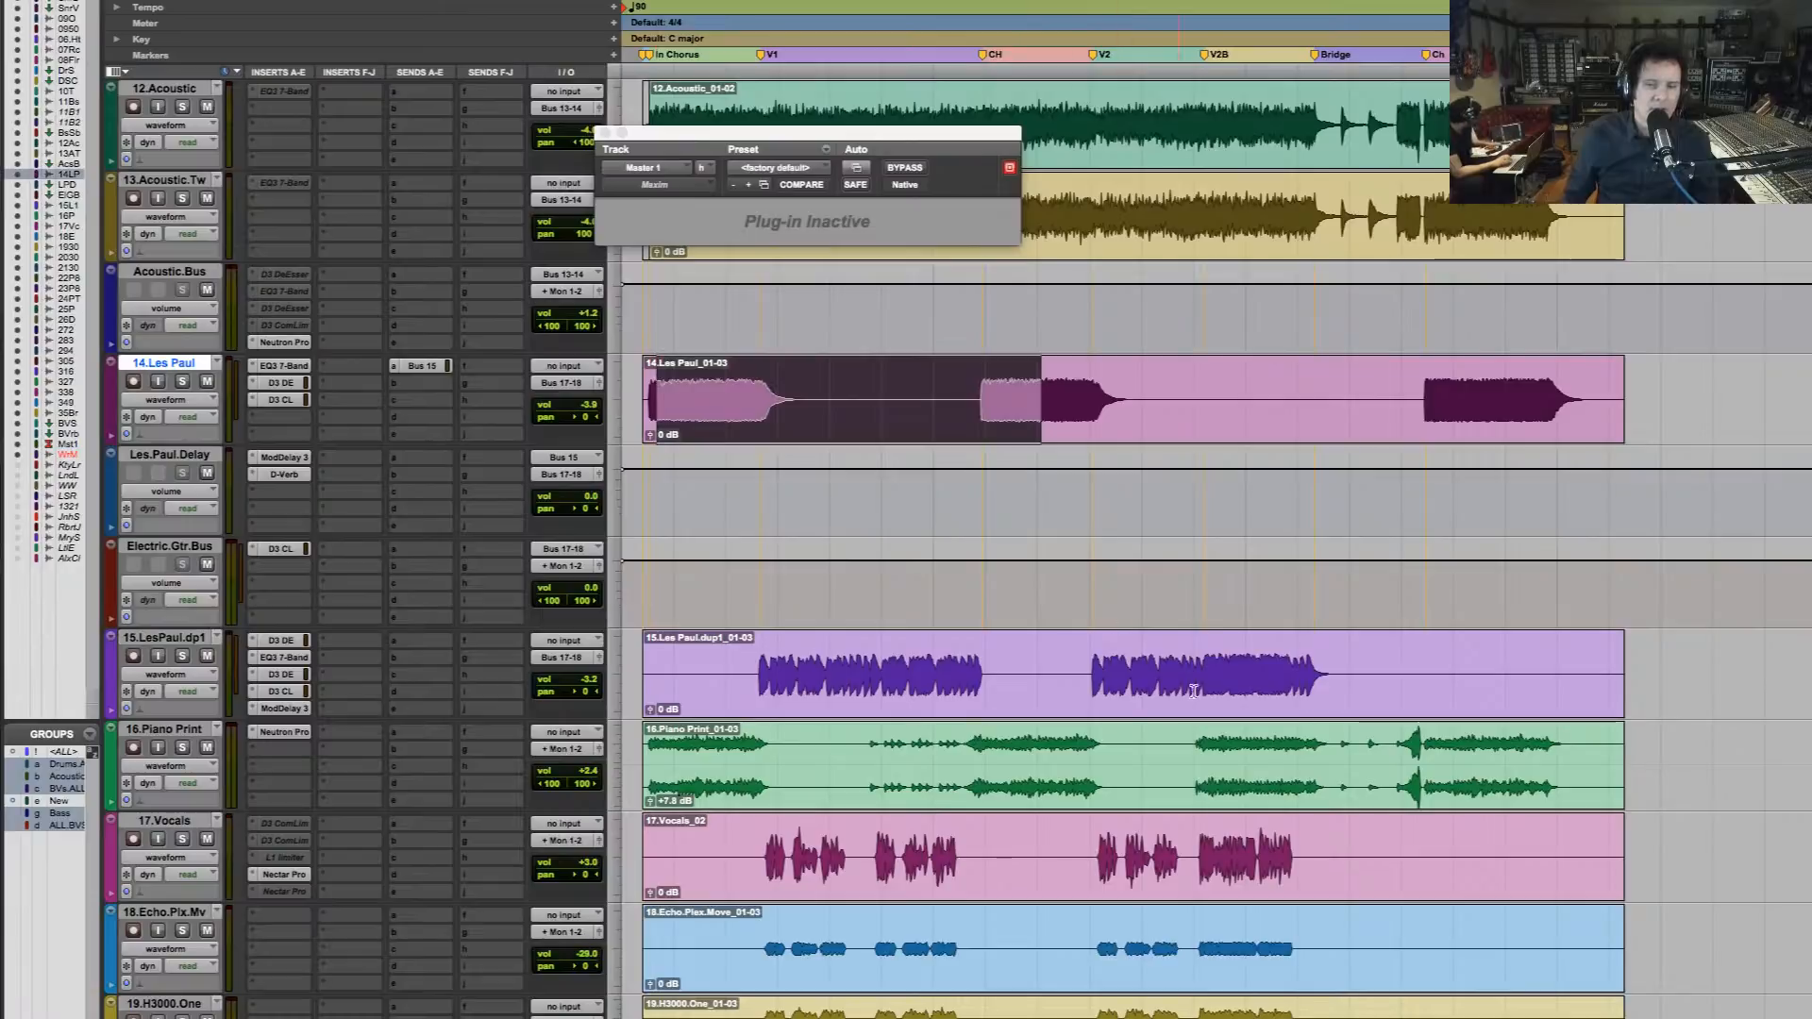
click(1090, 677)
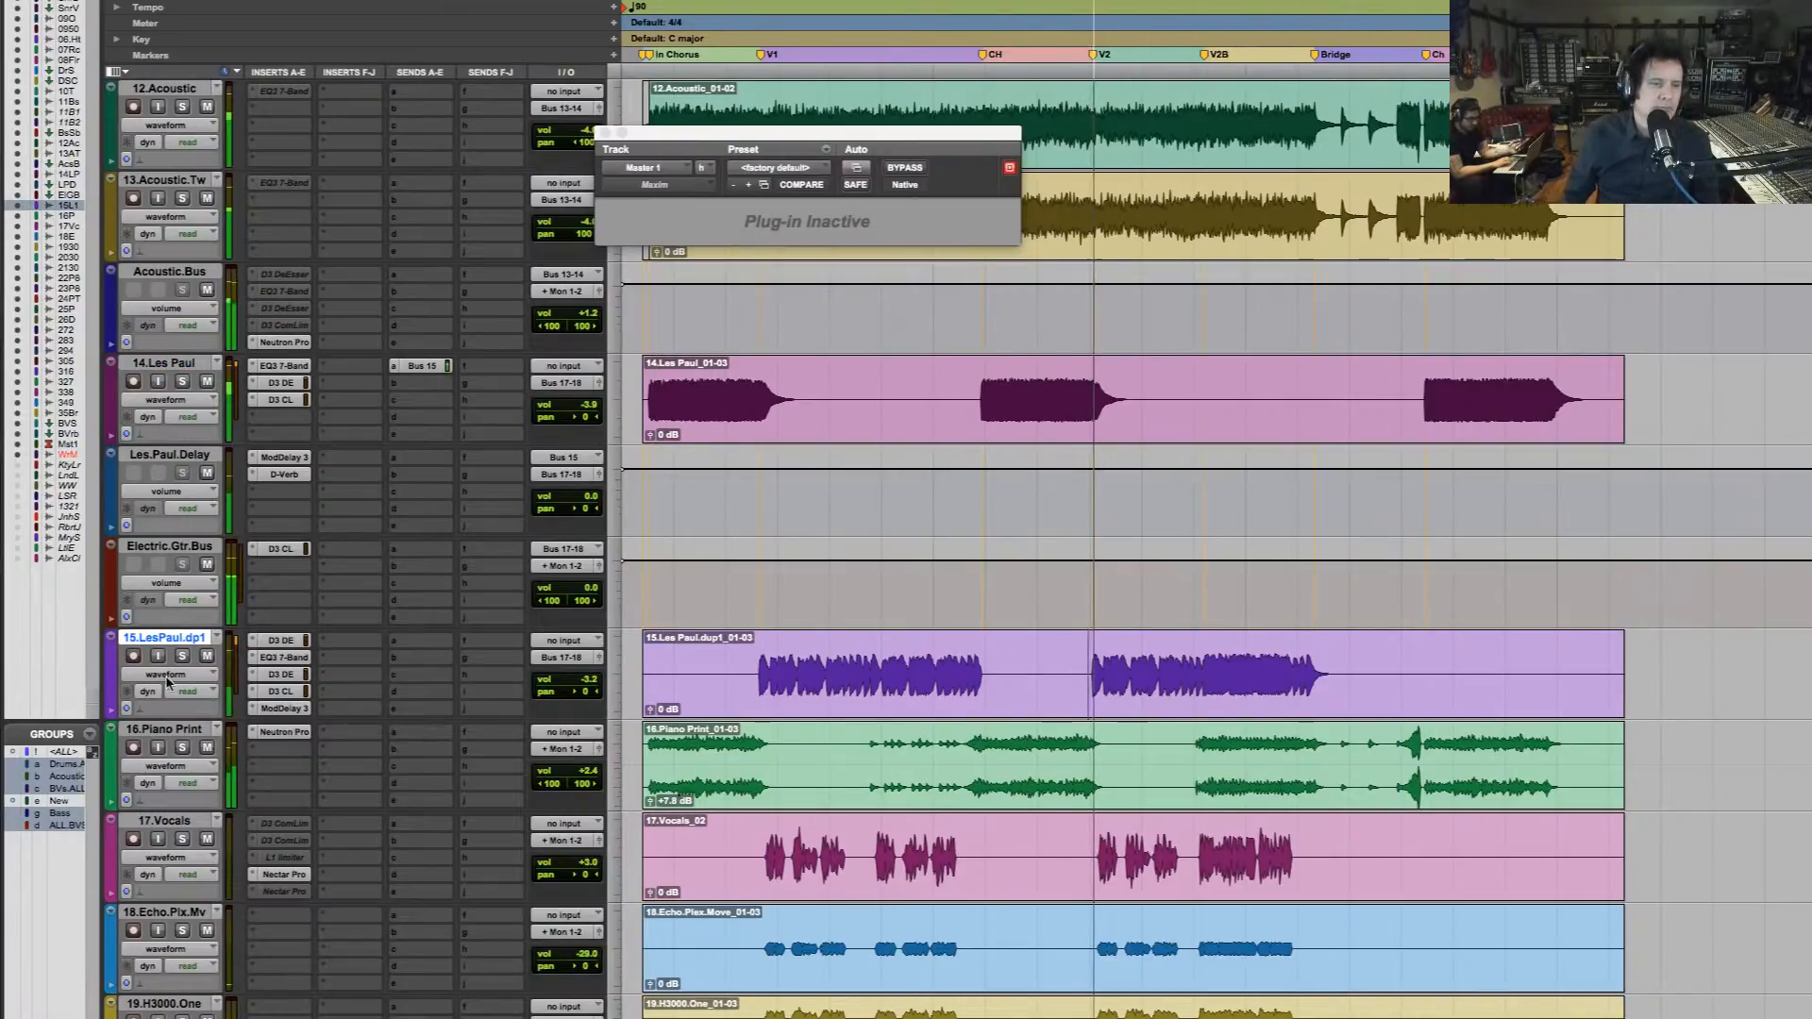
key(space)
Audition the chorus parts of 14.Les Paul at the CH, final chorus and In Chorus positions
click(983, 387)
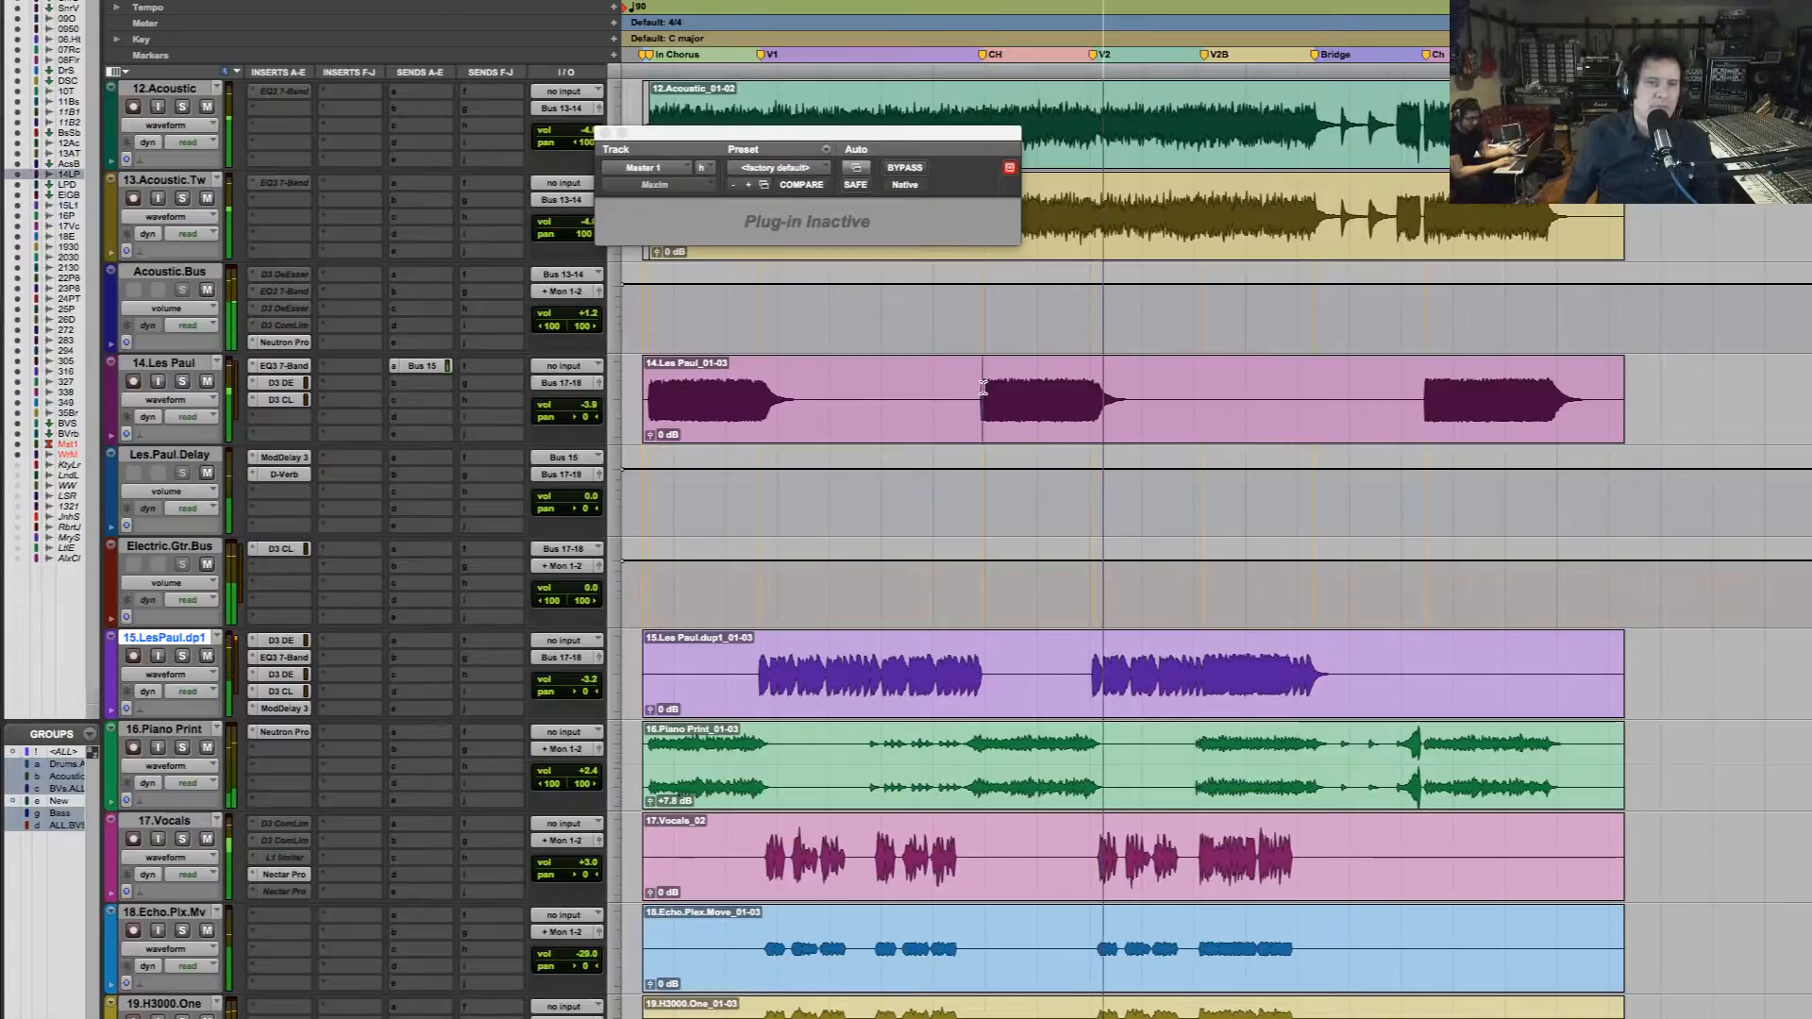
click(163, 364)
click(183, 381)
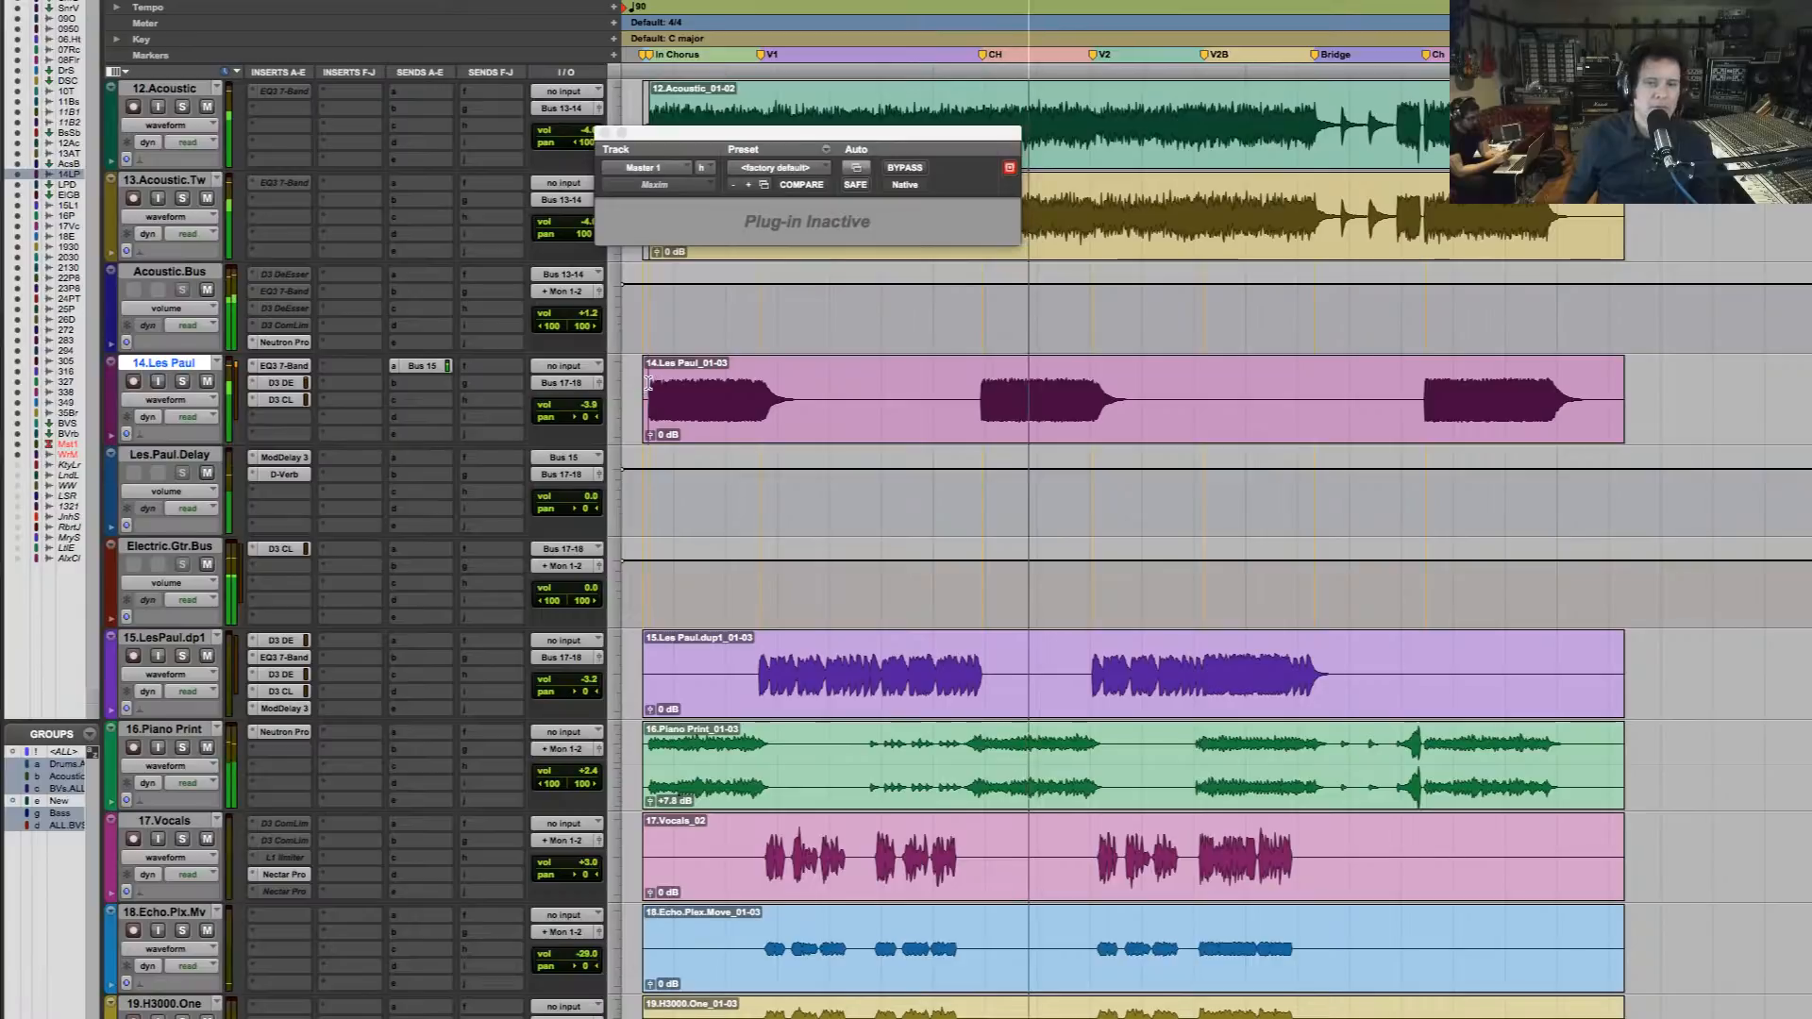
scroll(1018, 500, down, 5)
scroll(1017, 498, up, 8)
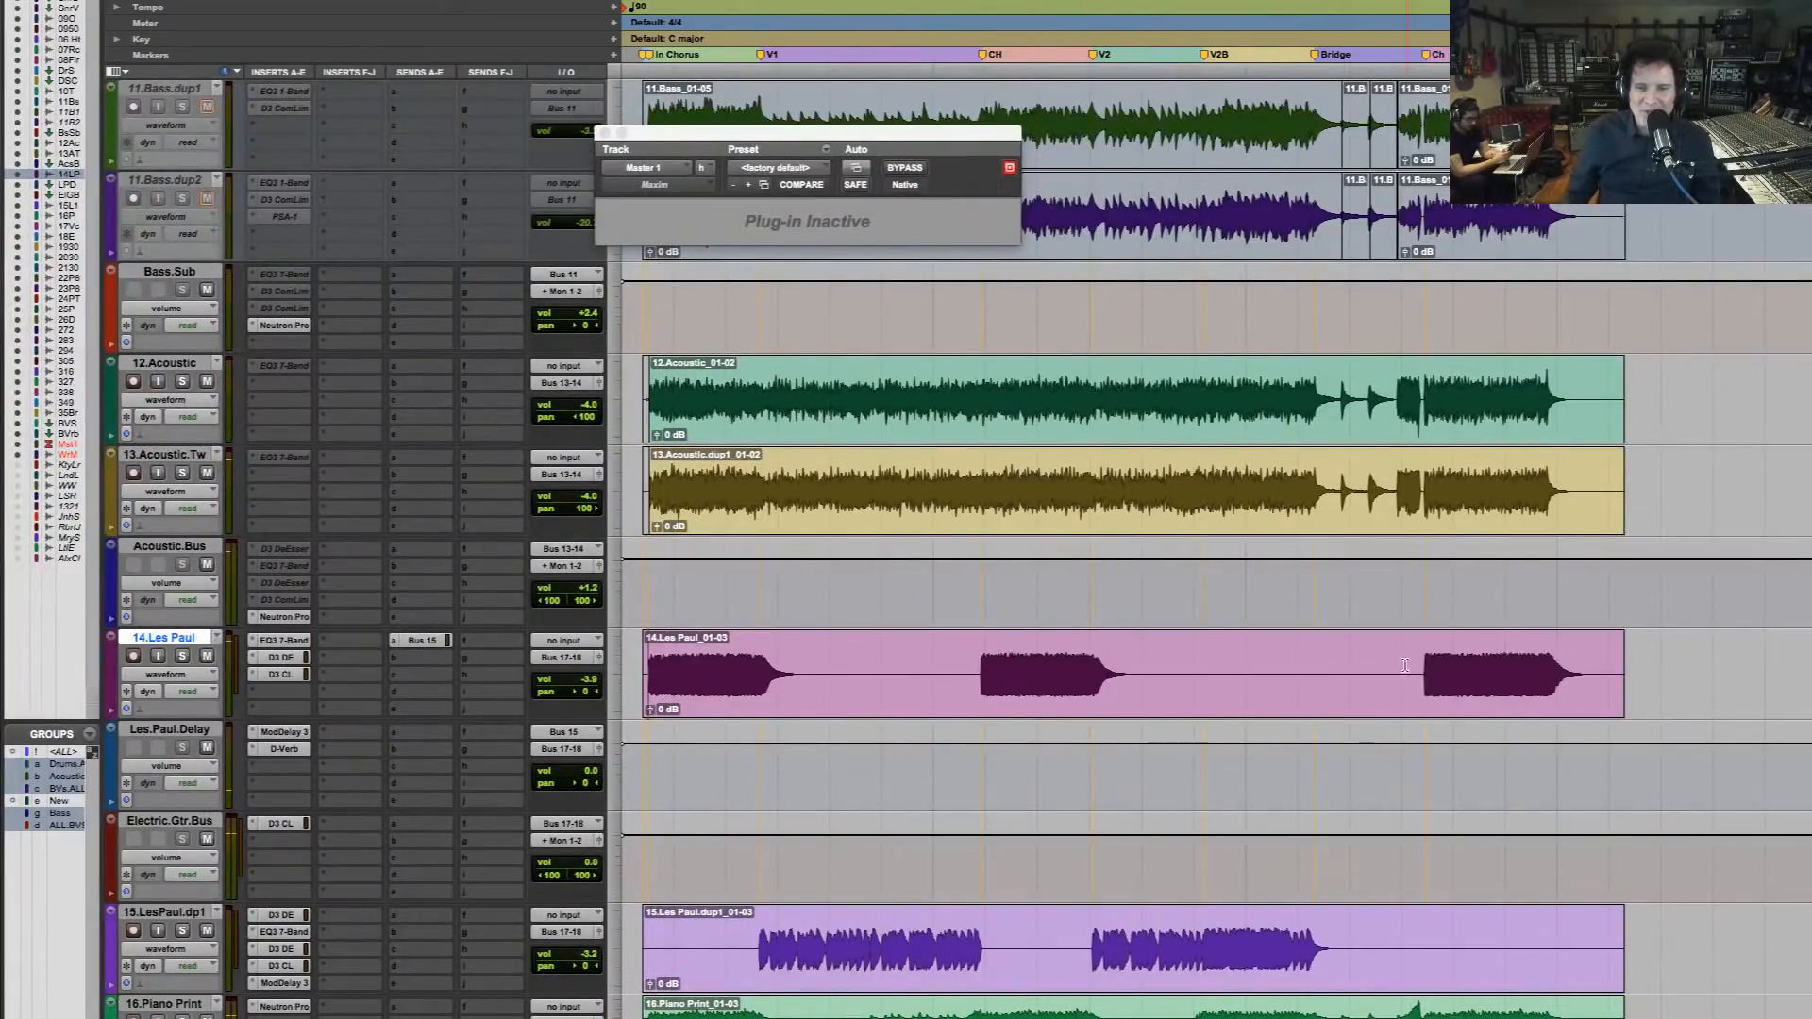
click(1434, 669)
key(space)
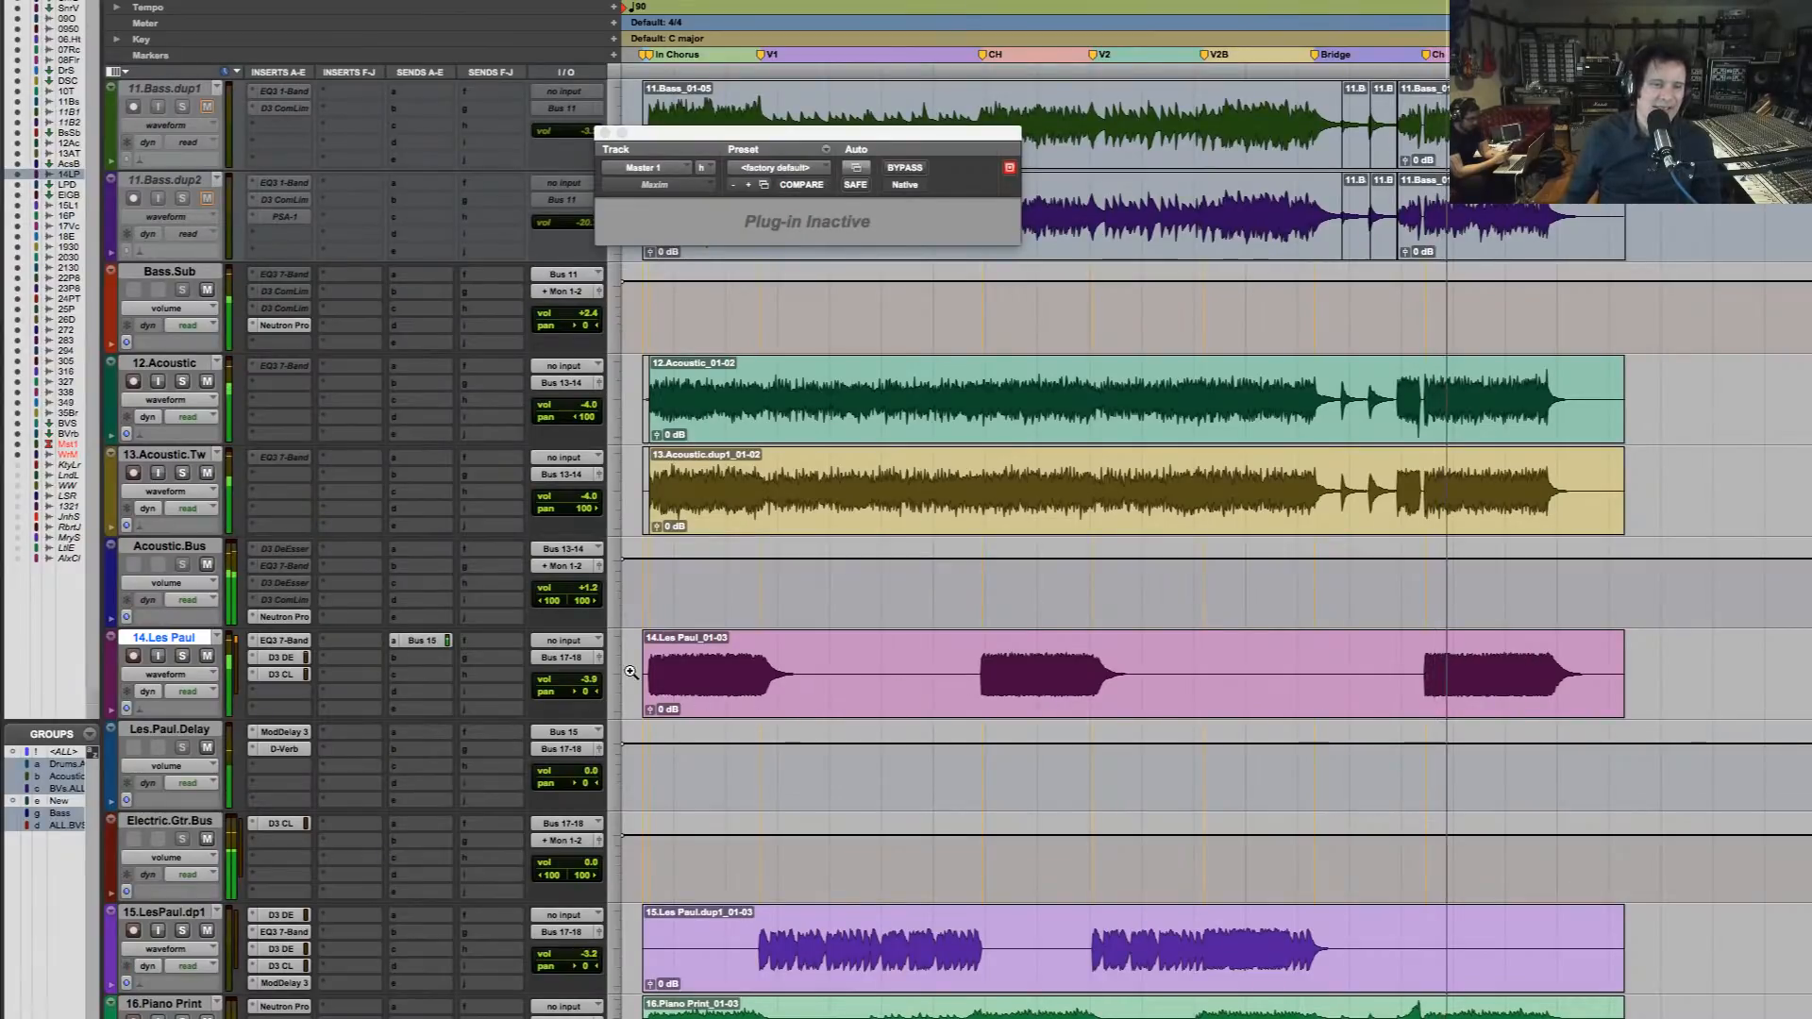
drag(630, 672, 1135, 672)
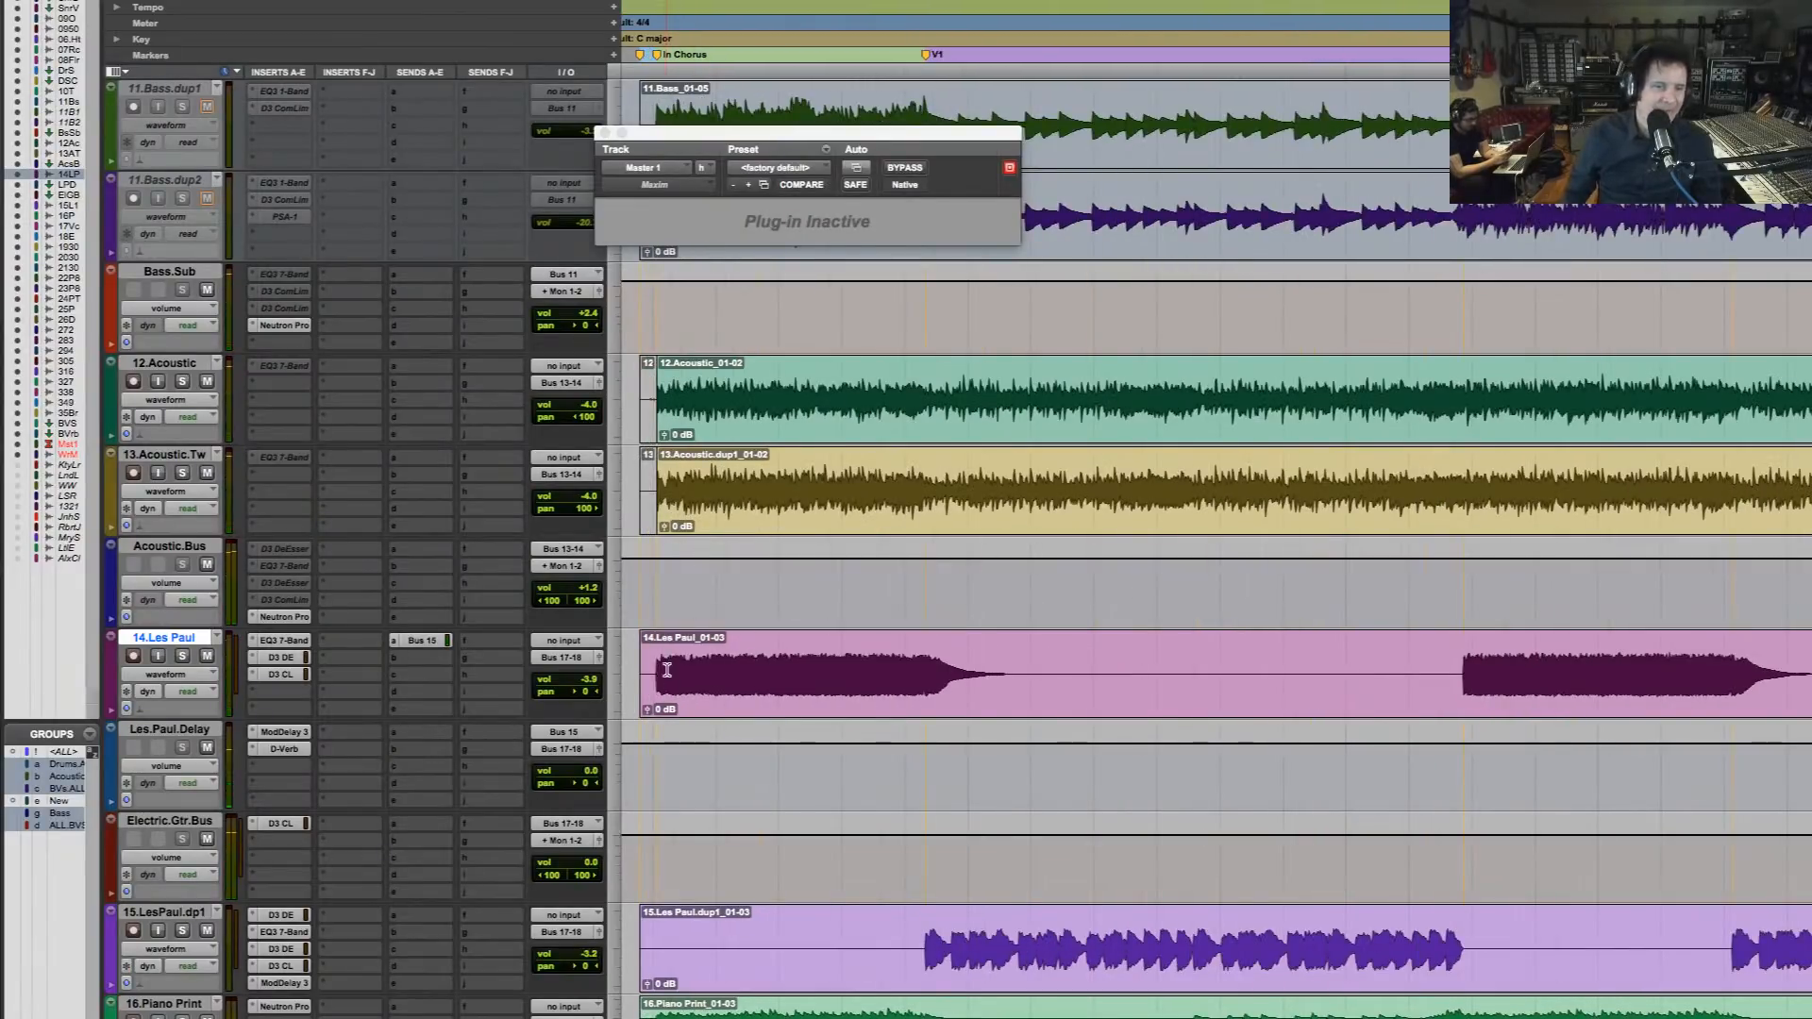
click(654, 658)
Play from the V1 marker and pan the 15.LesPaul.dp1 guitar 46 to the left
scroll(666, 663, down, 3)
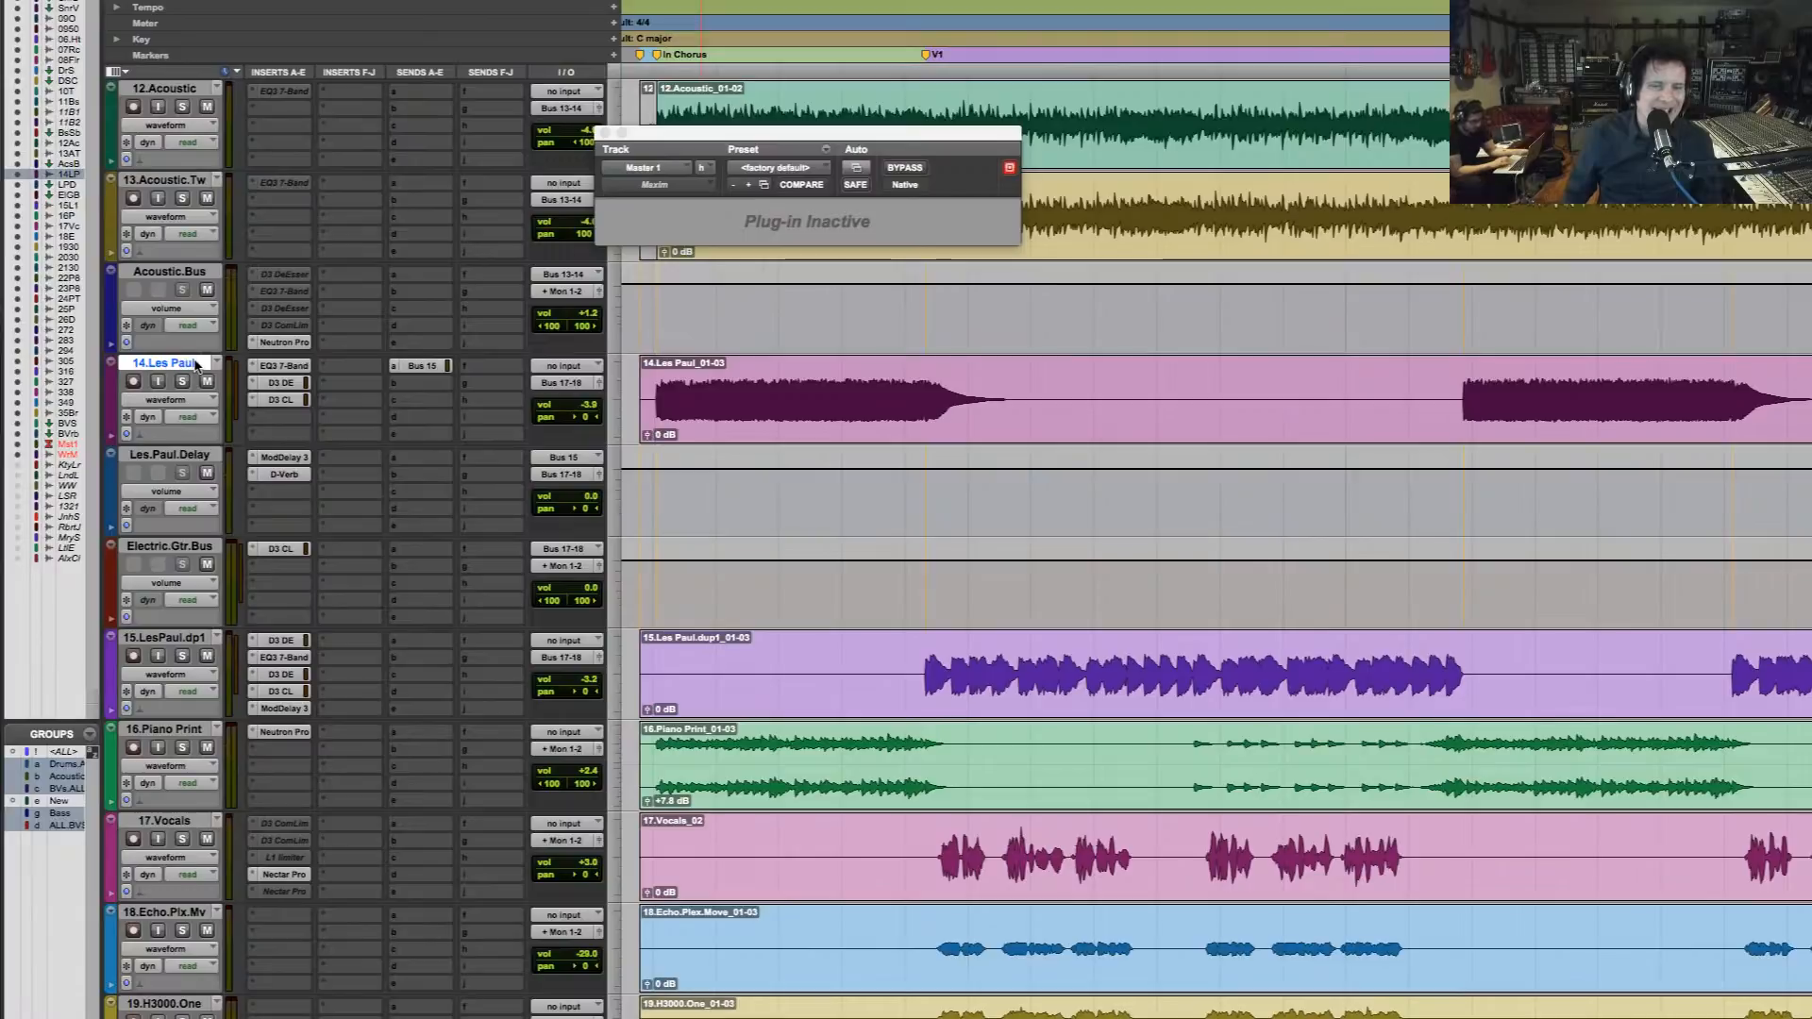
click(925, 672)
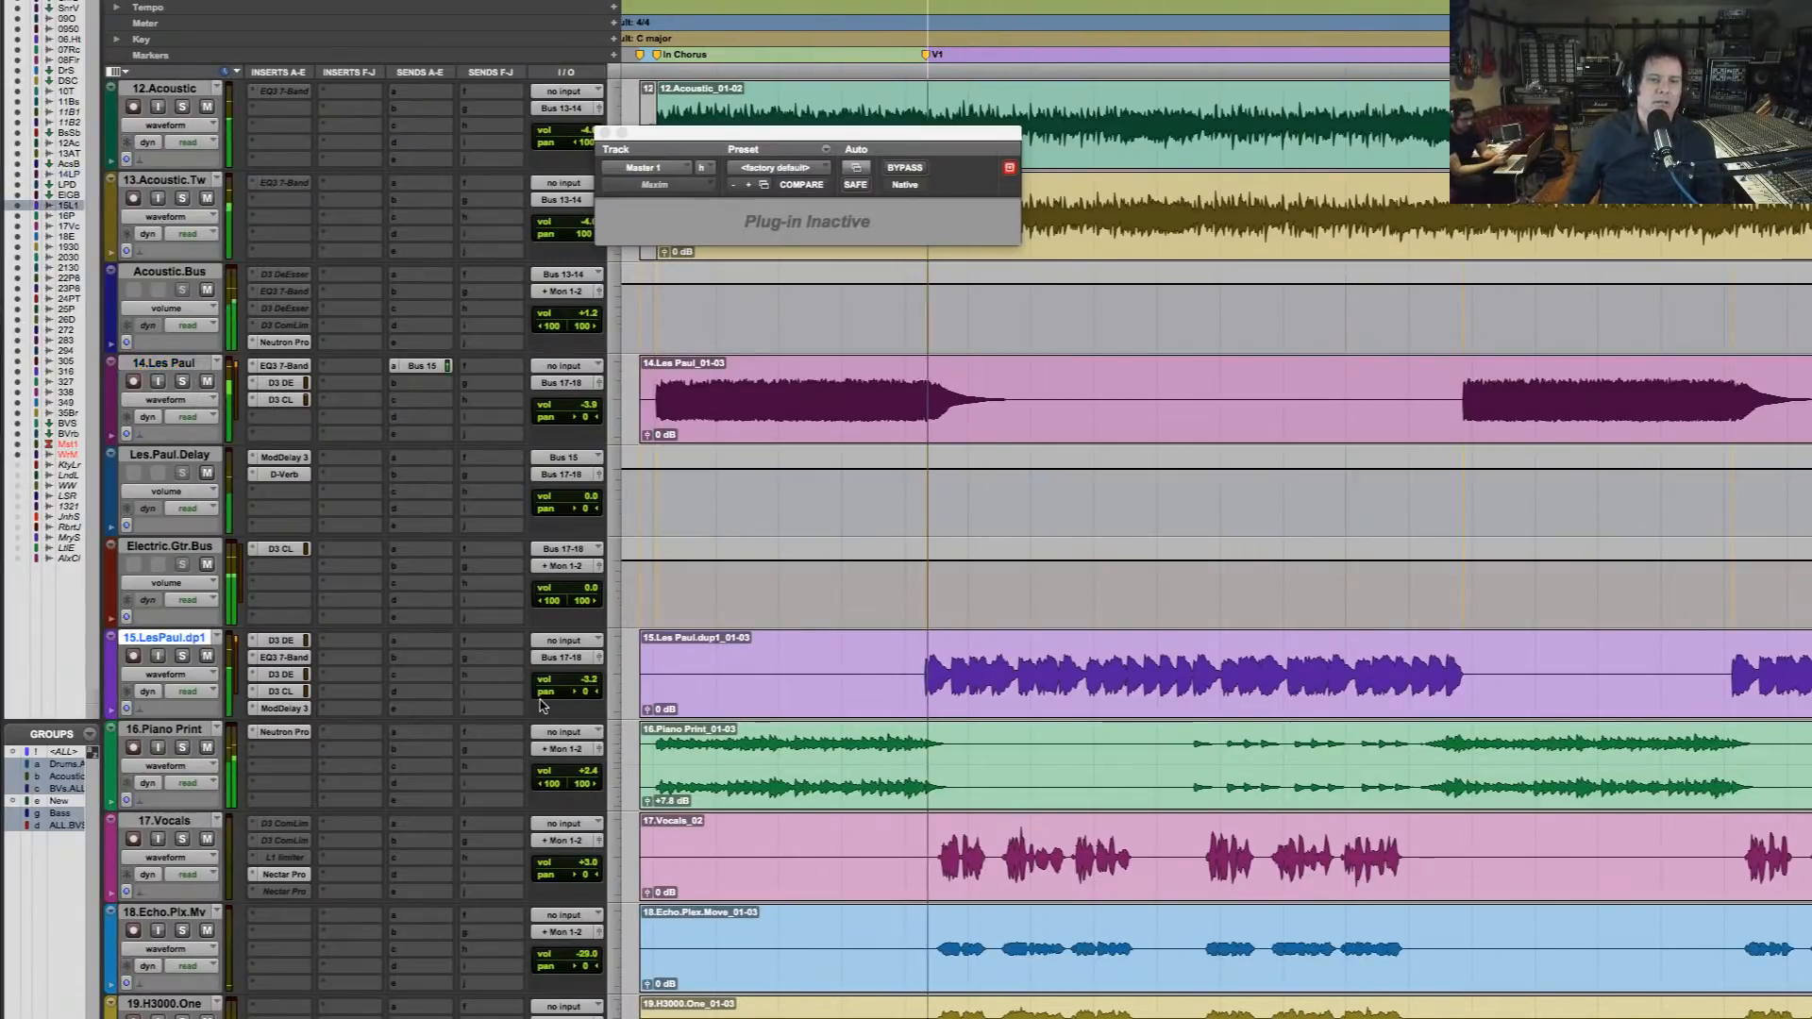
click(579, 695)
drag(579, 696, 563, 695)
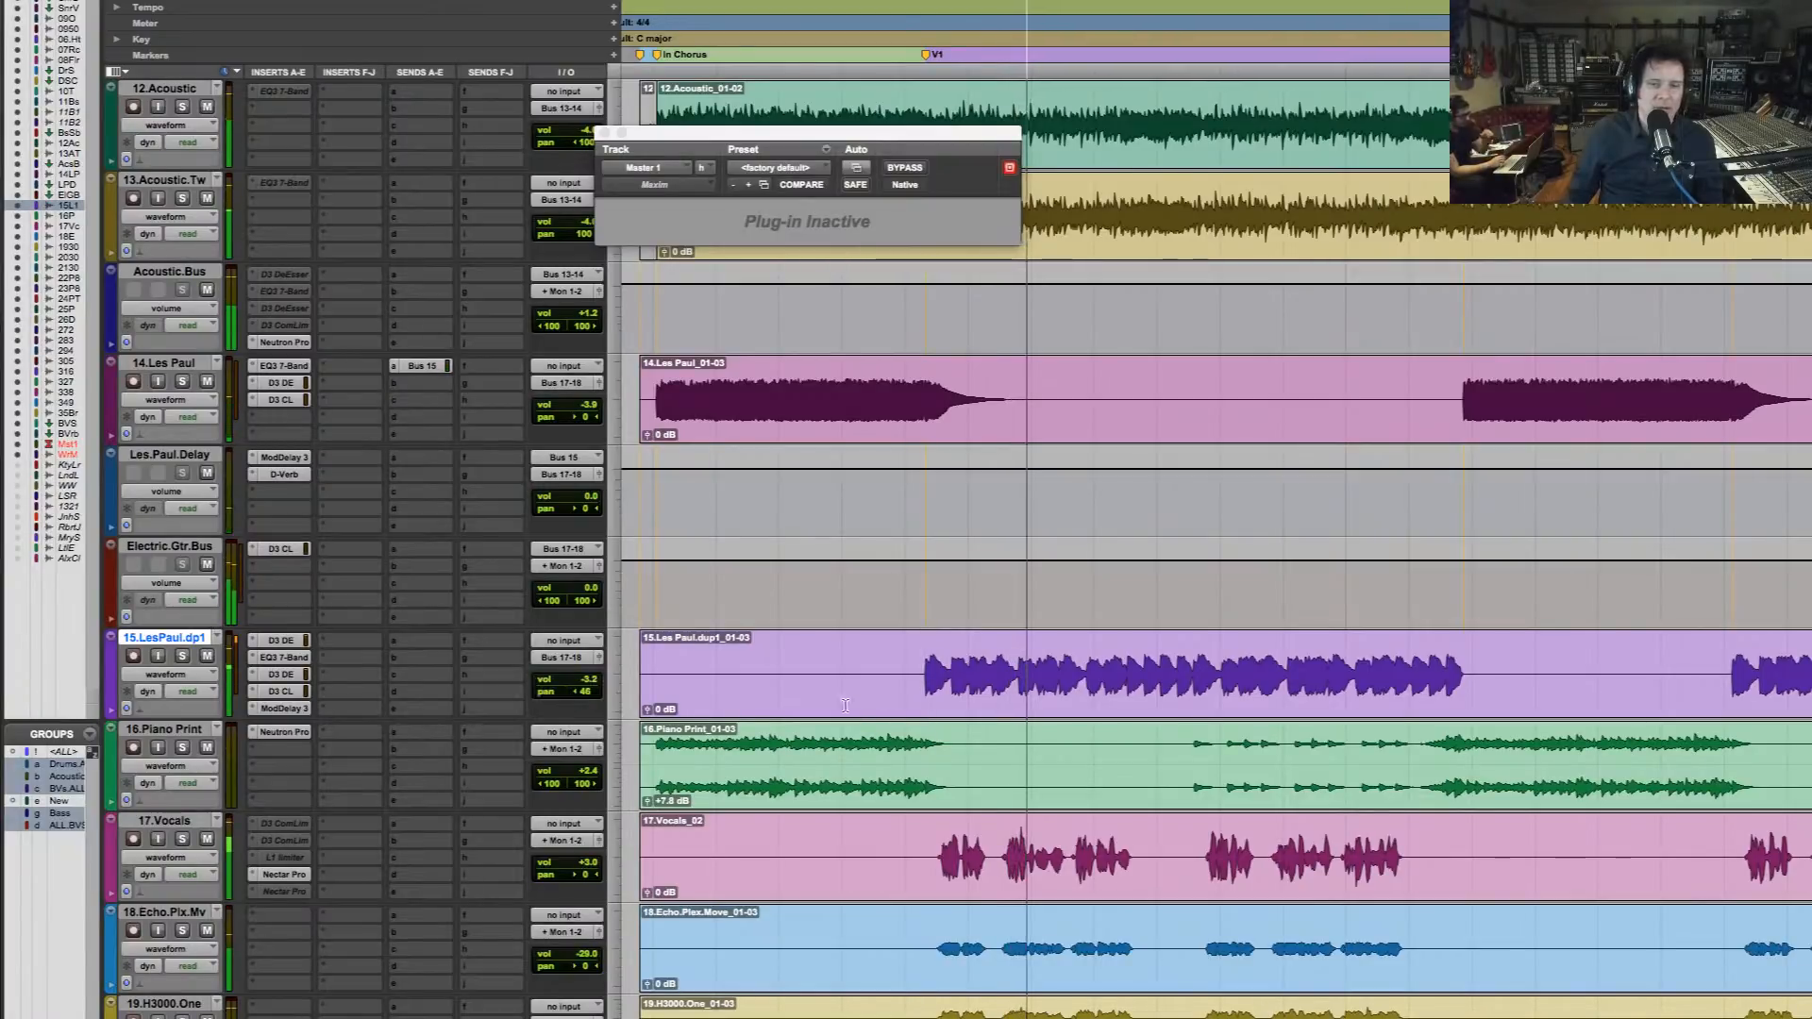
Lower the overall Acoustic.Bus volume to +0.6 dB
scroll(867, 699, down, 5)
scroll(867, 698, up, 9)
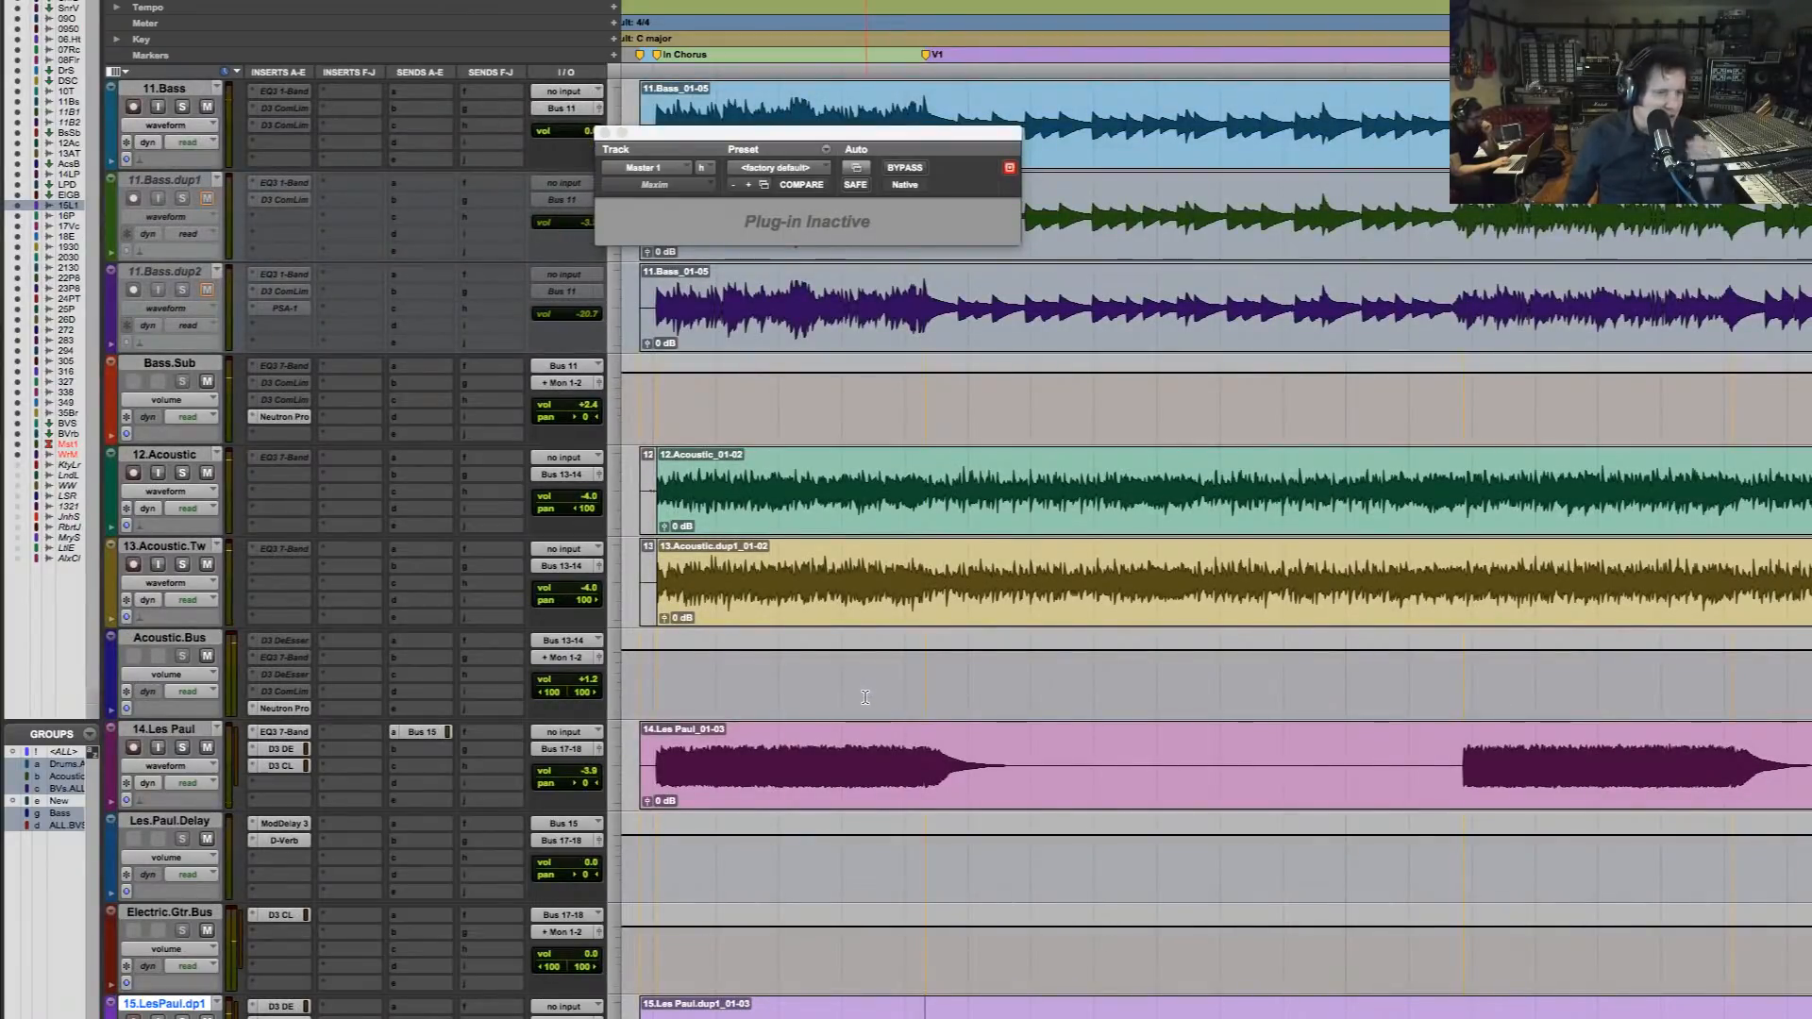
click(586, 681)
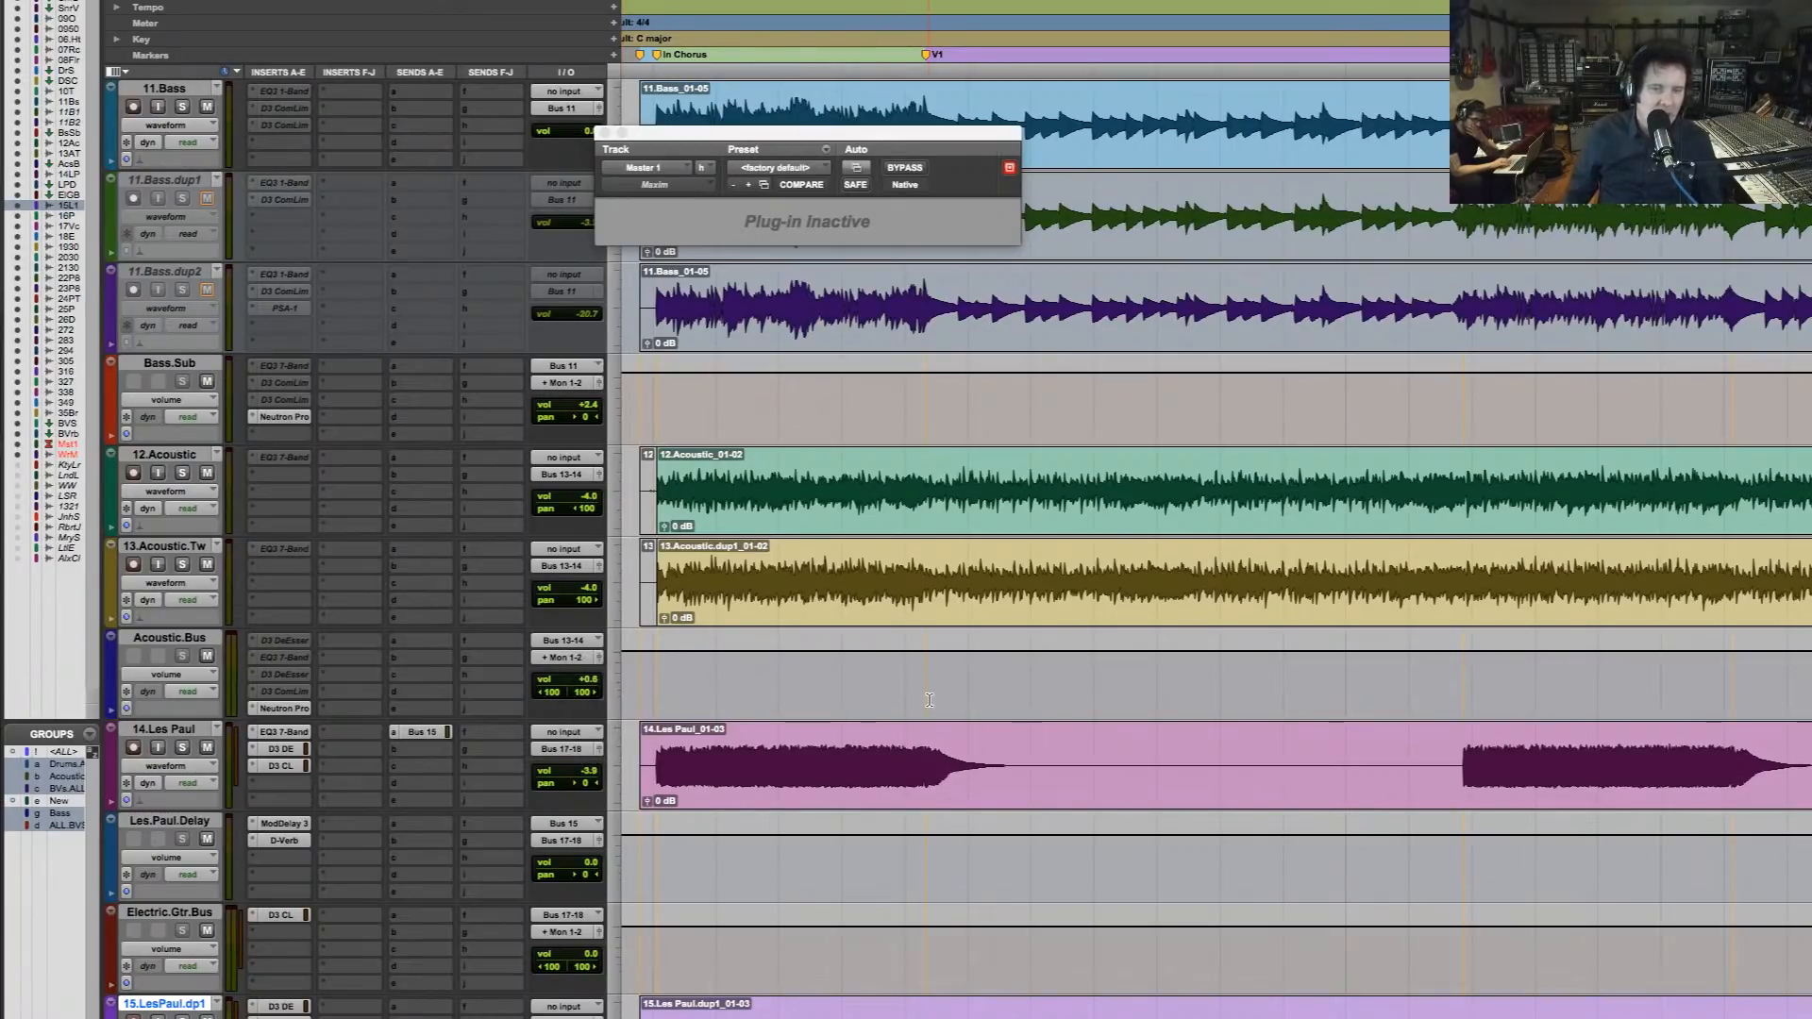
Lower the Acoustic.Bus volume automation across the first verse, from V1 to the next chorus, and reposition playback just before V1
drag(922, 682, 1395, 700)
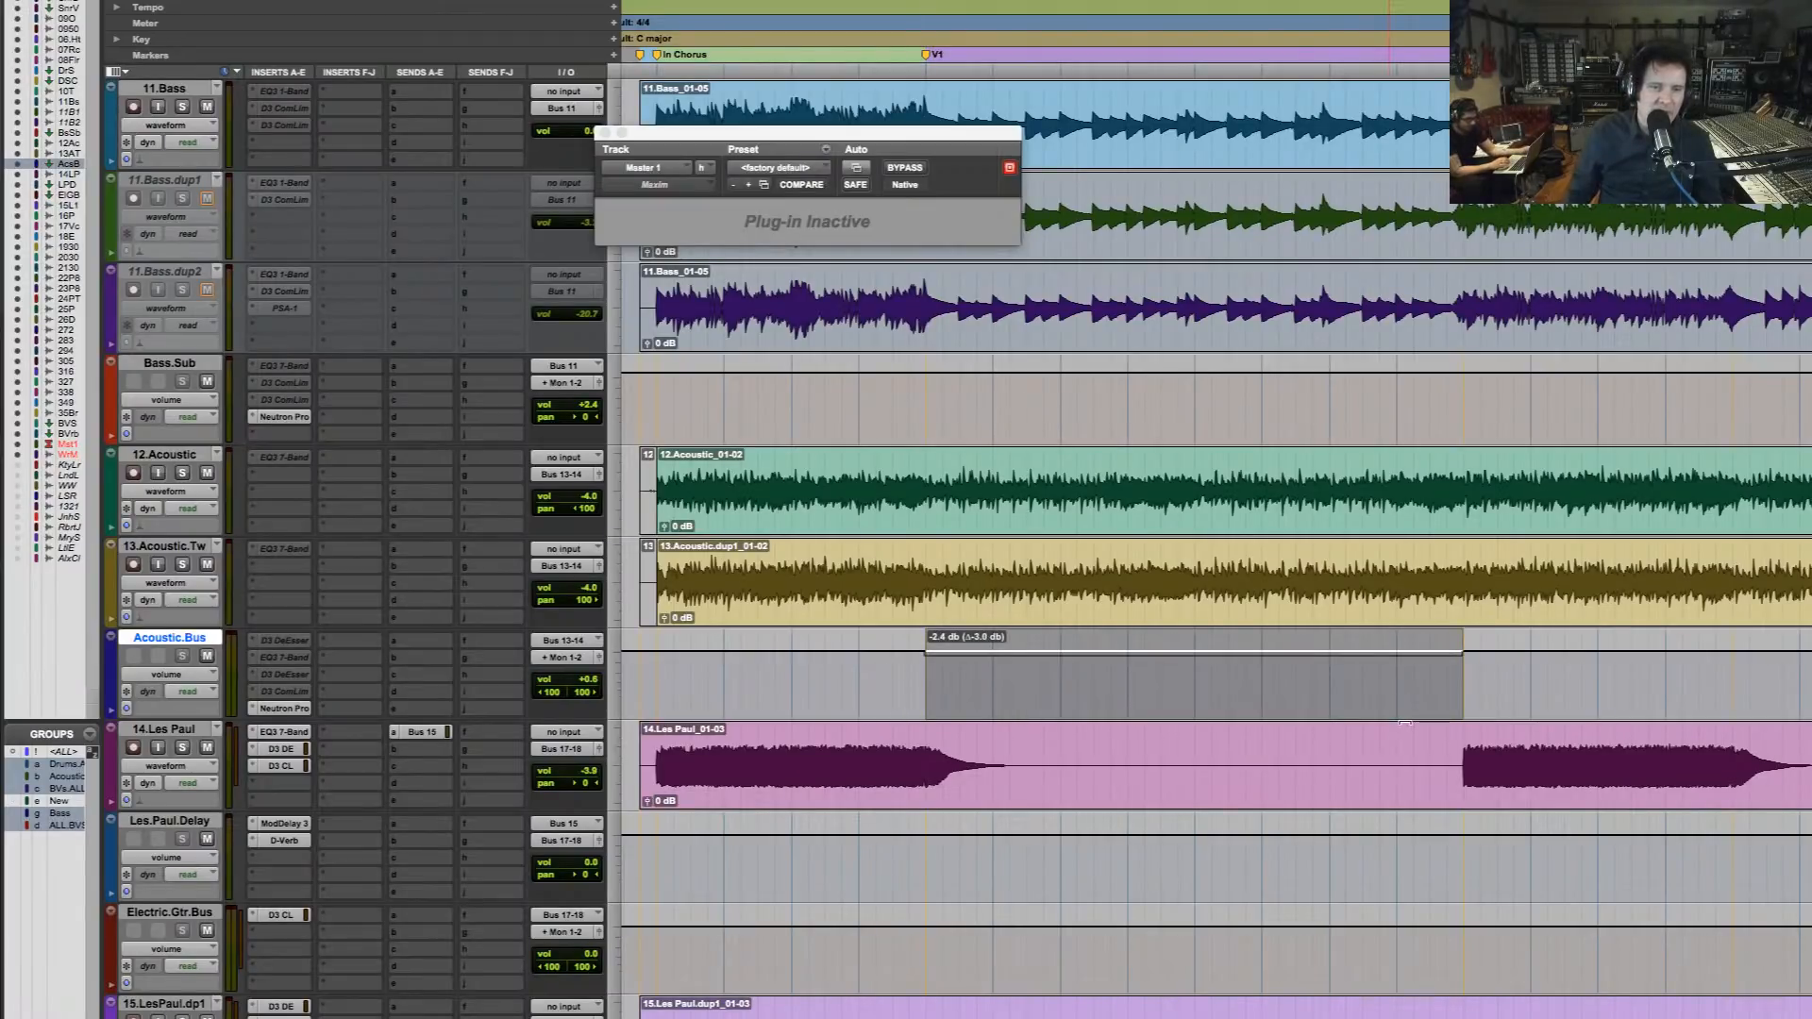
drag(1405, 714, 1405, 714)
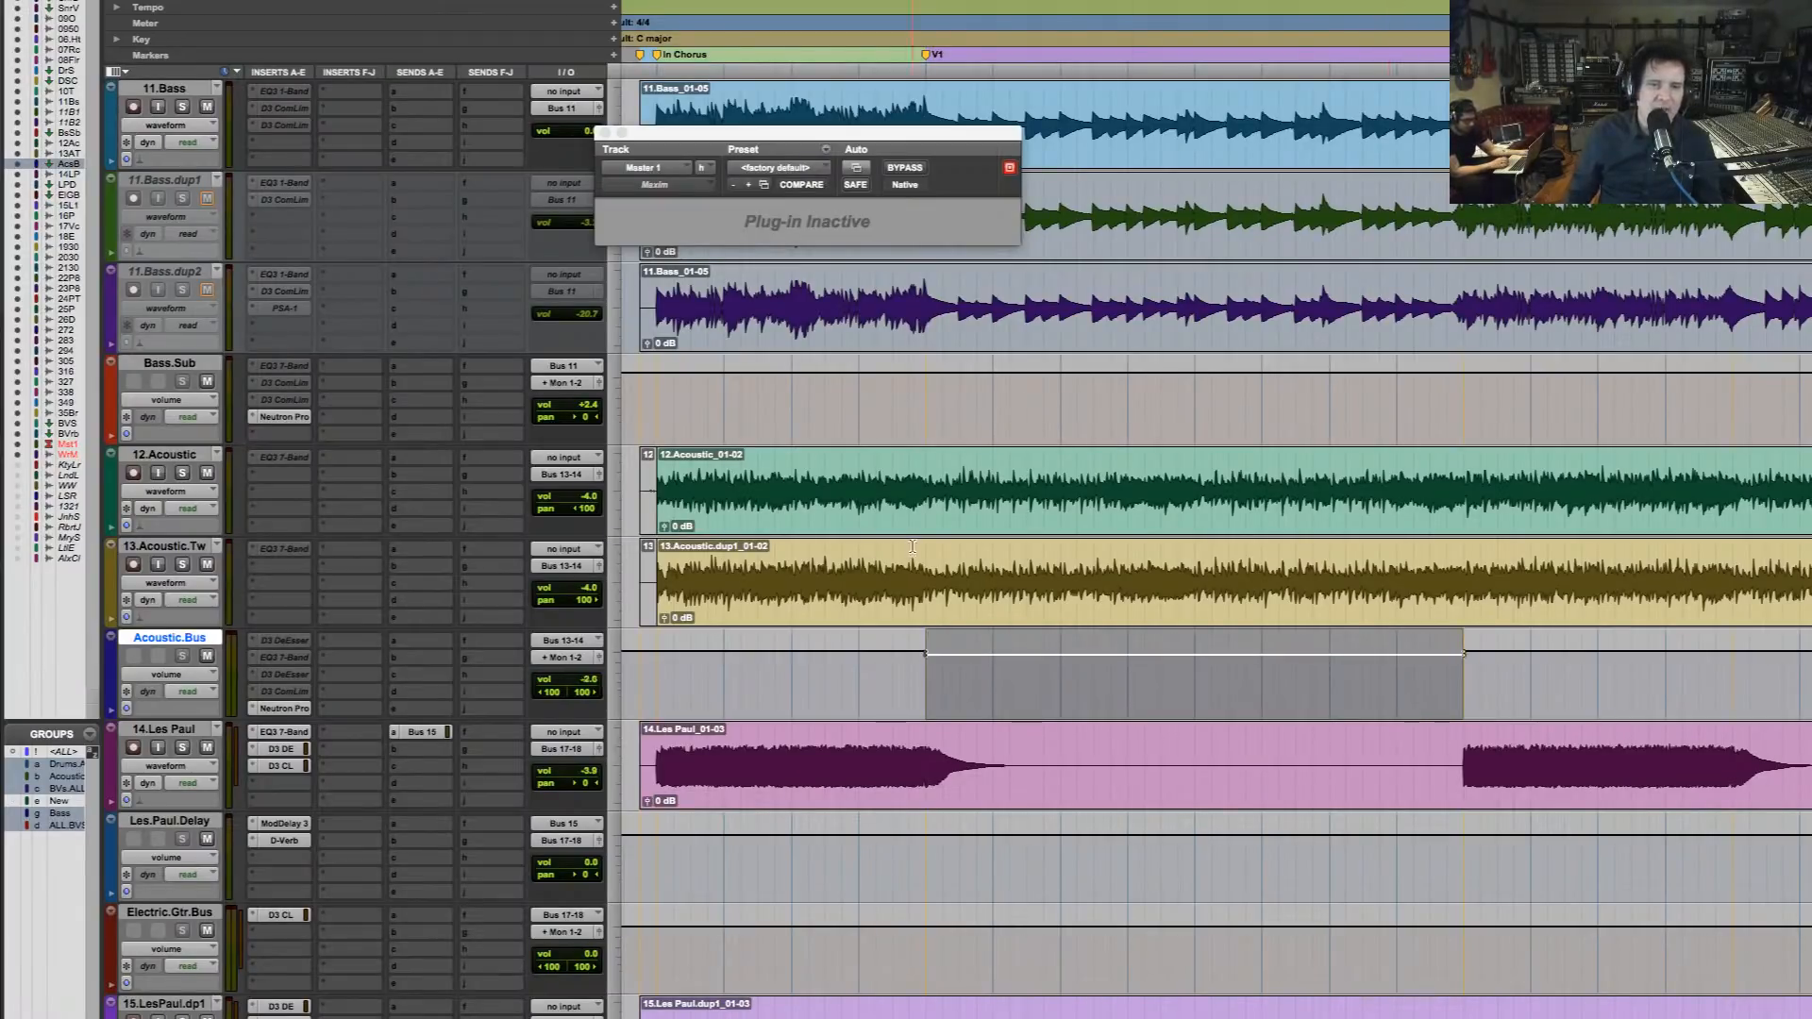
click(914, 529)
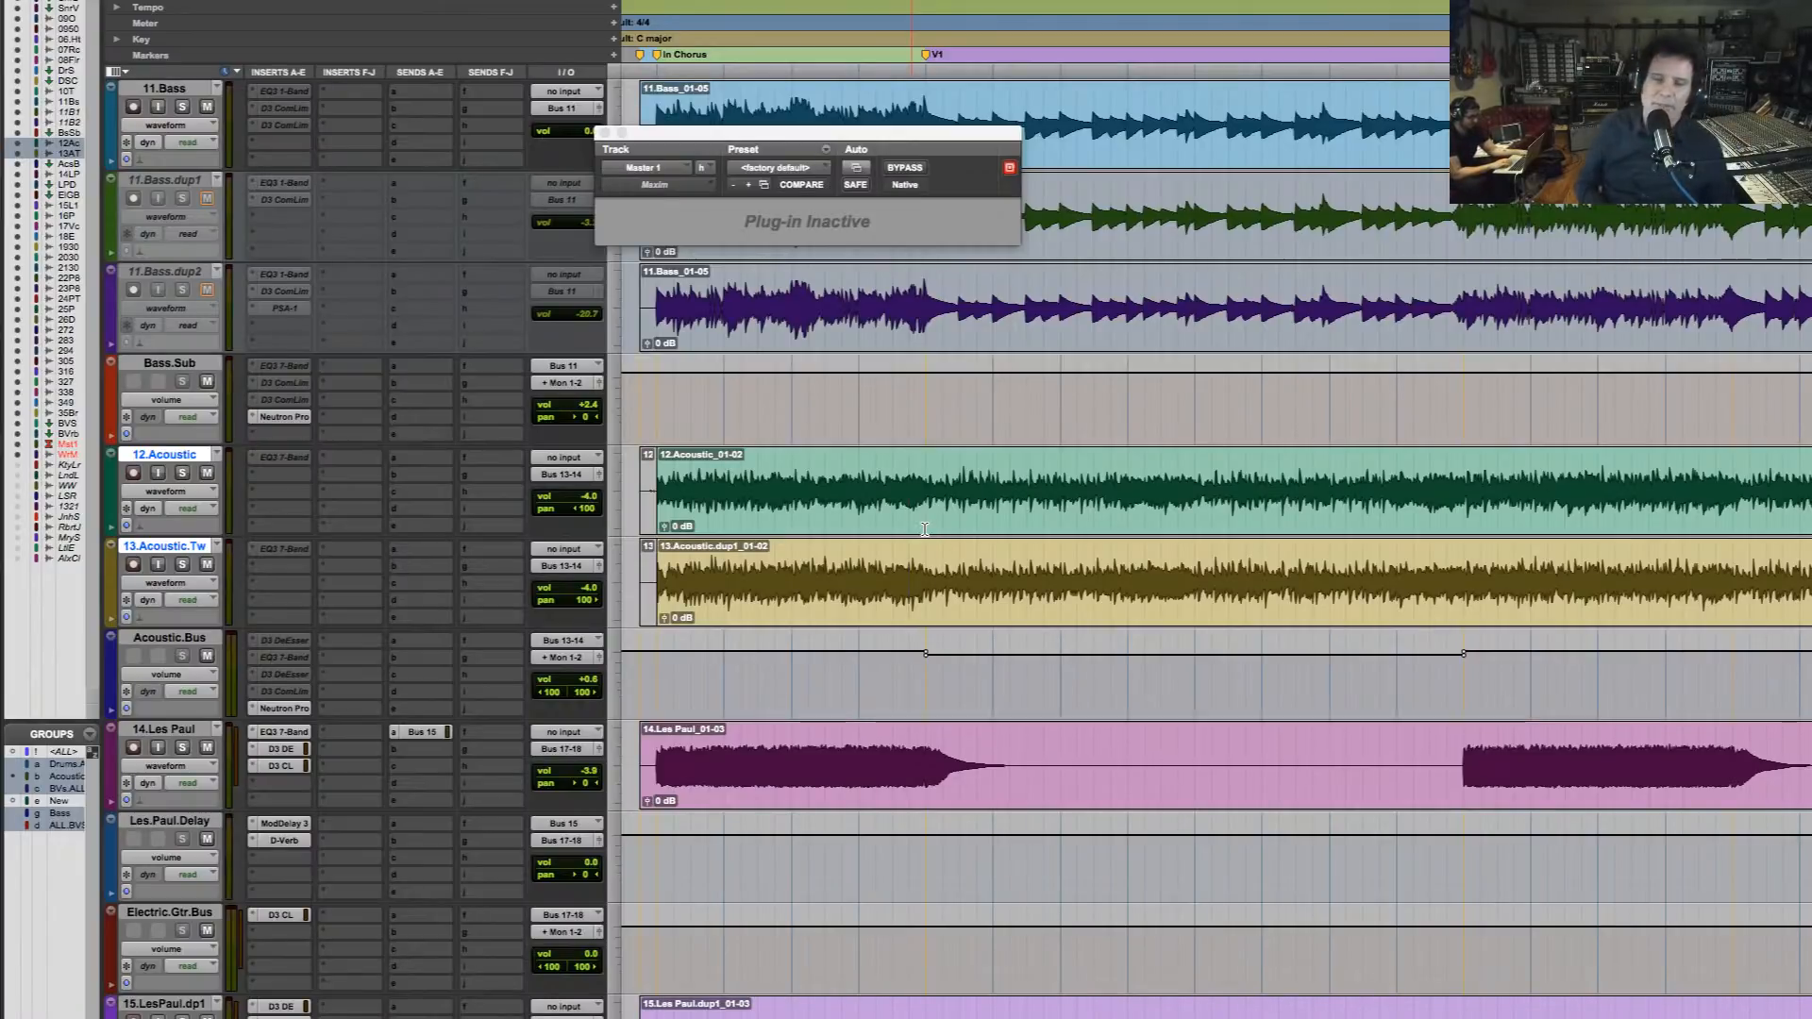
Lower the Acoustic.Bus volume automation by about 1.7 dB from the V2 marker to the start of the final chorus
key(r)
key(r)
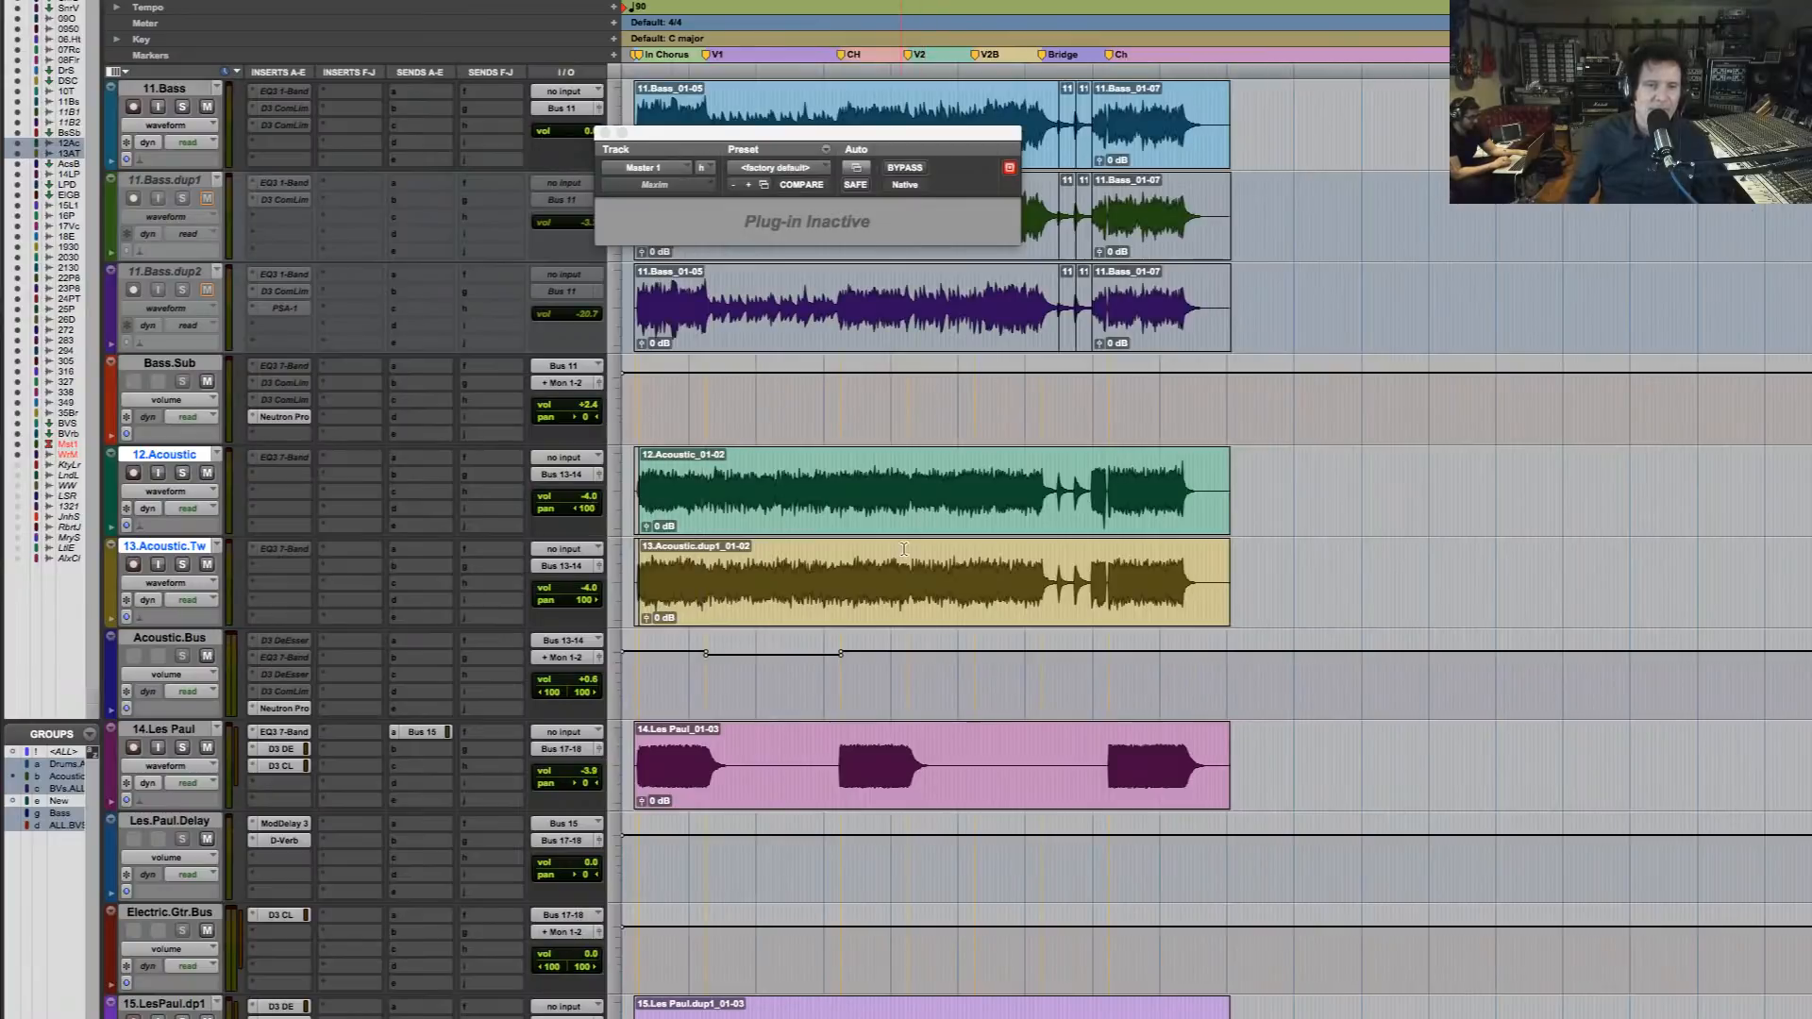
drag(779, 688, 1235, 596)
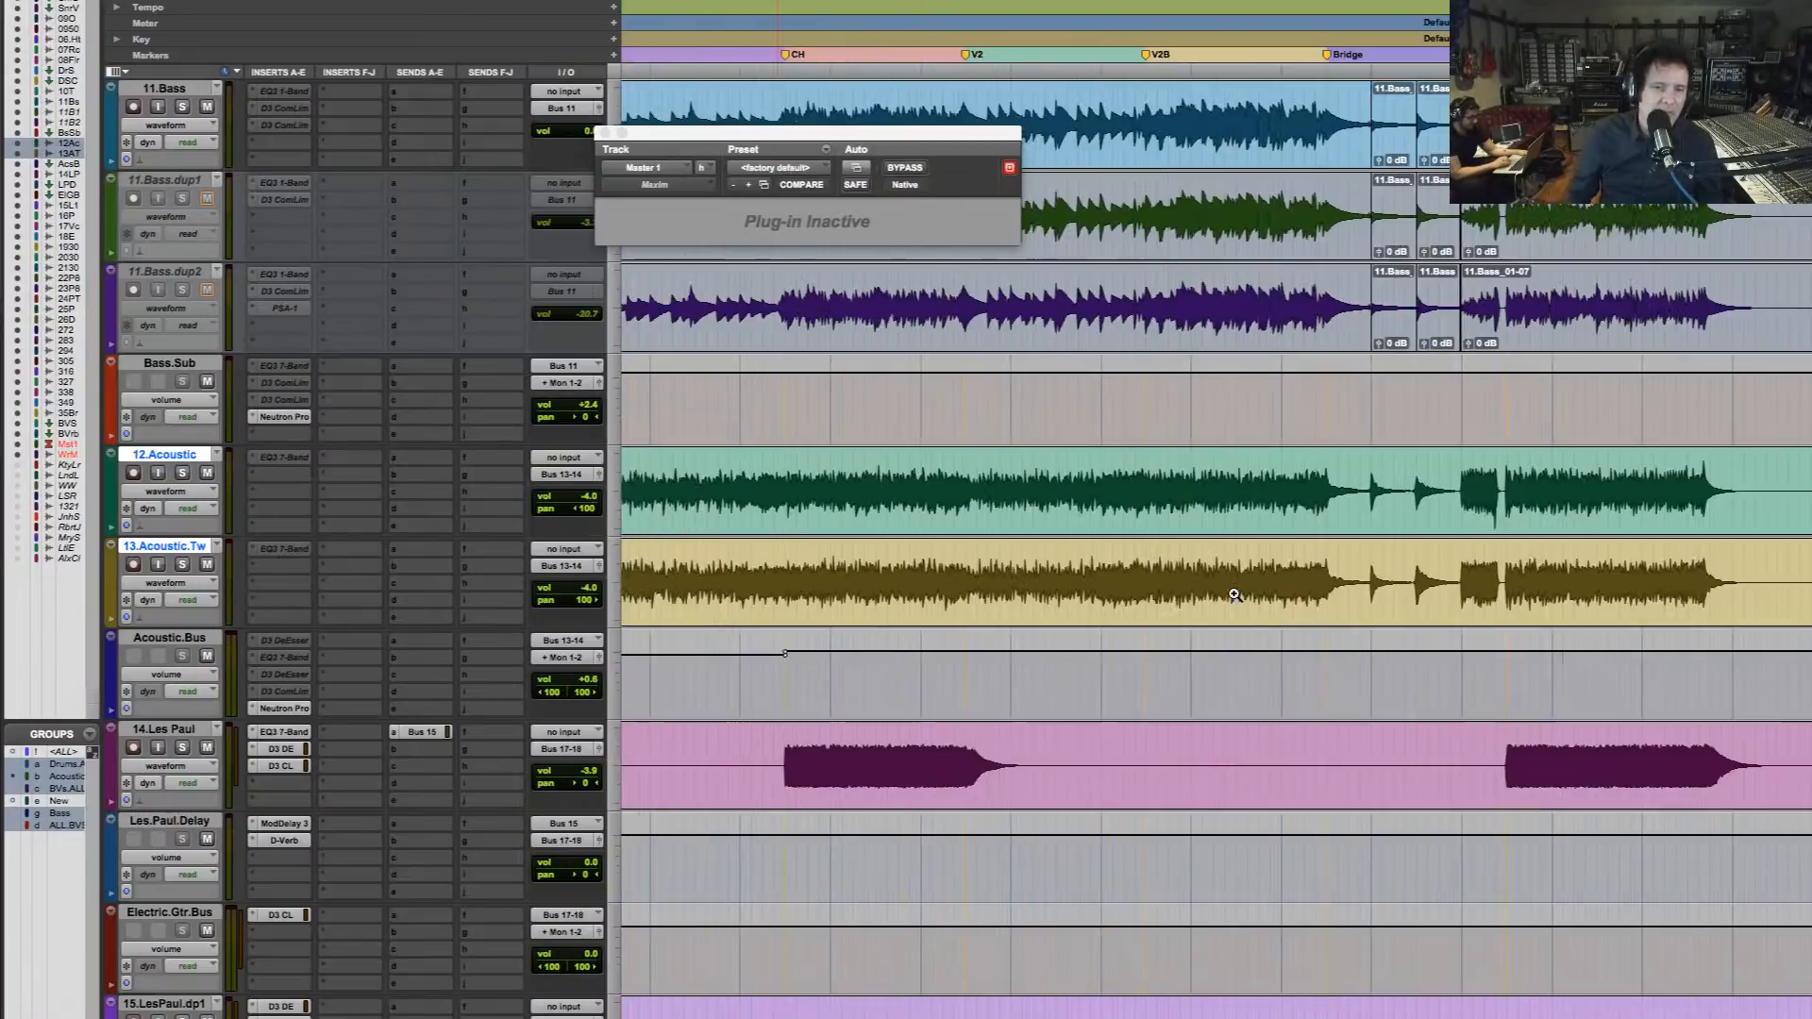
click(964, 671)
shift+click(1503, 658)
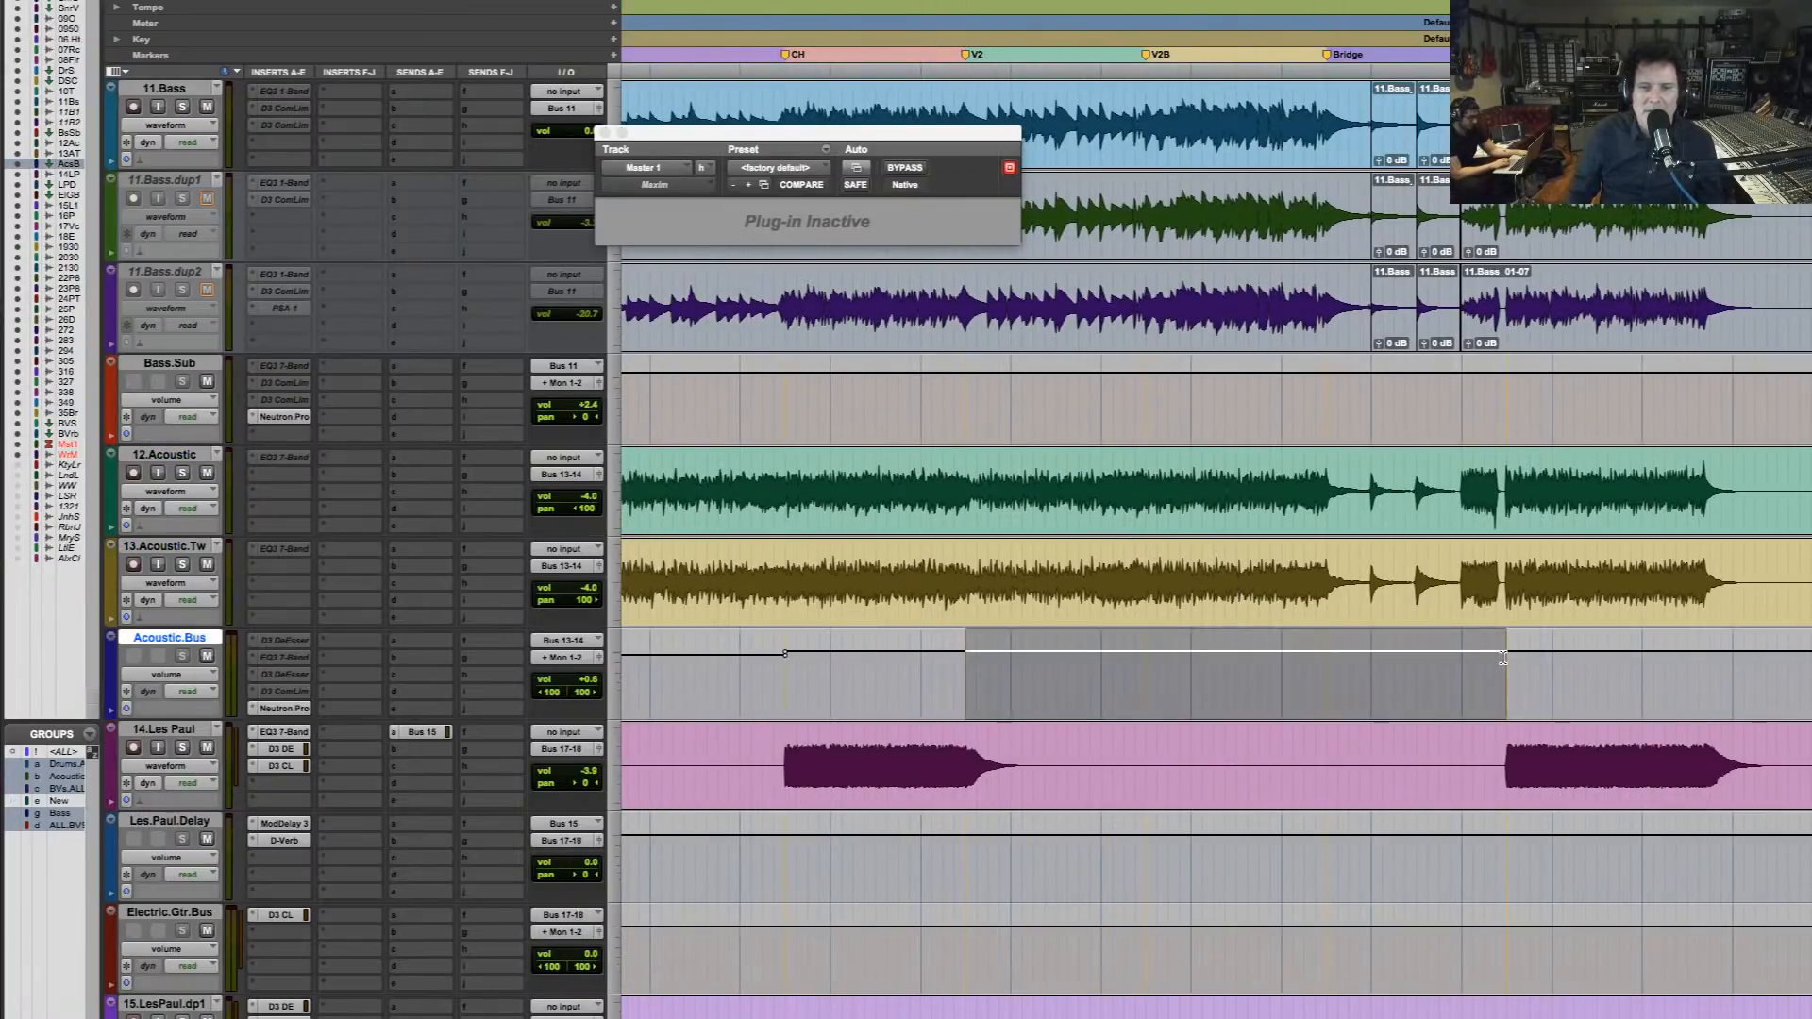
drag(1379, 662, 1377, 662)
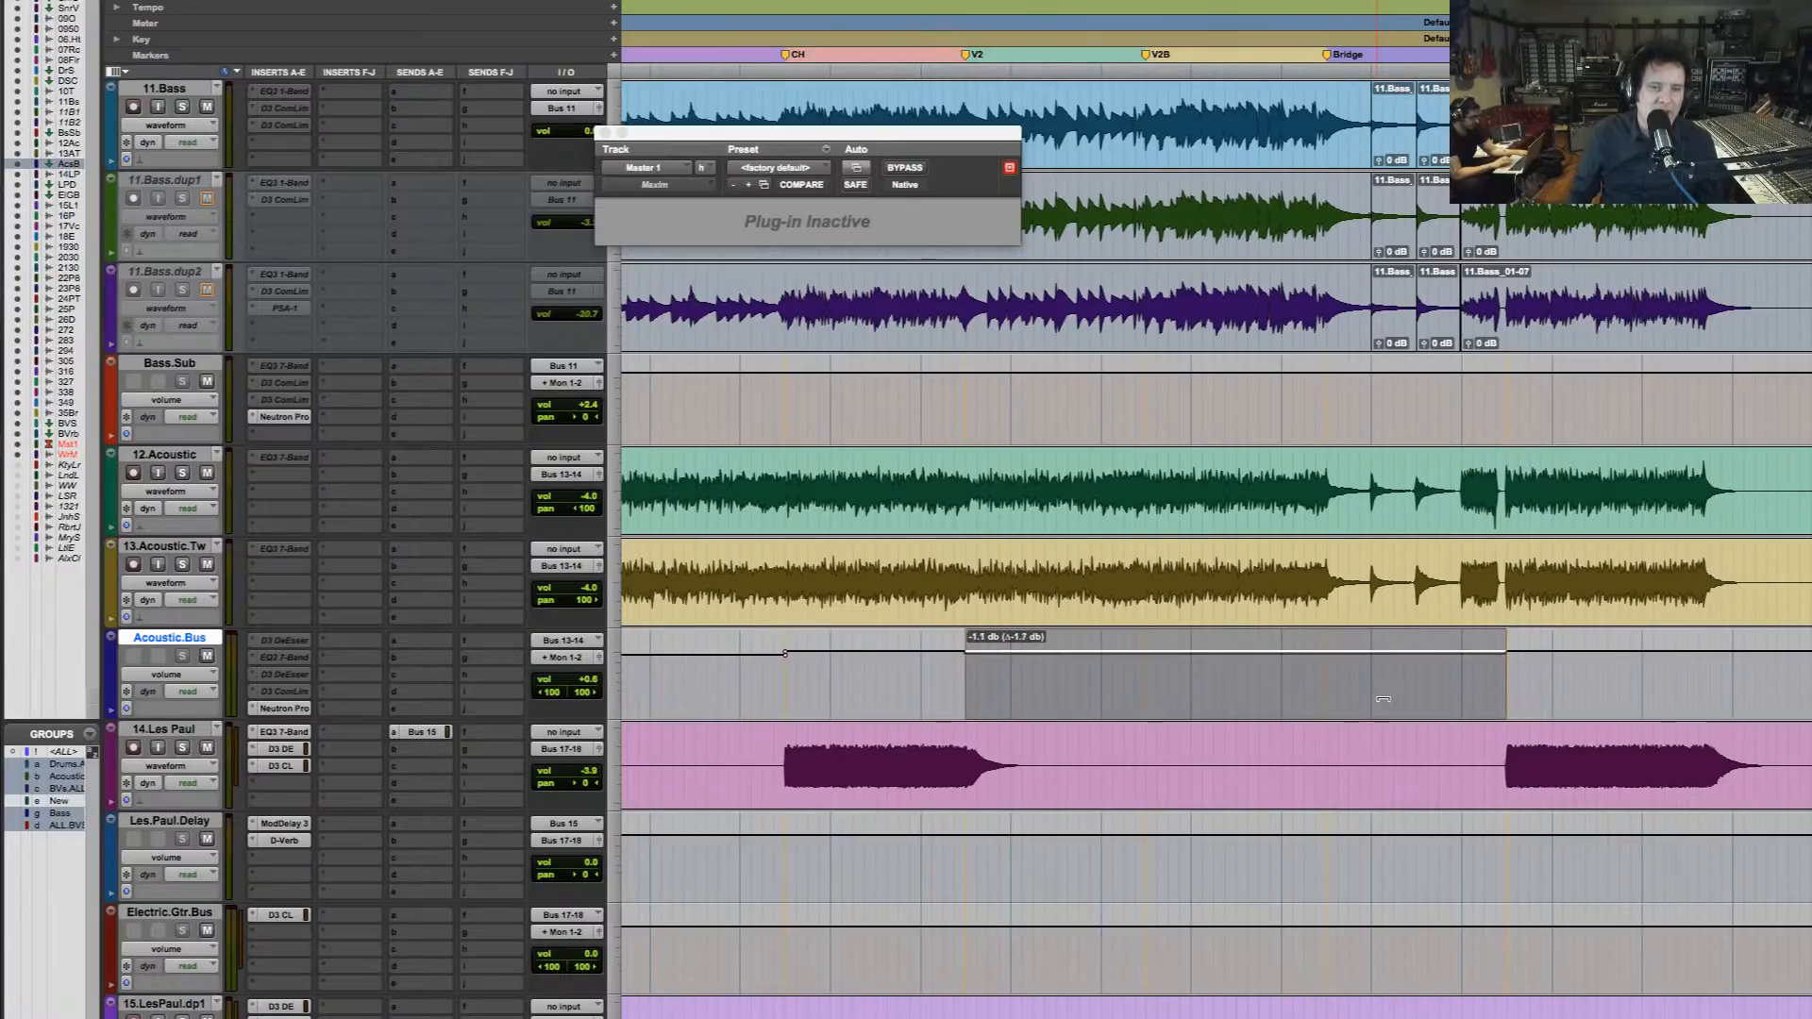
drag(1384, 700, 1384, 700)
Duplicate the 14.Les Paul track with its playlists, automation, inserts, sends and group assignments, placing the copy after the selected track
key(r)
key(r)
key(r)
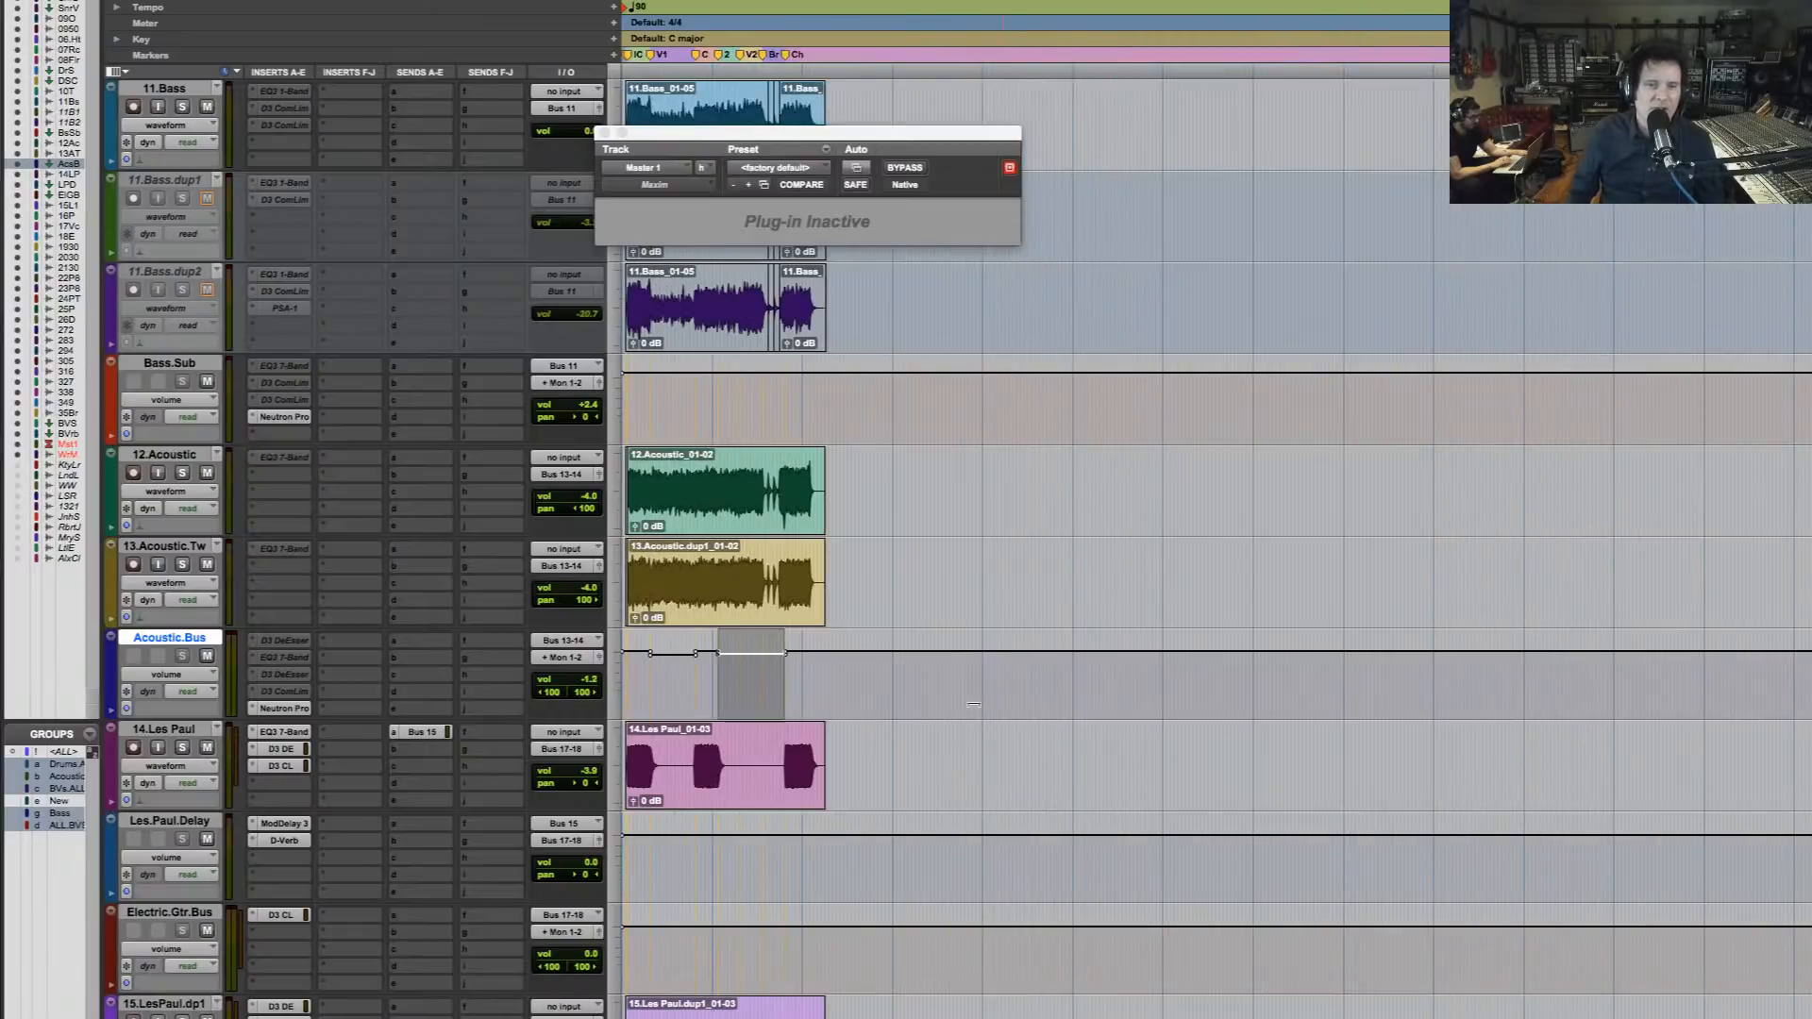
key(t)
key(t)
key(t)
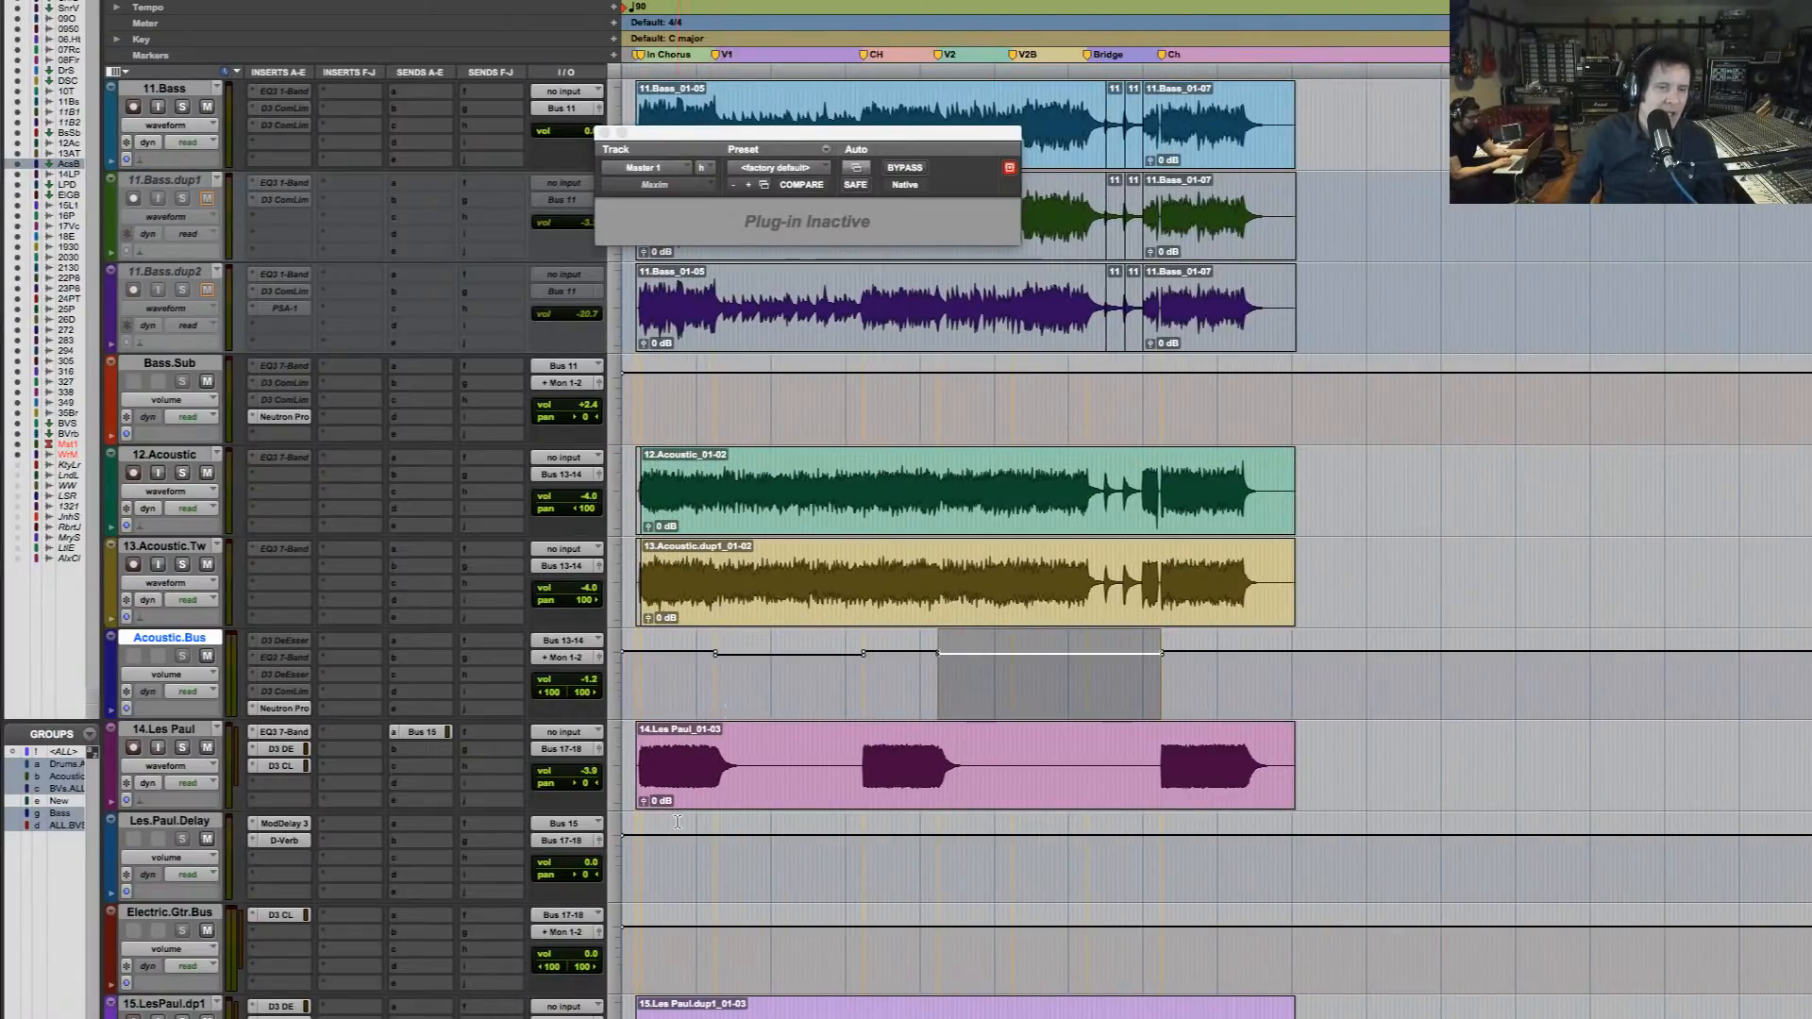
key(t)
key(t)
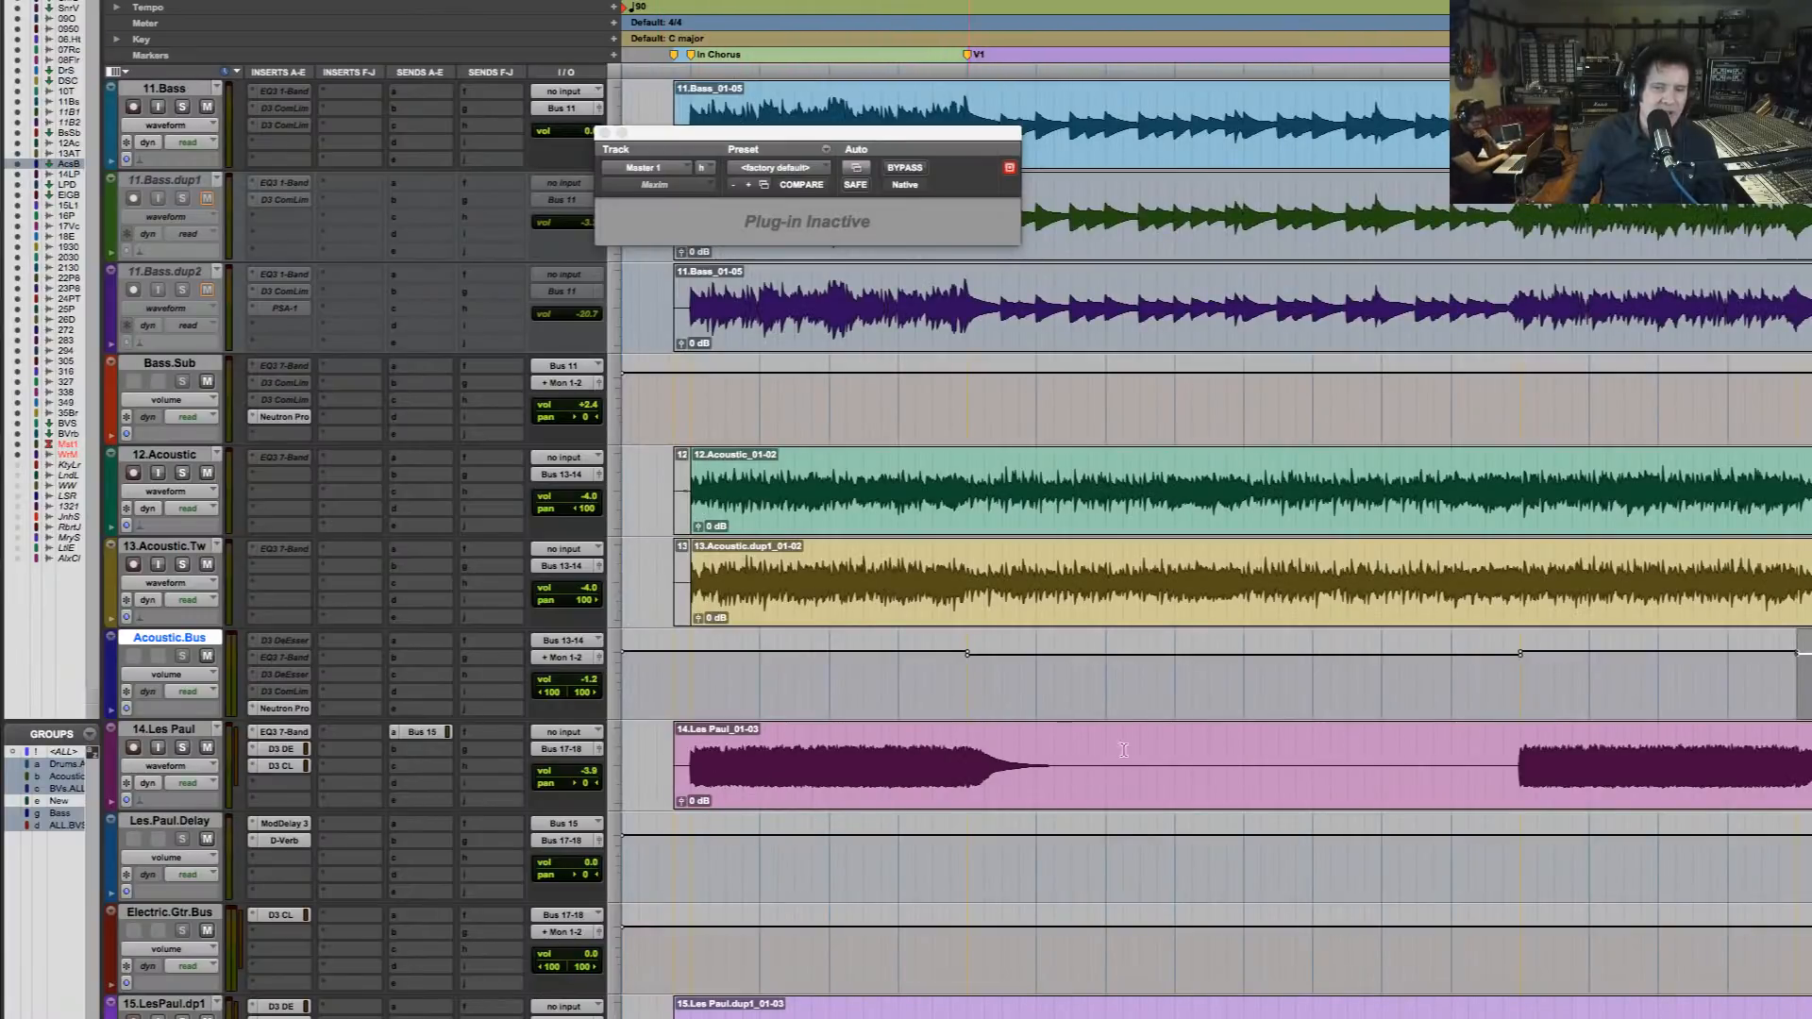
click(157, 732)
key(alt+shift+d)
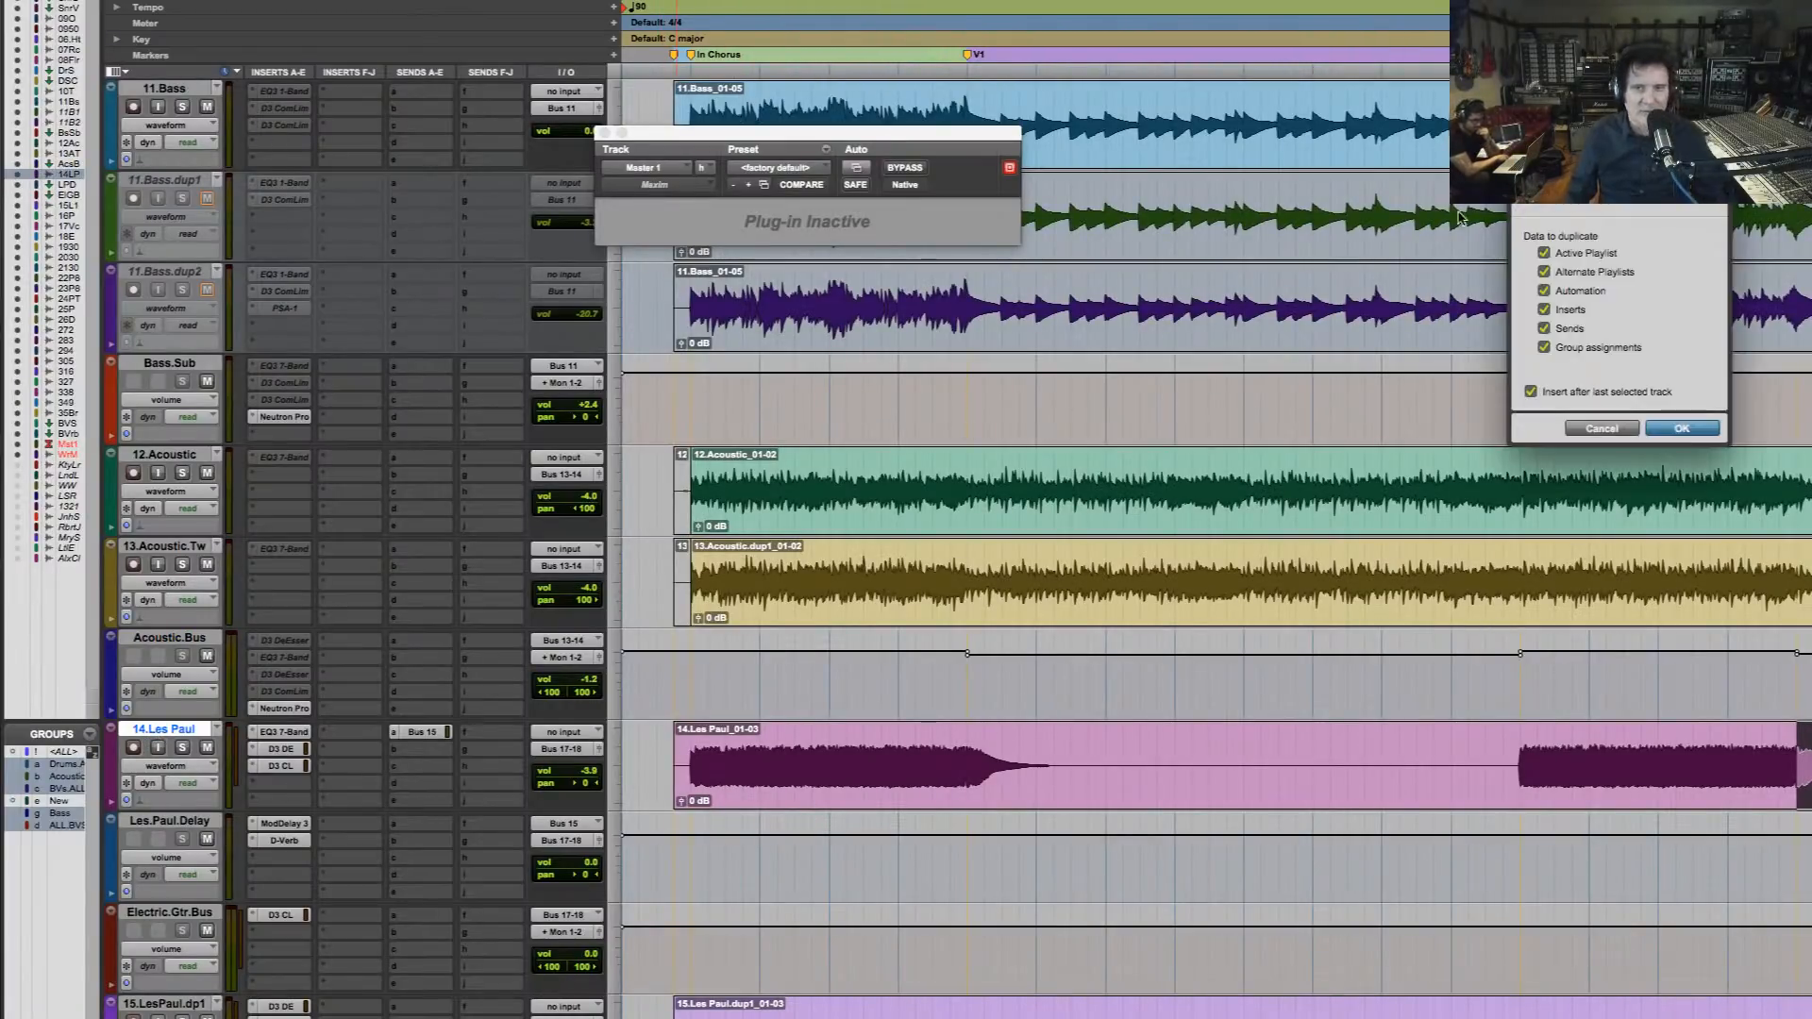
click(1681, 429)
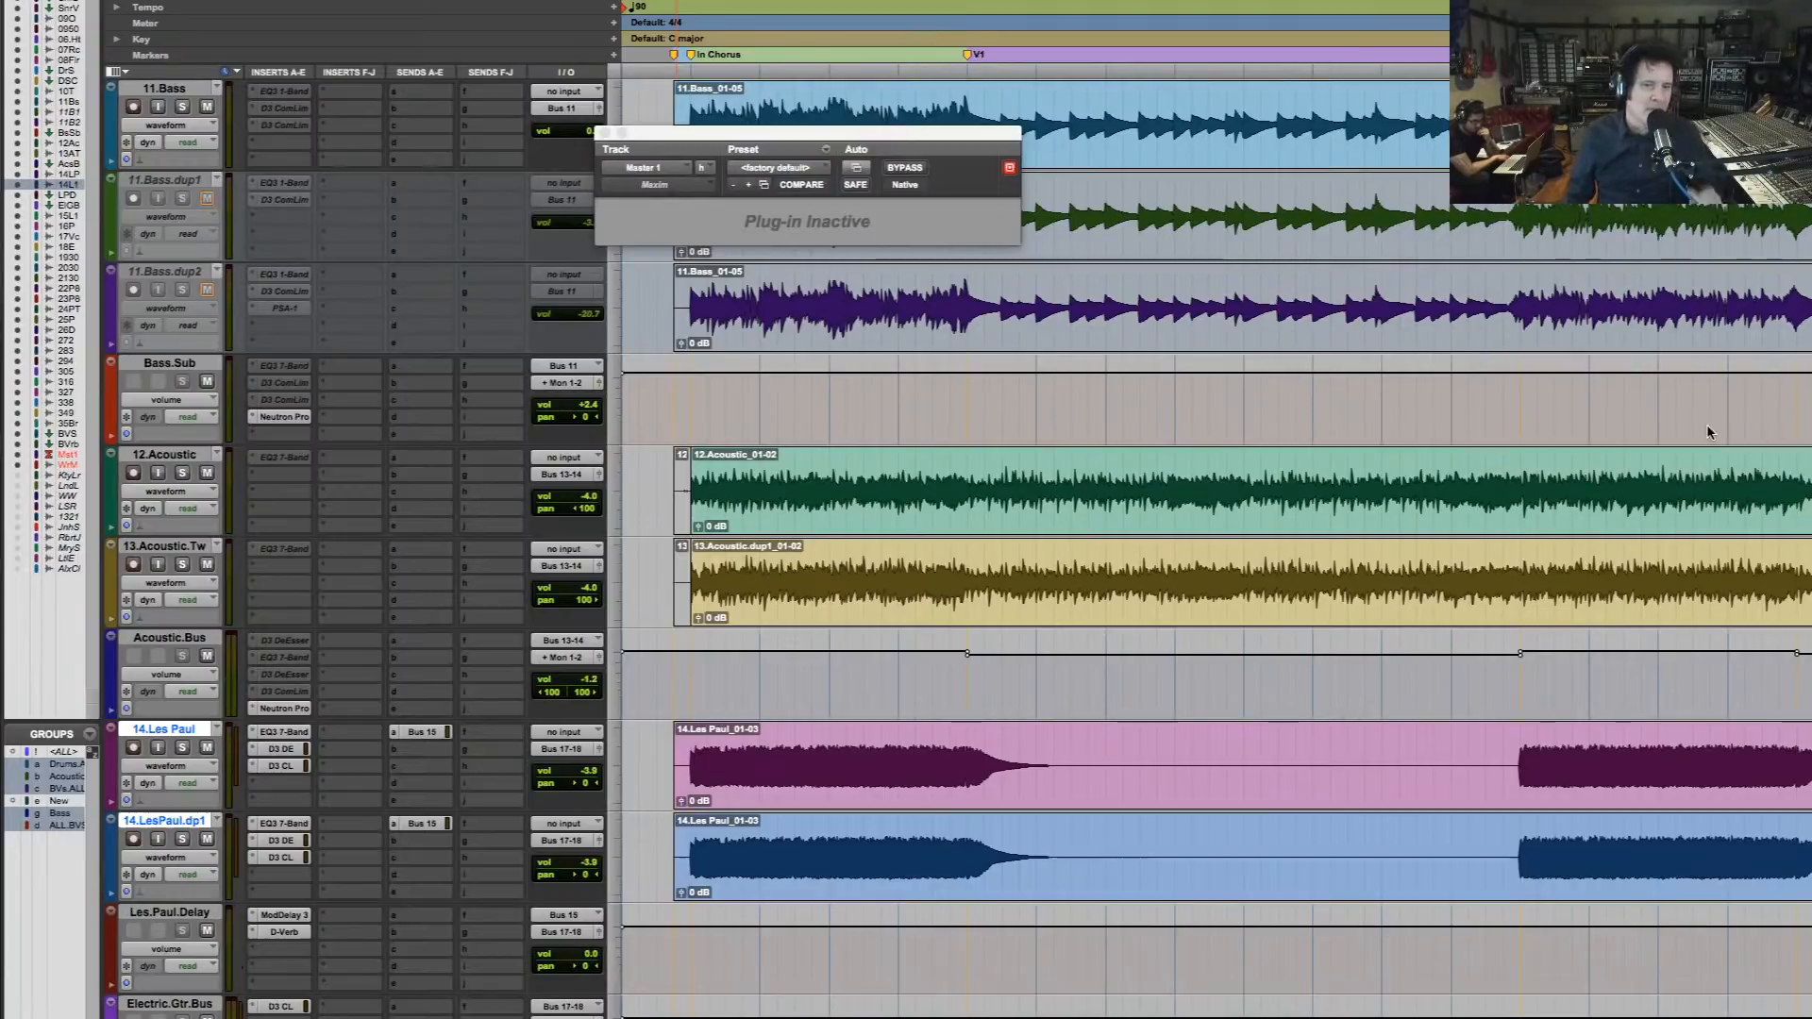
Copy the CH chorus part of 14.LesPaul.dp1 to the start of In Chorus and extend the pasted clip's beginning slightly earlier
key(r)
key(r)
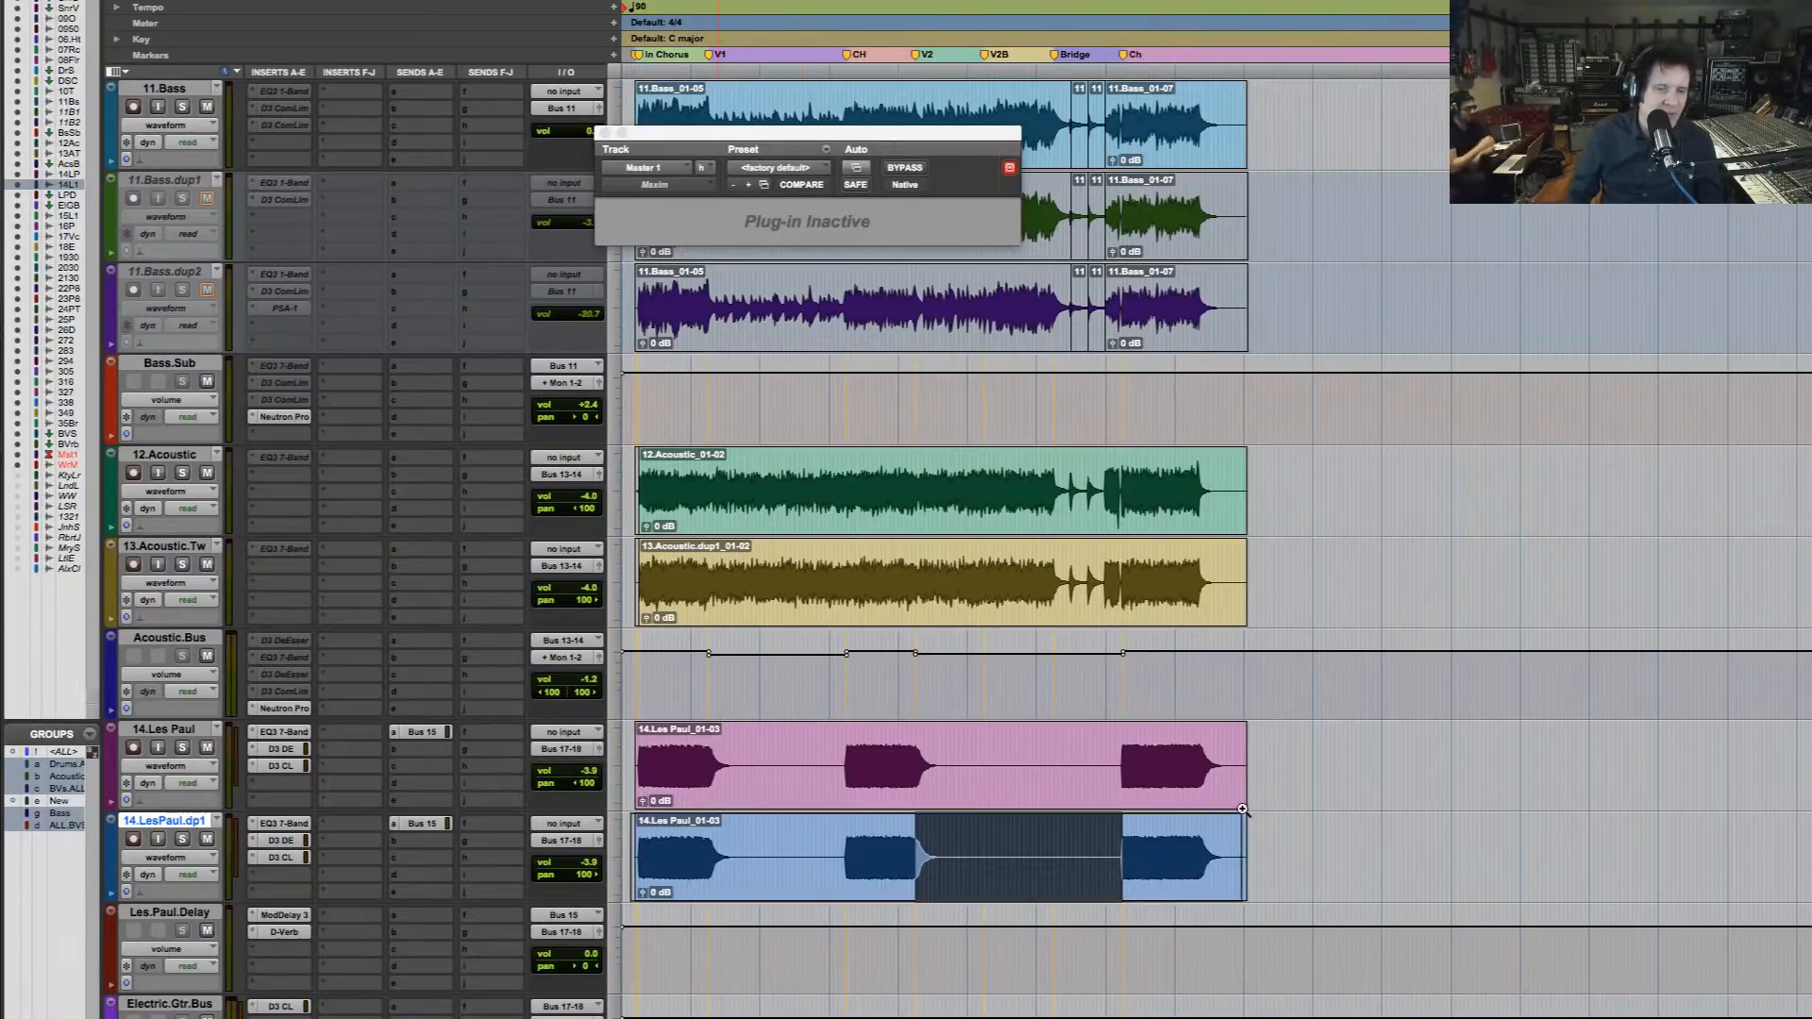
key(t)
drag(1047, 849, 1251, 846)
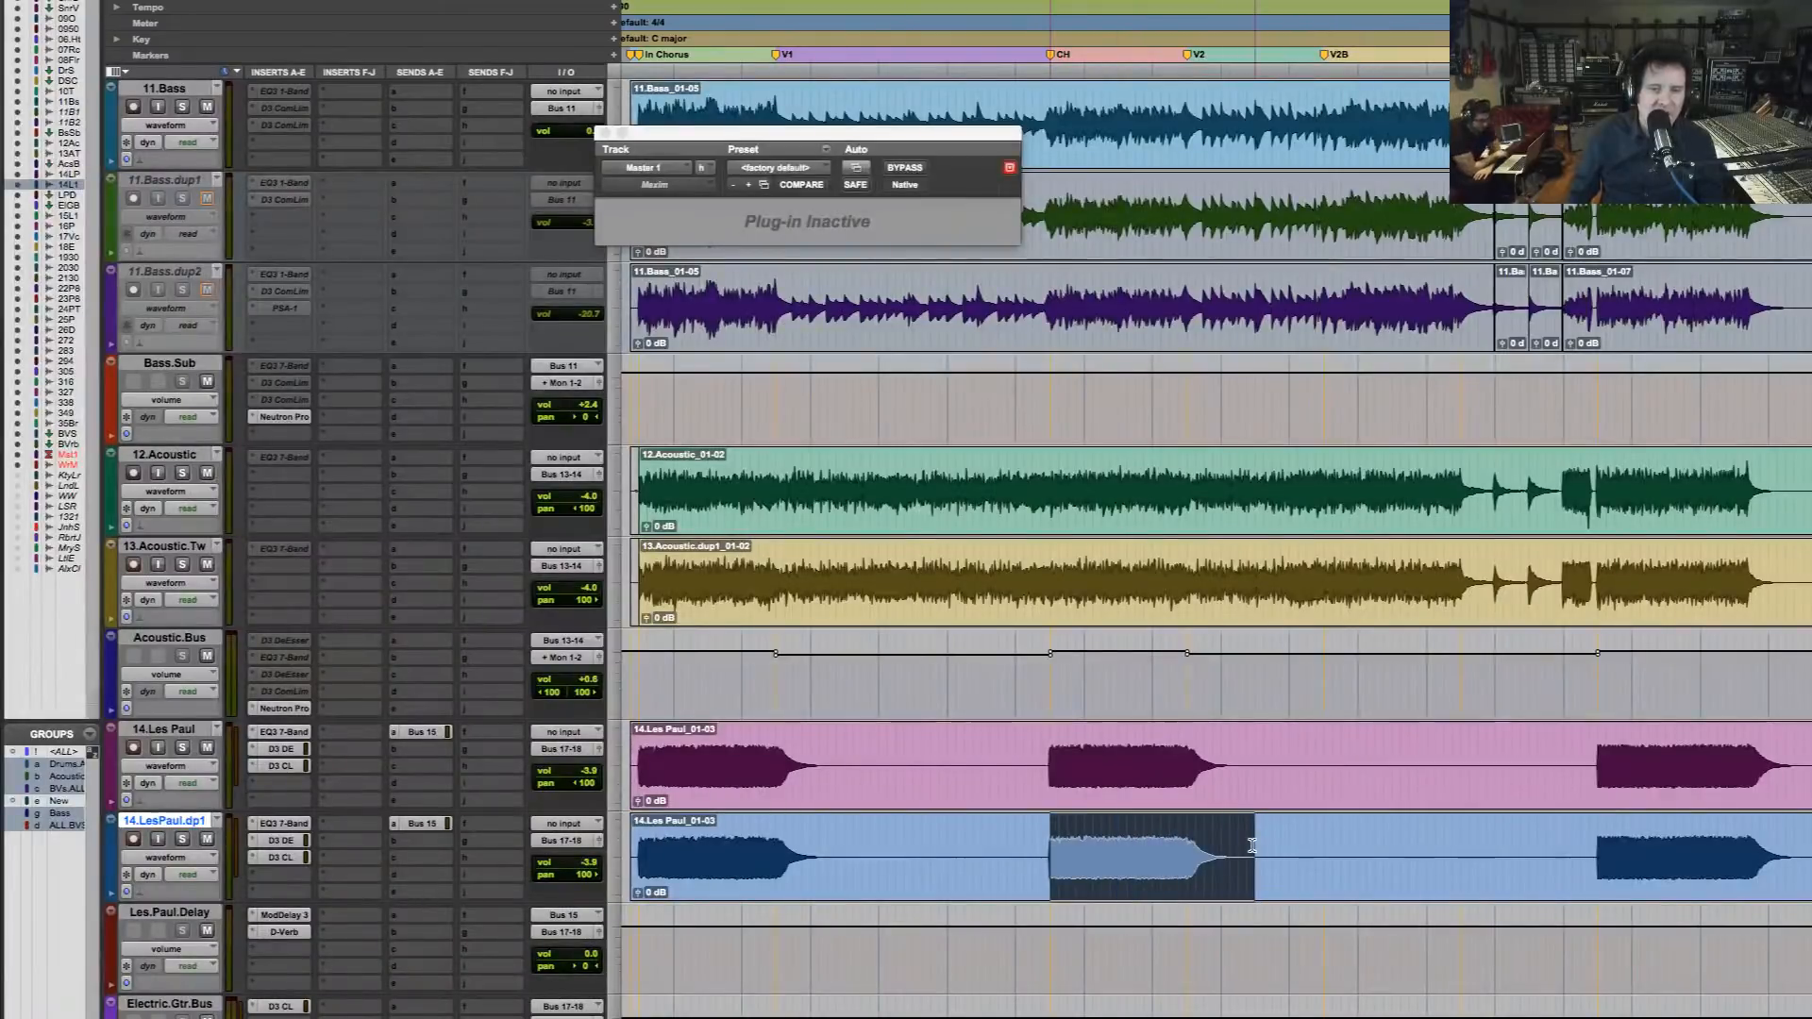
click(638, 873)
key(super+v)
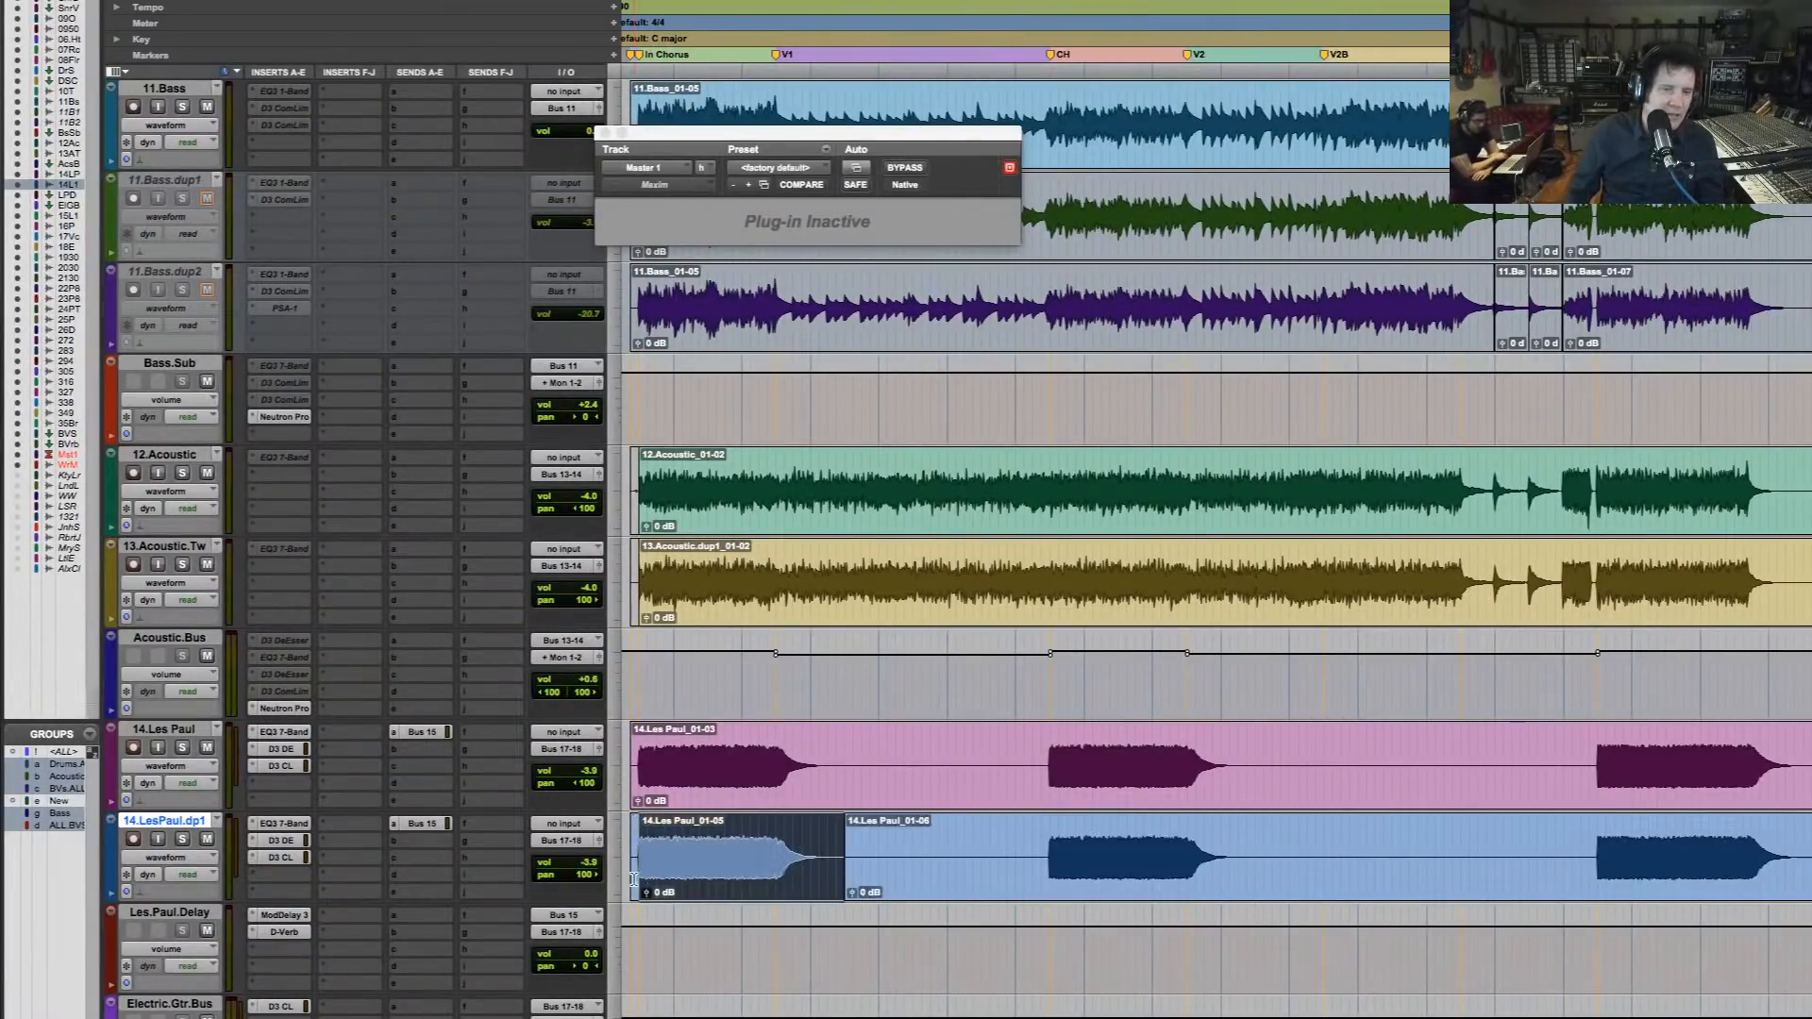
click(640, 871)
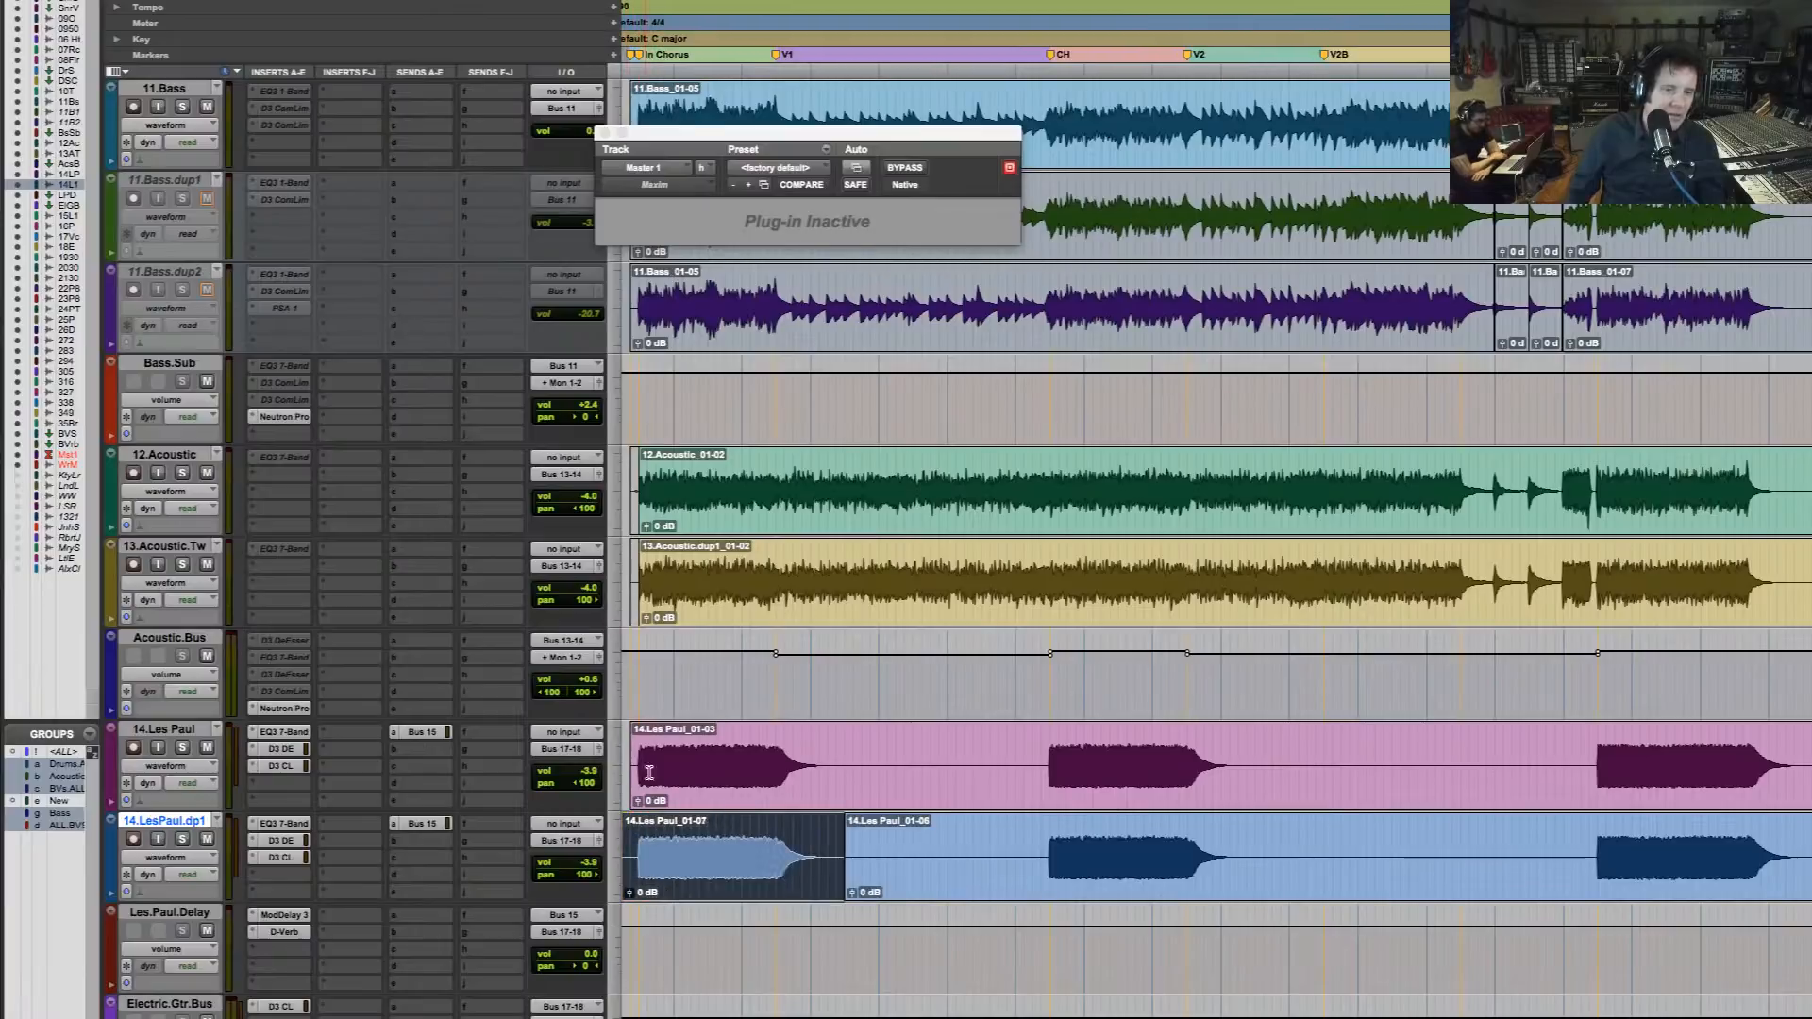
Copy the In Chorus part of 14.Les Paul onto 14.LesPaul.dp1 at the starts of CH and the final chorus
drag(637, 771, 820, 765)
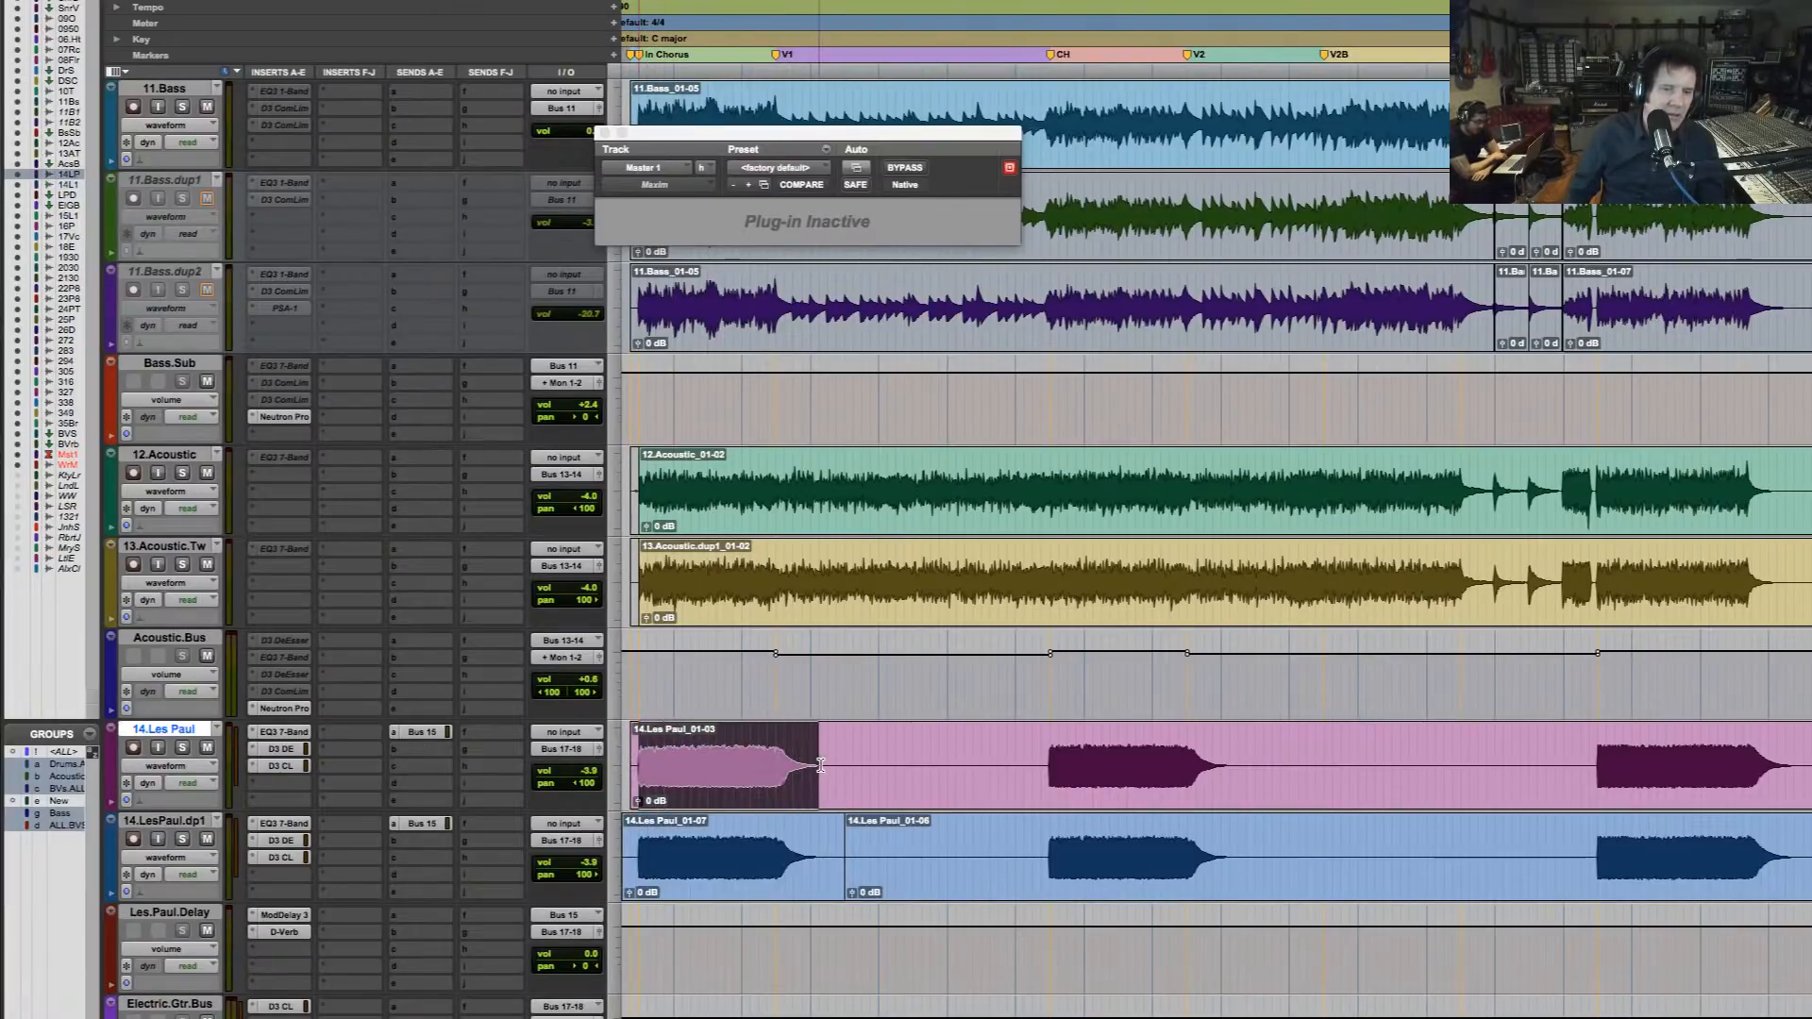
click(1049, 853)
key(super+v)
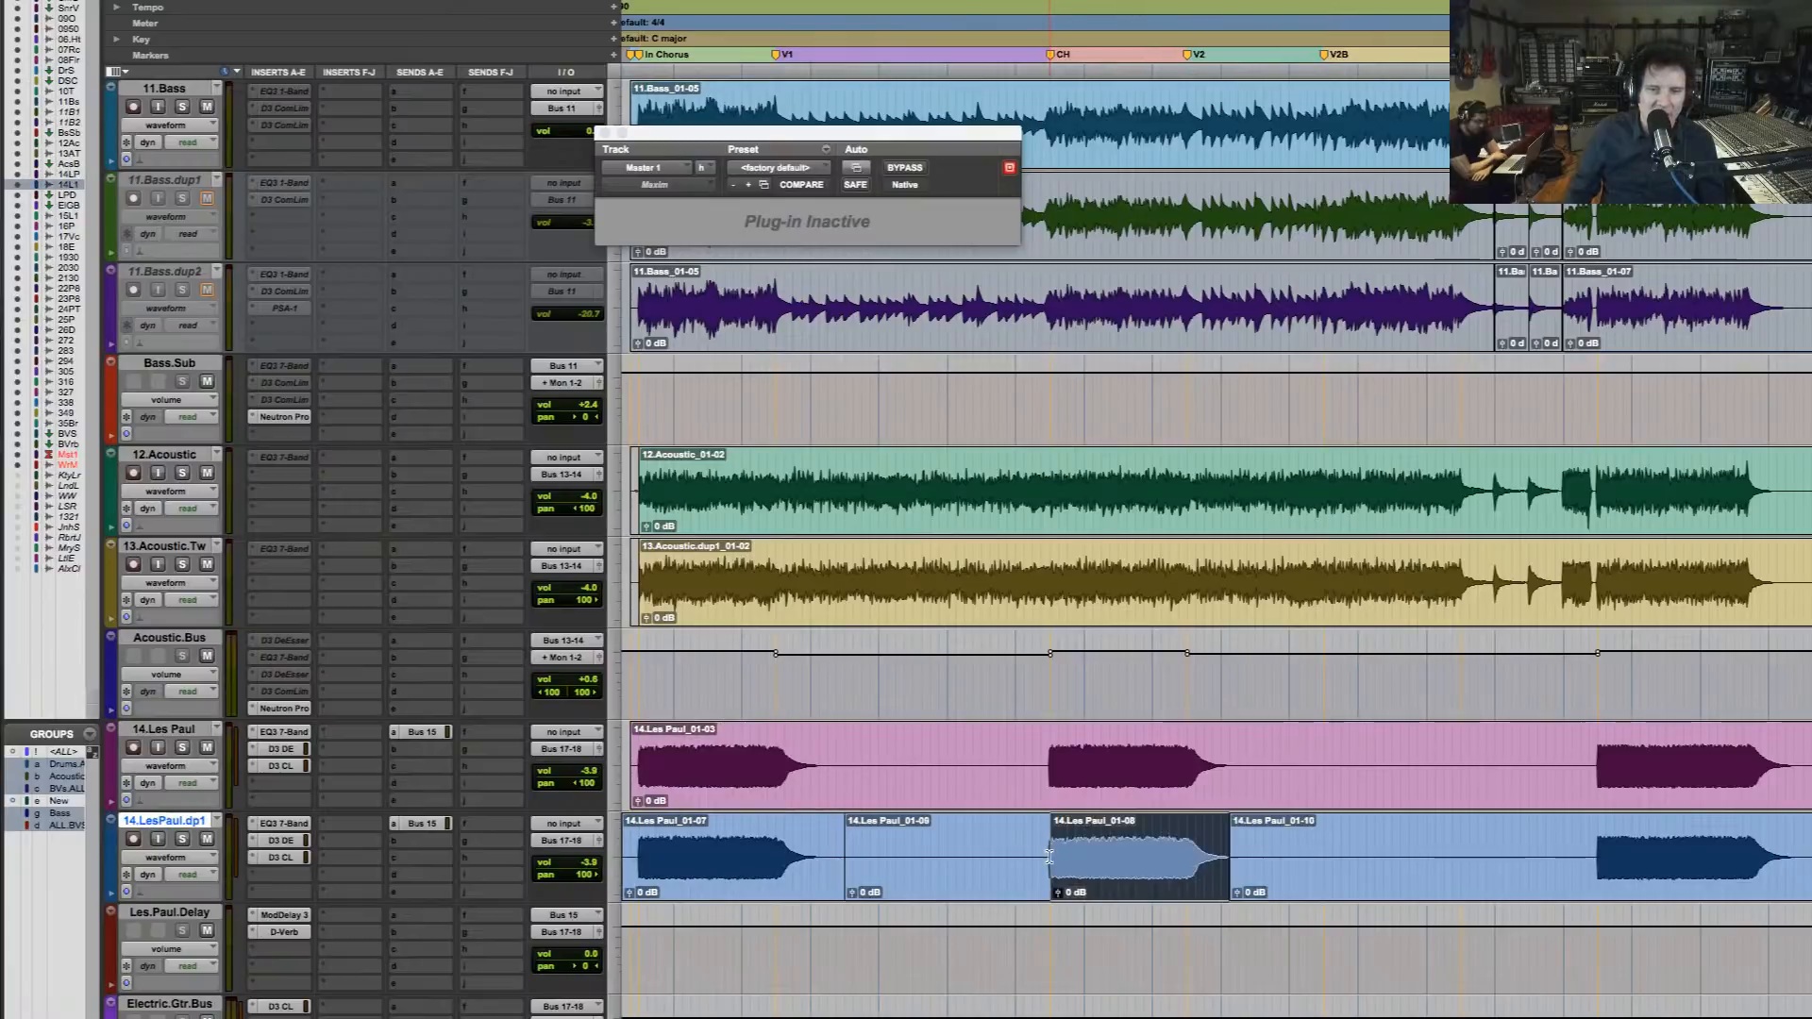
click(1597, 865)
key(super+v)
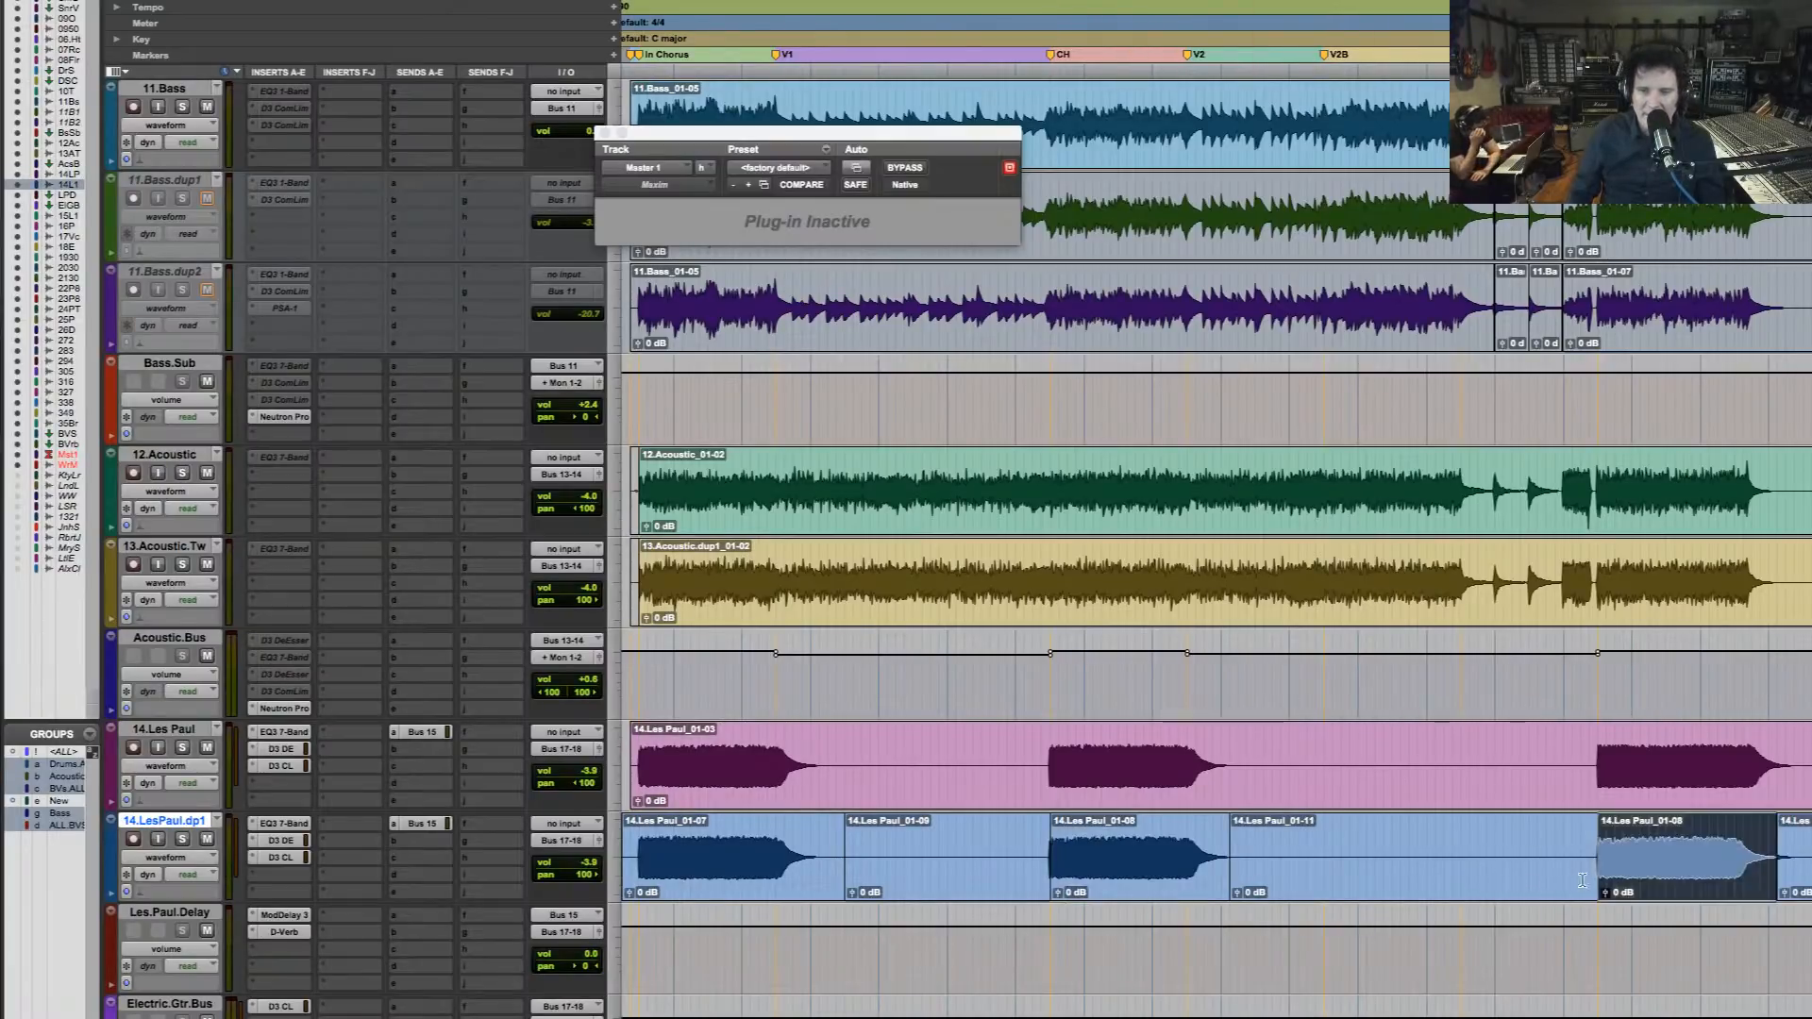
Audition the final chorus, soloing 14.Les Paul and 14.LesPaul.dp1 in turn to compare the two parts
scroll(1583, 881, right, 8)
key(r)
scroll(931, 837, left, 8)
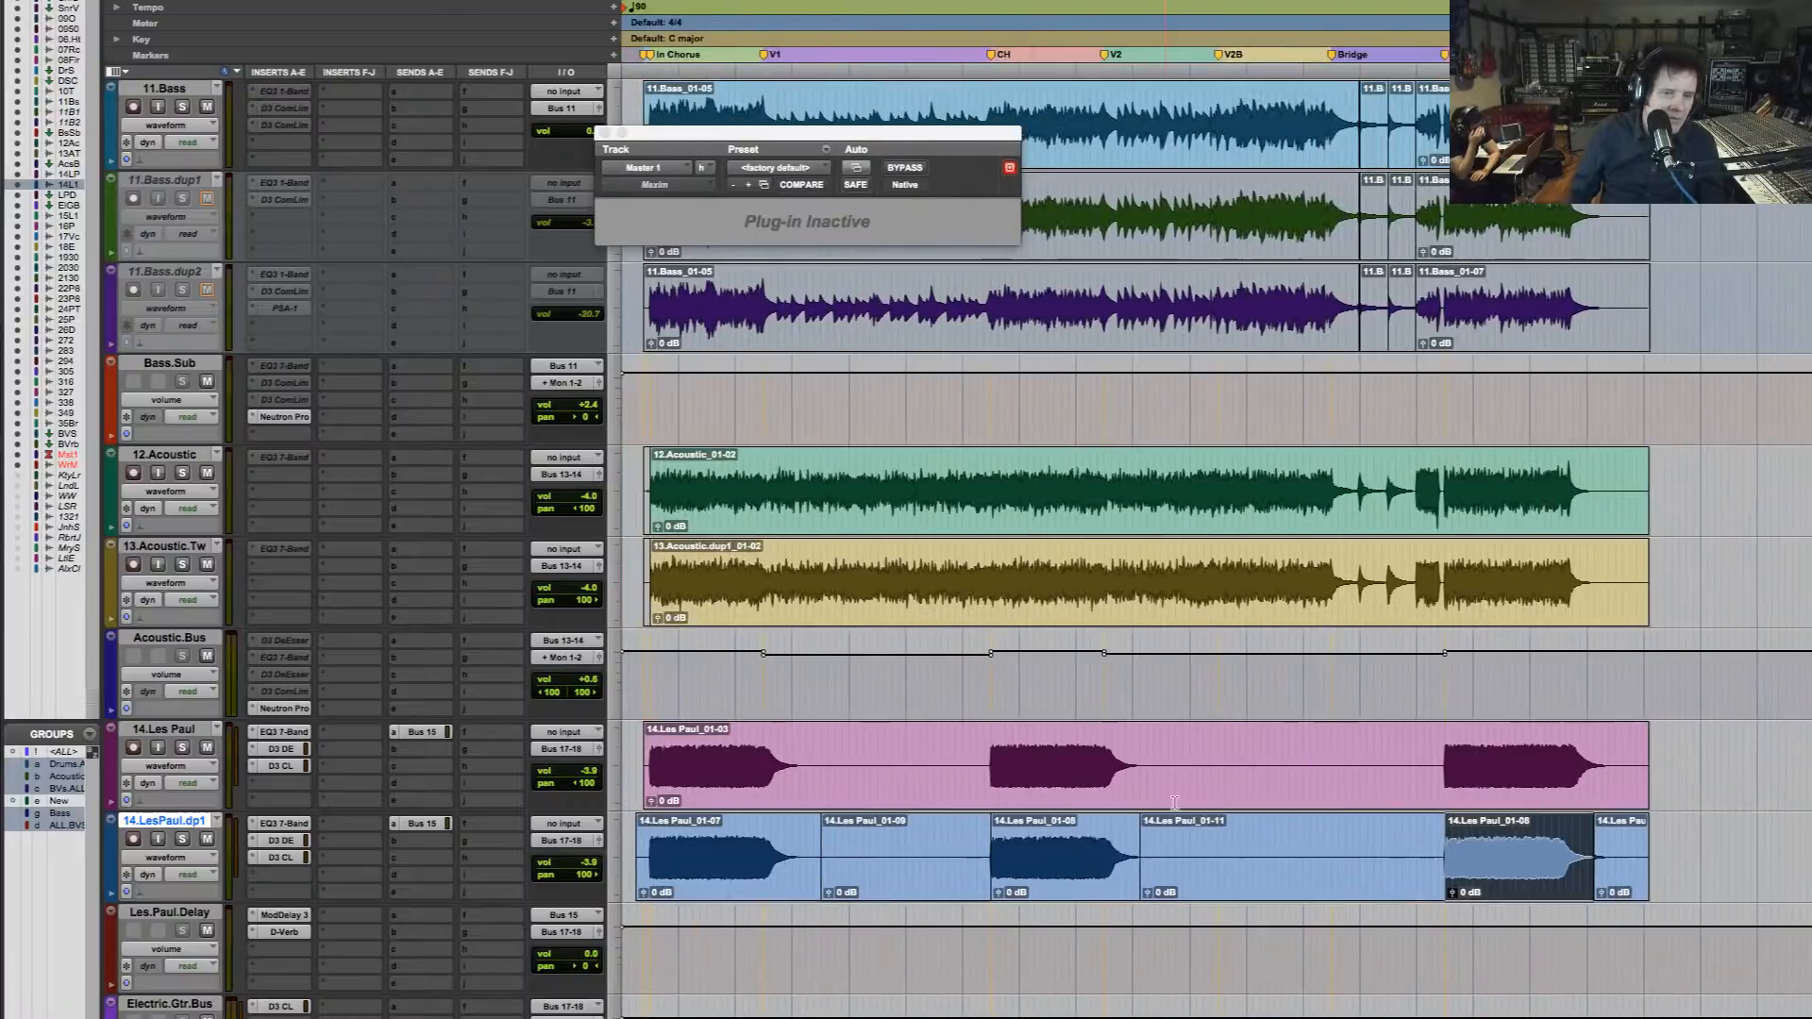
click(1484, 796)
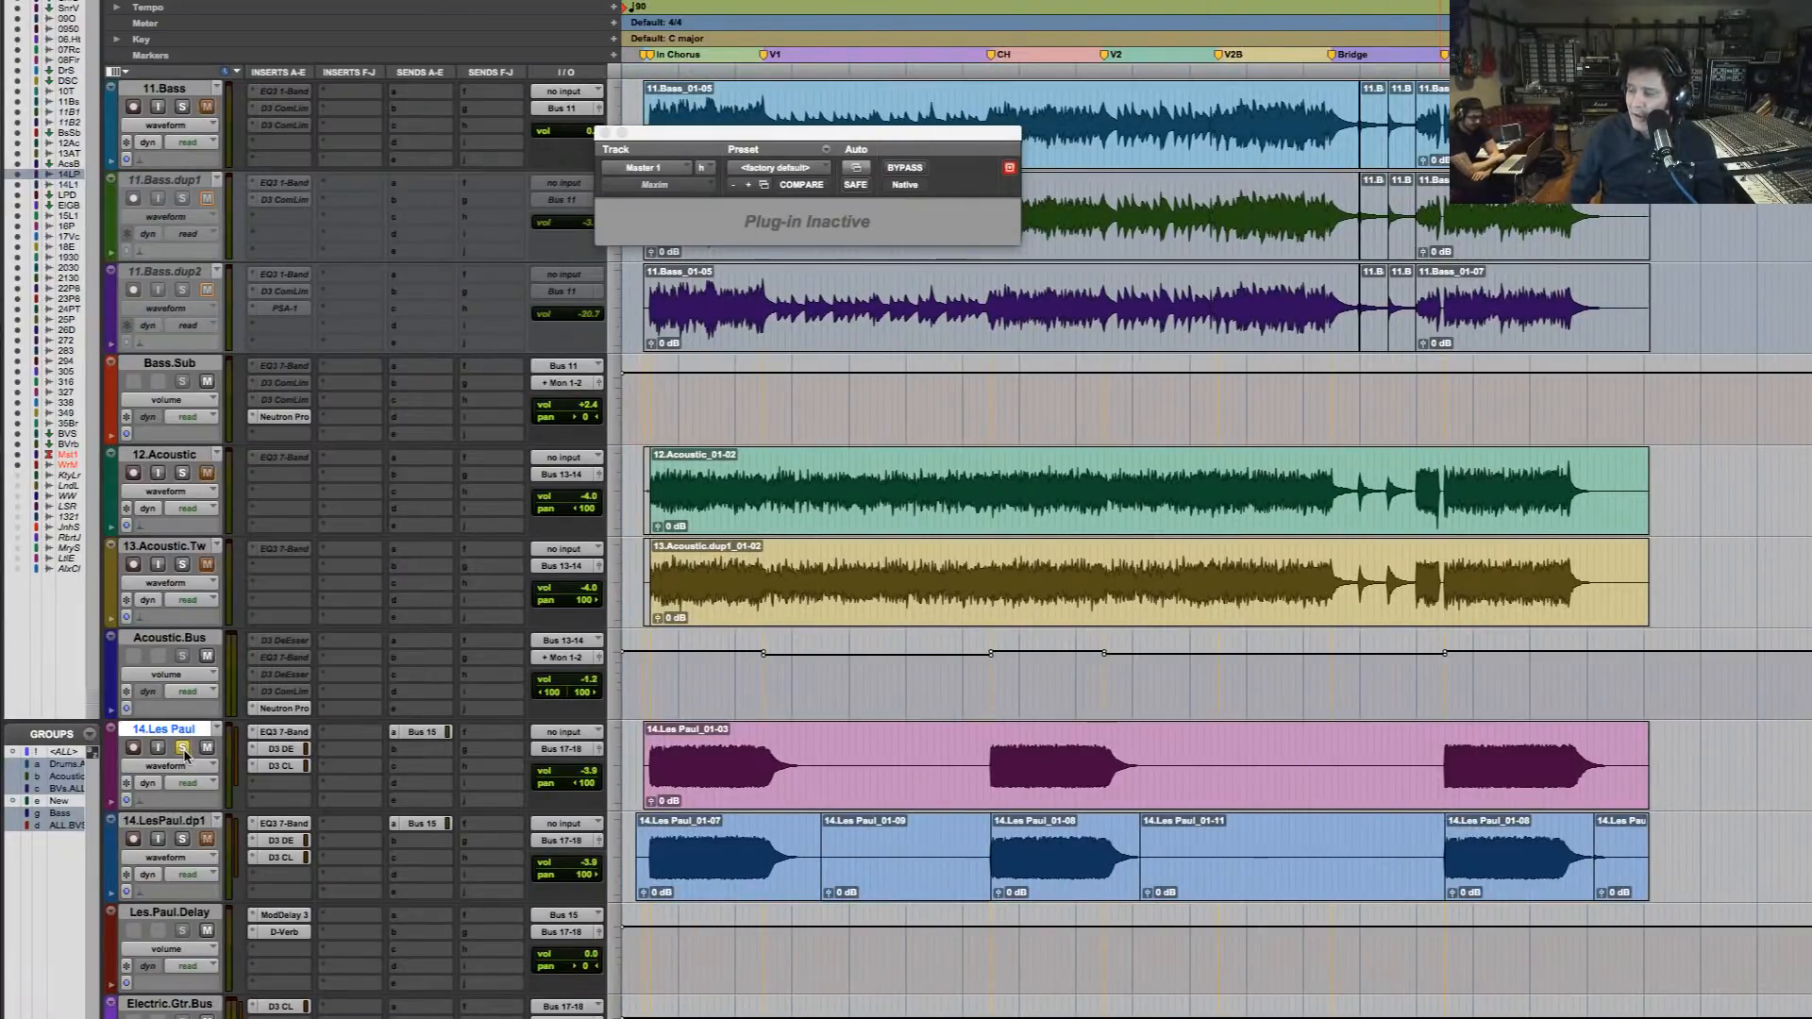
key(space)
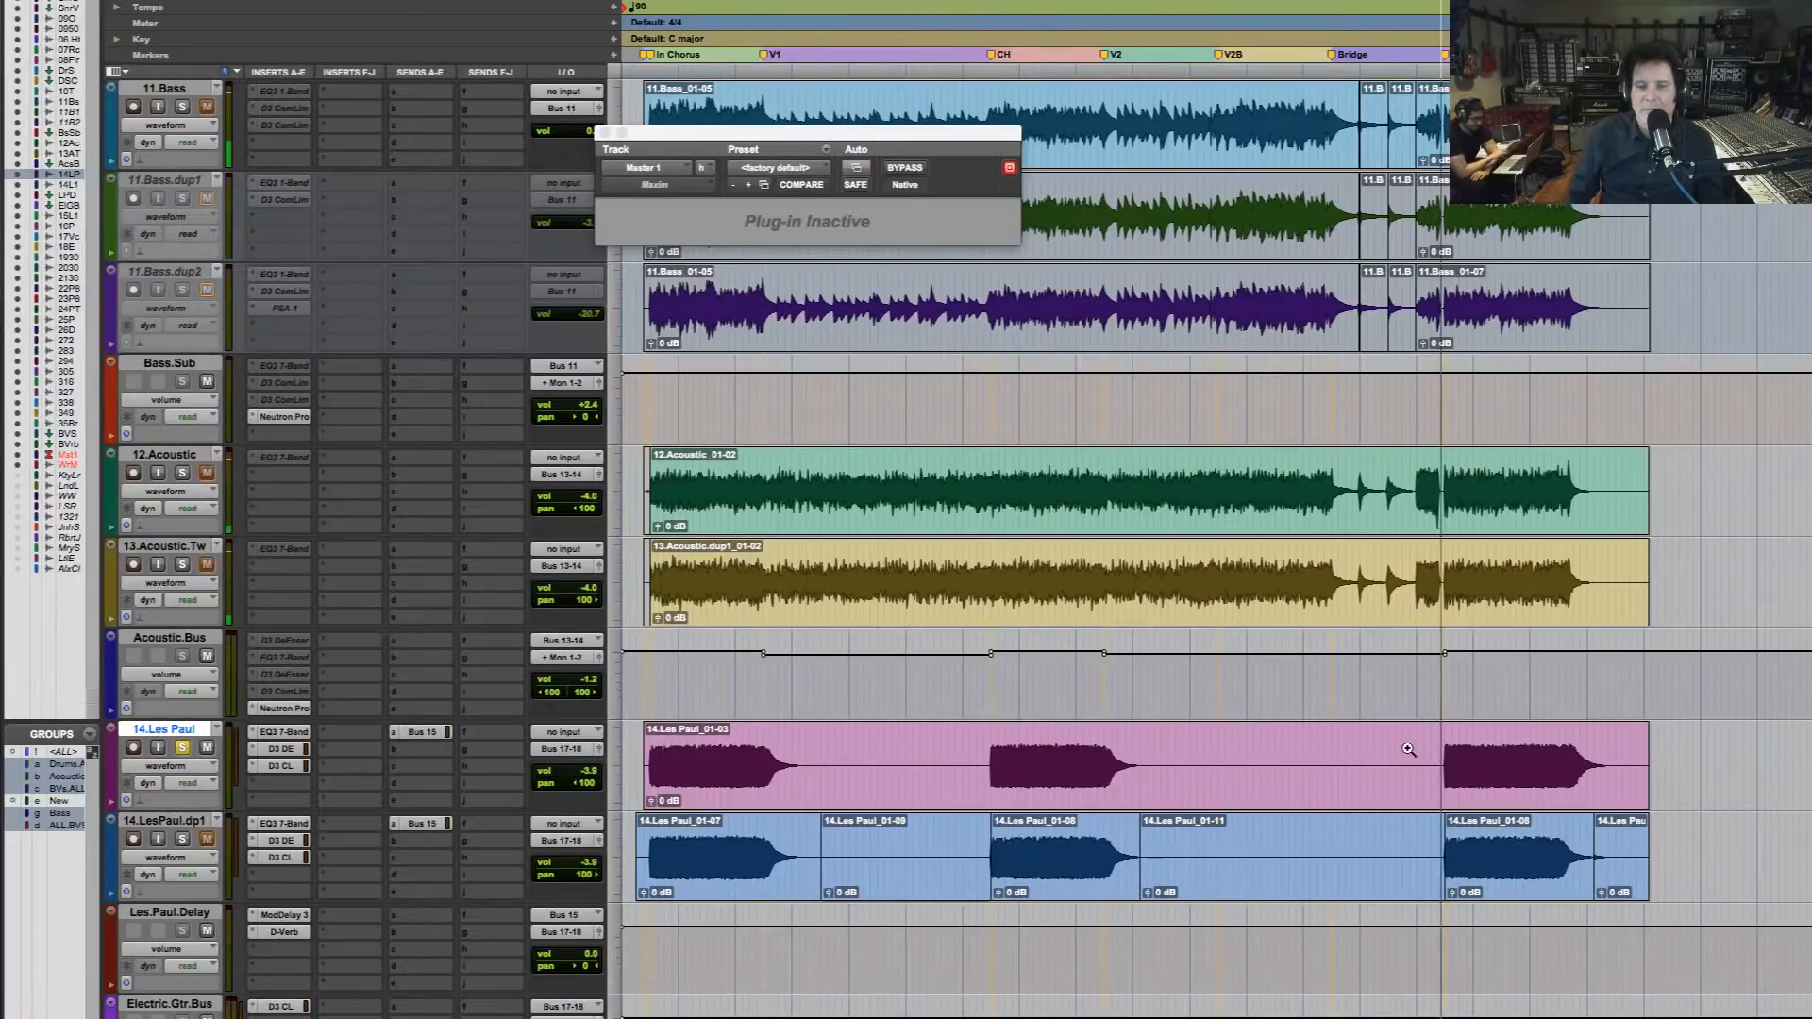
drag(1393, 749, 1638, 760)
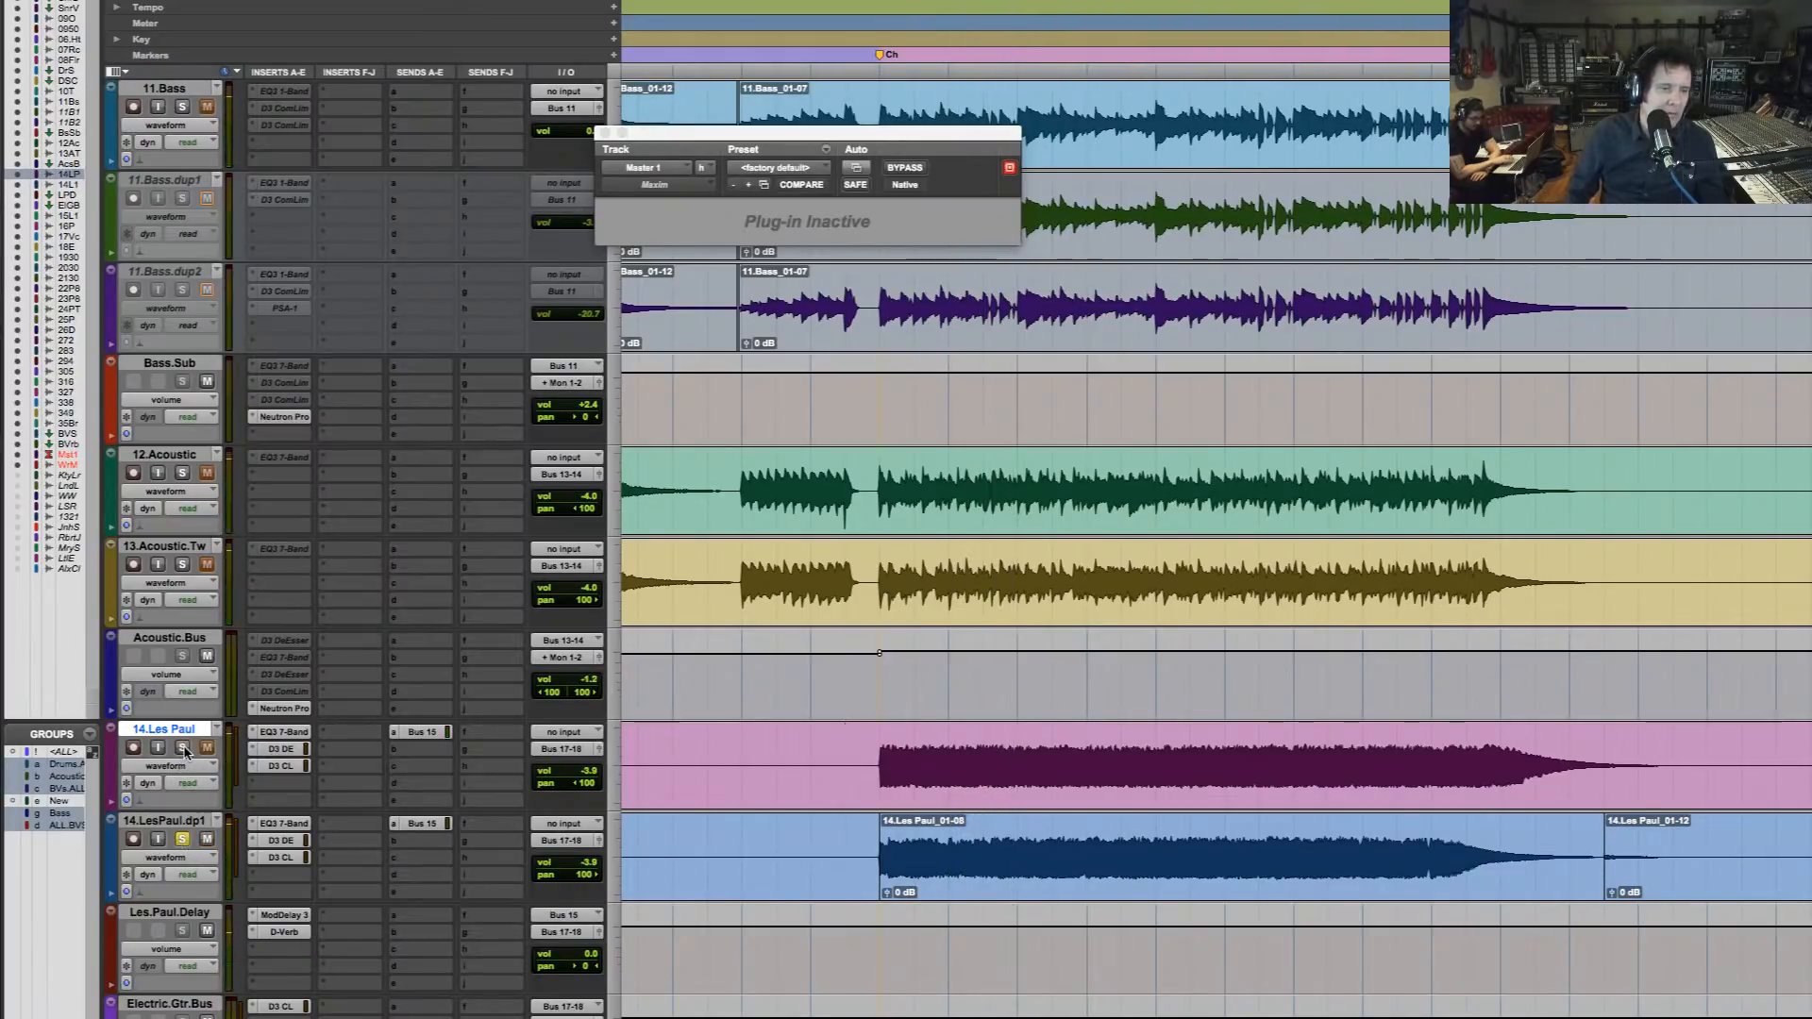
key(space)
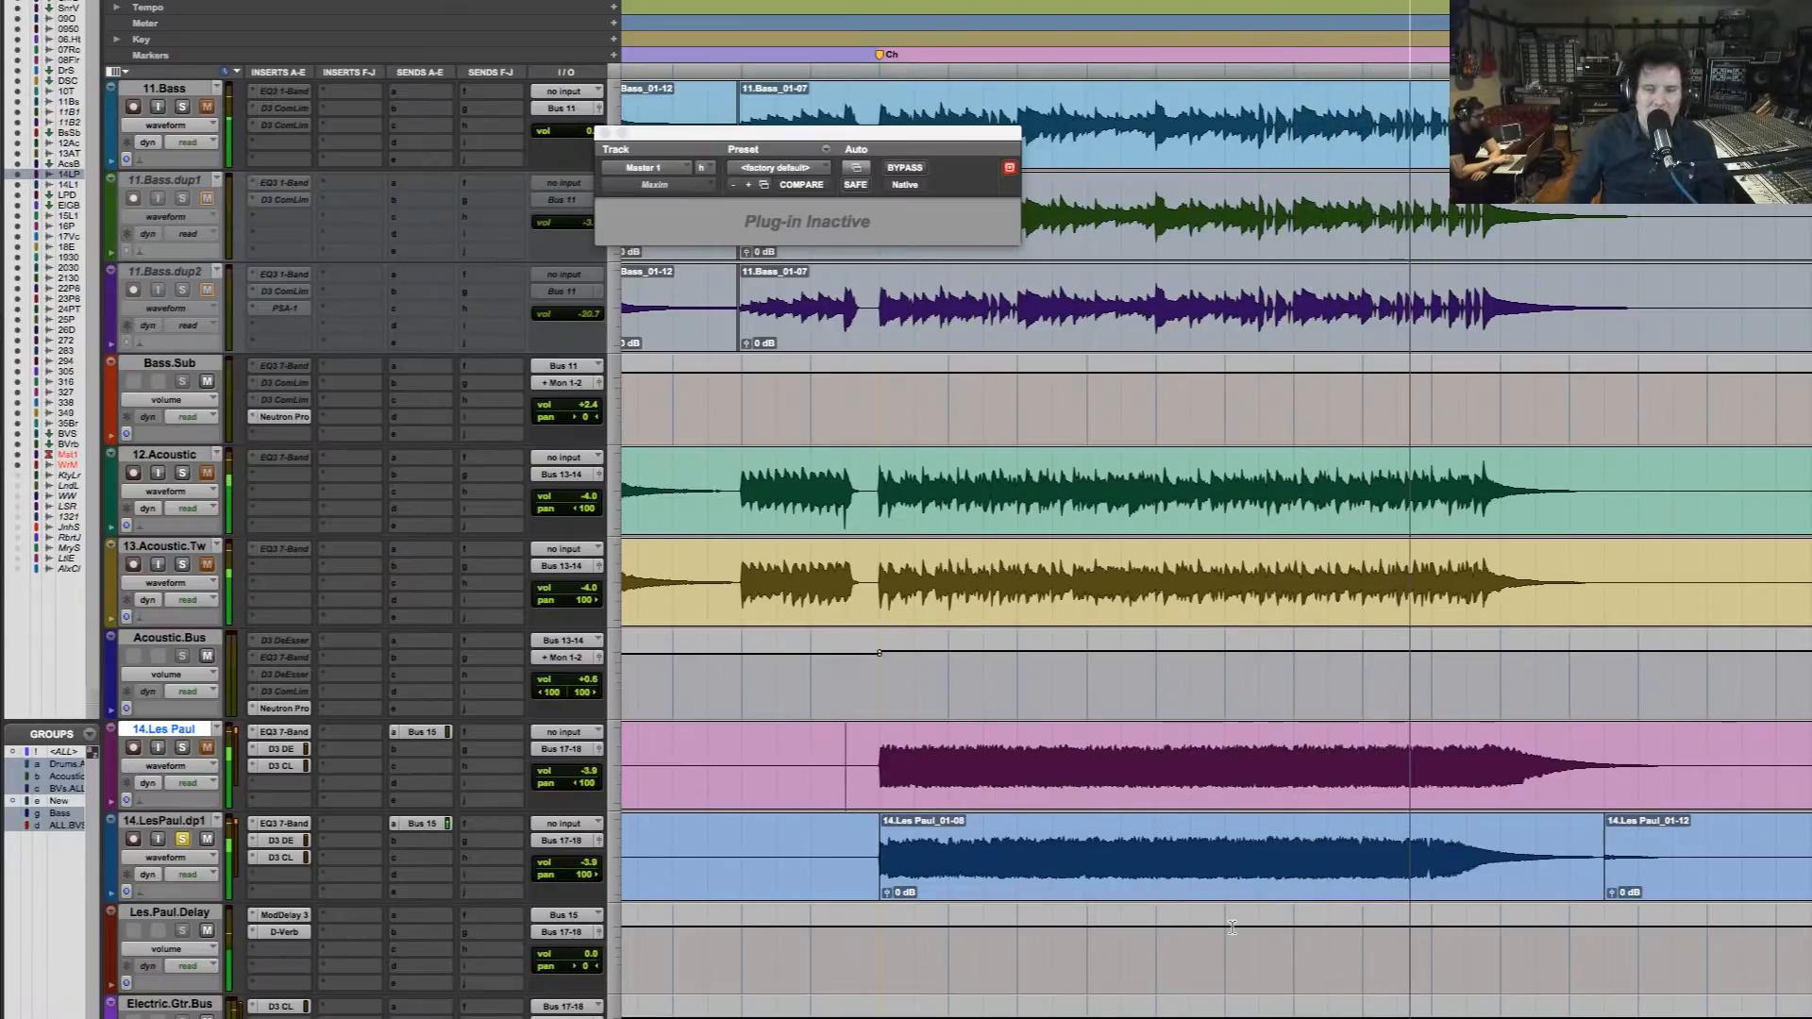
Mute the Bus 15 sends on both 14.Les Paul and 14.LesPaul.dp1 while playing the final chorus
click(1428, 861)
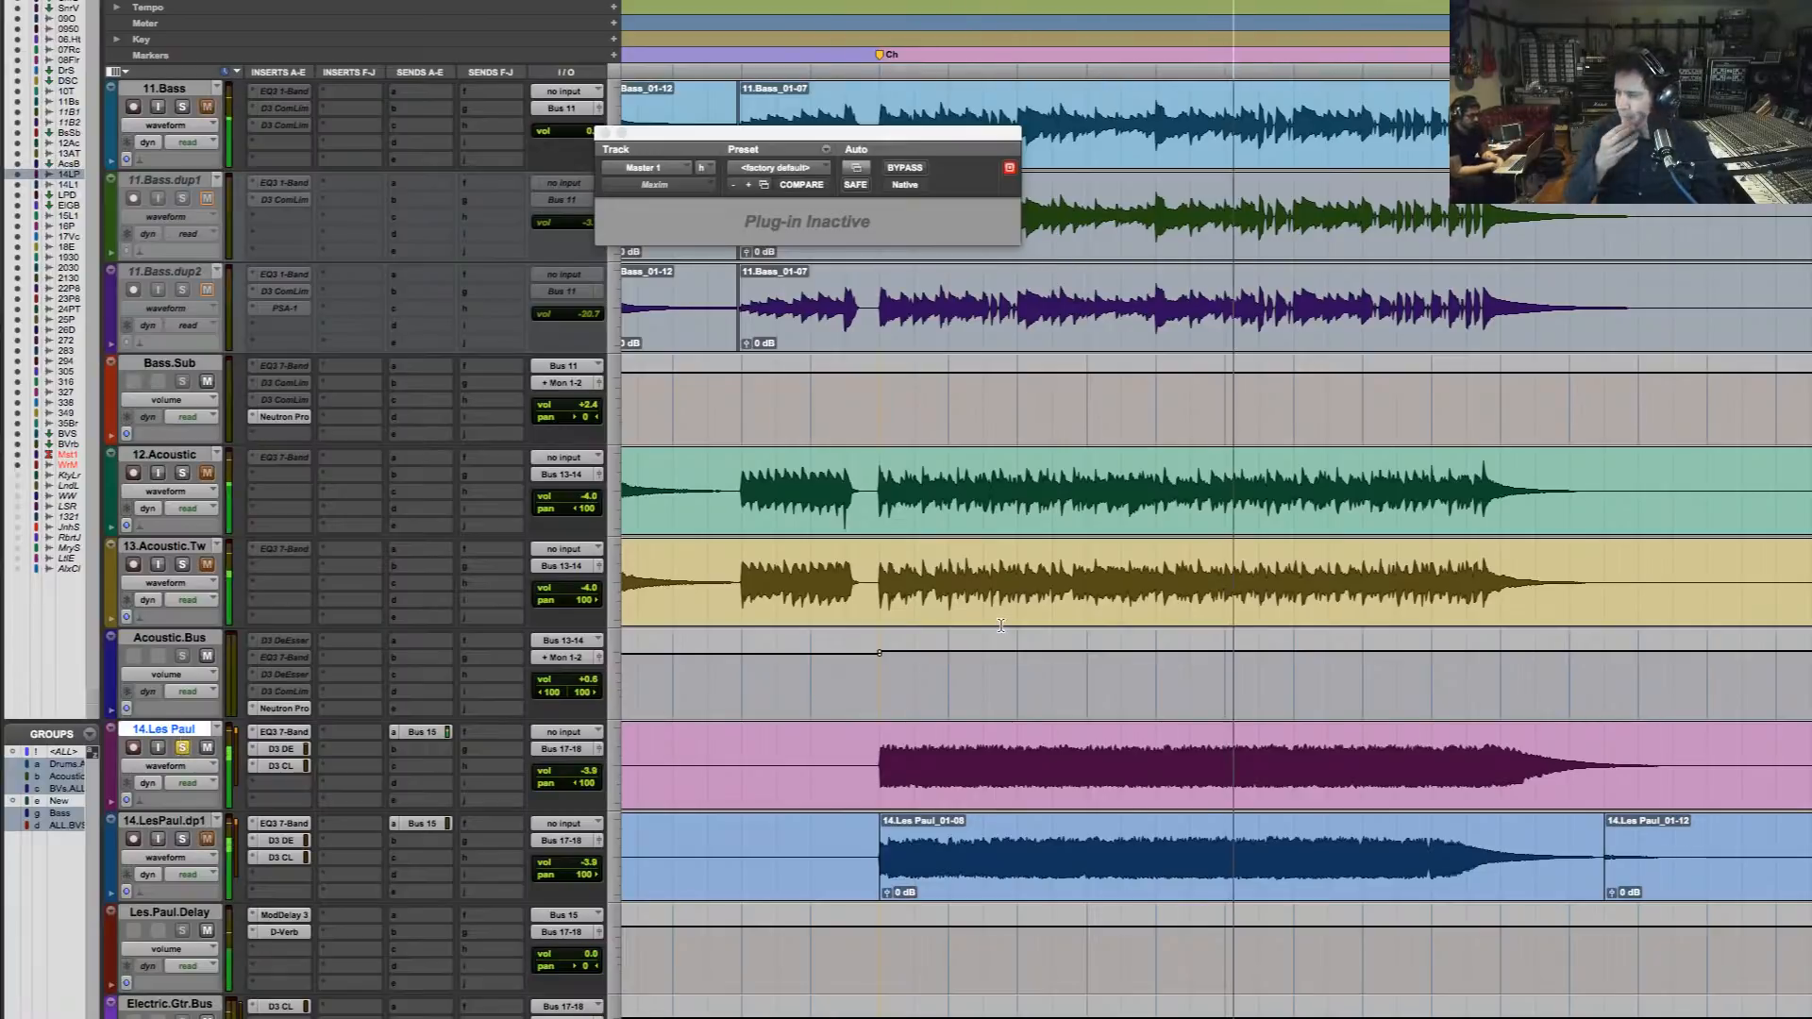
super+click(424, 733)
super+click(428, 827)
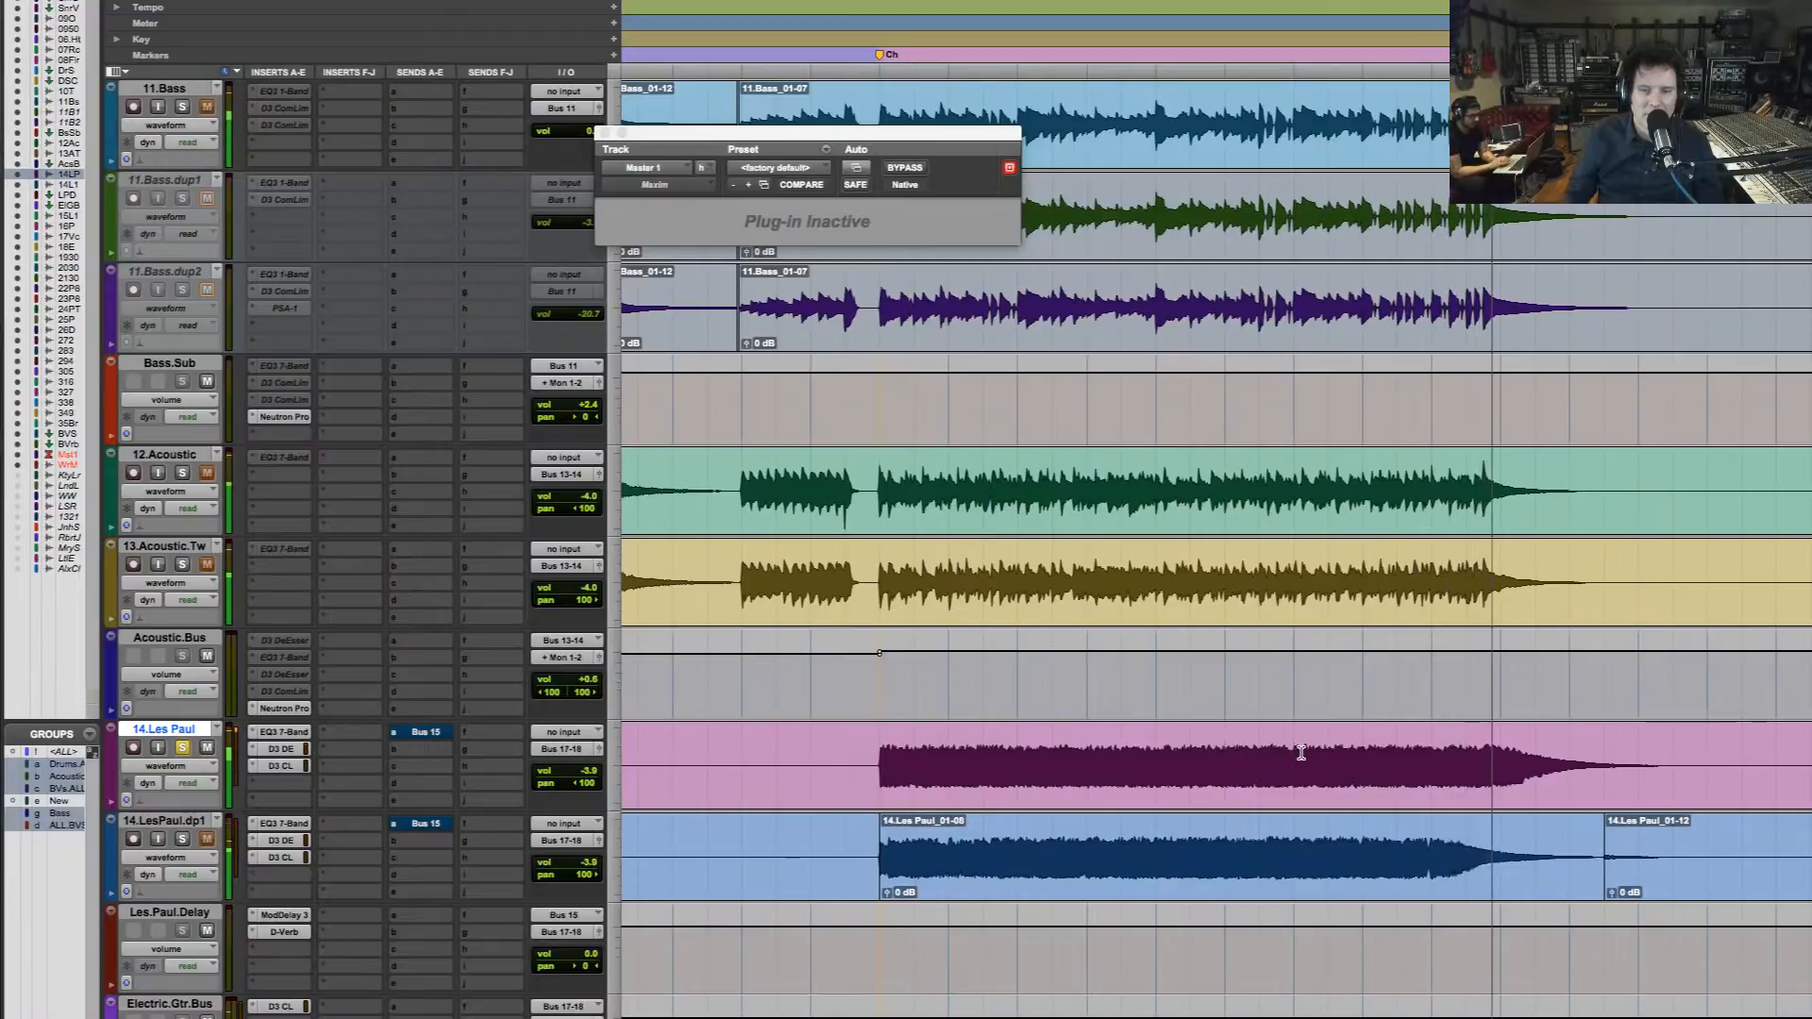
Solo 14.LesPaul.dp1, play it from the middle of the final chorus, and split its clip at that starting point
click(1224, 859)
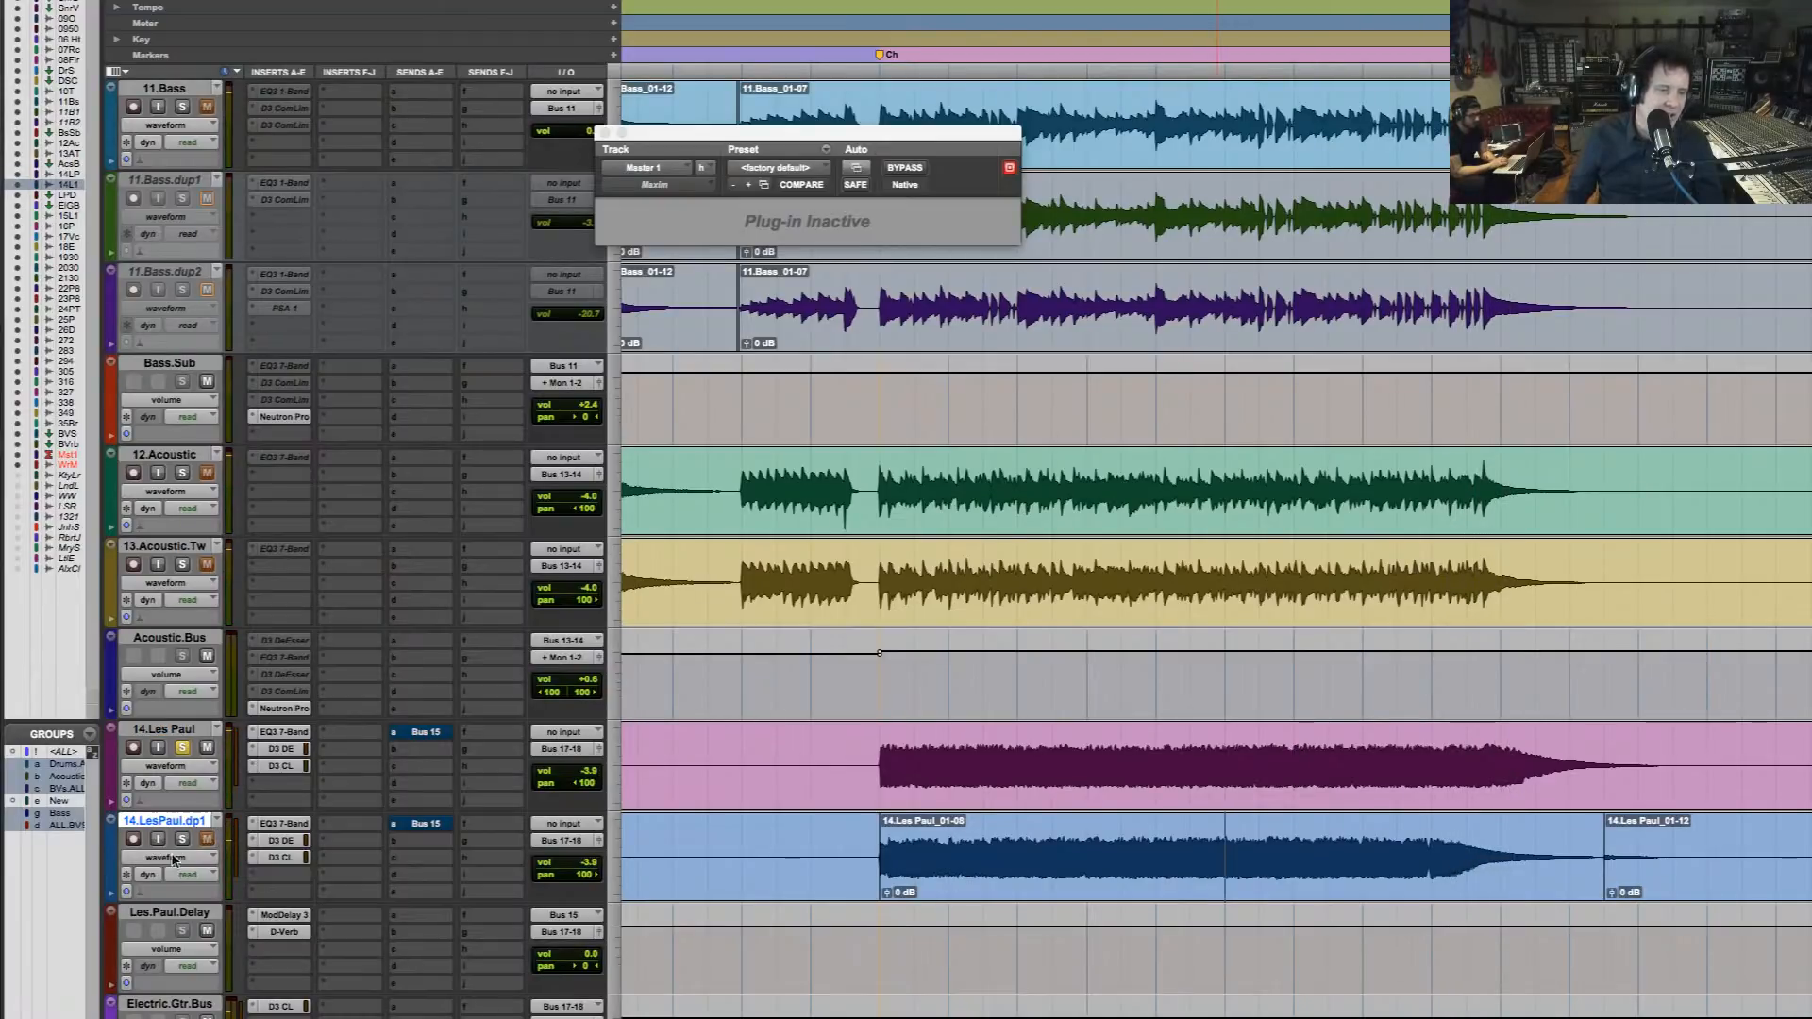
click(183, 748)
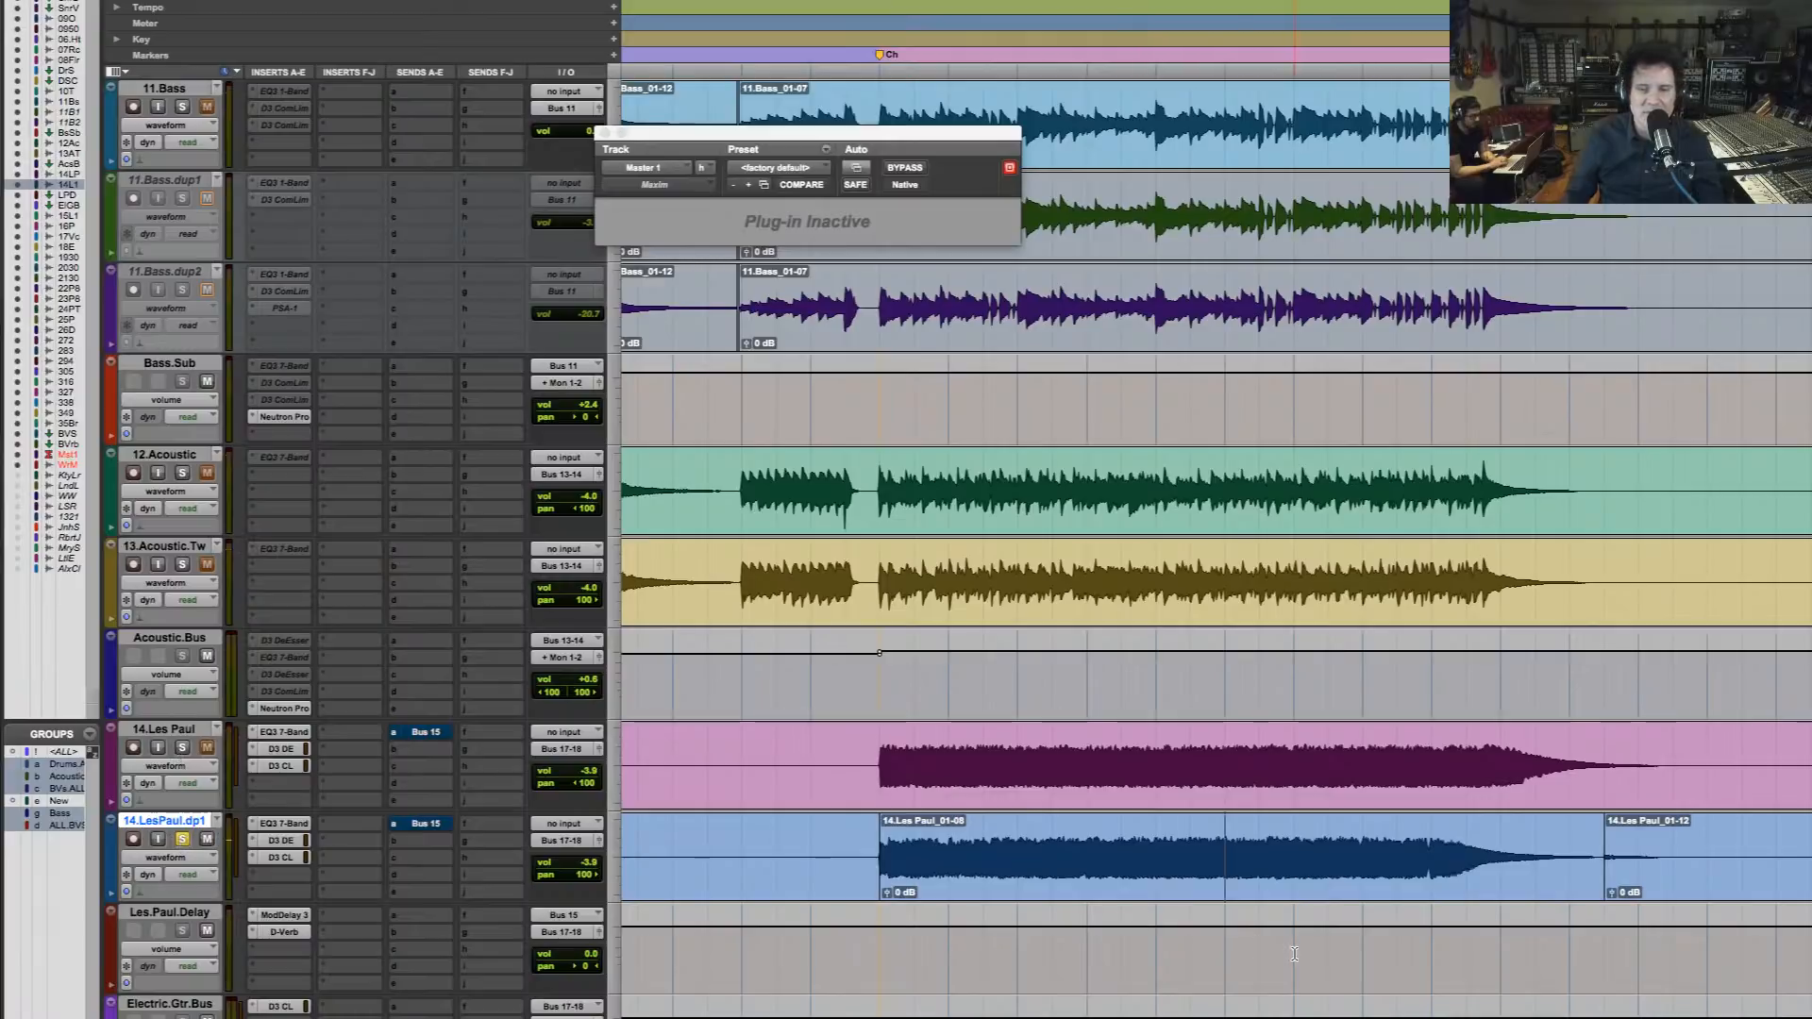
key(space)
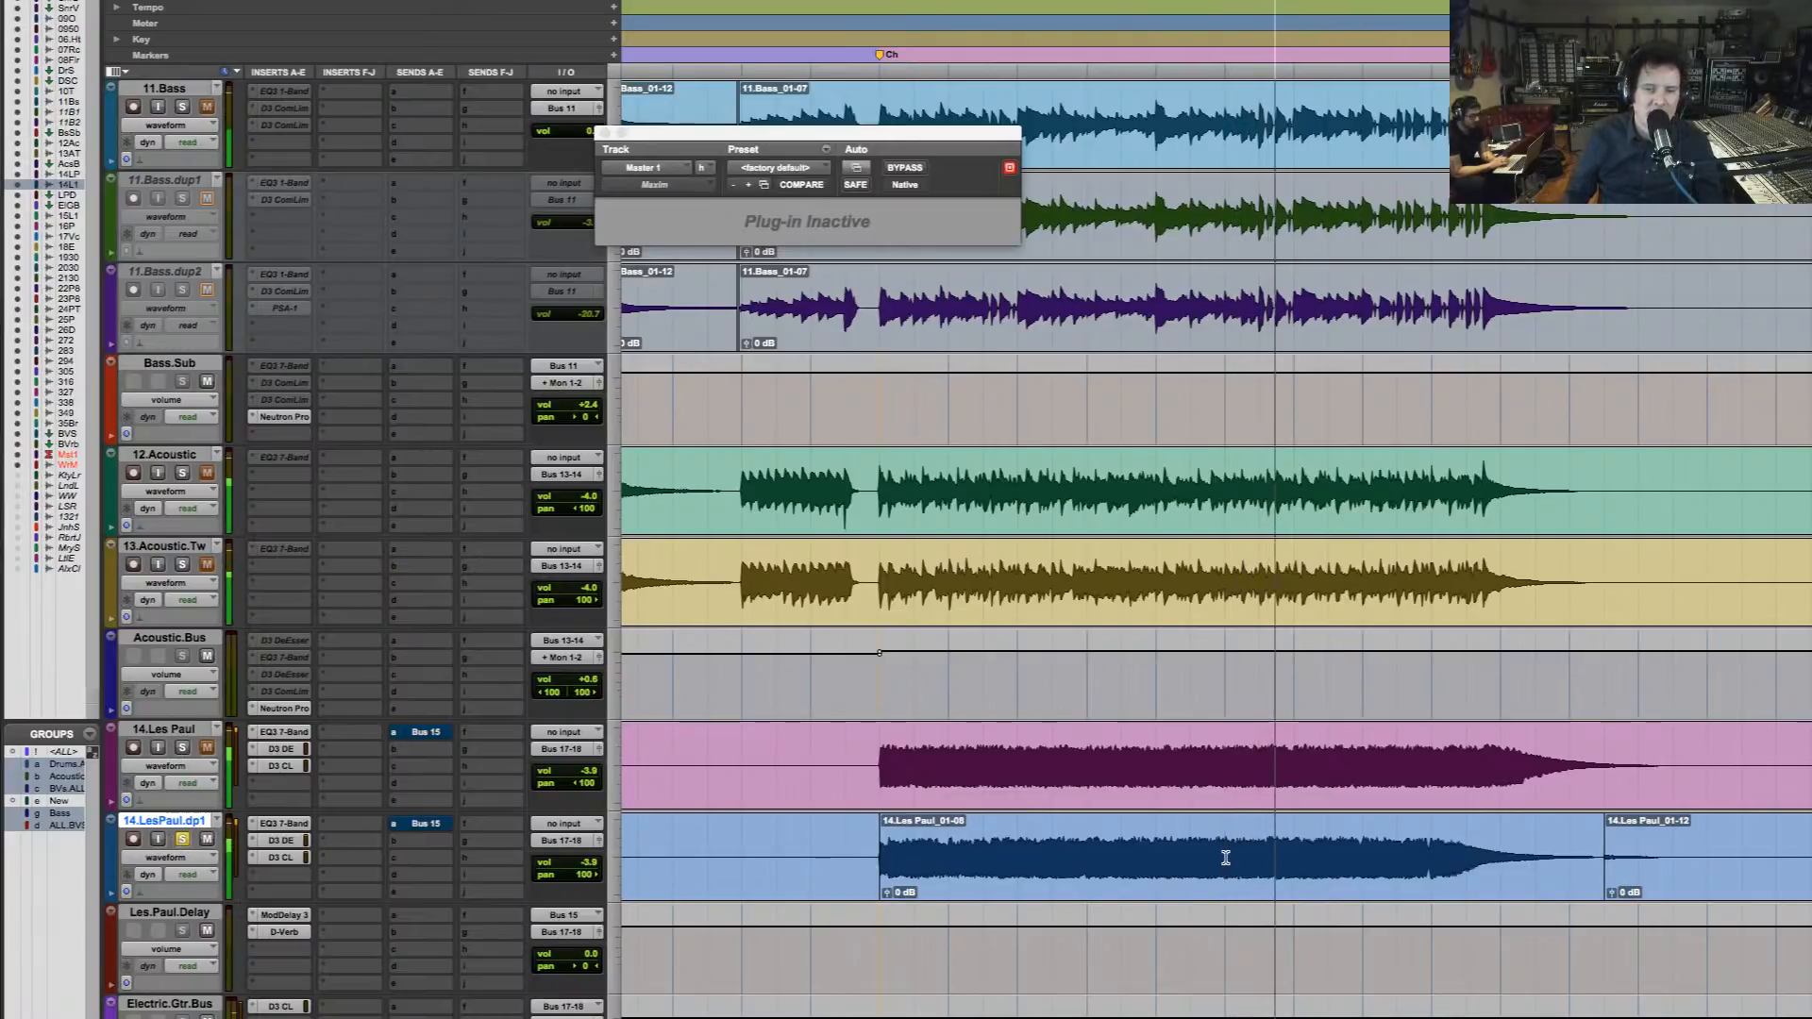
key(b)
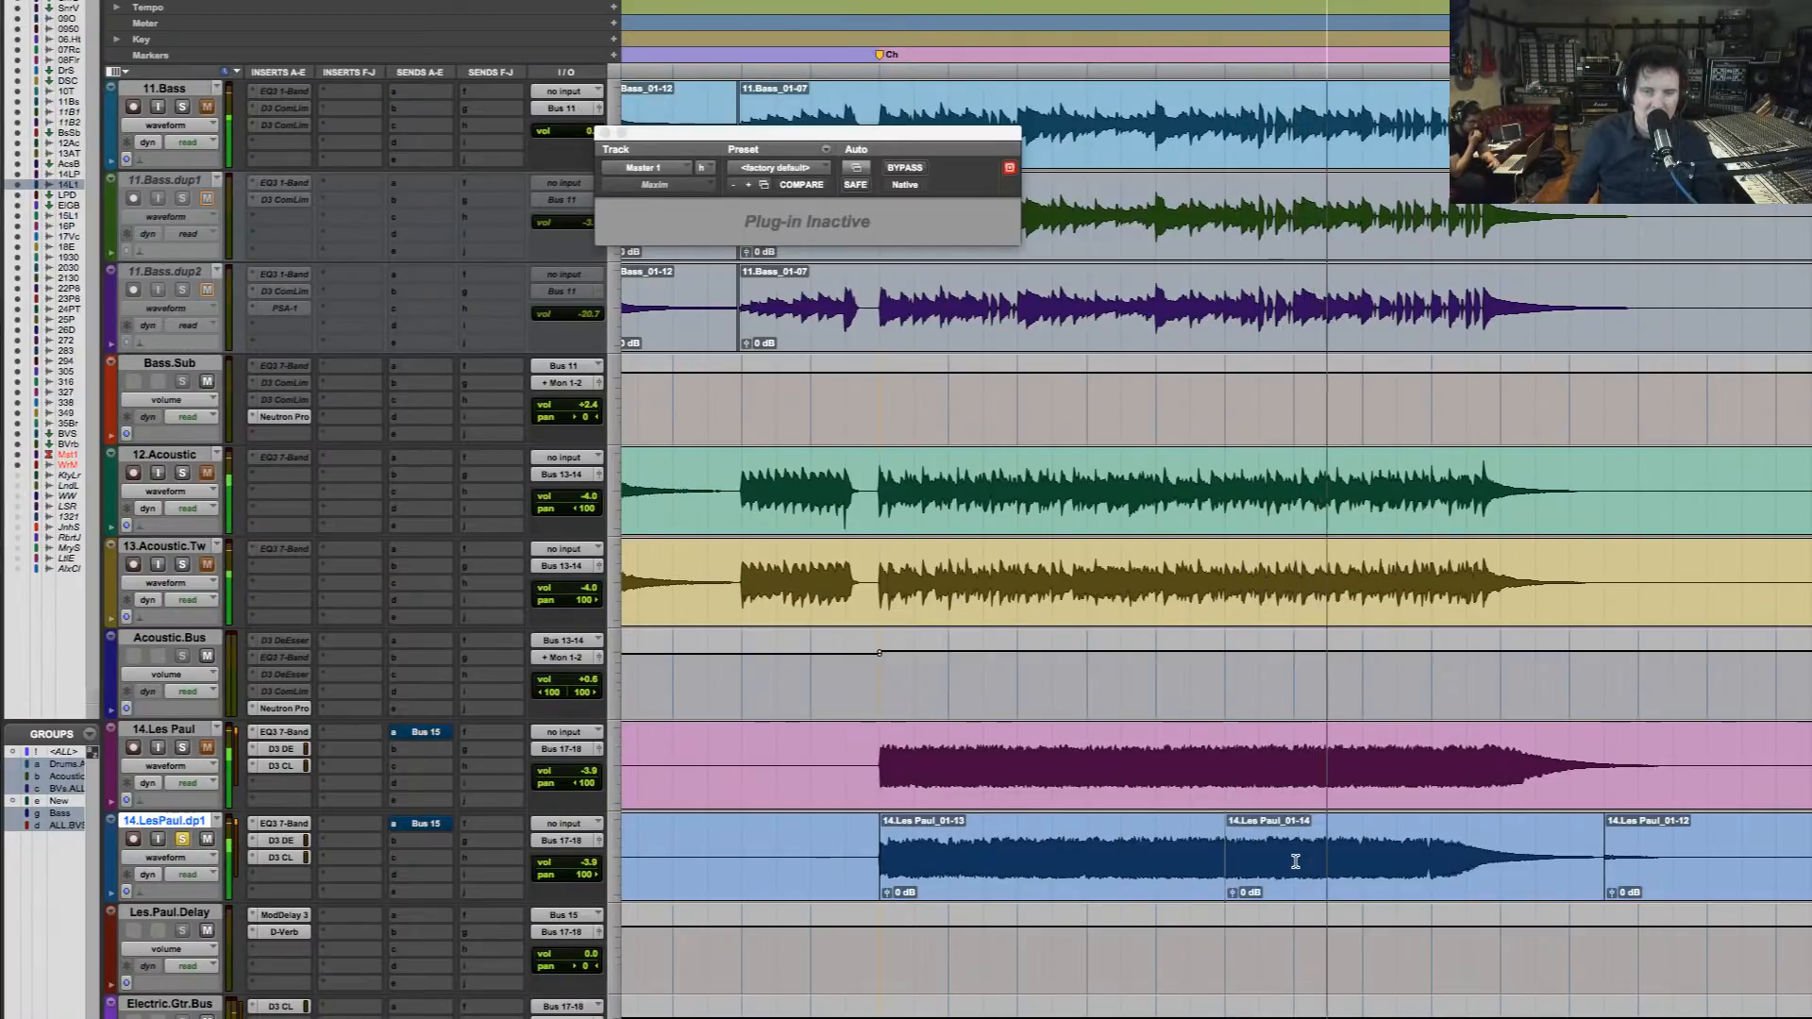
Audition 14.Les Paul soloed from the same point as the split in 14.LesPaul.dp1
click(1229, 793)
key(space)
key(space)
click(182, 748)
key(space)
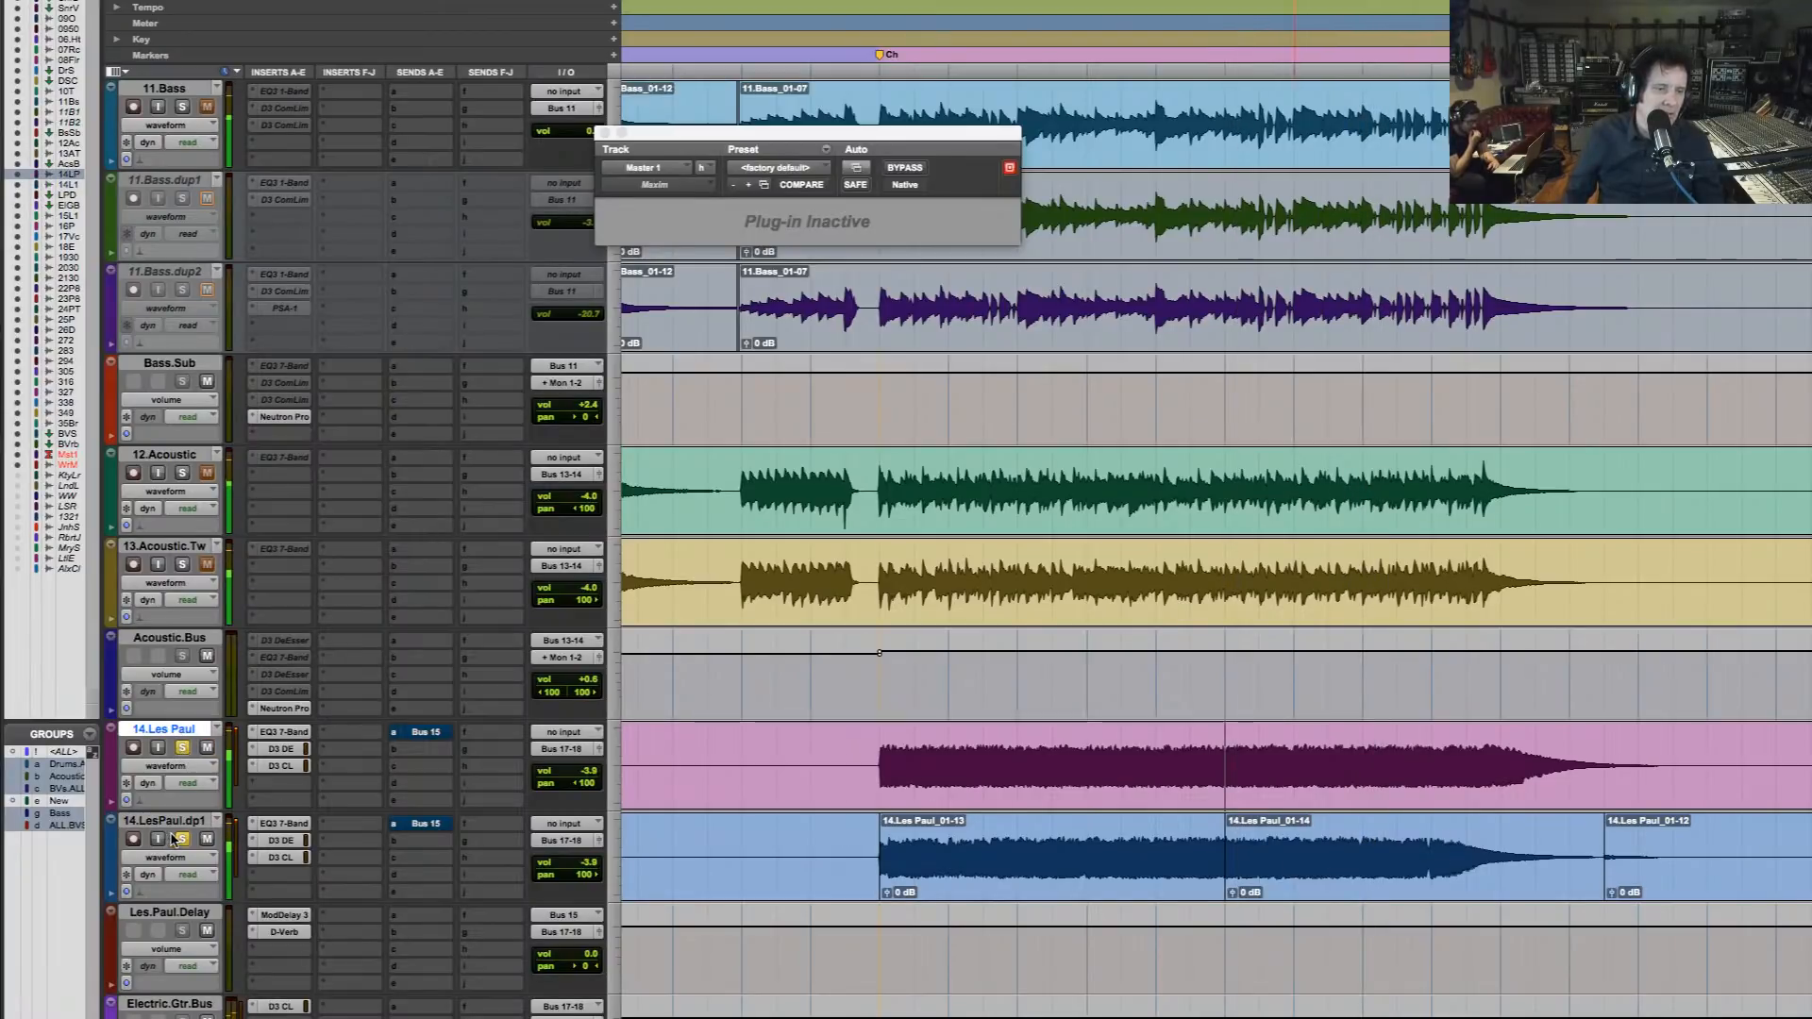
click(182, 839)
key(space)
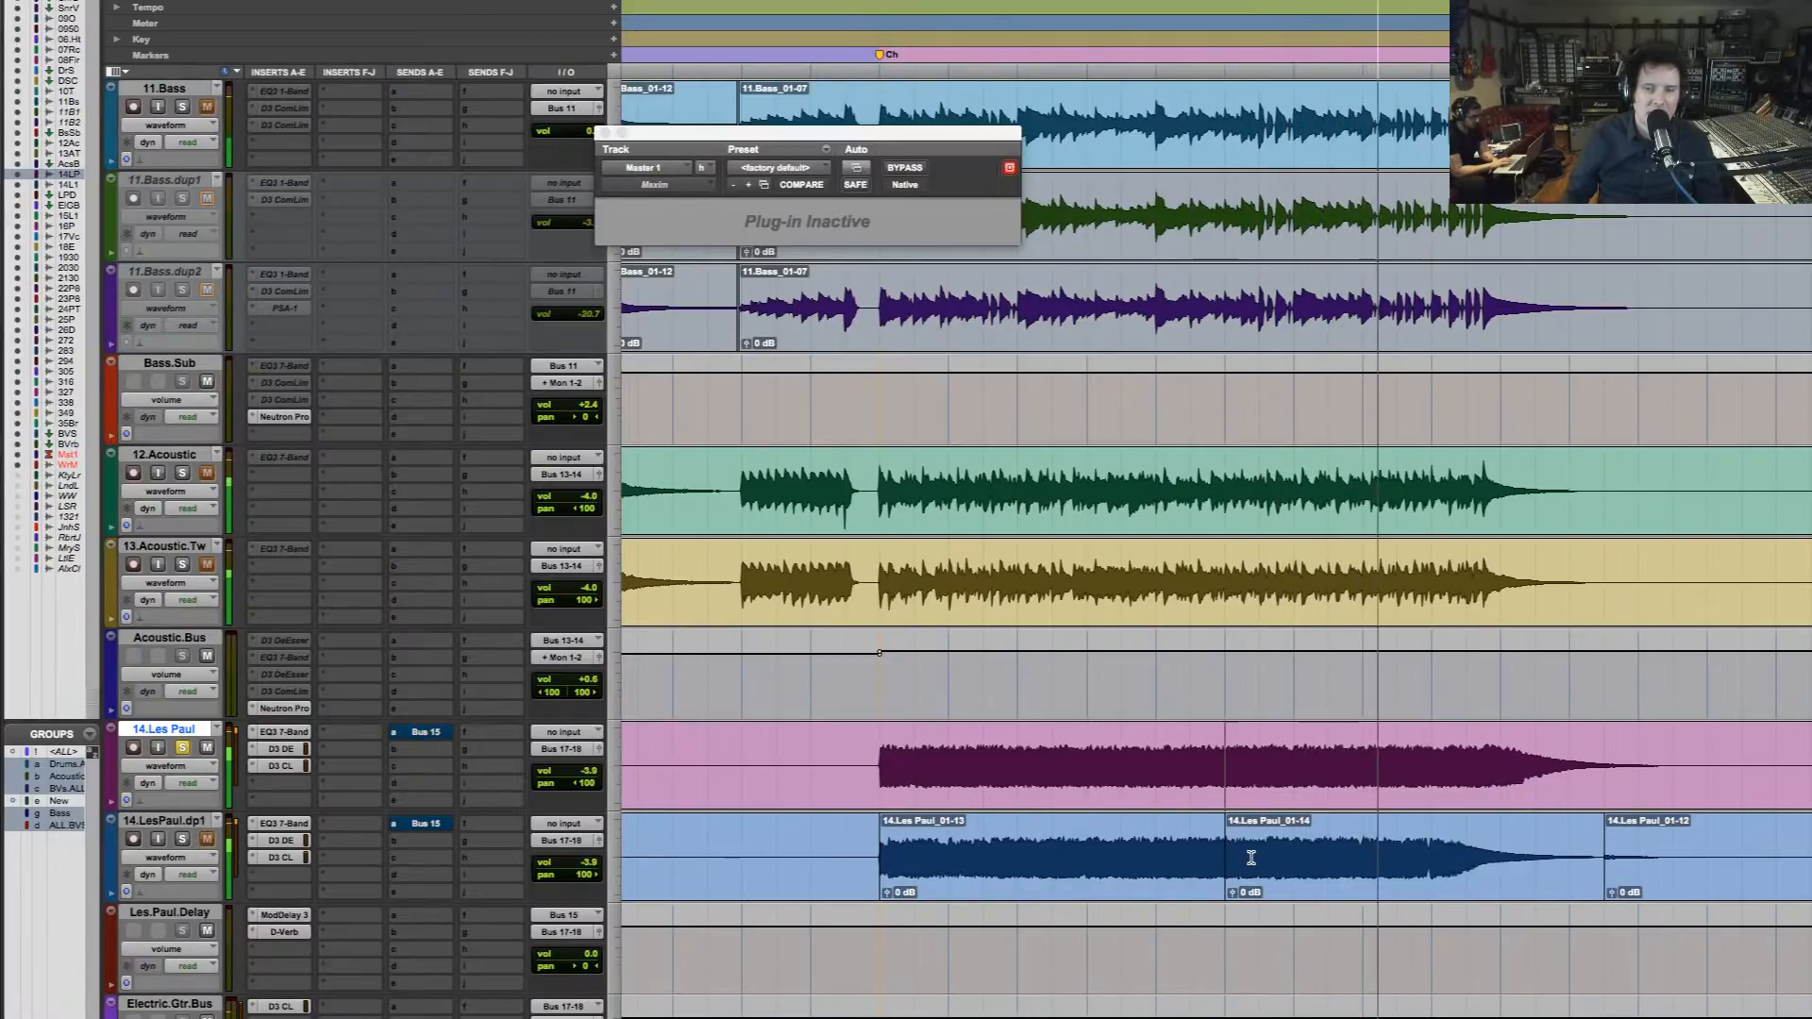
Play 14.Les Paul from a point near the end of the final chorus and split its clip there
click(1363, 751)
key(space)
key(space)
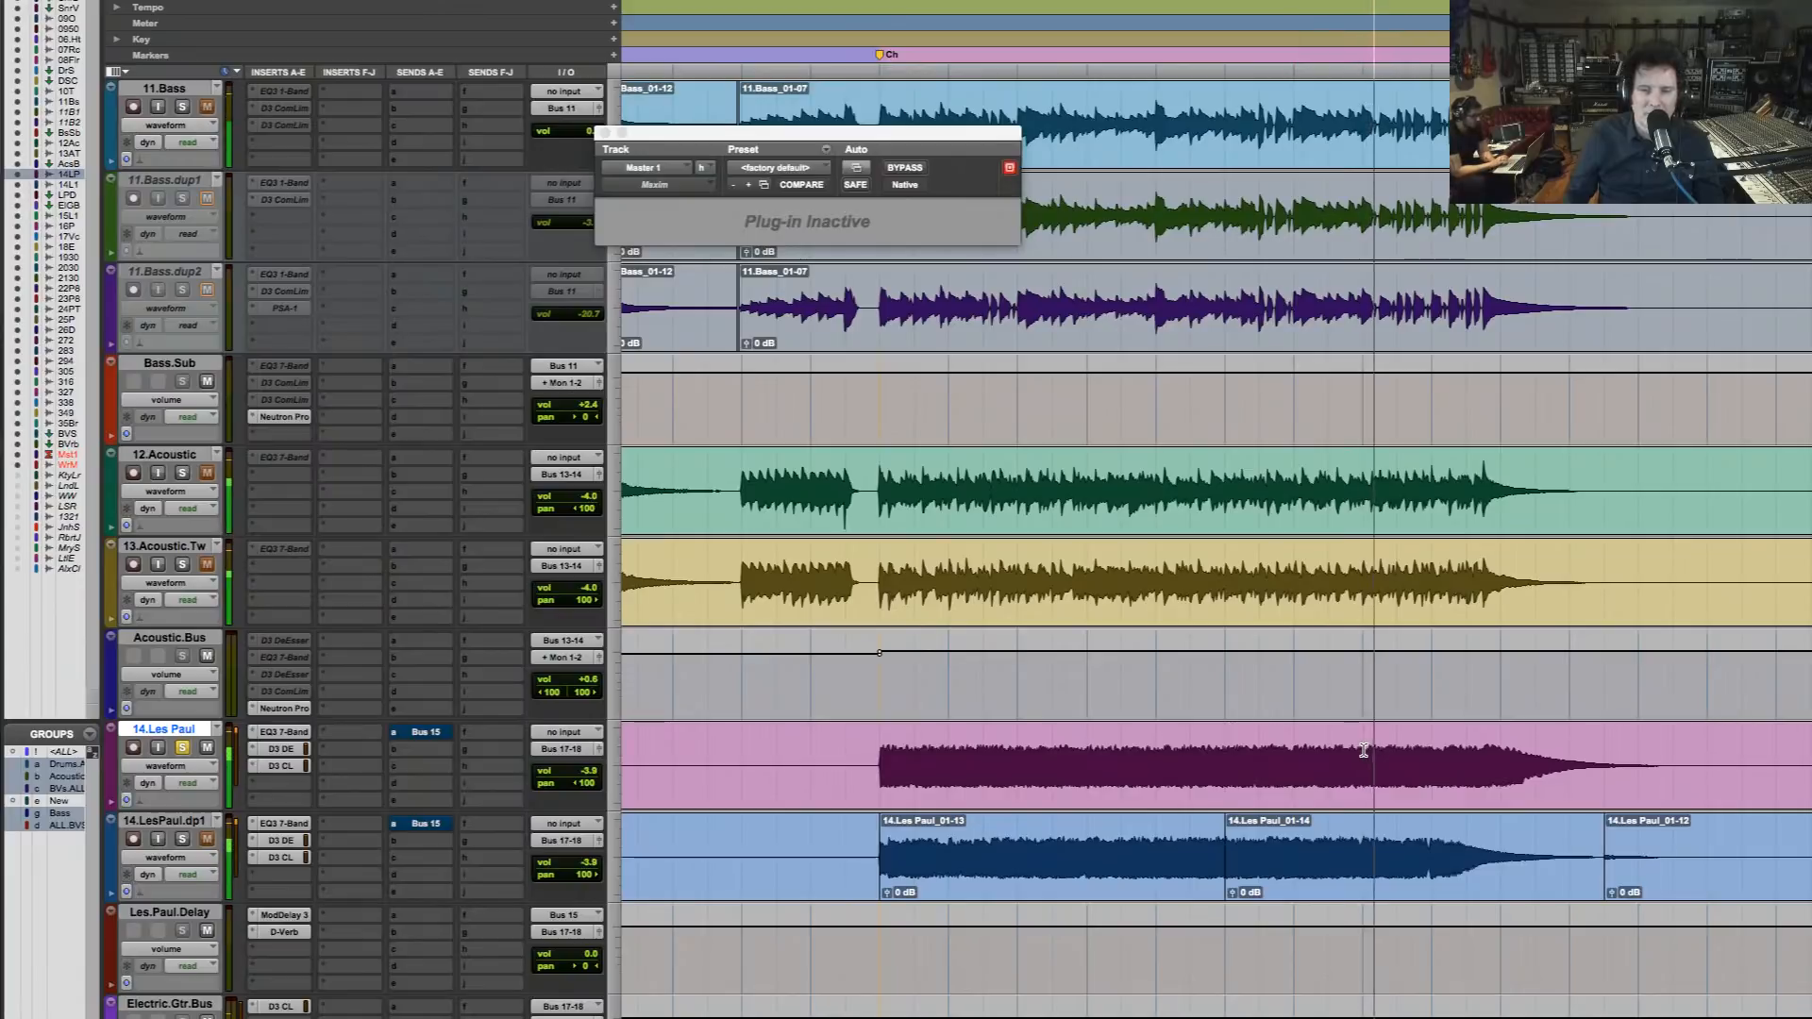
key(b)
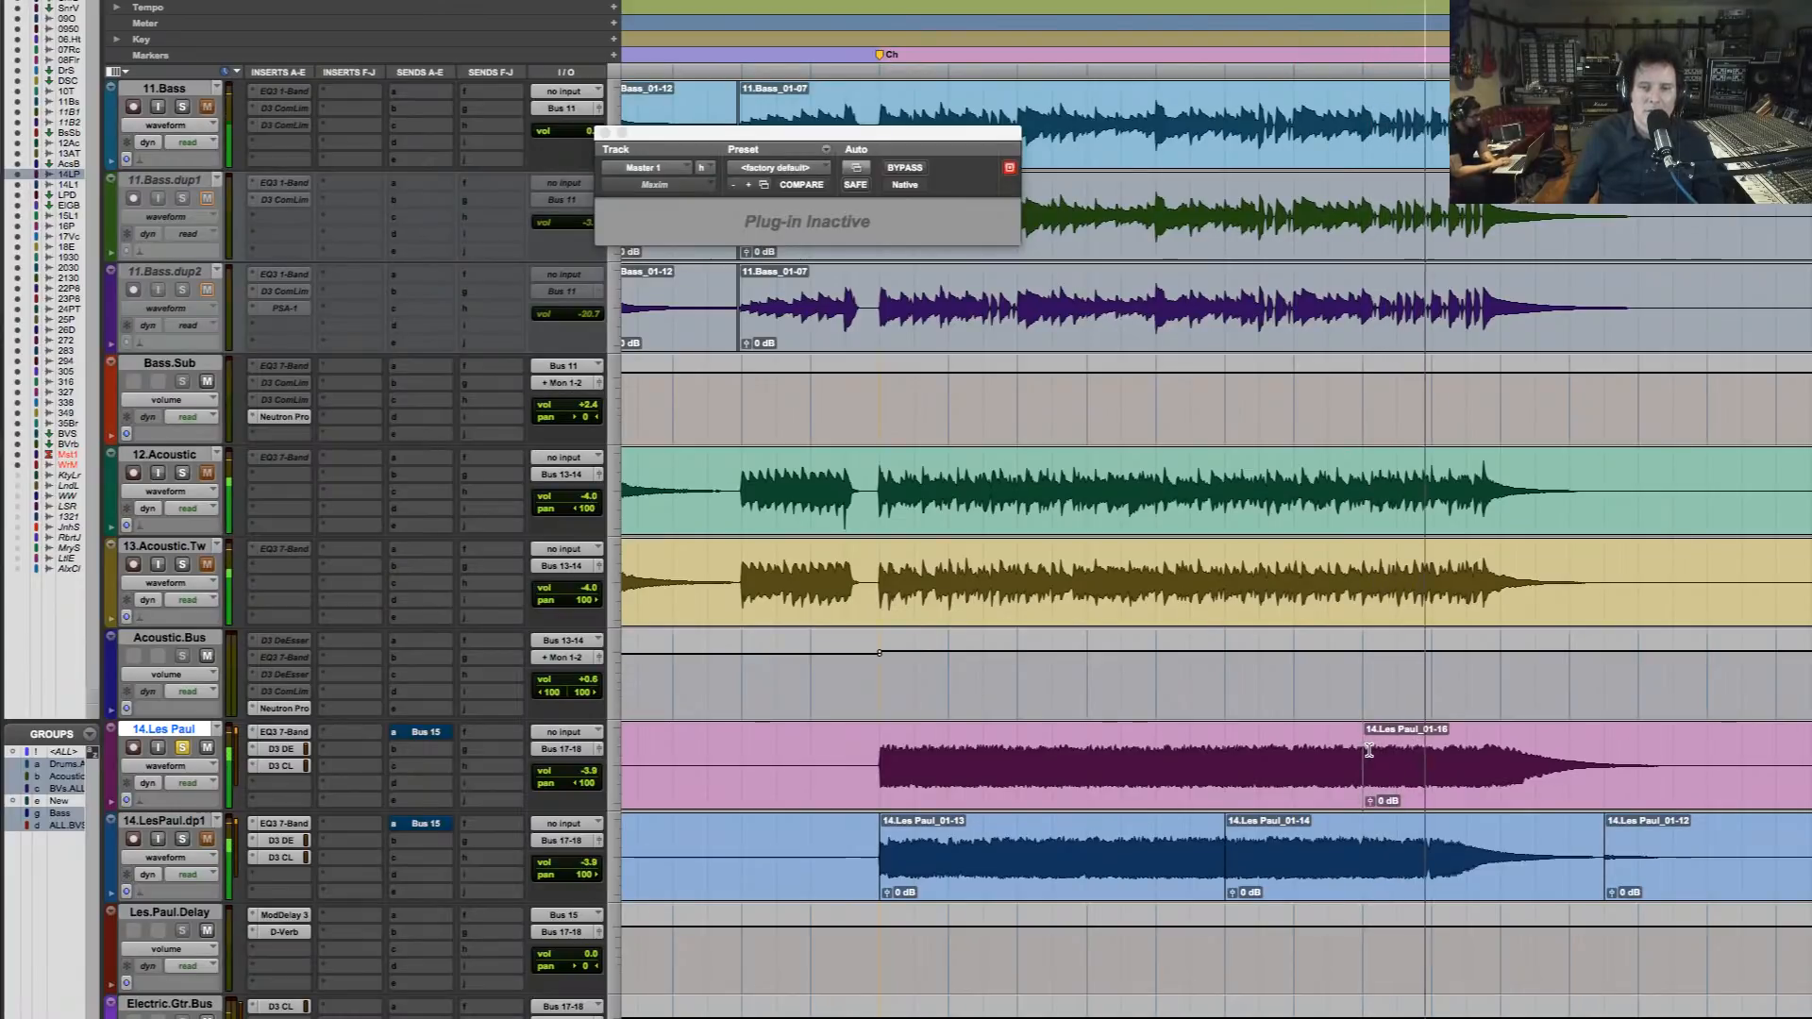
Solo 14.LesPaul.dp1 instead of 14.Les Paul and audition the final chorus from the start of its 14.Les Paul_01-14 clip
click(1245, 856)
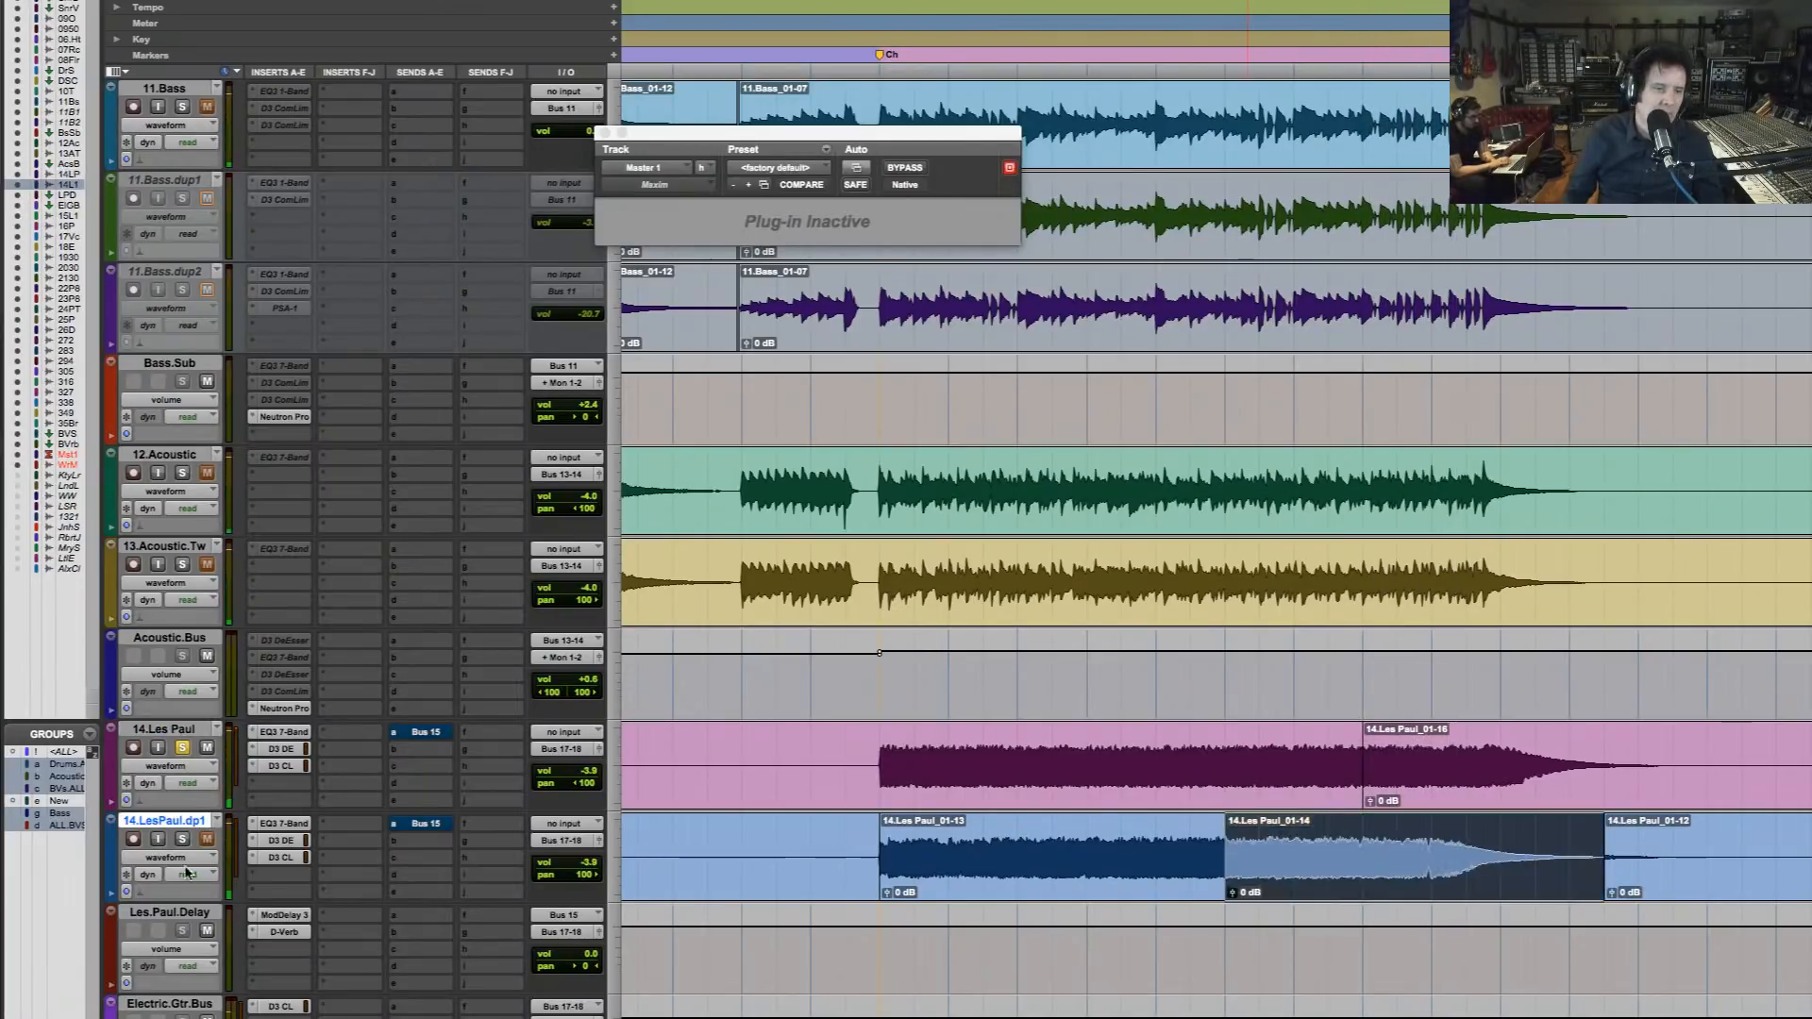
click(183, 749)
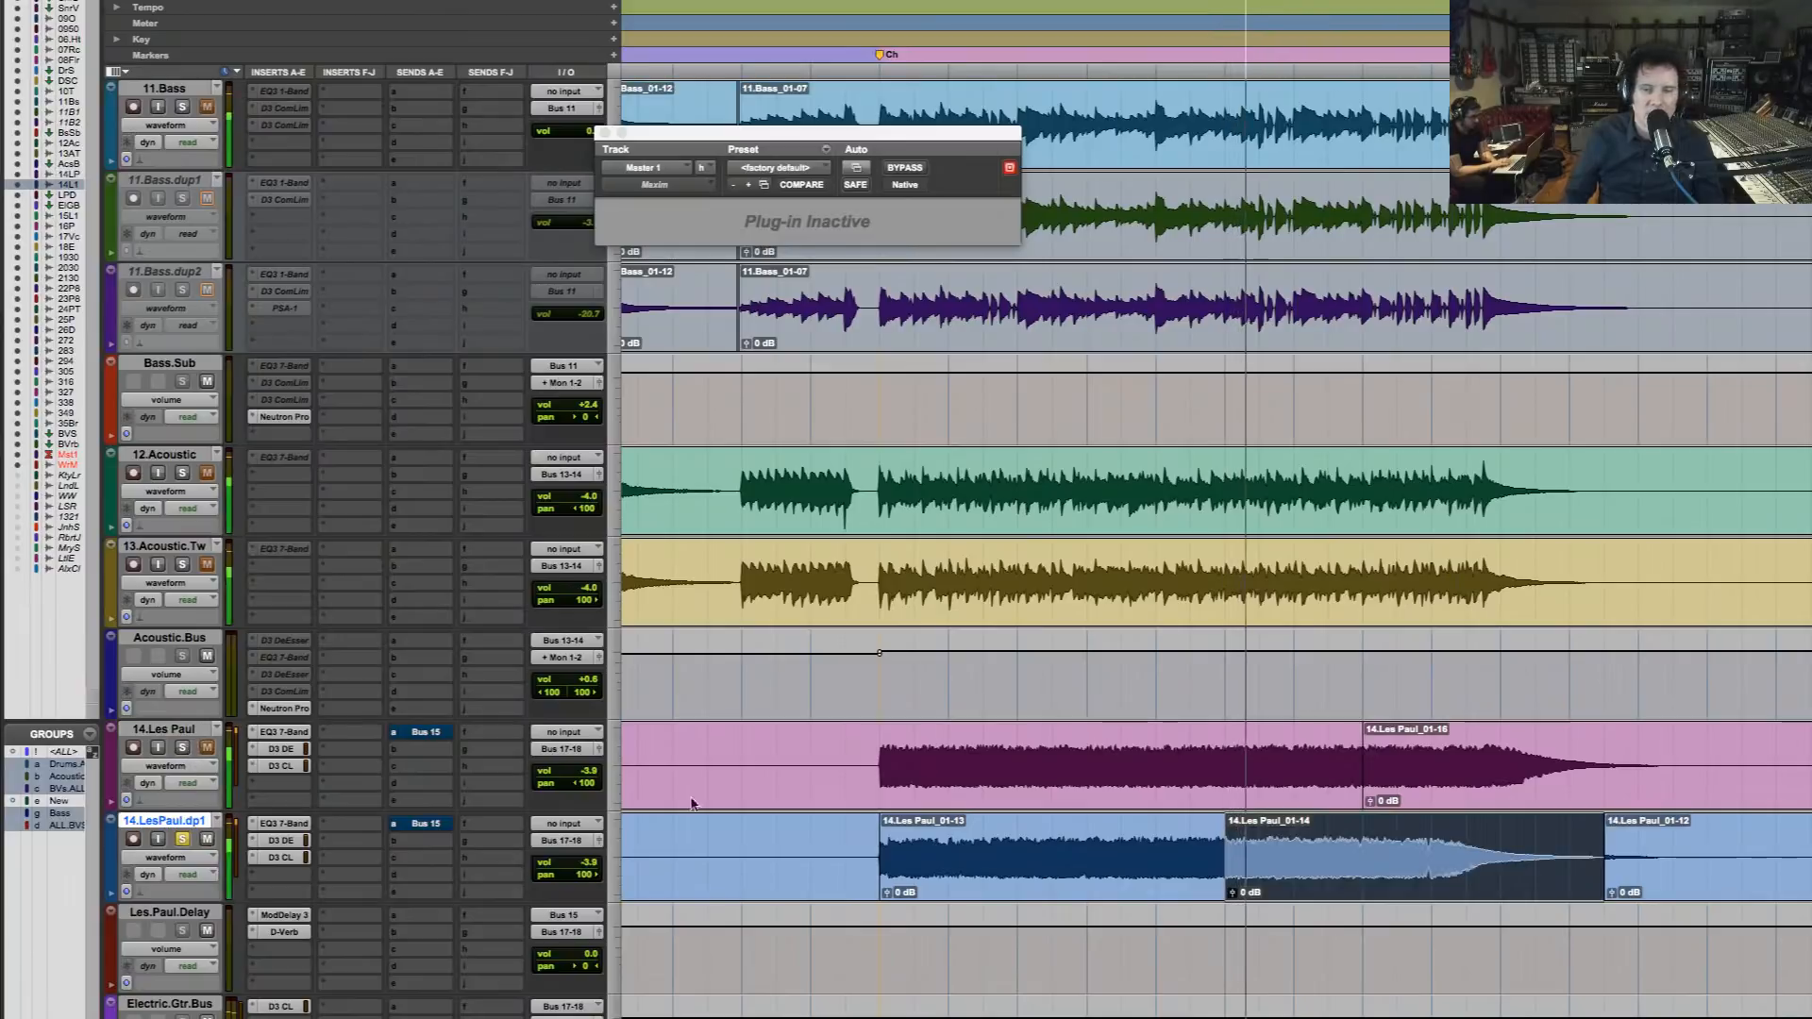
click(1302, 893)
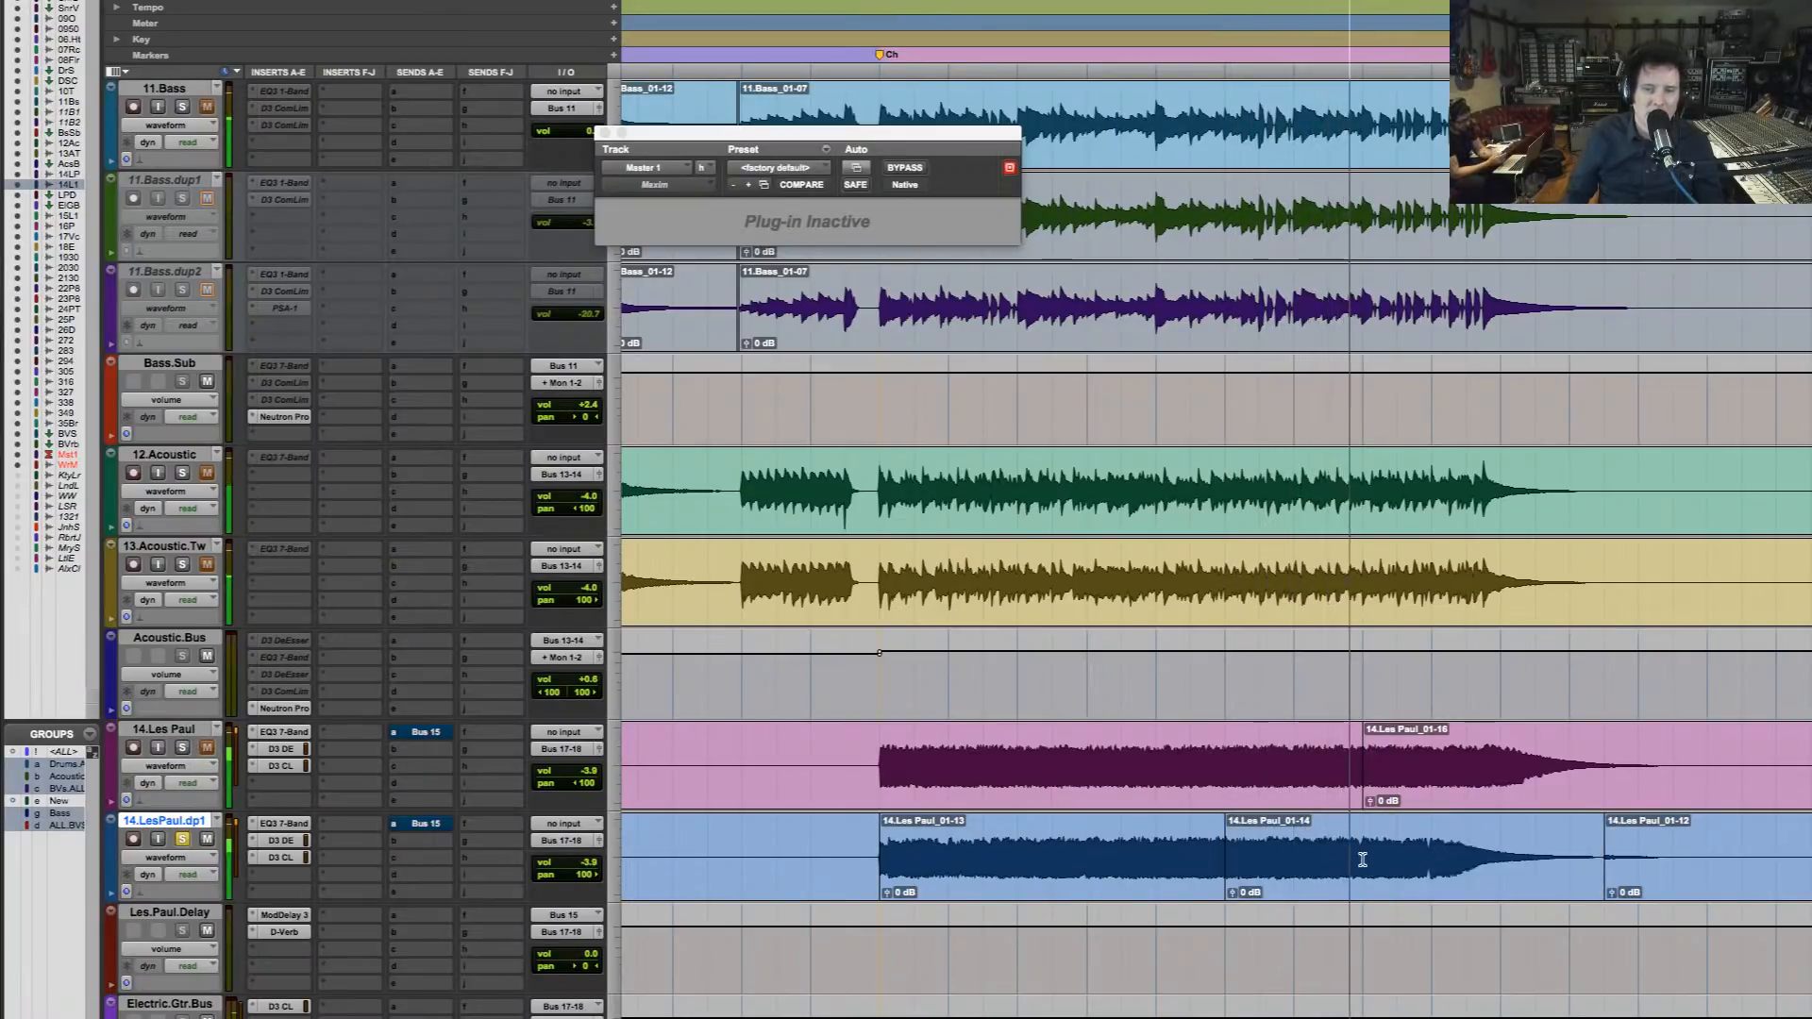
key(space)
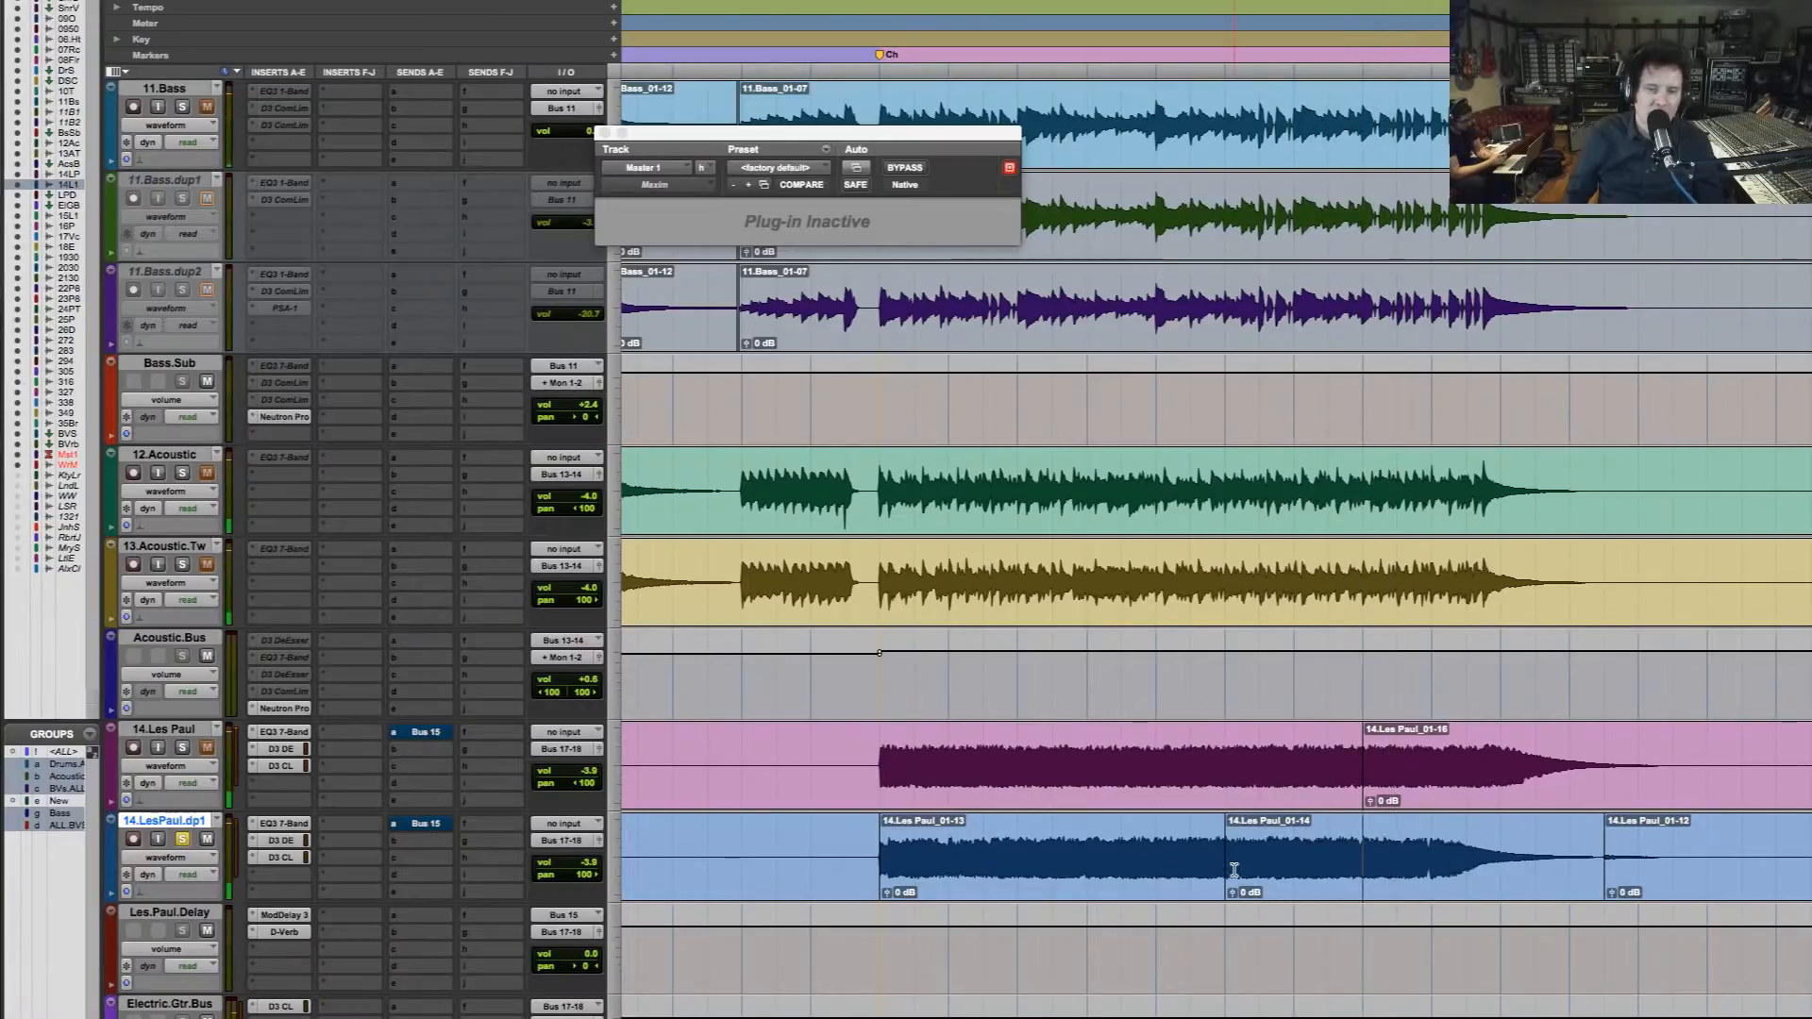
Copy the opening segment of the 14.Les Paul_01-14 clip and paste it twice back to back on 14.LesPaul.dp1, starting level with the 14.Les Paul split
drag(1229, 868, 1279, 870)
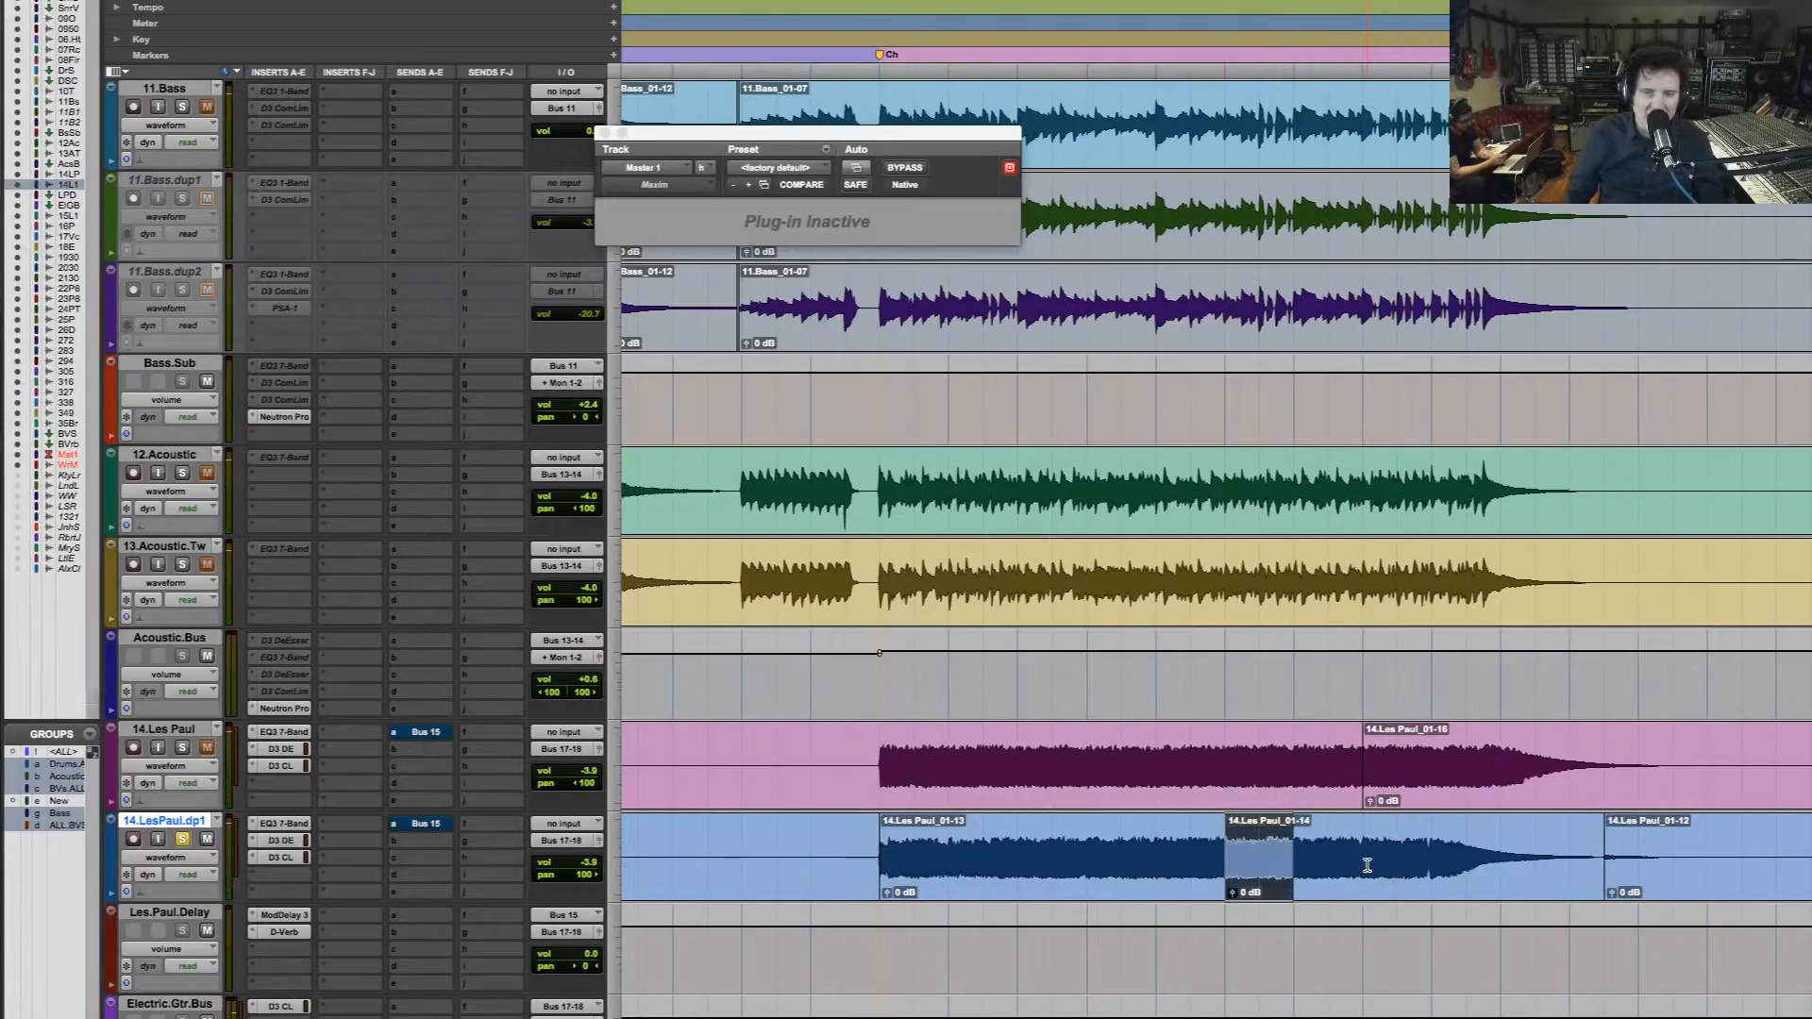
click(1367, 865)
key(super+v)
click(1430, 862)
key(super+v)
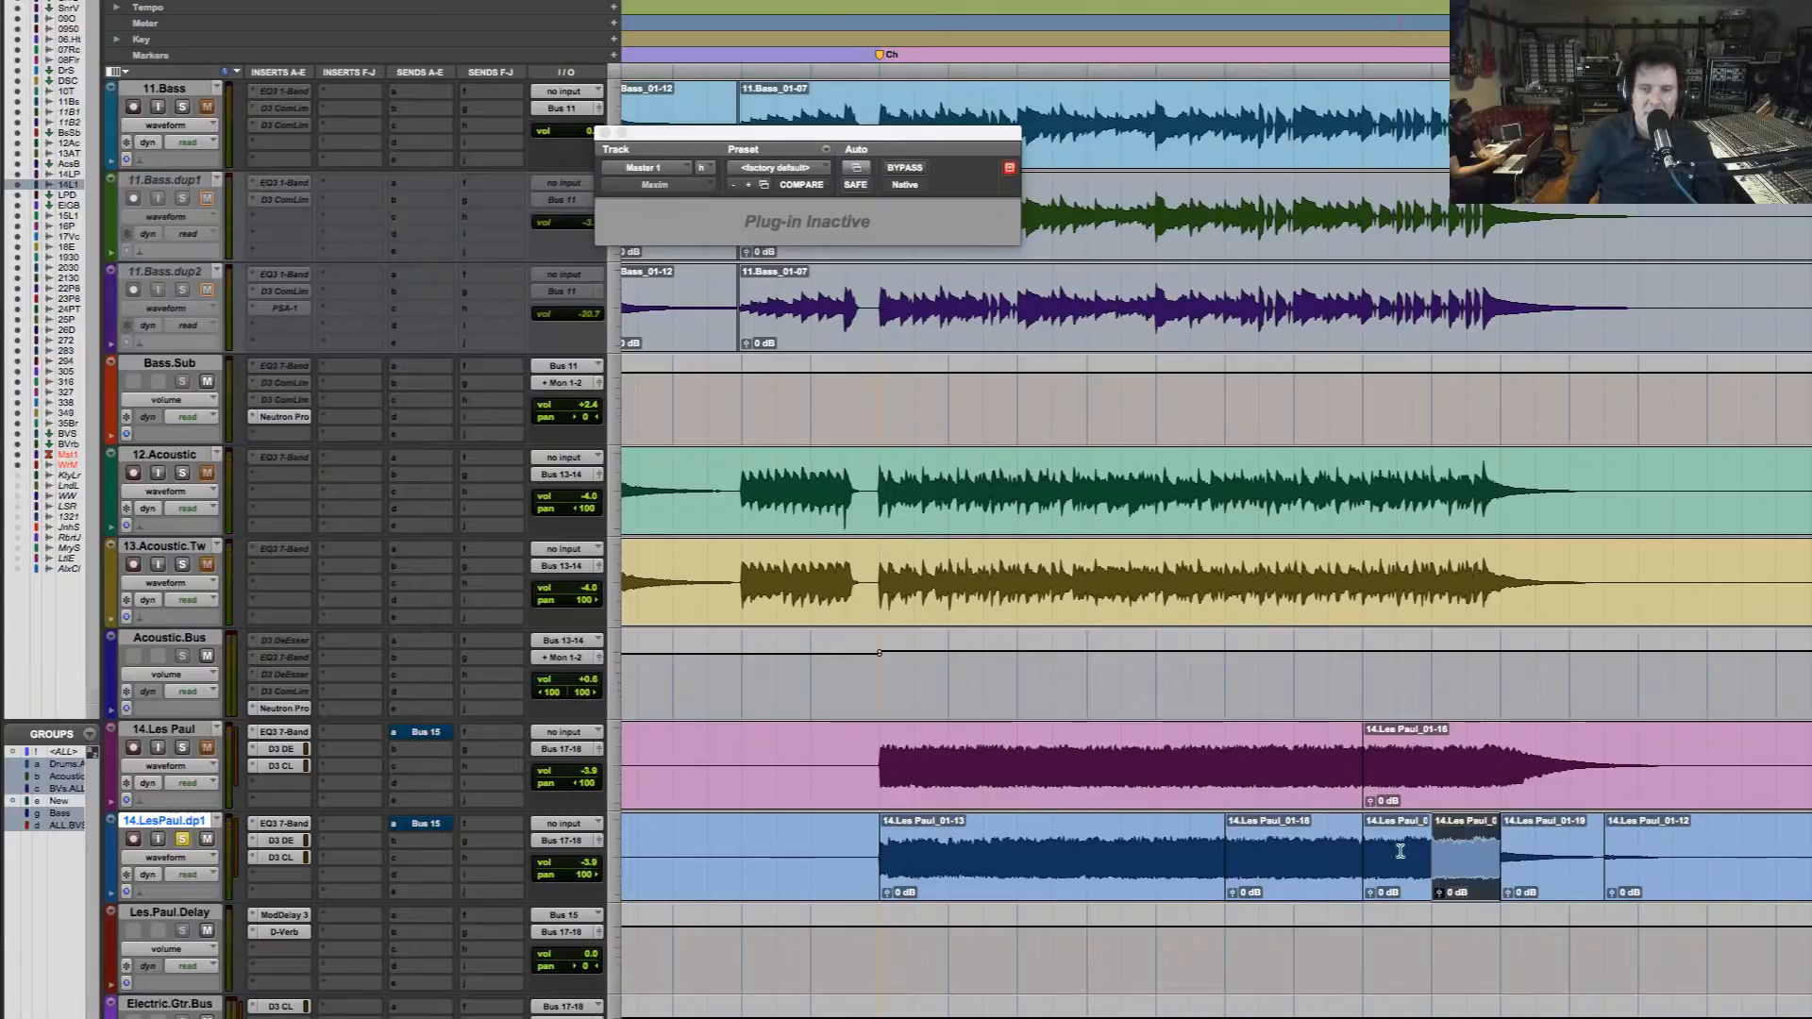
Play 14.LesPaul.dp1 from the first pasted segment and solo 14.Les Paul together with it
click(1364, 849)
key(space)
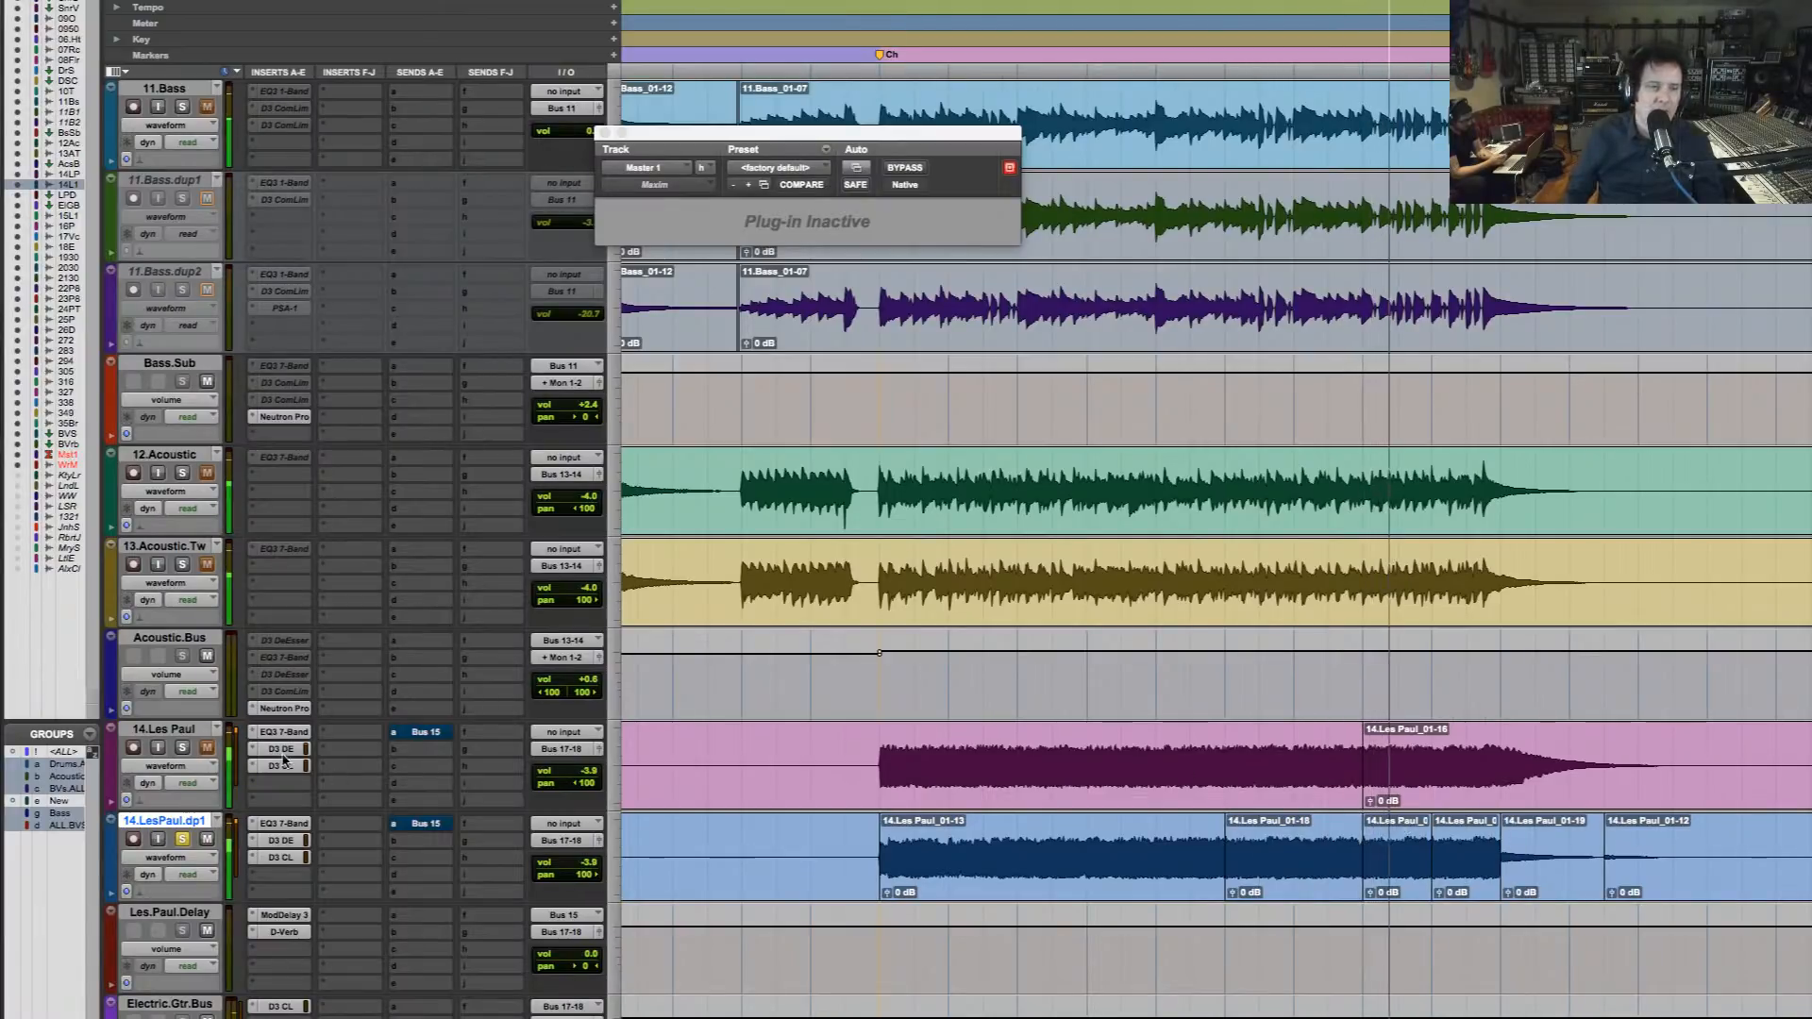
click(183, 748)
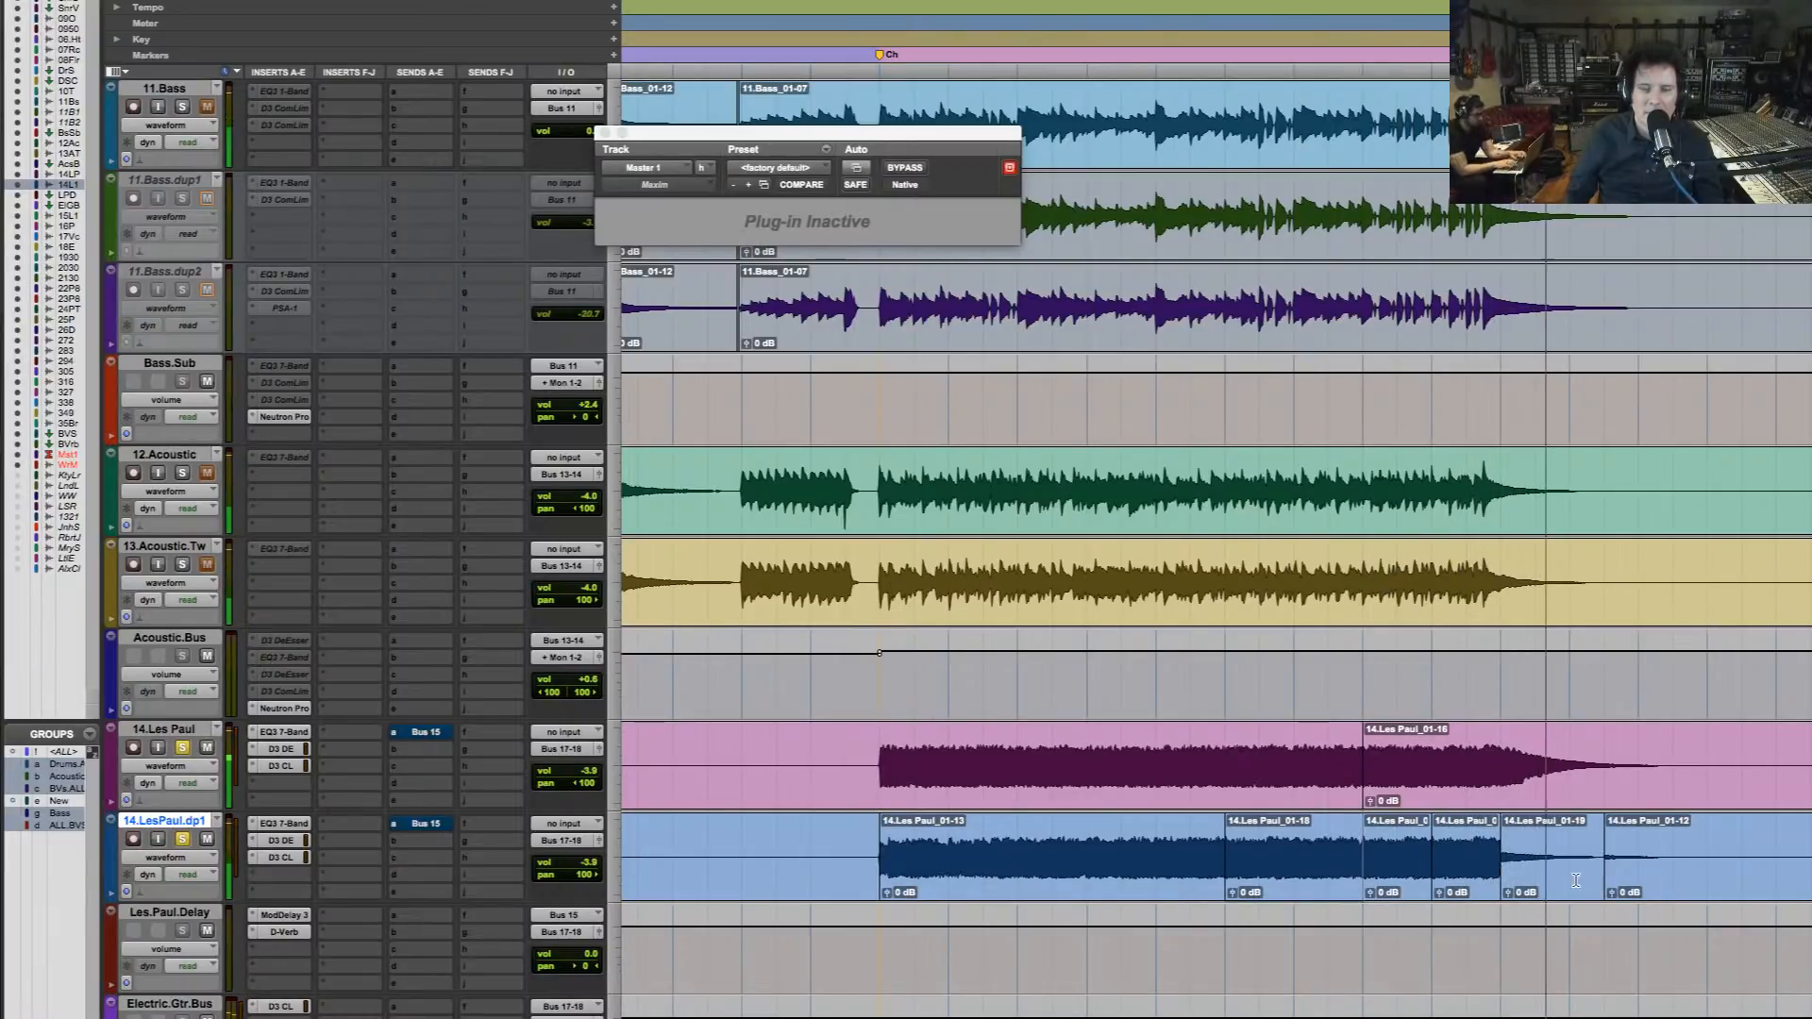
Extend the start of the final 14.Les Paul_01-12 clip back to the end of the second pasted segment and audition the ending
key(space)
drag(1607, 874, 1492, 873)
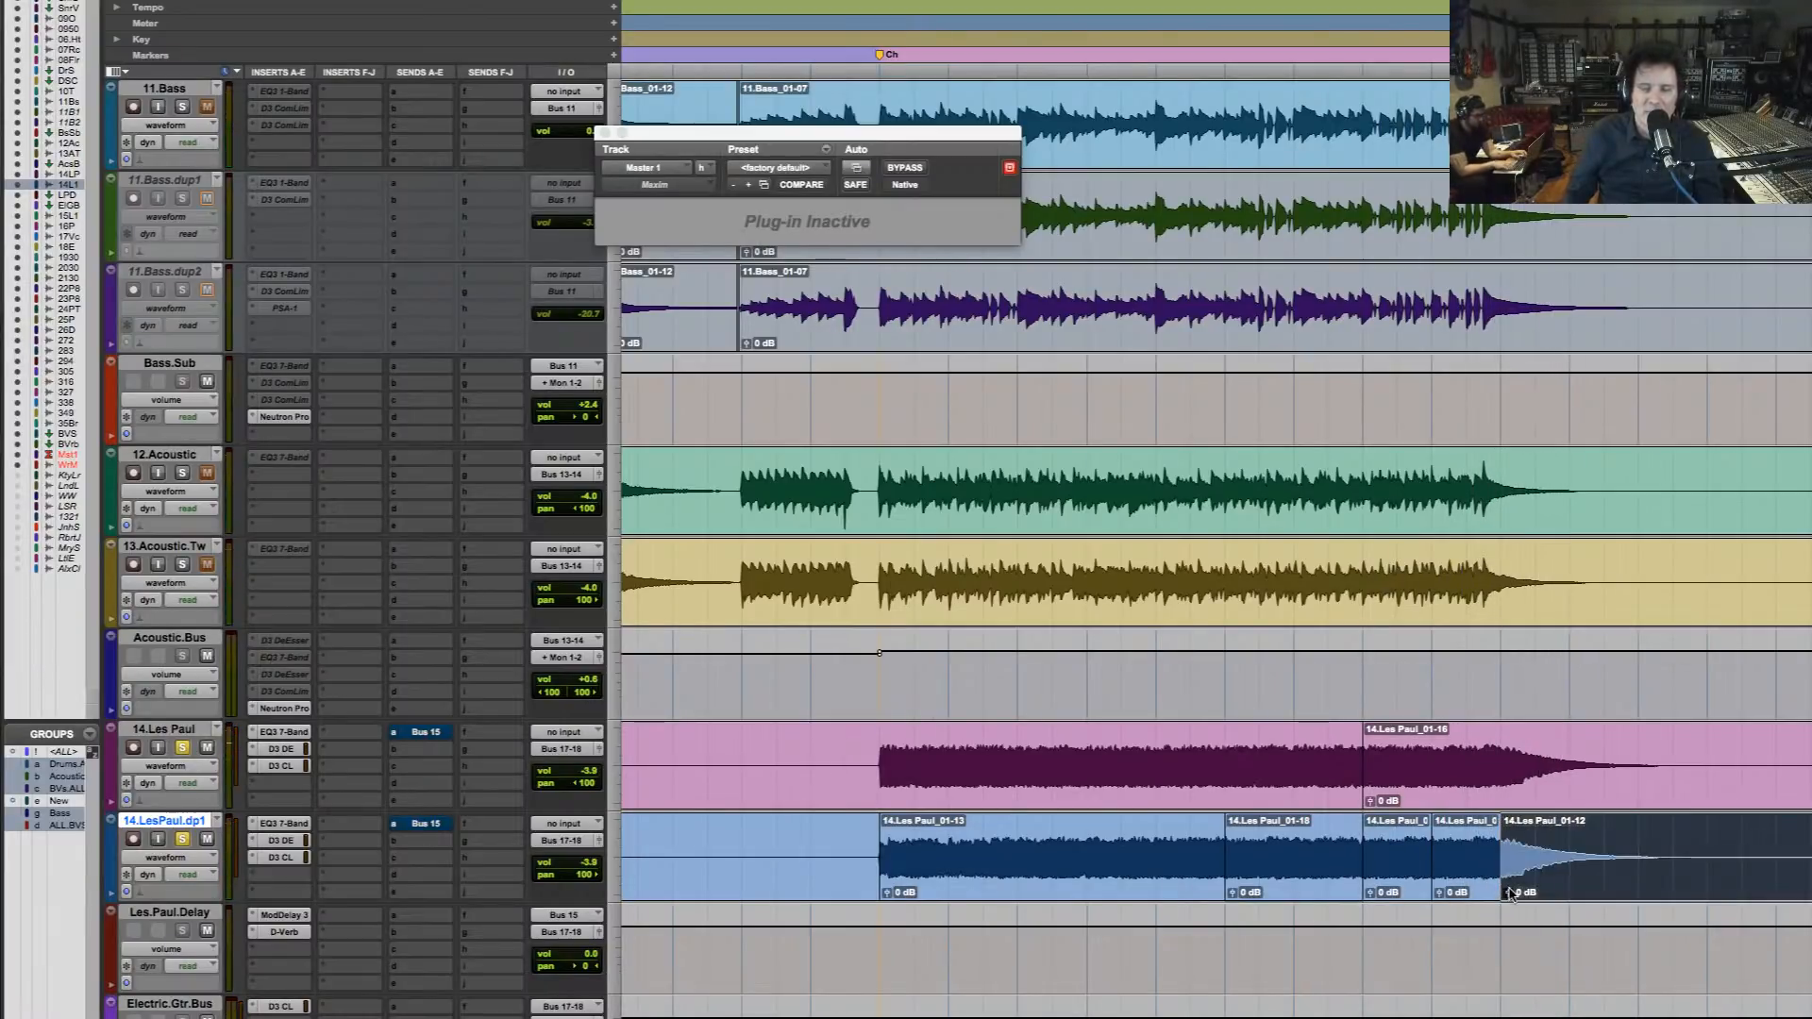
key(space)
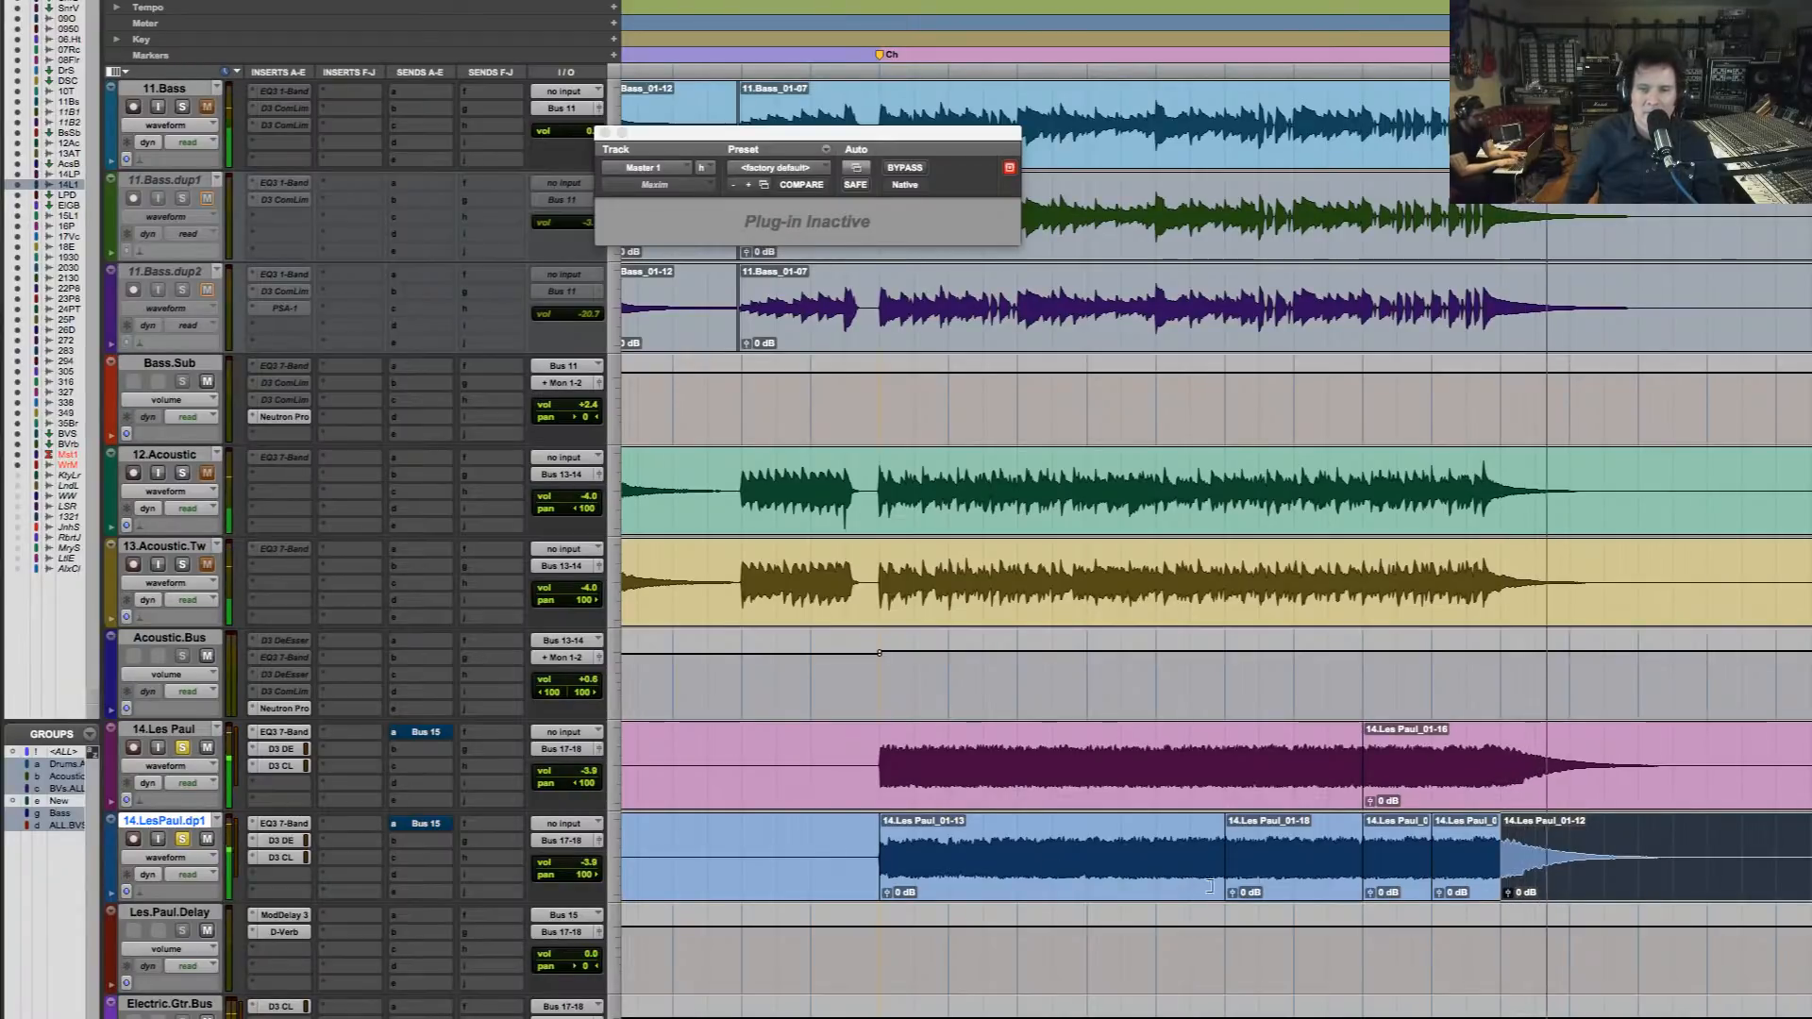
Inspect the join between the second pasted segment and the last clip on 14.LesPaul.dp1, and mute the final 14.Les Paul_01-12 clip
mouse_move(1489, 860)
mouse_down()
mouse_move(1625, 862)
mouse_move(1506, 866)
mouse_up()
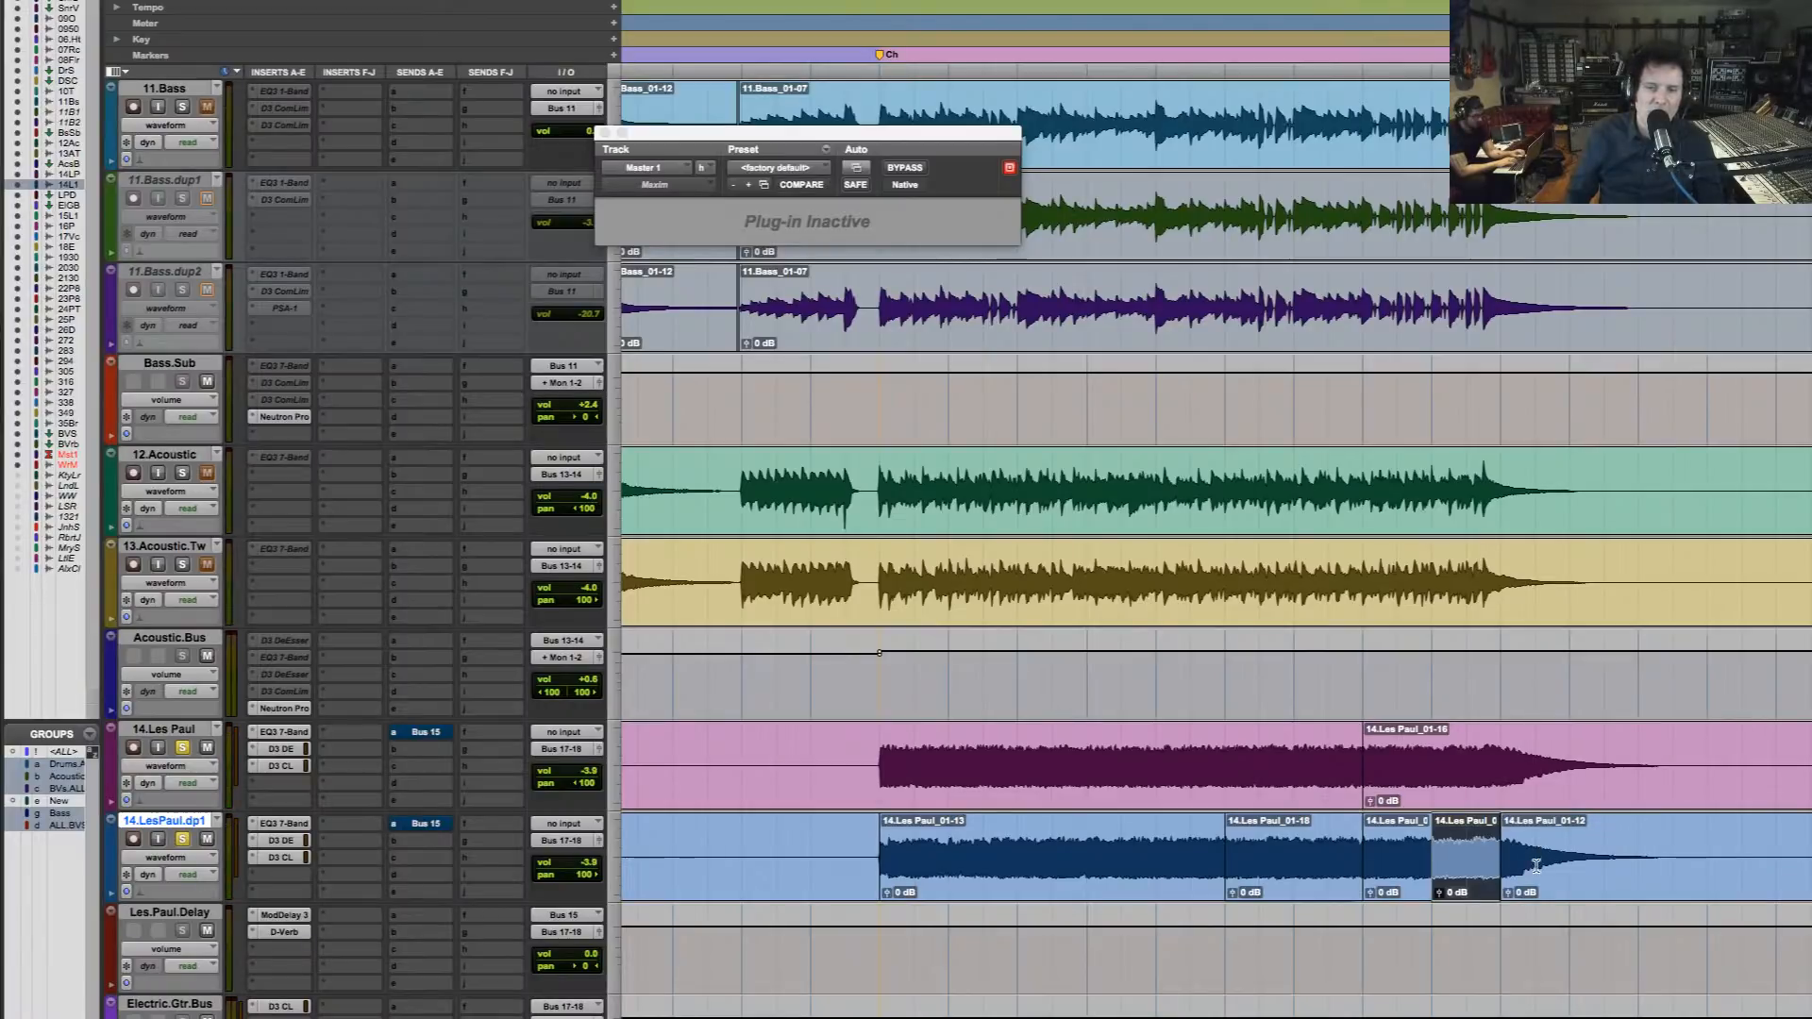
drag(1704, 828, 1386, 849)
drag(973, 862, 1493, 781)
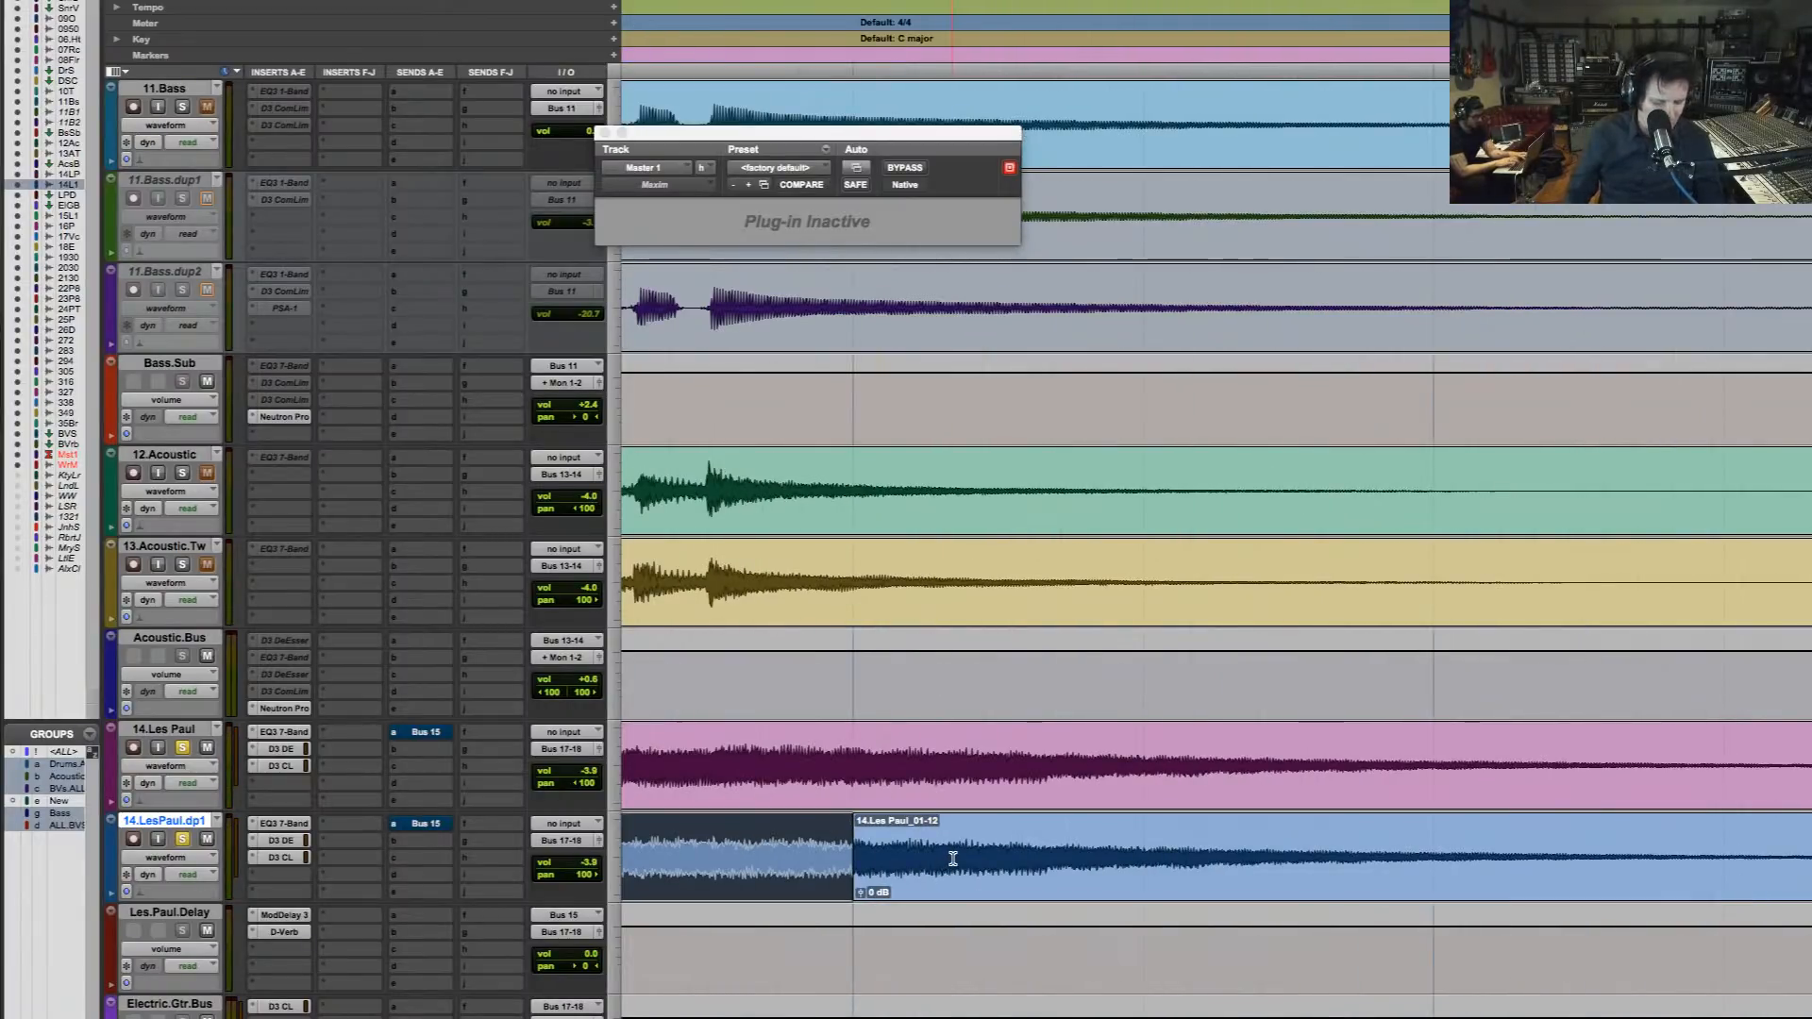
key(r)
key(r)
key(r)
key(r)
double_click(1298, 869)
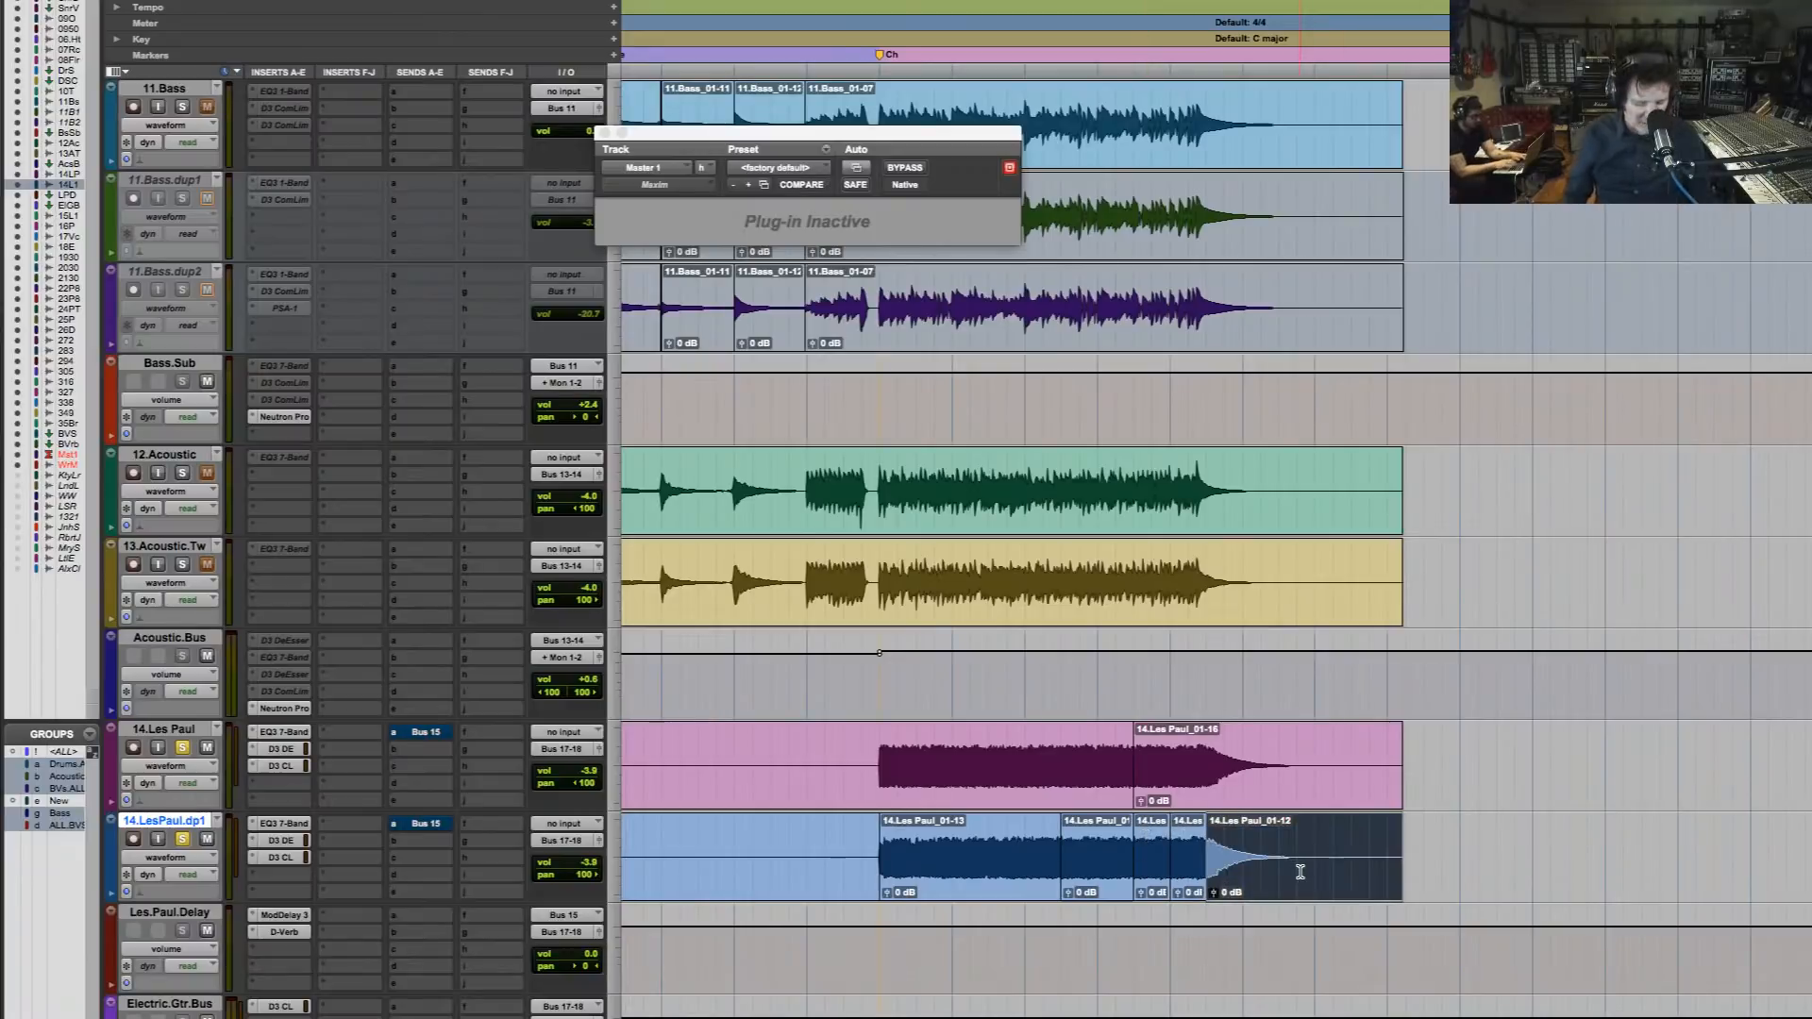
click(885, 785)
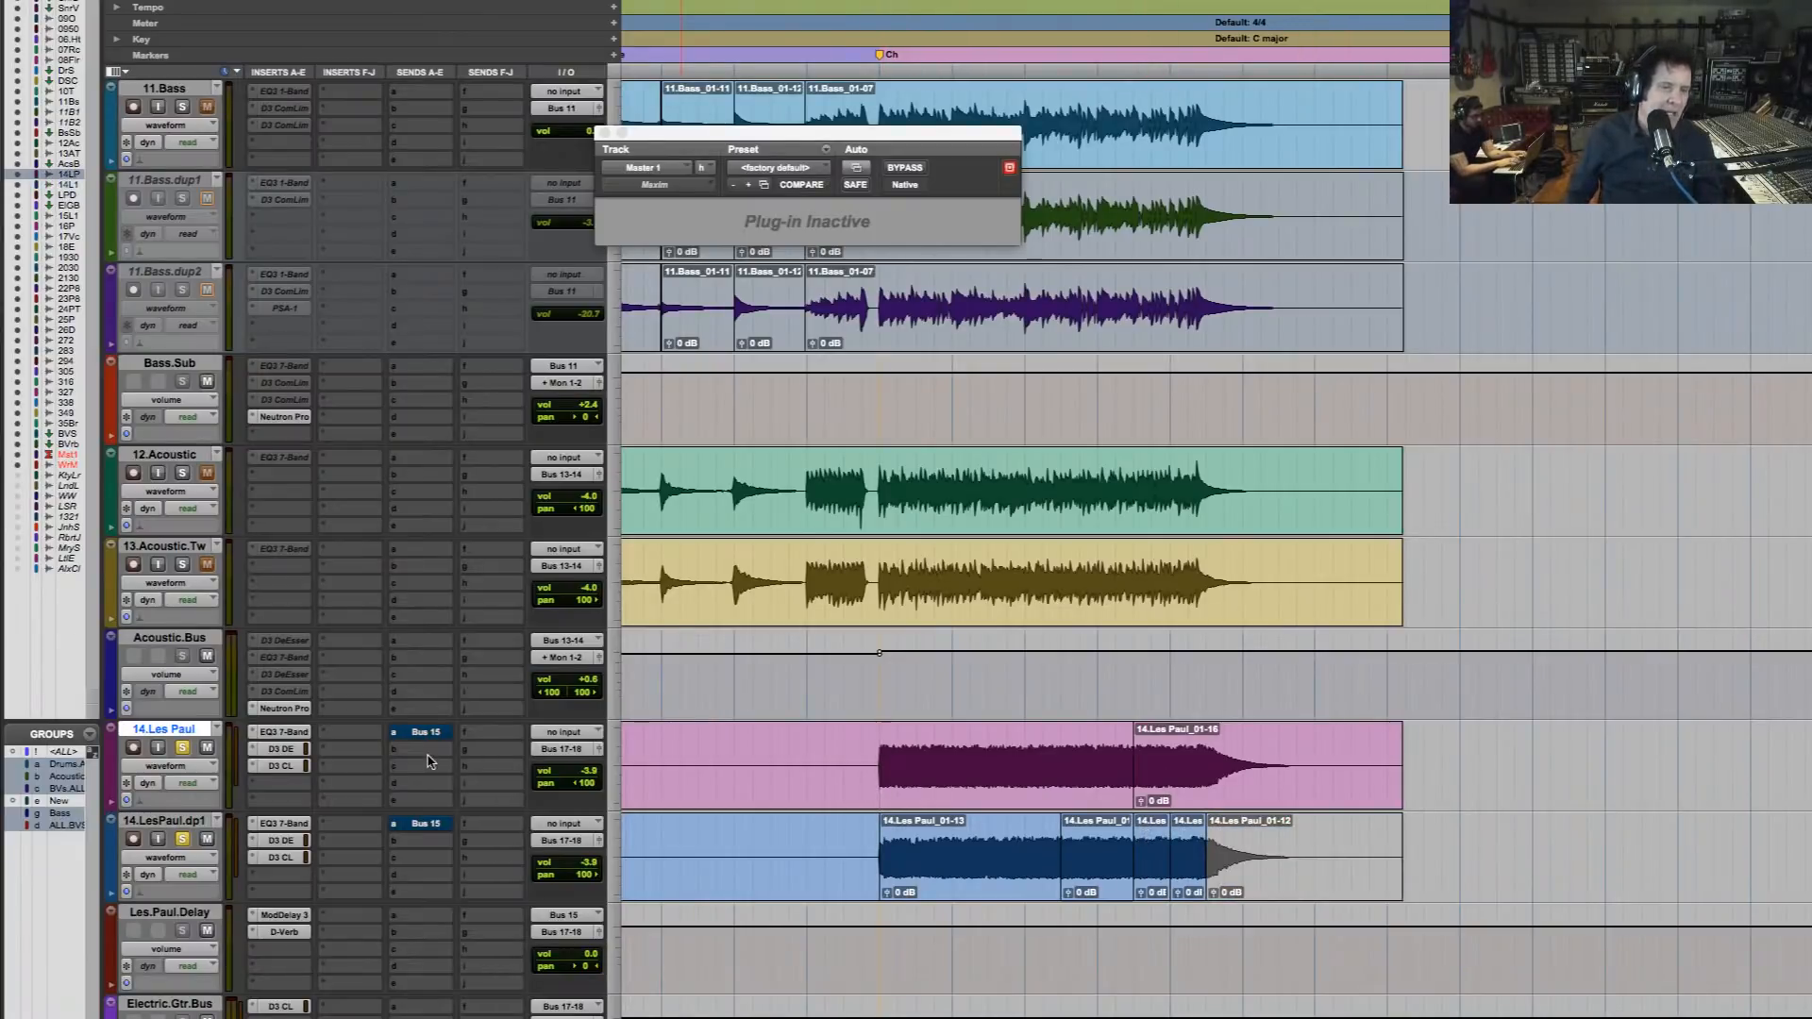
scroll(434, 758, down, 2)
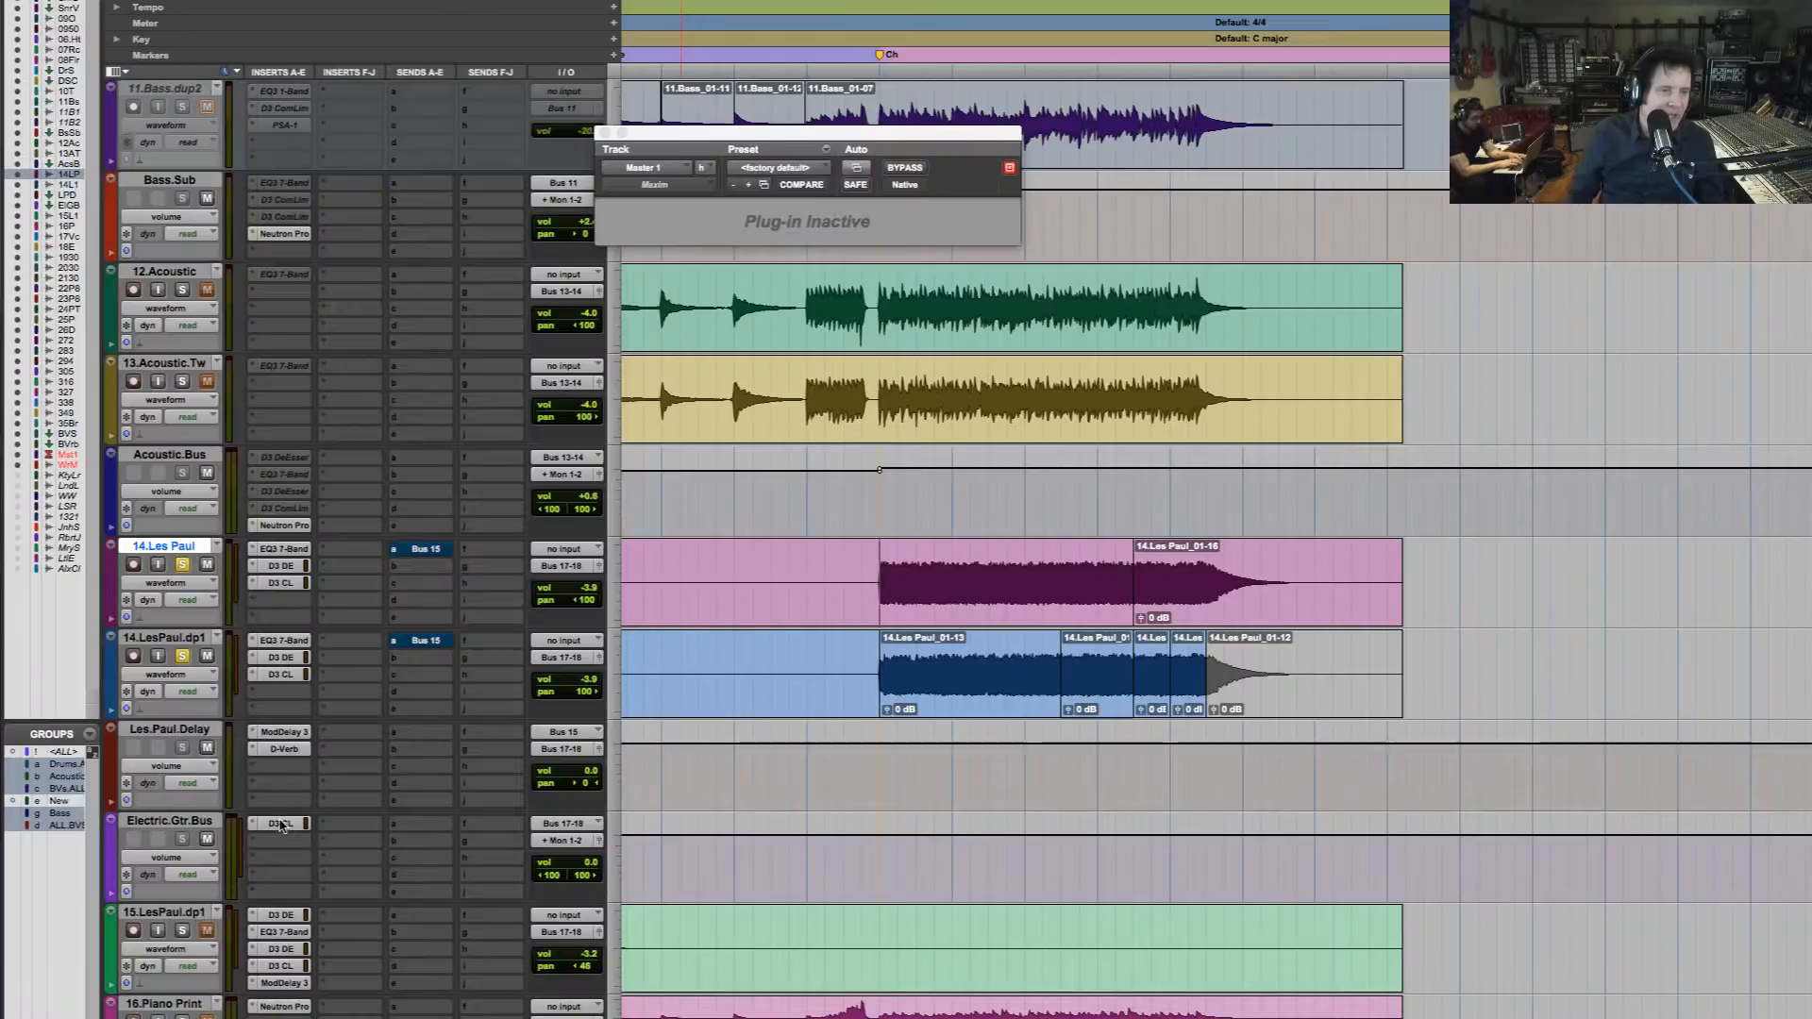
click(179, 732)
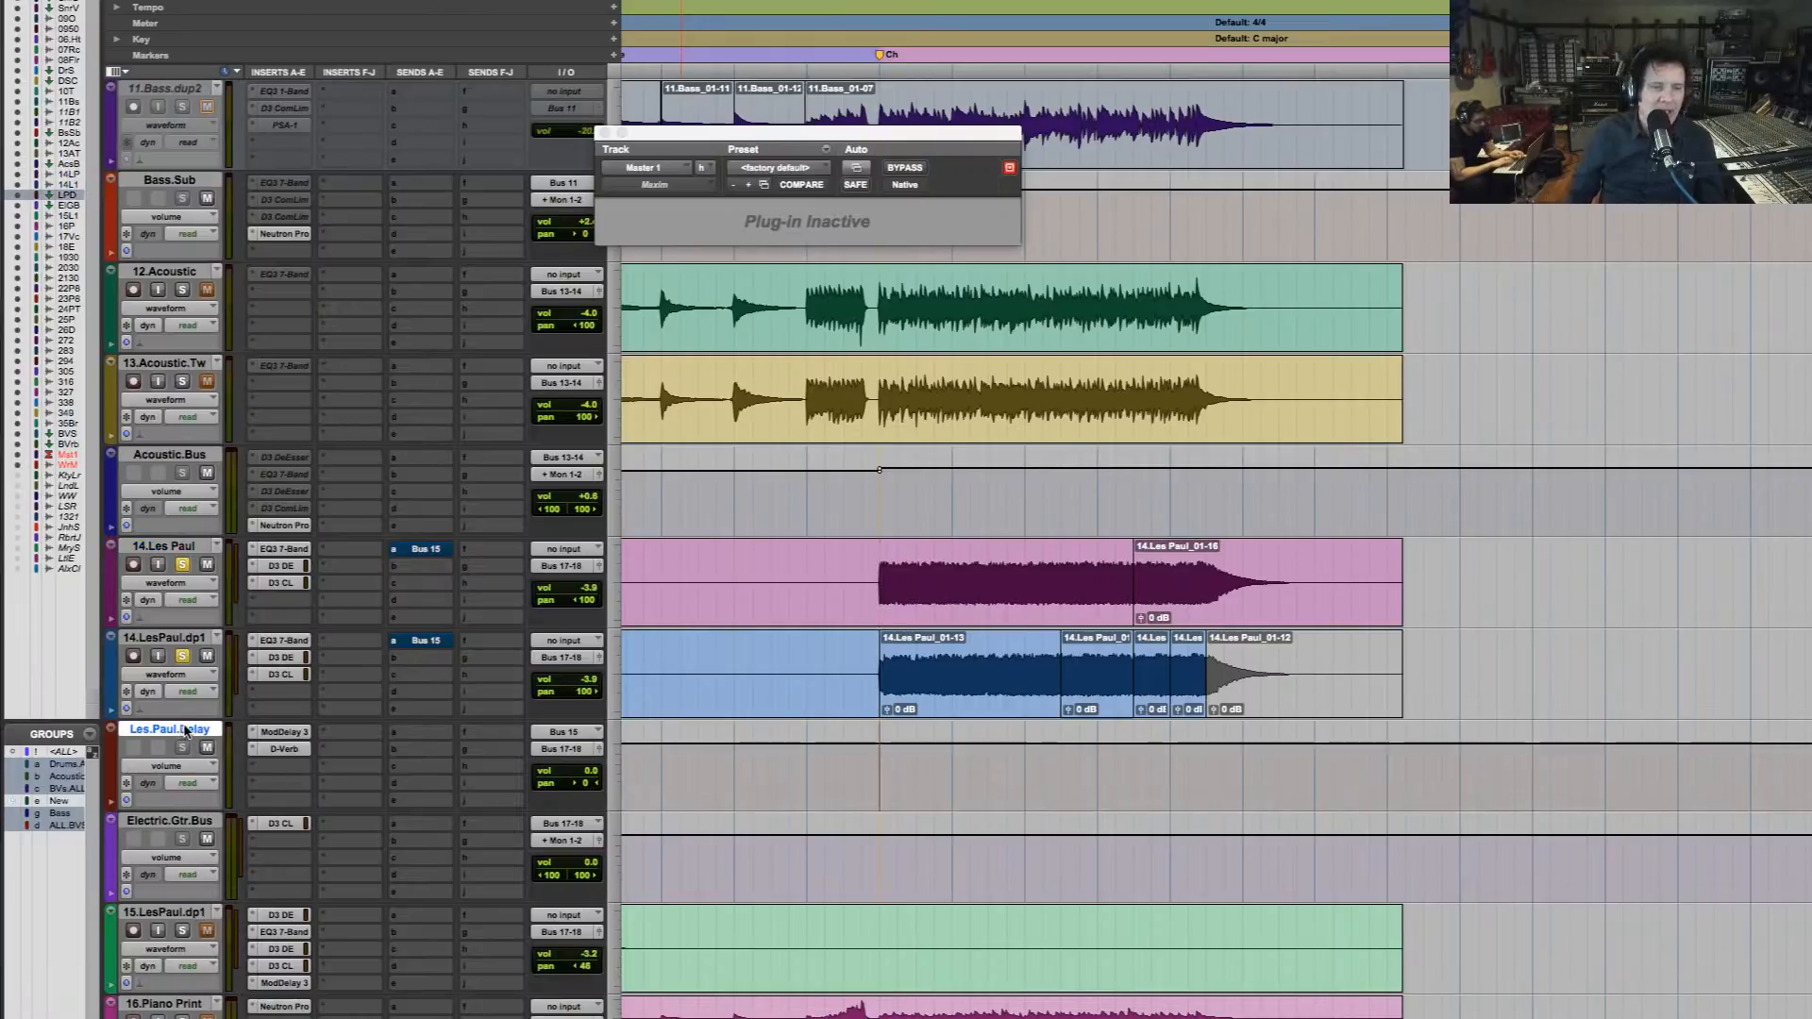
key(super+shift+n)
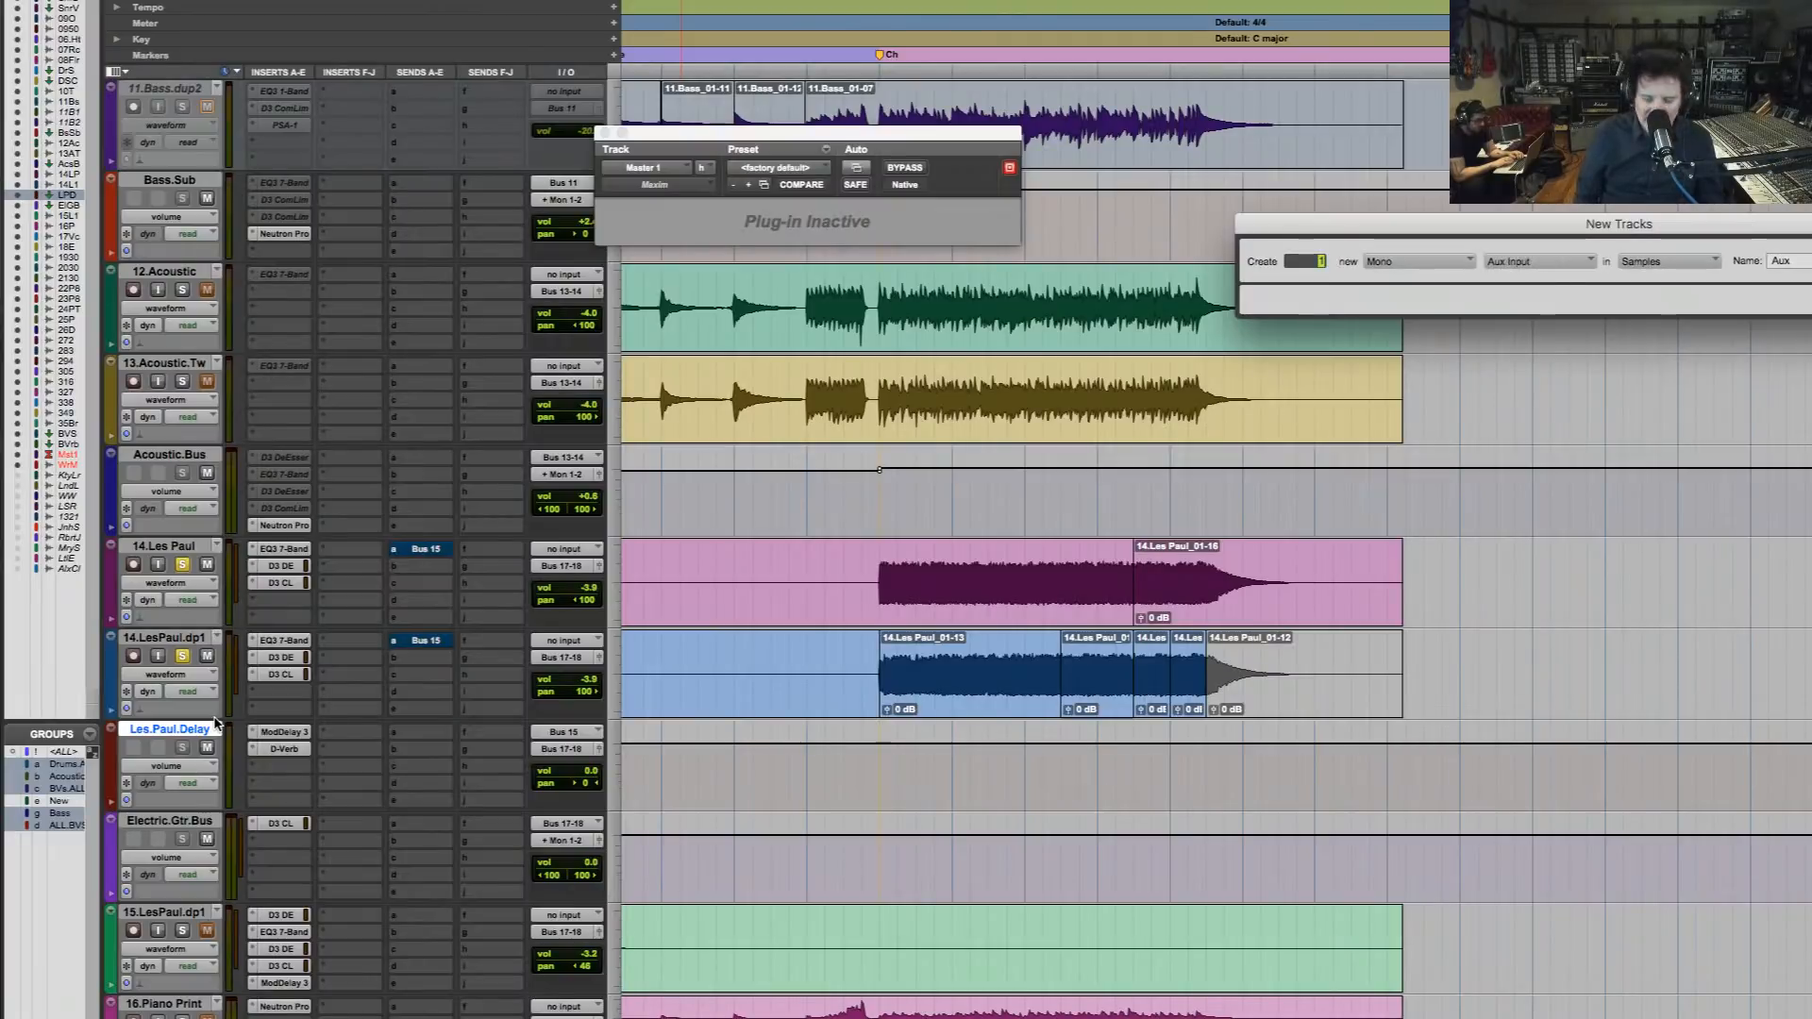
key(Return)
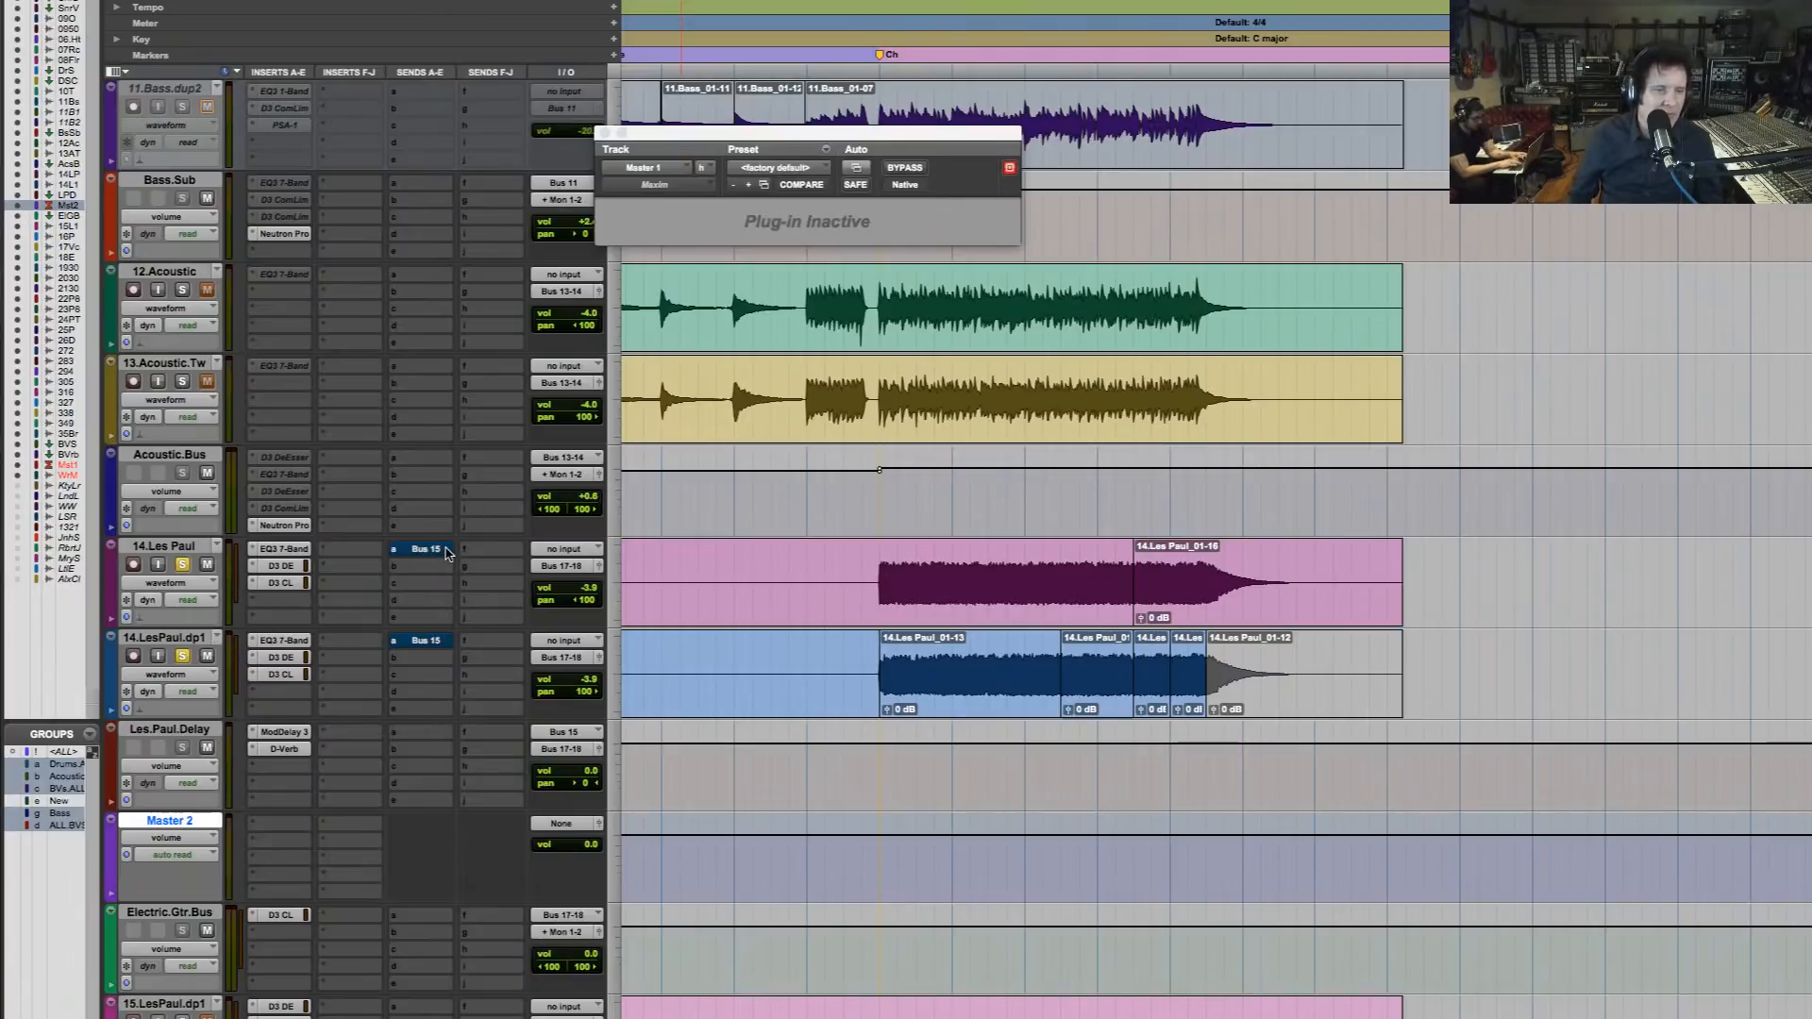
right_click(201, 821)
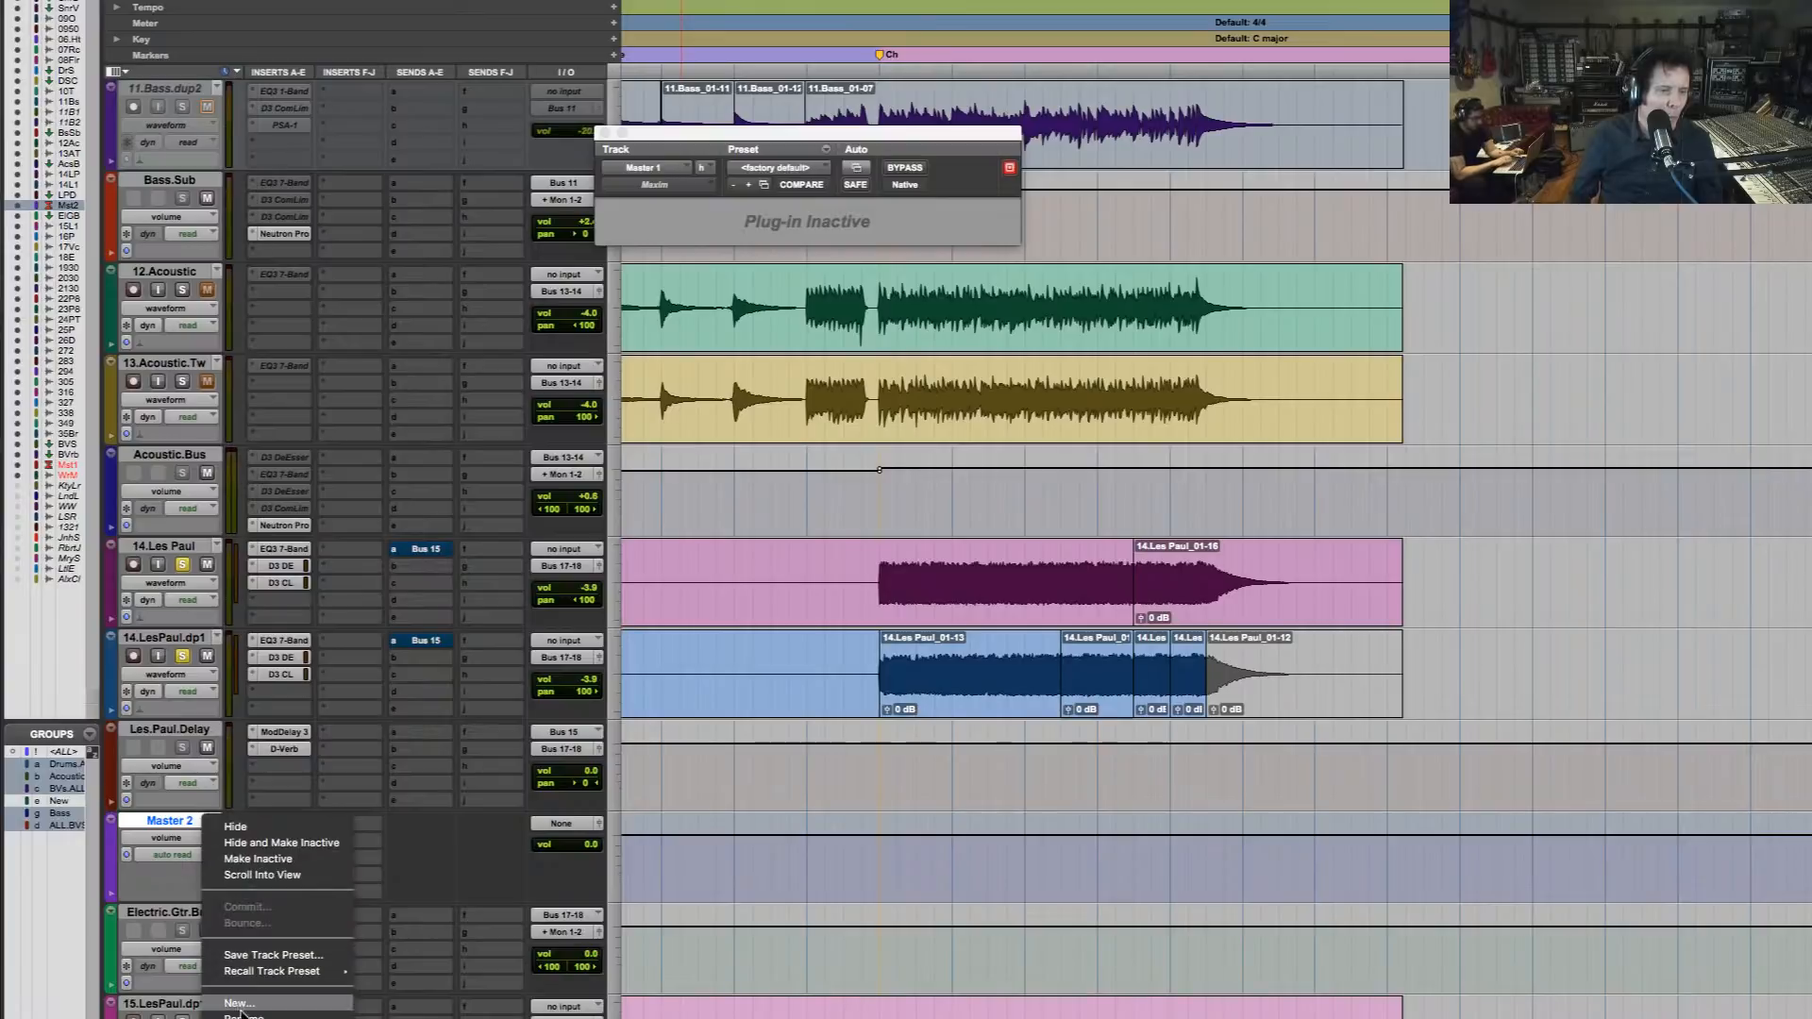
click(235, 826)
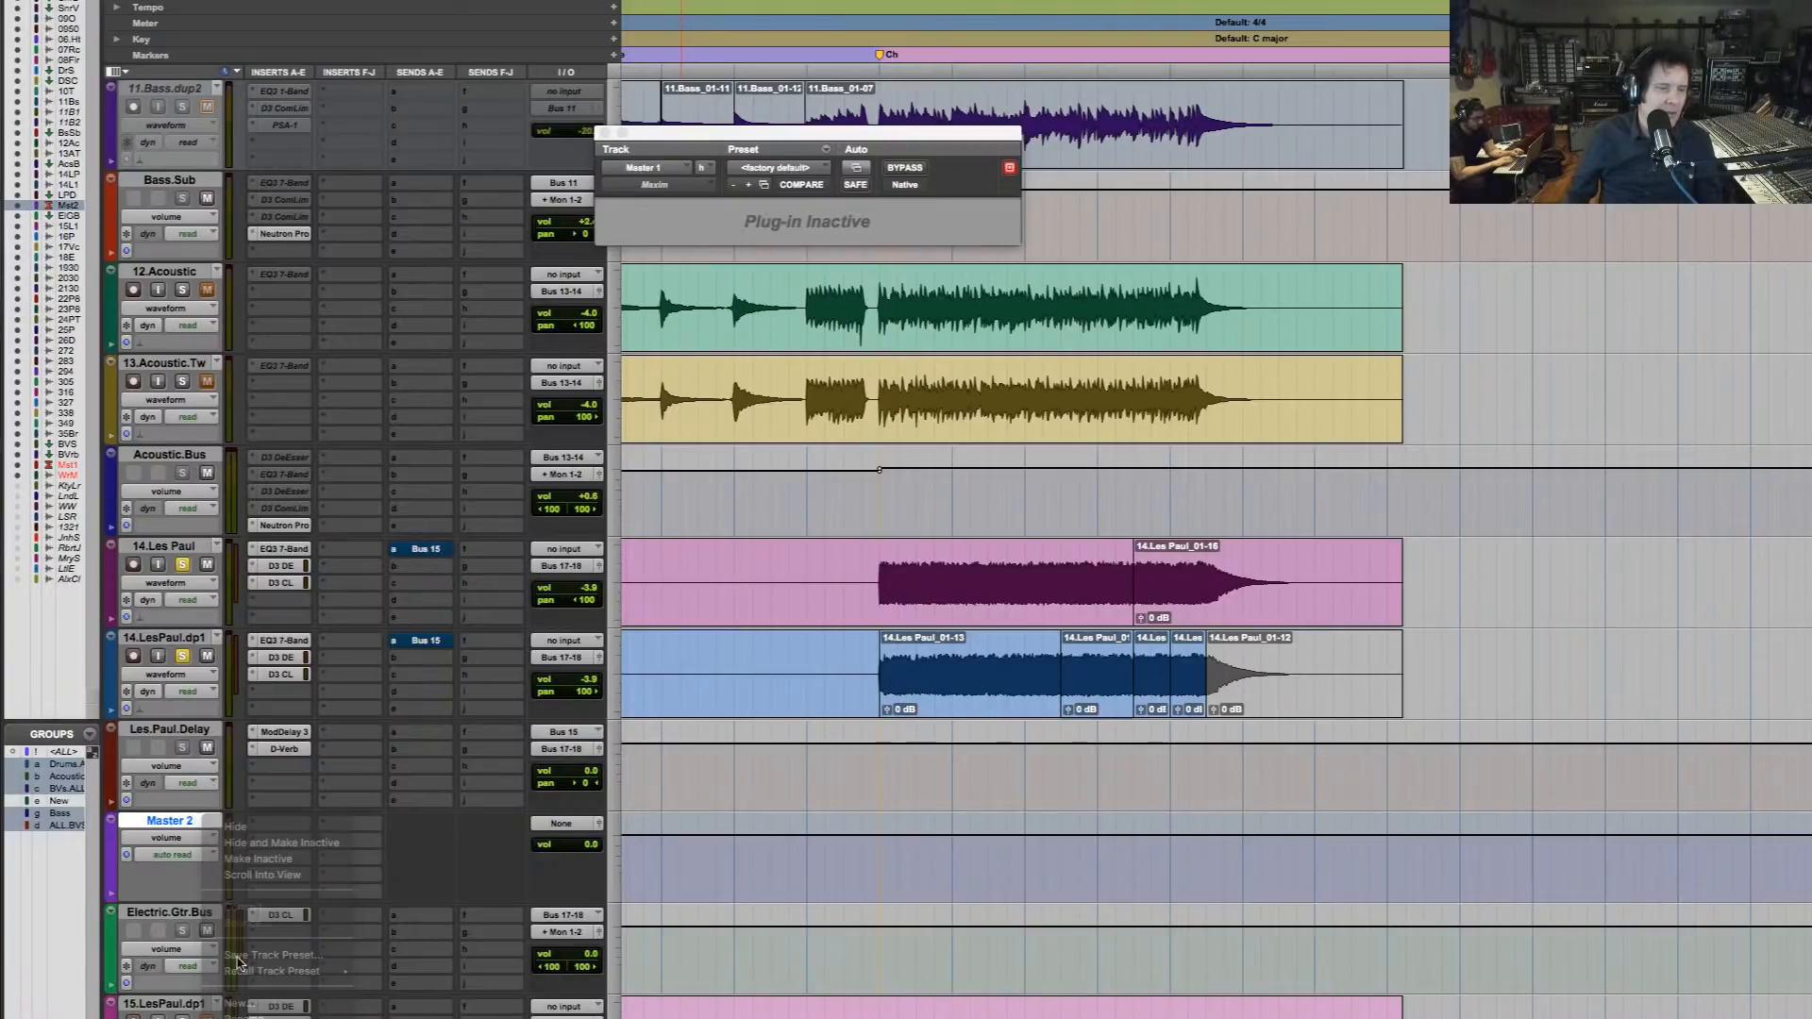
Duplicate the Les.Paul.Delay track with its inserts, sends, automation and group assignments, placing the copy directly after it
click(190, 732)
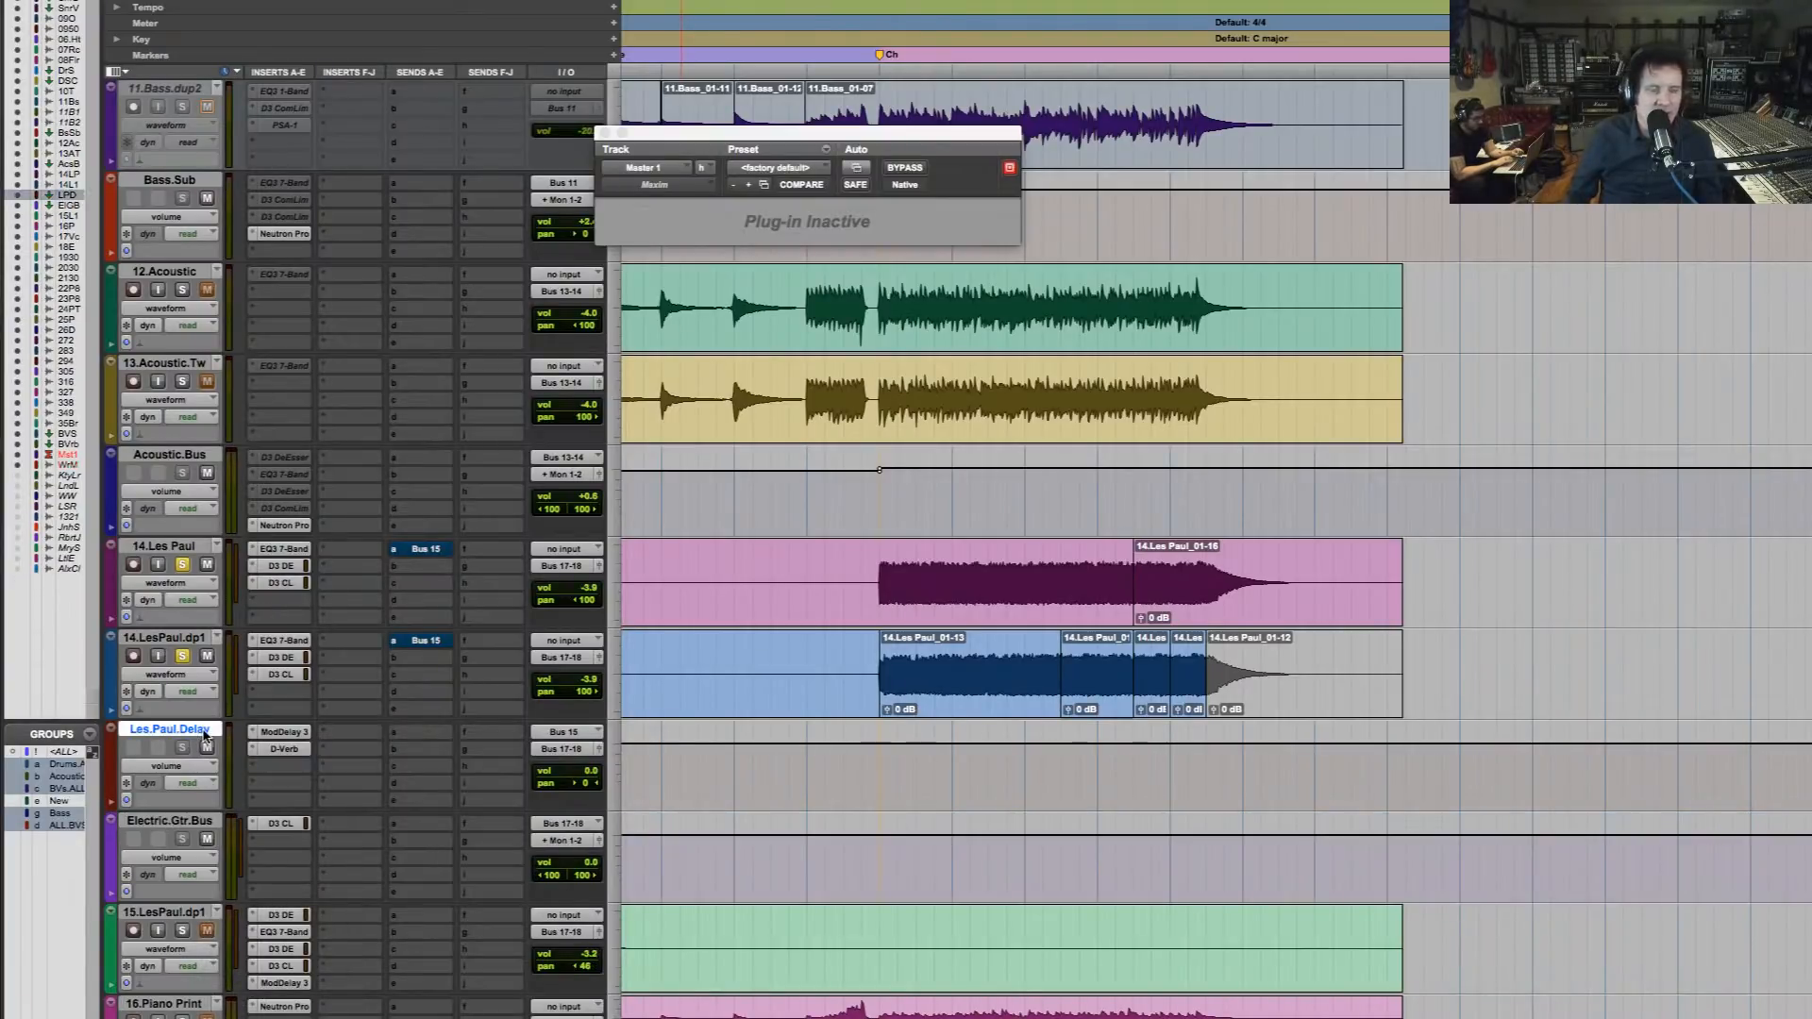
key(alt+shift+d)
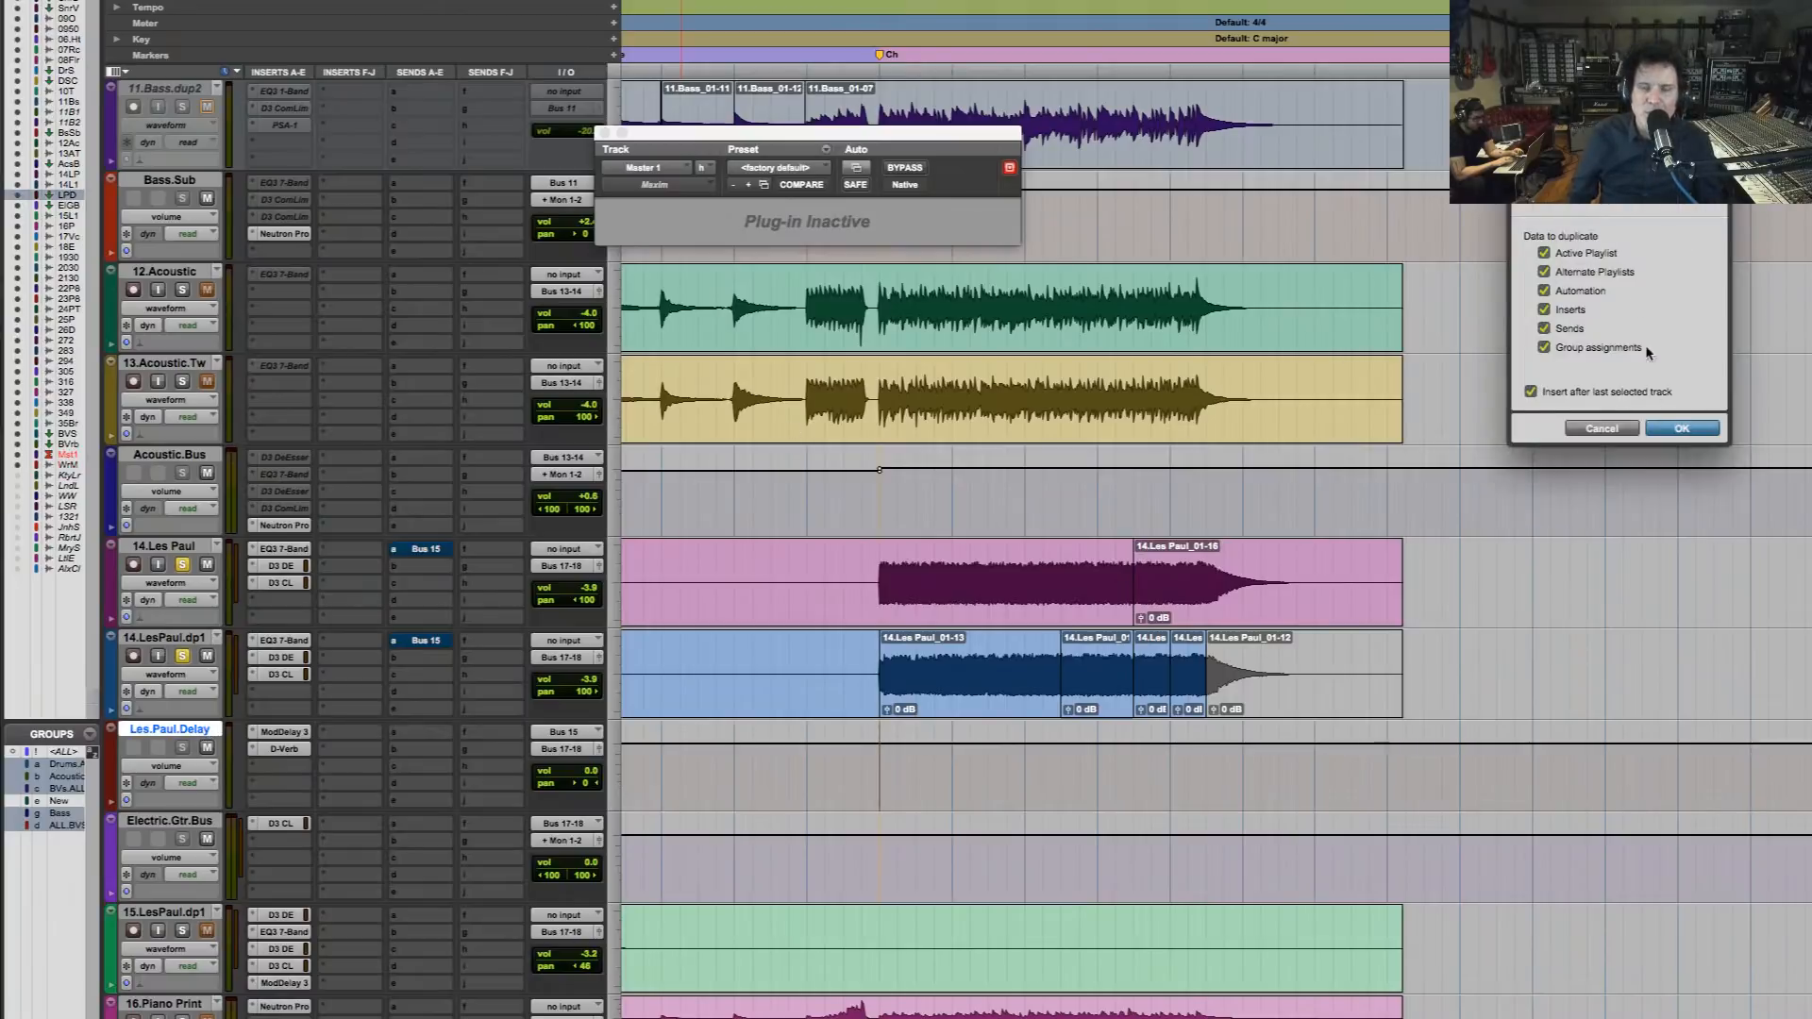
click(1683, 428)
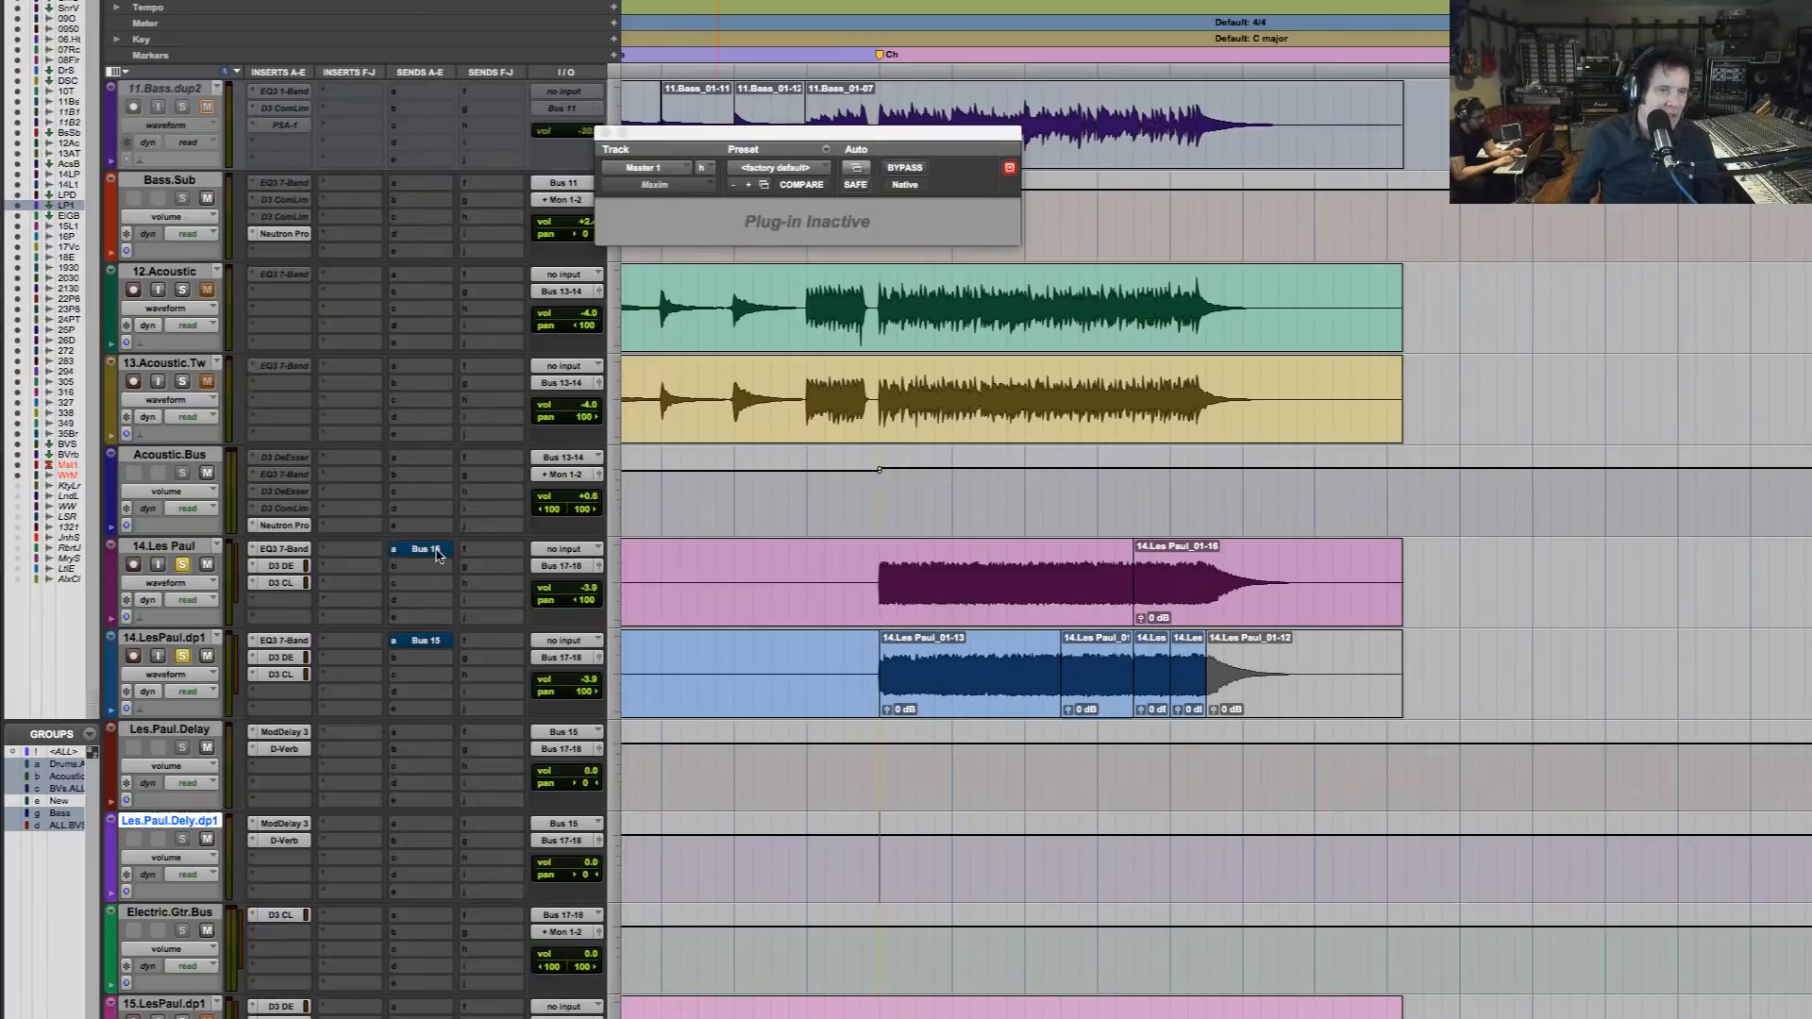
Unmute the Bus 15 send on 14.Les Paul, and pan Les.Paul.Delay 100 right and Les.Paul.Dely.dp1 30 left
super+click(436, 550)
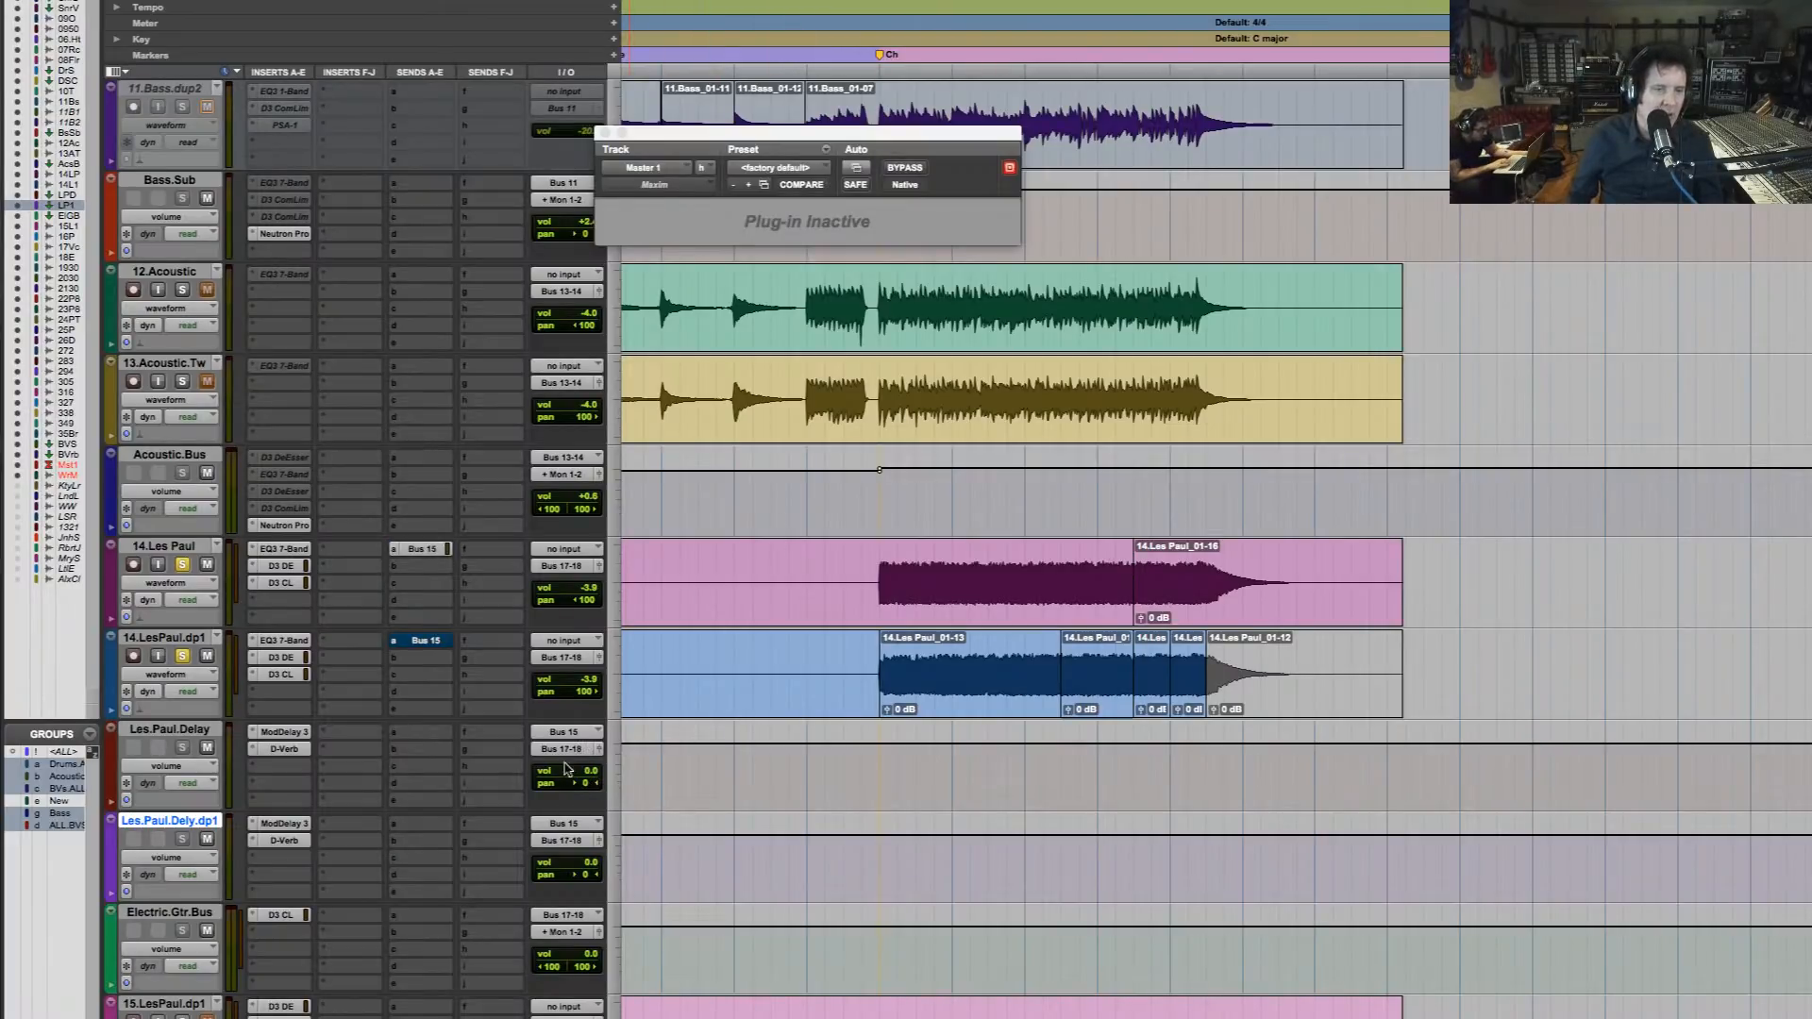
drag(880, 571, 1207, 566)
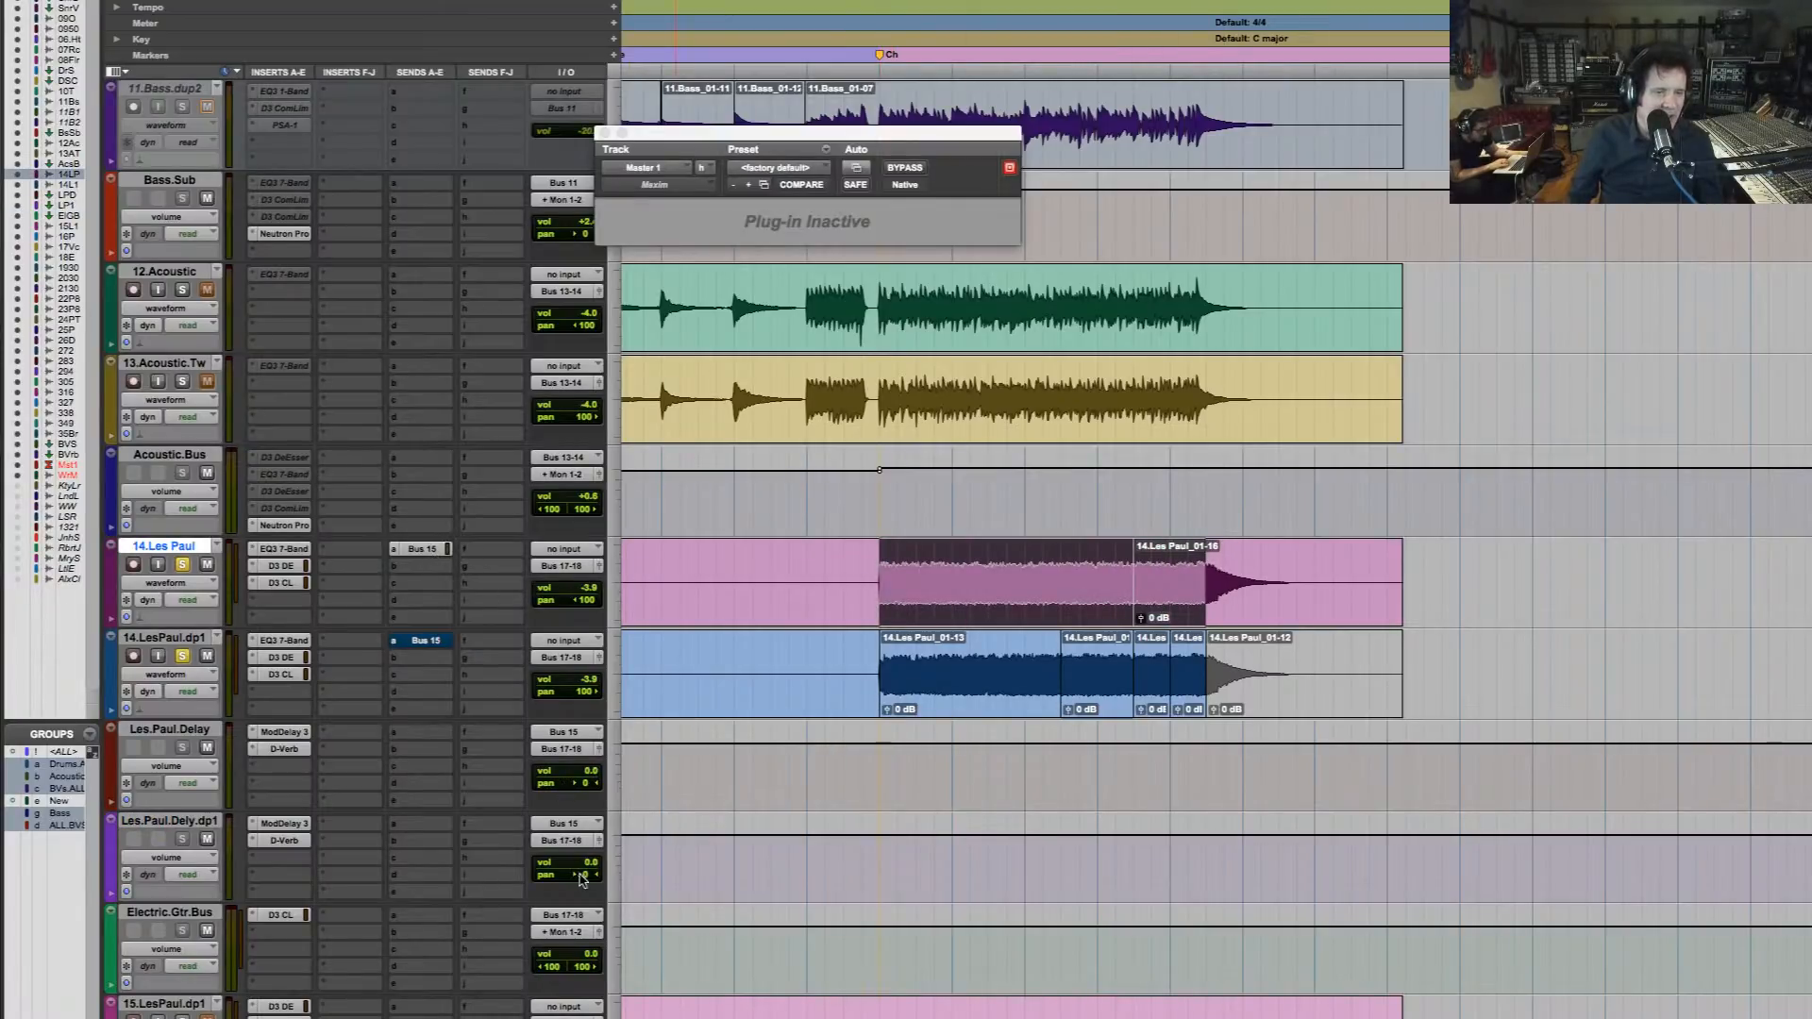
drag(582, 877, 566, 874)
Set the input of Les.Paul.Dely.dp1 to Bus 16 and reassign send a on 14.LesPaul.dp1 to Bus 16
click(582, 825)
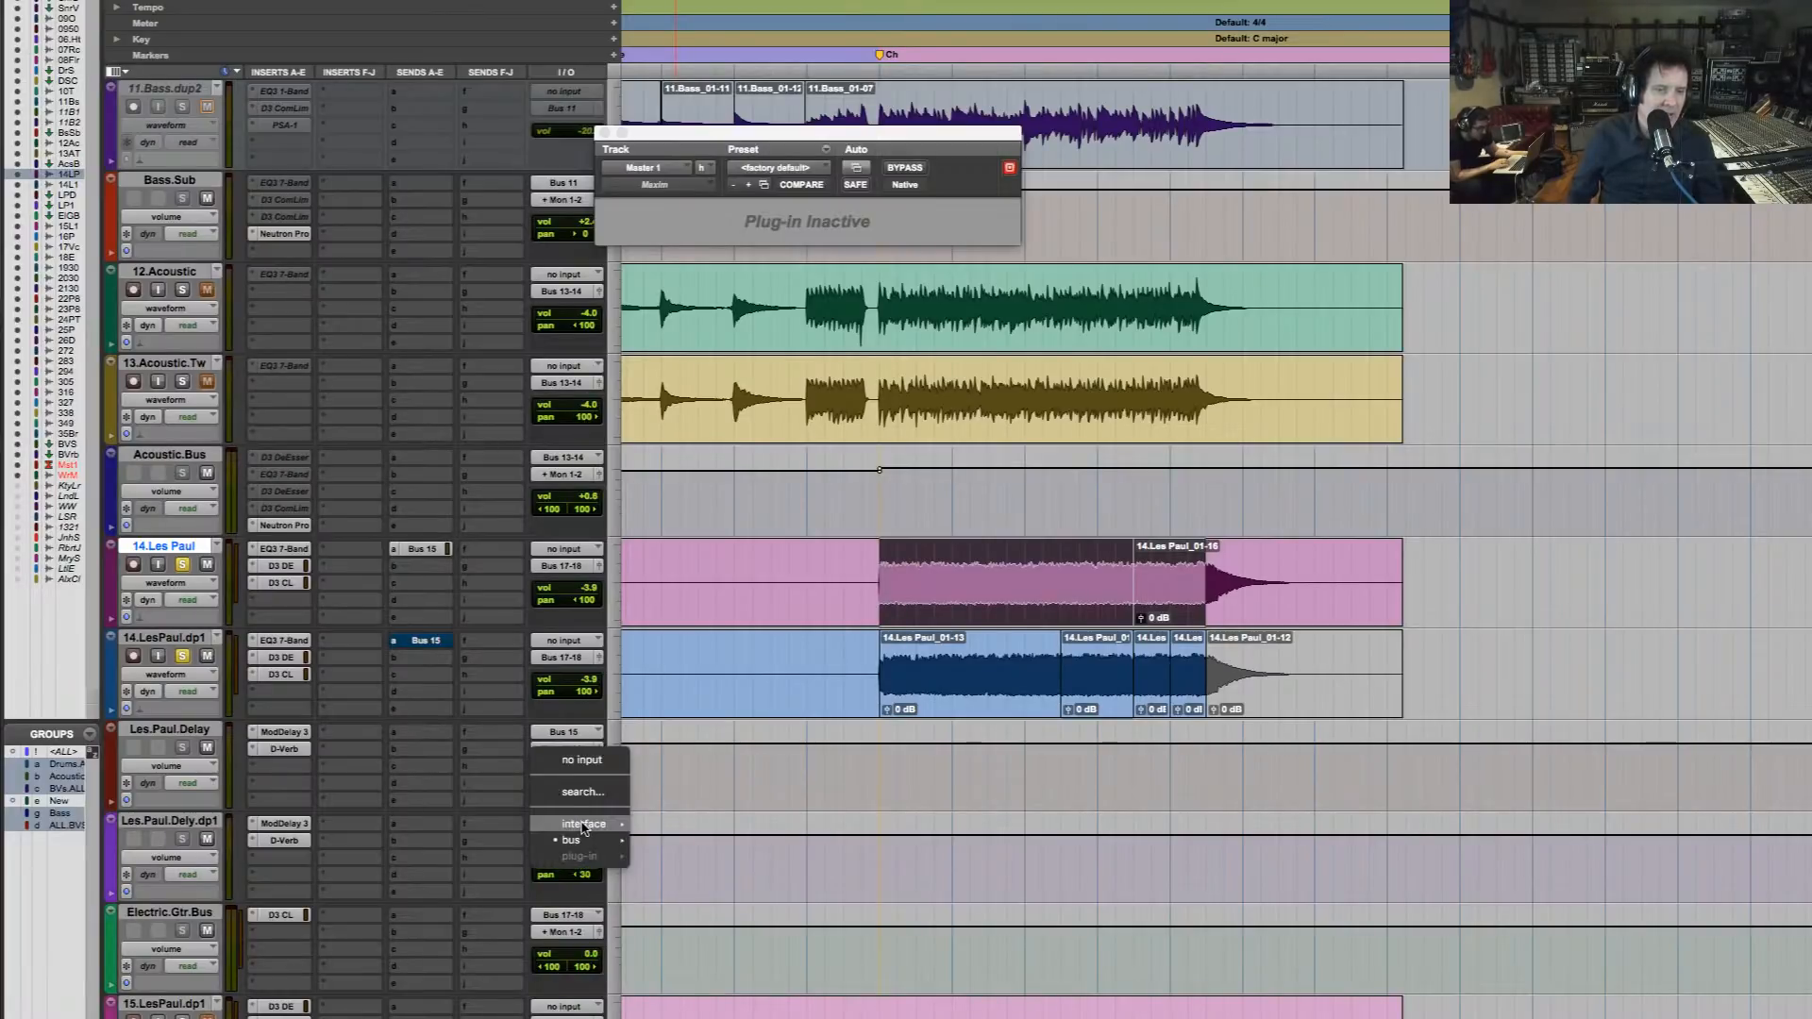
mouse_move(583, 827)
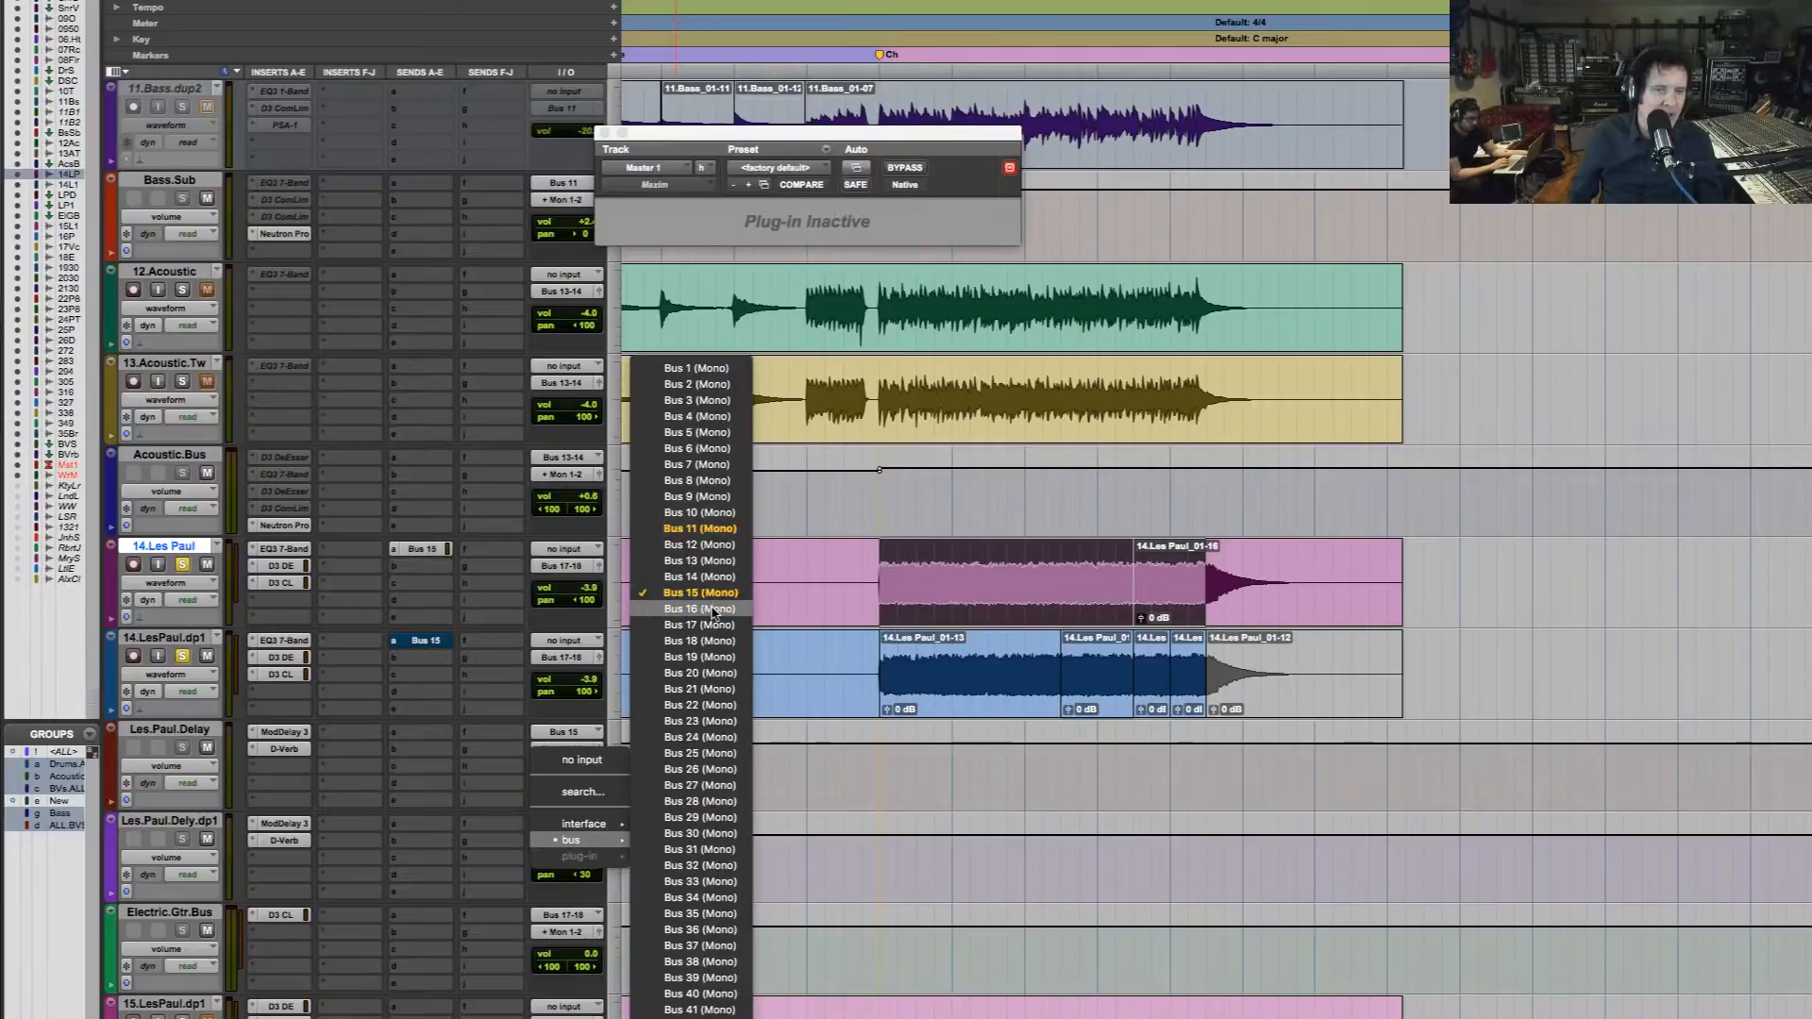
click(678, 619)
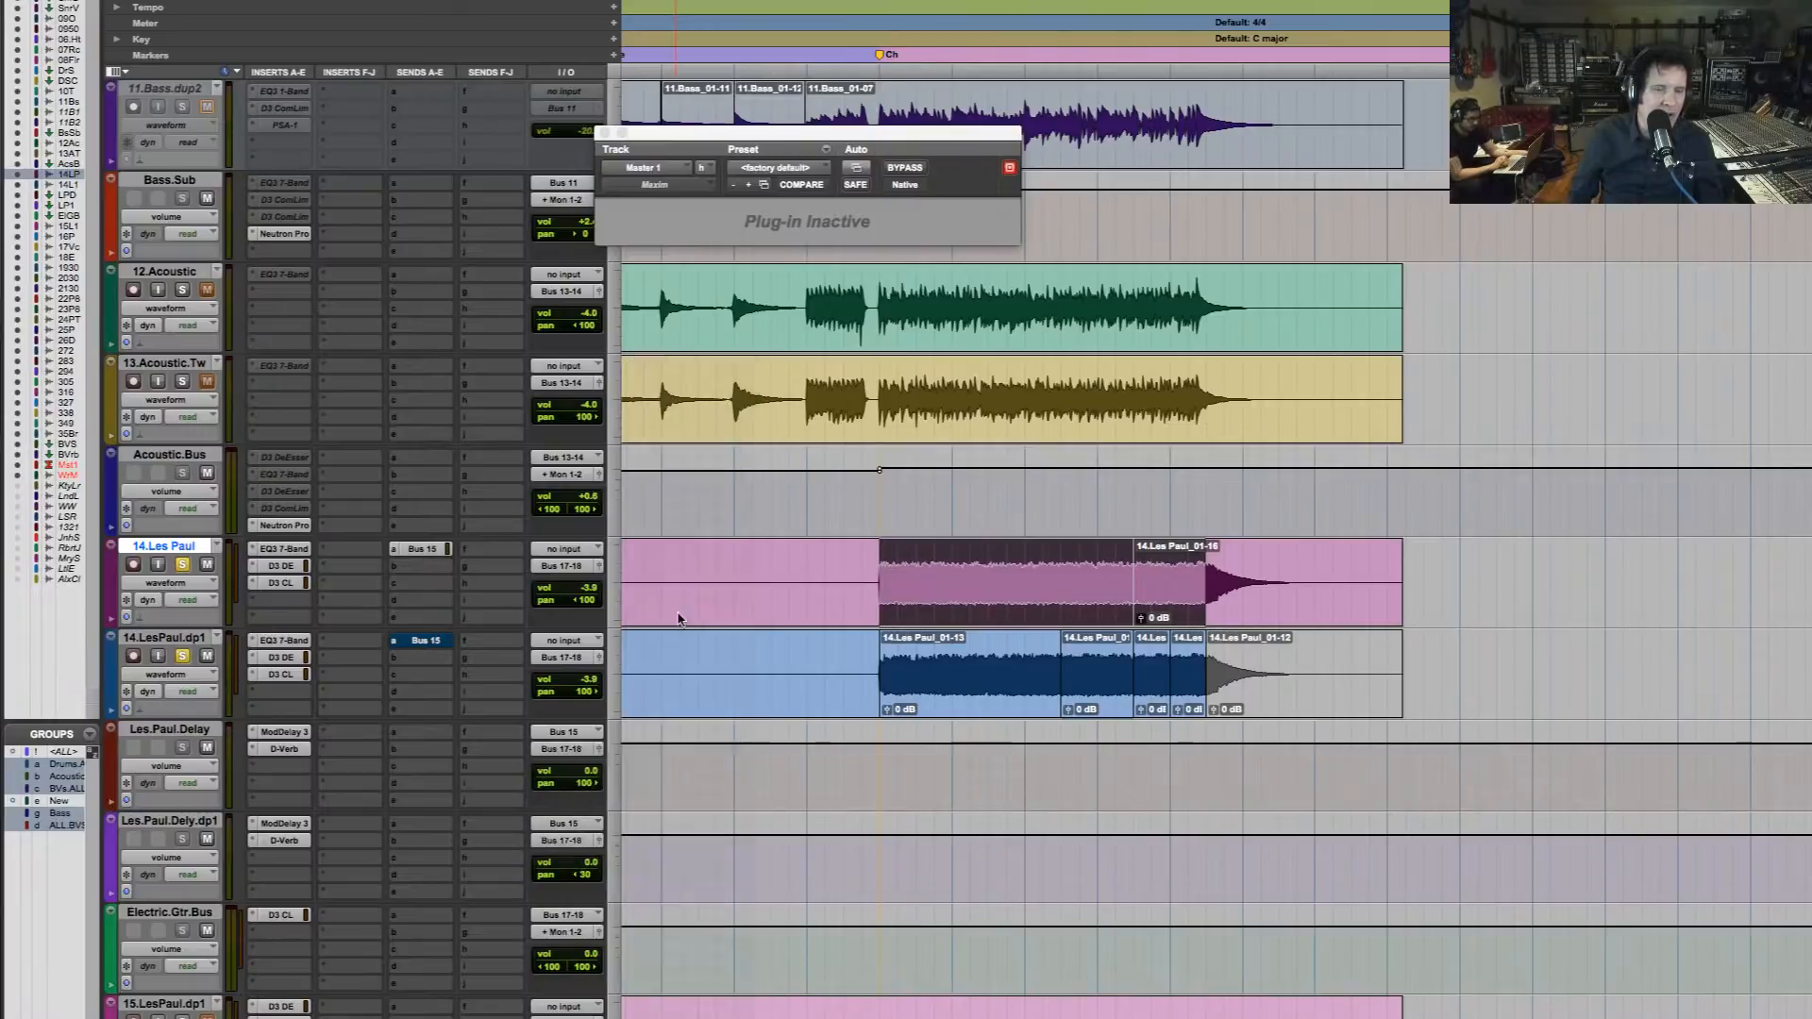
click(393, 646)
mouse_move(453, 657)
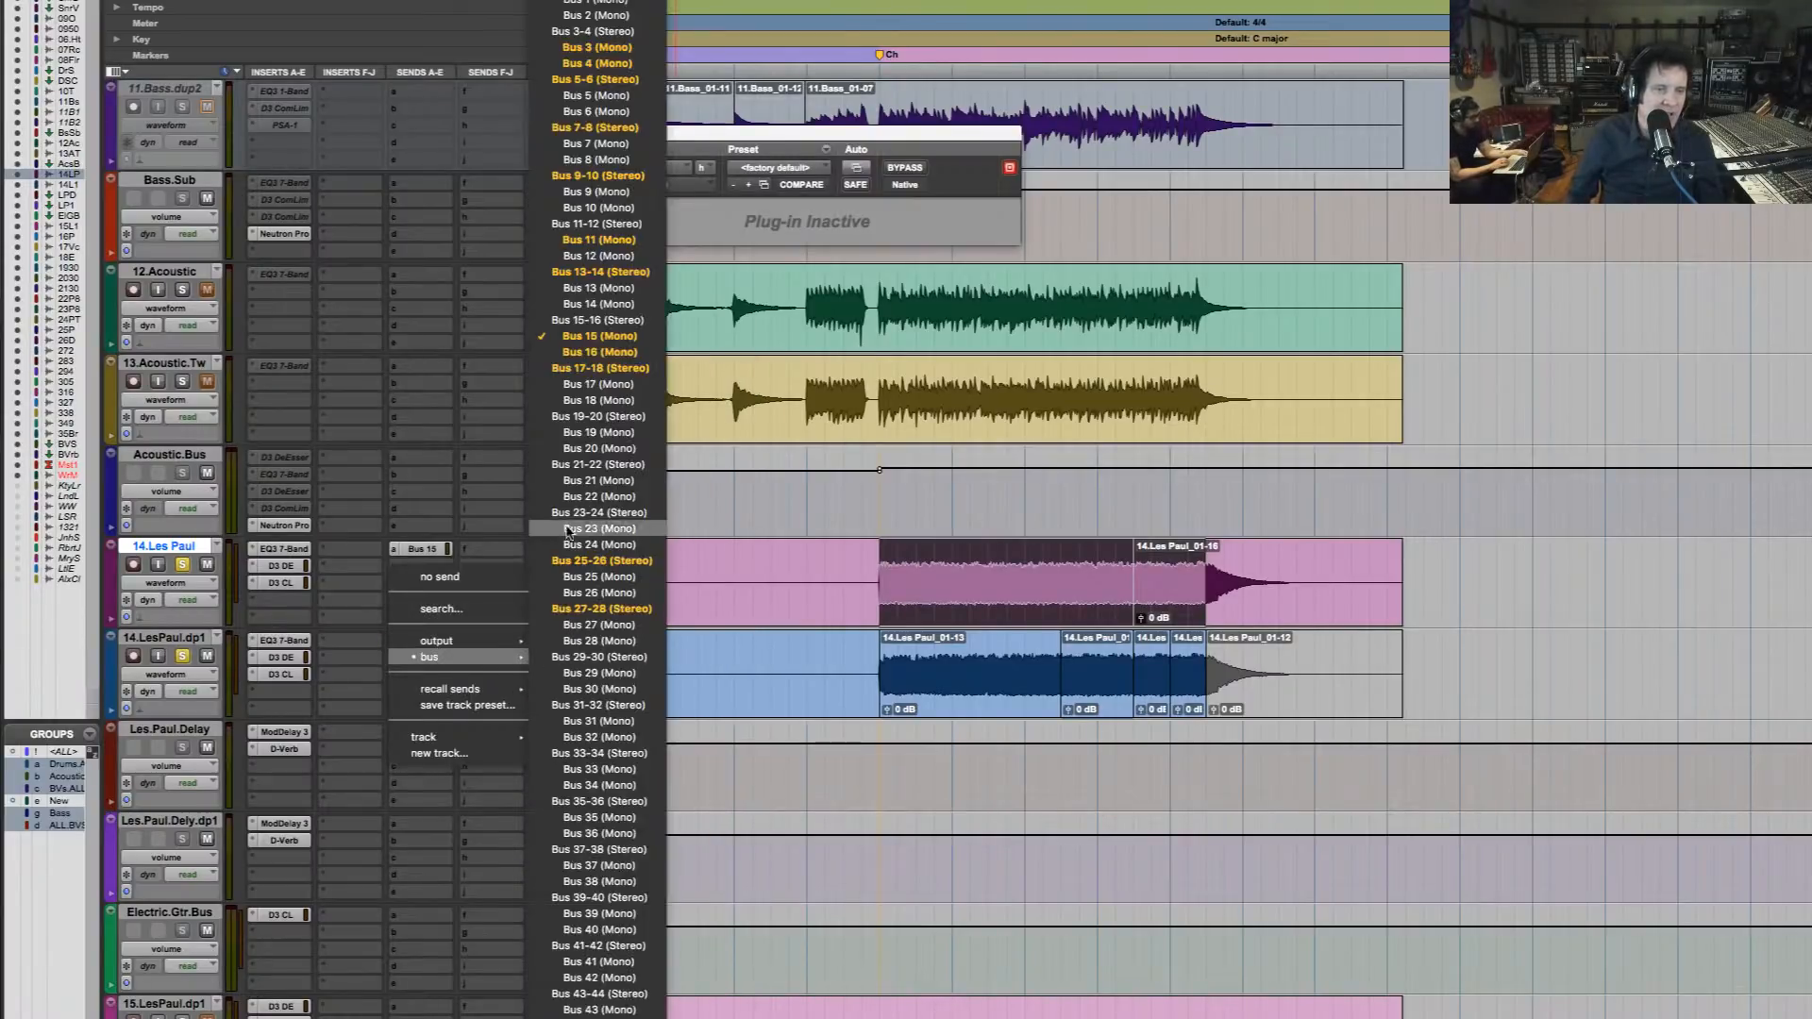
click(640, 350)
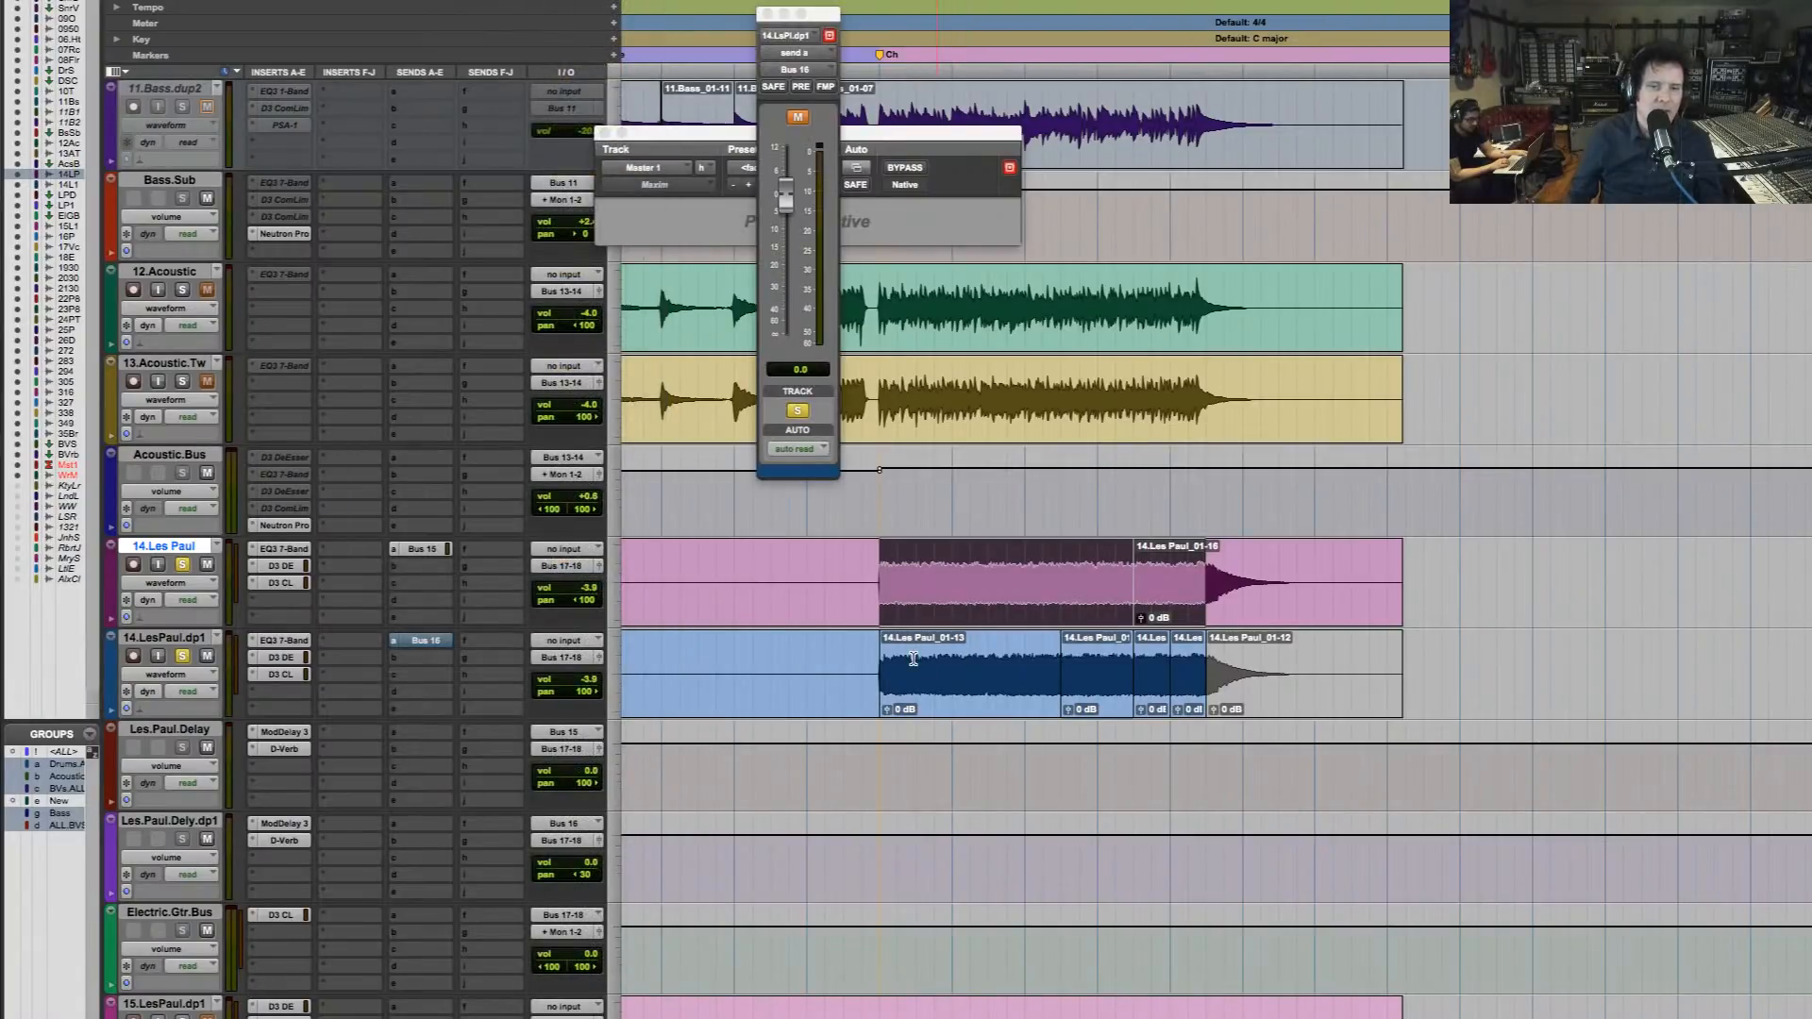
Select the final chorus on 14.LesPaul.dp1, pan Les.Paul.Dely.dp1 100 left, and unmute the Bus 16 send
drag(912, 659, 1188, 698)
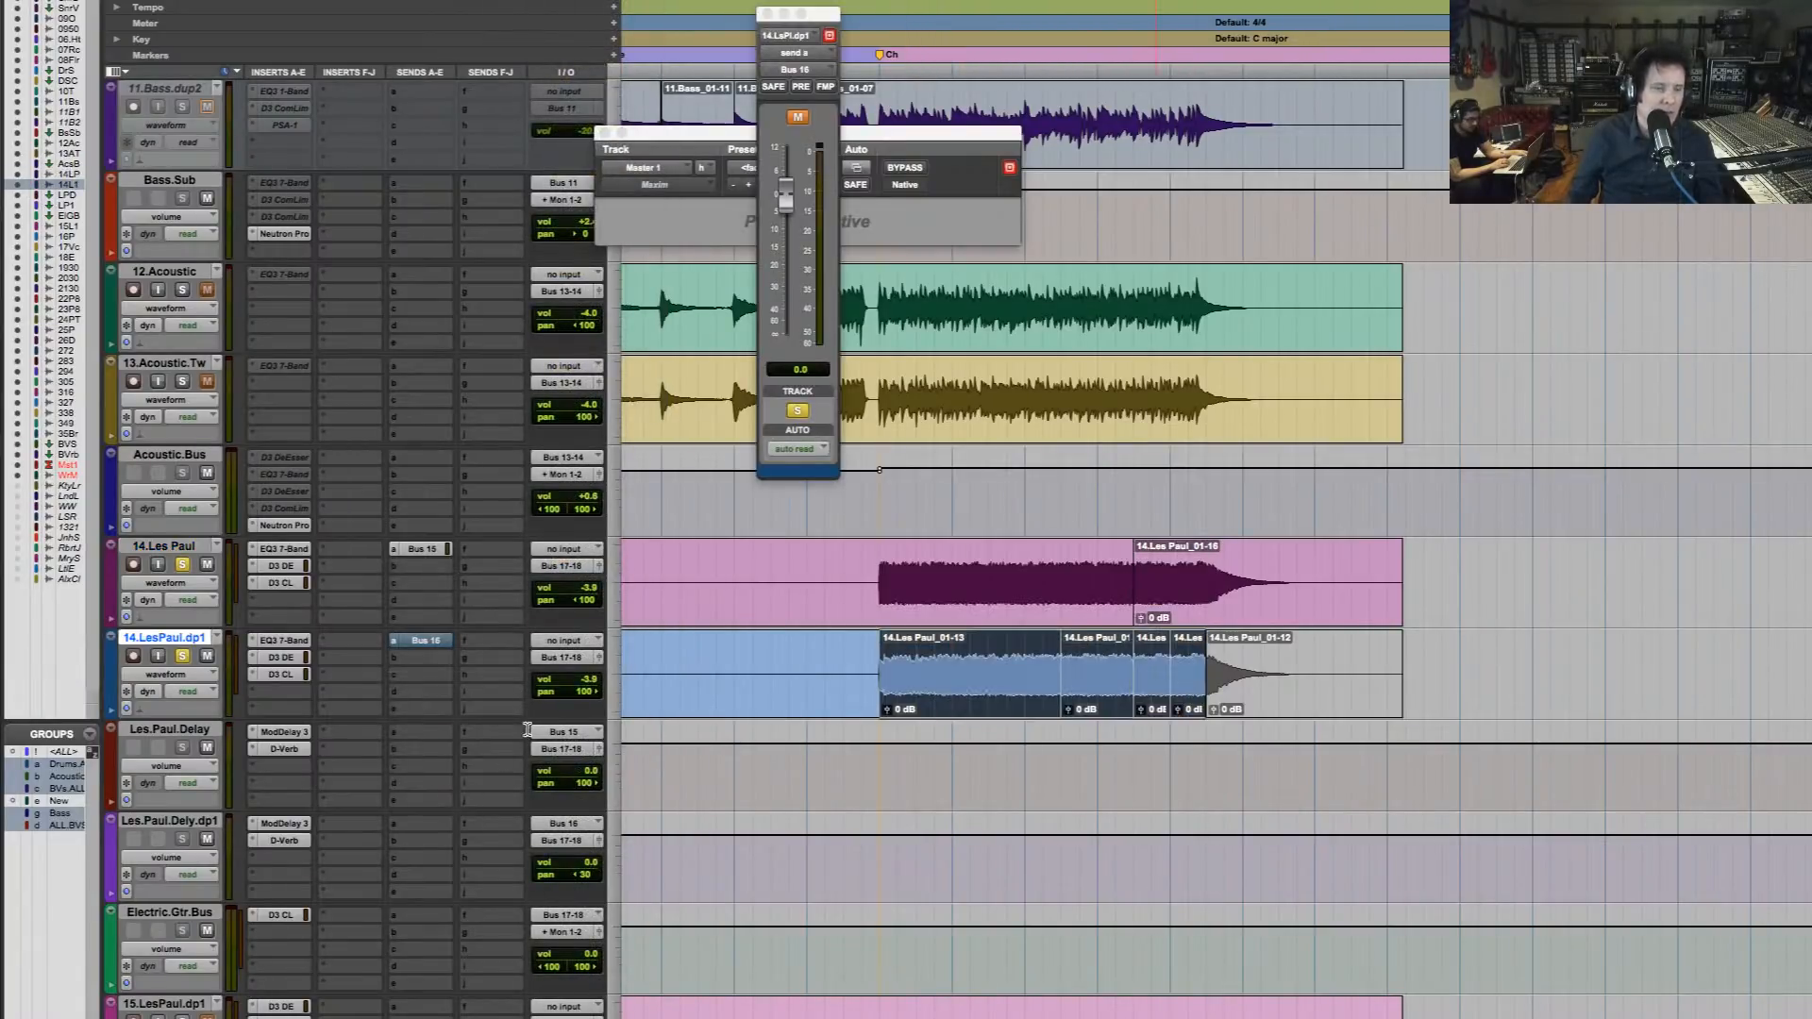
key(space)
drag(577, 875, 515, 877)
super+click(435, 640)
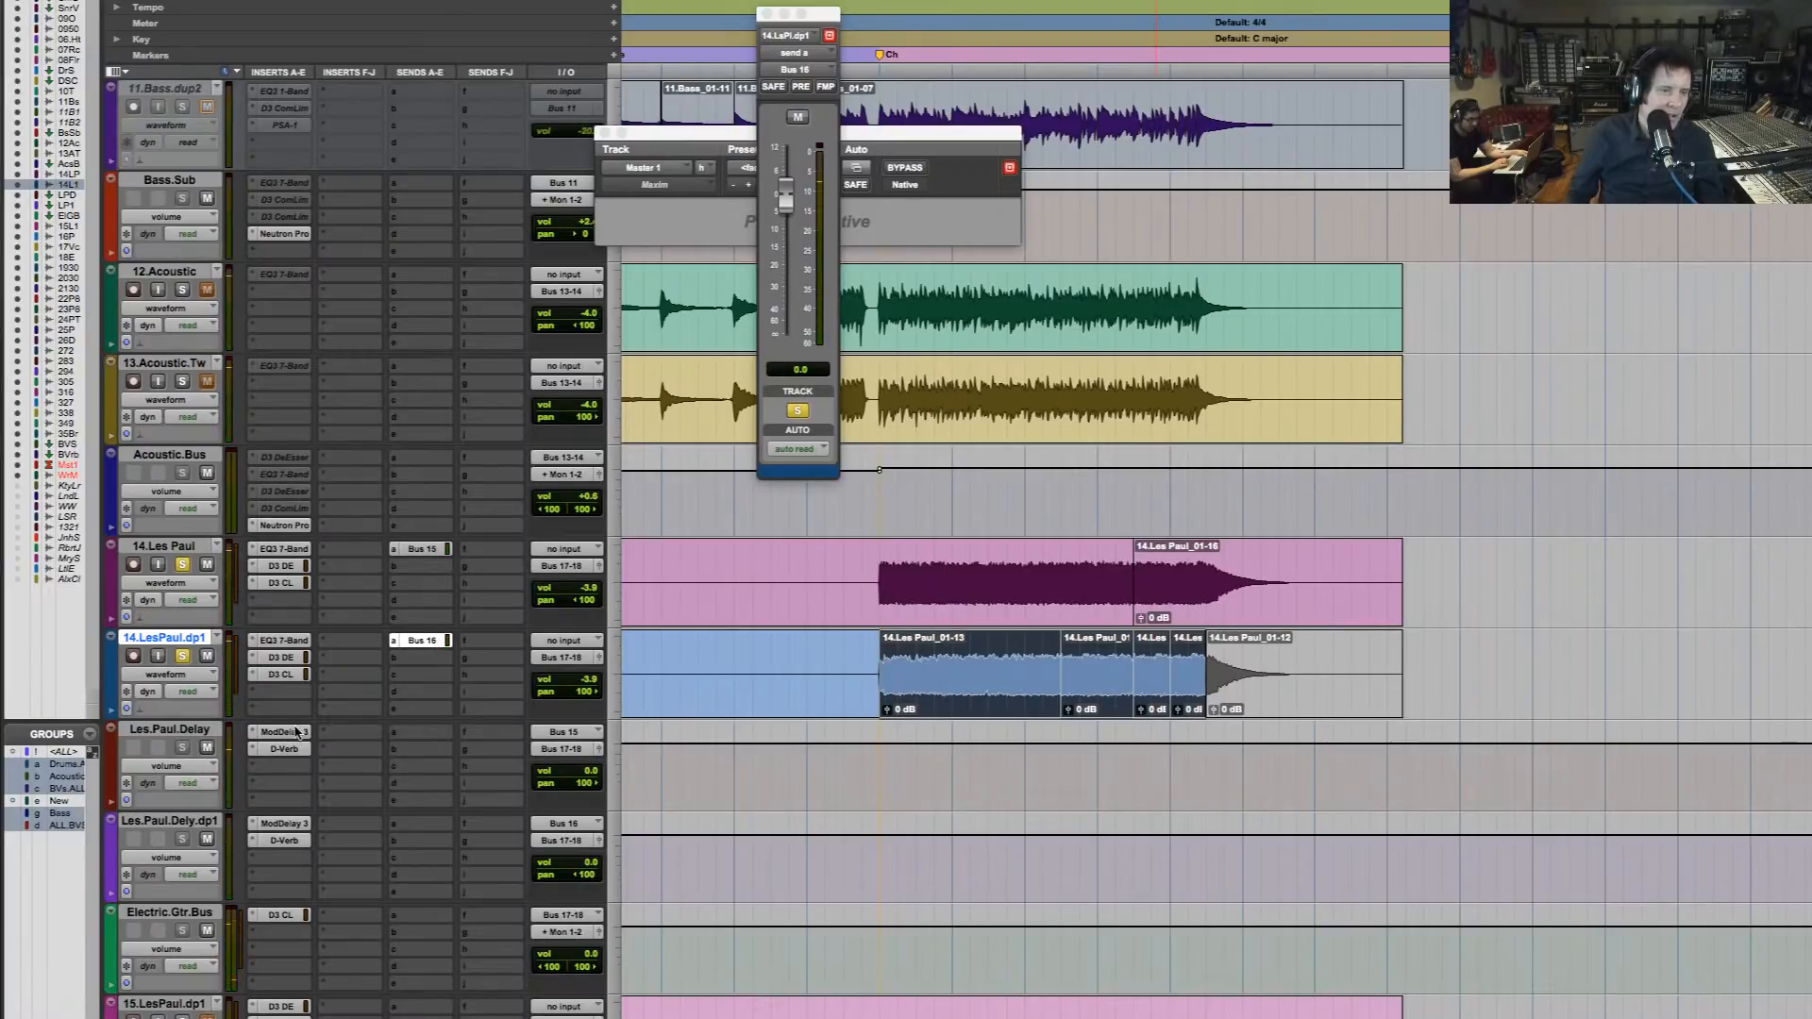
Set Mod Delay III on Les.Paul.Delay to a 3.22 Hz rate and 28% depth, and lower the track's volume to about -2 dB during playback
click(283, 732)
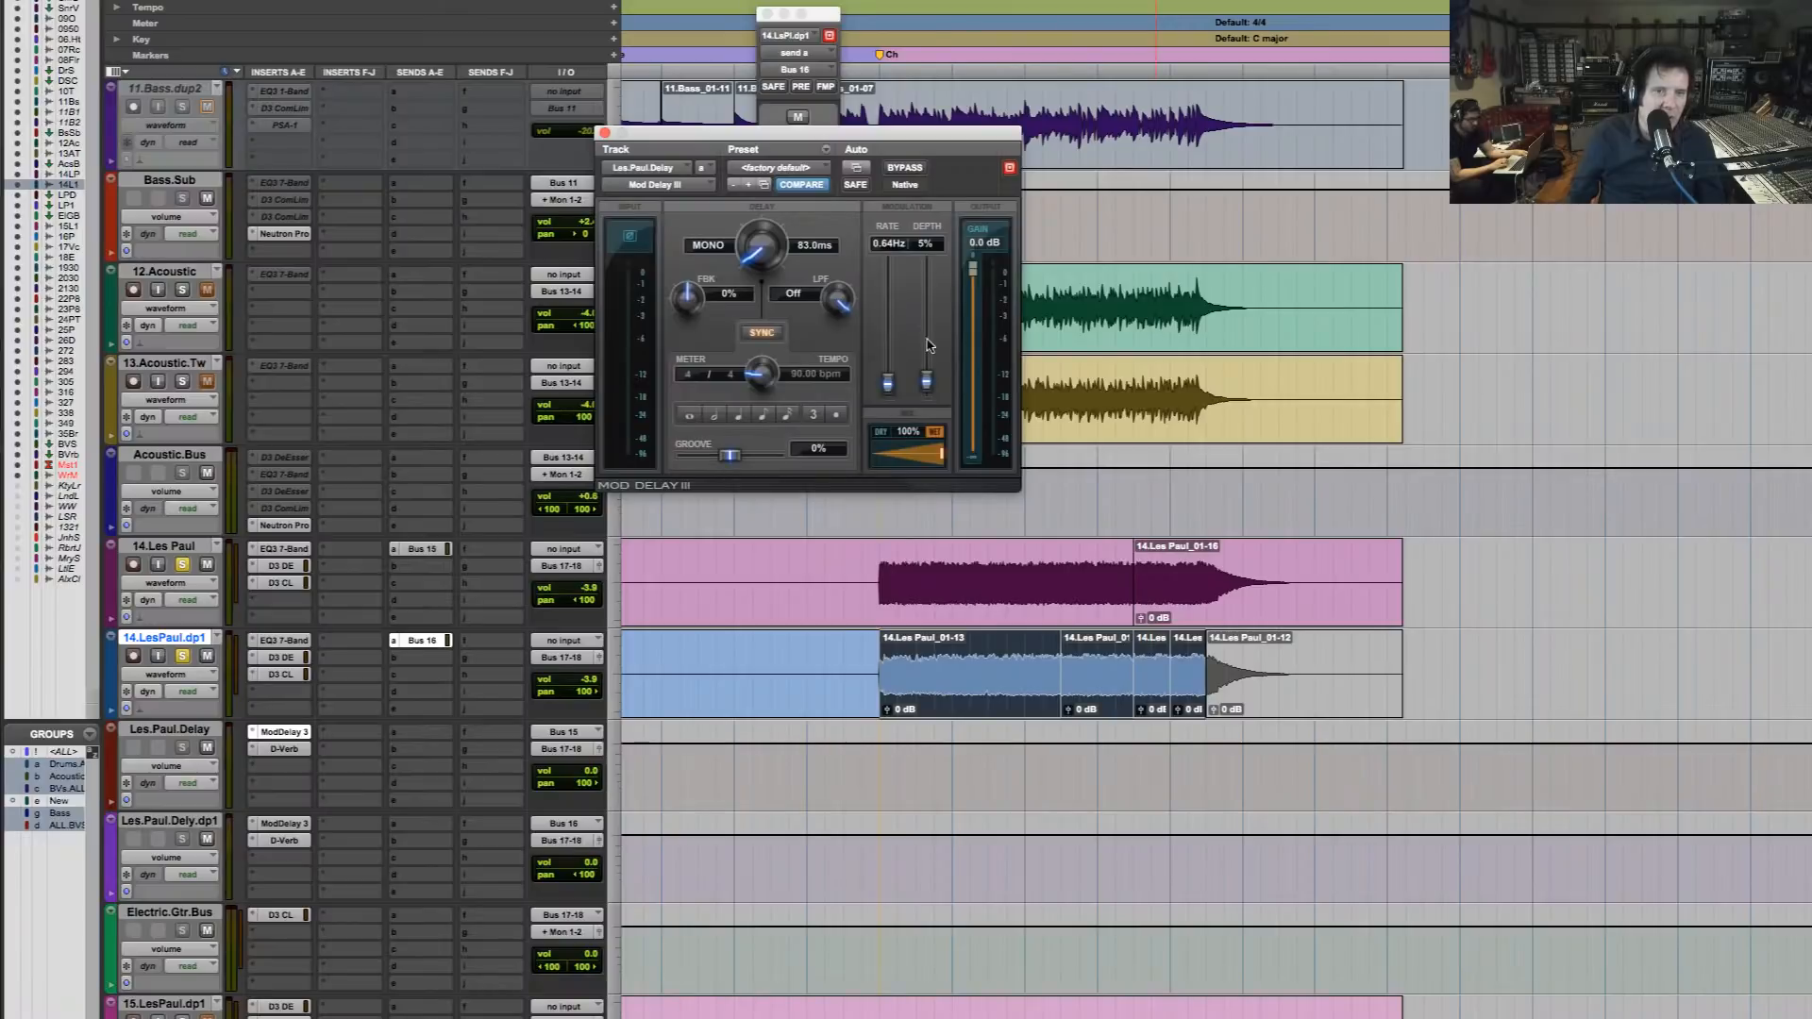
drag(927, 384, 931, 357)
key(space)
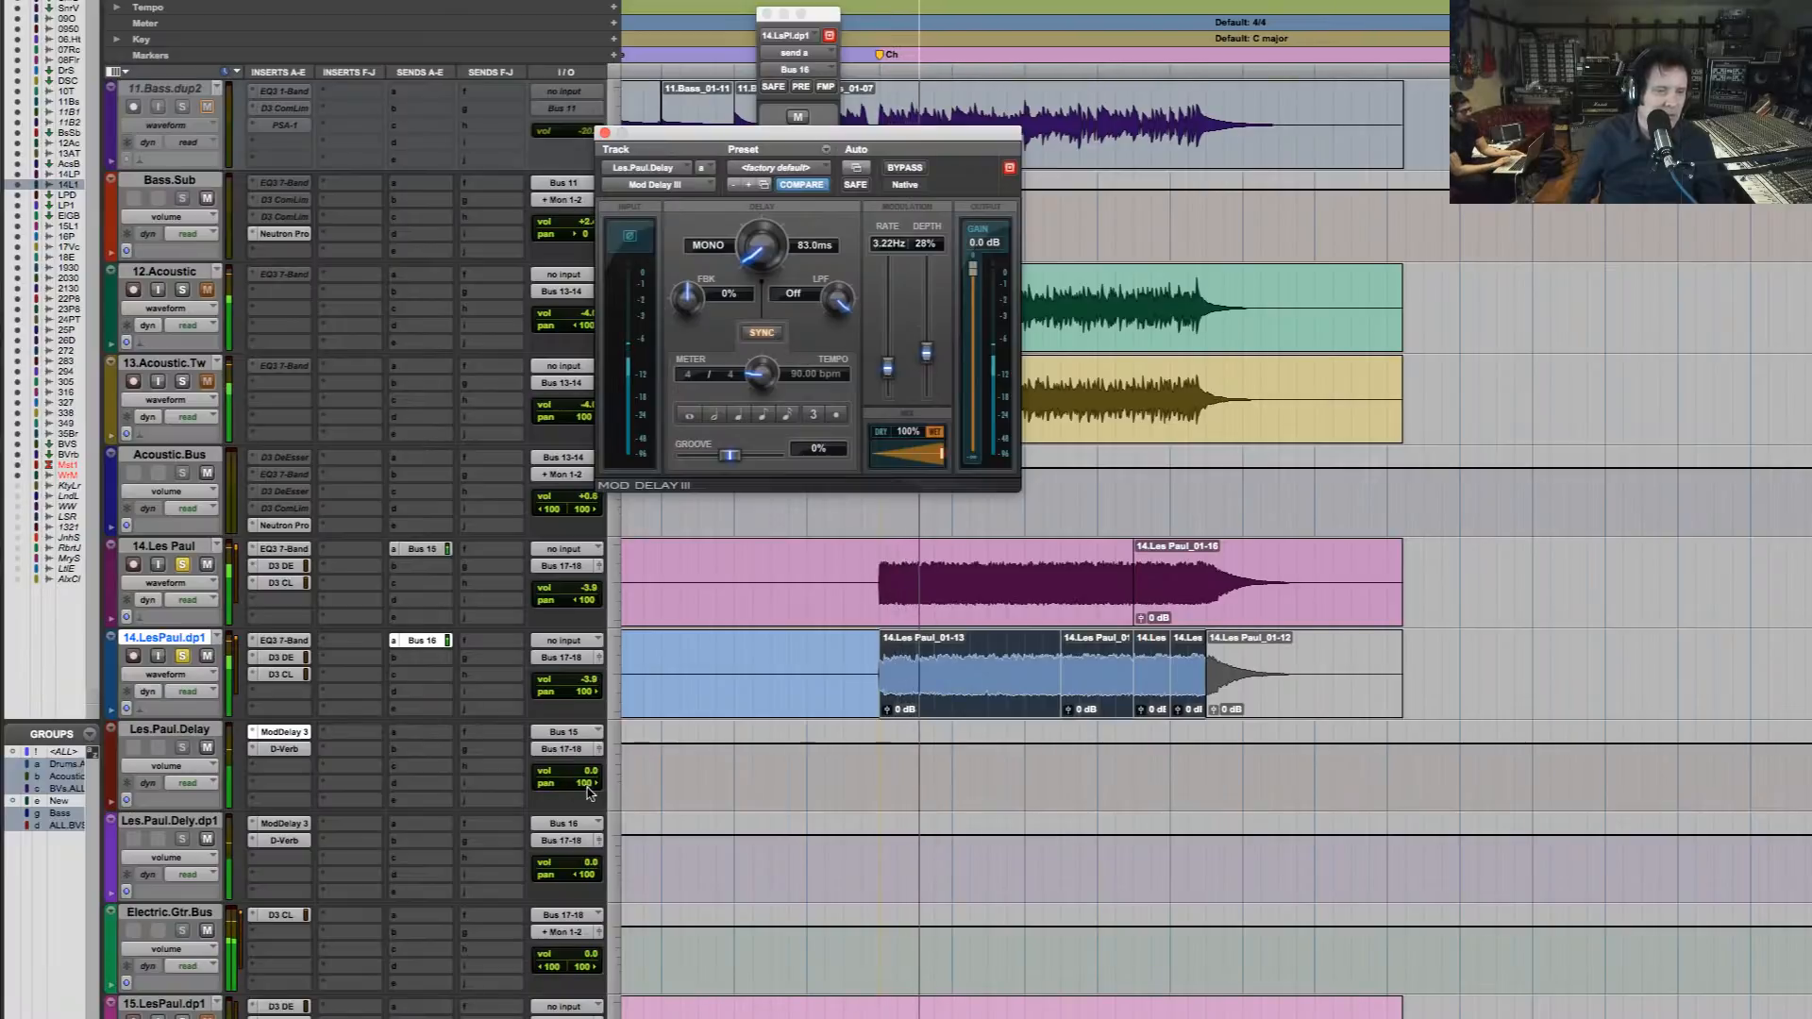
drag(590, 775, 590, 783)
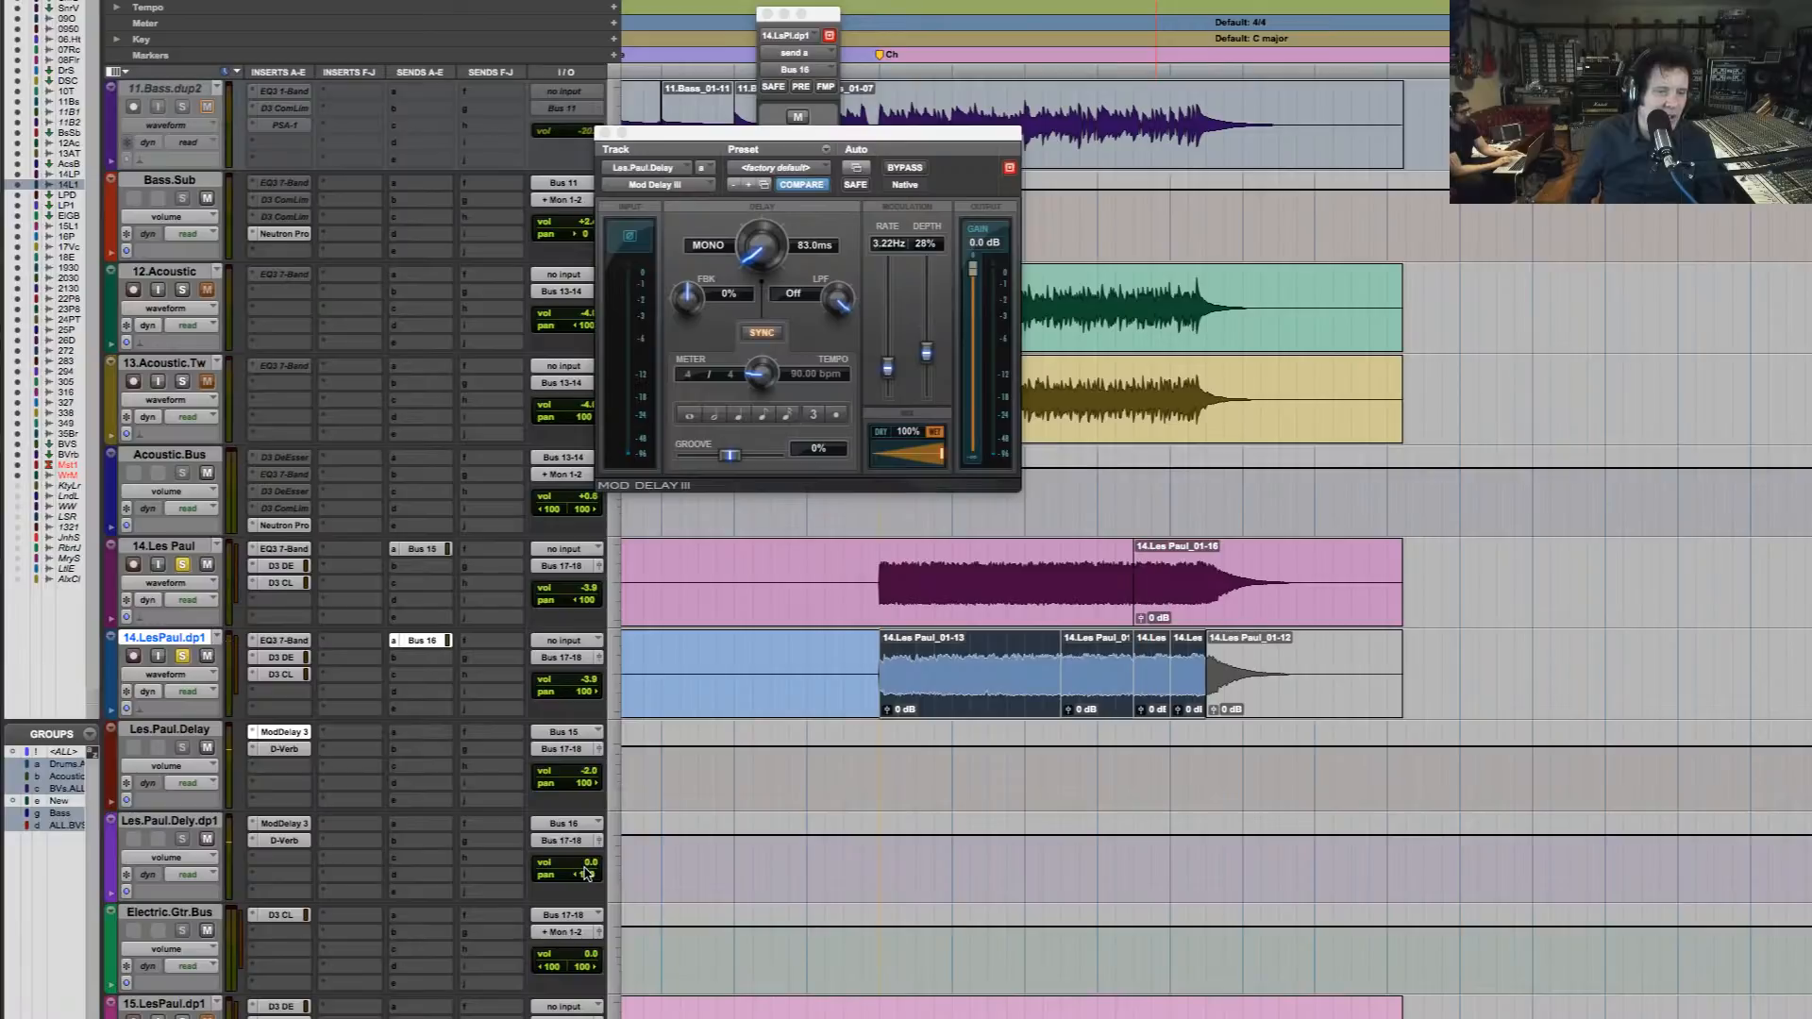
Lower Les.Paul.Dely.dp1 and Les.Paul.Delay to about -4.8 dB, and check the D-Verb settings on both tracks during playback
drag(587, 863, 587, 864)
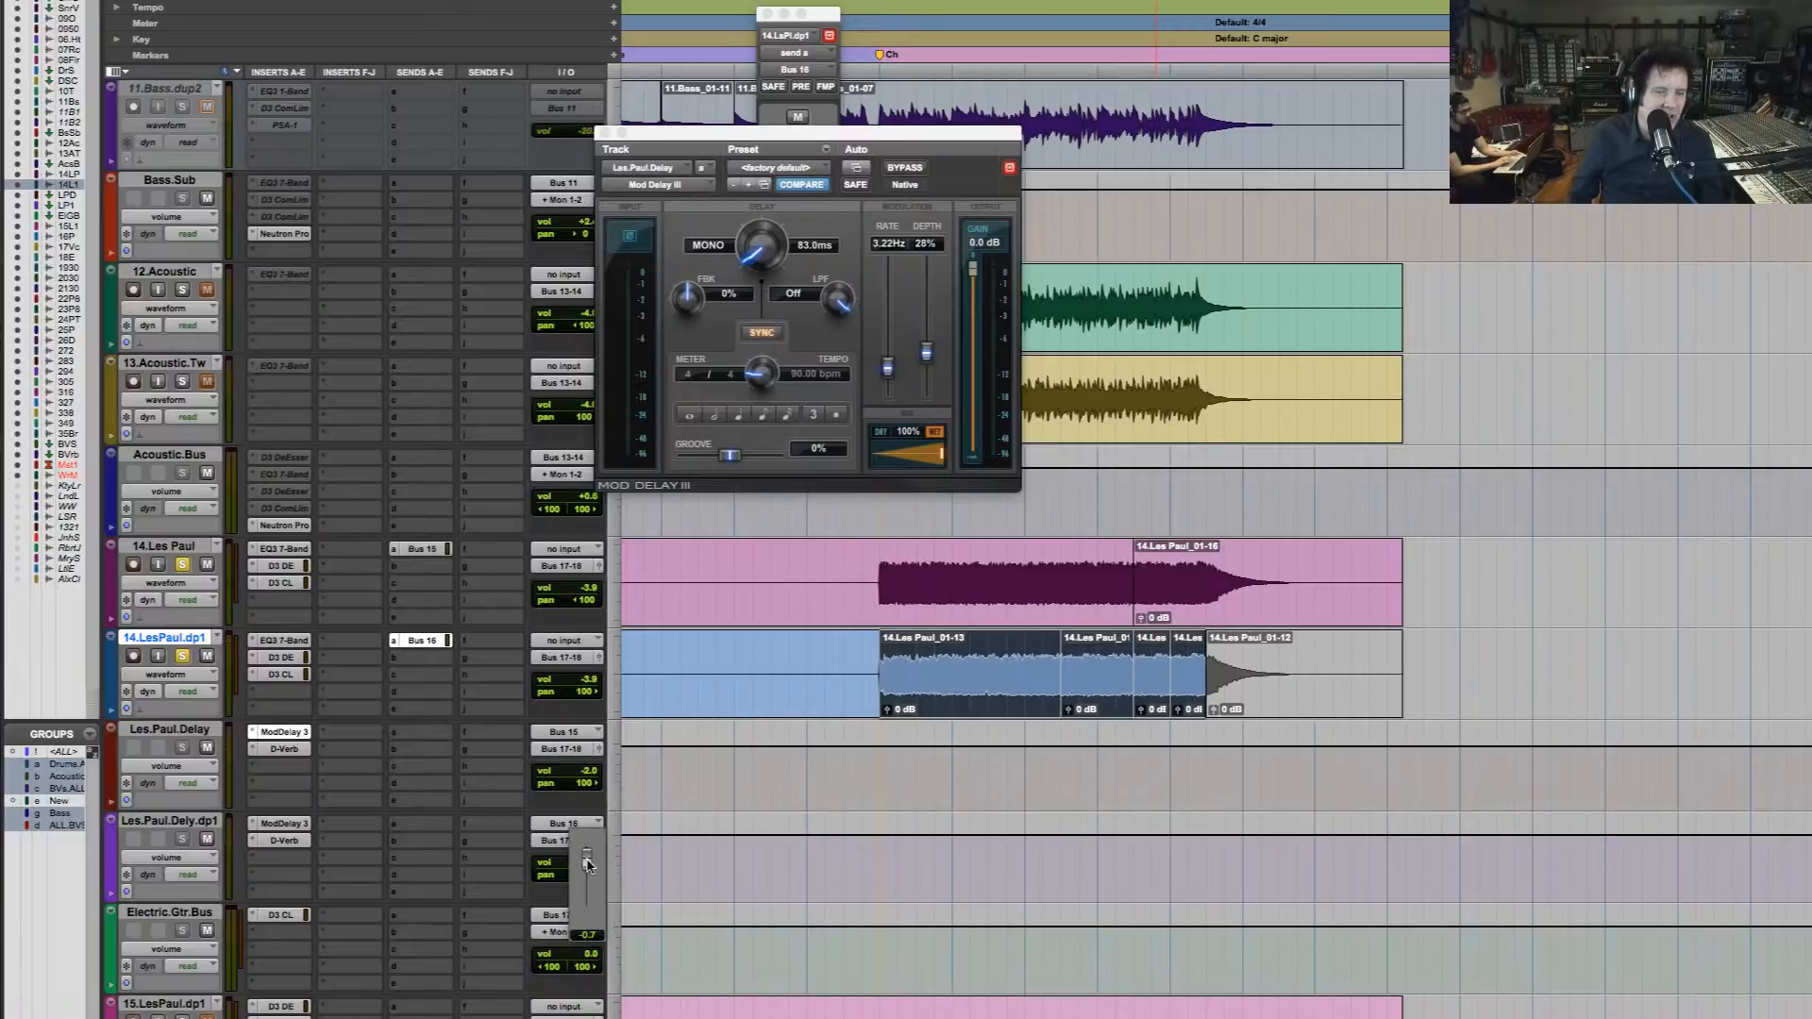
drag(587, 868, 587, 868)
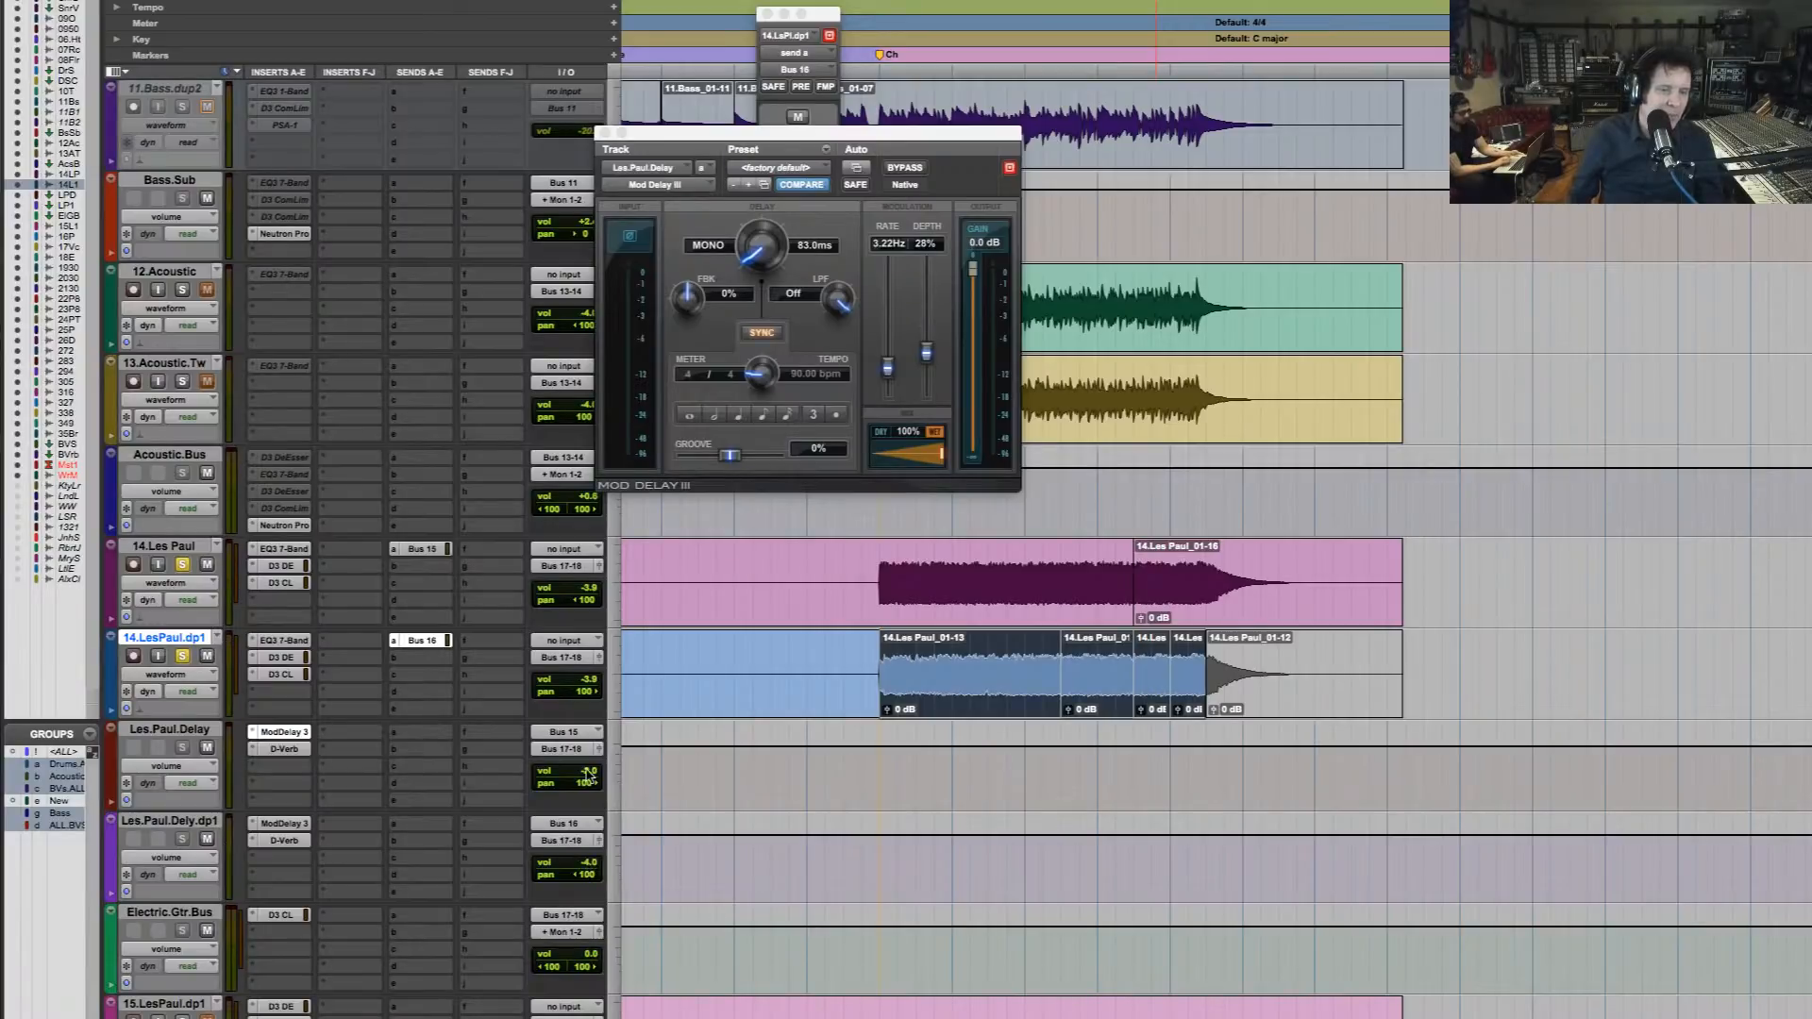
drag(589, 771, 590, 780)
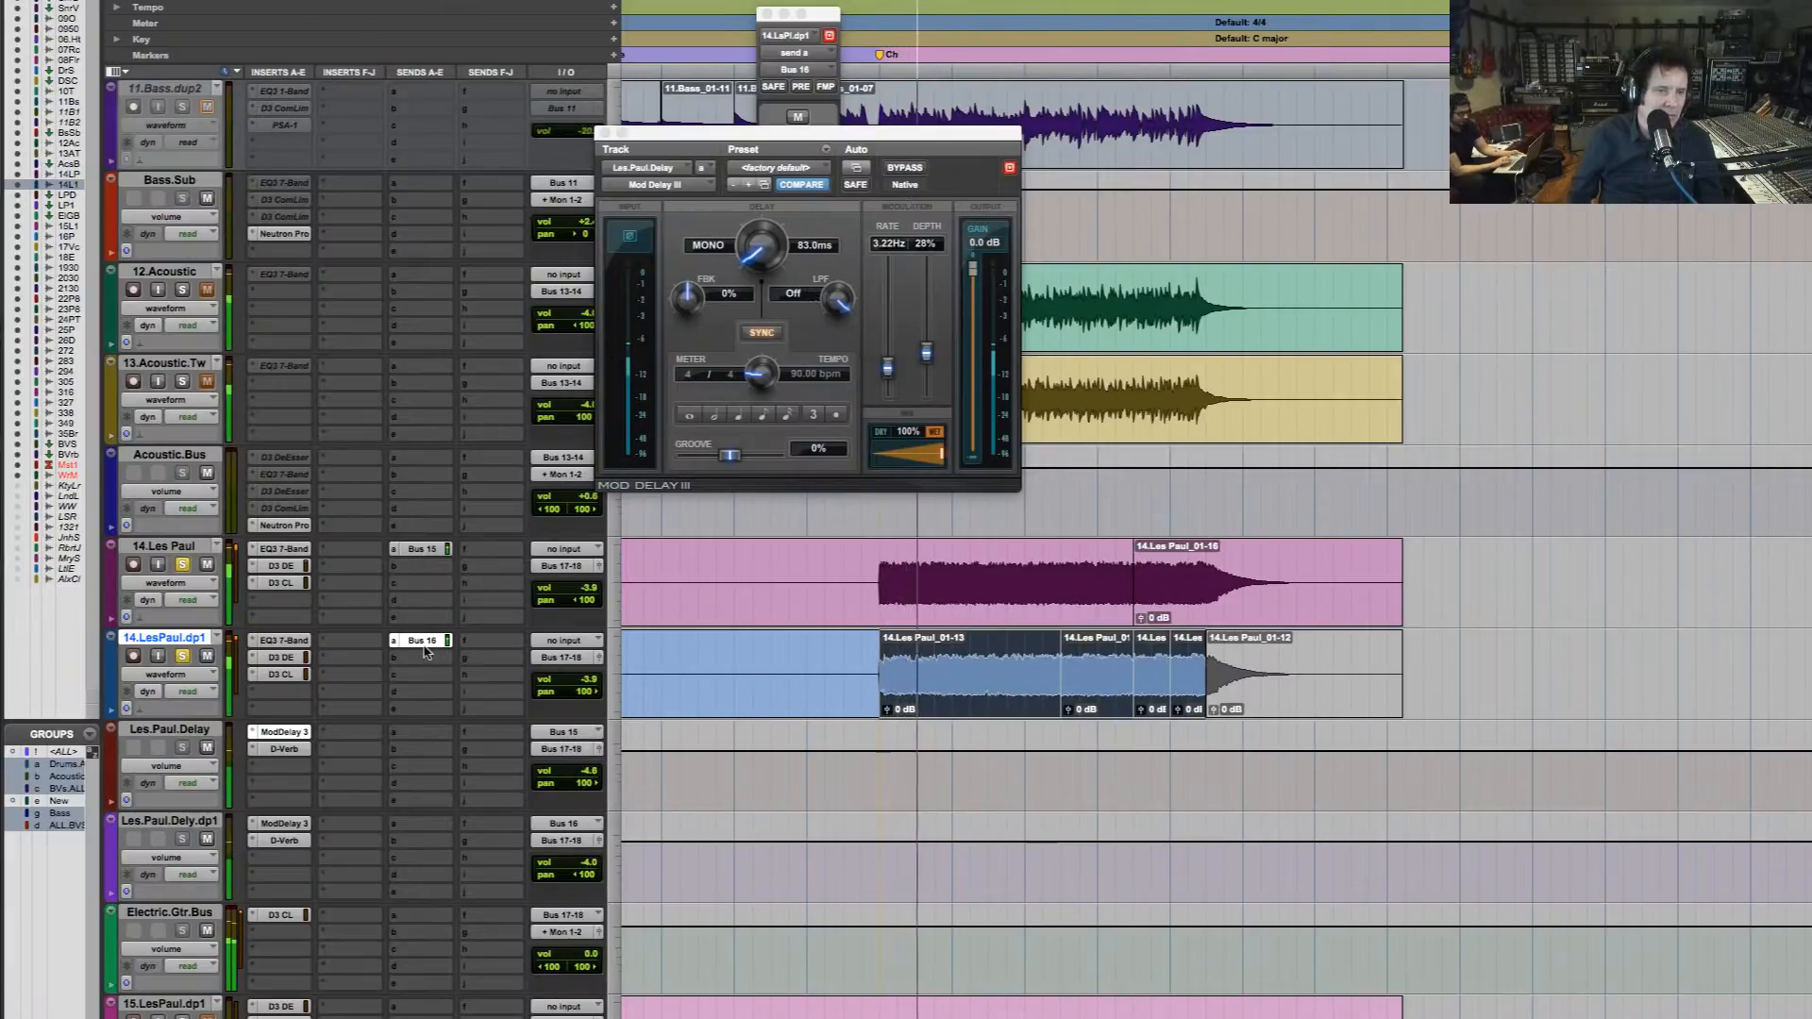
click(296, 751)
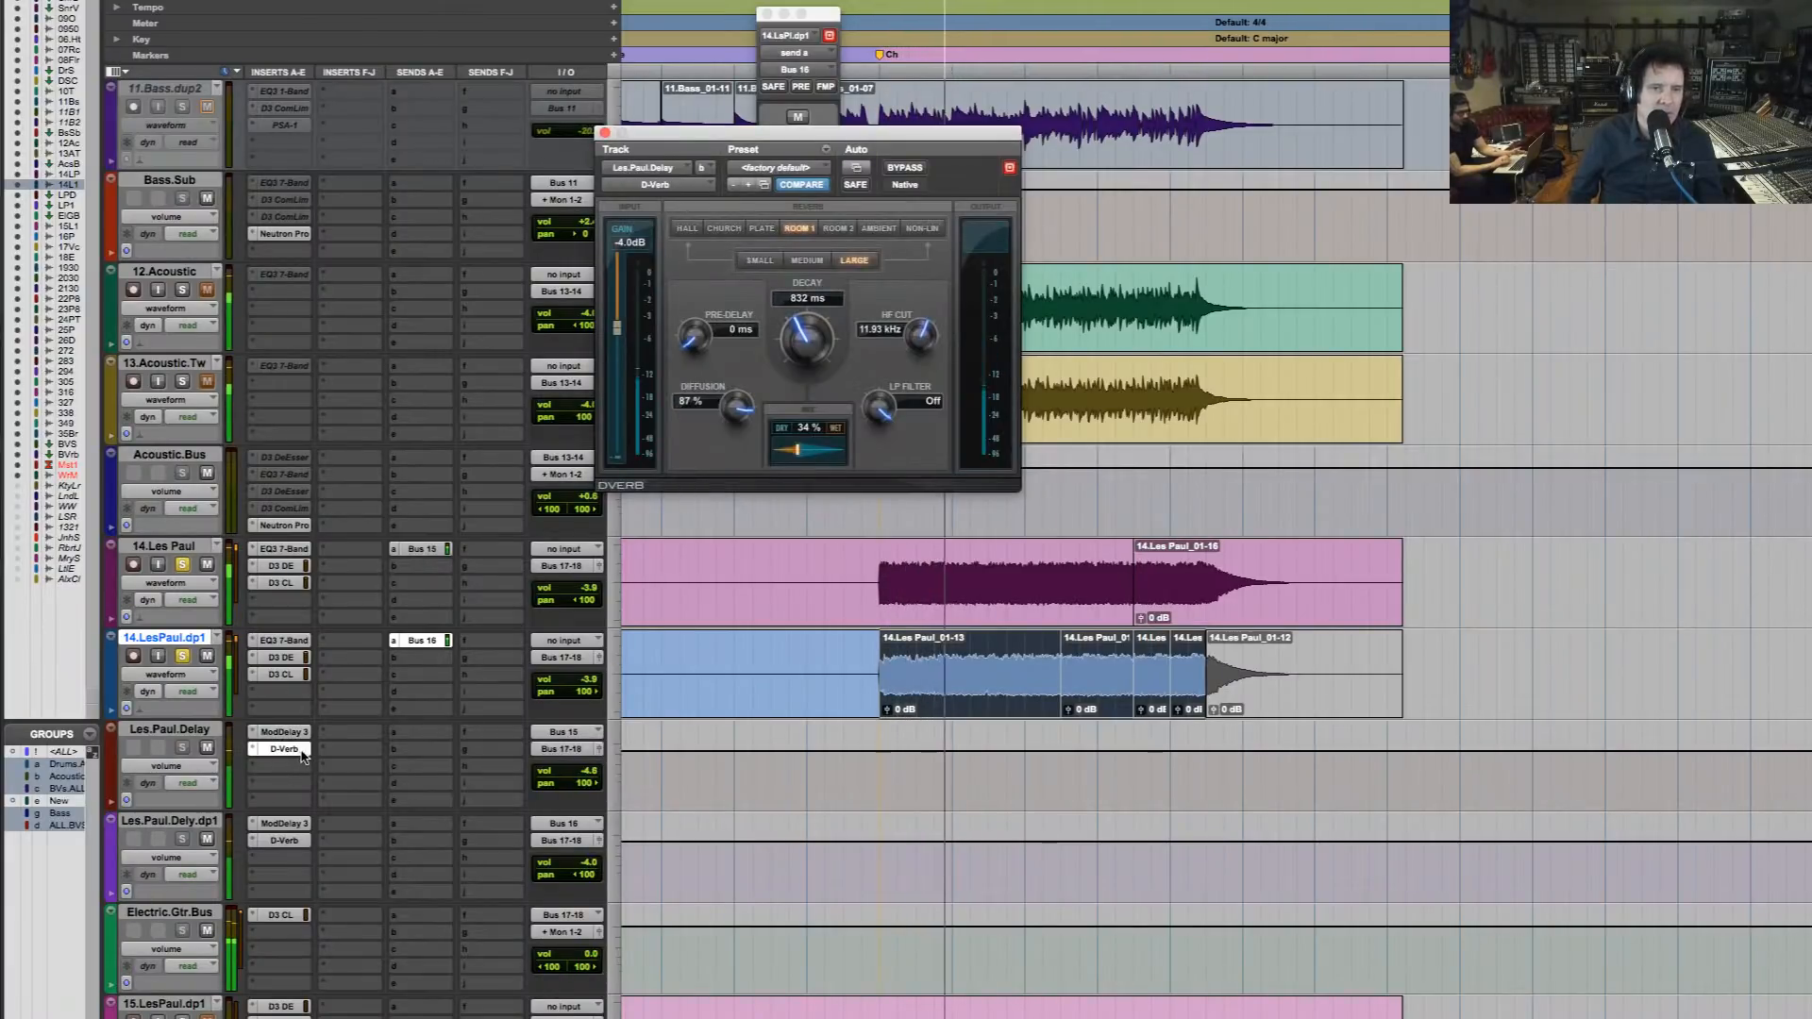
click(291, 841)
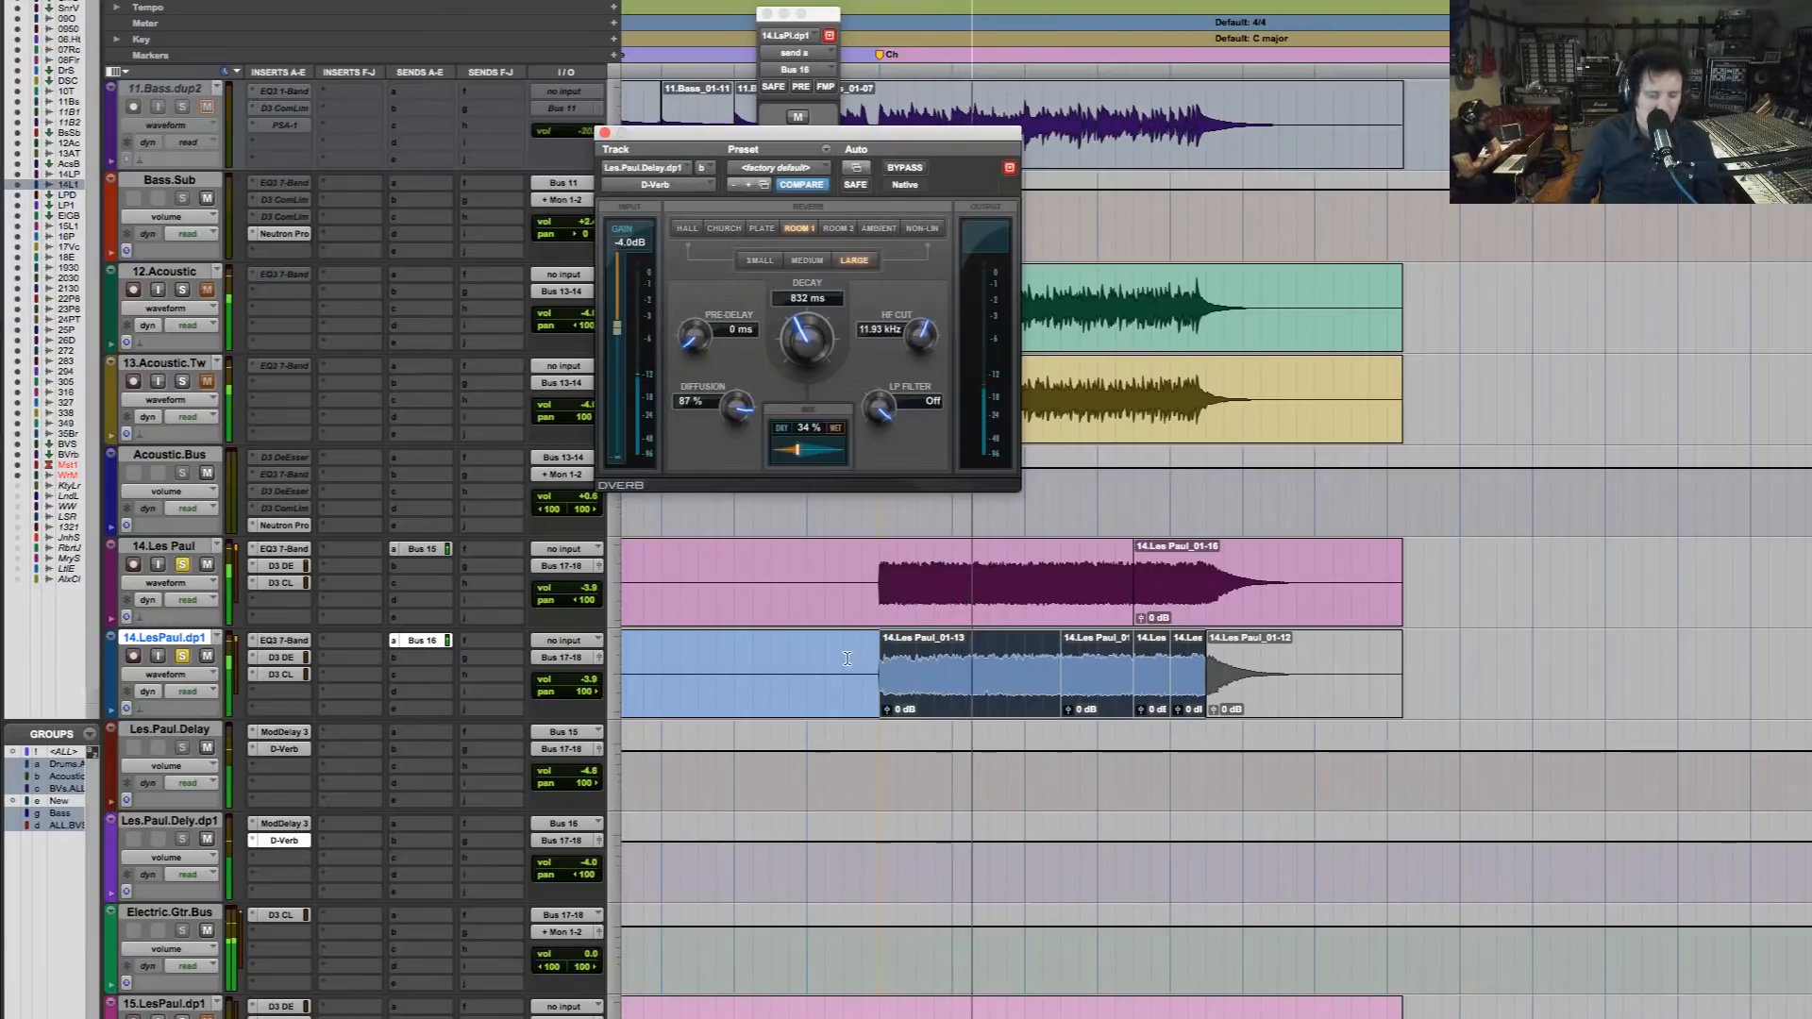
Bypass the EQ3 7-Band, D3 DeEsser and D3 compressor/limiter on both 14.Les Paul tracks, plus the D3 compressor/limiter on Electric.Gtr.Bus
alt+click(1453, 574)
alt+click(1453, 575)
drag(1413, 618, 453, 616)
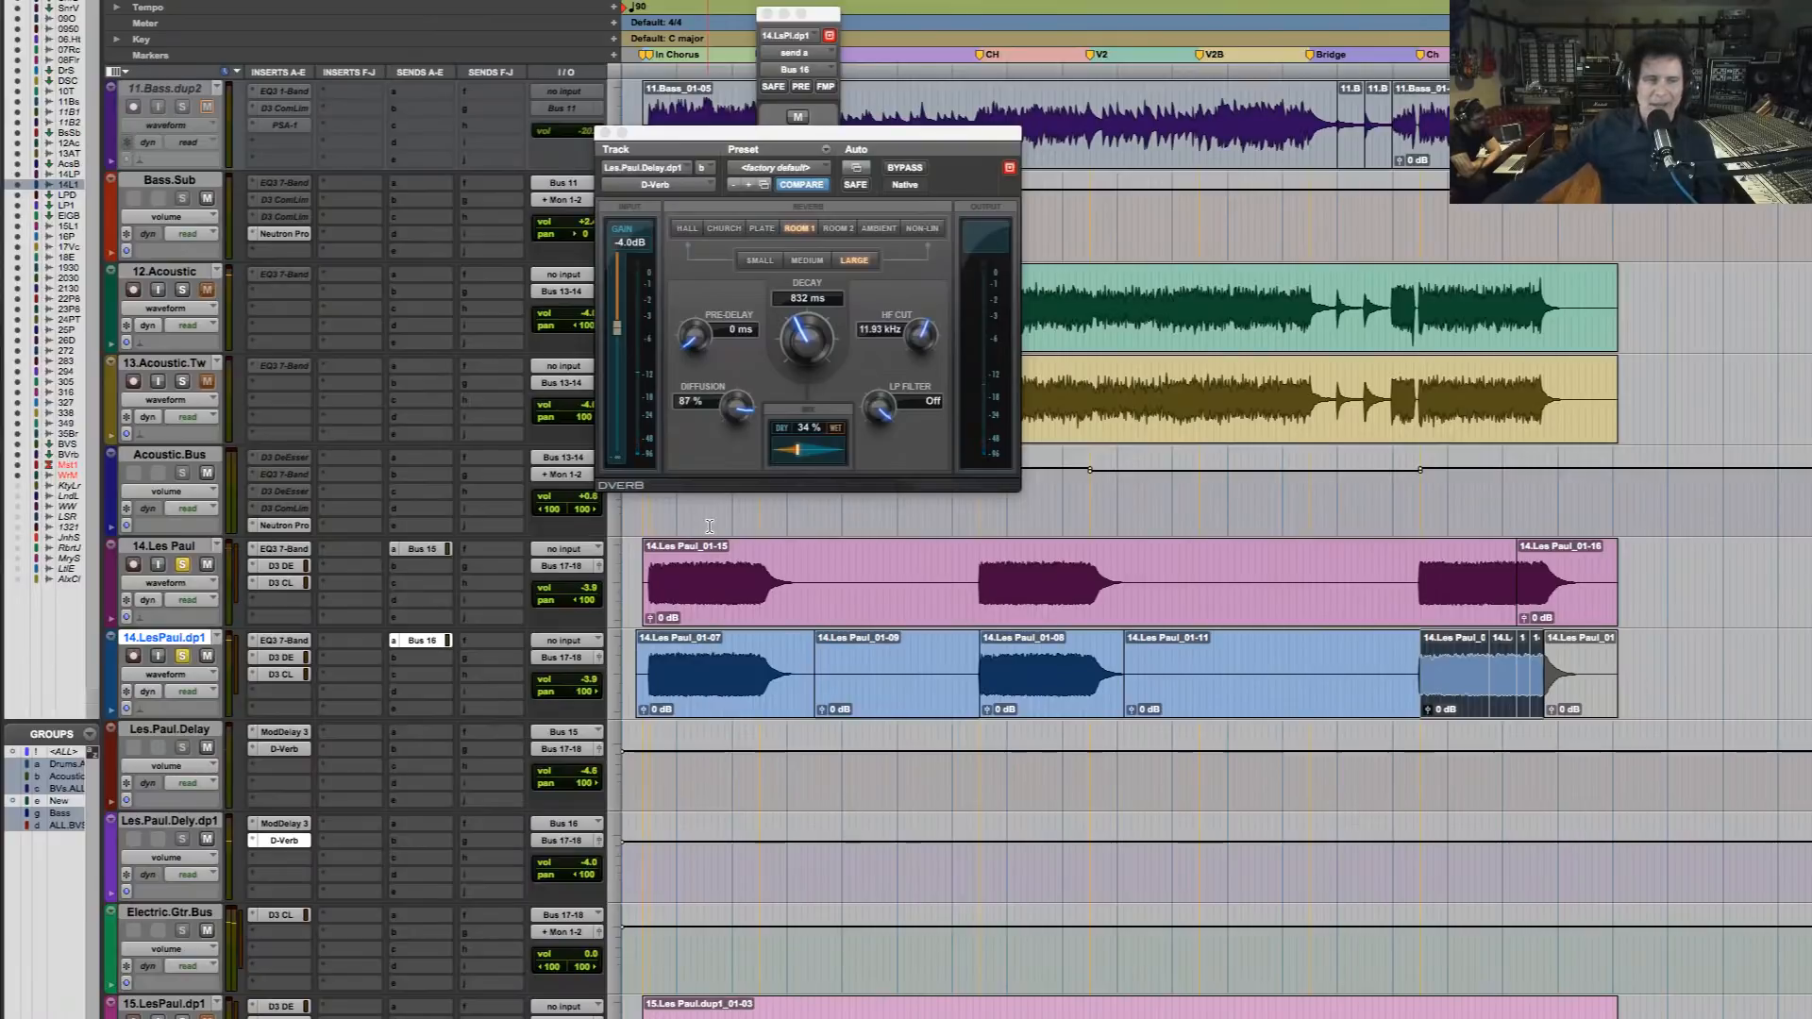
super+click(291, 549)
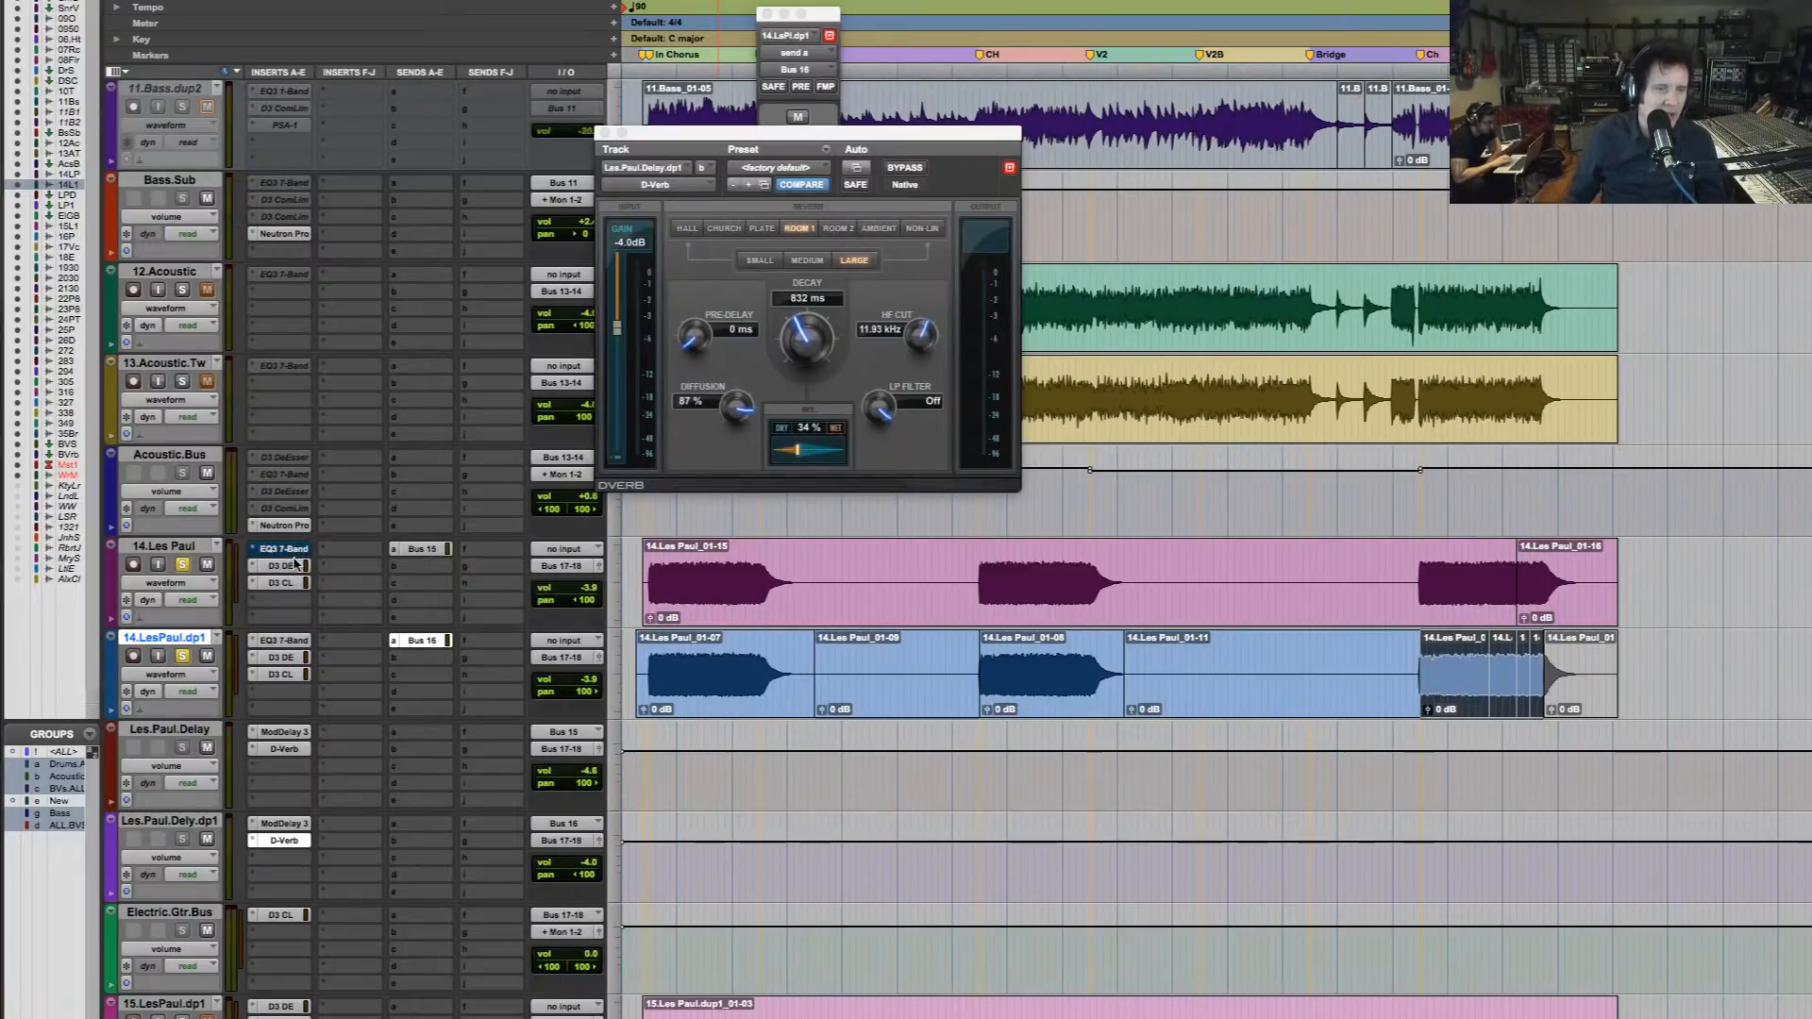
super+click(293, 568)
super+click(286, 585)
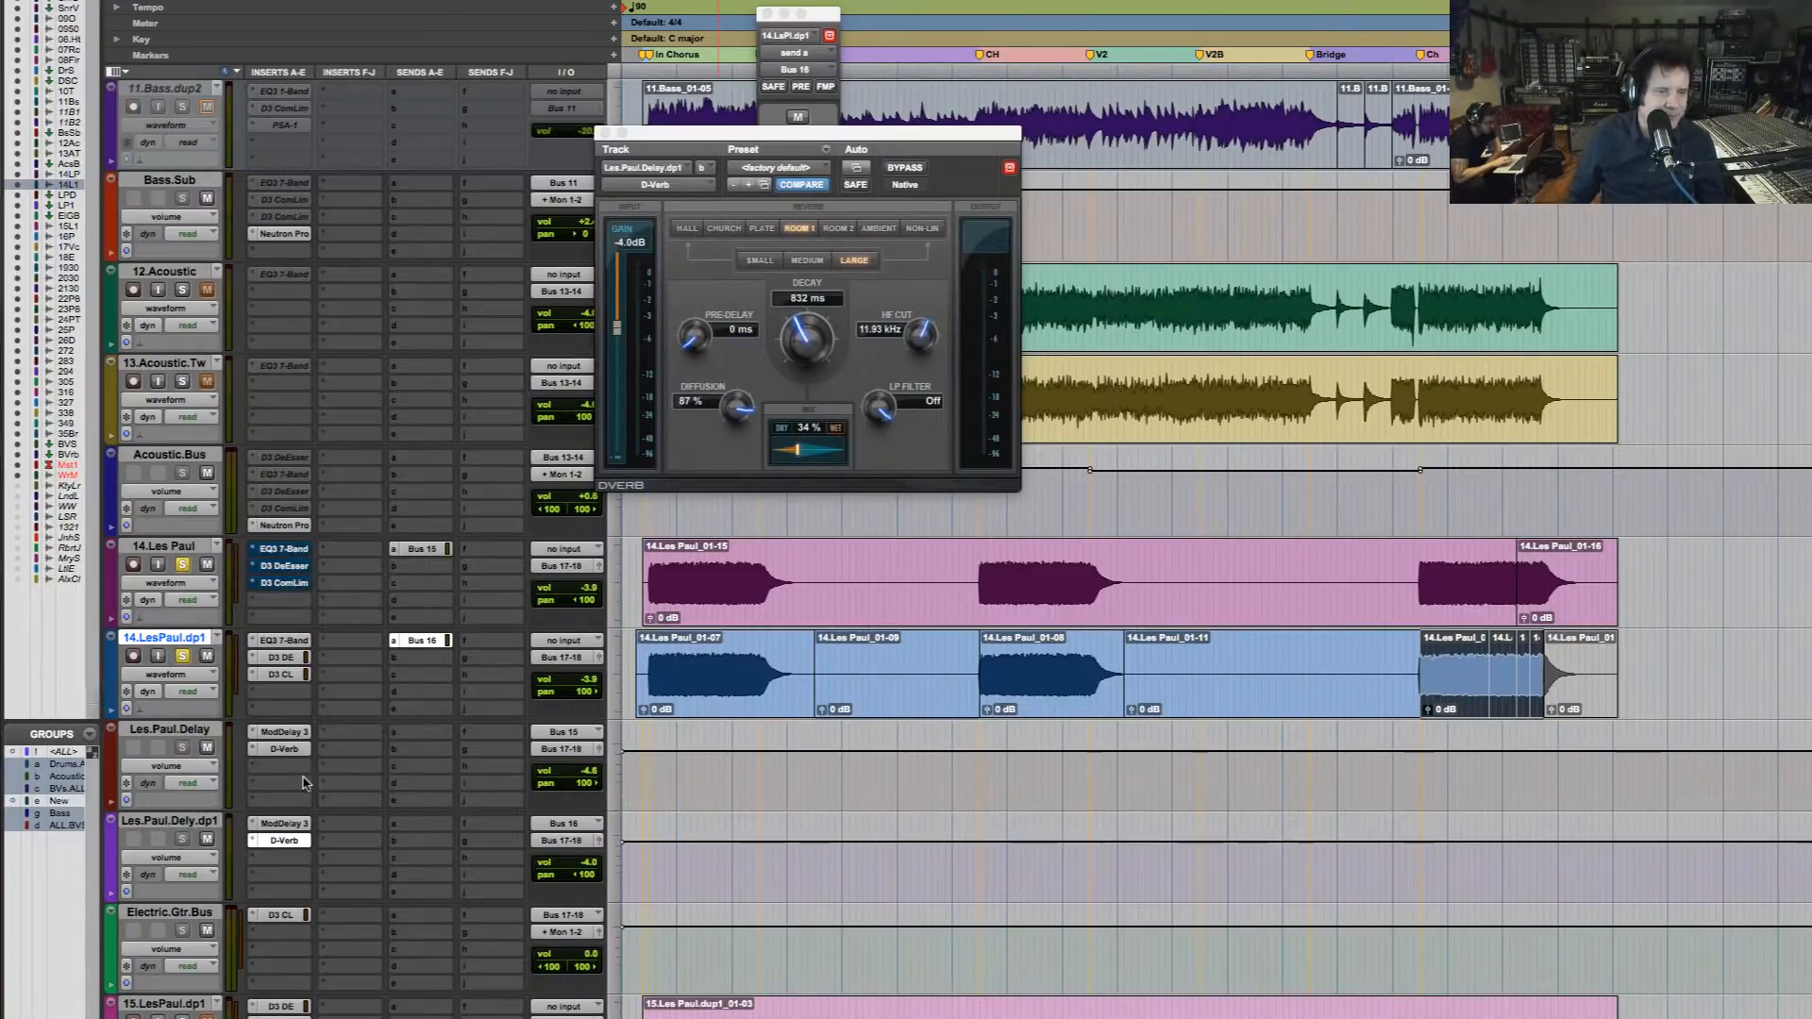
super+click(283, 641)
super+click(288, 657)
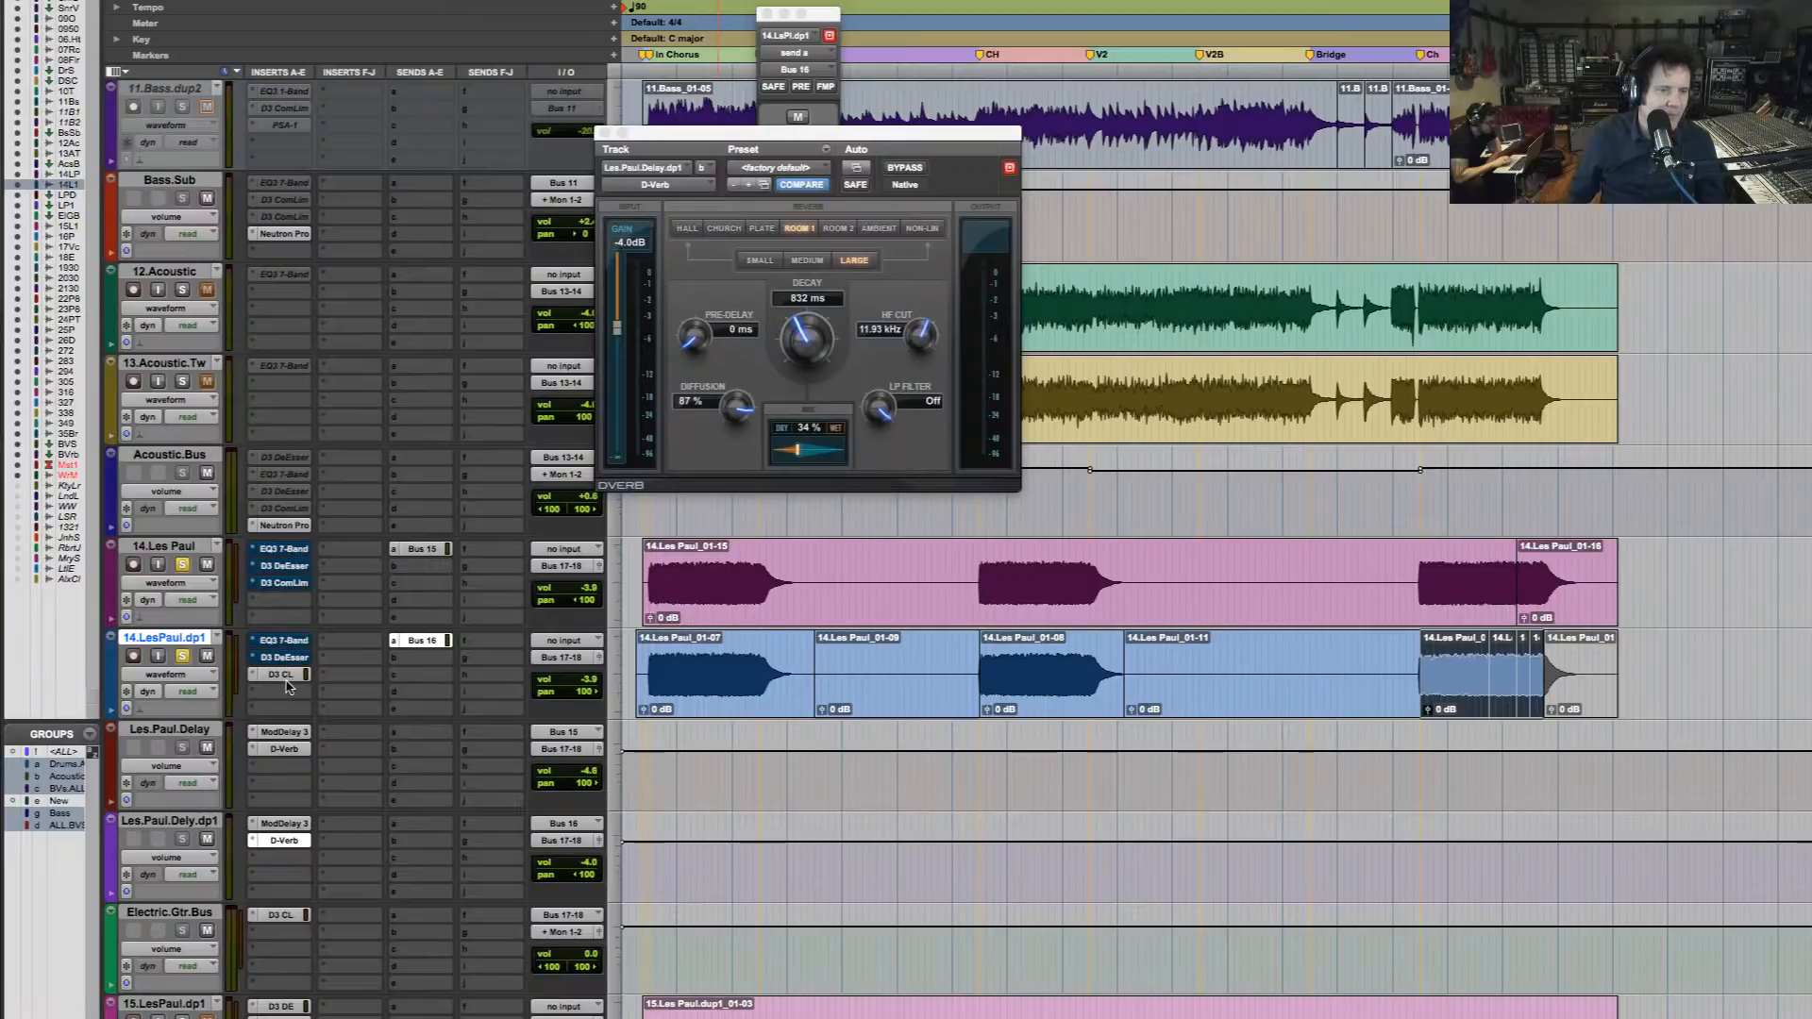
super+click(288, 674)
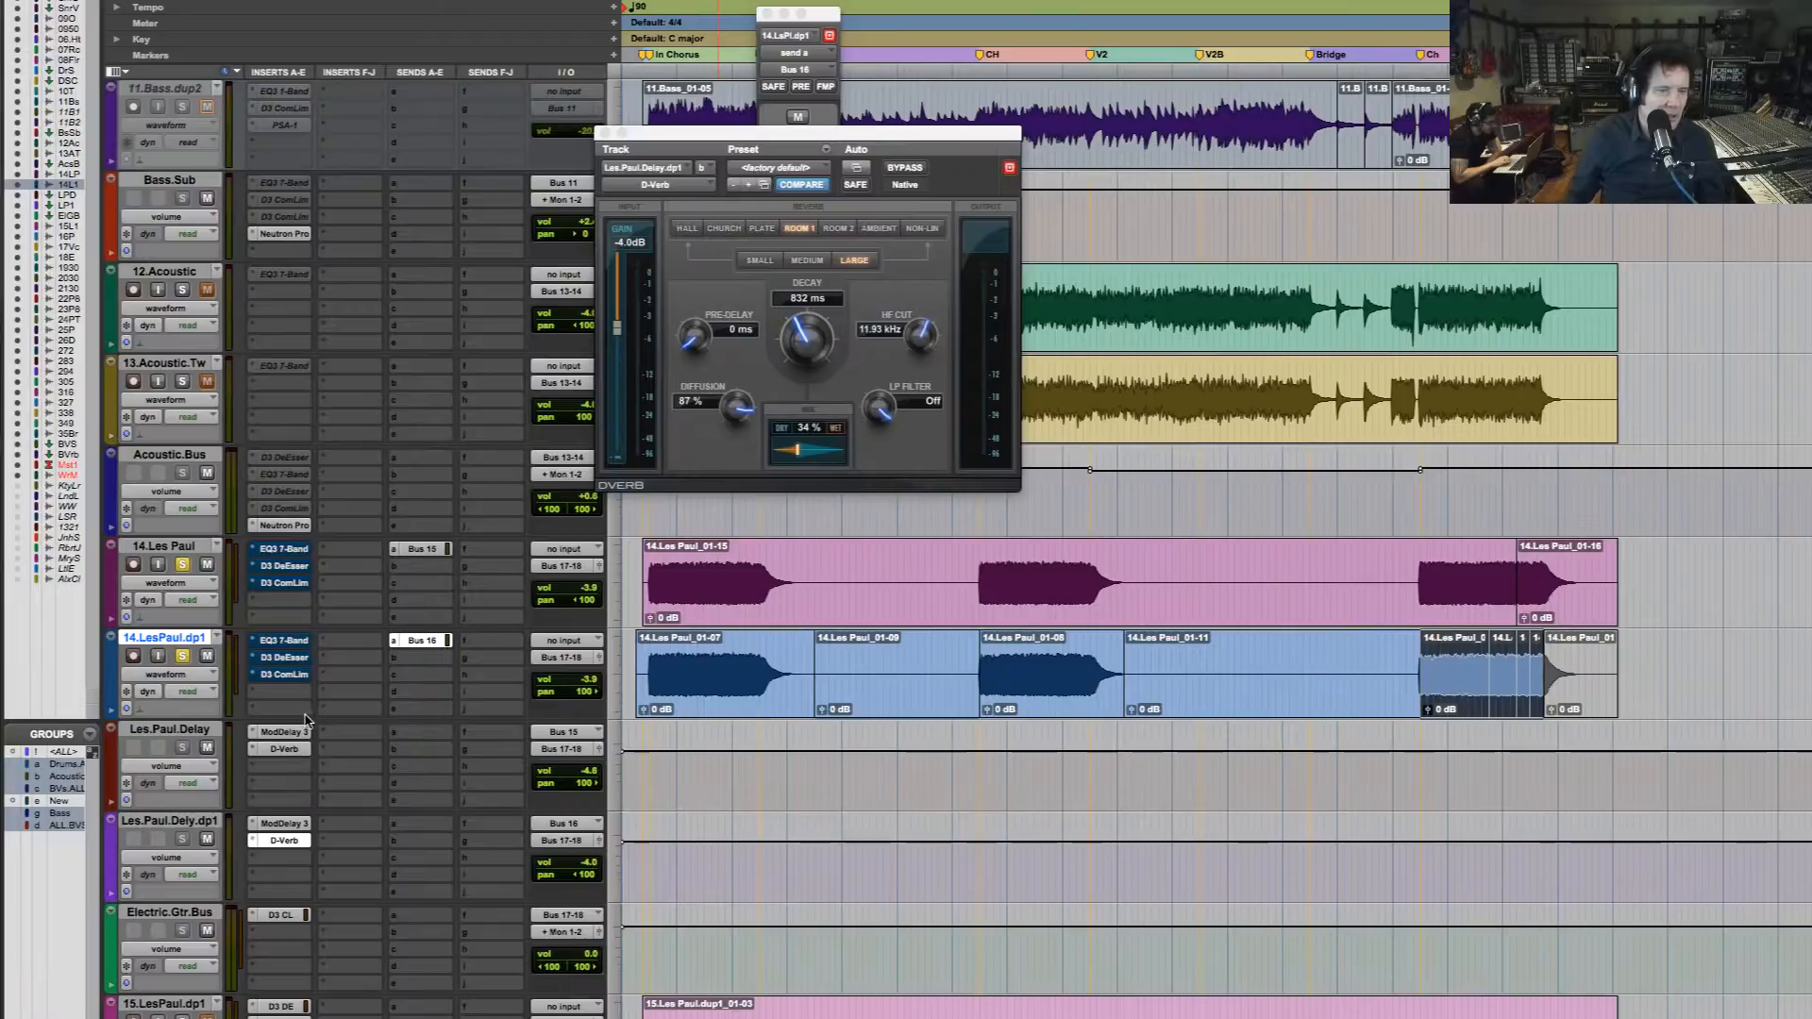
super+click(287, 916)
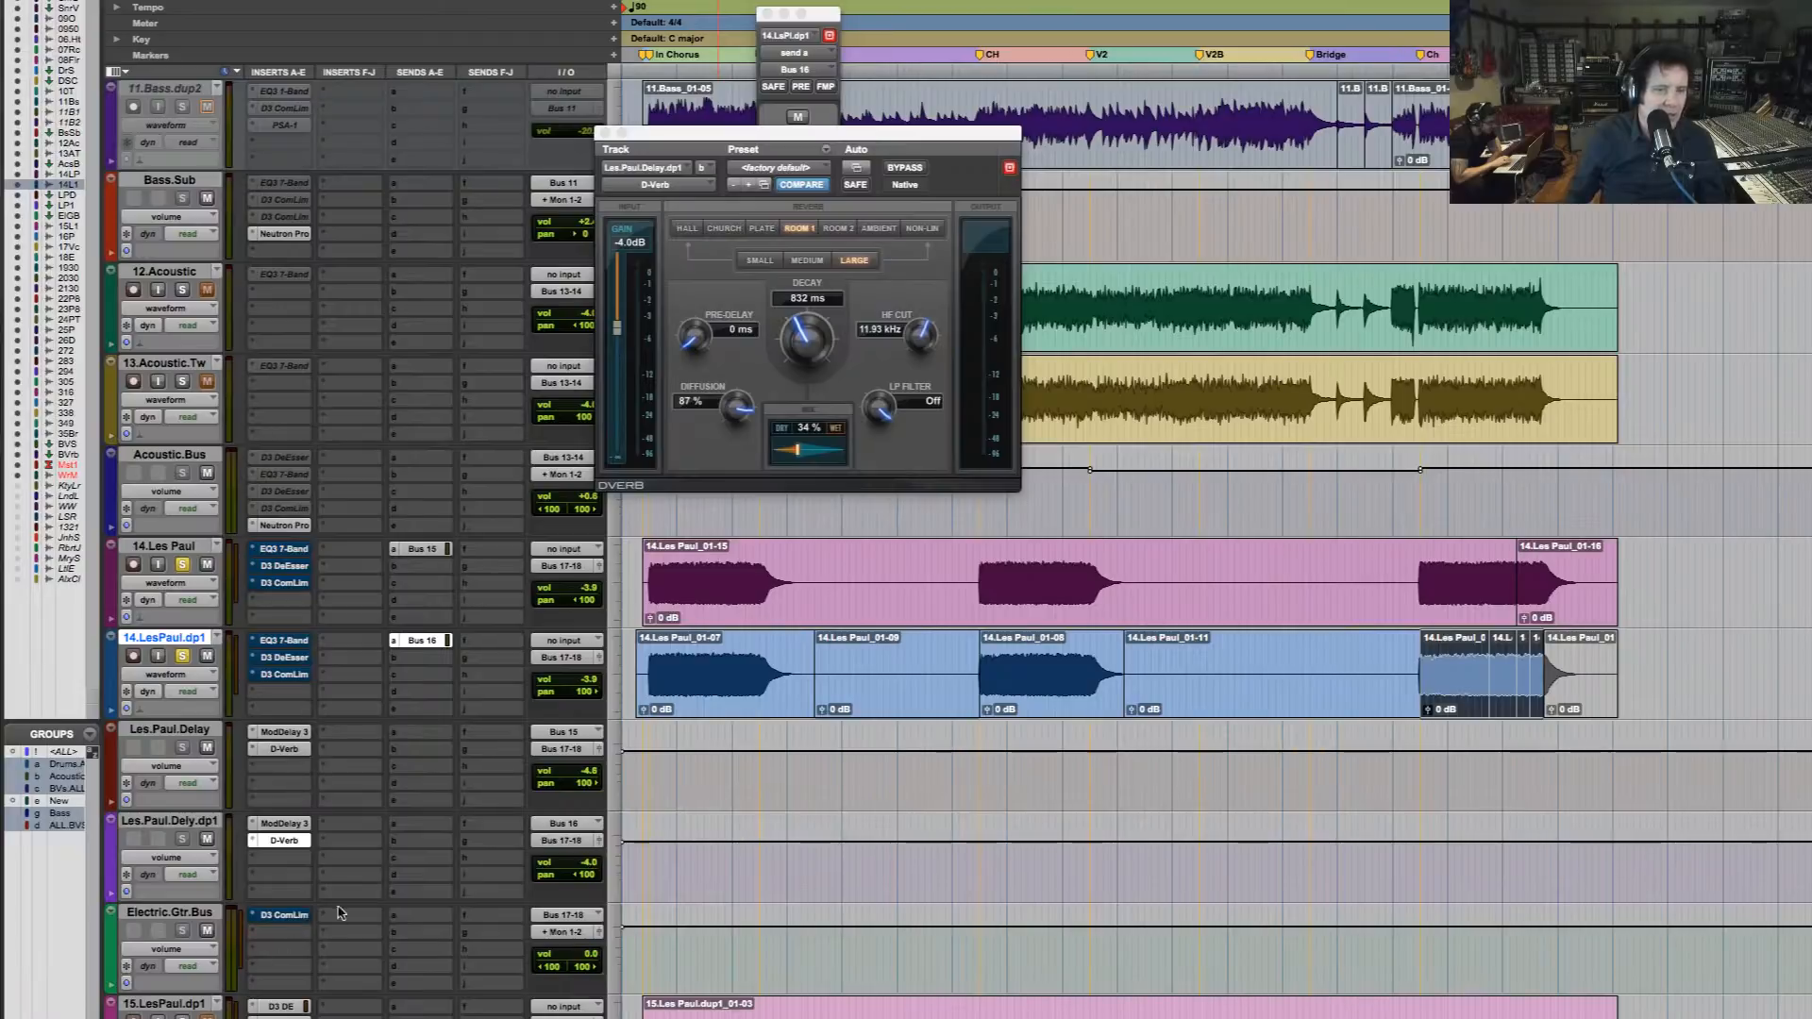
Insert the stereo iZotope Neutron Pro on Electric.Gtr.Bus below the bypassed D3 compressor/limiter
click(270, 939)
mouse_move(340, 933)
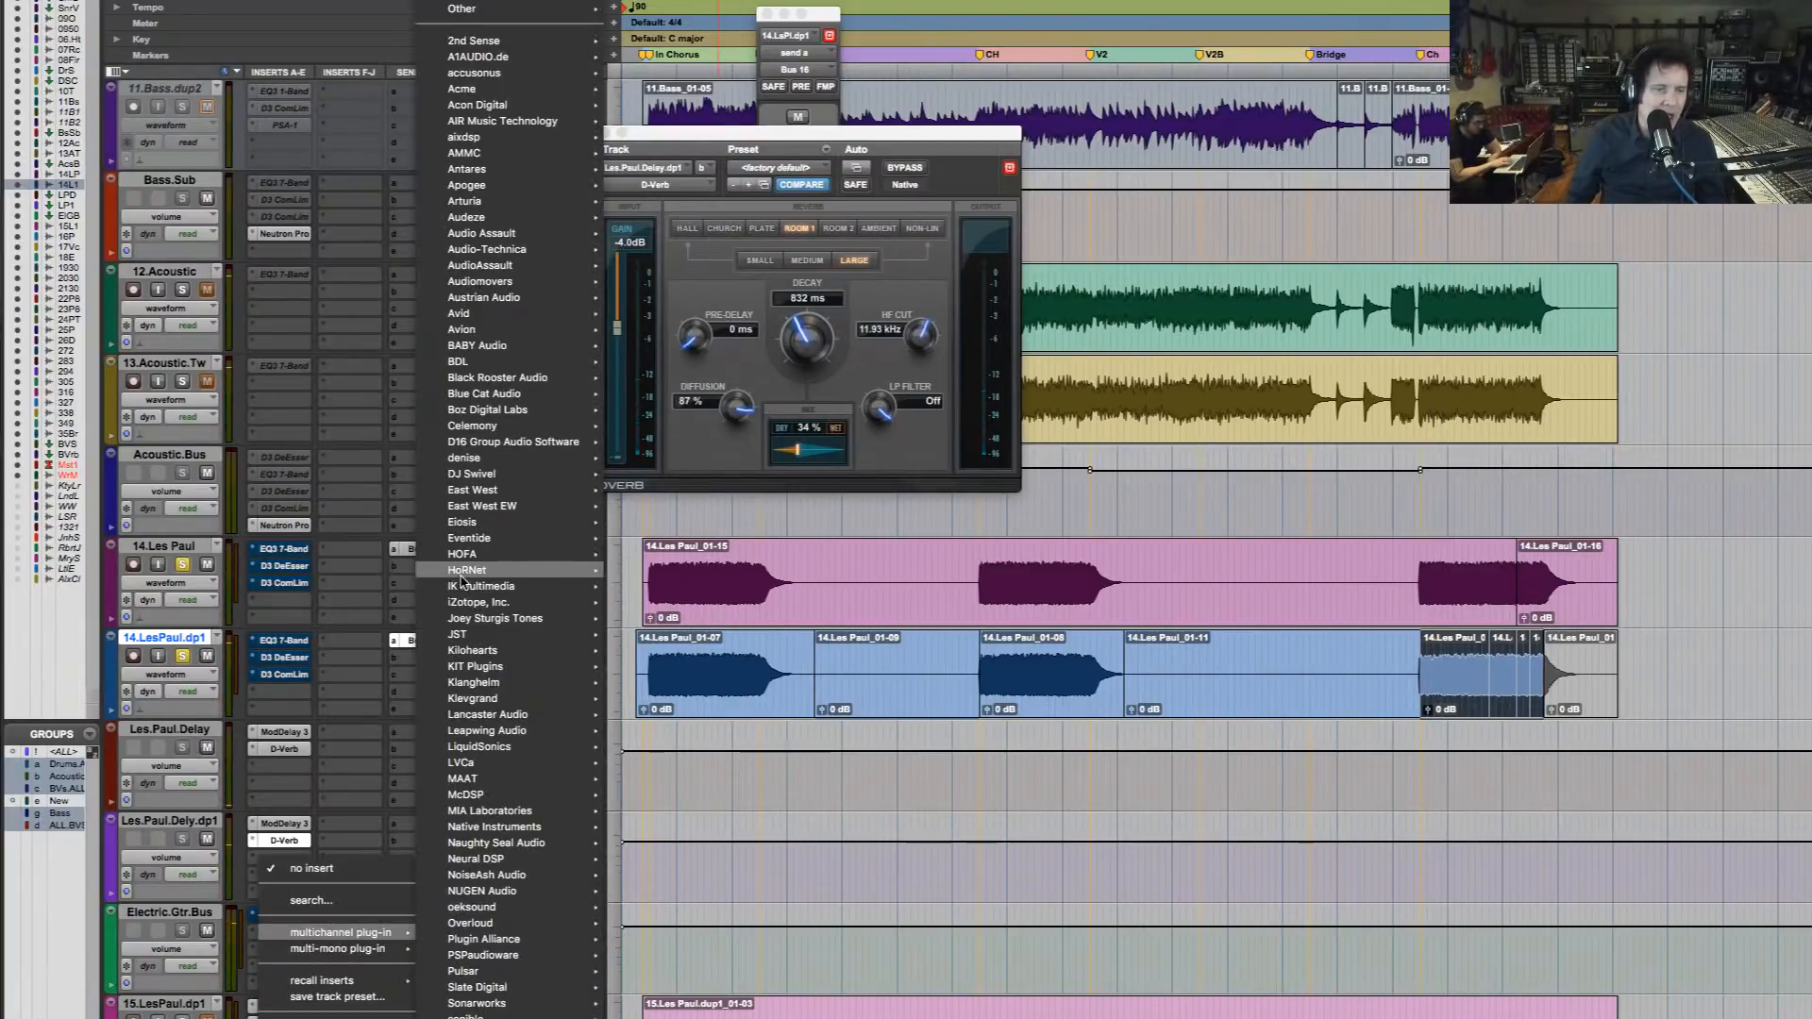
mouse_move(463, 585)
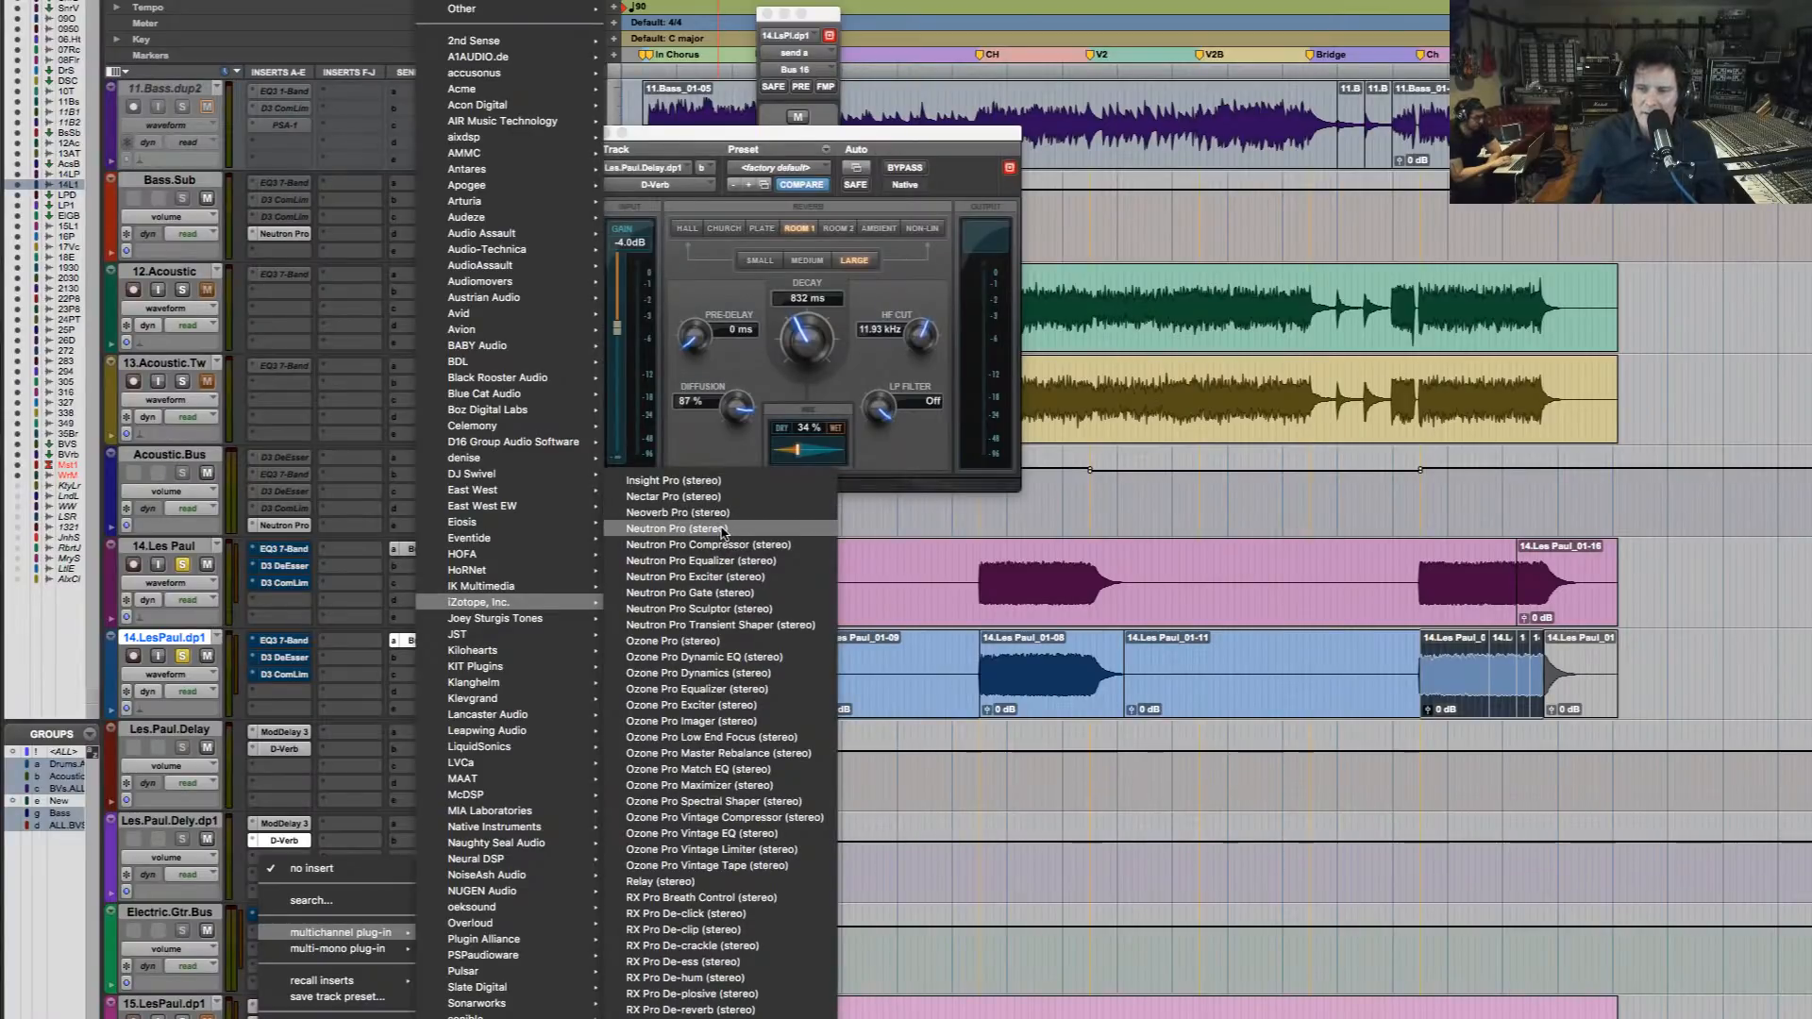
click(722, 530)
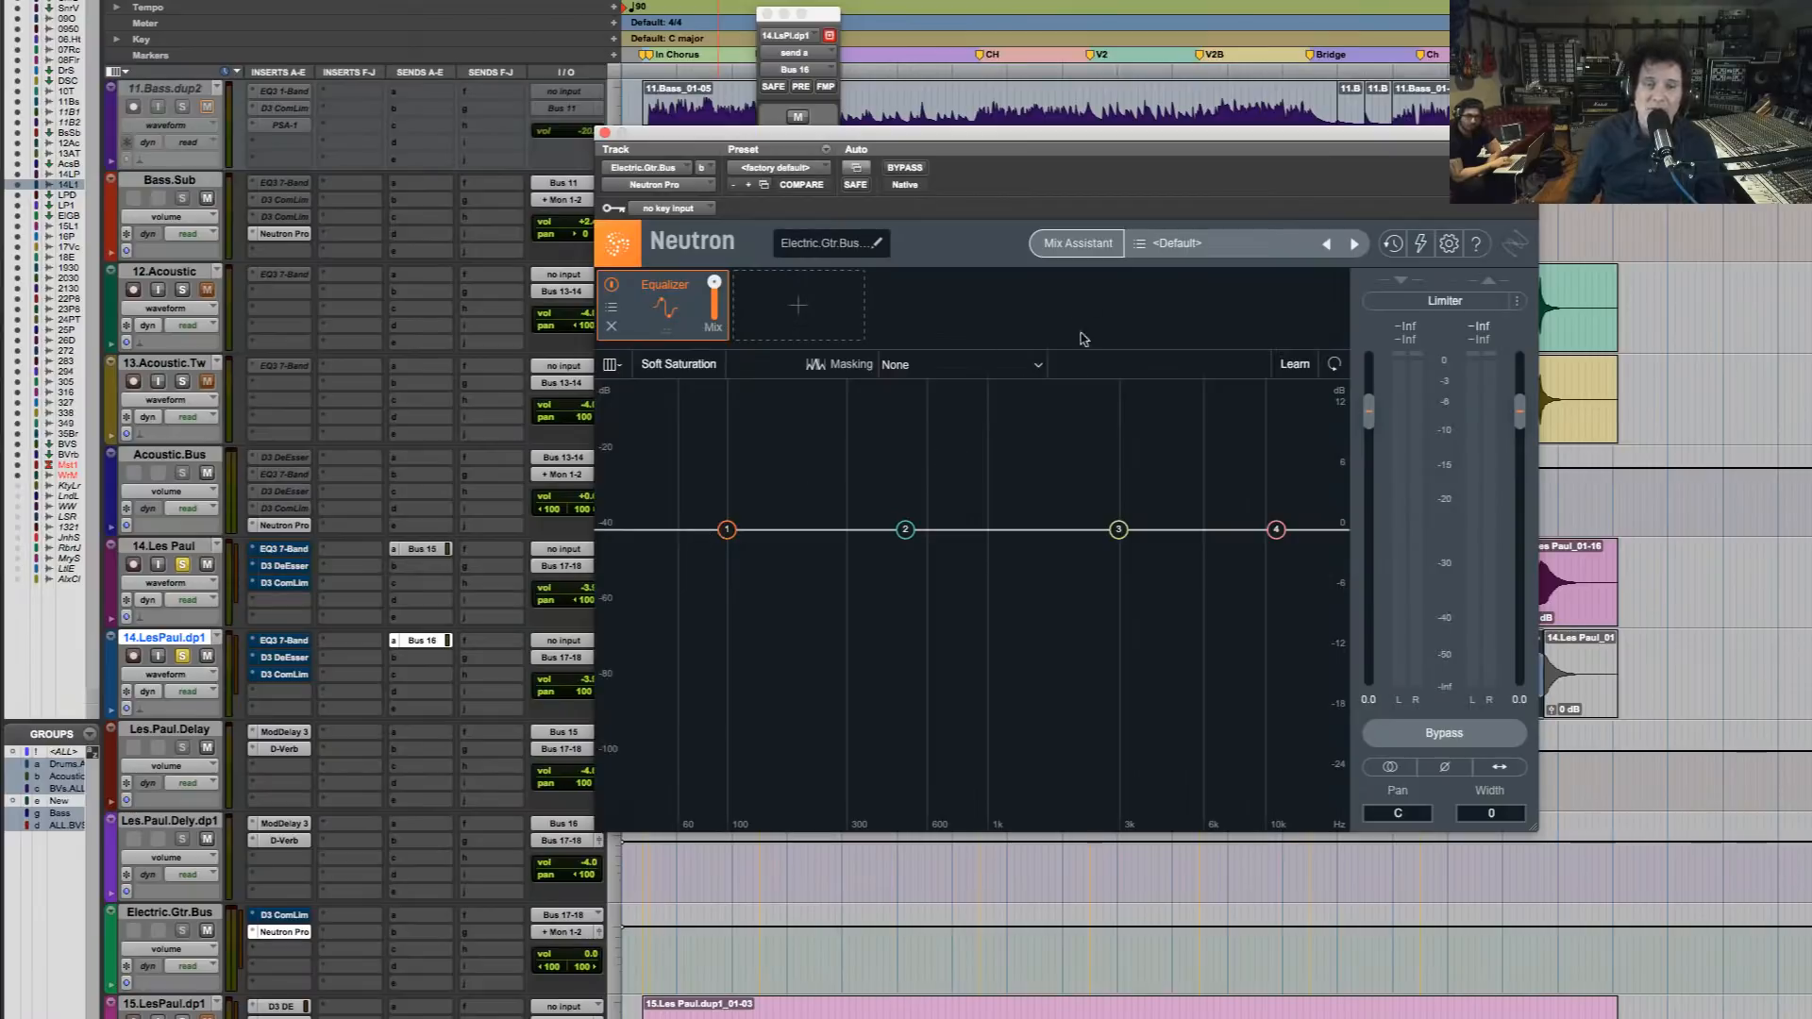
Run Neutron's Mix Assistant in Track Enhance mode for Distorted Electric, Balanced style, Medium intensity, playing the song for analysis, and accept the suggestion
click(1079, 248)
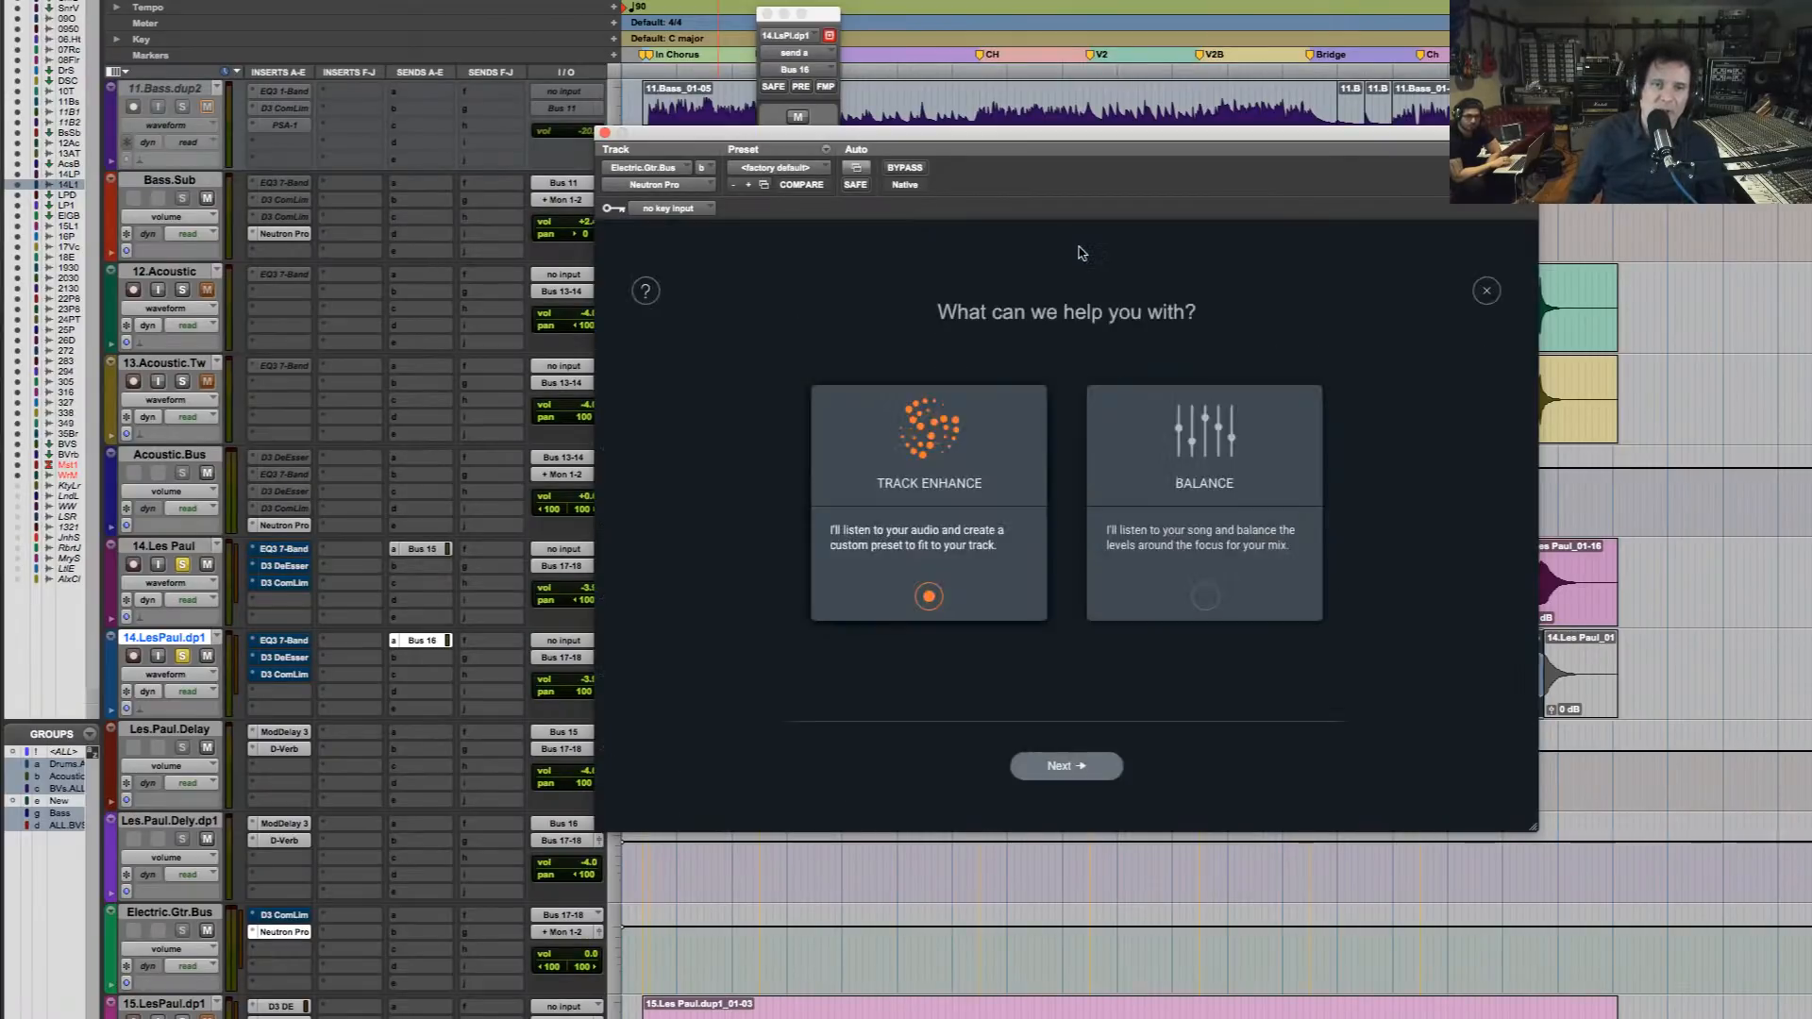
click(1064, 765)
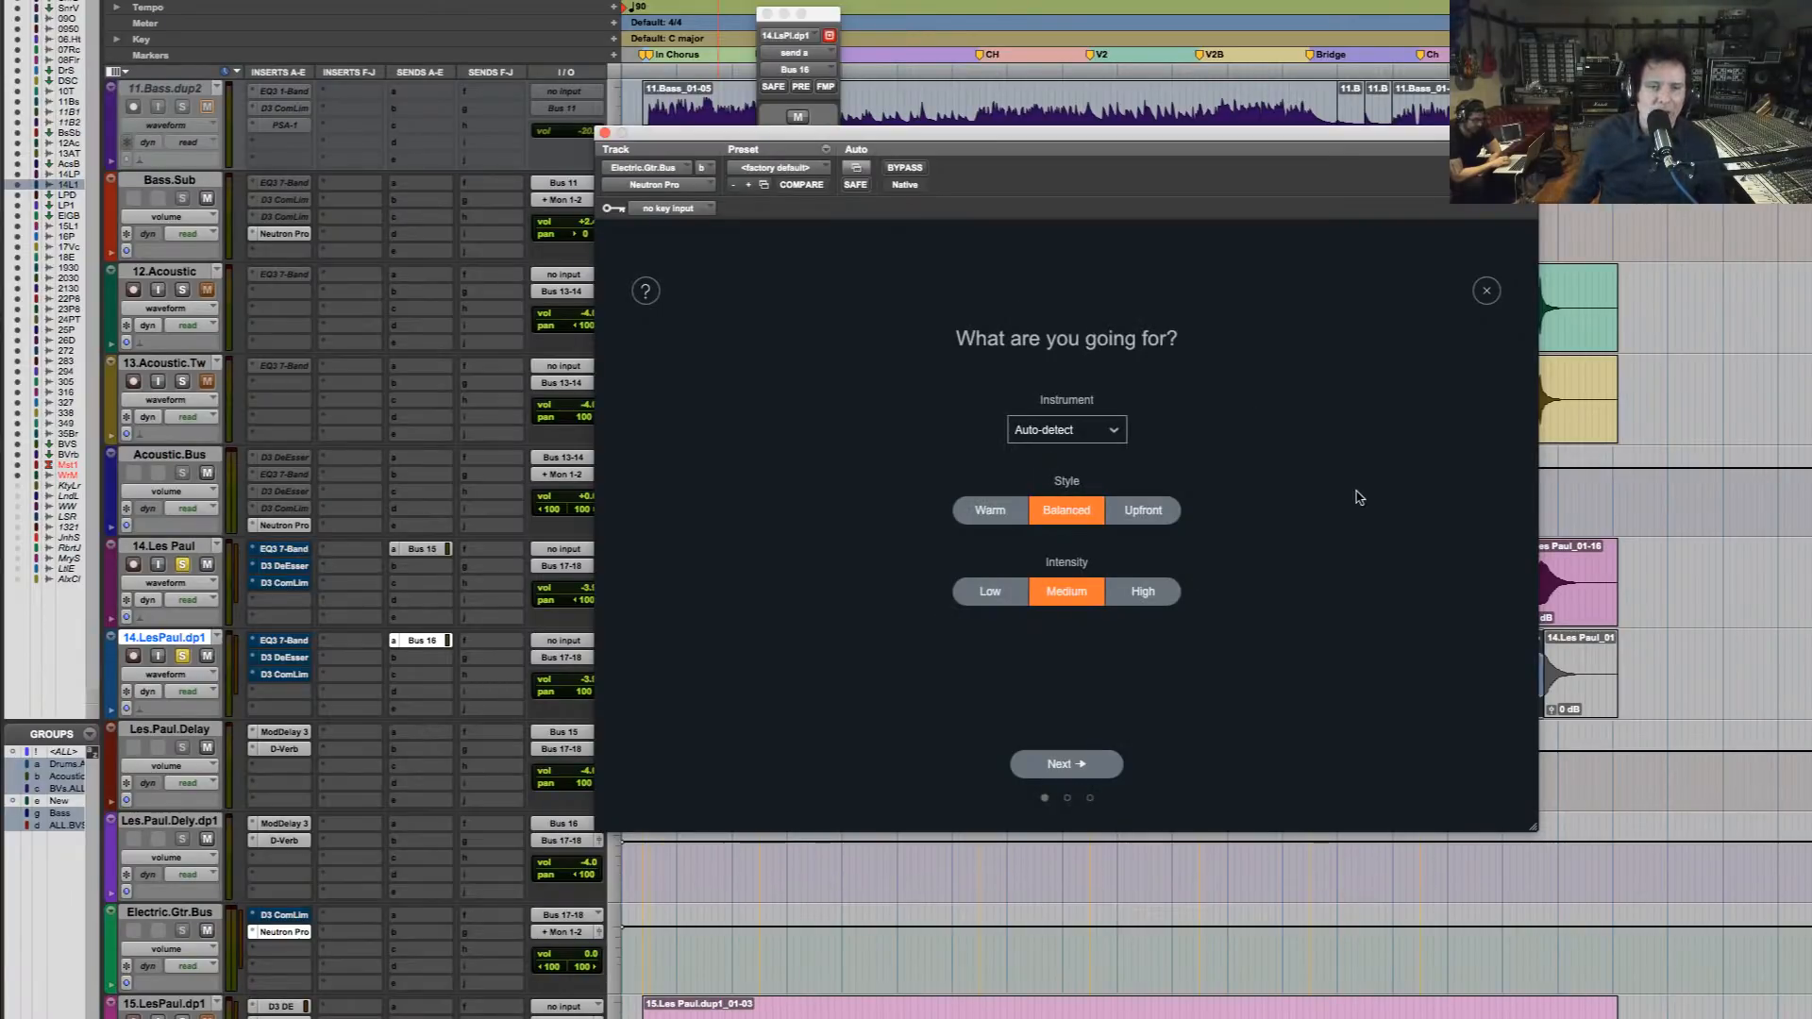
click(1066, 429)
mouse_move(1068, 518)
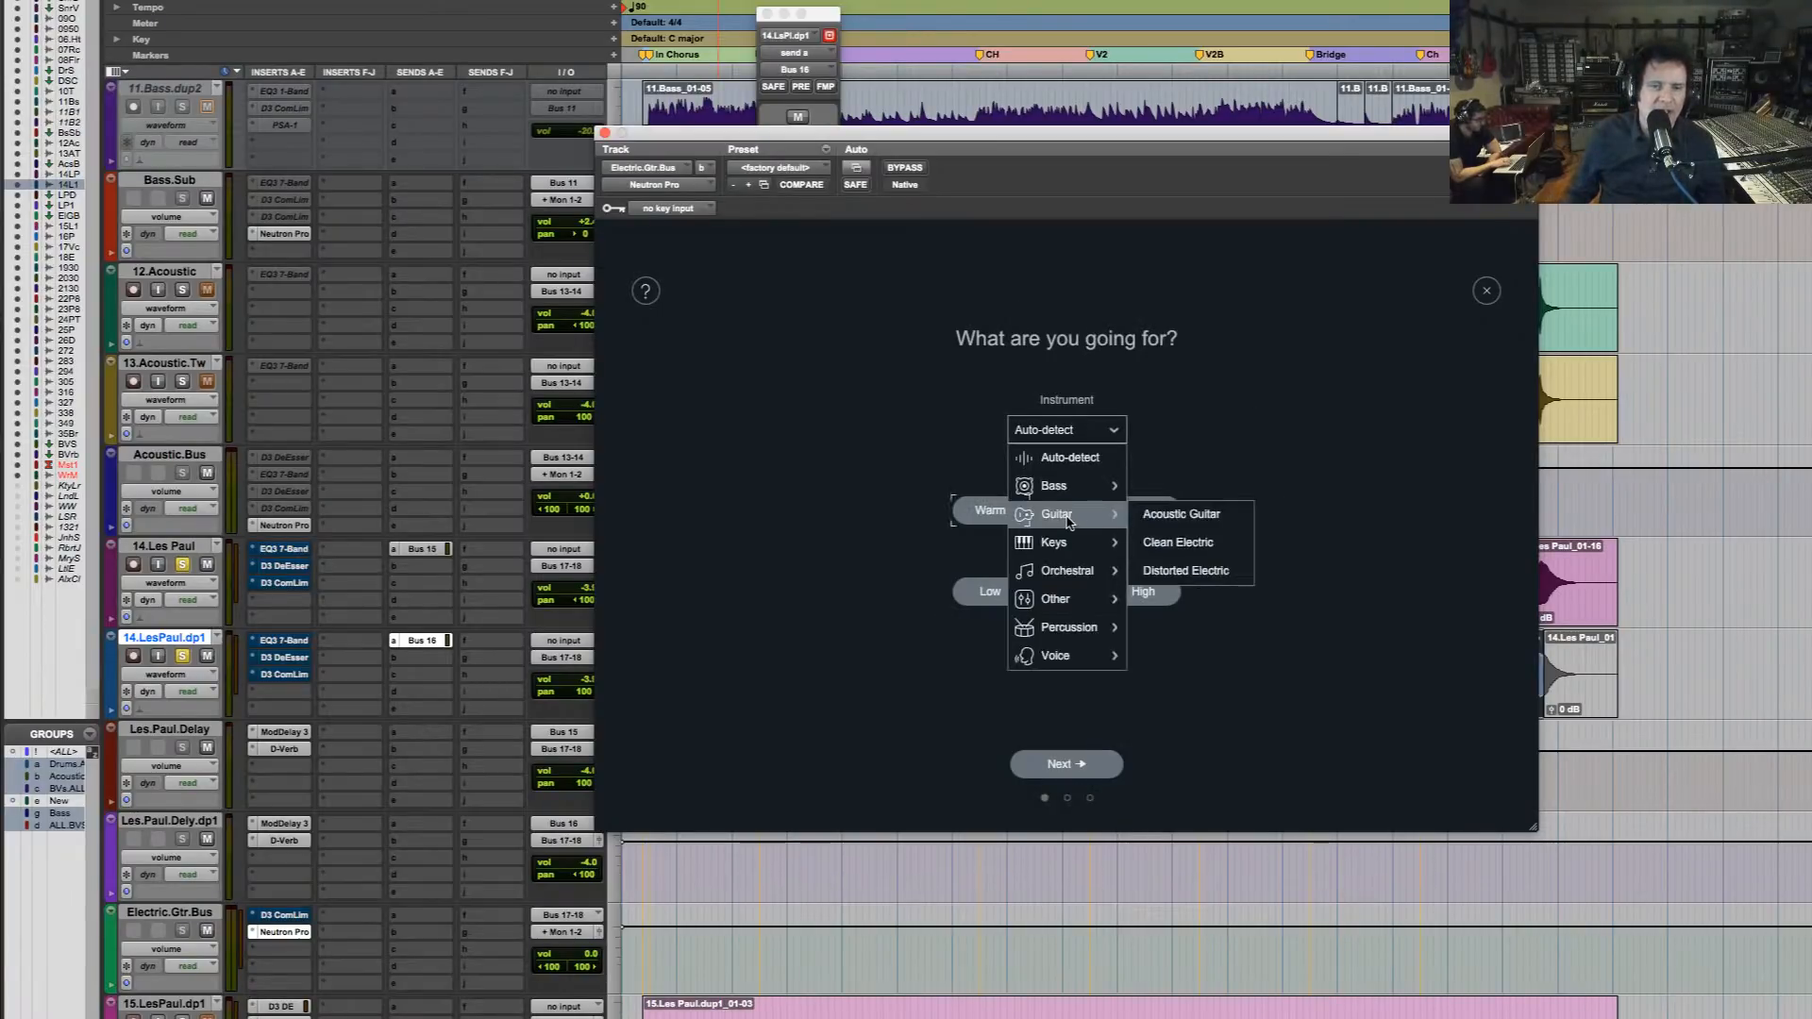
click(1229, 571)
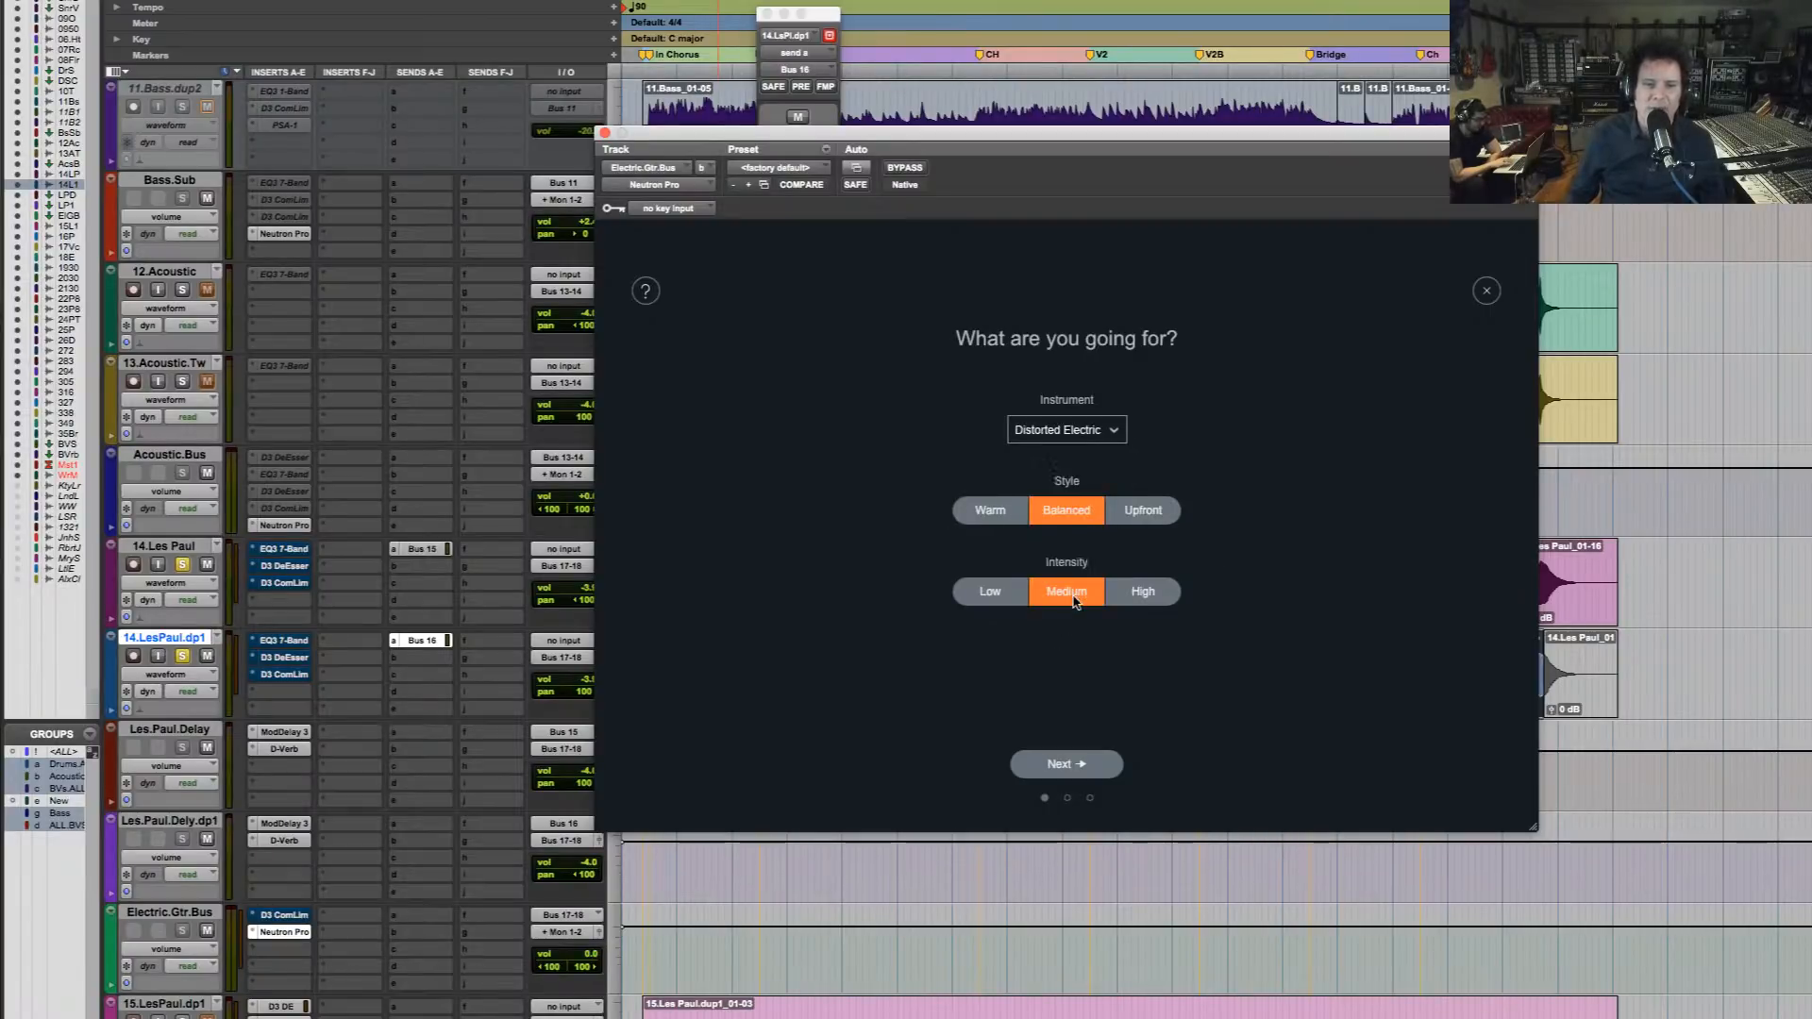
click(1076, 768)
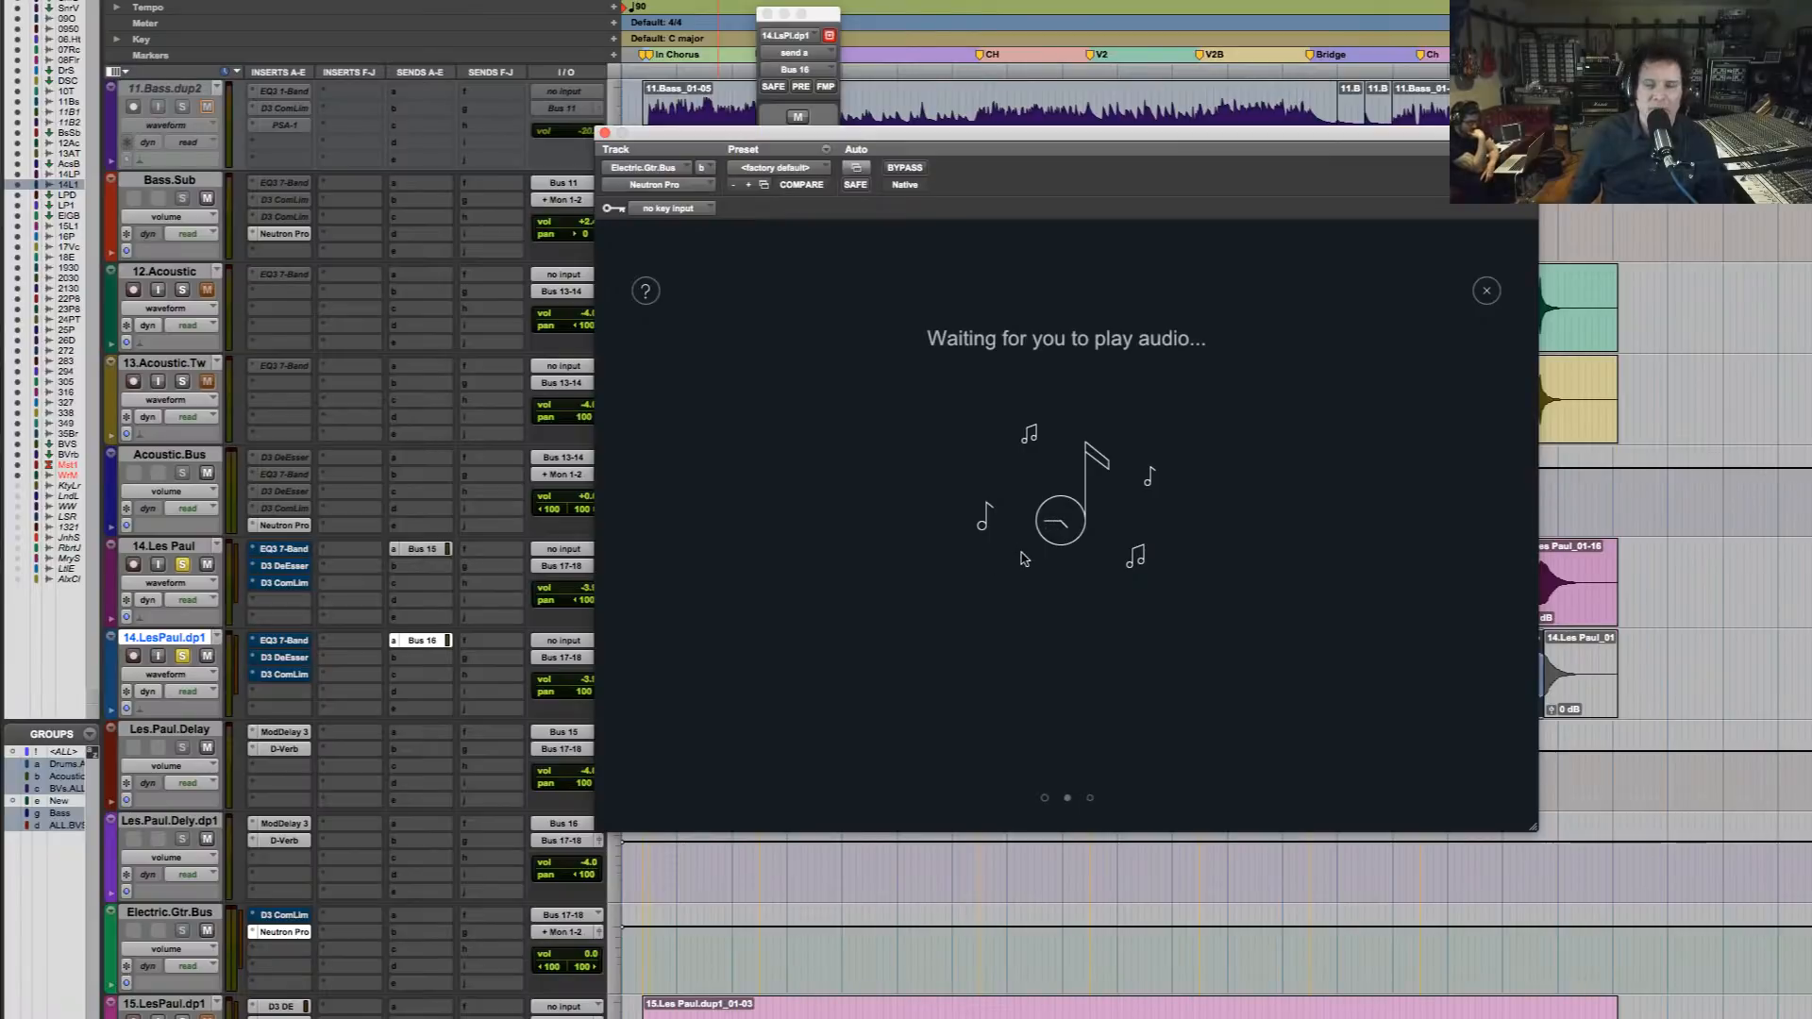
key(space)
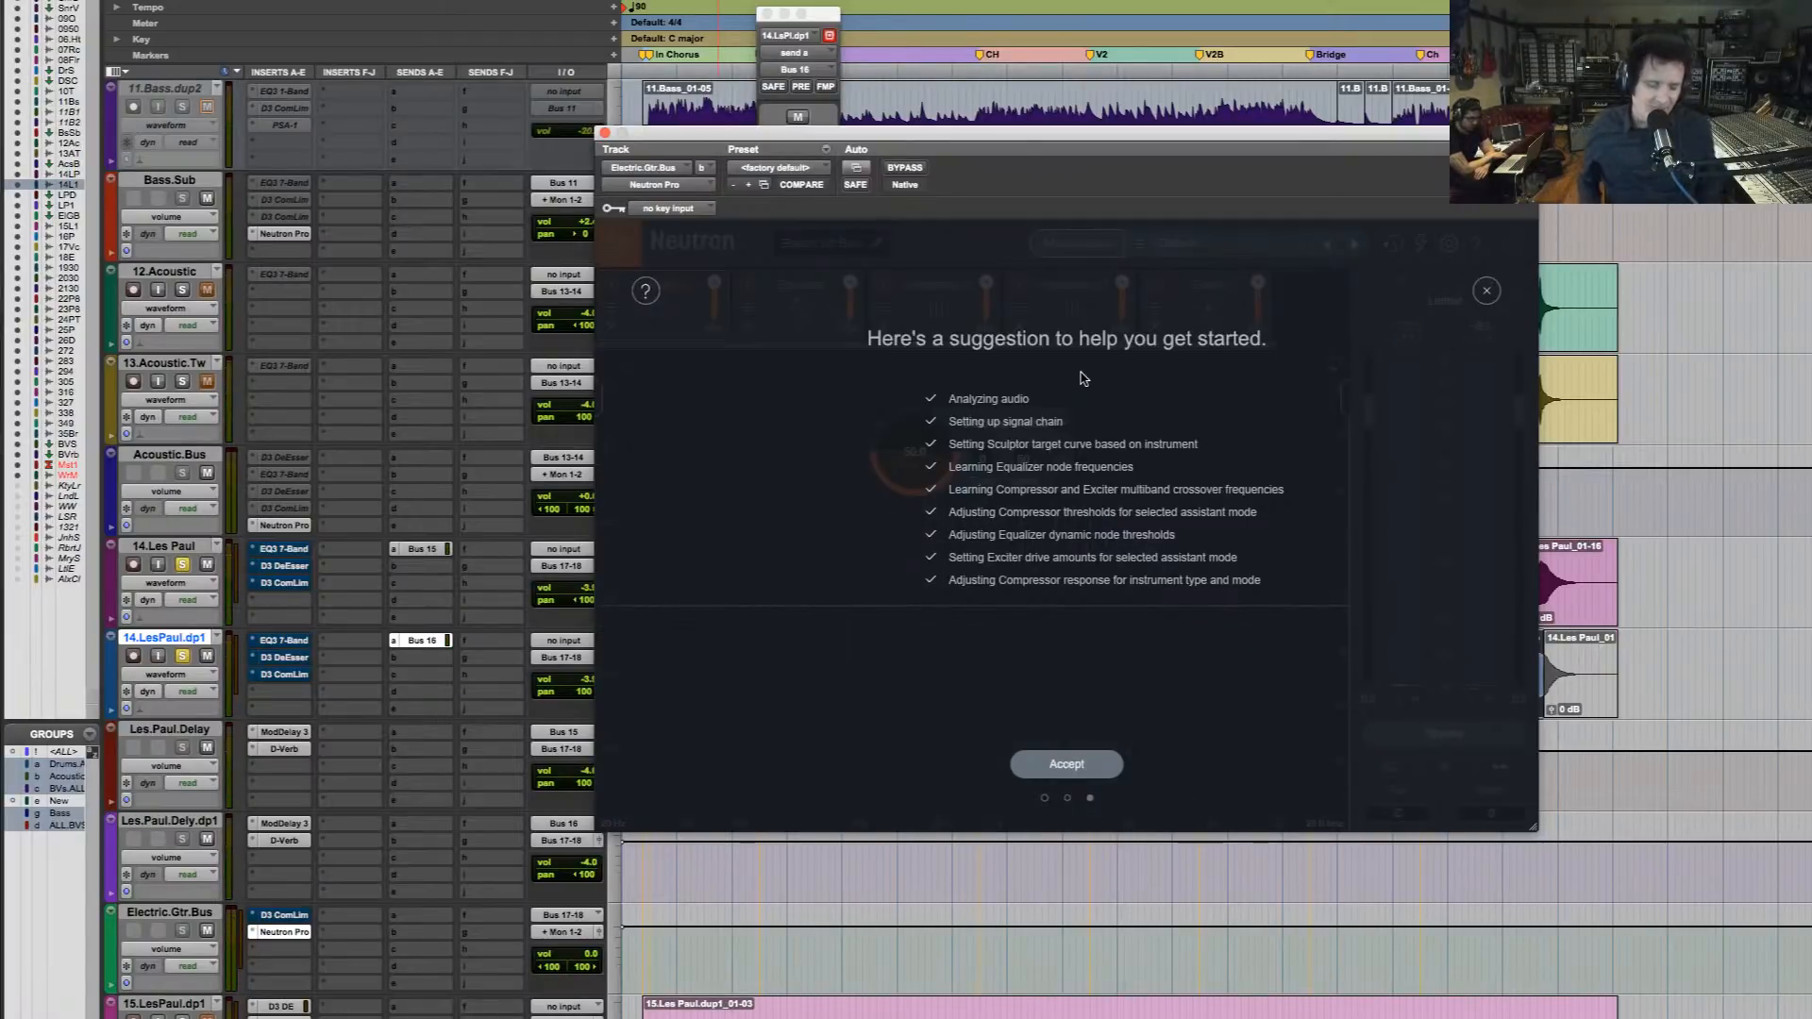
click(1087, 769)
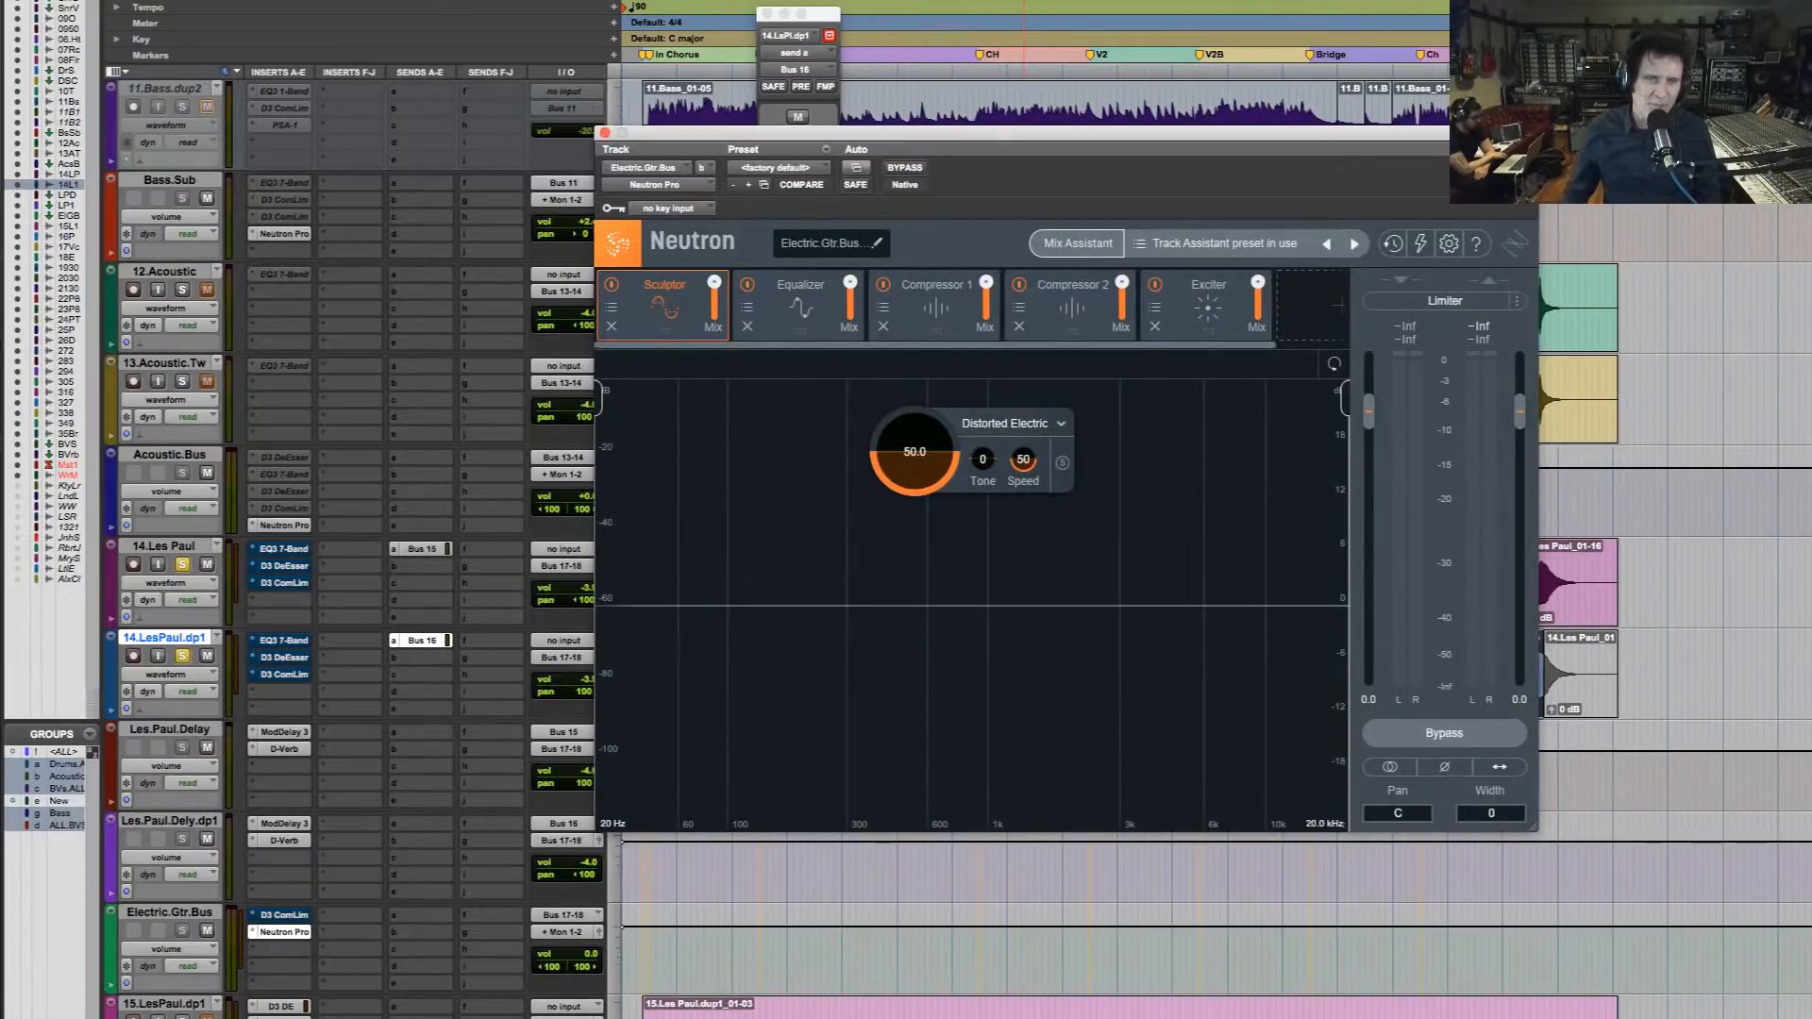
Compare the soloed Les Paul guitars with Neutron Pro bypassed and enabled during playback, and stop playback
click(902, 170)
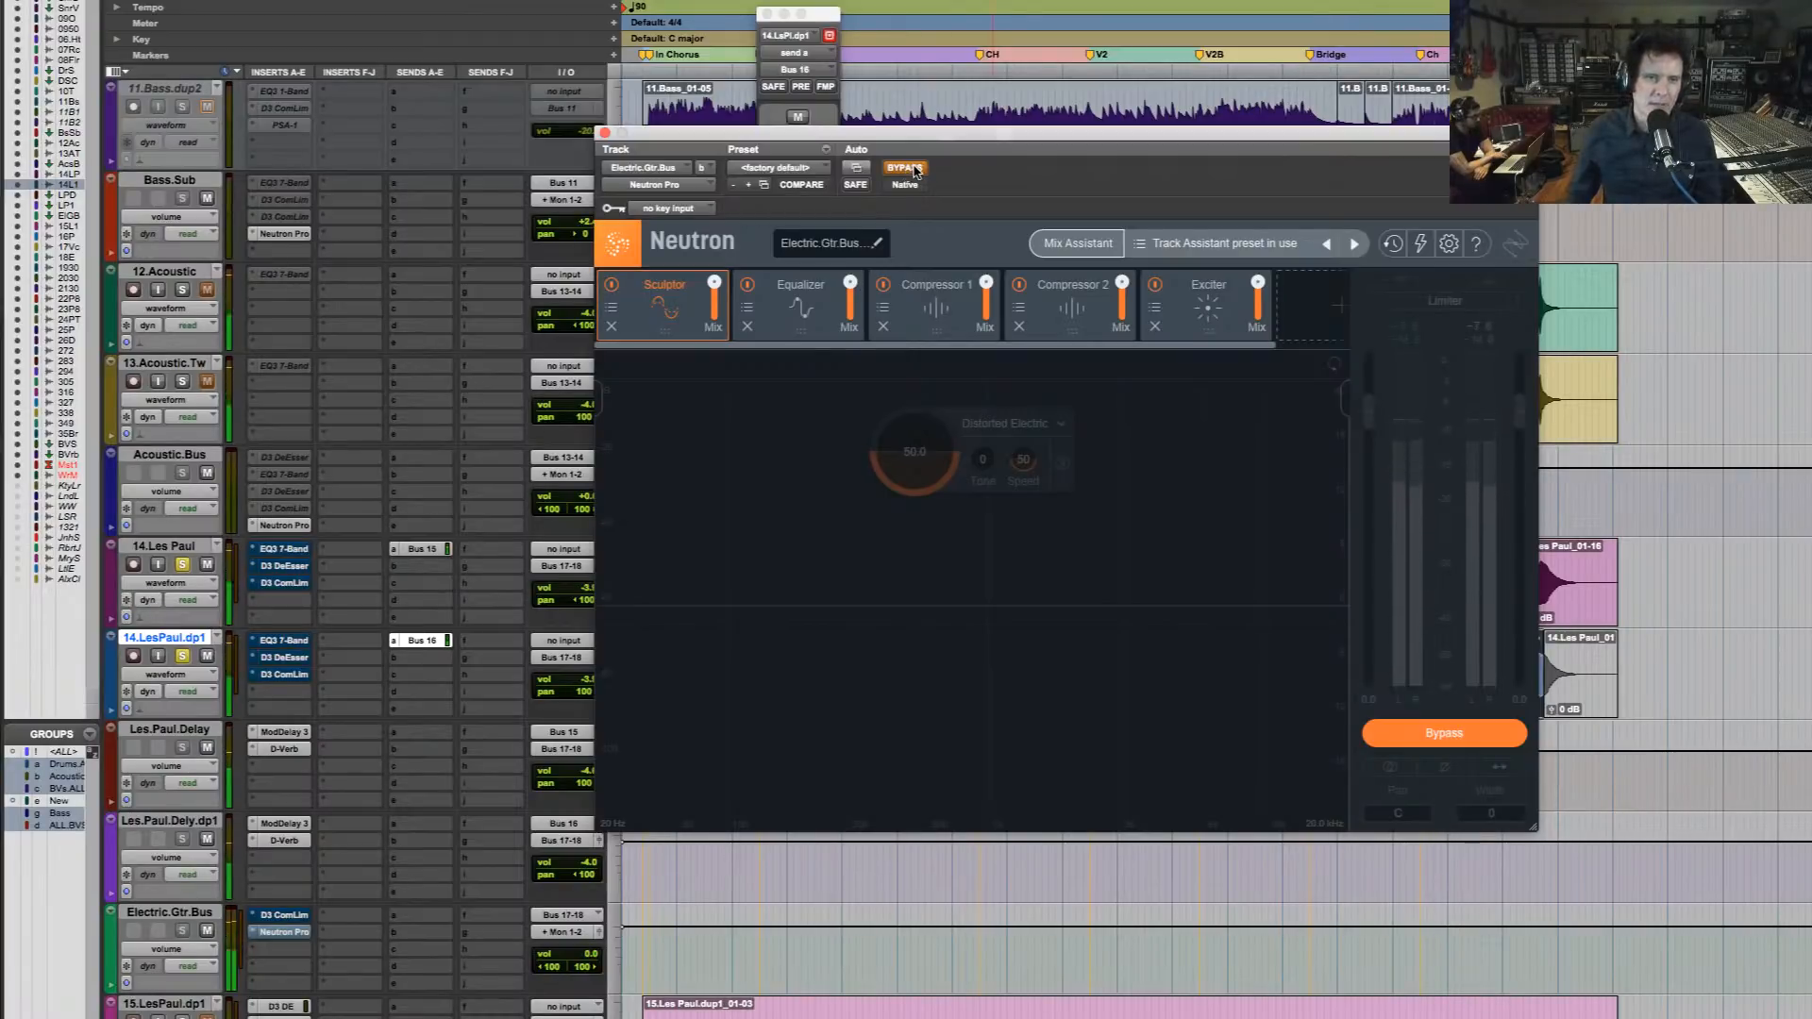
click(912, 170)
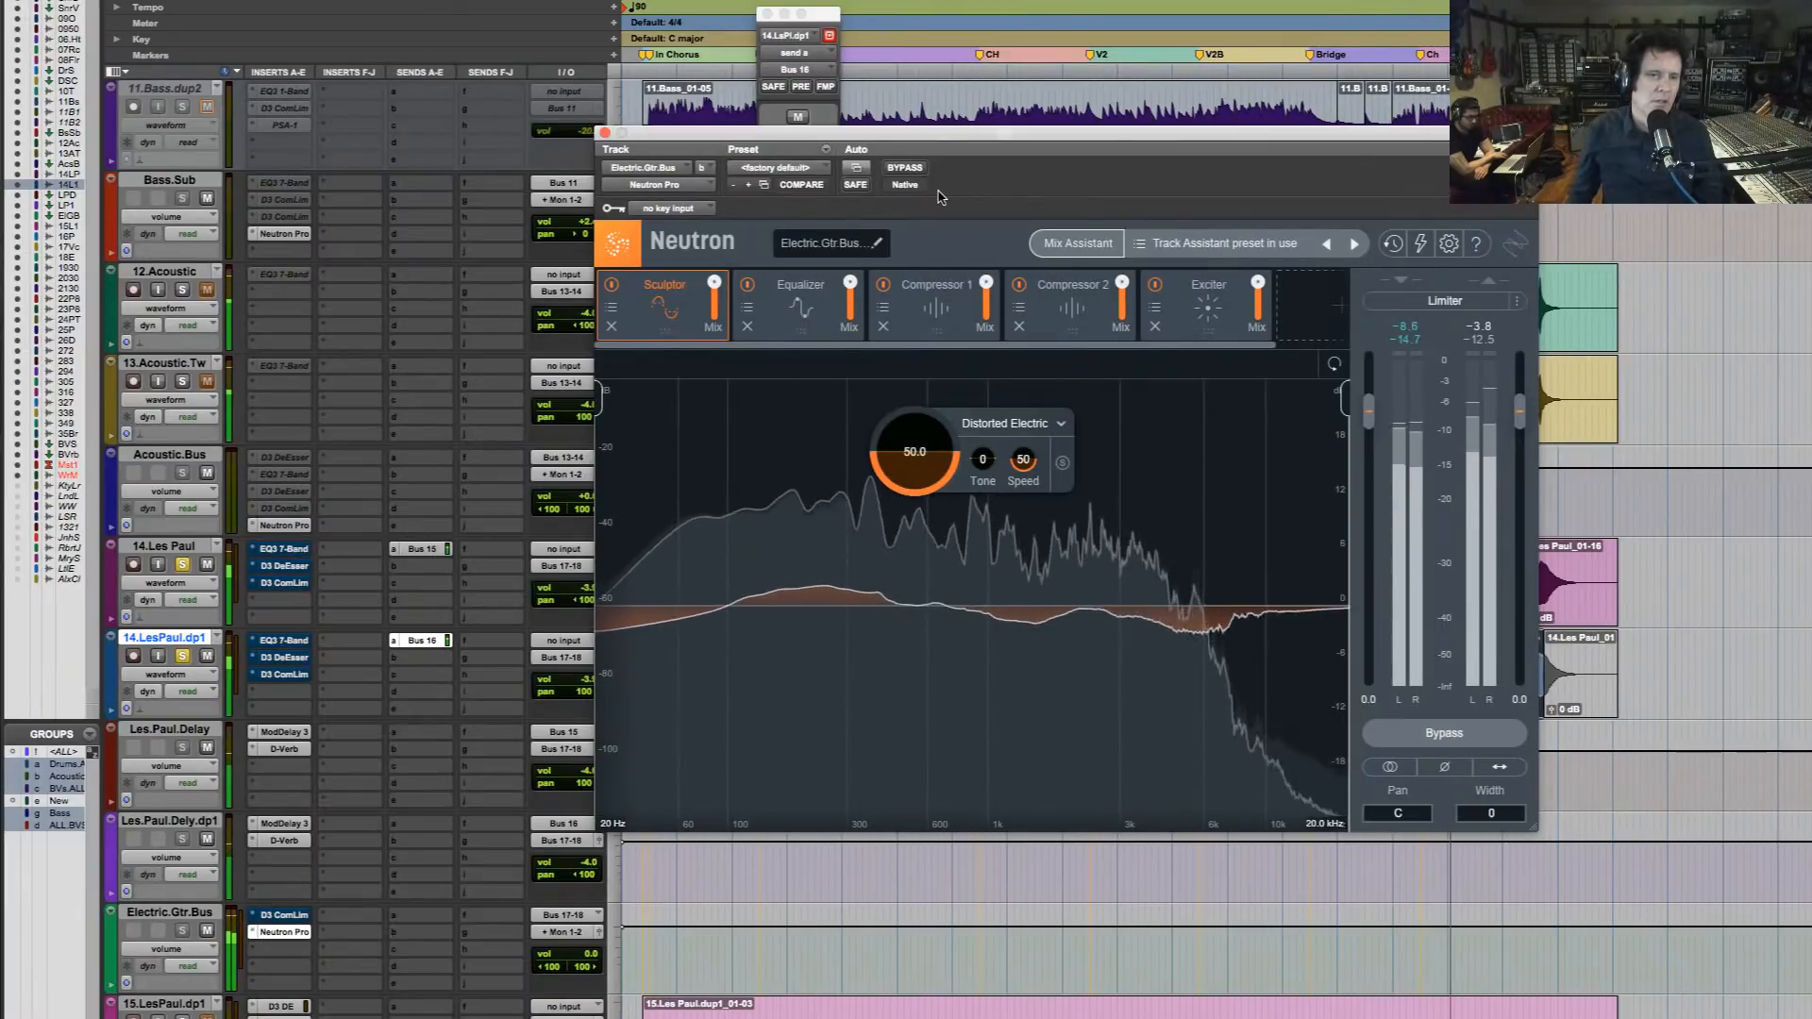
key(space)
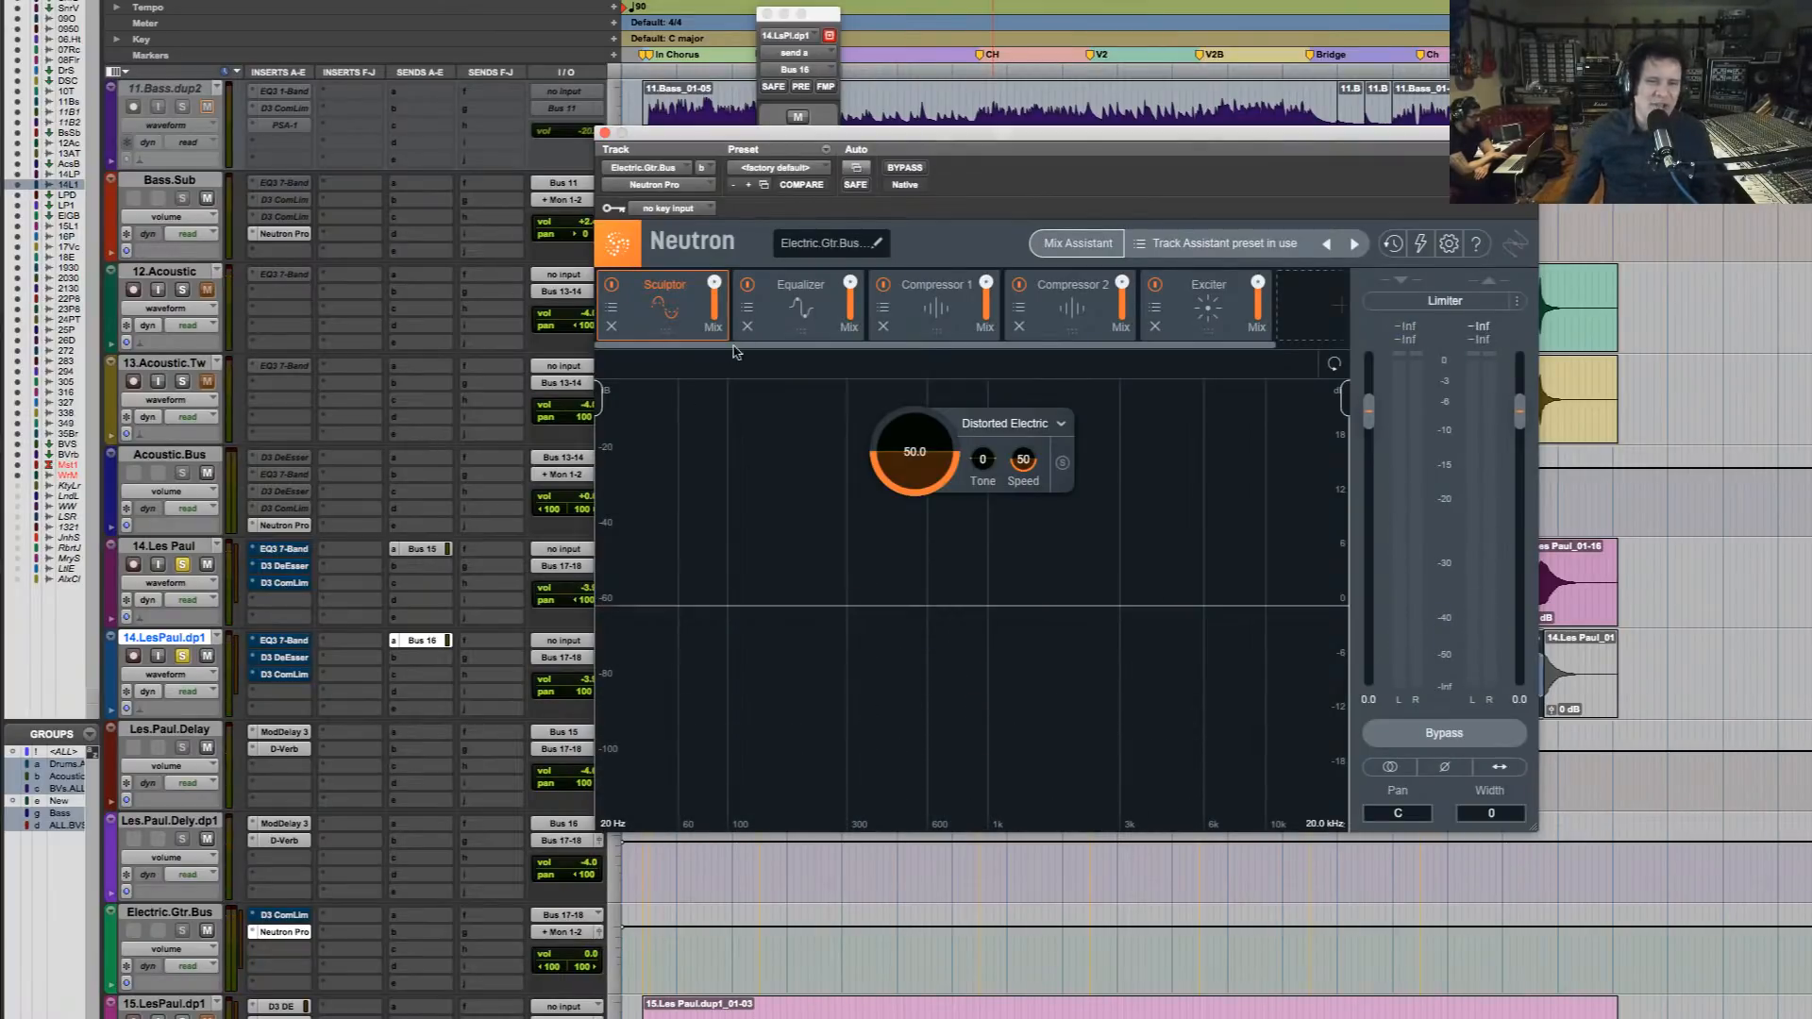
Solo the drum, tambourine, bass, acoustic guitar and 16.Piano Print tracks alongside the Les Paul guitars
scroll(353, 337, up, 10)
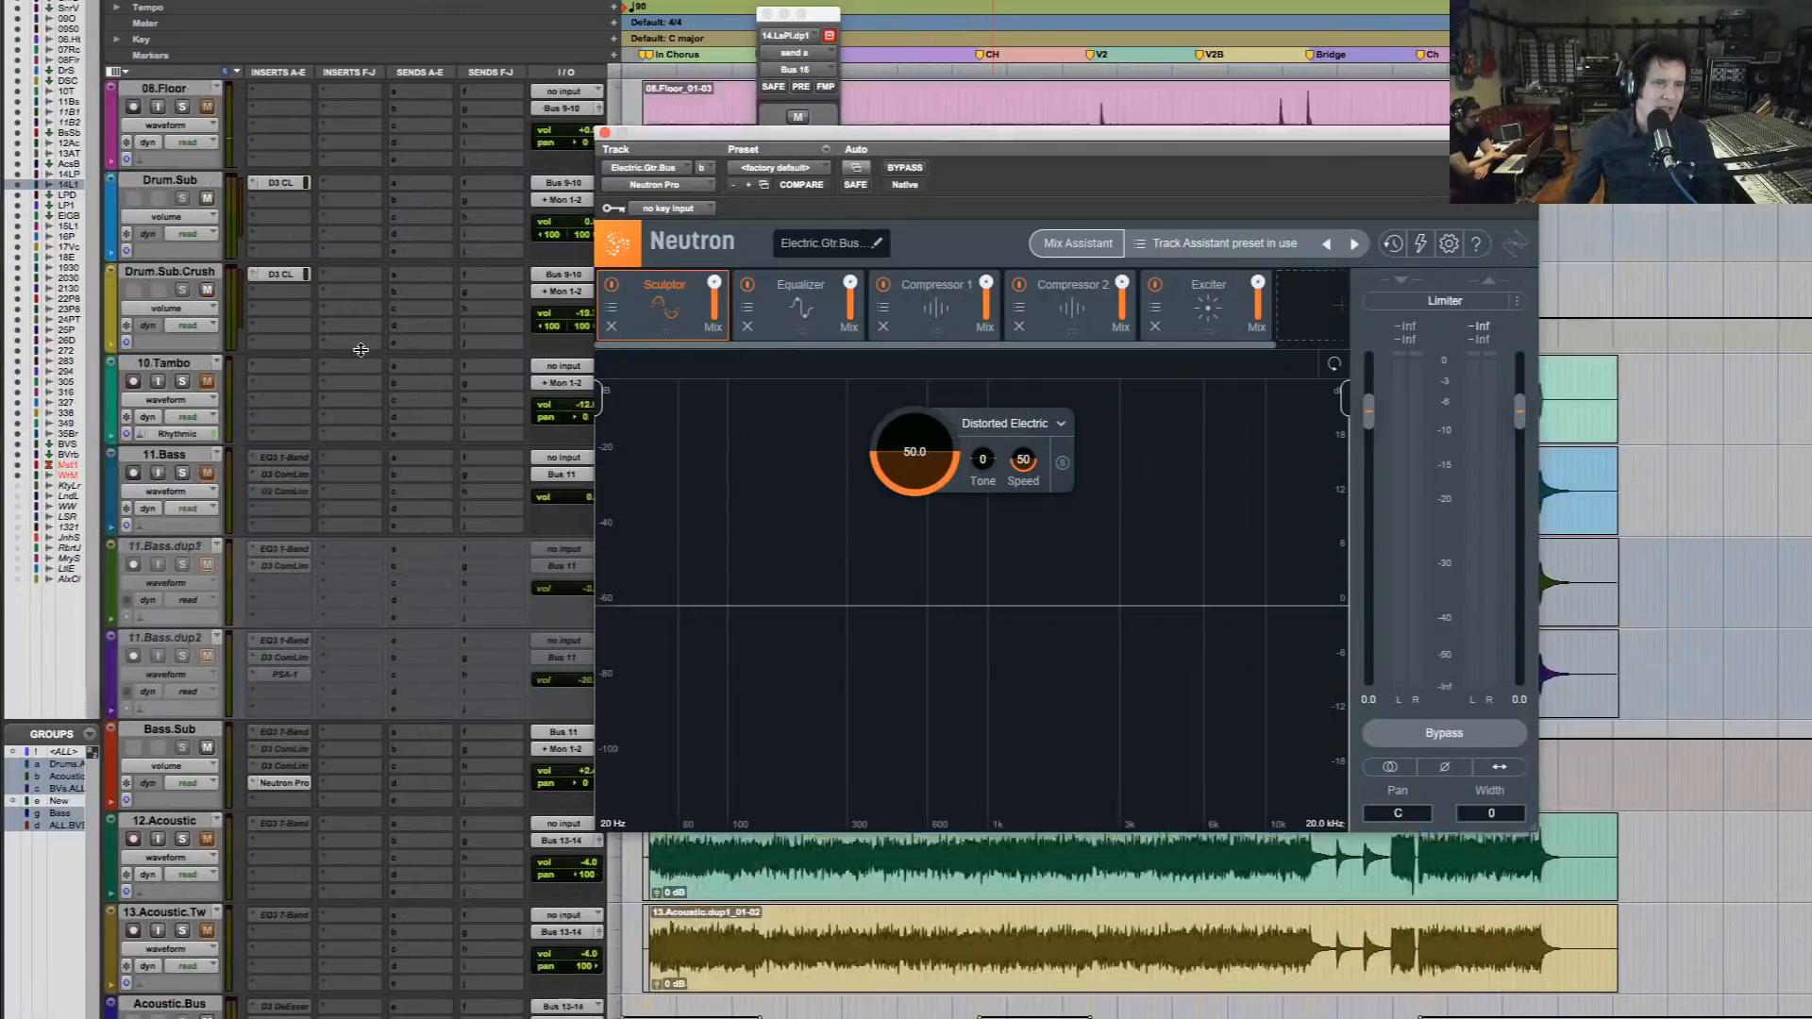
click(183, 110)
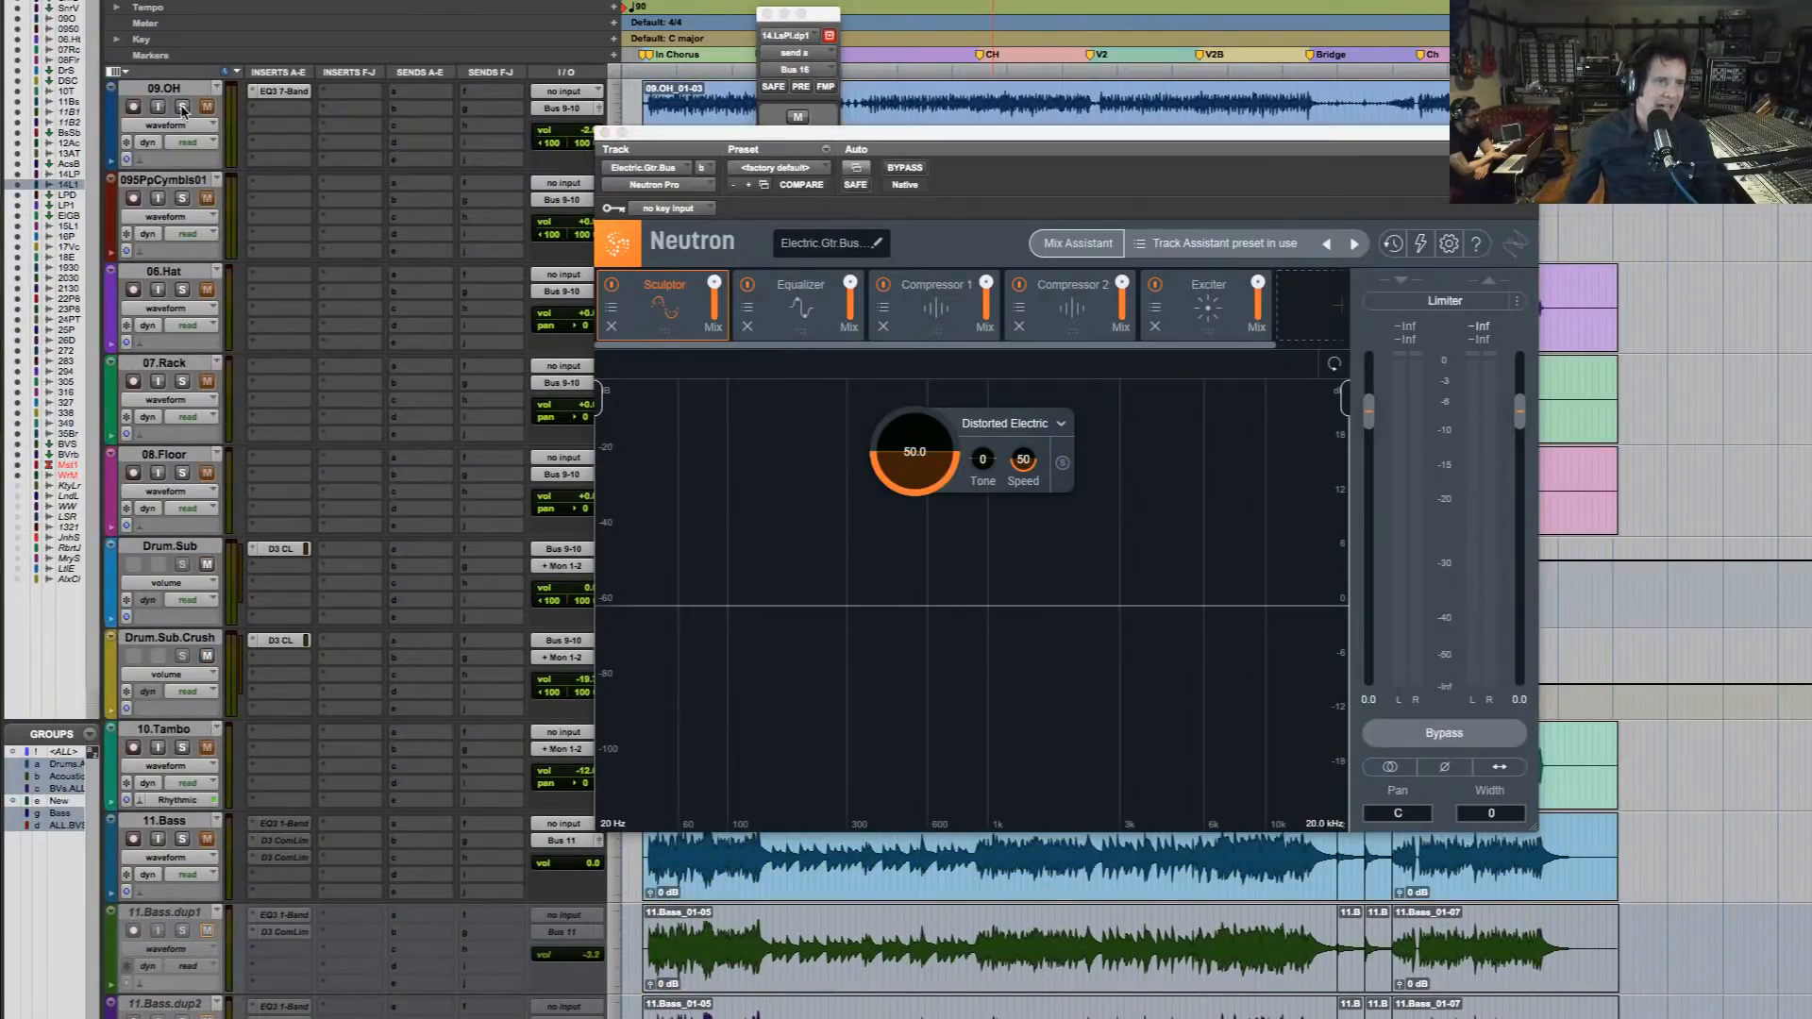
scroll(311, 717, down, 3)
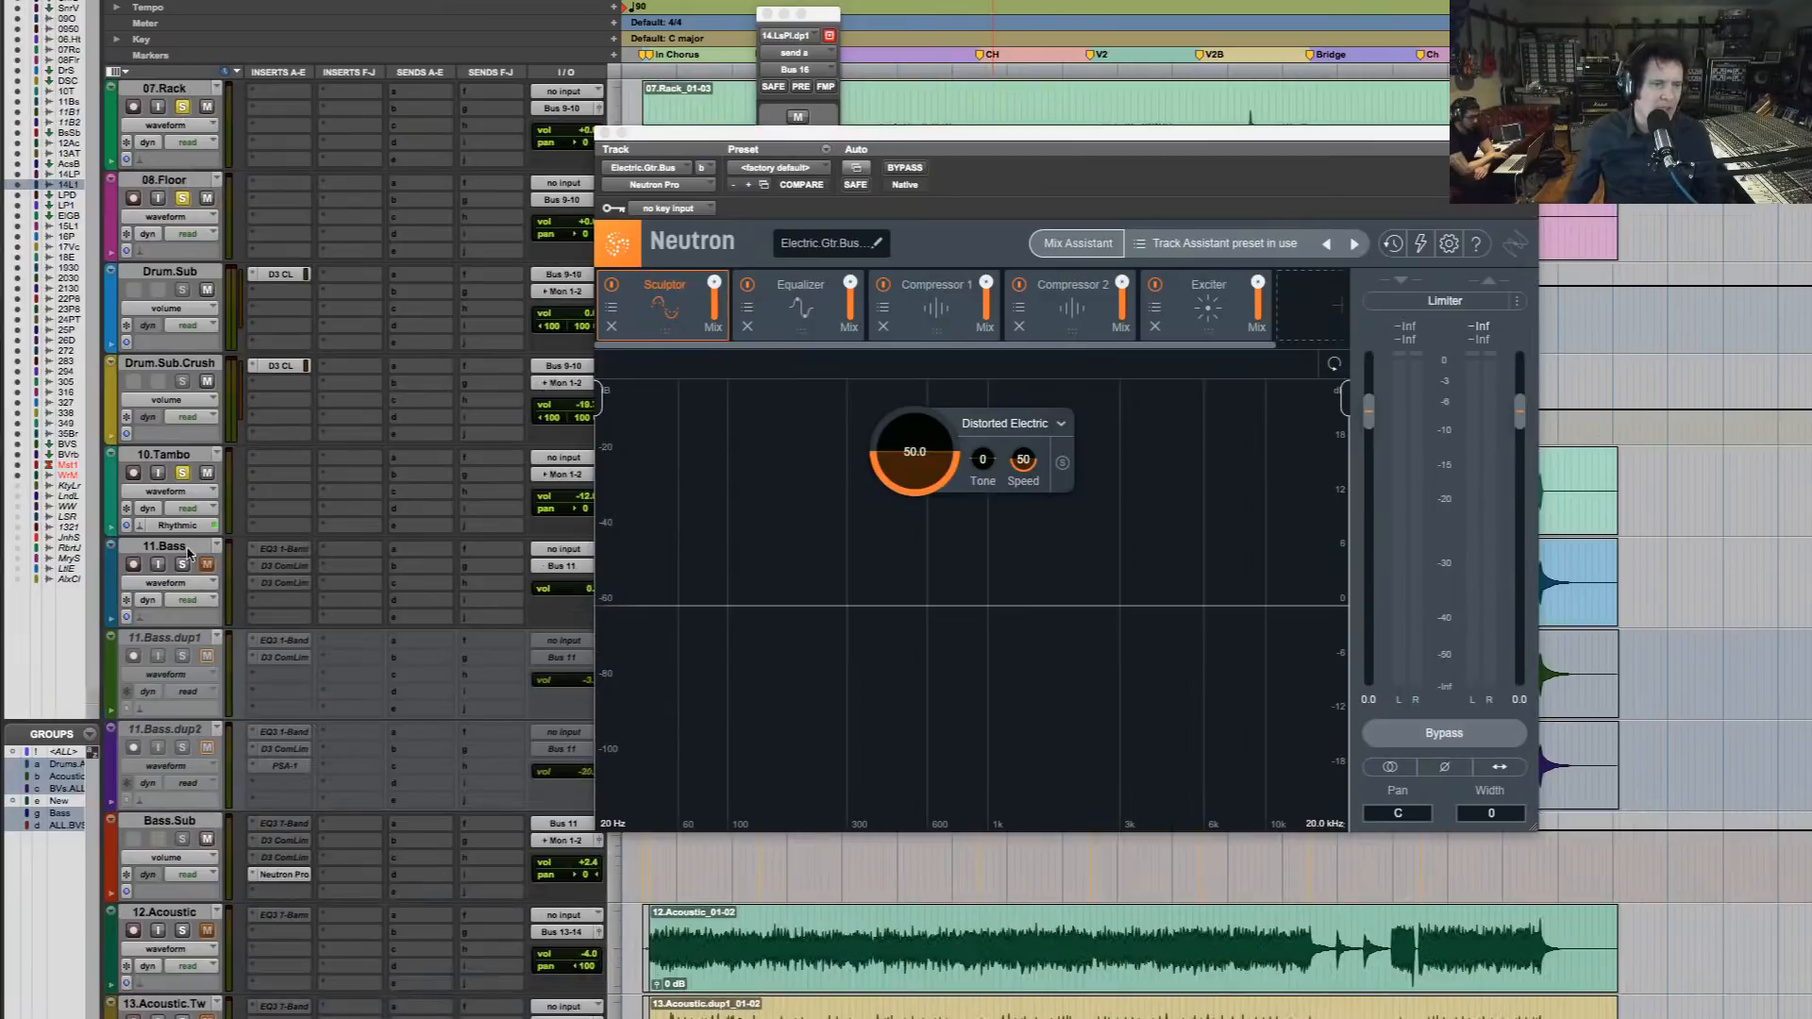
click(177, 582)
click(179, 584)
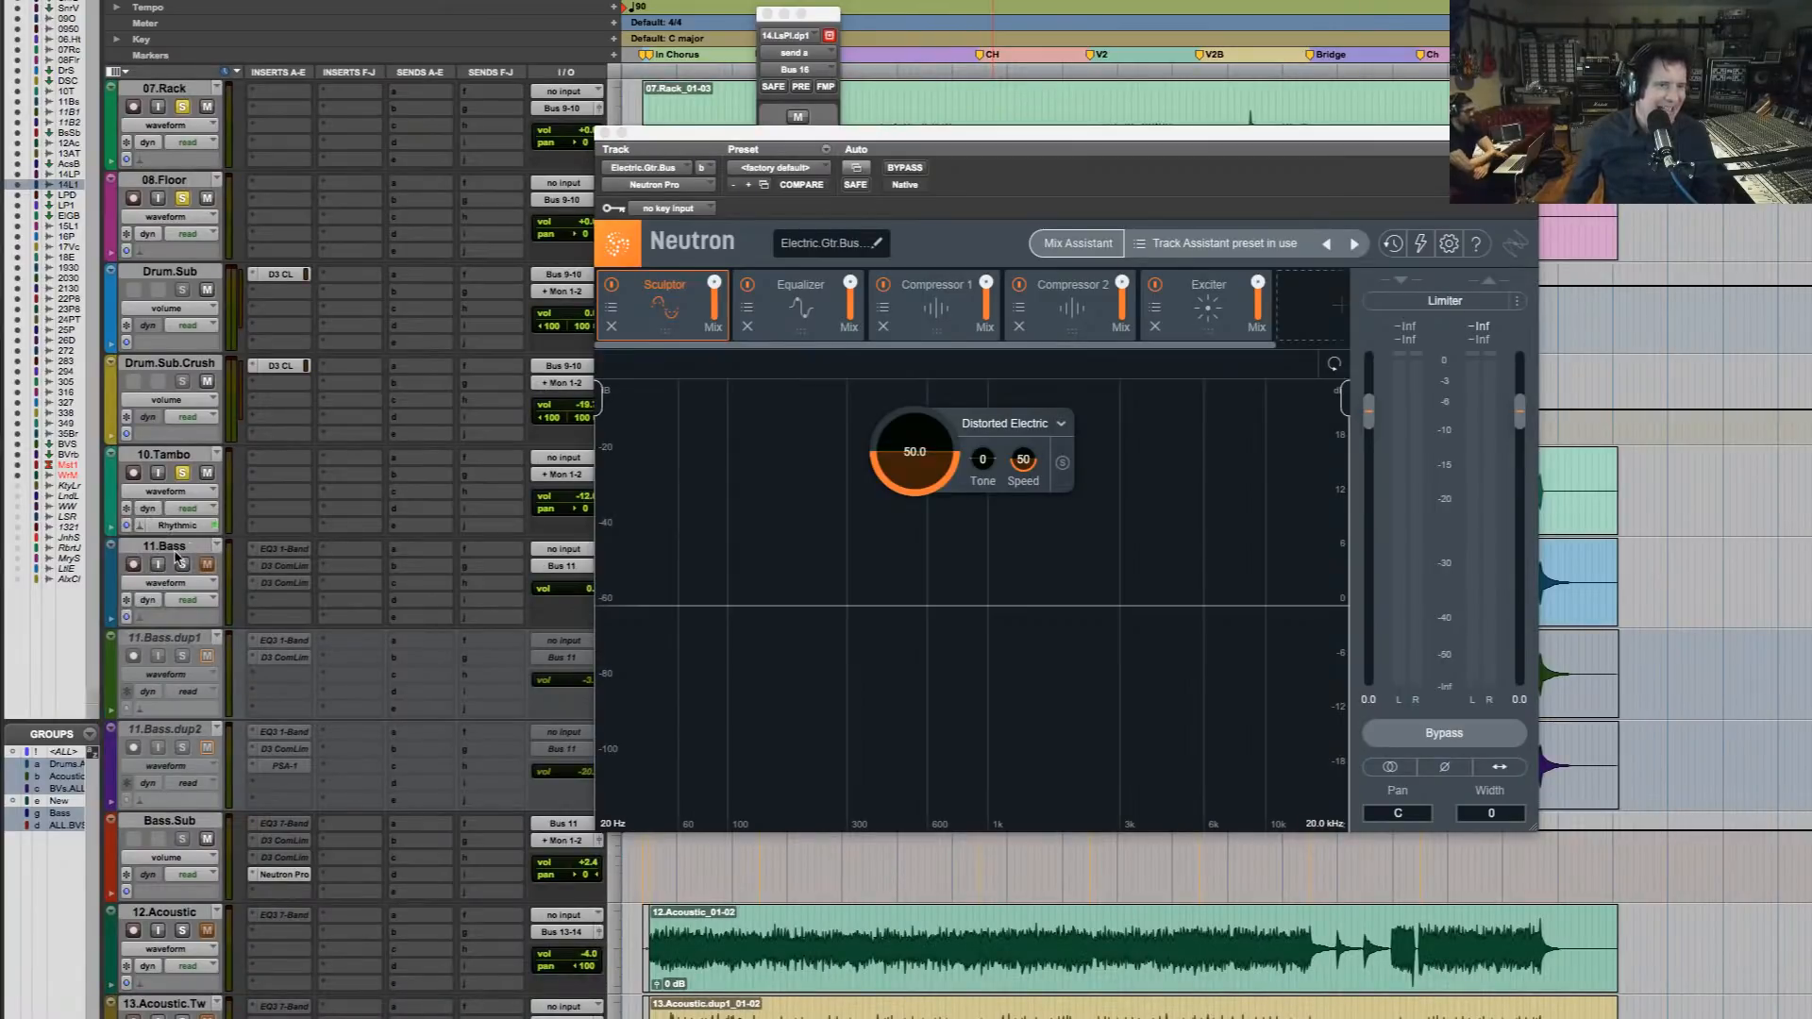
scroll(260, 956, down, 4)
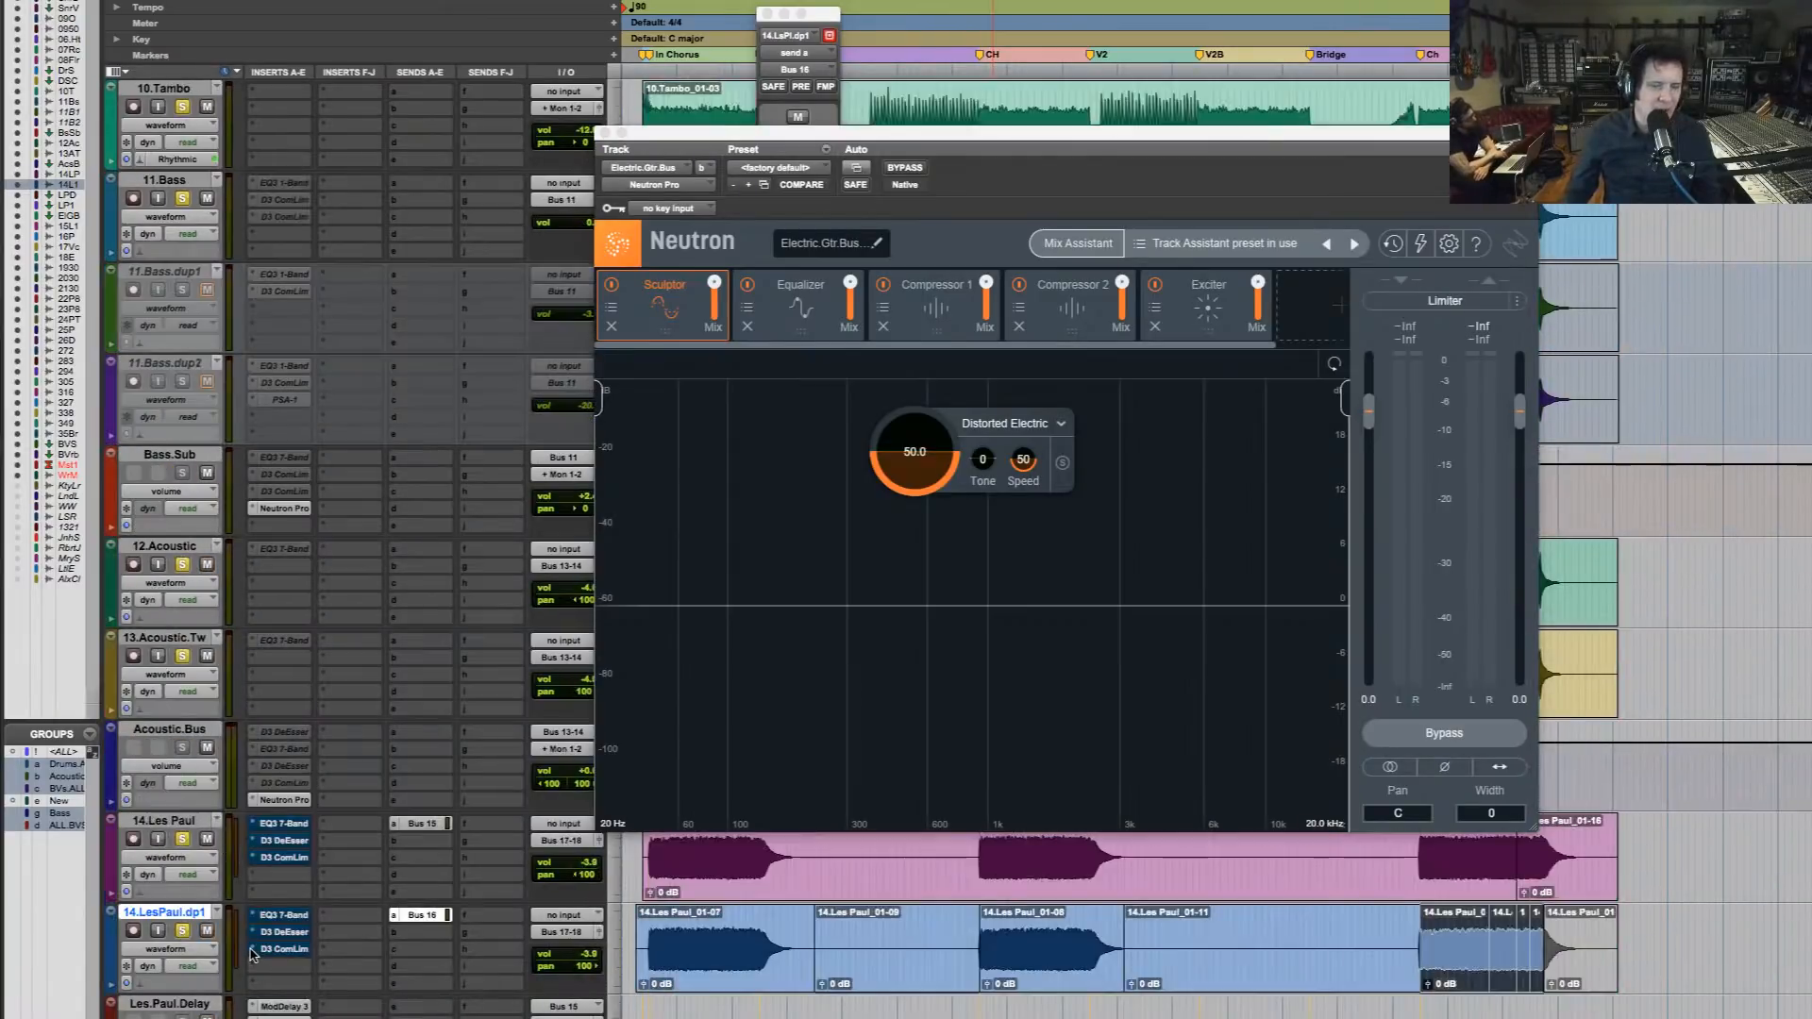
scroll(253, 953, down, 3)
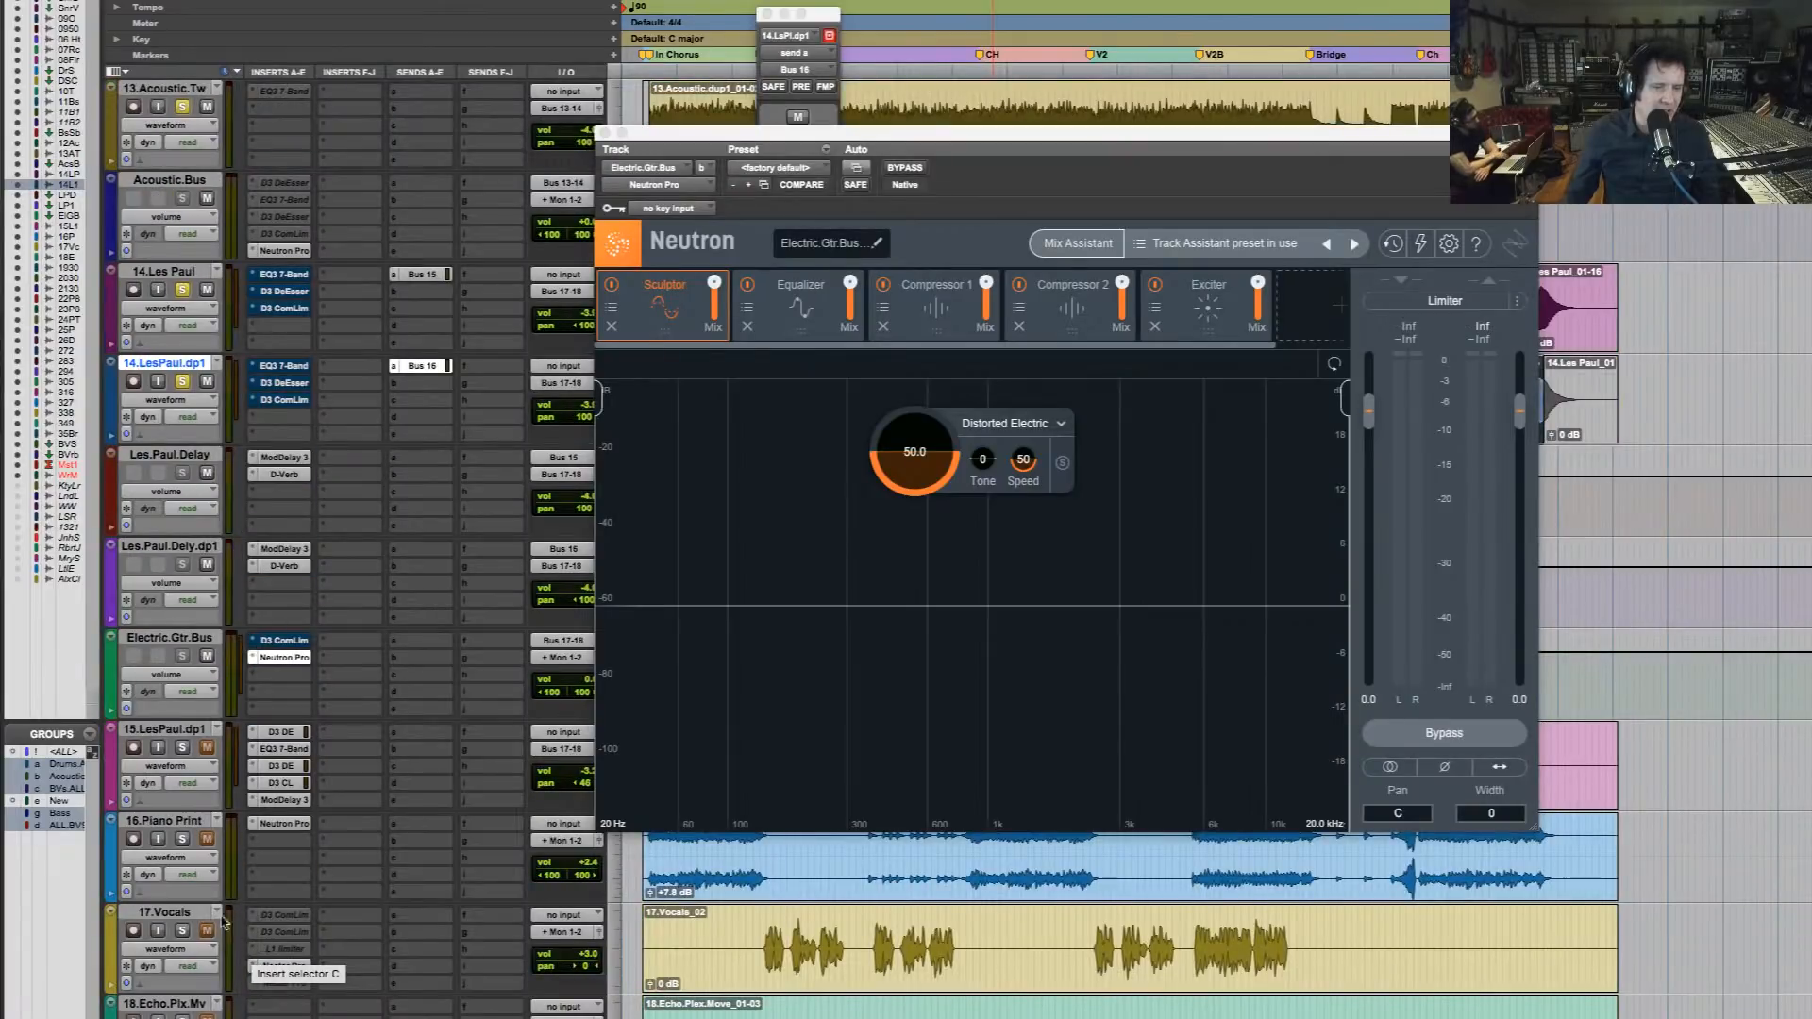
click(183, 839)
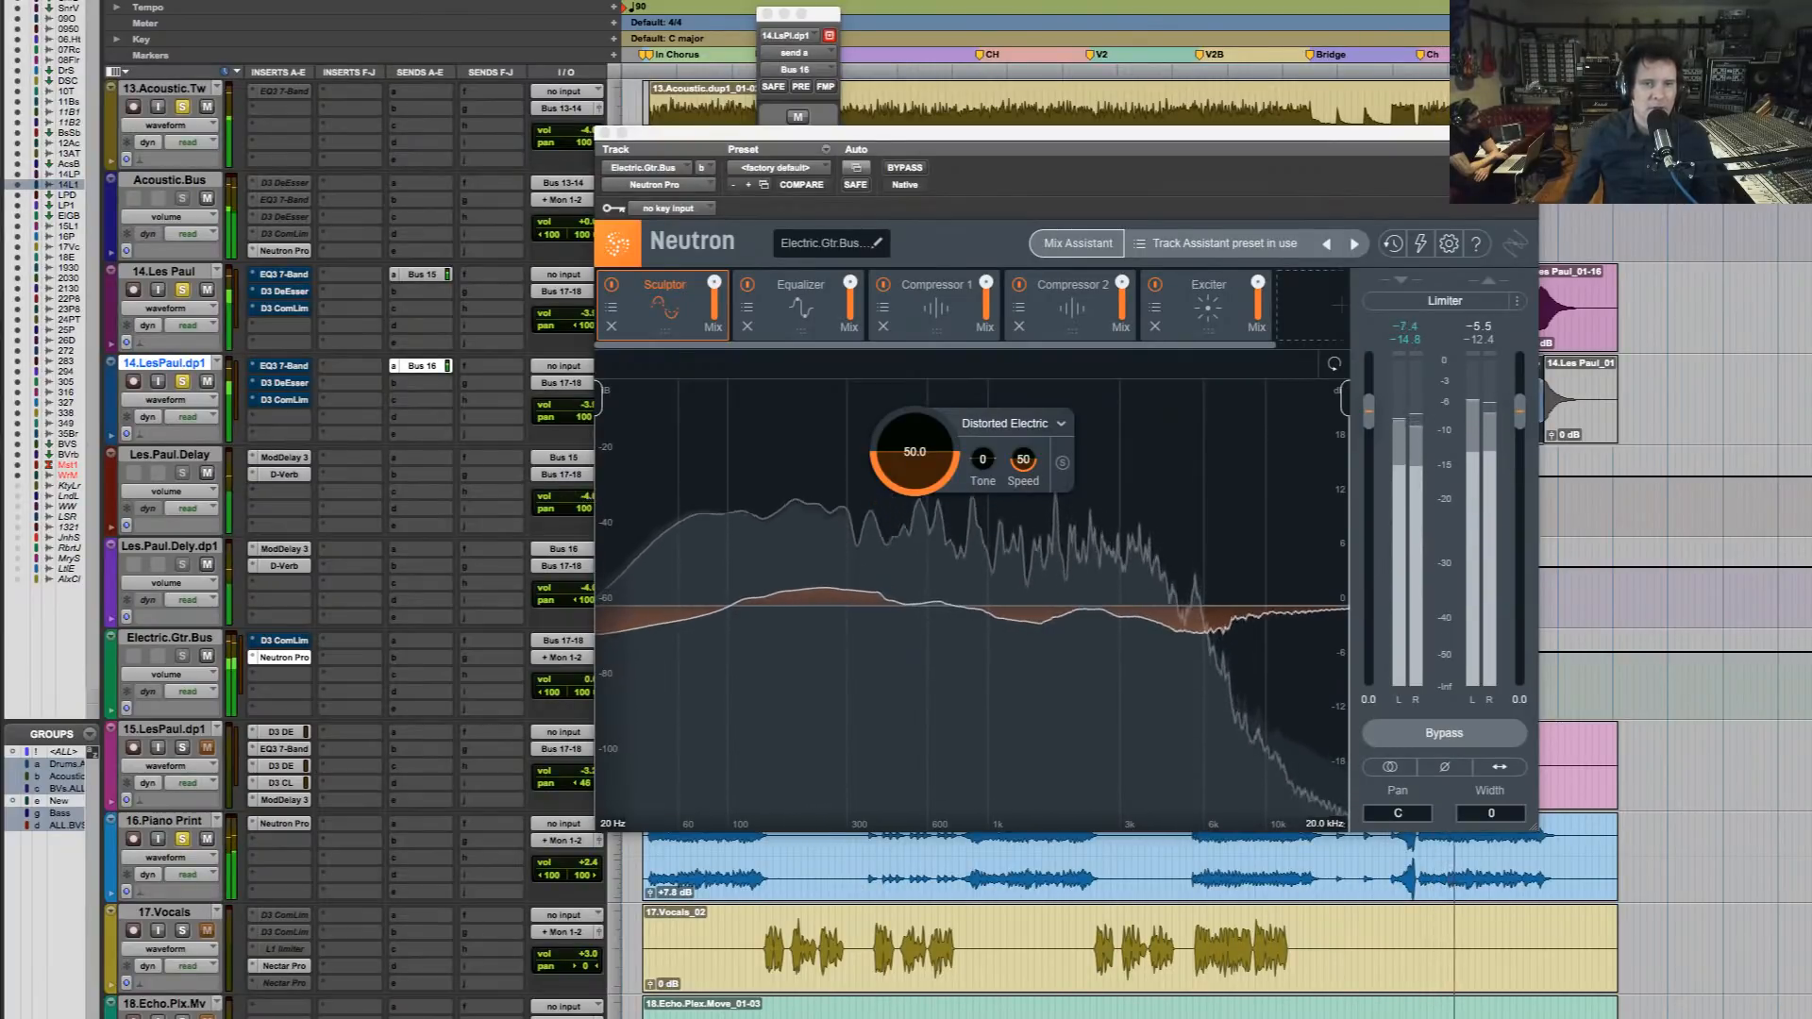
Compare the fuller mix with Neutron Pro bypassed and enabled on Electric.Gtr.Bus, and open its Equalizer module for inspection
drag(993, 133, 1274, 0)
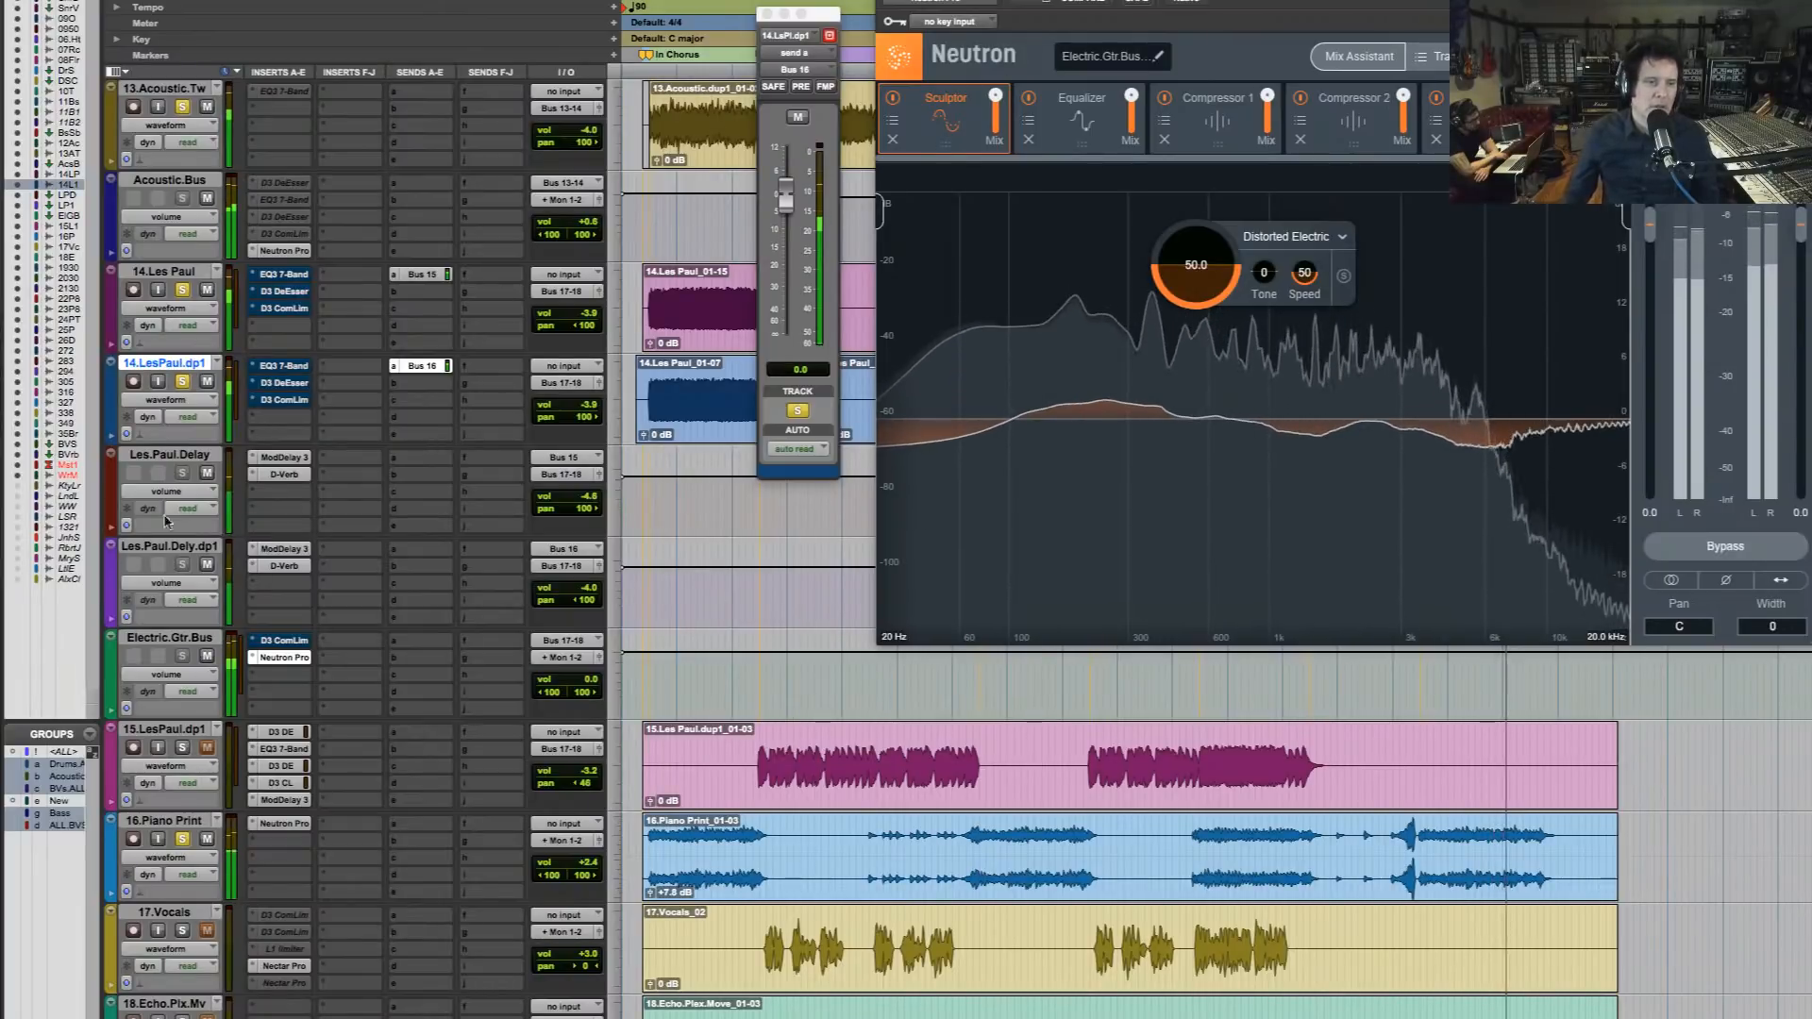
super+click(300, 660)
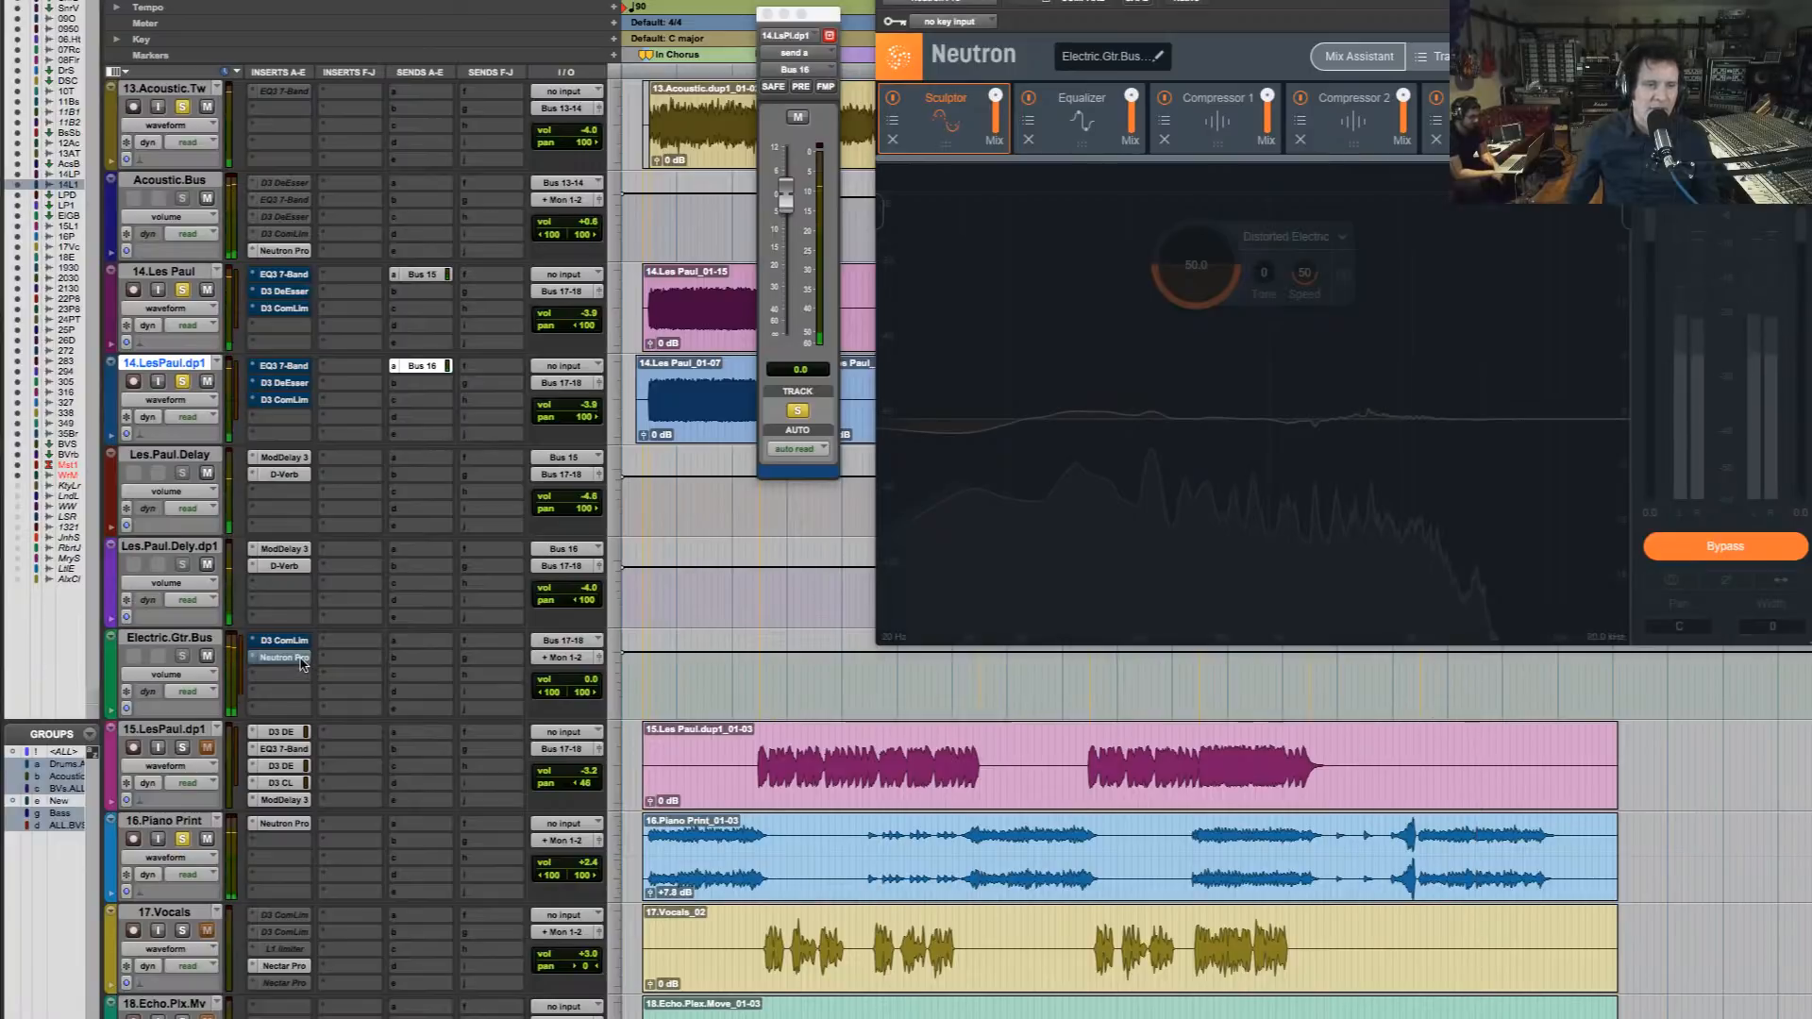
ctrl+super+click(304, 660)
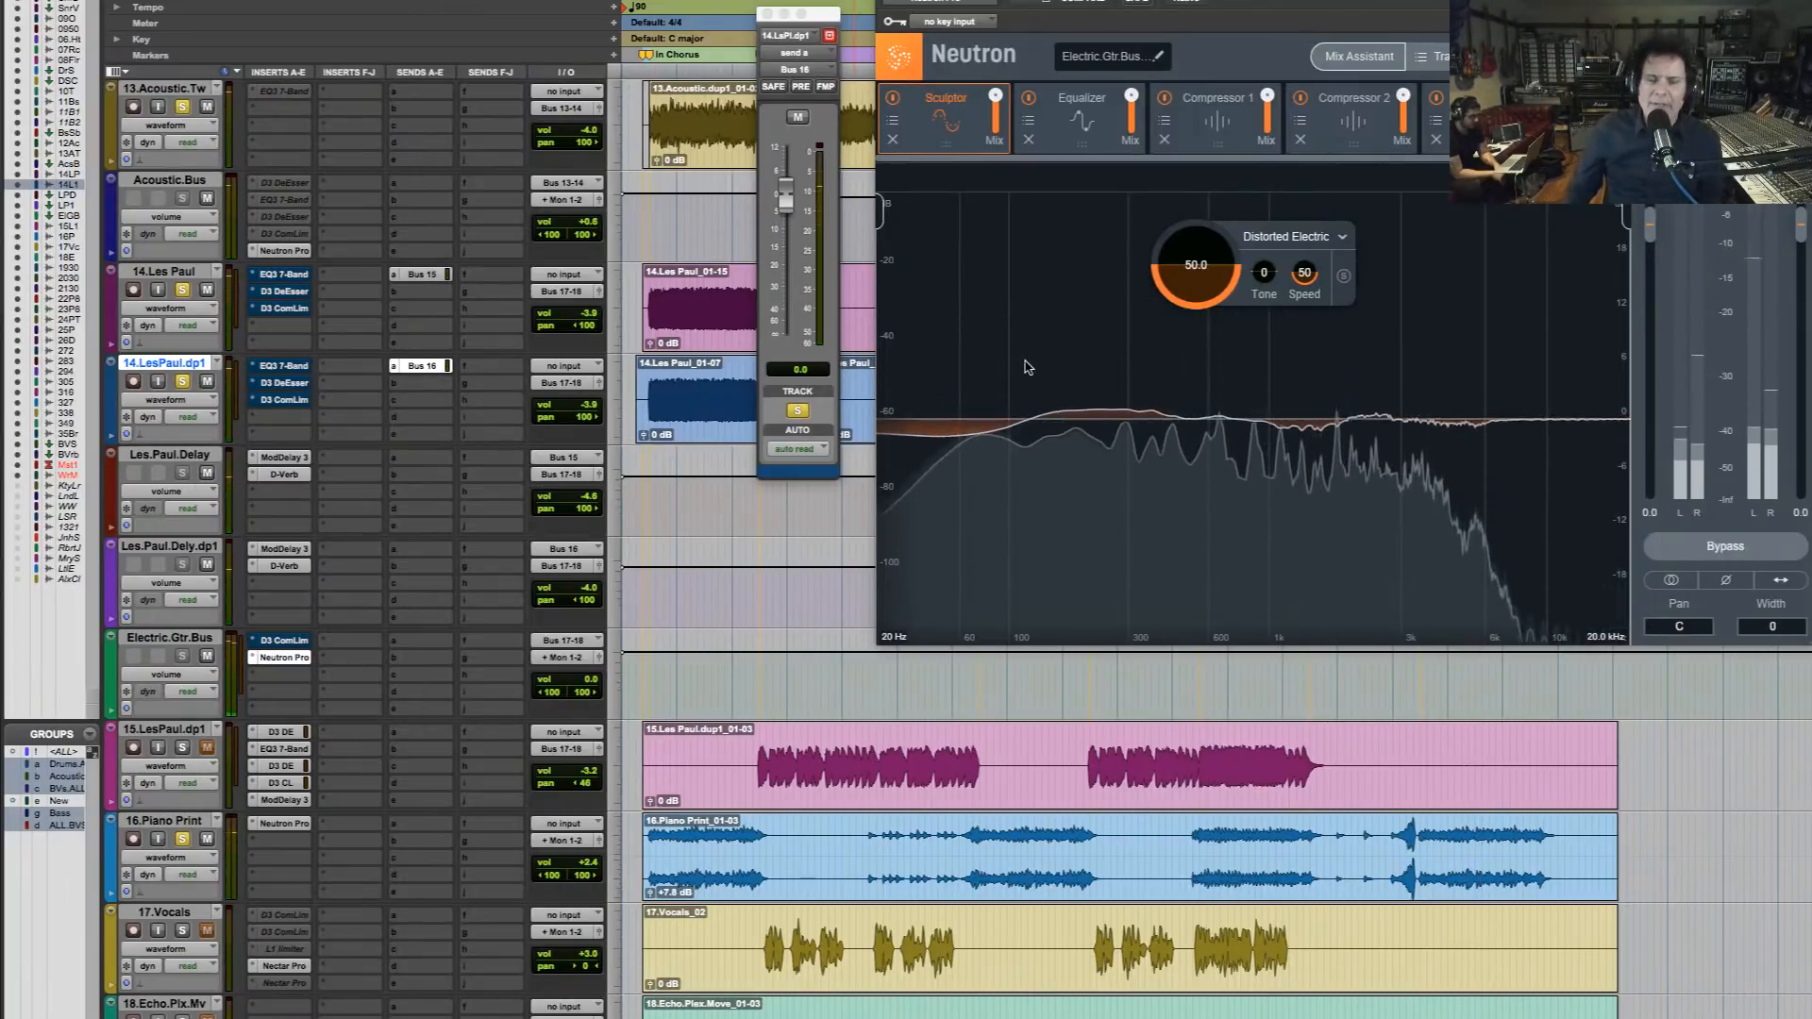
click(1101, 143)
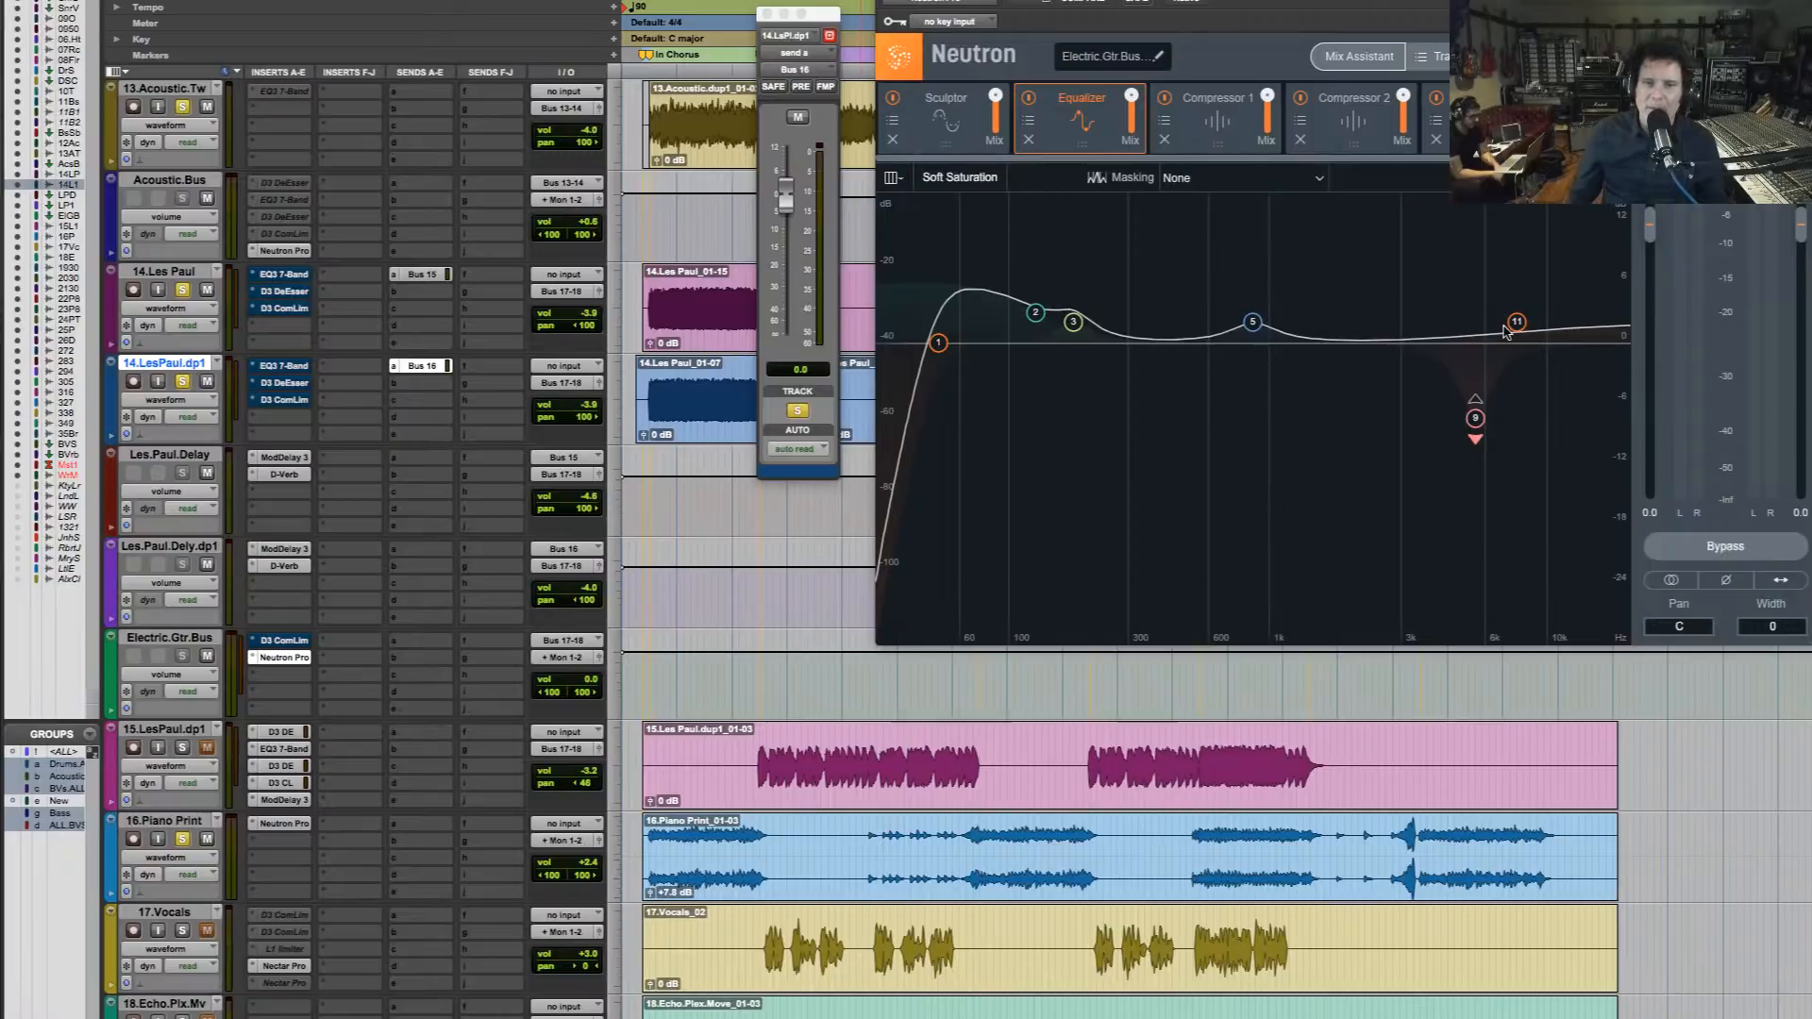
Raise the Equalizer's Flat Highpass band 1 on the electric guitar bus to 113 Hz and play the song
key(space)
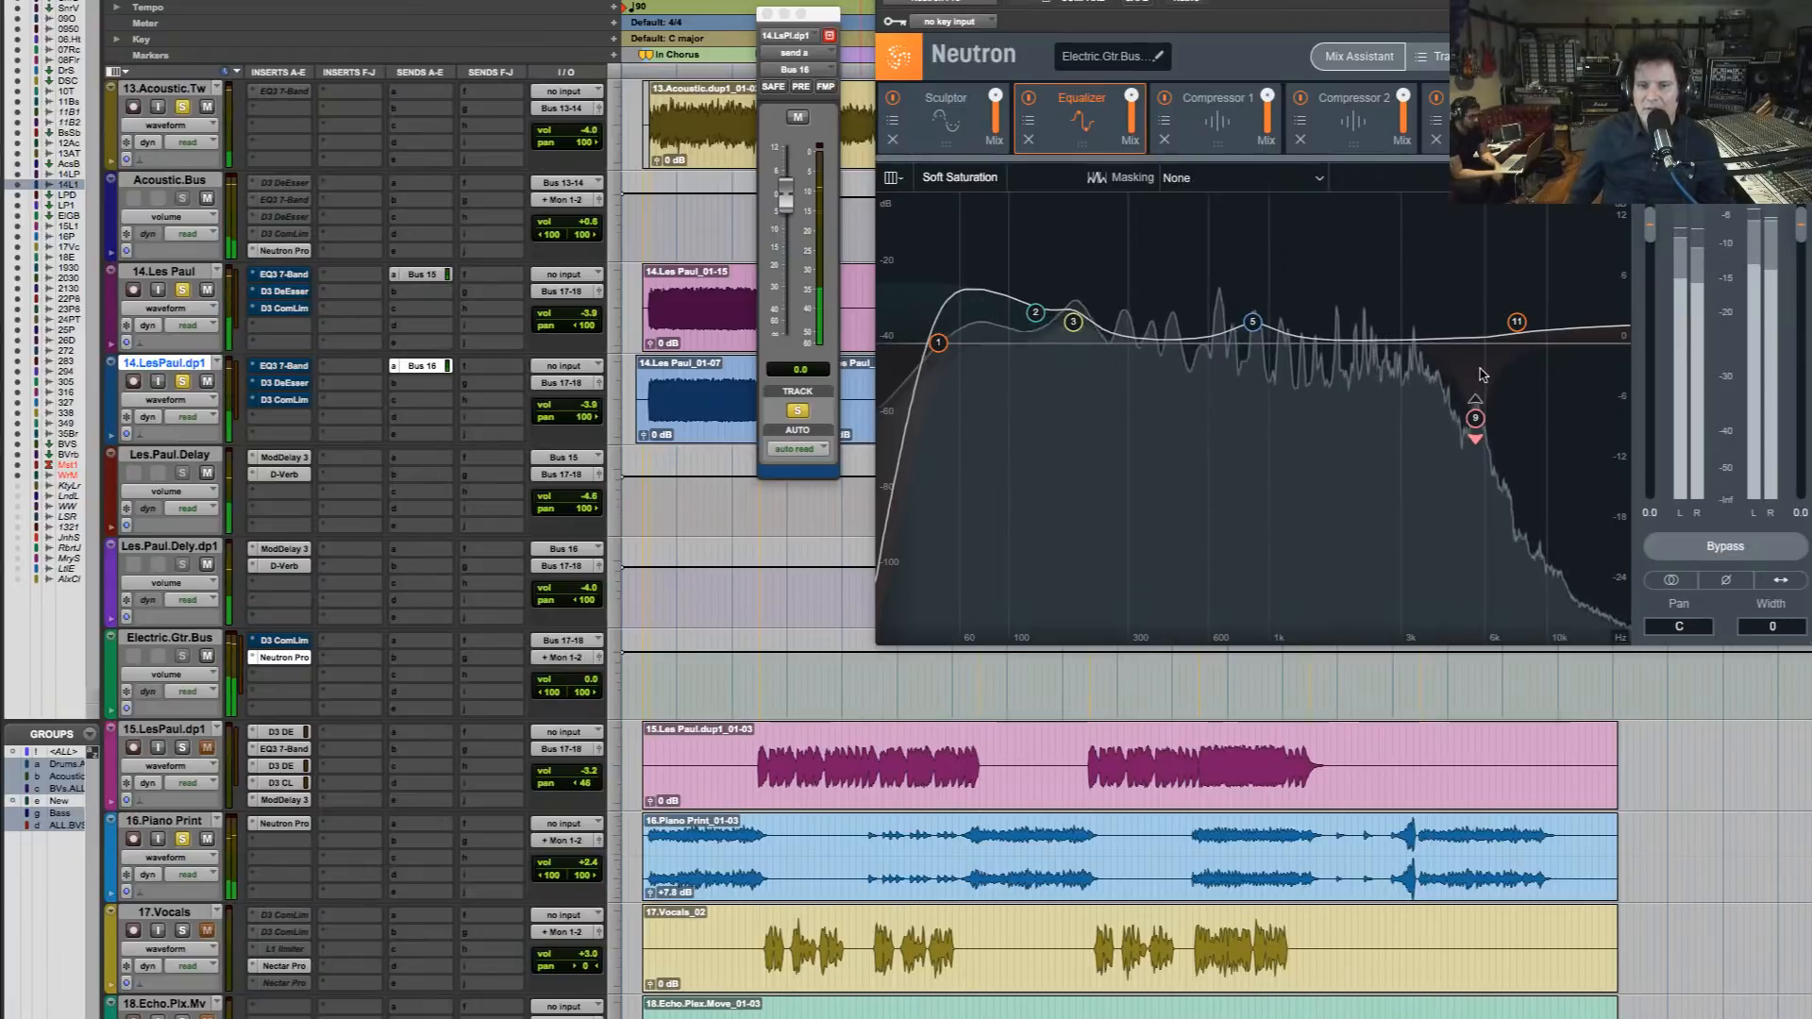
key(space)
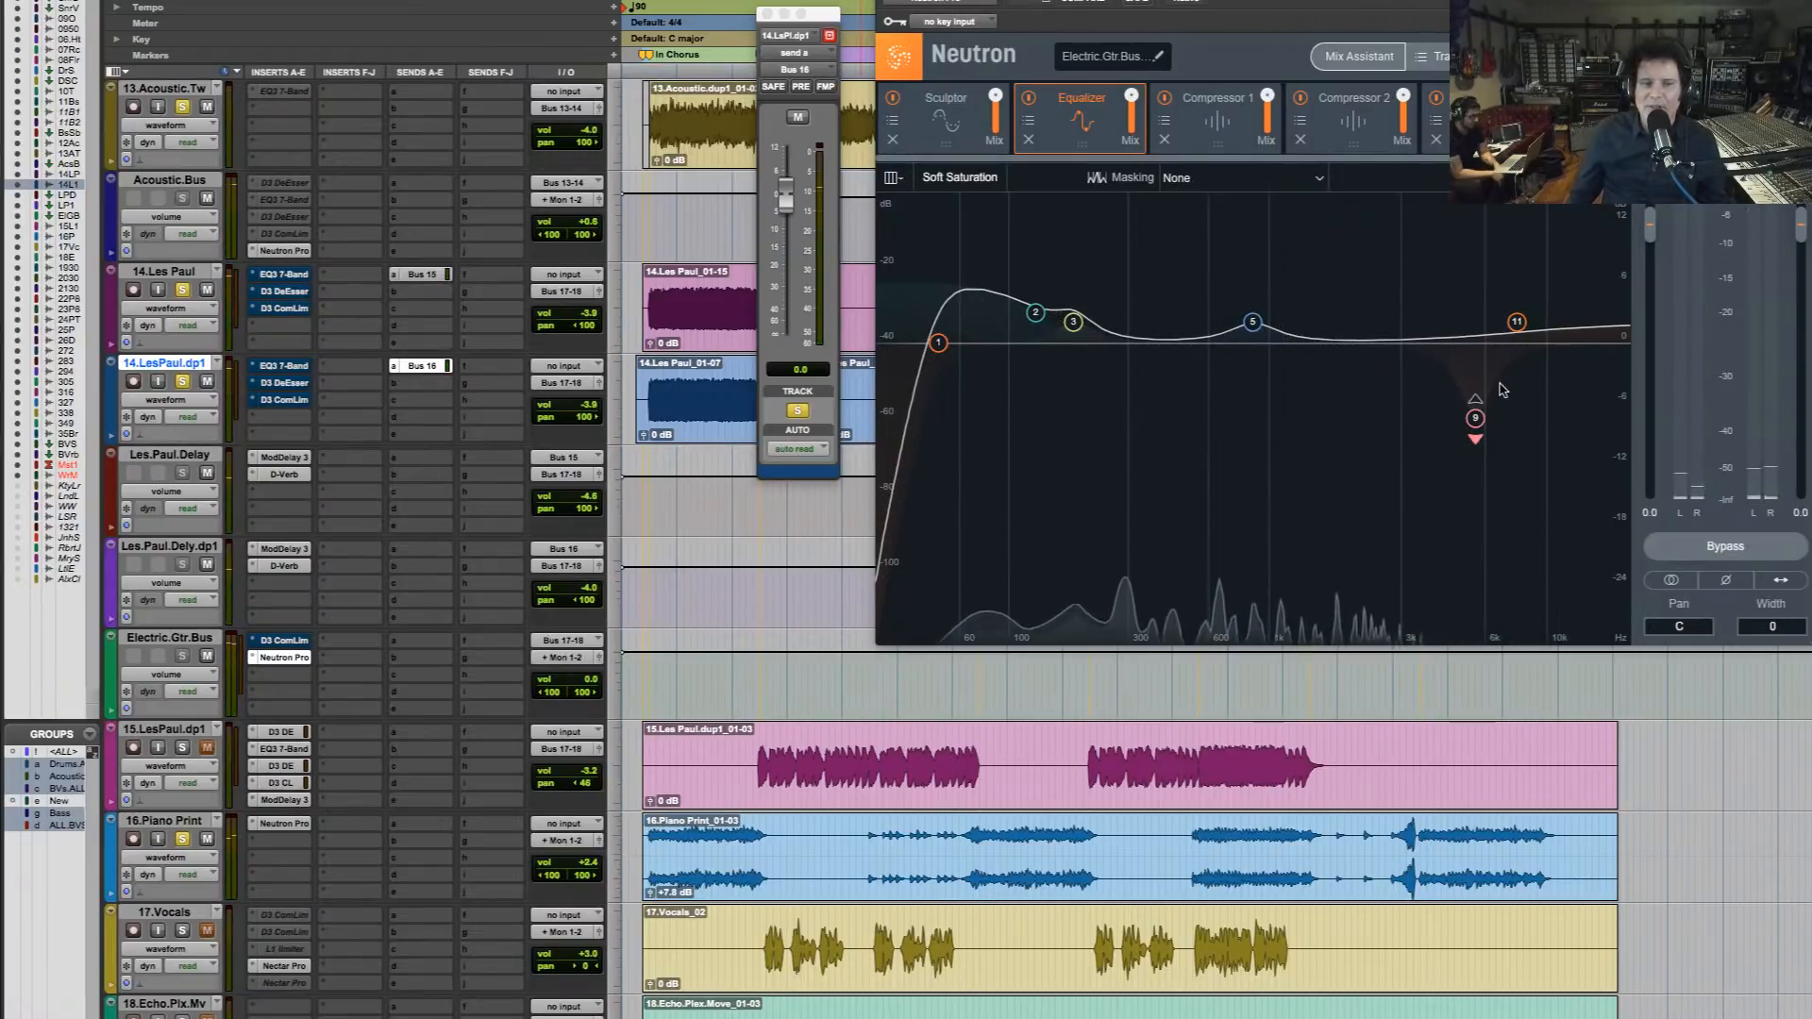
drag(942, 349, 1021, 345)
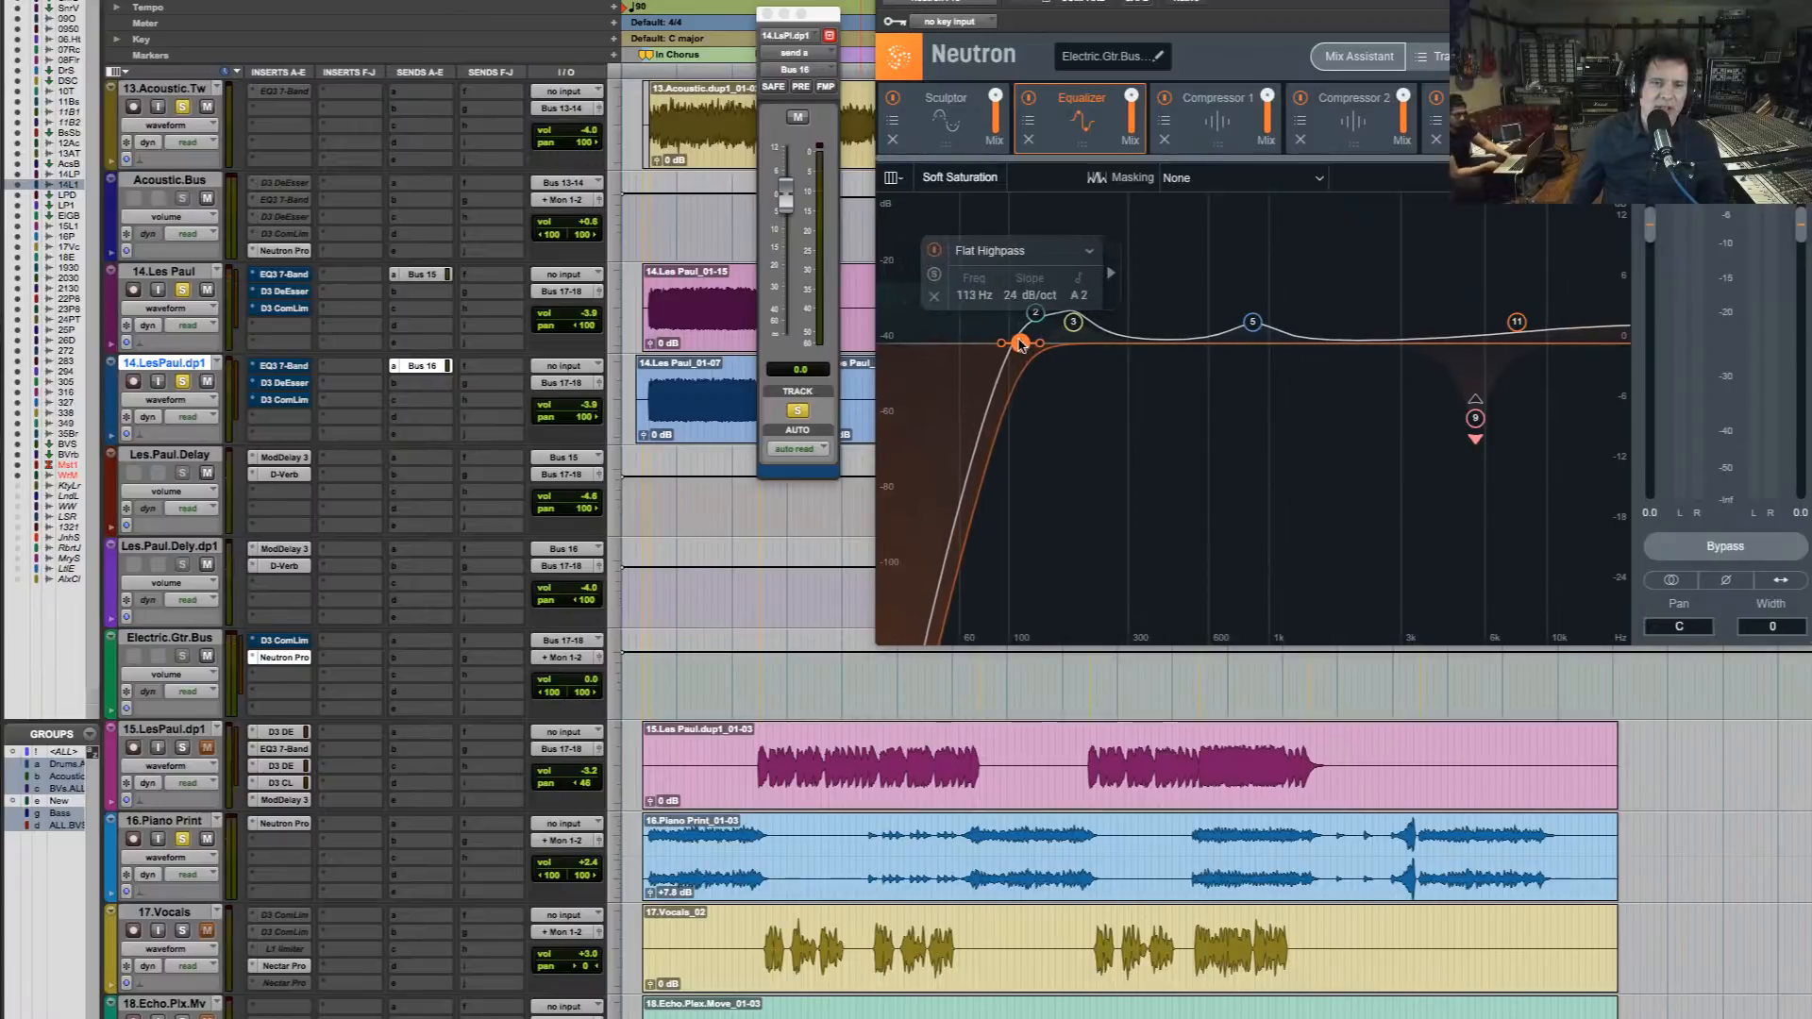
key(space)
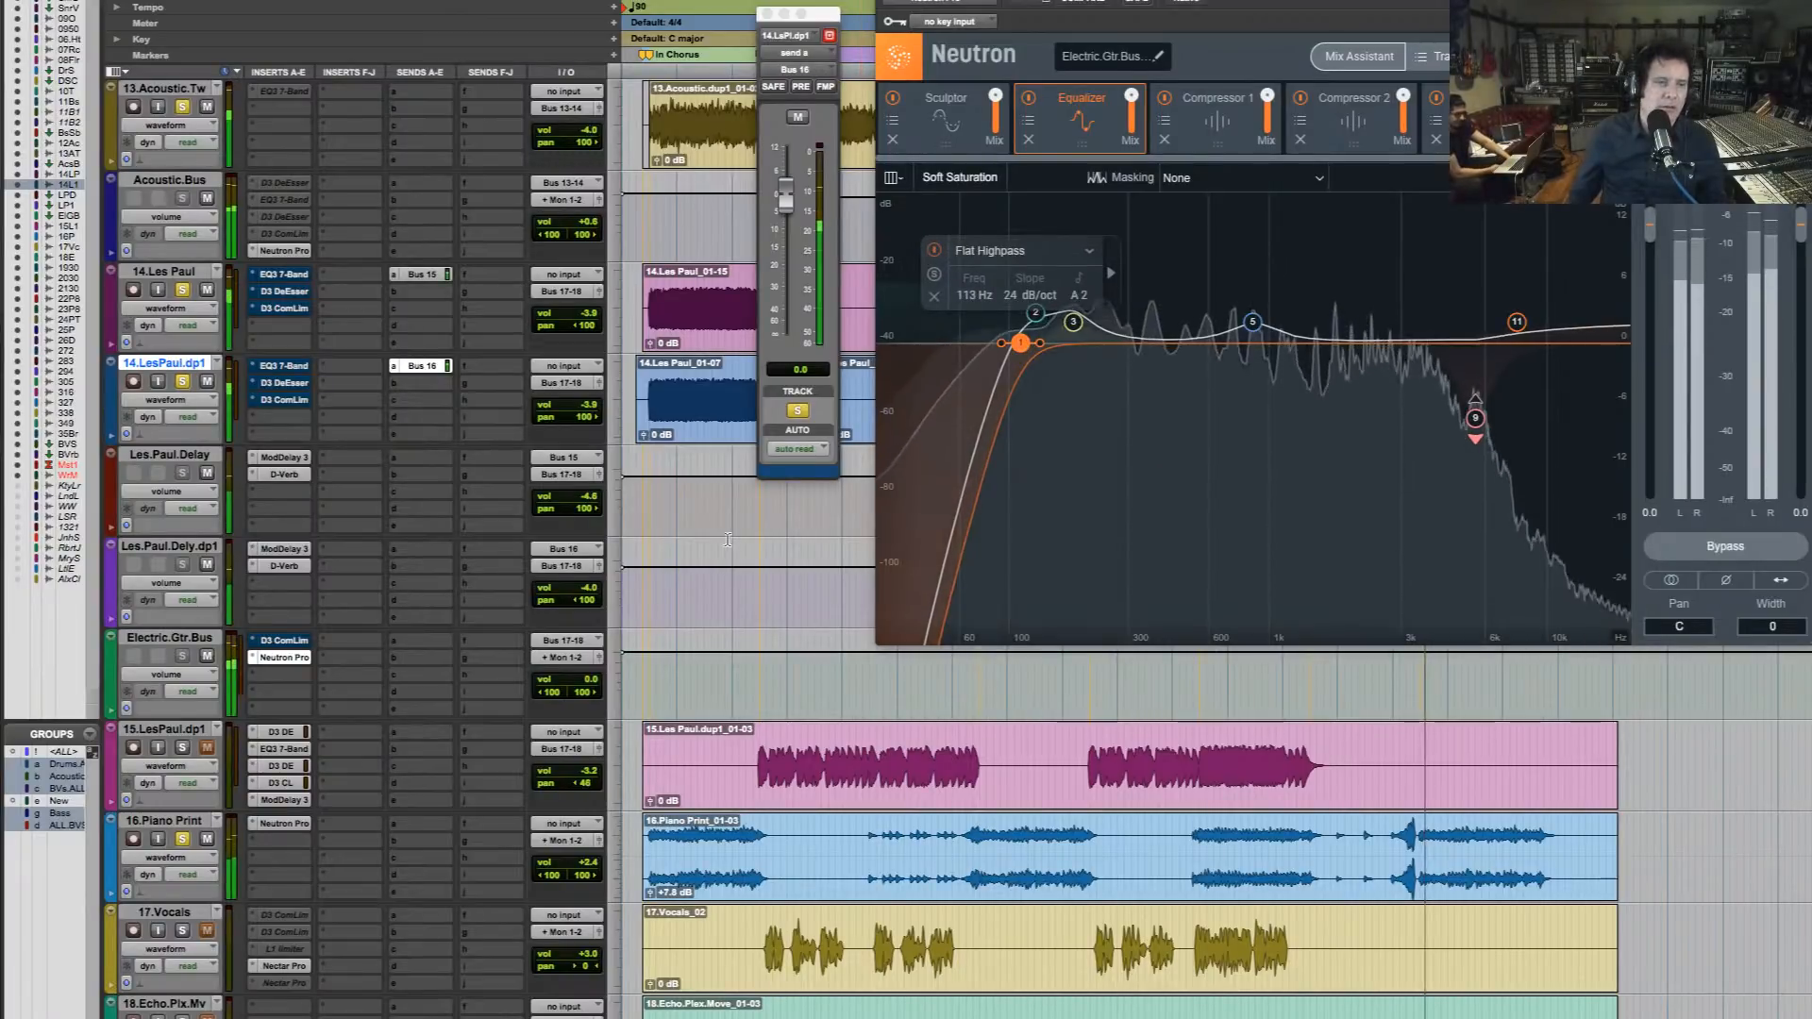
Compare the mix during playback with the 14.Les Paul and 14.LesPaul.dp1 solos switched off and on
alt+click(183, 291)
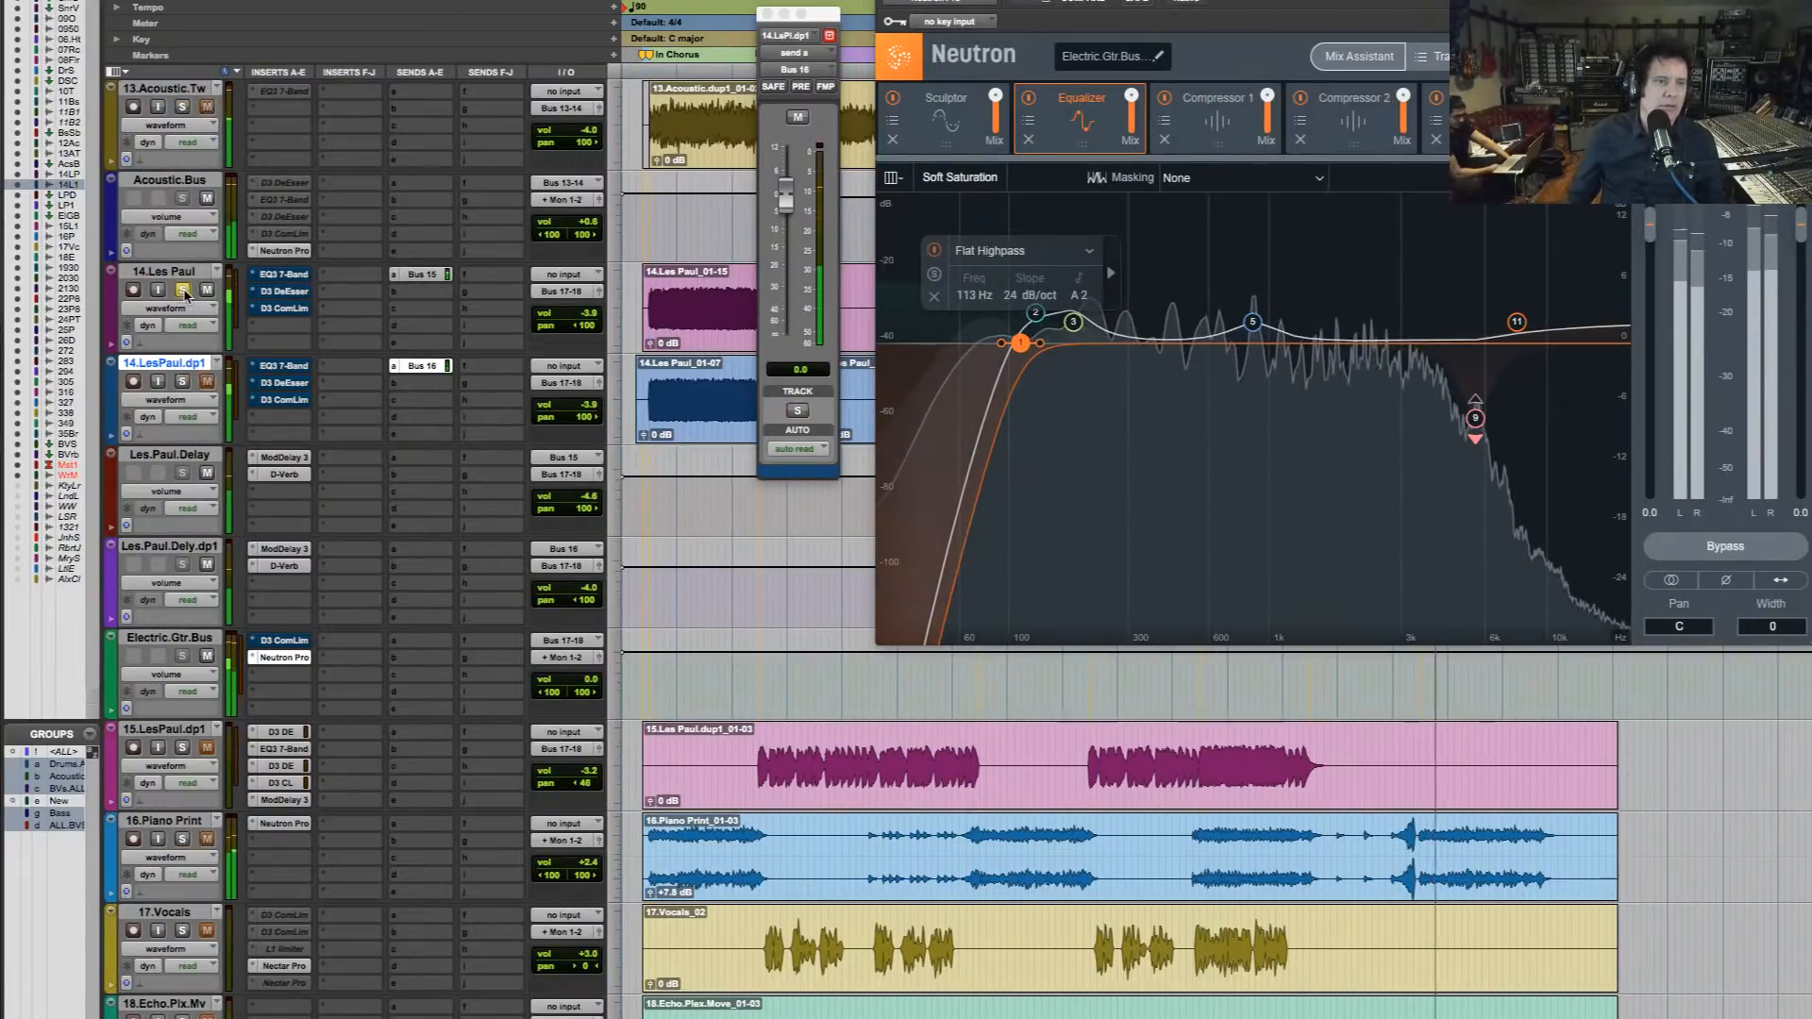
click(183, 290)
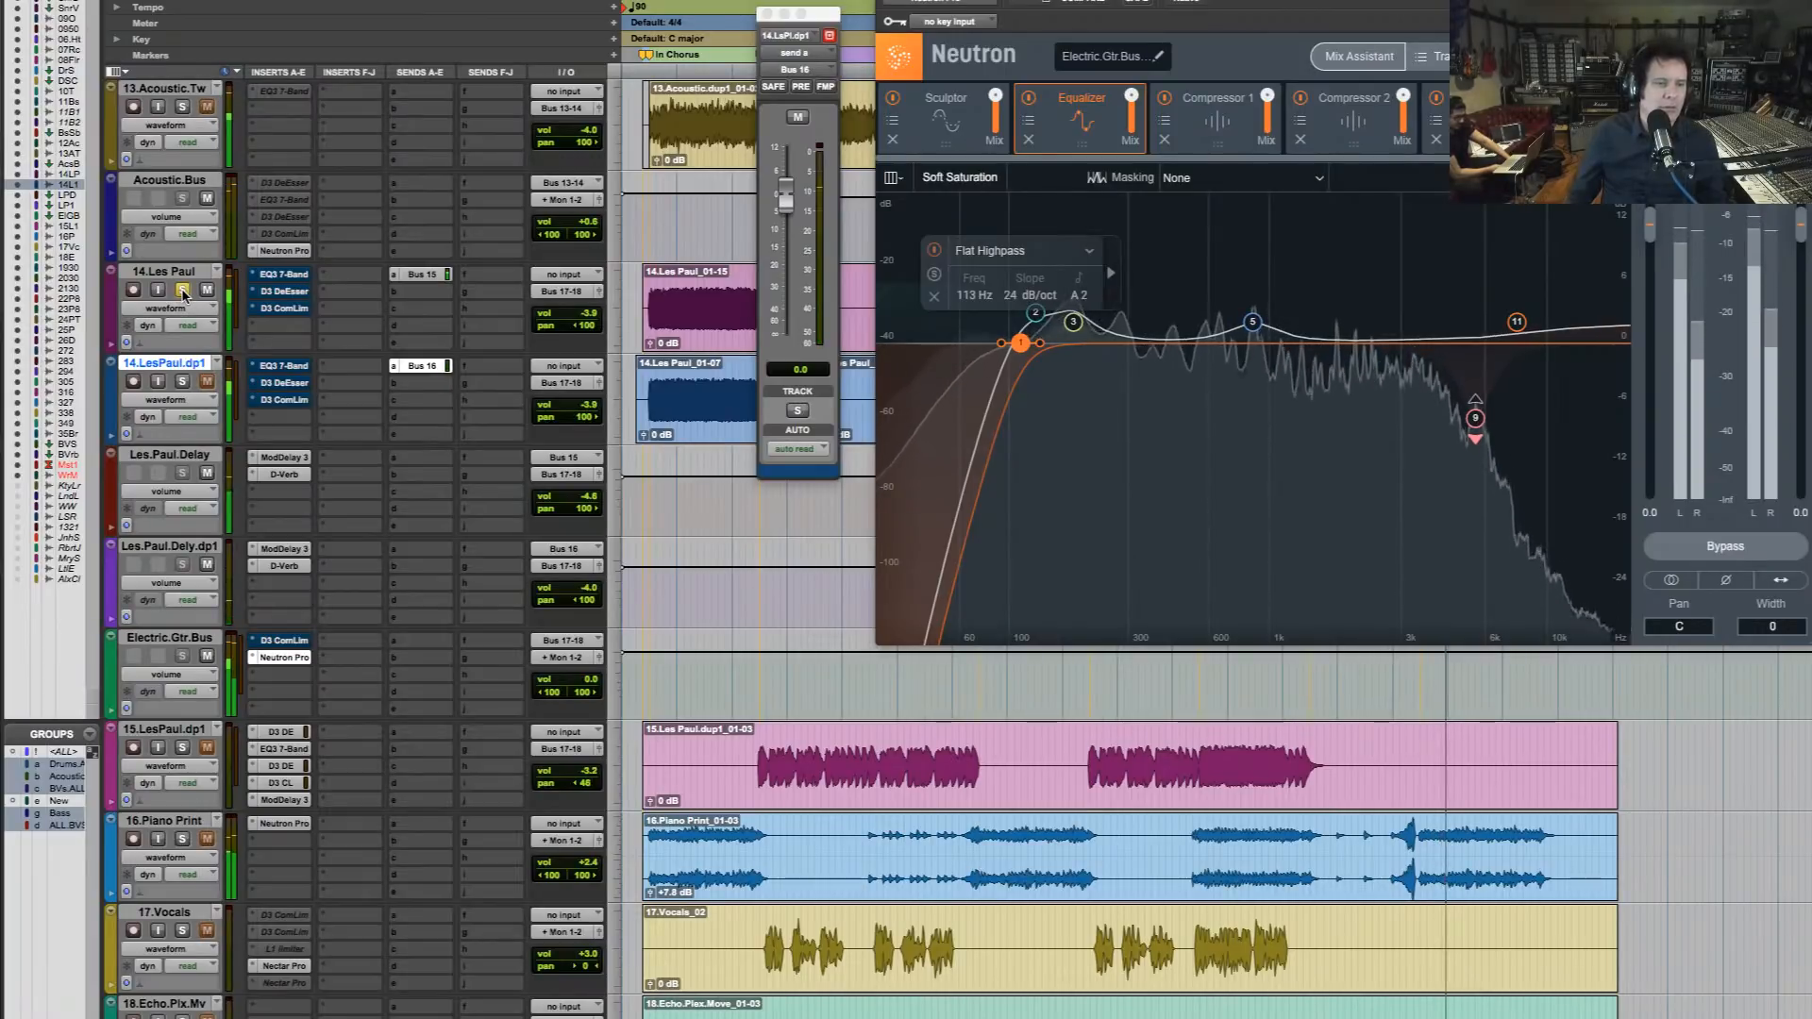
click(182, 382)
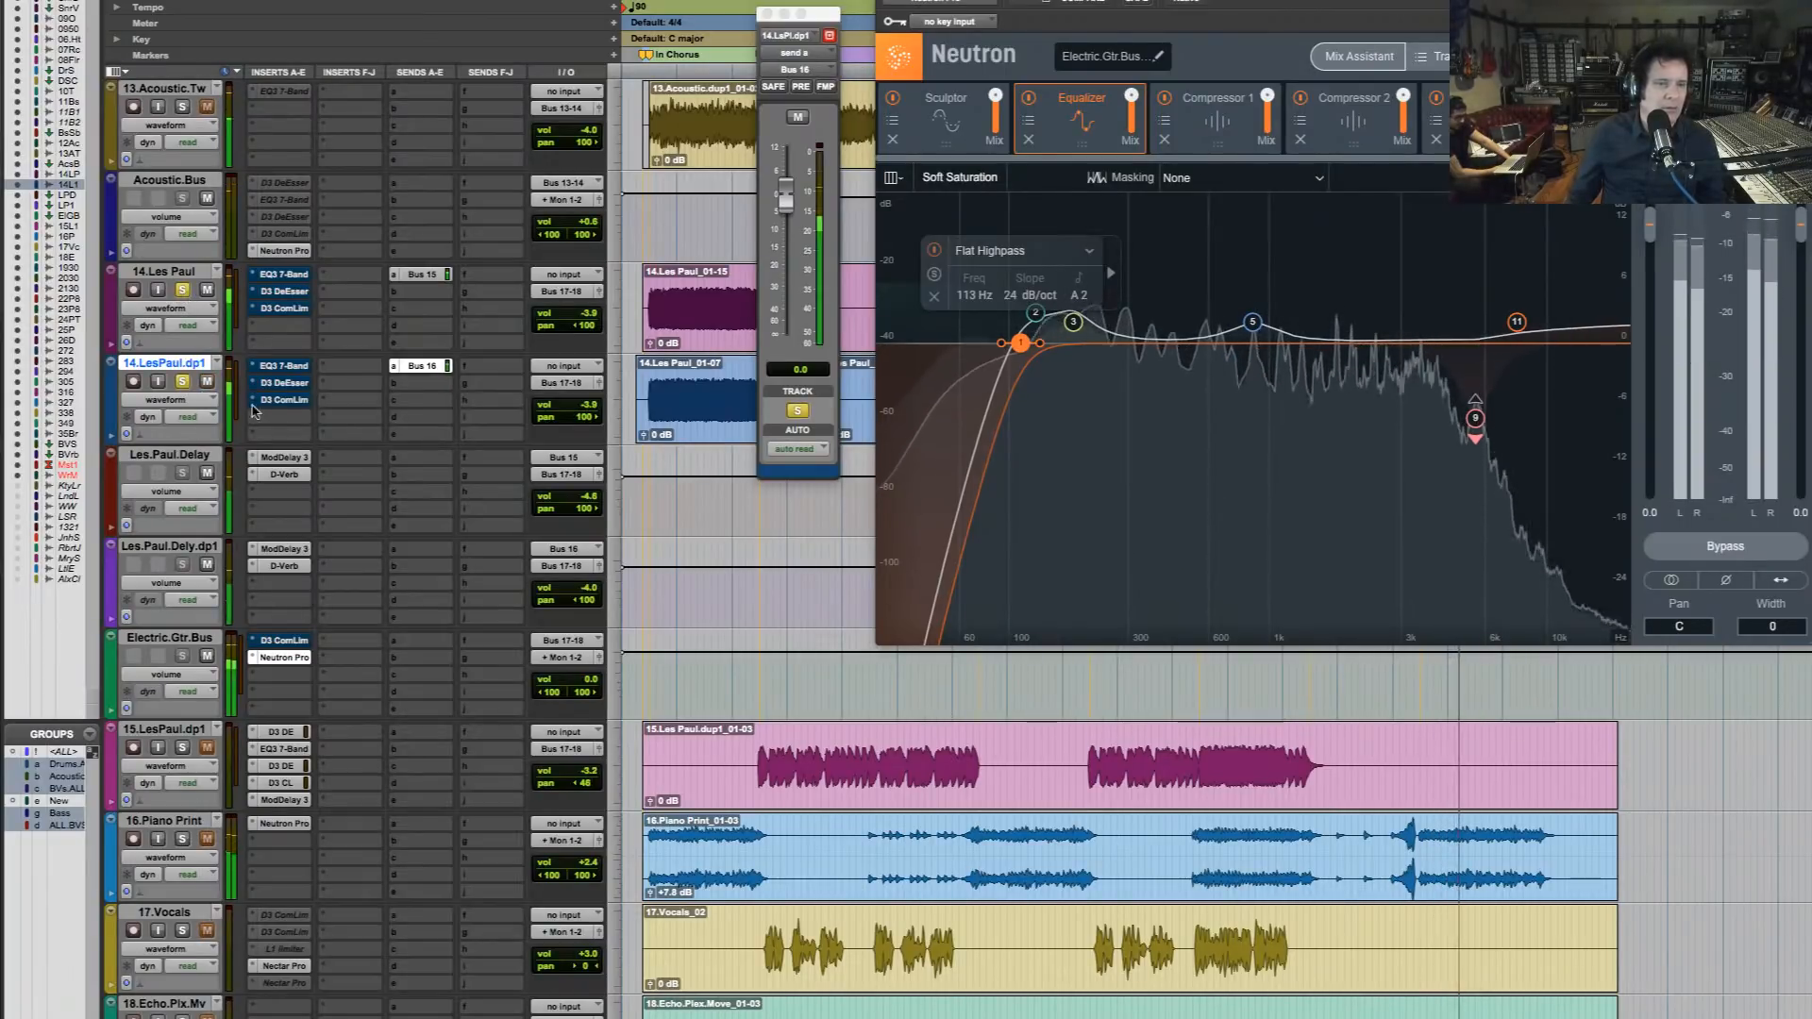
In Les.Paul.Delay's Mod Delay III, set the modulation rate to 0.55 Hz and the depth to 6% while the song plays
click(297, 458)
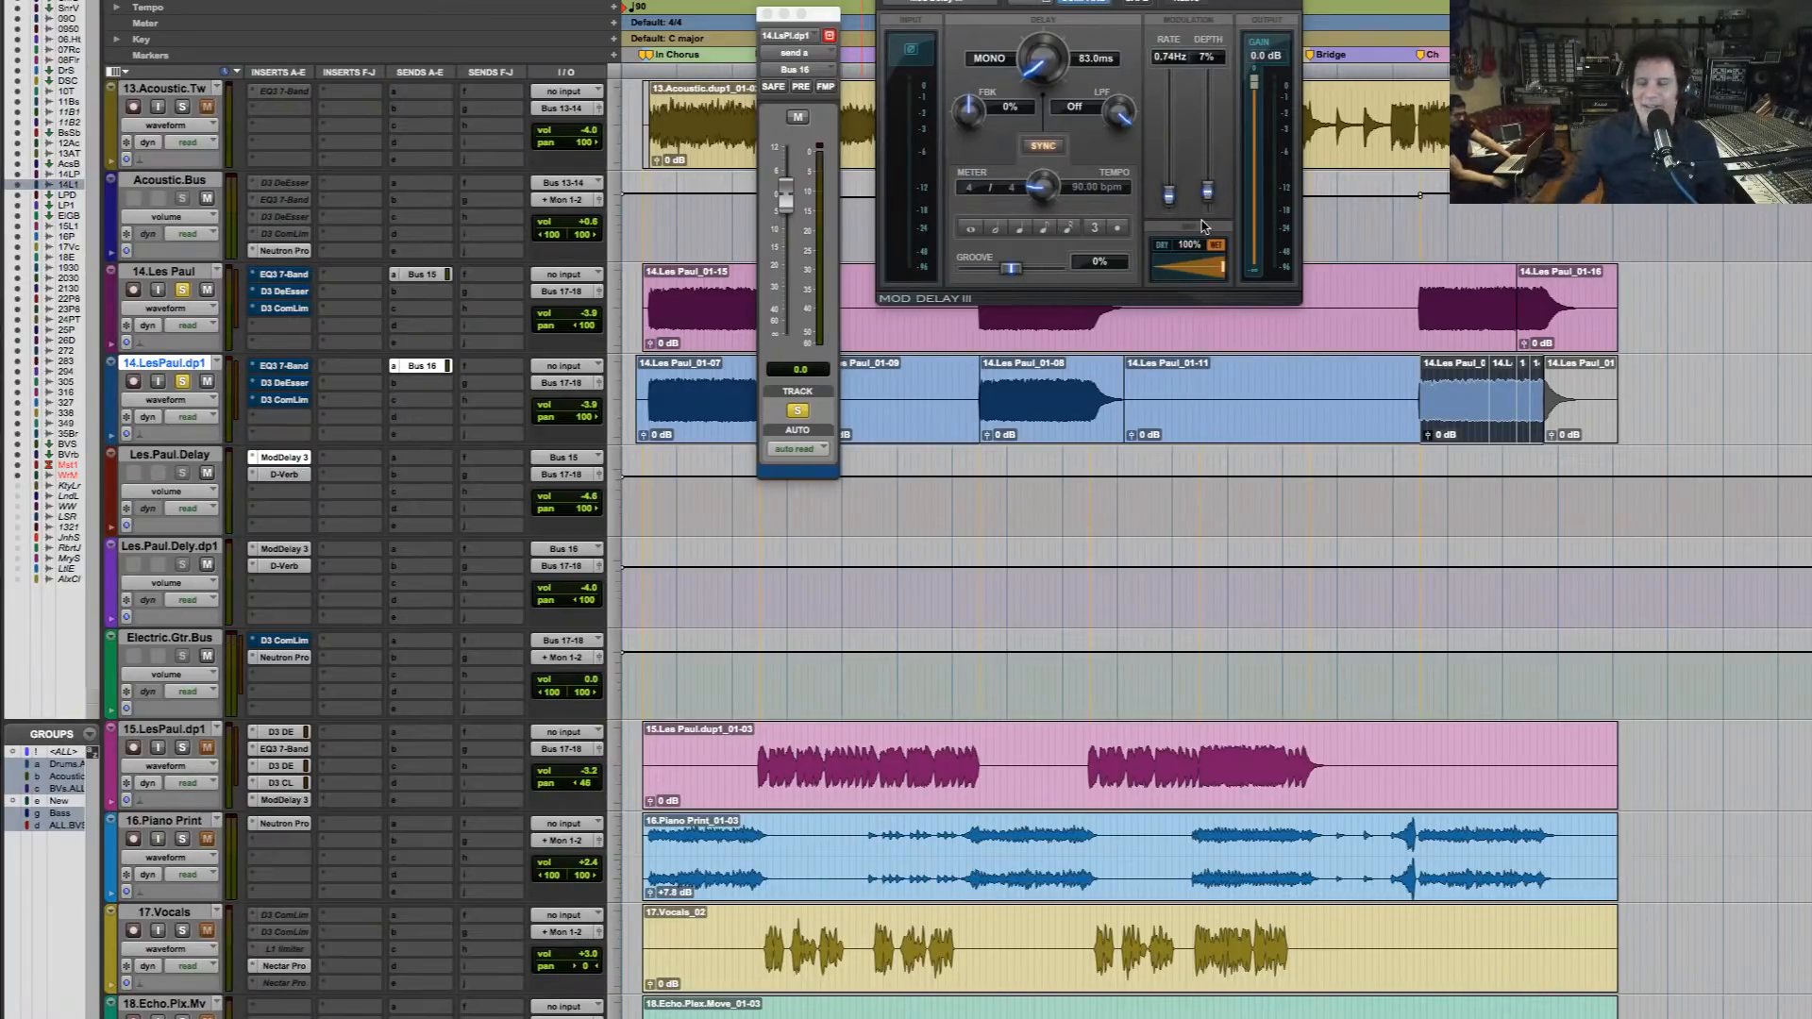
key(space)
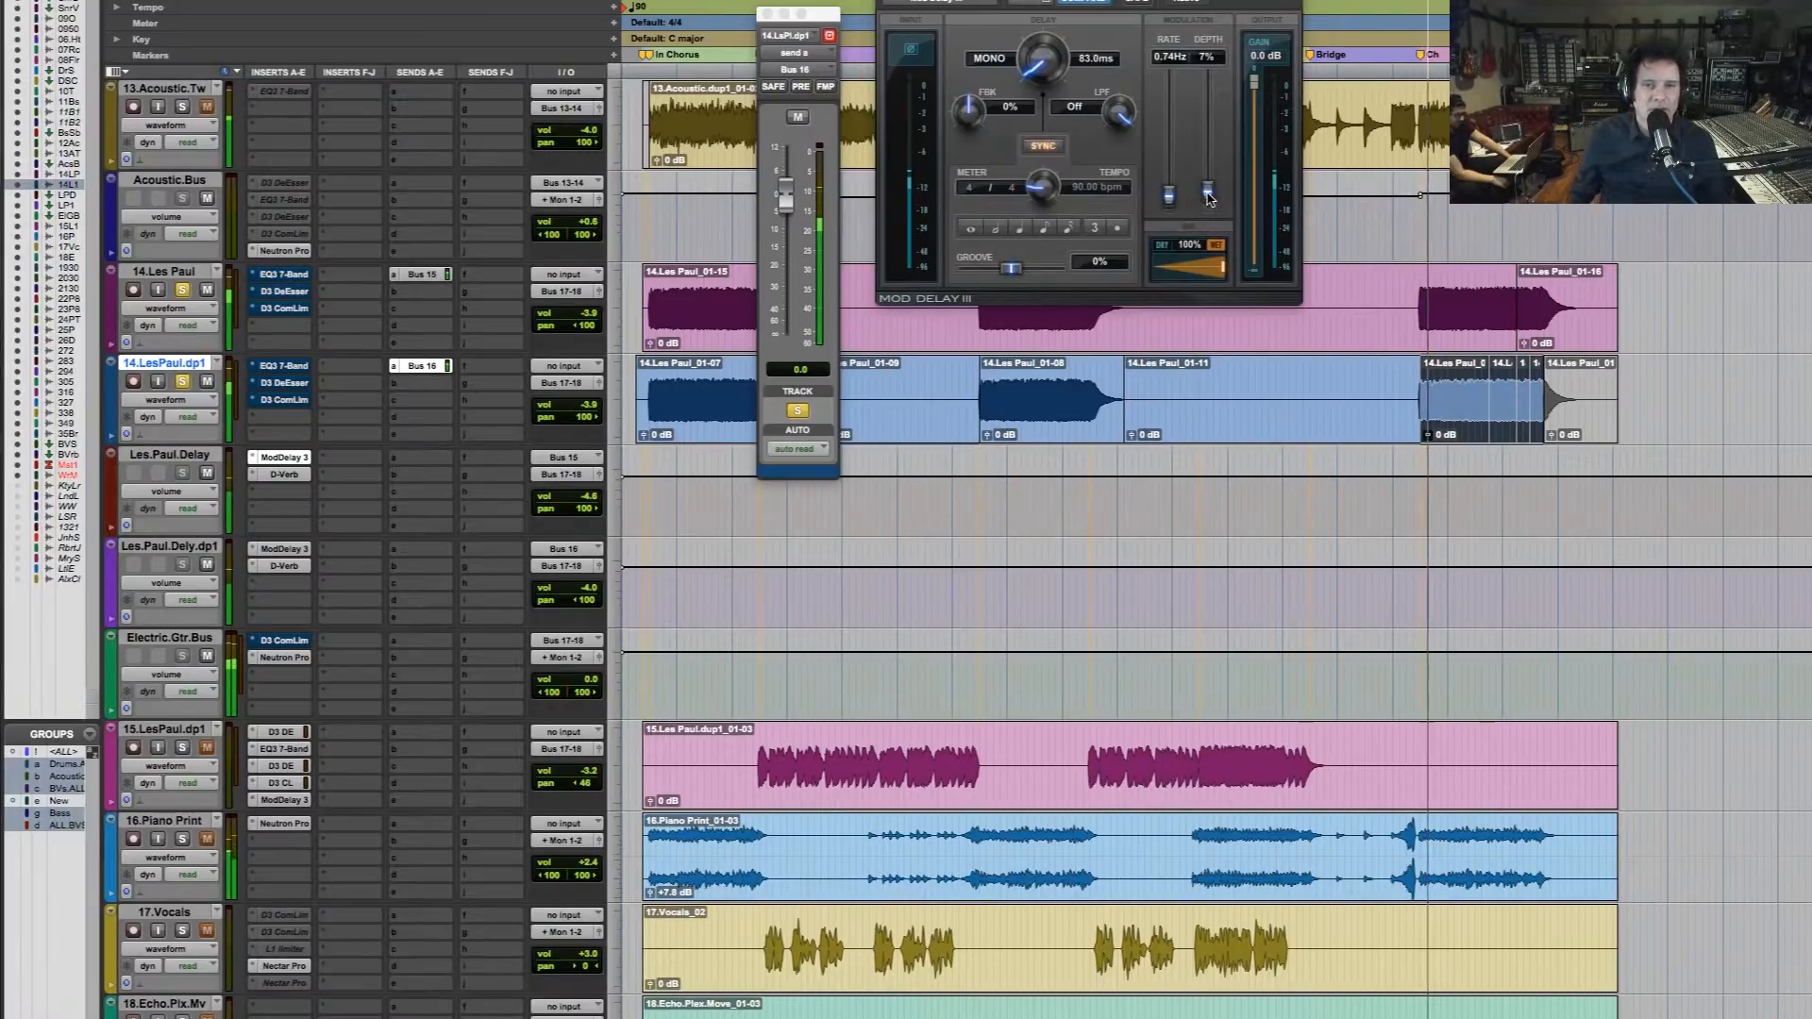
drag(1210, 192, 1169, 197)
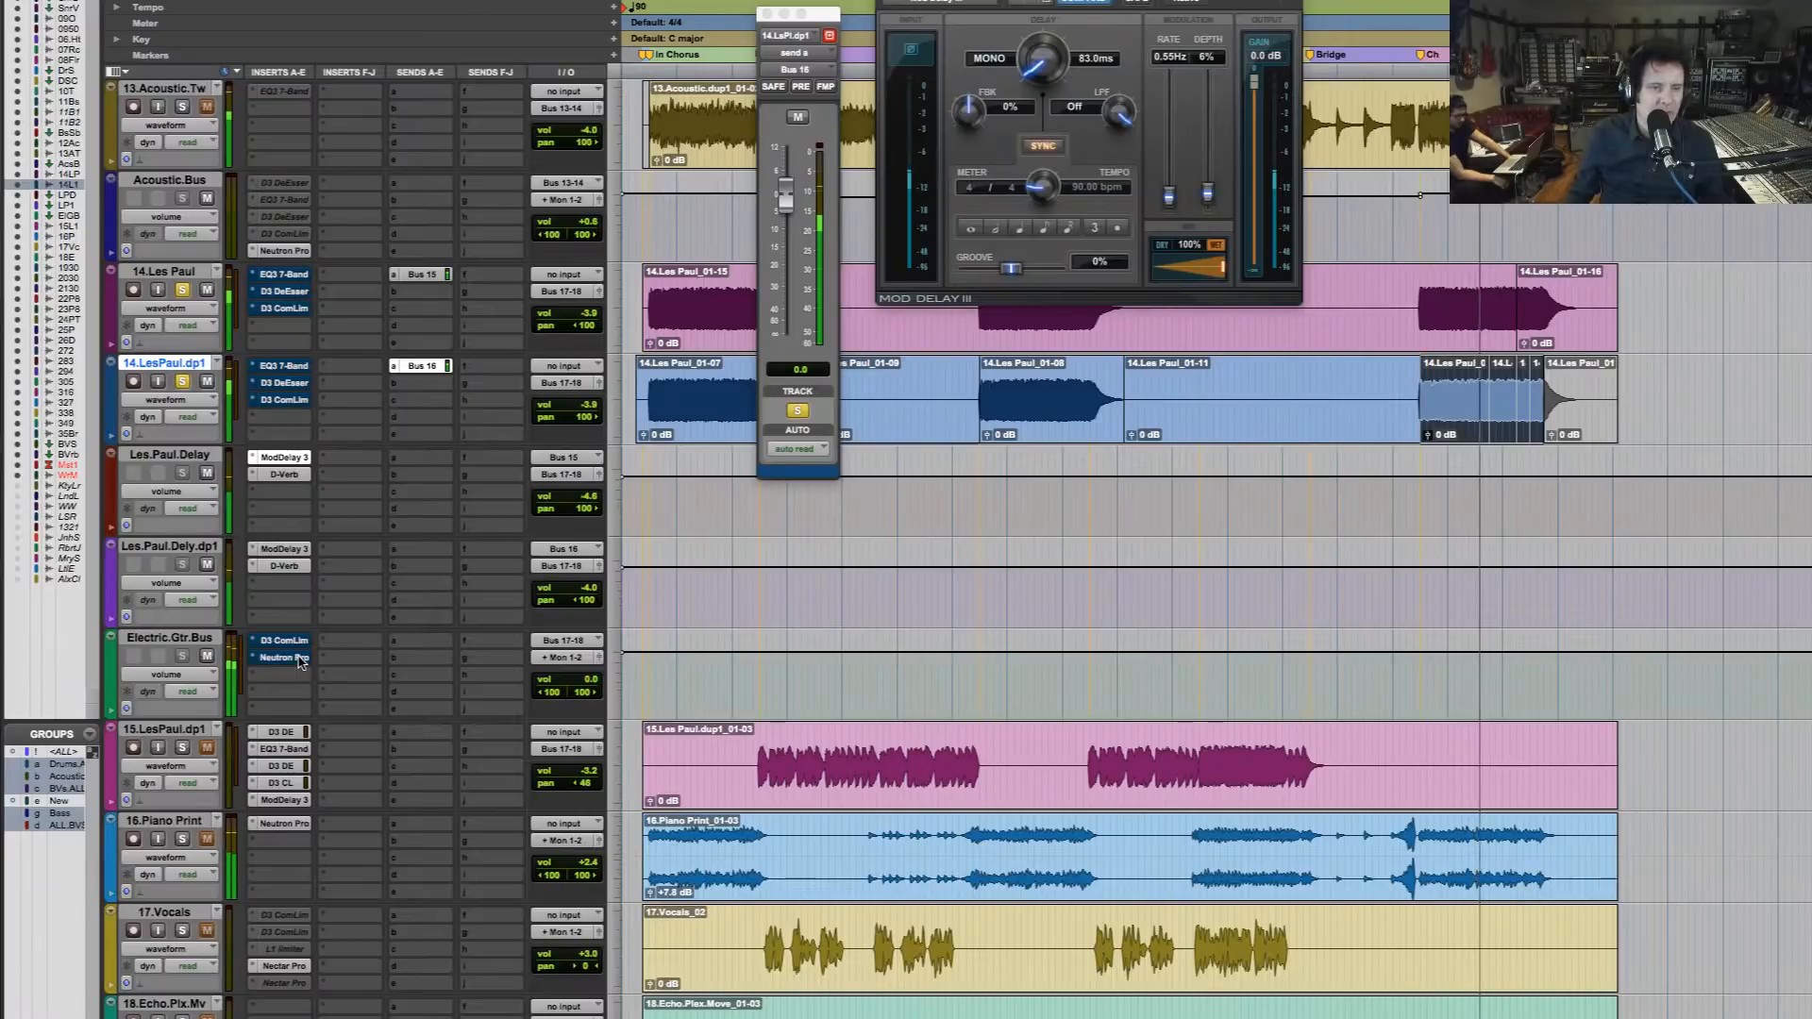
Re-enable Neutron Pro on Electric.Gtr.Bus, set its Equalizer band 5 to 1.1 dB at 879 Hz, and resume playback
super+click(300, 658)
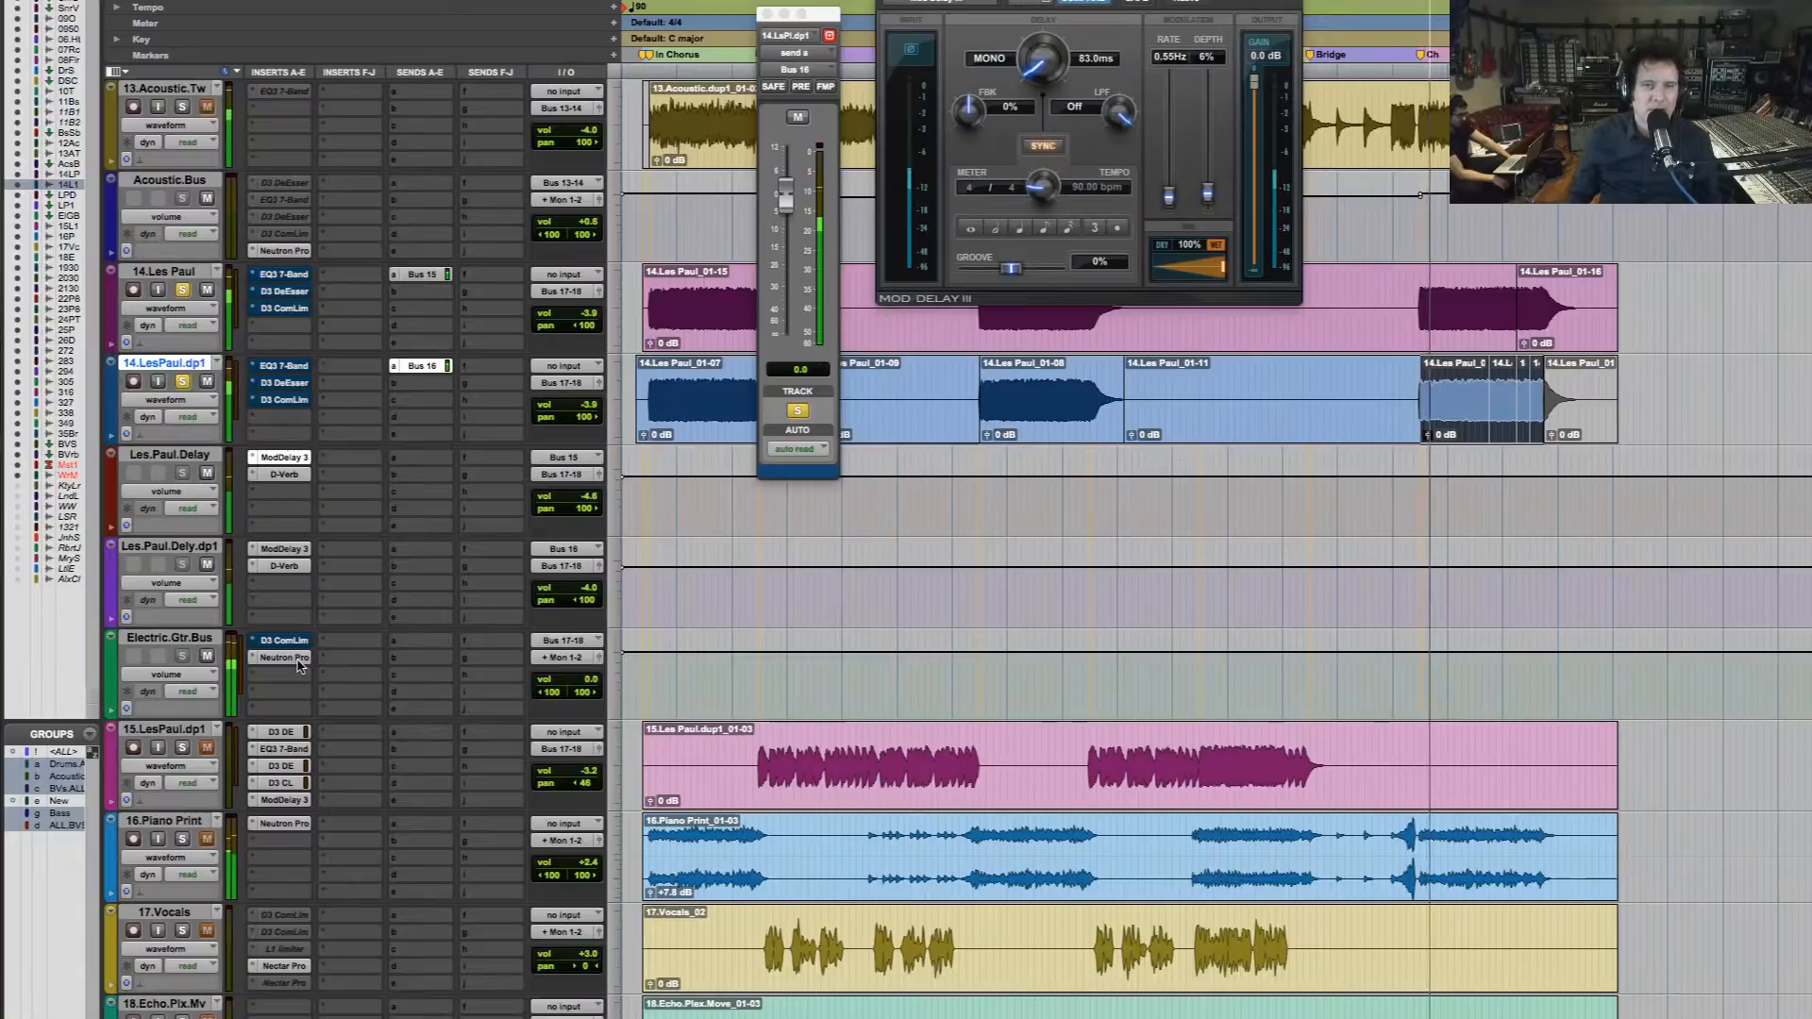
click(284, 657)
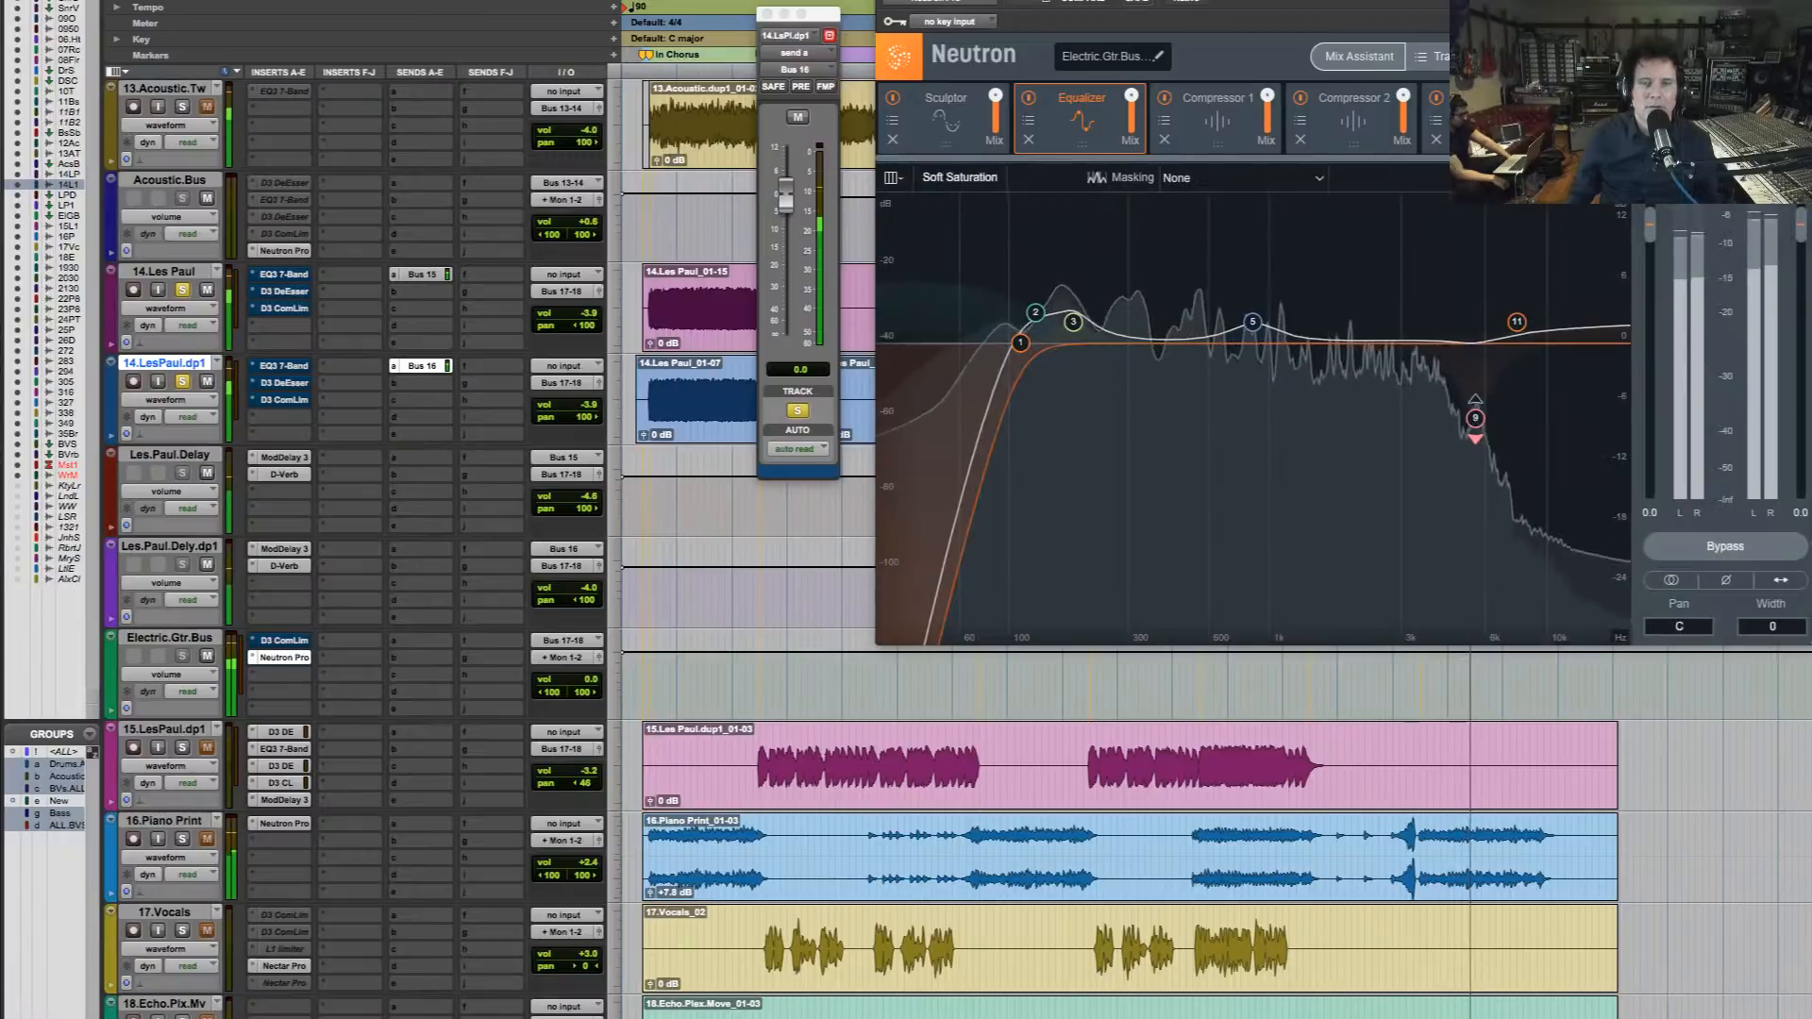
click(1253, 325)
drag(1255, 332, 1256, 337)
key(space)
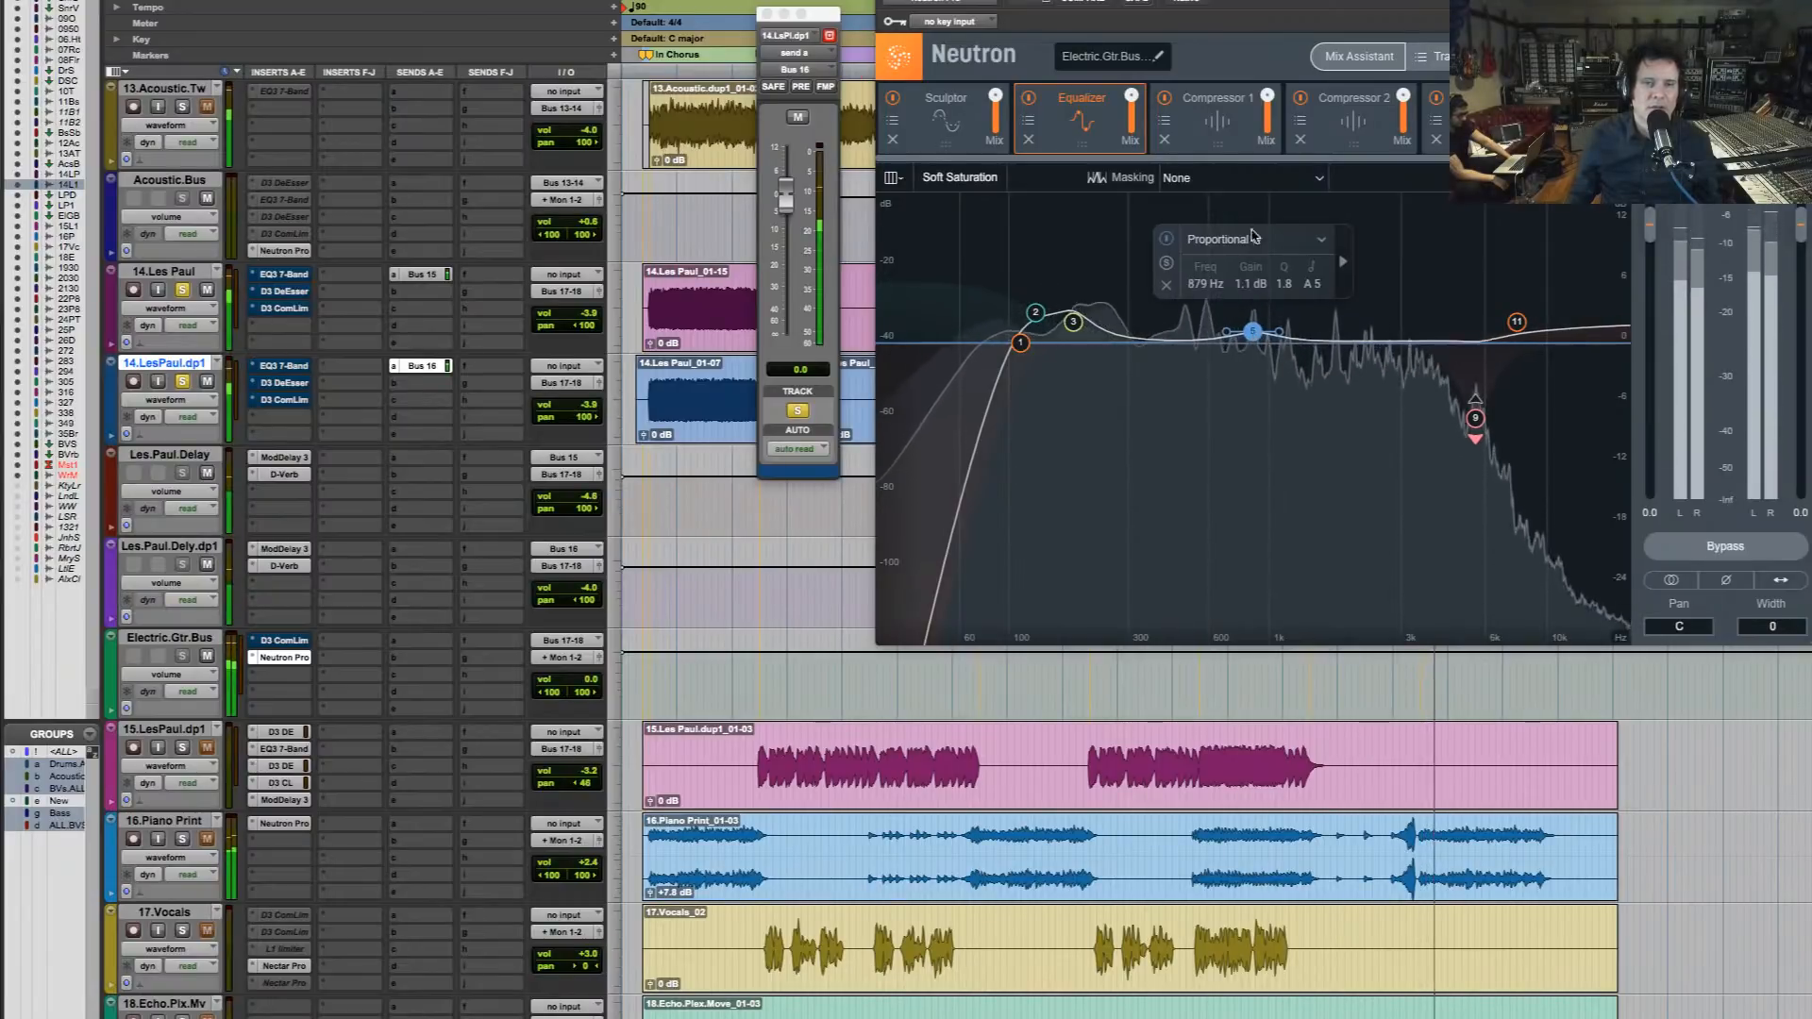
Clear the track solos and compare the full mix with Neutron Pro bypassed and enabled
click(1725, 546)
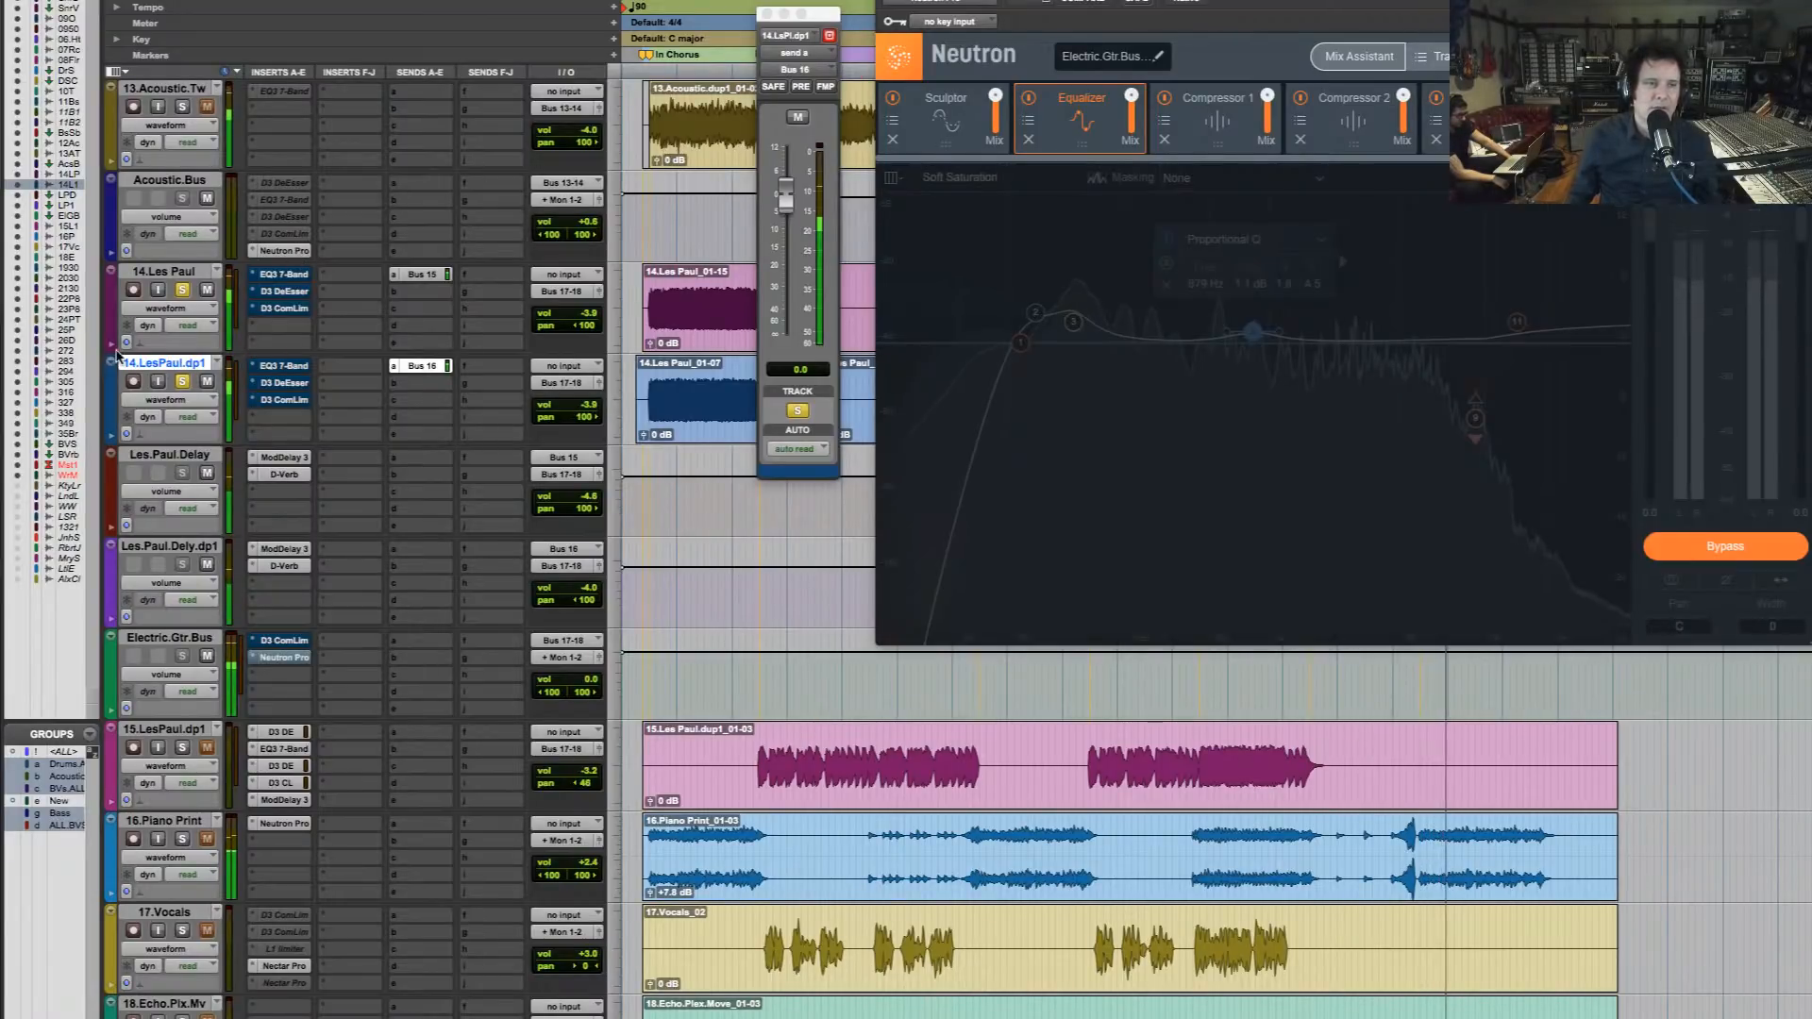
key(space)
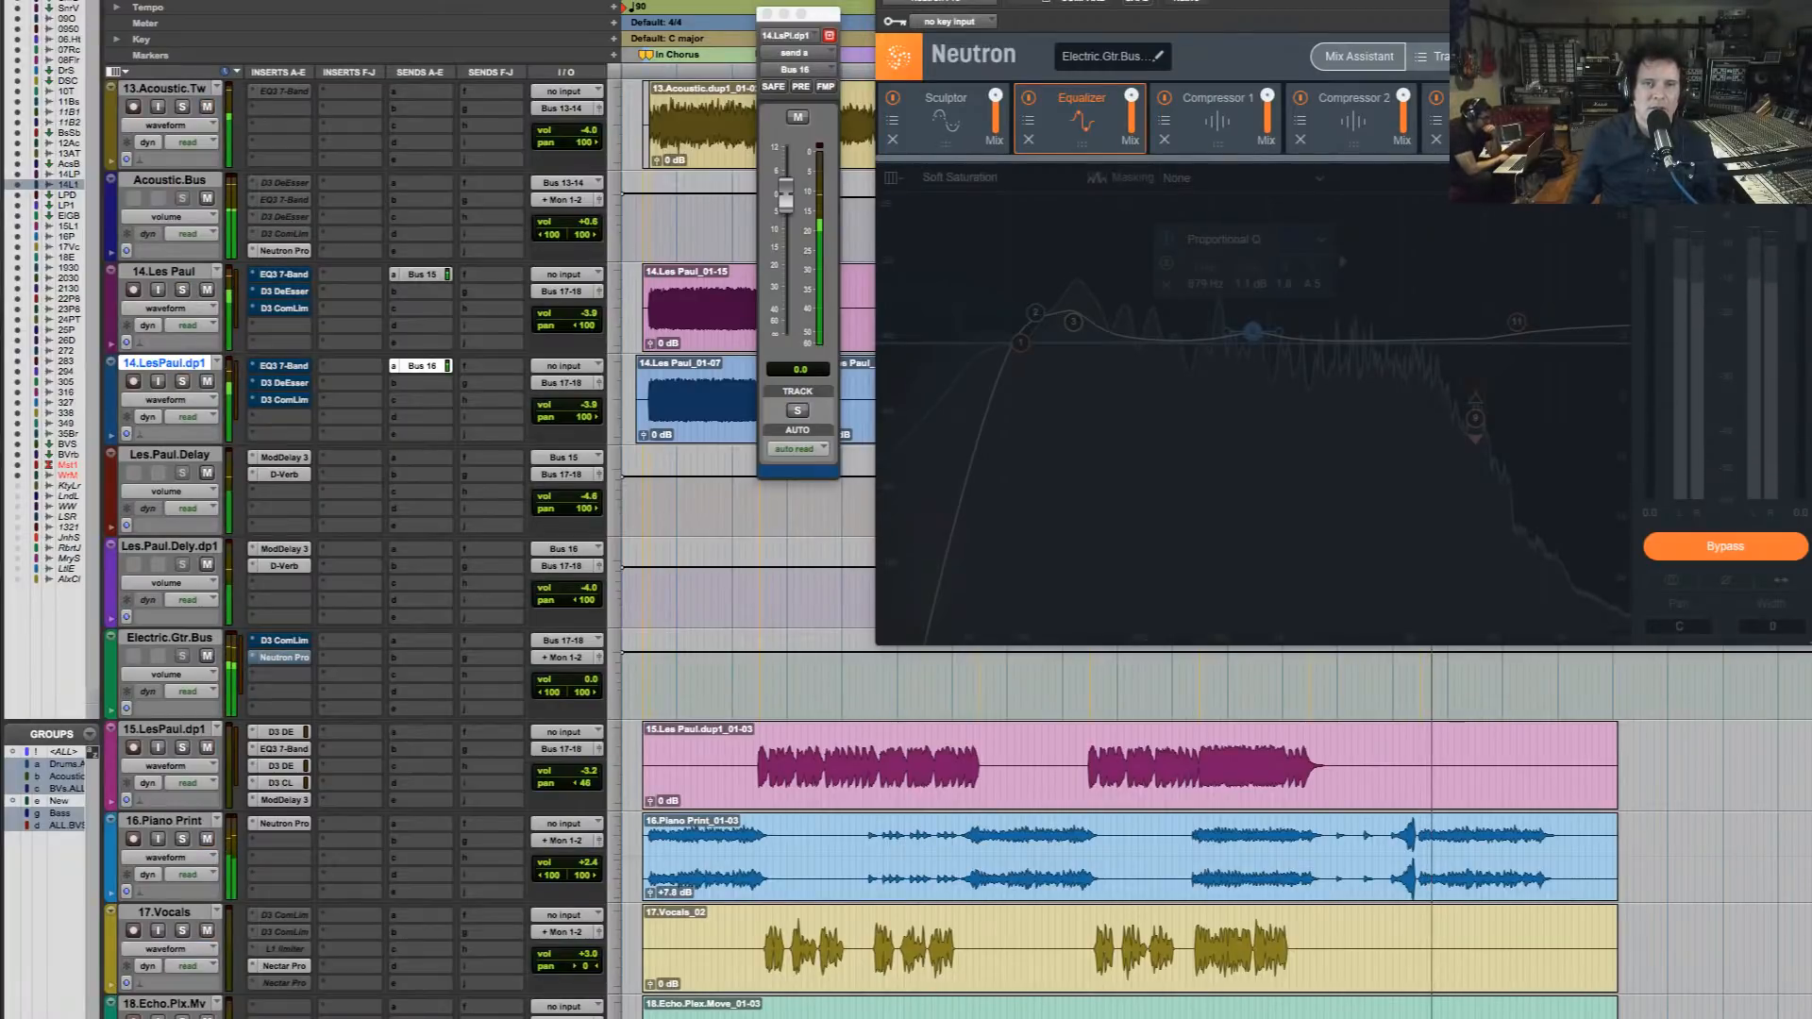
click(1187, 3)
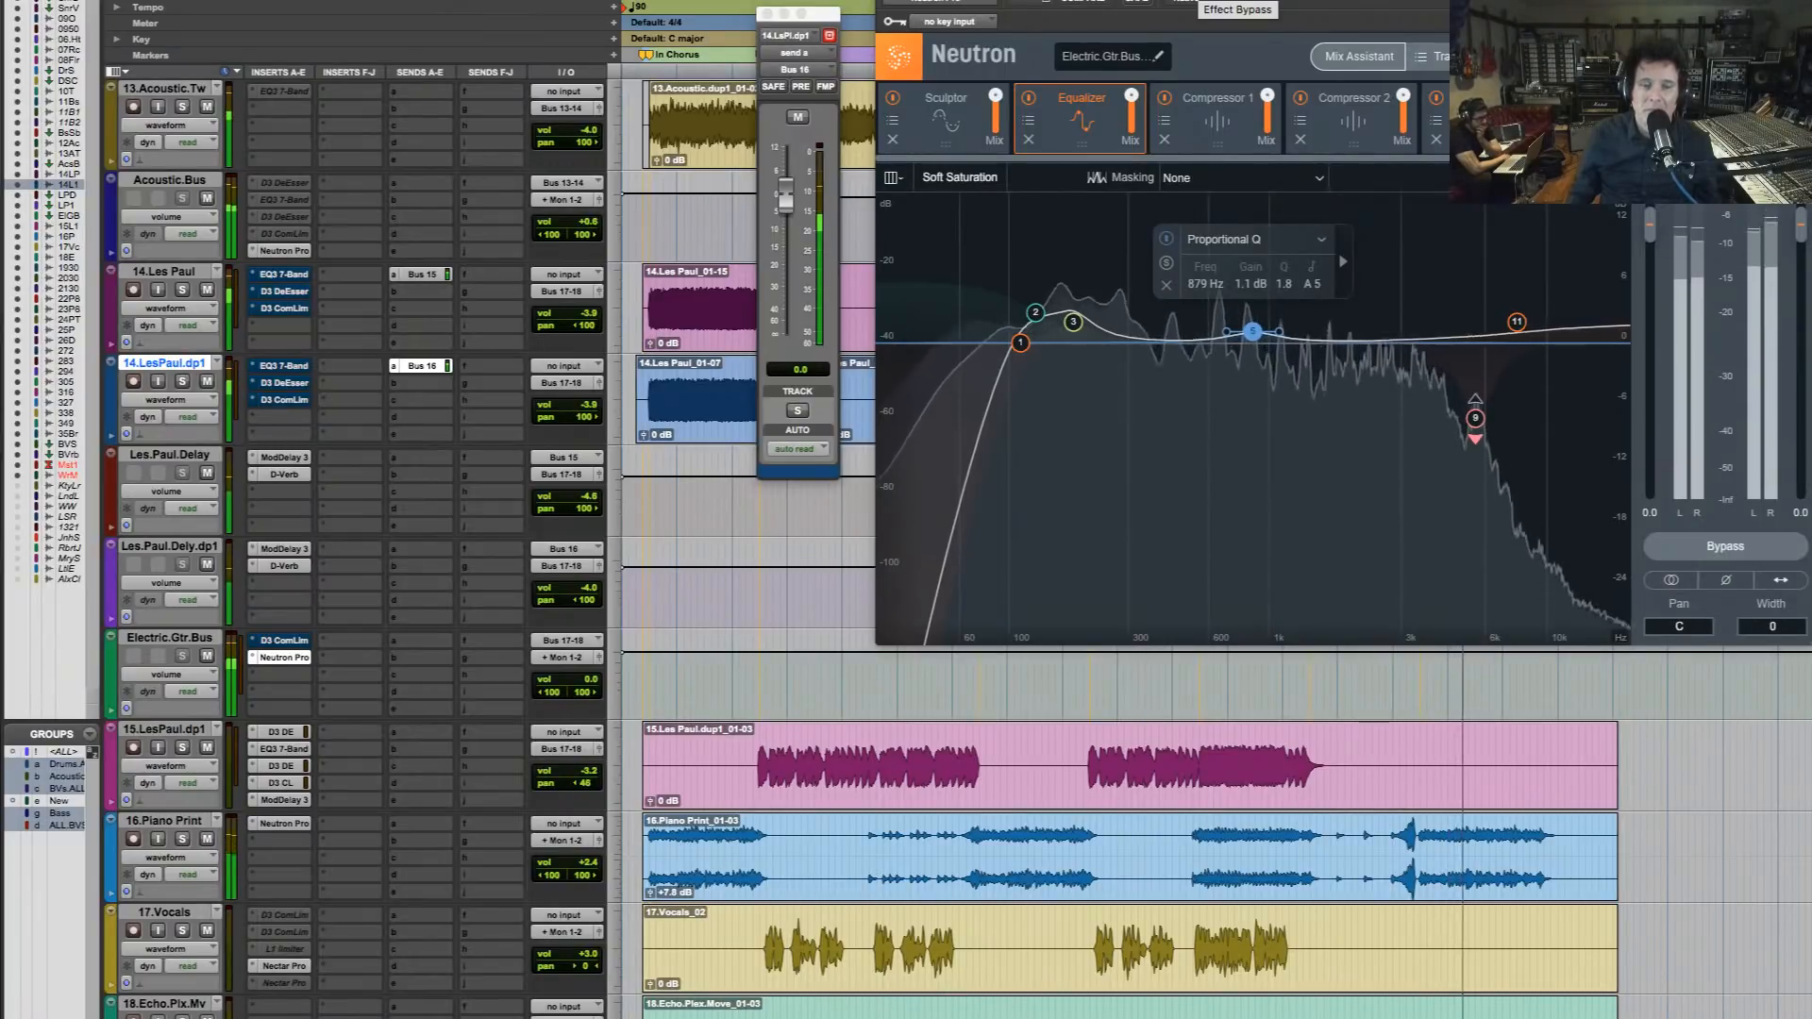
Set the Equalizer's Analog Low Shelf band 2 to 2.6 dB at 129 Hz and band 3 to 1.8 dB at 186 Hz, and audition the mix
click(1037, 313)
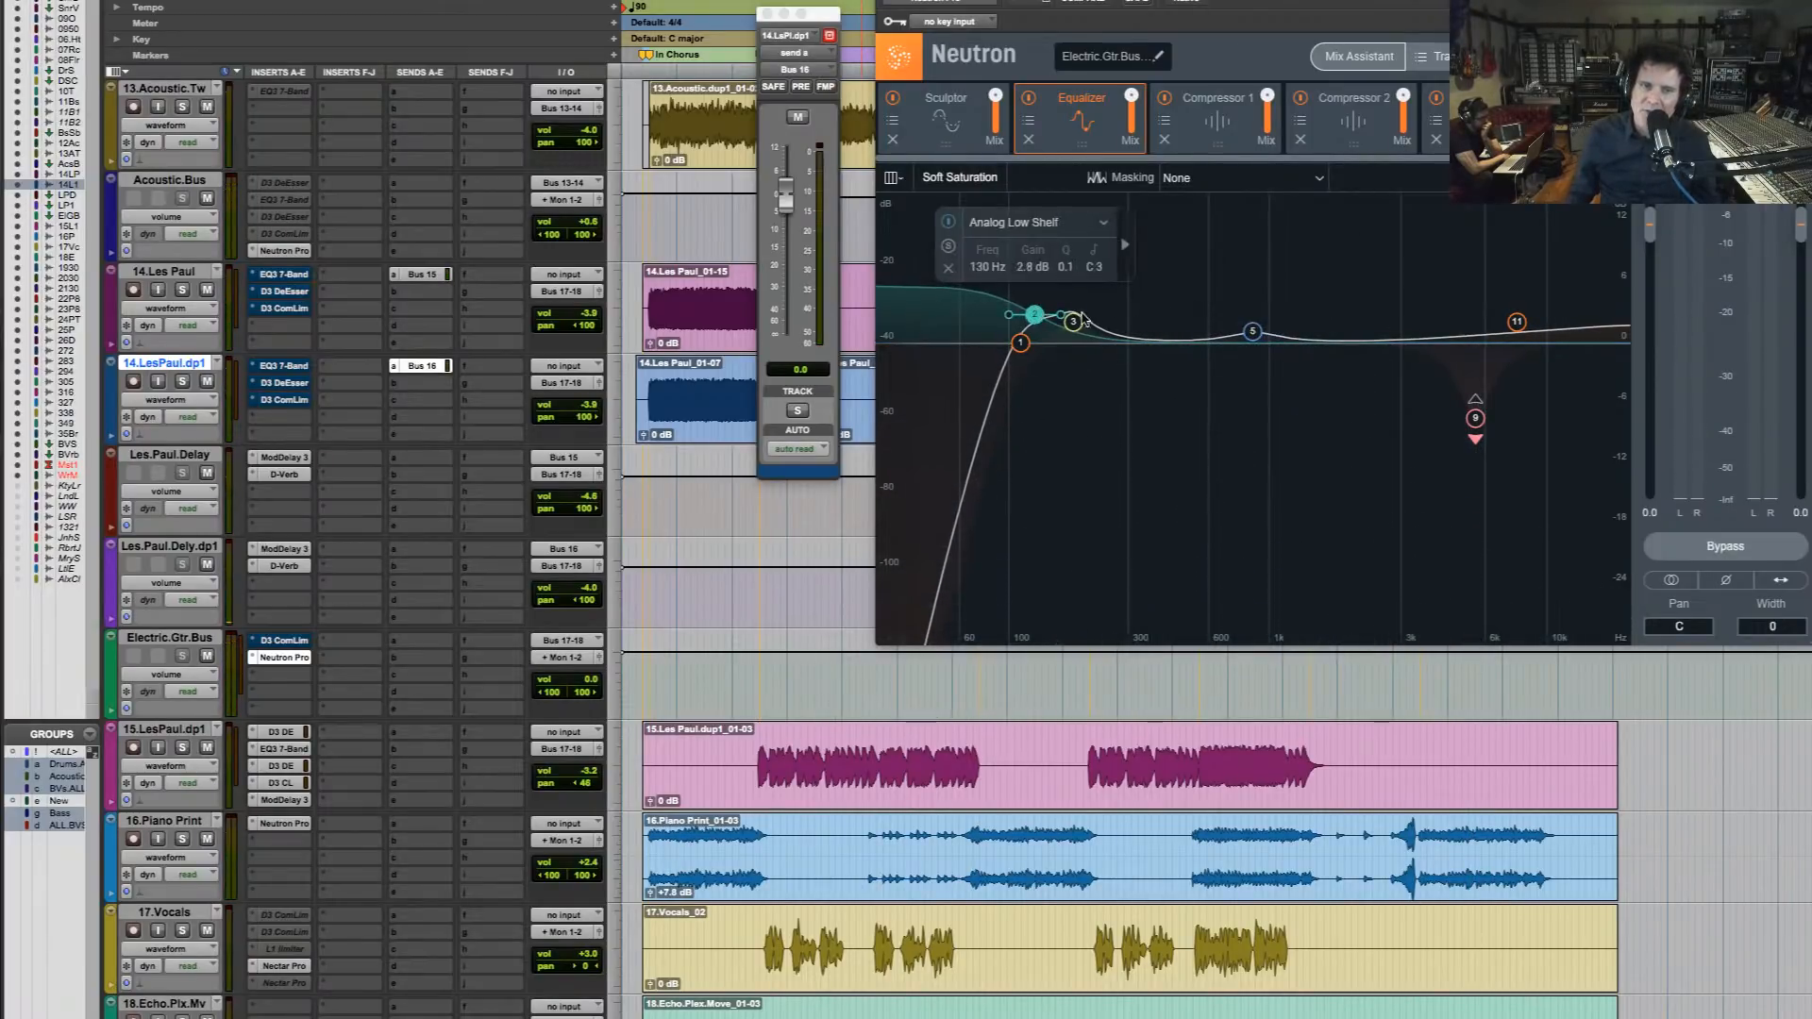
click(1075, 323)
drag(1079, 327, 1078, 327)
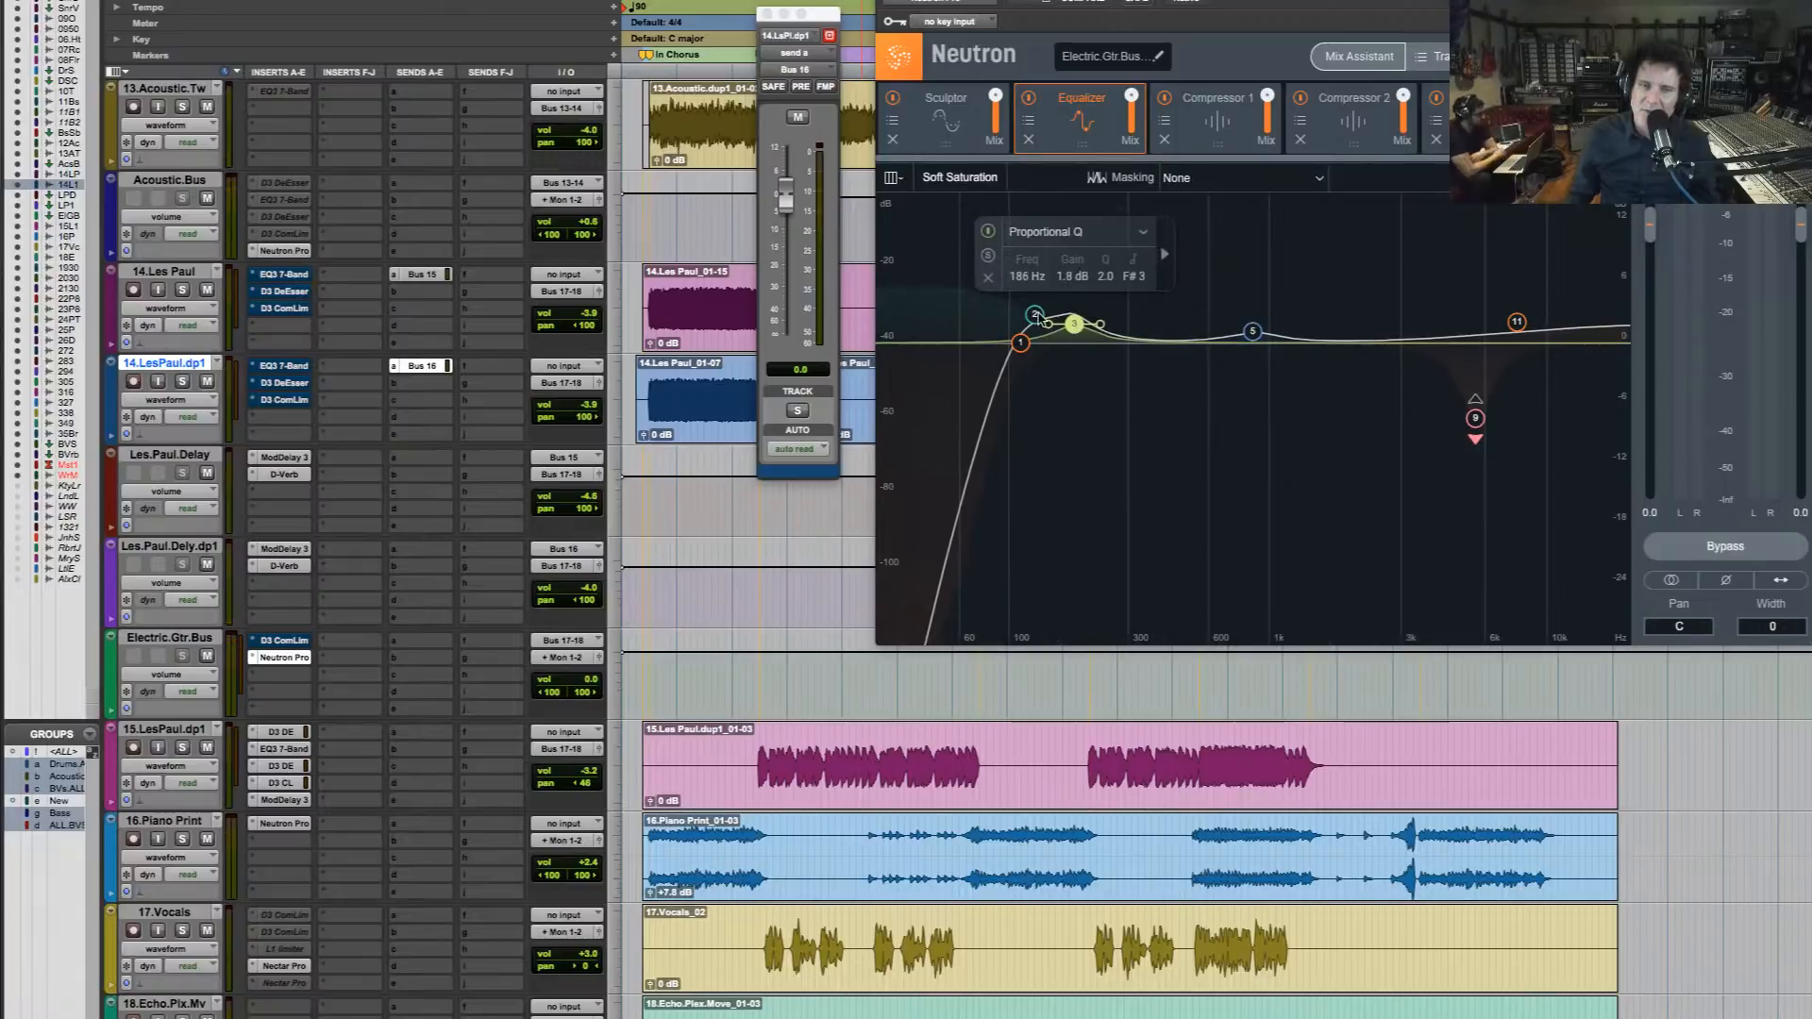
click(1035, 315)
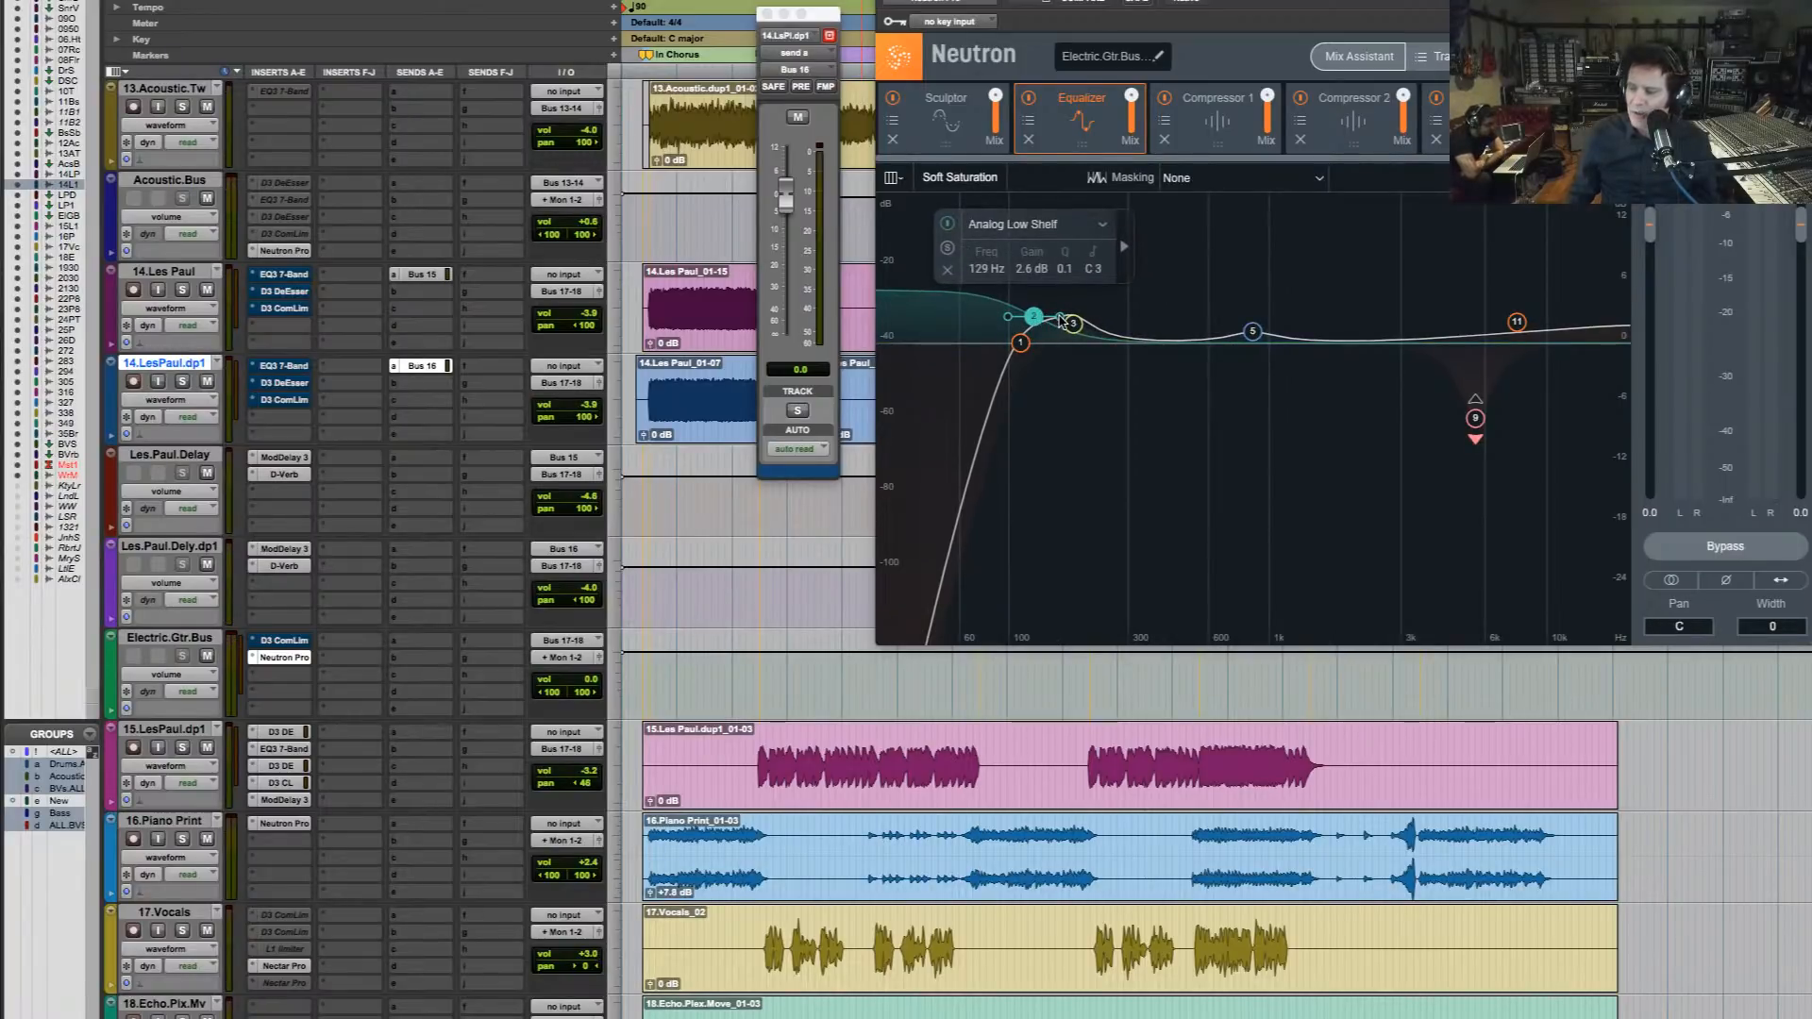
key(space)
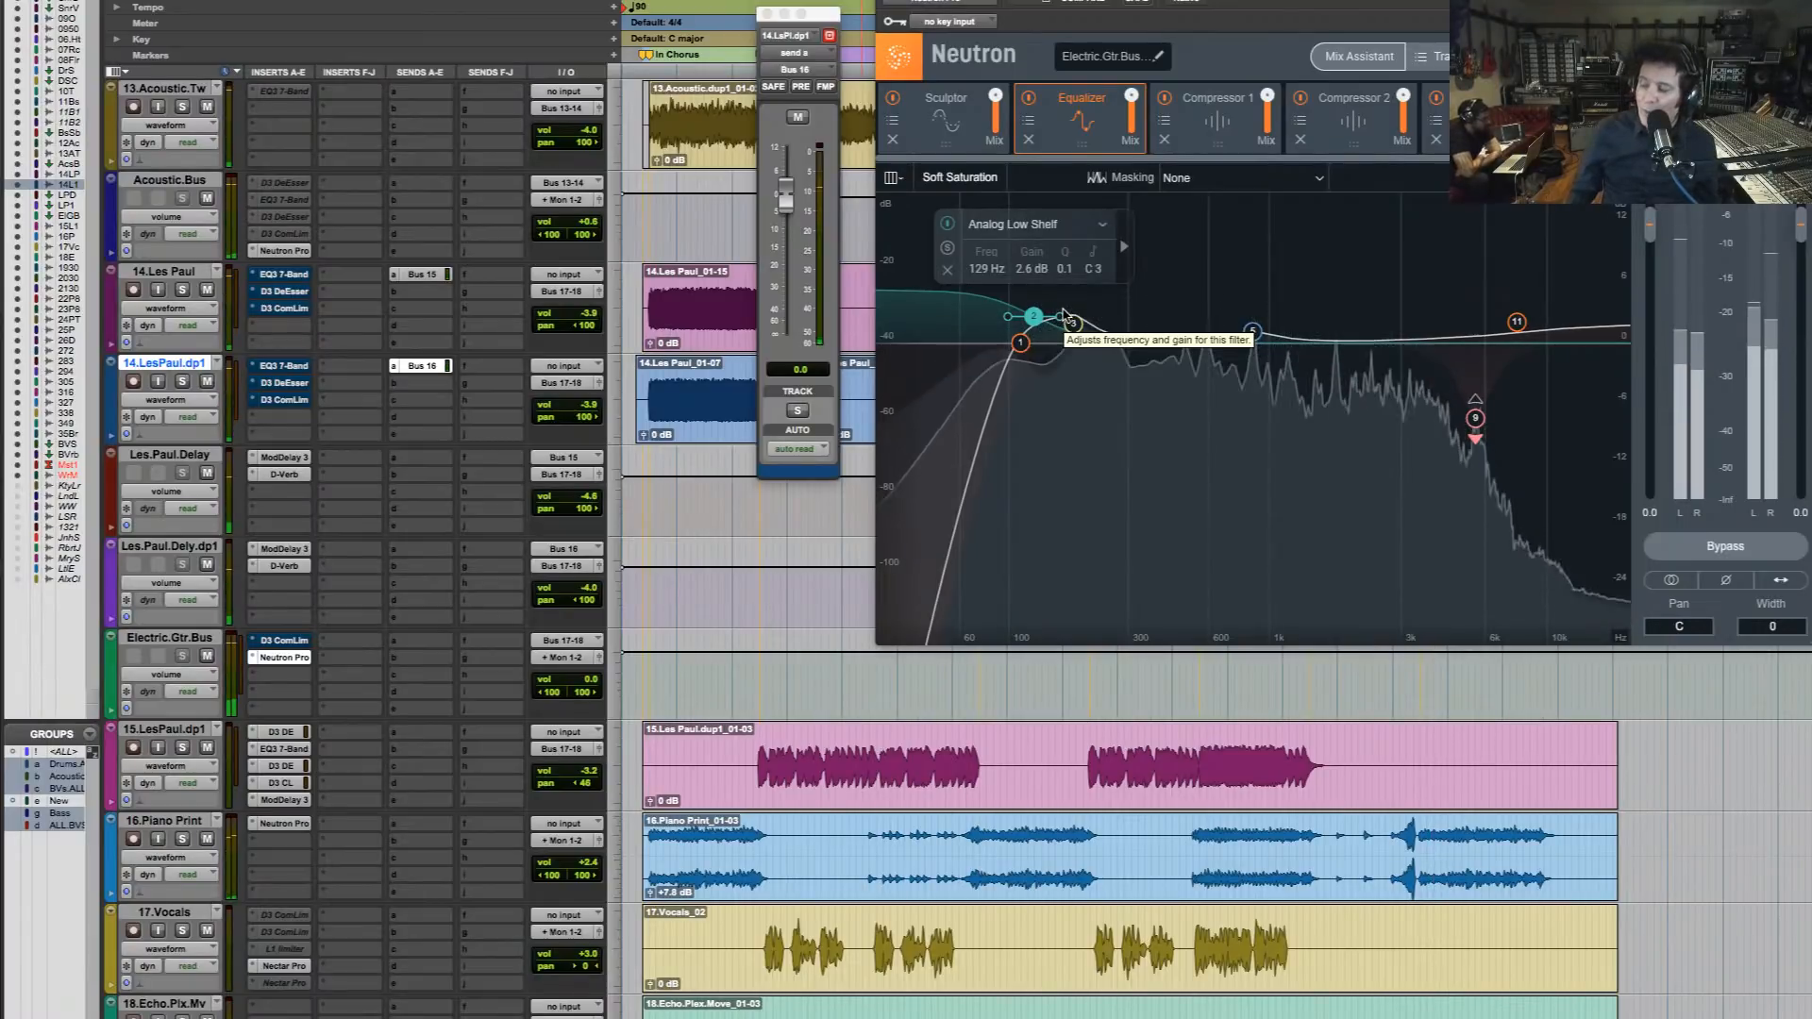
key(space)
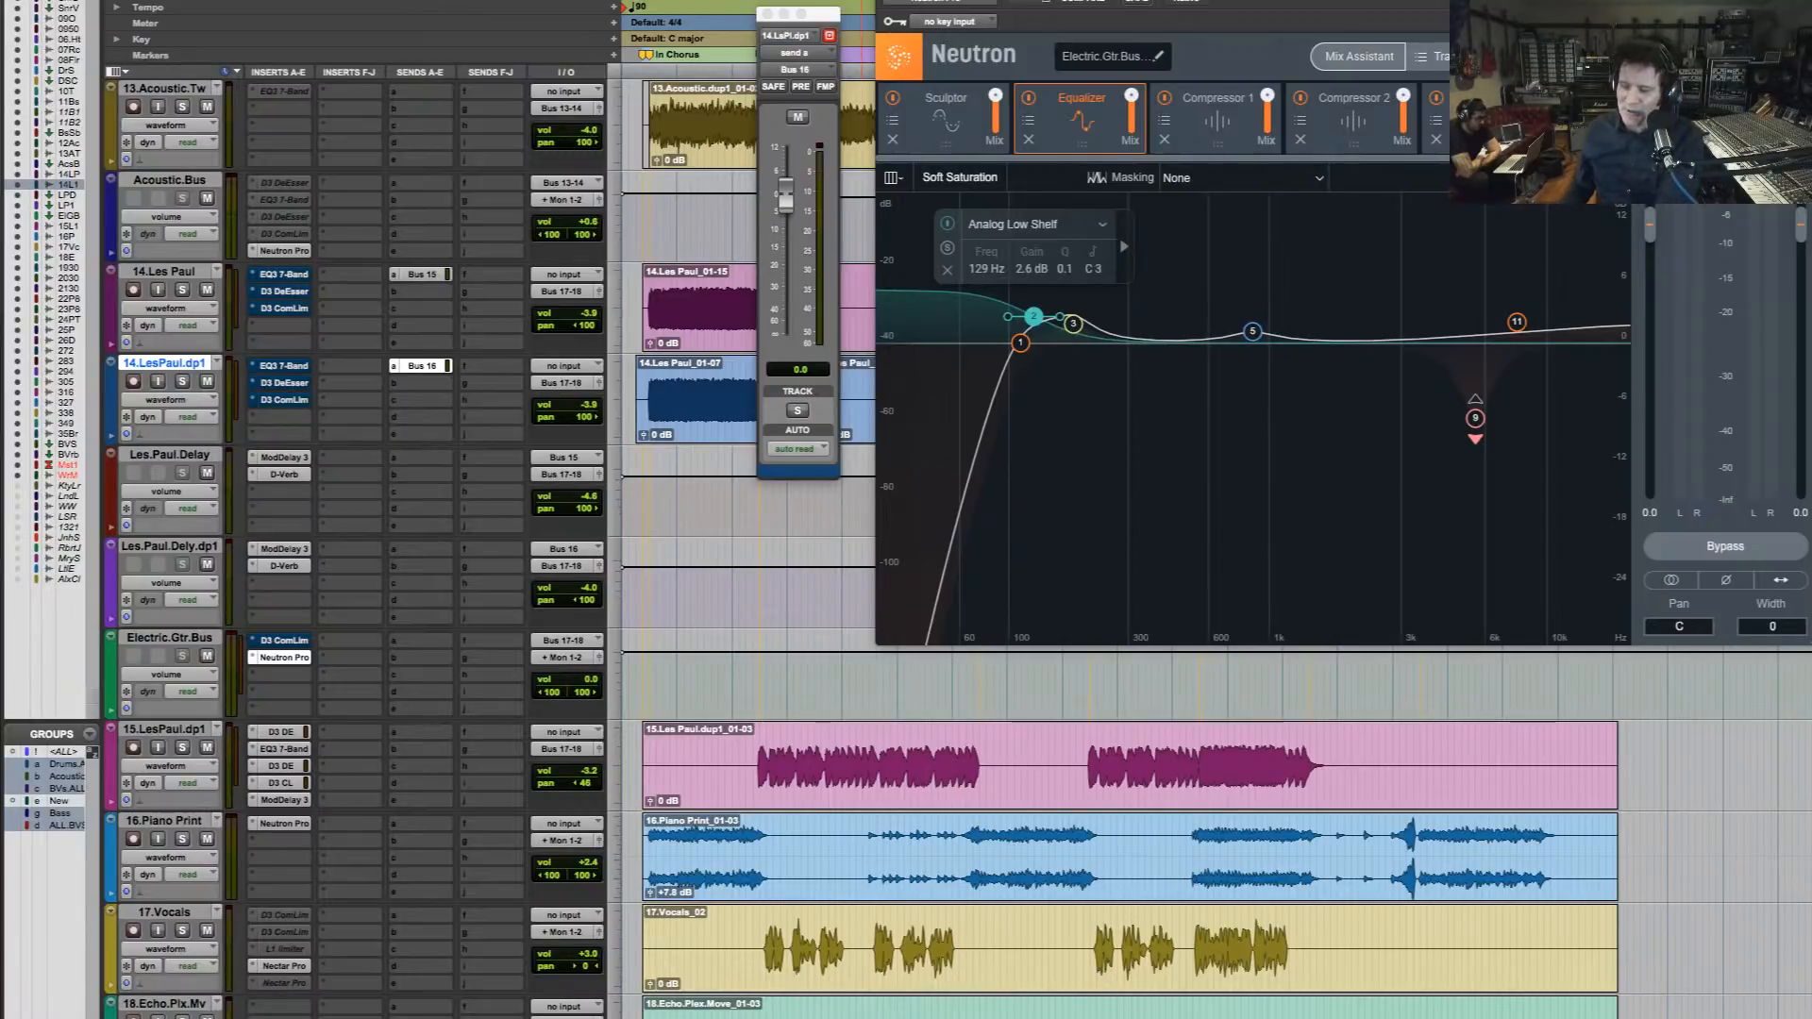
Audition the full mix and set the Analog Low Shelf band 2 to 1.9 dB at 124 Hz
key(space)
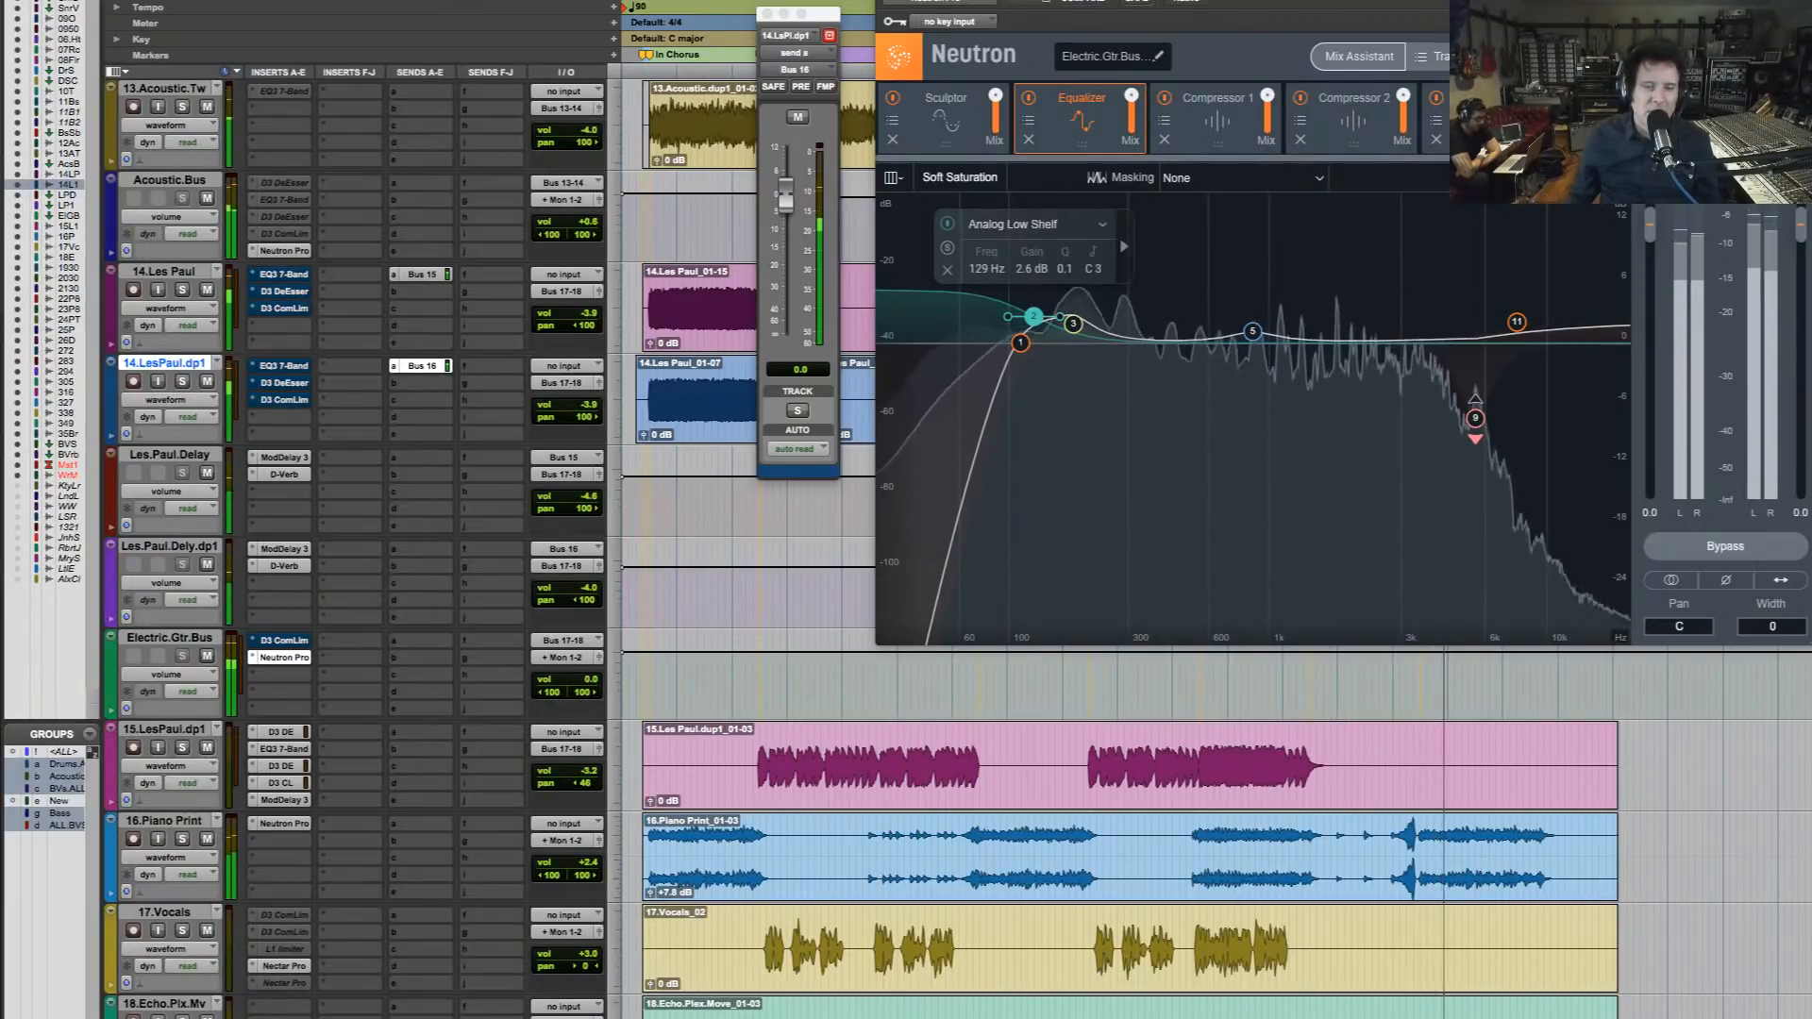
key(space)
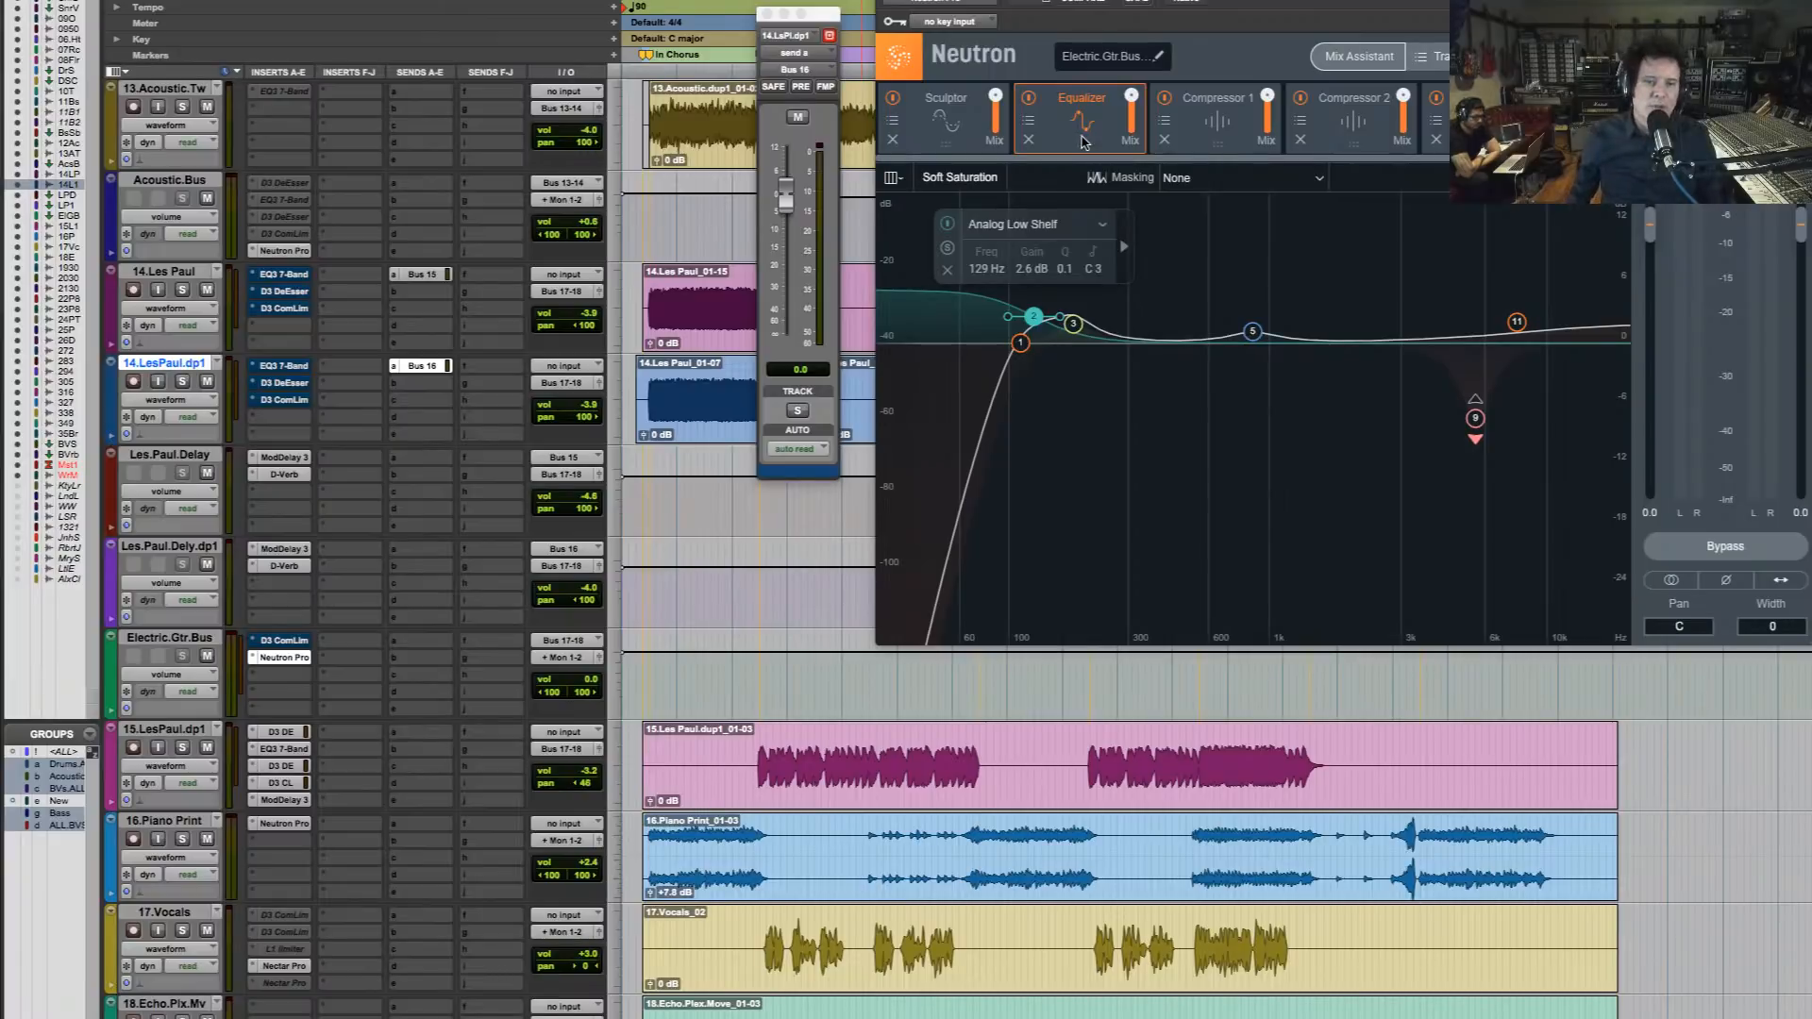
key(space)
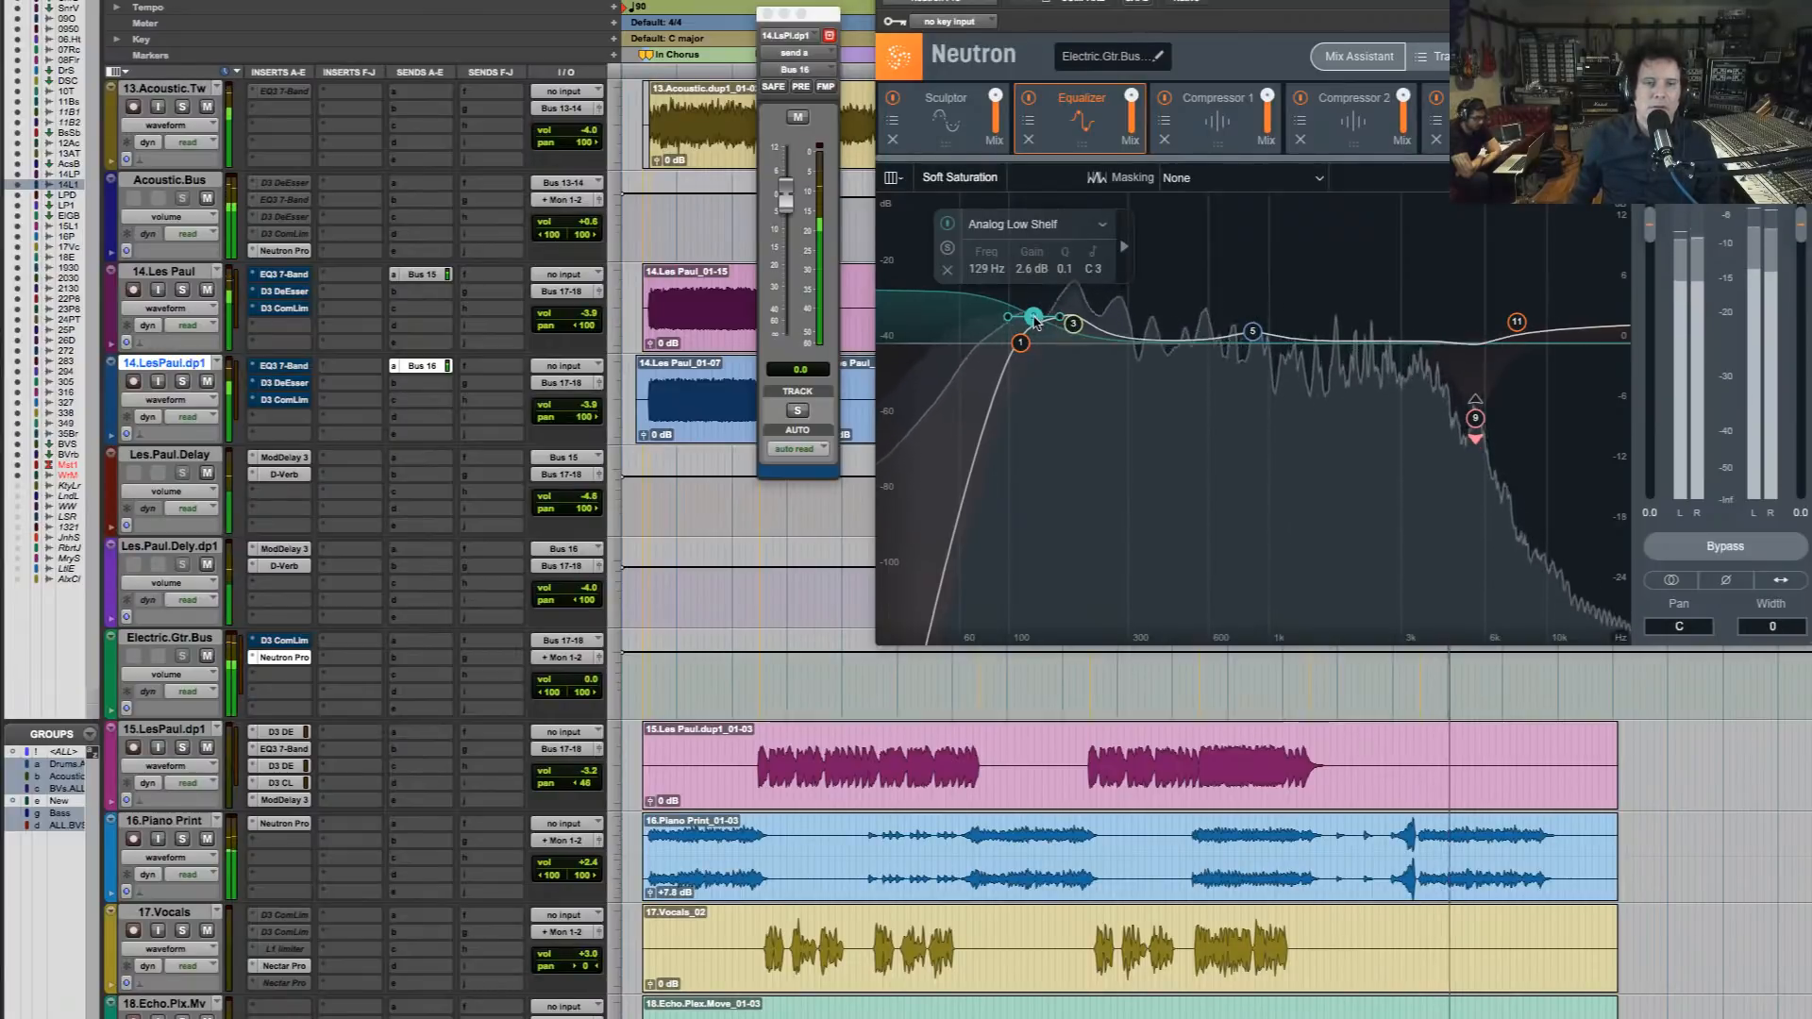
drag(1035, 322, 1031, 329)
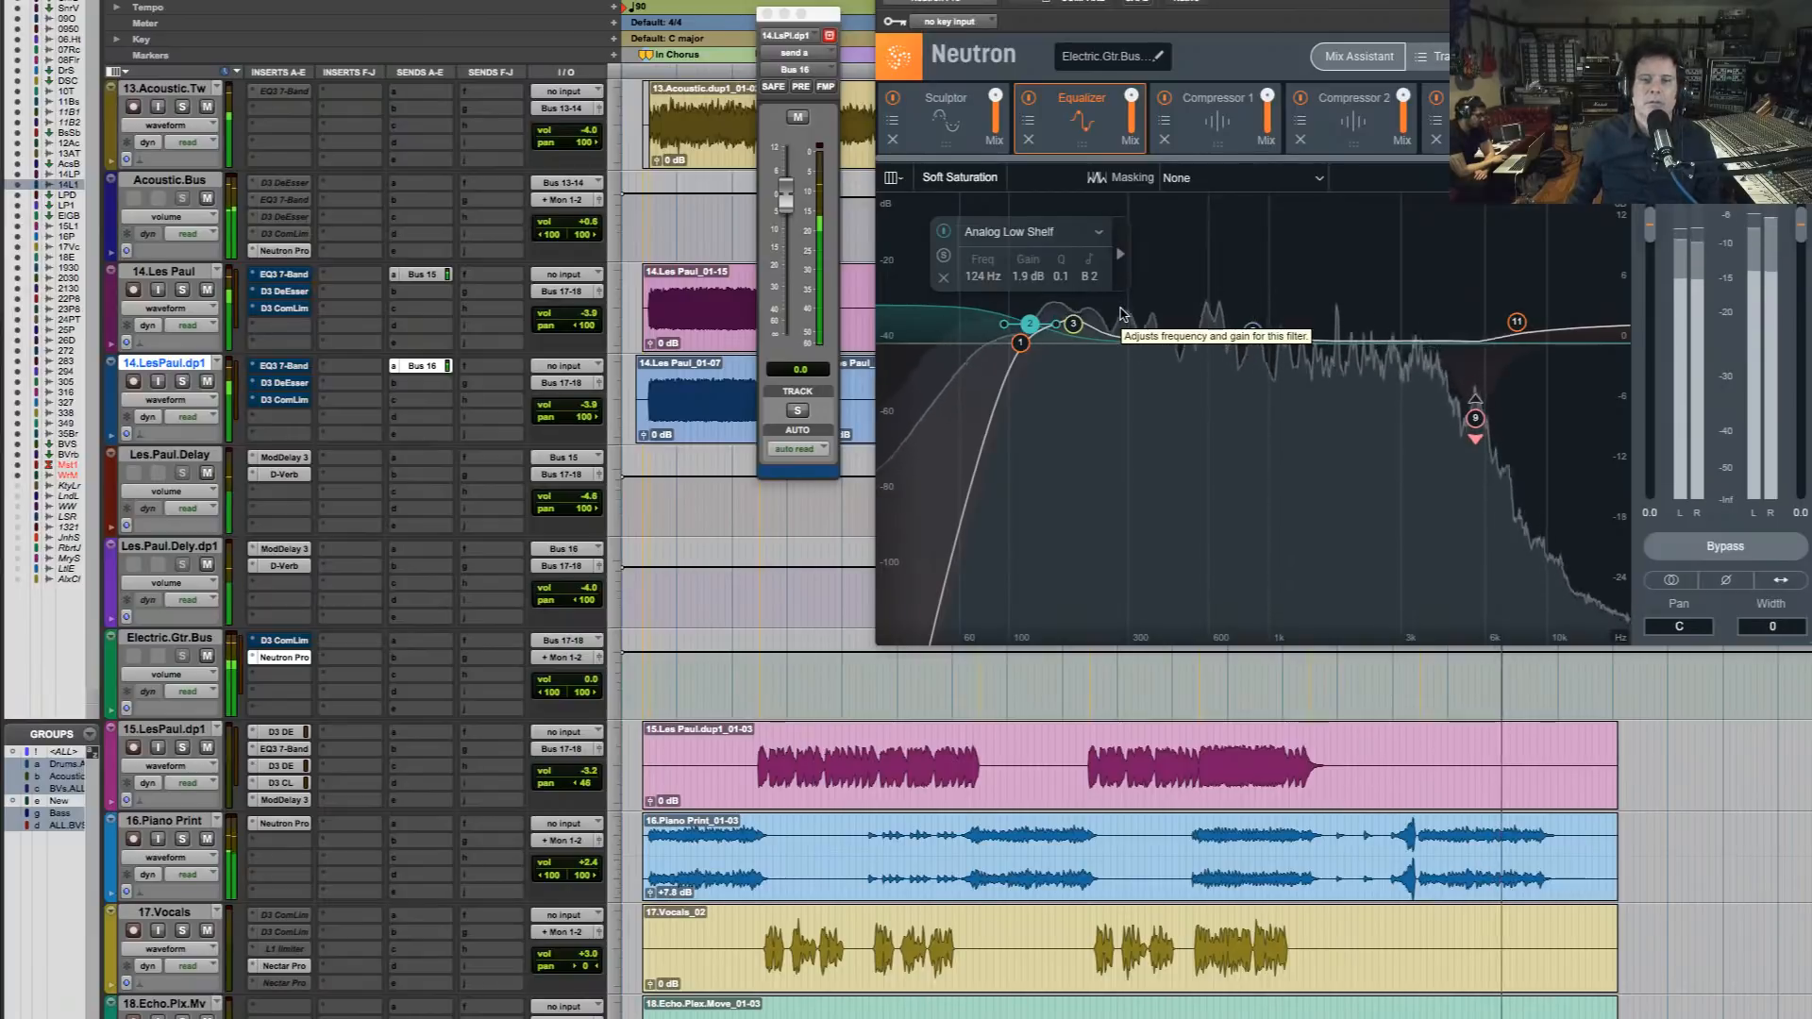
Compare the full mix with the guitar bus's Neutron Pro bypassed and enabled, close its window, and stop playback
super+click(283, 658)
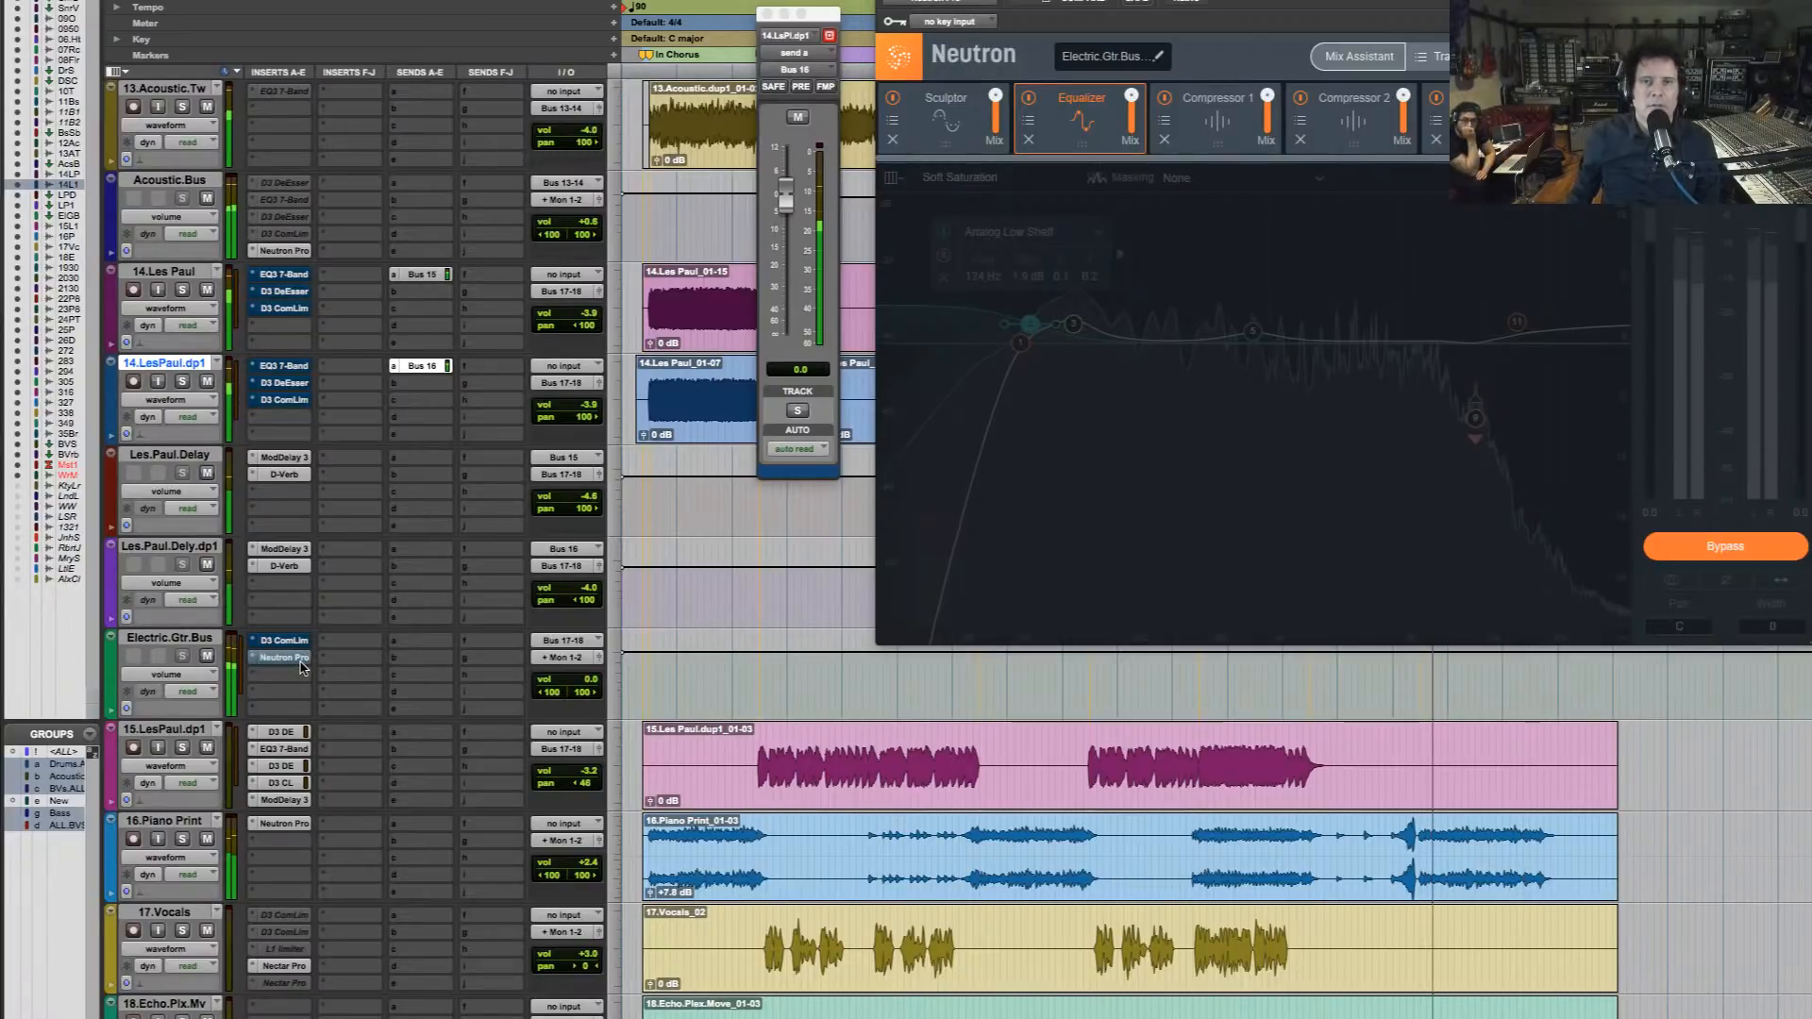
super+click(302, 666)
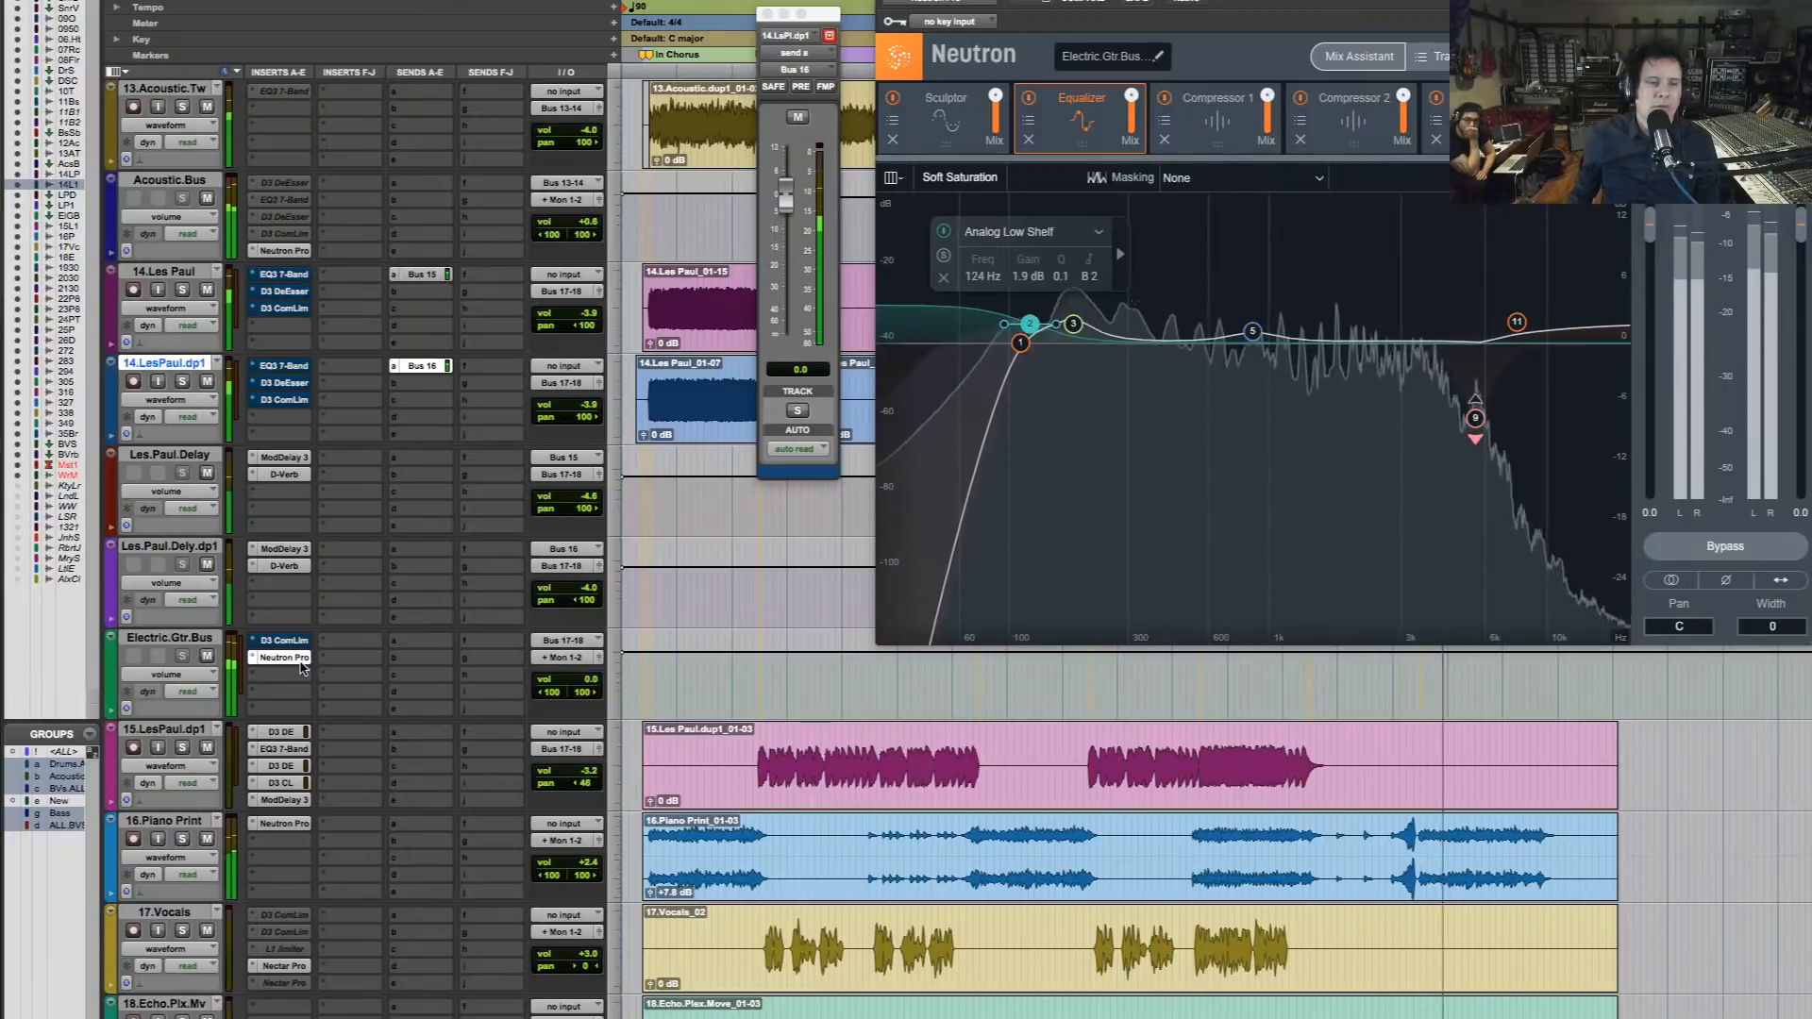
super+click(302, 666)
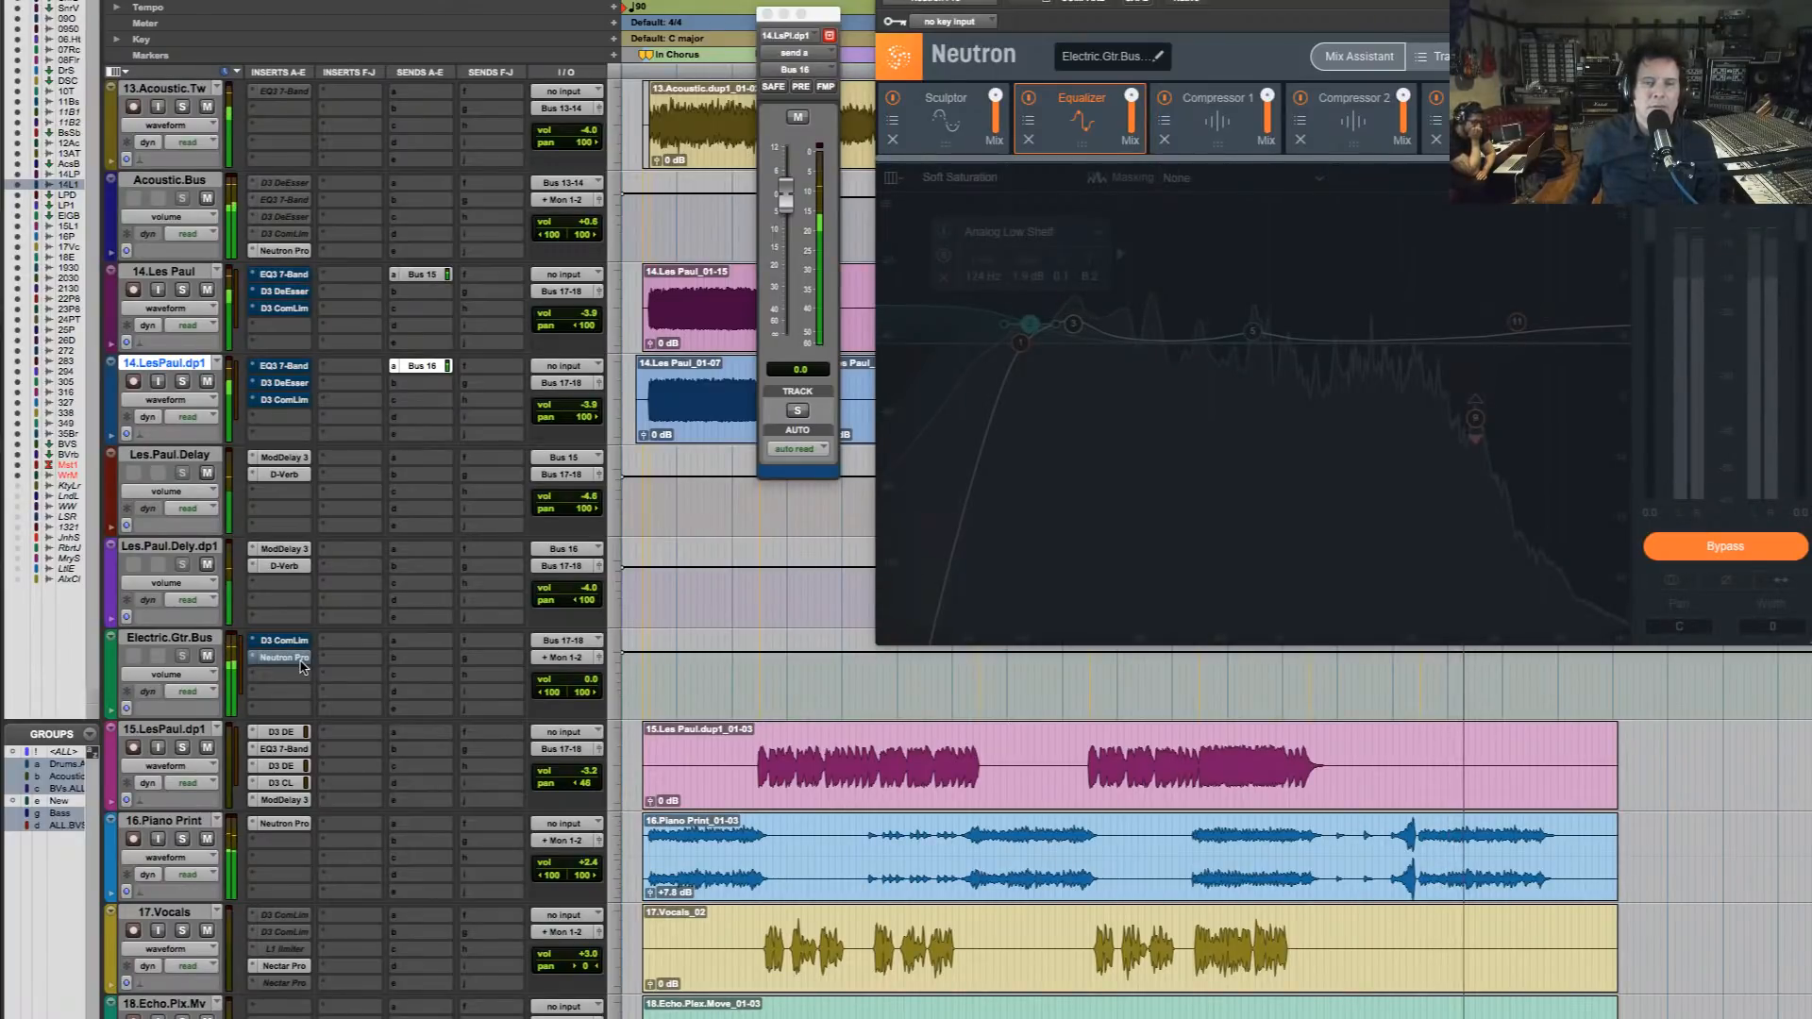
super+click(302, 666)
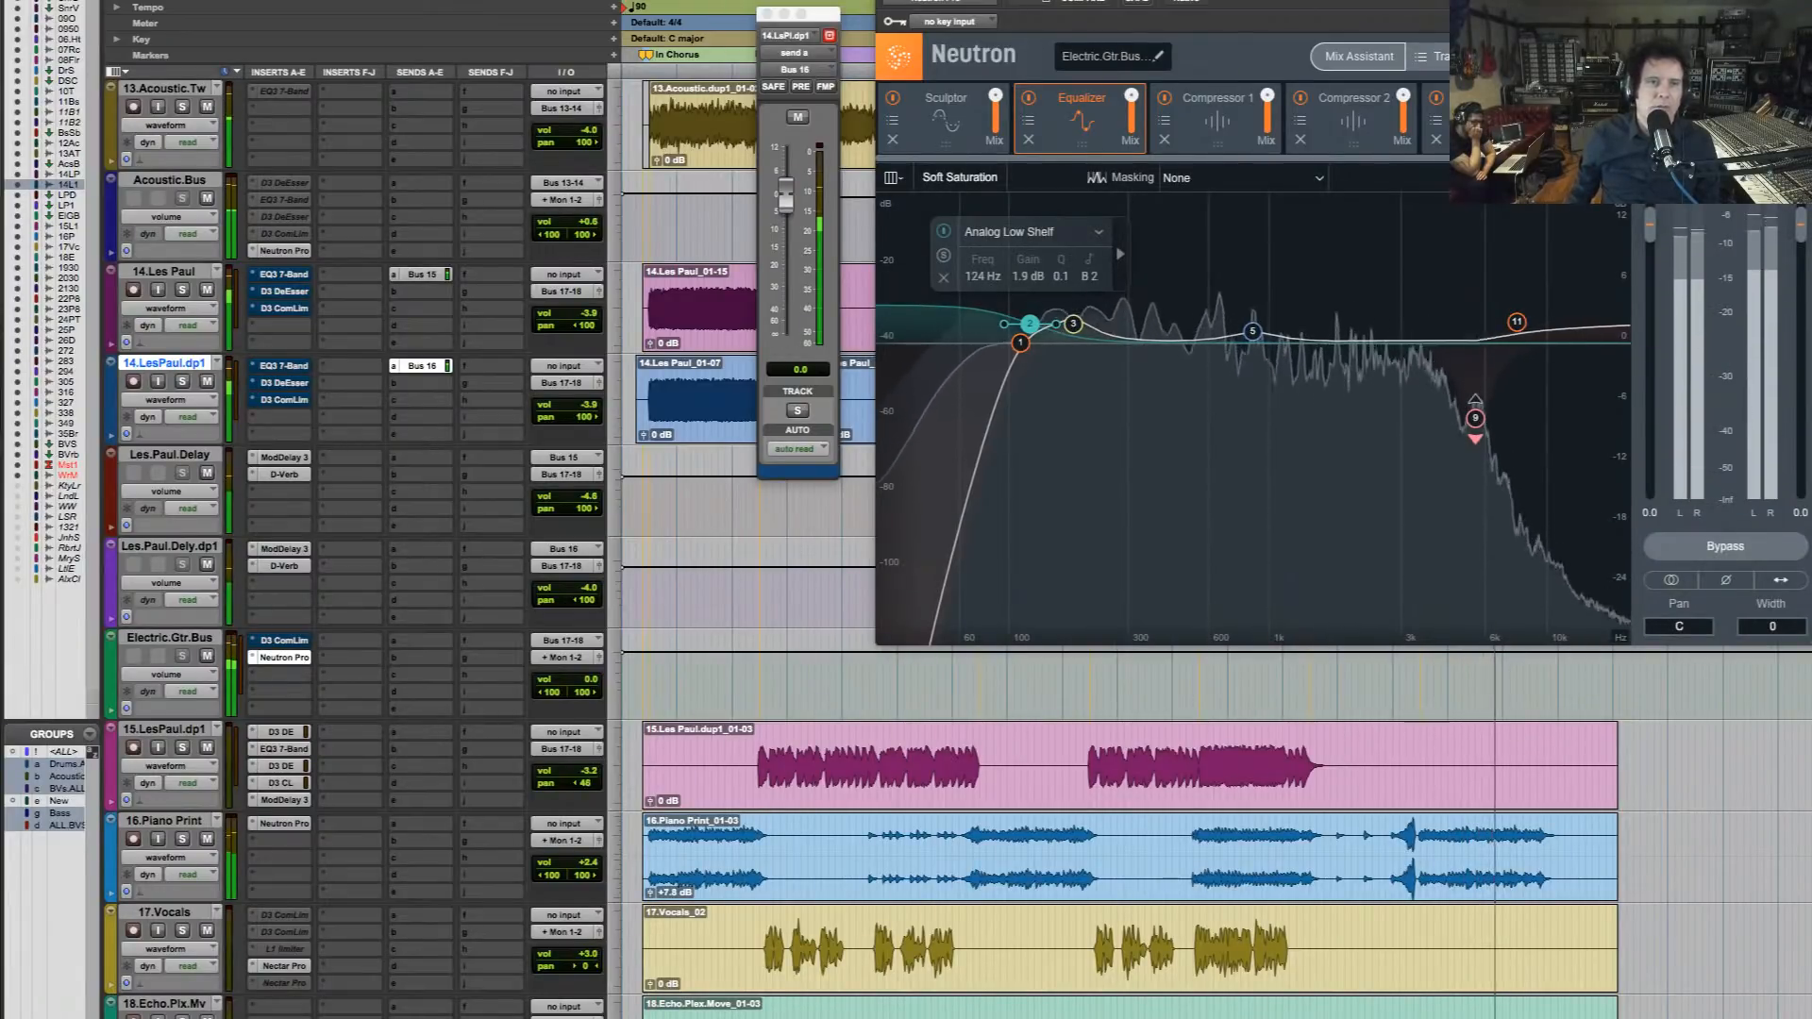
key(super+w)
key(space)
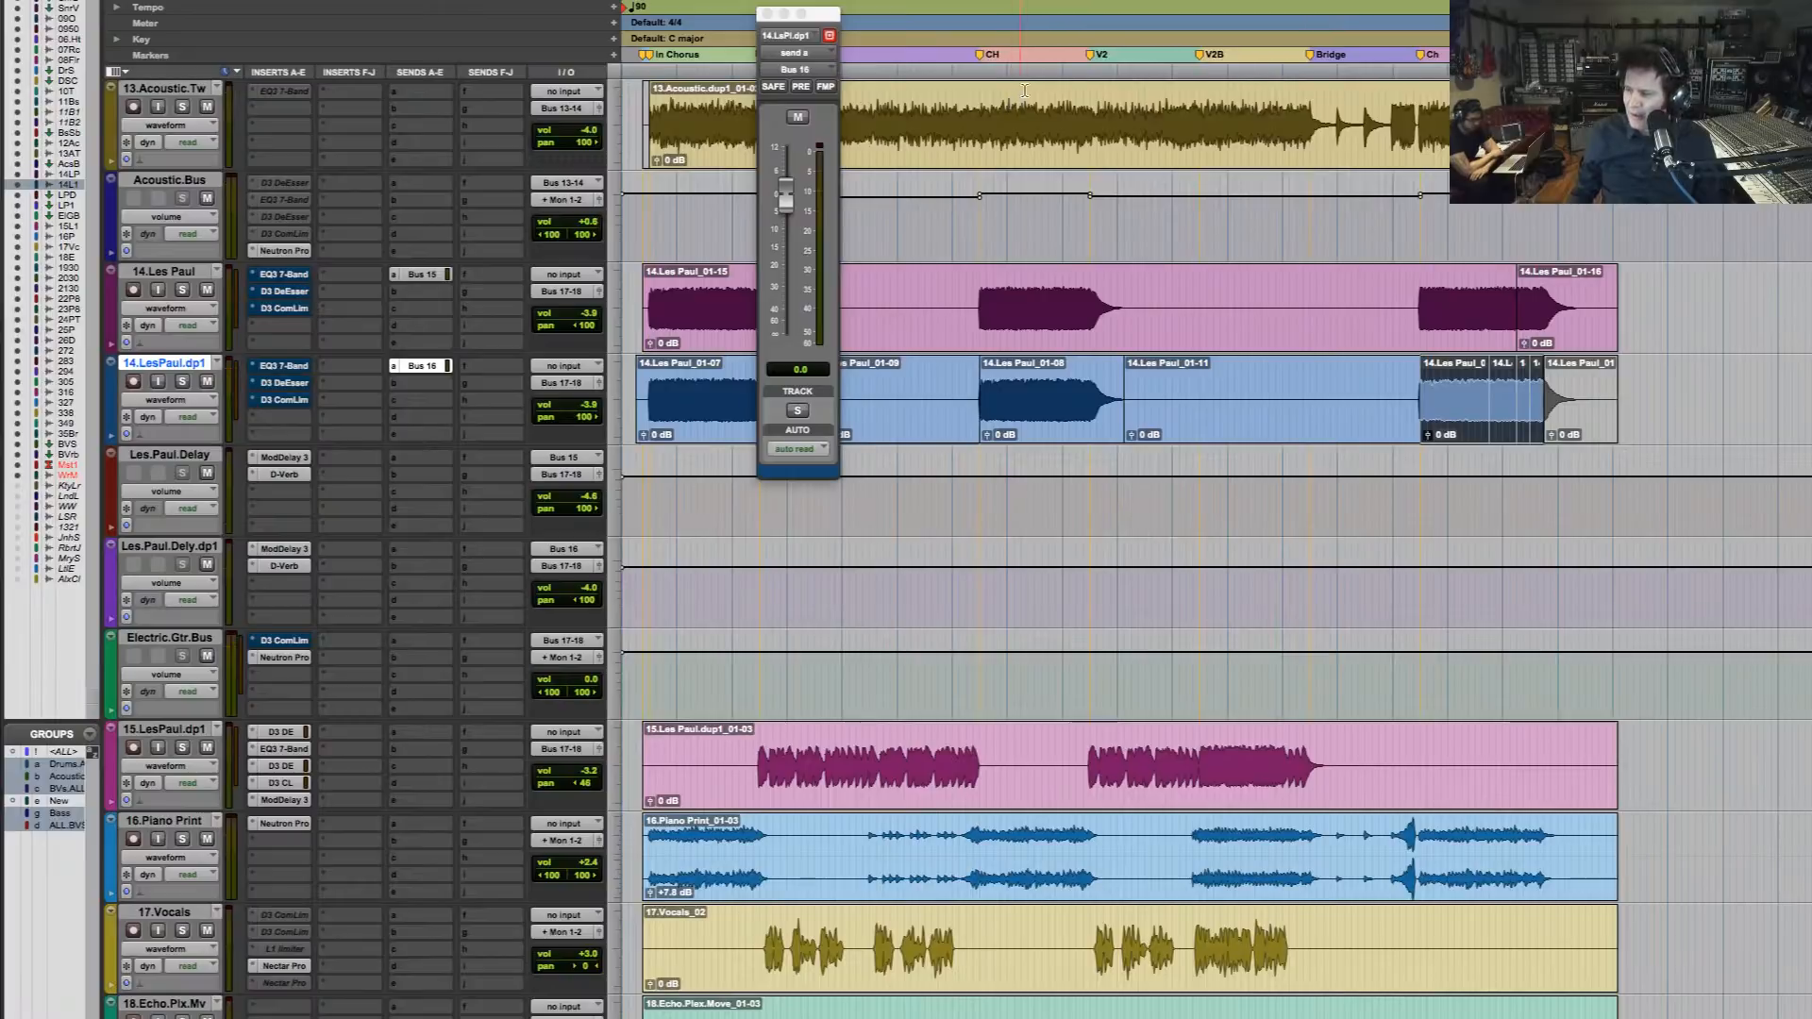
key(space)
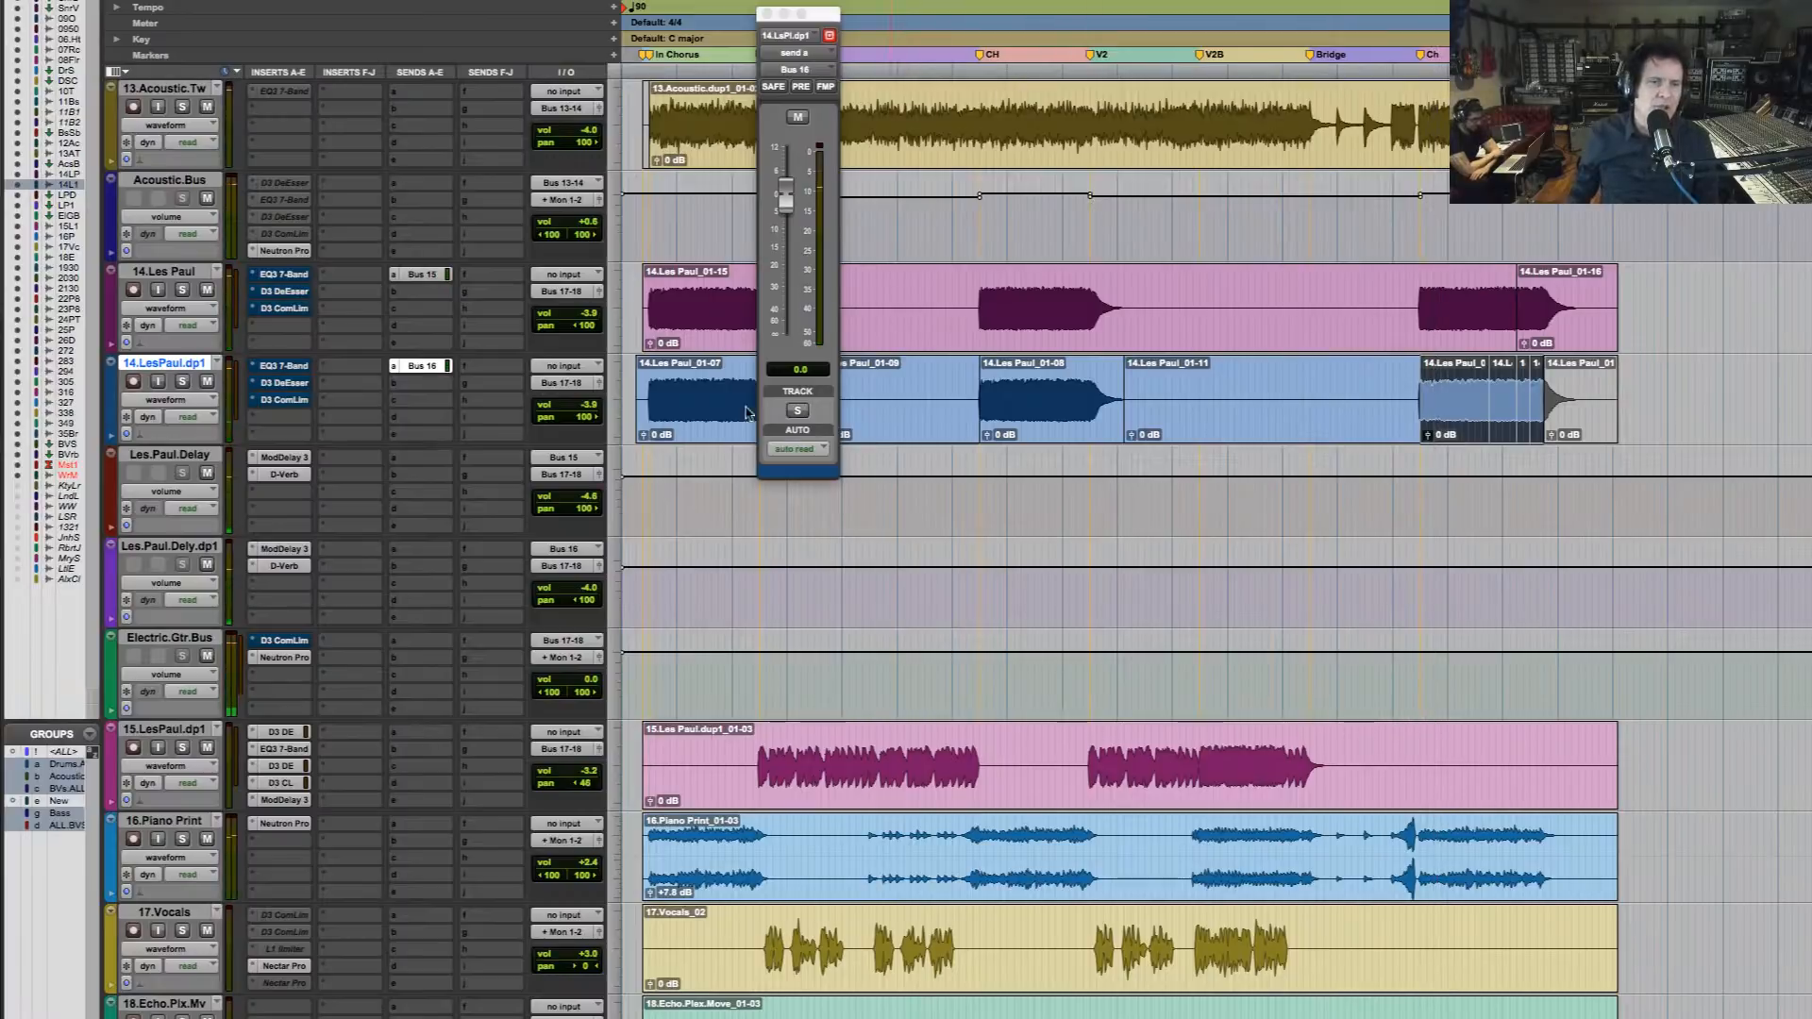
Deactivate the EQ3, DeEsser and ComLim inserts on both Les Paul tracks and the bus ComLim, and set the Electric.Gtr.Bus volume to -3.3 dB
click(649, 283)
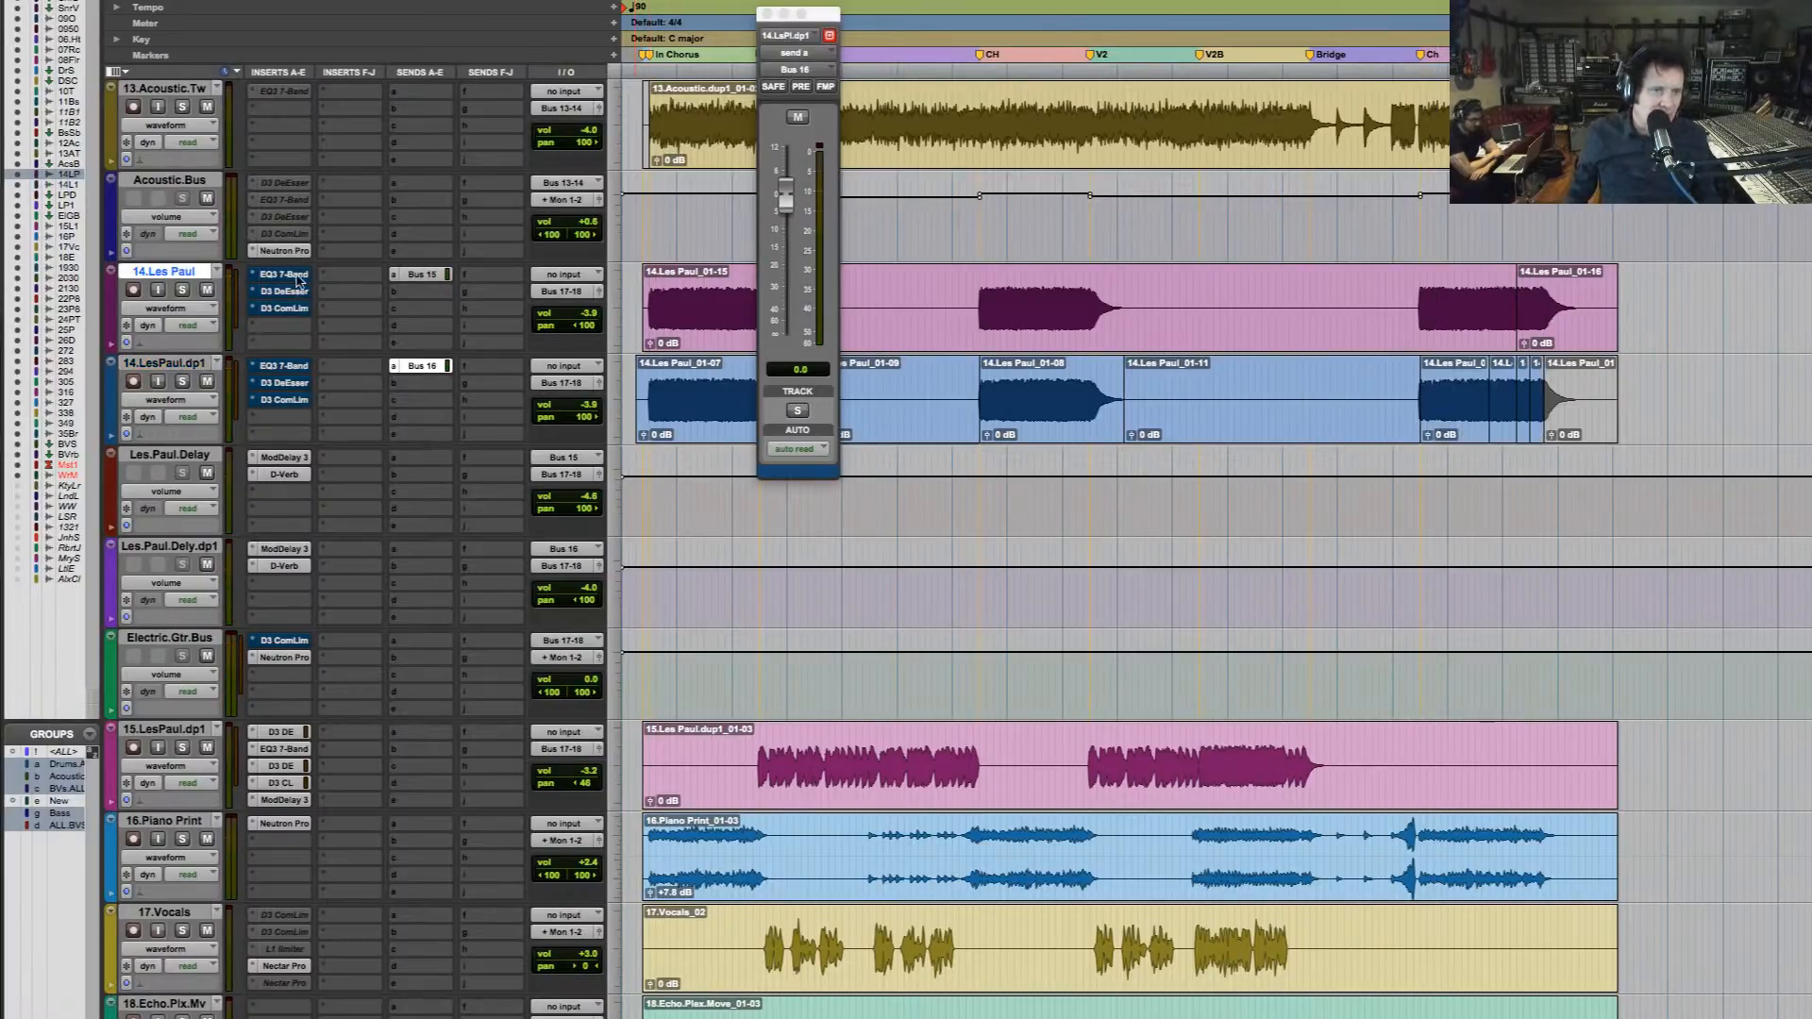
ctrl+super+click(294, 309)
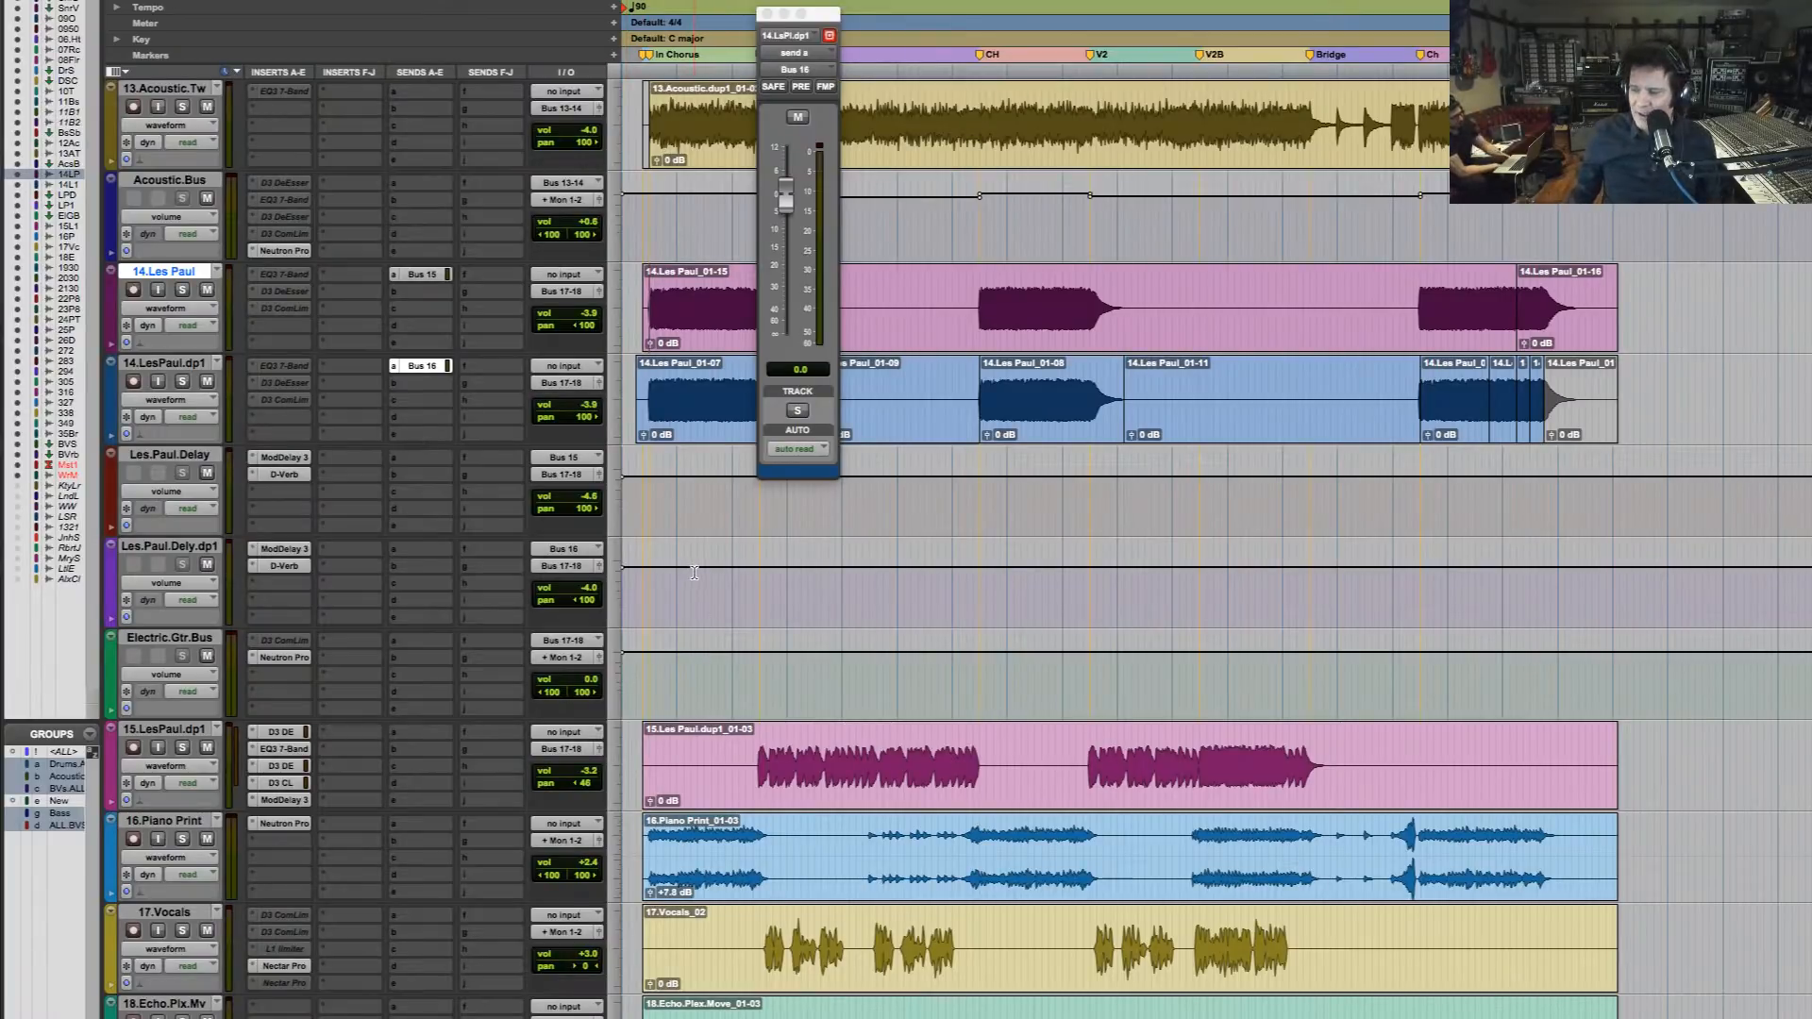
scroll(696, 571, up, 2)
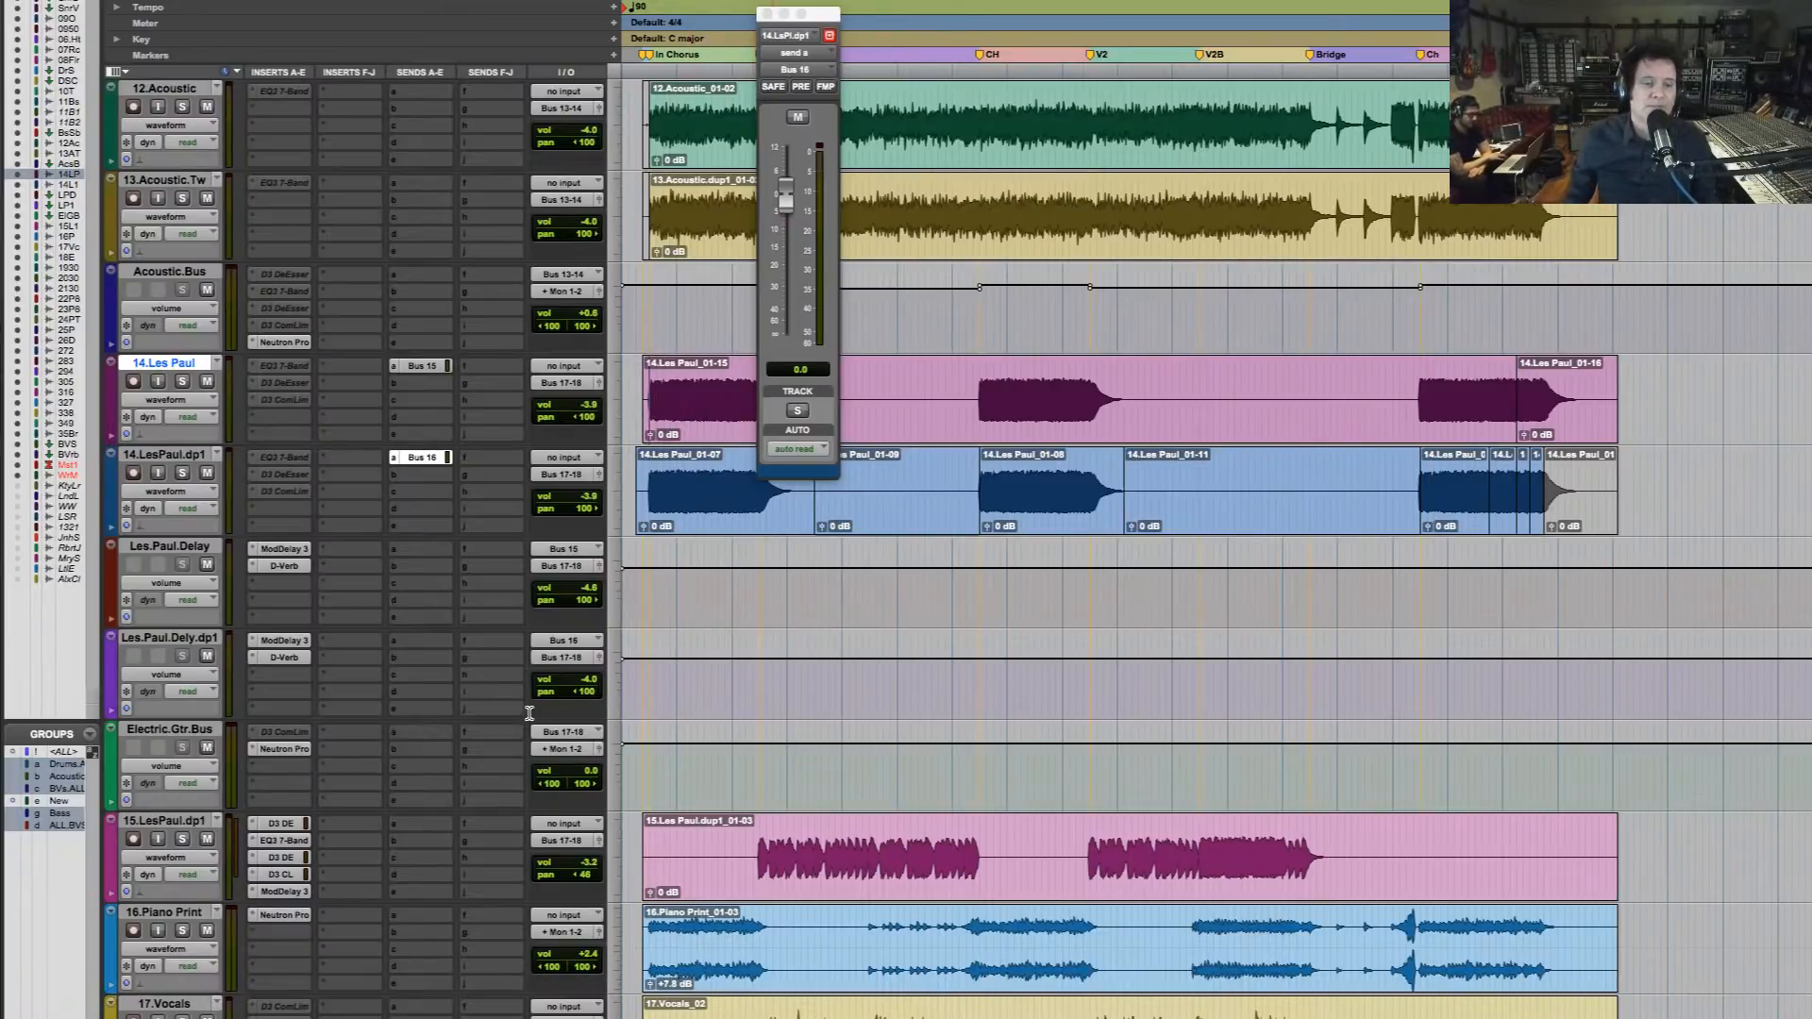
drag(583, 771, 584, 781)
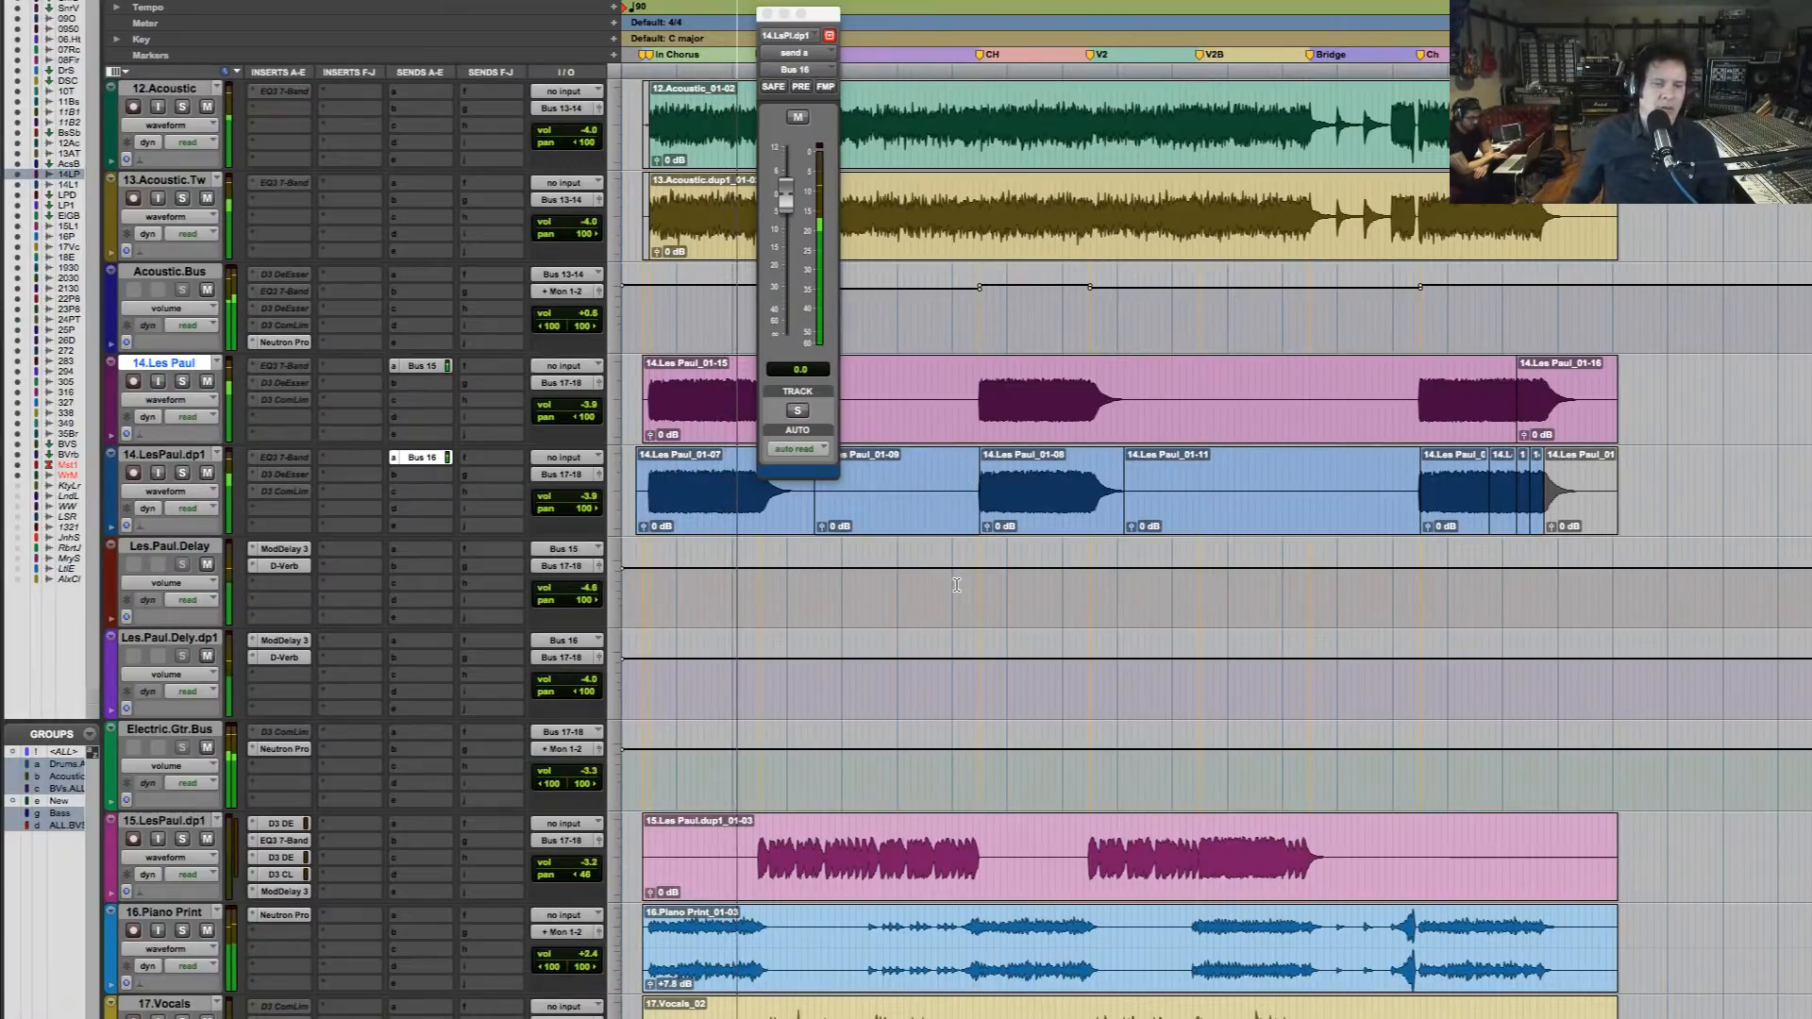
Solo the Piano Print track for a listen and show the Equalizer module of its Neutron Pro insert
click(649, 928)
scroll(385, 585, down, 3)
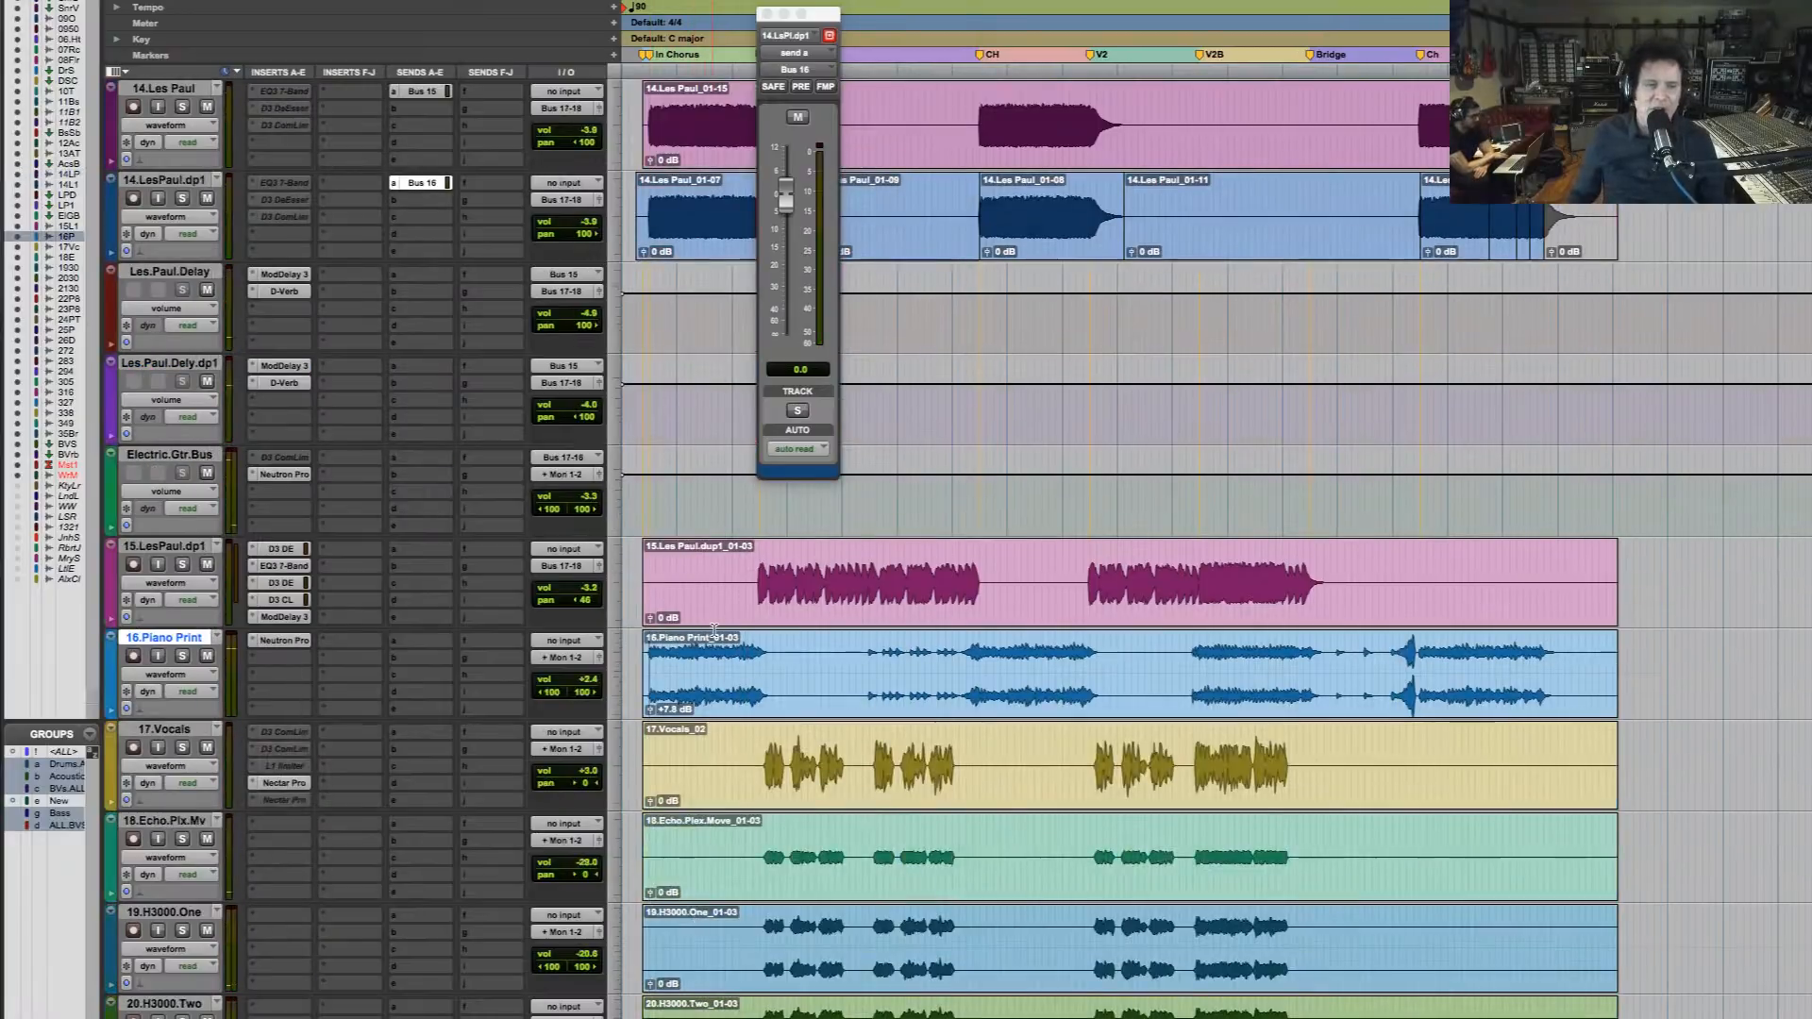
click(183, 657)
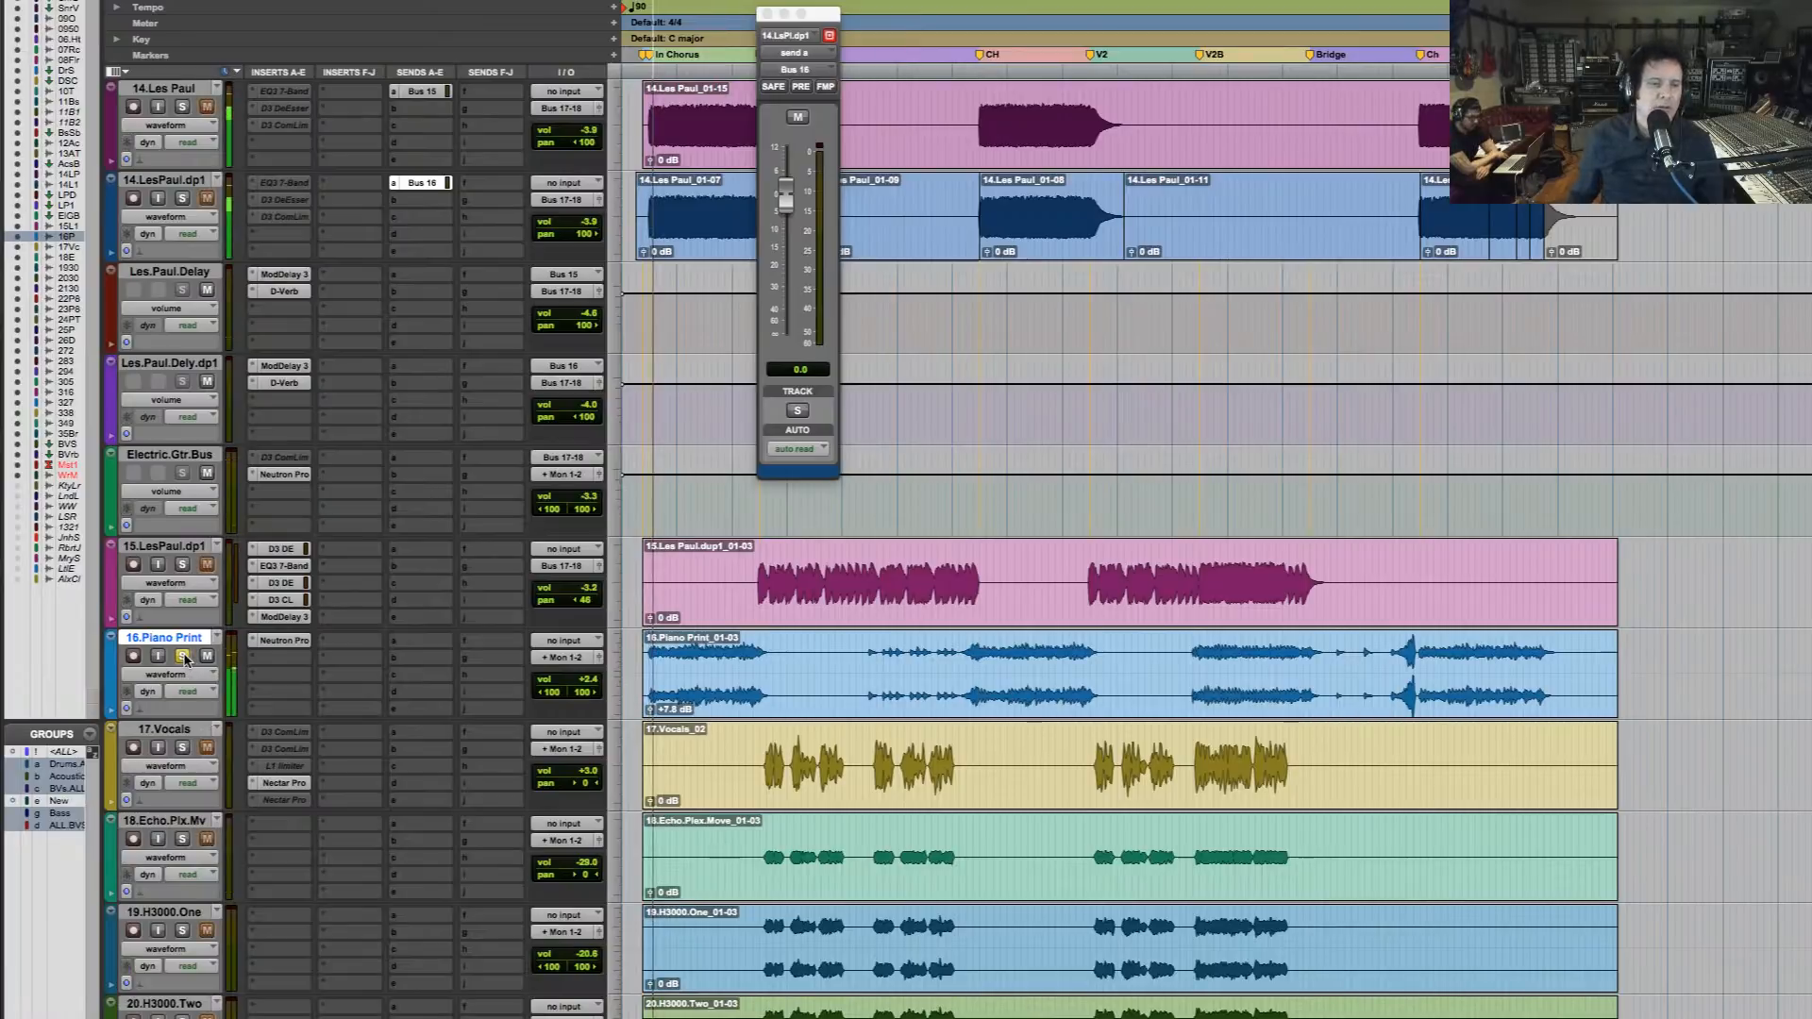
click(283, 641)
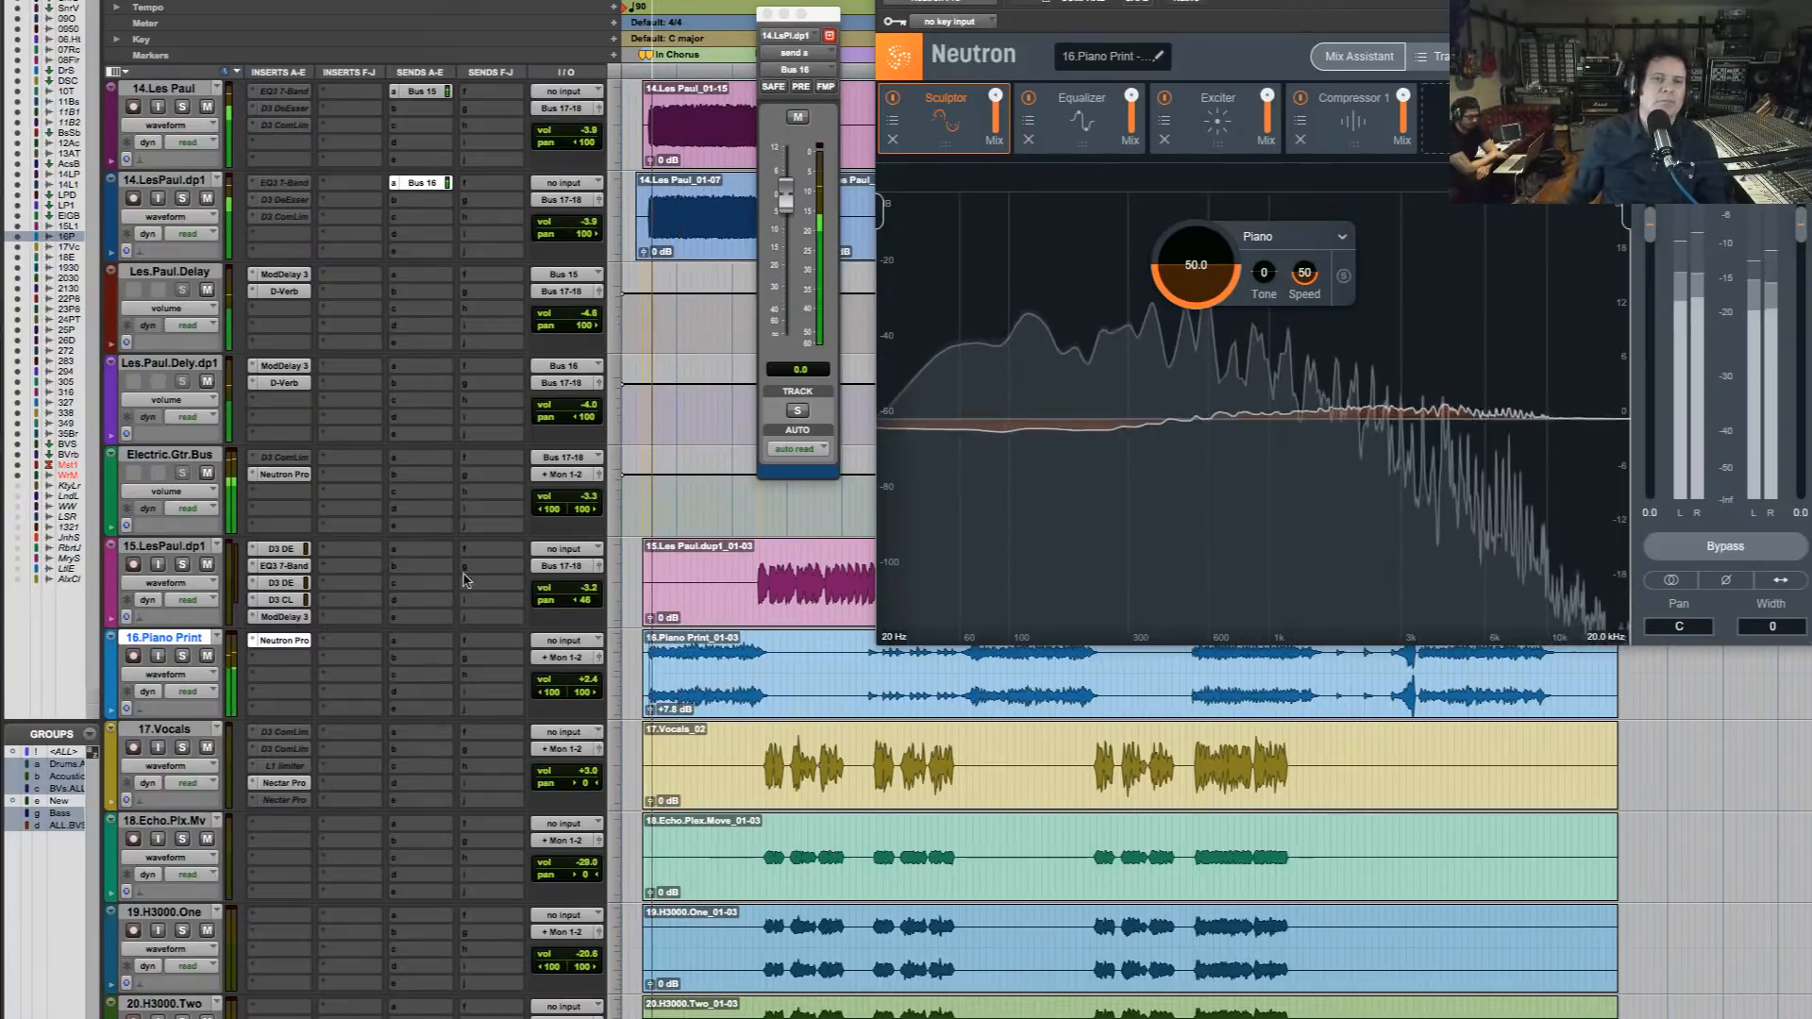
click(1087, 134)
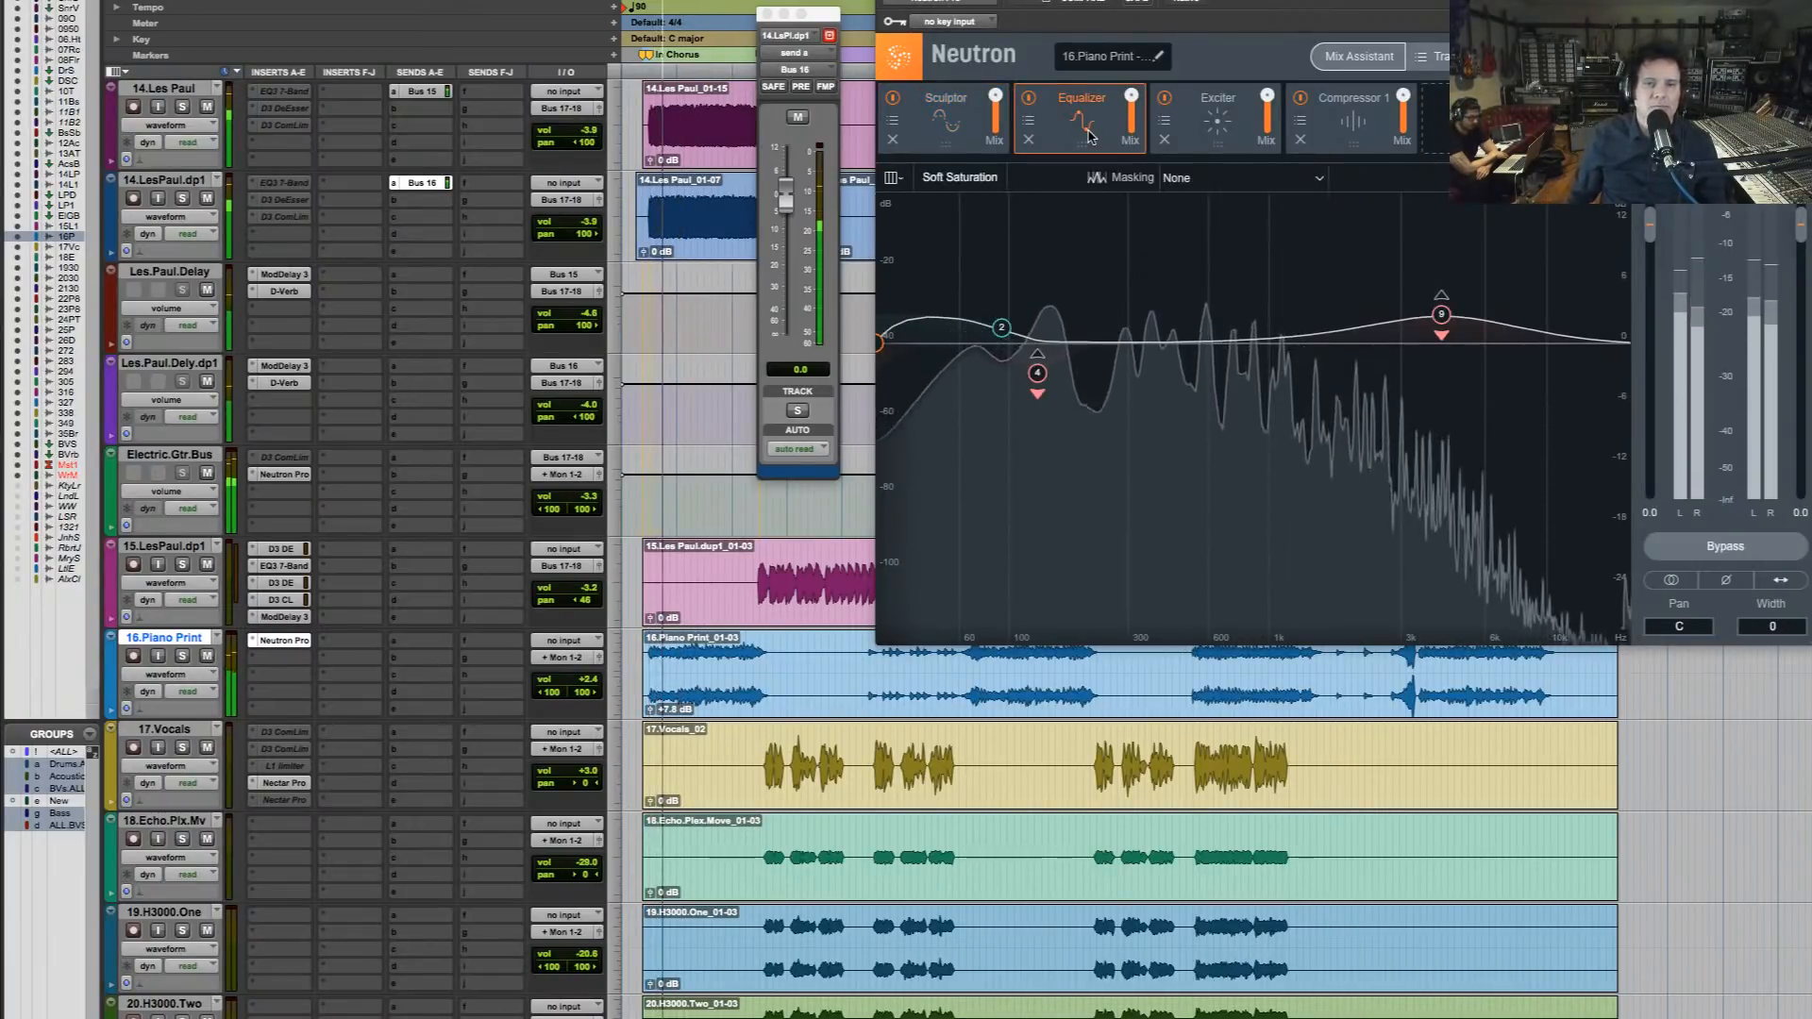
Stop playback and set the piano Equalizer's Analog Low Shelf band 2 to 0.2 dB at 96 Hz
key(space)
click(1002, 330)
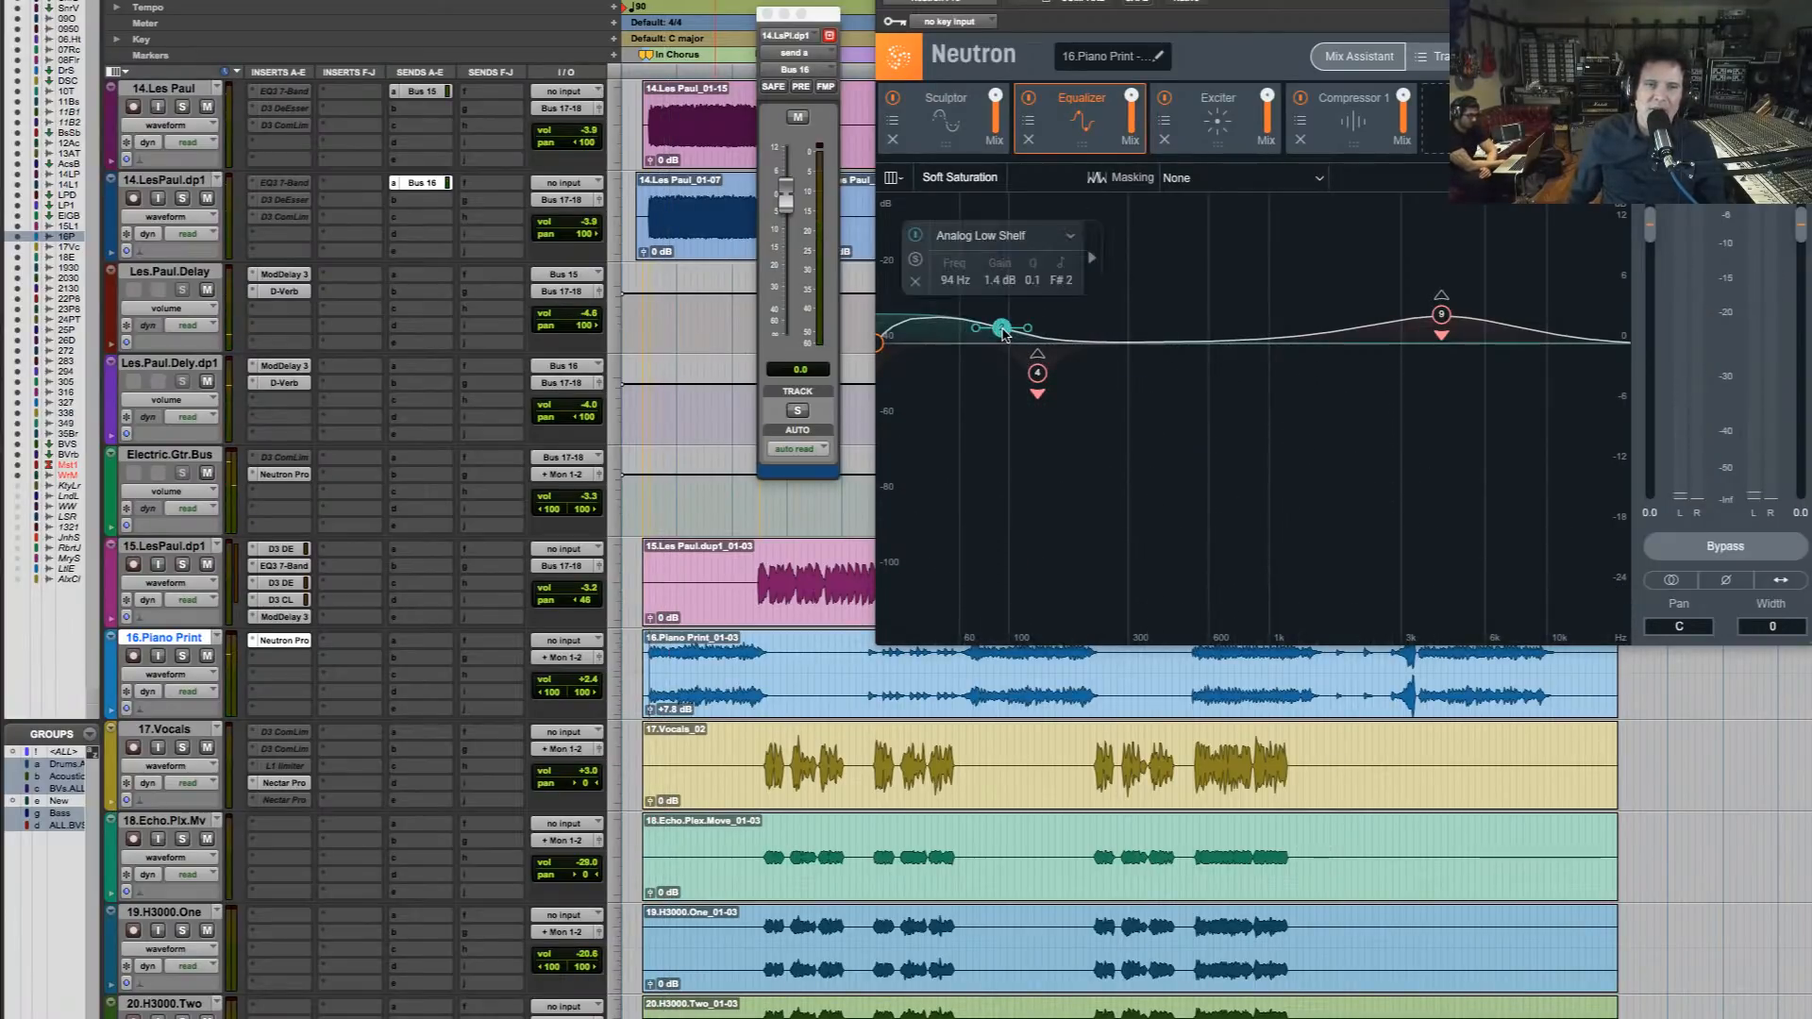
drag(1004, 334, 1006, 344)
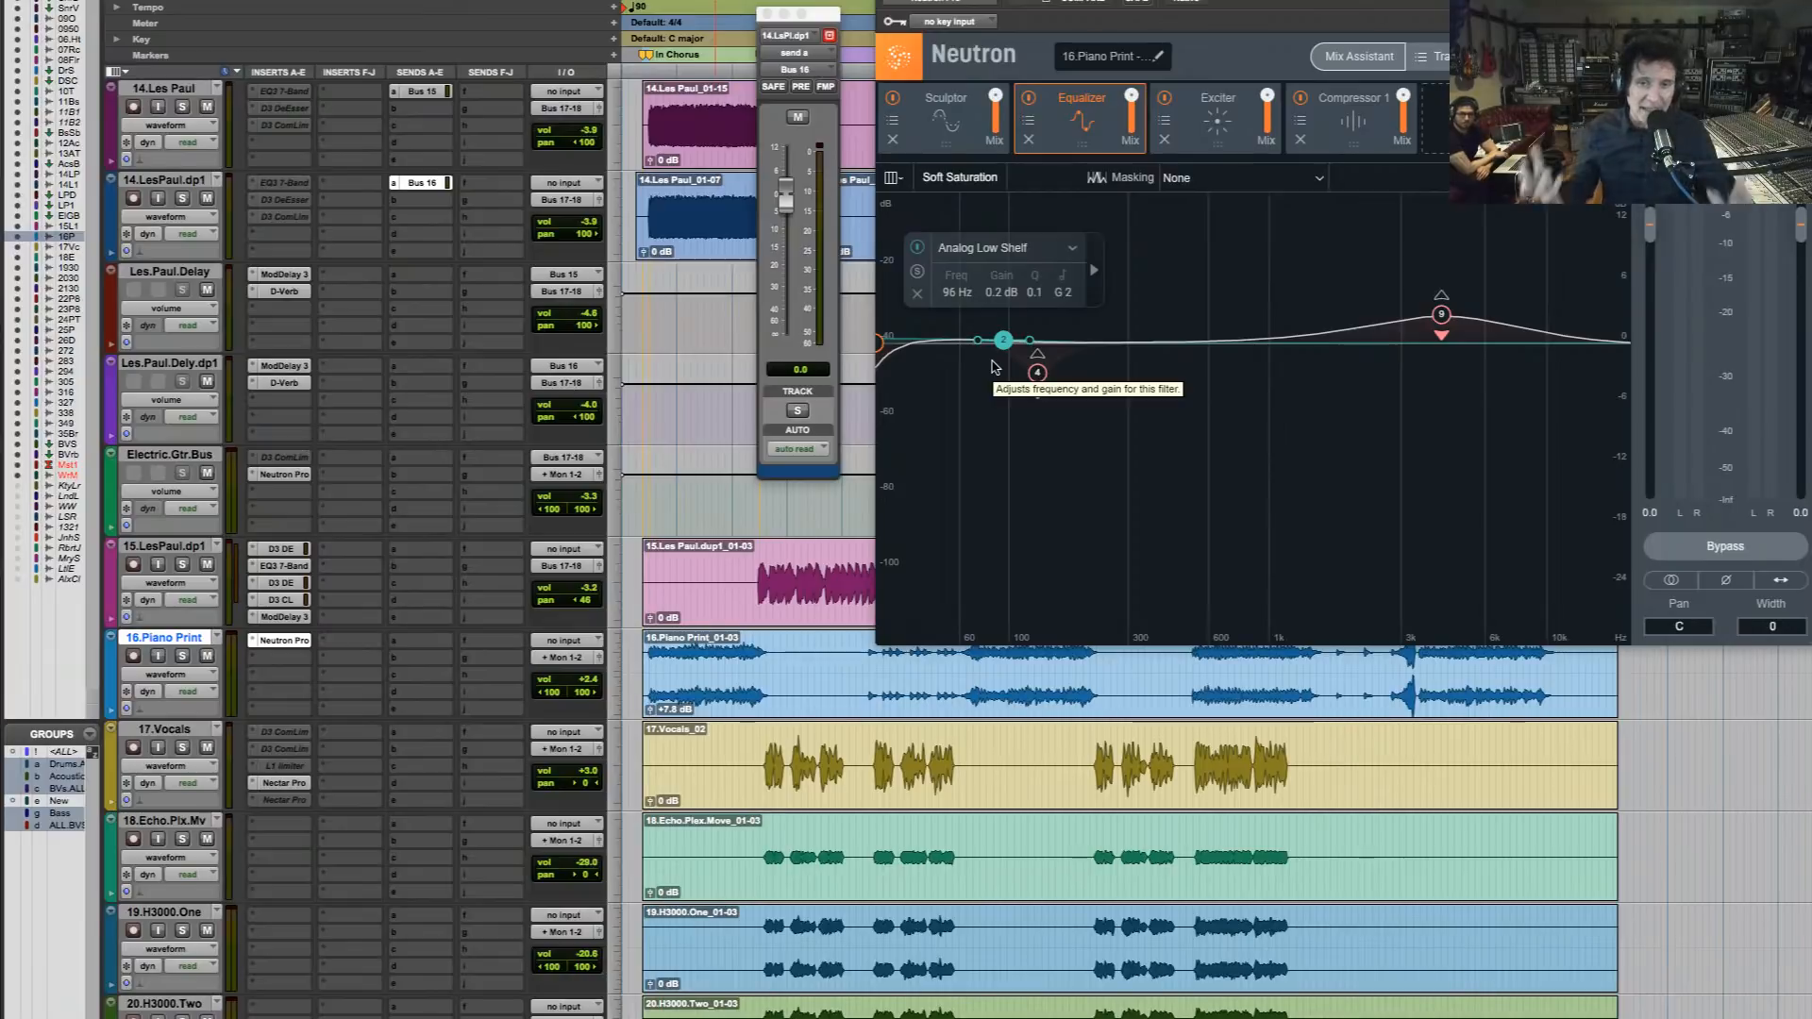
Audition the piano change in the mix, comparing playback with the drum and tambourine tracks soloed against playback with their solos cleared
key(space)
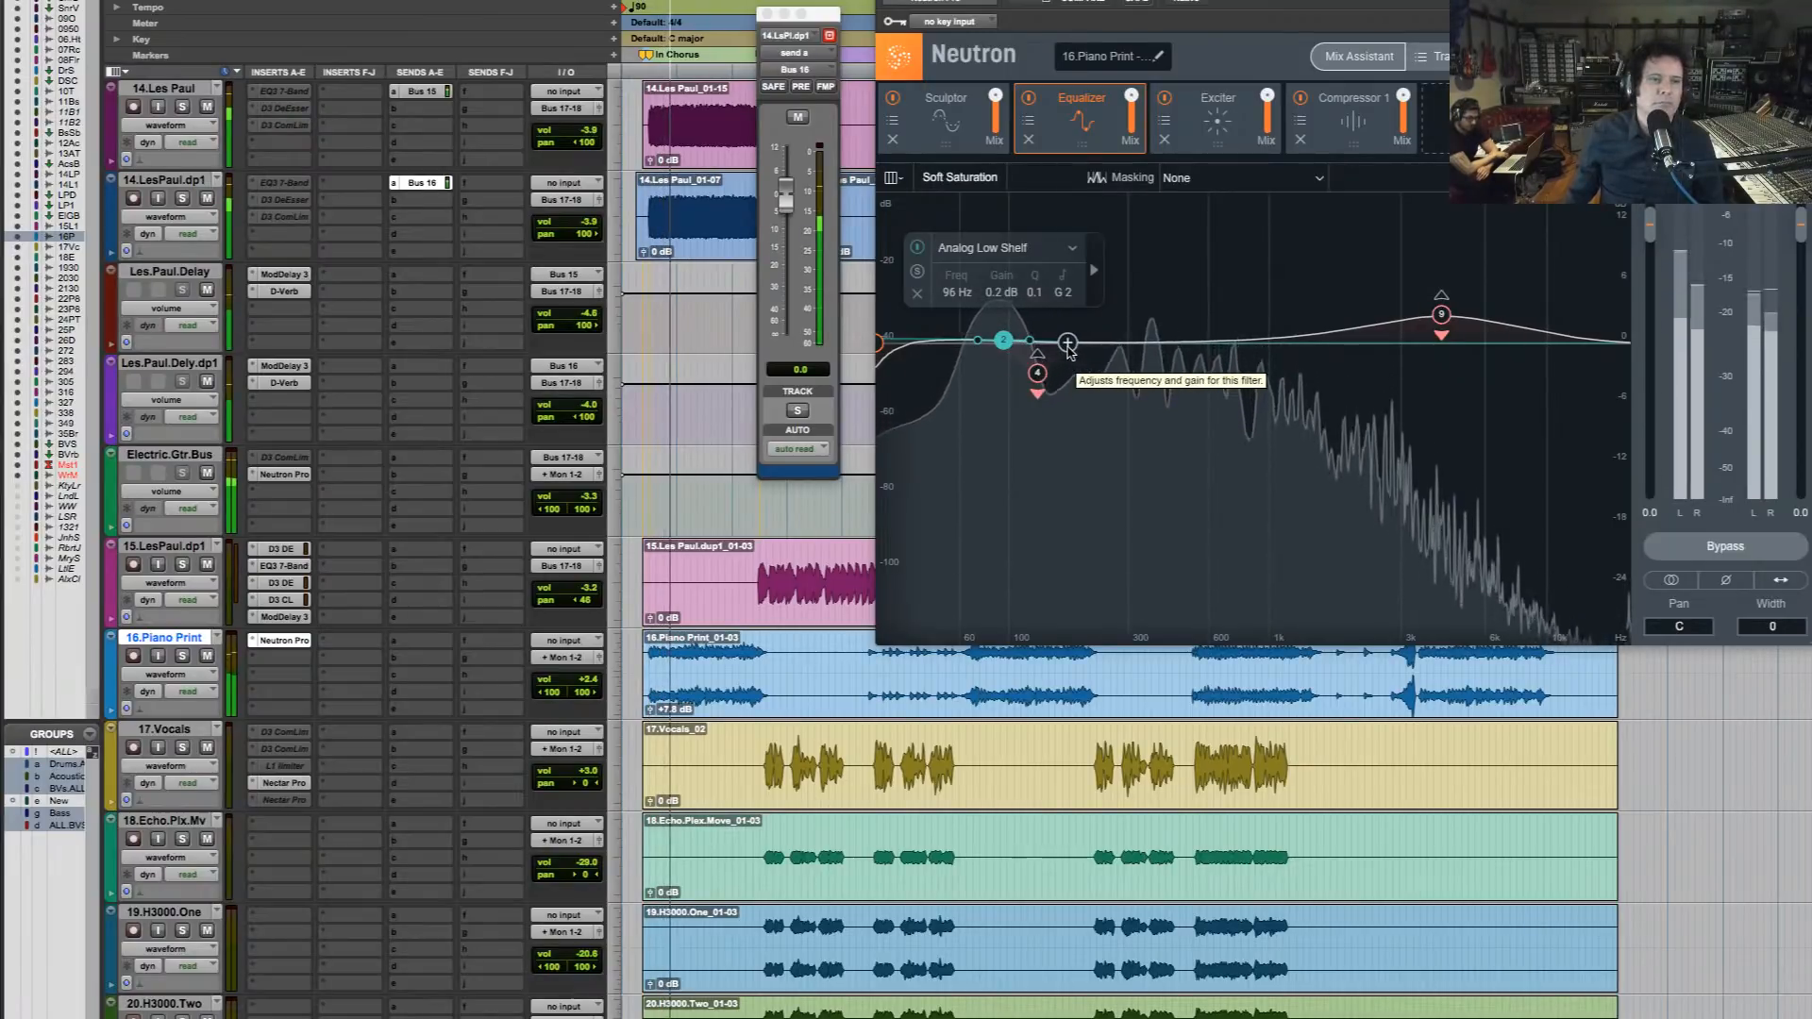
scroll(639, 161, up, 5)
scroll(639, 160, up, 11)
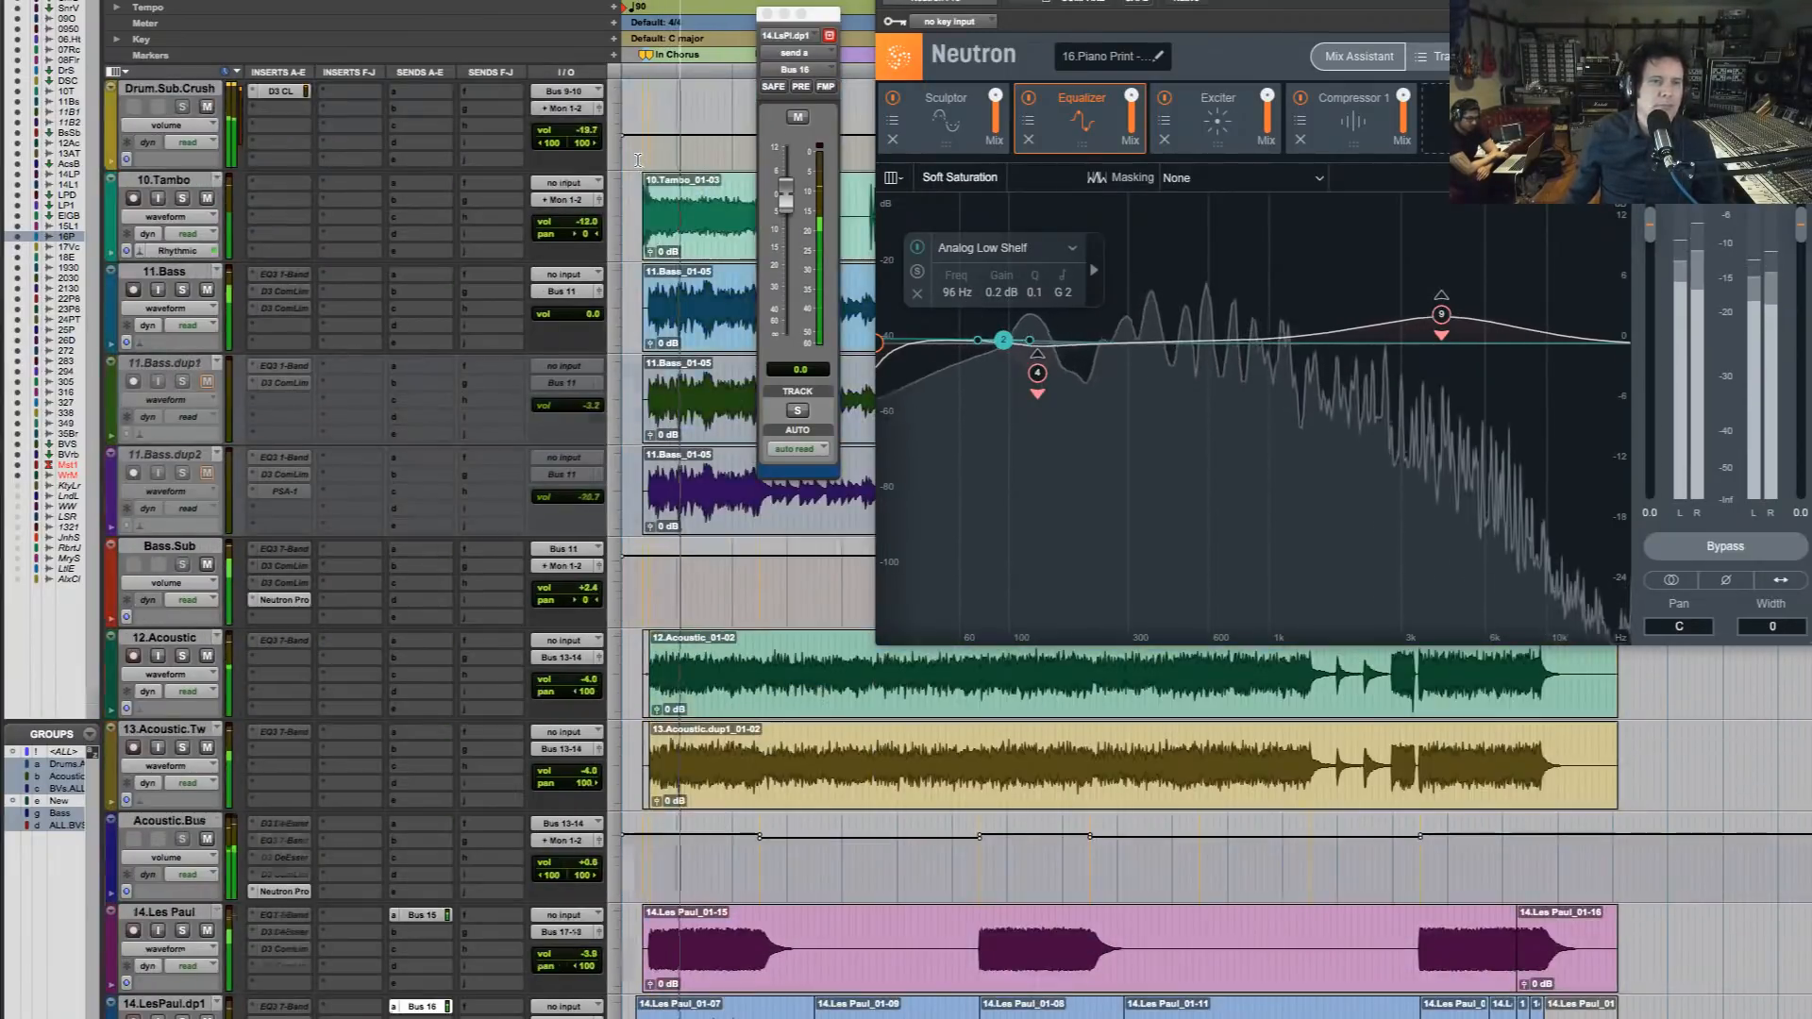
click(183, 290)
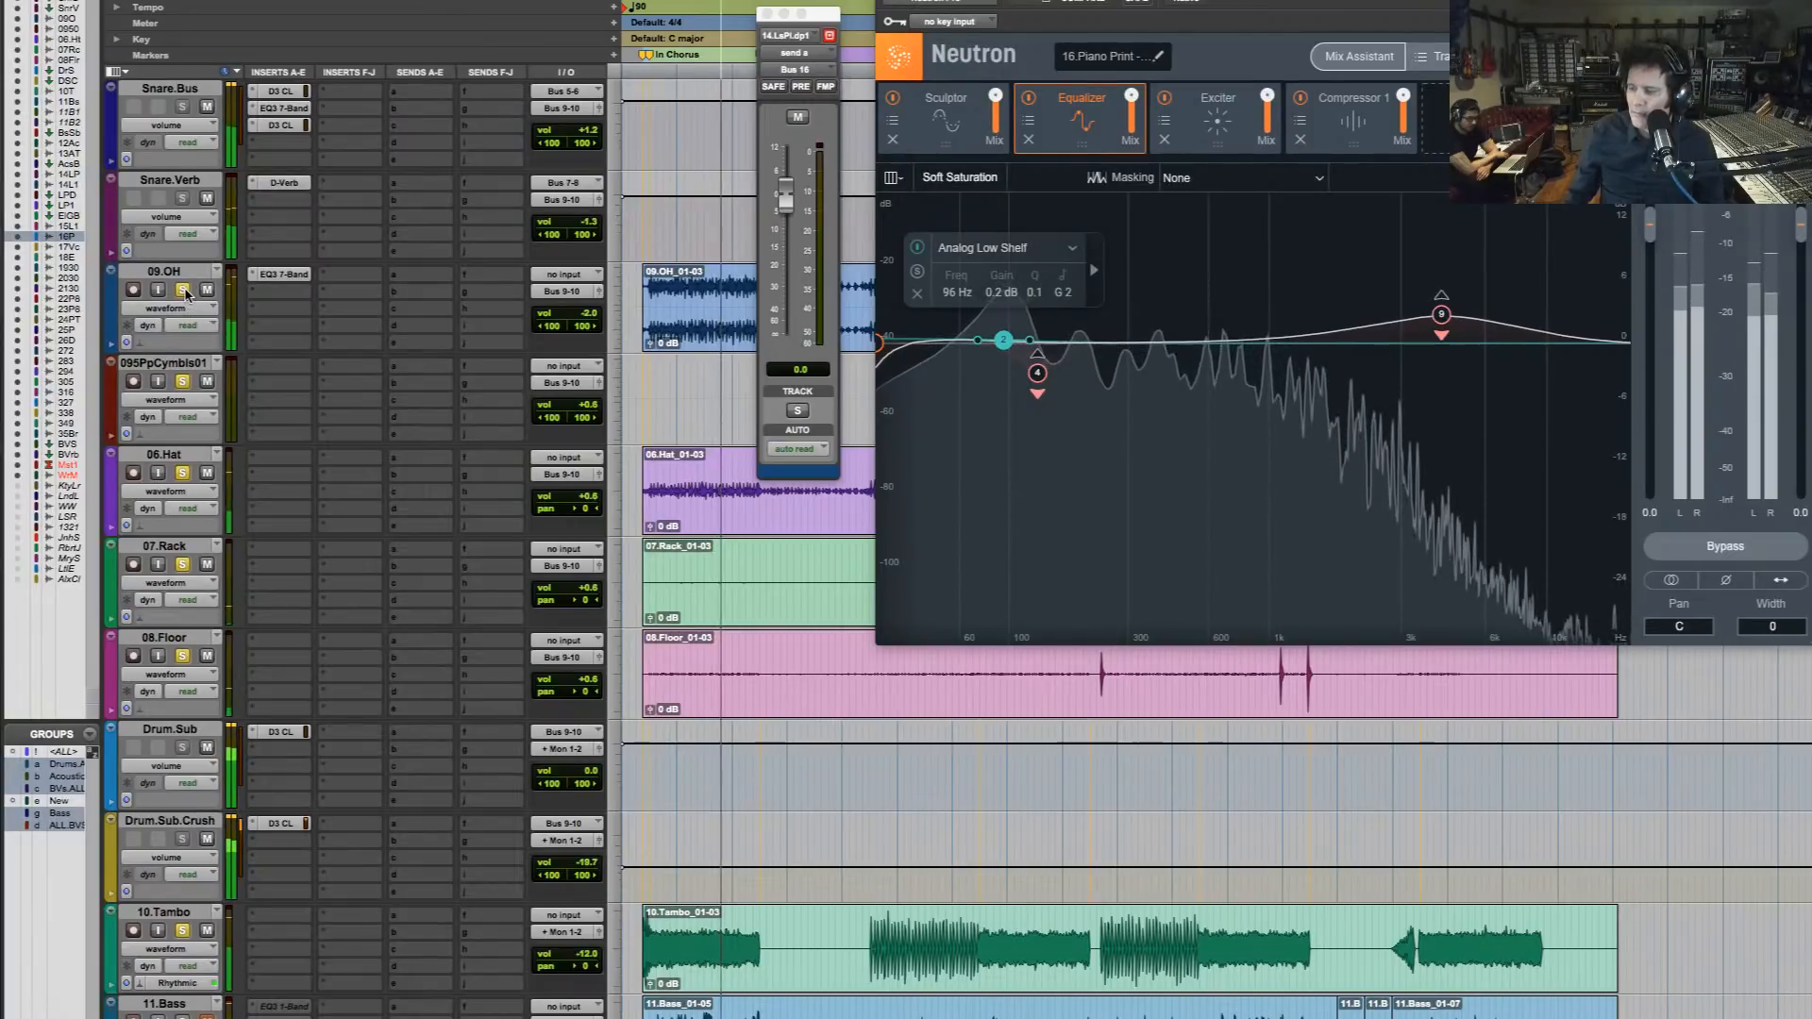
key(space)
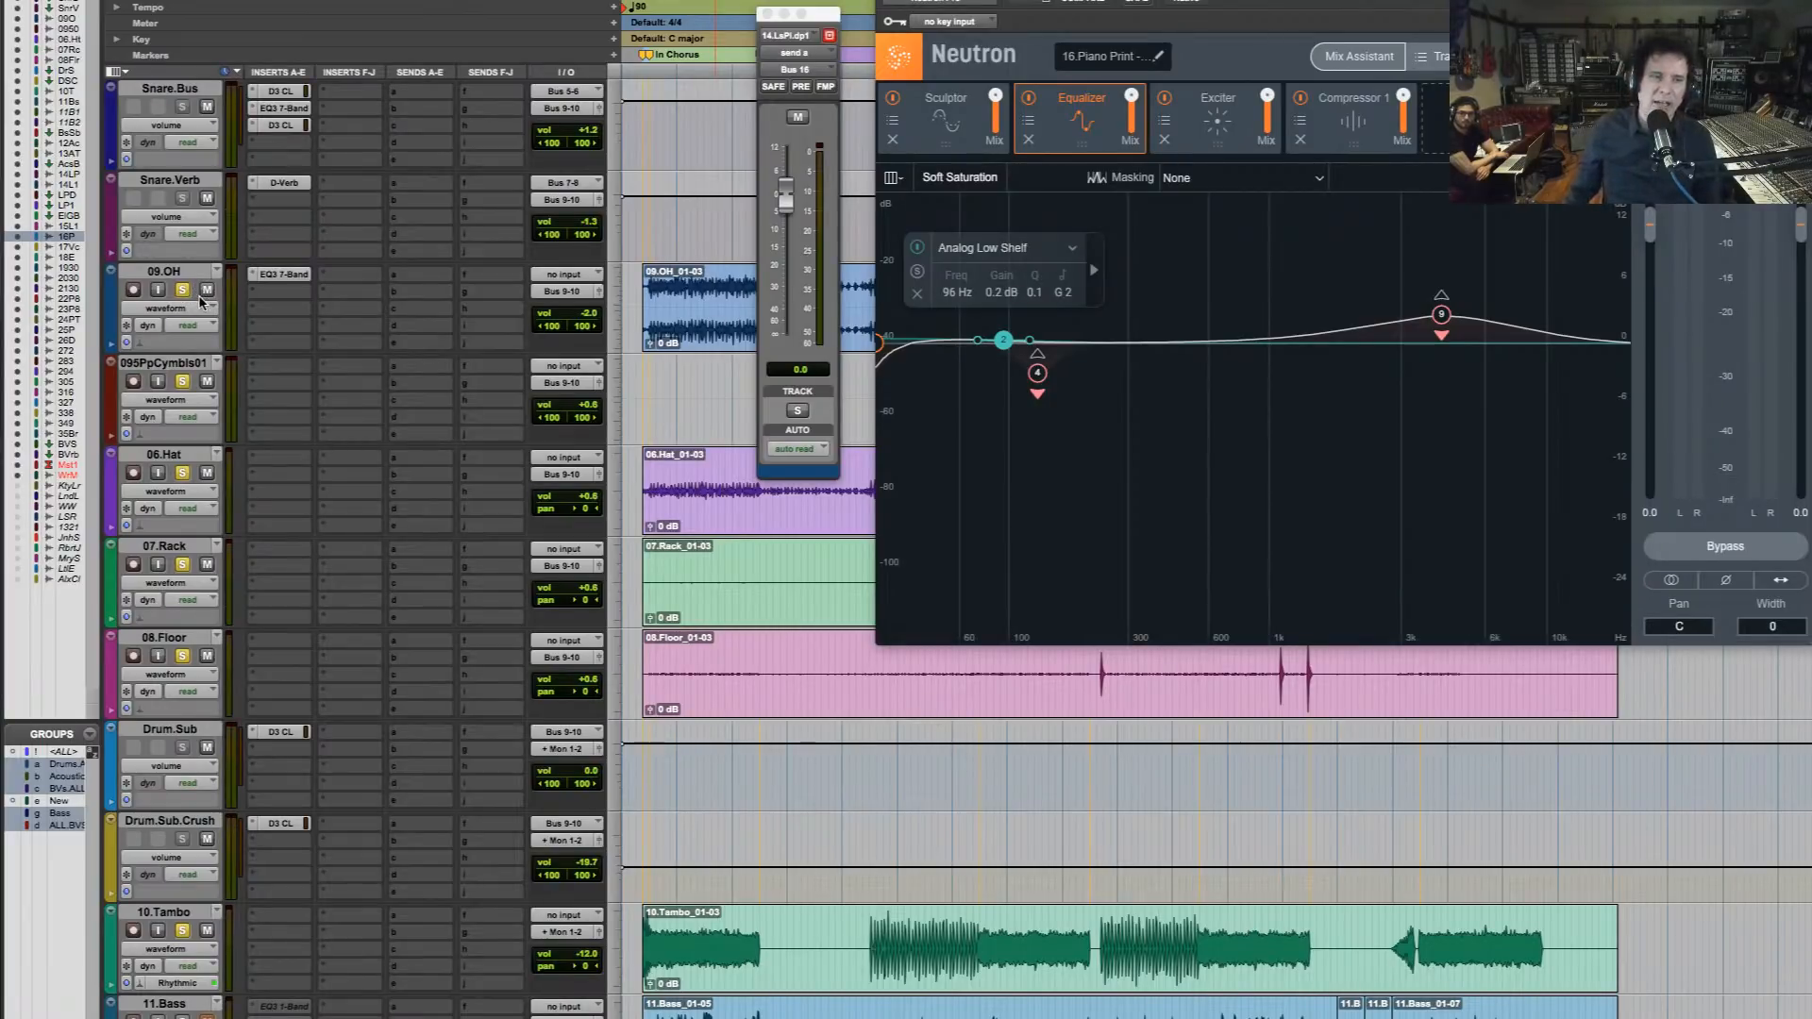
key(space)
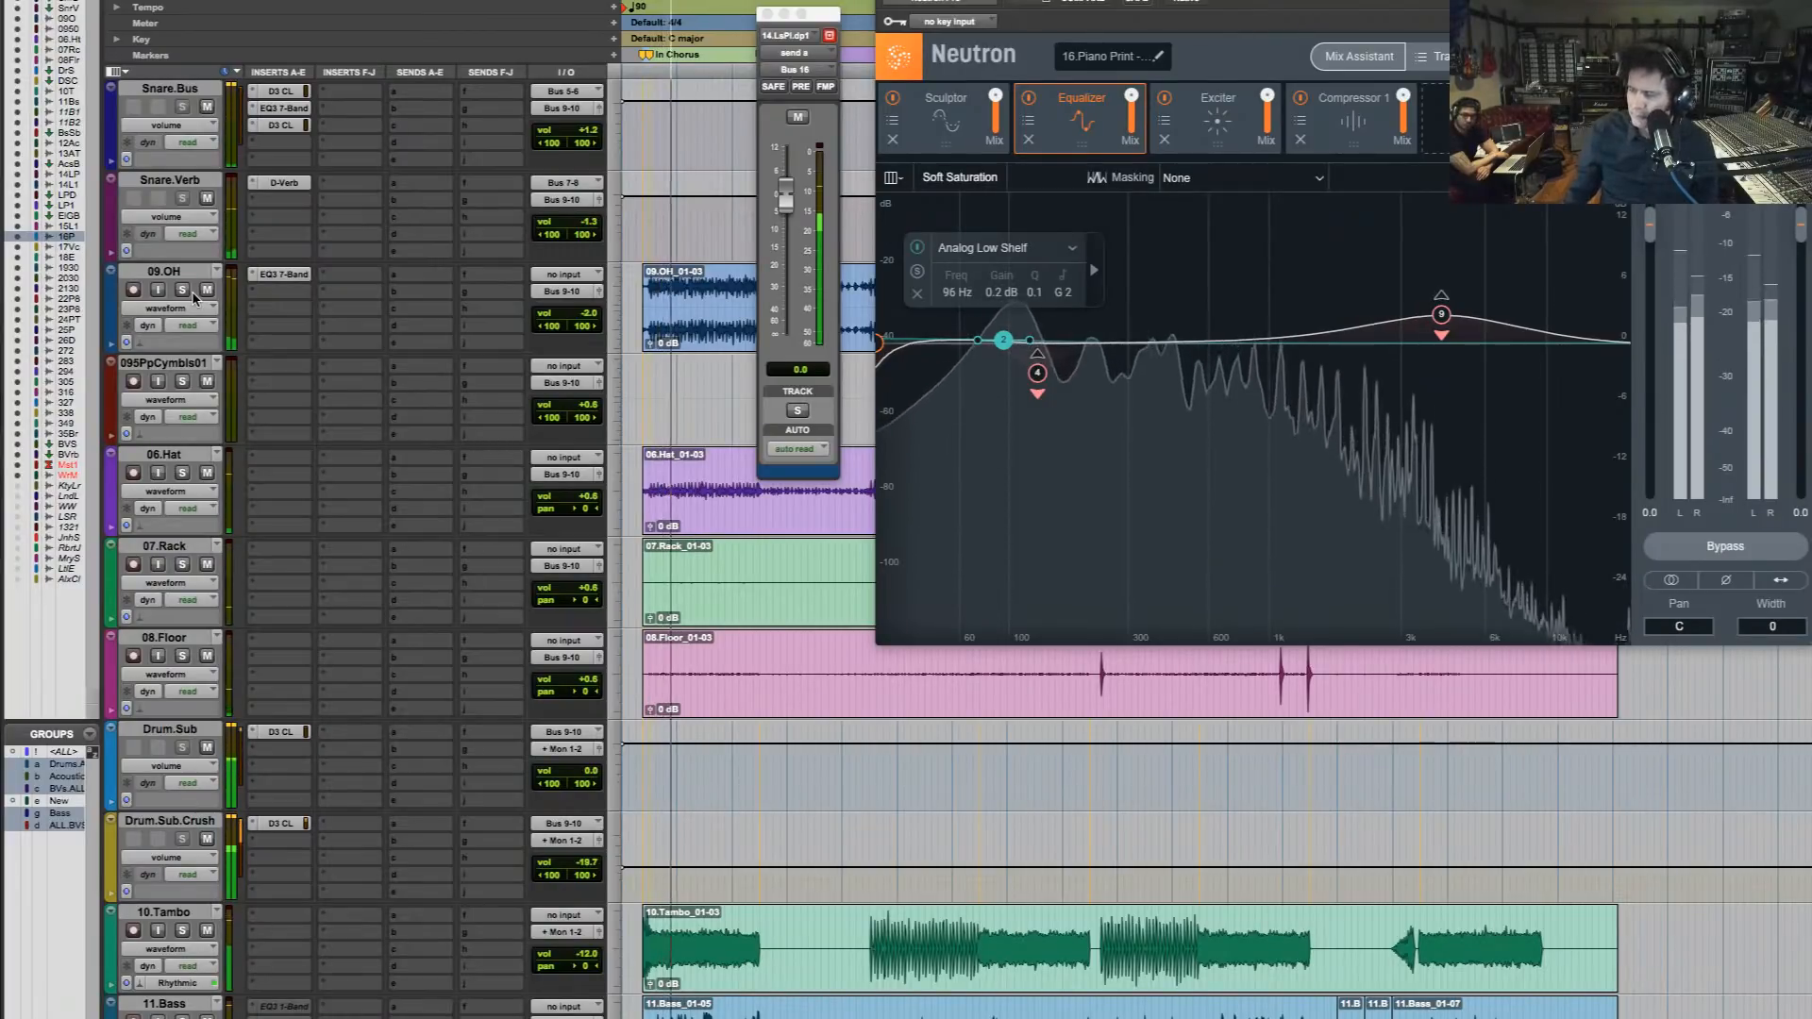
key(space)
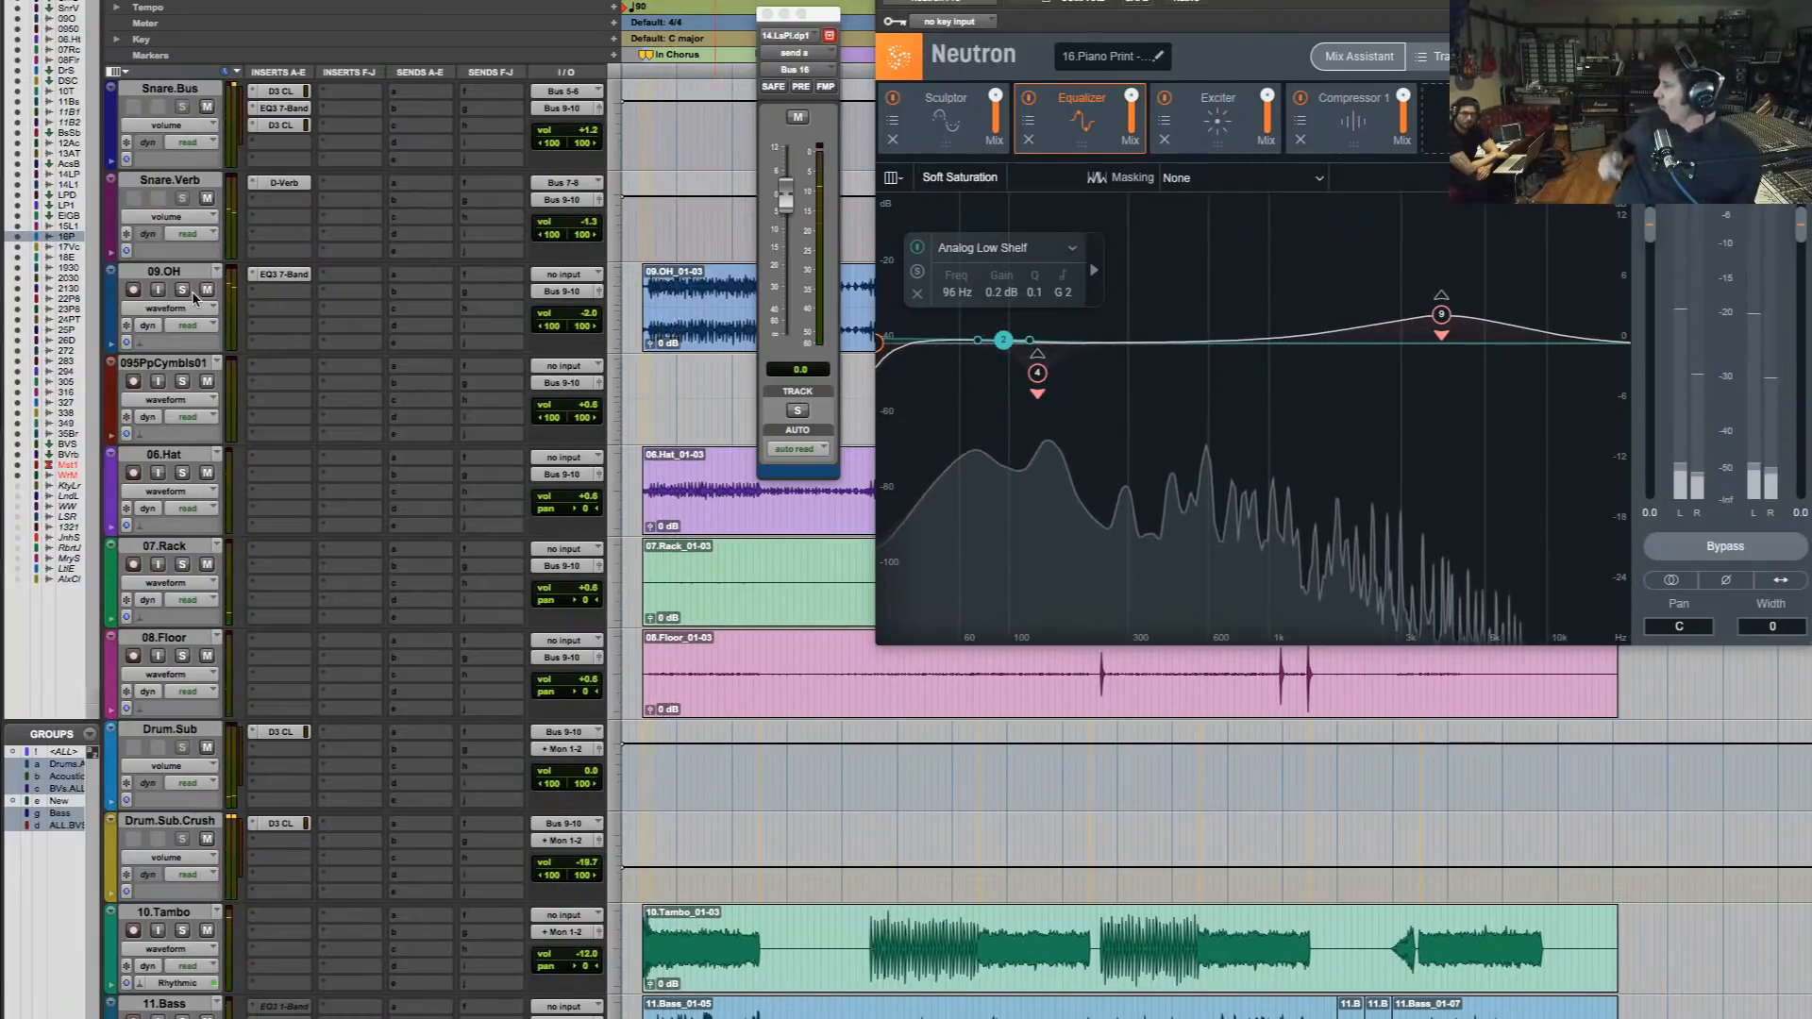
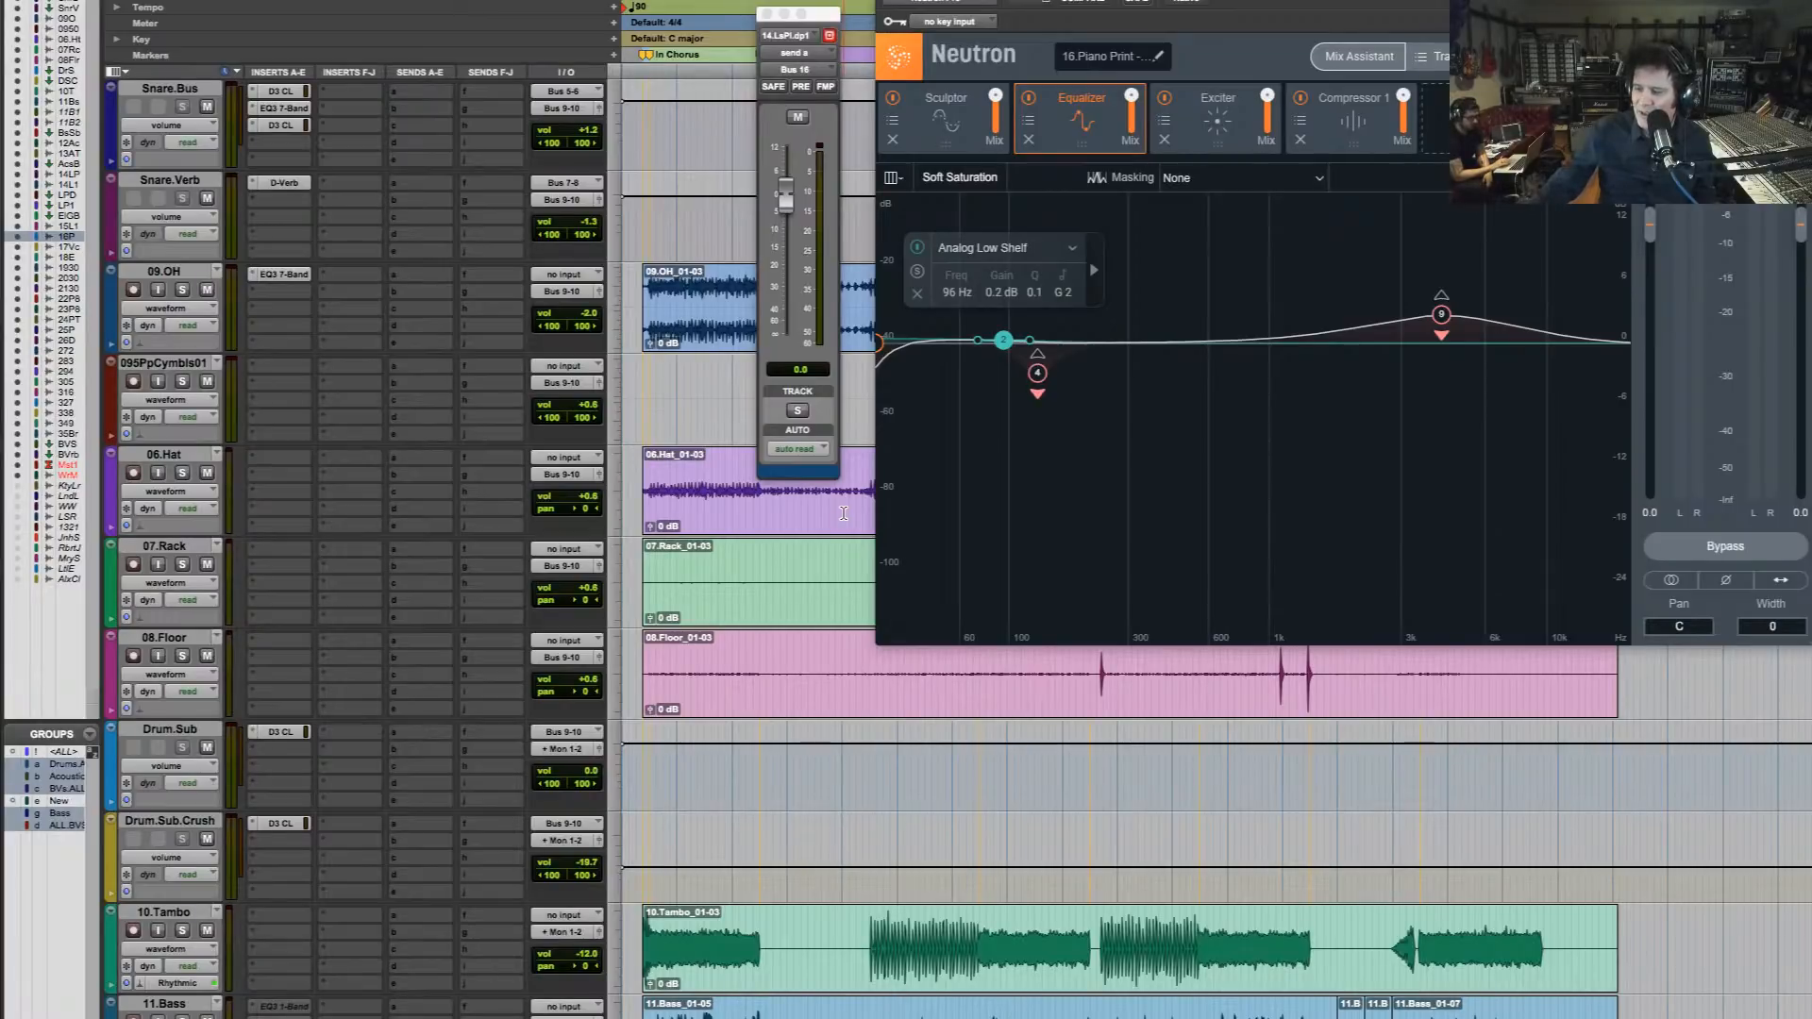
Play the mix and set the piano Equalizer's Analog Low Shelf band 2 to -0.9 dB at 95 Hz
key(space)
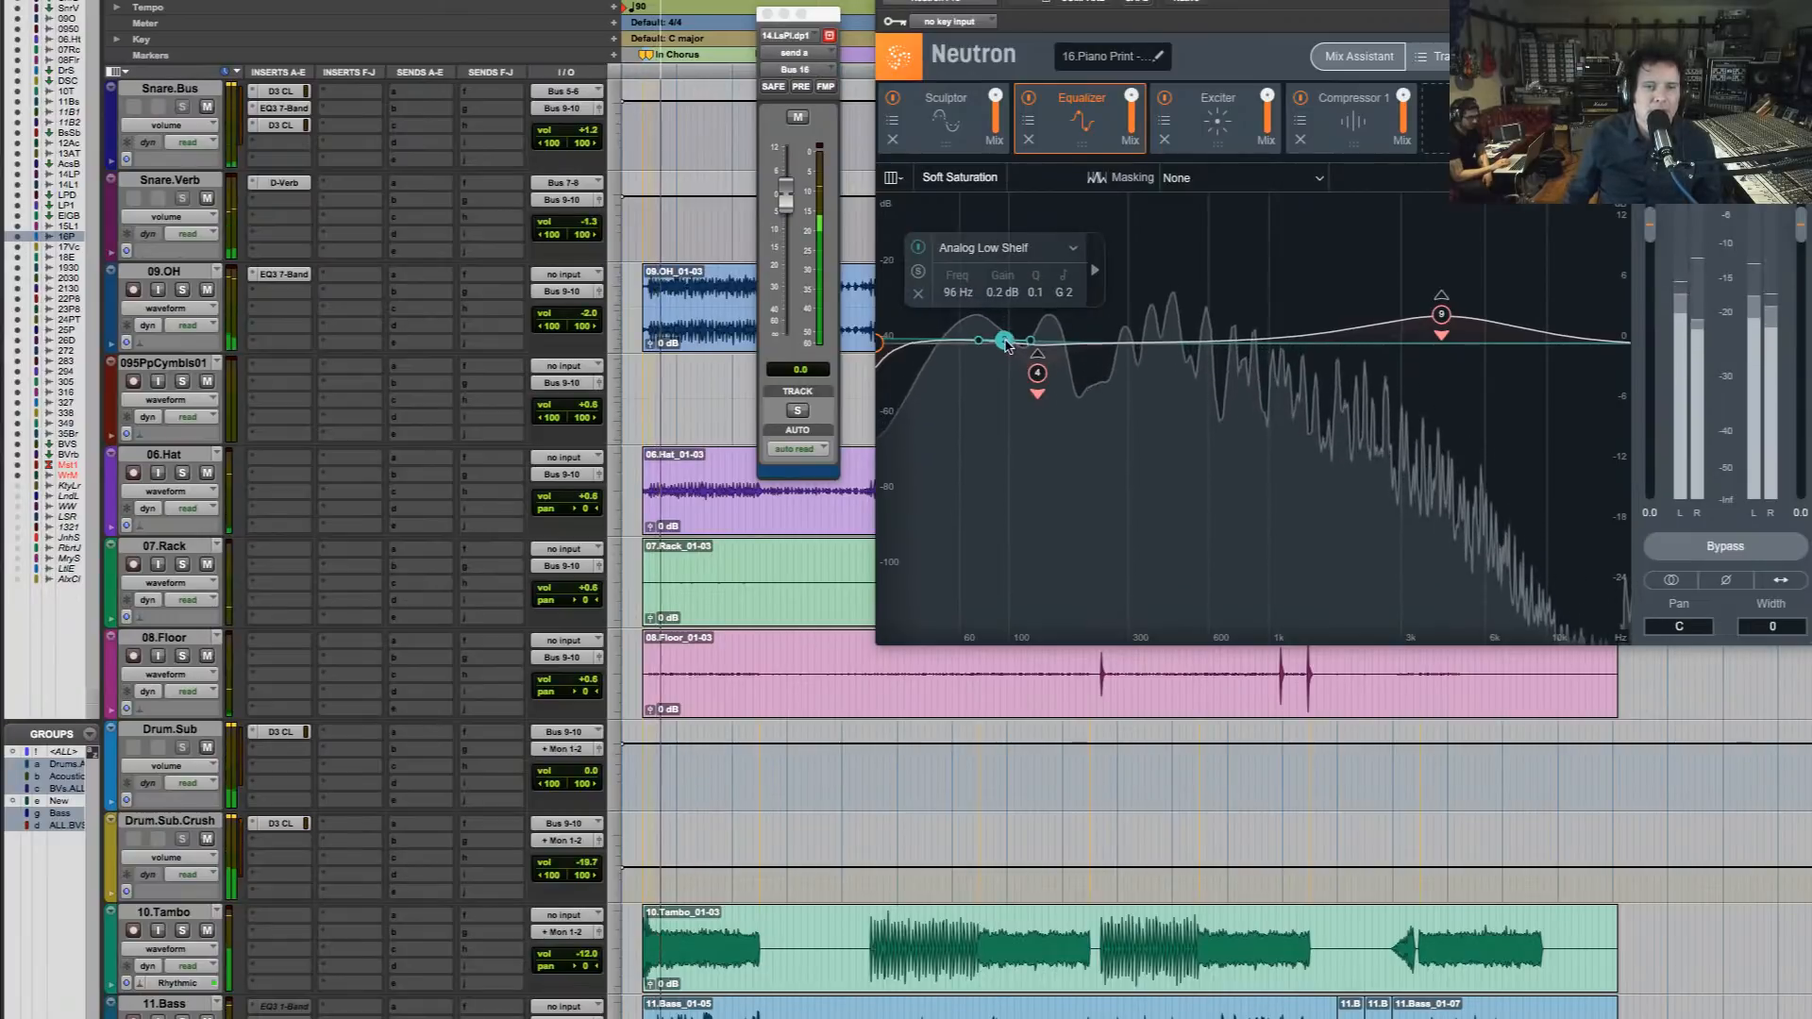
drag(1003, 340, 1007, 356)
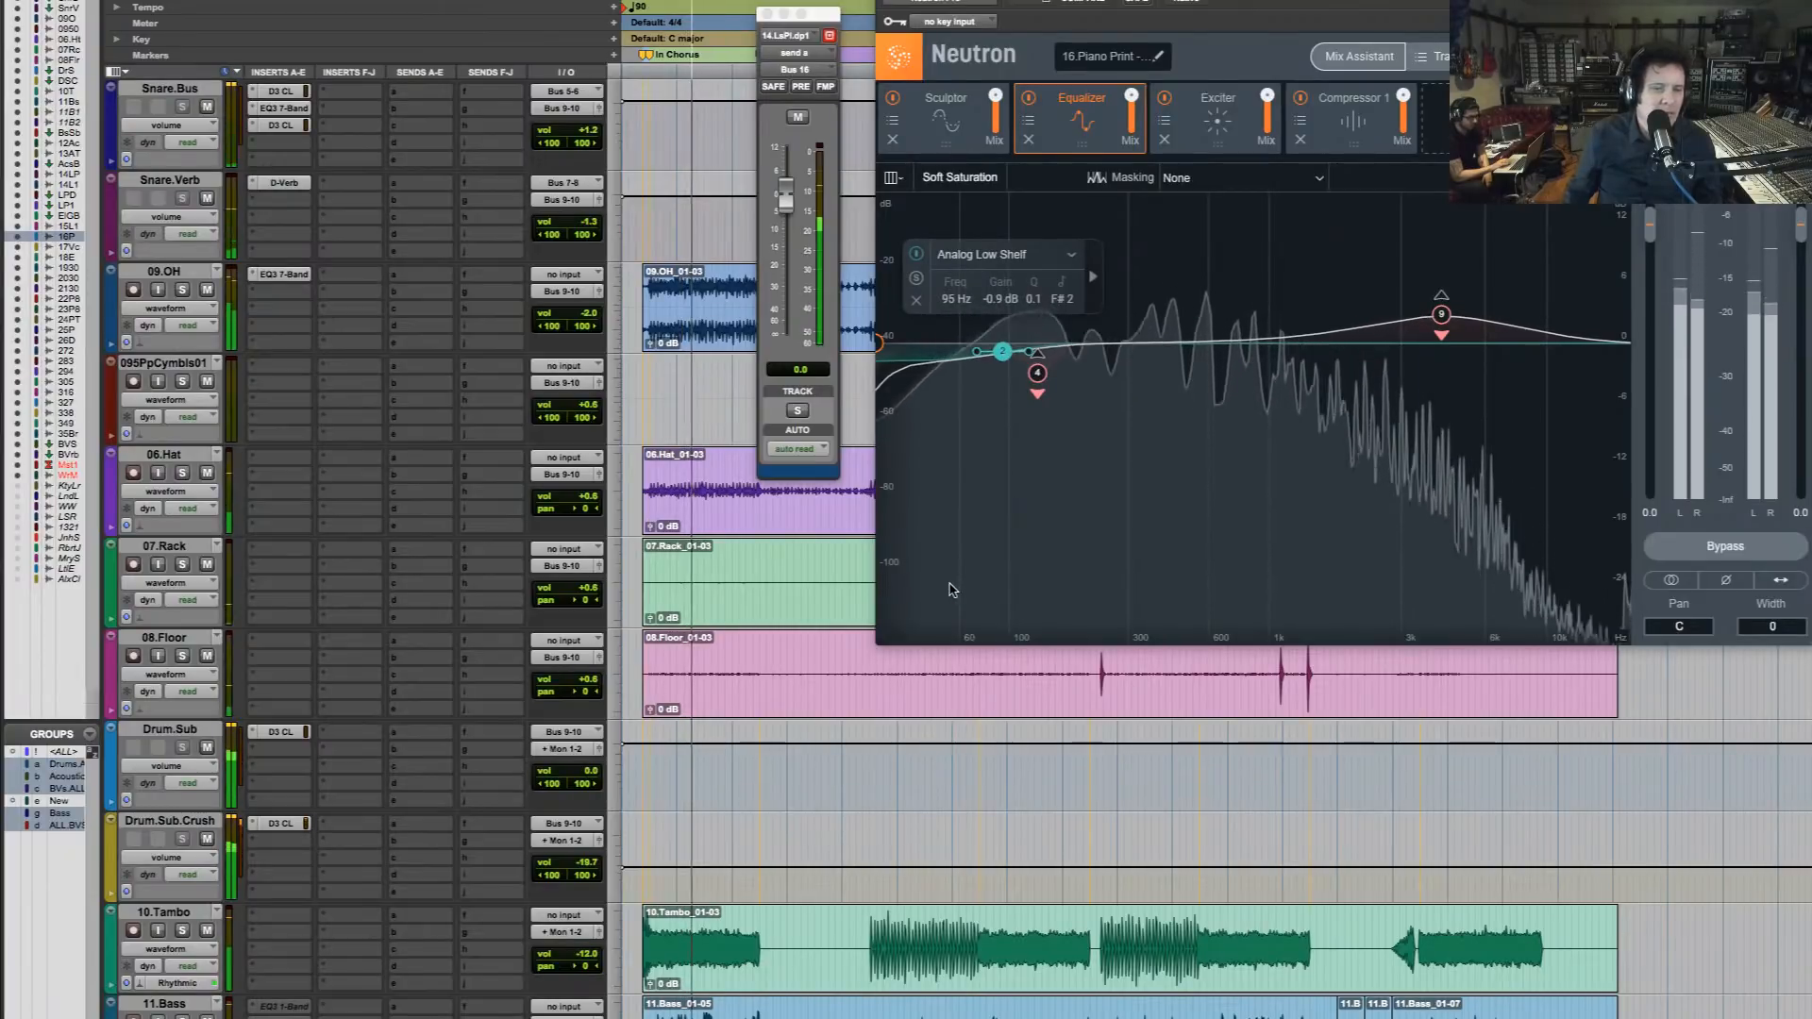
Change band 2 of the Bass.Sub Neutron Equalizer to a Flat Highpass at 59 Hz with a 24 dB/oct slope
scroll(885, 870, down, 3)
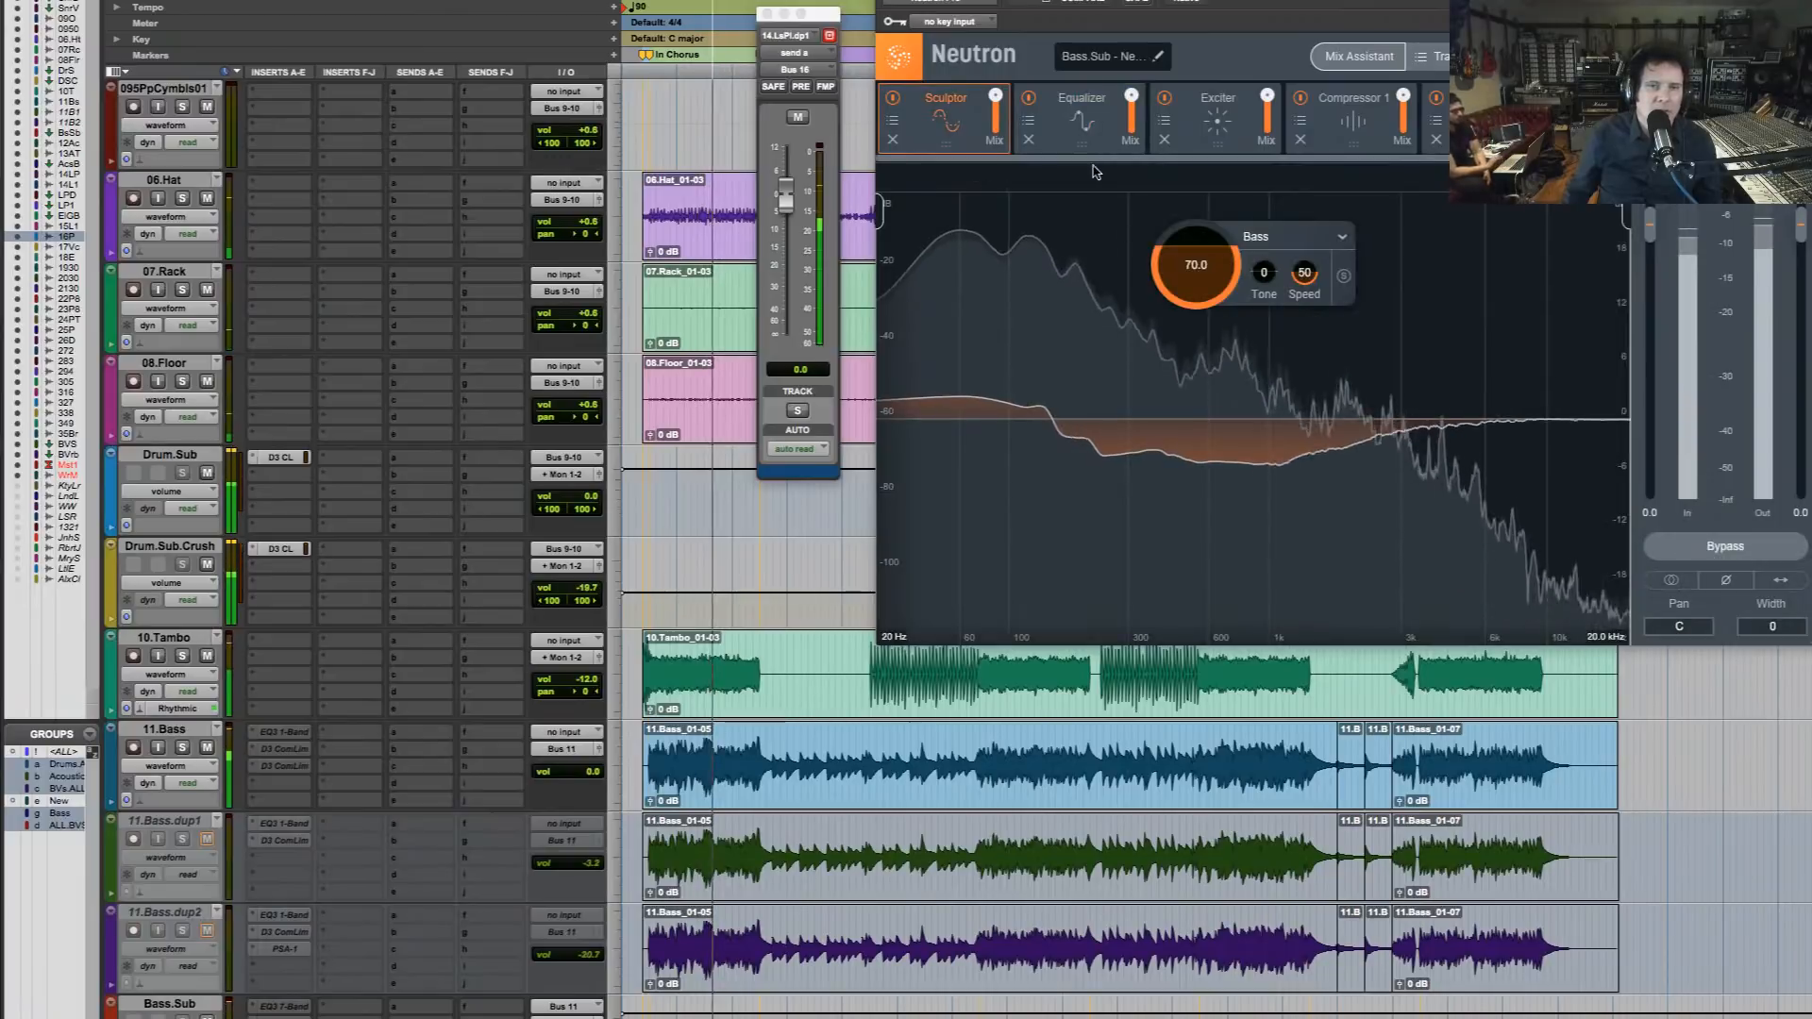
click(1095, 120)
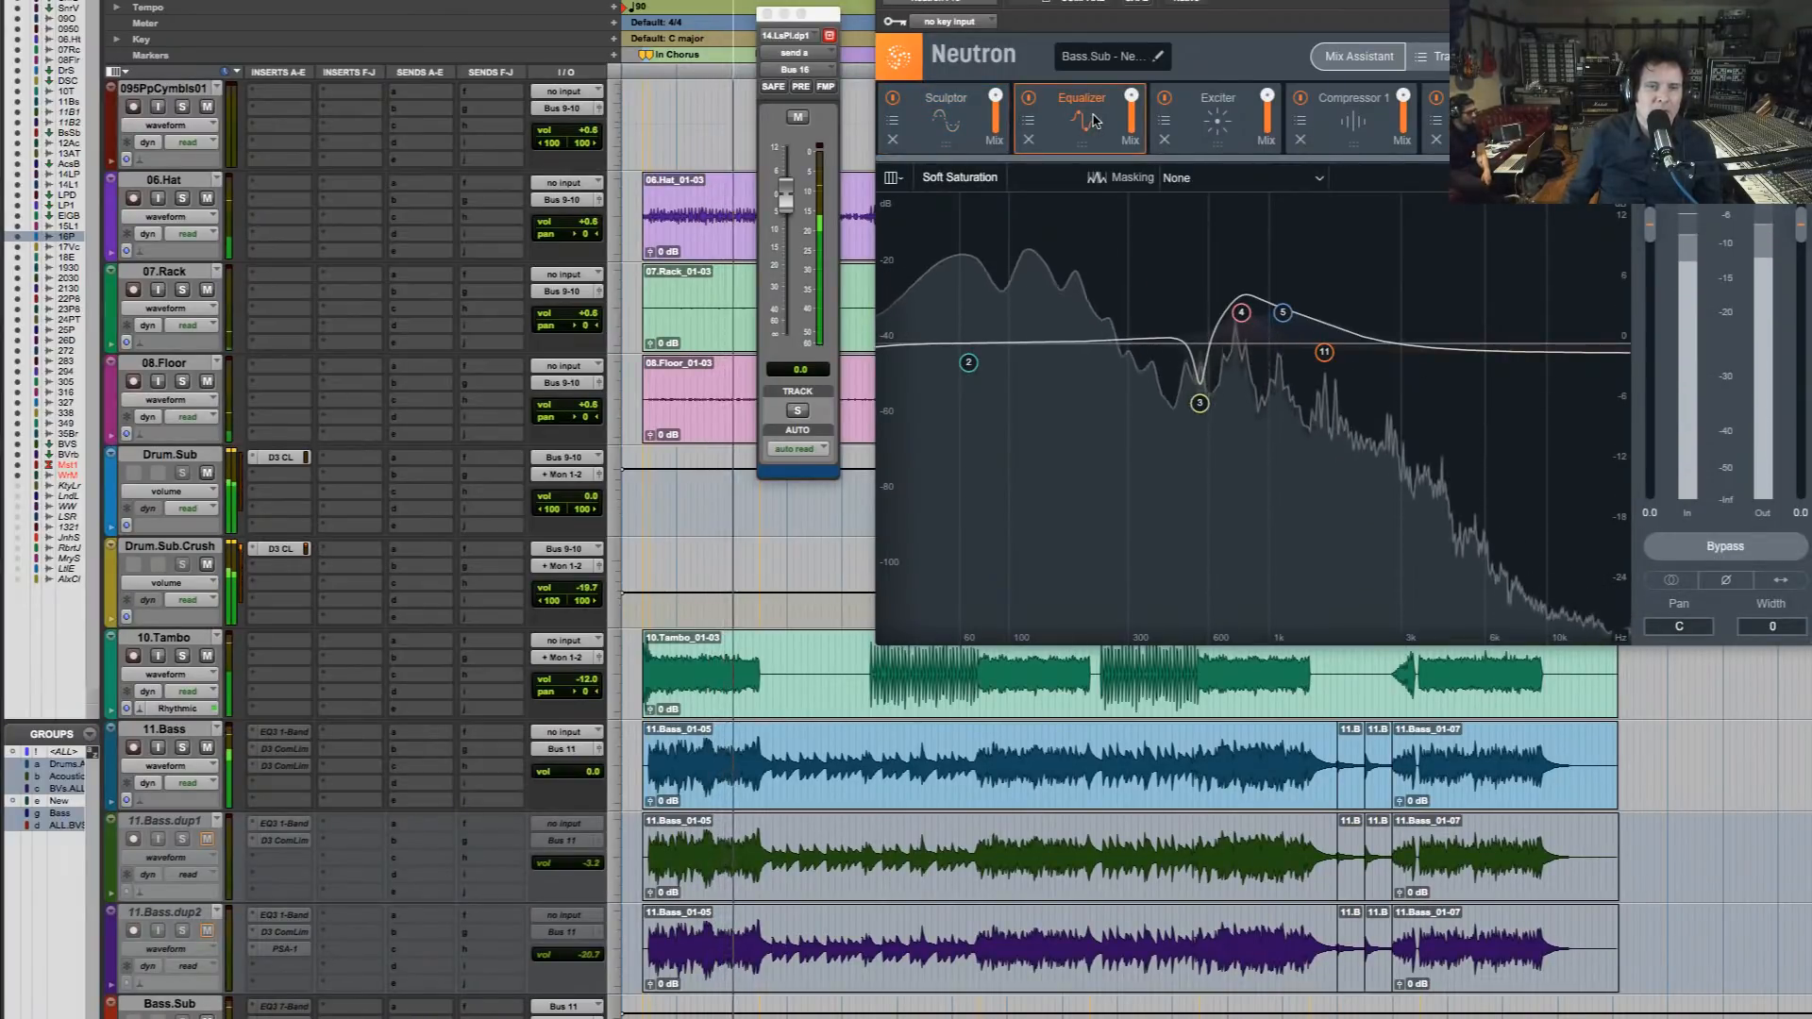
click(968, 364)
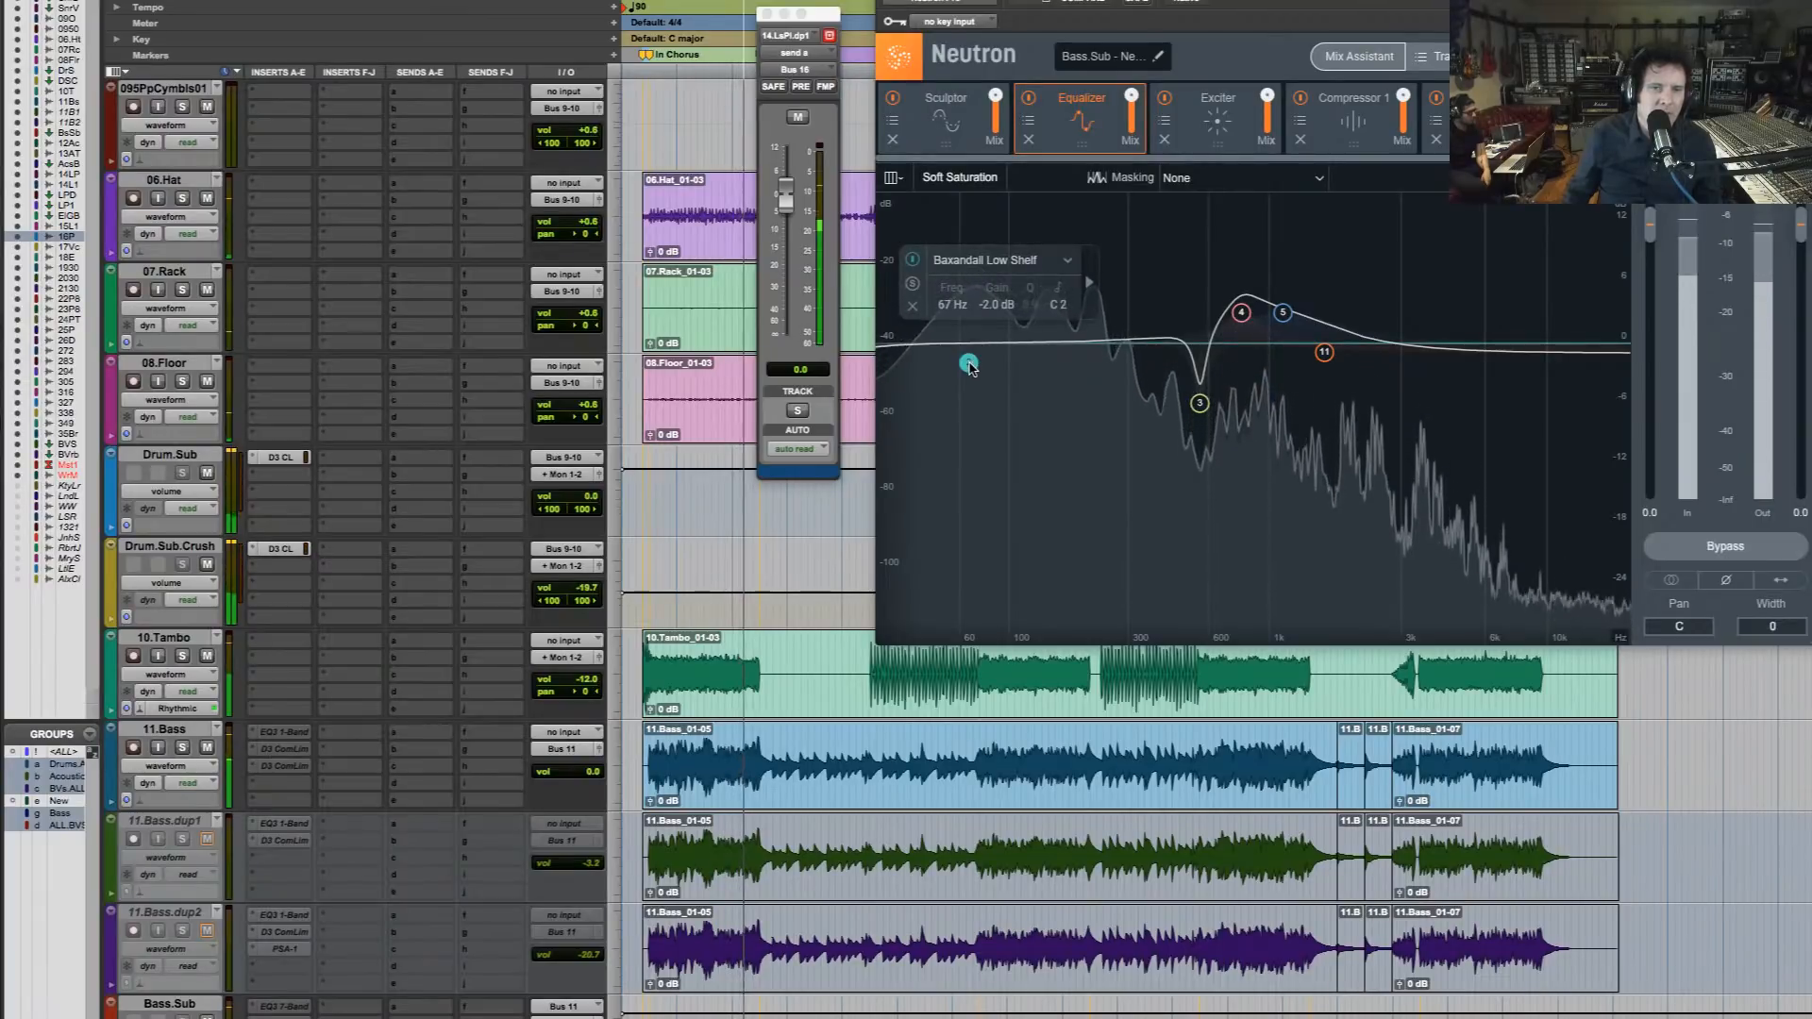
click(1067, 263)
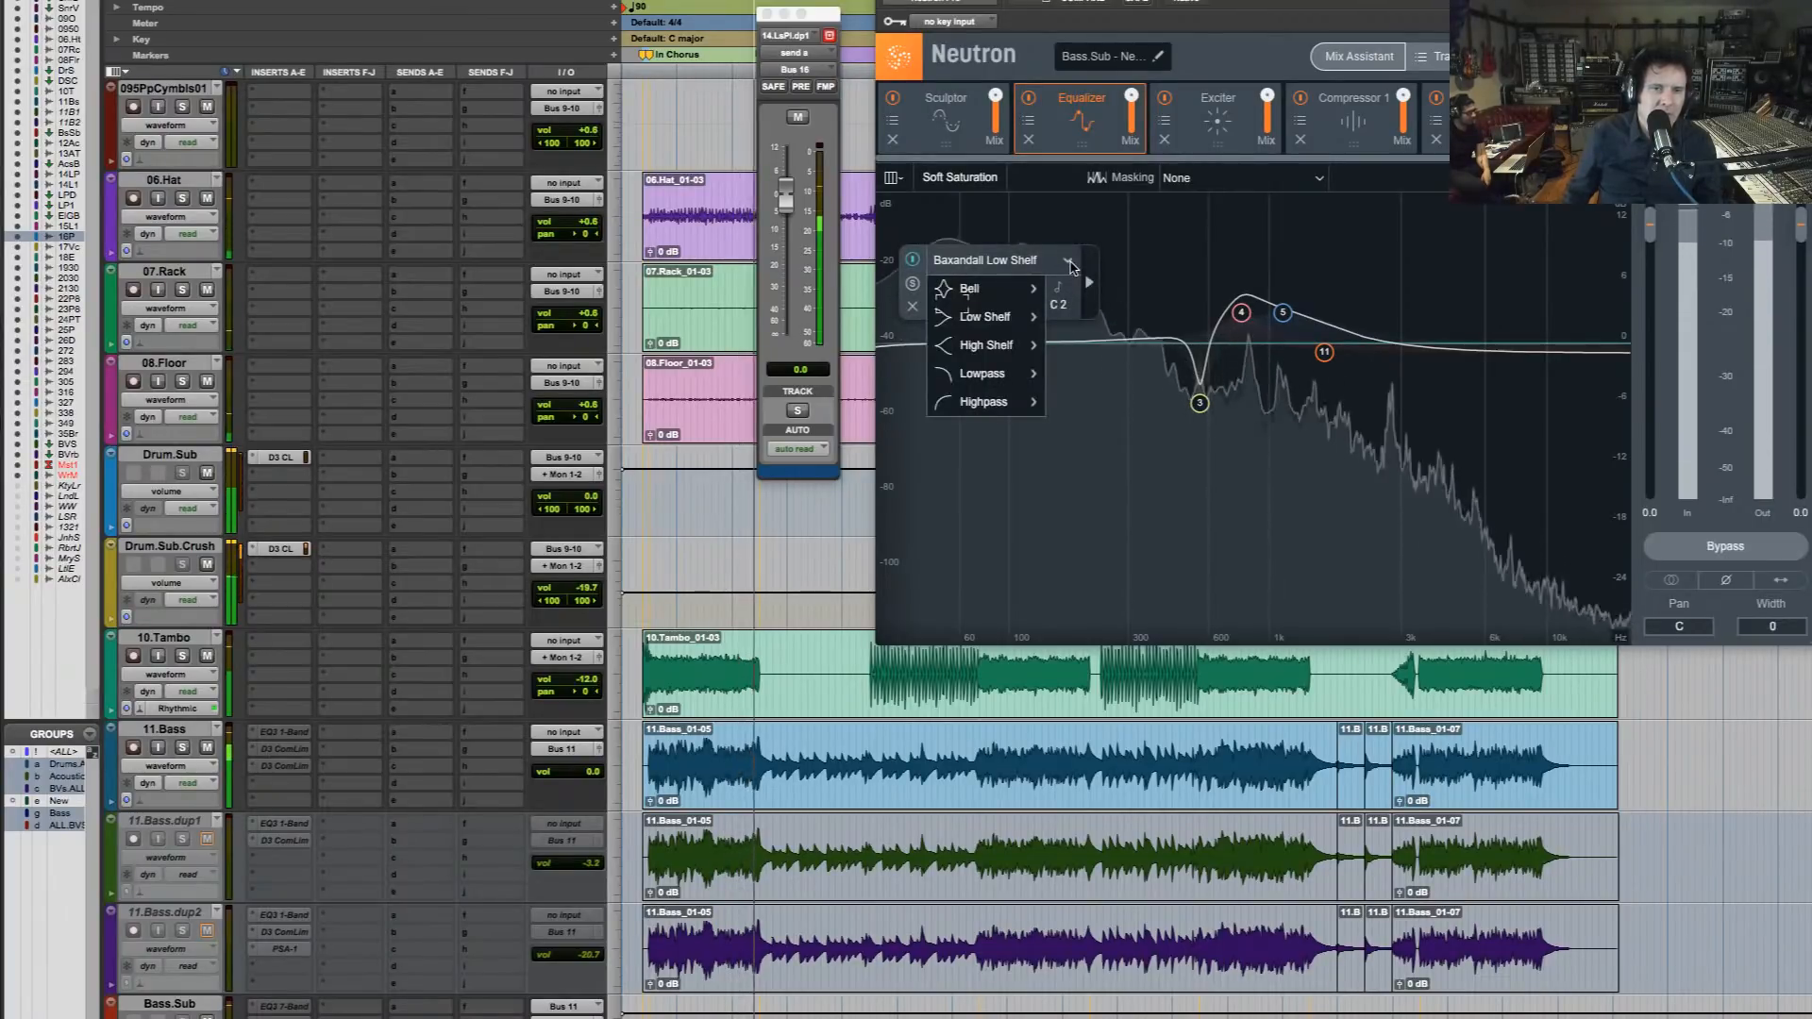
click(1085, 407)
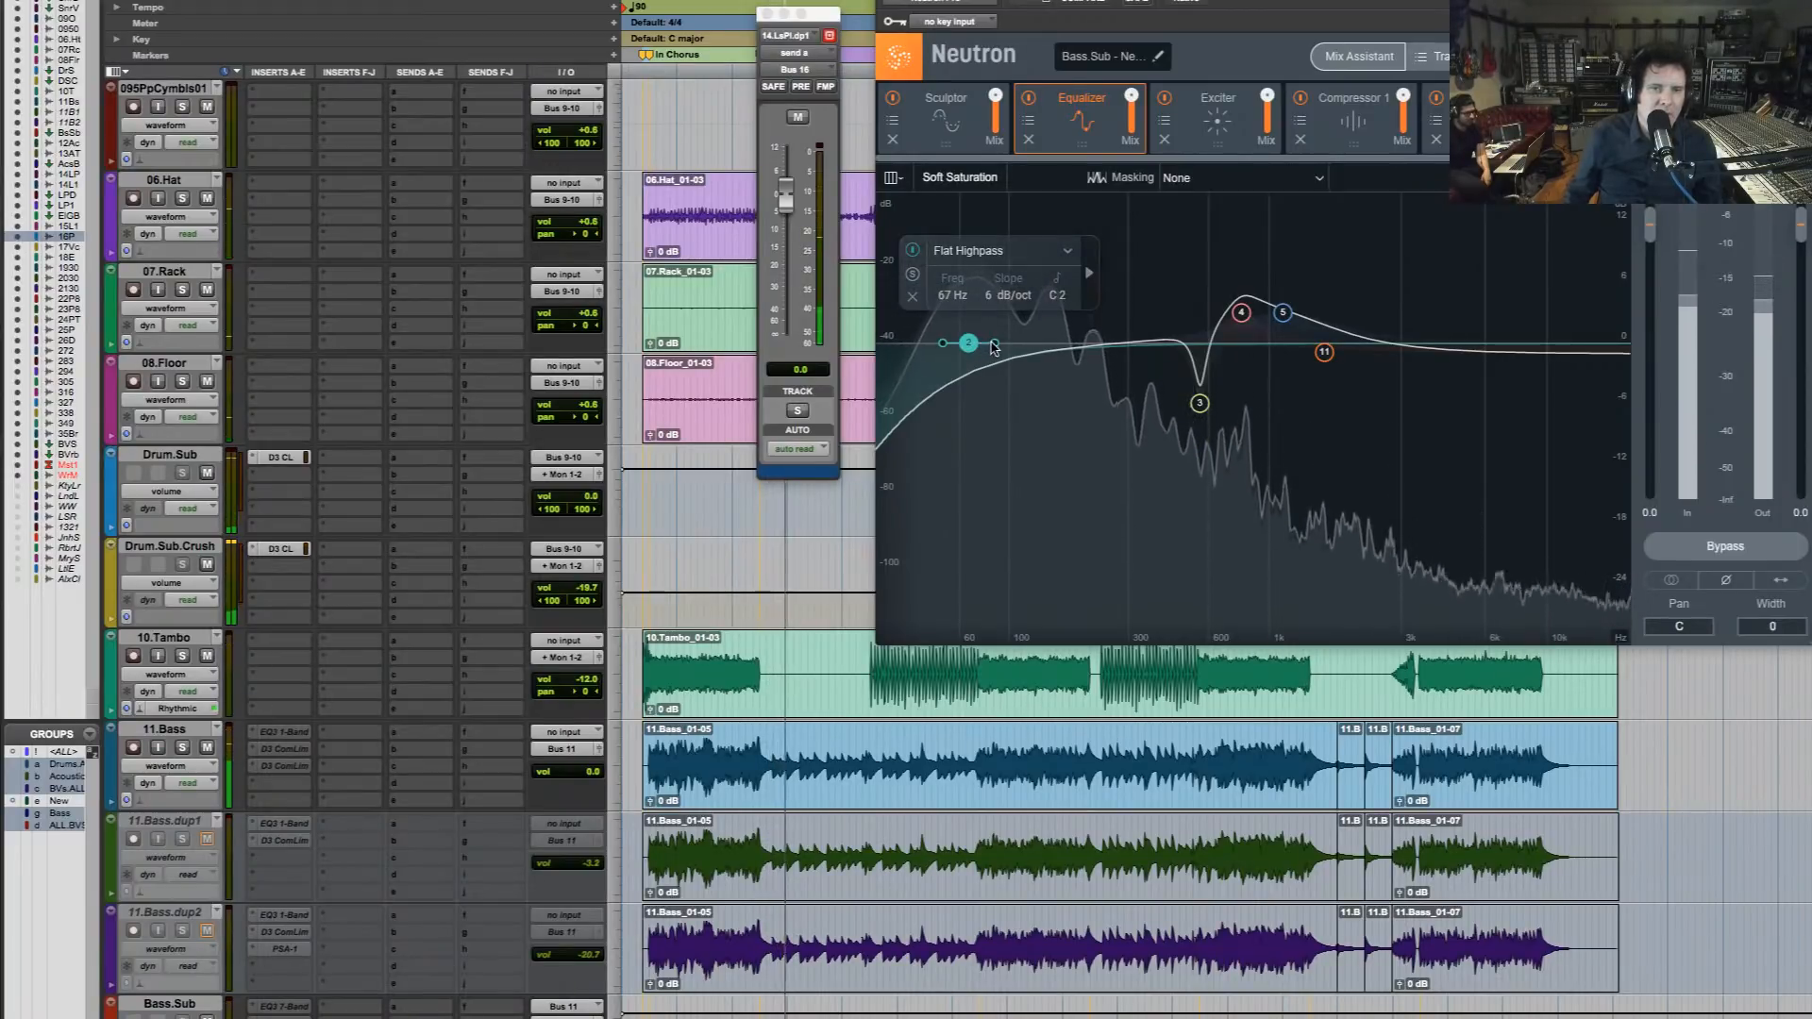
drag(991, 342, 983, 344)
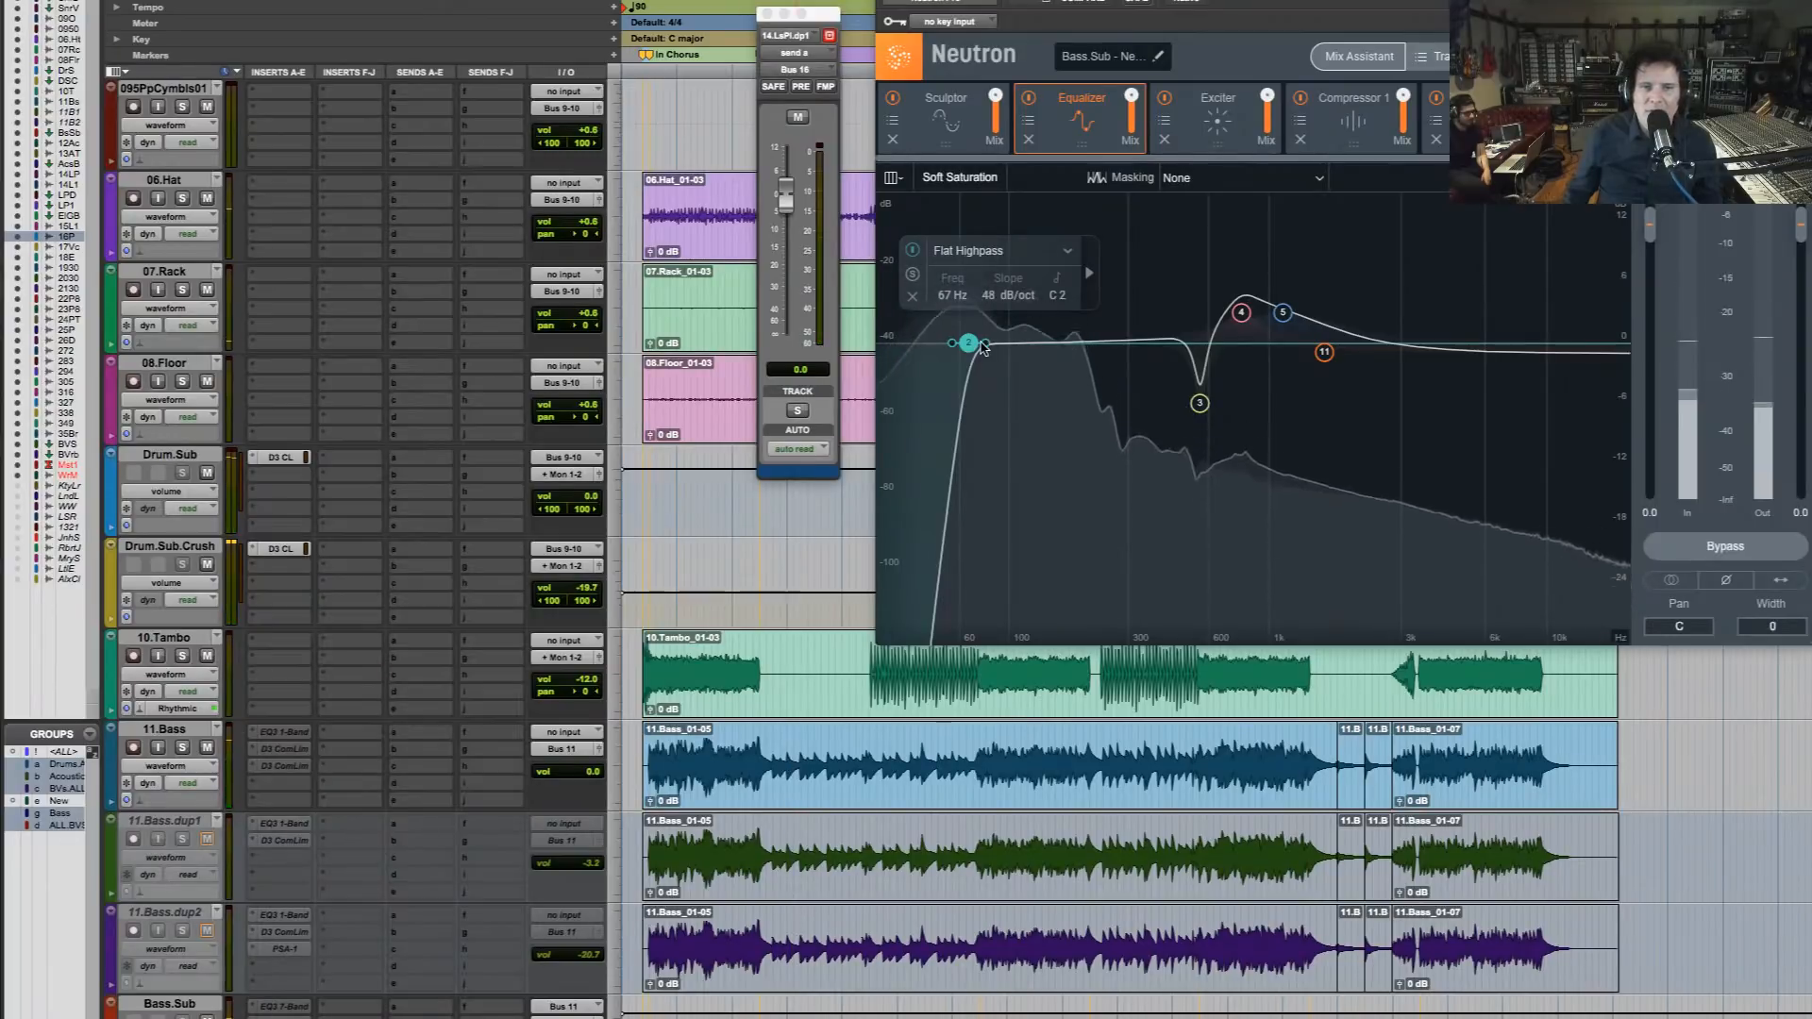
drag(984, 344, 961, 347)
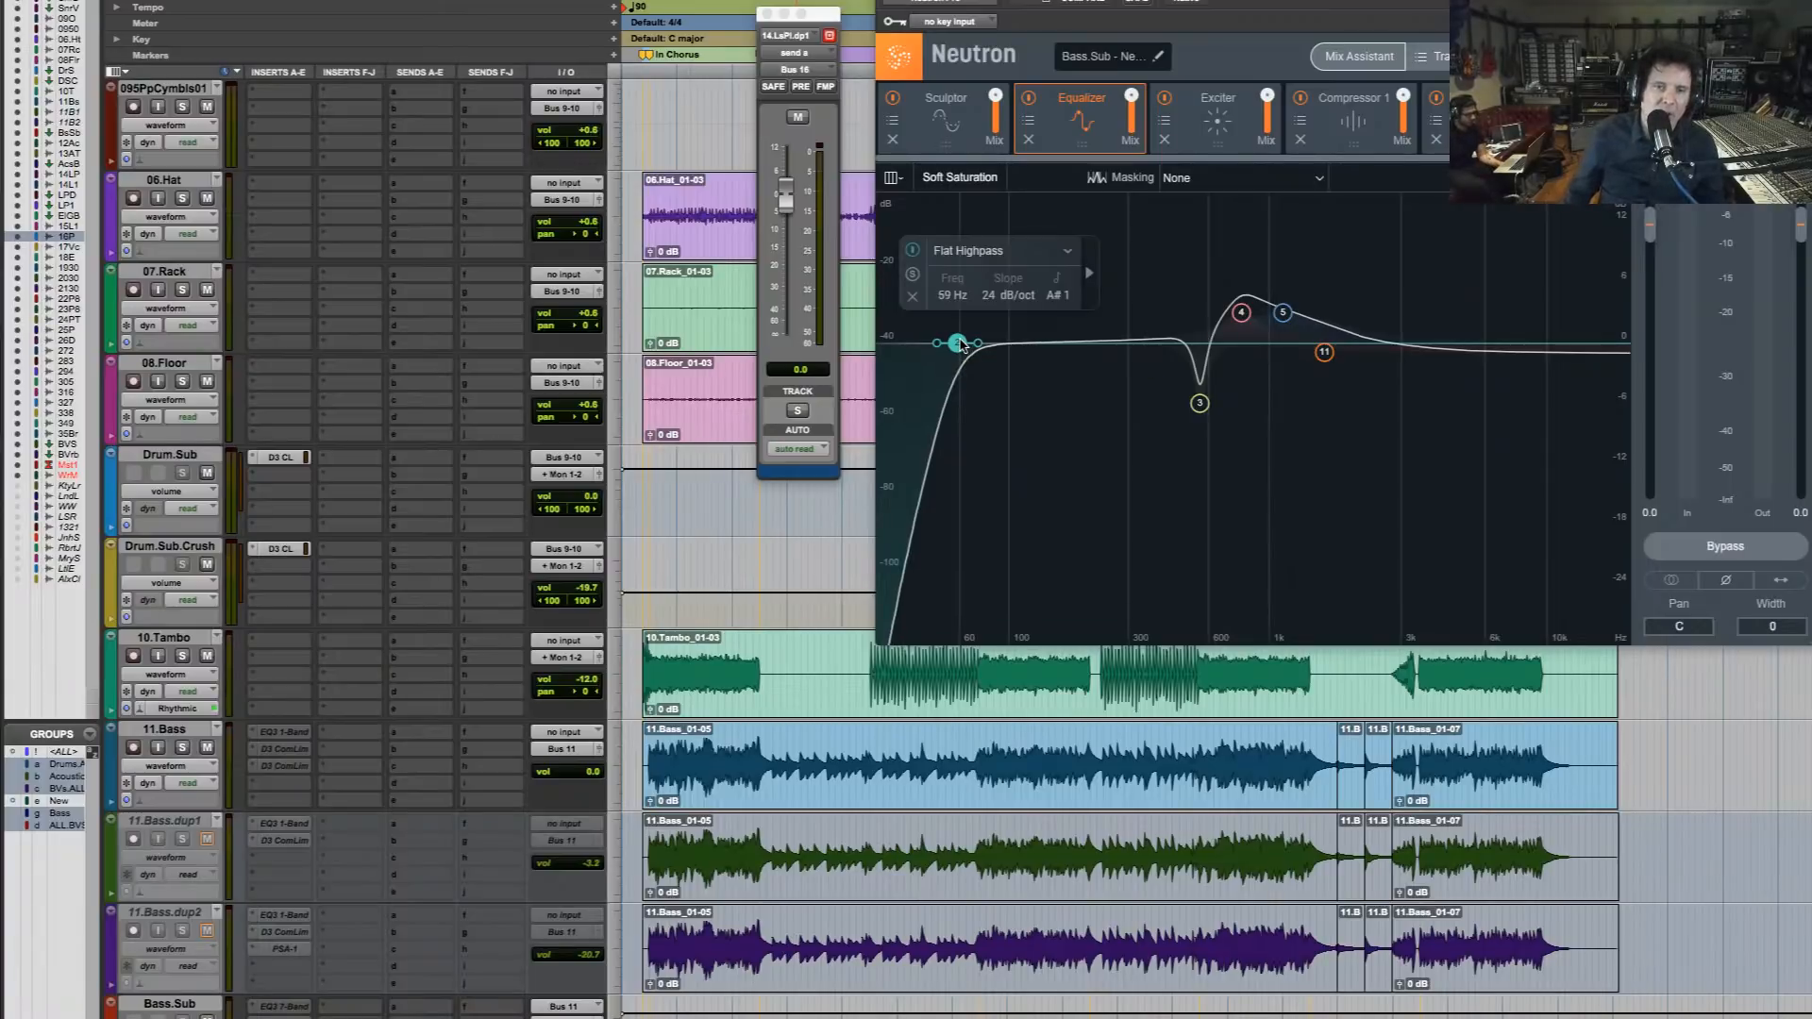
Play the song with the bass and drum tracks soloed to judge the low end
key(space)
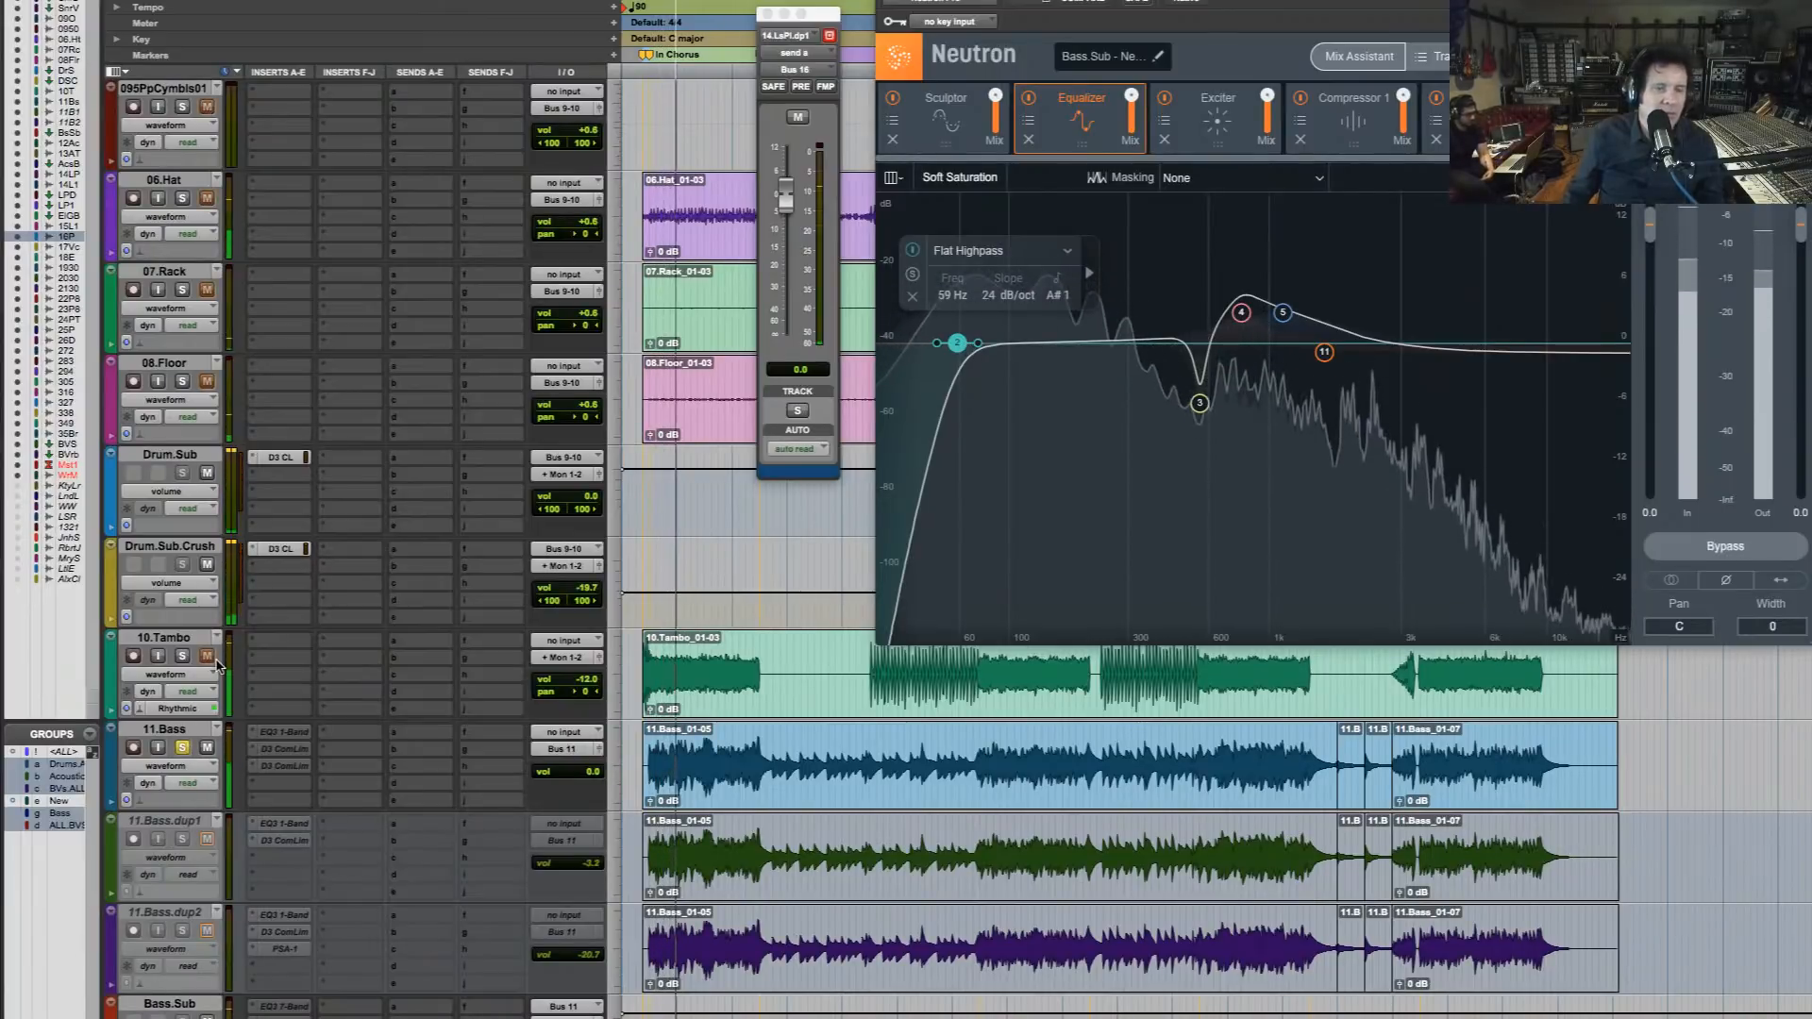
scroll(217, 665, up, 1)
scroll(217, 665, up, 5)
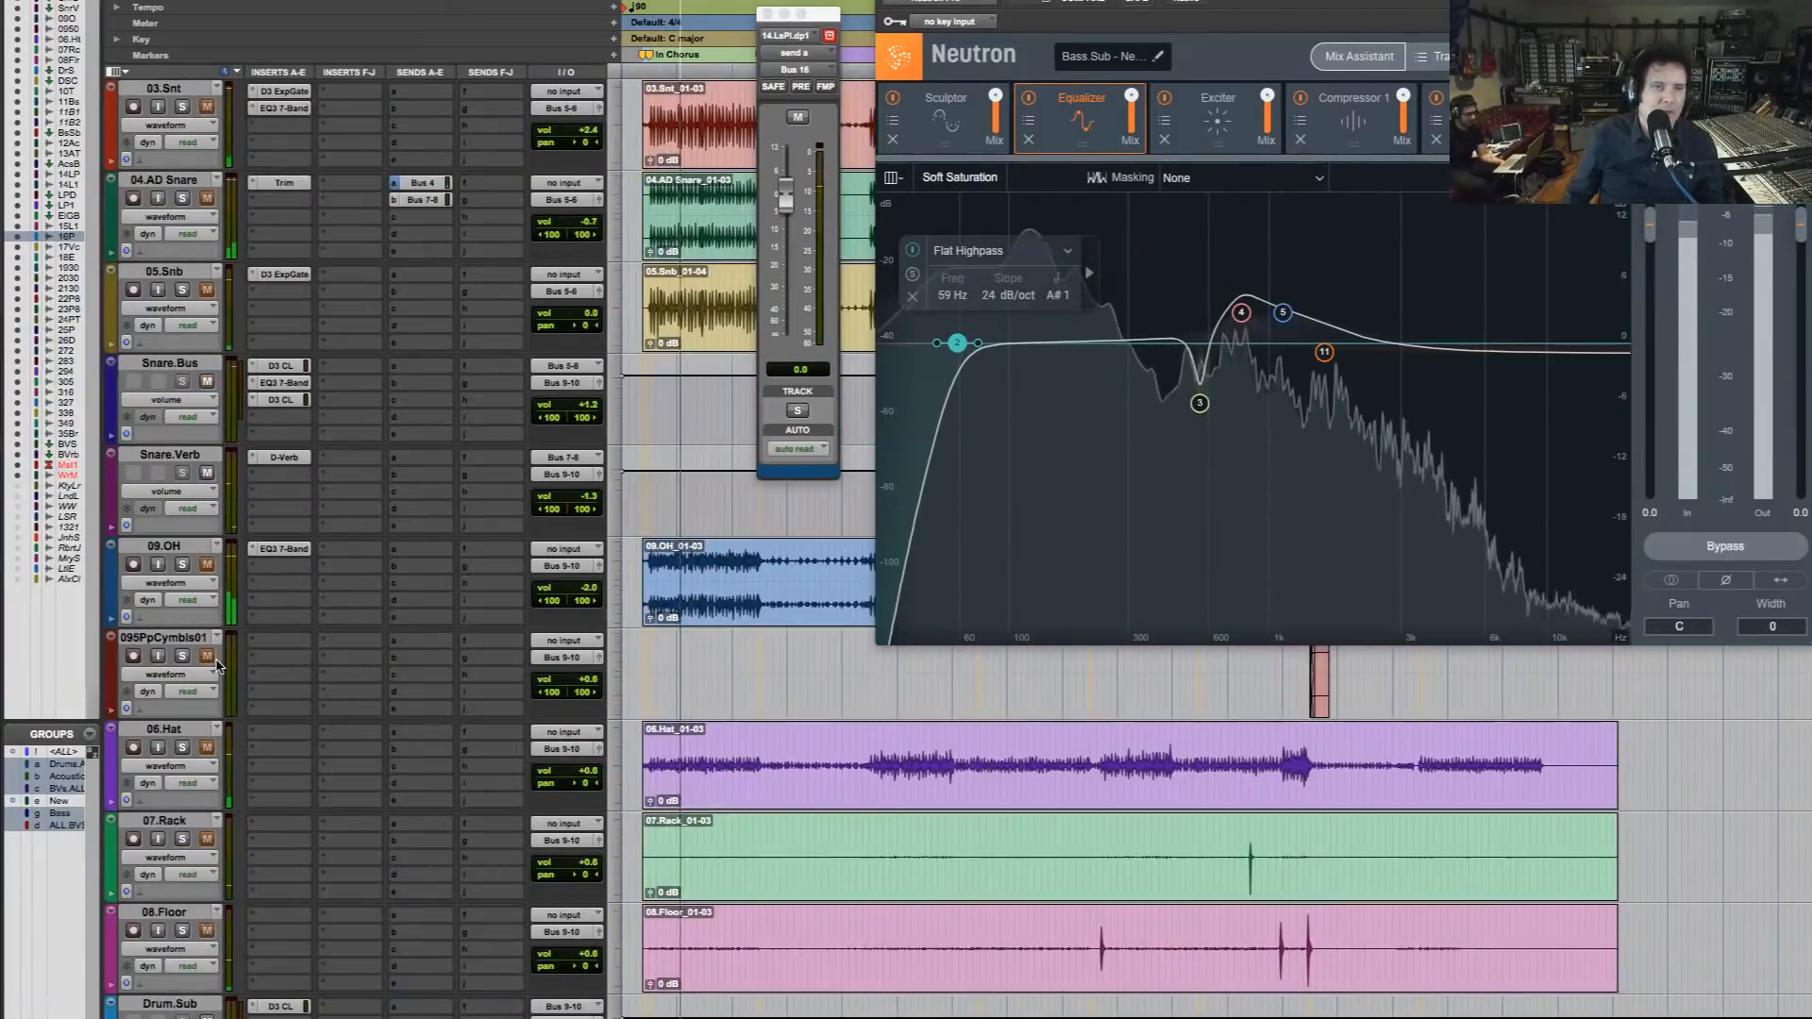
click(182, 289)
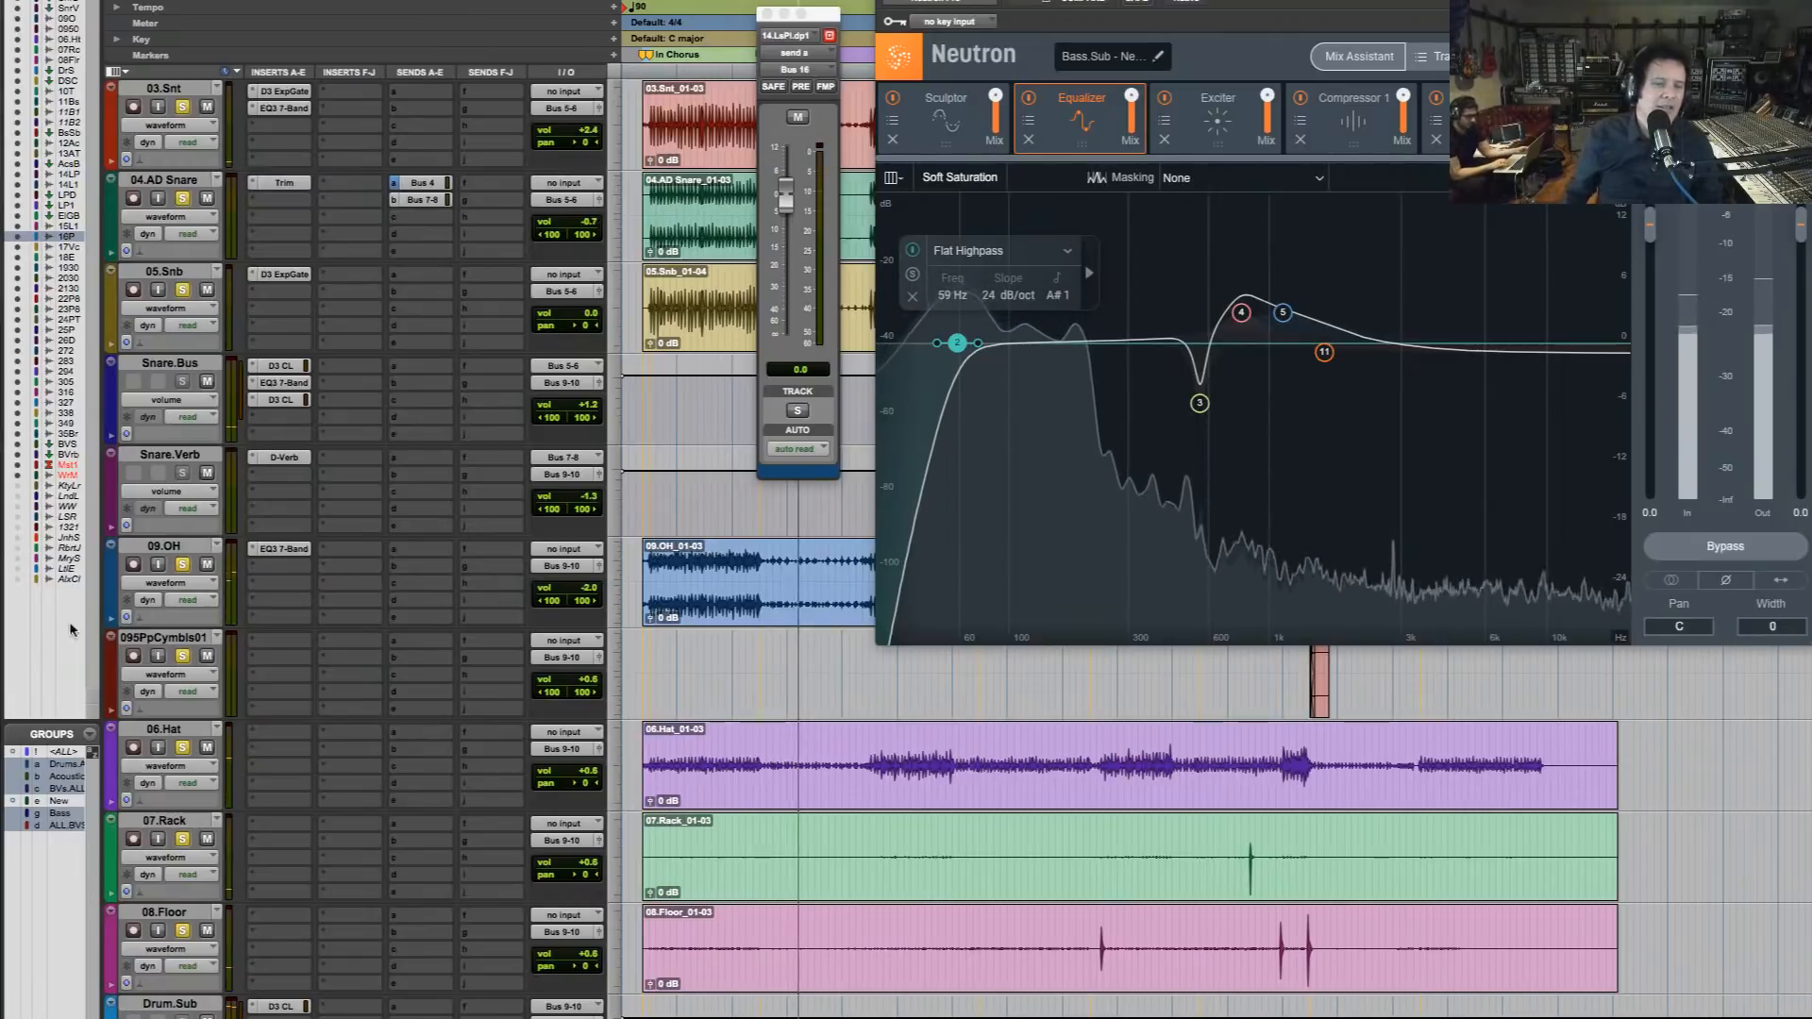
Audition the acoustic guitars and both Les Paul tracks soloed together with the drums and bass
scroll(531, 856, down, 10)
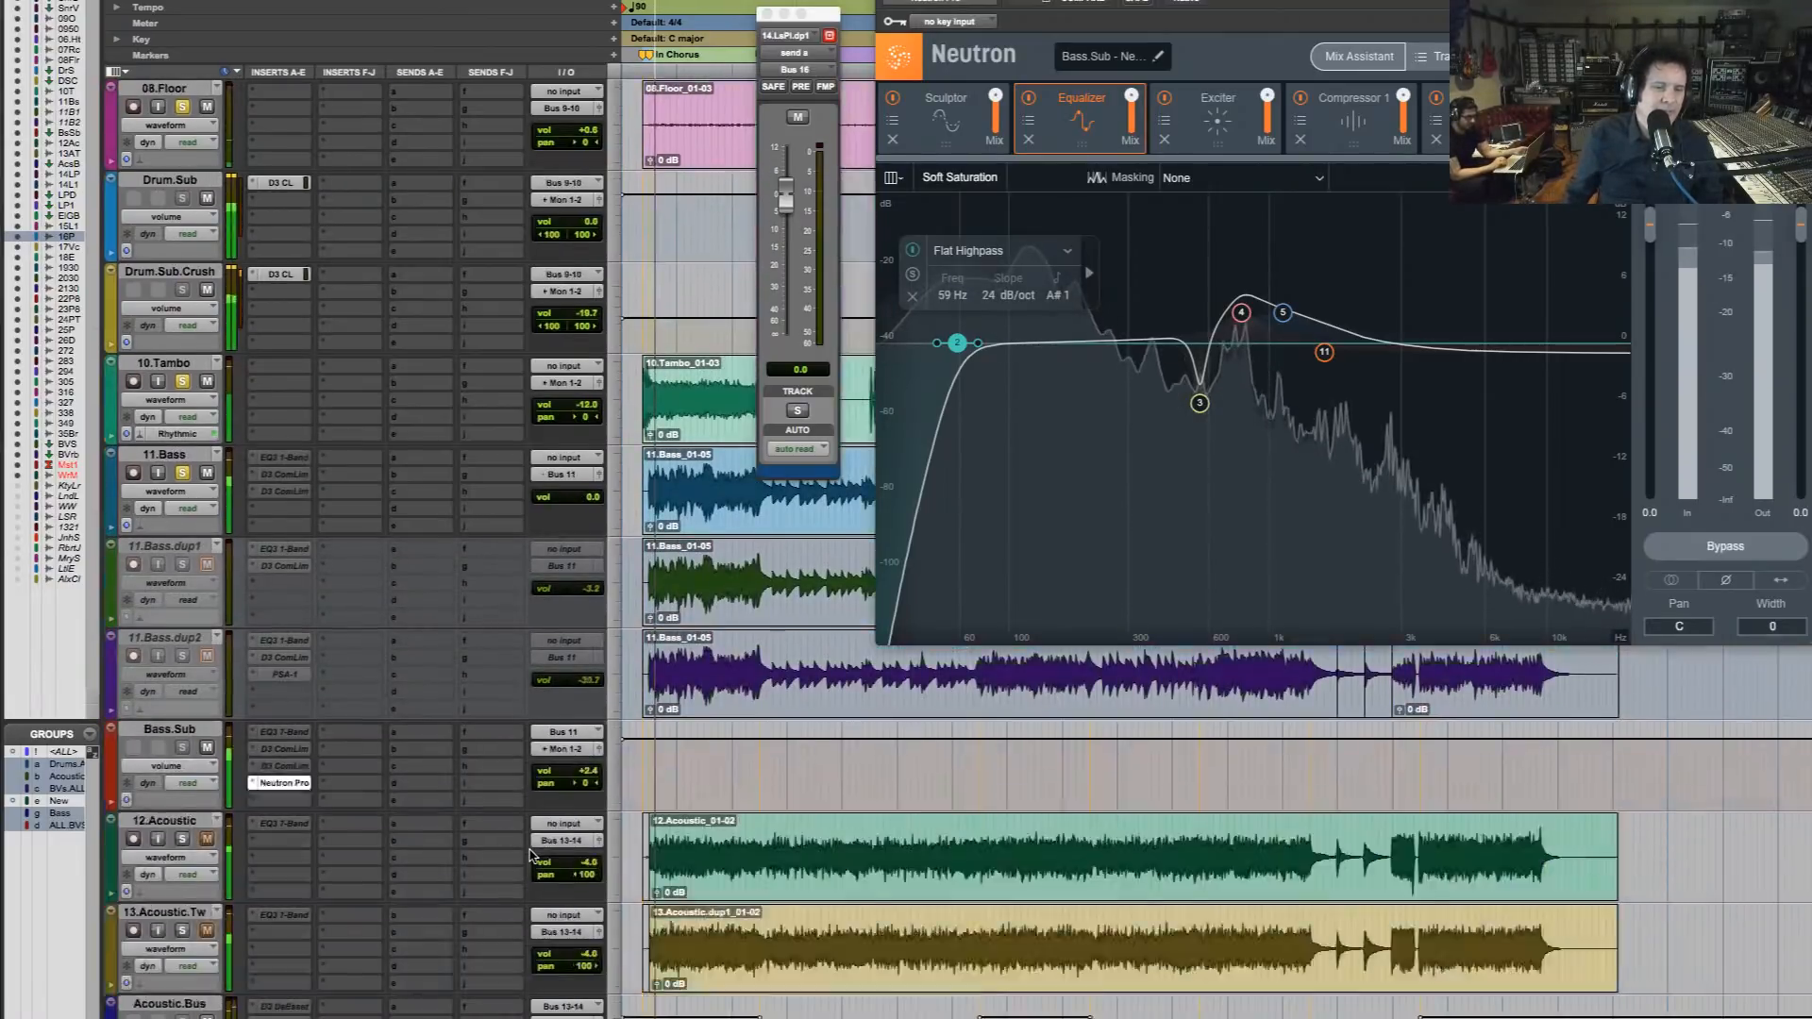
scroll(531, 855, down, 2)
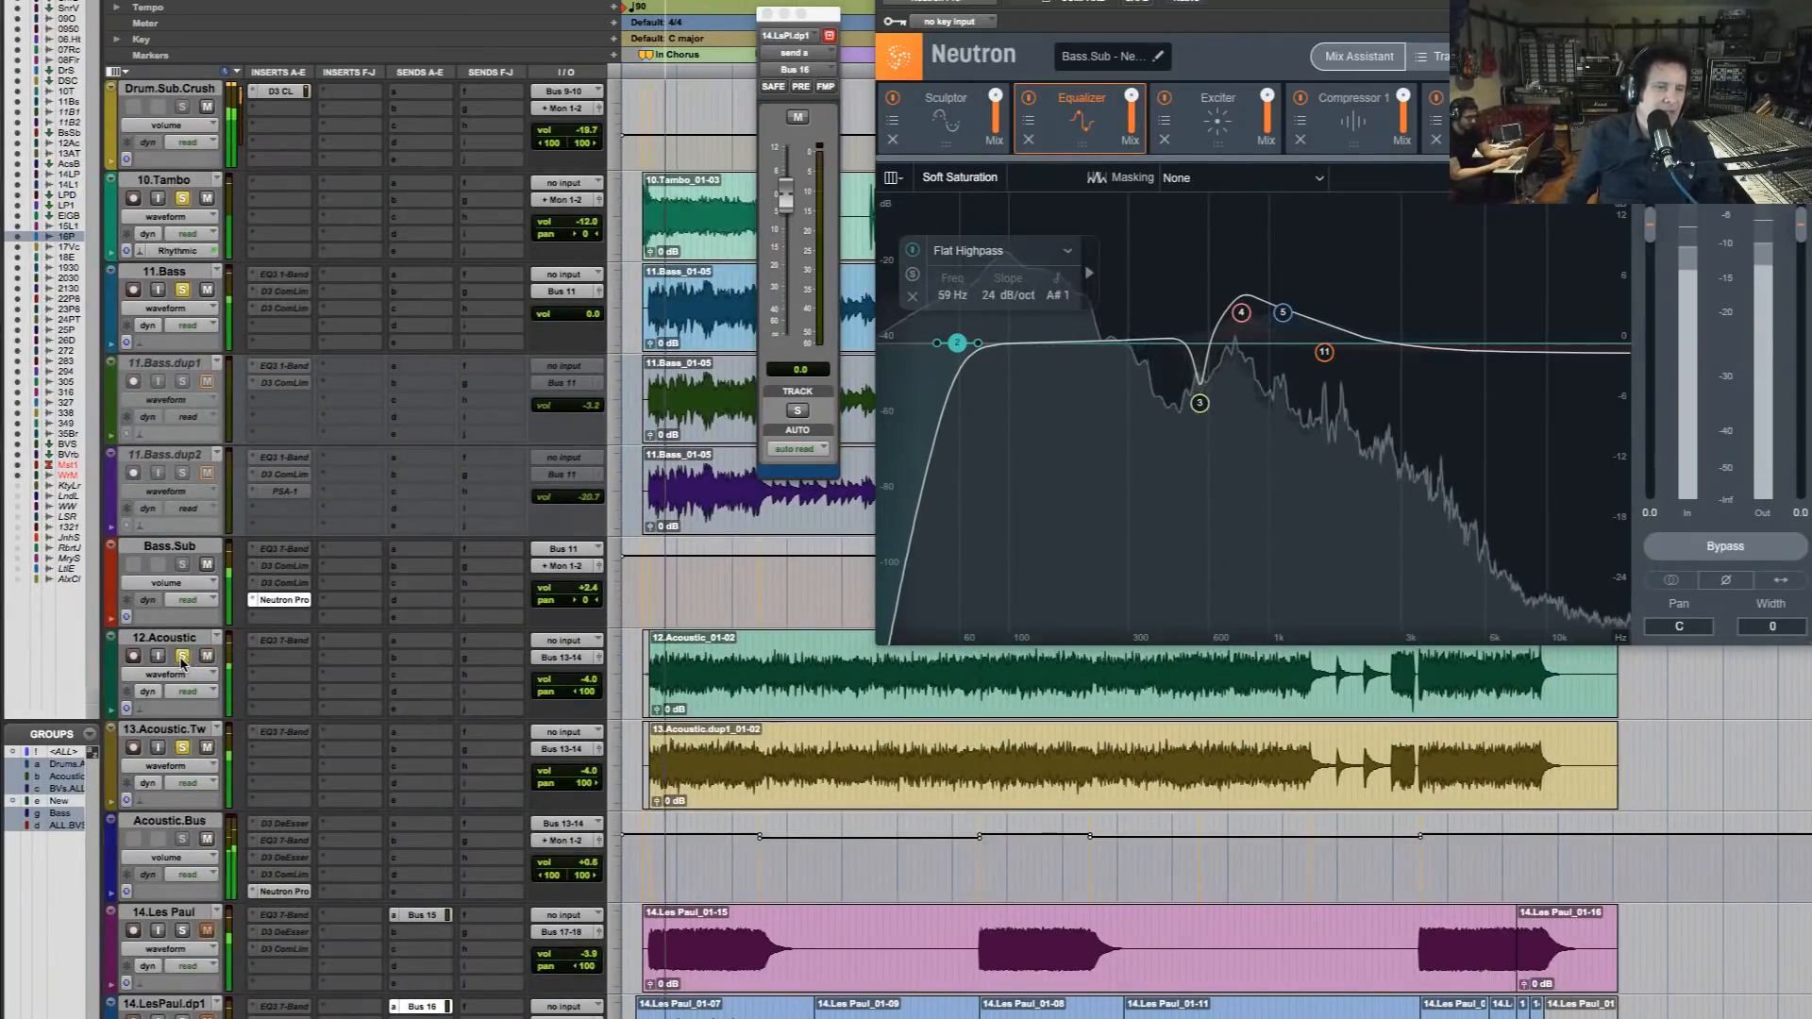
scroll(189, 776, down, 2)
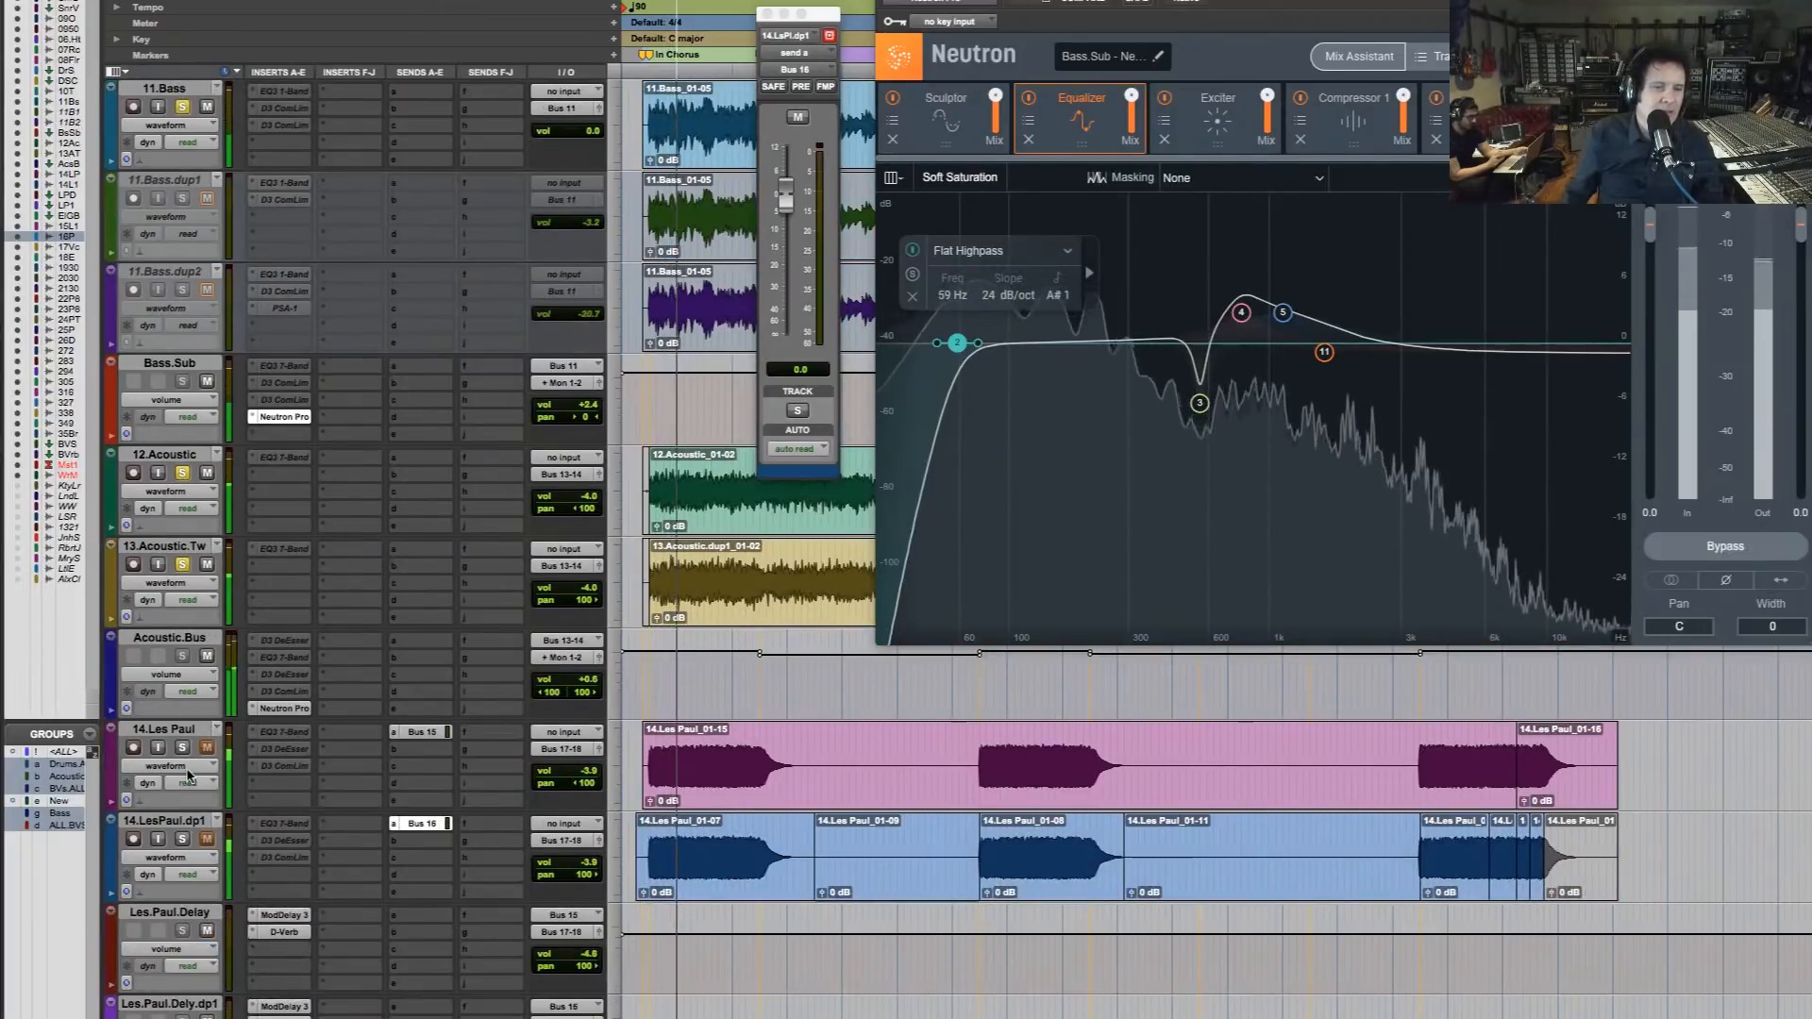
click(182, 747)
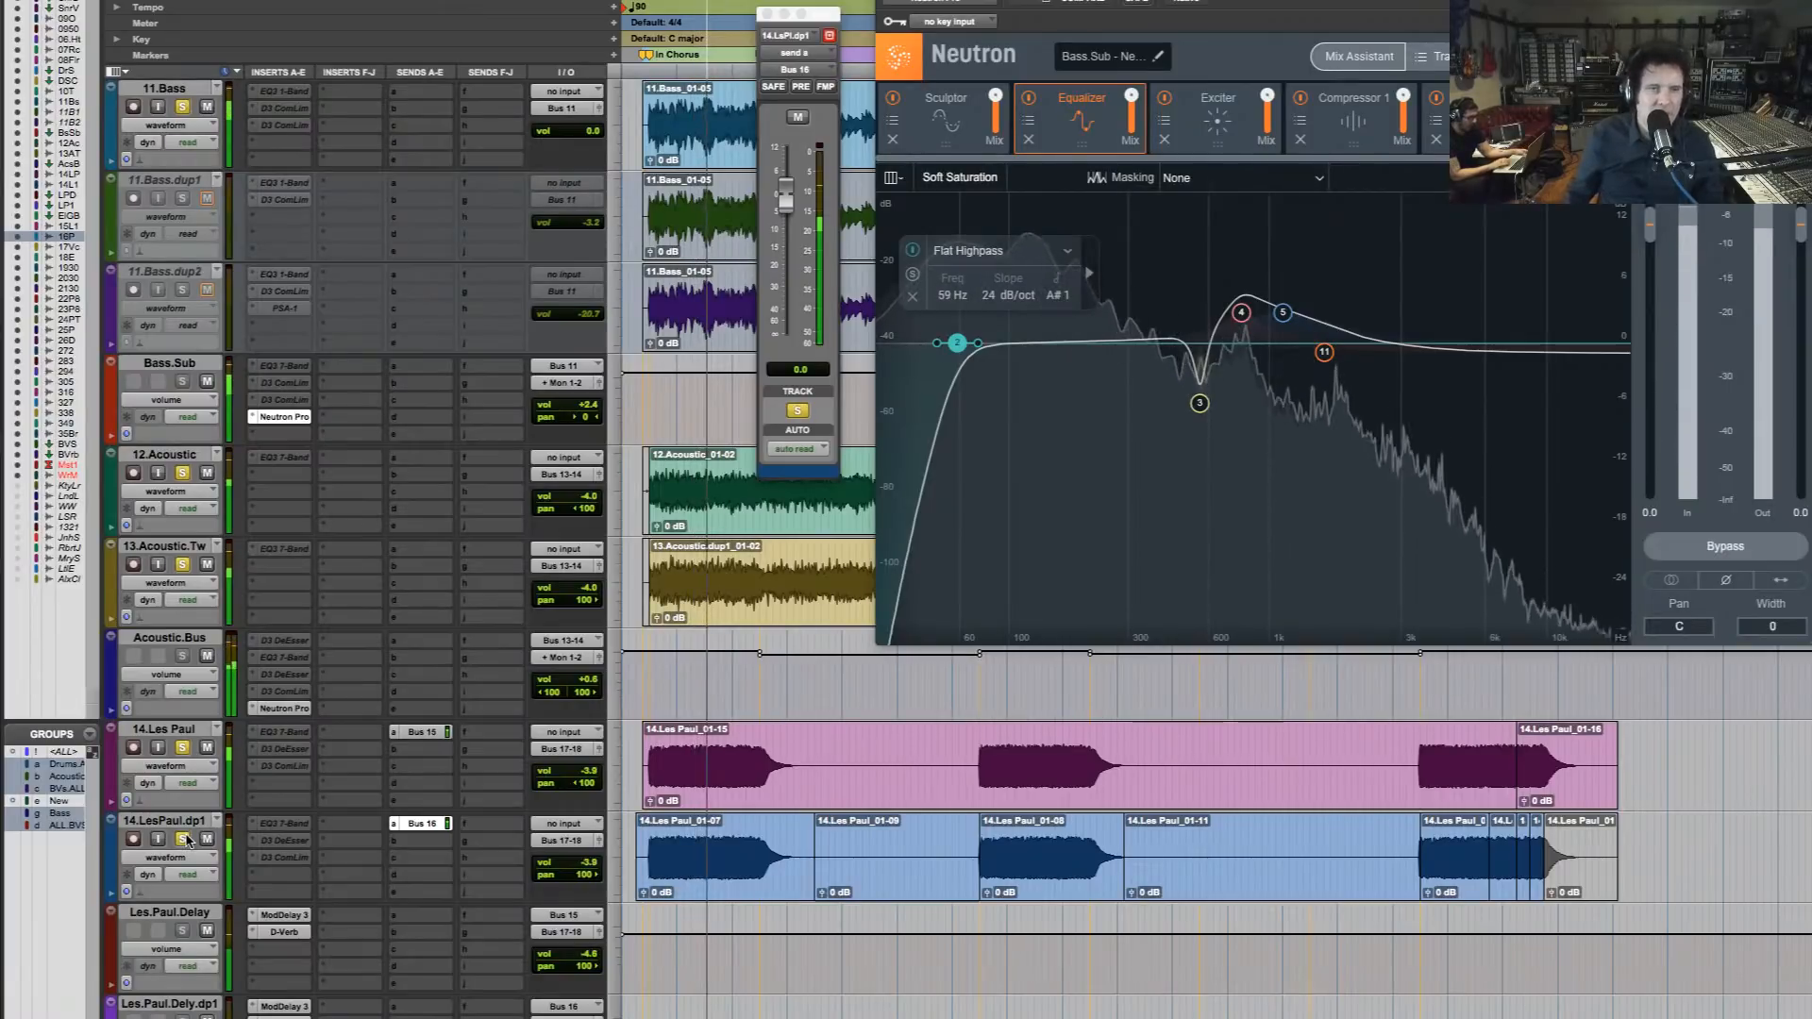
scroll(756, 742, up, 10)
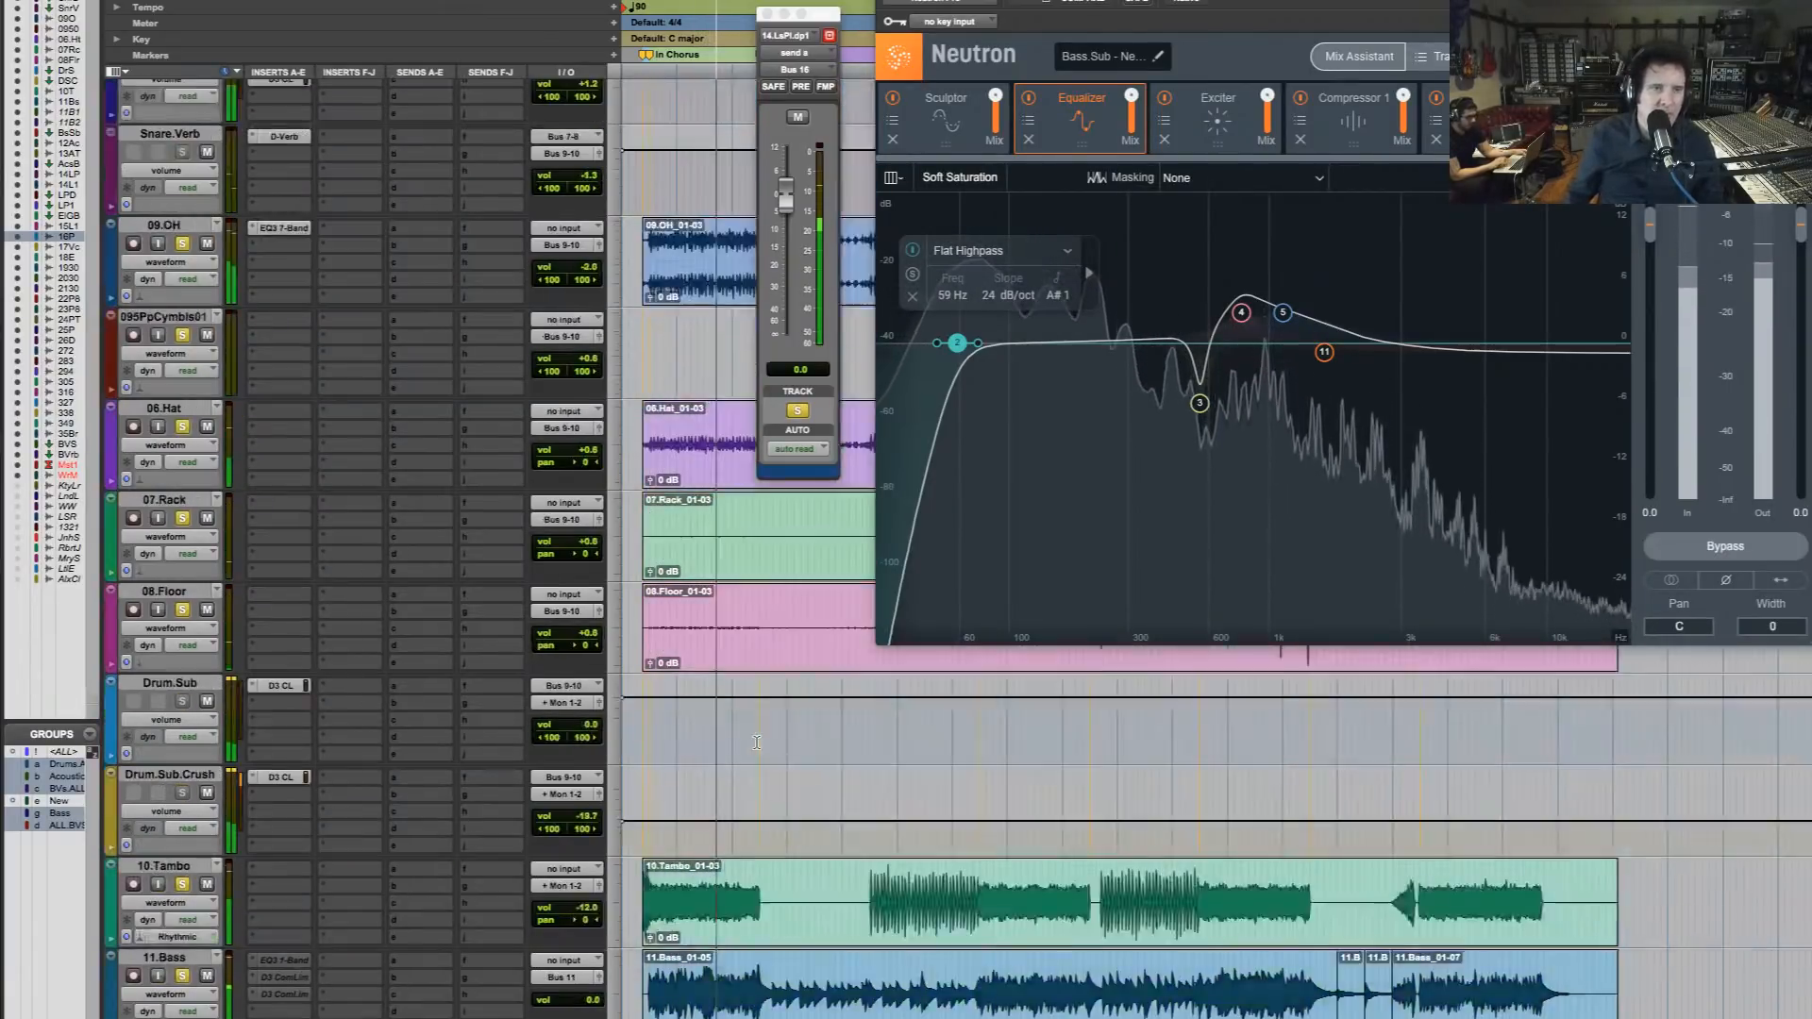
scroll(757, 742, up, 5)
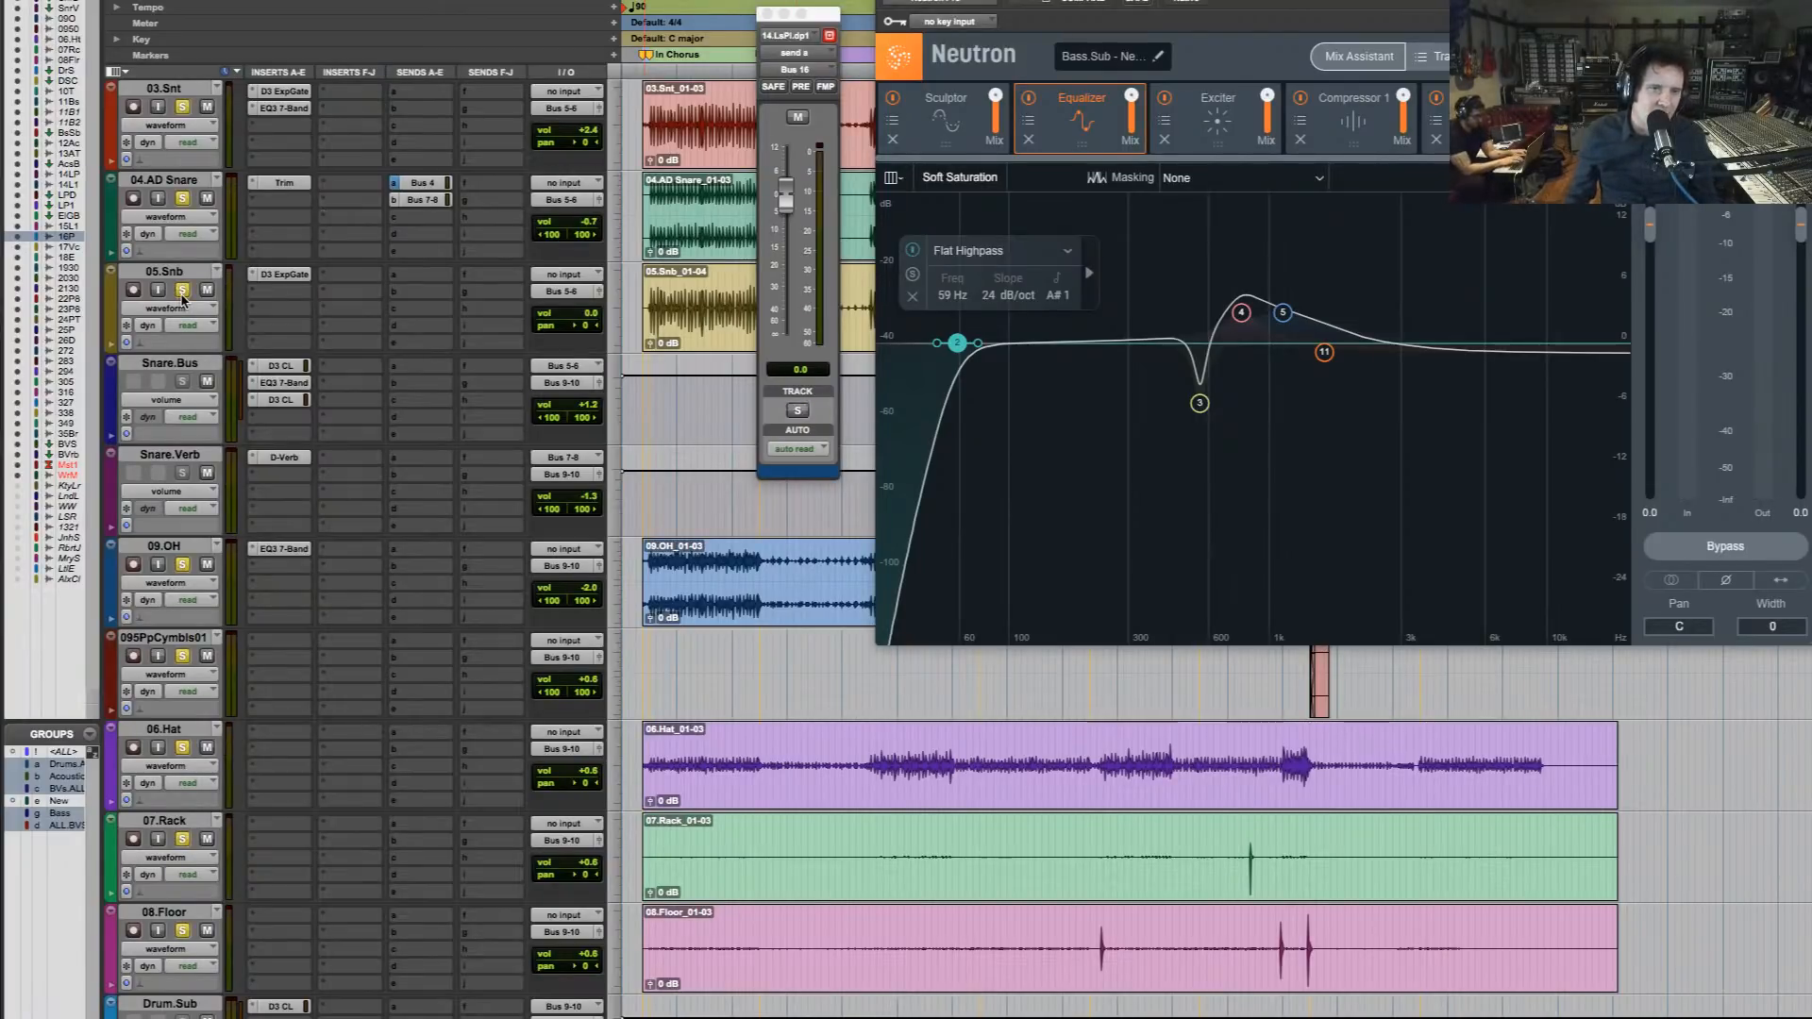
During playback, set the Kick.Sub EQ3 low band to 7.9 dB at 59.6 Hz and the low-mid band to -4.6 dB at 101.8 Hz
click(648, 88)
key(space)
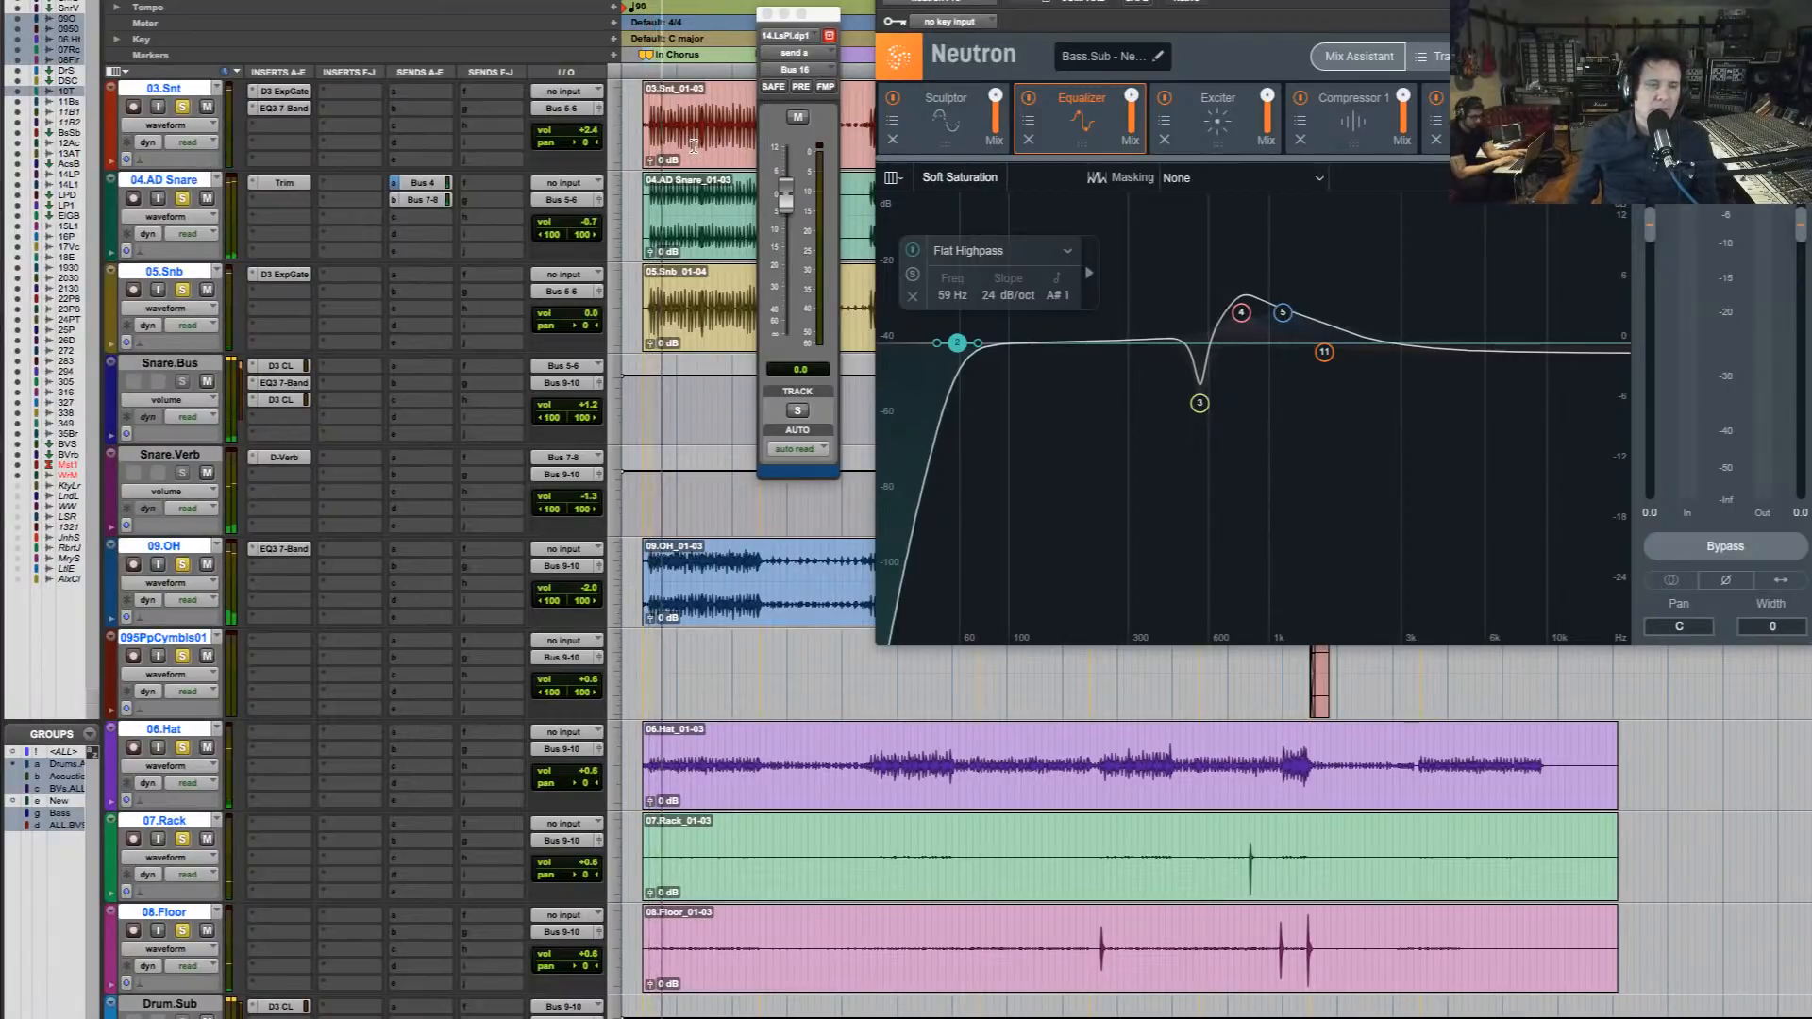
scroll(694, 146, up, 3)
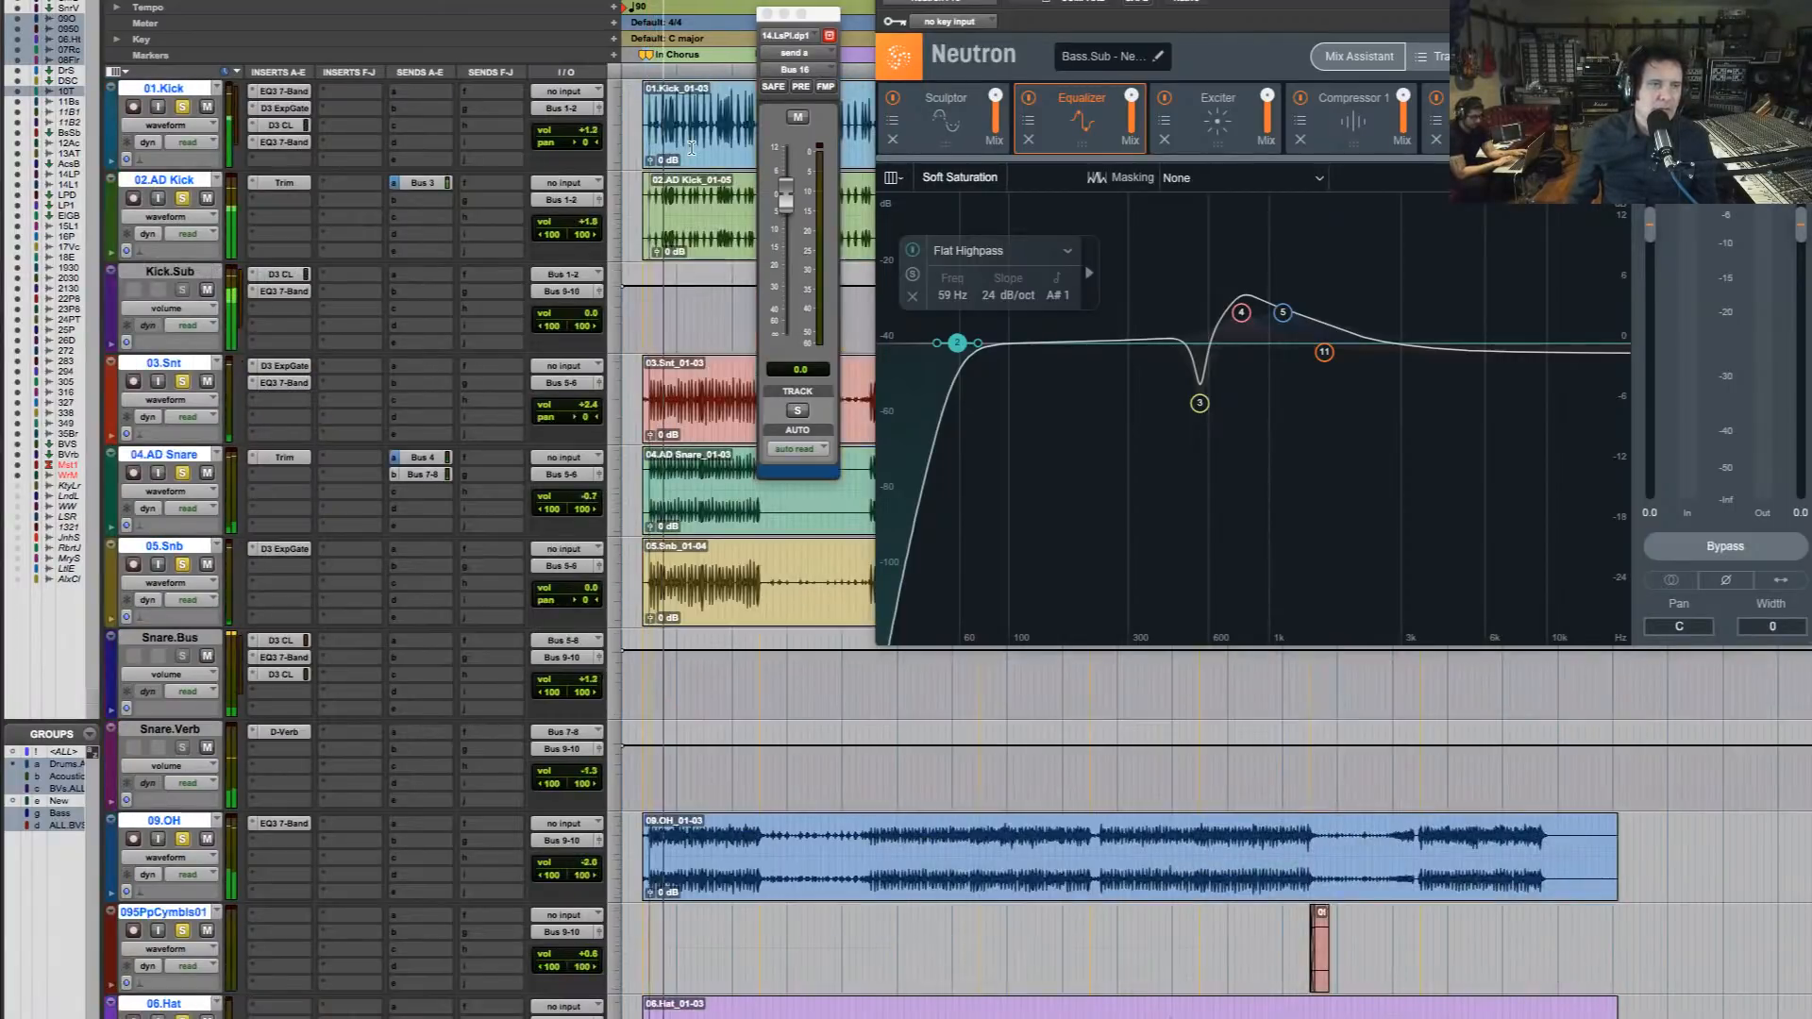
click(285, 292)
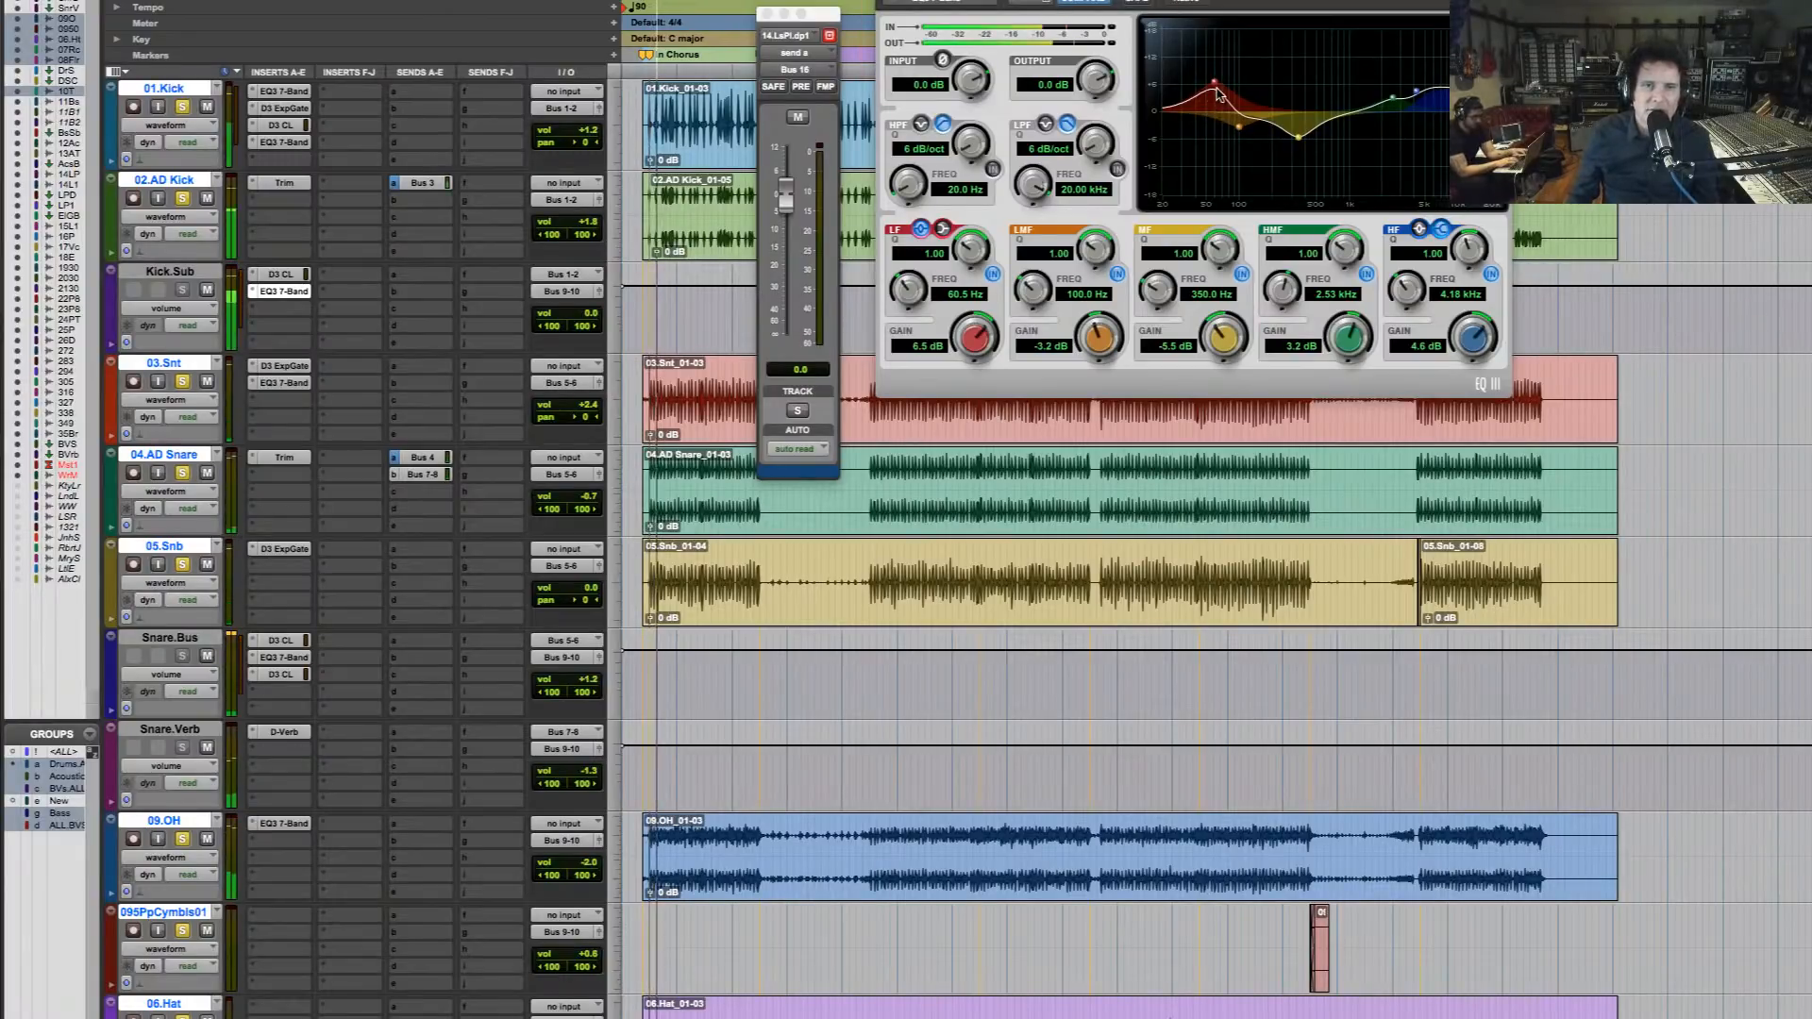
drag(1214, 88, 1214, 87)
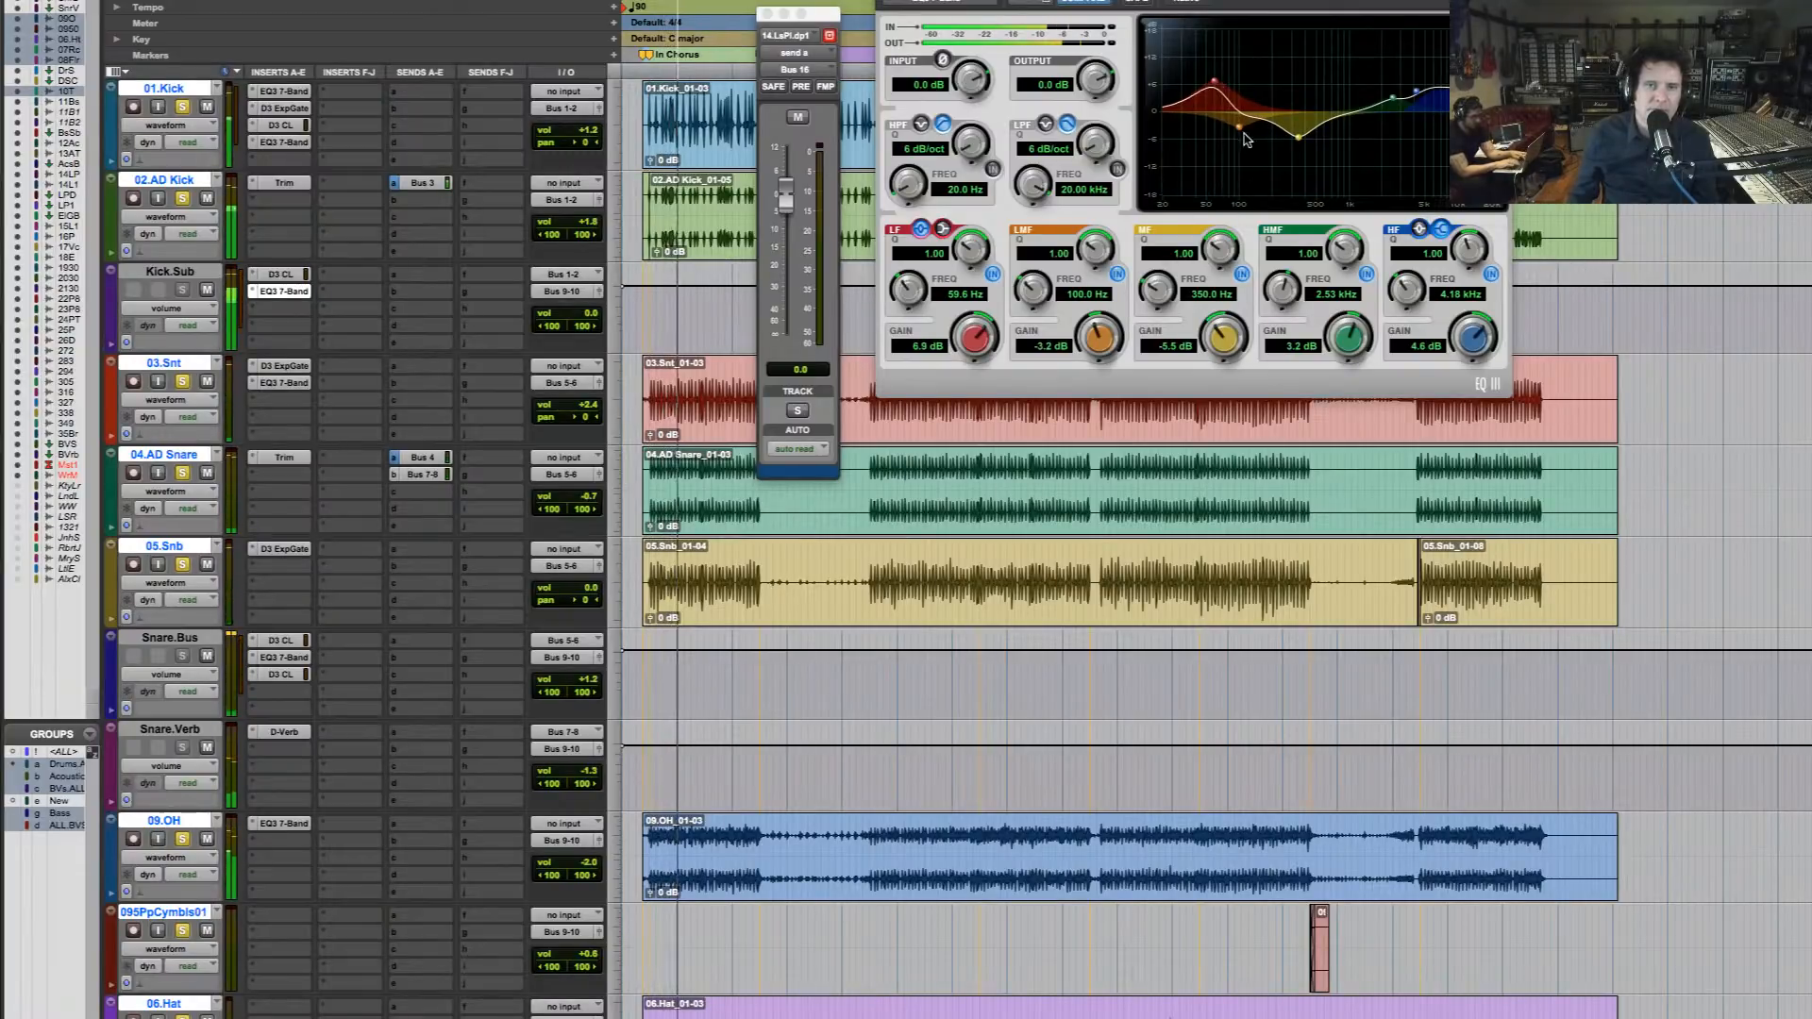
drag(1240, 133, 1214, 79)
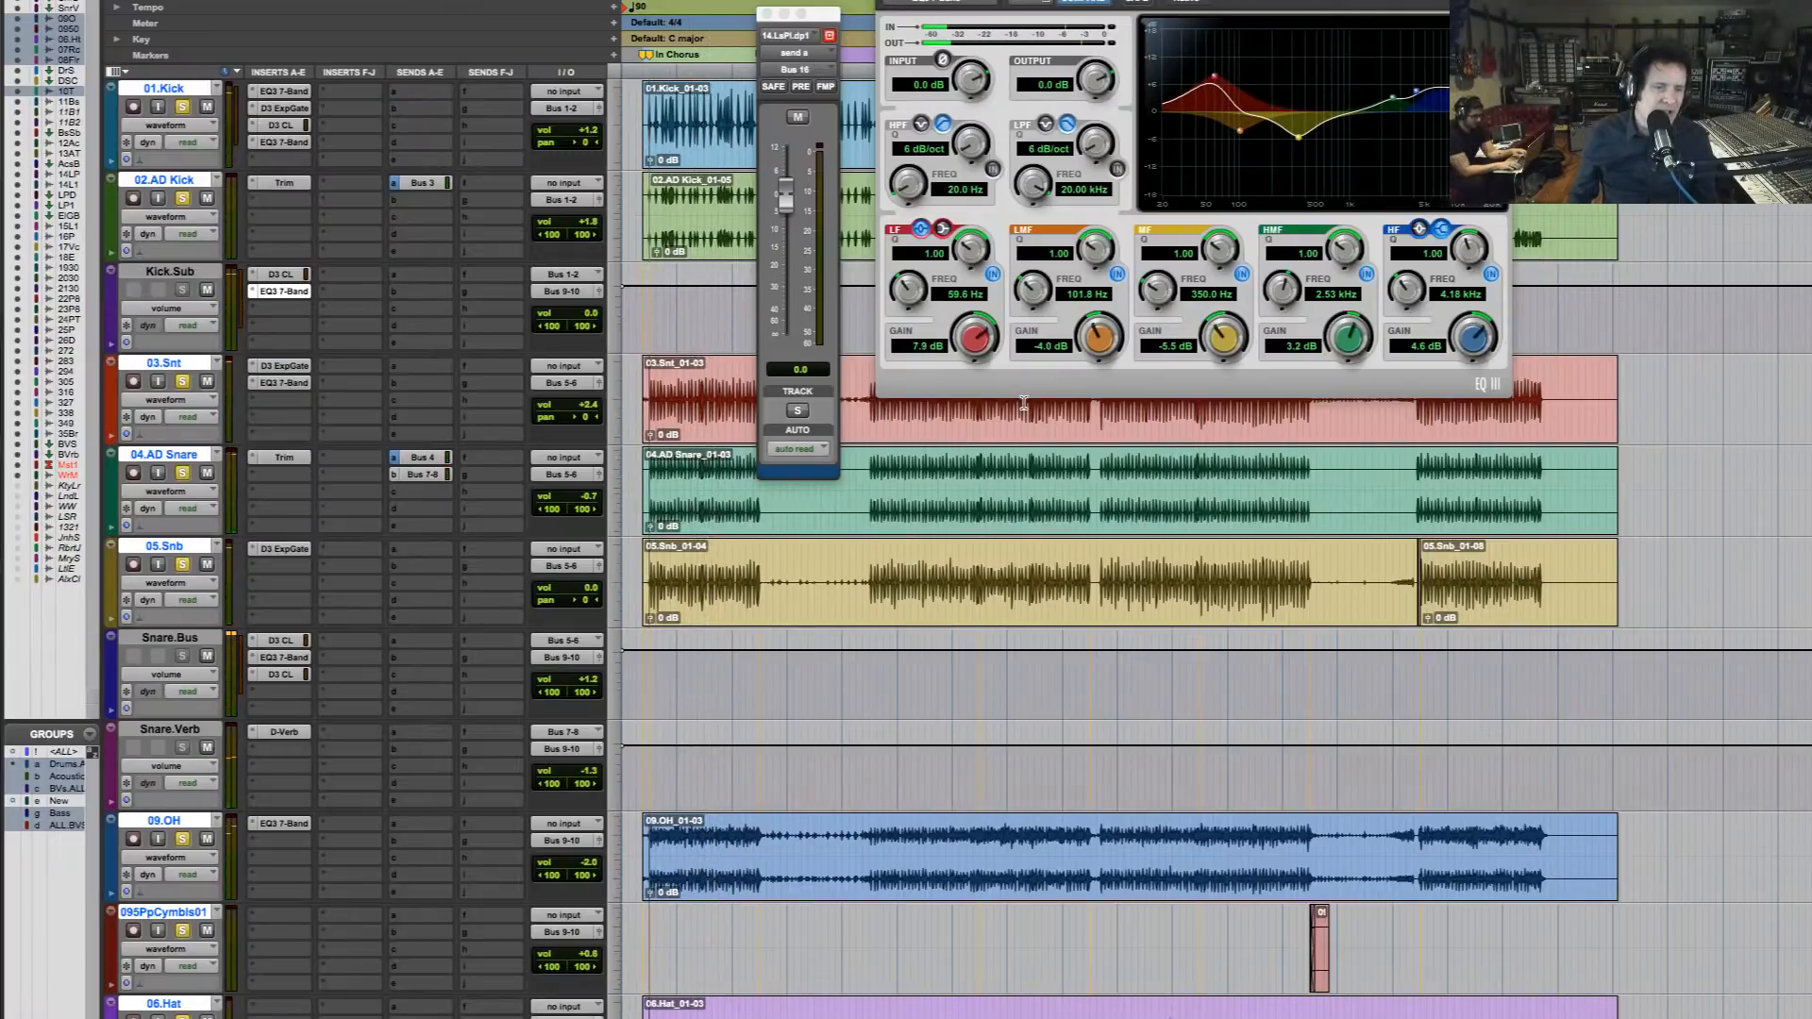
Solo both acoustic guitars with the rhythm section and move the Acoustic.Bus Neutron Equalizer's band 1 Flat Highpass to 93 Hz
scroll(1038, 402, down, 15)
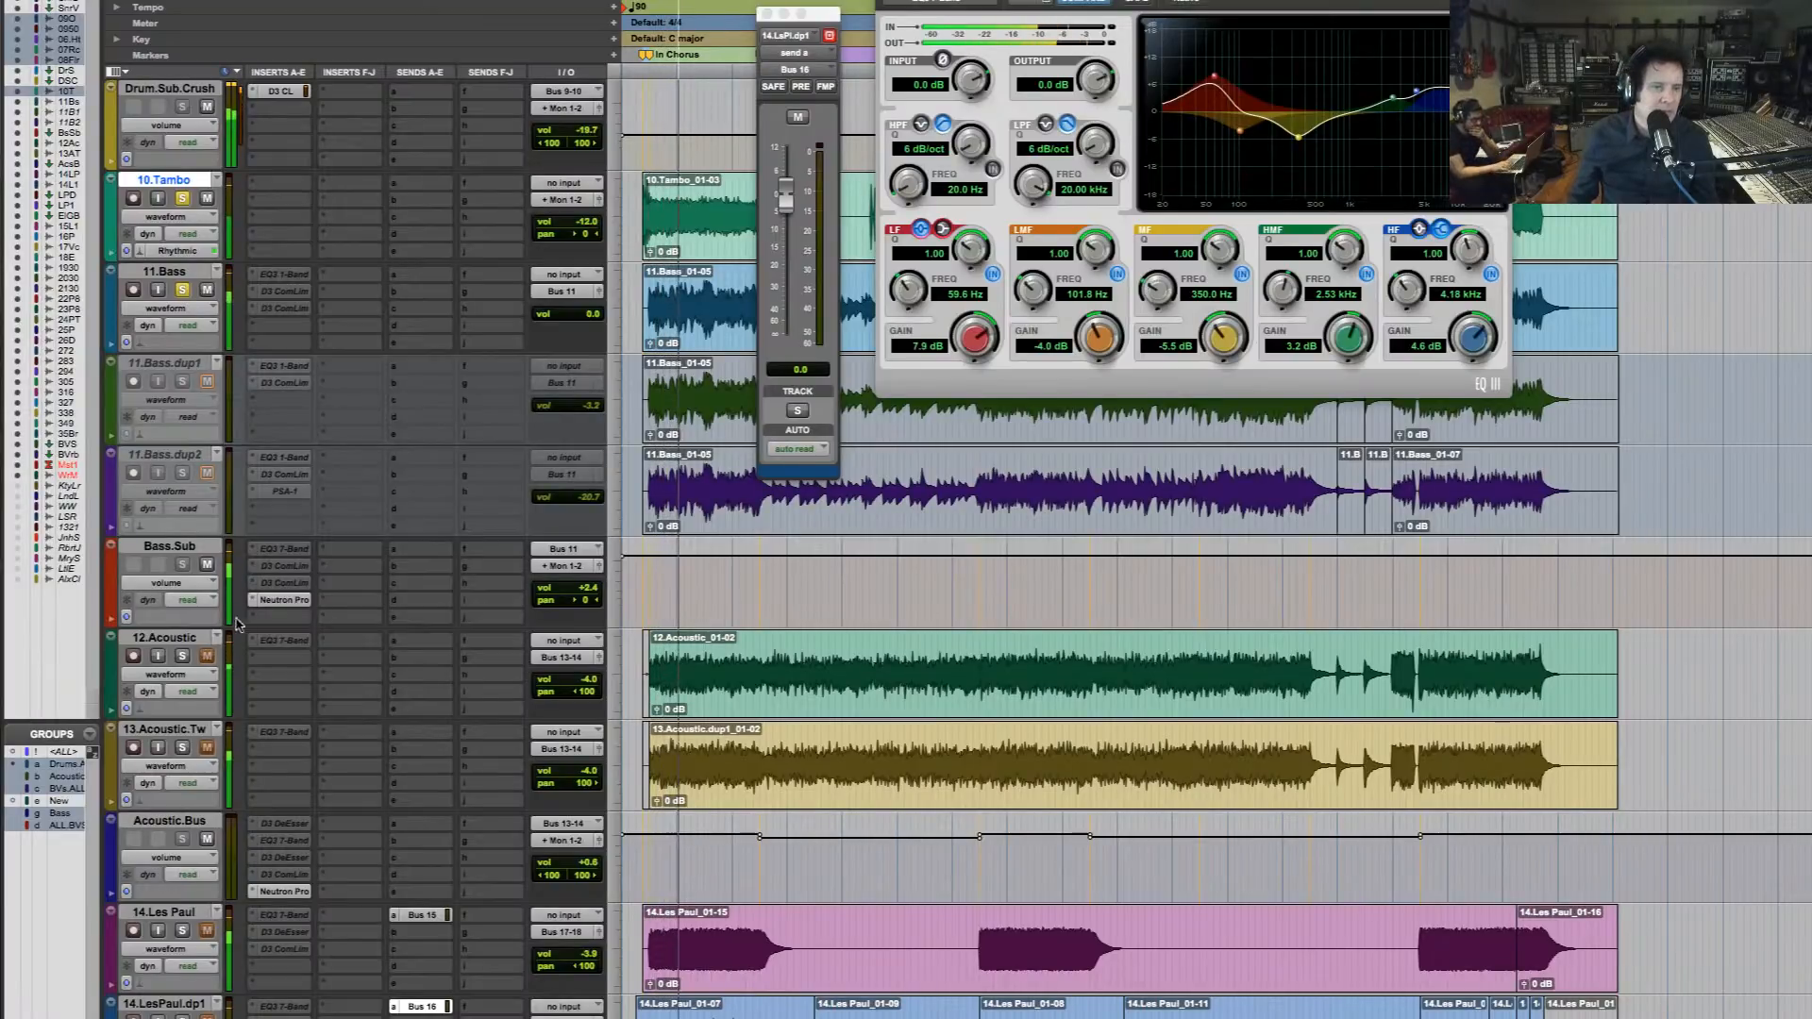
click(184, 658)
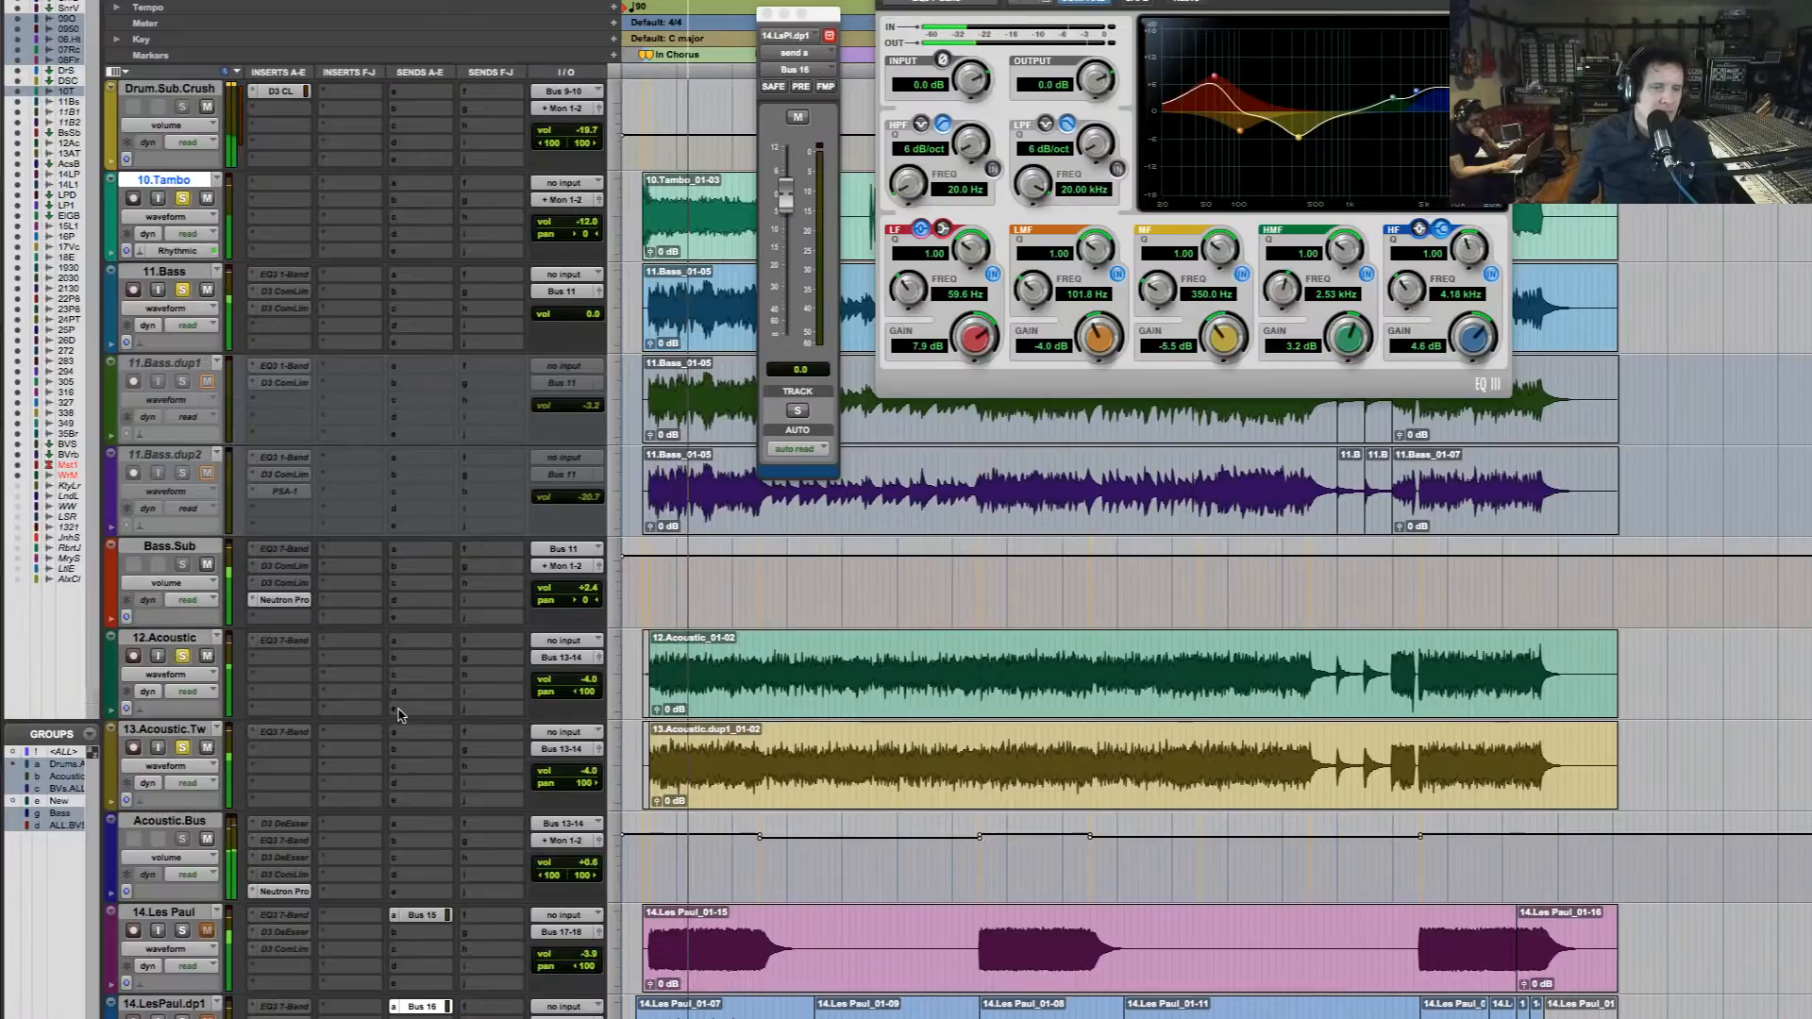
scroll(311, 766, down, 2)
click(284, 708)
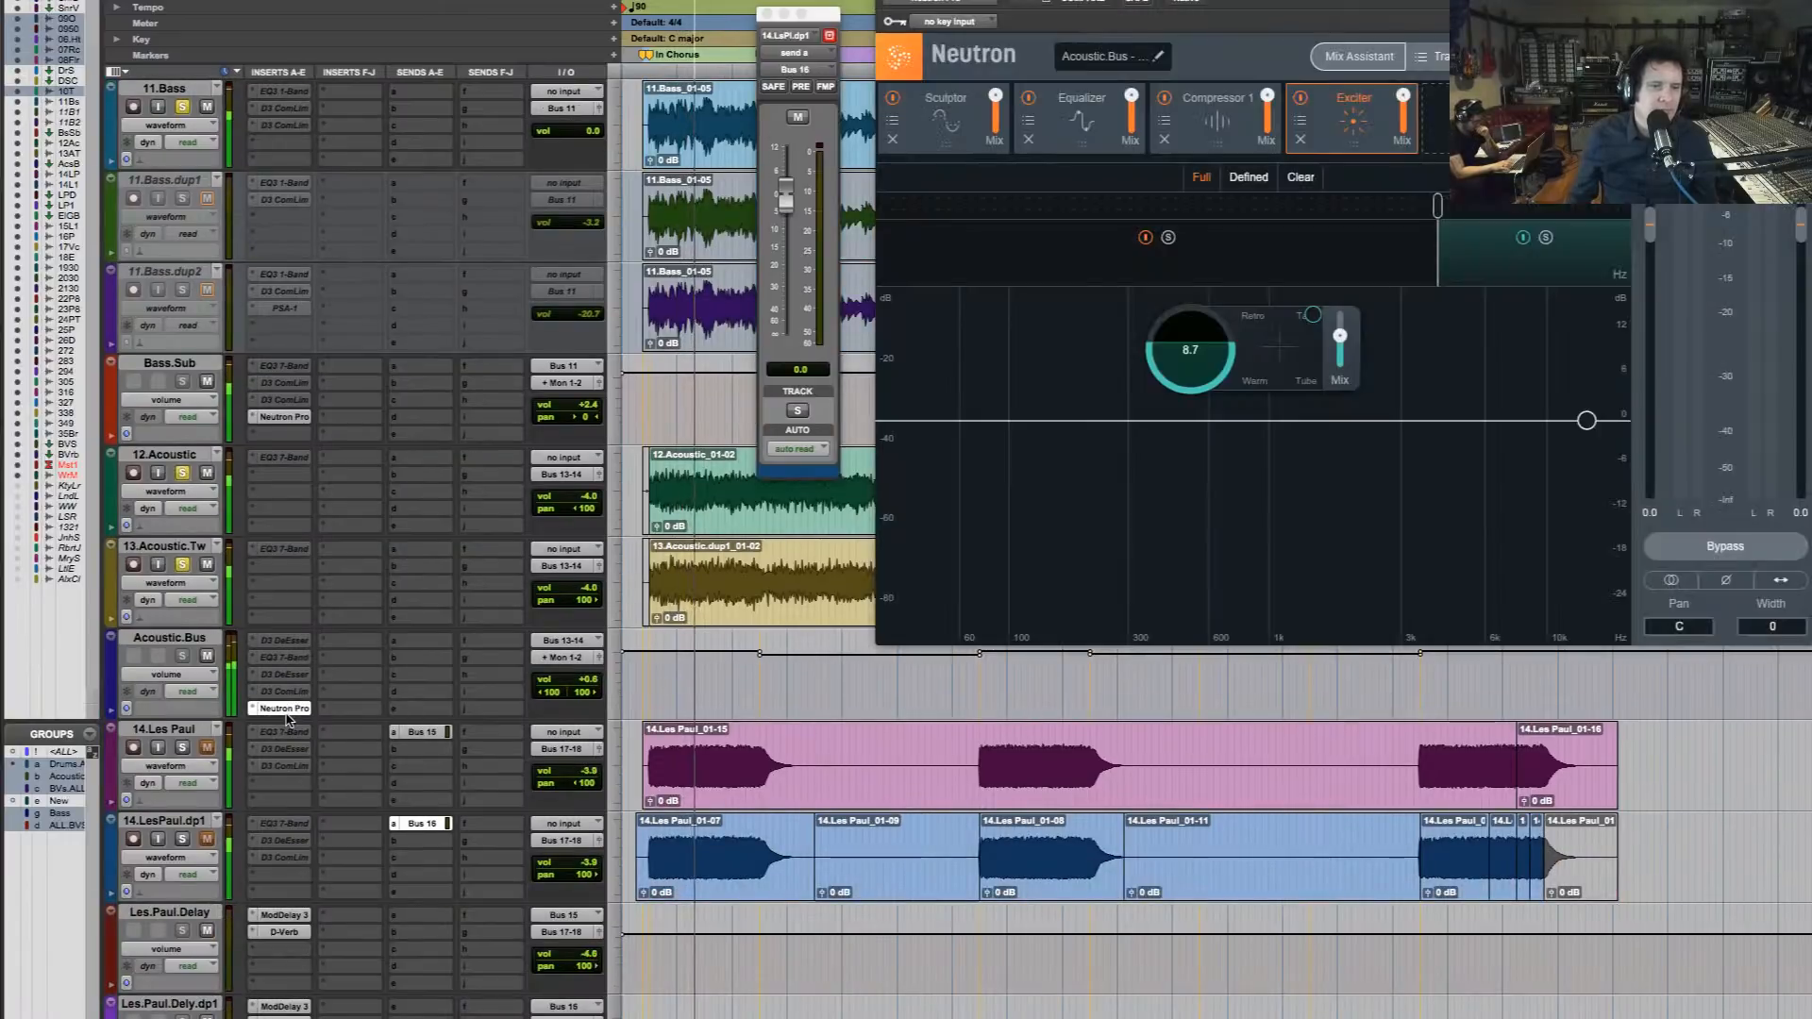
click(1081, 118)
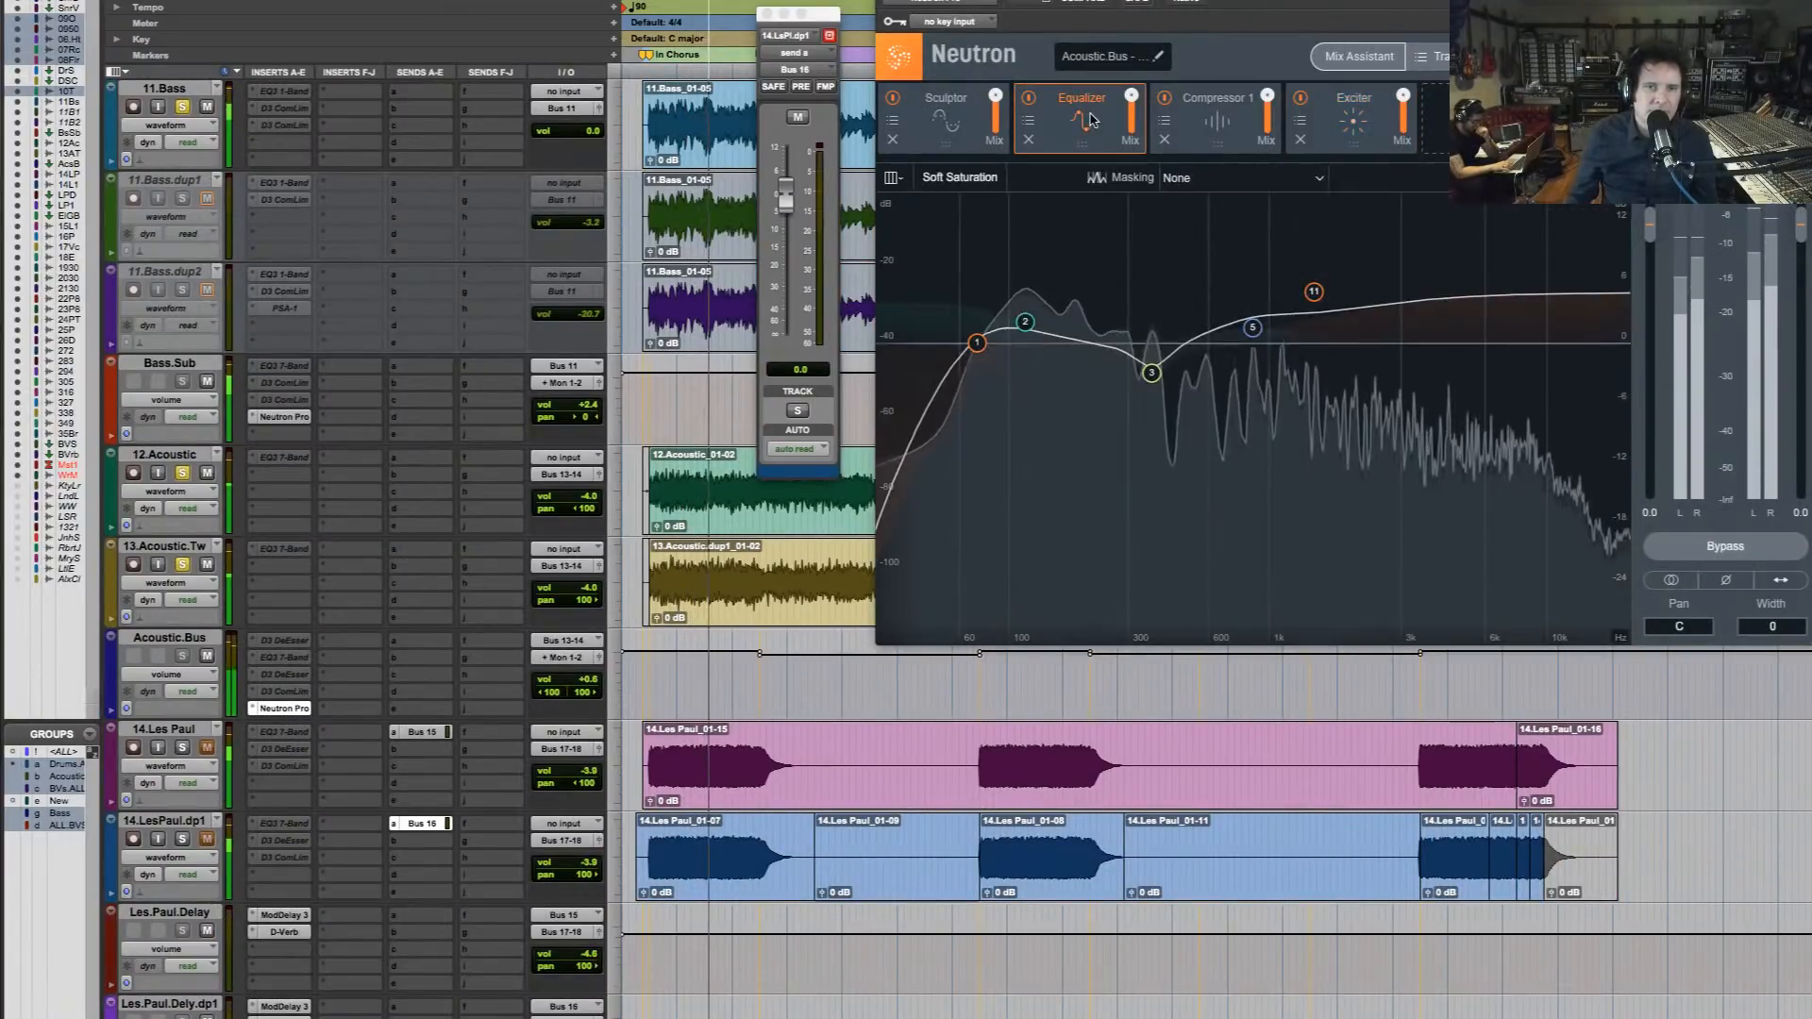
drag(978, 343, 1004, 345)
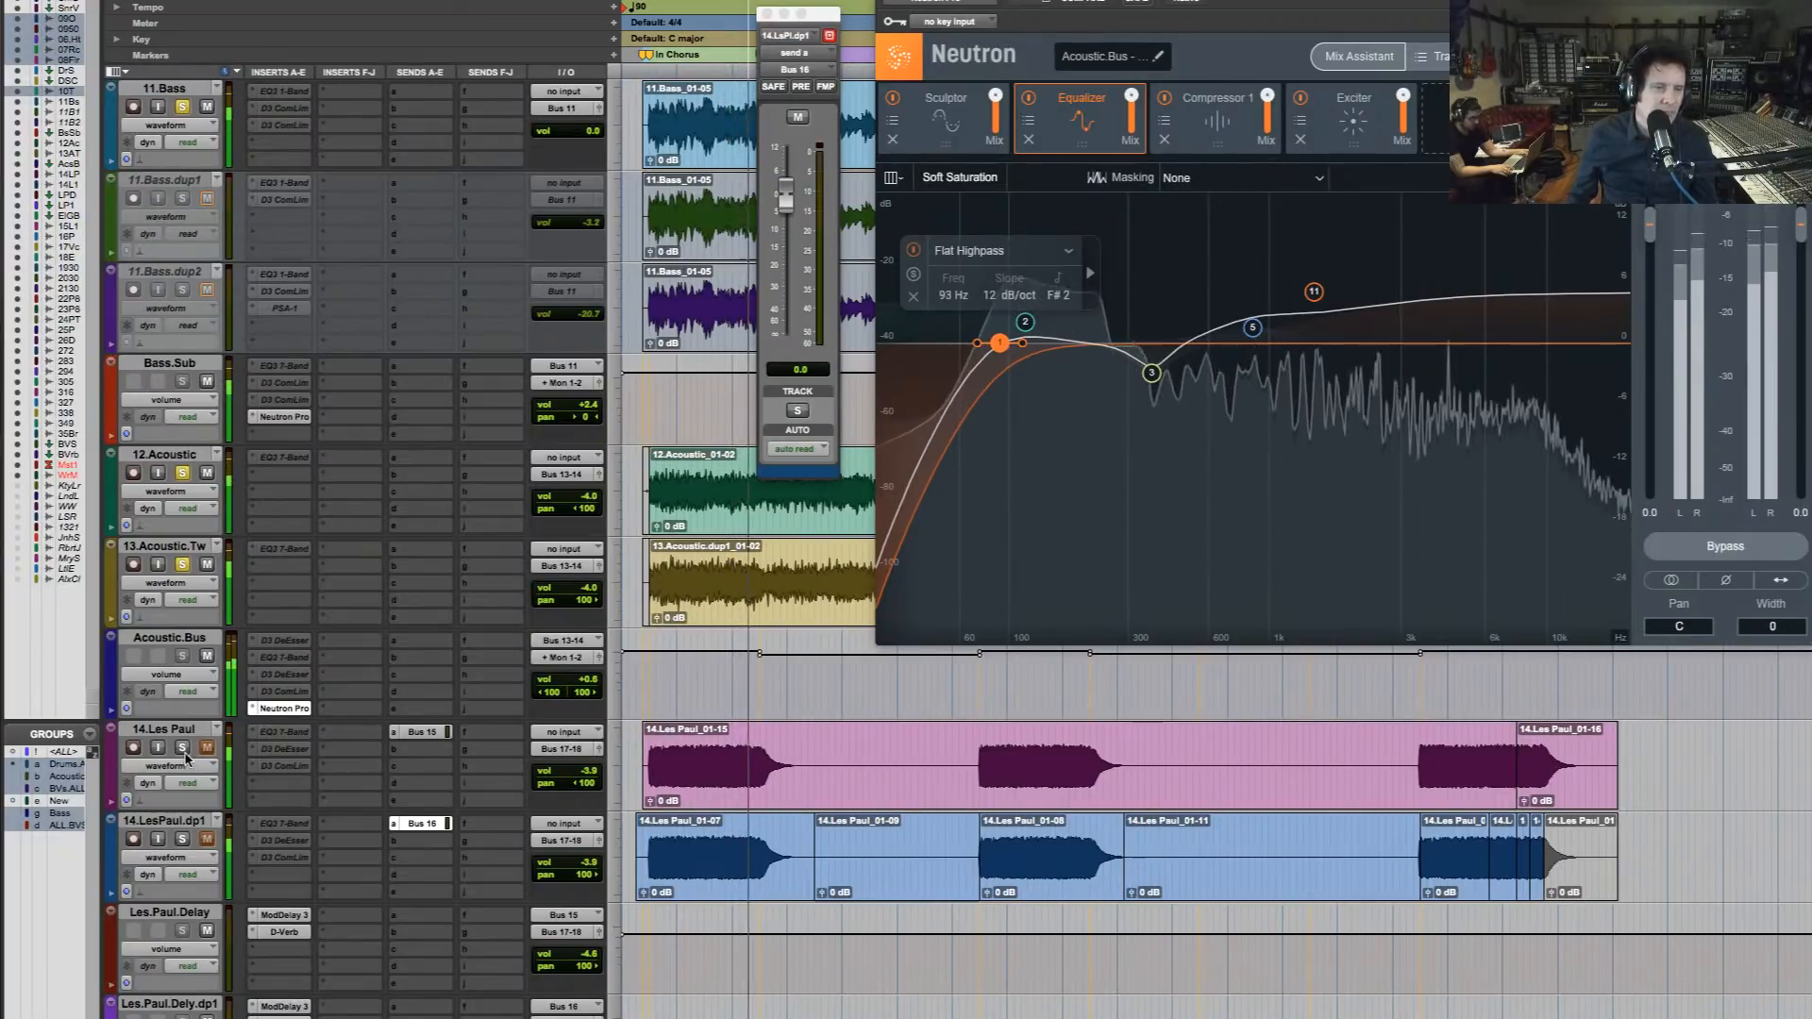
Solo the two 14 Les Paul tracks too and set the Electric.Gtr.Bus Neutron Equalizer's band 1 Flat Highpass to 126 Hz
click(182, 839)
scroll(222, 854, down, 2)
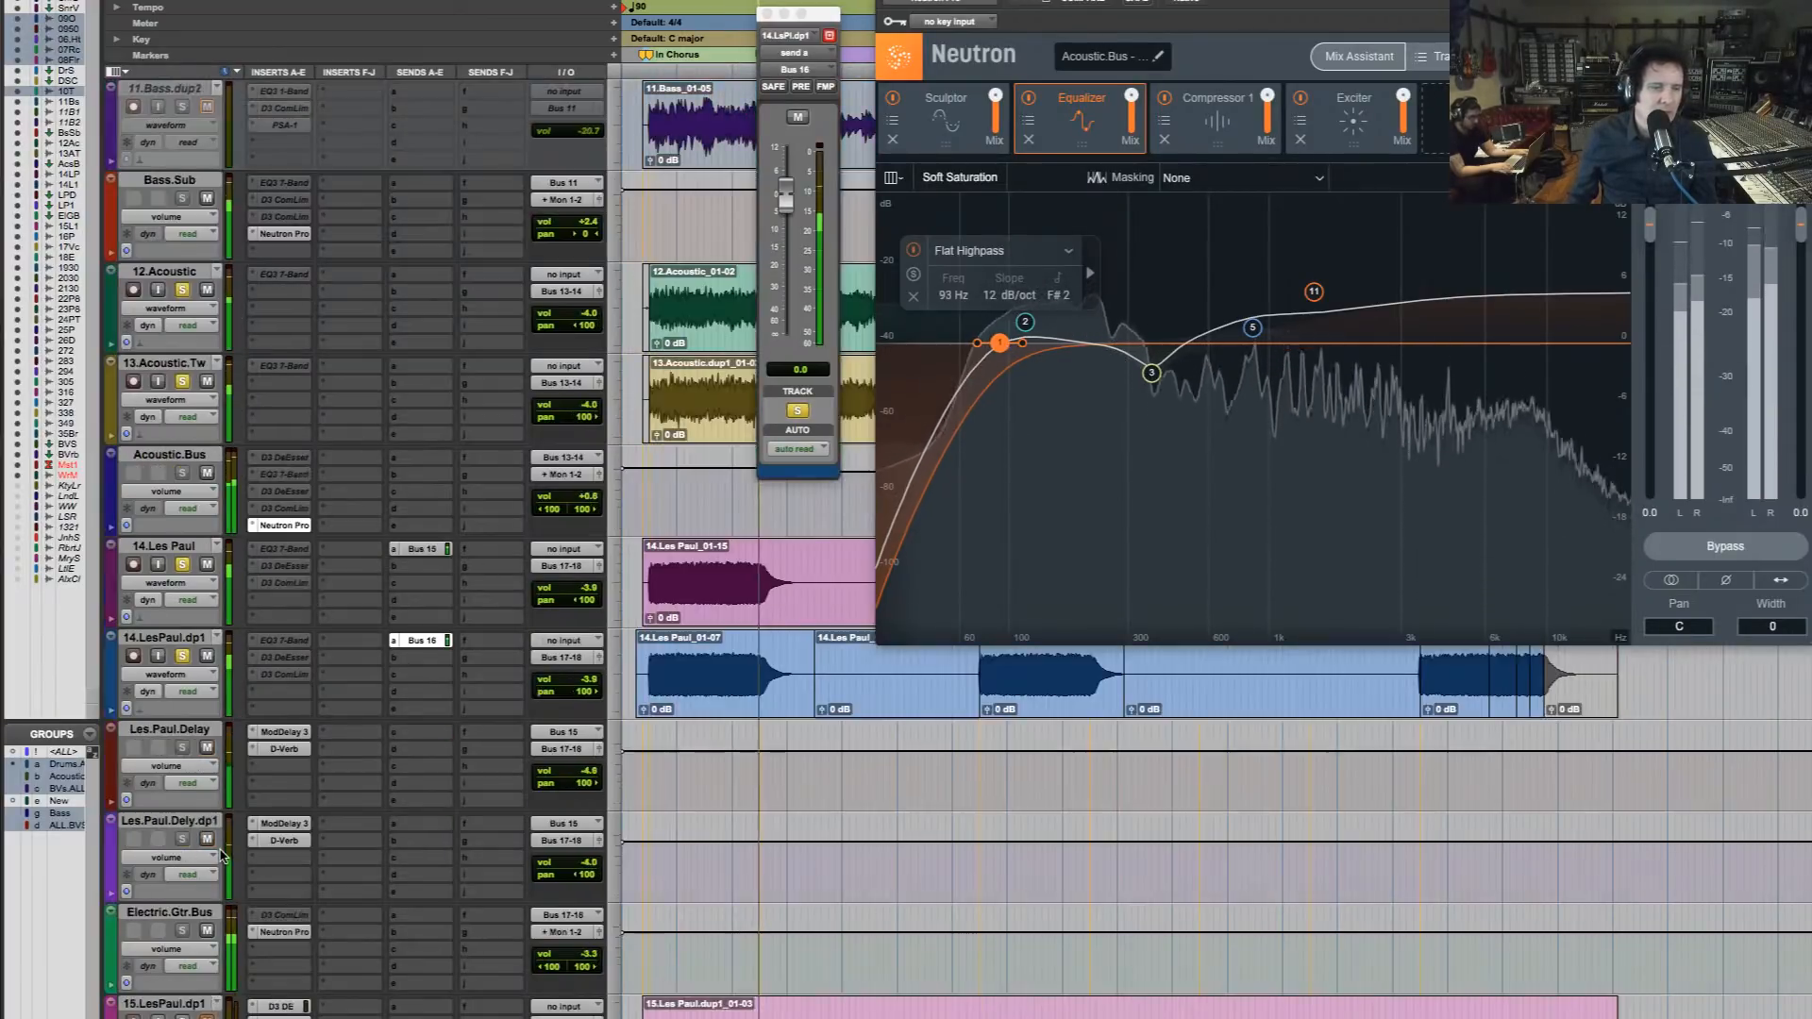
key(space)
click(294, 933)
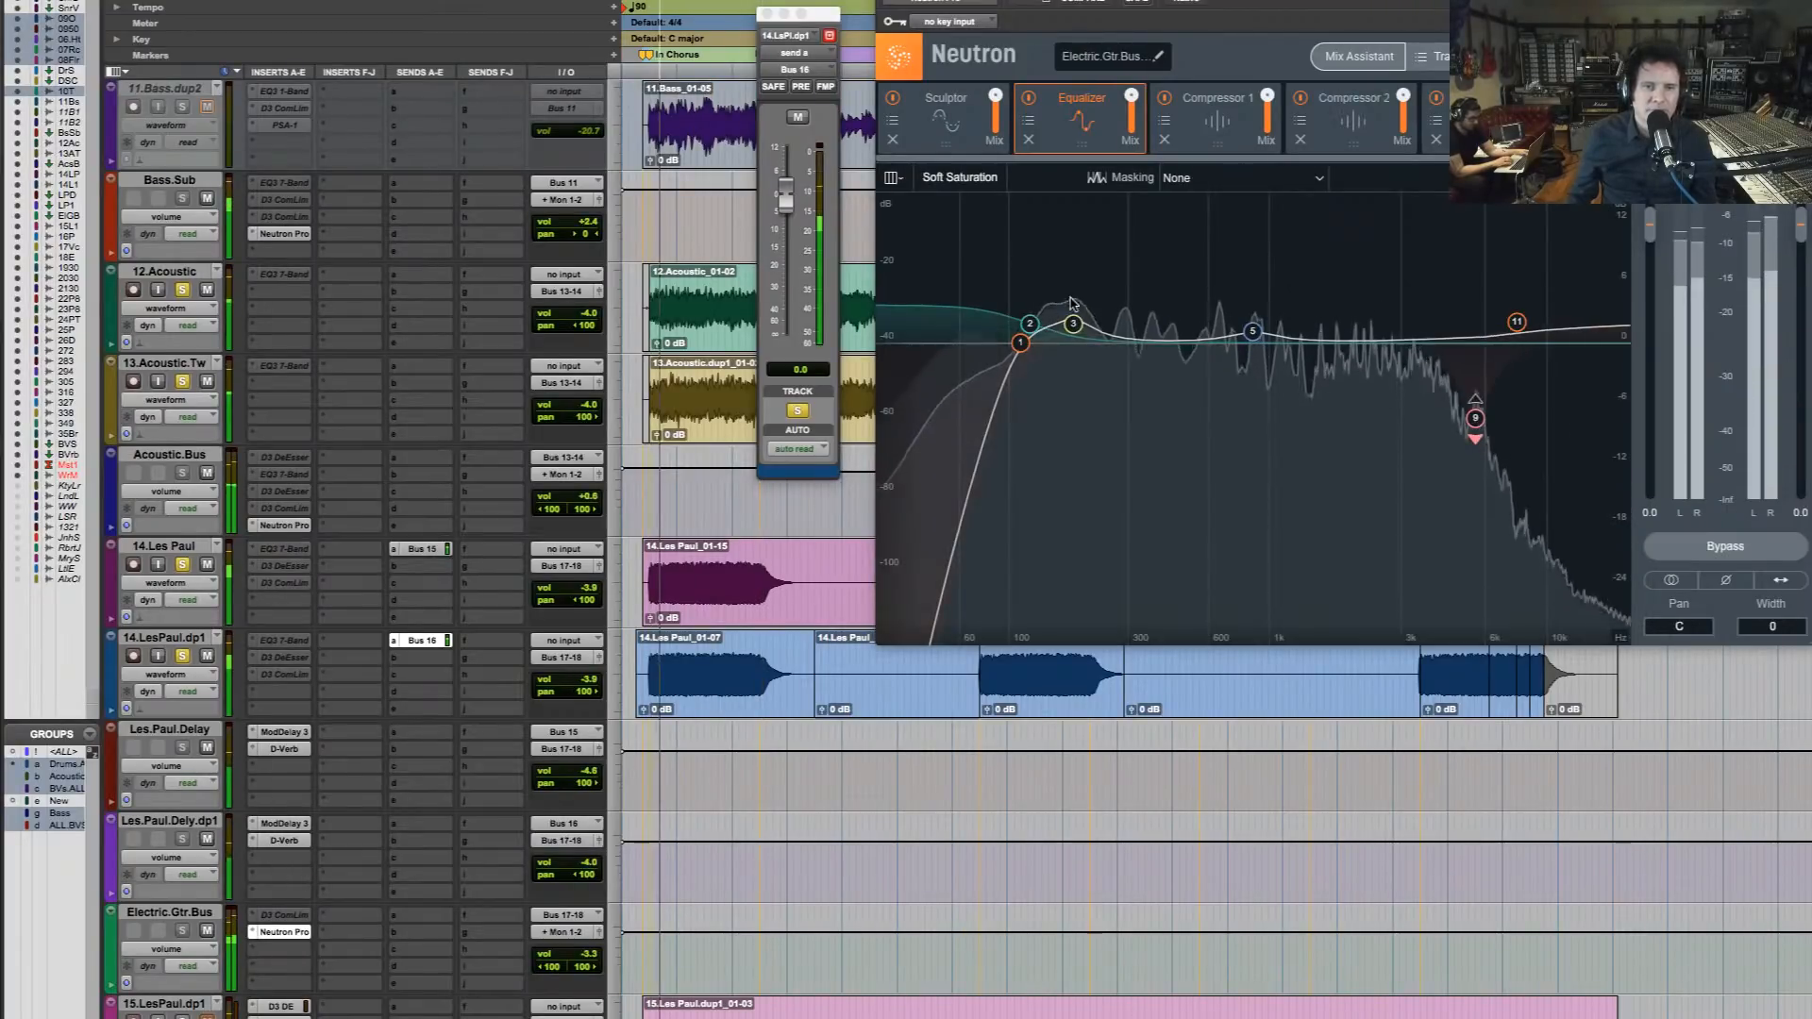
click(1022, 342)
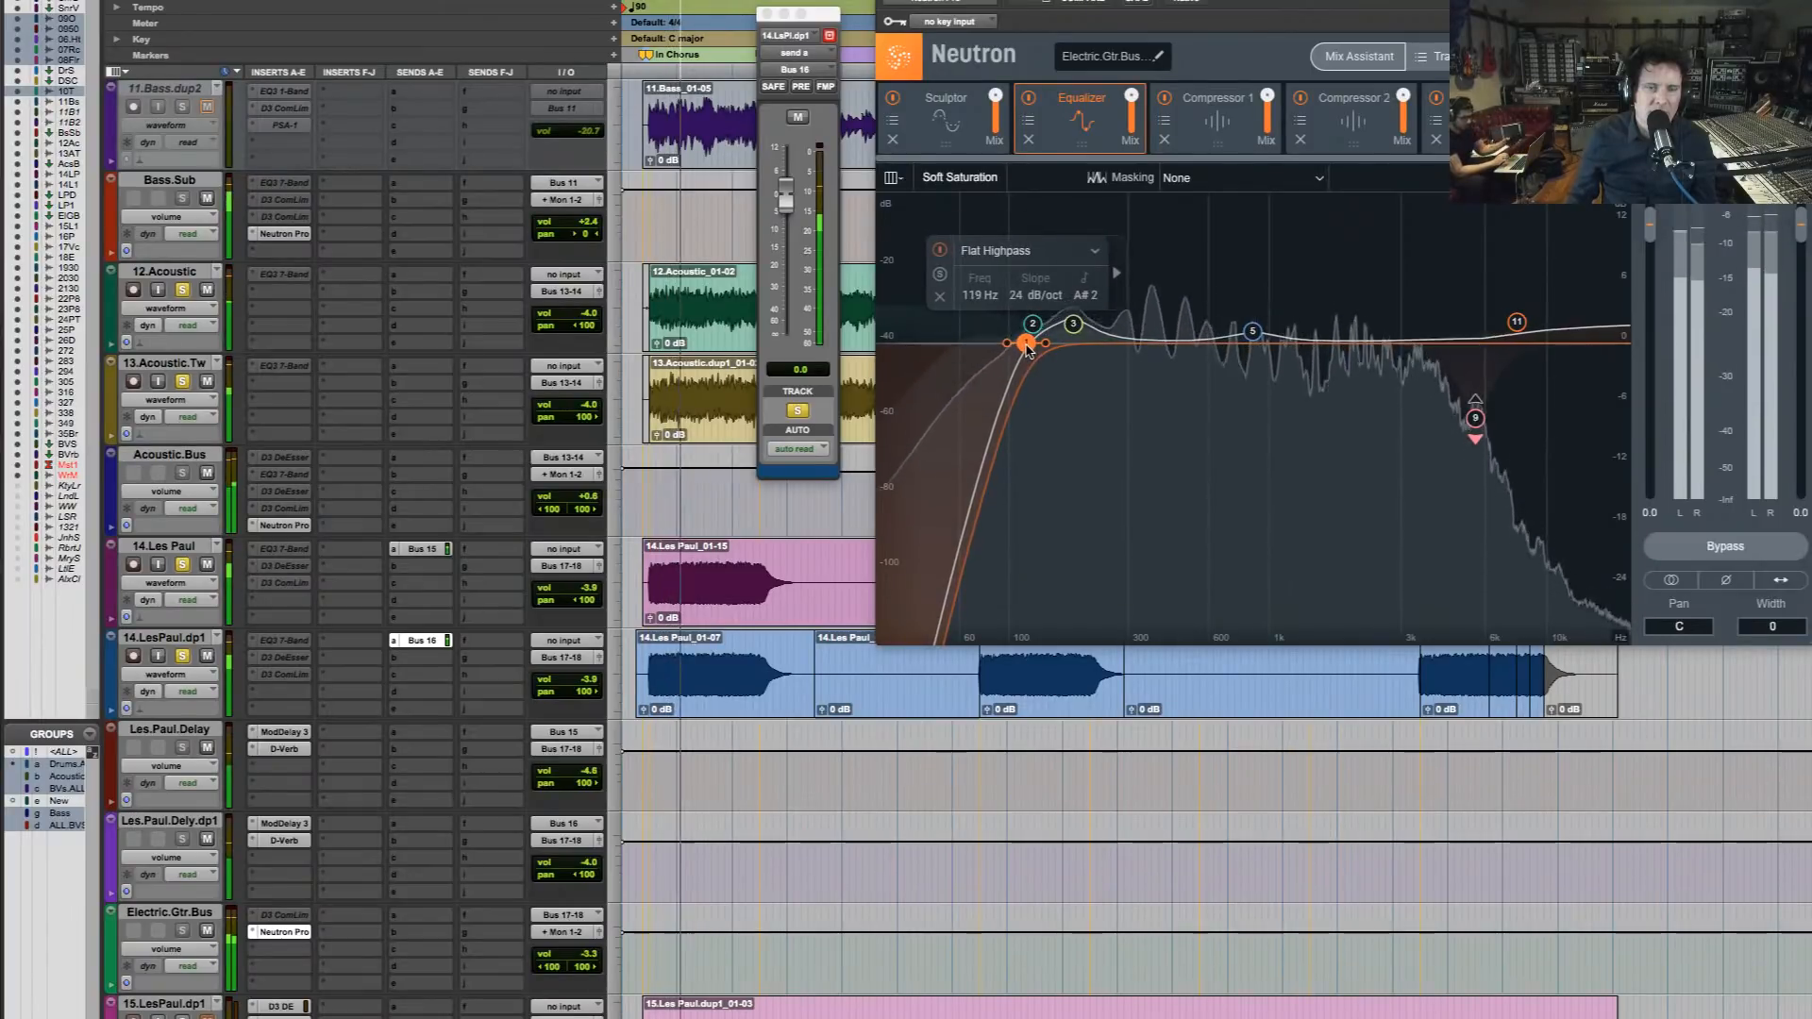
drag(1025, 345, 1033, 347)
Solo the 16.Piano Print track with the rhythm section and guitars, and open its Neutron Pro equalizer
scroll(860, 749, down, 3)
scroll(859, 748, down, 3)
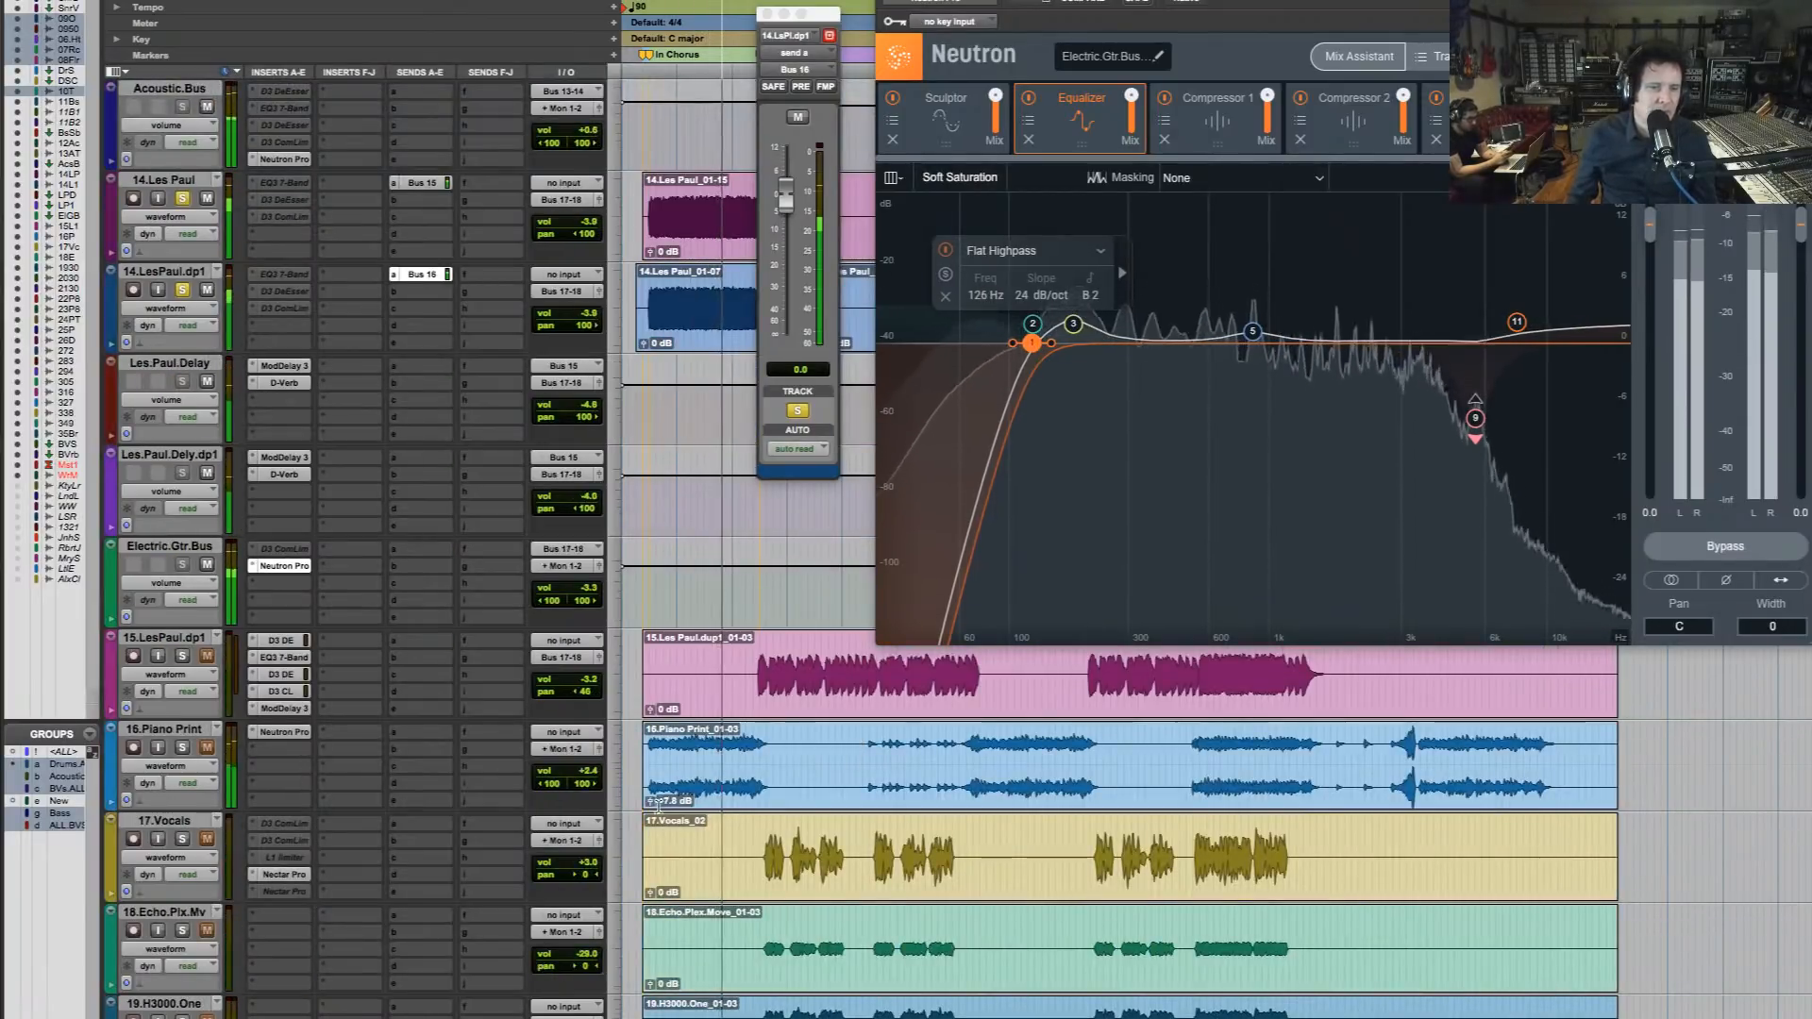
click(194, 732)
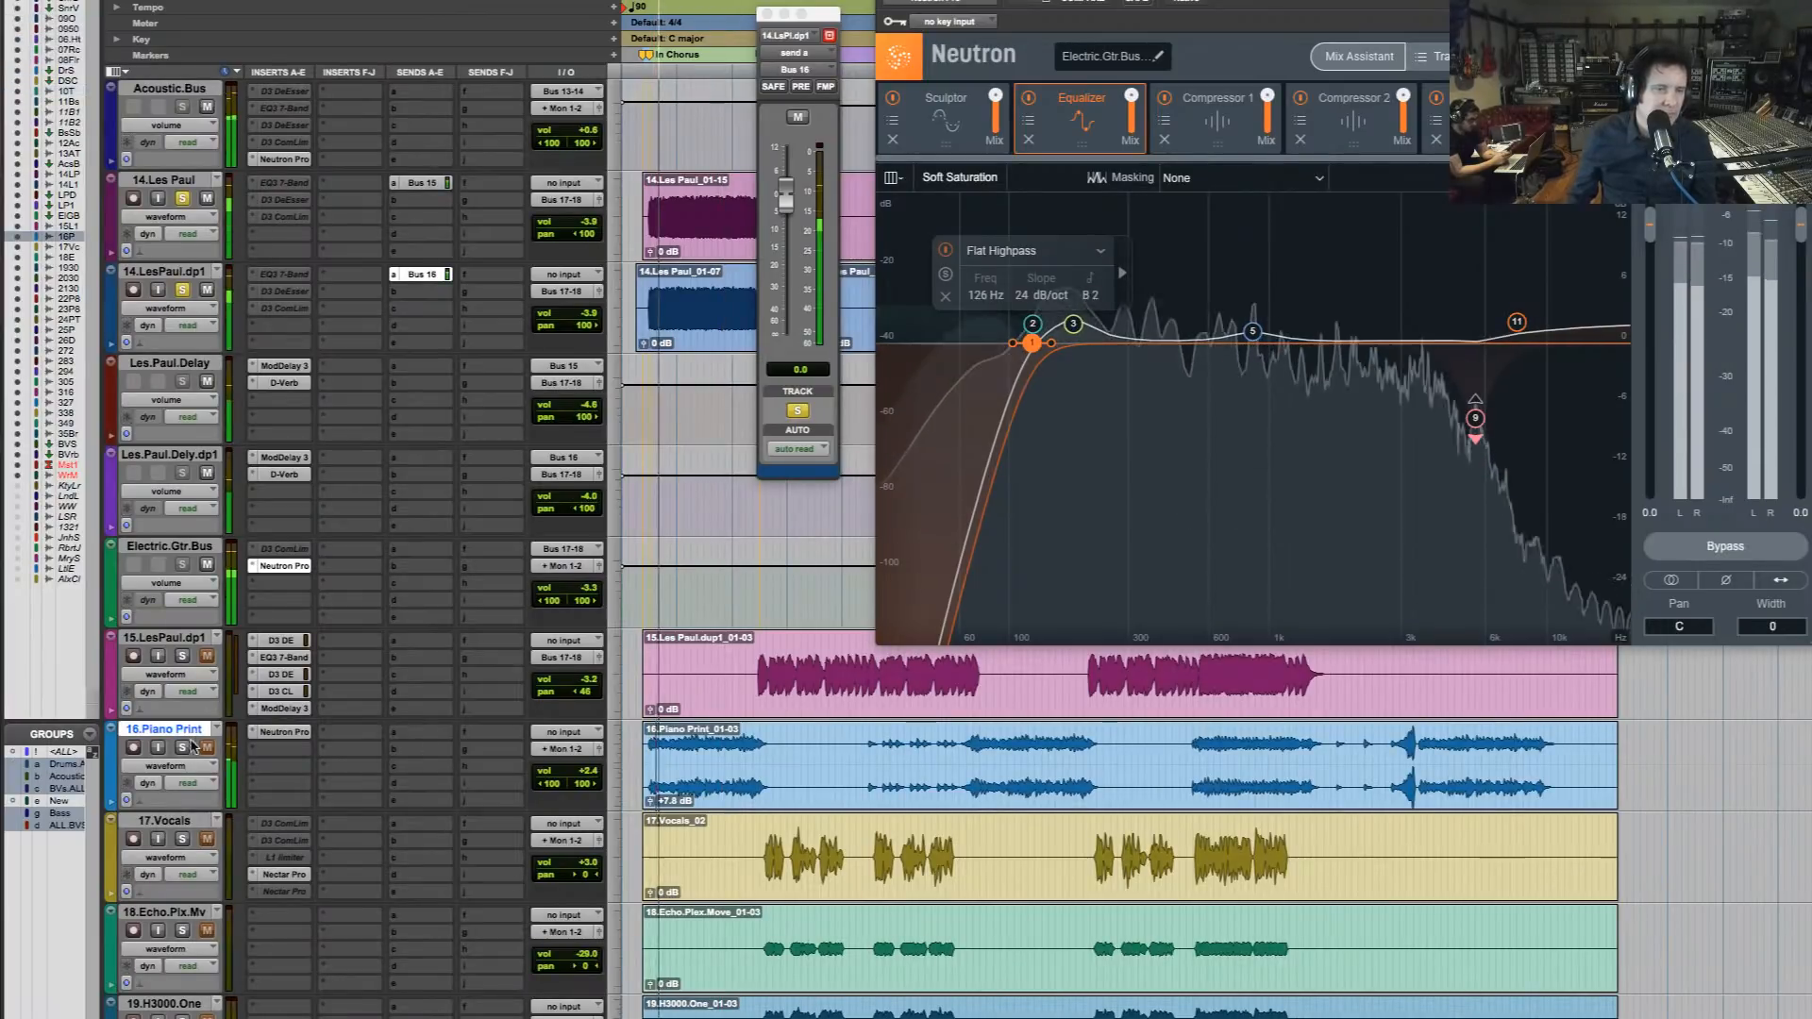
click(286, 733)
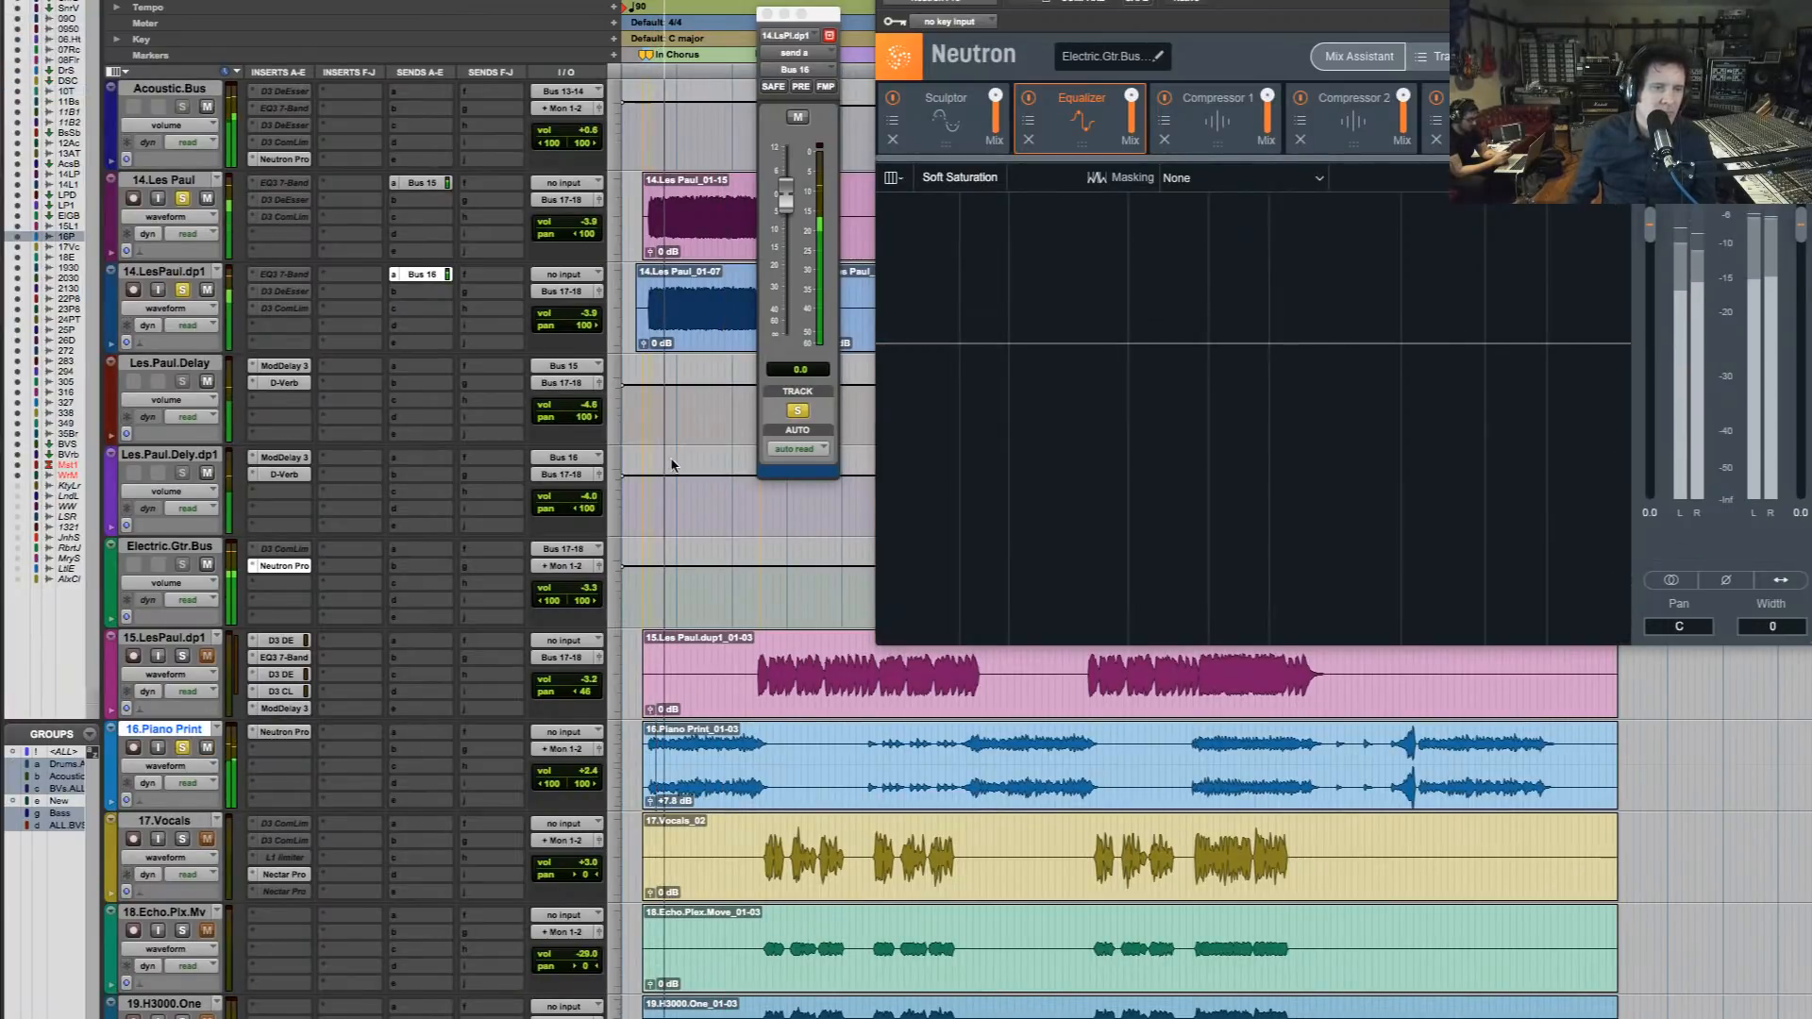
mouse_move(1007, 357)
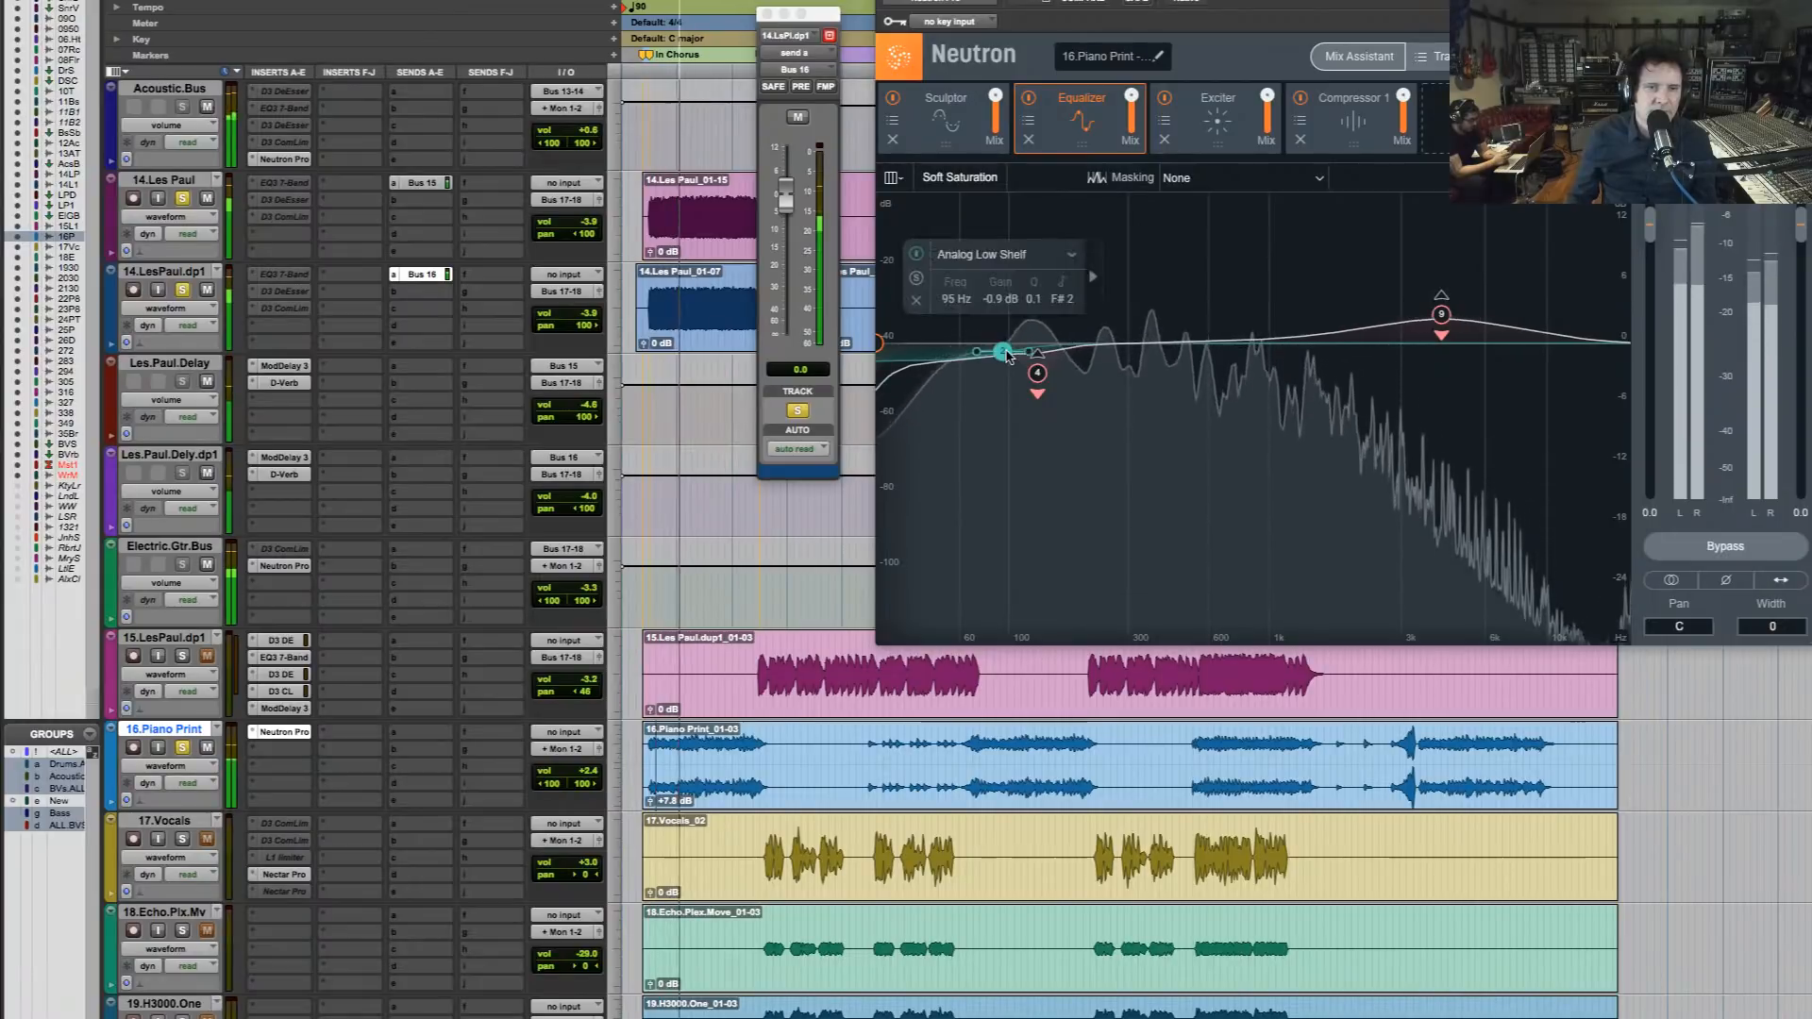
Change the piano's band 2 to a Flat Highpass at 102 Hz, 24 dB/oct, and move band 1's highpass to 76 Hz
click(1071, 256)
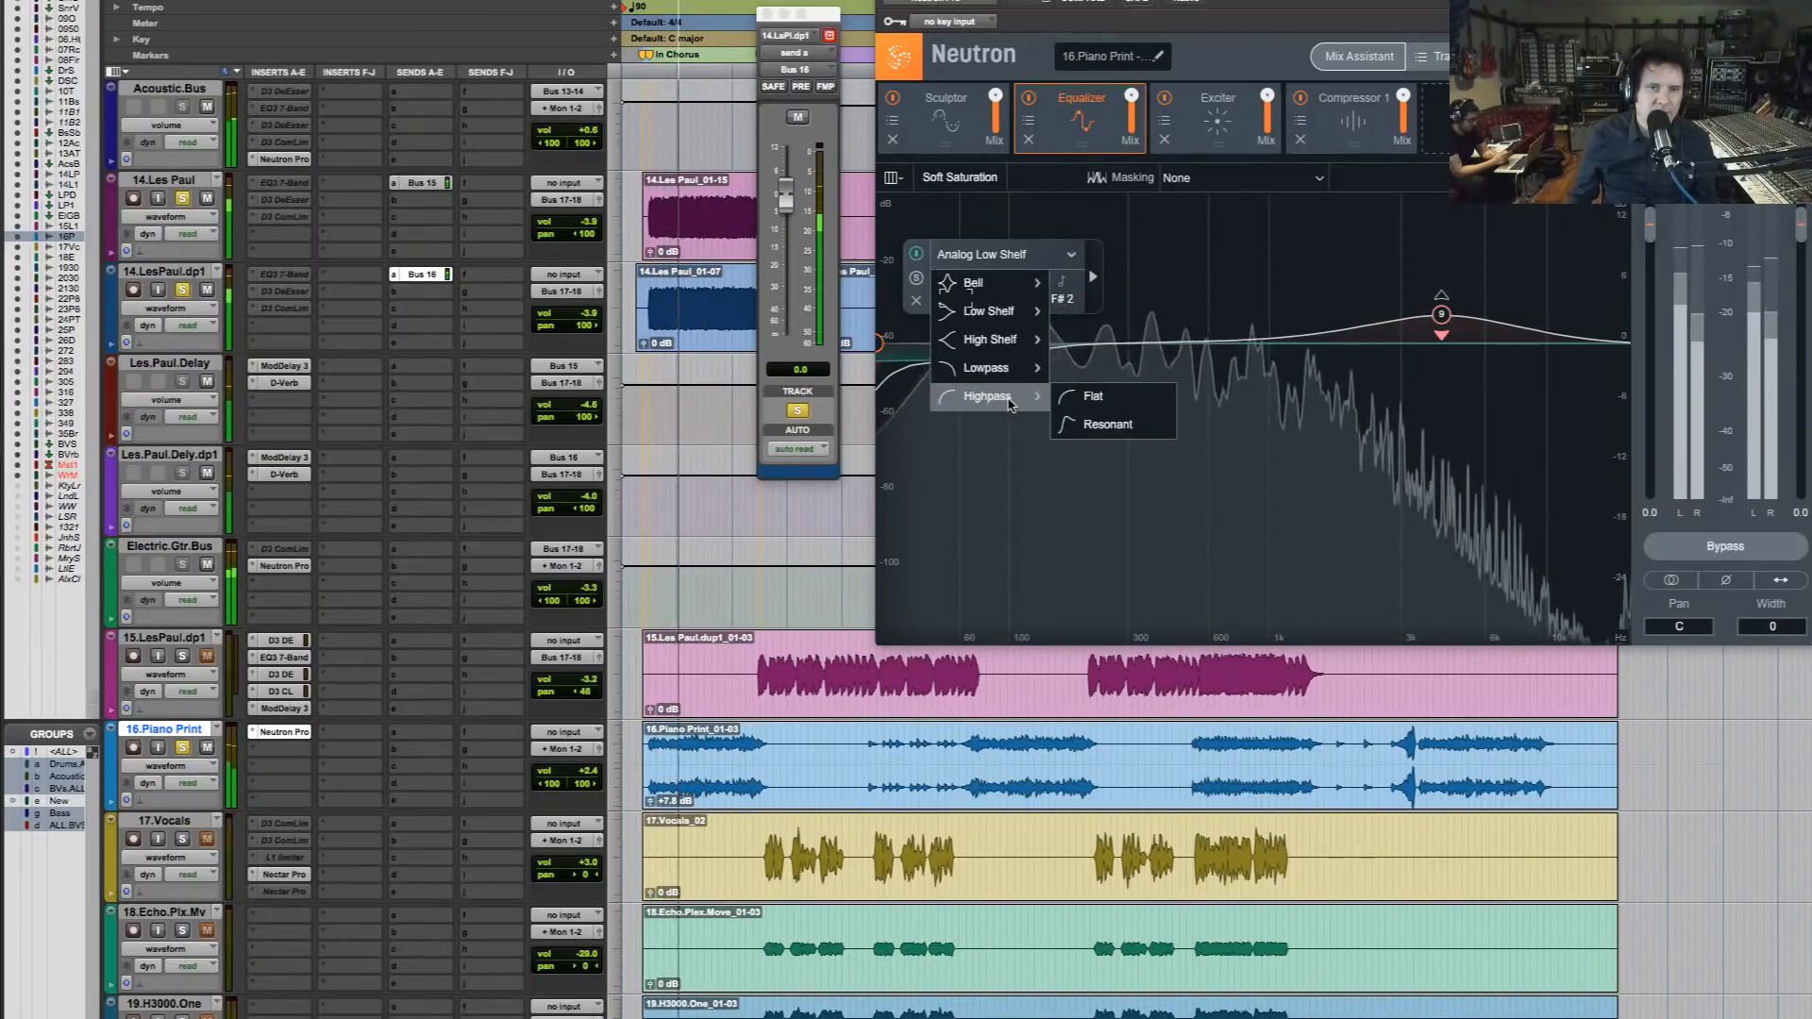
click(1076, 396)
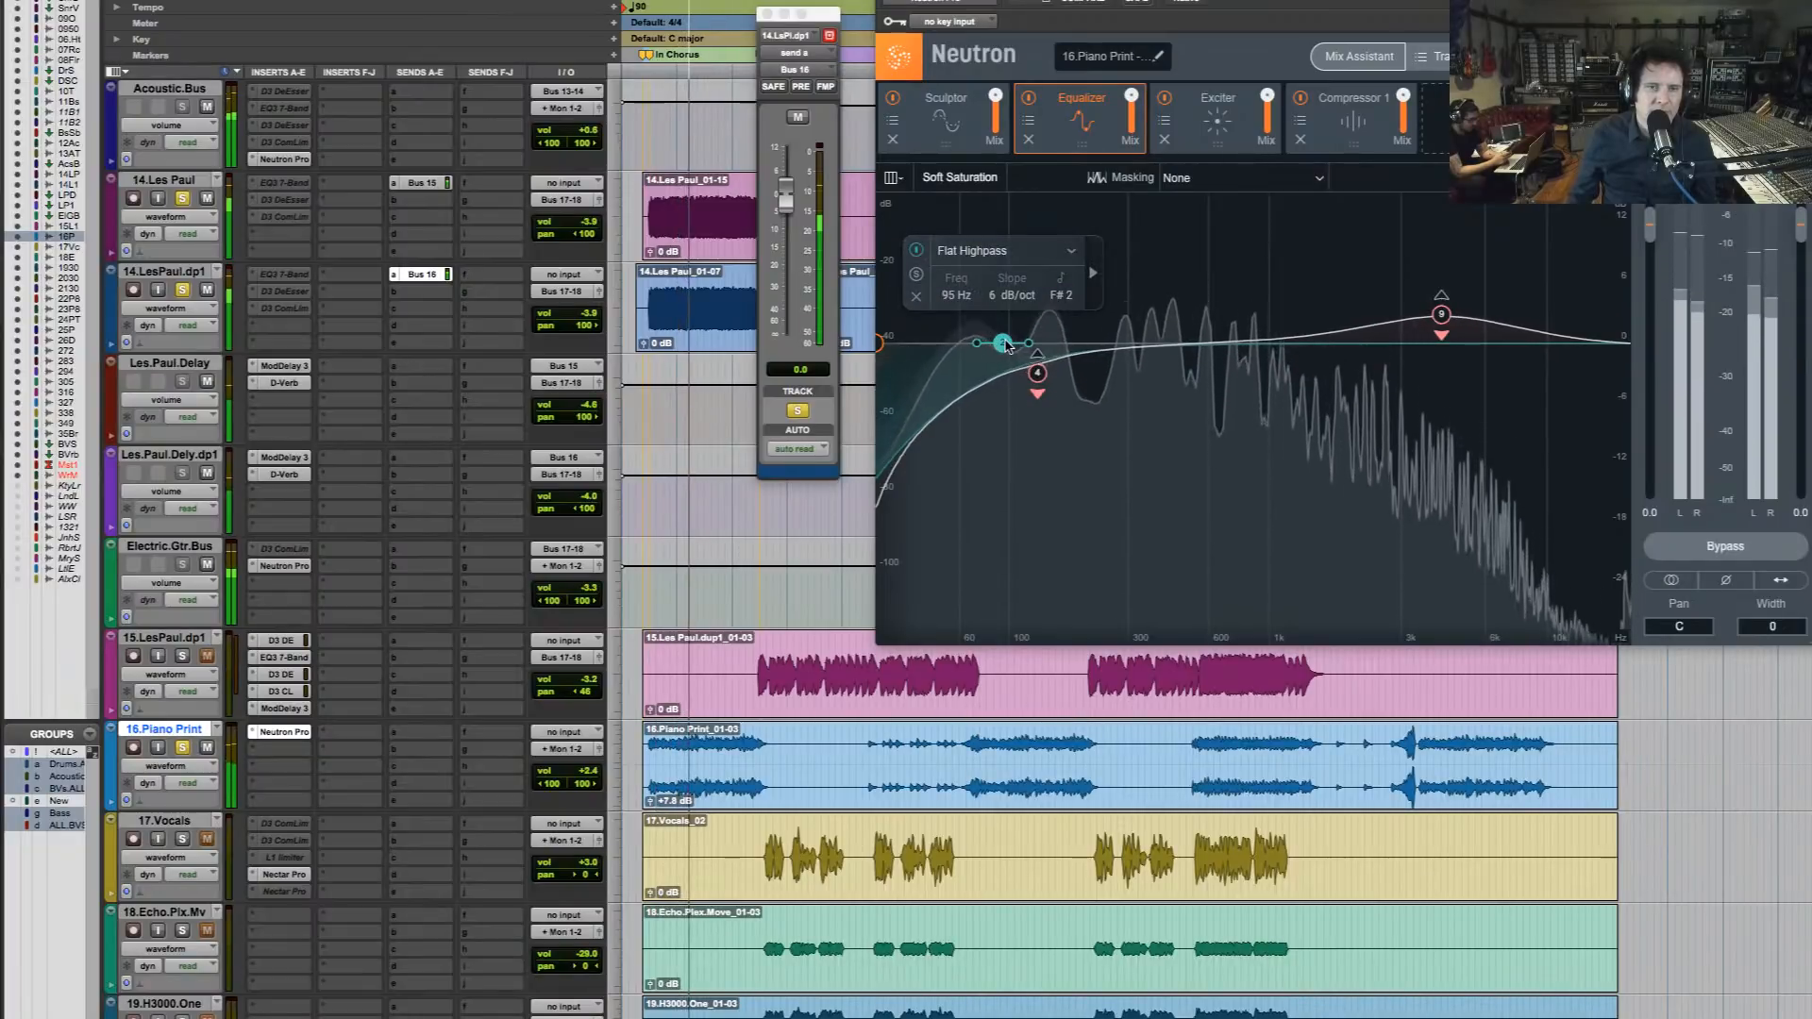
drag(1031, 349, 1011, 344)
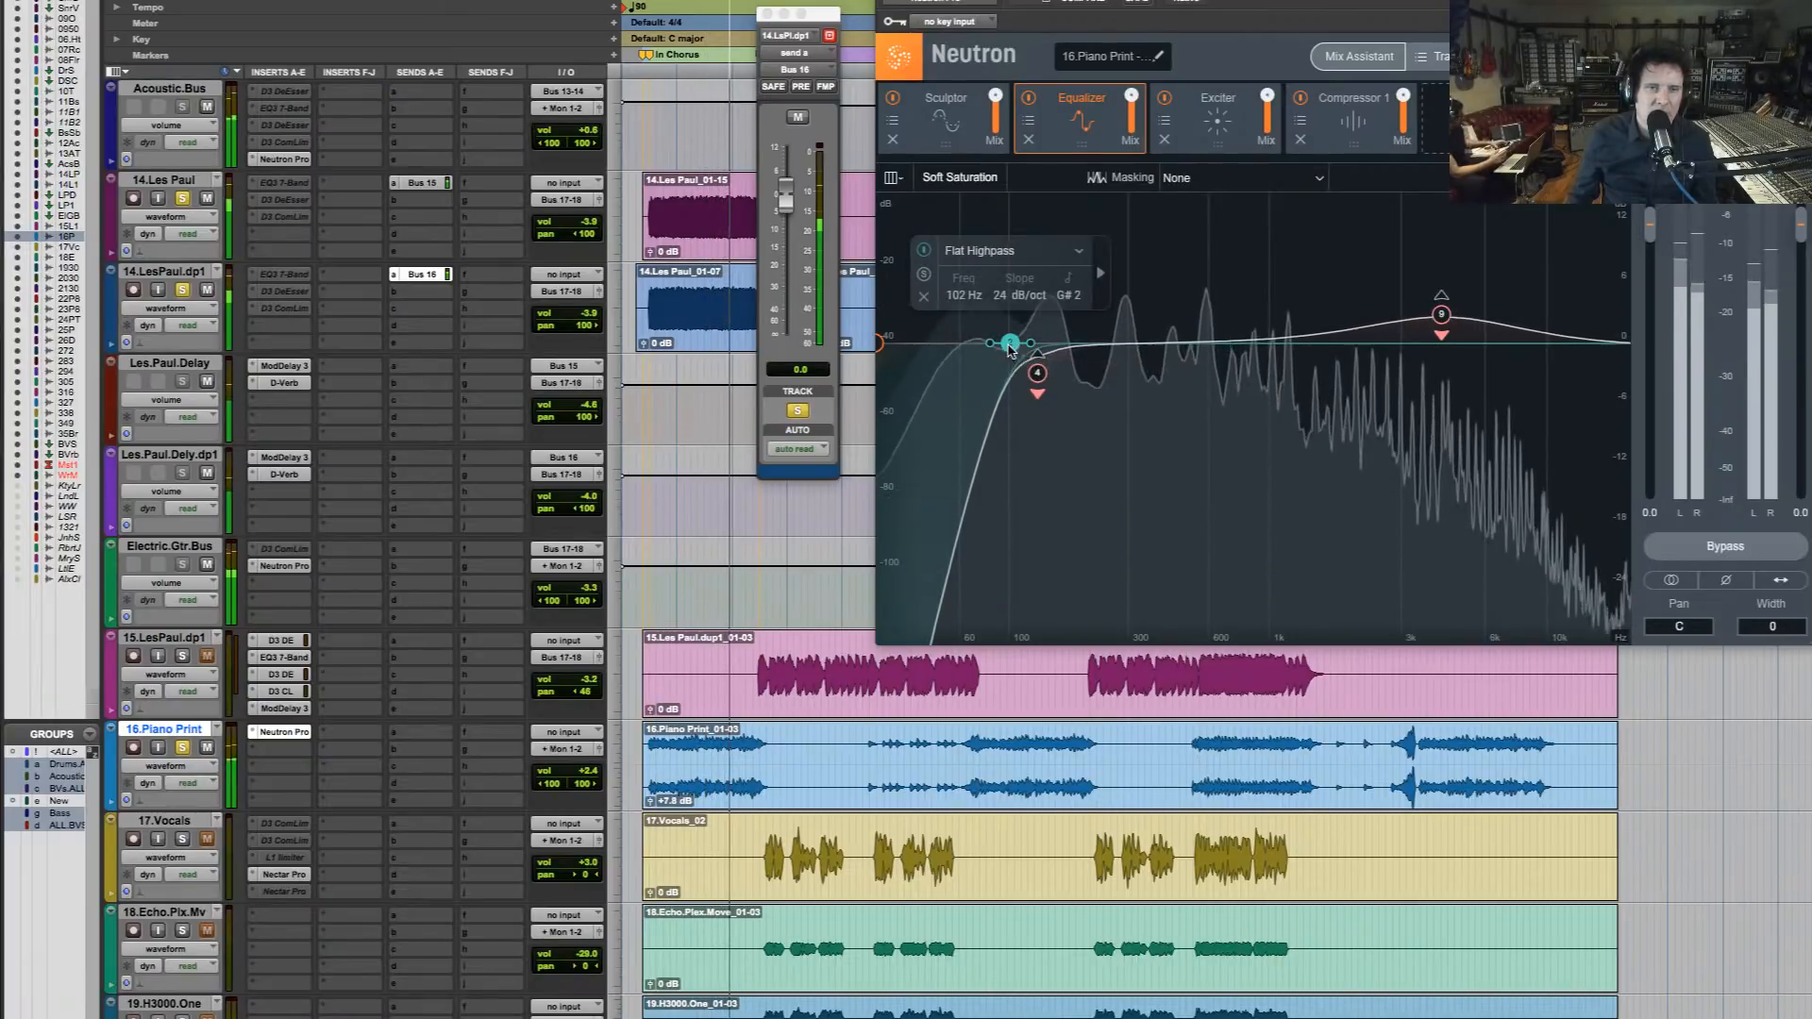
click(882, 344)
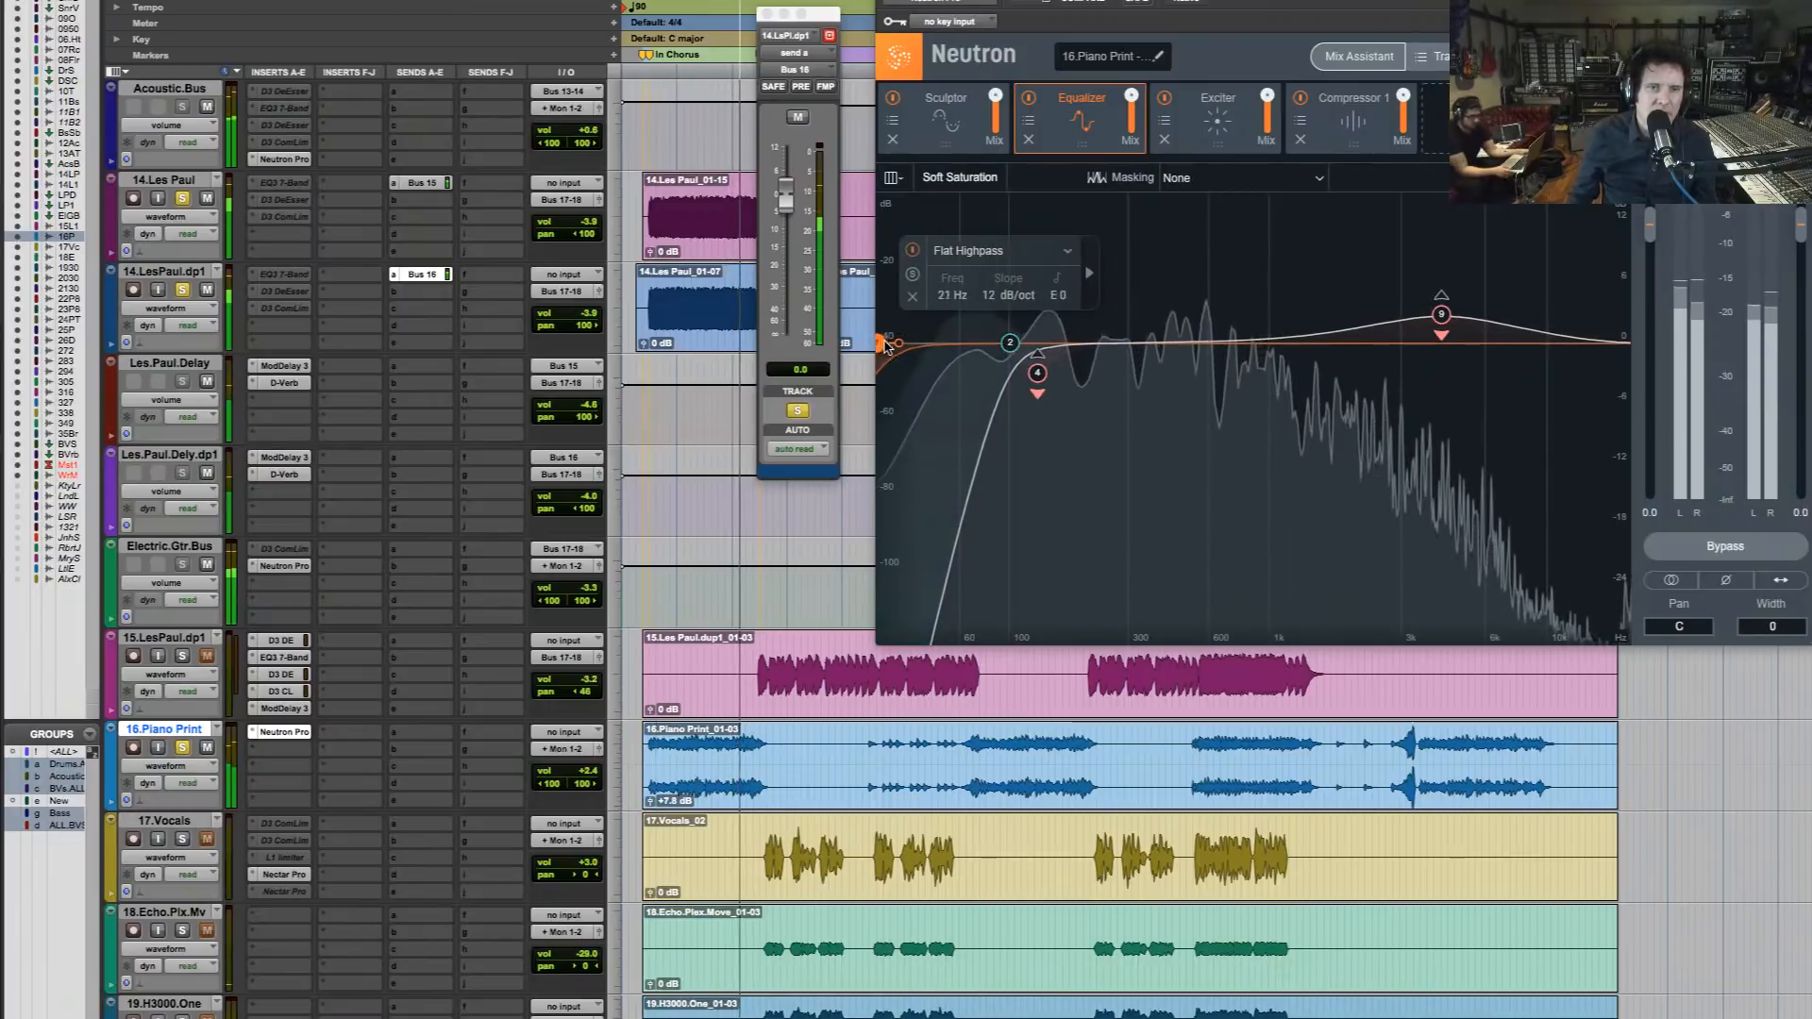
drag(884, 347, 980, 344)
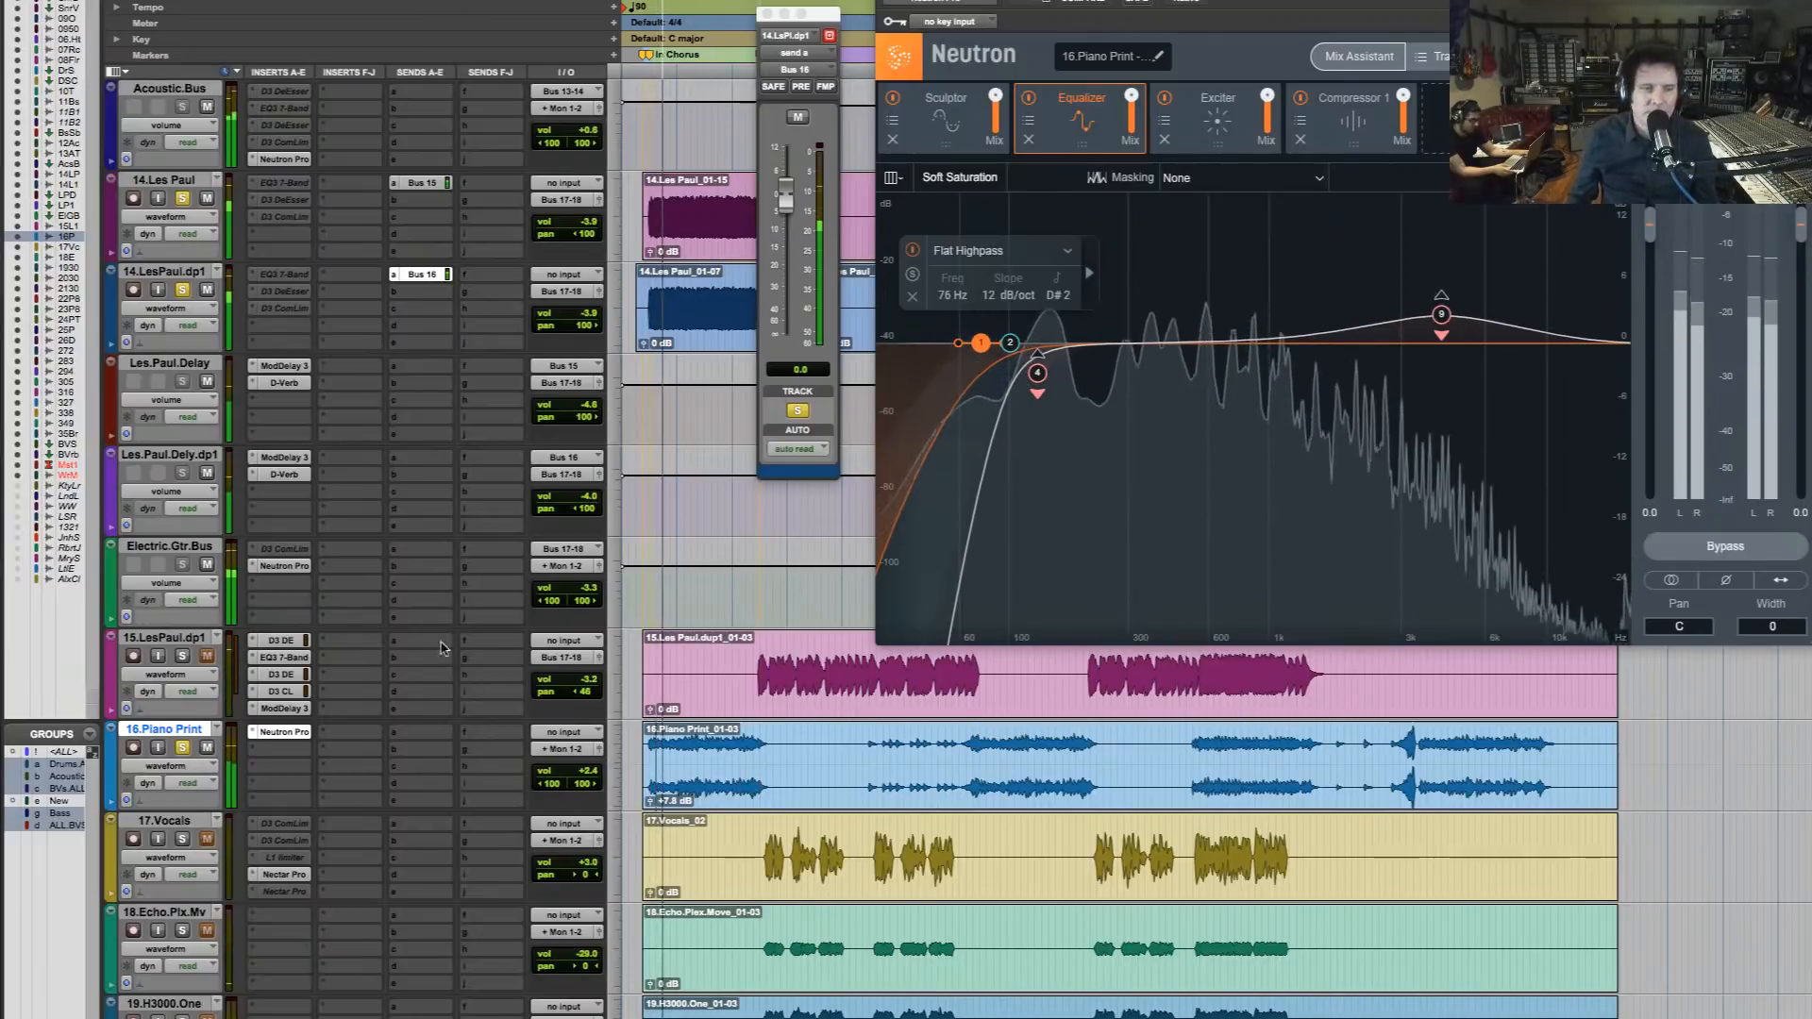
Clear the solos, audition the full mix from the start of the intro chorus, and close the open plug-in and send windows
super+click(184, 748)
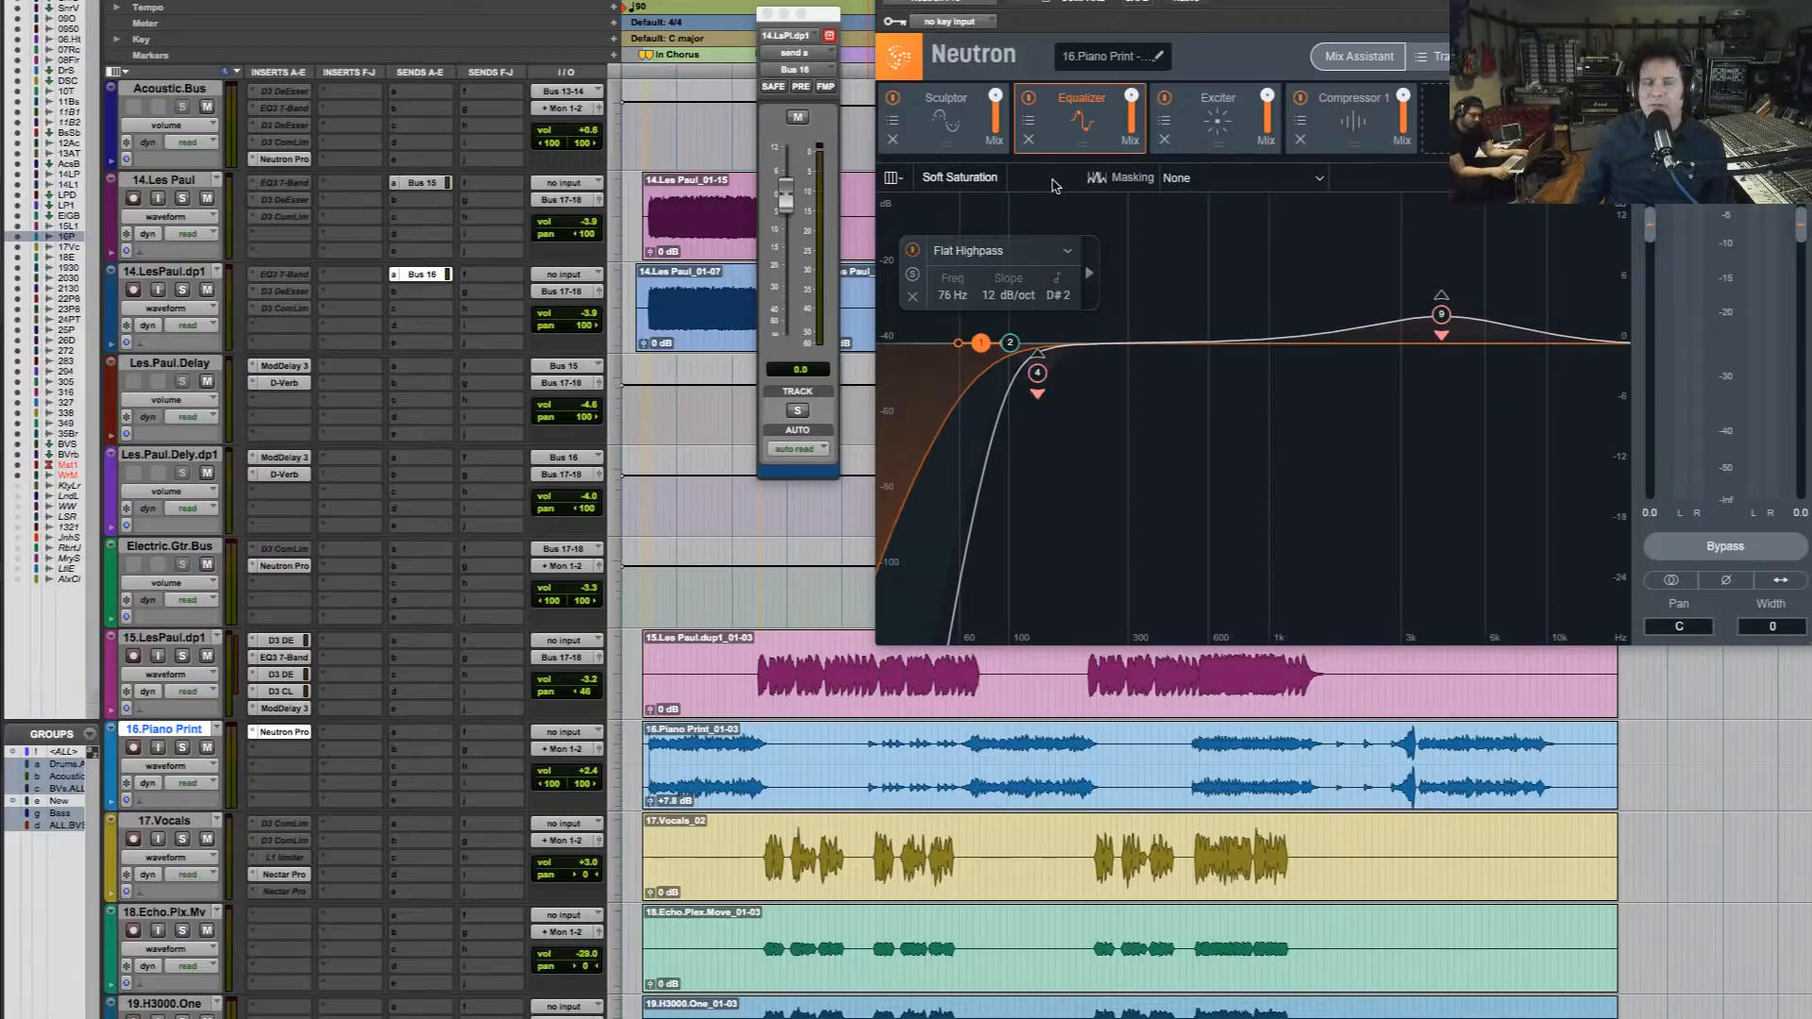
key(space)
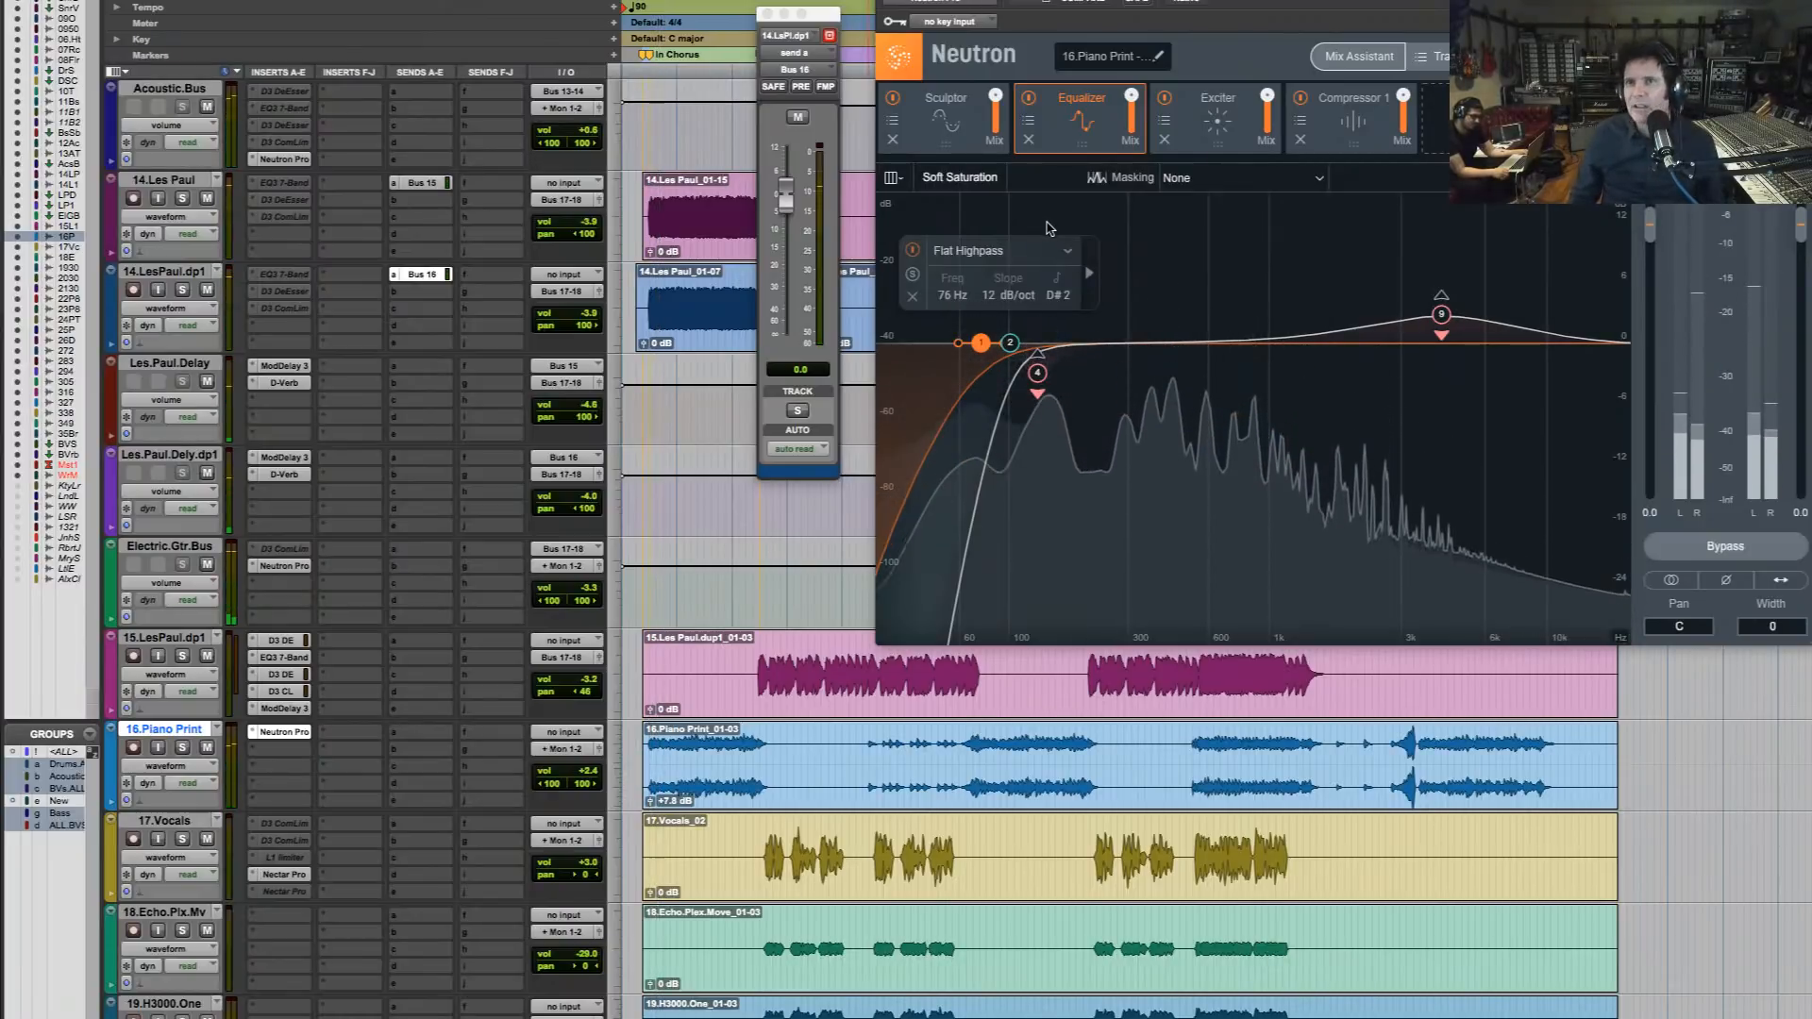
key(space)
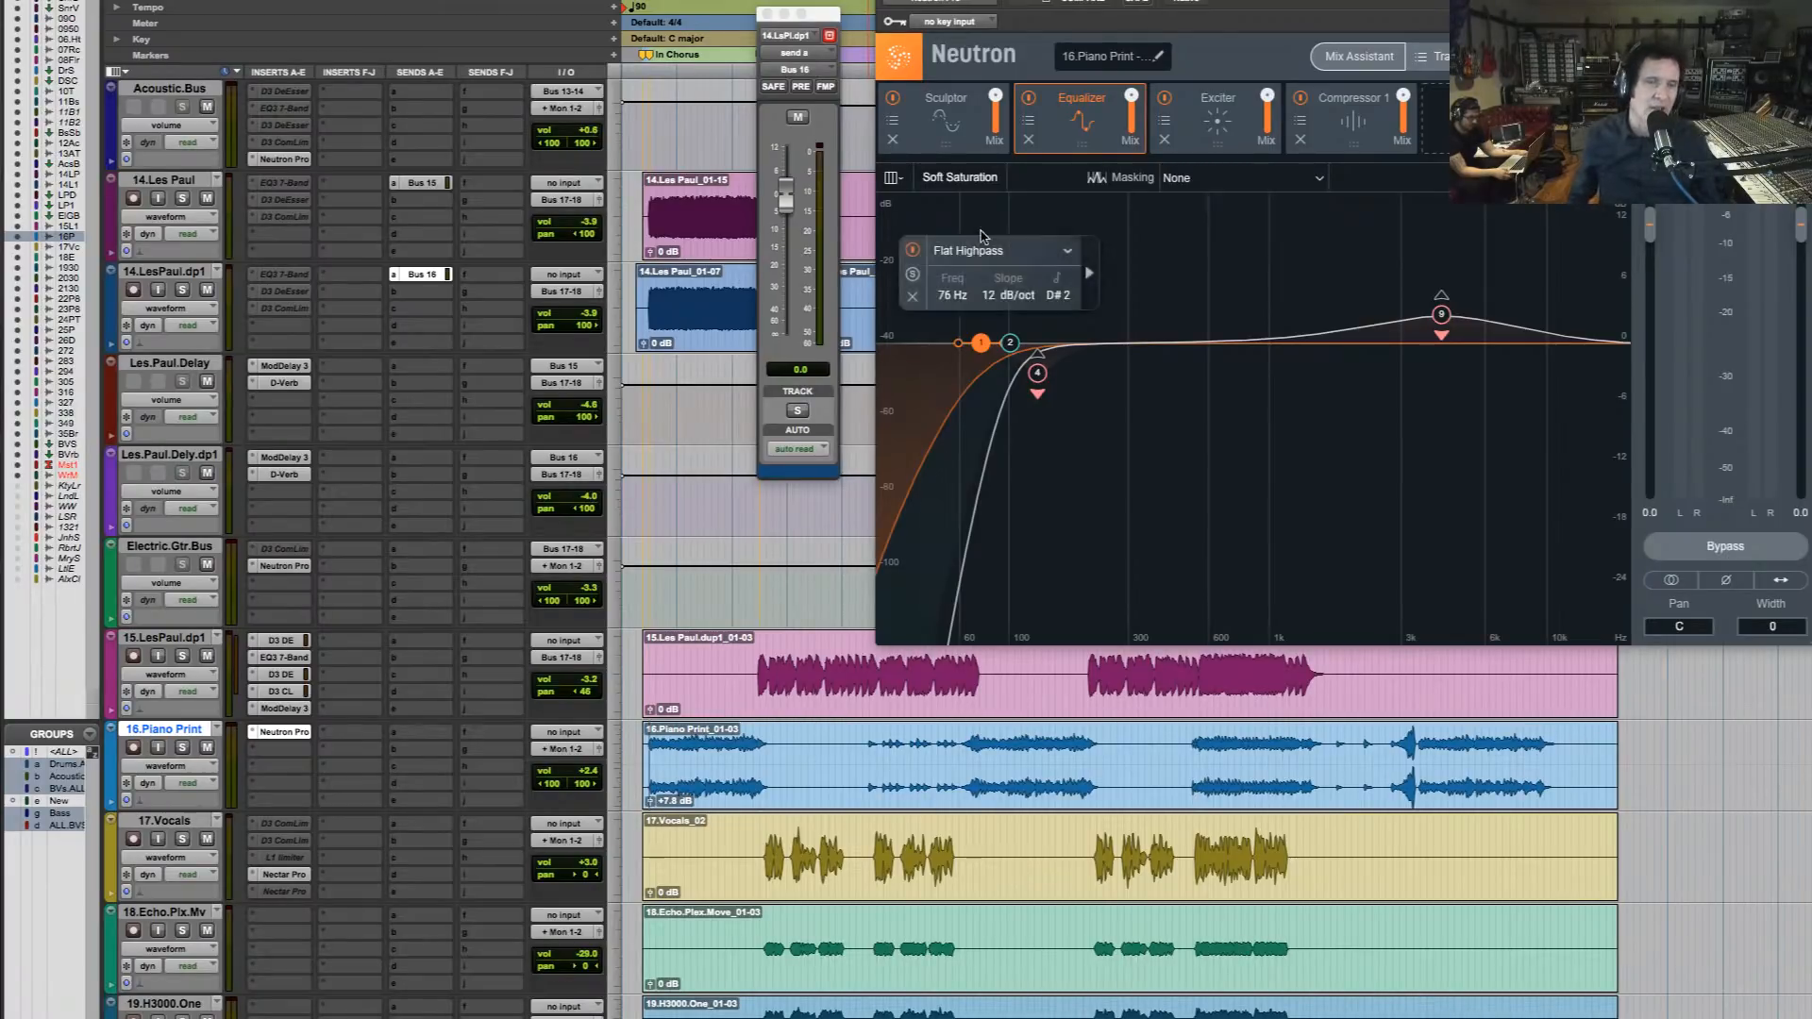
click(650, 203)
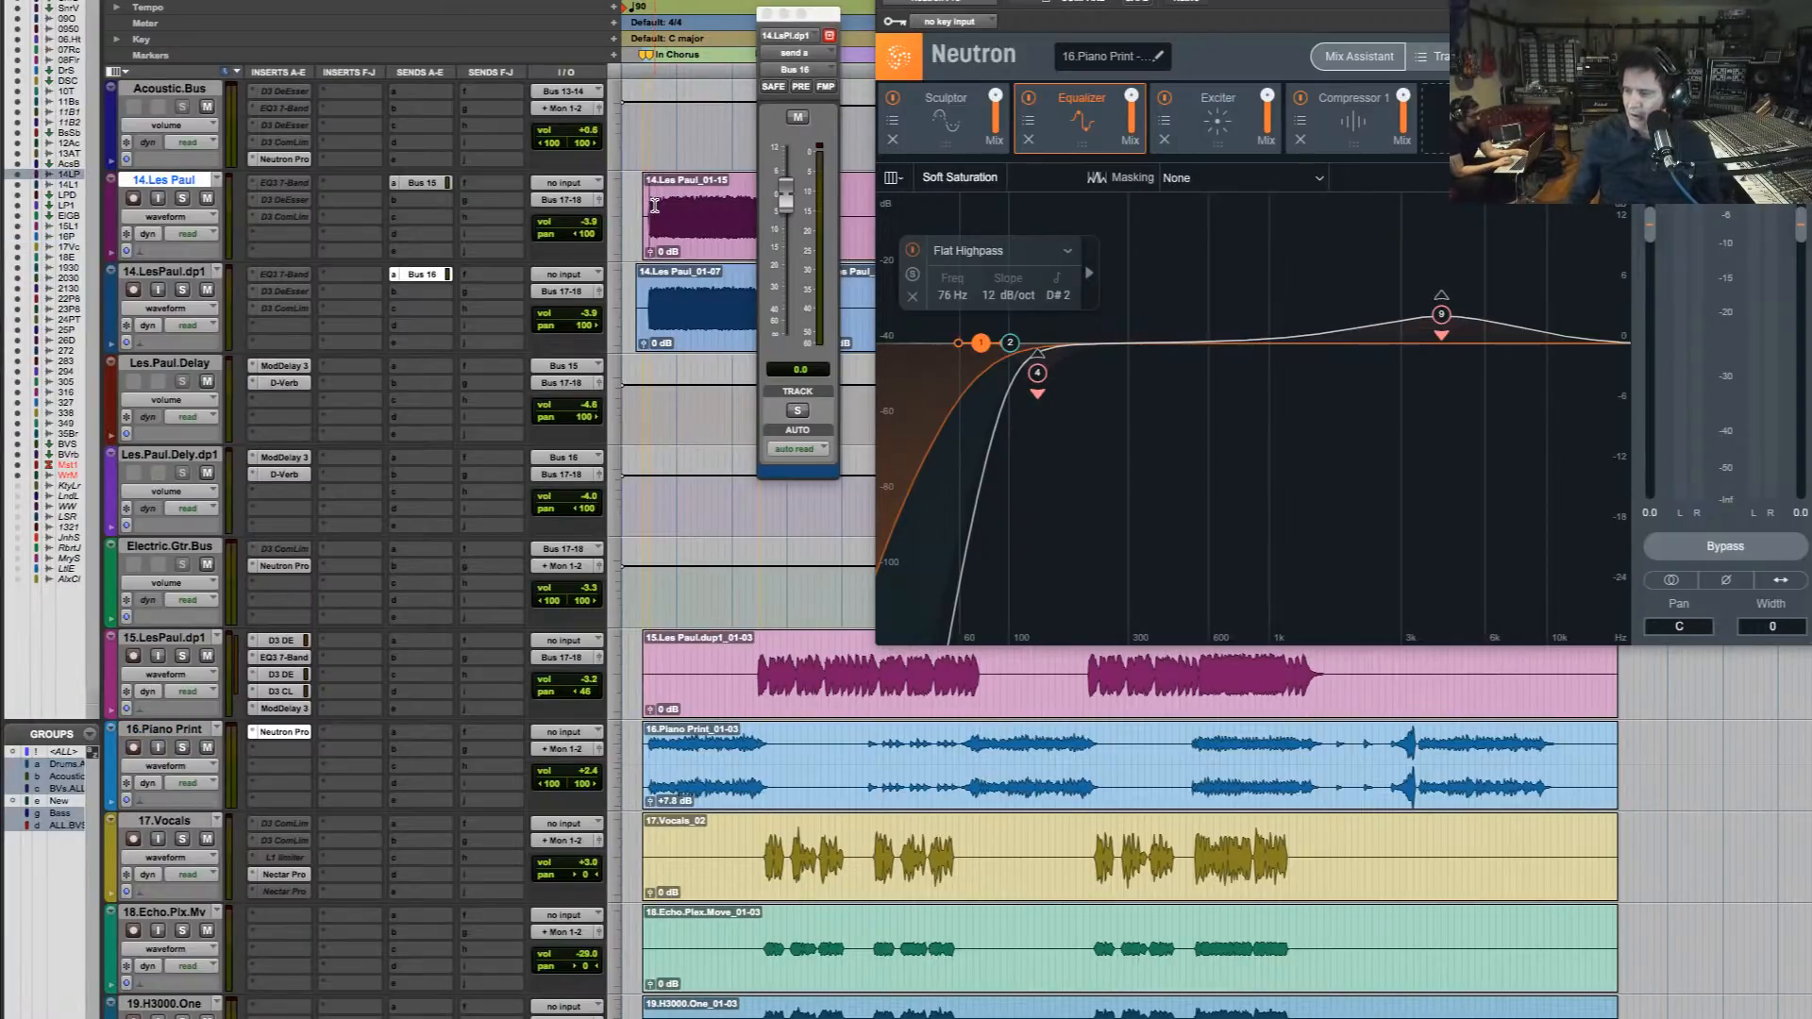
key(space)
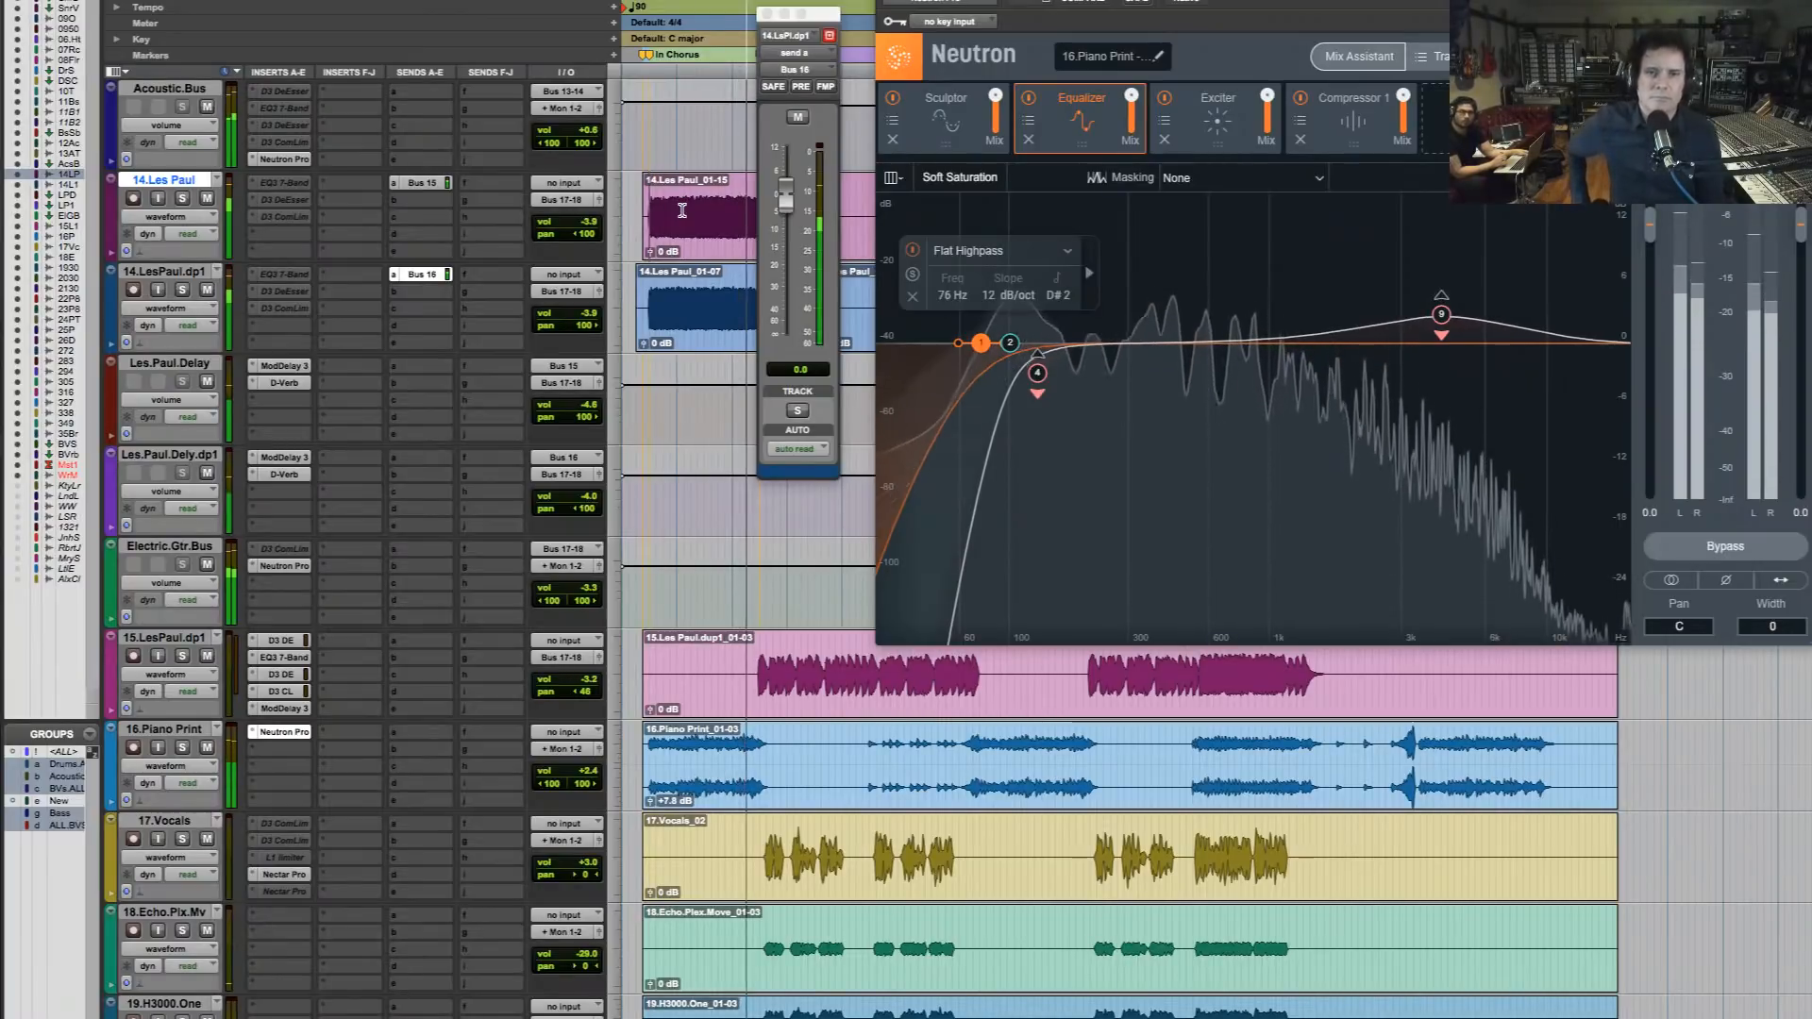
key(space)
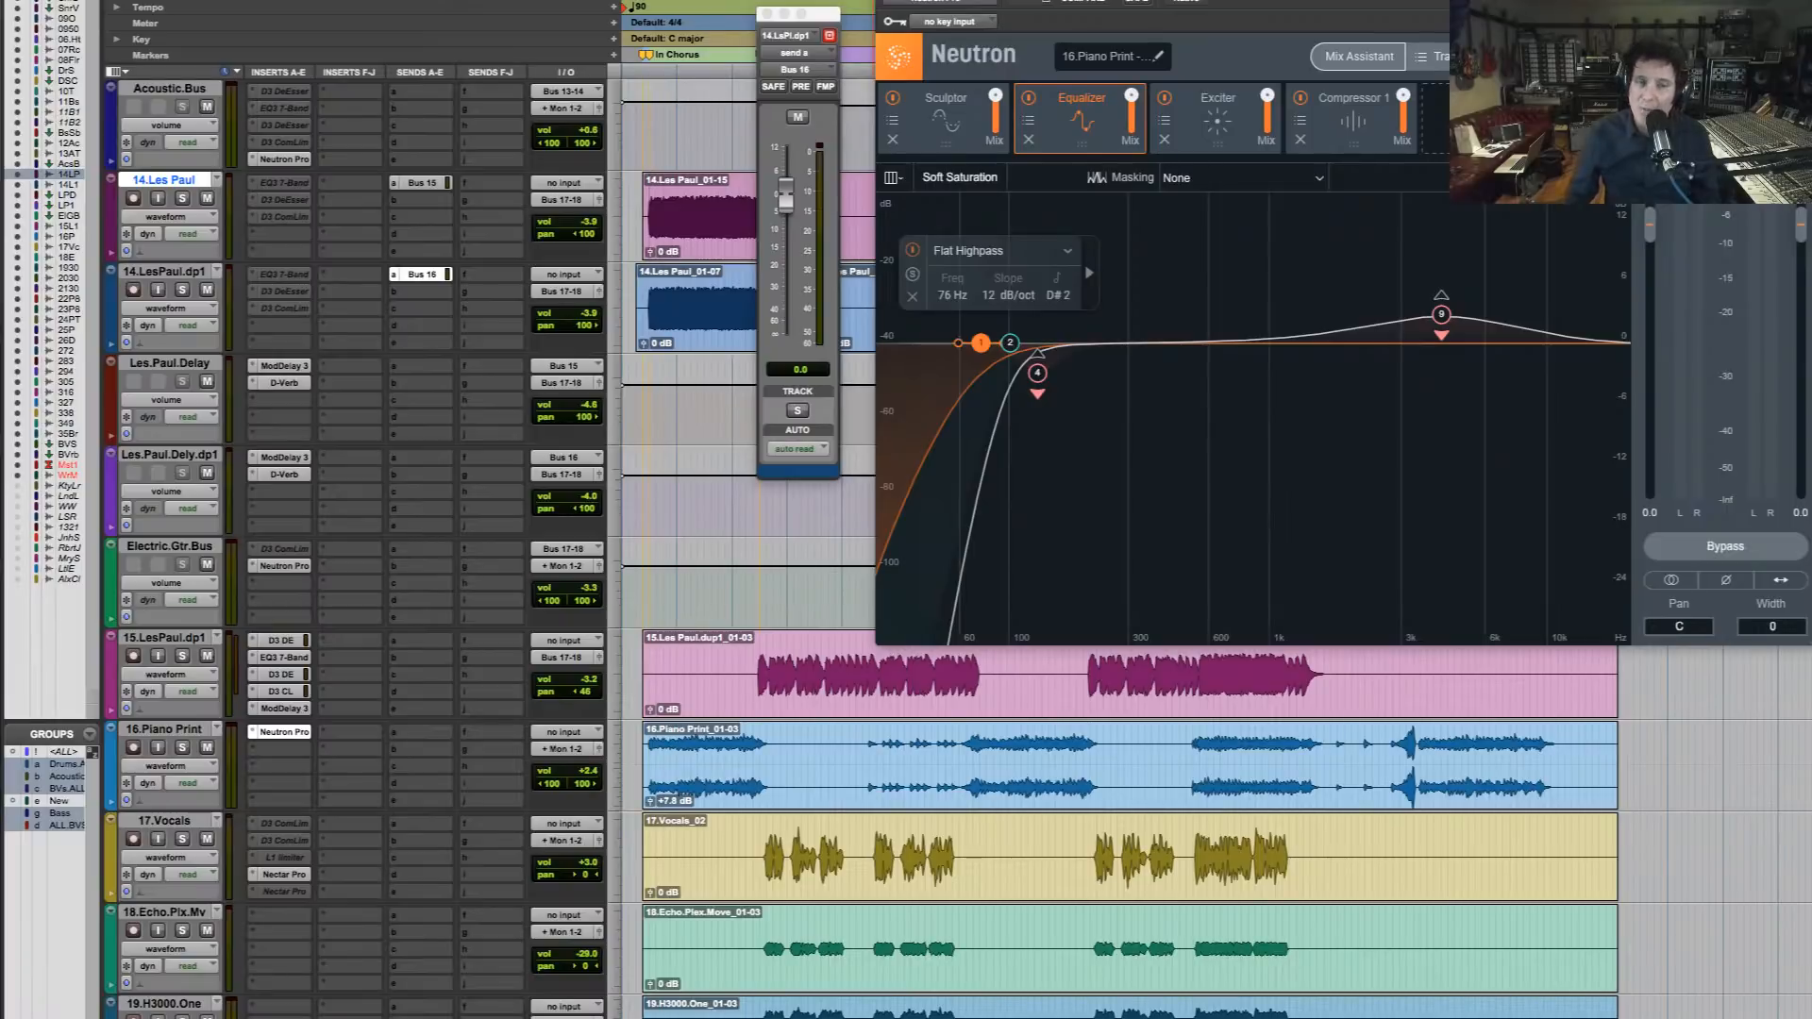
key(super+w)
click(765, 14)
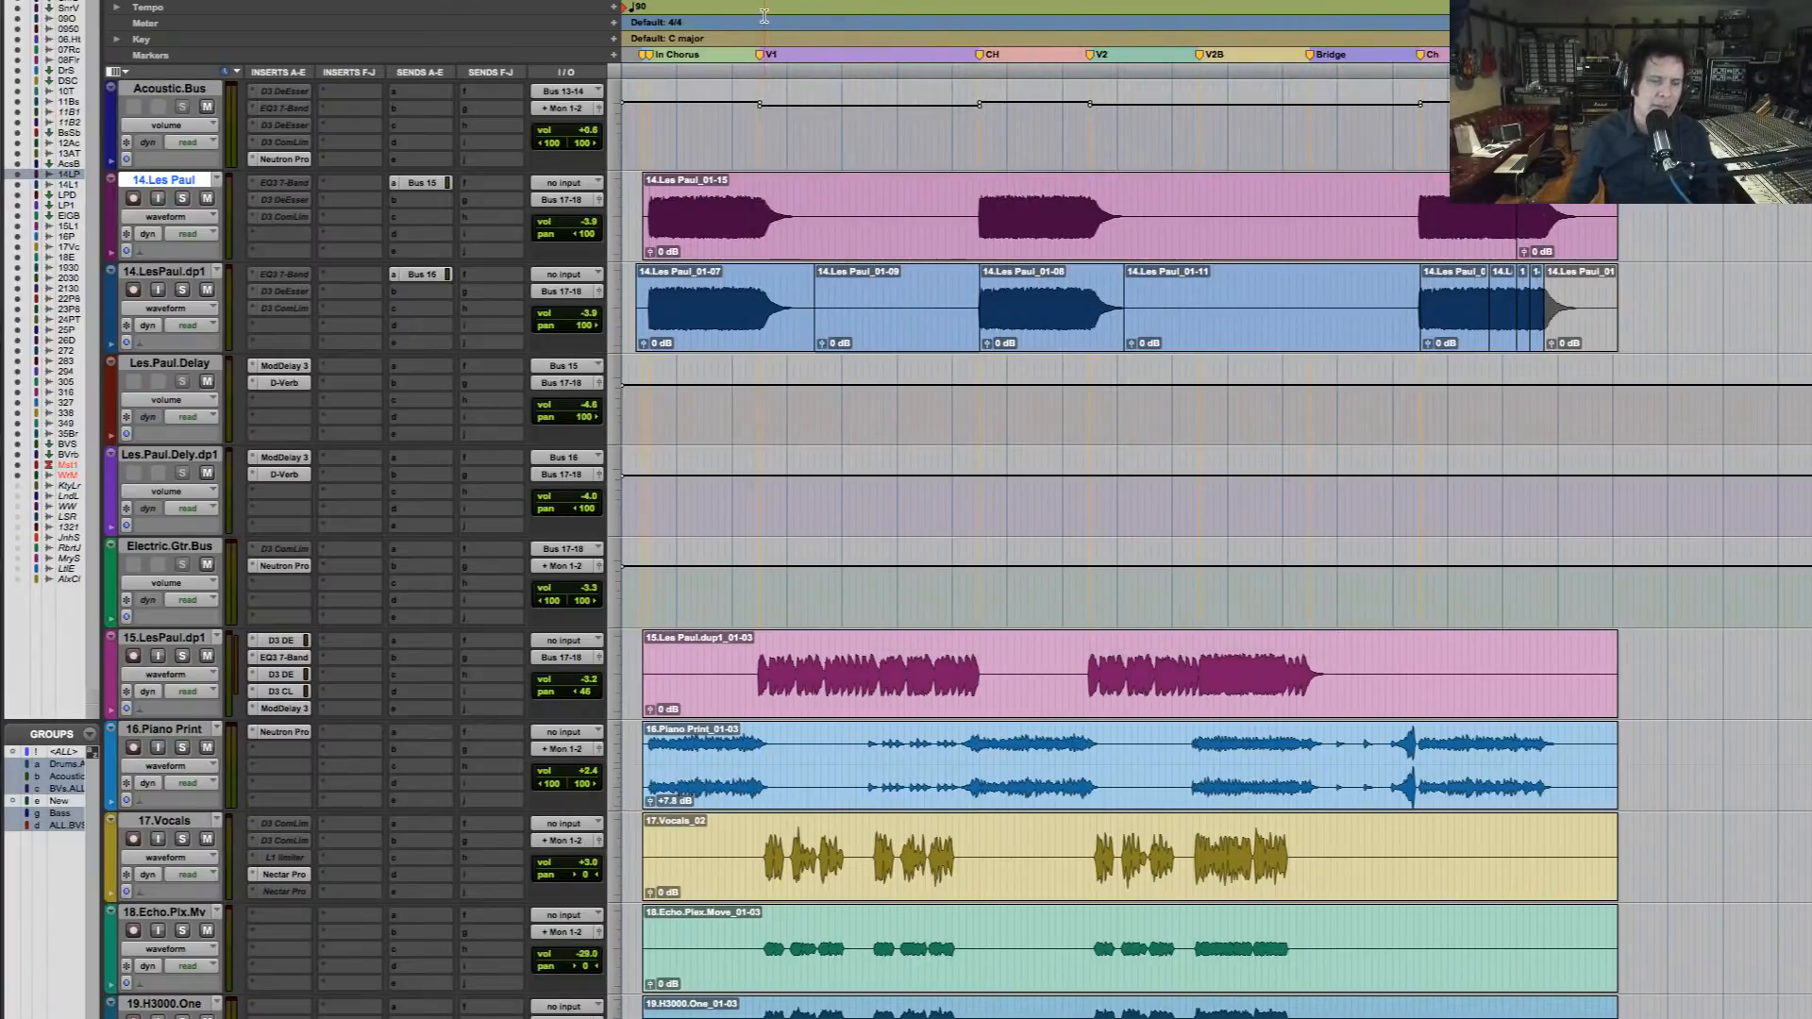
scroll(823, 465, down, 8)
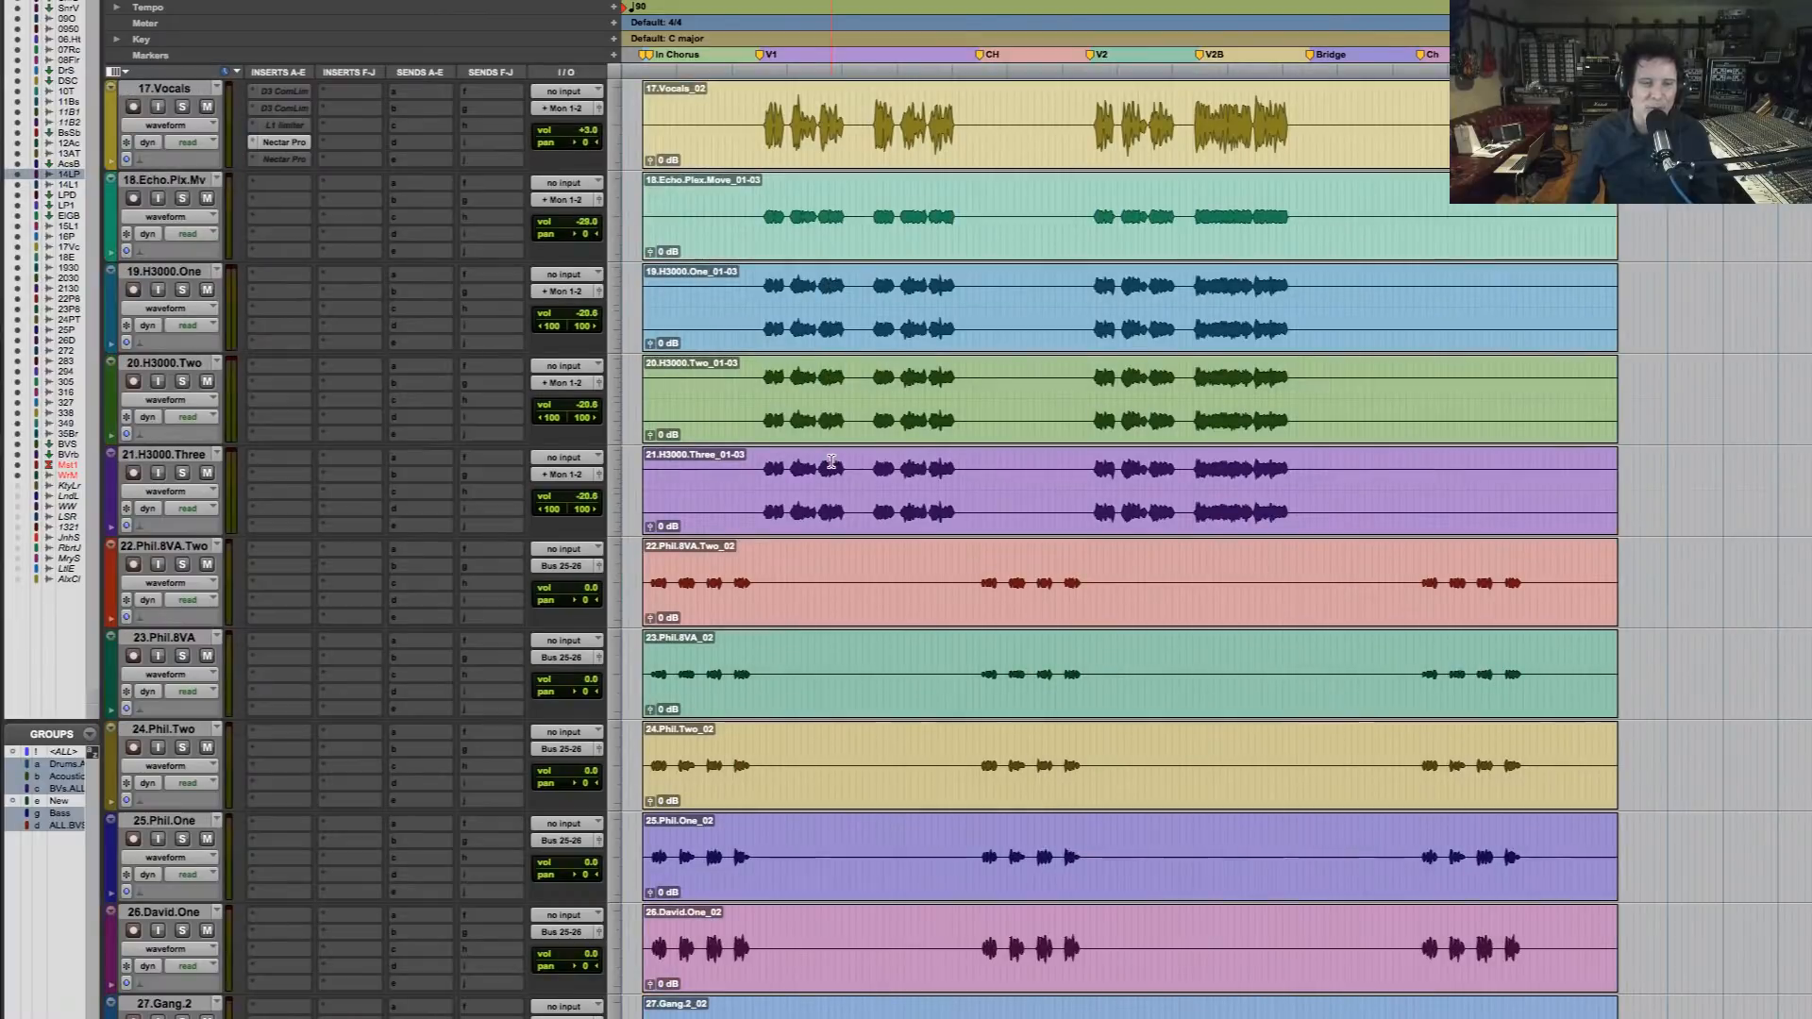
scroll(830, 462, down, 13)
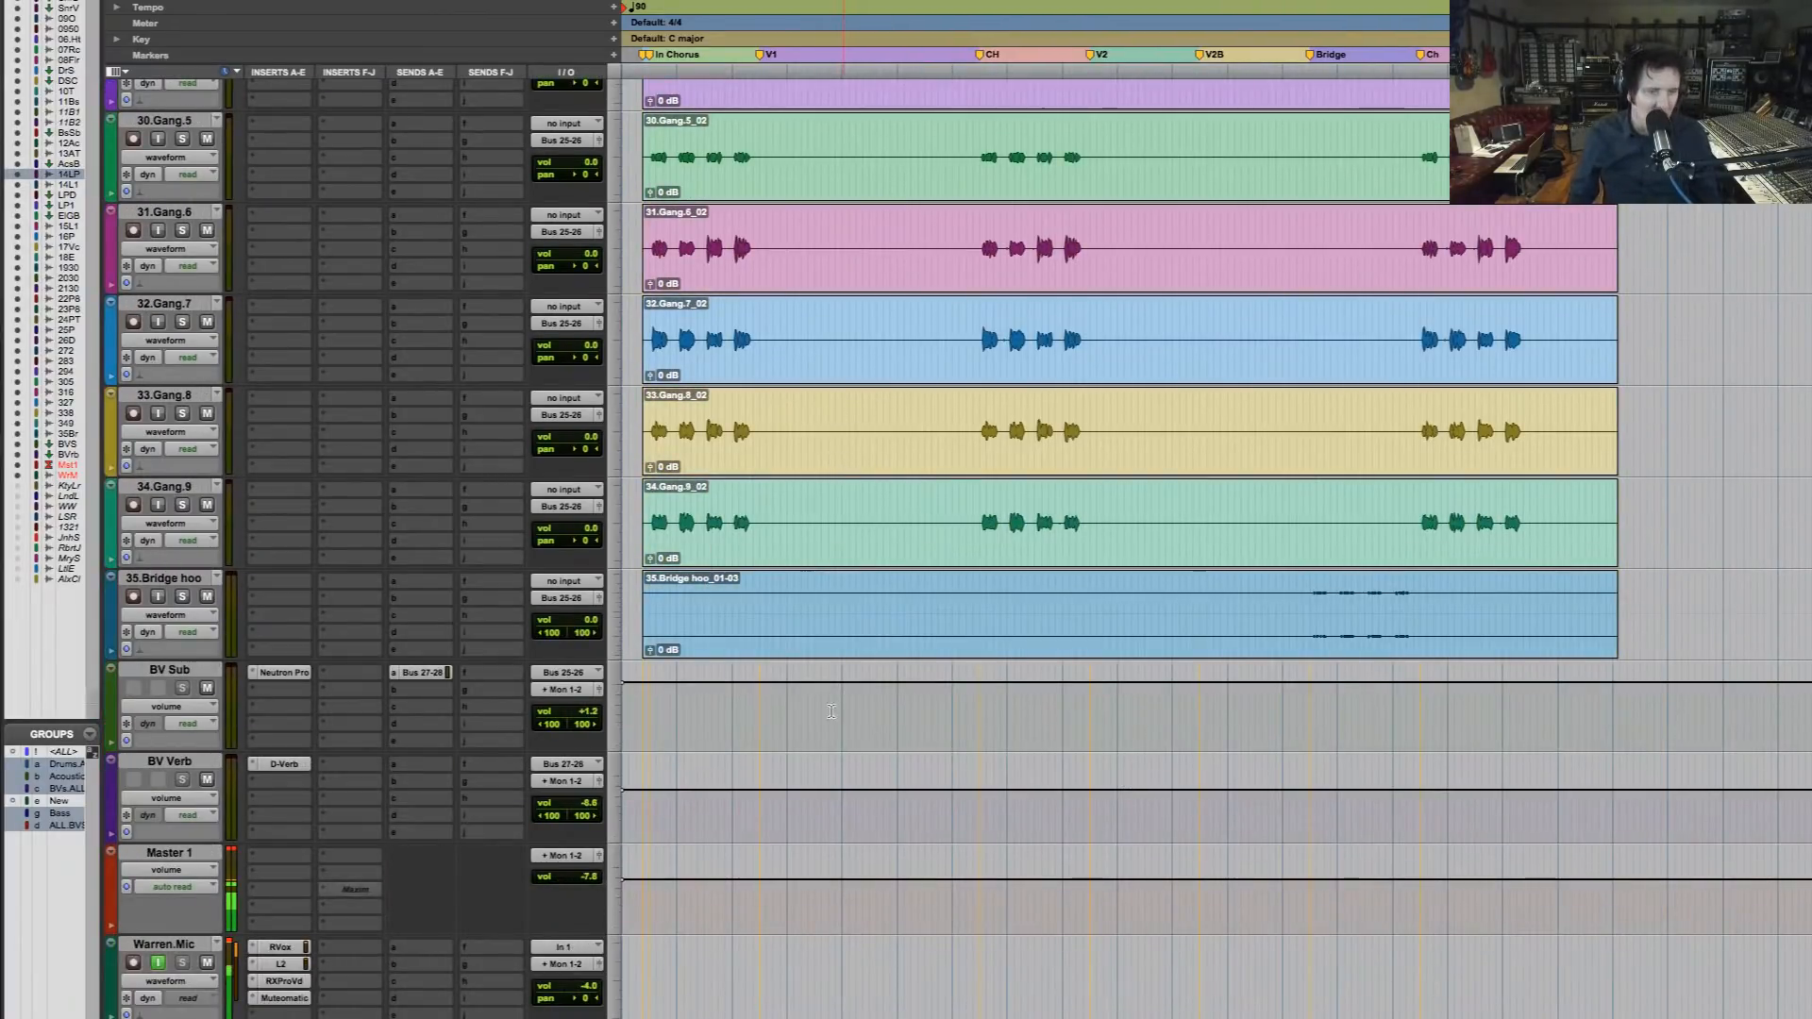
click(279, 858)
mouse_move(284, 856)
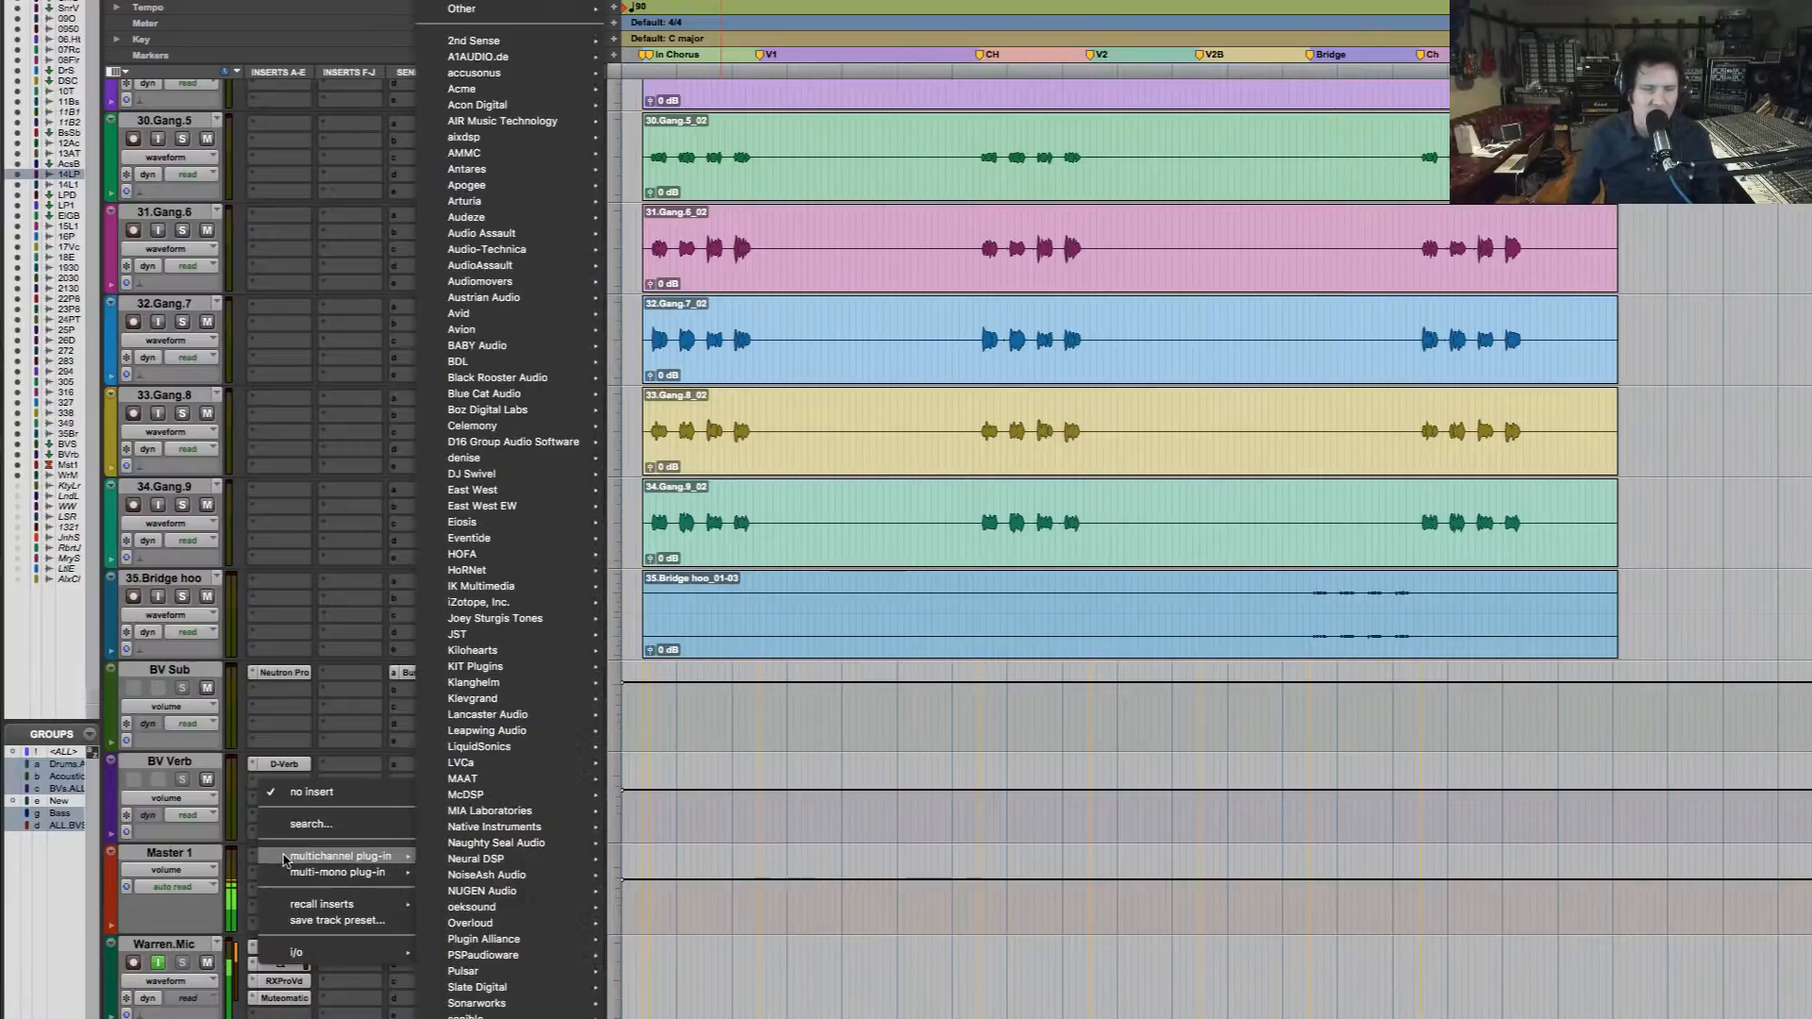
mouse_move(518, 837)
click(1197, 578)
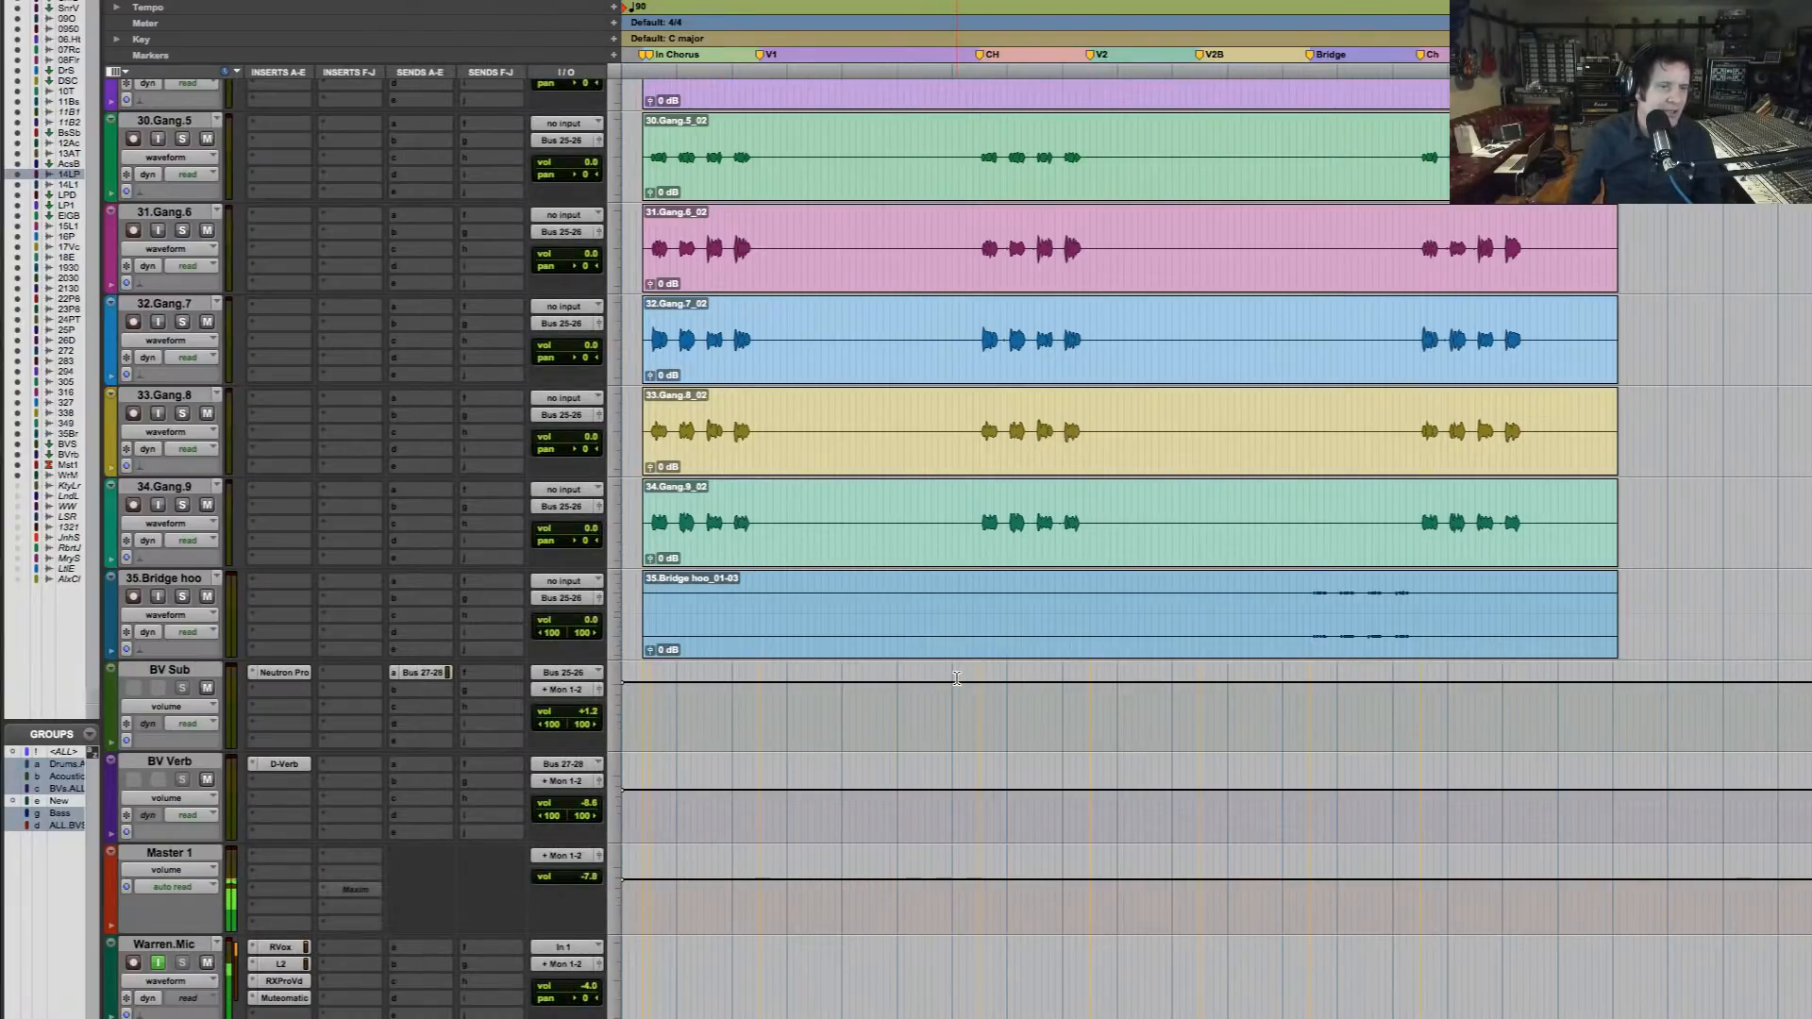
scroll(957, 678, up, 10)
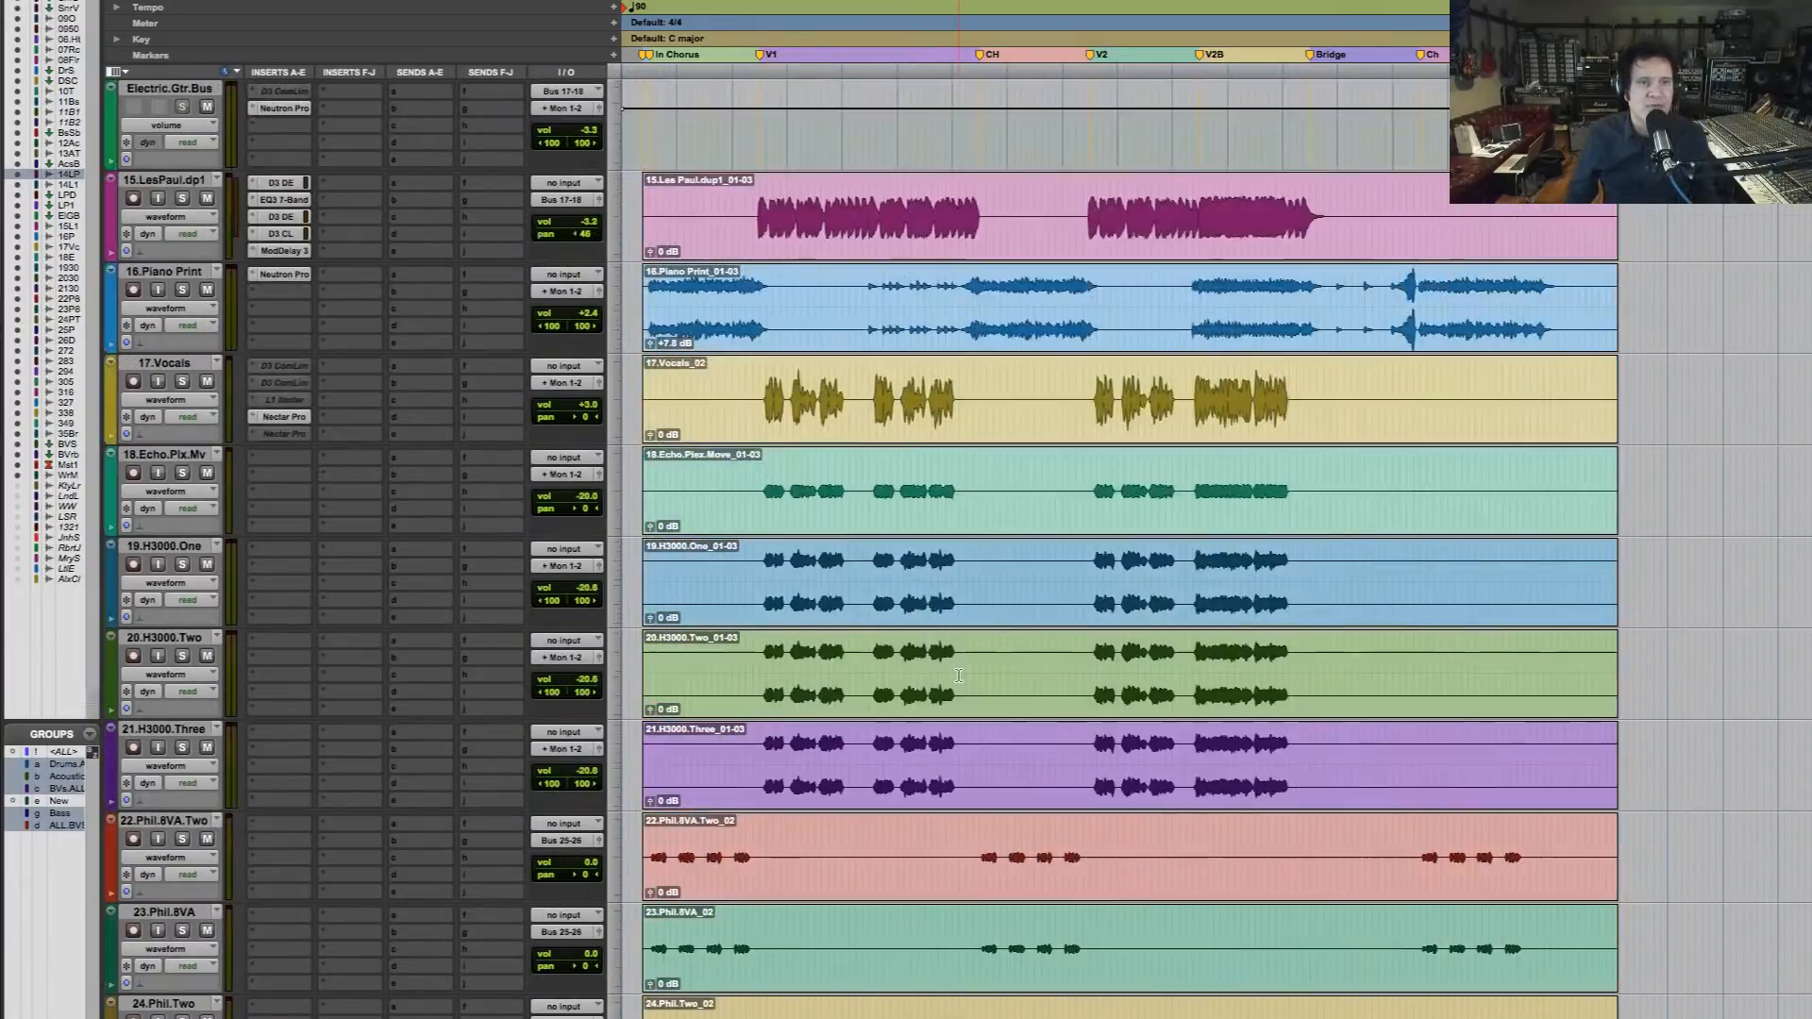
scroll(957, 675, up, 15)
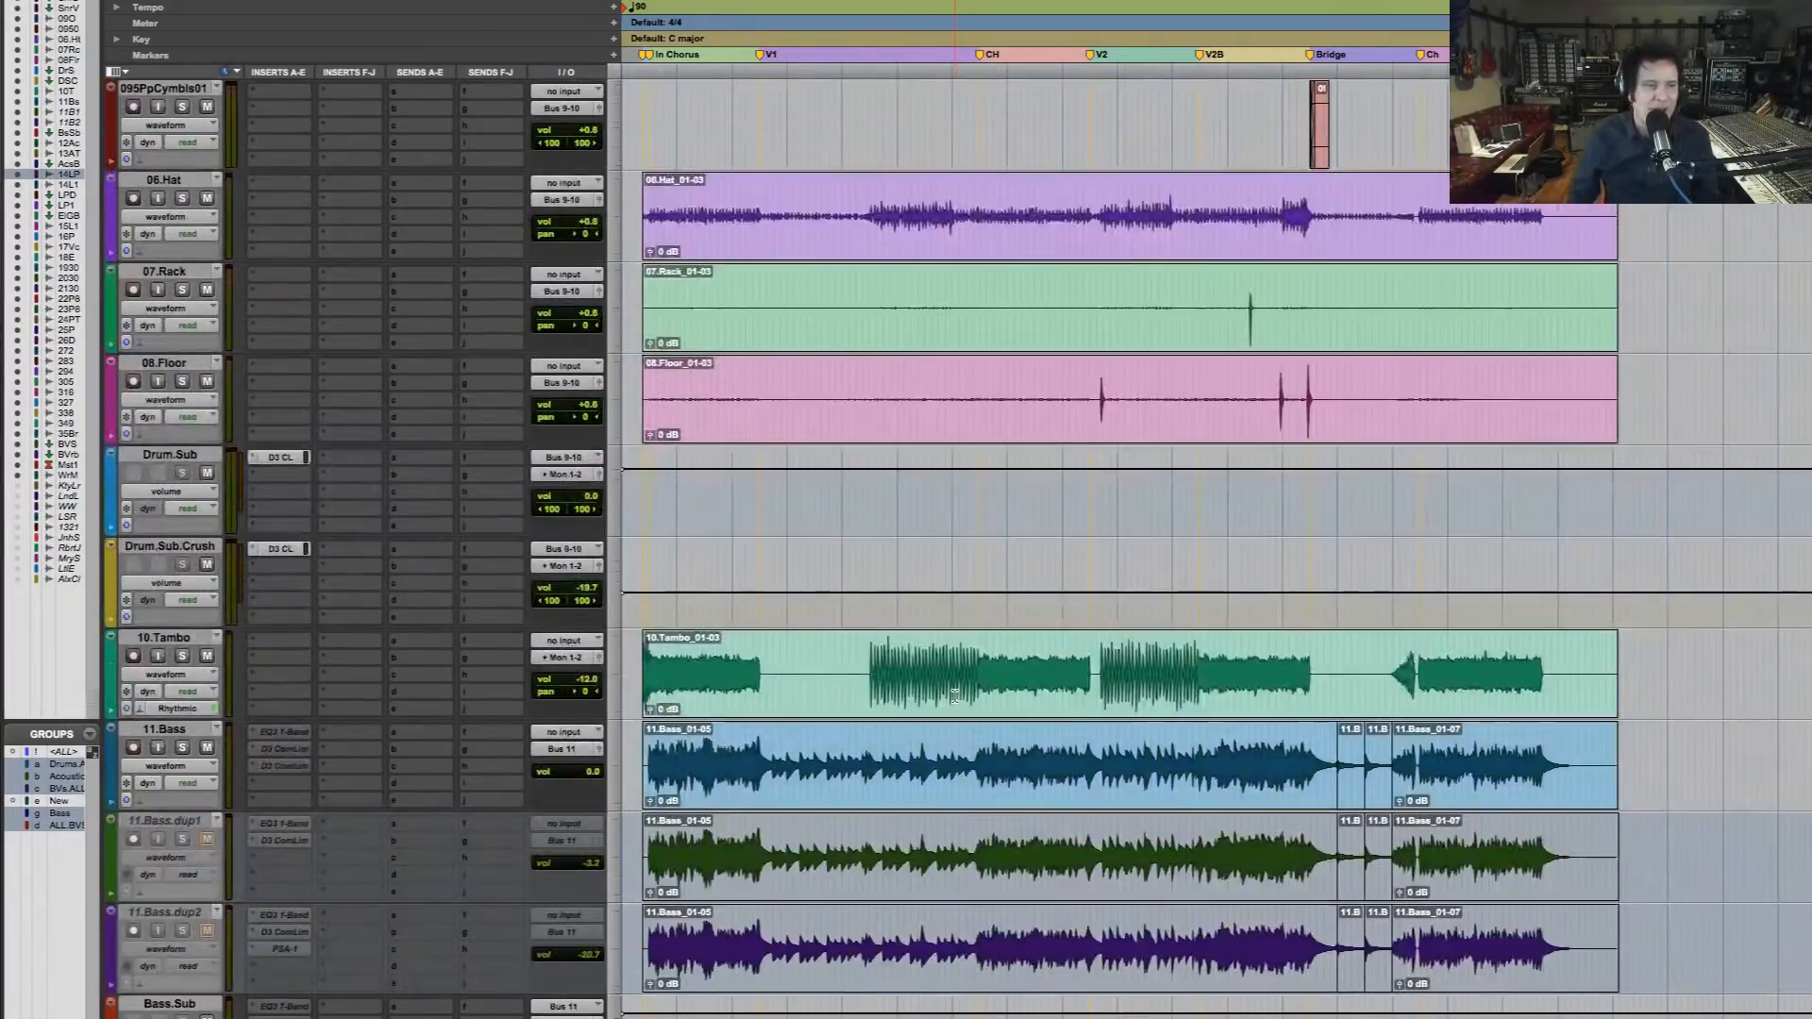
scroll(953, 697, up, 10)
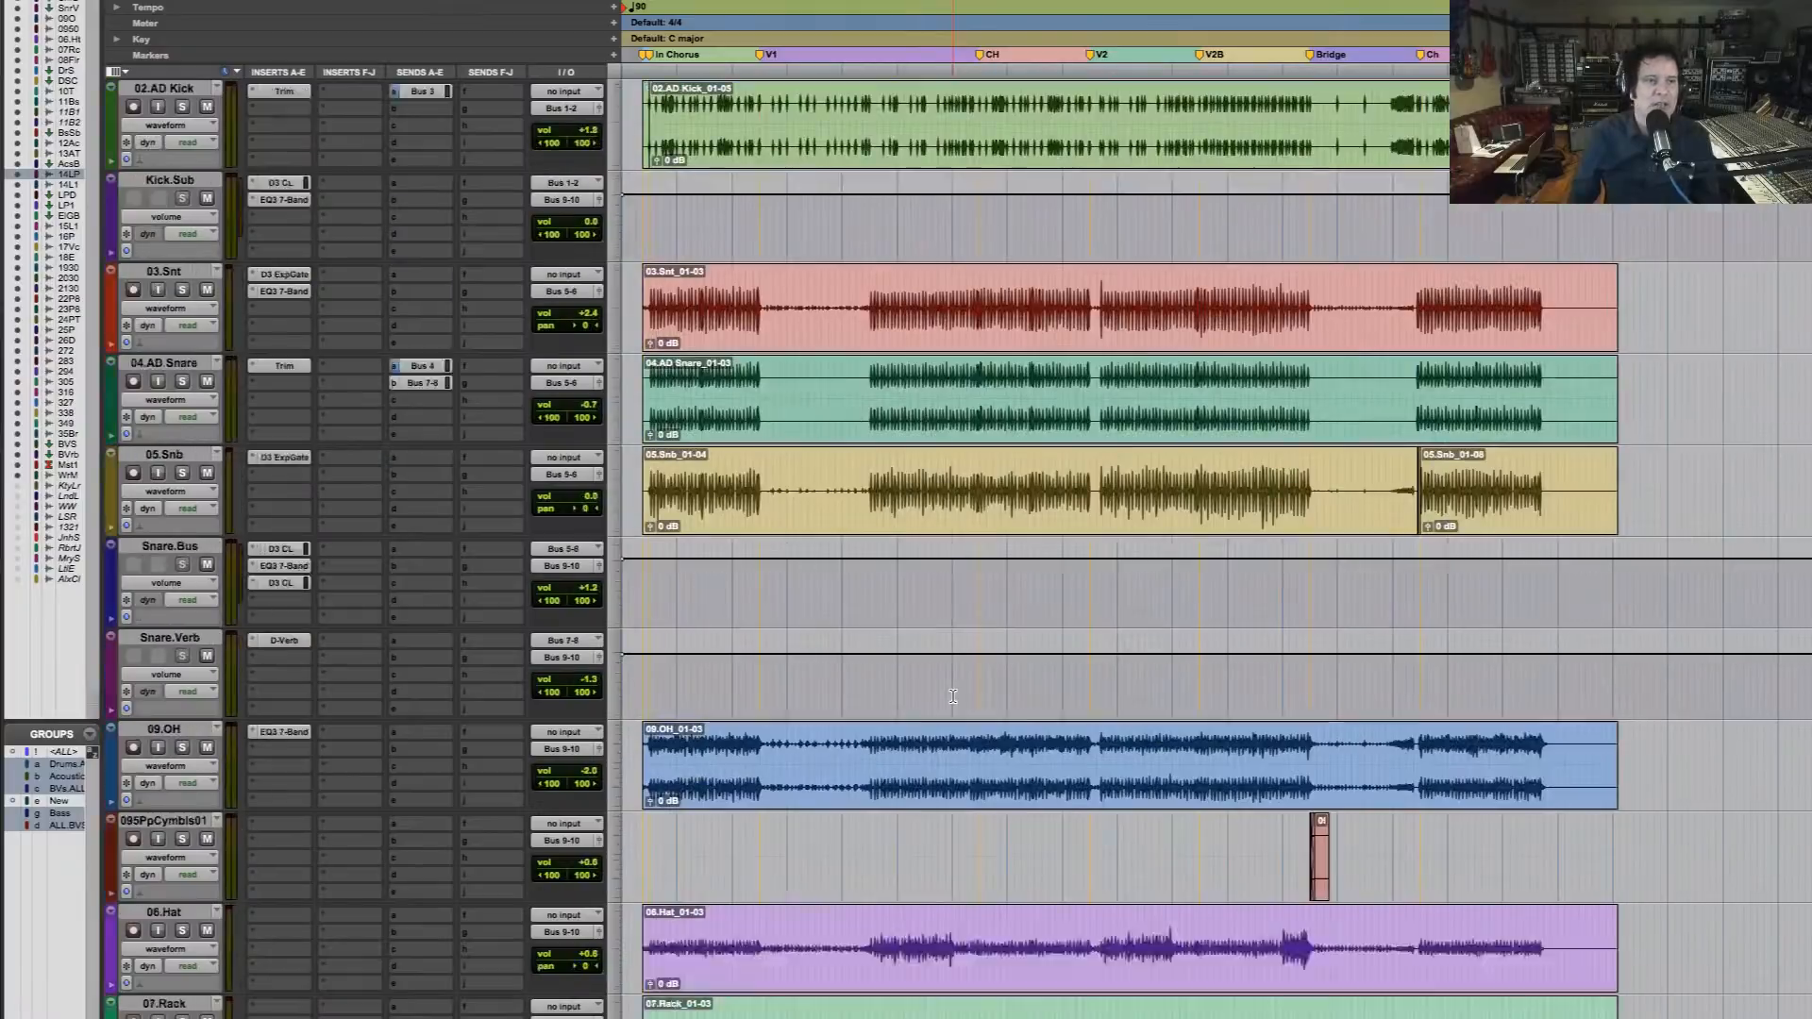
Insert the multichannel Ozone Pro (stereo) plug-in in the first insert slot of Master 1 and reposition its window to be more visible
scroll(953, 696, down, 20)
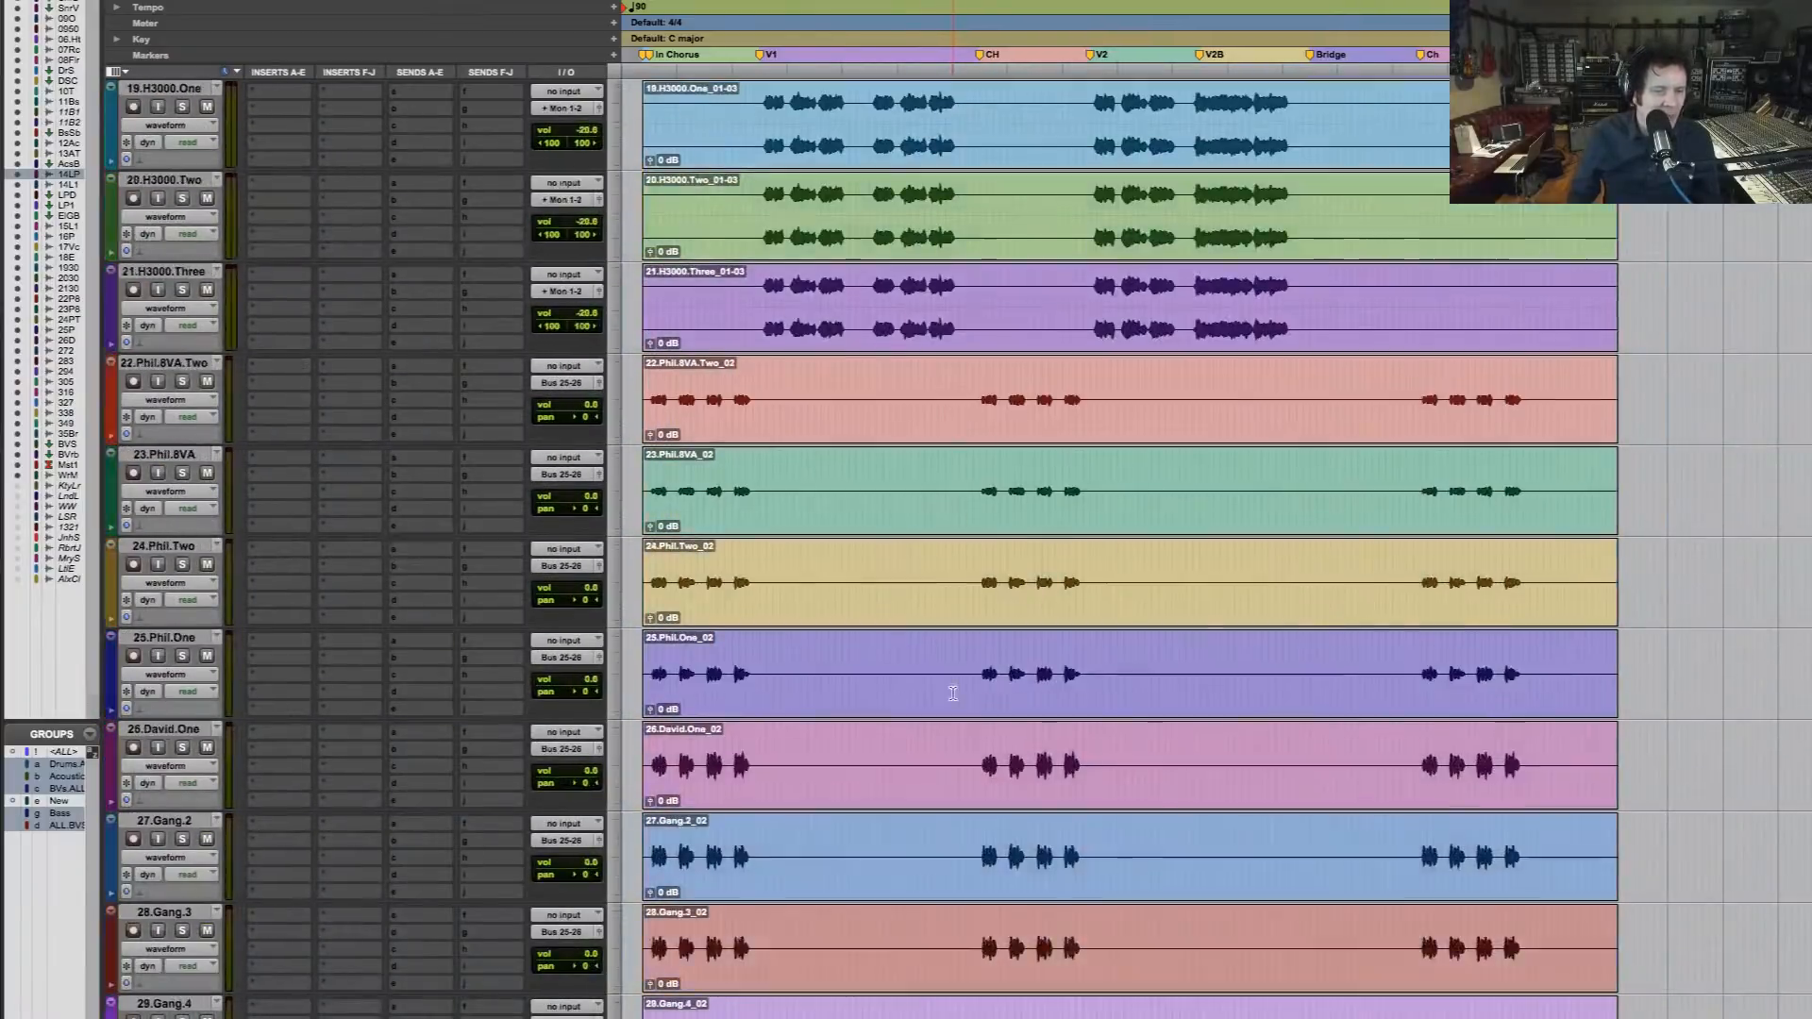
scroll(953, 693, down, 20)
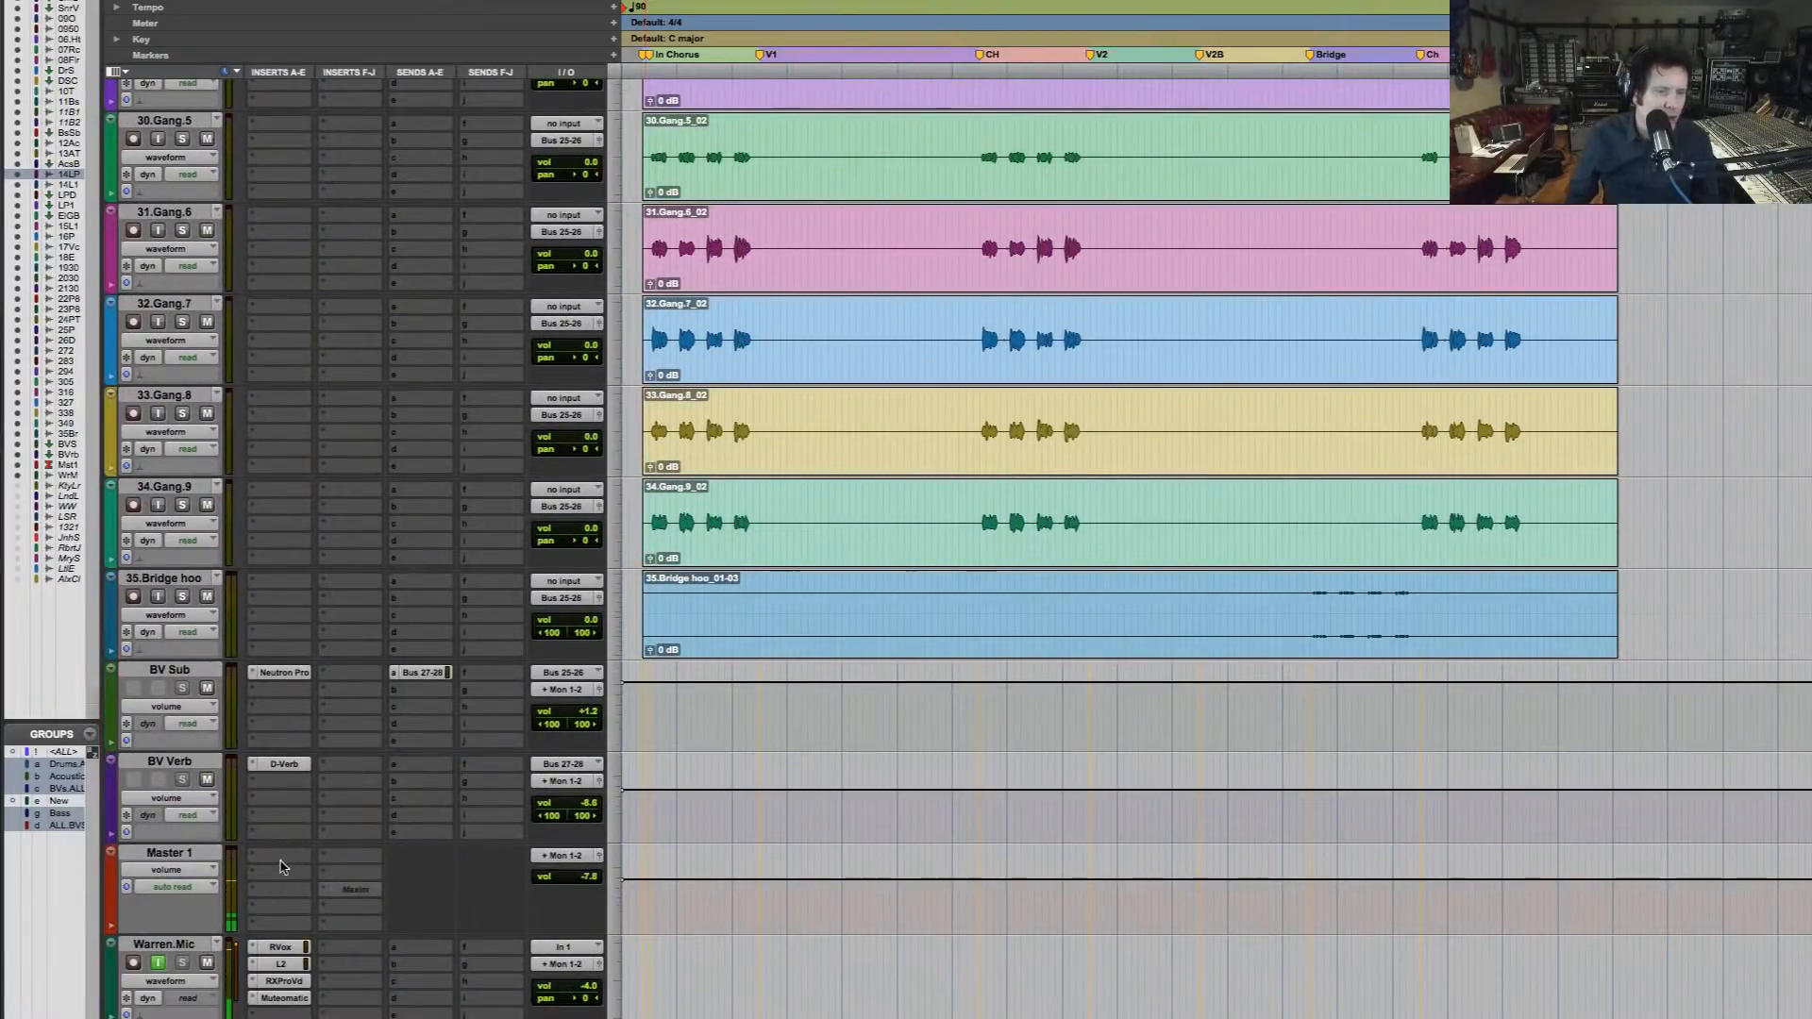
click(281, 869)
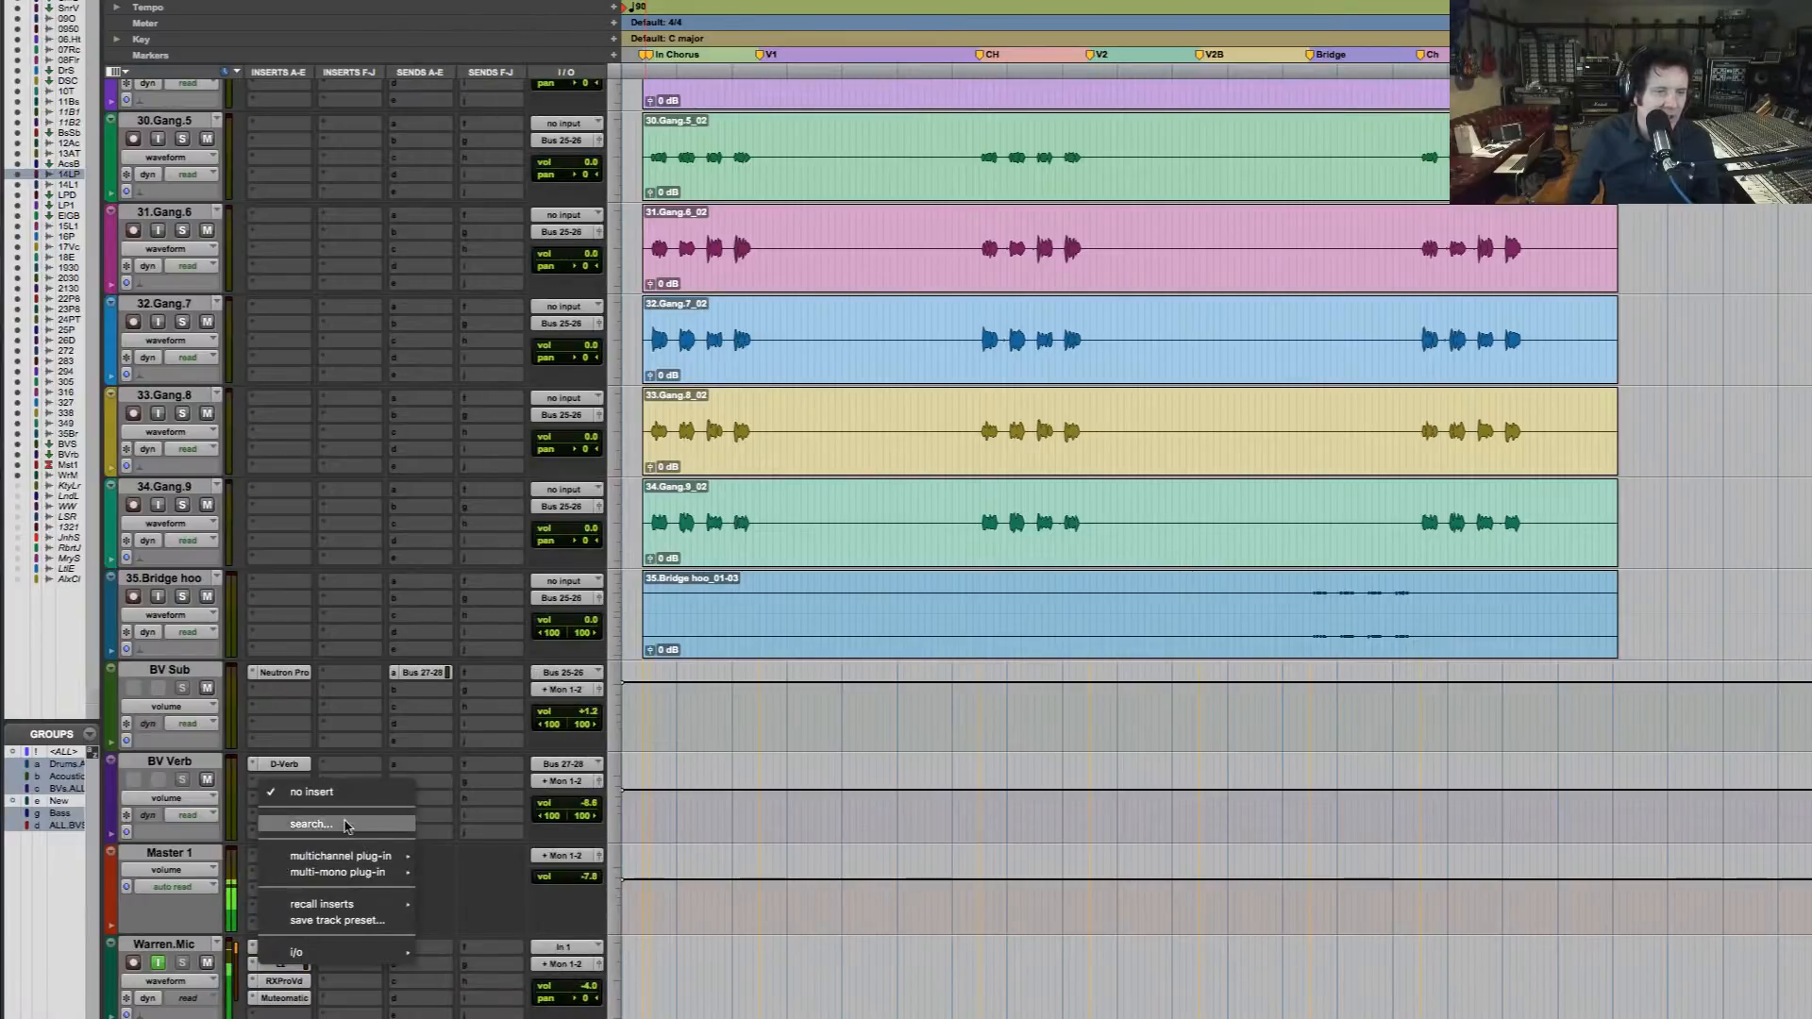
mouse_move(345, 859)
mouse_move(569, 600)
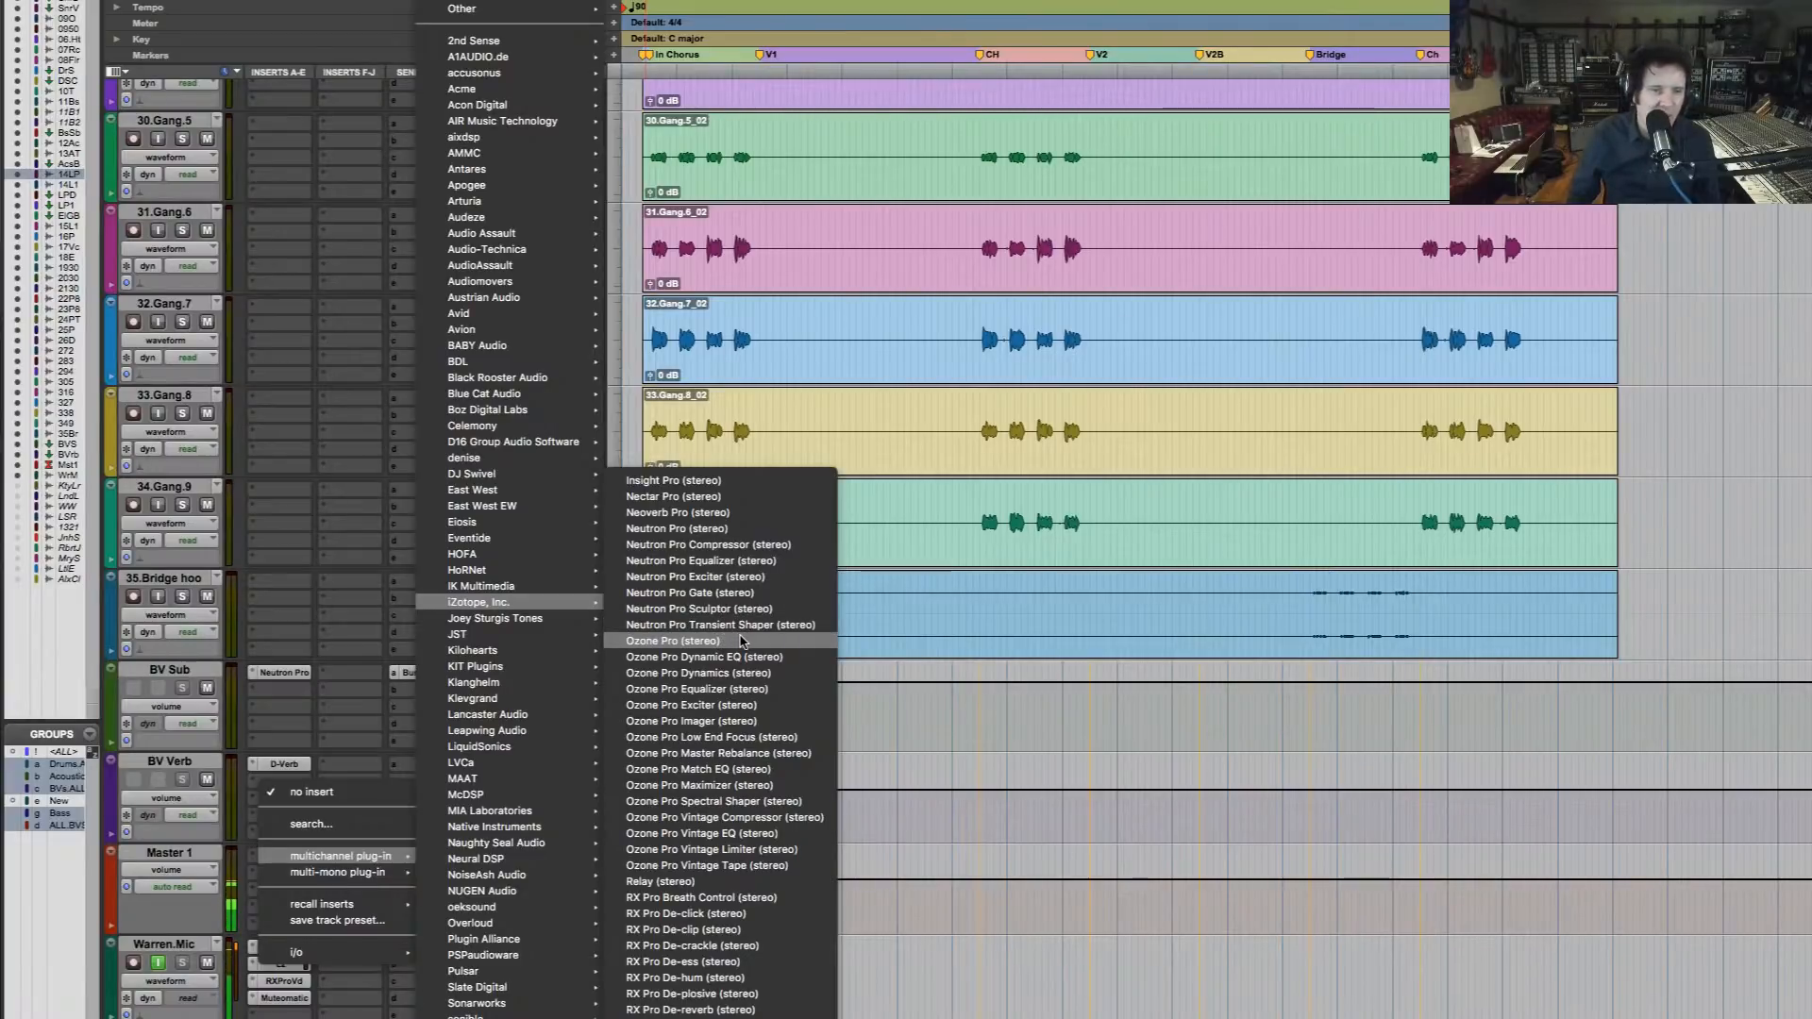
click(742, 641)
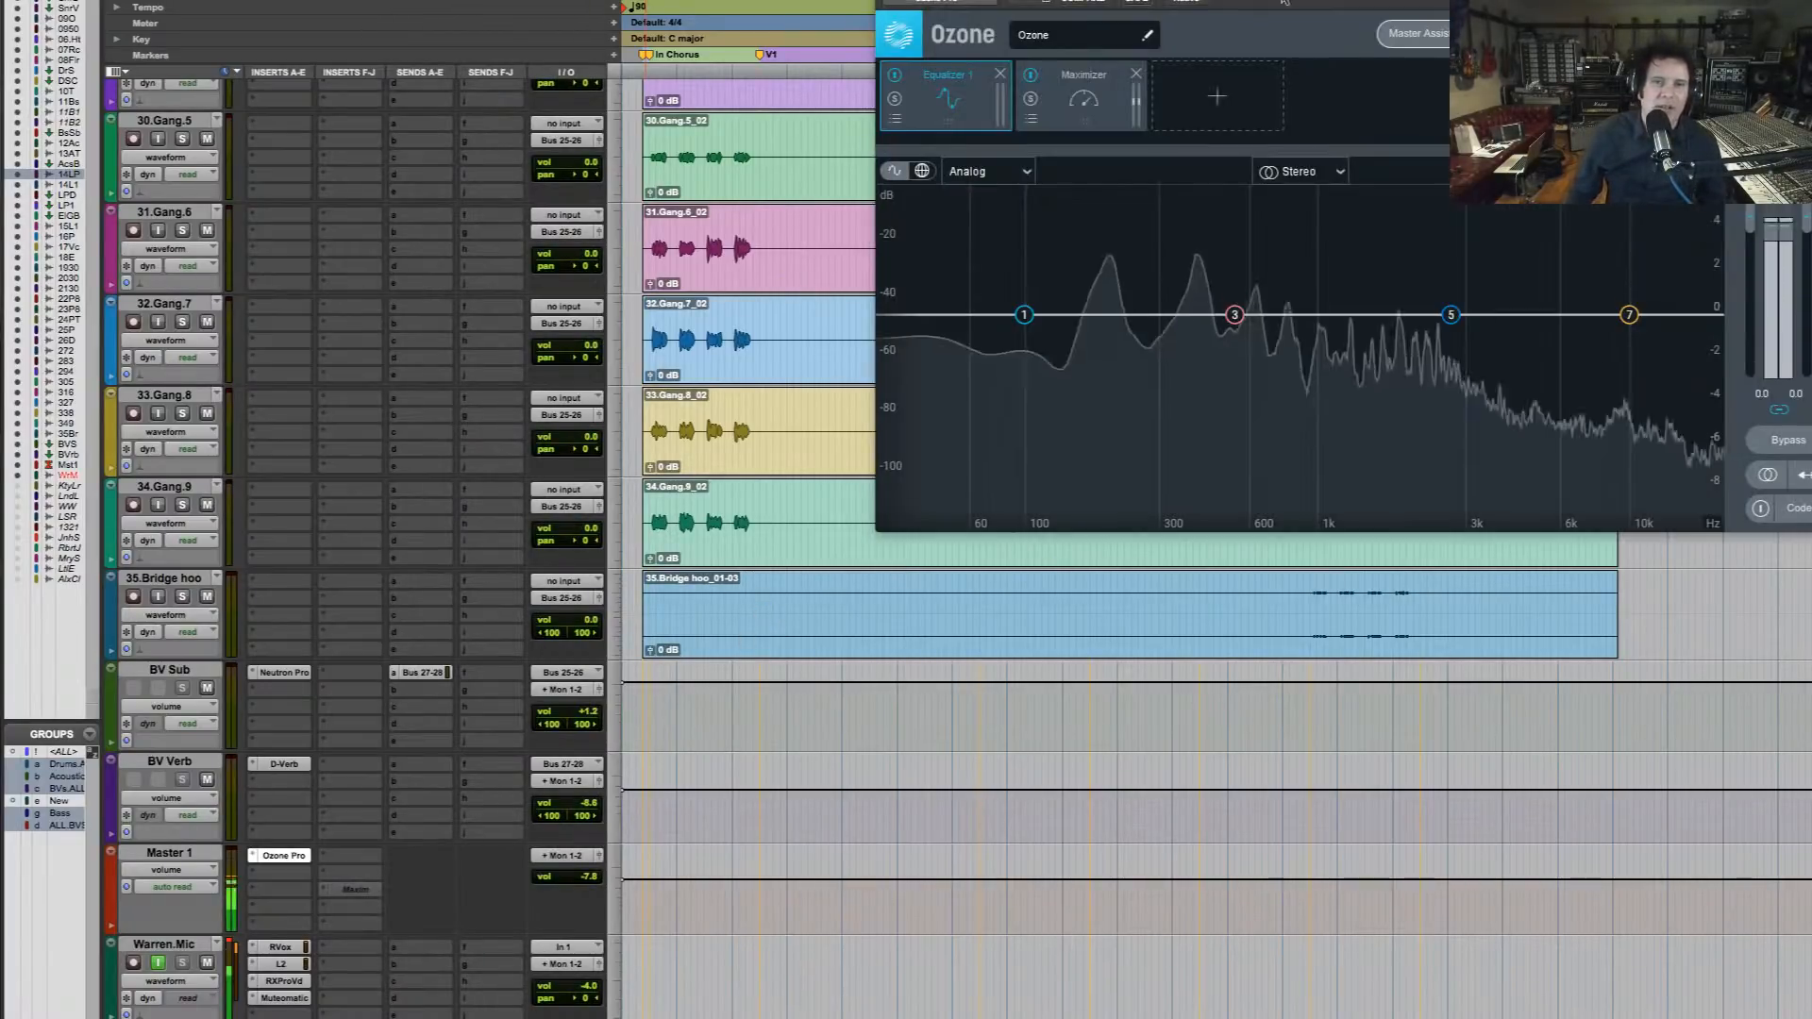
drag(1170, 0, 1102, 1)
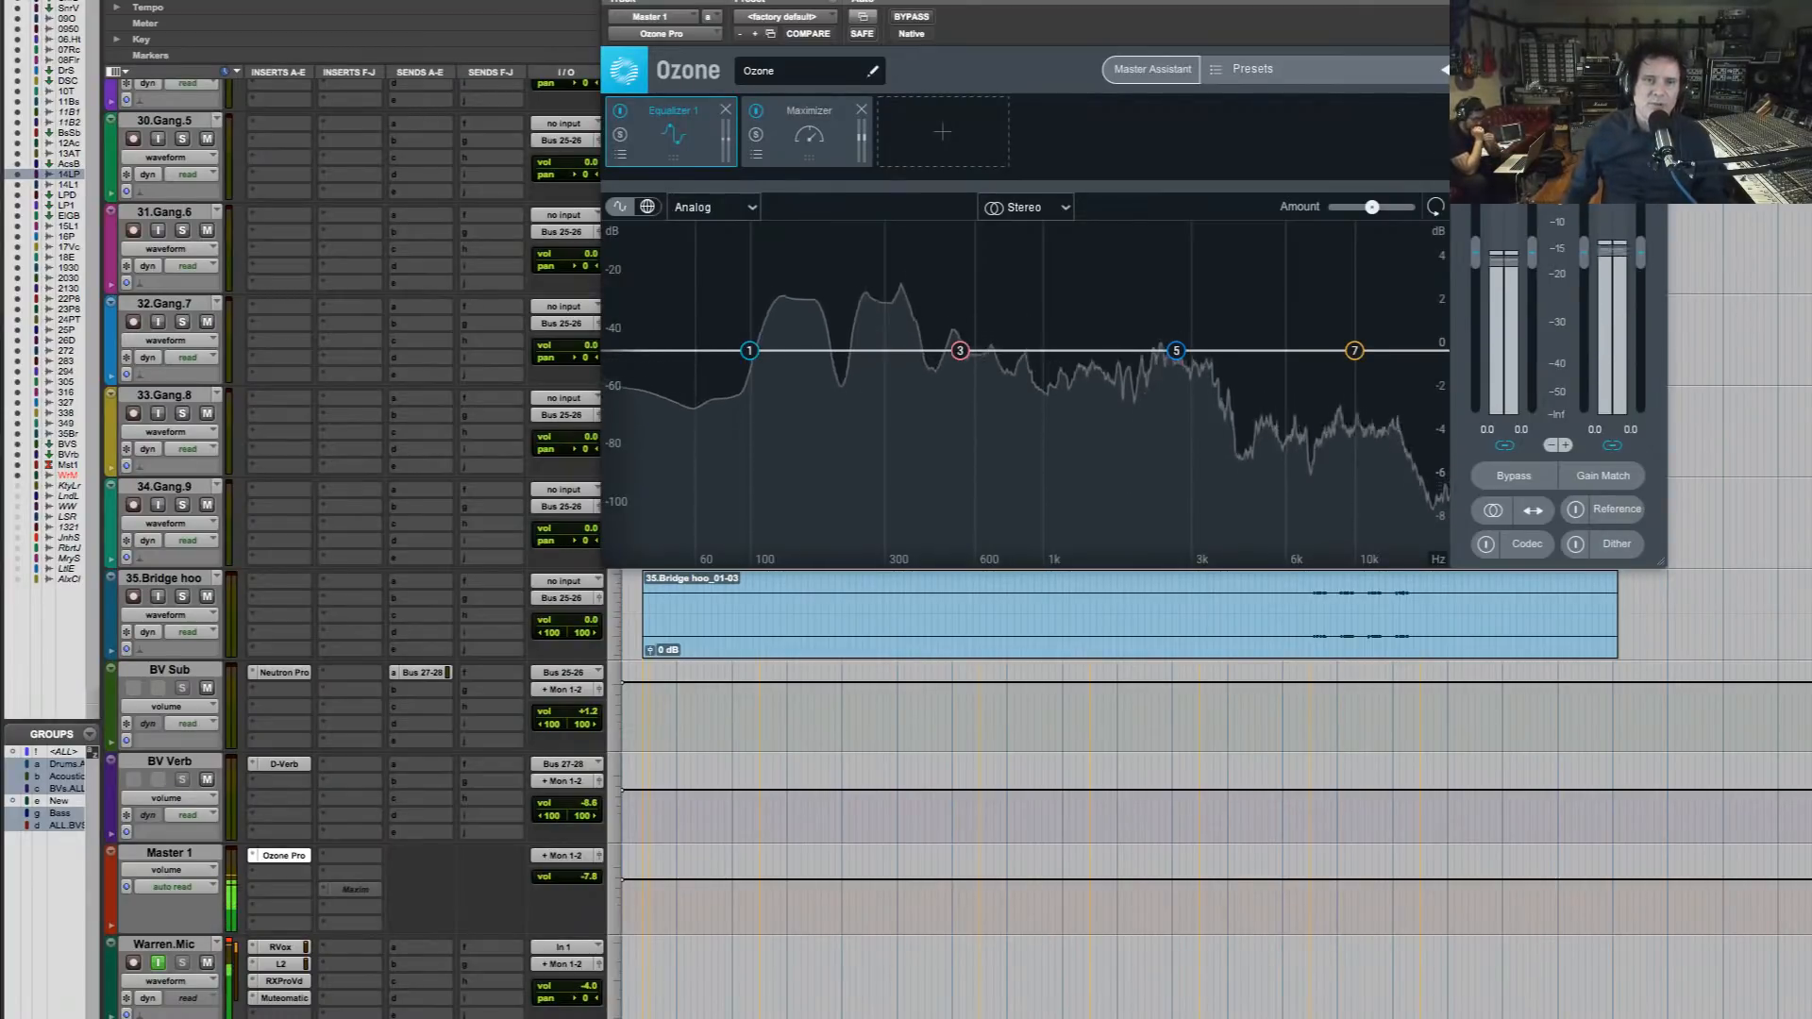
Run Ozone's Master Assistant with Modern modules, Manual loudness at Medium intensity and CD destination, accept its suggestion, and move the plug-in window below the timeline
click(1176, 71)
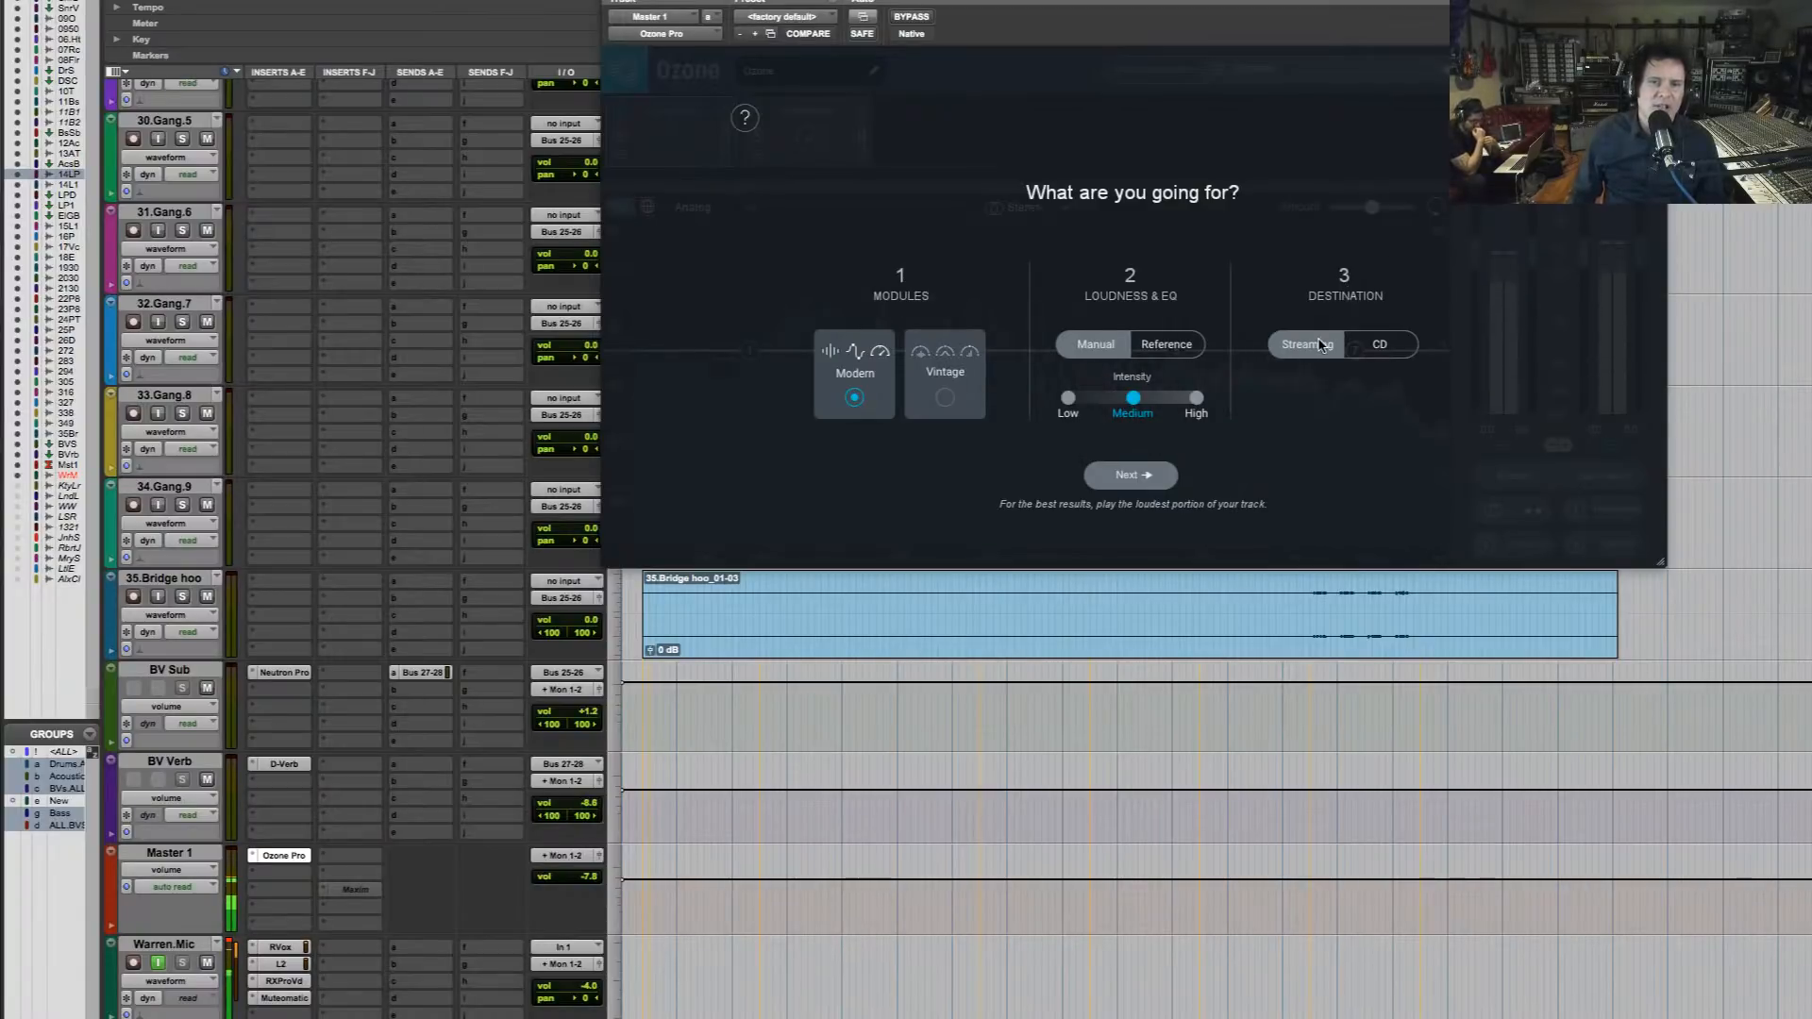
click(1389, 361)
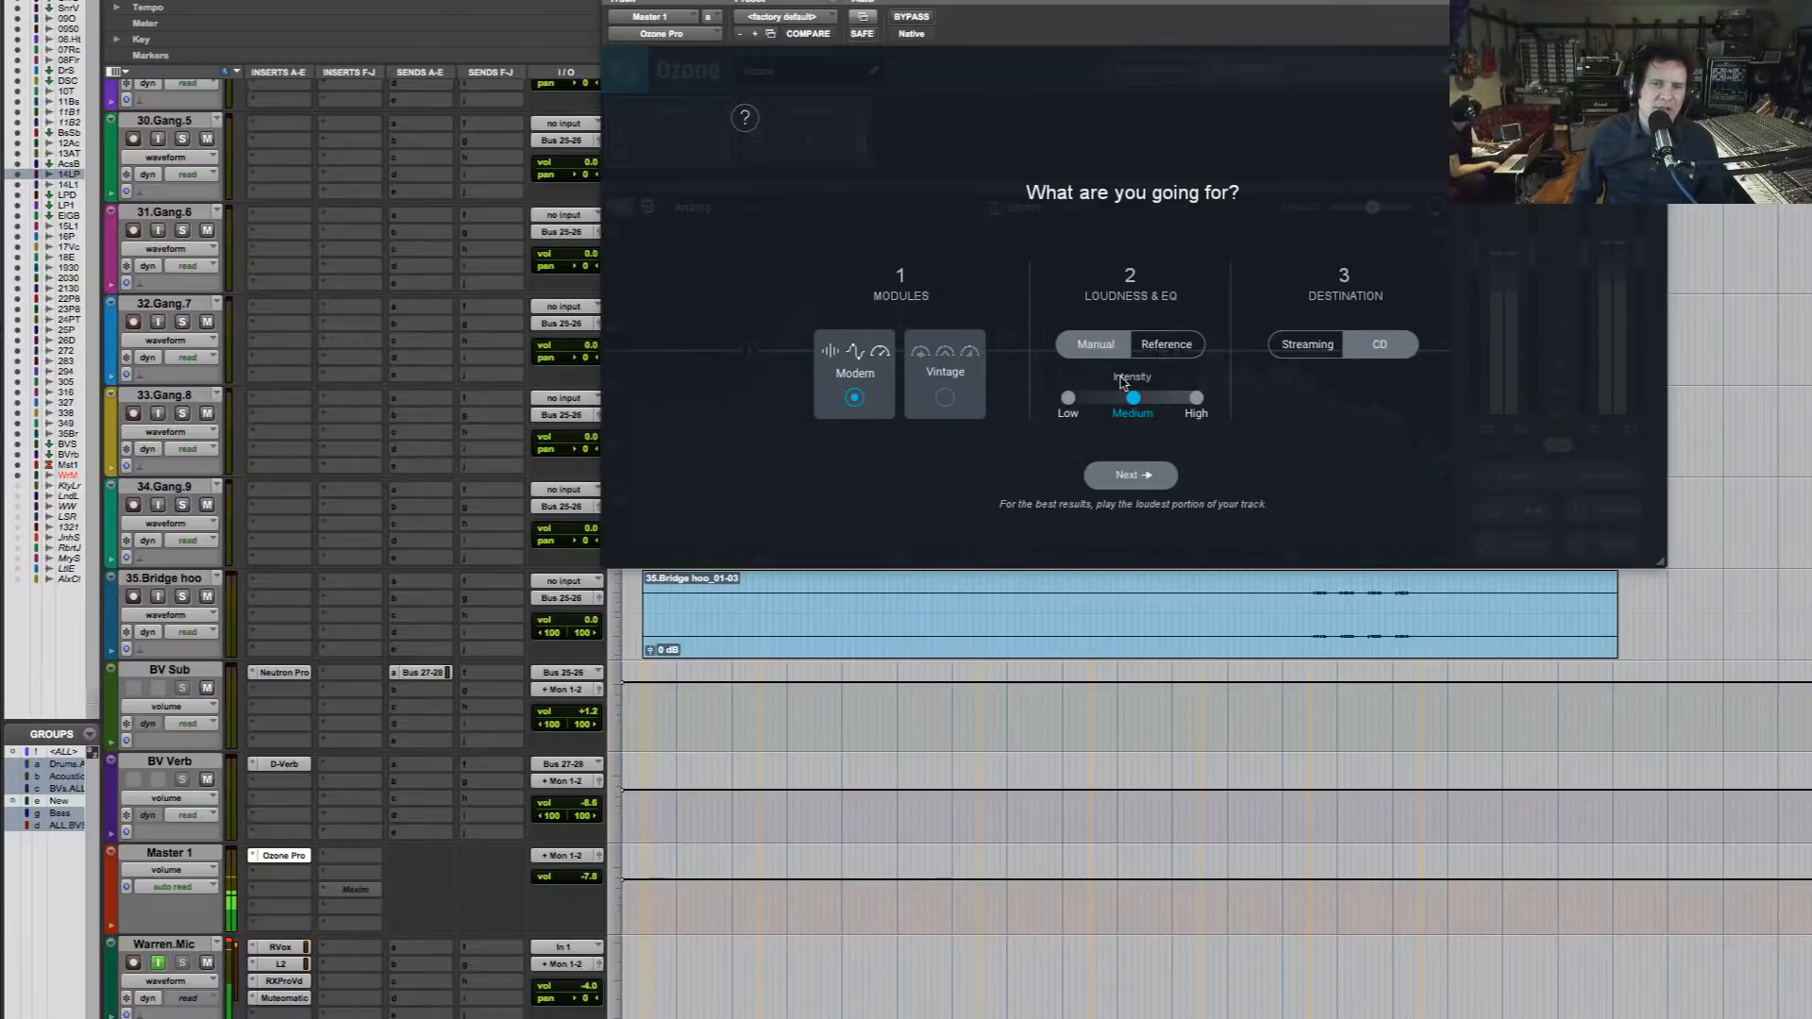
click(1153, 476)
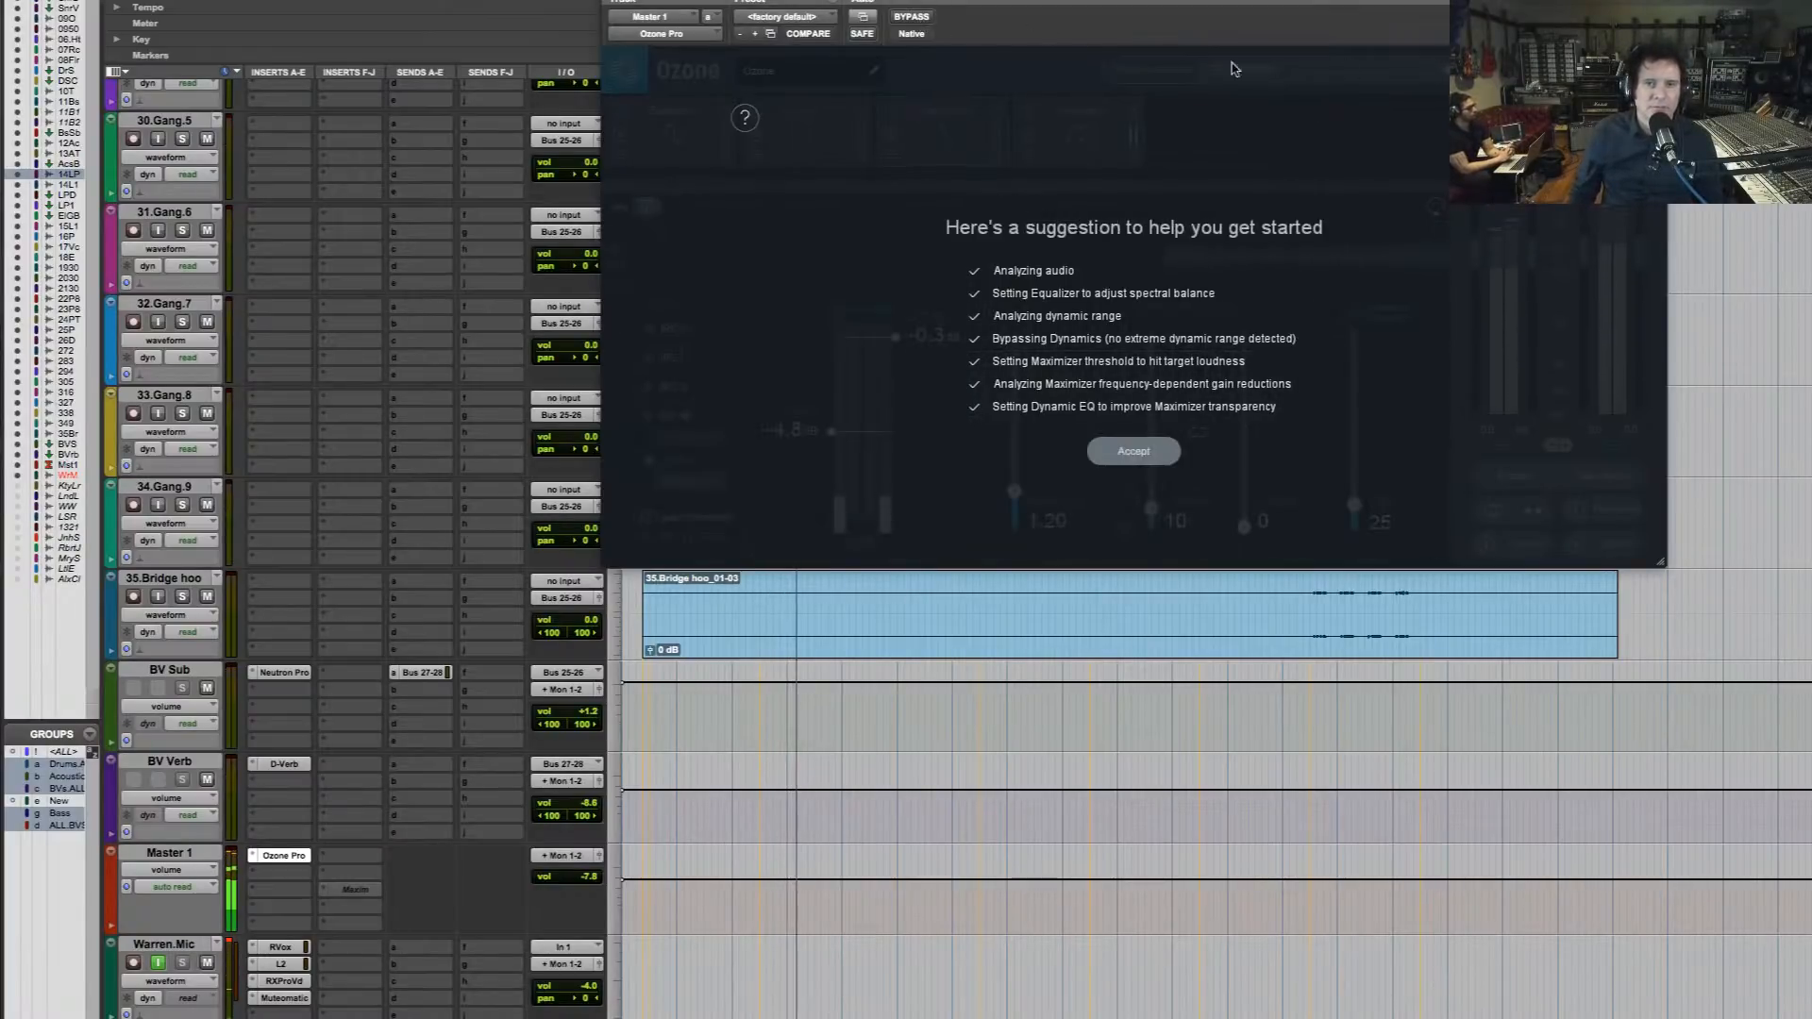
click(1134, 450)
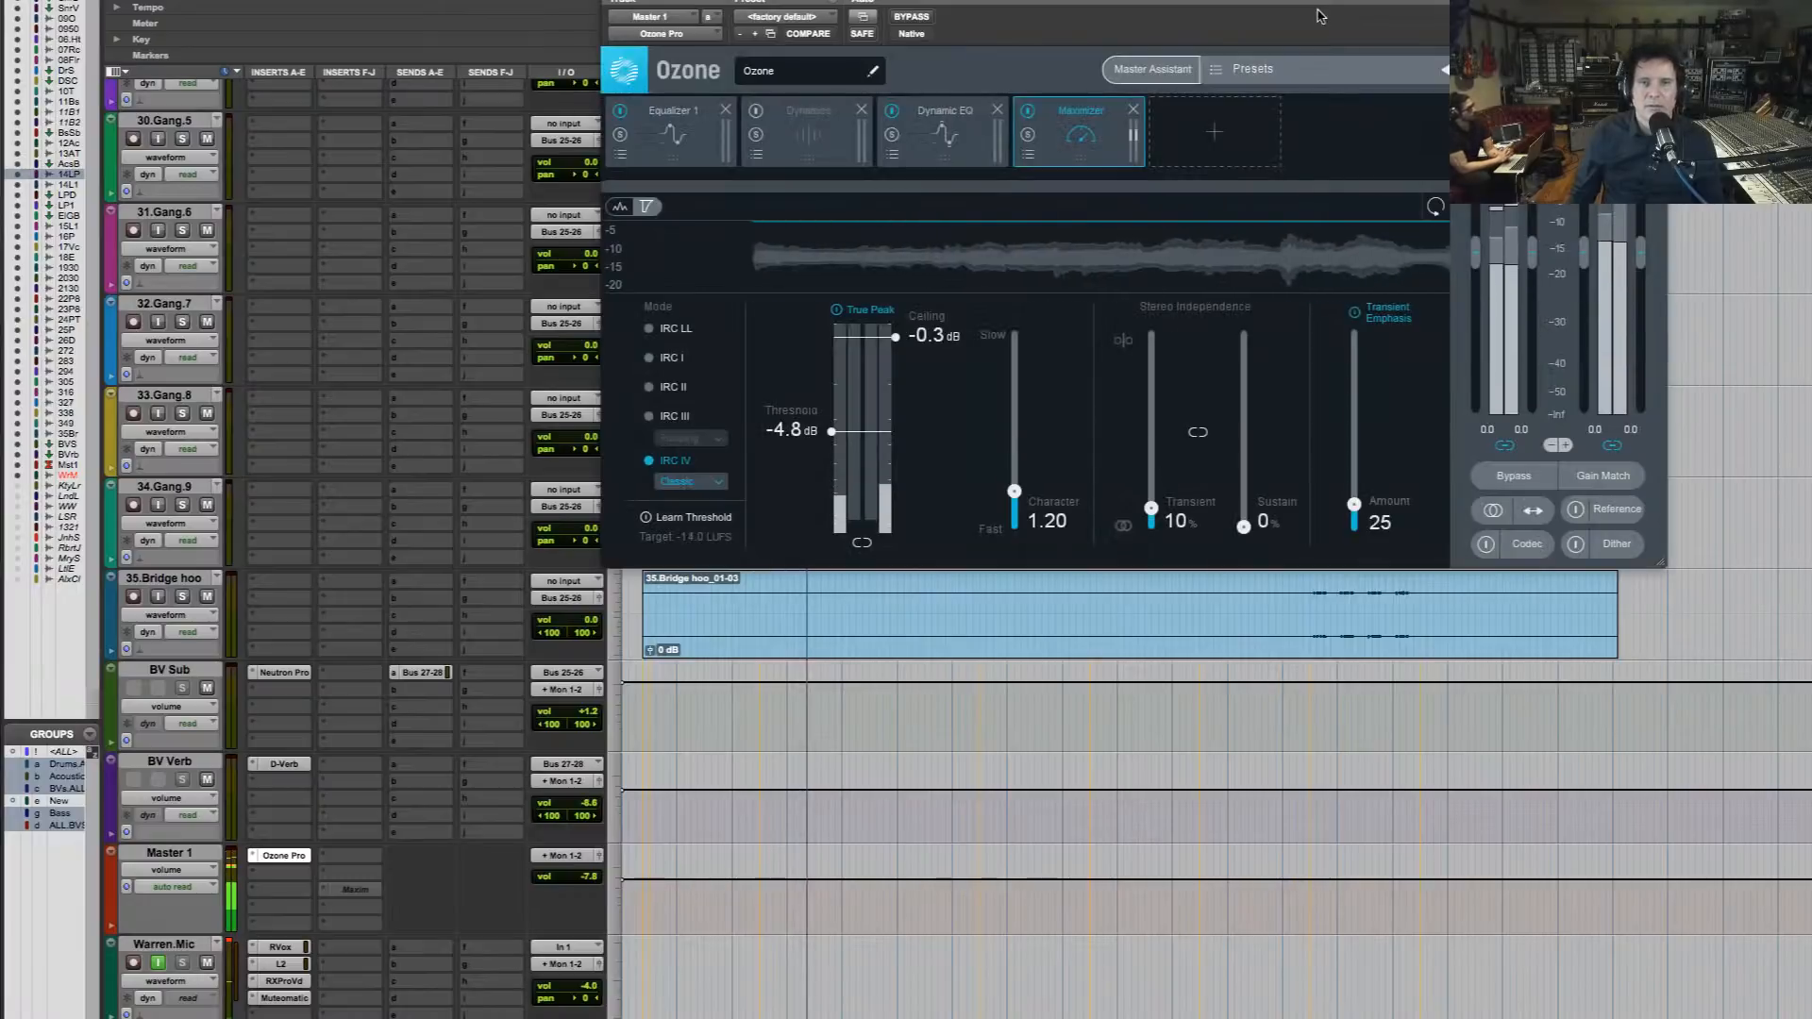
key(space)
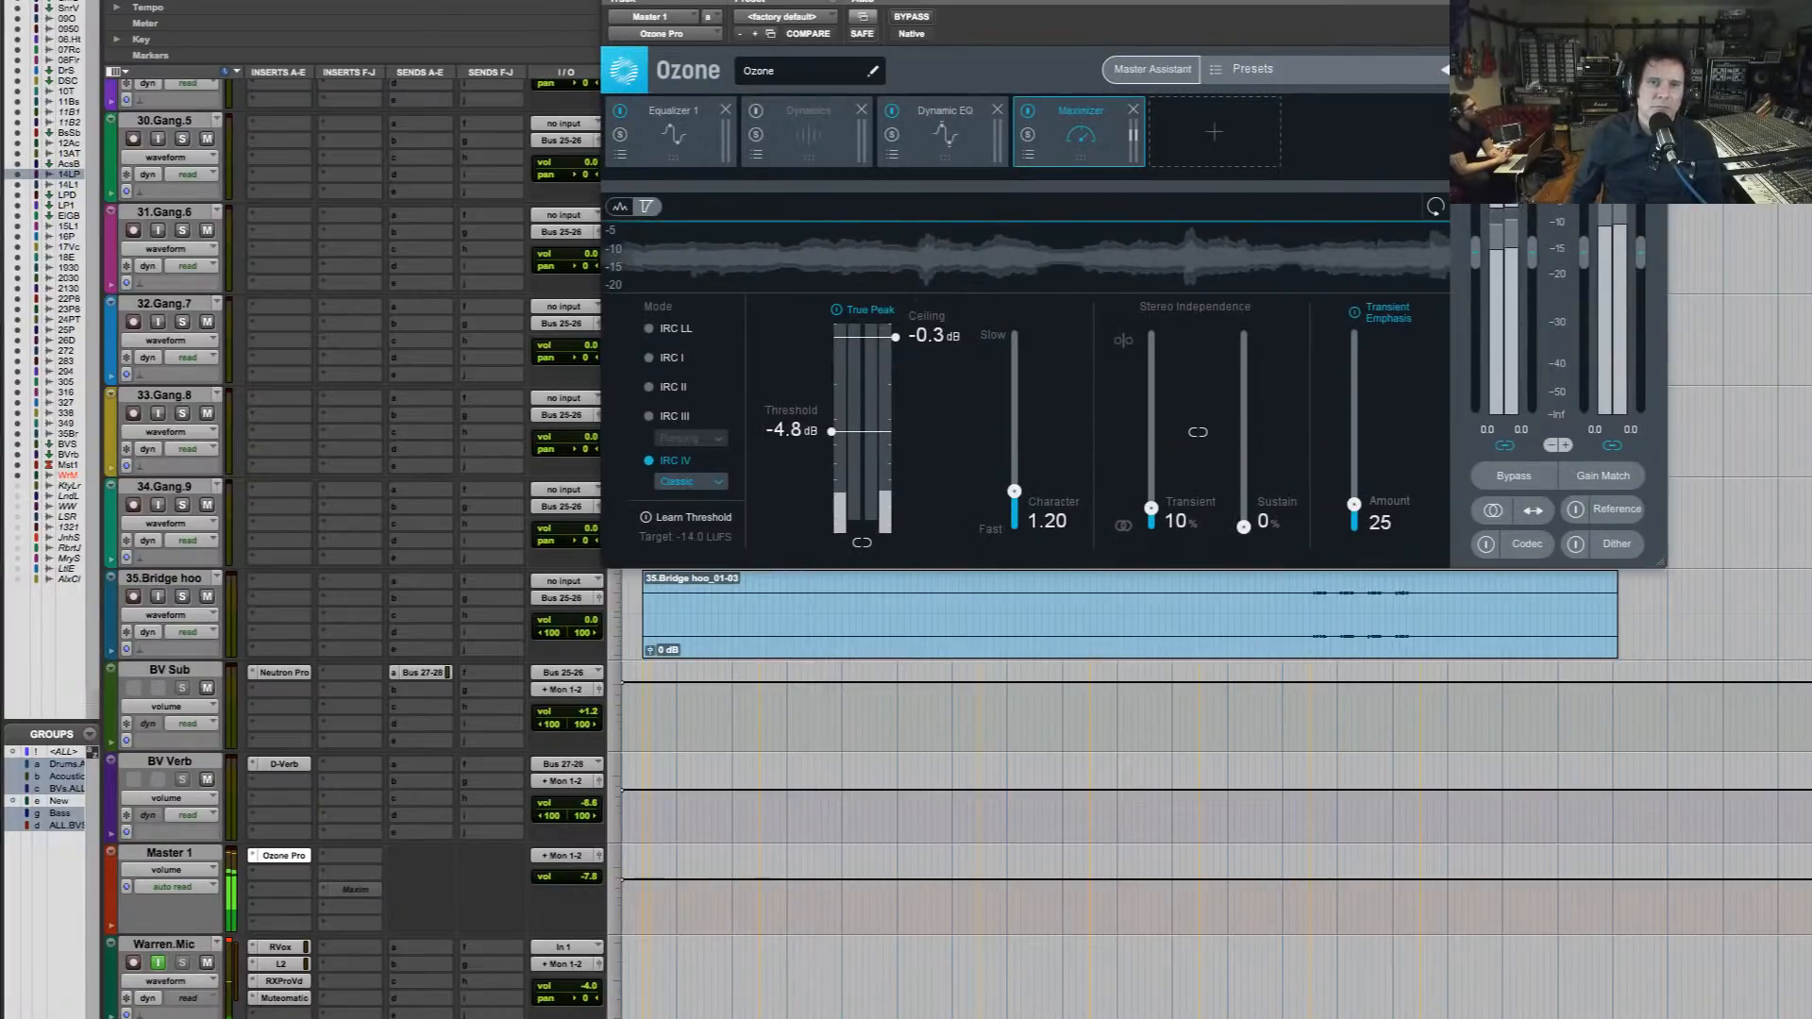
drag(1347, 0, 1339, 372)
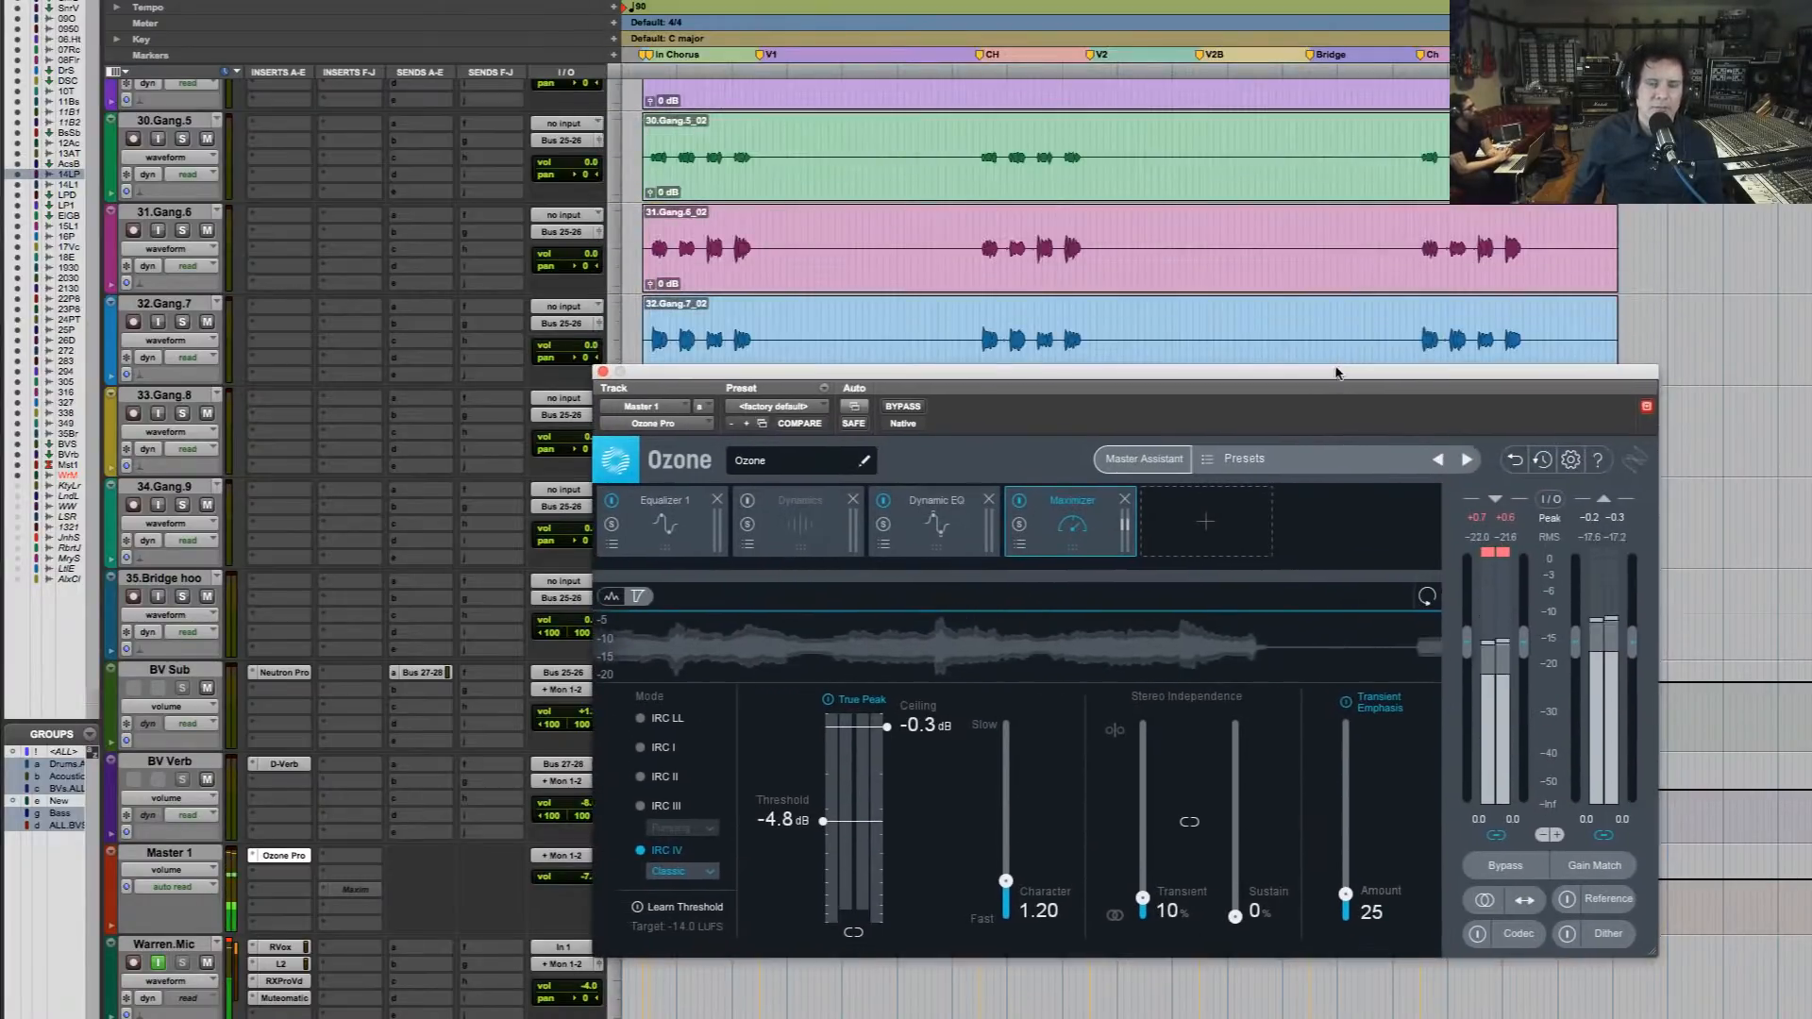
Move the Ozone window down to uncover the Vocals track and audition the mix from the late intro chorus into verse 1
scroll(943, 271, up, 3)
click(905, 248)
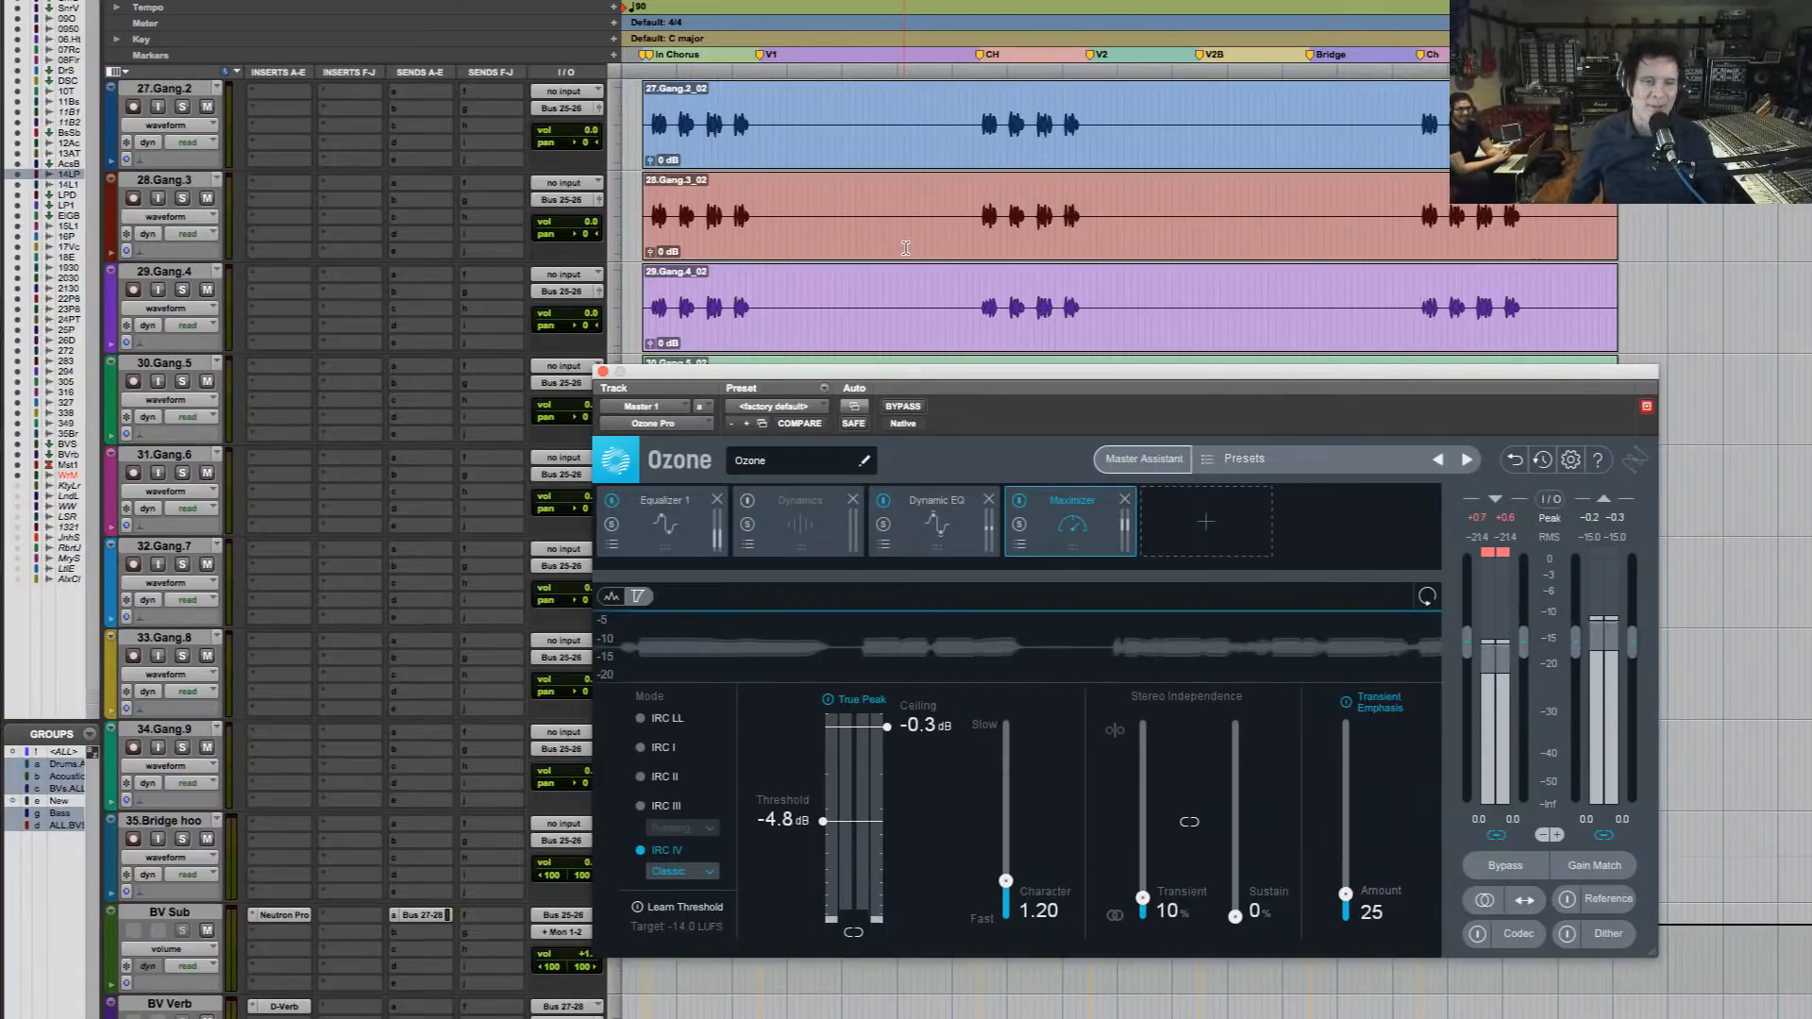
scroll(1058, 359, up, 4)
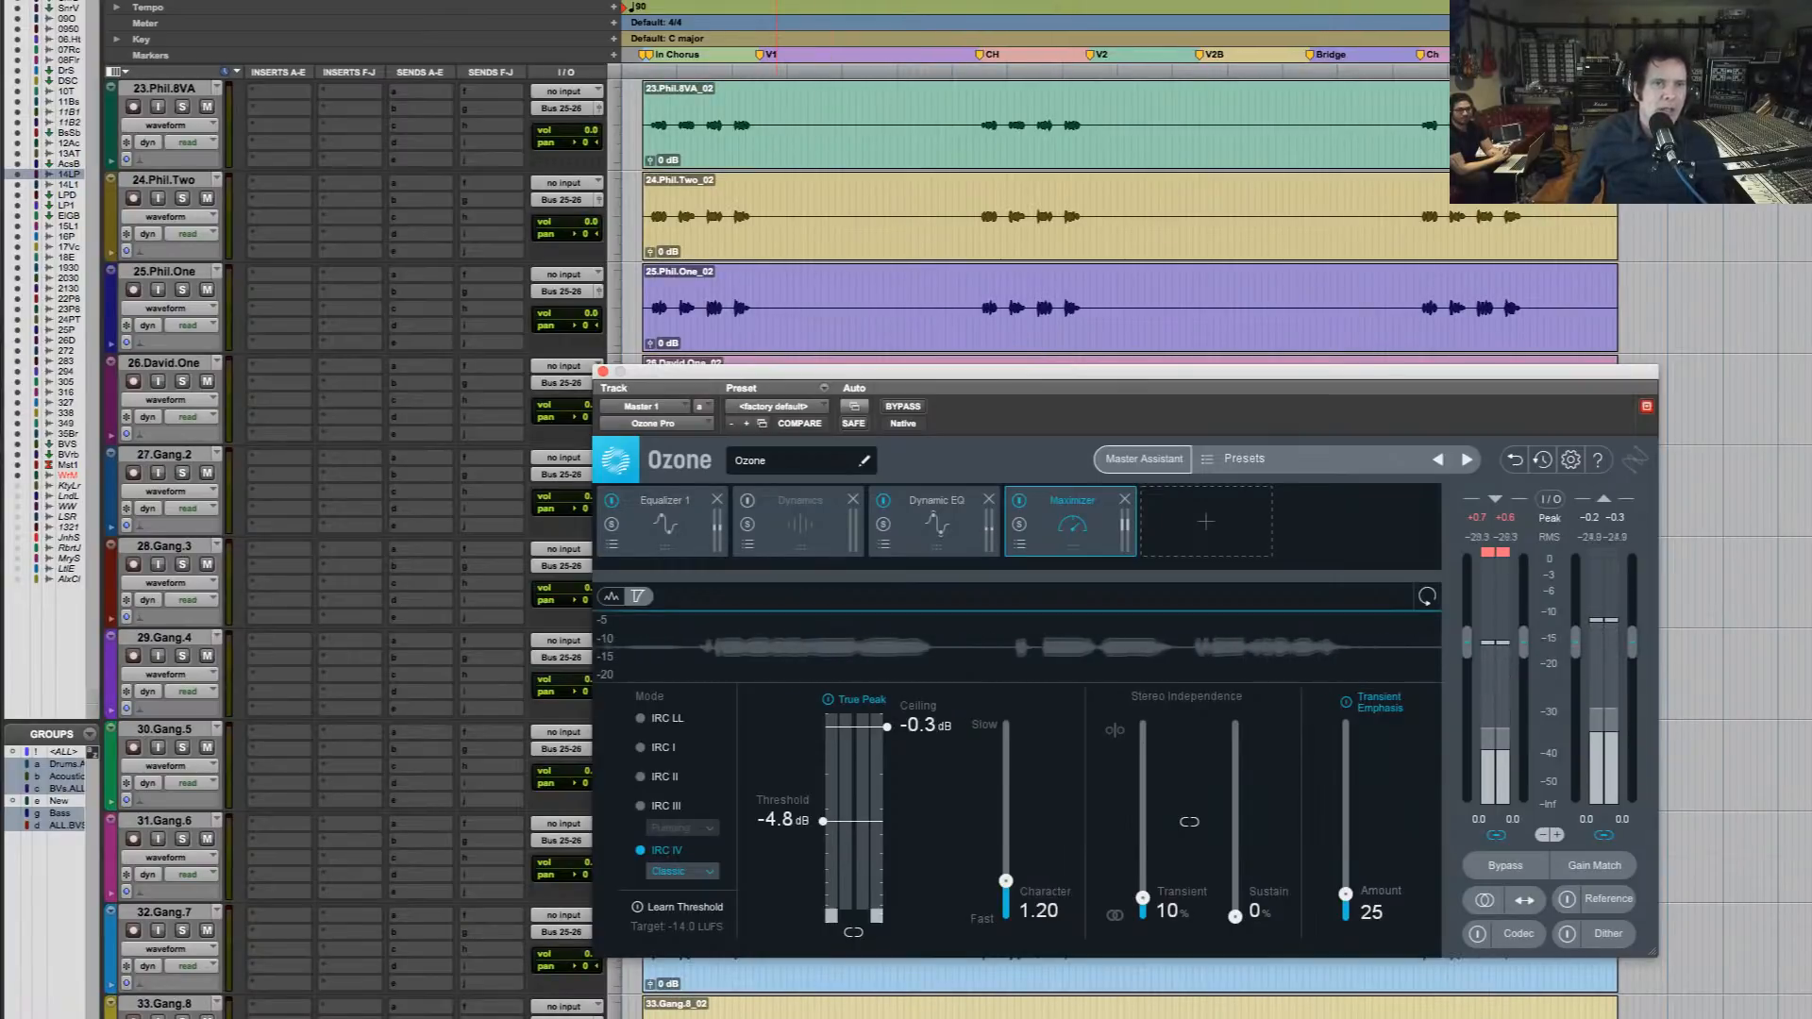
click(618, 0)
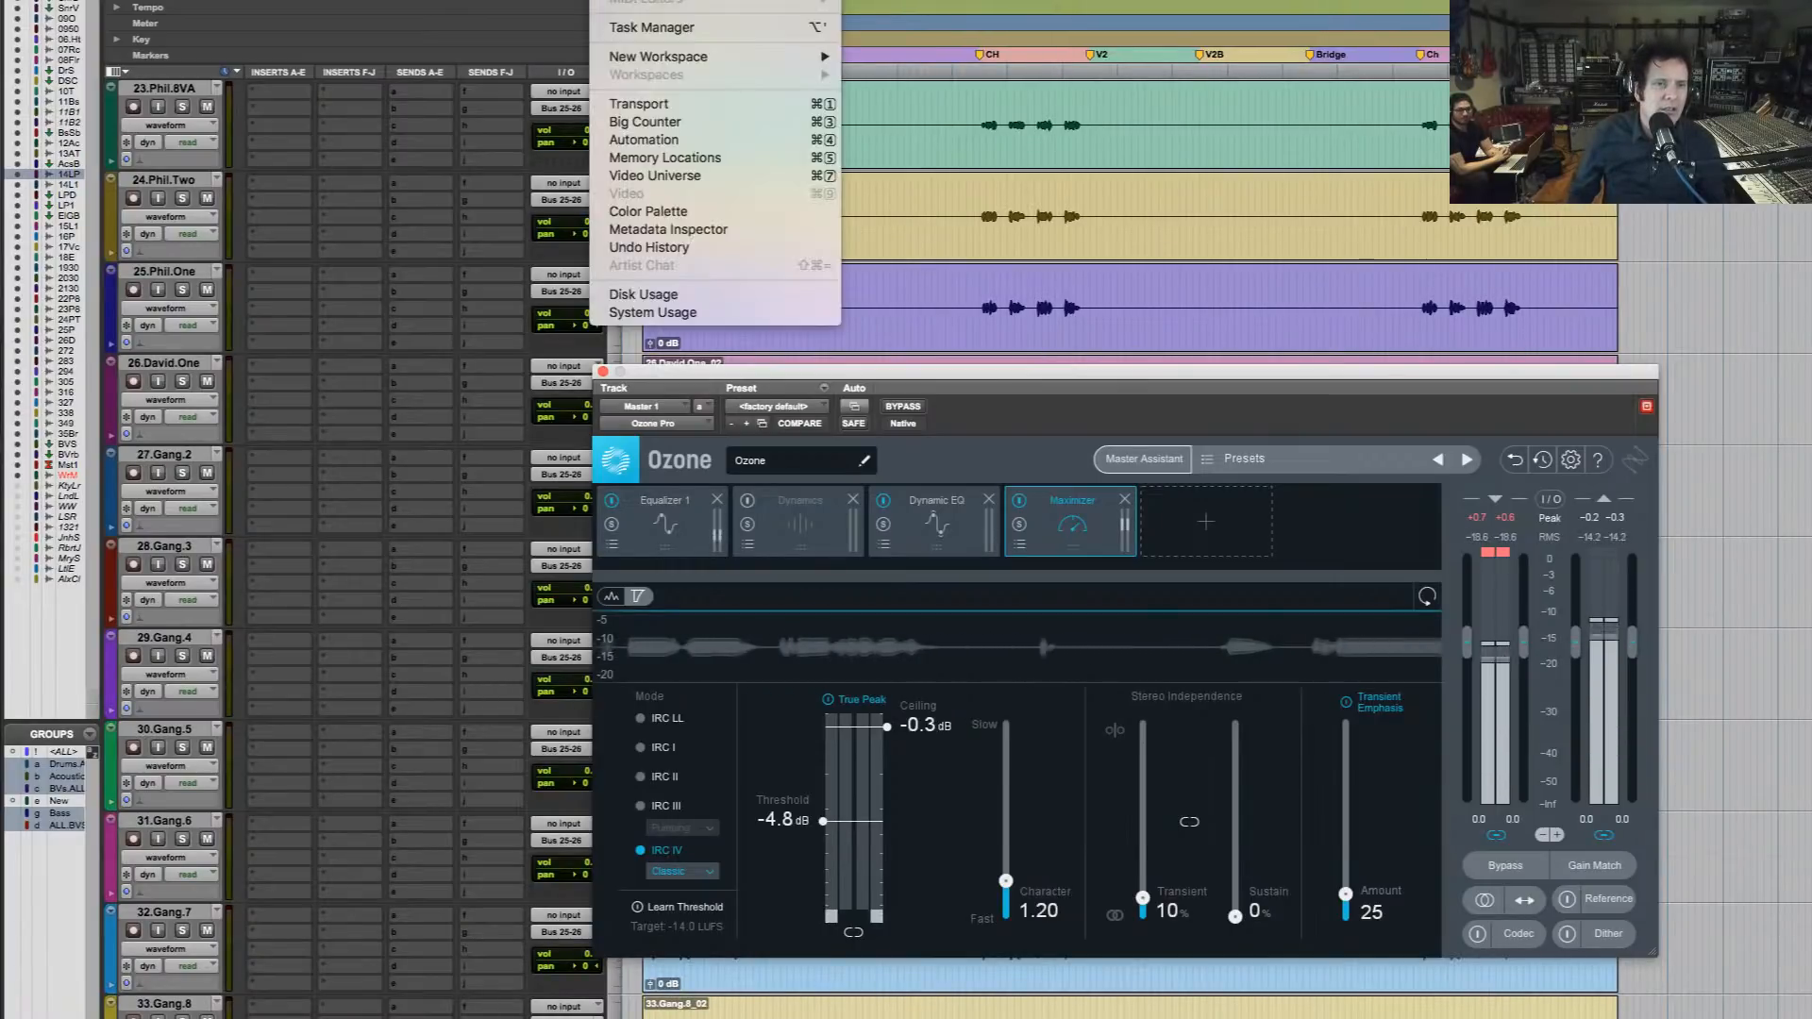
click(651, 294)
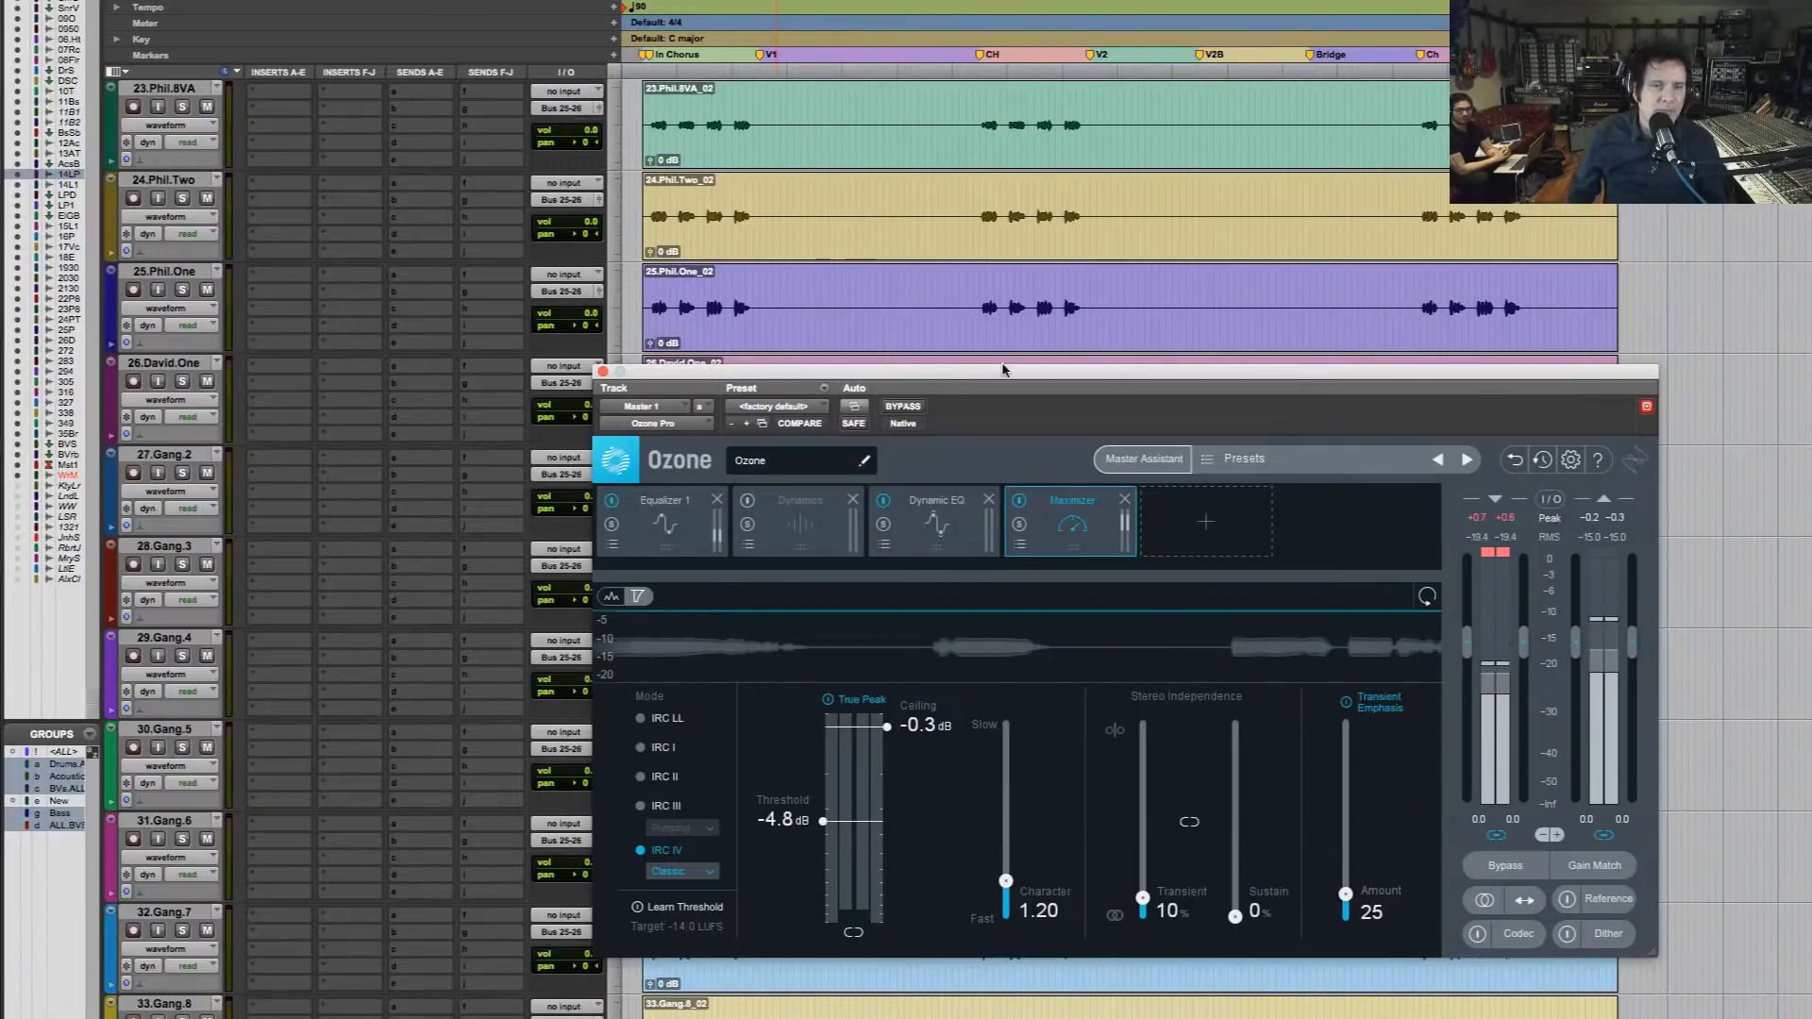
scroll(870, 238, up, 8)
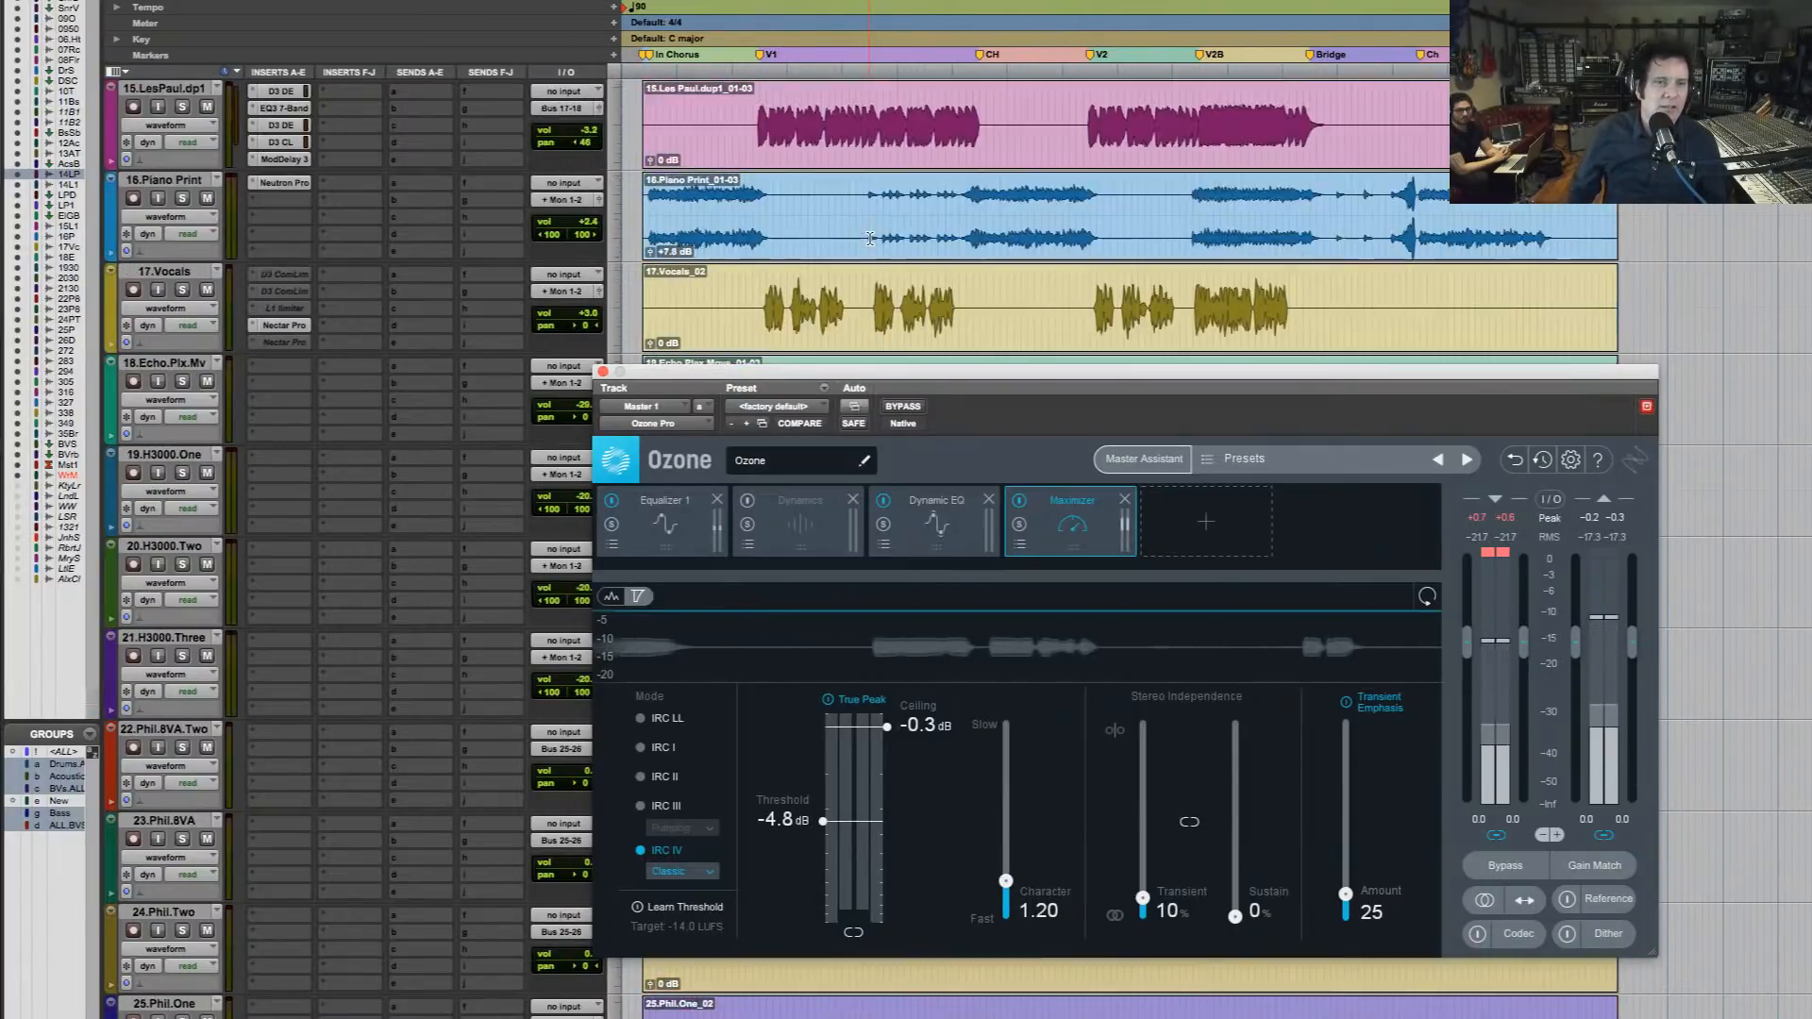
scroll(869, 238, up, 4)
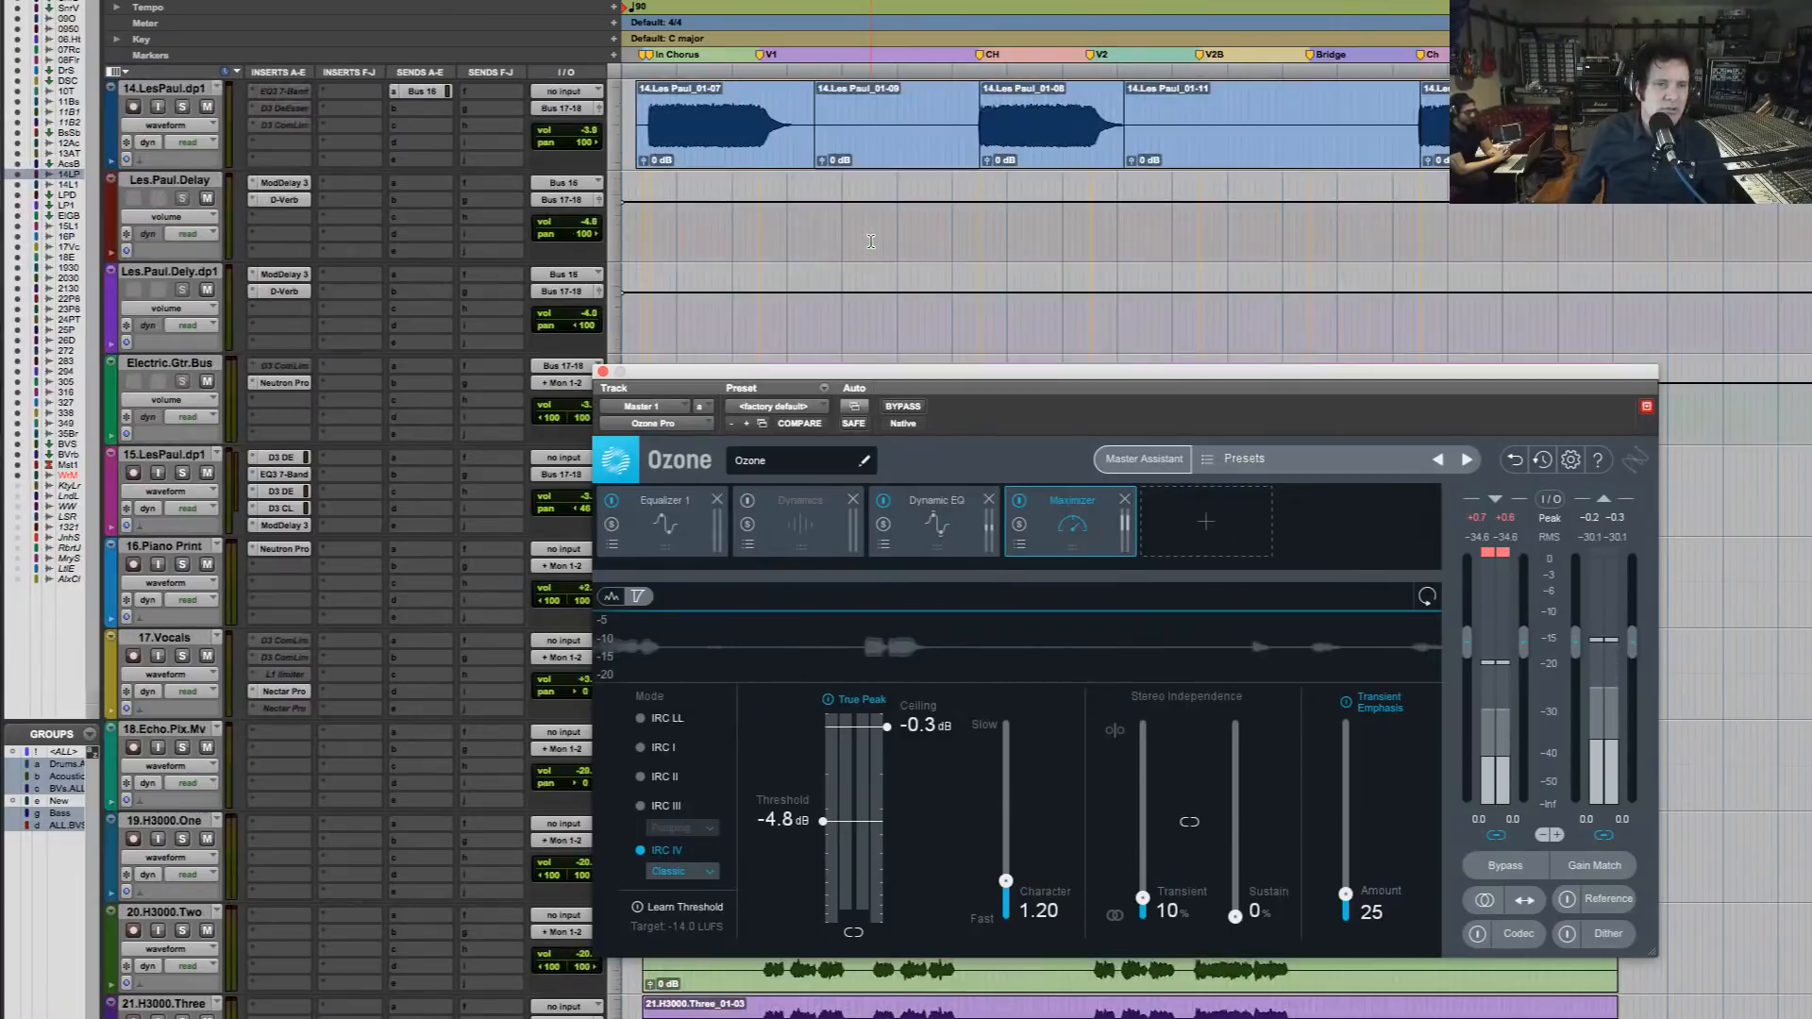
scroll(870, 242, down, 2)
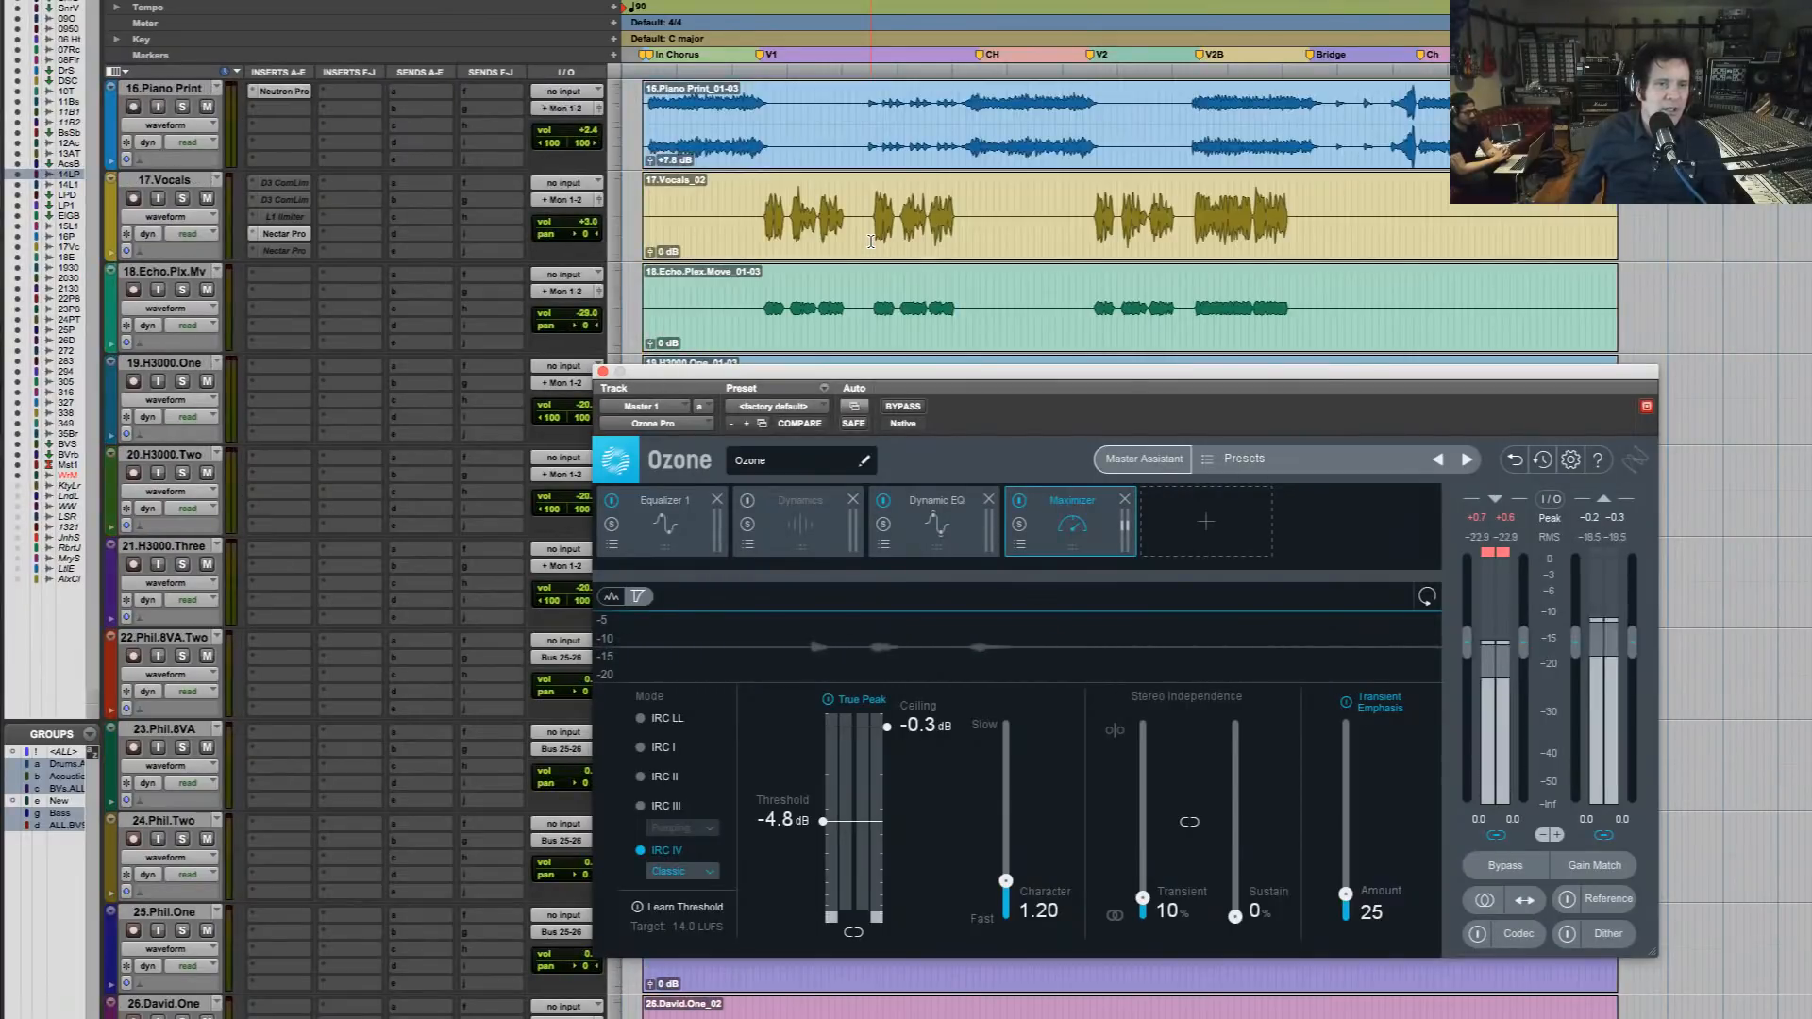
scroll(870, 241, down, 1)
scroll(870, 241, up, 2)
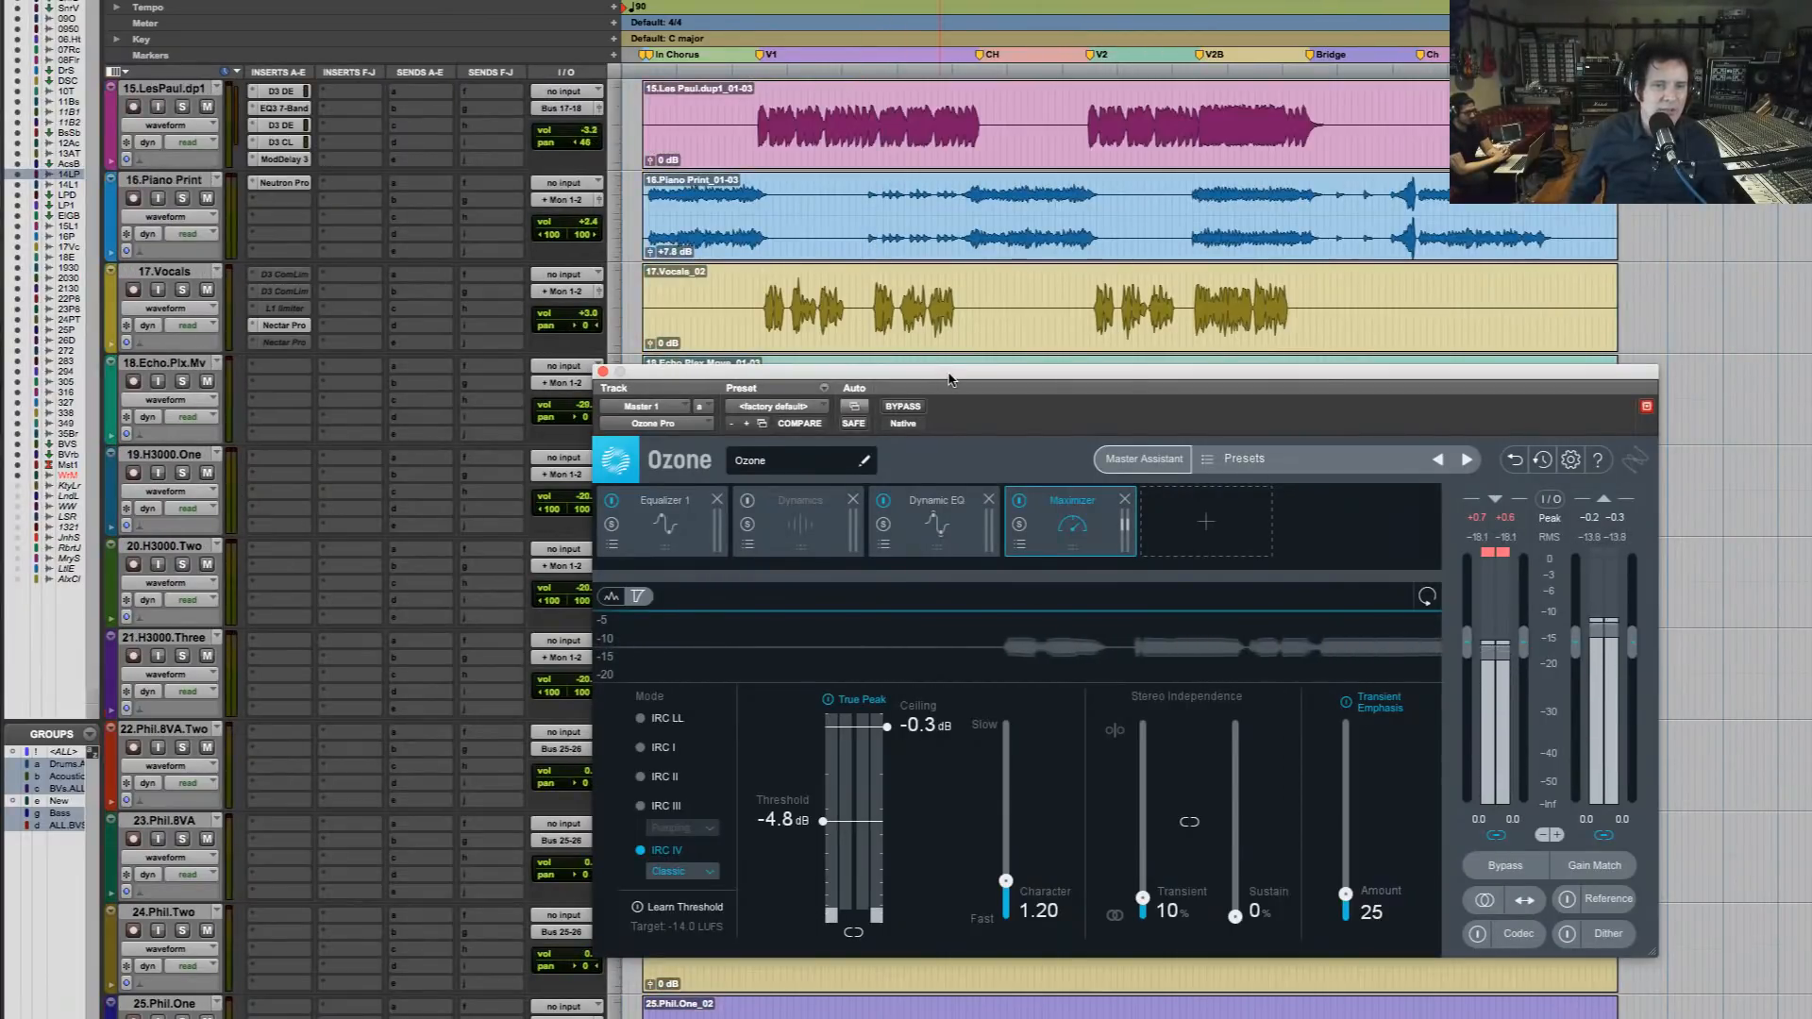
drag(949, 379, 965, 602)
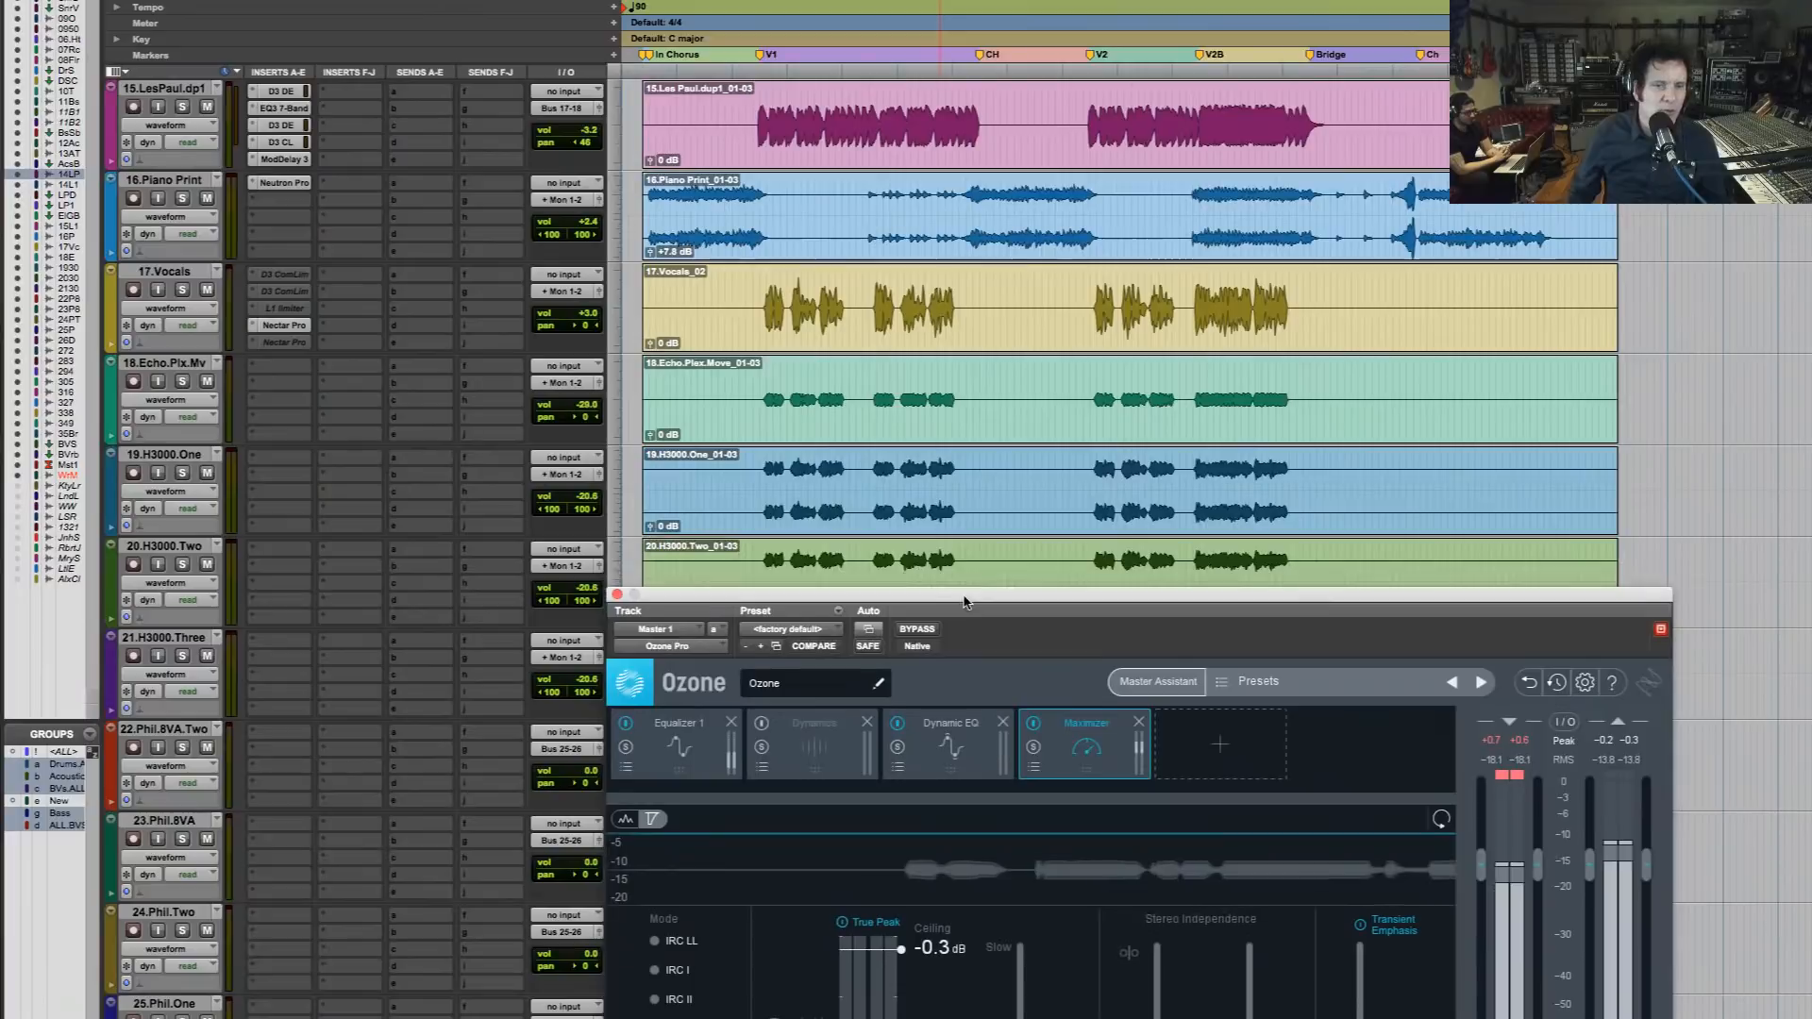
click(698, 287)
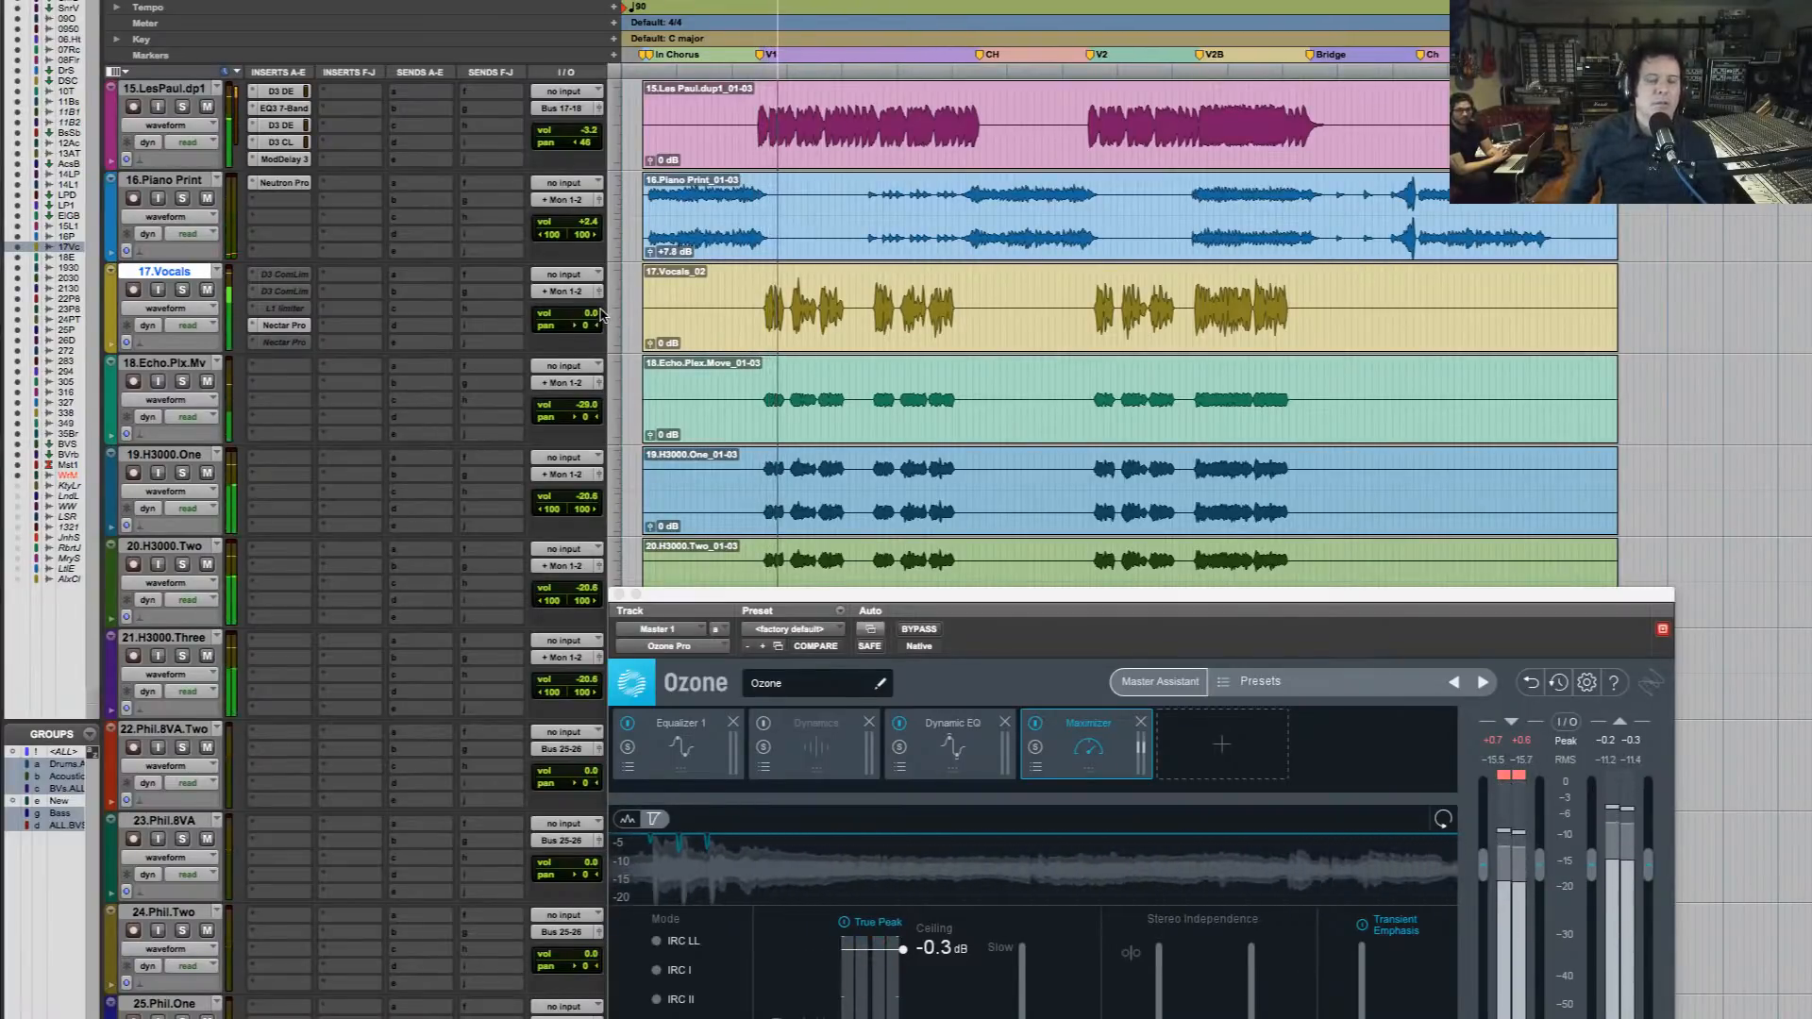
Move the Ozone window back up and compare the playing mix with Ozone bypassed and active from verse 1 onward
drag(1085, 610, 1017, 194)
click(855, 213)
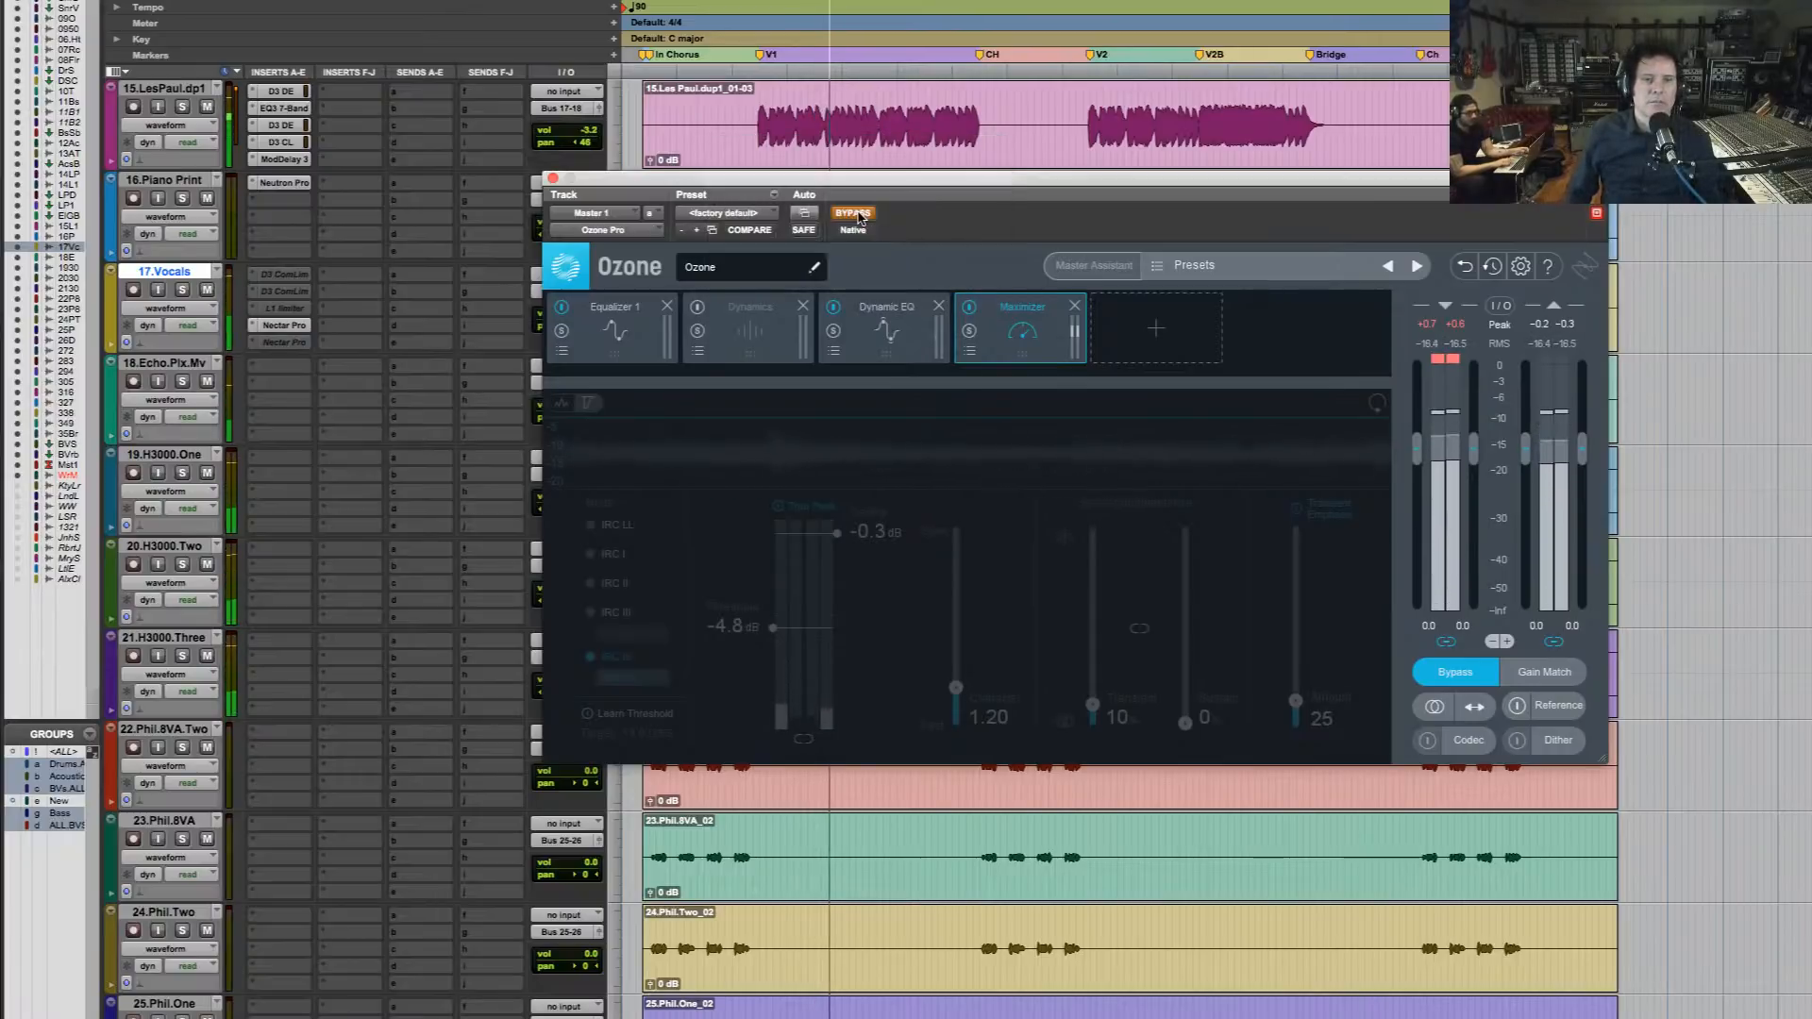
click(857, 215)
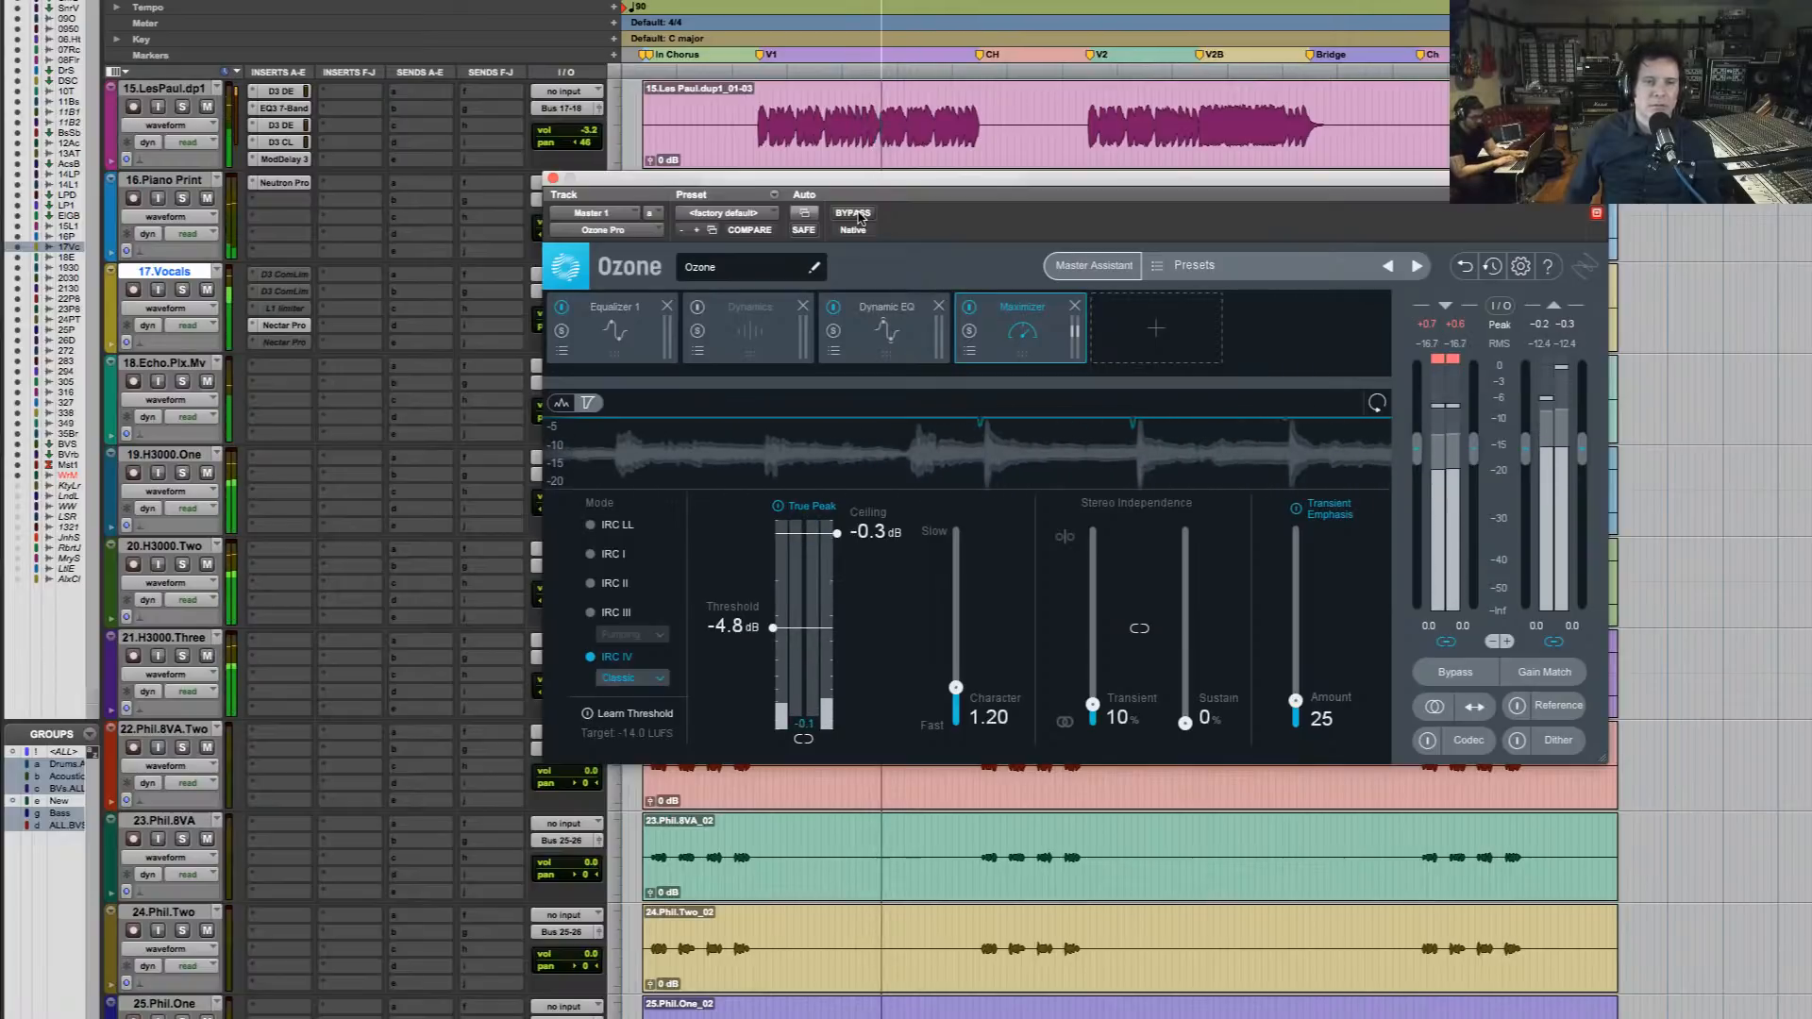
click(858, 216)
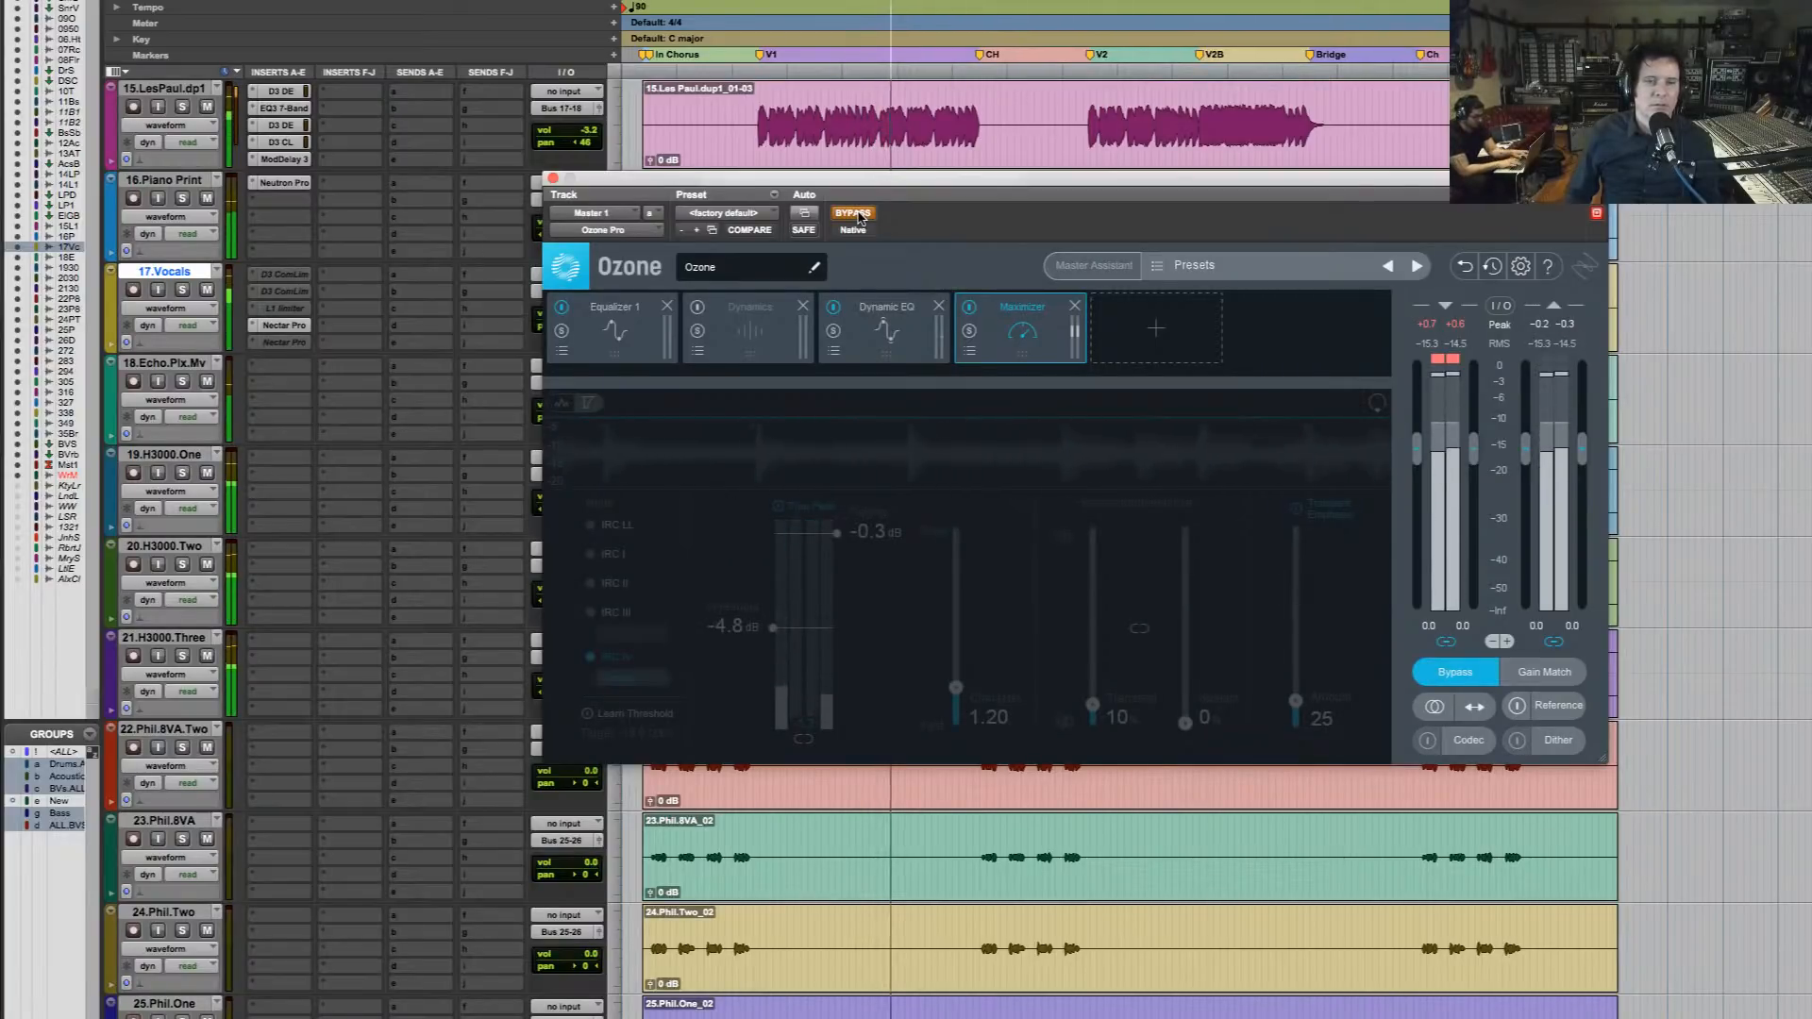
click(858, 216)
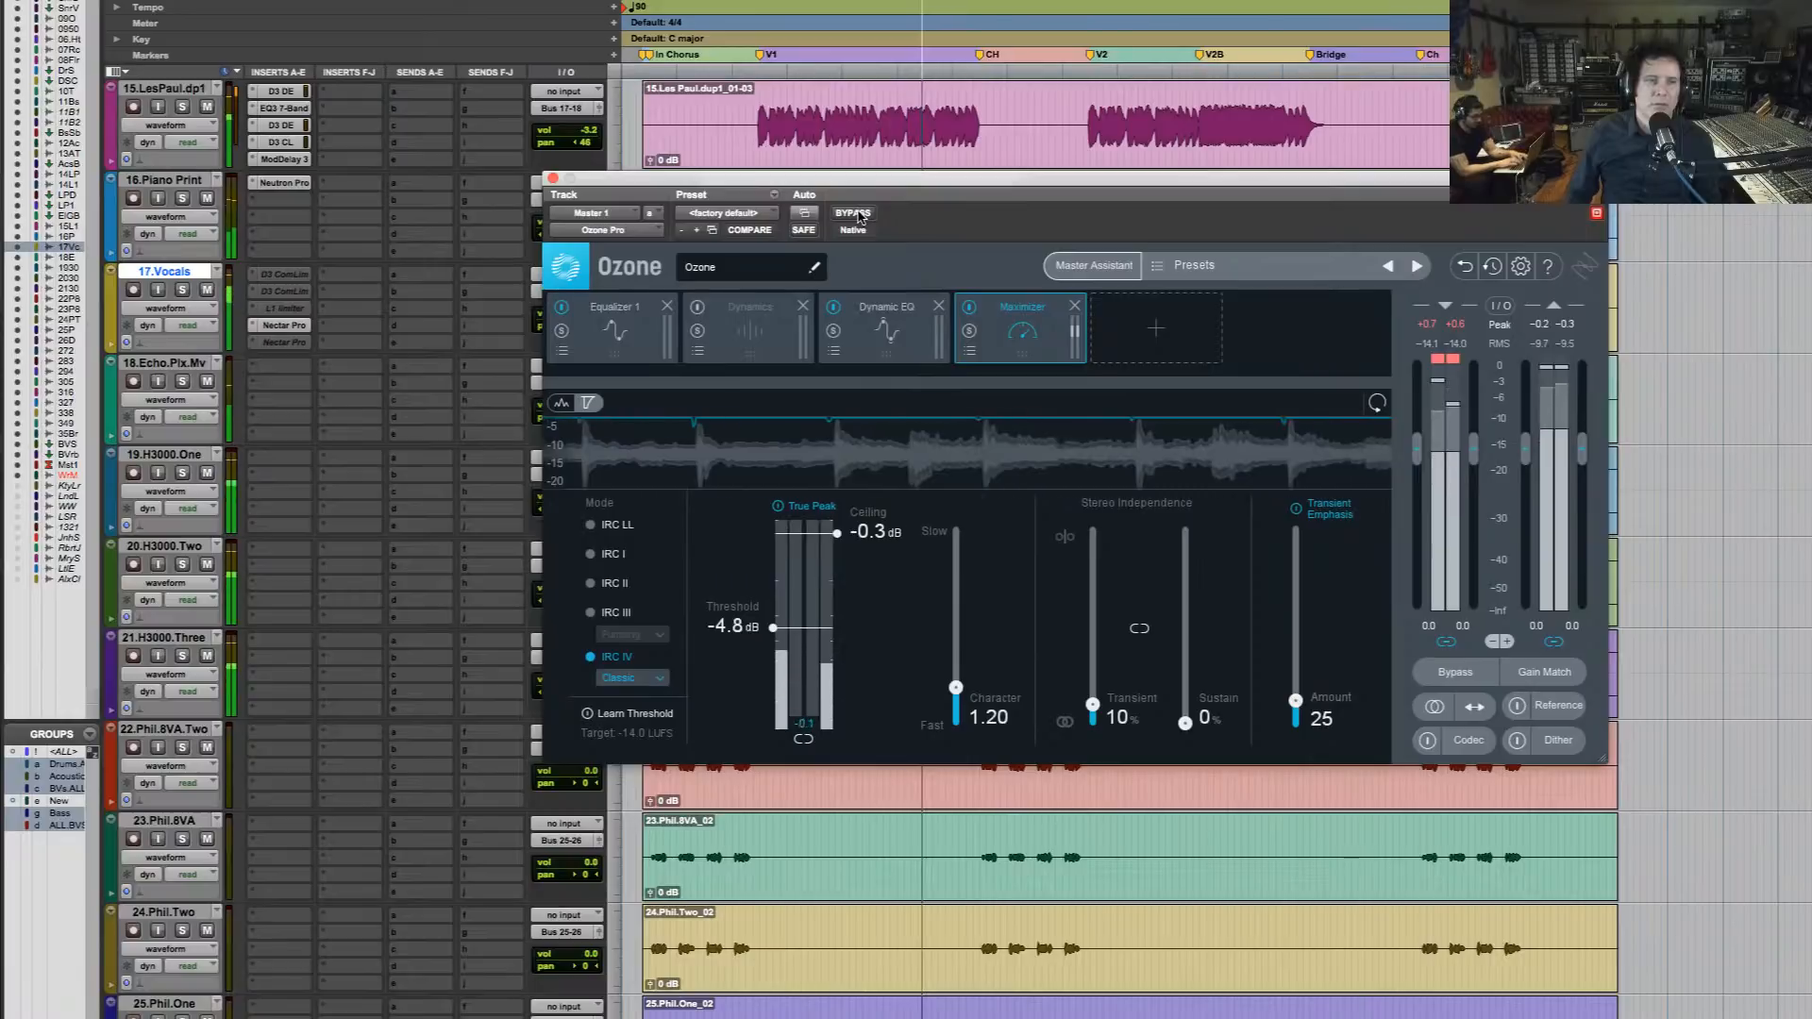
click(859, 216)
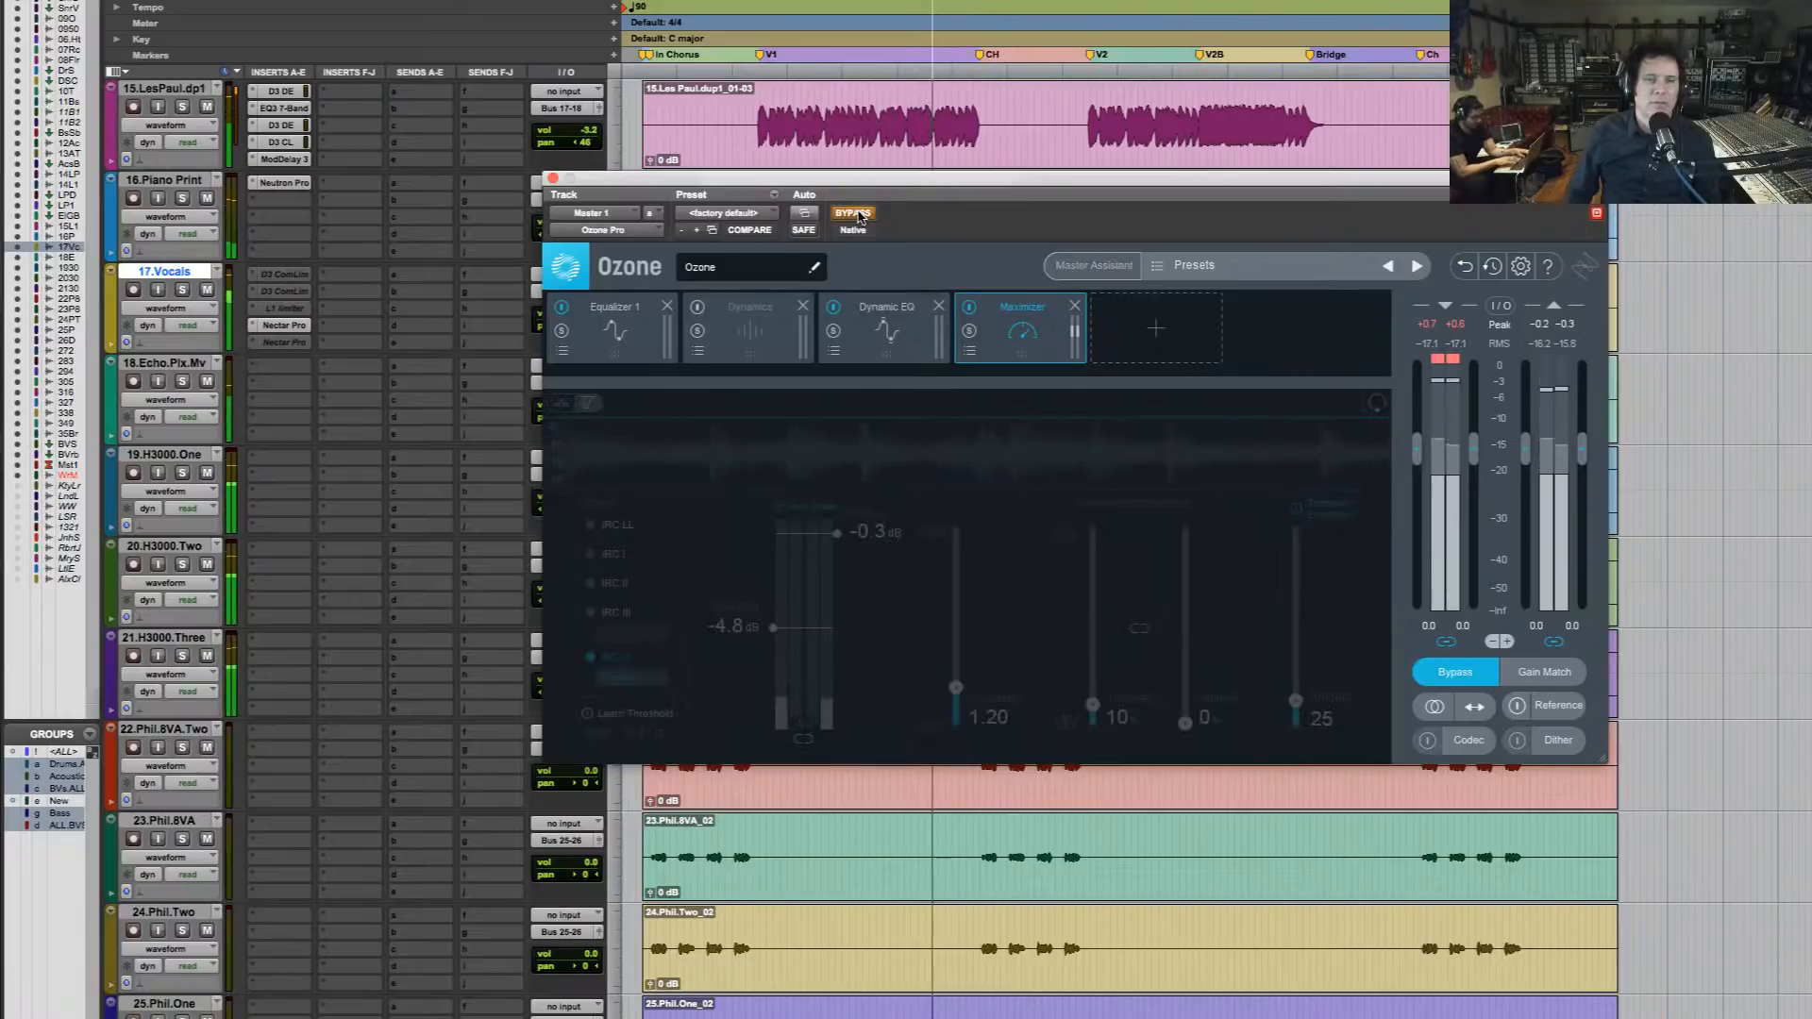
click(860, 215)
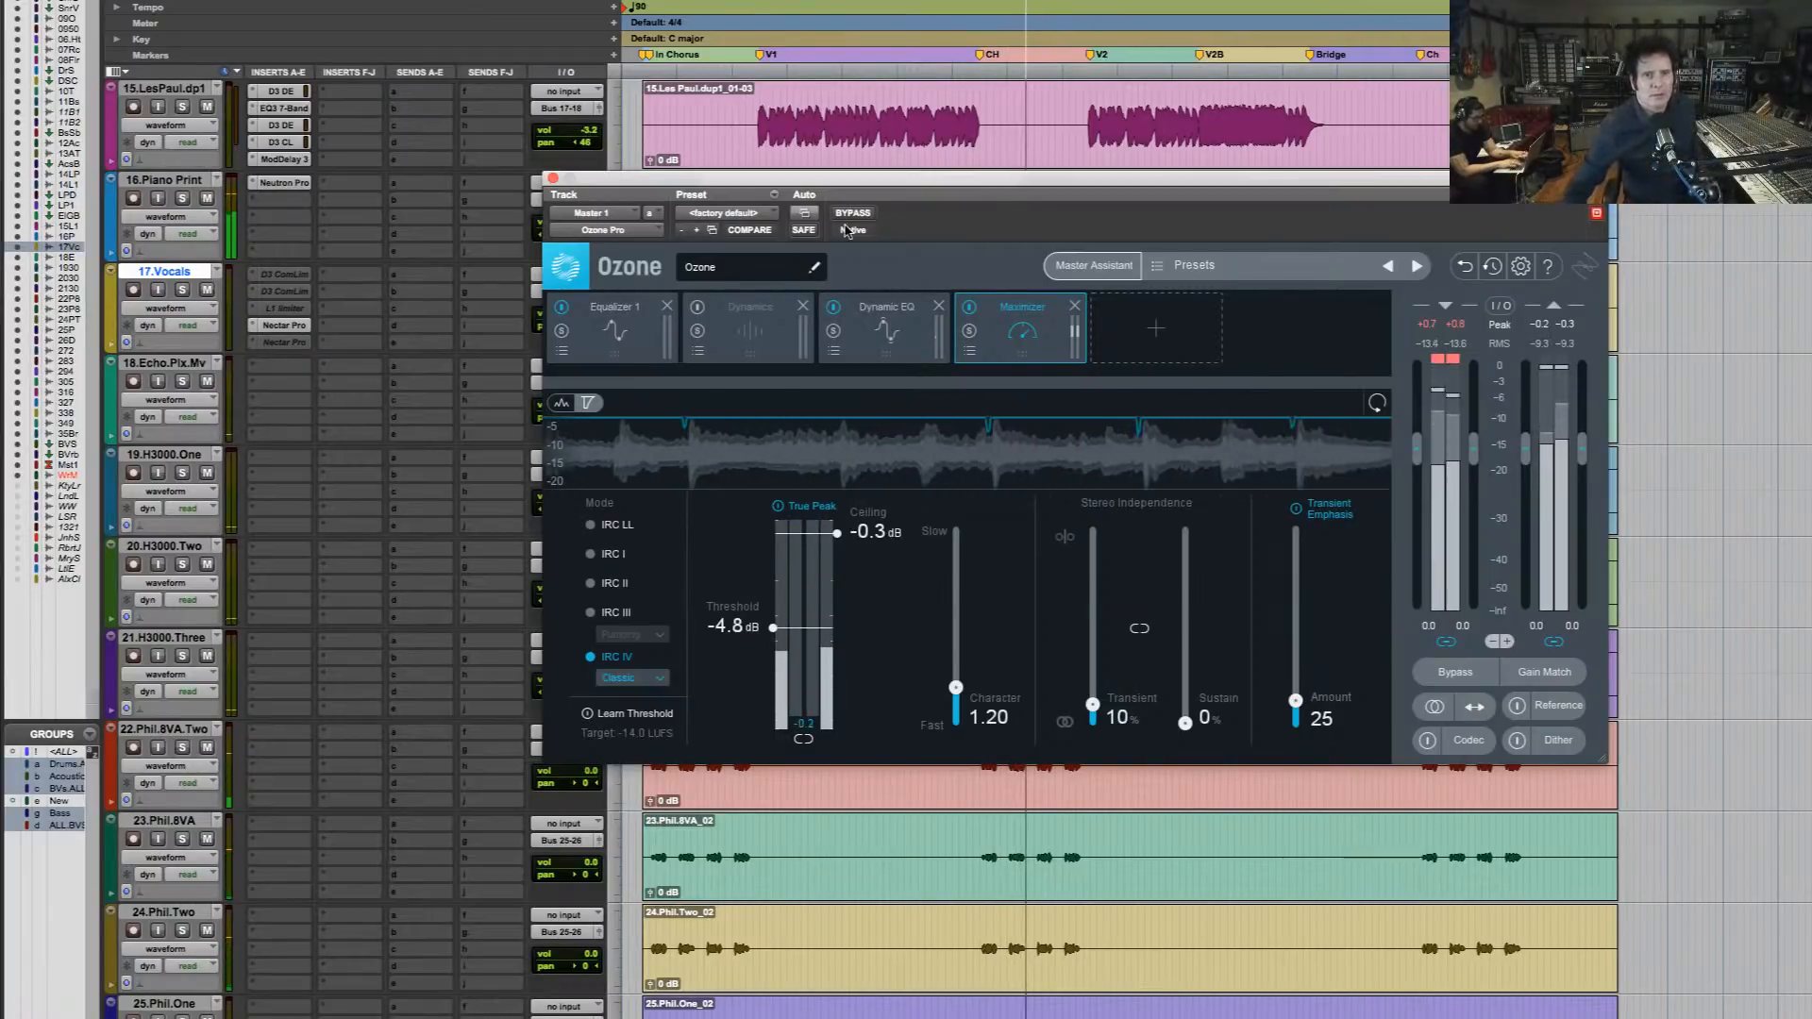
click(862, 215)
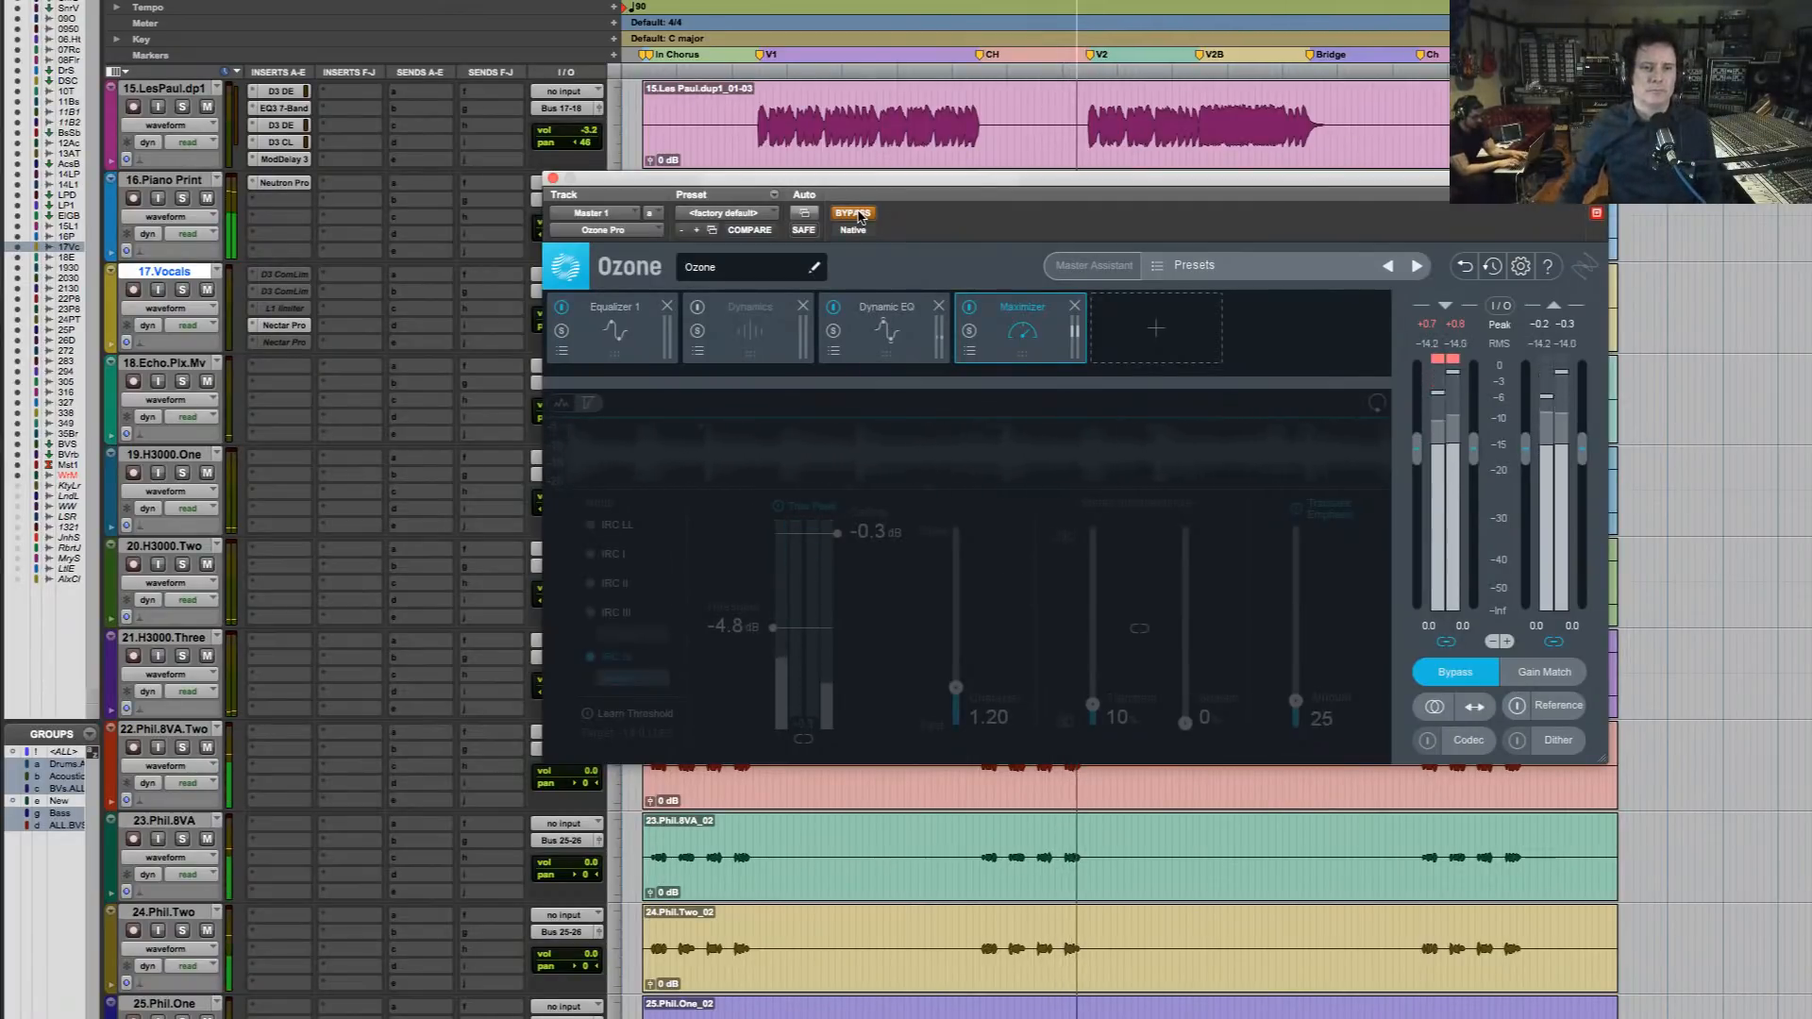
click(857, 214)
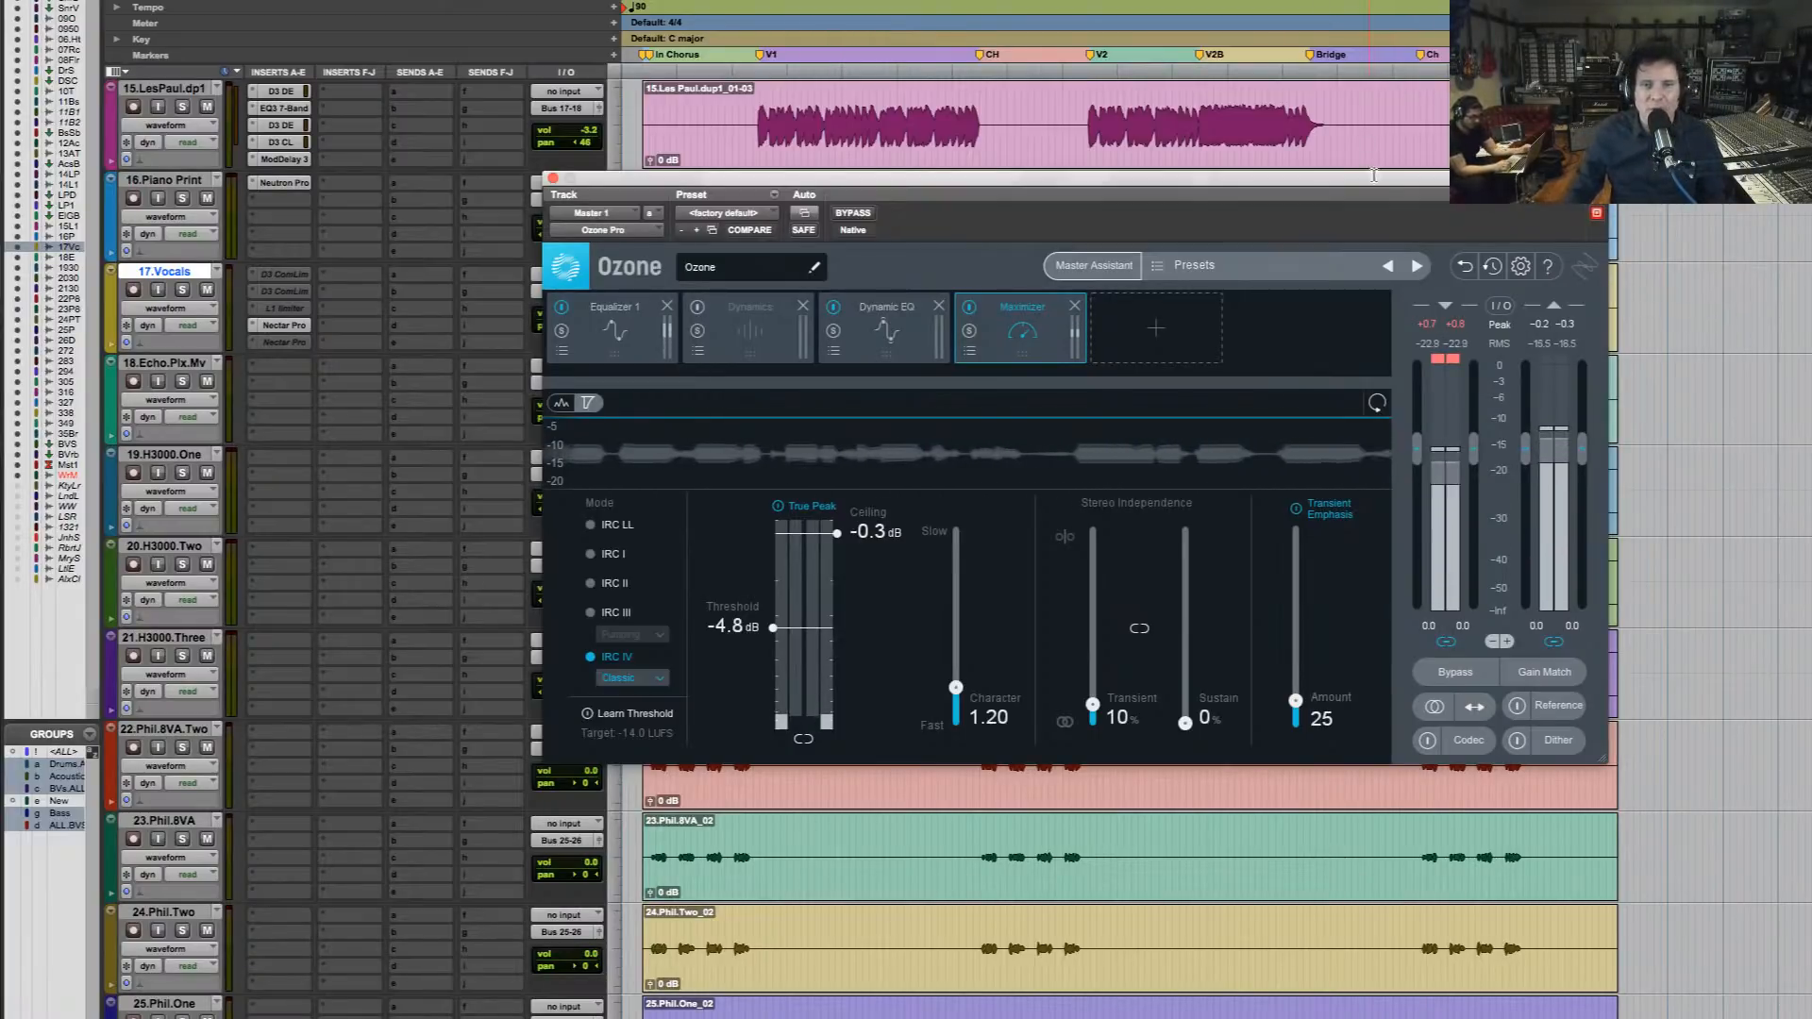
Move the Ozone window down and lower the Bass.Sub volume automation across verse 1 (V1) to about +0.9 dB
drag(1376, 182, 1377, 413)
scroll(1312, 404, up, 3)
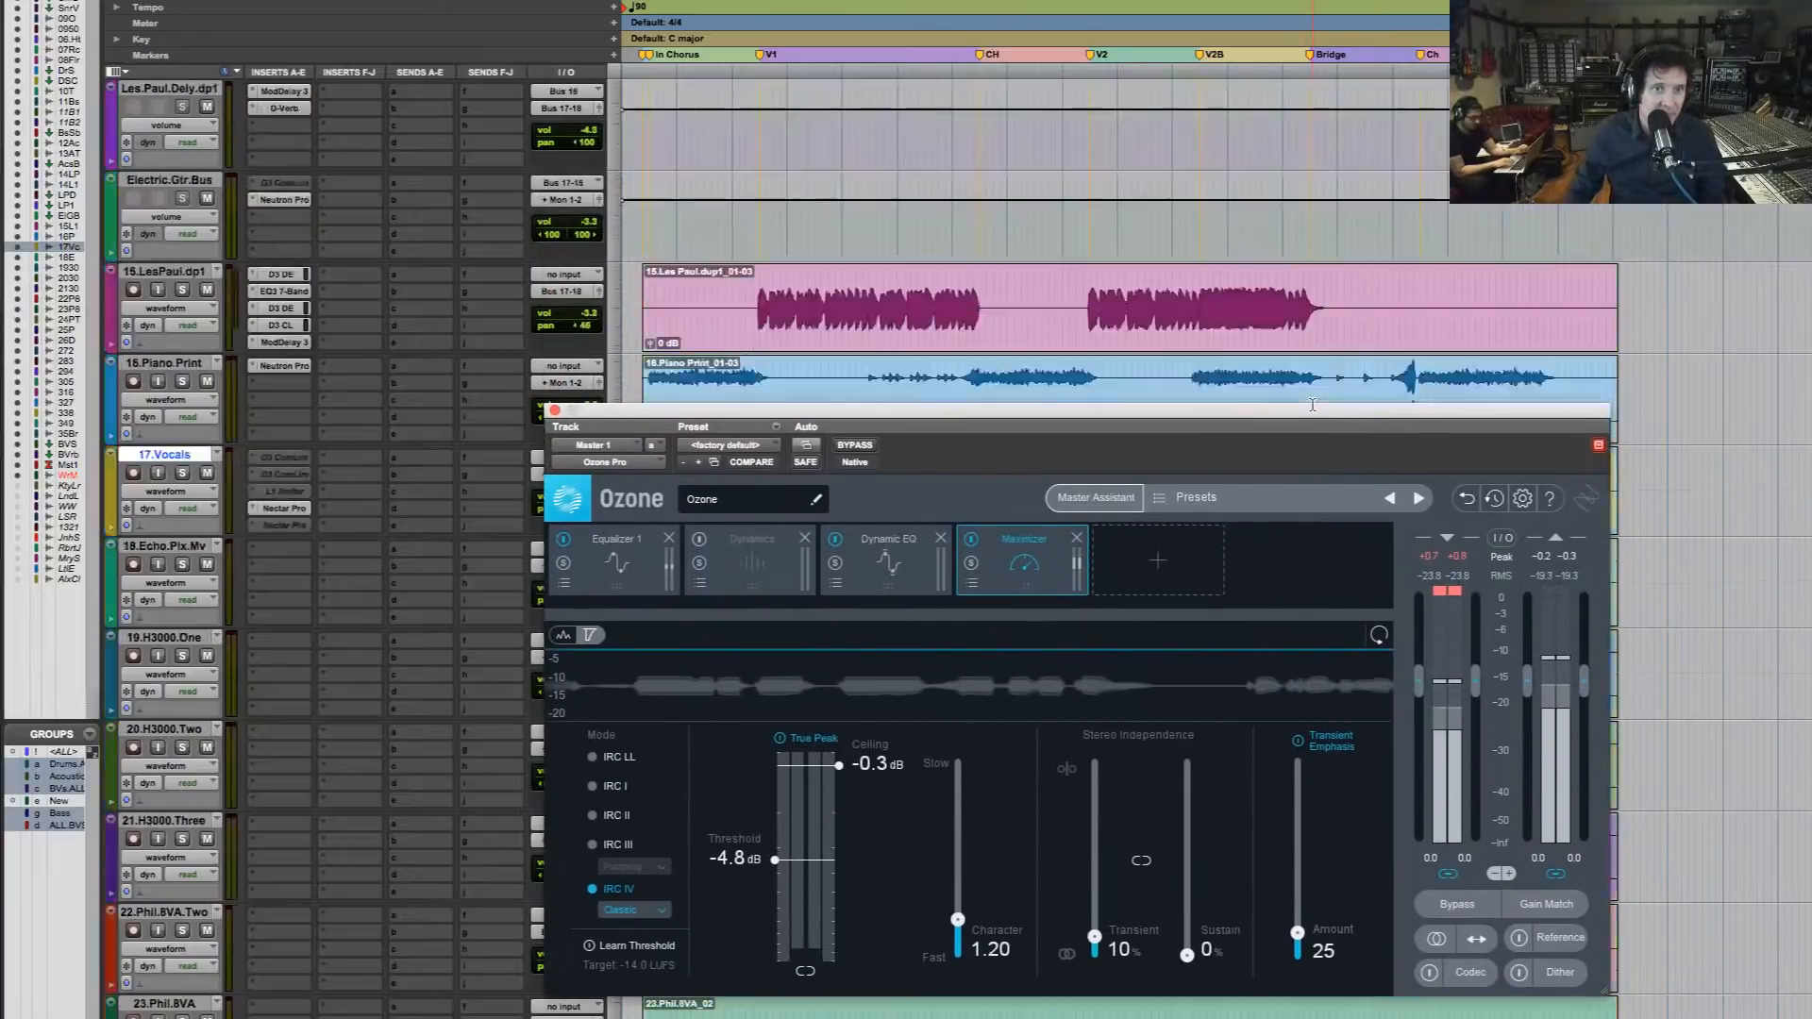
scroll(1312, 403, up, 3)
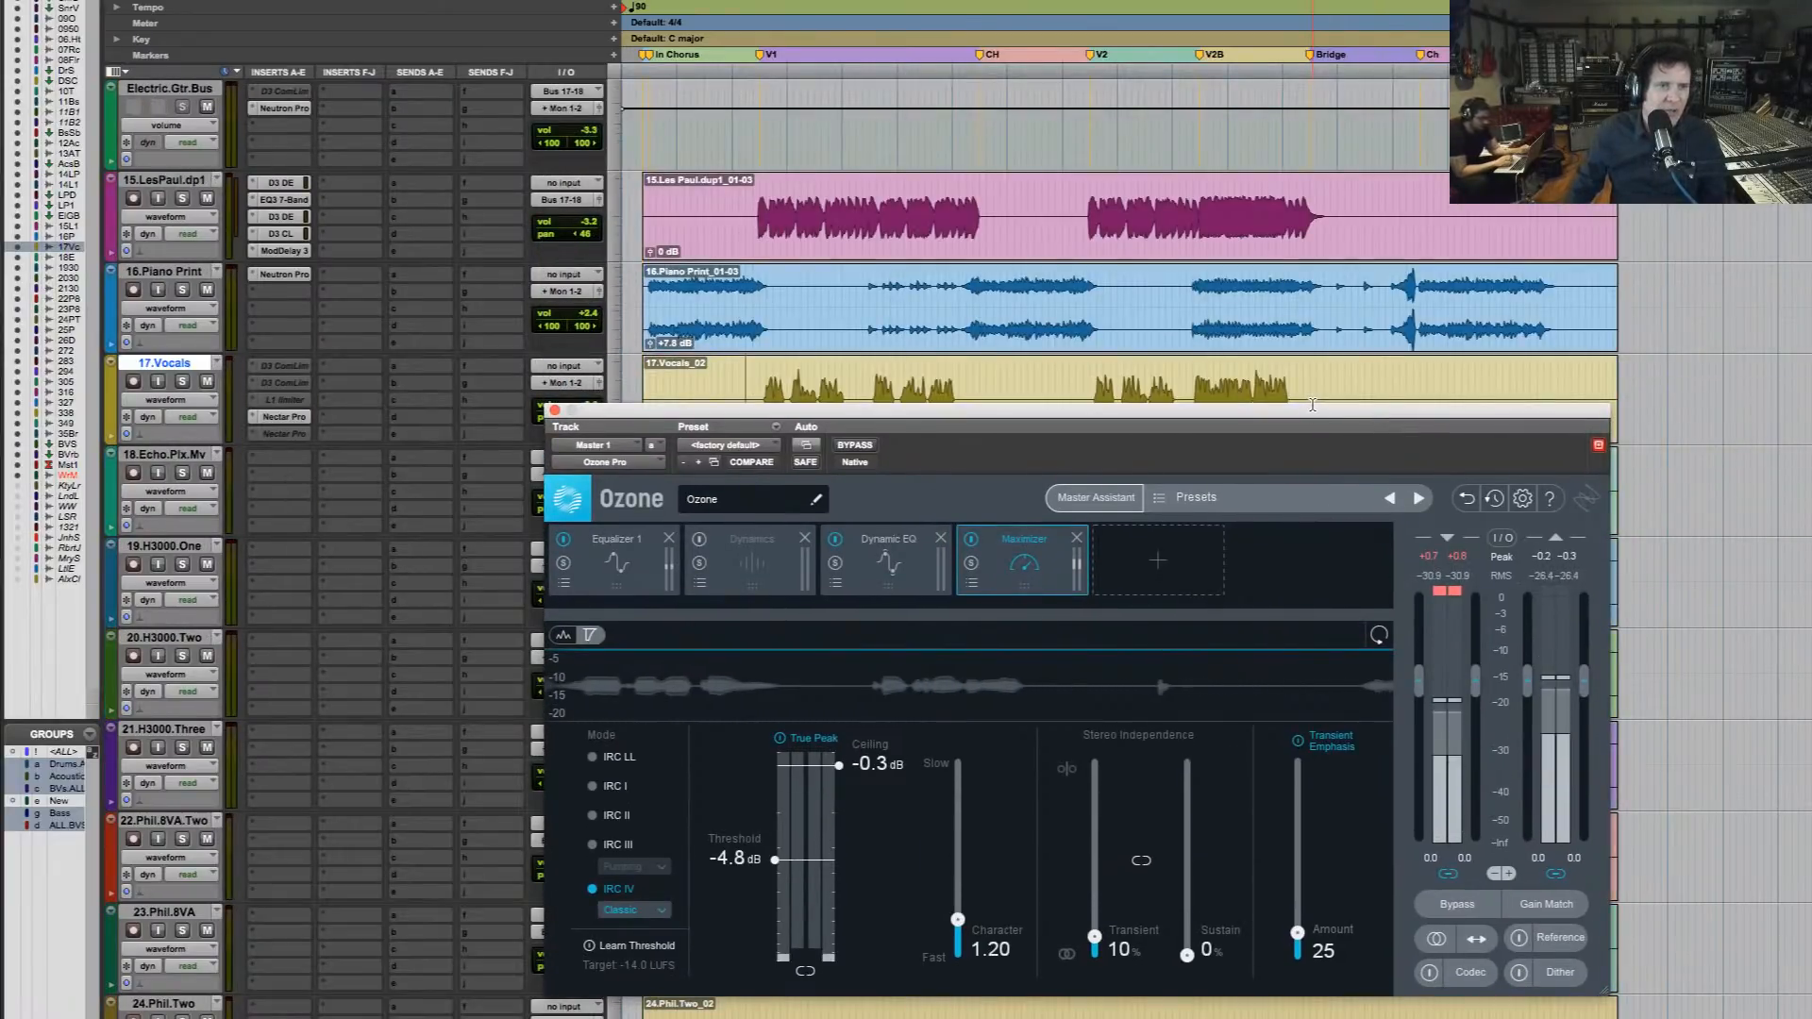
scroll(1312, 404, up, 5)
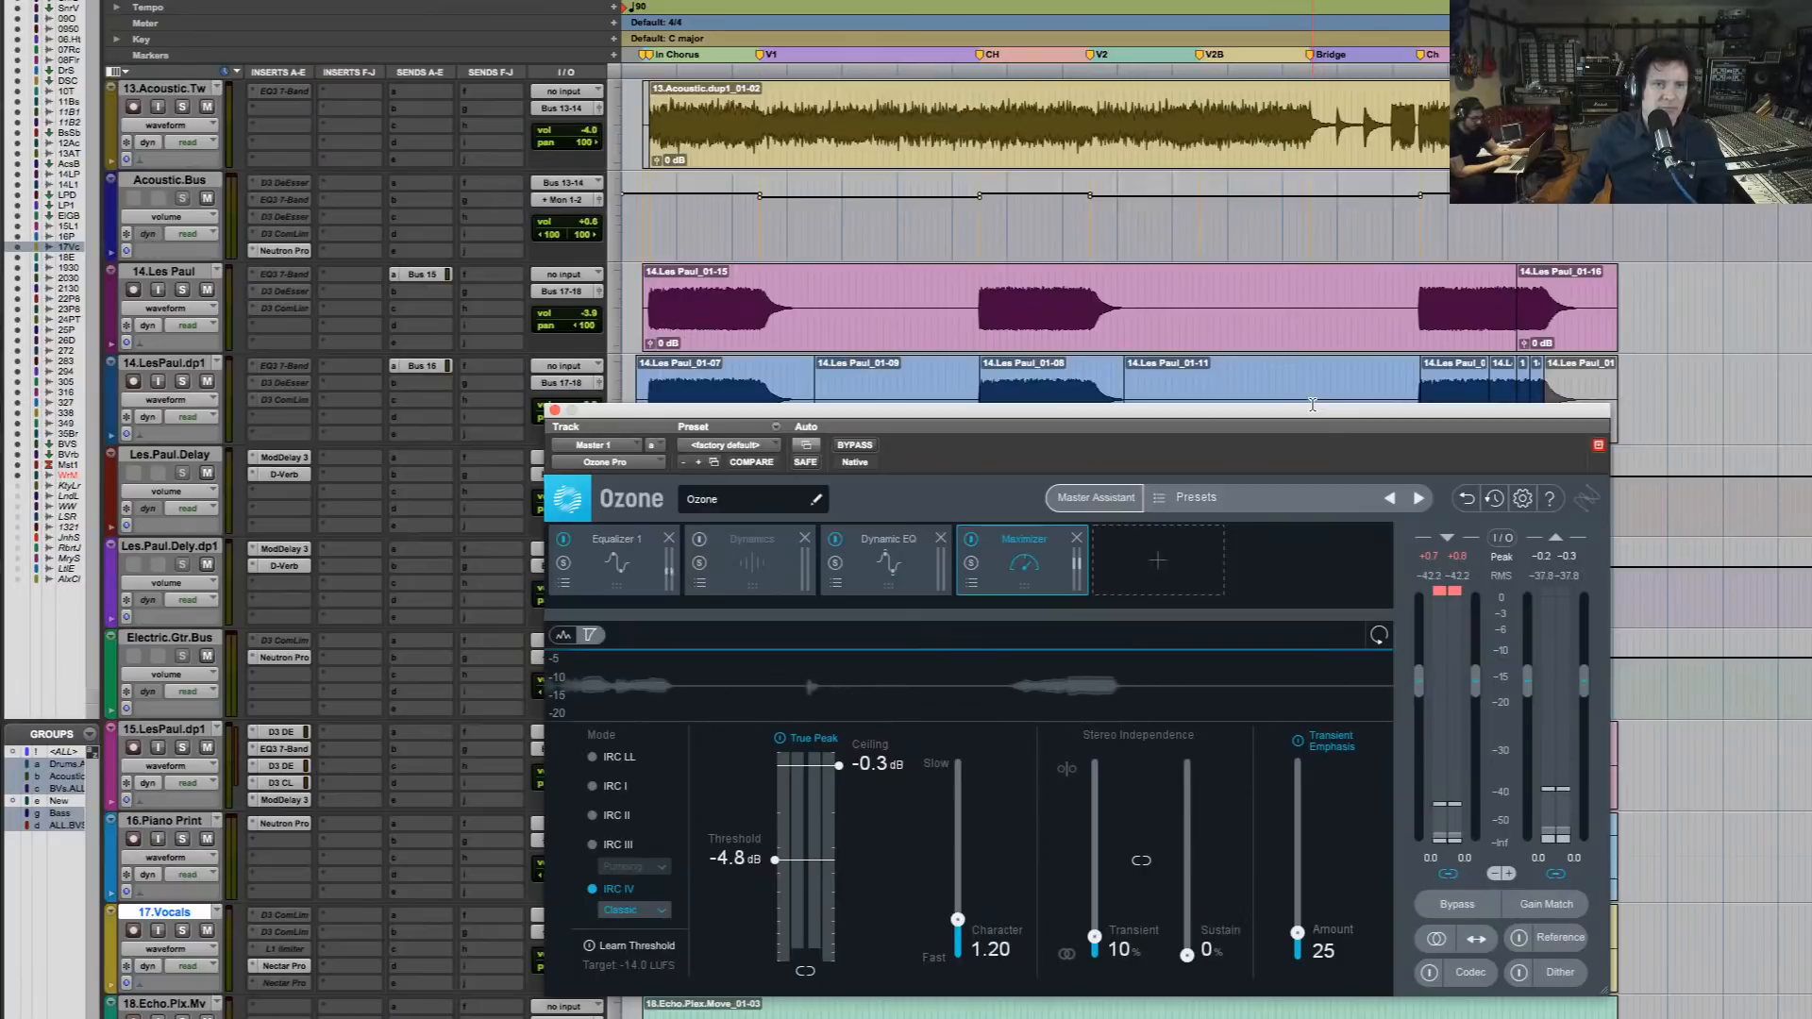
drag(1397, 304, 1087, 300)
key(alt+f)
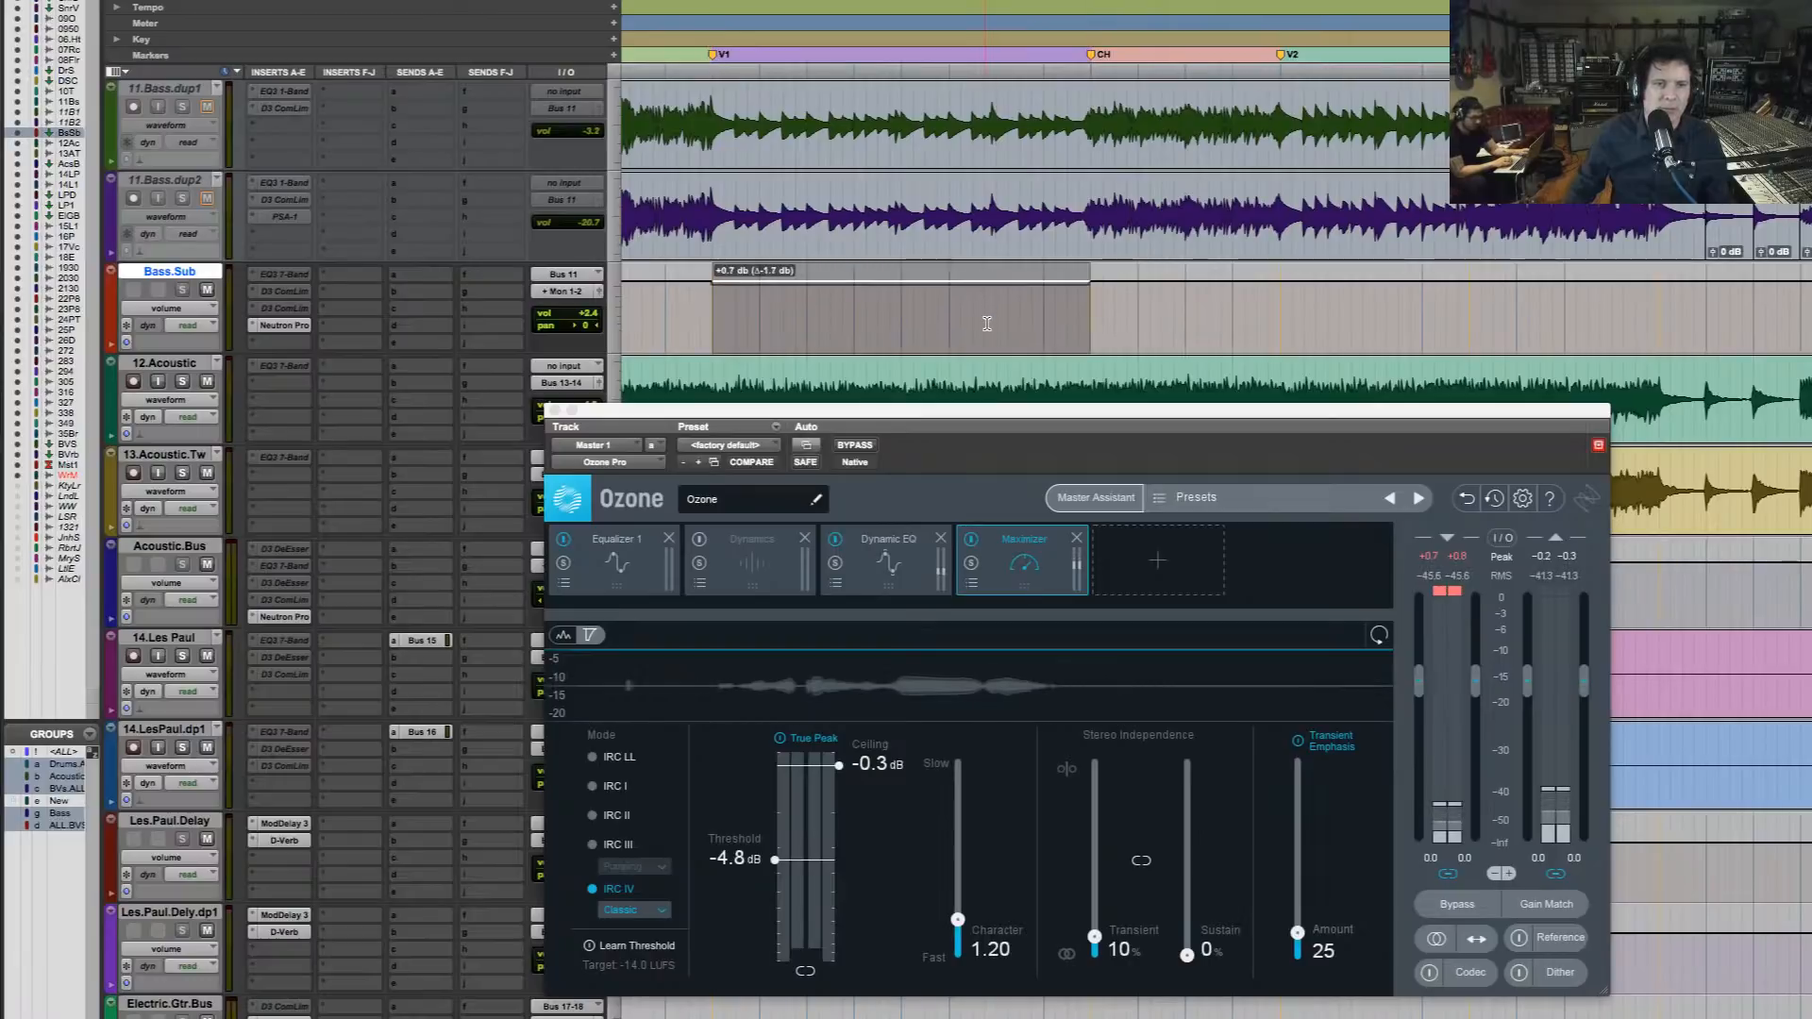
key(space)
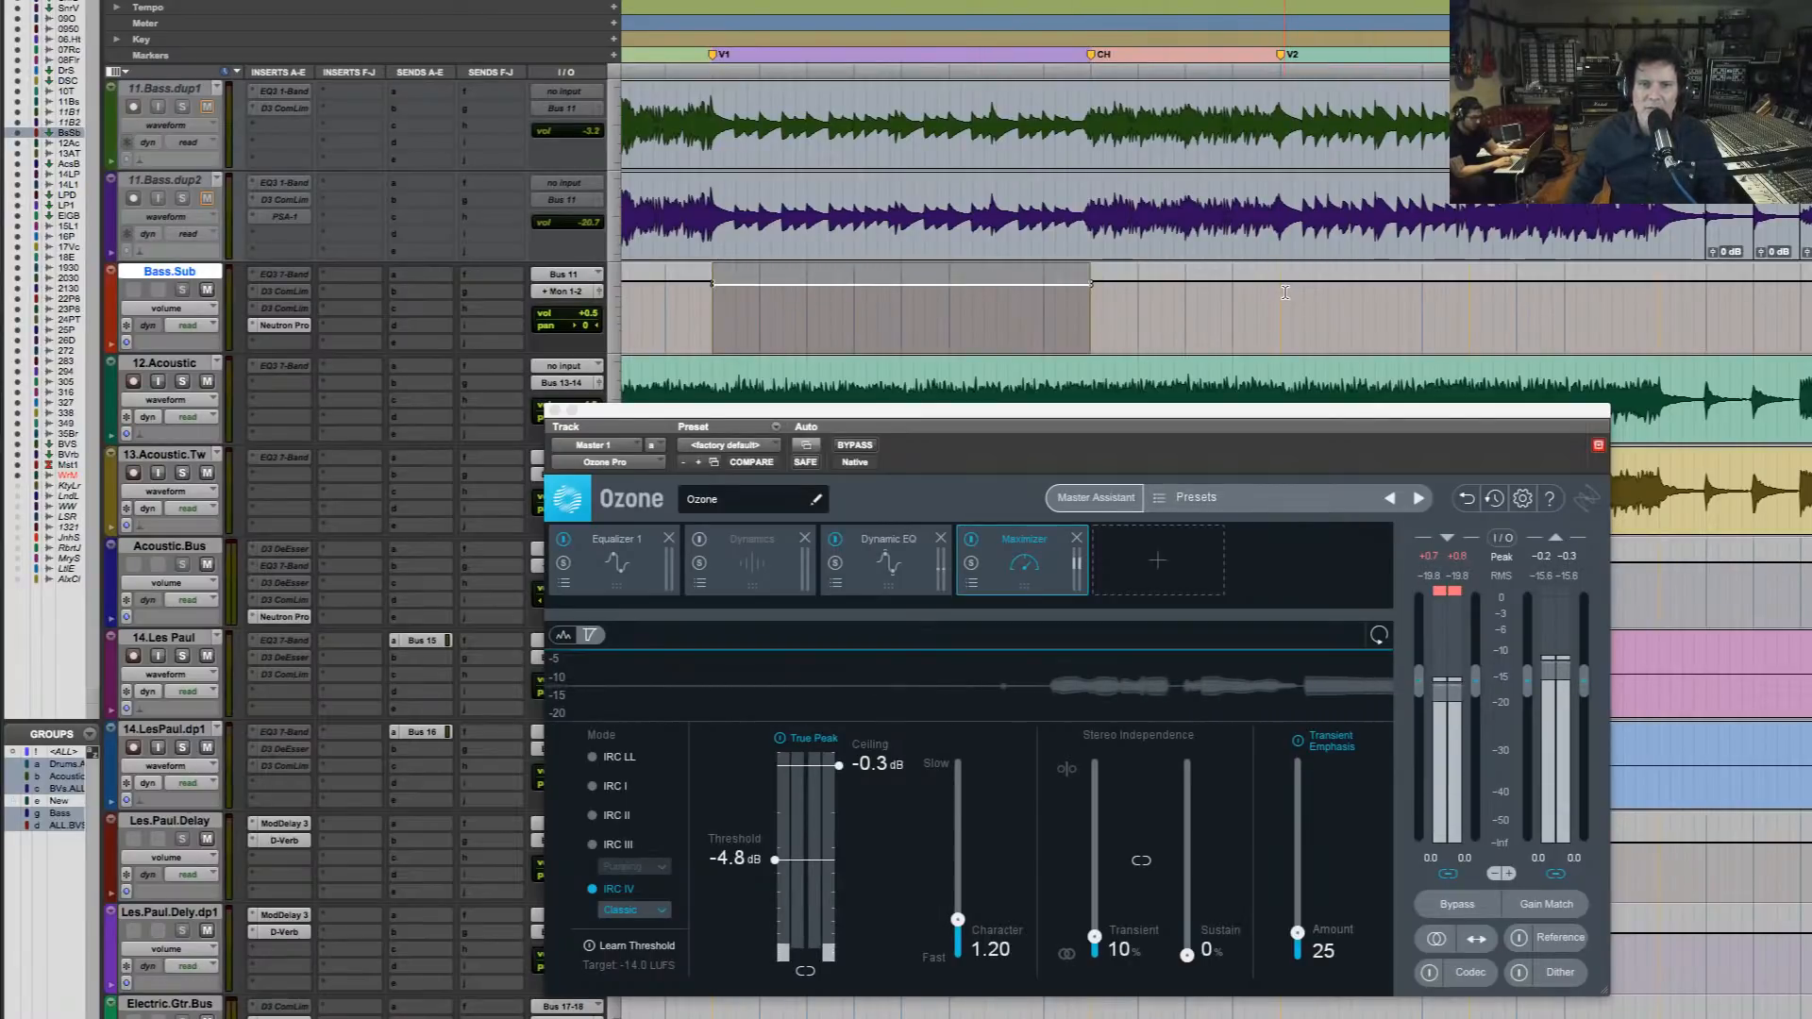
Lower the Bass.Sub volume automation from verse 2 (V2) up to the bridge to about +0.9 dB
drag(1281, 293, 1658, 294)
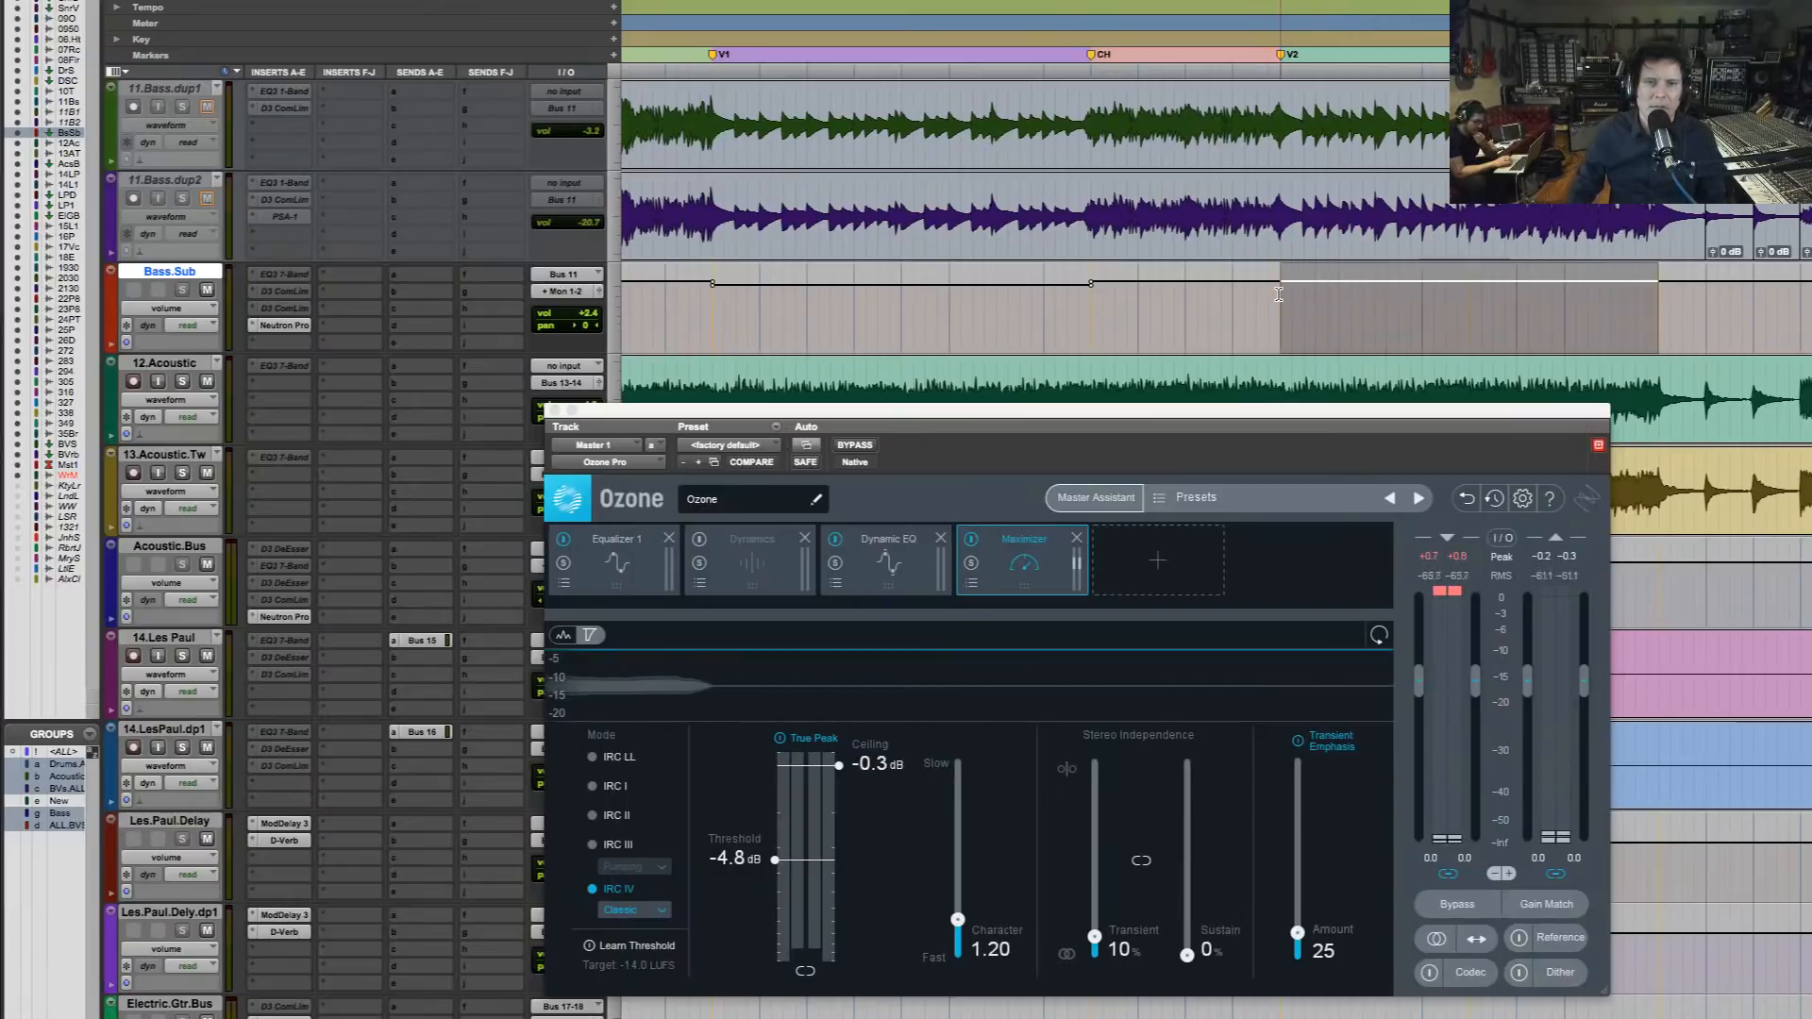
drag(1429, 303, 1430, 340)
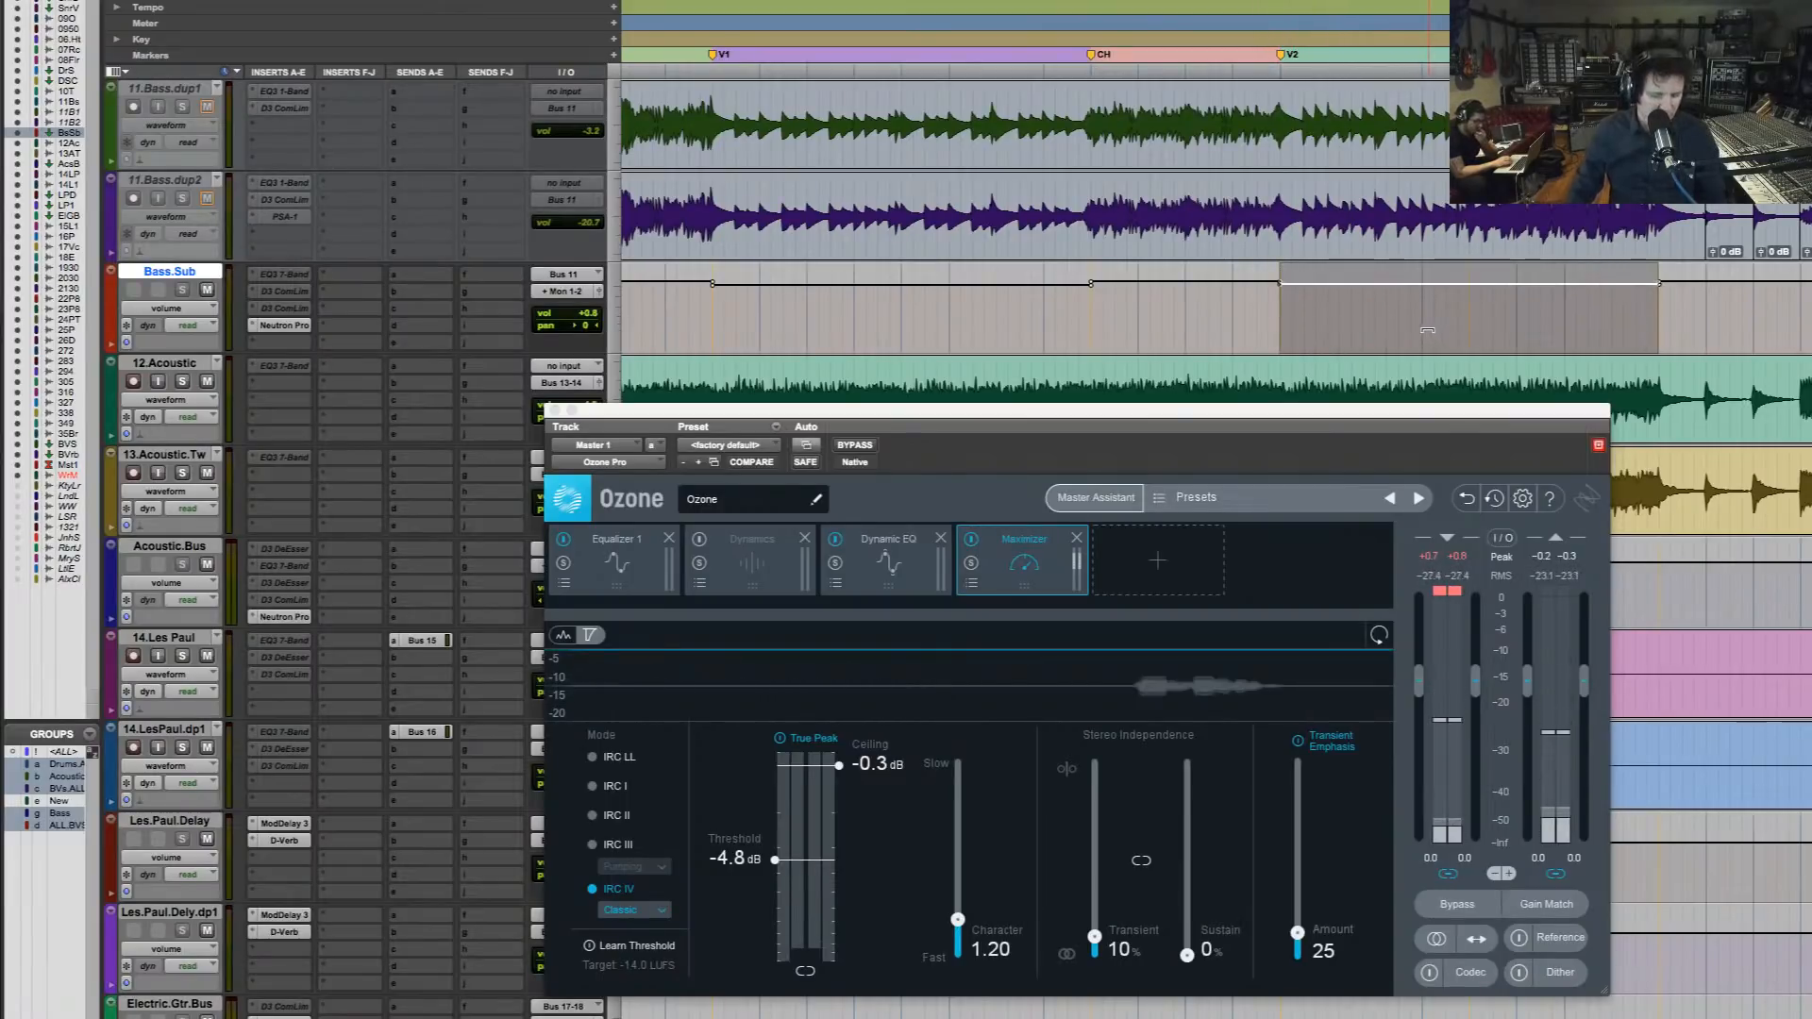
key(alt+a)
key(F5)
drag(1160, 128, 480, 201)
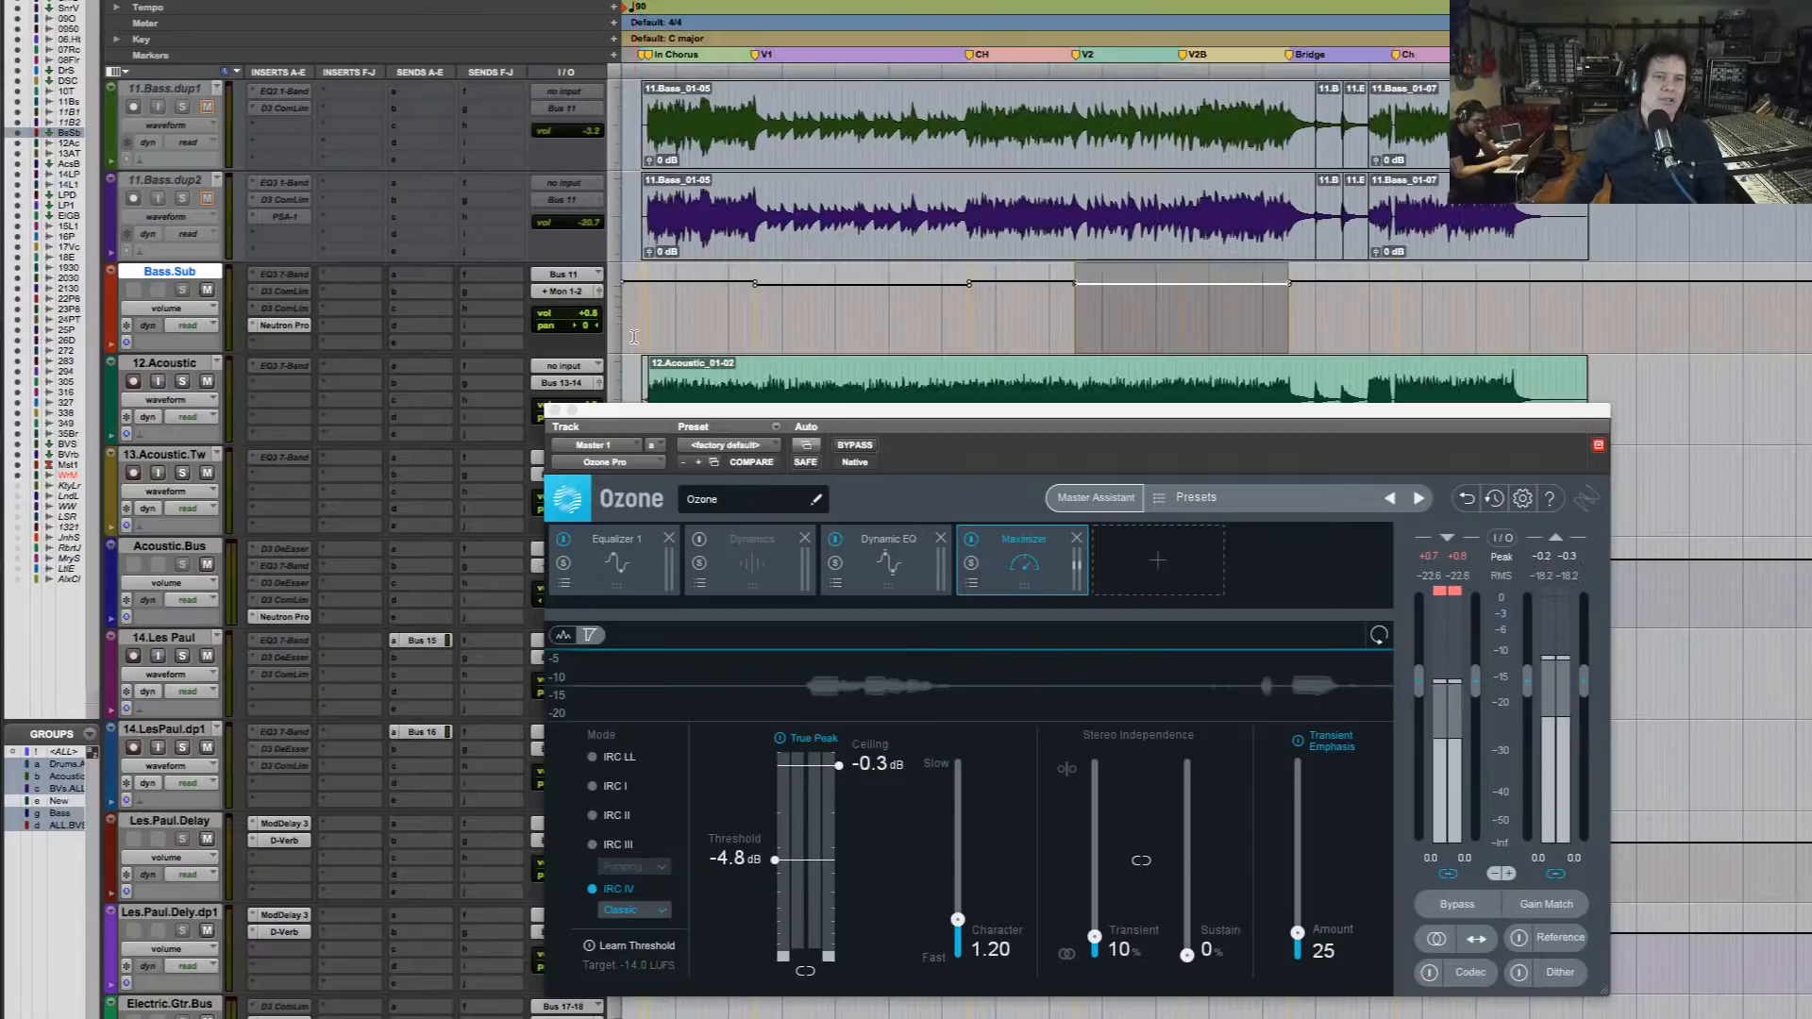
Play the mix from the start of the intro chorus and compare it with Ozone bypassed and active
click(640, 338)
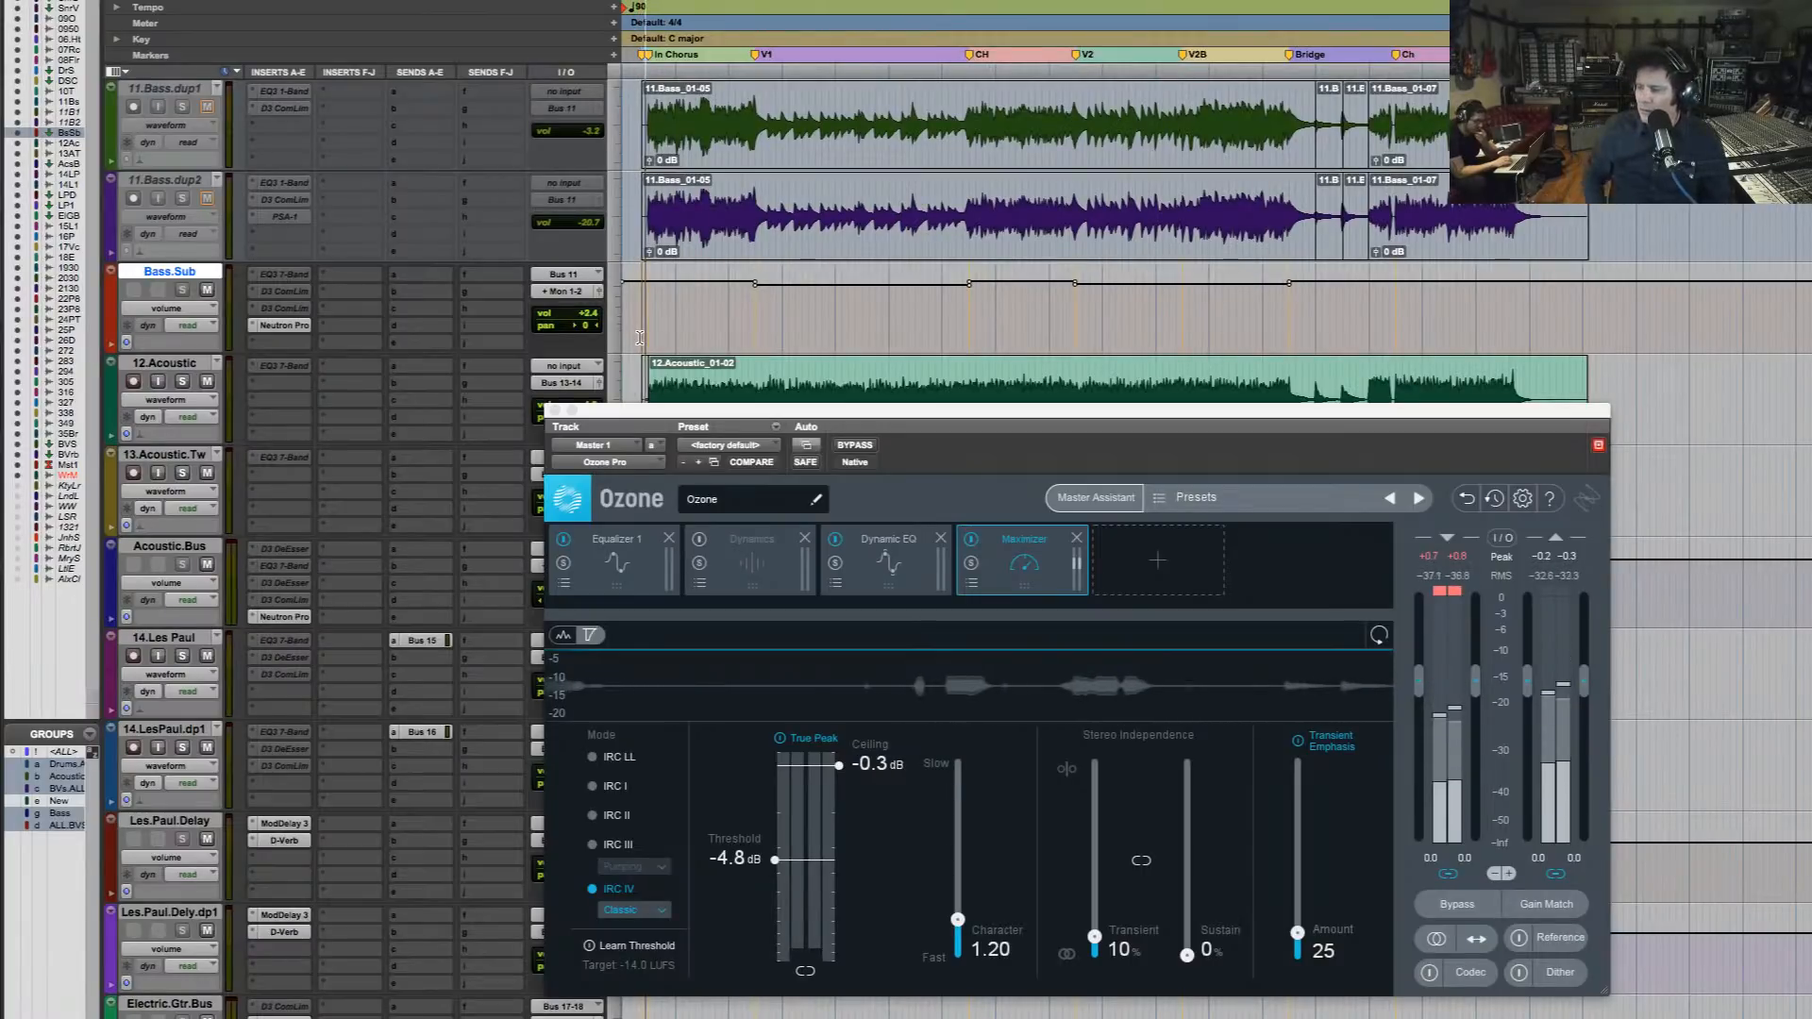
key(space)
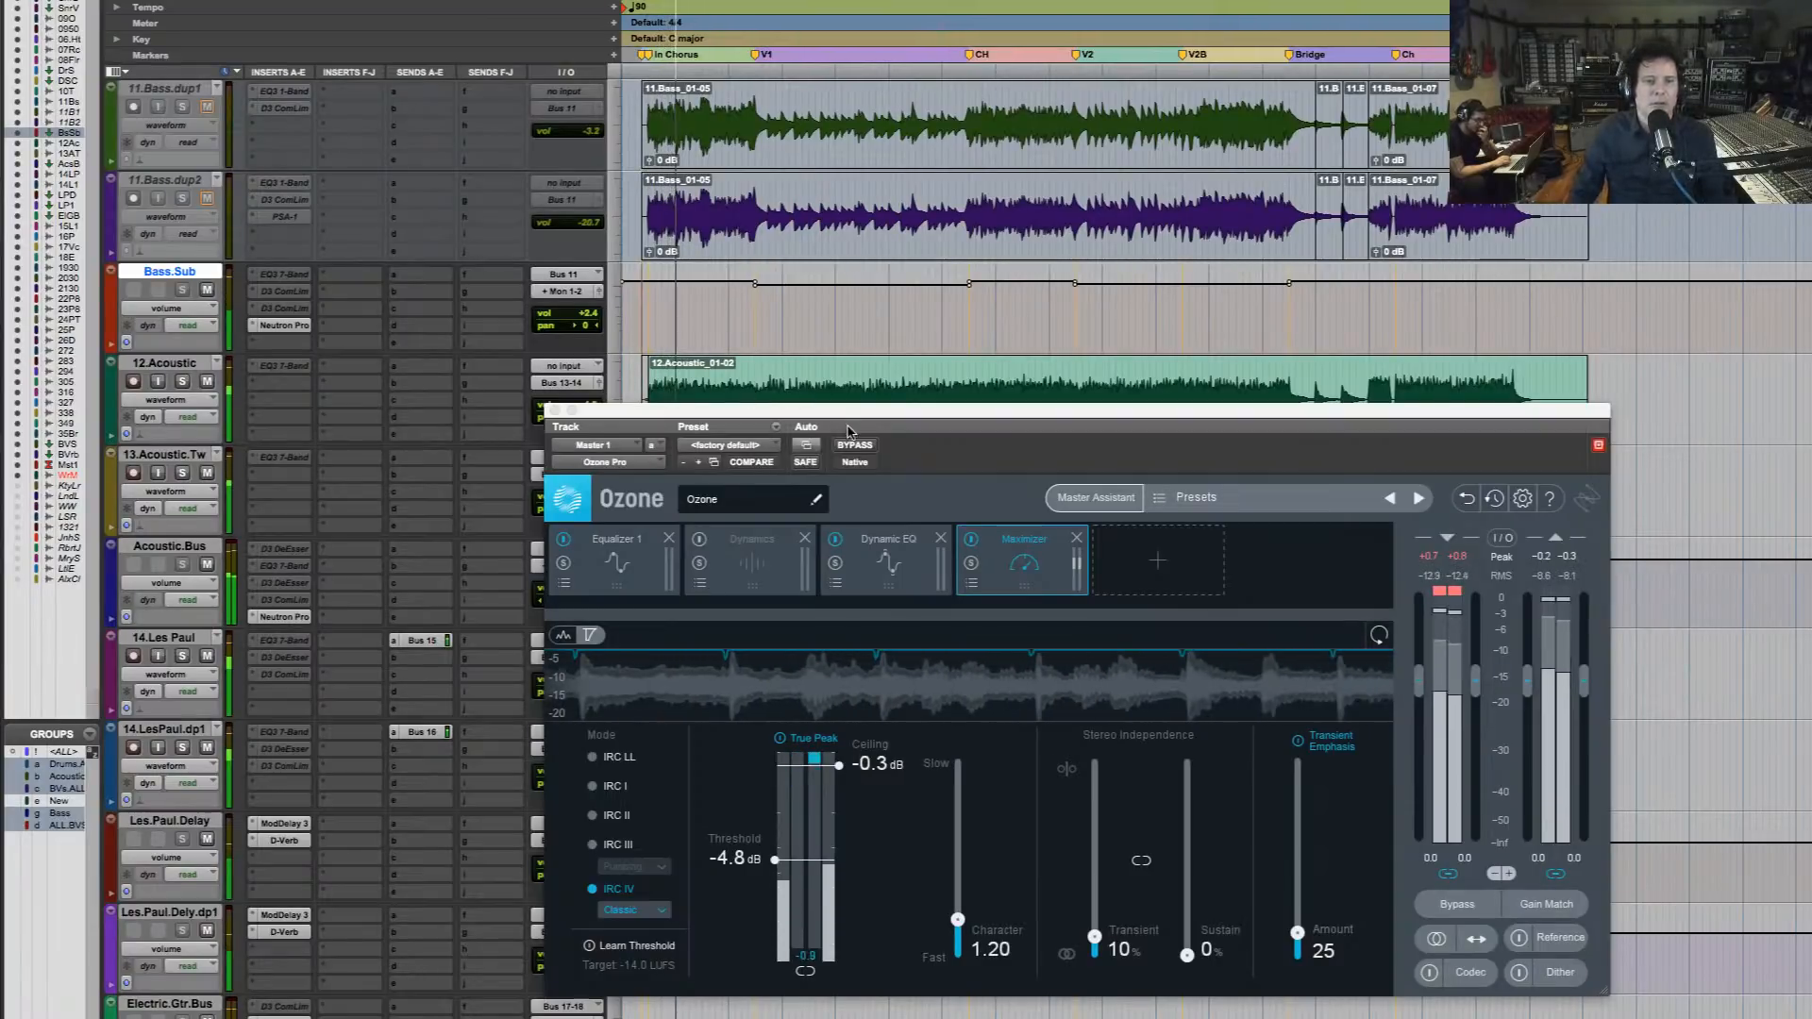
click(860, 452)
click(861, 452)
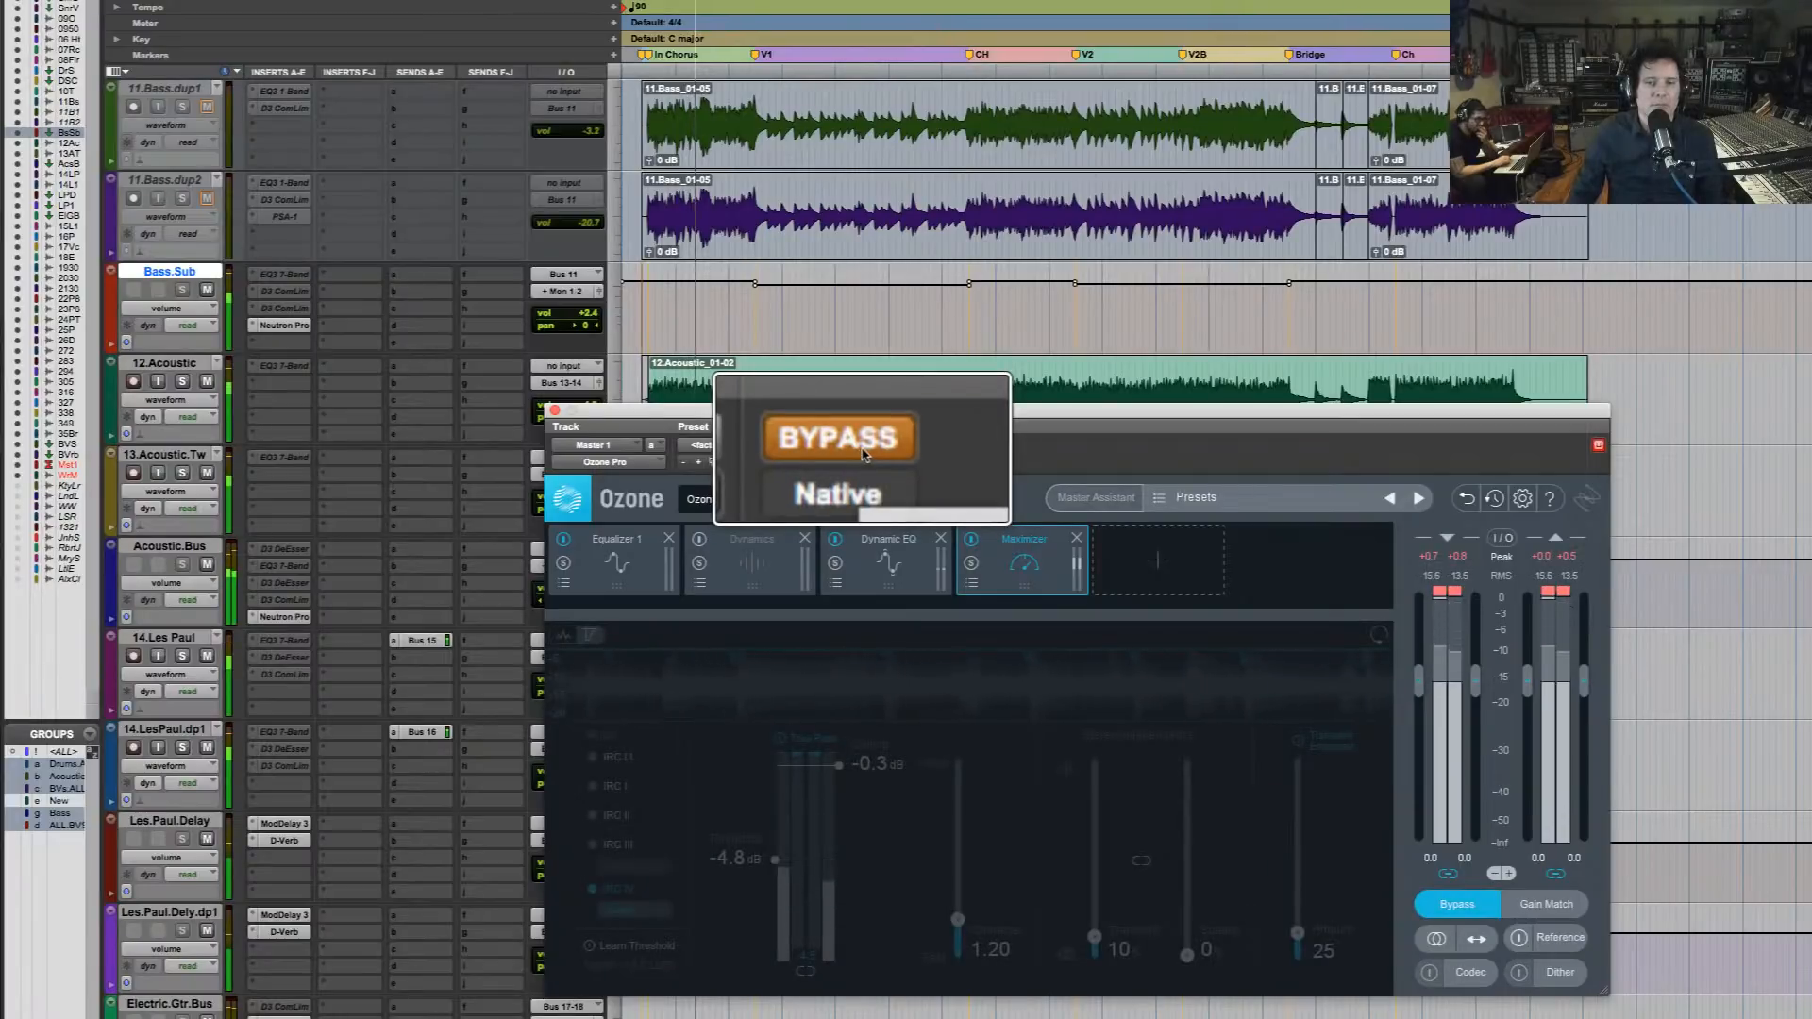
click(860, 451)
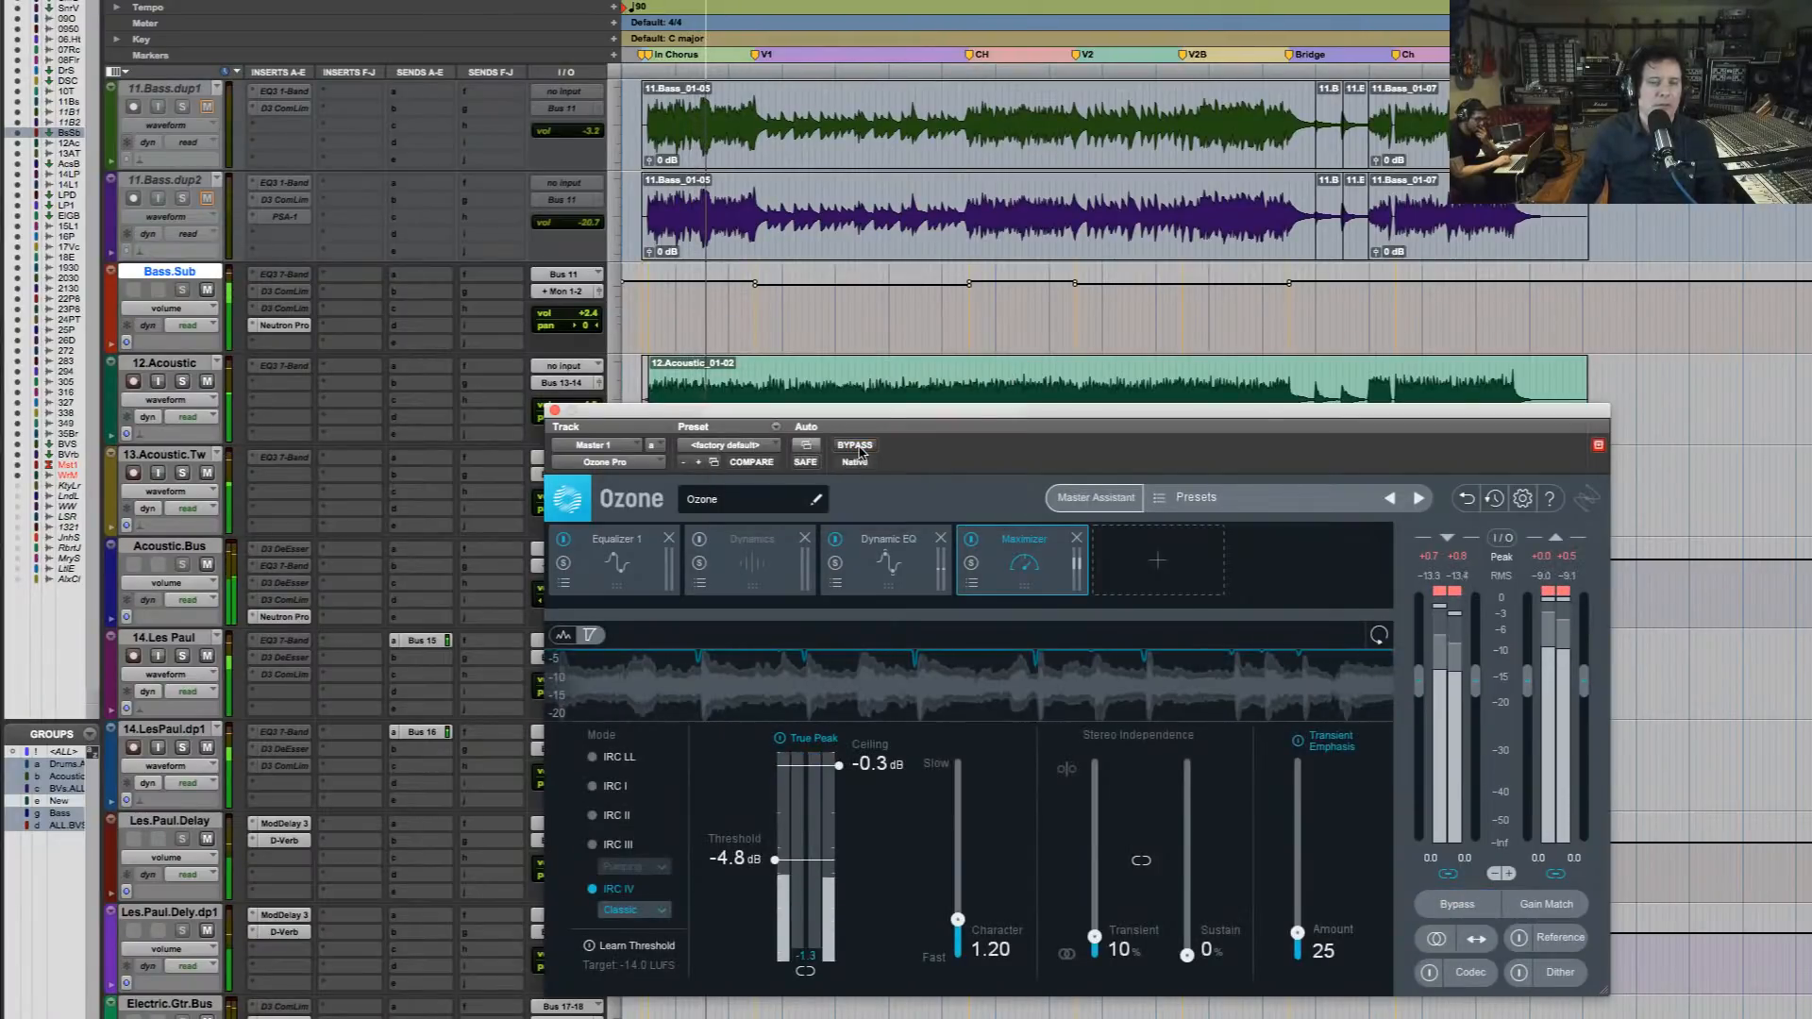
Raise the Ozone window slightly, enable Gain Match, and compare the intro chorus with Ozone bypassed and active
drag(947, 421, 932, 351)
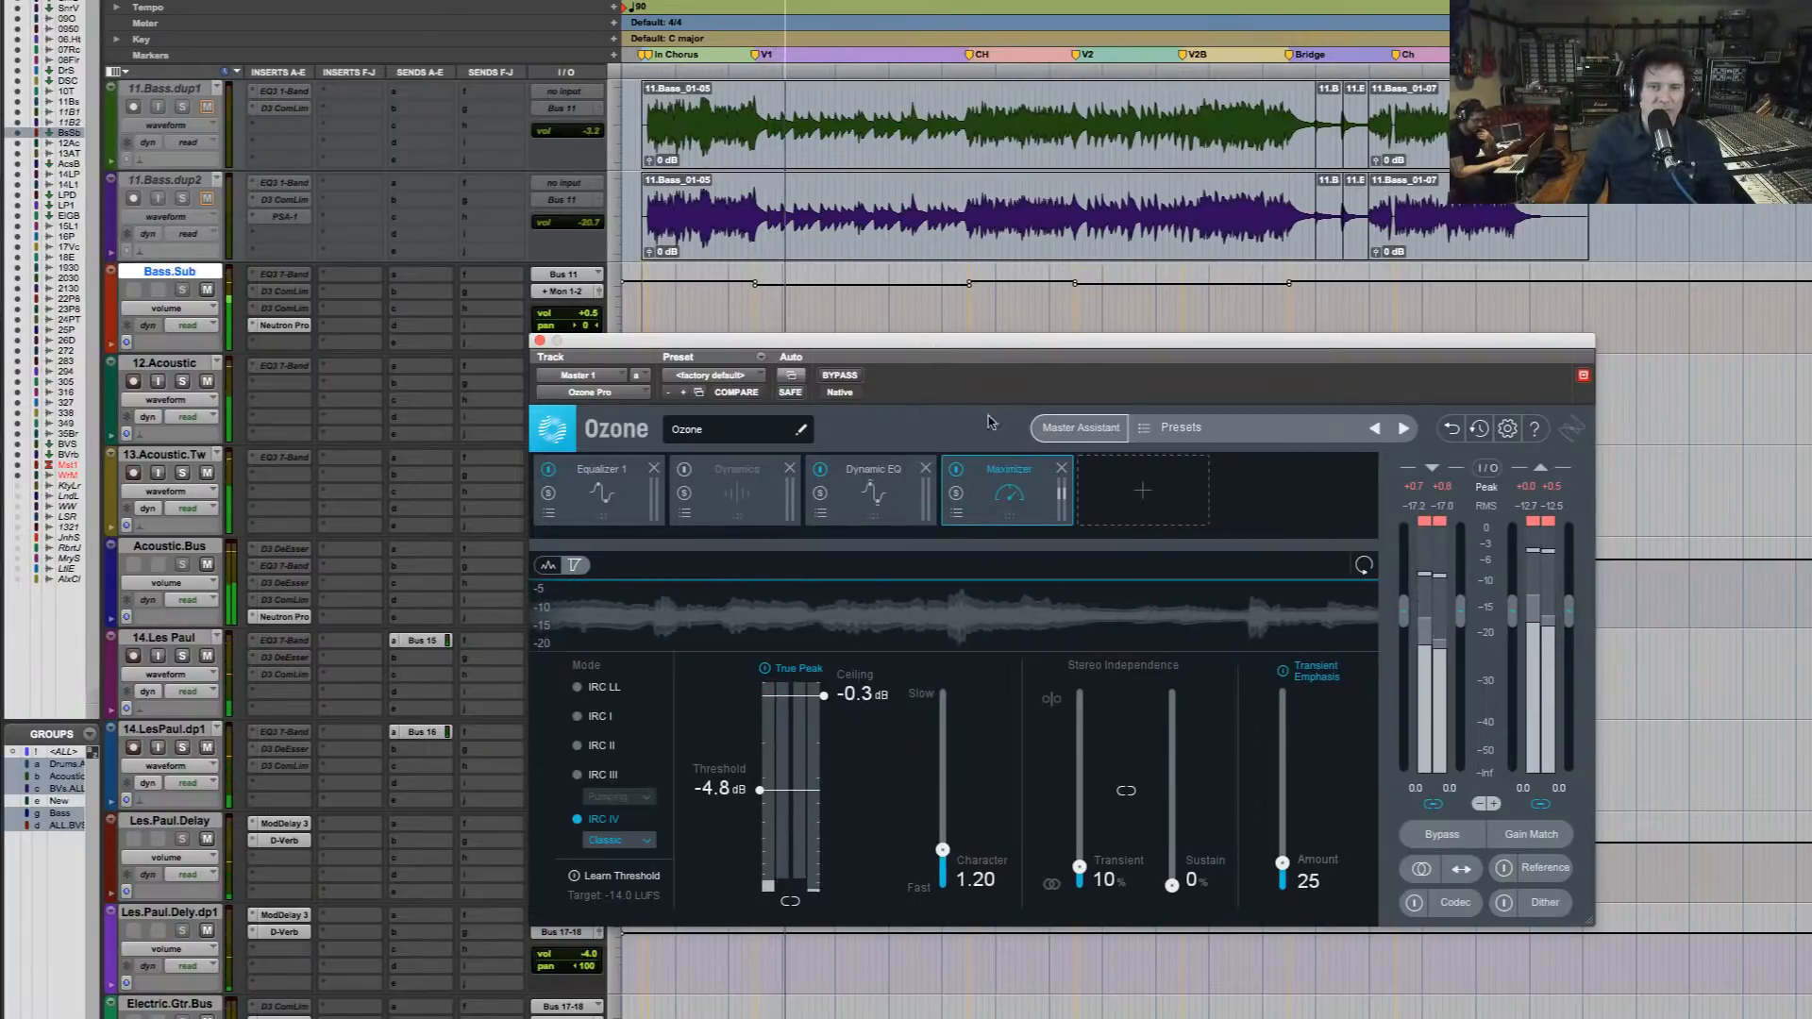
click(1556, 833)
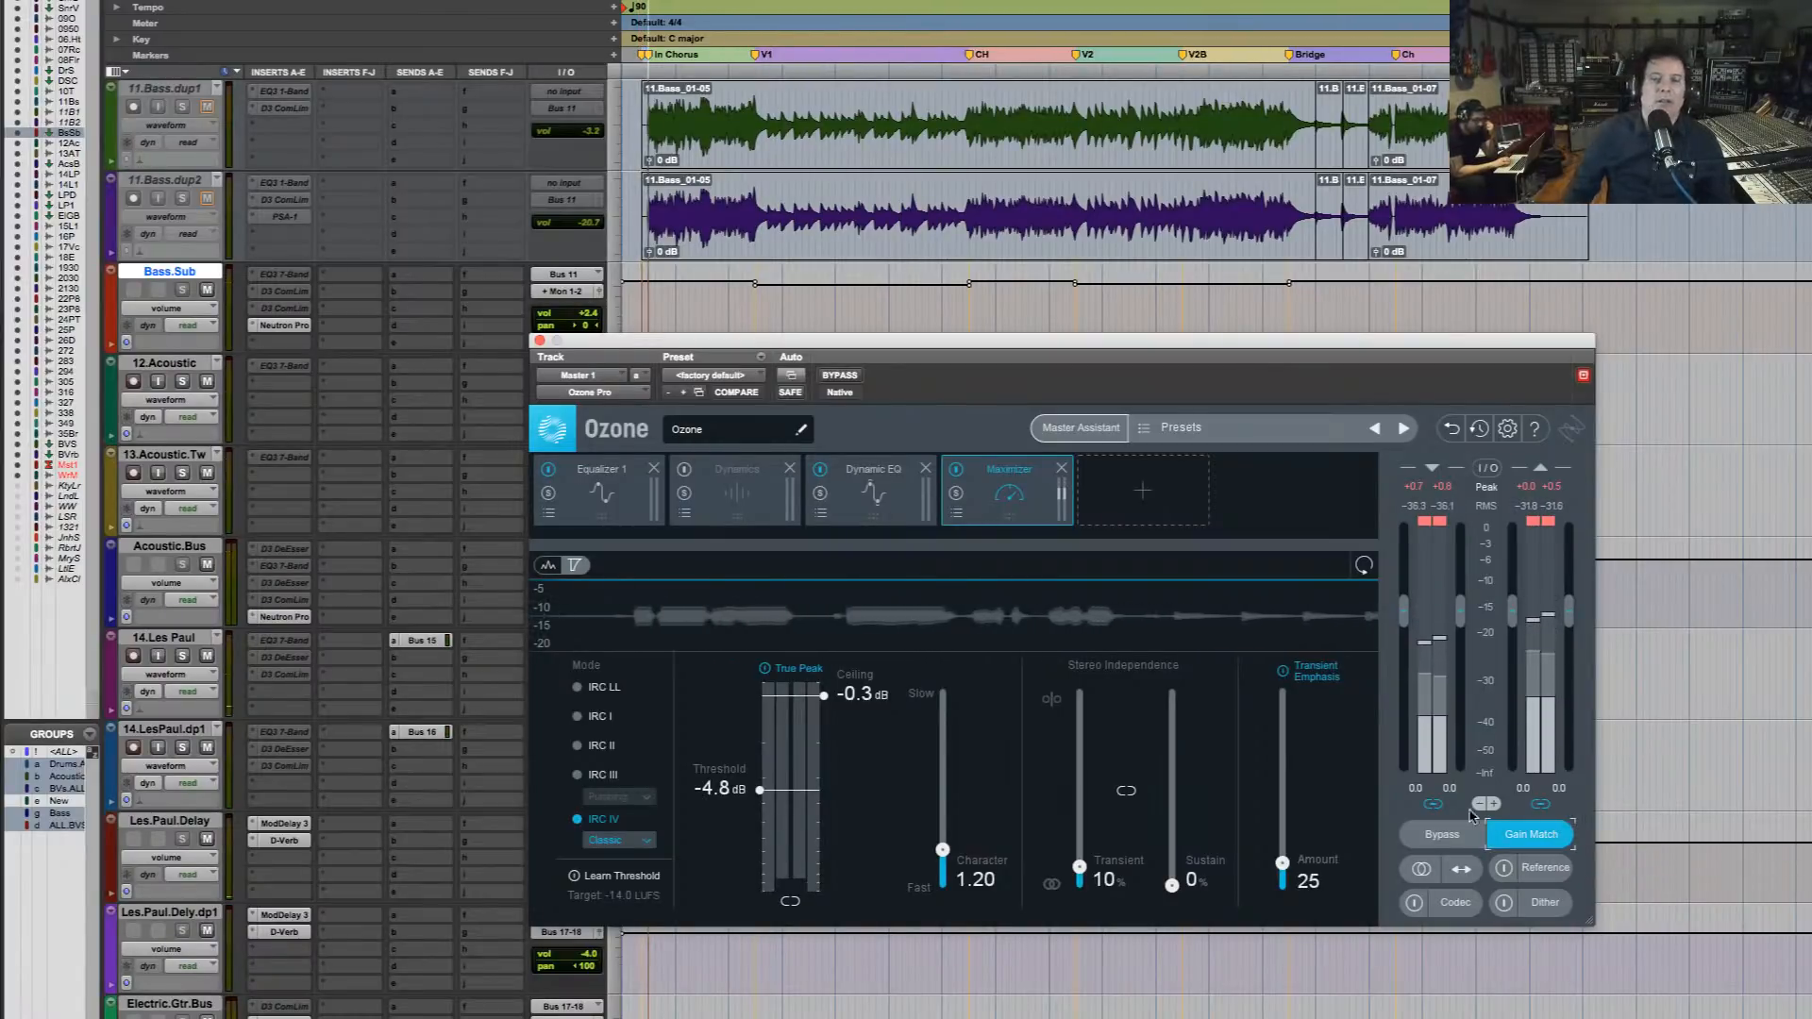
click(847, 376)
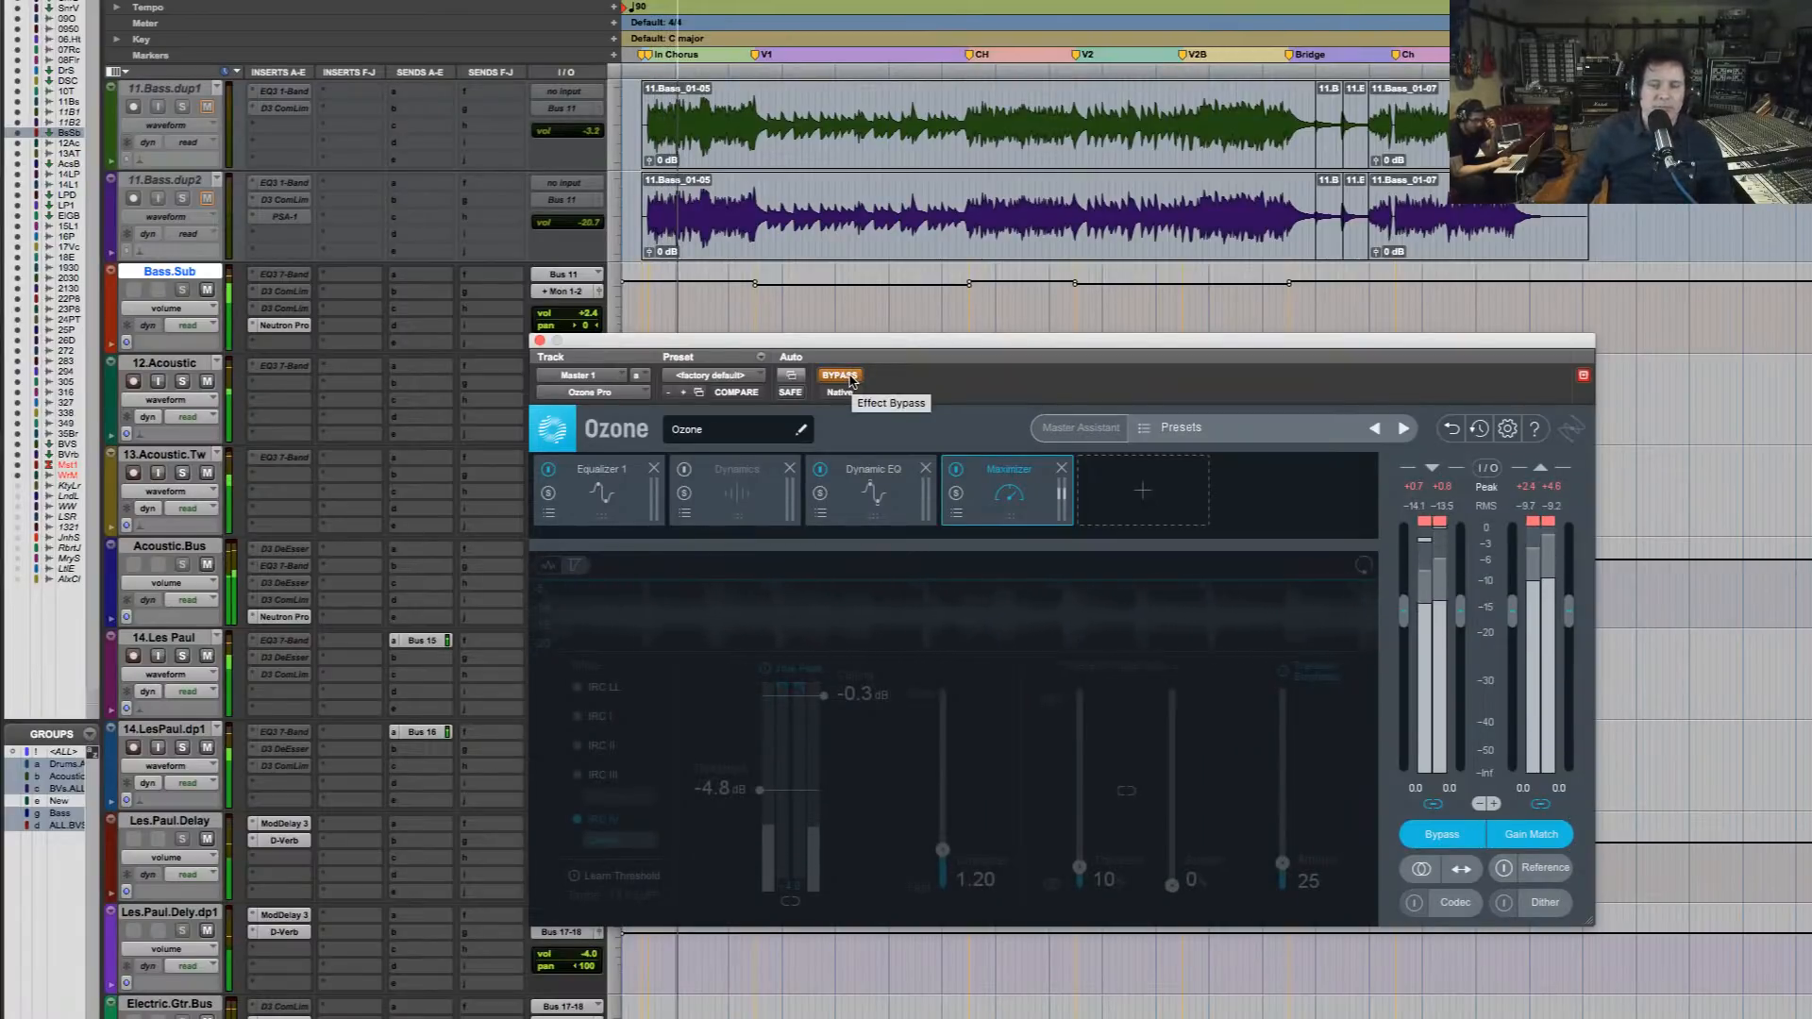
click(849, 376)
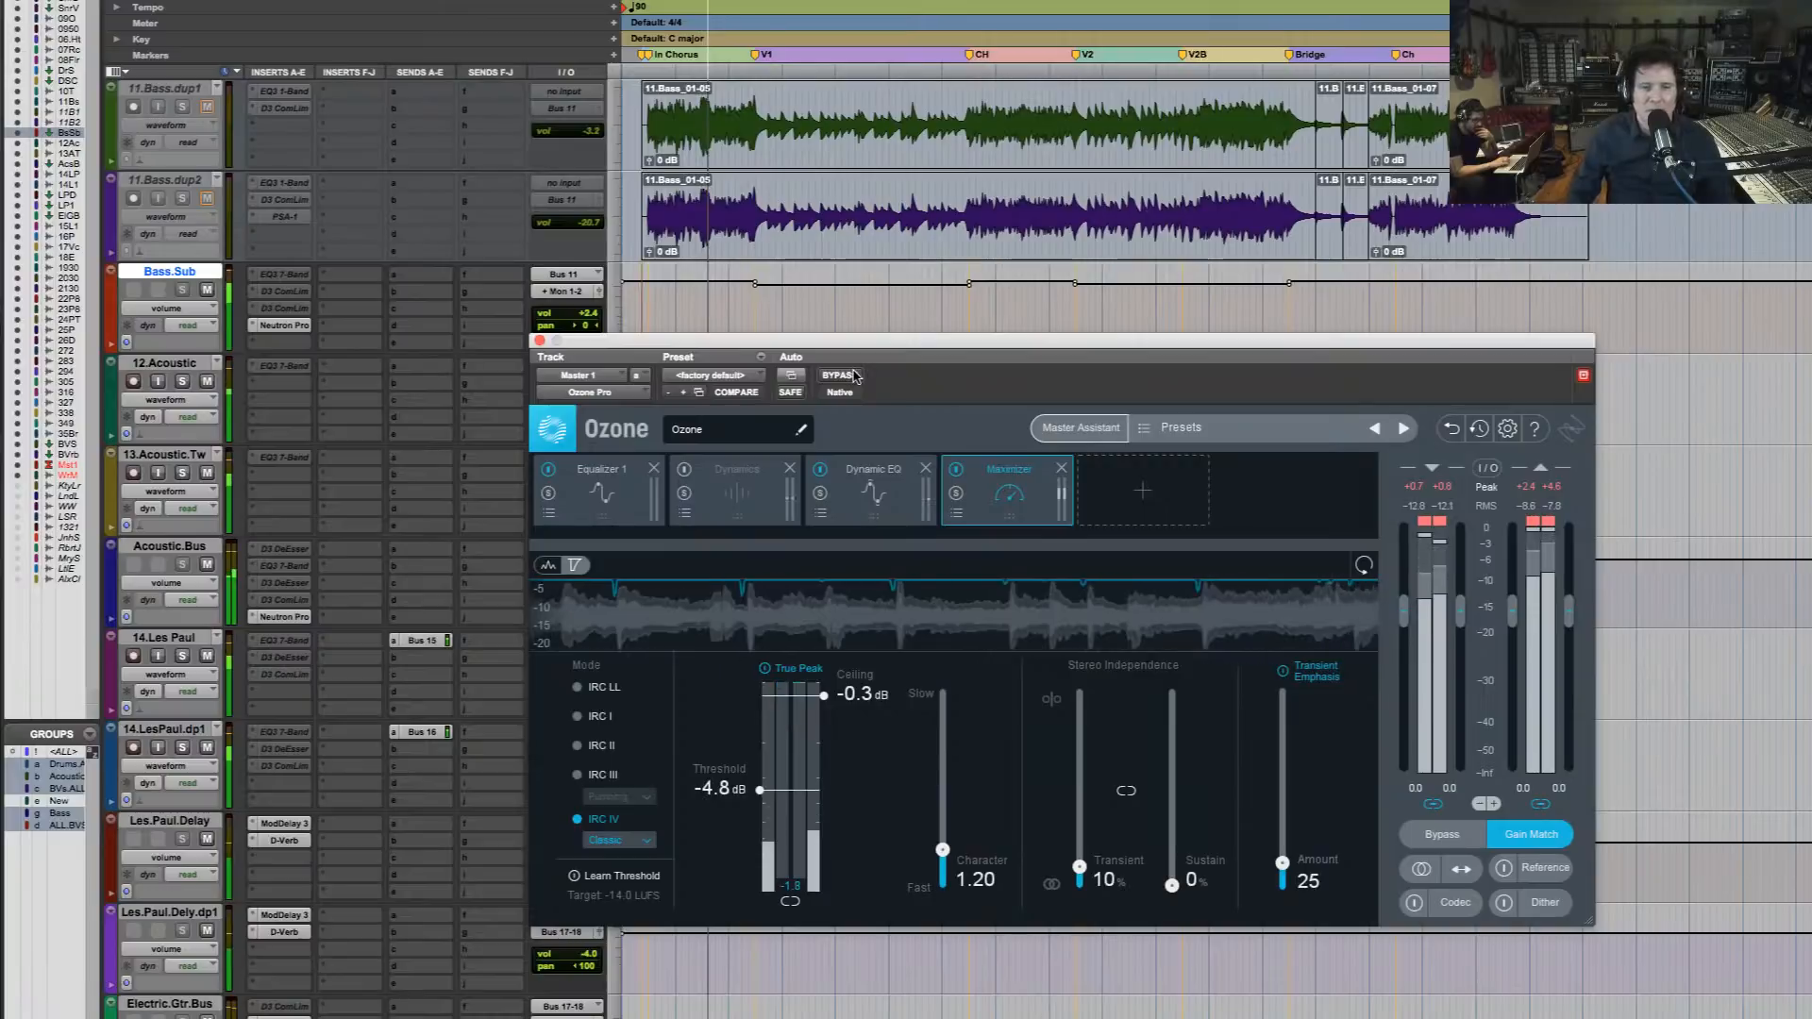
click(854, 377)
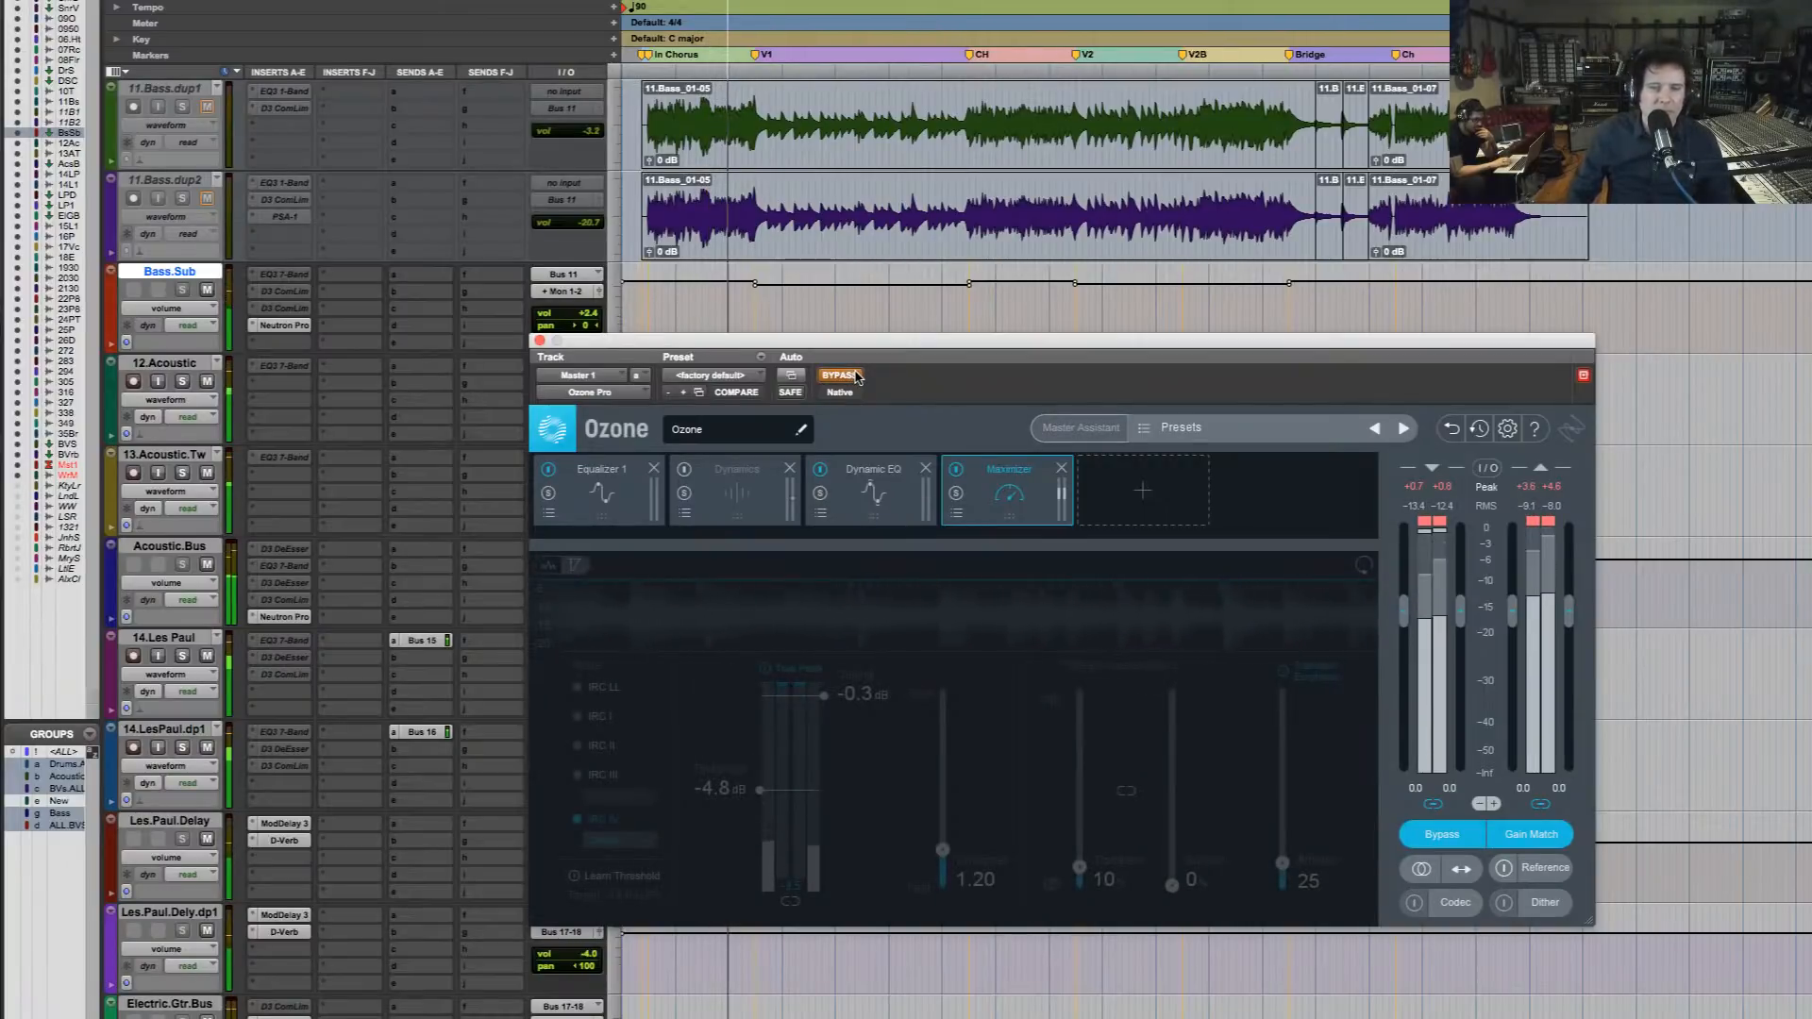
Toggle Ozone's bypass while the intro chorus plays, leave the plug-in active, and replay the passage to judge the master
click(854, 377)
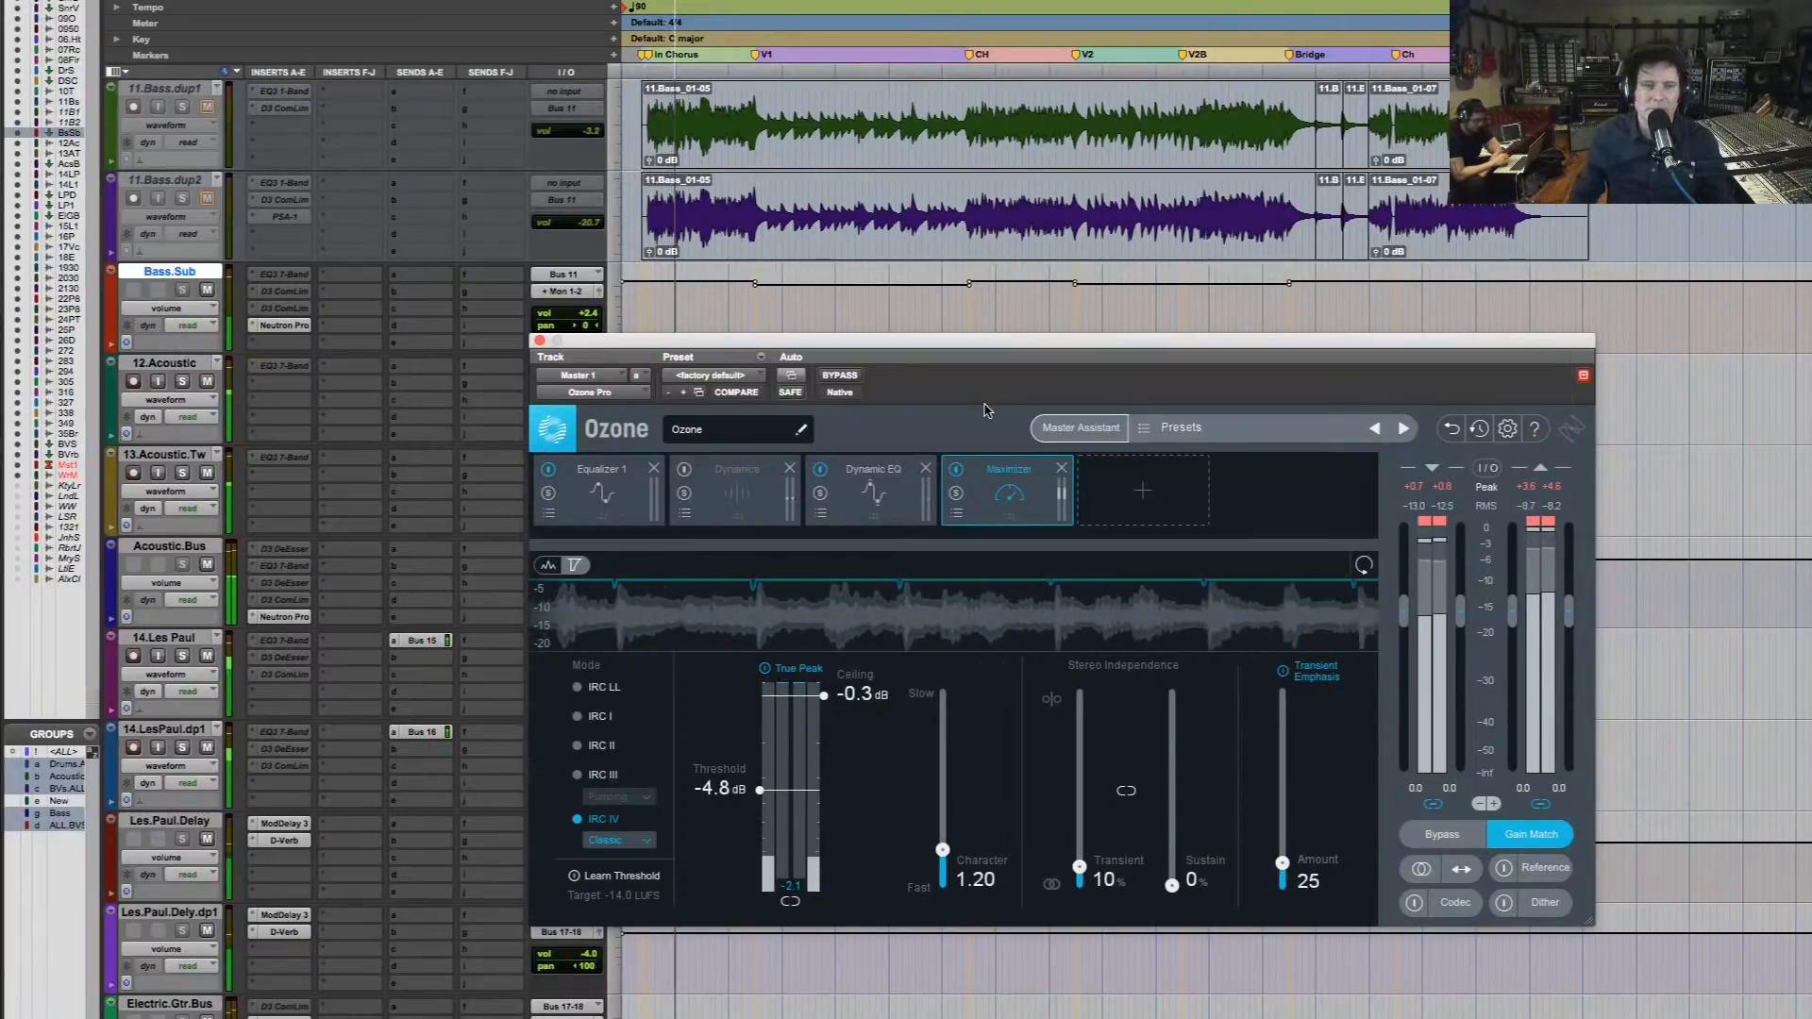
click(842, 376)
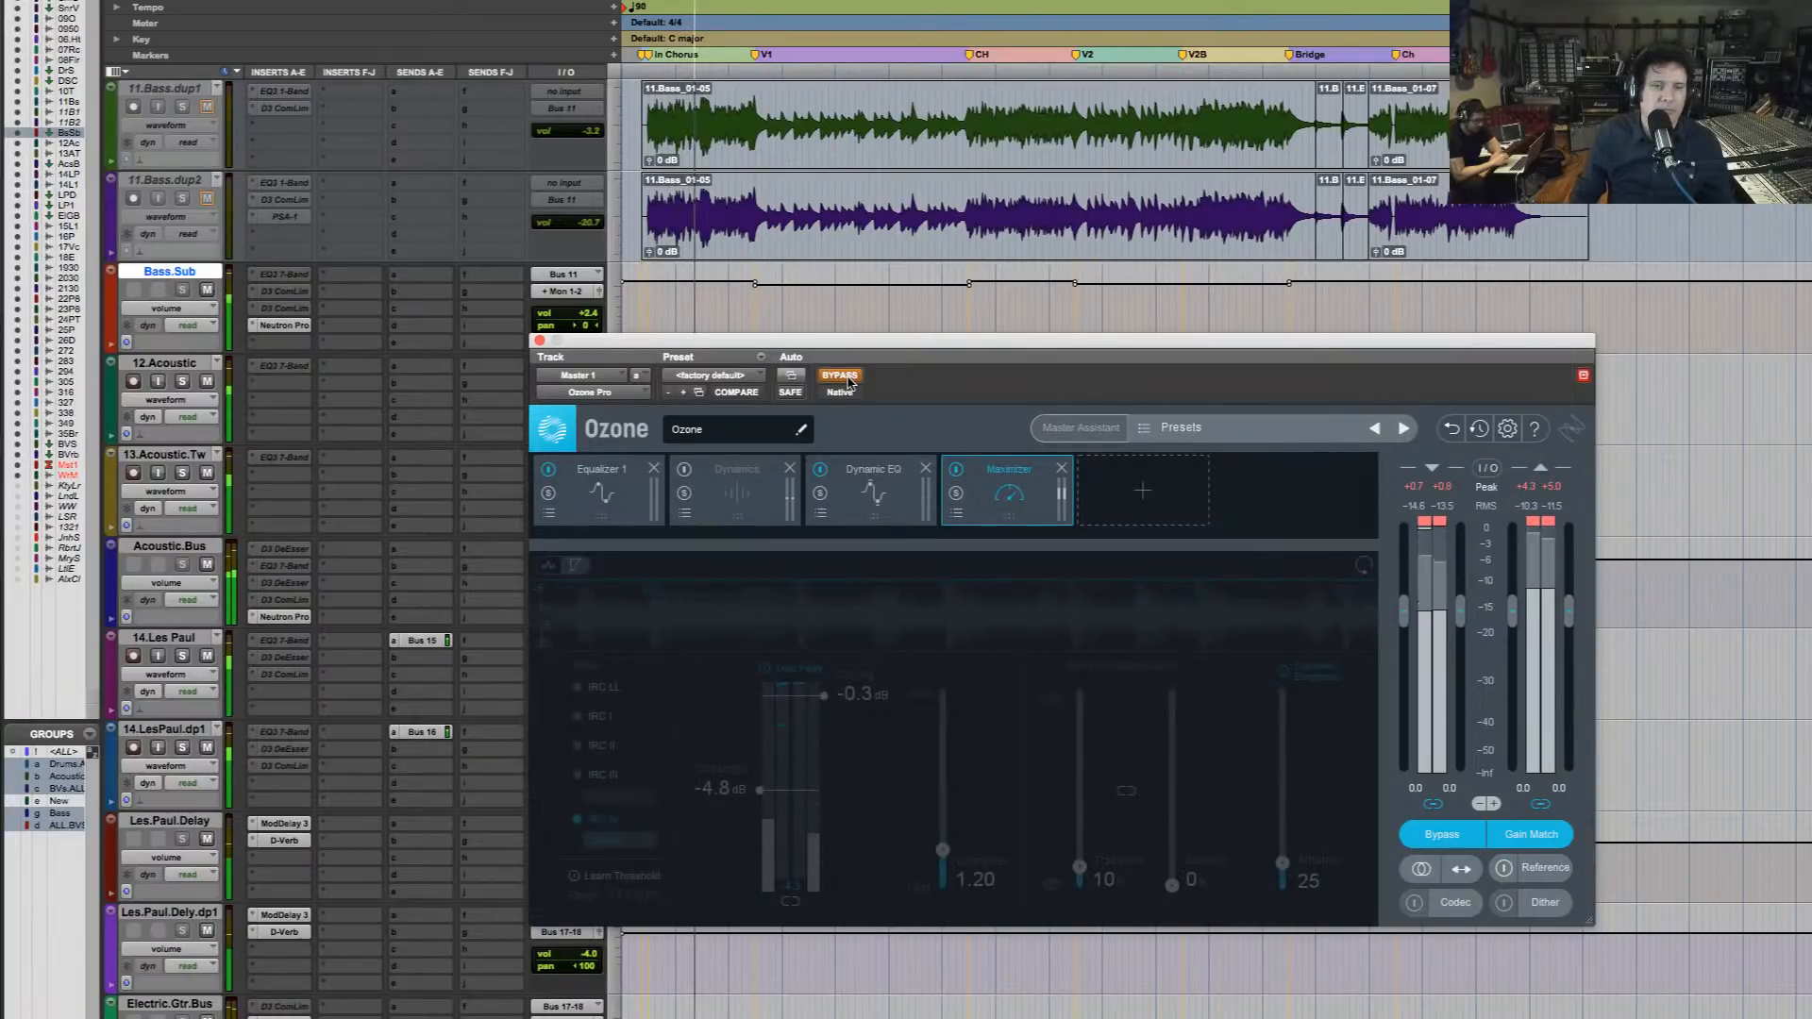
click(848, 379)
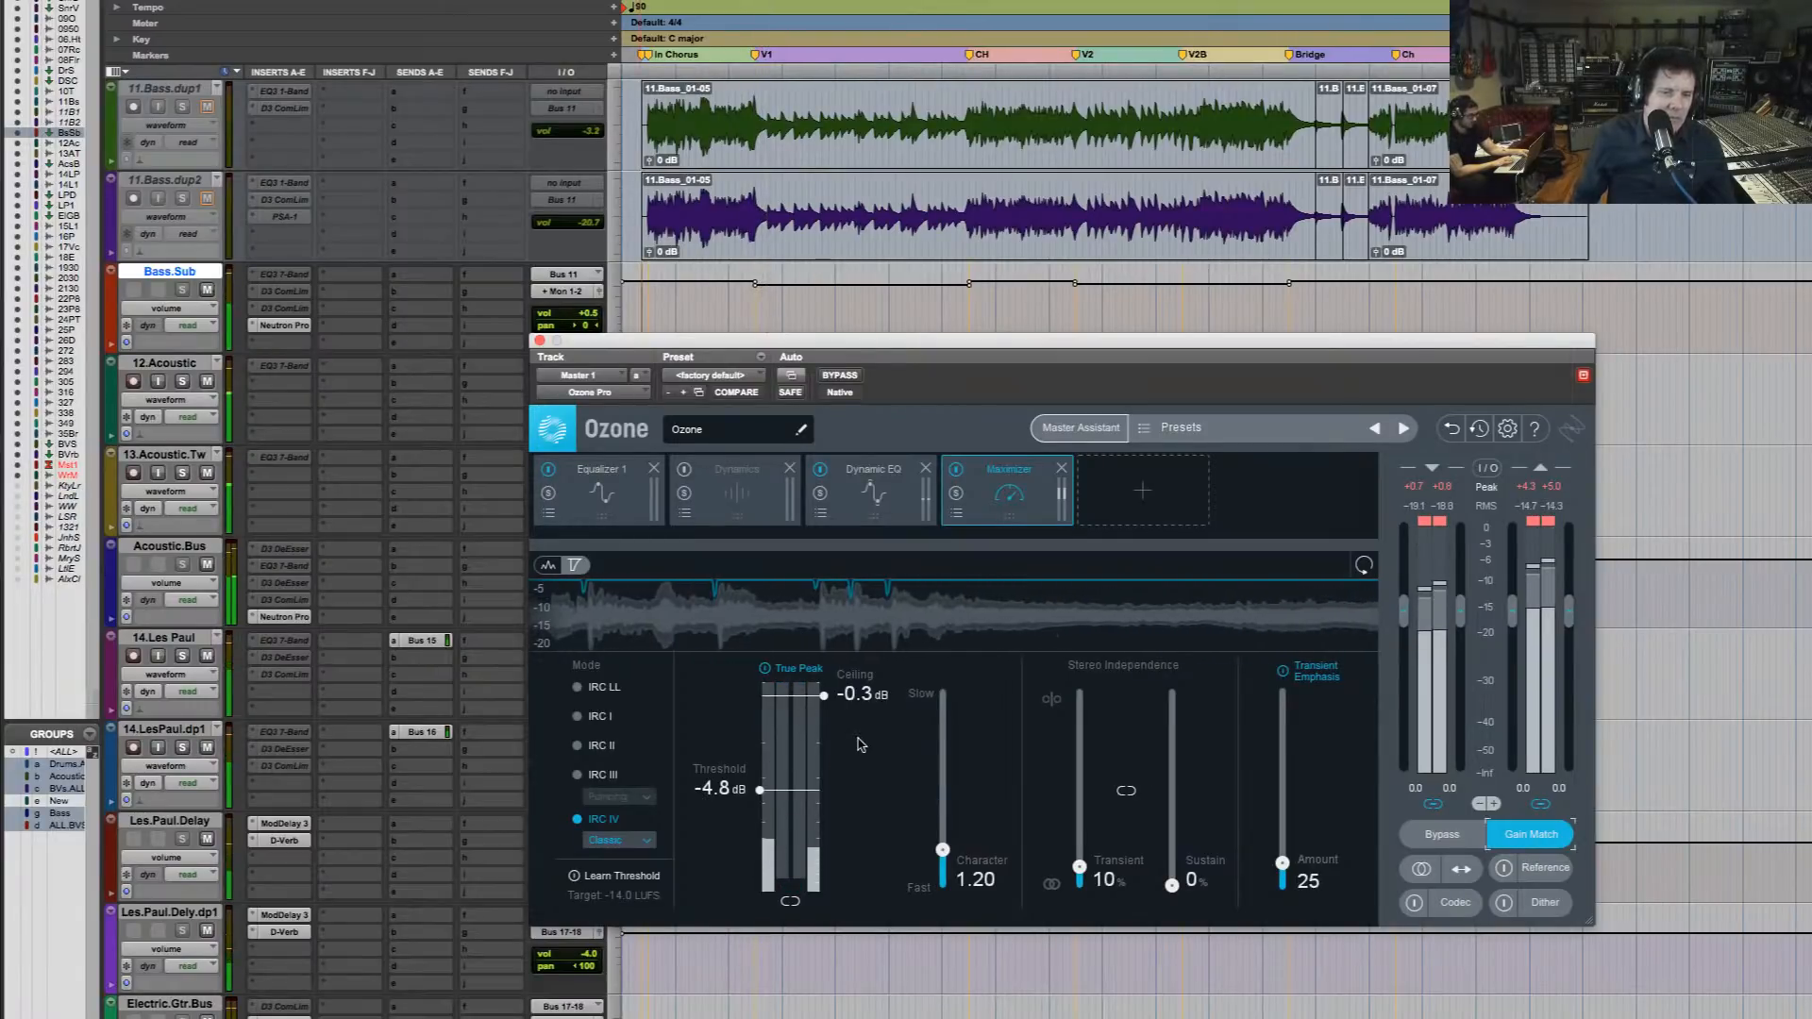
key(space)
key(space)
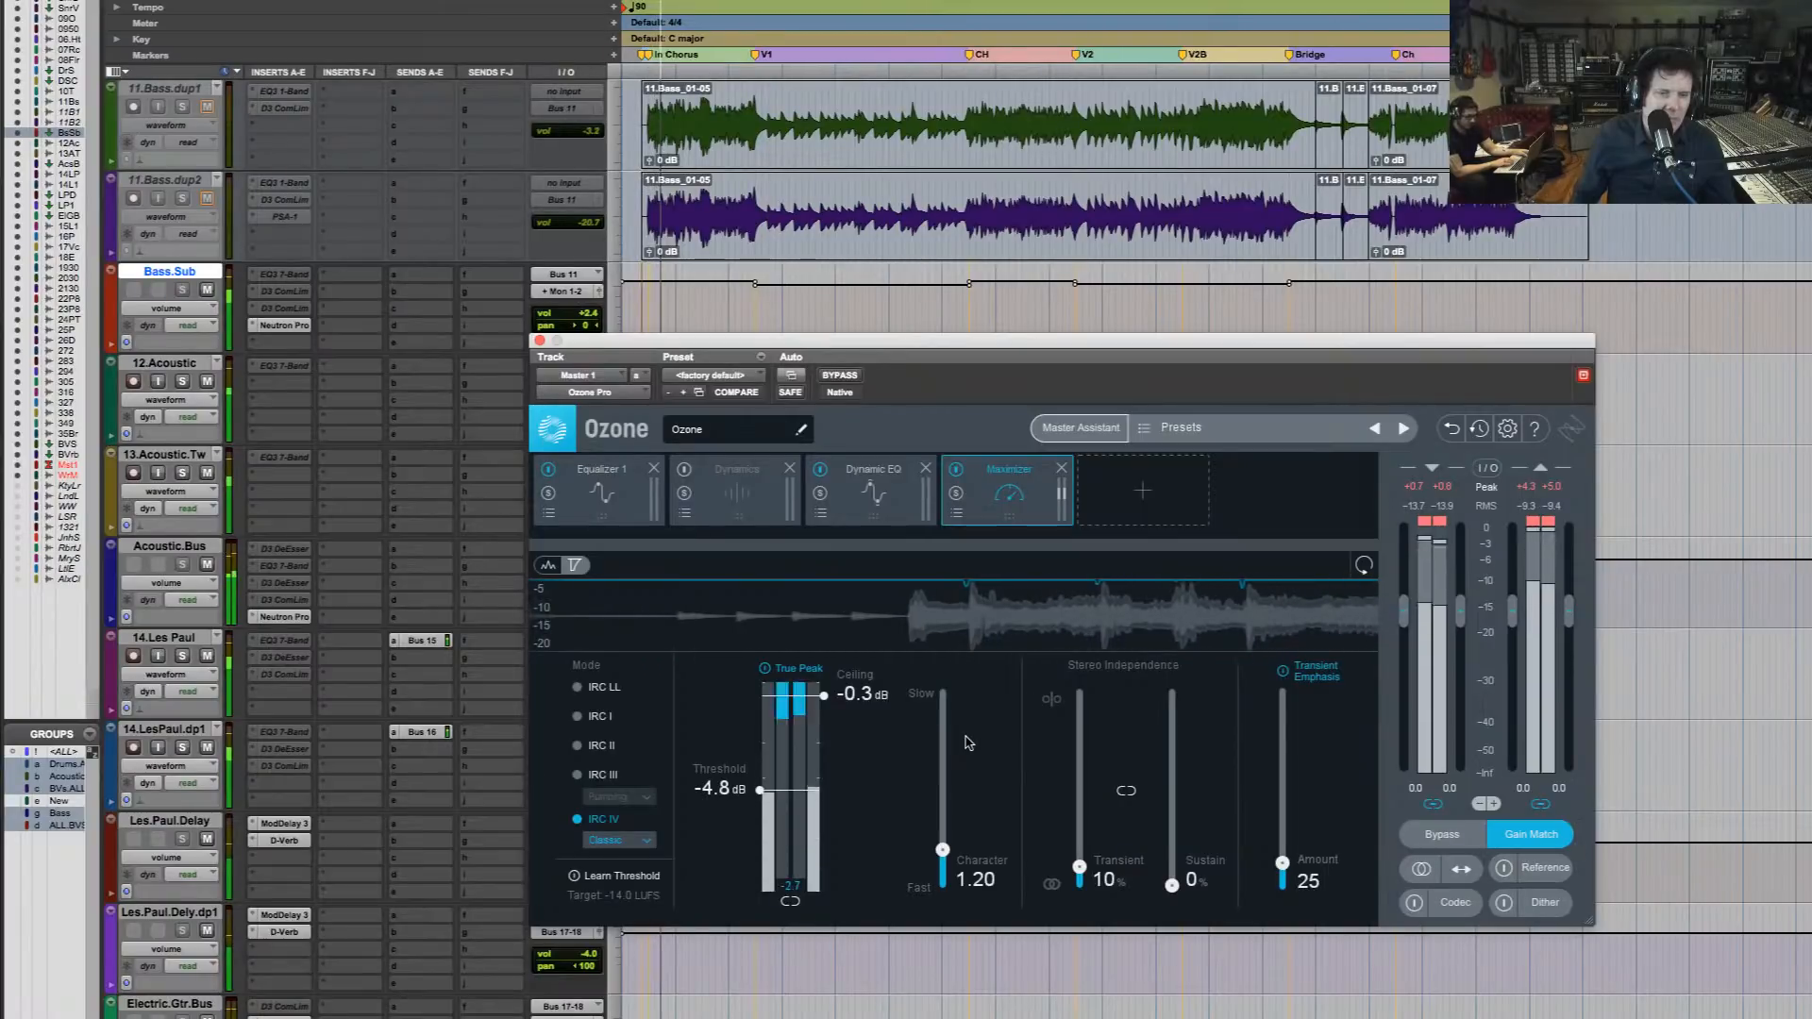
key(space)
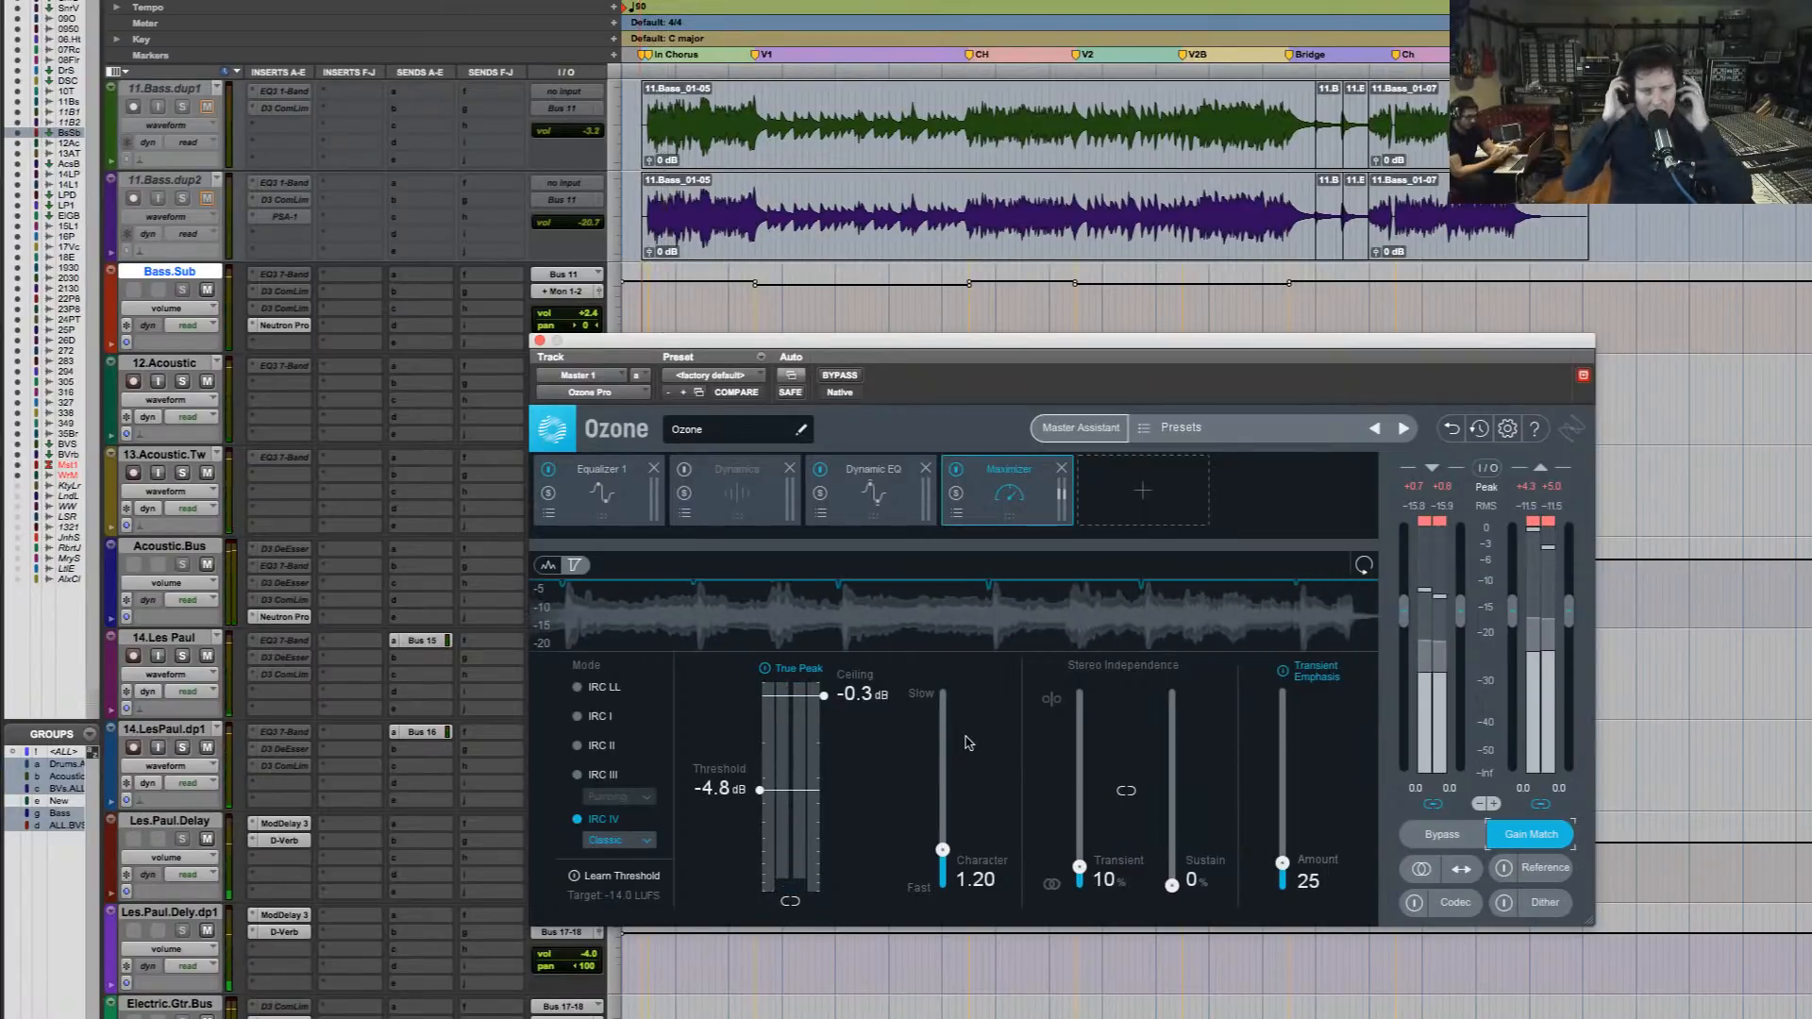
key(space)
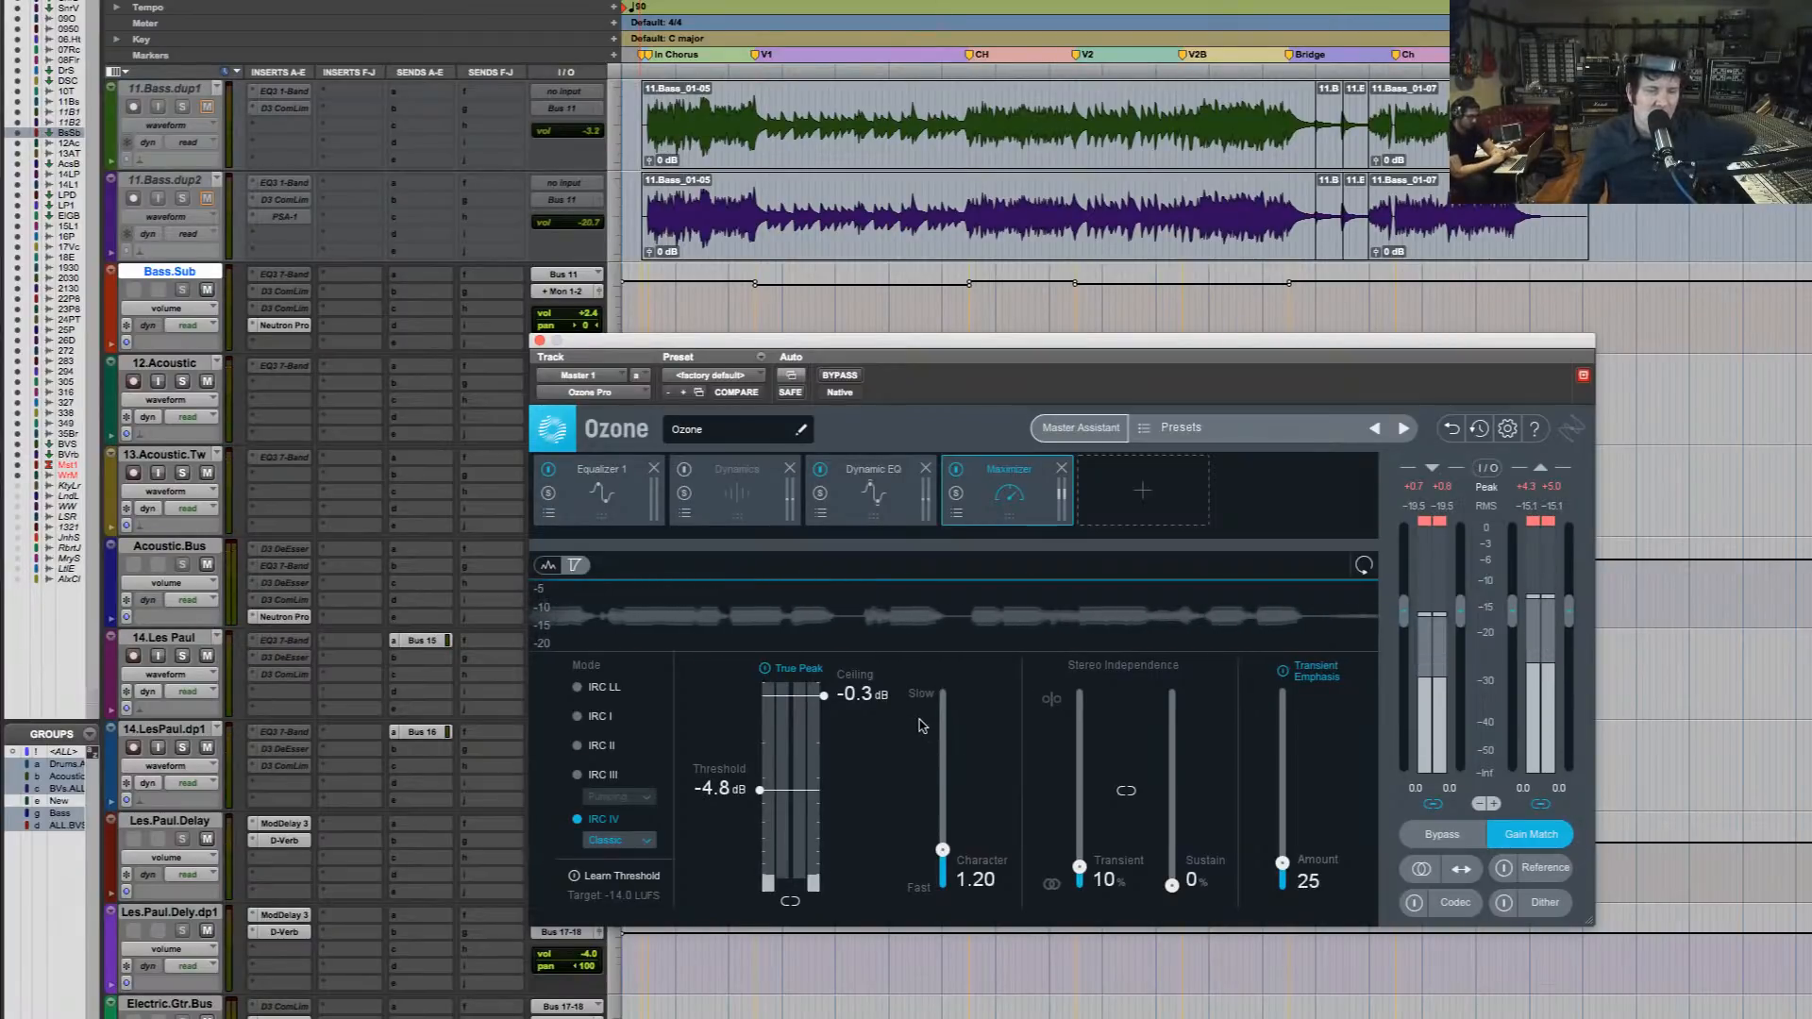
Open the last compressor insert on Snare.Bus, play the intro chorus through it, and move its window up
scroll(889, 250, up, 9)
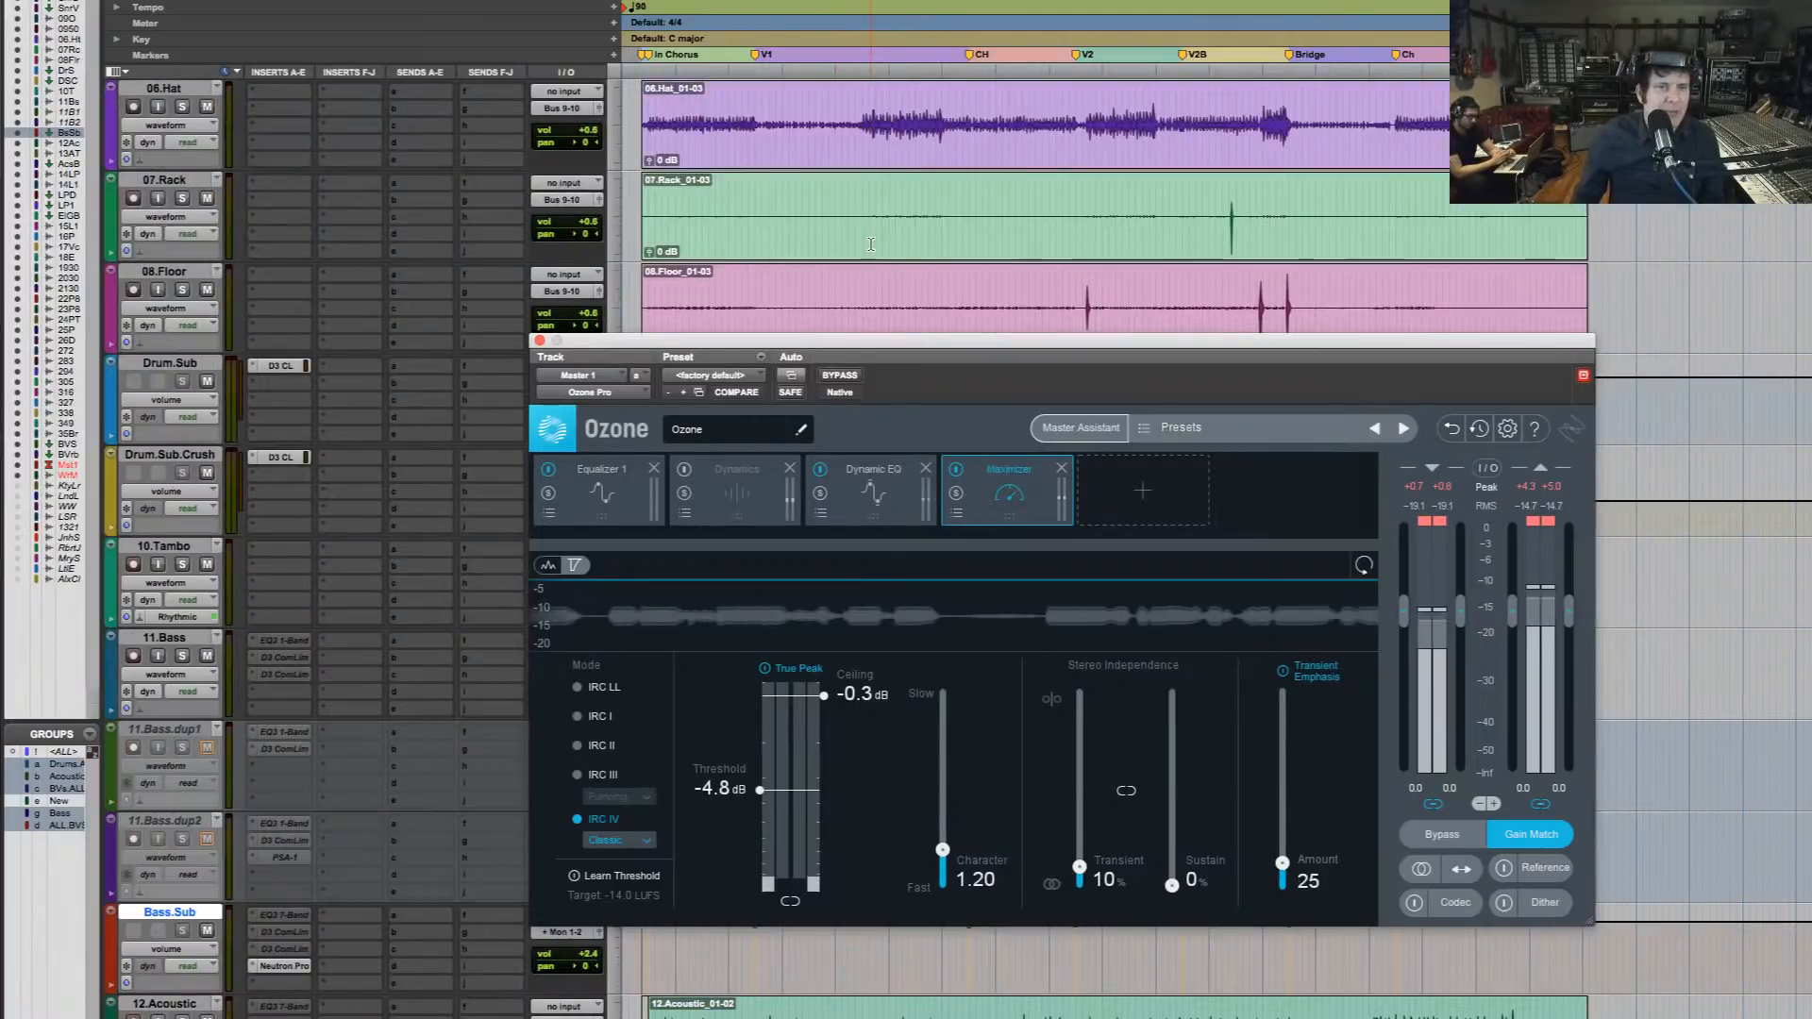
scroll(889, 250, up, 2)
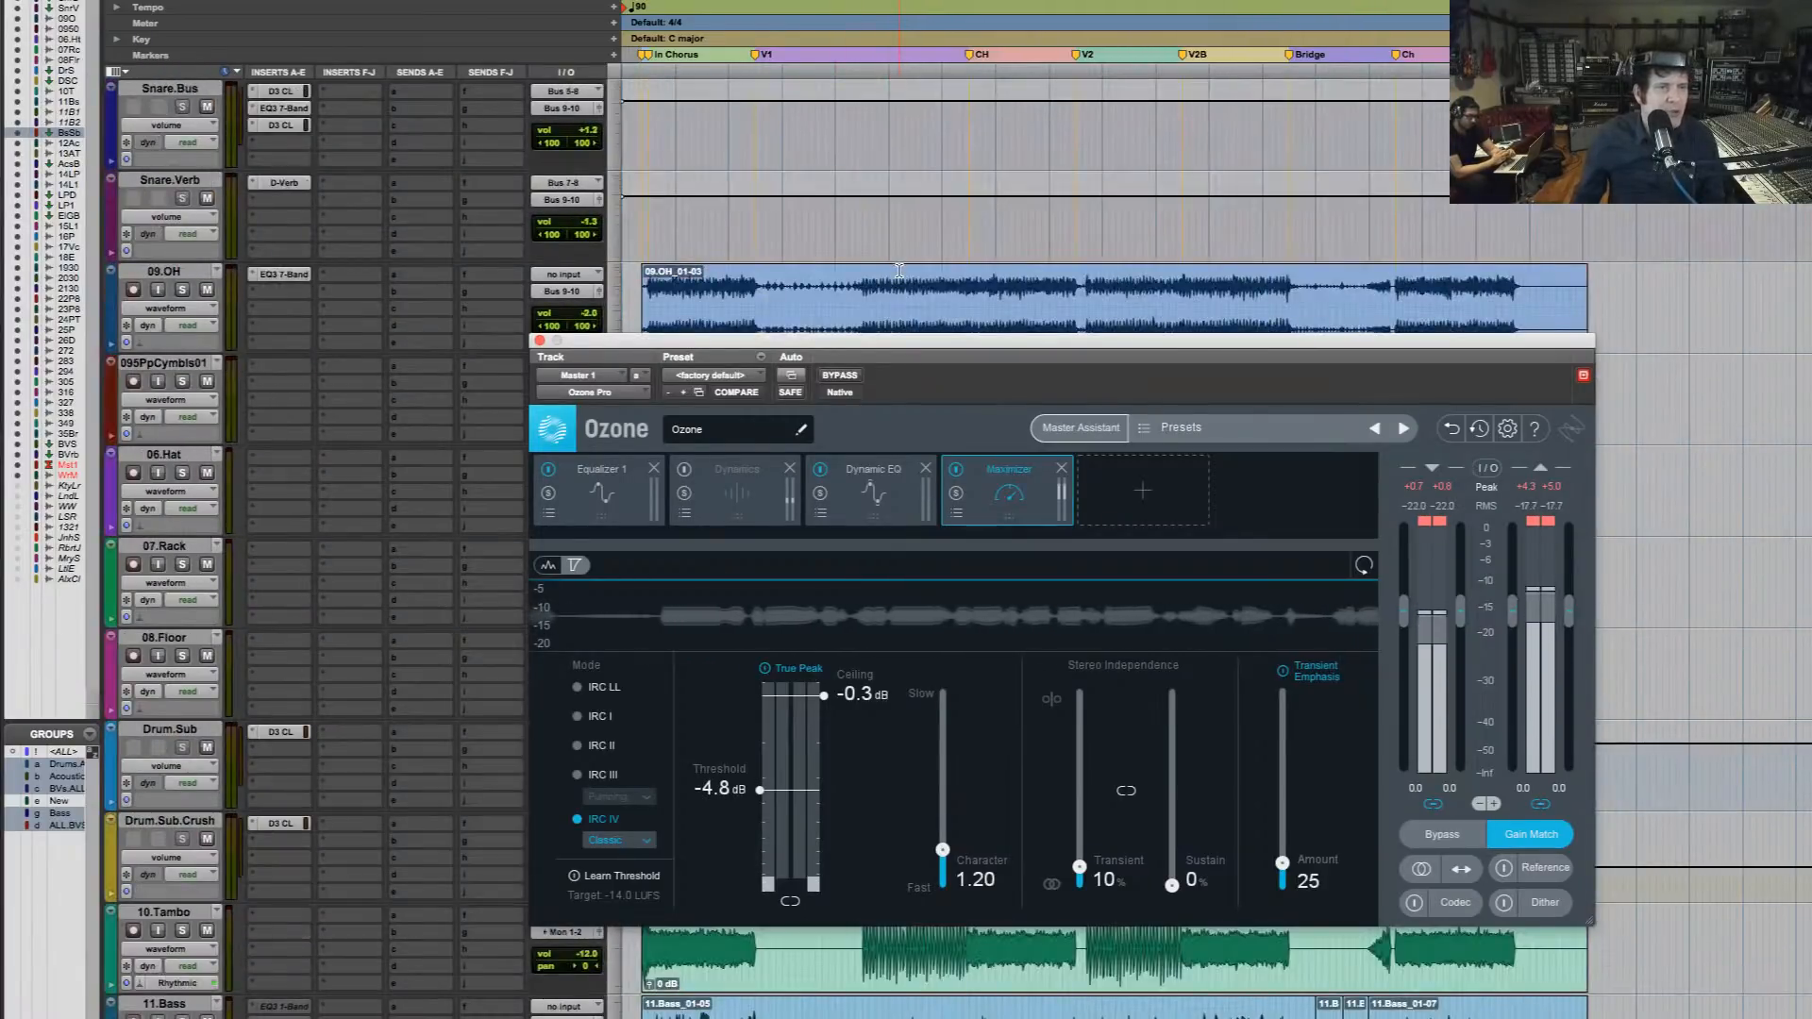
scroll(898, 270, up, 1)
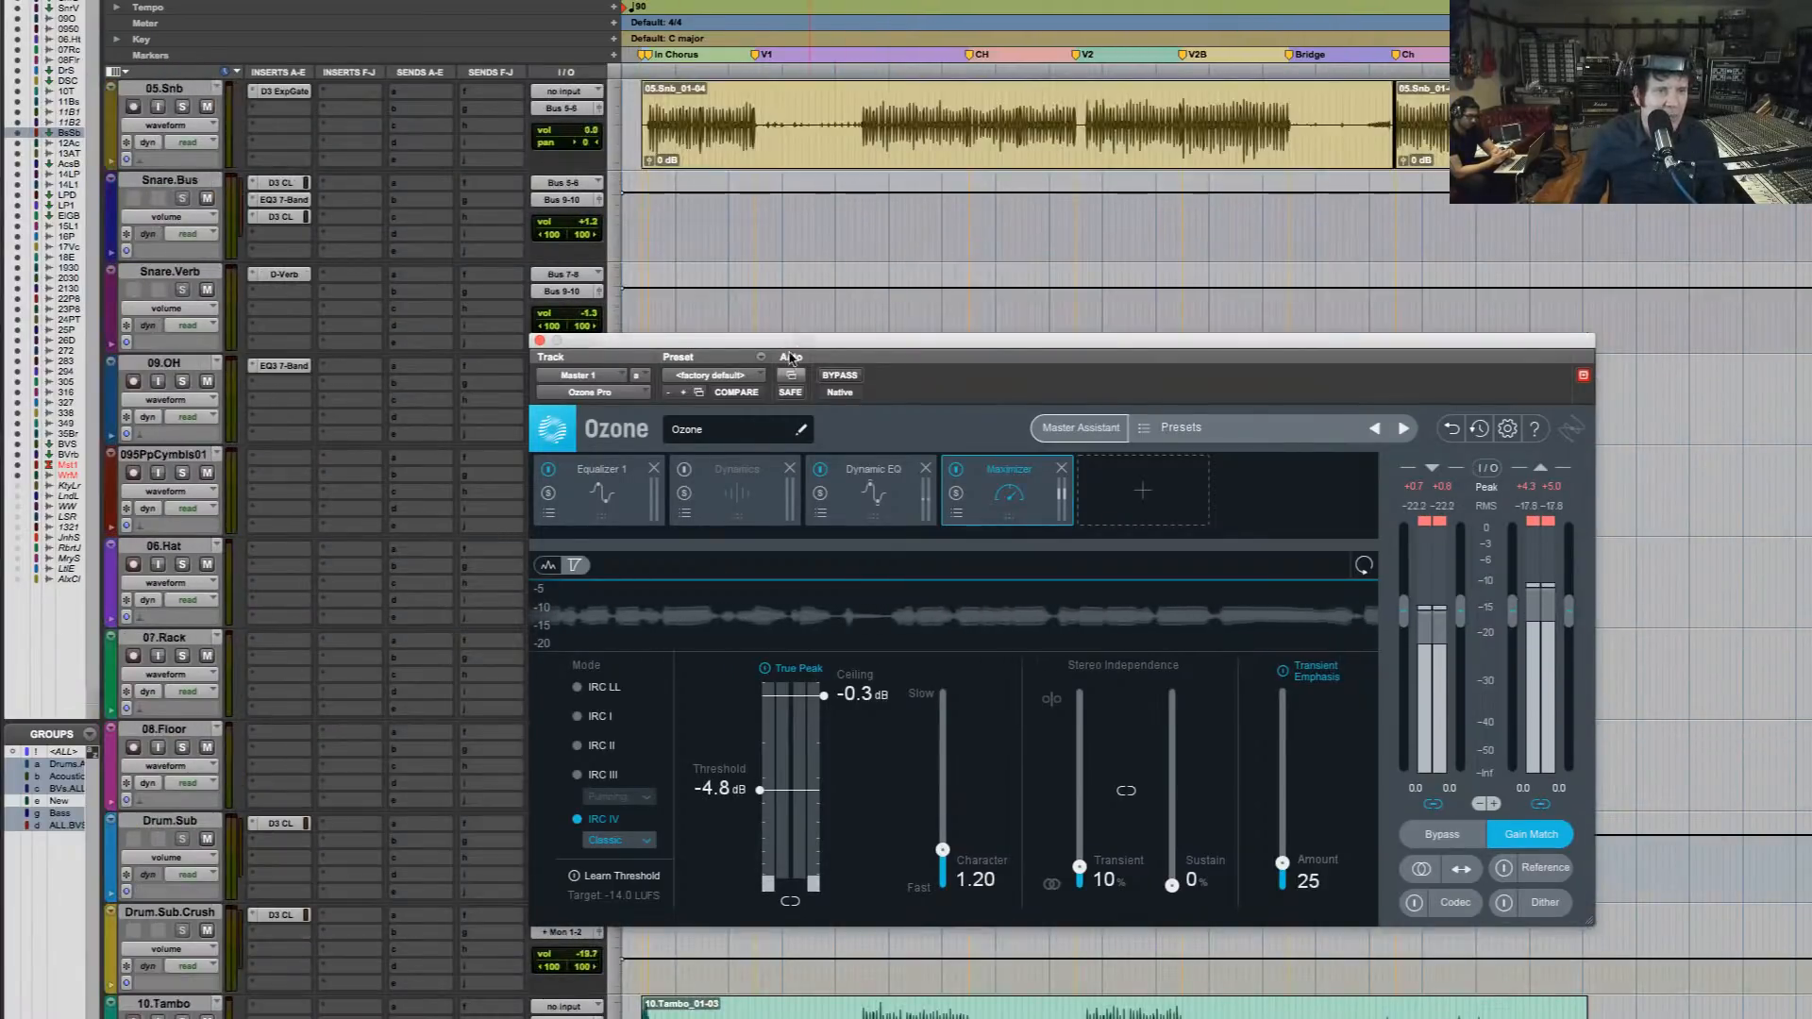
click(295, 220)
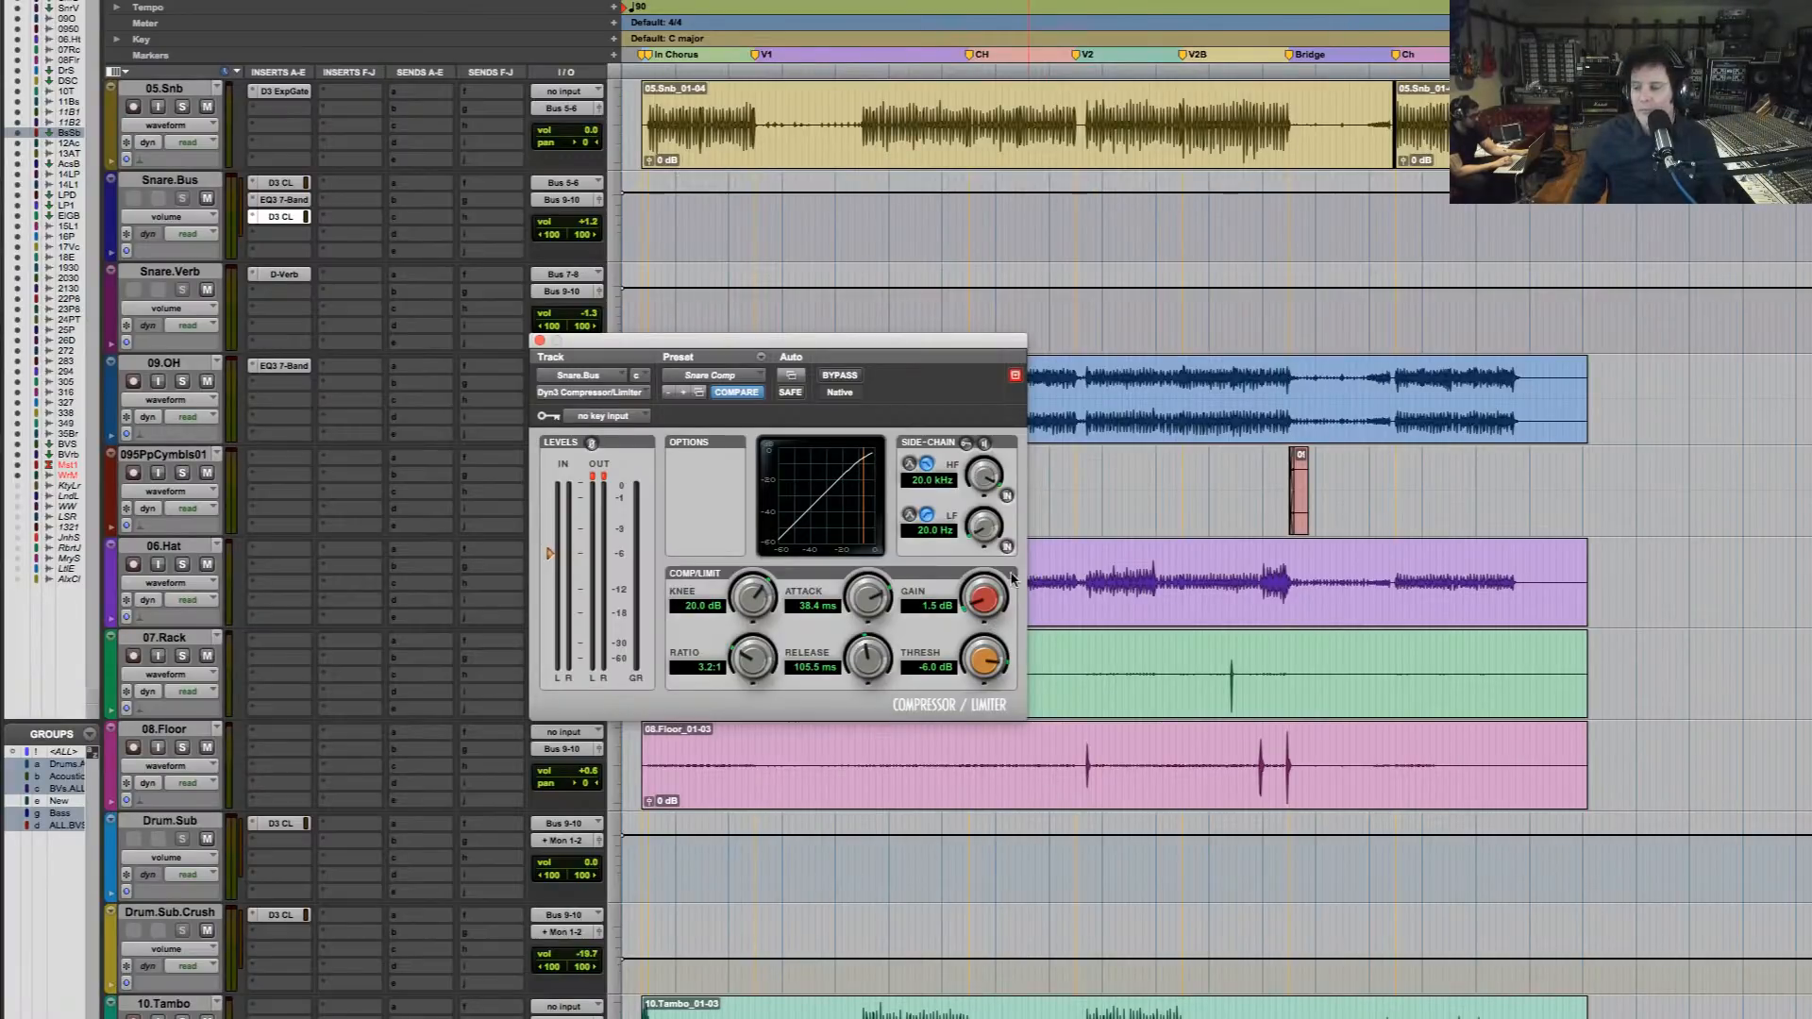
key(space)
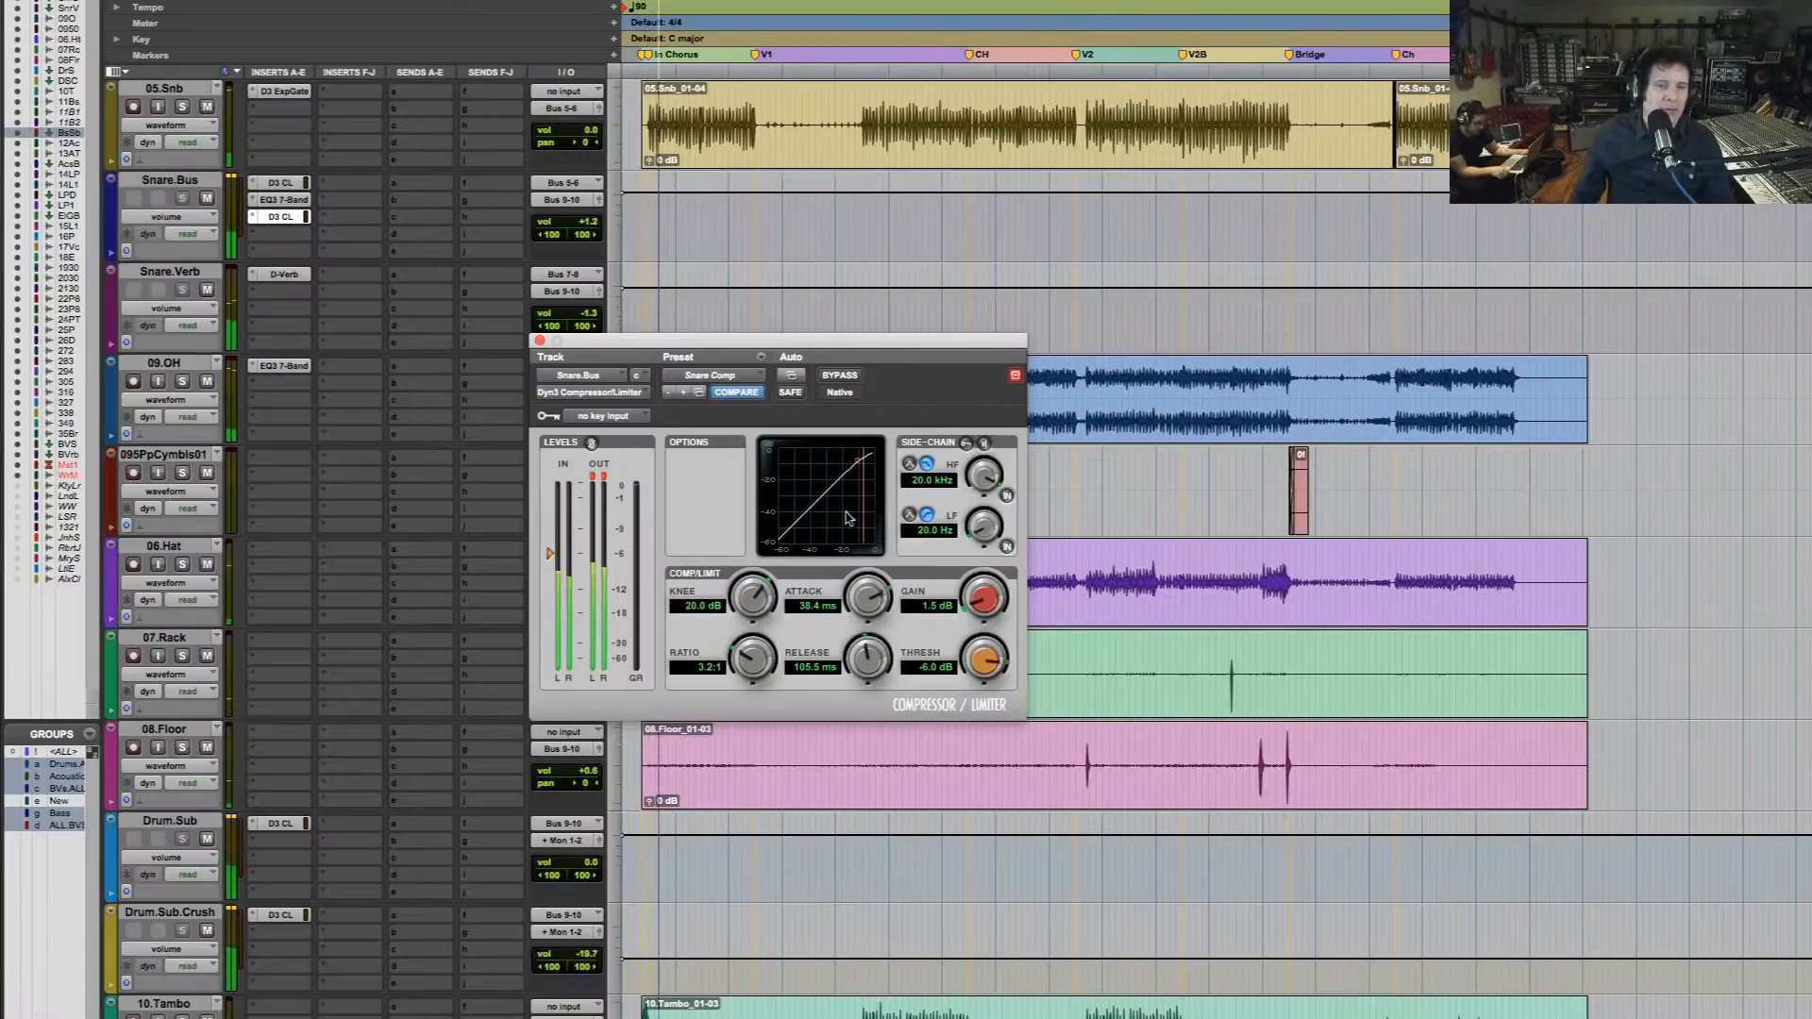
drag(875, 346, 955, 176)
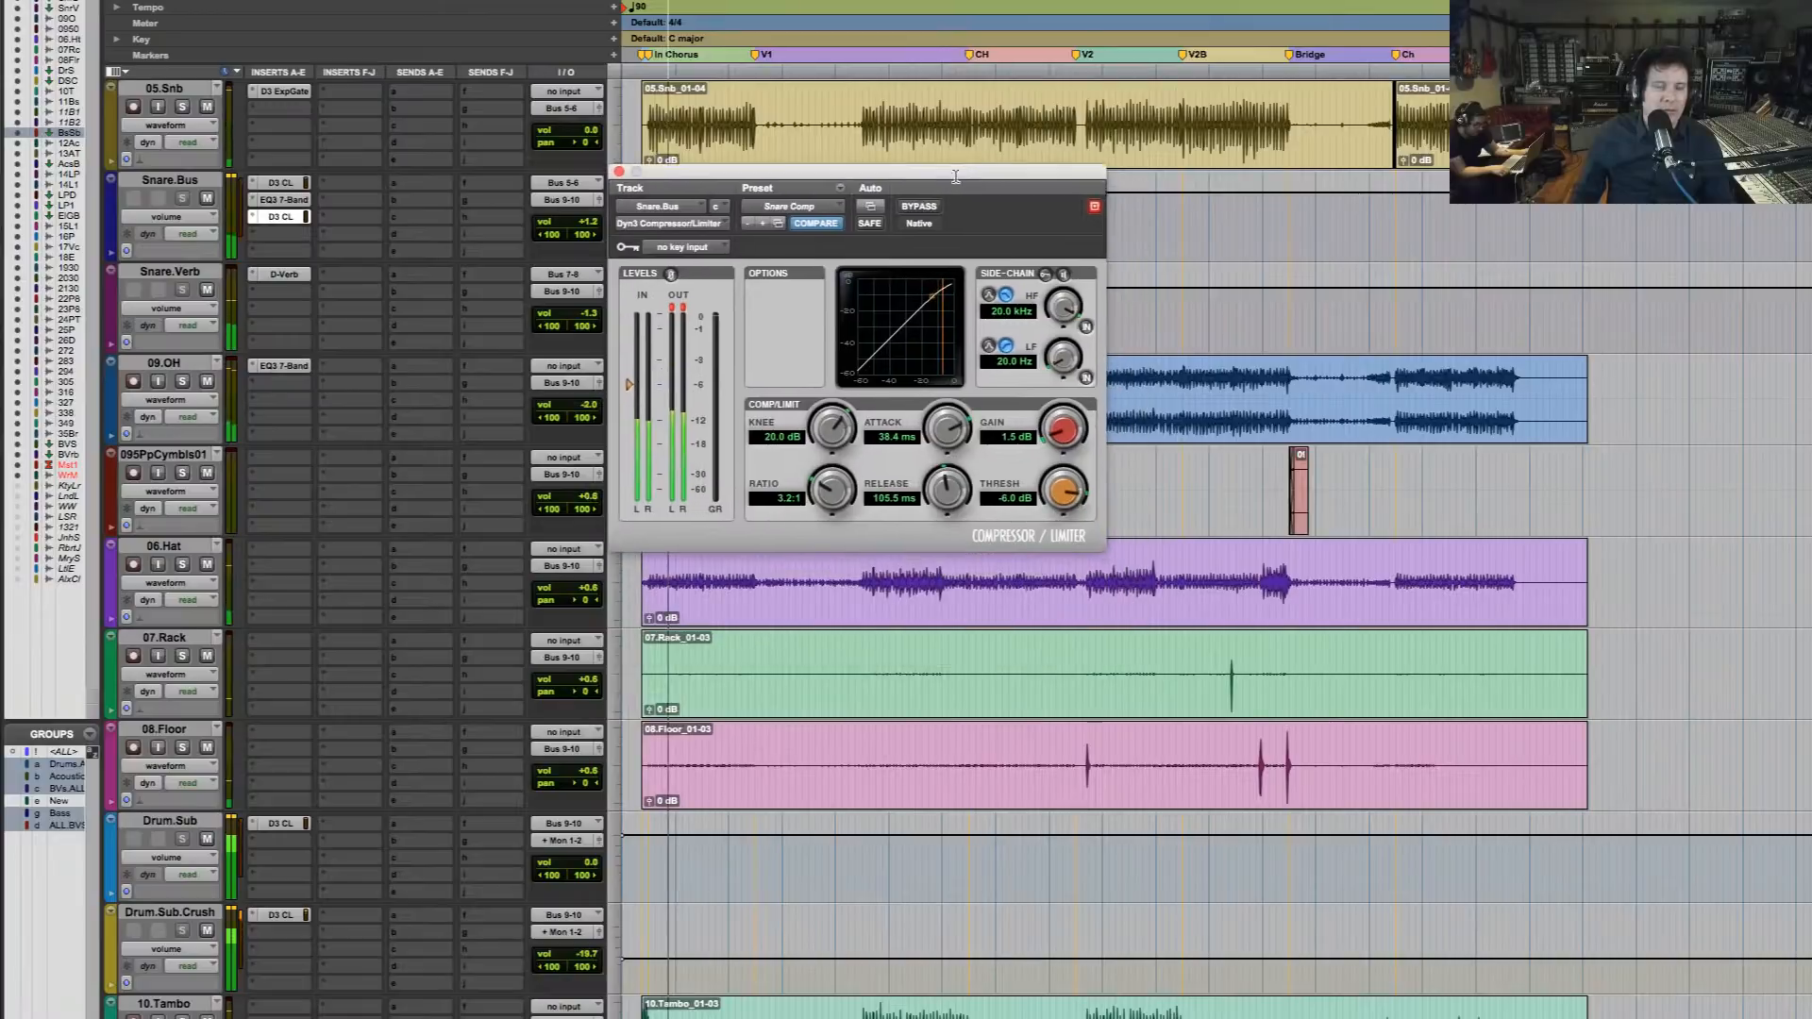
Reopen Ozone Pro on Master 1 and compare the playing mix with the plug-in bypassed and active
scroll(883, 805, down, 15)
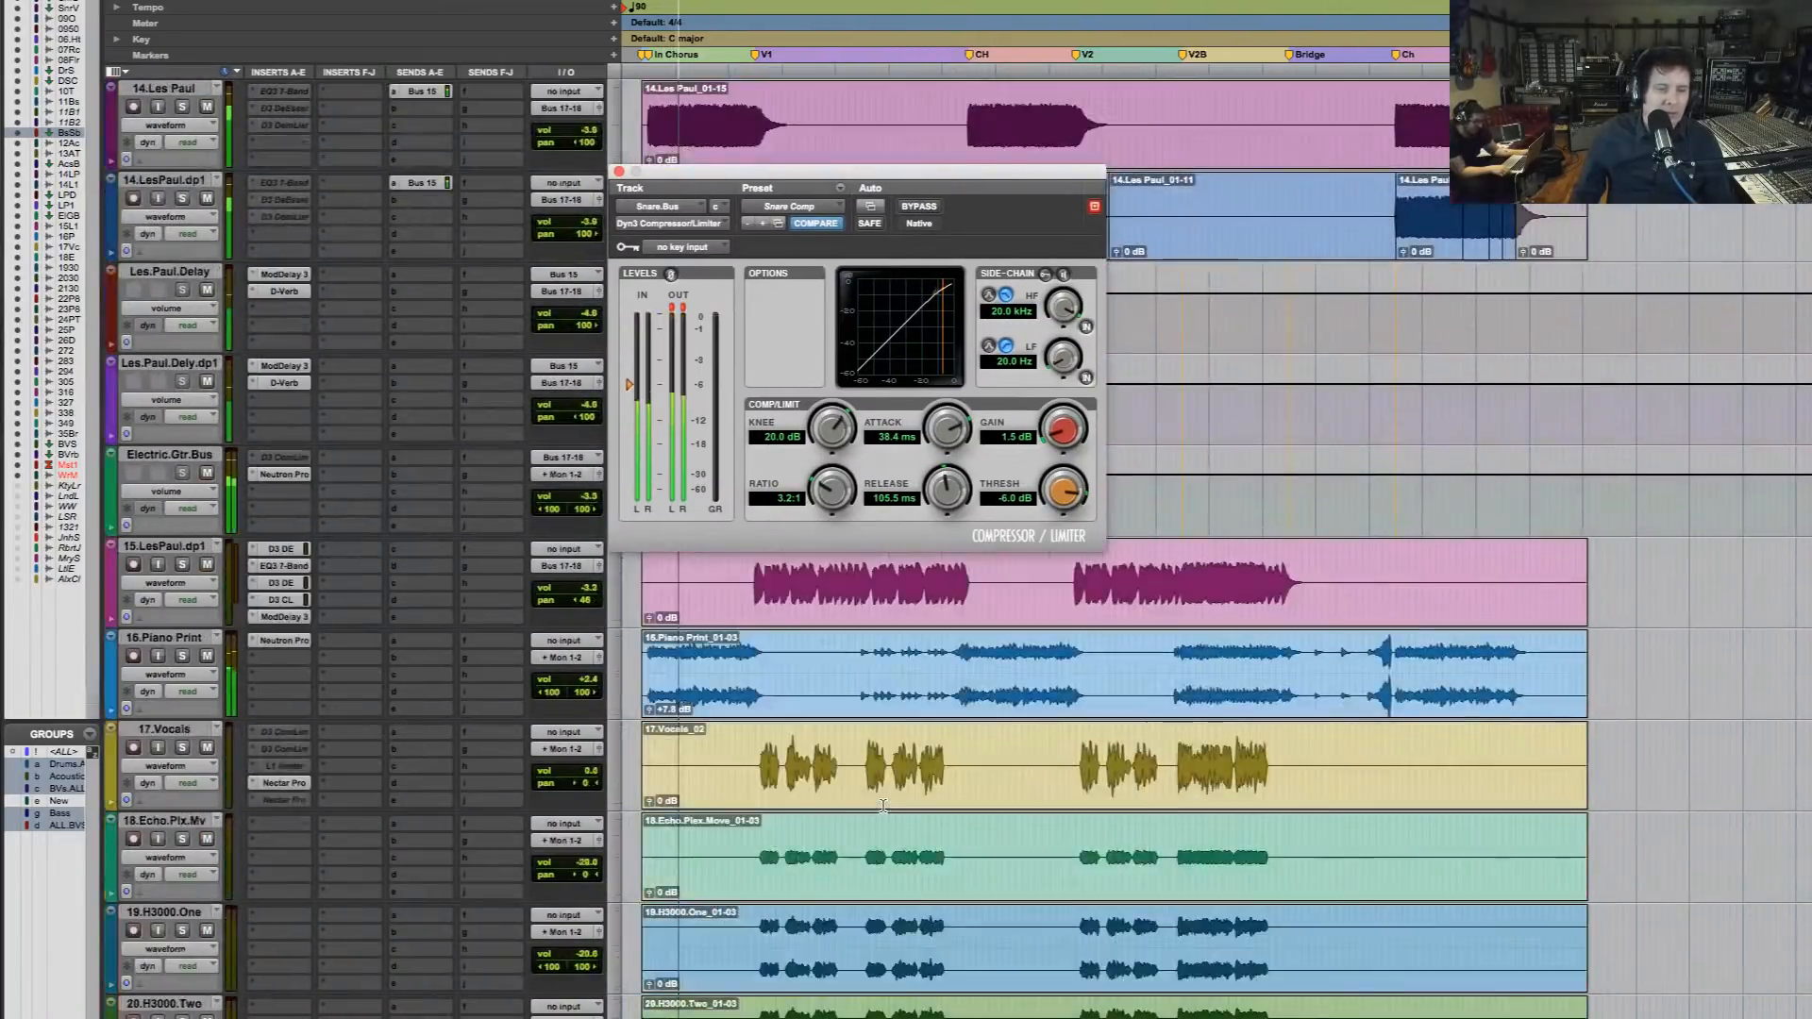
scroll(883, 805, down, 20)
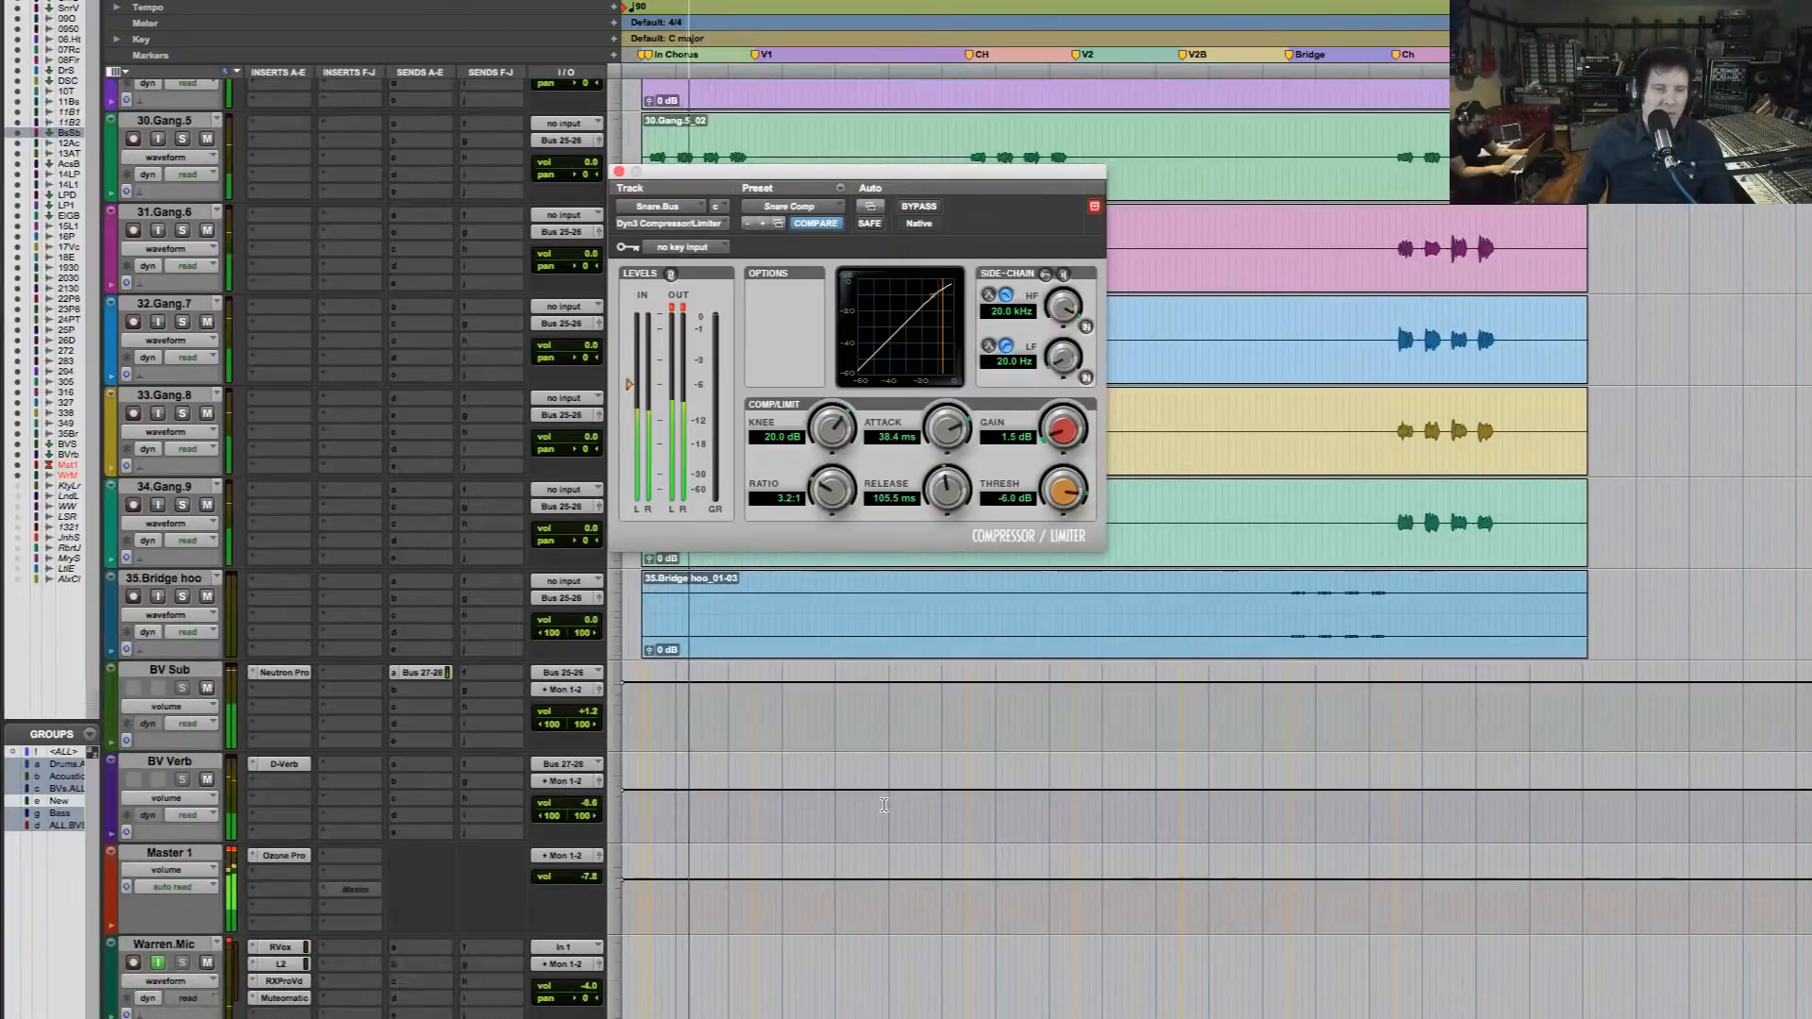
click(296, 857)
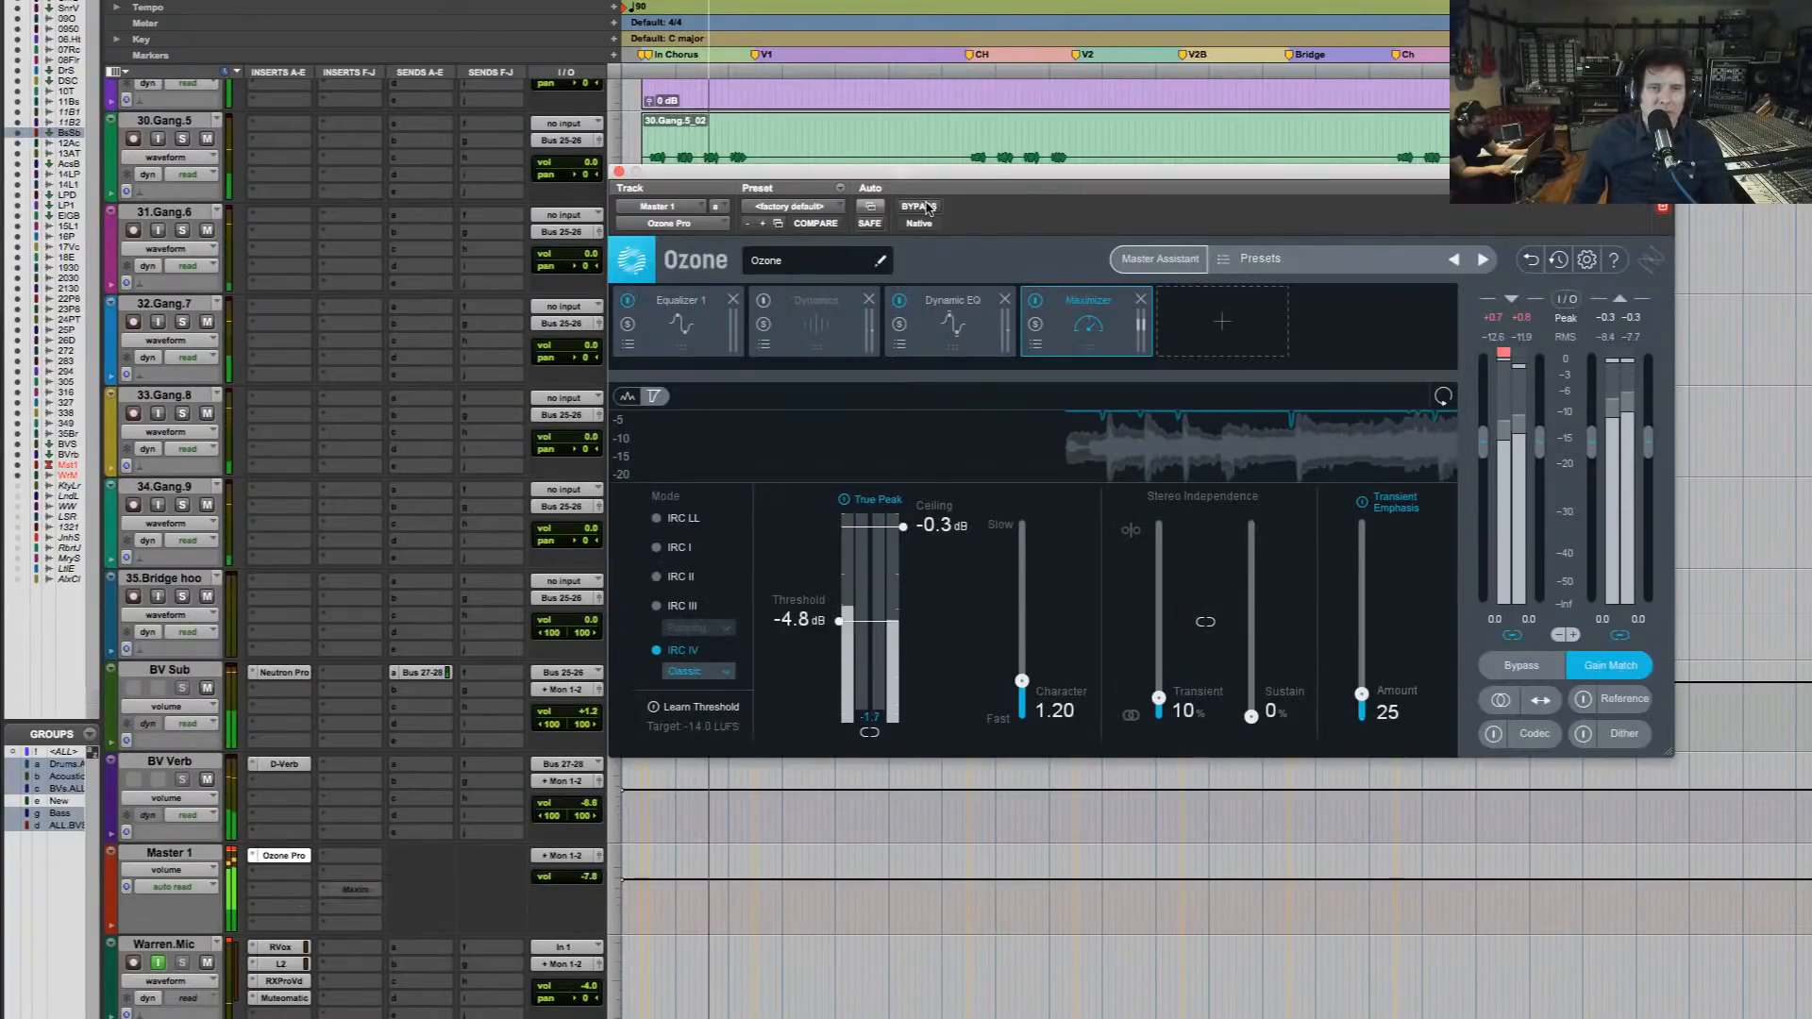
click(926, 206)
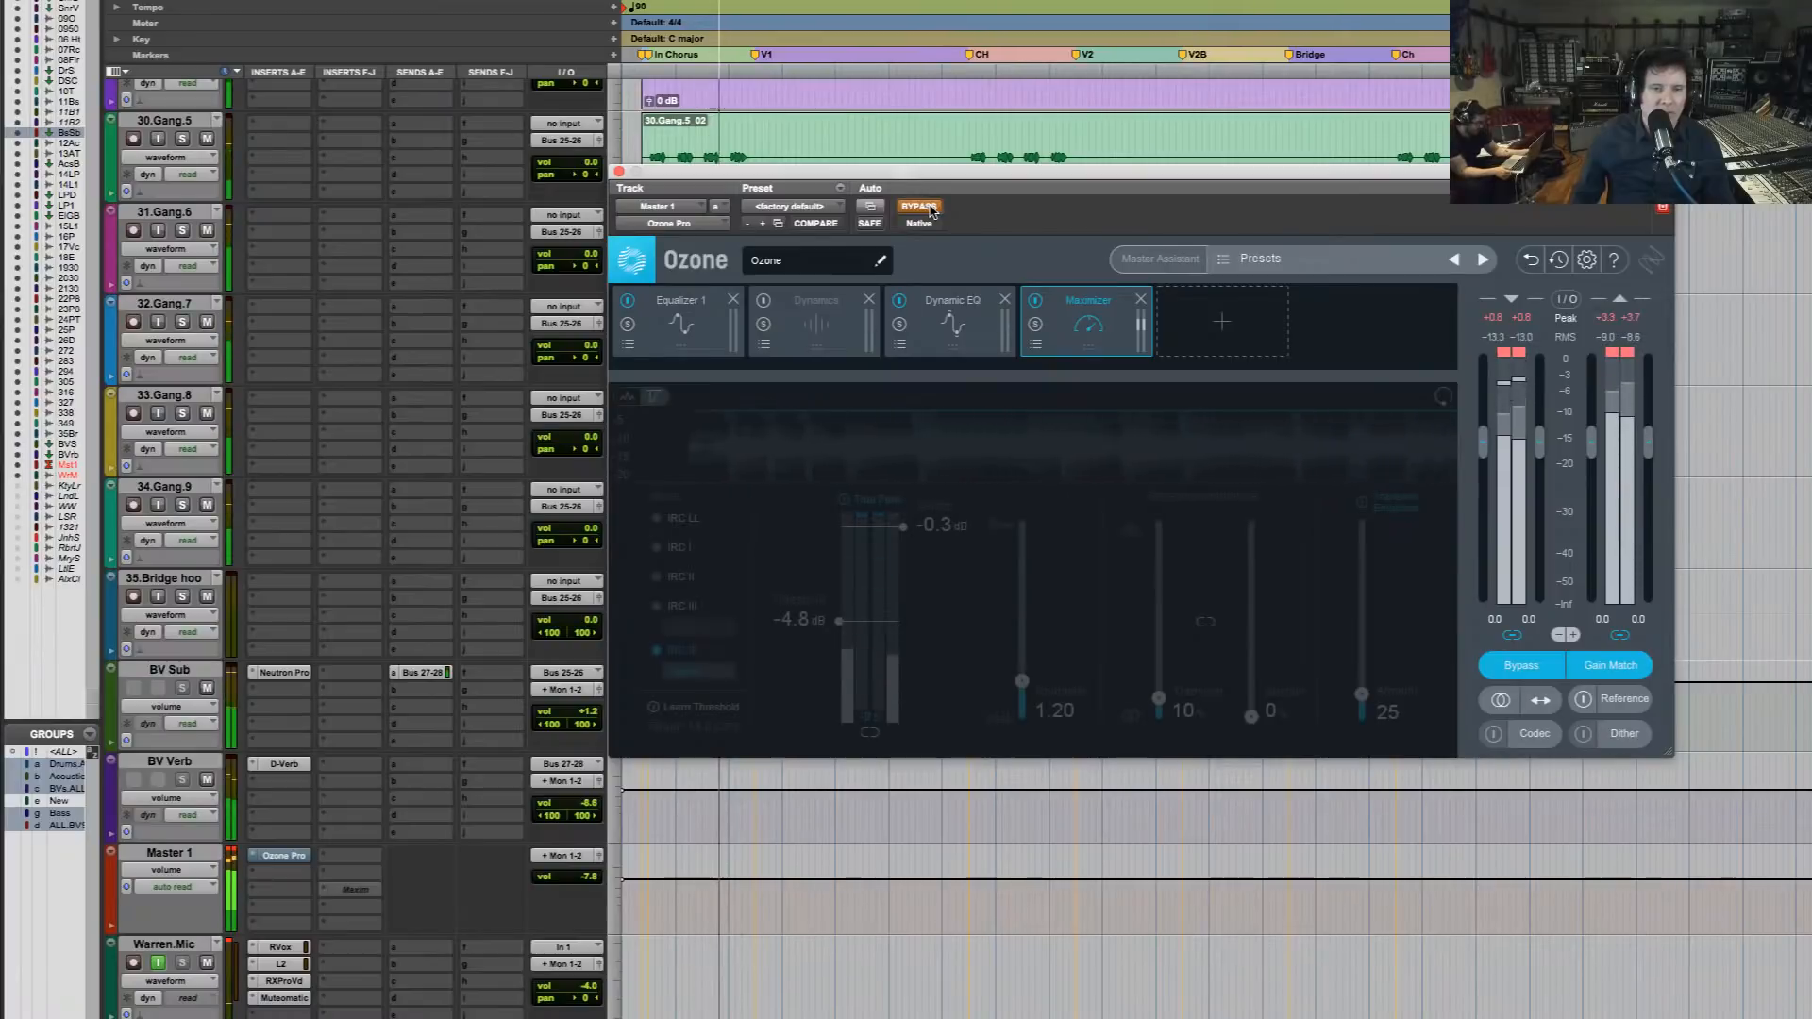
click(920, 206)
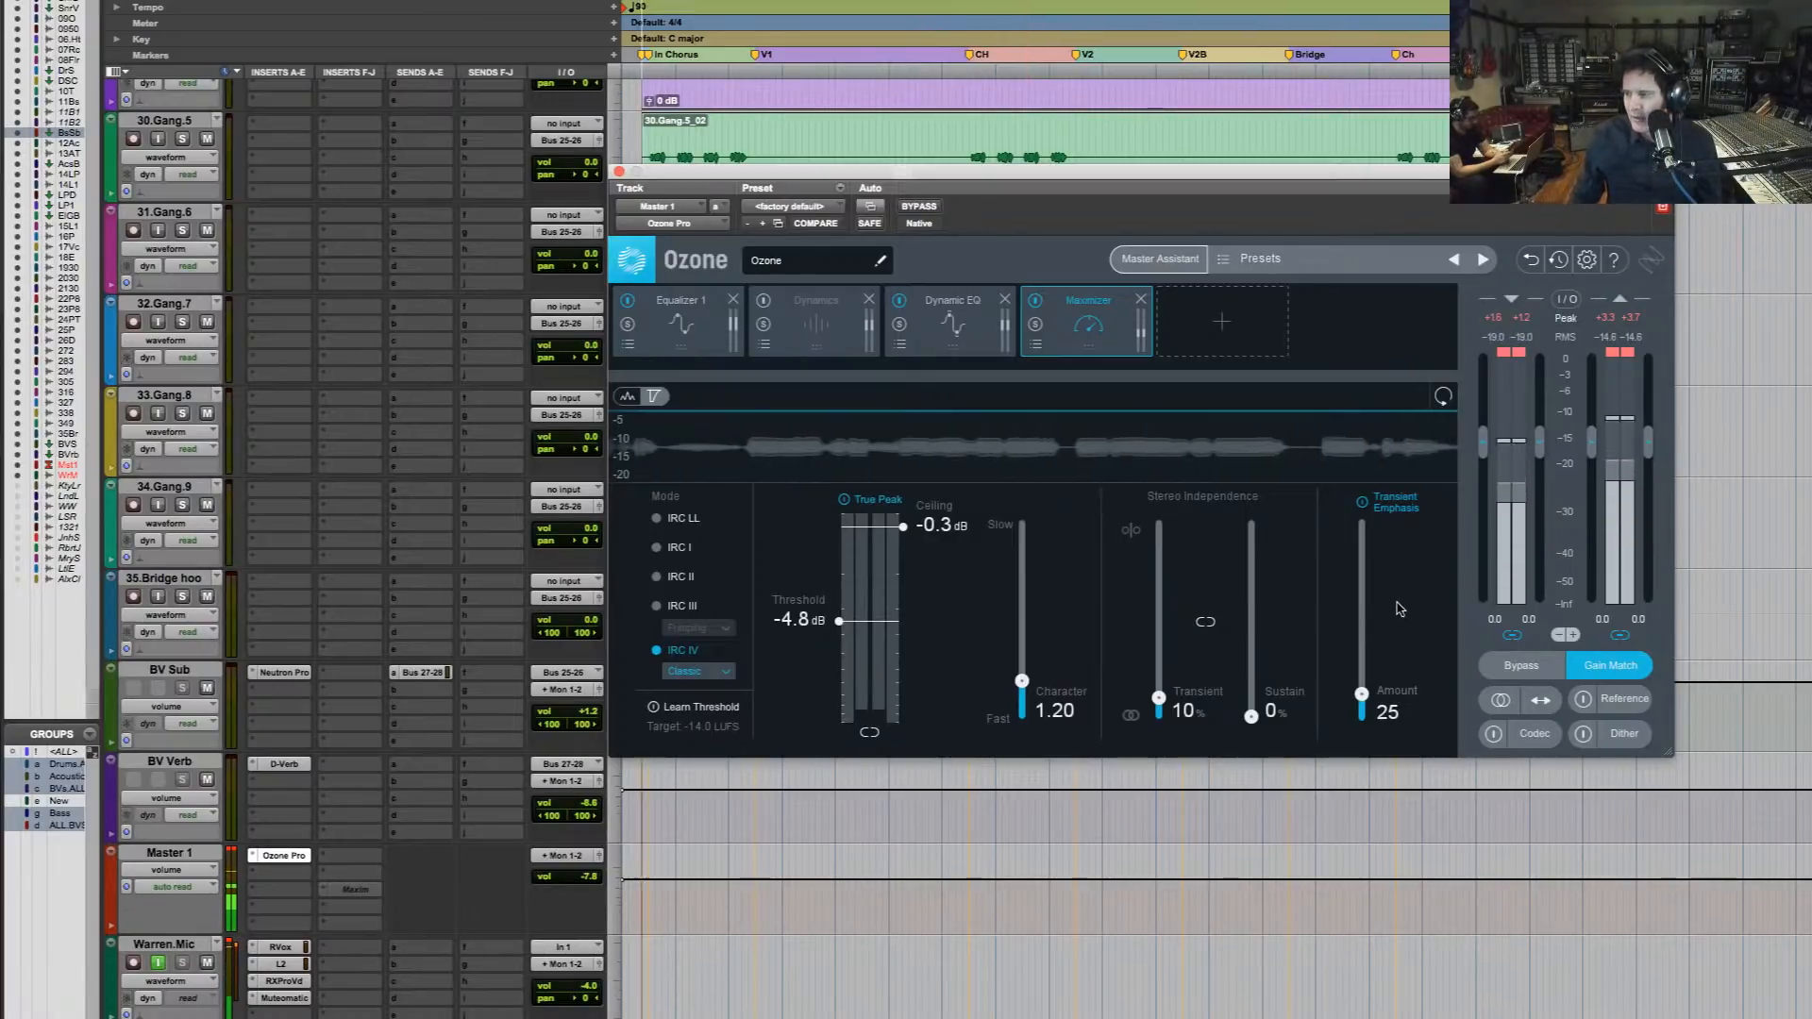
Set the Maximizer's Transient Emphasis amount to 33 and its Stereo Independence to 45% Transient and 29% Sustain
drag(1360, 699, 1373, 625)
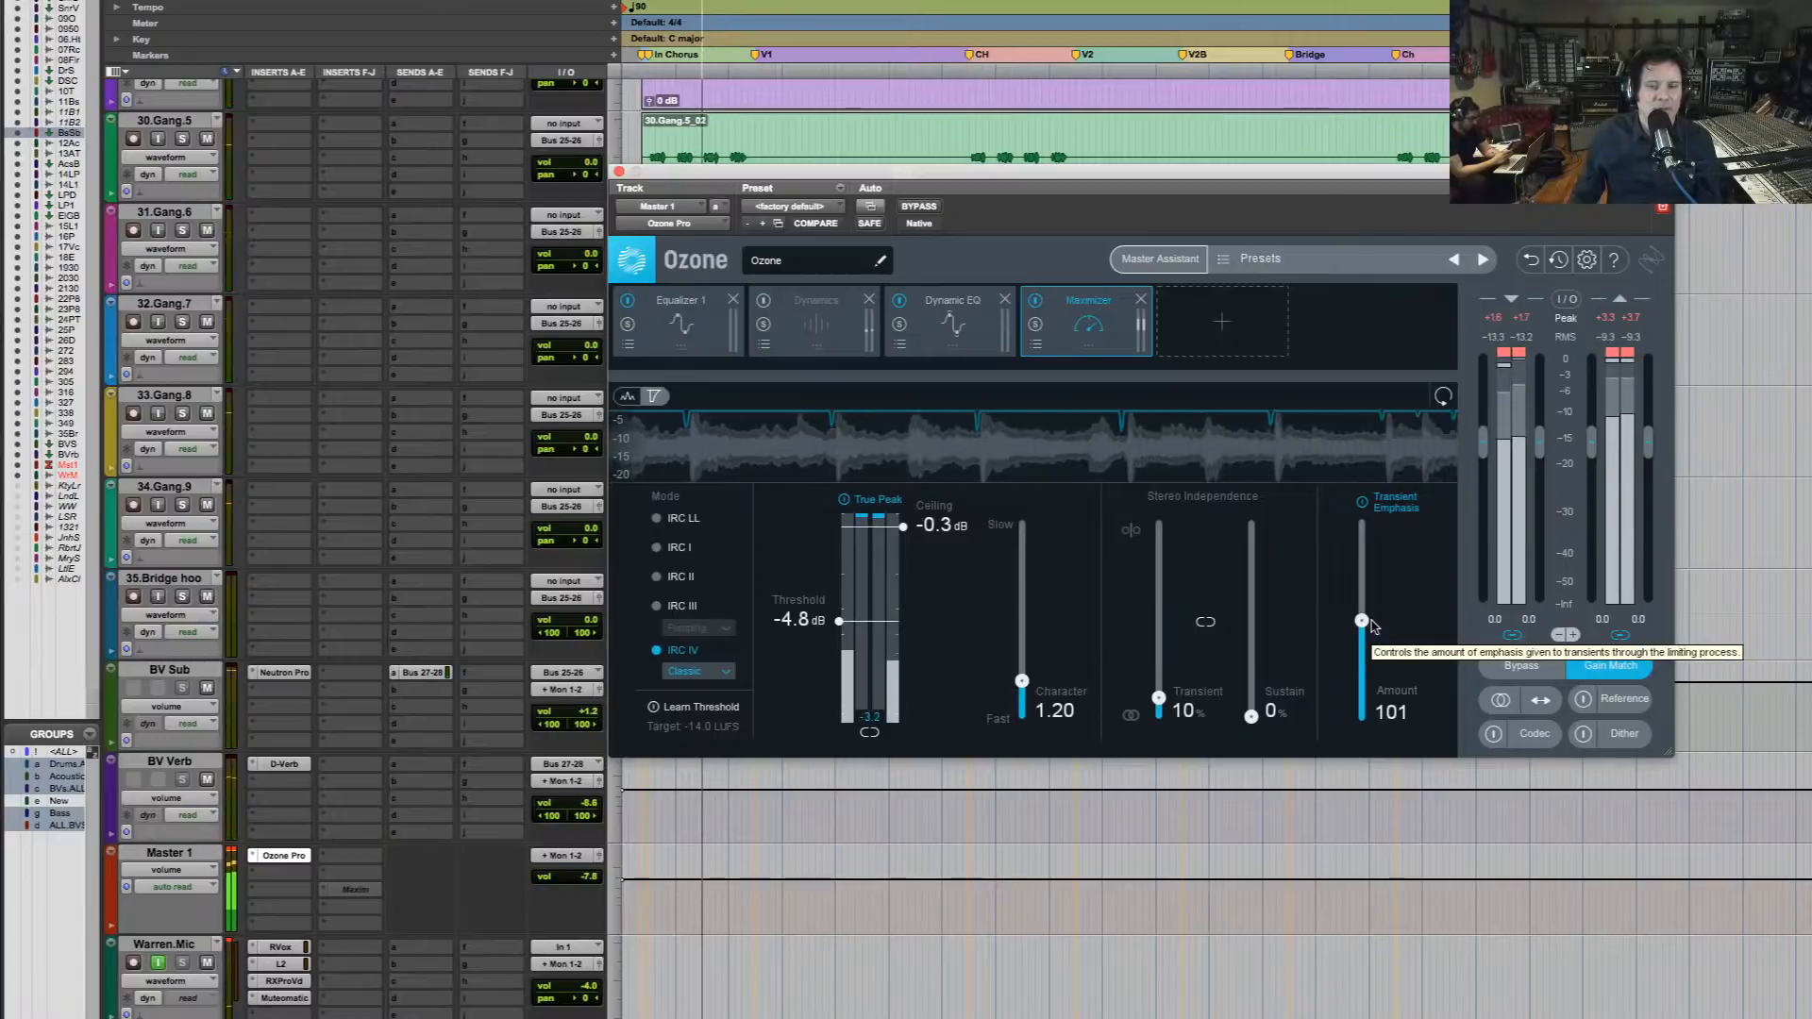
drag(1373, 625, 1376, 688)
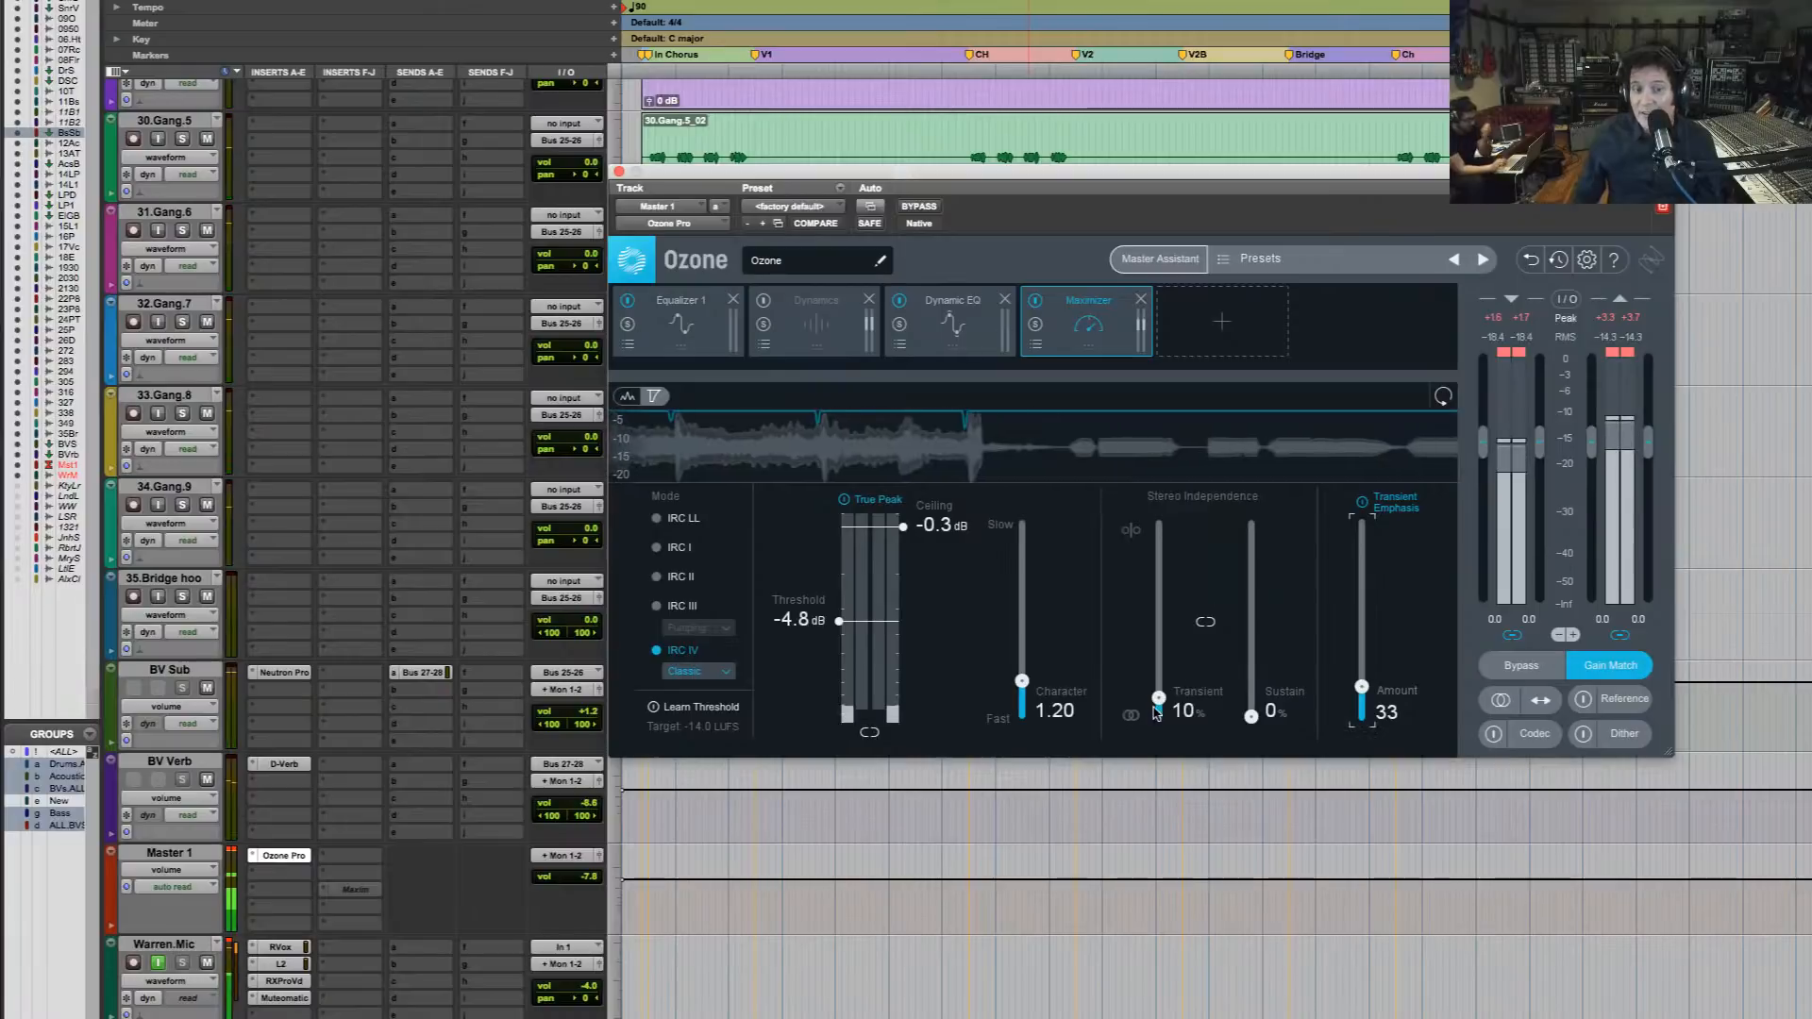
drag(1159, 700, 1175, 615)
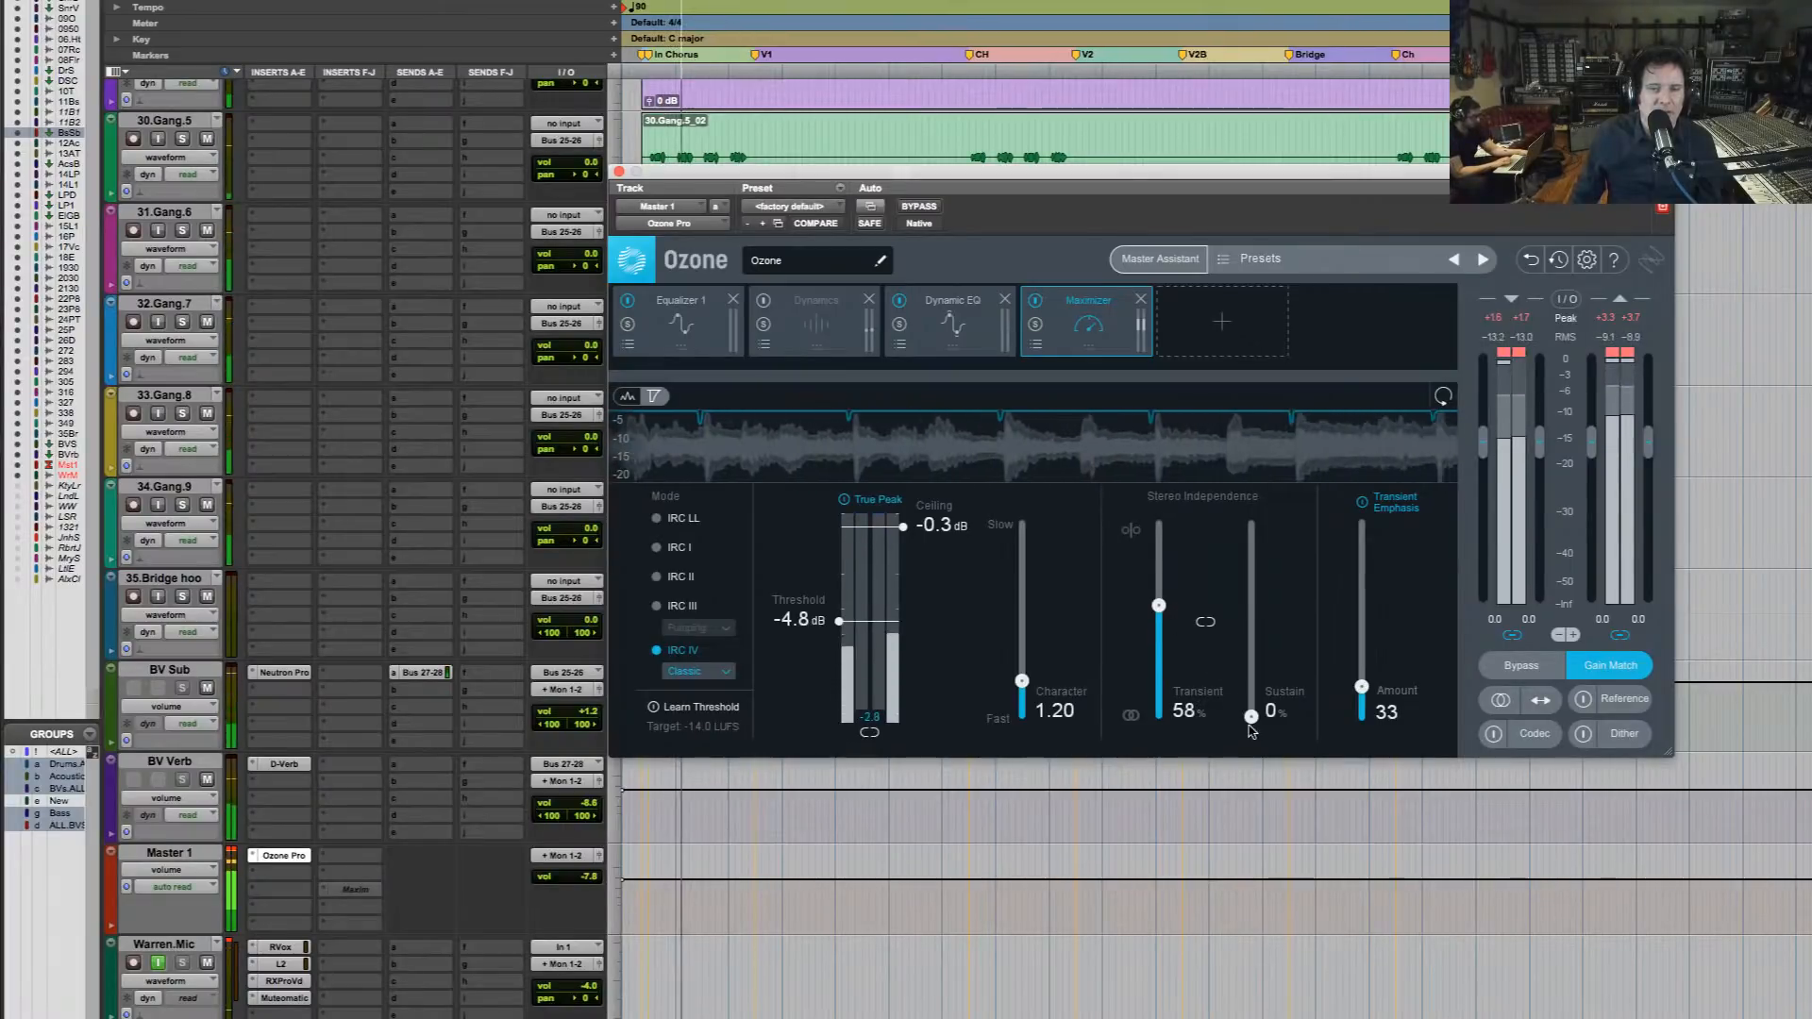
drag(1252, 716, 1252, 668)
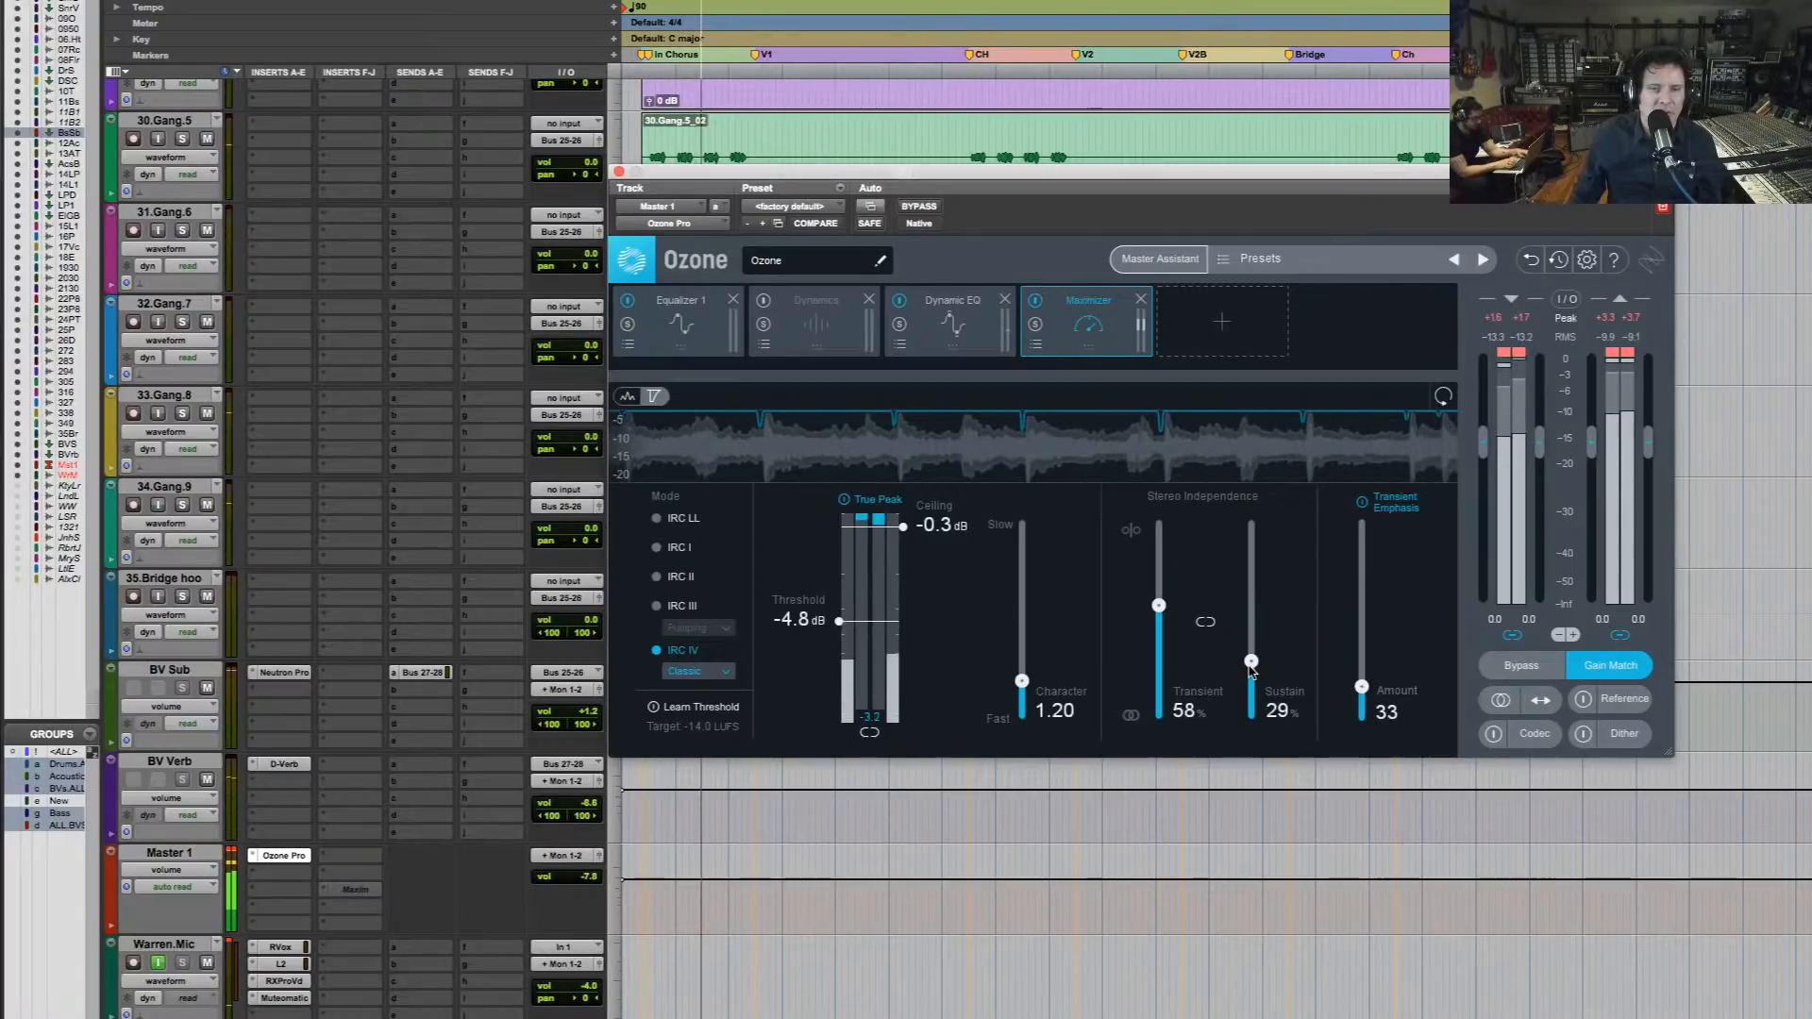
drag(1159, 607, 1160, 637)
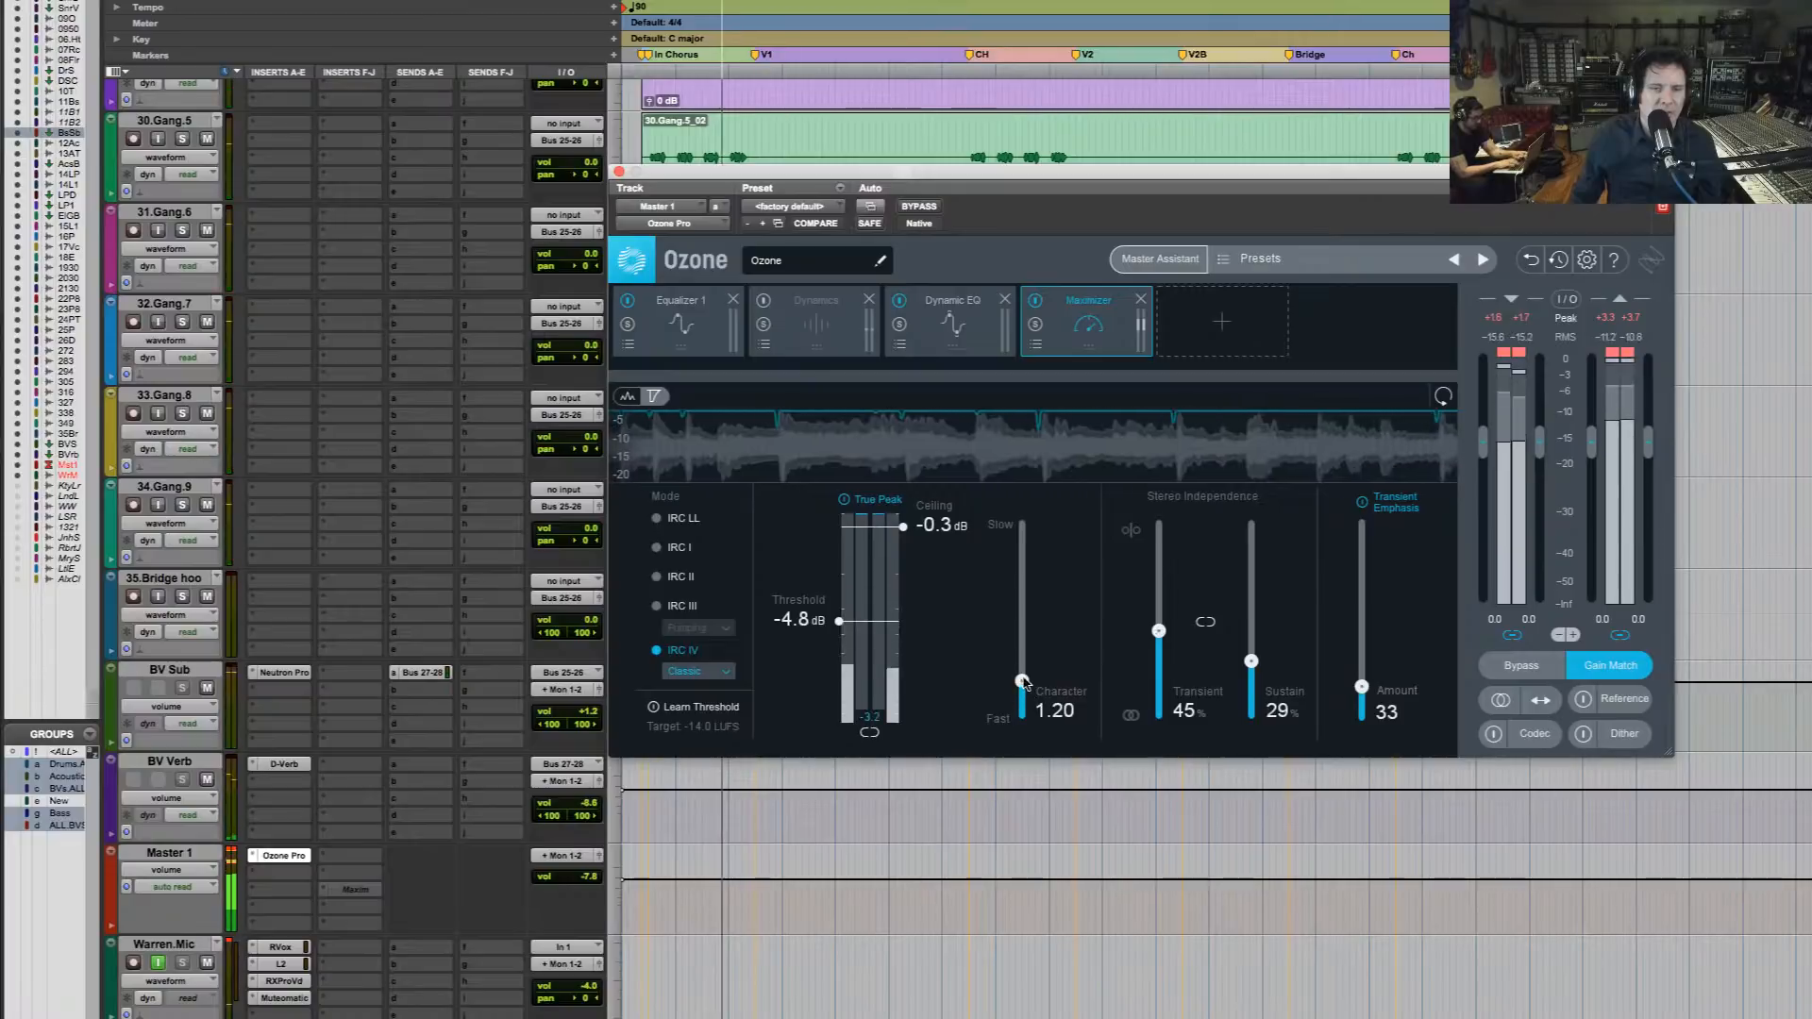
Audition slow Maximizer Character settings up to 9.00 during playback and settle on a fast value of 0.95
drag(1021, 679, 1018, 553)
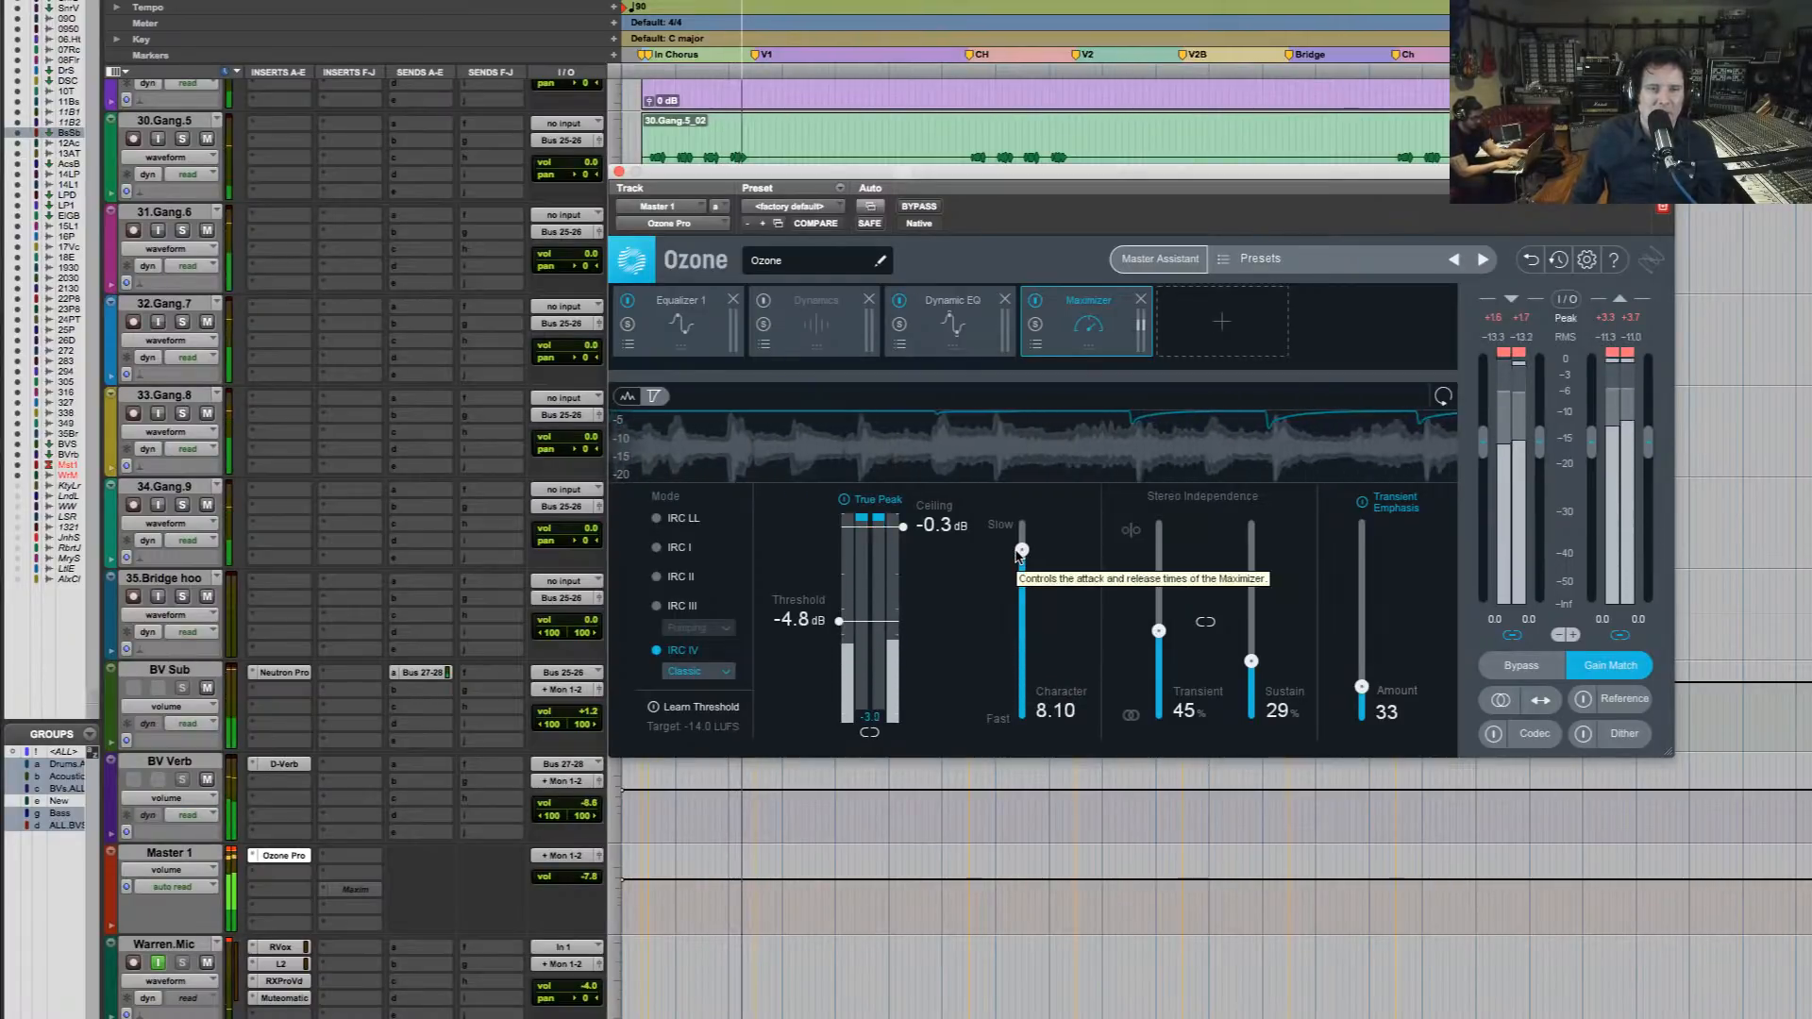
drag(1017, 555, 1030, 698)
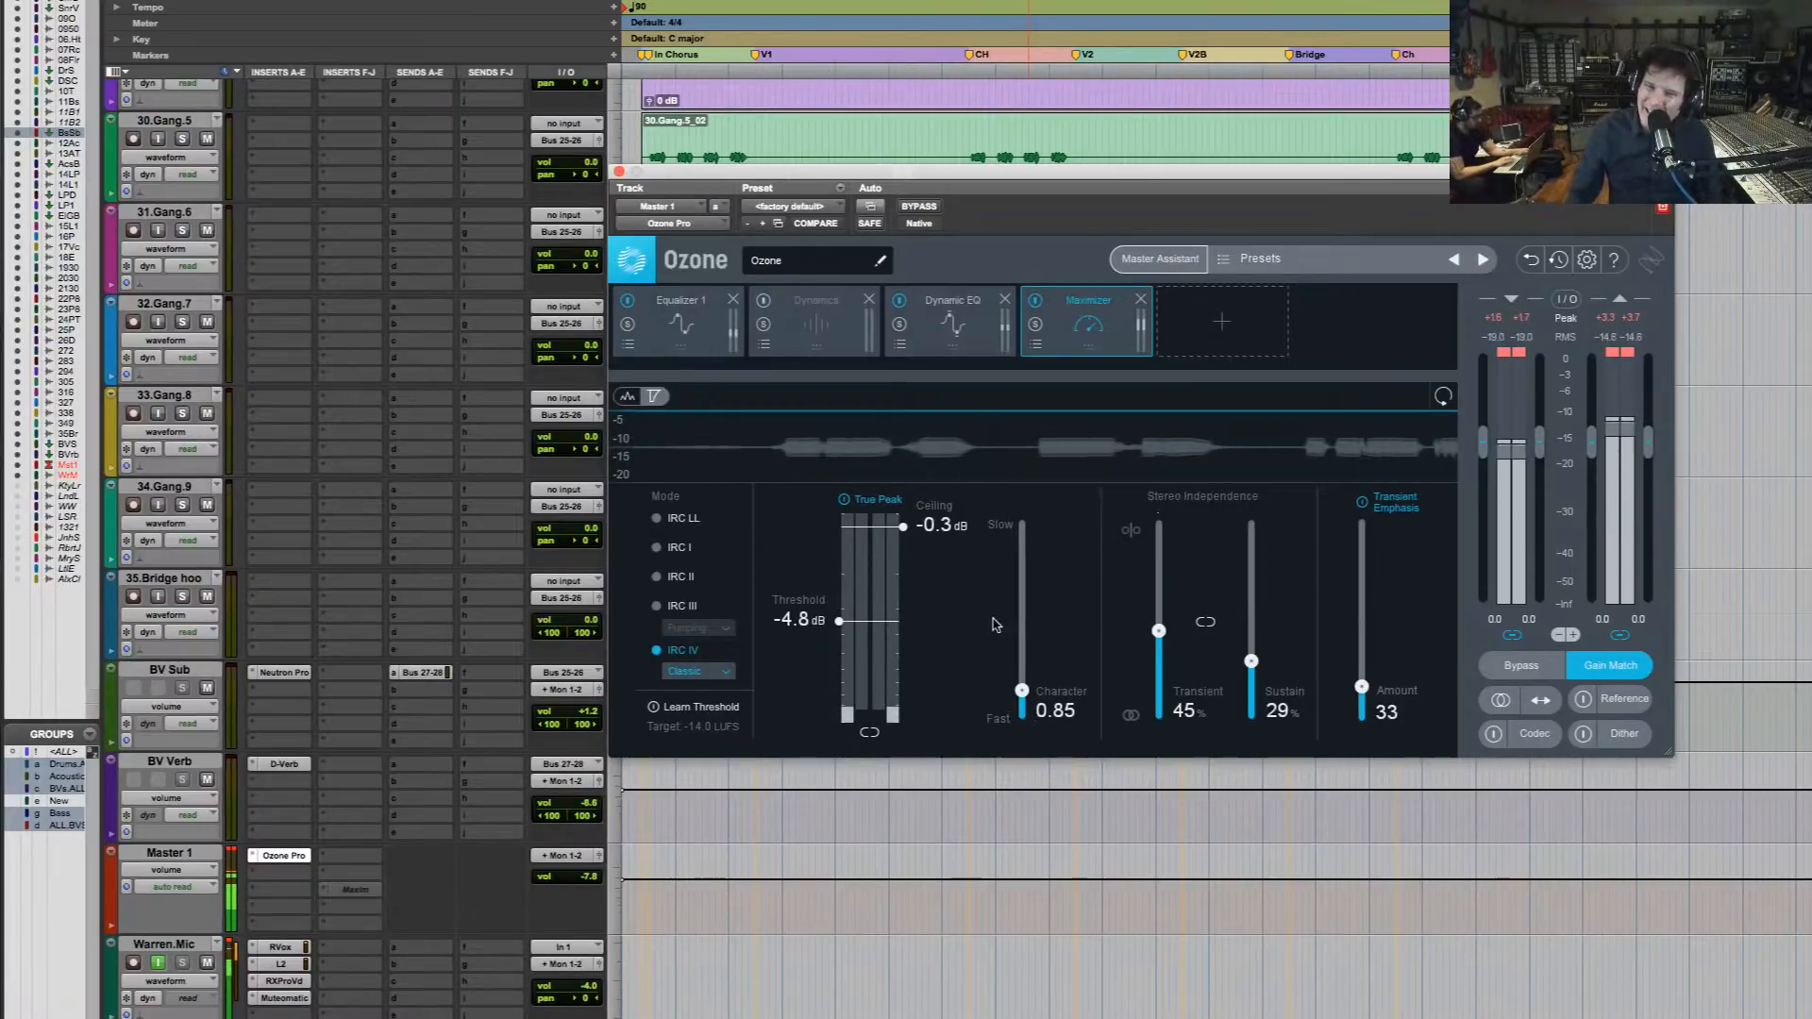
drag(1036, 700, 1036, 546)
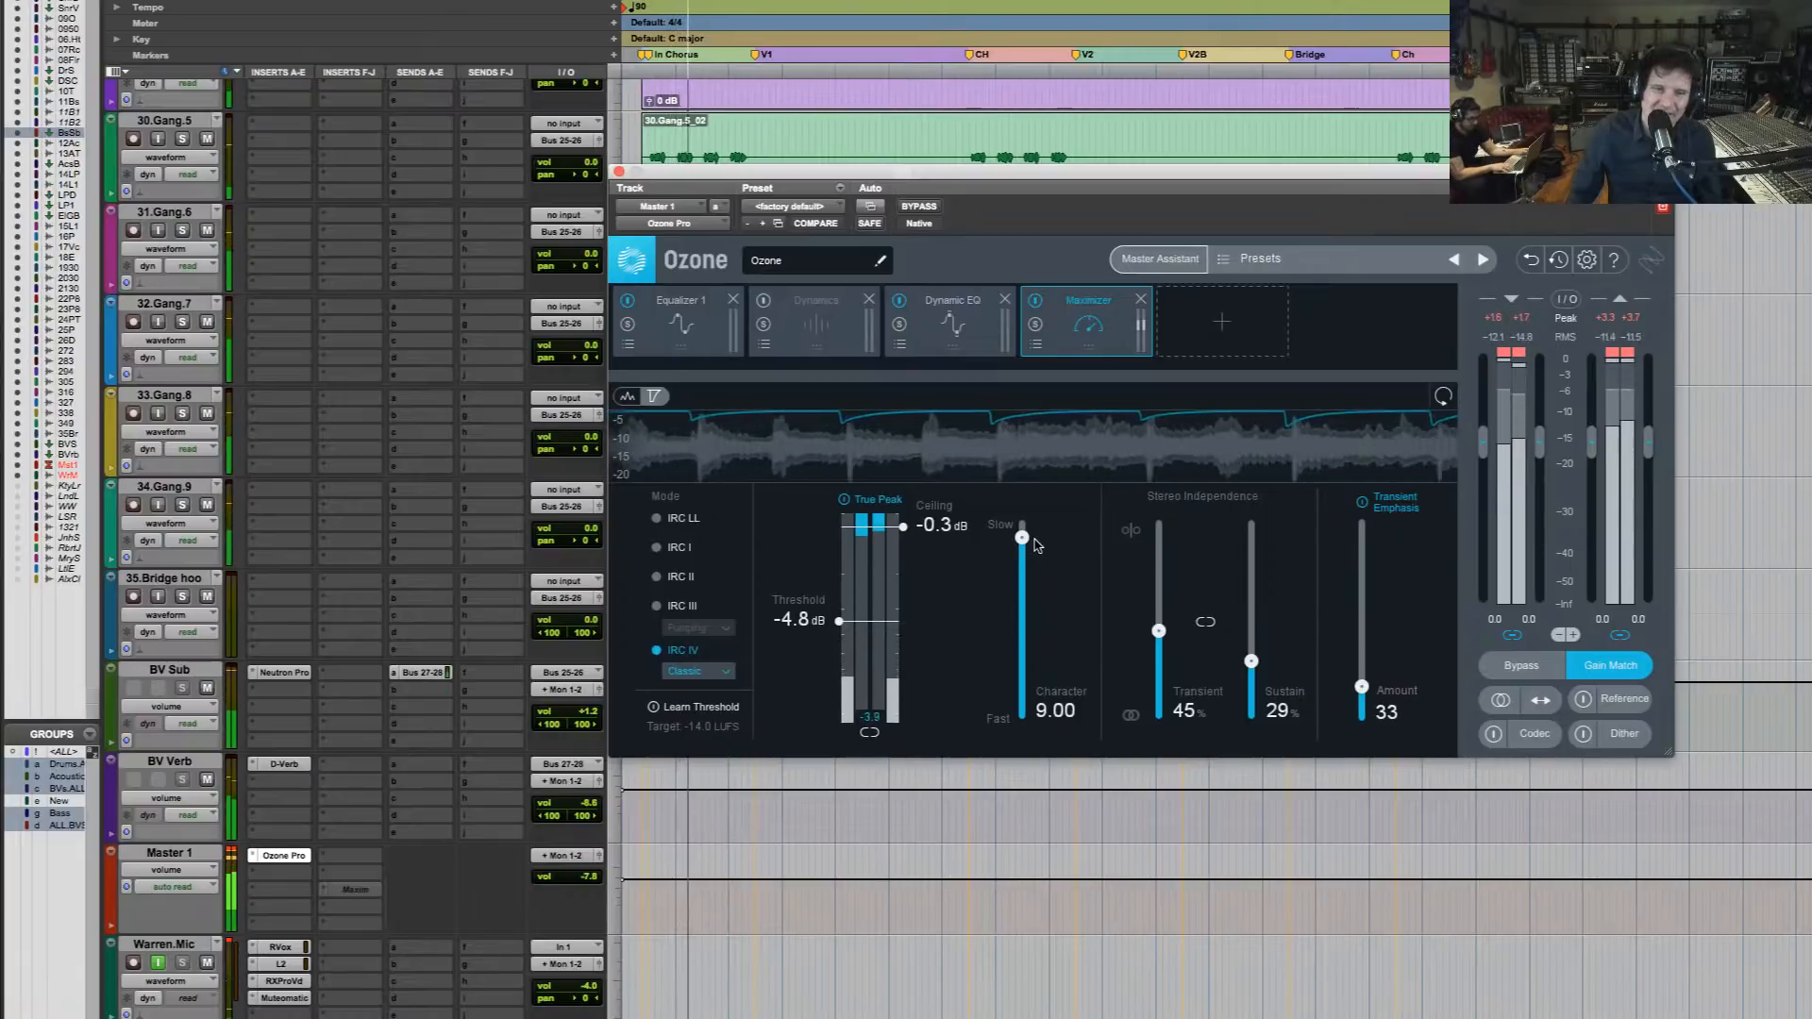
drag(1022, 537, 1022, 605)
drag(1038, 678, 1031, 692)
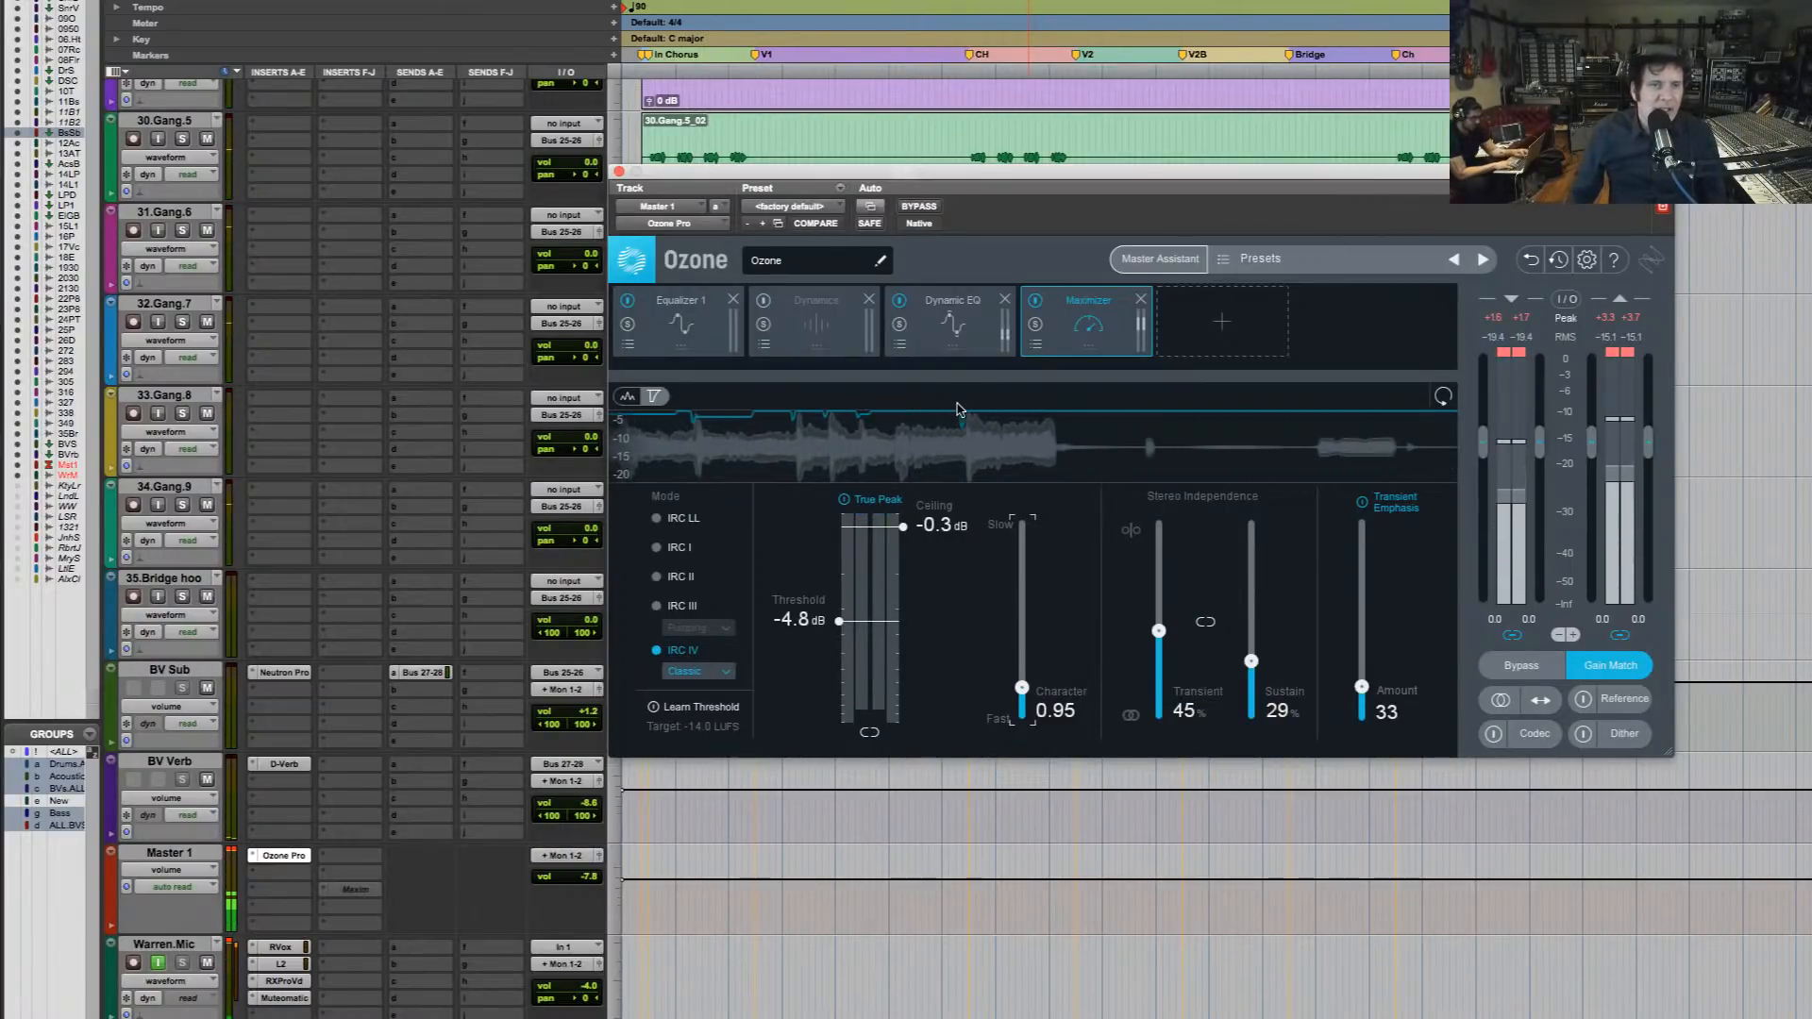
Move the Ozone window down off the tracks and close it
drag(863, 166, 822, 432)
scroll(831, 420, up, 8)
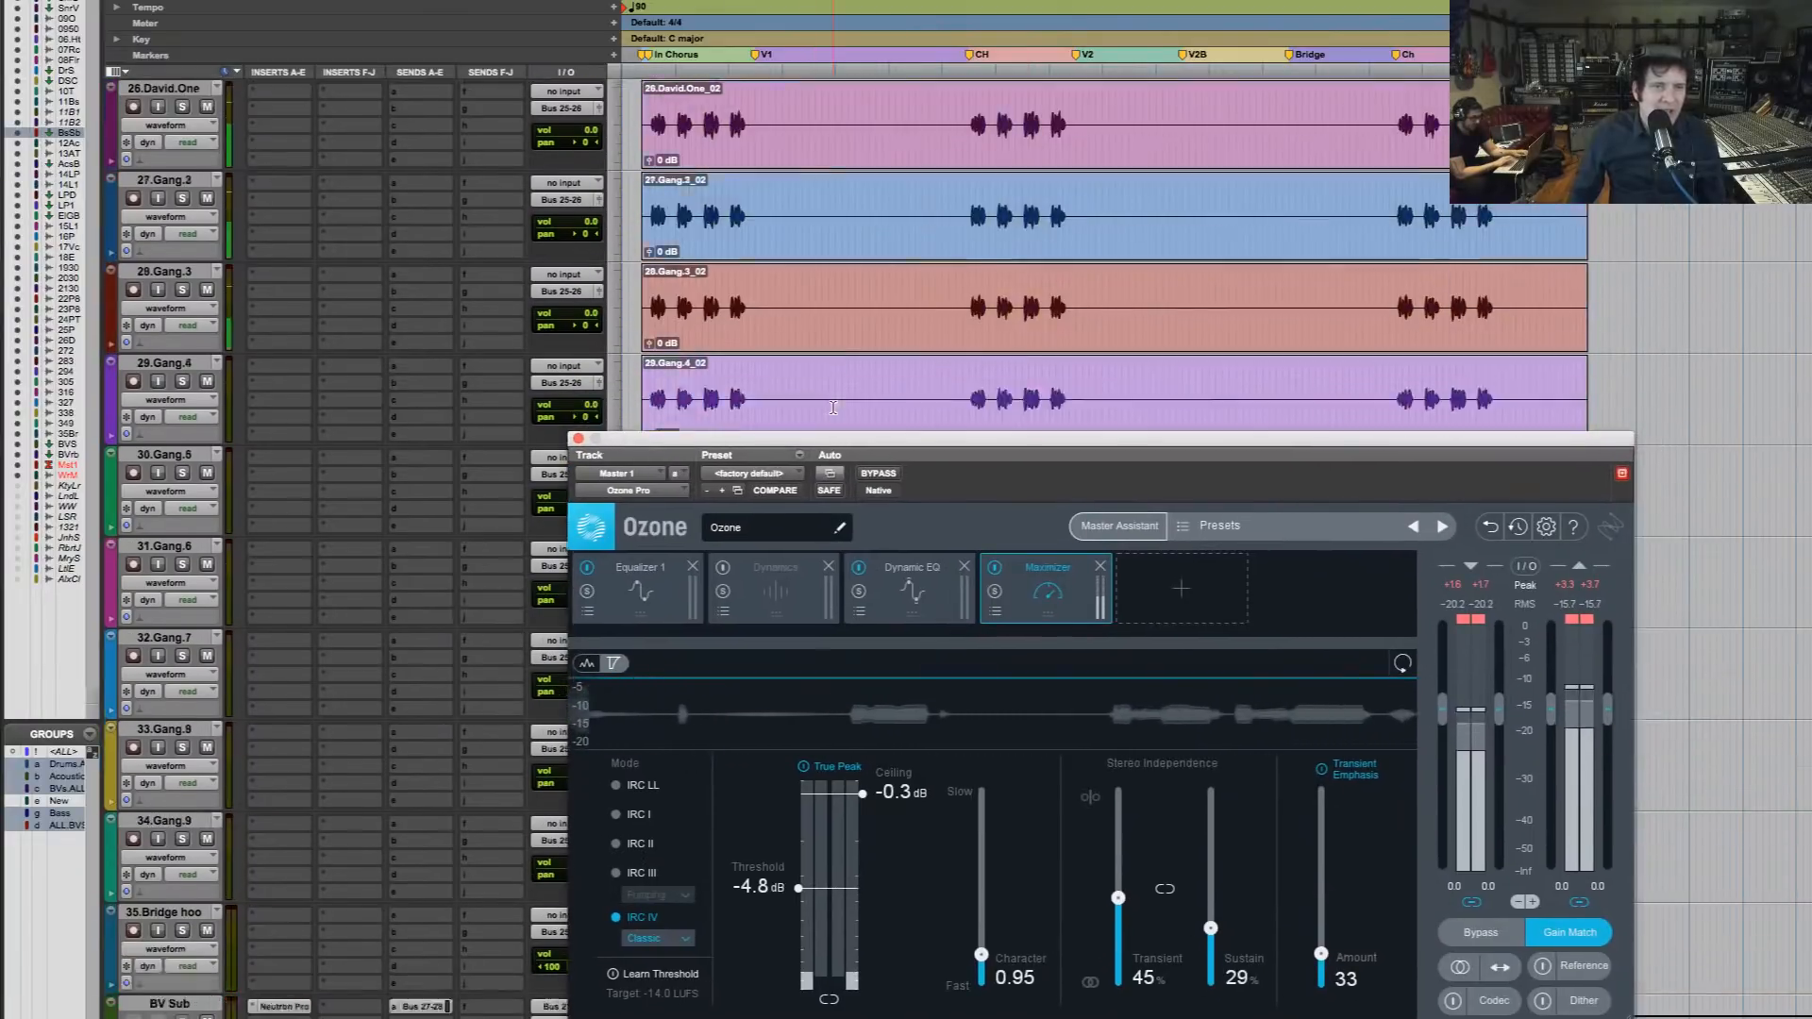
scroll(836, 412, up, 10)
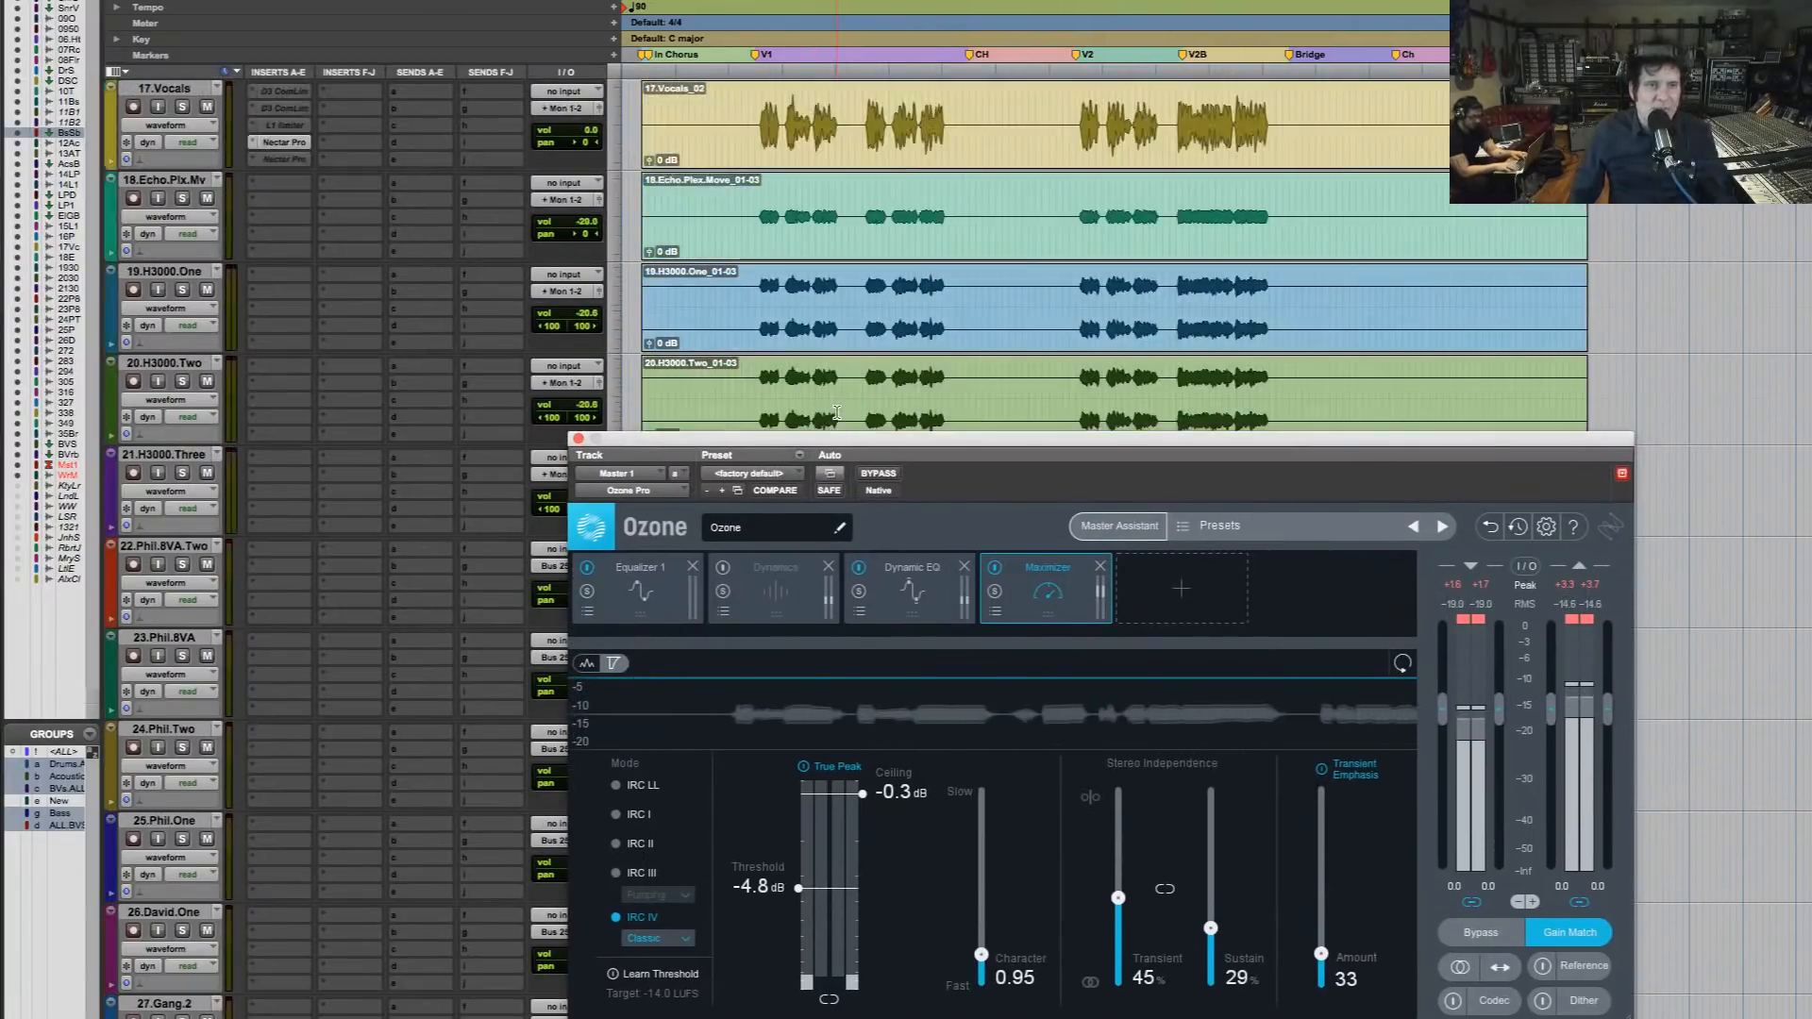
scroll(836, 412, up, 3)
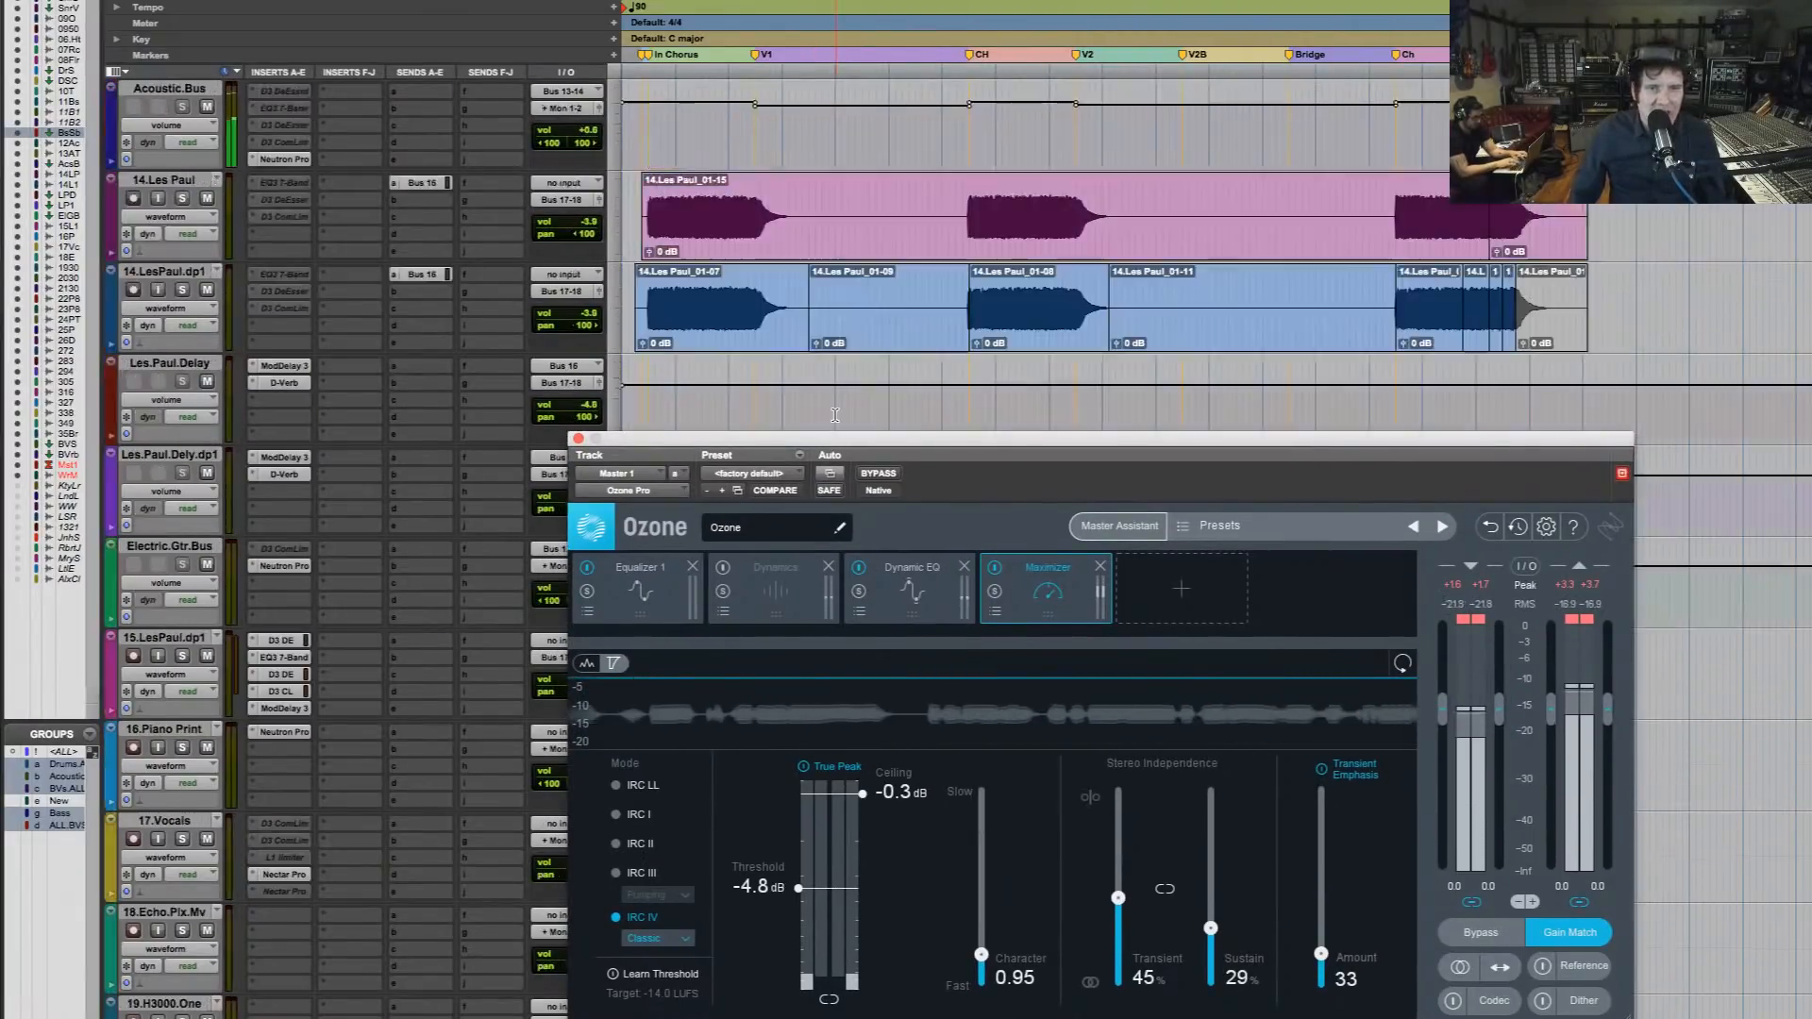
click(578, 440)
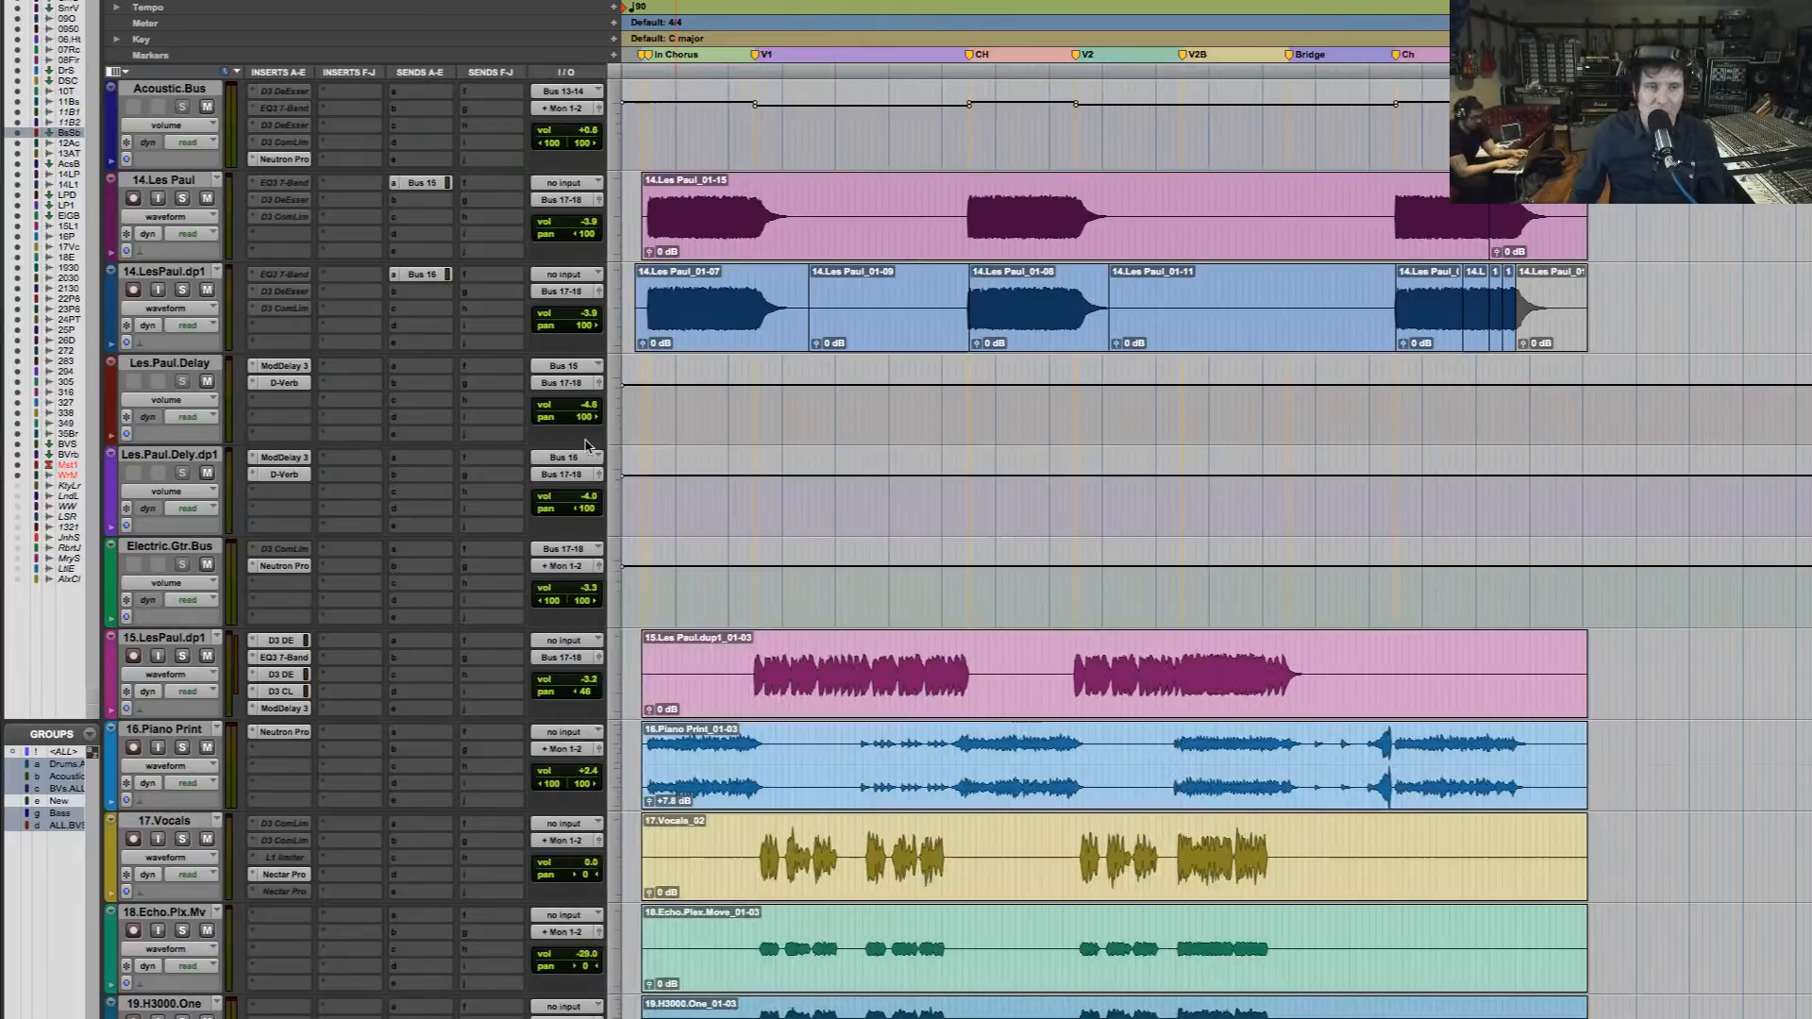
Solo the grouped drum tracks and play them from the start of the intro chorus
scroll(850, 495, up, 4)
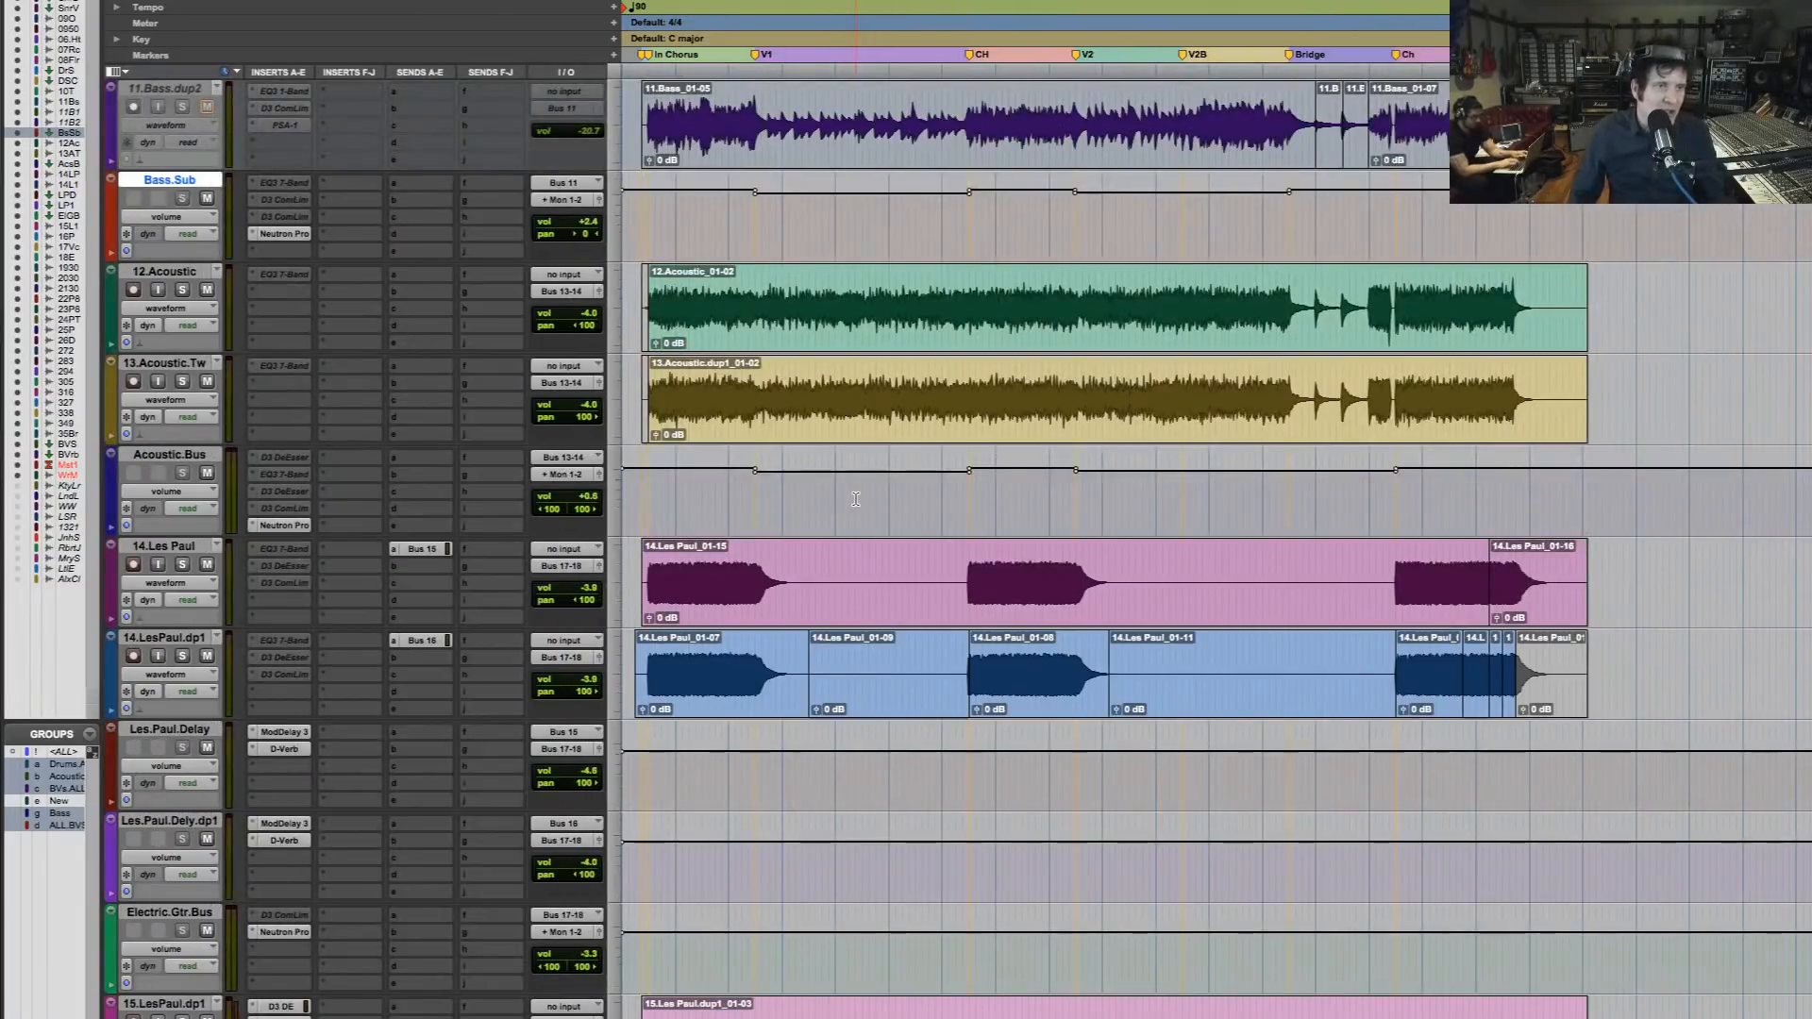
scroll(856, 499, up, 15)
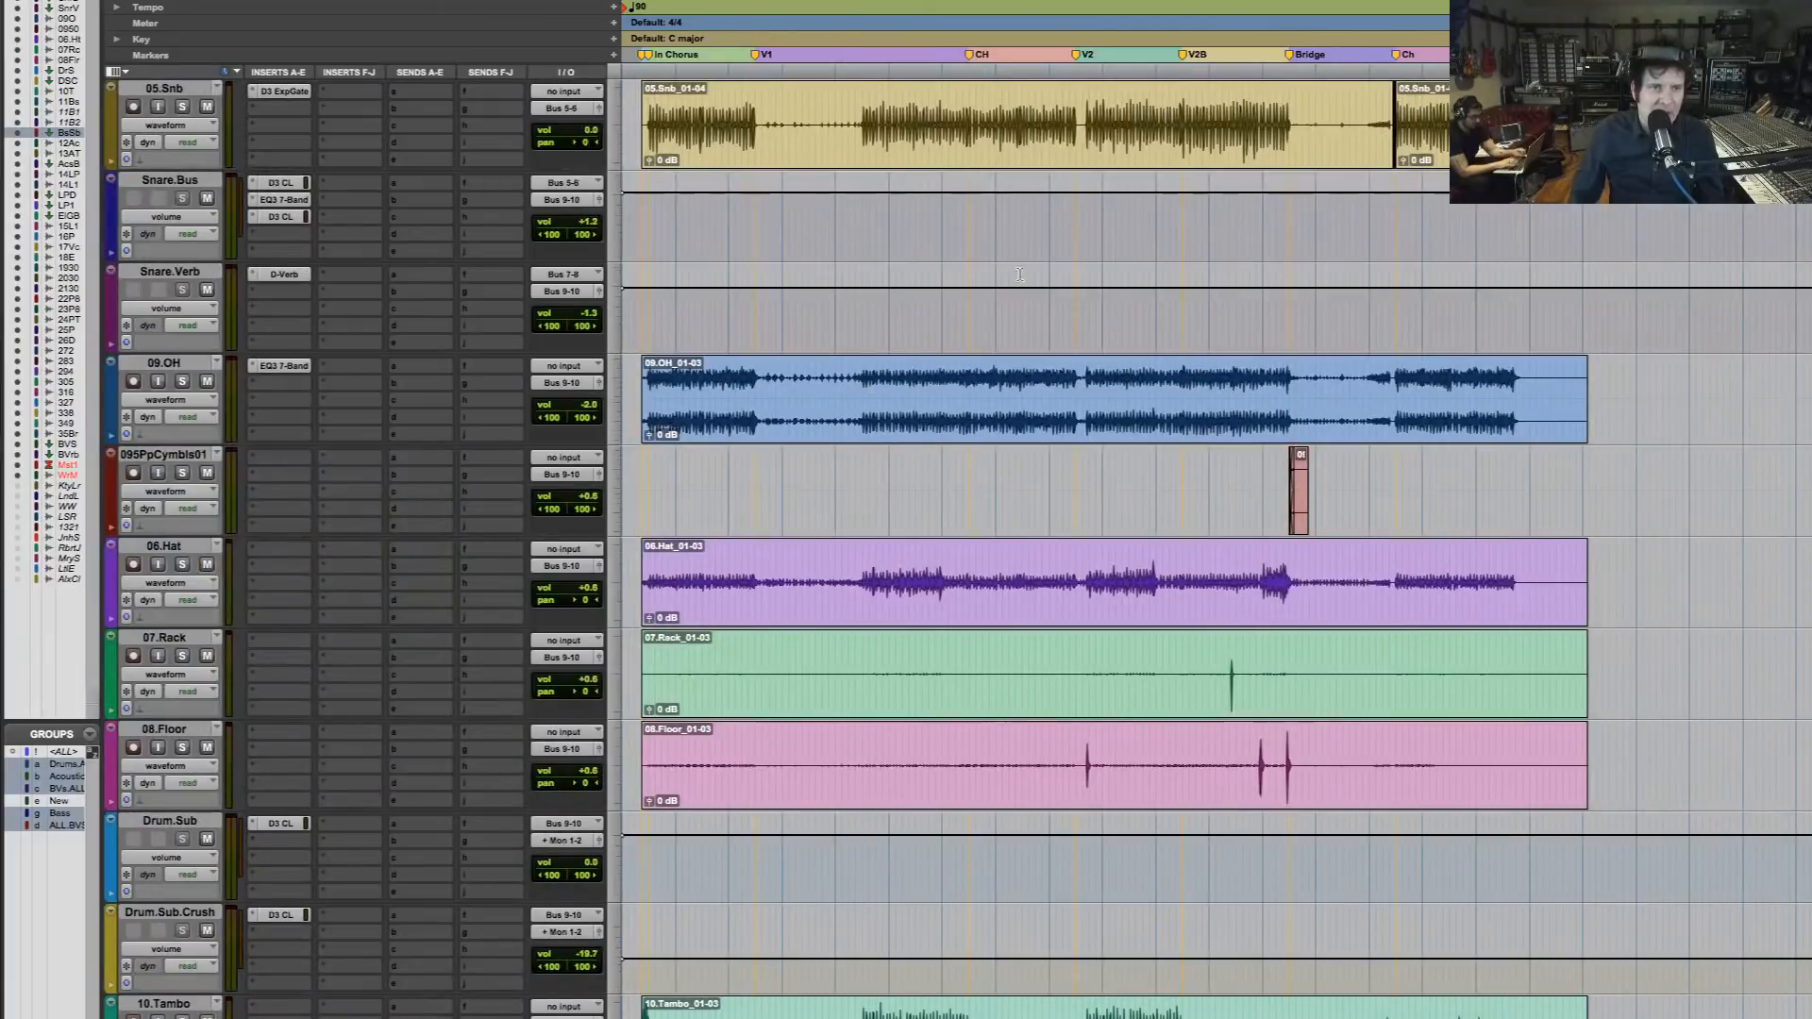
scroll(614, 385, up, 1)
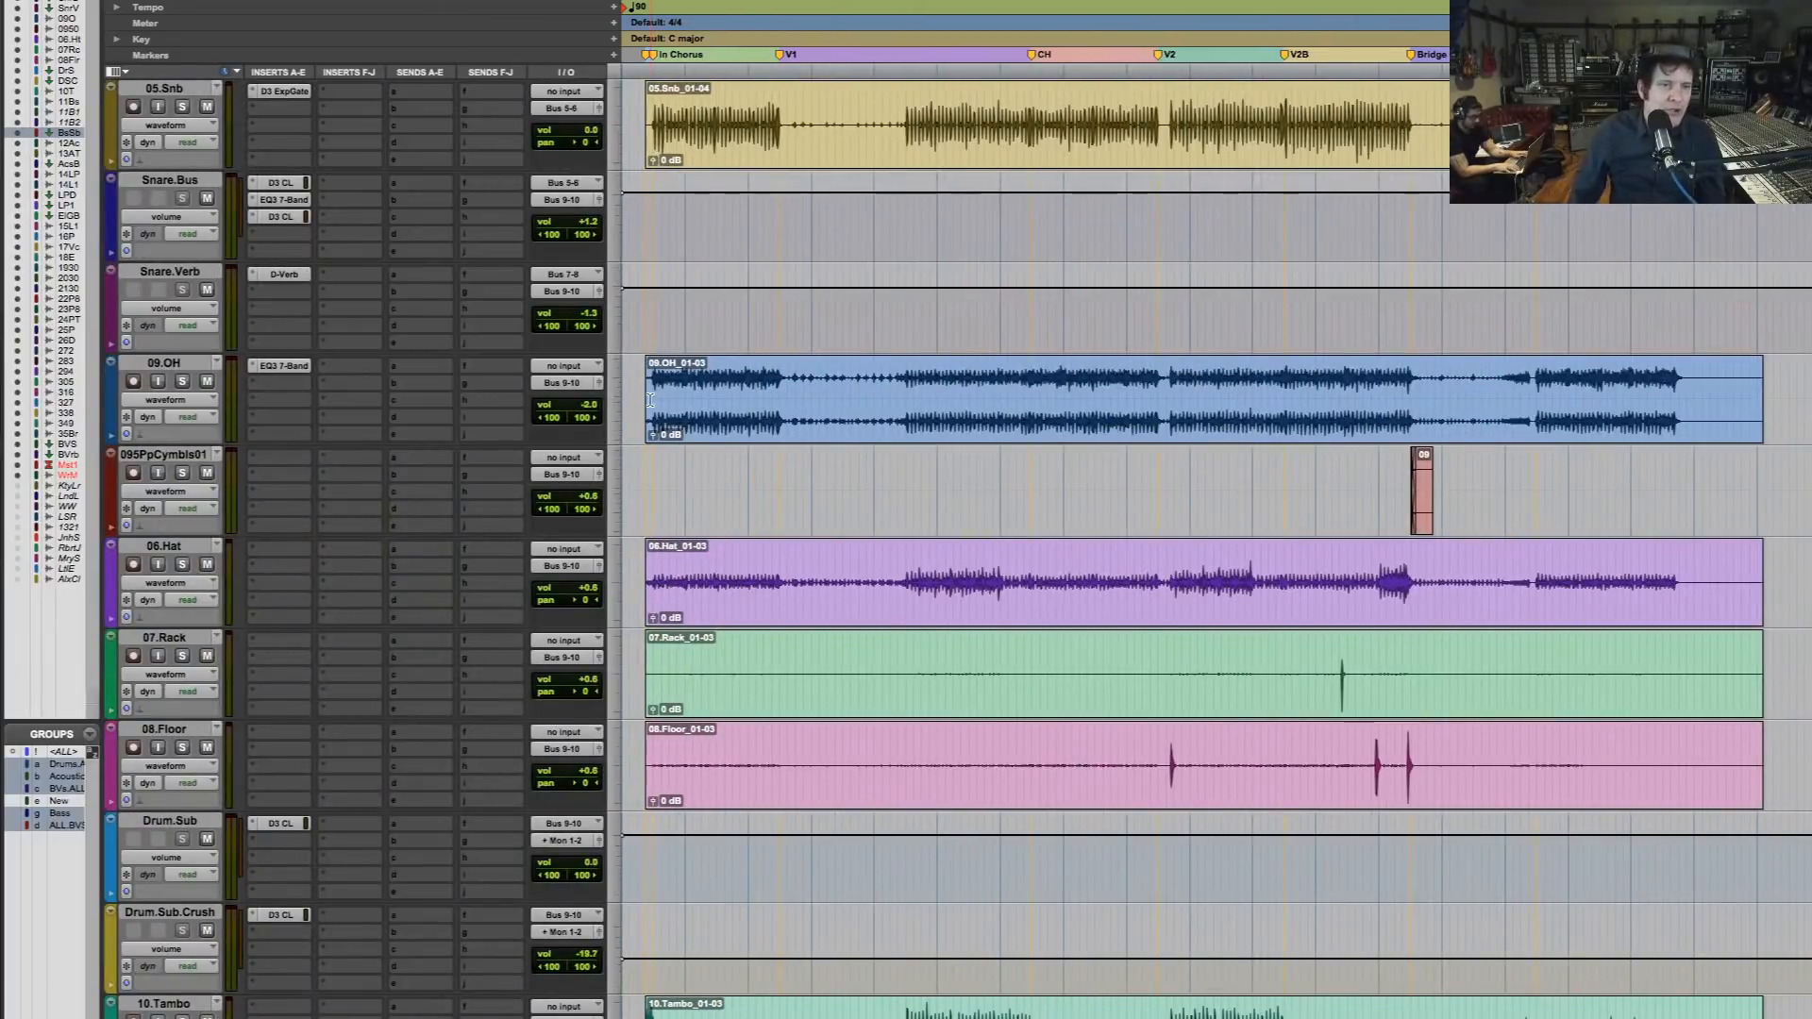
click(650, 400)
click(183, 383)
key(space)
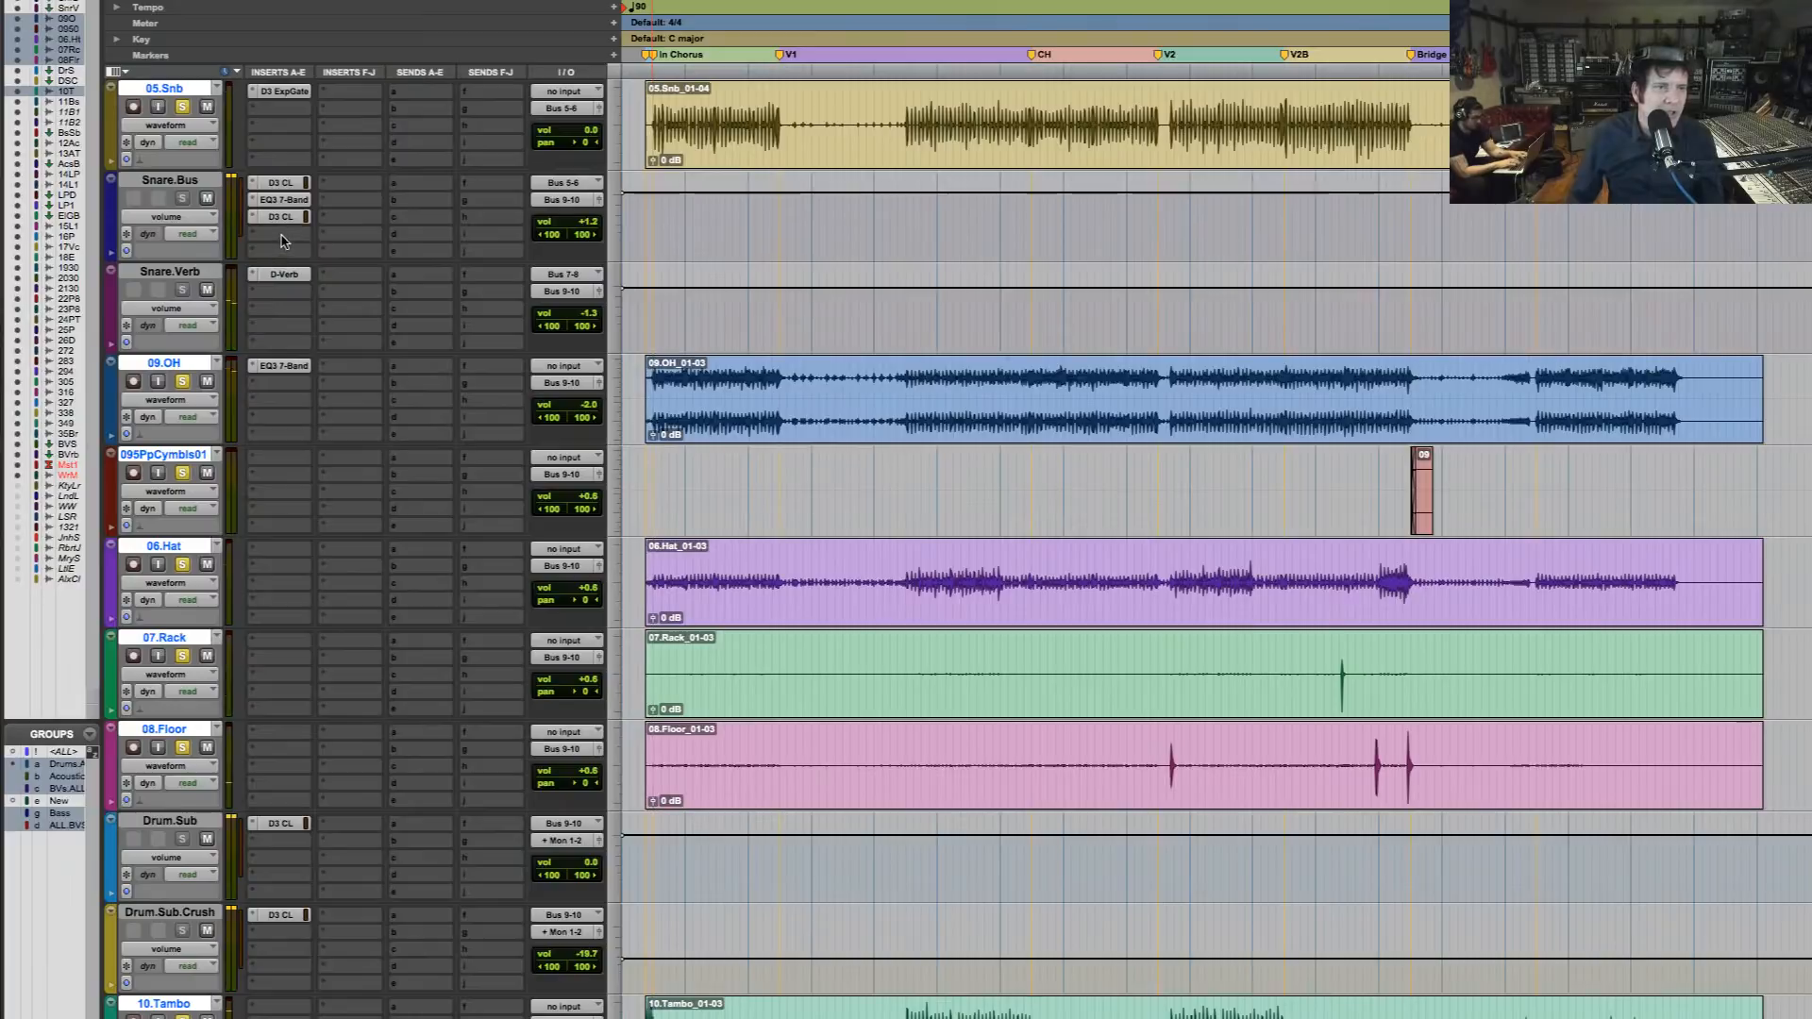
Insert the stereo Ozone Pro Vintage Tape on the Snare.Bus track's fourth insert slot and play the drums
click(282, 241)
mouse_move(358, 234)
mouse_move(517, 42)
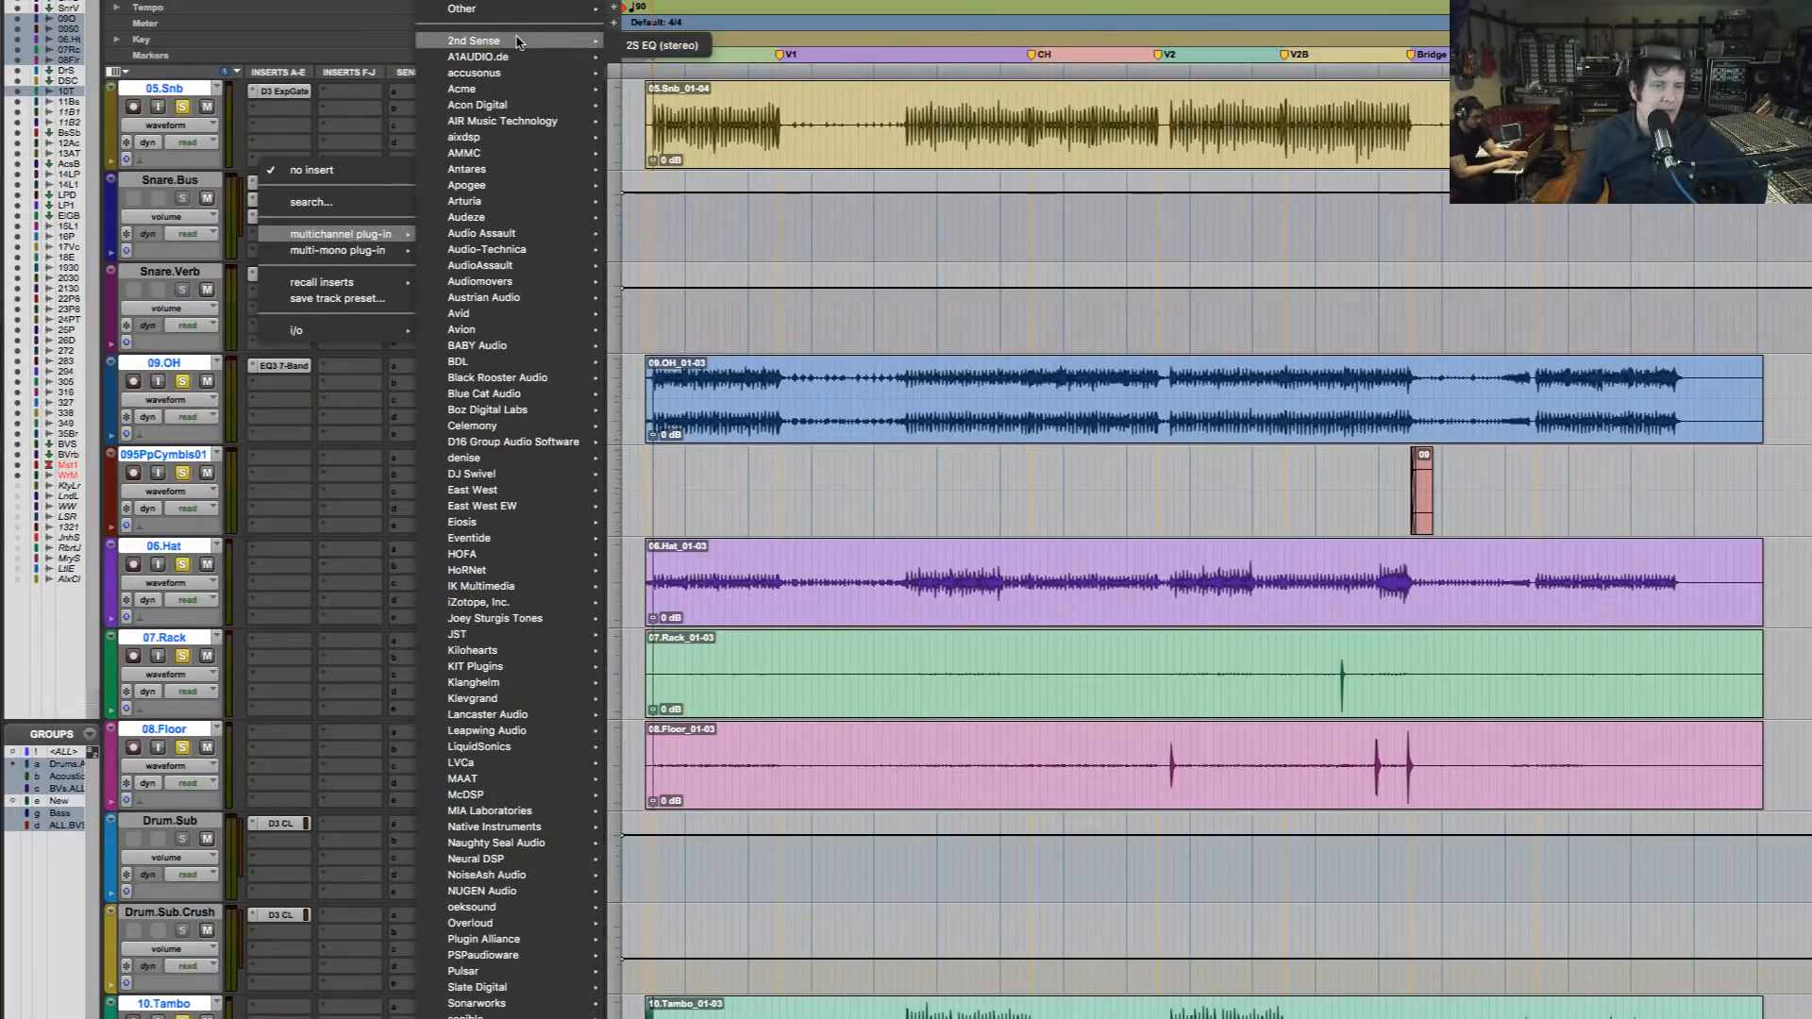
mouse_move(499, 608)
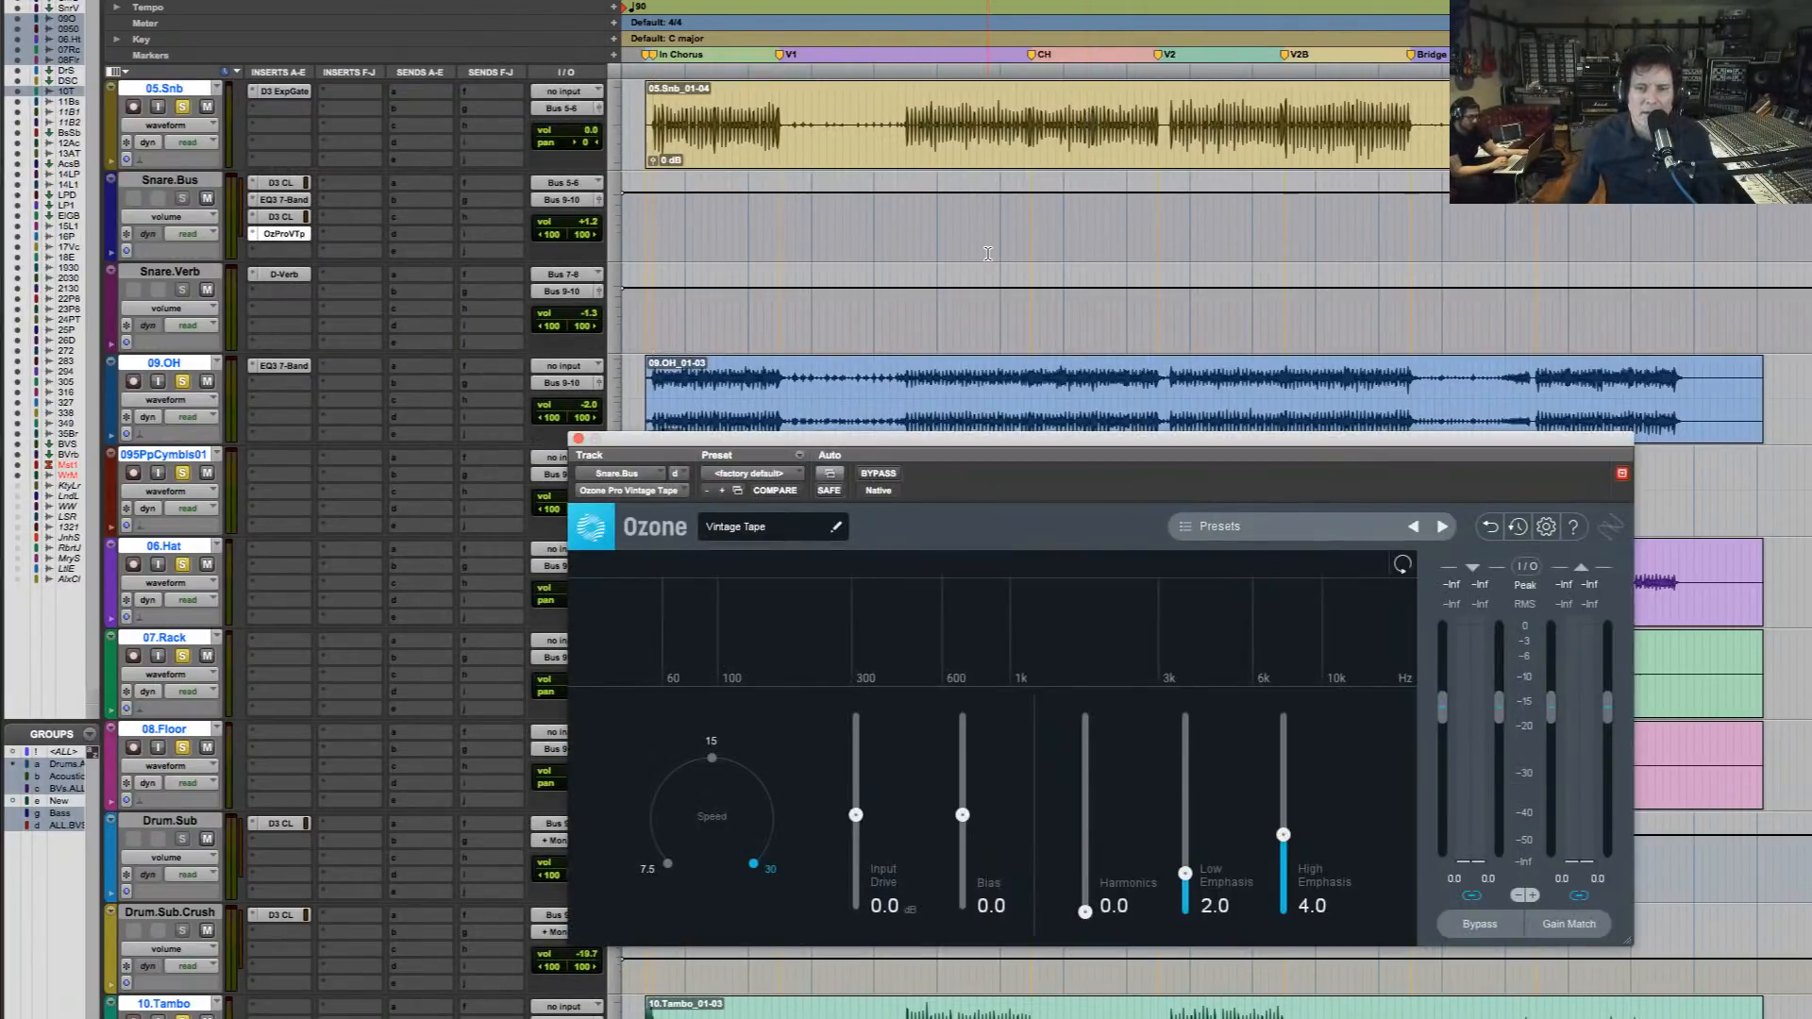
key(space)
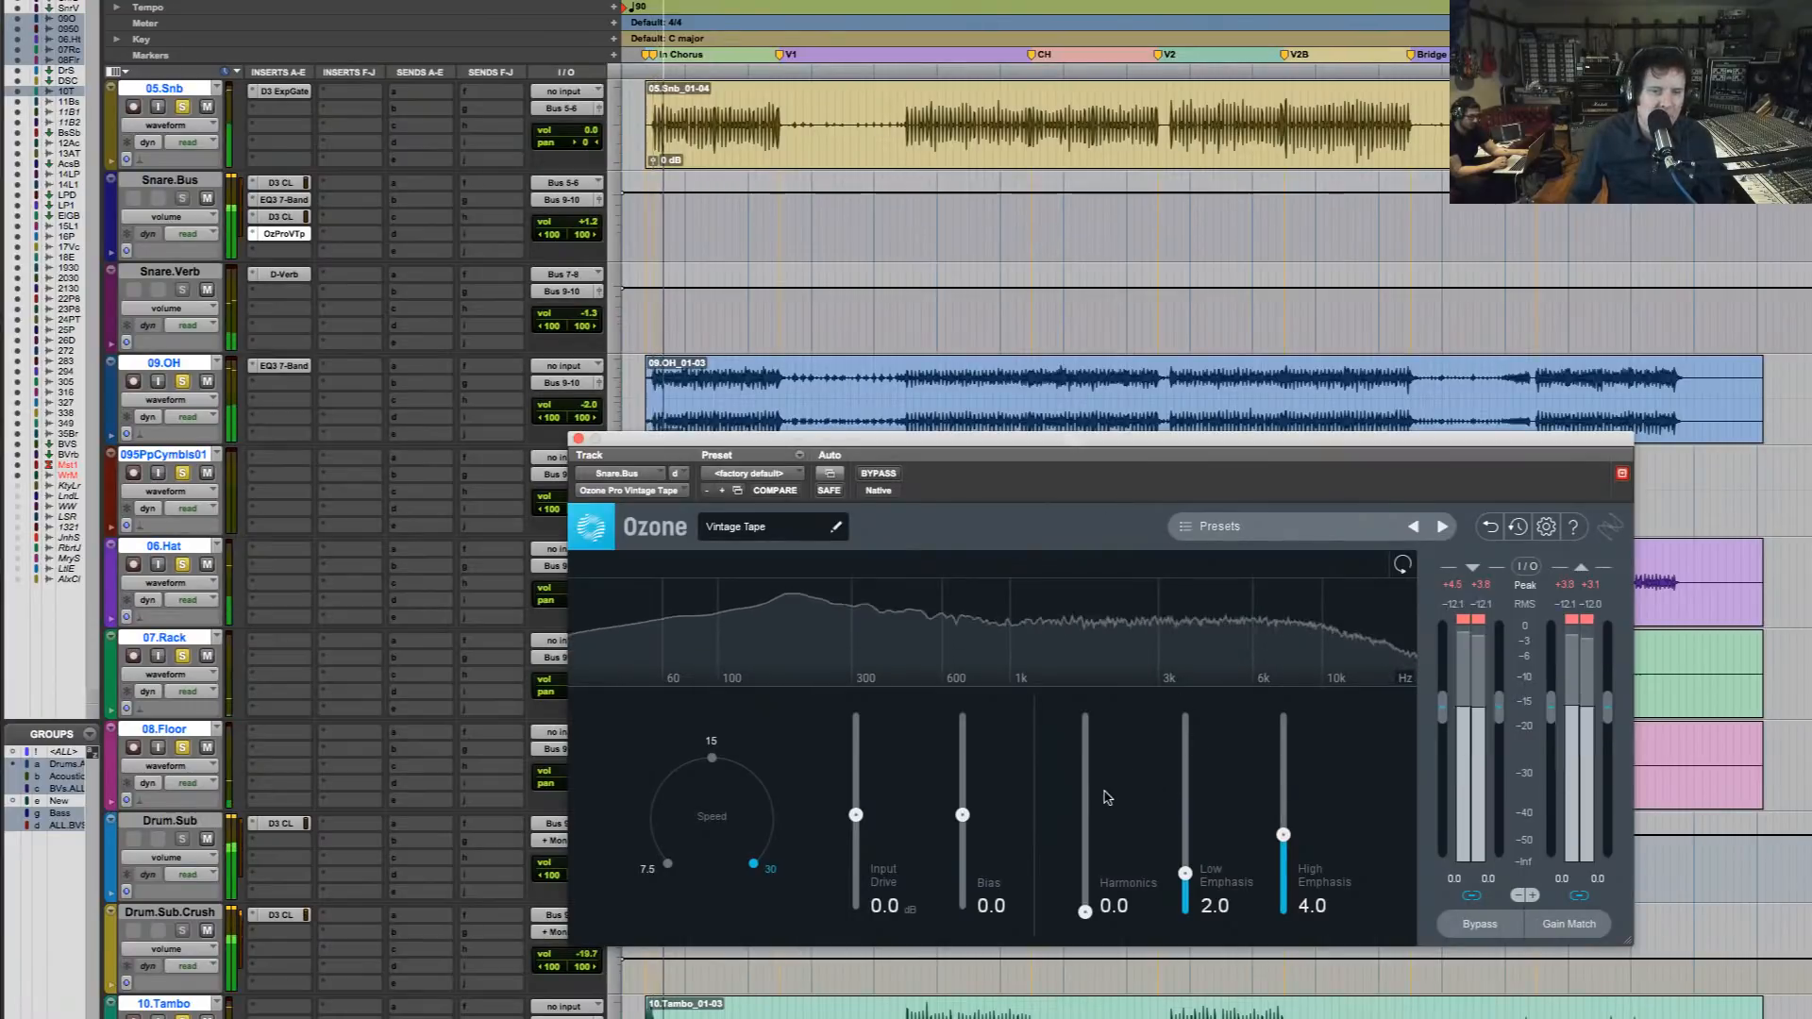
Set Vintage Tape's Speed to 15, Input Drive to 15.0 dB and Low Emphasis to 4.3 during playback
click(712, 758)
drag(856, 814, 860, 748)
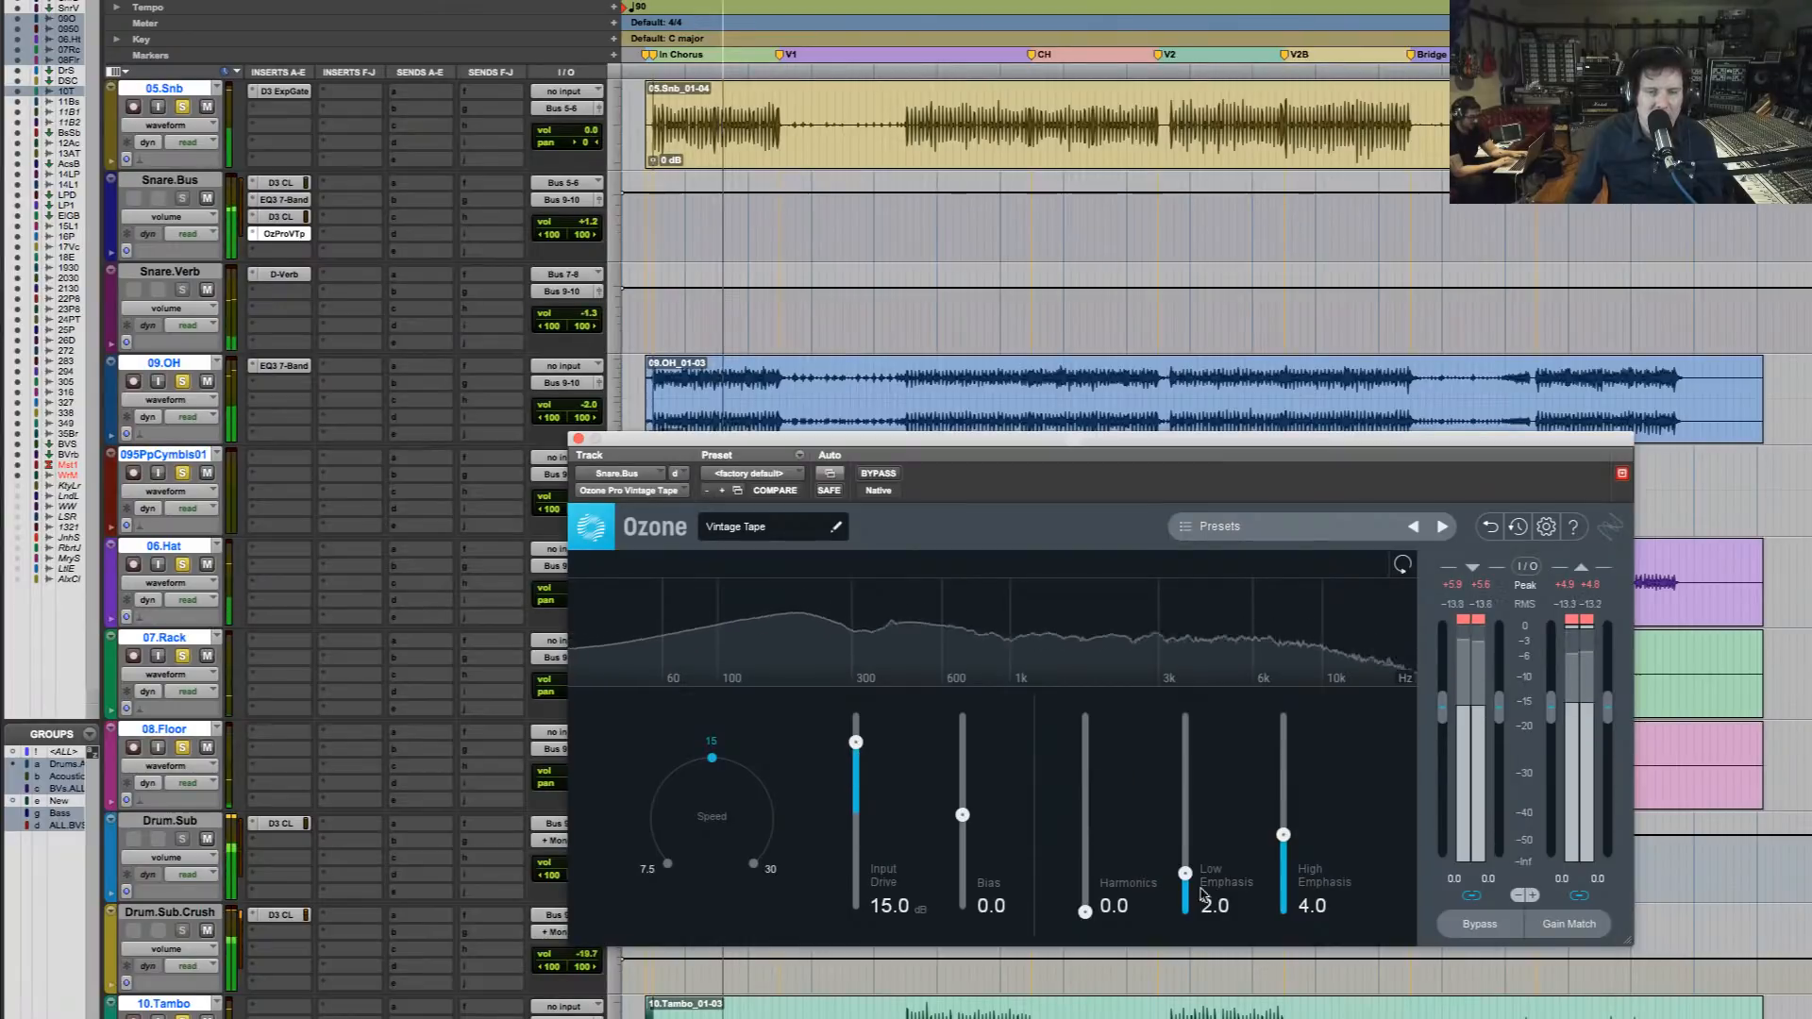
drag(1185, 874, 1185, 828)
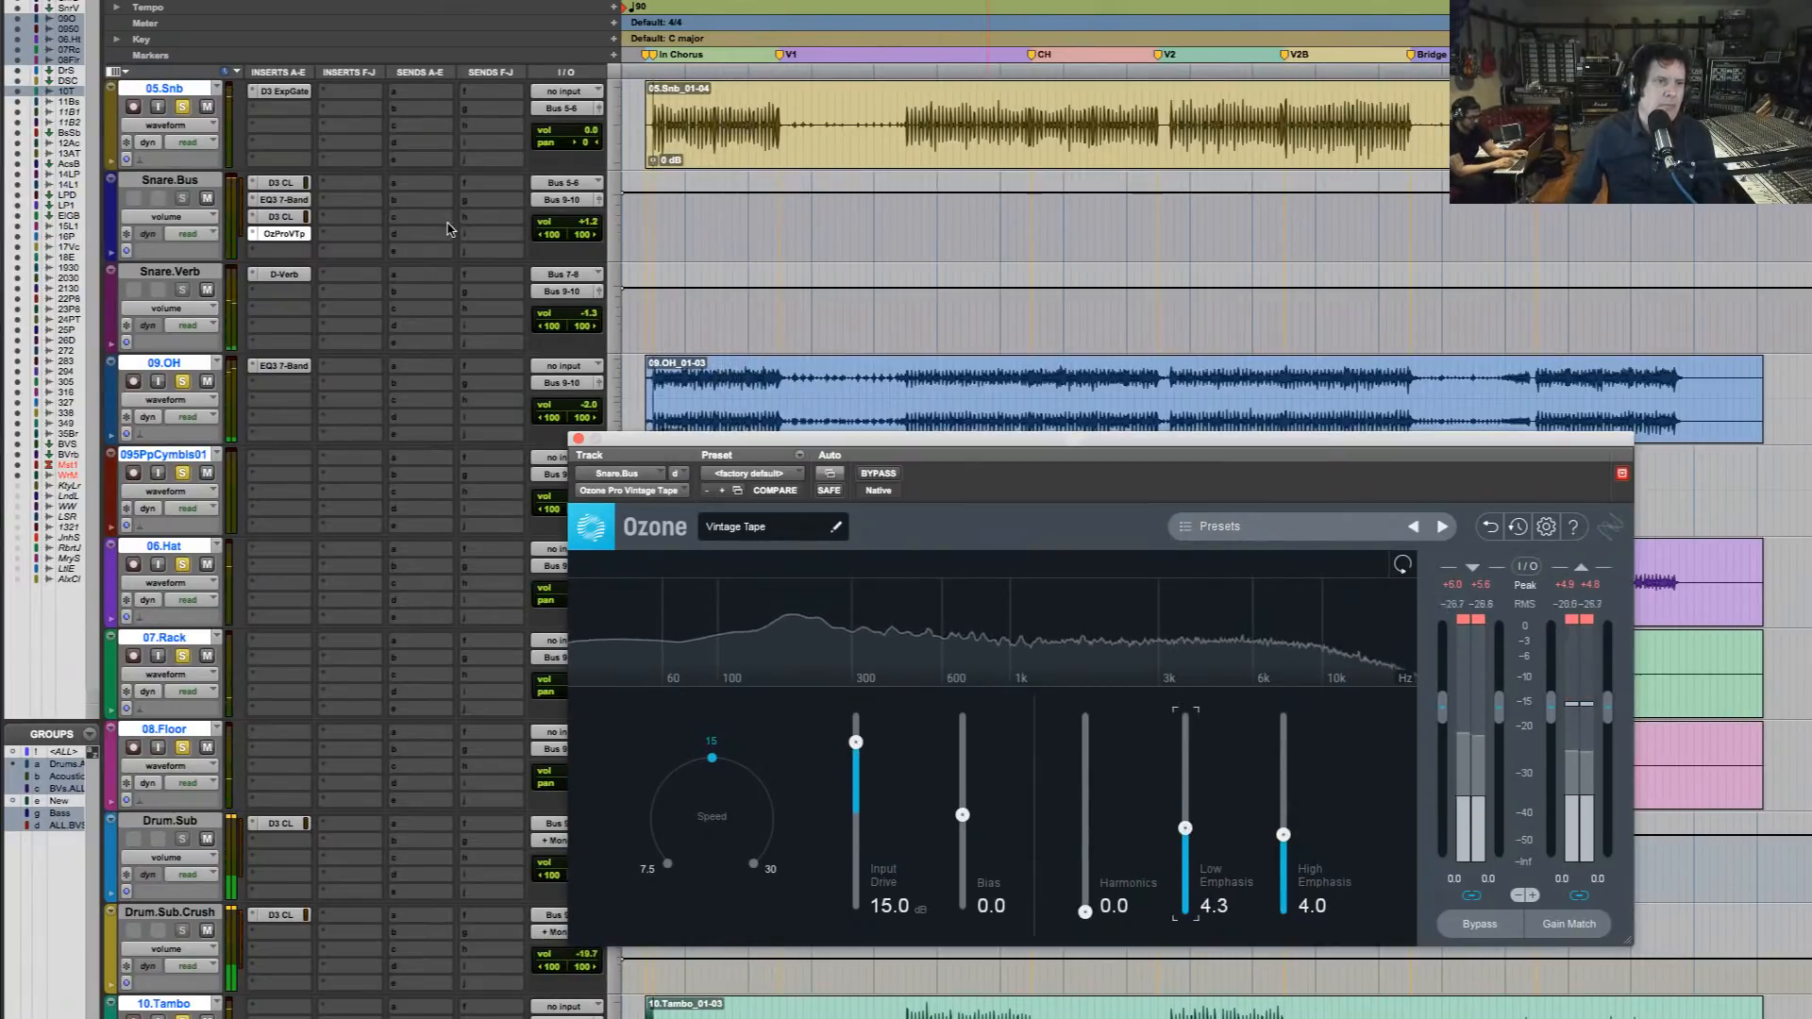
Restrict the solo to the 03.Snt, 04.AD Snare and 05.Snb tracks and play them from the intro chorus
scroll(229, 210, up, 3)
click(182, 200)
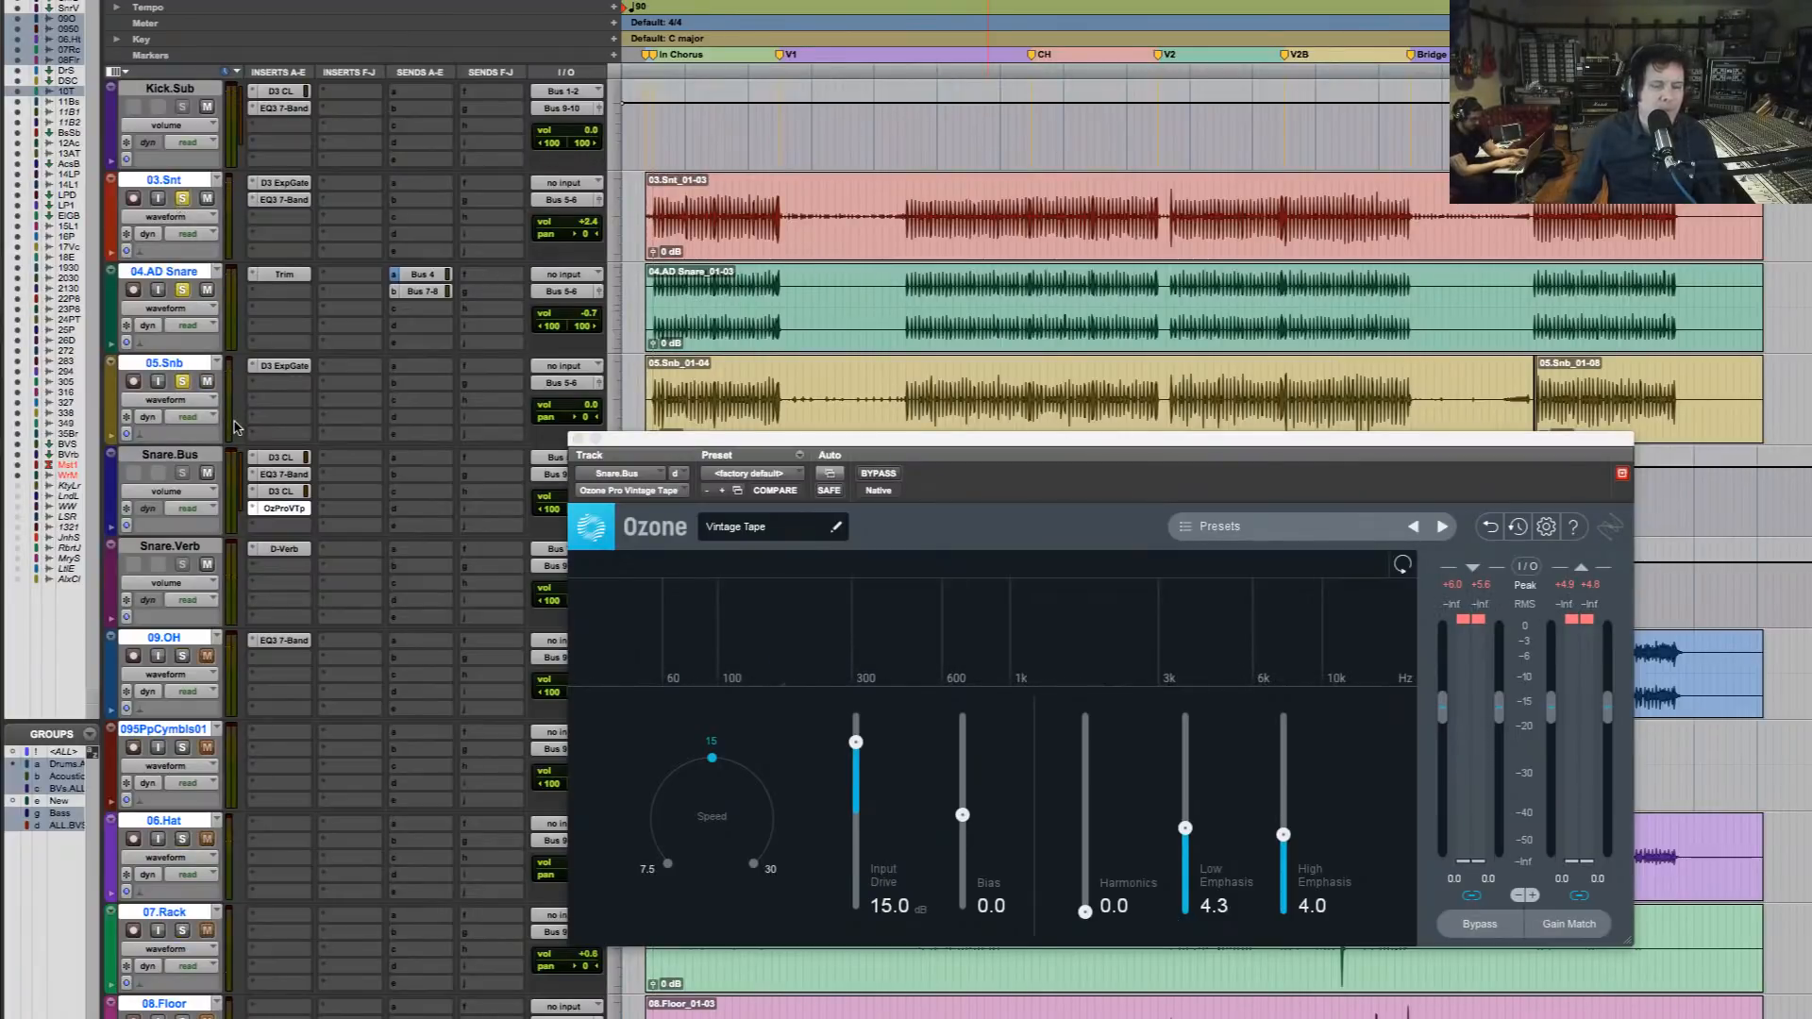
key(space)
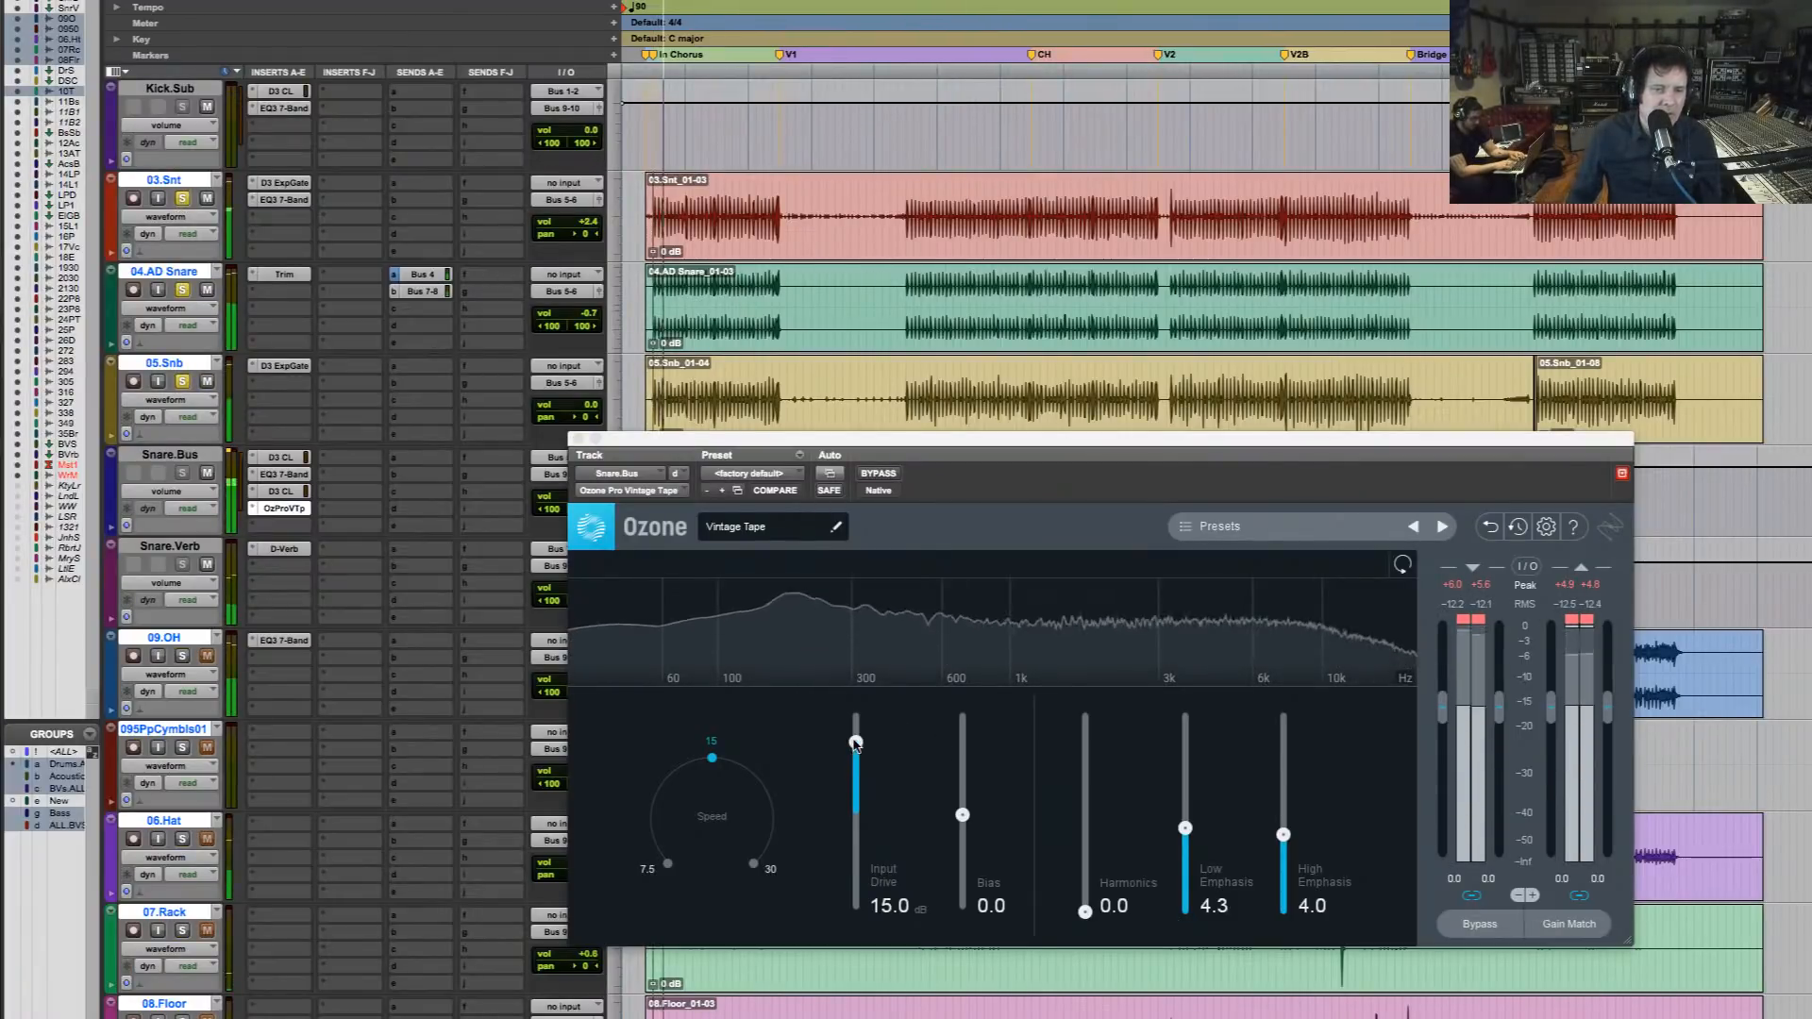
Set Vintage Tape's Input Drive to 13.4 dB, Harmonics to 7.8 and Speed to 7.5 while the snares play
mouse_move(856, 743)
mouse_down()
mouse_move(856, 727)
mouse_move(856, 897)
mouse_move(856, 746)
mouse_up()
drag(1085, 911, 1097, 814)
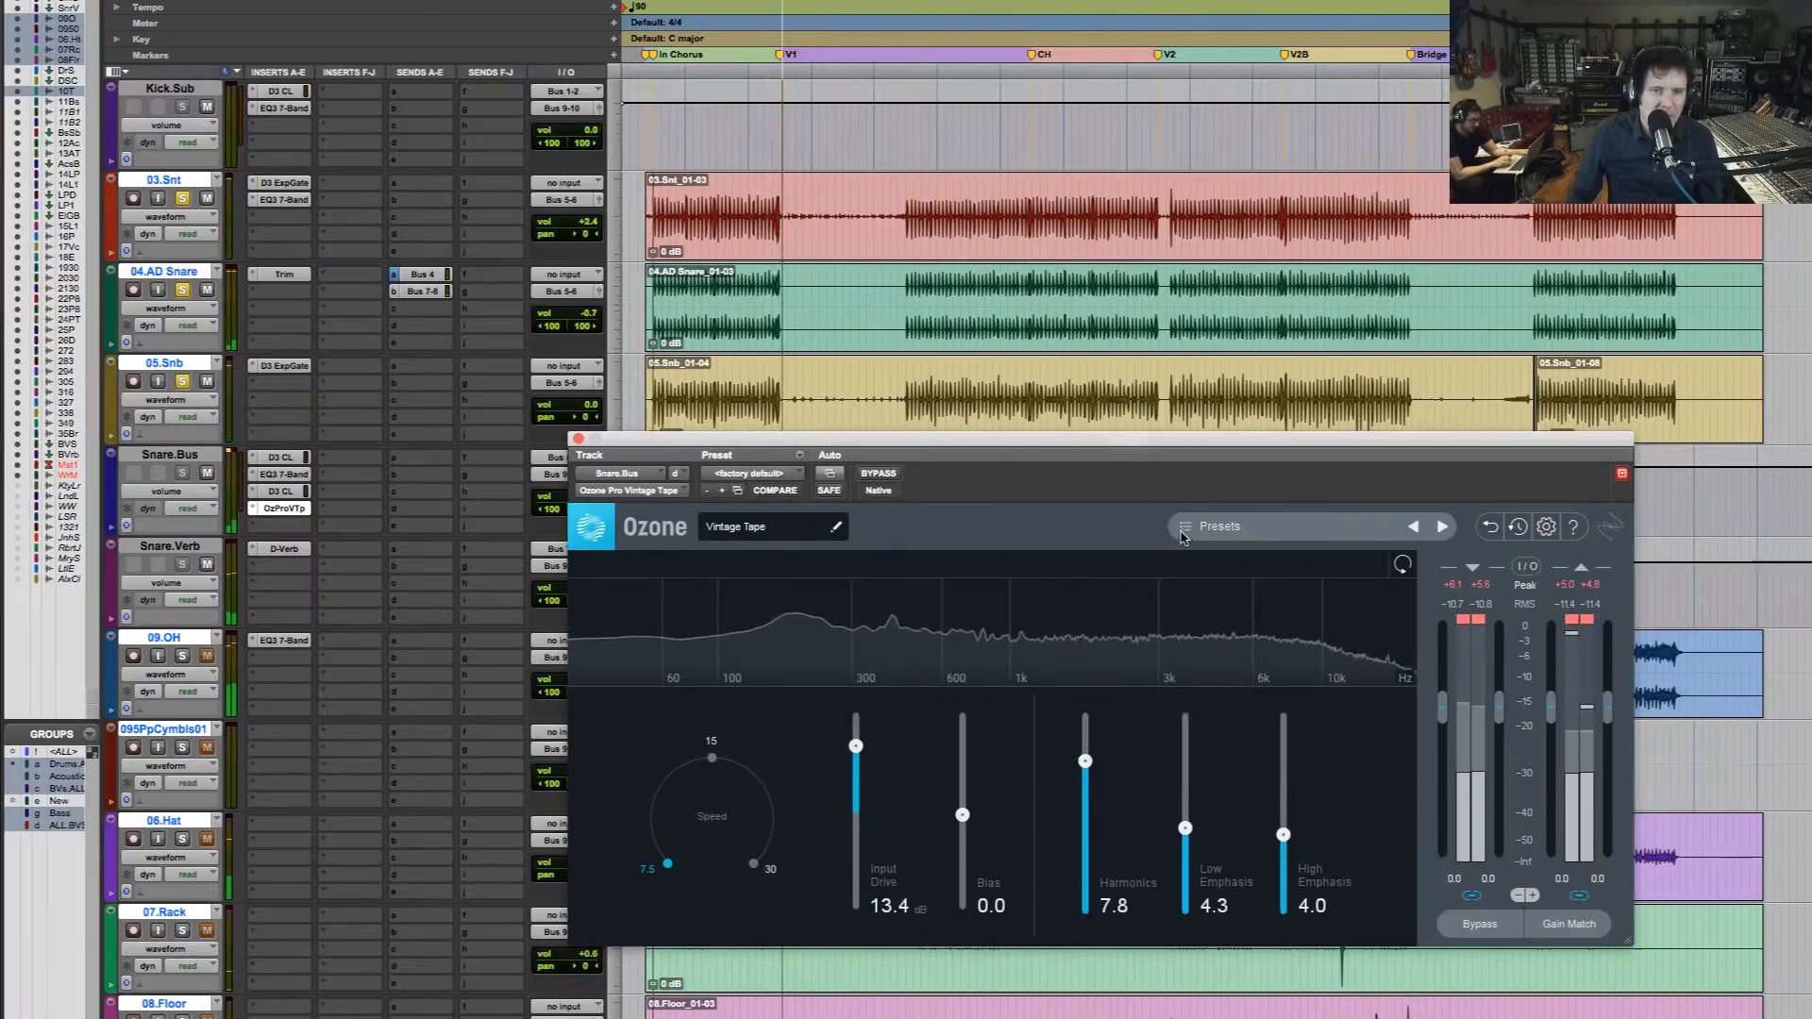
Load the Drive preset in Vintage Tape and play the soloed snares through it
click(1212, 527)
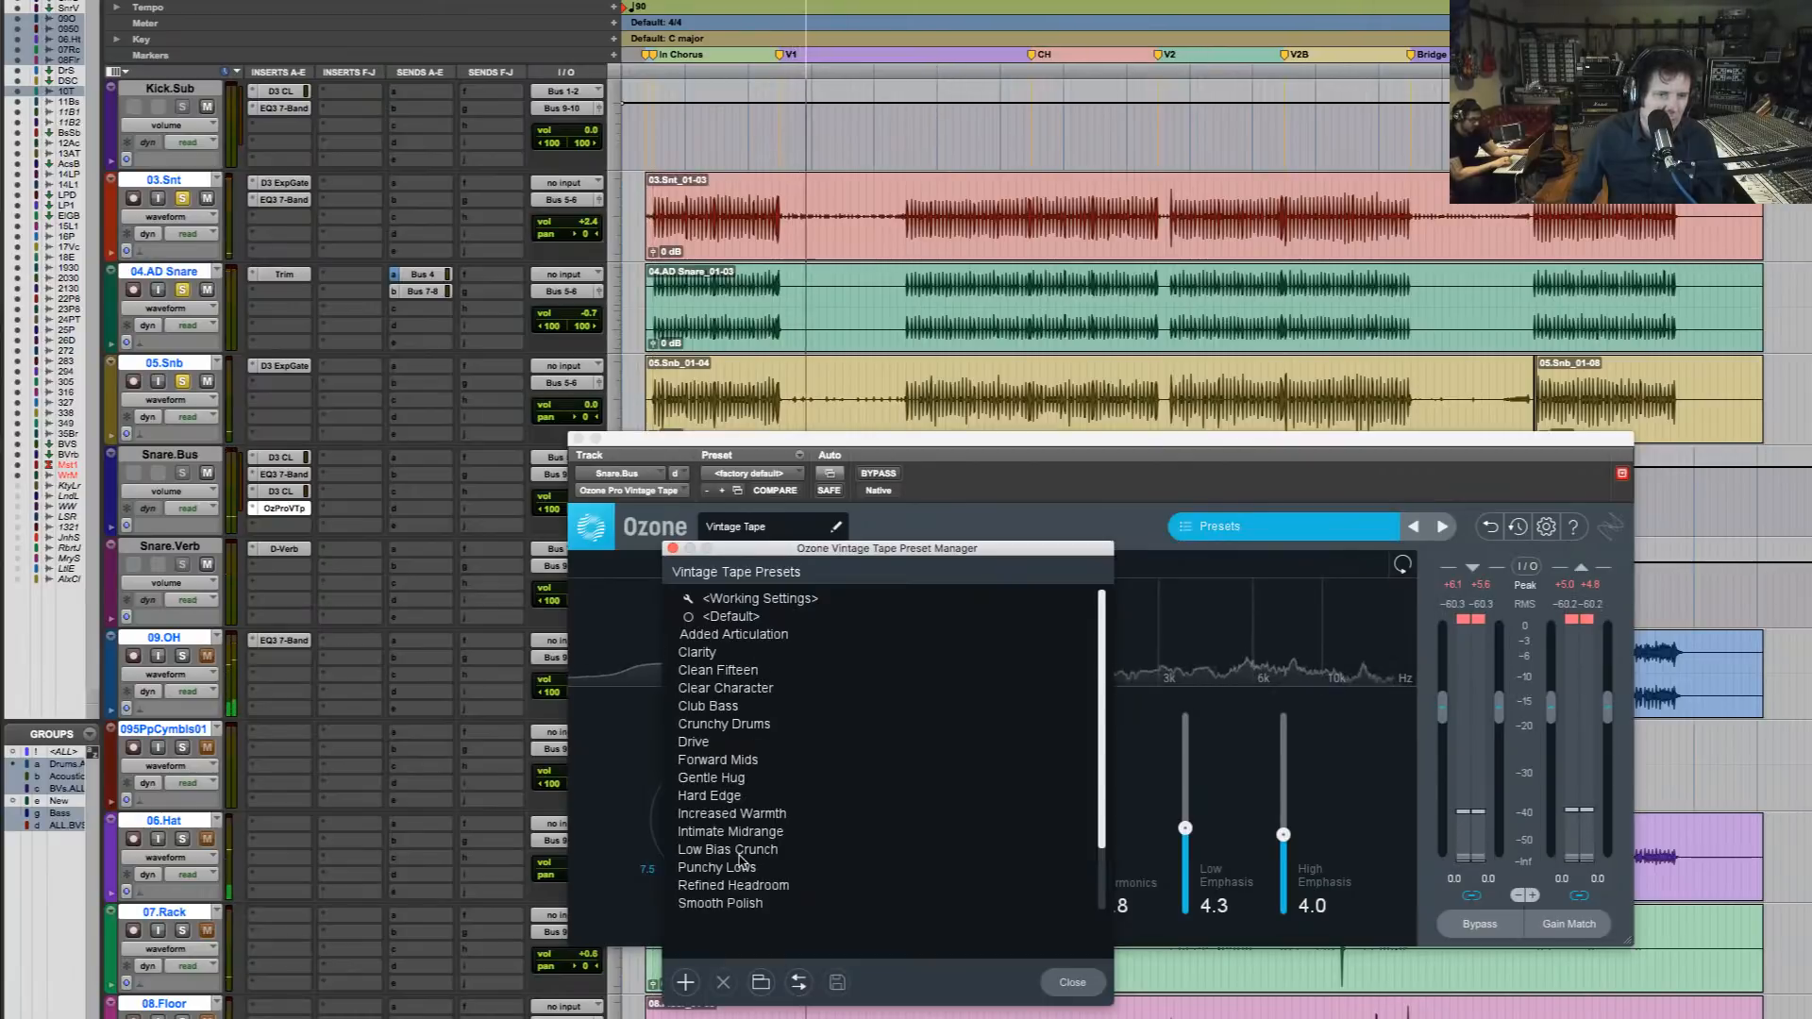
click(705, 746)
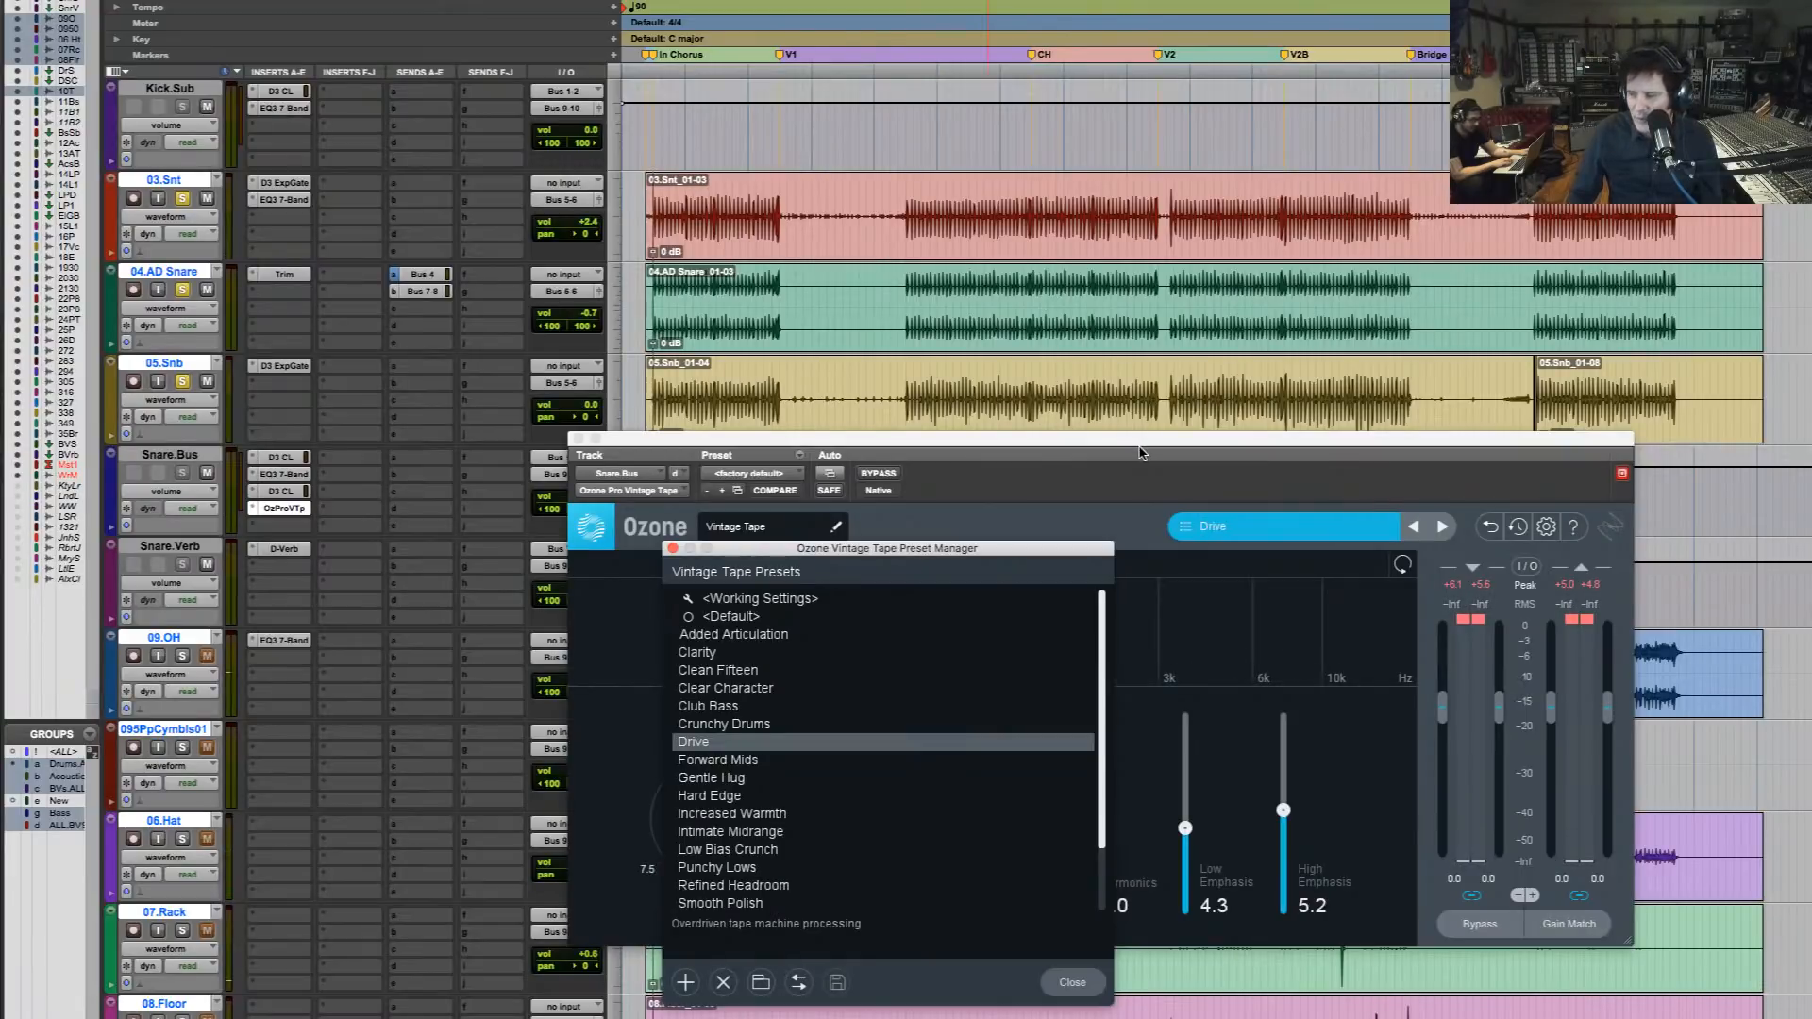
key(space)
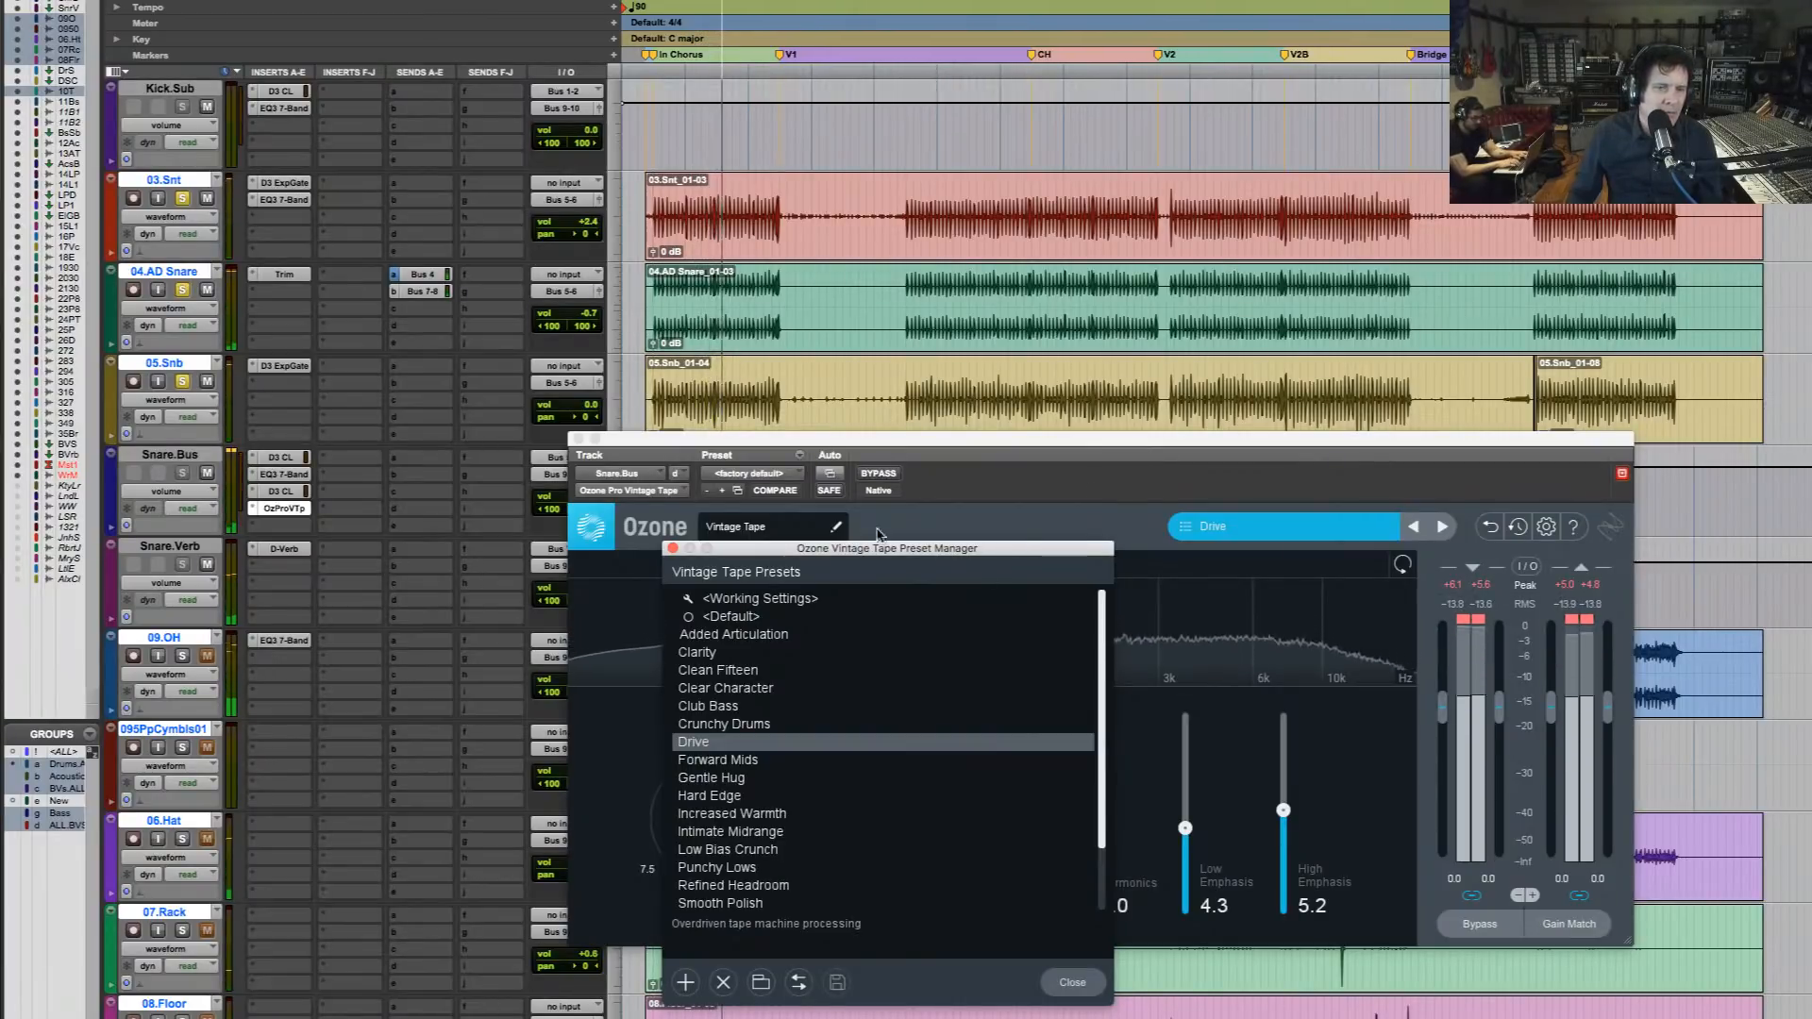
Compare the snares with Vintage Tape bypassed and active, then close its window
click(885, 481)
click(885, 481)
click(885, 481)
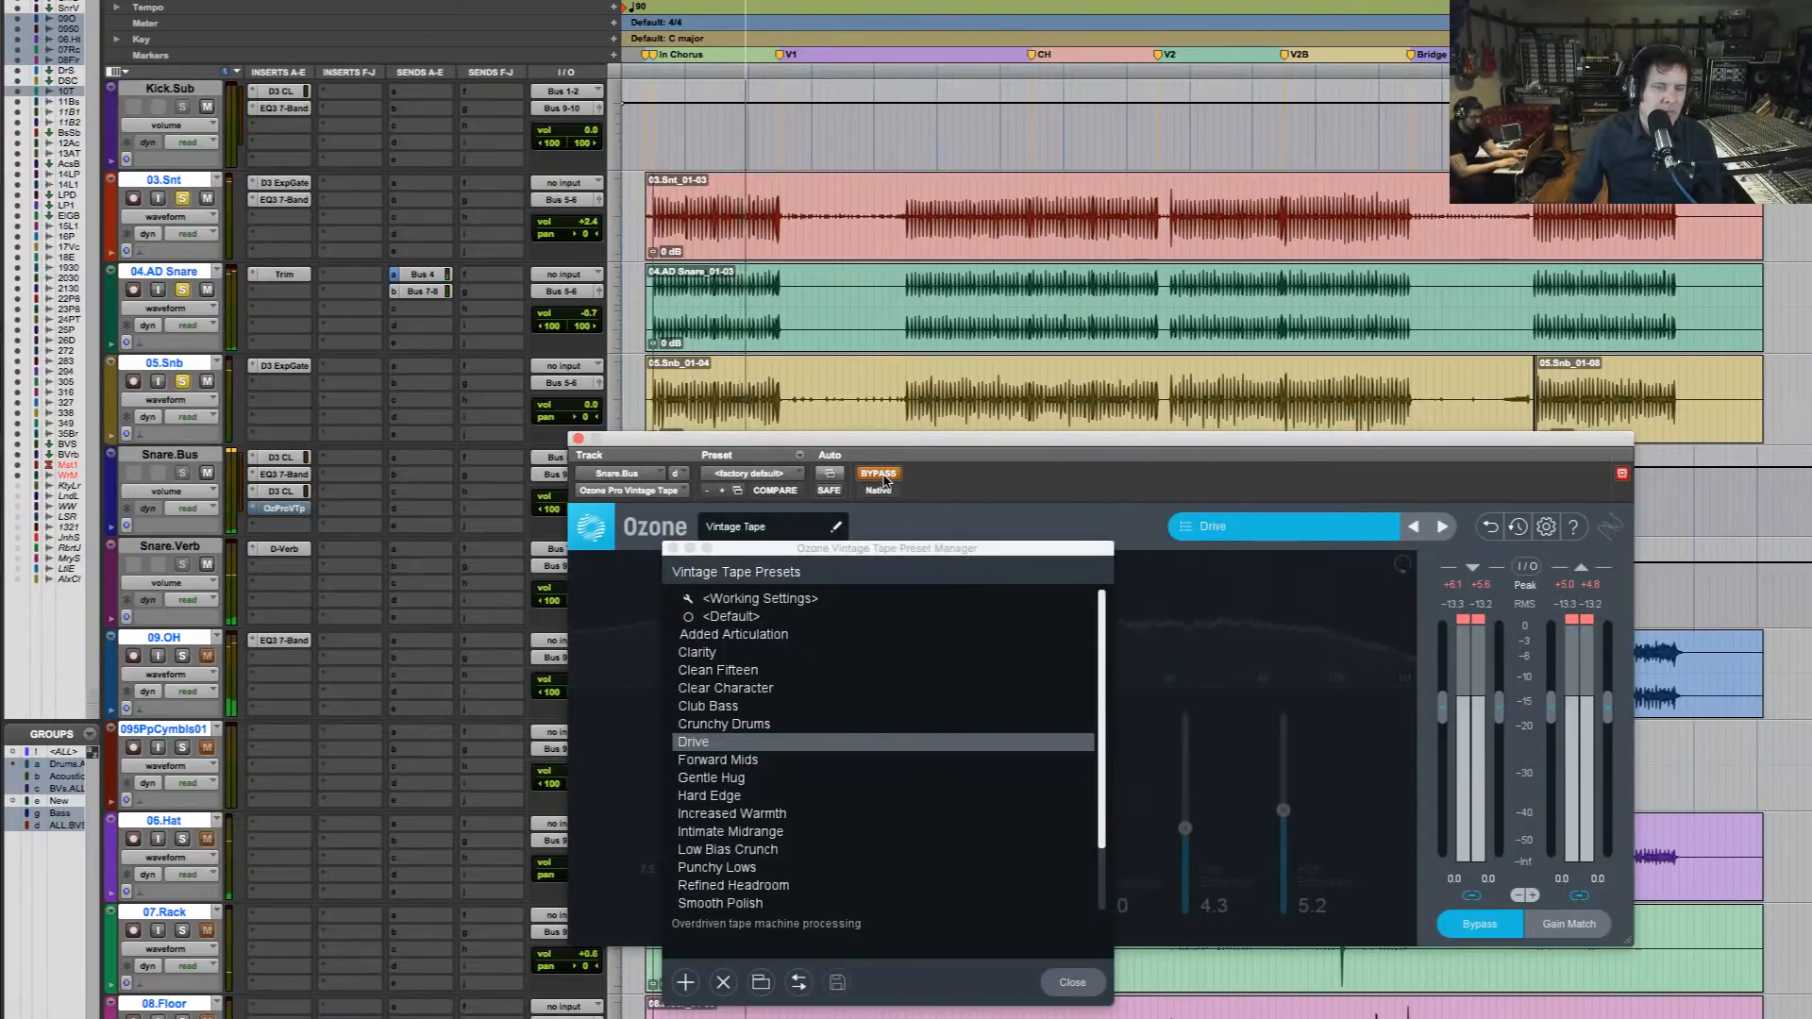
click(885, 481)
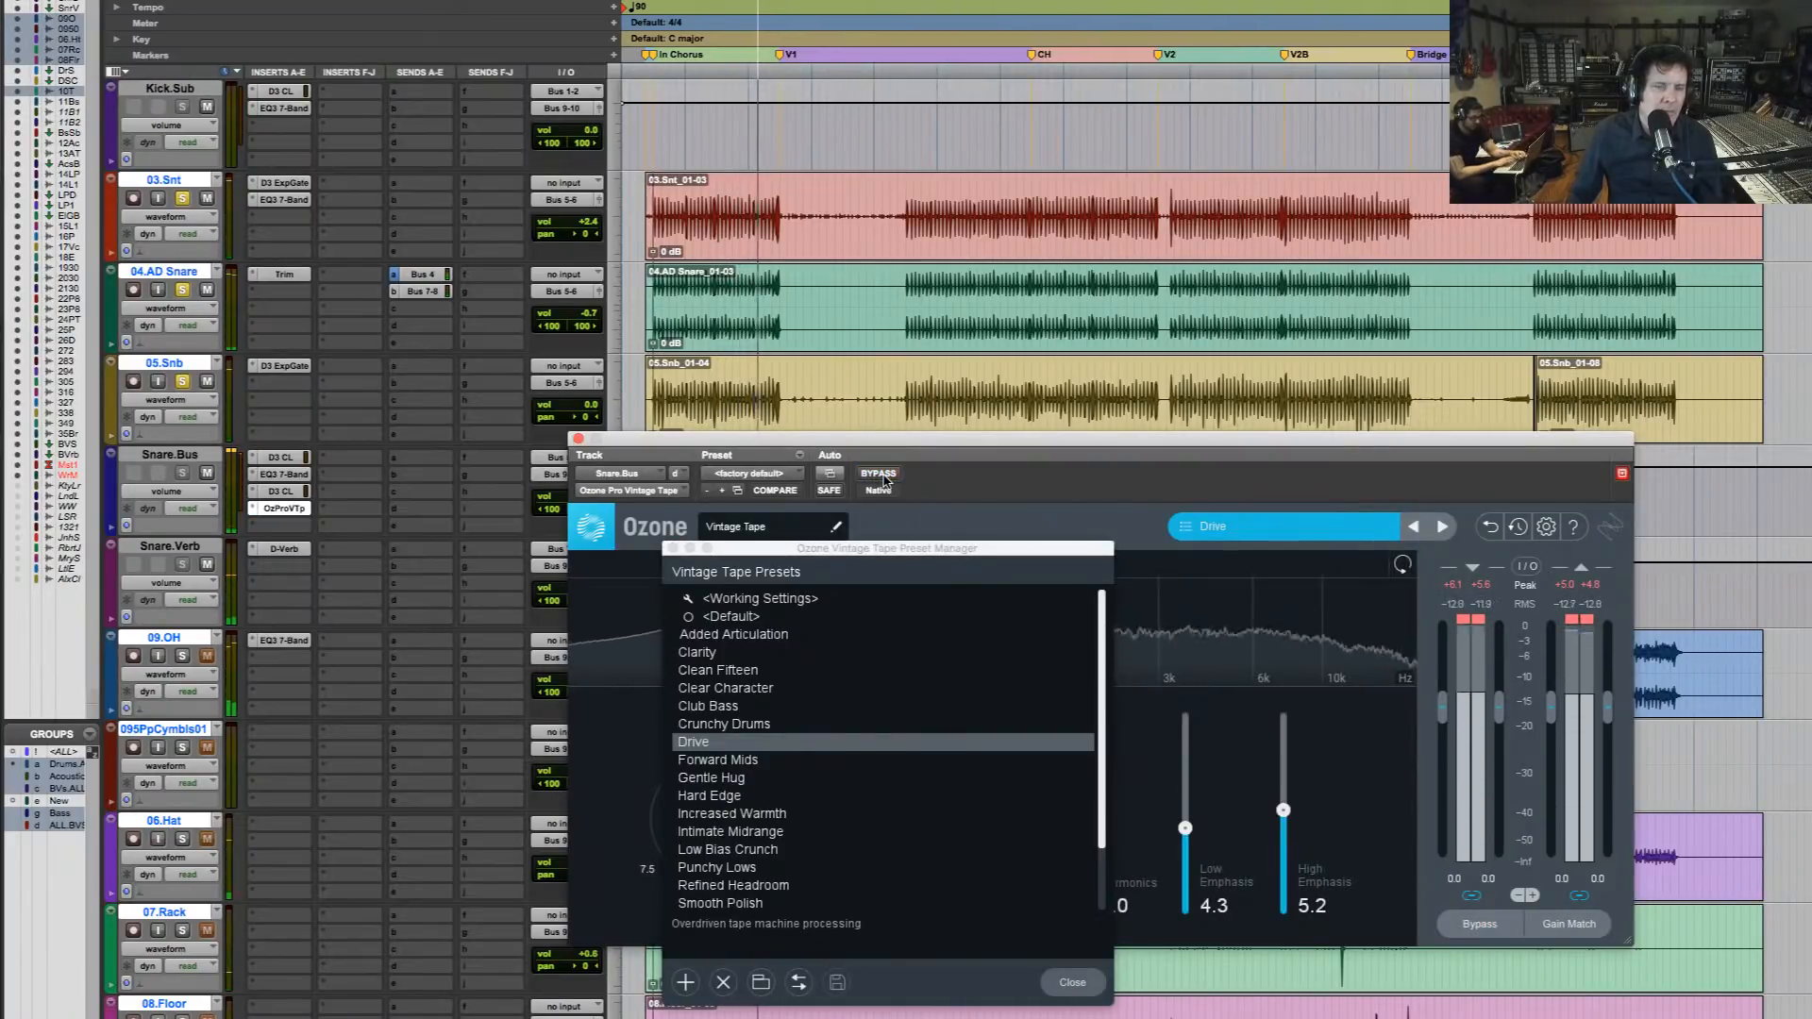
click(578, 439)
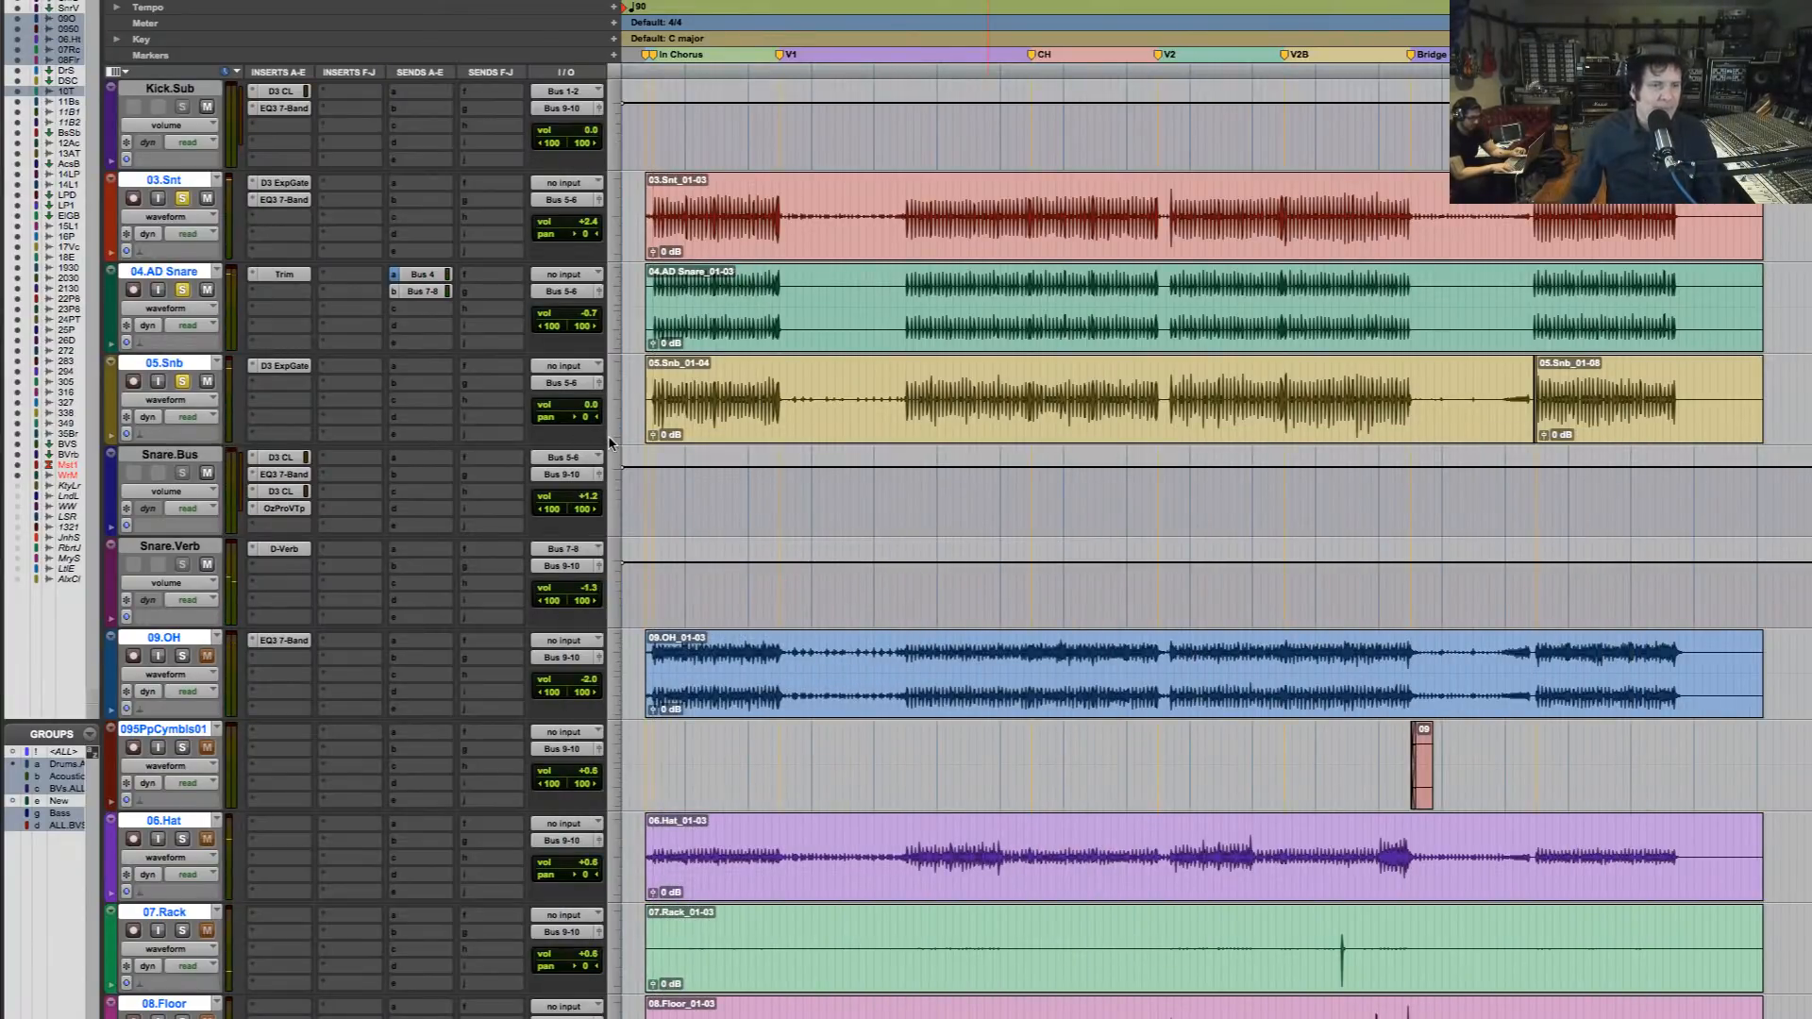
Replace Vintage Tape on the Snare.Bus track with the stereo Ozone Pro Vintage Limiter
click(254, 511)
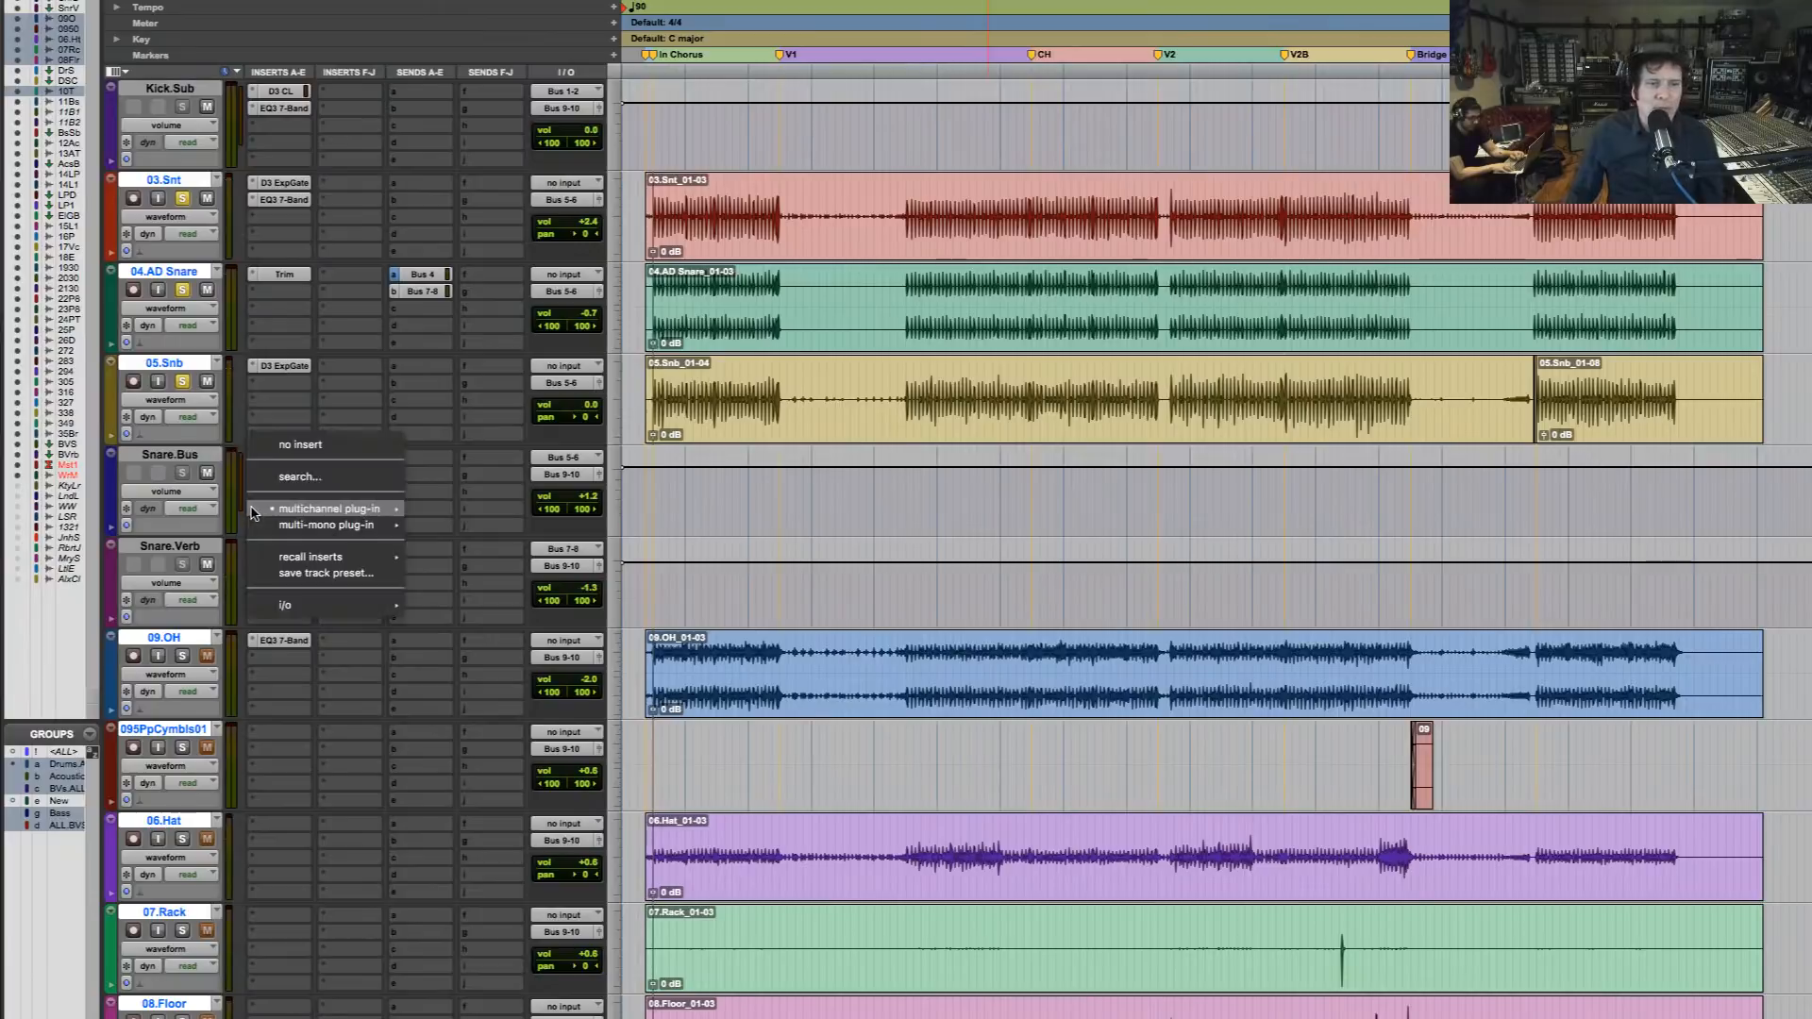
mouse_move(329, 509)
mouse_move(515, 460)
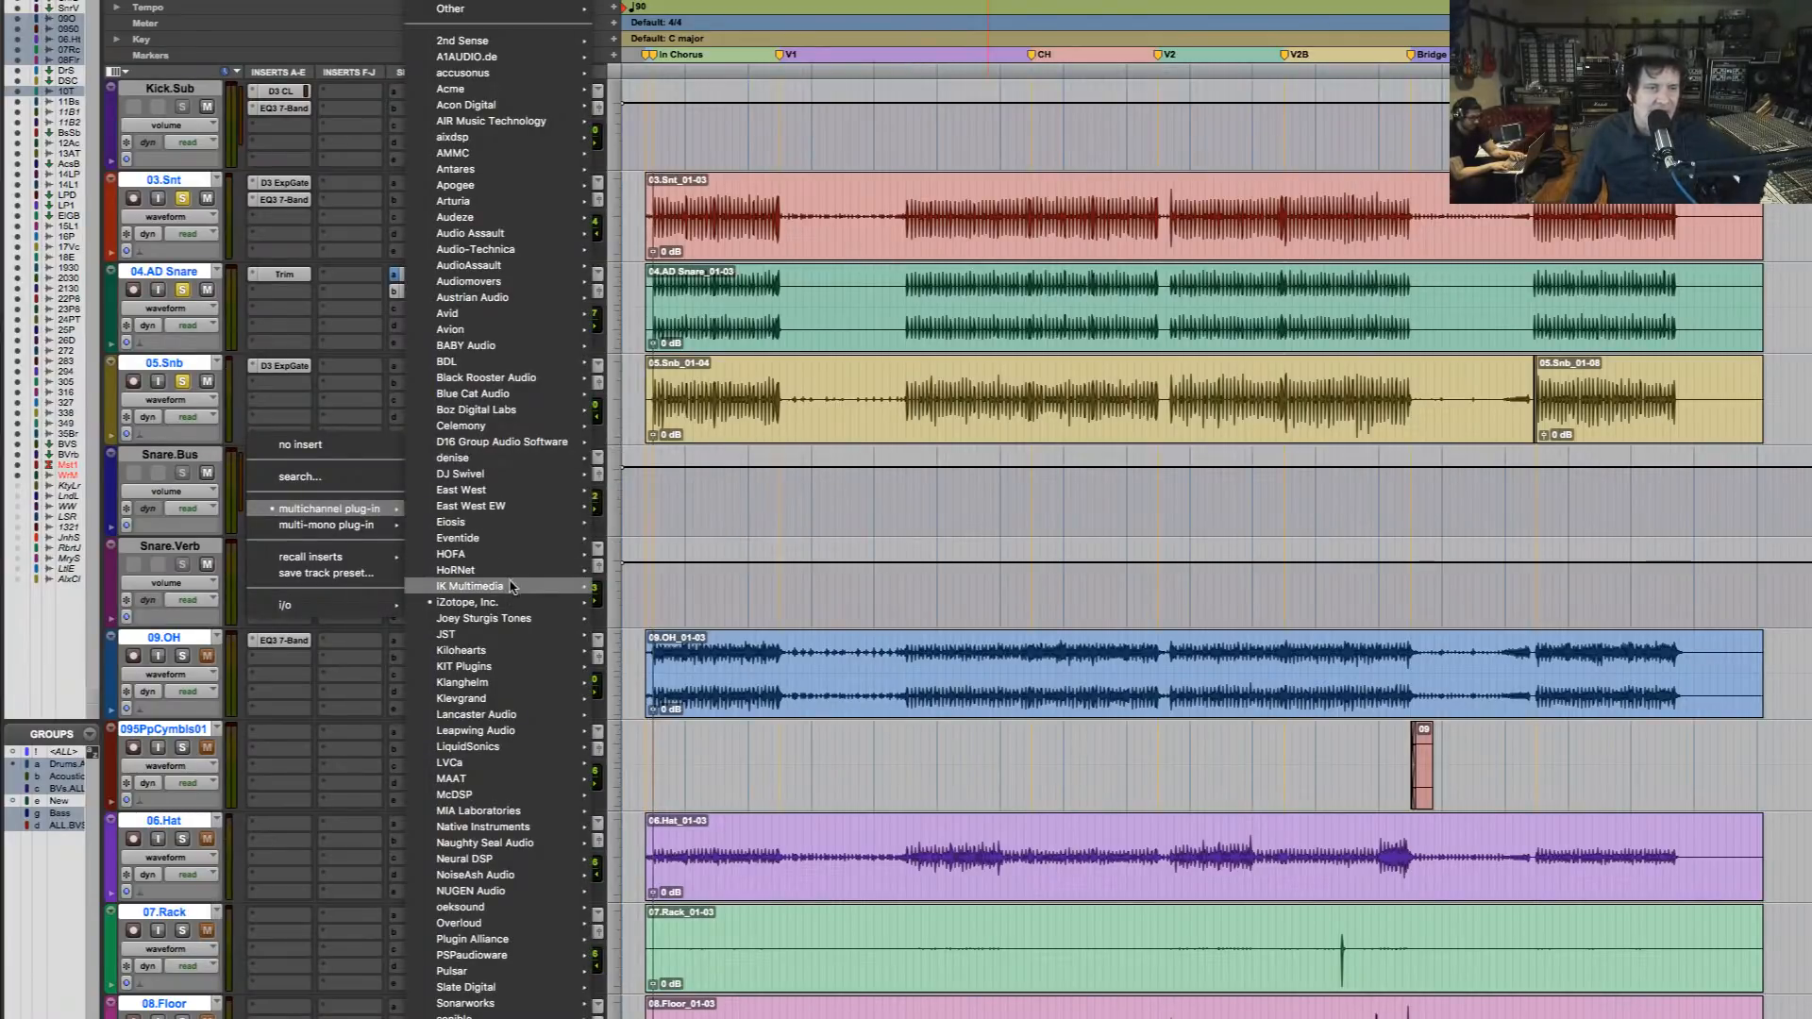
mouse_move(510, 601)
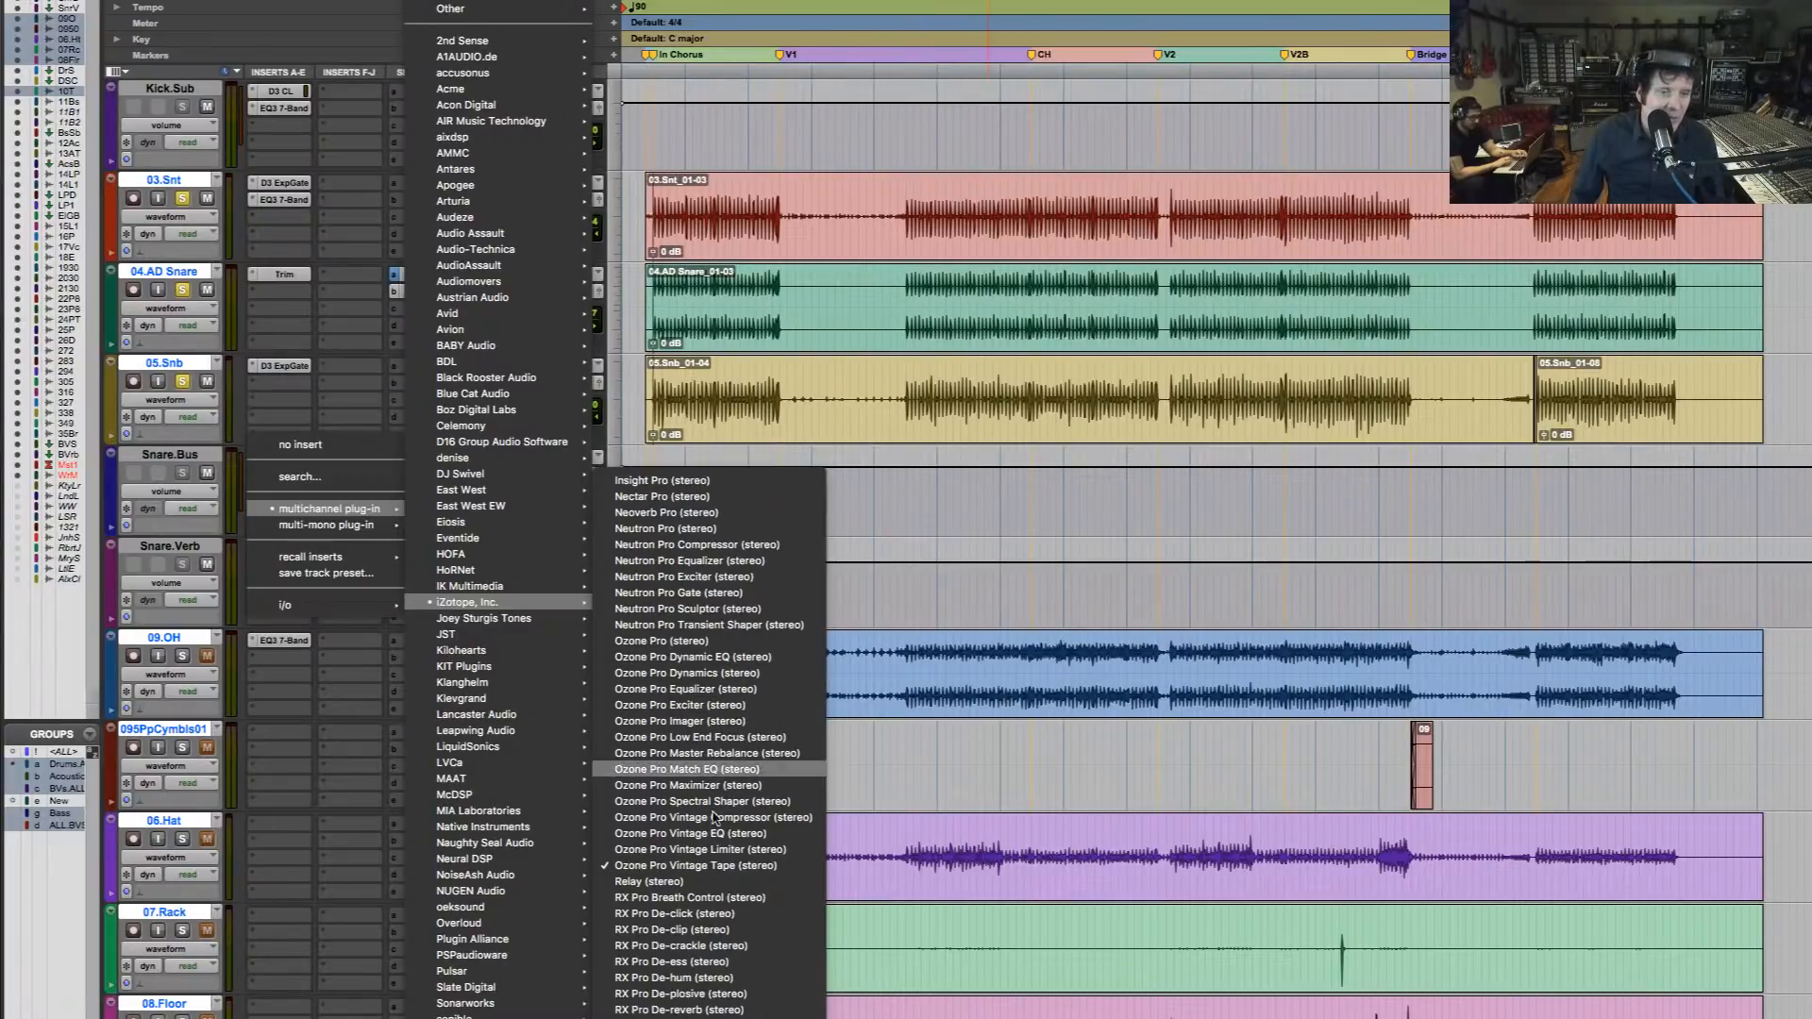
click(715, 861)
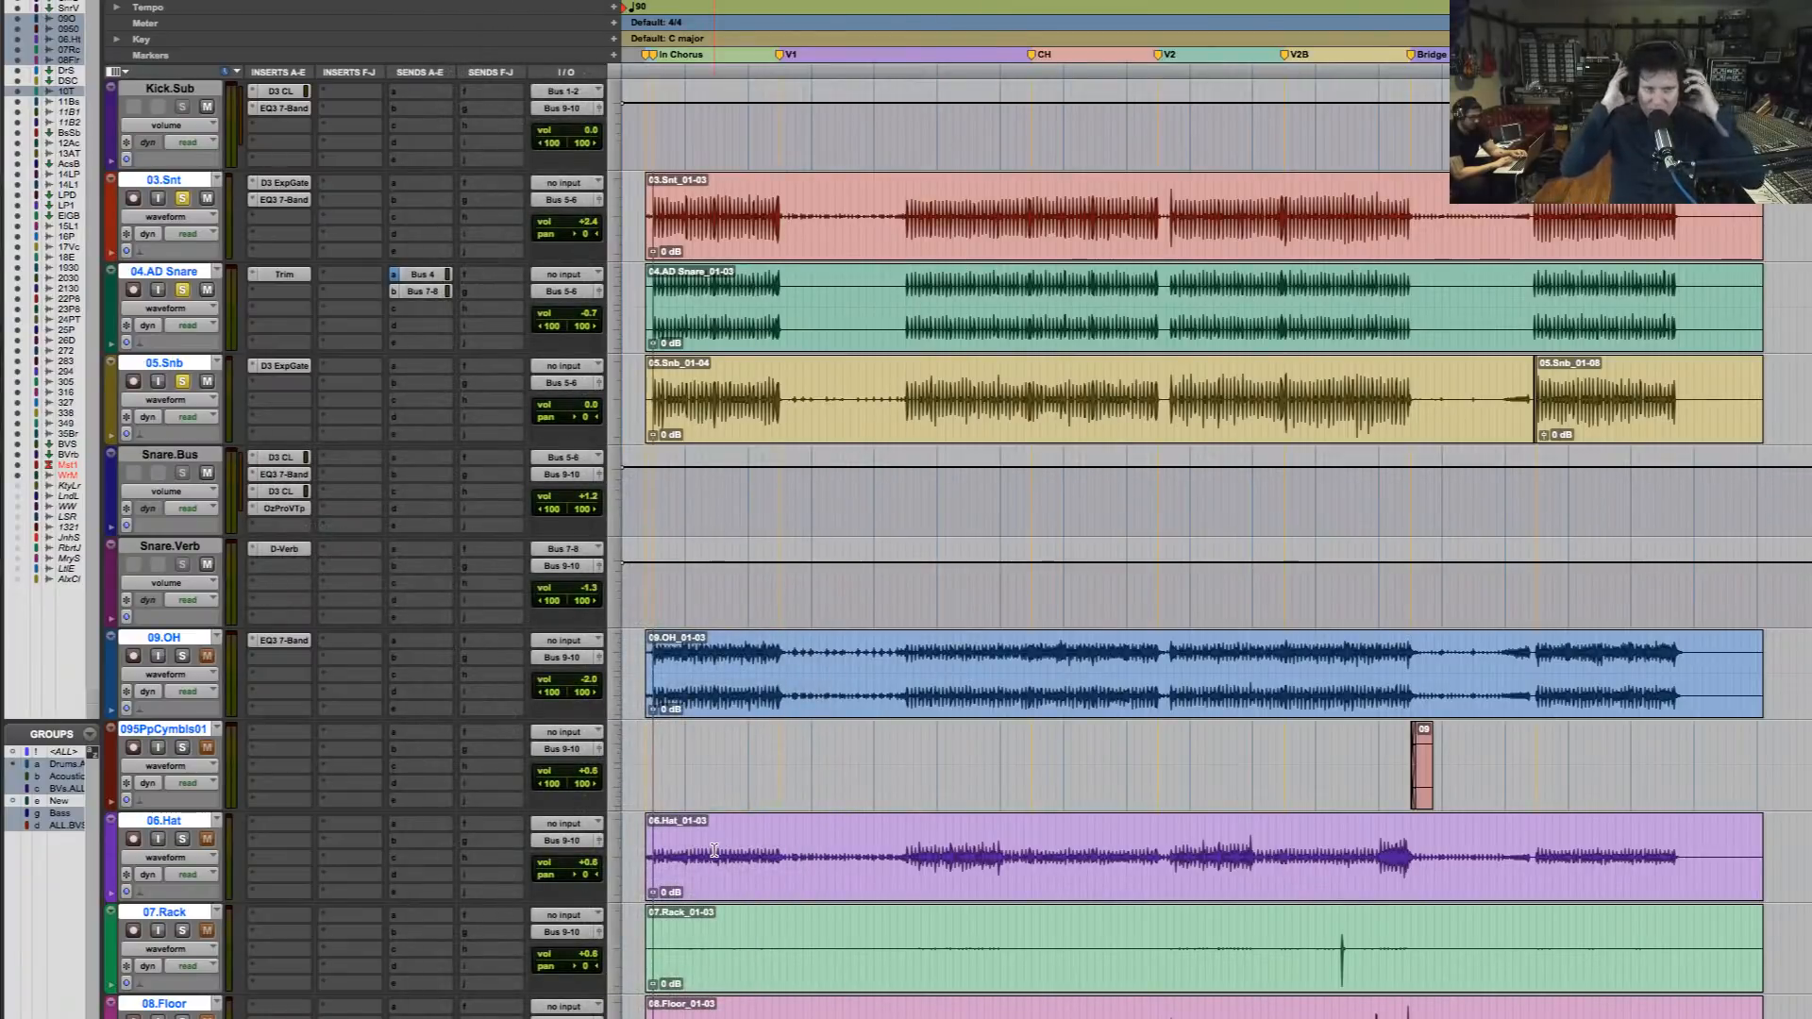
Set the Vintage Limiter's Threshold to -8.0 dB in Tube mode after trying Analog, and compare it with bypass during playback
key(space)
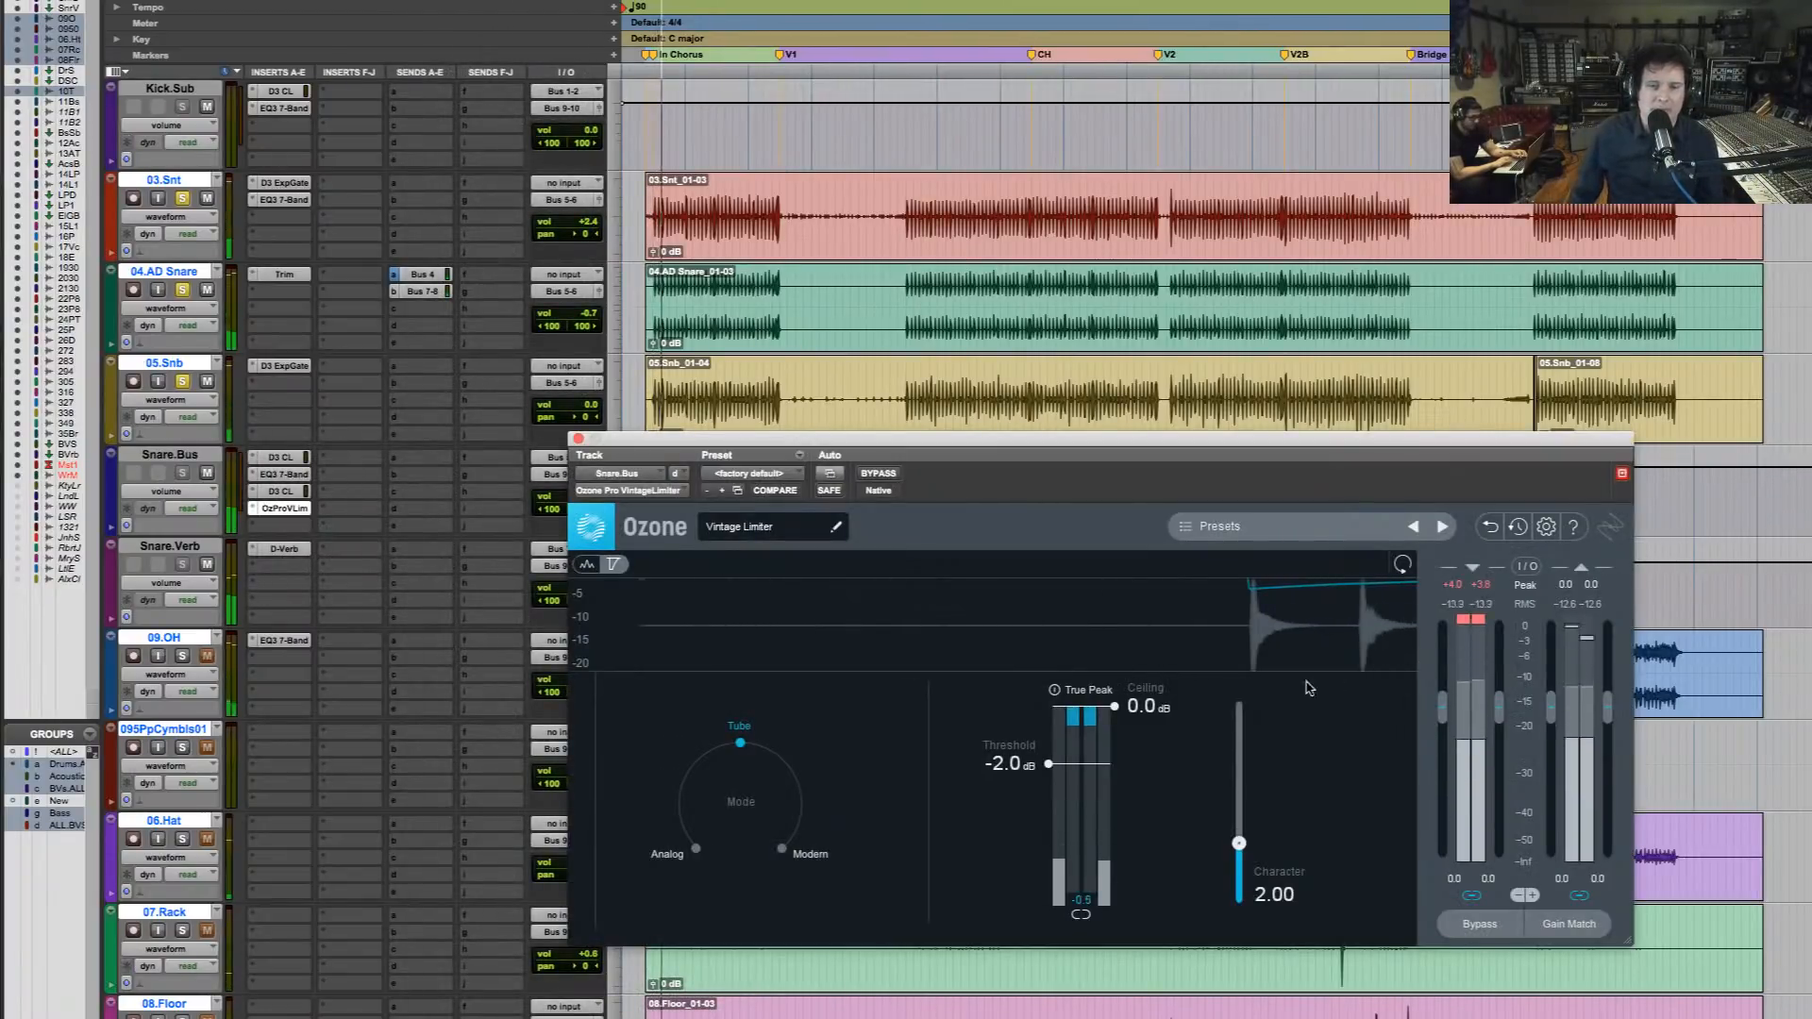
drag(1048, 764, 1053, 845)
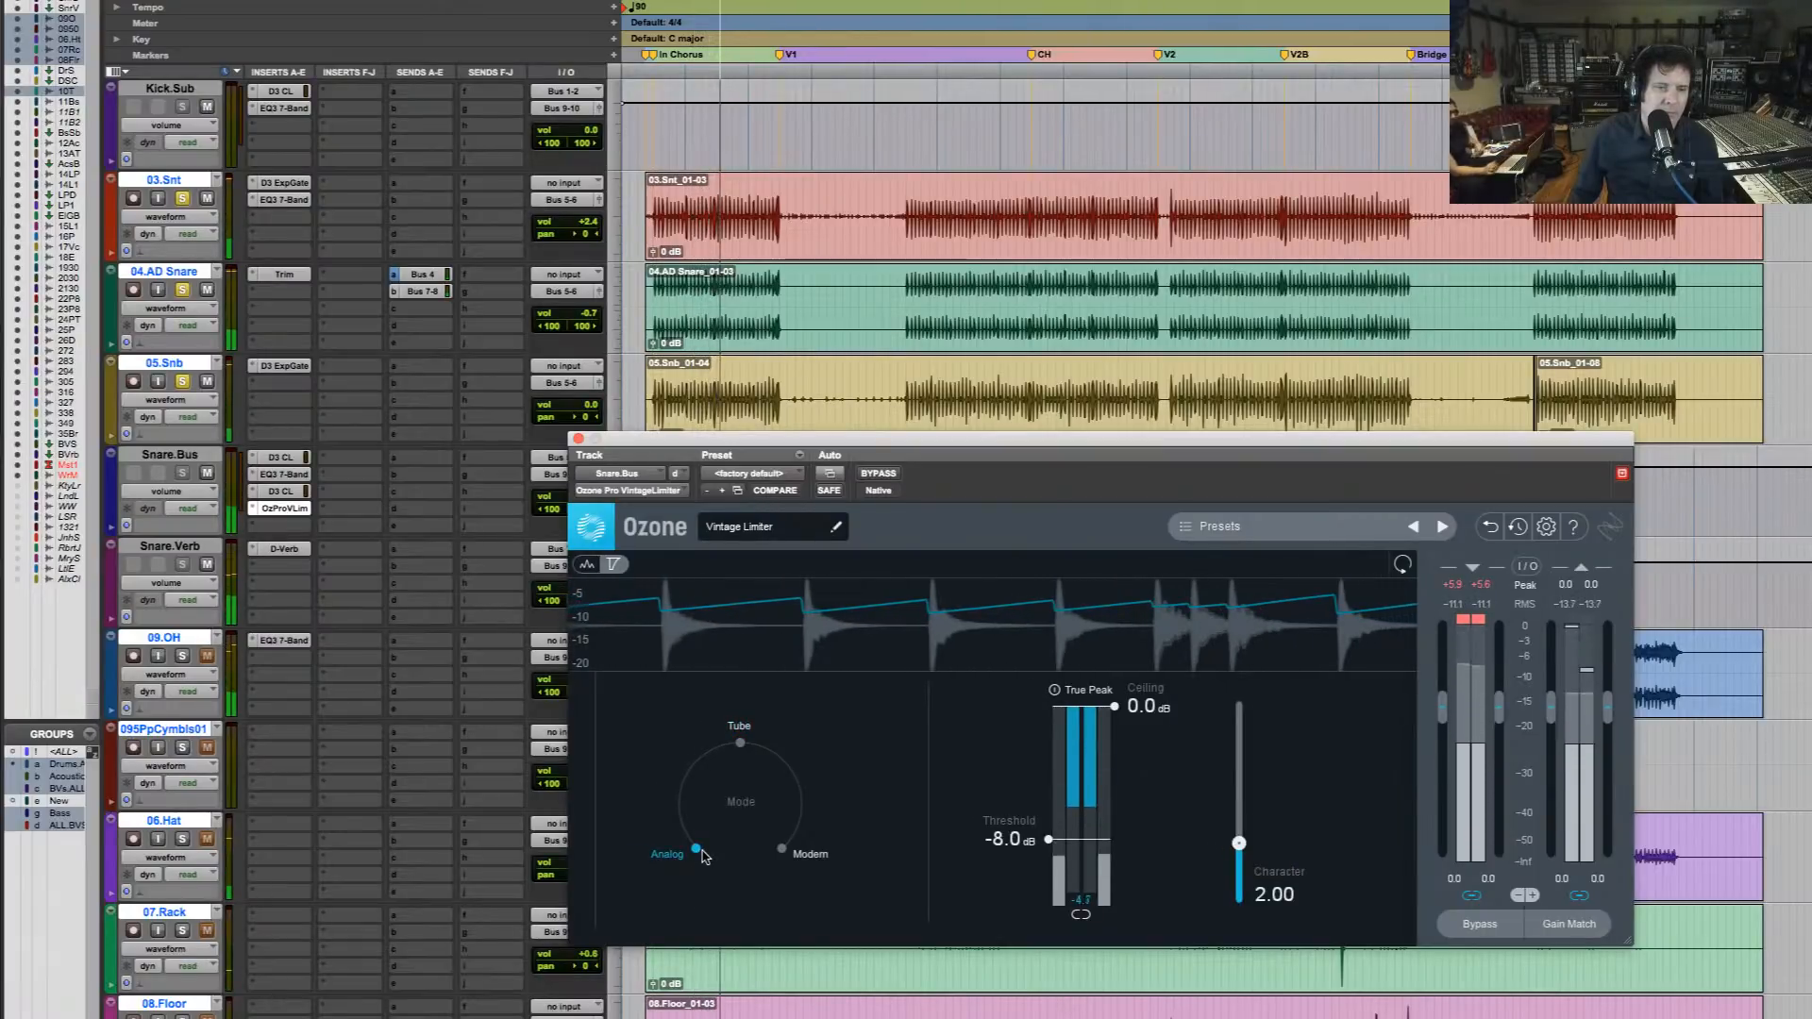
click(741, 745)
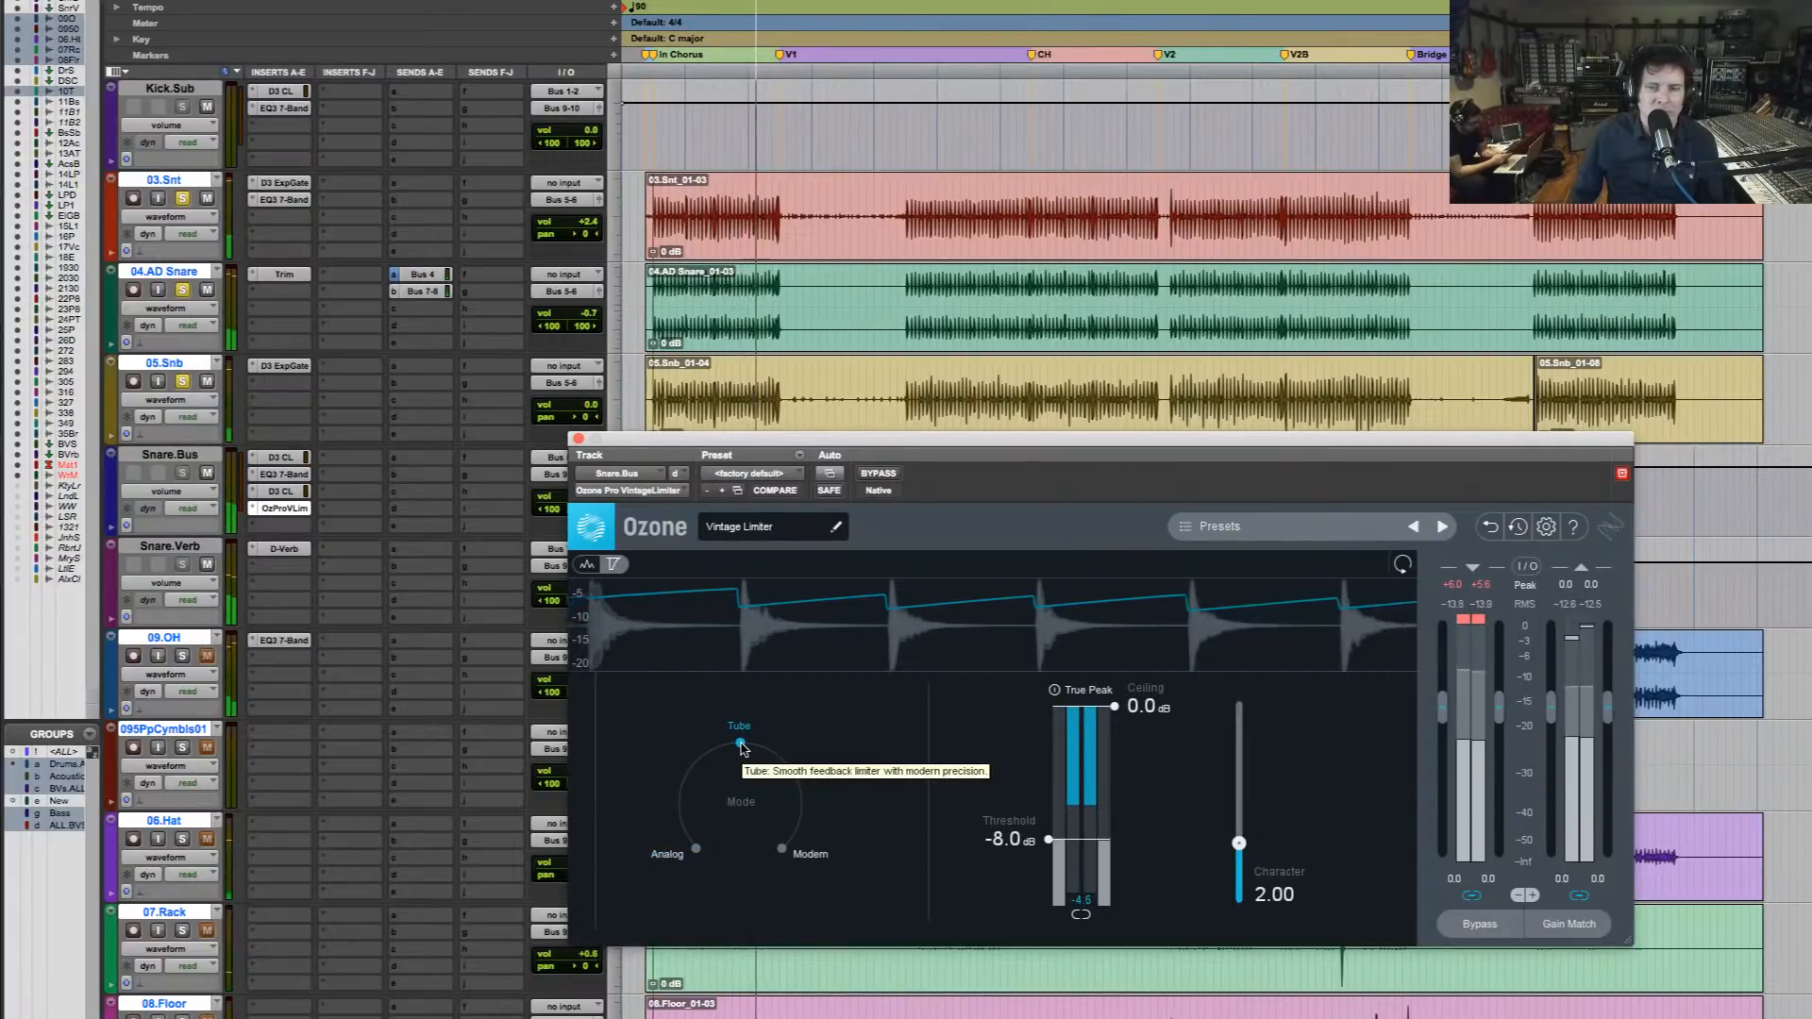
click(877, 474)
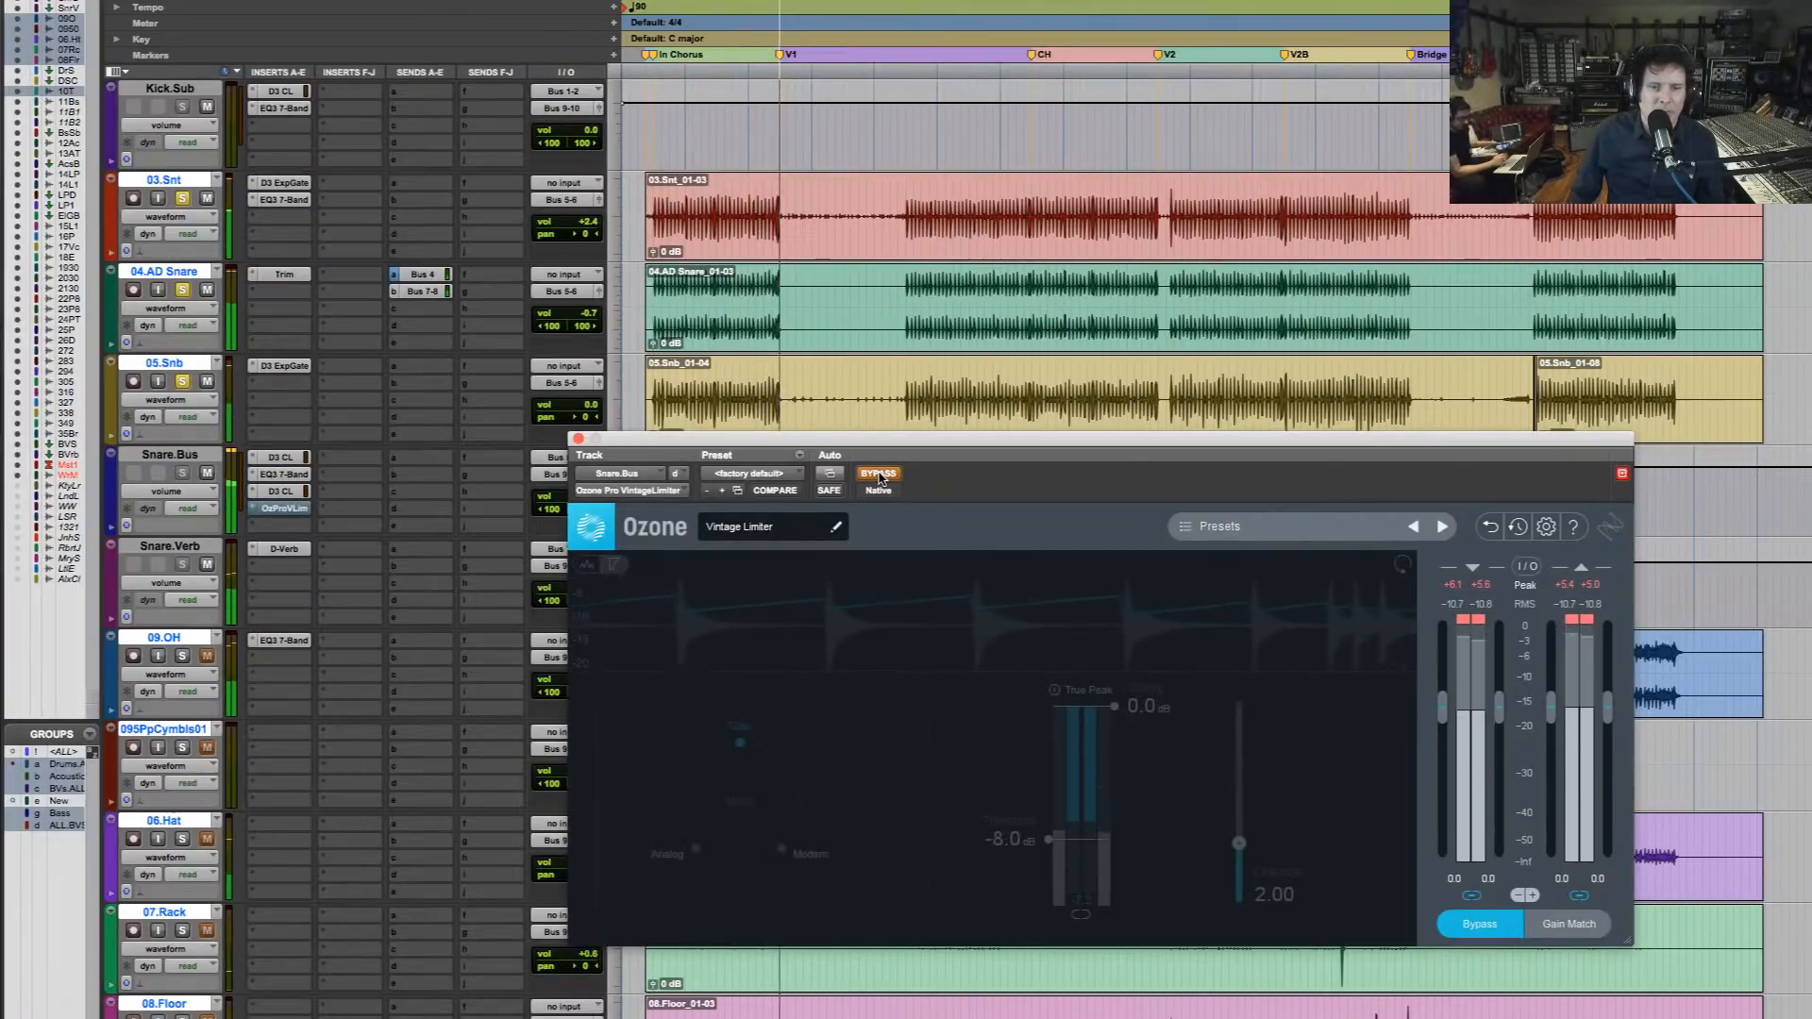
click(877, 473)
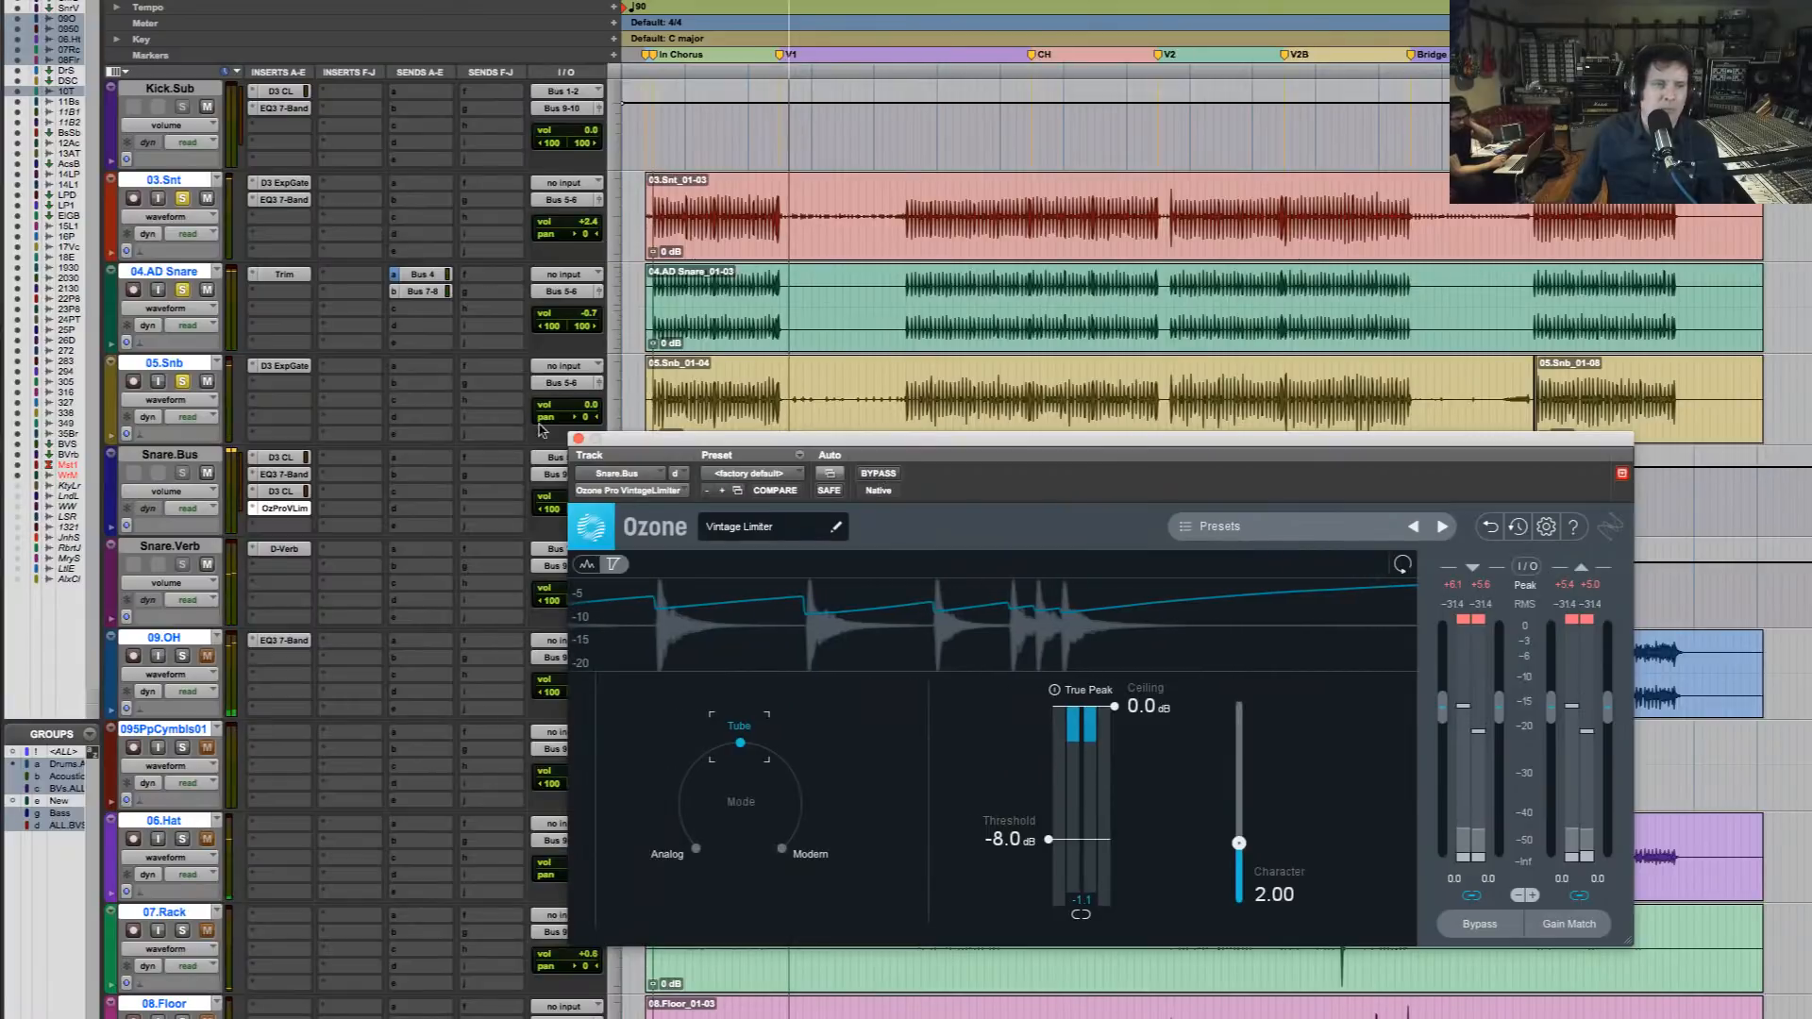
Clear the snare solos to hear the full mix and close the Vintage Limiter window
alt+click(182, 381)
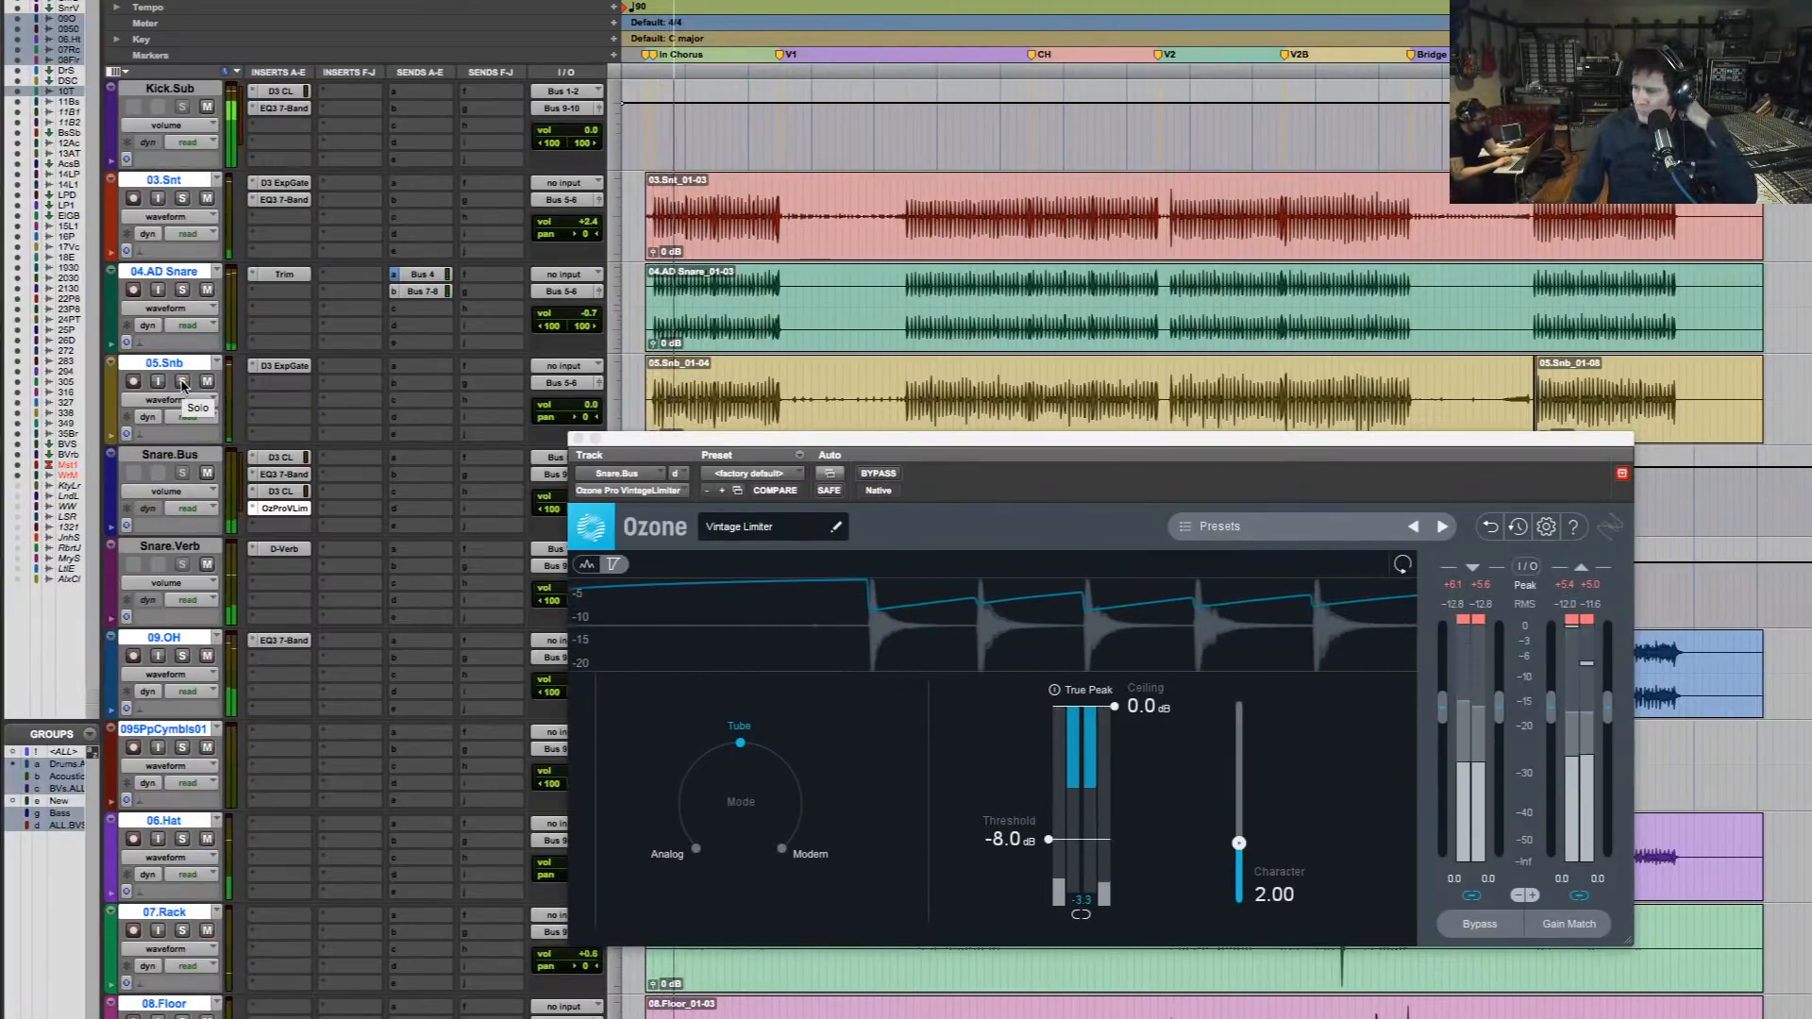
click(574, 436)
Open the Ozone Pro insert on the Master 1 track while the full mix plays
scroll(908, 523, down, 10)
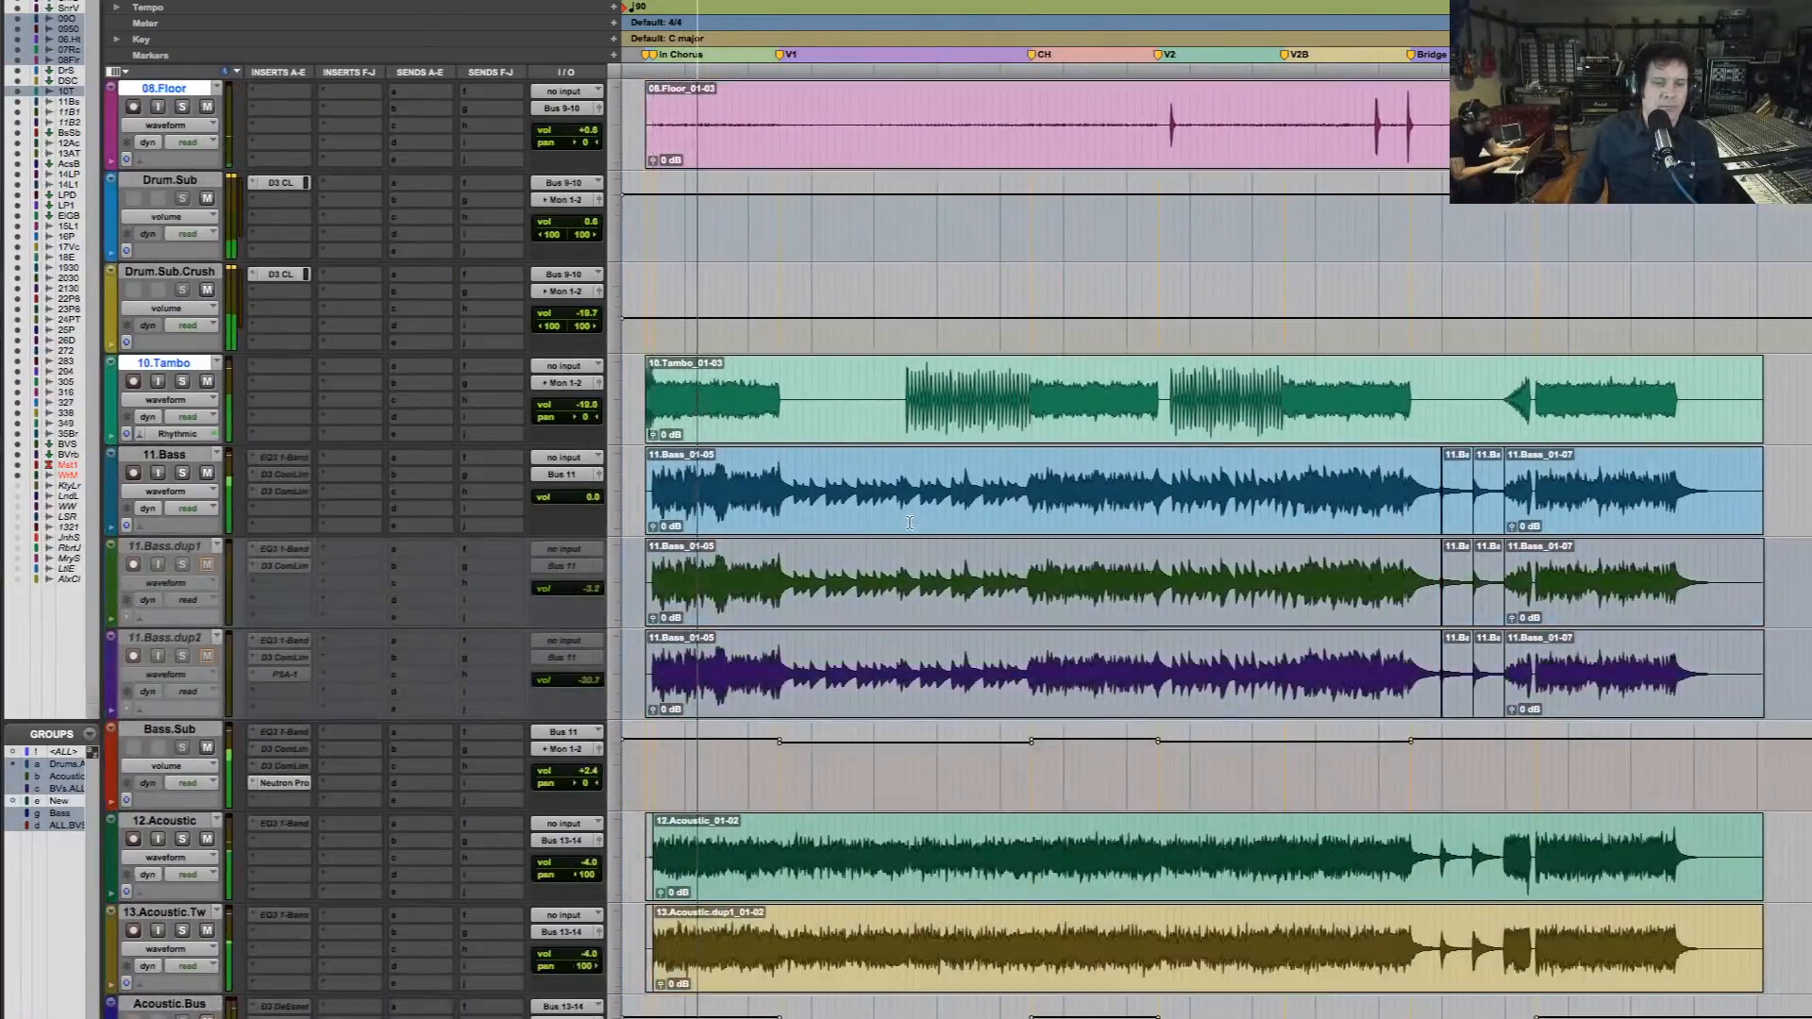
scroll(908, 523, down, 20)
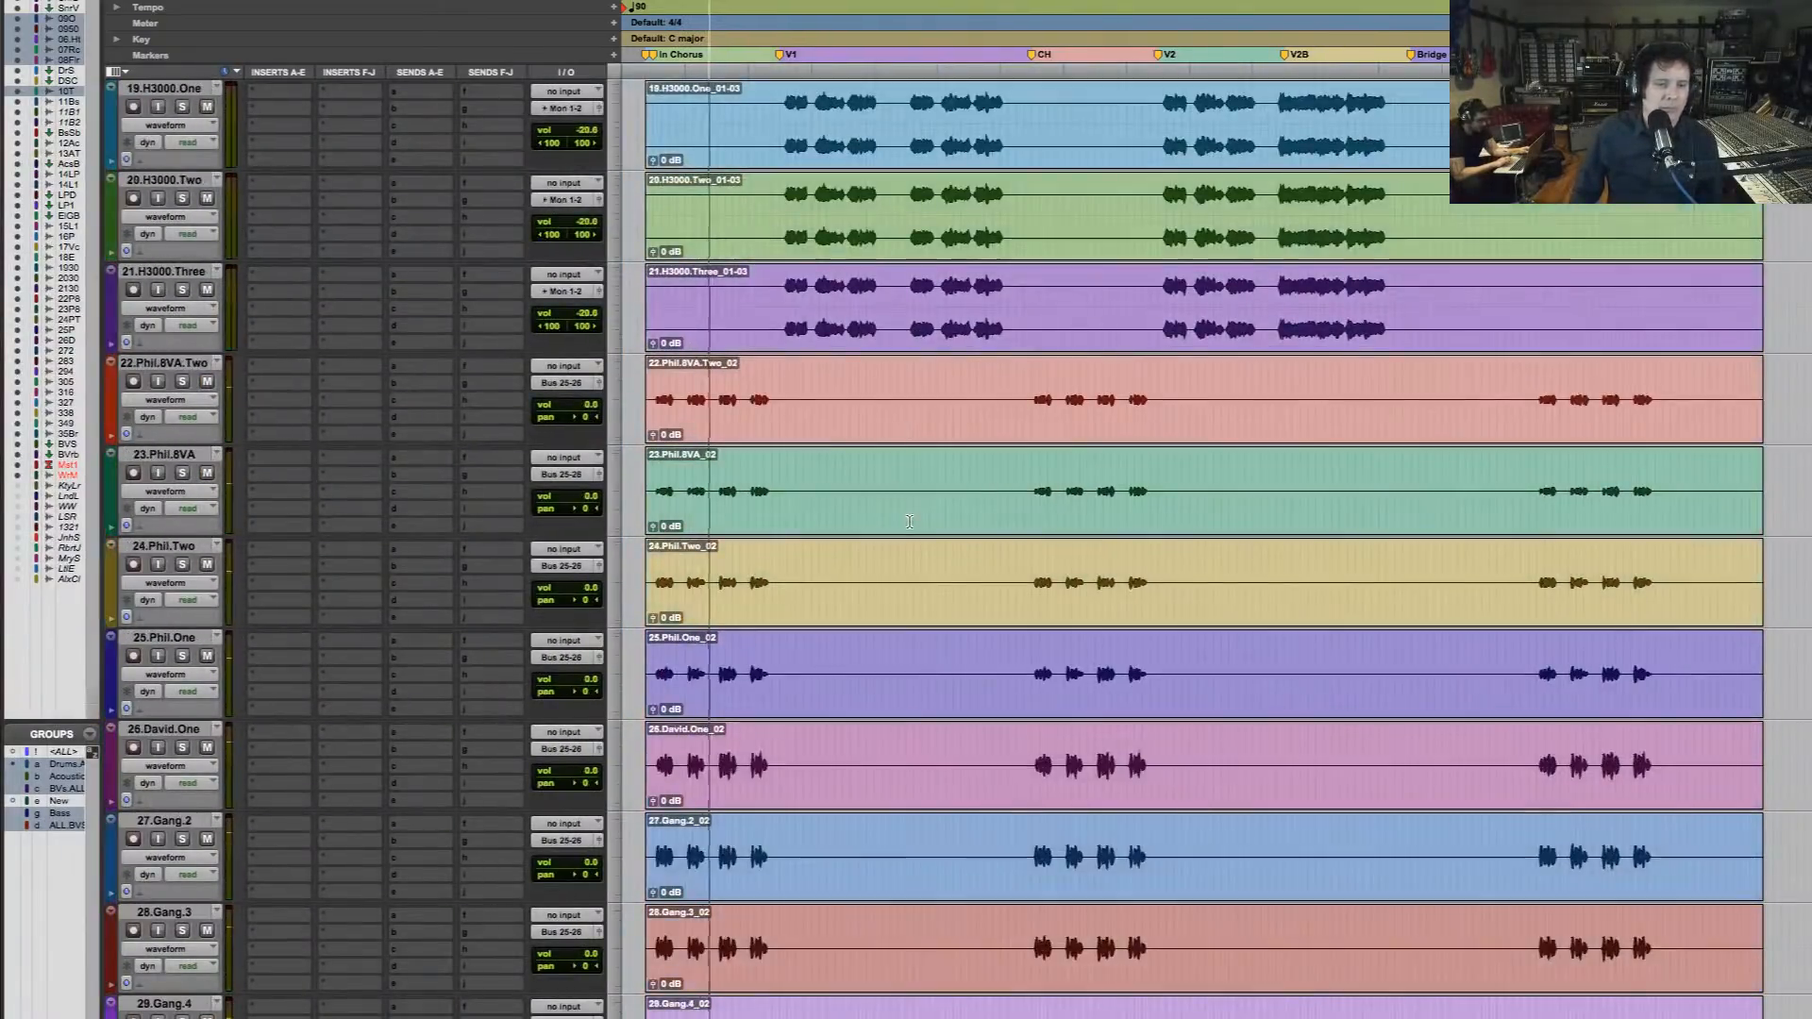
scroll(908, 523, down, 20)
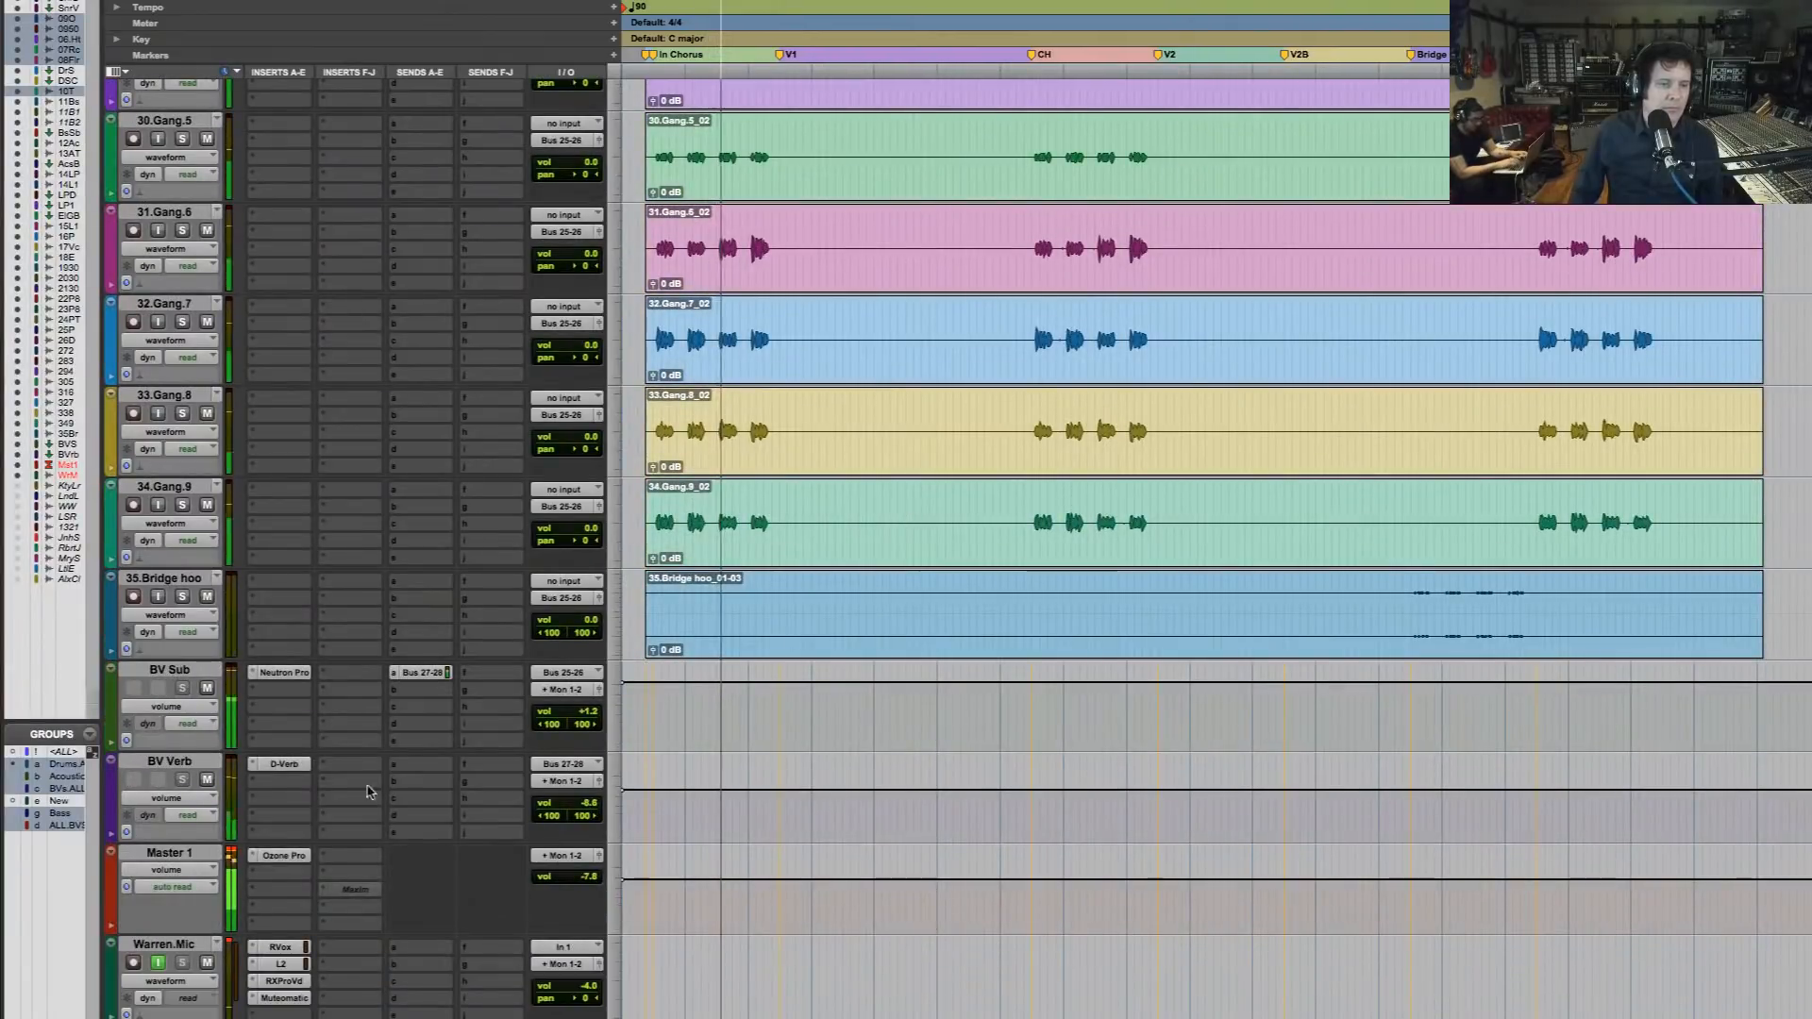
click(281, 856)
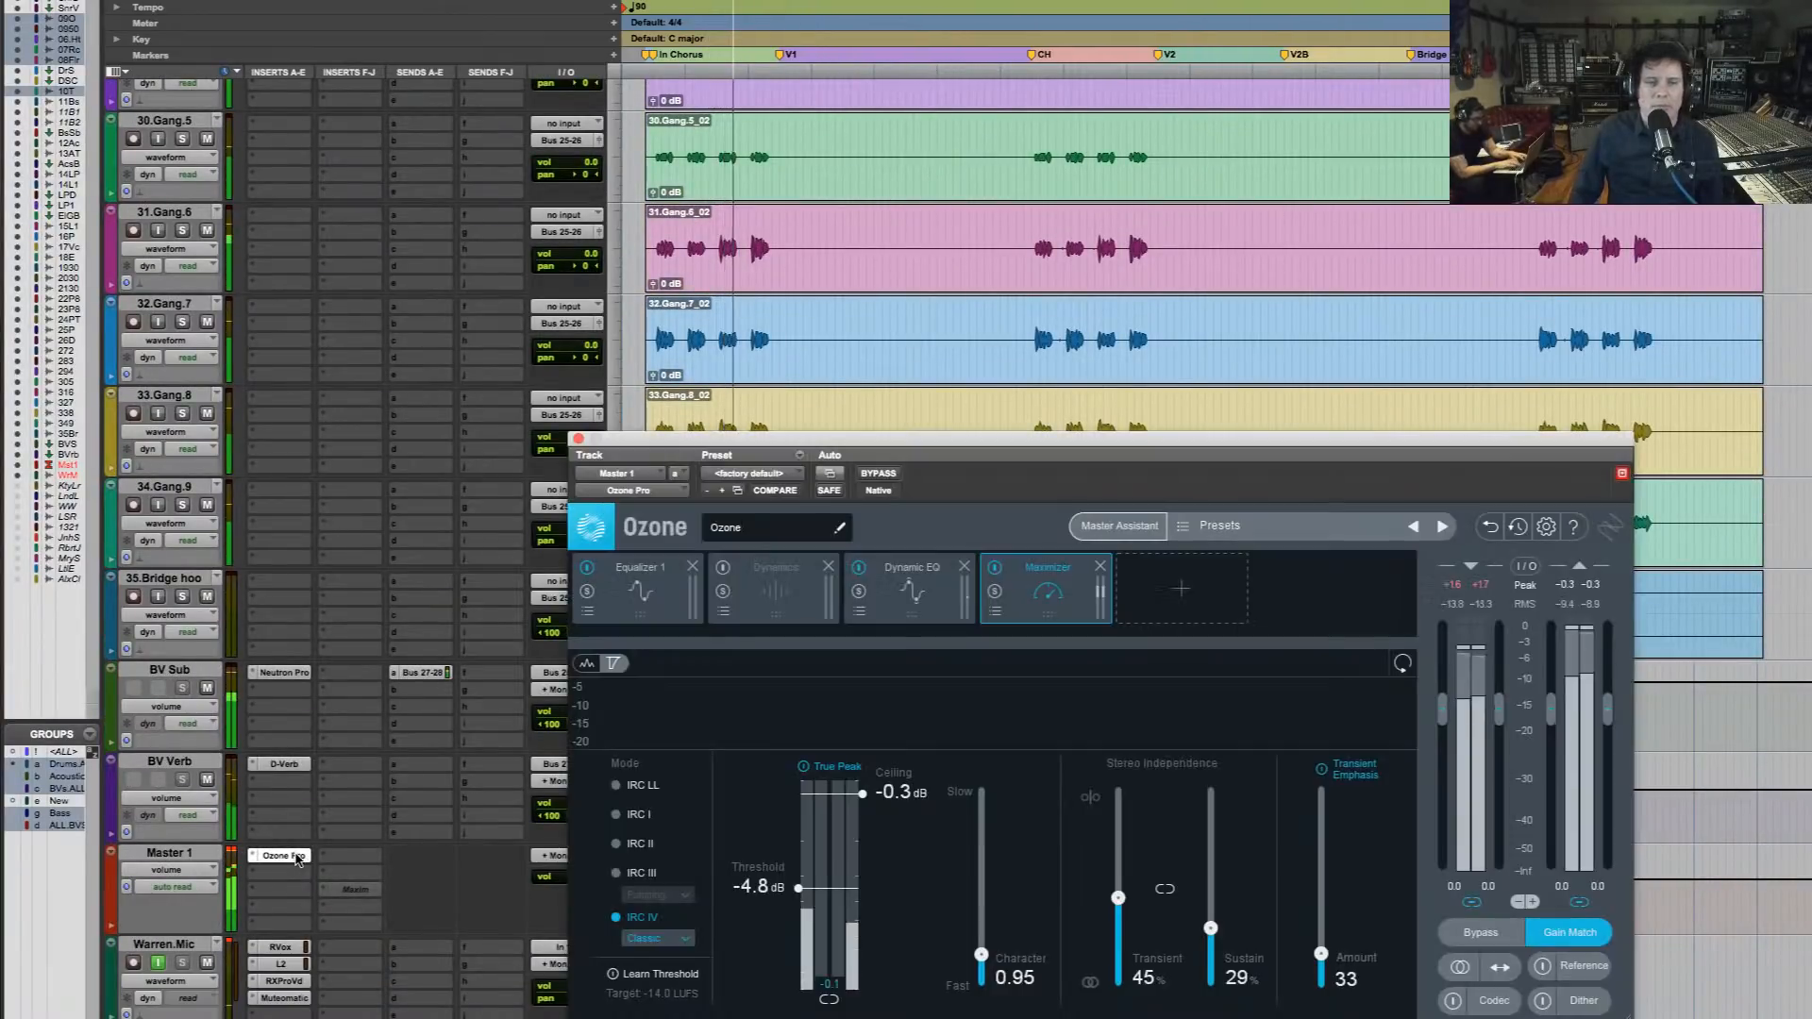